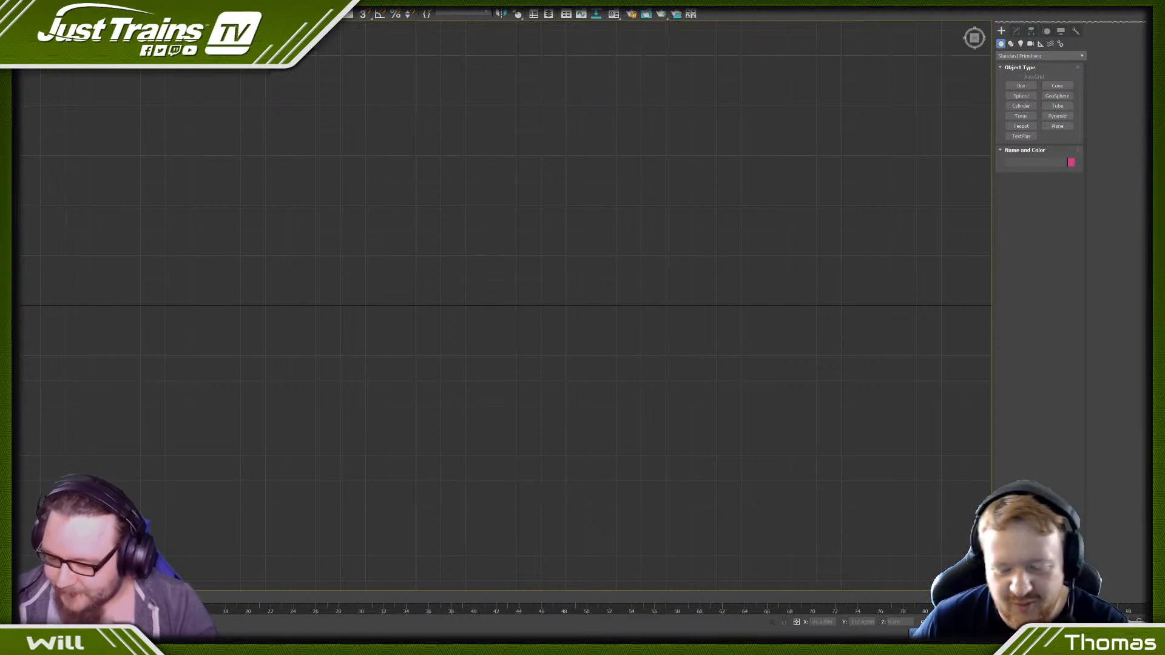
- Play the track Backbay Lounge from the Teh Jazzes playlist in Spotify and return to 3ds Max
{"action": "left_click", "coordinate": [291, 645]}
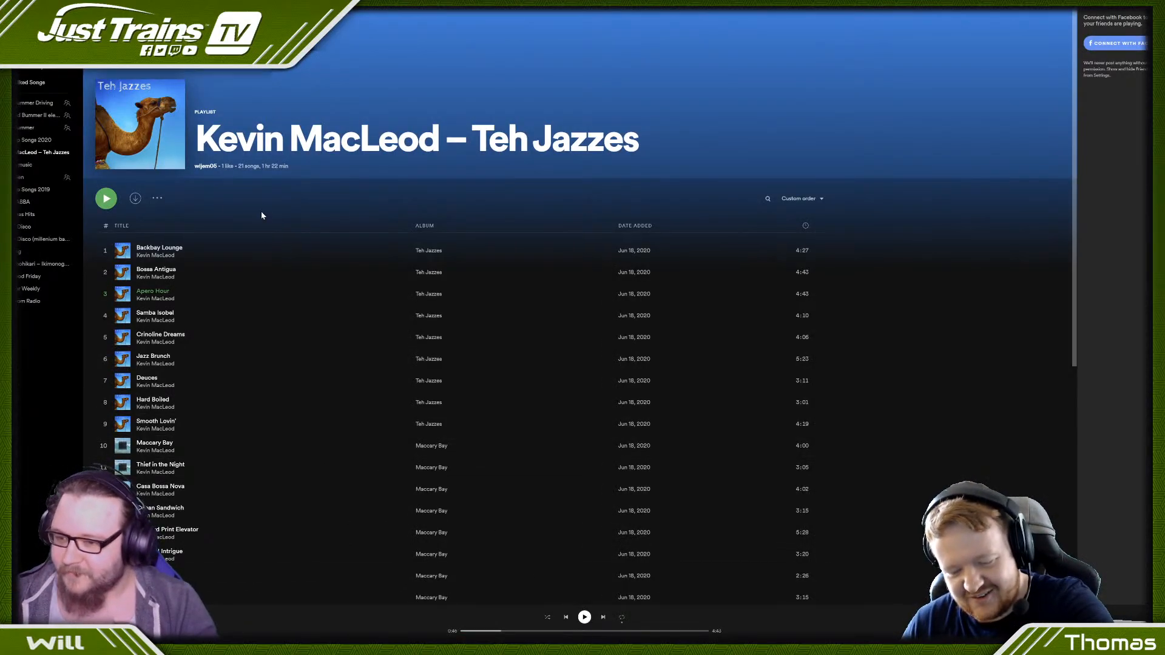
{"action": "left_click", "coordinate": [103, 252]}
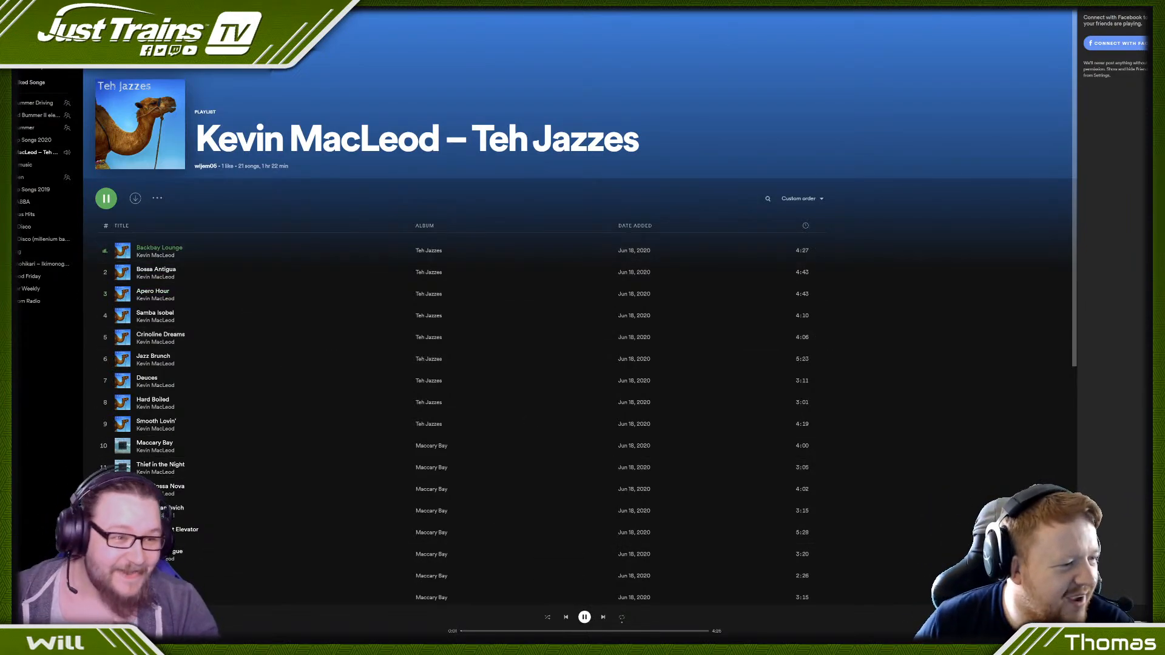
{"action": "key", "text": "alt+Tab"}
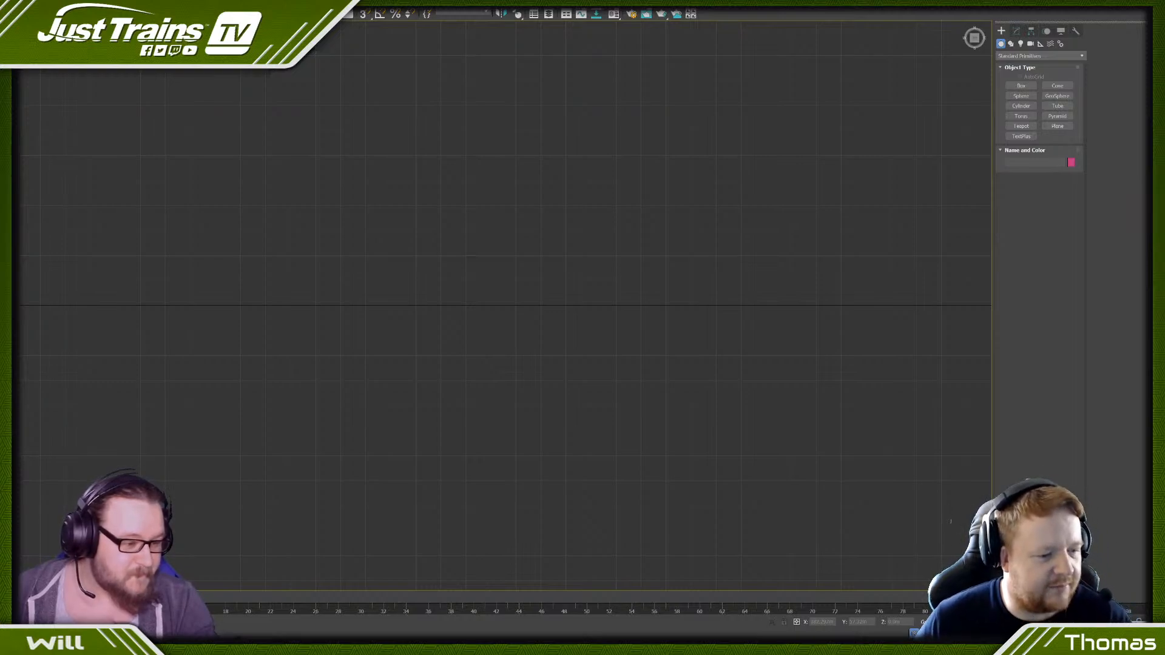
{"action": "left_click", "coordinate": [1056, 128]}
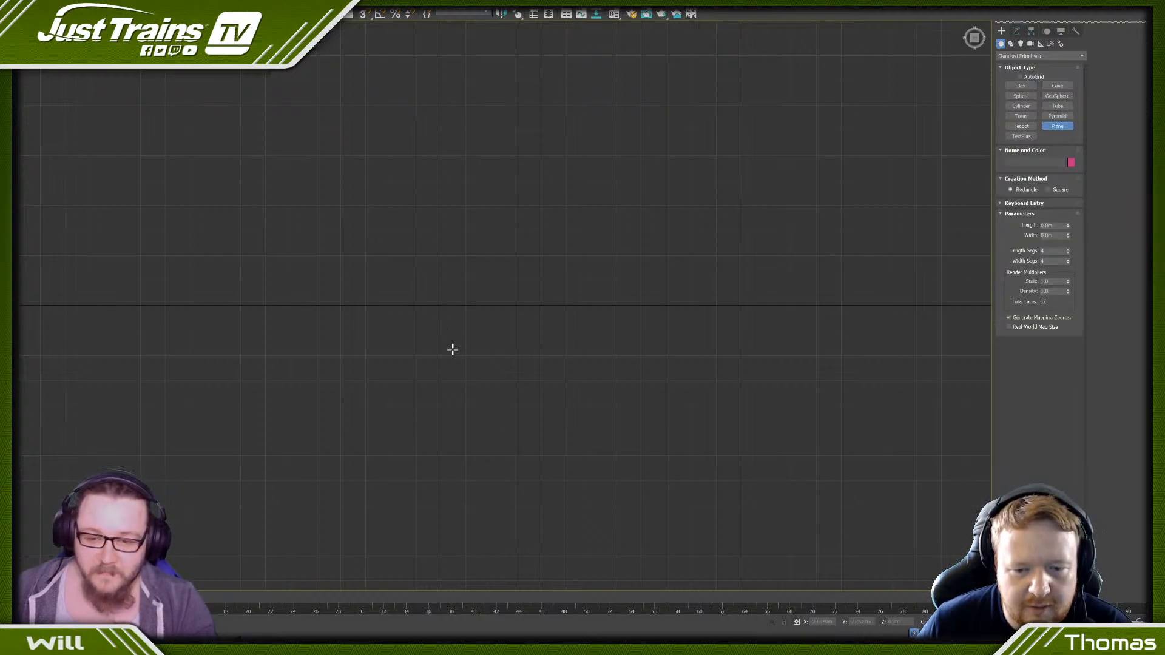
{"action": "right_click", "coordinate": [457, 330]}
{"action": "scroll", "coordinate": [457, 330], "scroll_direction": "down", "scroll_amount": 3}
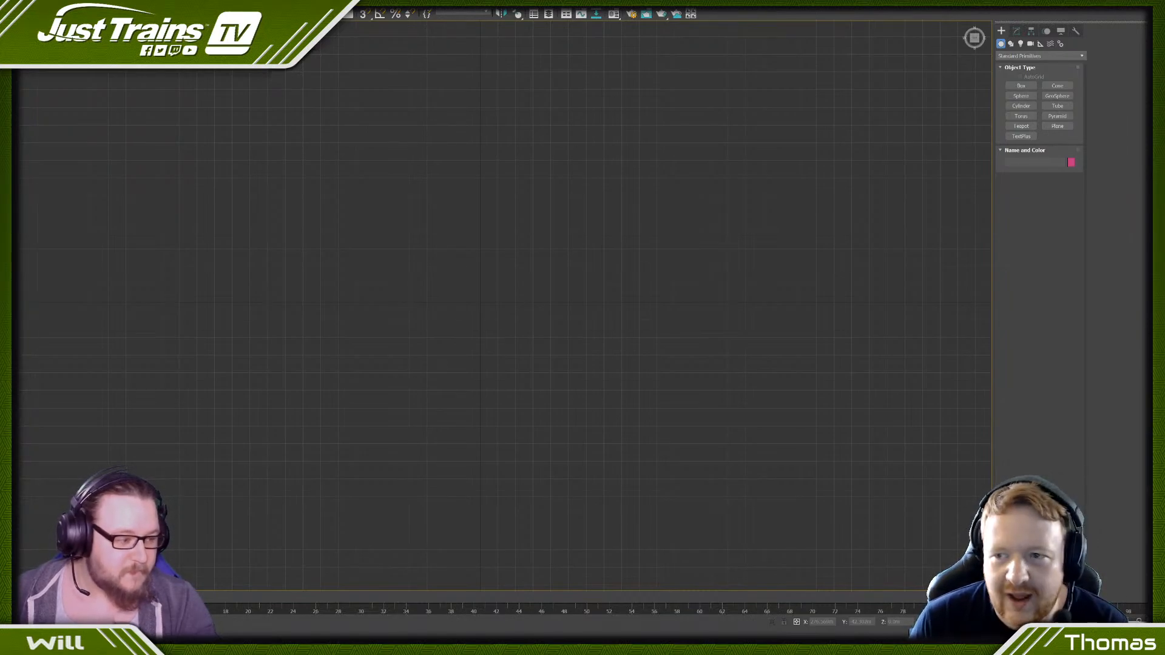
{"action": "scroll", "coordinate": [315, 267], "scroll_direction": "down", "scroll_amount": 4}
{"action": "middle_click_drag", "start_coordinate": [303, 269], "coordinate": [384, 272]}
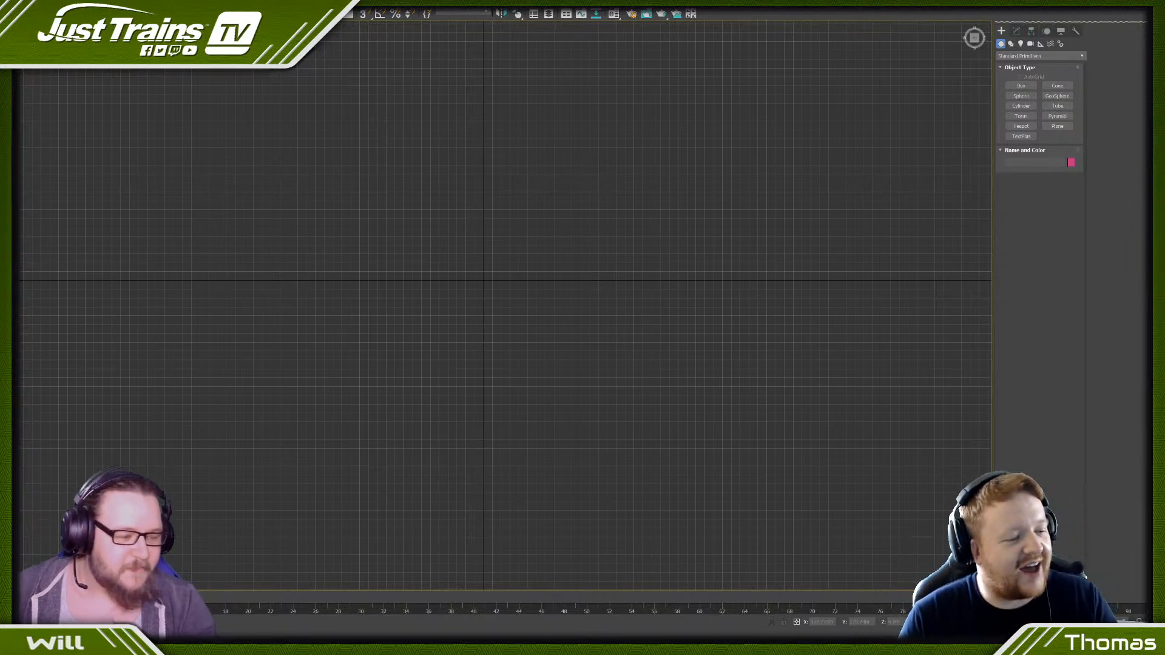
- Examine the reference photo of the railings beside the railway track, then return to 3ds Max
{"action": "left_click_drag", "start_coordinate": [1164, 406], "coordinate": [445, 5]}
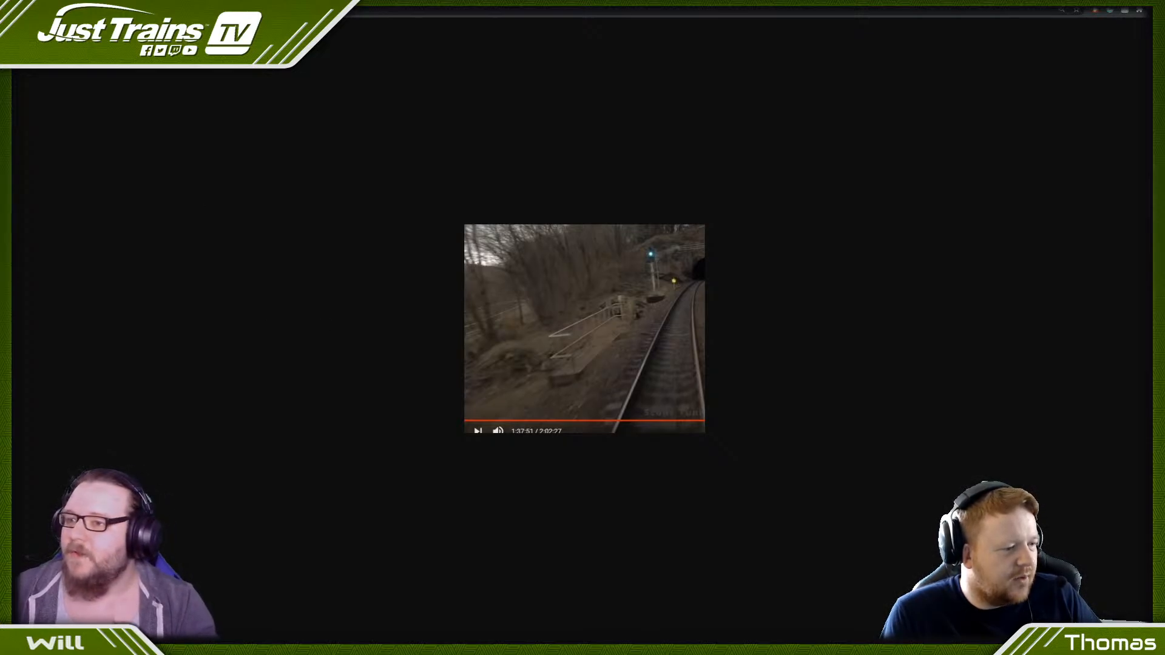
{"action": "key", "text": "alt+Tab"}
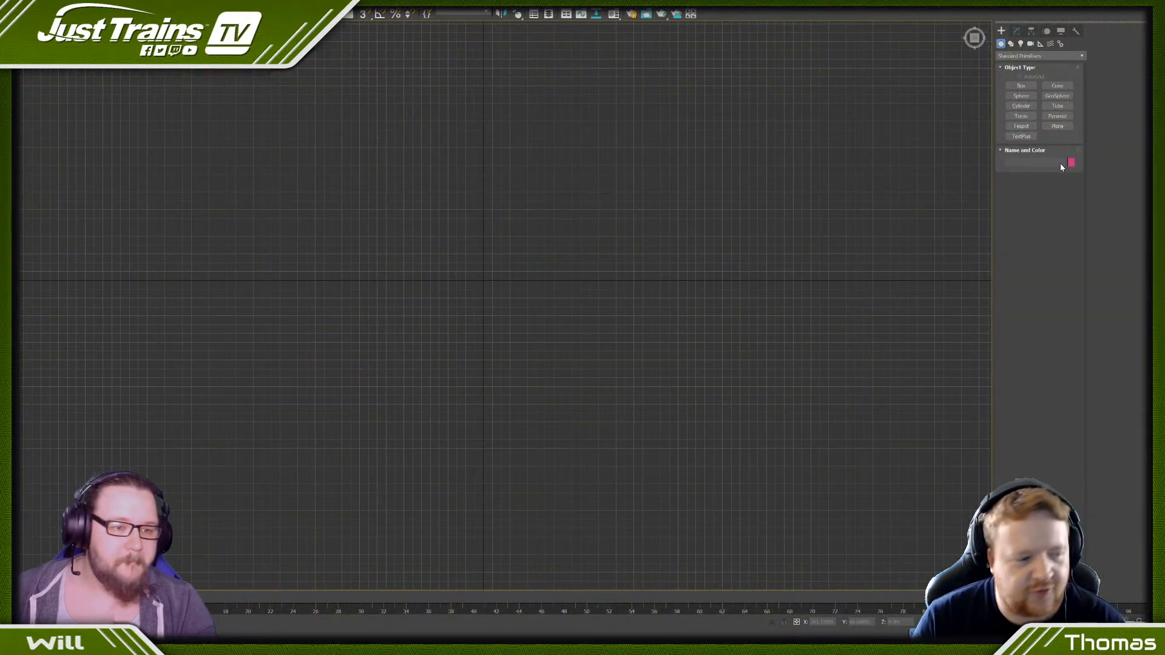
- Draw a plane about 17.8 m wide and 3.5 m long near the grid origin
{"action": "left_click", "coordinate": [1057, 126]}
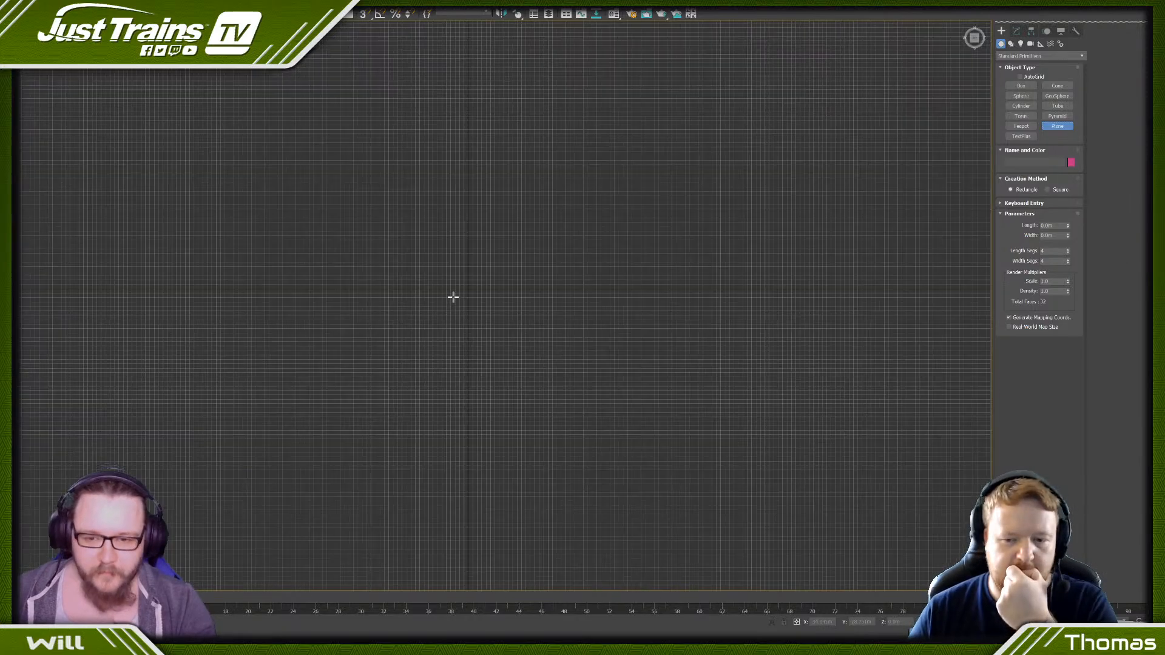
{"action": "scroll", "coordinate": [453, 297], "scroll_direction": "up", "scroll_amount": 5}
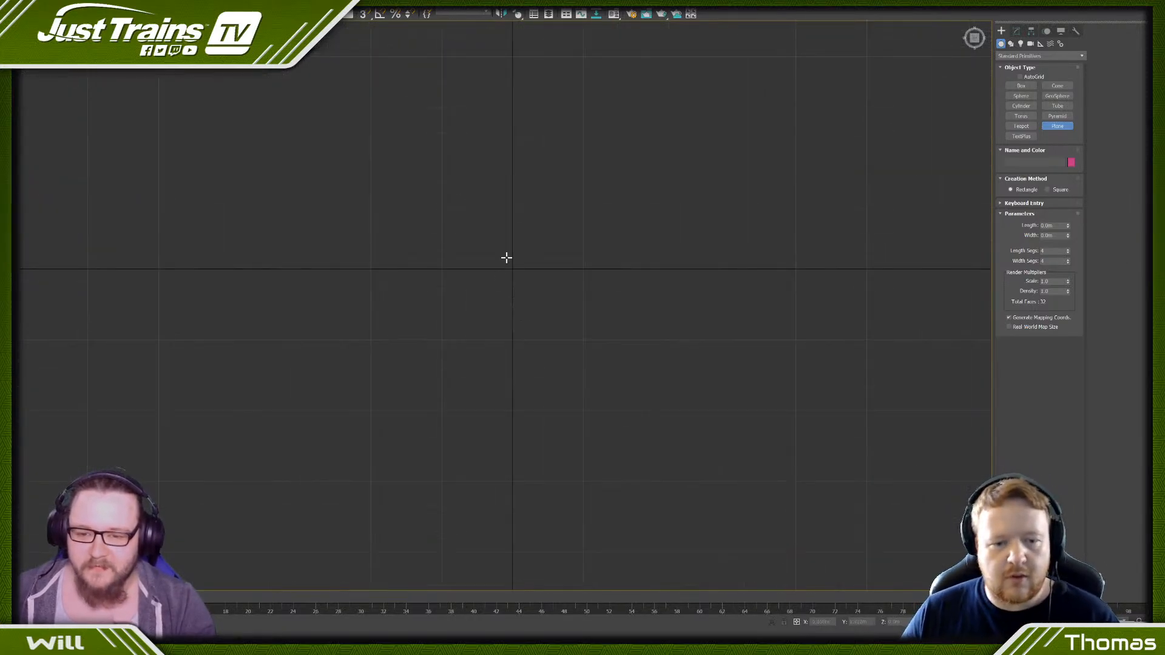
{"action": "scroll", "coordinate": [507, 258], "scroll_direction": "up", "scroll_amount": 6}
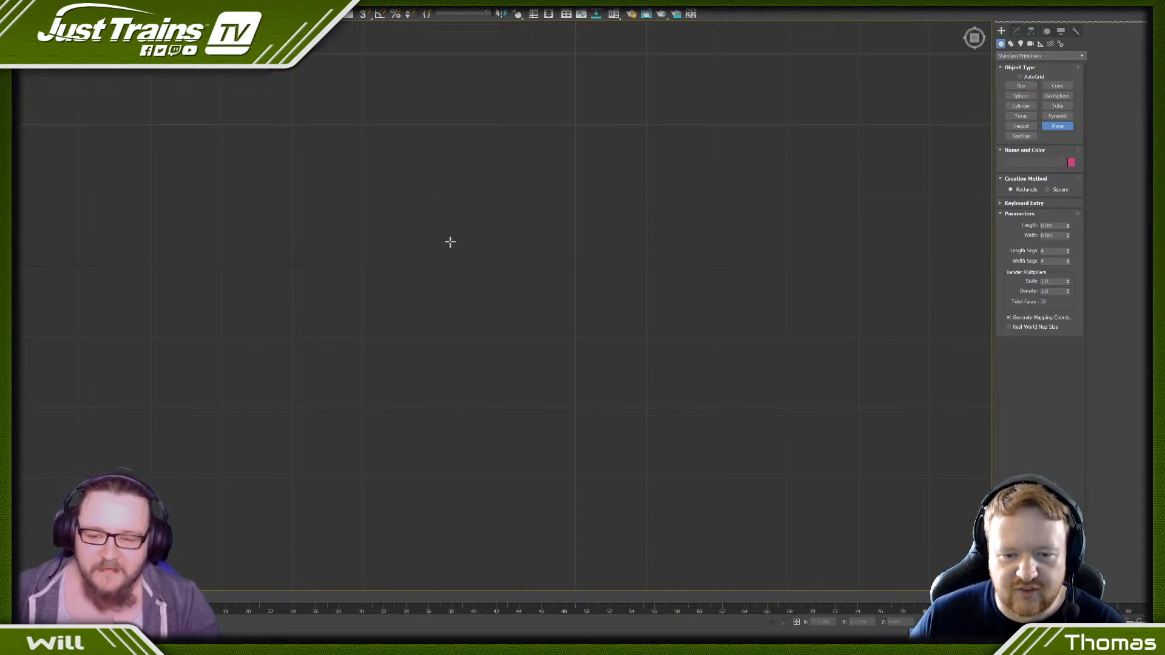
{"action": "left_click_drag", "start_coordinate": [443, 236], "coordinate": [566, 260]}
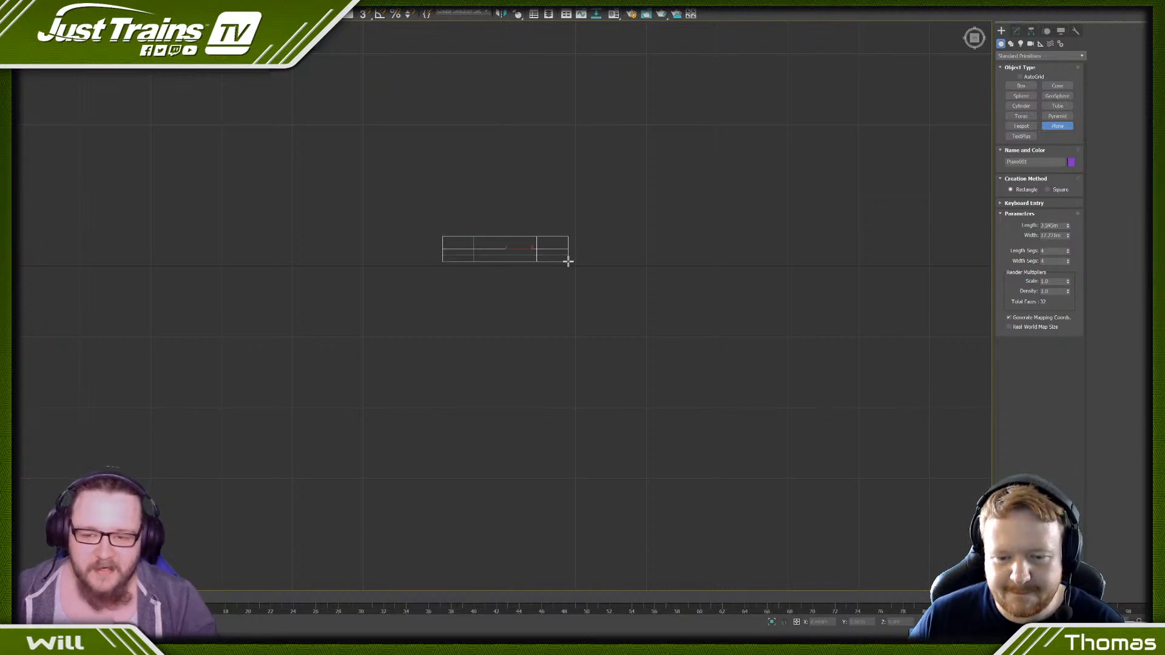
- Set the plane's width to 12 m and its length to 1 m
{"action": "double_click", "coordinate": [1062, 236]}
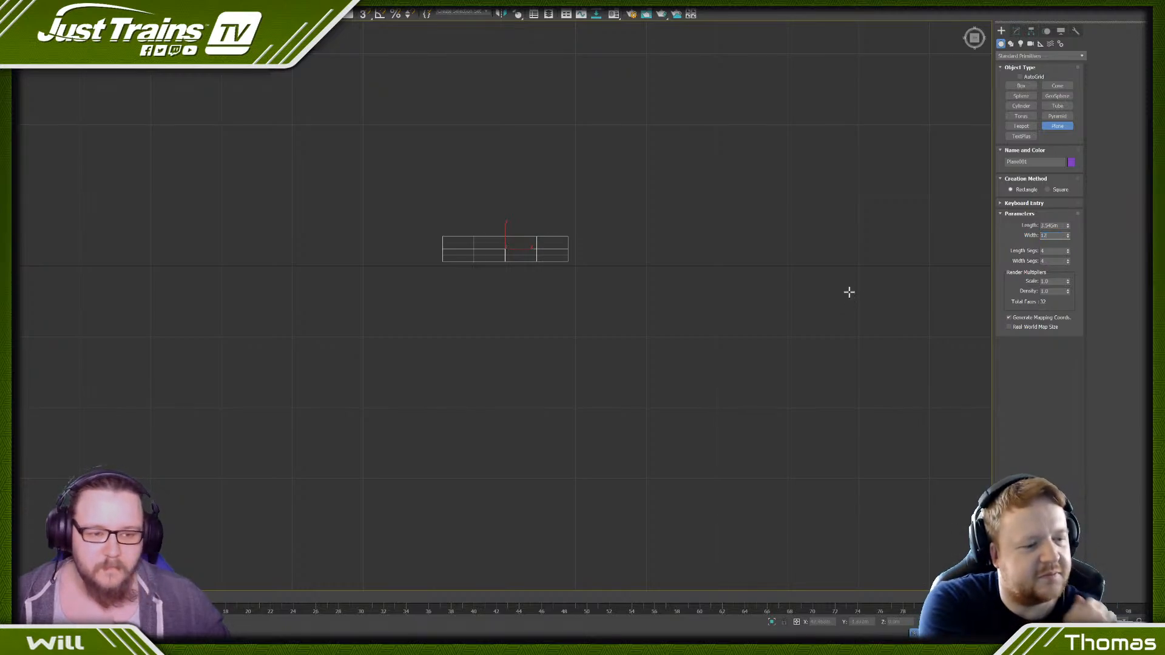
{"action": "type", "text": "12"}
{"action": "key", "text": "Return"}
{"action": "scroll", "coordinate": [499, 242], "scroll_direction": "up", "scroll_amount": 10}
{"action": "scroll", "coordinate": [534, 242], "scroll_direction": "down", "scroll_amount": 5}
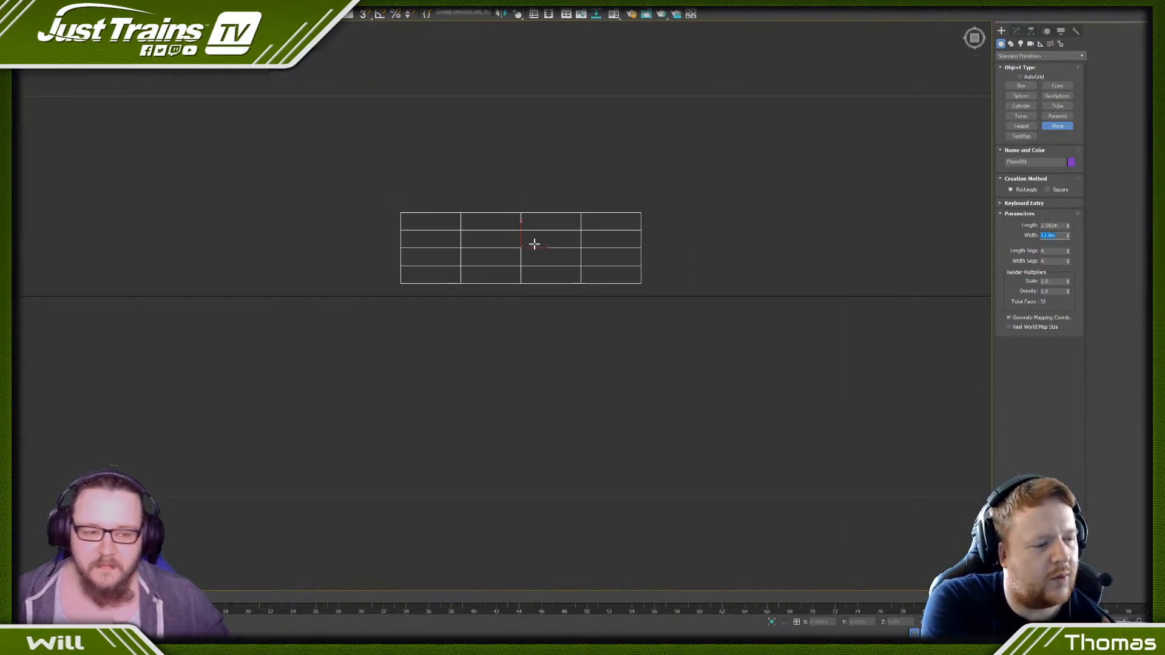
{"action": "left_click", "coordinate": [1052, 225]}
{"action": "type", "text": "1"}
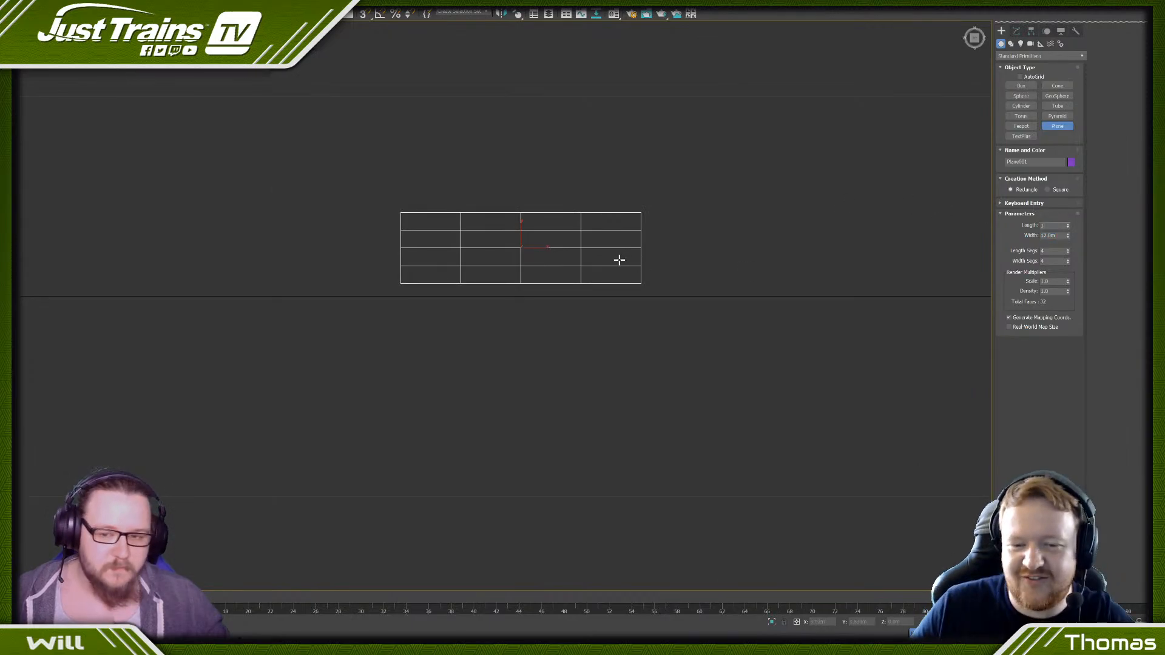
{"action": "key", "text": "Return"}
- Set the plane's length segments and width segments to 1 and finish creating it
{"action": "double_click", "coordinate": [1057, 252]}
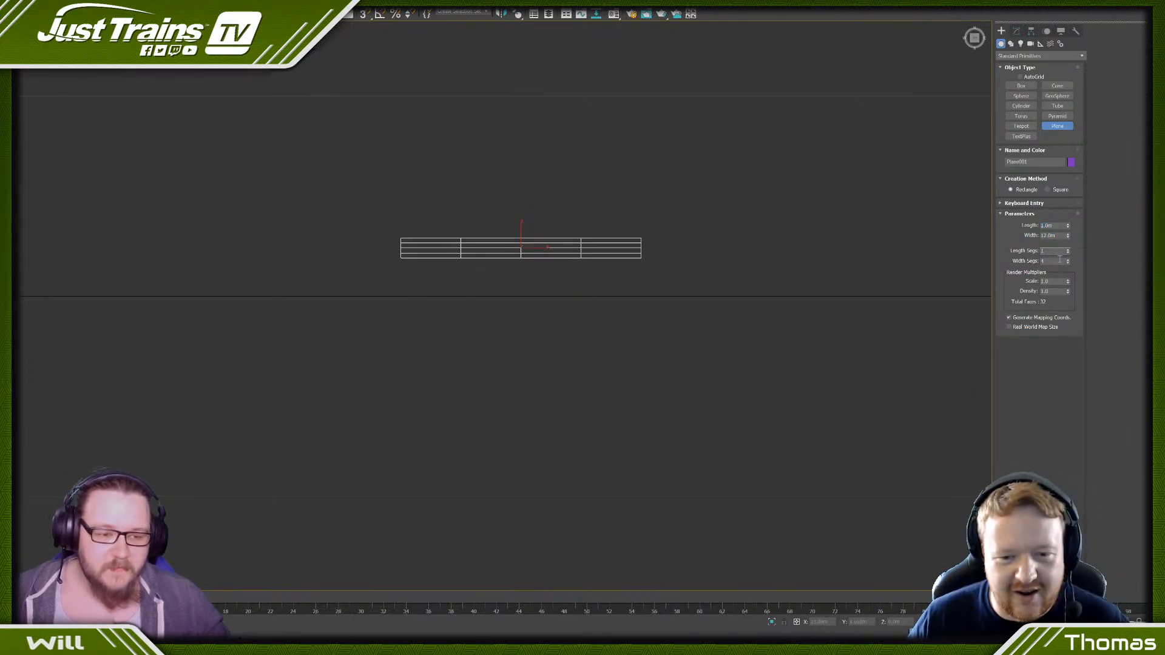
{"action": "type", "text": "1"}
{"action": "left_click", "coordinate": [1056, 261]}
{"action": "type", "text": "1"}
{"action": "key", "text": "Return"}
{"action": "scroll", "coordinate": [481, 200], "scroll_direction": "down", "scroll_amount": 2}
{"action": "scroll", "coordinate": [489, 210], "scroll_direction": "up", "scroll_amount": 4}
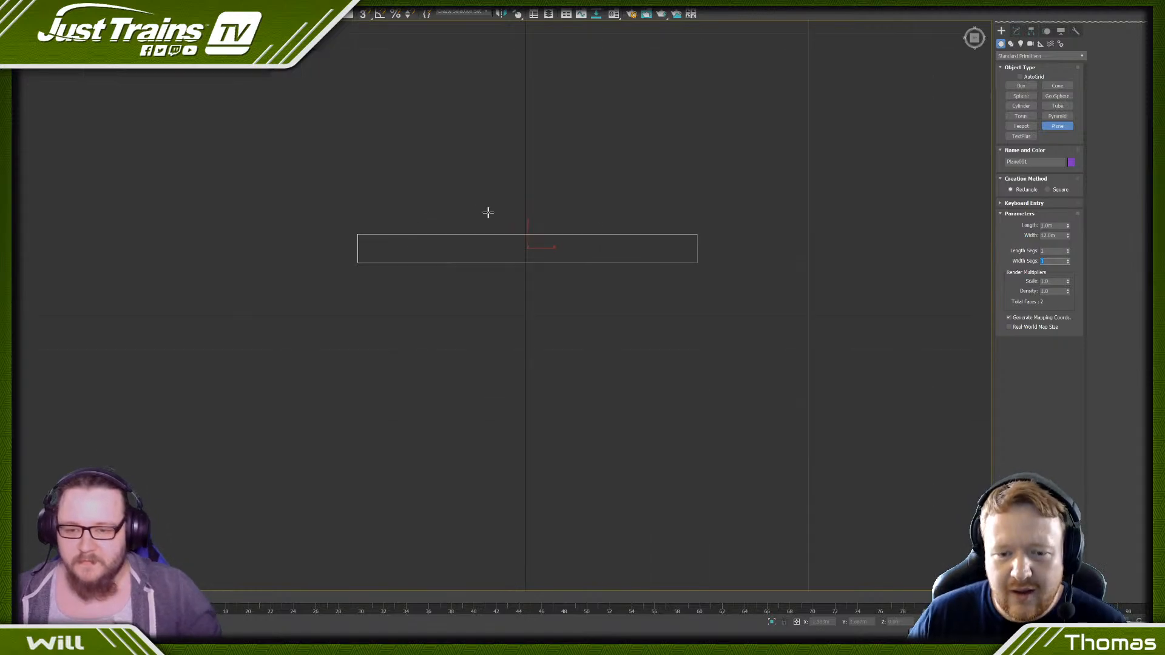
{"action": "middle_click_drag", "start_coordinate": [503, 207], "coordinate": [476, 220]}
{"action": "right_click", "coordinate": [471, 238]}
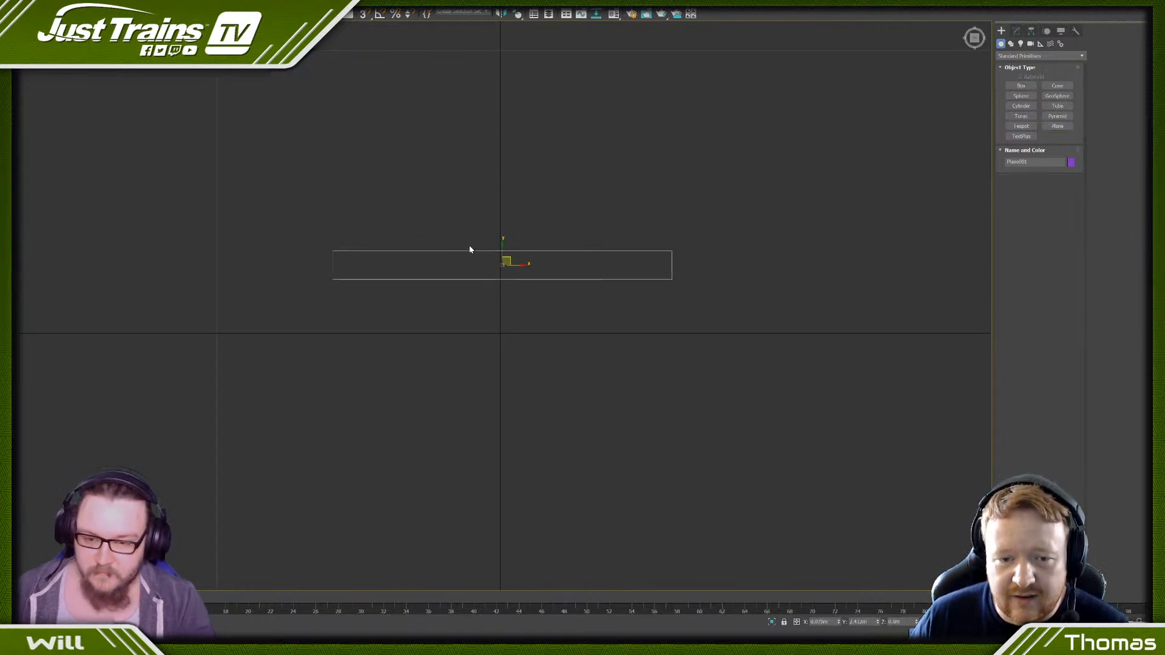
- Centre the plane on the grid origin by setting its X and Y position to 0
{"action": "left_click_drag", "start_coordinate": [870, 622], "coordinate": [821, 623]}
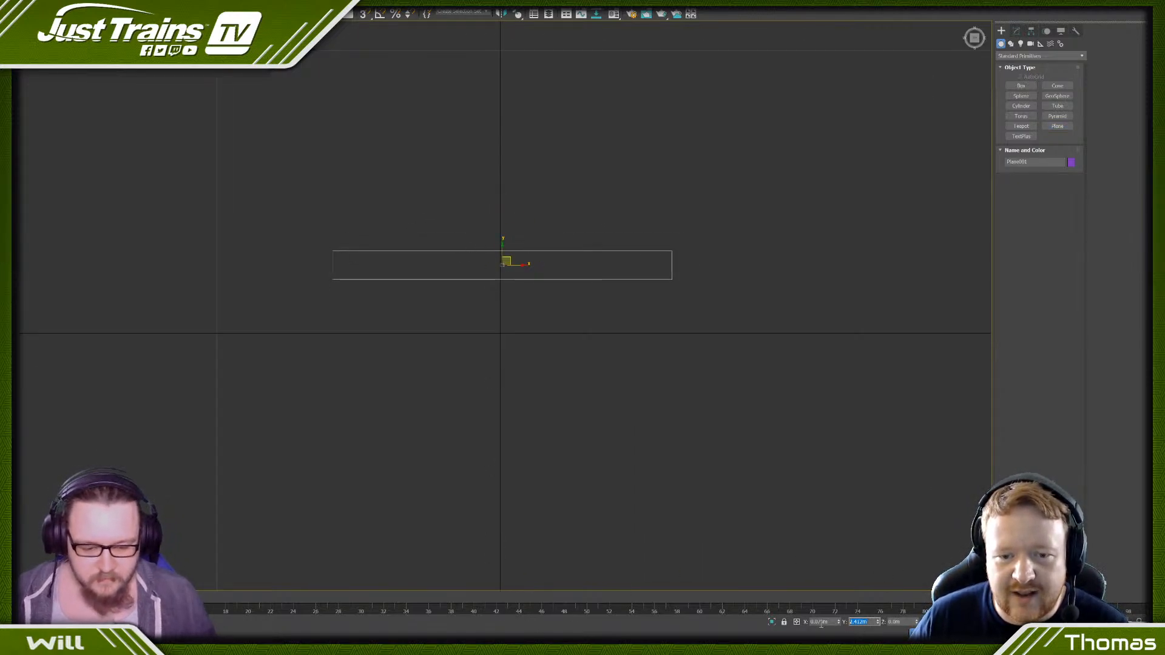
{"action": "type", "text": "0"}
{"action": "key", "text": "Return"}
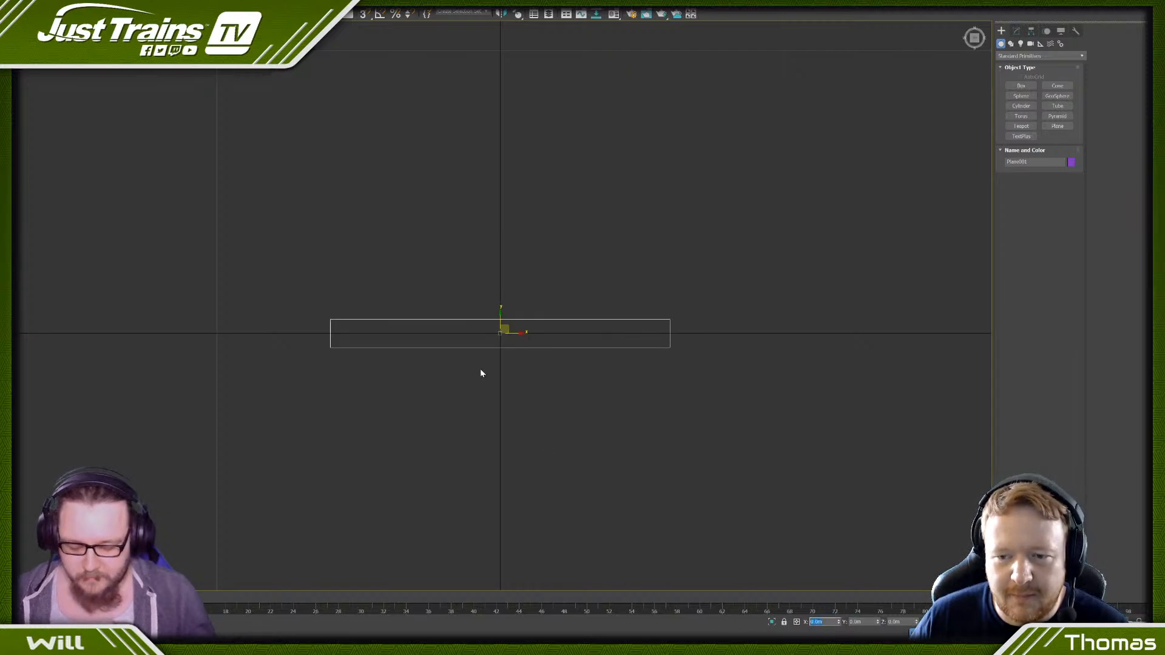
- Convert the plane to an Editable Poly
{"action": "scroll", "coordinate": [479, 369], "scroll_direction": "down", "scroll_amount": 2}
{"action": "middle_click_drag", "start_coordinate": [486, 435], "coordinate": [506, 370], "text": "alt"}
{"action": "scroll", "coordinate": [506, 370], "scroll_direction": "up", "scroll_amount": 5}
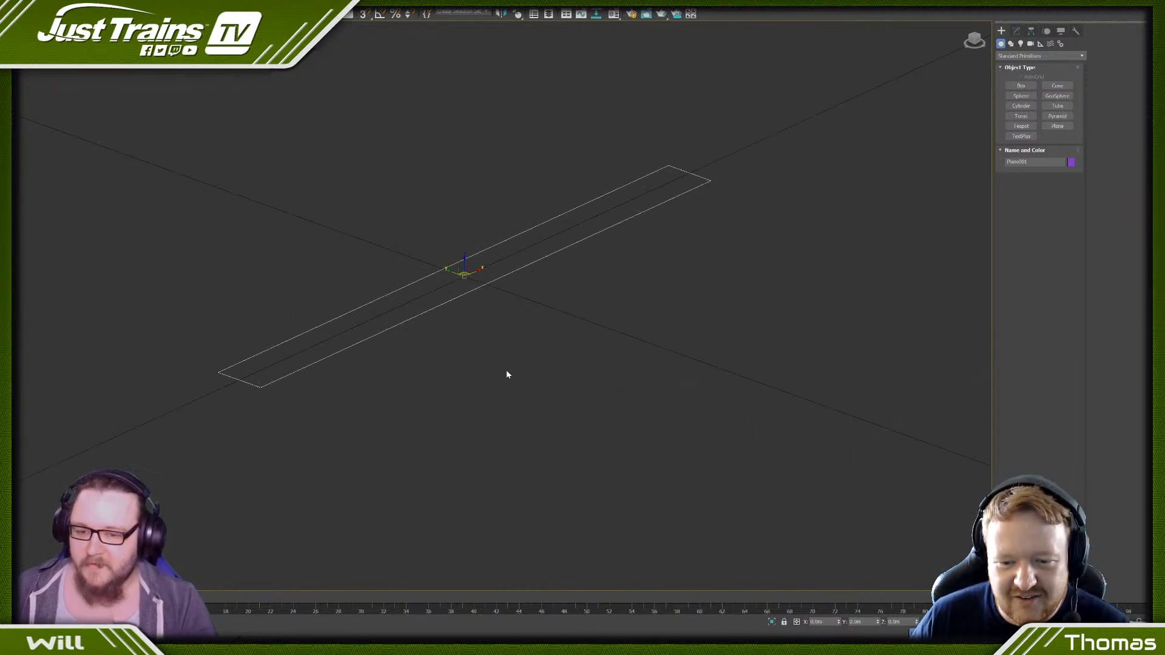
{"action": "scroll", "coordinate": [521, 297], "scroll_direction": "up", "scroll_amount": 3}
{"action": "middle_click_drag", "start_coordinate": [523, 296], "coordinate": [609, 336]}
{"action": "scroll", "coordinate": [609, 337], "scroll_direction": "down", "scroll_amount": 3}
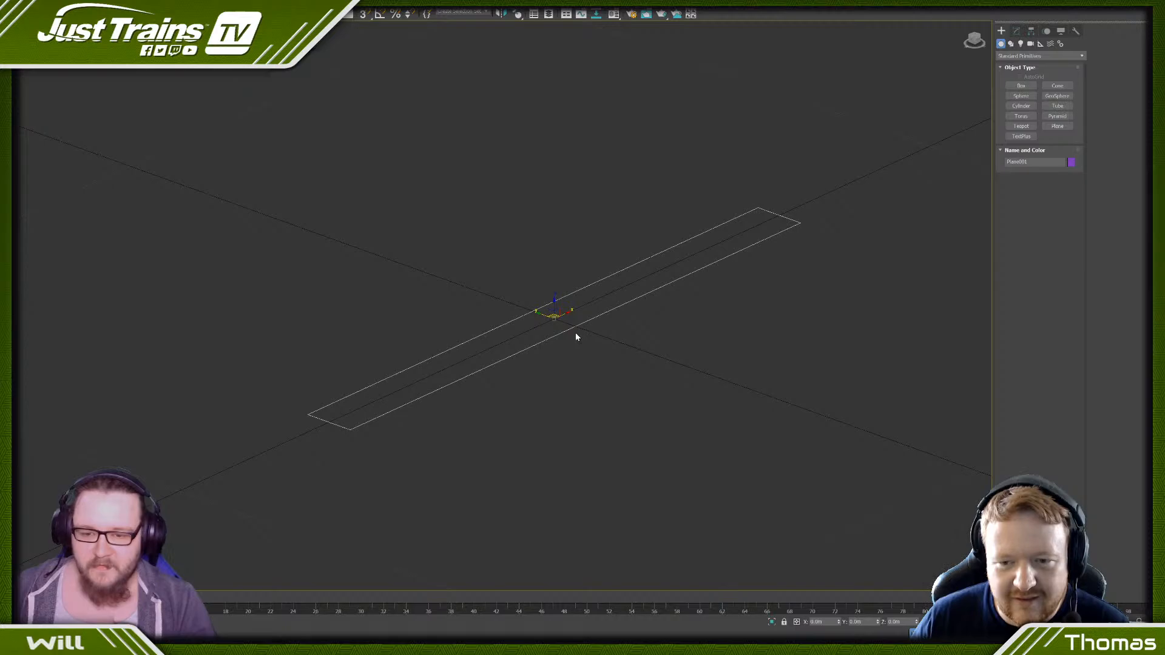
{"action": "right_click", "coordinate": [584, 285]}
{"action": "mouse_move", "coordinate": [645, 382]}
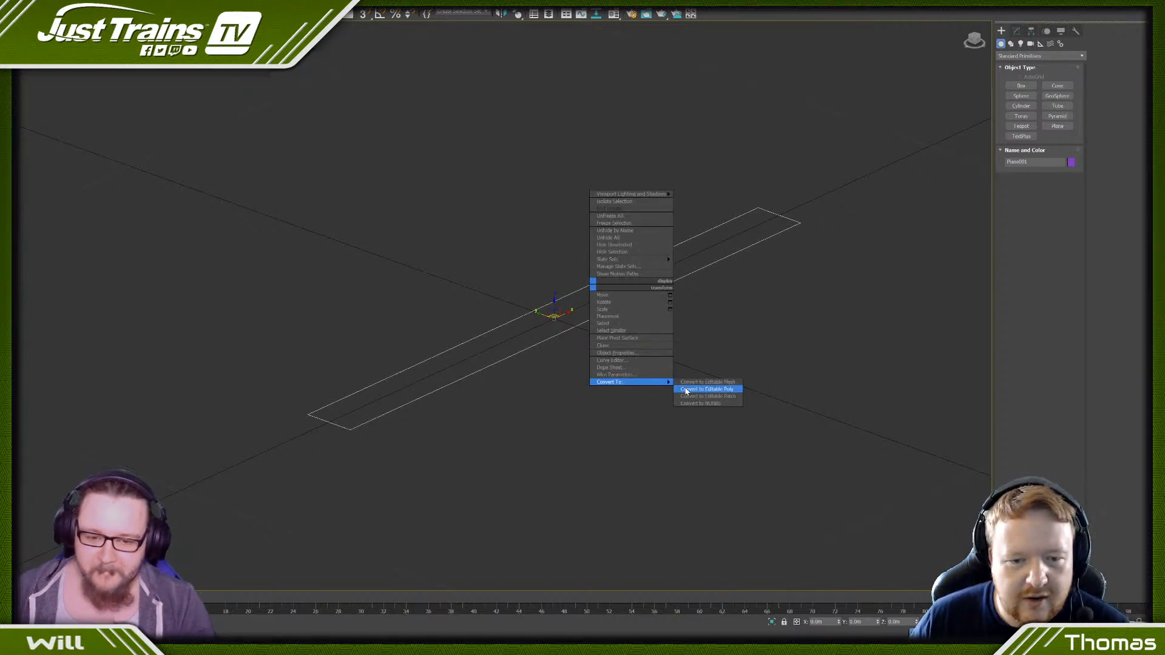
{"action": "left_click", "coordinate": [686, 390]}
- Extrude the plane's polygon upward by 1 m to form a long box
{"action": "scroll", "coordinate": [439, 242], "scroll_direction": "down", "scroll_amount": 5}
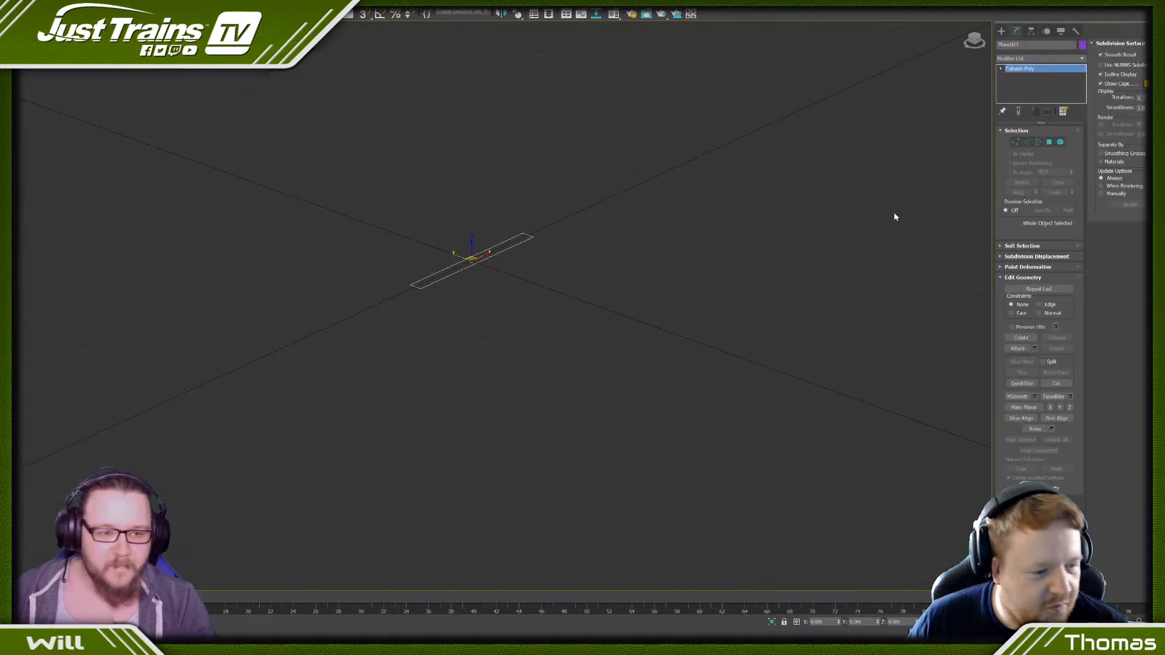
{"action": "left_click", "coordinate": [1047, 145]}
{"action": "scroll", "coordinate": [464, 244], "scroll_direction": "up", "scroll_amount": 4}
{"action": "left_click", "coordinate": [462, 283]}
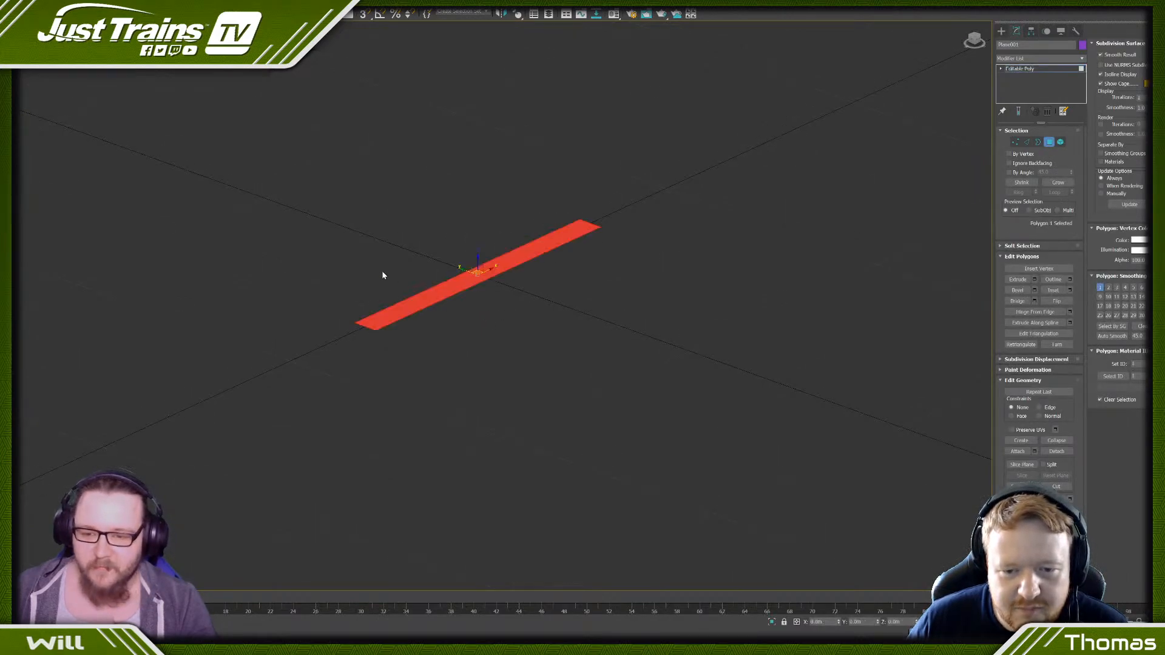
{"action": "scroll", "coordinate": [417, 255], "scroll_direction": "down", "scroll_amount": 2}
{"action": "middle_click_drag", "start_coordinate": [417, 258], "coordinate": [469, 416]}
{"action": "scroll", "coordinate": [504, 458], "scroll_direction": "up", "scroll_amount": 3}
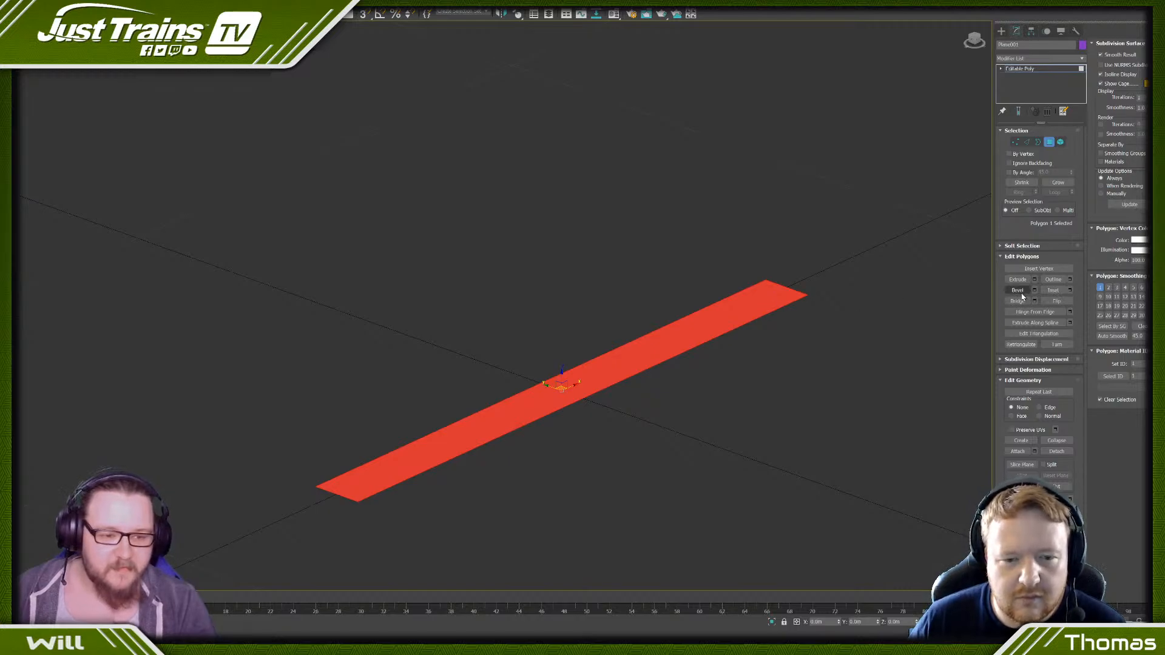
{"action": "left_click", "coordinate": [1034, 279]}
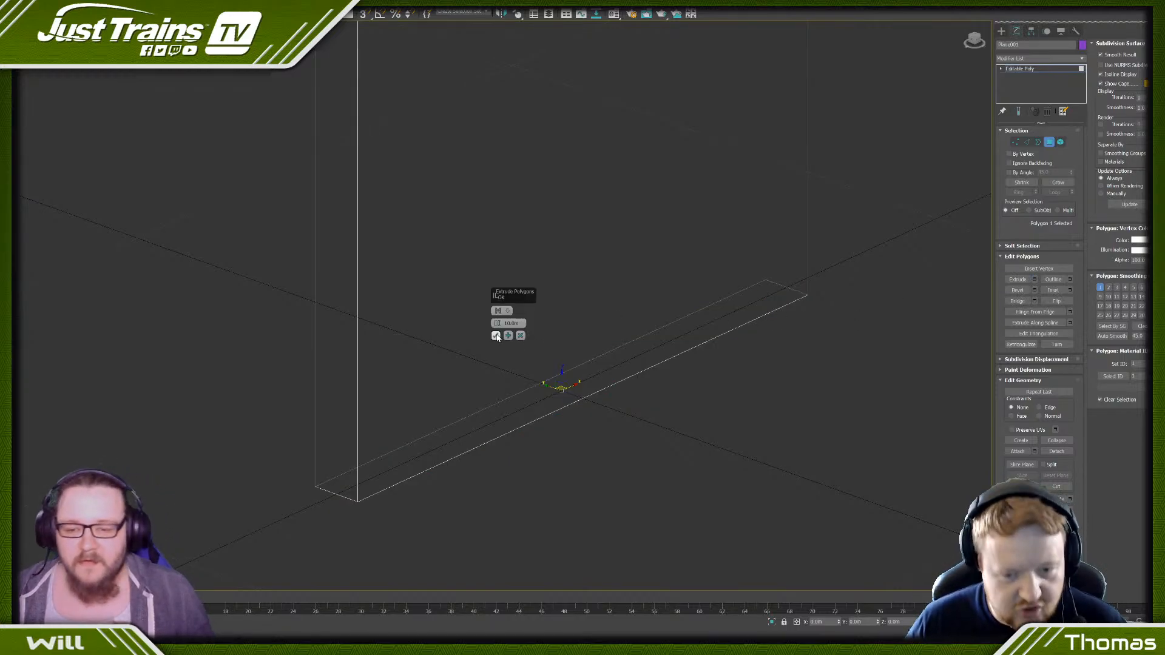
{"action": "left_click_drag", "start_coordinate": [524, 323], "coordinate": [443, 319]}
{"action": "type", "text": "2"}
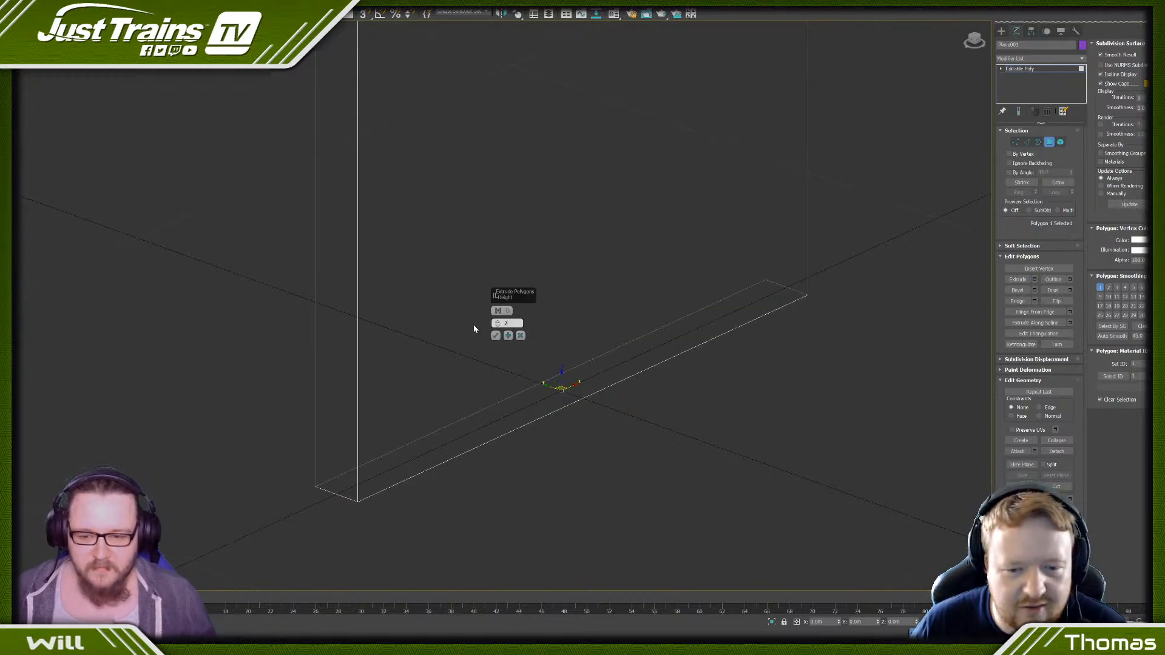
{"action": "key", "text": "Return"}
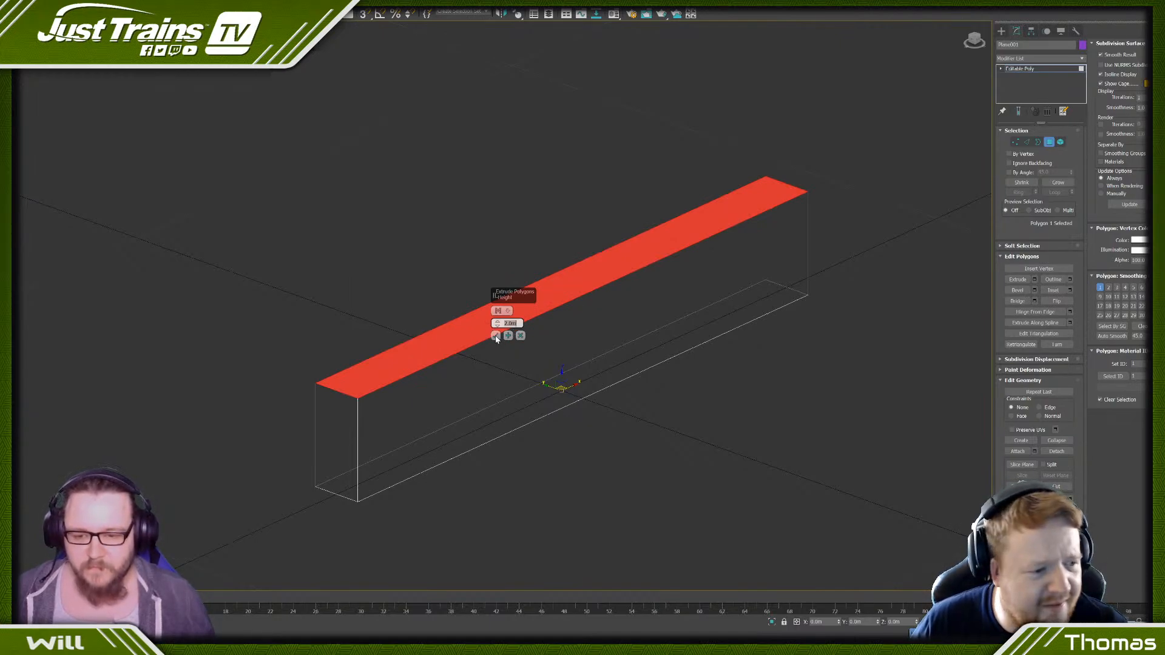
{"action": "key", "text": "Return"}
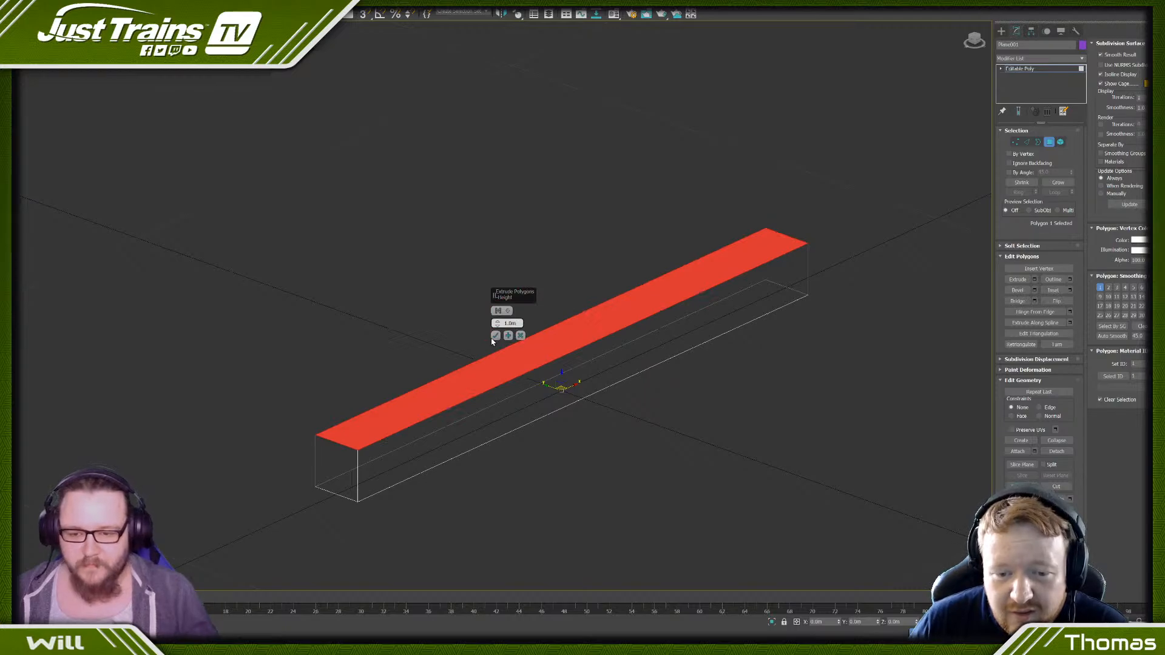
{"action": "left_click", "coordinate": [496, 337]}
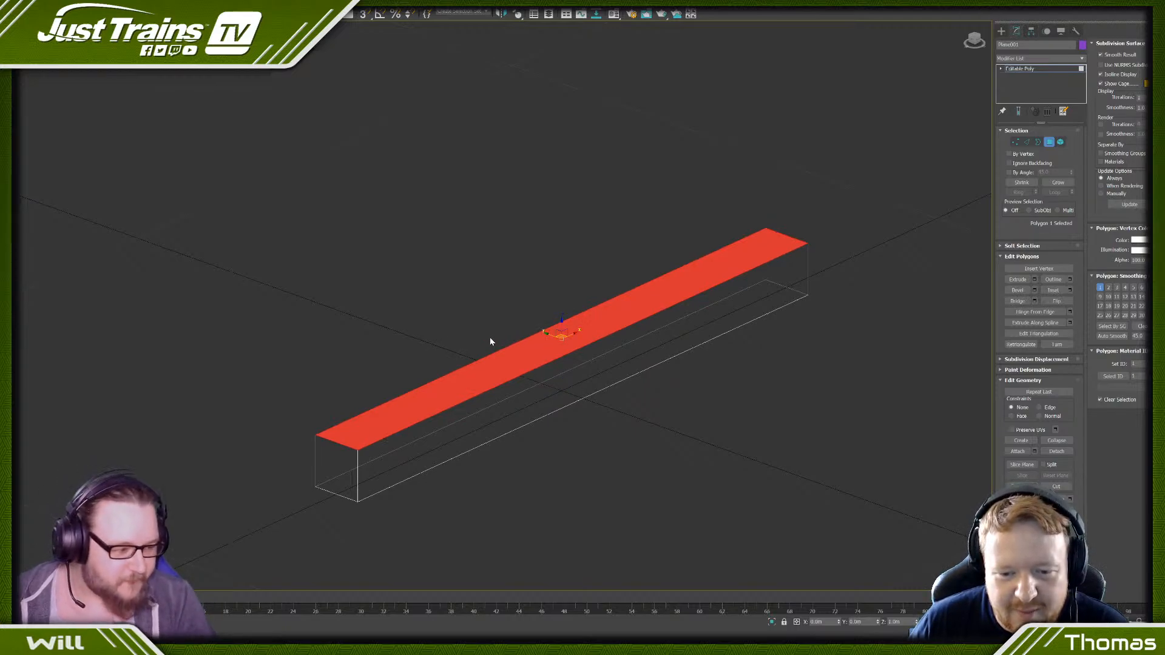
- Select the whole box element and lower it until its top face is about level with the ground grid, then deselect it
{"action": "scroll", "coordinate": [601, 297], "scroll_direction": "down", "scroll_amount": 3}
{"action": "scroll", "coordinate": [598, 287], "scroll_direction": "up", "scroll_amount": 2}
{"action": "middle_click_drag", "start_coordinate": [574, 337], "coordinate": [610, 364]}
{"action": "left_click", "coordinate": [1060, 141]}
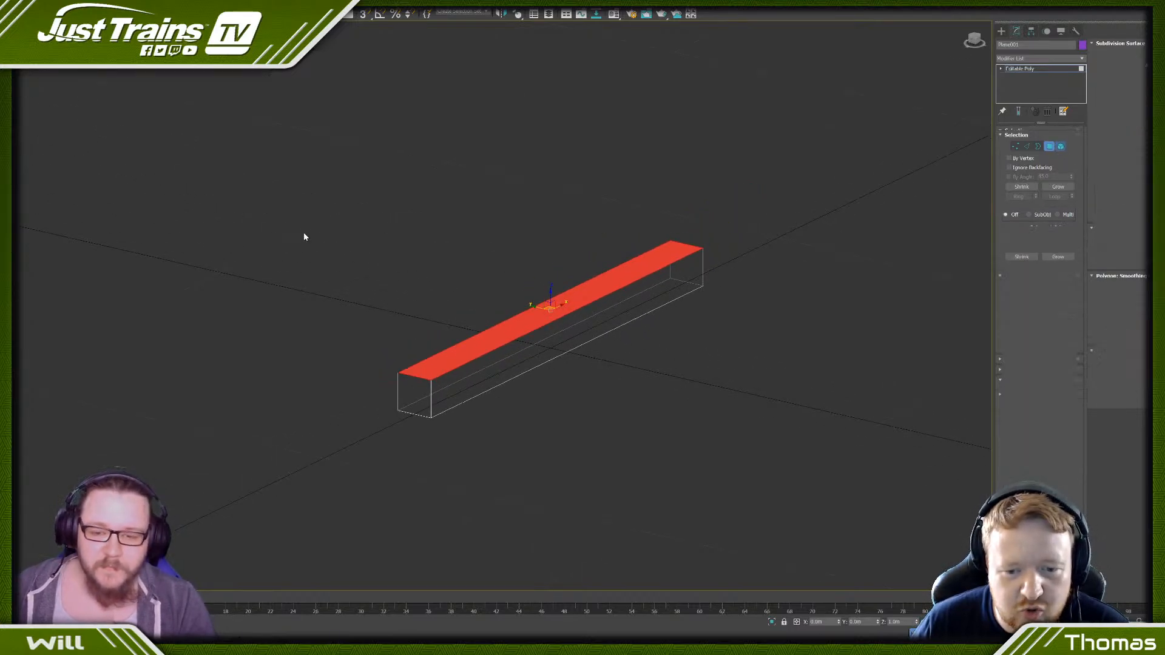
{"action": "left_click_drag", "start_coordinate": [304, 208], "coordinate": [684, 385]}
{"action": "left_click_drag", "start_coordinate": [509, 322], "coordinate": [553, 358]}
{"action": "key", "text": "f"}
{"action": "key", "text": "z"}
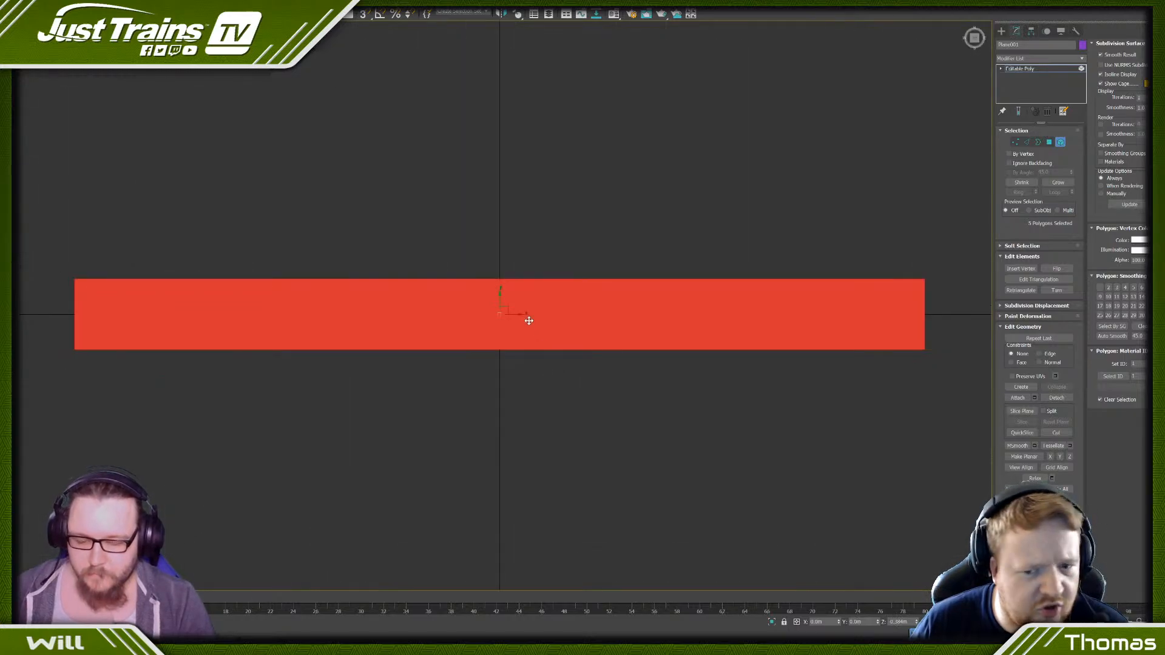
{"action": "middle_click_drag", "start_coordinate": [469, 364], "coordinate": [490, 334], "text": "alt"}
{"action": "scroll", "coordinate": [490, 333], "scroll_direction": "down", "scroll_amount": 3}
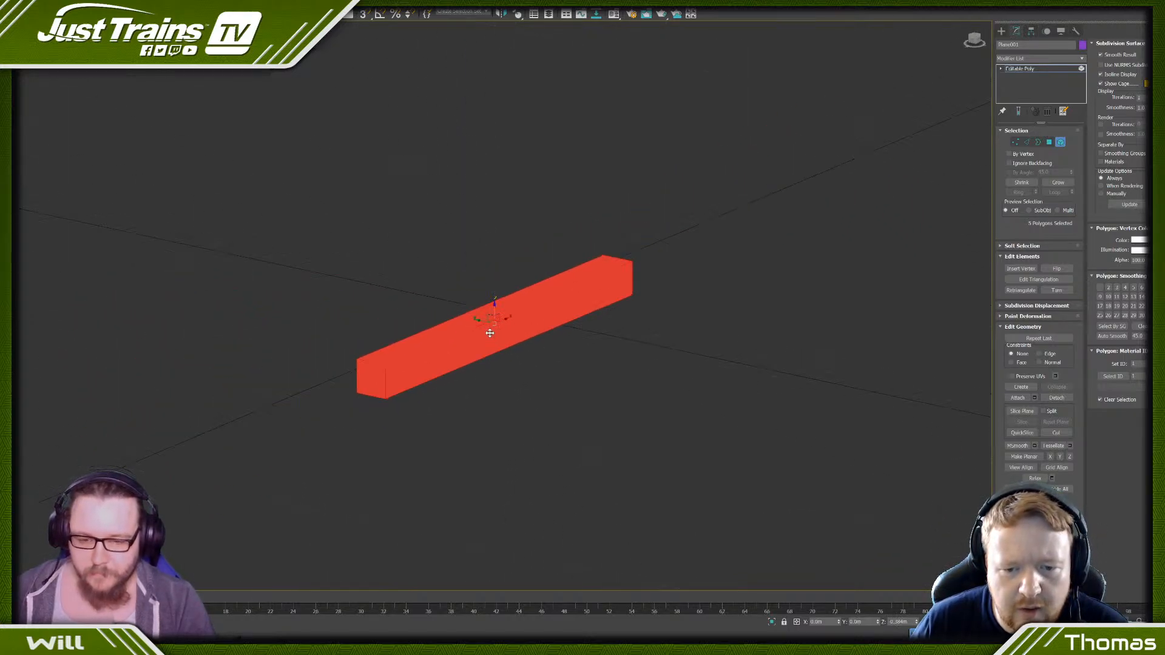
{"action": "scroll", "coordinate": [494, 327], "scroll_direction": "up", "scroll_amount": 4}
{"action": "left_click", "coordinate": [459, 260]}
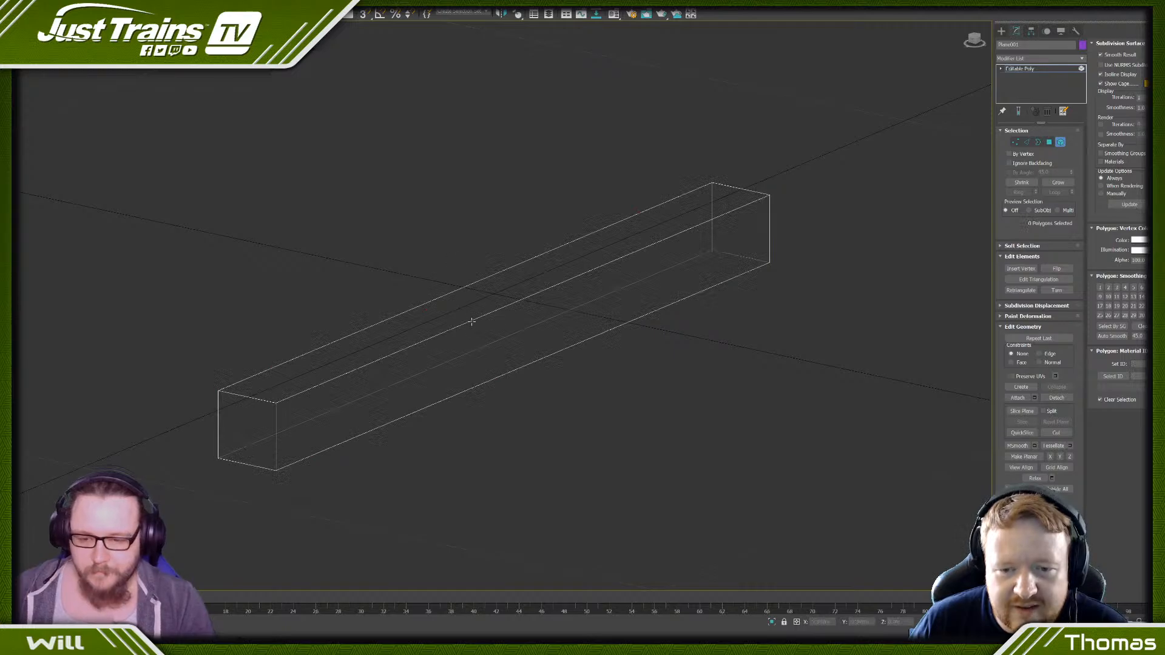
- Inspect the whole box's position against the ground grid in shaded and wireframe display
{"action": "scroll", "coordinate": [342, 223], "scroll_direction": "down", "scroll_amount": 2}
{"action": "left_click_drag", "start_coordinate": [664, 425], "coordinate": [664, 425]}
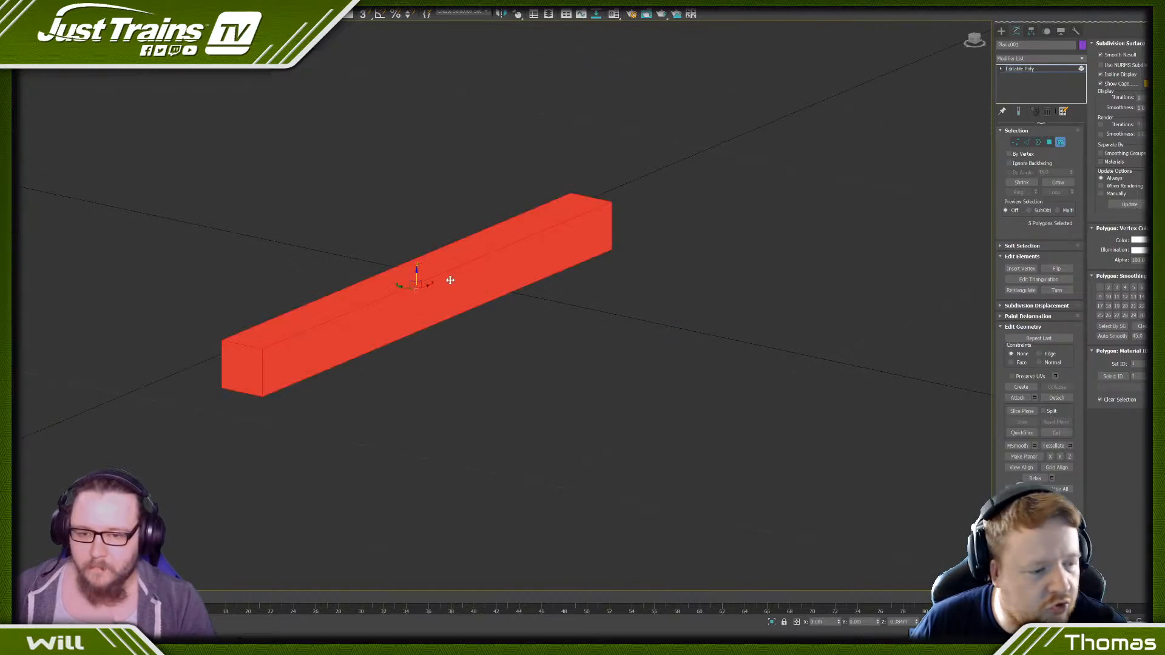
{"action": "scroll", "coordinate": [425, 274], "scroll_direction": "up", "scroll_amount": 4}
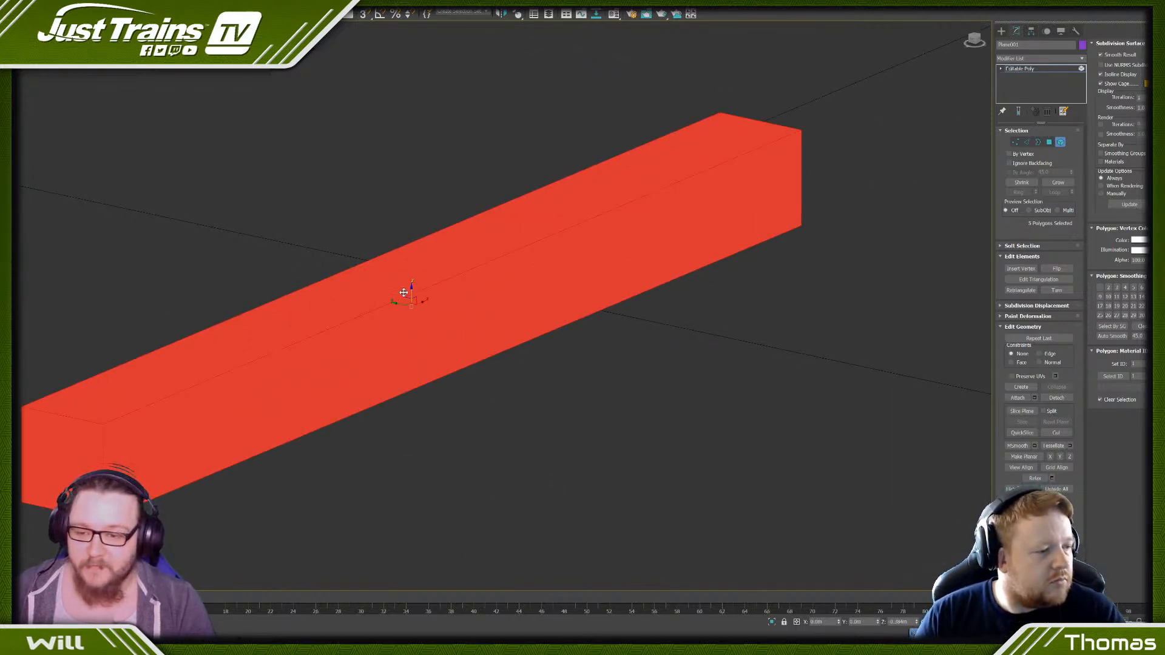
{"action": "mouse_move", "coordinate": [410, 290]}
{"action": "left_mouse_down"}
{"action": "mouse_move", "coordinate": [408, 333]}
{"action": "mouse_move", "coordinate": [406, 291]}
{"action": "mouse_move", "coordinate": [394, 285]}
{"action": "left_mouse_up"}
{"action": "middle_click_drag", "start_coordinate": [394, 297], "coordinate": [494, 327], "text": "alt"}
{"action": "left_click", "coordinate": [431, 360]}
{"action": "key", "text": "F3"}
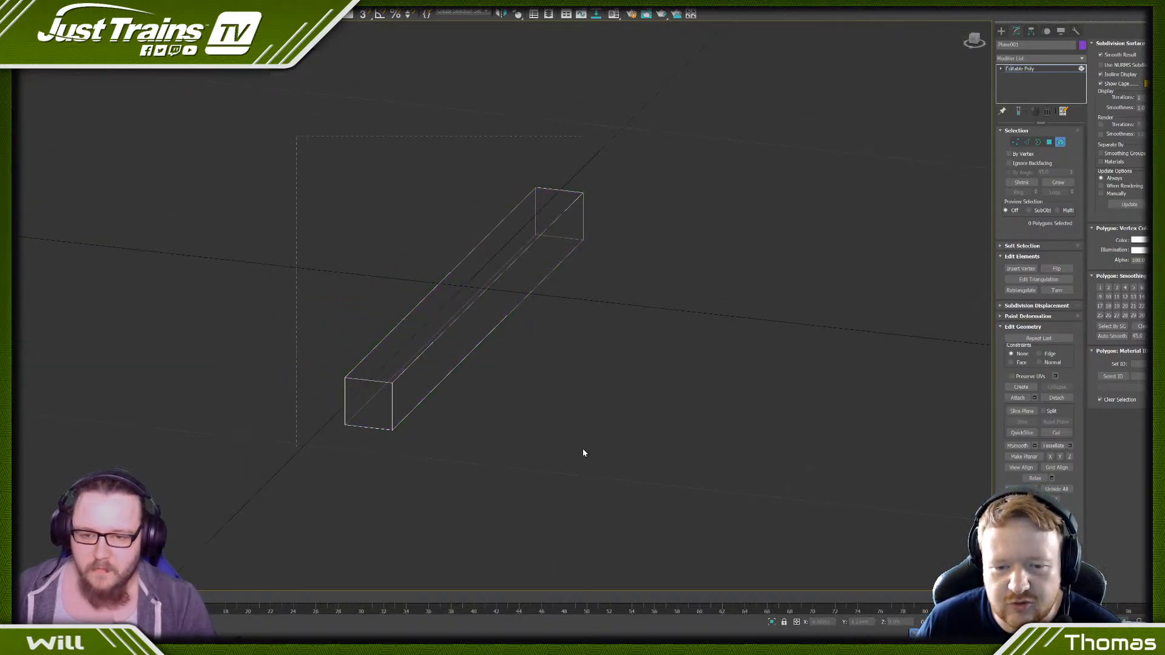
{"action": "left_click", "coordinate": [493, 335]}
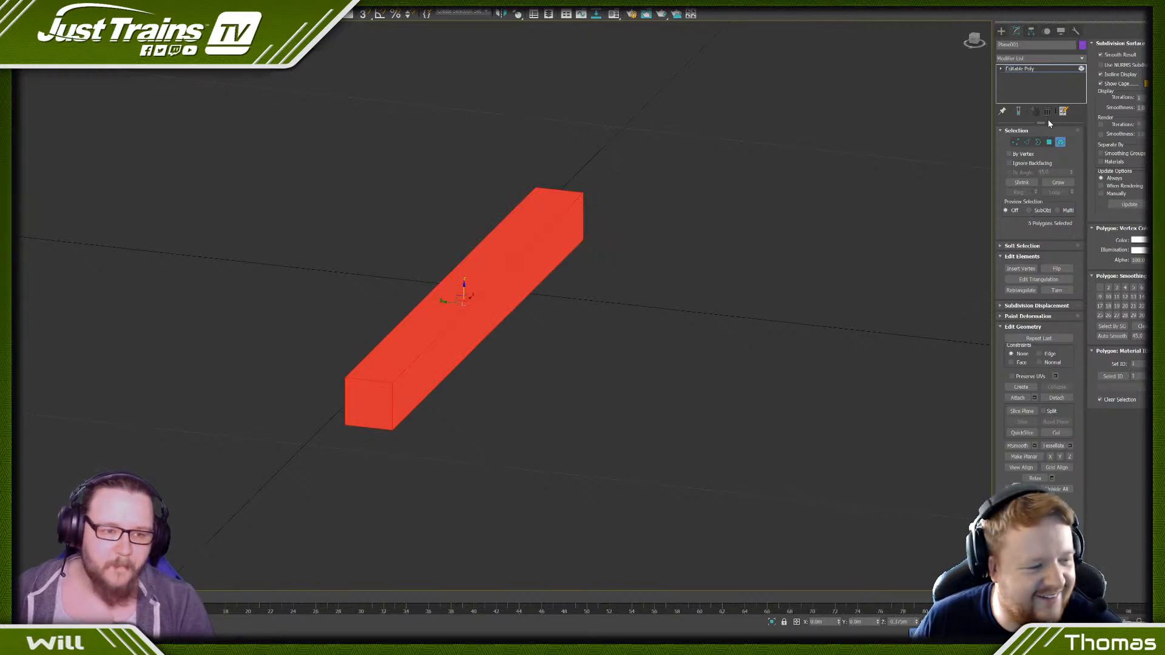
- Select the box's open bottom border and raise it to roughly halve the box's depth
{"action": "left_click", "coordinate": [1049, 142]}
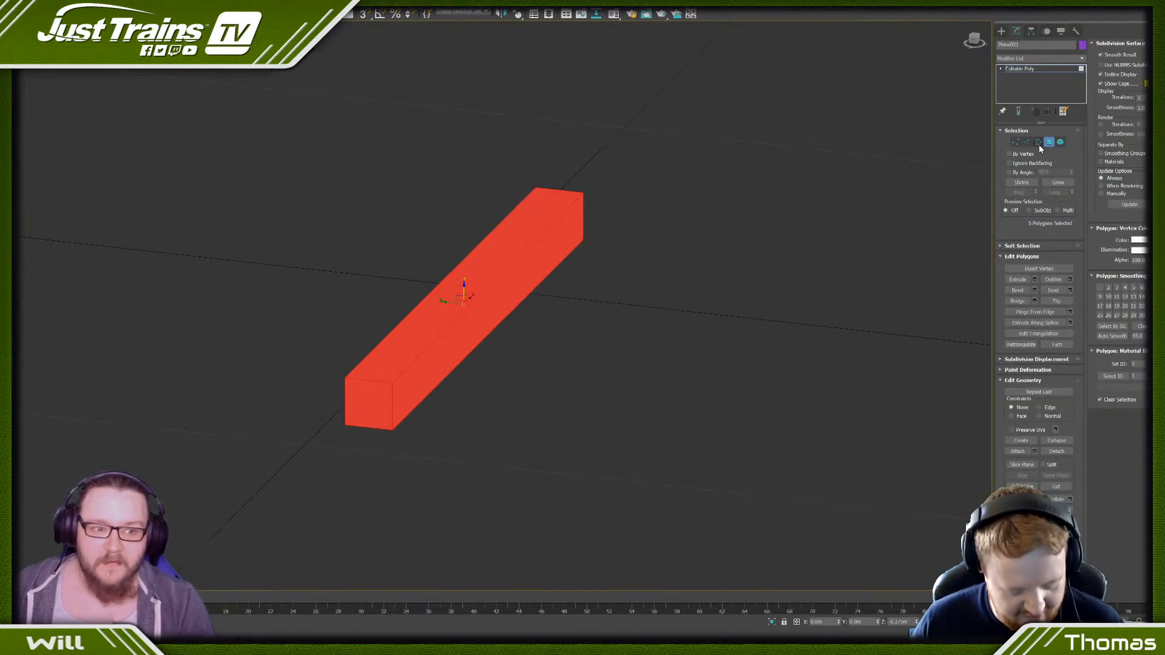
{"action": "left_click", "coordinate": [1038, 143]}
{"action": "left_click", "coordinate": [488, 333]}
{"action": "middle_click_drag", "start_coordinate": [478, 335], "coordinate": [484, 367], "text": "alt"}
{"action": "scroll", "coordinate": [465, 324], "scroll_direction": "up", "scroll_amount": 2}
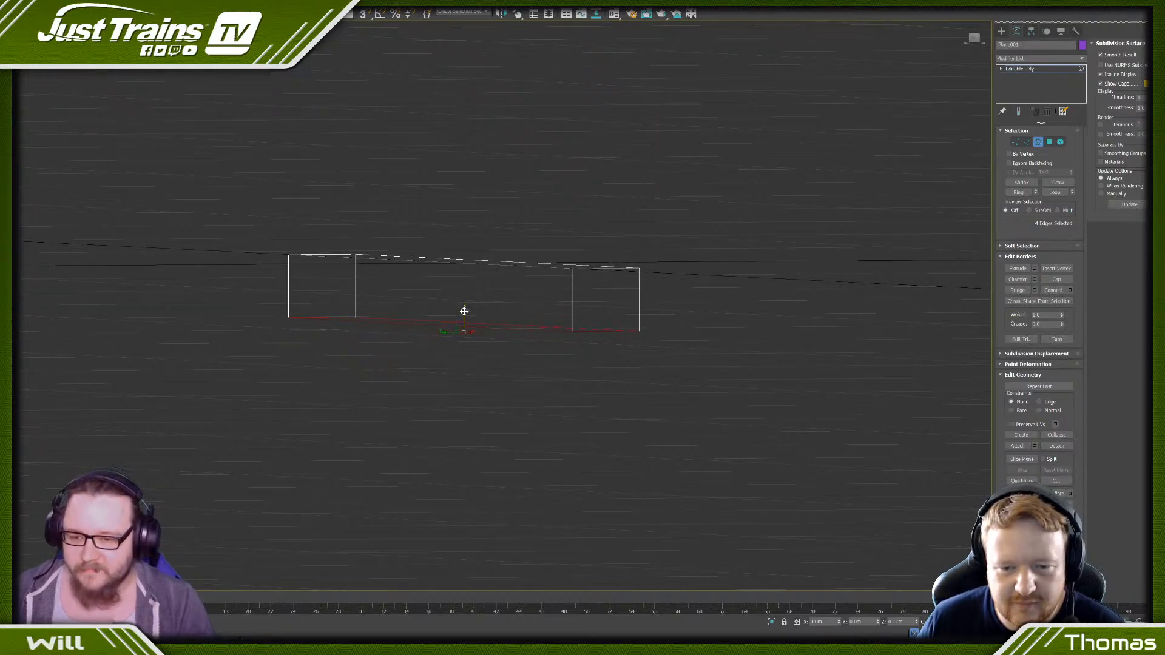
{"action": "middle_click_drag", "start_coordinate": [455, 293], "coordinate": [461, 315], "text": "alt"}
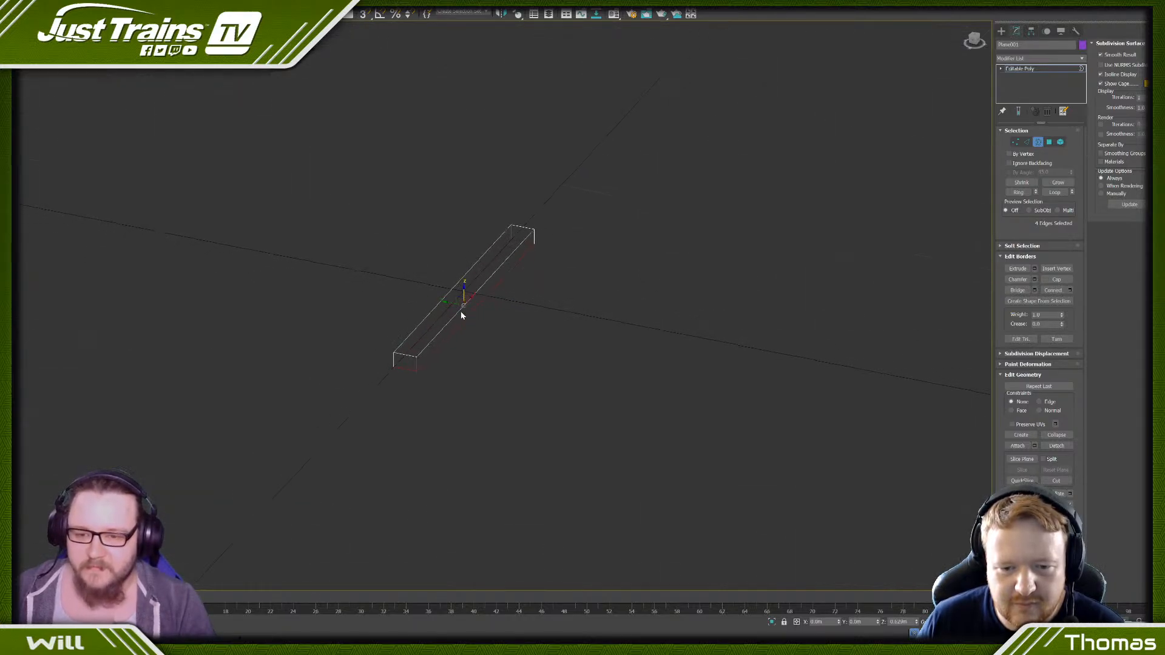
{"action": "scroll", "coordinate": [463, 291], "scroll_direction": "up", "scroll_amount": 2}
{"action": "scroll", "coordinate": [461, 292], "scroll_direction": "down", "scroll_amount": 3}
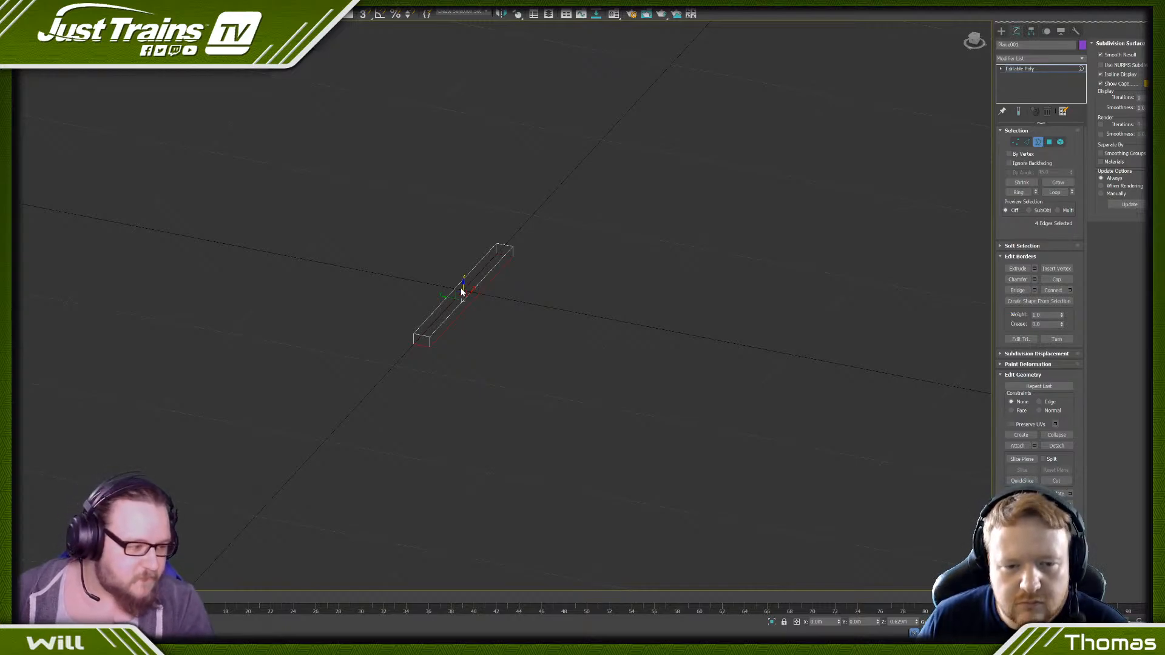
{"action": "middle_click_drag", "start_coordinate": [453, 270], "coordinate": [494, 285]}
{"action": "scroll", "coordinate": [497, 281], "scroll_direction": "up", "scroll_amount": 2}
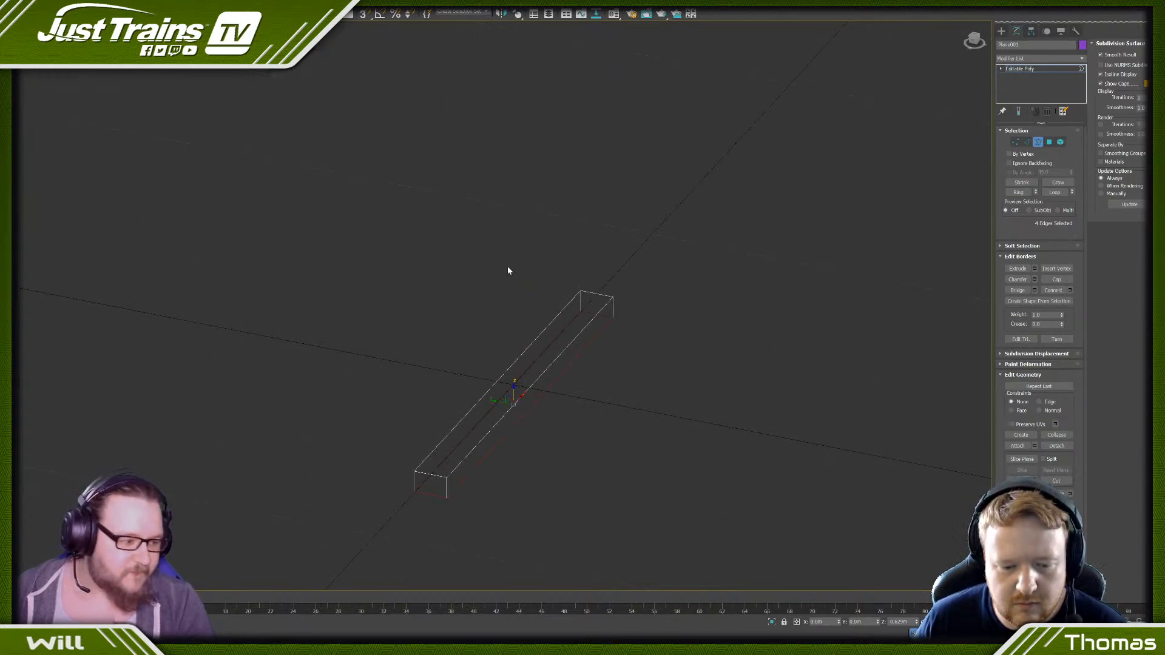
{"action": "scroll", "coordinate": [509, 270], "scroll_direction": "down", "scroll_amount": 3}
{"action": "scroll", "coordinate": [510, 279], "scroll_direction": "up", "scroll_amount": 1}
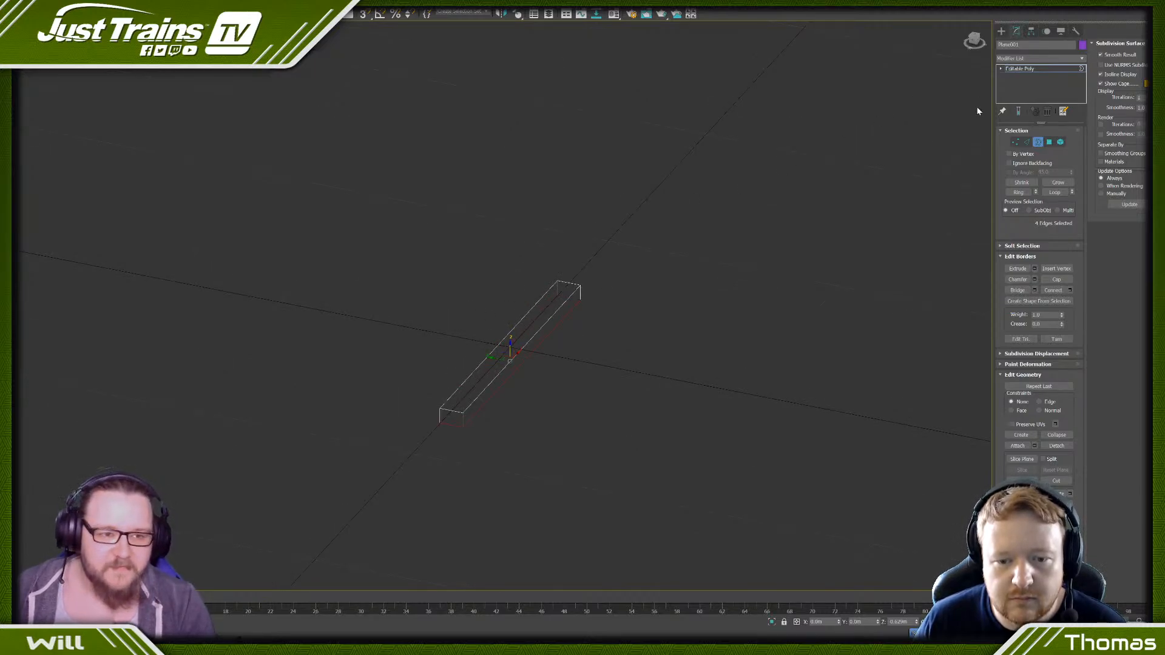
- Switch to polygon editing and select the box's side and end polygons
{"action": "left_click", "coordinate": [1049, 143]}
{"action": "key", "text": "ctrl+a"}
{"action": "scroll", "coordinate": [585, 292], "scroll_direction": "down", "scroll_amount": 3}
{"action": "middle_click_drag", "start_coordinate": [564, 302], "coordinate": [565, 309], "text": "alt"}
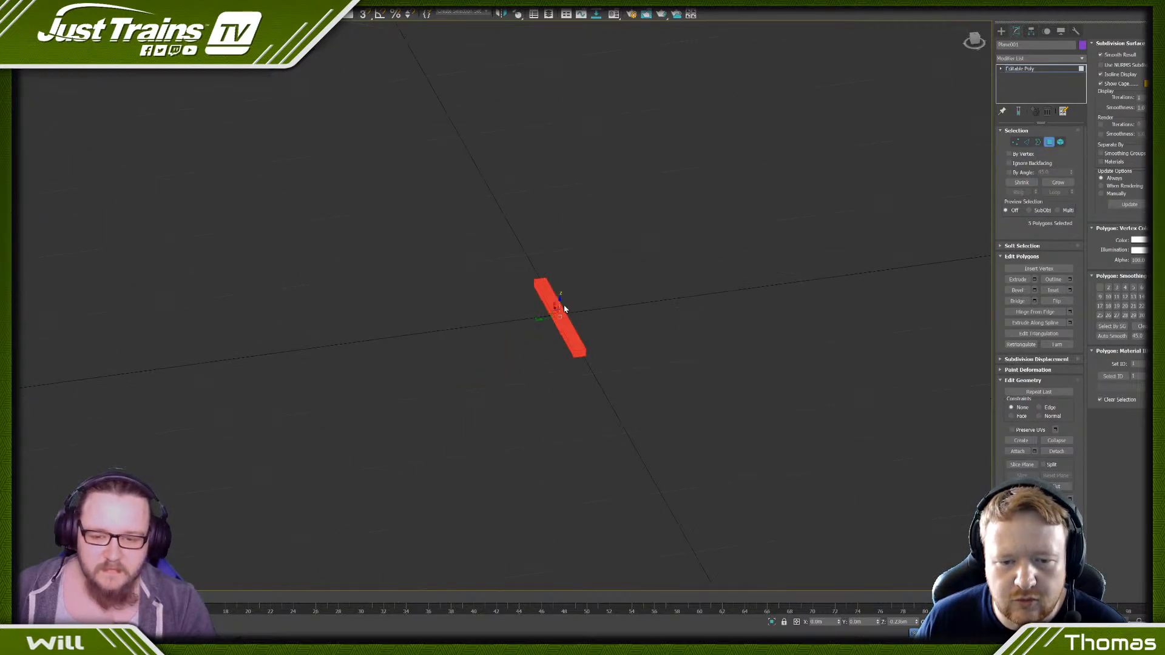
{"action": "scroll", "coordinate": [555, 316], "scroll_direction": "up", "scroll_amount": 4}
{"action": "left_click", "coordinate": [650, 415]}
{"action": "left_click", "coordinate": [639, 405], "text": "ctrl"}
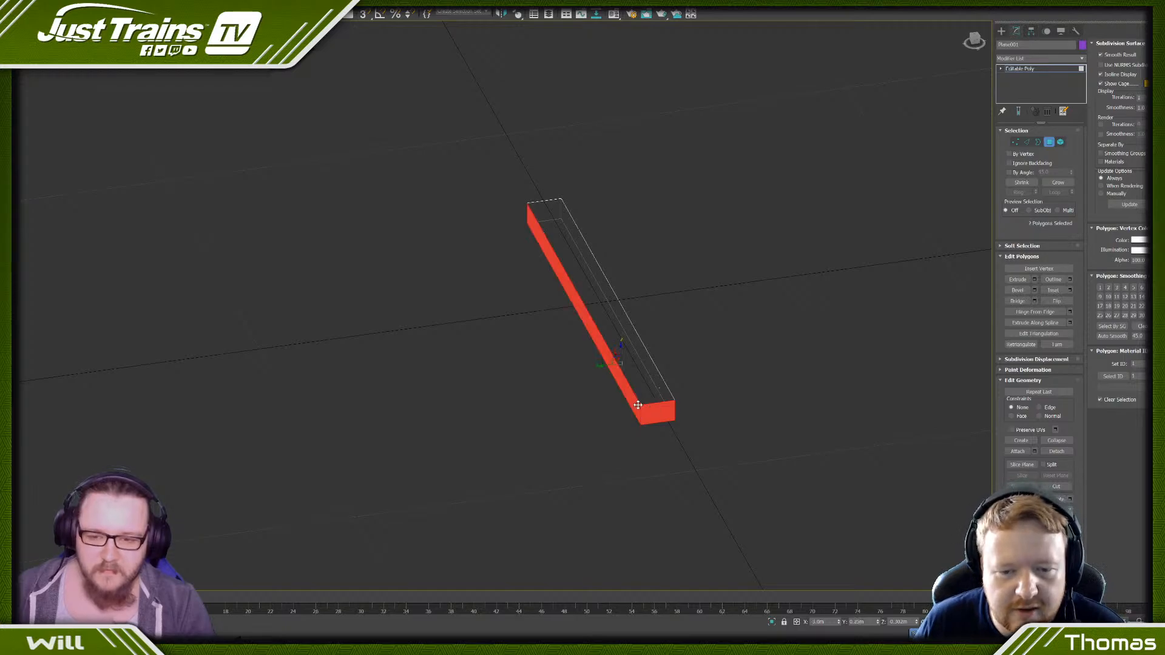
{"action": "middle_click_drag", "start_coordinate": [638, 405], "coordinate": [513, 293], "text": "alt"}
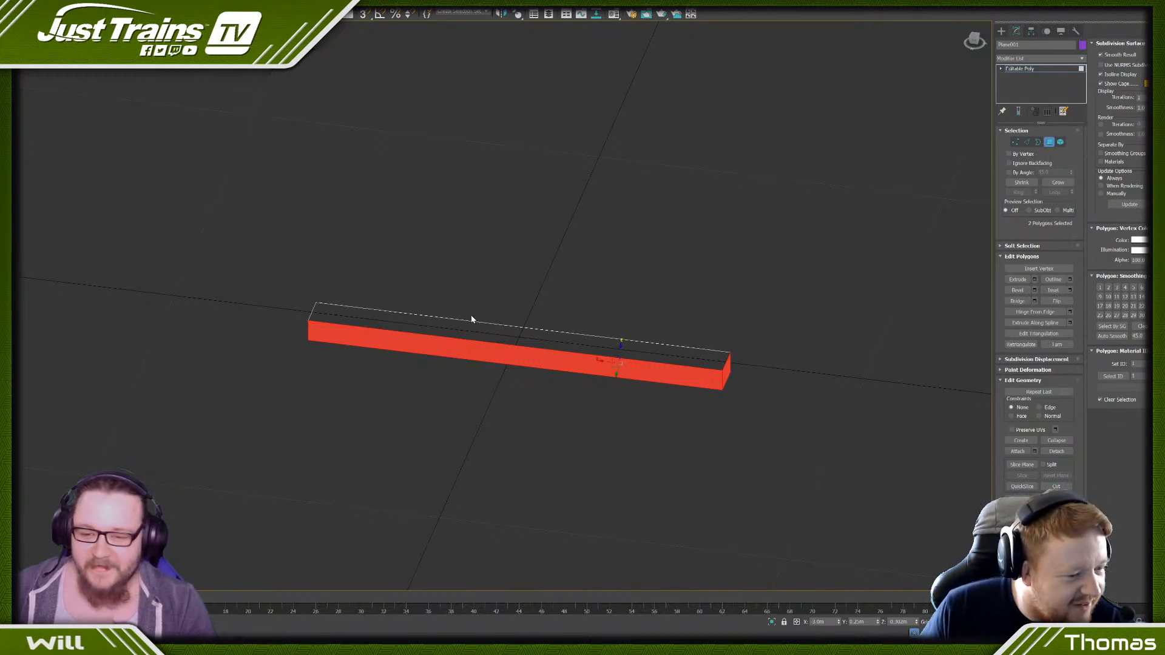
- Inset the box's top polygon by 0.16 m and deselect it
{"action": "left_click", "coordinate": [479, 331]}
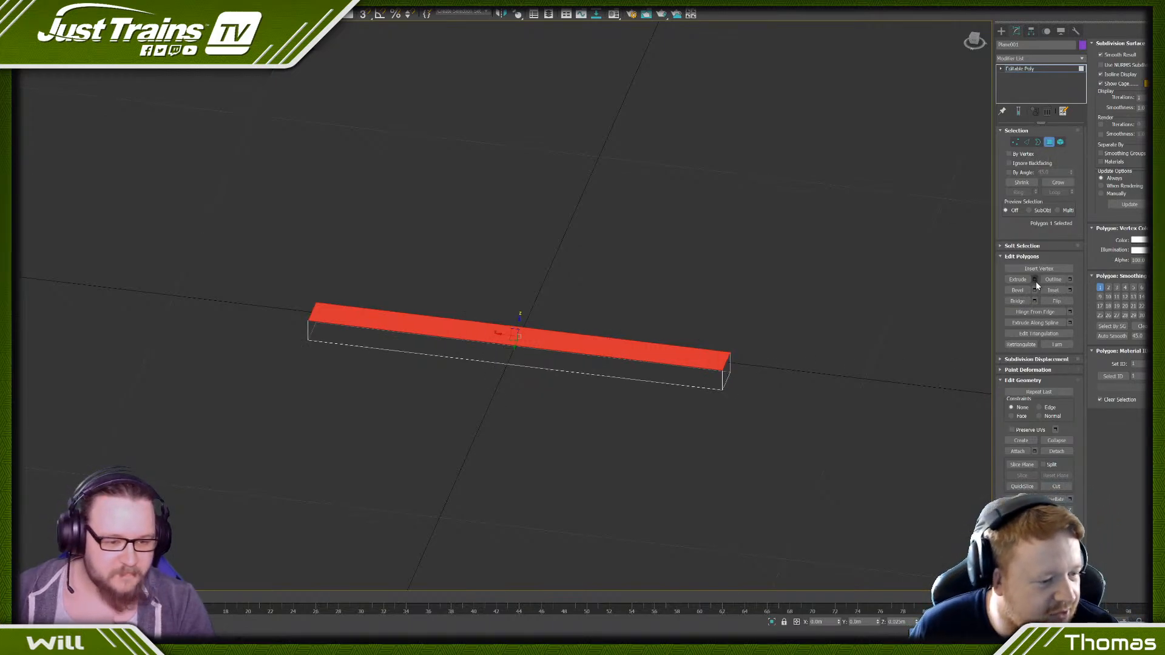
{"action": "left_click", "coordinate": [1070, 290]}
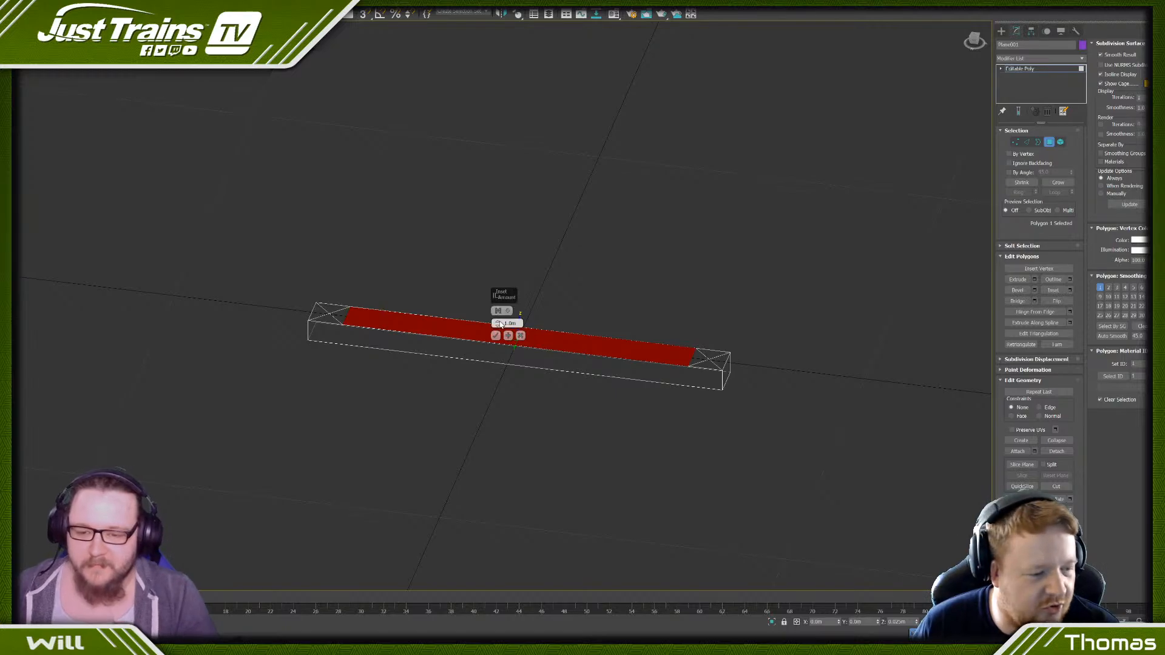
{"action": "left_click_drag", "start_coordinate": [497, 324], "coordinate": [491, 350]}
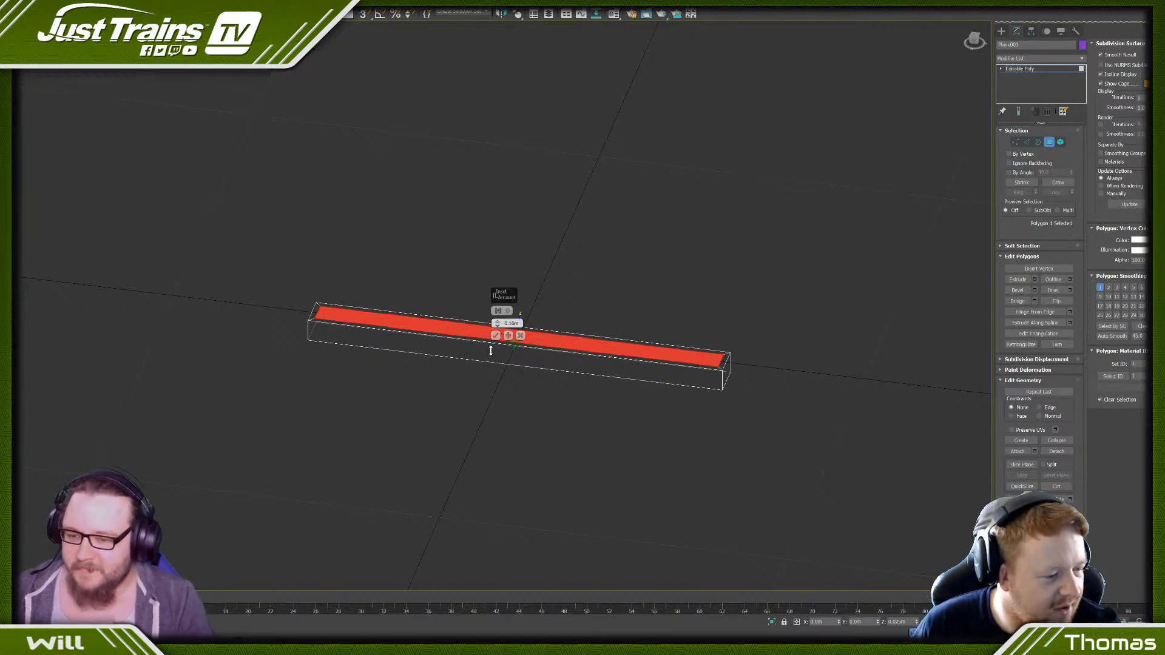
{"action": "left_click", "coordinate": [495, 335]}
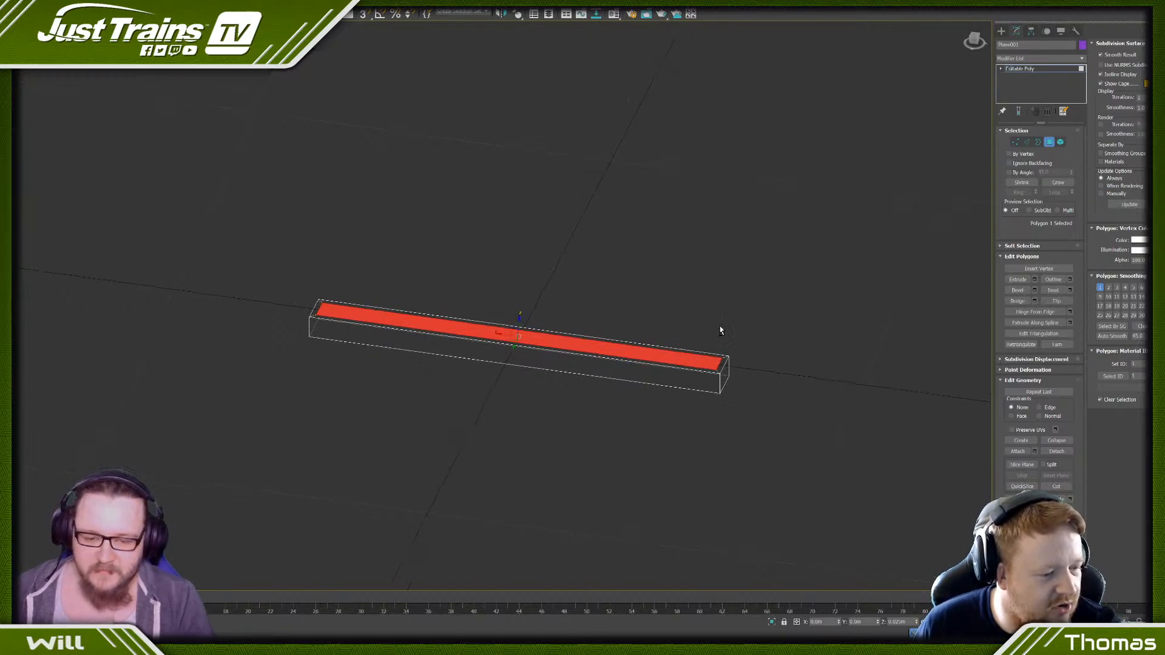
{"action": "middle_click_drag", "start_coordinate": [720, 330], "coordinate": [678, 320], "text": "alt"}
{"action": "scroll", "coordinate": [612, 268], "scroll_direction": "up", "scroll_amount": 4}
{"action": "left_click", "coordinate": [613, 268]}
{"action": "scroll", "coordinate": [534, 275], "scroll_direction": "down", "scroll_amount": 4}
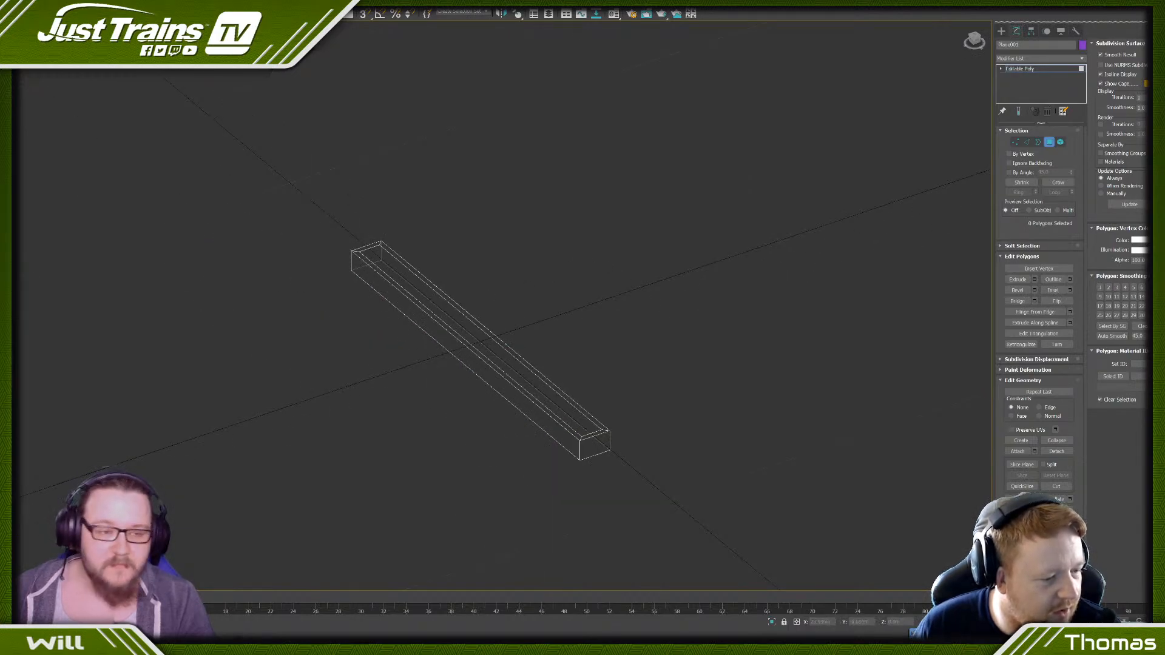
- Activate the Cylinder primitive tool and turn on 3D snapping at the box's end
{"action": "left_click", "coordinate": [1001, 32]}
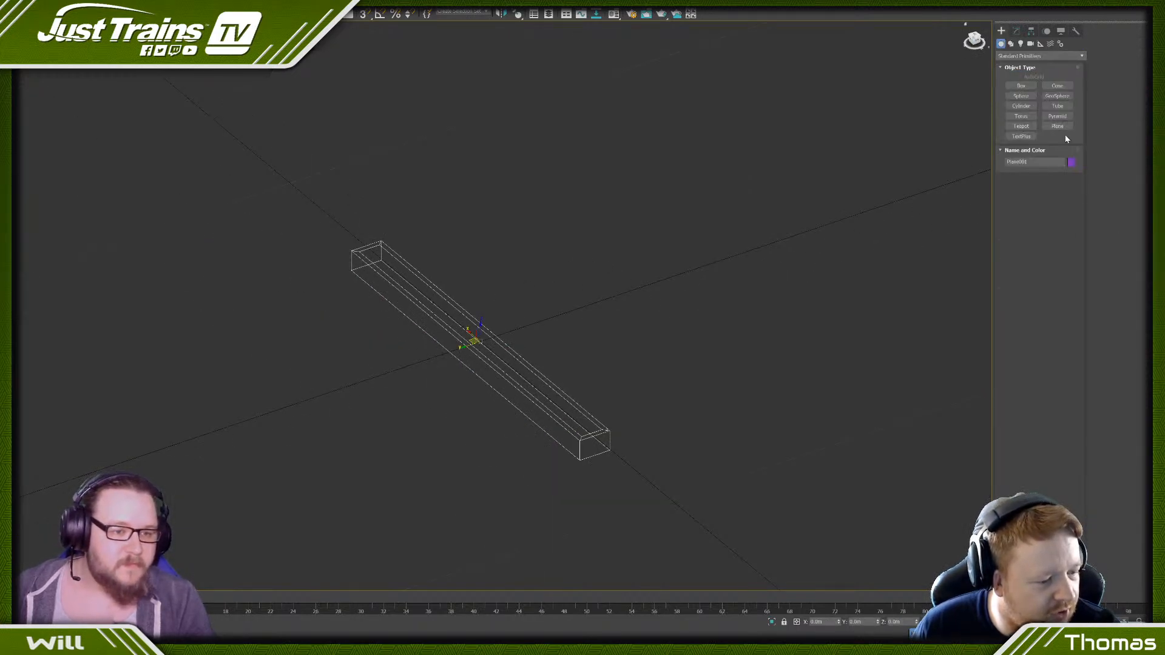
{"action": "left_click", "coordinate": [1021, 106]}
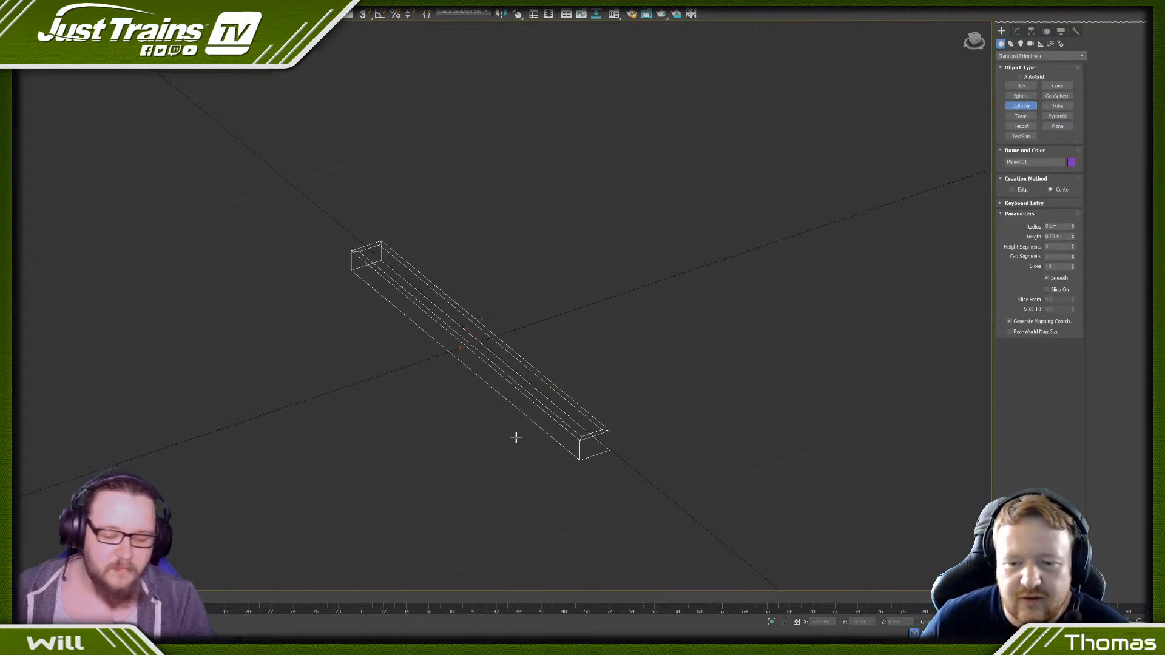
{"action": "scroll", "coordinate": [601, 438], "scroll_direction": "up", "scroll_amount": 3}
{"action": "scroll", "coordinate": [582, 429], "scroll_direction": "up", "scroll_amount": 1}
{"action": "key", "text": "s"}
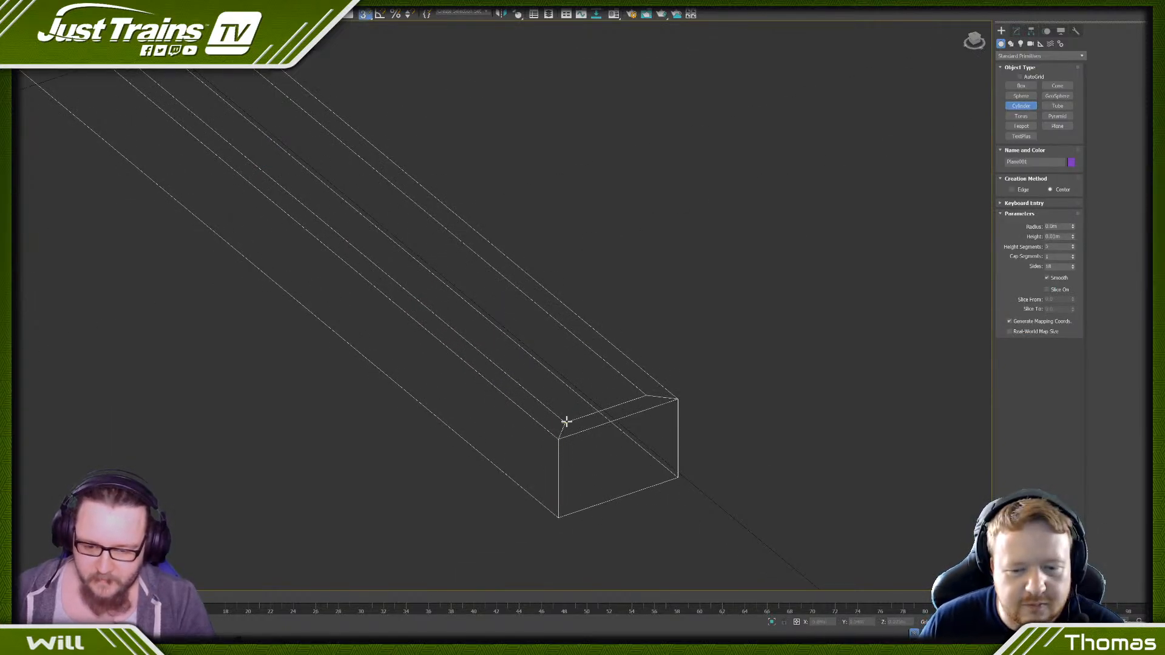
{"action": "left_click_drag", "start_coordinate": [565, 423], "coordinate": [557, 428]}
{"action": "right_click", "coordinate": [558, 429]}
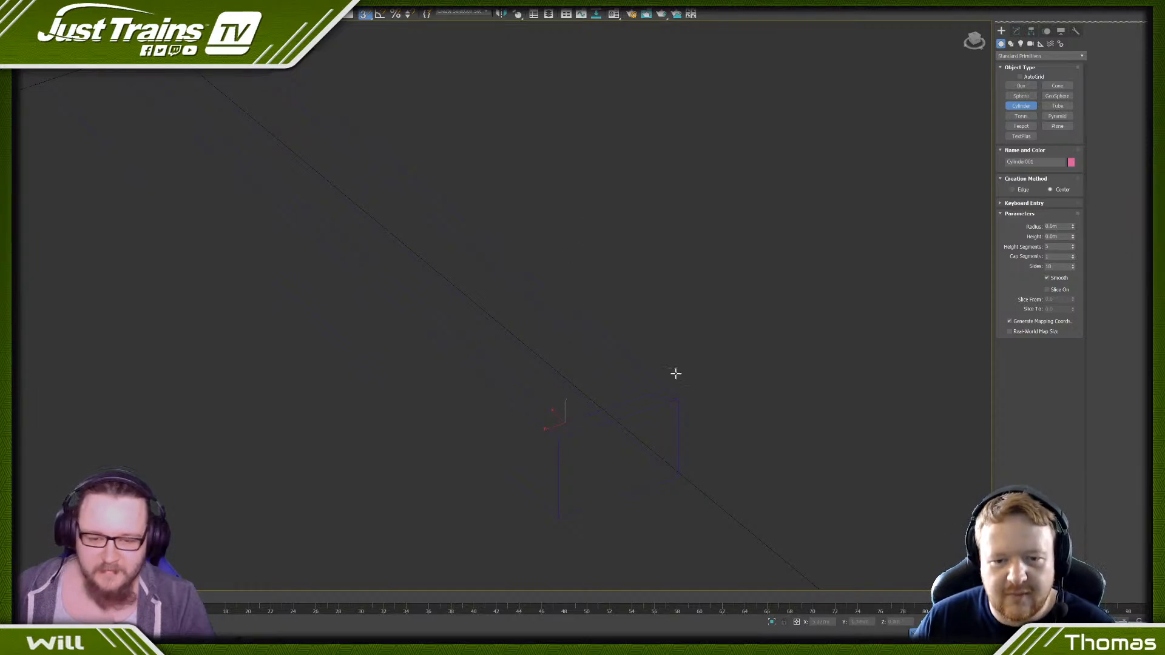
{"action": "key", "text": "ctrl+z"}
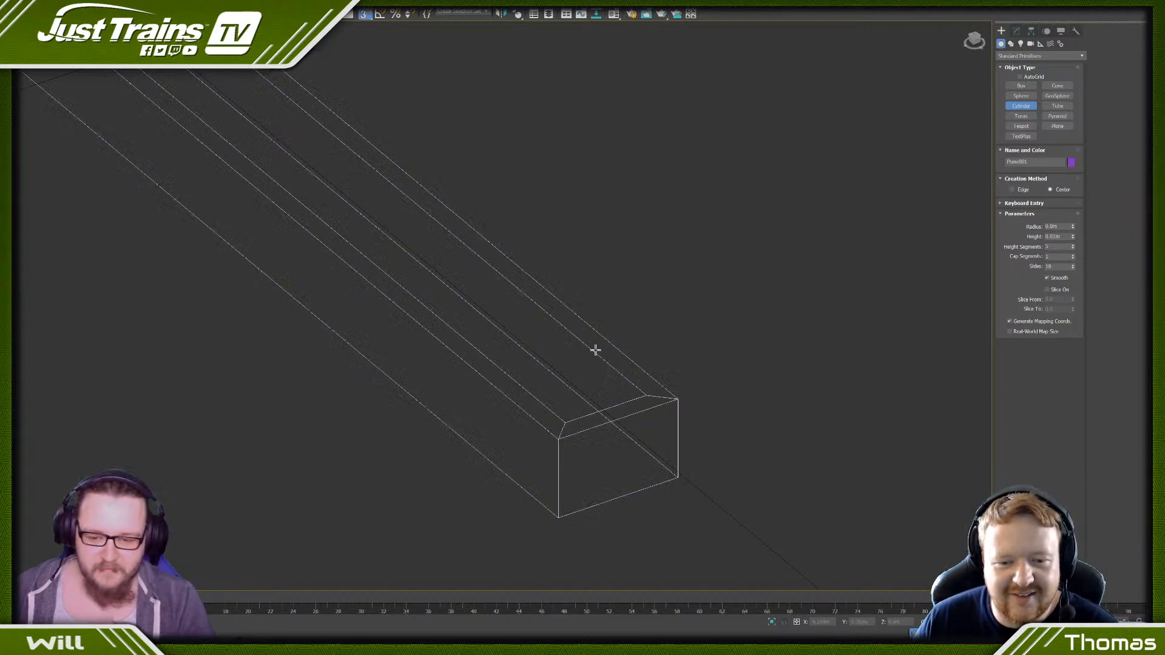
- In Top view, draw a cylinder base of about 0.08 m radius snapped to the upper-left inset corner of the box
{"action": "scroll", "coordinate": [594, 350], "scroll_direction": "down", "scroll_amount": 3}
{"action": "key", "text": "t"}
{"action": "key", "text": "z"}
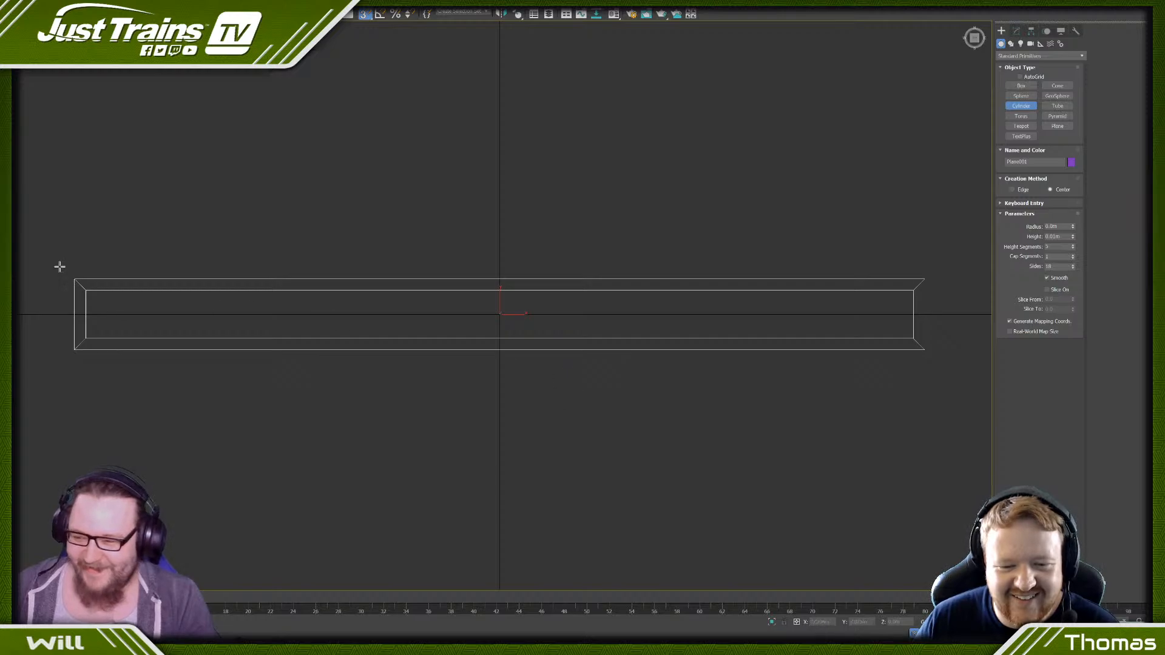
{"action": "scroll", "coordinate": [247, 315], "scroll_direction": "up", "scroll_amount": 5}
{"action": "left_click_drag", "start_coordinate": [261, 325], "coordinate": [272, 337]}
{"action": "scroll", "coordinate": [262, 225], "scroll_direction": "down", "scroll_amount": 5}
{"action": "middle_click_drag", "start_coordinate": [255, 293], "coordinate": [361, 377], "text": "alt"}
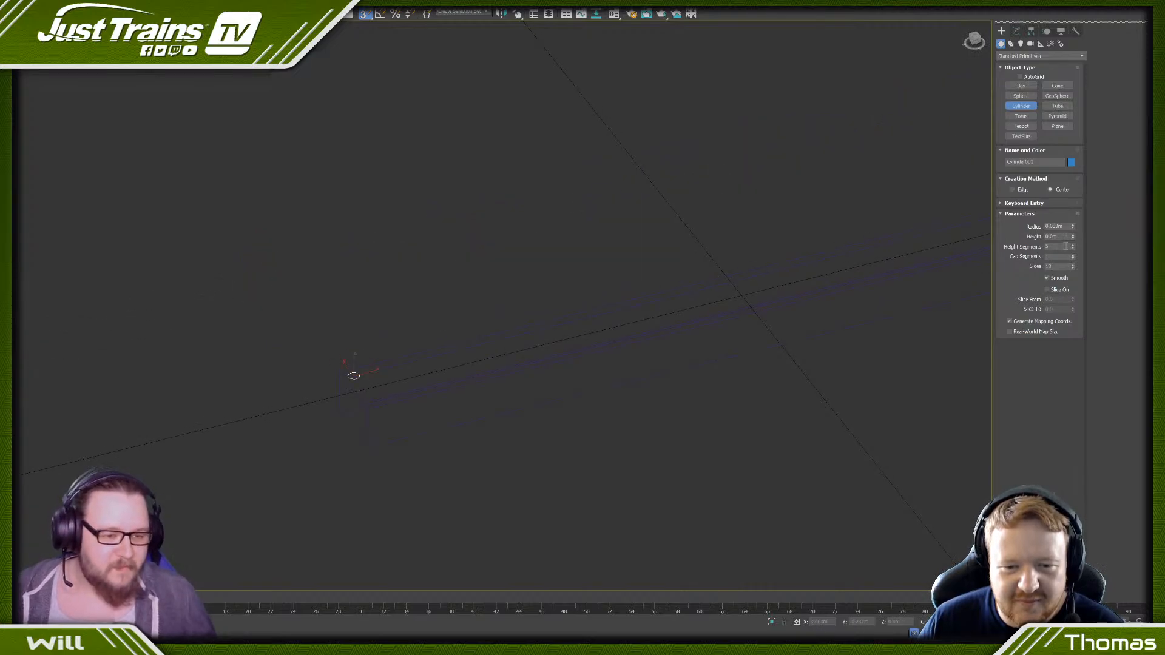
- Set the cylinder's height to 1.5 m and its radius to 0.05 m
{"action": "left_click", "coordinate": [1064, 238]}
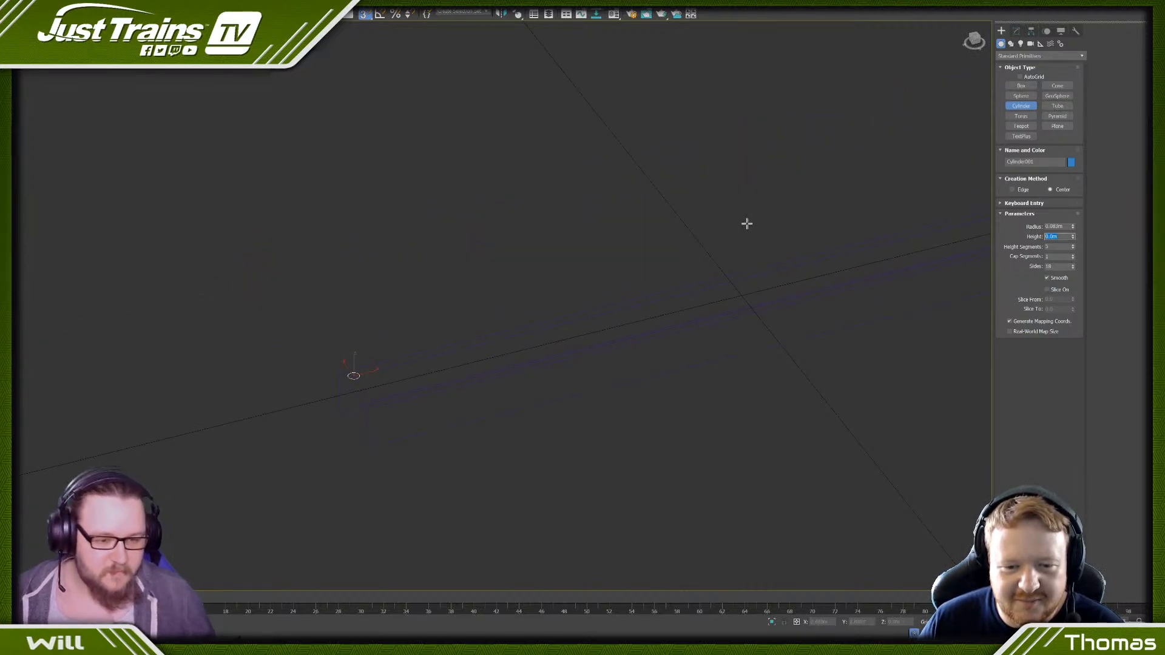
{"action": "type", "text": "1.5"}
{"action": "key", "text": "Return"}
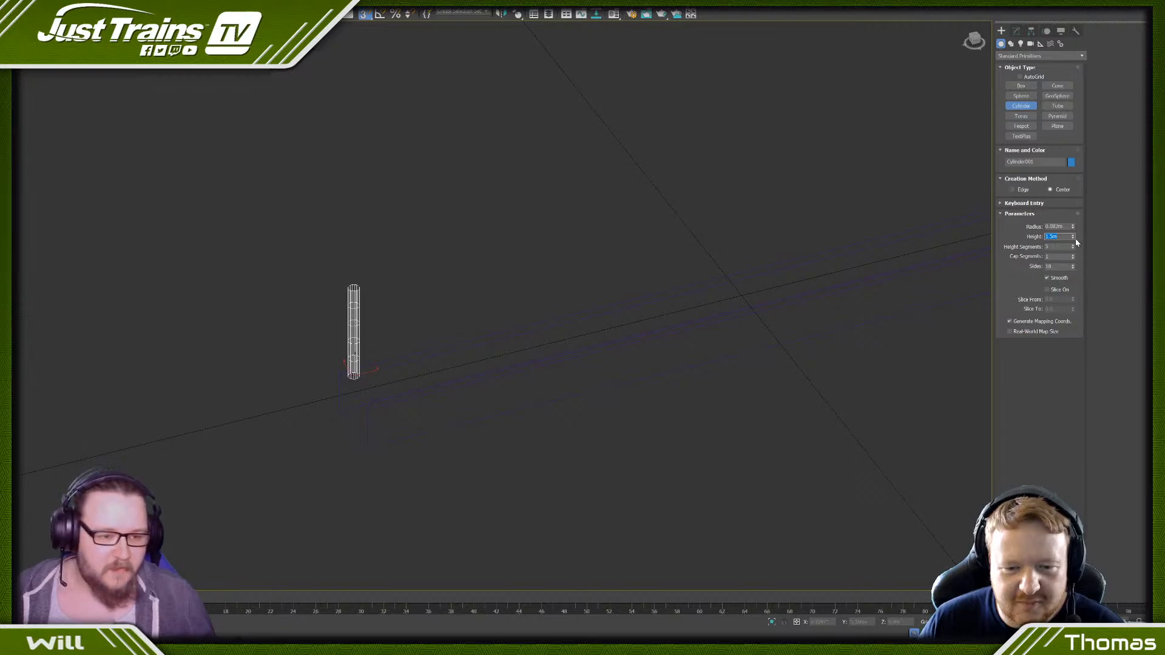
{"action": "left_click", "coordinate": [1057, 227]}
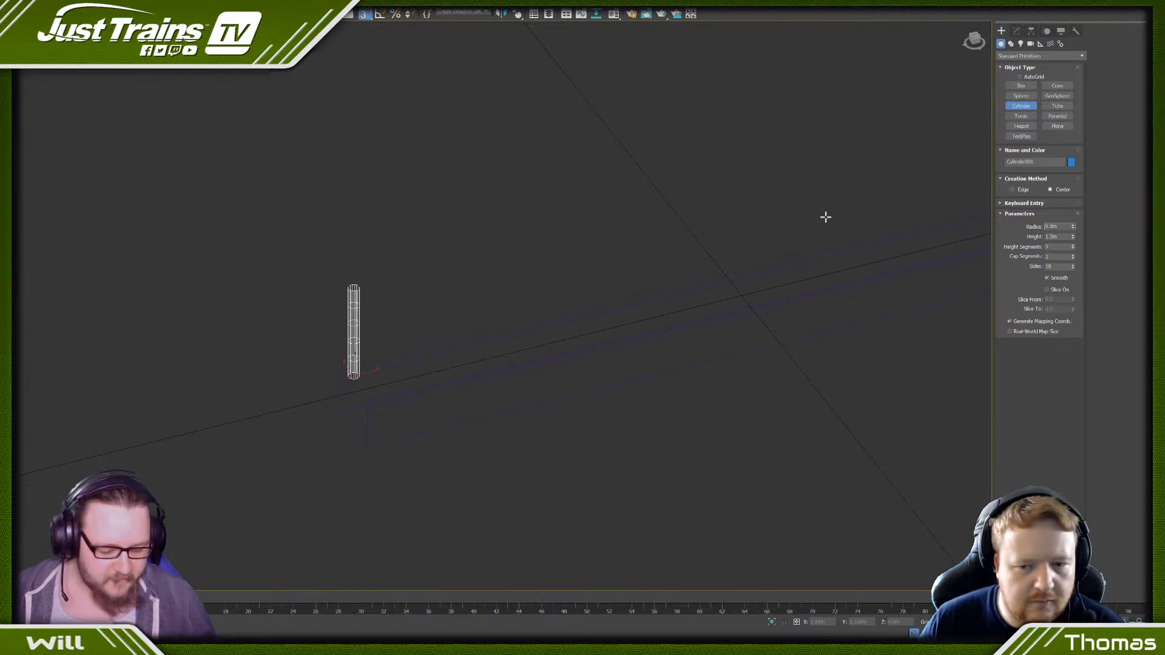
{"action": "key", "text": "Return"}
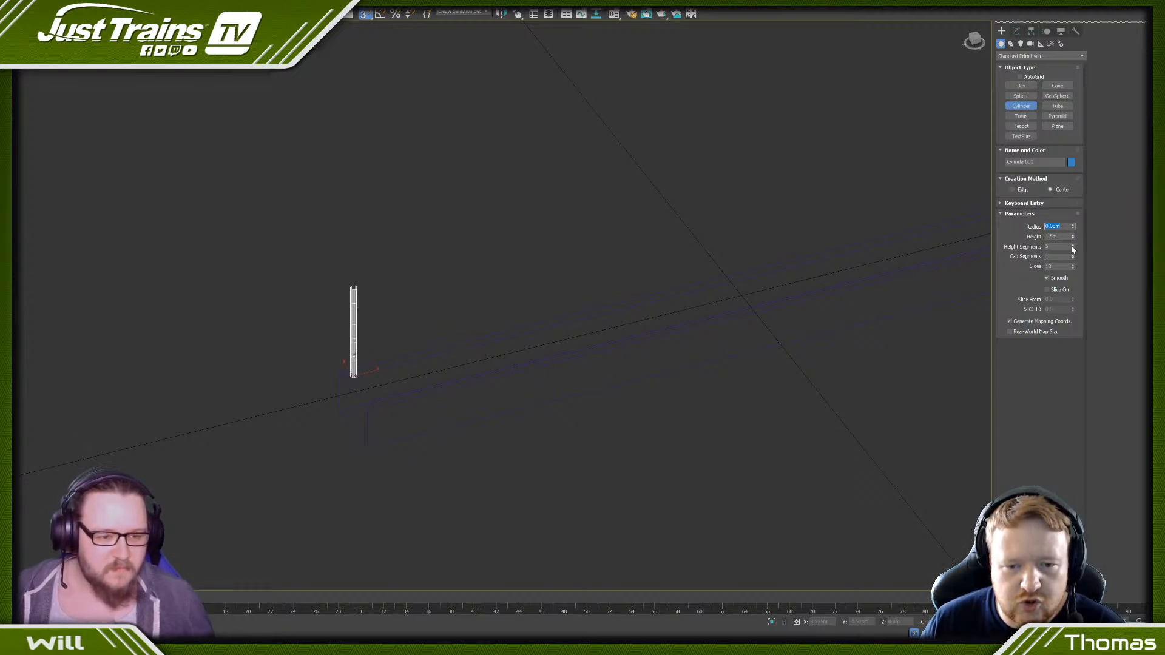
- Reduce the cylinder's height segments to 1 and set its sides to 12
{"action": "left_click_drag", "start_coordinate": [1072, 249], "coordinate": [1072, 259]}
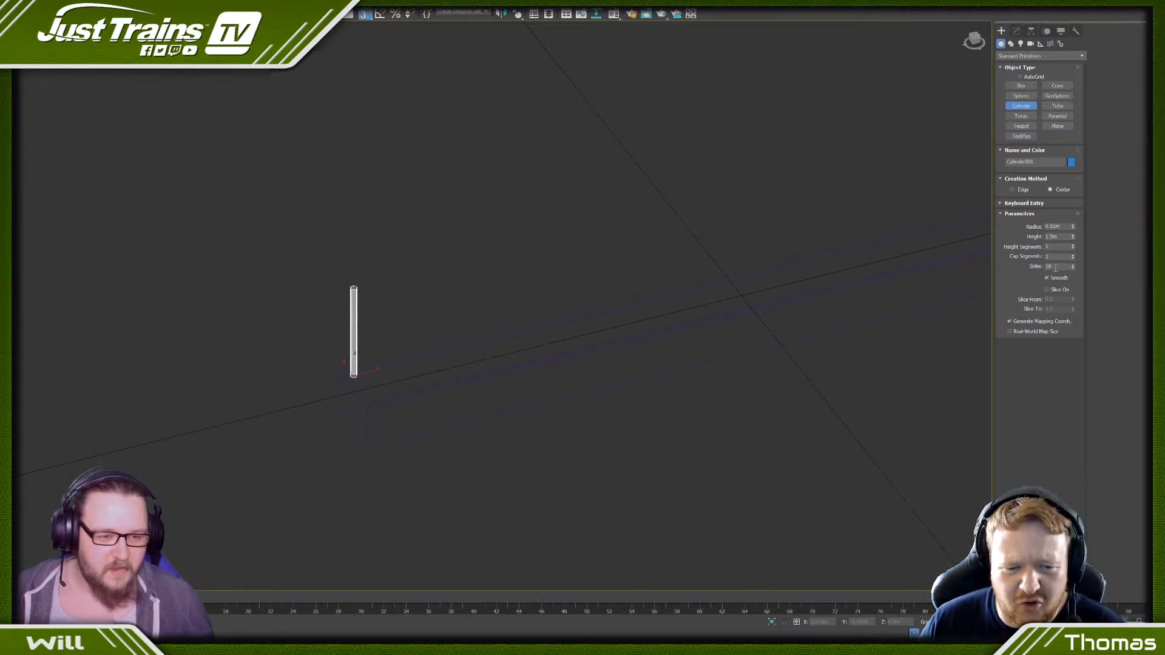
{"action": "double_click", "coordinate": [1056, 268]}
{"action": "type", "text": "12"}
{"action": "key", "text": "Return"}
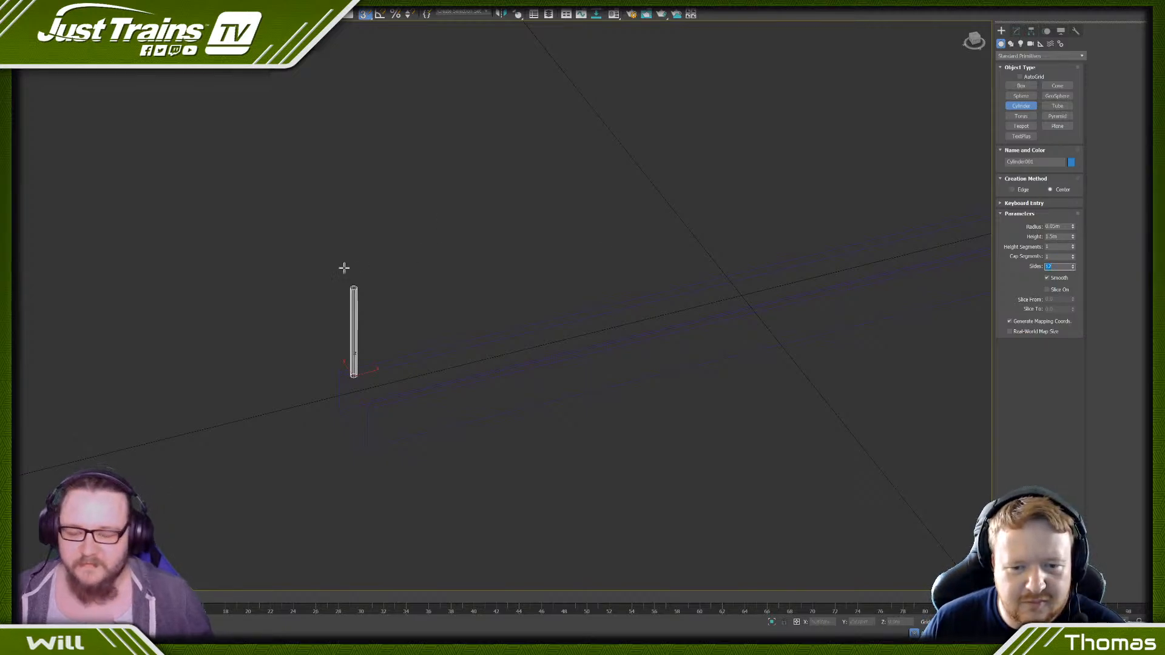
- Examine the cylinder post's size and placement on the base block in shaded display from several angles
{"action": "scroll", "coordinate": [358, 315], "scroll_direction": "up", "scroll_amount": 3}
{"action": "scroll", "coordinate": [418, 351], "scroll_direction": "down", "scroll_amount": 3}
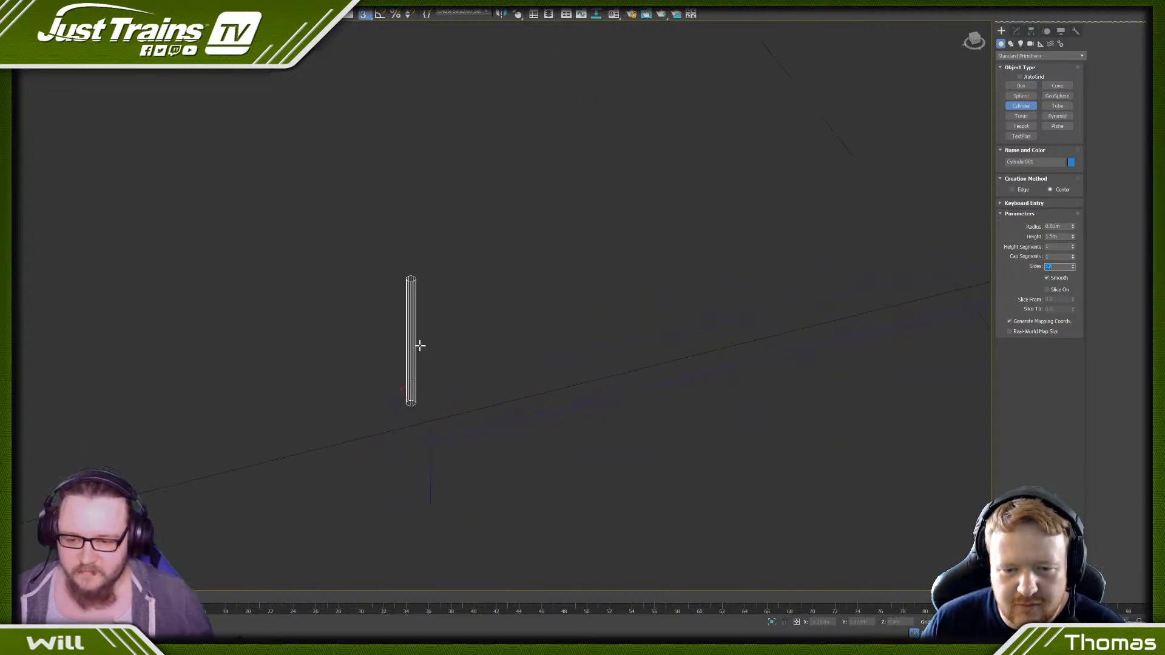
{"action": "mouse_move", "coordinate": [458, 325]}
{"action": "middle_mouse_down"}
{"action": "mouse_move", "coordinate": [350, 292]}
{"action": "mouse_move", "coordinate": [457, 304]}
{"action": "middle_mouse_up"}
{"action": "scroll", "coordinate": [377, 302], "scroll_direction": "down", "scroll_amount": 3}
{"action": "key", "text": "super"}
{"action": "key", "text": "super"}
{"action": "middle_click_drag", "start_coordinate": [270, 276], "coordinate": [459, 329]}
{"action": "scroll", "coordinate": [464, 327], "scroll_direction": "down", "scroll_amount": 2}
{"action": "scroll", "coordinate": [485, 331], "scroll_direction": "up", "scroll_amount": 5}
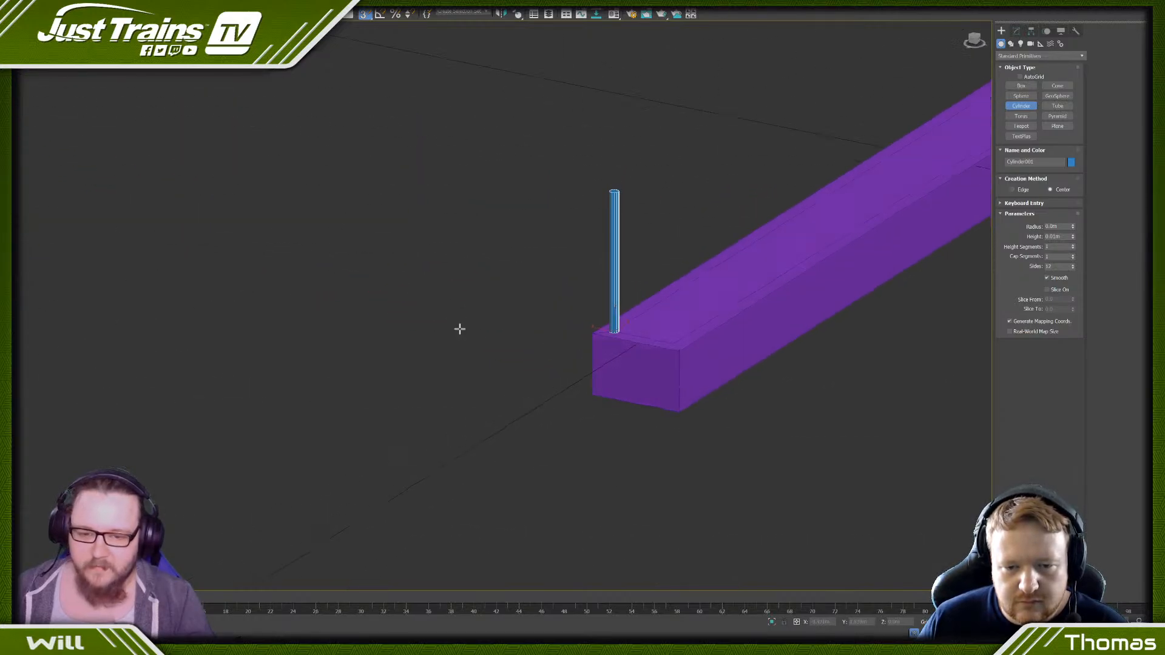
{"action": "middle_click_drag", "start_coordinate": [579, 328], "coordinate": [328, 379]}
{"action": "scroll", "coordinate": [525, 321], "scroll_direction": "down", "scroll_amount": 3}
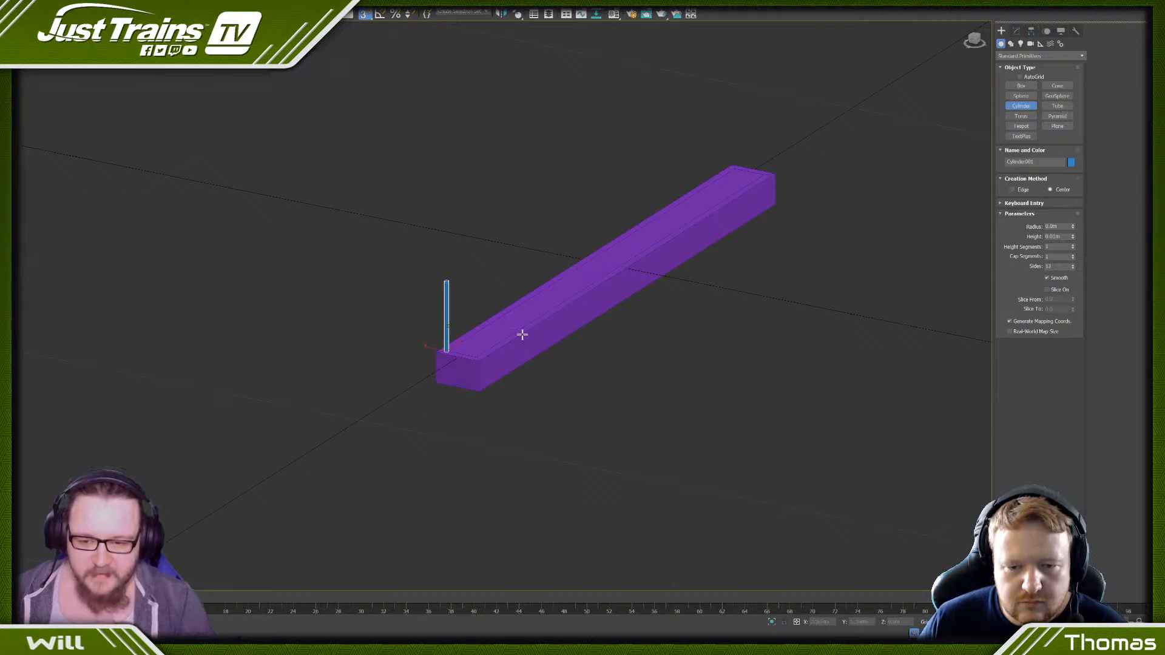
{"action": "scroll", "coordinate": [496, 368], "scroll_direction": "down", "scroll_amount": 2}
{"action": "middle_click_drag", "start_coordinate": [496, 369], "coordinate": [507, 363], "text": "alt"}
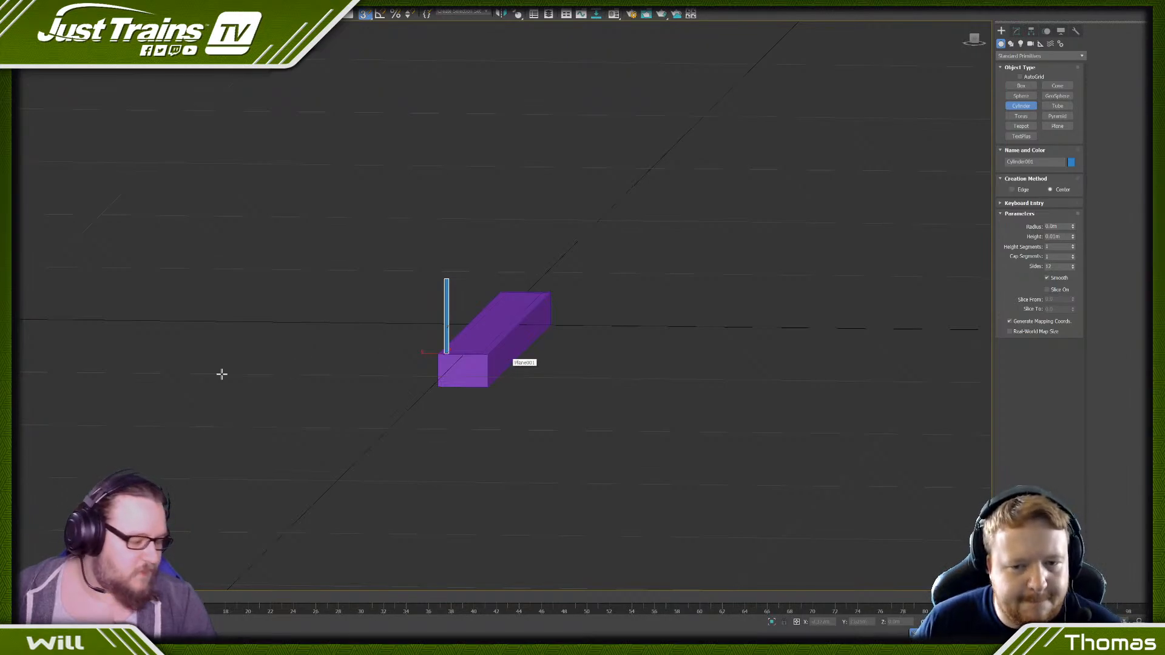
{"action": "scroll", "coordinate": [492, 331], "scroll_direction": "up", "scroll_amount": 4}
{"action": "middle_click_drag", "start_coordinate": [408, 408], "coordinate": [429, 365]}
{"action": "scroll", "coordinate": [456, 370], "scroll_direction": "down", "scroll_amount": 3}
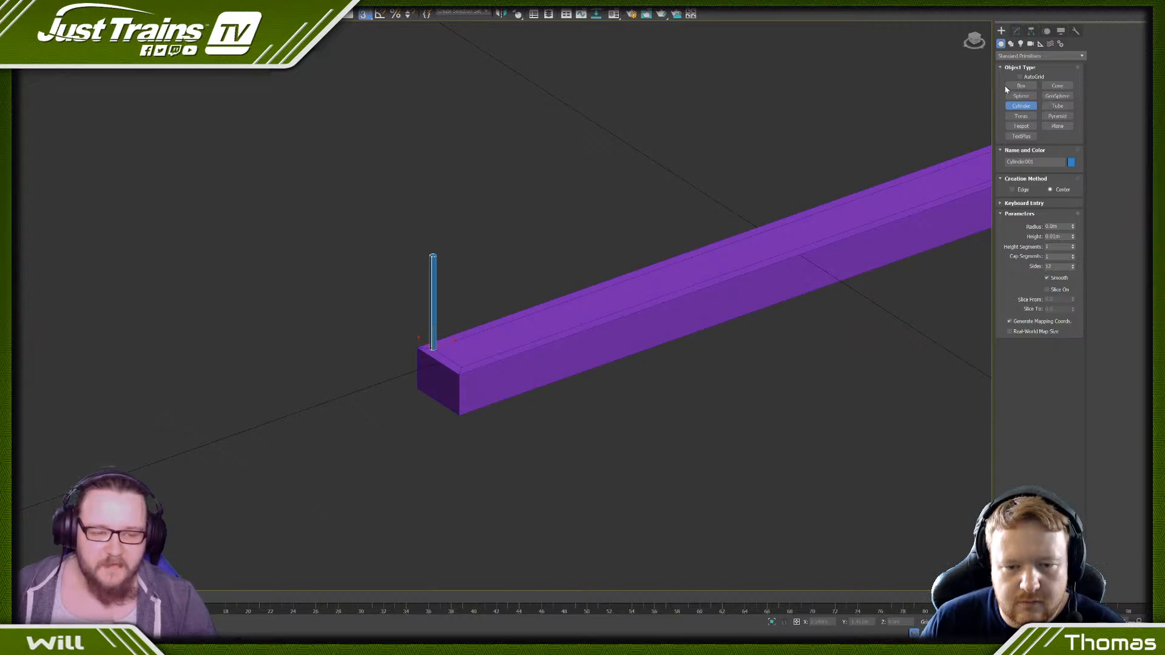
{"action": "scroll", "coordinate": [660, 213], "scroll_direction": "down", "scroll_amount": 3}
{"action": "middle_click_drag", "start_coordinate": [692, 237], "coordinate": [379, 216], "text": "alt"}
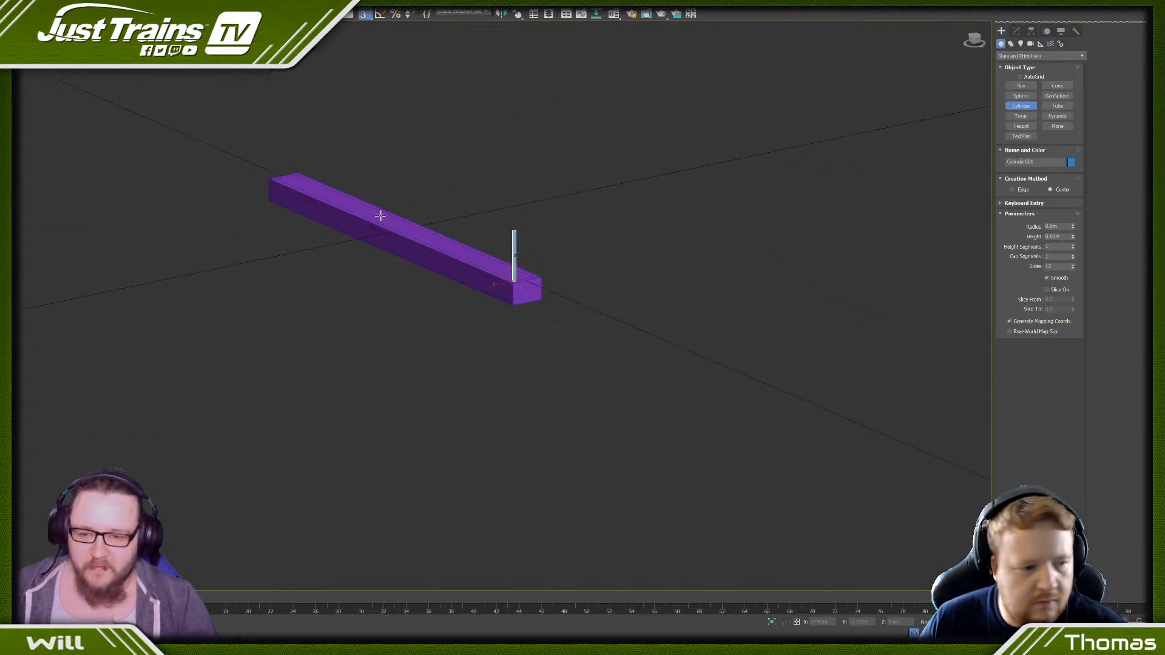
- Connect the two long inset edges on top of the base block with 5 evenly spaced segments
{"action": "right_click", "coordinate": [424, 282]}
{"action": "left_click", "coordinate": [467, 266]}
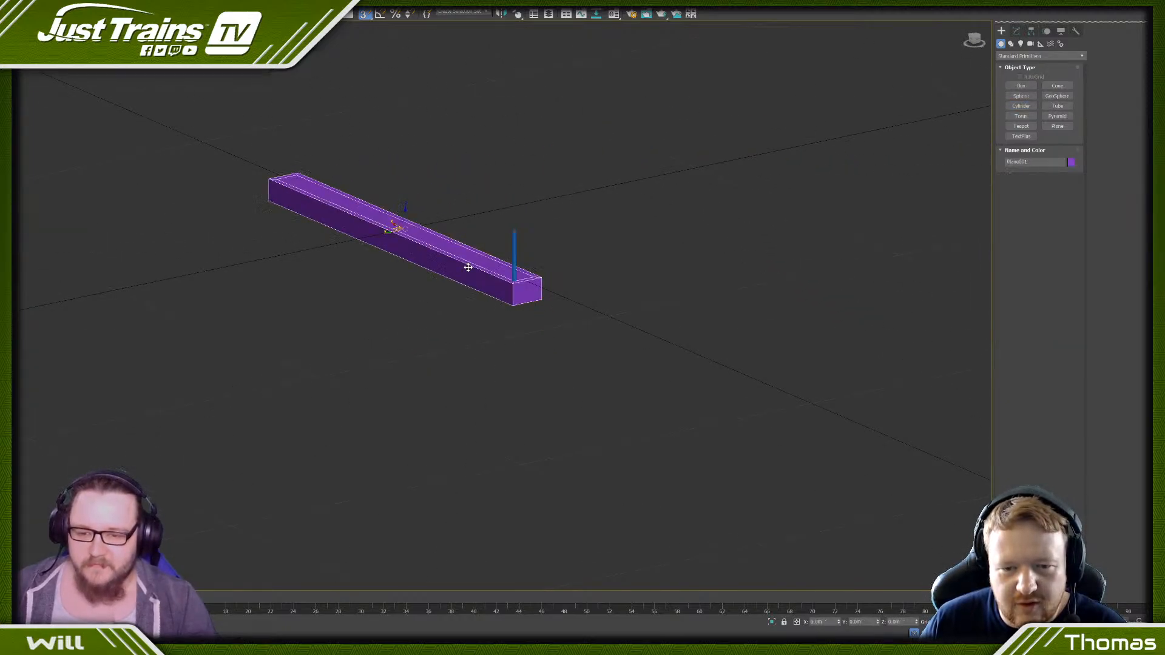
{"action": "middle_click_drag", "start_coordinate": [471, 265], "coordinate": [412, 265], "text": "alt"}
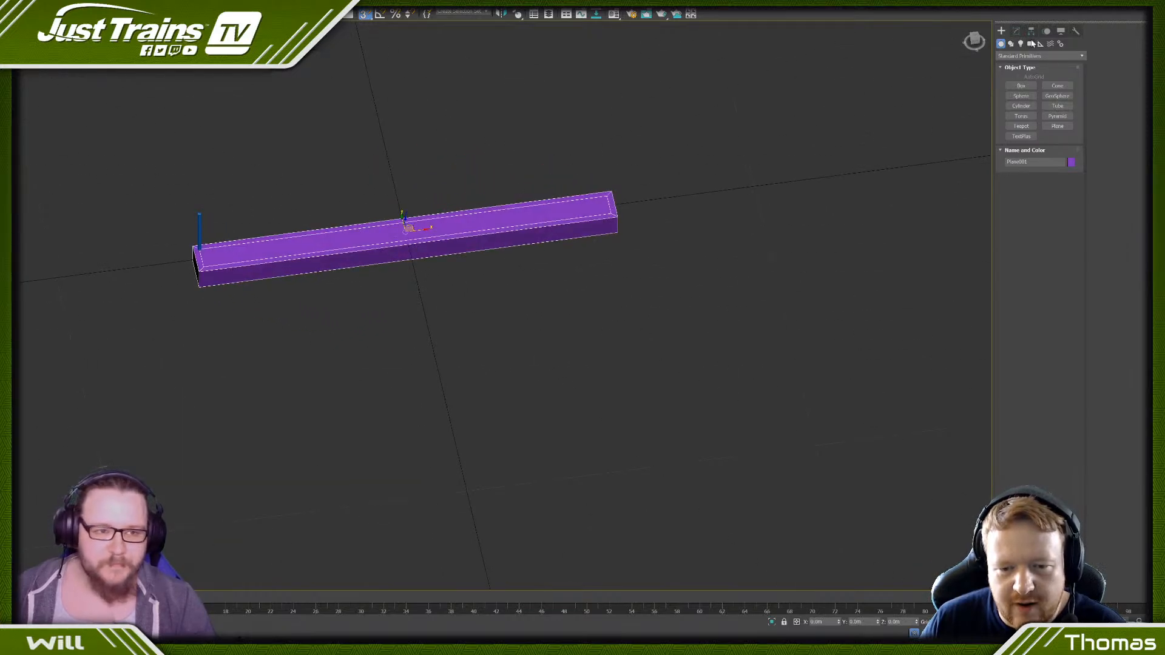
{"action": "left_click", "coordinate": [1017, 30]}
{"action": "left_click", "coordinate": [1025, 142]}
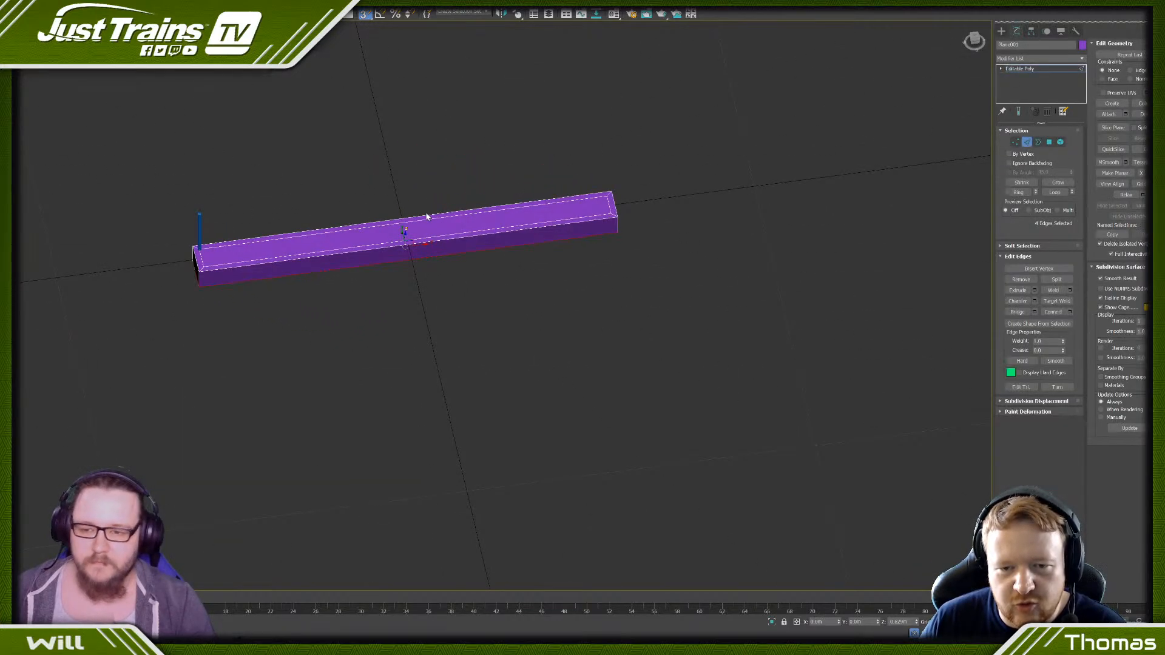
{"action": "left_click", "coordinate": [433, 218]}
{"action": "left_click", "coordinate": [443, 236], "text": "ctrl"}
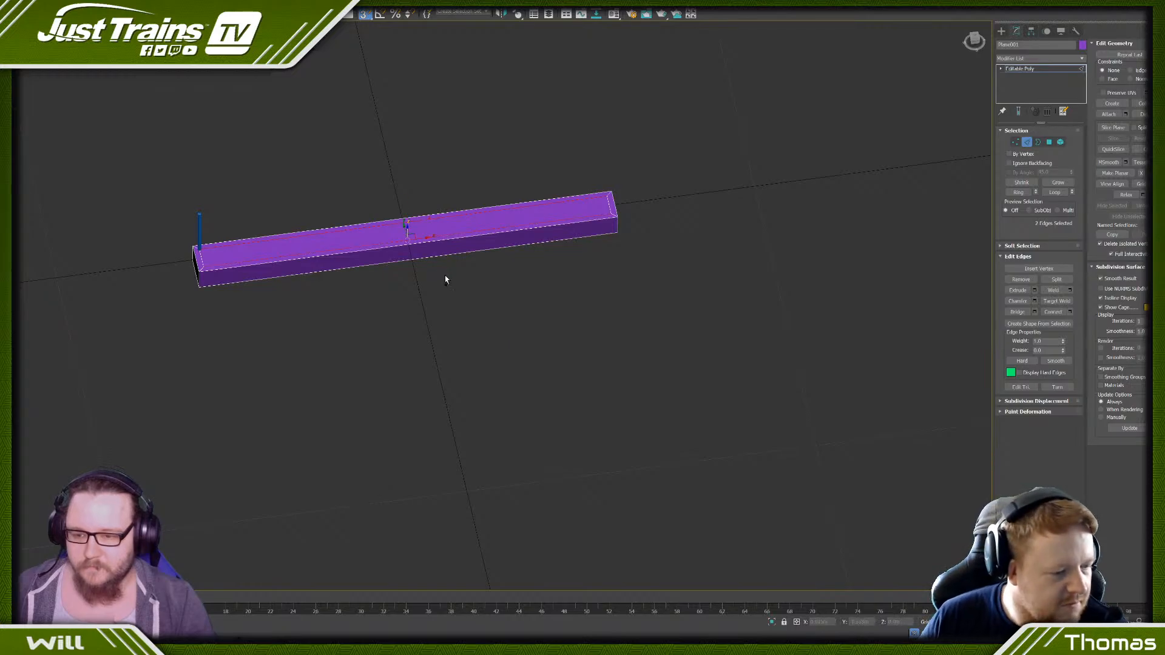
{"action": "left_click", "coordinate": [1070, 312]}
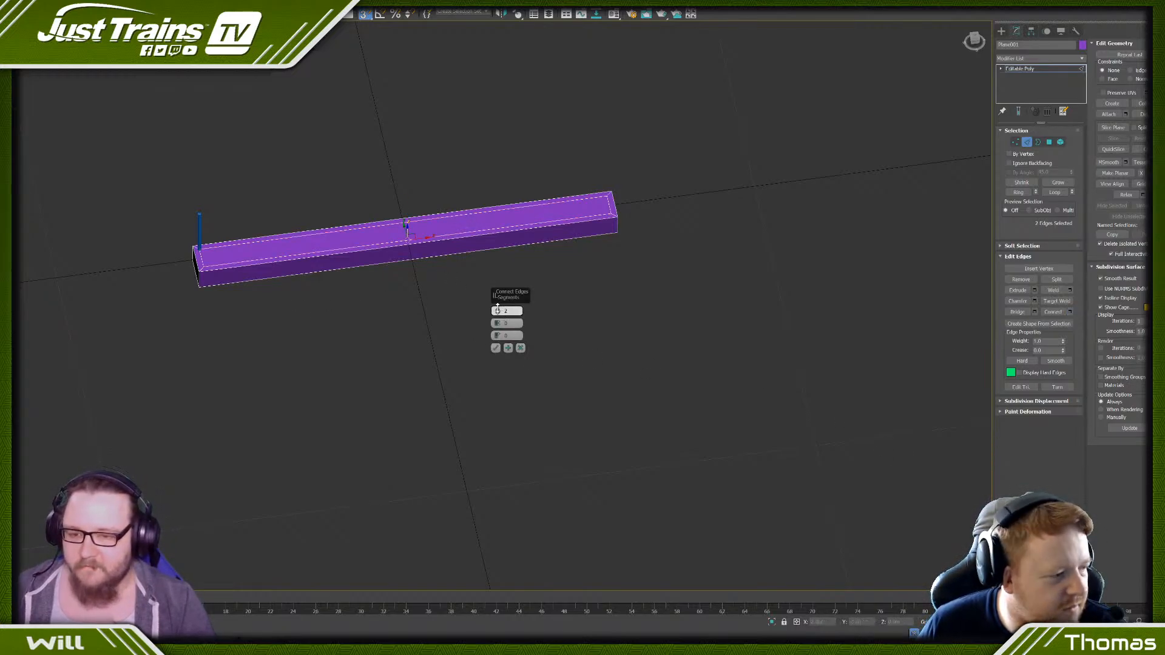
{"action": "left_click_drag", "start_coordinate": [497, 312], "coordinate": [498, 299]}
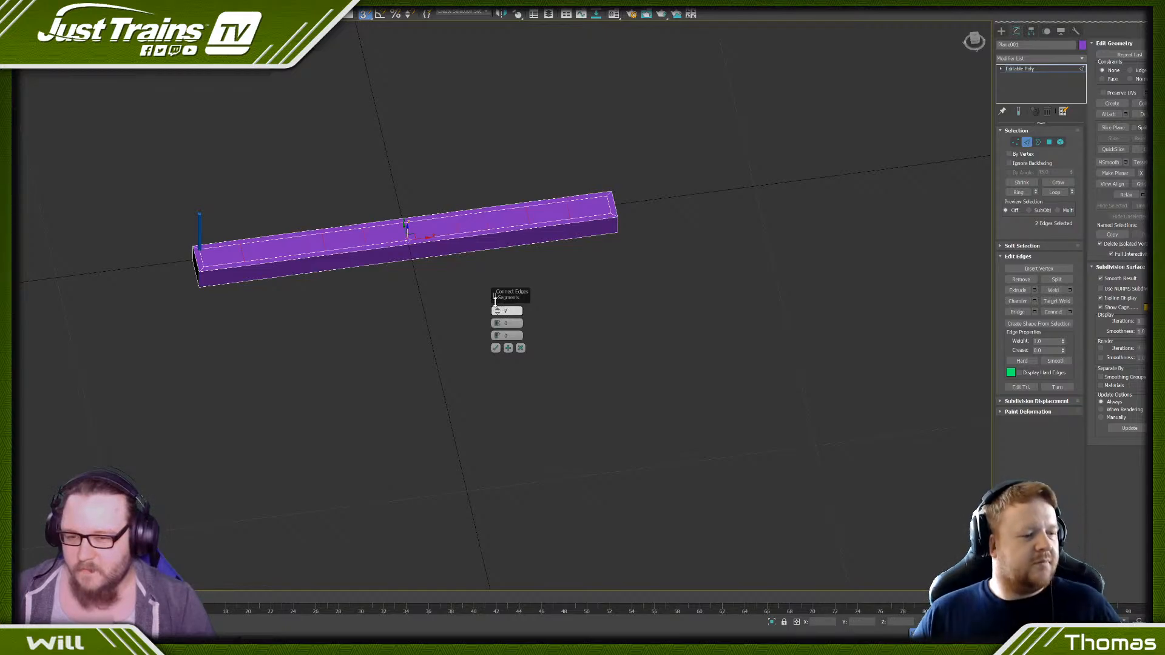
{"action": "left_click_drag", "start_coordinate": [494, 301], "coordinate": [494, 303]}
{"action": "left_click", "coordinate": [495, 347]}
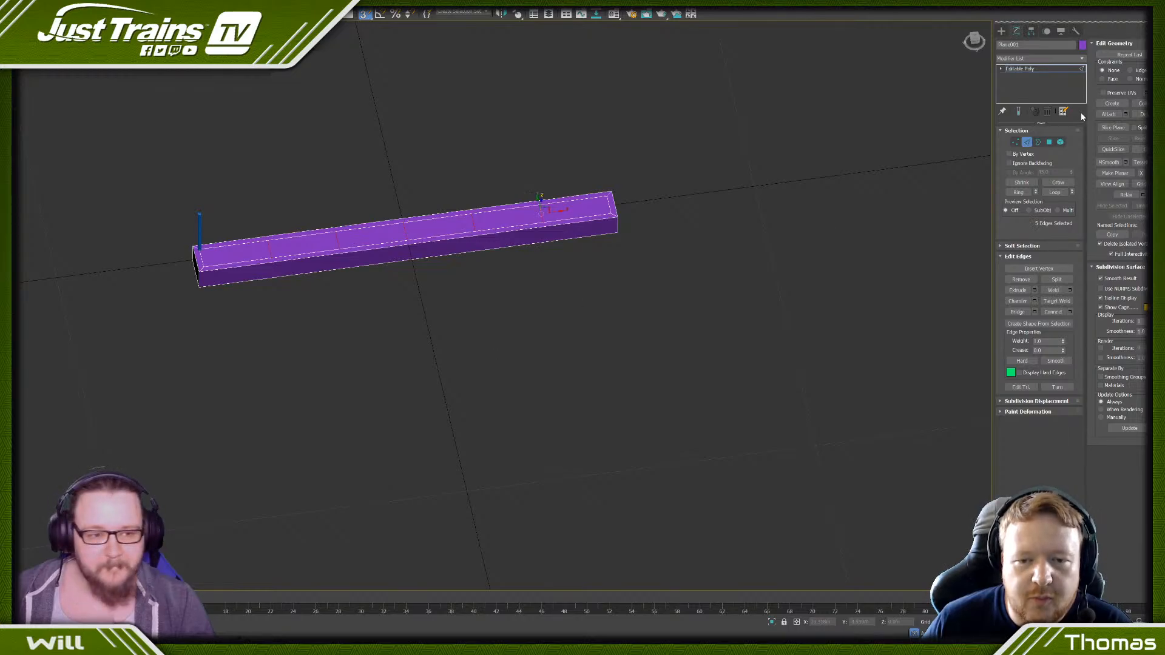
- Leave the base block's sub-object editing and convert the cylinder post to an Editable Poly
{"action": "left_click", "coordinate": [1060, 141]}
{"action": "left_click_drag", "start_coordinate": [160, 194], "coordinate": [207, 221]}
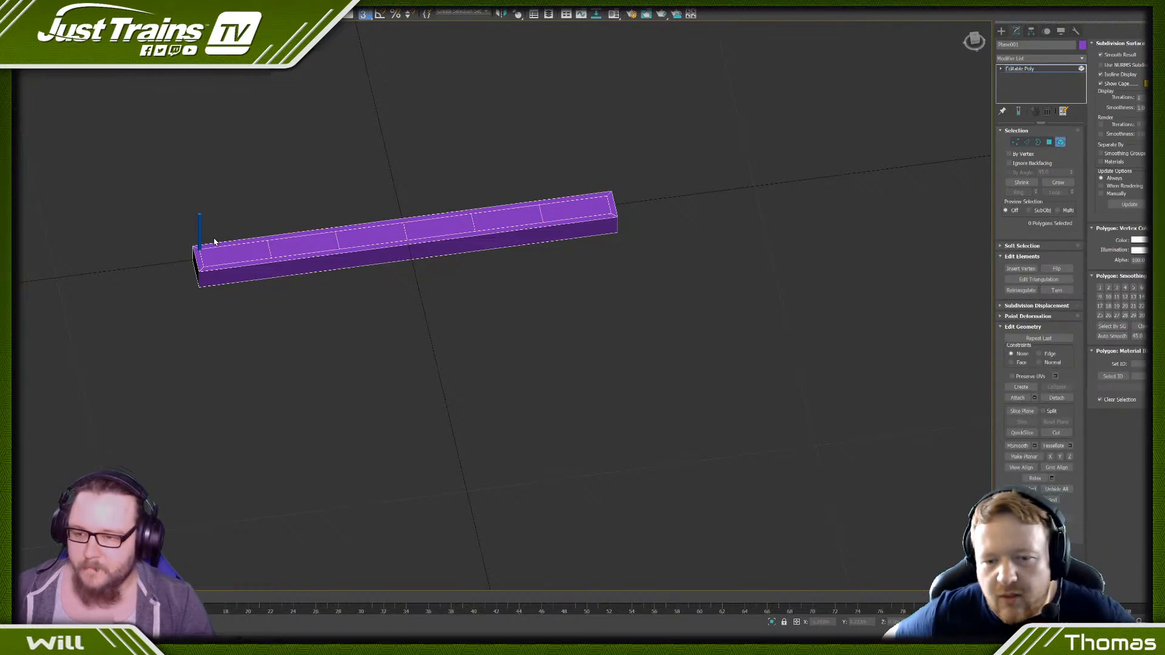
{"action": "right_click", "coordinate": [244, 182]}
{"action": "left_click", "coordinate": [225, 171]}
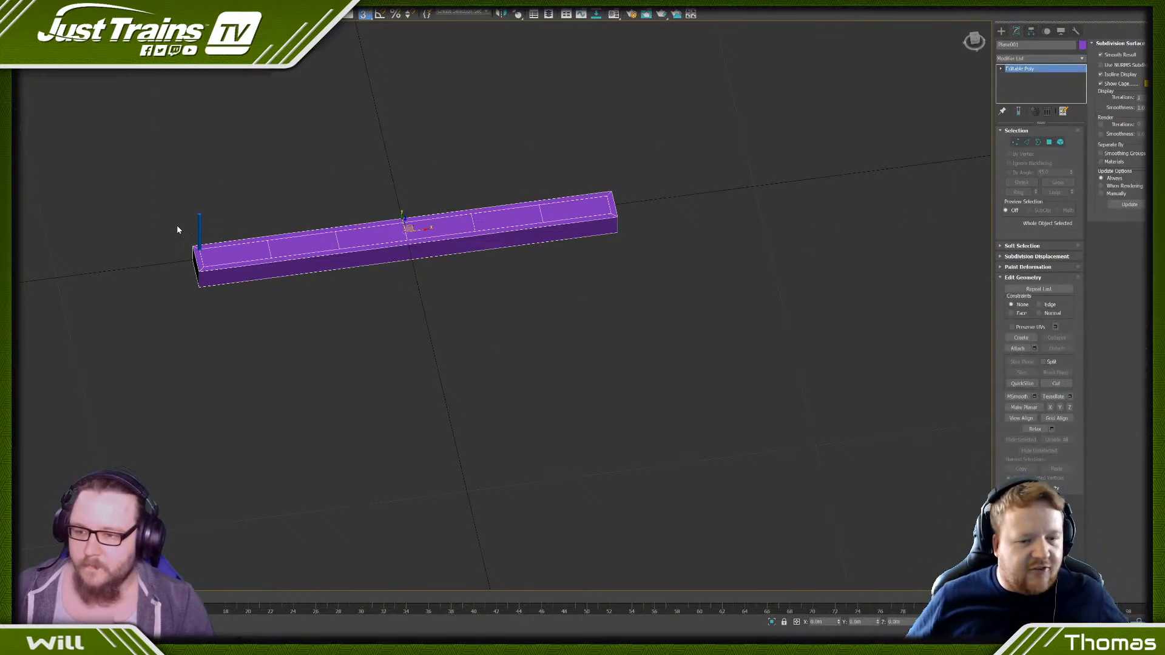
{"action": "left_click_drag", "start_coordinate": [207, 230], "coordinate": [208, 231]}
{"action": "scroll", "coordinate": [212, 243], "scroll_direction": "up", "scroll_amount": 2}
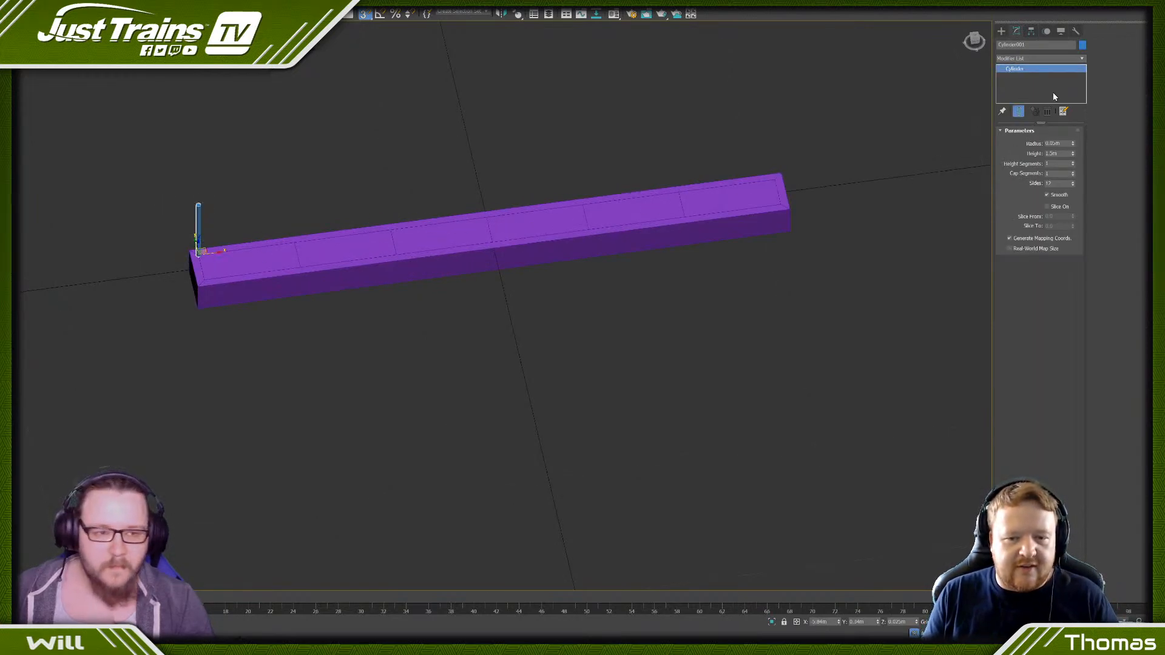
{"action": "right_click", "coordinate": [279, 204]}
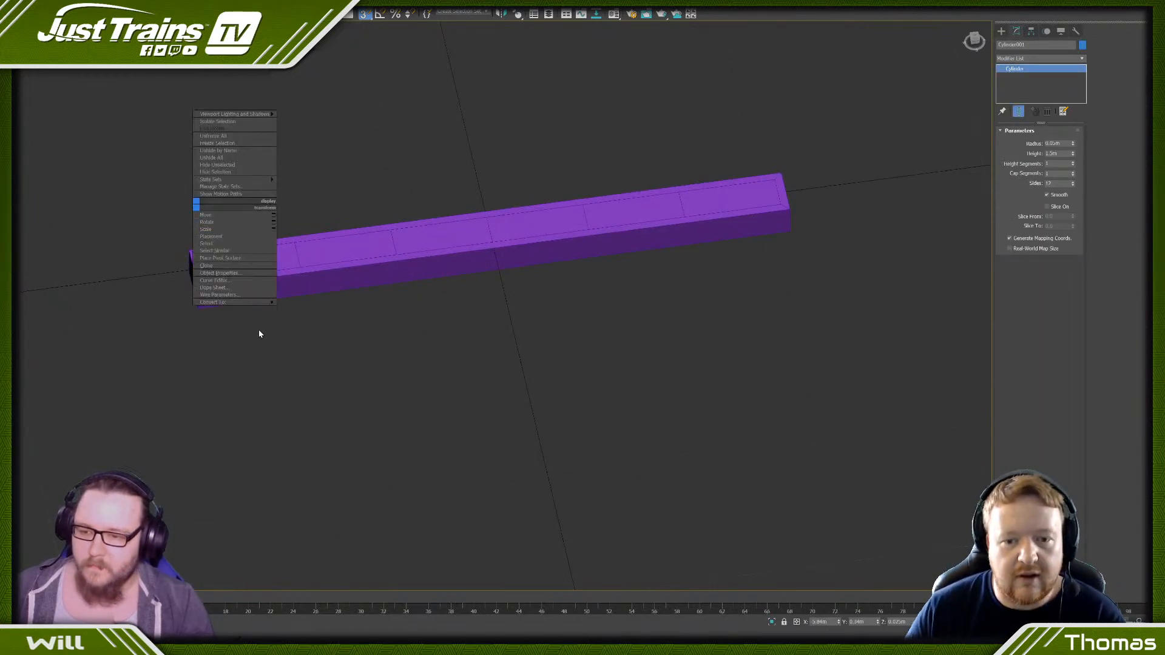
{"action": "mouse_move", "coordinate": [267, 302]}
{"action": "left_click", "coordinate": [300, 309]}
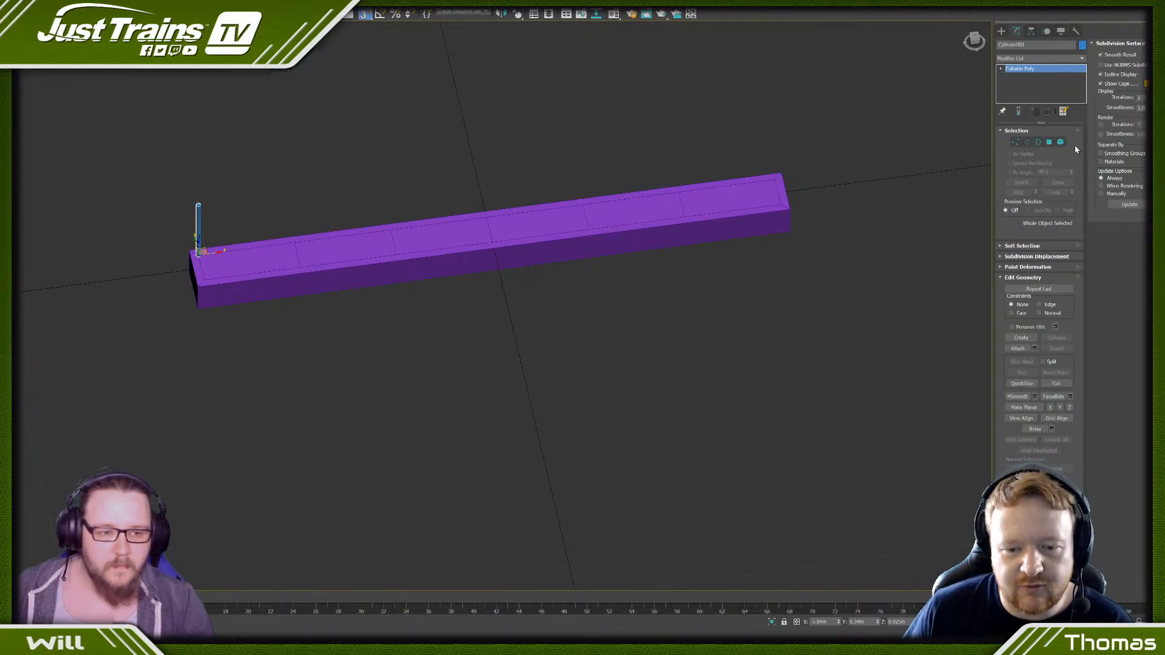
- Clone the post as an element twice, snapping the copies to the first two division lines along the block
{"action": "left_click", "coordinate": [1060, 141]}
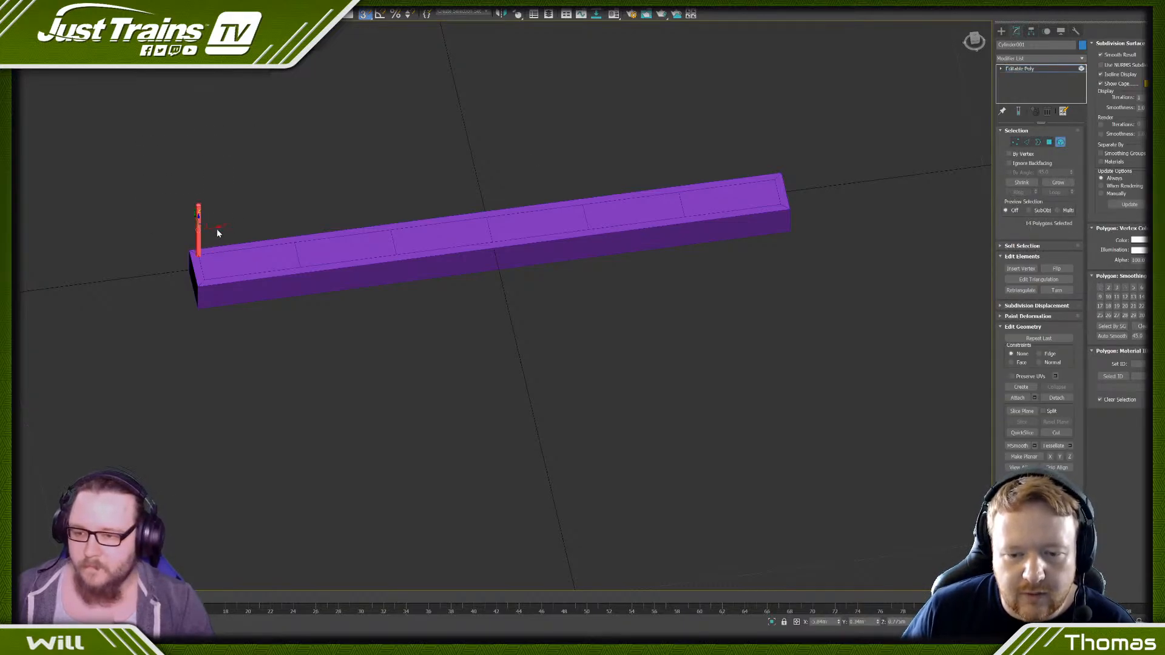
{"action": "left_click_drag", "start_coordinate": [218, 233], "coordinate": [395, 236], "text": "shift"}
{"action": "left_click", "coordinate": [622, 325]}
{"action": "left_click", "coordinate": [625, 325]}
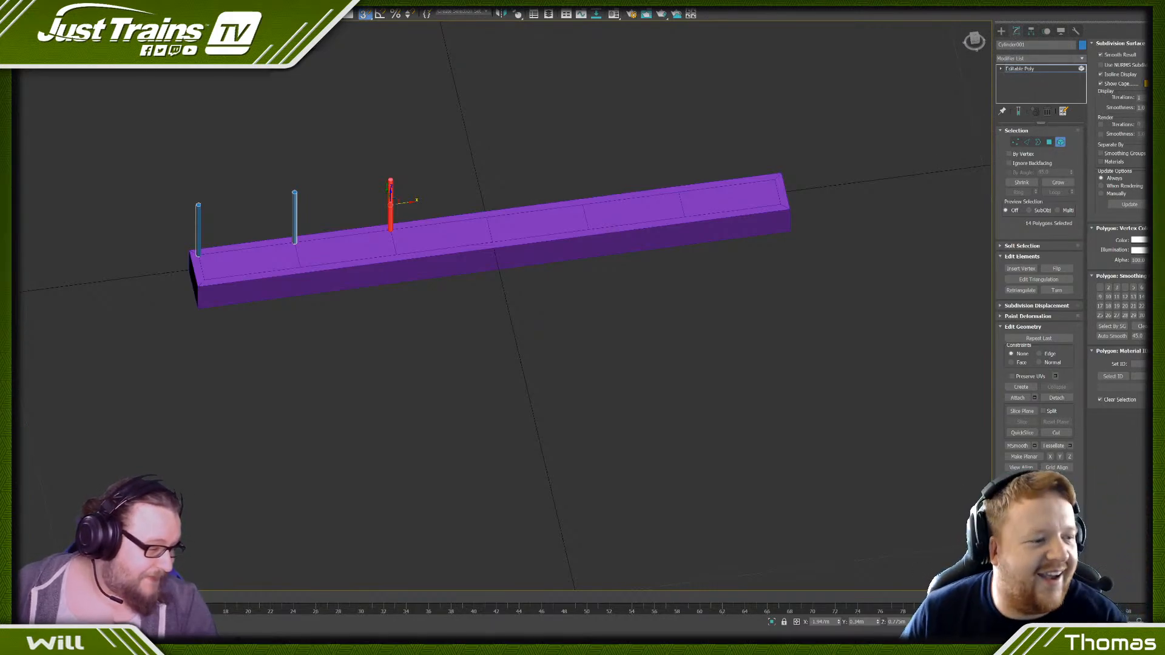
- Clone the post four more times as elements onto the remaining three division lines and the far inset corner
{"action": "middle_click_drag", "start_coordinate": [431, 170], "coordinate": [400, 188]}
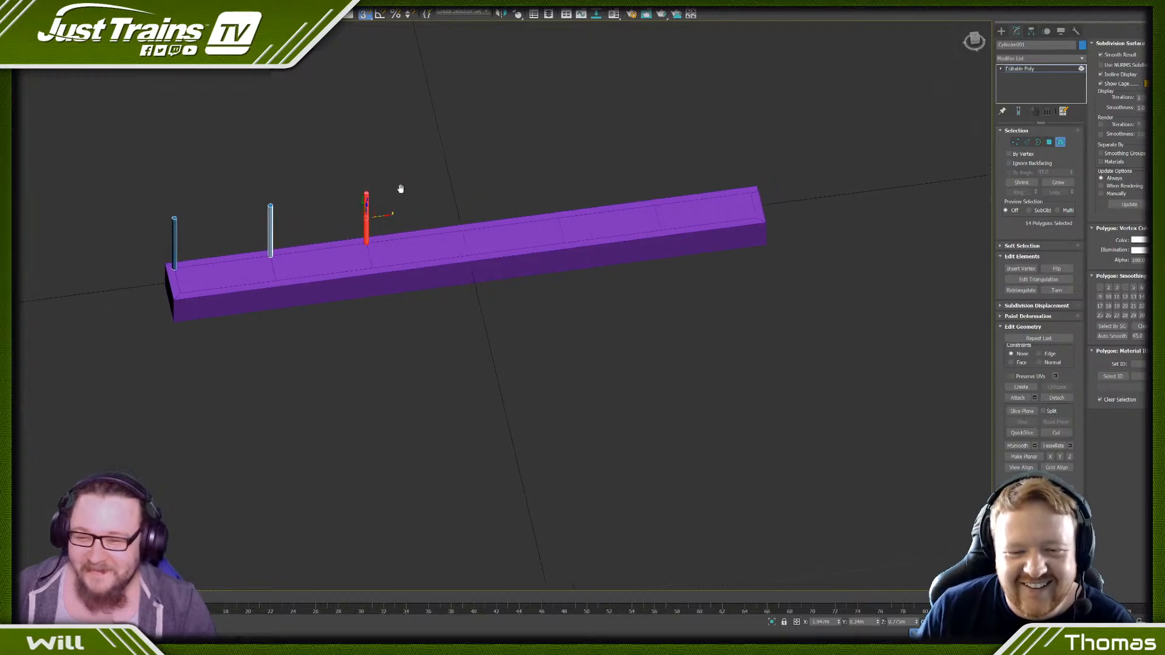
{"action": "left_click_drag", "start_coordinate": [382, 218], "coordinate": [458, 237], "text": "shift"}
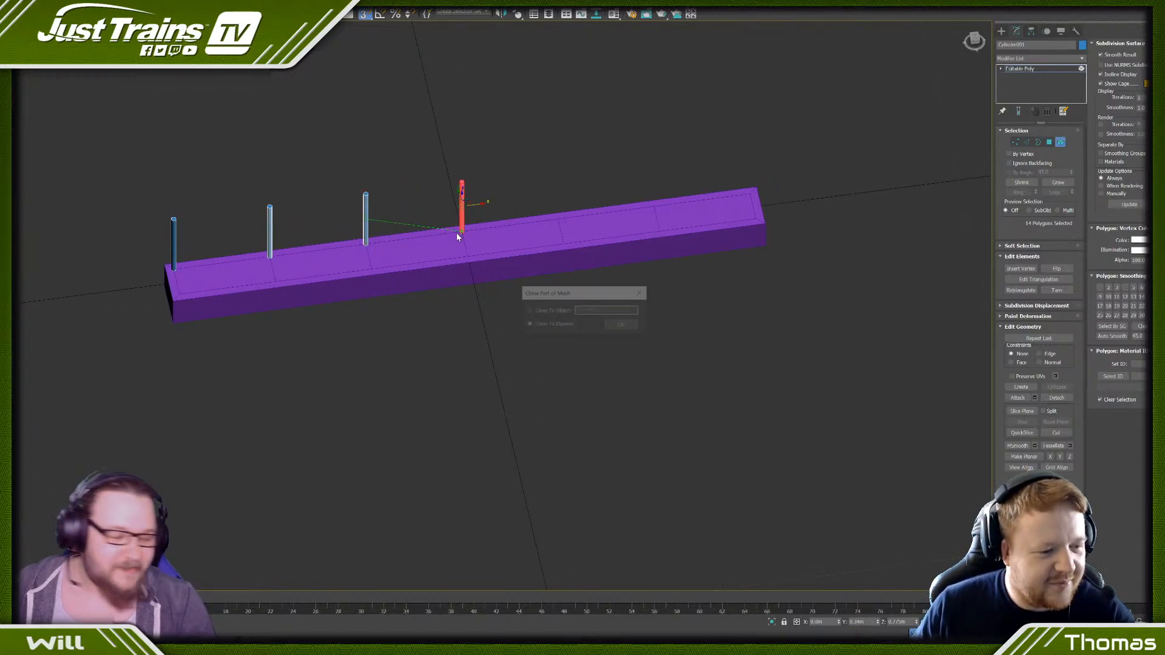
{"action": "left_click", "coordinate": [622, 326]}
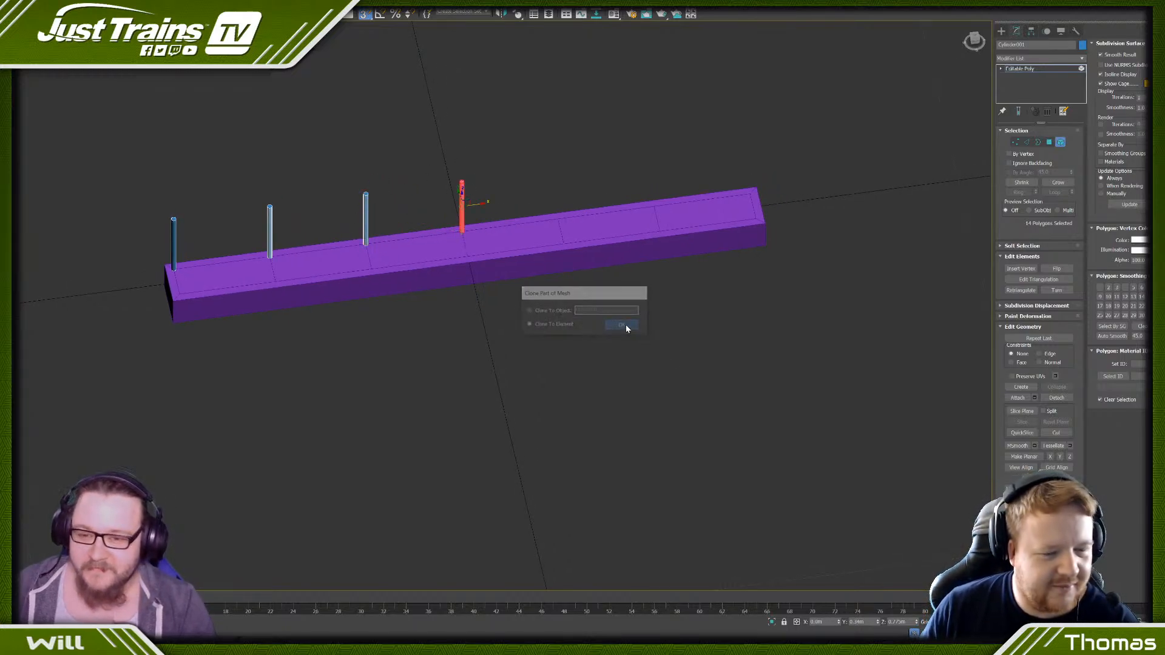
{"action": "mouse_move", "coordinate": [472, 202]}
{"action": "left_mouse_down", "text": "shift"}
{"action": "mouse_move", "coordinate": [557, 224]}
{"action": "mouse_move", "coordinate": [667, 181]}
{"action": "mouse_move", "coordinate": [765, 176]}
{"action": "left_mouse_up", "text": "shift"}
{"action": "left_click", "coordinate": [623, 328]}
{"action": "left_click", "coordinate": [635, 328]}
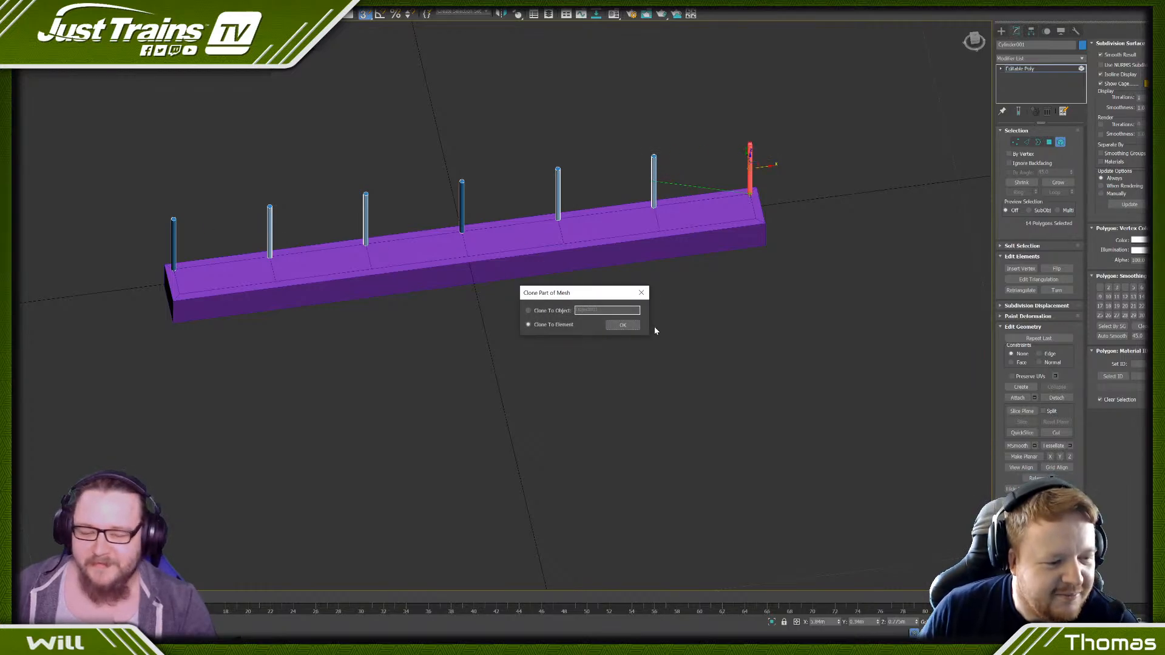
{"action": "left_click", "coordinate": [622, 325]}
- Select all seven post elements and try to scale them together
{"action": "scroll", "coordinate": [719, 139], "scroll_direction": "up", "scroll_amount": 2}
{"action": "scroll", "coordinate": [782, 153], "scroll_direction": "down", "scroll_amount": 3}
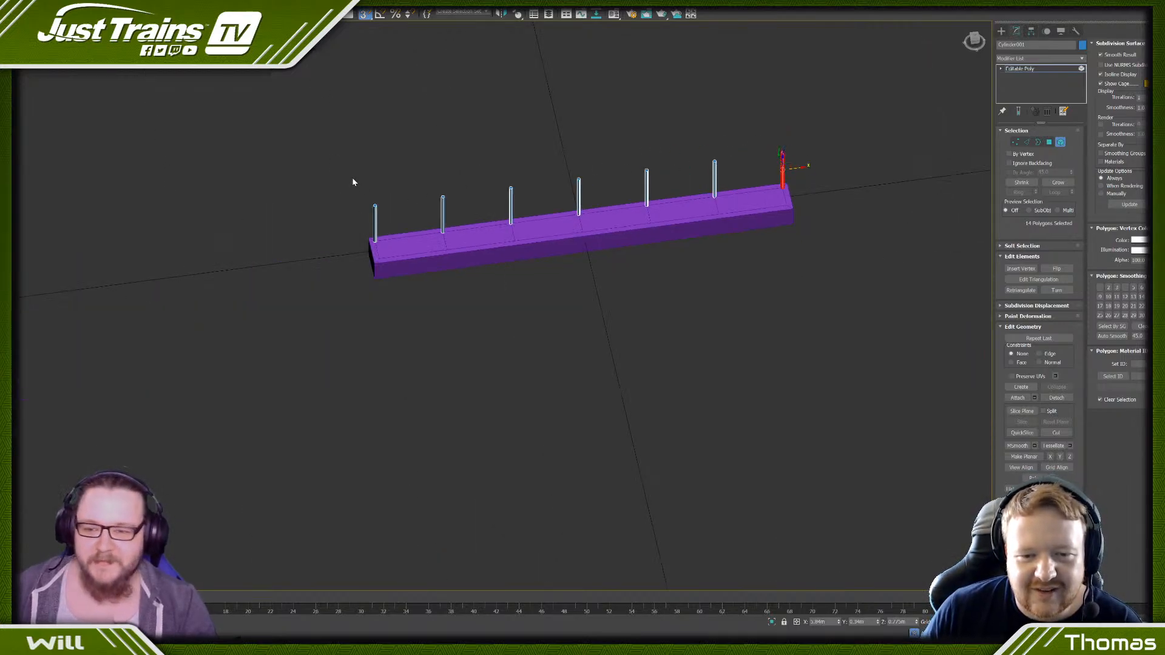
{"action": "key", "text": "f"}
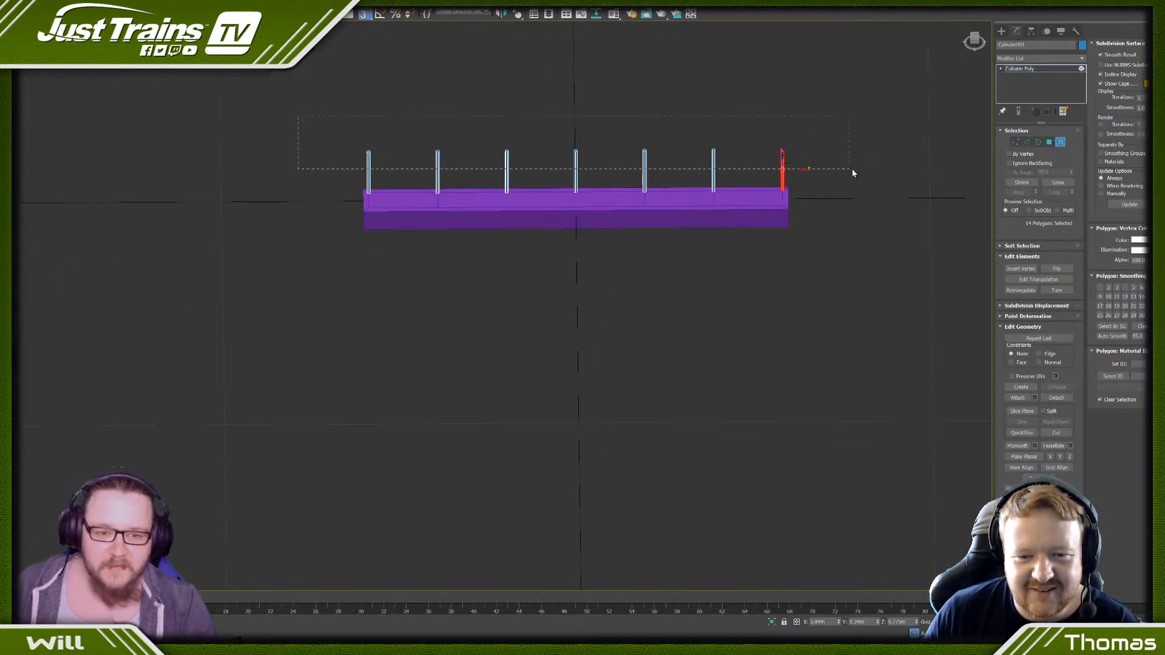
{"action": "left_click_drag", "start_coordinate": [852, 169], "coordinate": [852, 169]}
{"action": "middle_click_drag", "start_coordinate": [703, 115], "coordinate": [600, 154], "text": "alt"}
{"action": "scroll", "coordinate": [443, 222], "scroll_direction": "up", "scroll_amount": 4}
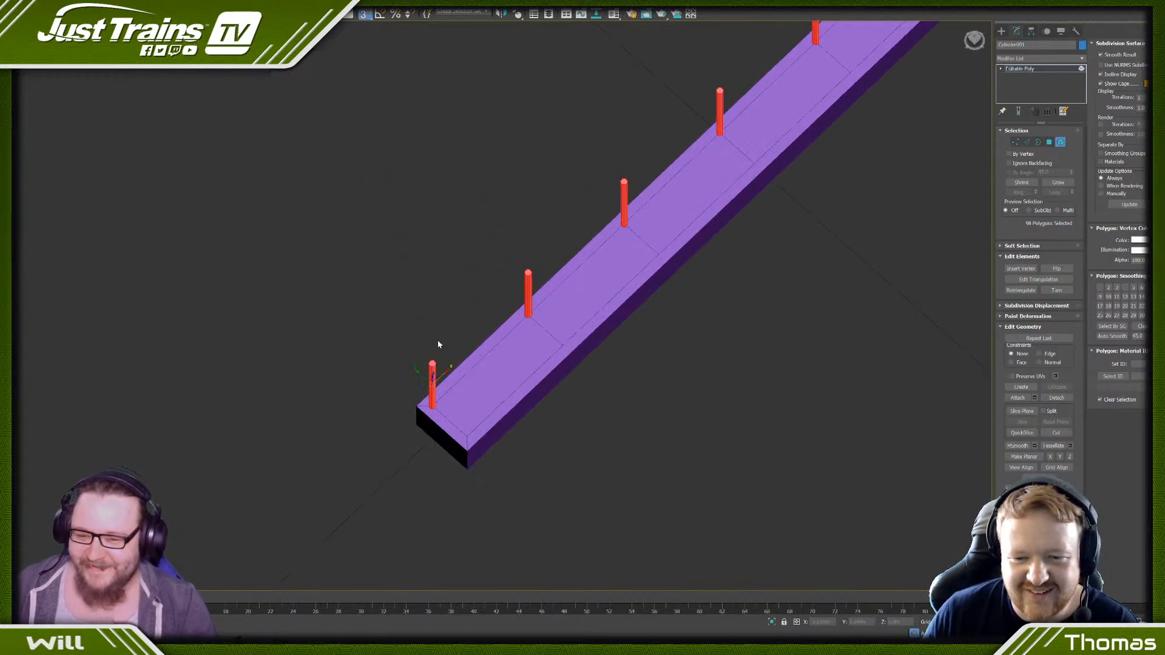
{"action": "key", "text": "r"}
{"action": "scroll", "coordinate": [437, 425], "scroll_direction": "up", "scroll_amount": 4}
{"action": "left_click", "coordinate": [427, 358]}
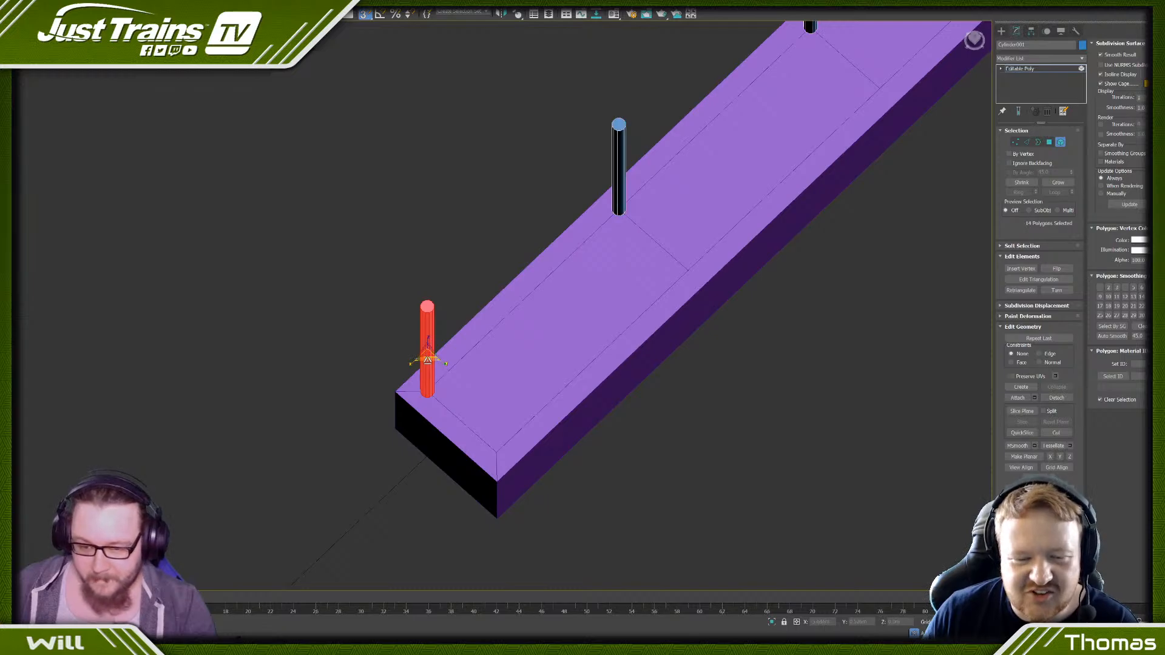
{"action": "key", "text": "ctrl+z"}
{"action": "left_click_drag", "start_coordinate": [427, 360], "coordinate": [416, 333]}
{"action": "scroll", "coordinate": [413, 302], "scroll_direction": "down", "scroll_amount": 4}
{"action": "middle_click_drag", "start_coordinate": [413, 301], "coordinate": [416, 273], "text": "alt"}
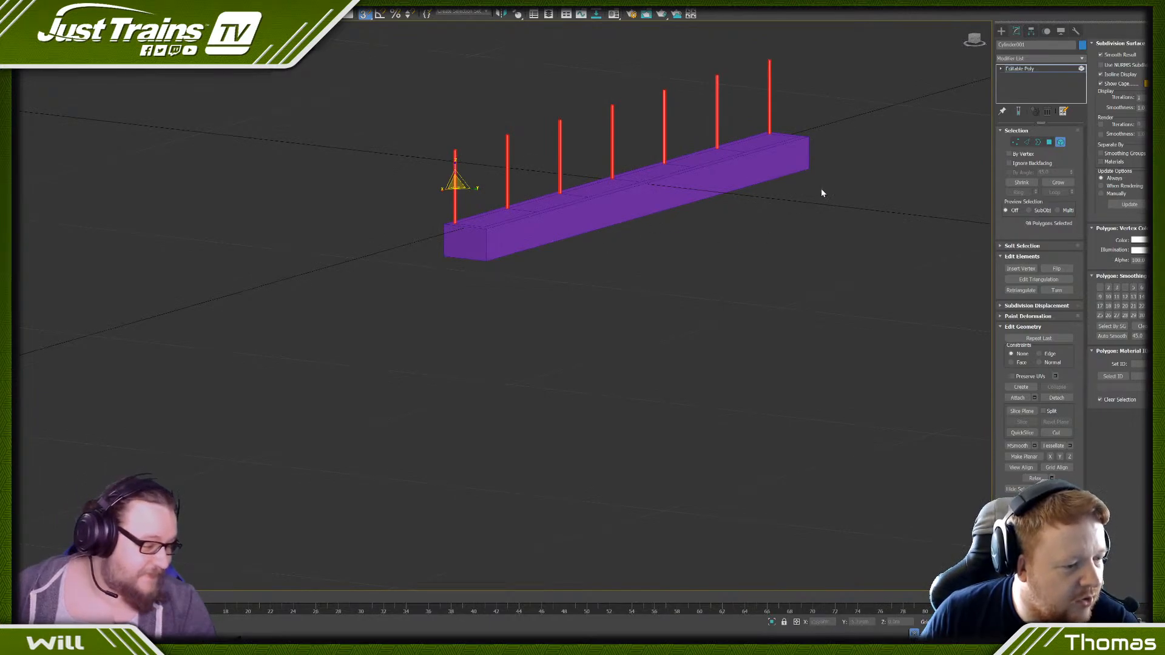
{"action": "left_click", "coordinate": [975, 38]}
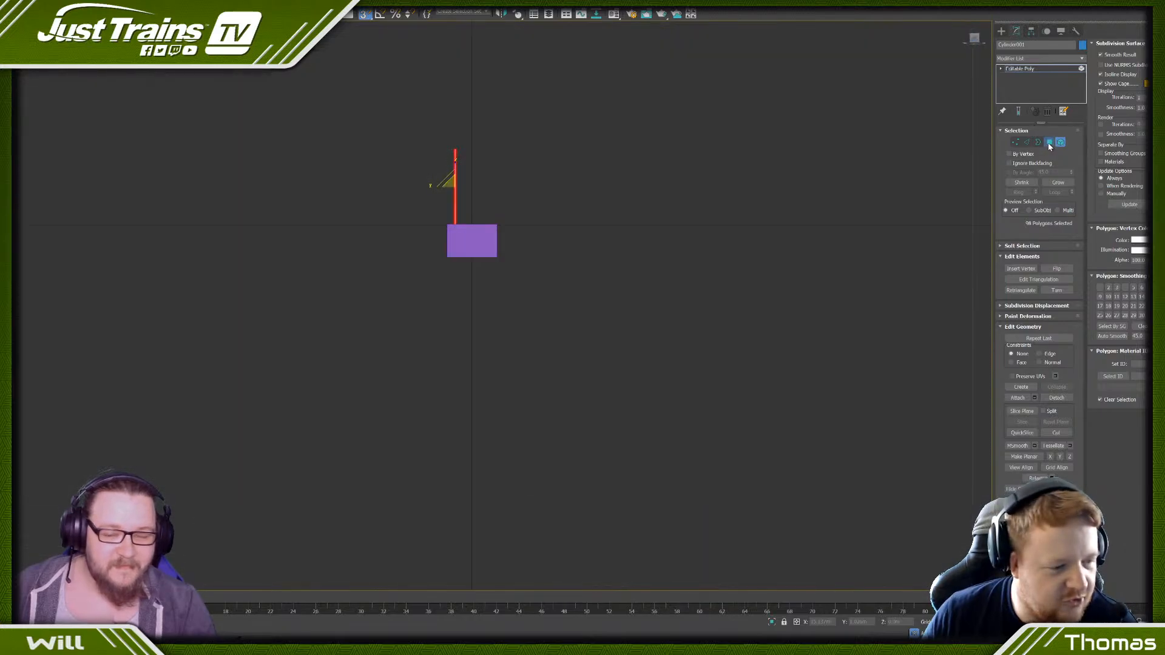
{"action": "left_click", "coordinate": [1048, 143]}
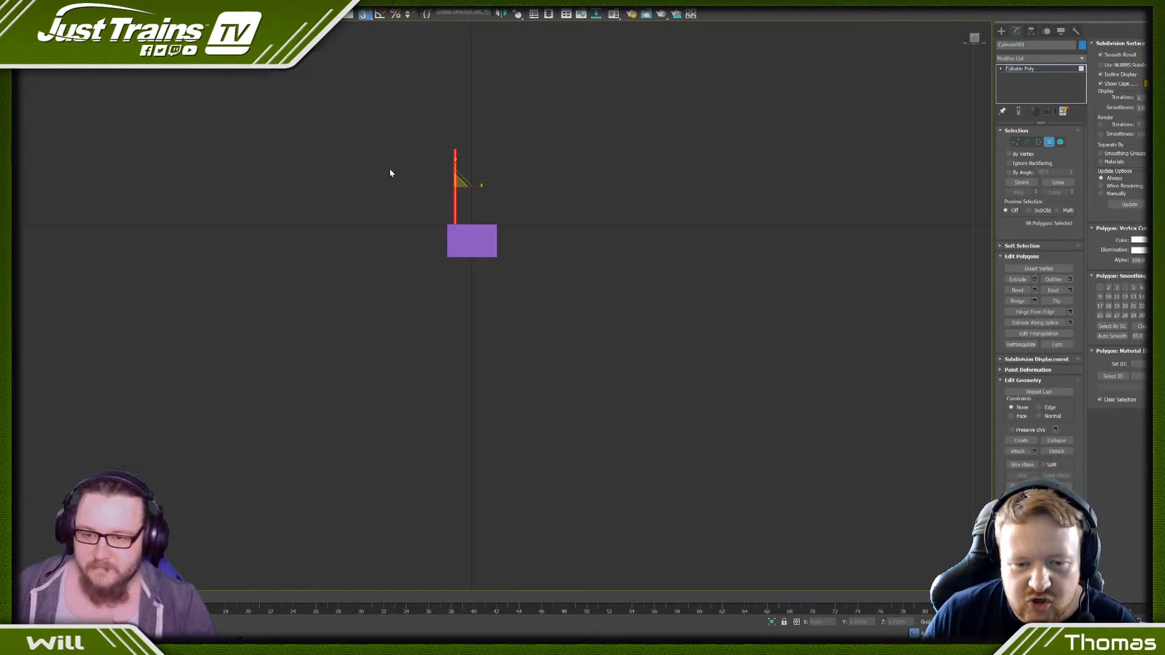
{"action": "left_click", "coordinate": [500, 211]}
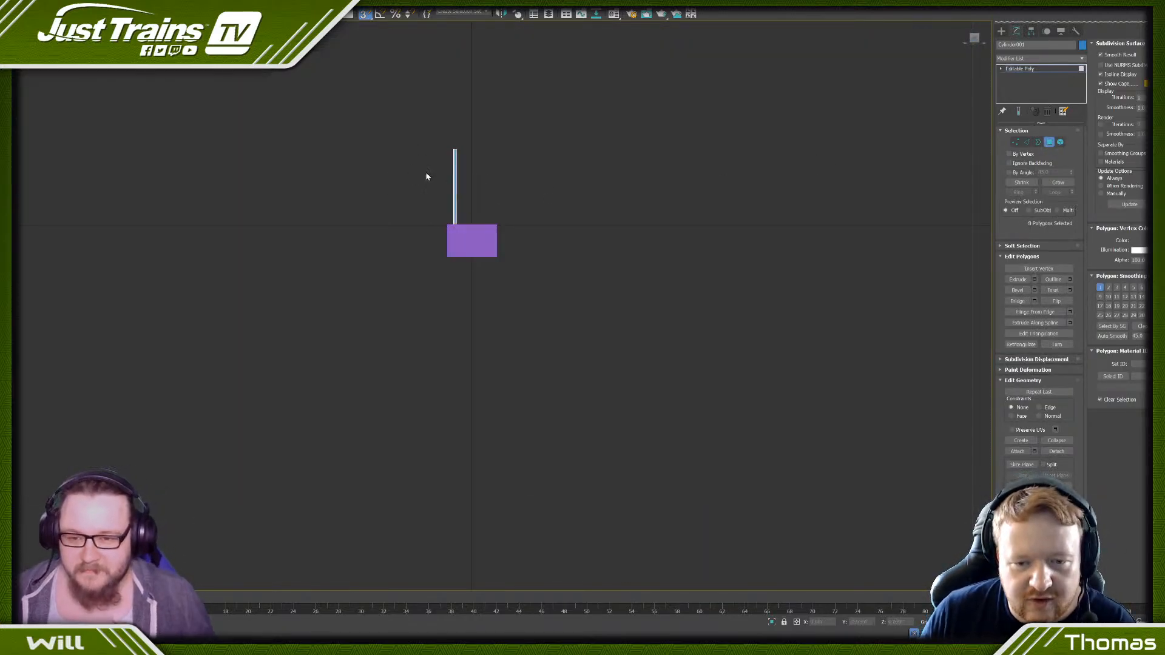
{"action": "middle_click_drag", "start_coordinate": [443, 139], "coordinate": [433, 145], "text": "alt"}
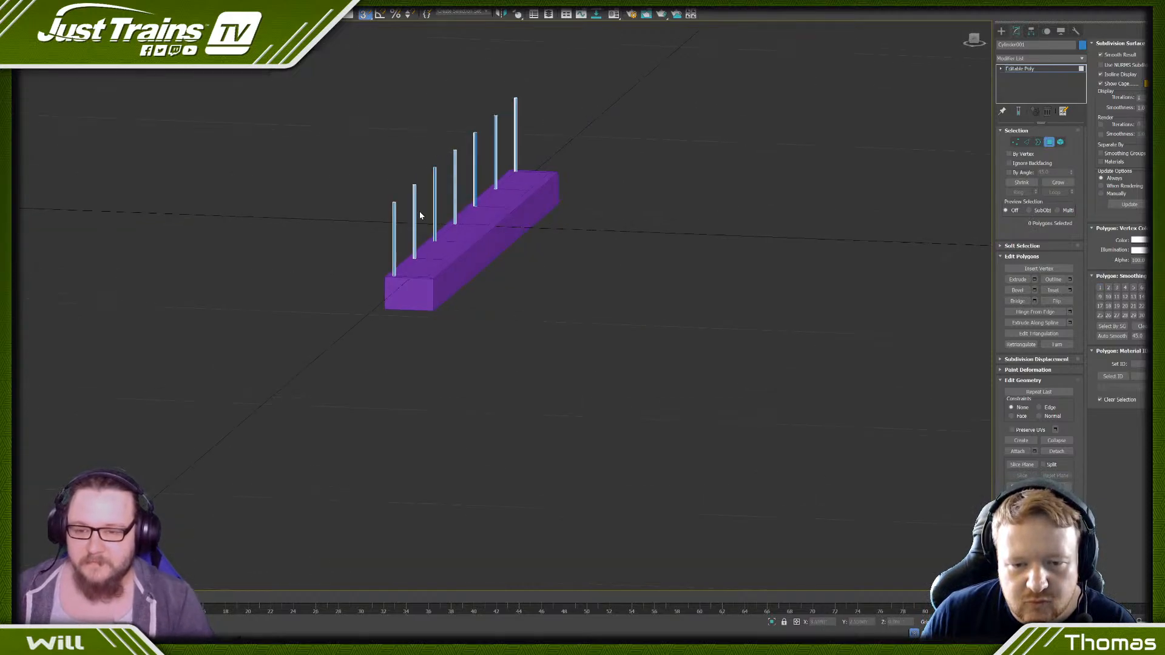
{"action": "middle_click_drag", "start_coordinate": [420, 210], "coordinate": [437, 217], "text": "alt"}
{"action": "key", "text": "f"}
- Attach the base block to the posts' Editable Poly object
{"action": "left_click", "coordinate": [1015, 141]}
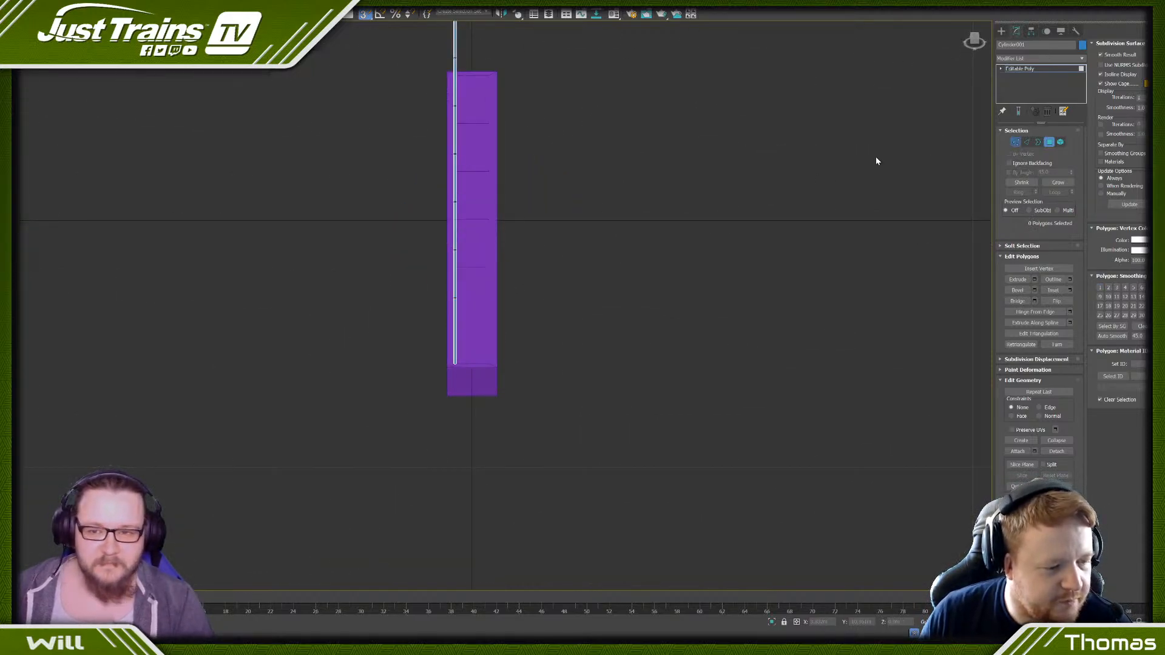
{"action": "scroll", "coordinate": [442, 180], "scroll_direction": "down", "scroll_amount": 5}
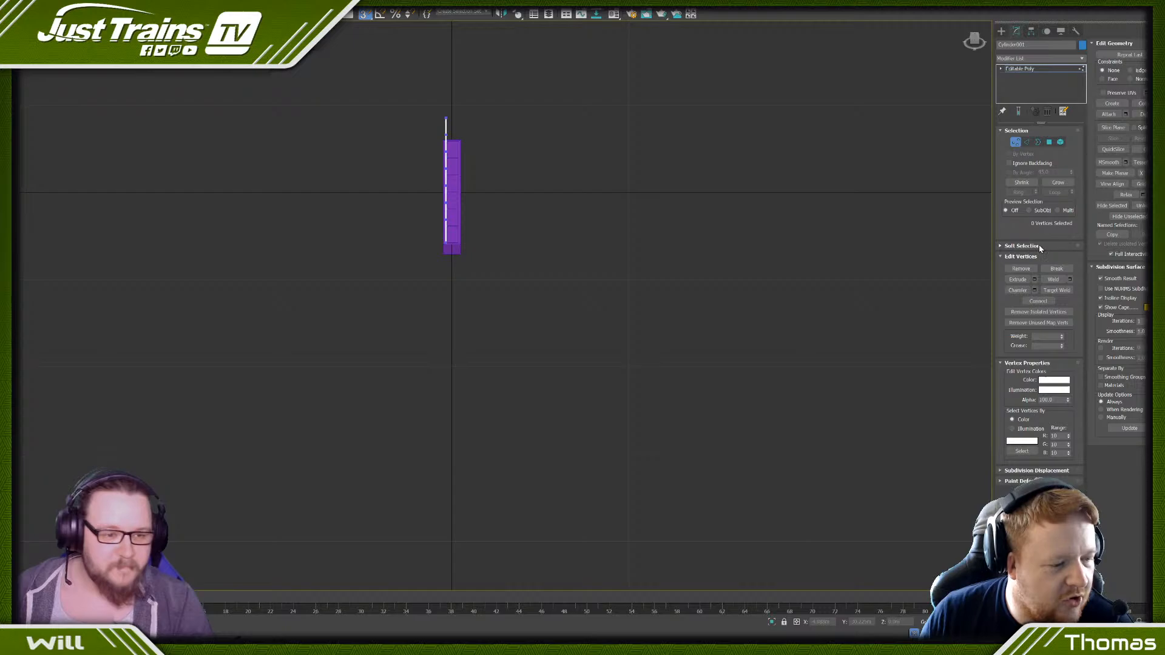
{"action": "left_click", "coordinate": [1108, 113]}
{"action": "left_click", "coordinate": [456, 182]}
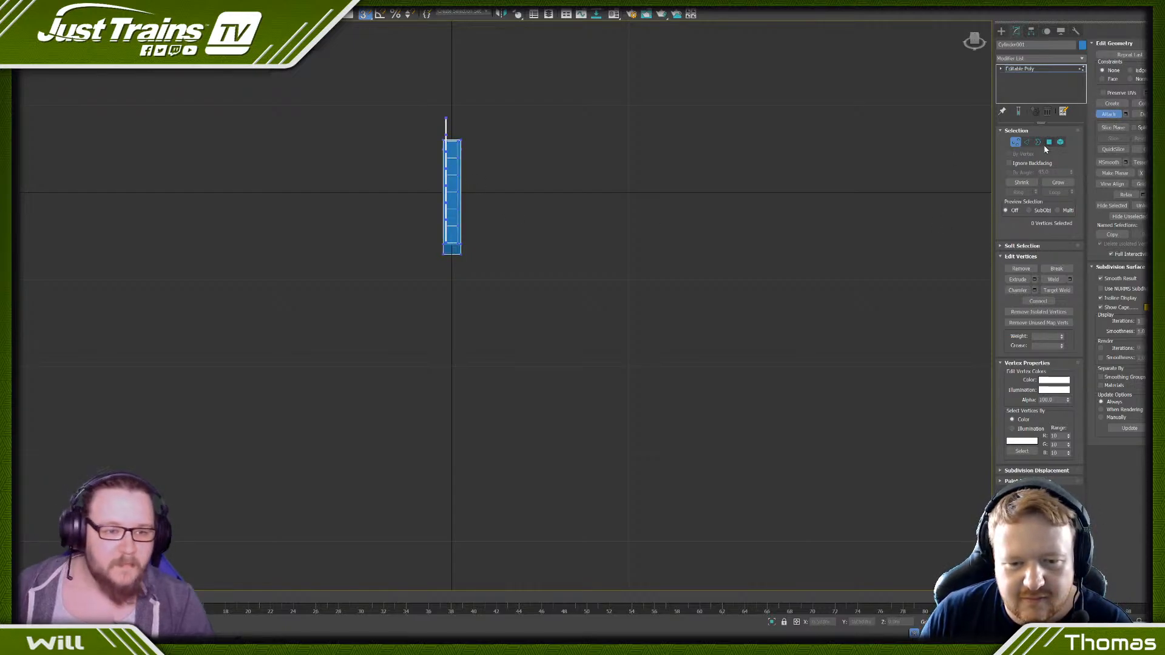
{"action": "right_click", "coordinate": [844, 177]}
- Select the vertices on the block's long side opposite the posts and enter a new Z value for them
{"action": "middle_click_drag", "start_coordinate": [548, 135], "coordinate": [435, 169], "text": "alt"}
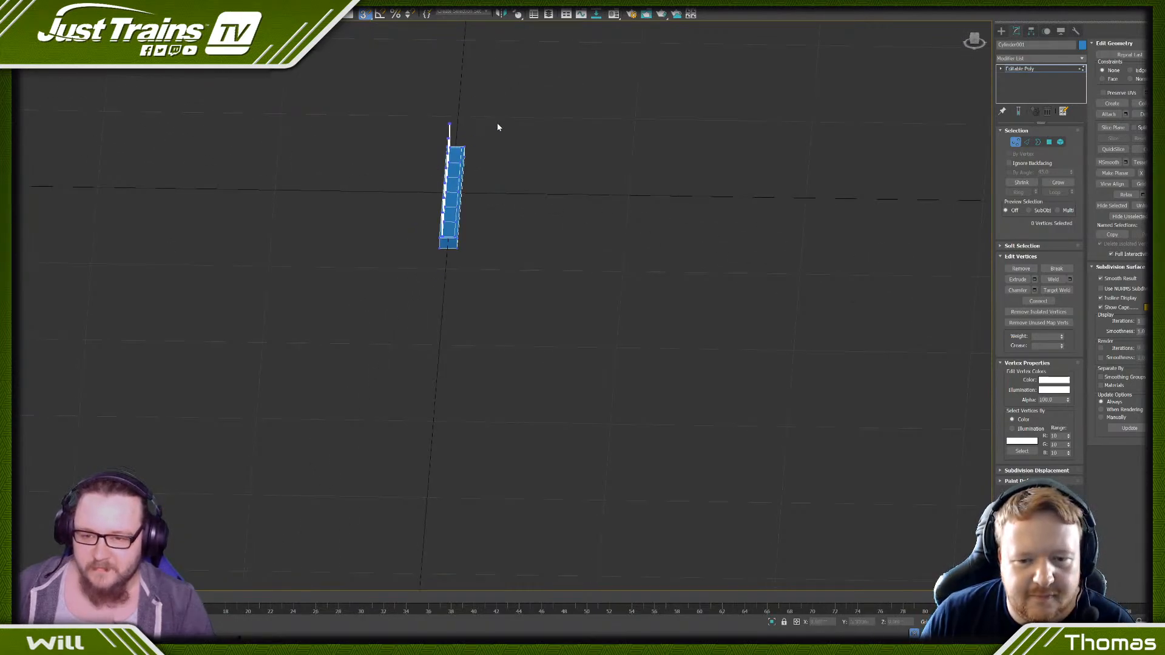
{"action": "left_click_drag", "start_coordinate": [455, 273], "coordinate": [455, 273]}
{"action": "scroll", "coordinate": [443, 196], "scroll_direction": "up", "scroll_amount": 2}
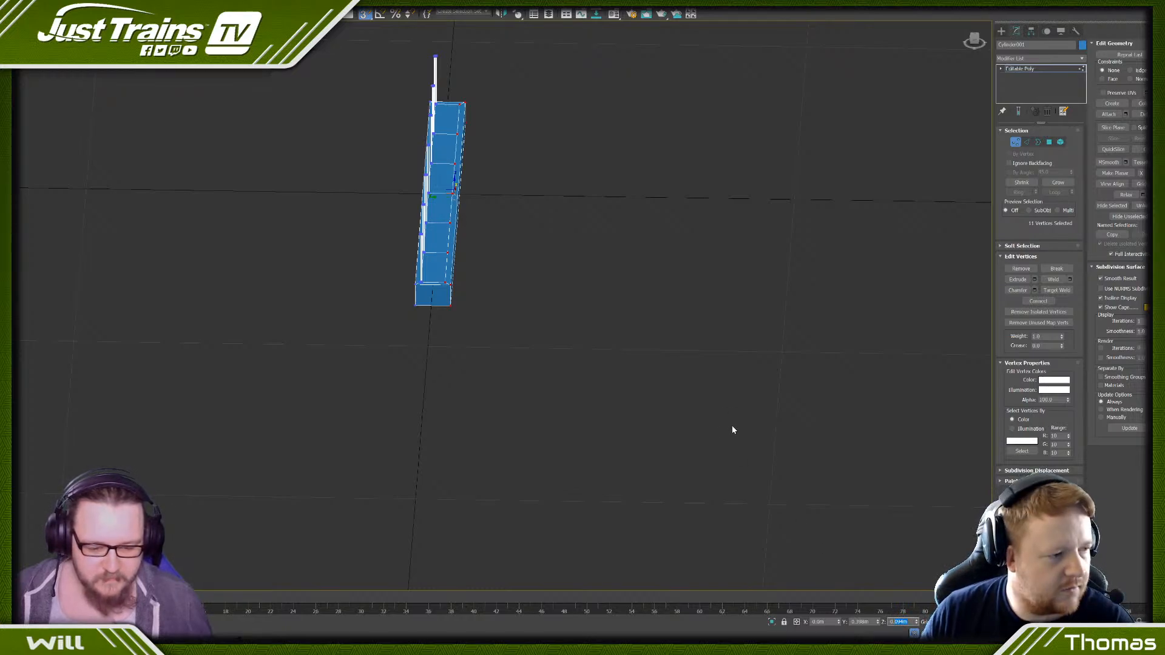
{"action": "key", "text": "Return"}
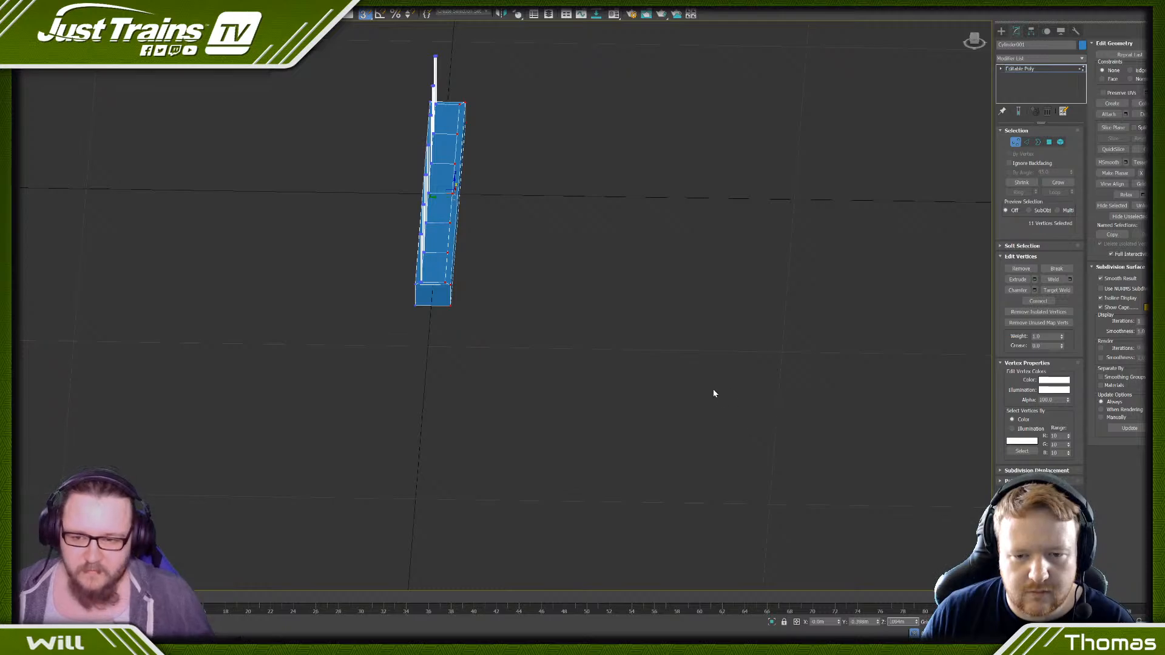
- Set the Z value of the selected vertices on the block's long side back to -0.094 m
{"action": "key", "text": "Return"}
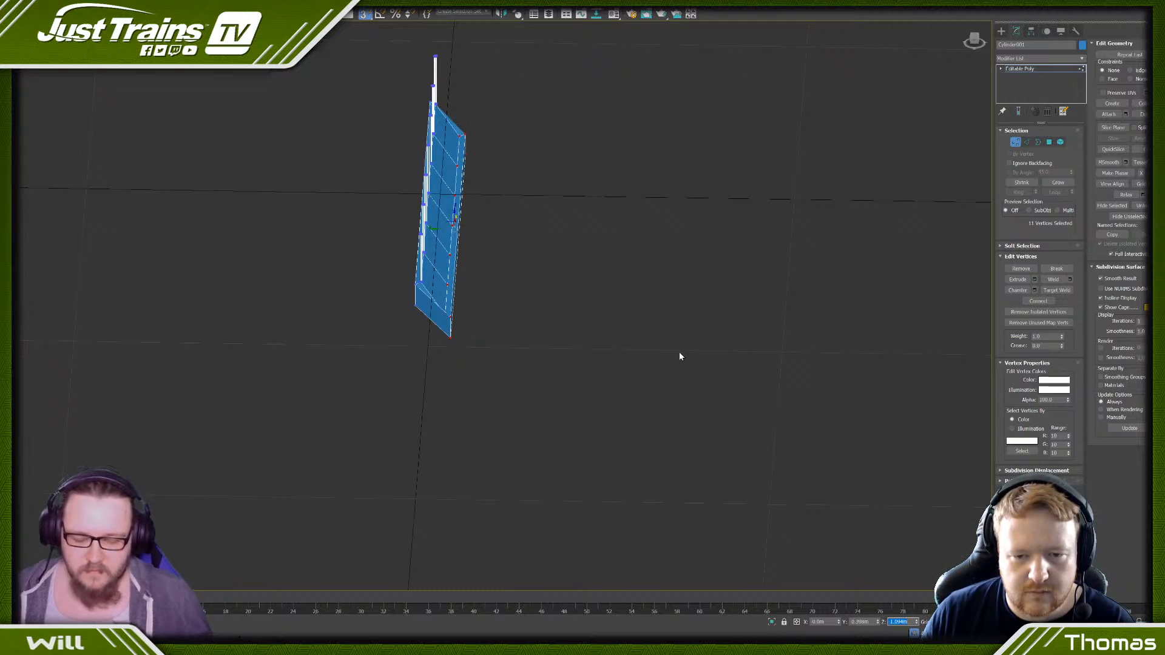
{"action": "type", "text": "-0.094"}
{"action": "key", "text": "Return"}
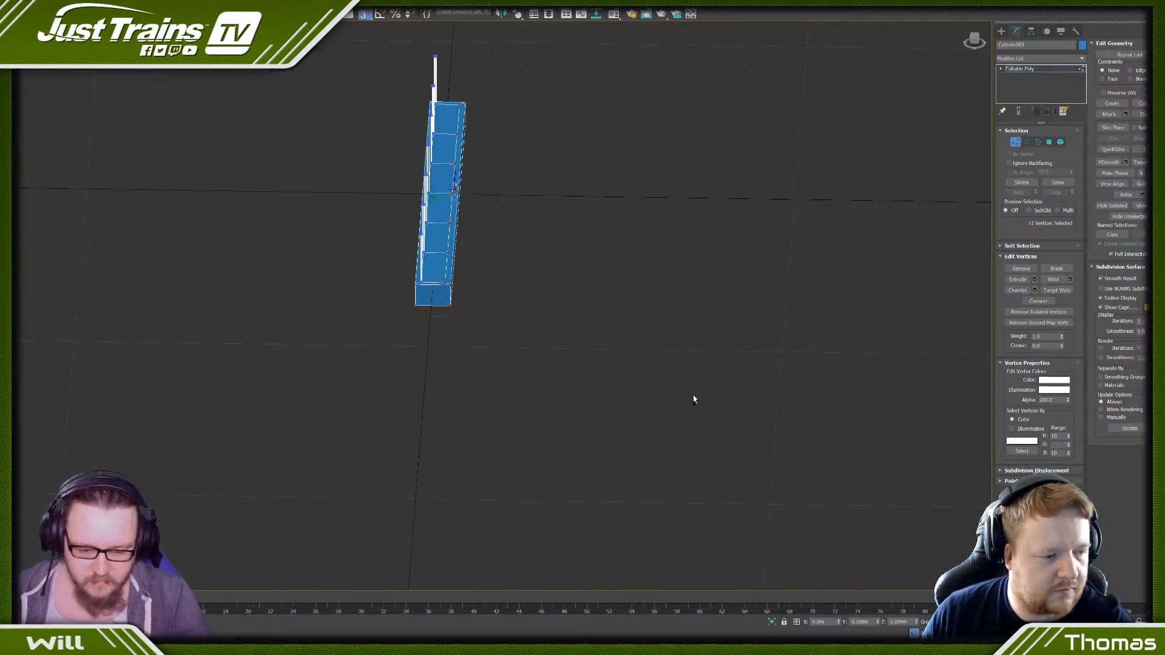
- Reselect the vertices on the block's long side opposite the posts and move them outward along Y
{"action": "middle_click_drag", "start_coordinate": [694, 399], "coordinate": [546, 378], "text": "alt"}
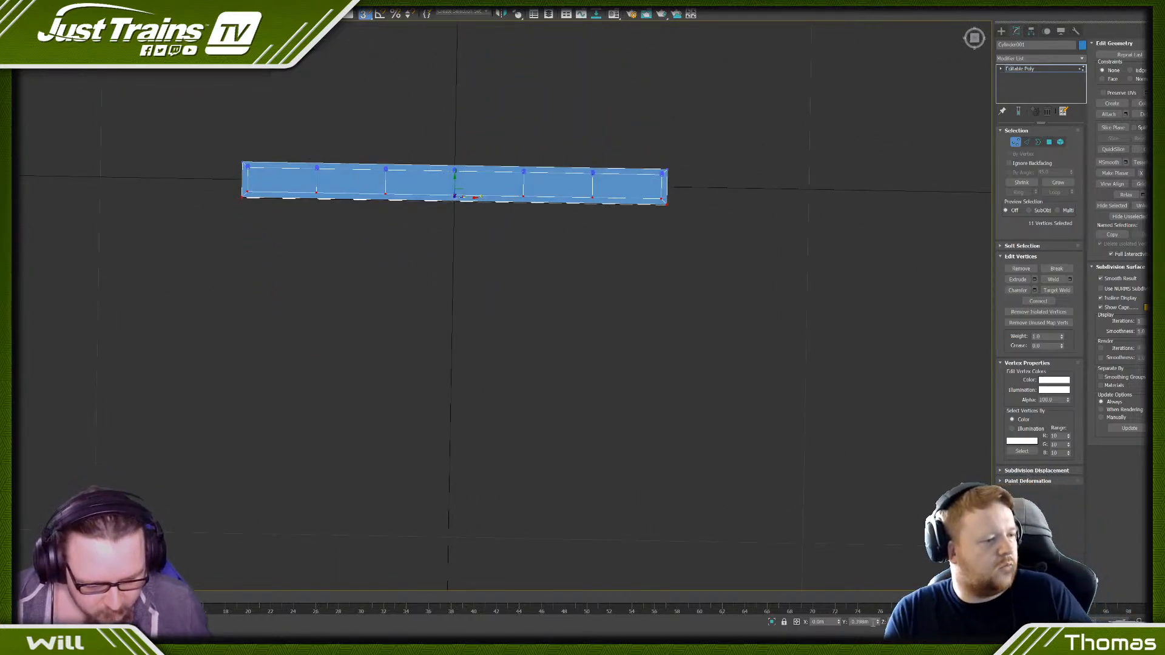
{"action": "left_click", "coordinate": [702, 282]}
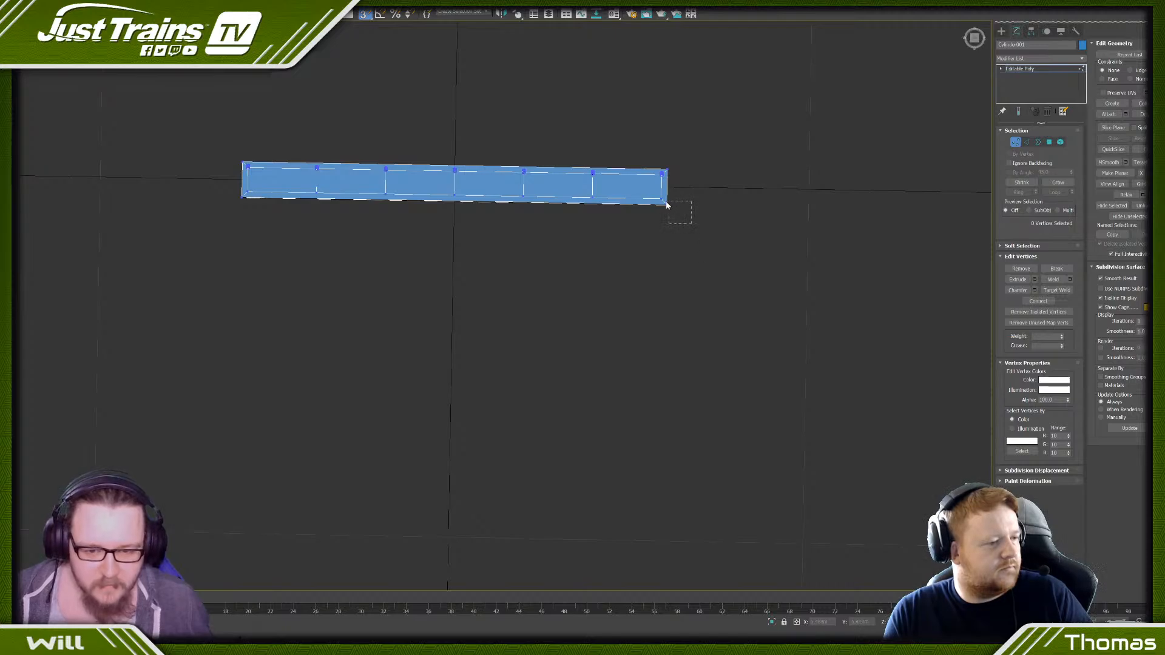
{"action": "left_click_drag", "start_coordinate": [666, 205], "coordinate": [664, 201]}
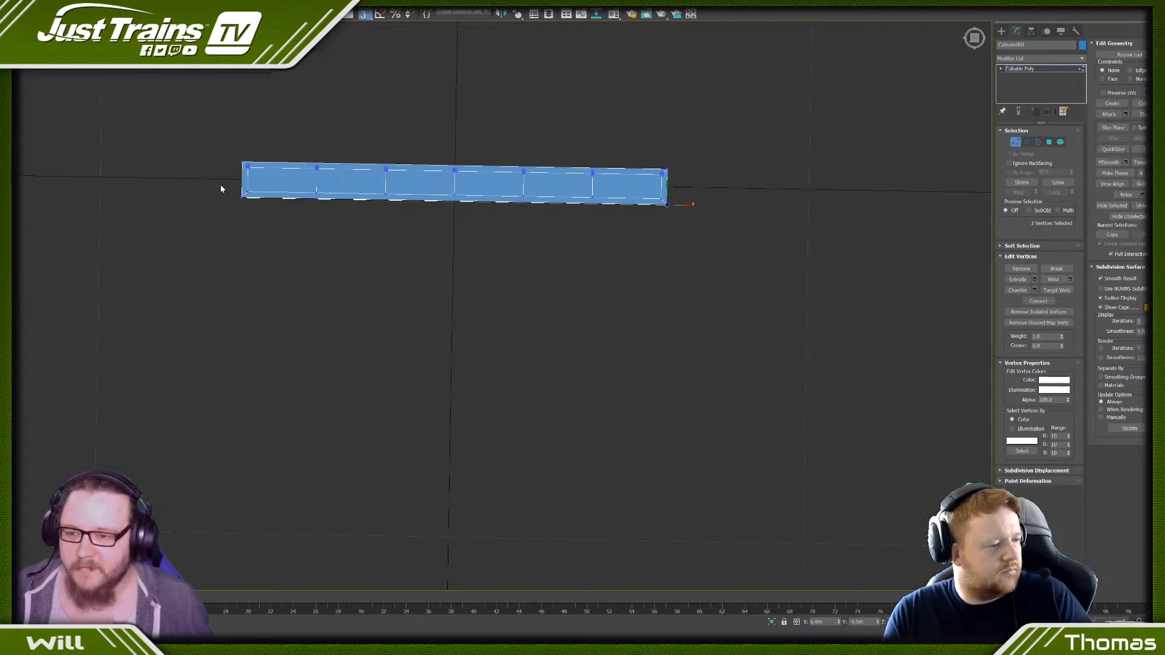
{"action": "left_click_drag", "start_coordinate": [221, 189], "coordinate": [697, 233]}
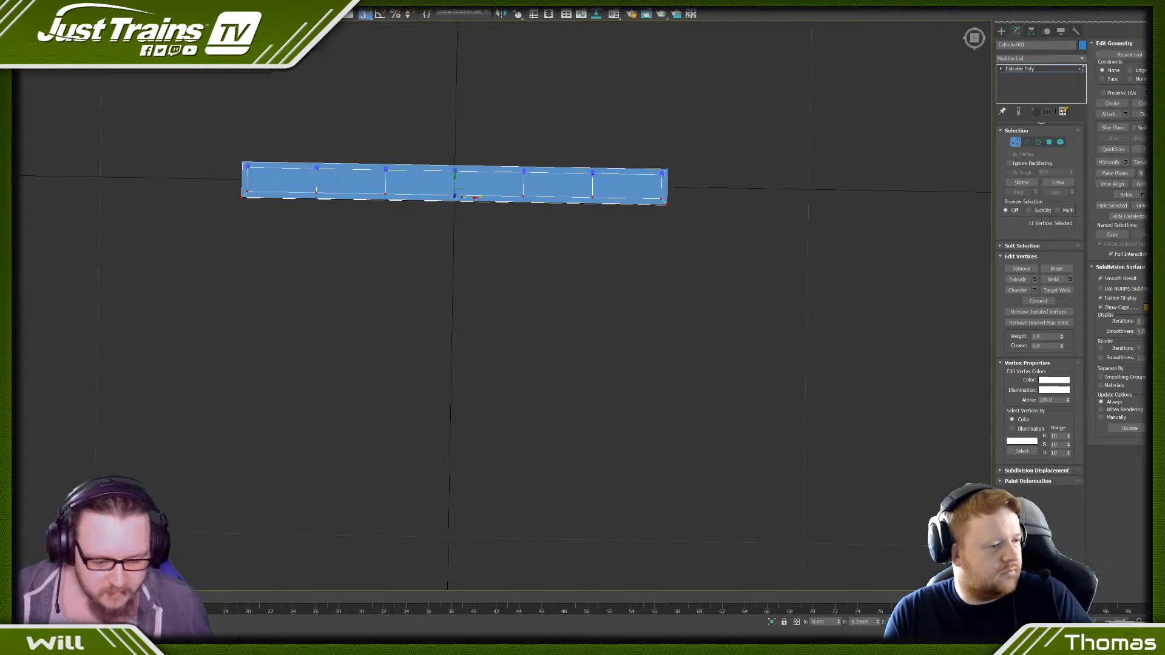
{"action": "left_click", "coordinate": [858, 623]}
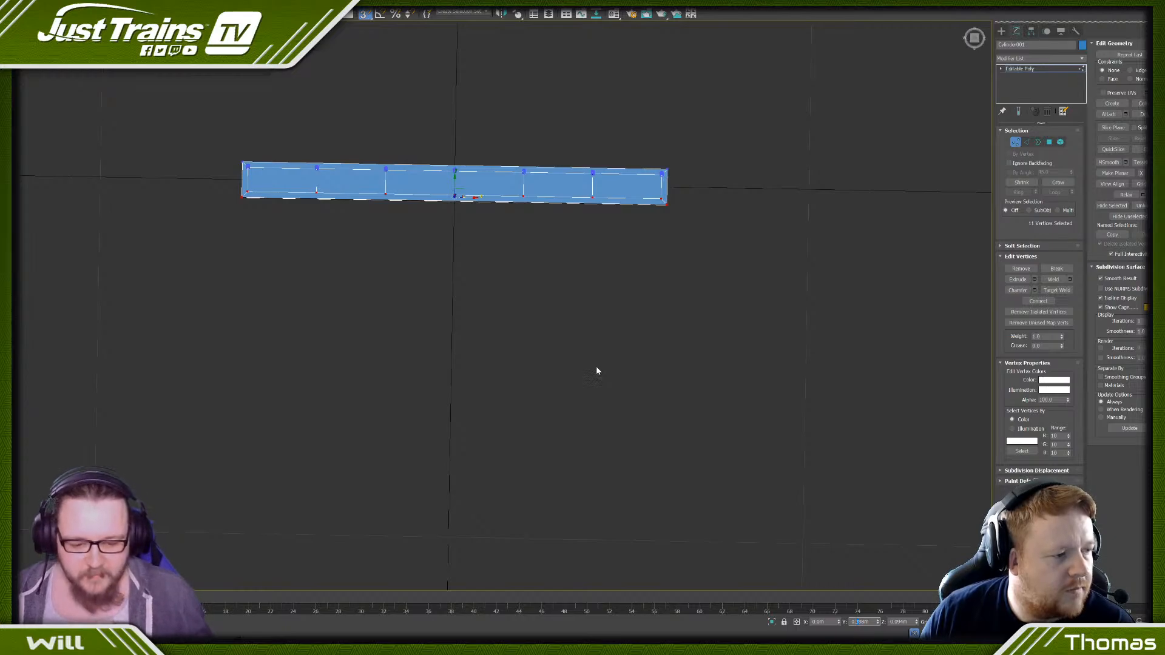
{"action": "type", "text": "8"}
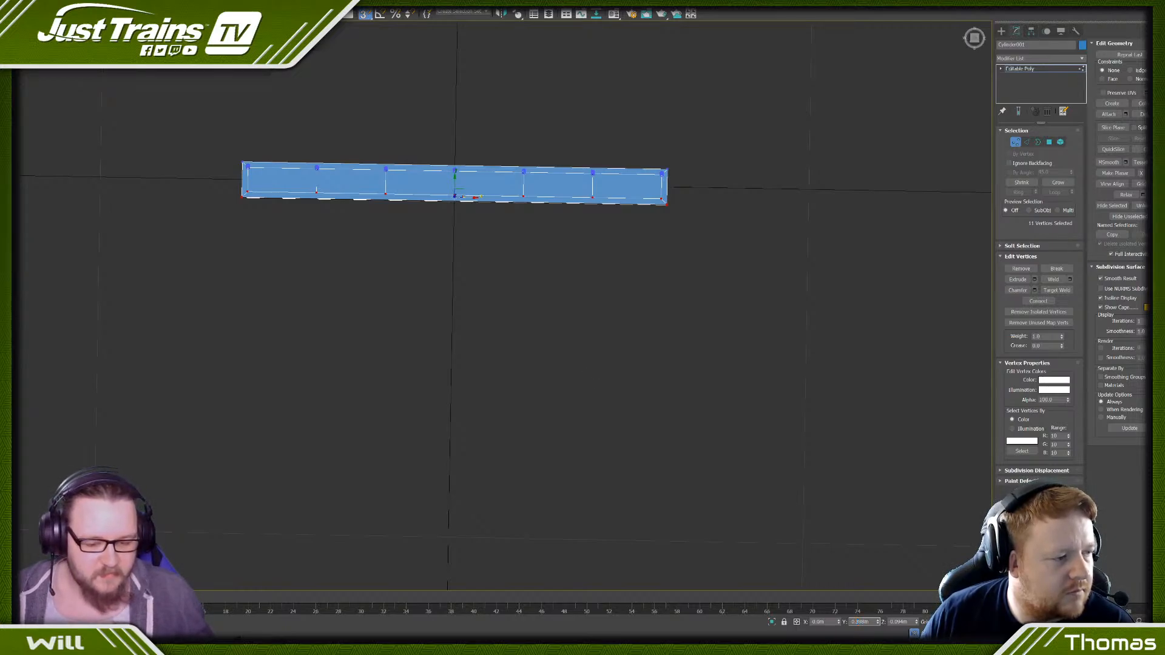
{"action": "key", "text": "Return"}
- Select the posts with the block's post-side vertices and move them outward along Y to widen the base further
{"action": "left_click_drag", "start_coordinate": [196, 106], "coordinate": [612, 240]}
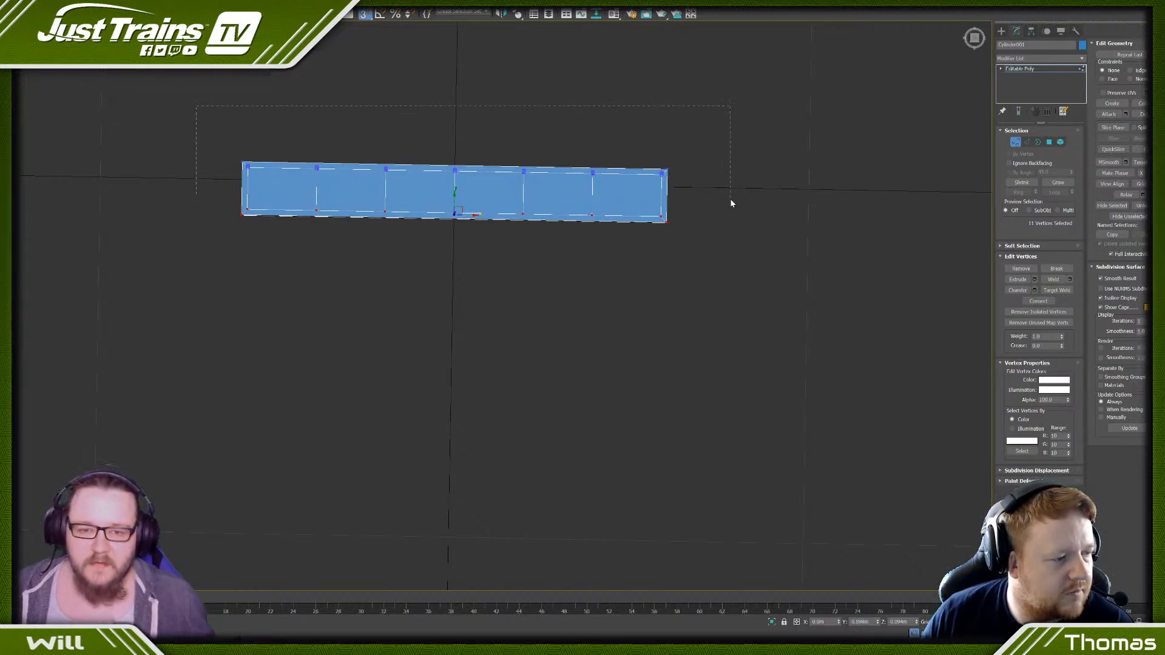
{"action": "left_click_drag", "start_coordinate": [731, 203], "coordinate": [732, 204]}
{"action": "double_click", "coordinate": [857, 623]}
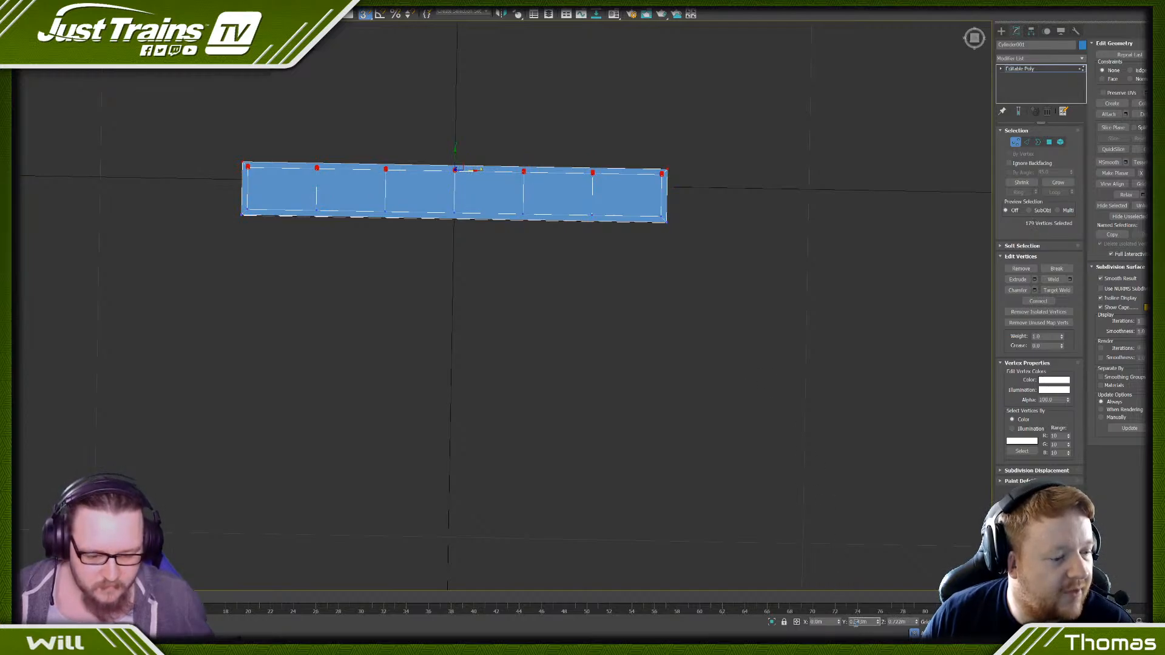
{"action": "type", "text": "8"}
{"action": "key", "text": "Return"}
{"action": "left_click", "coordinate": [546, 299]}
{"action": "scroll", "coordinate": [542, 296], "scroll_direction": "down", "scroll_amount": 4}
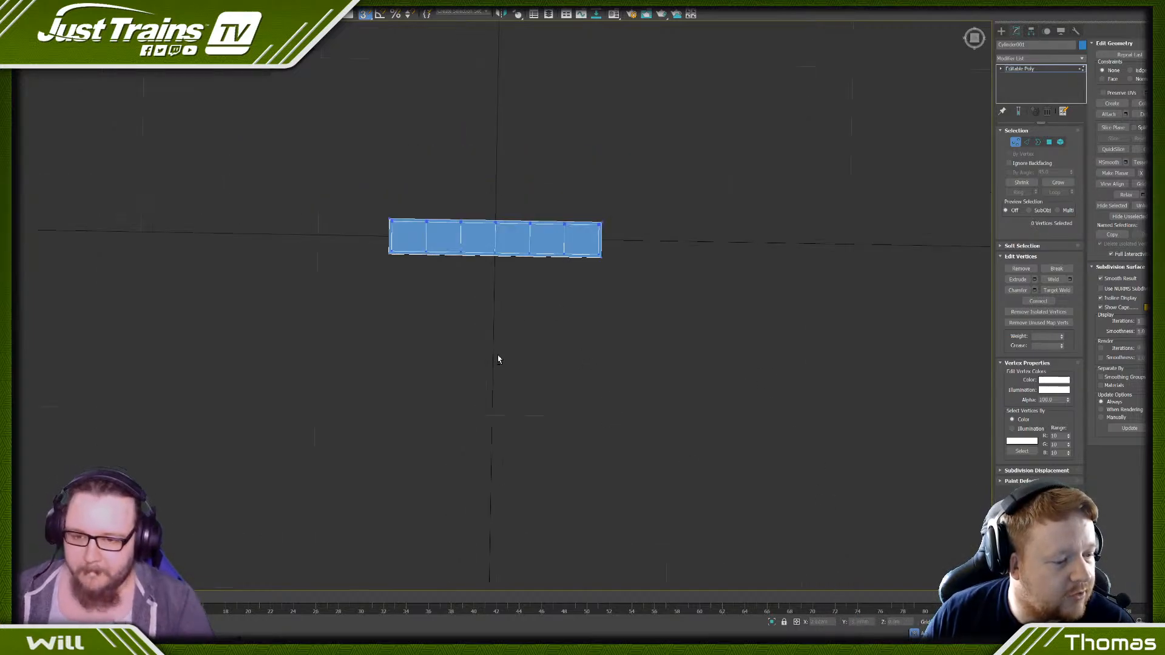
{"action": "middle_click_drag", "start_coordinate": [497, 356], "coordinate": [543, 307], "text": "alt"}
{"action": "key", "text": "z"}
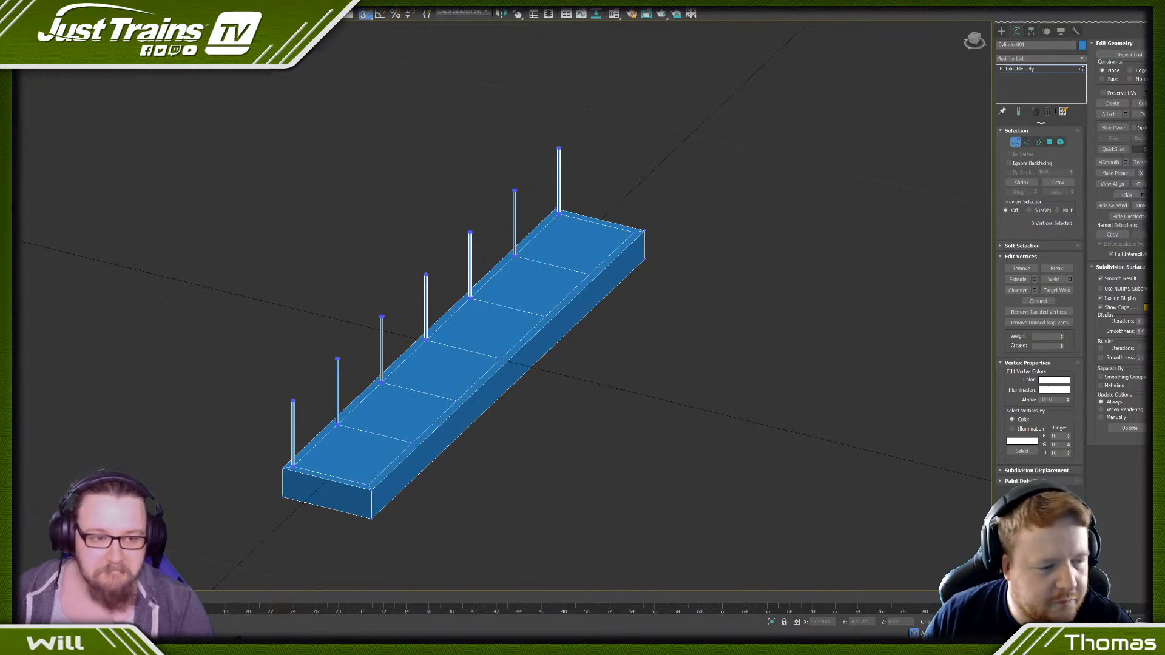
- Clone the two end posts as elements onto the matching inset corners on the block's opposite long side
{"action": "left_click", "coordinate": [1060, 142]}
{"action": "left_click", "coordinate": [539, 176]}
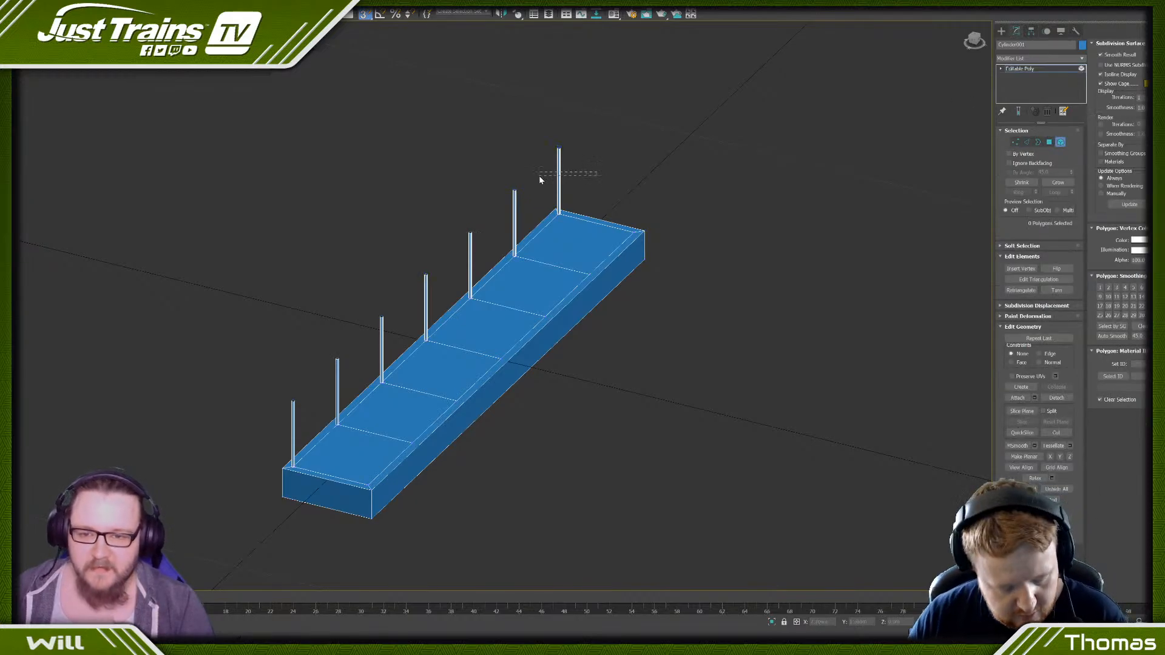
{"action": "left_click_drag", "start_coordinate": [544, 178], "coordinate": [619, 195], "text": "shift"}
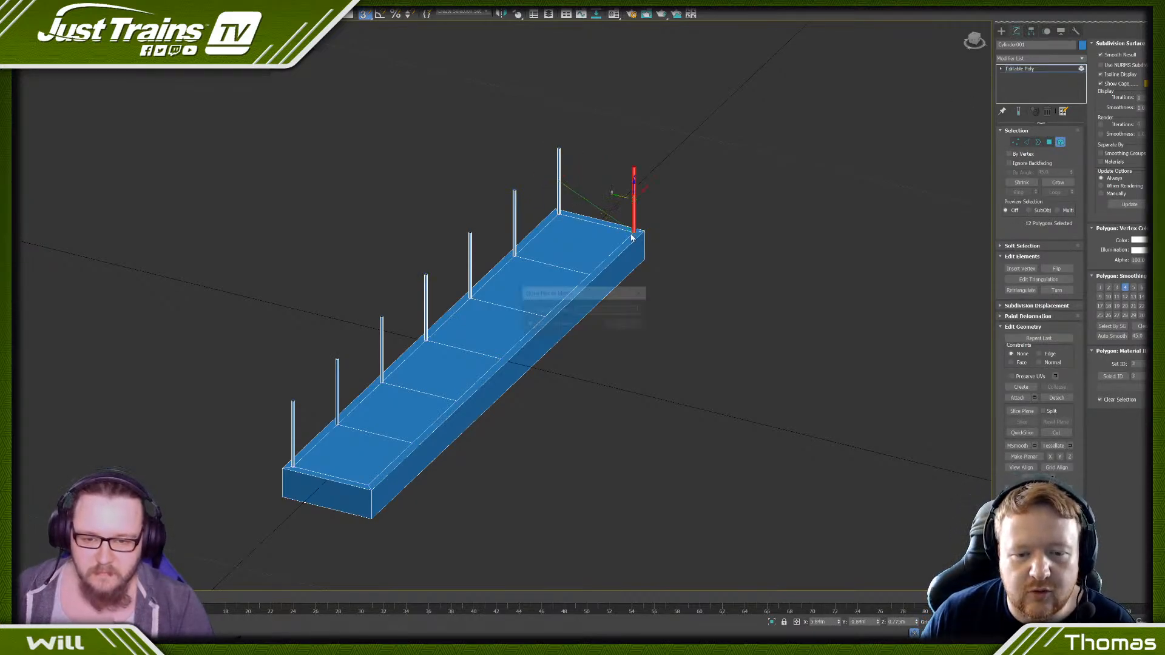
{"action": "left_click", "coordinate": [624, 326]}
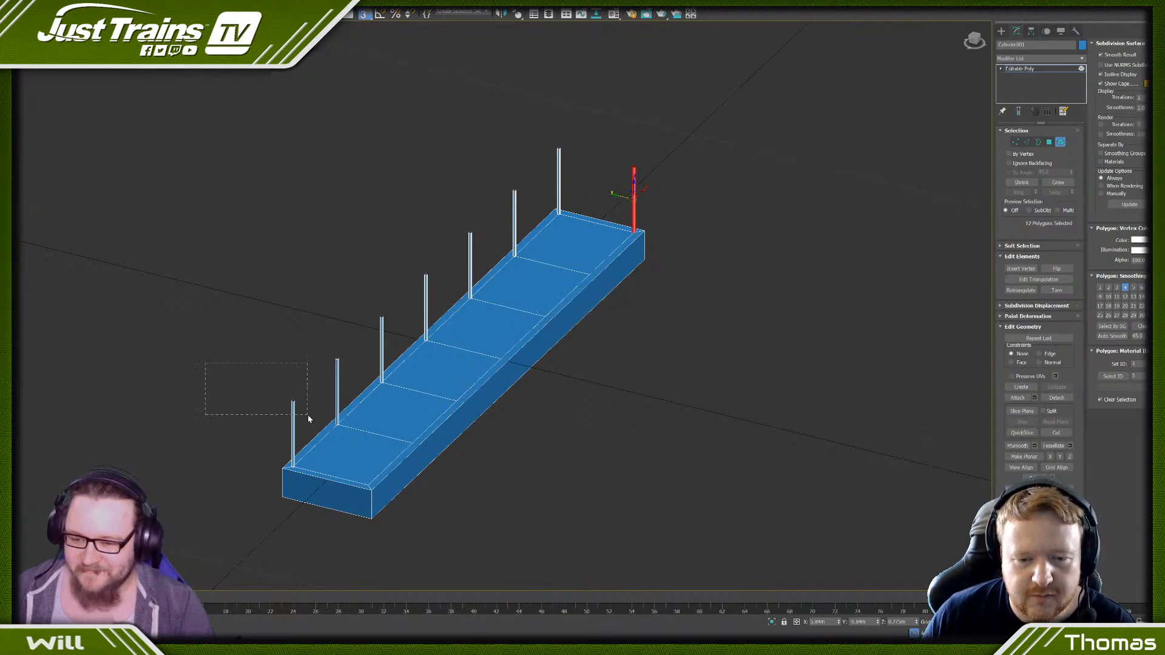
{"action": "left_click_drag", "start_coordinate": [308, 413], "coordinate": [371, 484]}
{"action": "left_click", "coordinate": [620, 328]}
- Rotate a copy of the near corner post 90 degrees to horizontal across the block and clone it to a separate object
{"action": "scroll", "coordinate": [619, 331], "scroll_direction": "down", "scroll_amount": 4}
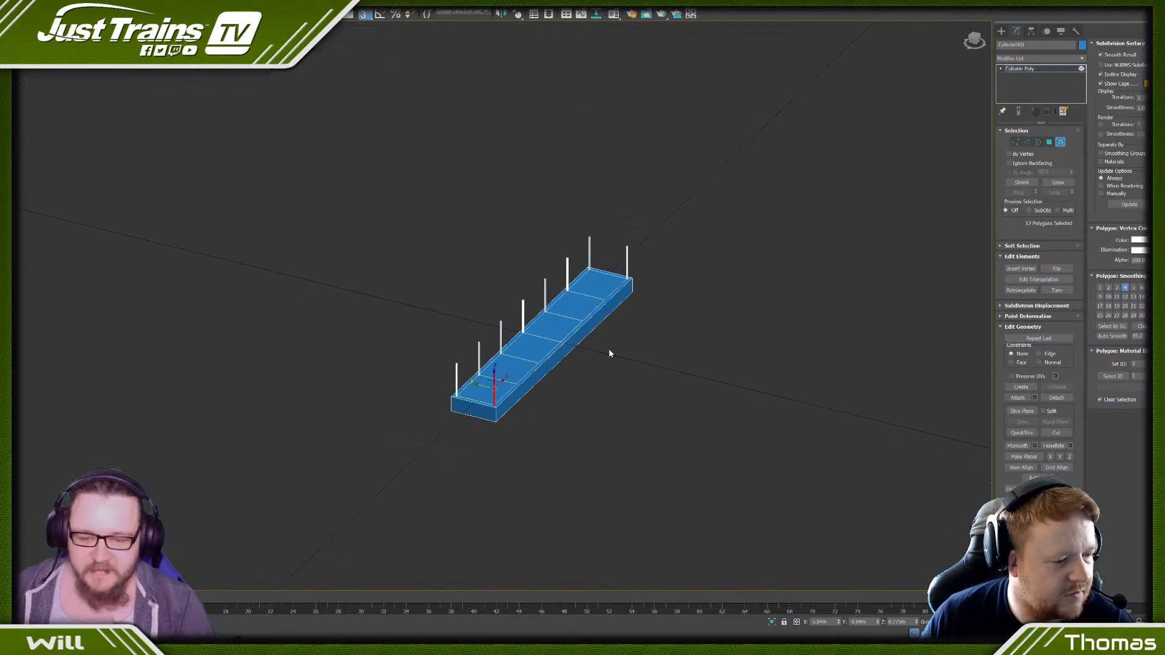
{"action": "mouse_move", "coordinate": [609, 350]}
{"action": "middle_mouse_down", "text": "alt"}
{"action": "mouse_move", "coordinate": [582, 395]}
{"action": "mouse_move", "coordinate": [600, 386]}
{"action": "middle_mouse_up", "text": "alt"}
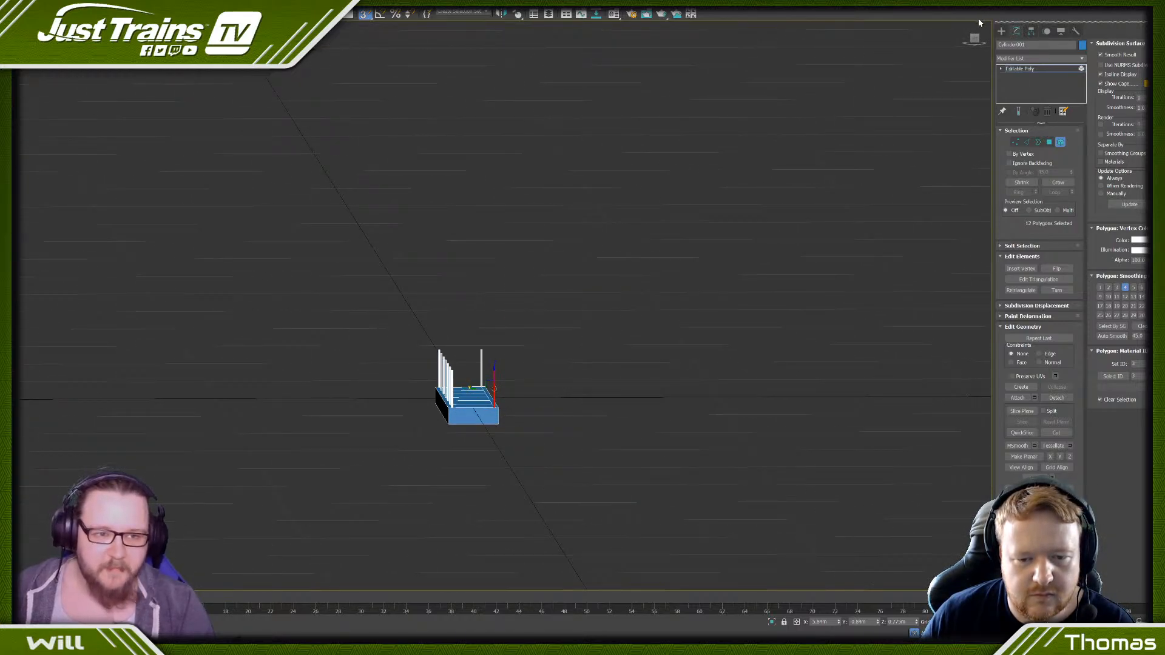
{"action": "left_click", "coordinate": [975, 39]}
{"action": "scroll", "coordinate": [490, 360], "scroll_direction": "up", "scroll_amount": 6}
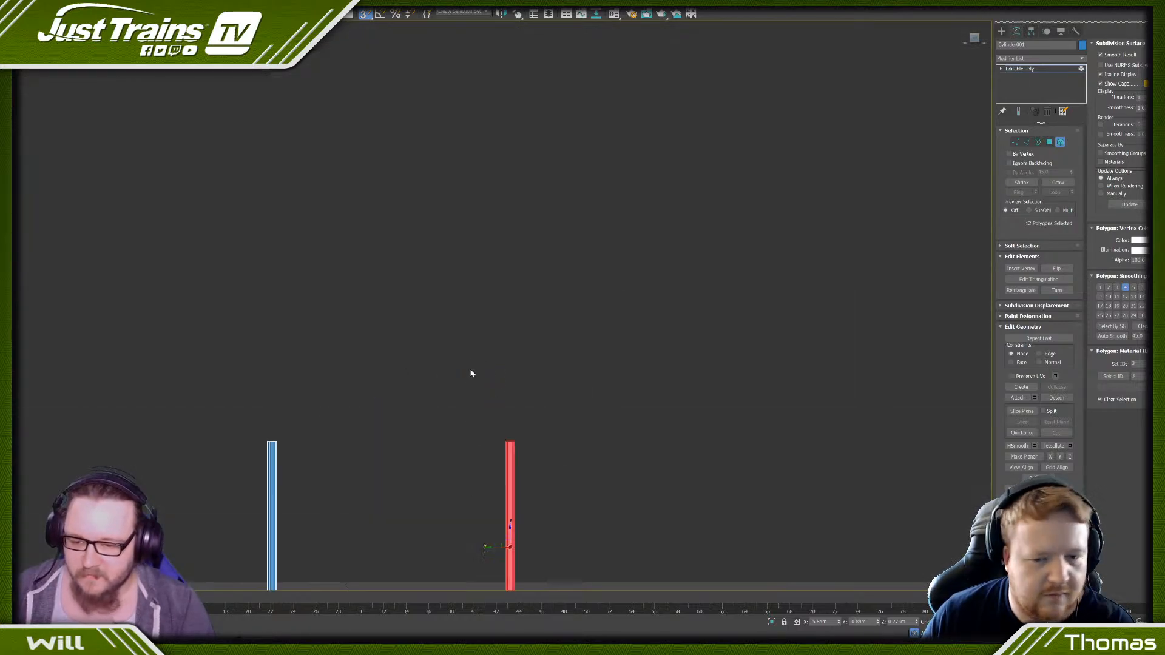
{"action": "middle_click_drag", "start_coordinate": [410, 441], "coordinate": [517, 140]}
{"action": "scroll", "coordinate": [518, 192], "scroll_direction": "down", "scroll_amount": 3}
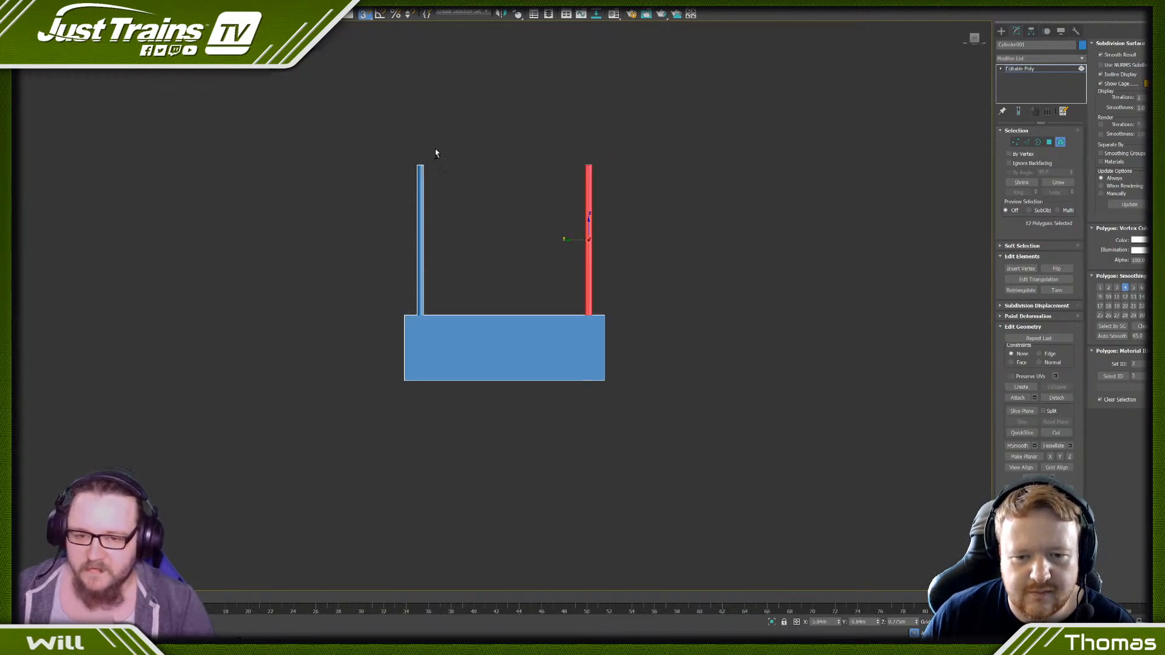
{"action": "middle_click_drag", "start_coordinate": [435, 153], "coordinate": [597, 211], "text": "alt"}
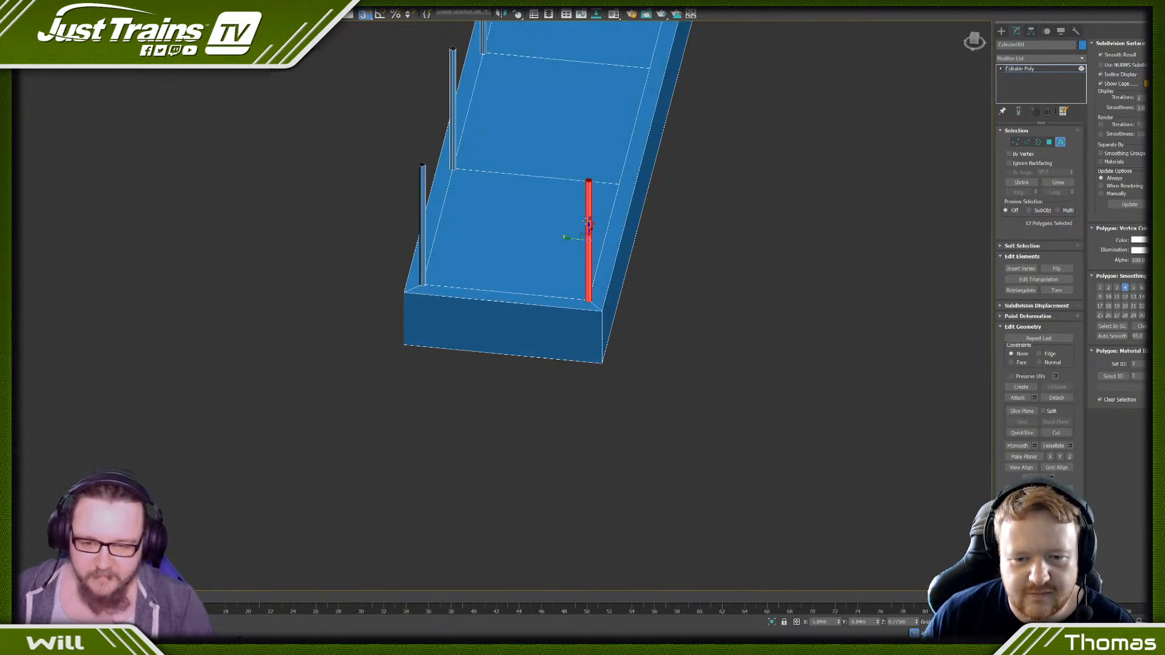
{"action": "key", "text": "e"}
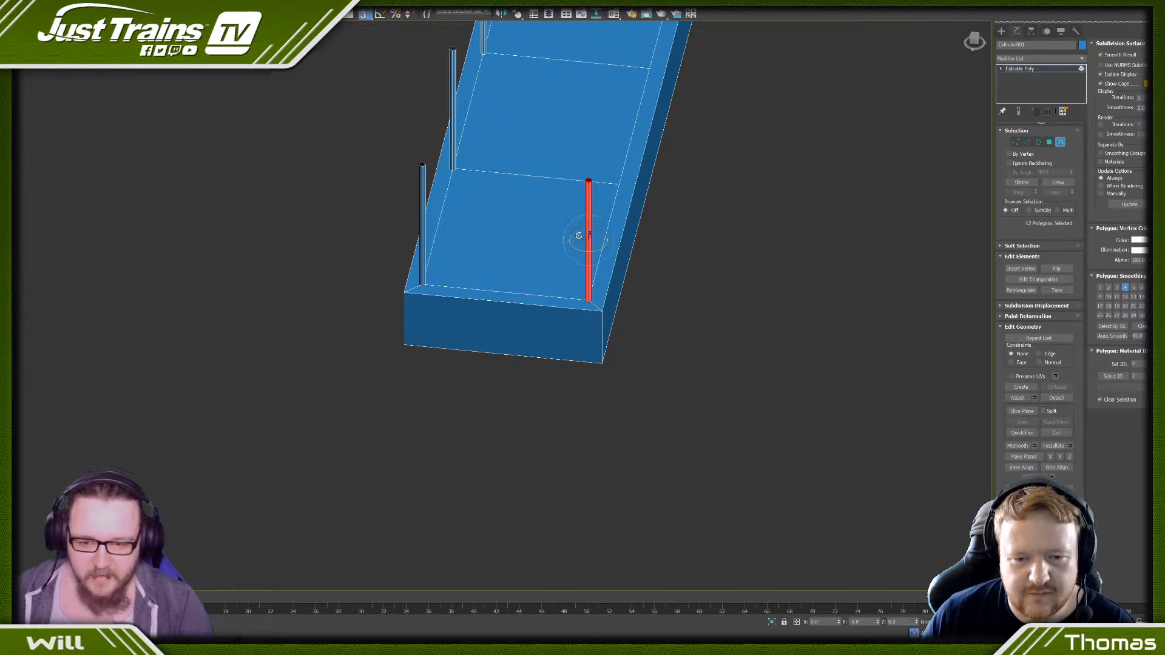
{"action": "mouse_move", "coordinate": [577, 226]}
{"action": "left_mouse_down"}
{"action": "mouse_move", "coordinate": [507, 278]}
{"action": "mouse_move", "coordinate": [580, 296]}
{"action": "left_mouse_up"}
{"action": "key", "text": "a"}
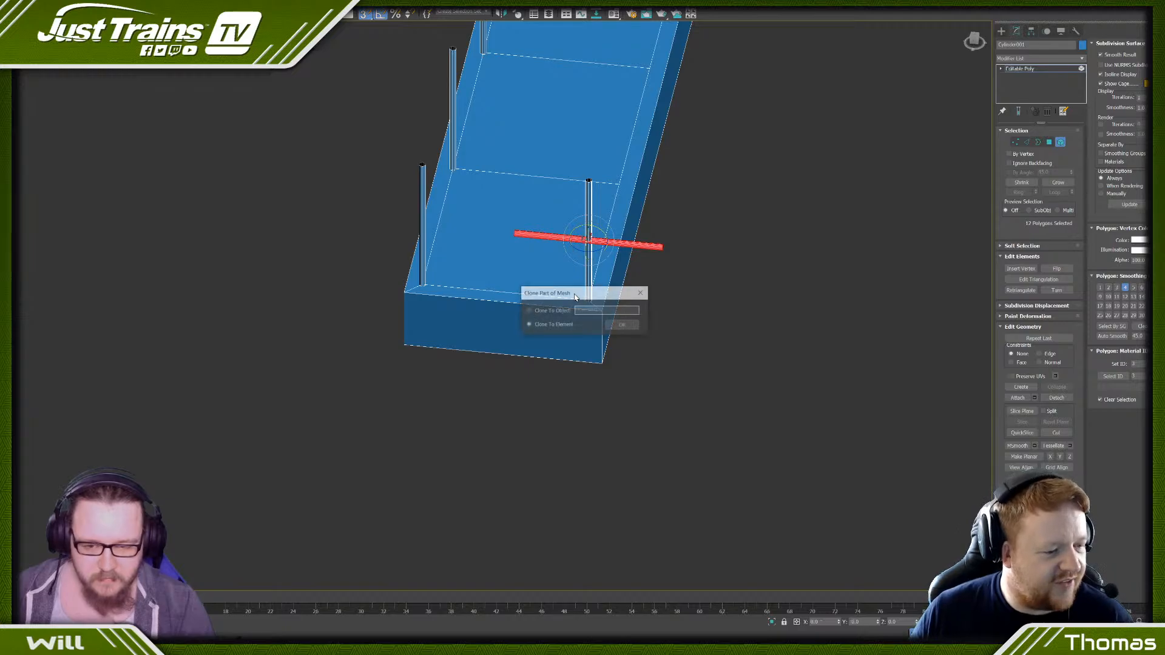
{"action": "left_click", "coordinate": [549, 311]}
{"action": "left_click", "coordinate": [620, 327]}
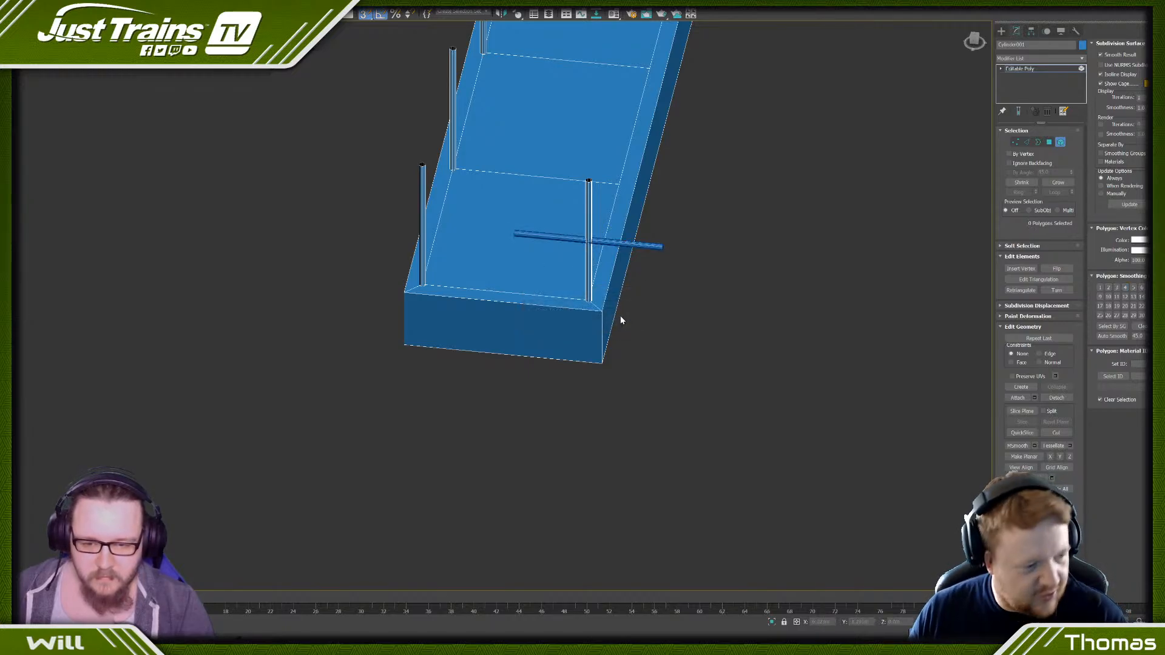
- Select the separate horizontal bar and move it clear of the block's near end
{"action": "scroll", "coordinate": [621, 315], "scroll_direction": "down", "scroll_amount": 5}
{"action": "scroll", "coordinate": [511, 279], "scroll_direction": "up", "scroll_amount": 5}
{"action": "left_click", "coordinate": [514, 301]}
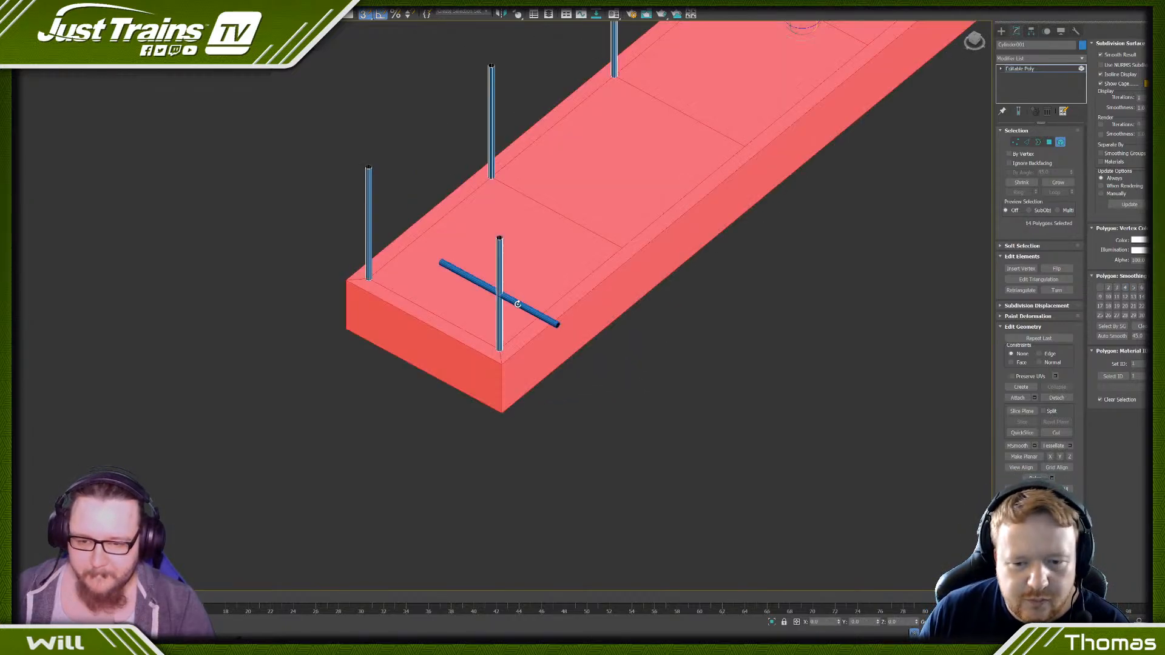
{"action": "right_click", "coordinate": [513, 301]}
{"action": "left_click", "coordinate": [514, 300]}
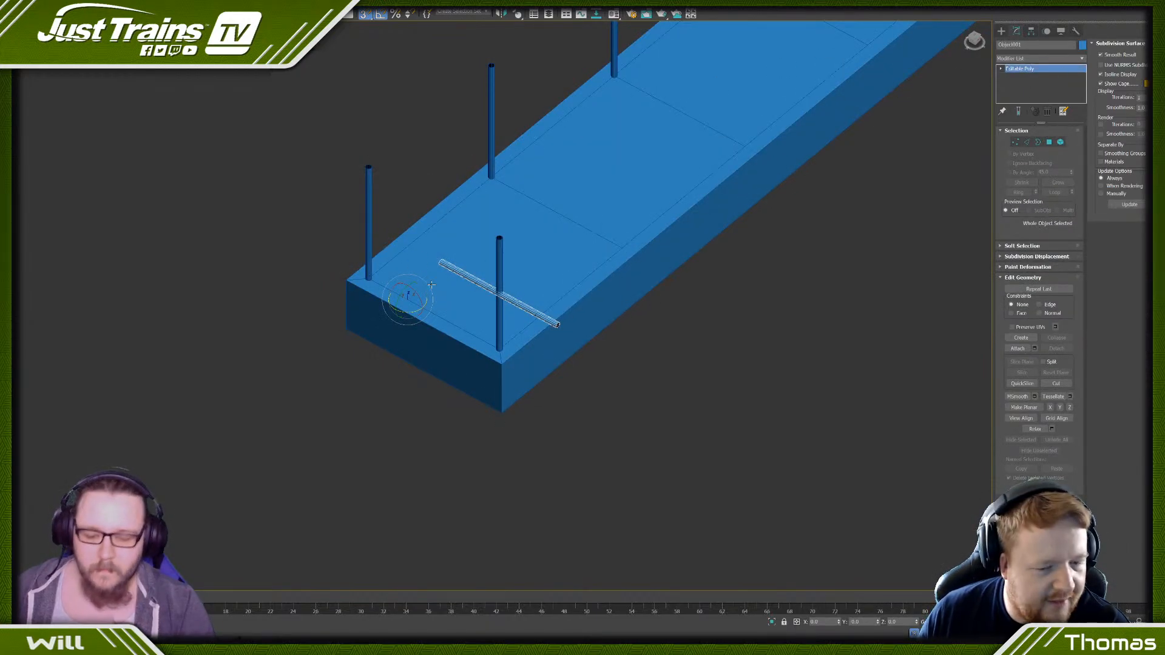
{"action": "key", "text": "w"}
{"action": "left_click_drag", "start_coordinate": [416, 291], "coordinate": [244, 401]}
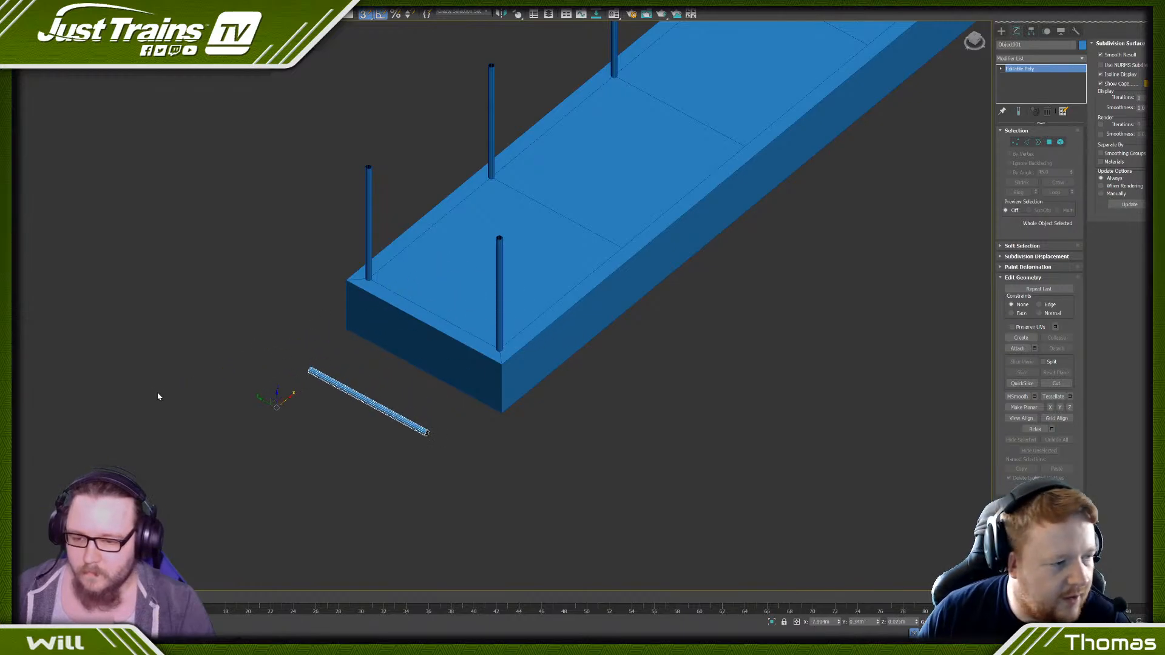
- Apply a Bend modifier to the horizontal bar with an angle of 90 and Y as the bend axis
{"action": "left_click", "coordinate": [1081, 59]}
{"action": "key", "text": "b"}
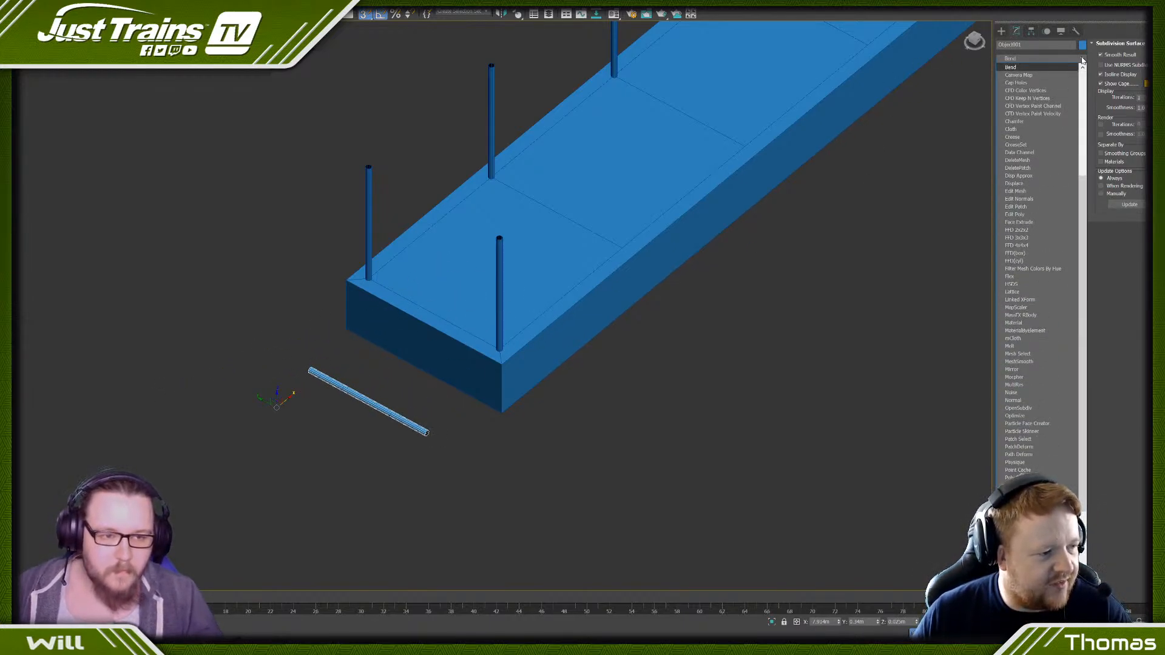
{"action": "key", "text": "Return"}
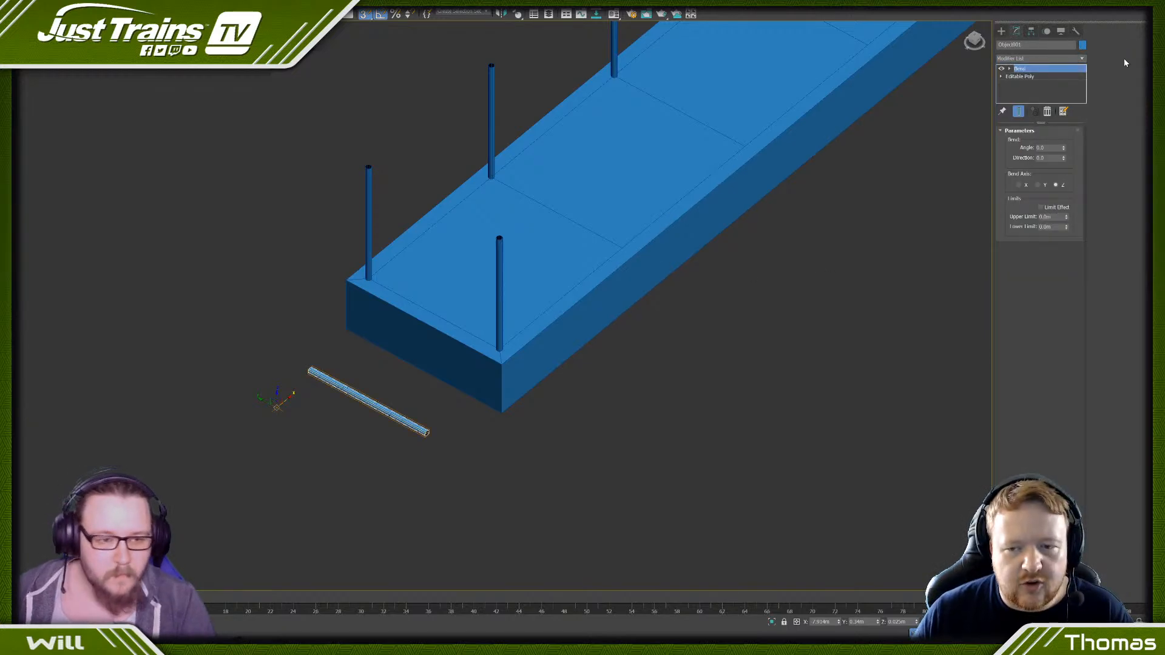
{"action": "left_click", "coordinate": [1040, 147]}
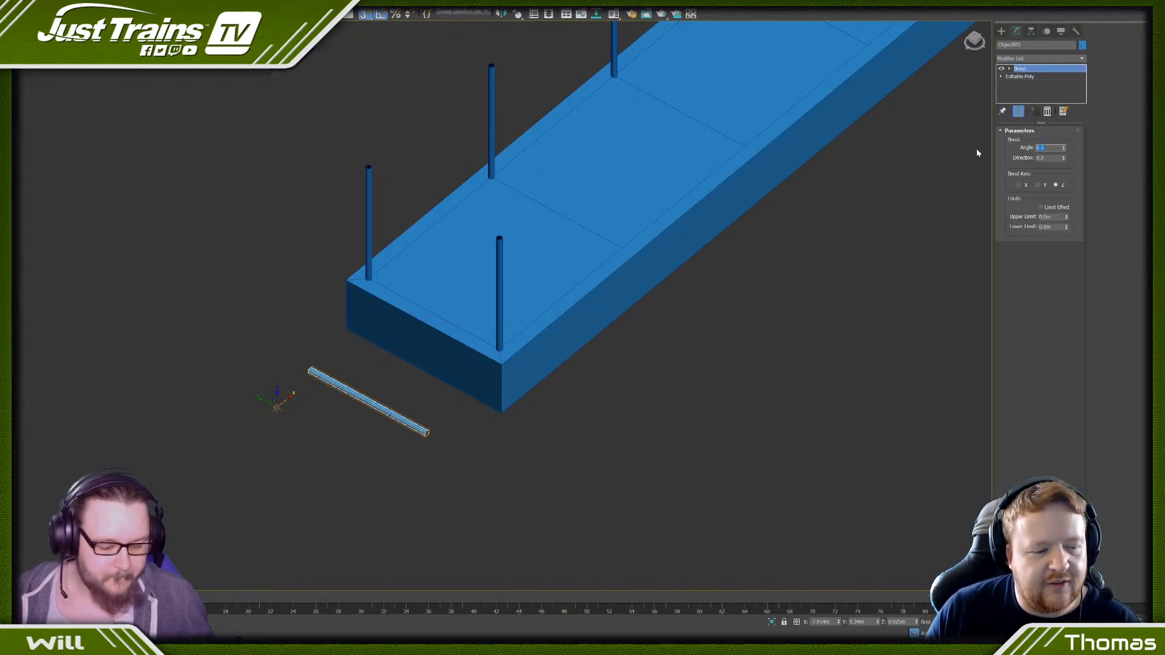
{"action": "type", "text": "90"}
{"action": "key", "text": "Return"}
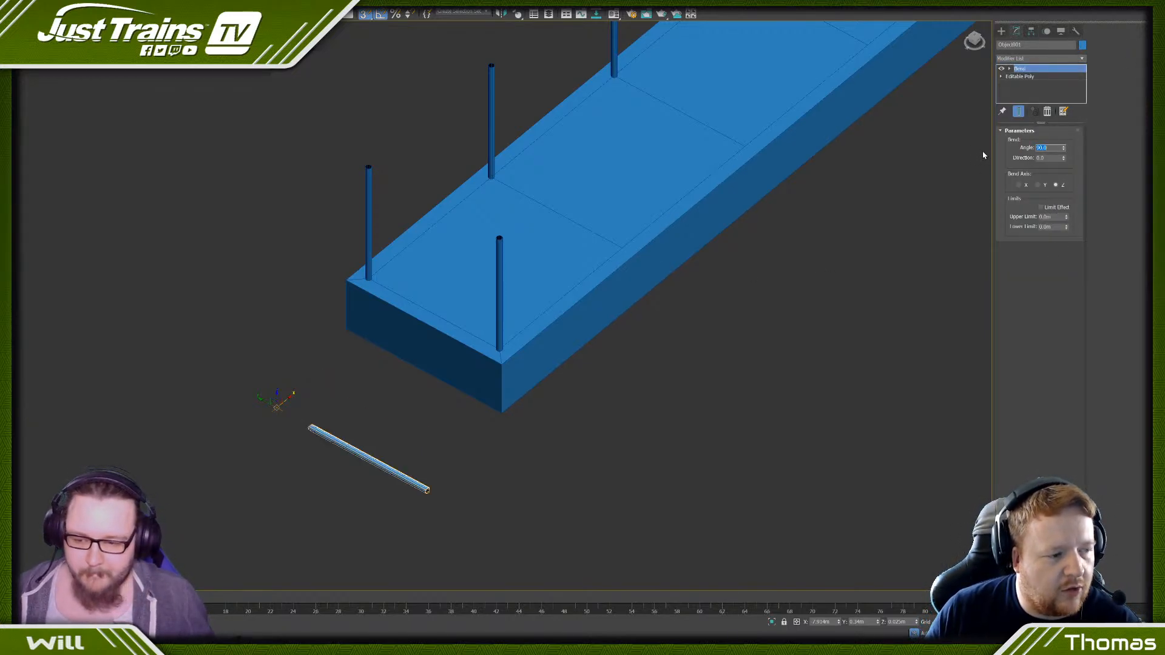
{"action": "left_click", "coordinate": [1038, 185]}
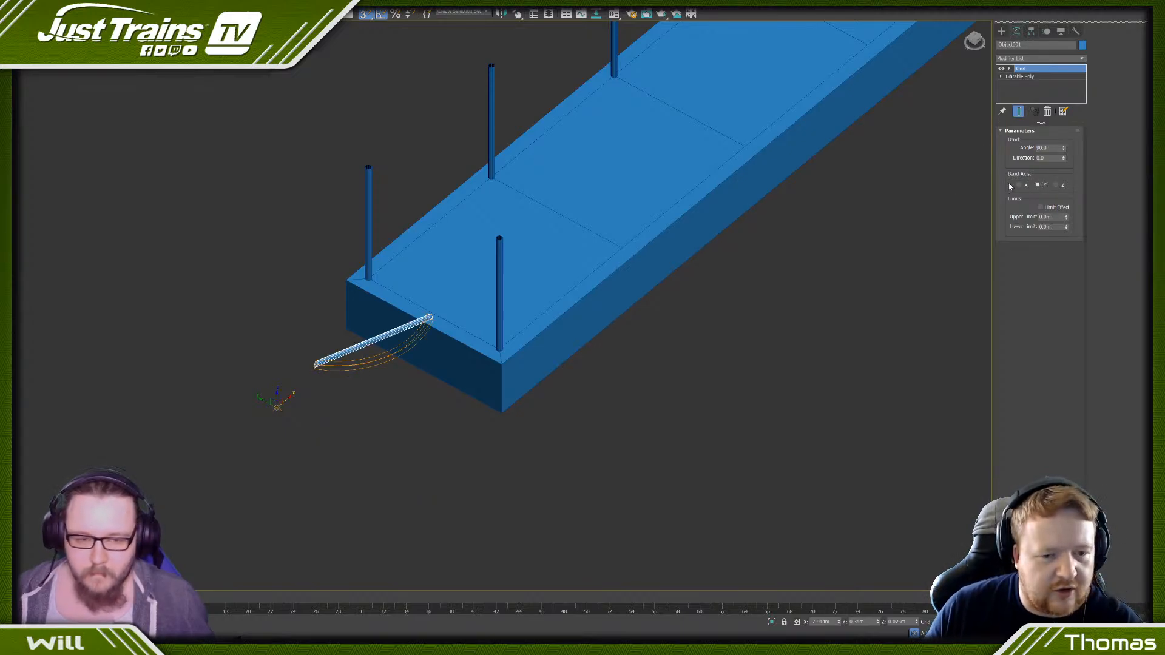
{"action": "left_click", "coordinate": [1019, 186]}
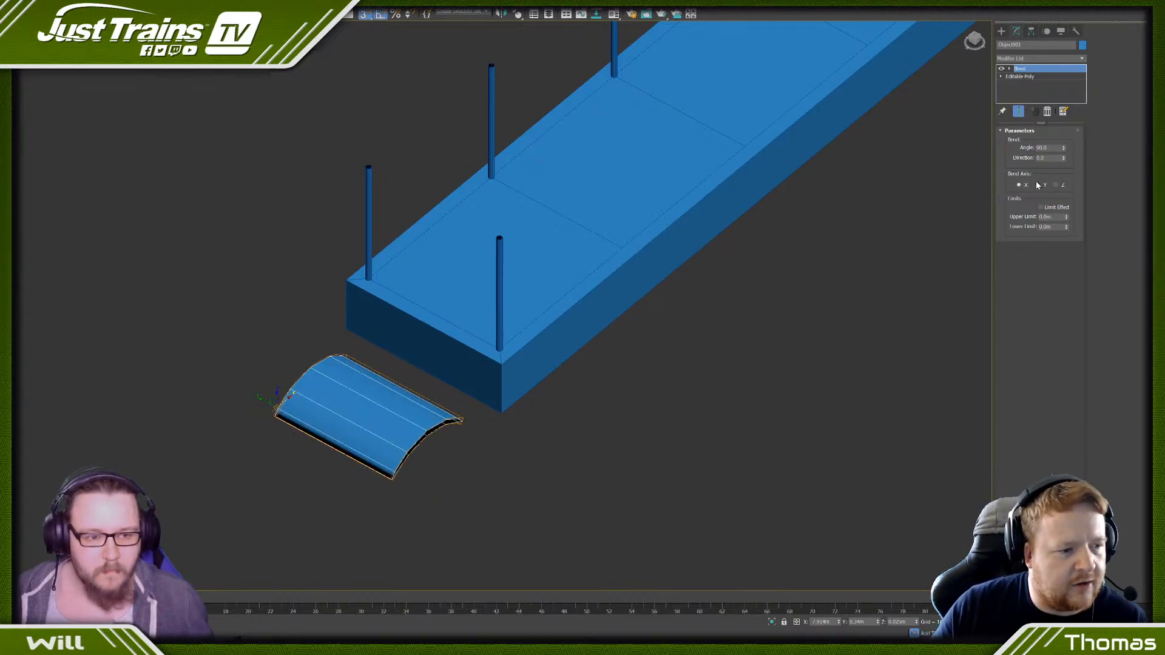
{"action": "left_click", "coordinate": [1039, 184]}
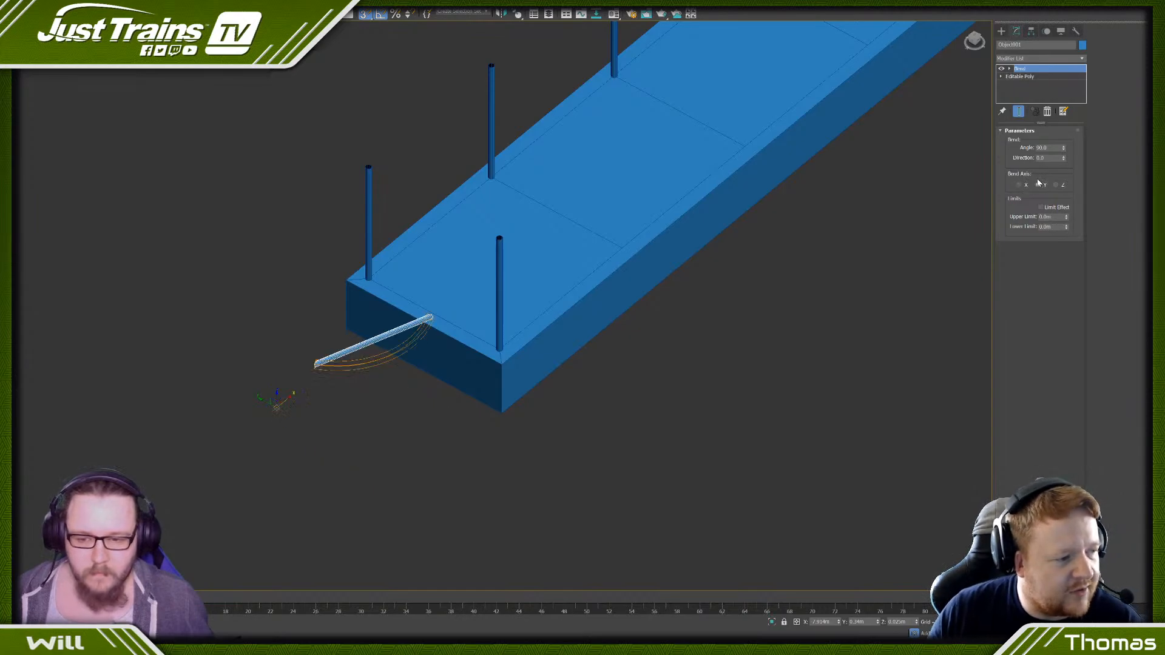
- Subdivide the bar beneath its Bend modifier by connecting its lengthwise edges with 20 segments
{"action": "left_click", "coordinate": [1030, 77]}
{"action": "key", "text": "Up"}
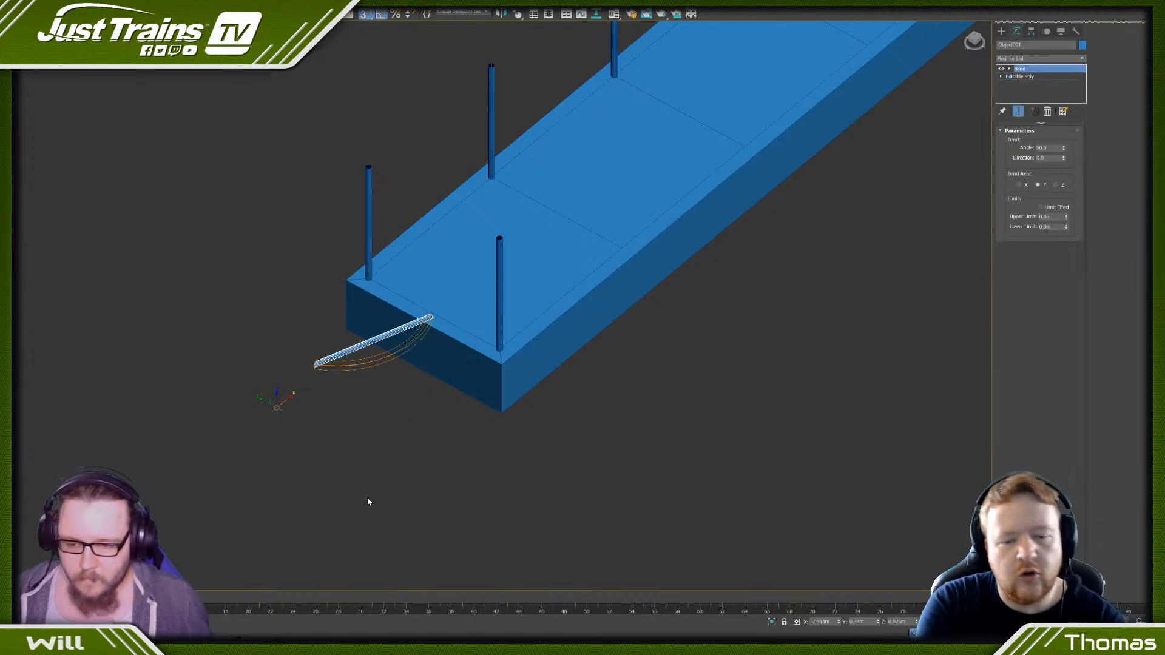
{"action": "key", "text": "Down"}
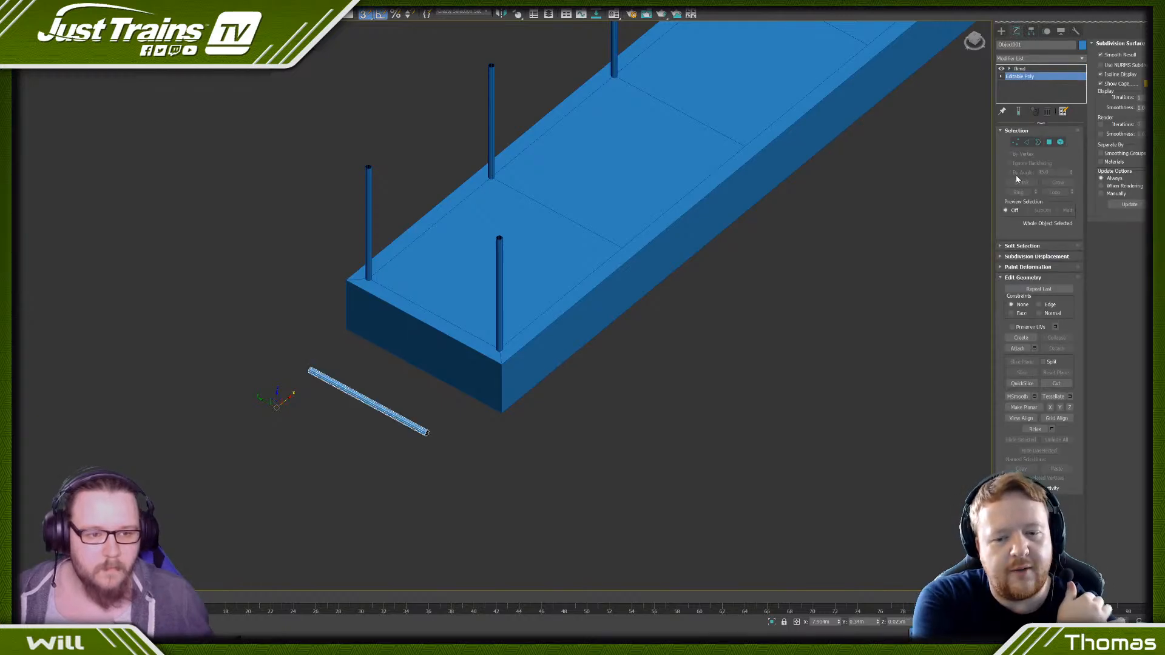
{"action": "left_click_drag", "start_coordinate": [376, 378], "coordinate": [371, 431]}
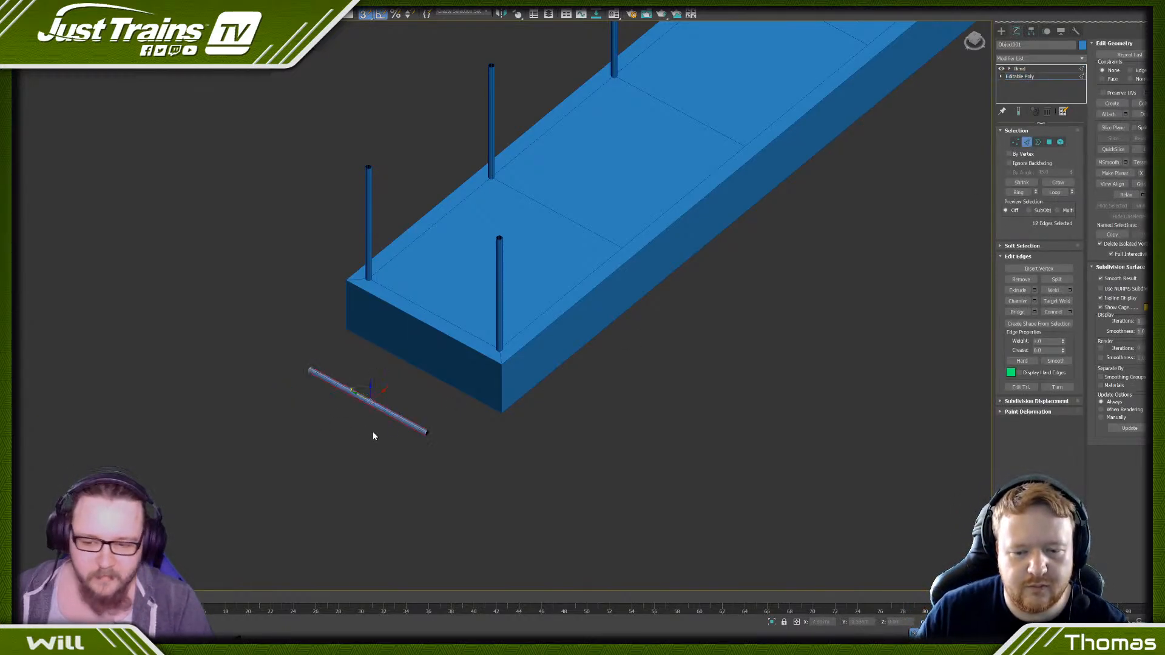
{"action": "left_click", "coordinate": [1070, 312]}
{"action": "left_click_drag", "start_coordinate": [497, 311], "coordinate": [497, 292]}
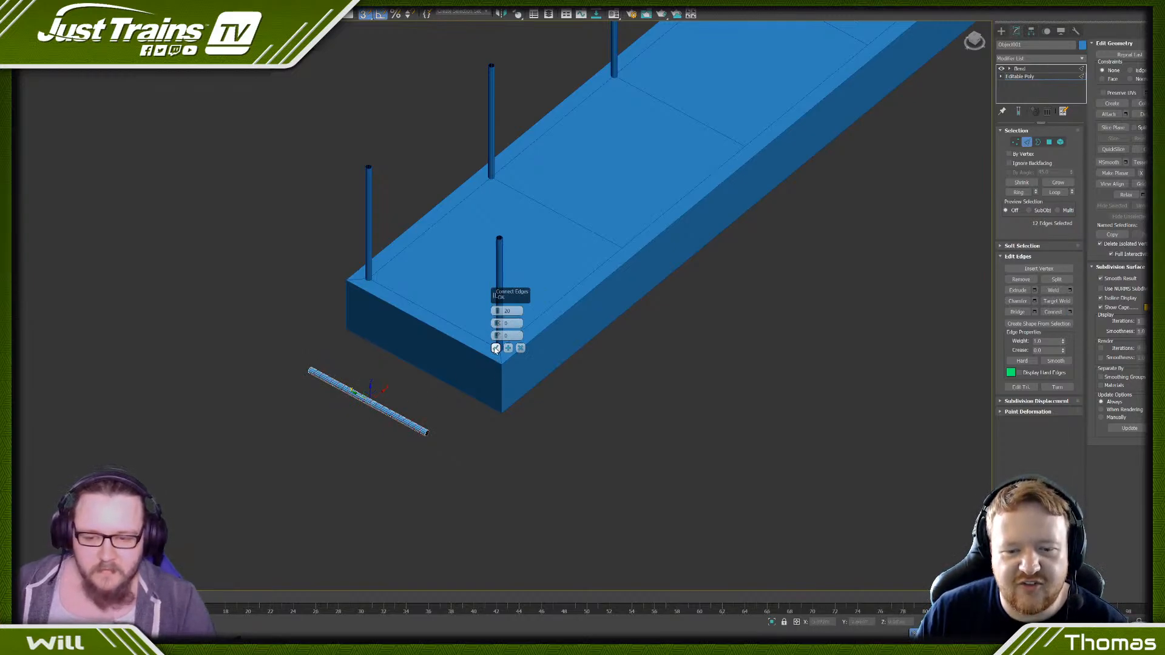
{"action": "left_click", "coordinate": [496, 347]}
- Return to the bar's Bend modifier and try X and Z as the bend axis
{"action": "left_click", "coordinate": [1035, 71]}
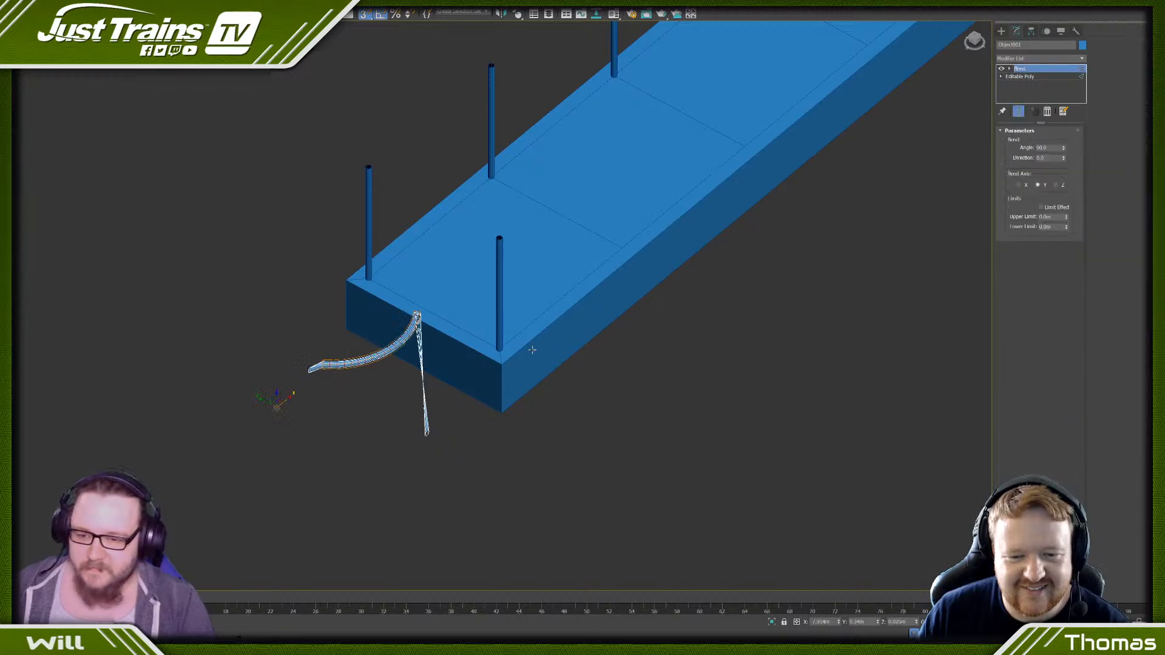
{"action": "middle_click_drag", "start_coordinate": [437, 364], "coordinate": [394, 428], "text": "alt"}
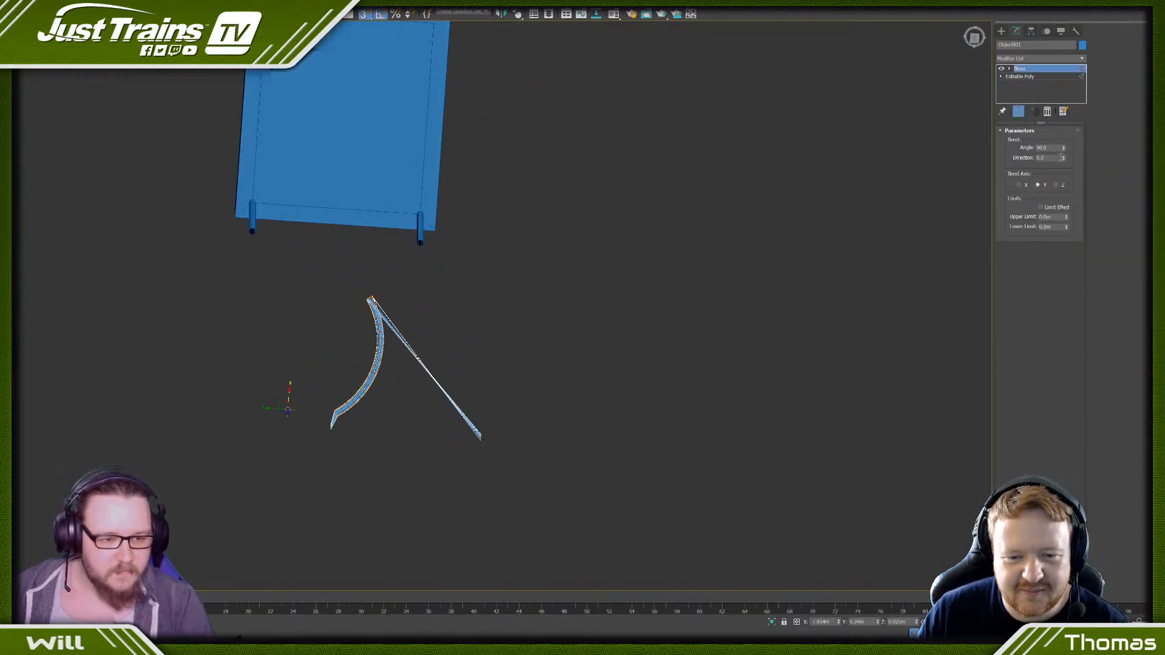
{"action": "left_click", "coordinate": [1020, 185]}
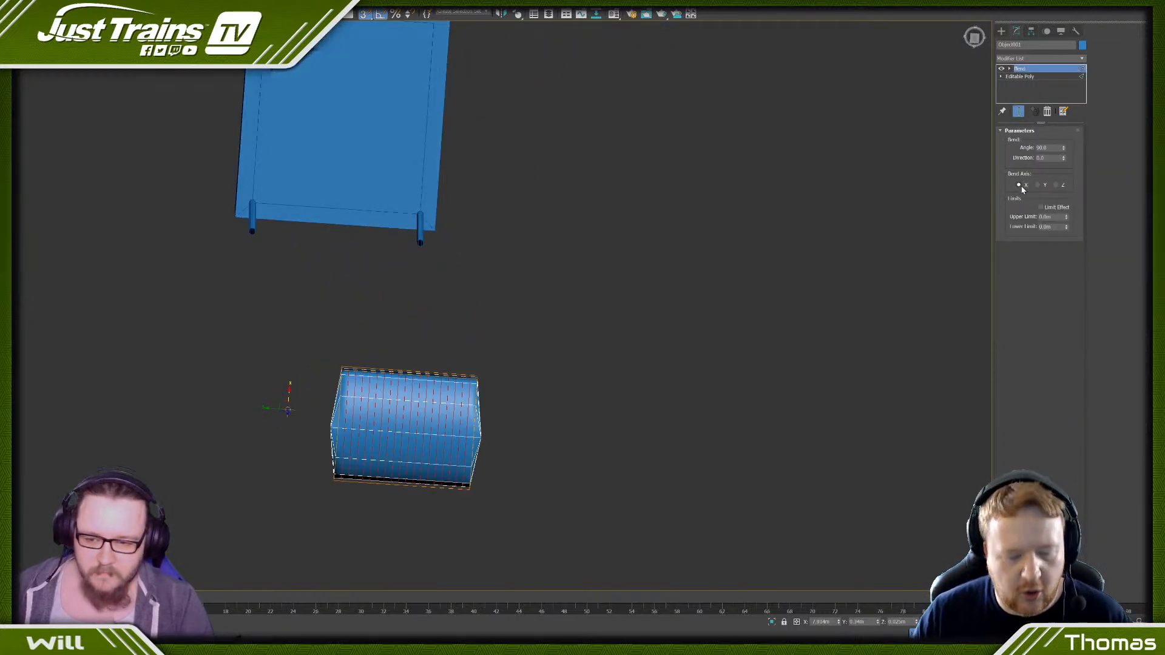
{"action": "left_click", "coordinate": [1056, 185]}
{"action": "middle_click_drag", "start_coordinate": [577, 304], "coordinate": [608, 252], "text": "alt"}
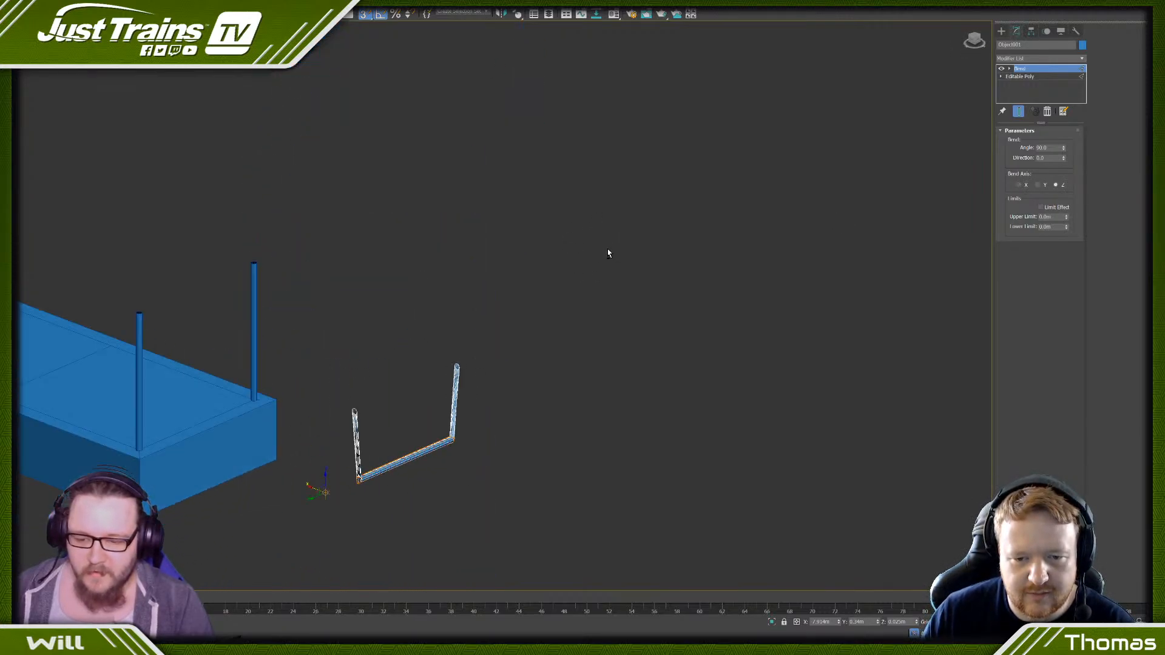
- Centre the bent bar's pivot on the object and reset its scale
{"action": "left_click", "coordinate": [1030, 31]}
{"action": "left_click", "coordinate": [1039, 91]}
{"action": "left_click", "coordinate": [1040, 141]}
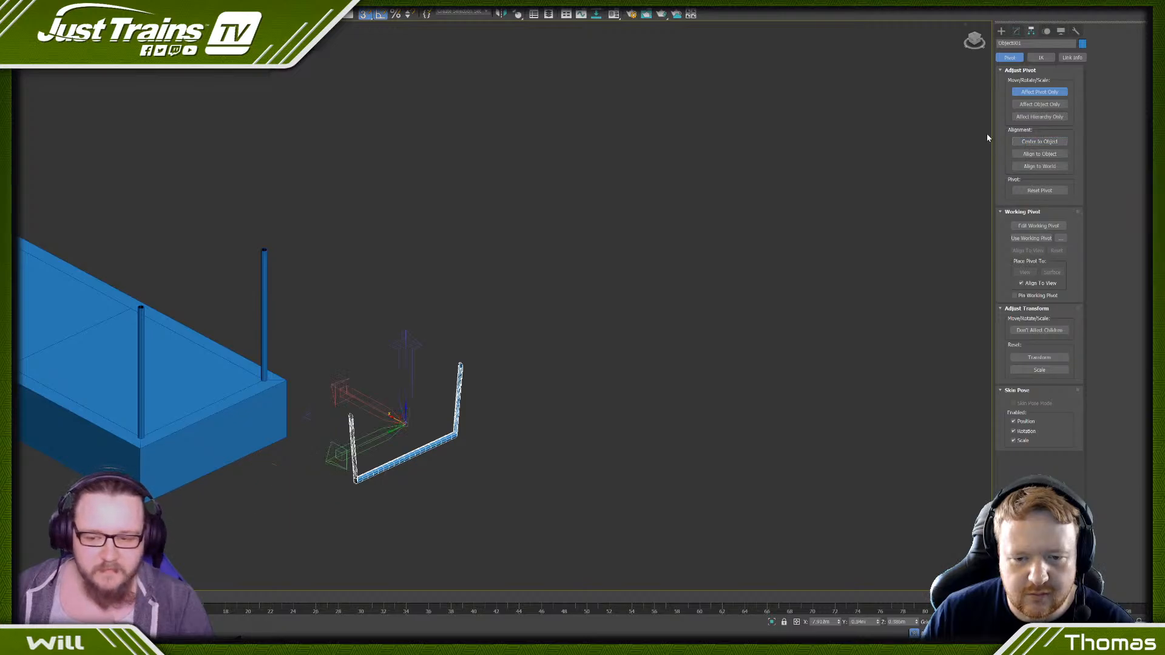
{"action": "left_click", "coordinate": [1025, 370]}
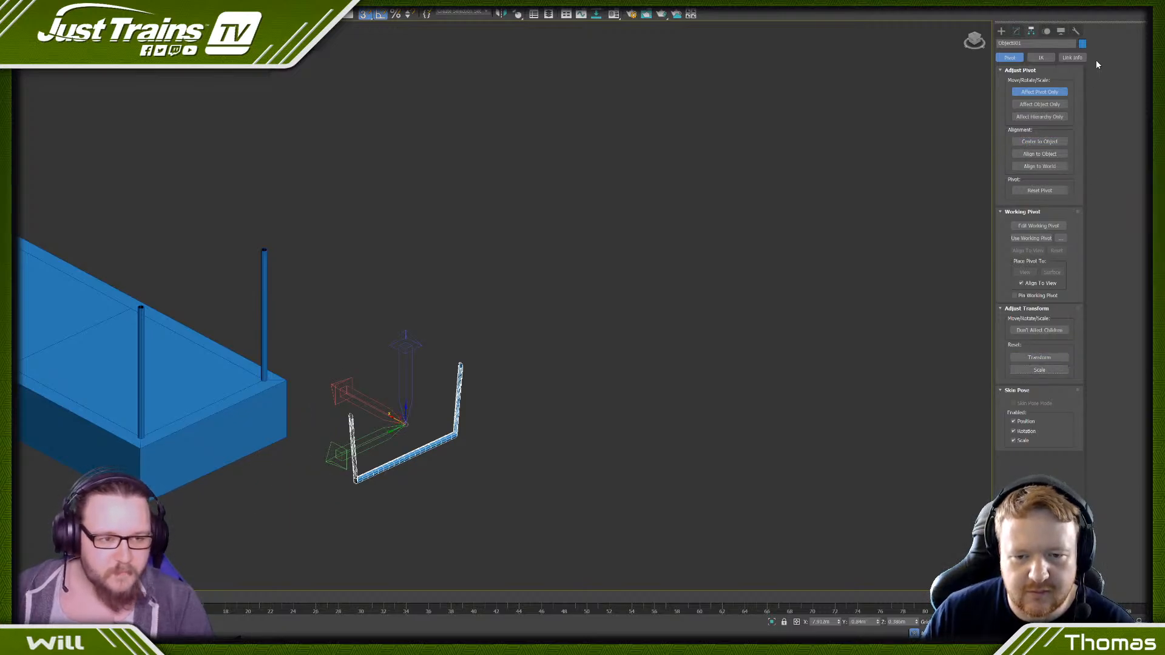
- Apply Reset XForm to the bent bar
{"action": "left_click", "coordinate": [1077, 30]}
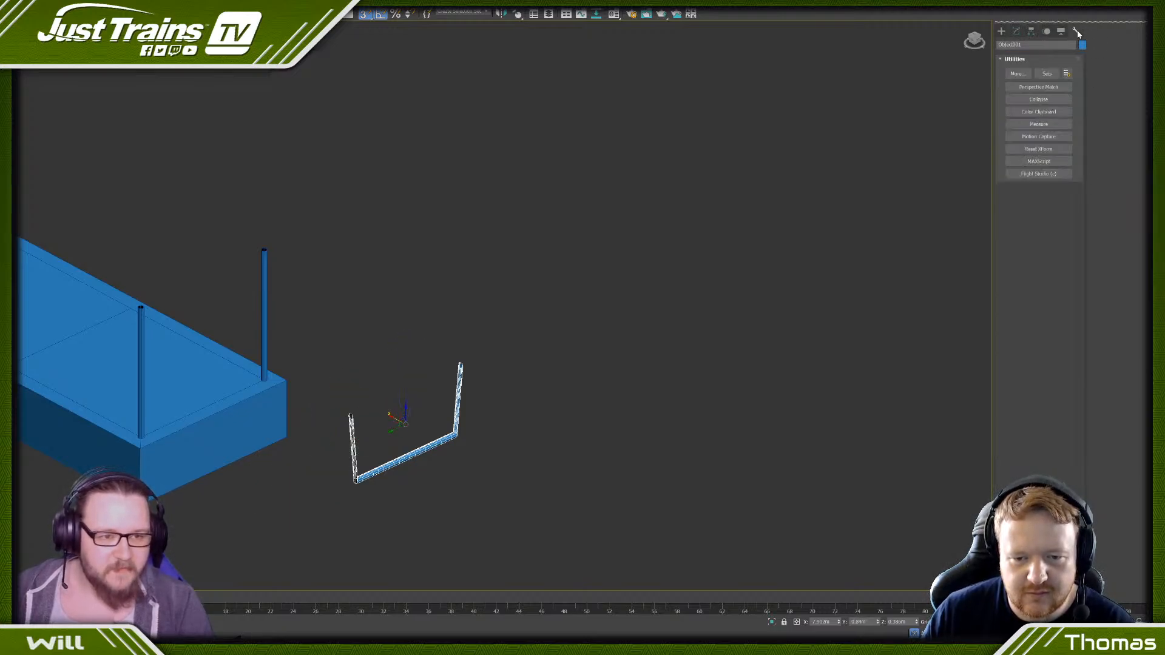
{"action": "left_click", "coordinate": [1039, 149]}
{"action": "left_click", "coordinate": [1039, 205]}
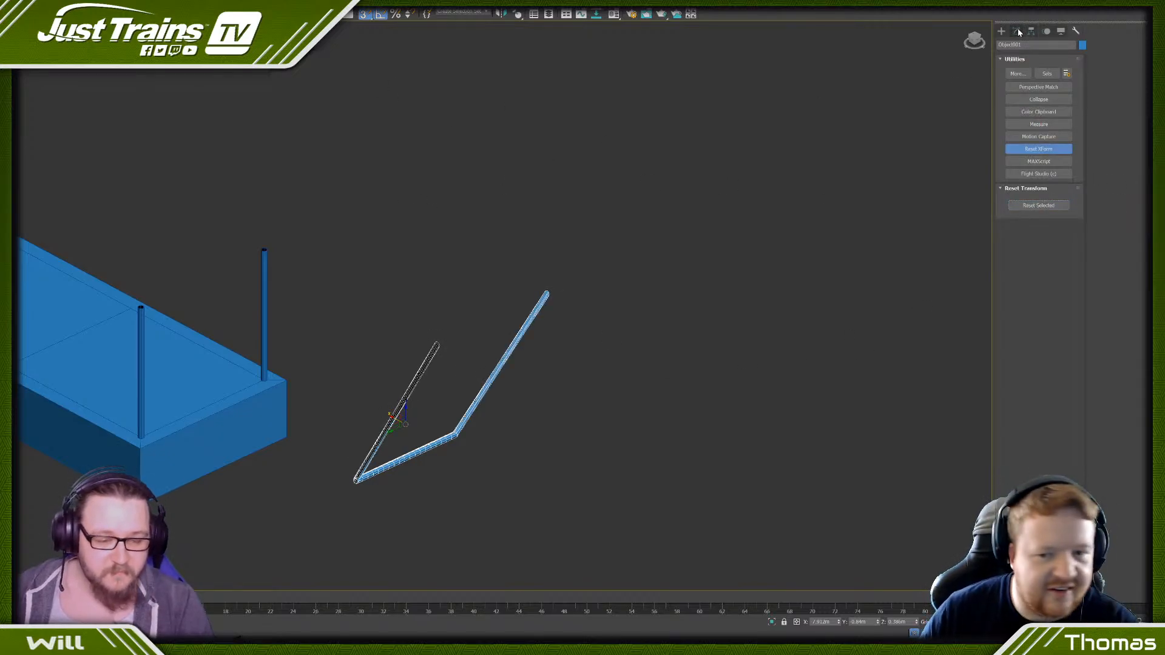
- Convert the bent bar to an Editable Poly
{"action": "right_click", "coordinate": [423, 454]}
{"action": "mouse_move", "coordinate": [463, 549]}
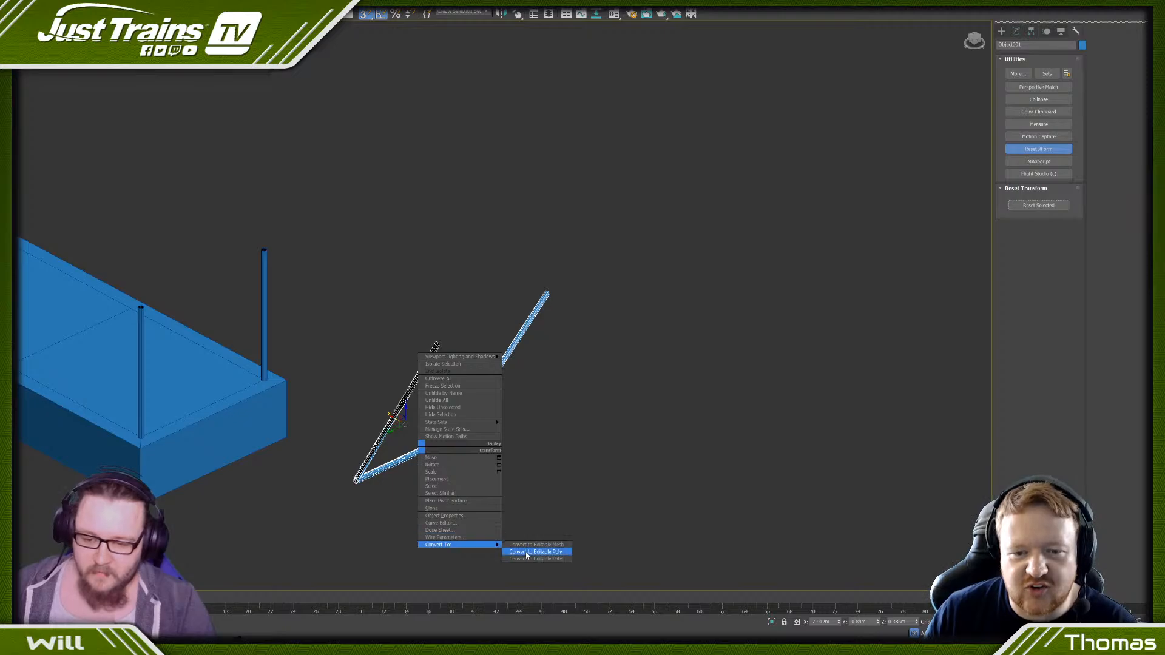
{"action": "left_click", "coordinate": [537, 552]}
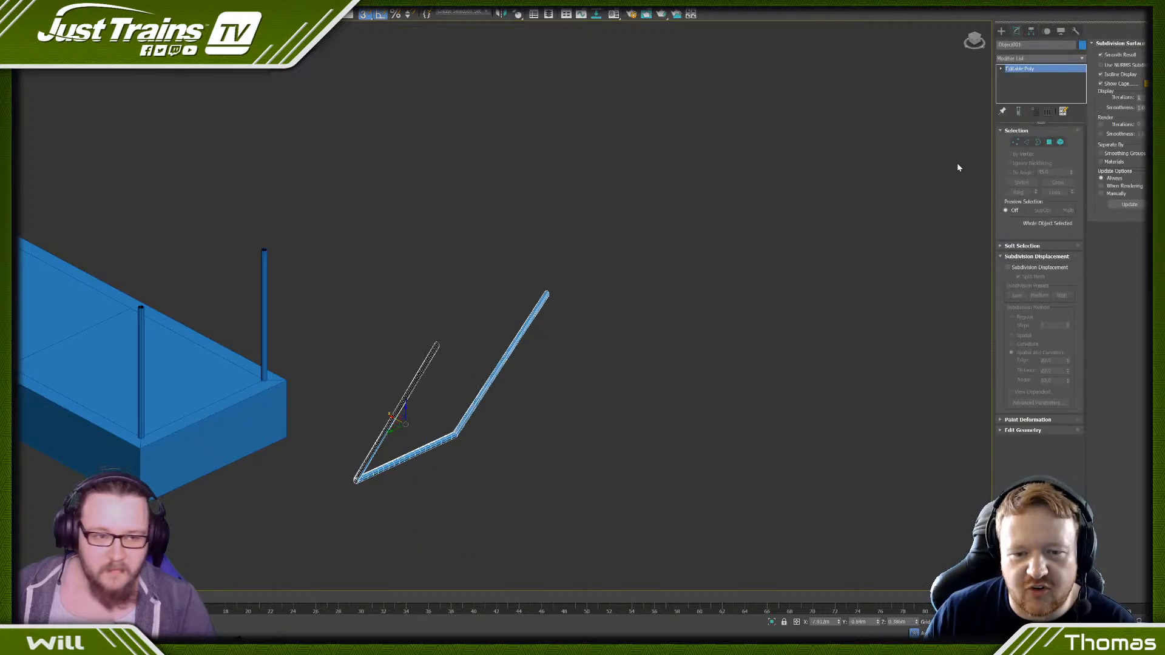
{"action": "left_click", "coordinate": [1001, 31]}
{"action": "left_click", "coordinate": [1018, 31]}
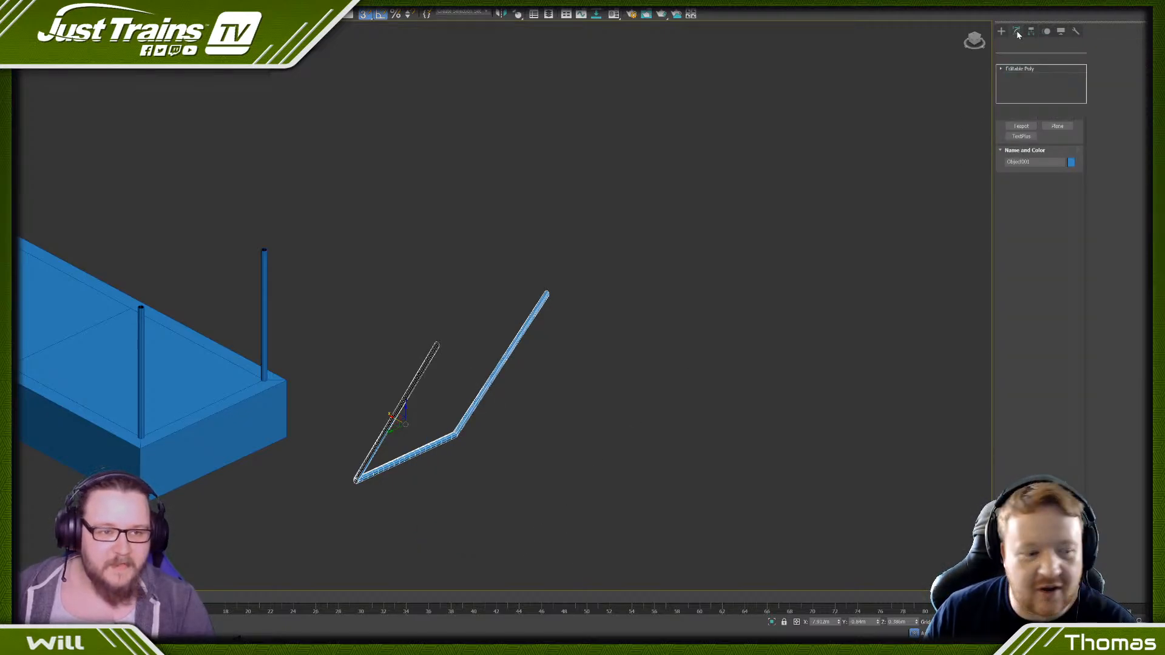
- Undo the bar's Editable Poly conversion and pivot change
{"action": "key", "text": "ctrl+z"}
{"action": "key", "text": "ctrl+z"}
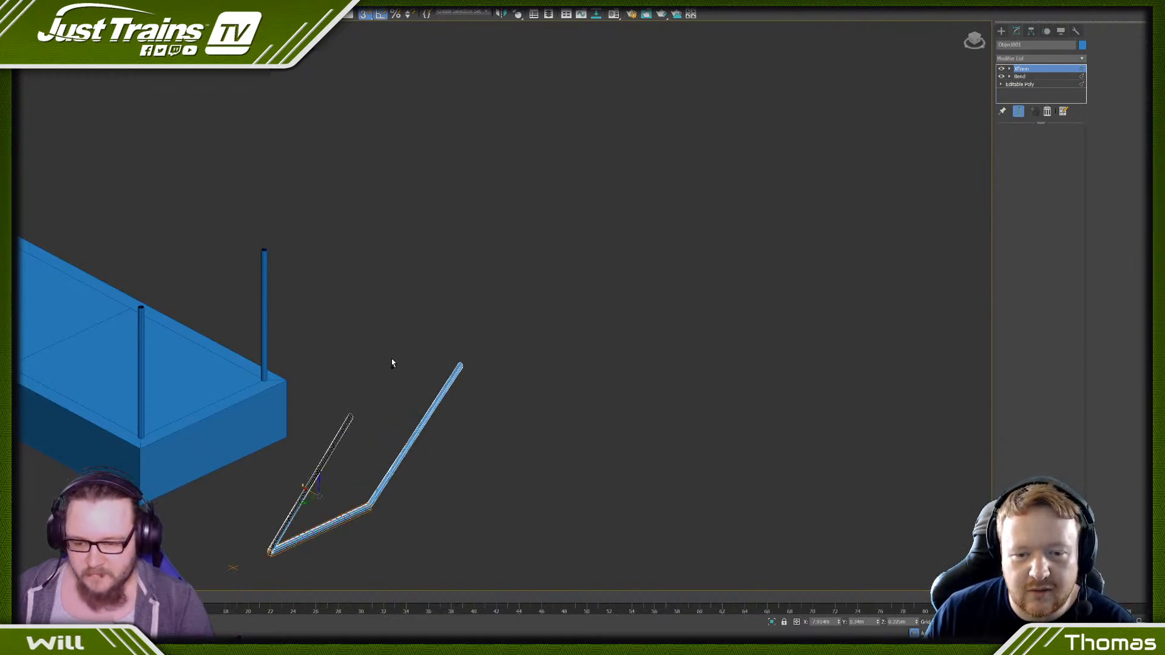
{"action": "key", "text": "ctrl+z"}
- Remove the Bend modifier from the bar and collapse its remaining XForm into an Editable Poly
{"action": "middle_click_drag", "start_coordinate": [391, 359], "coordinate": [573, 238]}
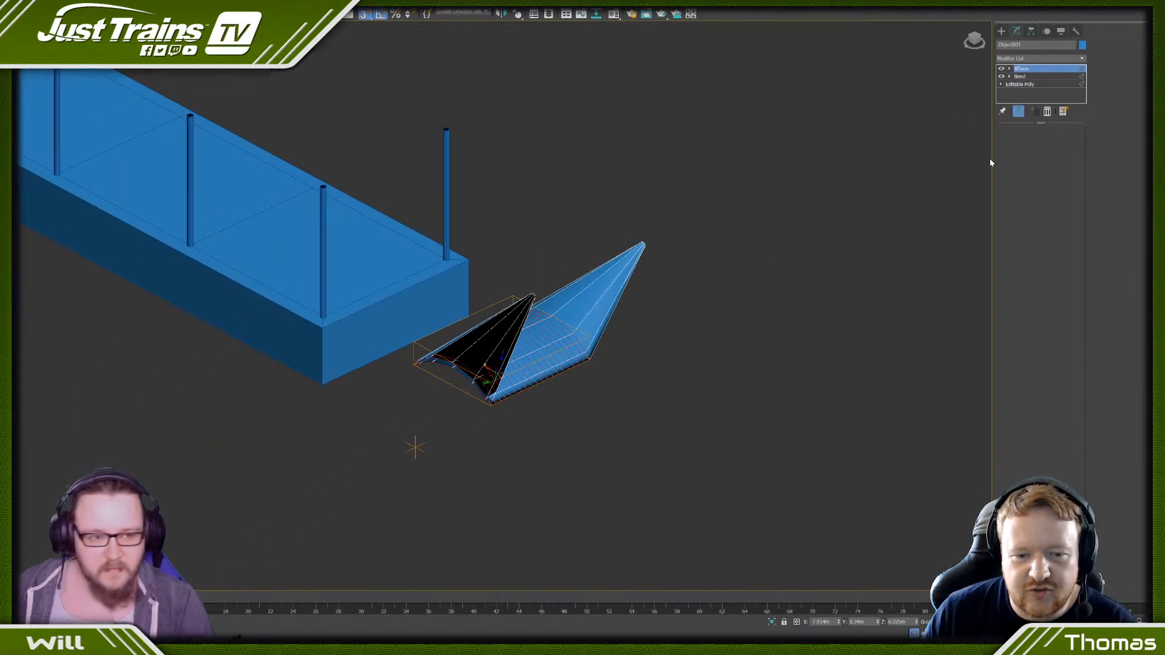
{"action": "left_click", "coordinate": [1021, 77]}
{"action": "left_click", "coordinate": [1049, 113]}
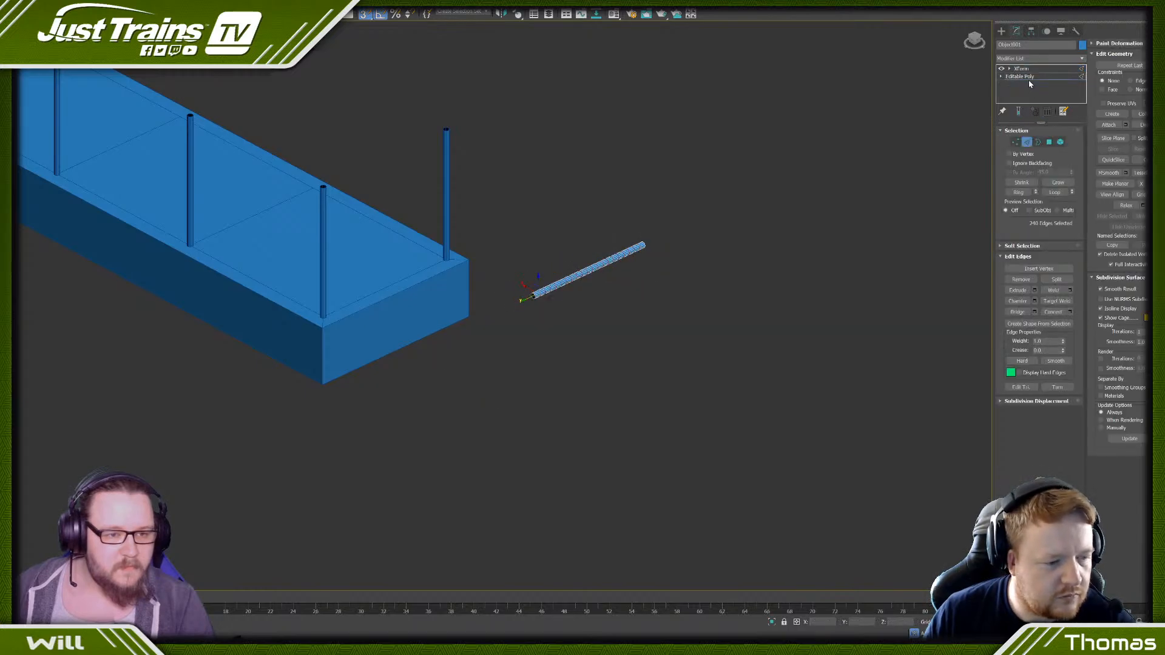
{"action": "right_click", "coordinate": [576, 276]}
{"action": "mouse_move", "coordinate": [588, 358]}
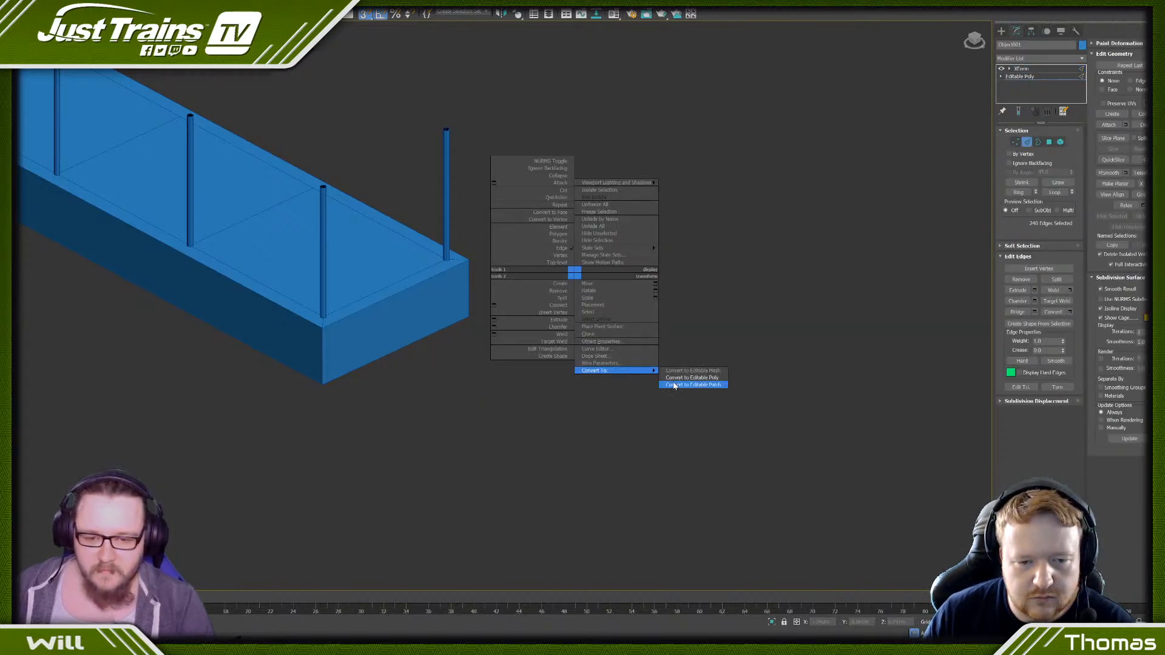
{"action": "left_click", "coordinate": [669, 381]}
- Reset the straight bar's transform in the pivot adjustment settings
{"action": "middle_click_drag", "start_coordinate": [611, 306], "coordinate": [596, 358], "text": "alt"}
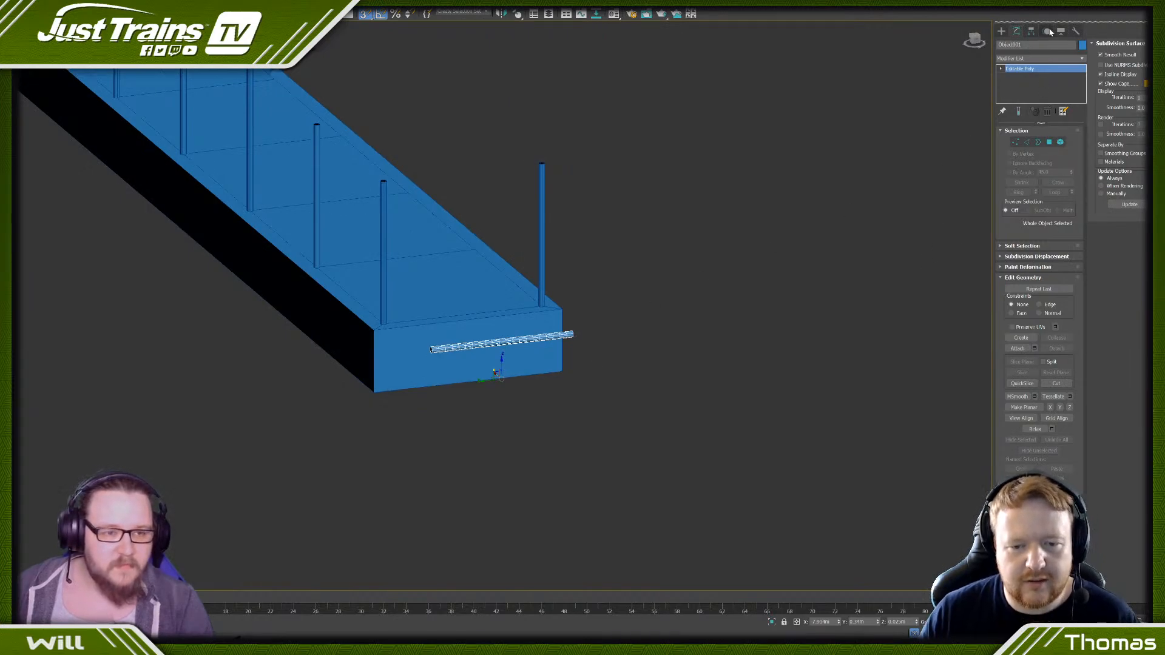
{"action": "left_click", "coordinate": [1031, 31]}
{"action": "left_click", "coordinate": [1040, 91]}
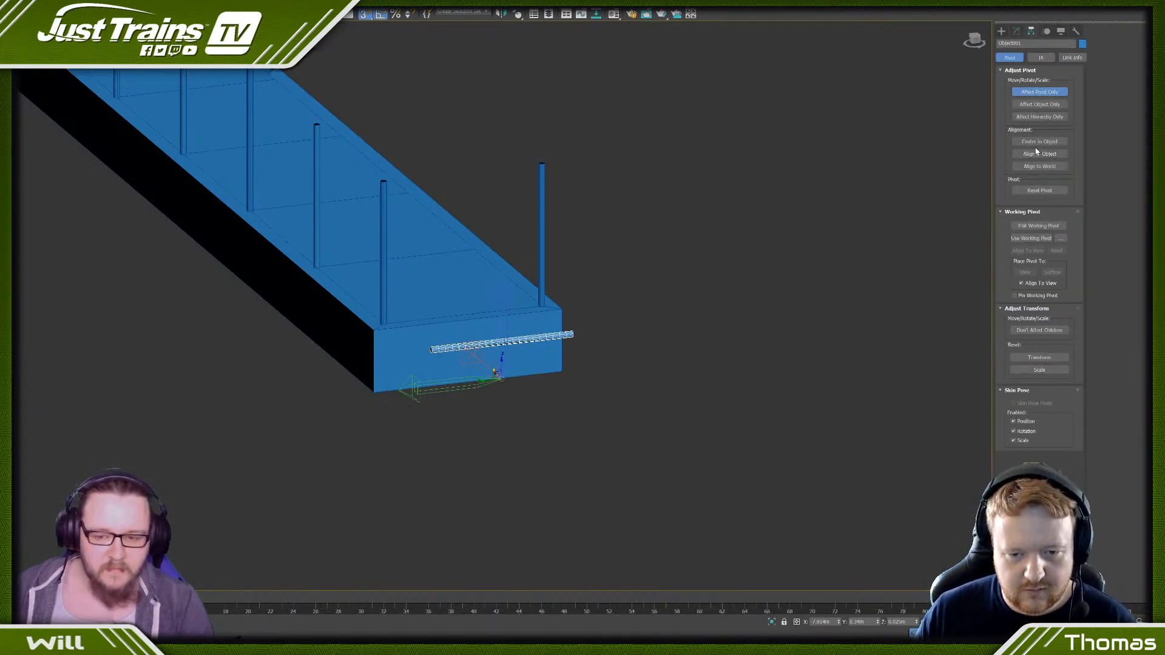
{"action": "left_click", "coordinate": [900, 404]}
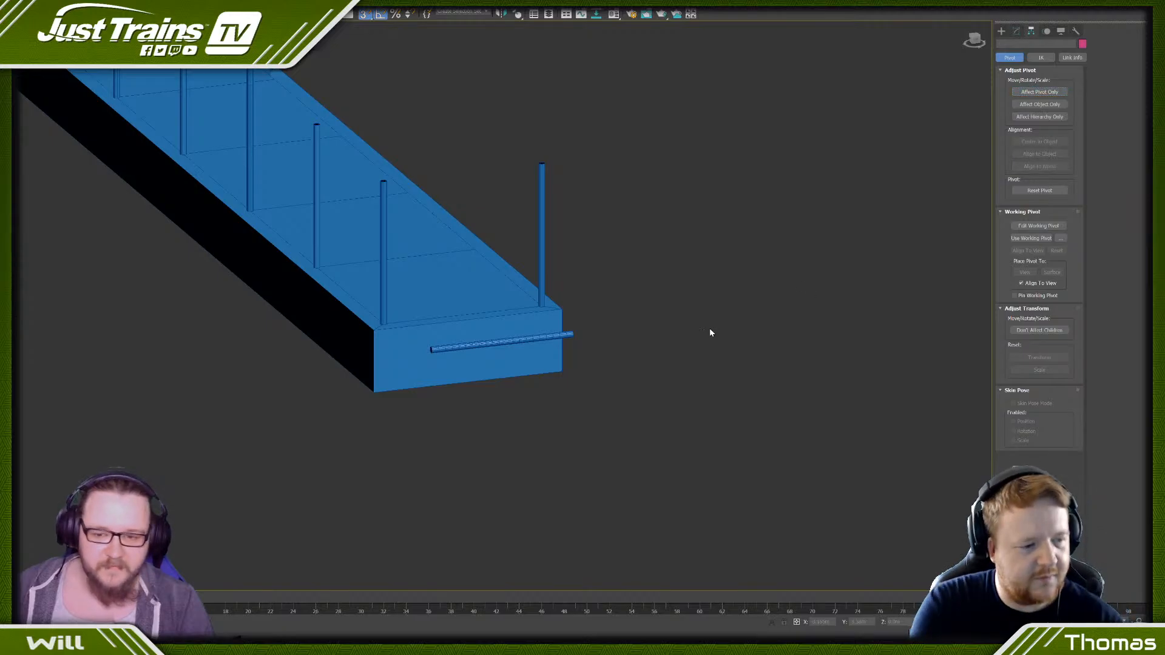
{"action": "left_click", "coordinate": [540, 335]}
{"action": "left_click", "coordinate": [1037, 358]}
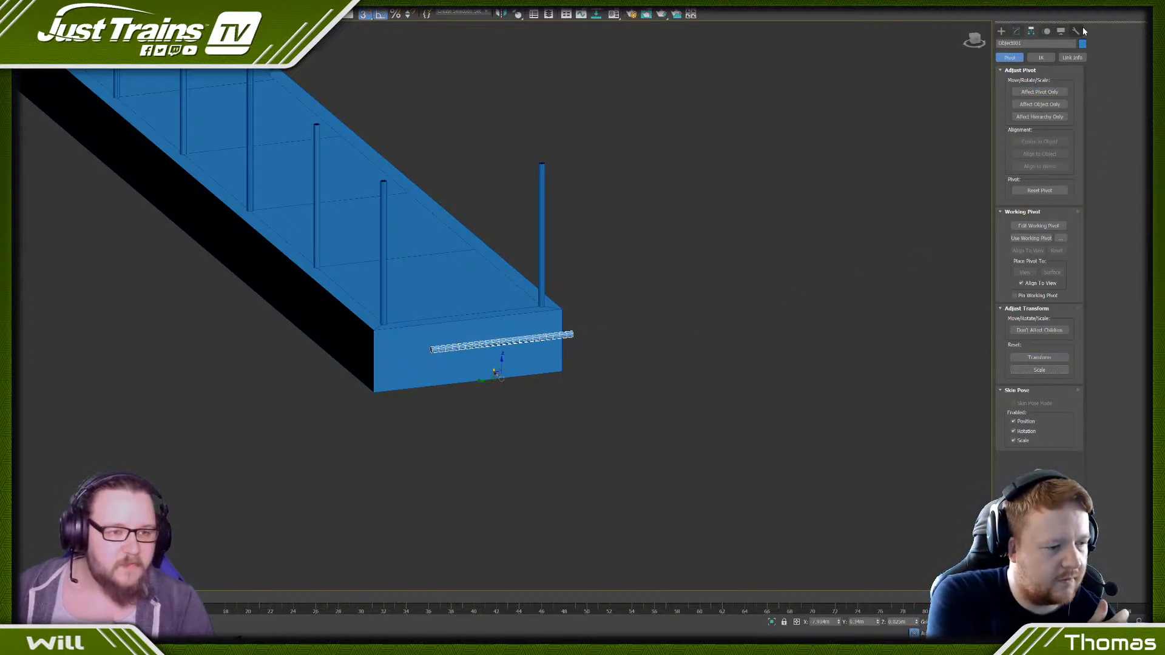
- Raise the bar vertically above the top of the block's near end
{"action": "scroll", "coordinate": [500, 367], "scroll_direction": "up", "scroll_amount": 2}
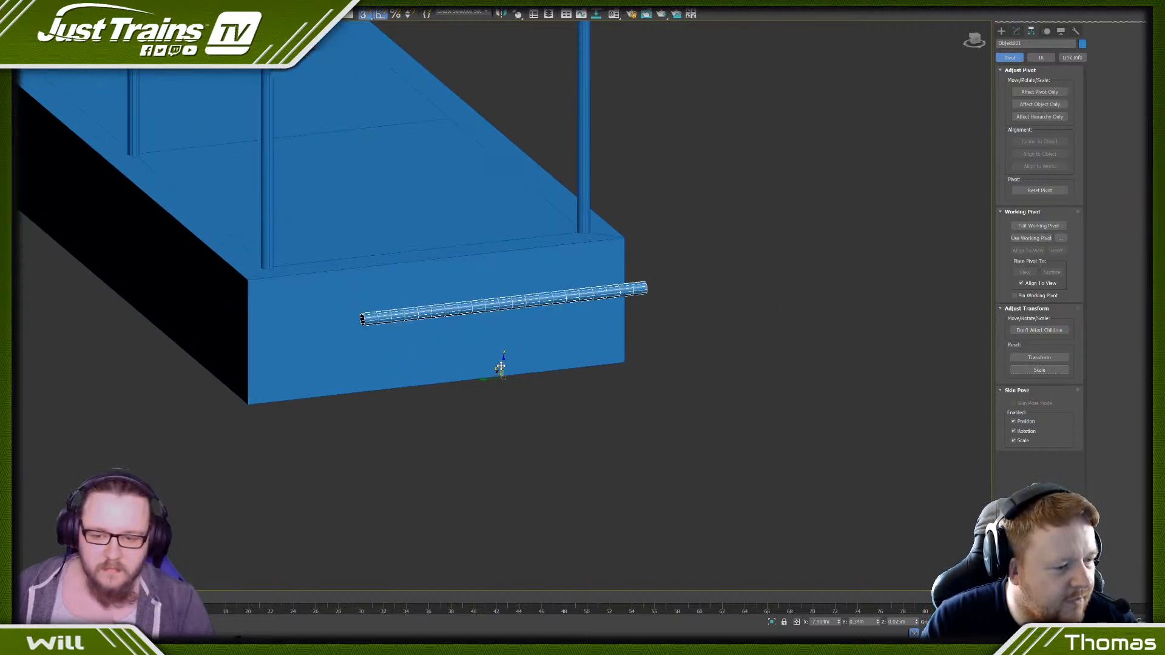
{"action": "left_click_drag", "start_coordinate": [504, 360], "coordinate": [527, 219]}
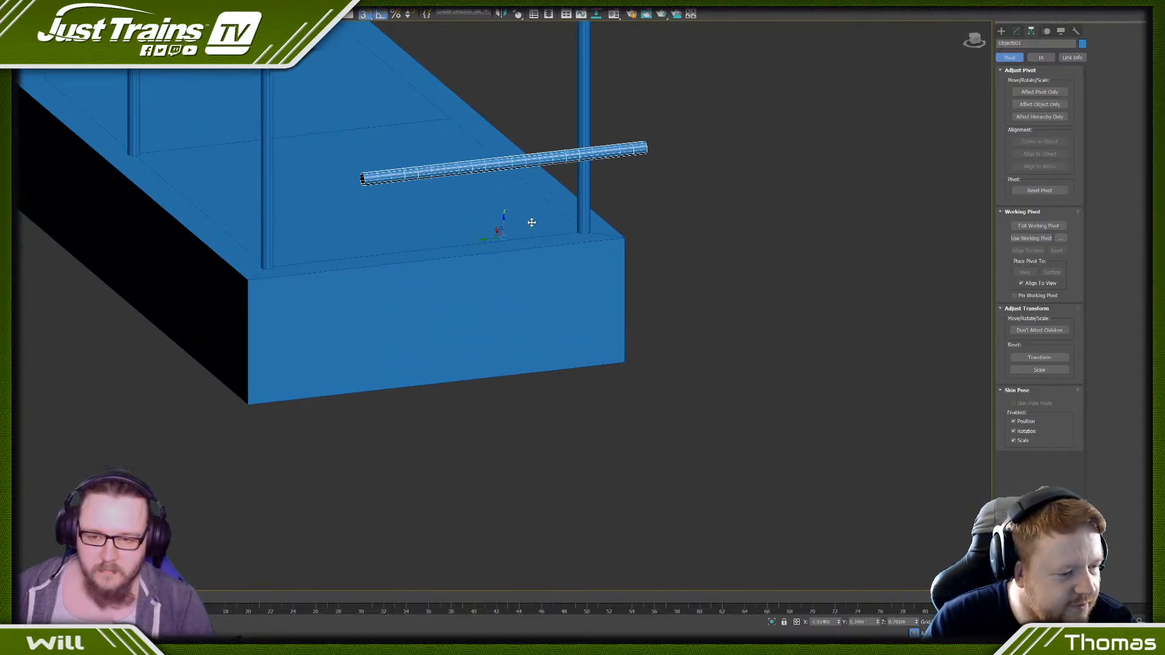
{"action": "scroll", "coordinate": [531, 224], "scroll_direction": "down", "scroll_amount": 8}
{"action": "mouse_move", "coordinate": [538, 263]}
{"action": "middle_mouse_down", "text": "alt"}
{"action": "mouse_move", "coordinate": [571, 217]}
{"action": "mouse_move", "coordinate": [554, 274]}
{"action": "middle_mouse_up", "text": "alt"}
- Centre the raised bar's pivot on the object and convert the bar to an Editable Poly
{"action": "left_click", "coordinate": [1039, 91]}
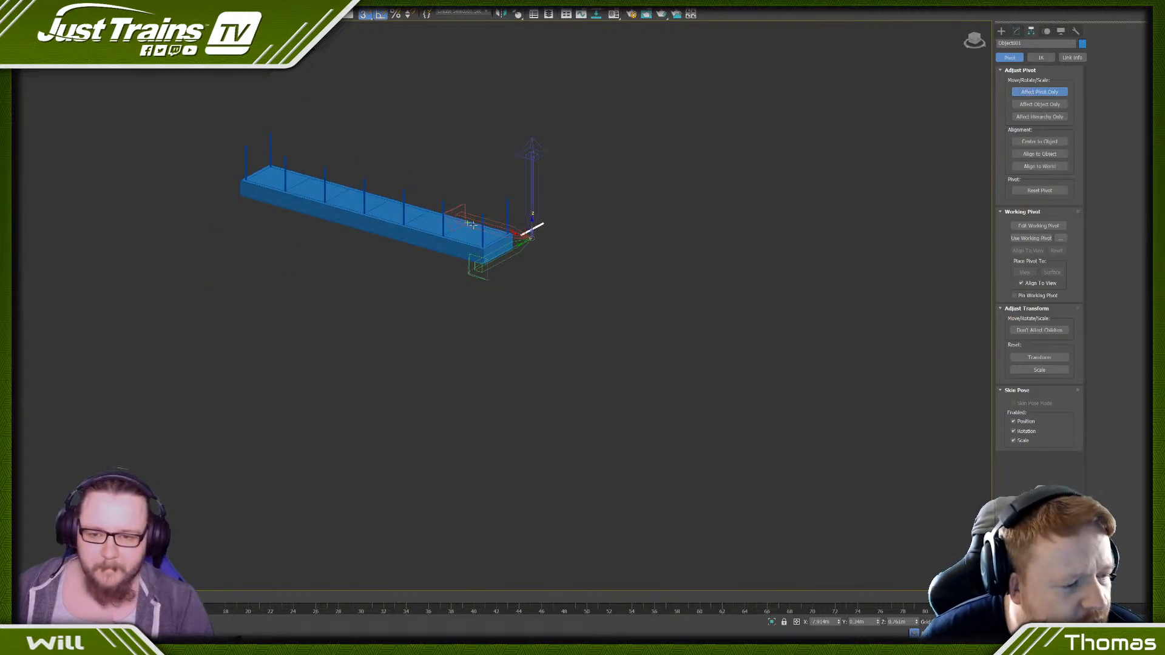
{"action": "scroll", "coordinate": [680, 253], "scroll_direction": "up", "scroll_amount": 6}
{"action": "left_click_drag", "start_coordinate": [778, 315], "coordinate": [648, 298]}
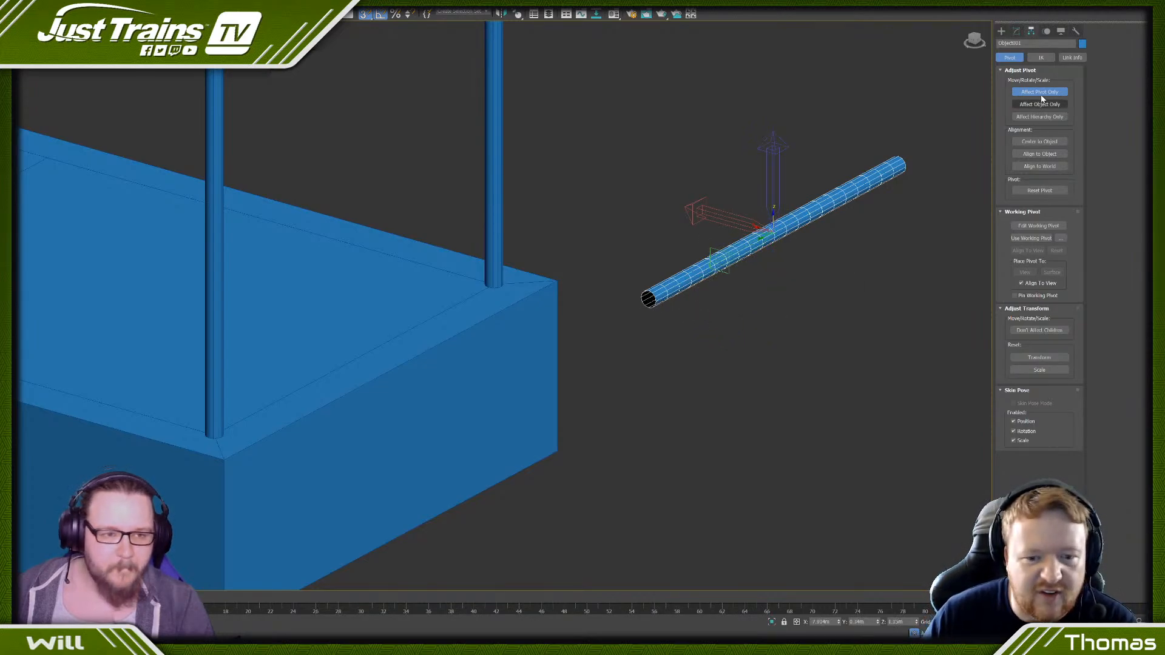
{"action": "left_click", "coordinate": [1029, 368]}
{"action": "right_click", "coordinate": [813, 204]}
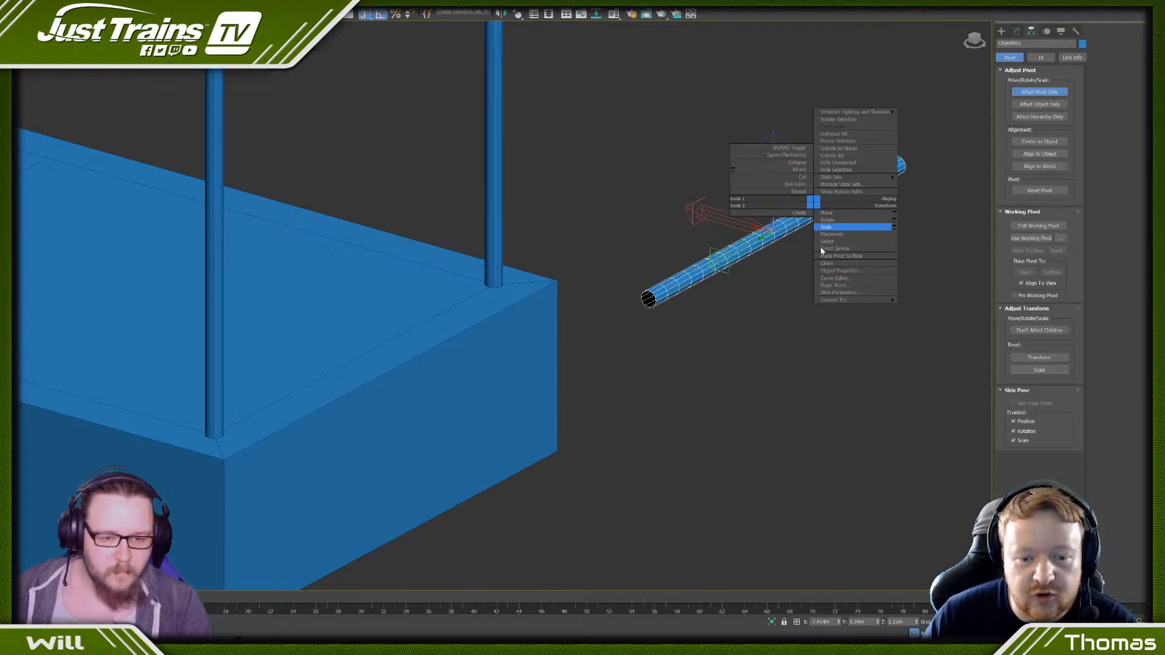
{"action": "mouse_move", "coordinate": [873, 300]}
{"action": "left_click", "coordinate": [907, 306]}
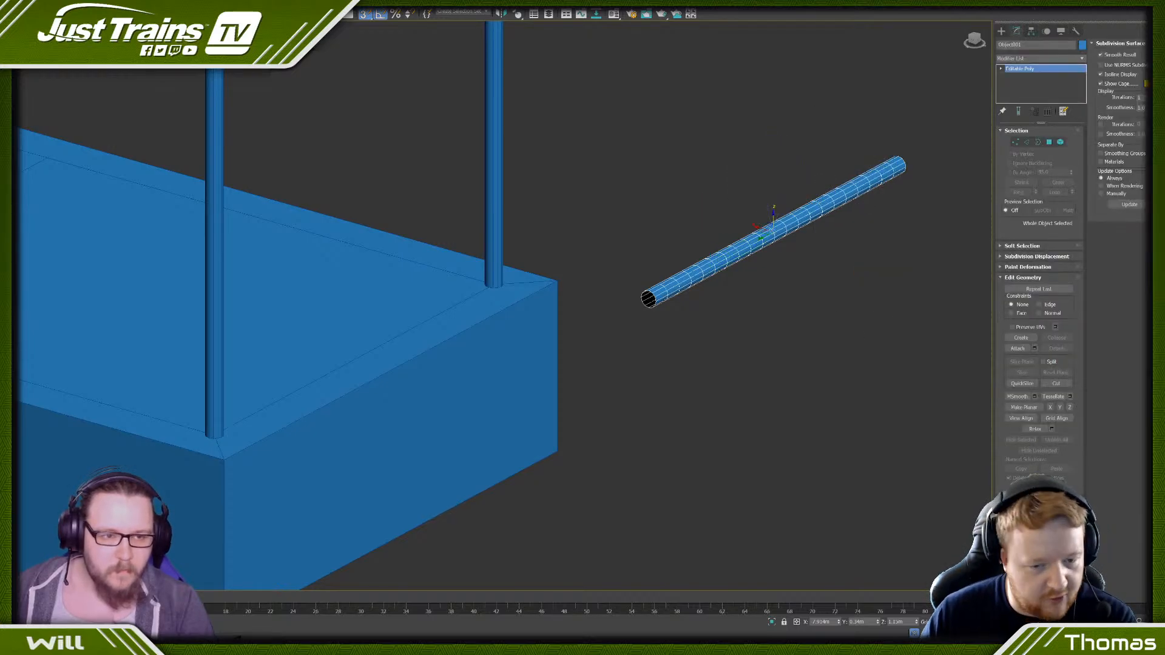
- Apply a new Bend modifier to the raised bar with an angle of 90 and Y as the bend axis
{"action": "scroll", "coordinate": [858, 176], "scroll_direction": "down", "scroll_amount": 5}
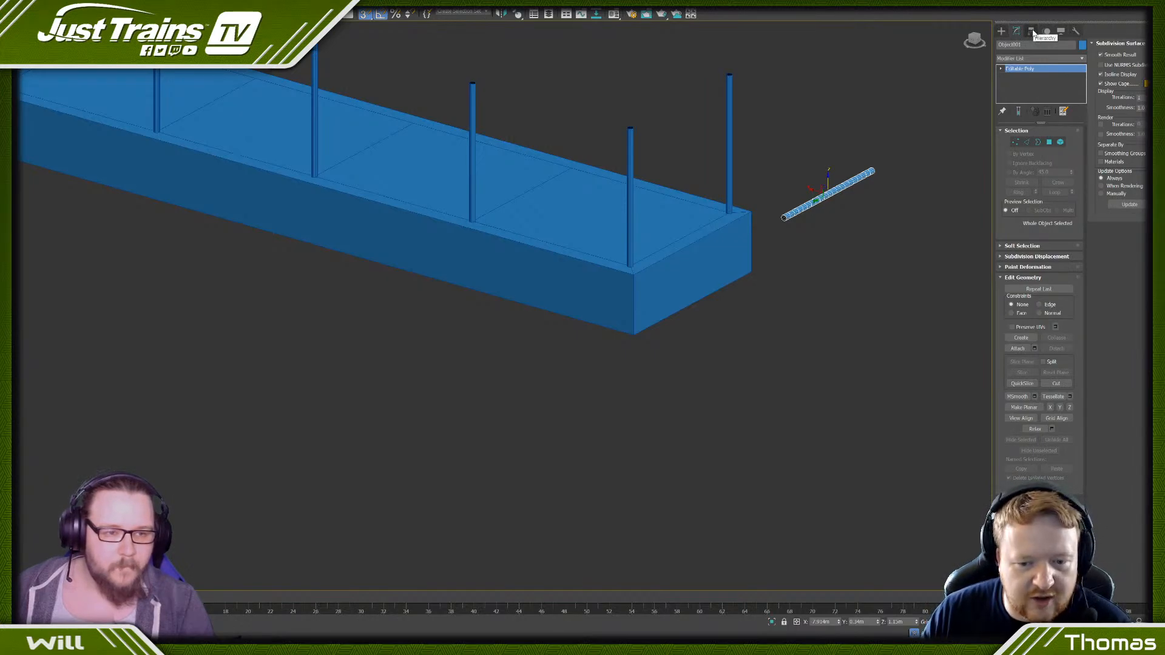
{"action": "left_click", "coordinate": [1025, 58]}
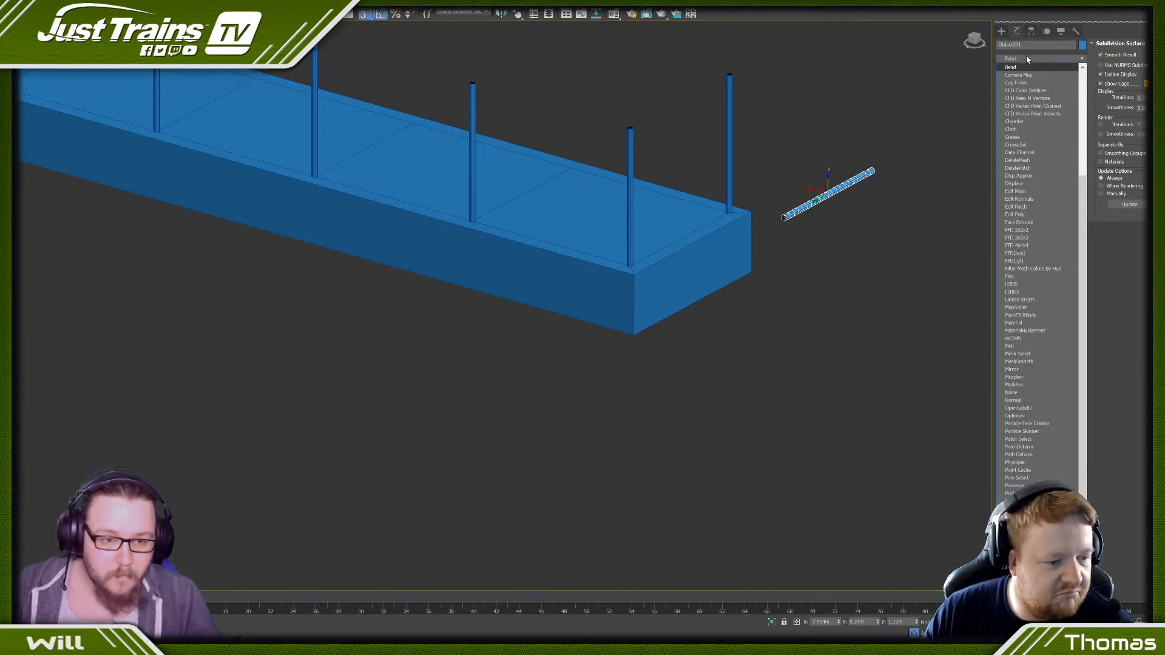
{"action": "left_click", "coordinate": [1025, 66]}
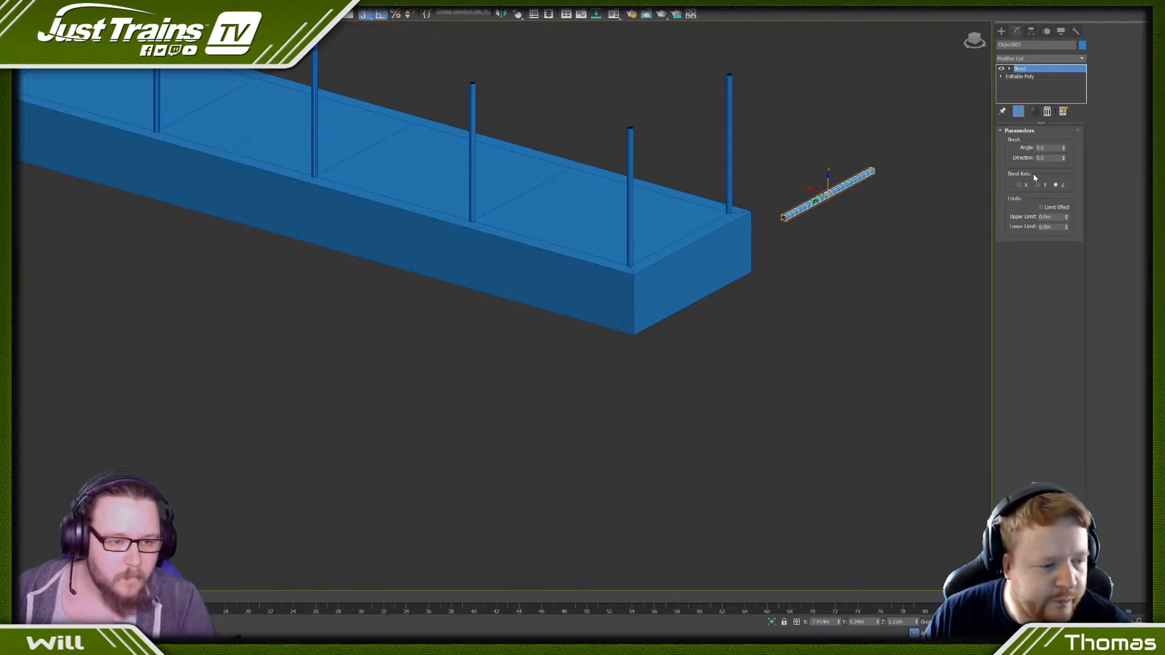
{"action": "left_click_drag", "start_coordinate": [1063, 148], "coordinate": [1066, 1]}
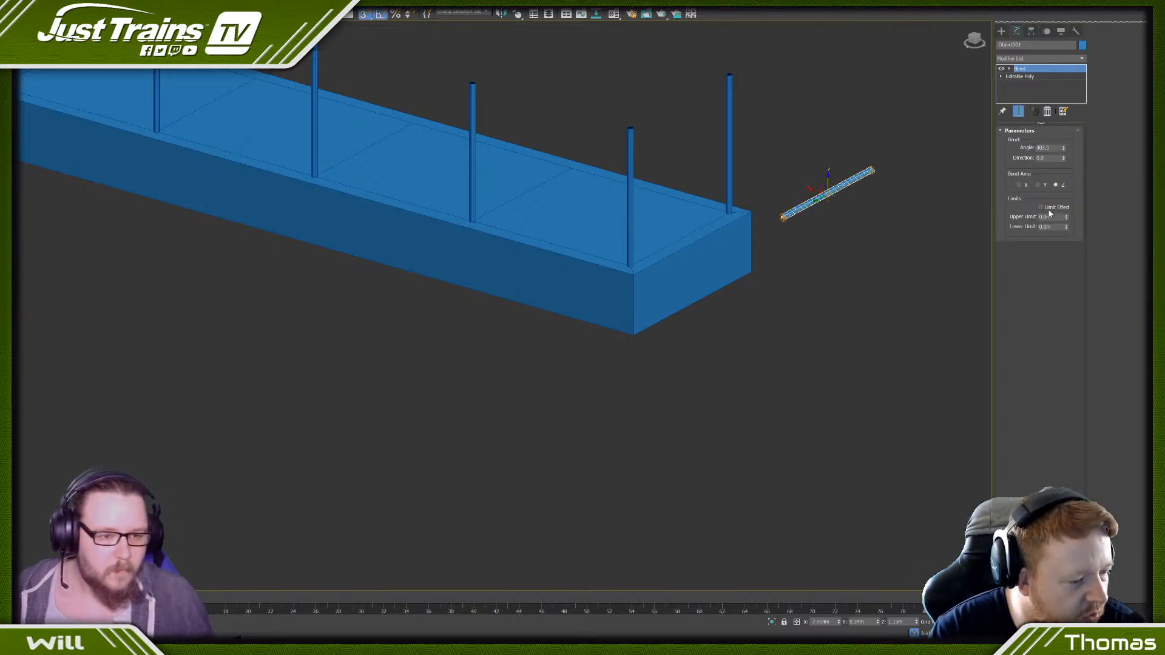
{"action": "double_click", "coordinate": [1044, 148]}
{"action": "type", "text": "90"}
{"action": "key", "text": "Return"}
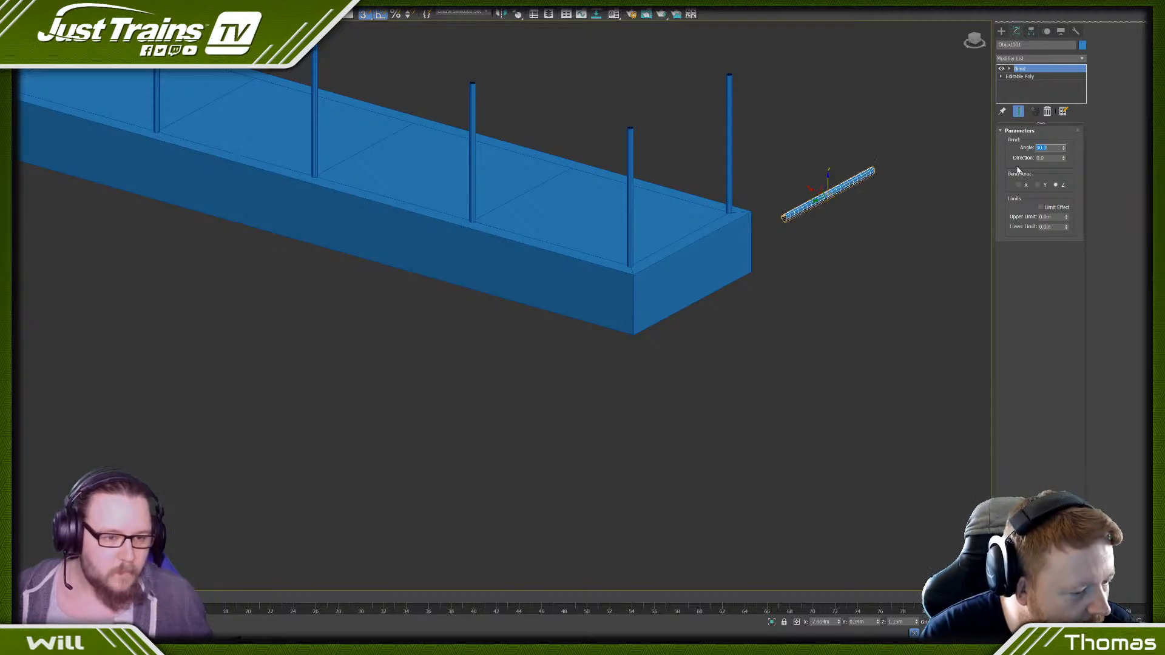
{"action": "left_click", "coordinate": [1037, 185]}
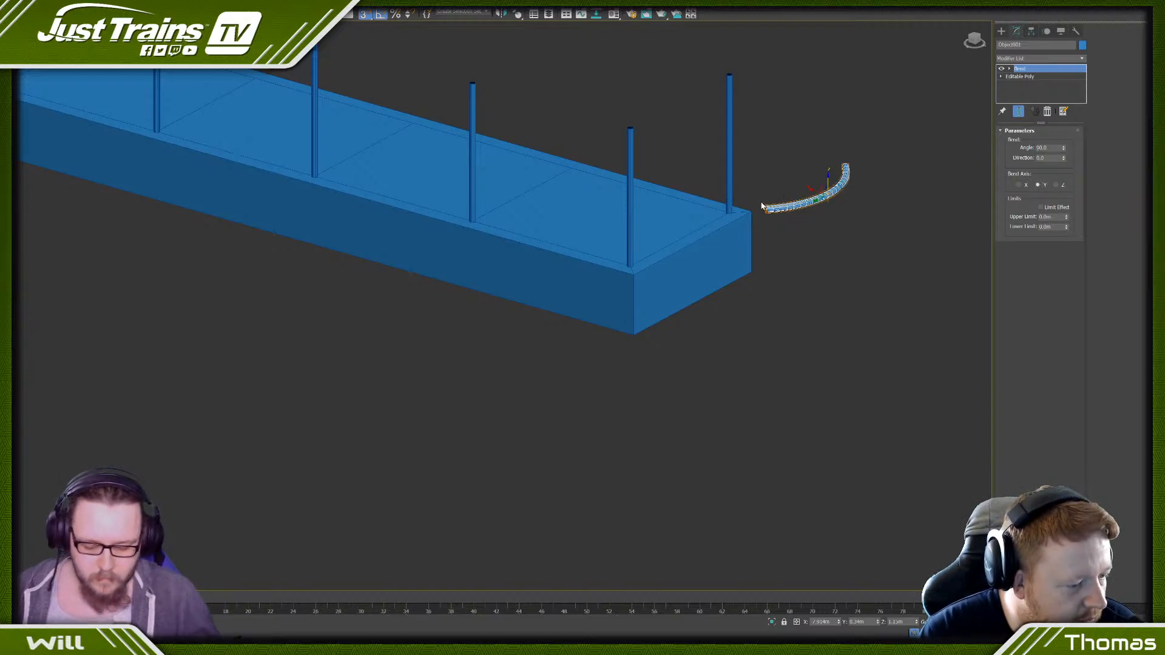
- Try a different bend direction on the bar in the top view and reset the direction to 0
{"action": "key", "text": "t"}
{"action": "key", "text": "z"}
{"action": "scroll", "coordinate": [585, 227], "scroll_direction": "down", "scroll_amount": 5}
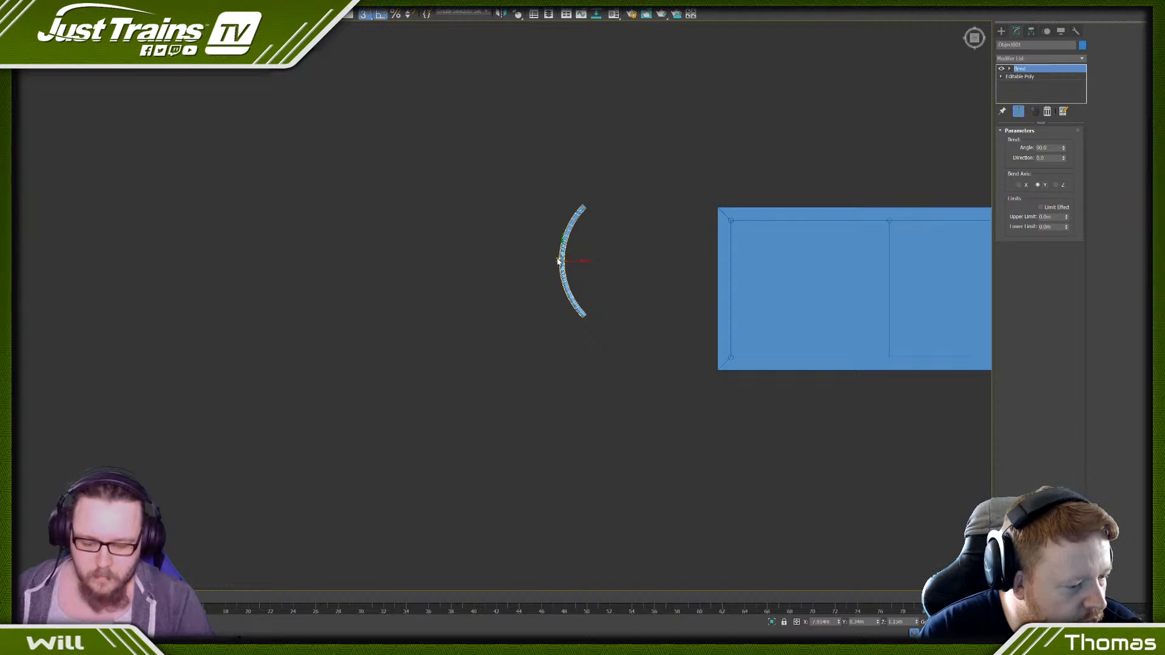
{"action": "scroll", "coordinate": [558, 261], "scroll_direction": "up", "scroll_amount": 2}
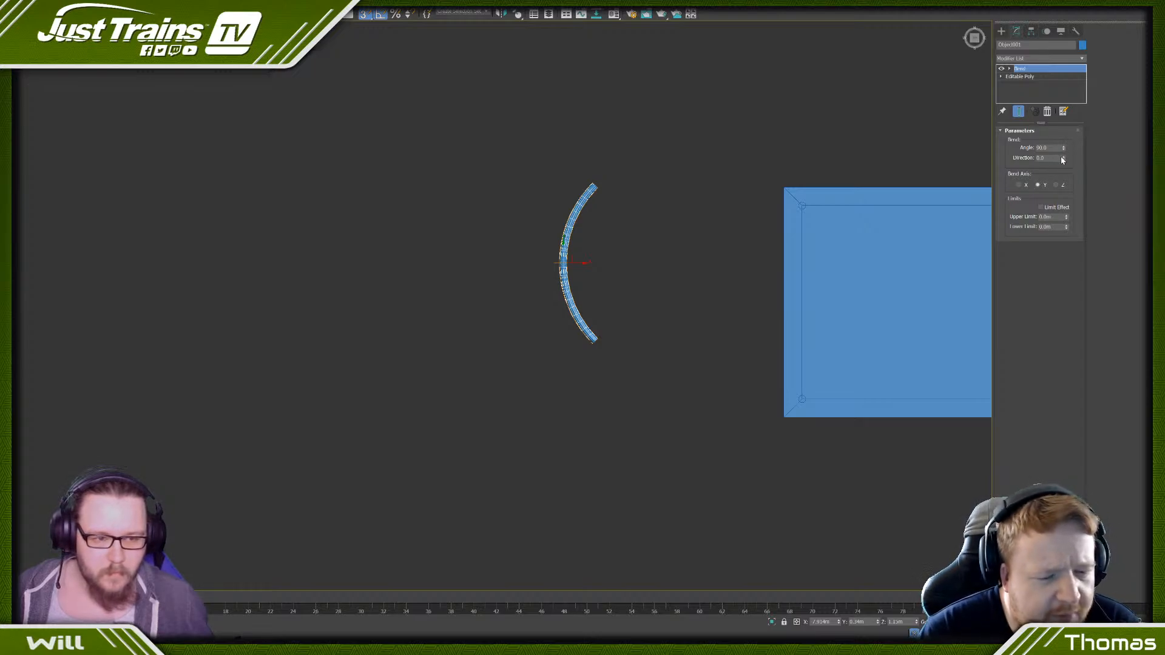
{"action": "left_click_drag", "start_coordinate": [1062, 160], "coordinate": [1049, 148]}
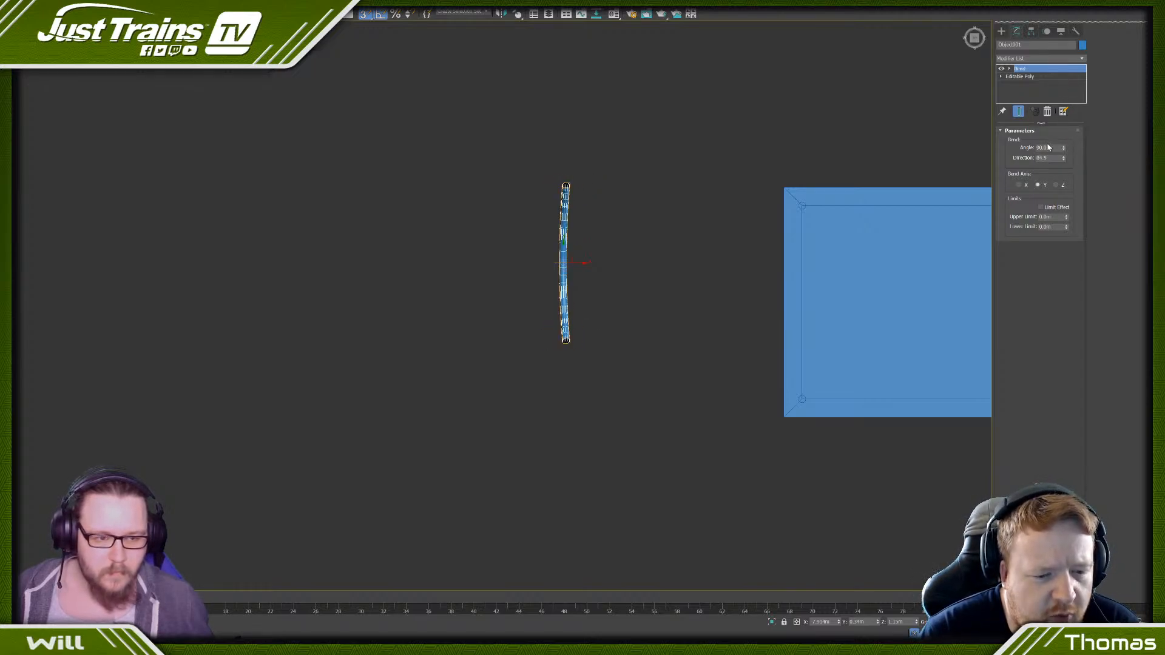
{"action": "double_click", "coordinate": [1045, 158]}
{"action": "type", "text": "0"}
{"action": "key", "text": "Return"}
{"action": "left_click", "coordinate": [1022, 188]}
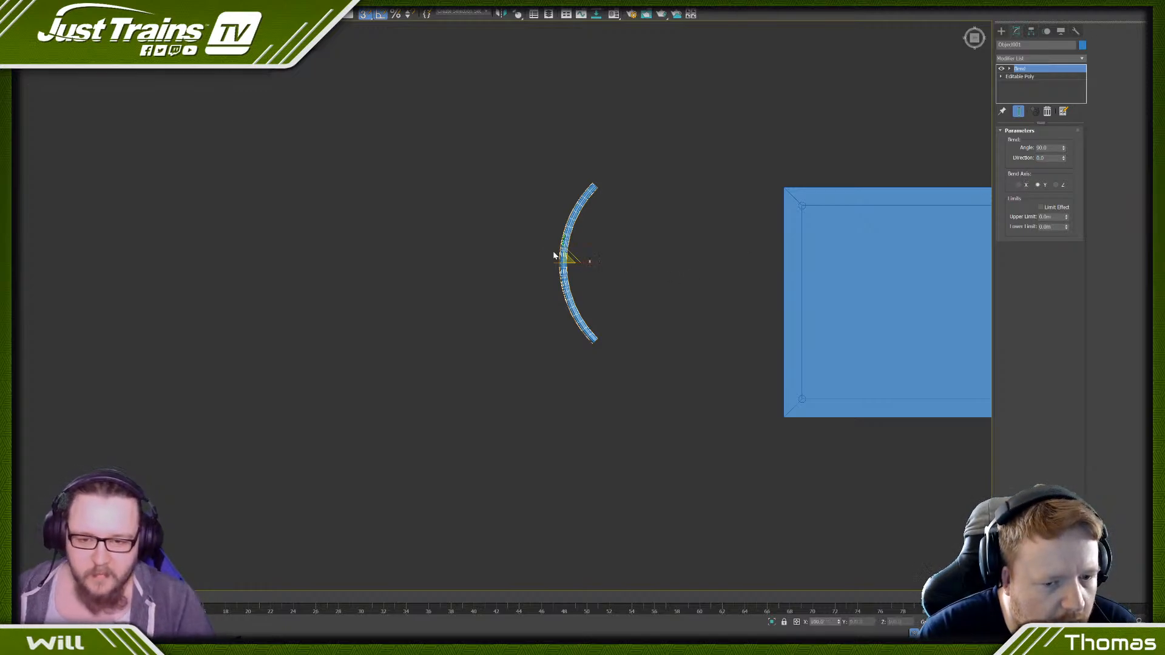
- Try scaling the whole bent bar down and undo the scaling
{"action": "key", "text": "r"}
{"action": "left_click_drag", "start_coordinate": [571, 254], "coordinate": [557, 277]}
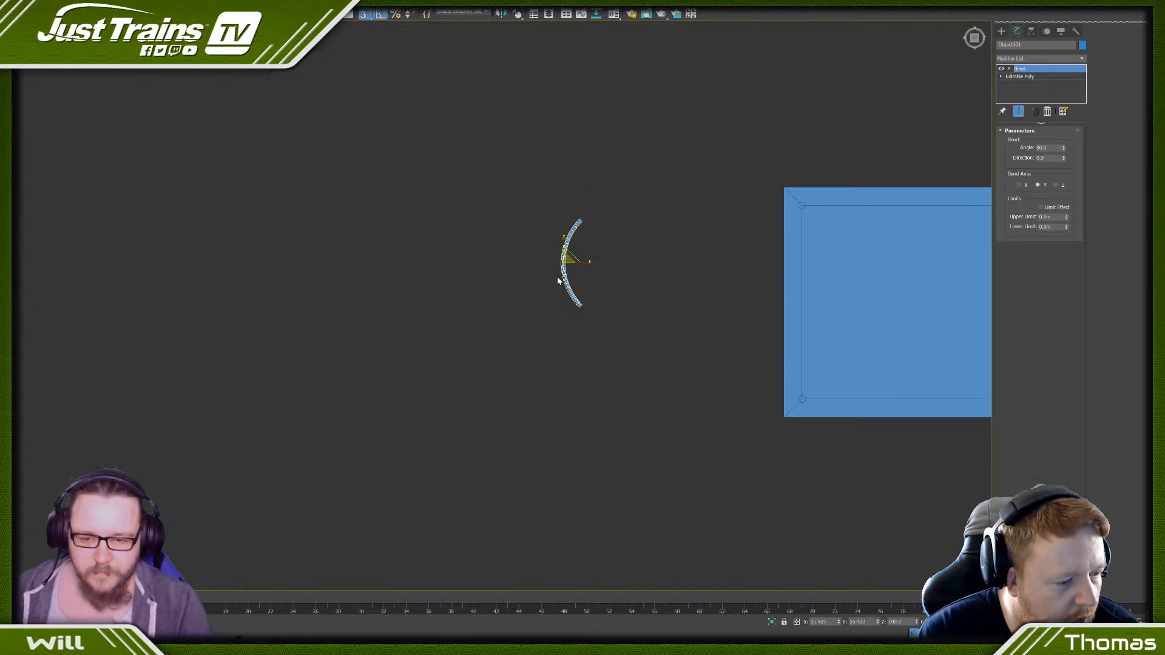
{"action": "key", "text": "ctrl+z"}
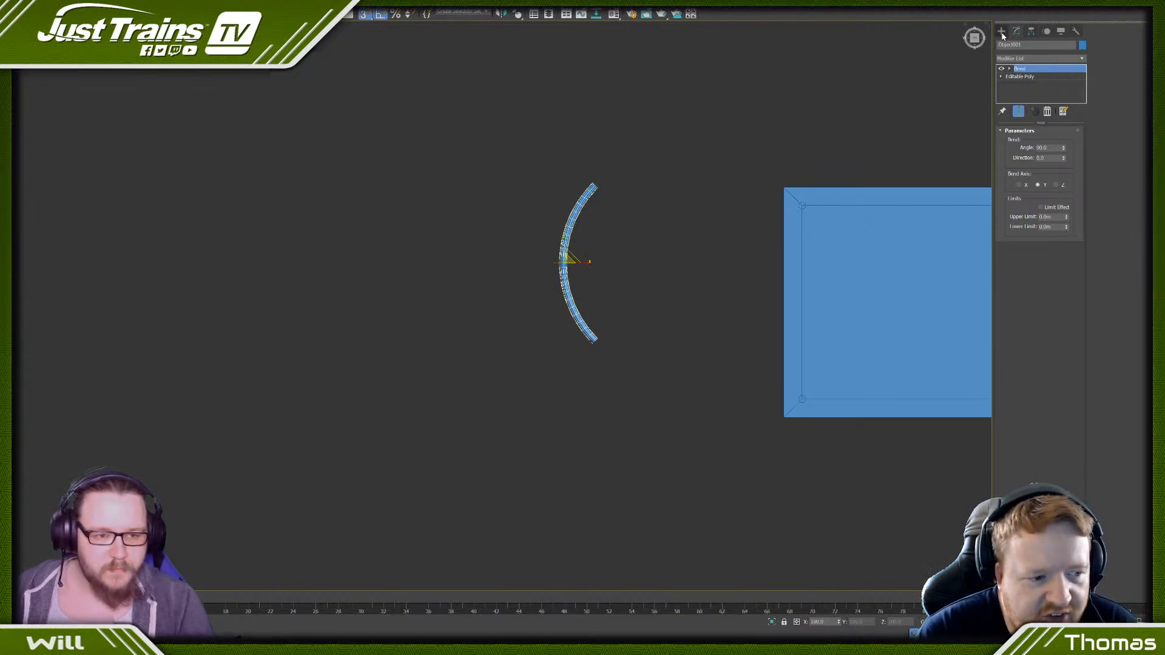
{"action": "left_click", "coordinate": [1019, 76]}
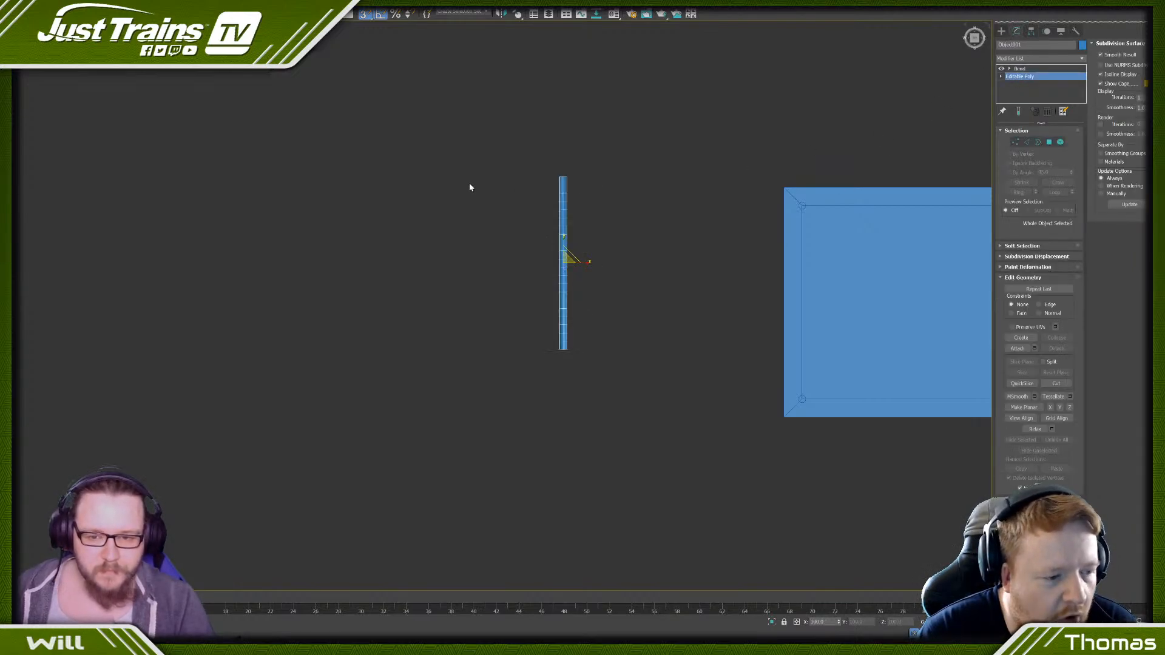
{"action": "left_click_drag", "start_coordinate": [562, 289], "coordinate": [577, 335]}
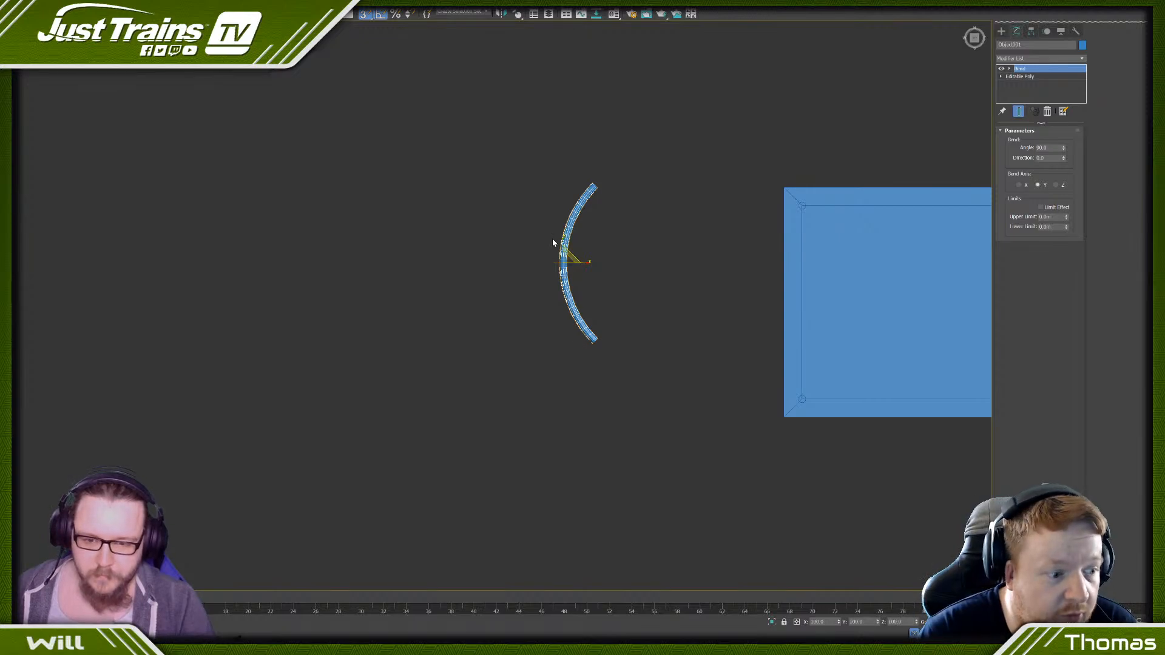
- Shorten the bar beneath the Bend modifier by scaling its entire element along its length to a short elbow piece
{"action": "left_click", "coordinate": [1056, 77]}
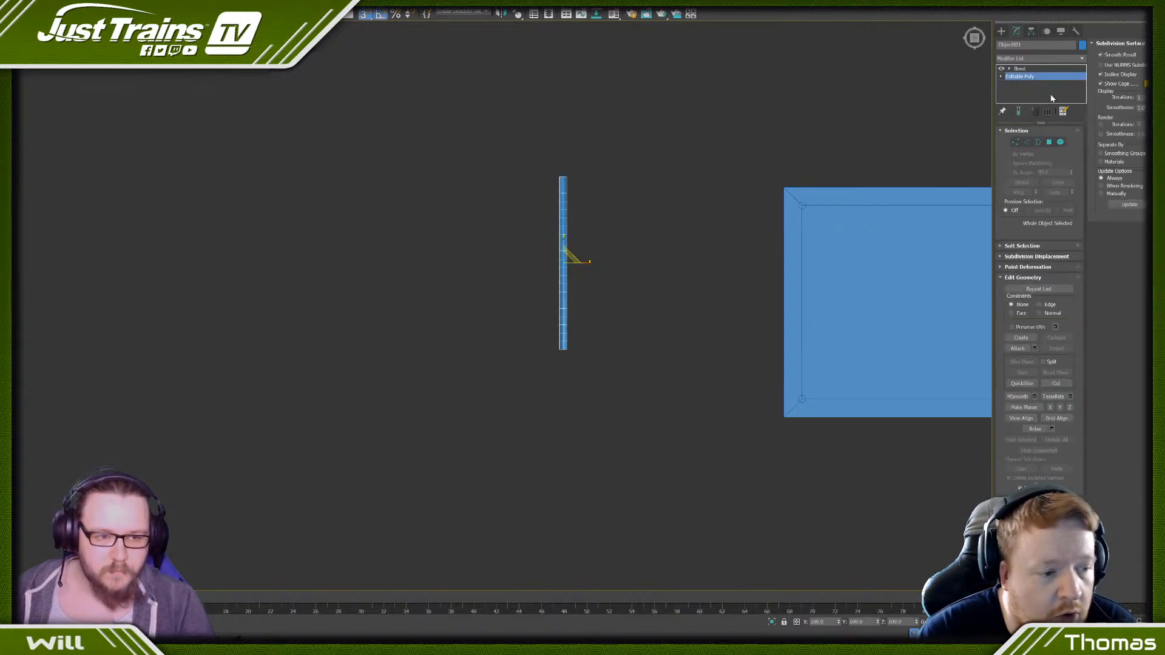
{"action": "left_click", "coordinate": [1059, 142]}
{"action": "key", "text": "r"}
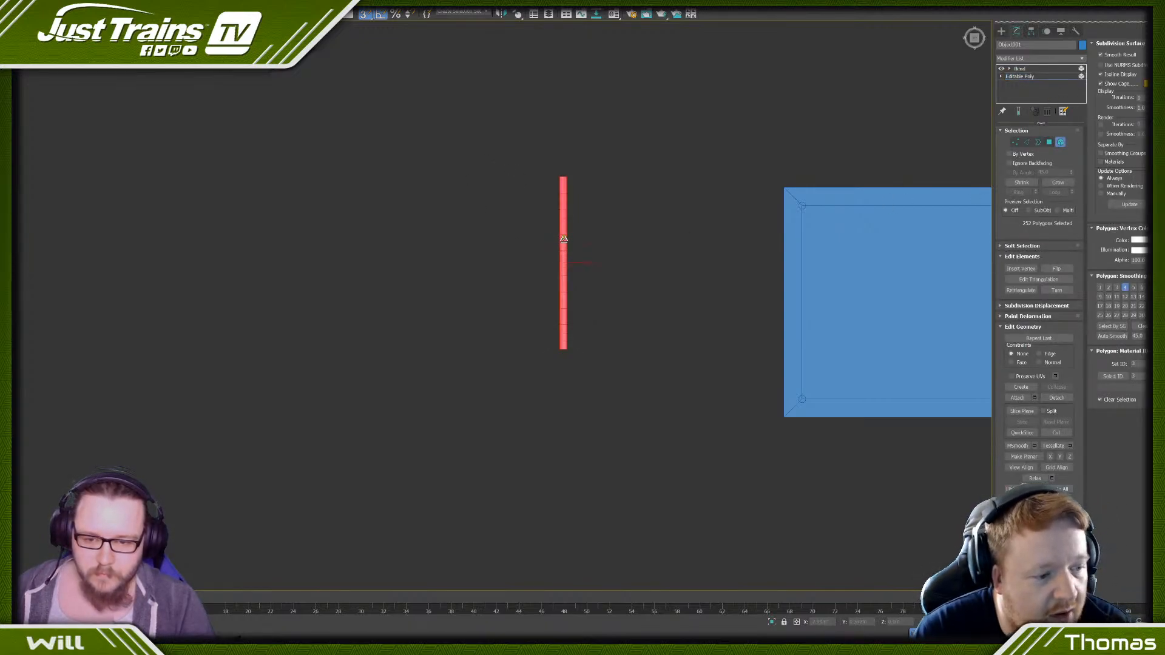
{"action": "left_click_drag", "start_coordinate": [559, 239], "coordinate": [529, 451]}
{"action": "left_click", "coordinate": [1019, 69]}
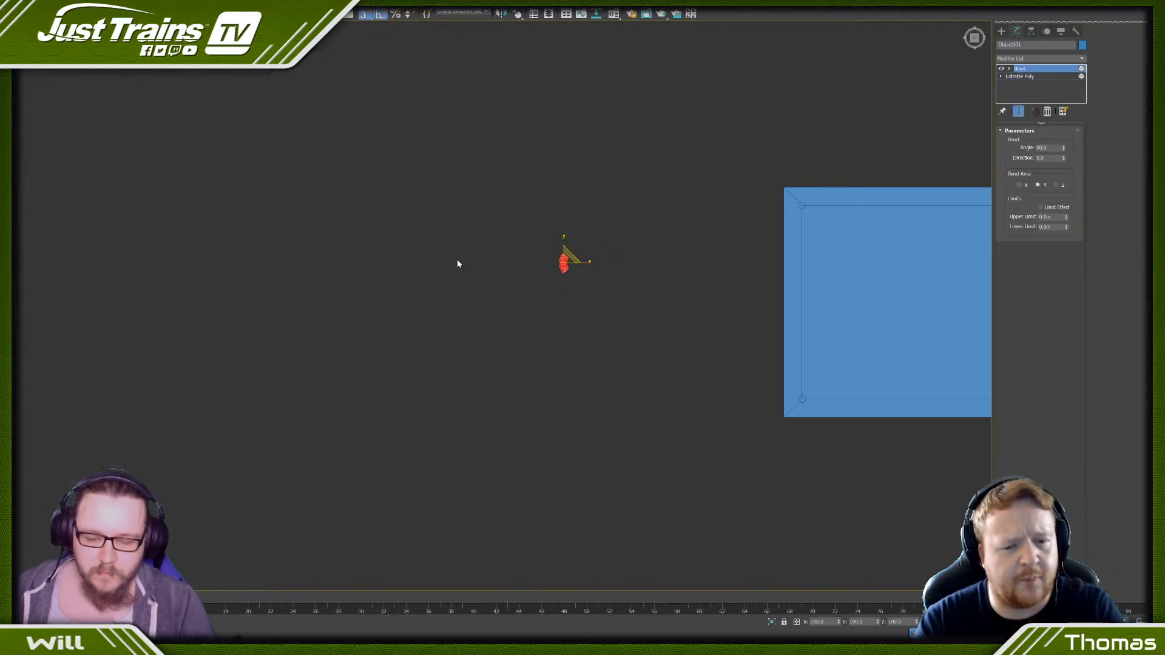
- Convert the shortened bent piece to an Editable Poly and switch to edge-level editing
{"action": "scroll", "coordinate": [475, 267], "scroll_direction": "up", "scroll_amount": 3}
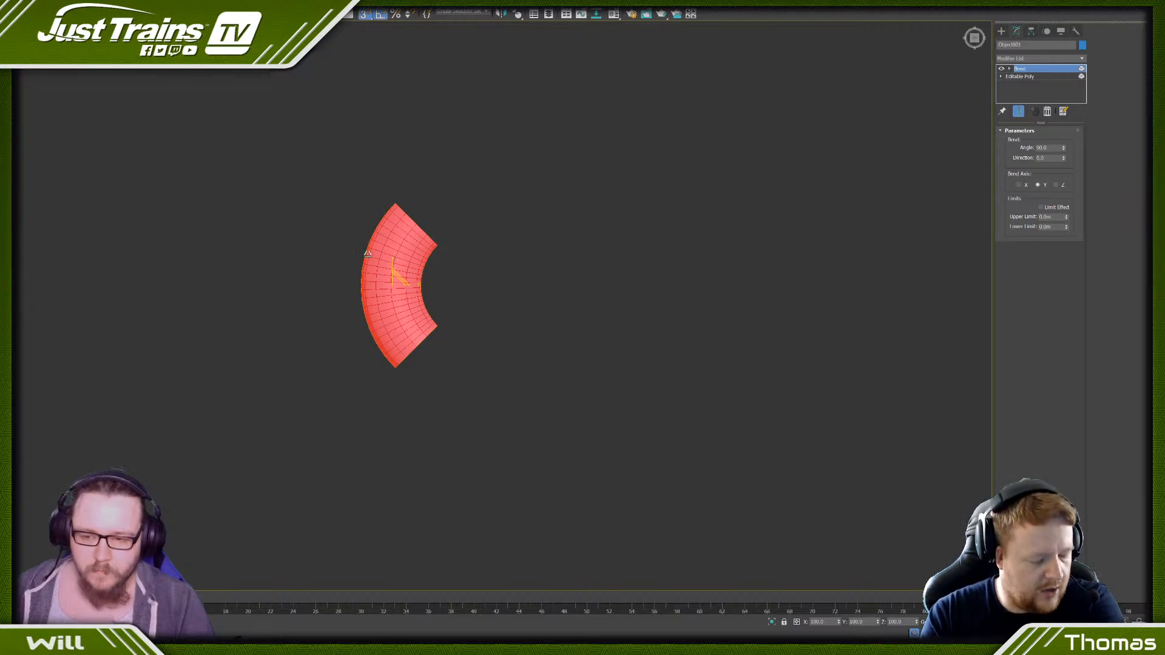
{"action": "right_click", "coordinate": [368, 254]}
{"action": "mouse_move", "coordinate": [432, 340]}
{"action": "left_click", "coordinate": [483, 344]}
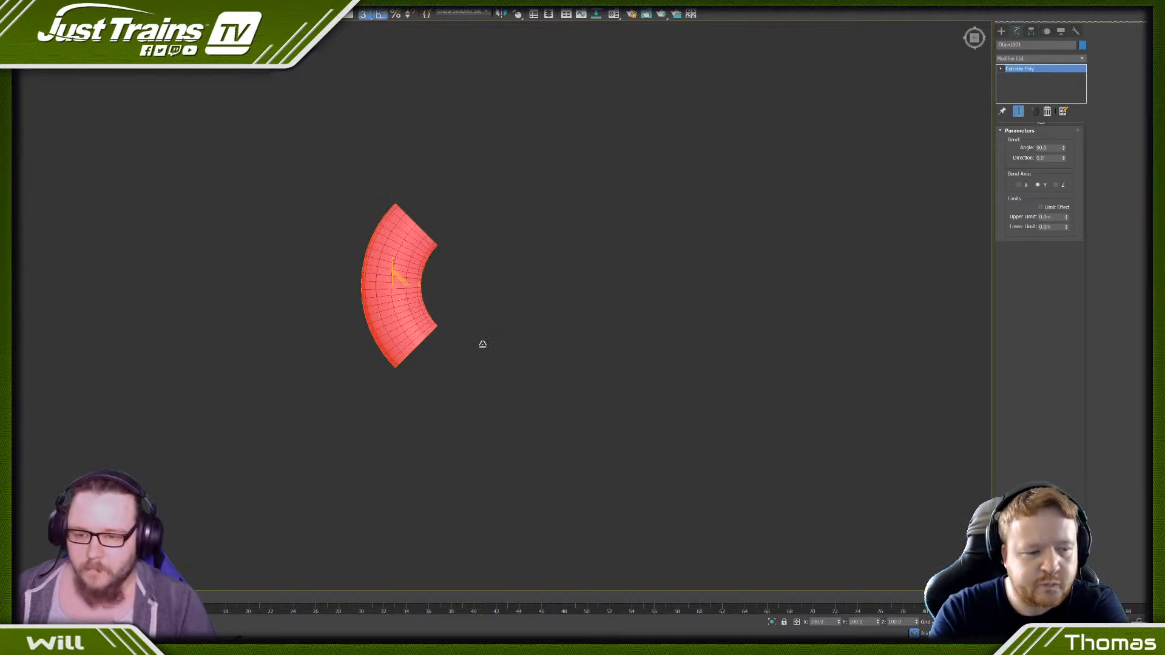
{"action": "scroll", "coordinate": [330, 277], "scroll_direction": "down", "scroll_amount": 3}
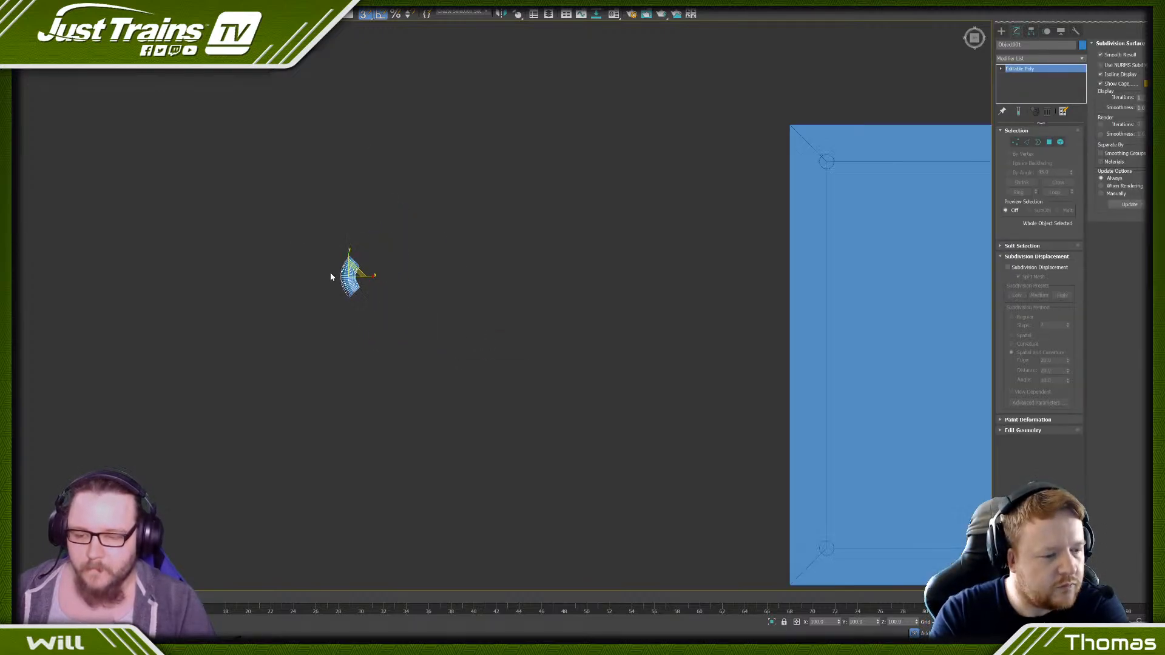
{"action": "left_click", "coordinate": [1026, 143]}
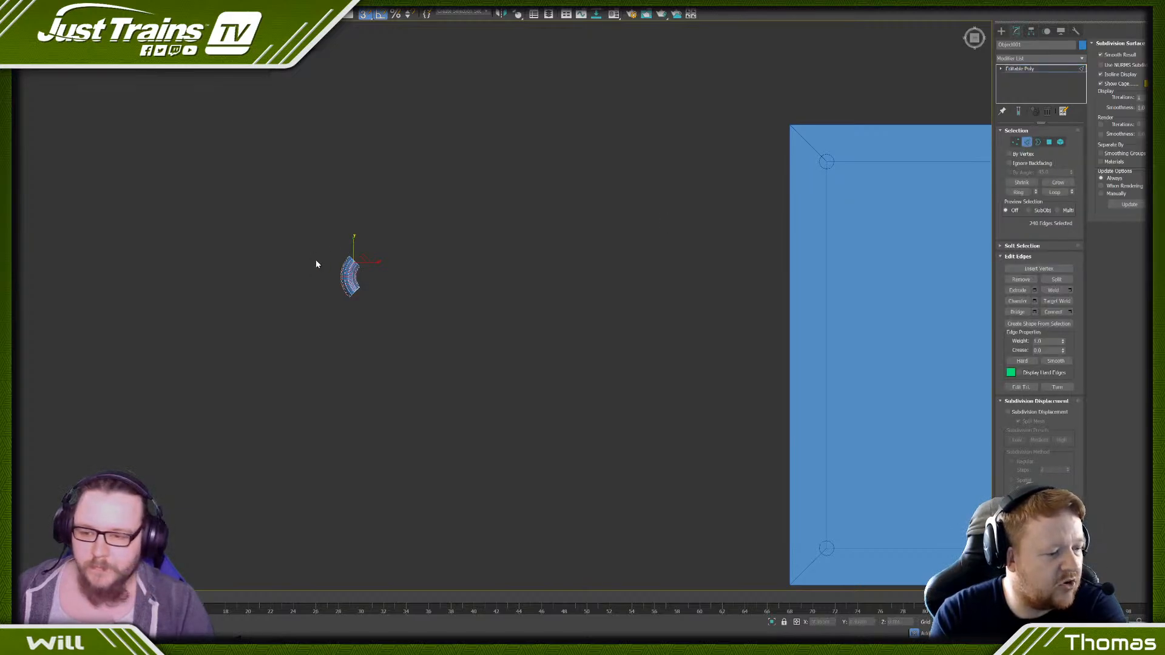
- Select alternate cross-section edge loops along the bent piece and remove them
{"action": "scroll", "coordinate": [337, 264], "scroll_direction": "up", "scroll_amount": 6}
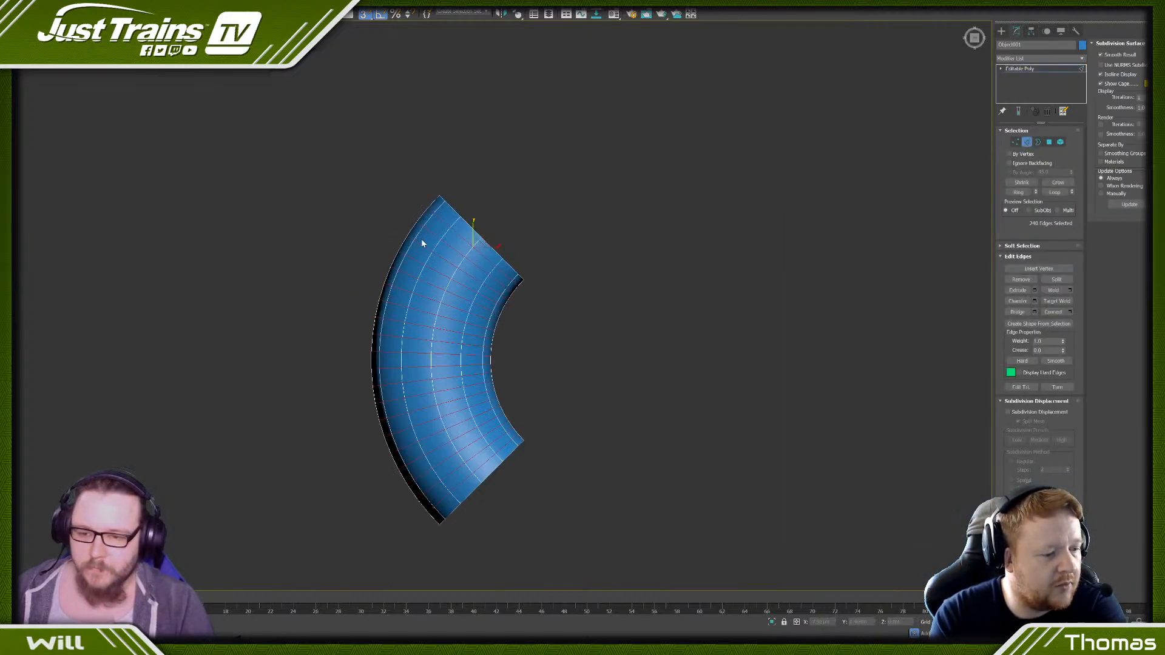
{"action": "left_click", "coordinate": [459, 236]}
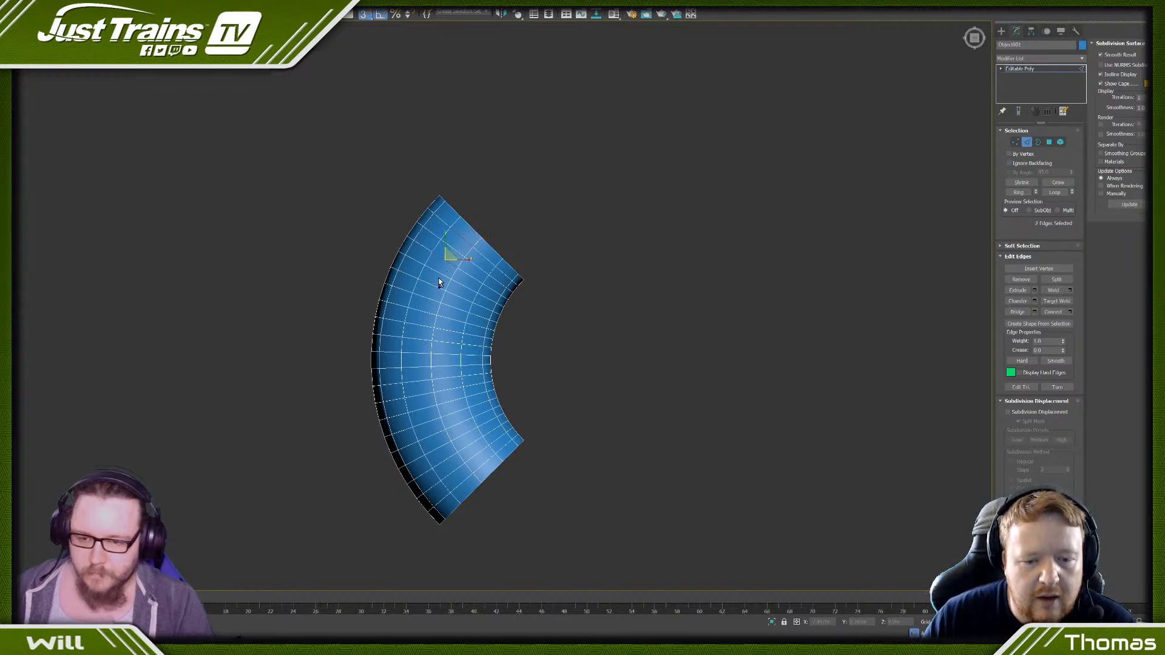
{"action": "left_click", "coordinate": [436, 287], "text": "ctrl"}
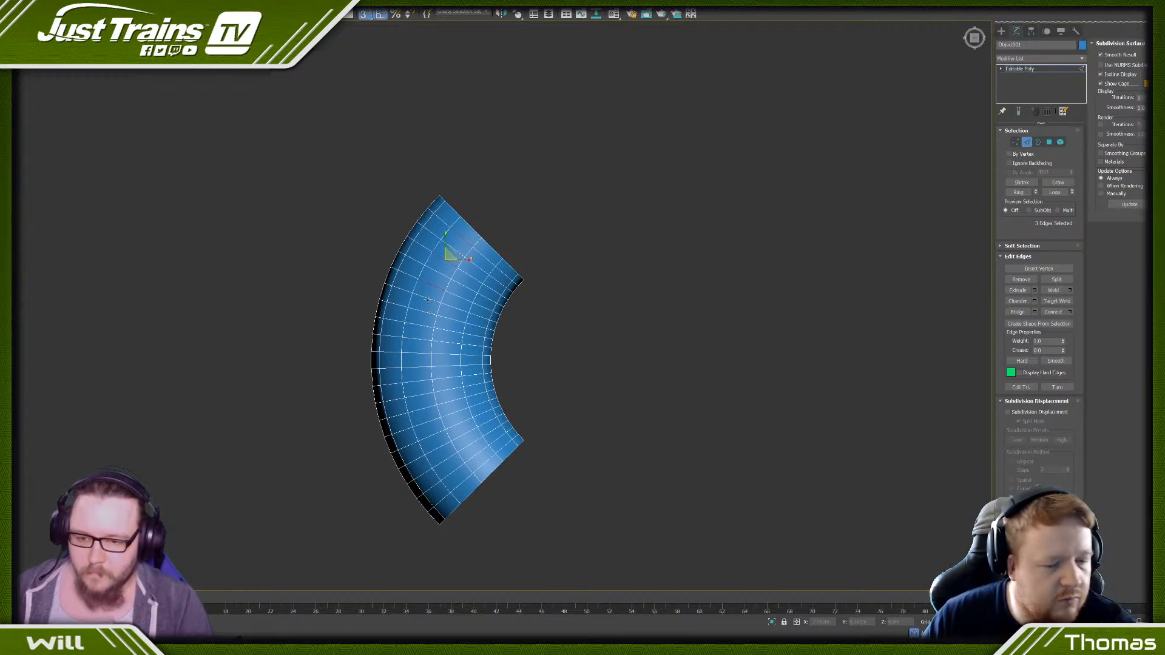
{"action": "left_click", "coordinate": [461, 481], "text": "ctrl"}
{"action": "left_click", "coordinate": [444, 460], "text": "ctrl"}
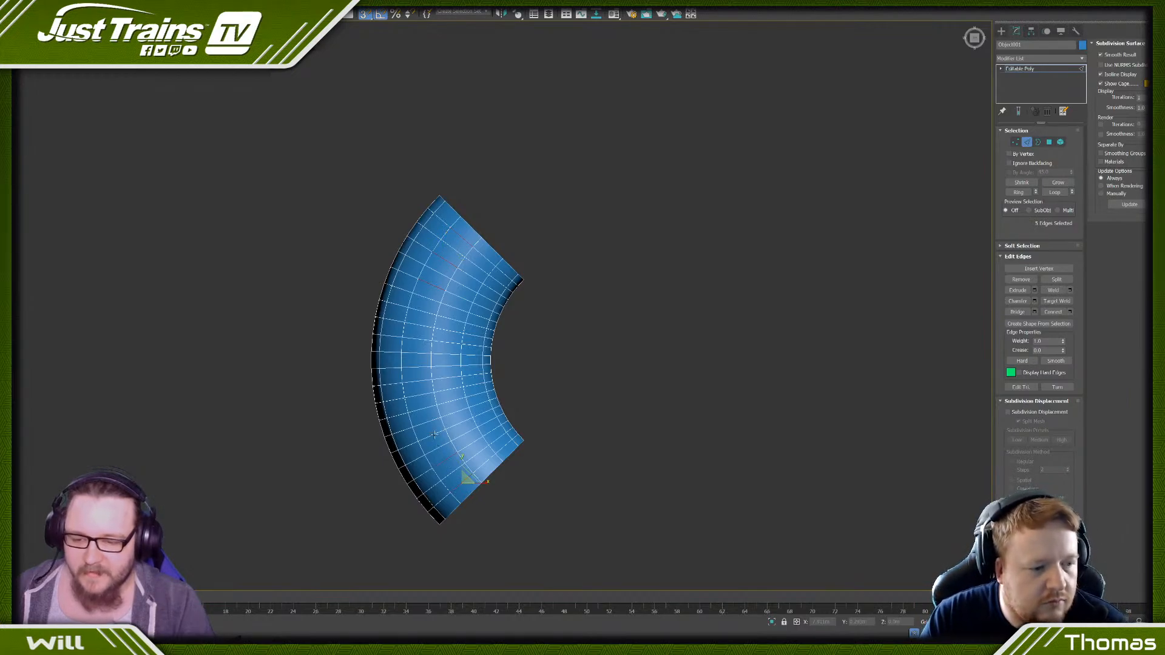
{"action": "left_click", "coordinate": [428, 410], "text": "ctrl"}
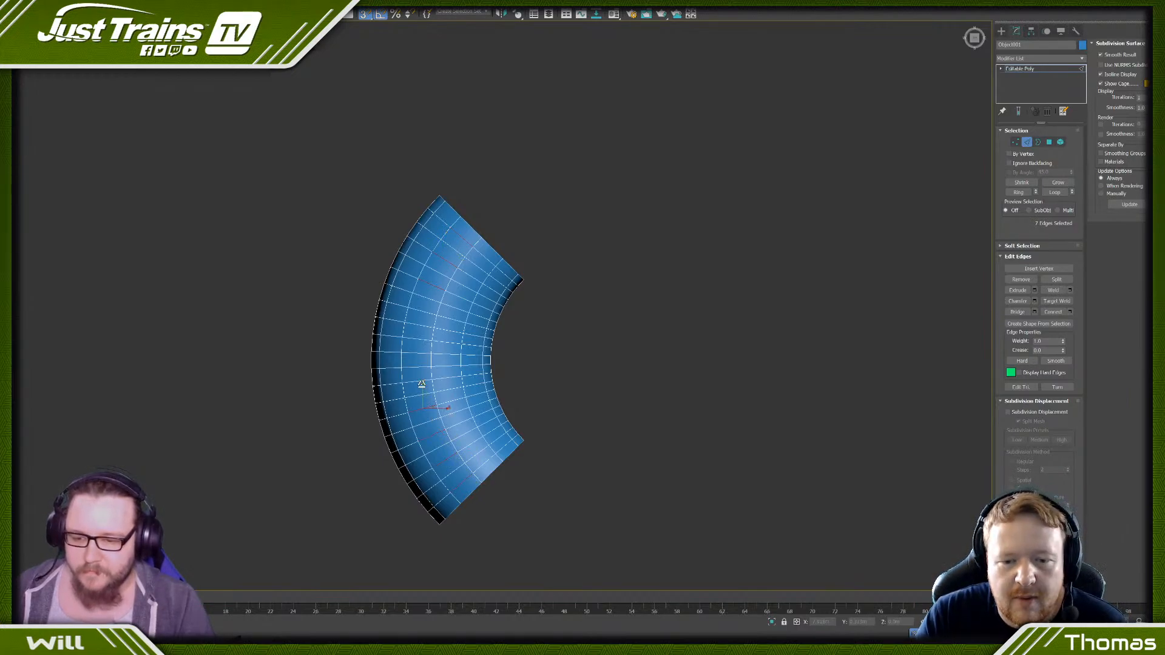
{"action": "left_click", "coordinate": [421, 383], "text": "ctrl"}
{"action": "left_click", "coordinate": [421, 351], "text": "ctrl"}
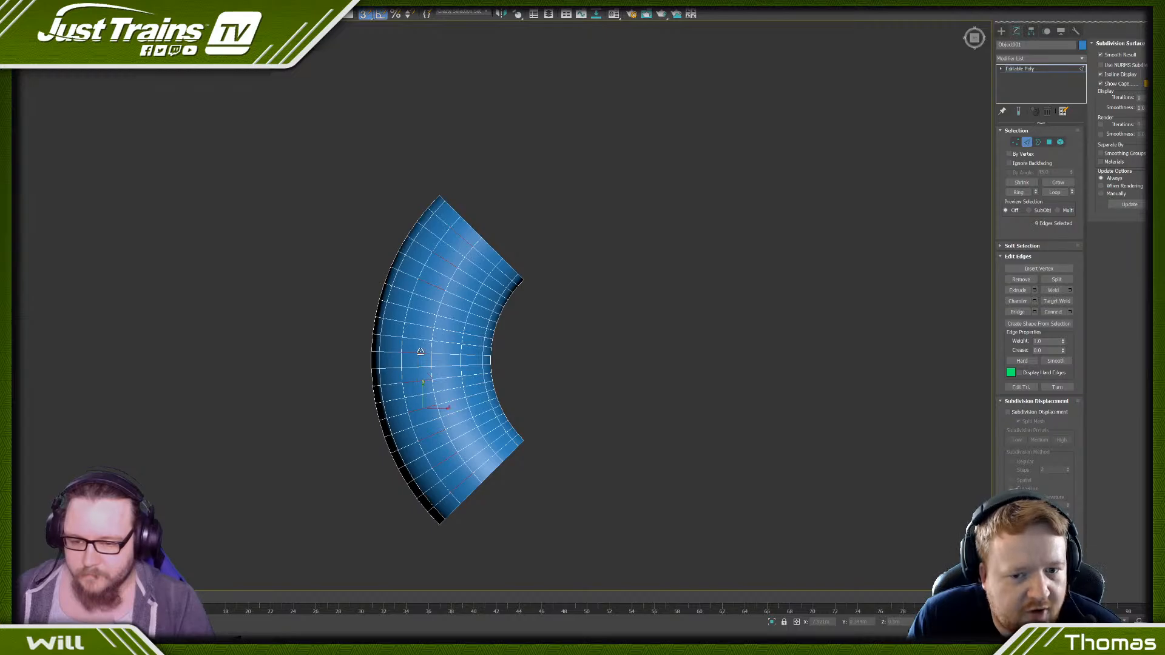
{"action": "left_click", "coordinate": [419, 330], "text": "ctrl"}
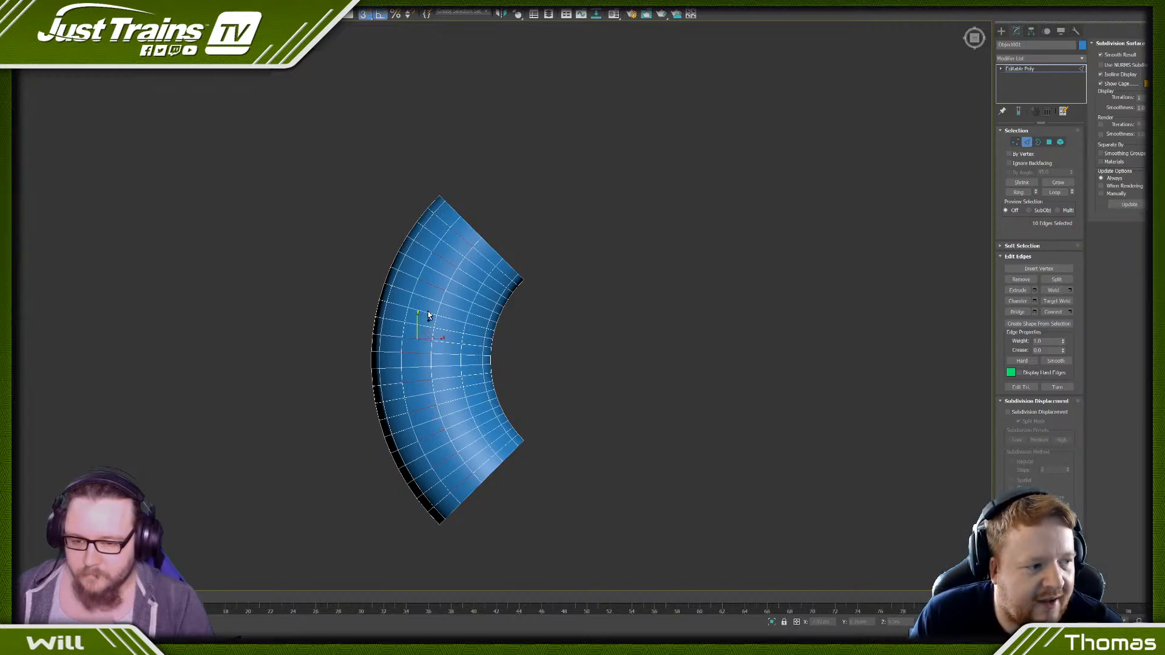
{"action": "key", "text": "alt+l"}
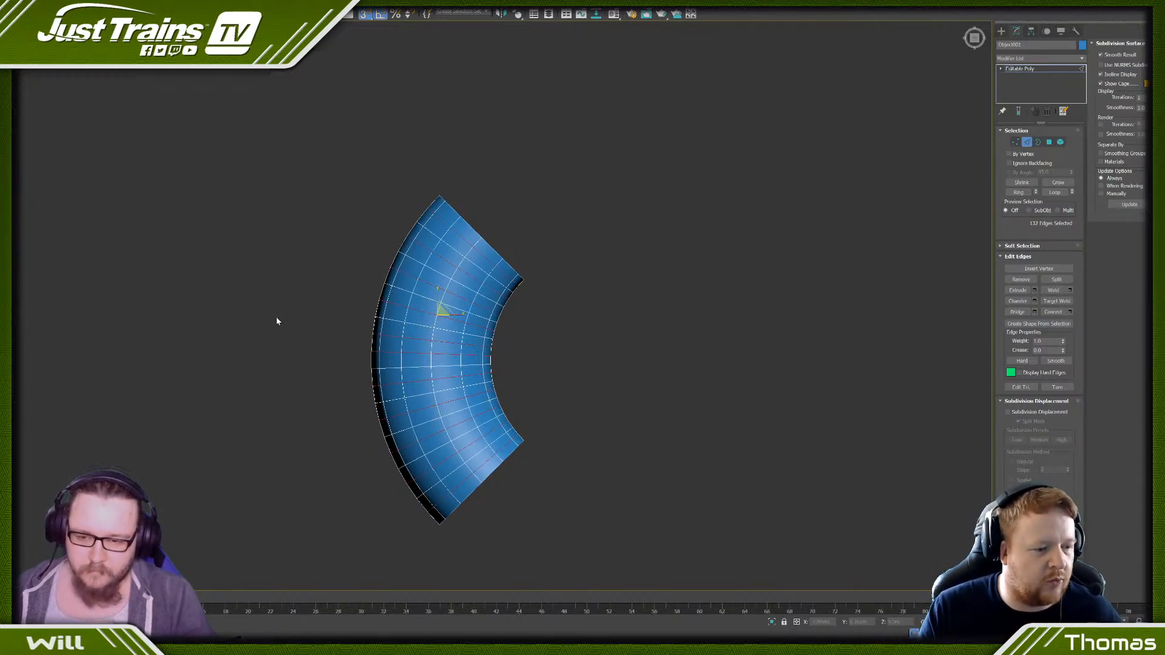
{"action": "key", "text": "BackSpace"}
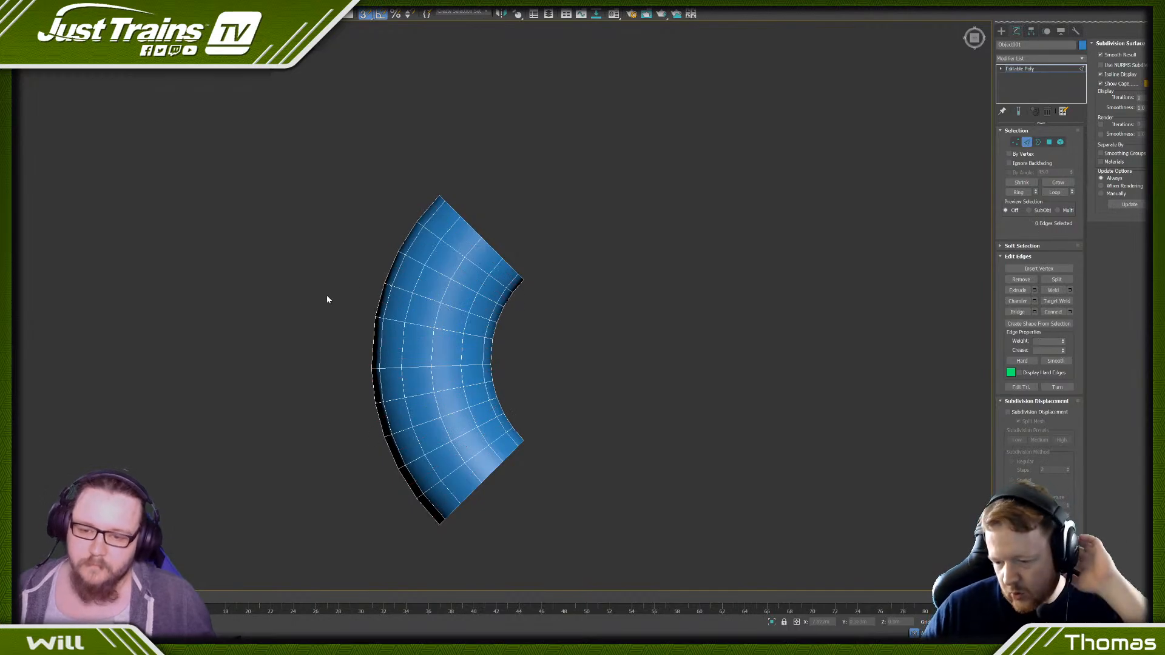
- Try removing two more adjacent edge loops on each side of the bend's middle and undo that removal
{"action": "left_click", "coordinate": [439, 274]}
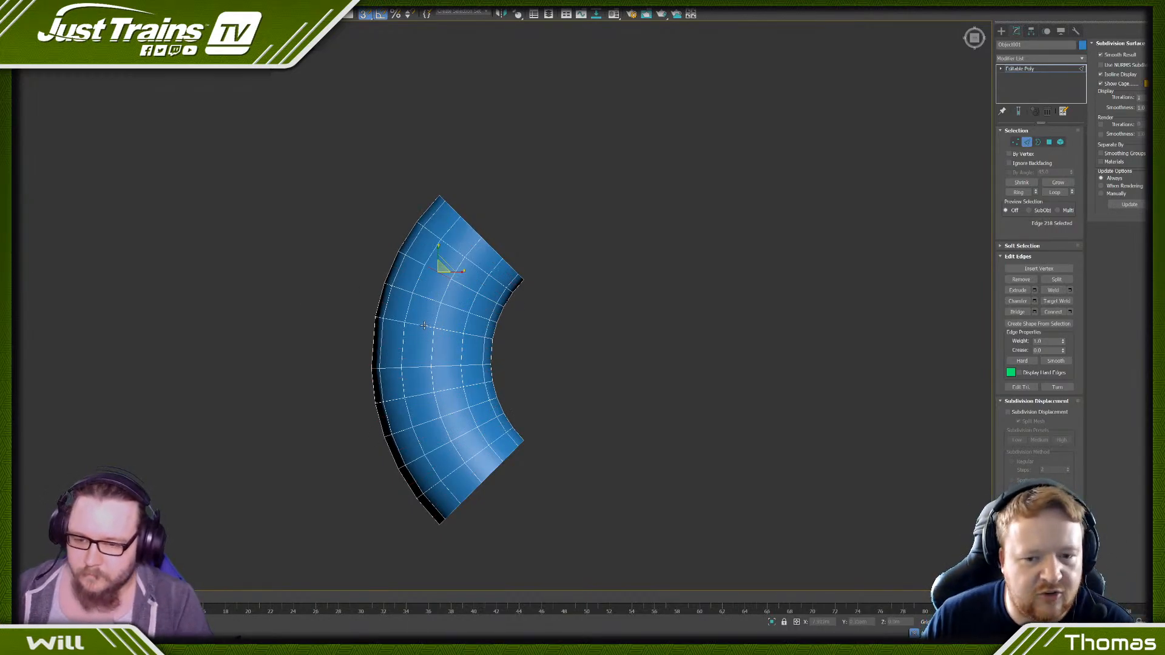
{"action": "left_click", "coordinate": [426, 296], "text": "ctrl"}
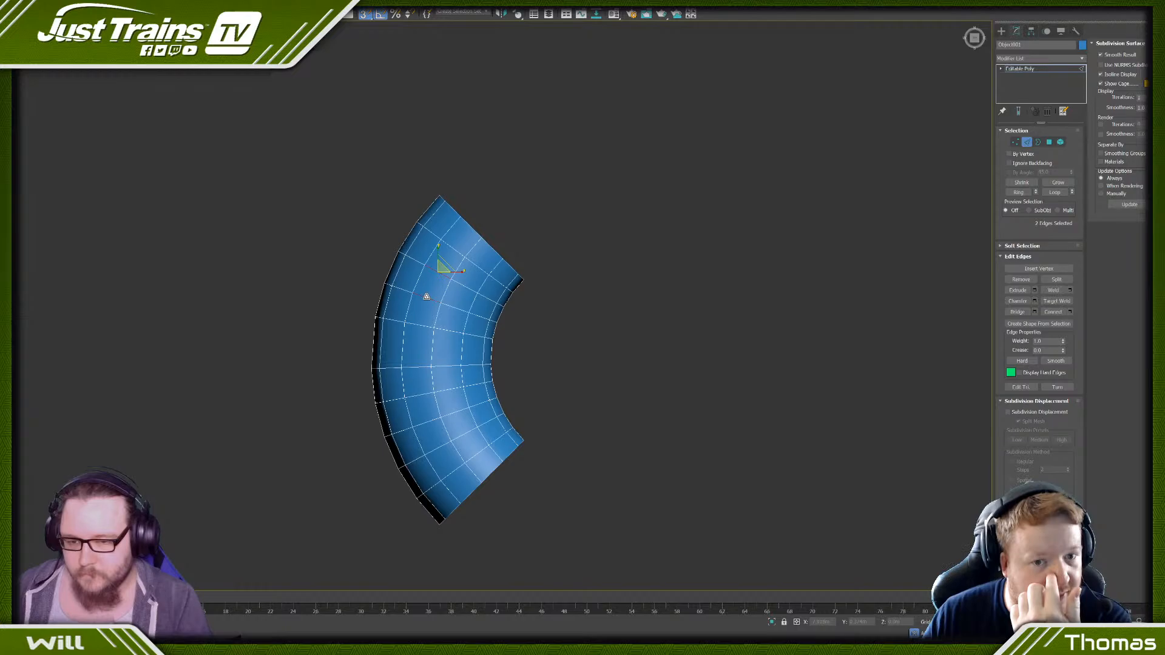
{"action": "left_click", "coordinate": [441, 444], "text": "ctrl"}
{"action": "left_click", "coordinate": [429, 421], "text": "ctrl"}
{"action": "key", "text": "alt+l"}
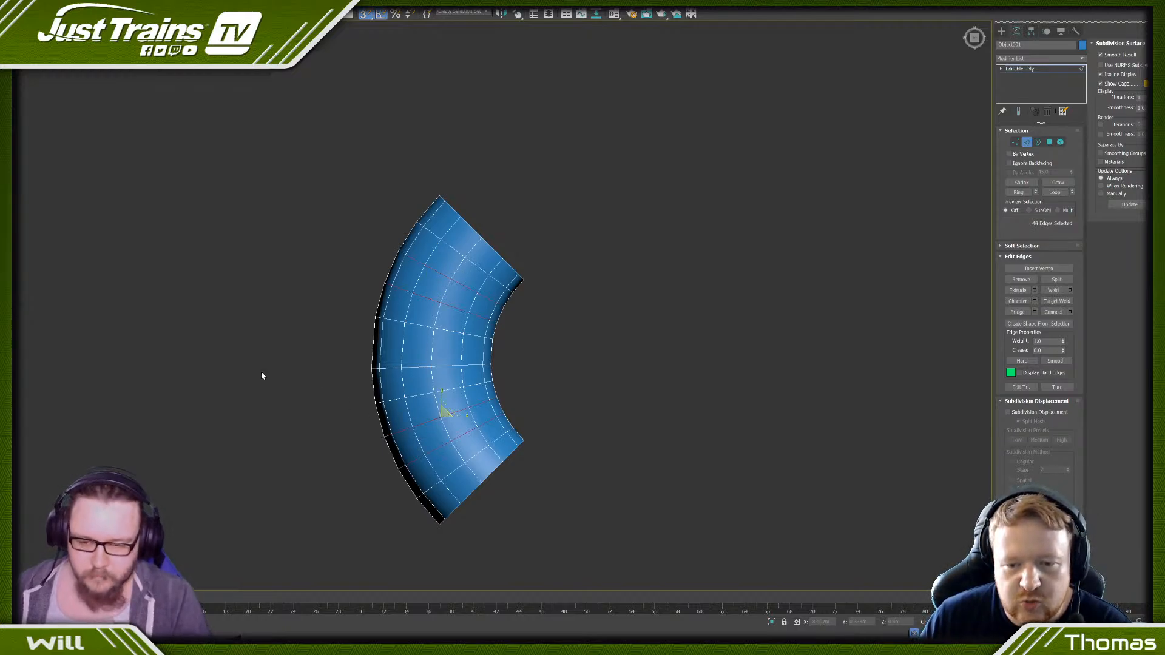
{"action": "key", "text": "ctrl+BackSpace"}
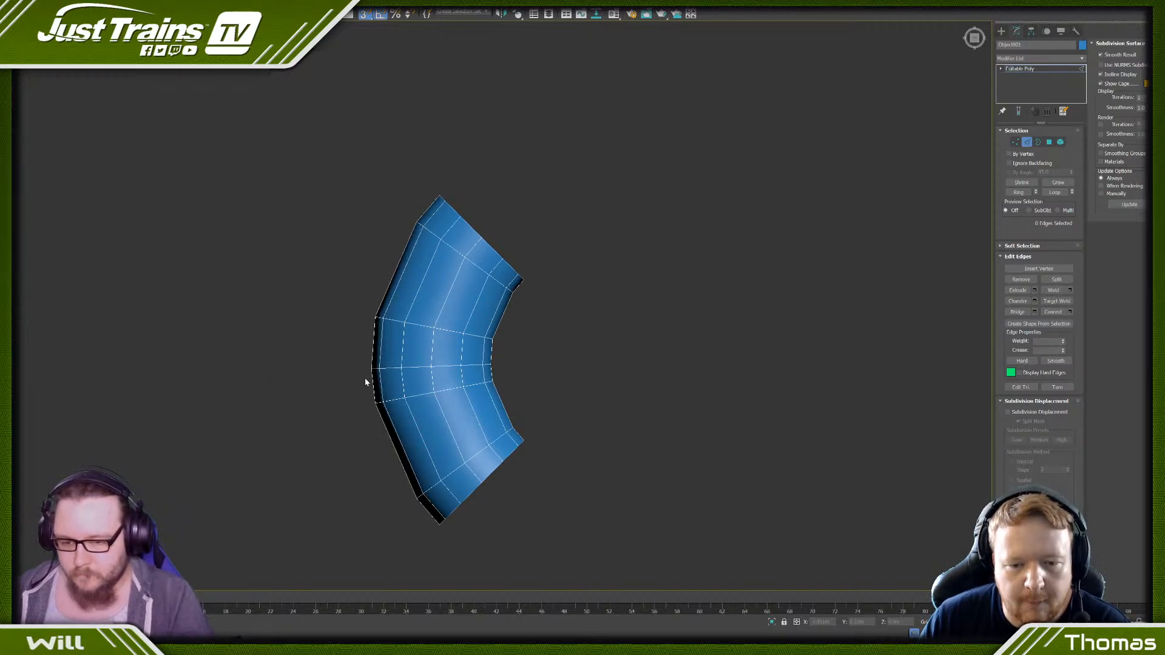
{"action": "key", "text": "ctrl+z"}
{"action": "left_click", "coordinate": [320, 391]}
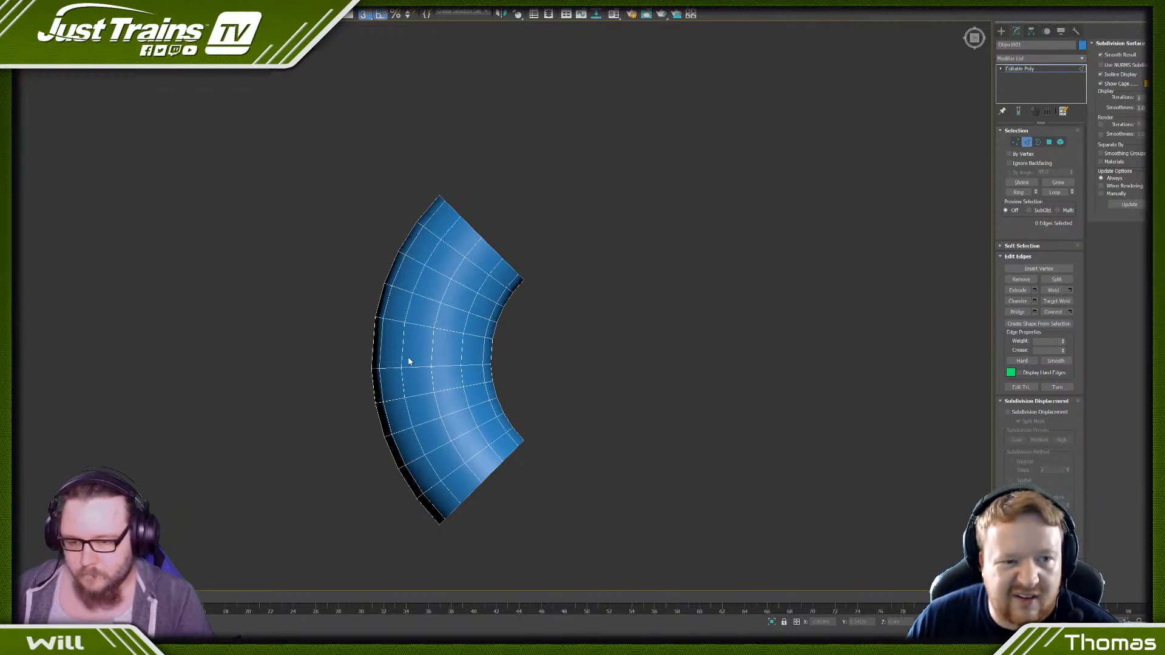
- Undo the earlier removal of alternate edge loops on the bent piece
{"action": "key", "text": "ctrl+z"}
{"action": "key", "text": "ctrl+z"}
{"action": "key", "text": "ctrl+z"}
{"action": "key", "text": "ctrl+z"}
{"action": "key", "text": "ctrl+z"}
{"action": "key", "text": "ctrl+z"}
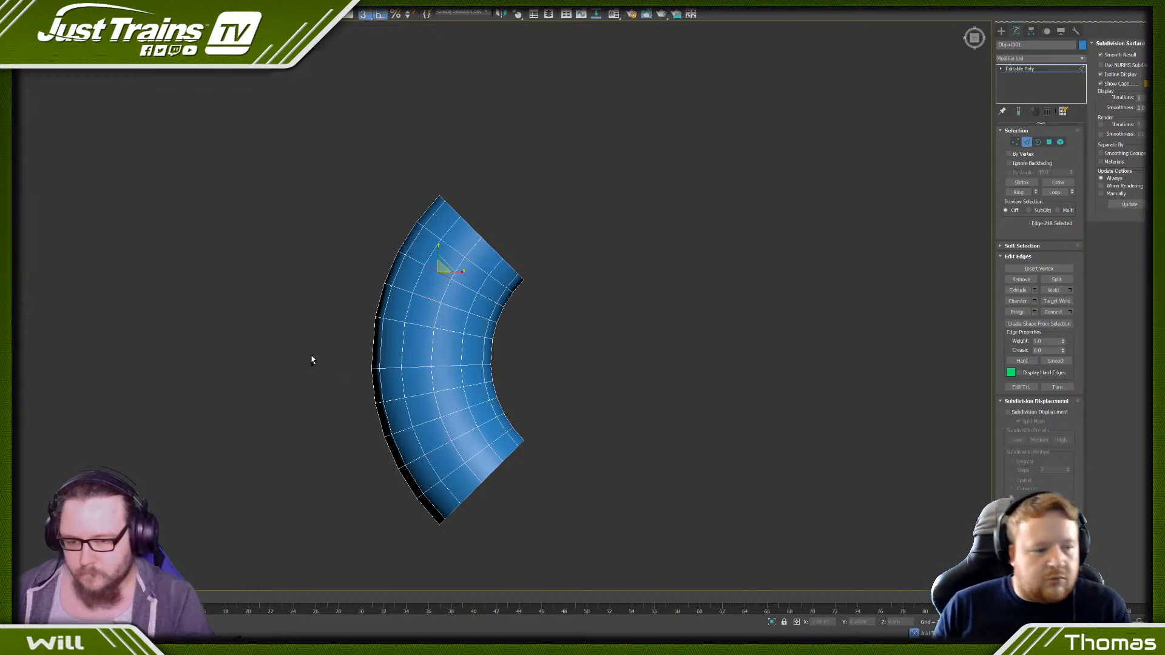
- Select two out of every three cross-section edge loops along the bent piece and remove them
{"action": "left_click", "coordinate": [463, 238]}
{"action": "left_click", "coordinate": [444, 259], "text": "ctrl"}
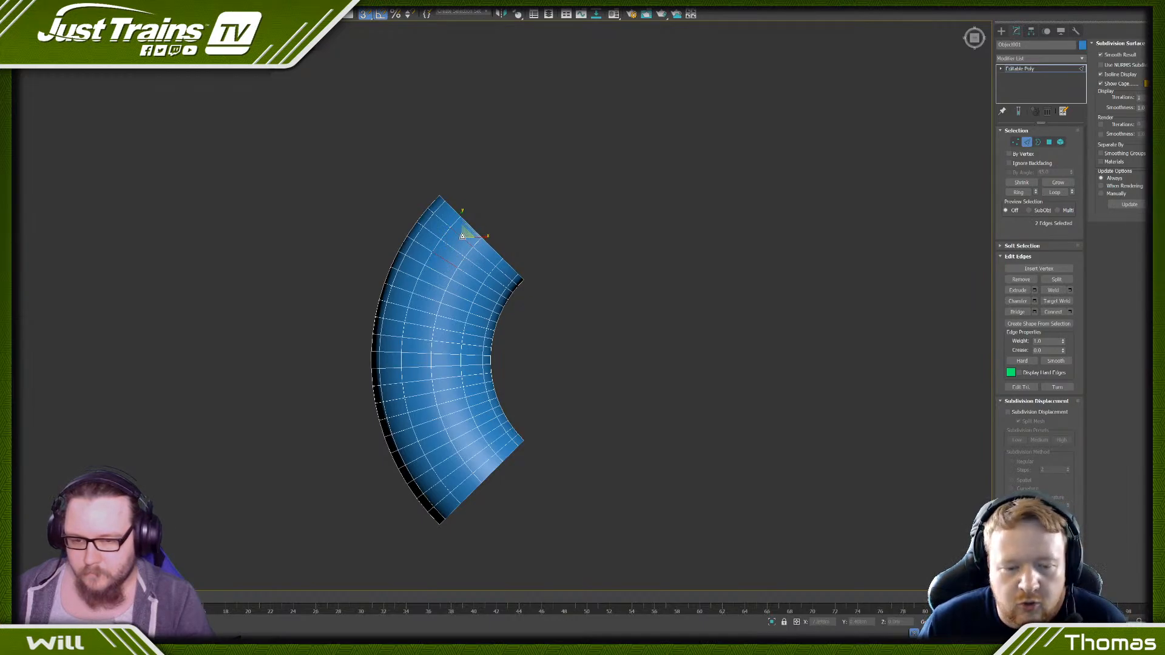
{"action": "left_click", "coordinate": [457, 247]}
{"action": "left_click", "coordinate": [451, 247], "text": "ctrl"}
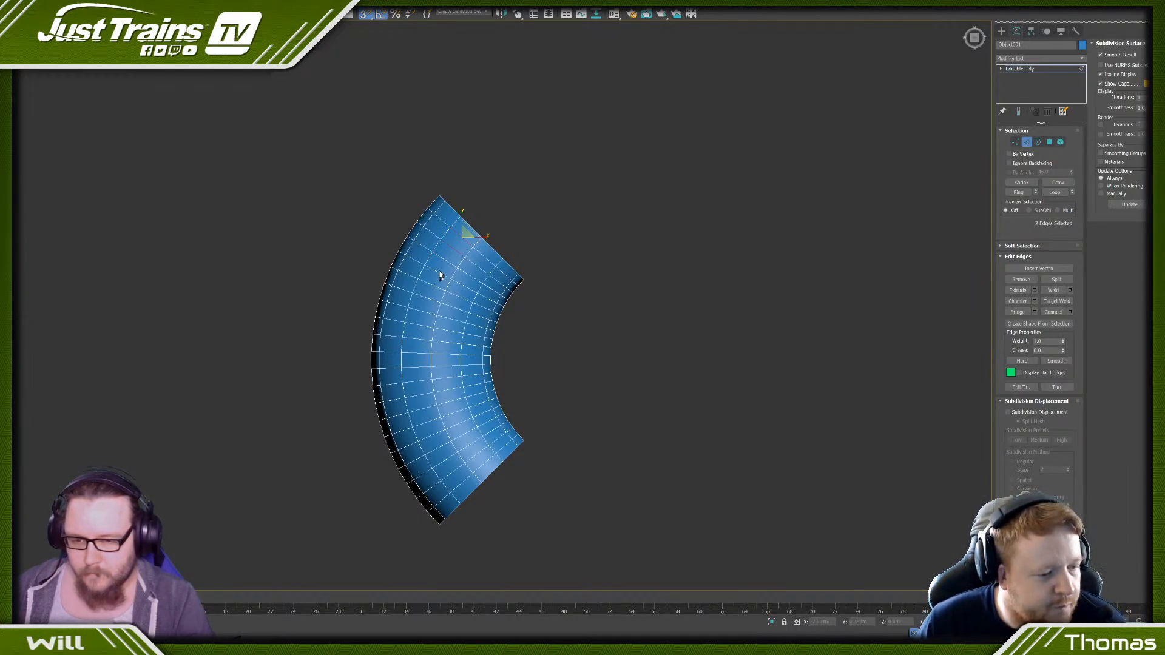
{"action": "left_click", "coordinate": [438, 272], "text": "ctrl"}
{"action": "left_click", "coordinate": [435, 286], "text": "ctrl"}
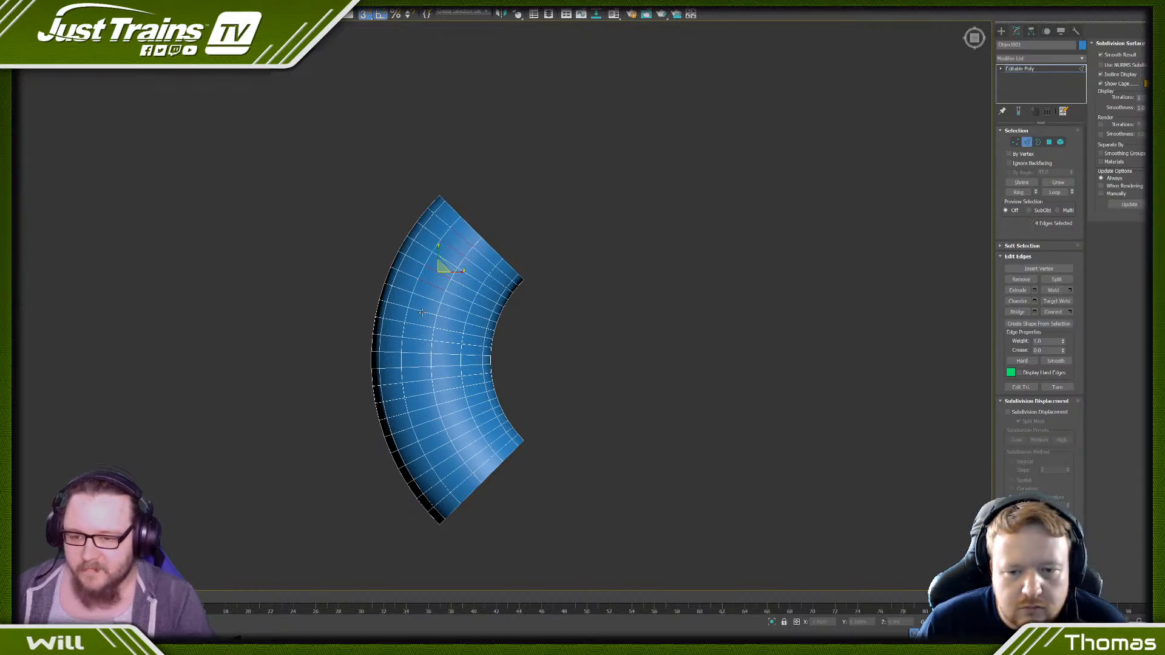
{"action": "left_click", "coordinate": [422, 312], "text": "ctrl"}
{"action": "left_click", "coordinate": [419, 324], "text": "ctrl"}
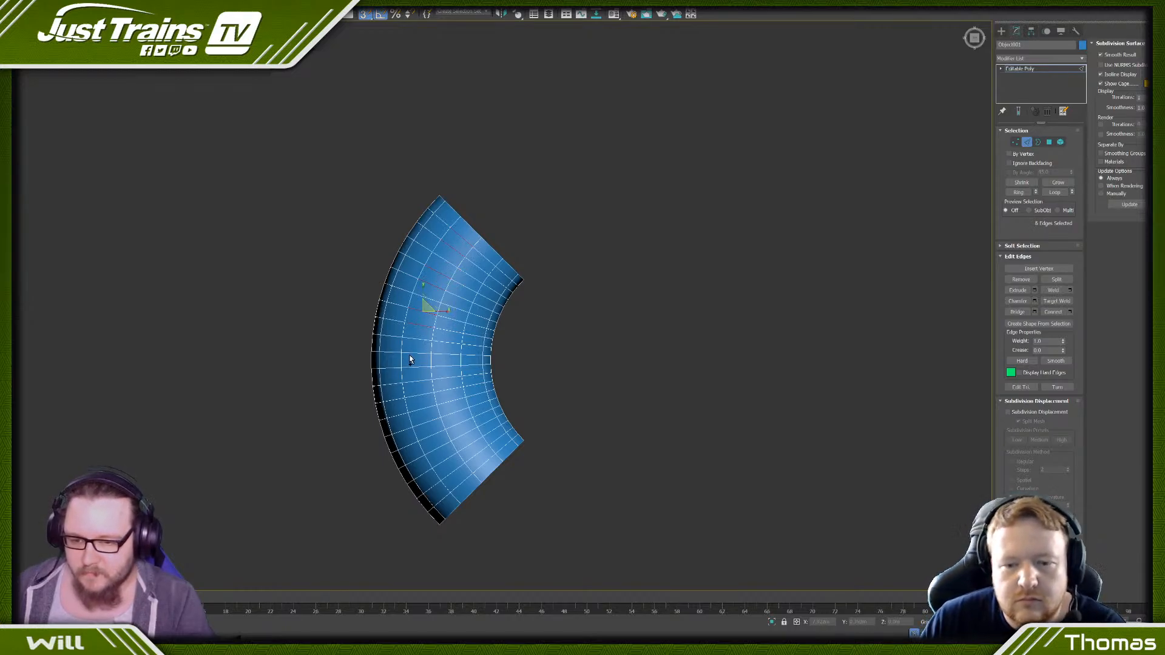
{"action": "left_click", "coordinate": [419, 359], "text": "ctrl"}
{"action": "left_click", "coordinate": [418, 376], "text": "ctrl"}
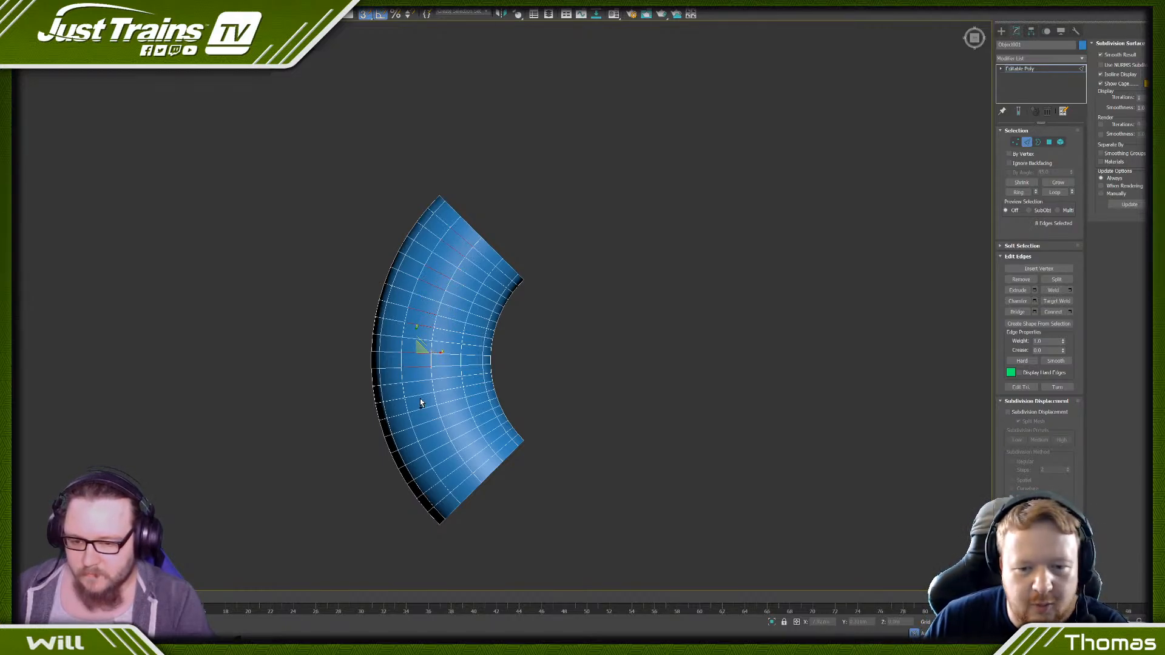
{"action": "left_click", "coordinate": [420, 395], "text": "ctrl"}
{"action": "left_click", "coordinate": [428, 431], "text": "ctrl"}
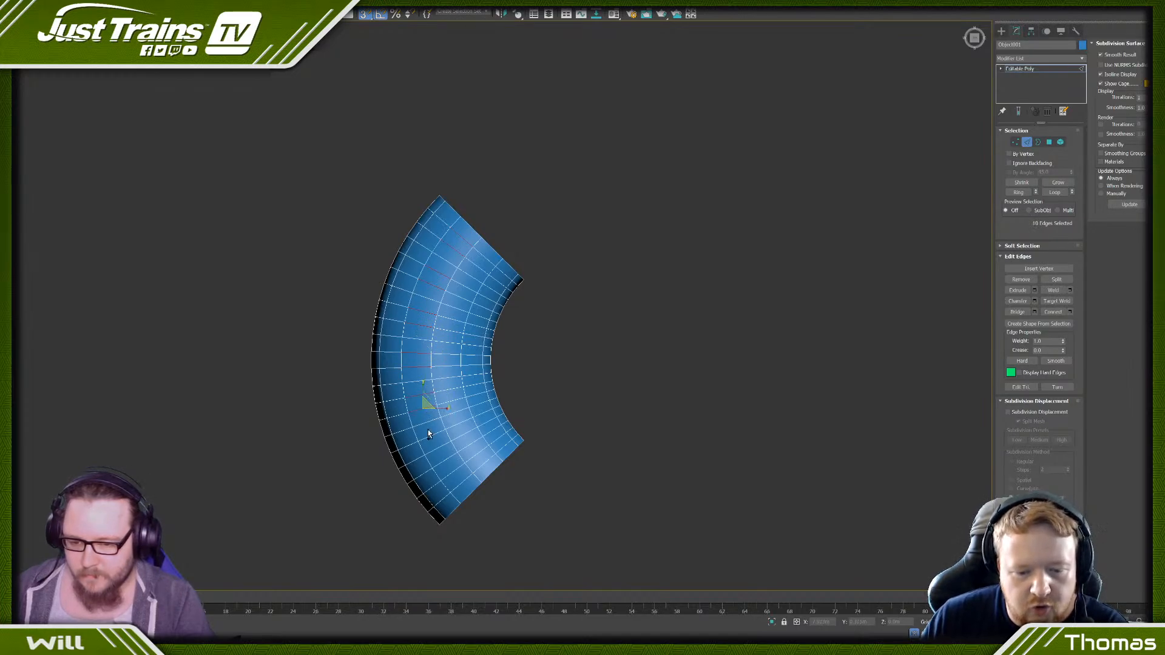
{"action": "left_click", "coordinate": [437, 449], "text": "ctrl"}
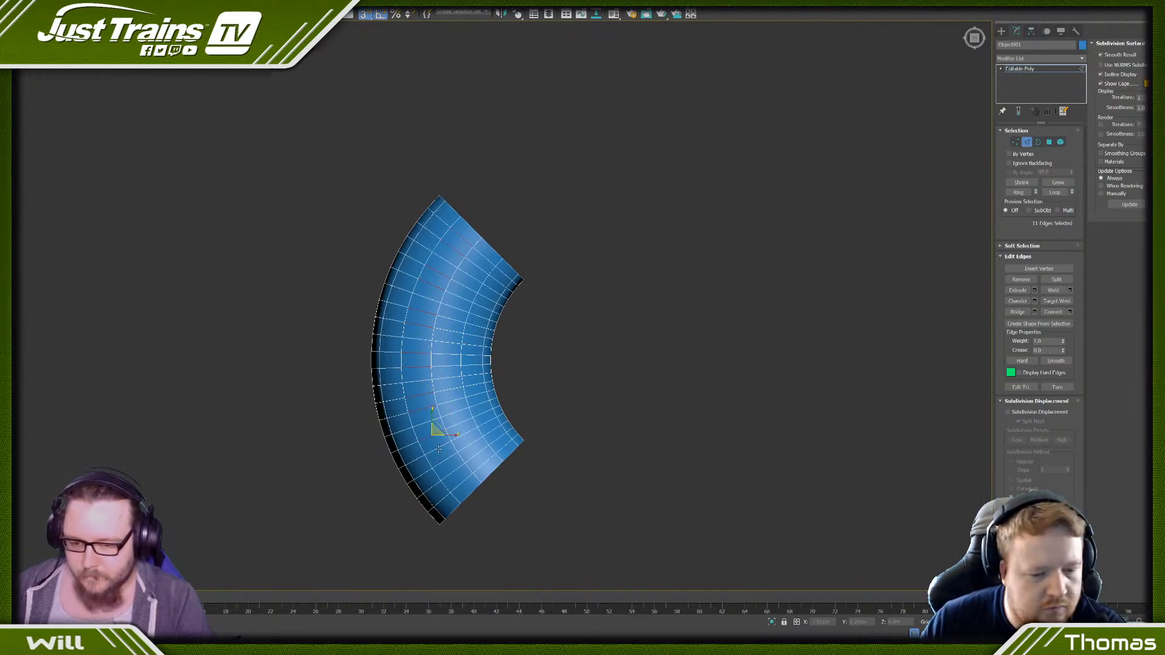
{"action": "left_click", "coordinate": [438, 449], "text": "ctrl"}
{"action": "left_click", "coordinate": [453, 469], "text": "ctrl"}
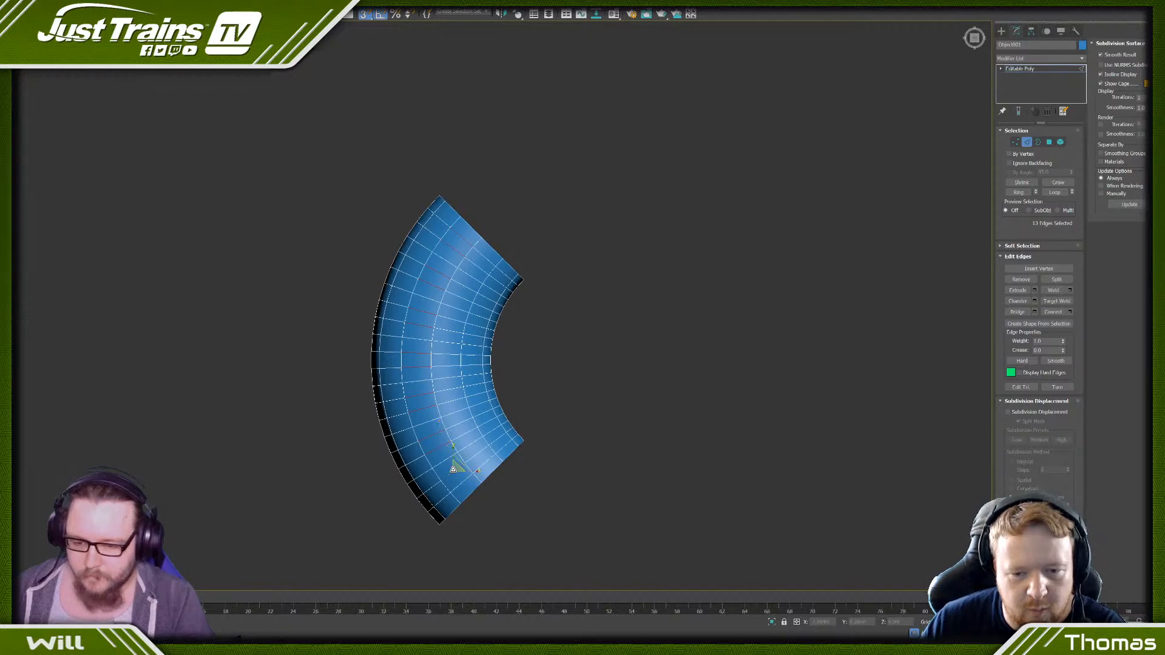
{"action": "left_click", "coordinate": [462, 483], "text": "ctrl"}
{"action": "left_click", "coordinate": [230, 411]}
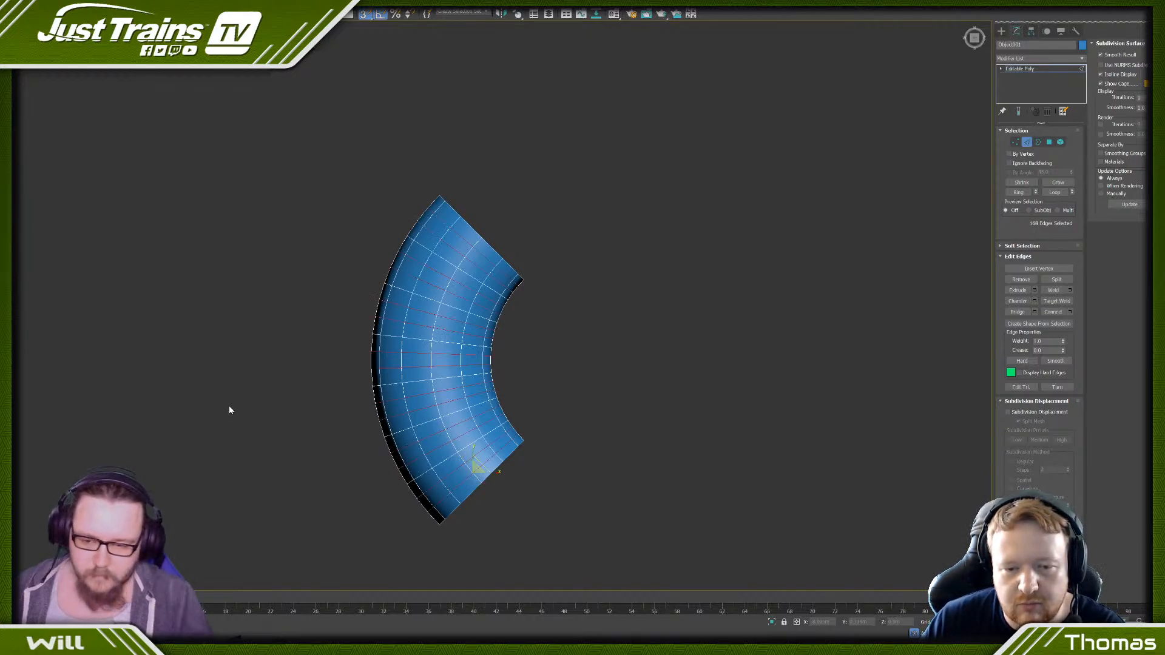
{"action": "scroll", "coordinate": [330, 335], "scroll_direction": "down", "scroll_amount": 3}
{"action": "scroll", "coordinate": [331, 335], "scroll_direction": "up", "scroll_amount": 3}
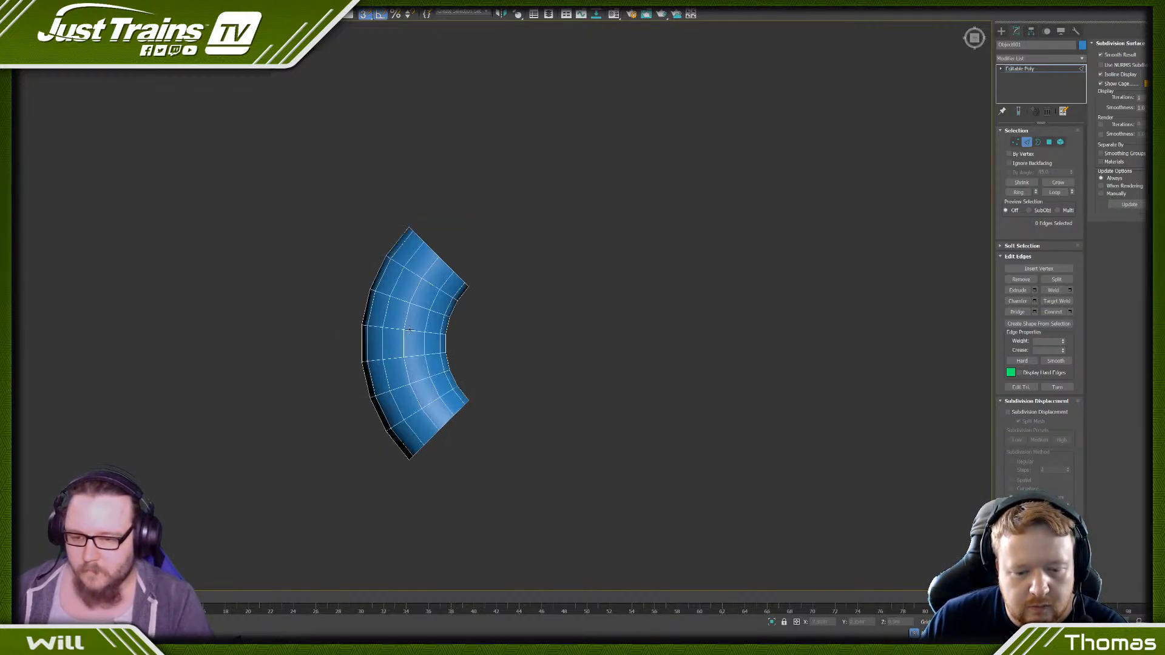
- Select all edges of the bent piece and rotate it clockwise until its open ends are square to the base block's sides
{"action": "mouse_move", "coordinate": [401, 327]}
{"action": "middle_mouse_down", "text": "alt"}
{"action": "mouse_move", "coordinate": [353, 384]}
{"action": "mouse_move", "coordinate": [320, 338]}
{"action": "mouse_move", "coordinate": [344, 347]}
{"action": "mouse_move", "coordinate": [343, 363]}
{"action": "mouse_move", "coordinate": [385, 340]}
{"action": "mouse_move", "coordinate": [450, 338]}
{"action": "mouse_move", "coordinate": [387, 340]}
{"action": "middle_mouse_up", "text": "alt"}
{"action": "scroll", "coordinate": [450, 335], "scroll_direction": "down", "scroll_amount": 9}
{"action": "scroll", "coordinate": [450, 335], "scroll_direction": "up", "scroll_amount": 3}
{"action": "scroll", "coordinate": [413, 349], "scroll_direction": "up", "scroll_amount": 5}
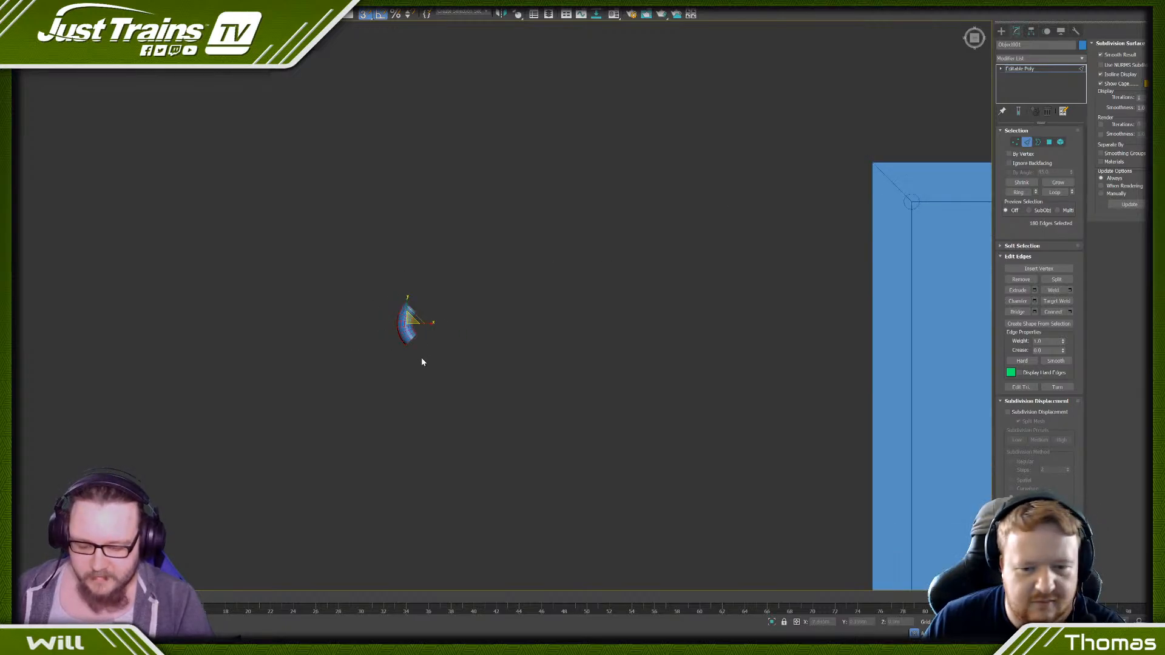
{"action": "key", "text": "e"}
{"action": "left_click_drag", "start_coordinate": [391, 336], "coordinate": [374, 336]}
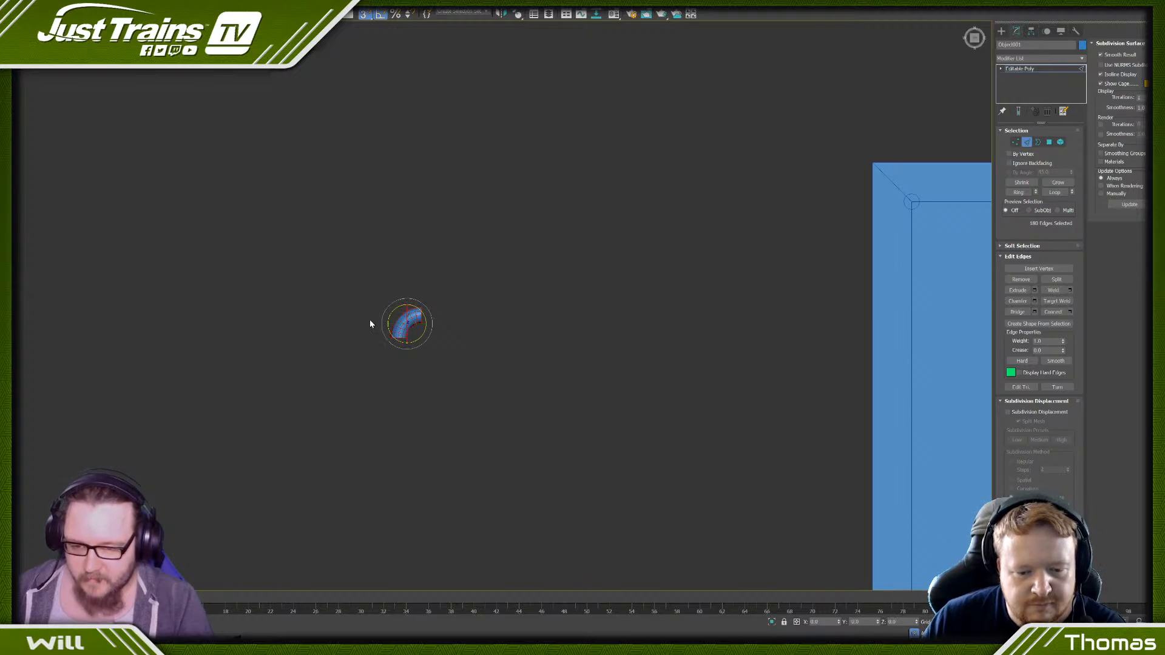
{"action": "scroll", "coordinate": [367, 309], "scroll_direction": "down", "scroll_amount": 4}
{"action": "scroll", "coordinate": [388, 311], "scroll_direction": "up", "scroll_amount": 5}
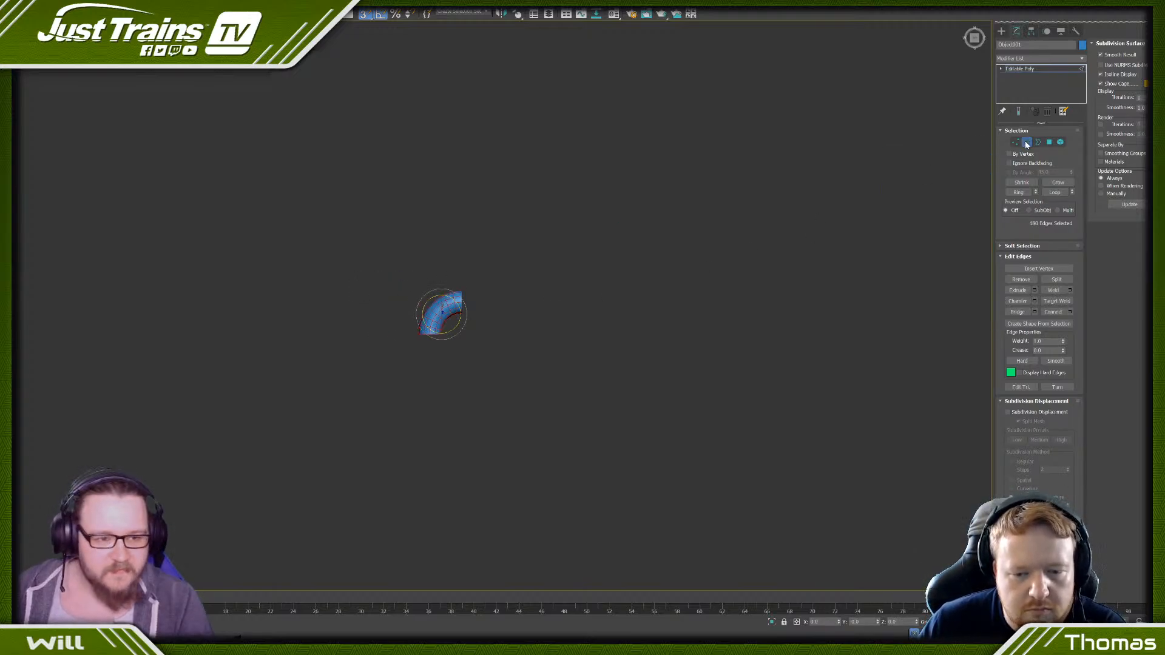
- Select all polygons of the bent piece and move it over the post at the base block's corner, aligning it in plan
{"action": "left_click", "coordinate": [1049, 144]}
{"action": "left_click_drag", "start_coordinate": [349, 238], "coordinate": [505, 345]}
{"action": "scroll", "coordinate": [505, 344], "scroll_direction": "down", "scroll_amount": 4}
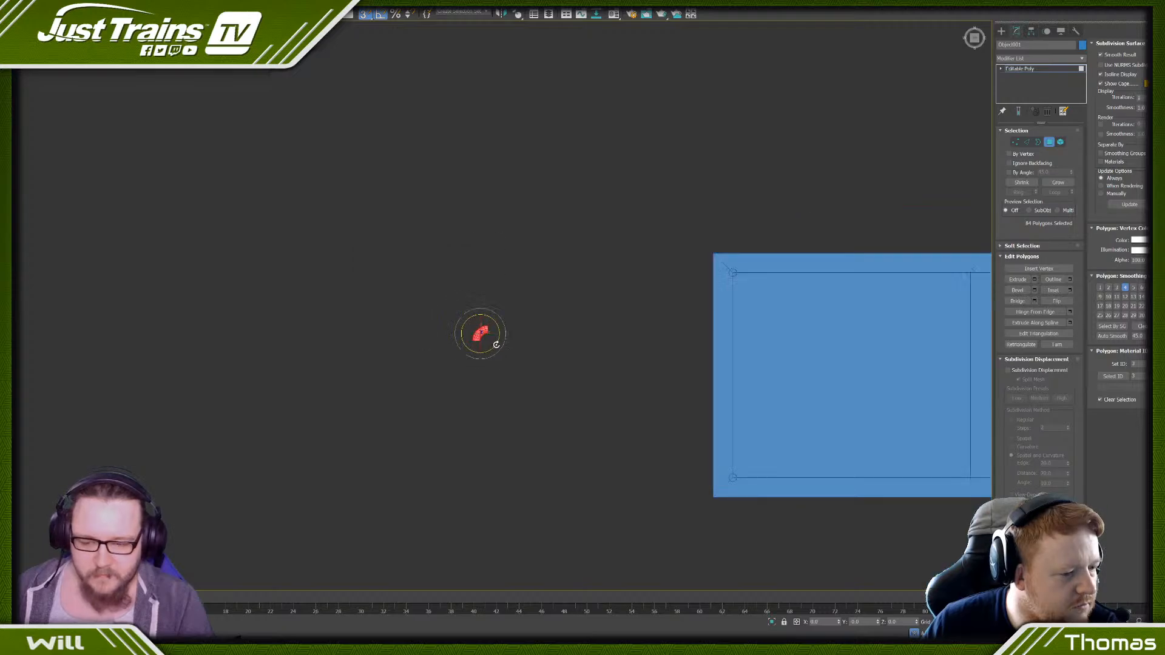
{"action": "left_click", "coordinate": [469, 365]}
{"action": "left_click_drag", "start_coordinate": [519, 405], "coordinate": [517, 403]}
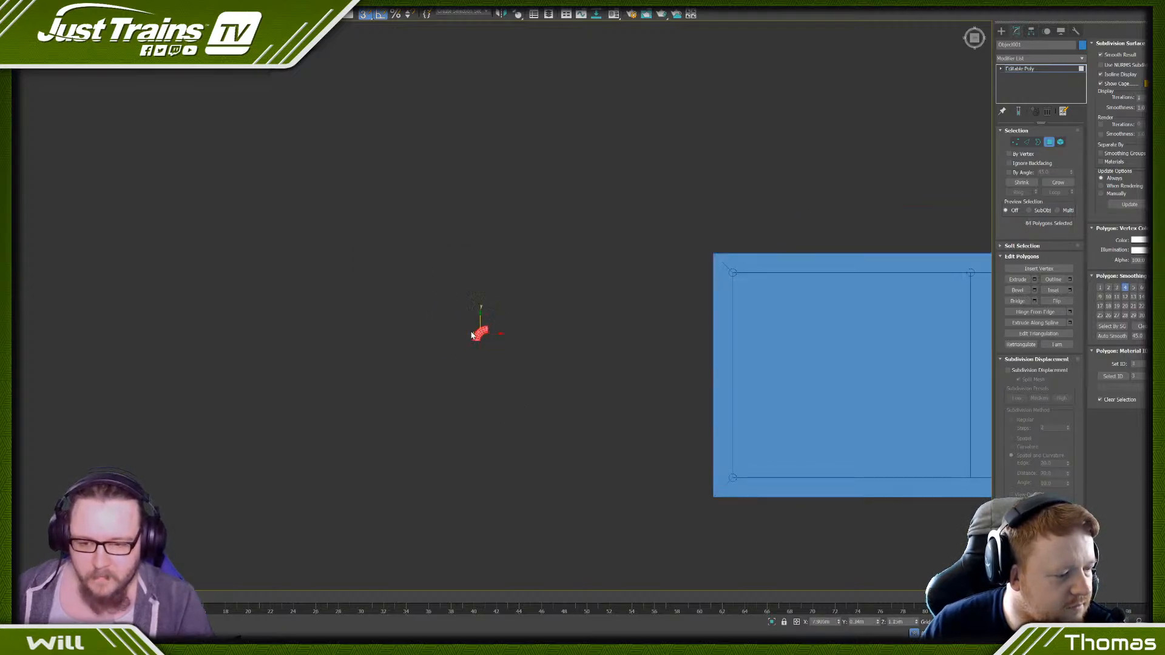
{"action": "left_click_drag", "start_coordinate": [483, 331], "coordinate": [737, 273]}
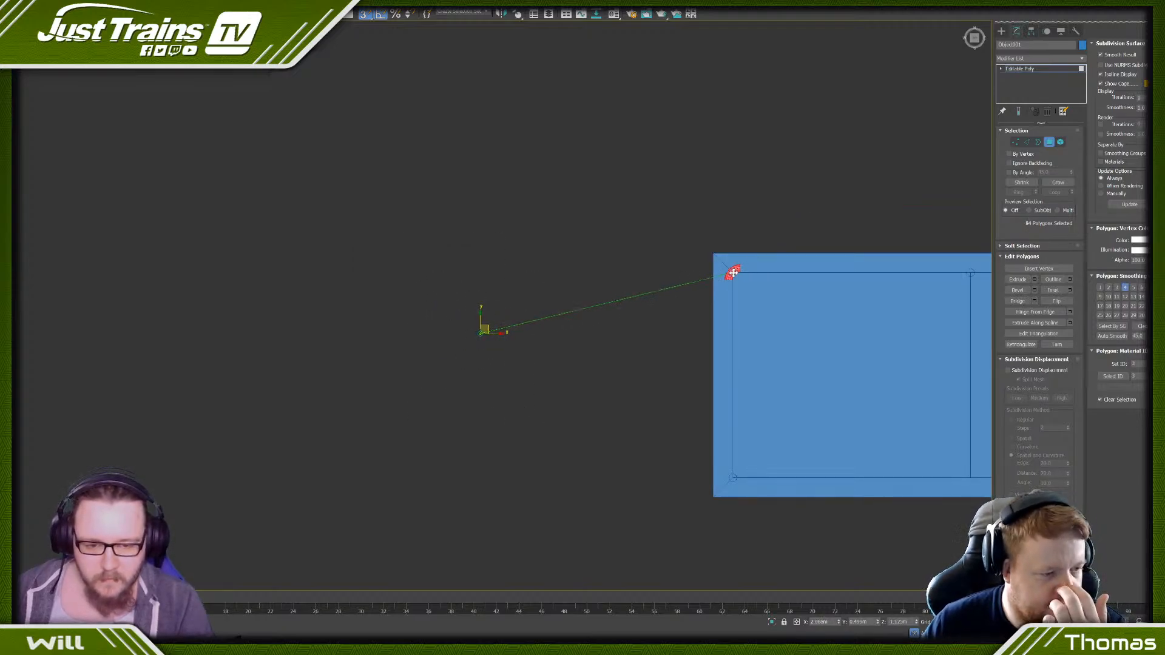
{"action": "scroll", "coordinate": [737, 273], "scroll_direction": "up", "scroll_amount": 10}
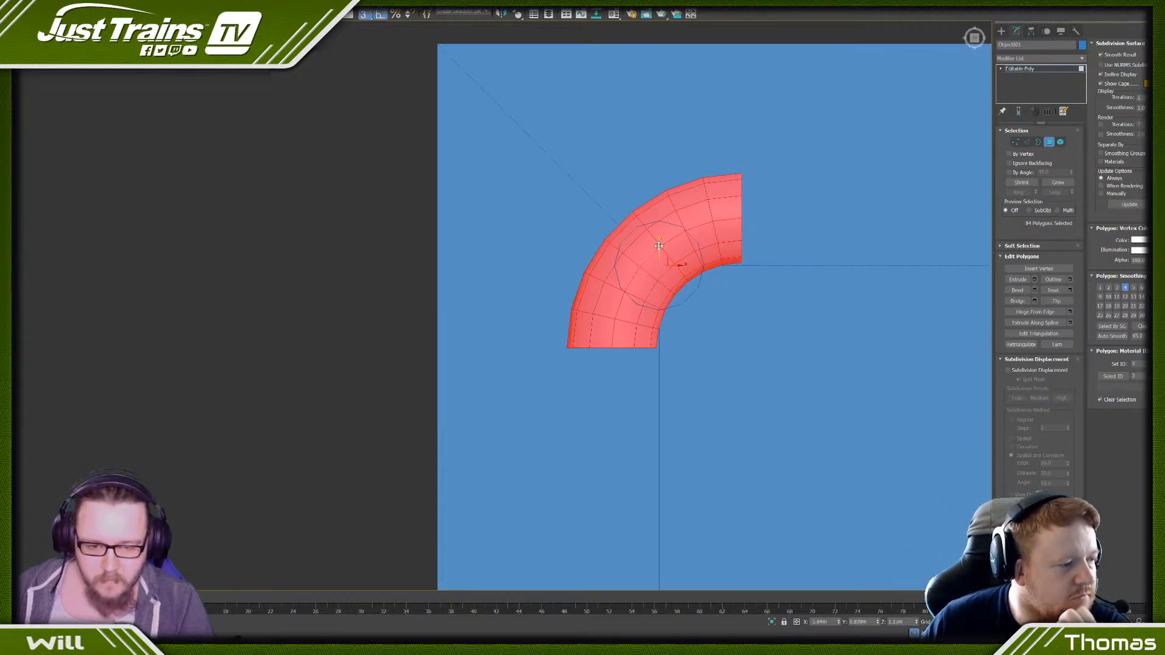
{"action": "left_click_drag", "start_coordinate": [659, 248], "coordinate": [654, 286]}
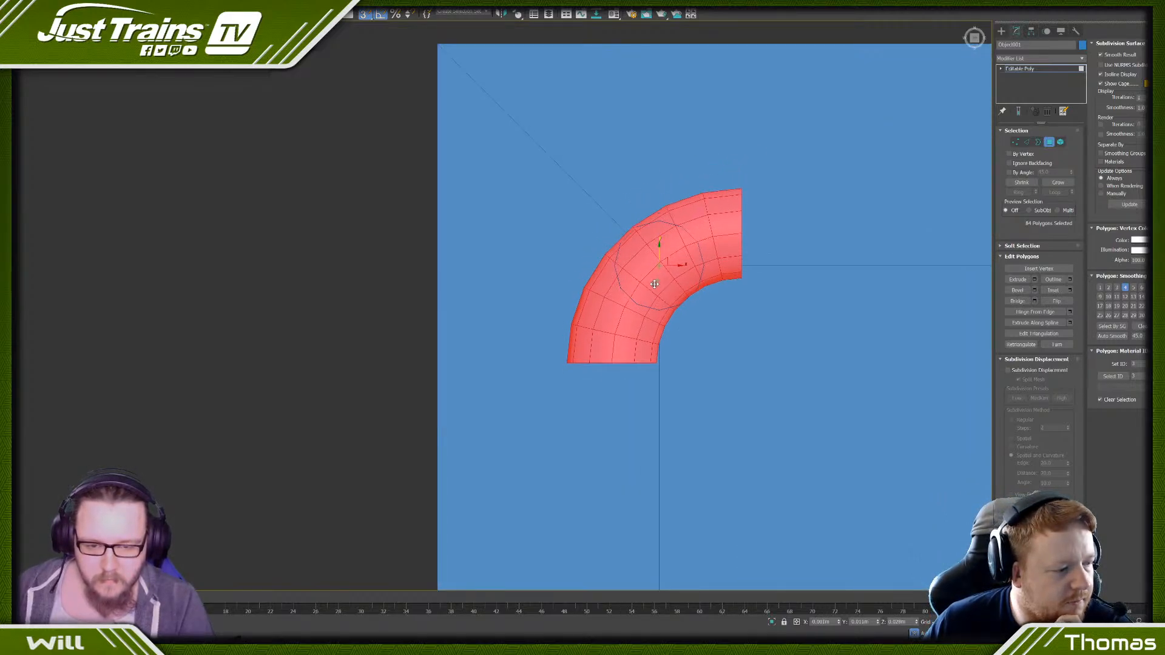
- Examine from several angles how the bent piece sits against the corner post
{"action": "scroll", "coordinate": [371, 224], "scroll_direction": "down", "scroll_amount": 5}
{"action": "middle_click_drag", "start_coordinate": [388, 297], "coordinate": [465, 267], "text": "alt"}
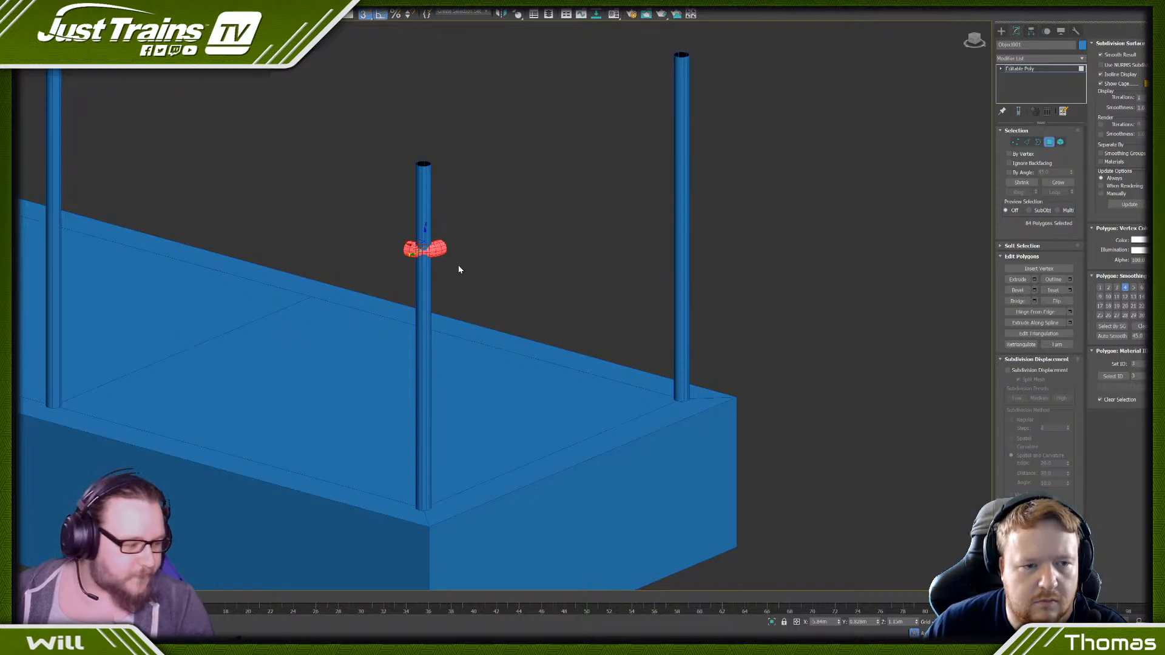
{"action": "scroll", "coordinate": [374, 221], "scroll_direction": "up", "scroll_amount": 5}
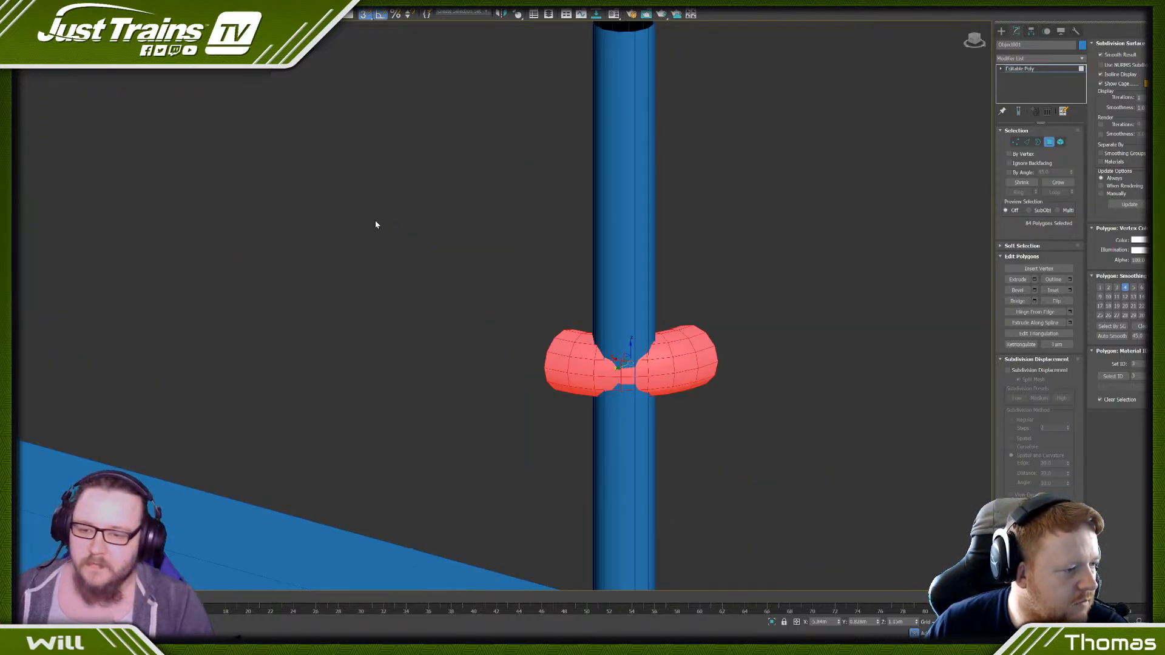
{"action": "scroll", "coordinate": [398, 257], "scroll_direction": "down", "scroll_amount": 5}
{"action": "middle_click_drag", "start_coordinate": [402, 256], "coordinate": [479, 193]}
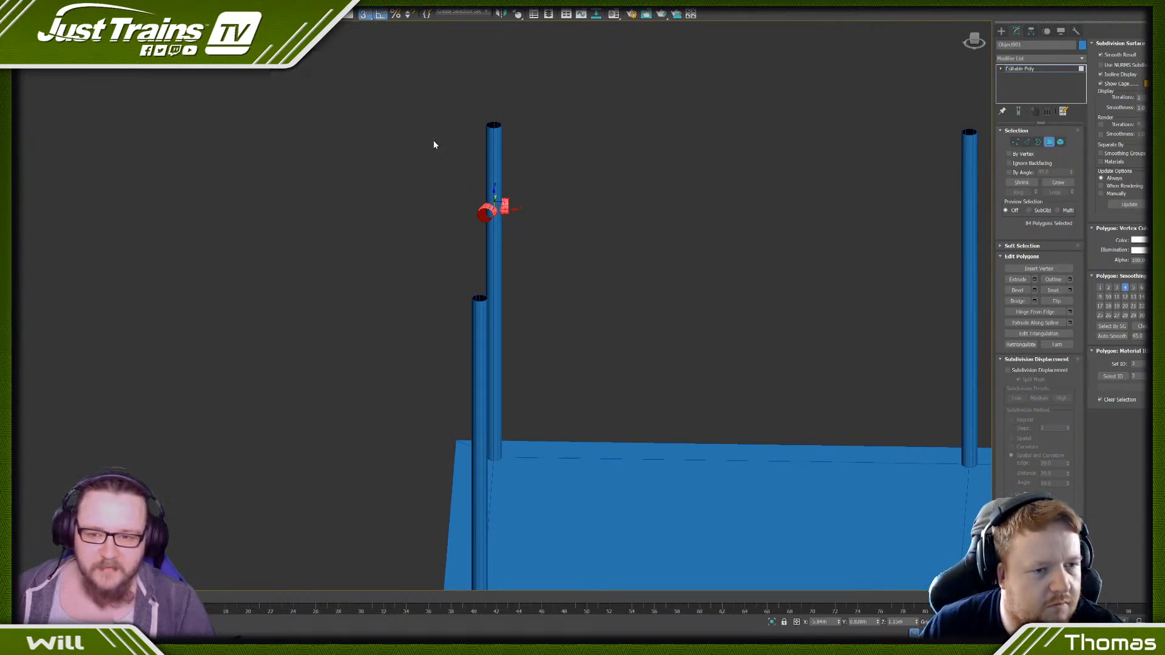
{"action": "left_click", "coordinate": [533, 176]}
{"action": "scroll", "coordinate": [485, 164], "scroll_direction": "up", "scroll_amount": 5}
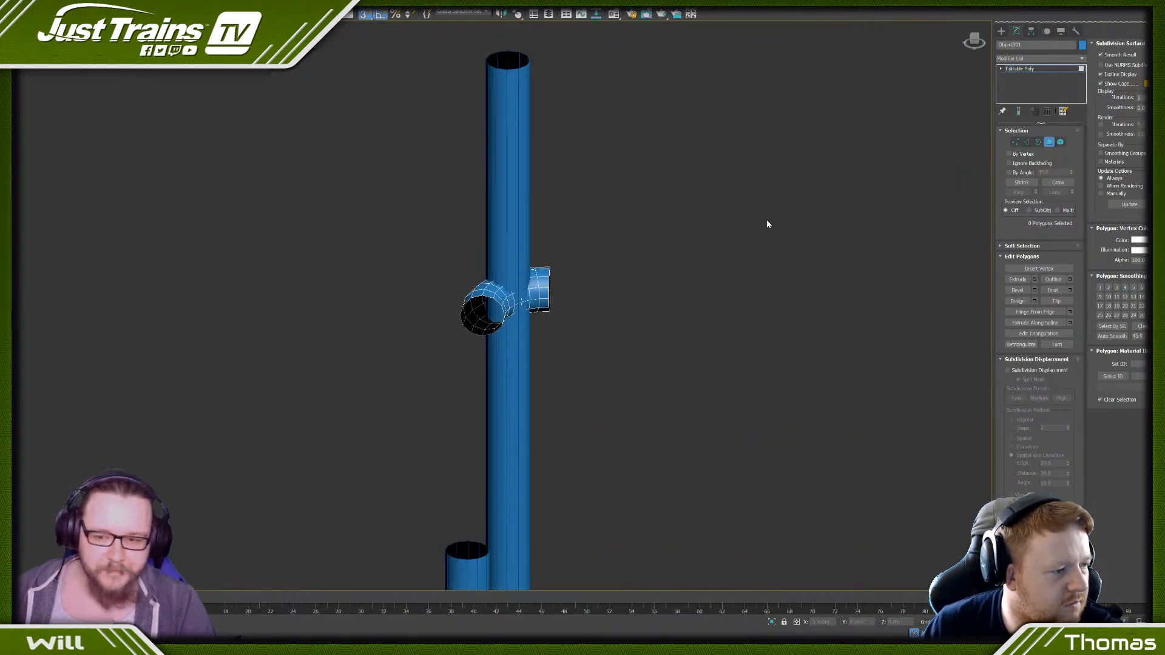
{"action": "scroll", "coordinate": [766, 224], "scroll_direction": "down", "scroll_amount": 5}
- Select the bent piece as an element, raise it to the top of the corner post and deselect it
{"action": "left_click", "coordinate": [1061, 142]}
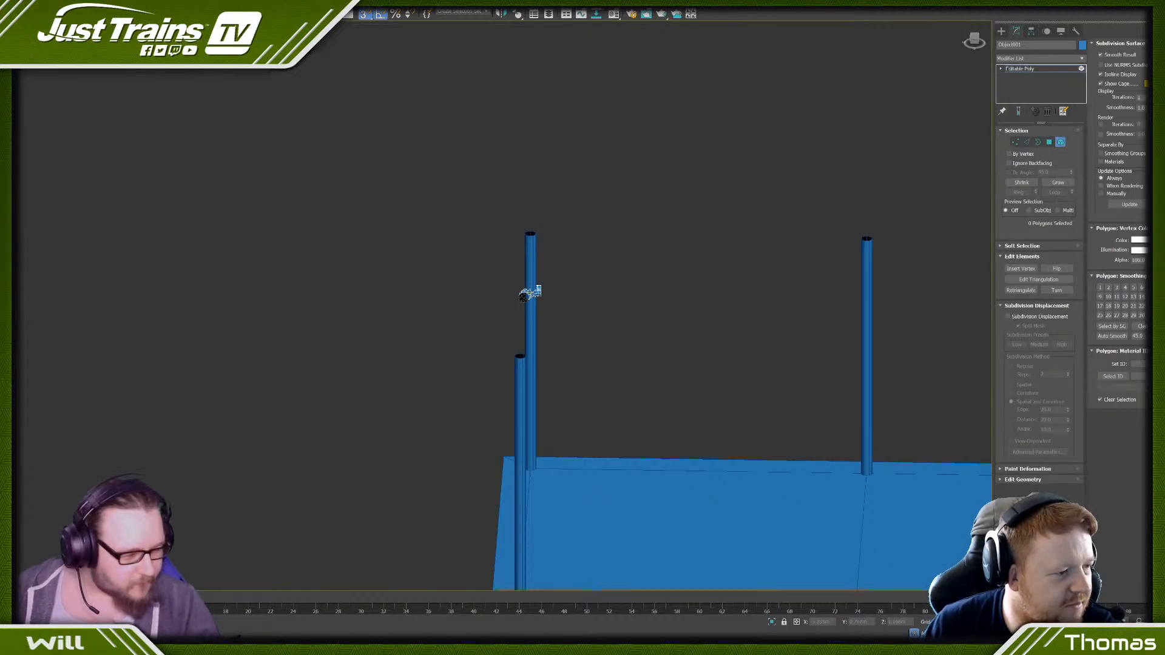
{"action": "scroll", "coordinate": [527, 293], "scroll_direction": "up", "scroll_amount": 5}
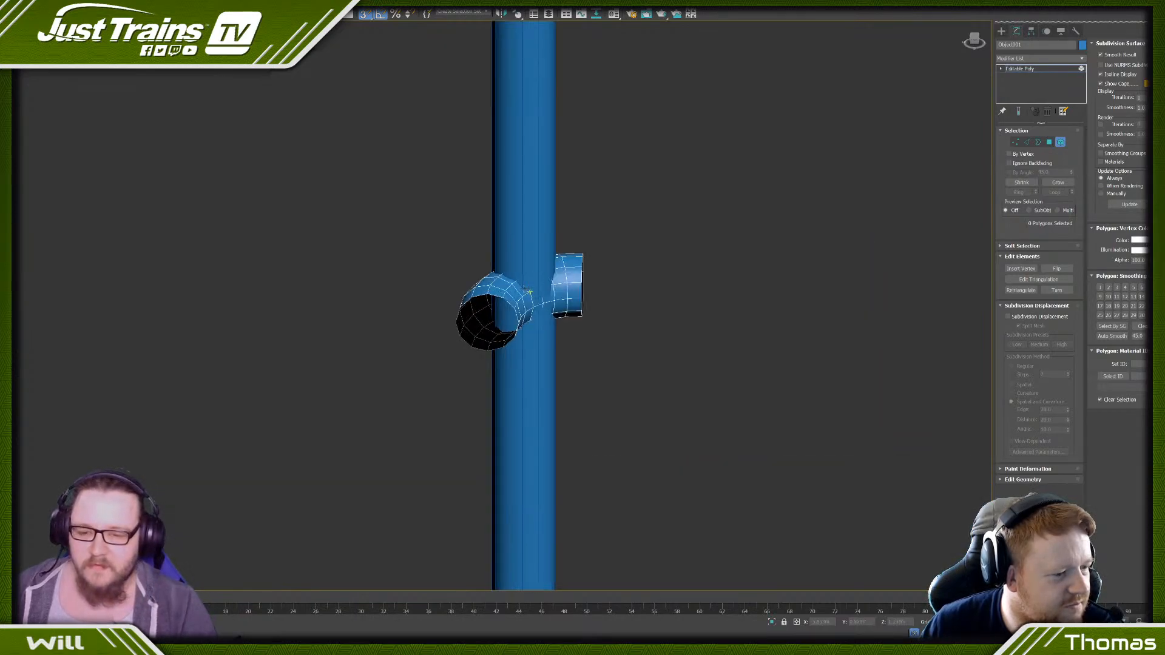
{"action": "left_click", "coordinate": [491, 312]}
{"action": "scroll", "coordinate": [515, 281], "scroll_direction": "down", "scroll_amount": 3}
{"action": "left_click_drag", "start_coordinate": [515, 280], "coordinate": [525, 164]}
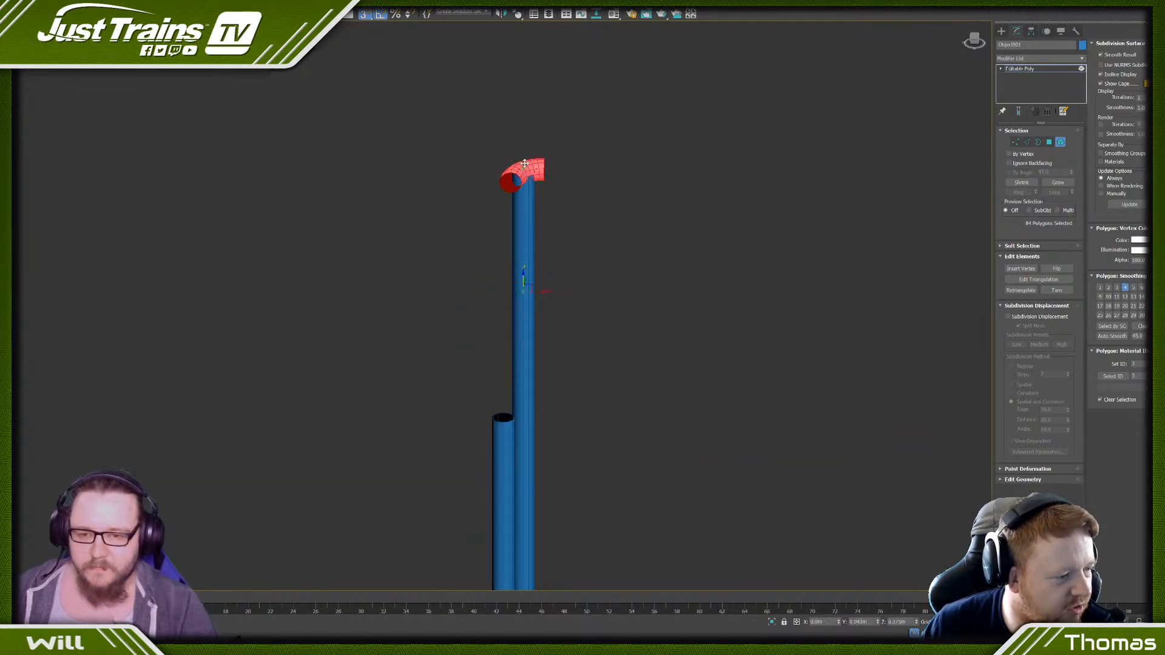
{"action": "left_click", "coordinate": [476, 213]}
{"action": "scroll", "coordinate": [520, 186], "scroll_direction": "down", "scroll_amount": 5}
{"action": "scroll", "coordinate": [515, 211], "scroll_direction": "up", "scroll_amount": 3}
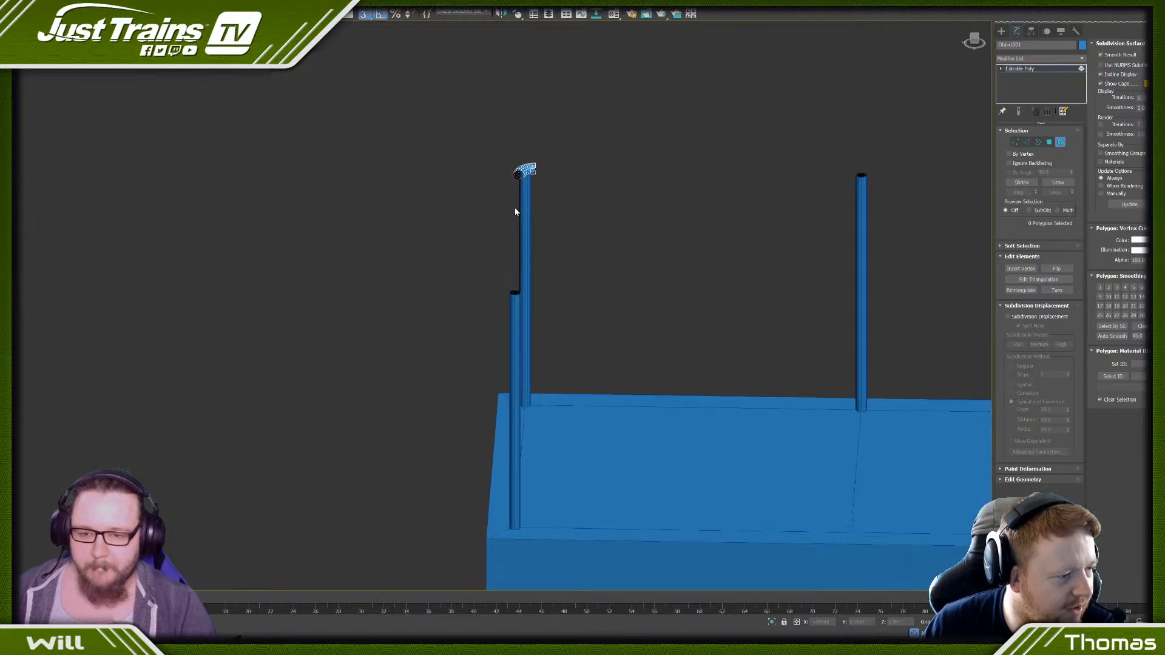
{"action": "scroll", "coordinate": [536, 144], "scroll_direction": "up", "scroll_amount": 3}
{"action": "scroll", "coordinate": [553, 147], "scroll_direction": "down", "scroll_amount": 3}
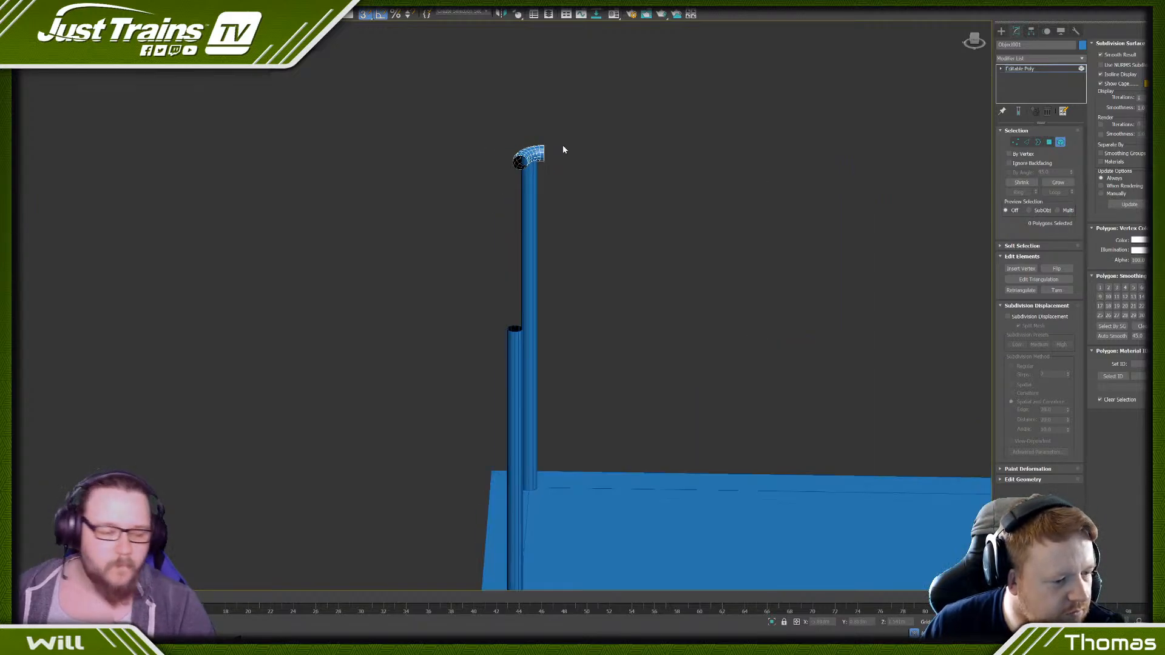
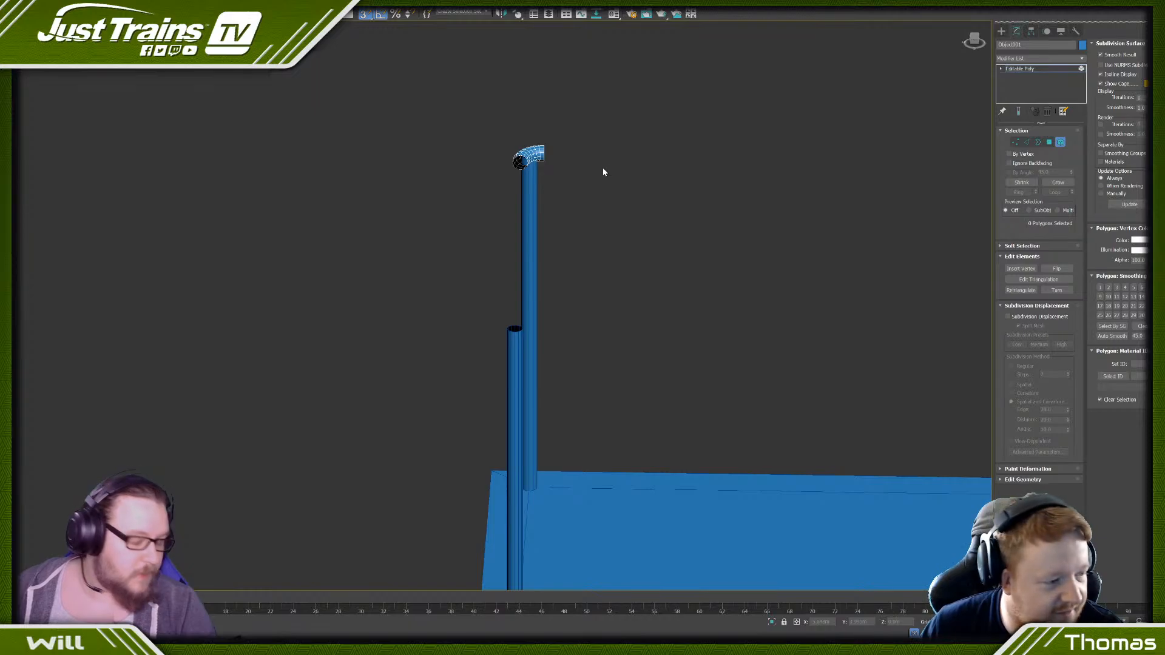
- Leave the bent piece and select the corner post beneath it as an element of the base-and-posts object
{"action": "right_click", "coordinate": [608, 135]}
{"action": "left_click", "coordinate": [599, 125]}
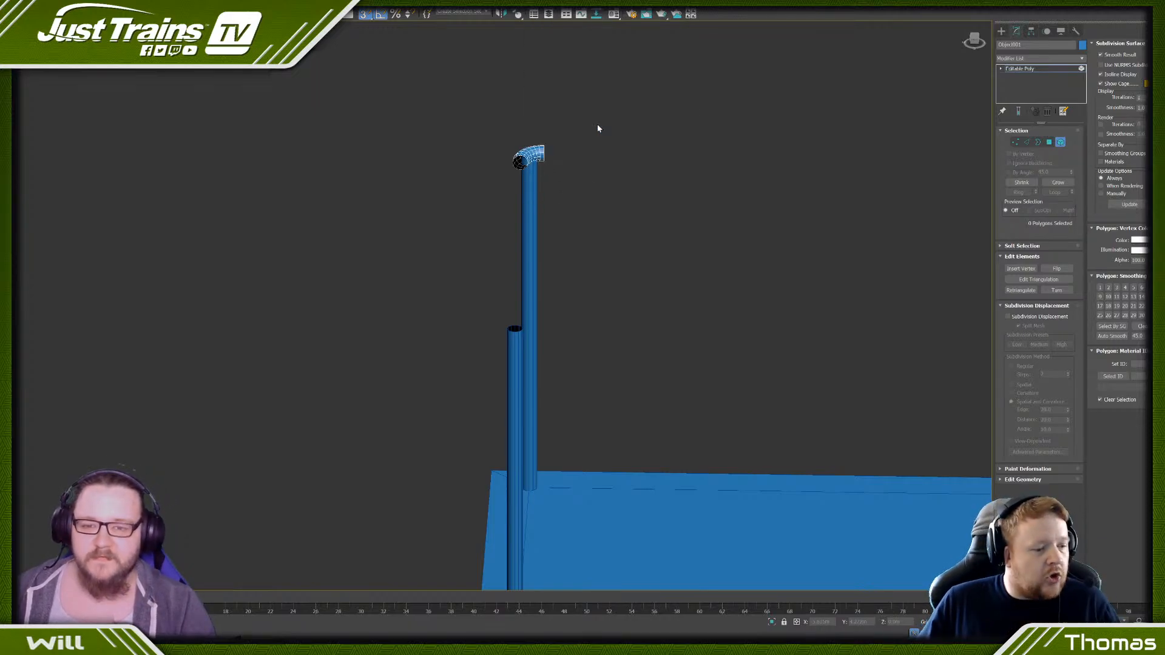
{"action": "left_click", "coordinate": [525, 201]}
{"action": "left_click", "coordinate": [1060, 142]}
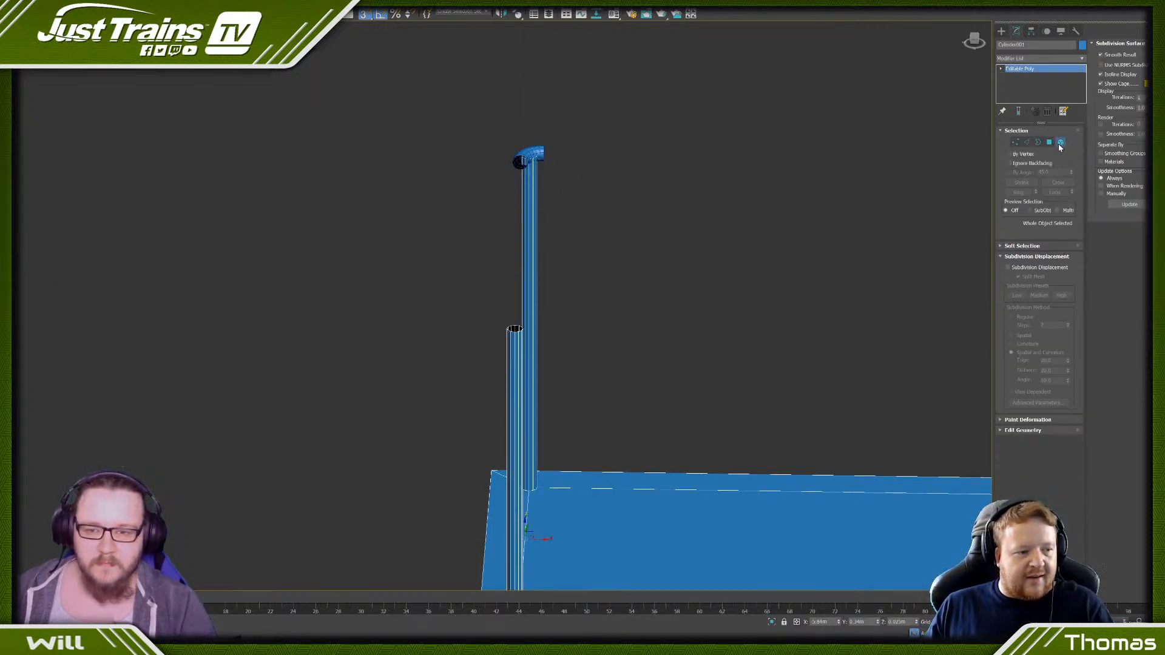
{"action": "left_click", "coordinate": [523, 197]}
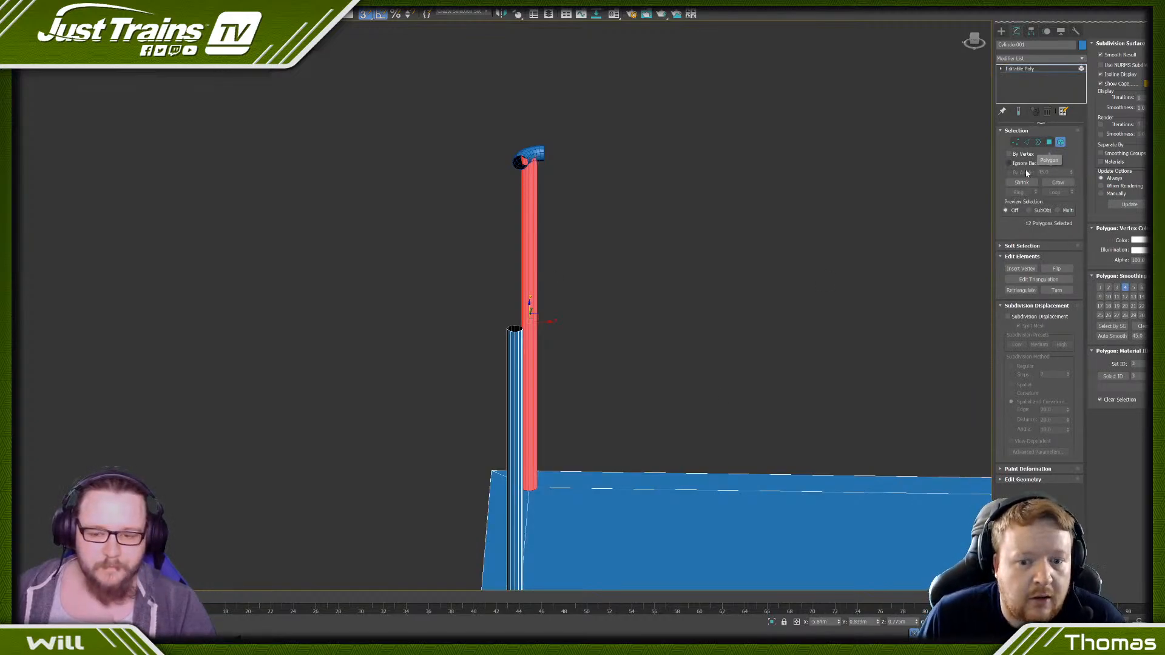
{"action": "middle_click_drag", "start_coordinate": [537, 285], "coordinate": [535, 298], "text": "alt"}
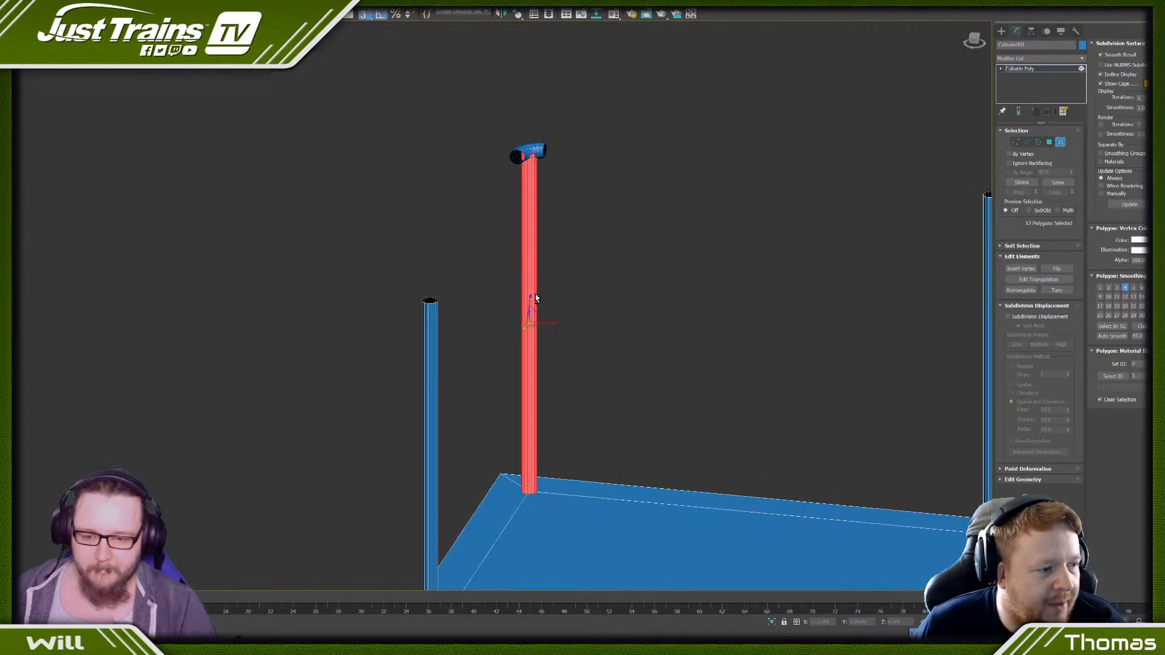
{"action": "left_click_drag", "start_coordinate": [532, 301], "coordinate": [512, 388], "text": "shift"}
{"action": "left_click", "coordinate": [627, 328]}
{"action": "key", "text": "ctrl+z"}
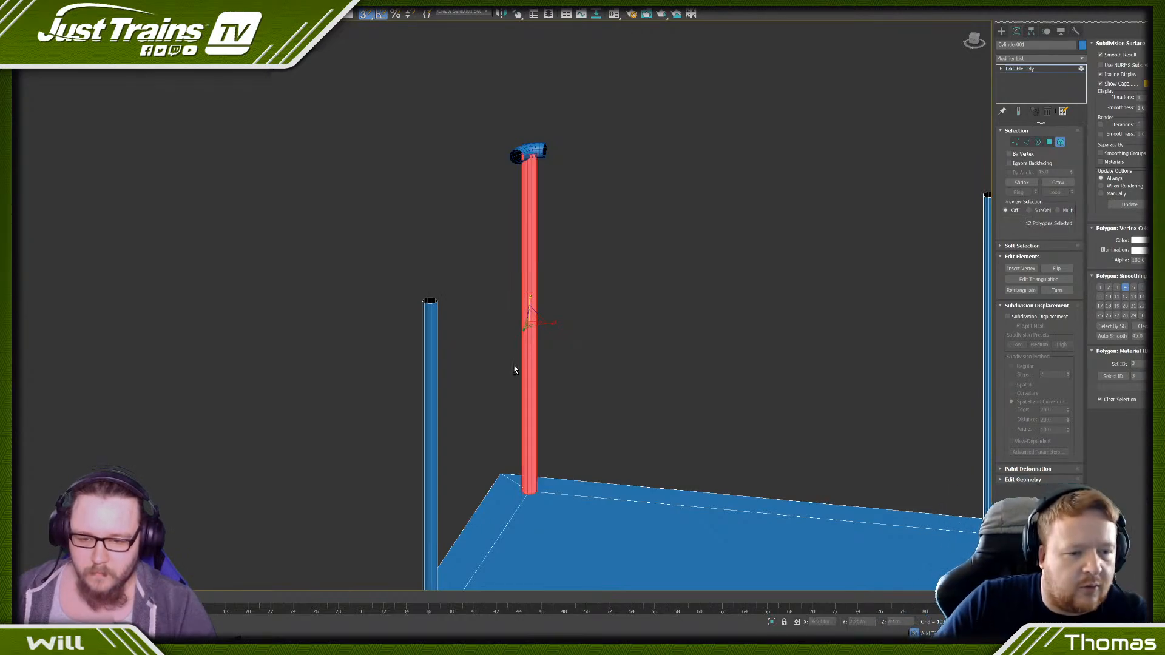
- Clone the corner post to an element scaled down vertically into a short sleeve, and raise it to the post's top beneath the bent piece
{"action": "mouse_move", "coordinate": [529, 297]}
{"action": "left_mouse_down"}
{"action": "mouse_move", "coordinate": [523, 386]}
{"action": "mouse_move", "coordinate": [480, 546]}
{"action": "left_mouse_up"}
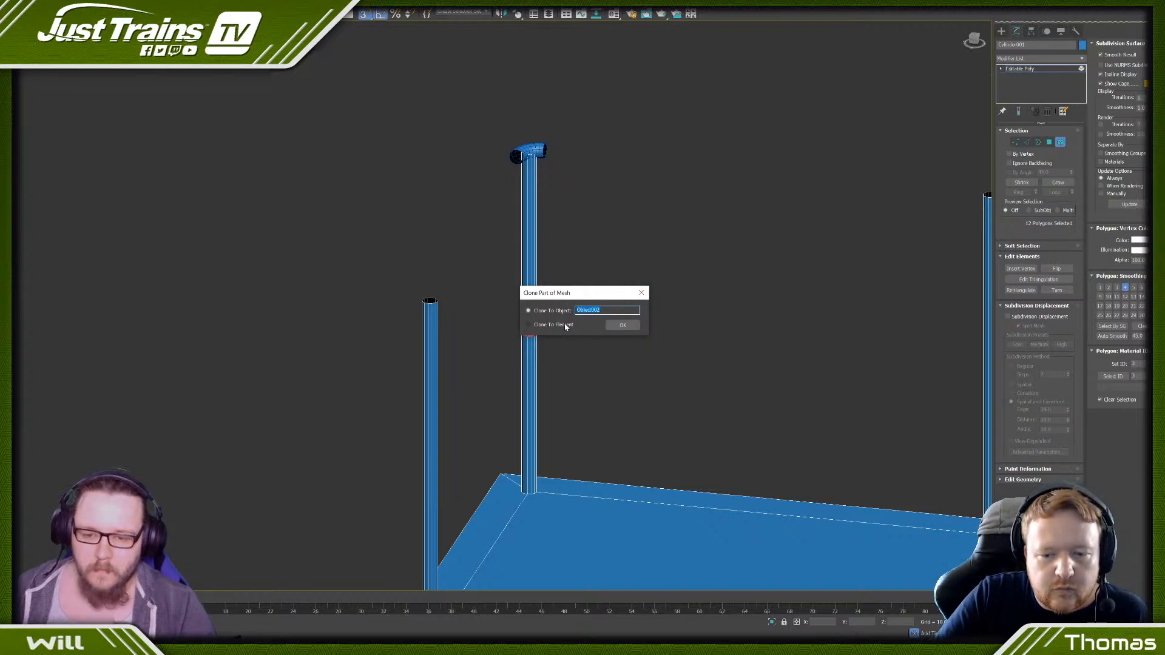
{"action": "left_click", "coordinate": [622, 325]}
{"action": "key", "text": "w"}
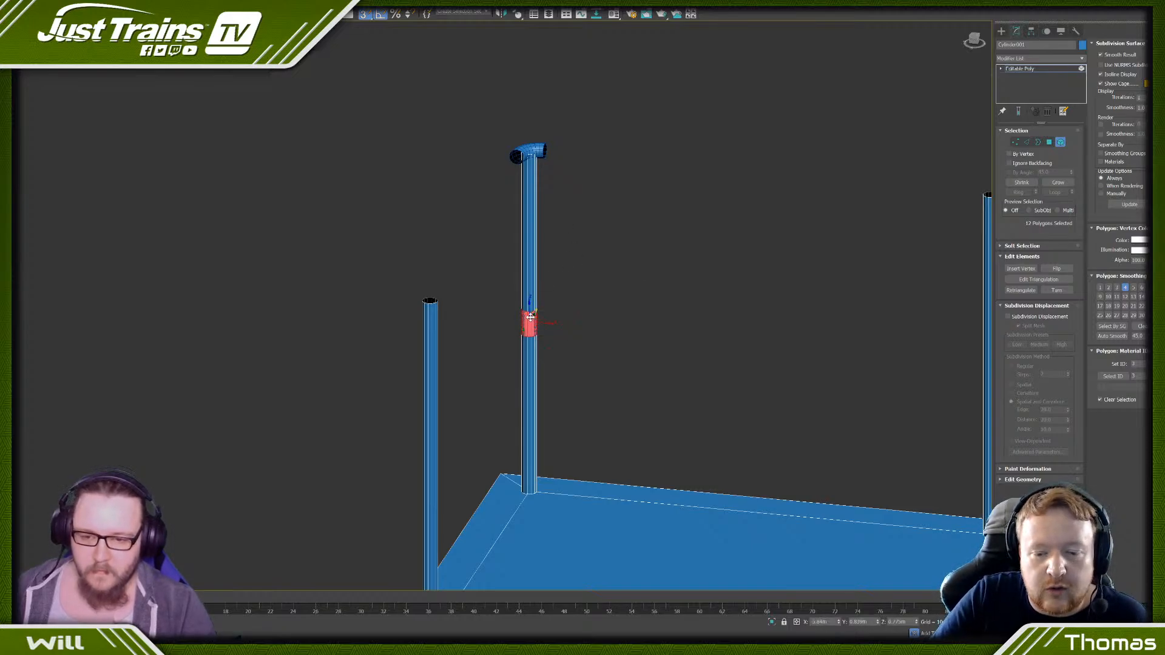
{"action": "mouse_move", "coordinate": [531, 317]}
{"action": "left_mouse_down"}
{"action": "mouse_move", "coordinate": [533, 147]}
{"action": "mouse_move", "coordinate": [560, 216]}
{"action": "left_mouse_up"}
{"action": "scroll", "coordinate": [539, 157], "scroll_direction": "up", "scroll_amount": 5}
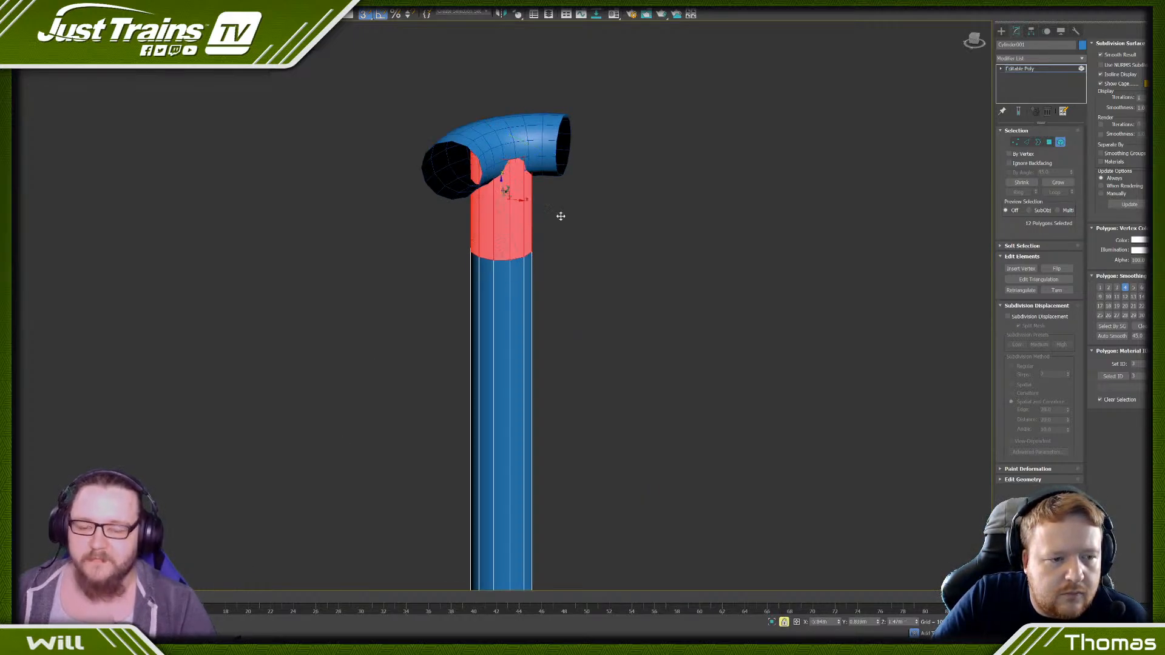
{"action": "scroll", "coordinate": [561, 259], "scroll_direction": "down", "scroll_amount": 5}
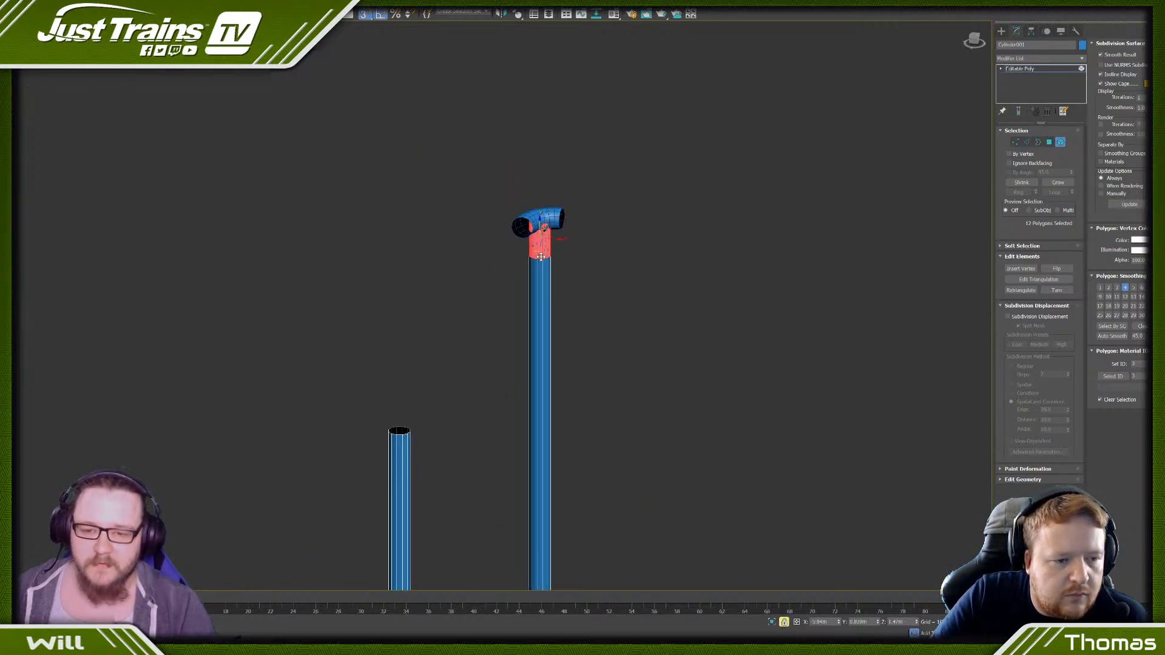
- Select the long corner post and scale it slightly thinner in plan so it fits inside the short sleeve
{"action": "left_click", "coordinate": [609, 299]}
{"action": "left_click", "coordinate": [519, 321]}
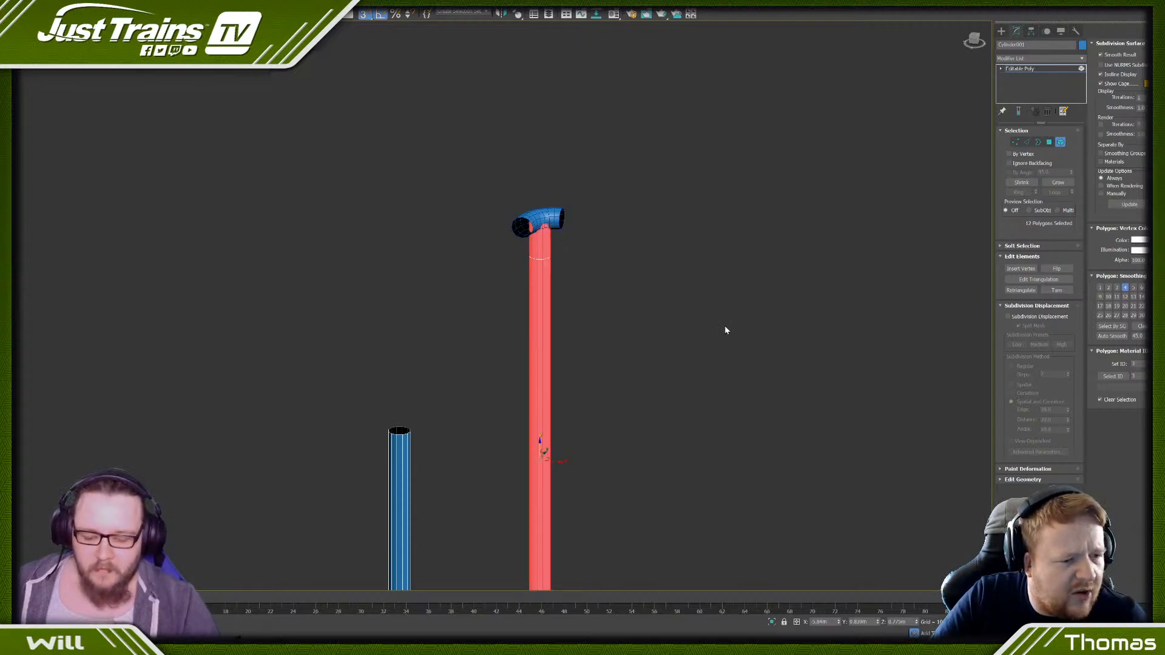
{"action": "key", "text": "r"}
{"action": "mouse_move", "coordinate": [546, 447]}
{"action": "middle_mouse_down"}
{"action": "mouse_move", "coordinate": [542, 423]}
{"action": "mouse_move", "coordinate": [542, 444]}
{"action": "middle_mouse_up"}
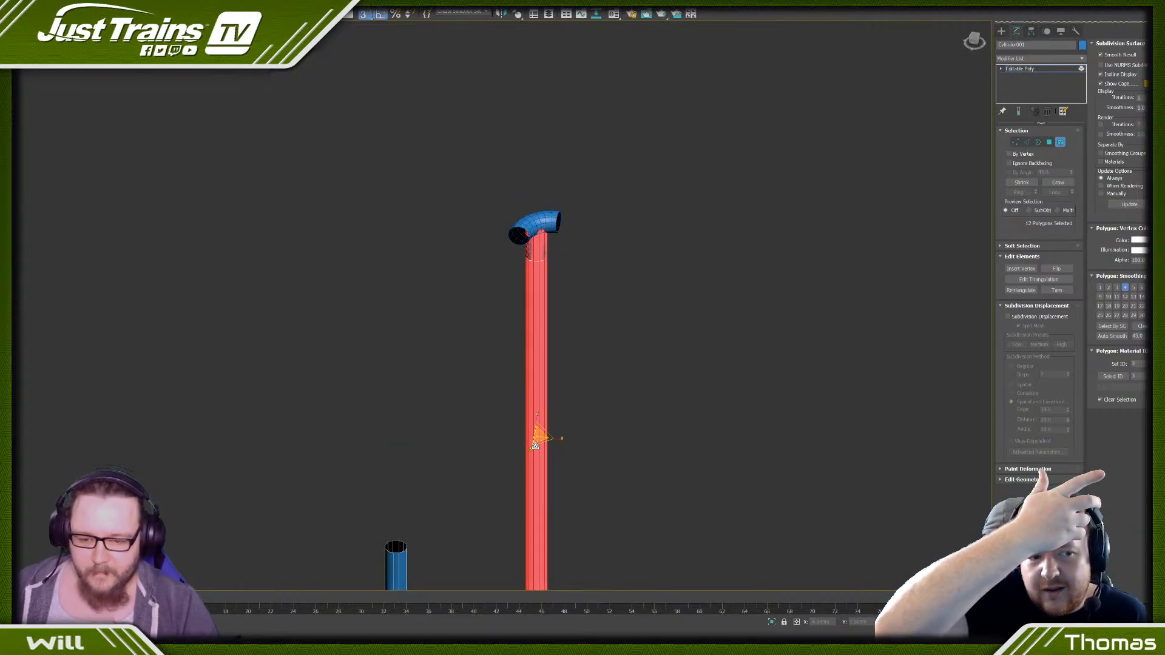
{"action": "left_click_drag", "start_coordinate": [542, 444], "coordinate": [542, 456]}
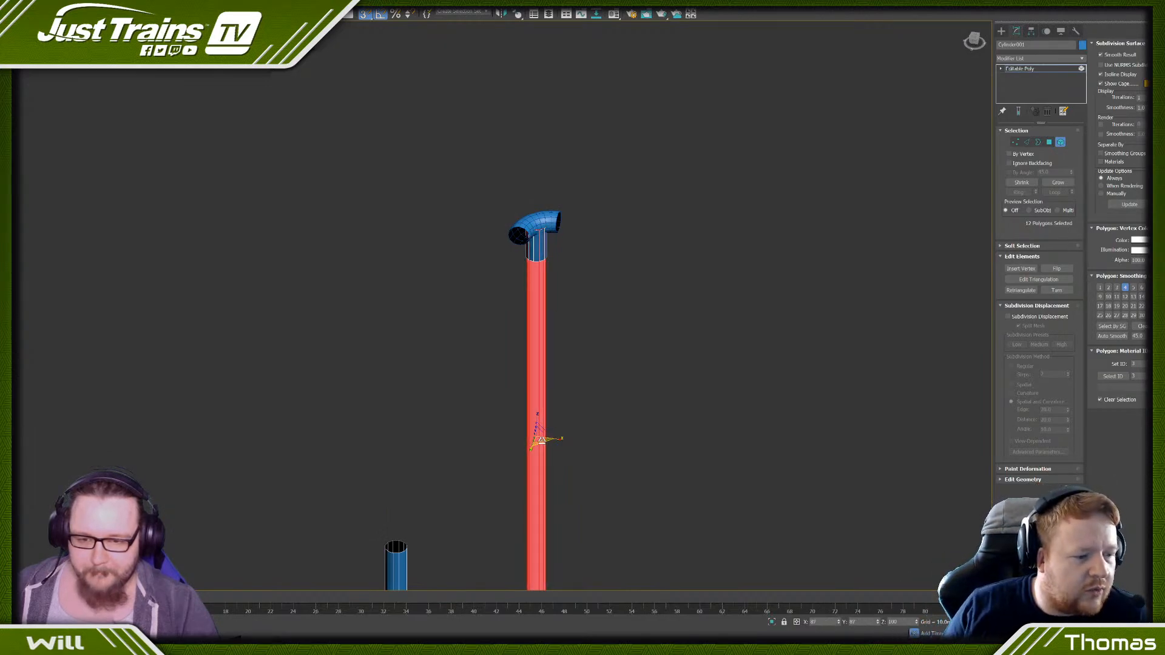
{"action": "left_click", "coordinate": [579, 303]}
{"action": "scroll", "coordinate": [537, 224], "scroll_direction": "up", "scroll_amount": 5}
{"action": "scroll", "coordinate": [537, 221], "scroll_direction": "down", "scroll_amount": 4}
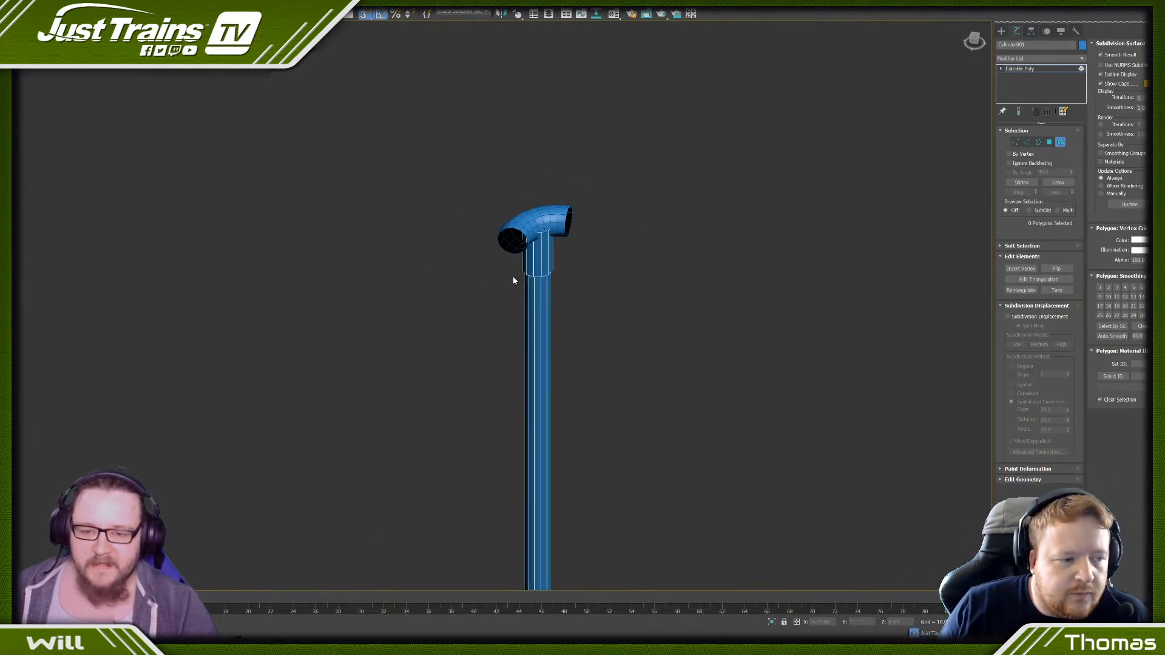
{"action": "middle_click_drag", "start_coordinate": [514, 277], "coordinate": [510, 326], "text": "alt"}
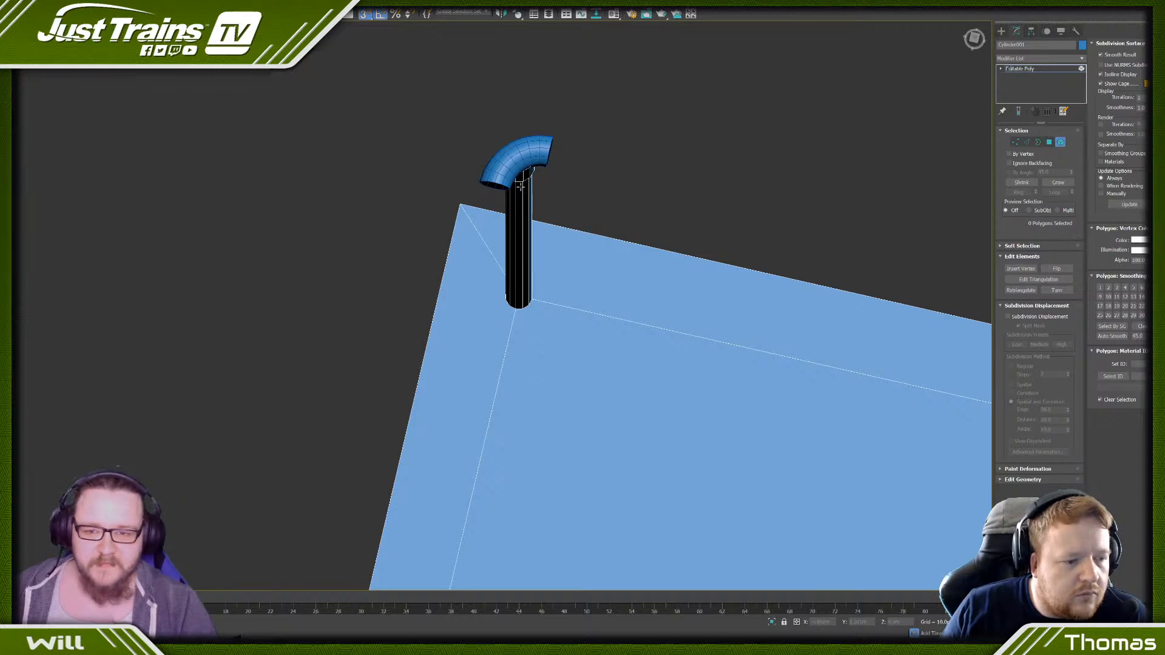
- Select the short sleeve and attach the bent piece to the same object as the posts and base
{"action": "right_click", "coordinate": [584, 177]}
{"action": "left_click", "coordinate": [400, 173]}
{"action": "left_click", "coordinate": [525, 175]}
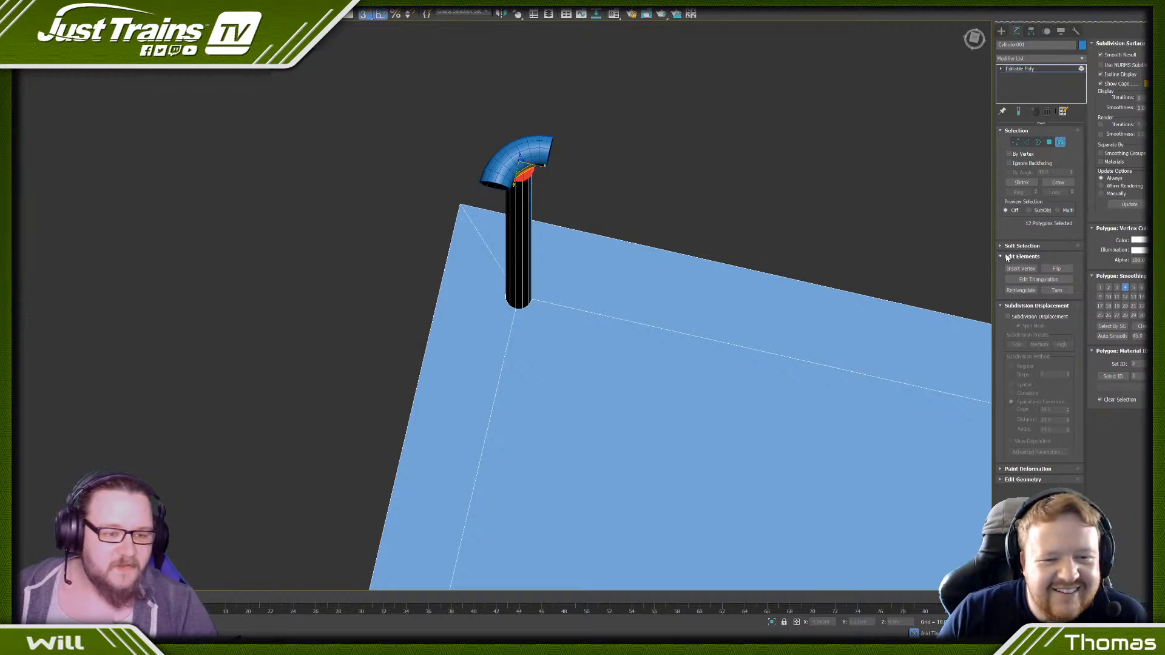
{"action": "left_click", "coordinate": [1012, 480]}
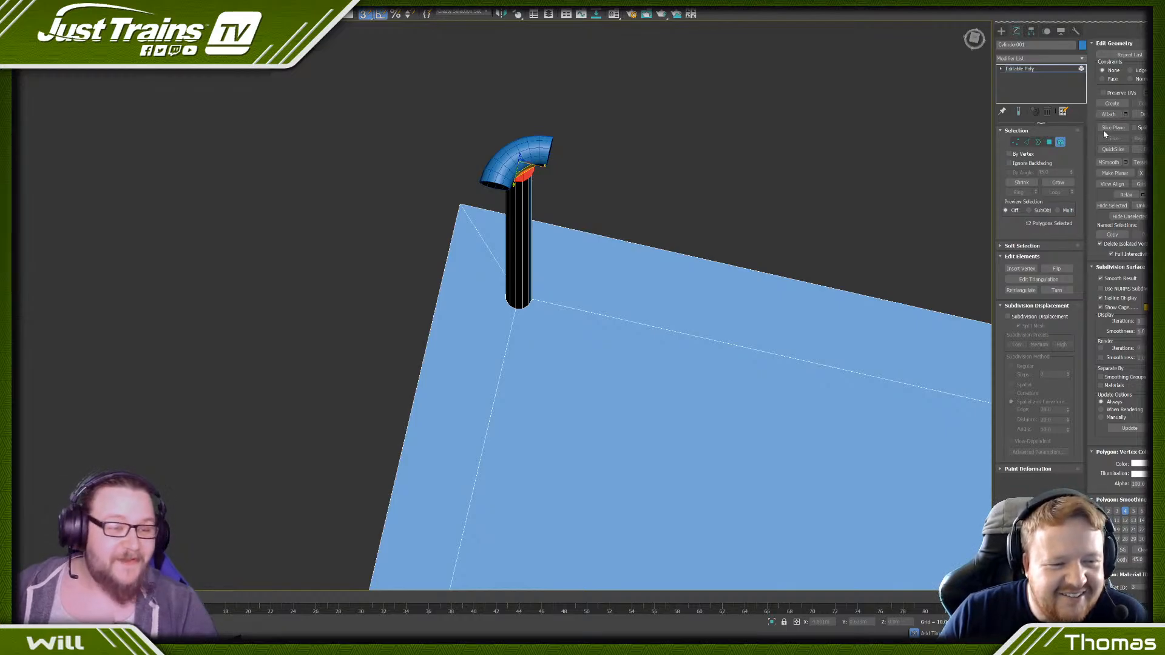
{"action": "left_click", "coordinate": [1109, 114]}
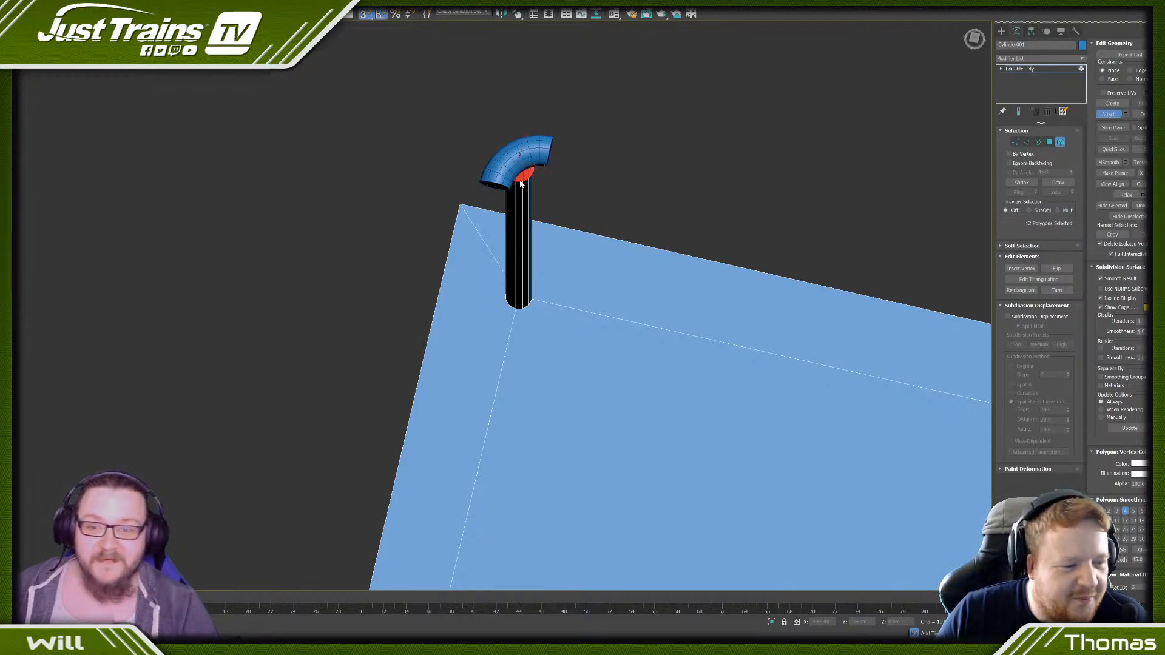
{"action": "left_click", "coordinate": [520, 182]}
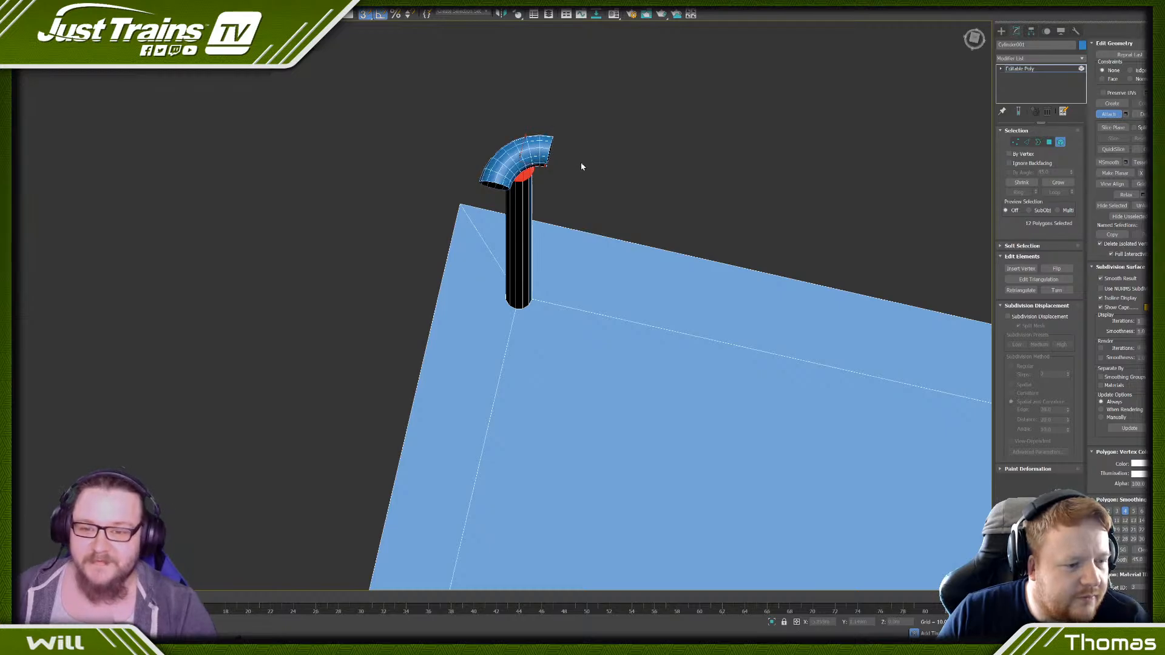
{"action": "right_click", "coordinate": [592, 159]}
- Select the ring of vertices at the sleeve's lower end and raise it slightly to shorten the sleeve
{"action": "scroll", "coordinate": [576, 200], "scroll_direction": "down", "scroll_amount": 3}
{"action": "middle_click_drag", "start_coordinate": [576, 201], "coordinate": [579, 172], "text": "alt"}
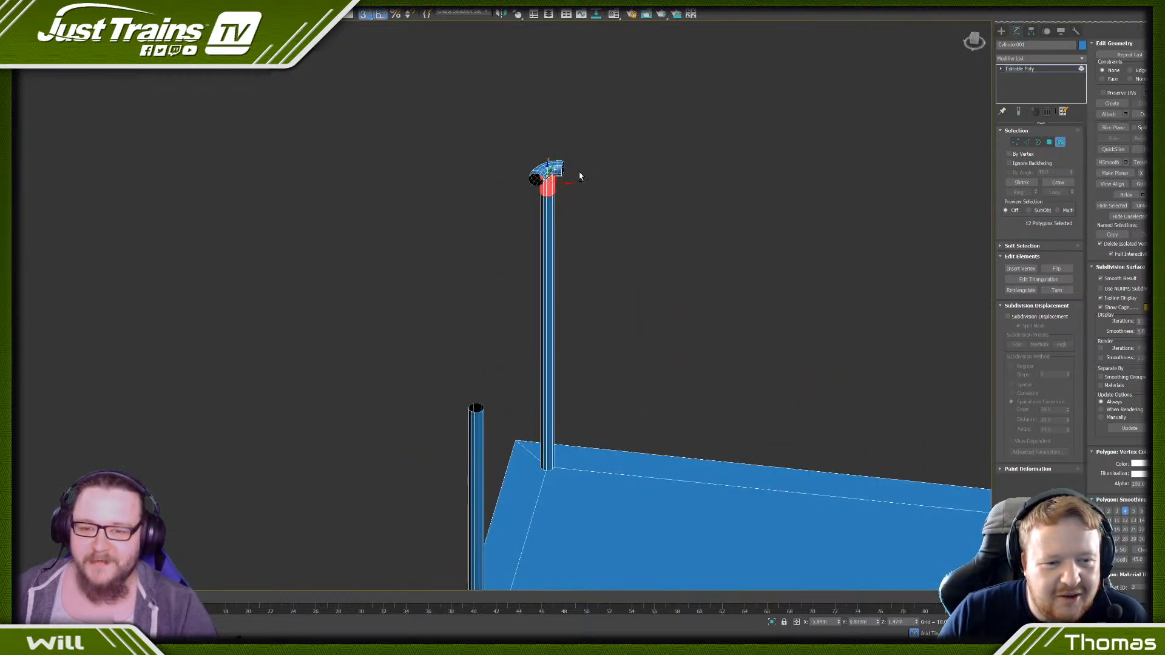
{"action": "key", "text": "z"}
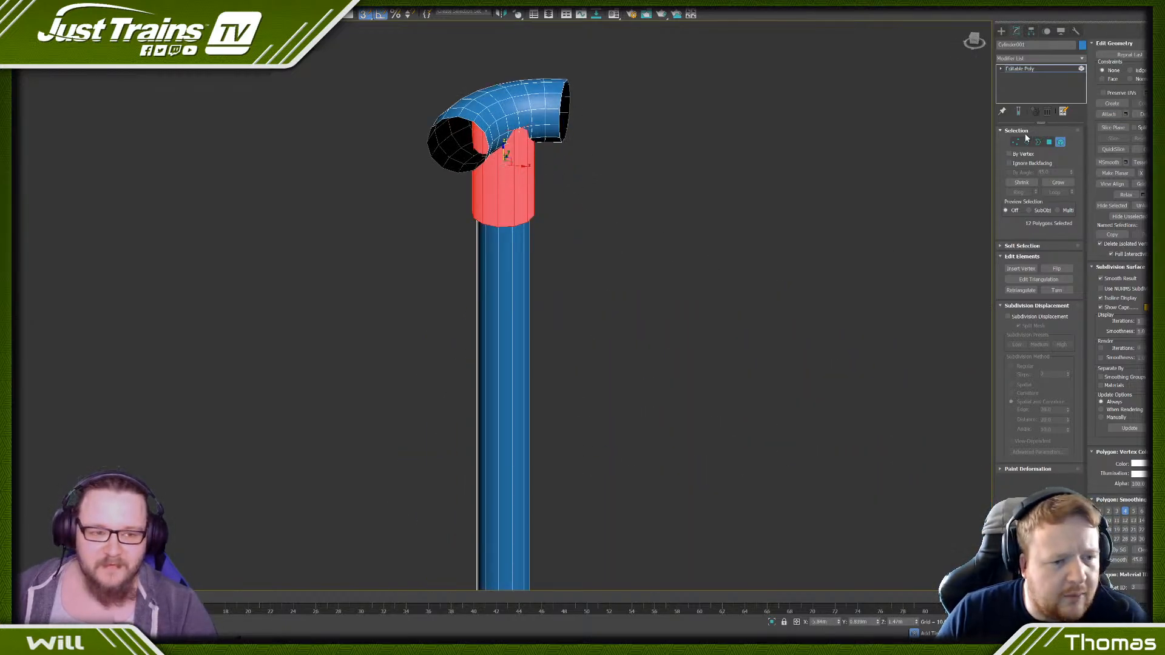
{"action": "left_click", "coordinate": [1015, 141]}
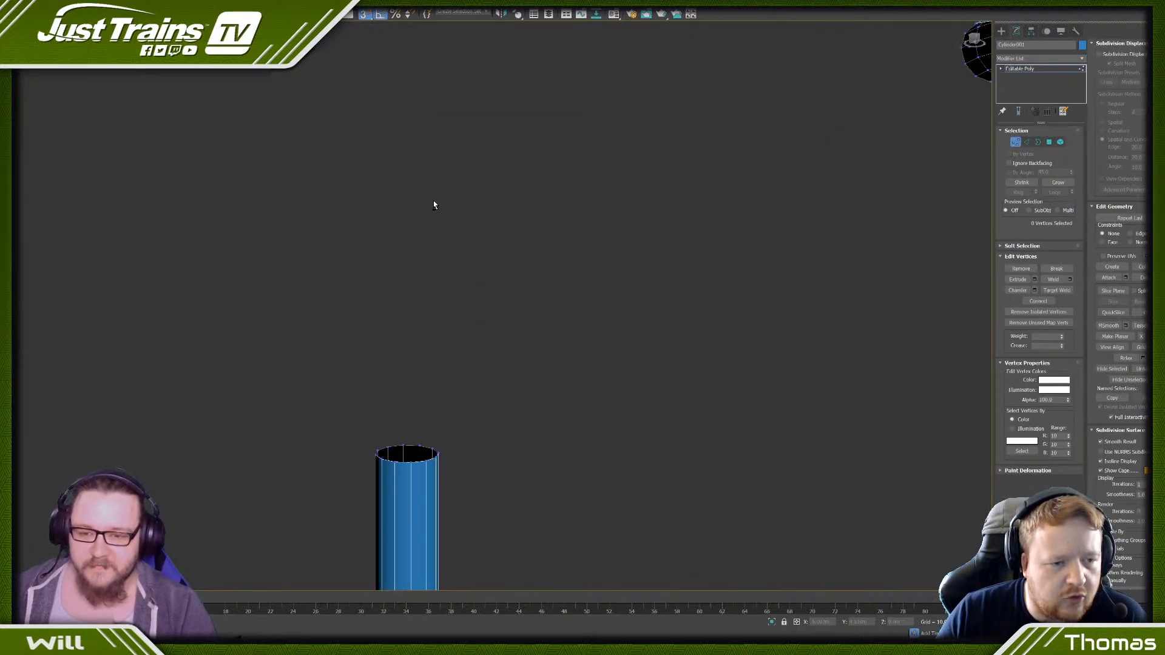
{"action": "scroll", "coordinate": [434, 205], "scroll_direction": "down", "scroll_amount": 5}
{"action": "middle_click_drag", "start_coordinate": [710, 180], "coordinate": [584, 208]}
{"action": "scroll", "coordinate": [585, 207], "scroll_direction": "up", "scroll_amount": 4}
{"action": "left_click_drag", "start_coordinate": [468, 195], "coordinate": [578, 231]}
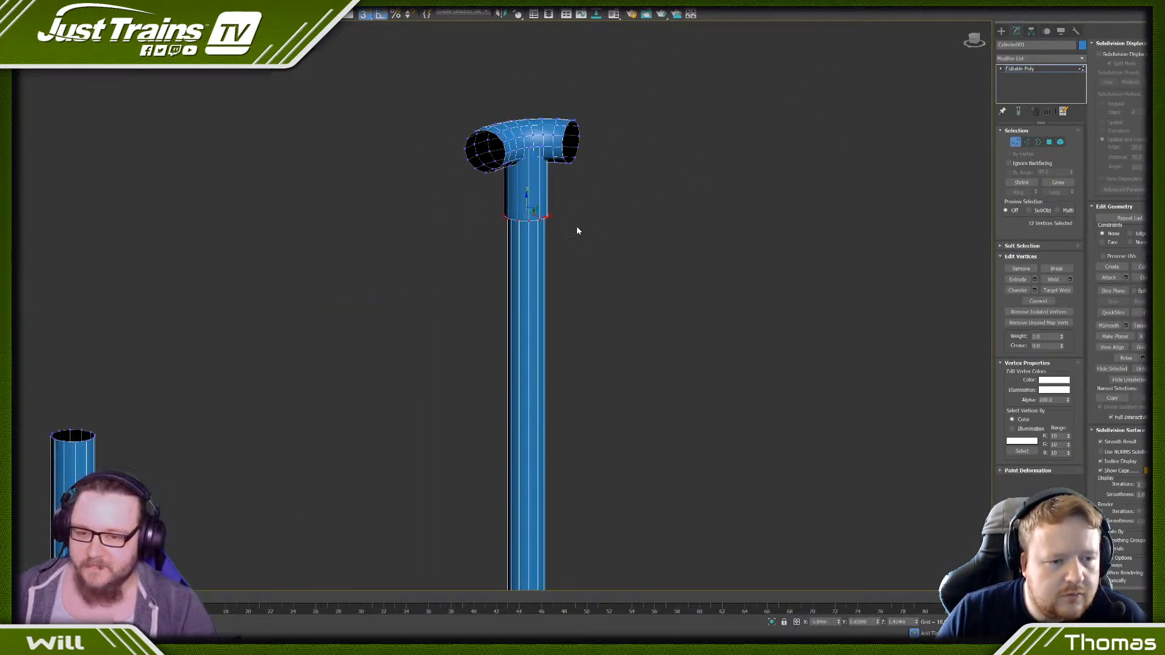
{"action": "scroll", "coordinate": [558, 207], "scroll_direction": "up", "scroll_amount": 3}
{"action": "left_click_drag", "start_coordinate": [496, 203], "coordinate": [495, 176]}
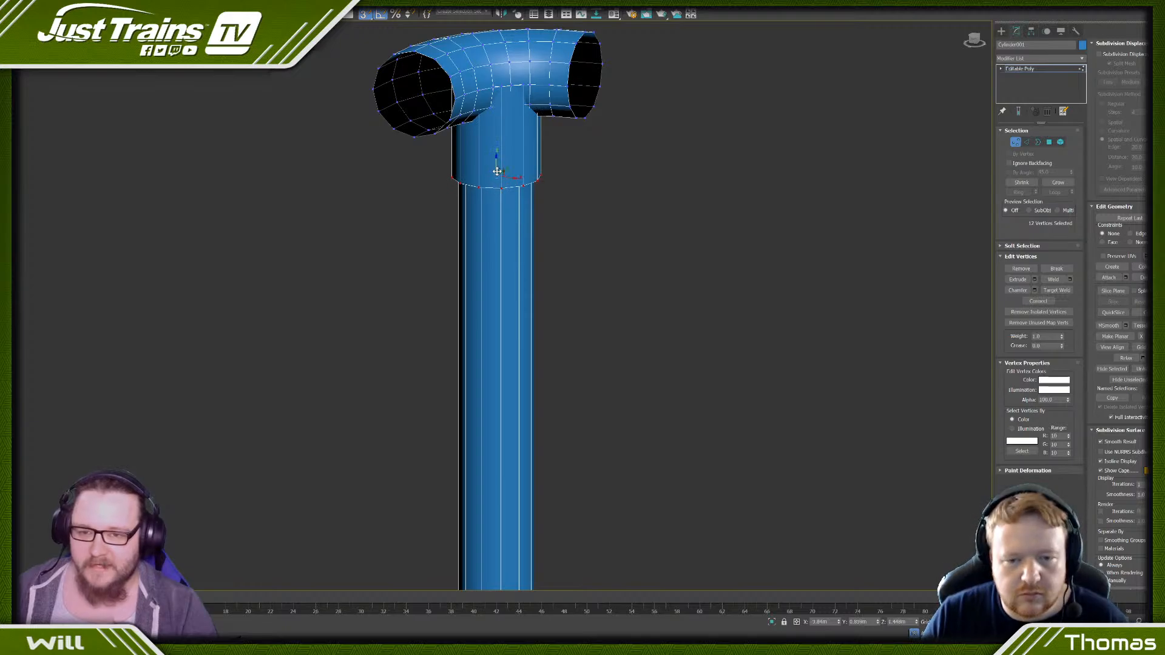
{"action": "middle_click_drag", "start_coordinate": [495, 176], "coordinate": [556, 164], "text": "alt"}
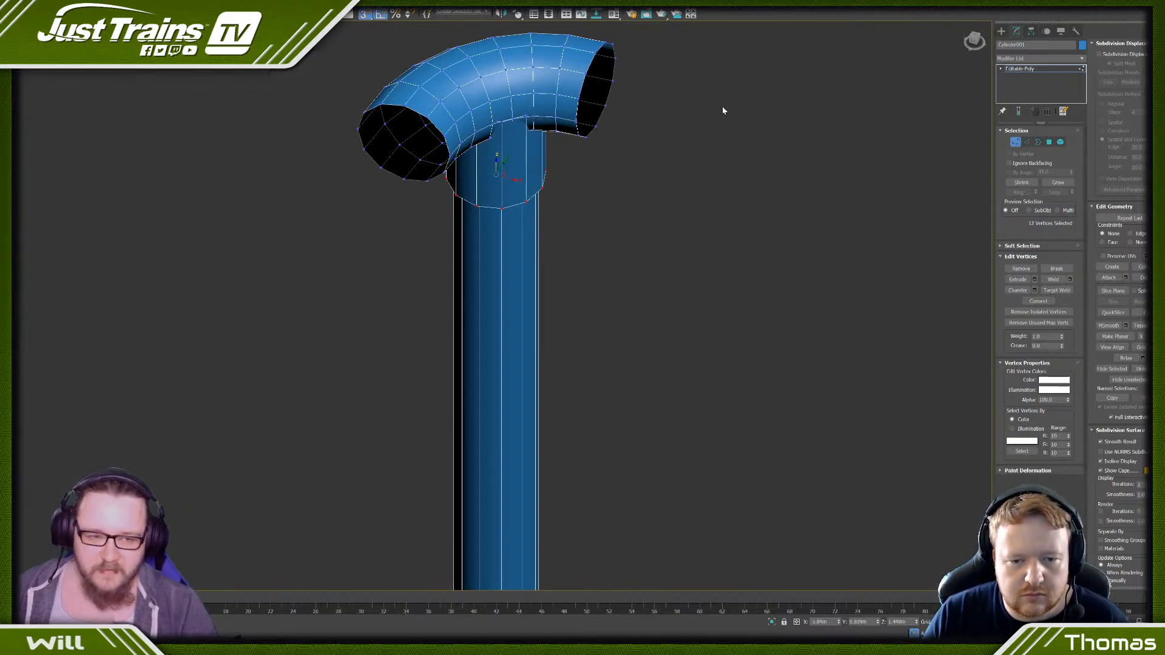
- Select the borders at both open ends of the bent piece and the sleeve's lower end, and cap them
{"action": "left_click", "coordinate": [1038, 142]}
{"action": "left_click", "coordinate": [604, 112]}
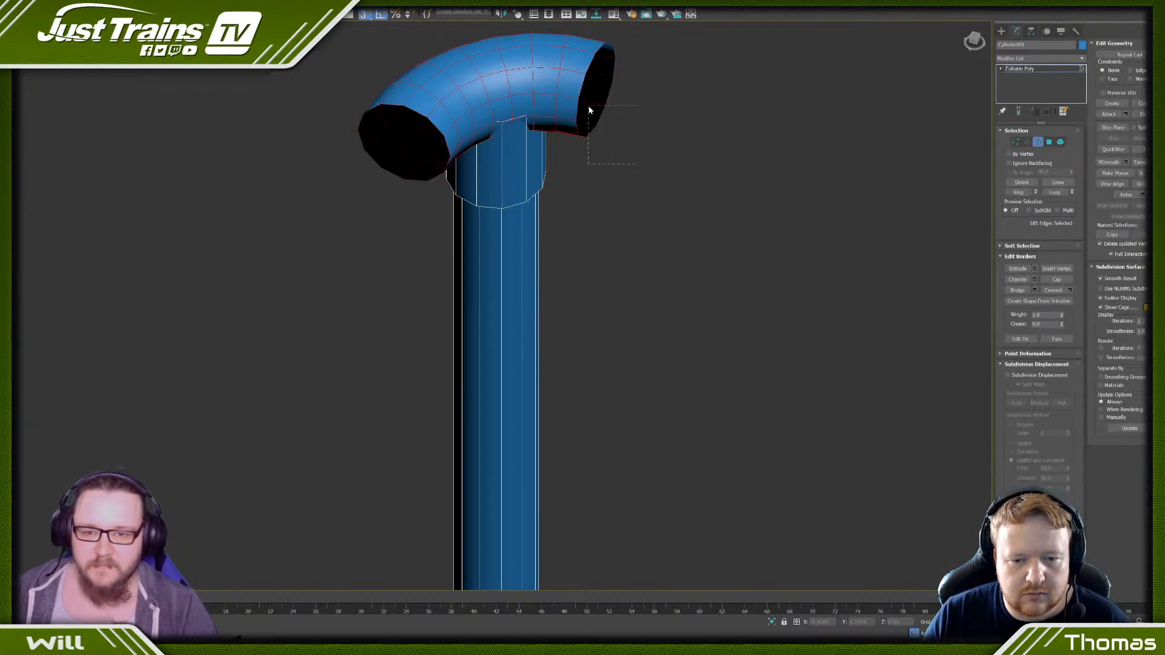
{"action": "left_click", "coordinate": [537, 190], "text": "ctrl"}
{"action": "left_click", "coordinate": [375, 160], "text": "ctrl"}
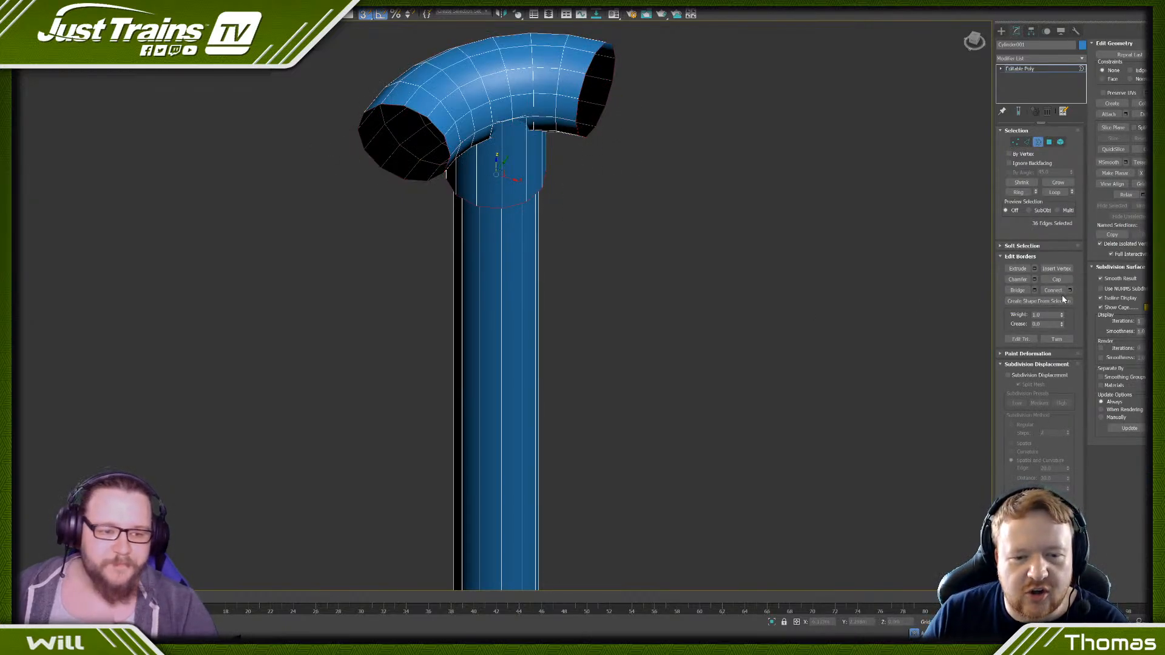
{"action": "left_click", "coordinate": [1056, 279]}
{"action": "left_click", "coordinate": [544, 150]}
{"action": "scroll", "coordinate": [548, 151], "scroll_direction": "down", "scroll_amount": 10}
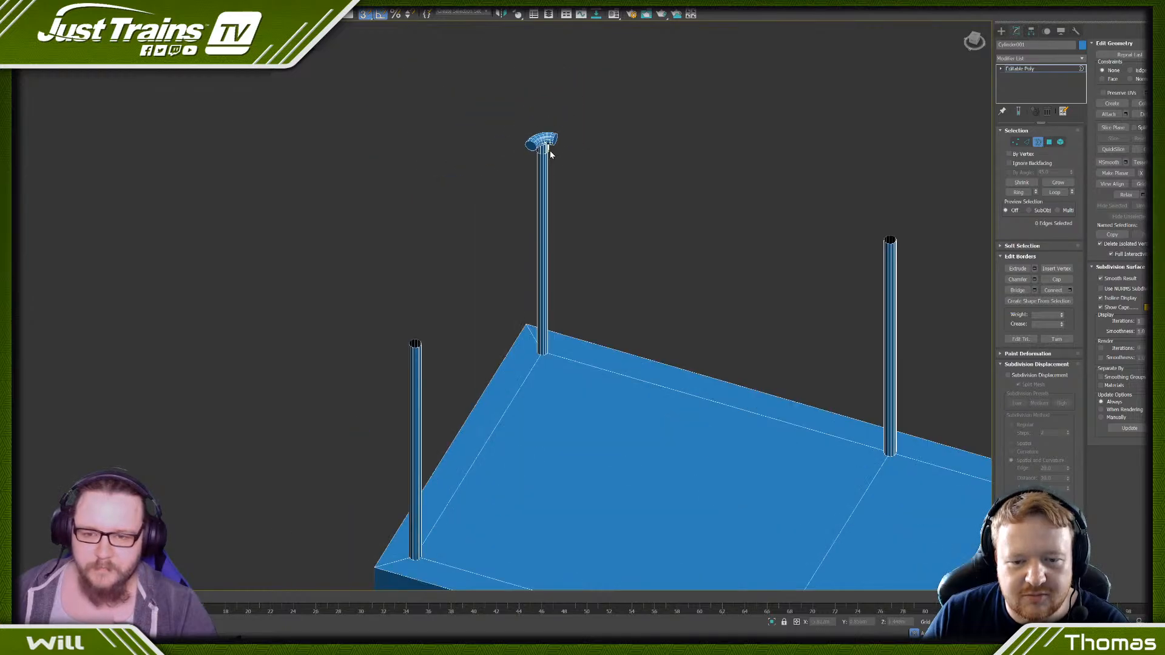
- Select the sleeve's upper border inside the bent piece, switch the view to wireframe and cap the border
{"action": "middle_click_drag", "start_coordinate": [550, 151], "coordinate": [564, 174], "text": "alt"}
{"action": "middle_click_drag", "start_coordinate": [425, 359], "coordinate": [424, 255]}
{"action": "scroll", "coordinate": [472, 243], "scroll_direction": "up", "scroll_amount": 12}
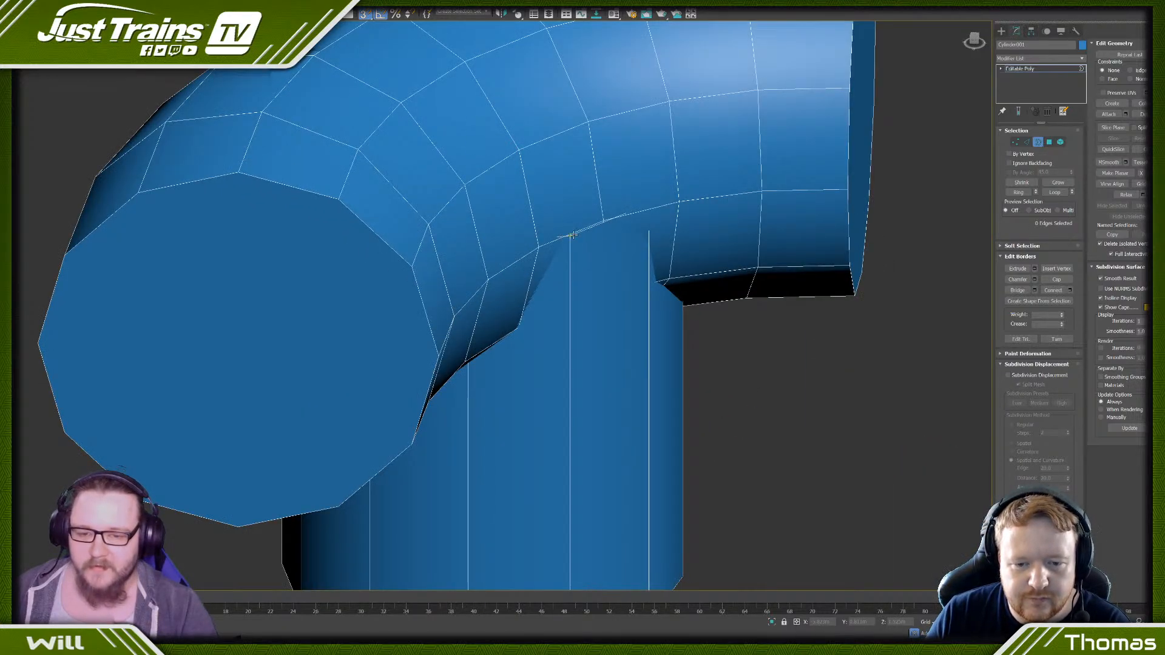
{"action": "double_click", "coordinate": [572, 235]}
{"action": "scroll", "coordinate": [572, 234], "scroll_direction": "down", "scroll_amount": 4}
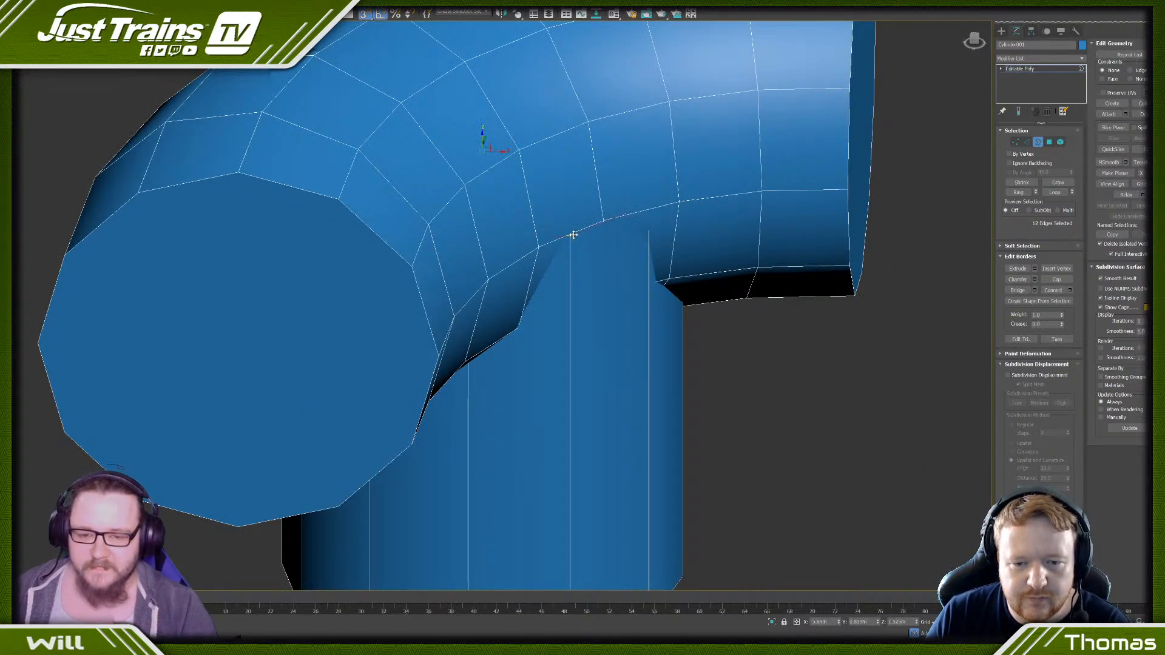
{"action": "key", "text": "F3"}
{"action": "scroll", "coordinate": [573, 234], "scroll_direction": "down", "scroll_amount": 5}
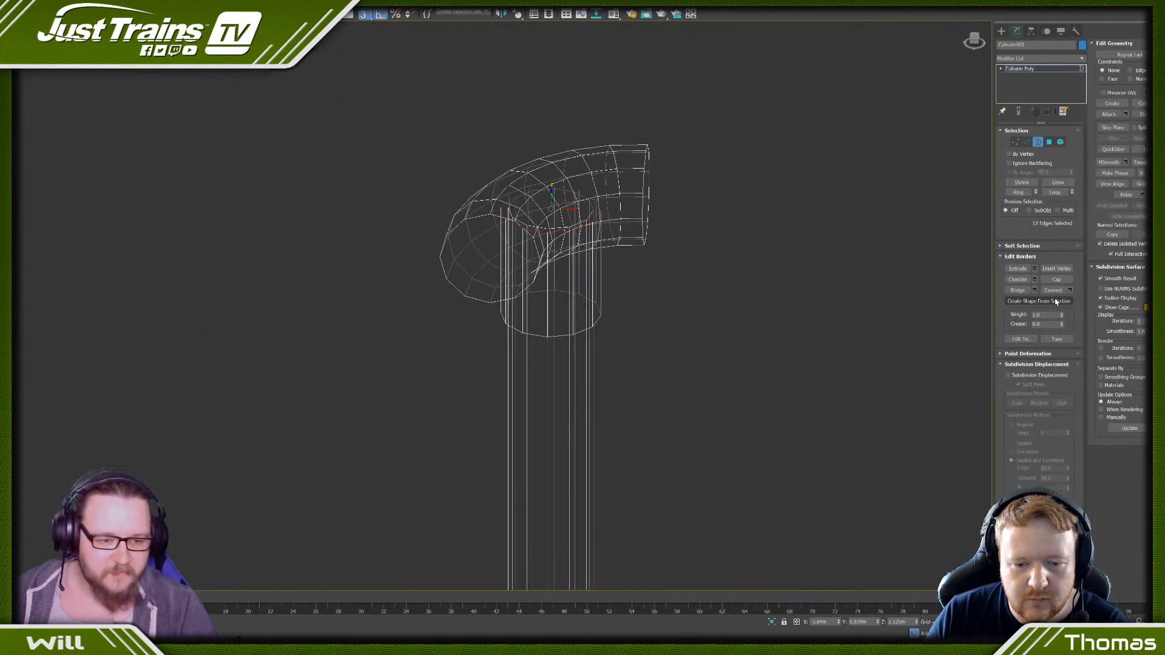
{"action": "left_click", "coordinate": [1057, 280]}
{"action": "left_click", "coordinate": [692, 283]}
{"action": "scroll", "coordinate": [681, 232], "scroll_direction": "down", "scroll_amount": 10}
{"action": "middle_click_drag", "start_coordinate": [677, 231], "coordinate": [612, 205]}
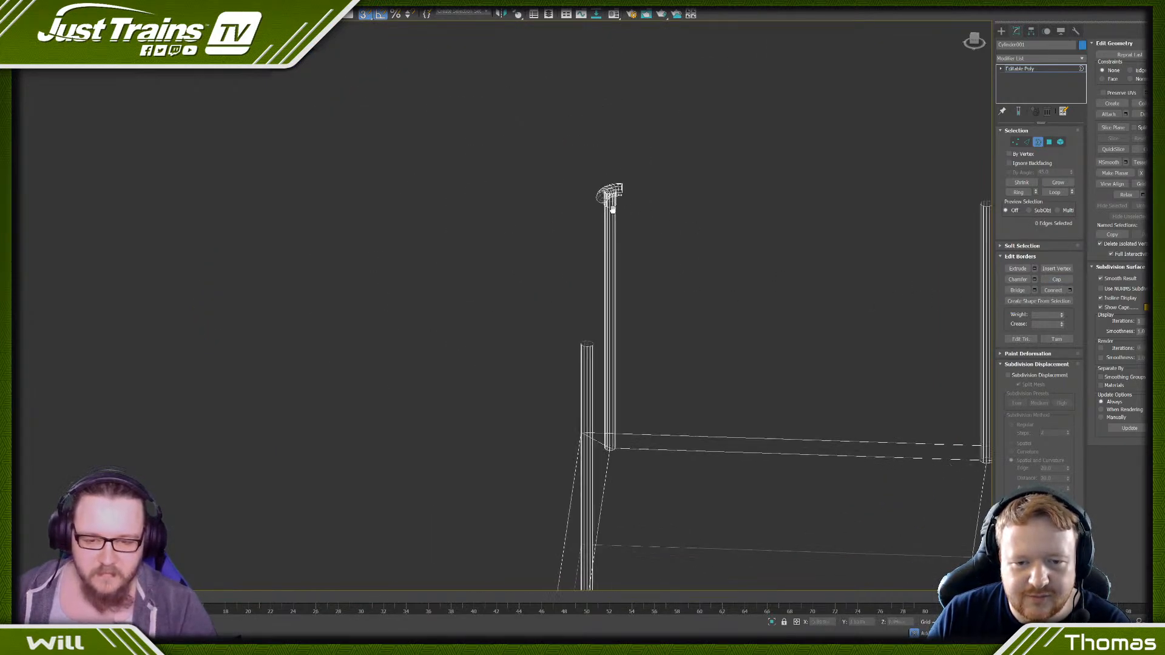
- Select the sleeve and bent piece as elements and clone them to an element lower down the corner post
{"action": "scroll", "coordinate": [610, 205], "scroll_direction": "down", "scroll_amount": 2}
{"action": "left_click", "coordinate": [1062, 142]}
{"action": "scroll", "coordinate": [599, 193], "scroll_direction": "up", "scroll_amount": 5}
{"action": "left_click", "coordinate": [579, 207]}
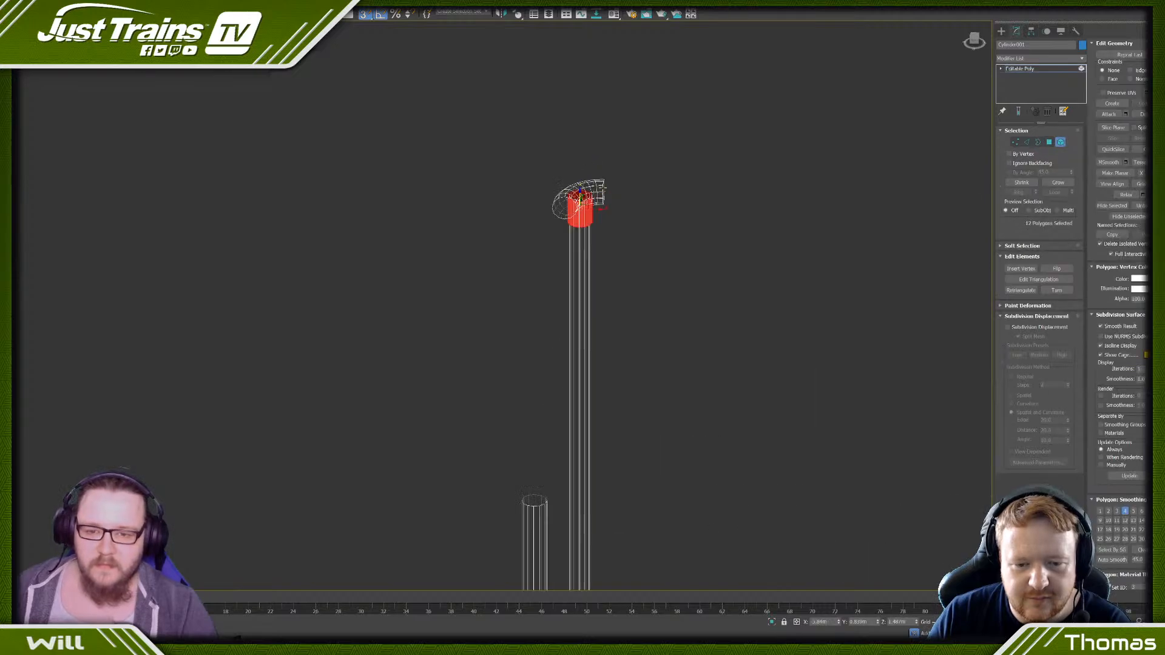
{"action": "scroll", "coordinate": [593, 185], "scroll_direction": "up", "scroll_amount": 3}
{"action": "left_click", "coordinate": [585, 187], "text": "ctrl"}
{"action": "scroll", "coordinate": [555, 250], "scroll_direction": "down", "scroll_amount": 5}
{"action": "mouse_move", "coordinate": [554, 250]}
{"action": "left_mouse_down"}
{"action": "mouse_move", "coordinate": [555, 231]}
{"action": "mouse_move", "coordinate": [554, 437]}
{"action": "mouse_move", "coordinate": [573, 476]}
{"action": "left_mouse_up"}
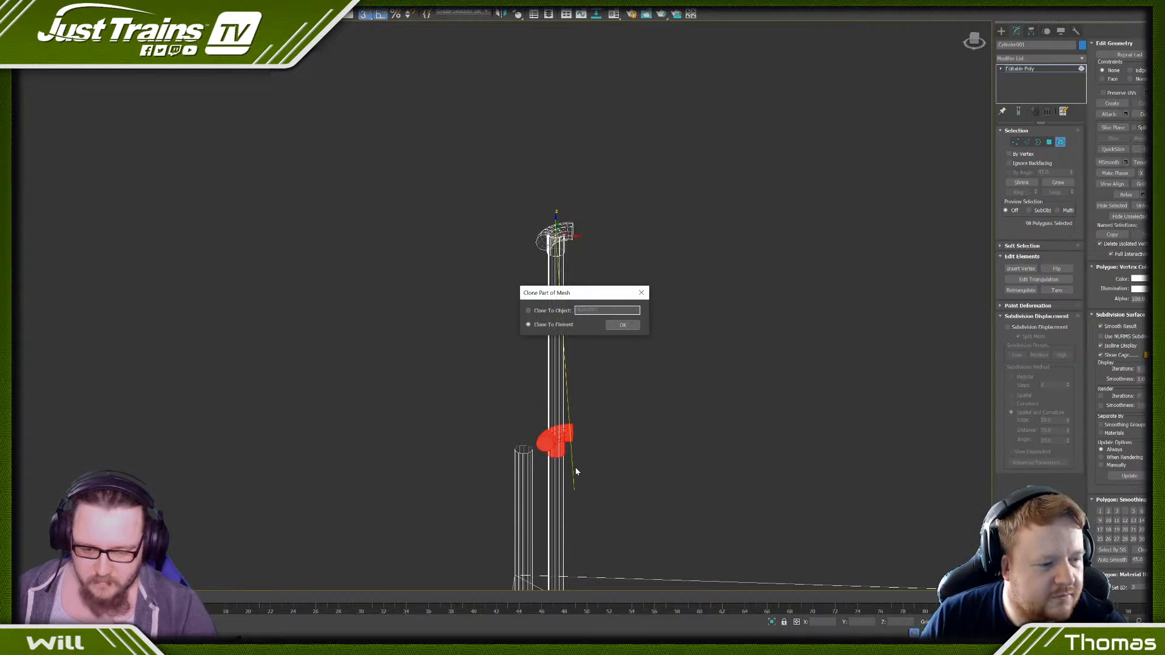
{"action": "left_click", "coordinate": [623, 325]}
- Select the upper border of the lower fitting's sleeve and raise it so the sleeve extends above the bent piece
{"action": "key", "text": "z"}
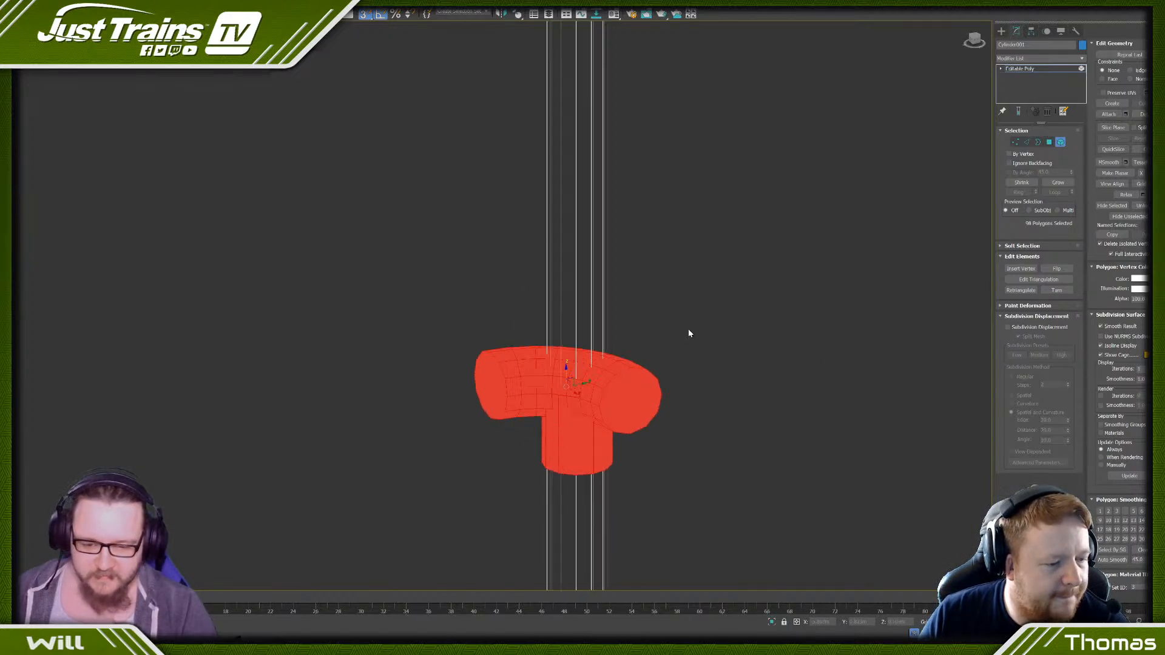
{"action": "left_click", "coordinate": [1049, 141]}
{"action": "scroll", "coordinate": [607, 406], "scroll_direction": "up", "scroll_amount": 6}
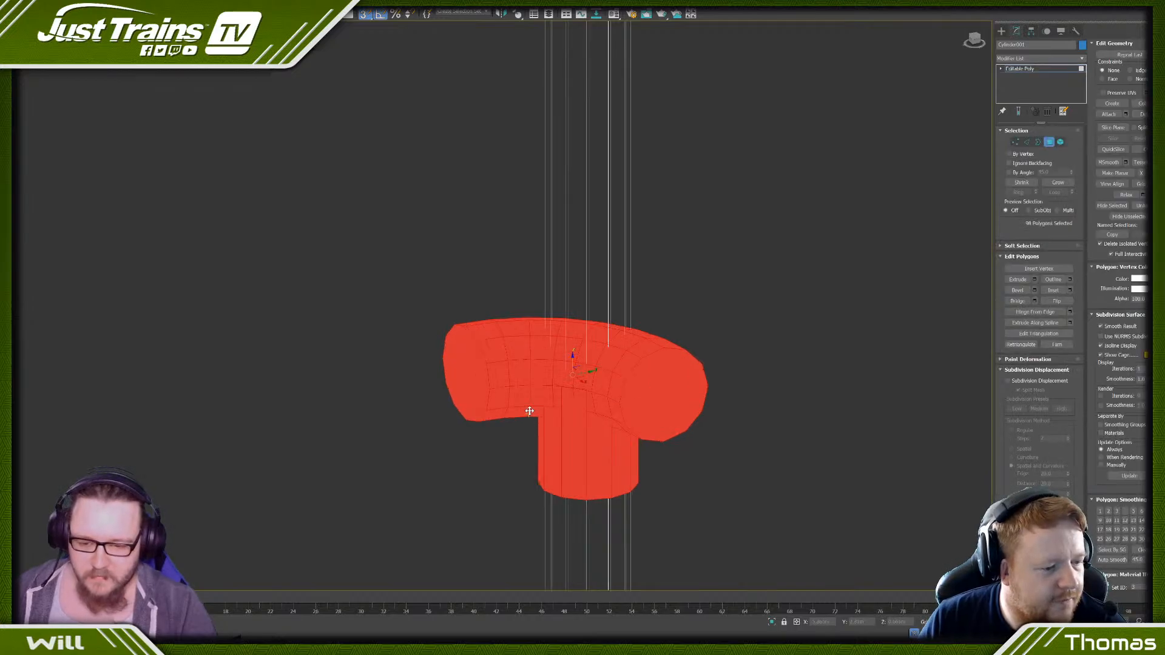
{"action": "scroll", "coordinate": [571, 389], "scroll_direction": "up", "scroll_amount": 5}
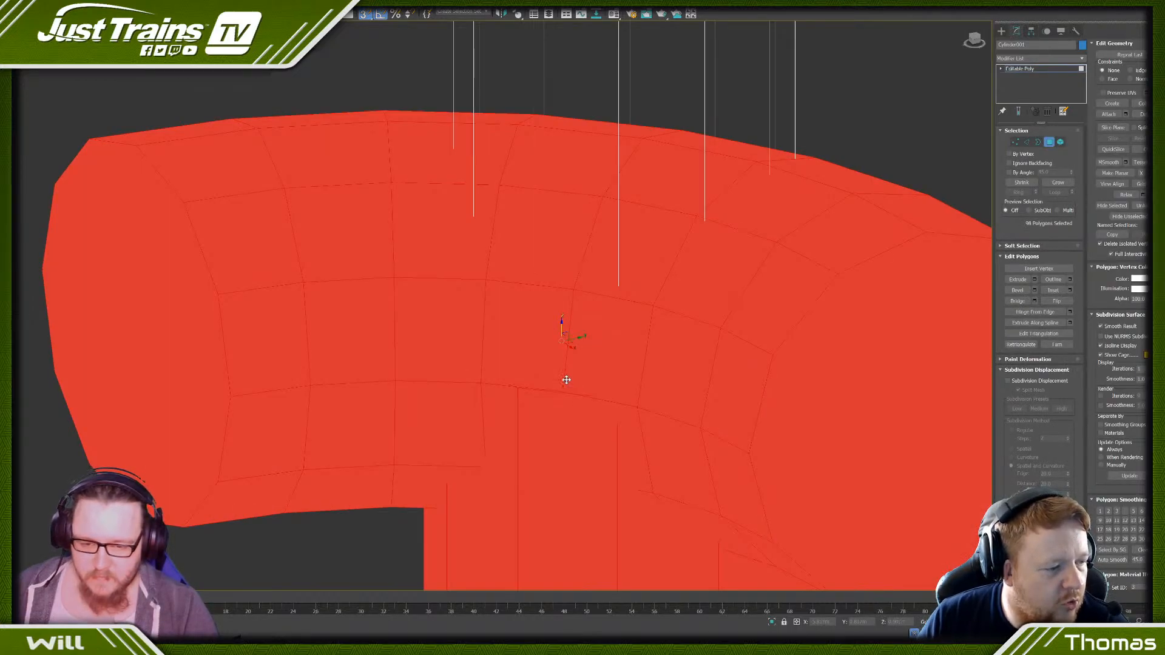
{"action": "left_click", "coordinate": [566, 380]}
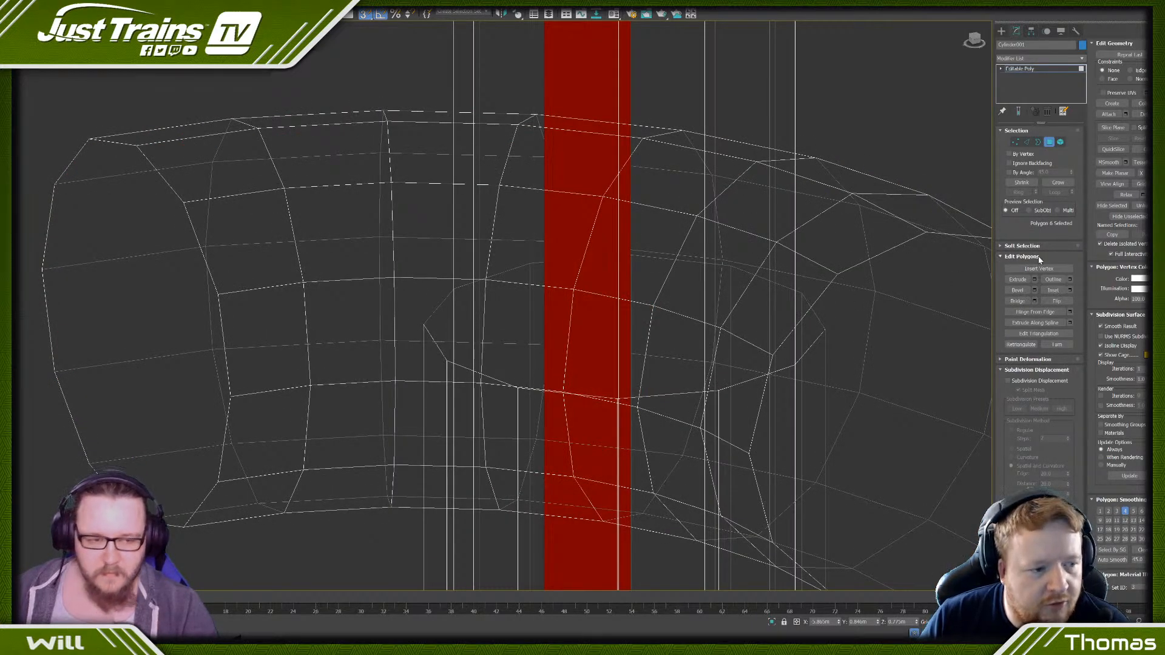
{"action": "left_click", "coordinate": [1038, 141]}
{"action": "left_click", "coordinate": [667, 395]}
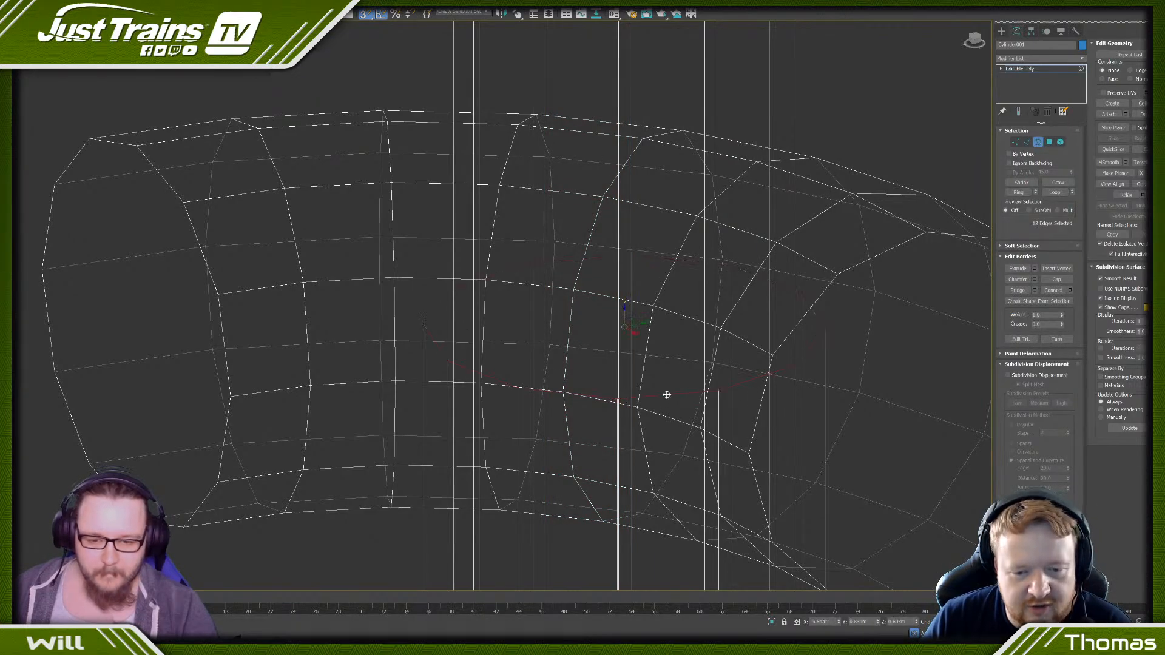
{"action": "scroll", "coordinate": [666, 395], "scroll_direction": "down", "scroll_amount": 10}
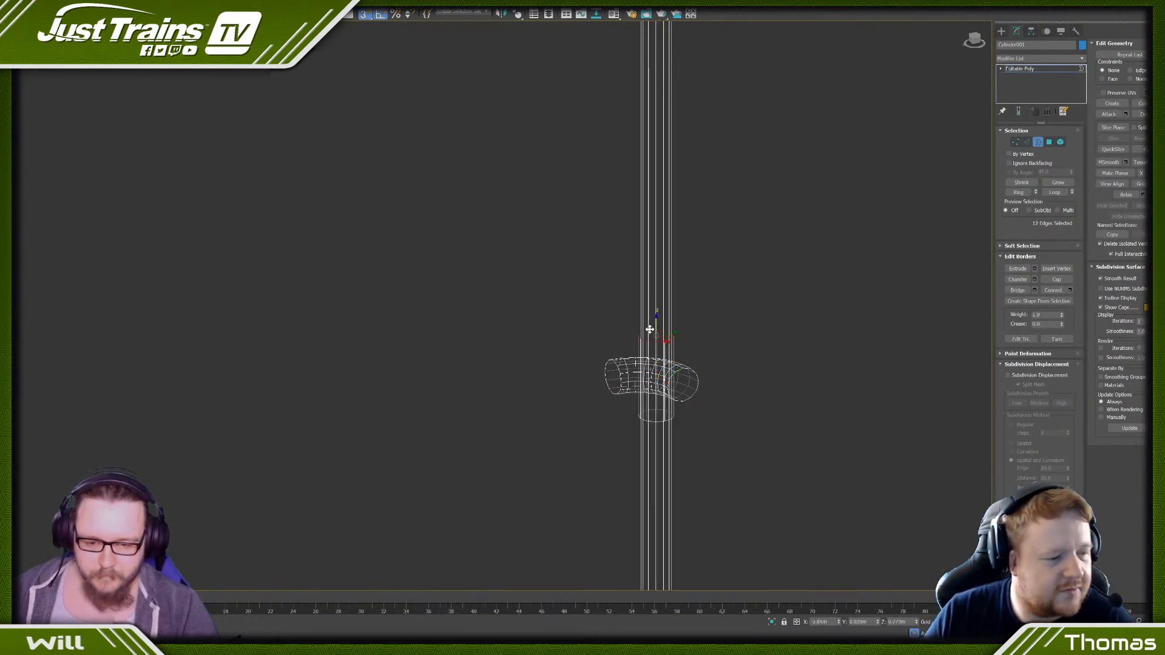
{"action": "scroll", "coordinate": [528, 422], "scroll_direction": "down", "scroll_amount": 2}
{"action": "key", "text": "F3"}
{"action": "middle_click_drag", "start_coordinate": [522, 444], "coordinate": [553, 415], "text": "alt"}
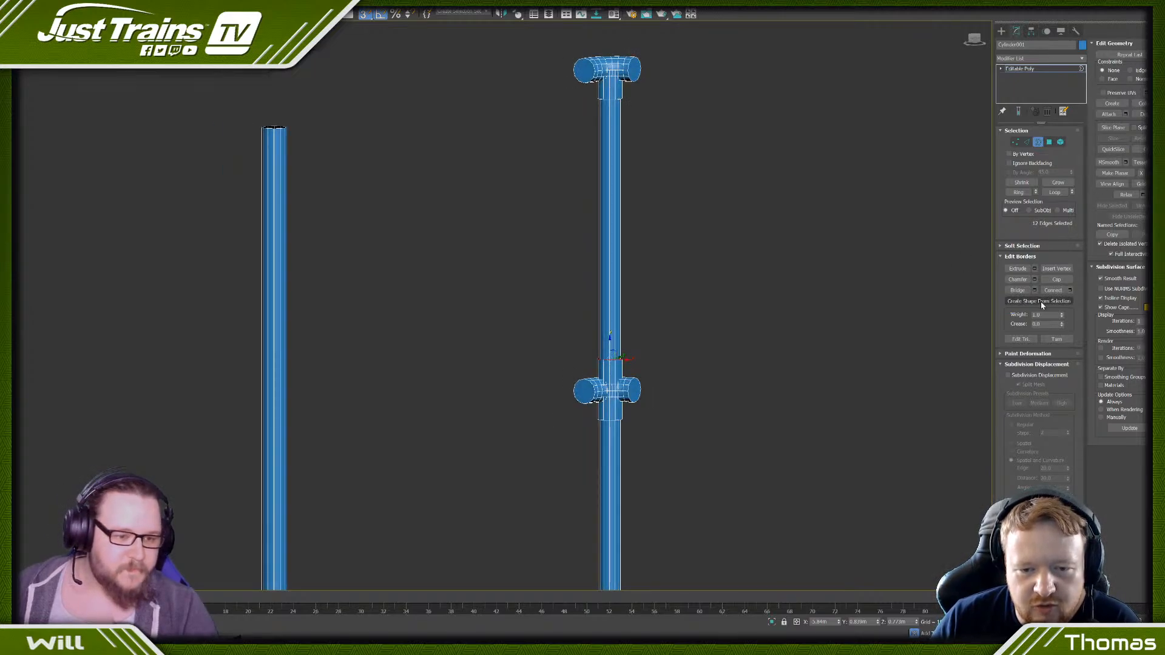
- Select the lower fitting's sleeve as an element and lower it slightly to centre it on the bent piece
{"action": "left_click", "coordinate": [775, 305]}
{"action": "scroll", "coordinate": [739, 284], "scroll_direction": "down", "scroll_amount": 5}
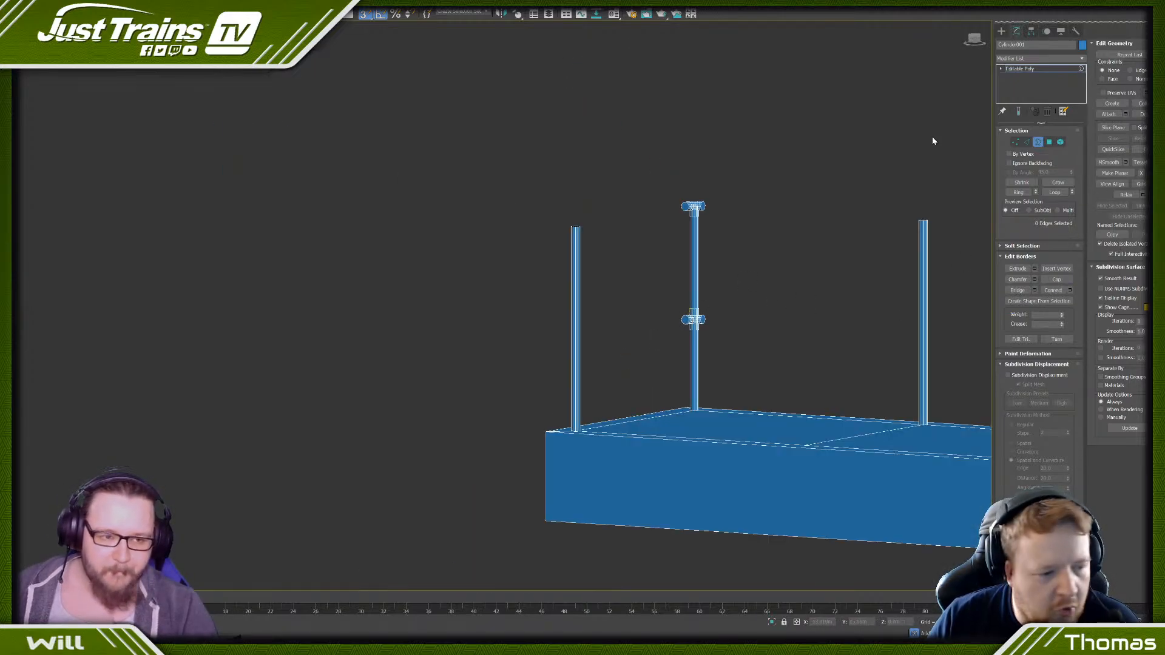
{"action": "left_click", "coordinate": [1060, 144]}
{"action": "key", "text": "z"}
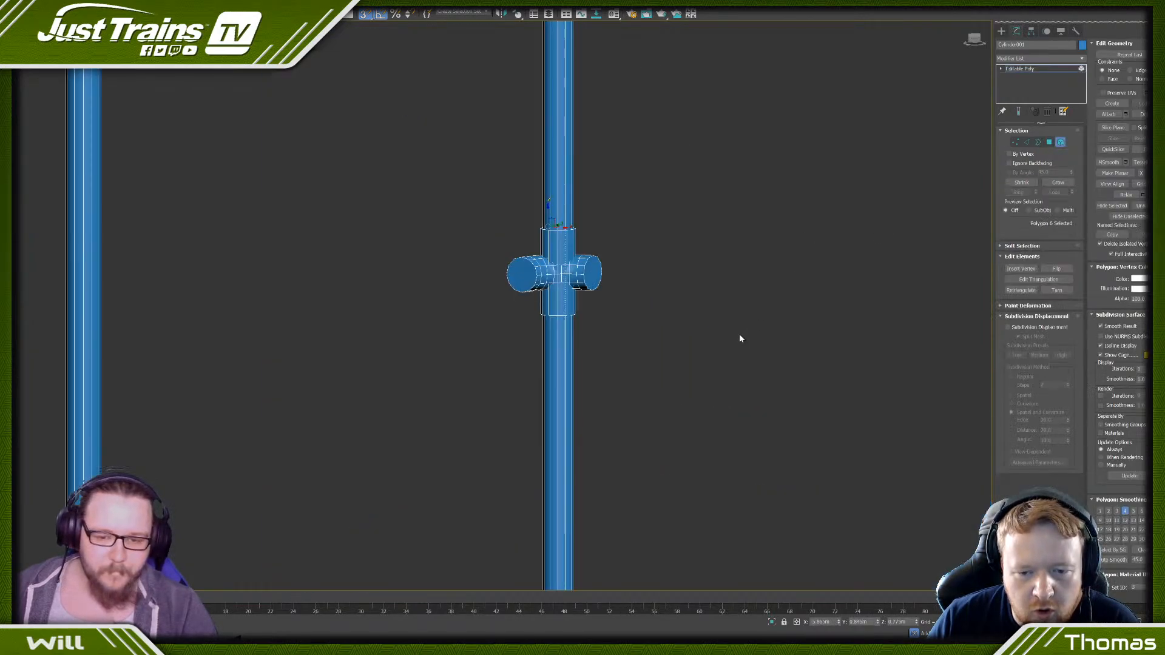
{"action": "left_click", "coordinate": [417, 100]}
{"action": "scroll", "coordinate": [417, 100], "scroll_direction": "down", "scroll_amount": 3}
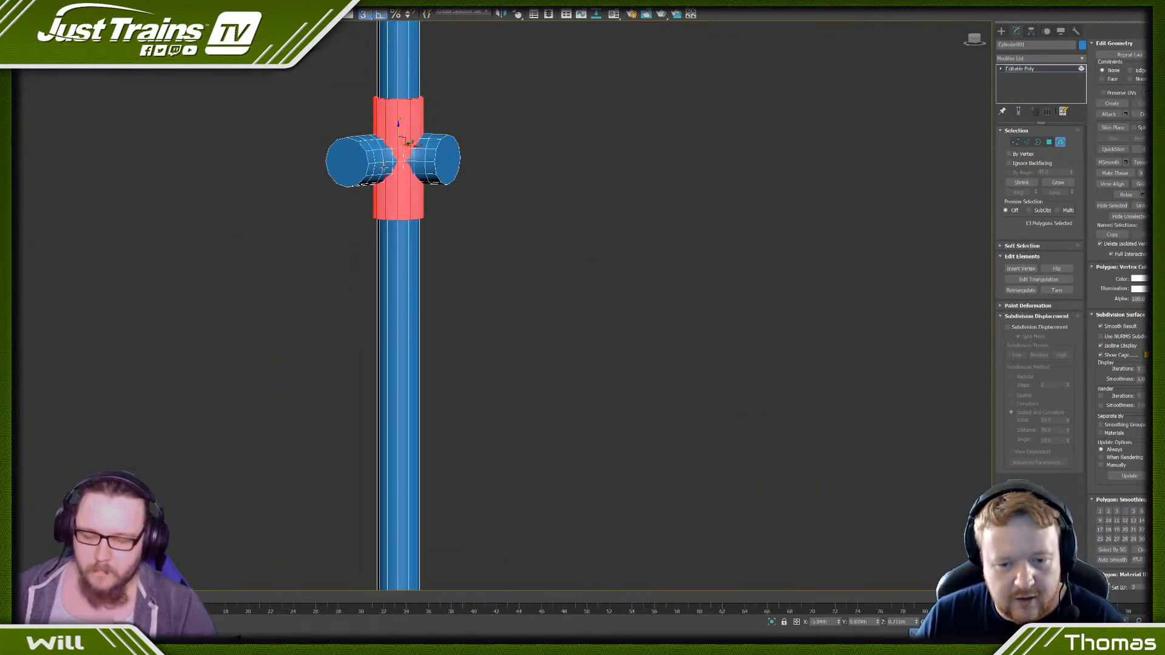
{"action": "left_click_drag", "start_coordinate": [397, 126], "coordinate": [395, 139]}
{"action": "left_click", "coordinate": [313, 128]}
- Select the plain post at the front corner beside the fitted corner post and delete it
{"action": "scroll", "coordinate": [313, 129], "scroll_direction": "down", "scroll_amount": 5}
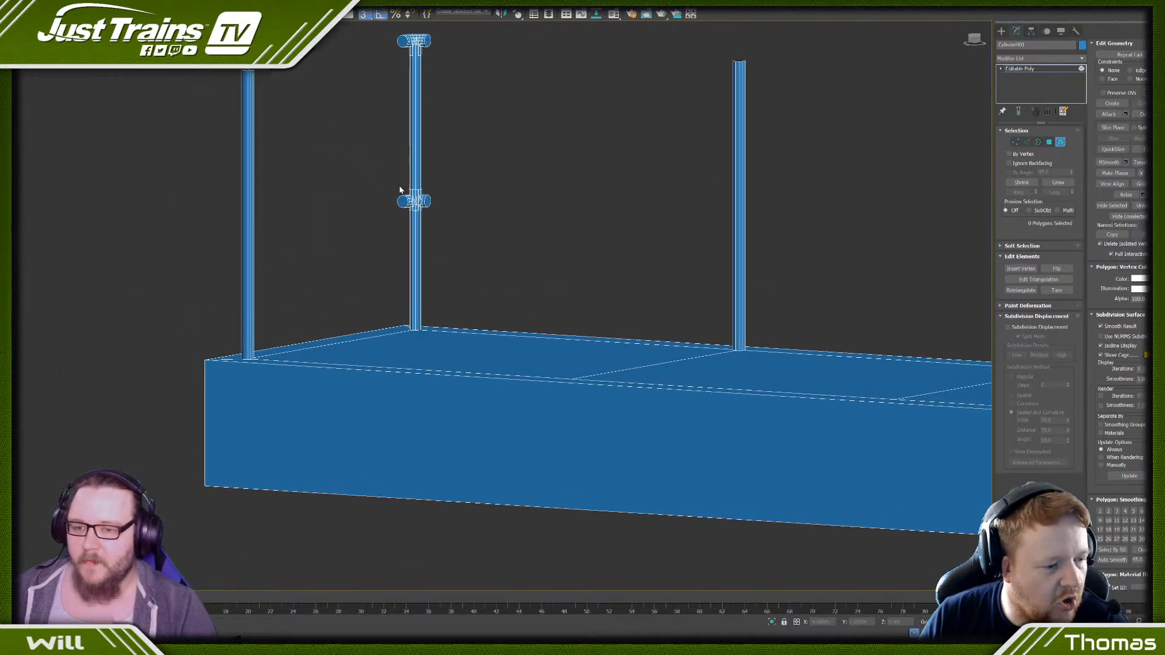
{"action": "left_click", "coordinate": [415, 98]}
{"action": "middle_click_drag", "start_coordinate": [447, 99], "coordinate": [378, 190], "text": "alt"}
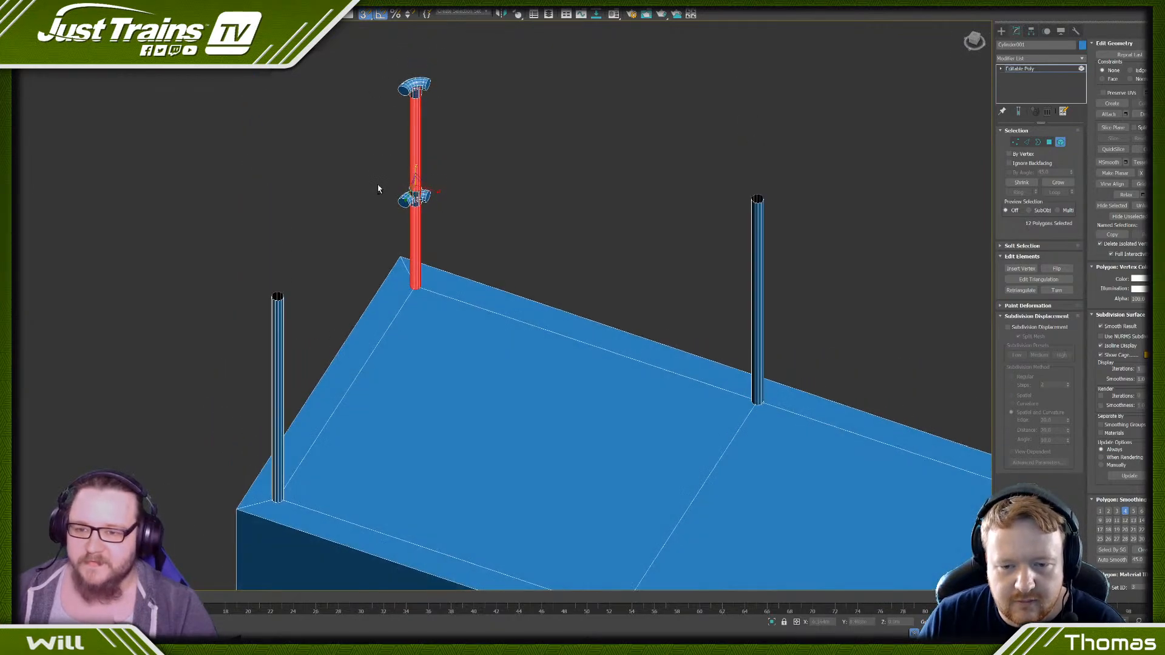
{"action": "left_click_drag", "start_coordinate": [473, 227], "coordinate": [475, 225]}
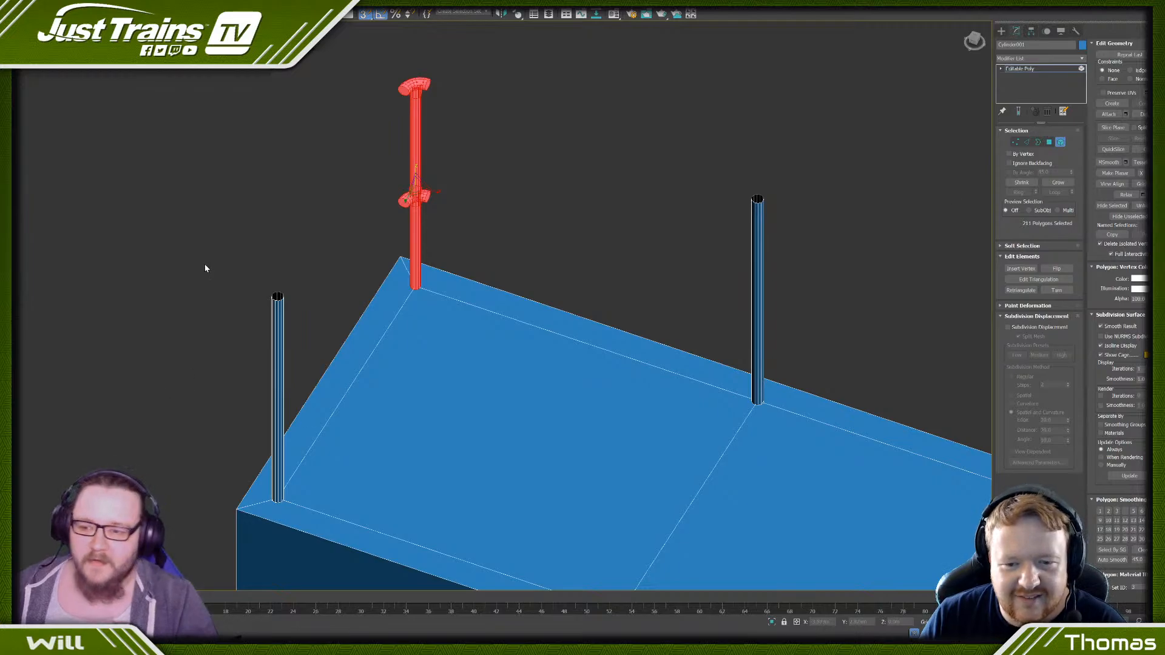
{"action": "left_click_drag", "start_coordinate": [300, 336], "coordinate": [301, 338]}
{"action": "scroll", "coordinate": [302, 281], "scroll_direction": "down", "scroll_amount": 3}
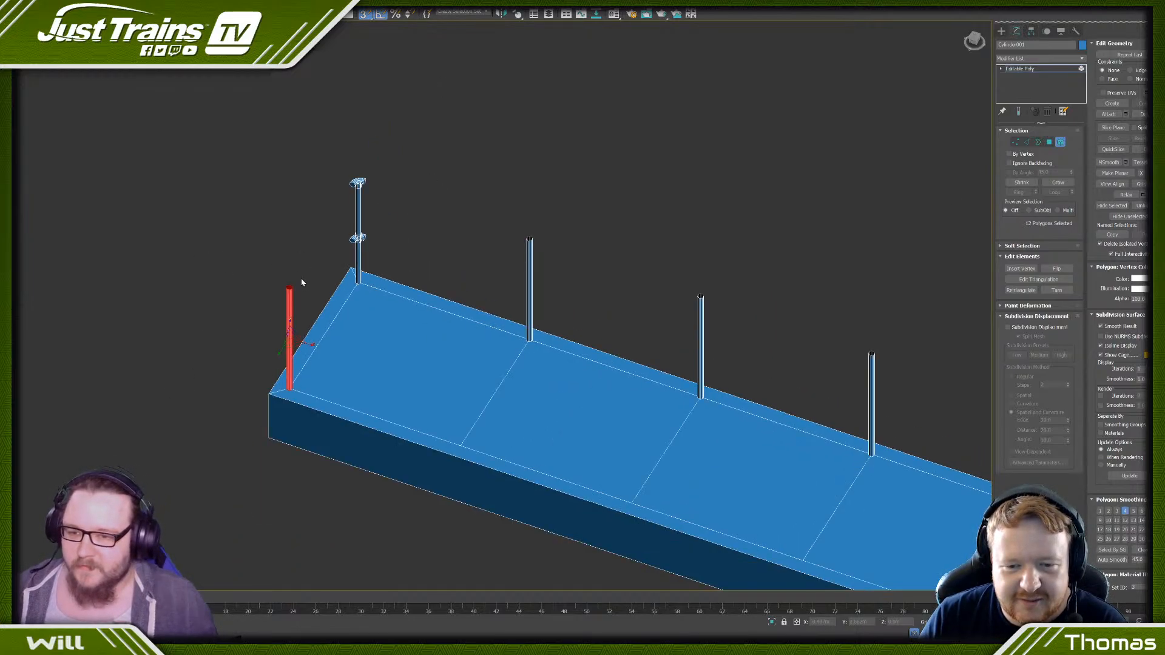
{"action": "left_click", "coordinate": [536, 209]}
{"action": "scroll", "coordinate": [538, 207], "scroll_direction": "down", "scroll_amount": 3}
{"action": "scroll", "coordinate": [500, 206], "scroll_direction": "up", "scroll_amount": 5}
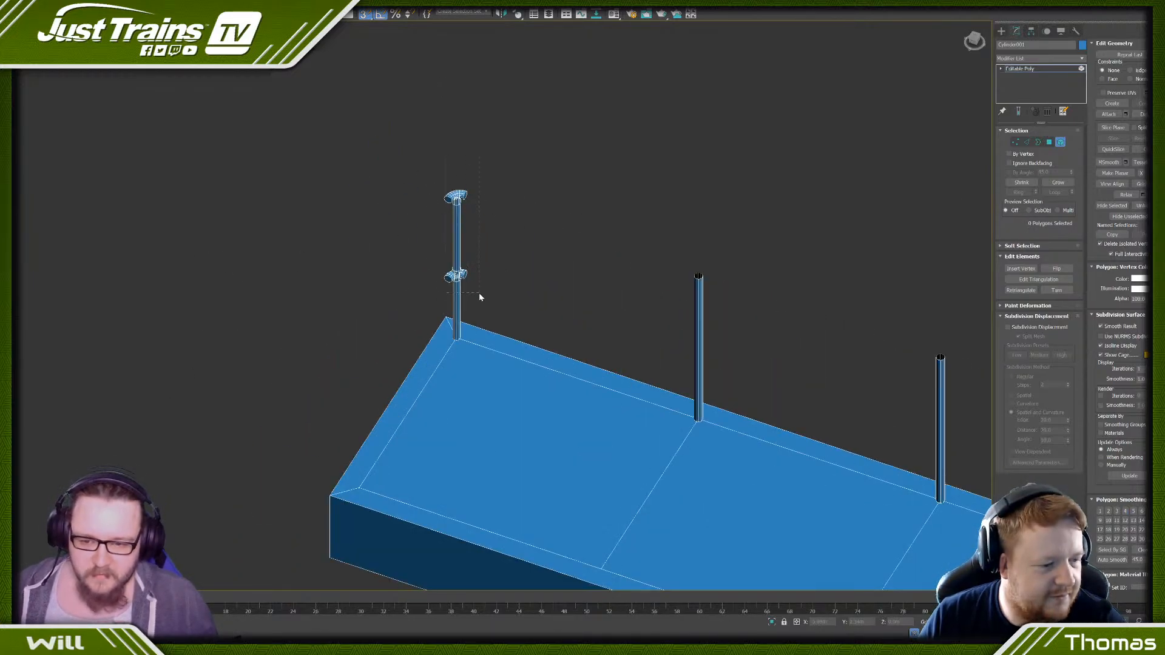
- Clone the fitted corner post with both fittings to a rotated element and move it along the base past its far end
{"action": "left_click_drag", "start_coordinate": [480, 296], "coordinate": [433, 282]}
{"action": "key", "text": "e"}
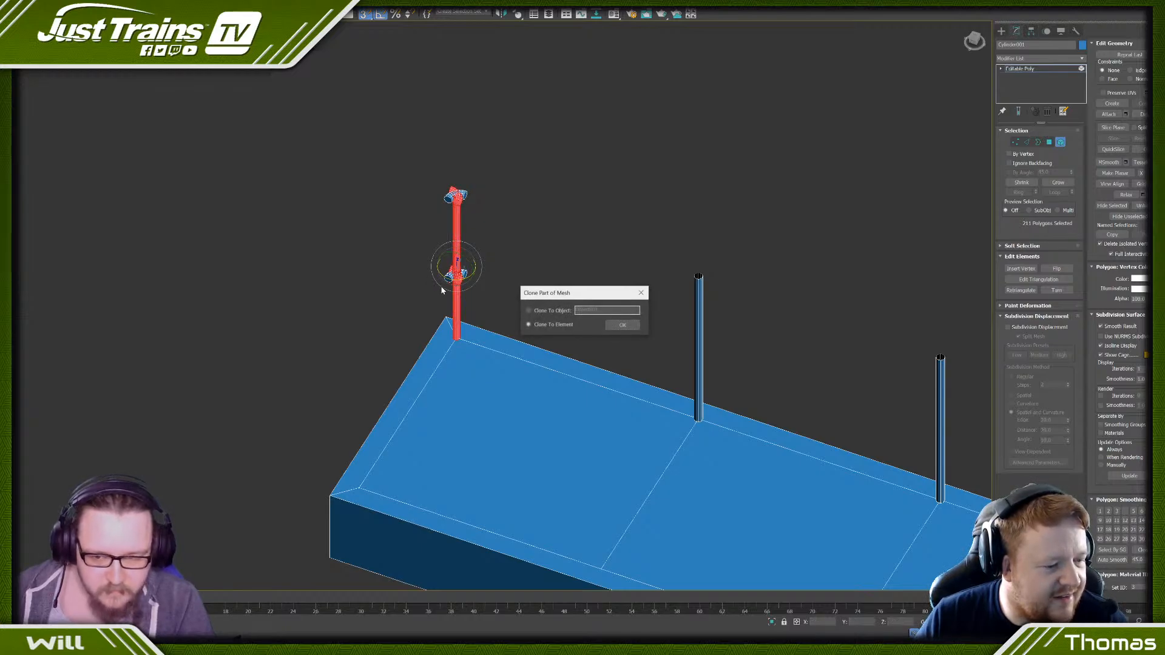
{"action": "left_click", "coordinate": [628, 327]}
{"action": "scroll", "coordinate": [691, 338], "scroll_direction": "down", "scroll_amount": 5}
{"action": "middle_click_drag", "start_coordinate": [692, 338], "coordinate": [443, 285]}
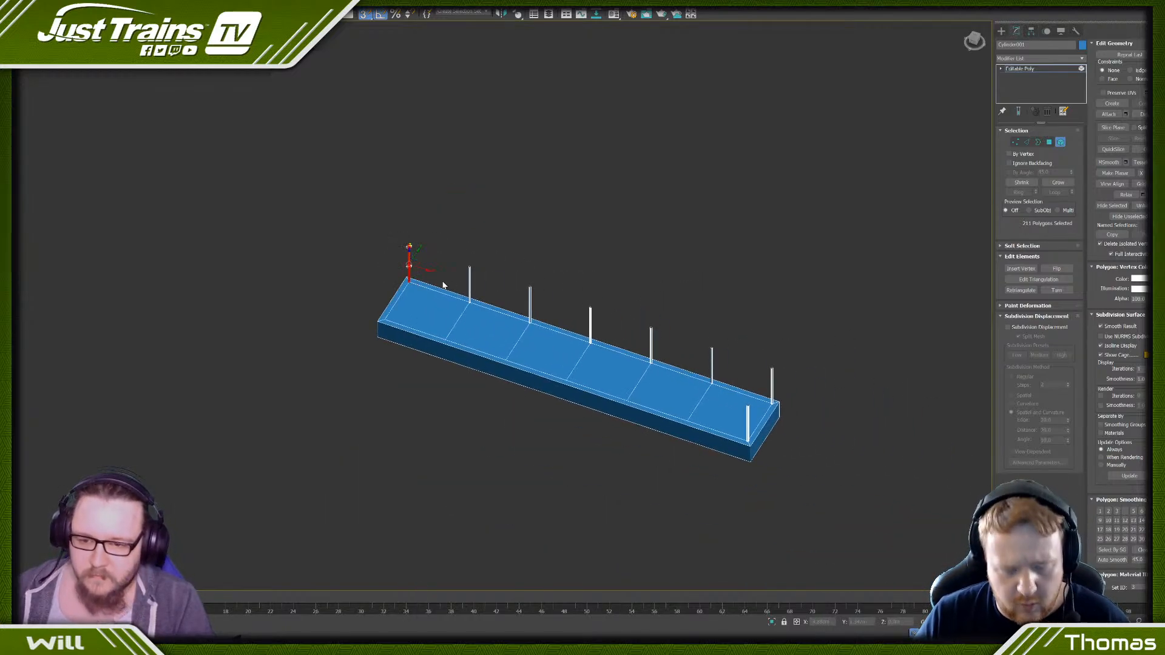
{"action": "mouse_move", "coordinate": [420, 268]}
{"action": "left_mouse_down"}
{"action": "mouse_move", "coordinate": [673, 331]}
{"action": "mouse_move", "coordinate": [827, 403]}
{"action": "left_mouse_up"}
{"action": "scroll", "coordinate": [814, 395], "scroll_direction": "up", "scroll_amount": 5}
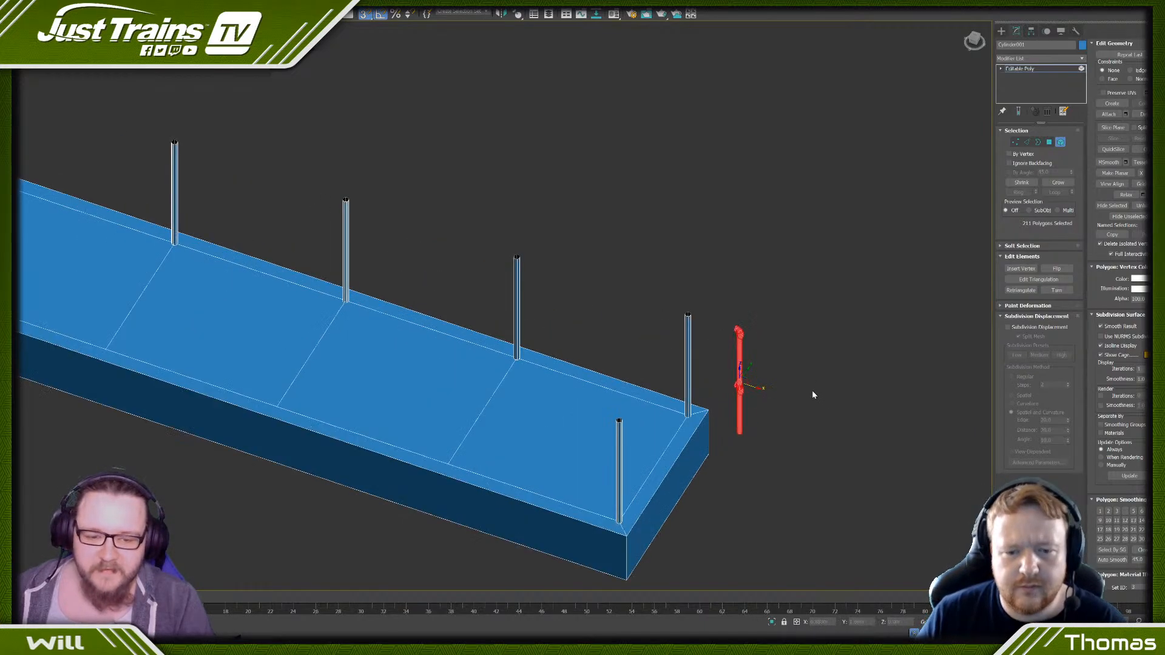
- Delete the plain post at the far rear corner and move the cloned fitted post into its place
{"action": "left_click", "coordinate": [668, 327]}
{"action": "left_click_drag", "start_coordinate": [648, 294], "coordinate": [699, 346]}
{"action": "key", "text": "Delete"}
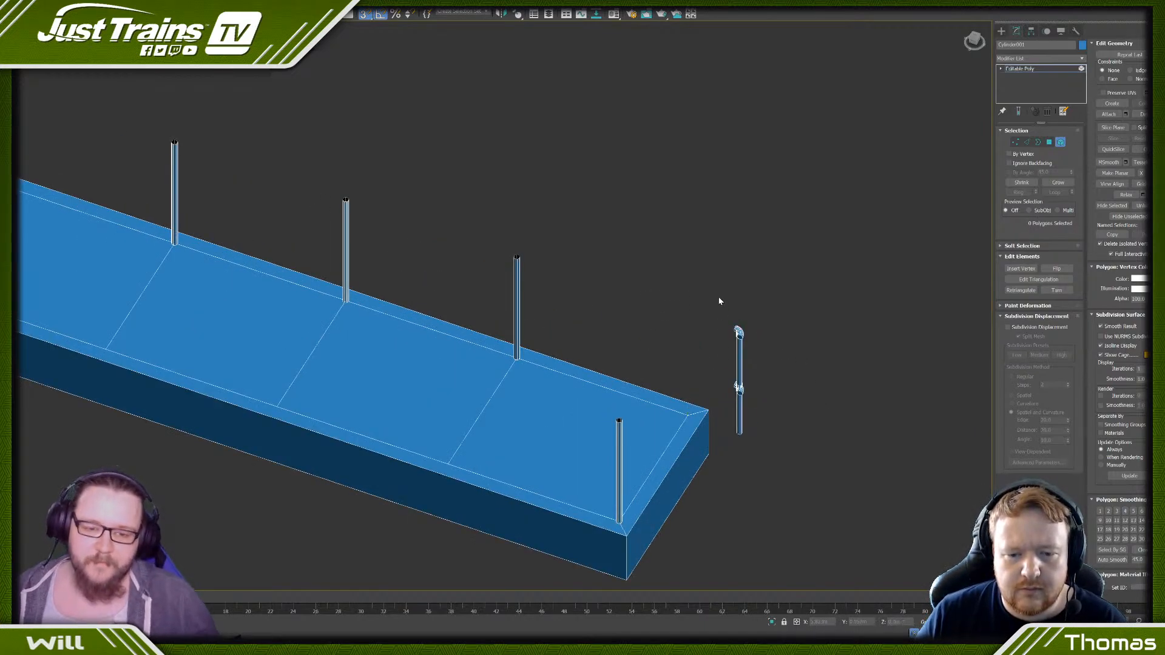
{"action": "left_click_drag", "start_coordinate": [720, 301], "coordinate": [796, 449]}
{"action": "scroll", "coordinate": [764, 401], "scroll_direction": "up", "scroll_amount": 5}
{"action": "left_click_drag", "start_coordinate": [705, 347], "coordinate": [541, 433]}
{"action": "left_click", "coordinate": [661, 308]}
{"action": "scroll", "coordinate": [665, 307], "scroll_direction": "down", "scroll_amount": 5}
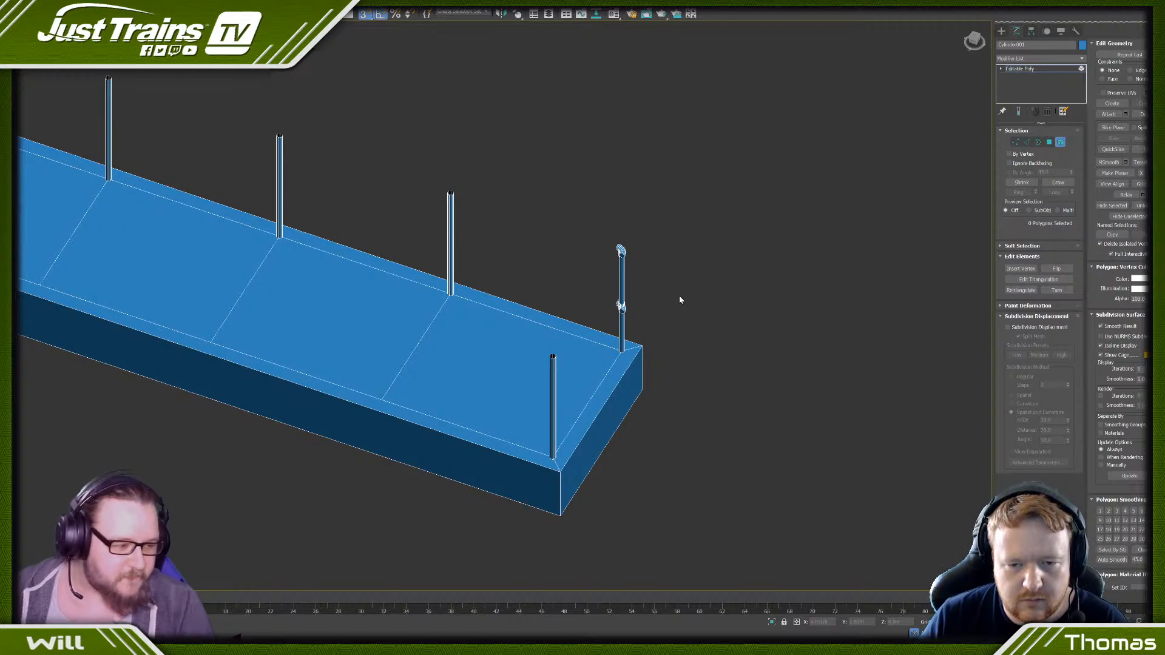
- Clone the far corner post to an element rotated 90 degrees to make a horizontal bar along the base
{"action": "scroll", "coordinate": [679, 296], "scroll_direction": "down", "scroll_amount": 5}
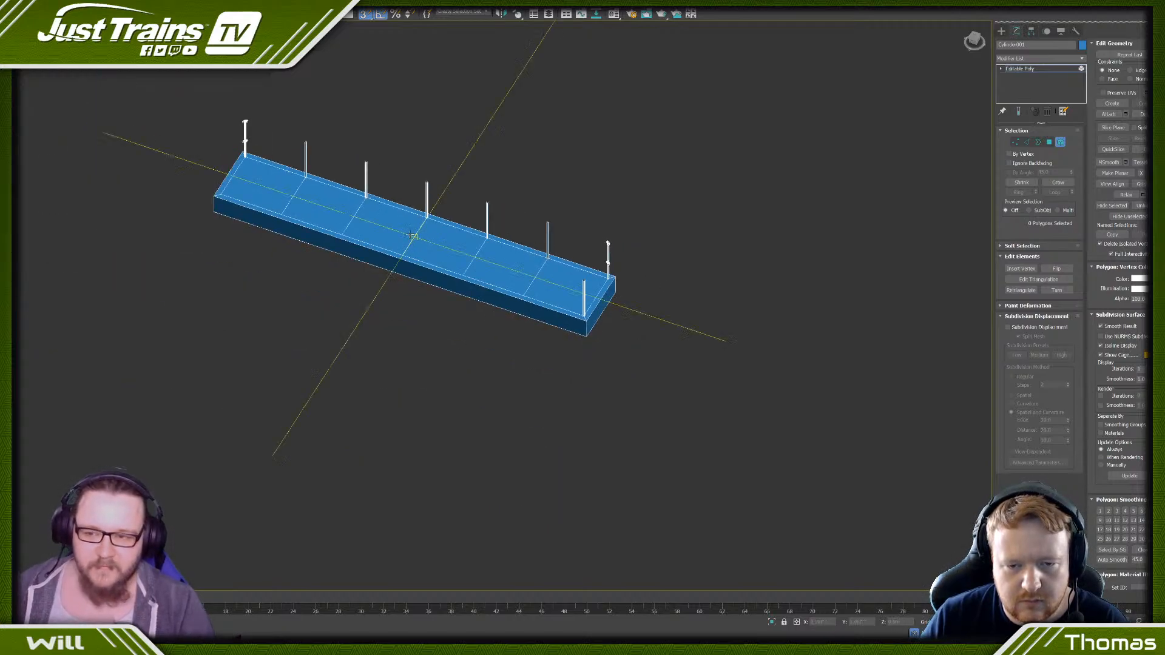
{"action": "scroll", "coordinate": [601, 254], "scroll_direction": "up", "scroll_amount": 5}
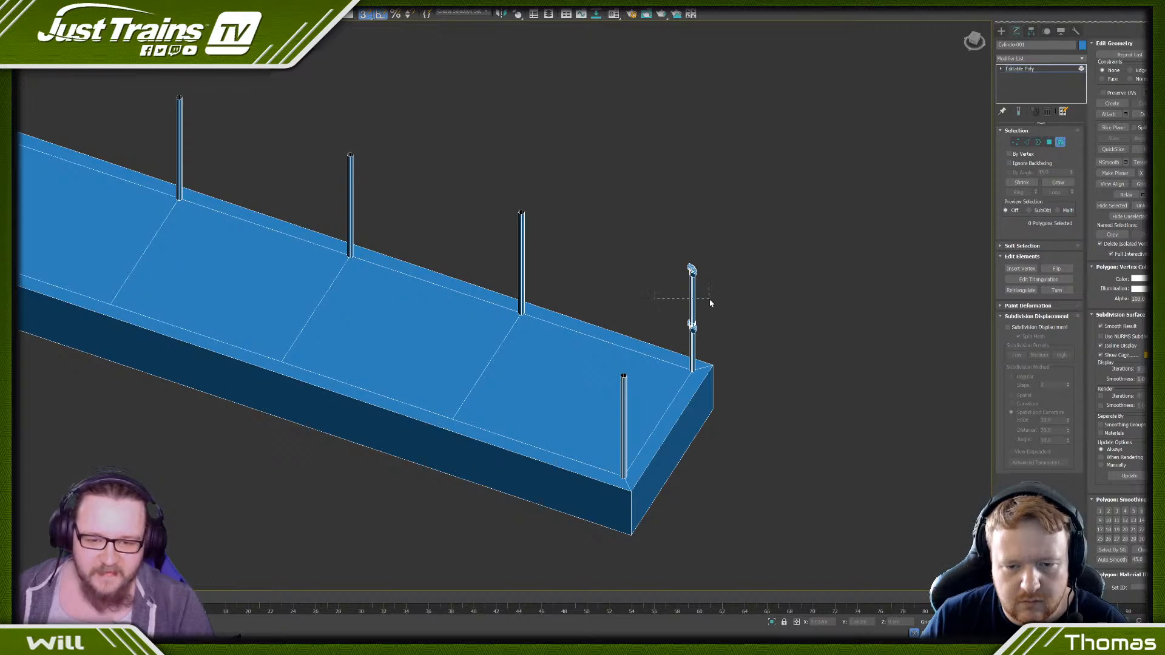
{"action": "left_click_drag", "start_coordinate": [711, 302], "coordinate": [711, 303]}
{"action": "middle_click_drag", "start_coordinate": [583, 267], "coordinate": [596, 262], "text": "alt"}
{"action": "scroll", "coordinate": [697, 315], "scroll_direction": "up", "scroll_amount": 2}
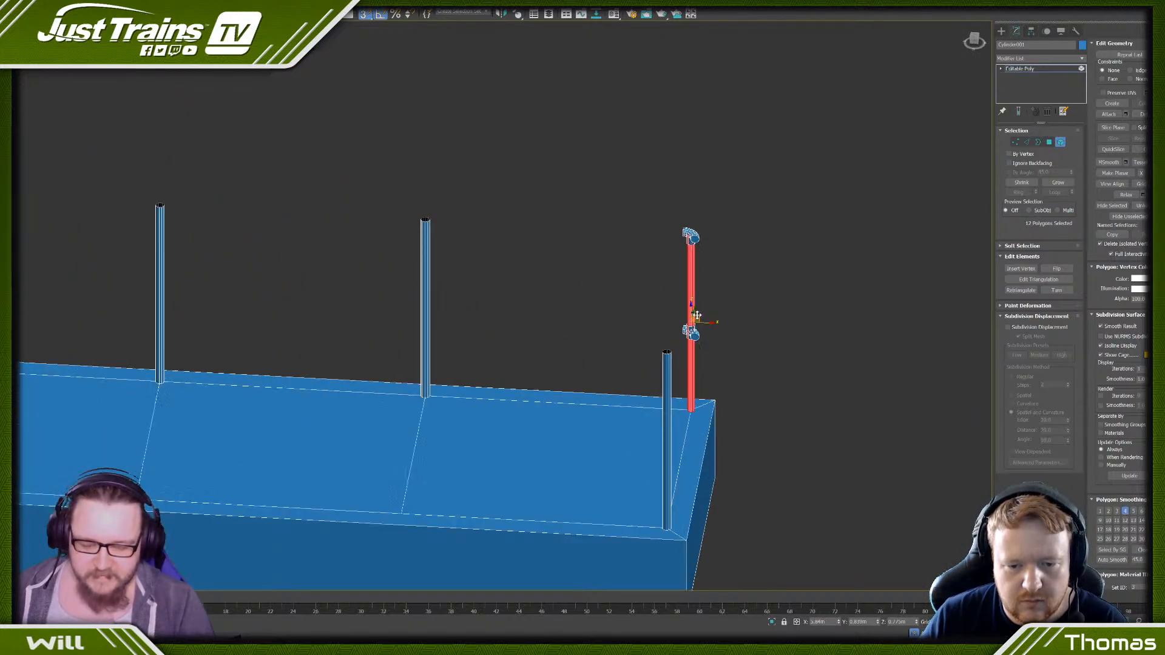
{"action": "key", "text": "e"}
{"action": "left_click_drag", "start_coordinate": [702, 309], "coordinate": [729, 315]}
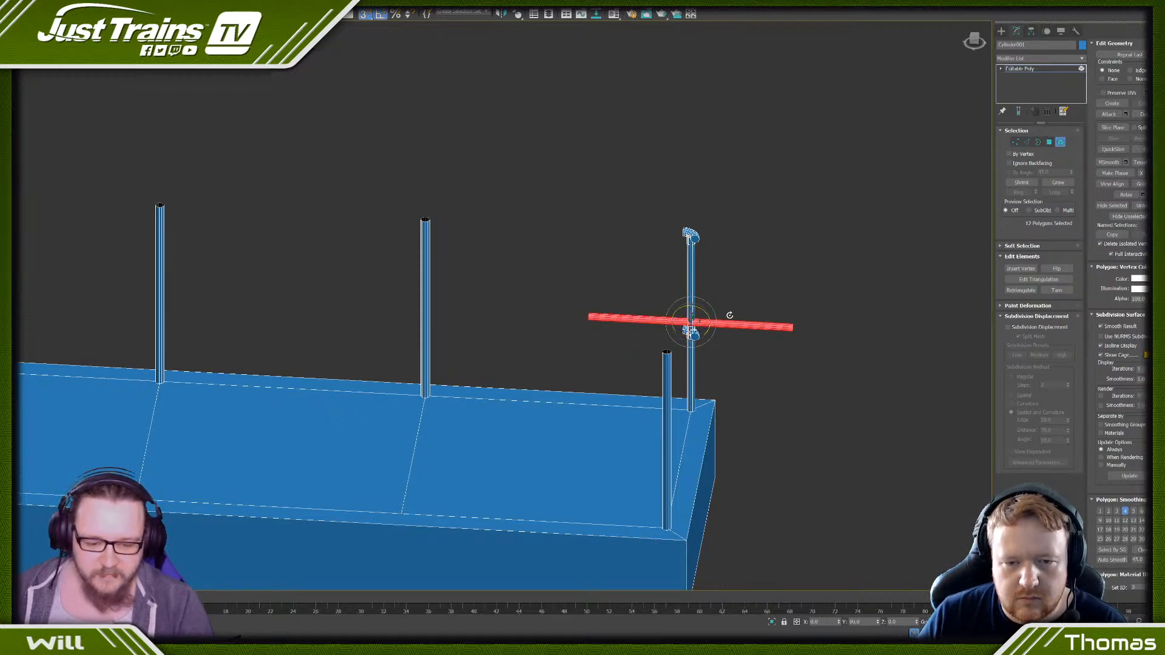
{"action": "left_click", "coordinate": [631, 326]}
- Lower the horizontal bar to the height of the corner post's lower fitting
{"action": "scroll", "coordinate": [661, 339], "scroll_direction": "up", "scroll_amount": 3}
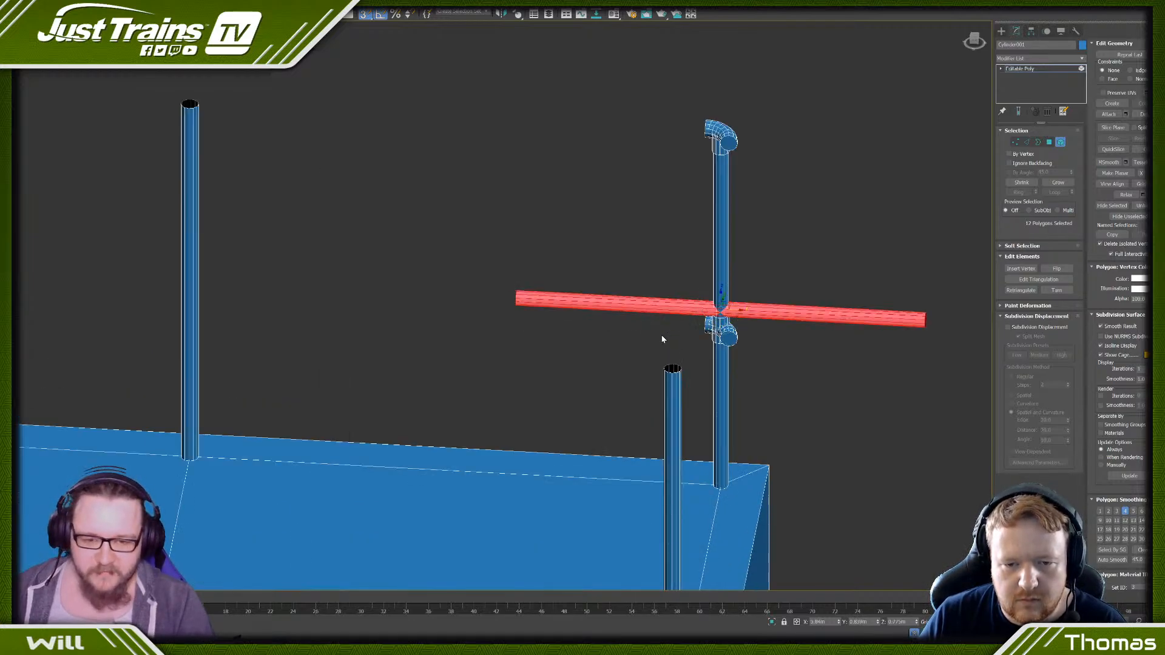
{"action": "scroll", "coordinate": [662, 339], "scroll_direction": "down", "scroll_amount": 2}
{"action": "scroll", "coordinate": [698, 311], "scroll_direction": "up", "scroll_amount": 4}
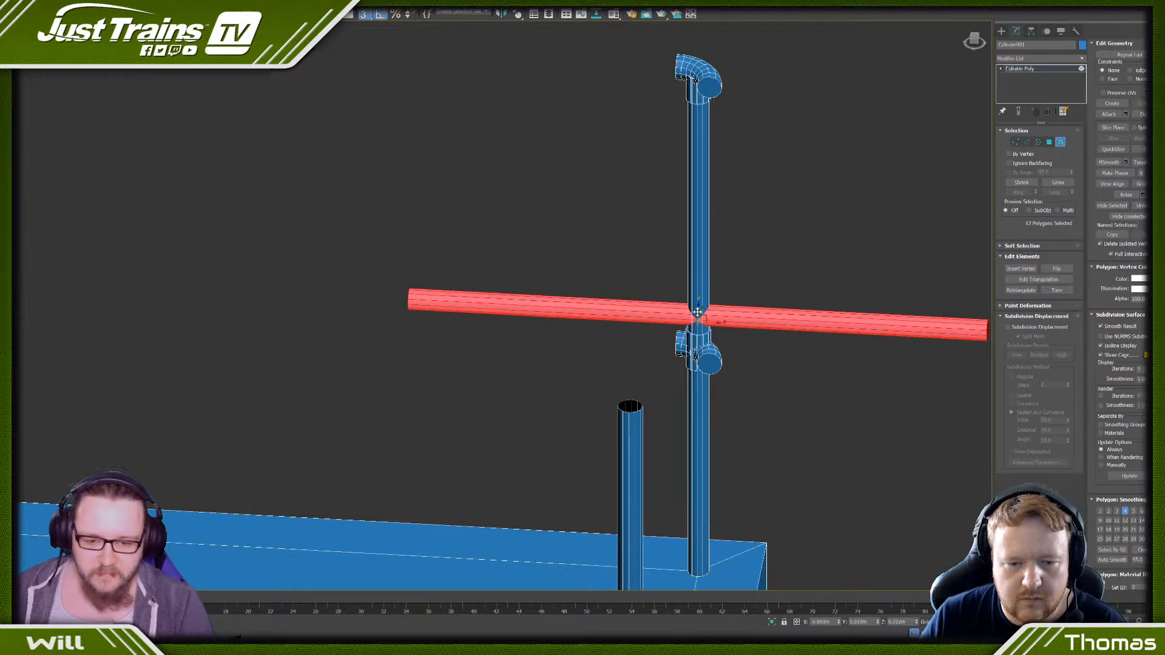
{"action": "left_click_drag", "start_coordinate": [698, 312], "coordinate": [606, 358]}
{"action": "scroll", "coordinate": [602, 356], "scroll_direction": "down", "scroll_amount": 5}
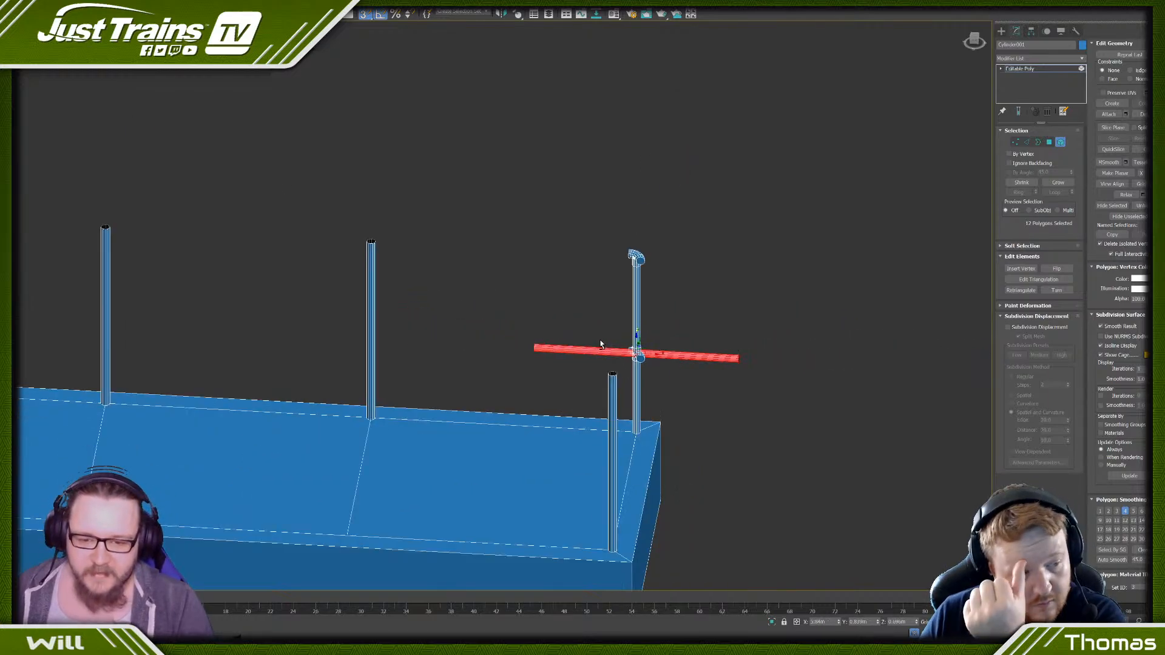
- Shift the bar sideways in line with the lower fitting's opening and slide it lengthwise until its end meets the fitting
{"action": "middle_click_drag", "start_coordinate": [601, 344], "coordinate": [623, 340], "text": "alt"}
{"action": "scroll", "coordinate": [616, 359], "scroll_direction": "up", "scroll_amount": 4}
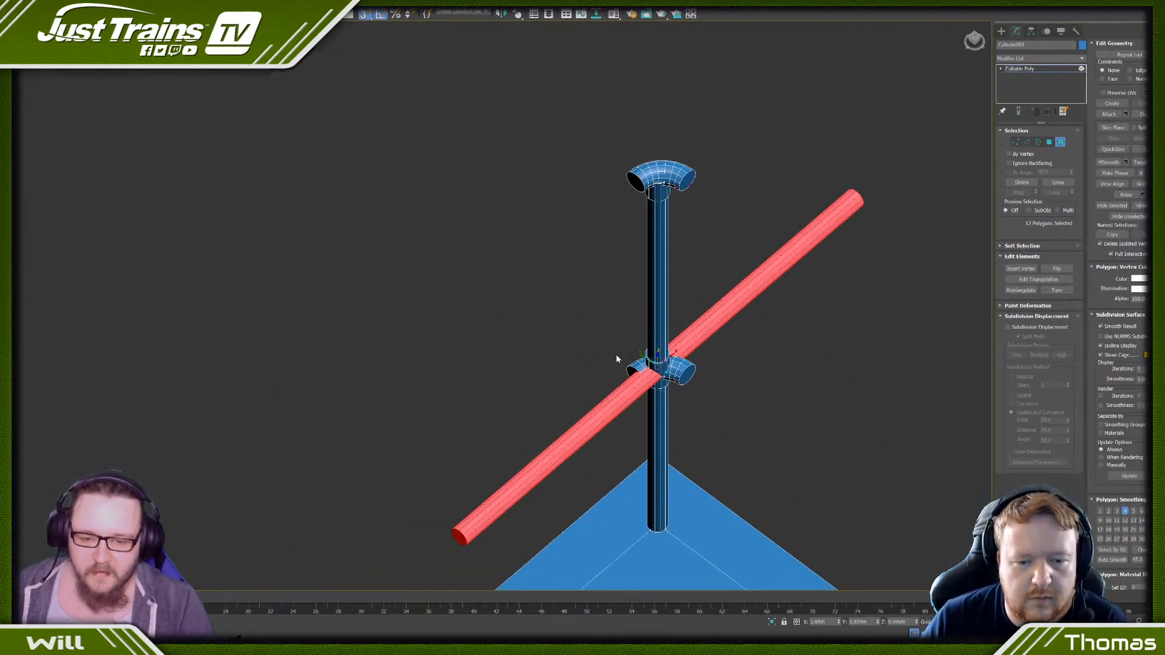
{"action": "left_click", "coordinate": [616, 358]}
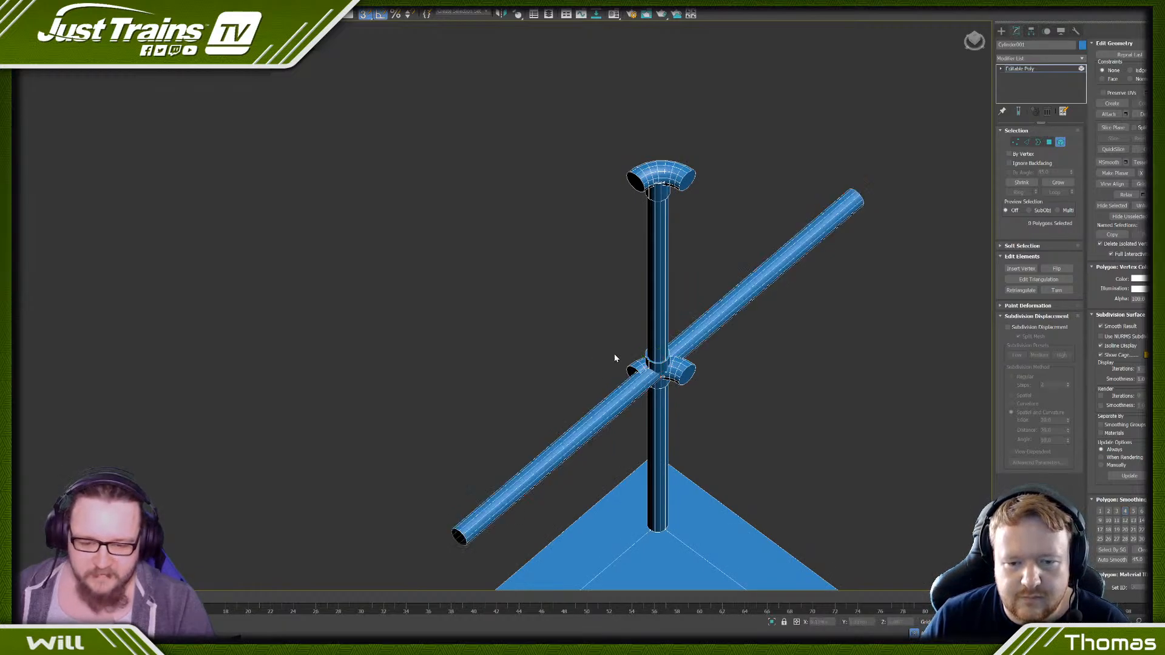
{"action": "key", "text": "ctrl+z"}
{"action": "left_click_drag", "start_coordinate": [644, 358], "coordinate": [607, 416]}
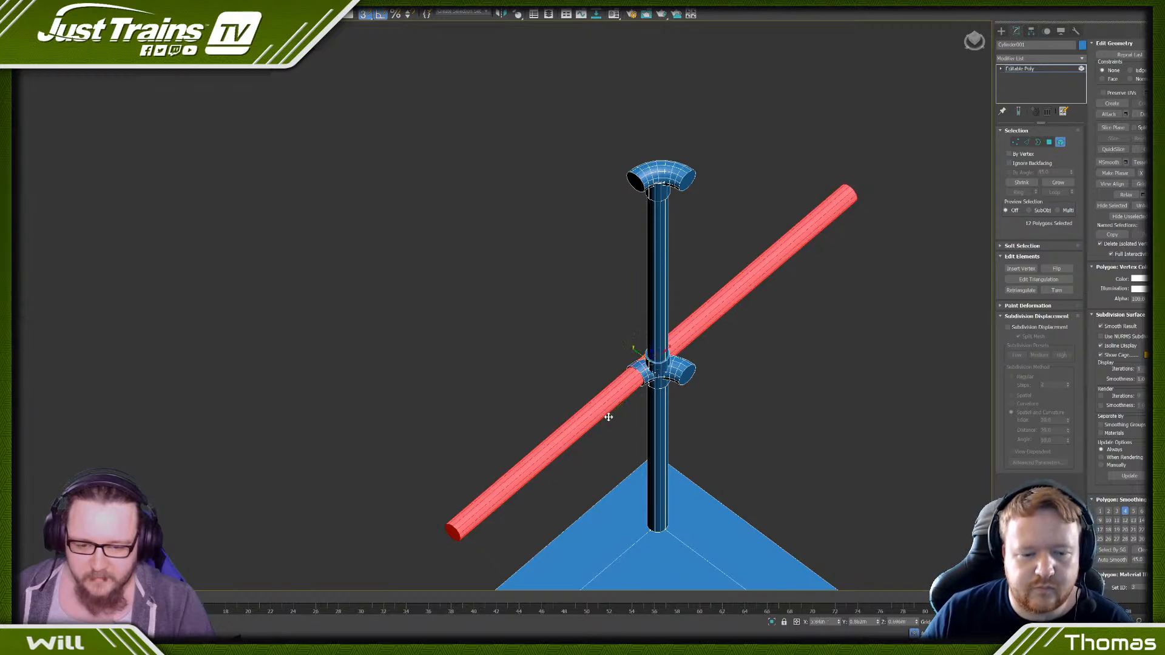
{"action": "scroll", "coordinate": [601, 408], "scroll_direction": "down", "scroll_amount": 5}
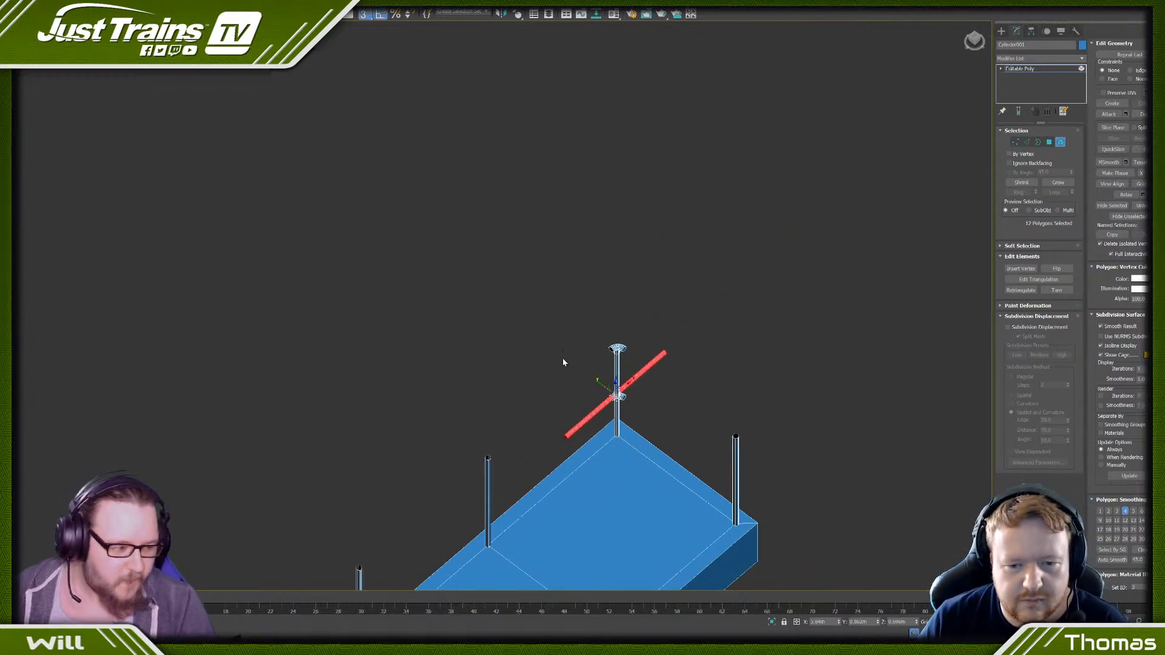
{"action": "left_click_drag", "start_coordinate": [628, 383], "coordinate": [639, 354]}
{"action": "scroll", "coordinate": [605, 377], "scroll_direction": "up", "scroll_amount": 5}
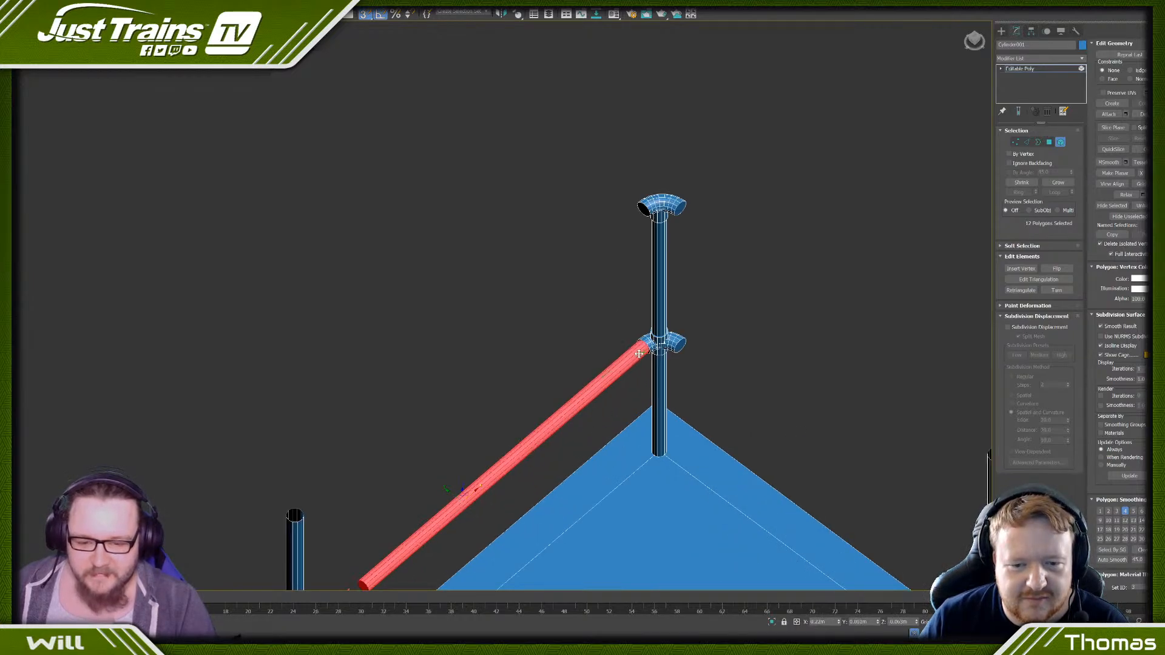
{"action": "scroll", "coordinate": [607, 347], "scroll_direction": "down", "scroll_amount": 5}
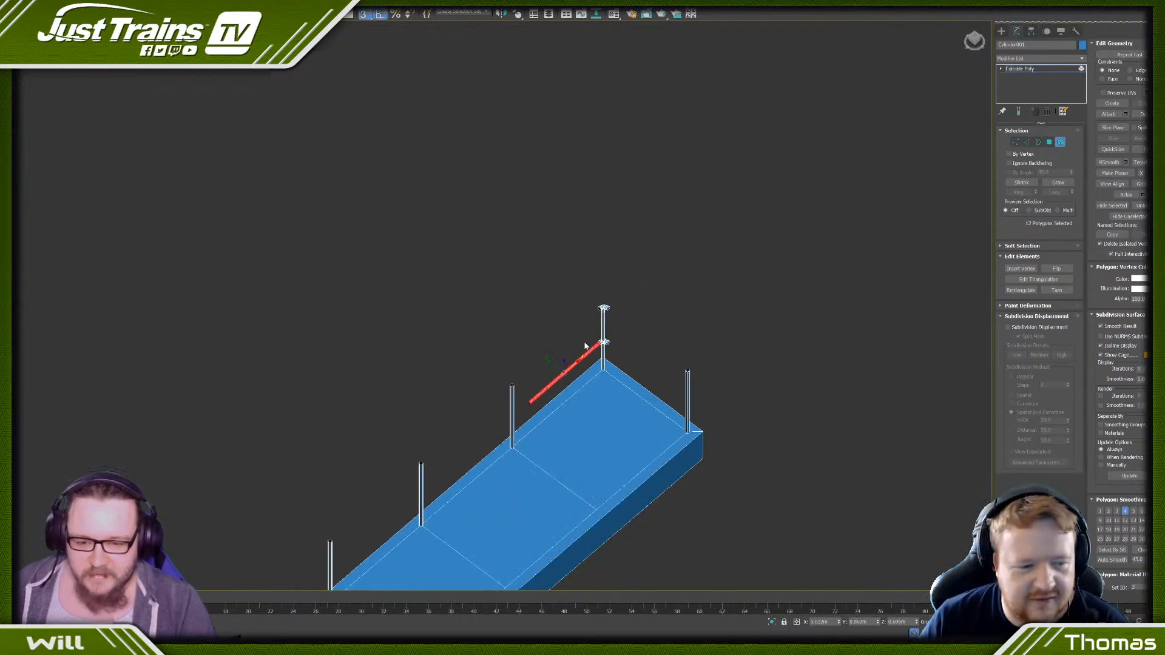
- Select the horizontal bar's free-end vertices and stretch the bar along the base to the opposite corner post's lower fitting
{"action": "left_click", "coordinate": [1013, 143]}
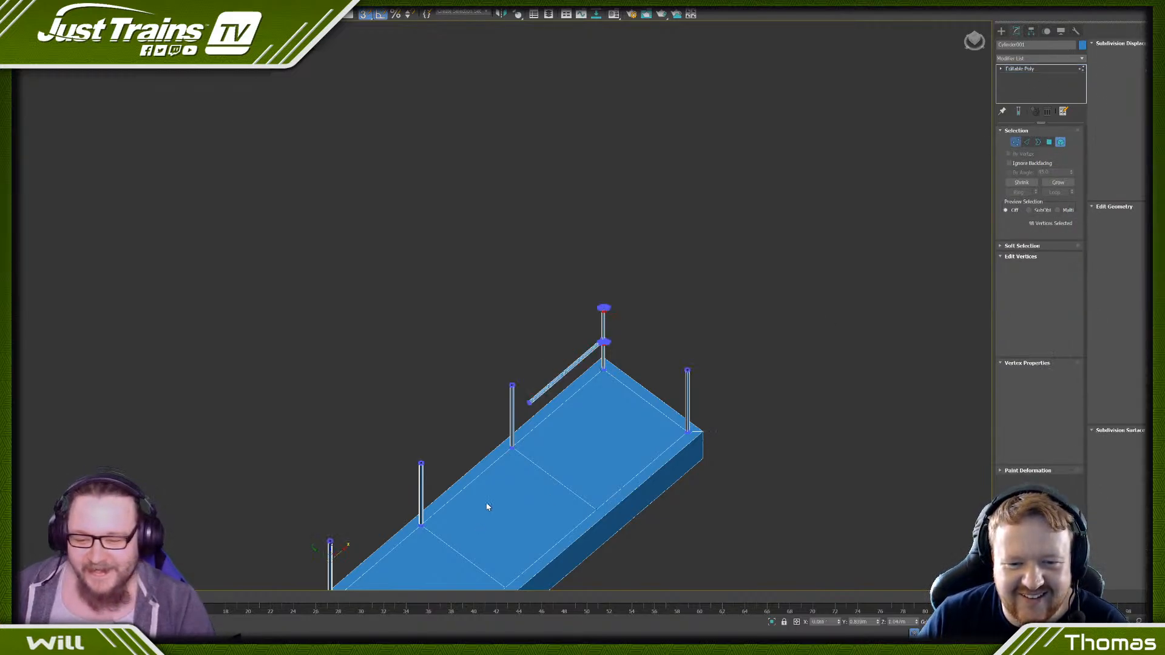
{"action": "scroll", "coordinate": [532, 388], "scroll_direction": "up", "scroll_amount": 2}
{"action": "scroll", "coordinate": [541, 451], "scroll_direction": "down", "scroll_amount": 5}
{"action": "middle_click_drag", "start_coordinate": [533, 460], "coordinate": [534, 282]}
{"action": "middle_click_drag", "start_coordinate": [364, 237], "coordinate": [473, 238]}
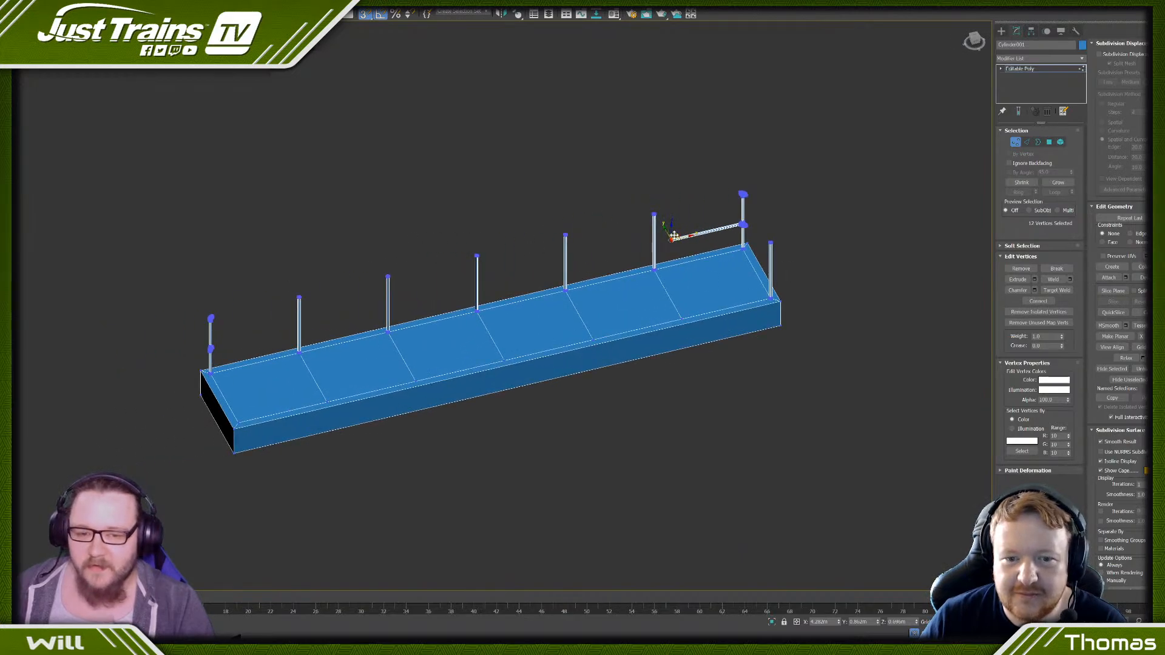
{"action": "left_click_drag", "start_coordinate": [686, 238], "coordinate": [219, 331]}
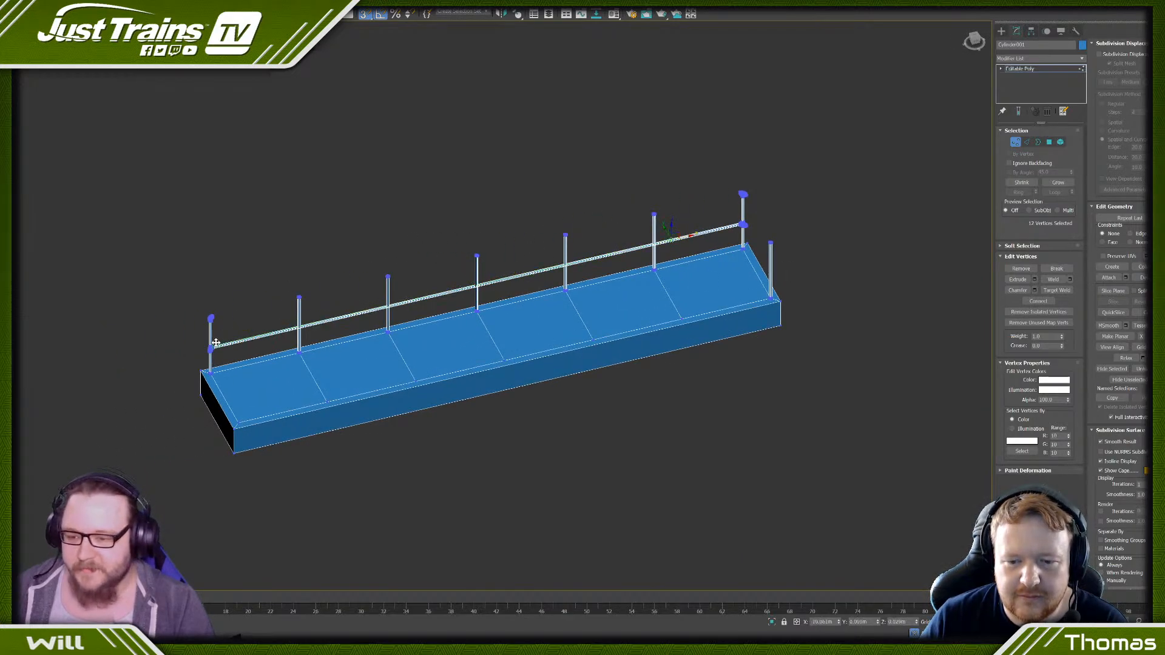
{"action": "scroll", "coordinate": [203, 355], "scroll_direction": "up", "scroll_amount": 6}
{"action": "scroll", "coordinate": [285, 349], "scroll_direction": "down", "scroll_amount": 5}
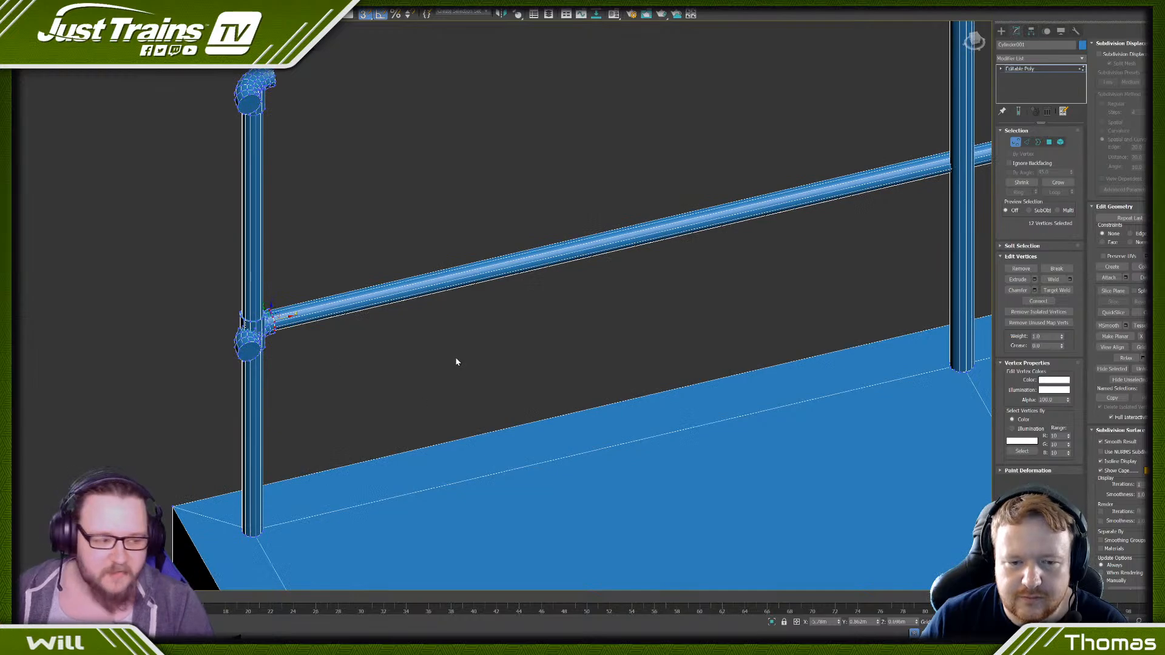
{"action": "scroll", "coordinate": [458, 358], "scroll_direction": "down", "scroll_amount": 4}
{"action": "middle_click_drag", "start_coordinate": [876, 246], "coordinate": [615, 233]}
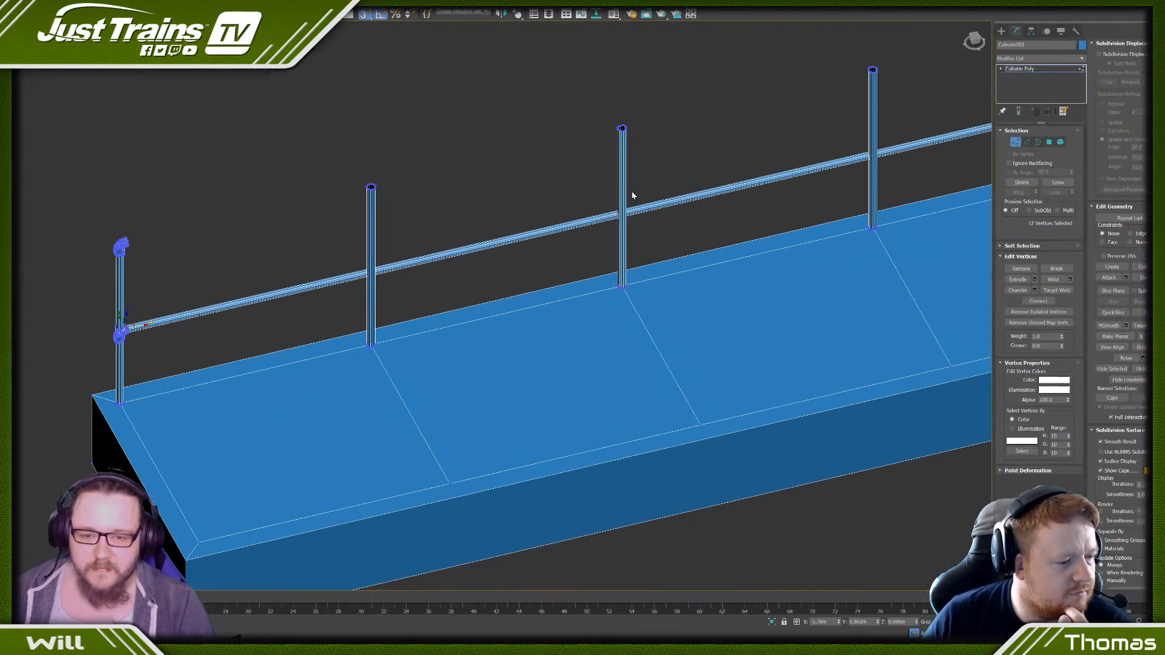
{"action": "scroll", "coordinate": [632, 195], "scroll_direction": "down", "scroll_amount": 5}
{"action": "middle_click_drag", "start_coordinate": [704, 195], "coordinate": [528, 260]}
{"action": "middle_click_drag", "start_coordinate": [715, 220], "coordinate": [743, 211], "text": "alt"}
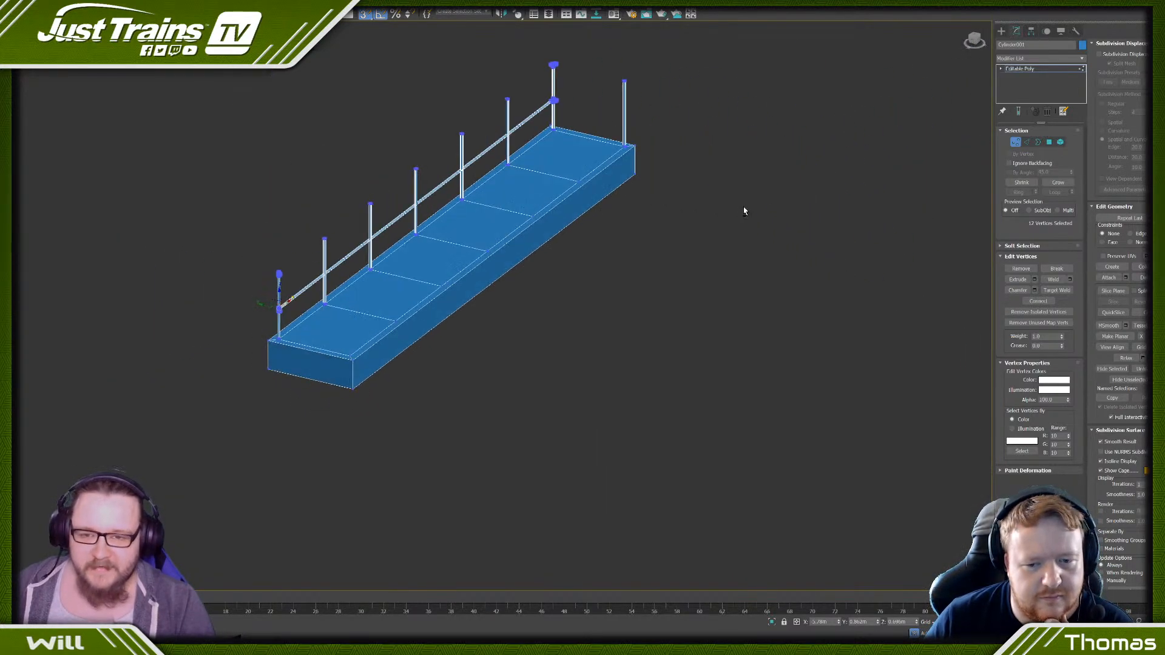
- Clone the full-length bar as an element and raise the copy to the corner posts' top fittings as the upper rail
{"action": "left_click", "coordinate": [1060, 142]}
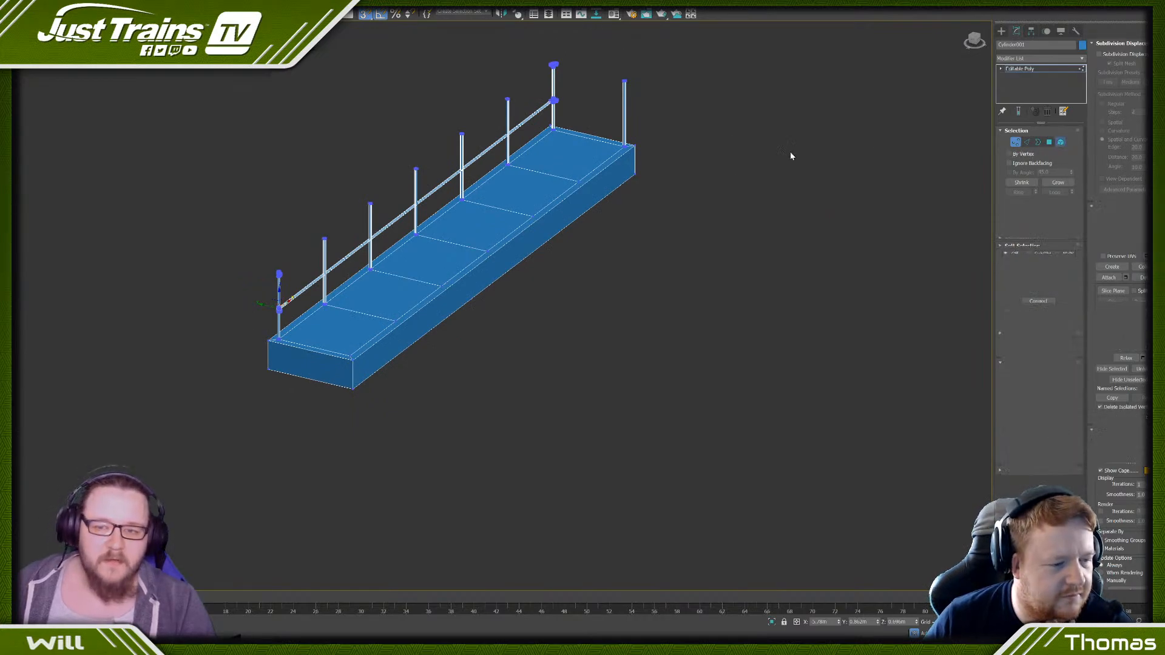
{"action": "left_click", "coordinate": [525, 103]}
{"action": "scroll", "coordinate": [525, 99], "scroll_direction": "up", "scroll_amount": 5}
{"action": "scroll", "coordinate": [586, 228], "scroll_direction": "down", "scroll_amount": 3}
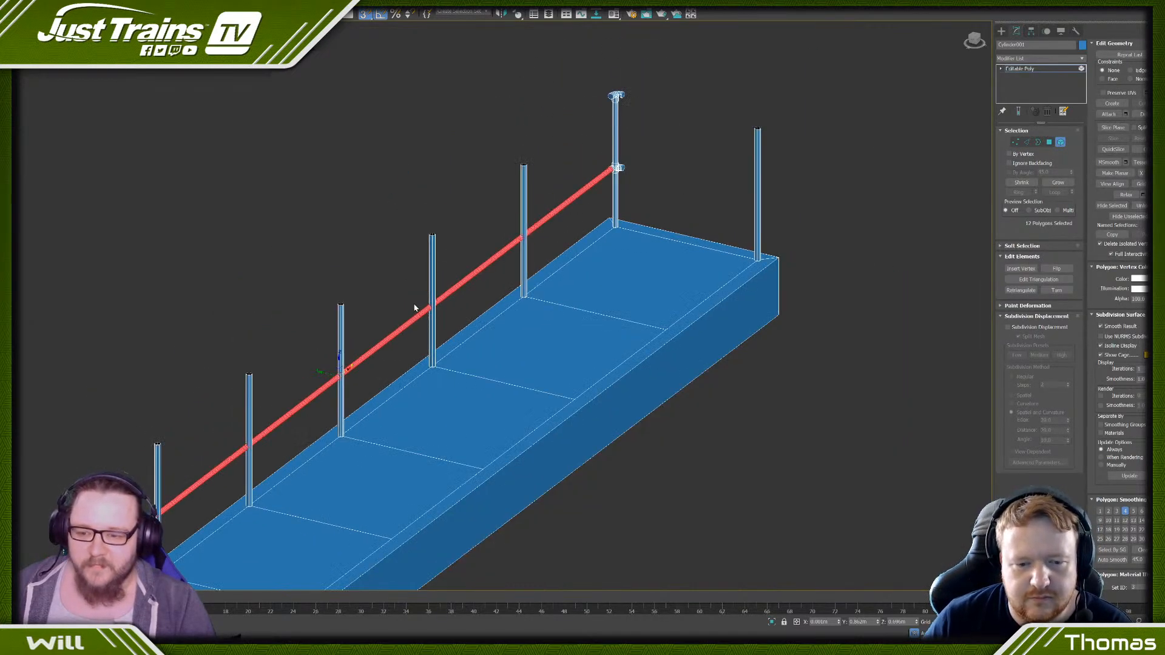
{"action": "left_click_drag", "start_coordinate": [337, 358], "coordinate": [350, 290], "text": "shift"}
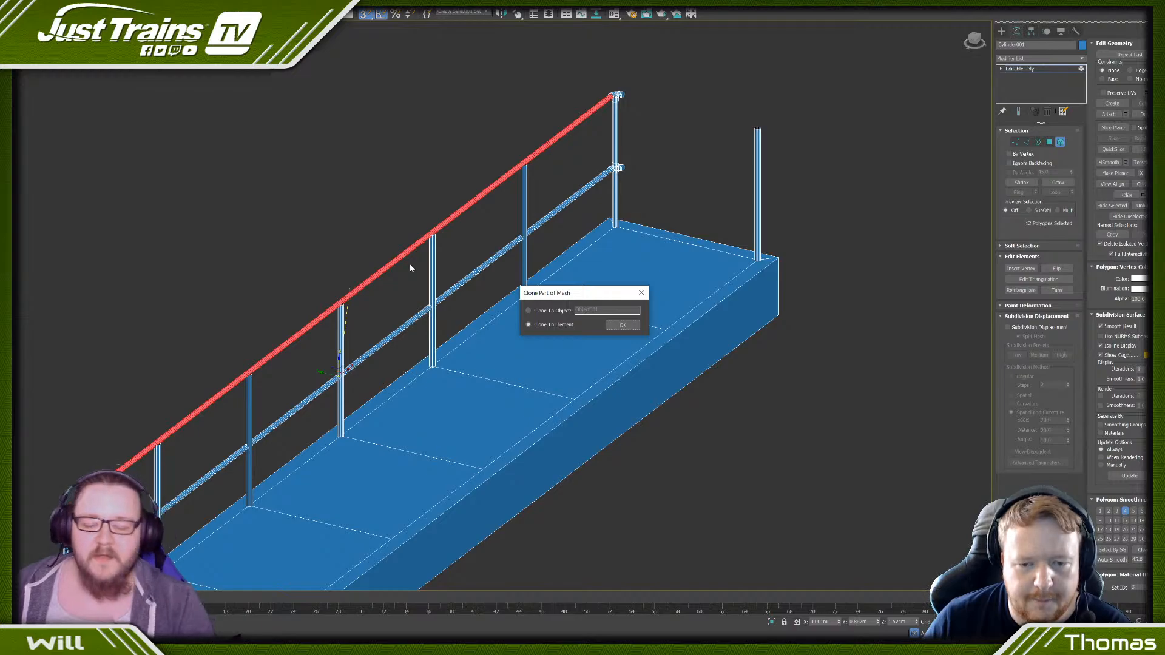
{"action": "left_click", "coordinate": [625, 325]}
{"action": "left_click", "coordinate": [449, 116]}
{"action": "scroll", "coordinate": [453, 120], "scroll_direction": "down", "scroll_amount": 5}
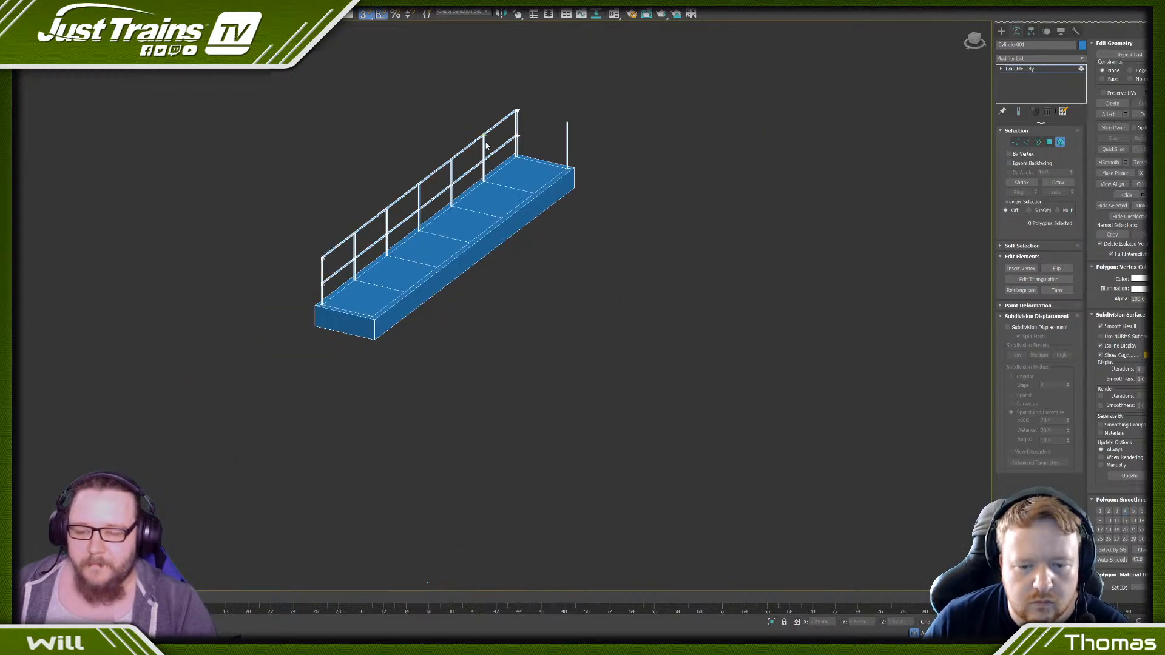
- Clone the vertical sleeve of the corner post's lower fitting as an element onto the adjacent intermediate post
{"action": "mouse_move", "coordinate": [486, 146]}
{"action": "middle_mouse_down", "text": "alt"}
{"action": "mouse_move", "coordinate": [491, 193]}
{"action": "mouse_move", "coordinate": [582, 255]}
{"action": "middle_mouse_up", "text": "alt"}
{"action": "scroll", "coordinate": [583, 258], "scroll_direction": "up", "scroll_amount": 8}
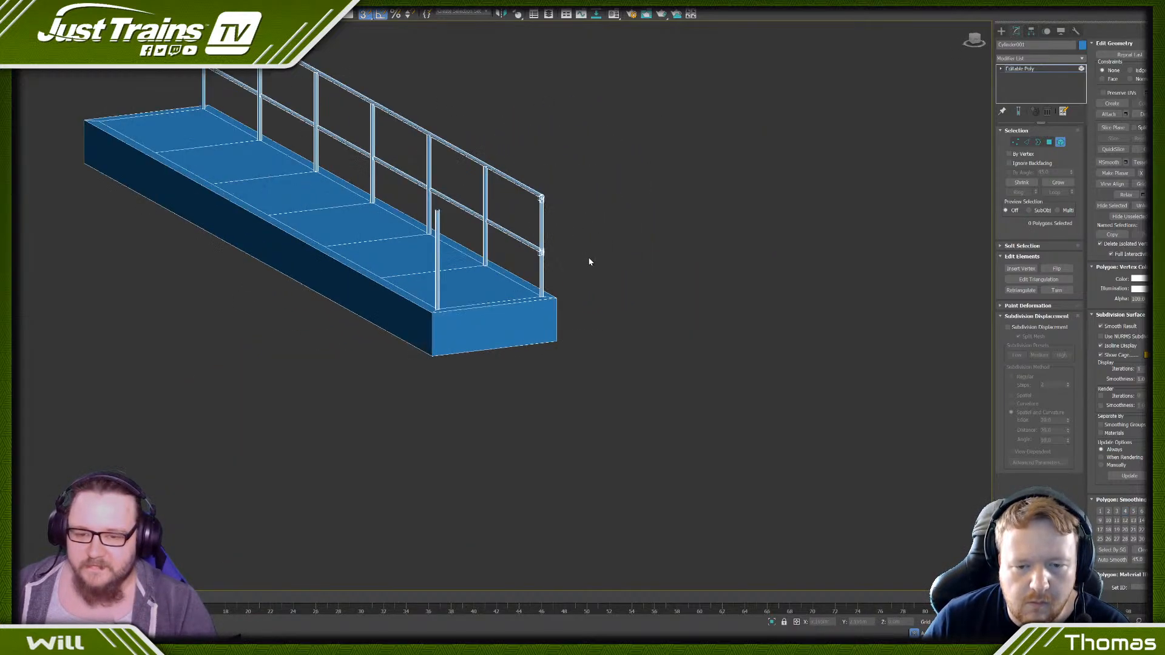
{"action": "left_click", "coordinate": [533, 265]}
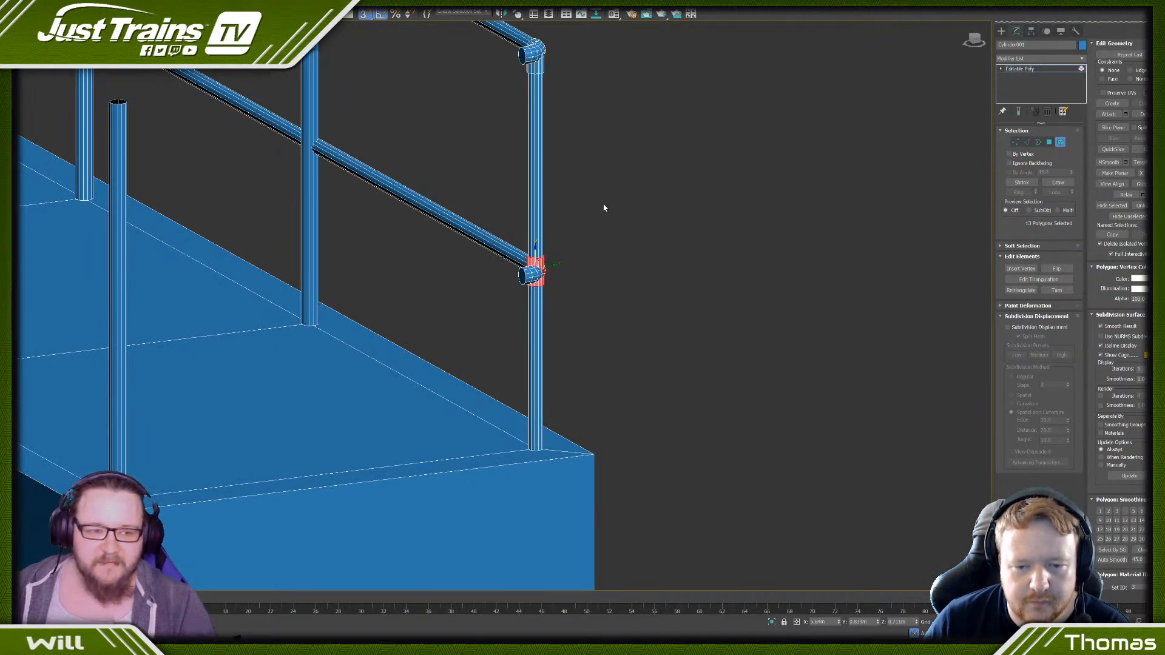
{"action": "scroll", "coordinate": [603, 208], "scroll_direction": "down", "scroll_amount": 3}
{"action": "middle_click_drag", "start_coordinate": [582, 208], "coordinate": [607, 216], "text": "alt"}
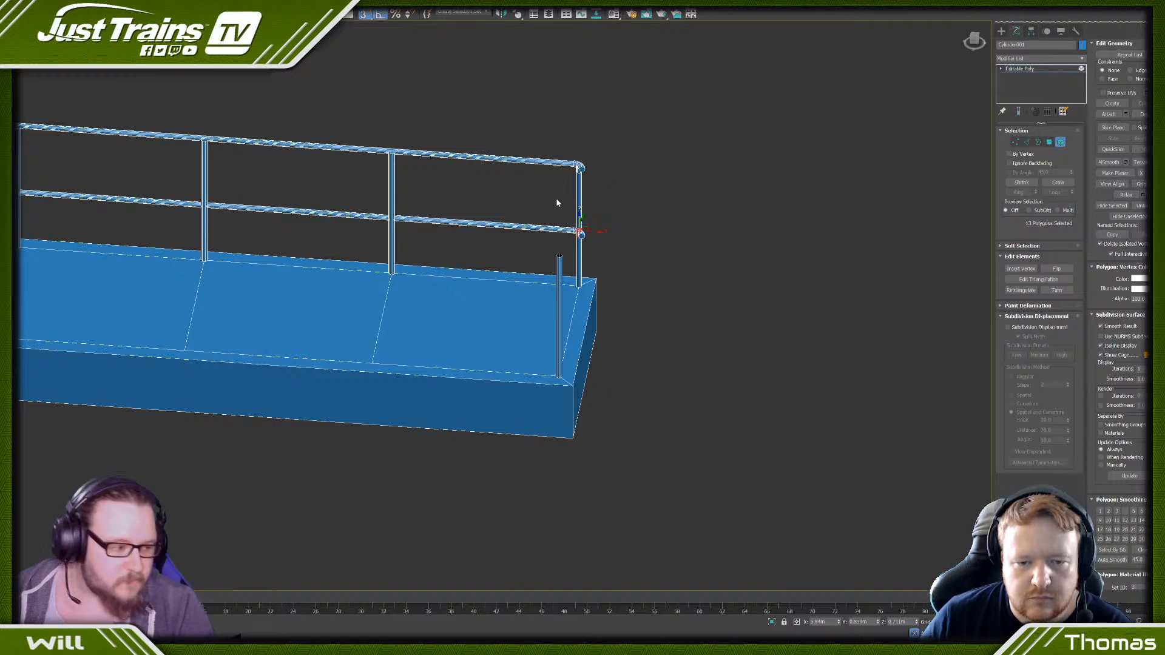
{"action": "middle_click_drag", "start_coordinate": [587, 247], "coordinate": [597, 264], "text": "alt"}
{"action": "left_click_drag", "start_coordinate": [588, 229], "coordinate": [390, 287]}
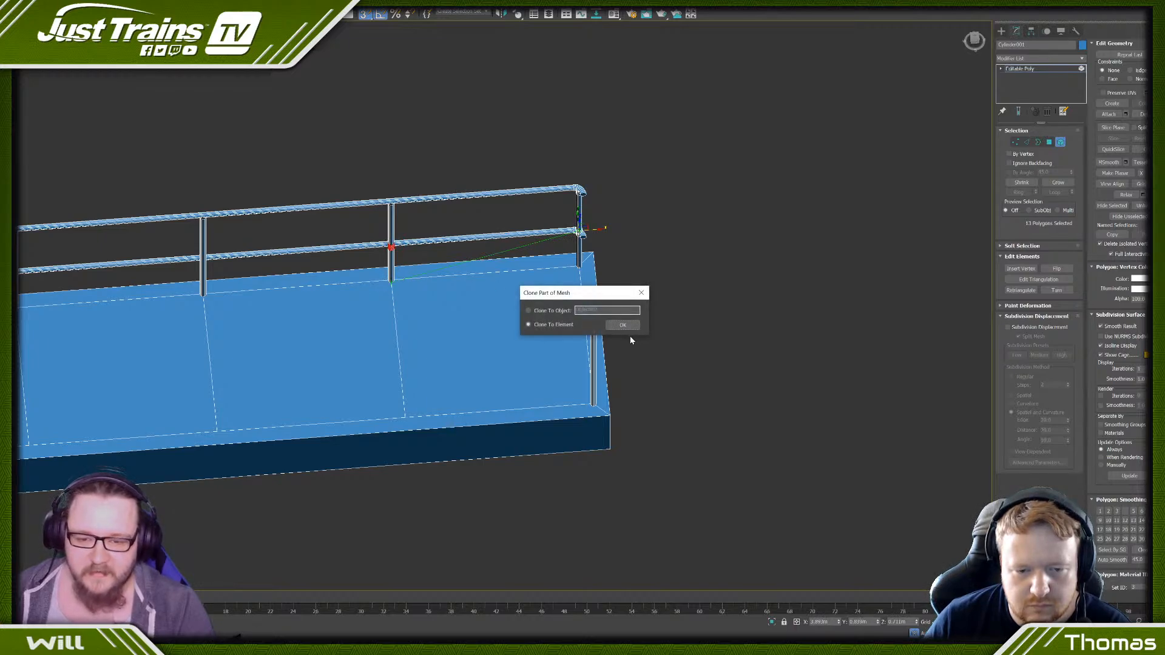
{"action": "left_click", "coordinate": [621, 326]}
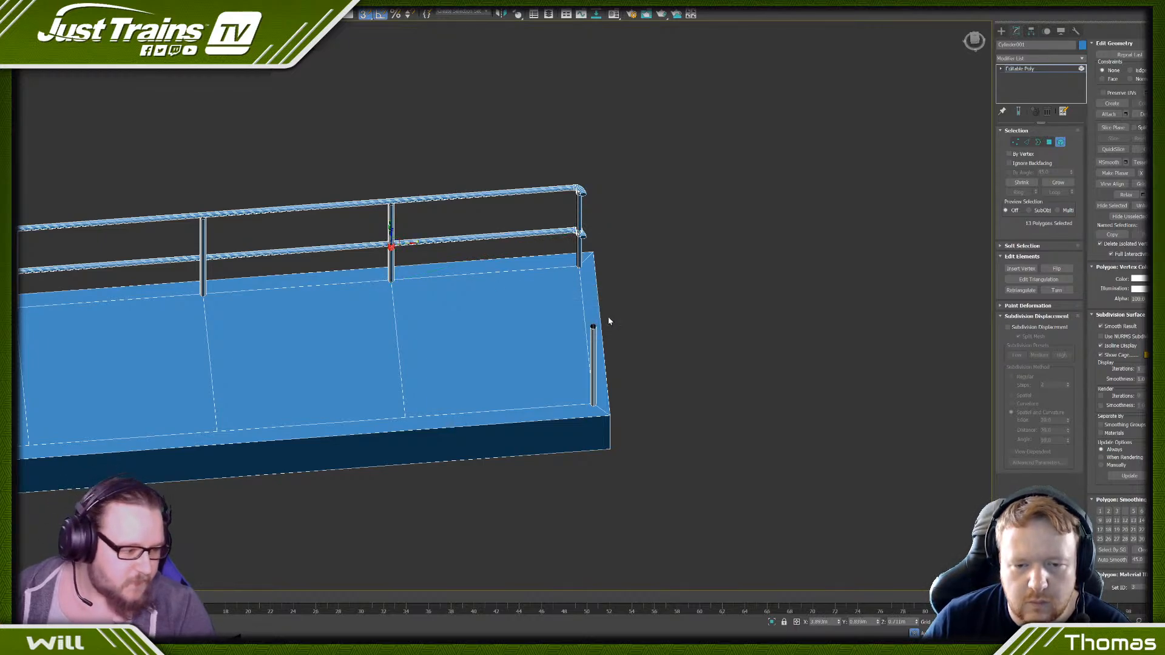
- Select all the plain intermediate posts along the railed side and delete them
{"action": "left_click", "coordinate": [388, 230]}
{"action": "left_click", "coordinate": [203, 243], "text": "ctrl"}
{"action": "middle_click_drag", "start_coordinate": [216, 242], "coordinate": [569, 216]}
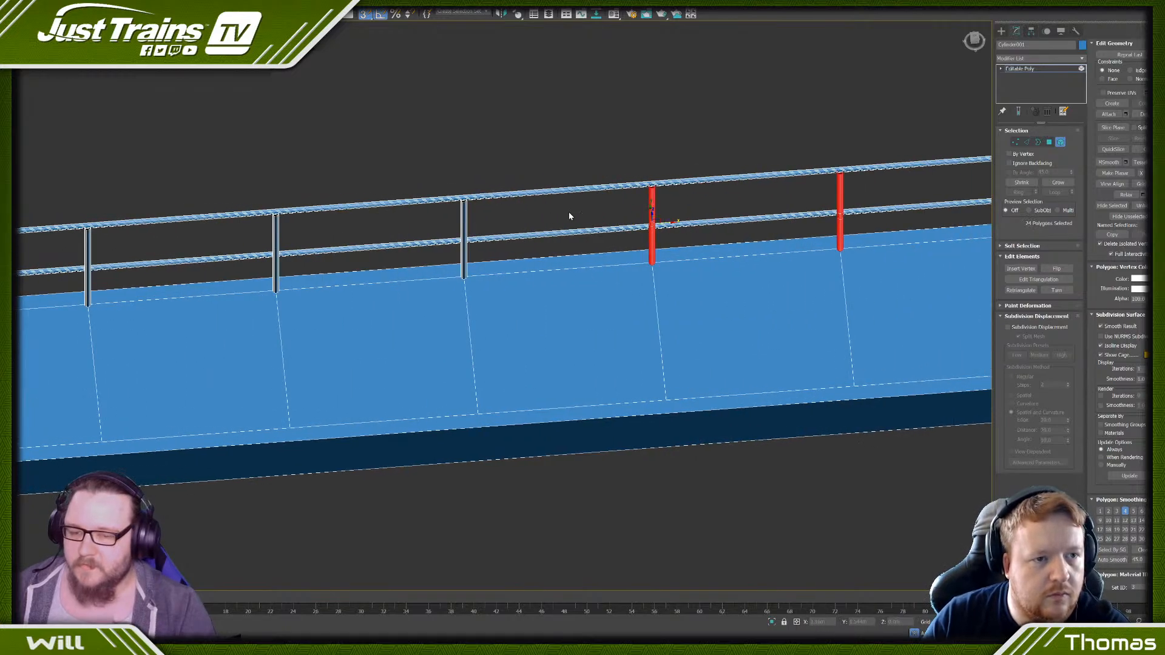
{"action": "left_click", "coordinate": [464, 226], "text": "ctrl"}
{"action": "left_click", "coordinate": [277, 236], "text": "ctrl"}
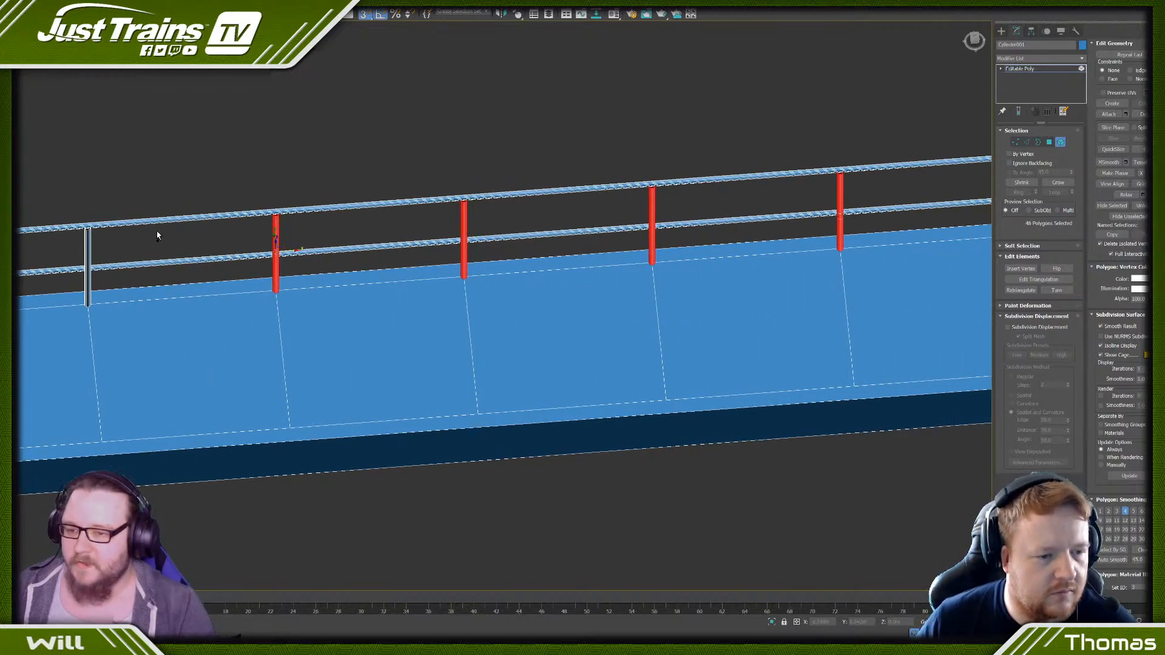
{"action": "middle_click_drag", "start_coordinate": [157, 231], "coordinate": [408, 227]}
{"action": "left_click", "coordinate": [421, 235], "text": "ctrl"}
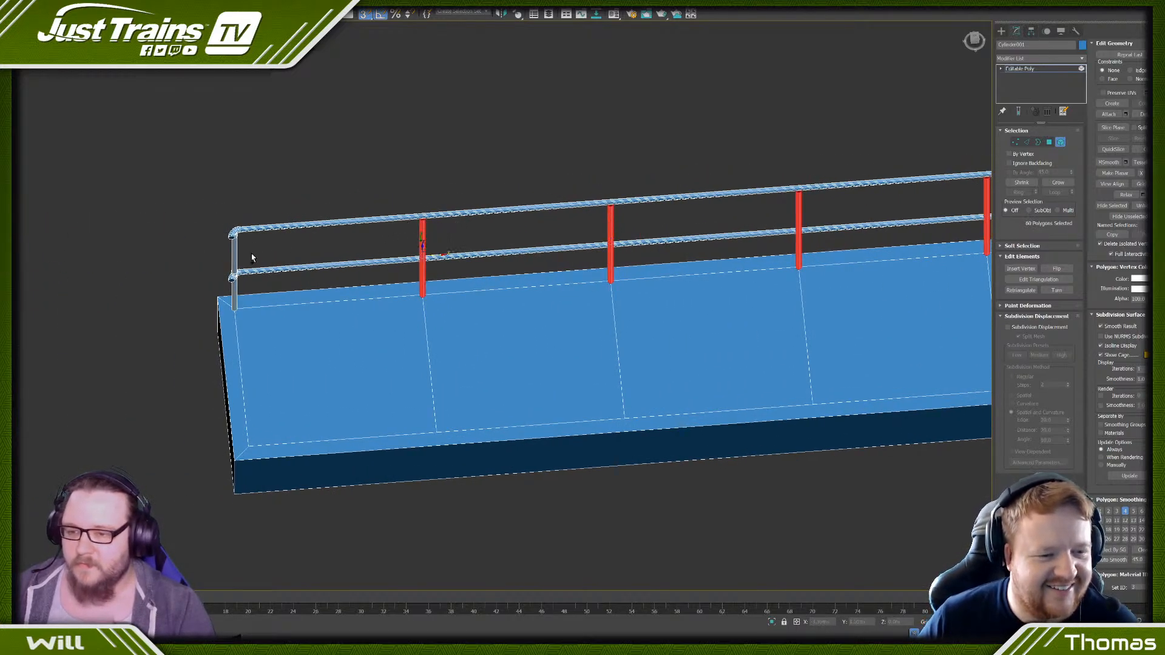
{"action": "scroll", "coordinate": [252, 258], "scroll_direction": "down", "scroll_amount": 5}
{"action": "scroll", "coordinate": [601, 226], "scroll_direction": "up", "scroll_amount": 5}
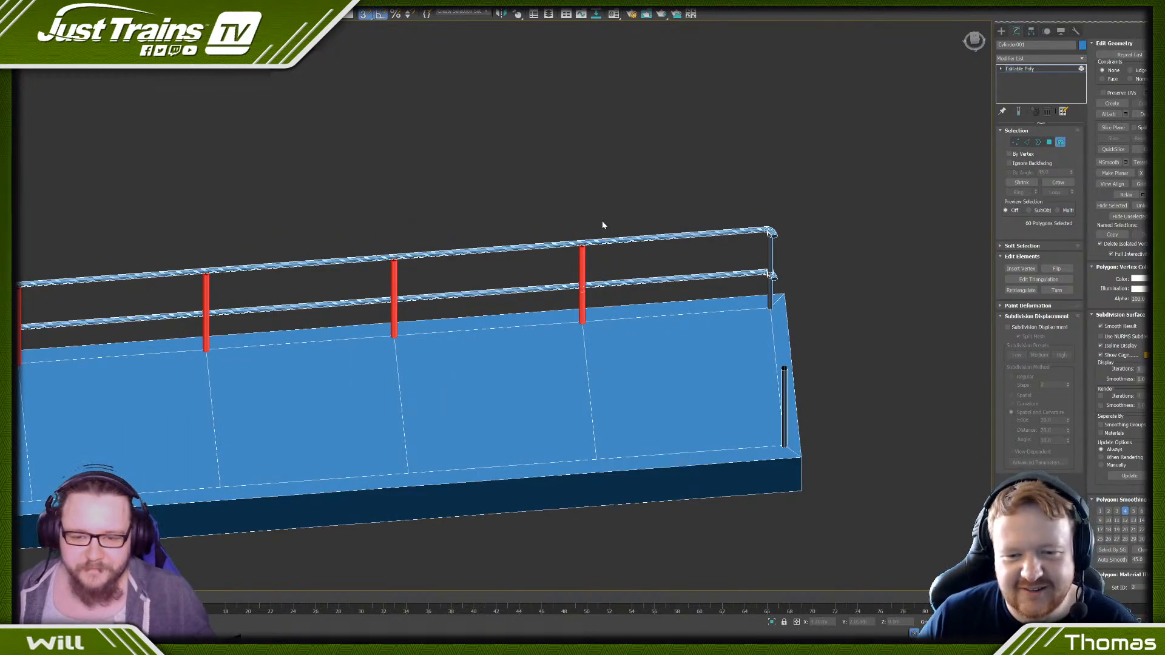
{"action": "key", "text": "Delete"}
- Clone the fitted corner post's upright as an element to the first division line, through the copied sleeve
{"action": "left_click", "coordinate": [771, 267]}
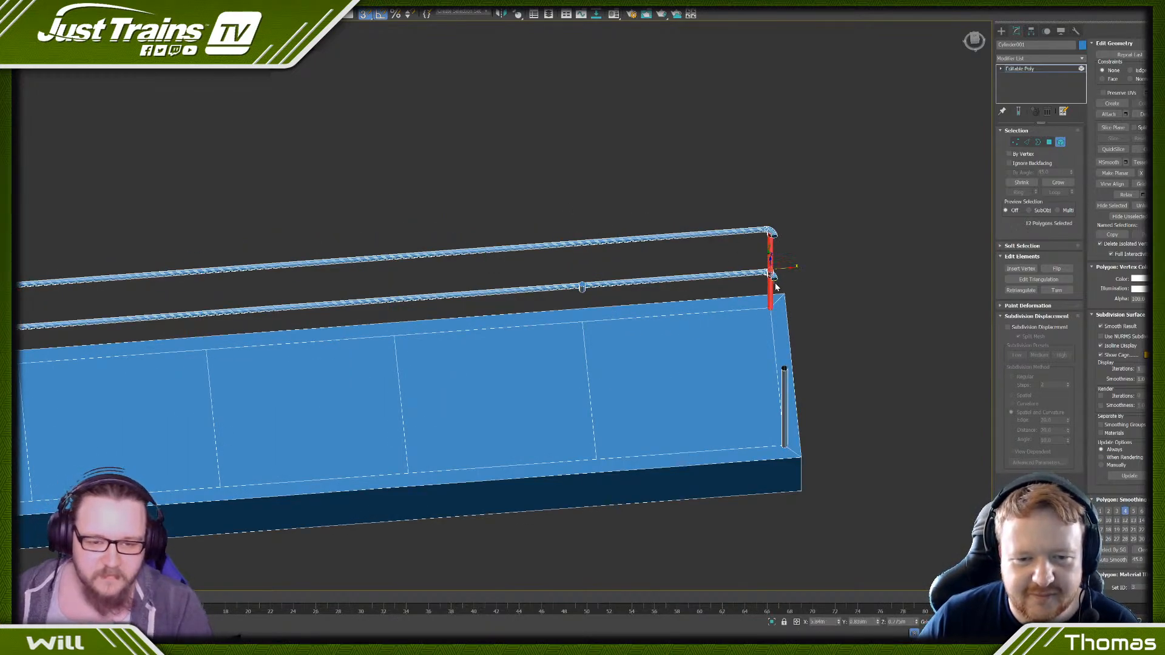
{"action": "mouse_move", "coordinate": [786, 268]}
{"action": "left_mouse_down"}
{"action": "mouse_move", "coordinate": [734, 271]}
{"action": "mouse_move", "coordinate": [606, 328]}
{"action": "mouse_move", "coordinate": [583, 322]}
{"action": "left_mouse_up"}
{"action": "key", "text": "ctrl+z"}
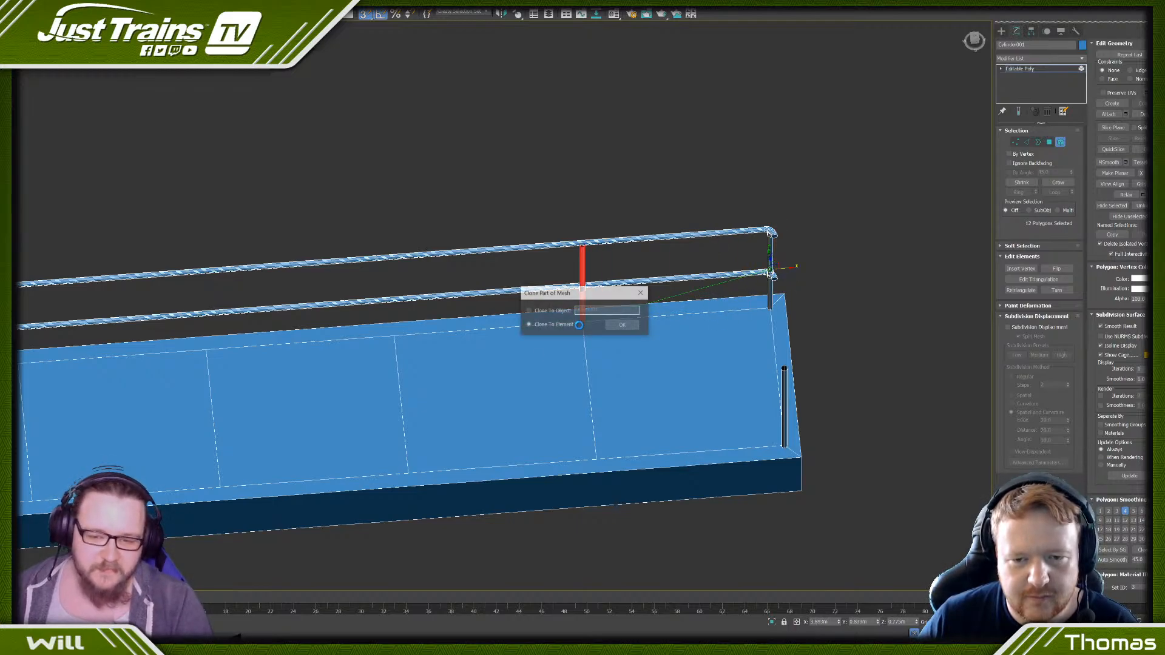
{"action": "left_click", "coordinate": [622, 325]}
{"action": "middle_click_drag", "start_coordinate": [468, 334], "coordinate": [616, 294]}
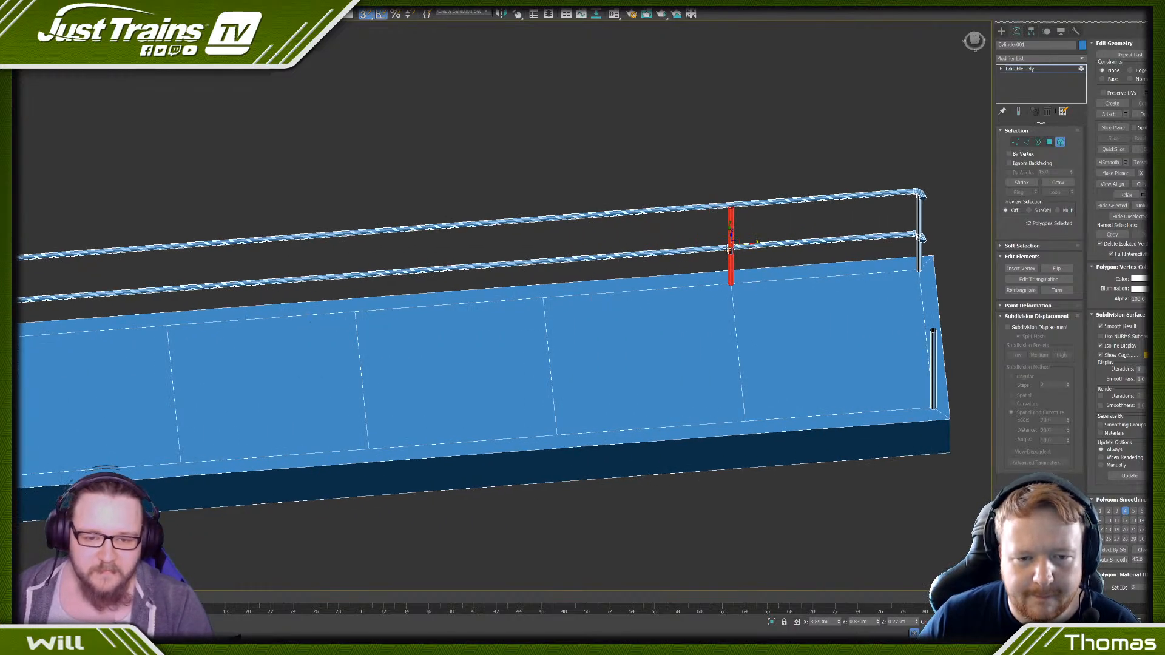
- Clone the new intermediate post as elements to each remaining division line along the railed side
{"action": "left_click_drag", "start_coordinate": [744, 243], "coordinate": [556, 257], "text": "shift"}
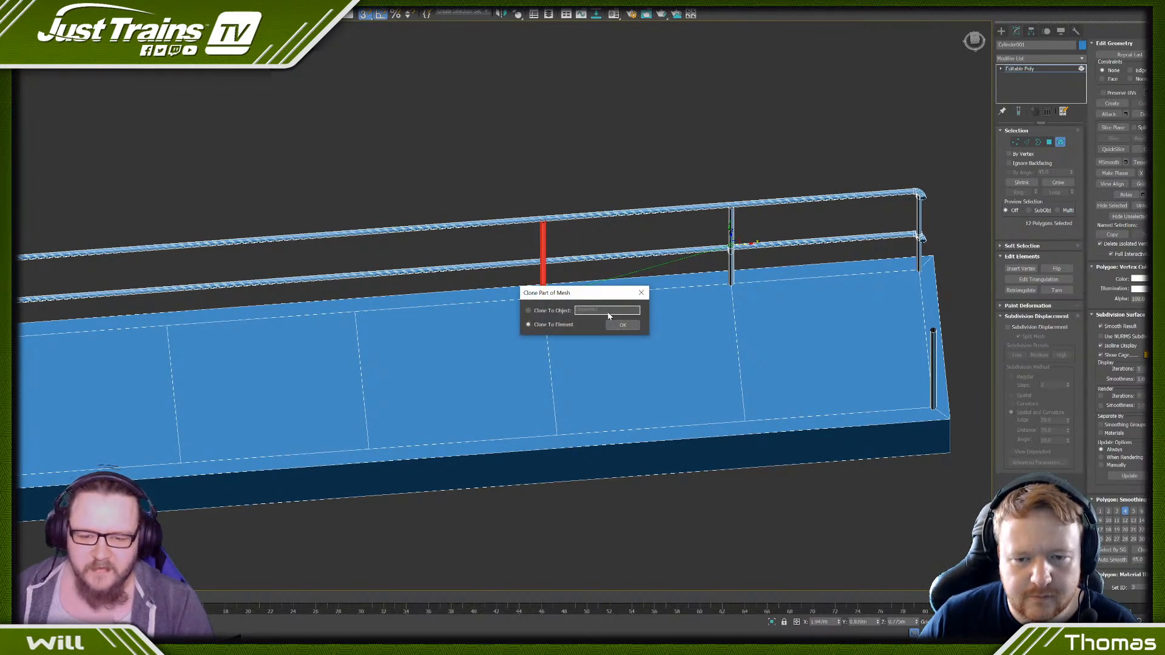
{"action": "left_click", "coordinate": [622, 324]}
{"action": "left_click_drag", "start_coordinate": [544, 296], "coordinate": [358, 316], "text": "shift"}
{"action": "left_click", "coordinate": [622, 325]}
{"action": "middle_click_drag", "start_coordinate": [336, 369], "coordinate": [644, 274]}
{"action": "mouse_move", "coordinate": [683, 182]}
{"action": "left_mouse_down", "text": "shift"}
{"action": "mouse_move", "coordinate": [498, 195]}
{"action": "mouse_move", "coordinate": [292, 250]}
{"action": "left_mouse_up", "text": "shift"}
{"action": "left_click", "coordinate": [610, 324]}
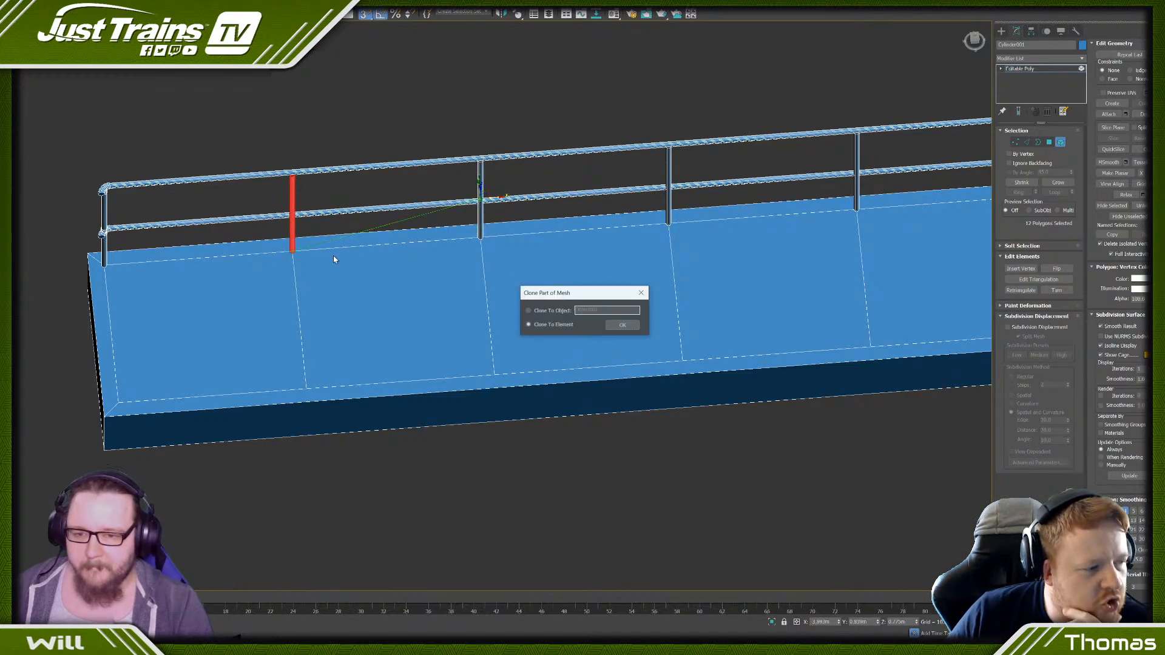
{"action": "left_click", "coordinate": [610, 324]}
{"action": "scroll", "coordinate": [707, 259], "scroll_direction": "down", "scroll_amount": 5}
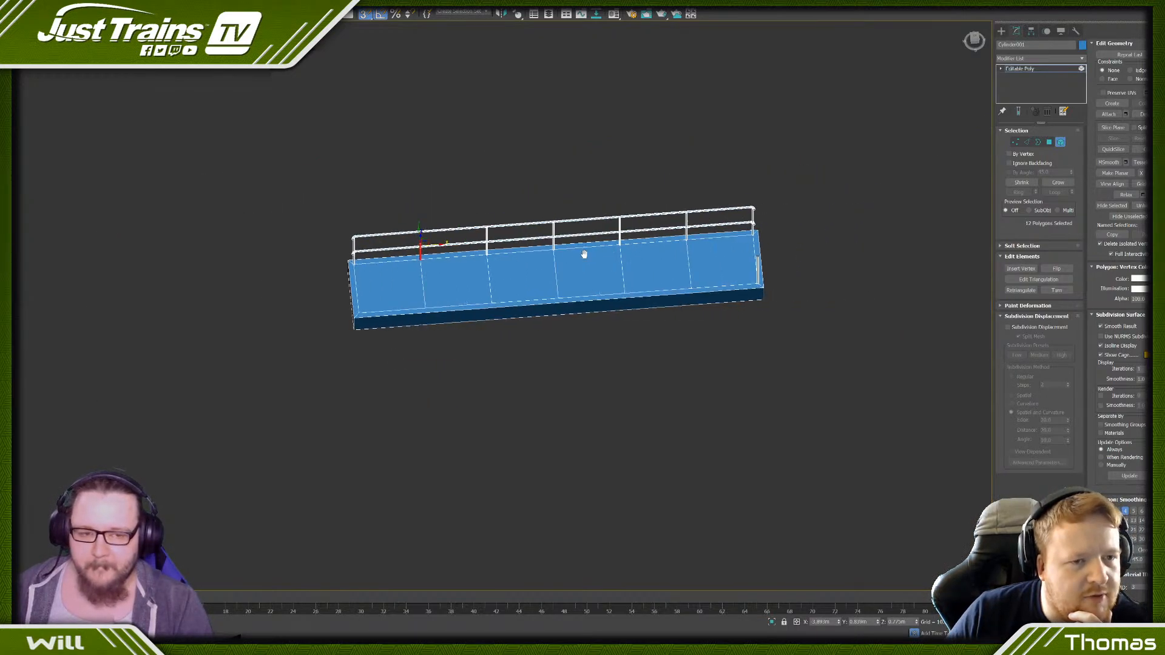
{"action": "scroll", "coordinate": [582, 252], "scroll_direction": "up", "scroll_amount": 10}
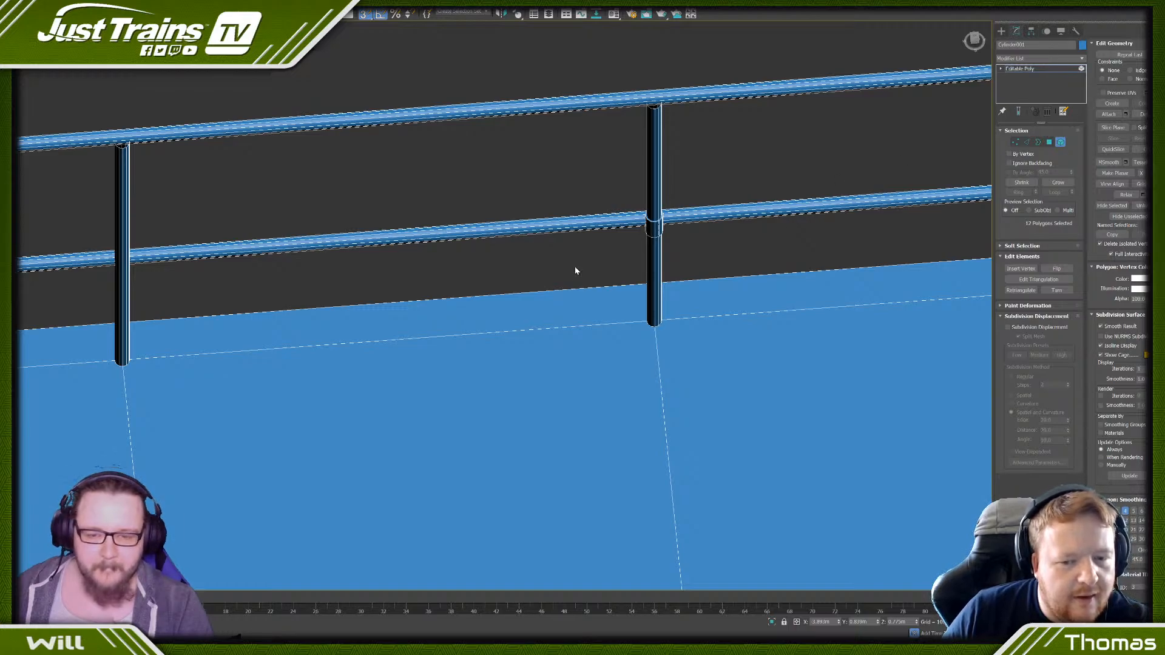
- Try to clone the intermediate post's sleeve as a rotated element in line with the lower rail, with position snapping off
{"action": "left_click", "coordinate": [655, 222], "text": "ctrl"}
{"action": "scroll", "coordinate": [655, 225], "scroll_direction": "down", "scroll_amount": 6}
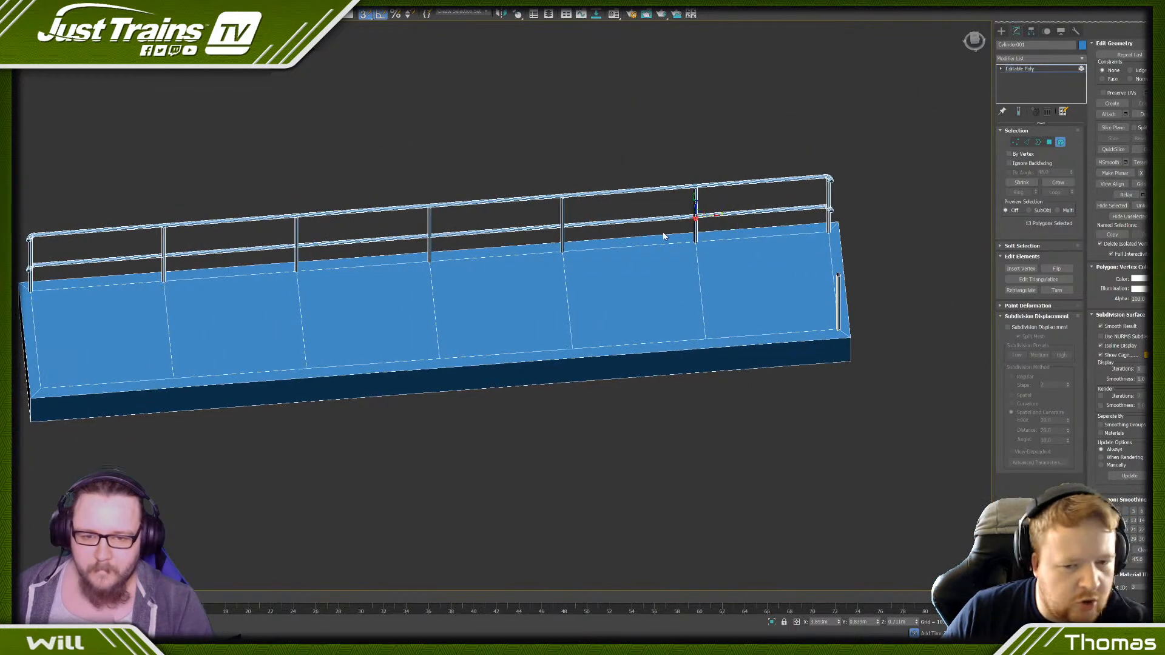
{"action": "scroll", "coordinate": [701, 220], "scroll_direction": "up", "scroll_amount": 8}
{"action": "key", "text": "e"}
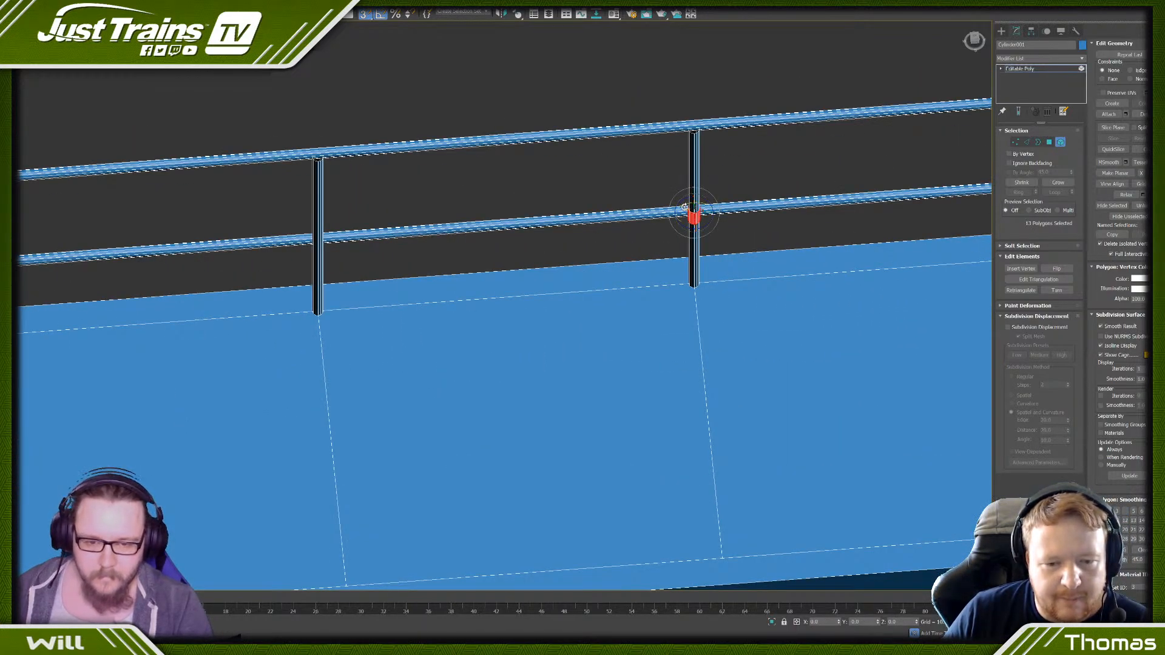
{"action": "key", "text": "s"}
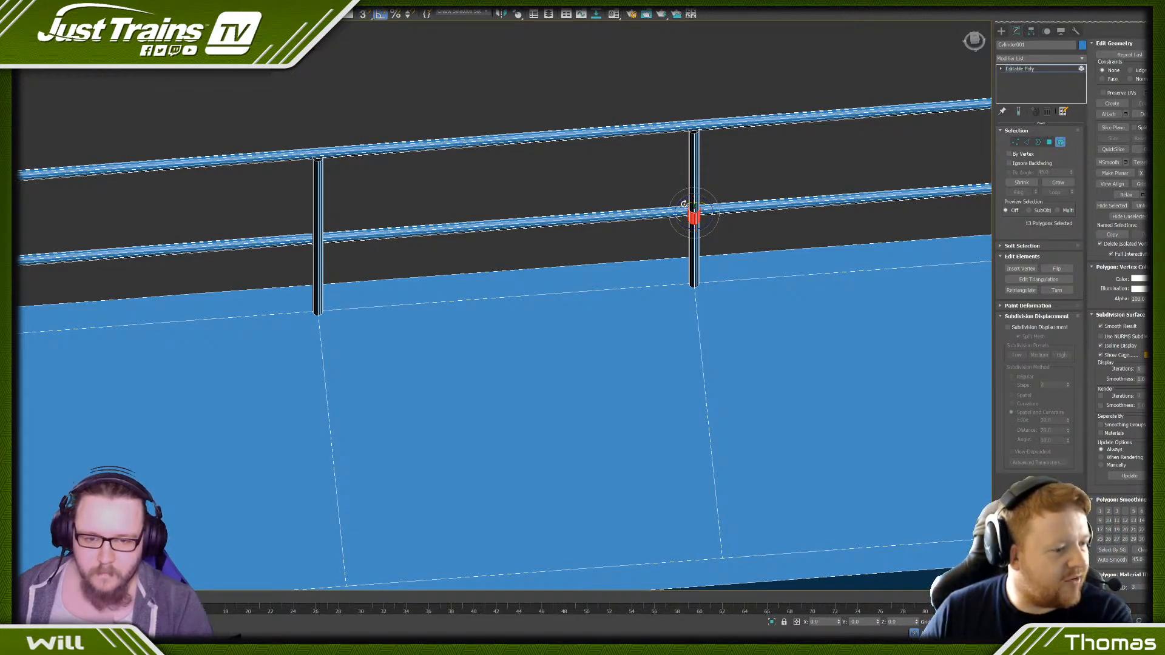
{"action": "left_click_drag", "start_coordinate": [684, 204], "coordinate": [662, 225]}
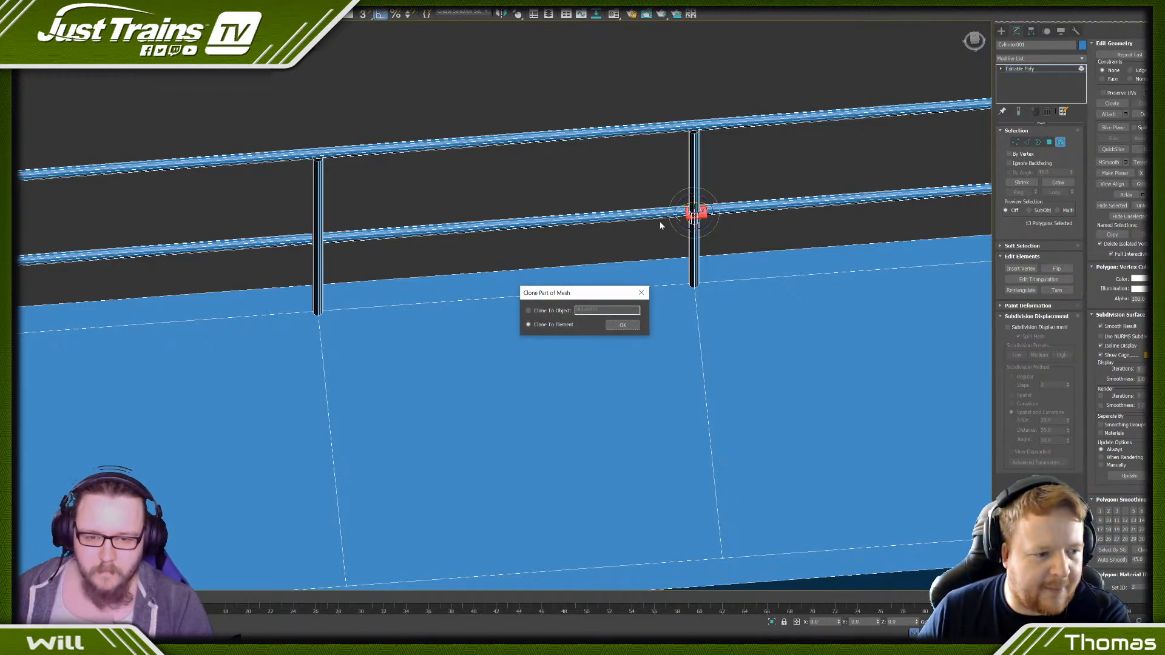
{"action": "left_click", "coordinate": [622, 326]}
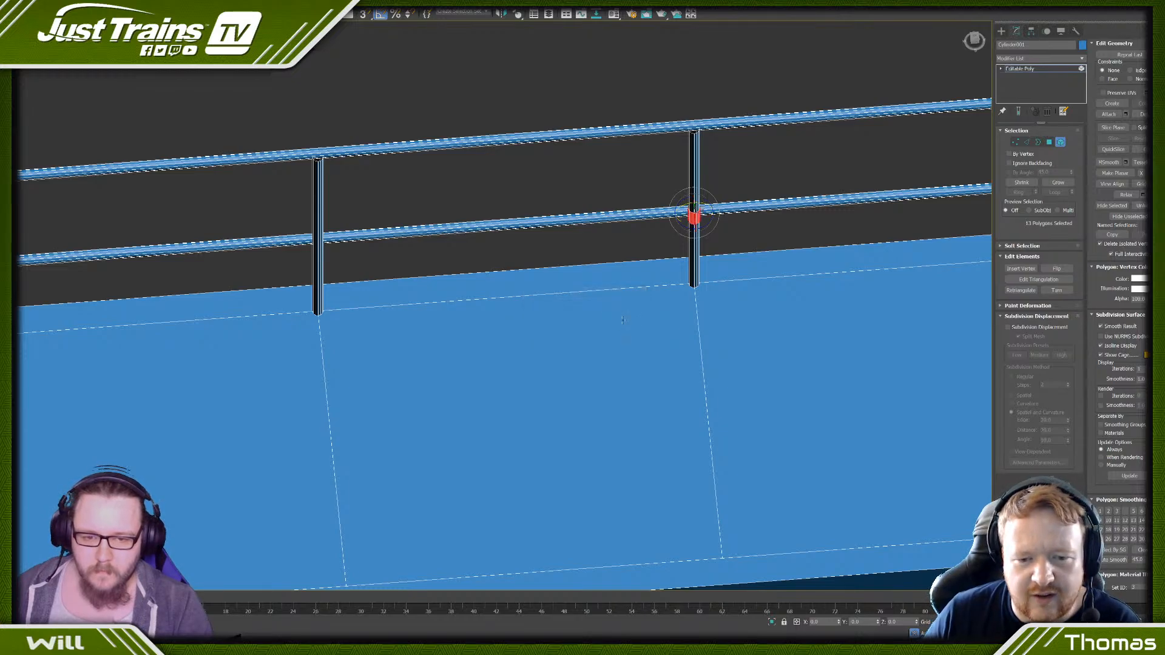
- Try to clone the sleeve rotated along the lower rail from a straight-on view, and undo the attempt
{"action": "left_click", "coordinate": [975, 42]}
{"action": "key", "text": "z"}
{"action": "scroll", "coordinate": [414, 108], "scroll_direction": "down", "scroll_amount": 4}
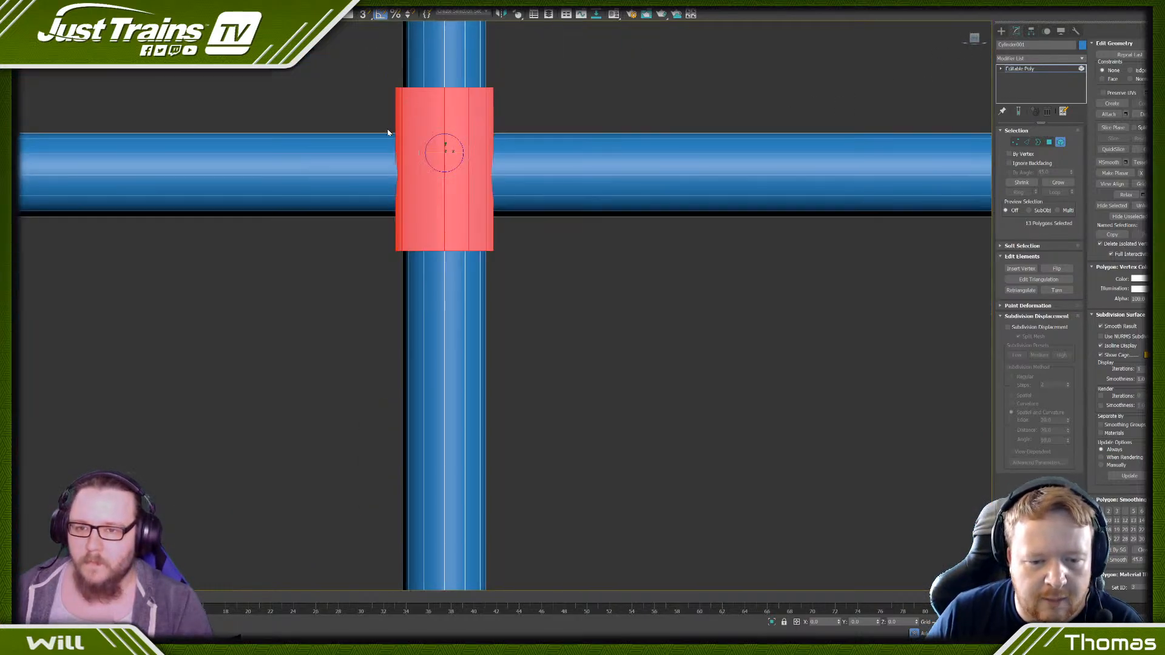
{"action": "left_click_drag", "start_coordinate": [435, 140], "coordinate": [405, 164], "text": "shift"}
{"action": "left_click", "coordinate": [627, 325]}
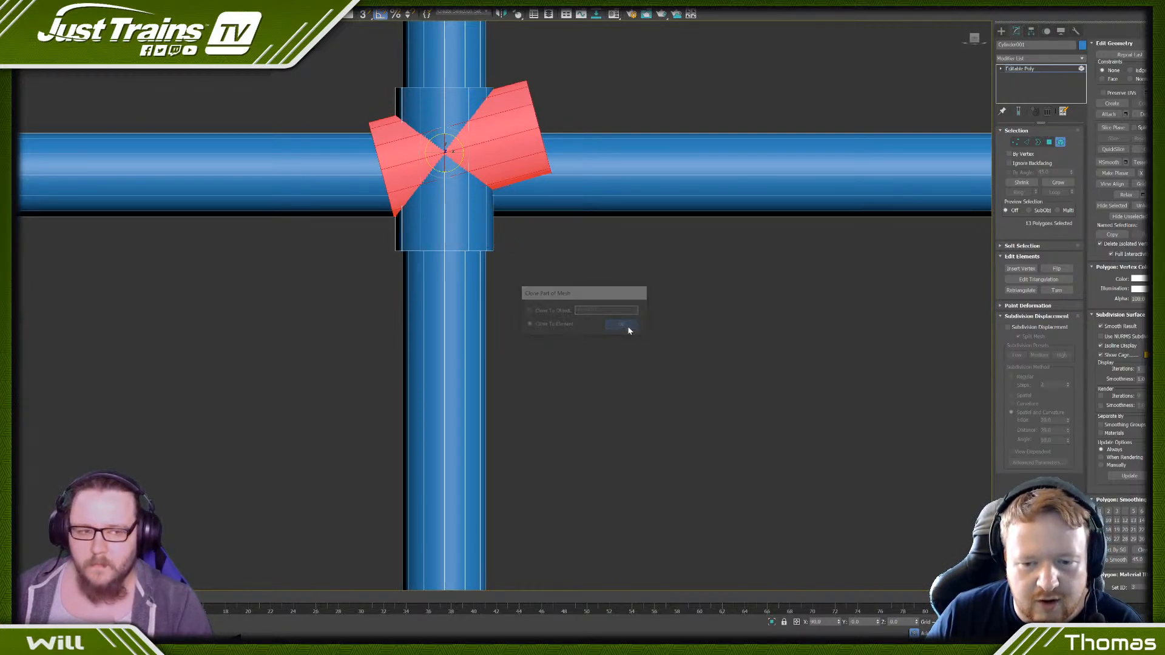
{"action": "key", "text": "ctrl+z"}
- Cap the open border at the lower end of the intermediate post's sleeve
{"action": "middle_click_drag", "start_coordinate": [348, 92], "coordinate": [456, 137]}
{"action": "scroll", "coordinate": [456, 138], "scroll_direction": "down", "scroll_amount": 2}
{"action": "left_click", "coordinate": [456, 137]}
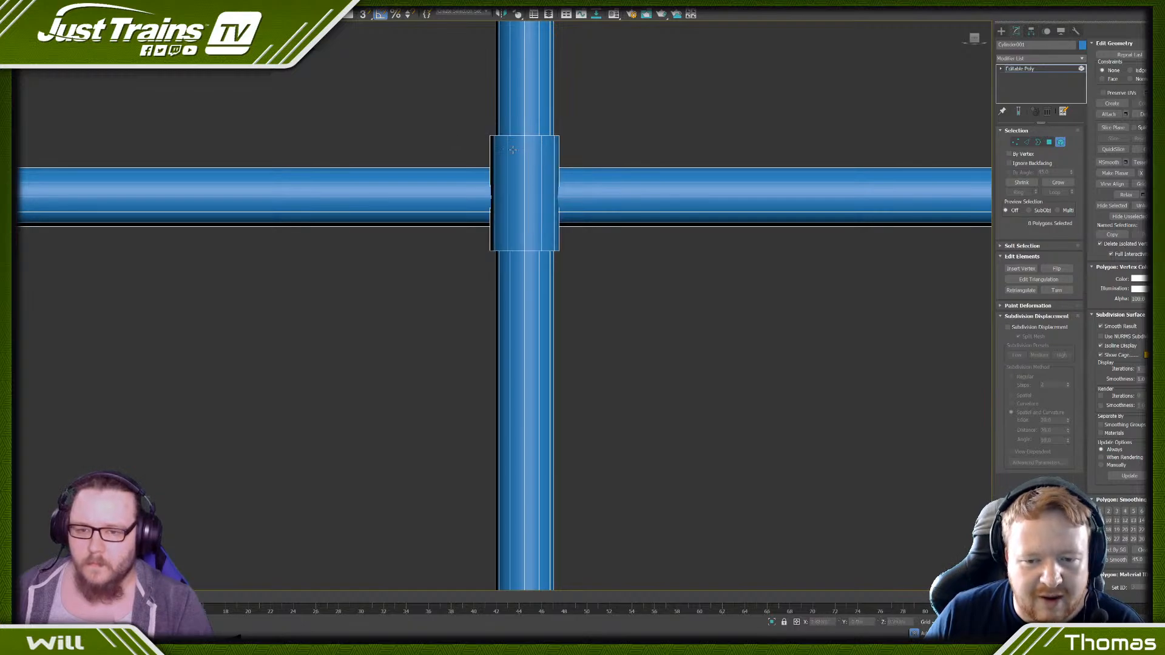
{"action": "left_click", "coordinate": [510, 148]}
{"action": "middle_click_drag", "start_coordinate": [502, 182], "coordinate": [665, 217], "text": "alt"}
{"action": "left_click", "coordinate": [1039, 144]}
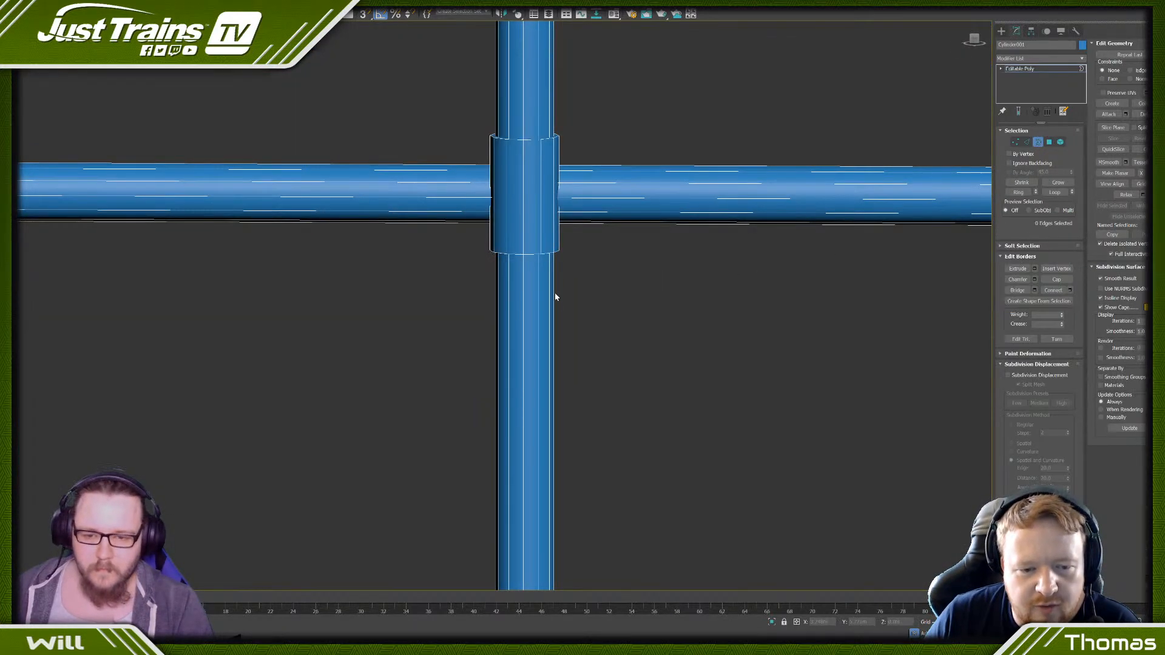
{"action": "left_click", "coordinate": [530, 254]}
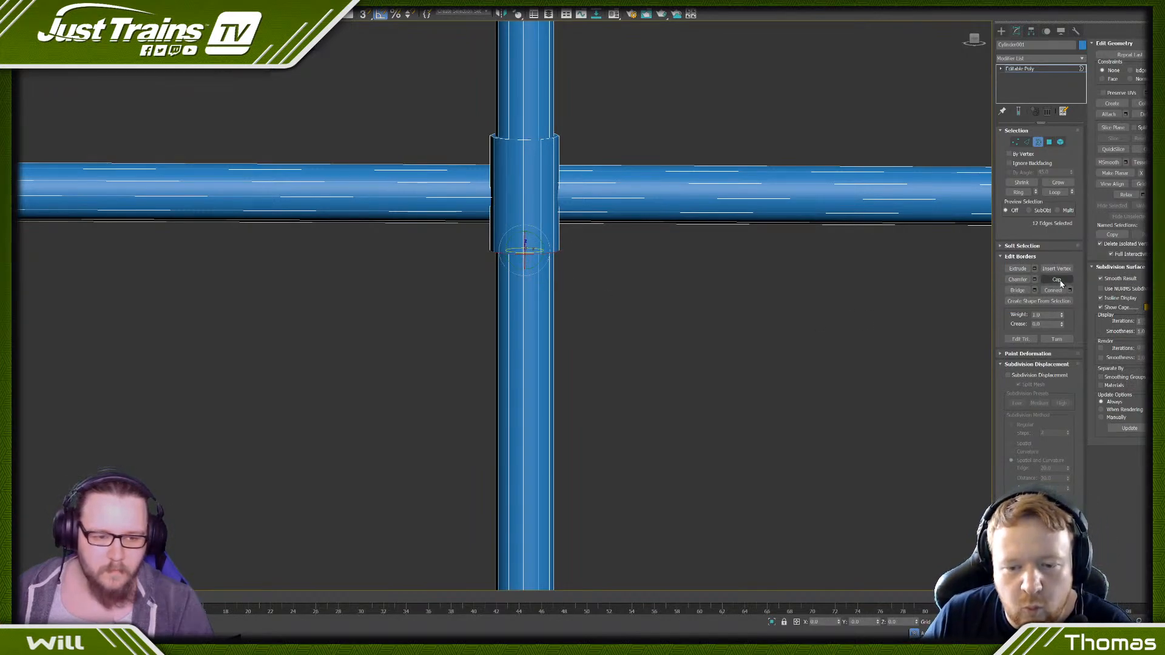
- Clone the capped sleeve as an element rotated 90 degrees, in line with the lower rail
{"action": "left_click", "coordinate": [1060, 142]}
{"action": "left_click", "coordinate": [528, 213]}
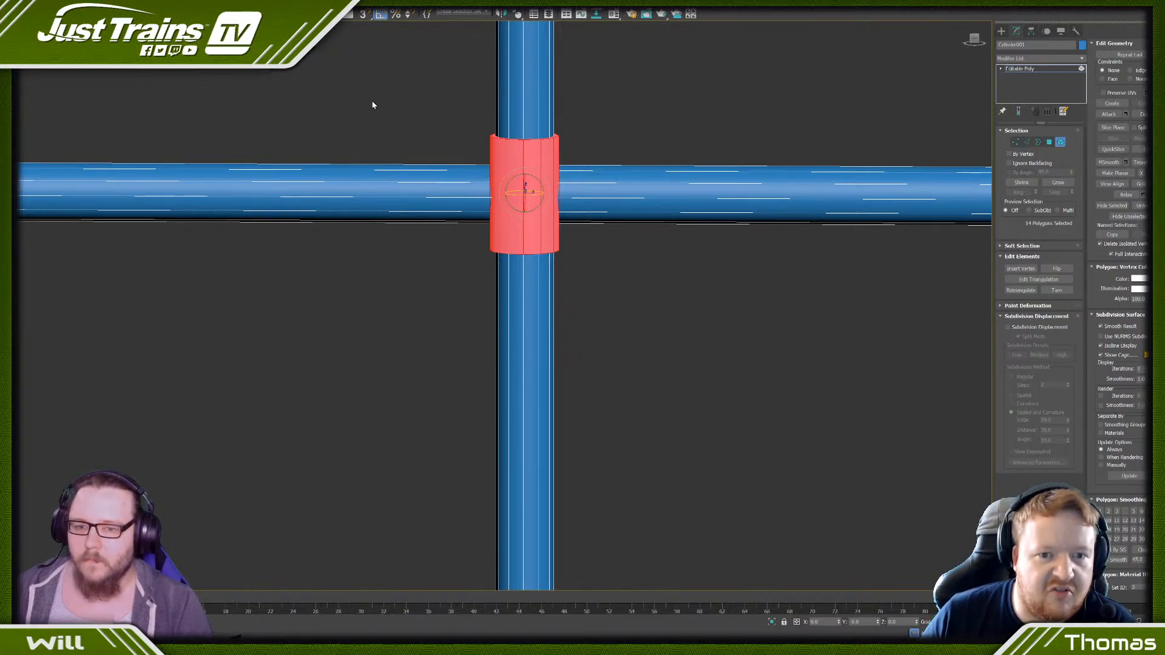
{"action": "left_click_drag", "start_coordinate": [516, 177], "coordinate": [528, 222], "text": "shift"}
{"action": "left_click", "coordinate": [623, 325]}
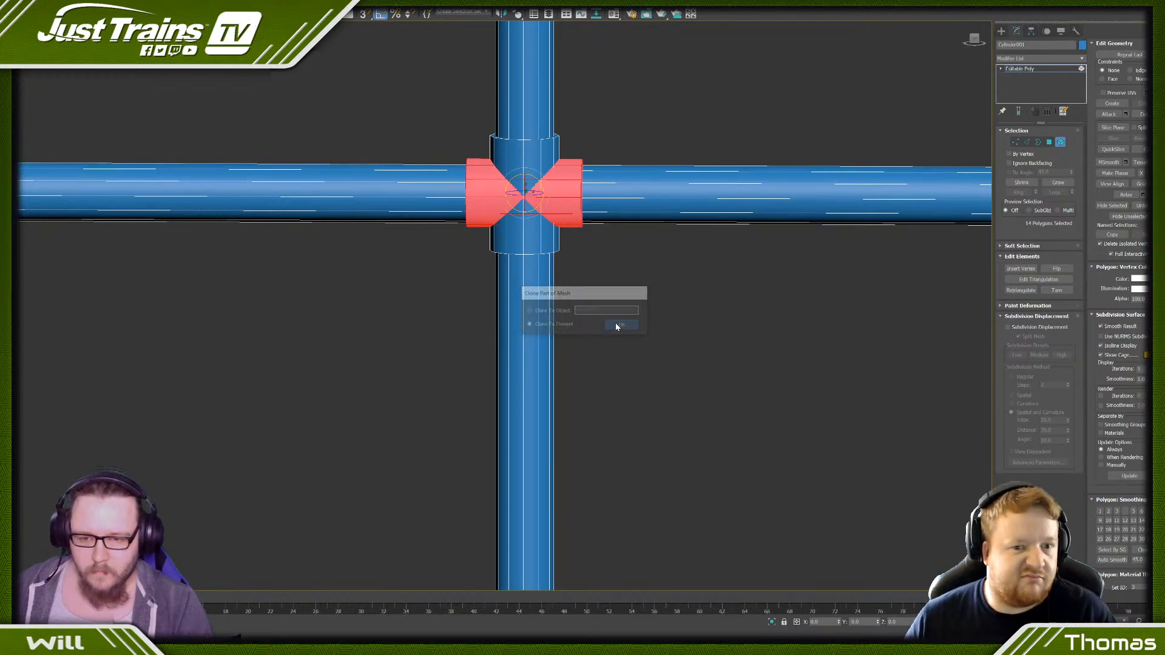
- Clone both crossed sleeves together as an element onto the neighbouring intermediate post, snapping to its division line
{"action": "scroll", "coordinate": [598, 280], "scroll_direction": "down", "scroll_amount": 5}
{"action": "scroll", "coordinate": [577, 260], "scroll_direction": "up", "scroll_amount": 4}
{"action": "left_click", "coordinate": [557, 216], "text": "ctrl"}
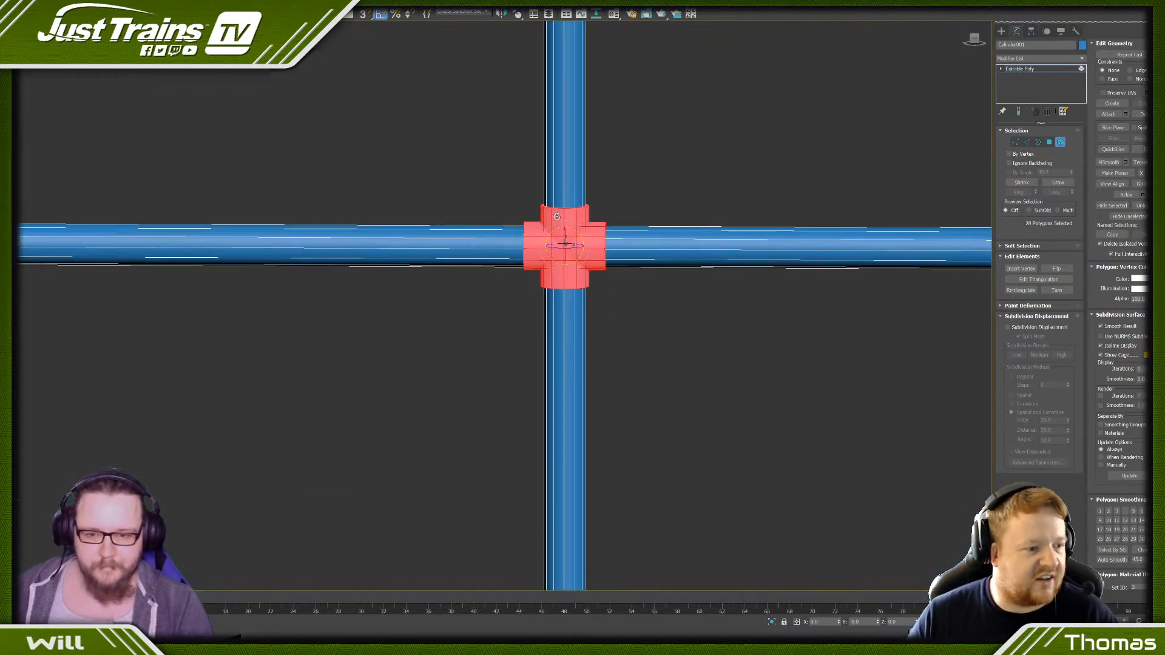
{"action": "scroll", "coordinate": [555, 219], "scroll_direction": "down", "scroll_amount": 5}
{"action": "scroll", "coordinate": [551, 320], "scroll_direction": "up", "scroll_amount": 2}
{"action": "scroll", "coordinate": [551, 320], "scroll_direction": "down", "scroll_amount": 2}
{"action": "middle_click_drag", "start_coordinate": [468, 364], "coordinate": [577, 344]}
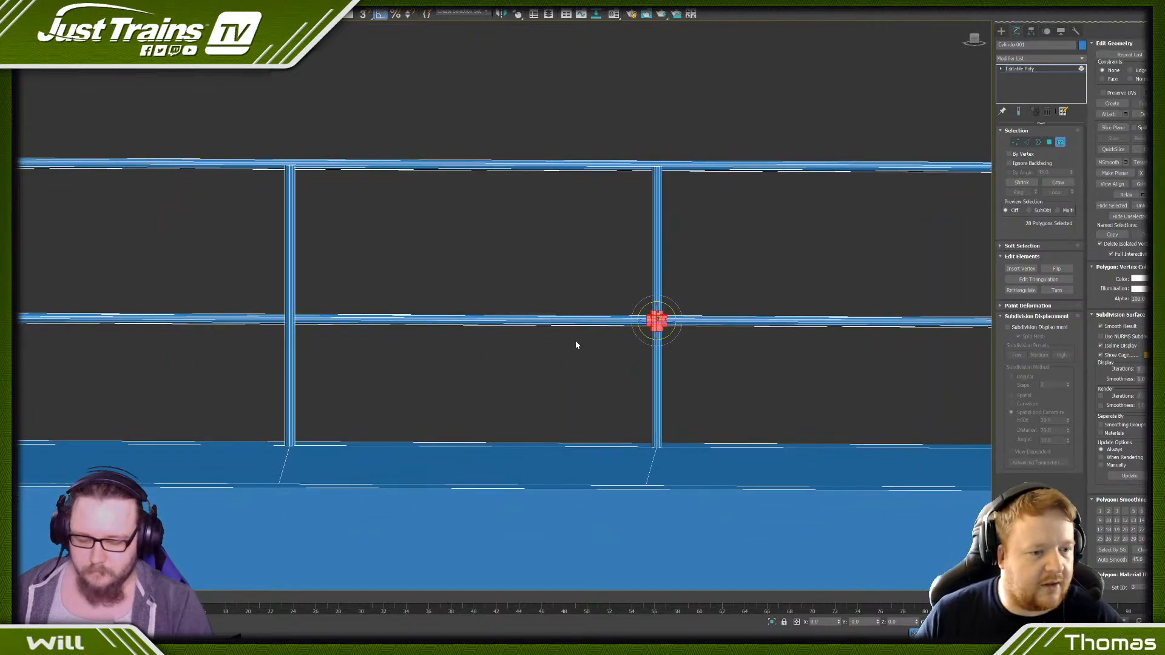
{"action": "left_click_drag", "start_coordinate": [671, 322], "coordinate": [279, 480]}
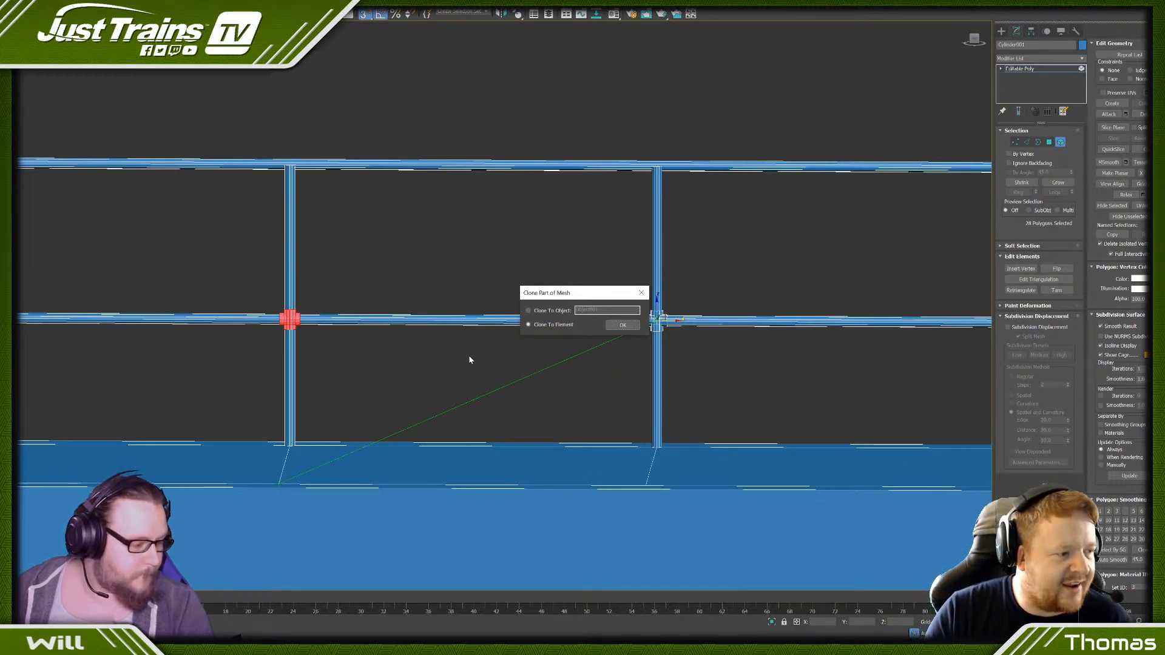
{"action": "left_click", "coordinate": [621, 325]}
{"action": "left_click", "coordinate": [265, 362]}
{"action": "scroll", "coordinate": [274, 308], "scroll_direction": "up", "scroll_amount": 5}
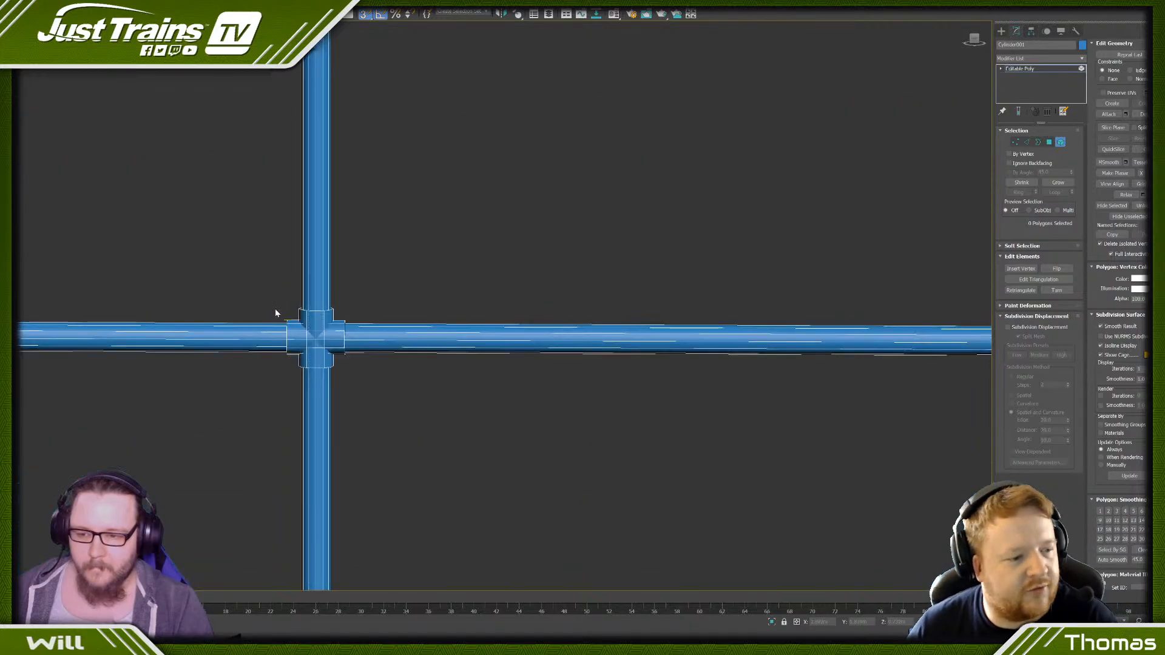
- Clone the cross fitting as elements onto each remaining intermediate post along the lower rail, snapping to the division lines
{"action": "scroll", "coordinate": [288, 312], "scroll_direction": "down", "scroll_amount": 5}
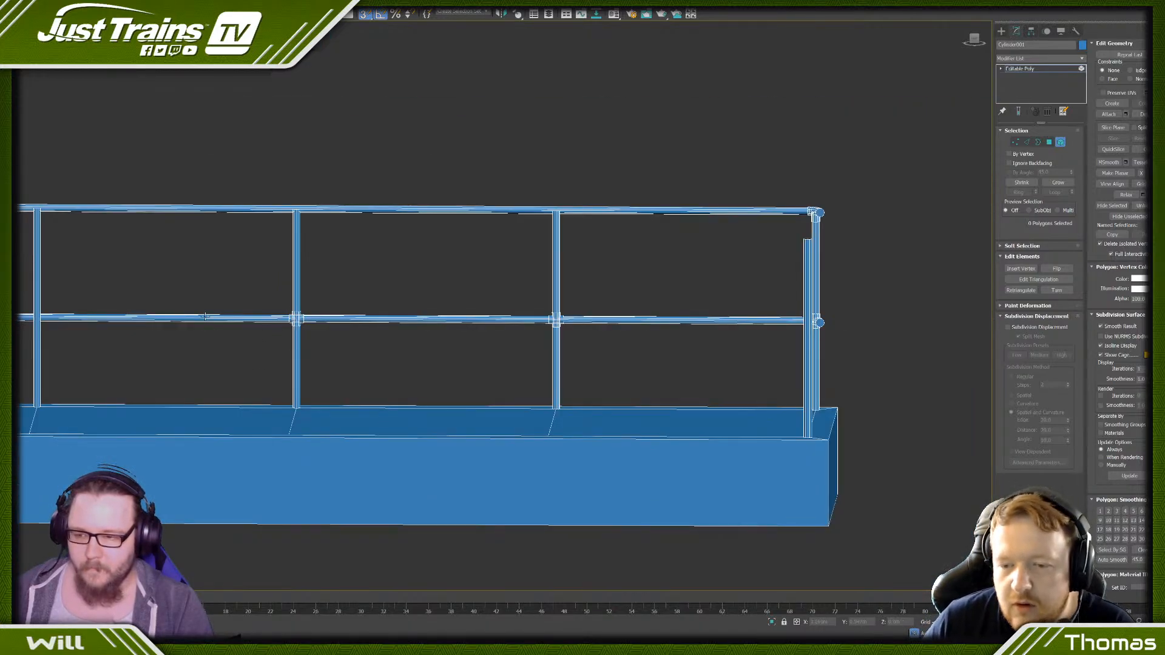
{"action": "middle_click_drag", "start_coordinate": [204, 316], "coordinate": [603, 325]}
{"action": "left_click", "coordinate": [526, 326]}
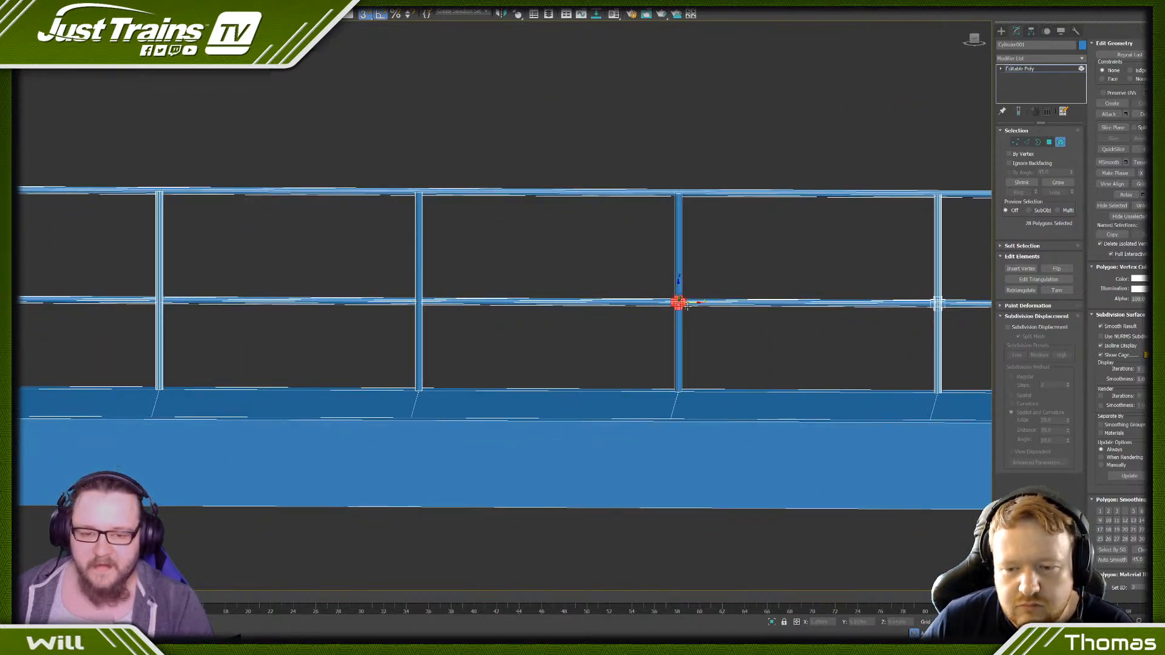
{"action": "left_click_drag", "start_coordinate": [685, 304], "coordinate": [409, 403], "text": "shift"}
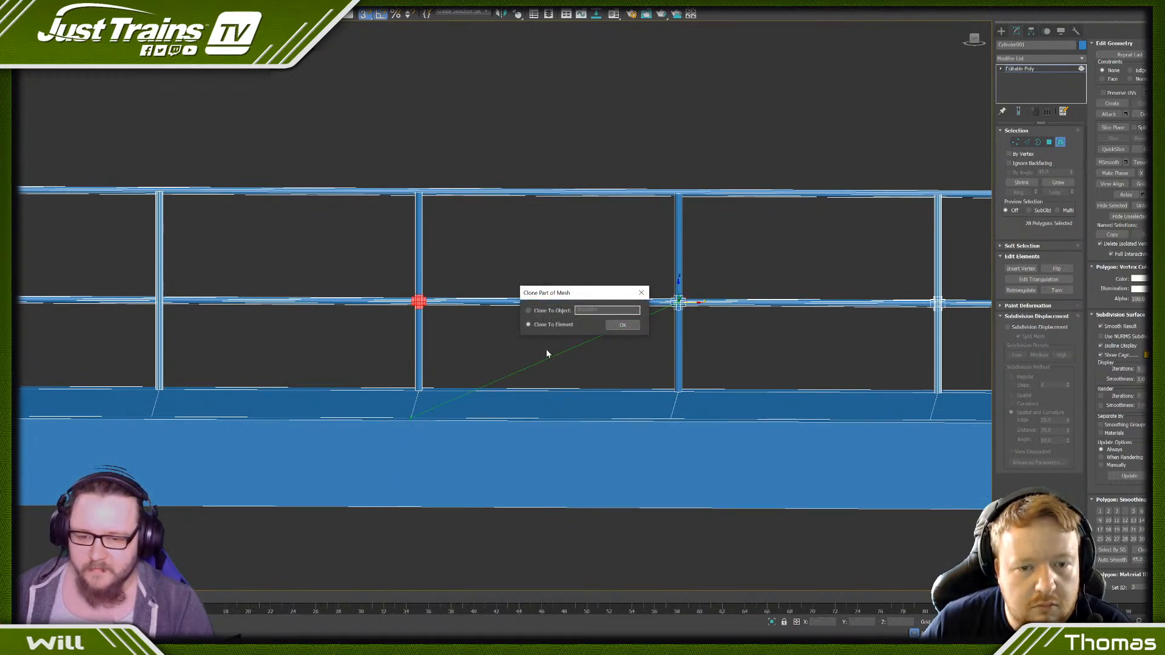
{"action": "left_click", "coordinate": [622, 326]}
{"action": "middle_click_drag", "start_coordinate": [315, 330], "coordinate": [611, 346]}
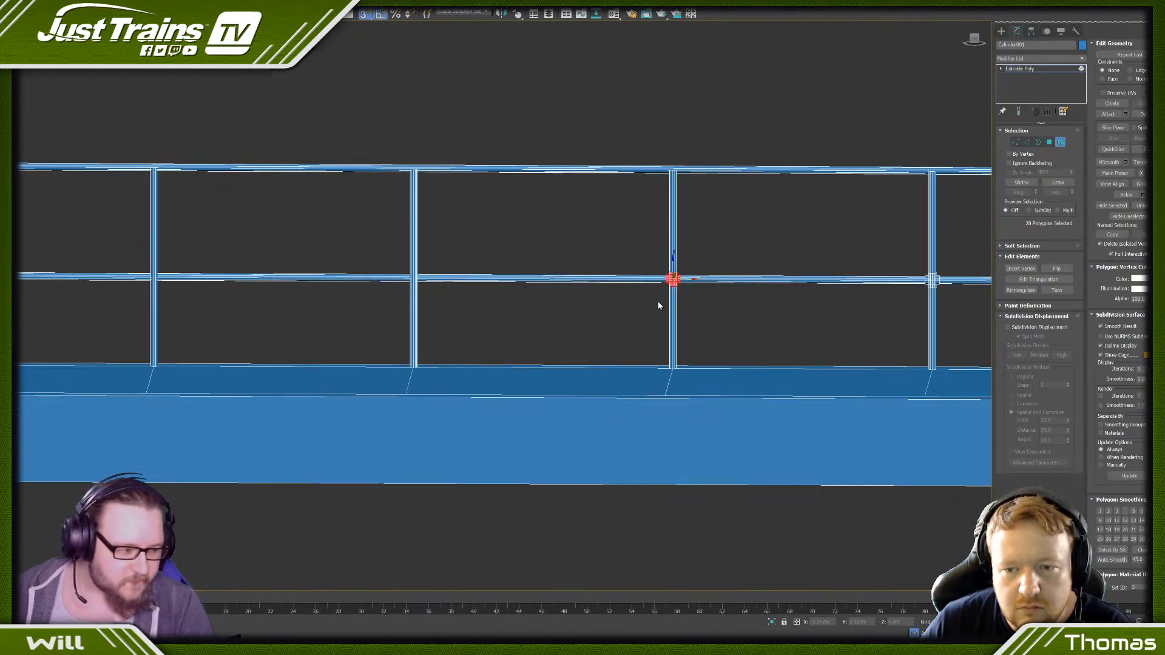
{"action": "mouse_move", "coordinate": [673, 280]}
{"action": "left_mouse_down"}
{"action": "mouse_move", "coordinate": [500, 363]}
{"action": "mouse_move", "coordinate": [405, 391]}
{"action": "left_mouse_up"}
{"action": "left_click", "coordinate": [614, 325]}
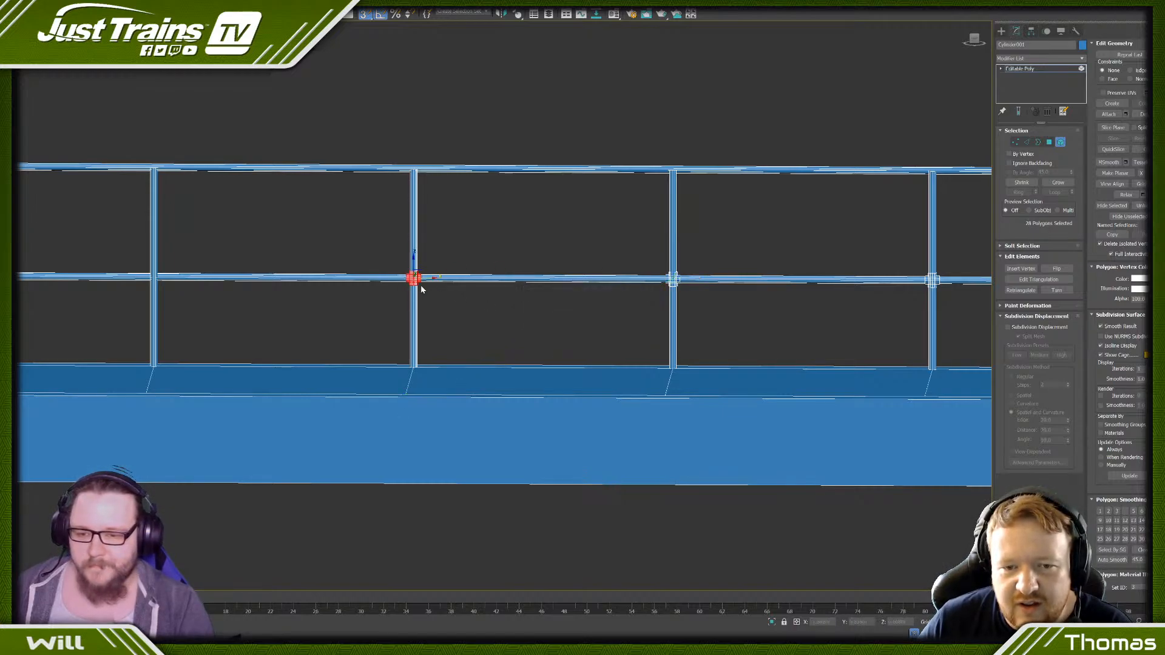
{"action": "left_click_drag", "start_coordinate": [429, 278], "coordinate": [145, 394], "text": "shift"}
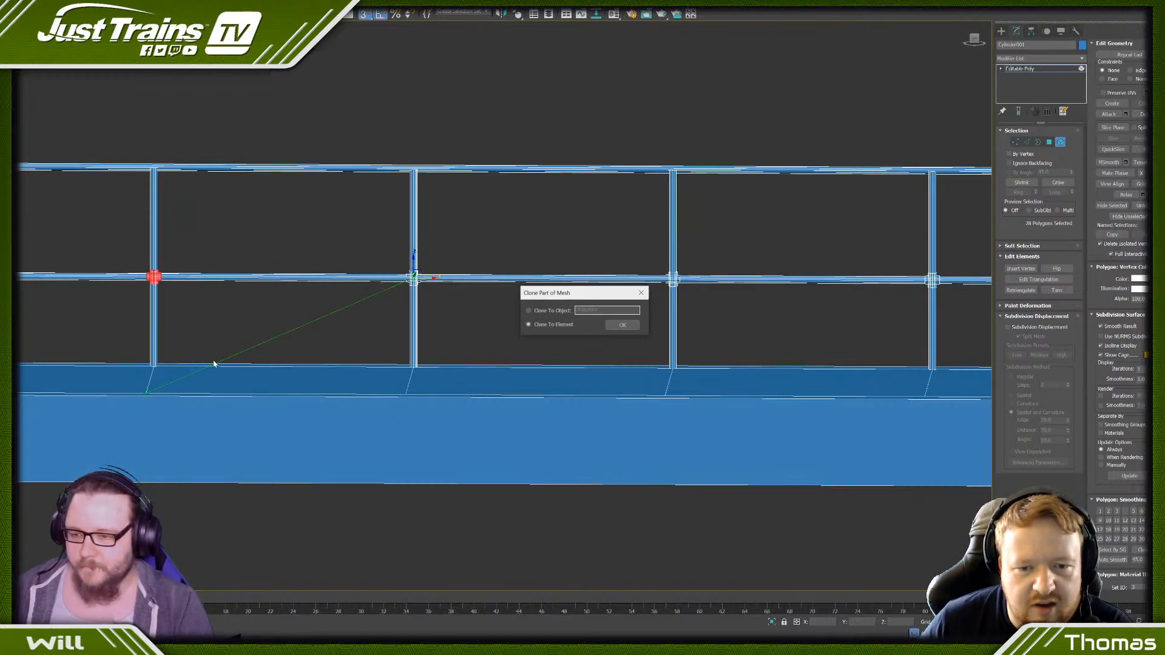
{"action": "left_click", "coordinate": [622, 325]}
{"action": "scroll", "coordinate": [479, 312], "scroll_direction": "down", "scroll_amount": 5}
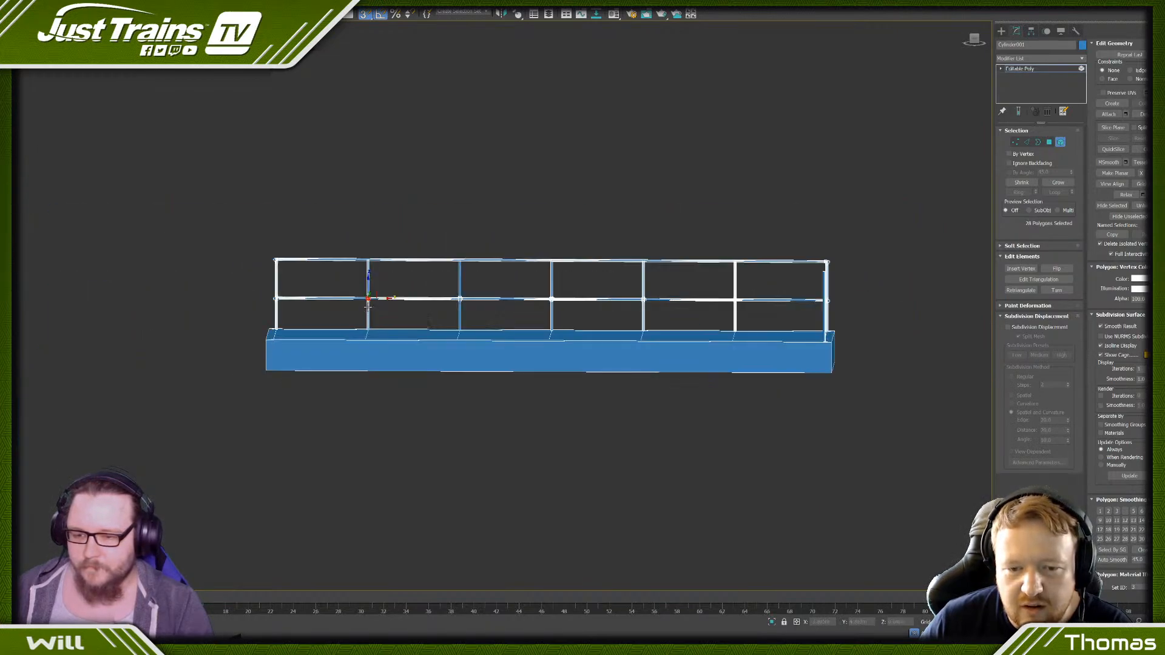
{"action": "left_click", "coordinate": [457, 315]}
{"action": "scroll", "coordinate": [367, 301], "scroll_direction": "up", "scroll_amount": 4}
{"action": "scroll", "coordinate": [391, 305], "scroll_direction": "down", "scroll_amount": 4}
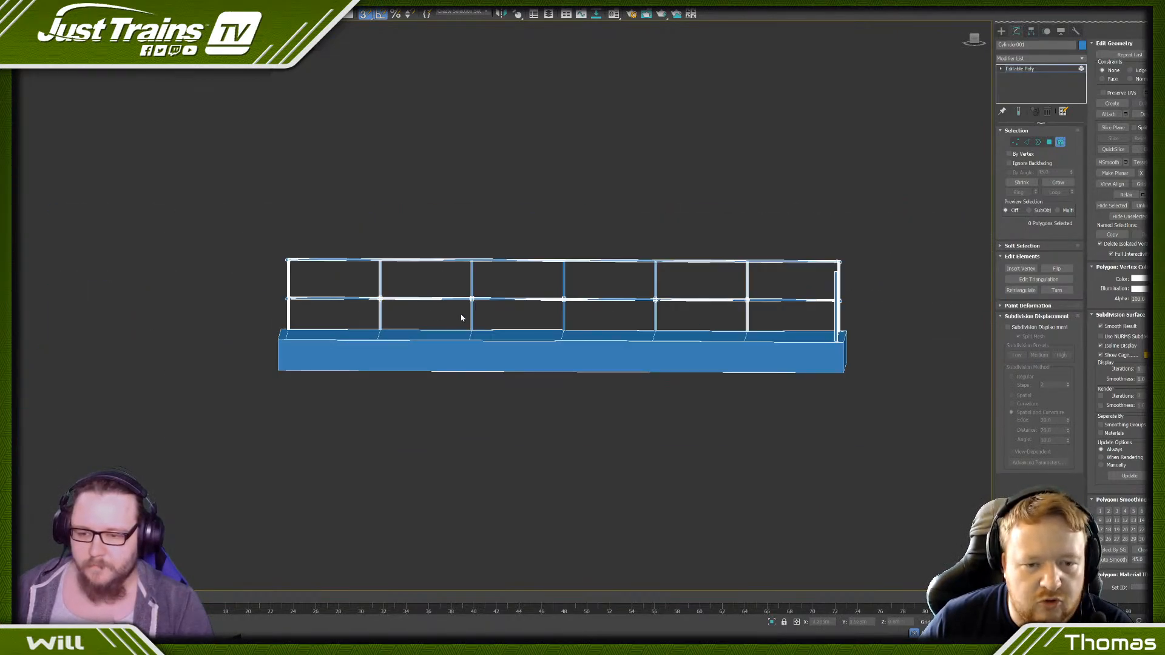
- Clone all the lower rail's cross fittings, without the rail itself, up to the top rail as elements
{"action": "middle_click_drag", "start_coordinate": [462, 316], "coordinate": [363, 303]}
{"action": "left_click_drag", "start_coordinate": [267, 277], "coordinate": [663, 300]}
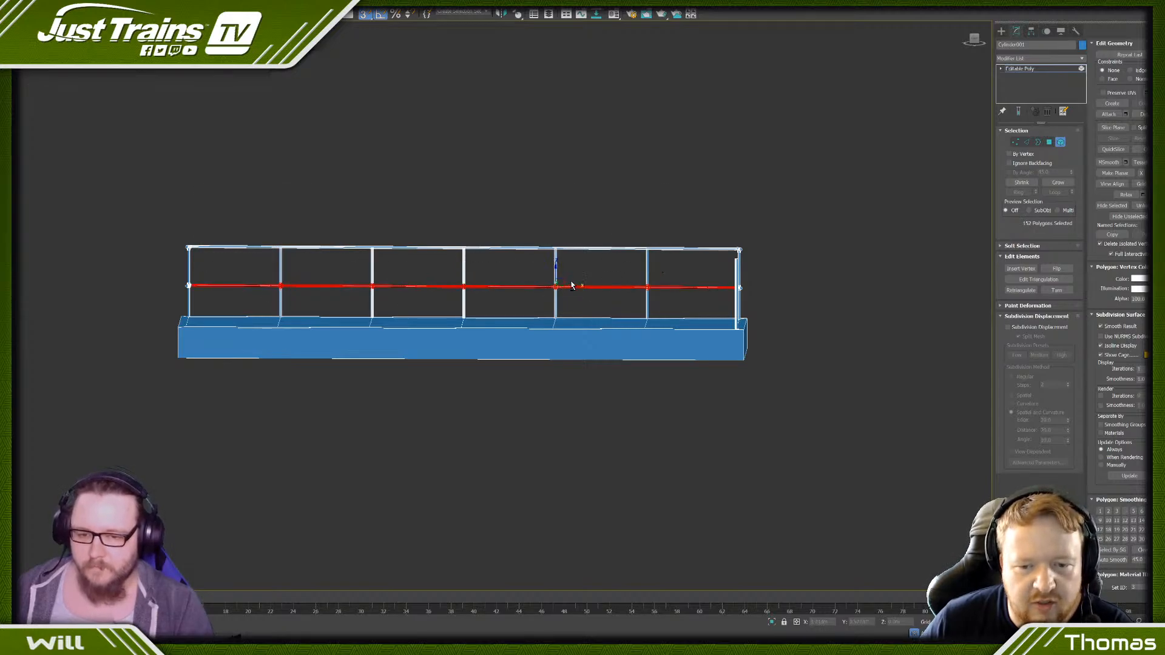
{"action": "left_click_drag", "start_coordinate": [594, 271], "coordinate": [592, 304], "text": "alt"}
{"action": "left_click_drag", "start_coordinate": [555, 267], "coordinate": [555, 228]}
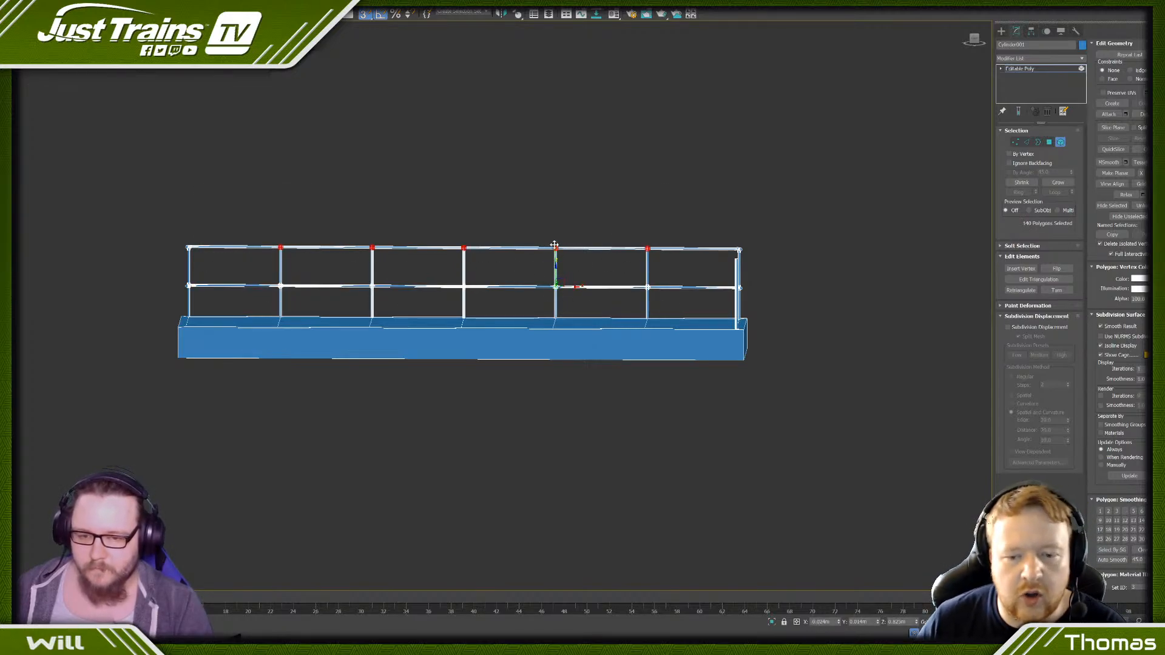
- Lower the upper-end vertices of all five top-rail cross fittings to the rail's centre, turning each cross into a tee
{"action": "left_click", "coordinate": [974, 41]}
{"action": "scroll", "coordinate": [282, 201], "scroll_direction": "up", "scroll_amount": 4}
{"action": "scroll", "coordinate": [282, 206], "scroll_direction": "up", "scroll_amount": 5}
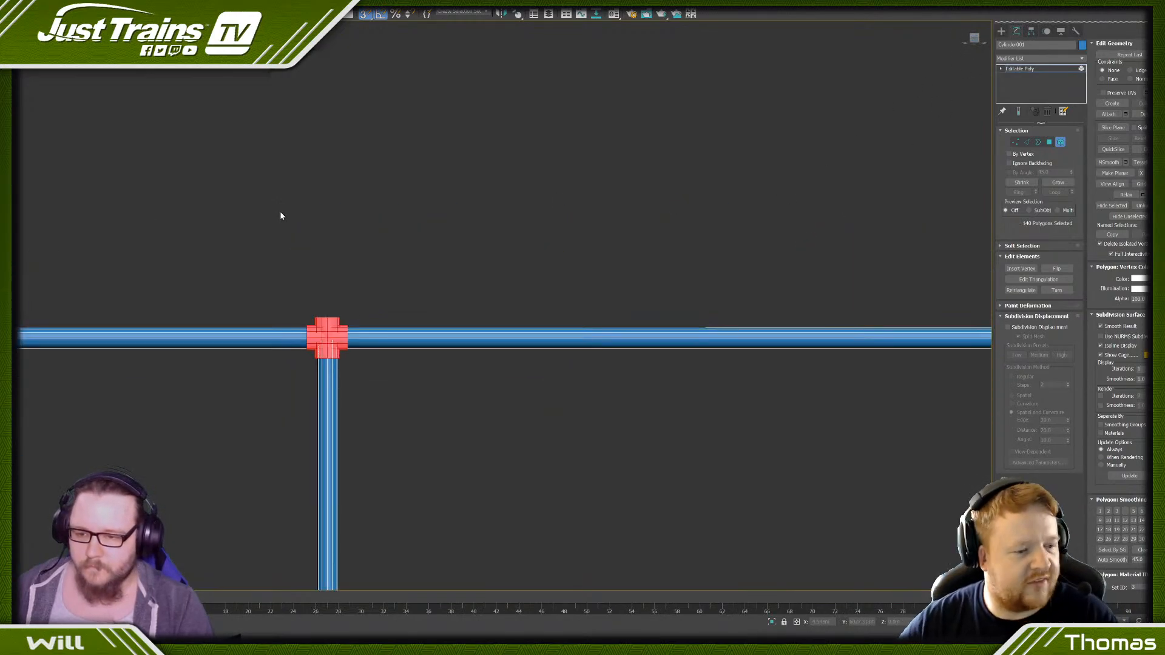
{"action": "left_click", "coordinate": [296, 231]}
{"action": "left_click", "coordinate": [1015, 142]}
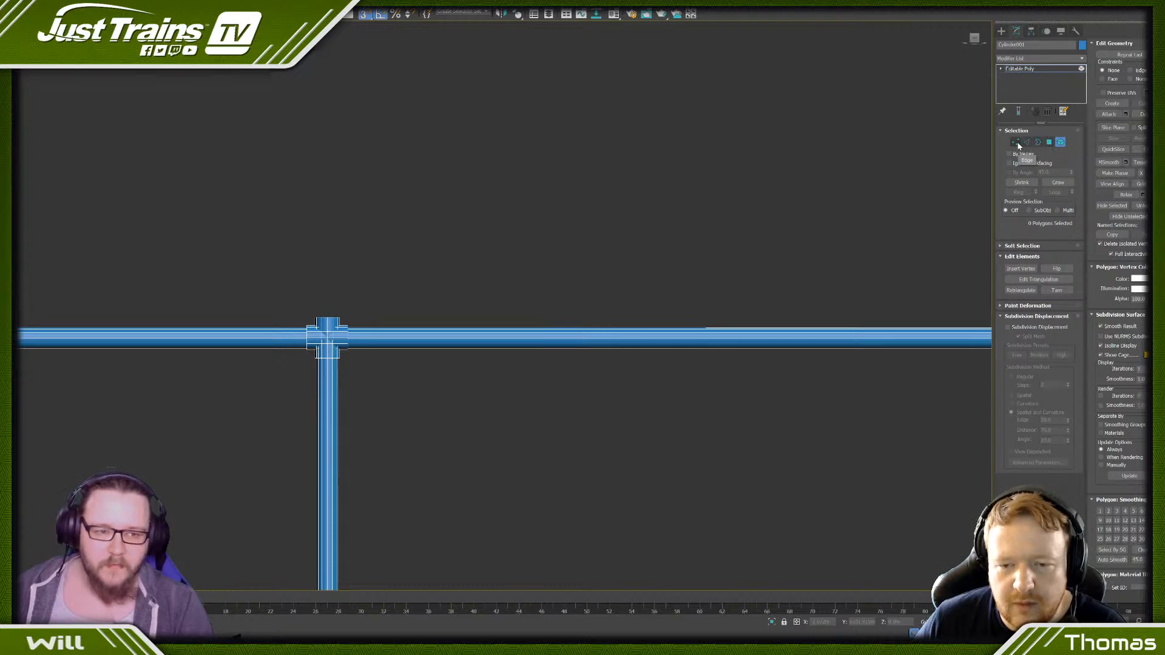
{"action": "scroll", "coordinate": [301, 297], "scroll_direction": "up", "scroll_amount": 4}
{"action": "left_click_drag", "start_coordinate": [297, 308], "coordinate": [420, 351]}
{"action": "scroll", "coordinate": [420, 351], "scroll_direction": "down", "scroll_amount": 7}
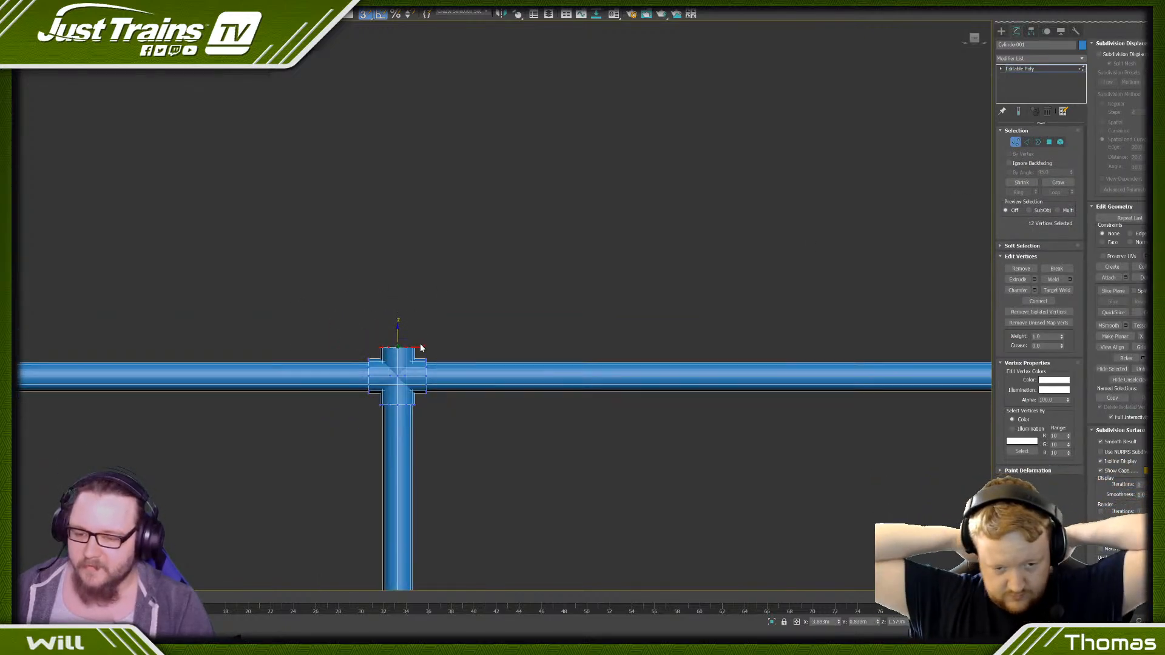
{"action": "middle_click_drag", "start_coordinate": [819, 317], "coordinate": [330, 279]}
{"action": "scroll", "coordinate": [330, 279], "scroll_direction": "up", "scroll_amount": 4}
{"action": "middle_click_drag", "start_coordinate": [248, 268], "coordinate": [313, 249]}
{"action": "scroll", "coordinate": [287, 252], "scroll_direction": "up", "scroll_amount": 3}
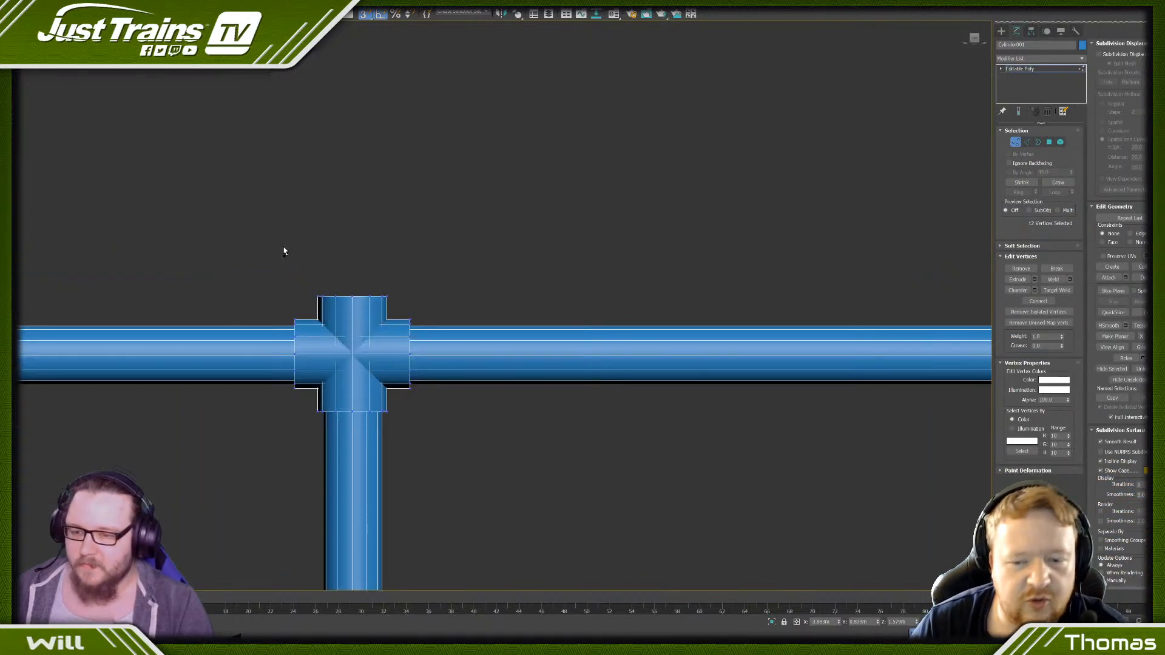
{"action": "left_click_drag", "start_coordinate": [284, 249], "coordinate": [437, 306], "text": "ctrl"}
{"action": "scroll", "coordinate": [437, 303], "scroll_direction": "down", "scroll_amount": 5}
{"action": "scroll", "coordinate": [358, 263], "scroll_direction": "up", "scroll_amount": 4}
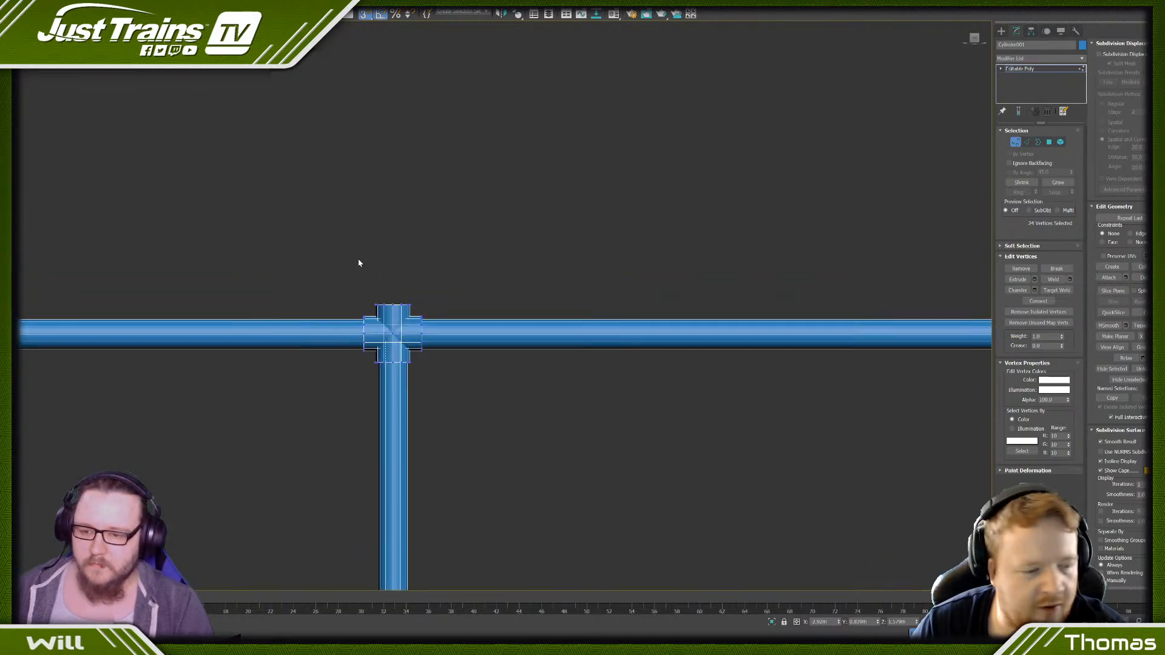
{"action": "scroll", "coordinate": [674, 282], "scroll_direction": "down", "scroll_amount": 5}
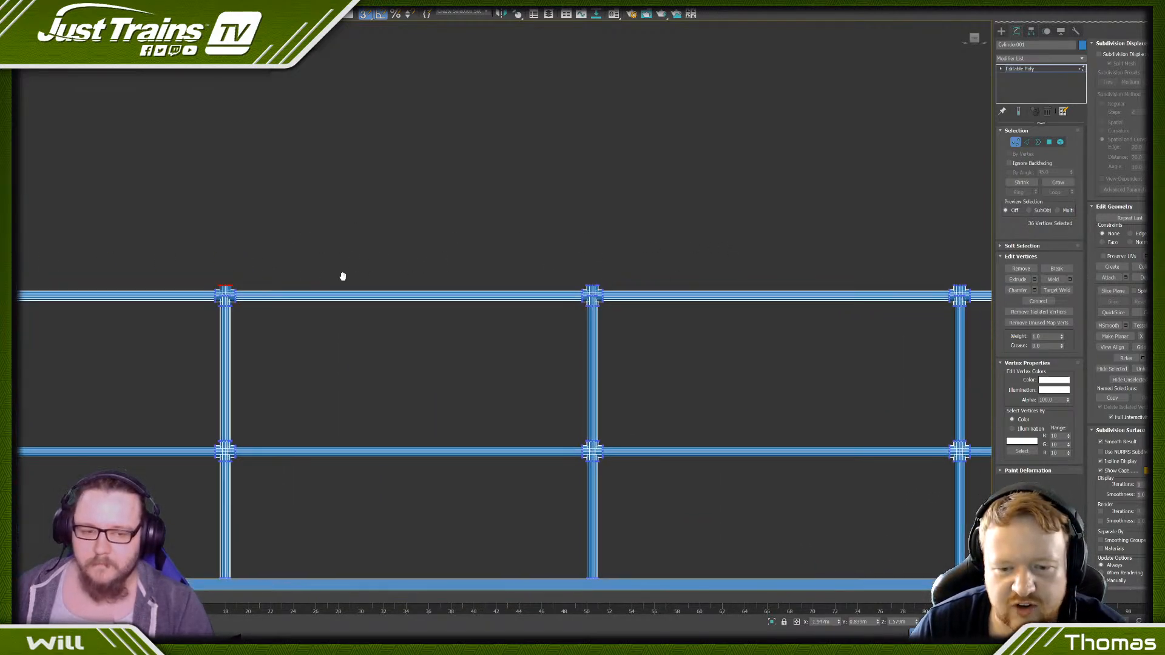
{"action": "scroll", "coordinate": [613, 274], "scroll_direction": "up", "scroll_amount": 5}
{"action": "left_click_drag", "start_coordinate": [496, 349], "coordinate": [499, 348], "text": "ctrl"}
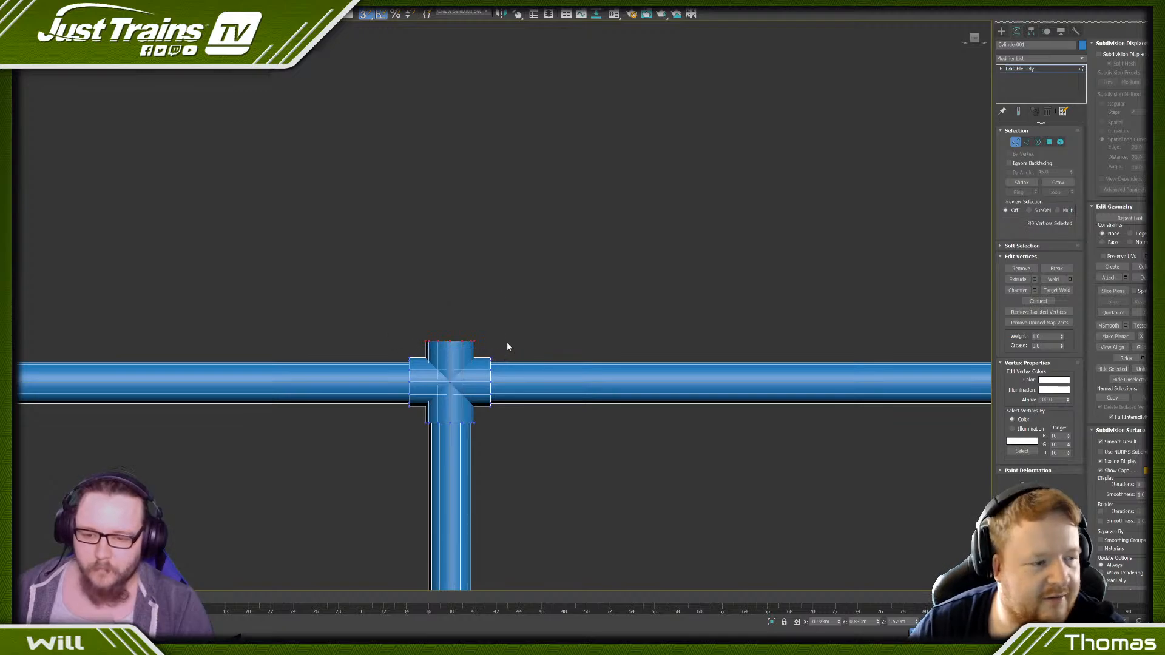
{"action": "scroll", "coordinate": [507, 344], "scroll_direction": "down", "scroll_amount": 7}
{"action": "middle_click_drag", "start_coordinate": [679, 322], "coordinate": [341, 315]}
{"action": "scroll", "coordinate": [468, 315], "scroll_direction": "up", "scroll_amount": 5}
{"action": "left_click_drag", "start_coordinate": [361, 280], "coordinate": [455, 303], "text": "ctrl"}
{"action": "scroll", "coordinate": [452, 304], "scroll_direction": "down", "scroll_amount": 8}
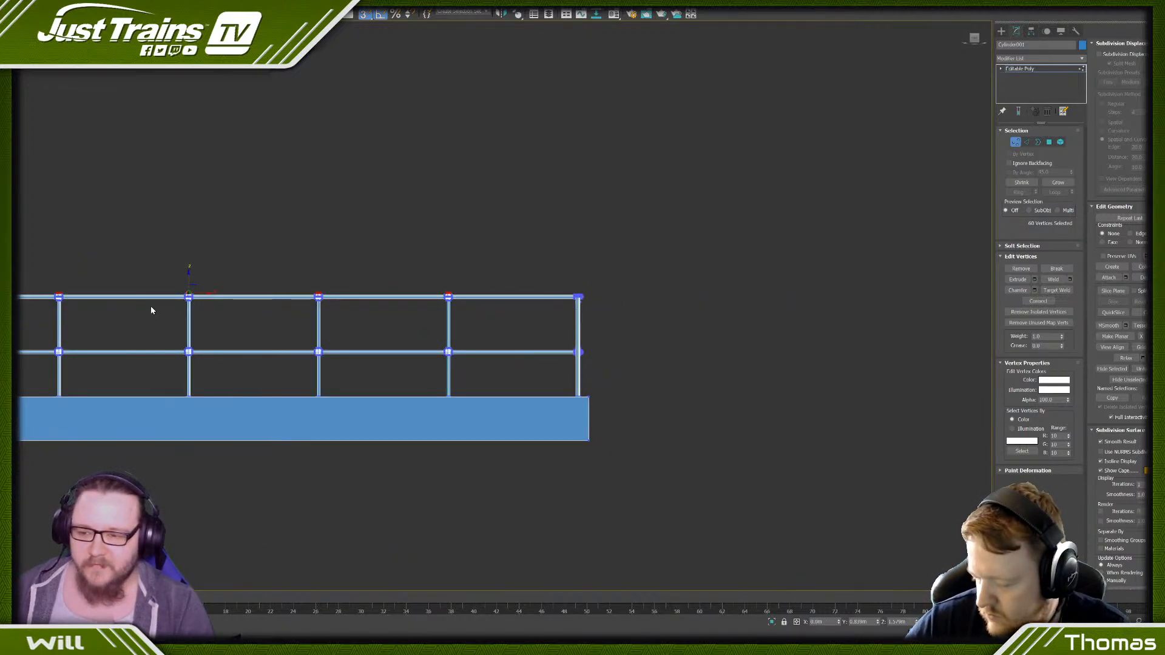
{"action": "middle_click_drag", "start_coordinate": [151, 309], "coordinate": [348, 252]}
{"action": "scroll", "coordinate": [376, 239], "scroll_direction": "up", "scroll_amount": 10}
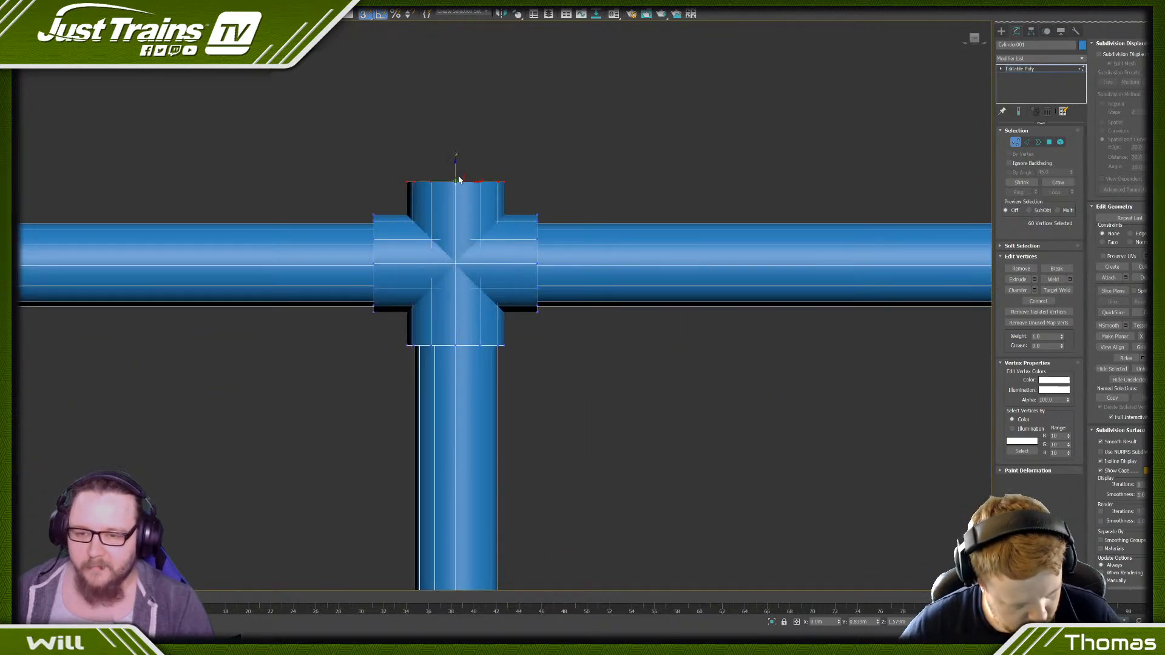
{"action": "left_click_drag", "start_coordinate": [454, 167], "coordinate": [456, 200]}
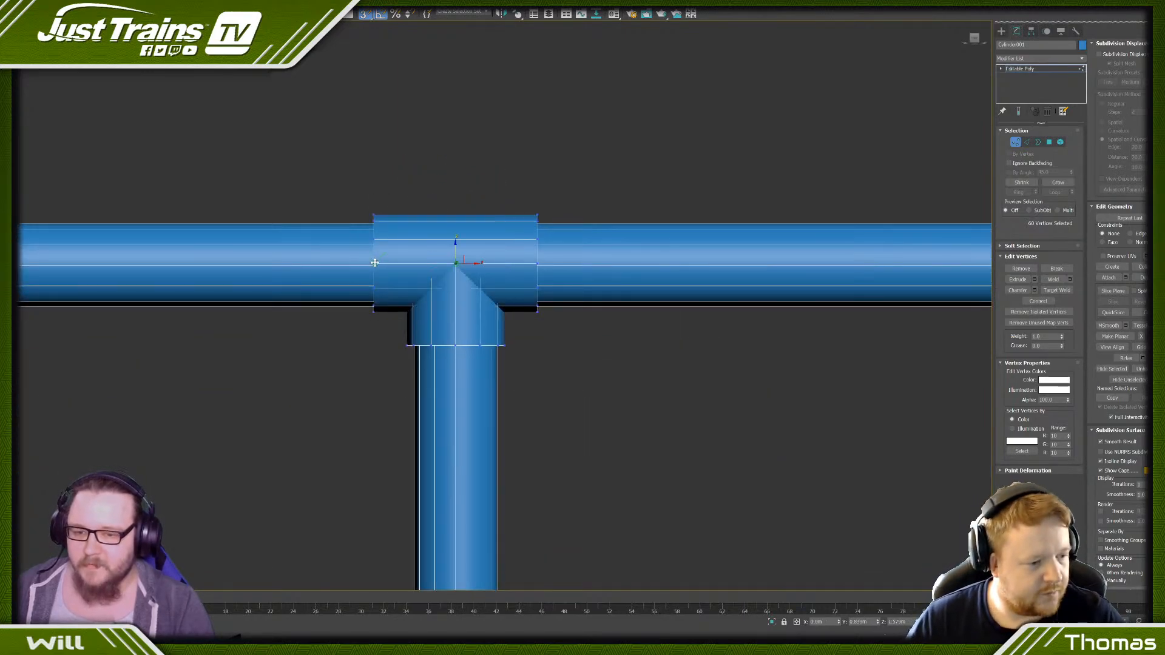
{"action": "left_click", "coordinate": [326, 166]}
- Examine the fitted railing and the separate corner post on the base from several angles
{"action": "scroll", "coordinate": [340, 222], "scroll_direction": "down", "scroll_amount": 8}
{"action": "scroll", "coordinate": [340, 223], "scroll_direction": "down", "scroll_amount": 5}
{"action": "middle_click_drag", "start_coordinate": [276, 265], "coordinate": [359, 140], "text": "alt"}
{"action": "scroll", "coordinate": [380, 144], "scroll_direction": "up", "scroll_amount": 8}
{"action": "scroll", "coordinate": [447, 294], "scroll_direction": "down", "scroll_amount": 10}
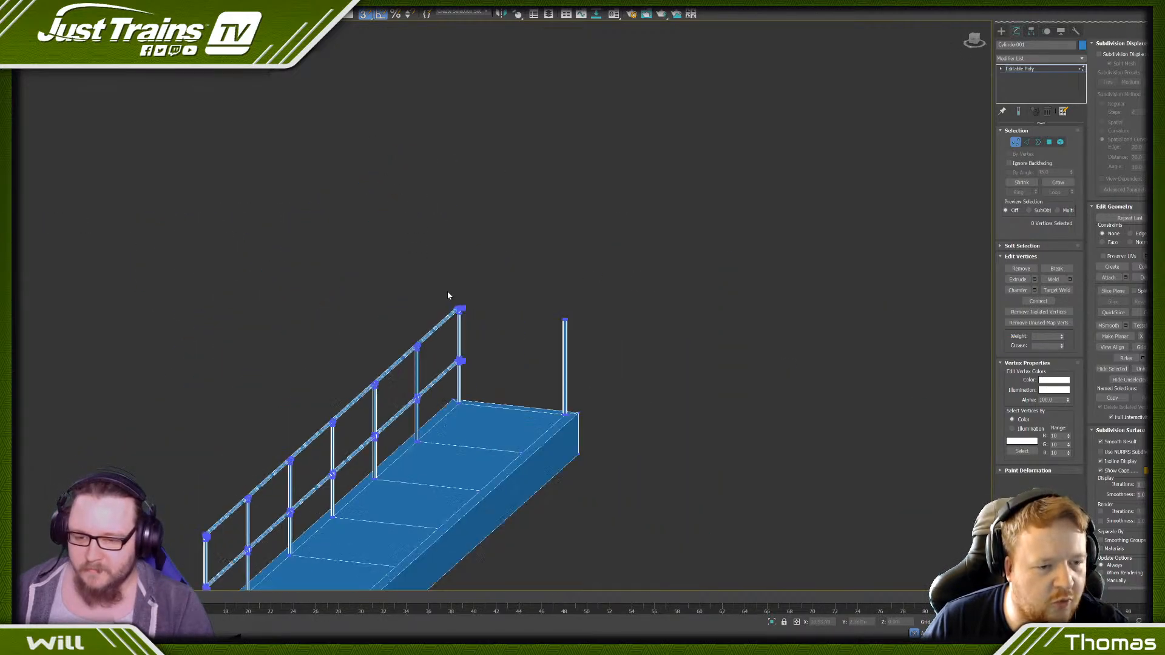
{"action": "middle_click_drag", "start_coordinate": [473, 340], "coordinate": [429, 340], "text": "alt"}
{"action": "scroll", "coordinate": [720, 406], "scroll_direction": "up", "scroll_amount": 4}
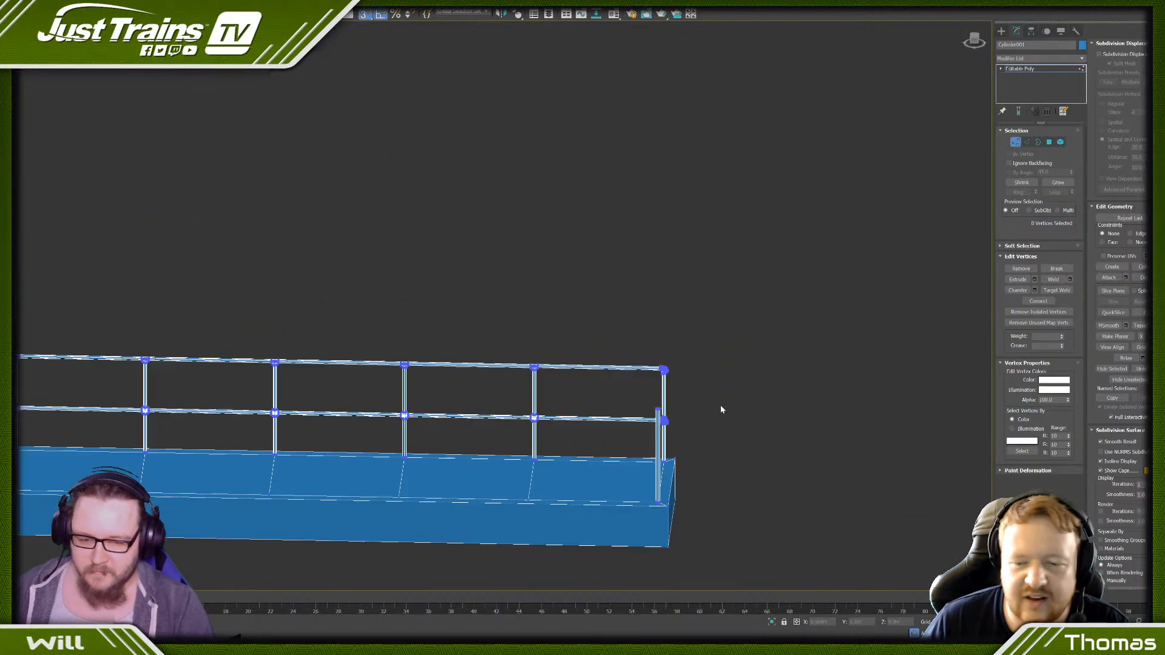
{"action": "scroll", "coordinate": [571, 400], "scroll_direction": "up", "scroll_amount": 5}
{"action": "scroll", "coordinate": [528, 378], "scroll_direction": "down", "scroll_amount": 3}
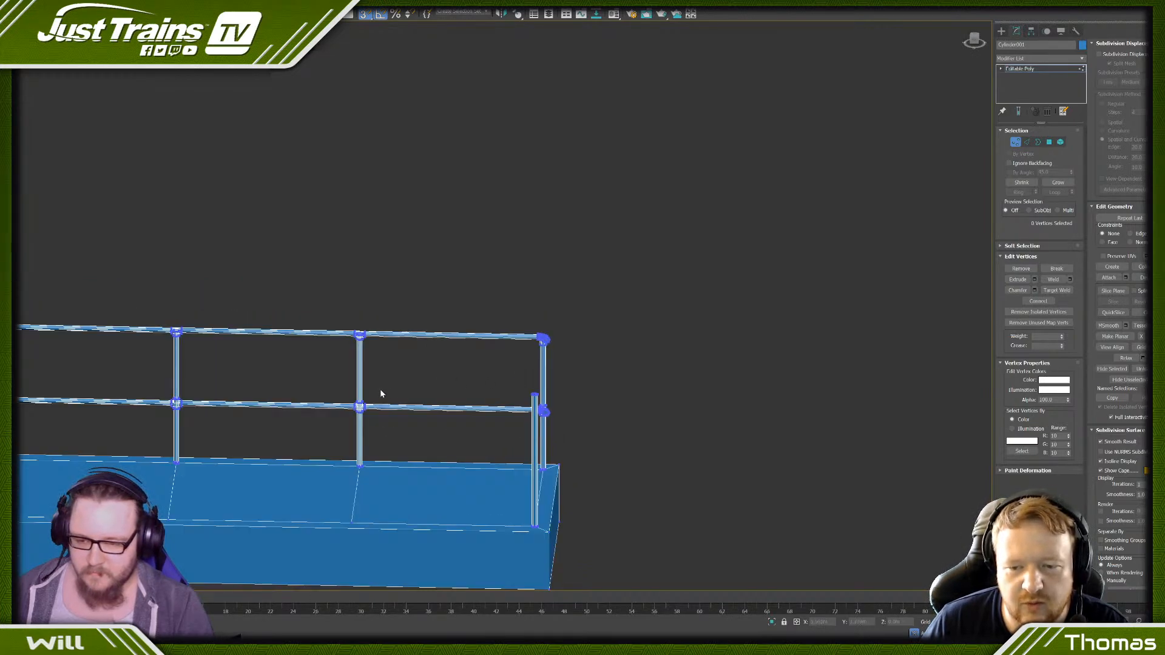
{"action": "middle_click_drag", "start_coordinate": [386, 391], "coordinate": [443, 384], "text": "alt"}
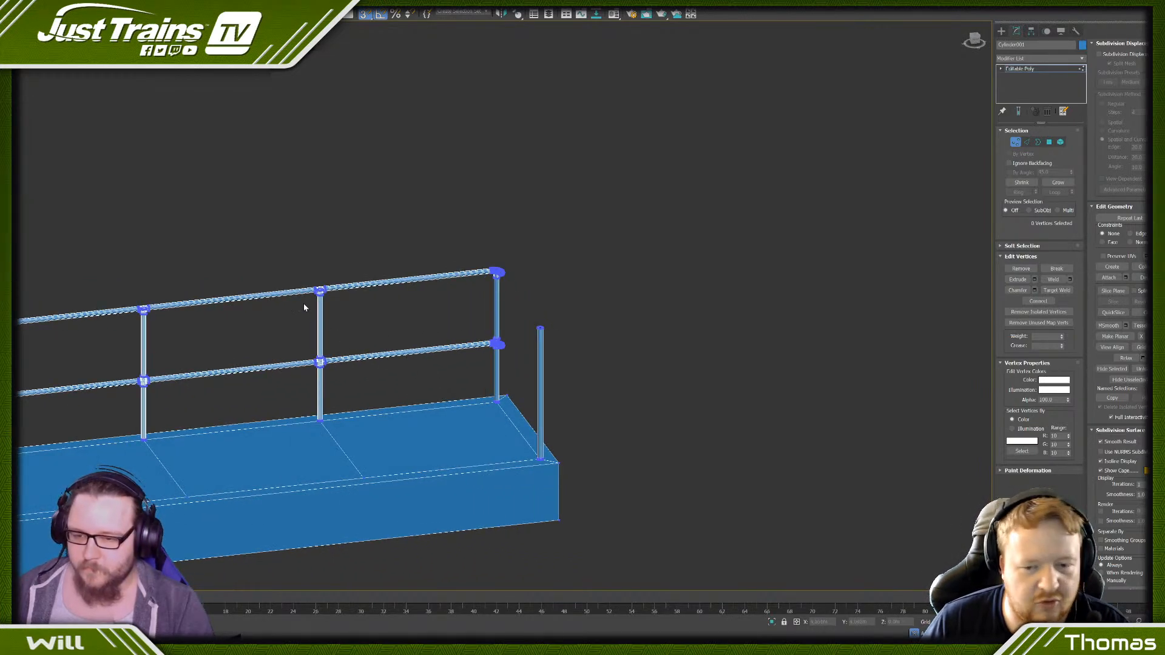
- Clone the last intermediate post with its tee and cross fittings as an element, rotated so the fittings point across the base
{"action": "left_click", "coordinate": [1060, 141]}
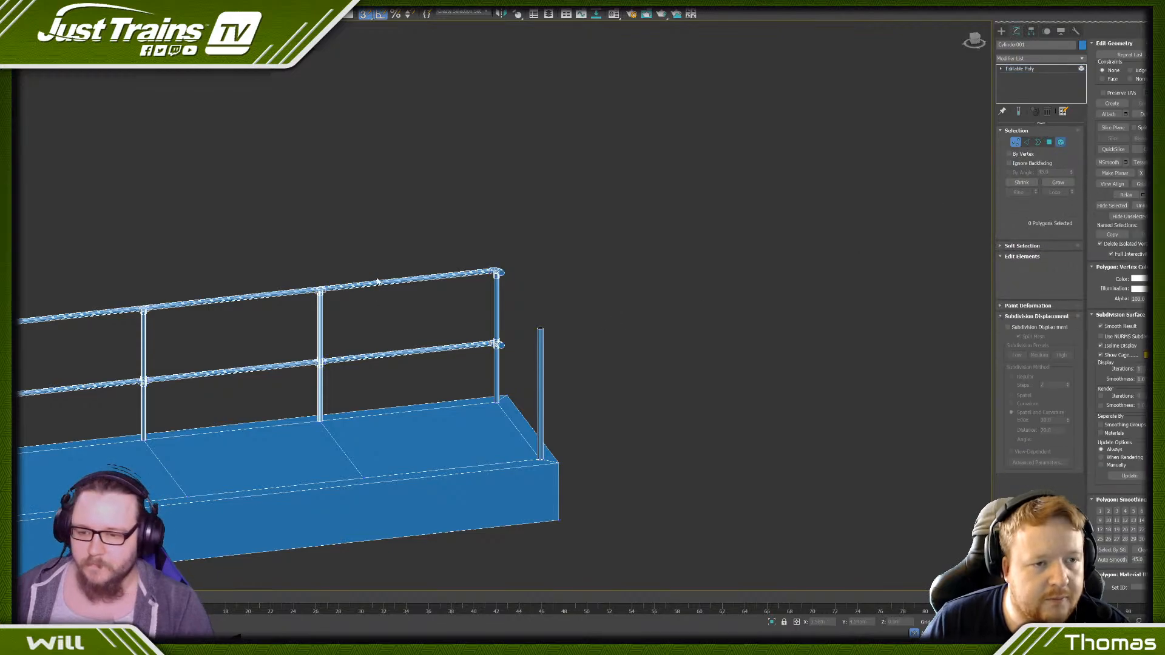
{"action": "left_click_drag", "start_coordinate": [339, 393], "coordinate": [355, 401]}
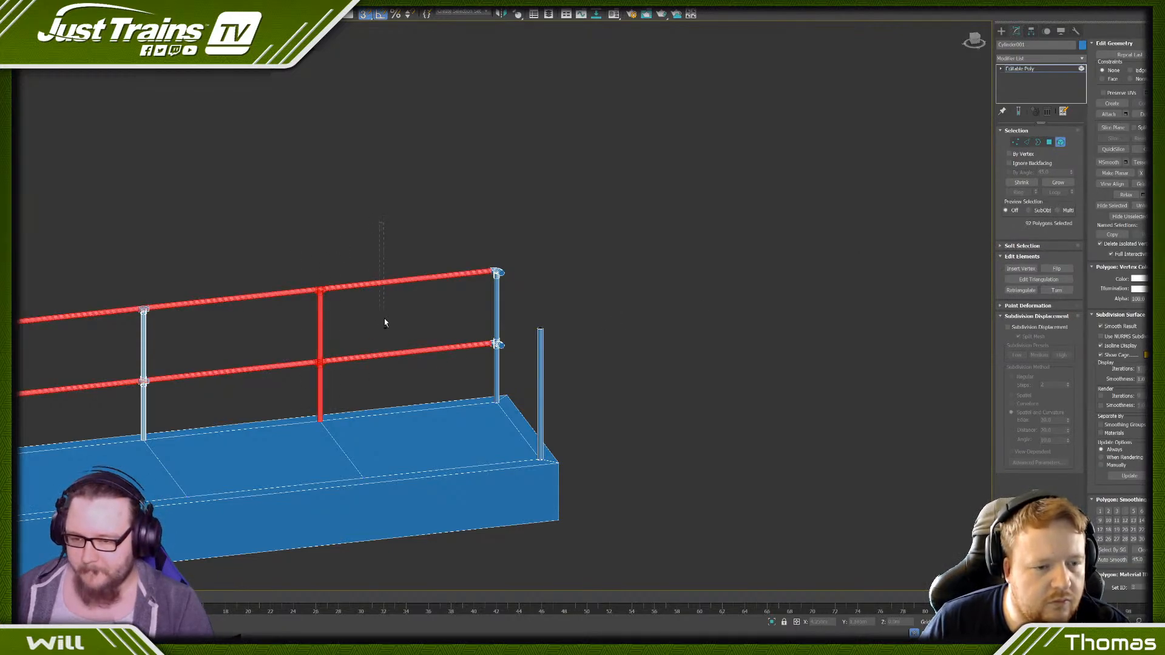
{"action": "left_click_drag", "start_coordinate": [384, 319], "coordinate": [387, 368], "text": "alt"}
{"action": "middle_click_drag", "start_coordinate": [387, 369], "coordinate": [412, 377], "text": "alt"}
{"action": "scroll", "coordinate": [408, 369], "scroll_direction": "up", "scroll_amount": 2}
{"action": "key", "text": "e"}
{"action": "scroll", "coordinate": [279, 323], "scroll_direction": "up", "scroll_amount": 5}
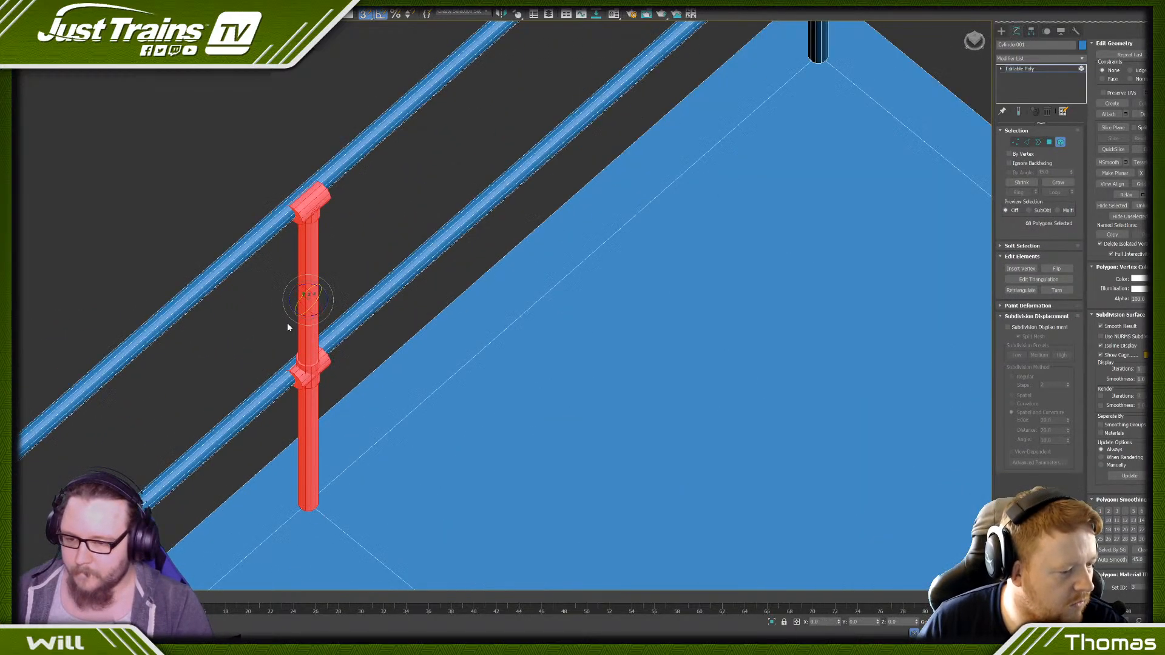
{"action": "scroll", "coordinate": [288, 327], "scroll_direction": "up", "scroll_amount": 2}
{"action": "scroll", "coordinate": [311, 300], "scroll_direction": "down", "scroll_amount": 5}
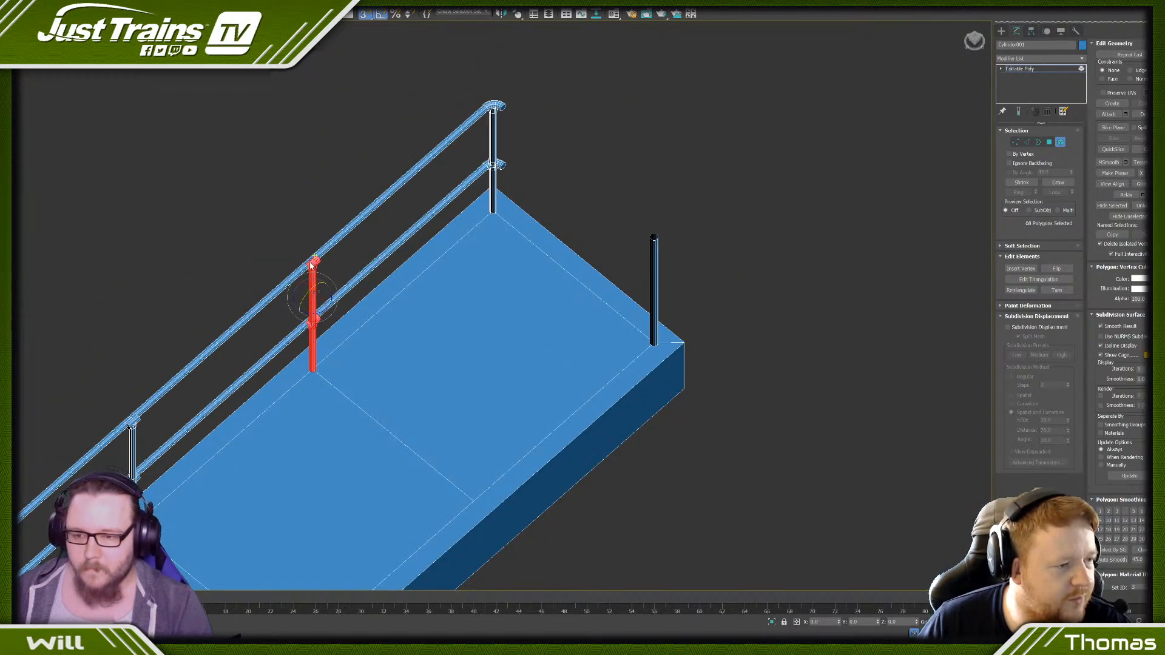
{"action": "scroll", "coordinate": [292, 327], "scroll_direction": "up", "scroll_amount": 5}
{"action": "scroll", "coordinate": [344, 315], "scroll_direction": "down", "scroll_amount": 4}
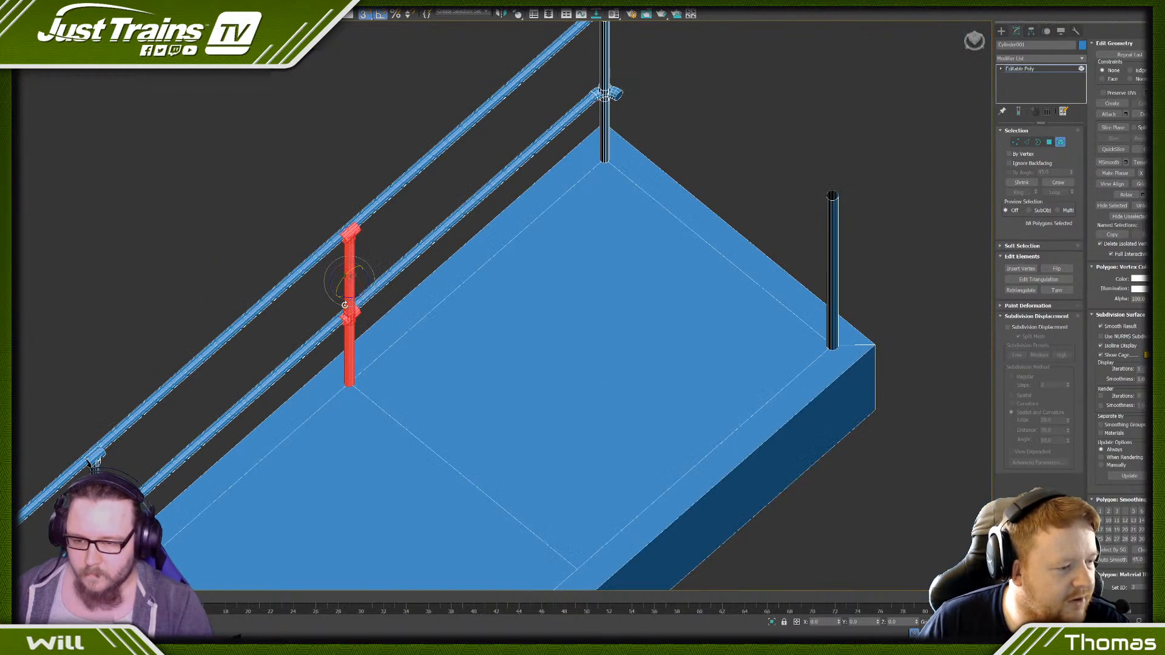
{"action": "left_click_drag", "start_coordinate": [339, 295], "coordinate": [322, 296], "text": "shift"}
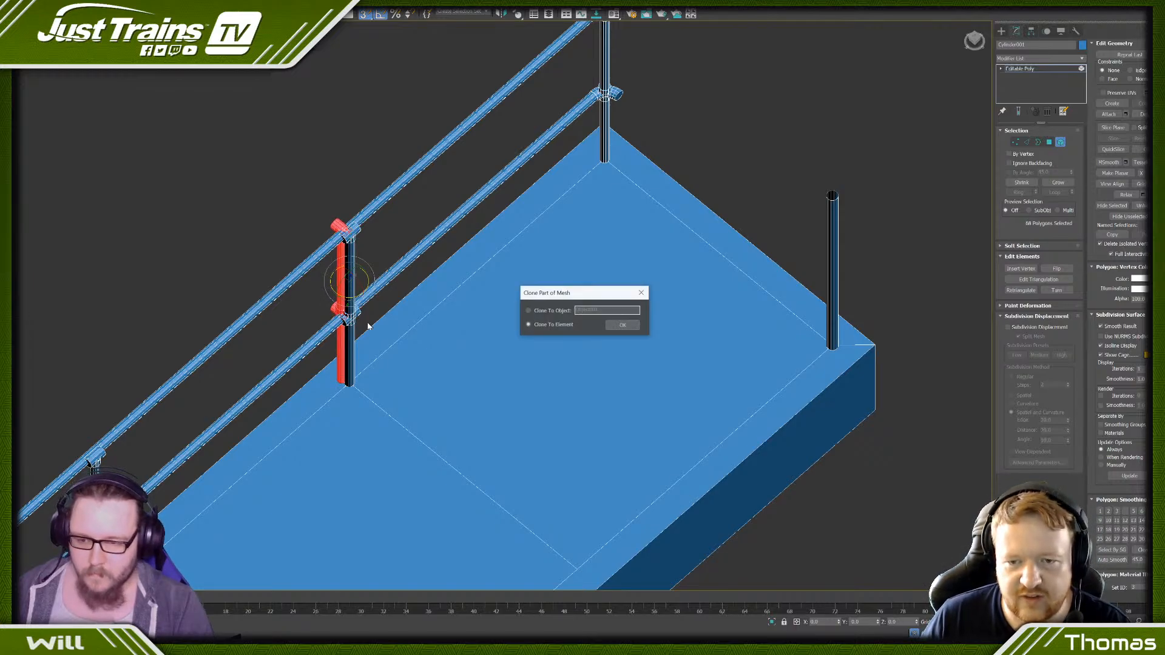
{"action": "left_click", "coordinate": [629, 328]}
- Move the cloned post with its fittings away from the railing, out beyond the end of the base
{"action": "scroll", "coordinate": [387, 314], "scroll_direction": "down", "scroll_amount": 4}
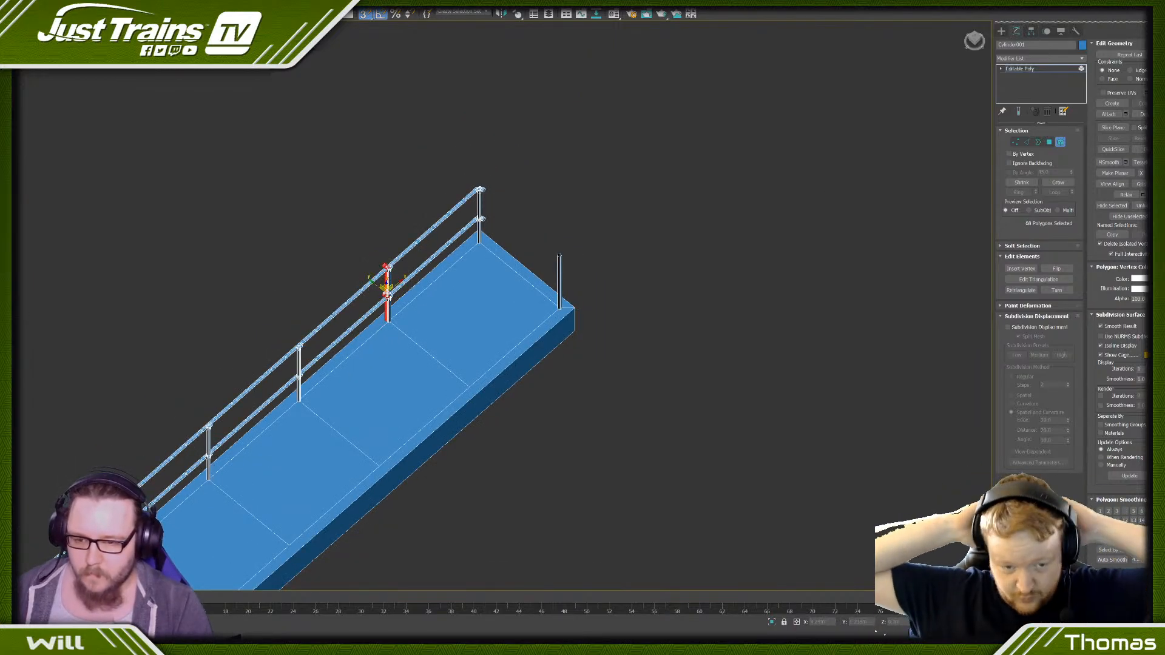
{"action": "key", "text": "w"}
{"action": "scroll", "coordinate": [386, 285], "scroll_direction": "up", "scroll_amount": 2}
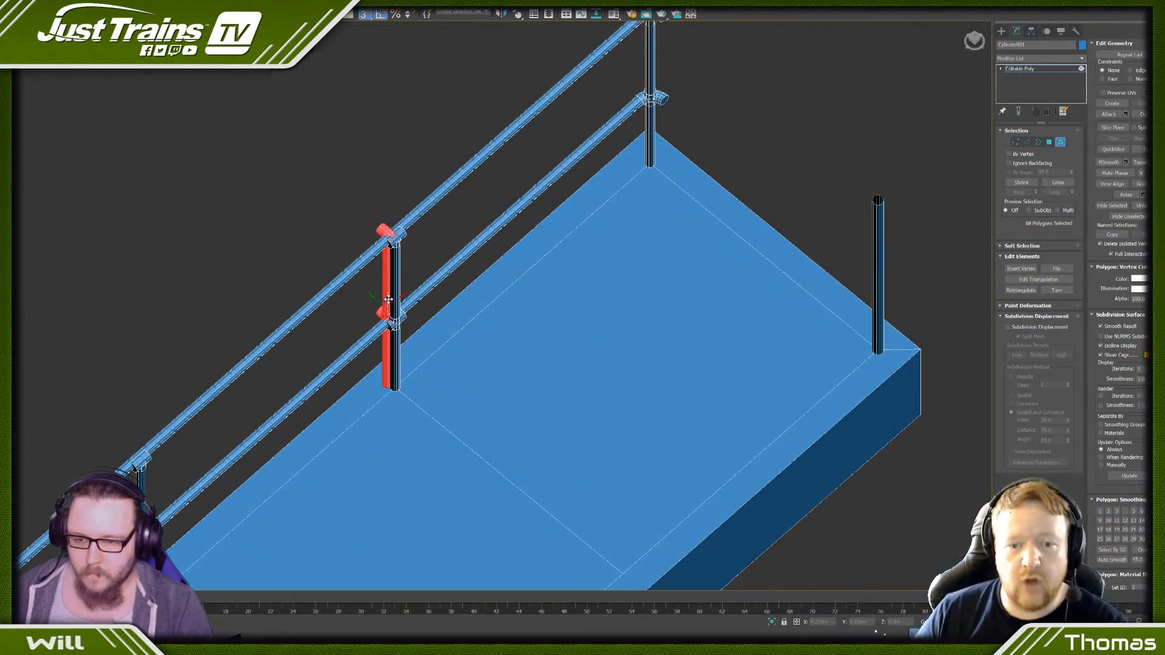
{"action": "scroll", "coordinate": [385, 287], "scroll_direction": "up", "scroll_amount": 3}
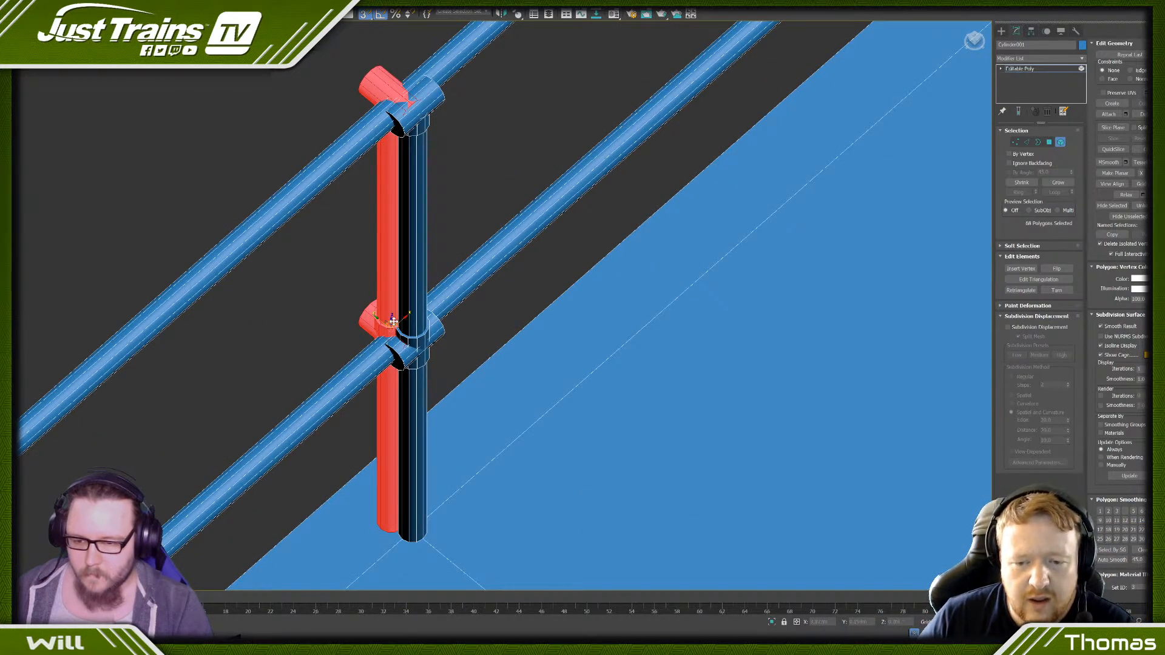
{"action": "left_click_drag", "start_coordinate": [398, 319], "coordinate": [972, 347]}
{"action": "scroll", "coordinate": [949, 341], "scroll_direction": "down", "scroll_amount": 10}
{"action": "middle_click_drag", "start_coordinate": [947, 341], "coordinate": [640, 340]}
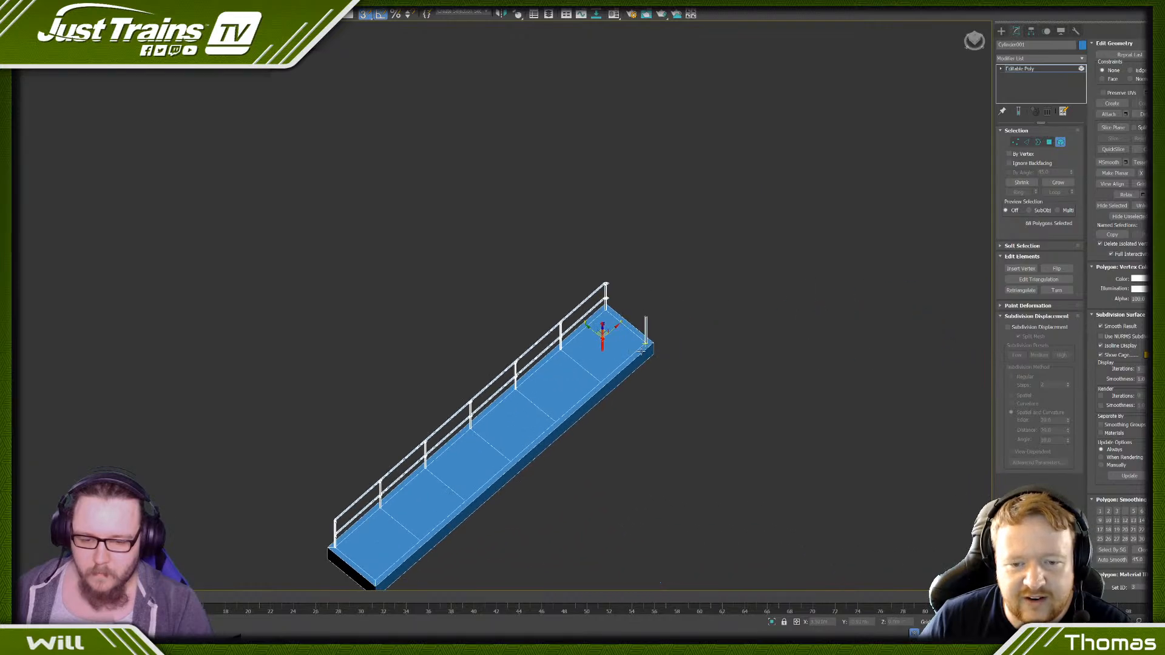
{"action": "scroll", "coordinate": [640, 340], "scroll_direction": "up", "scroll_amount": 5}
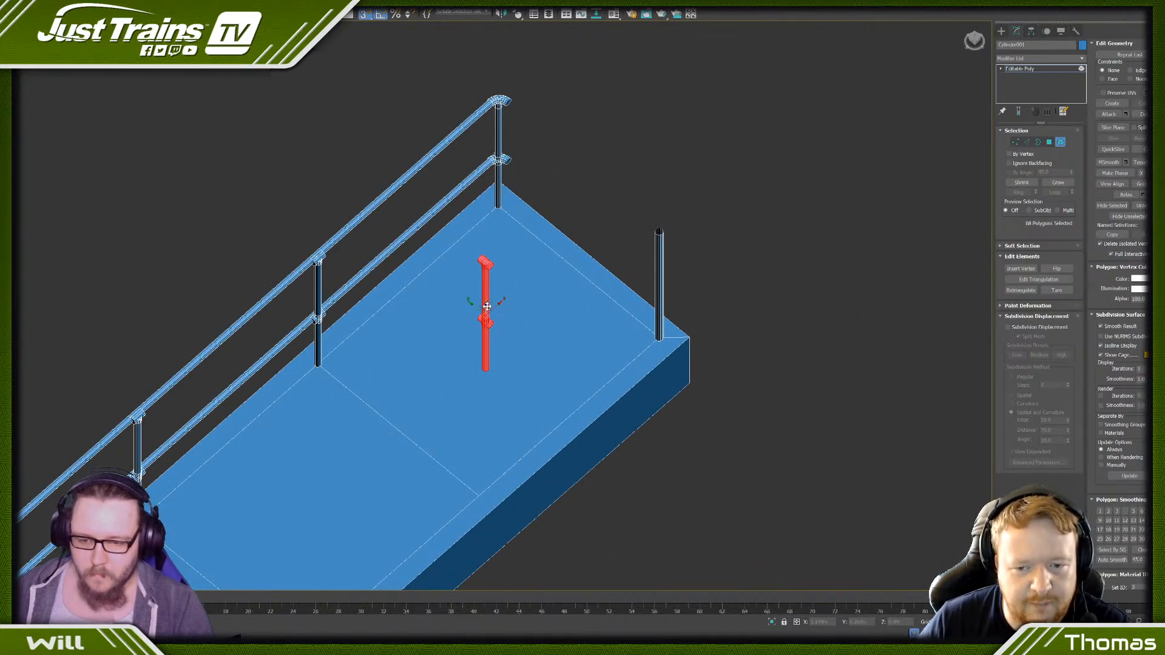
{"action": "left_click_drag", "start_coordinate": [486, 307], "coordinate": [724, 282]}
- Replace the plain corner post with the cloned post and fittings, snapping it to the inset corner on the base
{"action": "left_click_drag", "start_coordinate": [587, 172], "coordinate": [679, 263]}
{"action": "key", "text": "Delete"}
{"action": "left_click_drag", "start_coordinate": [763, 320], "coordinate": [762, 319]}
{"action": "scroll", "coordinate": [715, 297], "scroll_direction": "up", "scroll_amount": 4}
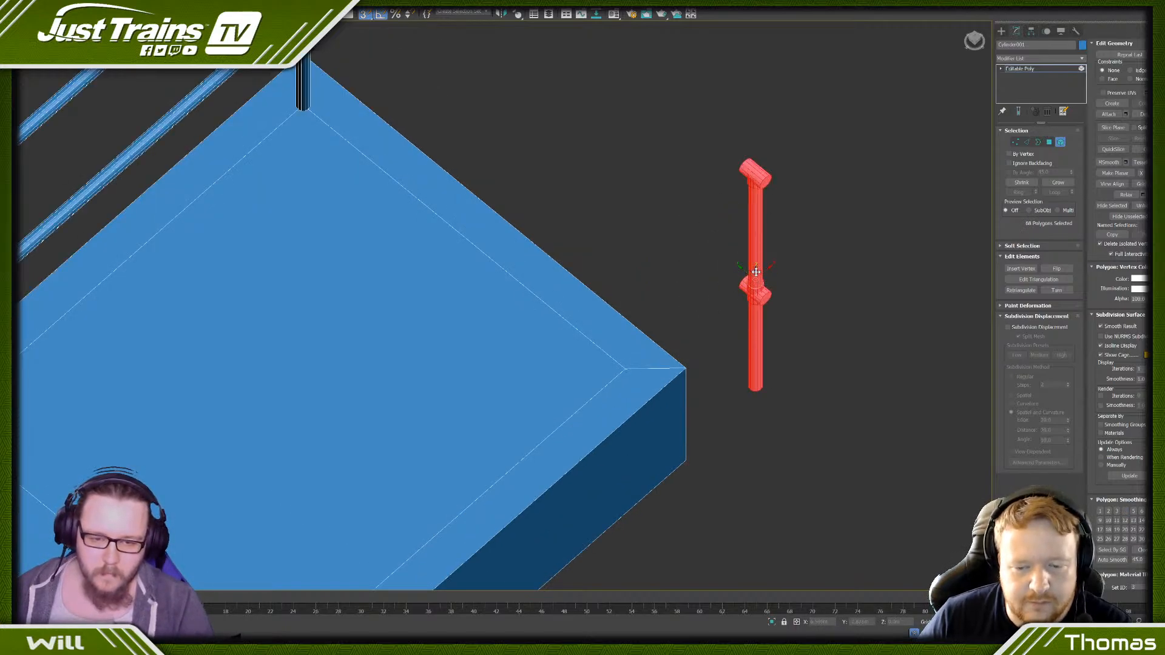
{"action": "left_click_drag", "start_coordinate": [756, 272], "coordinate": [642, 350]}
{"action": "key", "text": "ctrl+z"}
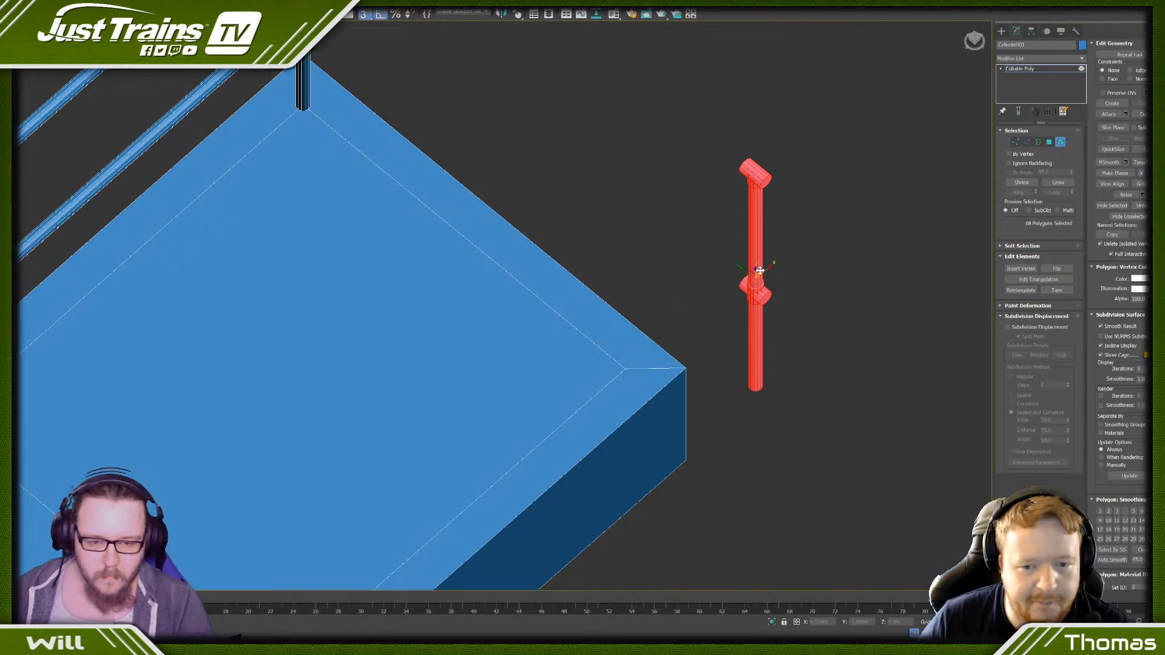
{"action": "left_click_drag", "start_coordinate": [760, 270], "coordinate": [622, 372]}
- Clone the fitted corner post as an element onto the matching inset corner at the far end of the base
{"action": "scroll", "coordinate": [622, 372], "scroll_direction": "down", "scroll_amount": 10}
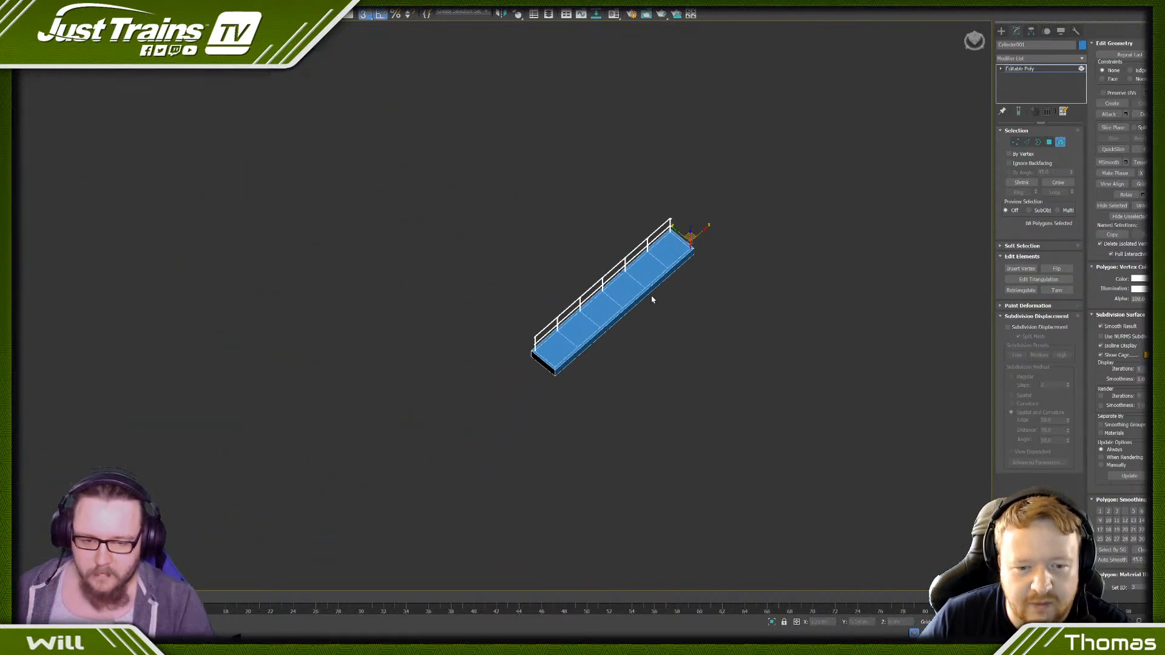
{"action": "mouse_move", "coordinate": [702, 229]}
{"action": "left_mouse_down", "text": "shift"}
{"action": "mouse_move", "coordinate": [580, 322]}
{"action": "mouse_move", "coordinate": [546, 364]}
{"action": "mouse_move", "coordinate": [494, 369]}
{"action": "left_mouse_up", "text": "shift"}
{"action": "left_click", "coordinate": [623, 324]}
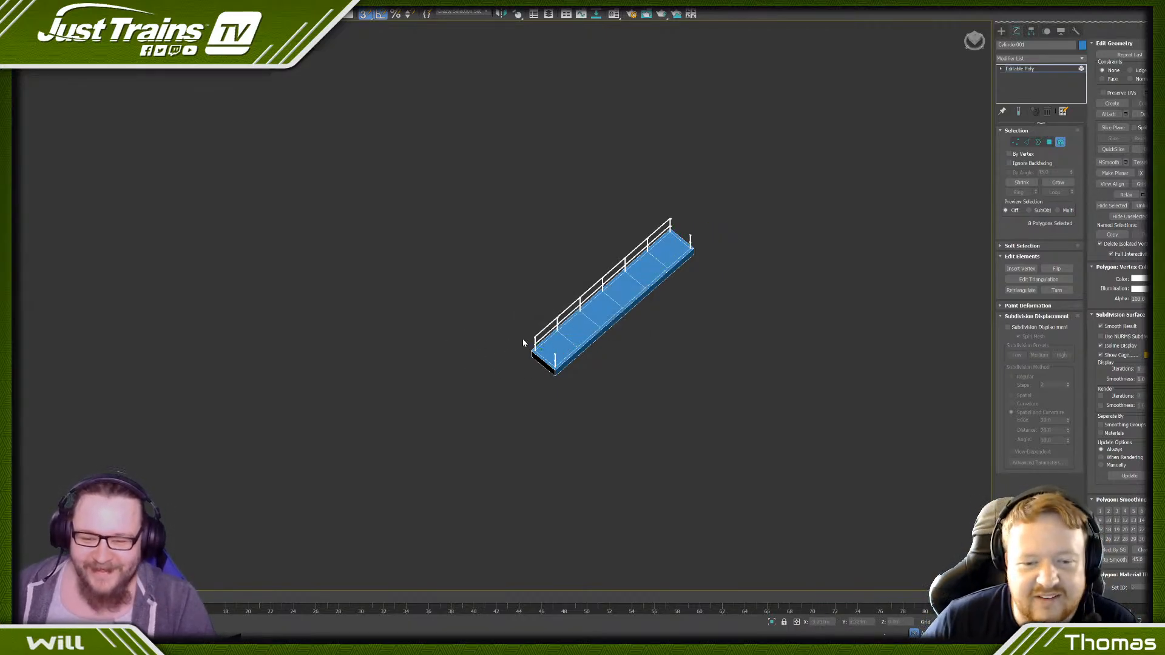
- Shift all the intermediate posts and their fittings, without the rails or base, sideways into line with the rails
{"action": "scroll", "coordinate": [494, 326], "scroll_direction": "up", "scroll_amount": 10}
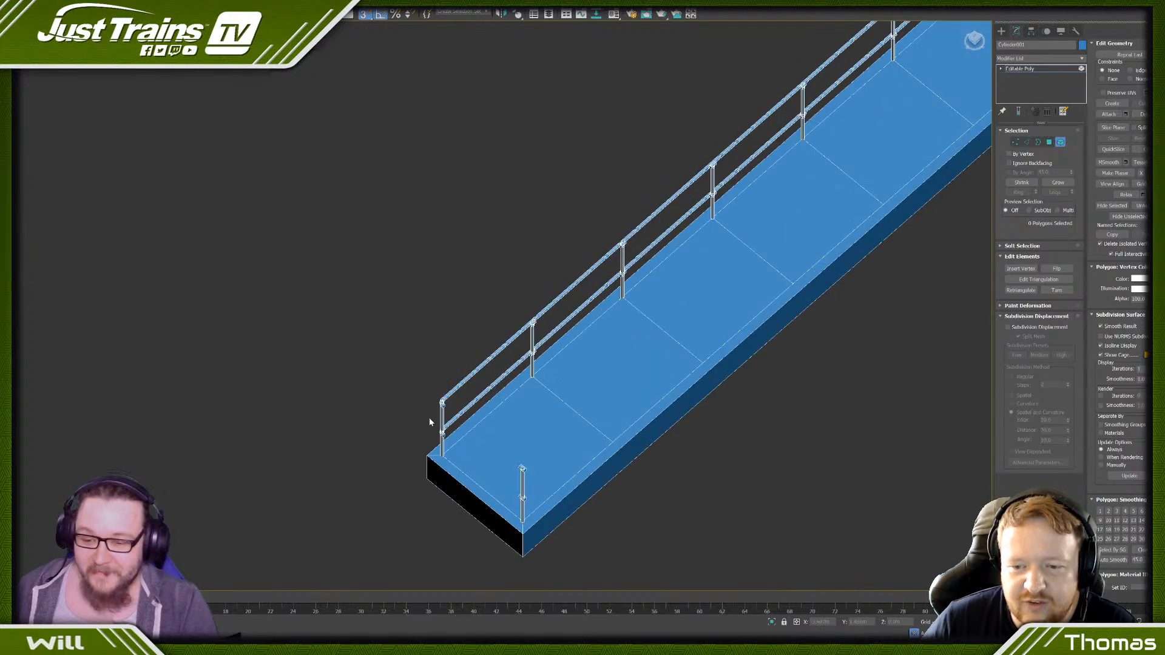
{"action": "middle_click_drag", "start_coordinate": [389, 413], "coordinate": [489, 330], "text": "alt"}
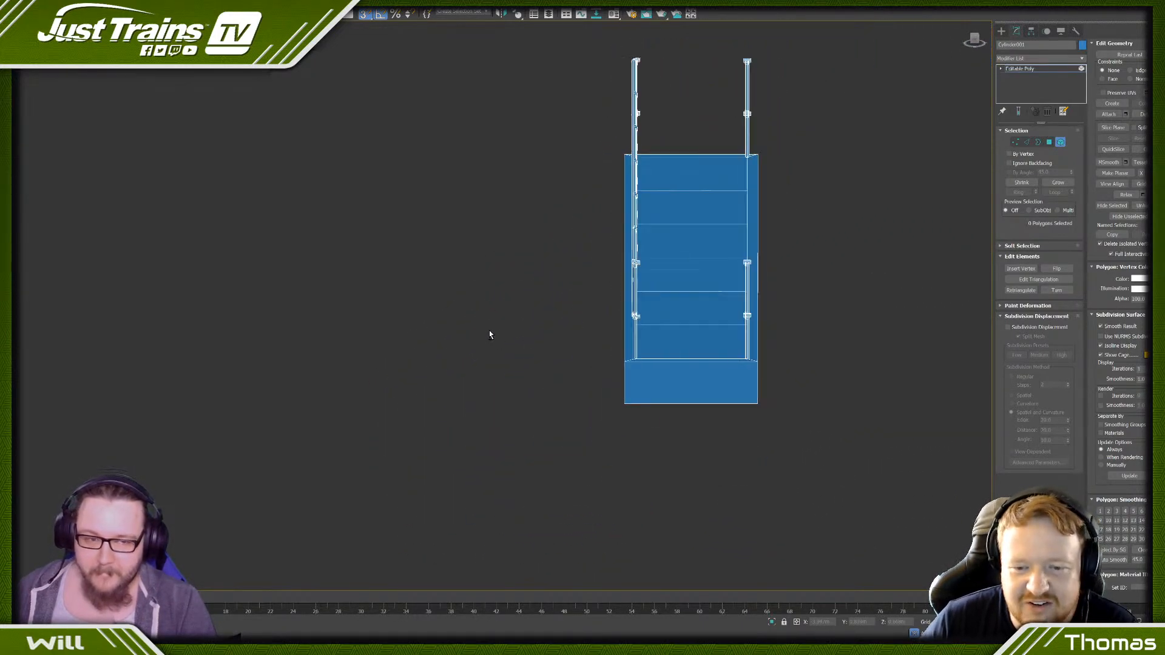
{"action": "middle_click_drag", "start_coordinate": [588, 142], "coordinate": [539, 153], "text": "alt"}
{"action": "scroll", "coordinate": [536, 162], "scroll_direction": "down", "scroll_amount": 5}
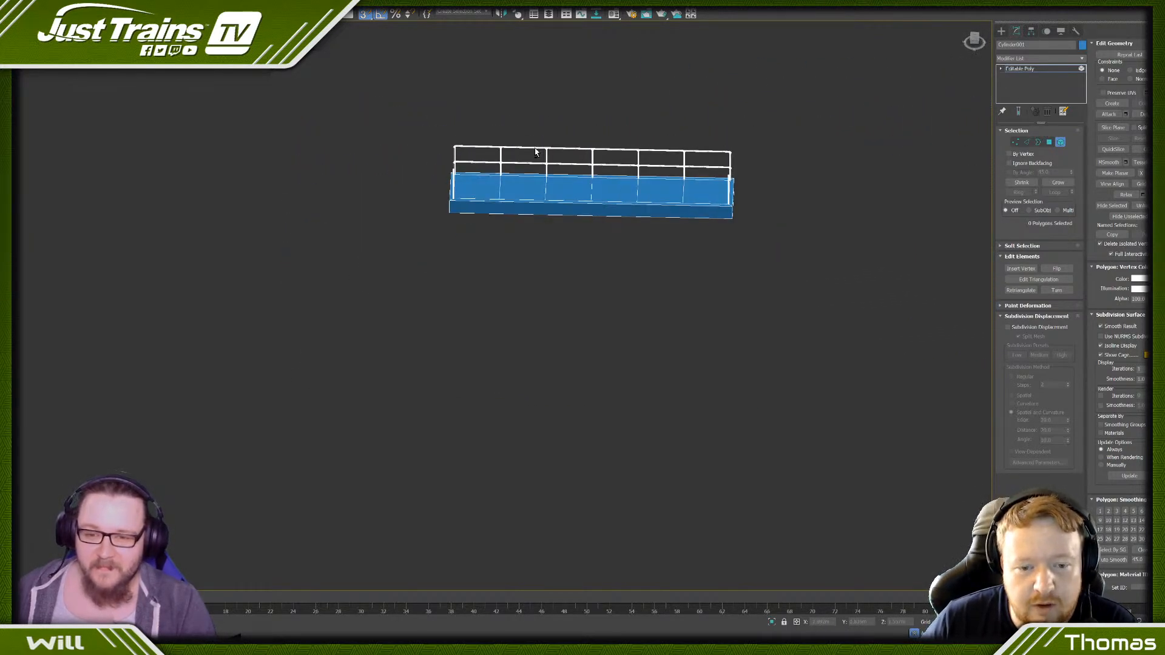
{"action": "scroll", "coordinate": [489, 127], "scroll_direction": "down", "scroll_amount": 2}
{"action": "left_click_drag", "start_coordinate": [610, 196], "coordinate": [633, 203]}
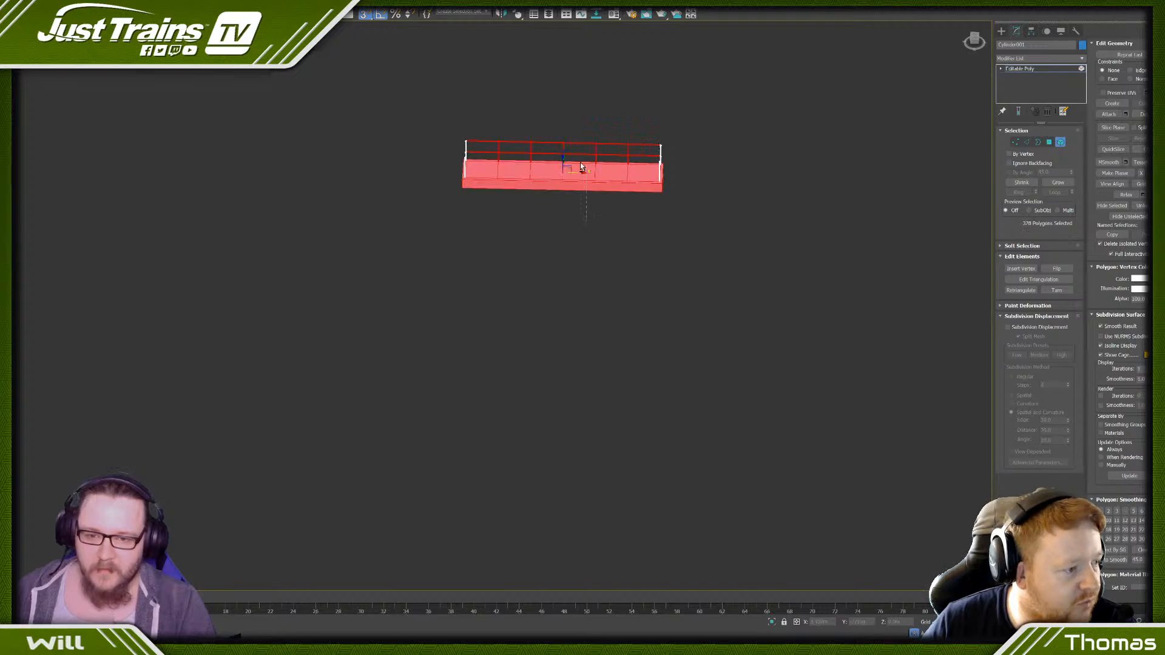
{"action": "left_click_drag", "start_coordinate": [581, 167], "coordinate": [577, 127], "text": "alt"}
{"action": "middle_click_drag", "start_coordinate": [568, 134], "coordinate": [598, 205], "text": "alt"}
{"action": "scroll", "coordinate": [543, 137], "scroll_direction": "up", "scroll_amount": 5}
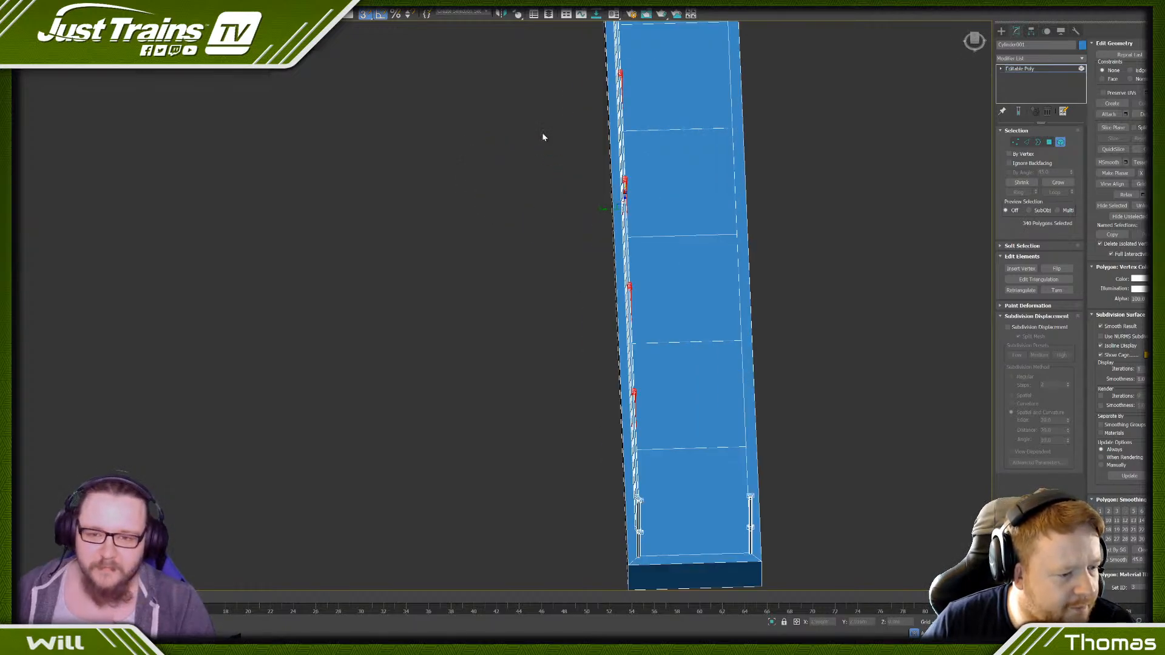
{"action": "scroll", "coordinate": [590, 281], "scroll_direction": "up", "scroll_amount": 4}
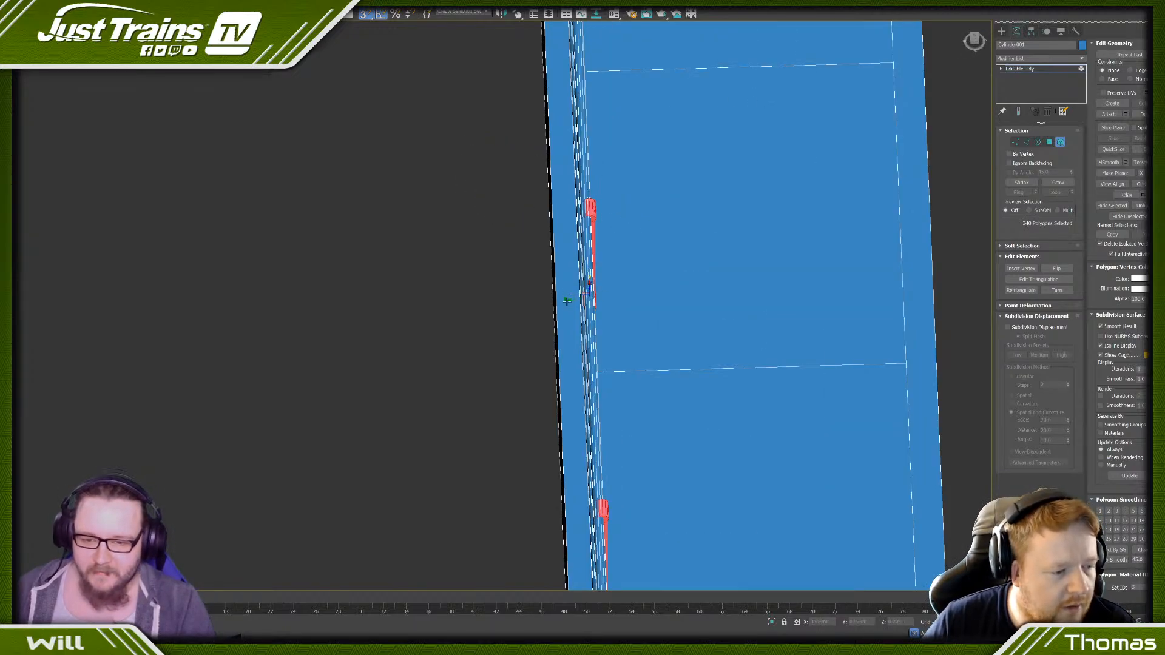
{"action": "left_click_drag", "start_coordinate": [573, 300], "coordinate": [577, 304]}
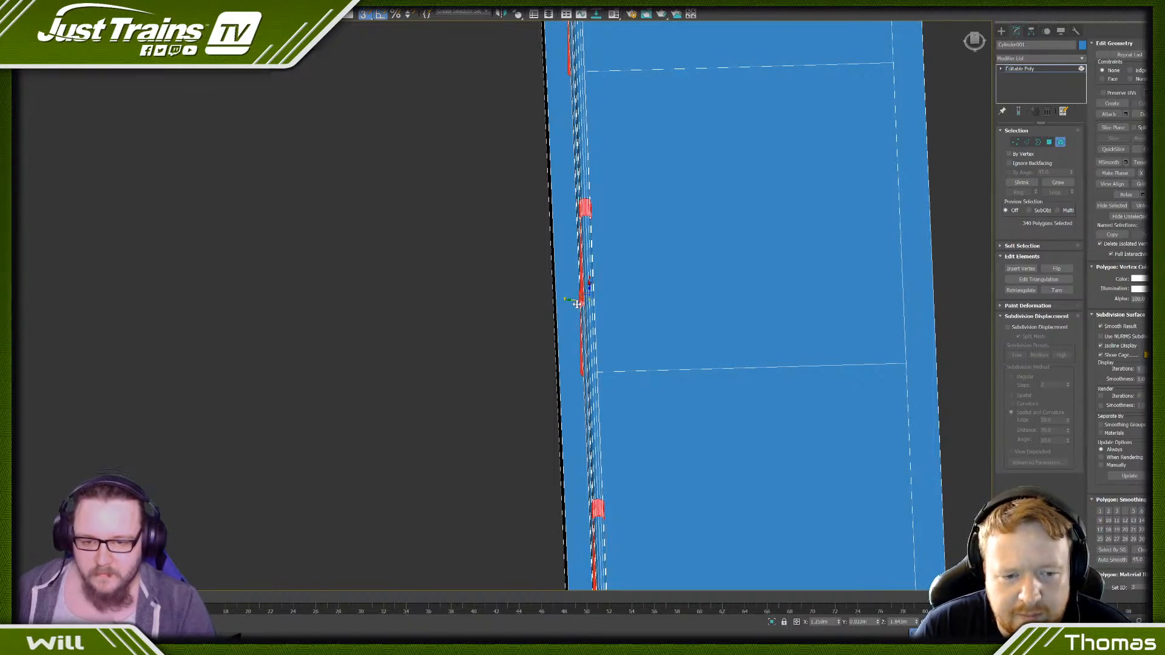
{"action": "left_click", "coordinate": [508, 275]}
- Clone the railing's corner post, without its fittings, as an element and rotate the copy horizontal across the base's width
{"action": "scroll", "coordinate": [486, 249], "scroll_direction": "down", "scroll_amount": 8}
{"action": "middle_click_drag", "start_coordinate": [534, 276], "coordinate": [489, 246], "text": "alt"}
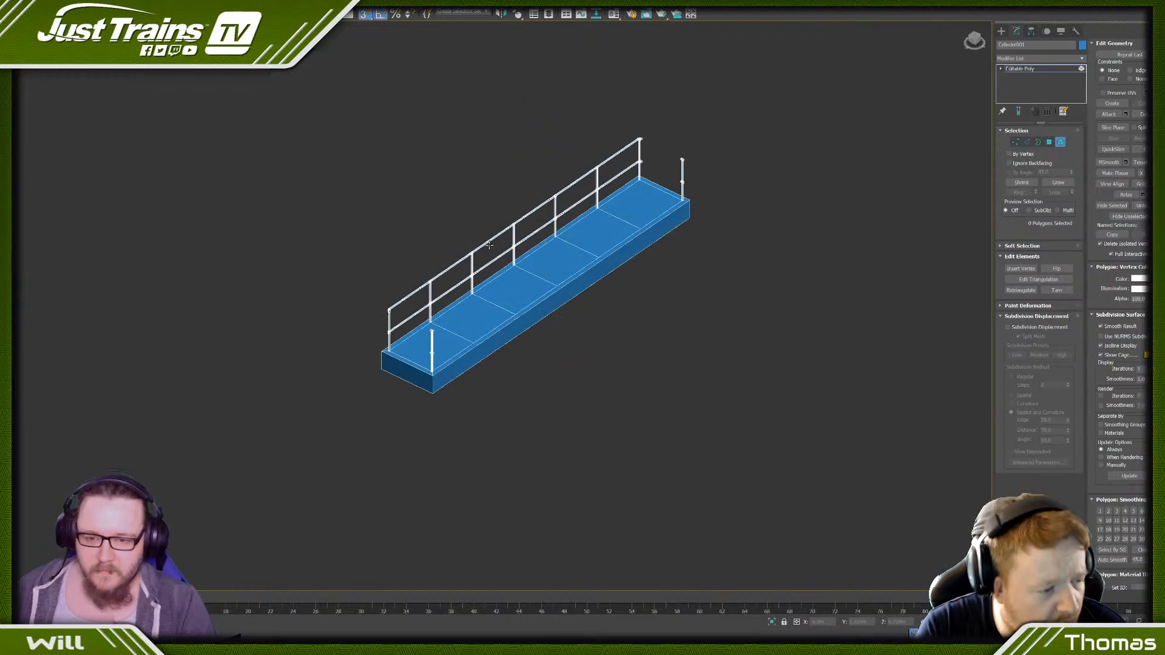
{"action": "scroll", "coordinate": [550, 229], "scroll_direction": "up", "scroll_amount": 5}
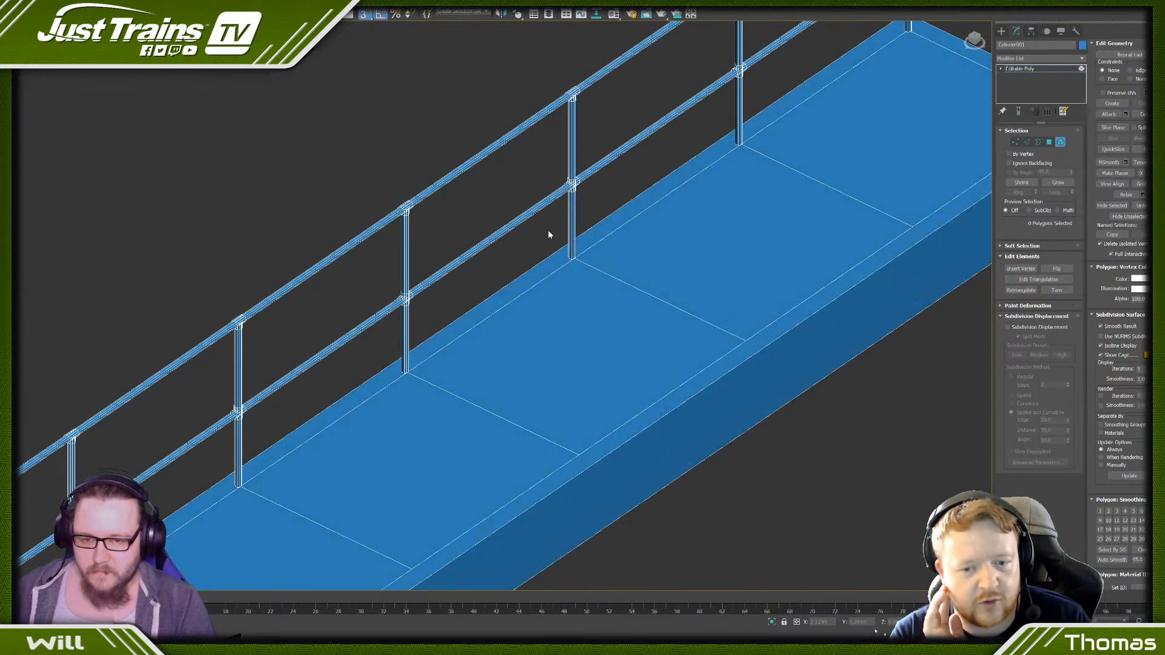
{"action": "scroll", "coordinate": [532, 223], "scroll_direction": "down", "scroll_amount": 4}
{"action": "scroll", "coordinate": [533, 236], "scroll_direction": "down", "scroll_amount": 2}
{"action": "middle_click_drag", "start_coordinate": [534, 249], "coordinate": [466, 239], "text": "alt"}
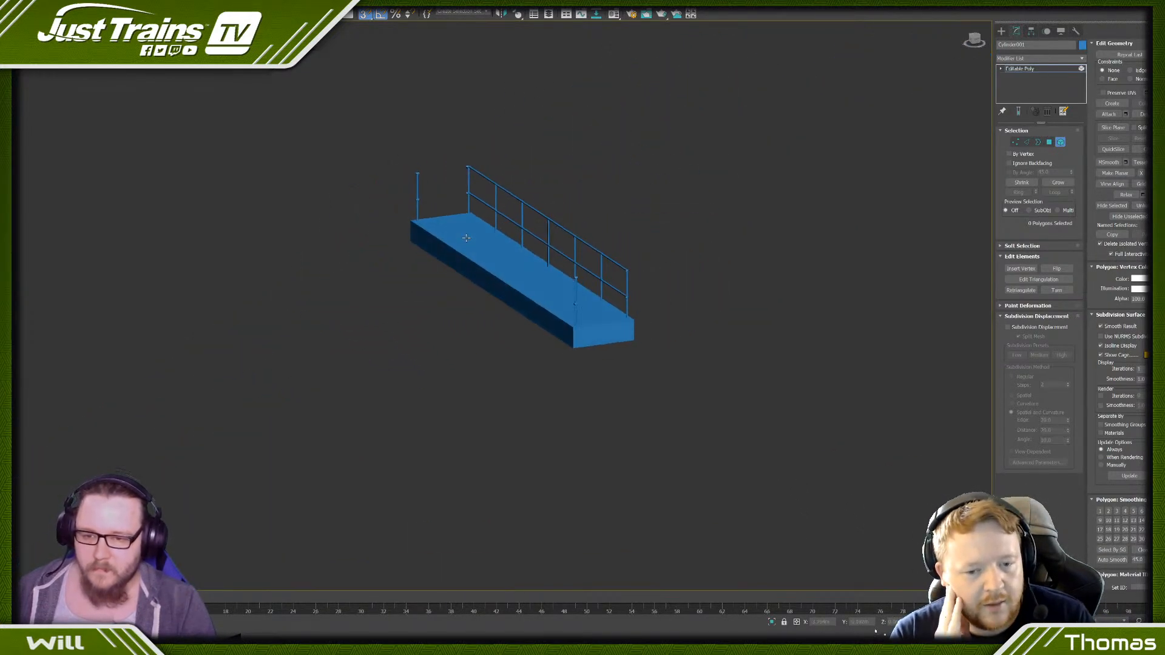
{"action": "scroll", "coordinate": [492, 207], "scroll_direction": "up", "scroll_amount": 6}
{"action": "left_click_drag", "start_coordinate": [545, 190], "coordinate": [501, 245]}
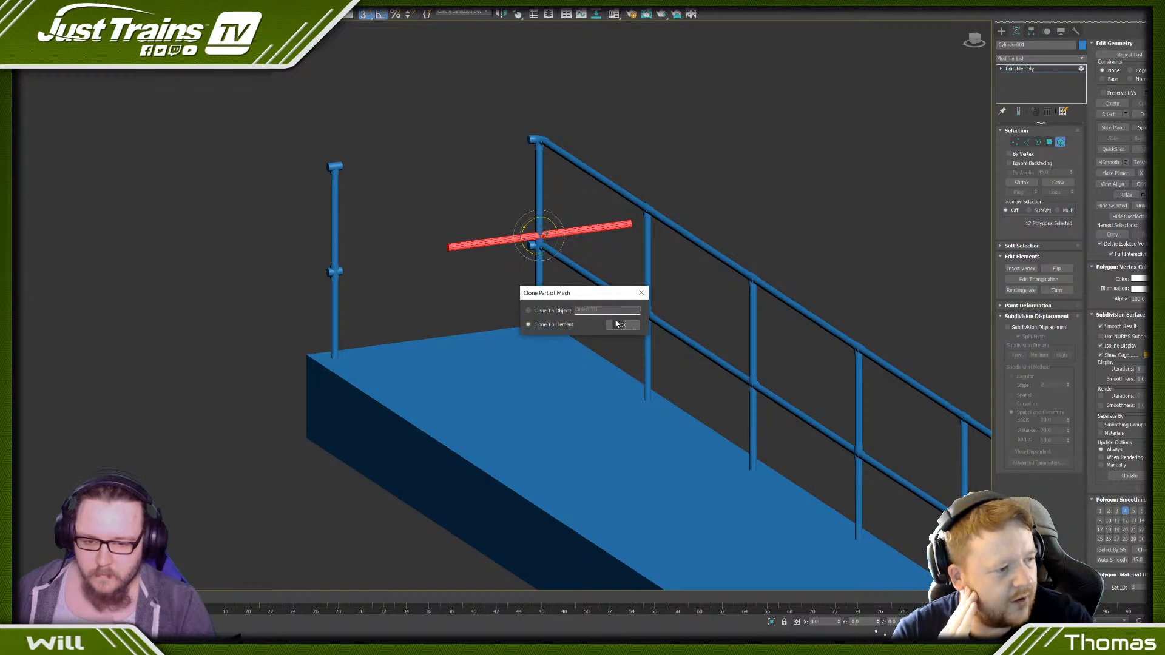
{"action": "middle_click_drag", "start_coordinate": [460, 267], "coordinate": [491, 269], "text": "alt"}
- Move the horizontal tube between the two corner posts and snap its end to the railing corner's lower fitting
{"action": "scroll", "coordinate": [490, 270], "scroll_direction": "up", "scroll_amount": 4}
{"action": "key", "text": "w"}
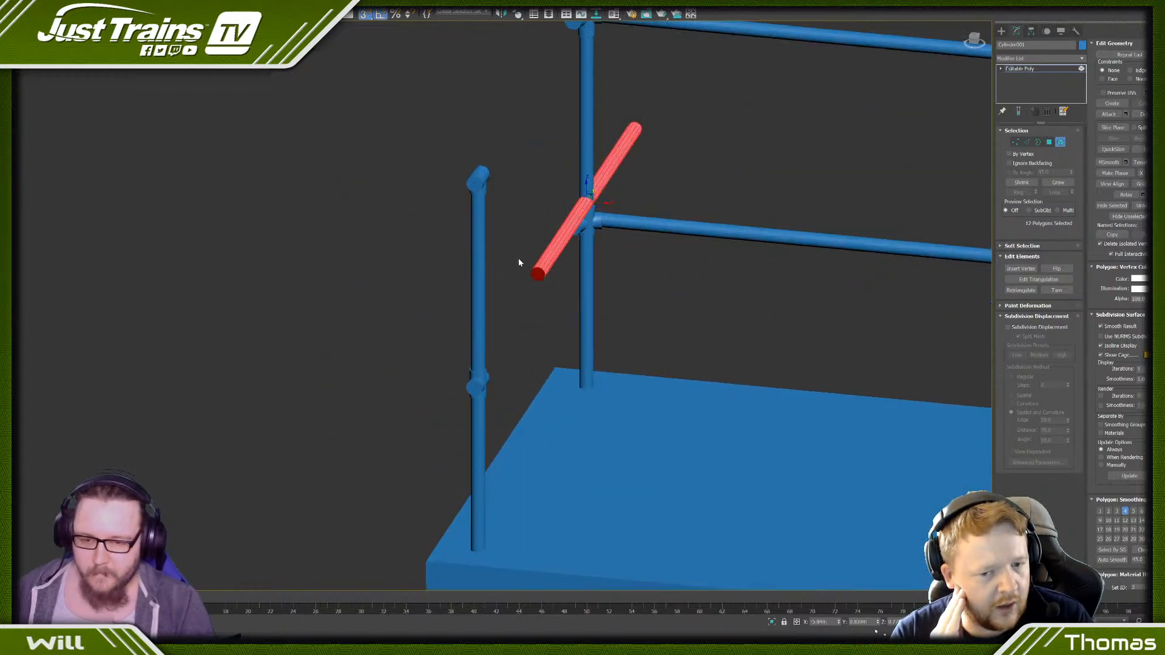
{"action": "left_click_drag", "start_coordinate": [576, 197], "coordinate": [429, 256]}
{"action": "key", "text": "s"}
{"action": "scroll", "coordinate": [586, 225], "scroll_direction": "up", "scroll_amount": 4}
{"action": "scroll", "coordinate": [585, 225], "scroll_direction": "up", "scroll_amount": 2}
{"action": "scroll", "coordinate": [562, 208], "scroll_direction": "down", "scroll_amount": 8}
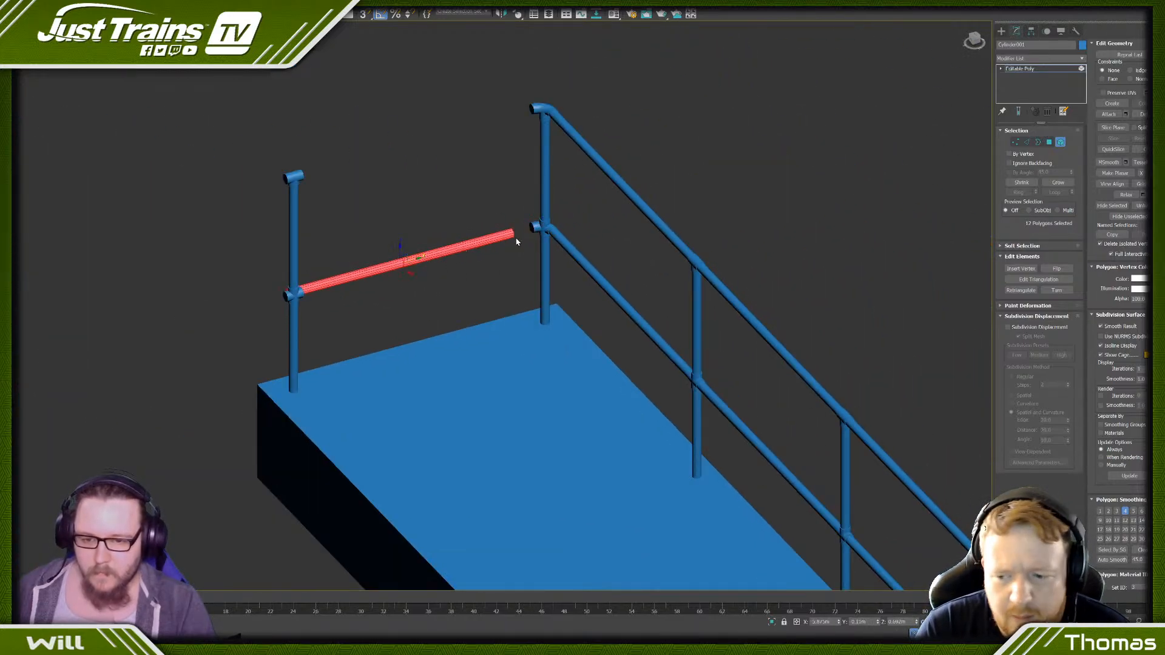
{"action": "scroll", "coordinate": [516, 233], "scroll_direction": "up", "scroll_amount": 9}
{"action": "key", "text": "s"}
{"action": "left_click_drag", "start_coordinate": [503, 210], "coordinate": [574, 185]}
{"action": "scroll", "coordinate": [575, 185], "scroll_direction": "down", "scroll_amount": 4}
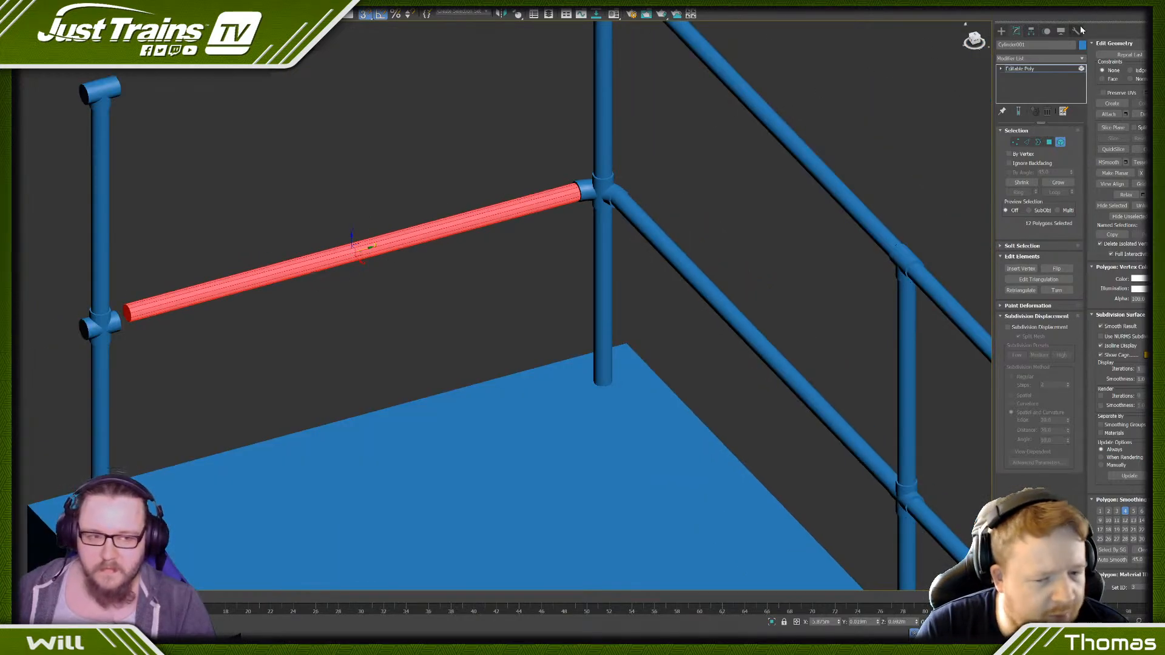
- Extend the tube's free-end vertices to the cross fitting on the opposite corner post
{"action": "left_click", "coordinate": [1015, 142]}
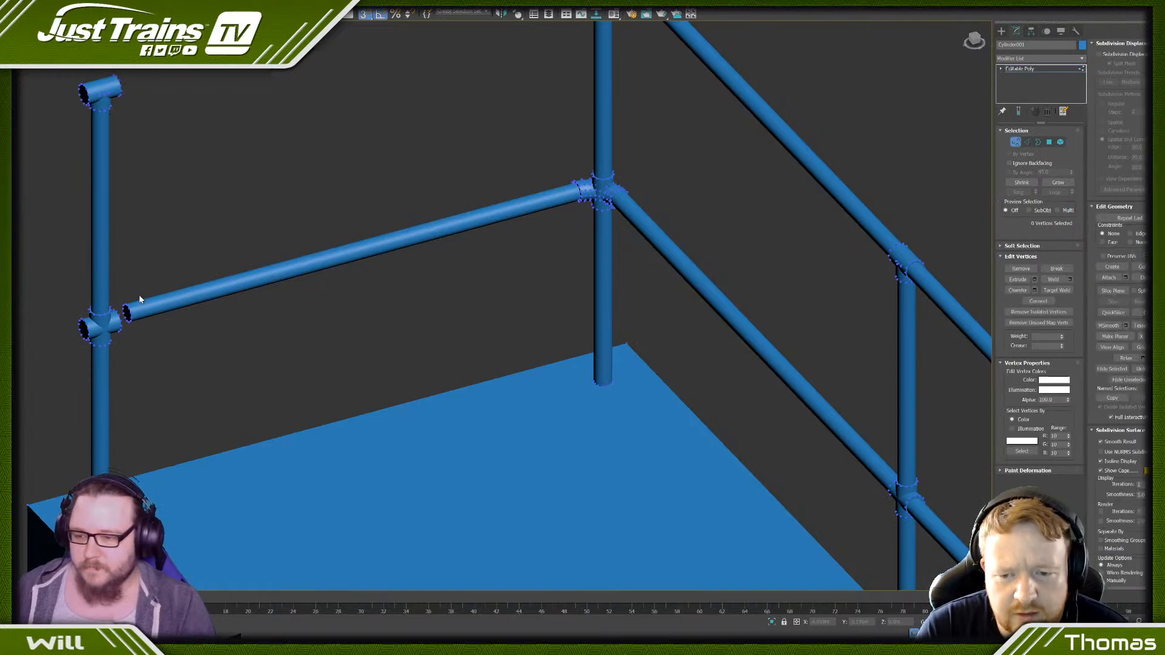
{"action": "key", "text": "z"}
{"action": "middle_click_drag", "start_coordinate": [133, 293], "coordinate": [190, 295]}
{"action": "scroll", "coordinate": [339, 305], "scroll_direction": "up", "scroll_amount": 5}
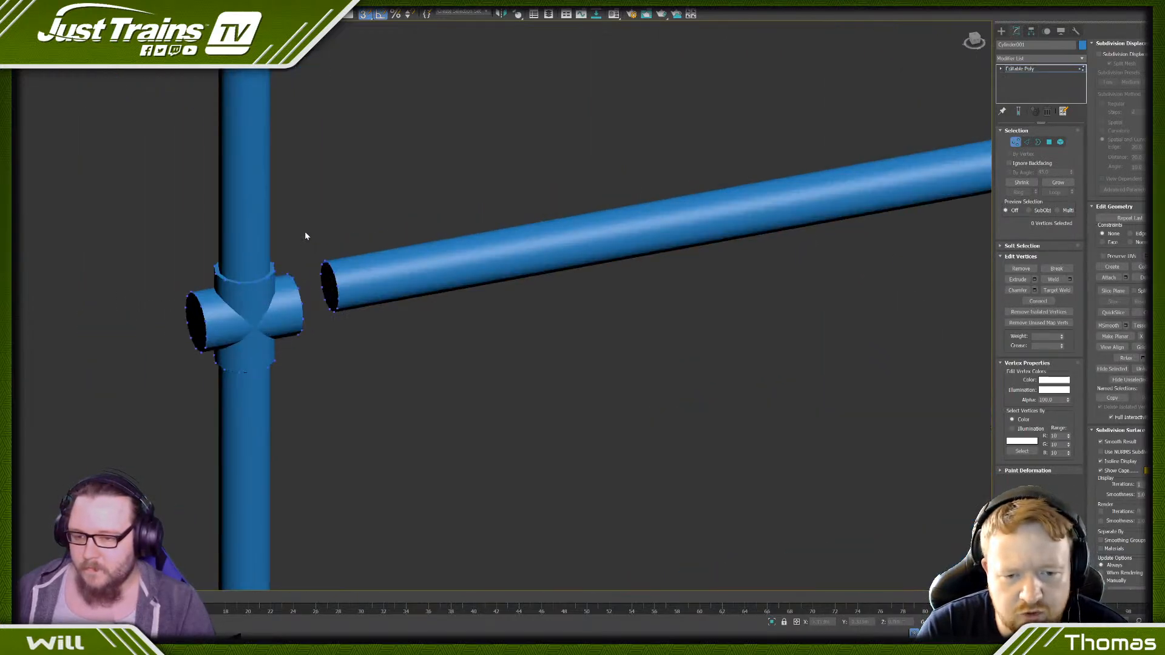
{"action": "left_click_drag", "start_coordinate": [304, 232], "coordinate": [366, 336]}
{"action": "left_click_drag", "start_coordinate": [347, 285], "coordinate": [304, 293]}
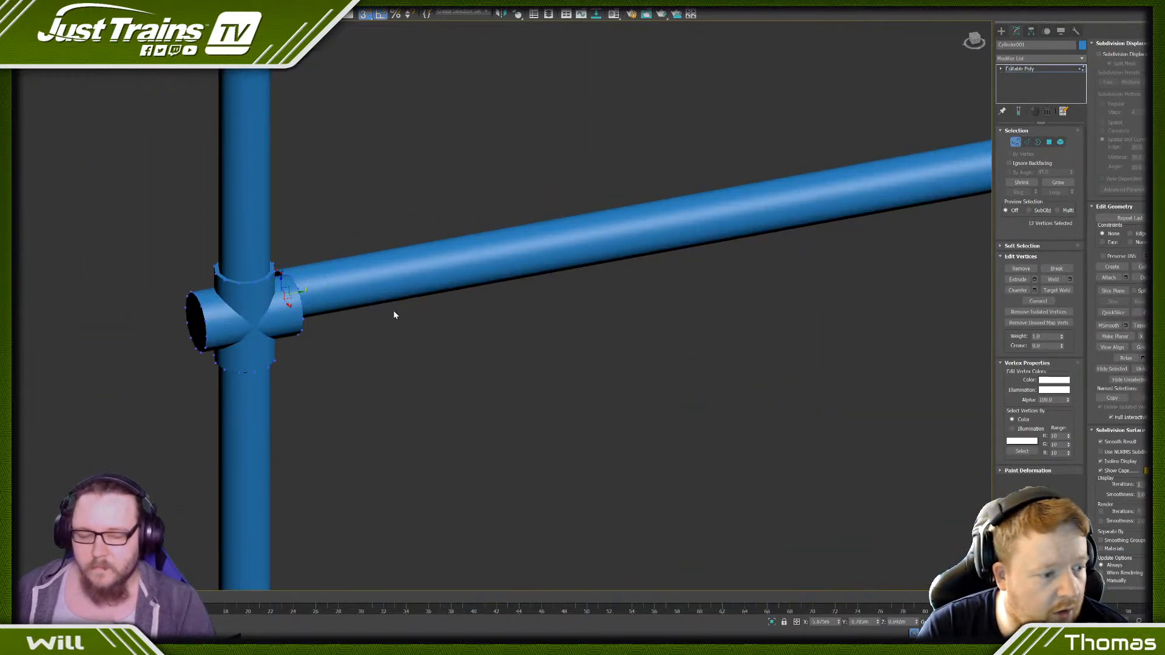
- Clone the lower horizontal end tube as an element straight up between the top fittings of the two corner posts
{"action": "scroll", "coordinate": [395, 315], "scroll_direction": "down", "scroll_amount": 4}
{"action": "scroll", "coordinate": [744, 232], "scroll_direction": "down", "scroll_amount": 5}
{"action": "middle_click_drag", "start_coordinate": [747, 217], "coordinate": [582, 252]}
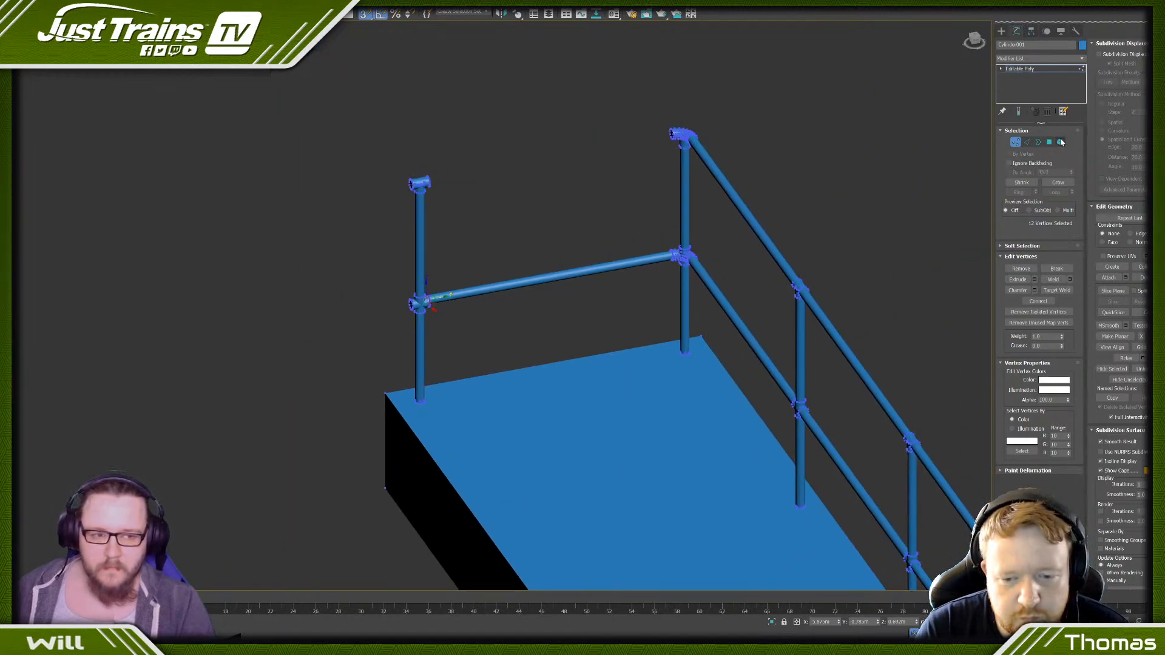
{"action": "left_click", "coordinate": [1061, 142]}
{"action": "left_click", "coordinate": [614, 260]}
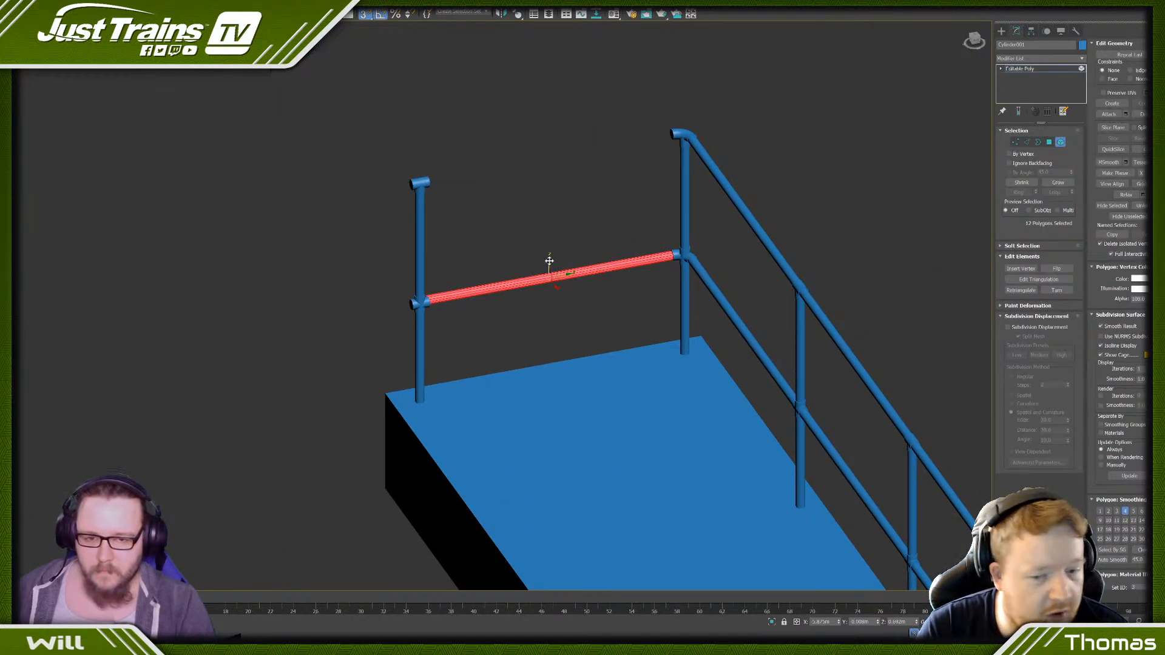
{"action": "left_click_drag", "start_coordinate": [549, 260], "coordinate": [644, 115], "text": "shift"}
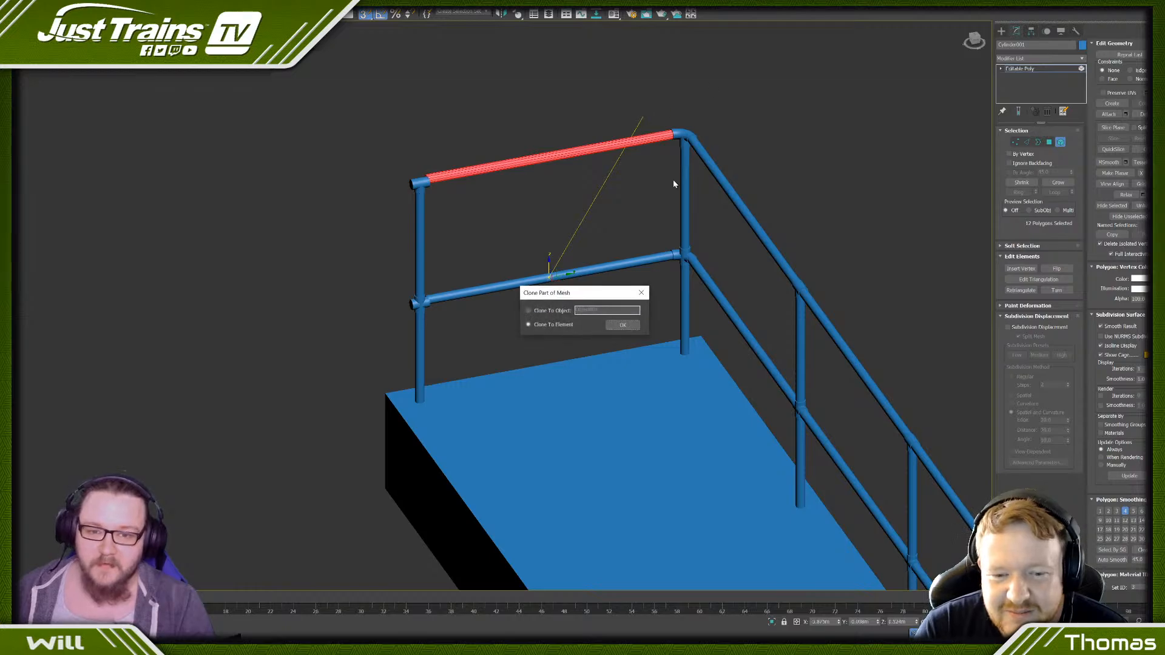
{"action": "left_click", "coordinate": [628, 327]}
{"action": "scroll", "coordinate": [636, 112], "scroll_direction": "up", "scroll_amount": 10}
{"action": "scroll", "coordinate": [636, 112], "scroll_direction": "down", "scroll_amount": 10}
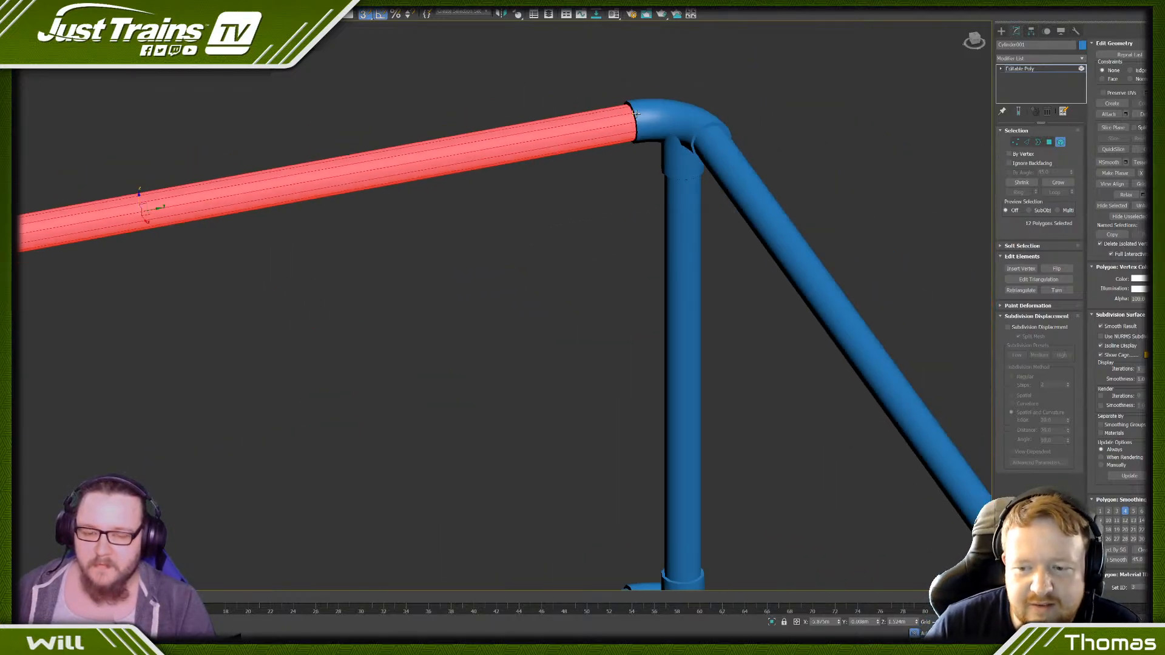
- Examine the end rails' joints at the open corner post from both sides of the structure
{"action": "middle_click_drag", "start_coordinate": [331, 154], "coordinate": [326, 165], "text": "alt"}
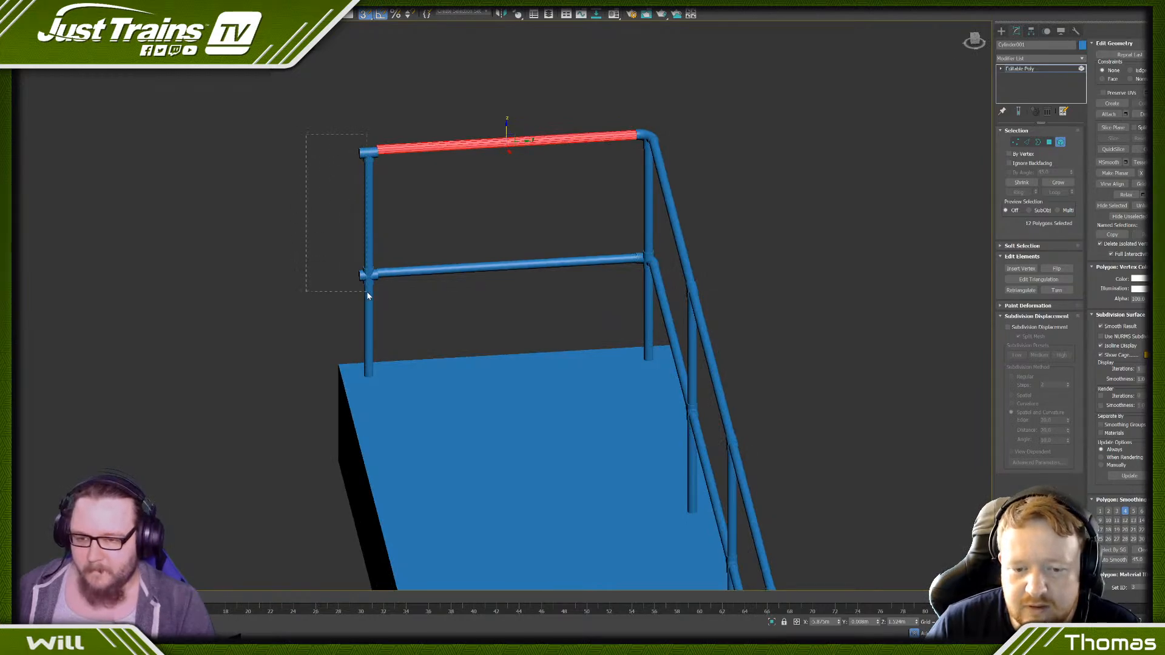
{"action": "left_click_drag", "start_coordinate": [366, 291], "coordinate": [391, 289]}
{"action": "scroll", "coordinate": [356, 257], "scroll_direction": "up", "scroll_amount": 6}
{"action": "left_click", "coordinate": [292, 211]}
{"action": "scroll", "coordinate": [293, 210], "scroll_direction": "down", "scroll_amount": 5}
{"action": "middle_click_drag", "start_coordinate": [293, 210], "coordinate": [273, 294], "text": "alt"}
{"action": "scroll", "coordinate": [278, 287], "scroll_direction": "up", "scroll_amount": 6}
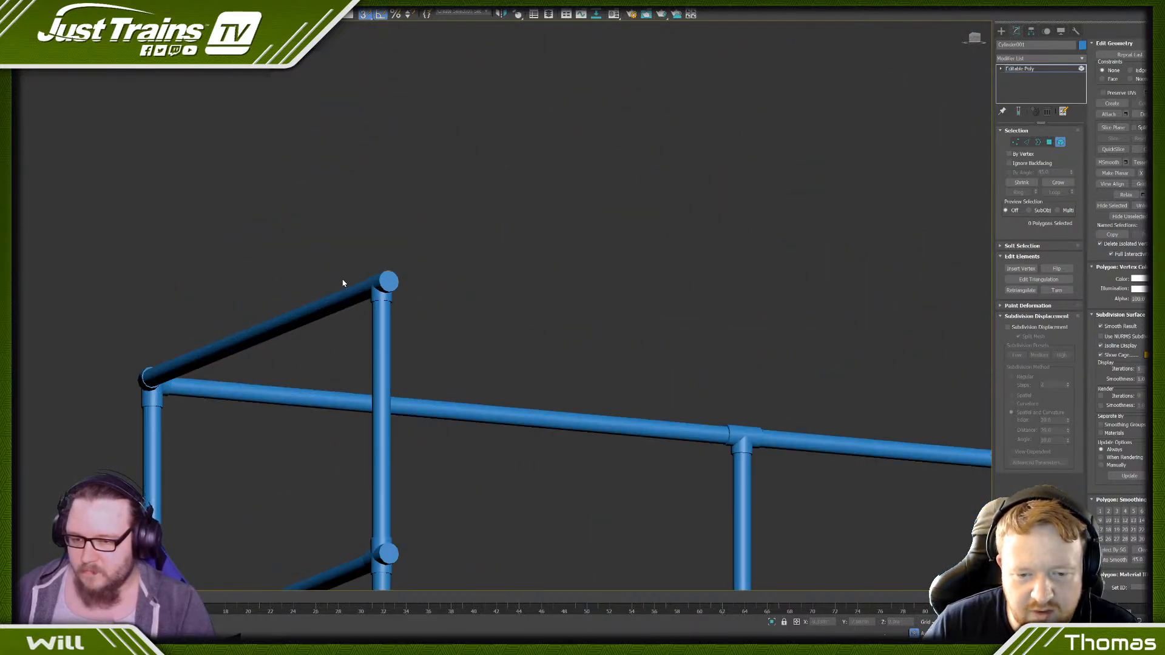
{"action": "scroll", "coordinate": [345, 281], "scroll_direction": "up", "scroll_amount": 2}
{"action": "scroll", "coordinate": [344, 275], "scroll_direction": "down", "scroll_amount": 8}
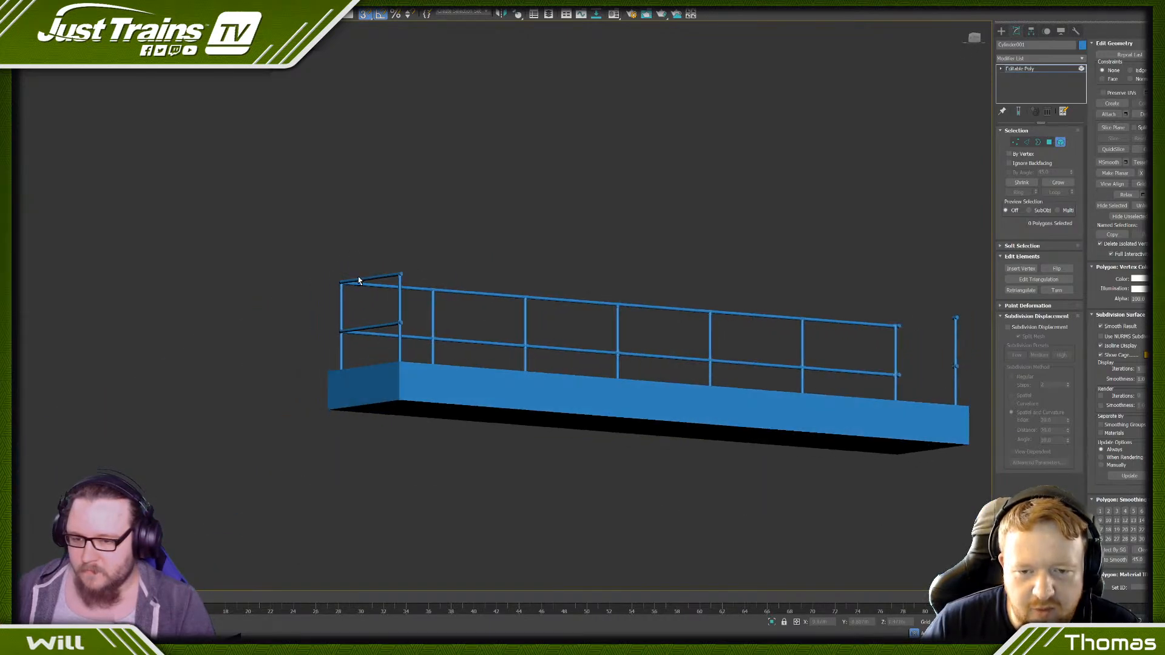
- Delete the lone corner post with its fittings at the far end of the base
{"action": "middle_click_drag", "start_coordinate": [359, 280], "coordinate": [369, 294], "text": "alt"}
{"action": "scroll", "coordinate": [368, 294], "scroll_direction": "down", "scroll_amount": 2}
{"action": "left_click_drag", "start_coordinate": [765, 224], "coordinate": [758, 246]}
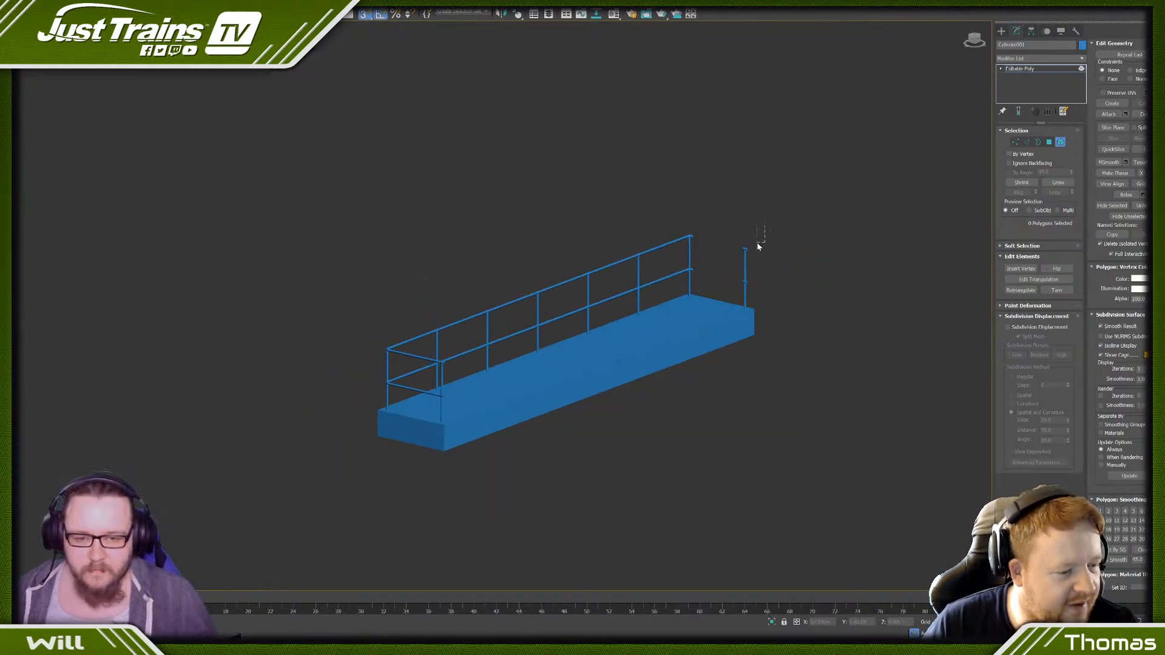
{"action": "left_click_drag", "start_coordinate": [740, 295], "coordinate": [739, 297]}
{"action": "key", "text": "Delete"}
- Clone the finished end's two rails, open-side post and fittings as elements to the opposite end of the base
{"action": "scroll", "coordinate": [568, 377], "scroll_direction": "down", "scroll_amount": 2}
{"action": "middle_click_drag", "start_coordinate": [548, 373], "coordinate": [613, 361], "text": "alt"}
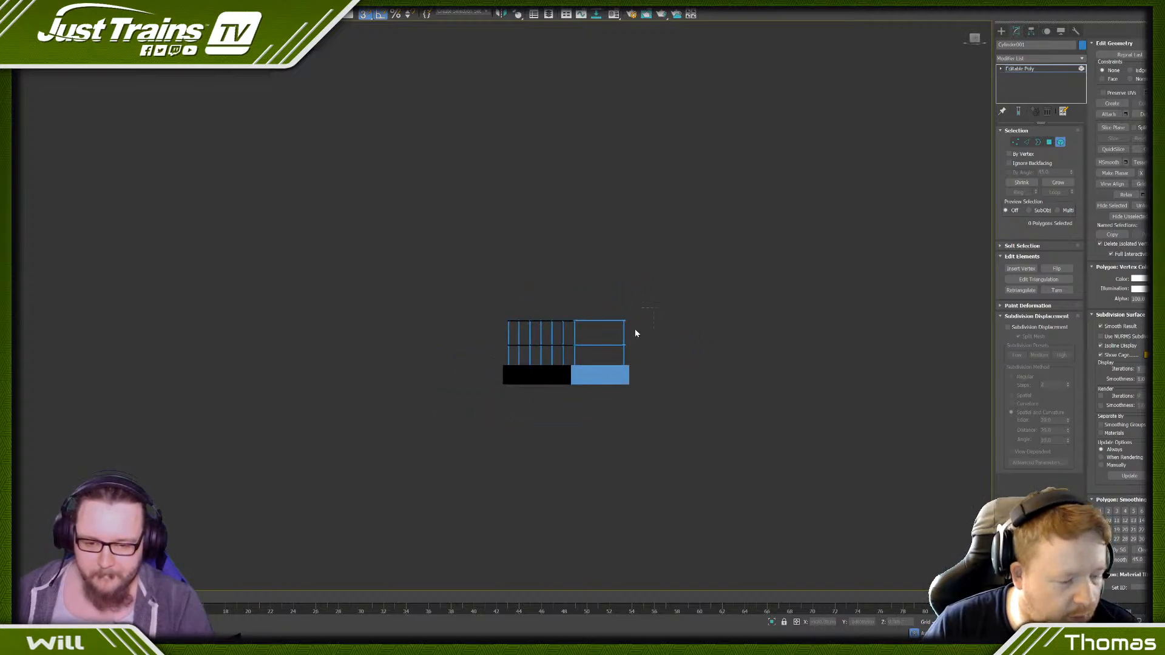
{"action": "left_click_drag", "start_coordinate": [636, 333], "coordinate": [615, 356]}
{"action": "middle_click_drag", "start_coordinate": [655, 333], "coordinate": [572, 364], "text": "alt"}
{"action": "middle_click_drag", "start_coordinate": [758, 367], "coordinate": [483, 370]}
{"action": "mouse_move", "coordinate": [354, 349]}
{"action": "left_mouse_down"}
{"action": "mouse_move", "coordinate": [694, 361]}
{"action": "mouse_move", "coordinate": [689, 426]}
{"action": "left_mouse_up"}
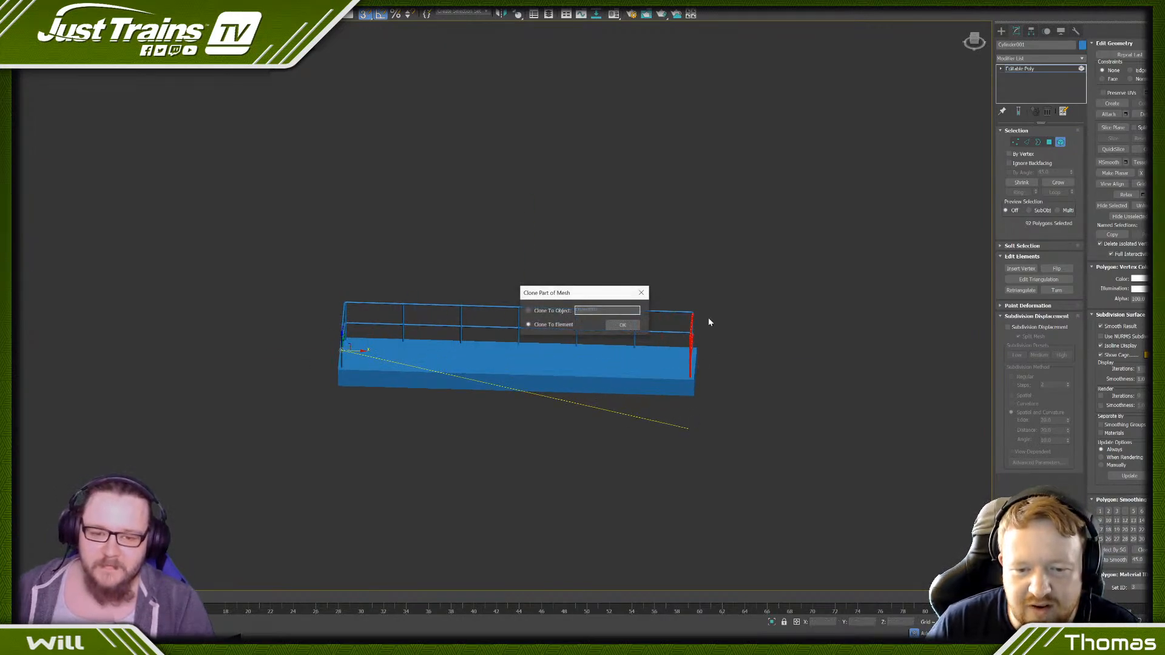
{"action": "left_click", "coordinate": [623, 325]}
- With the selection locked, fit the cloned end railing to the far corner's fittings, and clear the selection
{"action": "key", "text": "z"}
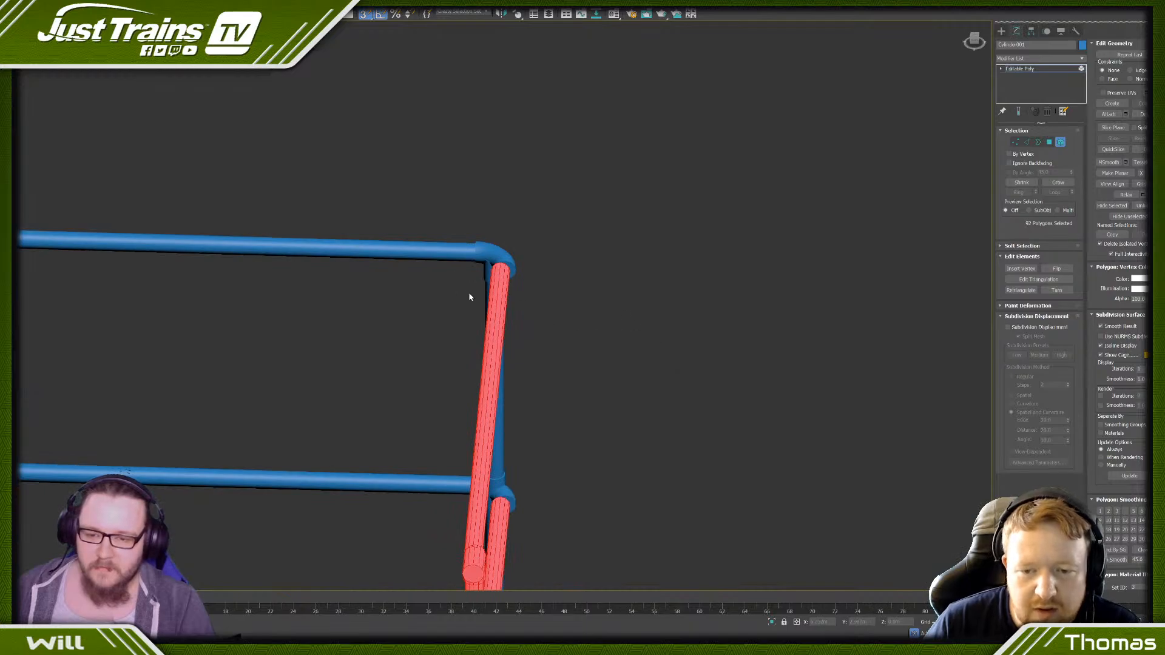
{"action": "key", "text": "space"}
{"action": "scroll", "coordinate": [499, 294], "scroll_direction": "up", "scroll_amount": 4}
{"action": "left_click_drag", "start_coordinate": [499, 295], "coordinate": [481, 300]}
{"action": "scroll", "coordinate": [394, 263], "scroll_direction": "down", "scroll_amount": 3}
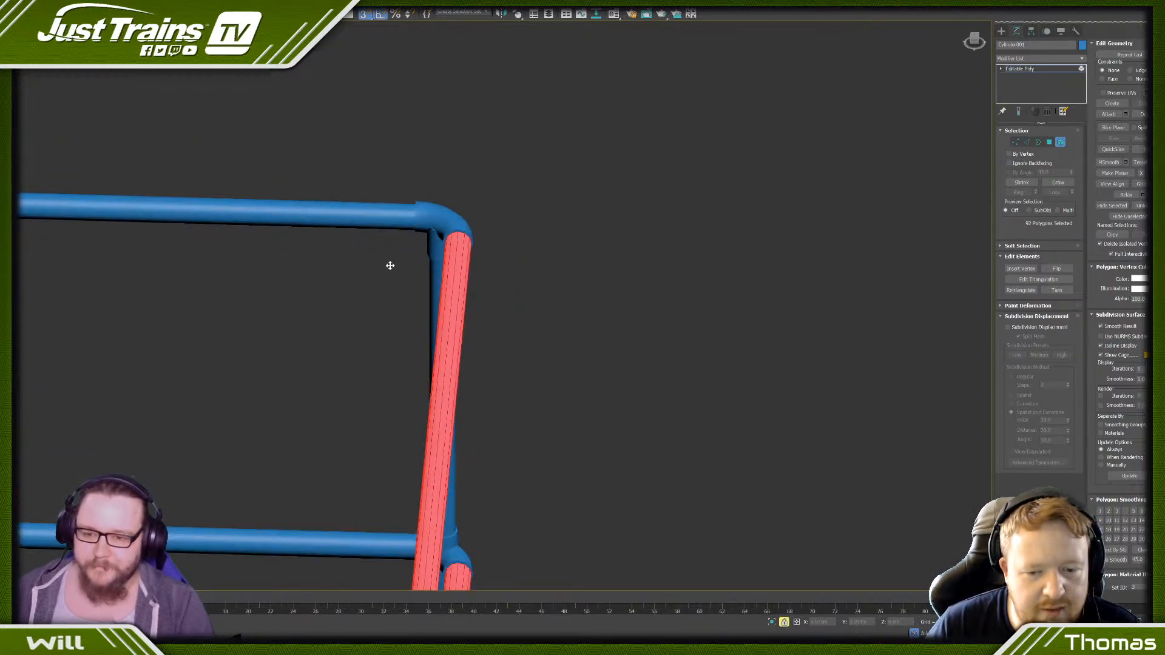
{"action": "scroll", "coordinate": [393, 265], "scroll_direction": "down", "scroll_amount": 5}
{"action": "scroll", "coordinate": [431, 299], "scroll_direction": "up", "scroll_amount": 3}
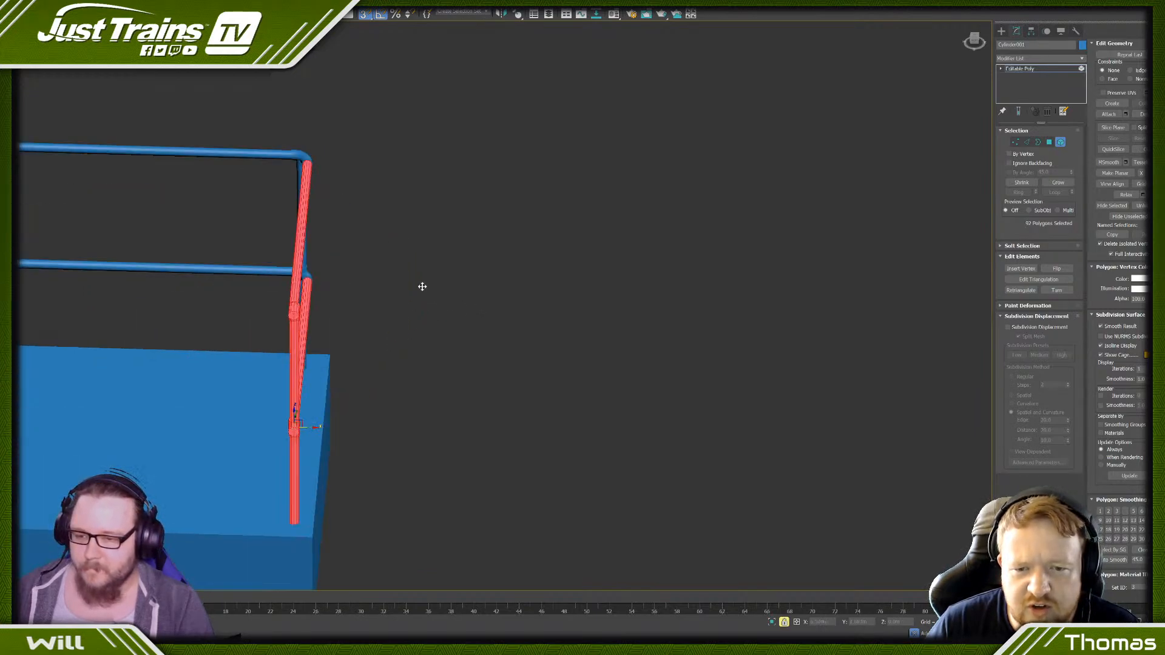
{"action": "key", "text": "space"}
{"action": "left_click", "coordinate": [415, 286]}
{"action": "scroll", "coordinate": [364, 282], "scroll_direction": "up", "scroll_amount": 4}
{"action": "middle_click_drag", "start_coordinate": [329, 293], "coordinate": [449, 284]}
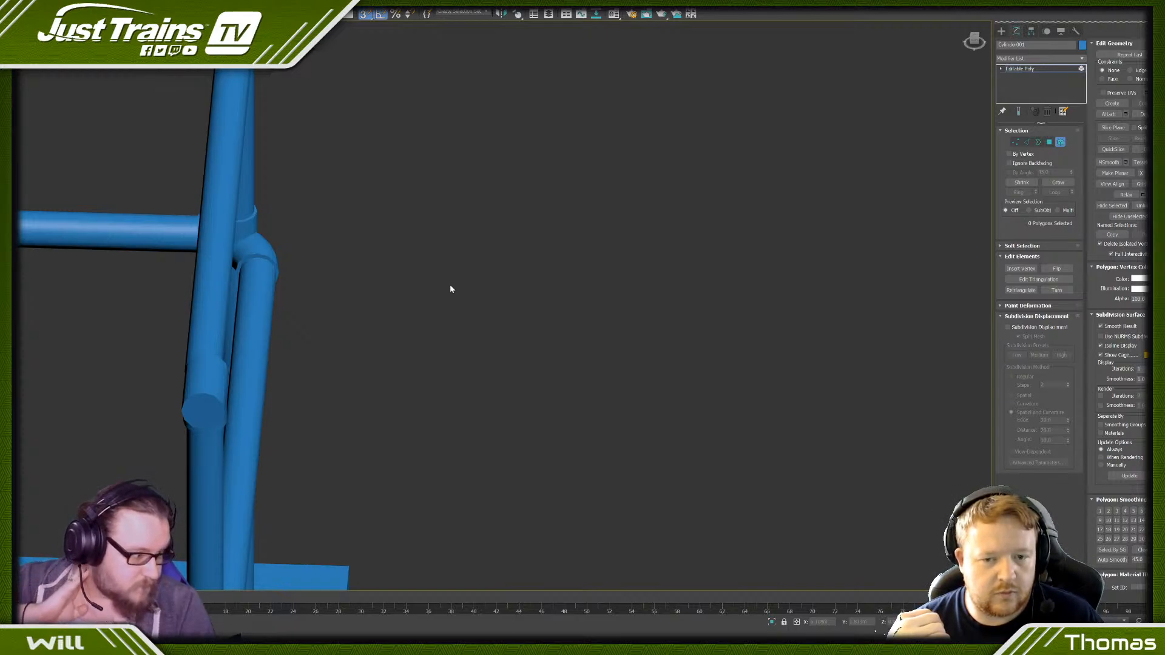
- Examine the complete railing from several sides, including the top corner fitting where the side and end rails meet
{"action": "scroll", "coordinate": [305, 170], "scroll_direction": "down", "scroll_amount": 10}
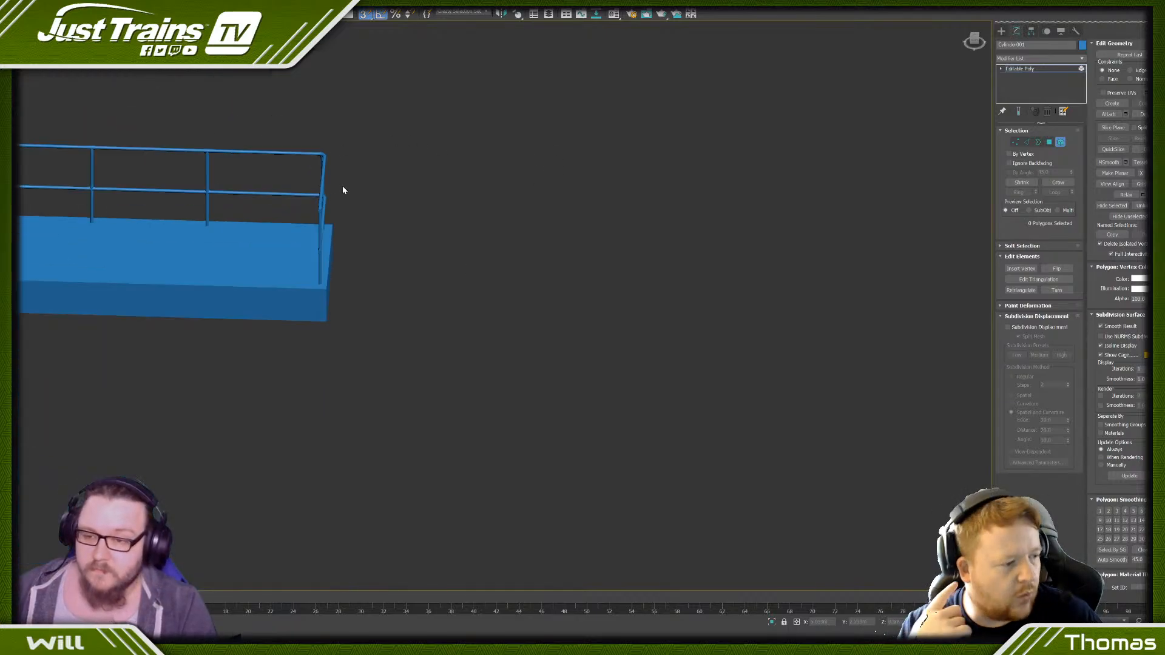
{"action": "mouse_move", "coordinate": [342, 187]}
{"action": "middle_mouse_down"}
{"action": "mouse_move", "coordinate": [435, 220]}
{"action": "mouse_move", "coordinate": [311, 207]}
{"action": "mouse_move", "coordinate": [329, 197]}
{"action": "middle_mouse_up"}
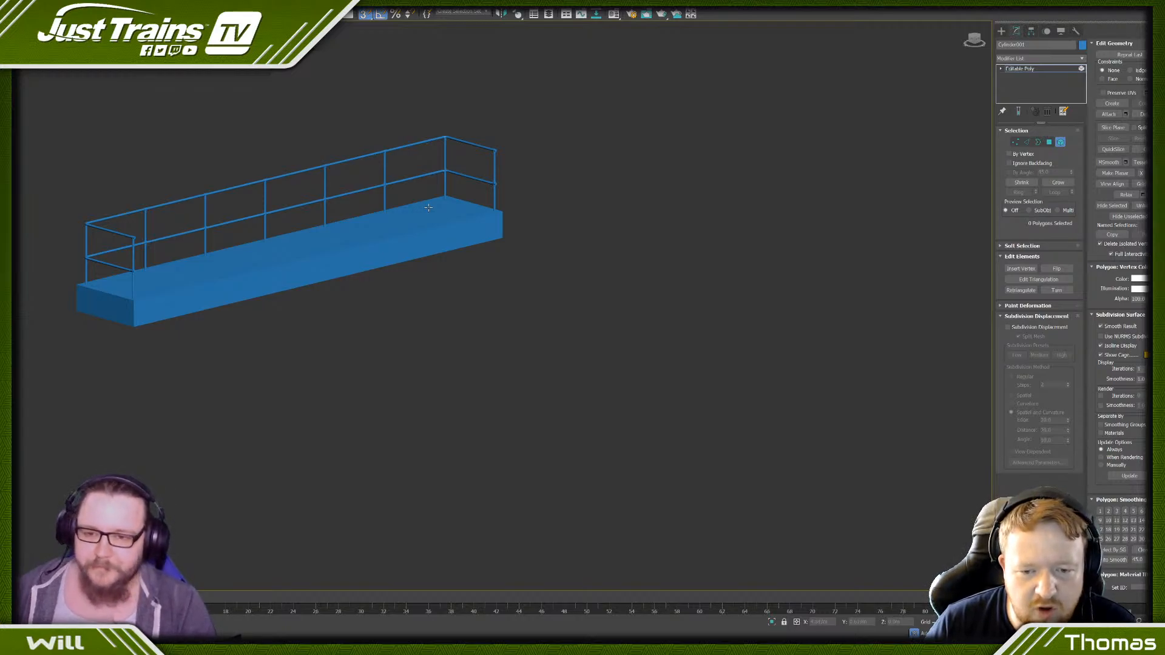
{"action": "scroll", "coordinate": [454, 145], "scroll_direction": "up", "scroll_amount": 4}
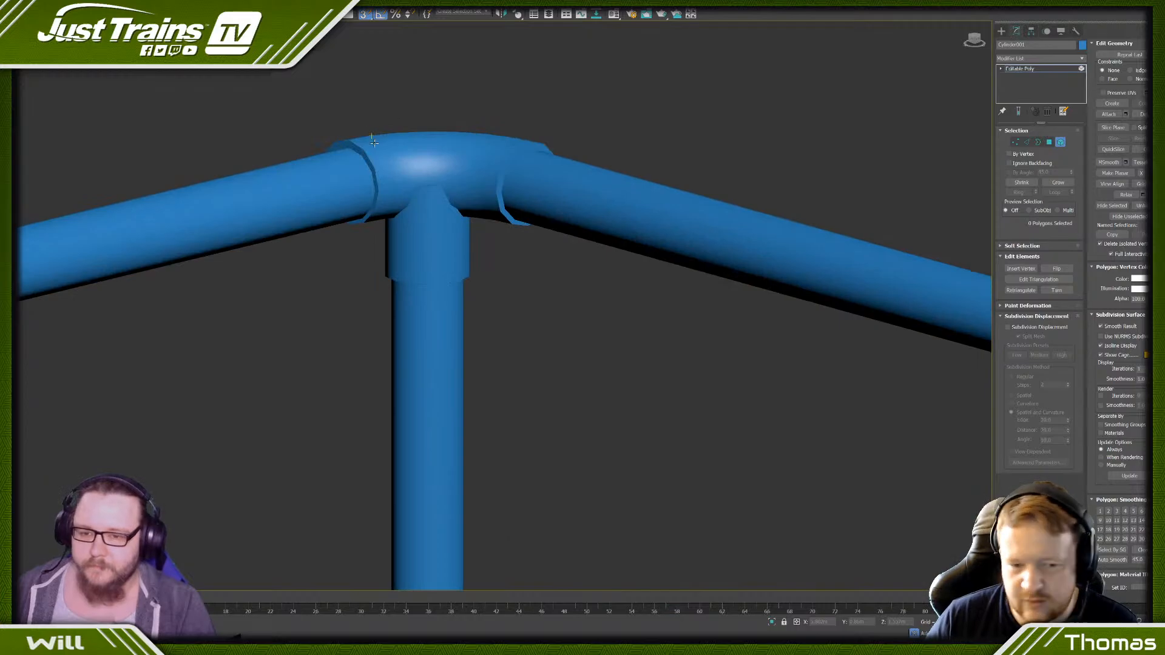
{"action": "scroll", "coordinate": [373, 142], "scroll_direction": "down", "scroll_amount": 12}
{"action": "middle_click_drag", "start_coordinate": [338, 197], "coordinate": [491, 190]}
{"action": "scroll", "coordinate": [491, 190], "scroll_direction": "down", "scroll_amount": 4}
{"action": "scroll", "coordinate": [493, 190], "scroll_direction": "up", "scroll_amount": 6}
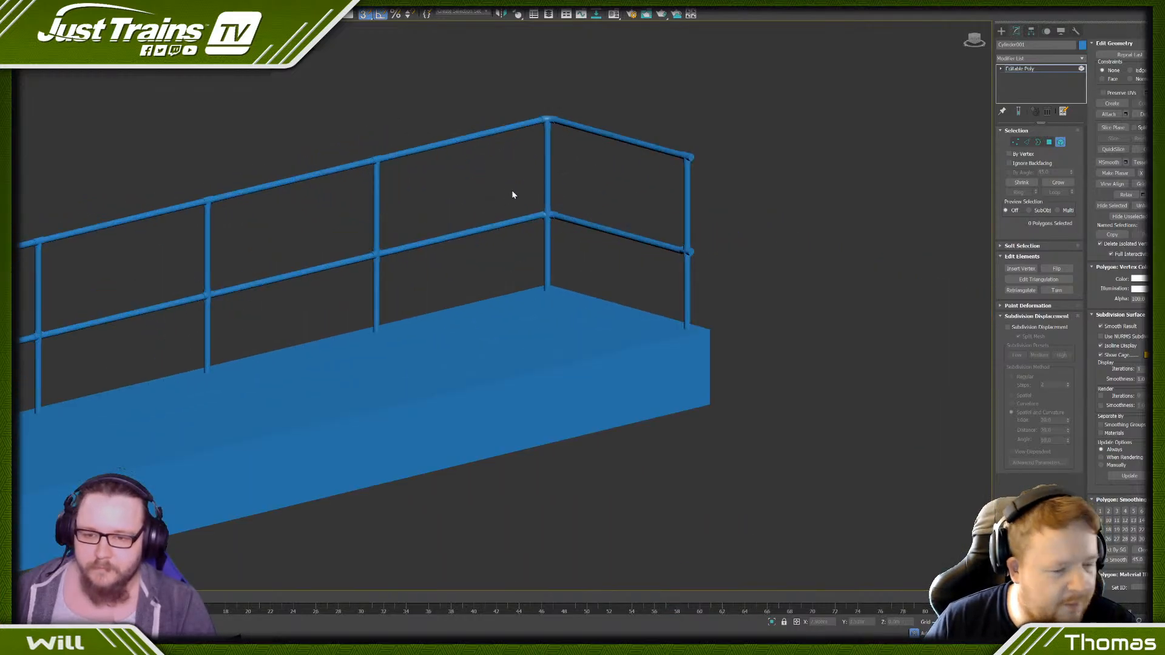
{"action": "scroll", "coordinate": [512, 194], "scroll_direction": "up", "scroll_amount": 5}
{"action": "scroll", "coordinate": [572, 224], "scroll_direction": "down", "scroll_amount": 10}
{"action": "mouse_move", "coordinate": [538, 224]}
{"action": "middle_mouse_down", "text": "alt"}
{"action": "mouse_move", "coordinate": [494, 235]}
{"action": "mouse_move", "coordinate": [520, 234]}
{"action": "middle_mouse_up", "text": "alt"}
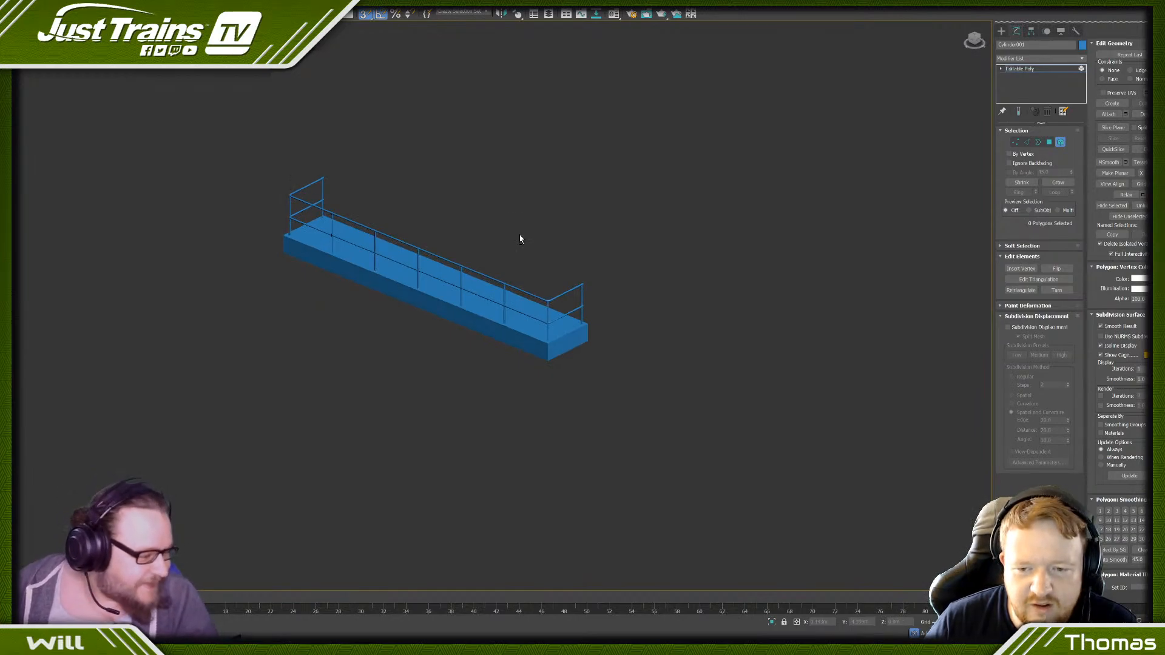
{"action": "scroll", "coordinate": [337, 219], "scroll_direction": "up", "scroll_amount": 5}
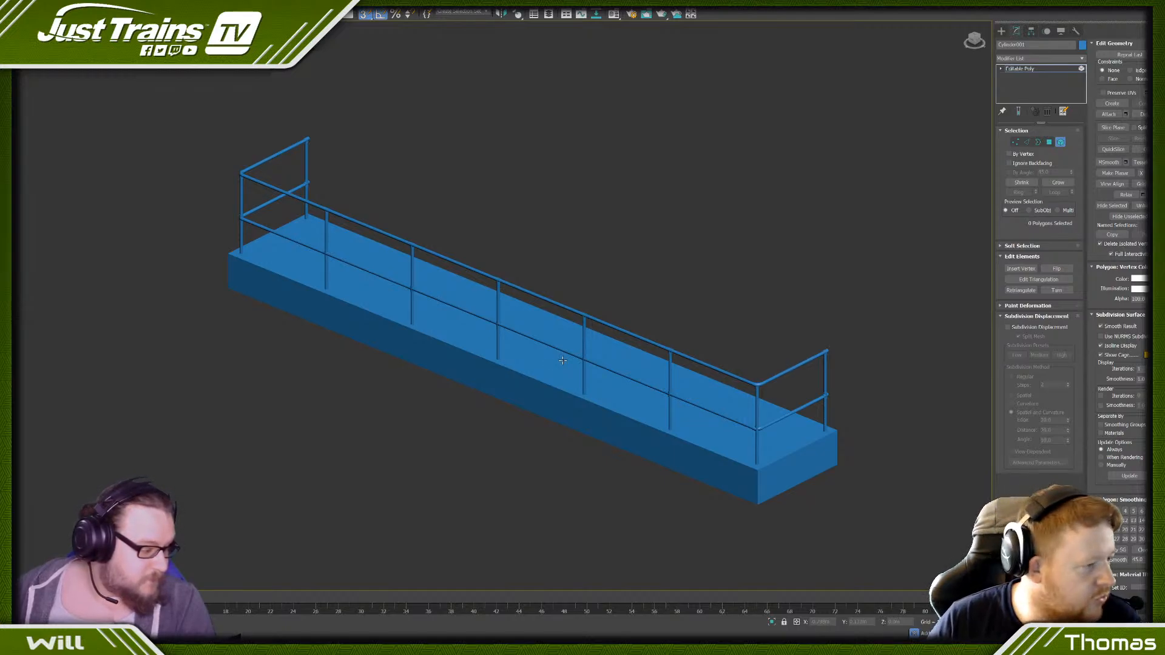
- Clone the vertical sleeves of all the posts' lower fittings as elements down to the posts' feet on the base
{"action": "middle_click_drag", "start_coordinate": [562, 360], "coordinate": [546, 333], "text": "alt"}
{"action": "scroll", "coordinate": [544, 335], "scroll_direction": "up", "scroll_amount": 4}
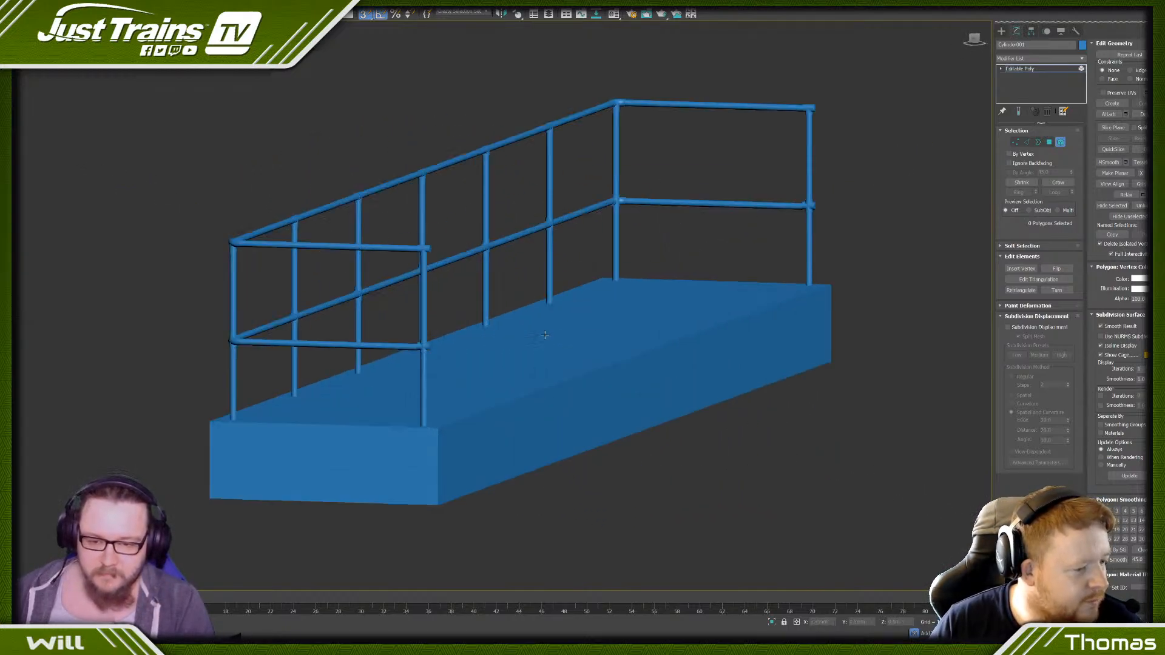
{"action": "scroll", "coordinate": [510, 210], "scroll_direction": "up", "scroll_amount": 5}
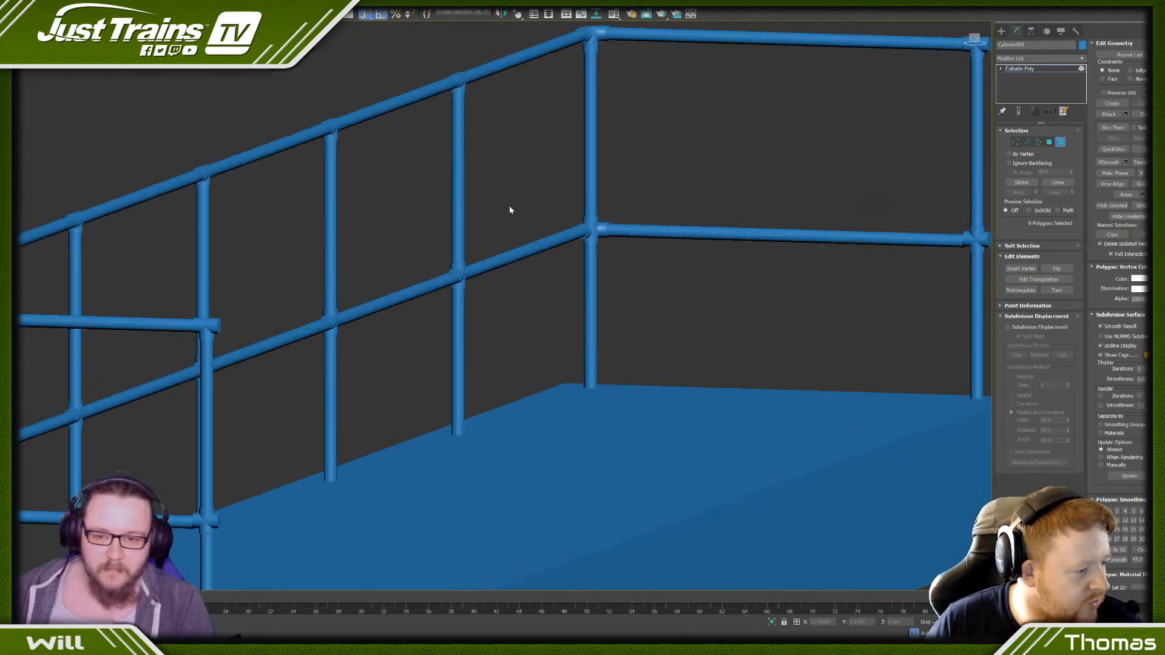
{"action": "left_click", "coordinate": [590, 229]}
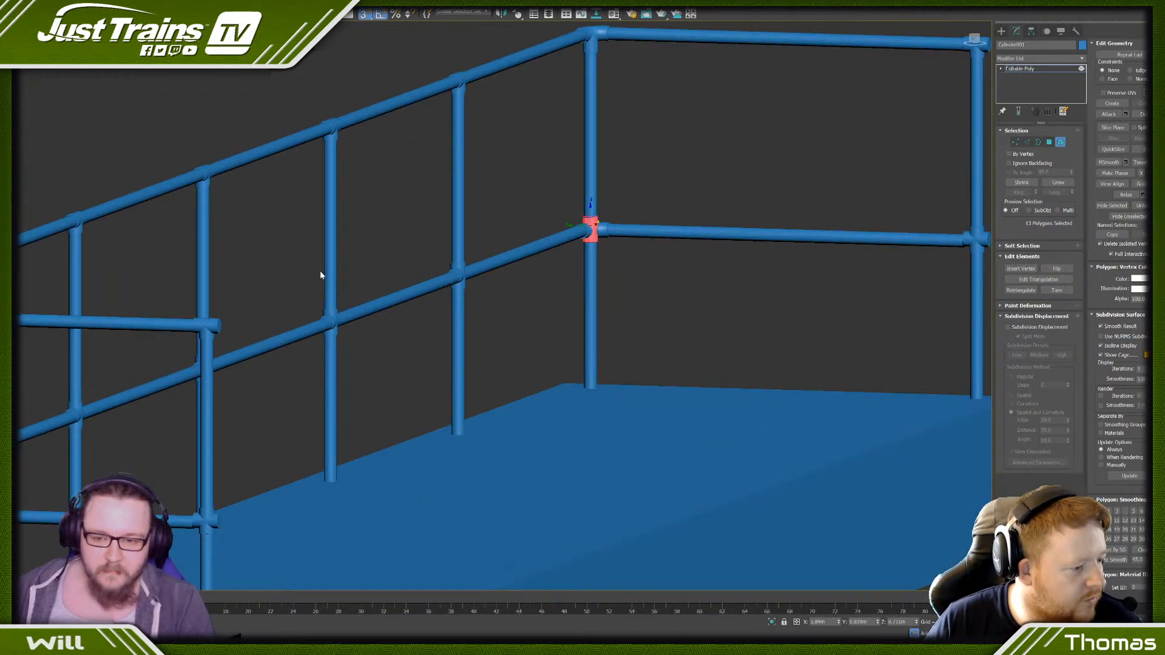
{"action": "left_click", "coordinate": [459, 270], "text": "ctrl"}
{"action": "left_click", "coordinate": [330, 317], "text": "ctrl"}
{"action": "scroll", "coordinate": [358, 304], "scroll_direction": "down", "scroll_amount": 3}
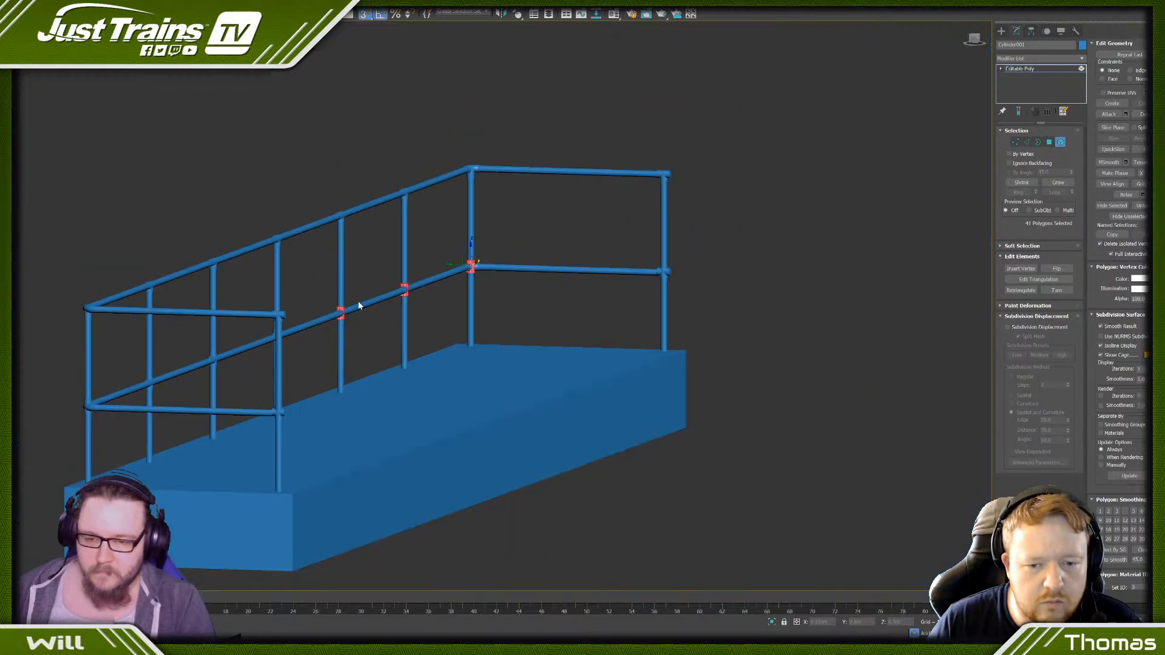
{"action": "scroll", "coordinate": [677, 286], "scroll_direction": "up", "scroll_amount": 5}
{"action": "left_click", "coordinate": [686, 238], "text": "ctrl"}
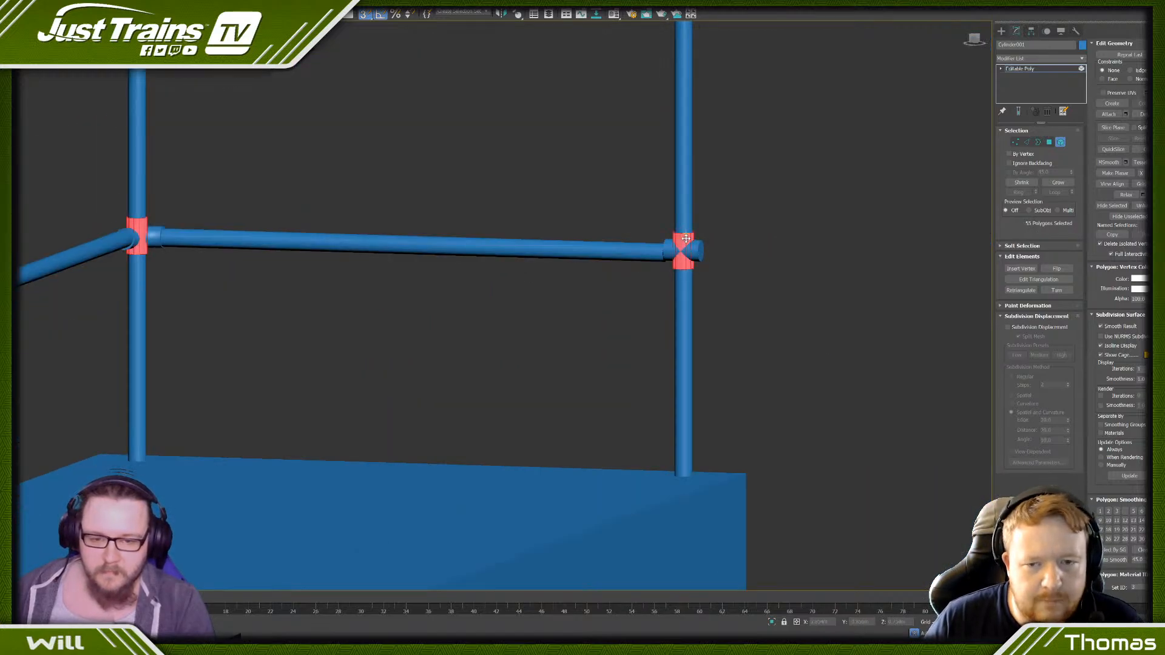
{"action": "scroll", "coordinate": [516, 258], "scroll_direction": "down", "scroll_amount": 5}
{"action": "scroll", "coordinate": [494, 268], "scroll_direction": "up", "scroll_amount": 8}
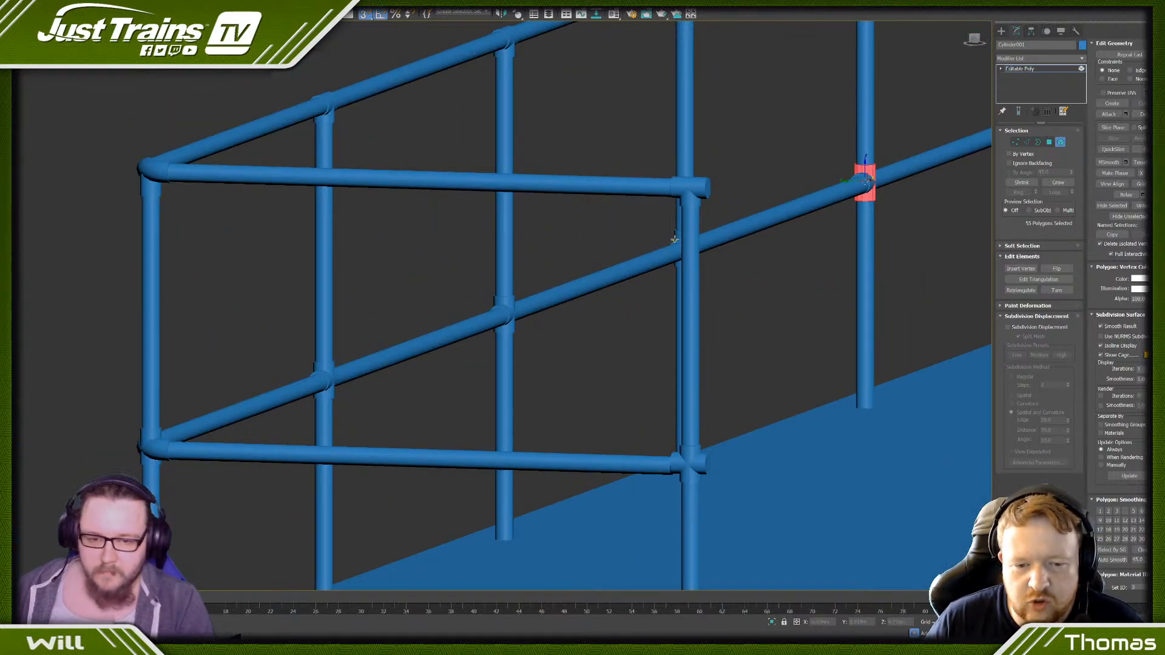
{"action": "left_click", "coordinate": [674, 238], "text": "ctrl"}
{"action": "left_click", "coordinate": [503, 314], "text": "ctrl"}
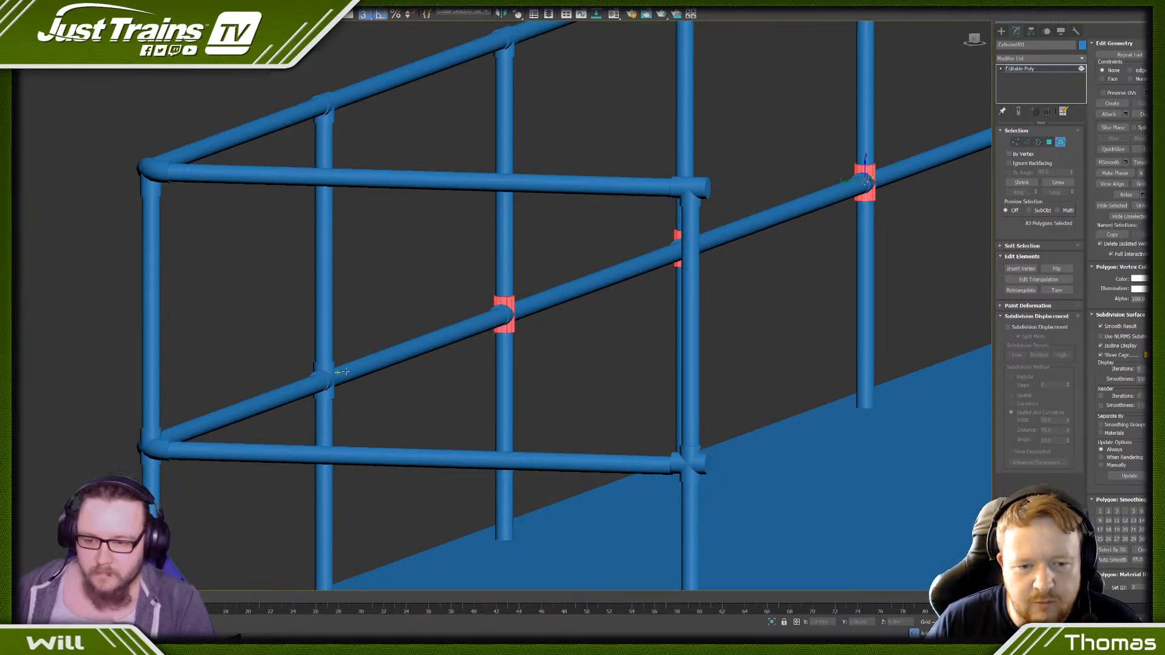
{"action": "left_click", "coordinate": [325, 375], "text": "ctrl"}
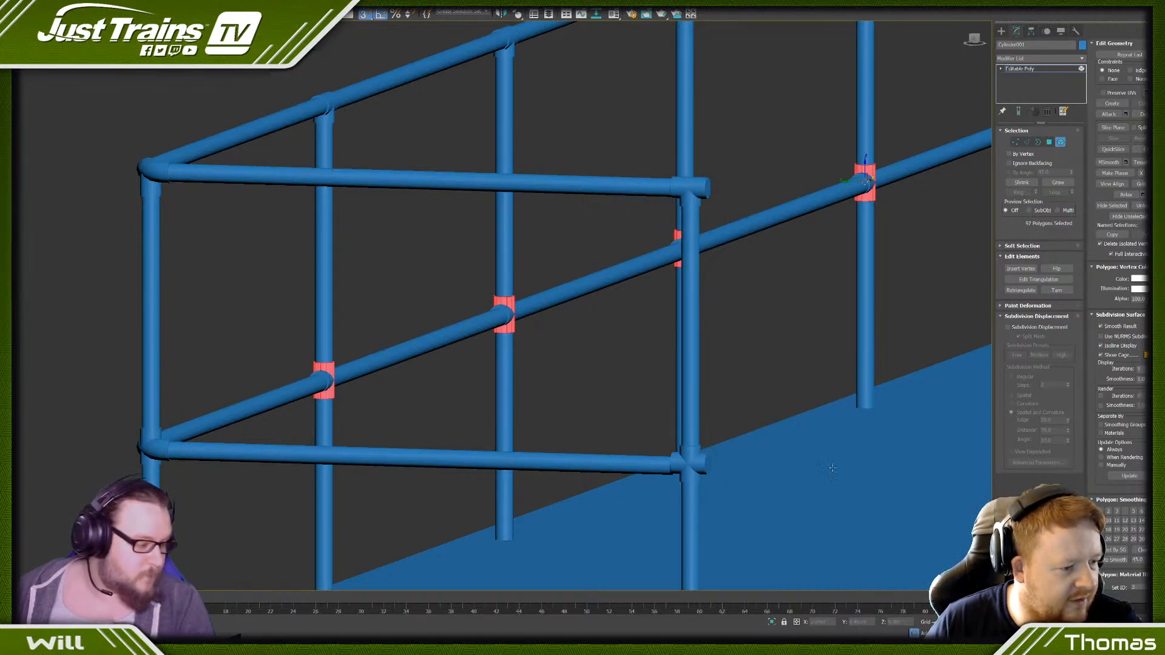
{"action": "left_click", "coordinate": [148, 435], "text": "ctrl"}
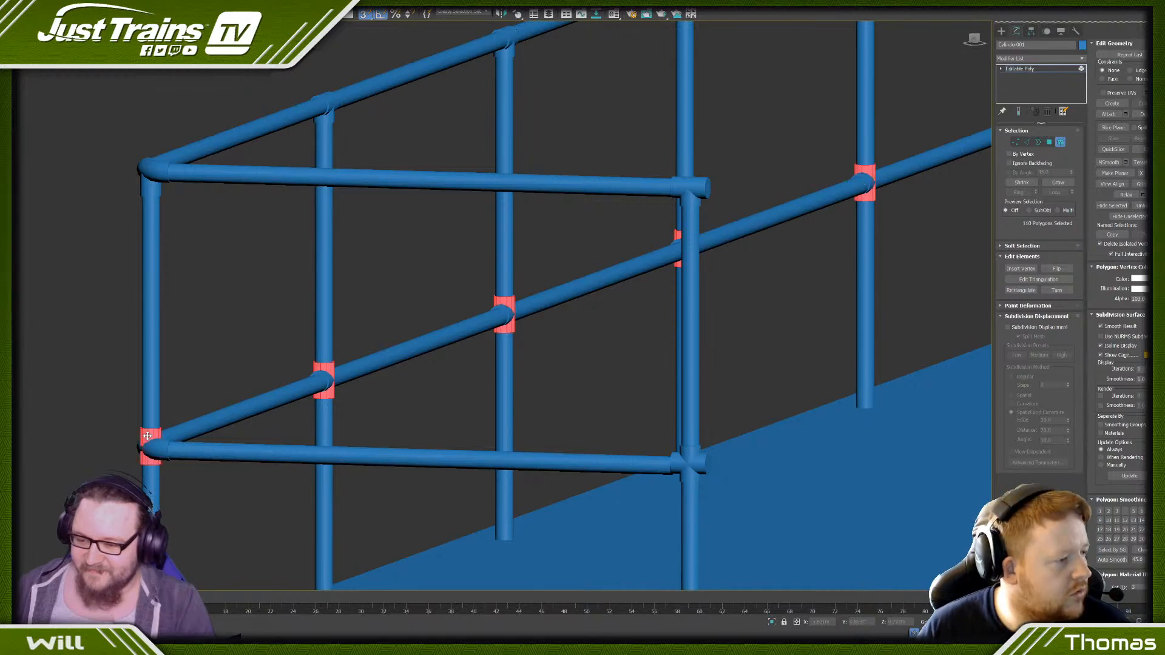
{"action": "left_click", "coordinate": [690, 455], "text": "ctrl"}
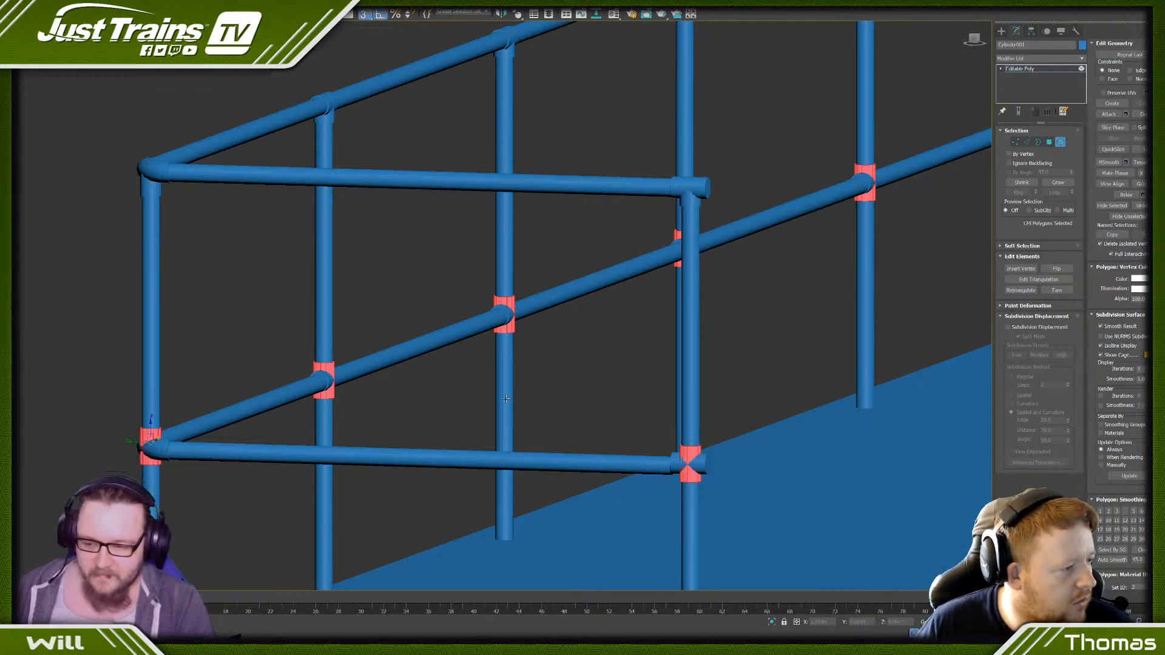
{"action": "scroll", "coordinate": [506, 398], "scroll_direction": "down", "scroll_amount": 4}
{"action": "middle_click_drag", "start_coordinate": [489, 409], "coordinate": [428, 384]}
{"action": "scroll", "coordinate": [370, 378], "scroll_direction": "up", "scroll_amount": 2}
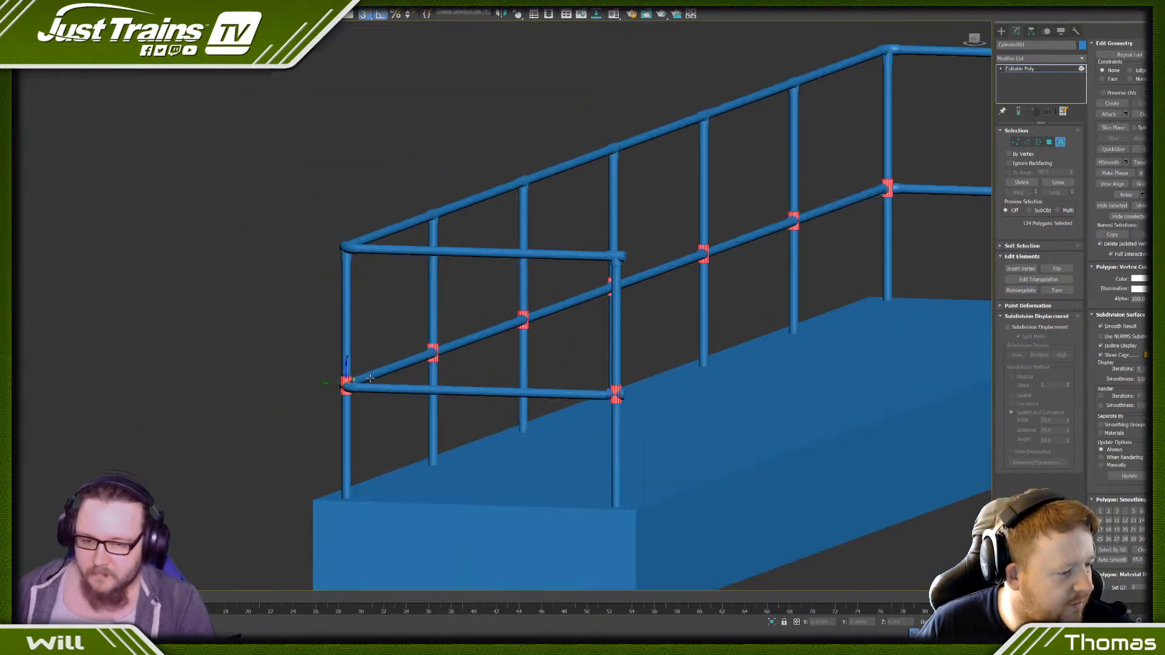
{"action": "left_click_drag", "start_coordinate": [370, 378], "coordinate": [291, 492]}
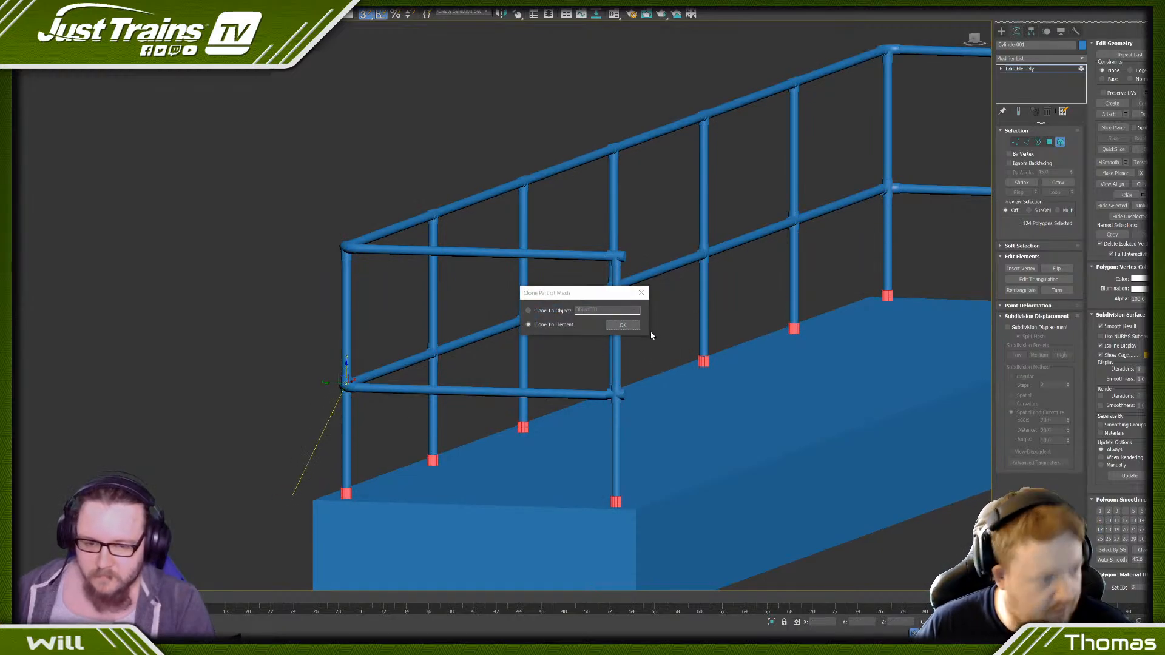
{"action": "left_click", "coordinate": [629, 326]}
- Select the open-side post's lower cross fitting and move it down in line with the lower end rail
{"action": "scroll", "coordinate": [628, 341], "scroll_direction": "down", "scroll_amount": 5}
{"action": "middle_click_drag", "start_coordinate": [627, 341], "coordinate": [695, 265], "text": "alt"}
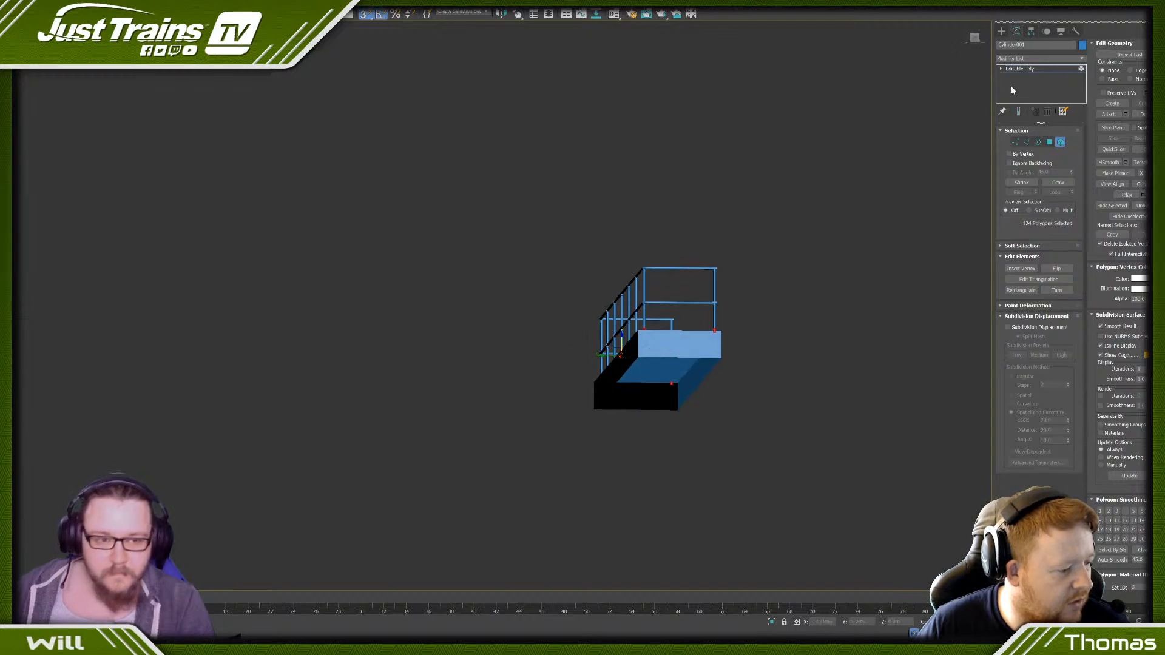
{"action": "key", "text": "f"}
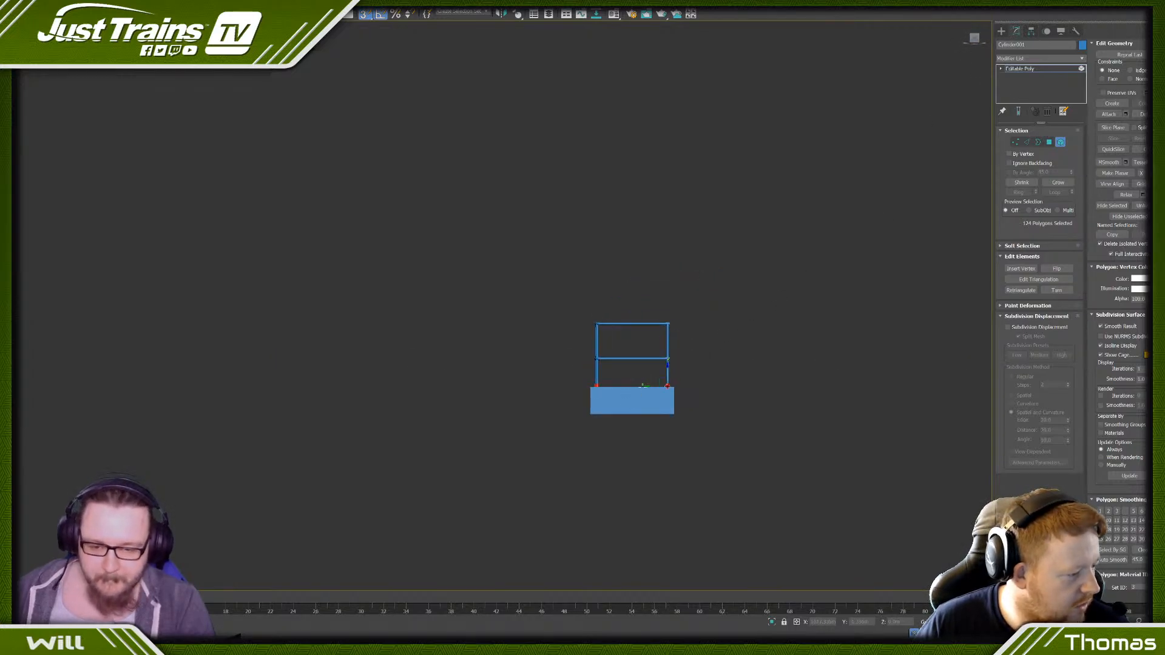
{"action": "scroll", "coordinate": [676, 326], "scroll_direction": "up", "scroll_amount": 6}
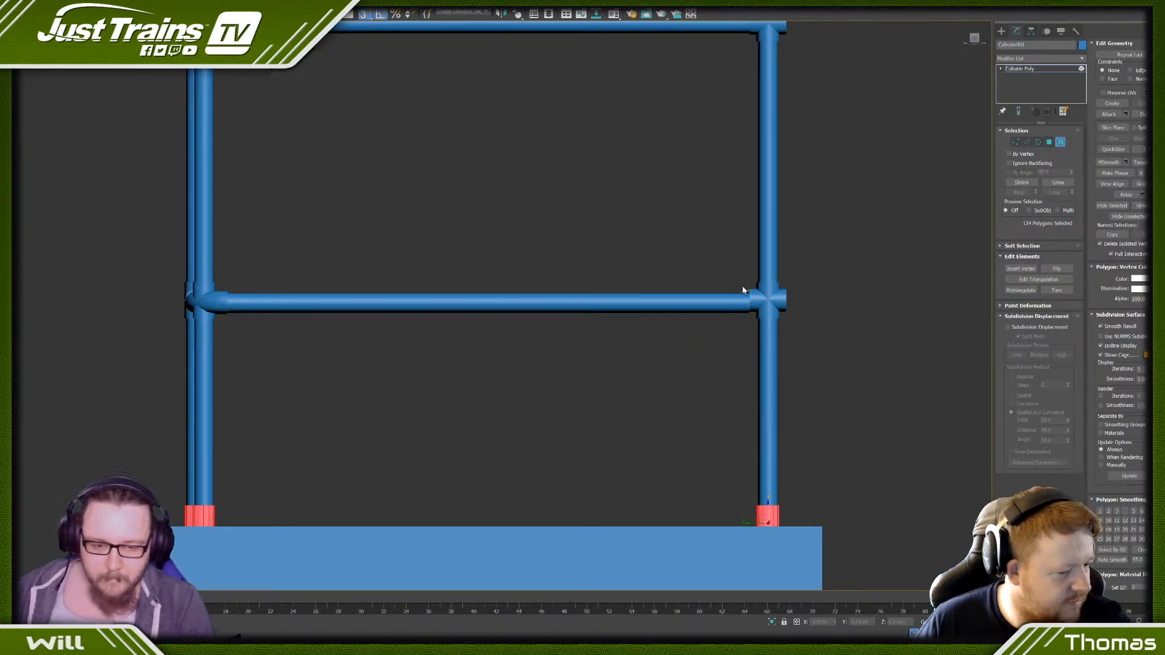
{"action": "scroll", "coordinate": [782, 302], "scroll_direction": "up", "scroll_amount": 4}
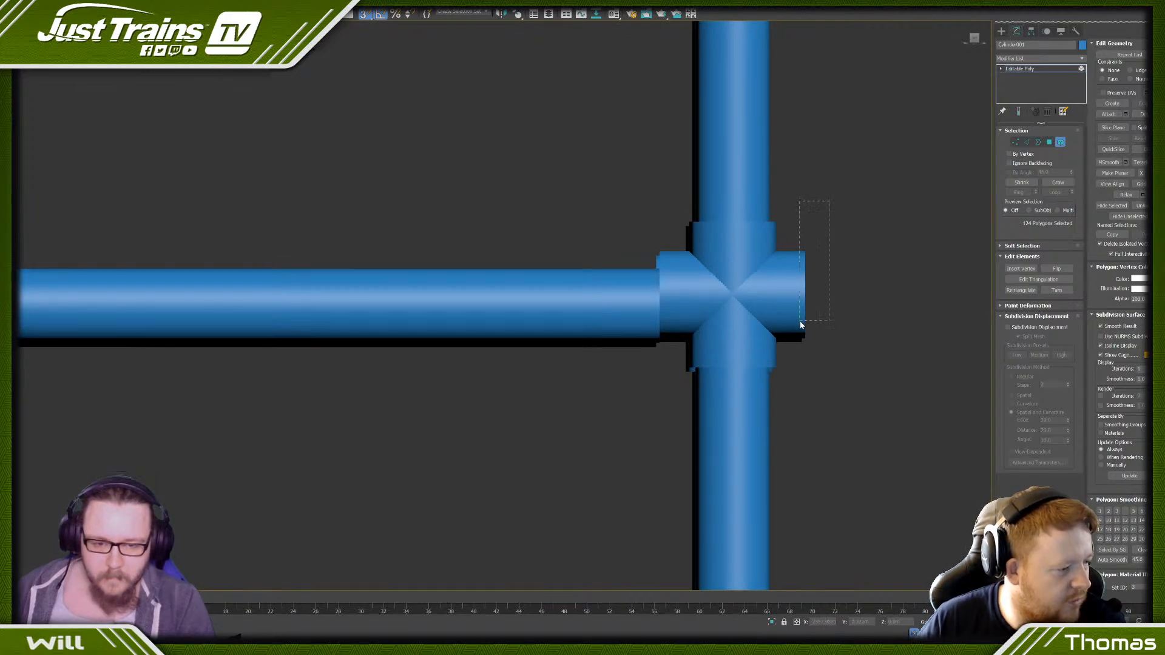
{"action": "left_click_drag", "start_coordinate": [801, 326], "coordinate": [805, 294]}
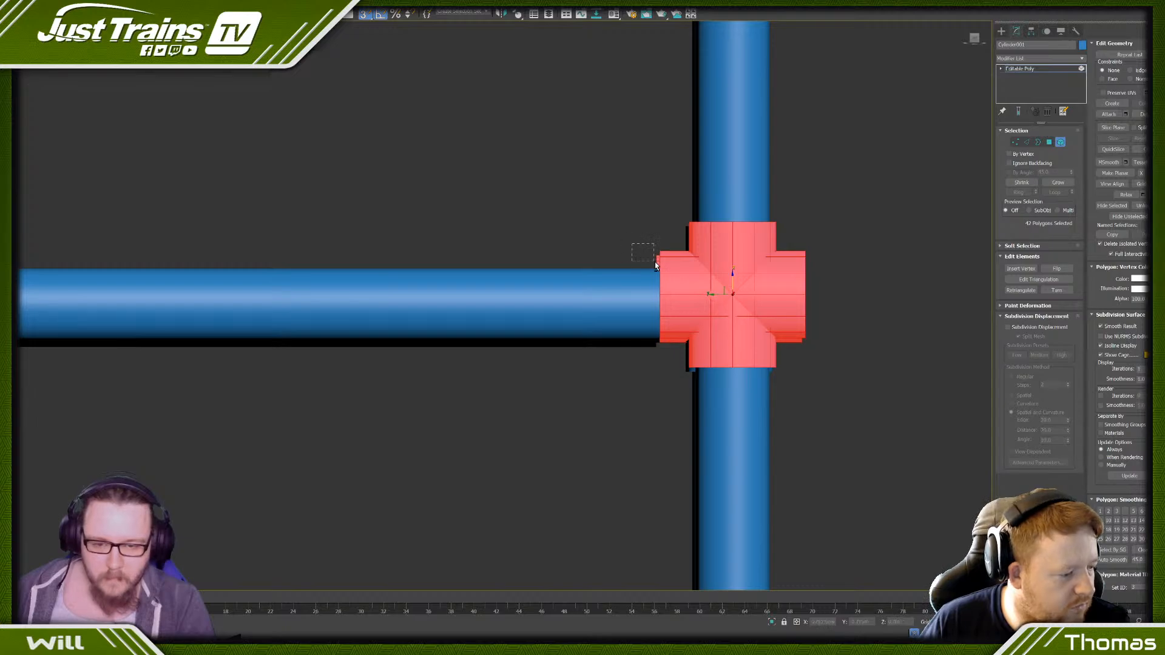
{"action": "left_click_drag", "start_coordinate": [658, 269], "coordinate": [659, 270], "text": "alt"}
{"action": "left_click_drag", "start_coordinate": [734, 277], "coordinate": [733, 282]}
{"action": "left_click_drag", "start_coordinate": [662, 259], "coordinate": [658, 256]}
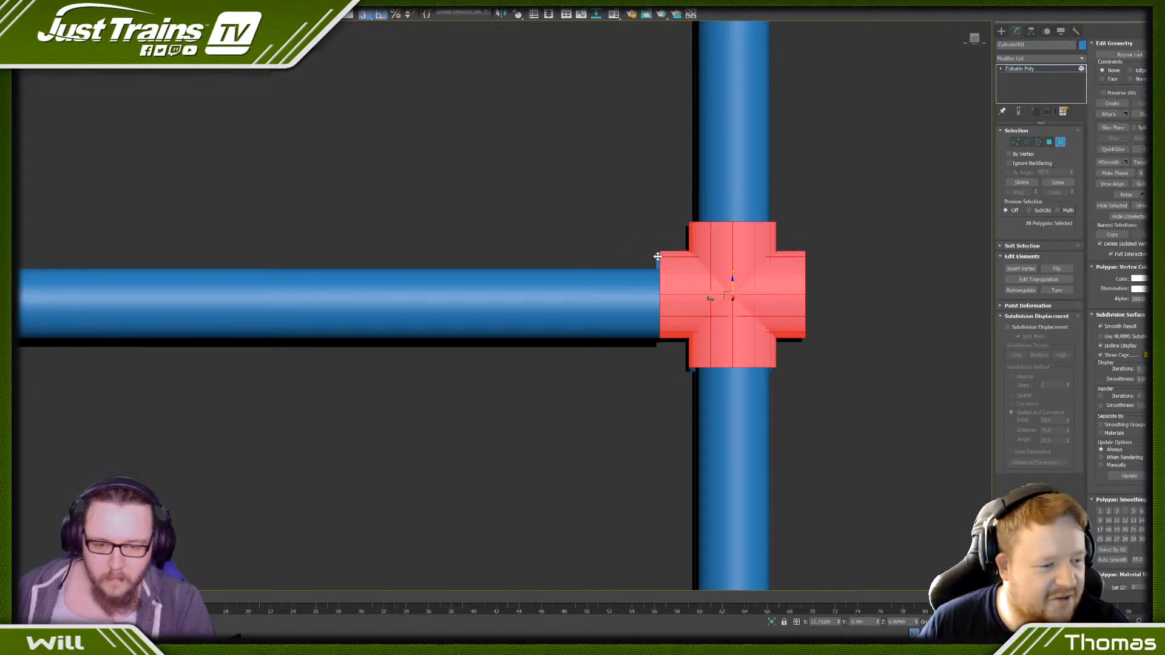
{"action": "key", "text": "ctrl+z"}
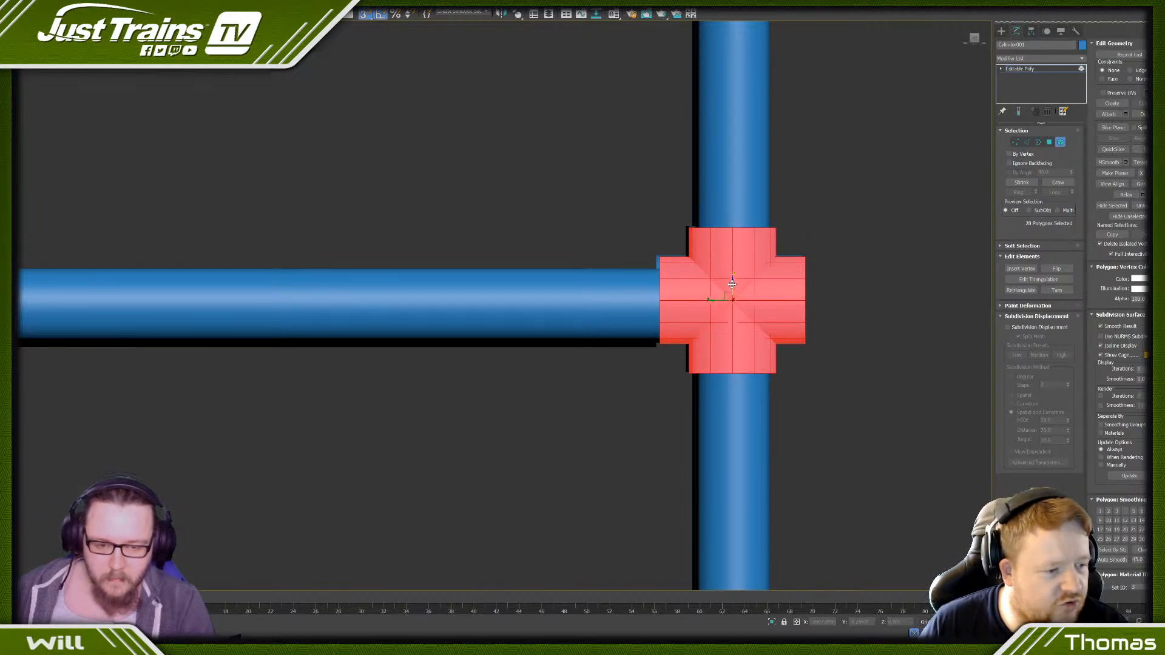
{"action": "left_click_drag", "start_coordinate": [732, 284], "coordinate": [732, 301]}
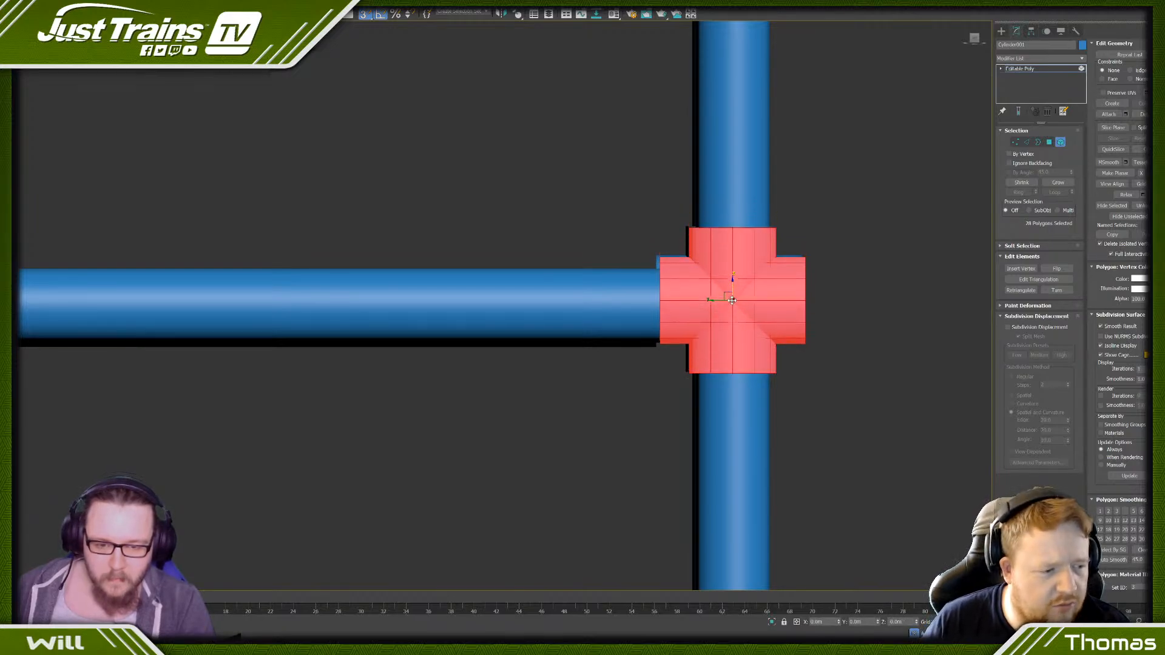
- In wireframe, align the lower cross fittings of both open-side posts with the lower end rails and clear the selection
{"action": "key", "text": "f"}
{"action": "key", "text": "t"}
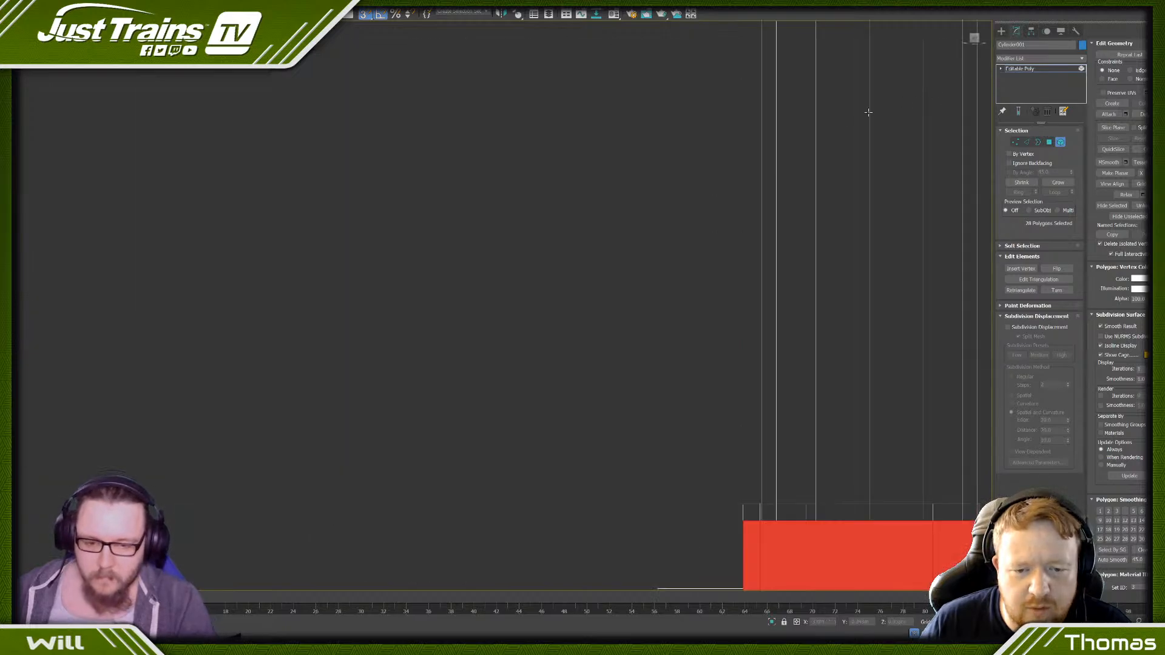
{"action": "scroll", "coordinate": [734, 330], "scroll_direction": "down", "scroll_amount": 5}
{"action": "scroll", "coordinate": [692, 309], "scroll_direction": "up", "scroll_amount": 5}
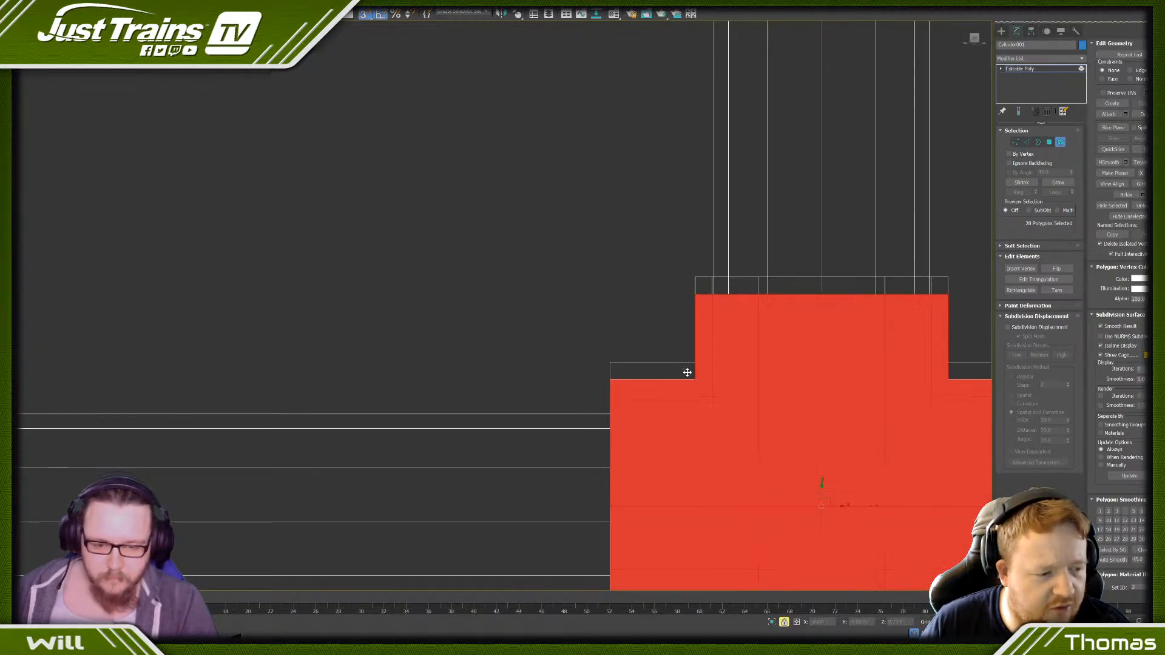
{"action": "scroll", "coordinate": [698, 367], "scroll_direction": "down", "scroll_amount": 3}
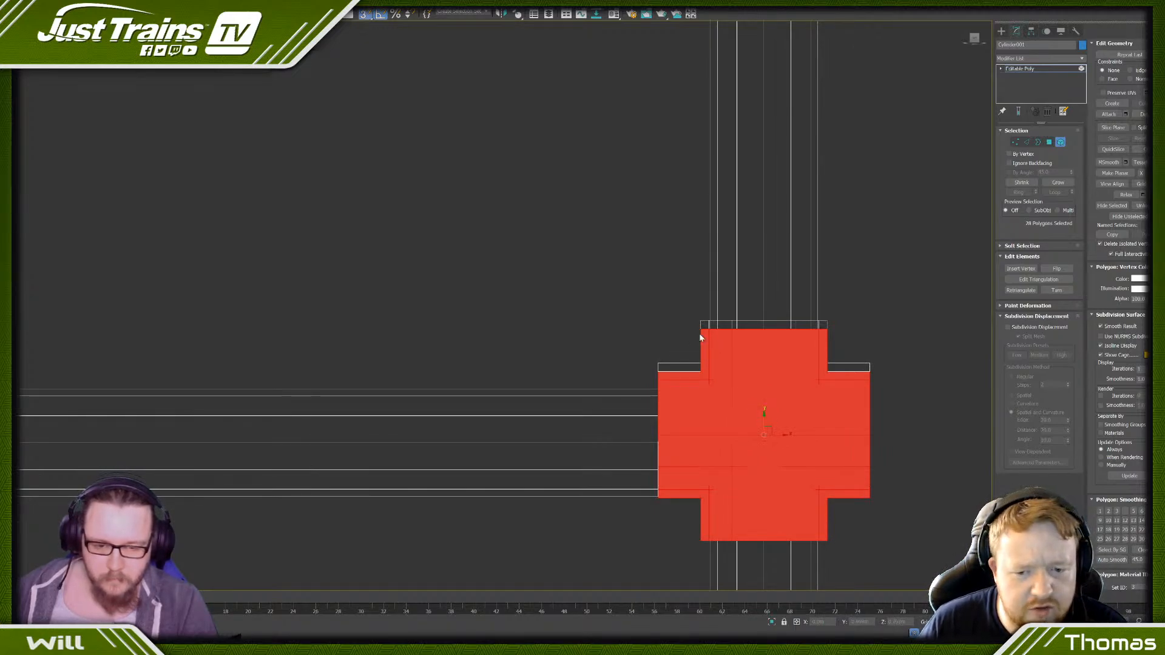
{"action": "scroll", "coordinate": [647, 322], "scroll_direction": "down", "scroll_amount": 8}
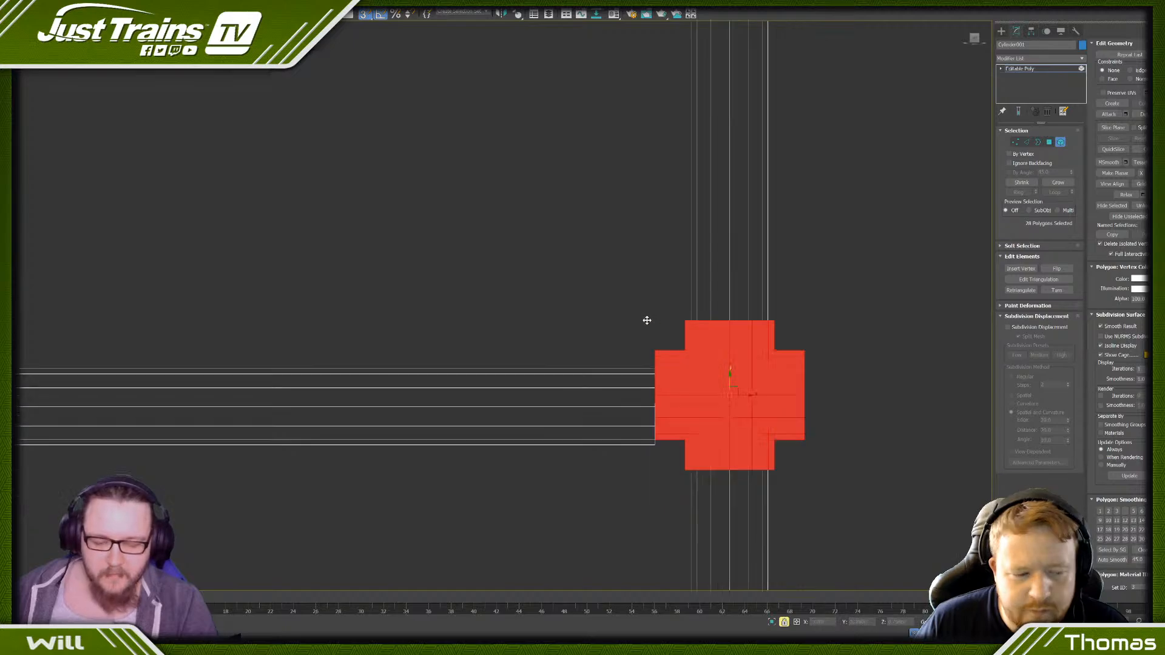
{"action": "left_click", "coordinate": [484, 357]}
{"action": "scroll", "coordinate": [587, 326], "scroll_direction": "up", "scroll_amount": 5}
{"action": "left_click_drag", "start_coordinate": [597, 273], "coordinate": [567, 328]}
{"action": "scroll", "coordinate": [512, 304], "scroll_direction": "up", "scroll_amount": 4}
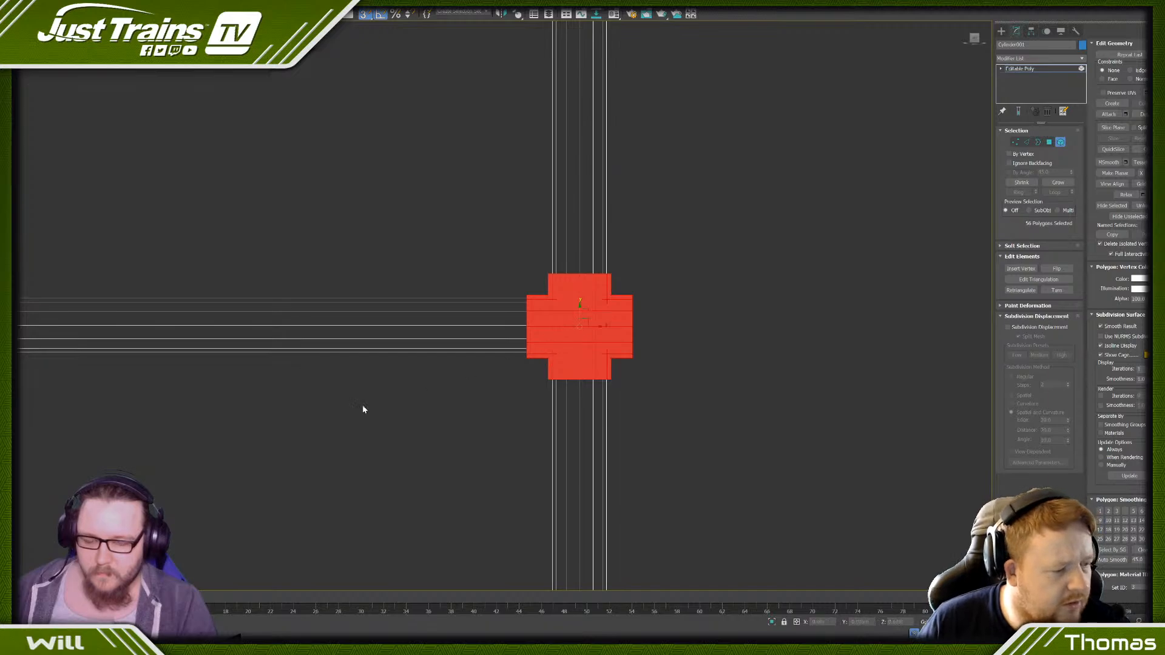
{"action": "left_click", "coordinate": [361, 399]}
- Return the viewport to shaded display with edged faces and bring the whole railed base into view
{"action": "scroll", "coordinate": [362, 398], "scroll_direction": "down", "scroll_amount": 4}
{"action": "scroll", "coordinate": [362, 398], "scroll_direction": "down", "scroll_amount": 4}
{"action": "mouse_move", "coordinate": [319, 402]}
{"action": "middle_mouse_down"}
{"action": "mouse_move", "coordinate": [487, 376]}
{"action": "mouse_move", "coordinate": [441, 364]}
{"action": "middle_mouse_up"}
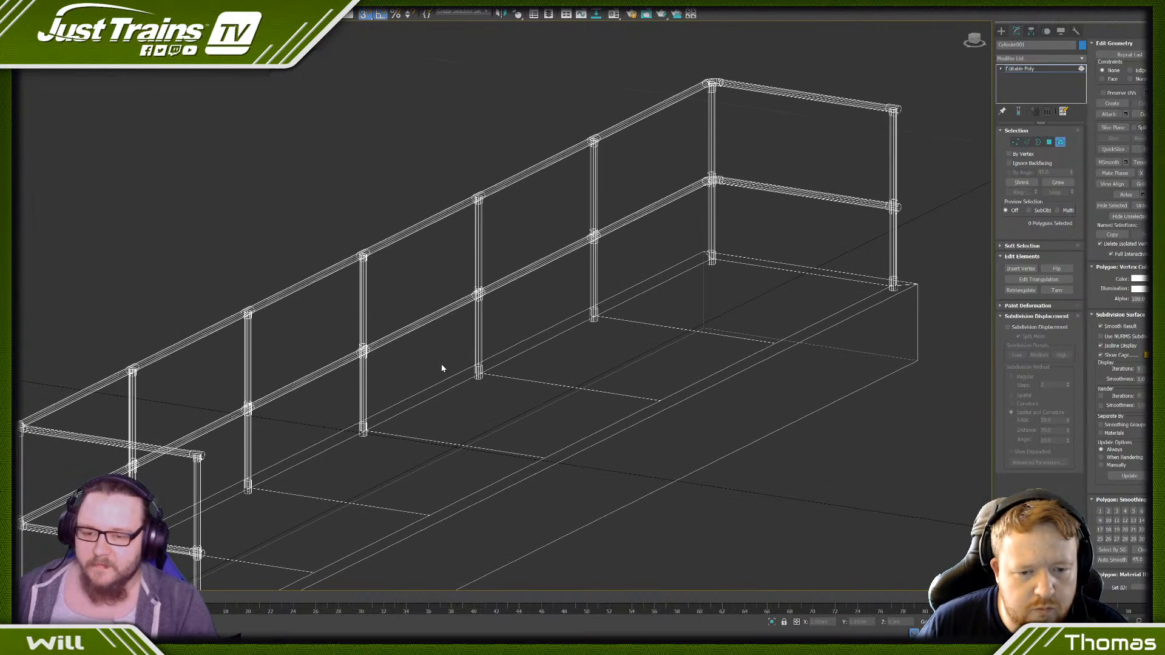
{"action": "key", "text": "F3"}
{"action": "key", "text": "F4"}
{"action": "scroll", "coordinate": [506, 304], "scroll_direction": "down", "scroll_amount": 5}
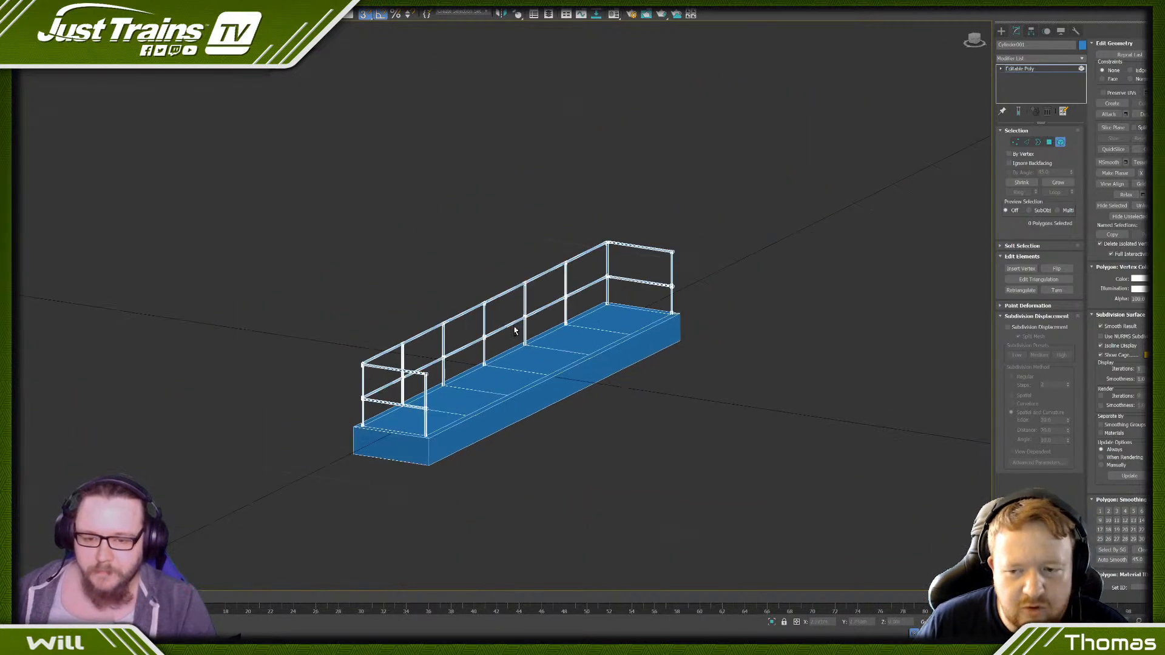
{"action": "middle_click_drag", "start_coordinate": [515, 331], "coordinate": [340, 401], "text": "alt"}
{"action": "scroll", "coordinate": [340, 400], "scroll_direction": "up", "scroll_amount": 4}
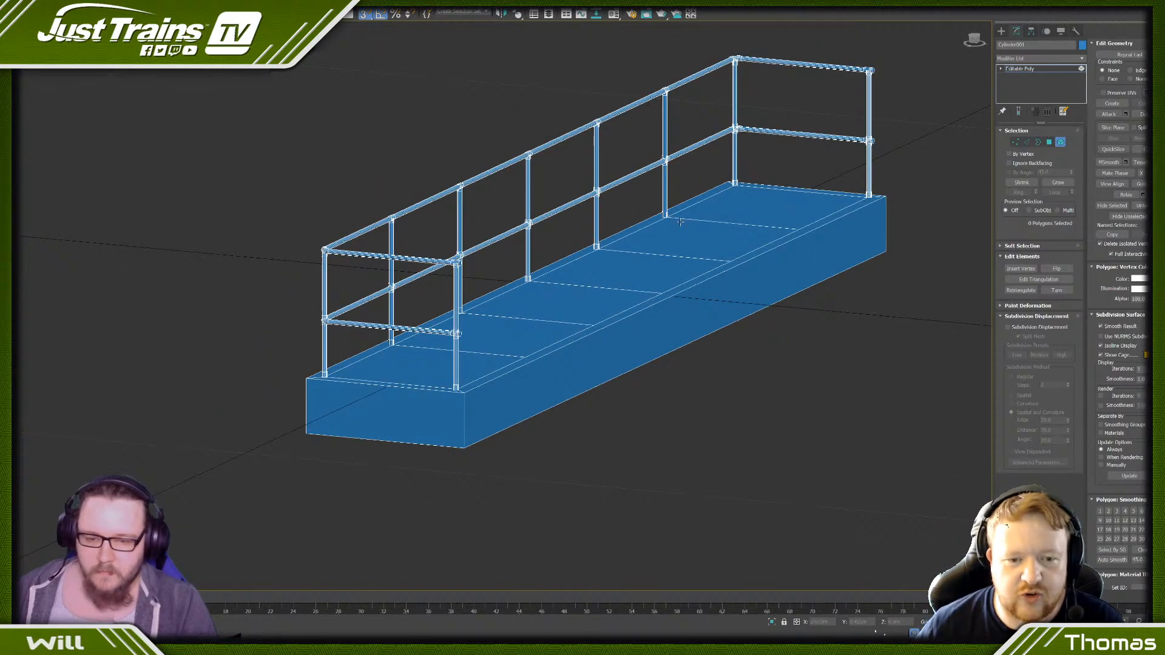
- Remove the crosswise edges that divide the top of the base block between the posts
{"action": "left_click", "coordinate": [1026, 143]}
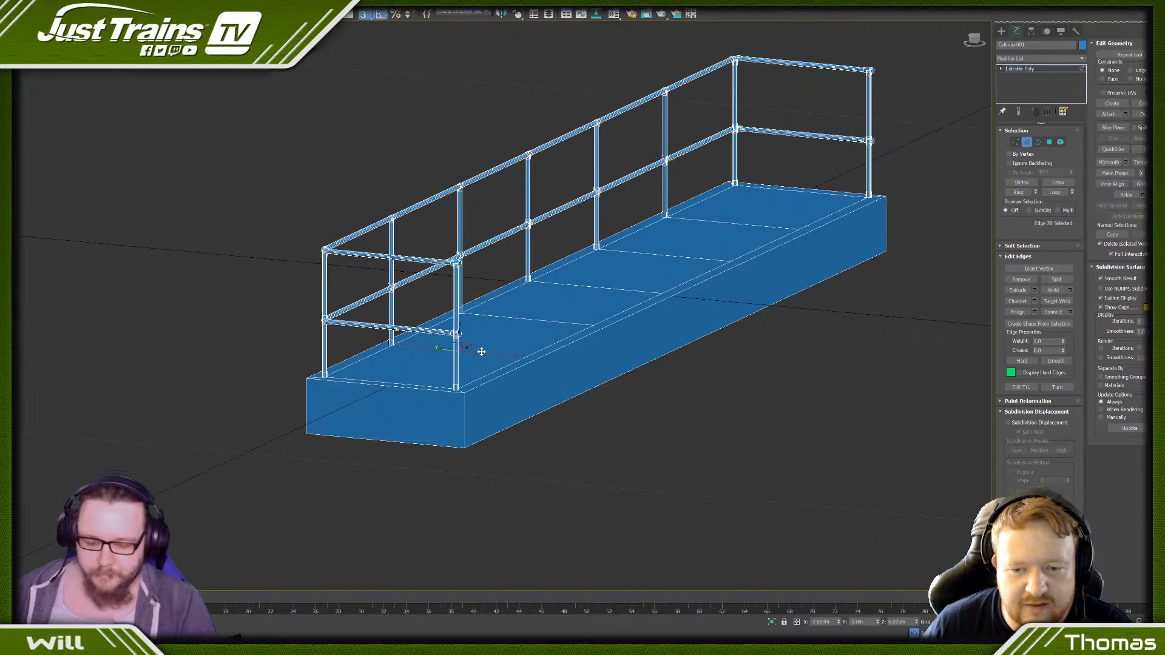
{"action": "left_click", "coordinate": [481, 352]}
{"action": "left_click", "coordinate": [385, 386], "text": "alt"}
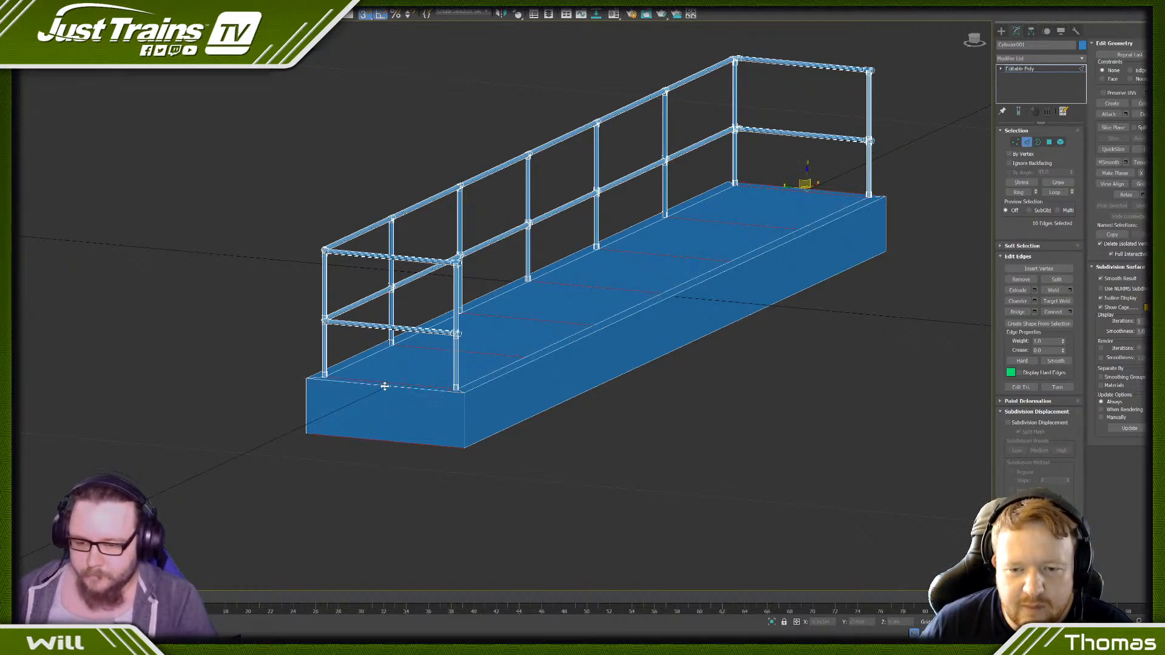
{"action": "left_click", "coordinate": [391, 441], "text": "alt"}
{"action": "middle_click_drag", "start_coordinate": [767, 390], "coordinate": [562, 371], "text": "alt"}
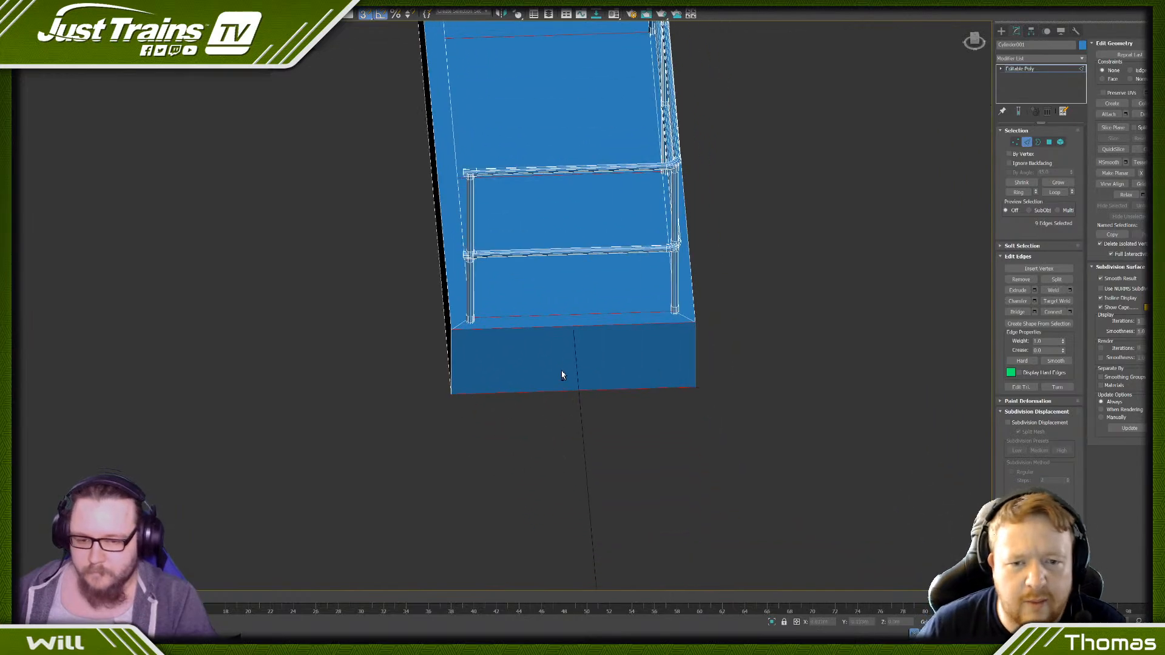
{"action": "left_click", "coordinate": [558, 327], "text": "alt"}
{"action": "key", "text": "shift+z"}
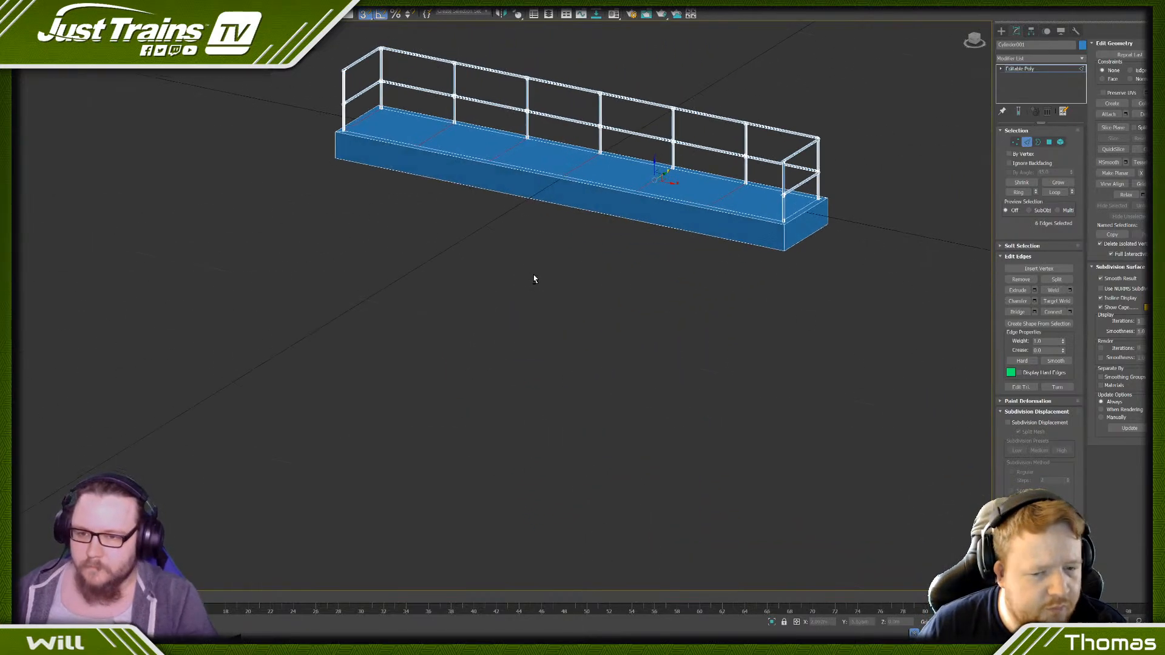
{"action": "scroll", "coordinate": [338, 98], "scroll_direction": "up", "scroll_amount": 3}
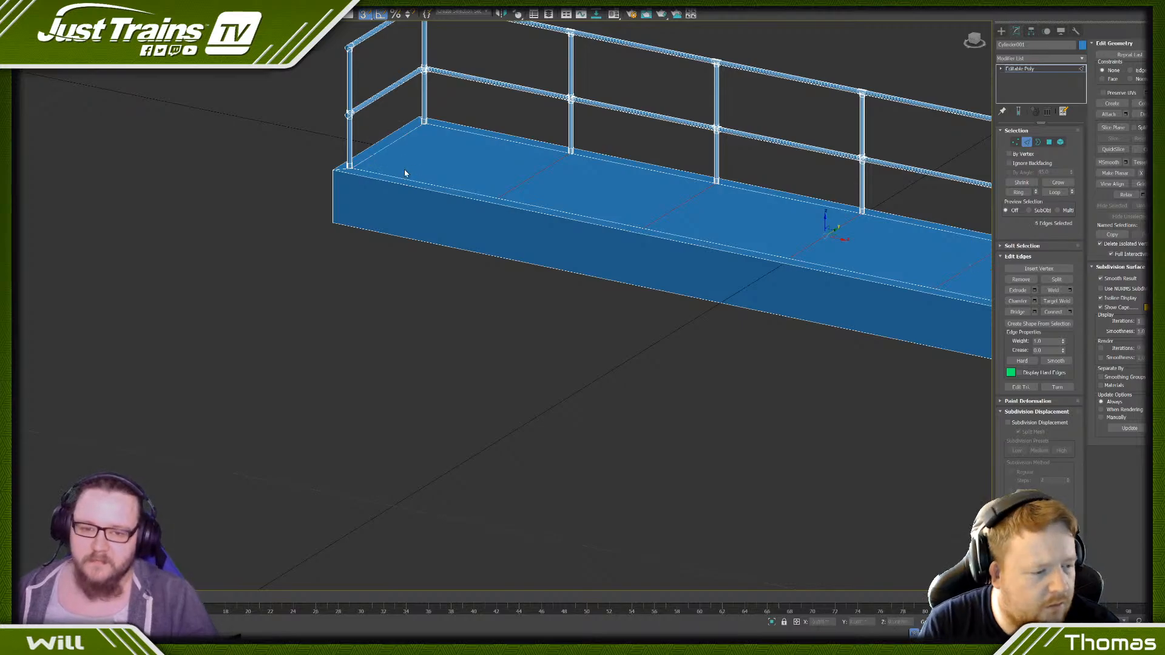
{"action": "scroll", "coordinate": [405, 173], "scroll_direction": "down", "scroll_amount": 4}
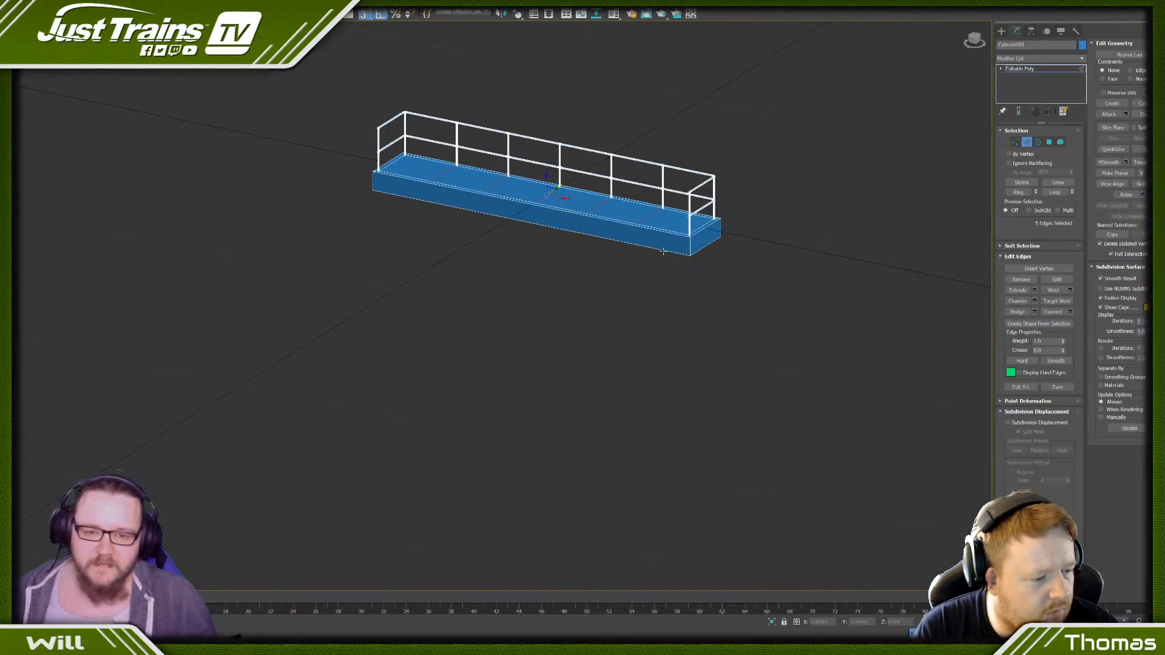
- Check the base's inner top polygon, and remove the inset border edges around it
{"action": "left_click", "coordinate": [1051, 144]}
{"action": "left_click", "coordinate": [657, 211]}
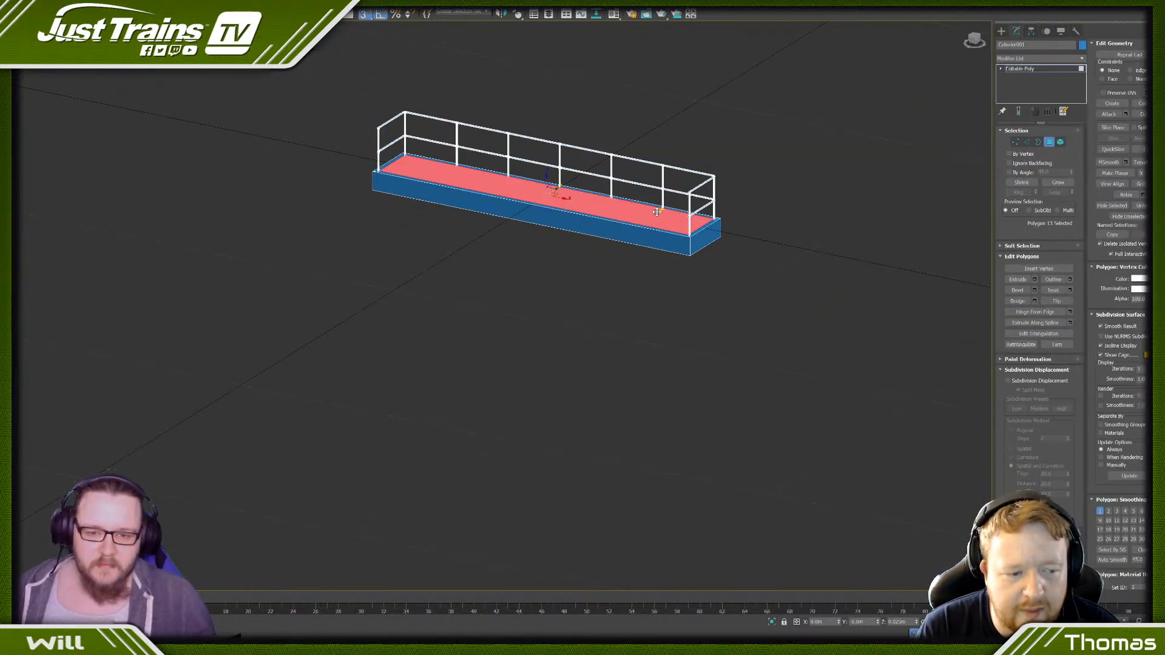
{"action": "left_click", "coordinate": [1028, 143]}
{"action": "scroll", "coordinate": [607, 290], "scroll_direction": "up", "scroll_amount": 5}
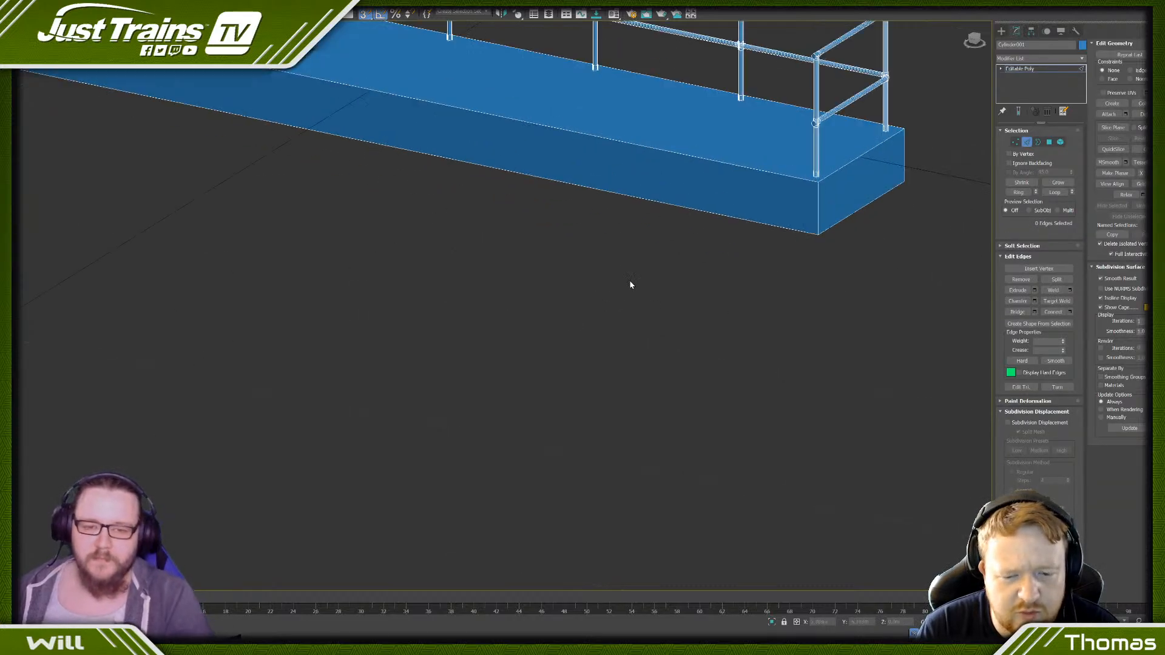
{"action": "scroll", "coordinate": [764, 221], "scroll_direction": "down", "scroll_amount": 4}
{"action": "middle_click_drag", "start_coordinate": [801, 195], "coordinate": [775, 198], "text": "alt"}
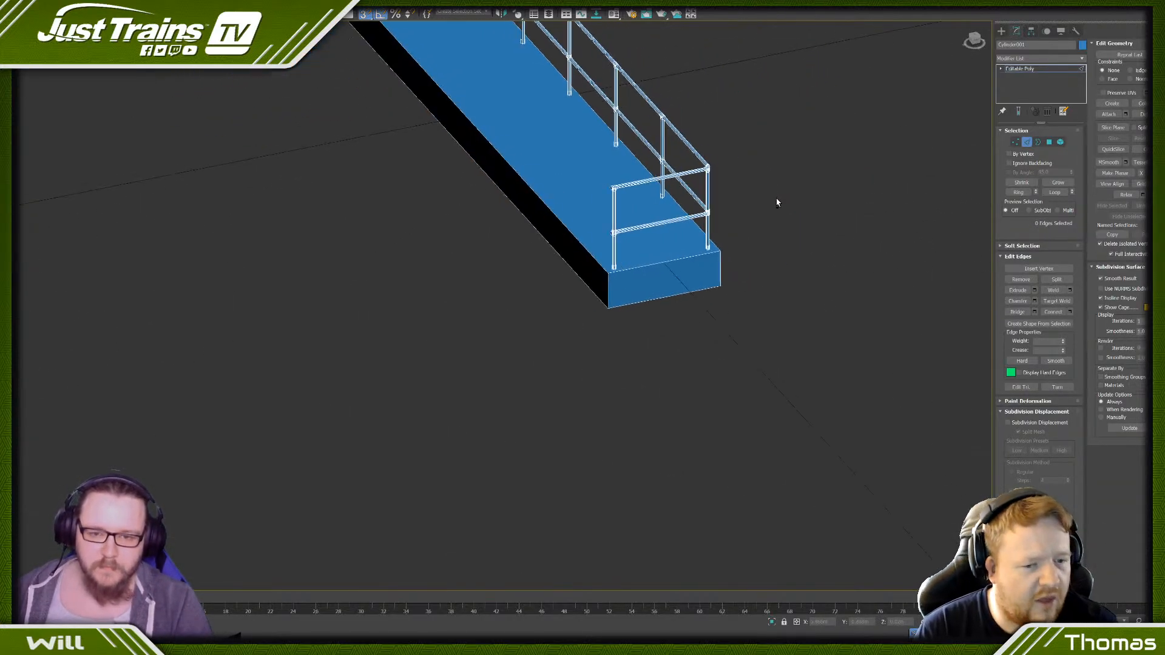
{"action": "scroll", "coordinate": [723, 221], "scroll_direction": "up", "scroll_amount": 3}
- Check the base's top face by selecting its polygon and viewing it from the end
{"action": "left_click", "coordinate": [1049, 141]}
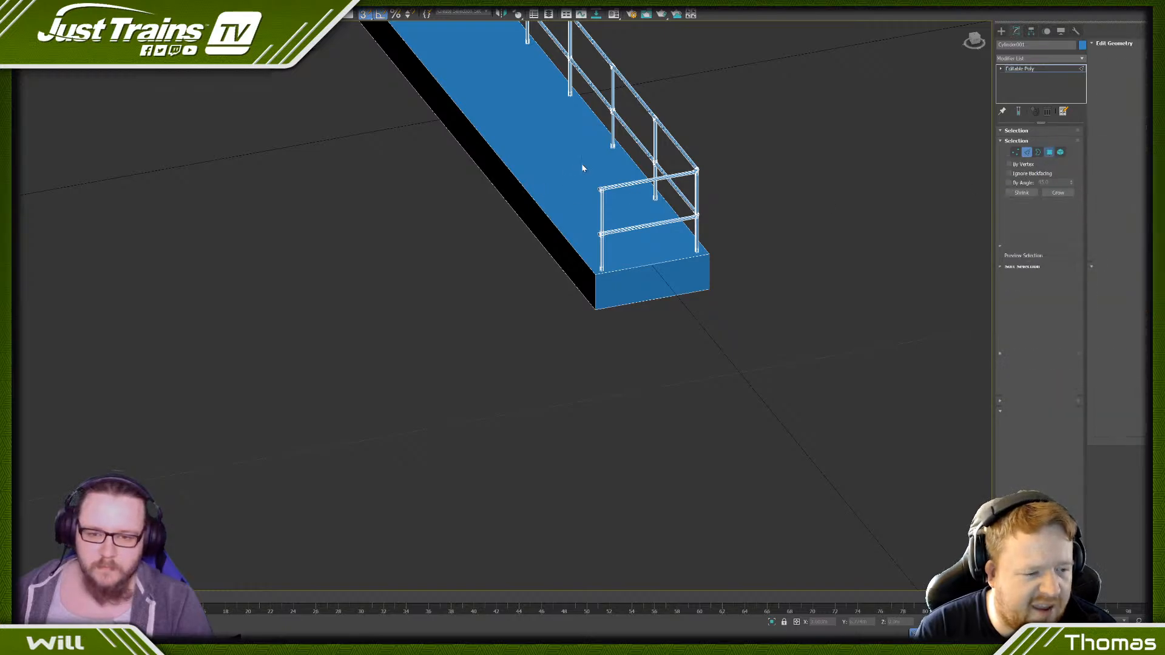
{"action": "left_click", "coordinate": [583, 166]}
{"action": "middle_click_drag", "start_coordinate": [583, 166], "coordinate": [558, 206], "text": "alt"}
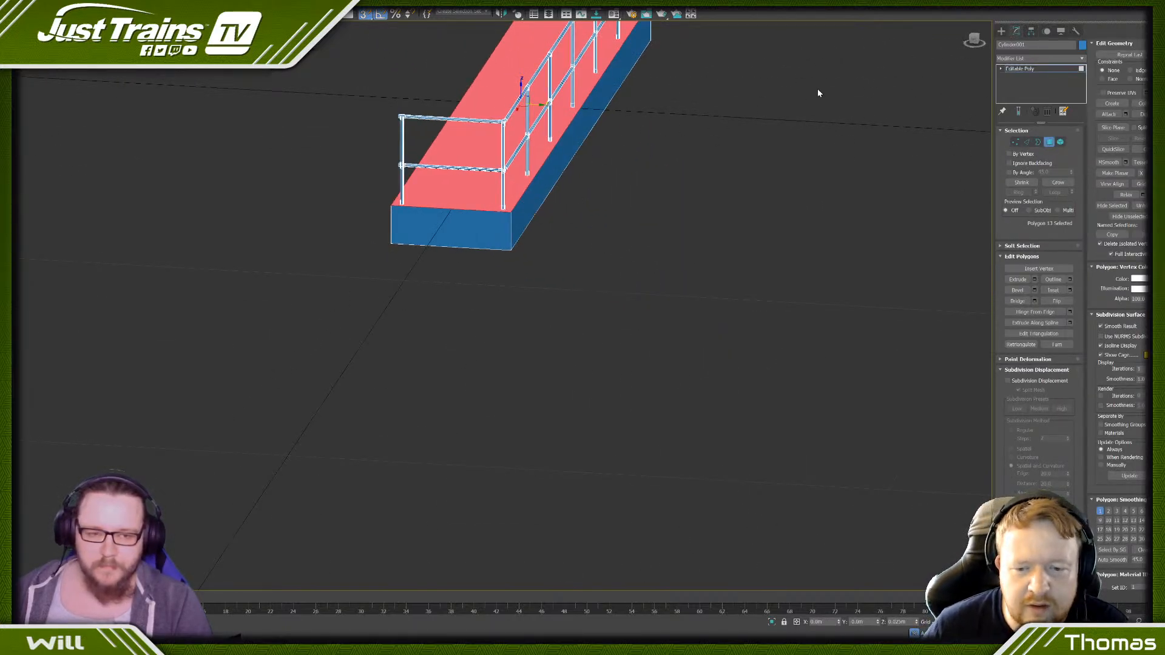
{"action": "left_click", "coordinate": [1027, 145]}
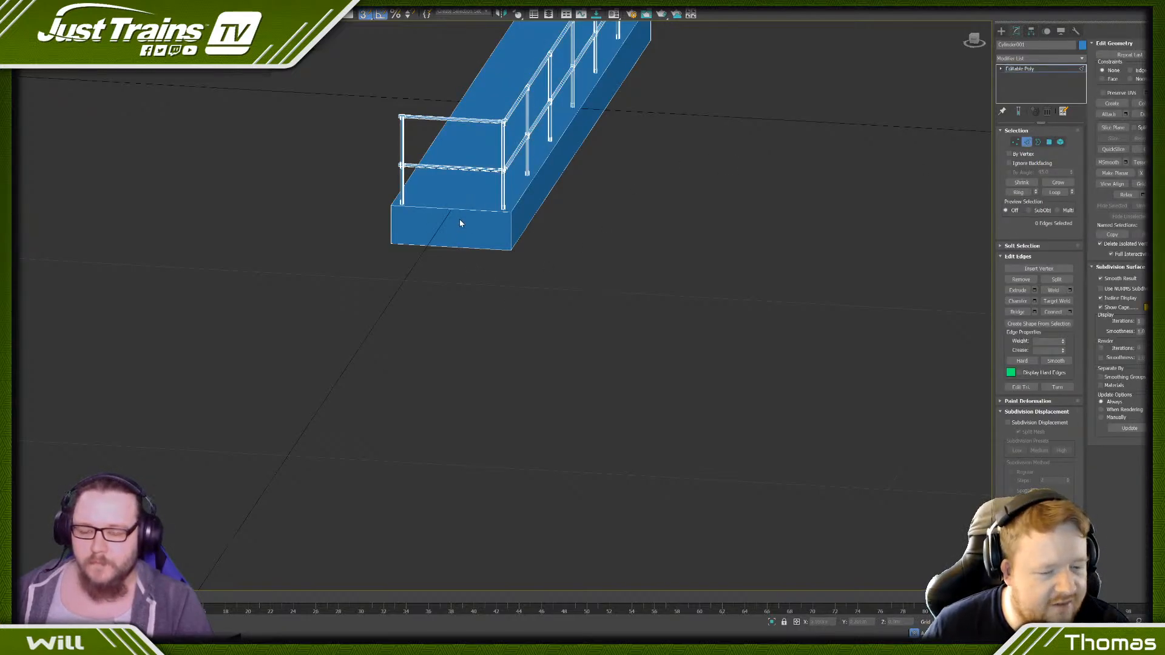
{"action": "middle_click_drag", "start_coordinate": [697, 199], "coordinate": [694, 265]}
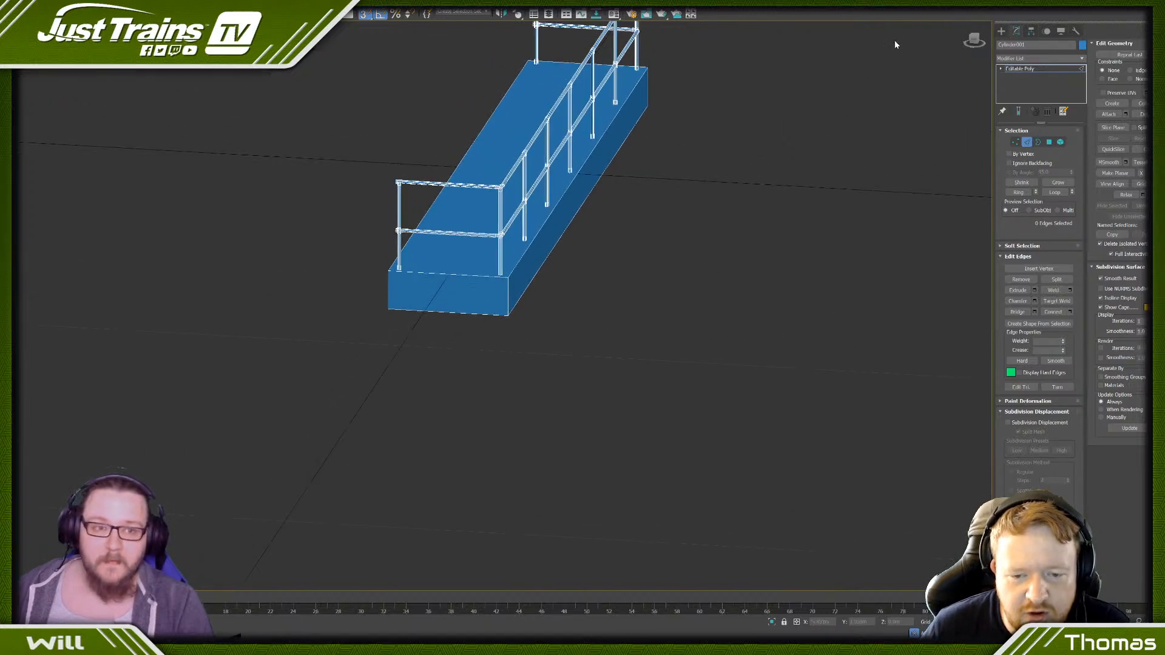
- Clone the base's two end faces and its railed long side face as an element, offset slightly upward above the deck
{"action": "left_click", "coordinate": [1048, 143]}
{"action": "left_click", "coordinate": [542, 253]}
{"action": "left_click", "coordinate": [492, 291], "text": "shift"}
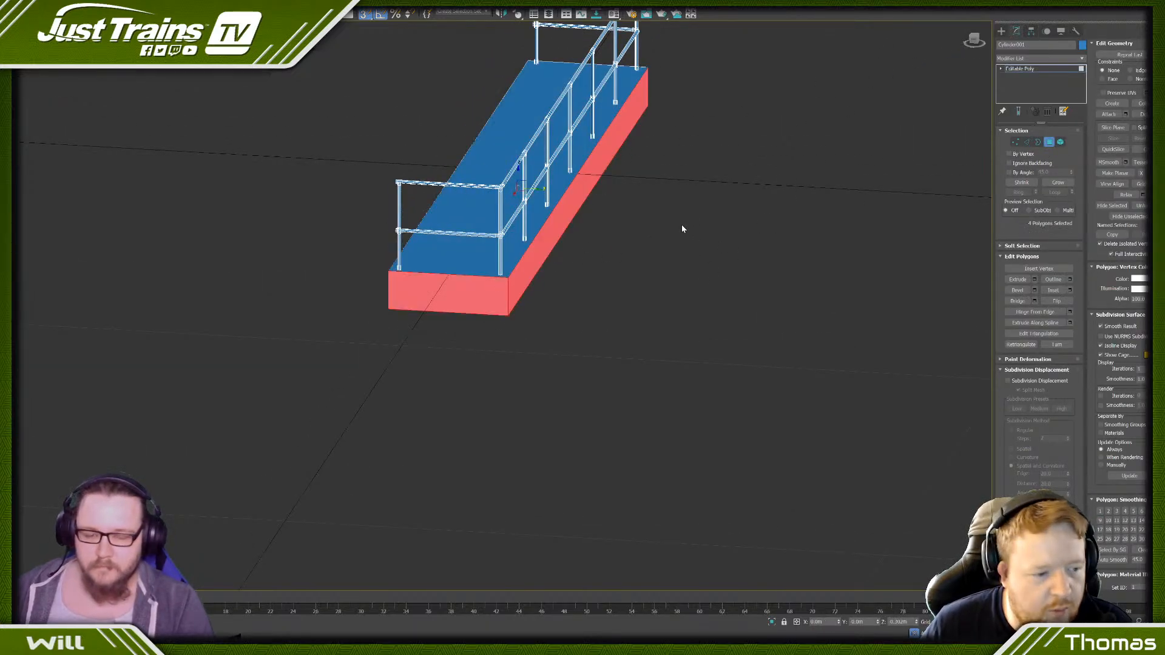
{"action": "middle_click_drag", "start_coordinate": [682, 225], "coordinate": [628, 210], "text": "alt"}
{"action": "left_click", "coordinate": [484, 237], "text": "alt"}
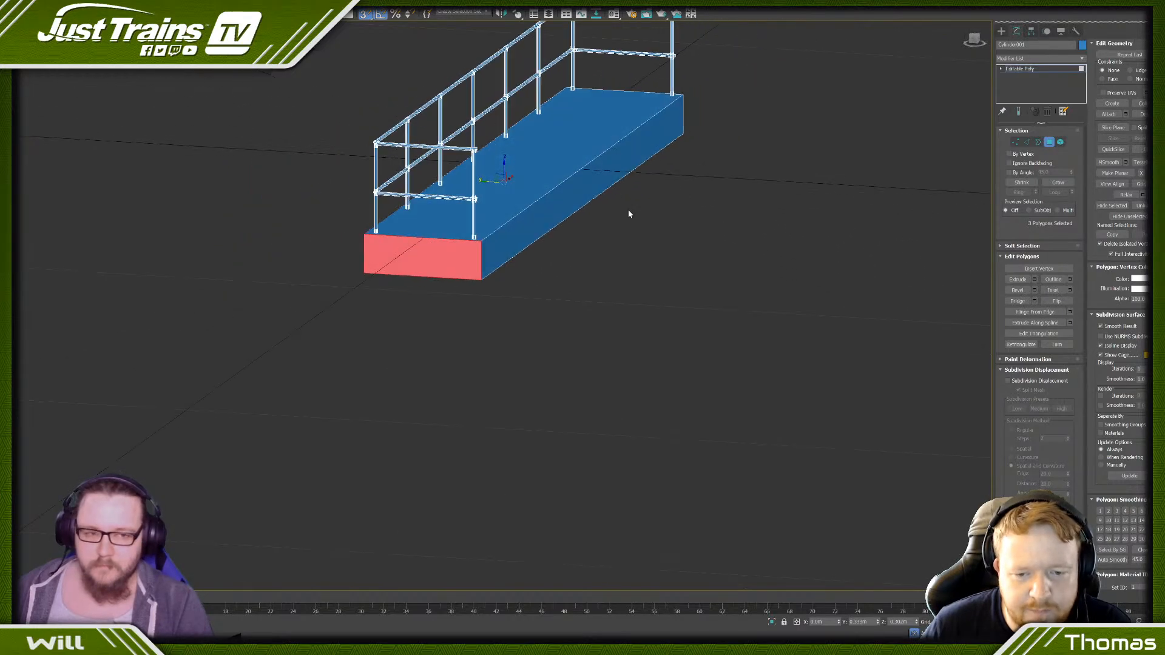
{"action": "left_click", "coordinate": [975, 46]}
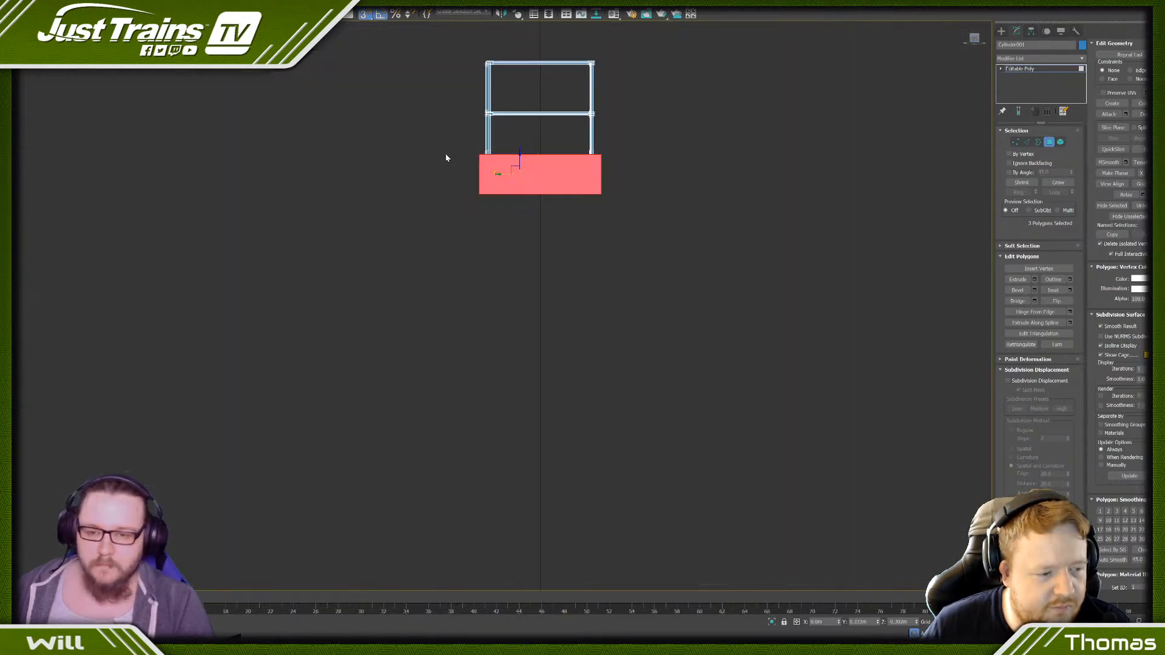
{"action": "left_click_drag", "start_coordinate": [509, 188], "coordinate": [505, 205]}
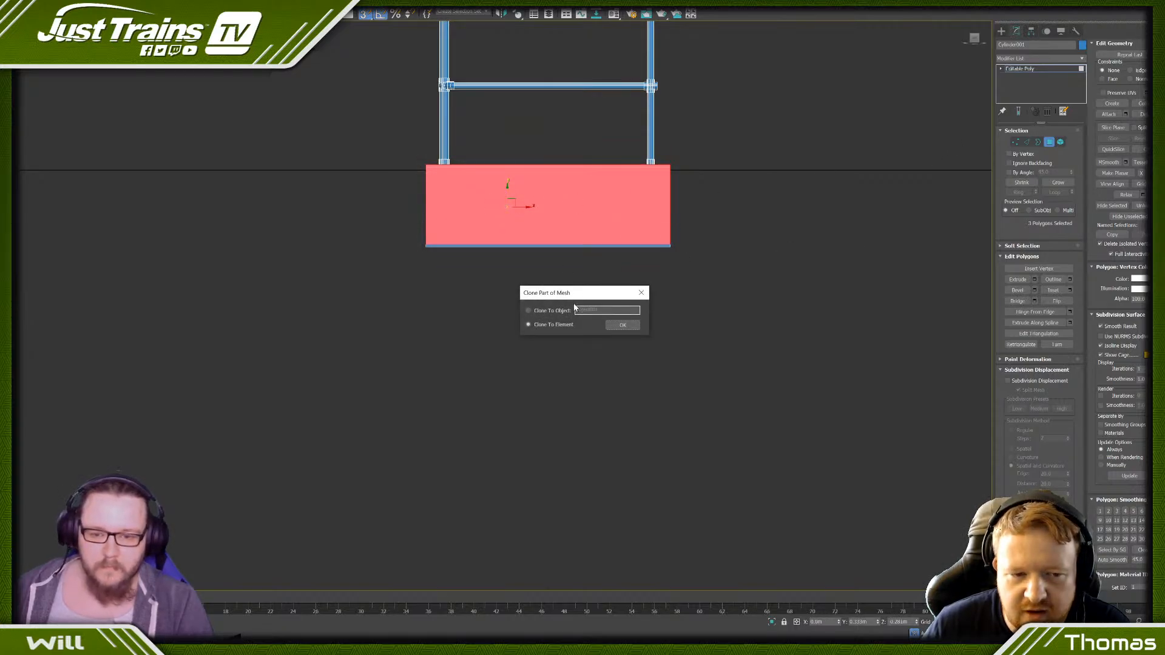
{"action": "left_click", "coordinate": [625, 326]}
- Raise the bottom vertices of the cloned side faces to just below their top edge, leaving a low strip around the deck
{"action": "left_click", "coordinate": [1016, 142]}
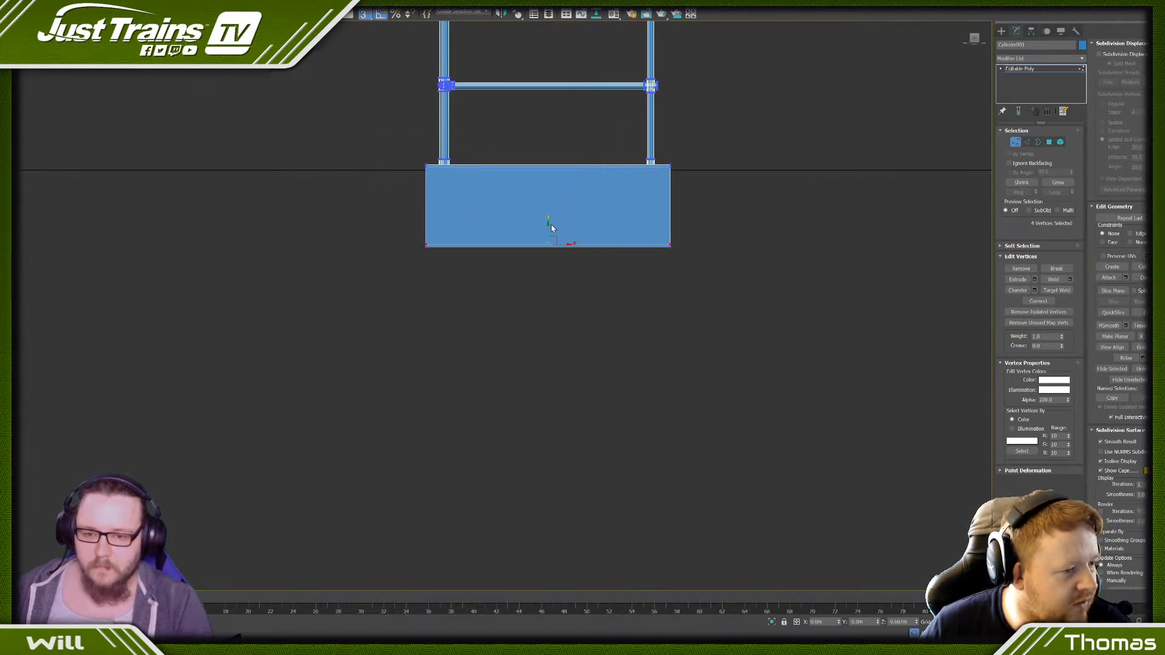
{"action": "left_click_drag", "start_coordinate": [551, 227], "coordinate": [525, 151]}
{"action": "key", "text": "s"}
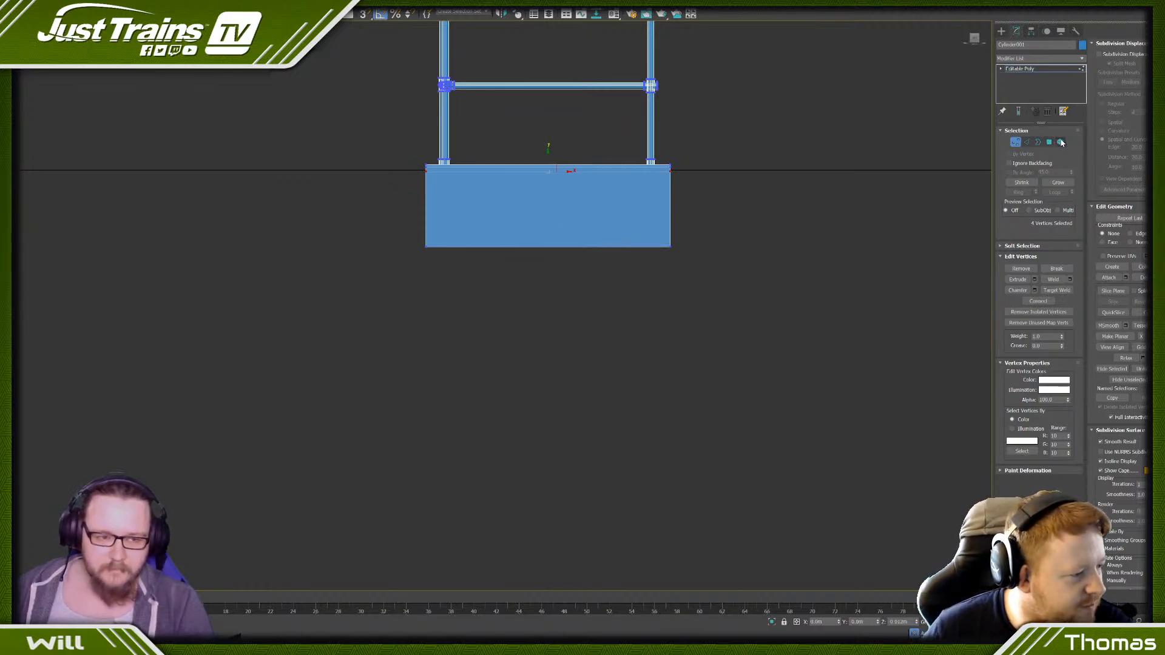
- Pull the edge strip's end vertices back from the unrailed long side so its ends cover about two thirds of the base's width
{"action": "left_click", "coordinate": [1060, 142]}
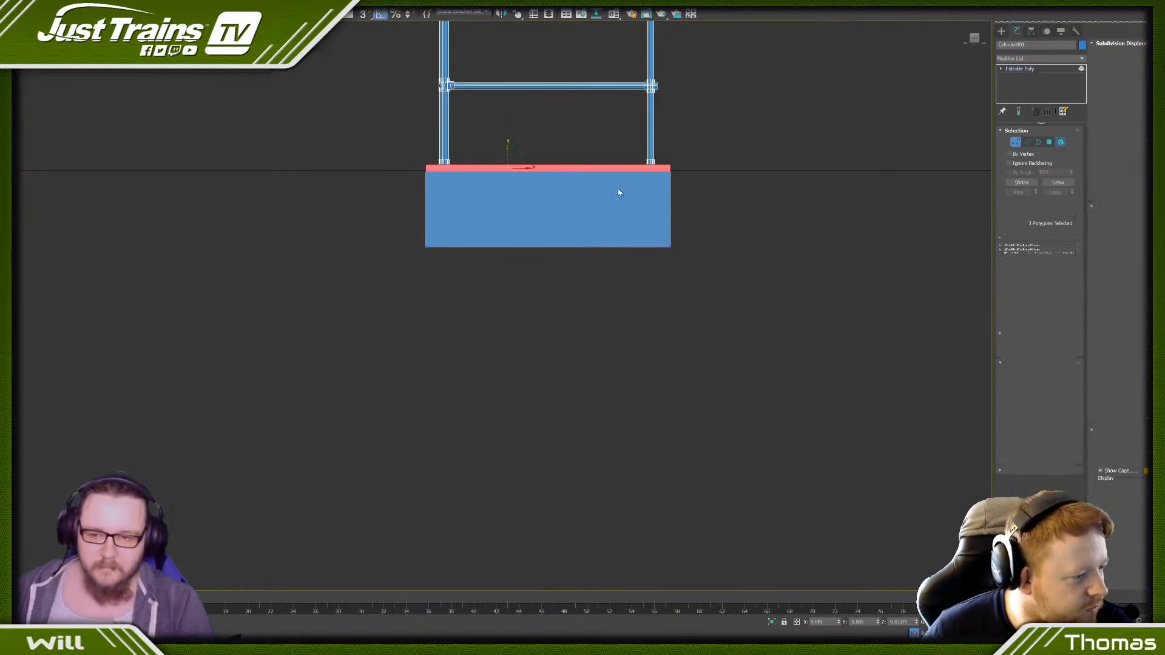
{"action": "left_click", "coordinate": [1015, 142]}
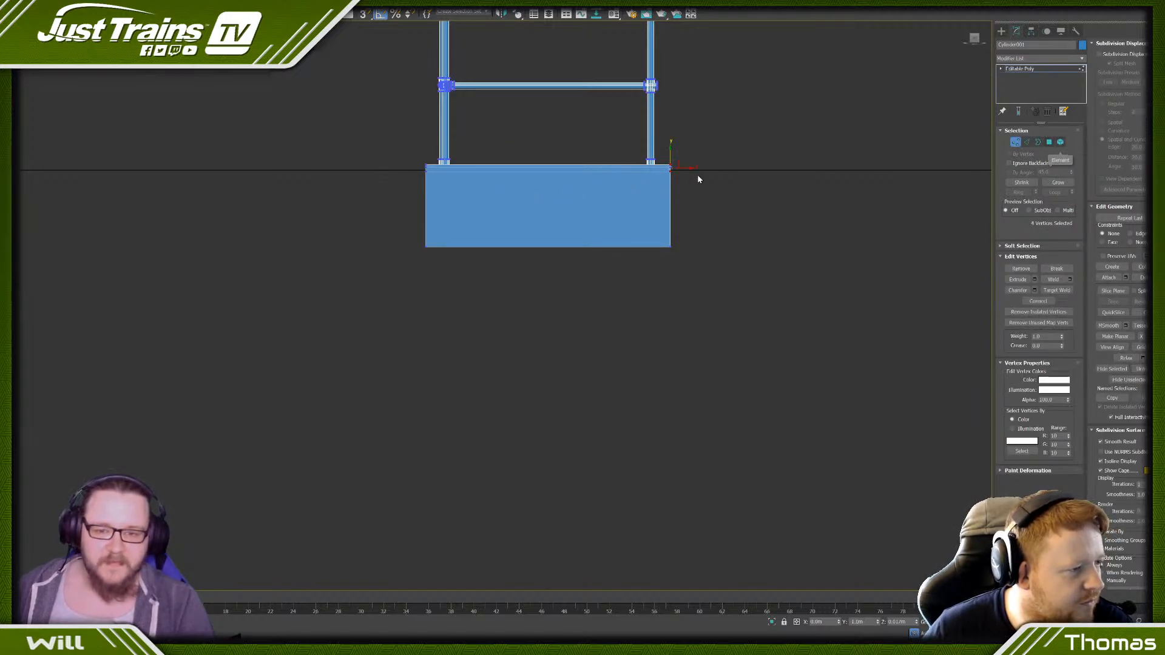
{"action": "left_click_drag", "start_coordinate": [660, 176], "coordinate": [606, 188]}
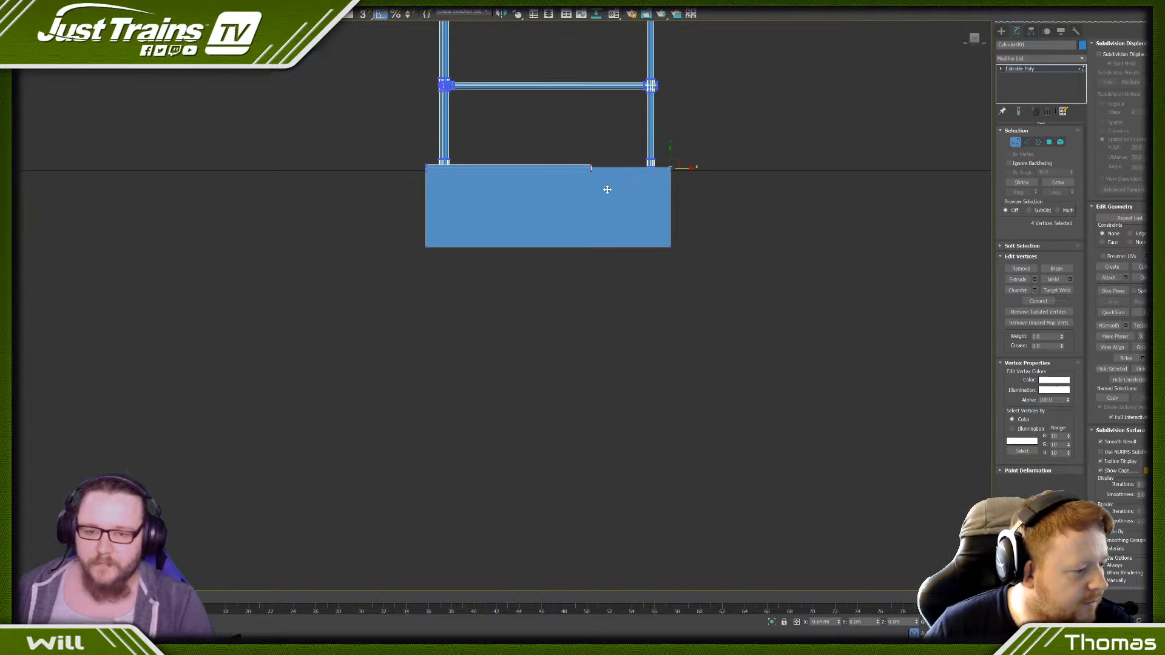
- Move the edge strip element slightly outward past the base's railed long side
{"action": "left_click", "coordinate": [1061, 142]}
{"action": "scroll", "coordinate": [546, 143], "scroll_direction": "up", "scroll_amount": 5}
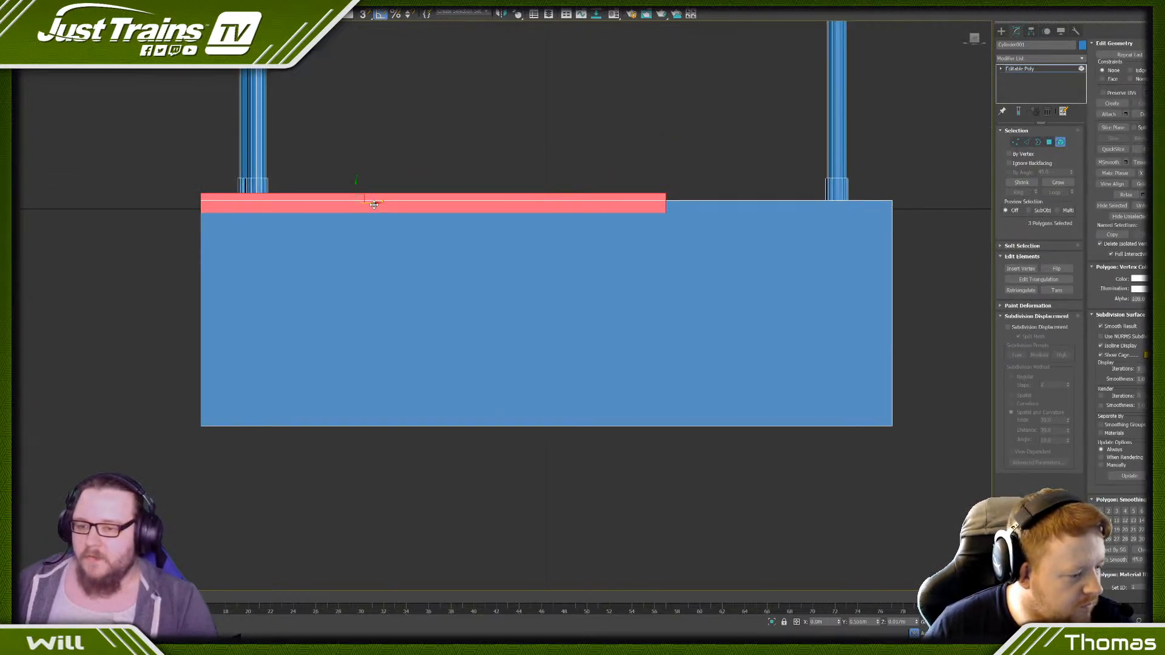
{"action": "left_click_drag", "start_coordinate": [374, 204], "coordinate": [368, 205]}
{"action": "left_click", "coordinate": [426, 138]}
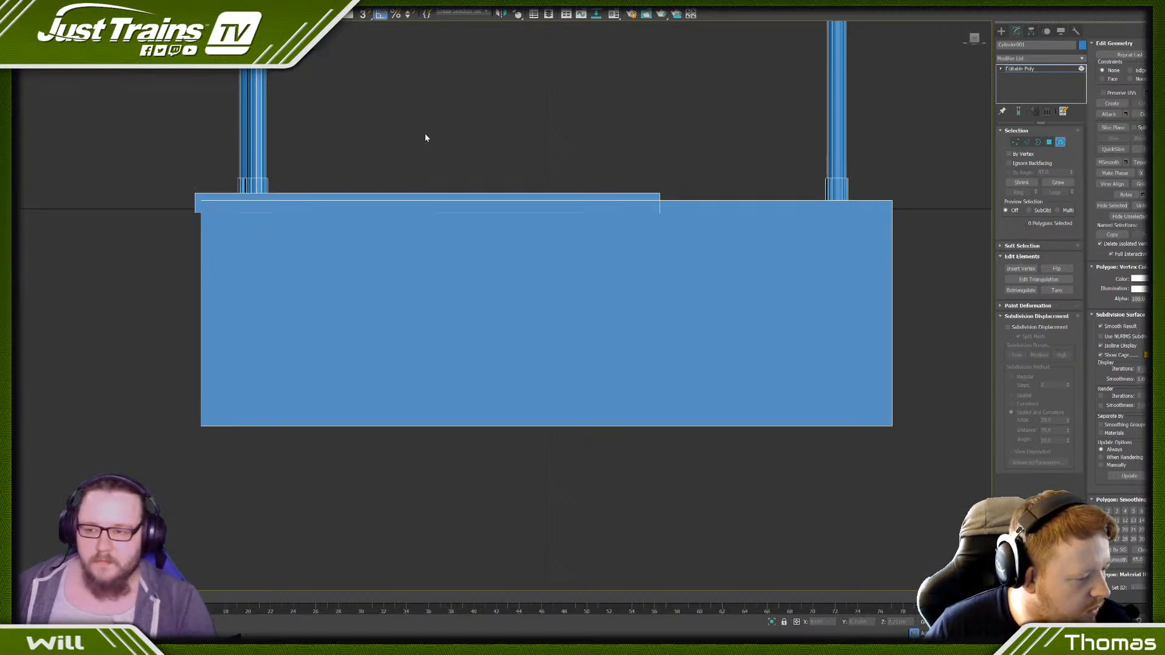
- Select the strip's polygon at one end of the base and move it slightly outward past that end
{"action": "key", "text": "p"}
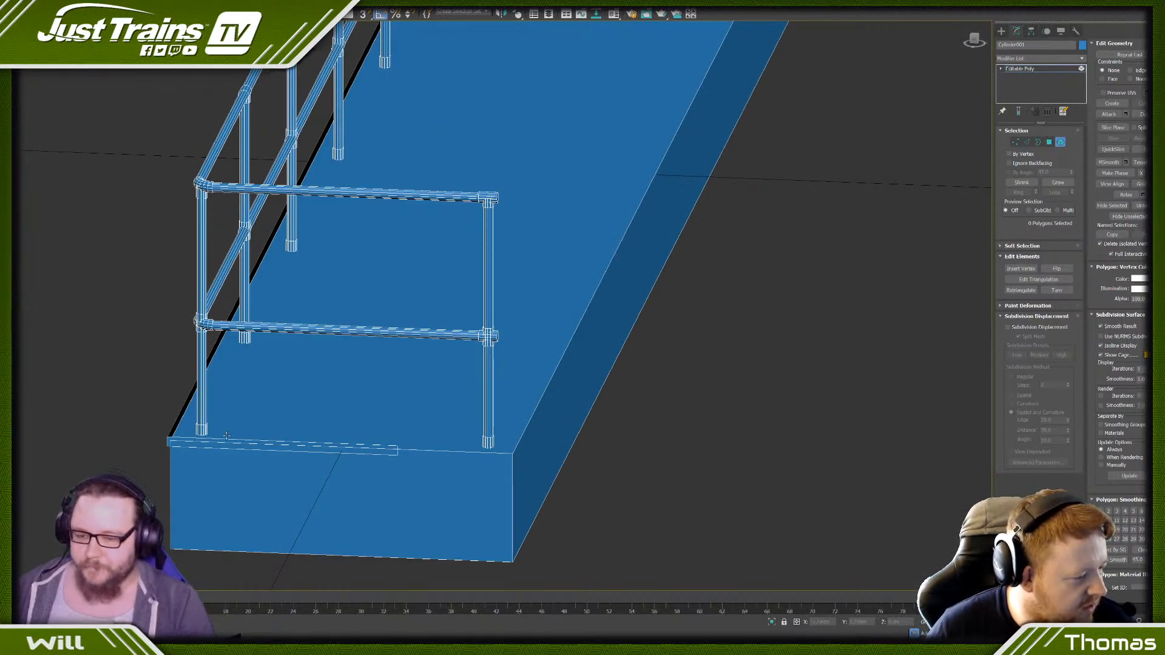
{"action": "left_click", "coordinate": [201, 445]}
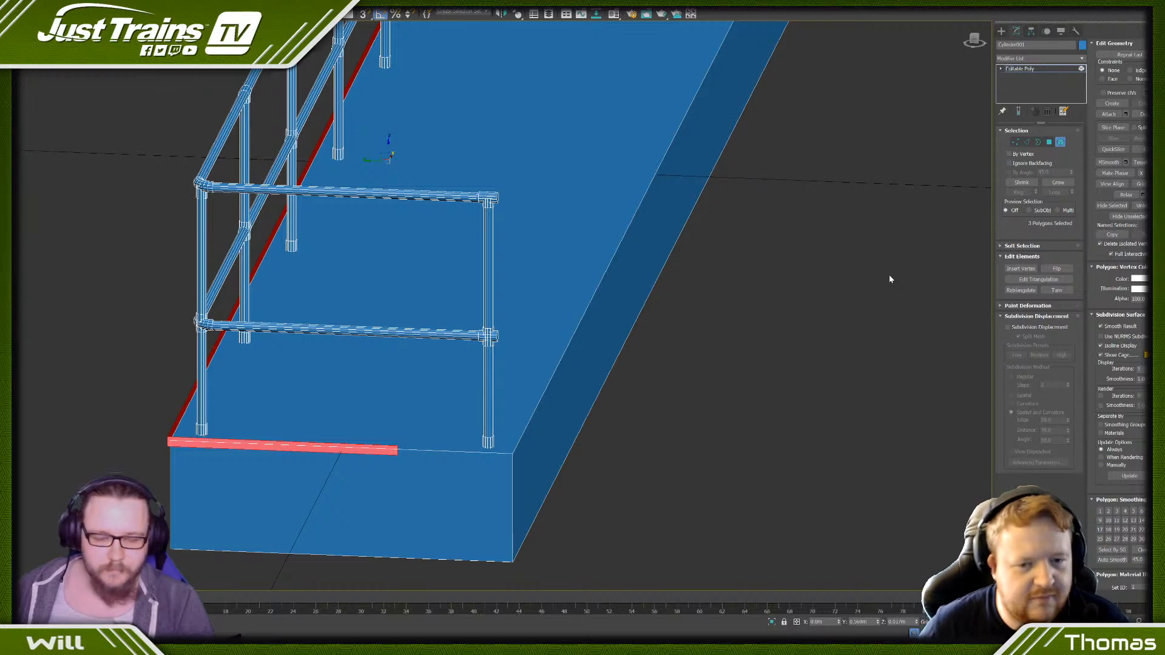
{"action": "key", "text": "4"}
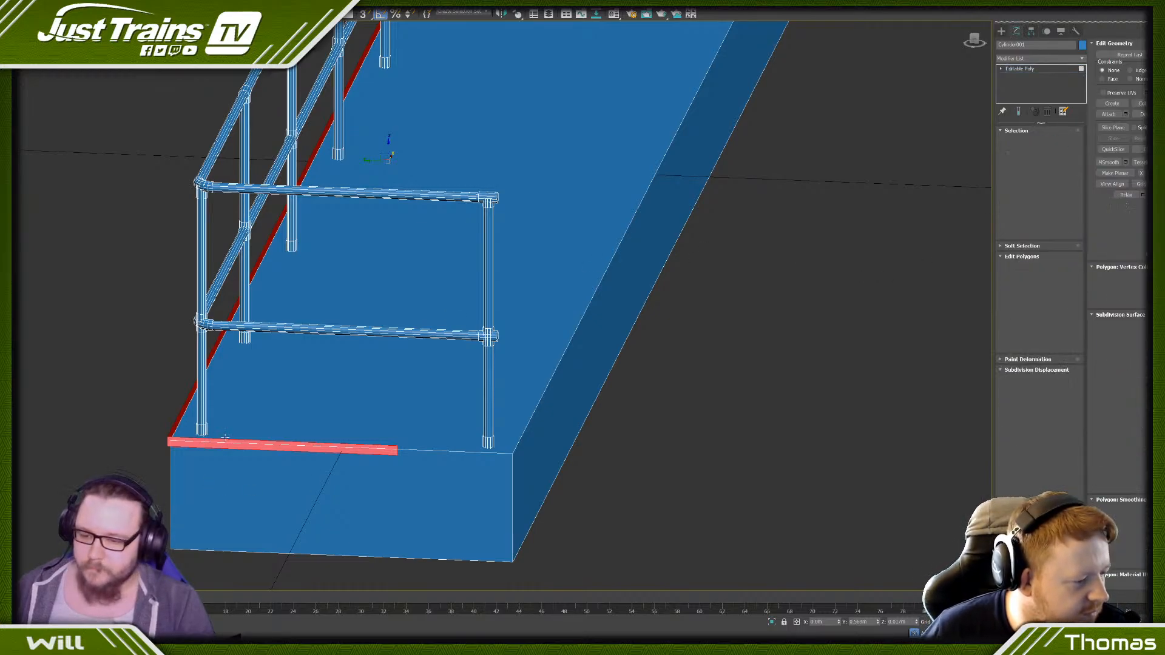
{"action": "left_click", "coordinate": [224, 441]}
{"action": "scroll", "coordinate": [224, 443], "scroll_direction": "down", "scroll_amount": 3}
{"action": "middle_click_drag", "start_coordinate": [224, 442], "coordinate": [174, 443], "text": "alt"}
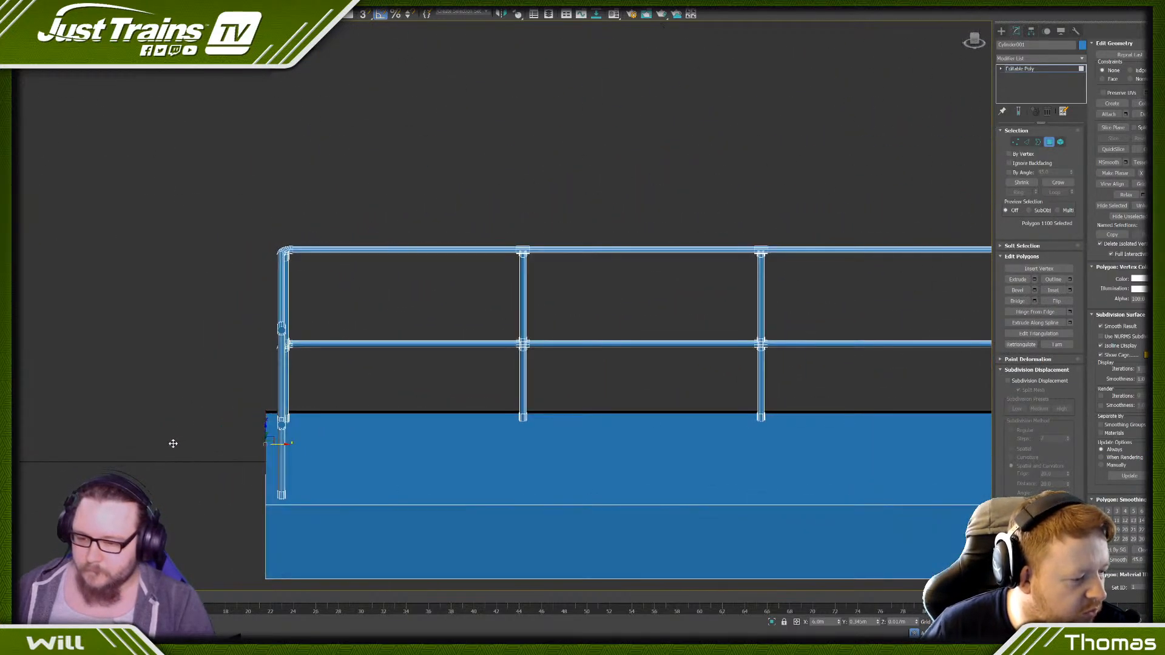
{"action": "scroll", "coordinate": [249, 443], "scroll_direction": "up", "scroll_amount": 6}
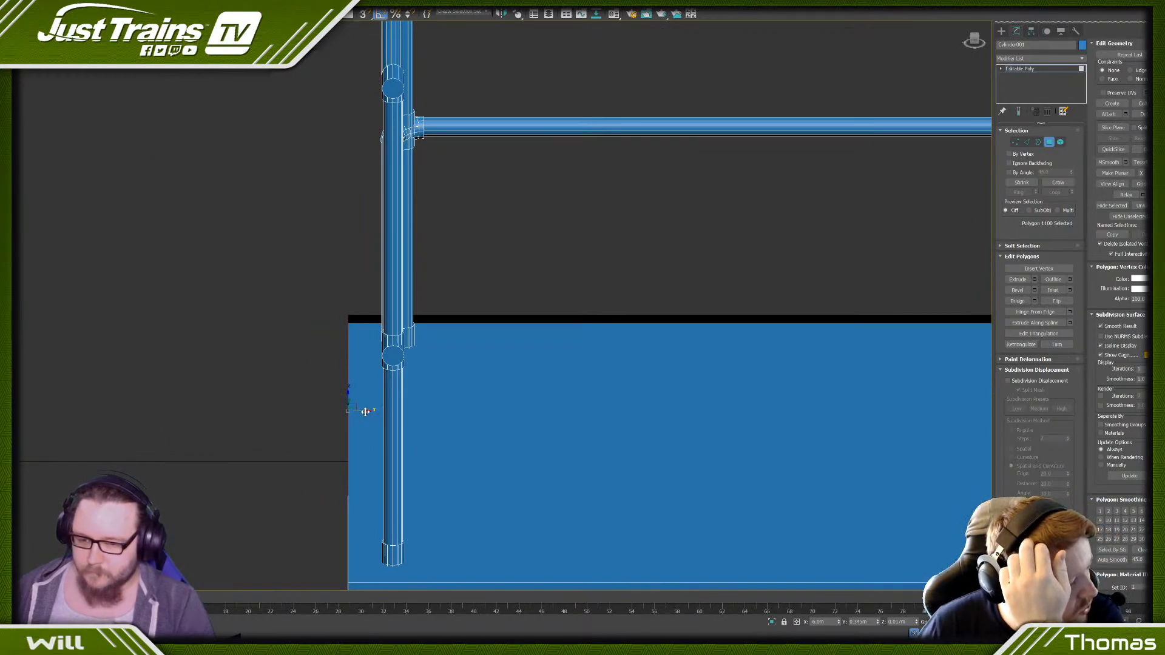
{"action": "left_click_drag", "start_coordinate": [365, 412], "coordinate": [362, 412]}
{"action": "scroll", "coordinate": [361, 412], "scroll_direction": "down", "scroll_amount": 6}
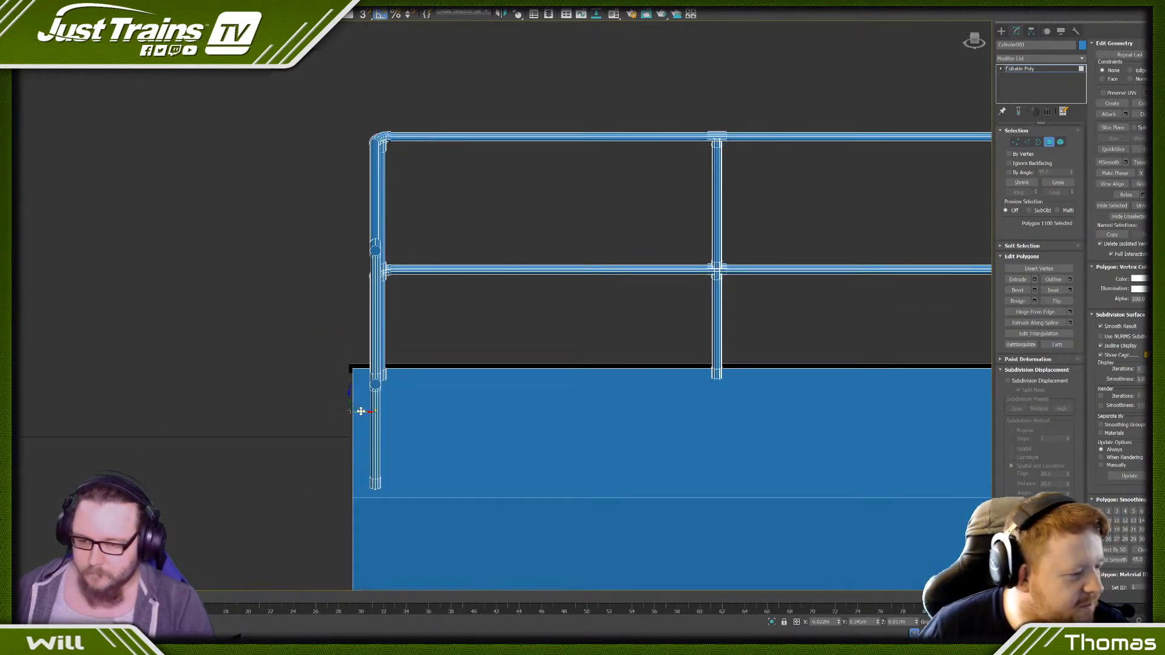
- Inspect the strip at the opposite end of the deck, and undo the outward moves of the strip and its end polygon
{"action": "middle_click_drag", "start_coordinate": [735, 361], "coordinate": [541, 350]}
{"action": "scroll", "coordinate": [946, 395], "scroll_direction": "up", "scroll_amount": 4}
{"action": "middle_click_drag", "start_coordinate": [959, 398], "coordinate": [698, 395], "text": "alt"}
{"action": "scroll", "coordinate": [632, 227], "scroll_direction": "up", "scroll_amount": 3}
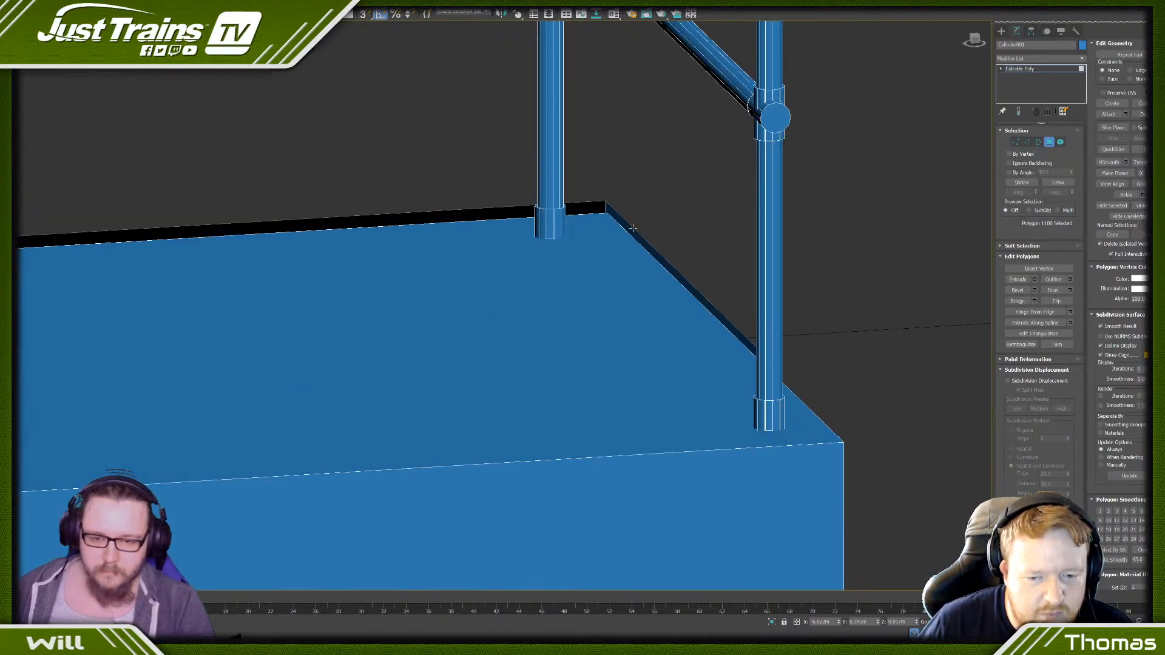
{"action": "left_click", "coordinate": [518, 208], "text": "shift"}
{"action": "scroll", "coordinate": [513, 203], "scroll_direction": "down", "scroll_amount": 4}
{"action": "left_click", "coordinate": [376, 359]}
{"action": "key", "text": "ctrl+z"}
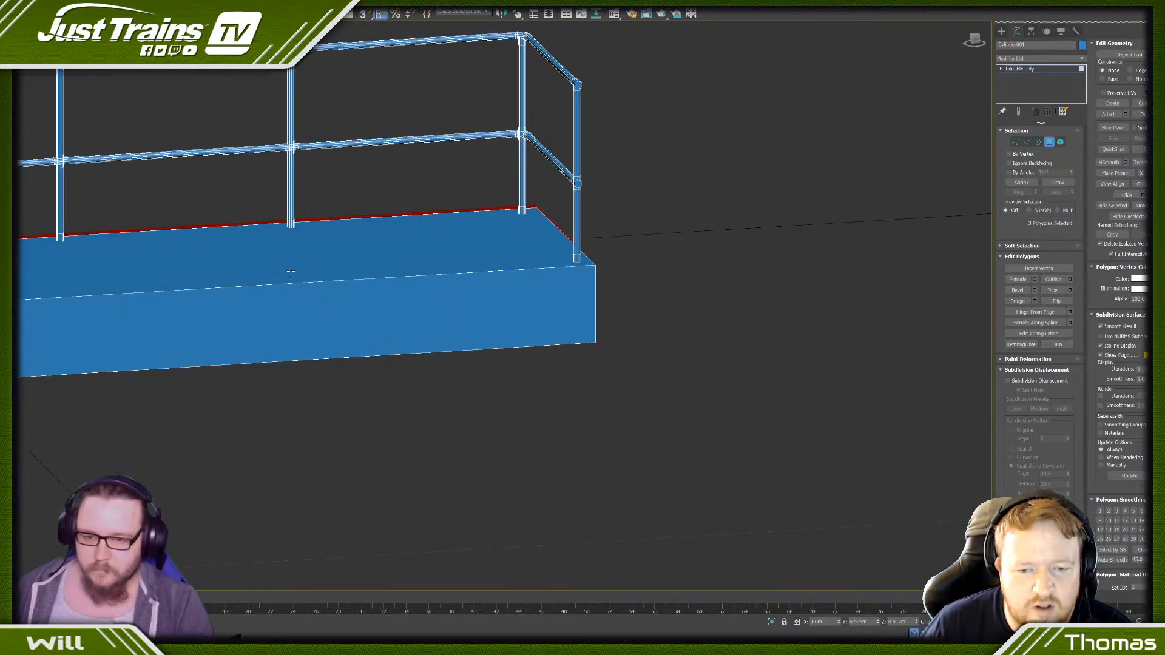
- Extrude the three selected polygons of the edge strip outward by 0.01 m
{"action": "middle_click_drag", "start_coordinate": [249, 256], "coordinate": [339, 255], "text": "alt"}
{"action": "middle_click_drag", "start_coordinate": [190, 254], "coordinate": [553, 284]}
{"action": "middle_click_drag", "start_coordinate": [126, 335], "coordinate": [527, 314]}
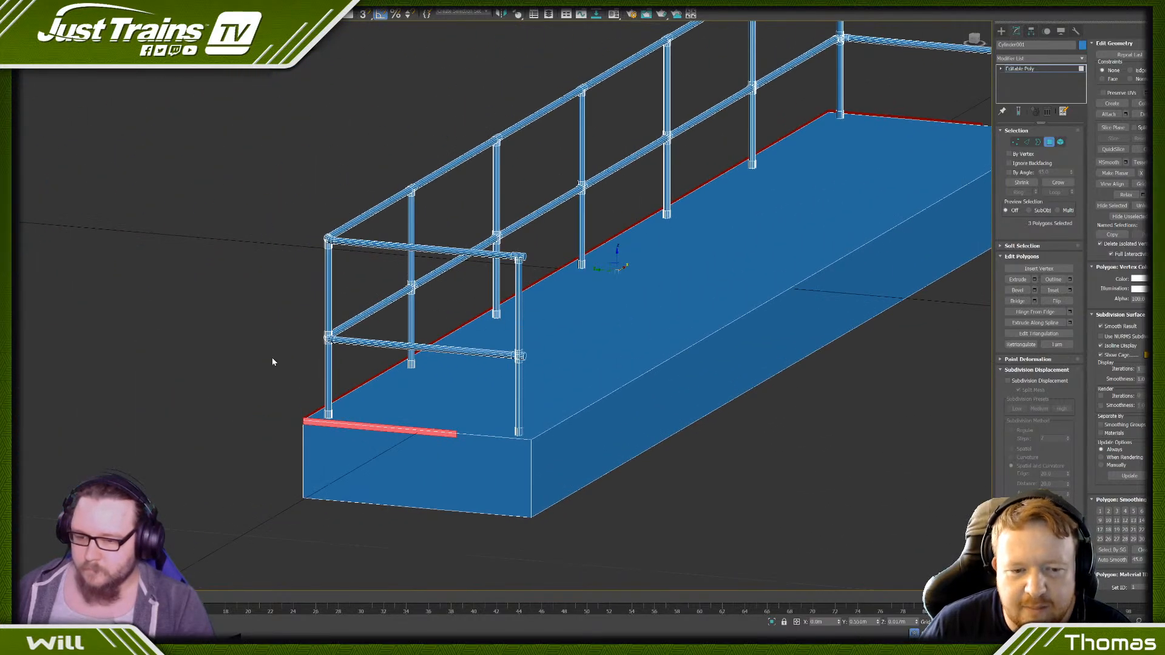
{"action": "scroll", "coordinate": [272, 362], "scroll_direction": "up", "scroll_amount": 5}
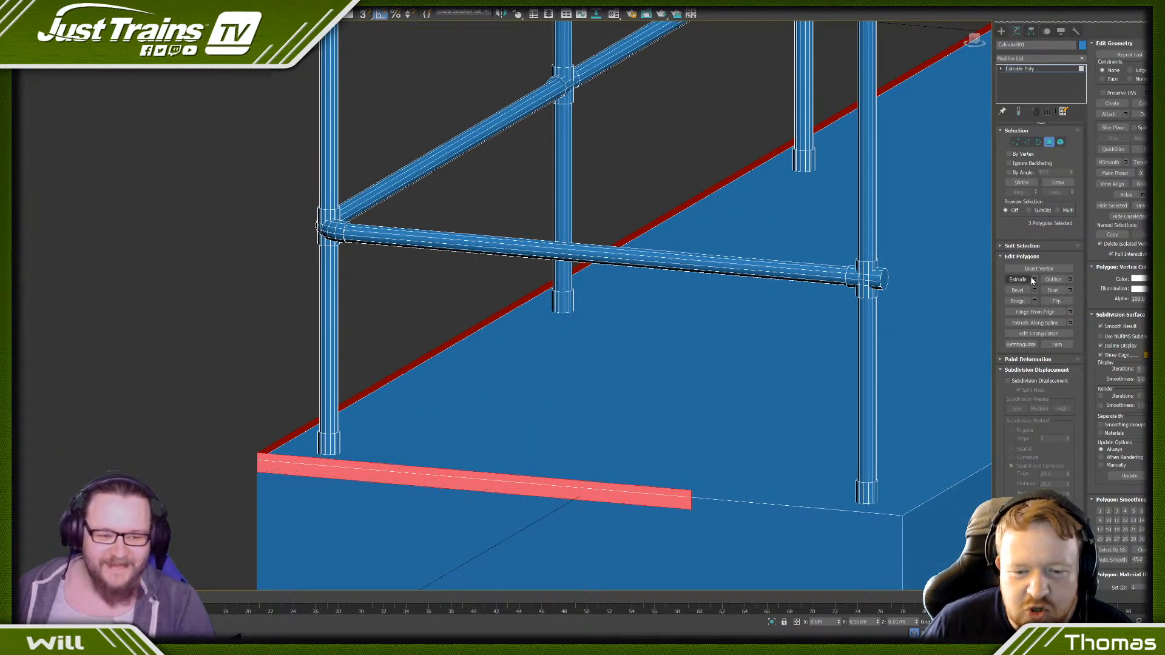
{"action": "left_click", "coordinate": [1035, 280]}
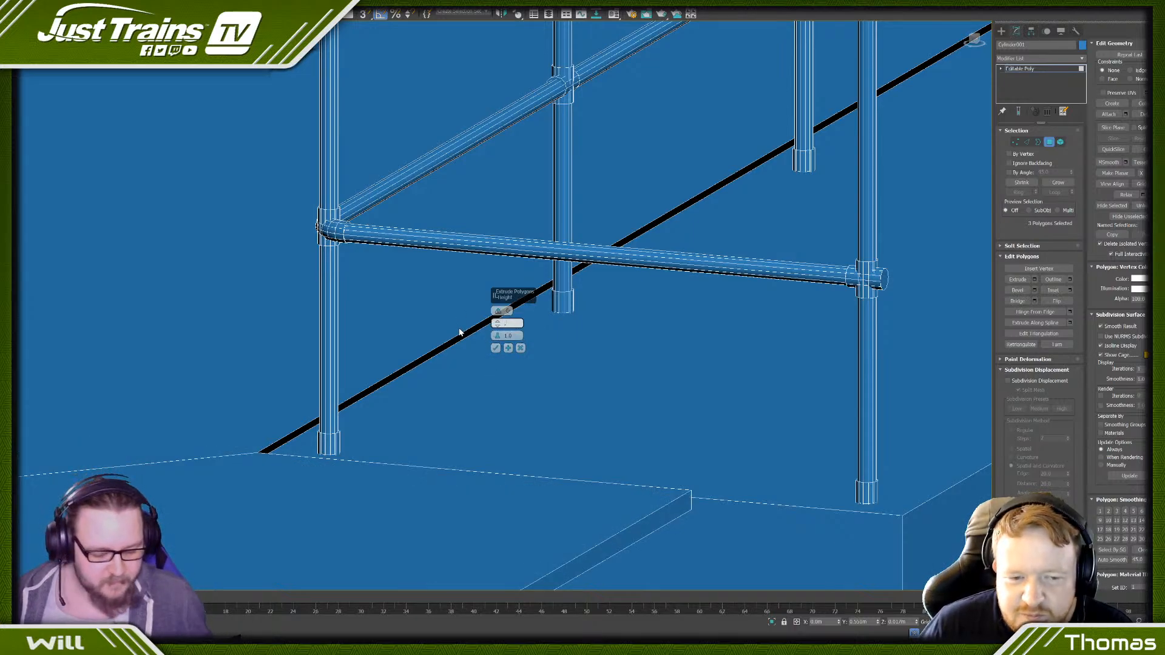
{"action": "type", "text": ".01"}
{"action": "key", "text": "Return"}
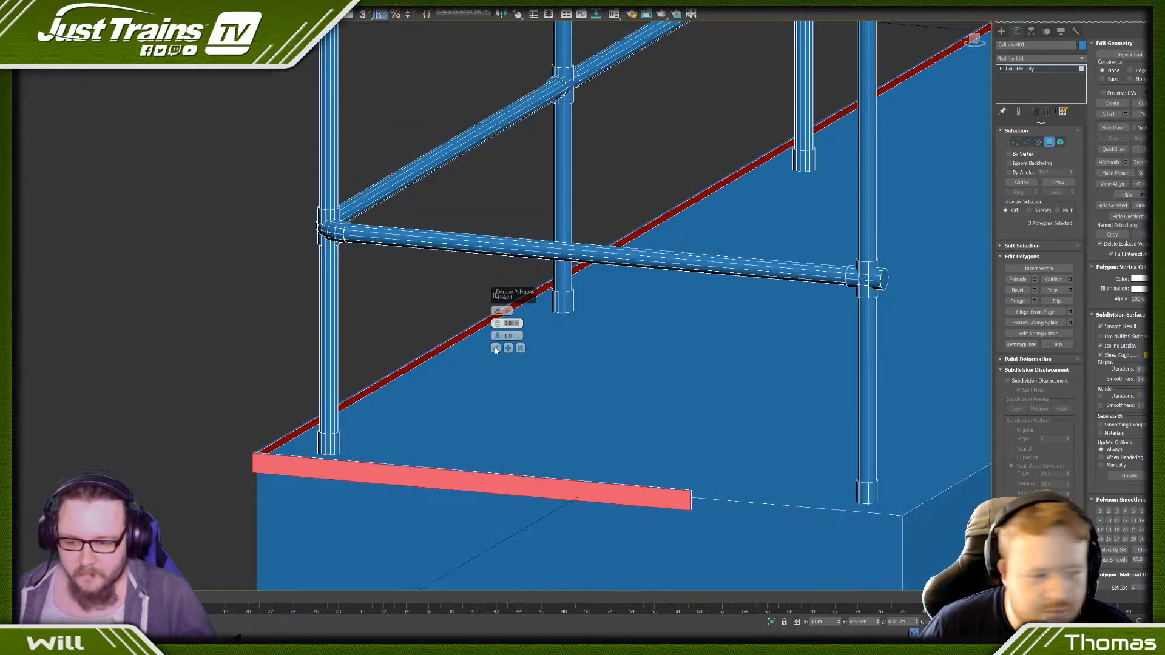
{"action": "left_click", "coordinate": [496, 348]}
- Select the strip's open inner border as edges and deselect the vertical edge at one end
{"action": "scroll", "coordinate": [435, 395], "scroll_direction": "down", "scroll_amount": 3}
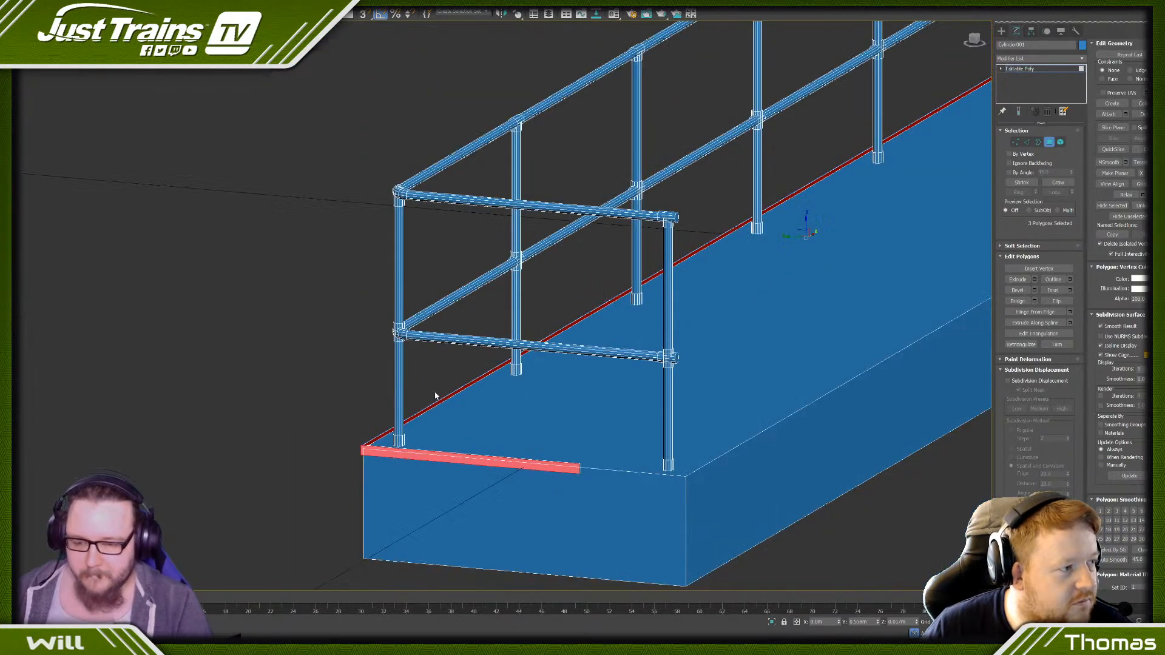
{"action": "middle_click_drag", "start_coordinate": [435, 395], "coordinate": [340, 391], "text": "alt"}
{"action": "middle_click_drag", "start_coordinate": [190, 390], "coordinate": [497, 375]}
{"action": "scroll", "coordinate": [497, 375], "scroll_direction": "up", "scroll_amount": 2}
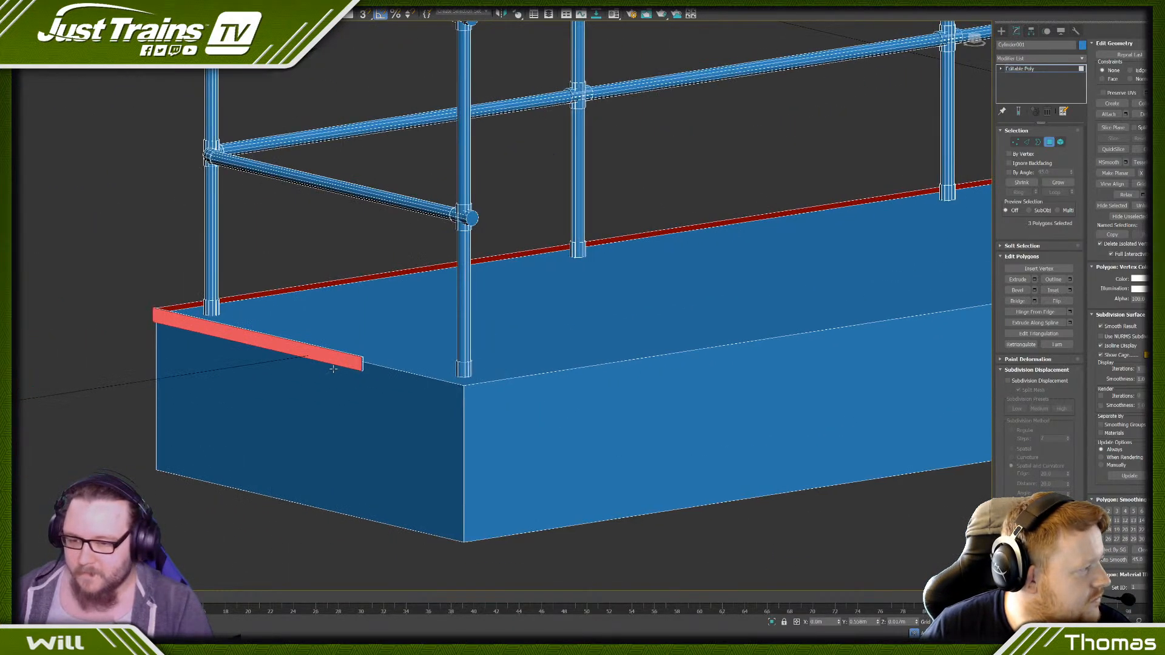
{"action": "scroll", "coordinate": [335, 367], "scroll_direction": "up", "scroll_amount": 3}
{"action": "left_click", "coordinate": [393, 351]}
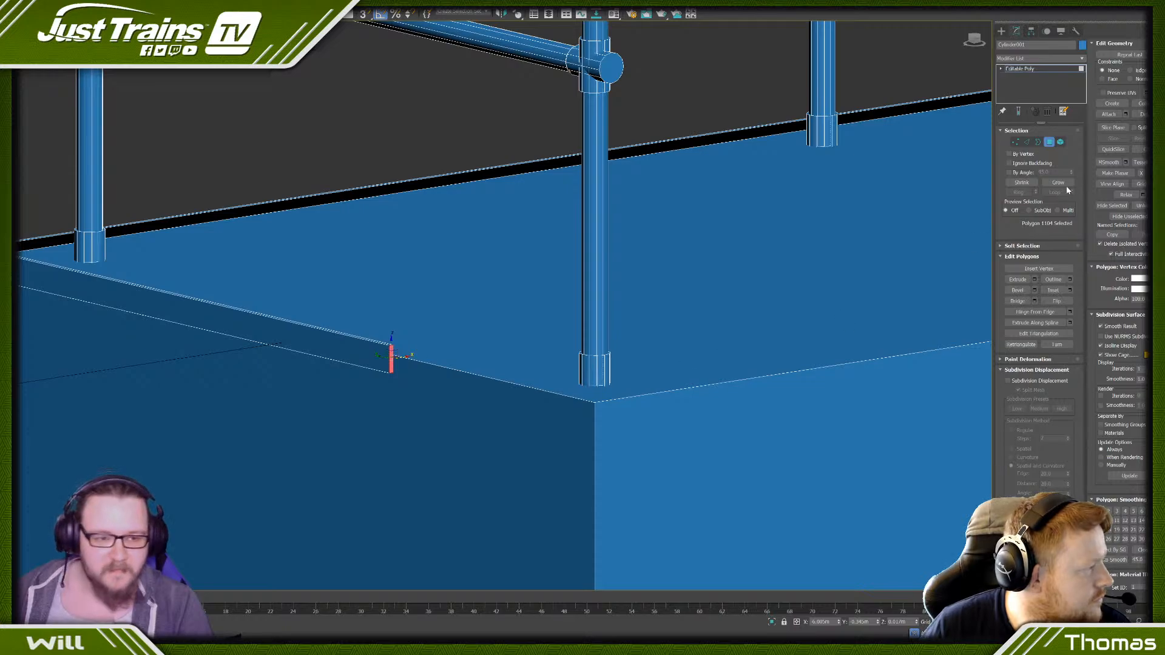
{"action": "left_click", "coordinate": [1038, 142]}
{"action": "left_click", "coordinate": [475, 170]}
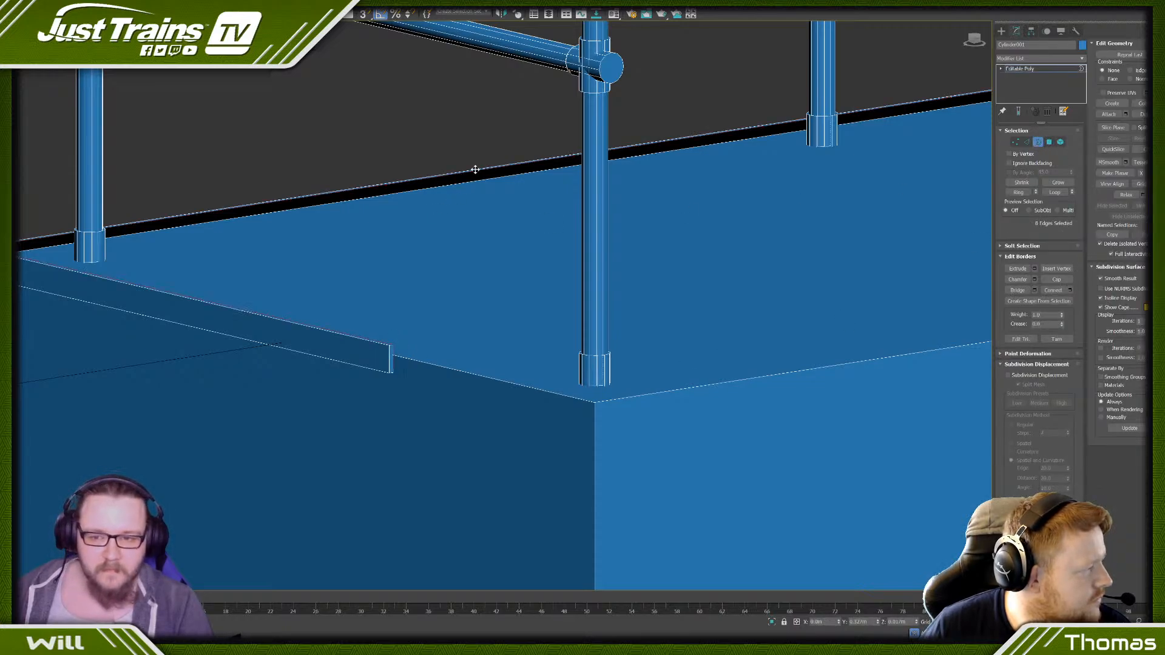
{"action": "left_click", "coordinate": [1027, 142]}
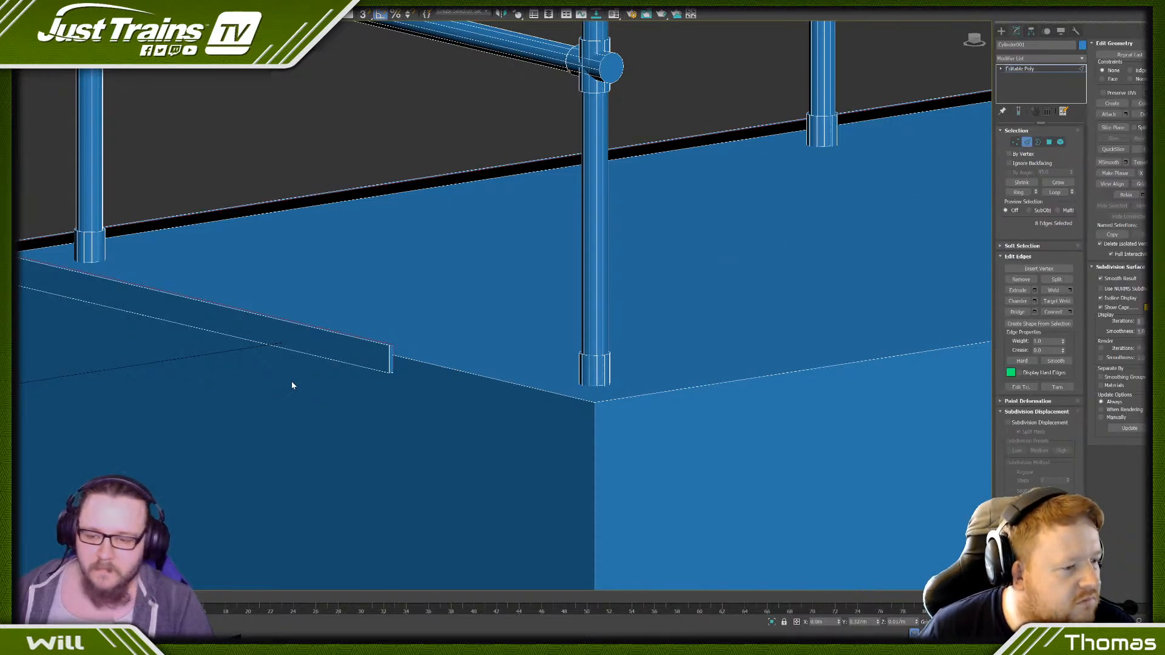
{"action": "scroll", "coordinate": [513, 332], "scroll_direction": "up", "scroll_amount": 3}
{"action": "left_click_drag", "start_coordinate": [516, 327], "coordinate": [456, 343], "text": "alt"}
{"action": "scroll", "coordinate": [458, 343], "scroll_direction": "down", "scroll_amount": 10}
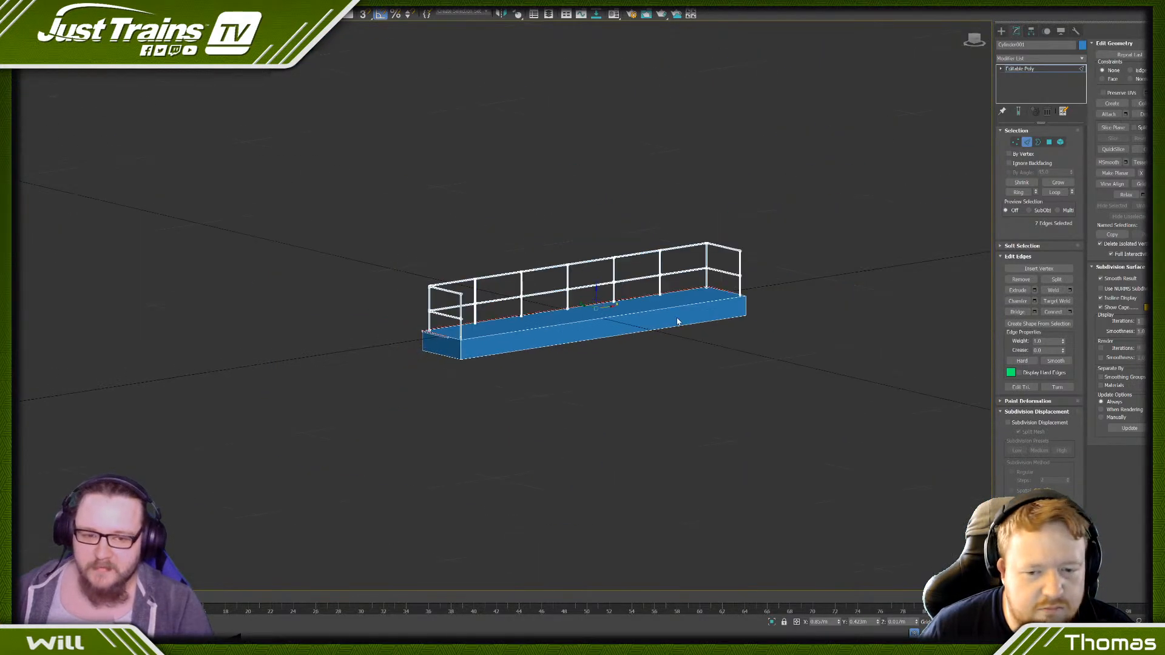
- Deselect the vertical edge at the strip's other end and bridge the remaining top and bottom inner edges
{"action": "middle_click_drag", "start_coordinate": [678, 319], "coordinate": [529, 324]}
{"action": "scroll", "coordinate": [588, 304], "scroll_direction": "up", "scroll_amount": 8}
{"action": "scroll", "coordinate": [607, 309], "scroll_direction": "up", "scroll_amount": 3}
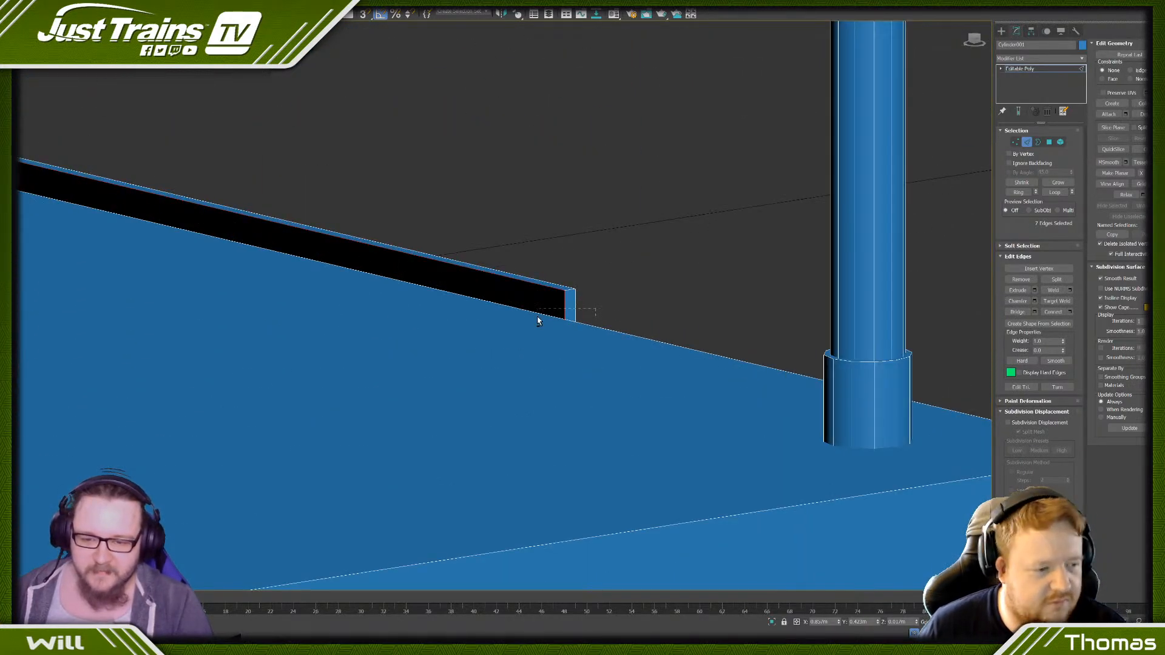
{"action": "left_click_drag", "start_coordinate": [538, 322], "coordinate": [537, 322], "text": "alt"}
{"action": "key", "text": "F3"}
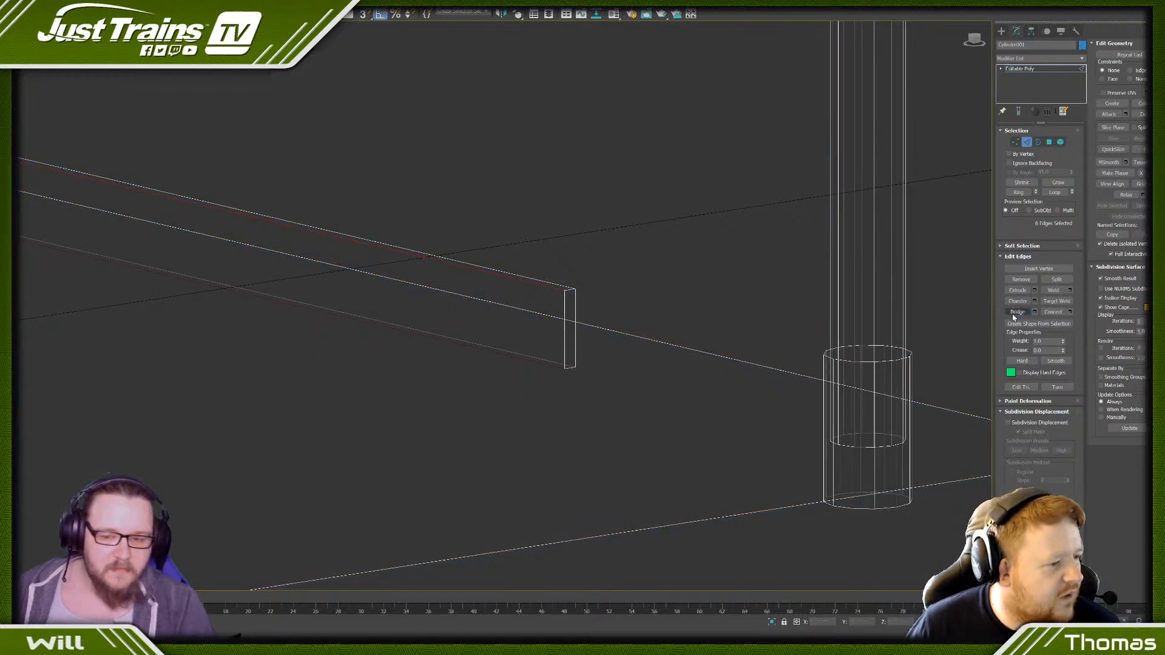
- Extrude the strip's three inner polygons by 0.03 m toward the deck and return to the shaded view
{"action": "left_click", "coordinate": [1049, 142]}
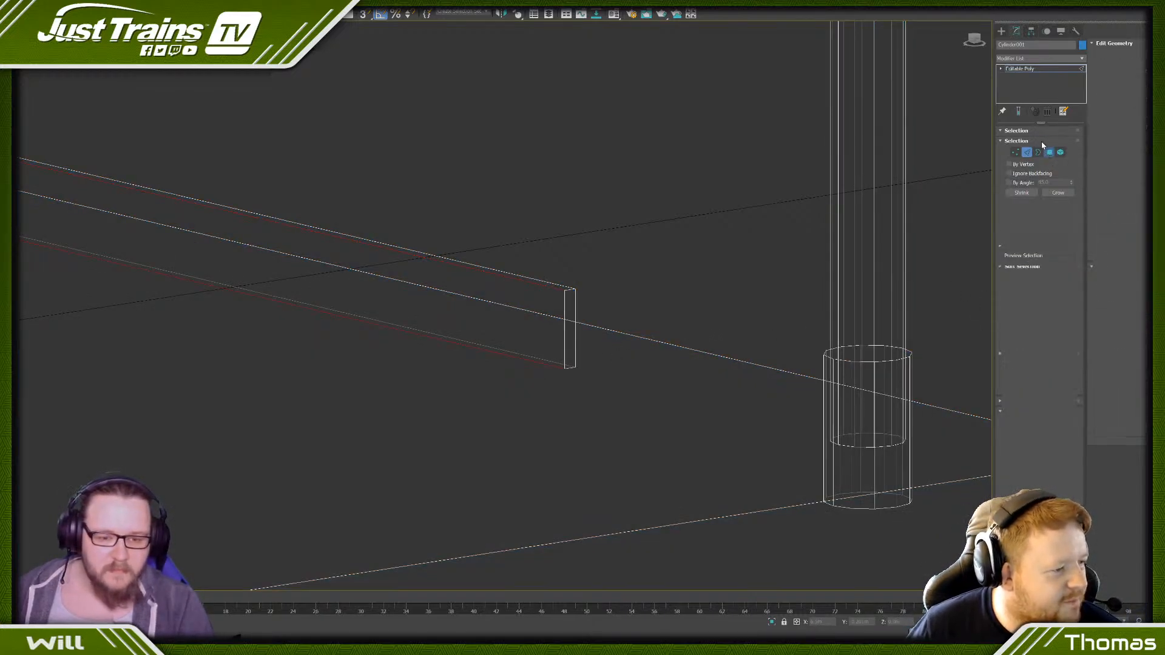
{"action": "scroll", "coordinate": [475, 192], "scroll_direction": "down", "scroll_amount": 5}
{"action": "middle_click_drag", "start_coordinate": [240, 213], "coordinate": [632, 312]}
{"action": "left_click", "coordinate": [1018, 281], "text": "shift"}
{"action": "middle_click_drag", "start_coordinate": [798, 135], "coordinate": [668, 361]}
{"action": "scroll", "coordinate": [644, 293], "scroll_direction": "up", "scroll_amount": 3}
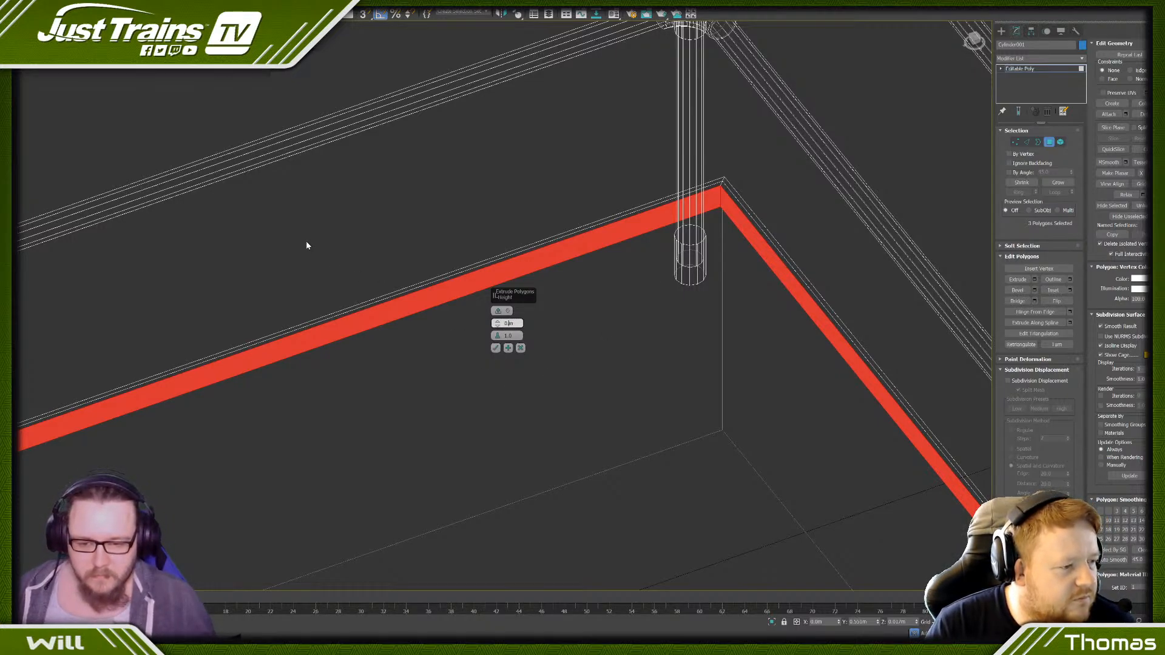
{"action": "type", "text": "0"}
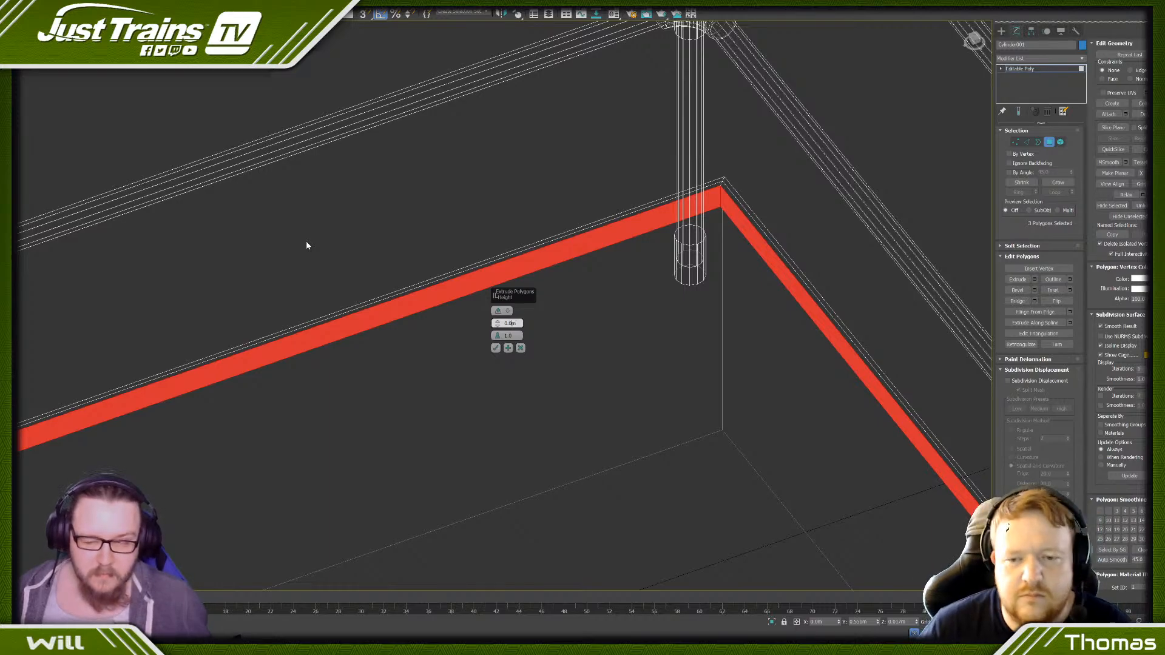
{"action": "type", "text": "3"}
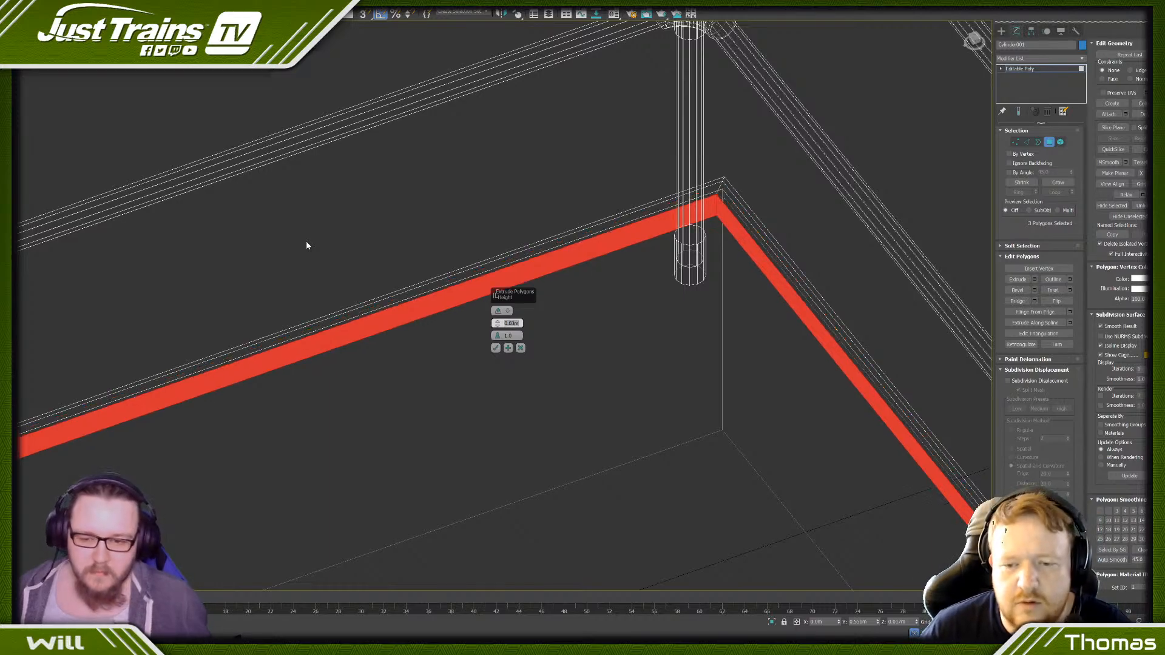
{"action": "left_click", "coordinate": [496, 349]}
{"action": "left_click", "coordinate": [450, 180]}
{"action": "key", "text": "F3"}
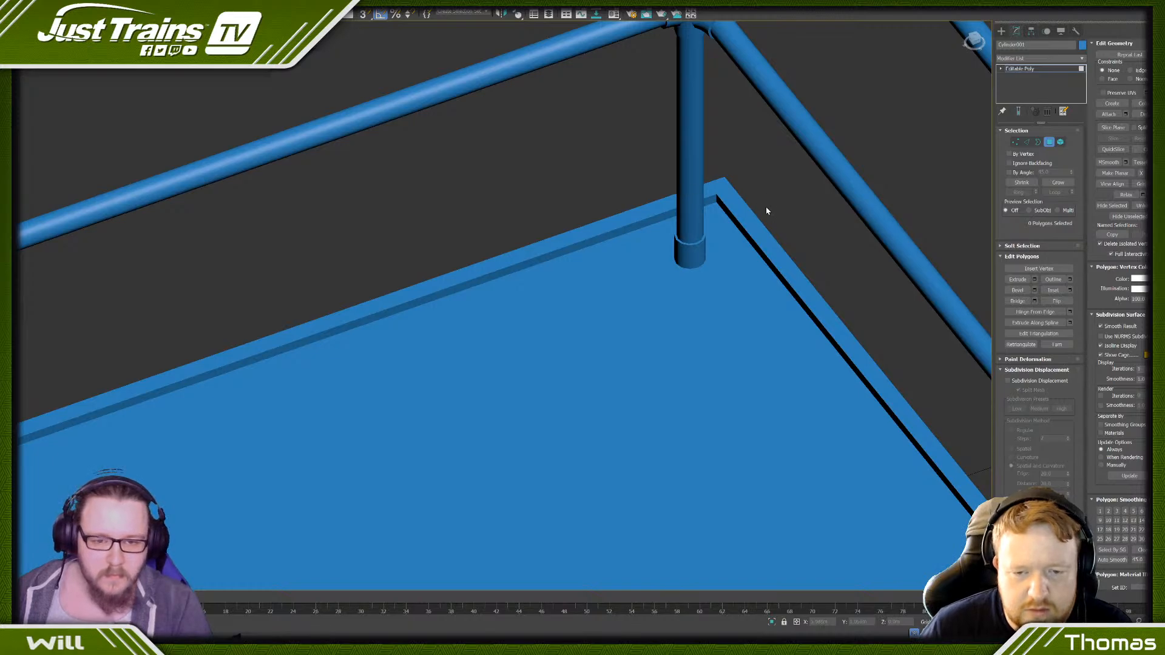
- Examine the thickened strip's corner edges with edged faces shown, and look over the whole platform from its end
{"action": "key", "text": "F4"}
{"action": "key", "text": "2"}
{"action": "double_click", "coordinate": [754, 222]}
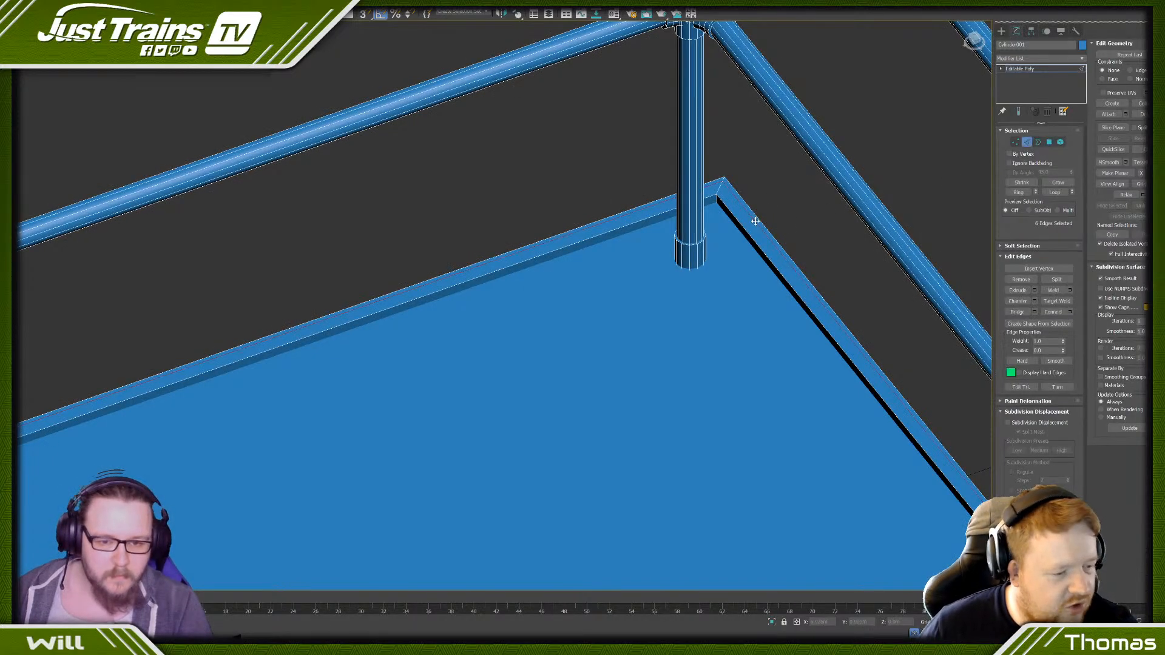
{"action": "left_click", "coordinate": [559, 181]}
{"action": "scroll", "coordinate": [559, 180], "scroll_direction": "down", "scroll_amount": 6}
{"action": "scroll", "coordinate": [559, 175], "scroll_direction": "down", "scroll_amount": 5}
{"action": "middle_click_drag", "start_coordinate": [295, 286], "coordinate": [532, 240]}
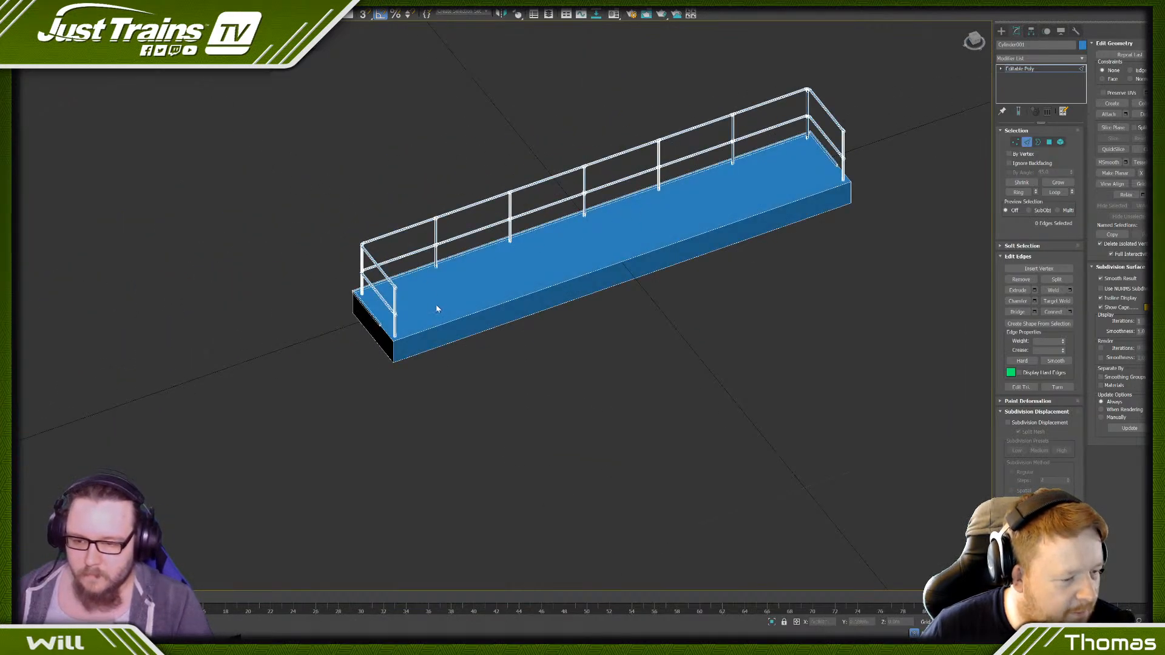
{"action": "middle_click_drag", "start_coordinate": [436, 308], "coordinate": [485, 284], "text": "alt"}
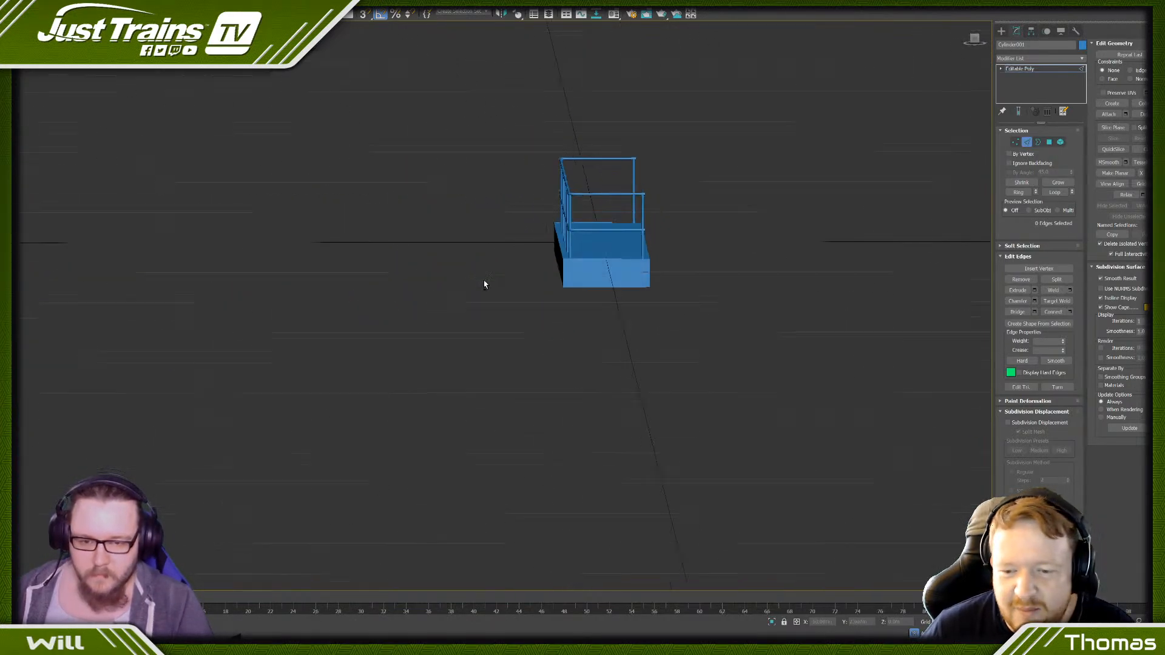
- Select the thickened edge strip as an element in the end view and lower it slightly against the base block
{"action": "left_click", "coordinate": [974, 39]}
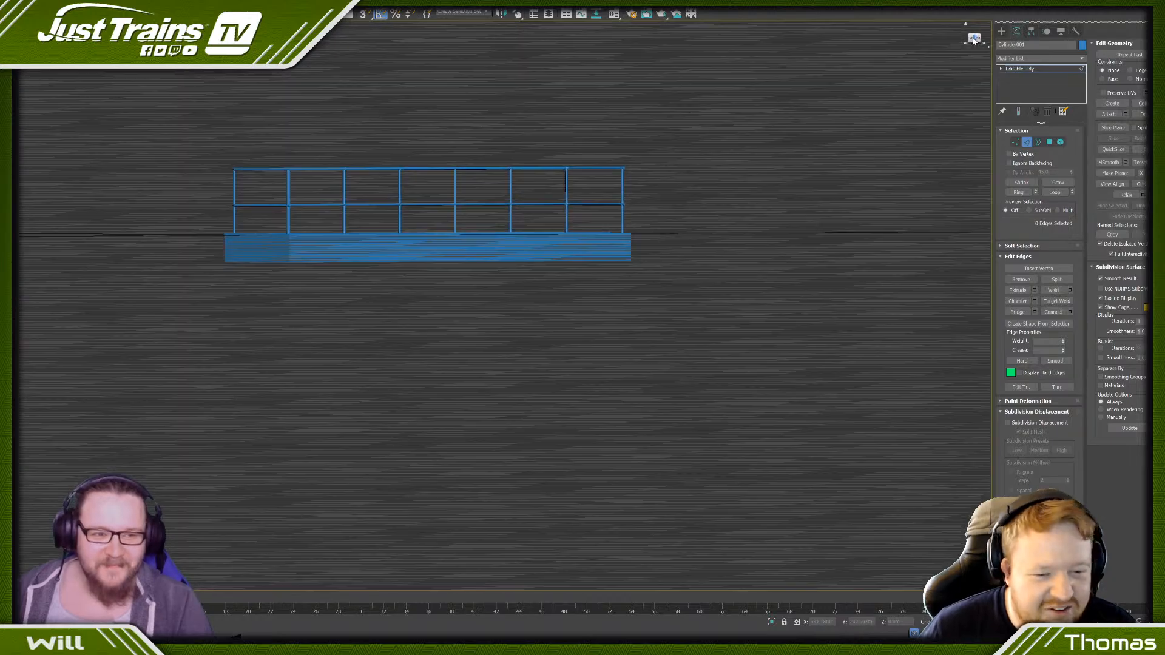
{"action": "left_click", "coordinate": [972, 40]}
{"action": "left_click", "coordinate": [1061, 143]}
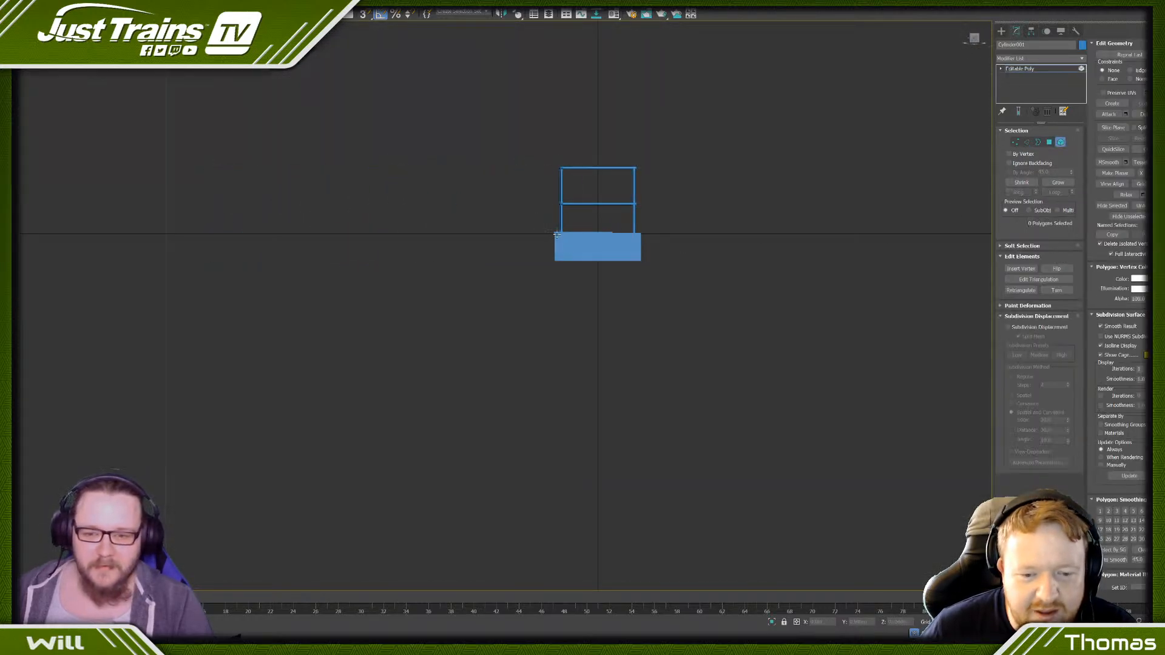
{"action": "scroll", "coordinate": [556, 236], "scroll_direction": "up", "scroll_amount": 5}
{"action": "left_click_drag", "start_coordinate": [555, 233], "coordinate": [559, 232]}
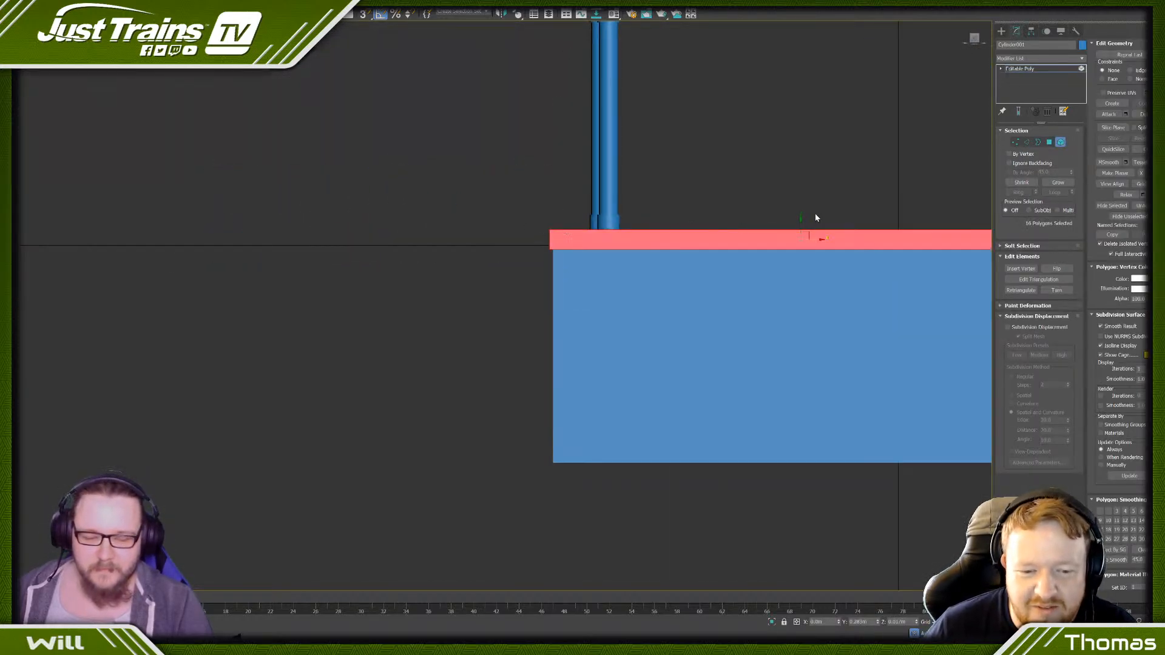
{"action": "left_click_drag", "start_coordinate": [802, 221], "coordinate": [799, 223]}
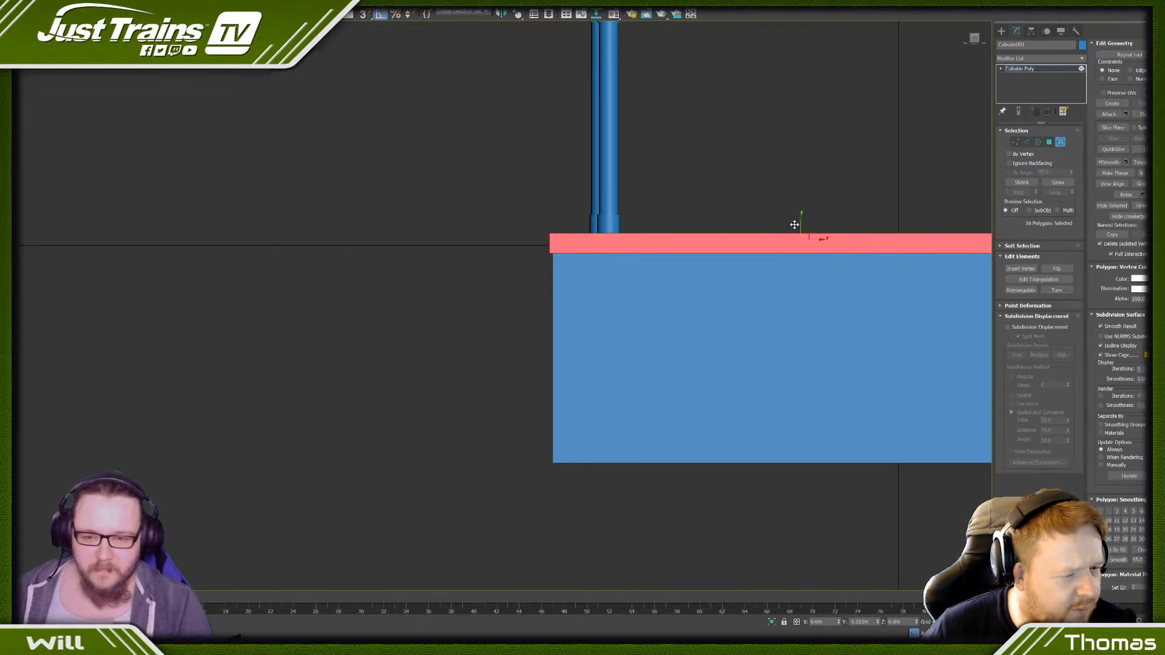
{"action": "left_click", "coordinate": [767, 174]}
- Show edged faces, switch to vertex level and examine the platform and the handrail's top corner fitting from the end
{"action": "scroll", "coordinate": [767, 173], "scroll_direction": "down", "scroll_amount": 5}
{"action": "middle_click_drag", "start_coordinate": [813, 182], "coordinate": [671, 237], "text": "alt"}
{"action": "key", "text": "F4"}
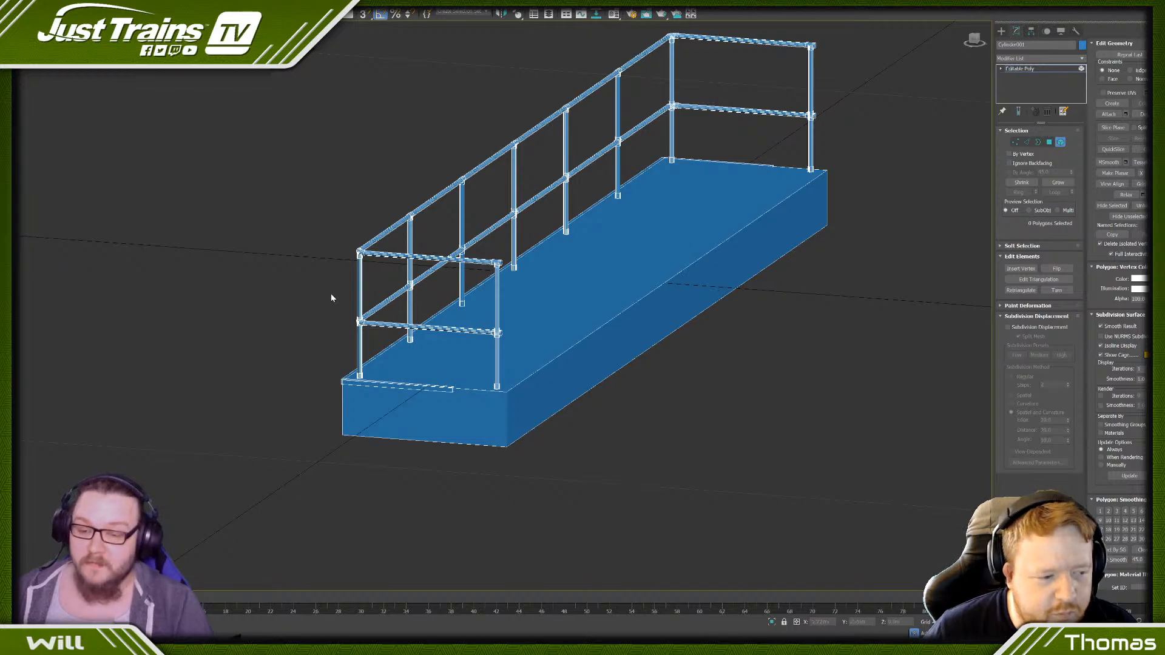
{"action": "middle_click_drag", "start_coordinate": [330, 291], "coordinate": [299, 247], "text": "alt"}
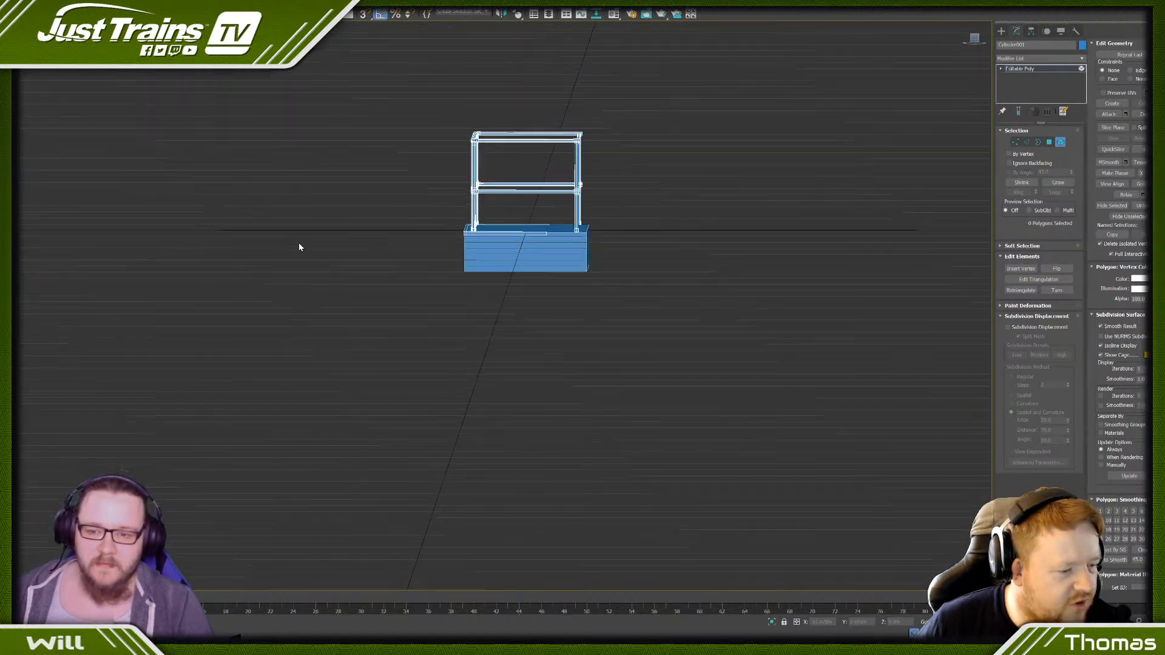
{"action": "left_click", "coordinate": [1015, 141]}
{"action": "scroll", "coordinate": [425, 231], "scroll_direction": "up", "scroll_amount": 4}
{"action": "middle_click_drag", "start_coordinate": [562, 199], "coordinate": [574, 233]}
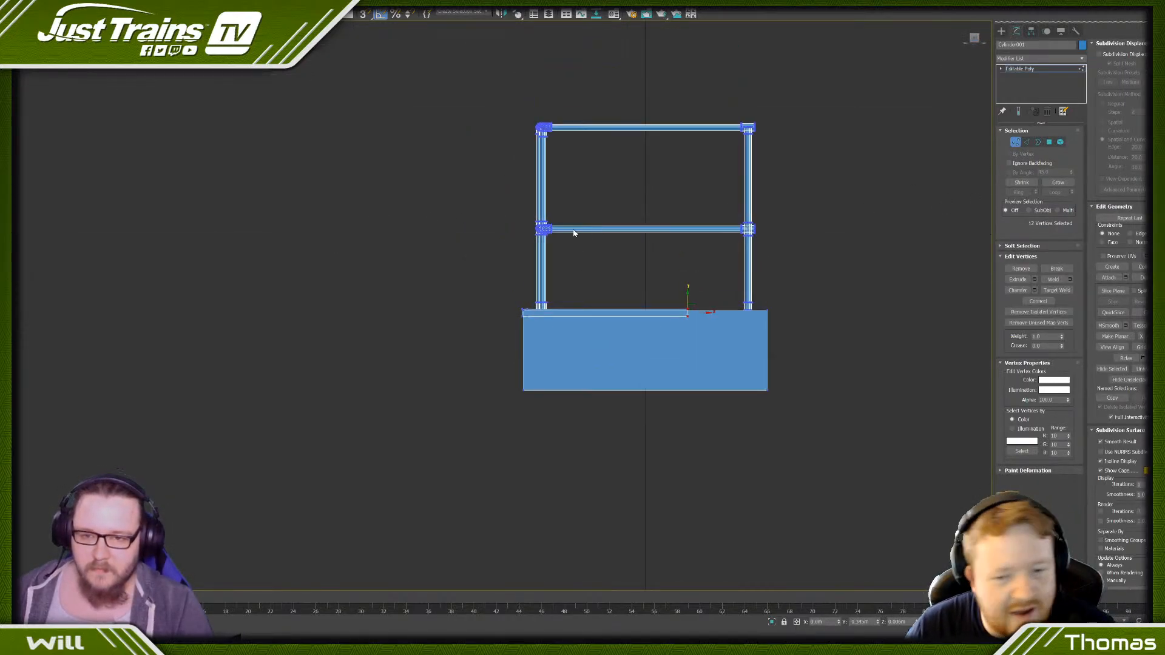
{"action": "scroll", "coordinate": [532, 116], "scroll_direction": "up", "scroll_amount": 8}
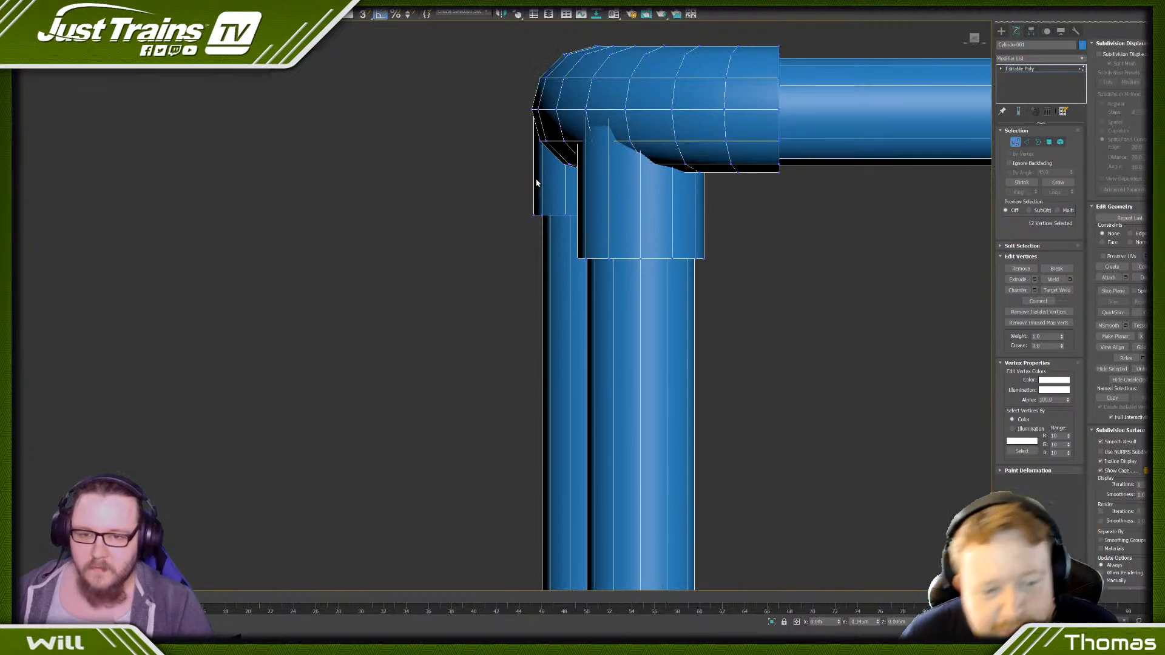
{"action": "scroll", "coordinate": [535, 181], "scroll_direction": "down", "scroll_amount": 3}
{"action": "scroll", "coordinate": [535, 182], "scroll_direction": "down", "scroll_amount": 6}
{"action": "middle_click_drag", "start_coordinate": [535, 182], "coordinate": [525, 189], "text": "alt"}
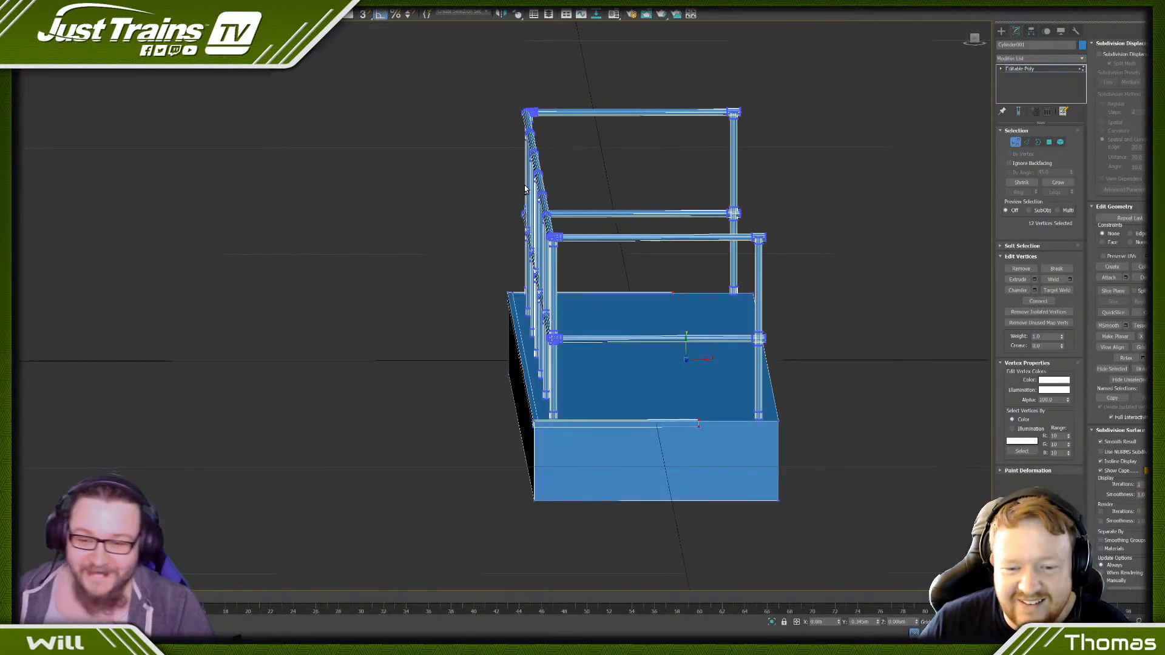
{"action": "left_click", "coordinate": [974, 39]}
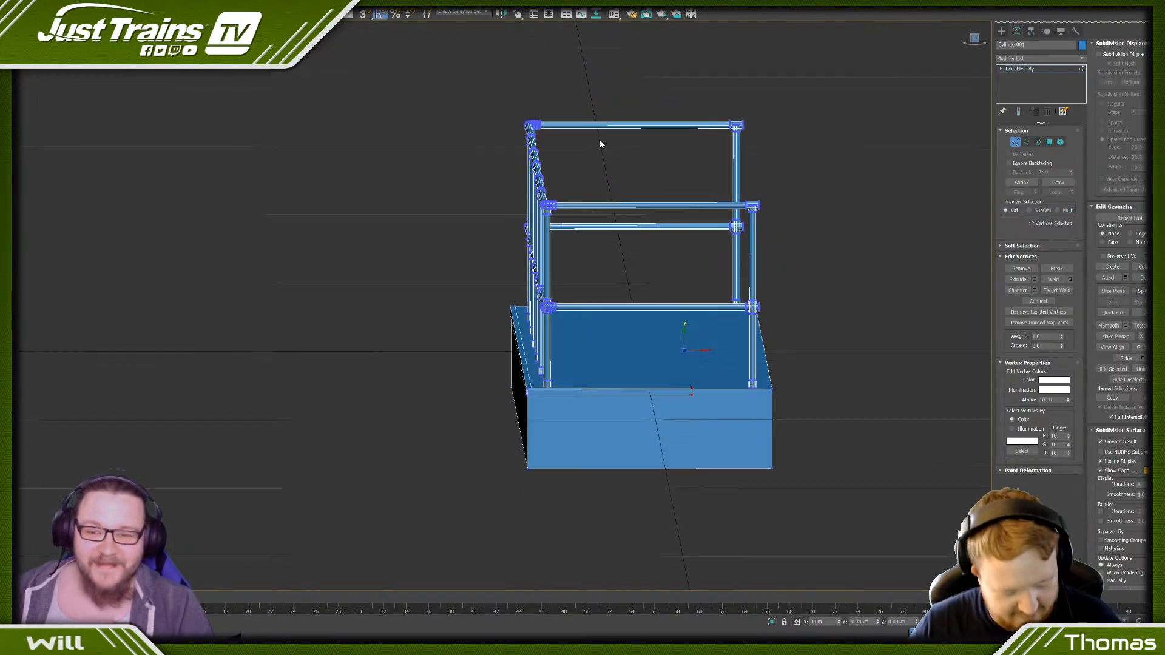
- Clear the vertex selection and compare the collars of the top corner fittings in shaded and wireframe display
{"action": "scroll", "coordinate": [505, 168], "scroll_direction": "up", "scroll_amount": 8}
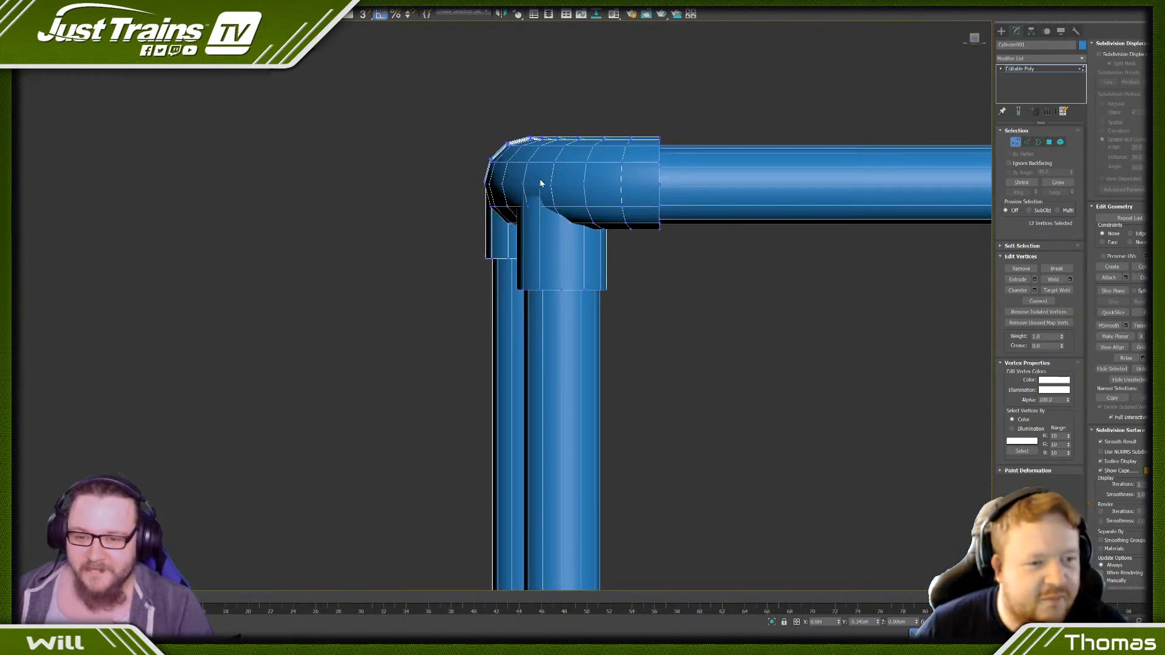
{"action": "left_click", "coordinate": [544, 244]}
{"action": "scroll", "coordinate": [544, 165], "scroll_direction": "down", "scroll_amount": 2}
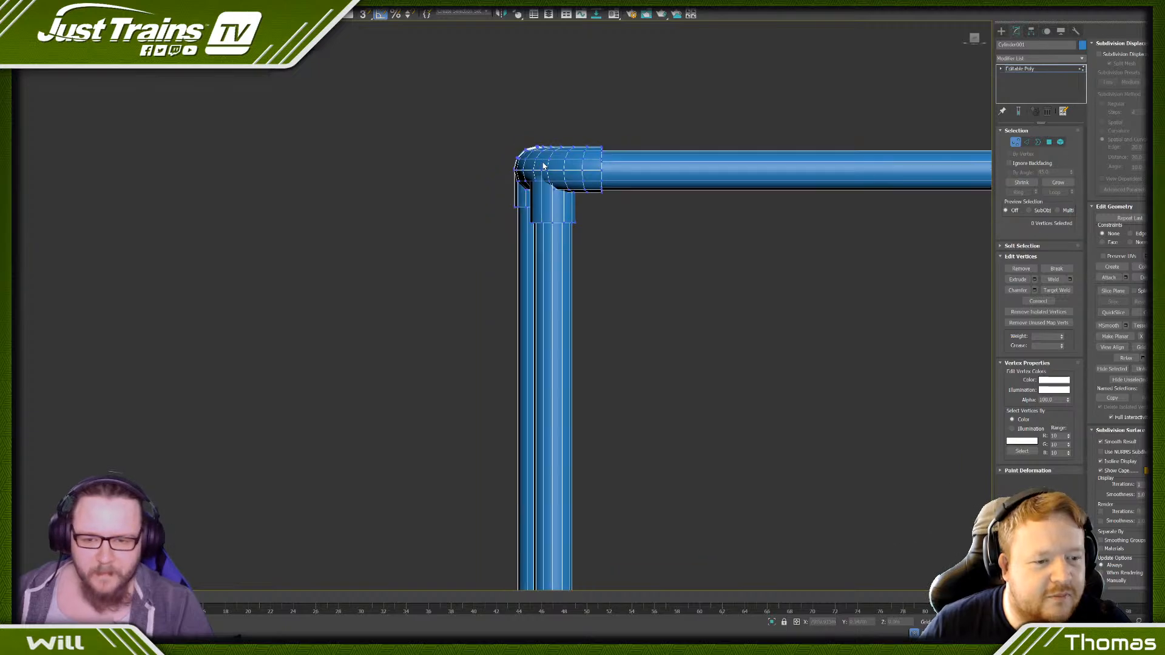
{"action": "key", "text": "z"}
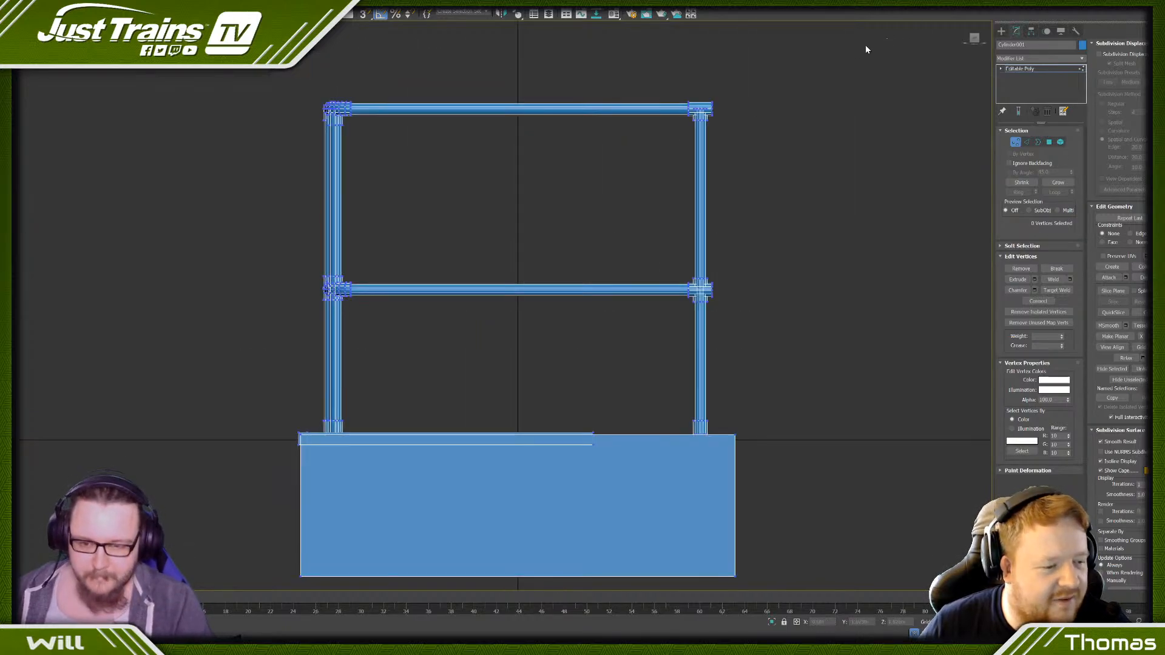
{"action": "scroll", "coordinate": [326, 172], "scroll_direction": "up", "scroll_amount": 6}
{"action": "key", "text": "F3"}
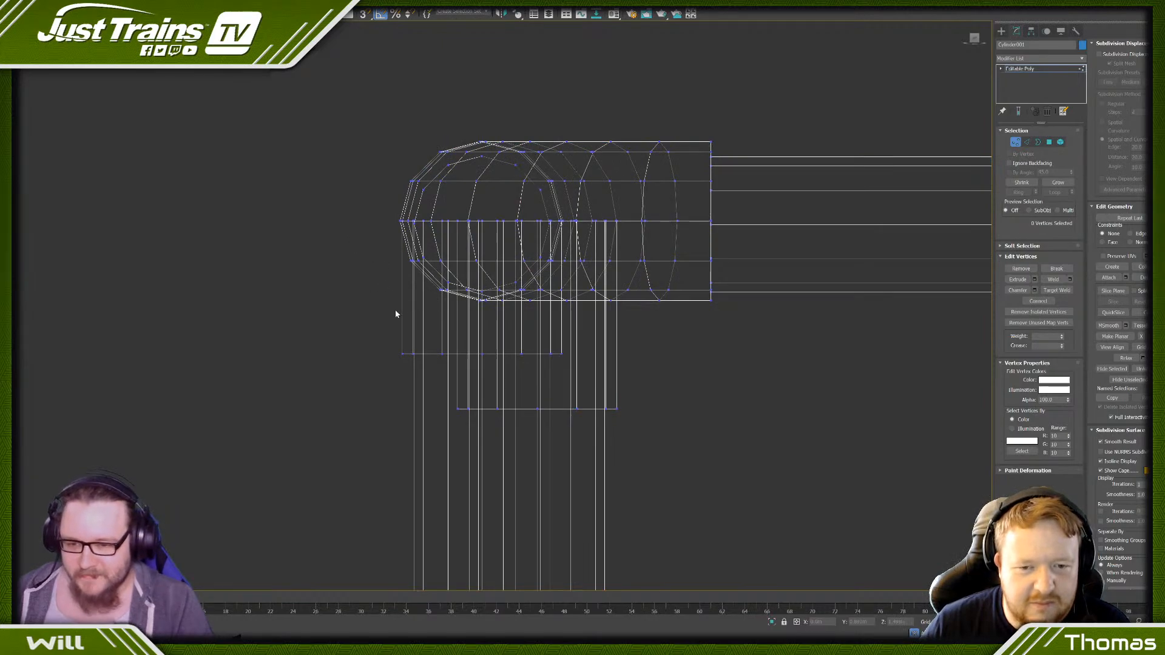
{"action": "scroll", "coordinate": [391, 312], "scroll_direction": "down", "scroll_amount": 3}
{"action": "scroll", "coordinate": [385, 316], "scroll_direction": "down", "scroll_amount": 4}
{"action": "middle_click_drag", "start_coordinate": [388, 426], "coordinate": [395, 273]}
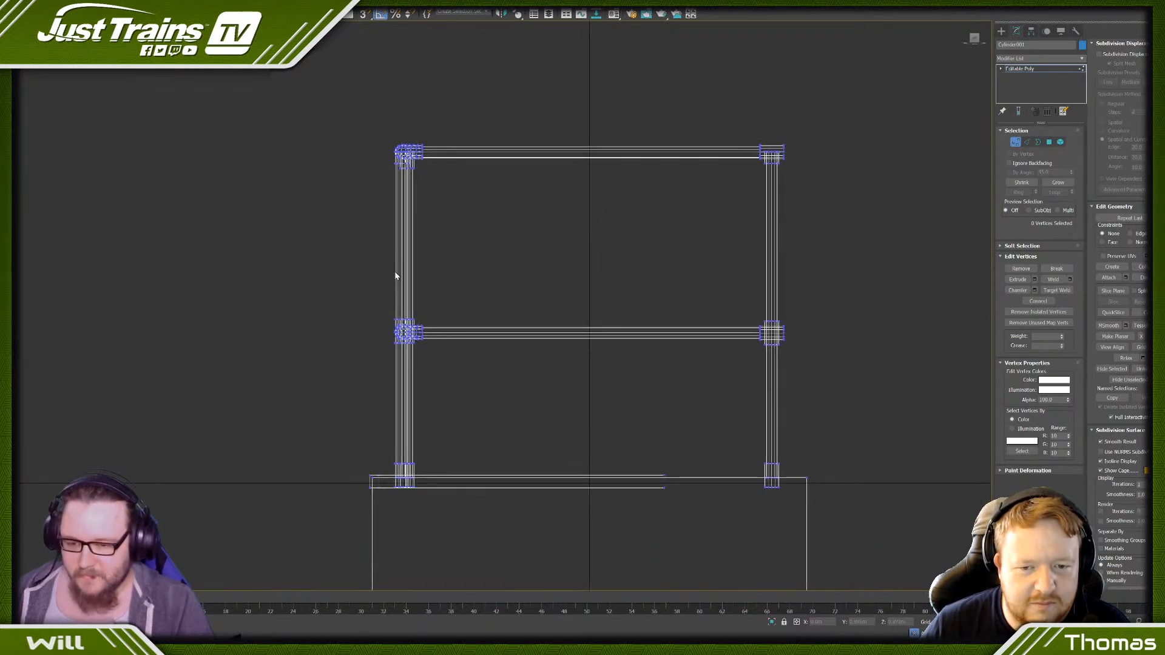
{"action": "scroll", "coordinate": [386, 148], "scroll_direction": "up", "scroll_amount": 3}
{"action": "middle_click_drag", "start_coordinate": [385, 148], "coordinate": [387, 155], "text": "alt"}
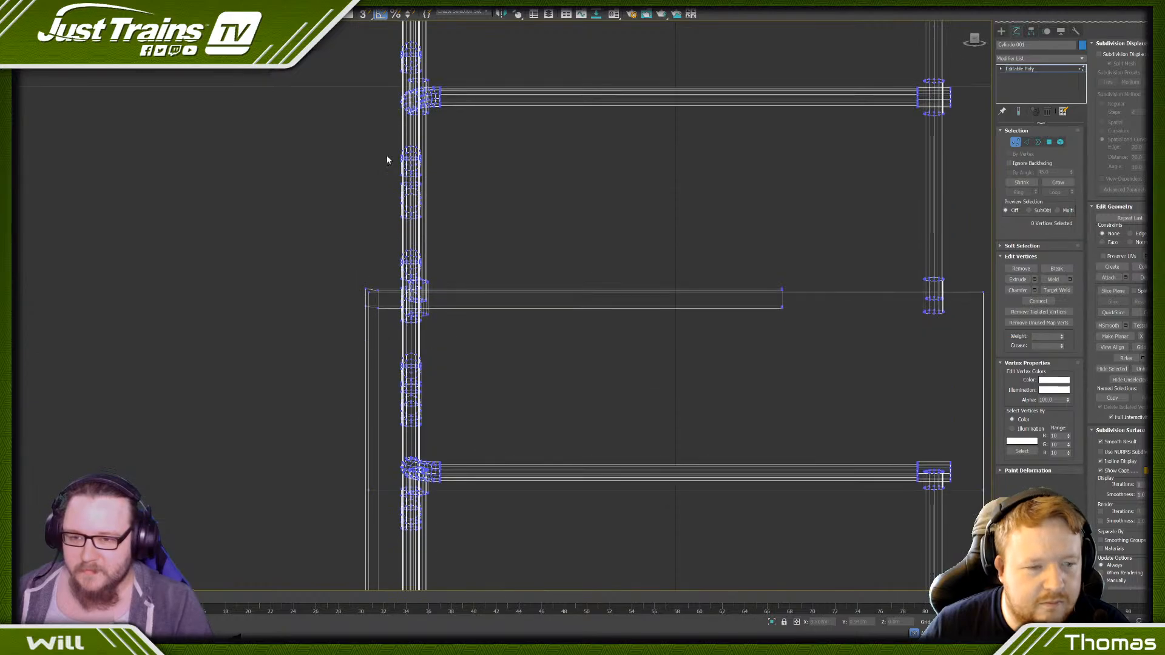
{"action": "key", "text": "F3"}
{"action": "scroll", "coordinate": [387, 155], "scroll_direction": "down", "scroll_amount": 3}
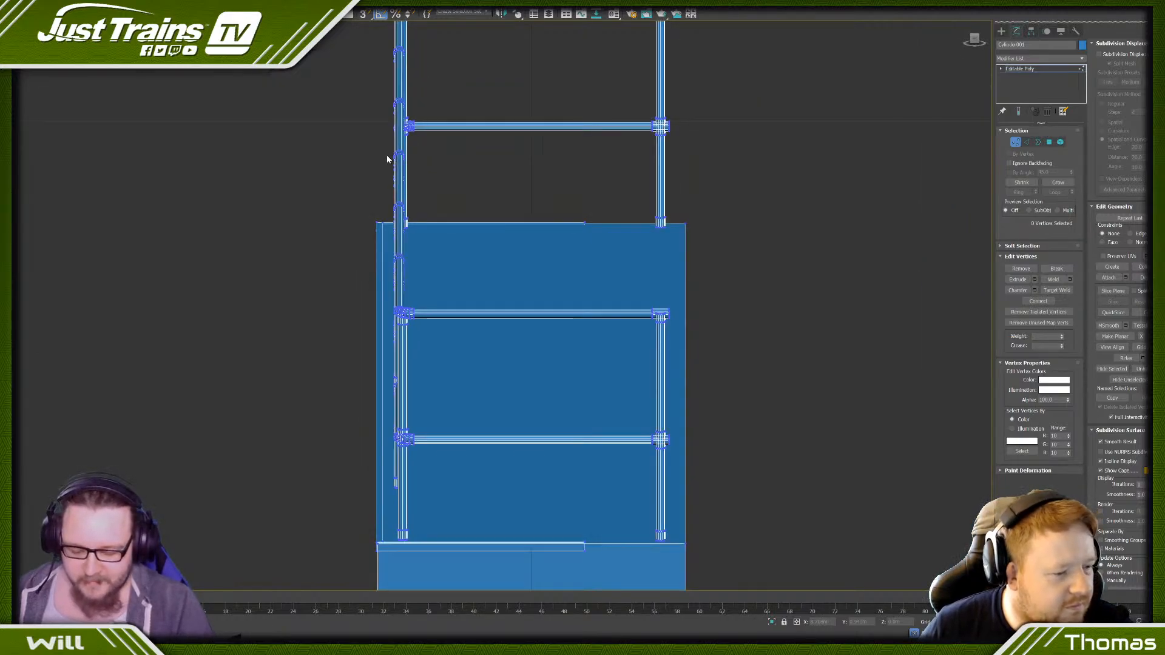
- Examine the handrail's corner bends and the joints along the long rail from above
{"action": "key", "text": "t"}
{"action": "scroll", "coordinate": [802, 287], "scroll_direction": "up", "scroll_amount": 3}
{"action": "middle_click_drag", "start_coordinate": [802, 287], "coordinate": [352, 267]}
{"action": "scroll", "coordinate": [575, 187], "scroll_direction": "up", "scroll_amount": 6}
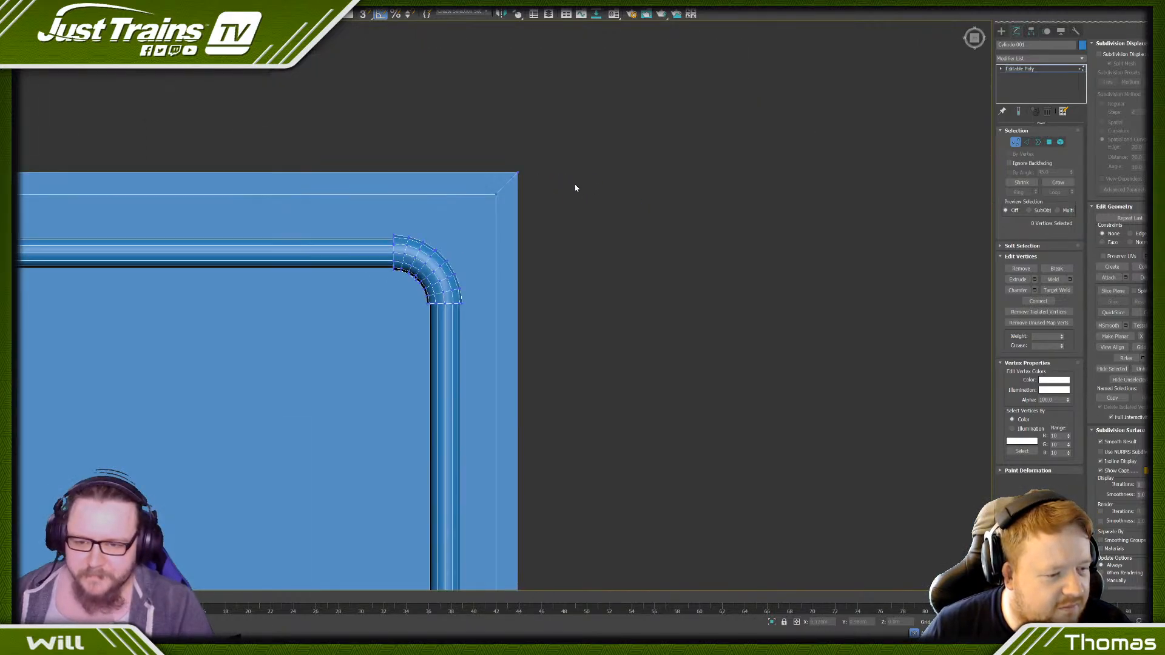
{"action": "scroll", "coordinate": [411, 244], "scroll_direction": "down", "scroll_amount": 2}
{"action": "middle_click_drag", "start_coordinate": [248, 247], "coordinate": [681, 245]}
{"action": "scroll", "coordinate": [682, 245], "scroll_direction": "down", "scroll_amount": 4}
{"action": "scroll", "coordinate": [400, 231], "scroll_direction": "down", "scroll_amount": 1}
{"action": "middle_click_drag", "start_coordinate": [201, 206], "coordinate": [354, 205]}
{"action": "scroll", "coordinate": [194, 212], "scroll_direction": "up", "scroll_amount": 3}
{"action": "scroll", "coordinate": [291, 311], "scroll_direction": "up", "scroll_amount": 4}
{"action": "scroll", "coordinate": [356, 271], "scroll_direction": "down", "scroll_amount": 6}
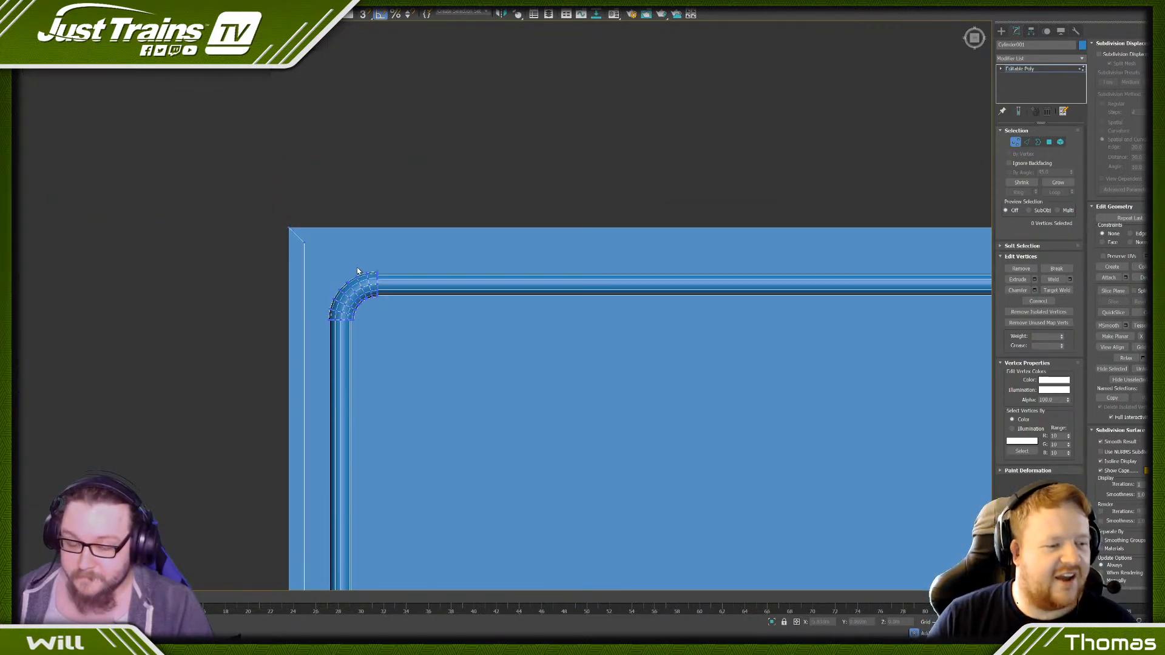
{"action": "scroll", "coordinate": [460, 301], "scroll_direction": "up", "scroll_amount": 4}
{"action": "middle_click_drag", "start_coordinate": [536, 169], "coordinate": [334, 202]}
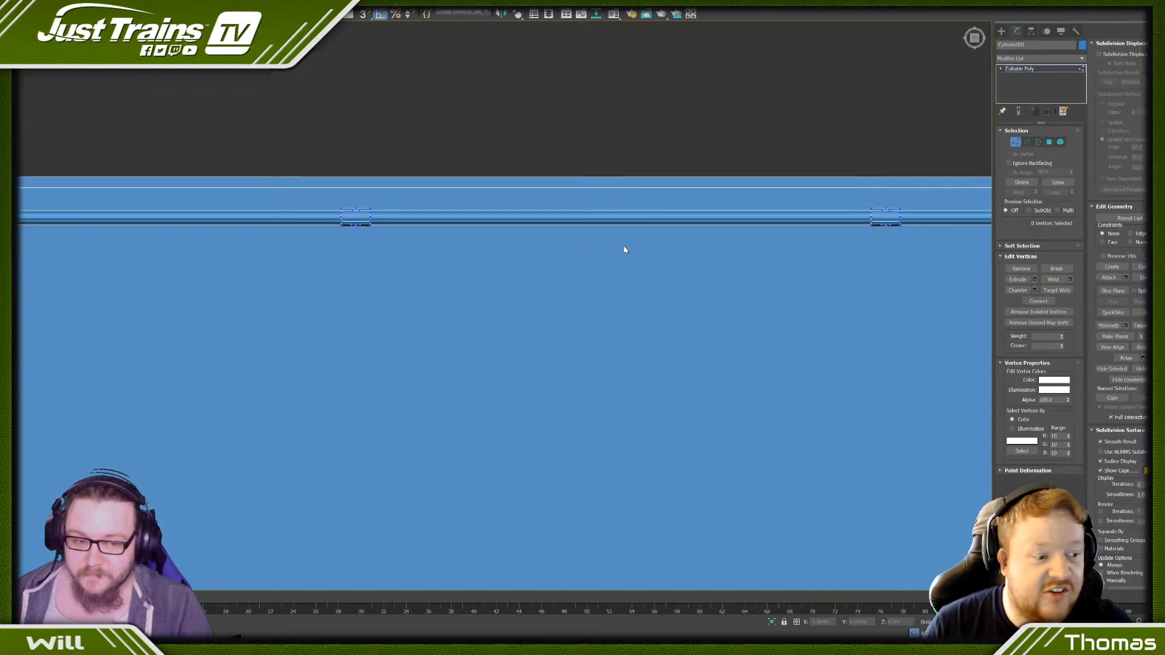
{"action": "scroll", "coordinate": [683, 250], "scroll_direction": "down", "scroll_amount": 1}
{"action": "middle_click_drag", "start_coordinate": [683, 250], "coordinate": [497, 190]}
{"action": "scroll", "coordinate": [423, 237], "scroll_direction": "down", "scroll_amount": 3}
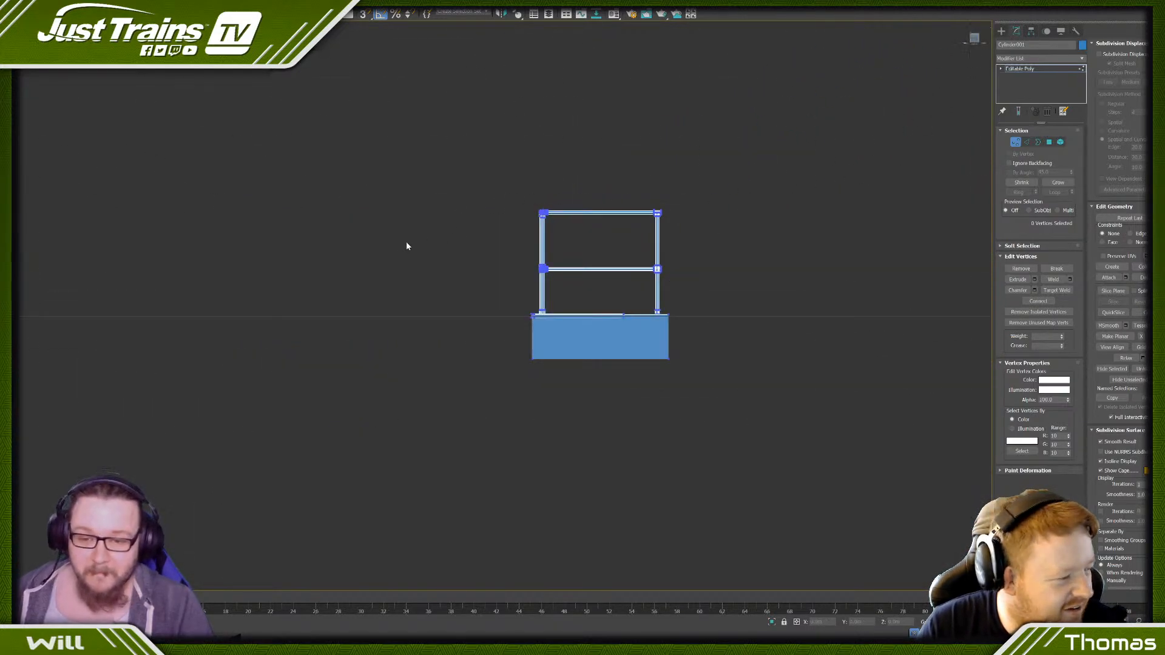
- Select the lower rim vertices of the shorter top-rail collars in wireframe and move them down level with the corner collar's rim
{"action": "scroll", "coordinate": [543, 227], "scroll_direction": "up", "scroll_amount": 2}
{"action": "scroll", "coordinate": [542, 227], "scroll_direction": "up", "scroll_amount": 8}
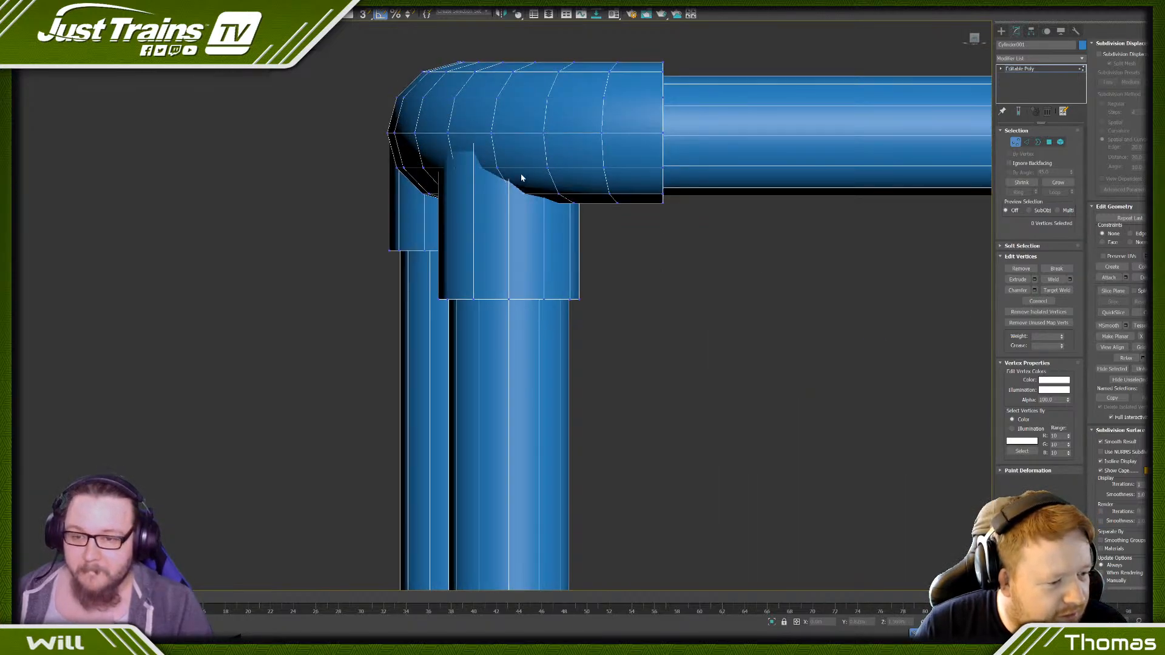
{"action": "key", "text": "F3"}
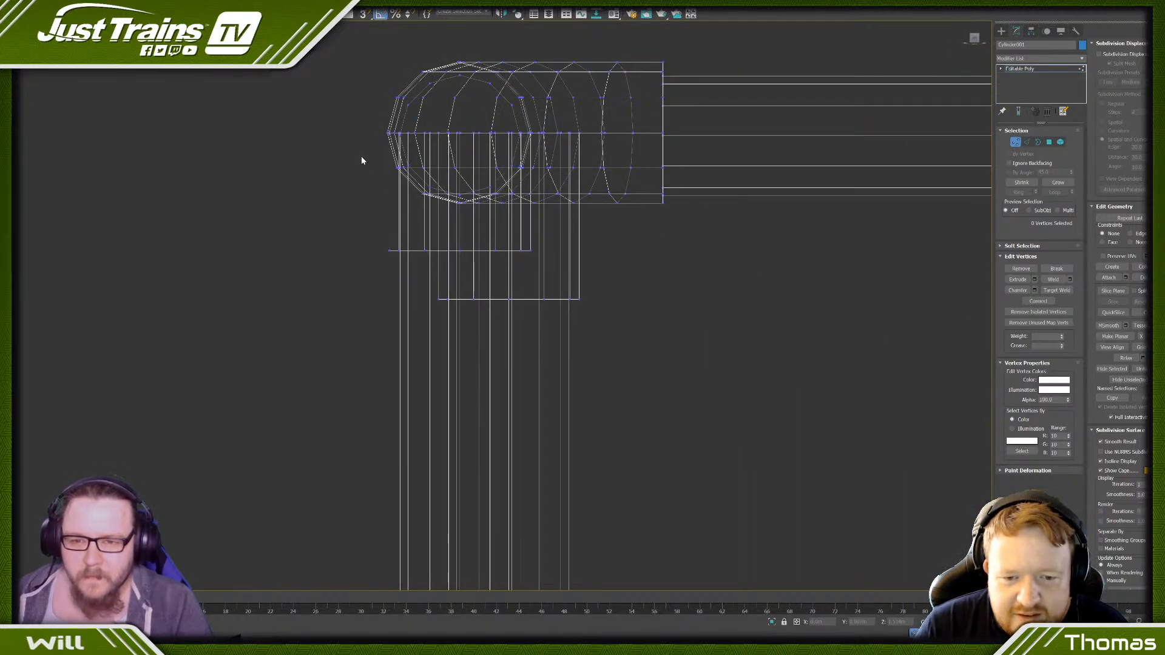
{"action": "left_click_drag", "start_coordinate": [364, 239], "coordinate": [539, 267]}
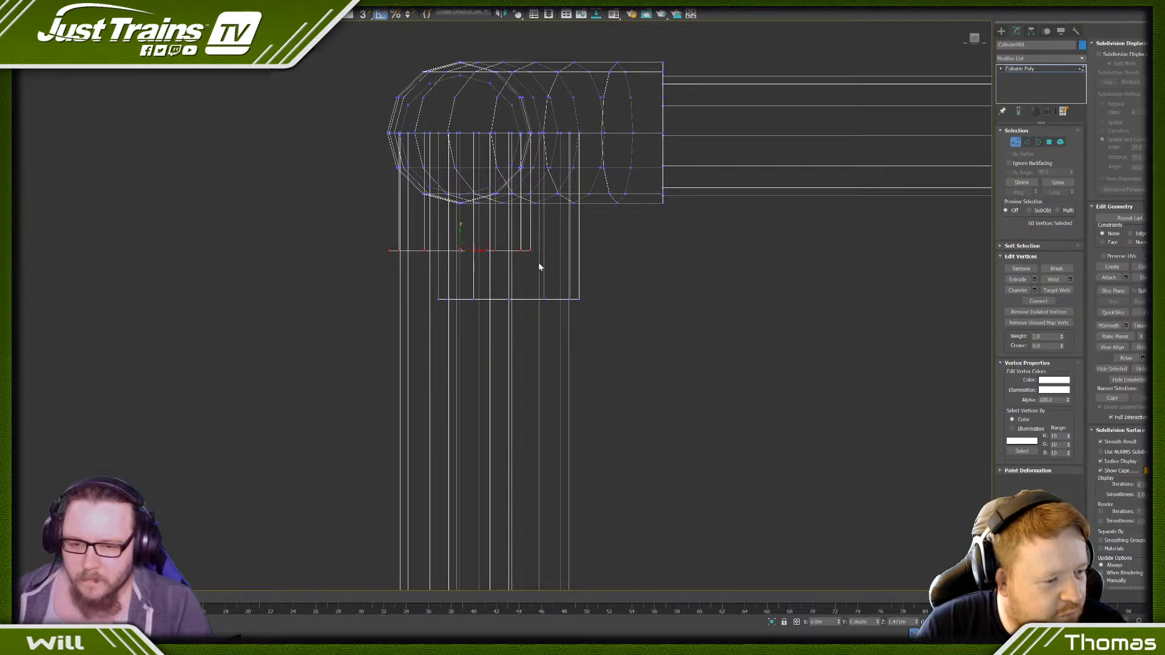
{"action": "left_click_drag", "start_coordinate": [461, 234], "coordinate": [442, 299]}
{"action": "key", "text": "s"}
{"action": "left_click", "coordinate": [322, 216]}
{"action": "scroll", "coordinate": [324, 215], "scroll_direction": "down", "scroll_amount": 6}
{"action": "key", "text": "F3"}
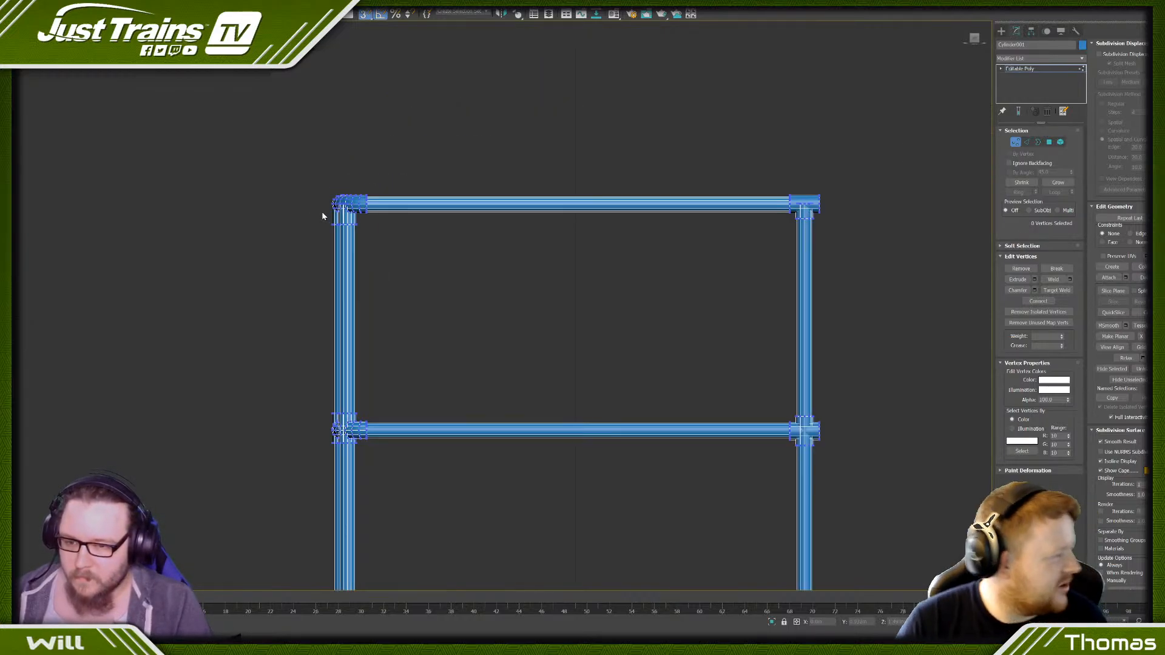
- Hide the edged faces and look over the handrail's posts and joints along the whole platform
{"action": "scroll", "coordinate": [323, 213], "scroll_direction": "down", "scroll_amount": 6}
{"action": "middle_click_drag", "start_coordinate": [312, 241], "coordinate": [294, 248], "text": "alt"}
{"action": "key", "text": "F4"}
{"action": "scroll", "coordinate": [324, 194], "scroll_direction": "up", "scroll_amount": 4}
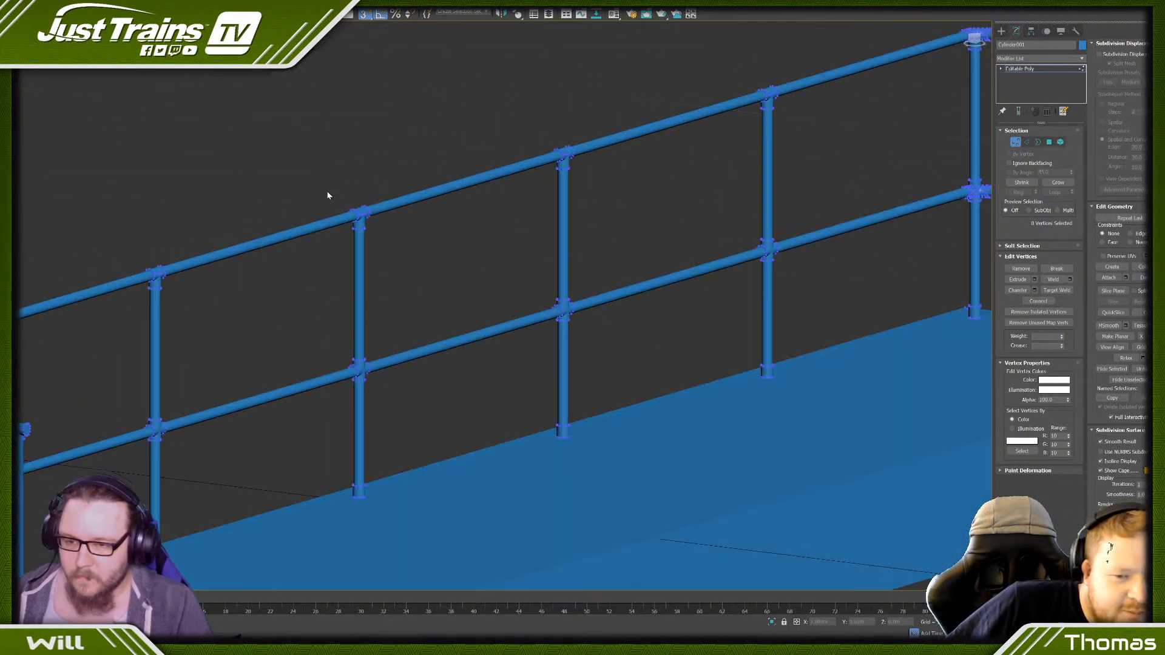
{"action": "scroll", "coordinate": [327, 194], "scroll_direction": "up", "scroll_amount": 5}
{"action": "scroll", "coordinate": [376, 228], "scroll_direction": "down", "scroll_amount": 6}
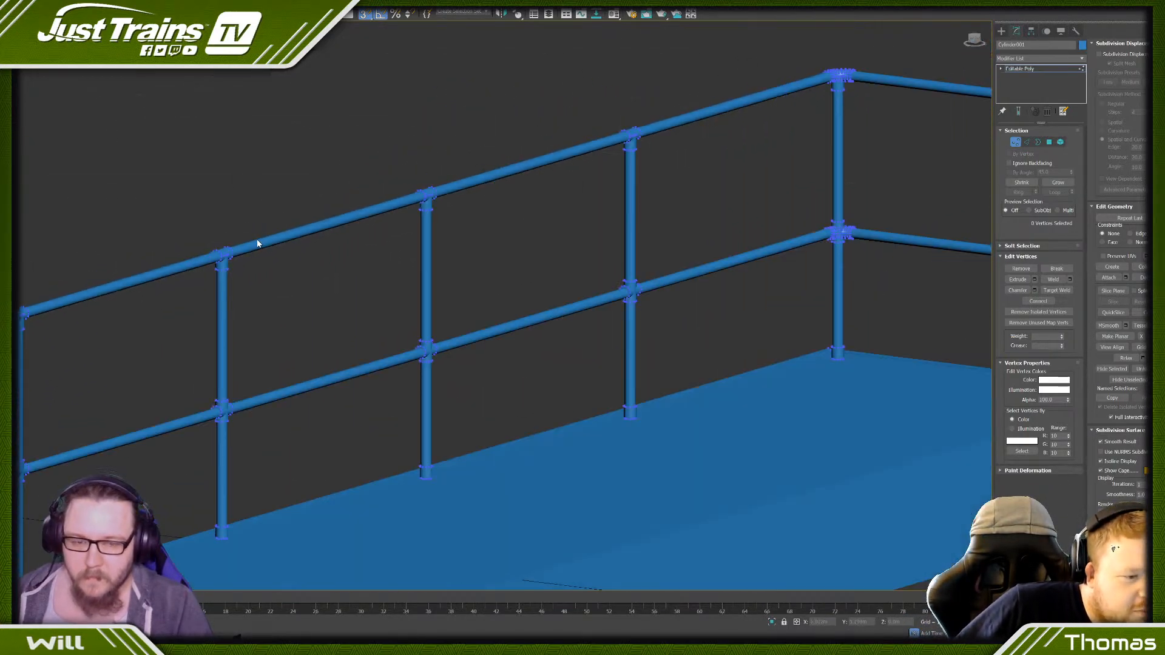
{"action": "scroll", "coordinate": [258, 243], "scroll_direction": "down", "scroll_amount": 8}
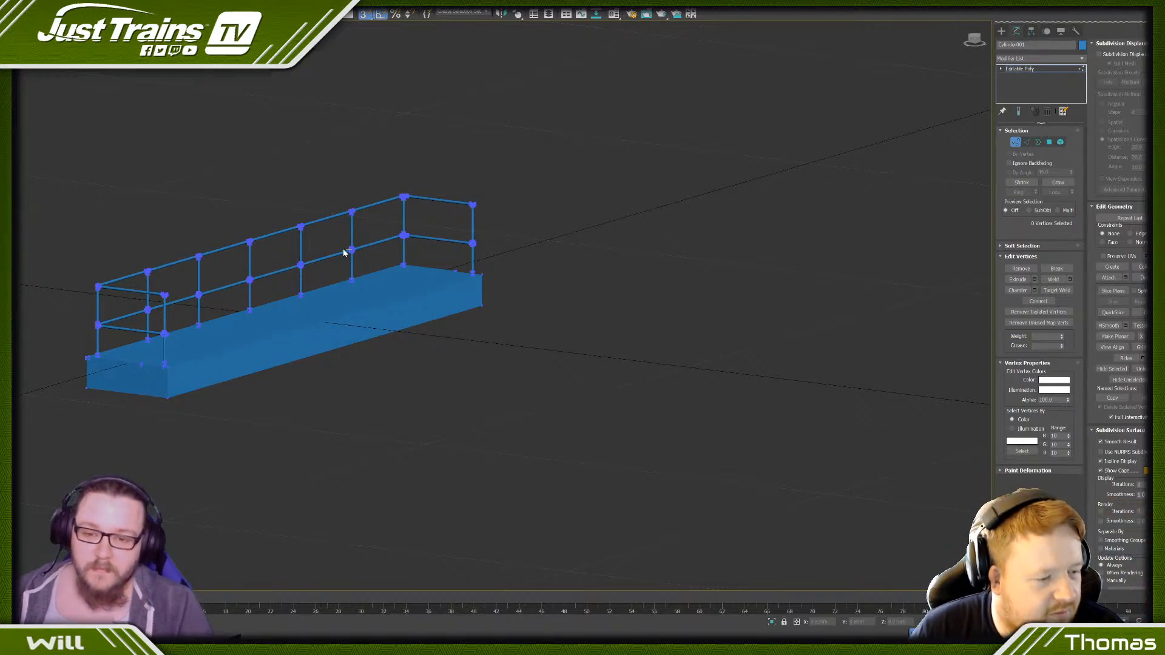
{"action": "middle_click_drag", "start_coordinate": [343, 252], "coordinate": [466, 254]}
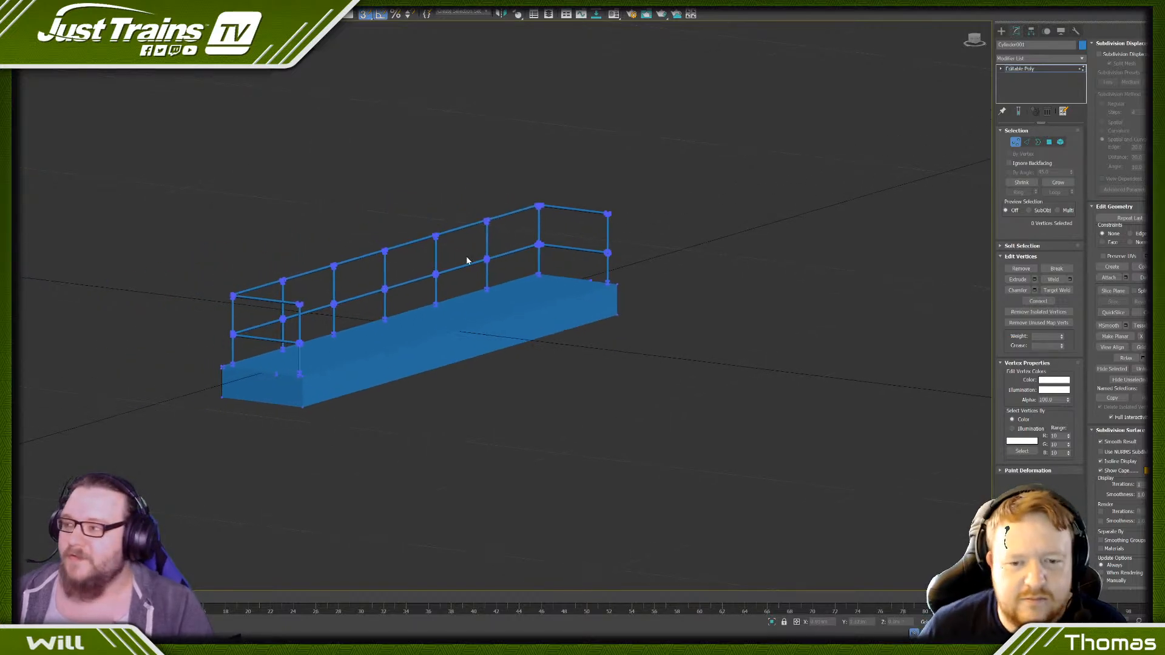
- Select the edge strip's end vertices in the end view and extend them along the platform's short side almost to the end post
{"action": "left_click", "coordinate": [974, 40]}
{"action": "scroll", "coordinate": [474, 324], "scroll_direction": "up", "scroll_amount": 3}
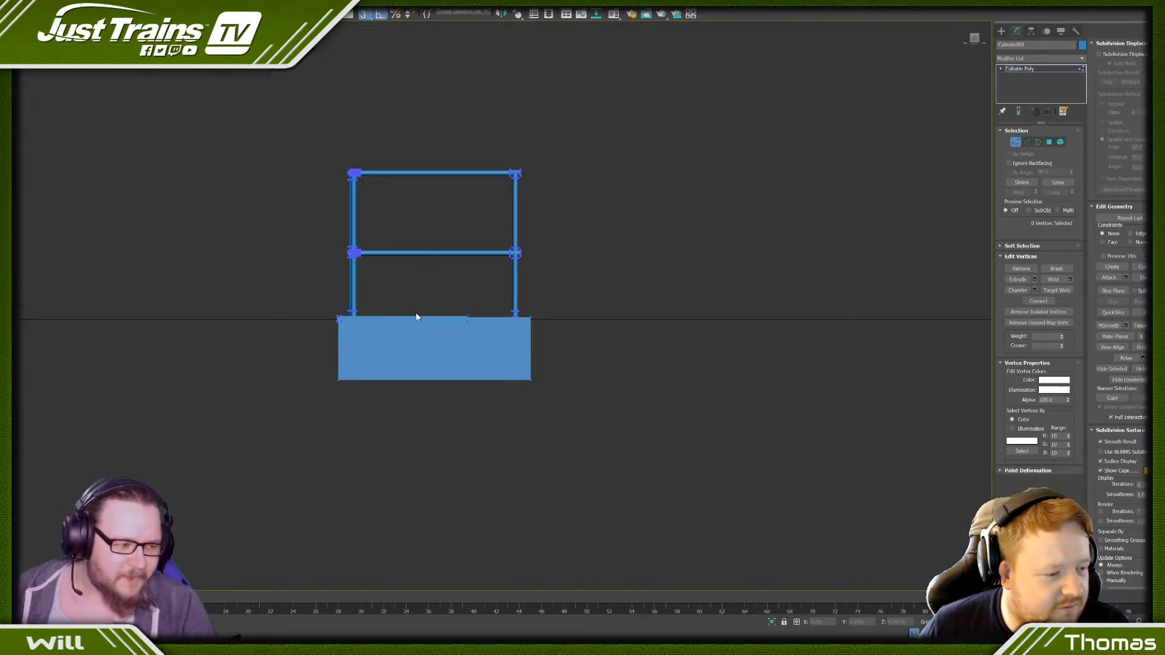
{"action": "left_click_drag", "start_coordinate": [478, 350], "coordinate": [479, 350]}
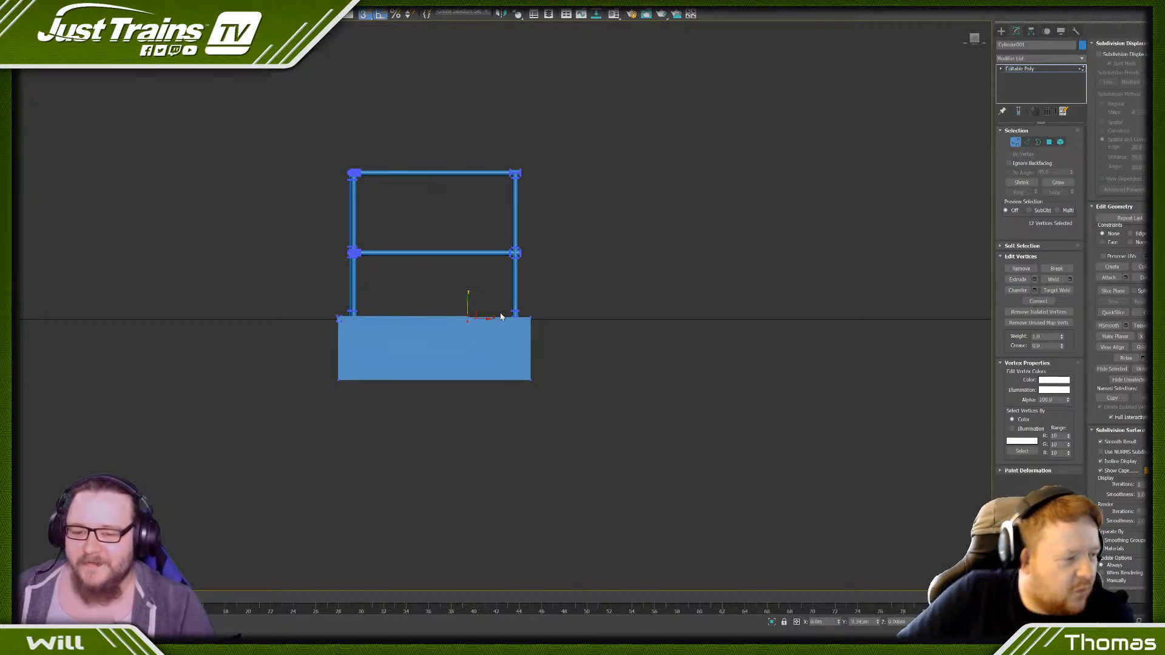
{"action": "scroll", "coordinate": [500, 313], "scroll_direction": "up", "scroll_amount": 4}
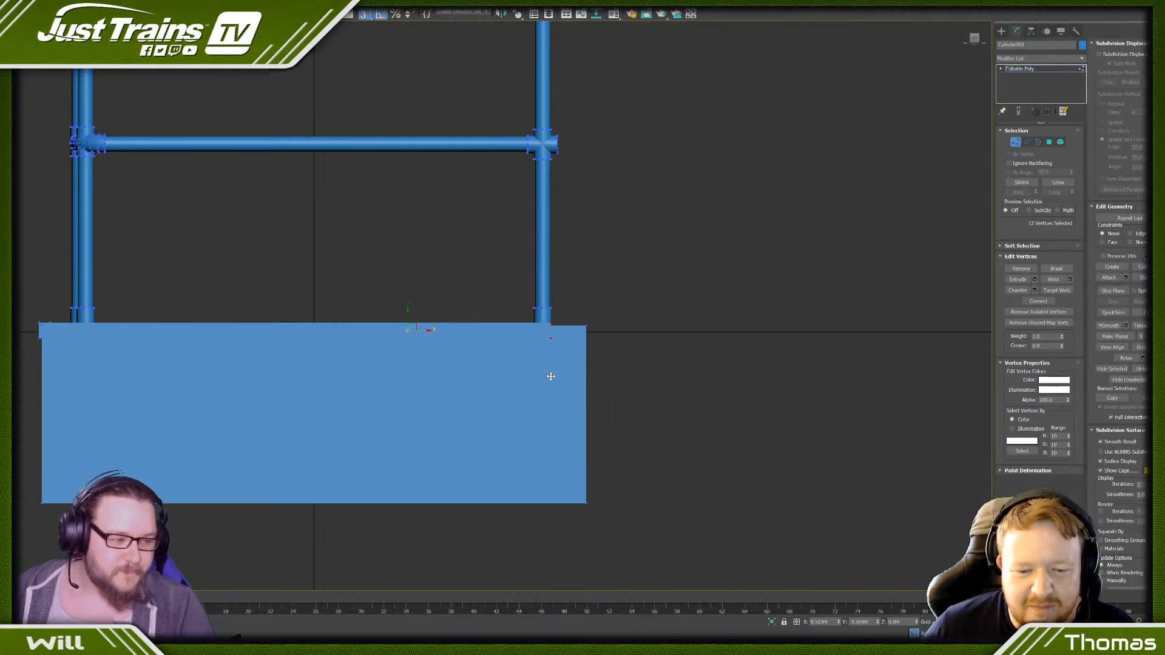
{"action": "left_click", "coordinate": [521, 376]}
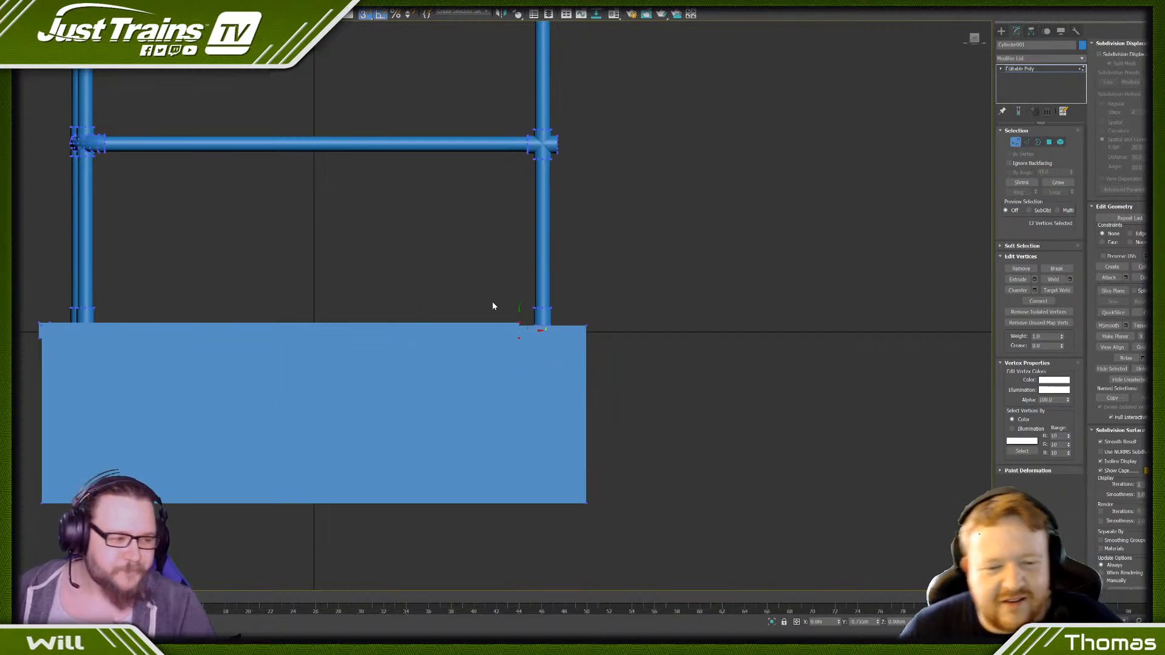
{"action": "scroll", "coordinate": [487, 287], "scroll_direction": "down", "scroll_amount": 6}
{"action": "middle_click_drag", "start_coordinate": [450, 287], "coordinate": [436, 293], "text": "alt"}
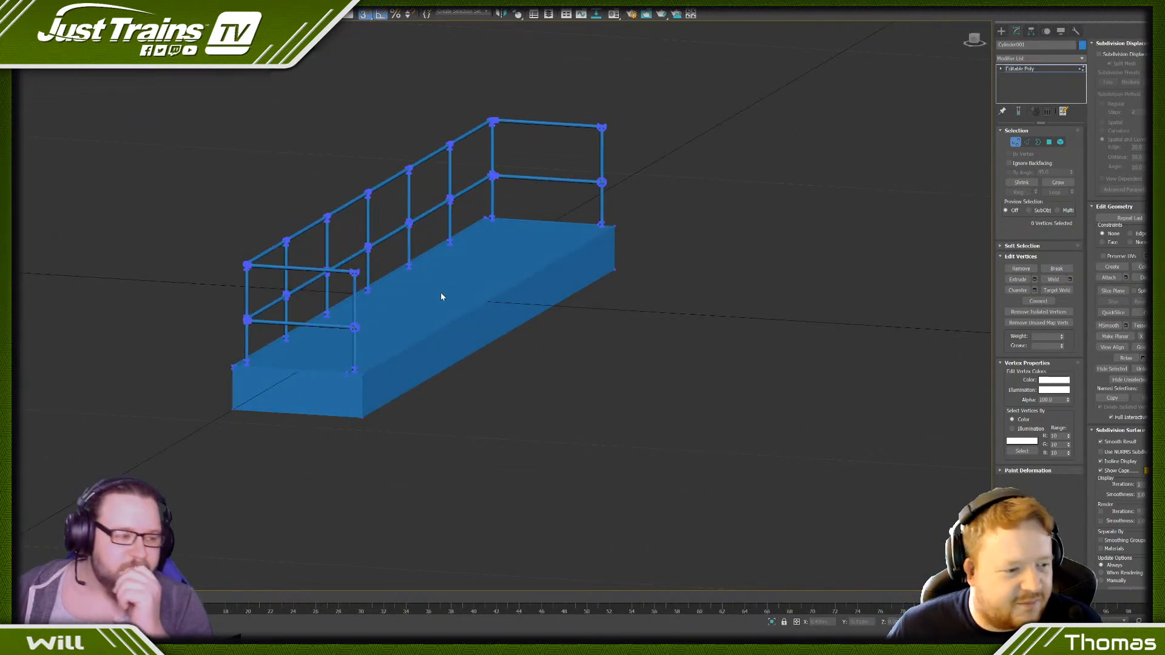
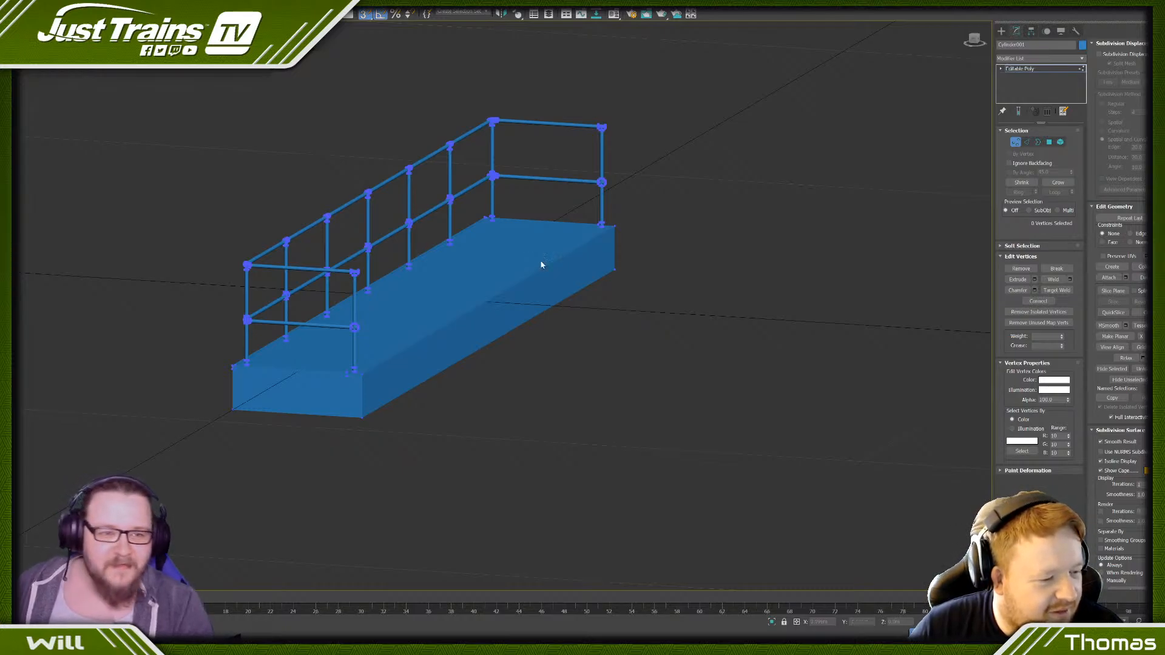
- Examine the middle rail's corner joint and its collars in a straight-on view of the platform's short end
{"action": "left_click", "coordinate": [972, 39]}
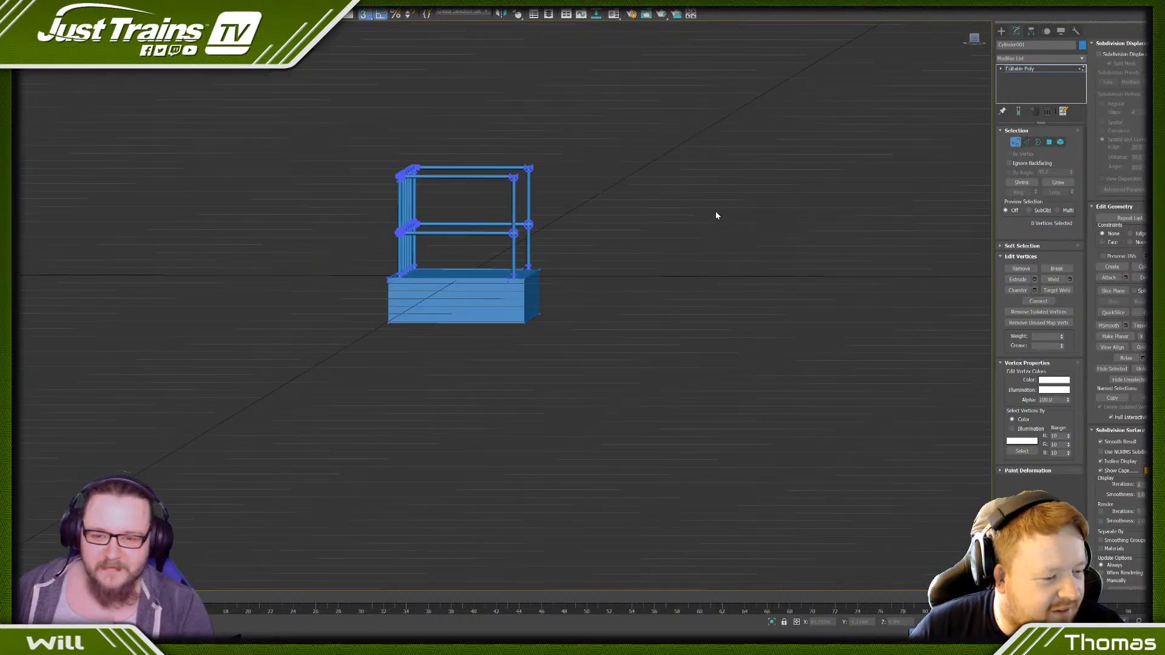
{"action": "scroll", "coordinate": [486, 288], "scroll_direction": "up", "scroll_amount": 5}
{"action": "scroll", "coordinate": [494, 281], "scroll_direction": "down", "scroll_amount": 5}
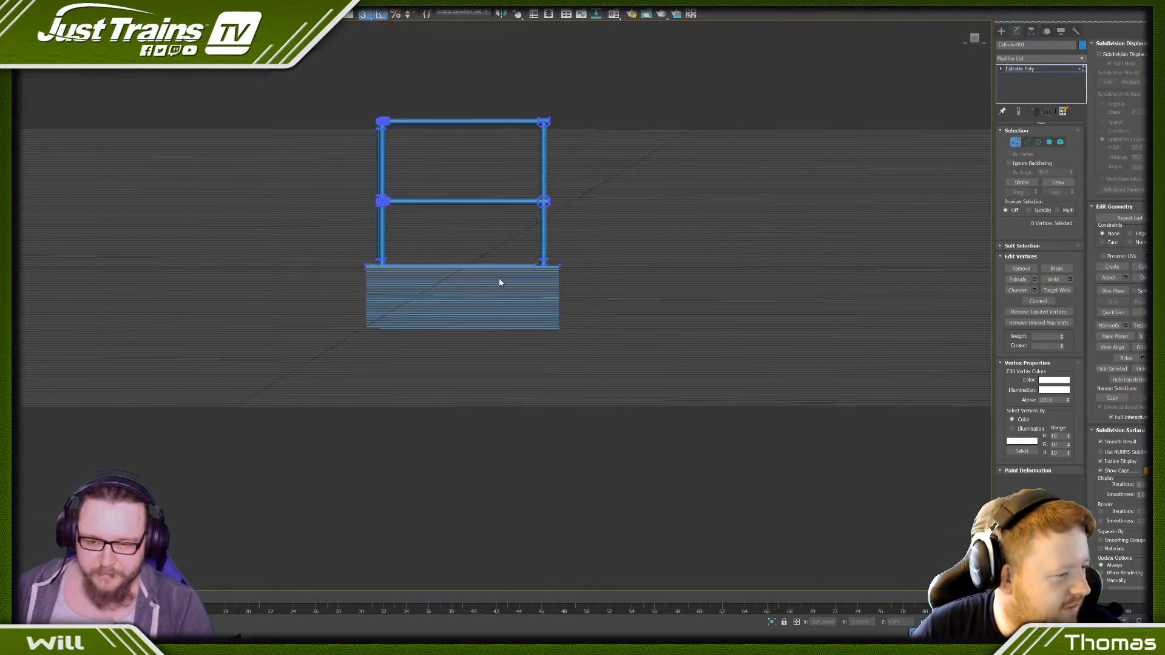
{"action": "scroll", "coordinate": [500, 281], "scroll_direction": "up", "scroll_amount": 5}
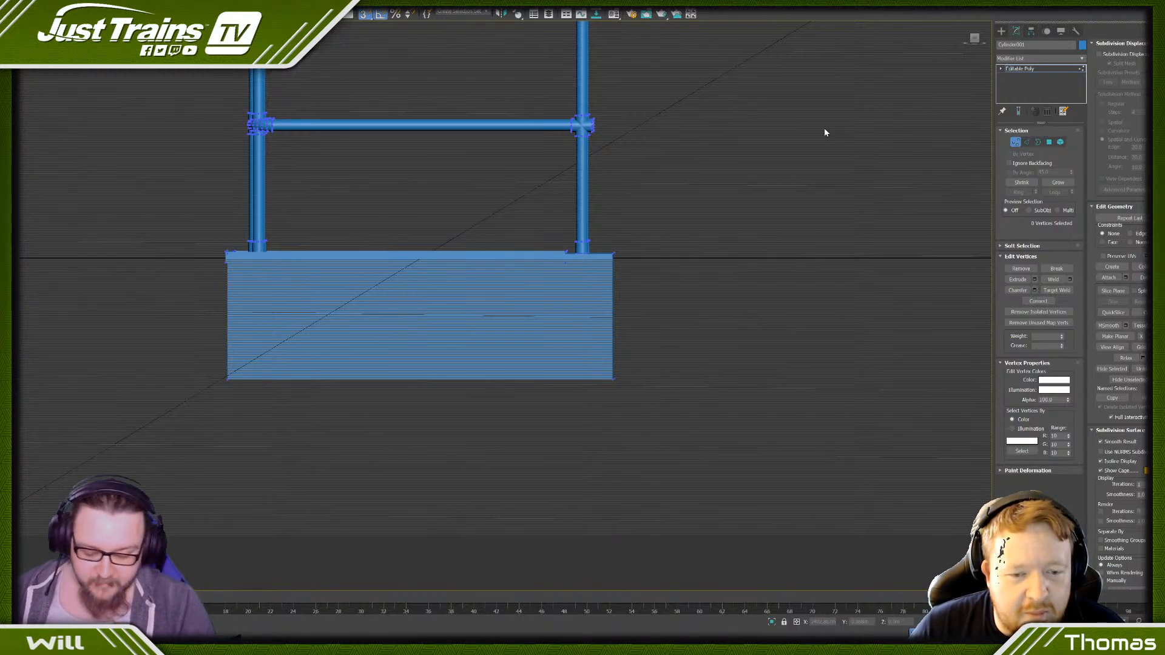
{"action": "key", "text": "f"}
{"action": "key", "text": "z"}
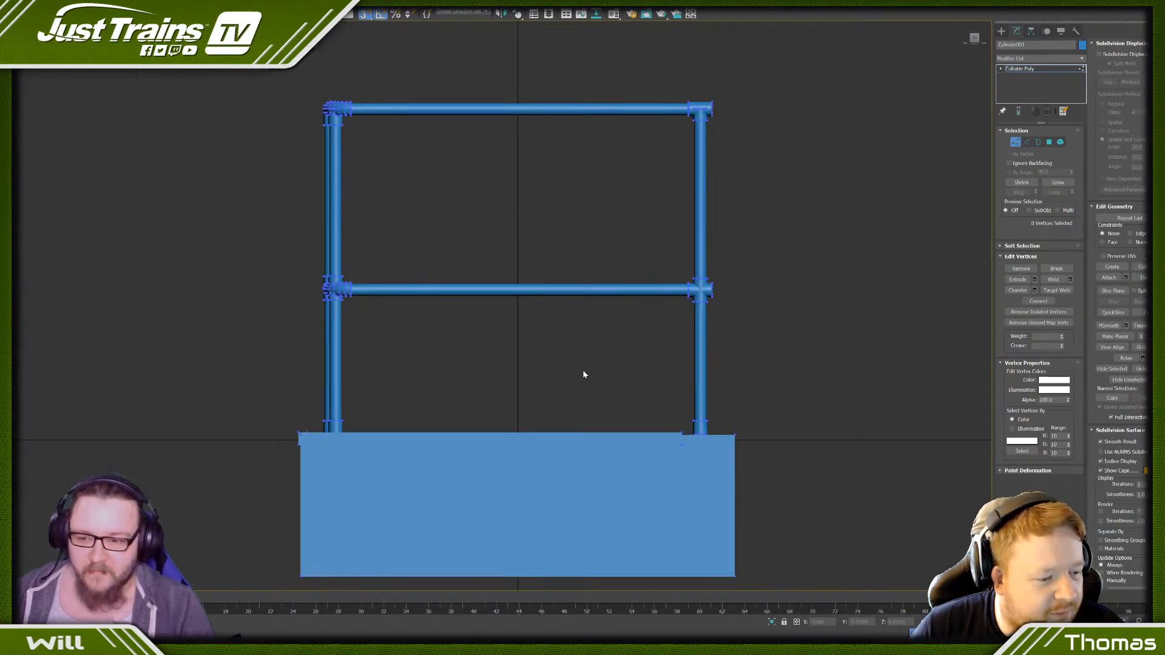
{"action": "scroll", "coordinate": [298, 270], "scroll_direction": "up", "scroll_amount": 5}
{"action": "scroll", "coordinate": [371, 334], "scroll_direction": "up", "scroll_amount": 6}
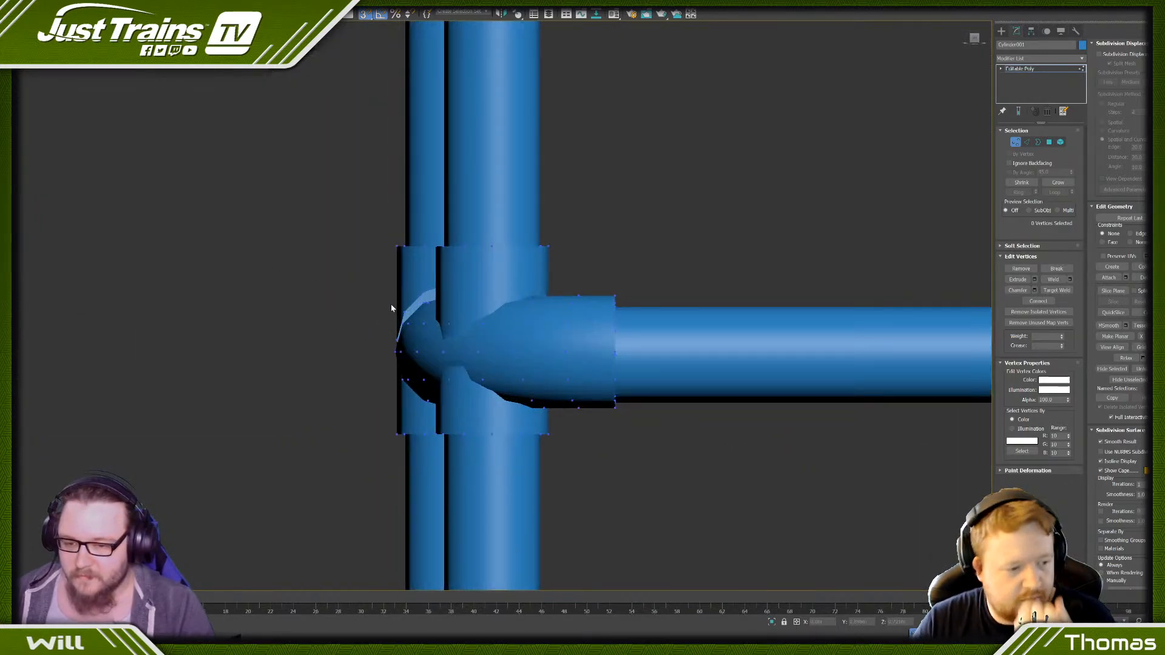
- Select only the intermediate posts' middle-rail collars as elements, lock the selection and move them down to centre them on the rail
{"action": "left_click", "coordinate": [1060, 141]}
{"action": "left_click", "coordinate": [439, 314]}
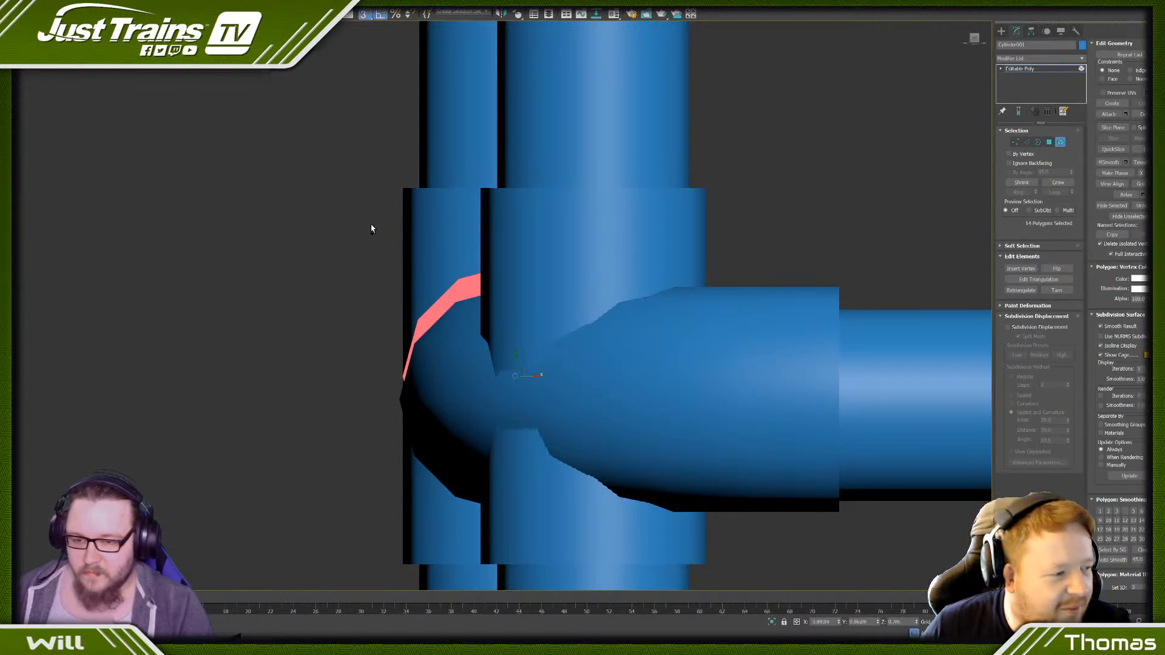
{"action": "left_click_drag", "start_coordinate": [349, 283], "coordinate": [418, 328]}
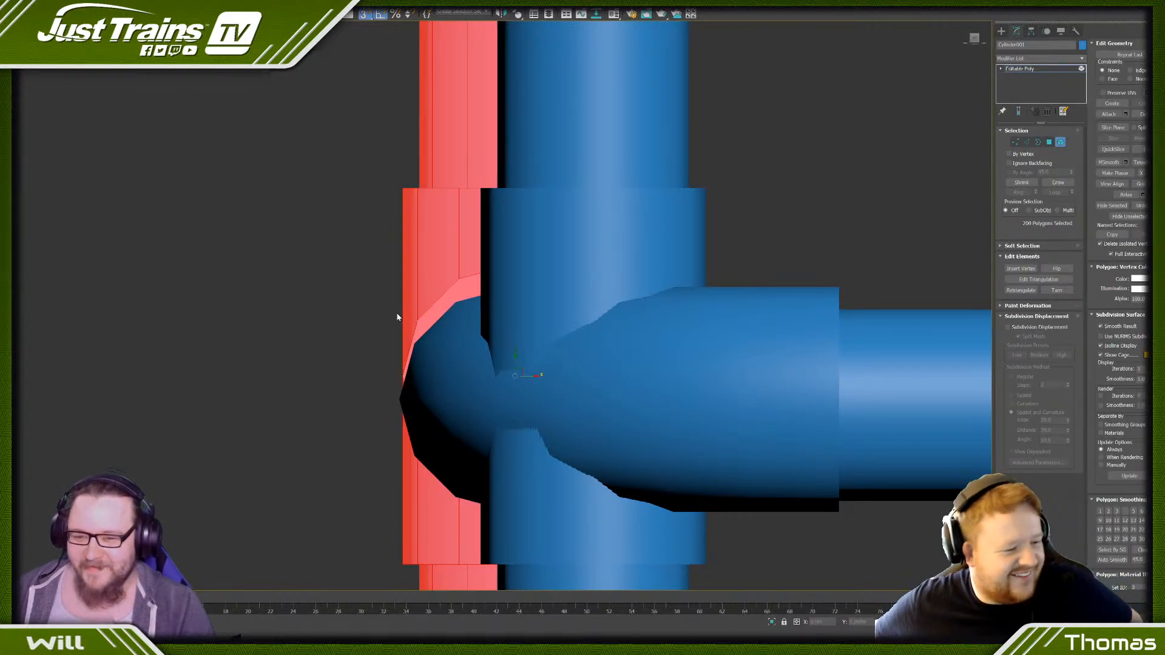
{"action": "scroll", "coordinate": [373, 106], "scroll_direction": "down", "scroll_amount": 3}
{"action": "left_click_drag", "start_coordinate": [506, 103], "coordinate": [506, 103], "text": "alt"}
{"action": "scroll", "coordinate": [372, 245], "scroll_direction": "up", "scroll_amount": 5}
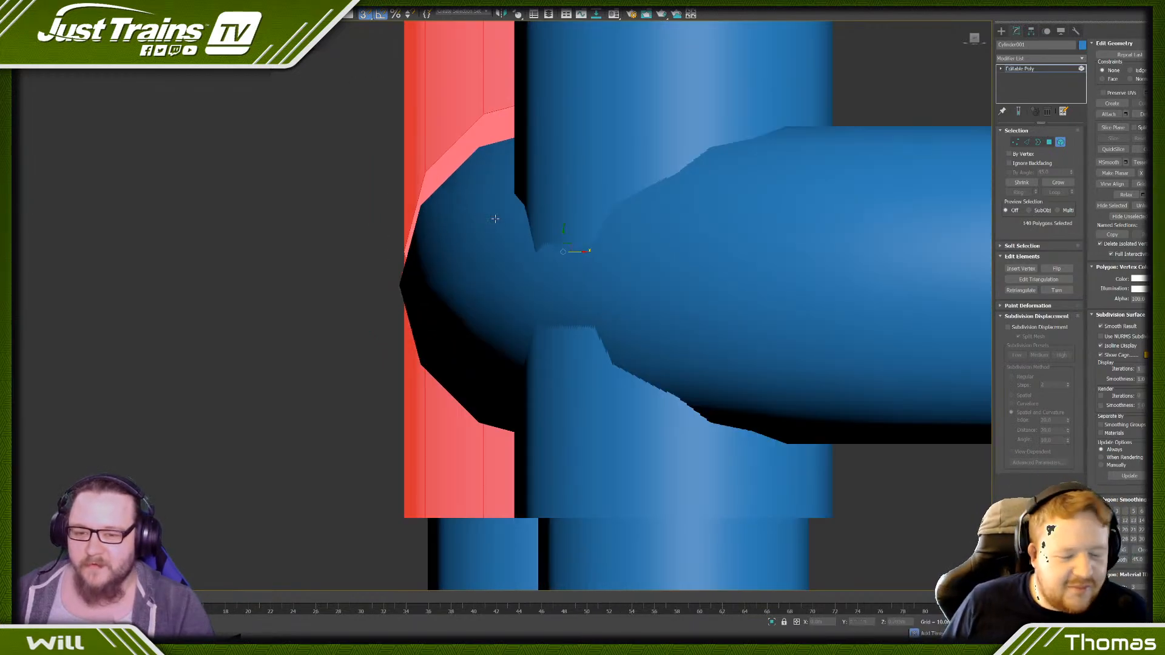
{"action": "scroll", "coordinate": [549, 228], "scroll_direction": "down", "scroll_amount": 3}
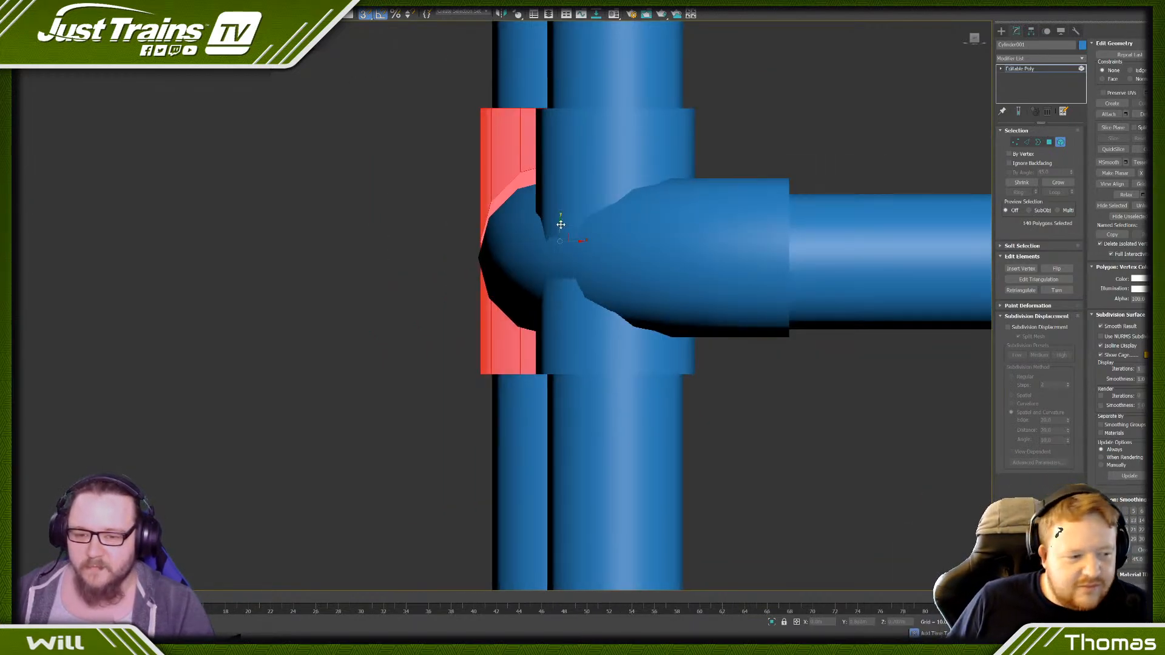
{"action": "left_click", "coordinate": [549, 219]}
{"action": "key", "text": "ctrl+z"}
{"action": "key", "text": "space"}
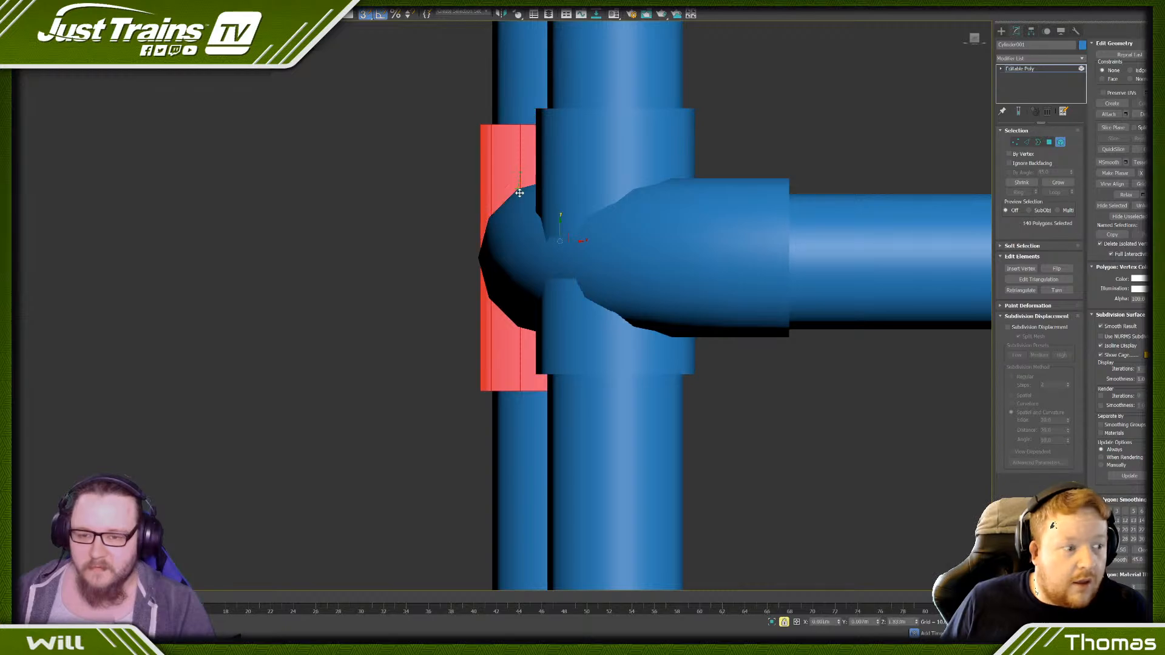
{"action": "scroll", "coordinate": [412, 164], "scroll_direction": "down", "scroll_amount": 4}
{"action": "key", "text": "space"}
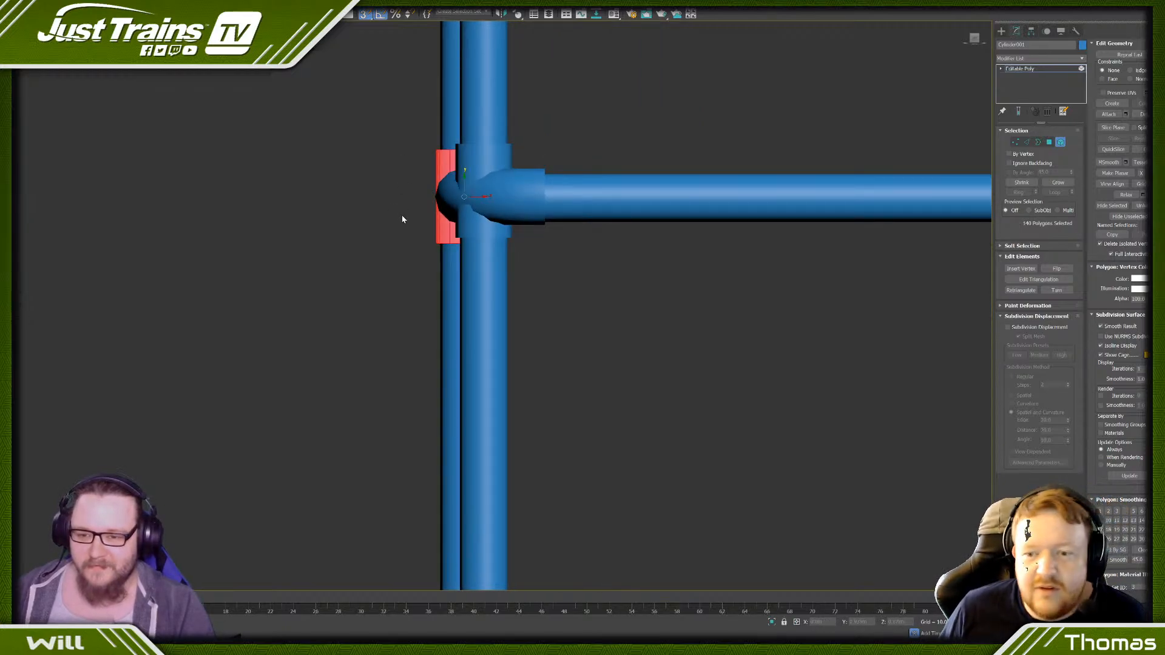
{"action": "left_click_drag", "start_coordinate": [412, 228], "coordinate": [460, 237]}
{"action": "left_click", "coordinate": [392, 213]}
- Examine the upper and middle rail joints and the platform's short end in the end view
{"action": "scroll", "coordinate": [390, 213], "scroll_direction": "down", "scroll_amount": 4}
{"action": "scroll", "coordinate": [385, 188], "scroll_direction": "up", "scroll_amount": 2}
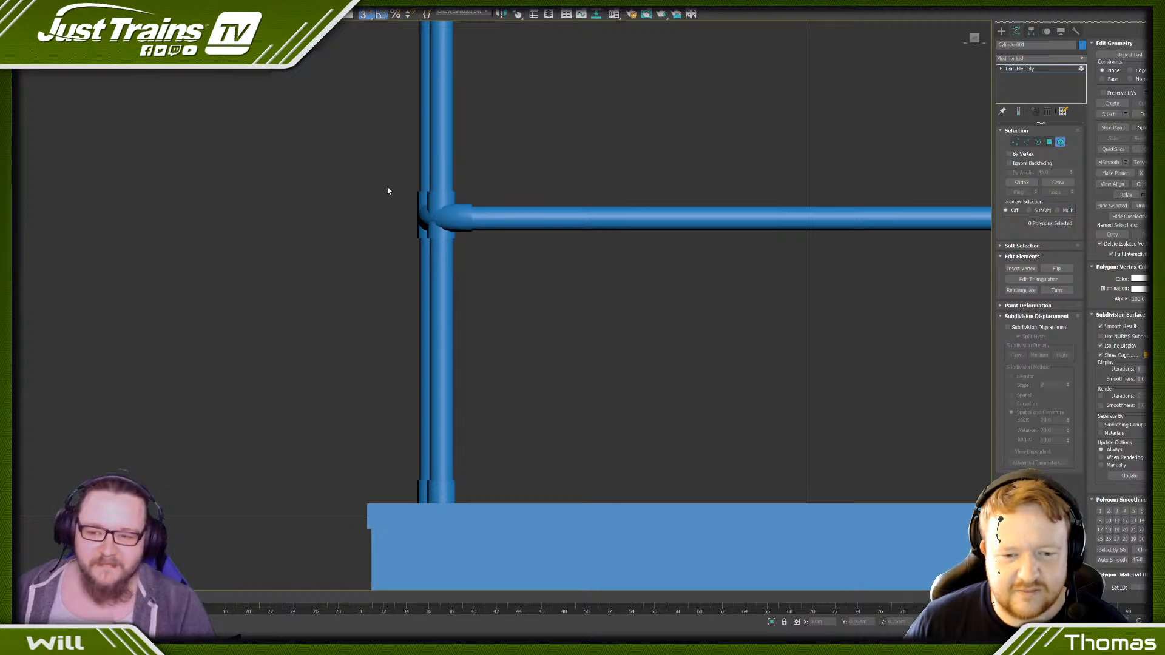
{"action": "scroll", "coordinate": [387, 191], "scroll_direction": "down", "scroll_amount": 5}
{"action": "scroll", "coordinate": [403, 72], "scroll_direction": "up", "scroll_amount": 8}
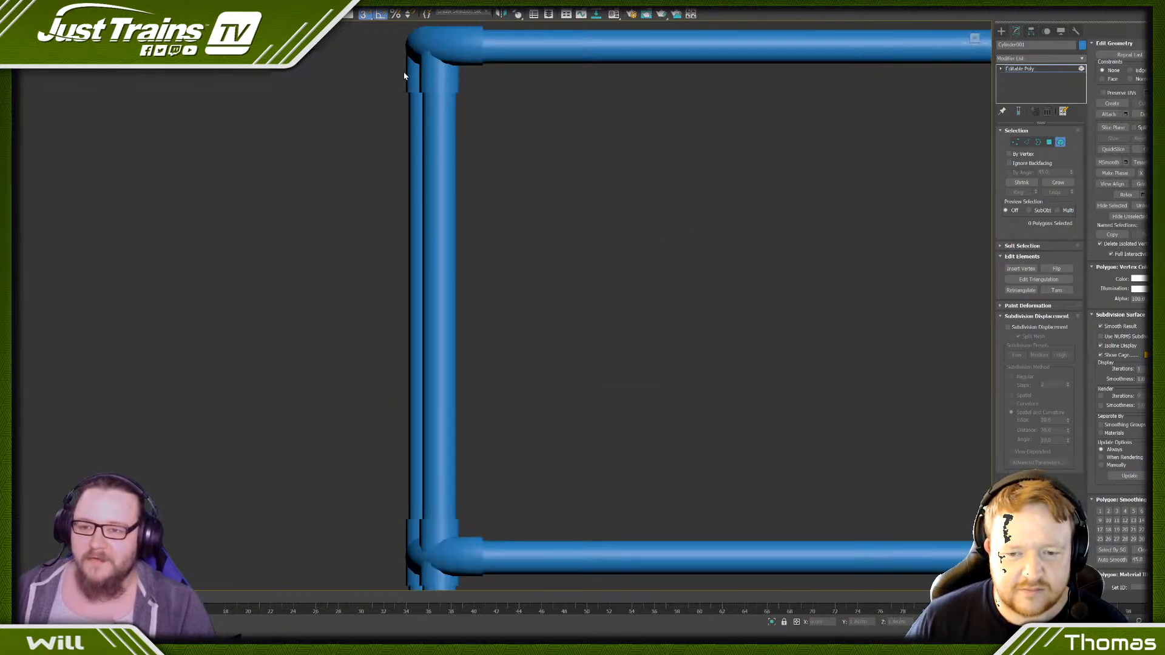
{"action": "scroll", "coordinate": [403, 71], "scroll_direction": "down", "scroll_amount": 6}
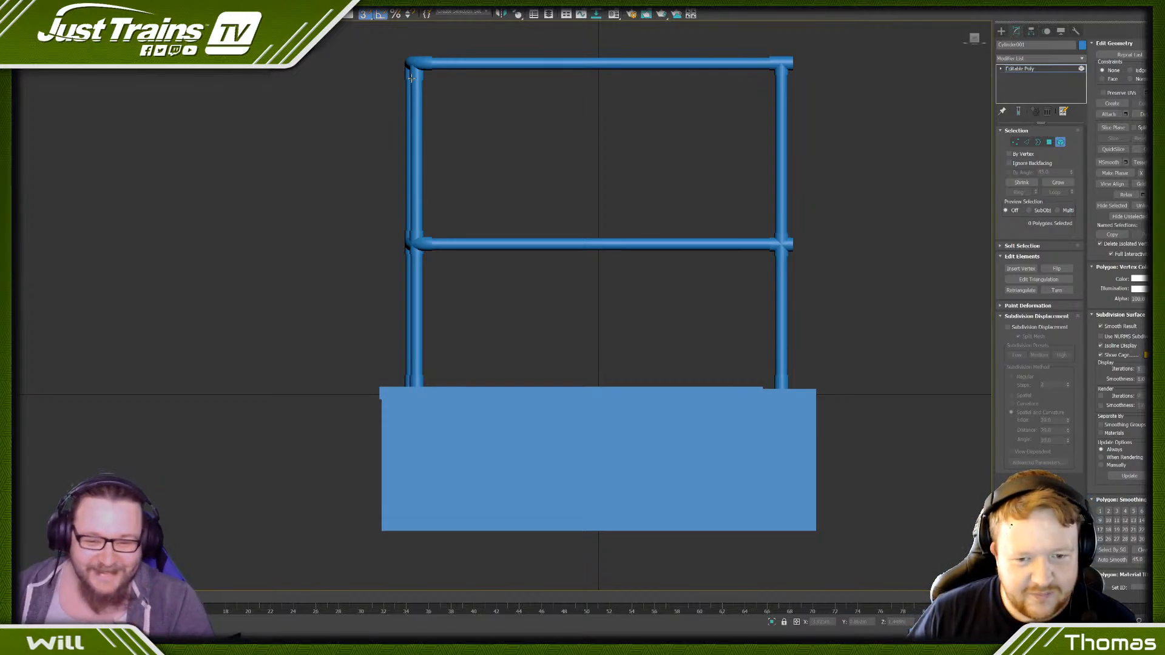
{"action": "scroll", "coordinate": [373, 175], "scroll_direction": "down", "scroll_amount": 3}
{"action": "scroll", "coordinate": [437, 170], "scroll_direction": "down", "scroll_amount": 2}
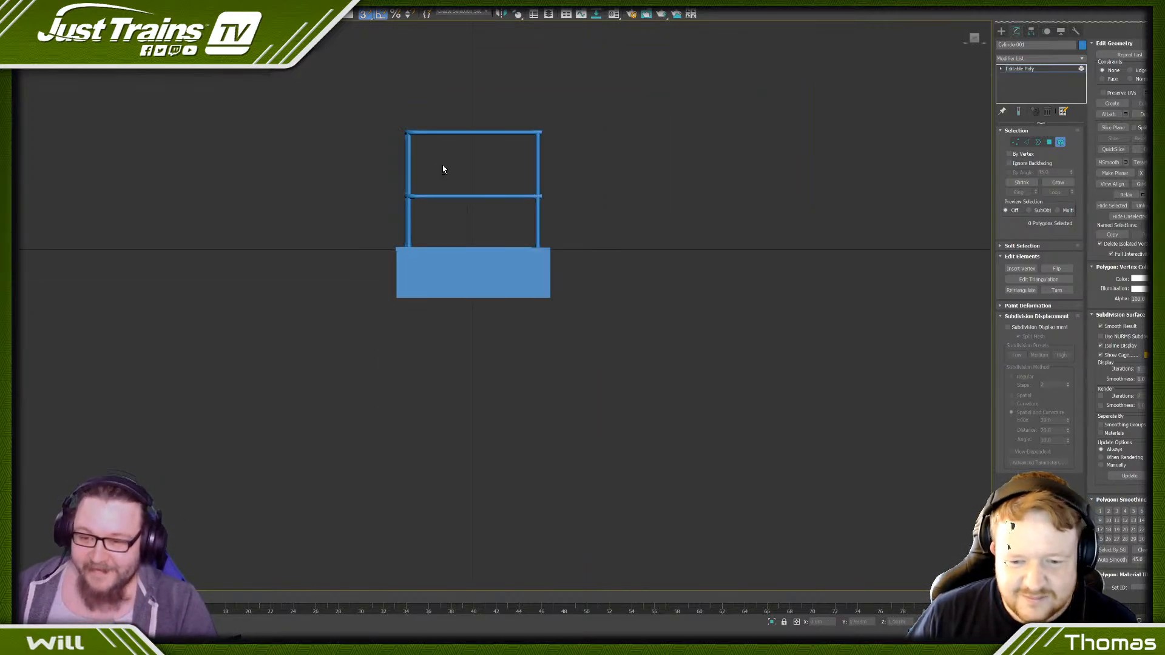
- Look over the whole platform and handrail from both sides, including the top surface near the end
{"action": "middle_click_drag", "start_coordinate": [442, 168], "coordinate": [414, 183], "text": "alt"}
{"action": "scroll", "coordinate": [414, 183], "scroll_direction": "down", "scroll_amount": 2}
{"action": "scroll", "coordinate": [380, 217], "scroll_direction": "up", "scroll_amount": 3}
{"action": "scroll", "coordinate": [345, 226], "scroll_direction": "down", "scroll_amount": 5}
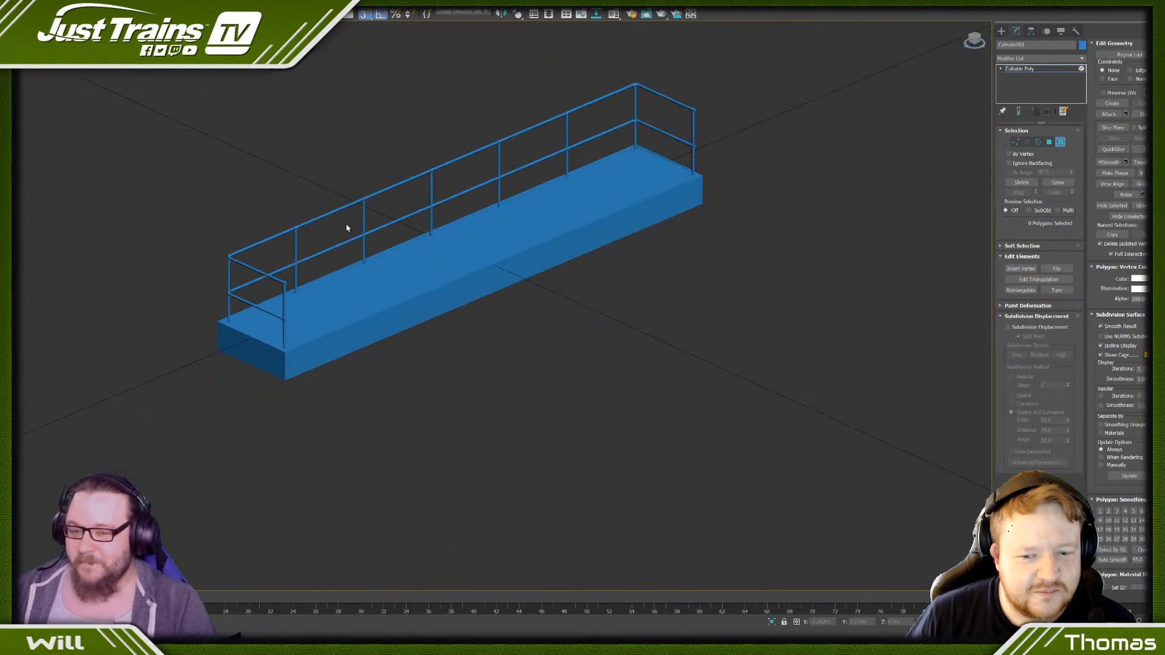
{"action": "middle_click_drag", "start_coordinate": [346, 226], "coordinate": [530, 216], "text": "alt"}
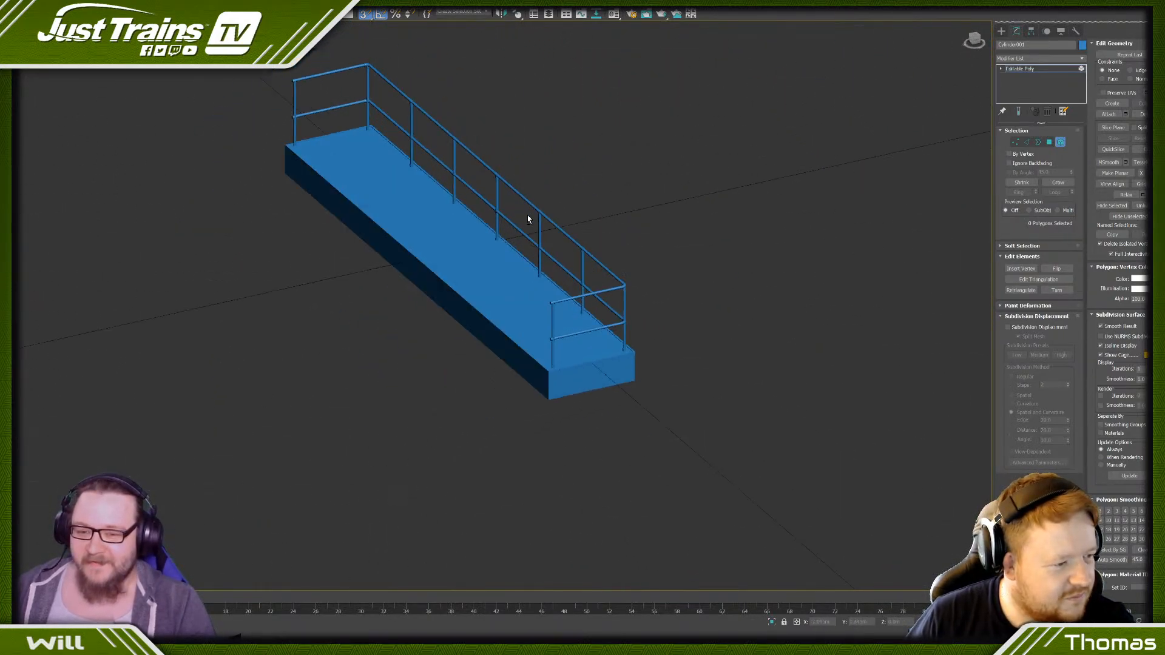
{"action": "scroll", "coordinate": [273, 208], "scroll_direction": "down", "scroll_amount": 4}
{"action": "middle_click_drag", "start_coordinate": [273, 208], "coordinate": [344, 219], "text": "alt"}
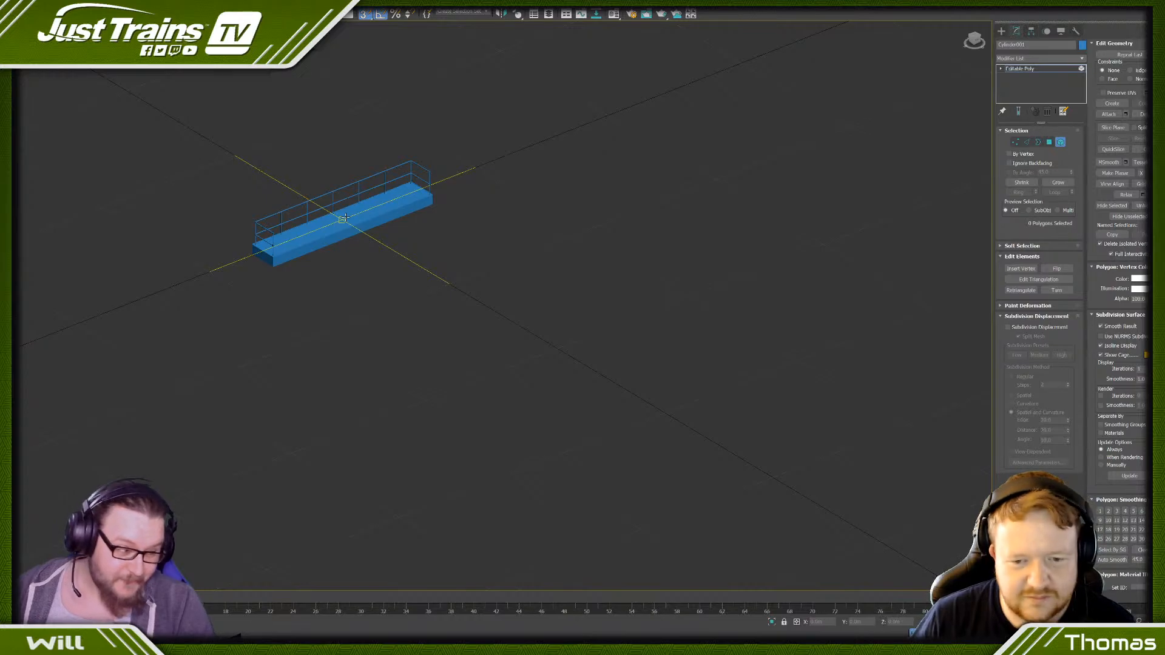
{"action": "scroll", "coordinate": [416, 193], "scroll_direction": "up", "scroll_amount": 6}
{"action": "scroll", "coordinate": [363, 281], "scroll_direction": "down", "scroll_amount": 5}
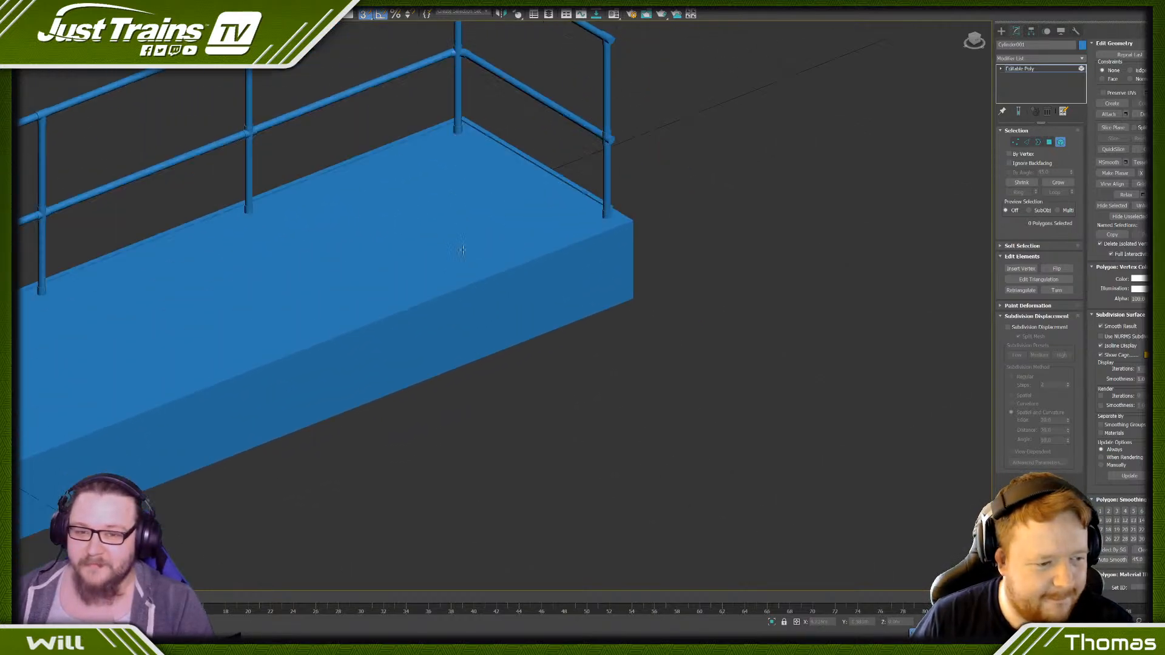
{"action": "mouse_move", "coordinate": [363, 281]}
{"action": "middle_mouse_down", "text": "alt"}
{"action": "mouse_move", "coordinate": [395, 265]}
{"action": "mouse_move", "coordinate": [371, 291]}
{"action": "middle_mouse_up", "text": "alt"}
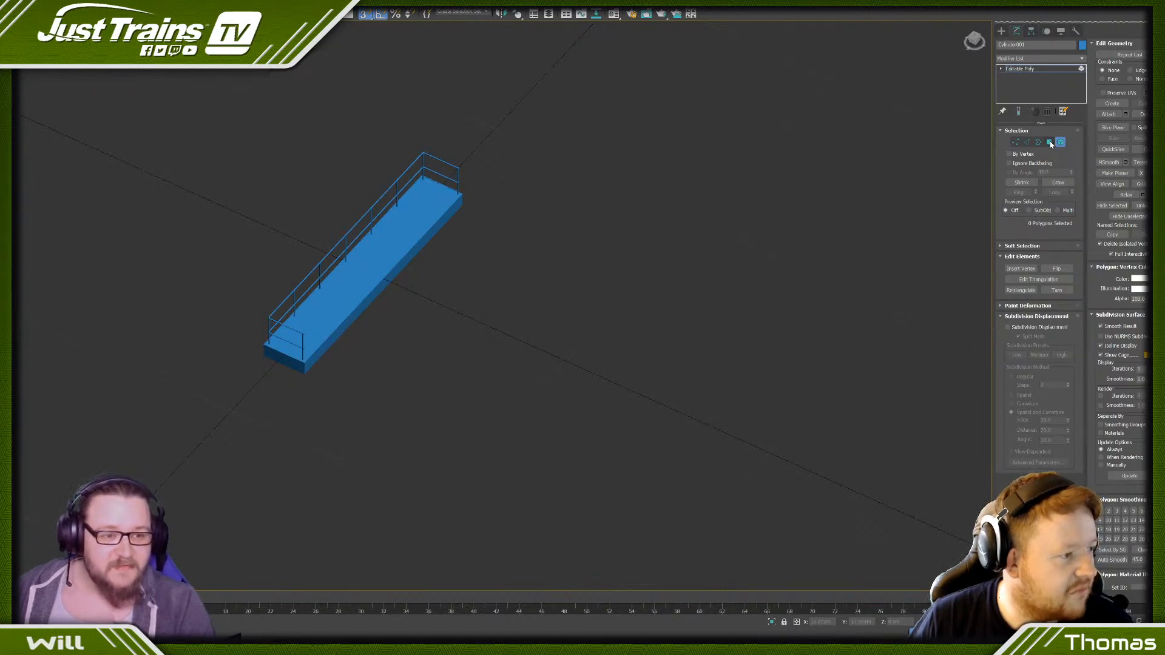
- Clone the platform's top face while scaling it down, and shrink the copy to a small patch at the middle of the deck
{"action": "left_click", "coordinate": [1049, 142]}
{"action": "left_click", "coordinate": [419, 210]}
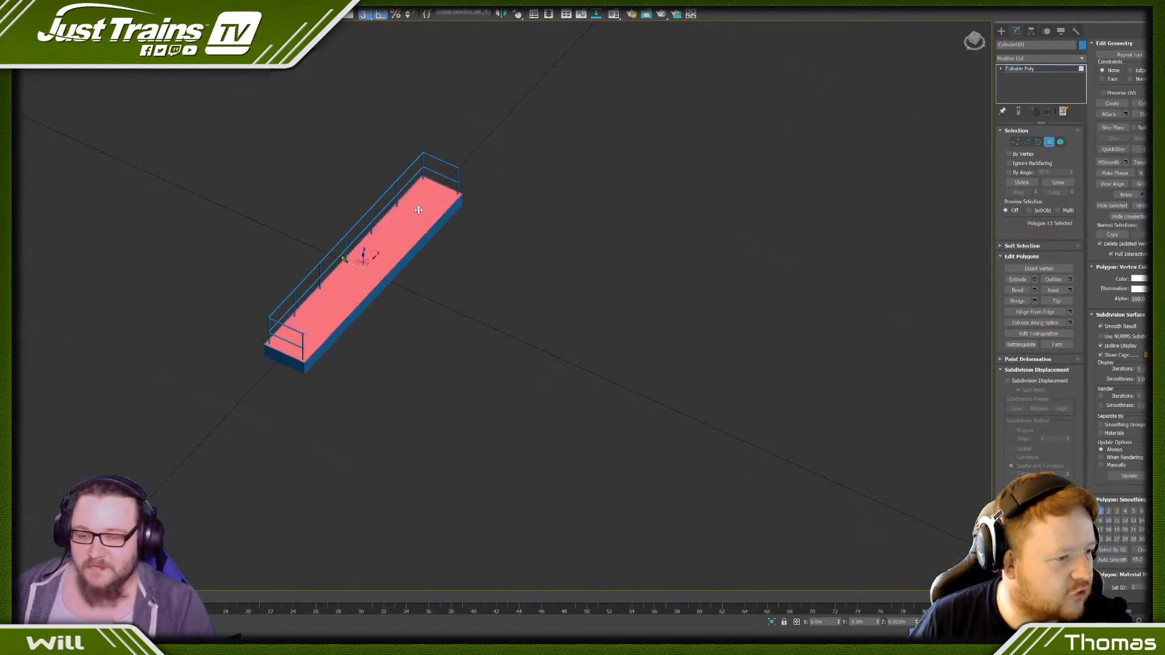
{"action": "key", "text": "r"}
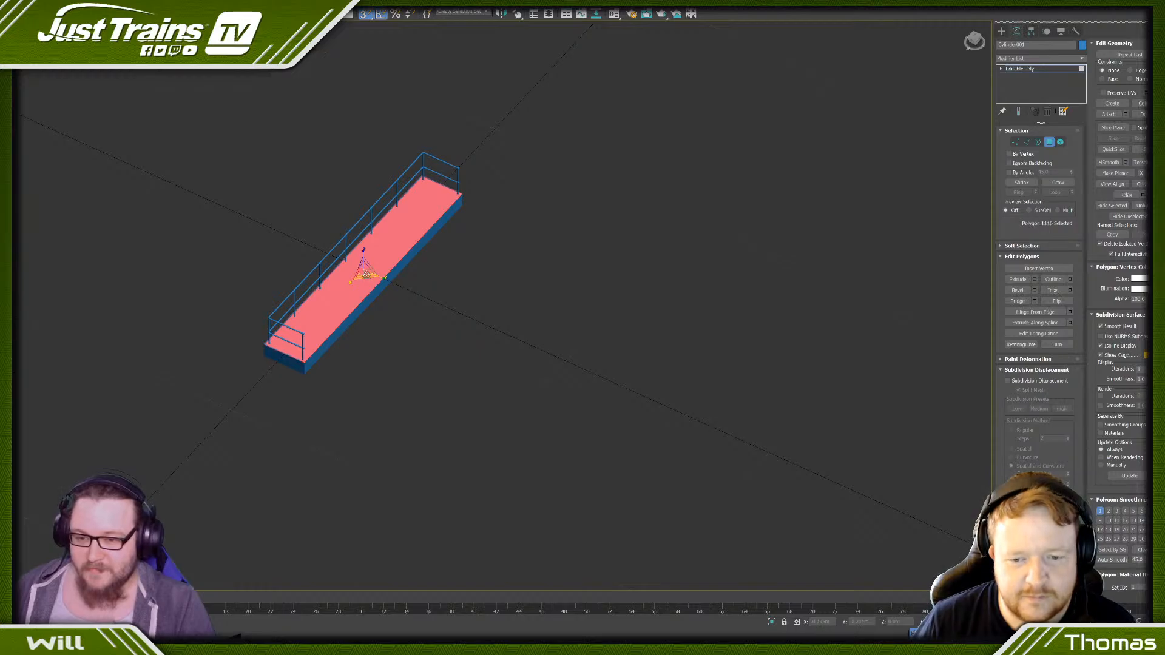
{"action": "mouse_move", "coordinate": [367, 274]}
{"action": "left_mouse_down", "text": "shift"}
{"action": "mouse_move", "coordinate": [372, 296]}
{"action": "mouse_move", "coordinate": [384, 261]}
{"action": "mouse_move", "coordinate": [405, 249]}
{"action": "left_mouse_up", "text": "shift"}
{"action": "left_click", "coordinate": [622, 326]}
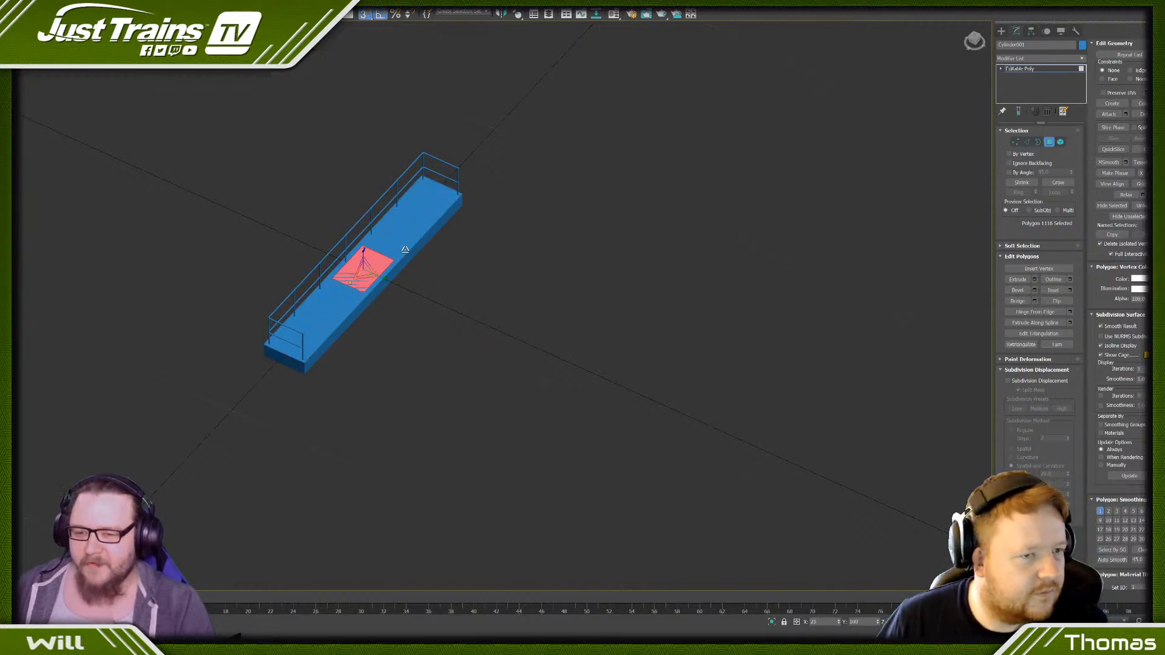
{"action": "scroll", "coordinate": [419, 236], "scroll_direction": "up", "scroll_amount": 5}
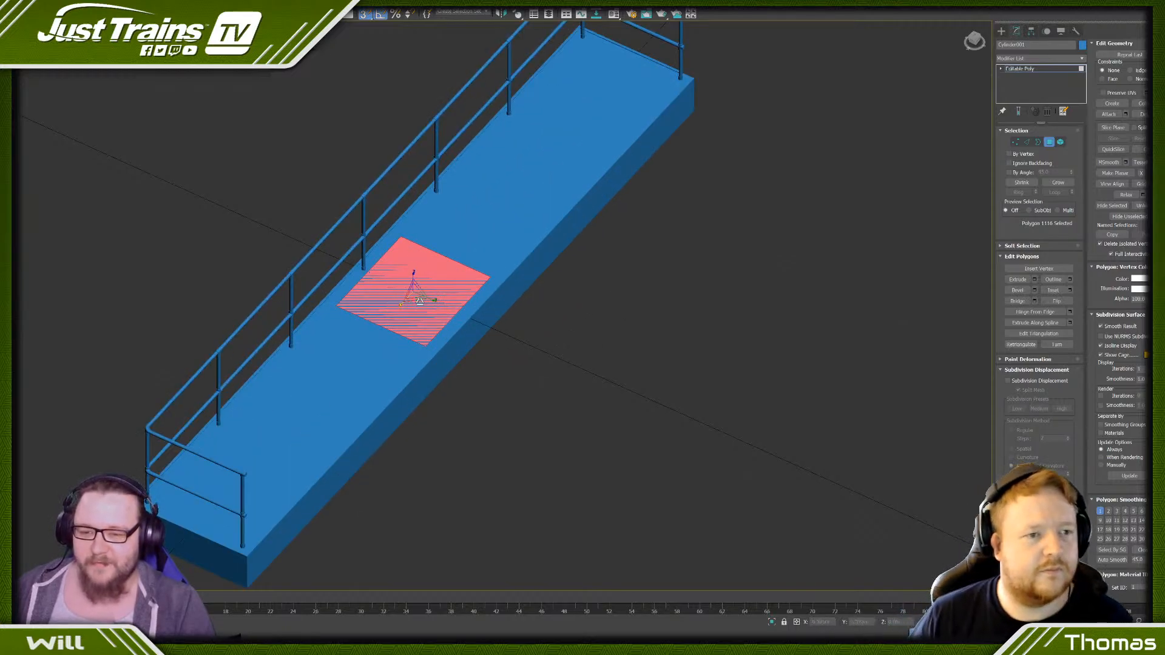
{"action": "left_click_drag", "start_coordinate": [419, 299], "coordinate": [256, 201]}
{"action": "scroll", "coordinate": [264, 226], "scroll_direction": "down", "scroll_amount": 3}
{"action": "middle_click_drag", "start_coordinate": [392, 253], "coordinate": [348, 259], "text": "alt"}
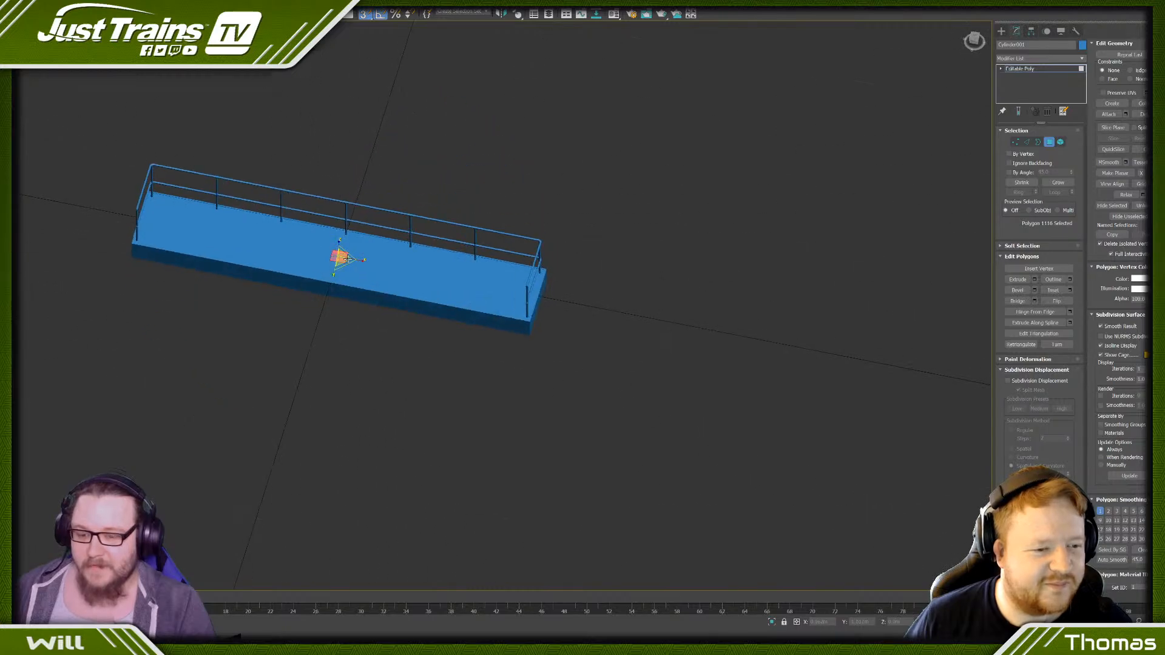
- Move the small patch along the deck close to the railed short end and adjust its size and position there
{"action": "scroll", "coordinate": [349, 259], "scroll_direction": "up", "scroll_amount": 2}
{"action": "key", "text": "w"}
{"action": "left_click_drag", "start_coordinate": [350, 259], "coordinate": [582, 391]}
{"action": "middle_click_drag", "start_coordinate": [484, 364], "coordinate": [584, 334], "text": "alt"}
{"action": "scroll", "coordinate": [586, 316], "scroll_direction": "up", "scroll_amount": 5}
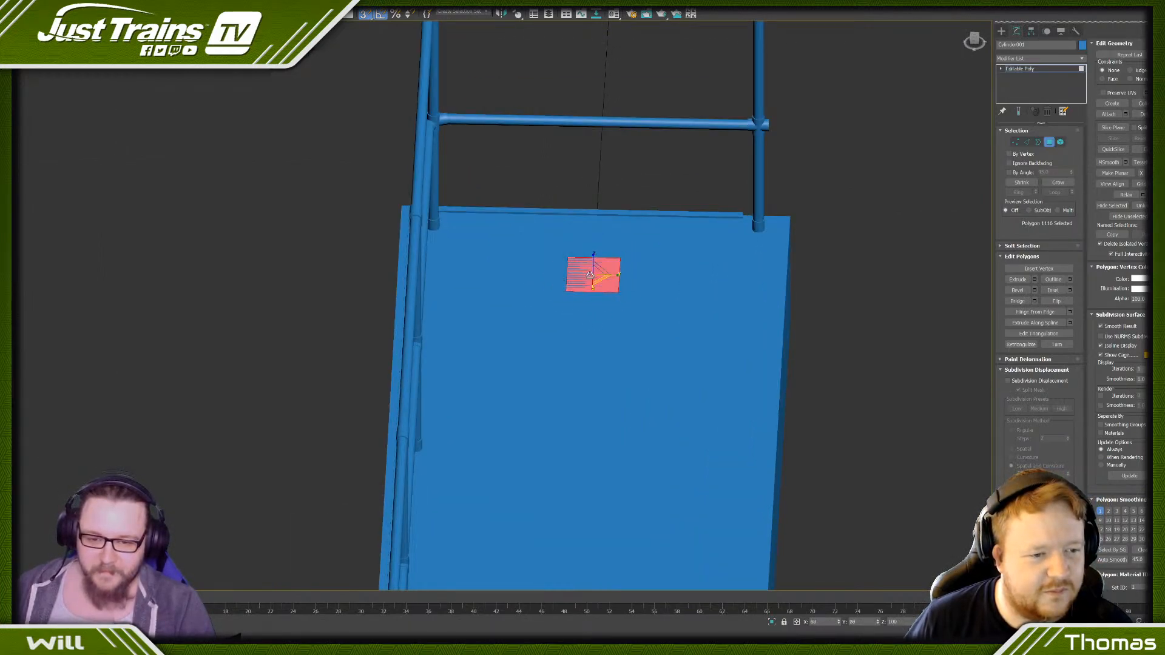
{"action": "mouse_move", "coordinate": [576, 304]}
{"action": "middle_mouse_down", "text": "alt"}
{"action": "mouse_move", "coordinate": [555, 301]}
{"action": "mouse_move", "coordinate": [587, 303]}
{"action": "middle_mouse_up", "text": "alt"}
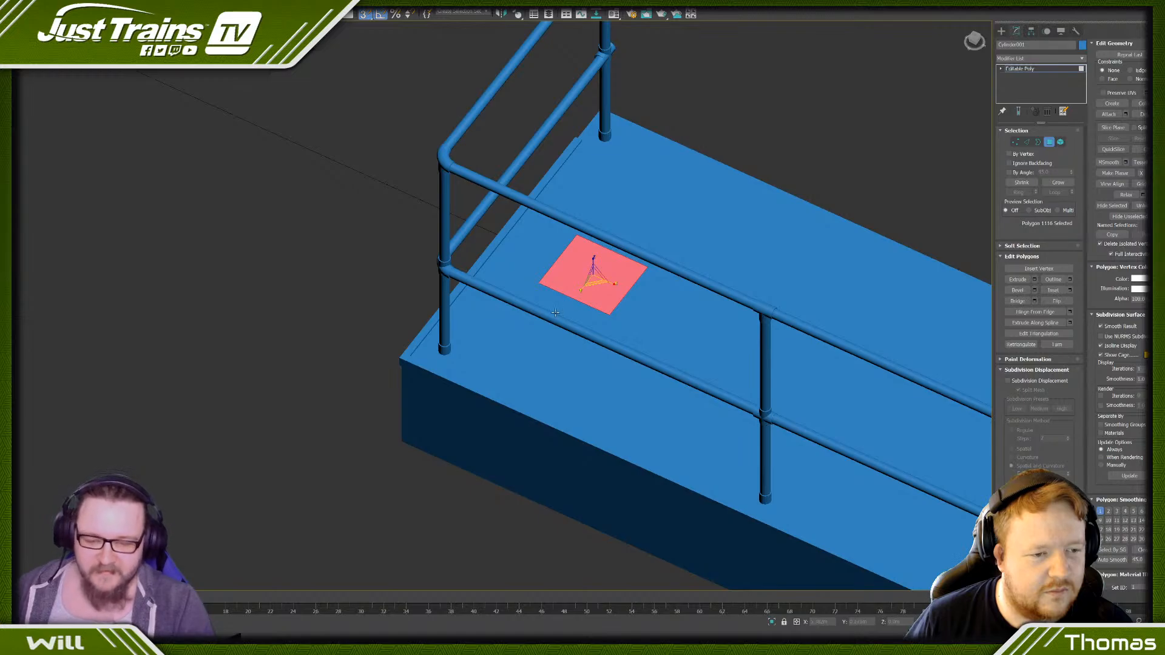
{"action": "left_click_drag", "start_coordinate": [586, 274], "coordinate": [548, 262]}
{"action": "key", "text": "r"}
{"action": "scroll", "coordinate": [548, 262], "scroll_direction": "down", "scroll_amount": 2}
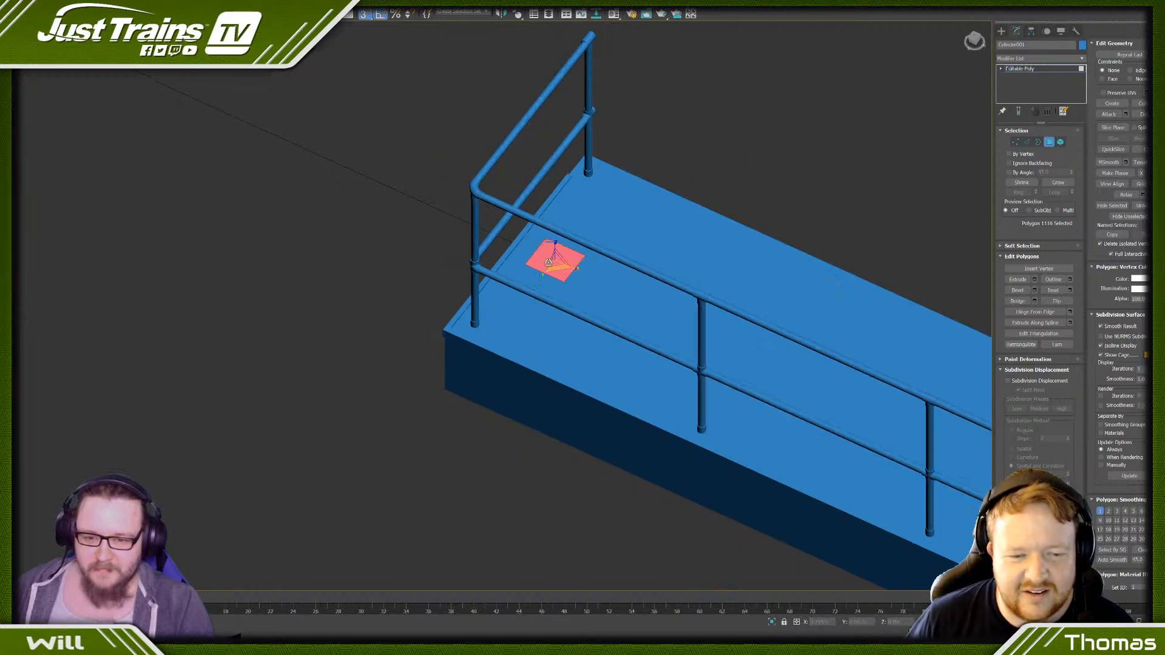
- Extrude the small patch upward into a thin square plate and clear the selection
{"action": "left_click", "coordinate": [1035, 279]}
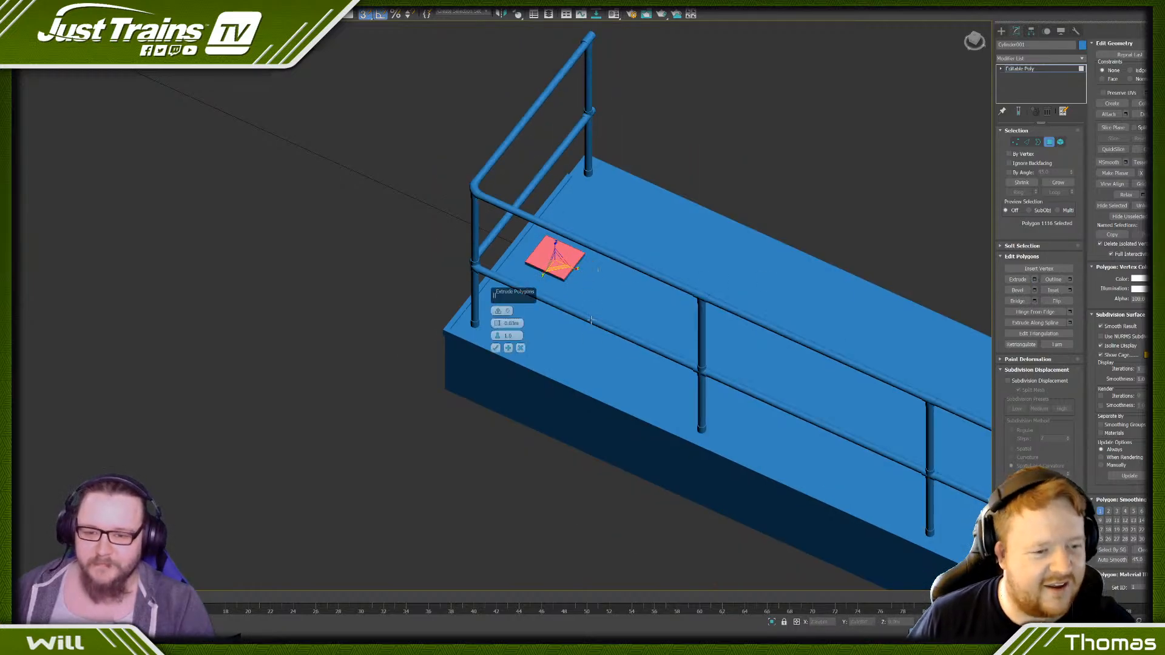
{"action": "left_click", "coordinate": [495, 349]}
{"action": "key", "text": "ctrl+d"}
- Select the whole square plate as an element and scale it slightly wider and flatter
{"action": "scroll", "coordinate": [572, 224], "scroll_direction": "down", "scroll_amount": 3}
{"action": "middle_click_drag", "start_coordinate": [572, 224], "coordinate": [731, 326], "text": "alt"}
{"action": "scroll", "coordinate": [731, 326], "scroll_direction": "up", "scroll_amount": 6}
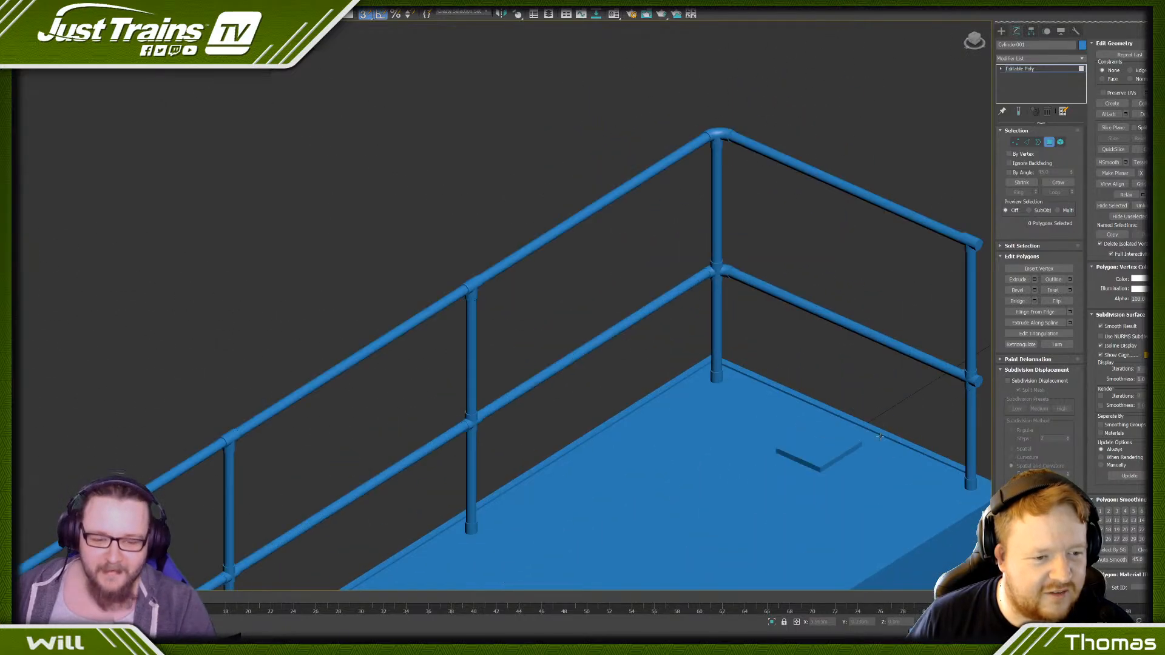
{"action": "left_click", "coordinate": [656, 323]}
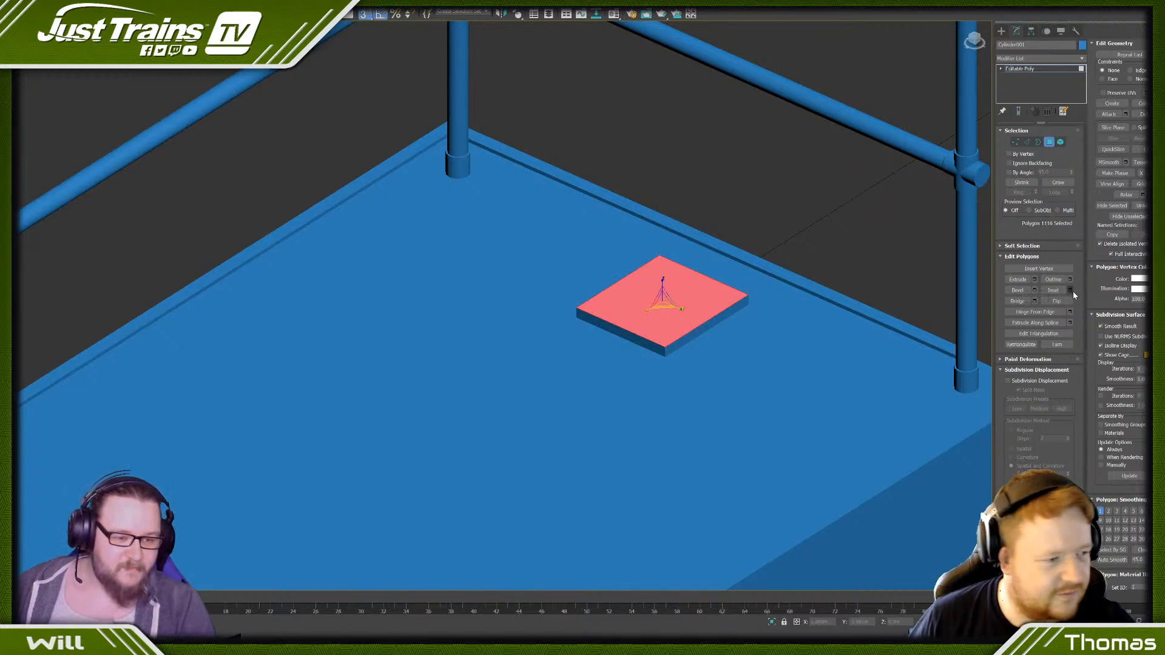
{"action": "middle_click_drag", "start_coordinate": [662, 319], "coordinate": [625, 288]}
{"action": "scroll", "coordinate": [625, 289], "scroll_direction": "up", "scroll_amount": 4}
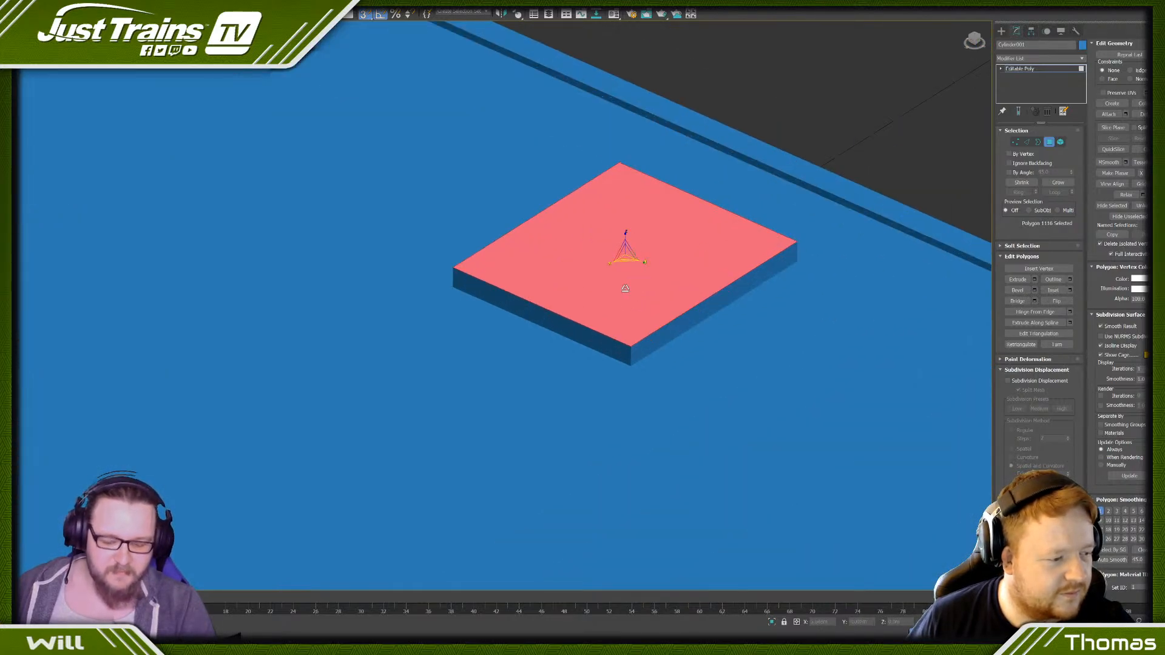
{"action": "left_click", "coordinate": [1059, 142]}
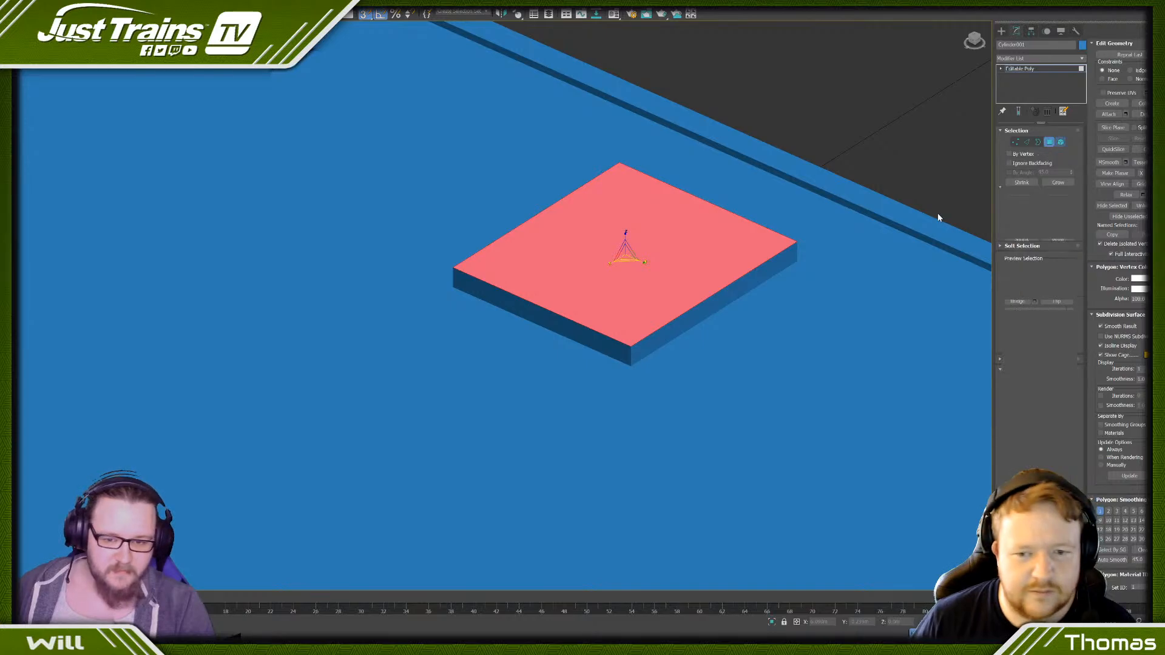
{"action": "left_click", "coordinate": [615, 341]}
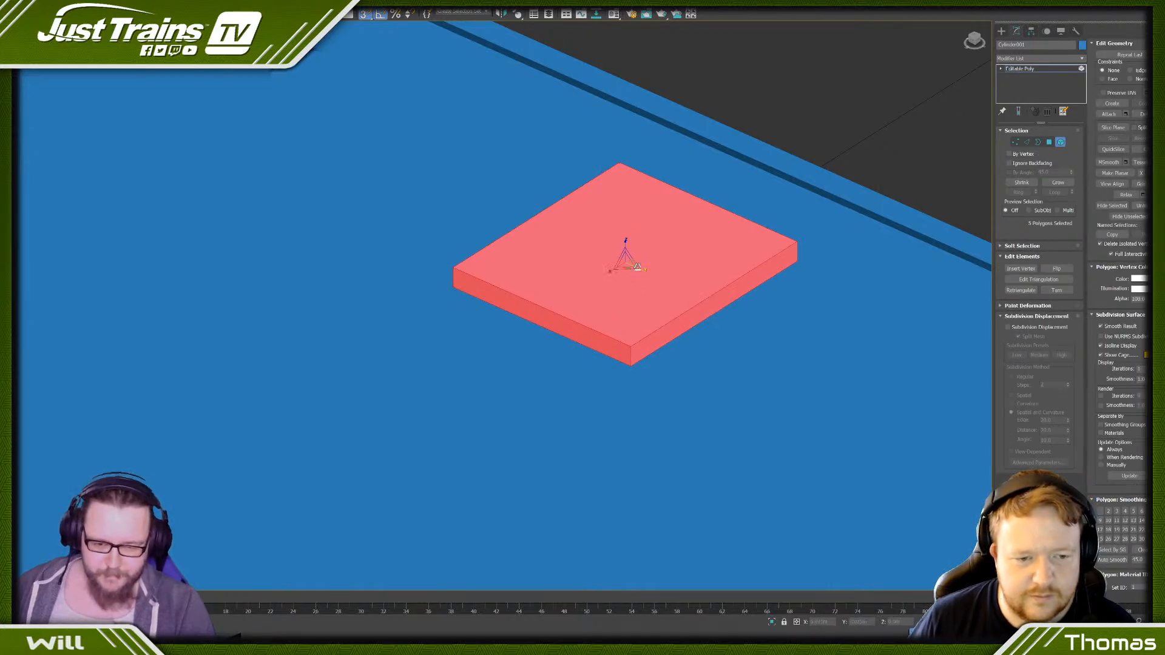
{"action": "left_click_drag", "start_coordinate": [628, 275], "coordinate": [628, 291]}
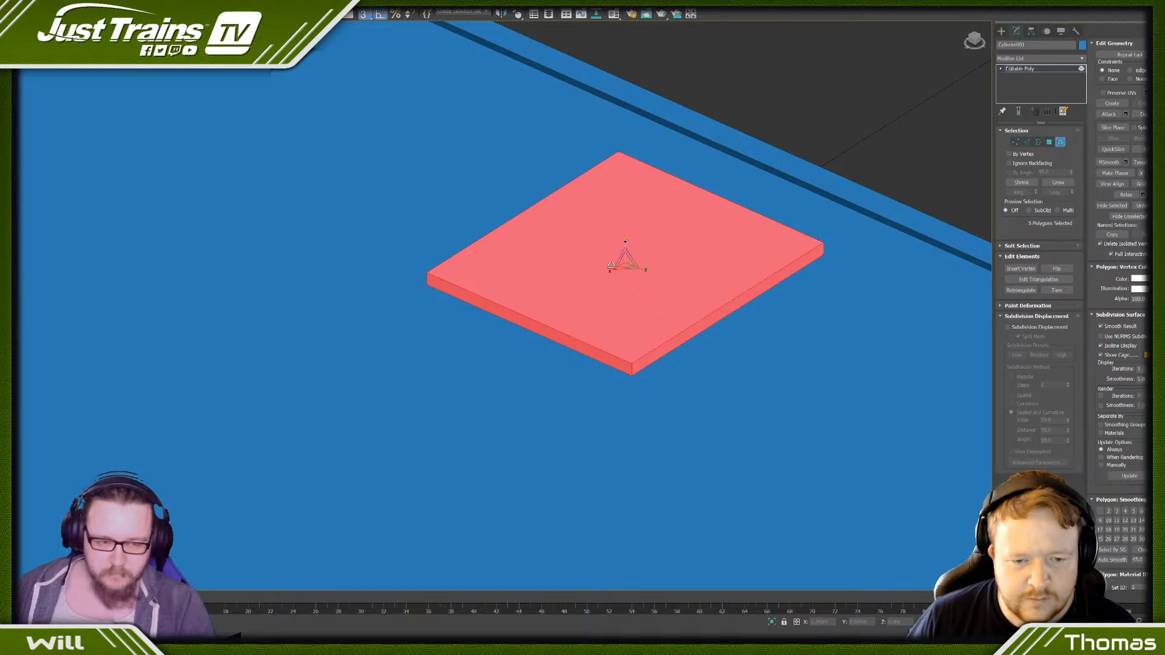
- Select the top face of the square plate and lower it slightly to thin the plate
{"action": "key", "text": "w"}
{"action": "left_click", "coordinate": [1049, 142]}
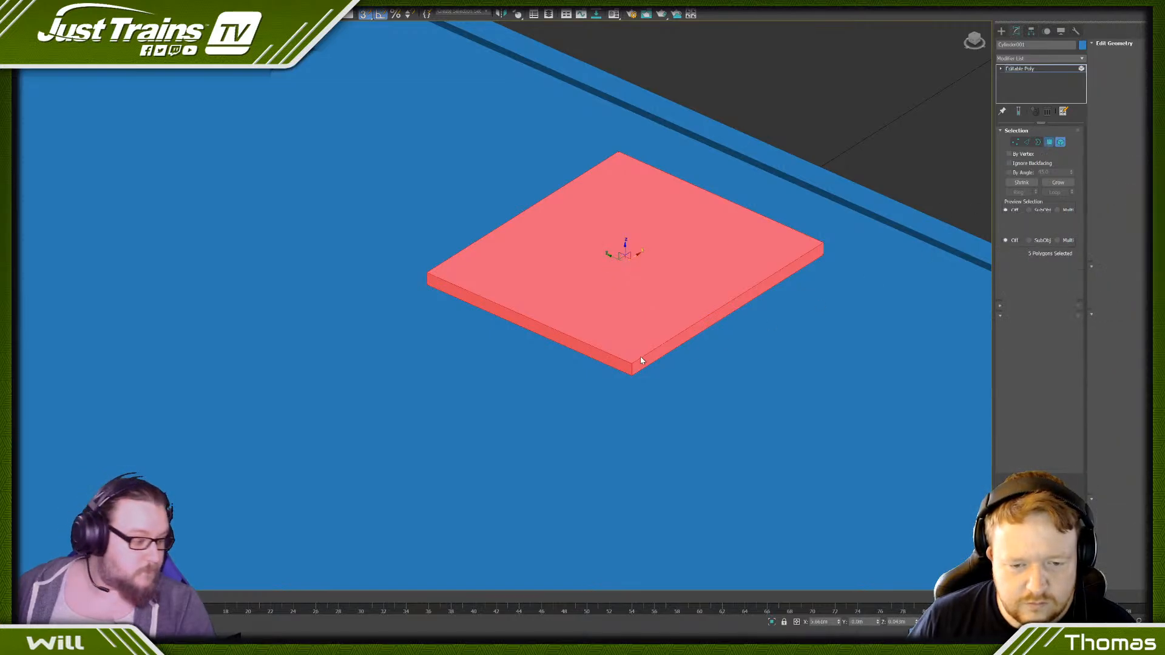
{"action": "left_click", "coordinate": [601, 341]}
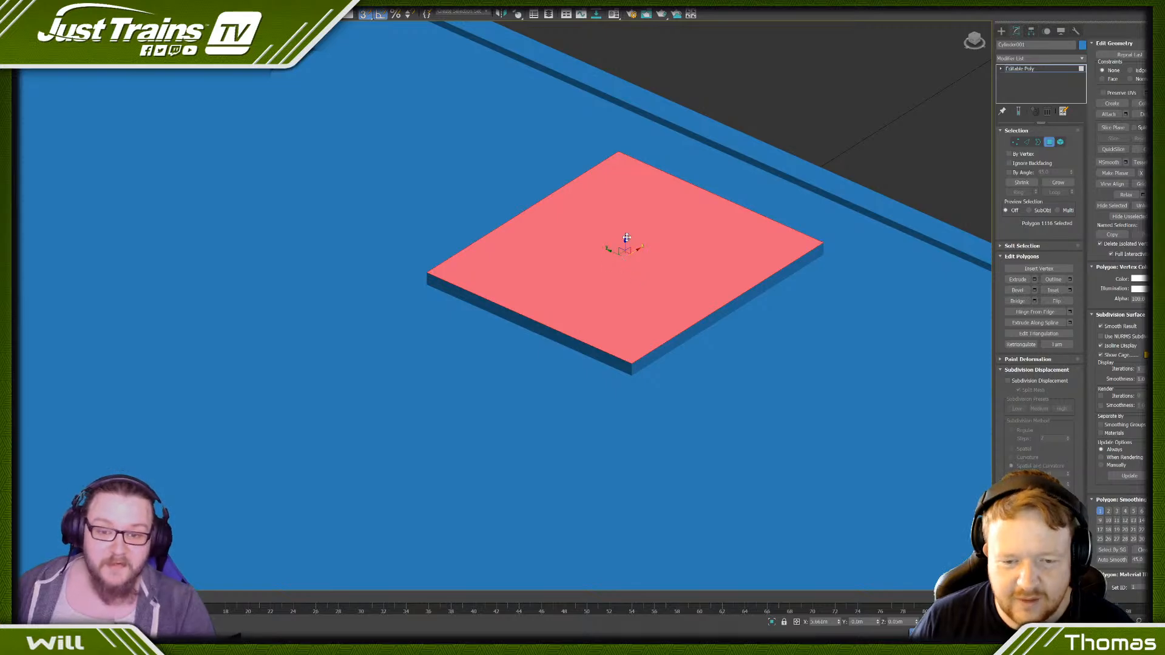
{"action": "left_click_drag", "start_coordinate": [624, 244], "coordinate": [622, 260]}
{"action": "scroll", "coordinate": [619, 263], "scroll_direction": "down", "scroll_amount": 3}
{"action": "middle_click_drag", "start_coordinate": [619, 264], "coordinate": [620, 282], "text": "alt"}
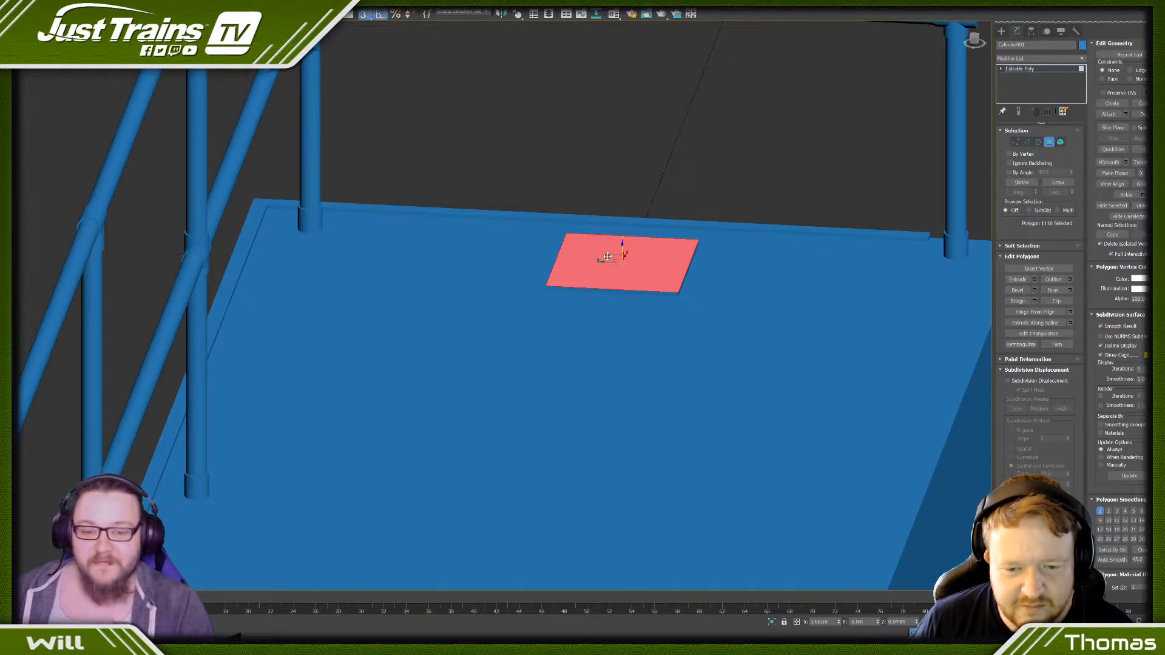
- Grow the selection to the whole square plate, scale it down to a smaller square and clear the selection
{"action": "left_click", "coordinate": [1062, 184]}
{"action": "scroll", "coordinate": [643, 292], "scroll_direction": "down", "scroll_amount": 5}
{"action": "middle_click_drag", "start_coordinate": [705, 276], "coordinate": [670, 303], "text": "alt"}
{"action": "scroll", "coordinate": [642, 270], "scroll_direction": "up", "scroll_amount": 6}
{"action": "key", "text": "r"}
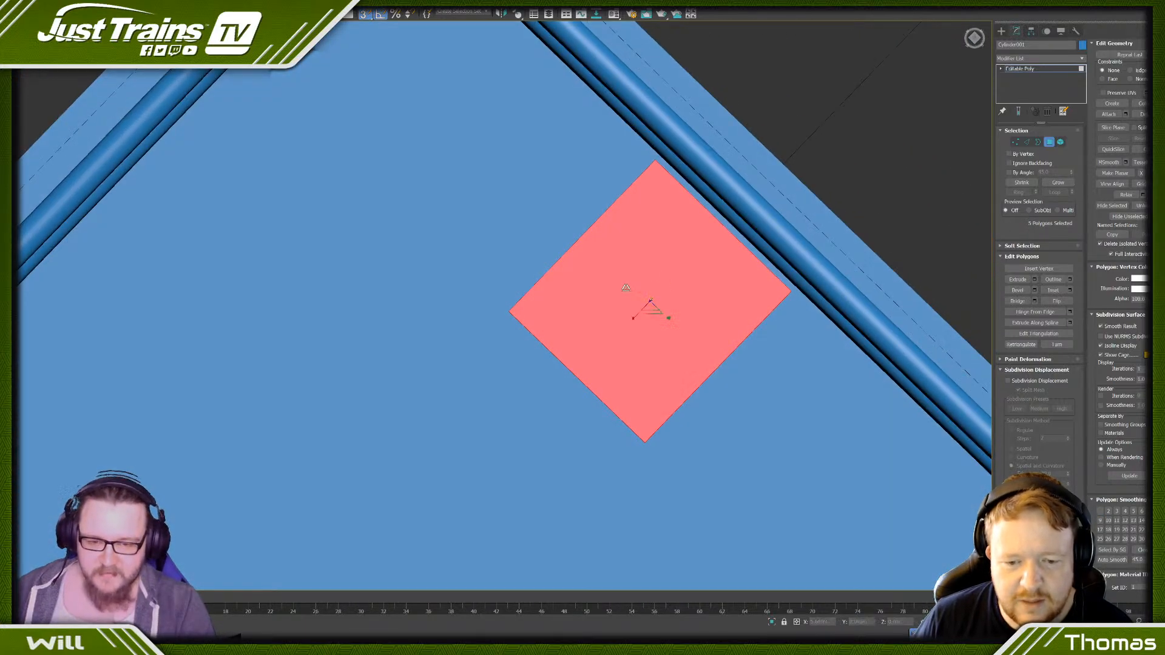
{"action": "left_click_drag", "start_coordinate": [649, 306], "coordinate": [643, 295]}
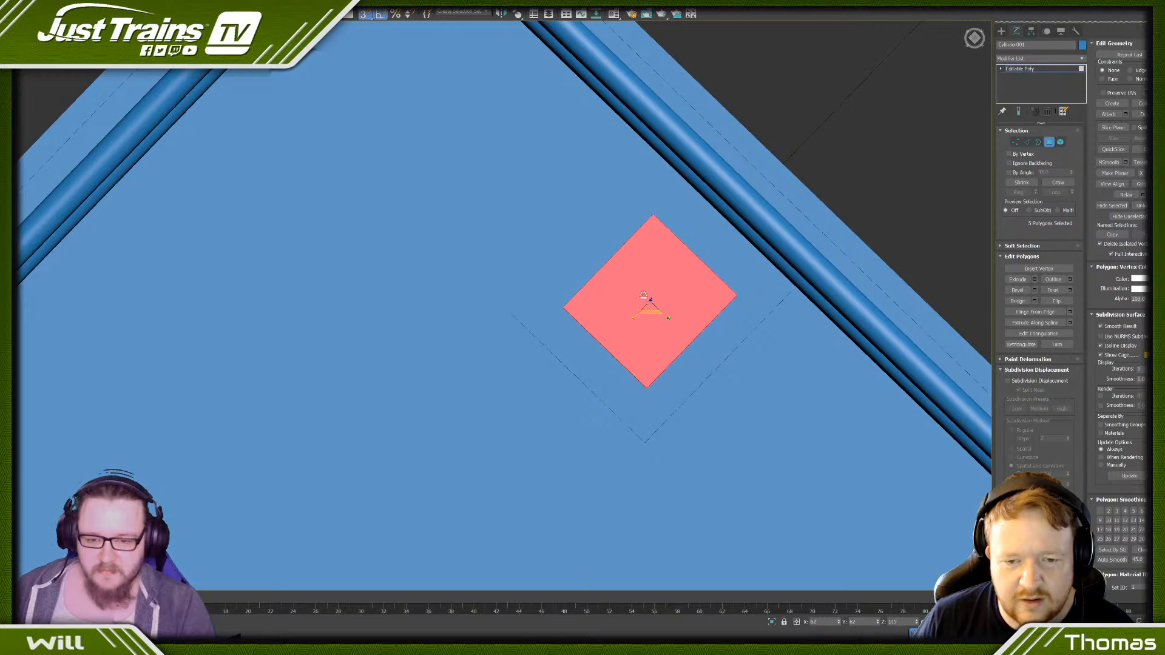
{"action": "scroll", "coordinate": [643, 295], "scroll_direction": "down", "scroll_amount": 4}
{"action": "middle_click_drag", "start_coordinate": [643, 295], "coordinate": [611, 273], "text": "alt"}
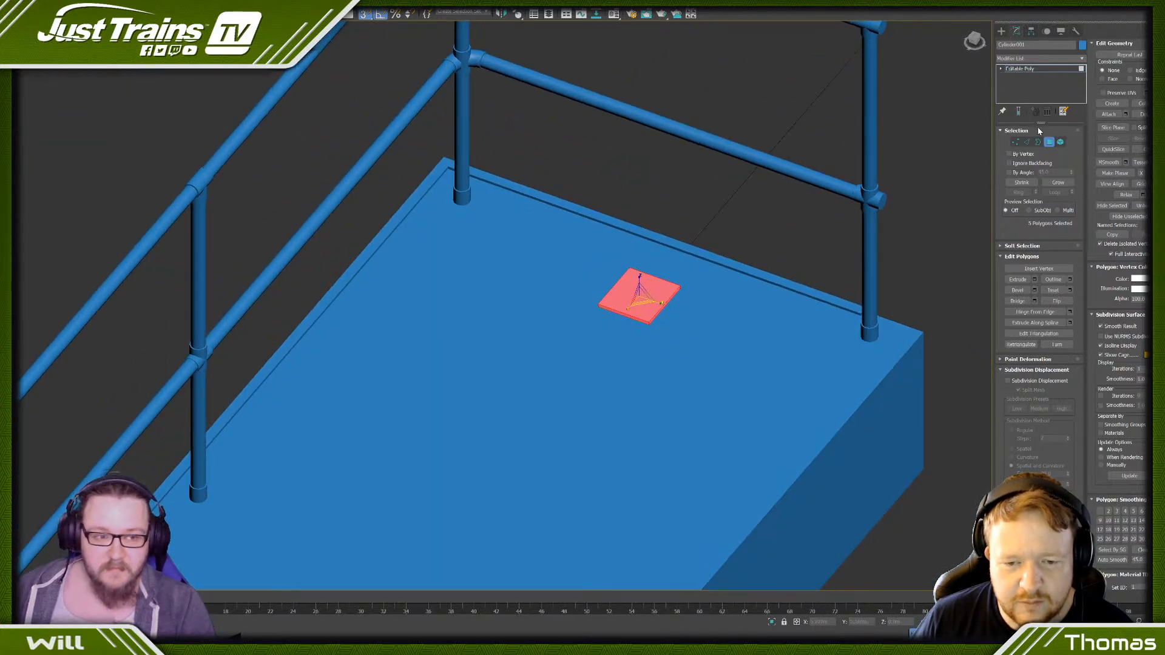
{"action": "left_click", "coordinate": [751, 198]}
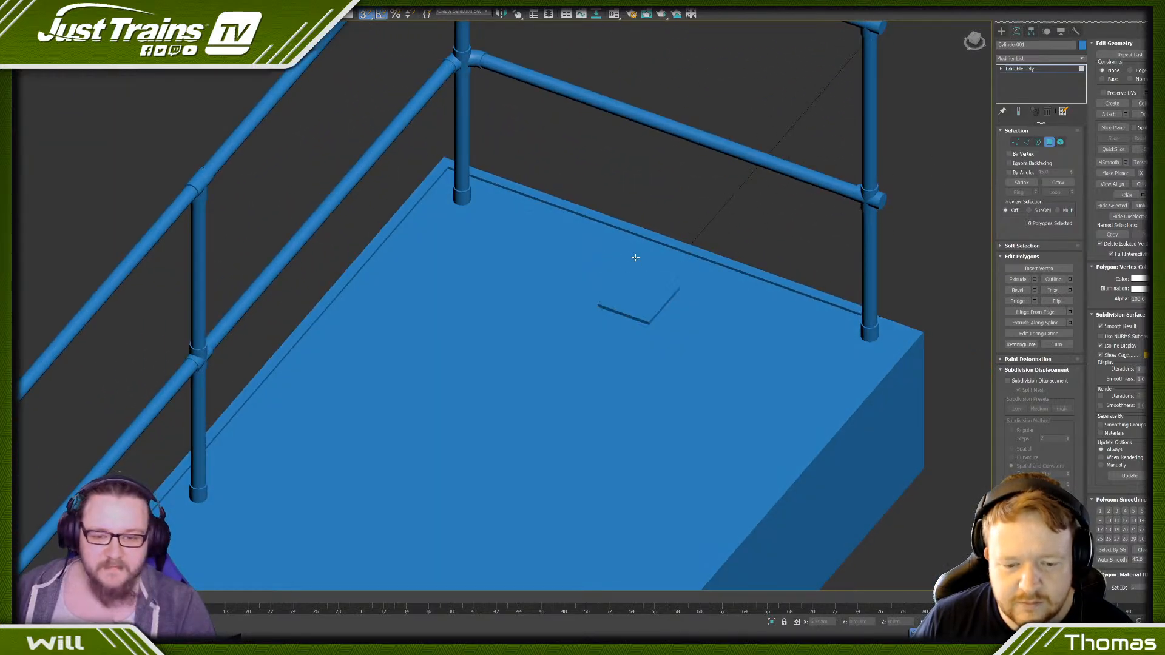
- Clone the plate's top face as an element while scaling it down to a tiny patch at the plate's centre
{"action": "scroll", "coordinate": [655, 306], "scroll_direction": "up", "scroll_amount": 5}
{"action": "left_click", "coordinate": [655, 306]}
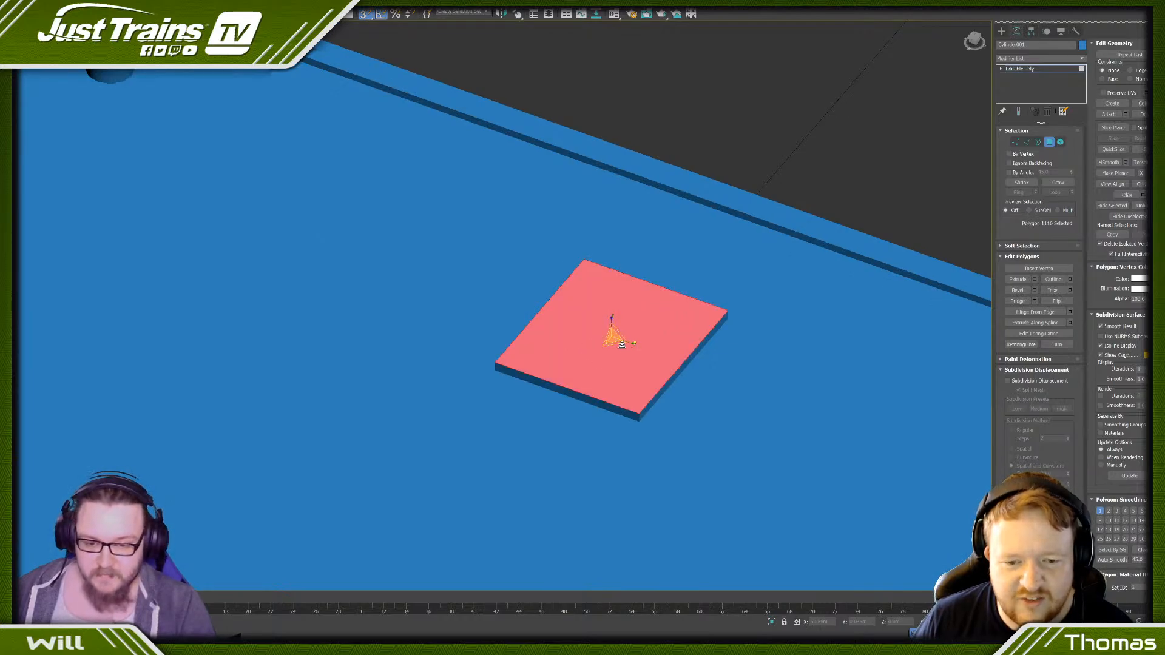
{"action": "left_click_drag", "start_coordinate": [621, 345], "coordinate": [424, 183], "text": "shift"}
{"action": "left_click", "coordinate": [621, 324]}
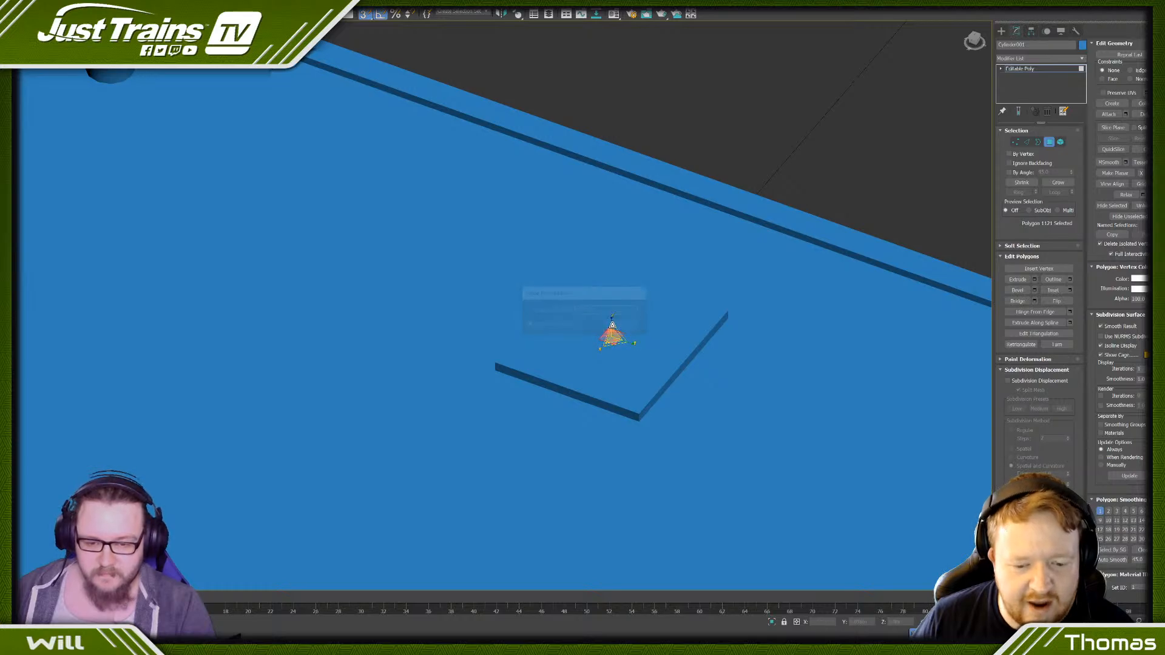
{"action": "scroll", "coordinate": [614, 322], "scroll_direction": "down", "scroll_amount": 5}
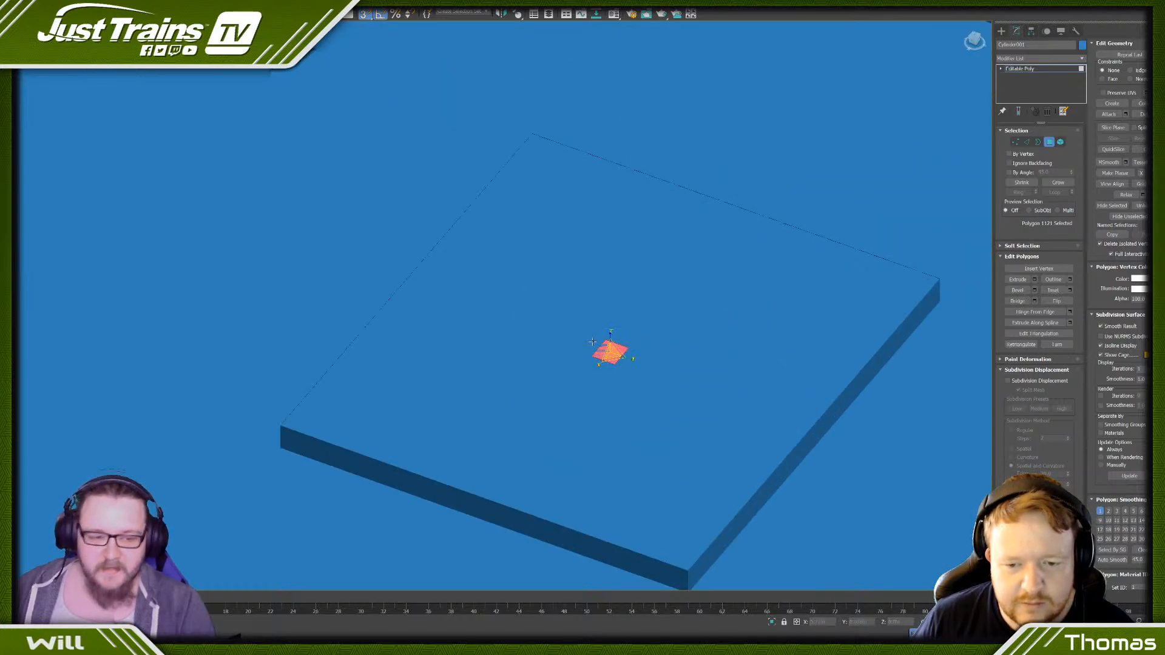
{"action": "scroll", "coordinate": [674, 325], "scroll_direction": "up", "scroll_amount": 6}
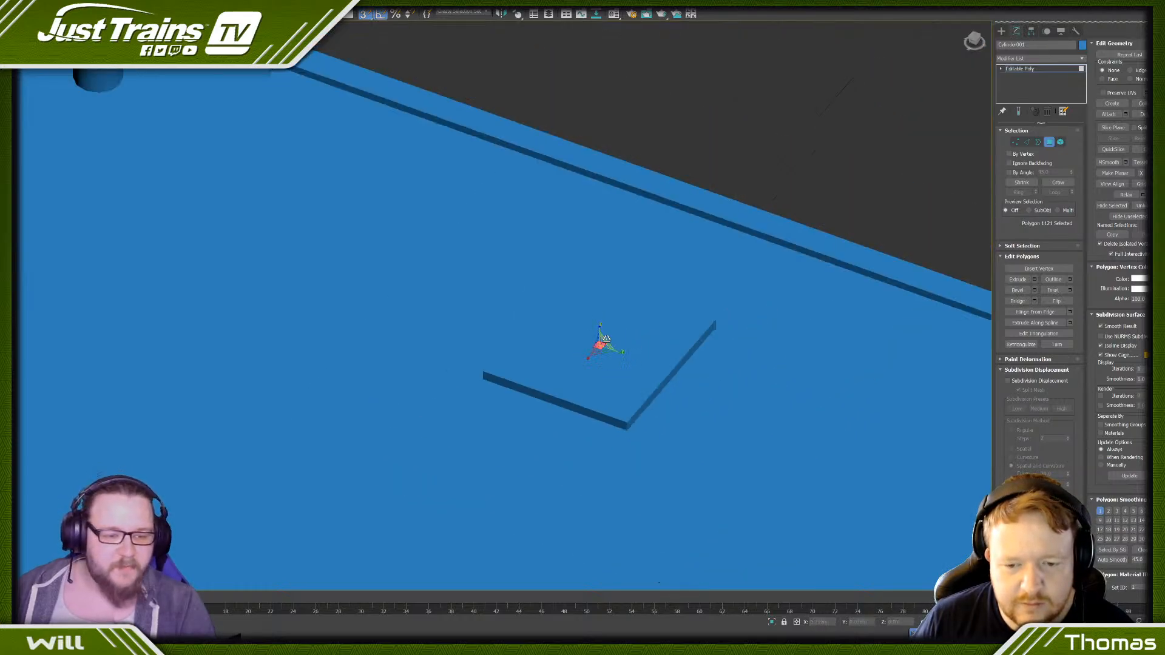
- Extrude the tiny patch upward into a short square peg
{"action": "left_click", "coordinate": [1031, 279]}
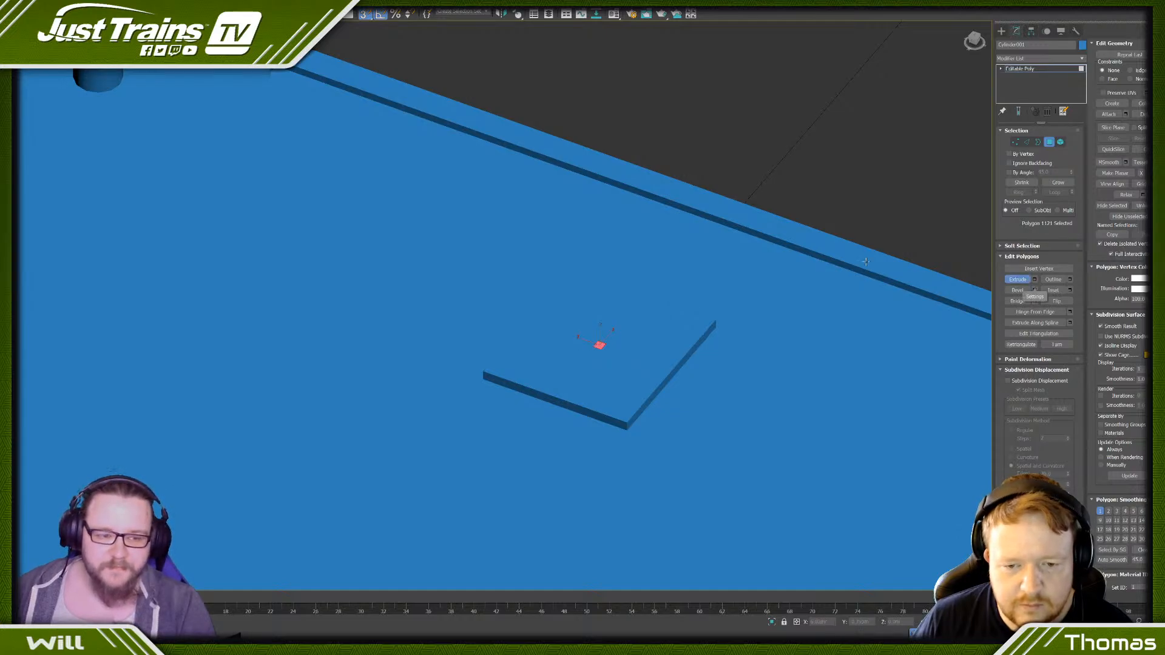
{"action": "left_click", "coordinate": [1032, 280]}
{"action": "left_click", "coordinate": [1035, 281]}
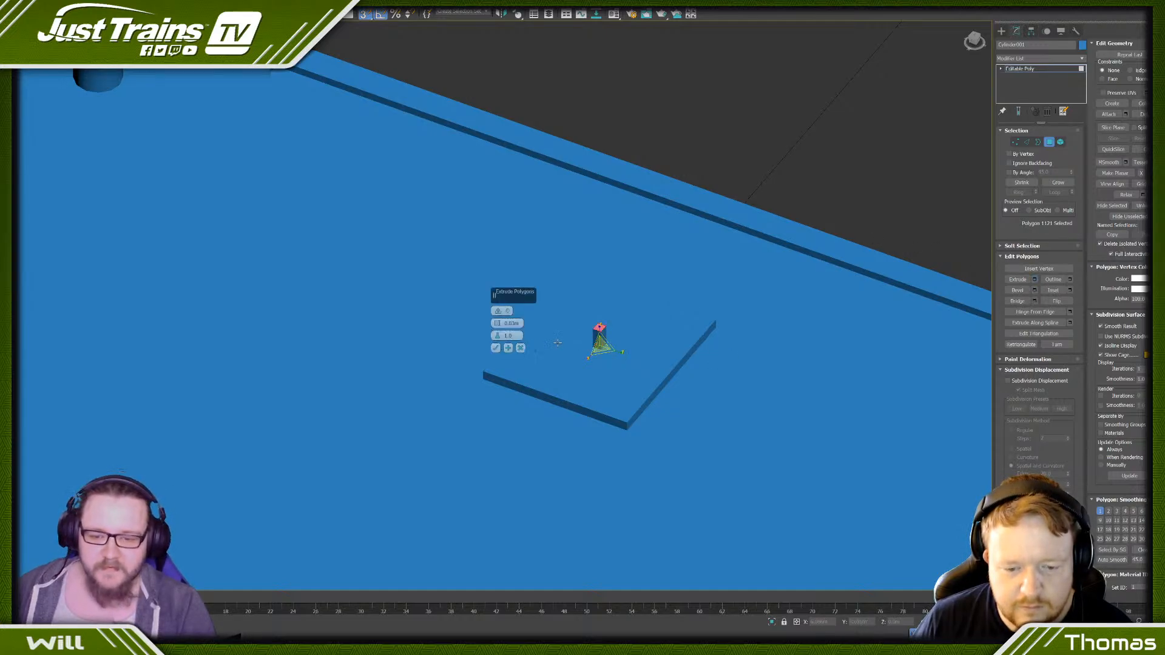
{"action": "left_click_drag", "start_coordinate": [501, 326], "coordinate": [500, 334]}
{"action": "left_click", "coordinate": [496, 348]}
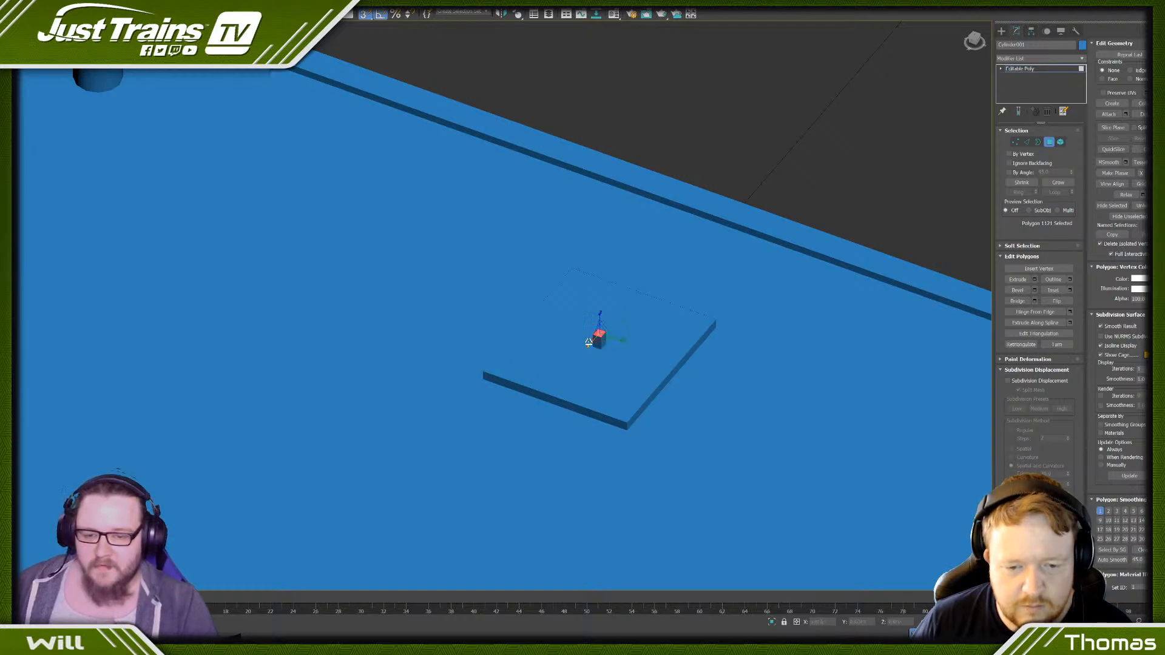
- Chamfer the four vertical edges of the peg with one segment to give it an eight-sided outline
{"action": "left_click", "coordinate": [1027, 143]}
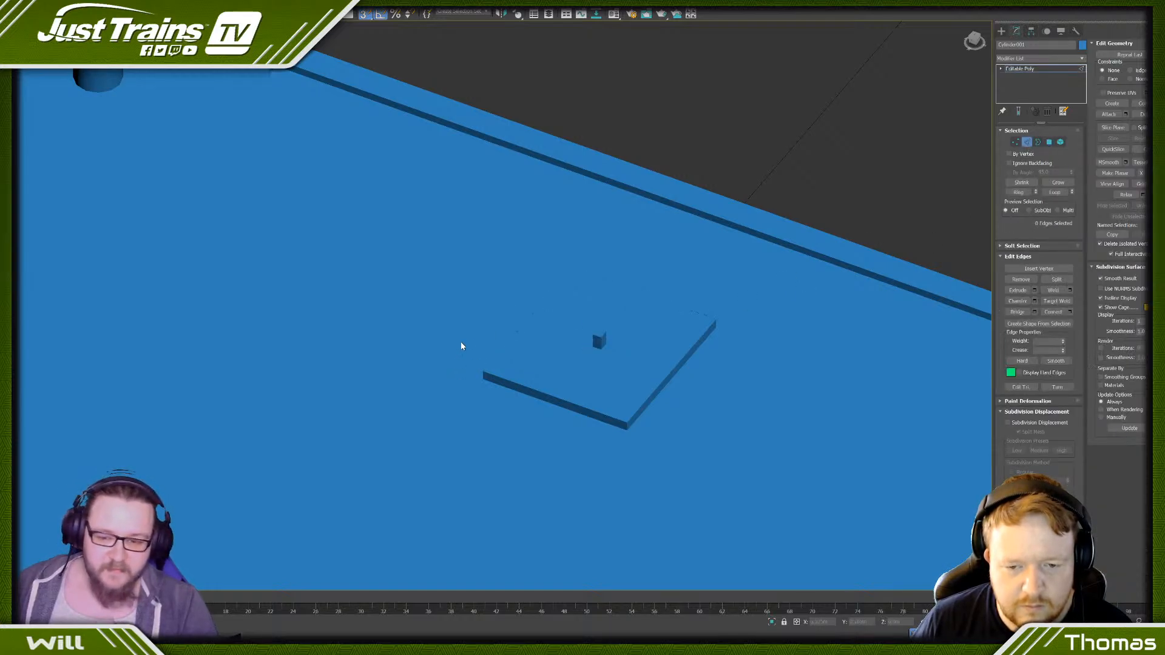
{"action": "scroll", "coordinate": [591, 326], "scroll_direction": "up", "scroll_amount": 4}
{"action": "left_click", "coordinate": [570, 350]}
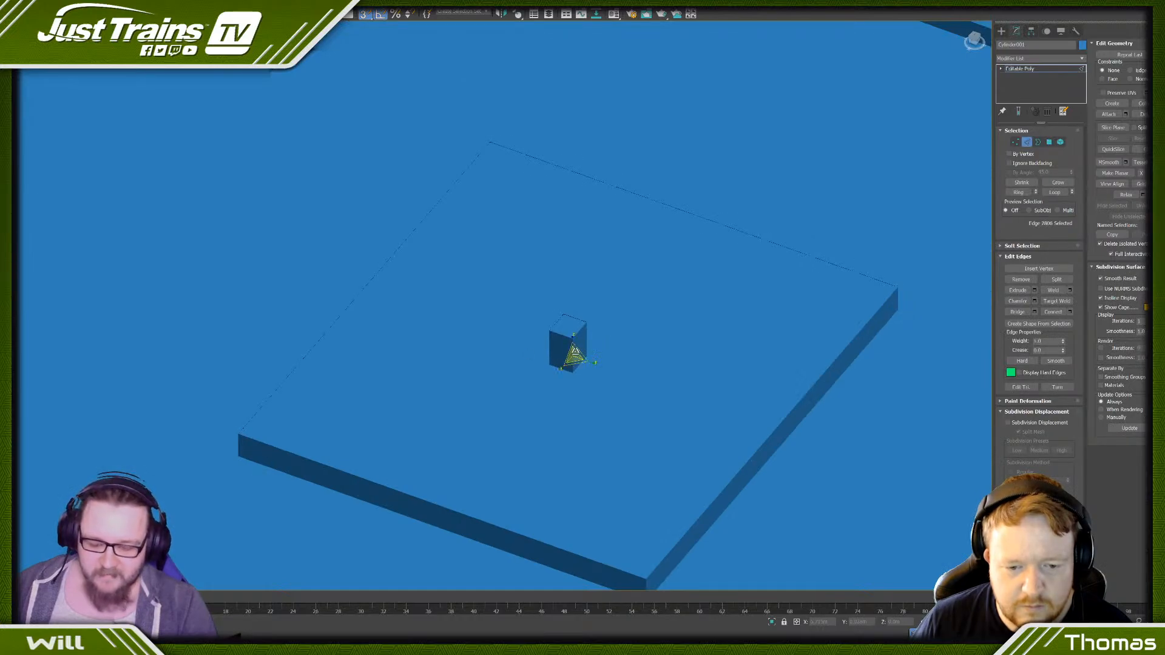
{"action": "key", "text": "alt+l"}
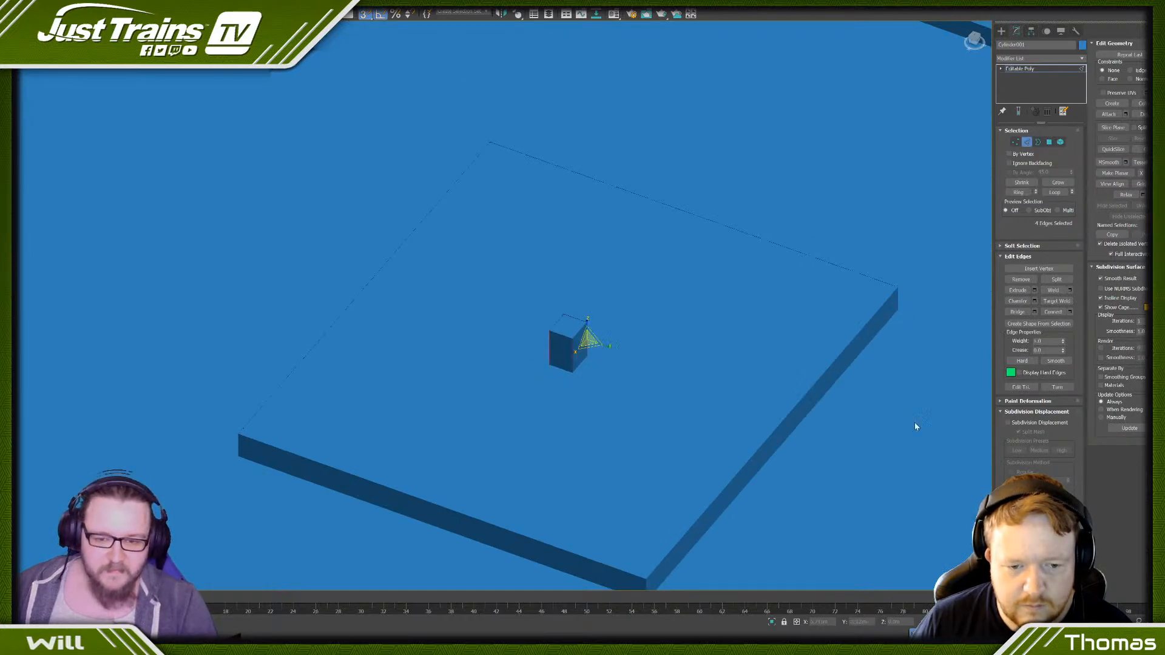
{"action": "left_click", "coordinate": [1034, 301]}
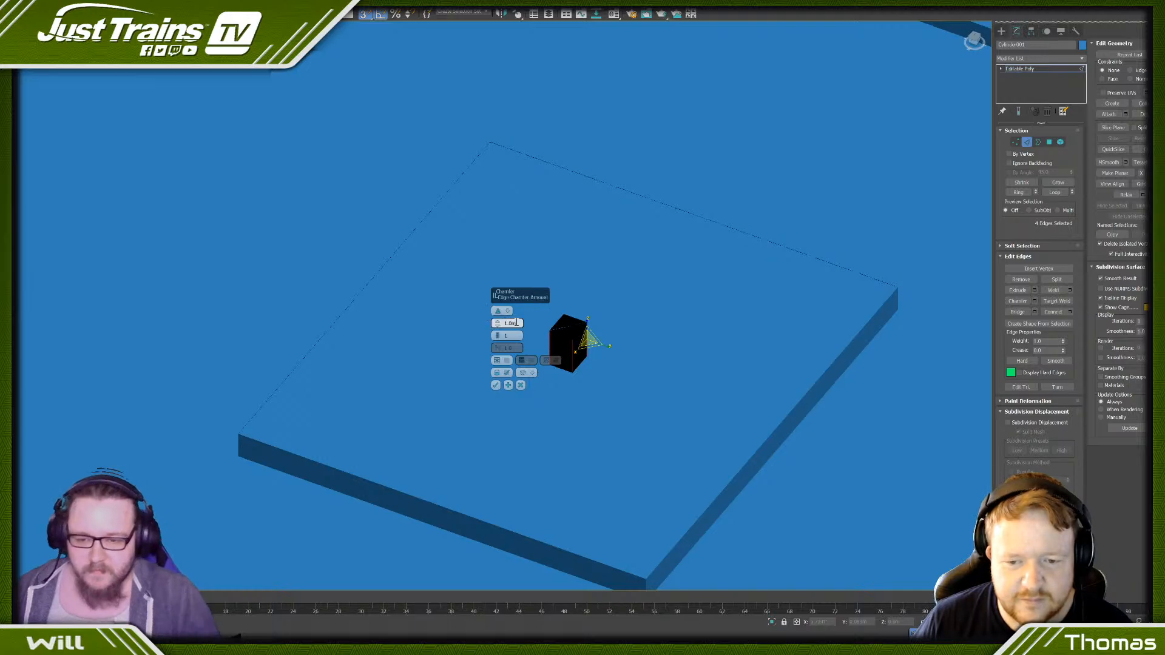
{"action": "right_click", "coordinate": [497, 325]}
{"action": "left_click_drag", "start_coordinate": [498, 324], "coordinate": [498, 316]}
{"action": "left_click", "coordinate": [495, 385]}
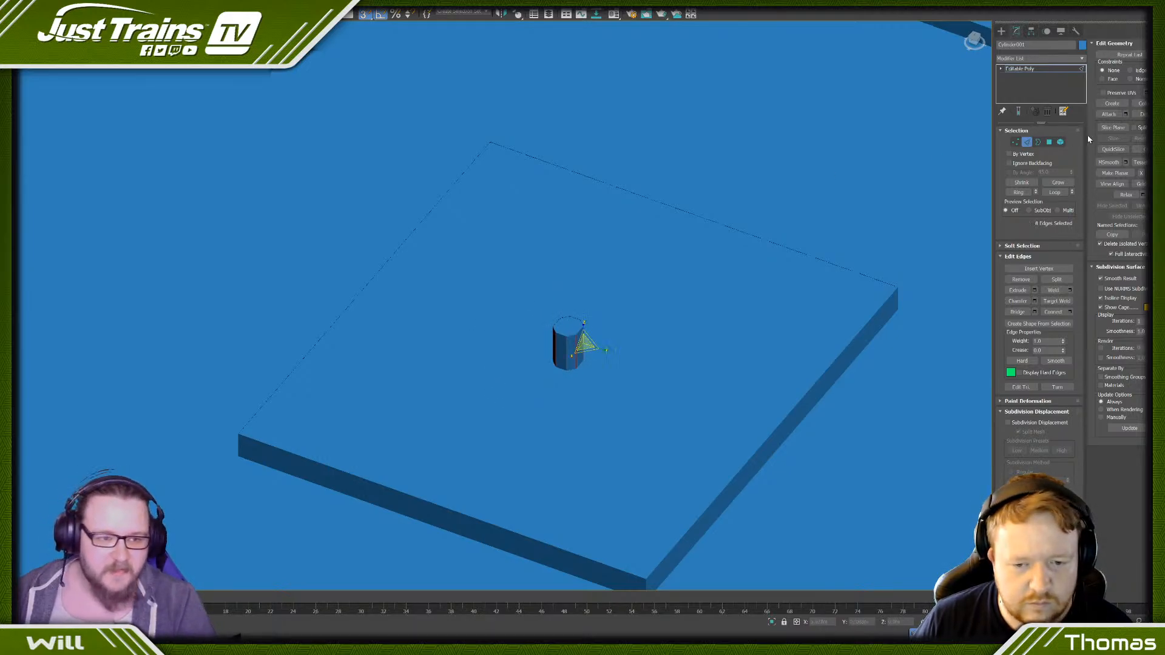
- Turn off snapping and lower the peg's top face to form a shallow bolt head on the plate
{"action": "left_click", "coordinate": [1049, 142]}
{"action": "left_click", "coordinate": [569, 324]}
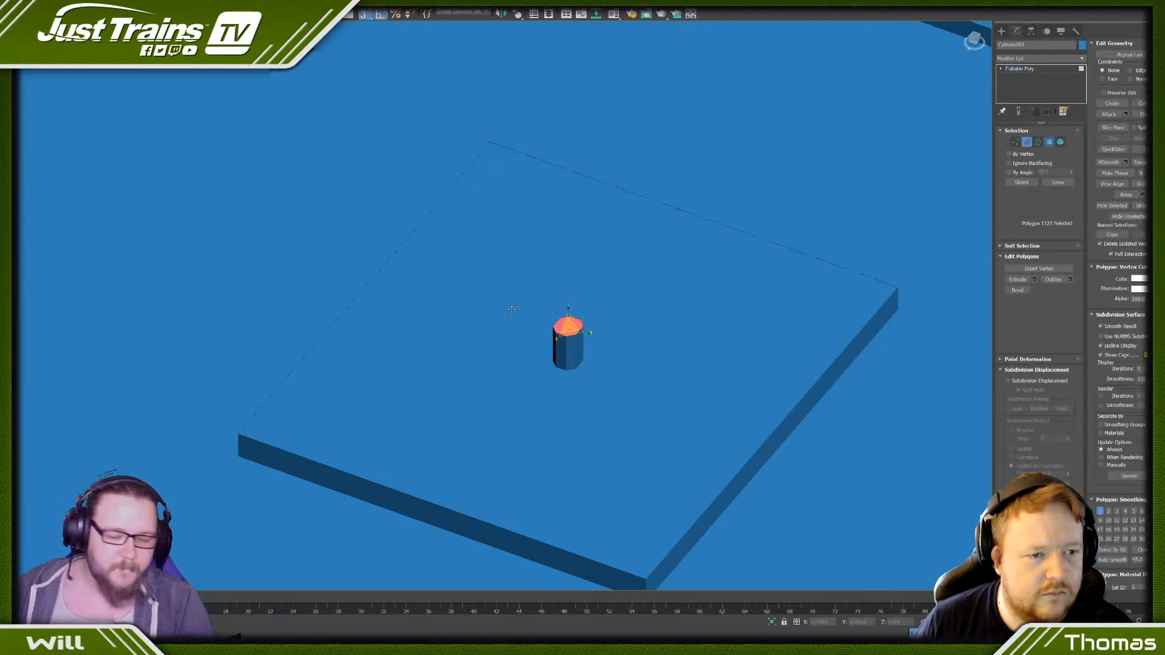
{"action": "key", "text": "w"}
{"action": "key", "text": "s"}
{"action": "left_click_drag", "start_coordinate": [567, 312], "coordinate": [564, 339]}
{"action": "scroll", "coordinate": [867, 171], "scroll_direction": "down", "scroll_amount": 2}
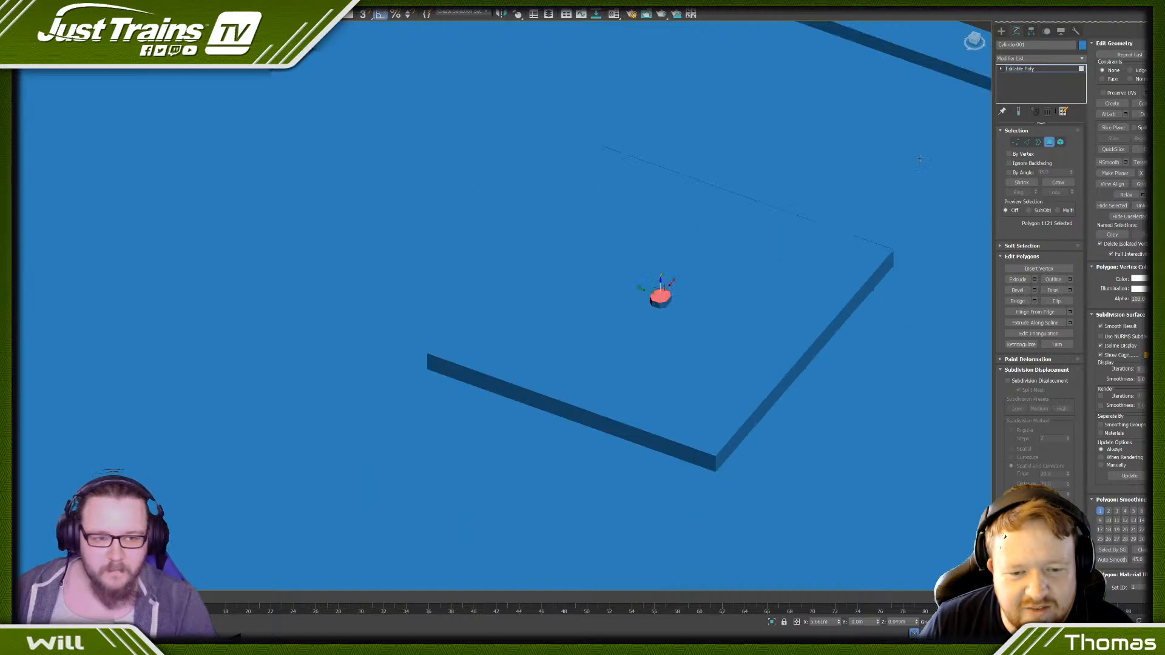
- Inset the plate's top face by a small amount to leave a narrow border around its edge
{"action": "left_click", "coordinate": [768, 264]}
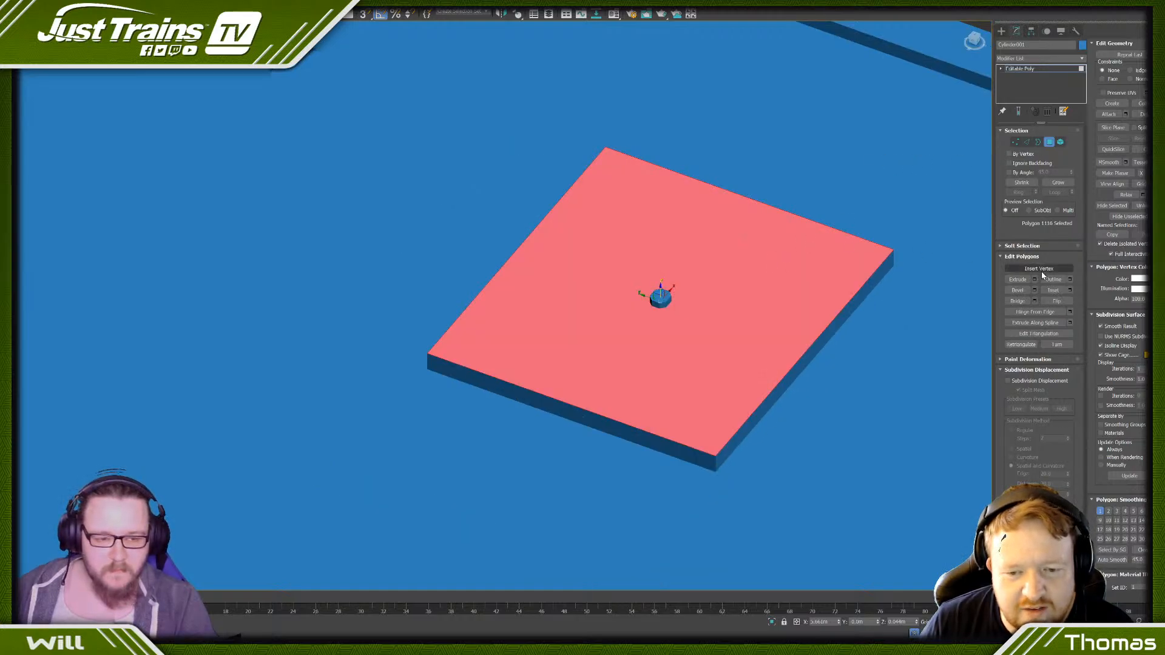
{"action": "left_click", "coordinate": [1070, 289]}
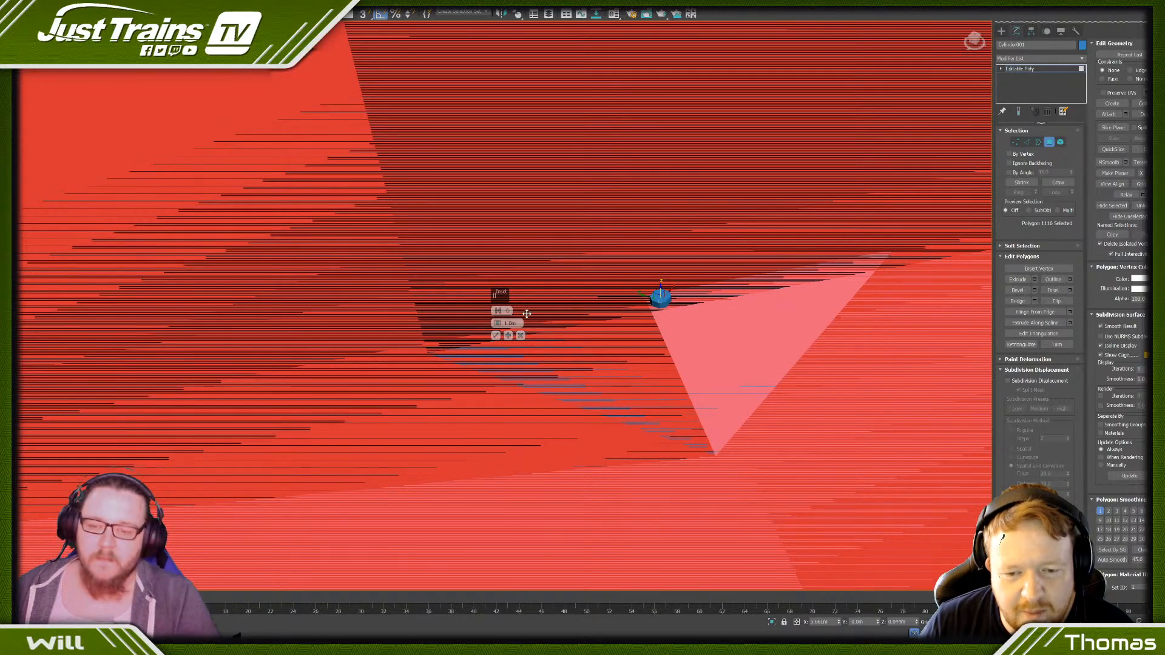
{"action": "type", "text": "0"}
{"action": "key", "text": "Return"}
{"action": "left_click_drag", "start_coordinate": [518, 324], "coordinate": [496, 311]}
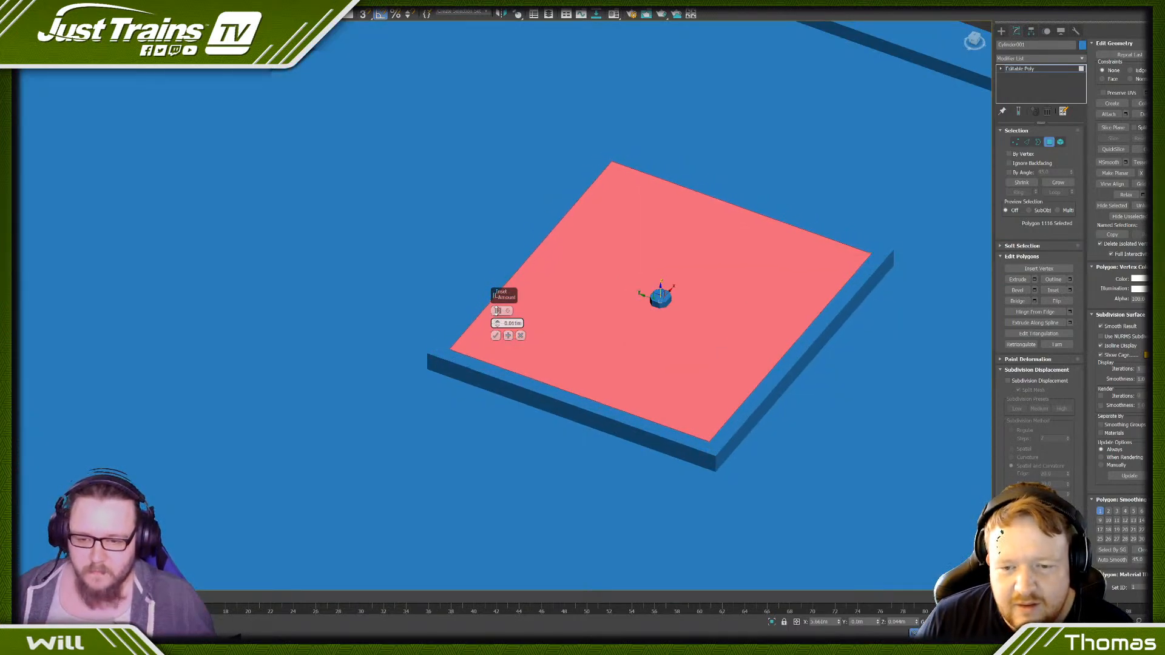
{"action": "left_click", "coordinate": [495, 335]}
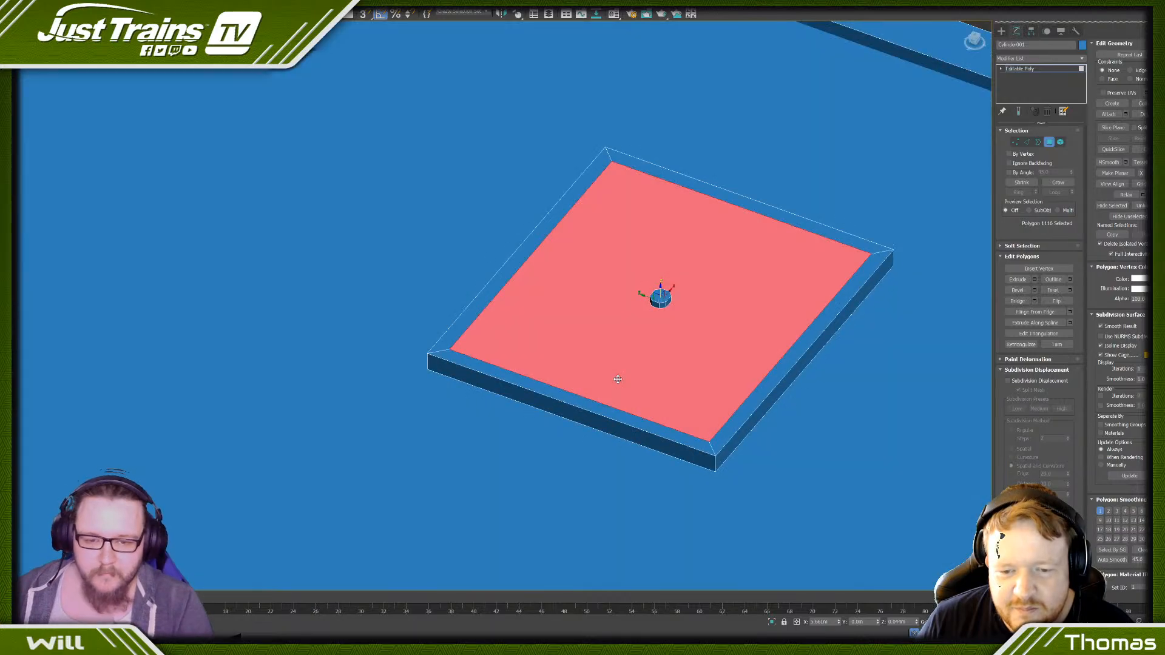
- Clone the bolt head as elements onto the two inset corners of the plate farthest from the edge strip
{"action": "left_click", "coordinate": [1060, 141]}
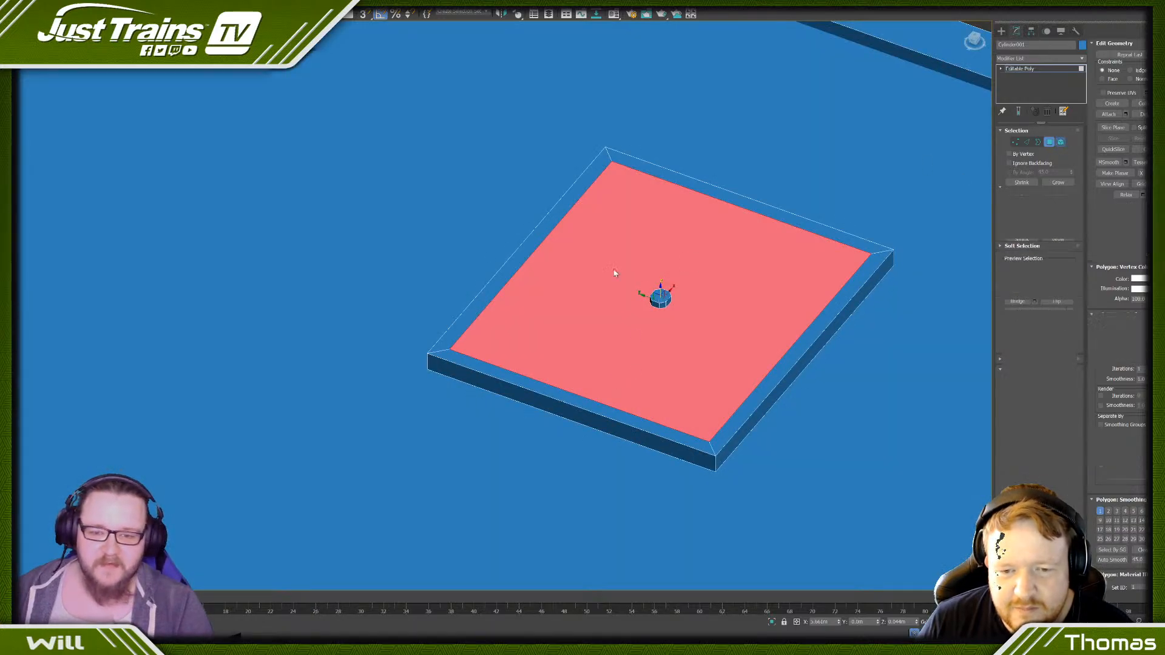
{"action": "left_click", "coordinate": [659, 300]}
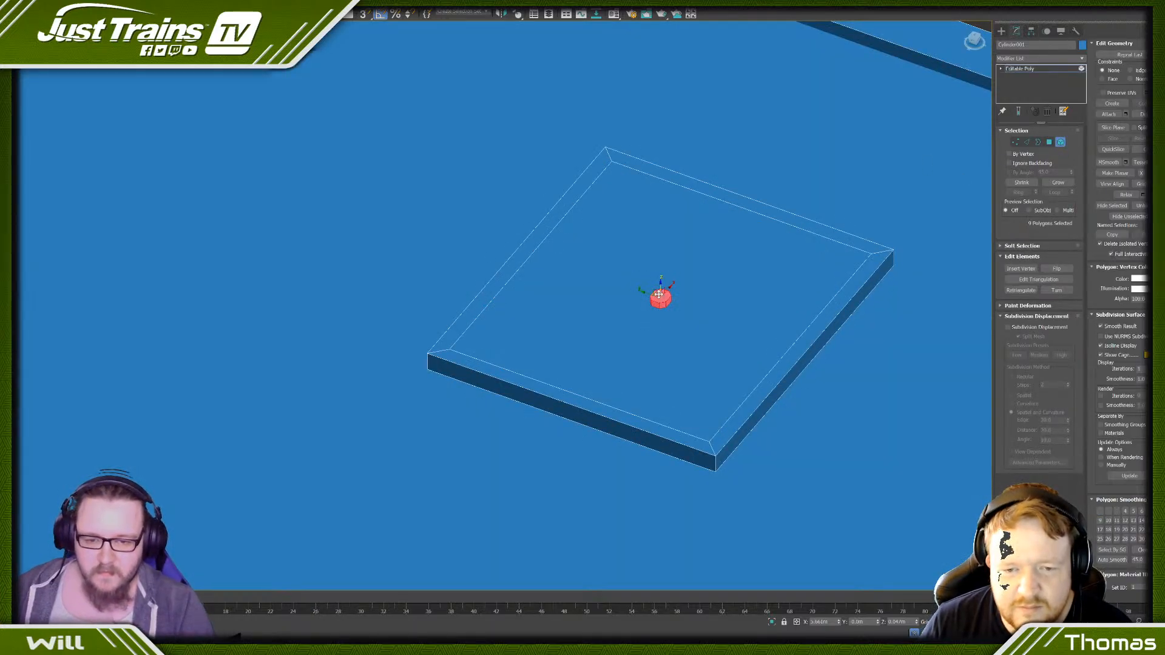
{"action": "mouse_move", "coordinate": [660, 287]}
{"action": "left_mouse_down", "text": "shift"}
{"action": "mouse_move", "coordinate": [438, 327]}
{"action": "mouse_move", "coordinate": [453, 358]}
{"action": "mouse_move", "coordinate": [448, 339]}
{"action": "left_mouse_up", "text": "shift"}
{"action": "left_click", "coordinate": [623, 326]}
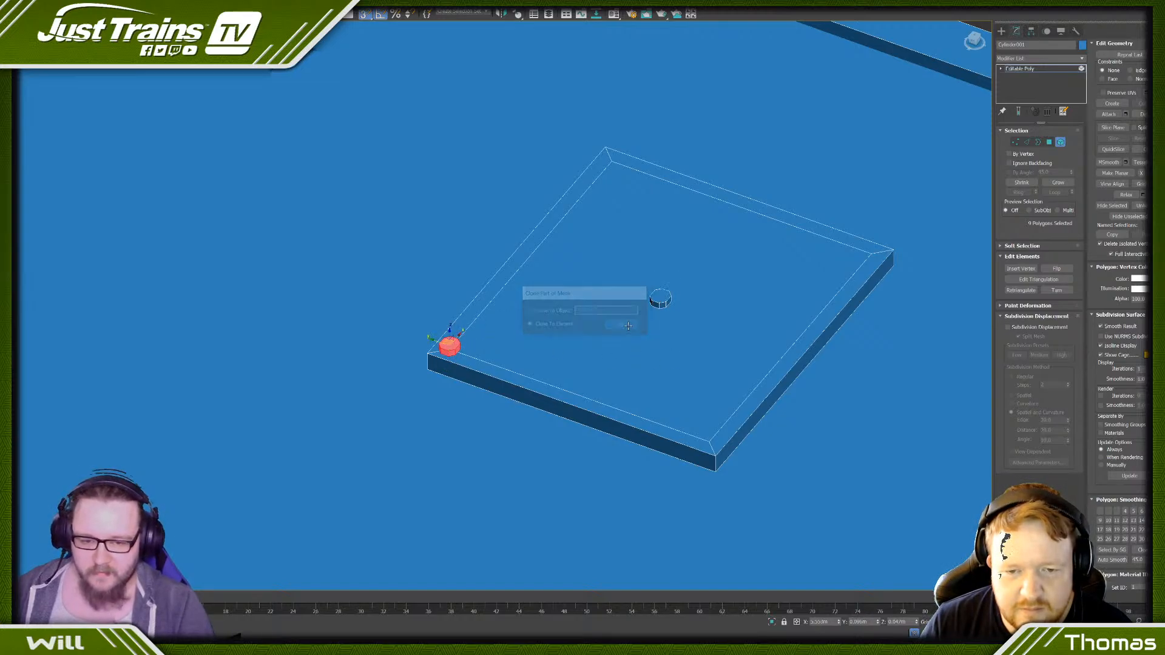
{"action": "left_click", "coordinate": [658, 295]}
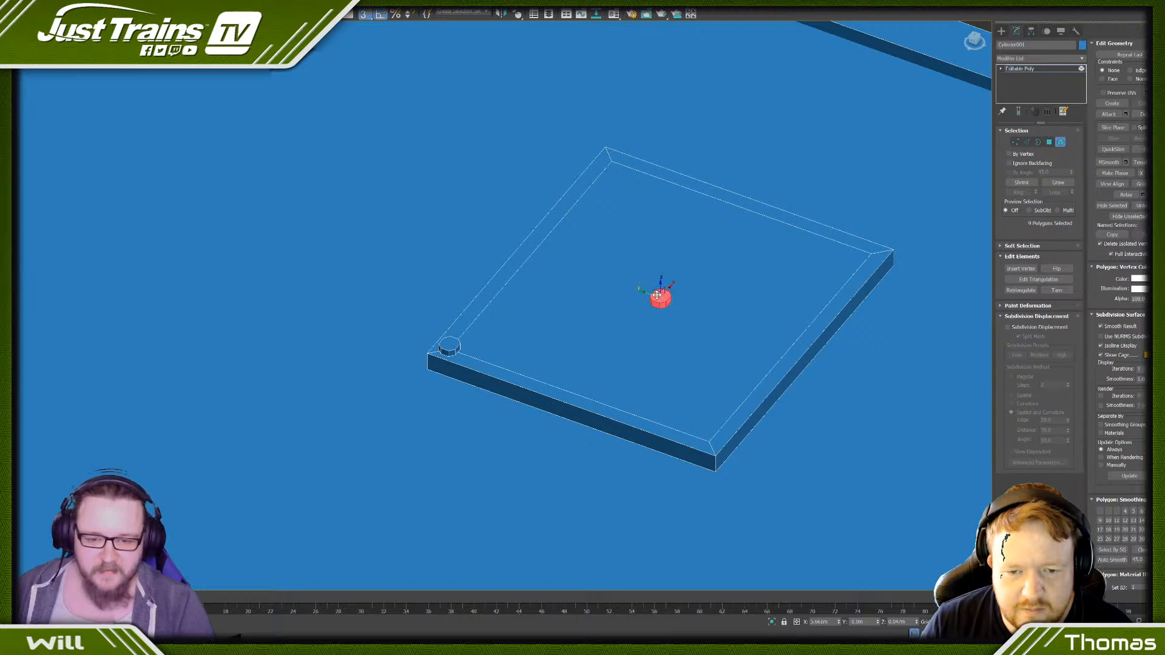
{"action": "mouse_move", "coordinate": [660, 291]}
{"action": "left_mouse_down", "text": "shift"}
{"action": "mouse_move", "coordinate": [705, 355]}
{"action": "mouse_move", "coordinate": [711, 443]}
{"action": "left_mouse_up", "text": "shift"}
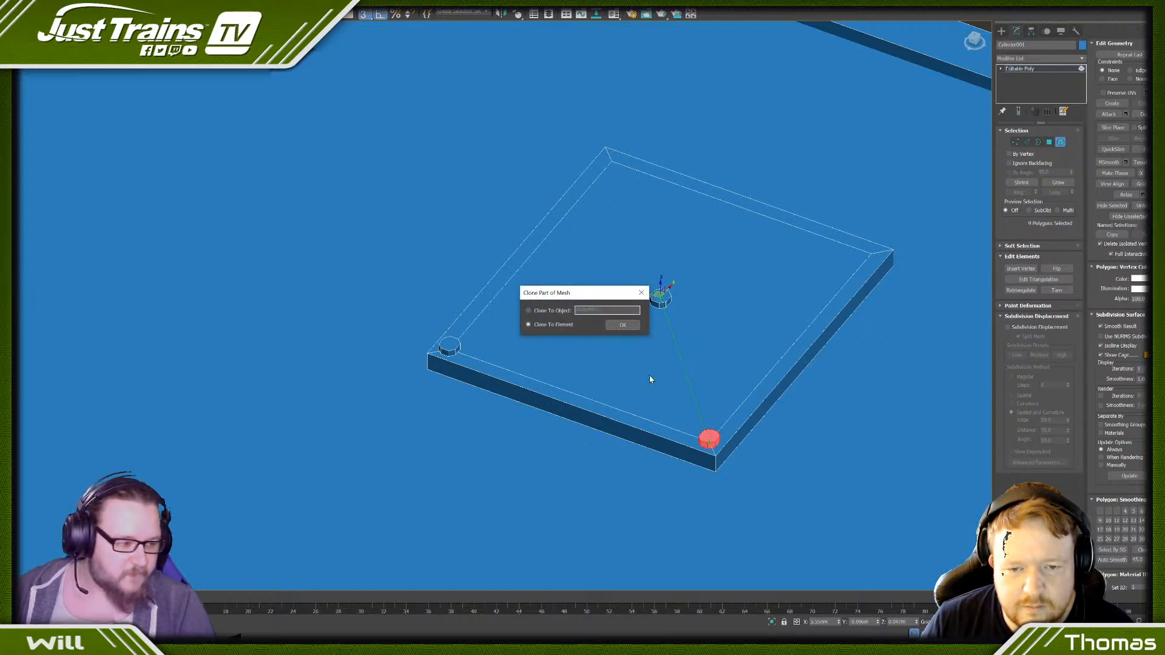
{"action": "left_click", "coordinate": [623, 325]}
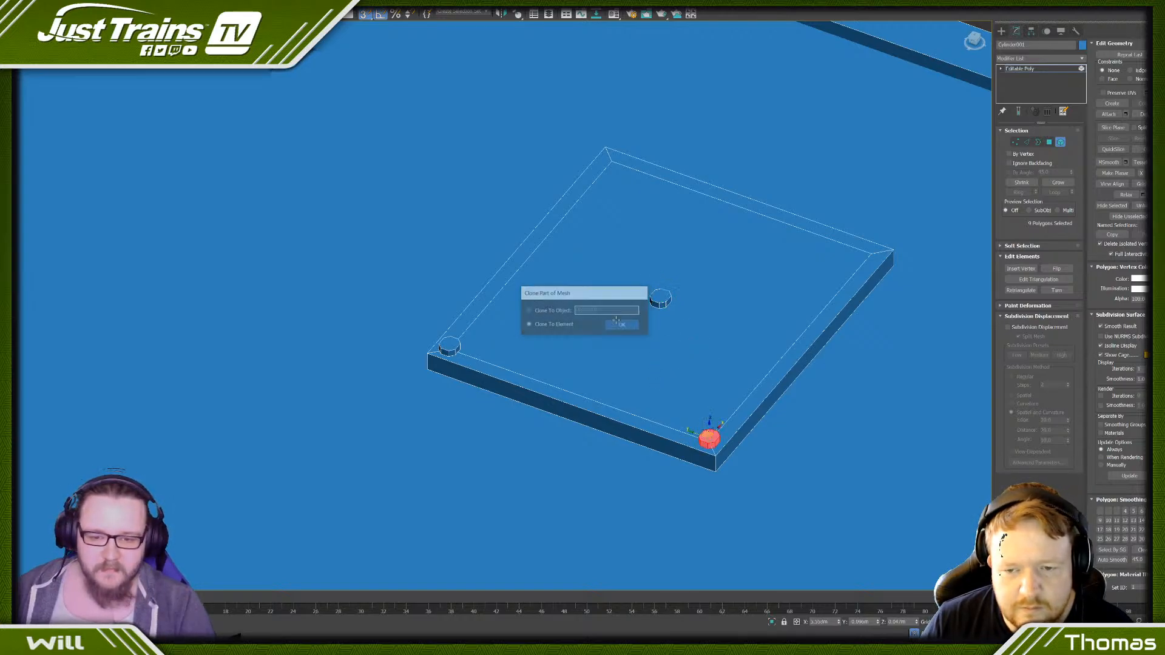
- Clone the central bolt head to a third inset corner beside the edge strip and move the original to the fourth
{"action": "left_click", "coordinate": [661, 295]}
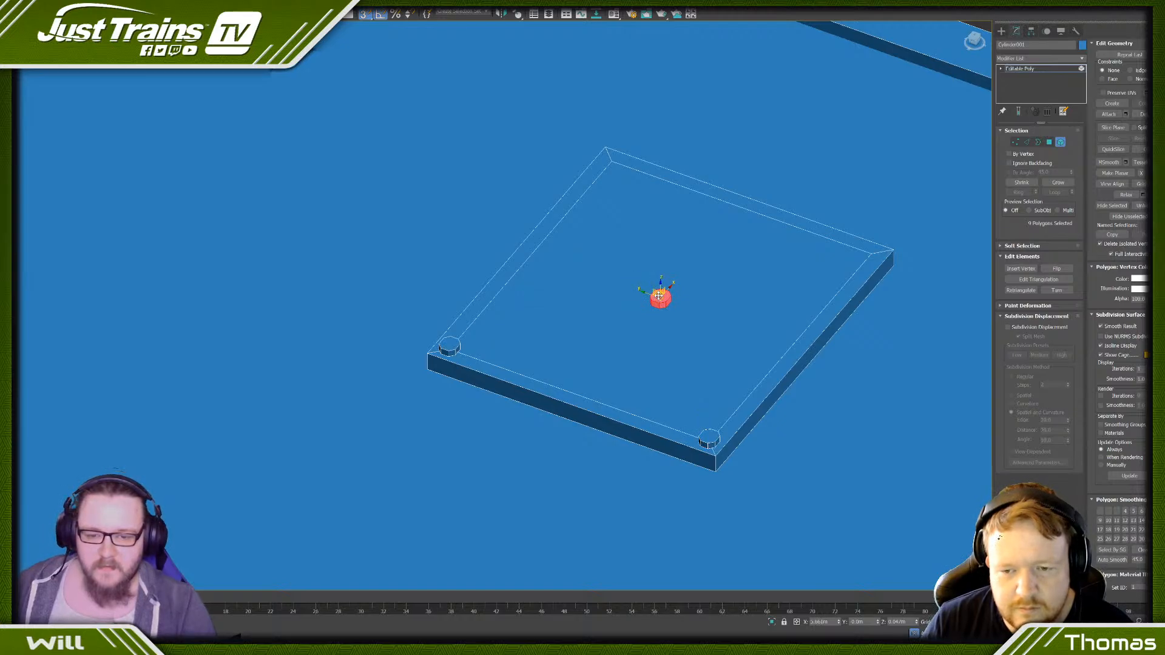
{"action": "left_click_drag", "start_coordinate": [659, 296], "coordinate": [611, 160], "text": "shift"}
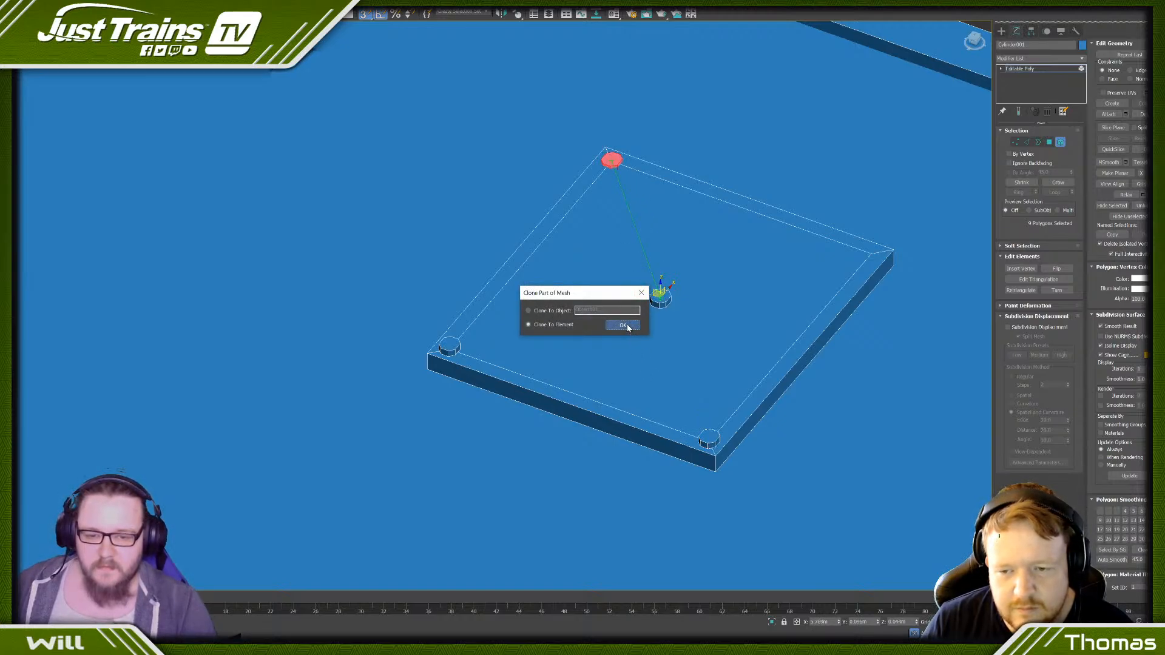
{"action": "left_click", "coordinate": [625, 327]}
{"action": "left_click", "coordinate": [661, 297]}
{"action": "left_click_drag", "start_coordinate": [657, 292], "coordinate": [868, 245]}
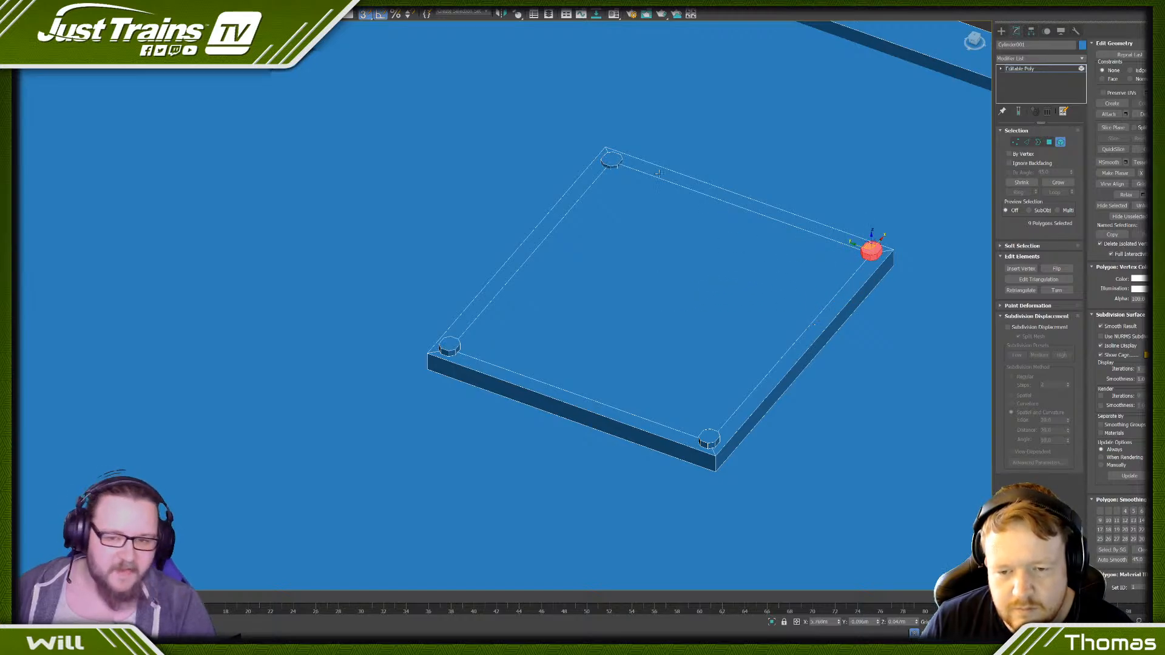
- Raise the sunken bolt head at the plate's far corner so it protrudes like the other three
{"action": "left_click", "coordinate": [612, 156]}
{"action": "middle_click_drag", "start_coordinate": [612, 156], "coordinate": [597, 219], "text": "alt"}
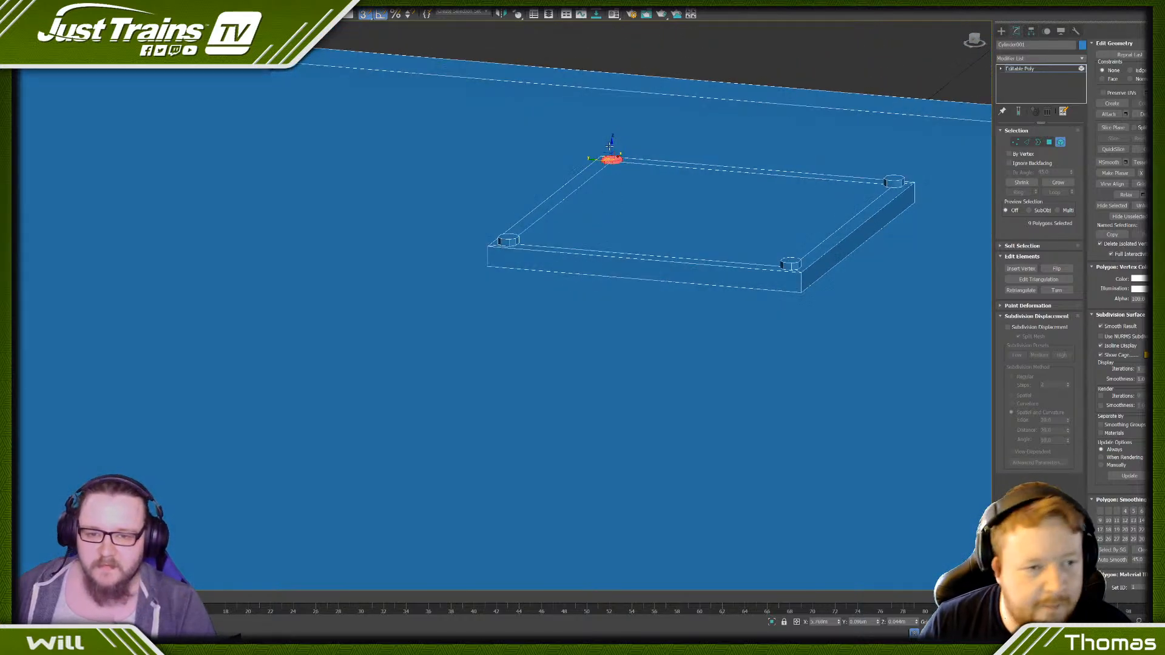
{"action": "left_click_drag", "start_coordinate": [611, 144], "coordinate": [504, 247]}
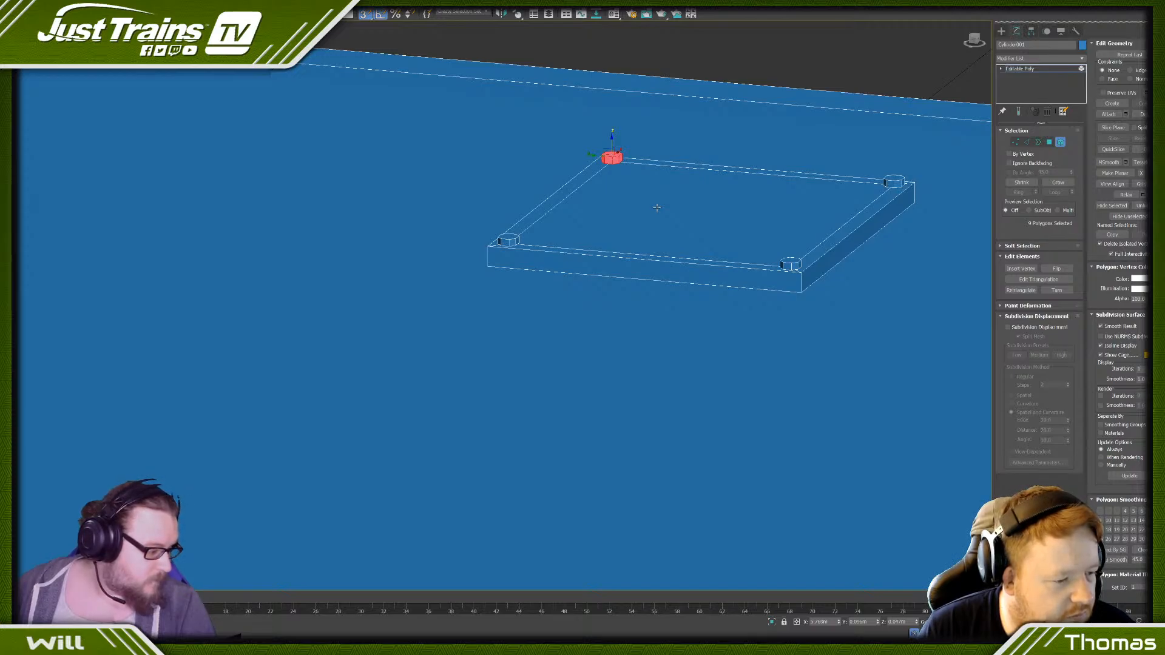
{"action": "middle_click_drag", "start_coordinate": [645, 215], "coordinate": [629, 220]}
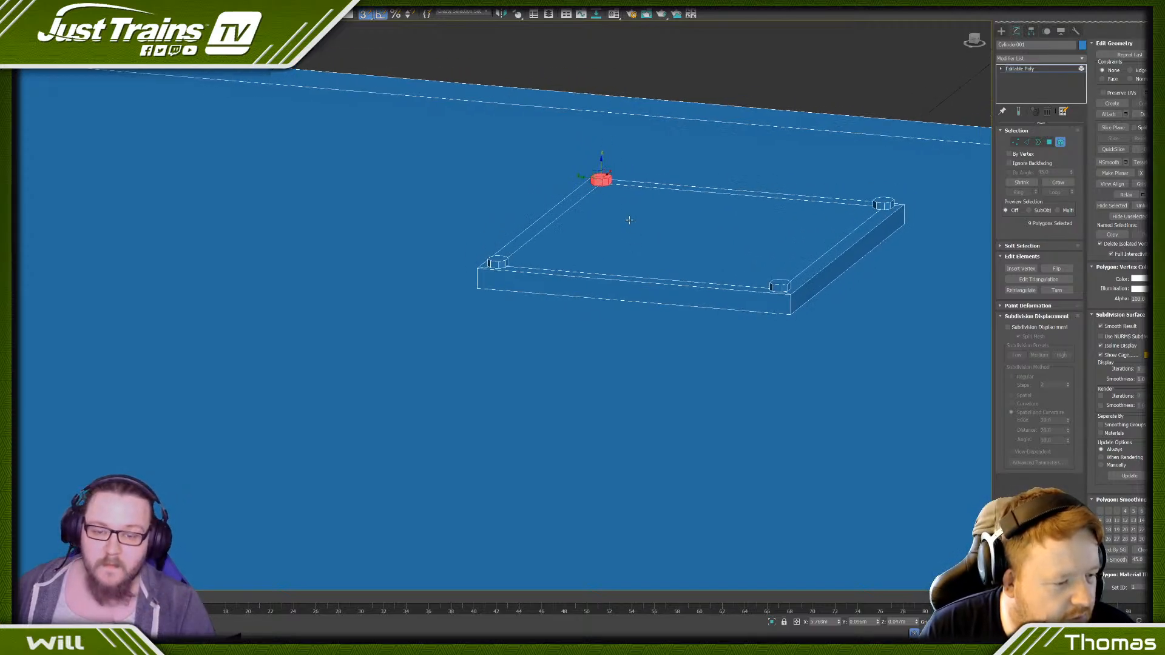
- Remove the inset border edges around the plate's central top face
{"action": "left_click", "coordinate": [1026, 142]}
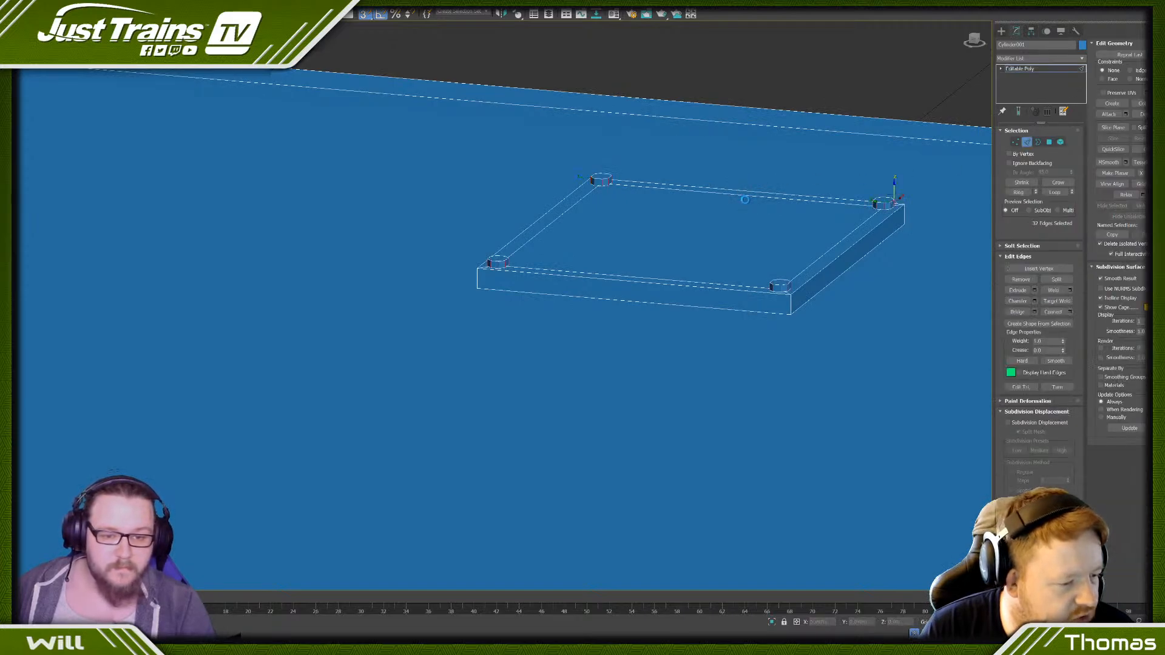
{"action": "left_click", "coordinate": [1047, 142]}
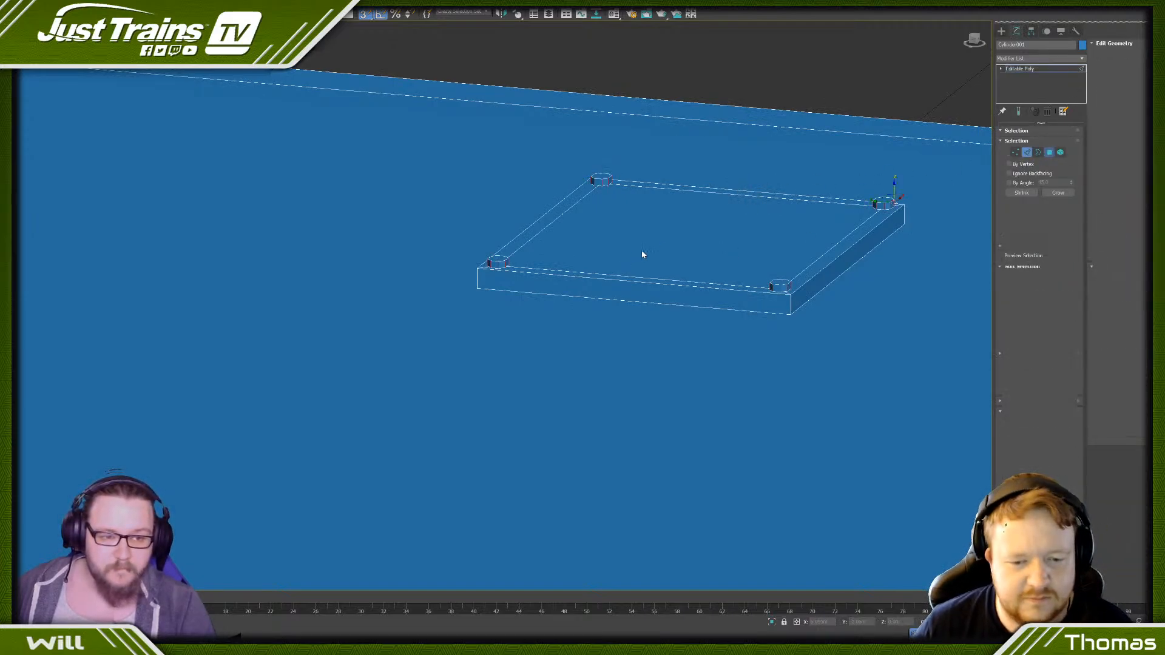
{"action": "left_click", "coordinate": [723, 243]}
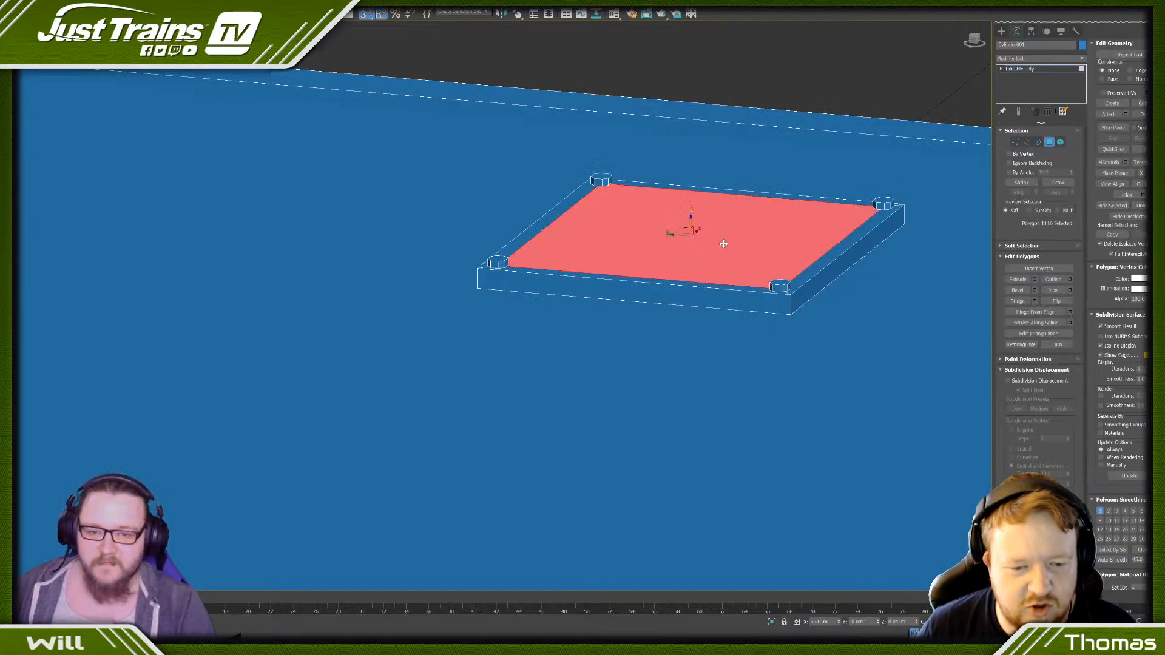
{"action": "left_click", "coordinate": [1025, 143], "text": "ctrl"}
{"action": "key", "text": "BackSpace"}
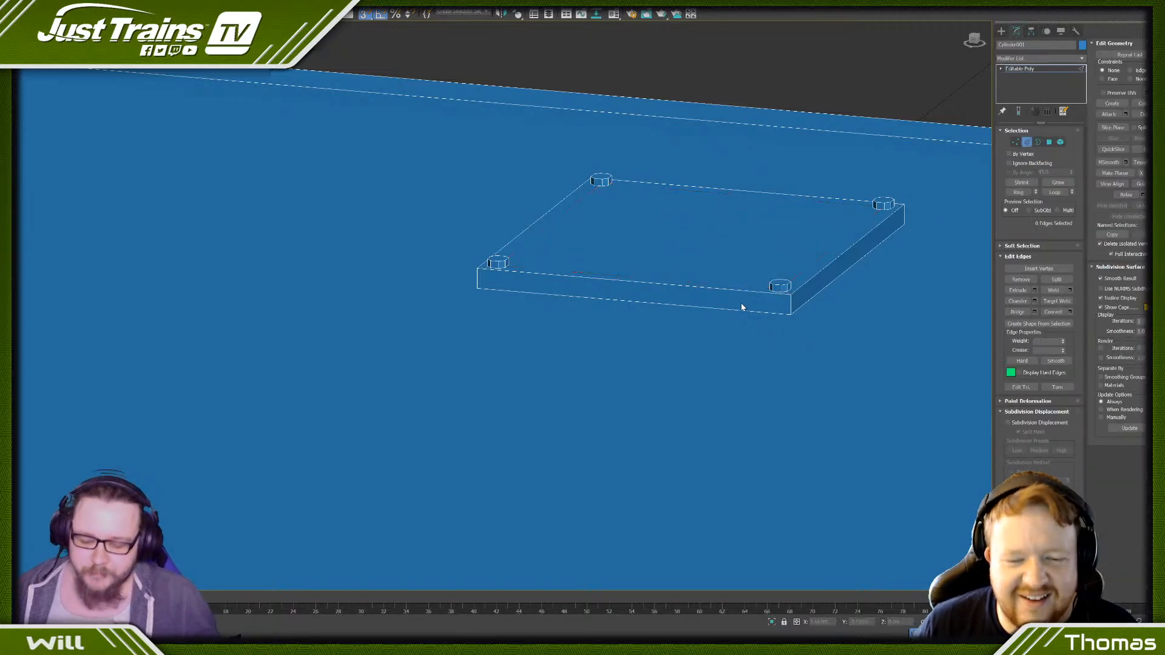
- Undo the removal of the plate's inset border edges
{"action": "scroll", "coordinate": [741, 303], "scroll_direction": "down", "scroll_amount": 3}
{"action": "middle_click_drag", "start_coordinate": [738, 302], "coordinate": [592, 528], "text": "alt"}
{"action": "scroll", "coordinate": [734, 282], "scroll_direction": "down", "scroll_amount": 5}
{"action": "key", "text": "ctrl+z"}
{"action": "scroll", "coordinate": [625, 410], "scroll_direction": "up", "scroll_amount": 5}
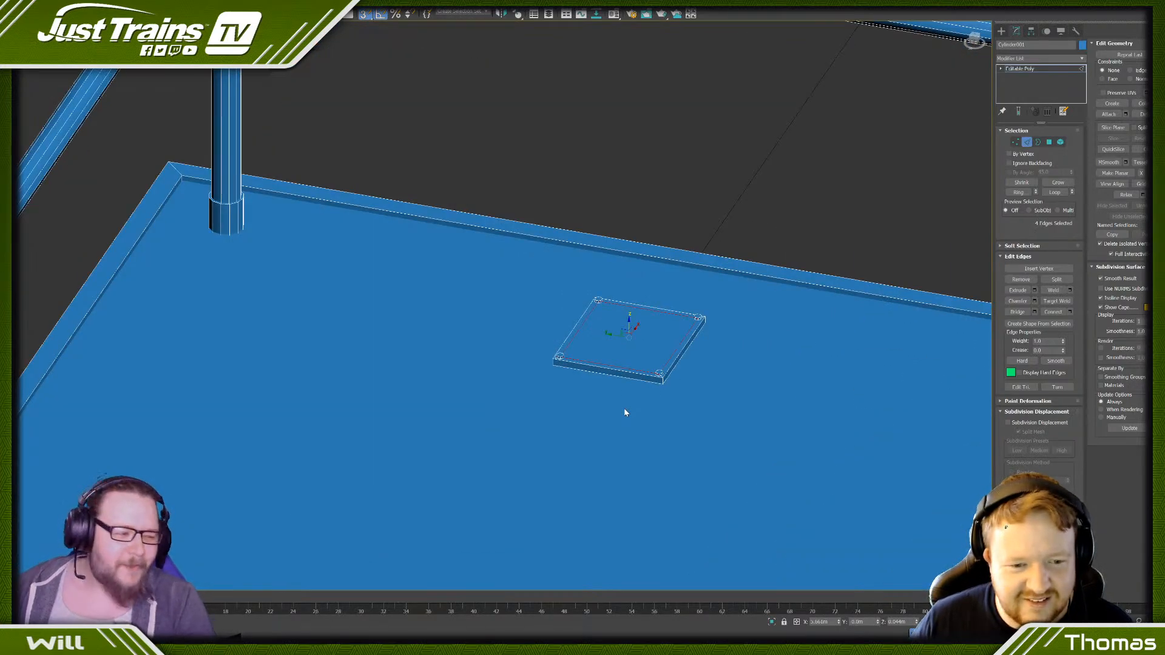
{"action": "scroll", "coordinate": [667, 330], "scroll_direction": "up", "scroll_amount": 5}
{"action": "scroll", "coordinate": [580, 333], "scroll_direction": "down", "scroll_amount": 2}
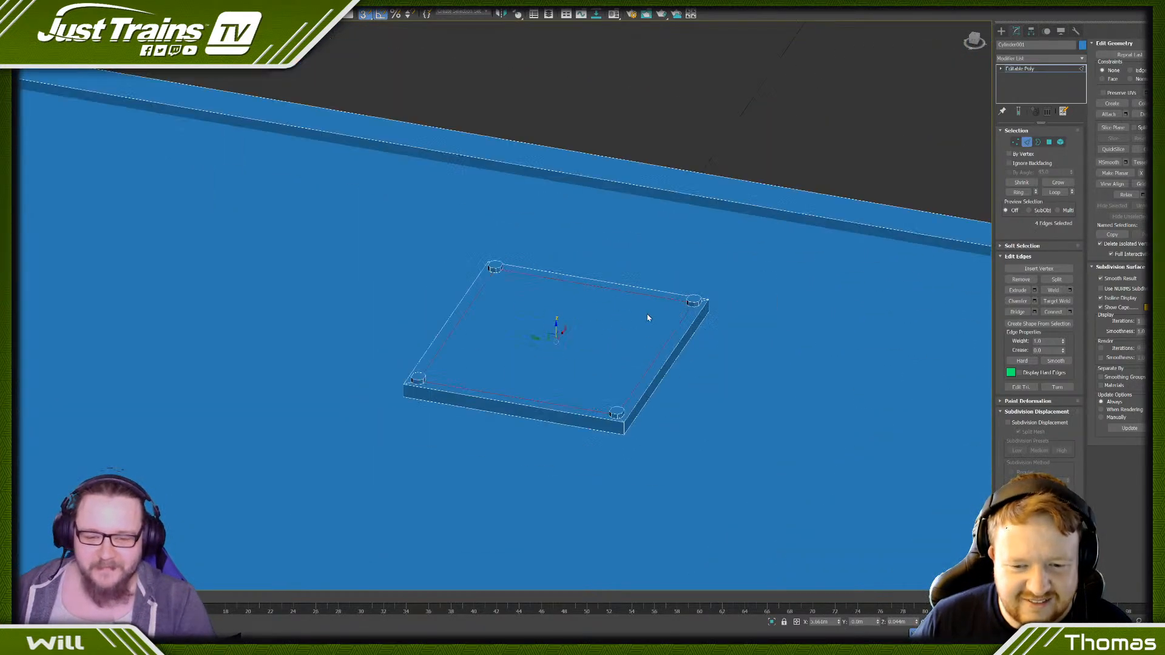
- Connect both pairs of opposite inset edges through their midpoints, forming a cross on the plate's top face
{"action": "left_click", "coordinate": [1059, 142]}
{"action": "left_click", "coordinate": [509, 326]}
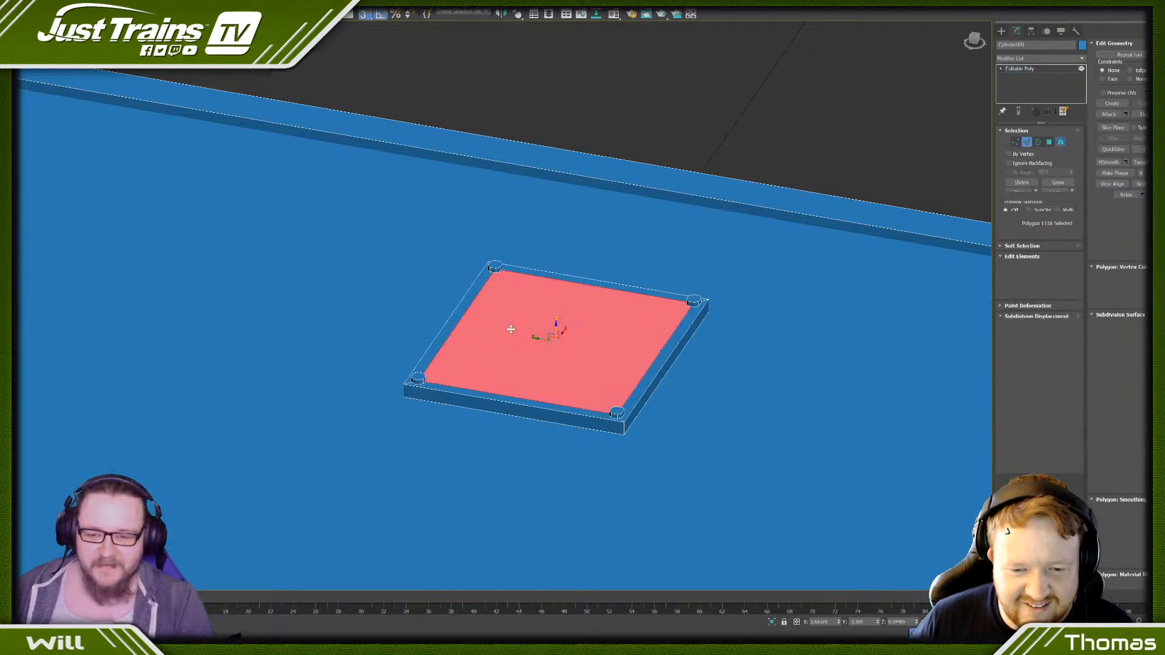
{"action": "left_click", "coordinate": [1026, 142]}
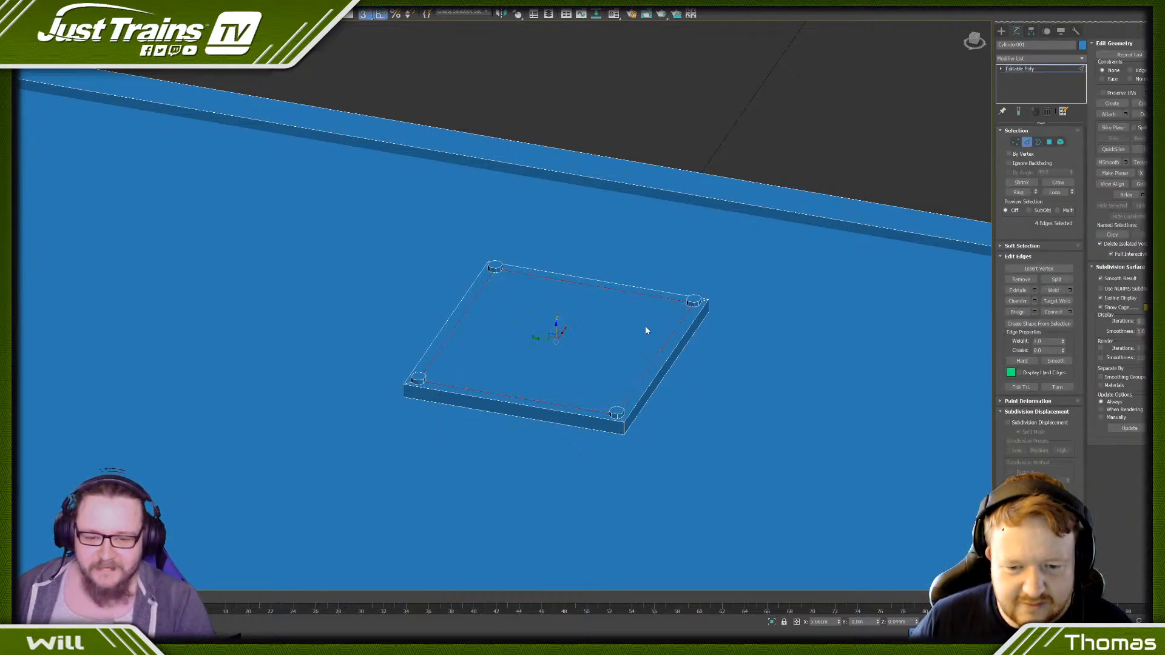
{"action": "left_click", "coordinate": [663, 346]}
{"action": "left_click", "coordinate": [461, 311], "text": "ctrl"}
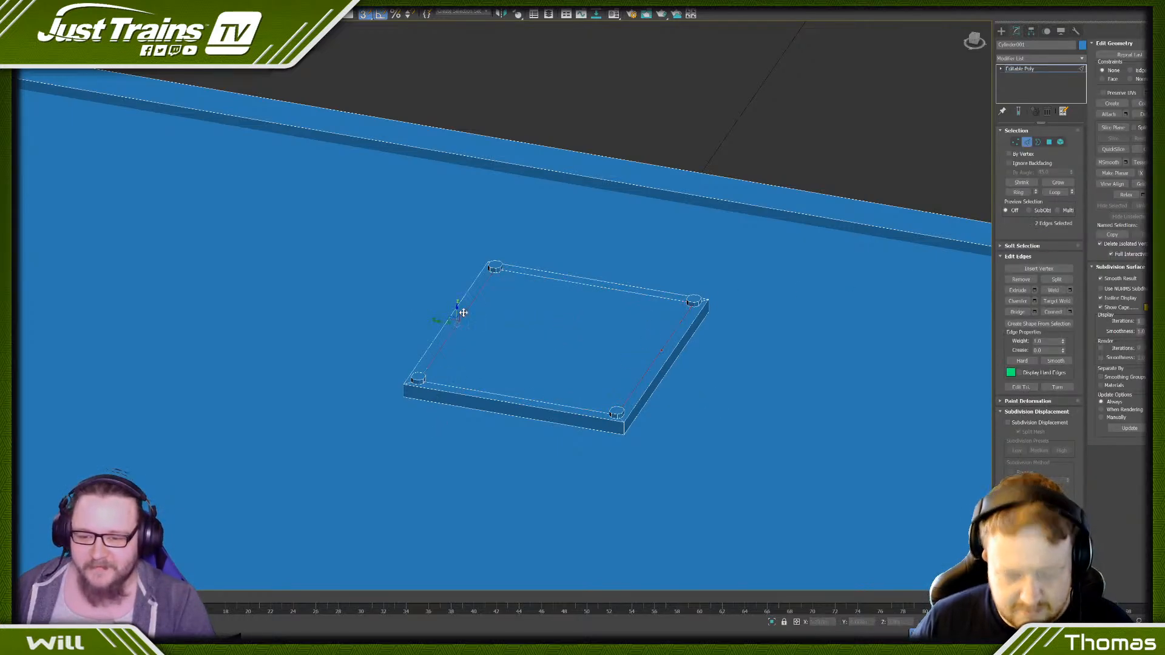
{"action": "left_click", "coordinate": [1054, 313]}
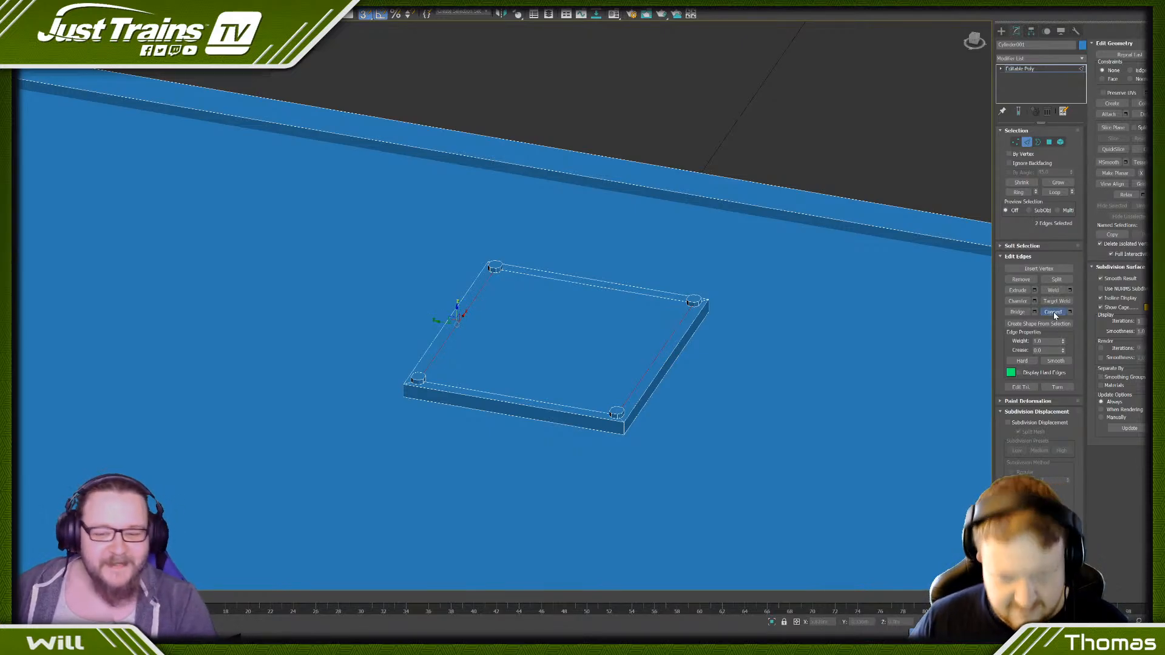
{"action": "left_click", "coordinate": [597, 288], "text": "ctrl"}
{"action": "left_click", "coordinate": [548, 402], "text": "ctrl"}
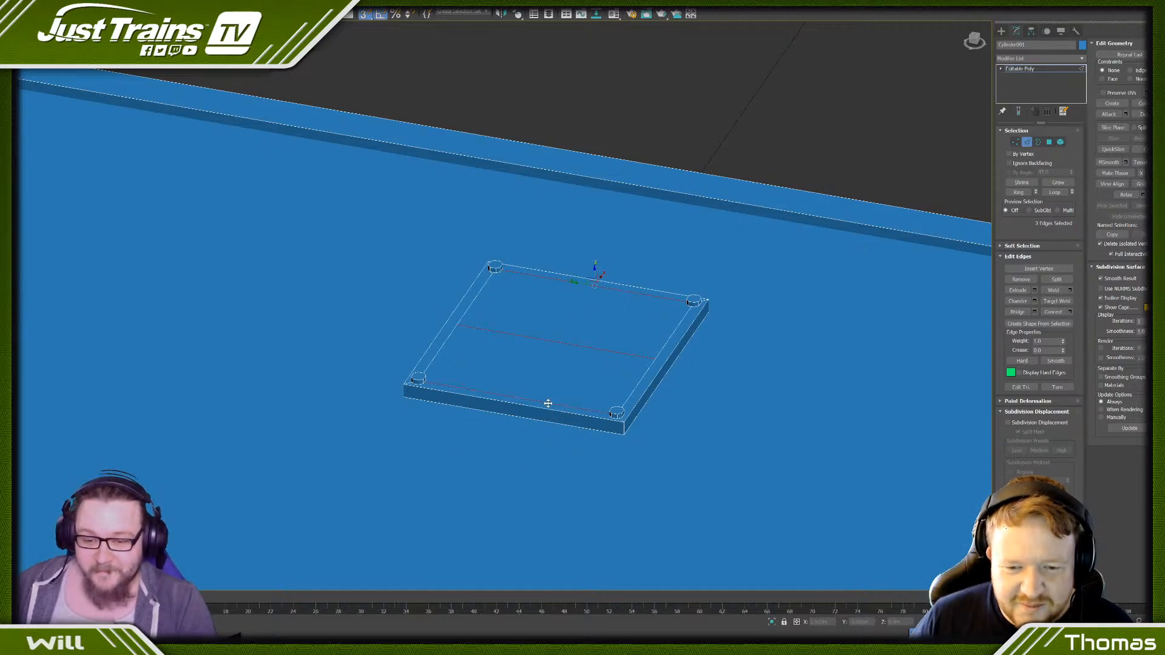
{"action": "left_click", "coordinate": [1052, 312]}
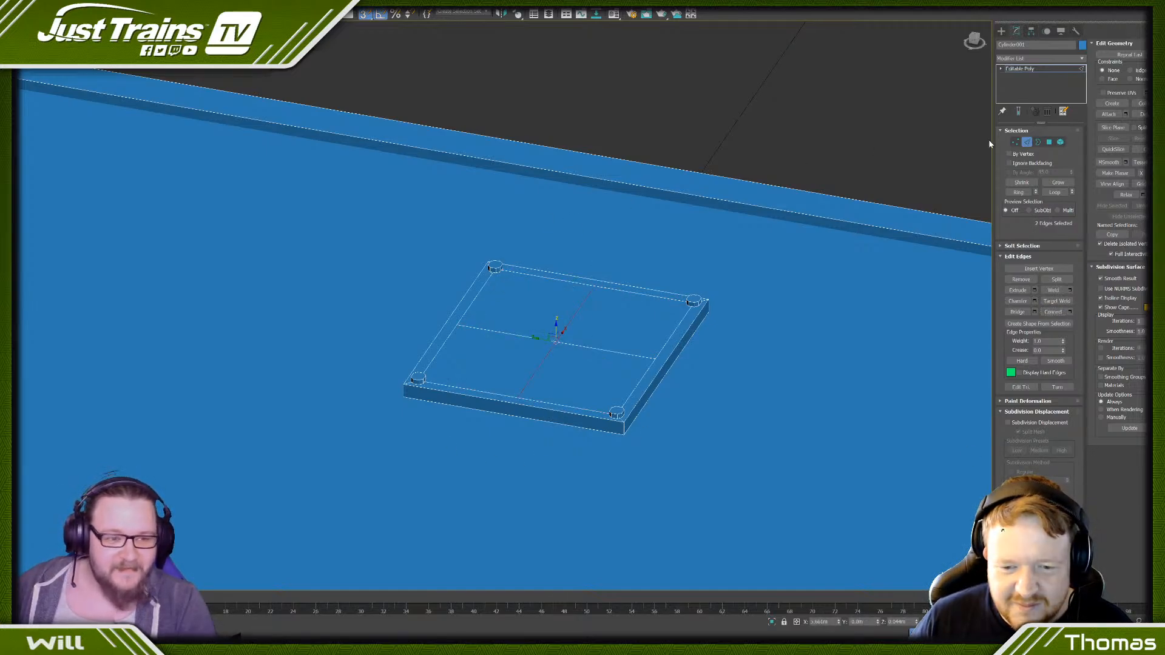
- Clone two corner bolt heads as elements onto the midpoints of two opposite inset edges
{"action": "left_click", "coordinate": [1061, 144]}
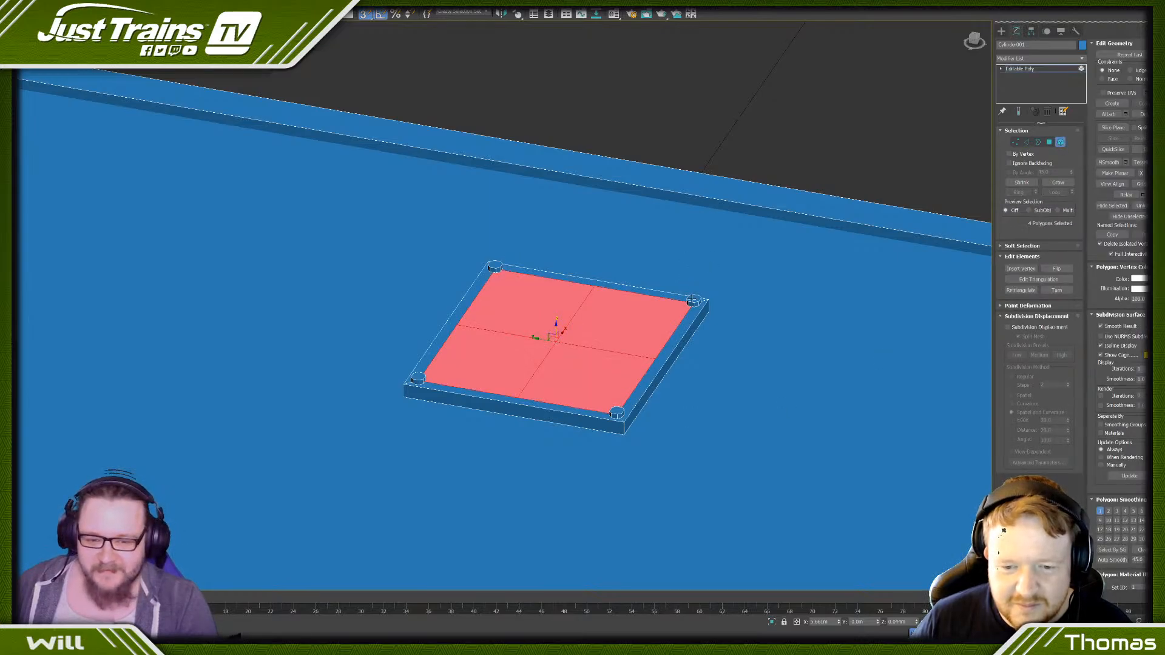
{"action": "left_click", "coordinate": [695, 300]}
{"action": "left_click", "coordinate": [614, 414], "text": "ctrl"}
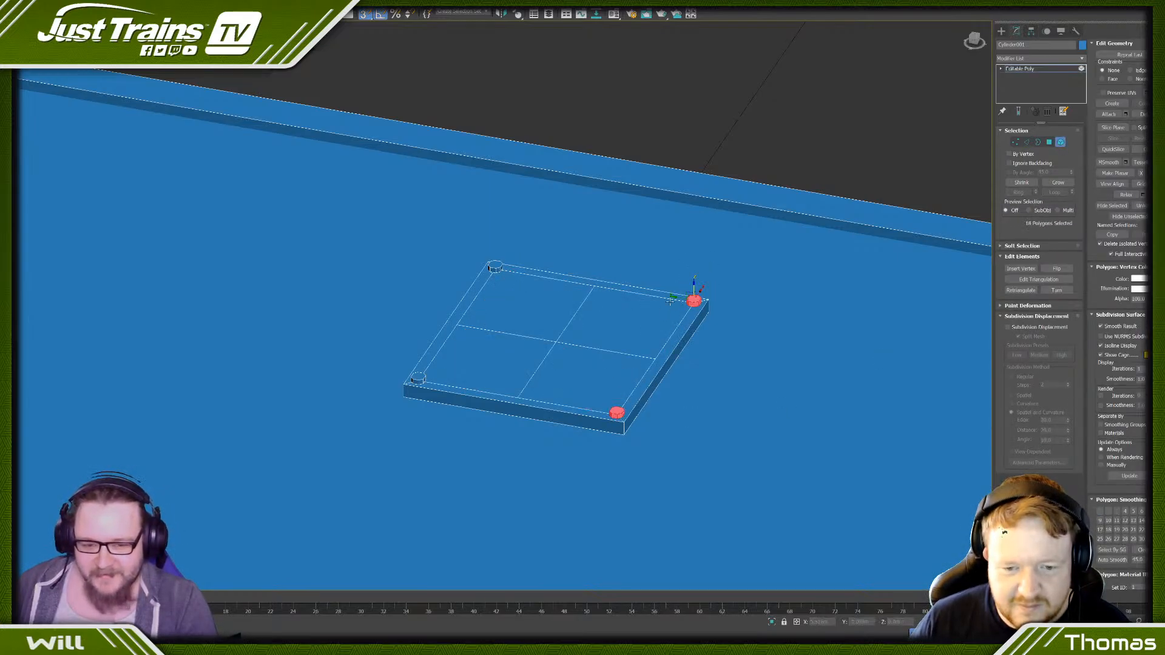
{"action": "left_click_drag", "start_coordinate": [670, 301], "coordinate": [556, 343]}
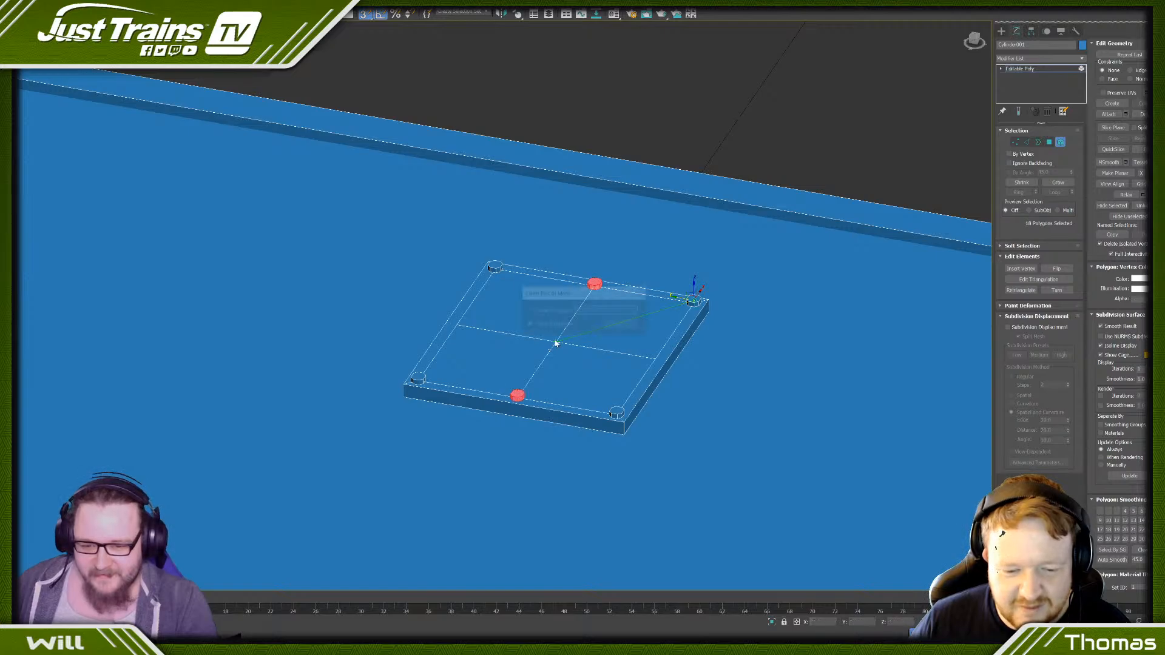
{"action": "left_click", "coordinate": [623, 328]}
- Clone a pair of corner bolt heads onto the midpoints of the remaining two inset edges
{"action": "left_click", "coordinate": [616, 413], "text": "ctrl"}
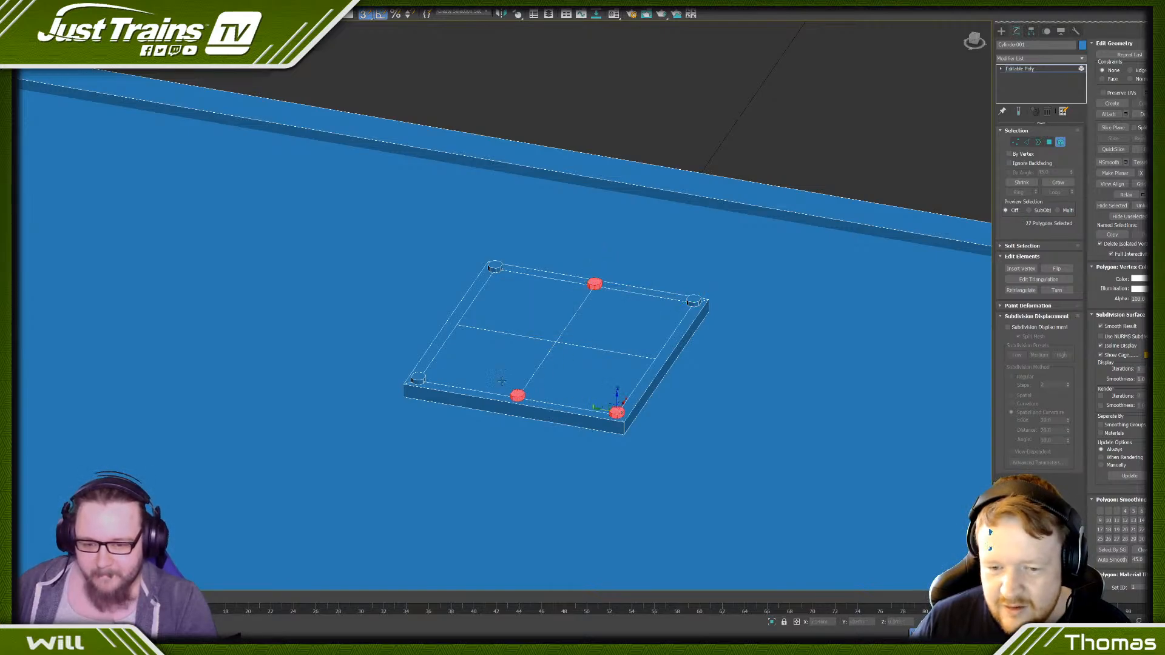
{"action": "left_click", "coordinate": [418, 378], "text": "ctrl"}
{"action": "left_click", "coordinate": [594, 283], "text": "alt"}
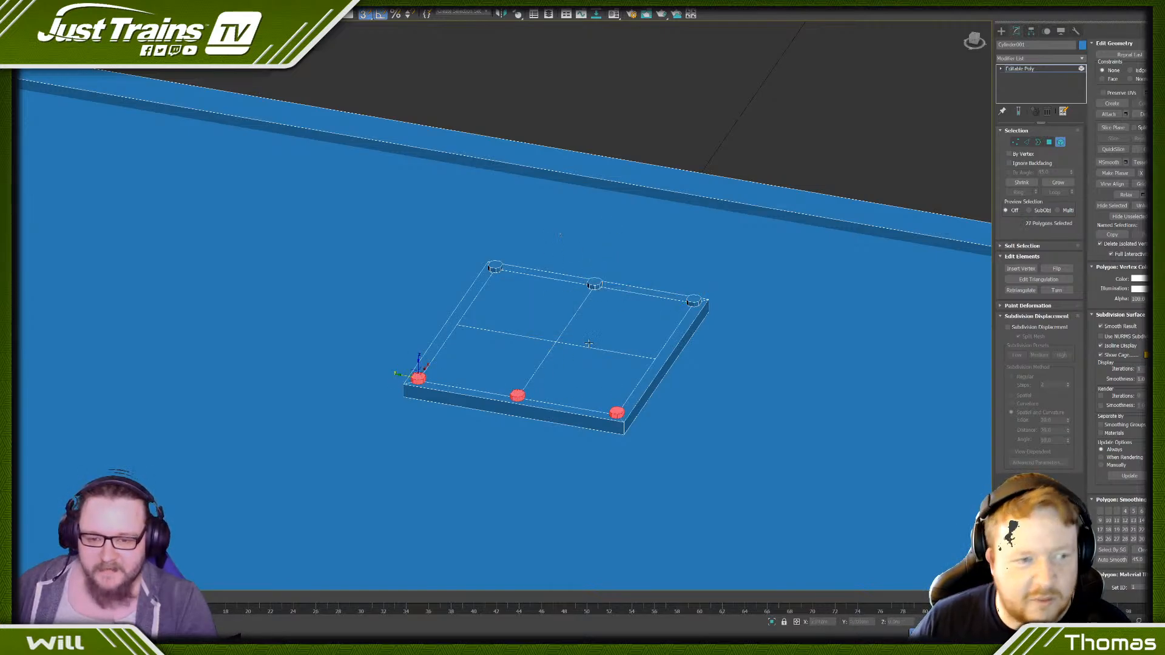
{"action": "middle_click_drag", "start_coordinate": [588, 344], "coordinate": [485, 332], "text": "alt"}
{"action": "left_click_drag", "start_coordinate": [490, 380], "coordinate": [529, 410], "text": "alt"}
{"action": "left_click_drag", "start_coordinate": [527, 362], "coordinate": [645, 365]}
{"action": "left_click", "coordinate": [613, 329]}
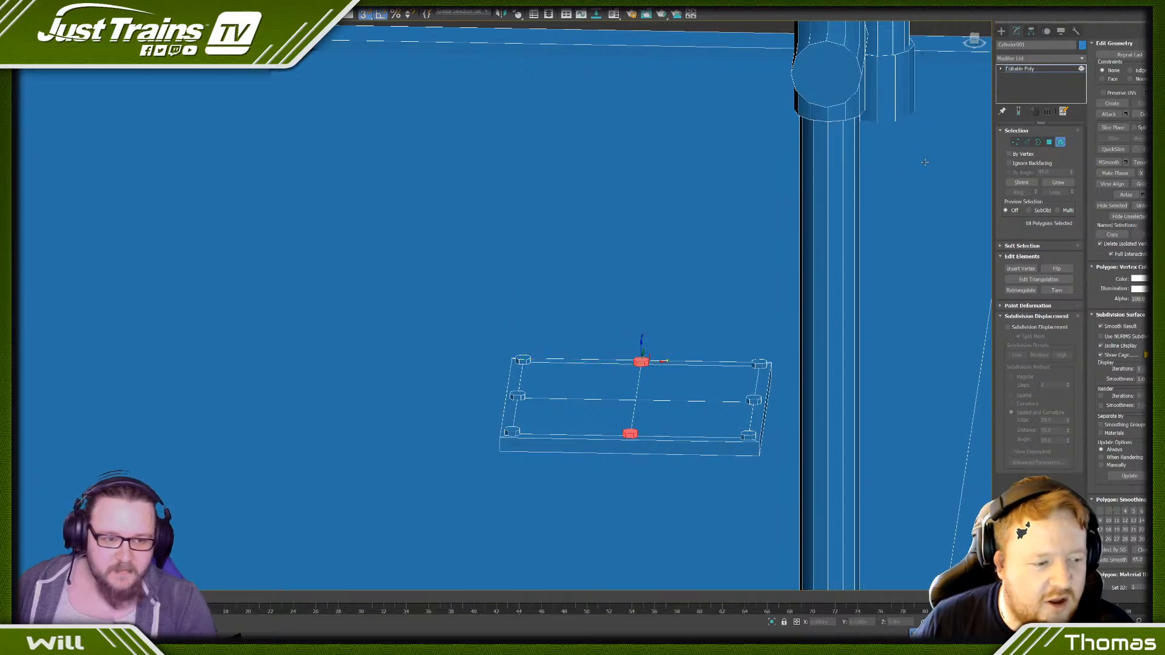
- Remove the cross-shaped construction edges from the plate's top face
{"action": "left_click", "coordinate": [1027, 142]}
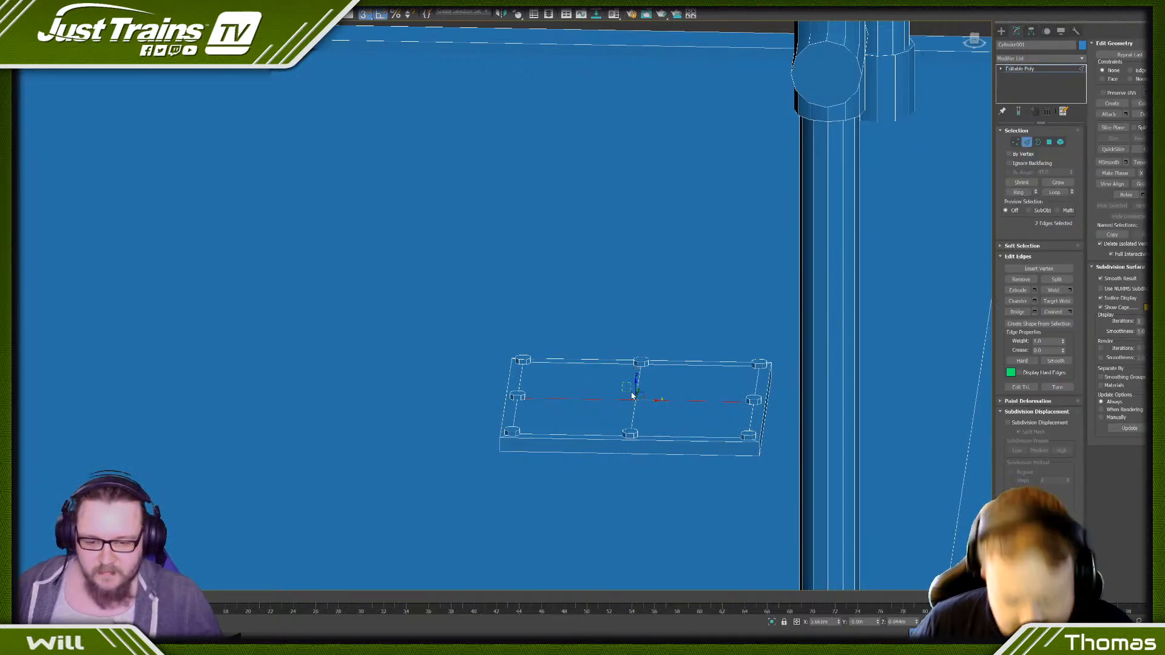
{"action": "left_click", "coordinate": [515, 411]}
{"action": "middle_click_drag", "start_coordinate": [481, 415], "coordinate": [538, 401], "text": "alt"}
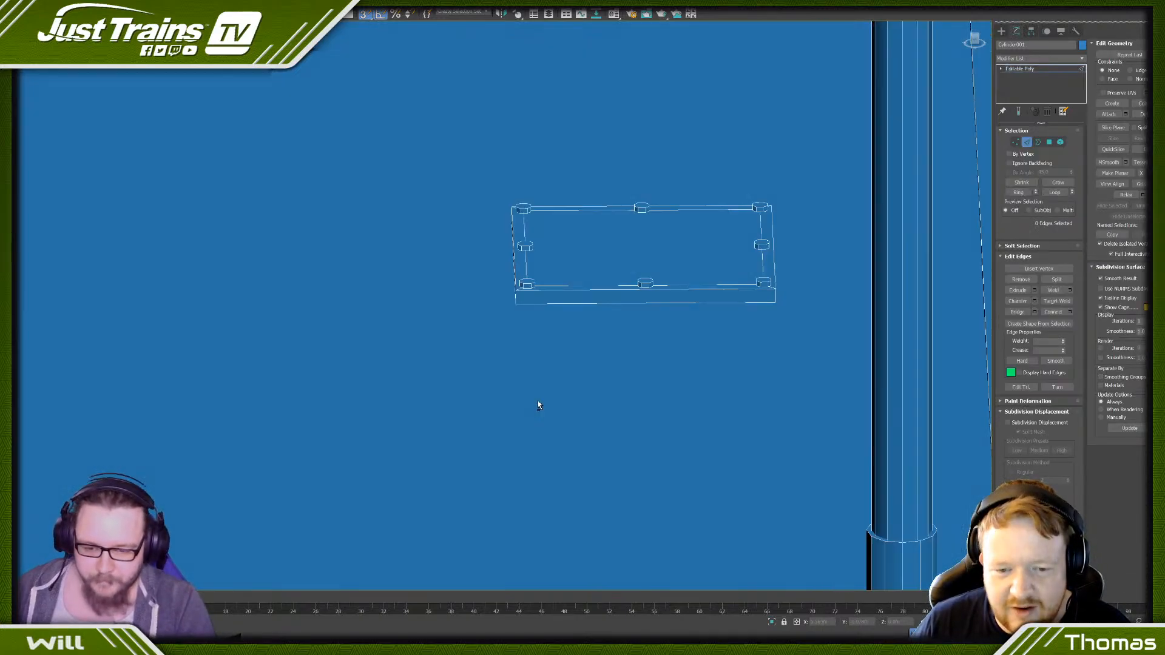
- Scale the plate's inset top face down uniformly so that it lies just inside the ring of bolt heads
{"action": "key", "text": "p"}
{"action": "key", "text": "z"}
{"action": "scroll", "coordinate": [756, 122], "scroll_direction": "up", "scroll_amount": 5}
{"action": "scroll", "coordinate": [739, 239], "scroll_direction": "up", "scroll_amount": 5}
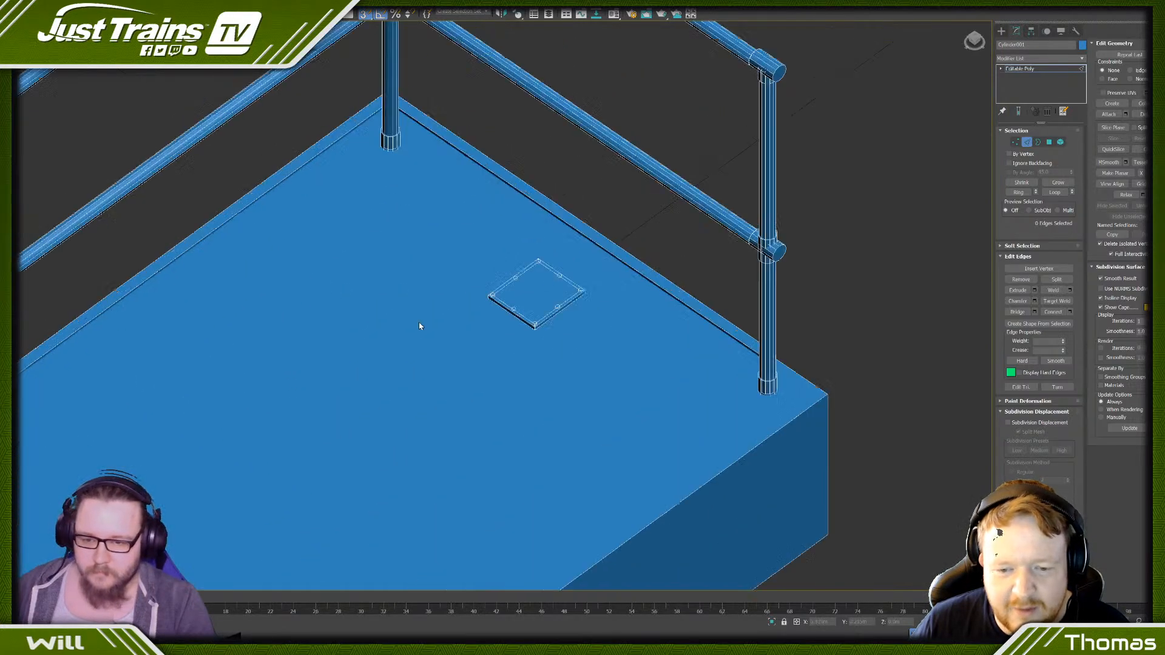
{"action": "left_click", "coordinate": [1049, 143]}
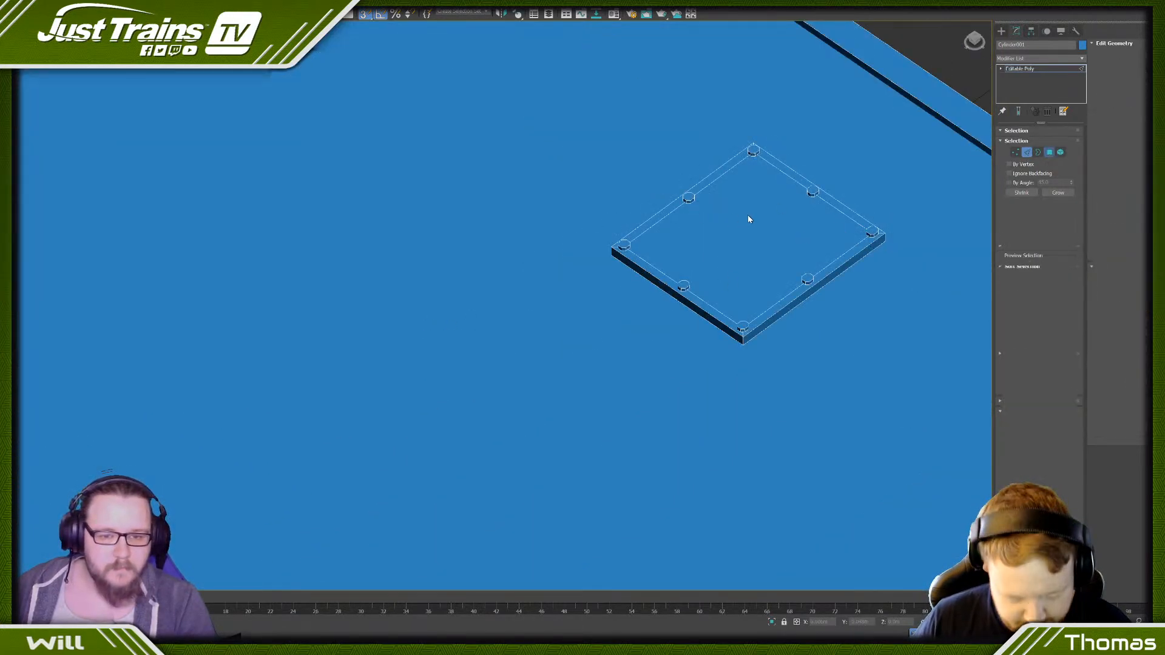
{"action": "left_click", "coordinate": [749, 216]}
{"action": "key", "text": "r"}
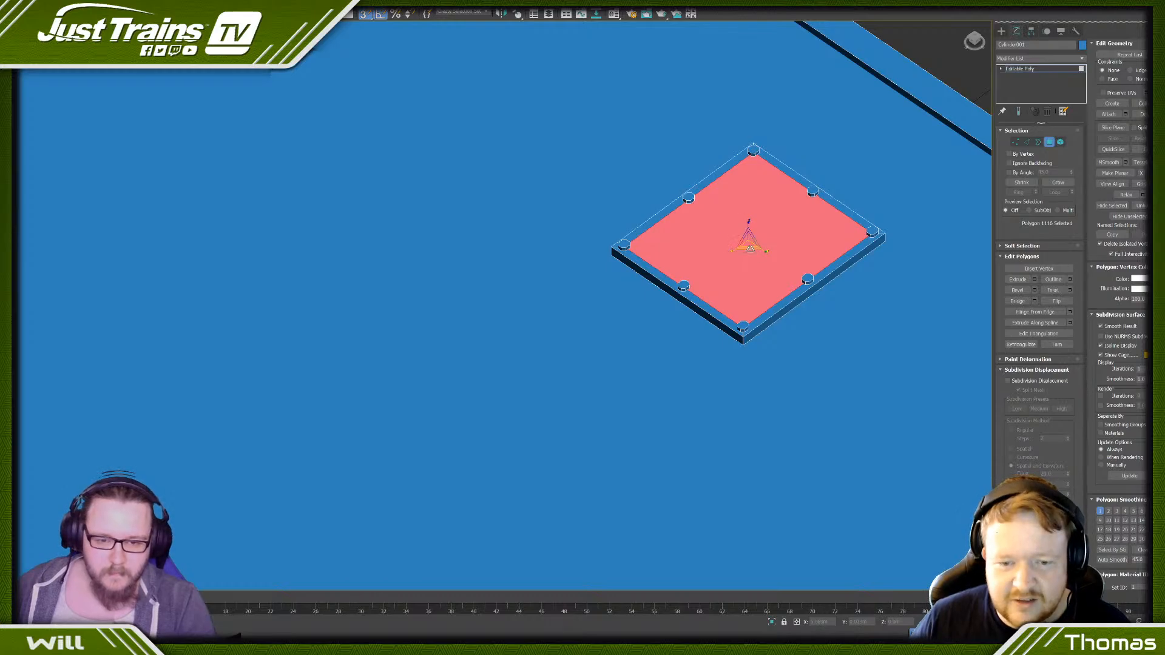
{"action": "left_click_drag", "start_coordinate": [748, 247], "coordinate": [734, 230]}
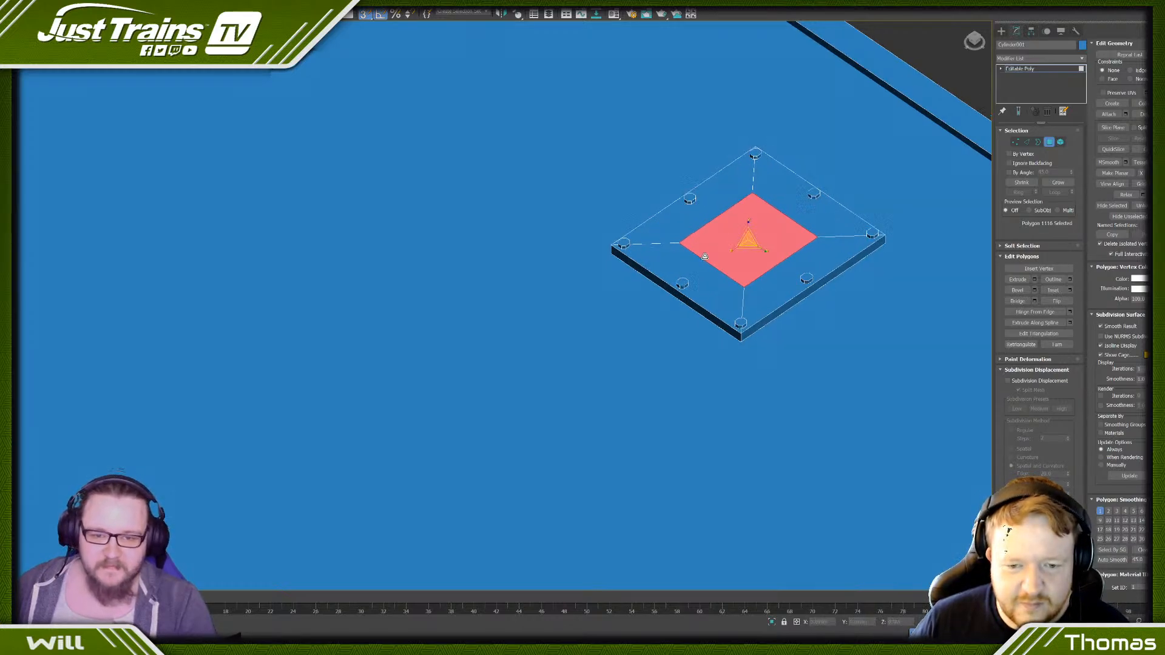
{"action": "middle_click_drag", "start_coordinate": [734, 230], "coordinate": [710, 243], "text": "alt"}
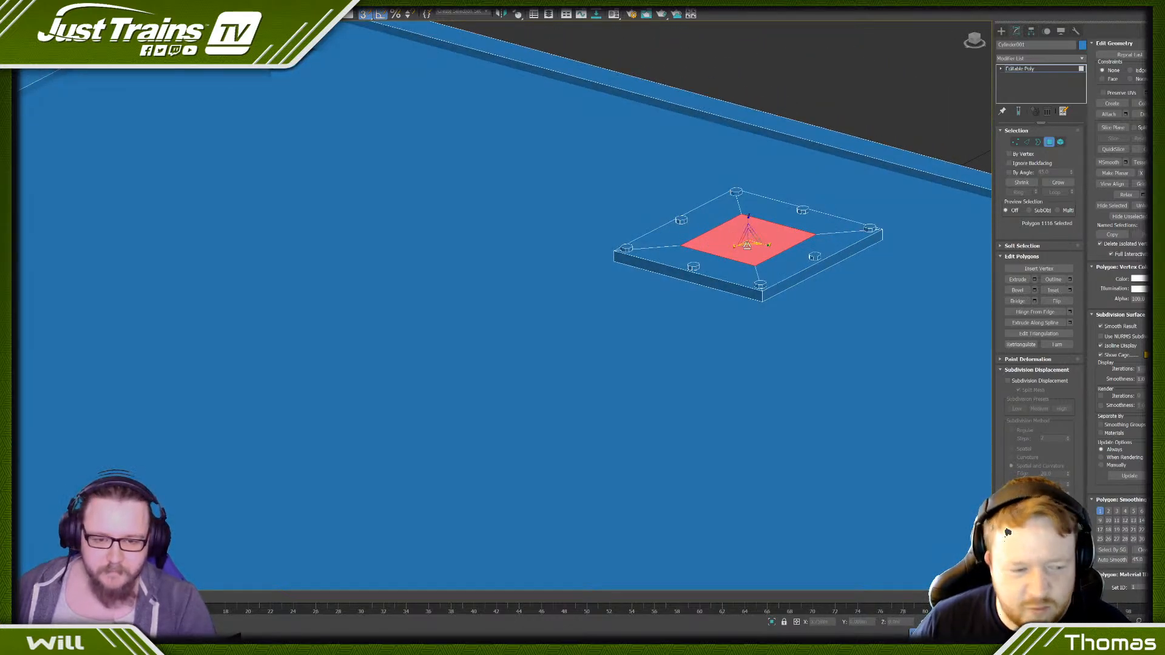
{"action": "left_click_drag", "start_coordinate": [747, 246], "coordinate": [749, 251]}
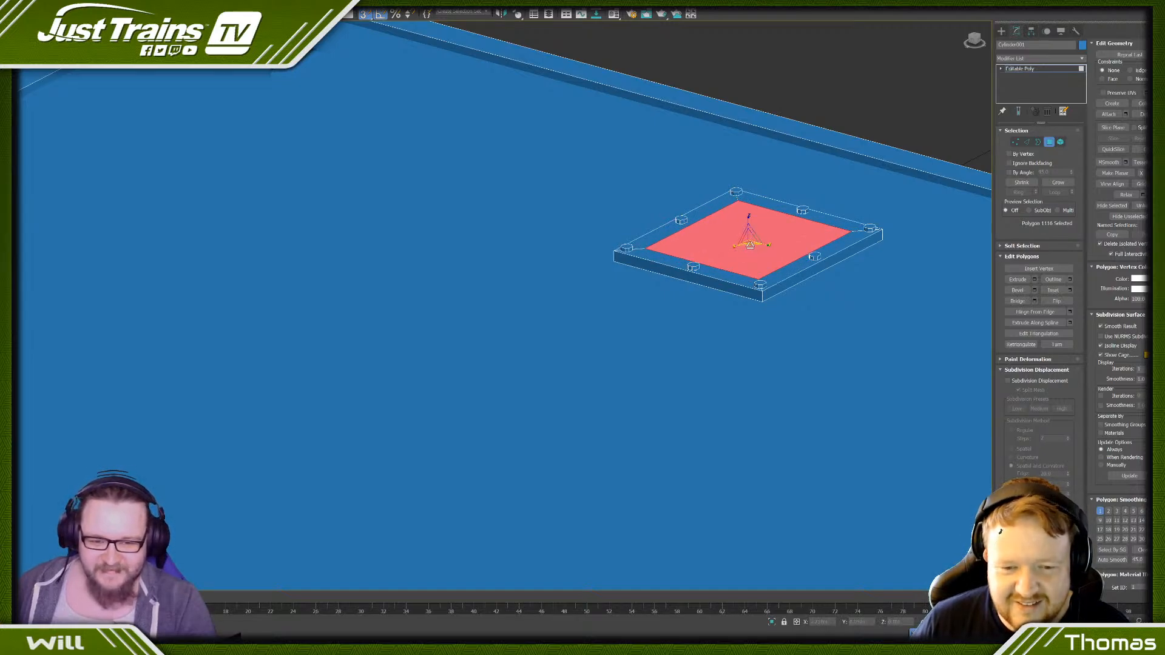
- Inset the scaled top face with the Inset settings to leave a small square in the plate's centre
{"action": "left_click", "coordinate": [1070, 290]}
{"action": "left_click_drag", "start_coordinate": [496, 322], "coordinate": [490, 286]}
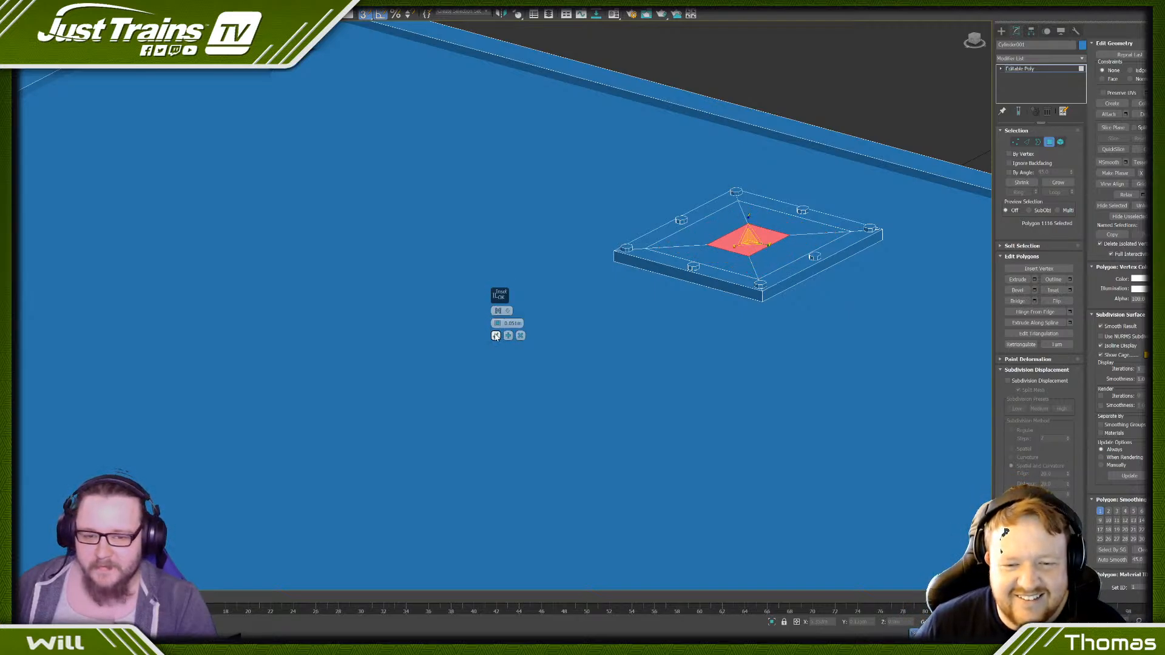
{"action": "left_click", "coordinate": [496, 335]}
- Turn off snapping and raise the small central face to form a truncated pyramid on the plate
{"action": "middle_click_drag", "start_coordinate": [803, 267], "coordinate": [692, 364]}
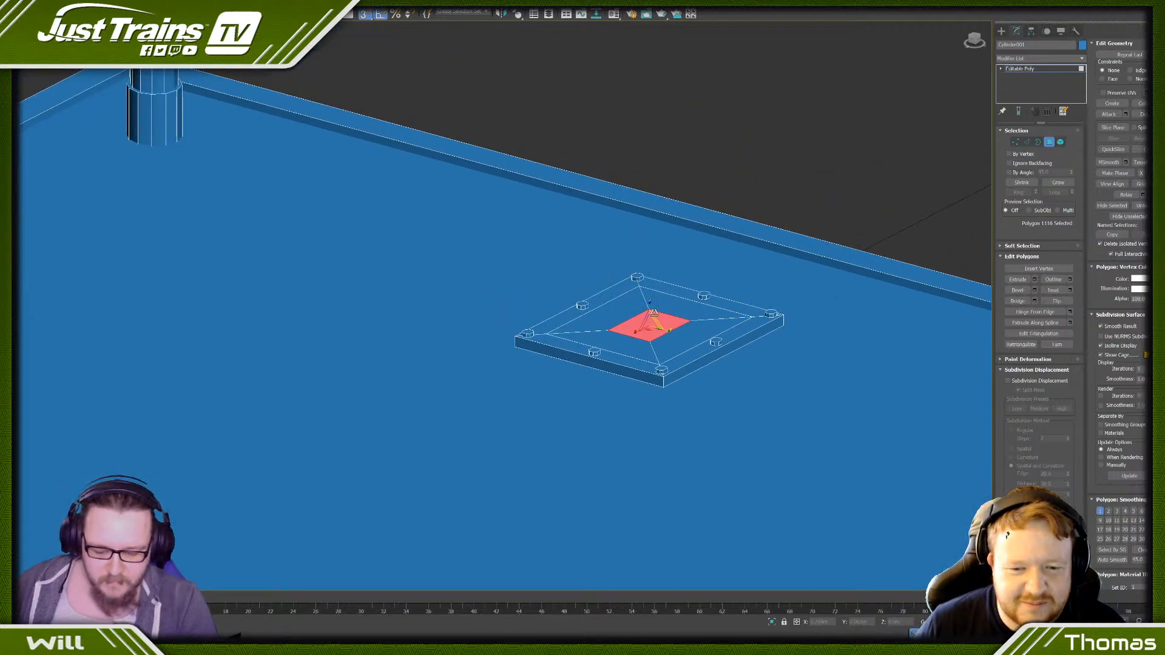
{"action": "key", "text": "w"}
{"action": "left_click_drag", "start_coordinate": [652, 311], "coordinate": [637, 225]}
{"action": "key", "text": "ctrl+z"}
{"action": "scroll", "coordinate": [635, 228], "scroll_direction": "down", "scroll_amount": 6}
{"action": "middle_click_drag", "start_coordinate": [607, 236], "coordinate": [570, 257], "text": "alt"}
{"action": "scroll", "coordinate": [634, 238], "scroll_direction": "up", "scroll_amount": 7}
{"action": "scroll", "coordinate": [634, 238], "scroll_direction": "down", "scroll_amount": 7}
- Extrude the pyramid's small top face upward into a square post reaching roughly the height of the handrail's top rail
{"action": "left_click", "coordinate": [1058, 182]}
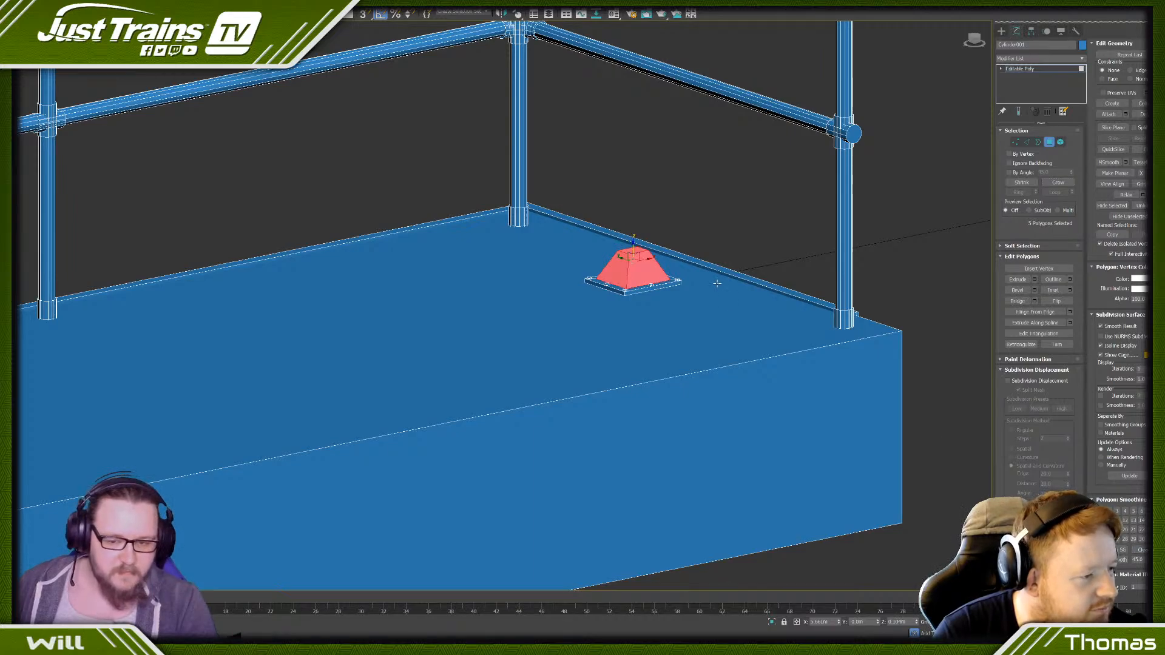
{"action": "left_click", "coordinate": [687, 216]}
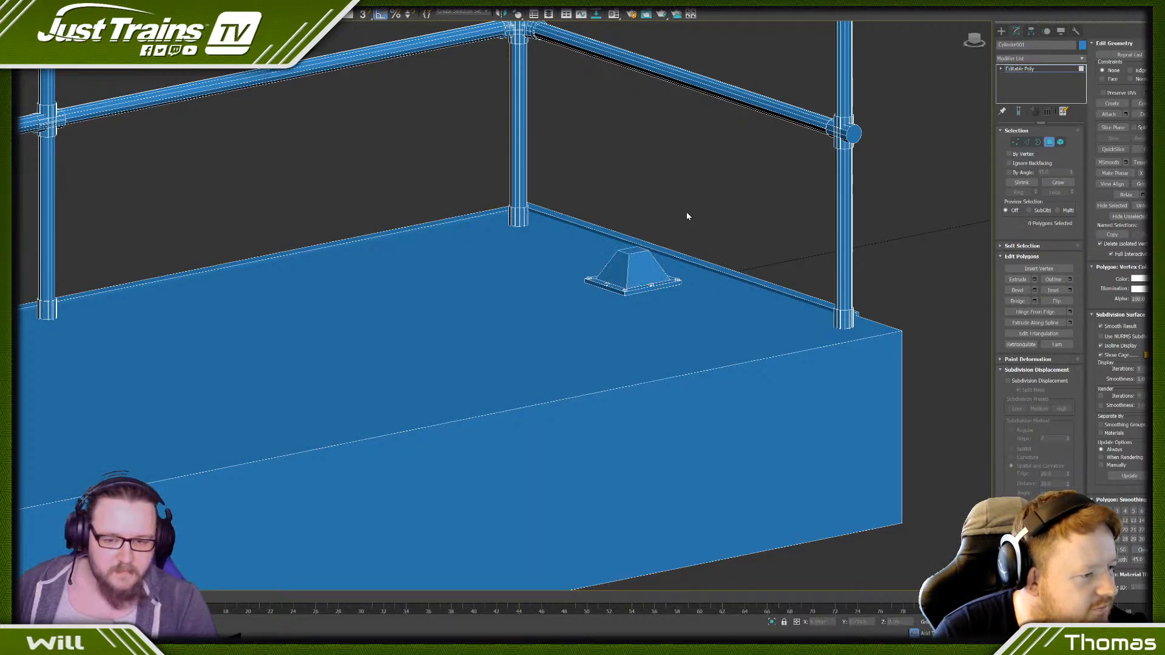
{"action": "left_click", "coordinate": [633, 250]}
{"action": "scroll", "coordinate": [633, 250], "scroll_direction": "down", "scroll_amount": 5}
{"action": "middle_click_drag", "start_coordinate": [632, 250], "coordinate": [589, 358]}
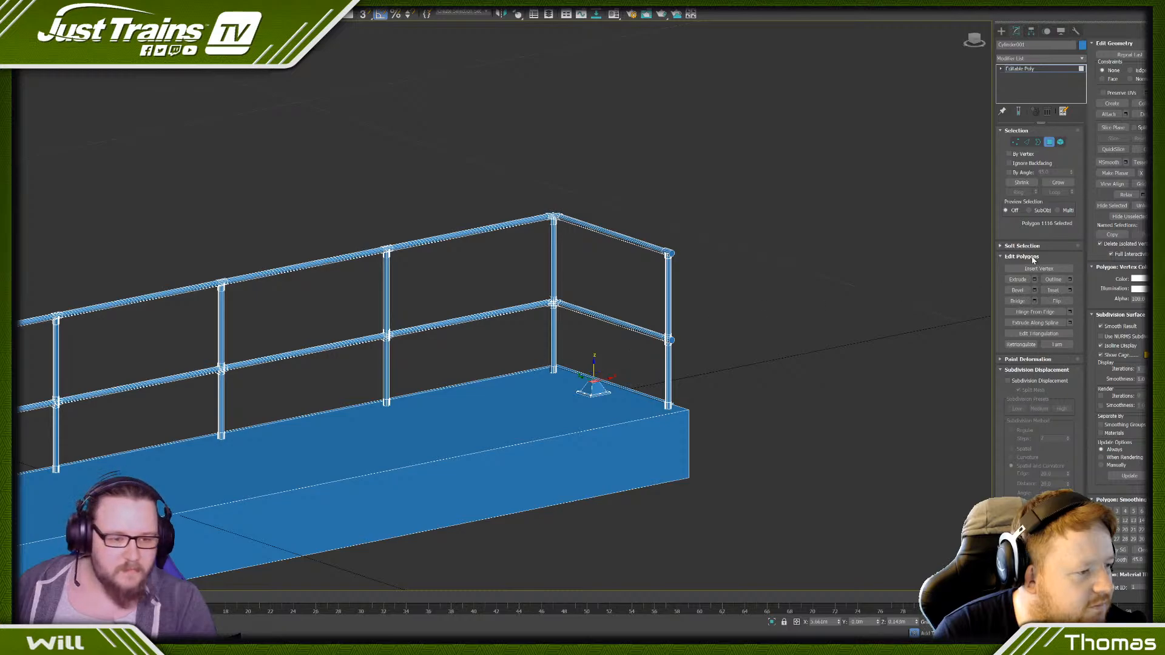
{"action": "scroll", "coordinate": [622, 414], "scroll_direction": "up", "scroll_amount": 5}
{"action": "middle_click_drag", "start_coordinate": [498, 342], "coordinate": [793, 370]}
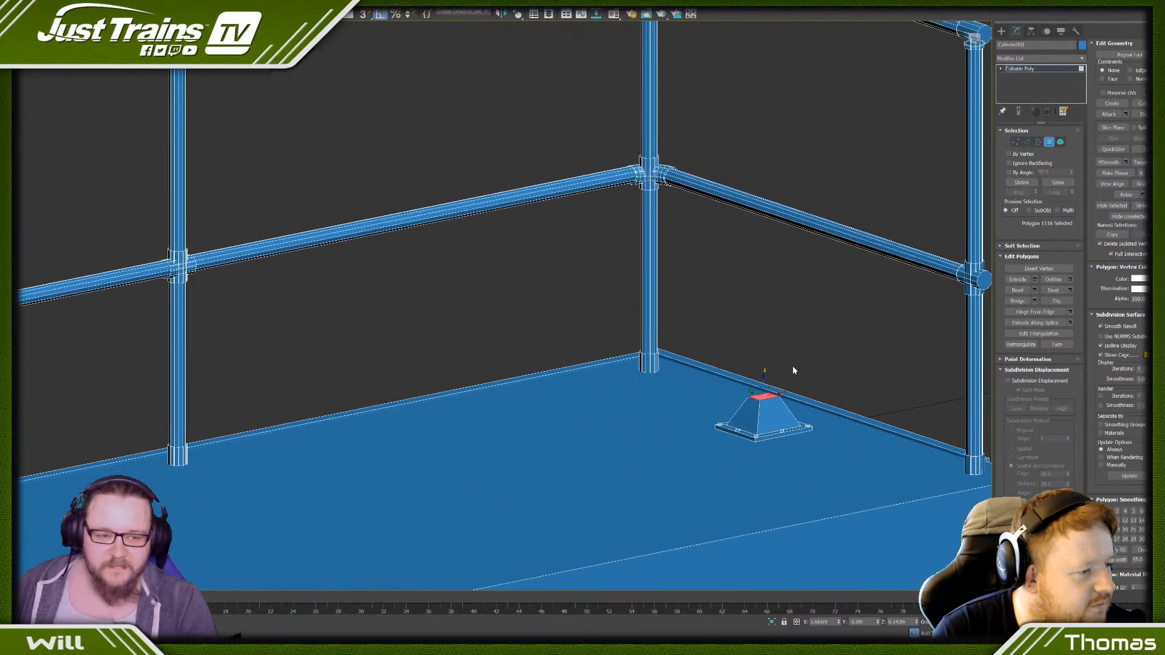
{"action": "left_click", "coordinate": [1034, 280]}
{"action": "left_click_drag", "start_coordinate": [499, 325], "coordinate": [453, 63]}
{"action": "scroll", "coordinate": [540, 235], "scroll_direction": "down", "scroll_amount": 5}
{"action": "middle_click_drag", "start_coordinate": [541, 234], "coordinate": [524, 291]}
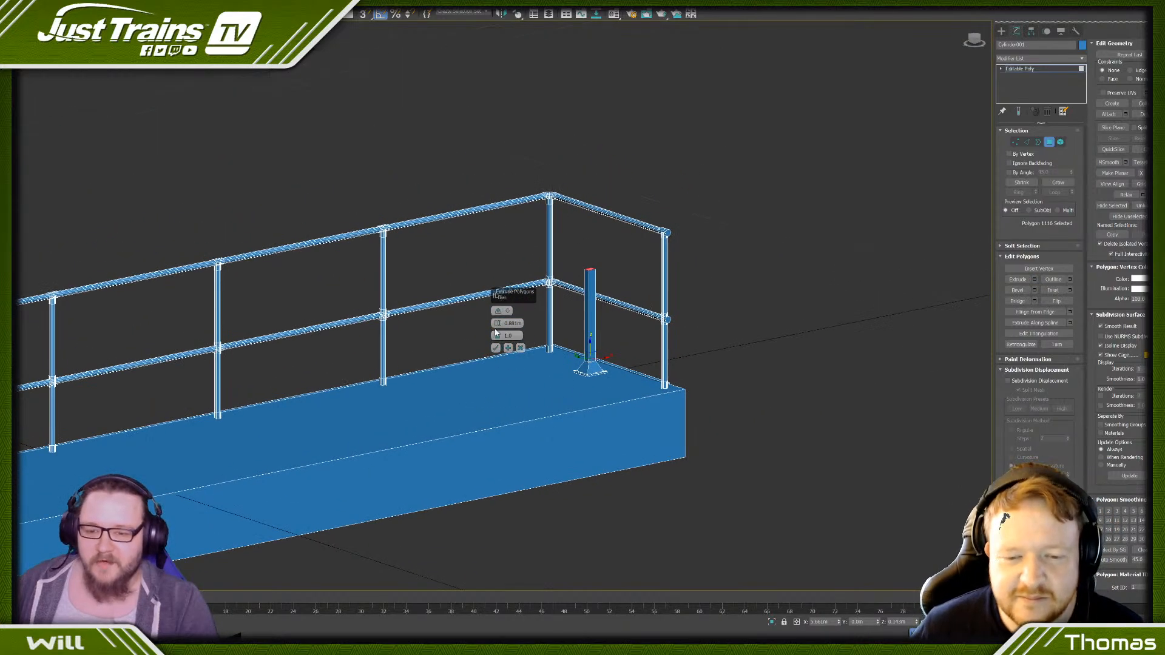
{"action": "left_click_drag", "start_coordinate": [498, 325], "coordinate": [498, 248]}
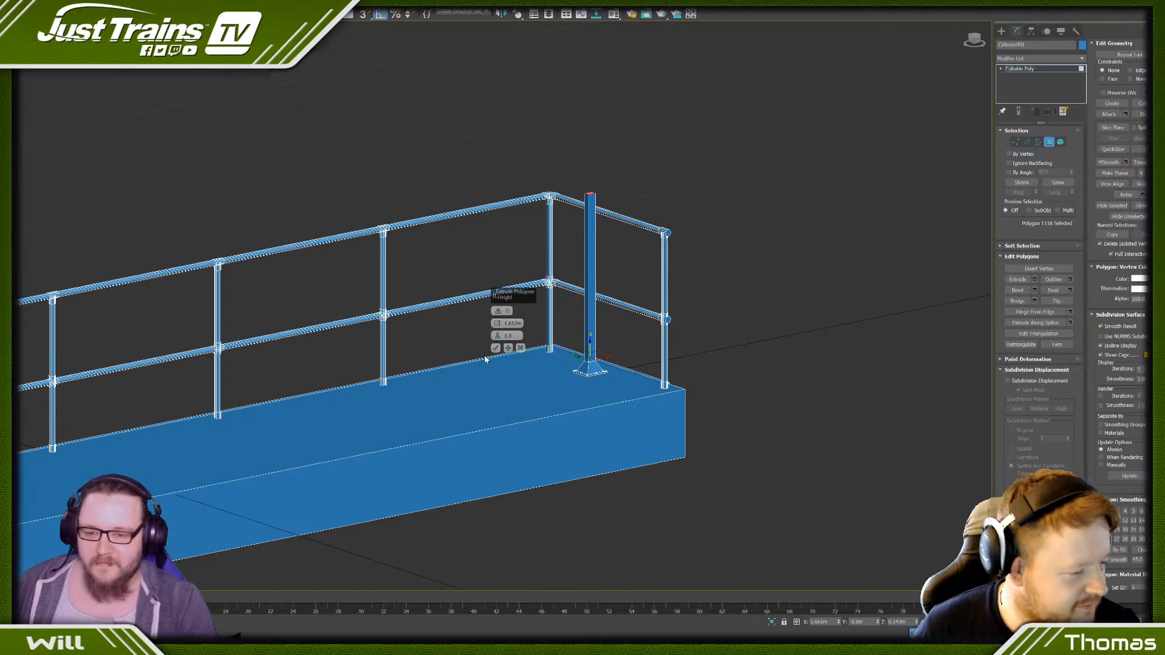
{"action": "left_click", "coordinate": [496, 347]}
- Try to scale the plate and post element narrower in the top view so that the plate becomes square
{"action": "middle_click_drag", "start_coordinate": [494, 346], "coordinate": [641, 263], "text": "alt"}
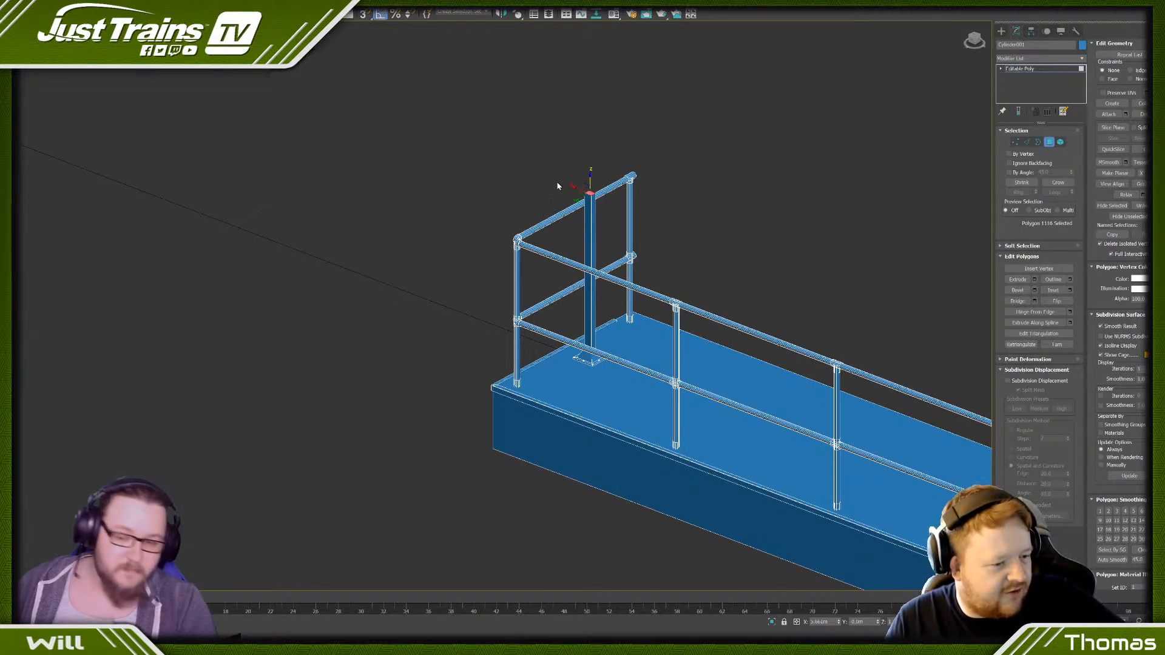
{"action": "scroll", "coordinate": [598, 212], "scroll_direction": "up", "scroll_amount": 4}
{"action": "left_click", "coordinate": [588, 216]}
{"action": "scroll", "coordinate": [587, 216], "scroll_direction": "down", "scroll_amount": 4}
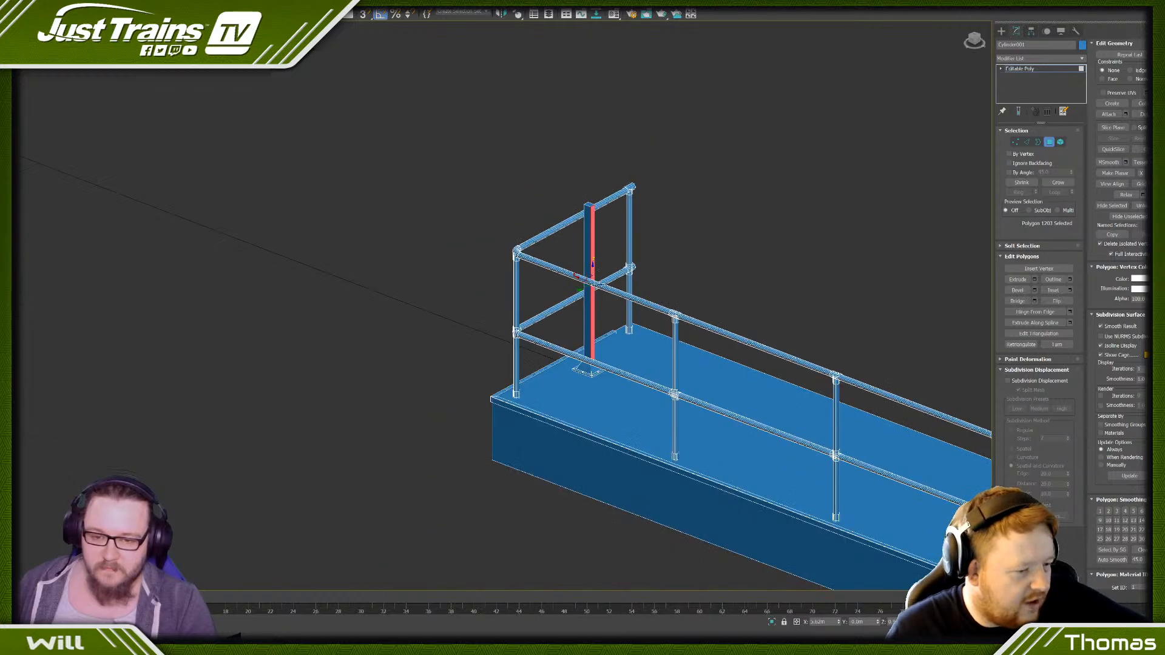
{"action": "middle_click_drag", "start_coordinate": [583, 267], "coordinate": [605, 307], "text": "alt"}
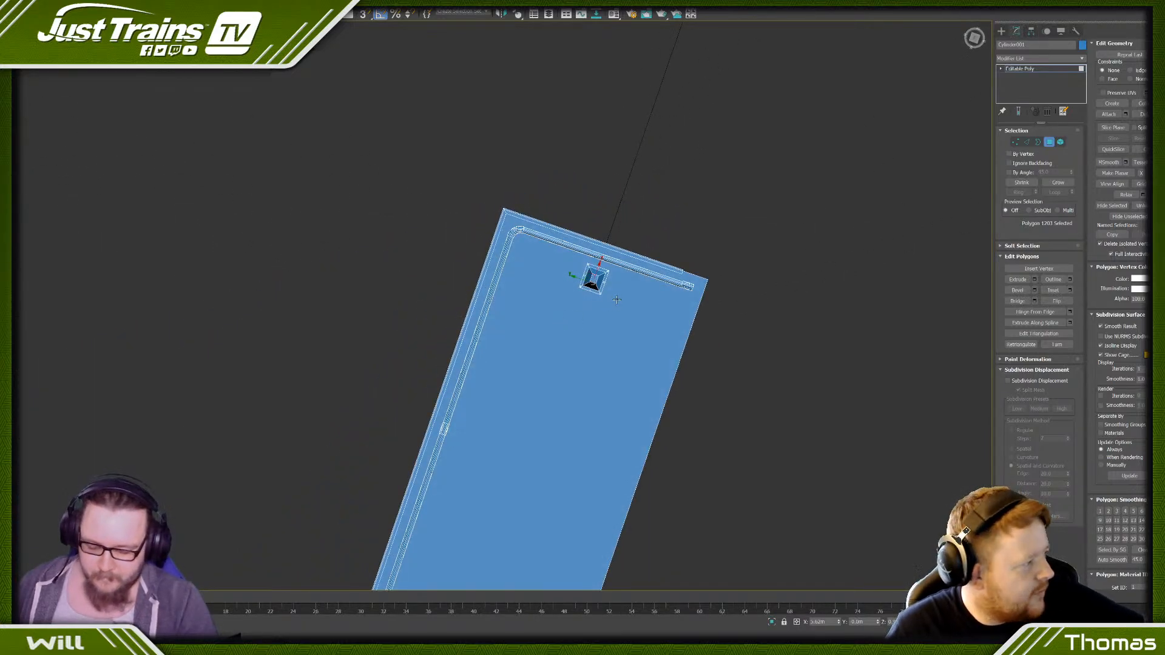
{"action": "key", "text": "t"}
{"action": "scroll", "coordinate": [478, 292], "scroll_direction": "up", "scroll_amount": 10}
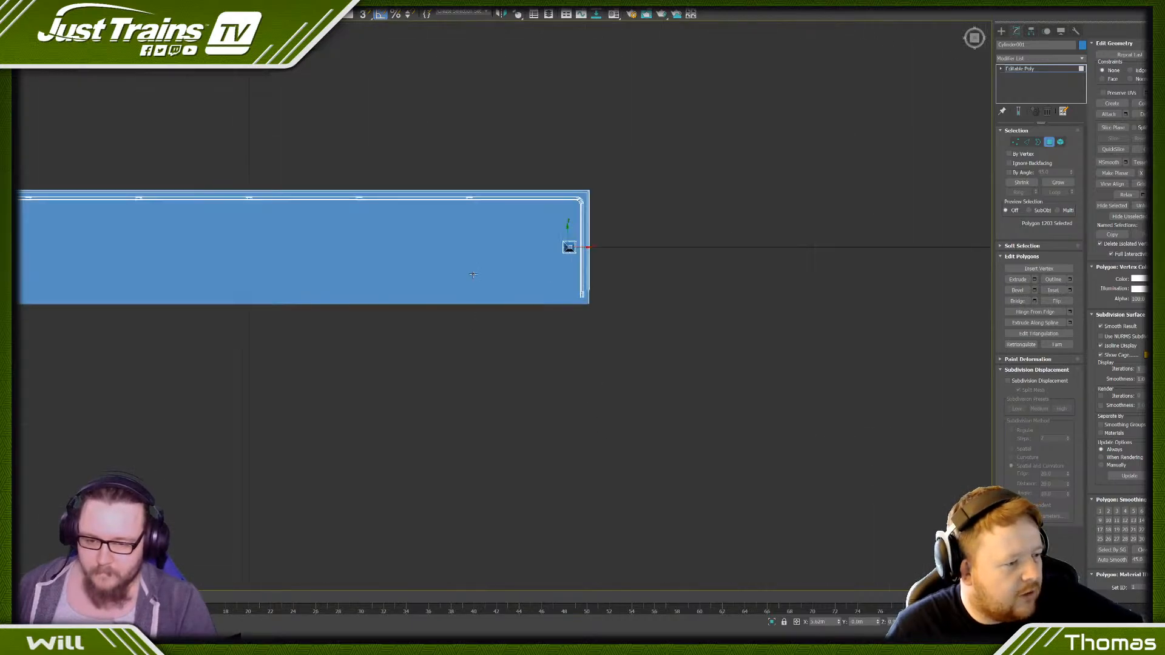
{"action": "key", "text": "z"}
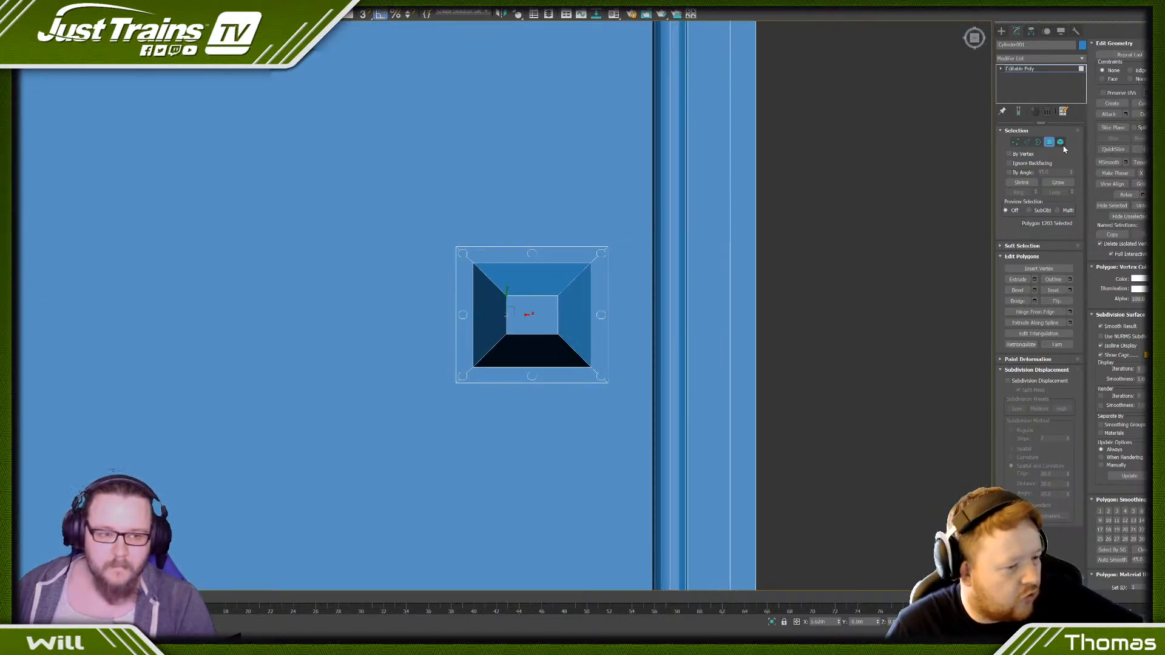
{"action": "left_click", "coordinate": [1060, 142]}
{"action": "left_click", "coordinate": [555, 319]}
{"action": "key", "text": "r"}
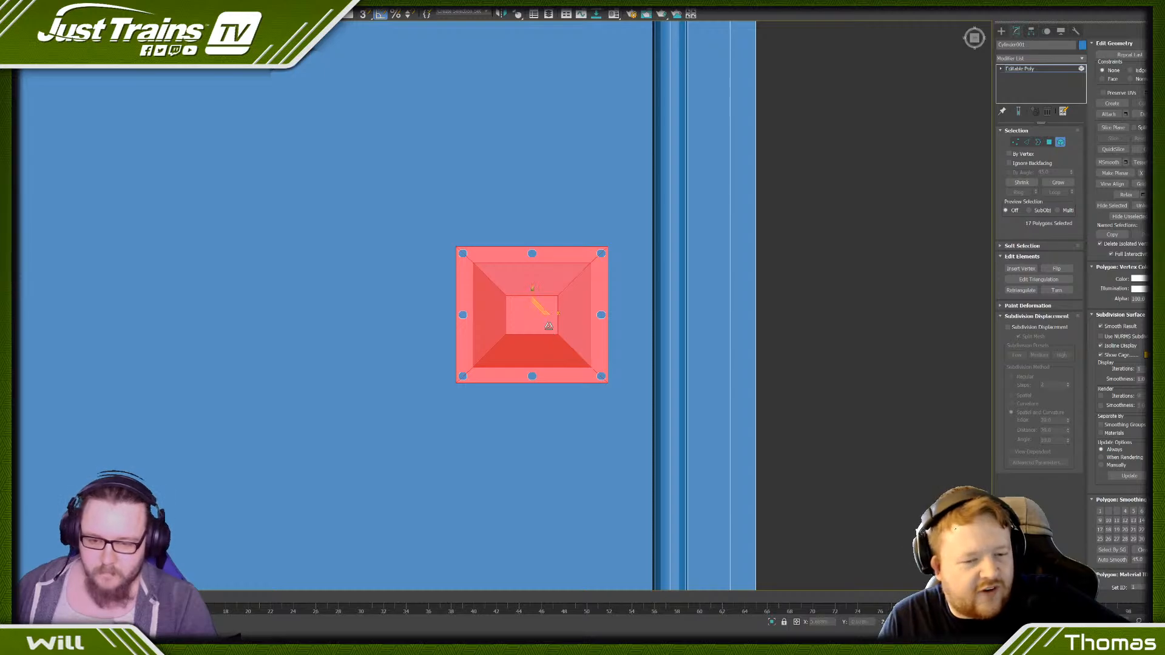
{"action": "key", "text": "s"}
{"action": "left_click_drag", "start_coordinate": [555, 315], "coordinate": [553, 314]}
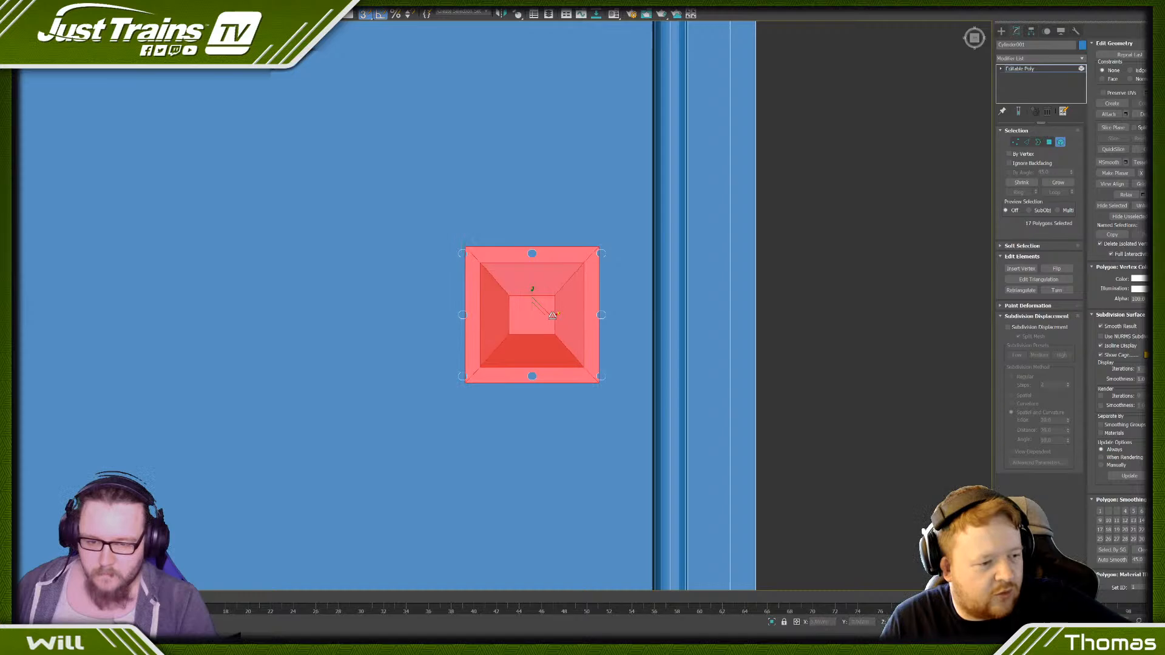
{"action": "left_click", "coordinate": [625, 237]}
{"action": "key", "text": "Delete"}
{"action": "key", "text": "ctrl+z"}
- Rotate the plate, bolt heads and post together about the vertical axis so that the plate's longer side runs across the platform
{"action": "left_click", "coordinate": [592, 274]}
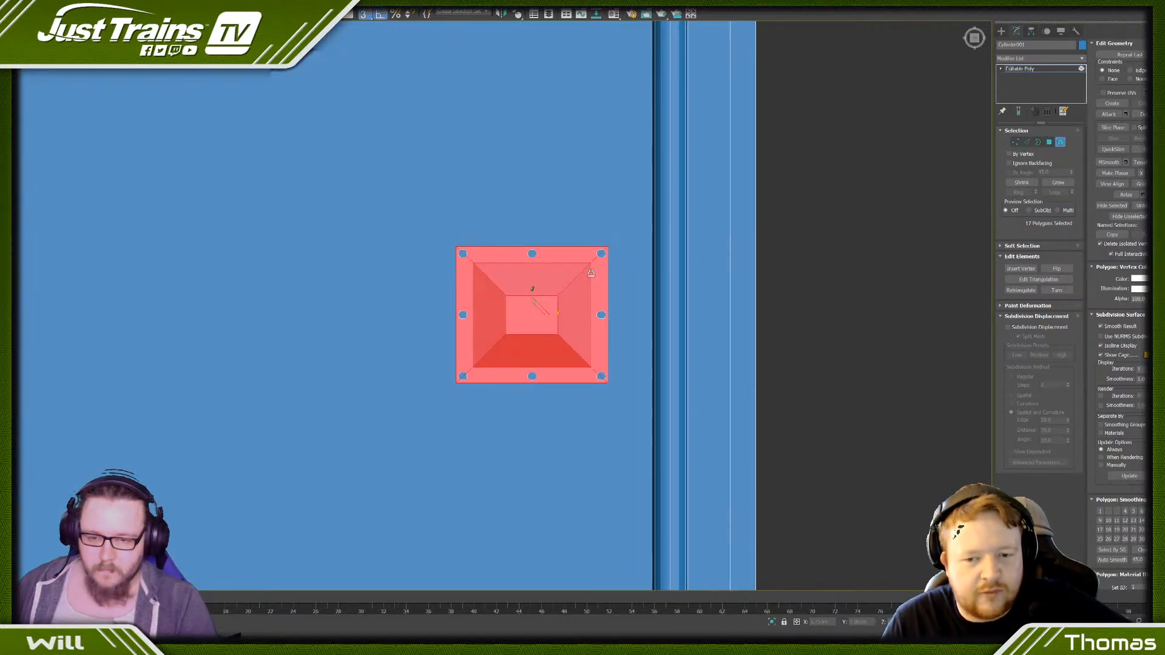
{"action": "middle_click_drag", "start_coordinate": [506, 277], "coordinate": [517, 260], "text": "alt"}
{"action": "scroll", "coordinate": [515, 261], "scroll_direction": "down", "scroll_amount": 6}
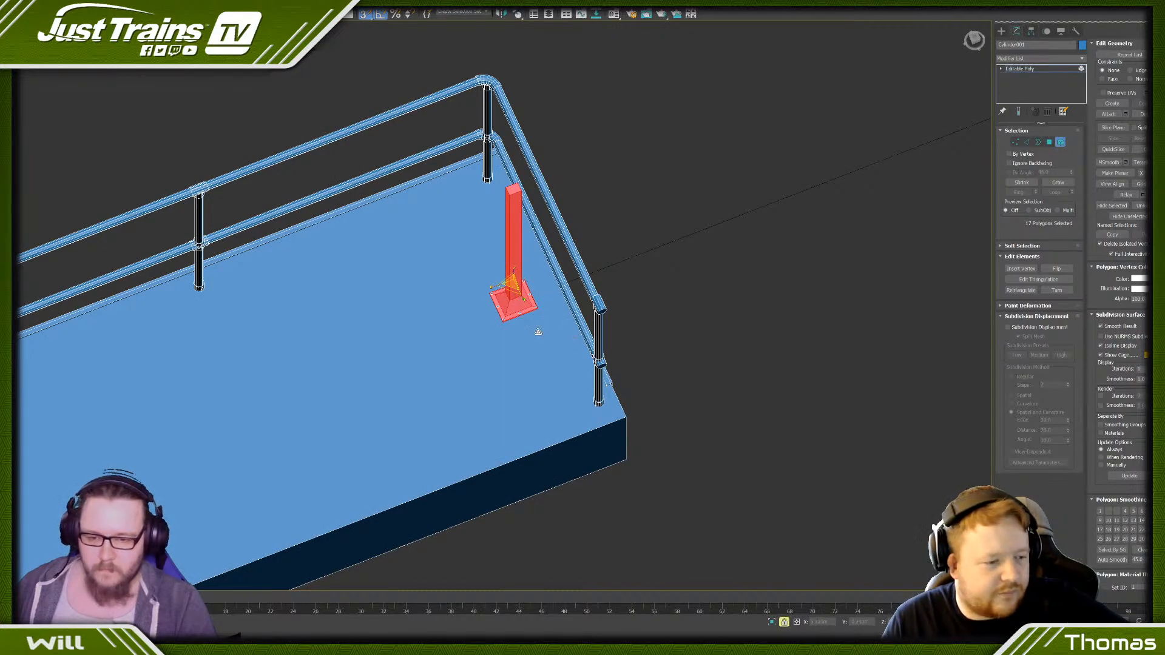
{"action": "left_click", "coordinate": [487, 328], "text": "ctrl"}
{"action": "left_click", "coordinate": [567, 437], "text": "alt"}
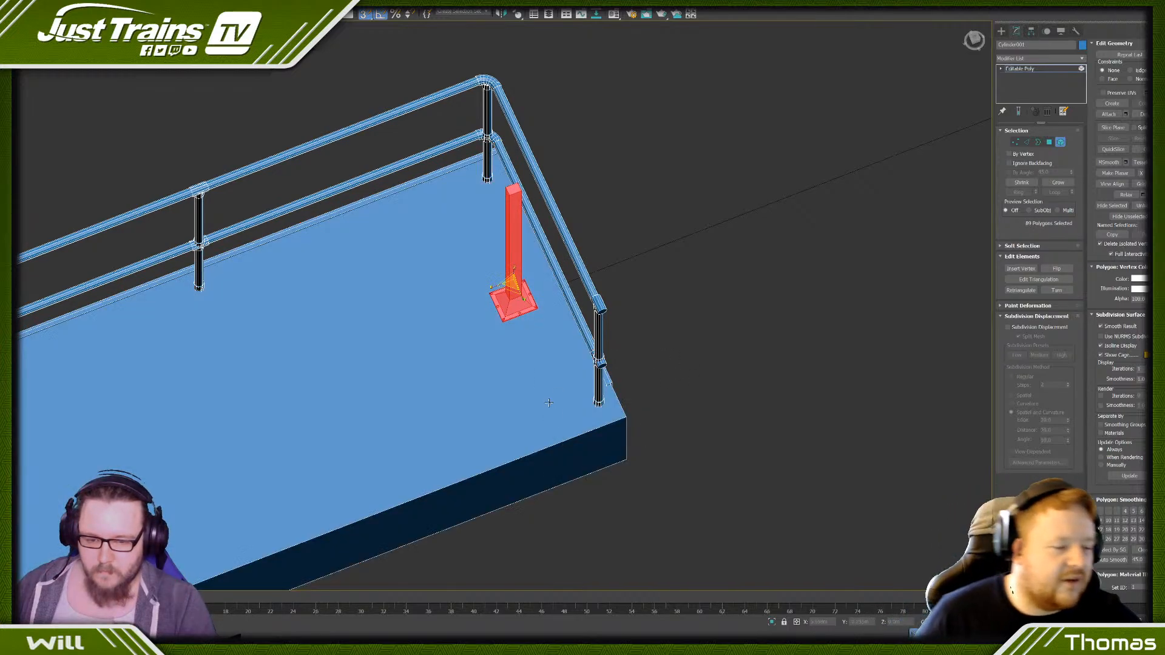
{"action": "scroll", "coordinate": [503, 316], "scroll_direction": "up", "scroll_amount": 4}
{"action": "key", "text": "e"}
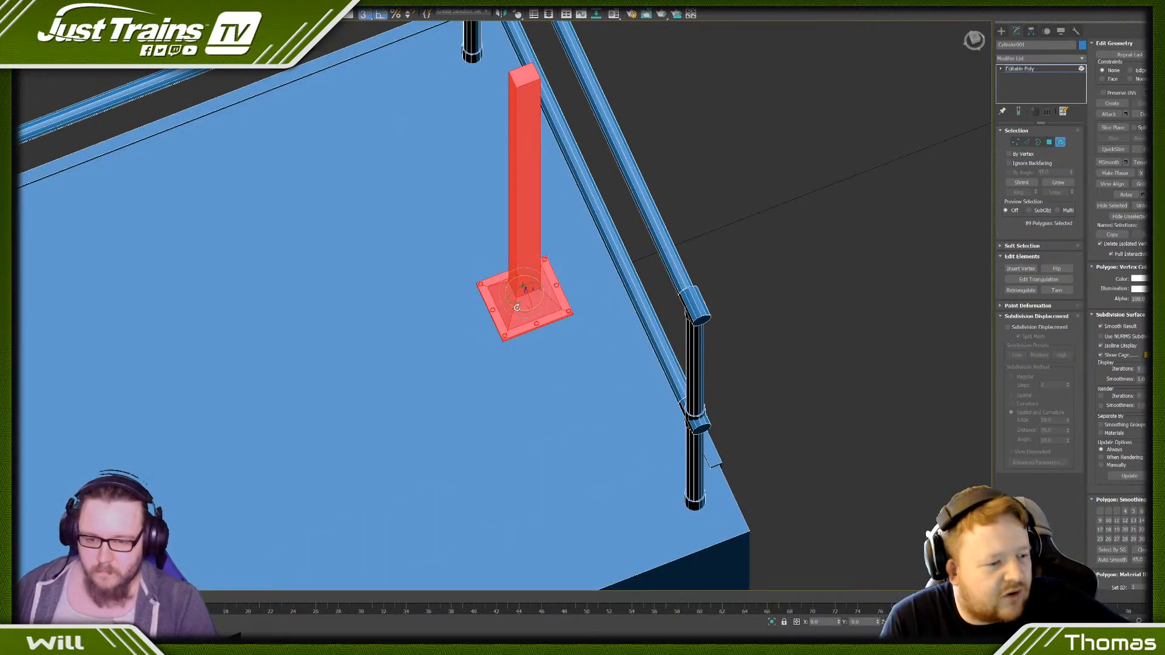
{"action": "left_click_drag", "start_coordinate": [517, 308], "coordinate": [489, 306]}
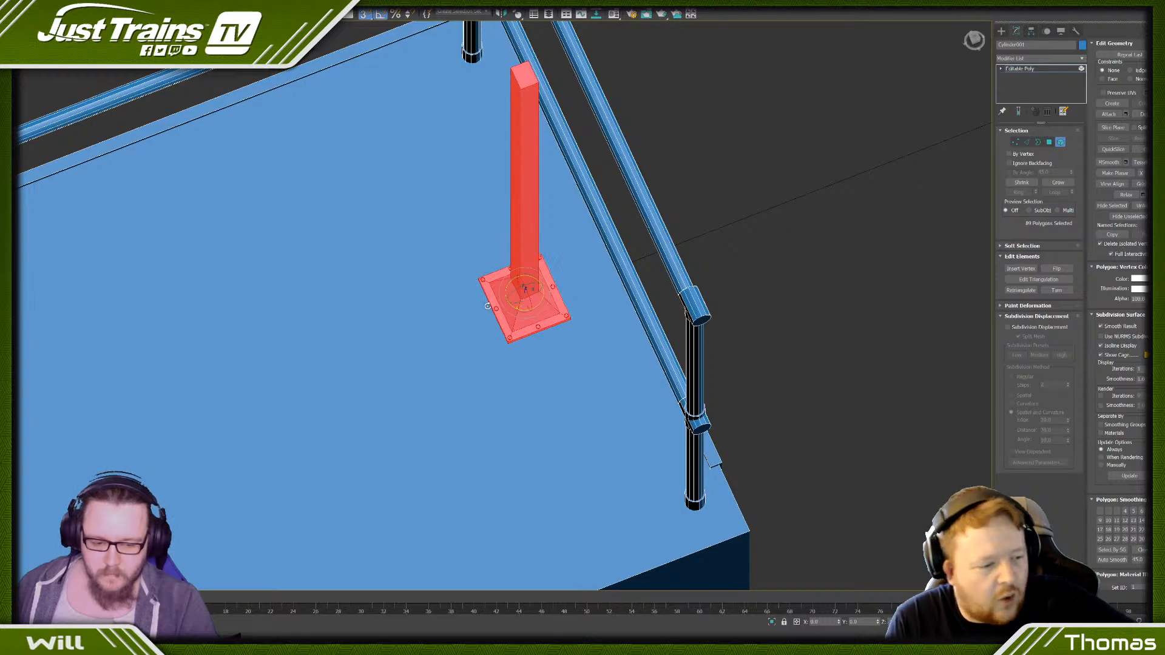
{"action": "scroll", "coordinate": [487, 306], "scroll_direction": "down", "scroll_amount": 5}
{"action": "left_click", "coordinate": [614, 252]}
{"action": "scroll", "coordinate": [481, 286], "scroll_direction": "down", "scroll_amount": 5}
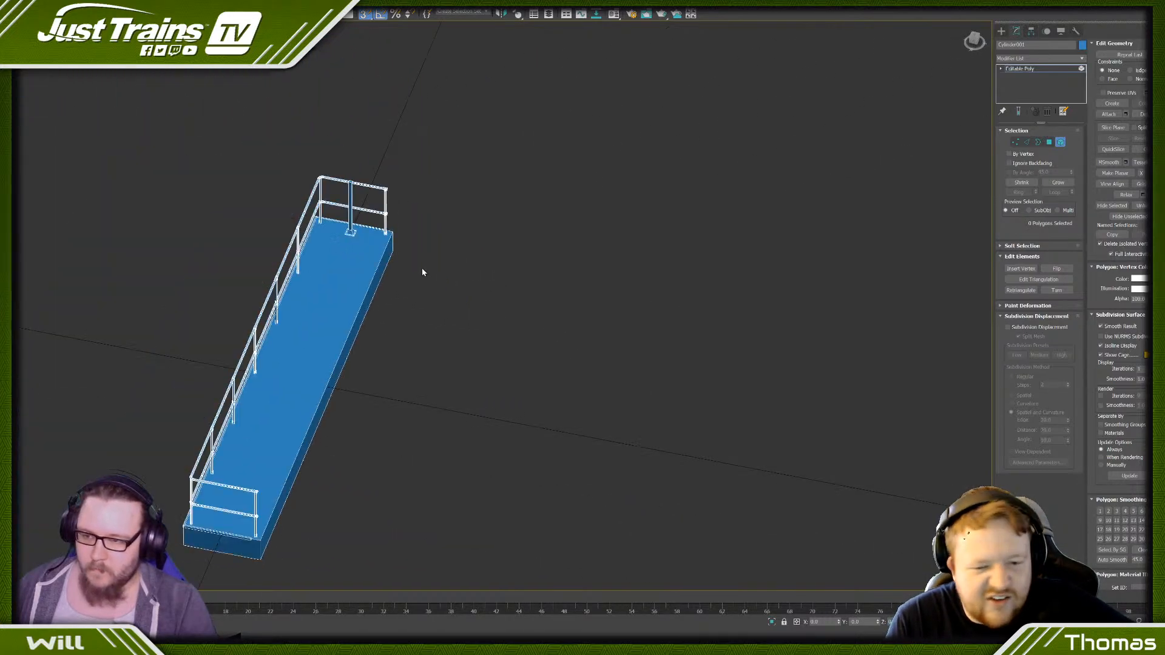
- Clone the post's side face that looks along the platform to a new element, scaled down to a short panel
{"action": "middle_click_drag", "start_coordinate": [422, 269], "coordinate": [324, 224], "text": "alt"}
{"action": "scroll", "coordinate": [303, 224], "scroll_direction": "up", "scroll_amount": 4}
{"action": "middle_click_drag", "start_coordinate": [222, 182], "coordinate": [327, 186]}
{"action": "scroll", "coordinate": [329, 185], "scroll_direction": "up", "scroll_amount": 5}
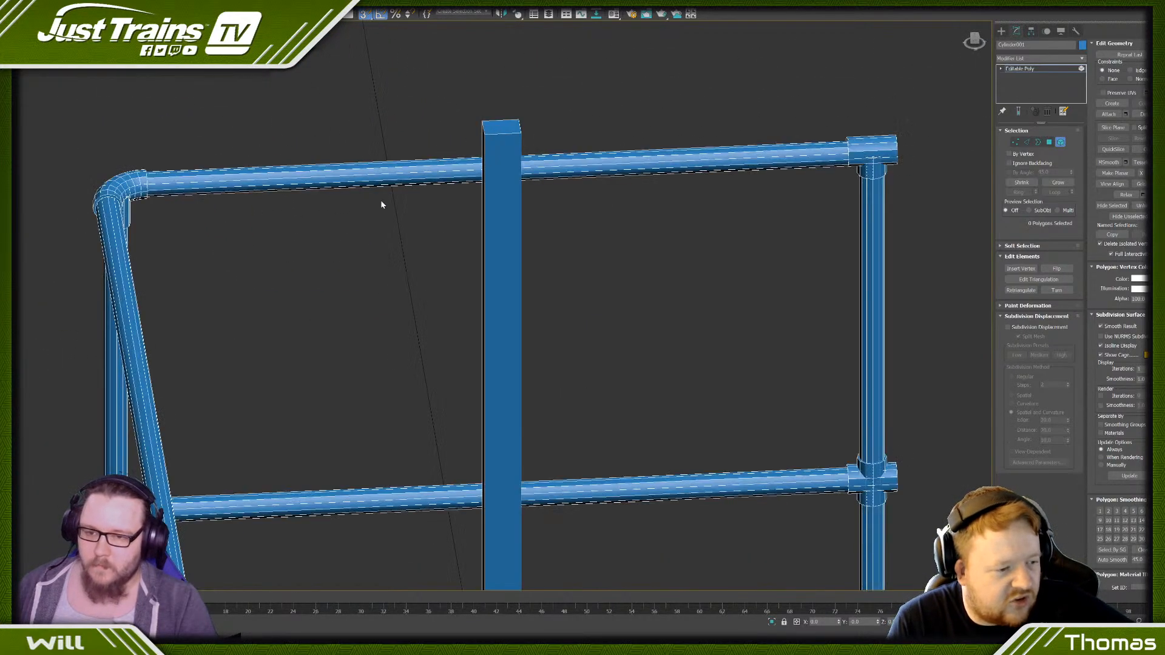
{"action": "left_click", "coordinate": [512, 200]}
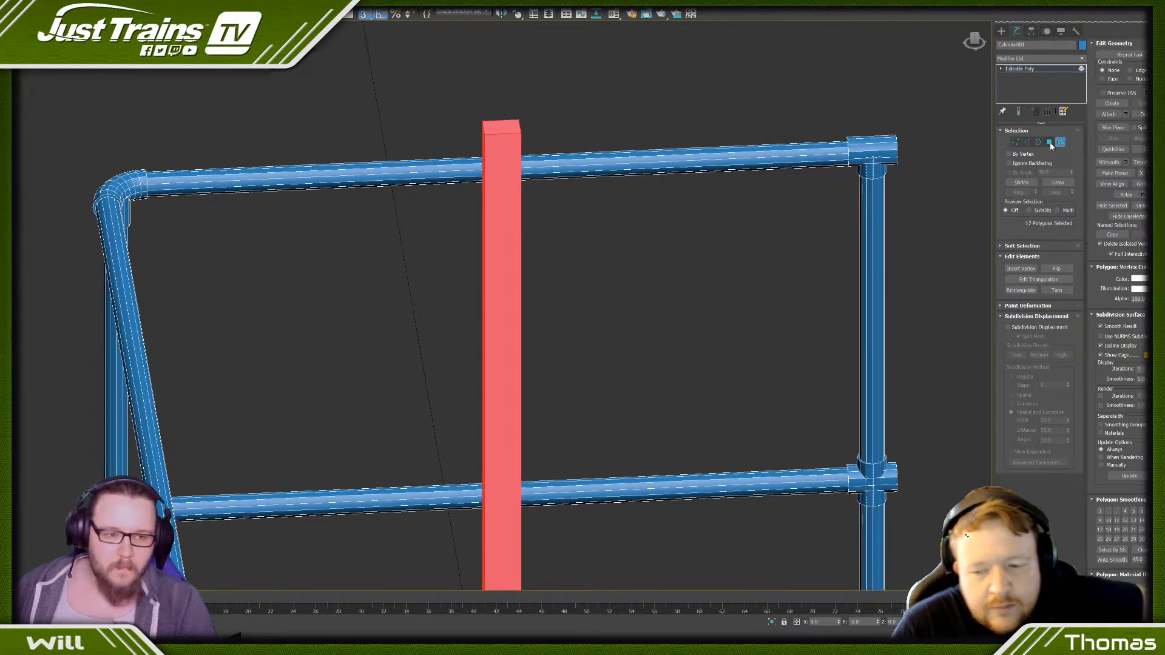
{"action": "left_click", "coordinate": [501, 219]}
{"action": "scroll", "coordinate": [491, 218], "scroll_direction": "down", "scroll_amount": 5}
{"action": "middle_click_drag", "start_coordinate": [470, 219], "coordinate": [519, 263], "text": "alt"}
{"action": "scroll", "coordinate": [507, 267], "scroll_direction": "up", "scroll_amount": 4}
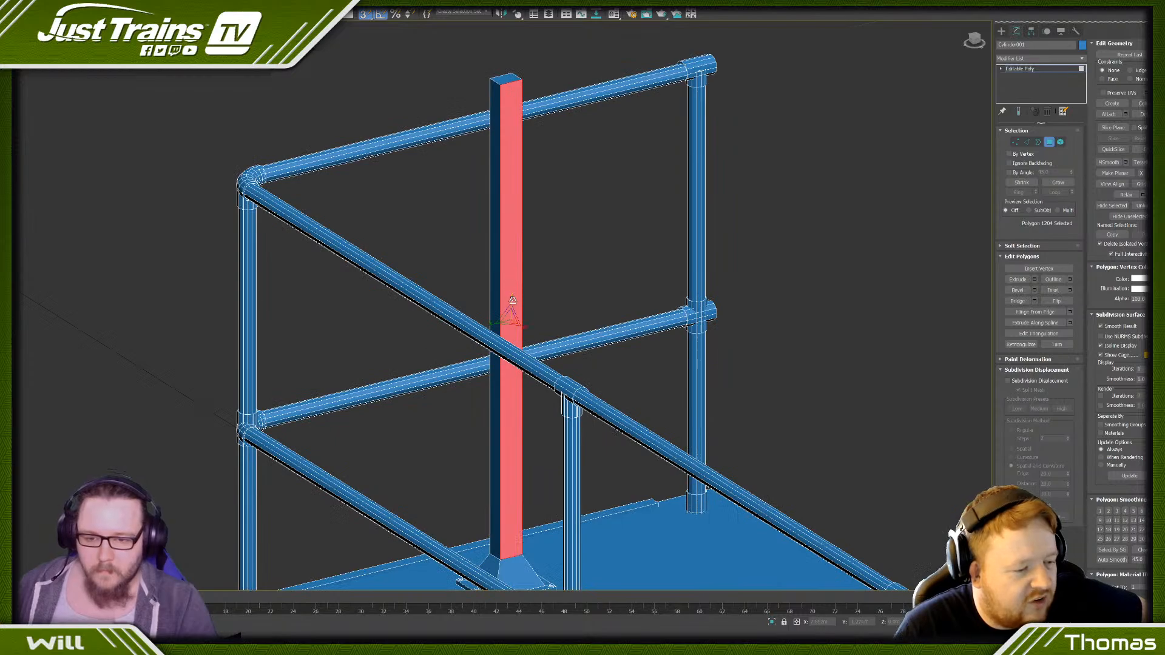
{"action": "mouse_move", "coordinate": [510, 299]}
{"action": "left_mouse_down"}
{"action": "mouse_move", "coordinate": [483, 443]}
{"action": "mouse_move", "coordinate": [481, 418]}
{"action": "left_mouse_up"}
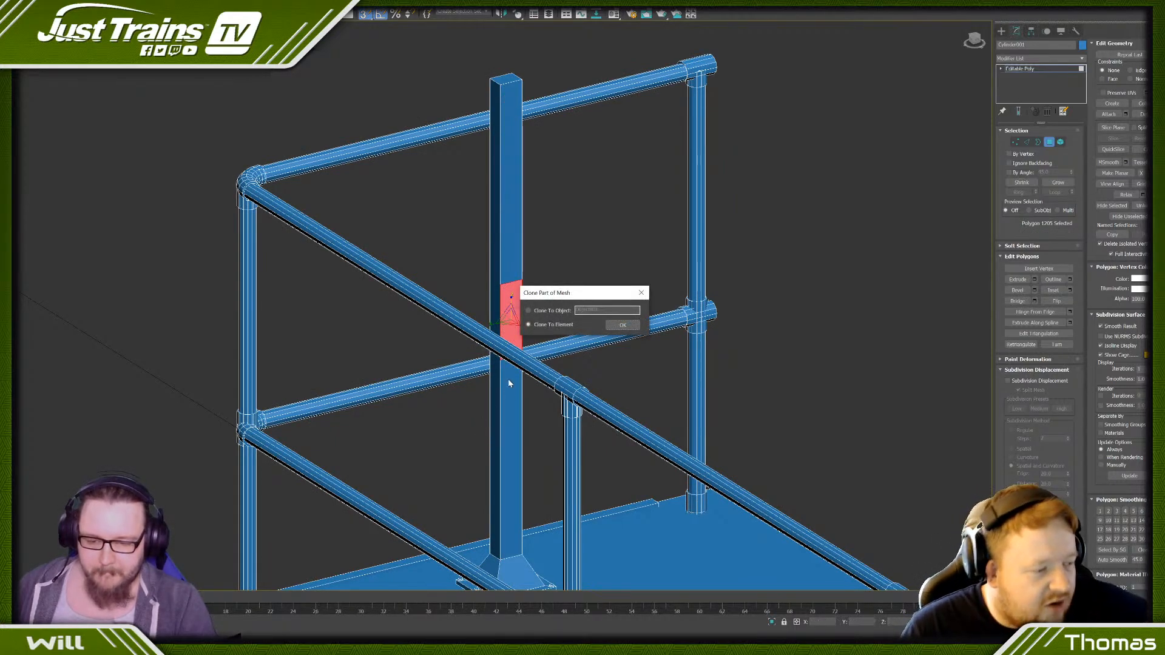
{"action": "left_click", "coordinate": [618, 323]}
- Move the cloned panel up near the top of the post and scale it wider than the post
{"action": "key", "text": "w"}
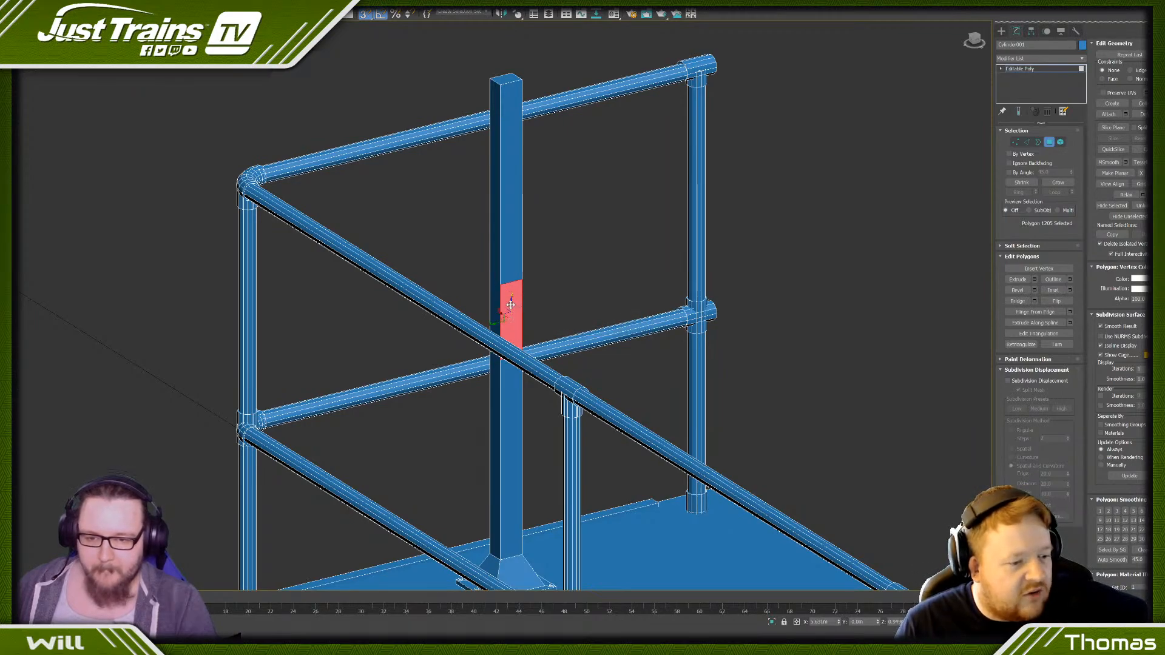
{"action": "left_click_drag", "start_coordinate": [510, 305], "coordinate": [510, 129]}
{"action": "middle_click_drag", "start_coordinate": [511, 128], "coordinate": [519, 162], "text": "alt"}
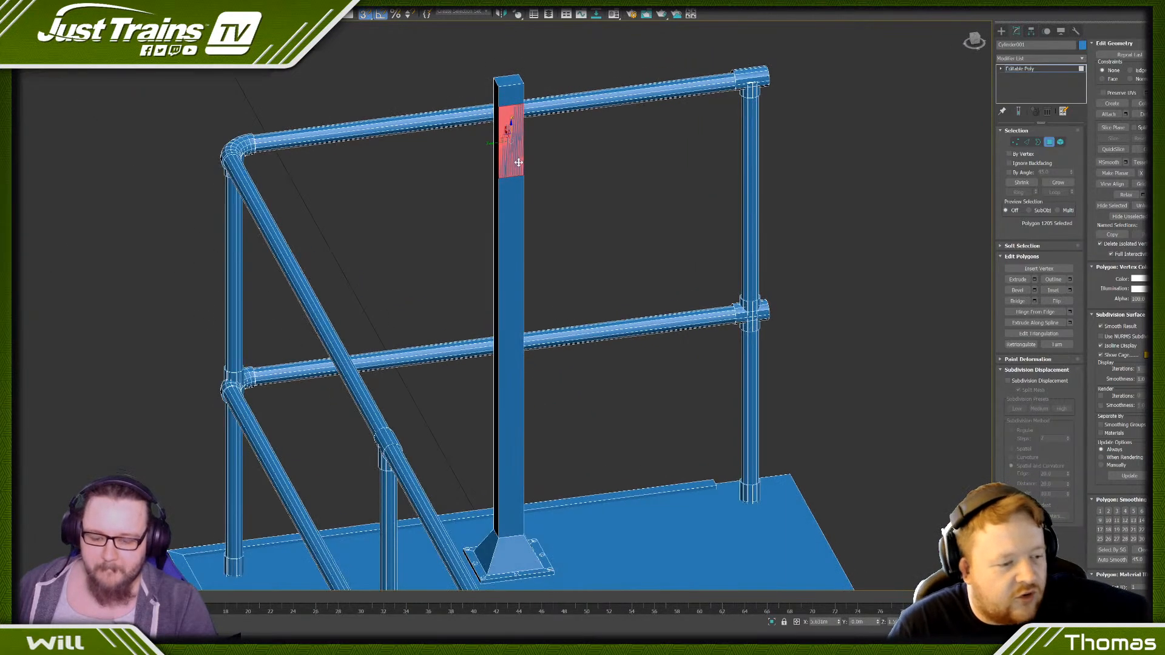
{"action": "key", "text": "r"}
{"action": "left_click_drag", "start_coordinate": [491, 143], "coordinate": [463, 151]}
{"action": "left_click_drag", "start_coordinate": [511, 121], "coordinate": [511, 116]}
{"action": "key", "text": "ctrl+z"}
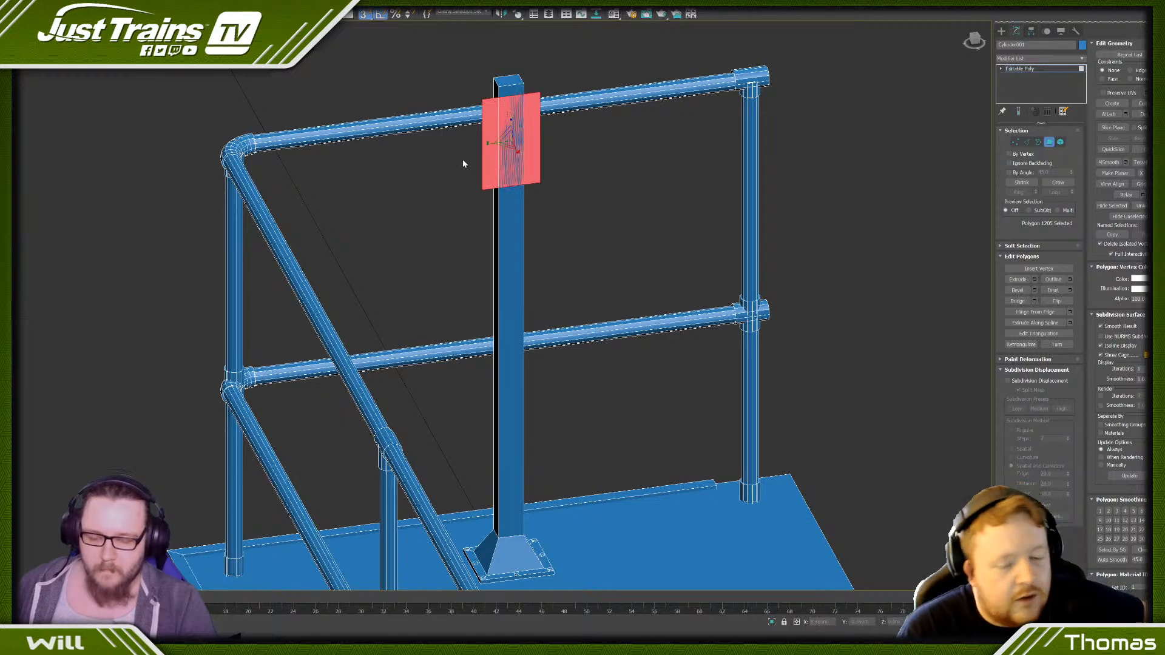
- Flip the panel and extend its border away from the post to form a box with a capped front
{"action": "left_click", "coordinate": [1056, 301]}
{"action": "left_click", "coordinate": [1038, 142]}
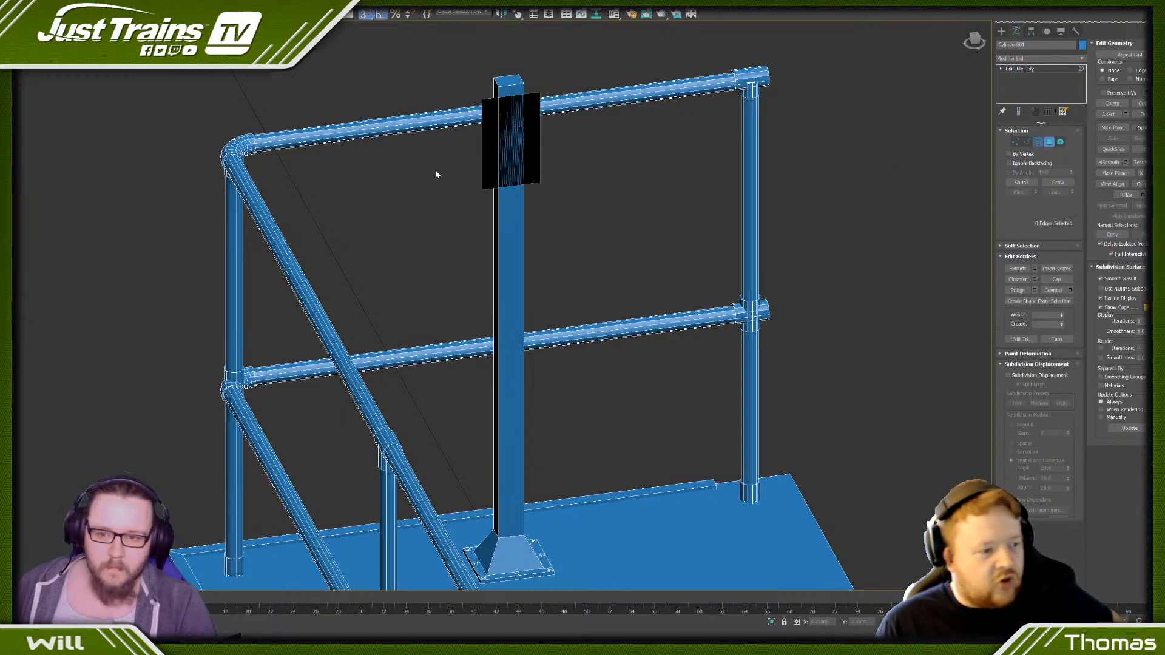
{"action": "left_click", "coordinate": [483, 191]}
{"action": "middle_click_drag", "start_coordinate": [447, 190], "coordinate": [505, 203], "text": "alt"}
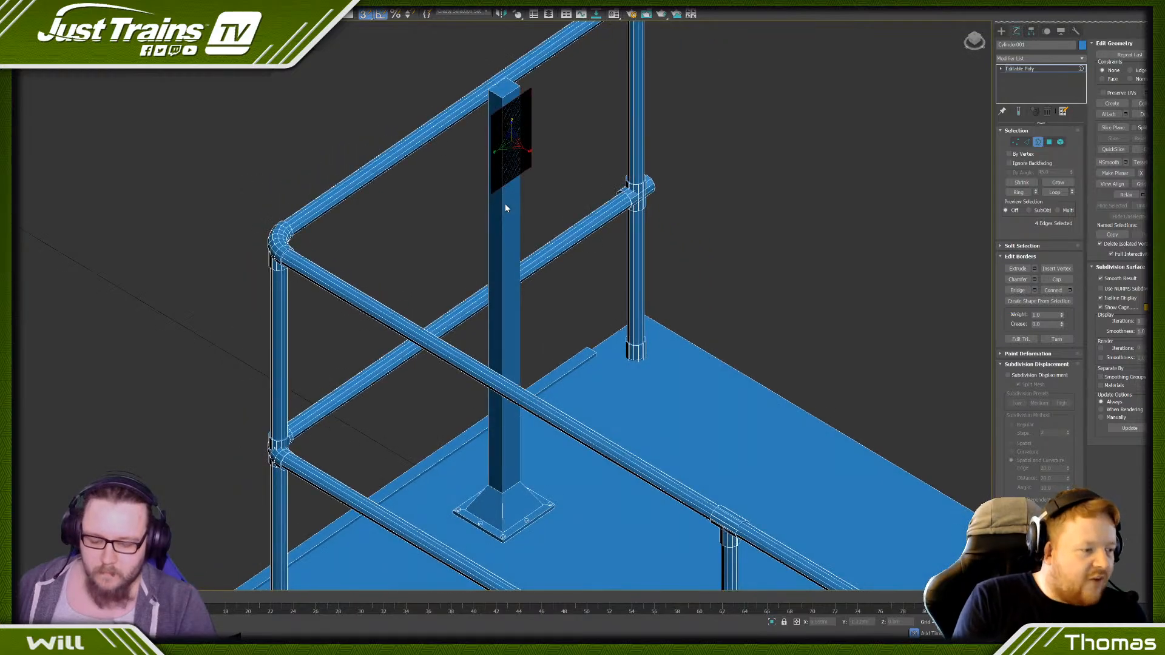
{"action": "left_click_drag", "start_coordinate": [496, 131], "coordinate": [569, 188], "text": "shift"}
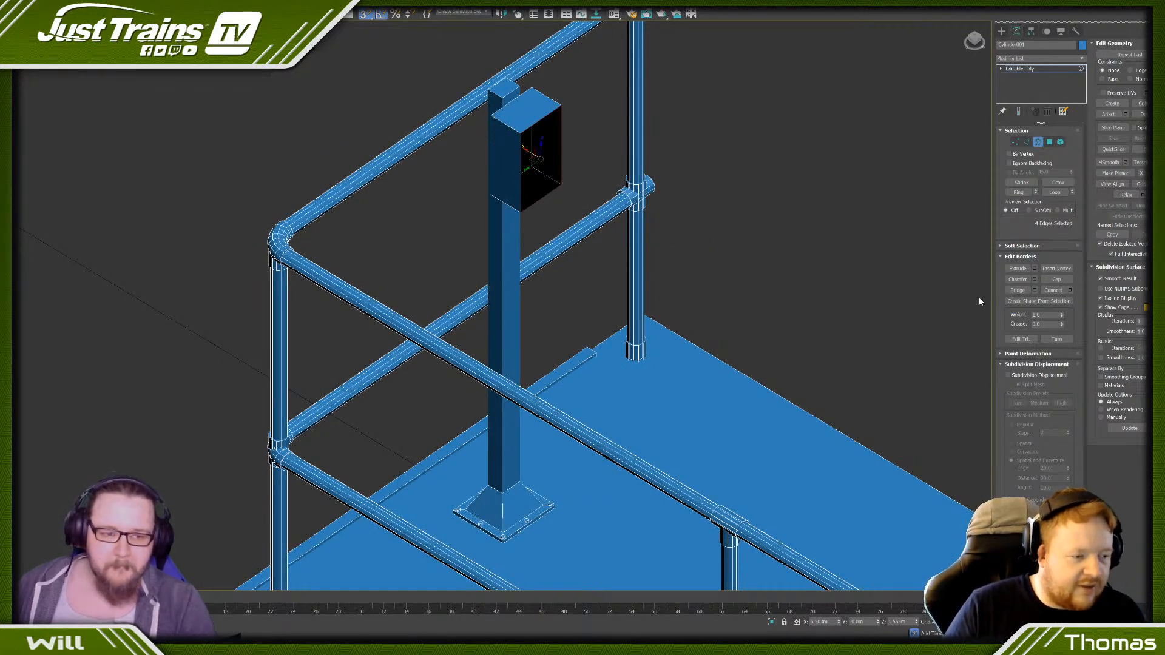
{"action": "left_click", "coordinate": [1056, 279]}
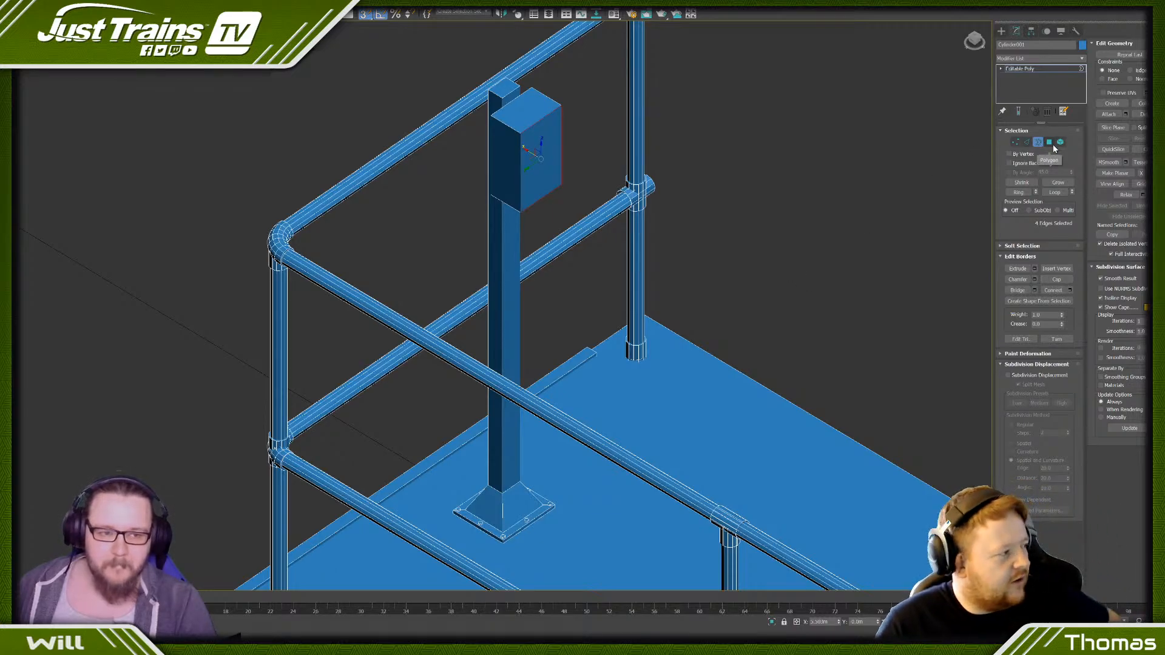
- Raise the whole box element so that its top sits slightly above the top of the post
{"action": "middle_click_drag", "start_coordinate": [554, 162], "coordinate": [580, 155], "text": "alt"}
{"action": "scroll", "coordinate": [525, 141], "scroll_direction": "up", "scroll_amount": 4}
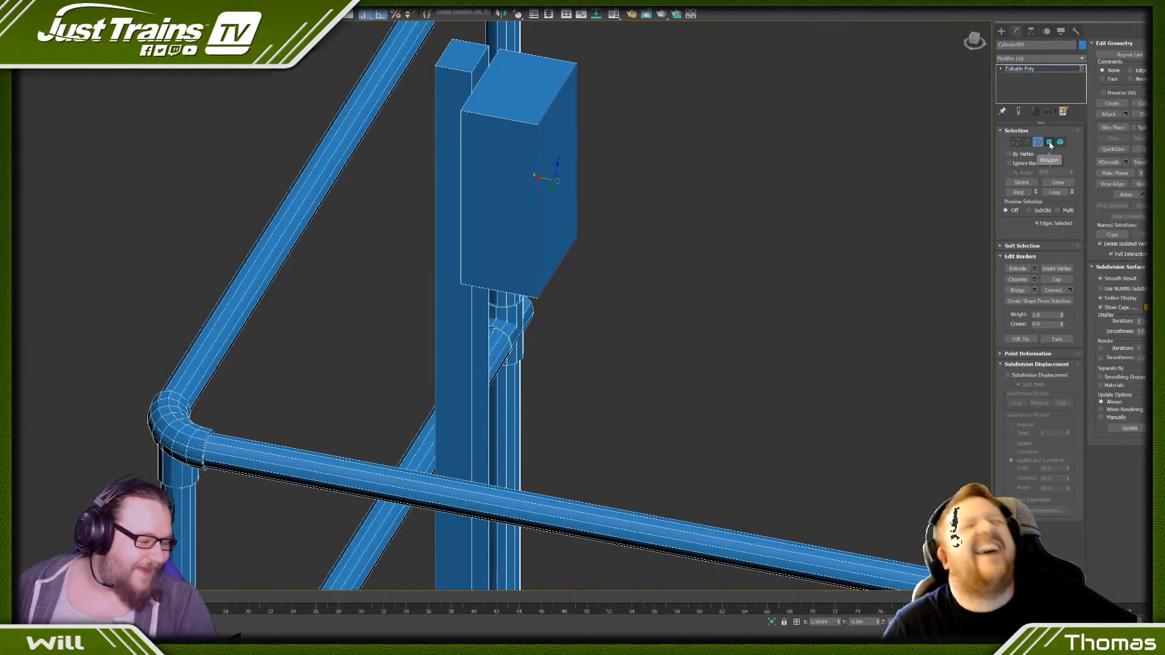
{"action": "scroll", "coordinate": [432, 179], "scroll_direction": "down", "scroll_amount": 5}
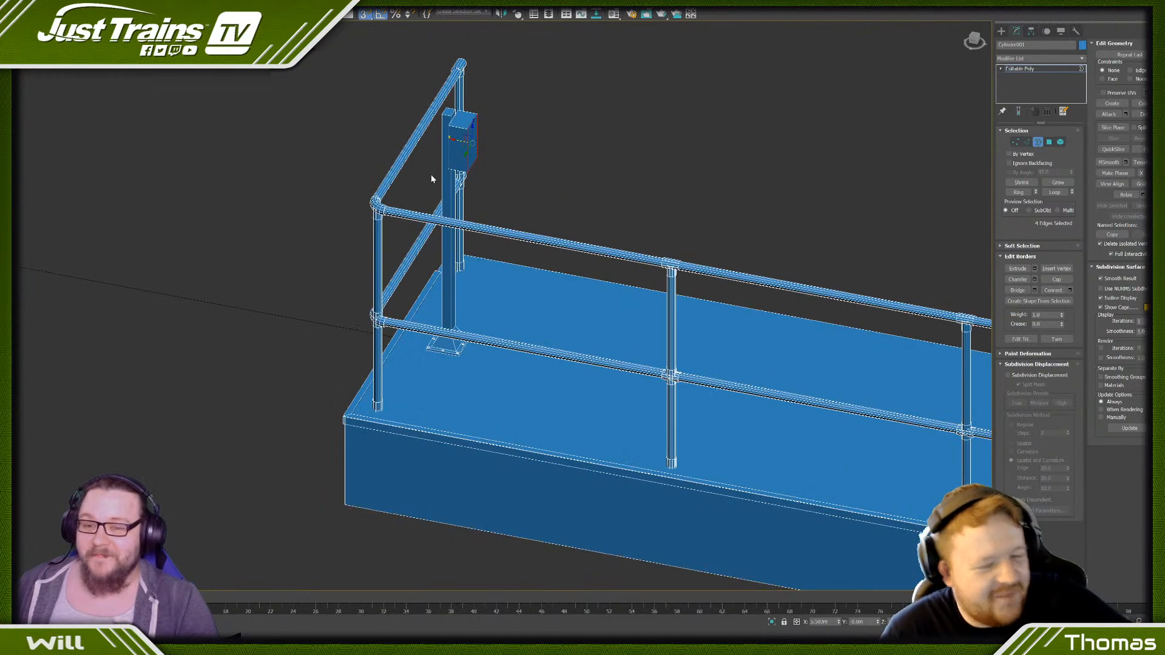
{"action": "left_click", "coordinate": [1060, 142]}
{"action": "left_click", "coordinate": [454, 121]}
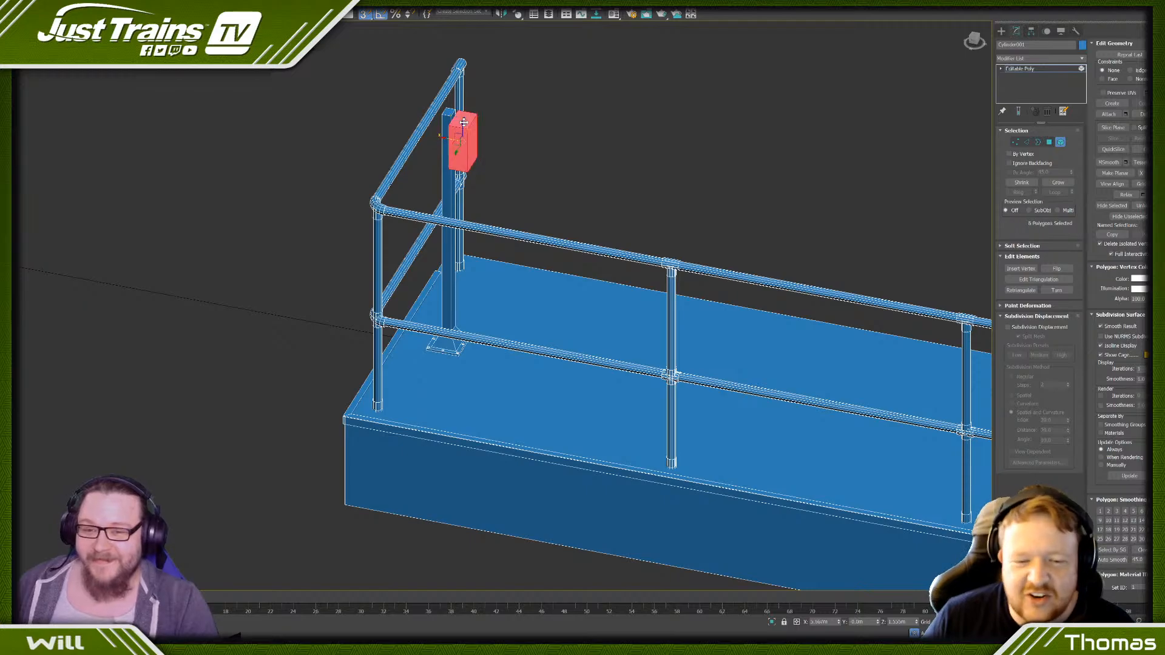
{"action": "scroll", "coordinate": [457, 145], "scroll_direction": "up", "scroll_amount": 6}
{"action": "left_click_drag", "start_coordinate": [457, 153], "coordinate": [456, 109]}
{"action": "left_click", "coordinate": [518, 155]}
{"action": "scroll", "coordinate": [519, 155], "scroll_direction": "down", "scroll_amount": 5}
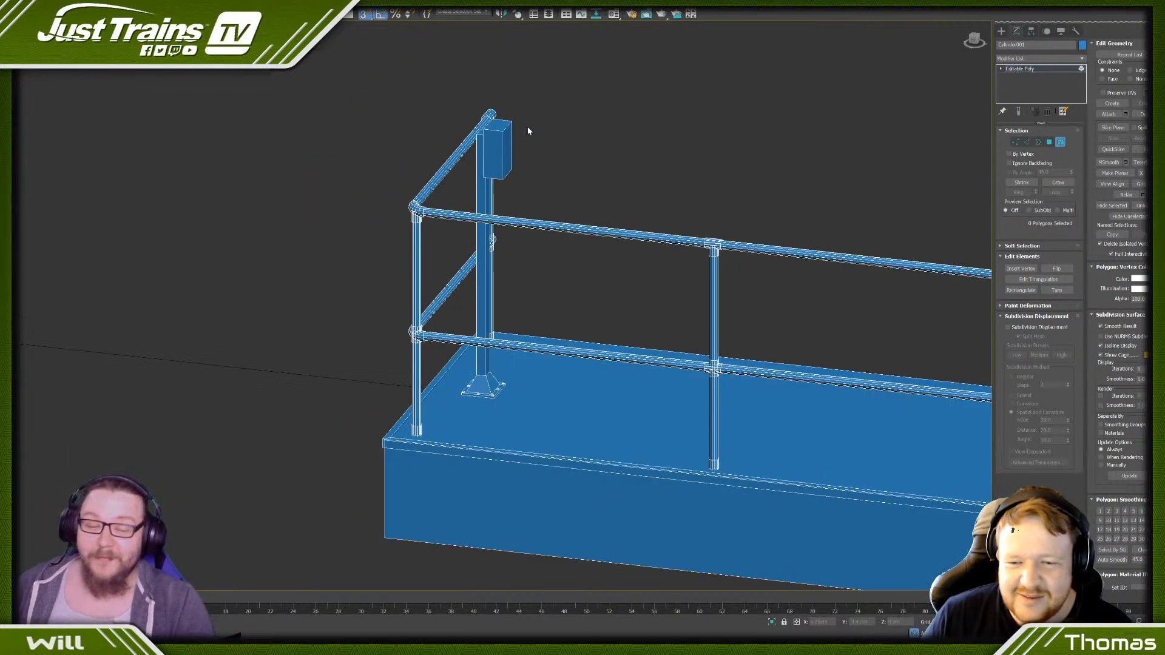
{"action": "scroll", "coordinate": [504, 139], "scroll_direction": "up", "scroll_amount": 4}
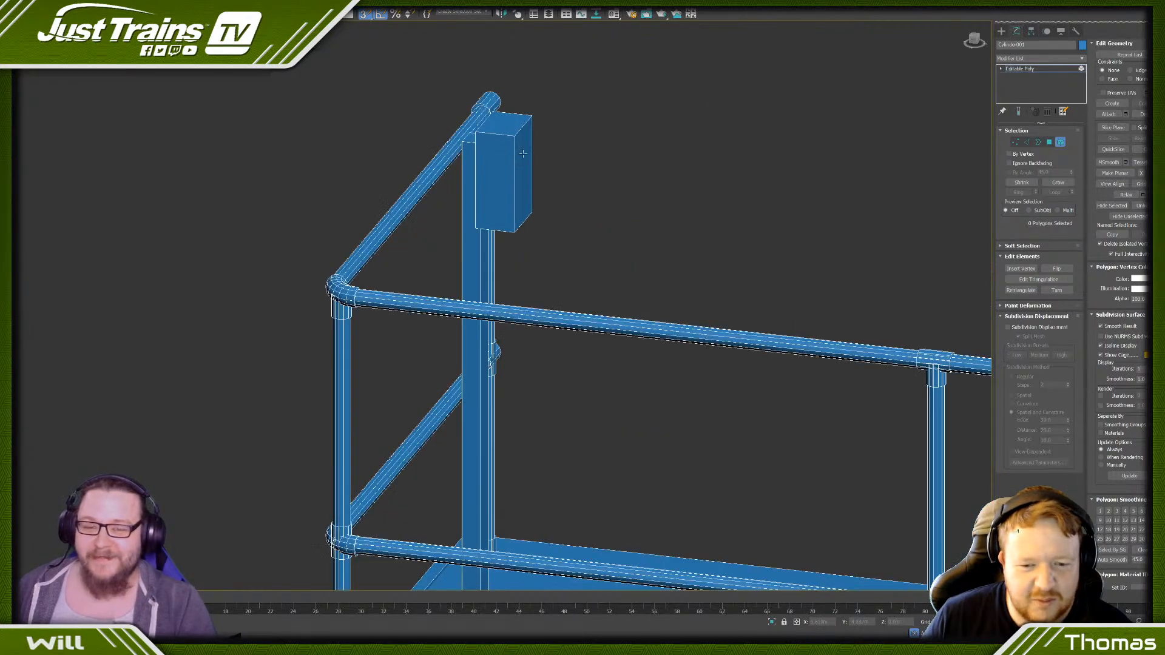
- Connect the box's depth edges with a new edge loop and shift it towards the front, away from the post
{"action": "left_click", "coordinate": [1027, 142]}
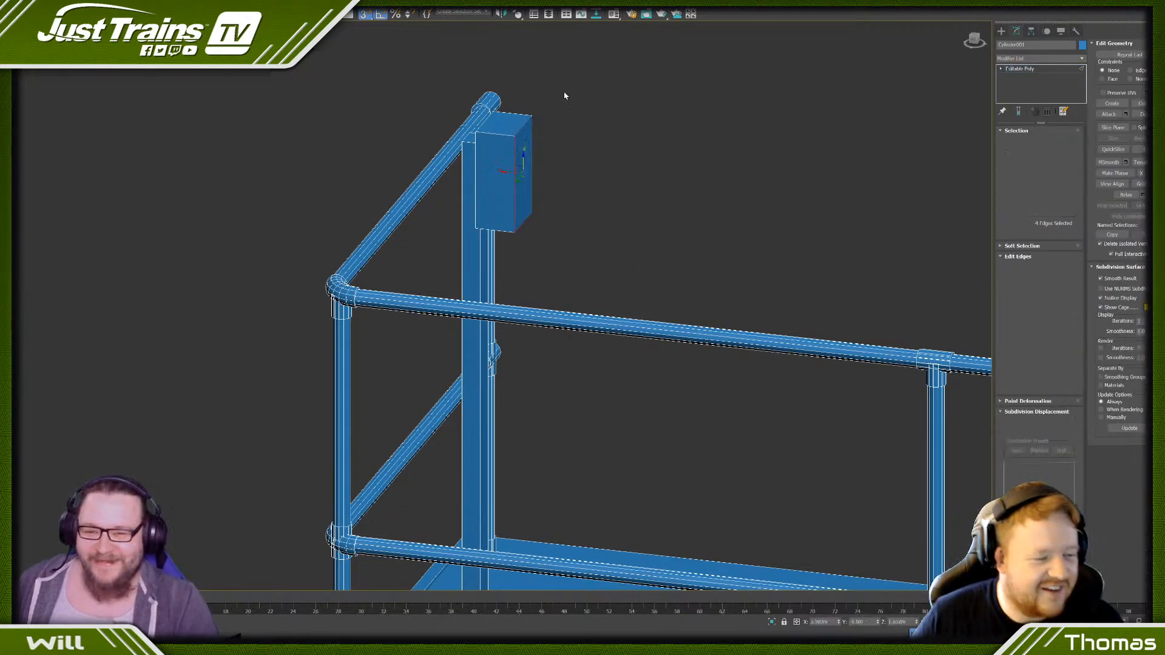
{"action": "left_click", "coordinate": [509, 137]}
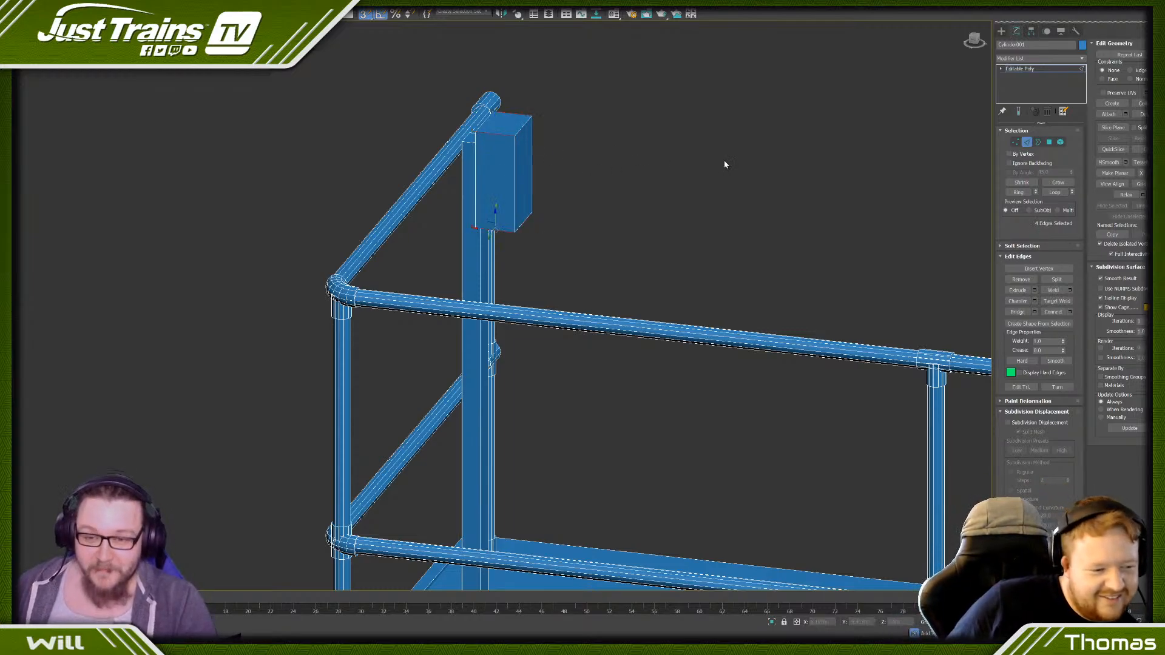
{"action": "left_click", "coordinate": [1051, 313]}
{"action": "middle_click_drag", "start_coordinate": [742, 229], "coordinate": [780, 231], "text": "alt"}
{"action": "middle_click_drag", "start_coordinate": [536, 178], "coordinate": [489, 170], "text": "alt"}
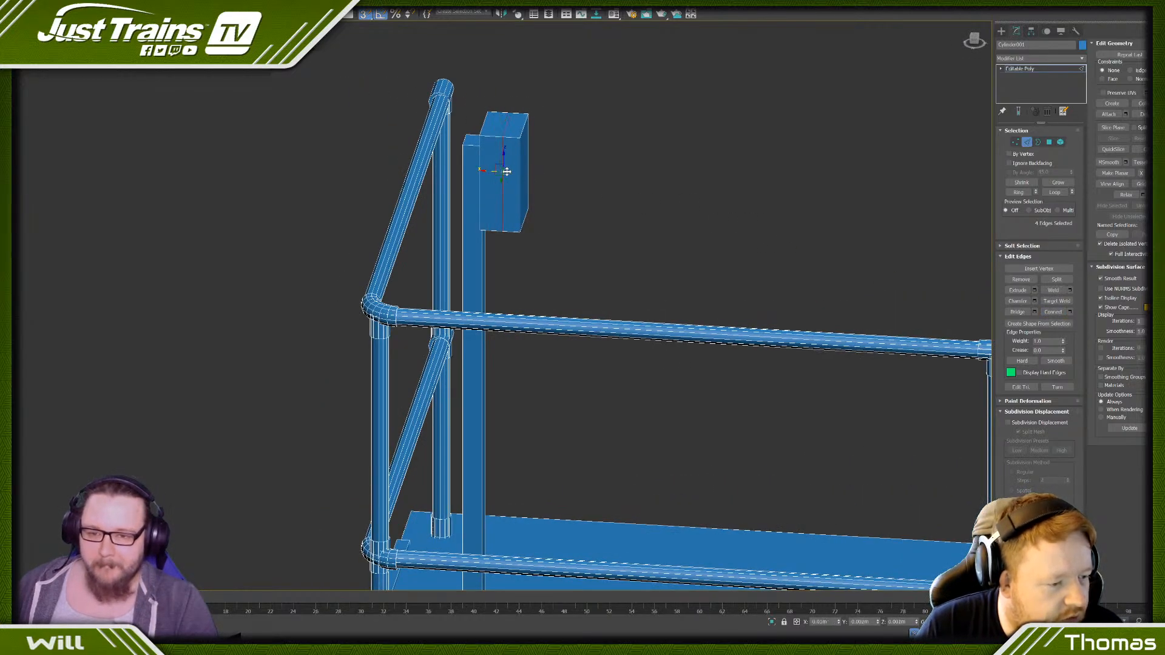
{"action": "scroll", "coordinate": [538, 169], "scroll_direction": "up", "scroll_amount": 5}
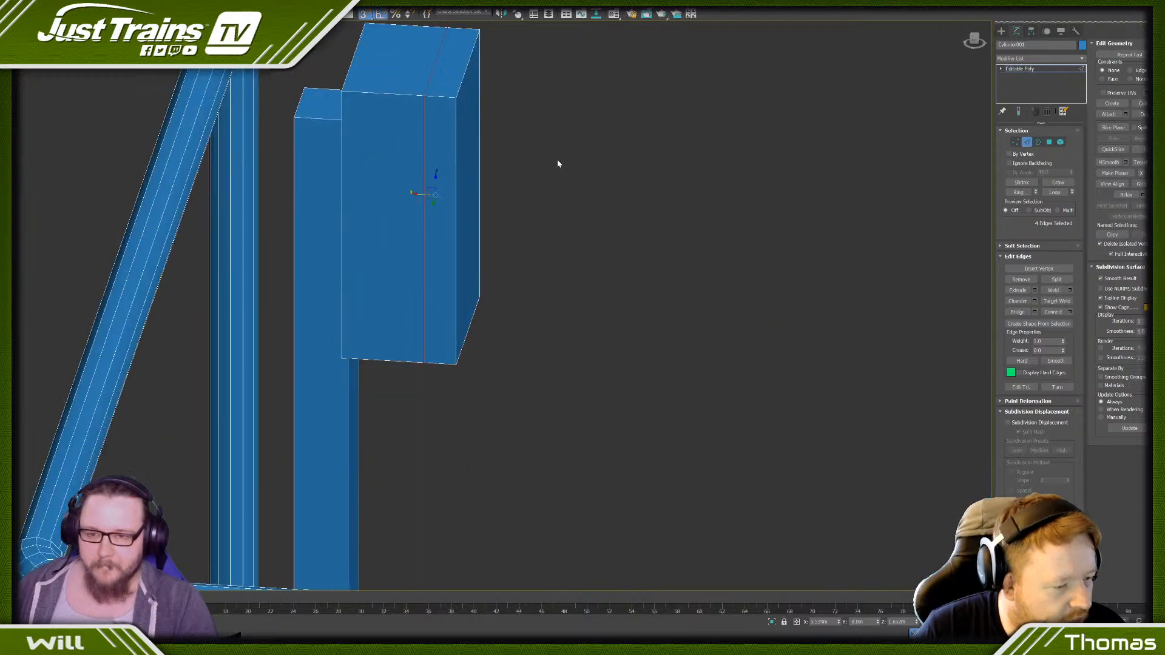
- Chamfer the box's four corner edges that run from back to front, using 2 connect edge segments
{"action": "middle_click_drag", "start_coordinate": [556, 164], "coordinate": [663, 237]}
{"action": "left_click", "coordinate": [554, 185]}
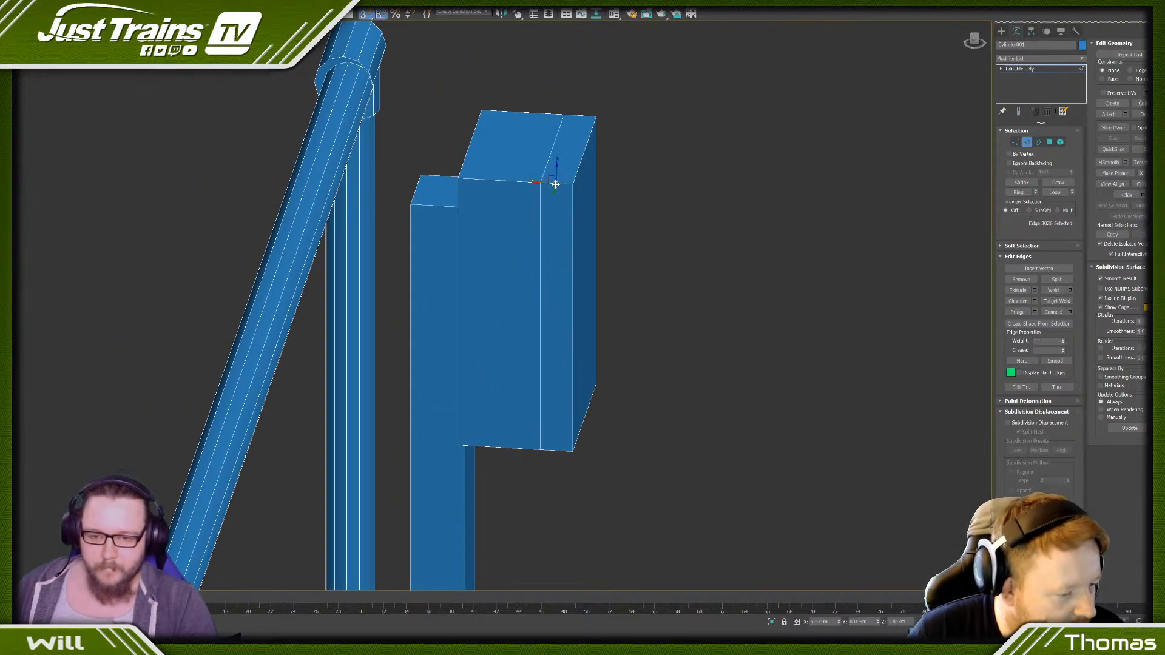
{"action": "key", "text": "alt+r"}
{"action": "key", "text": "alt+l"}
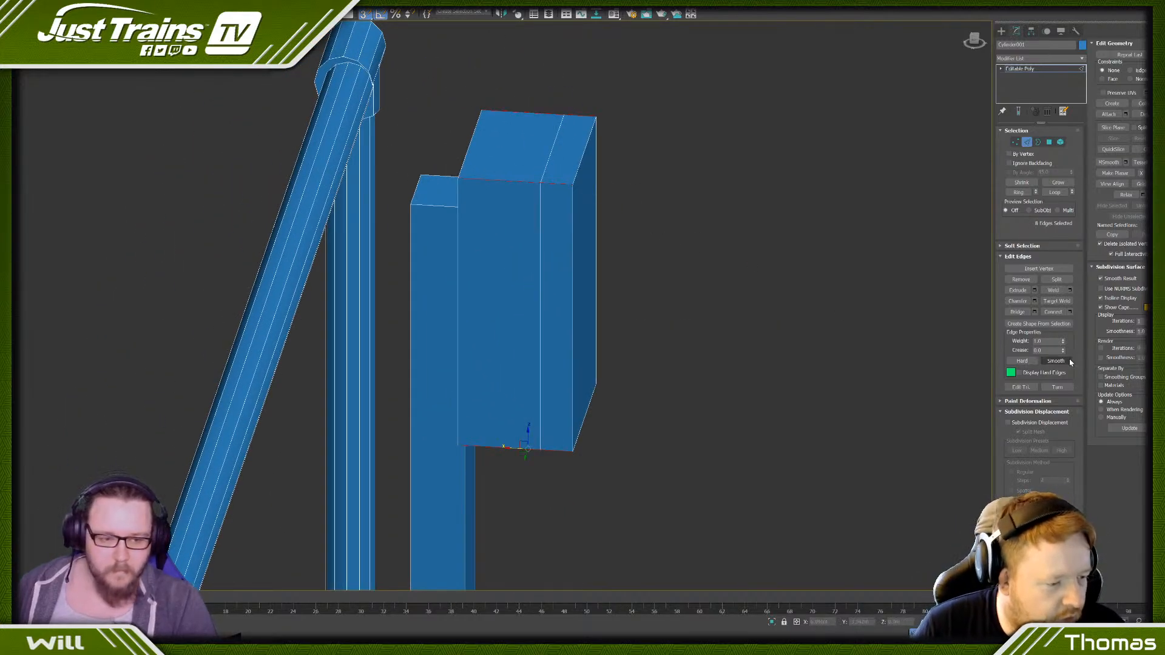
{"action": "left_click", "coordinate": [1035, 300]}
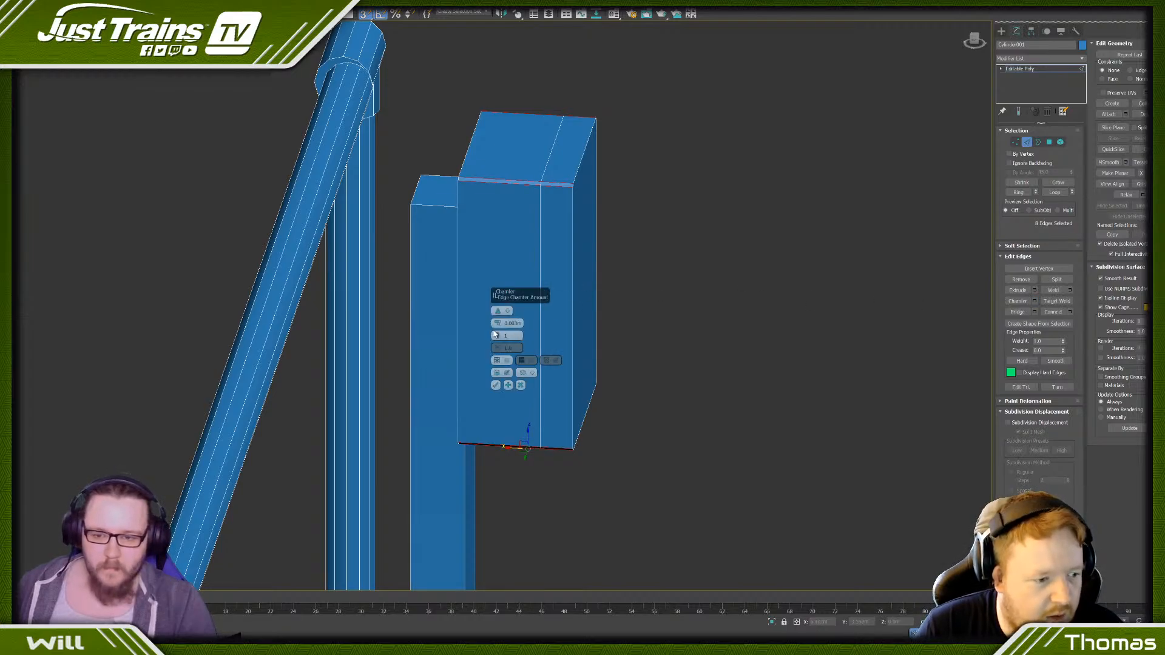
{"action": "left_click_drag", "start_coordinate": [497, 324], "coordinate": [493, 312]}
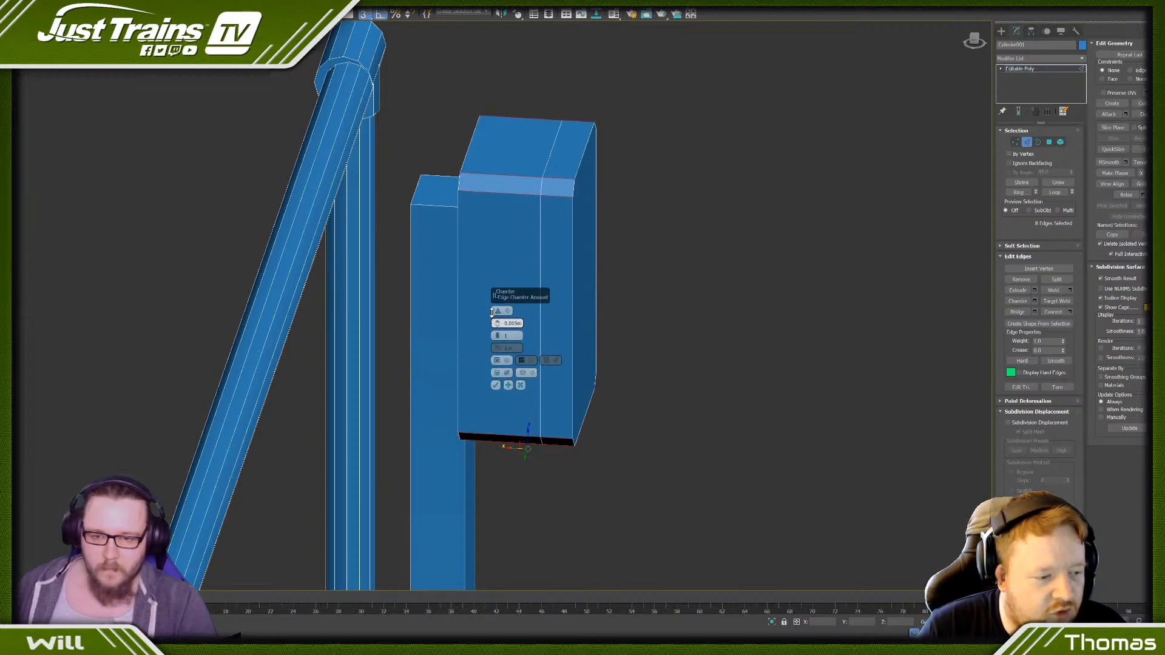
{"action": "left_click", "coordinate": [497, 333]}
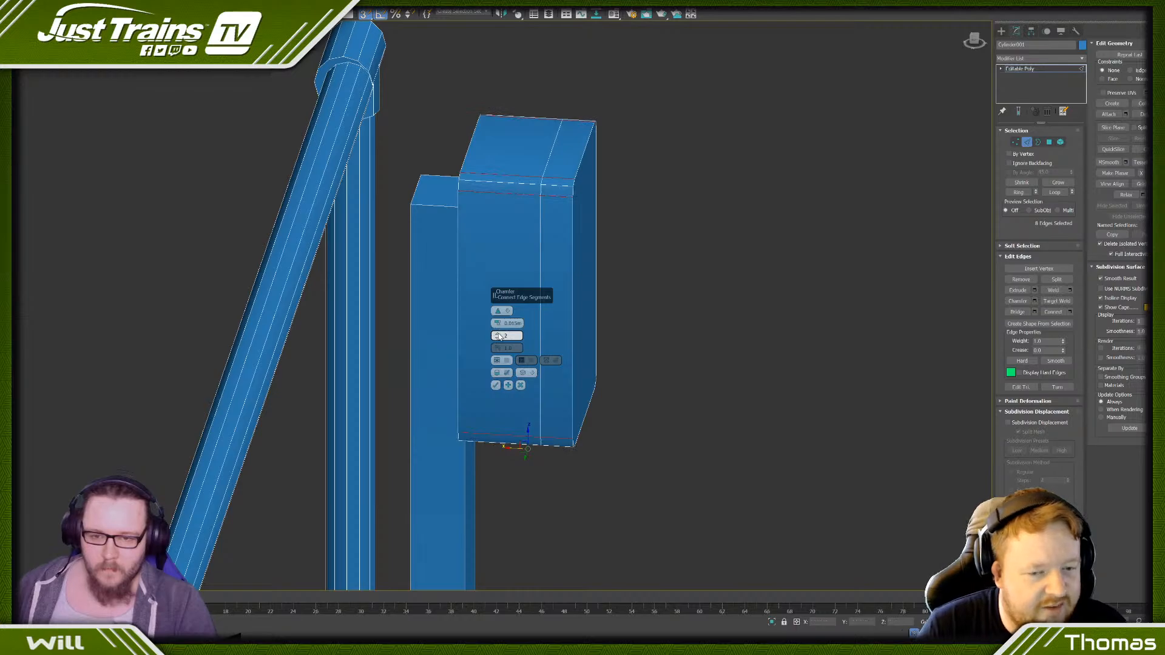
{"action": "left_click", "coordinate": [496, 386]}
{"action": "left_click", "coordinate": [689, 299]}
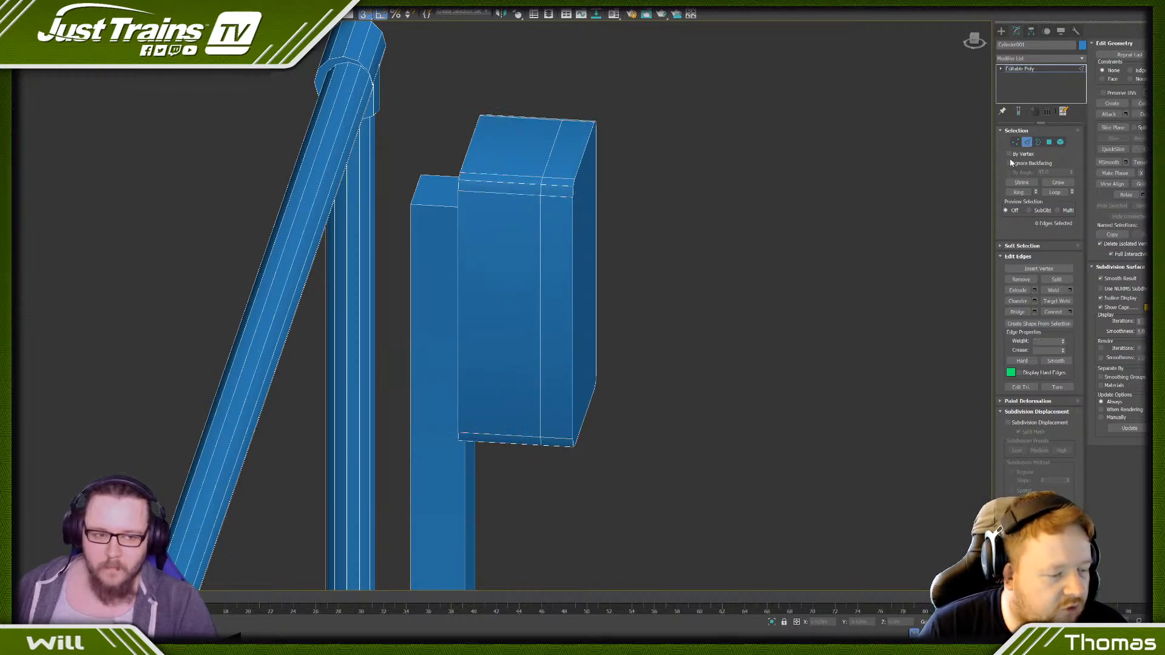
- Chamfer the edges around the box's front face with 2 segments, leaving the back outline out of the selection
{"action": "left_click", "coordinate": [1049, 142]}
{"action": "left_click", "coordinate": [586, 202]}
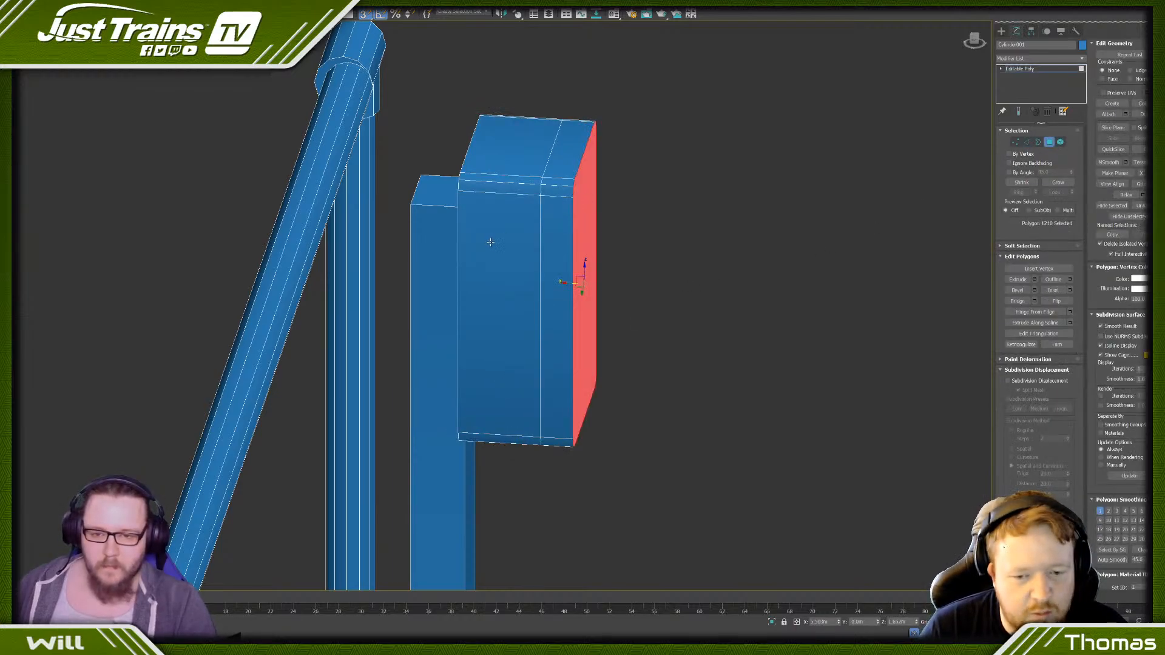
{"action": "middle_click_drag", "start_coordinate": [582, 260], "coordinate": [515, 239], "text": "alt"}
{"action": "left_click", "coordinate": [515, 238], "text": "ctrl"}
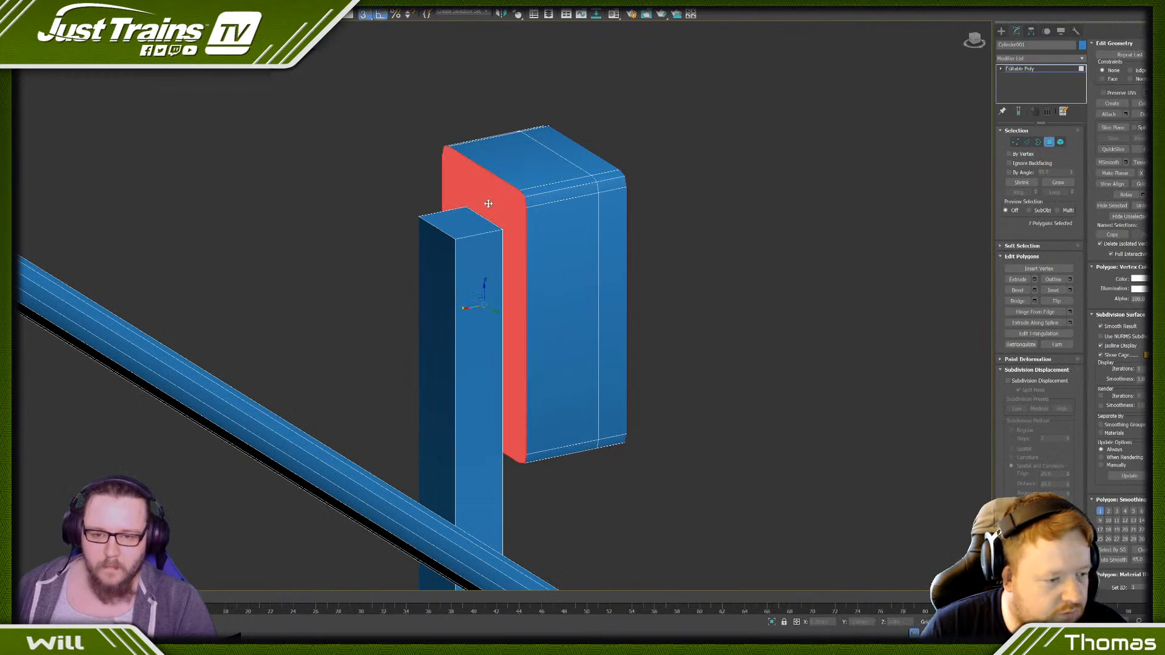
{"action": "left_click", "coordinate": [1026, 142], "text": "ctrl"}
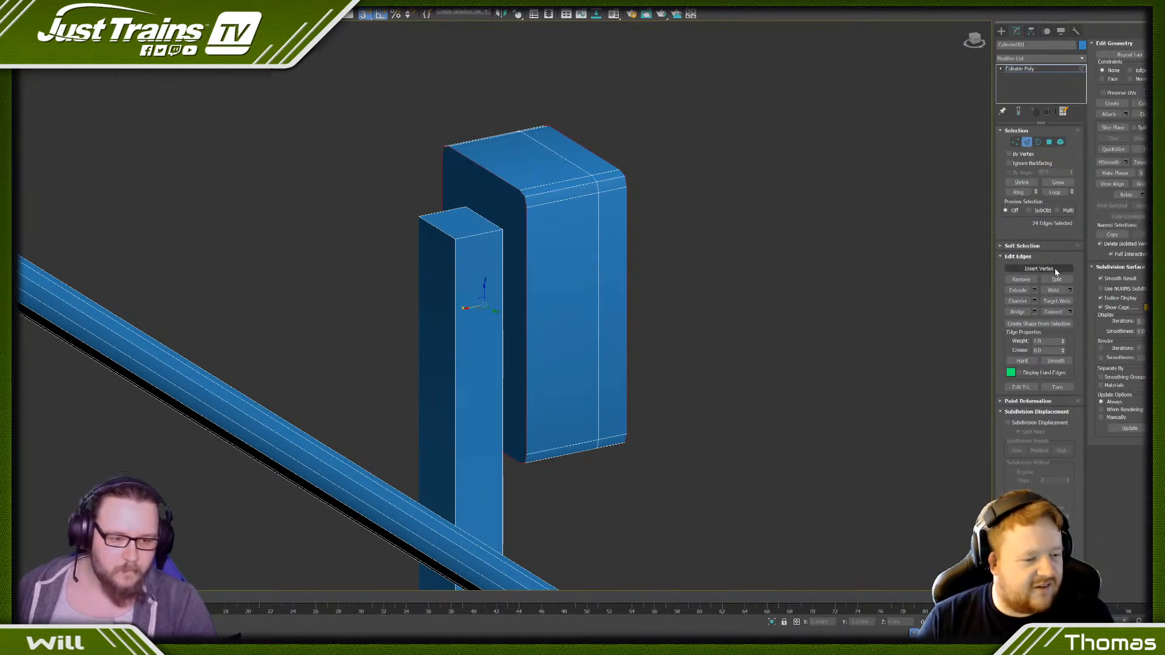
{"action": "middle_click_drag", "start_coordinate": [749, 242], "coordinate": [730, 248], "text": "alt"}
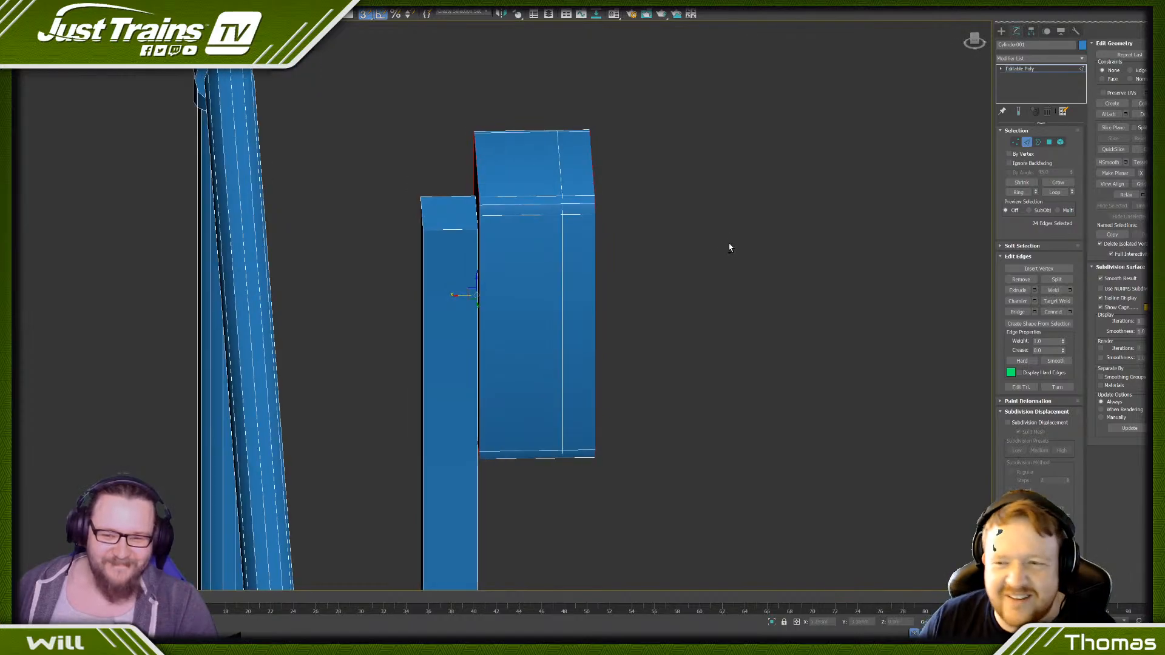
{"action": "left_click_drag", "start_coordinate": [376, 85], "coordinate": [522, 592], "text": "alt"}
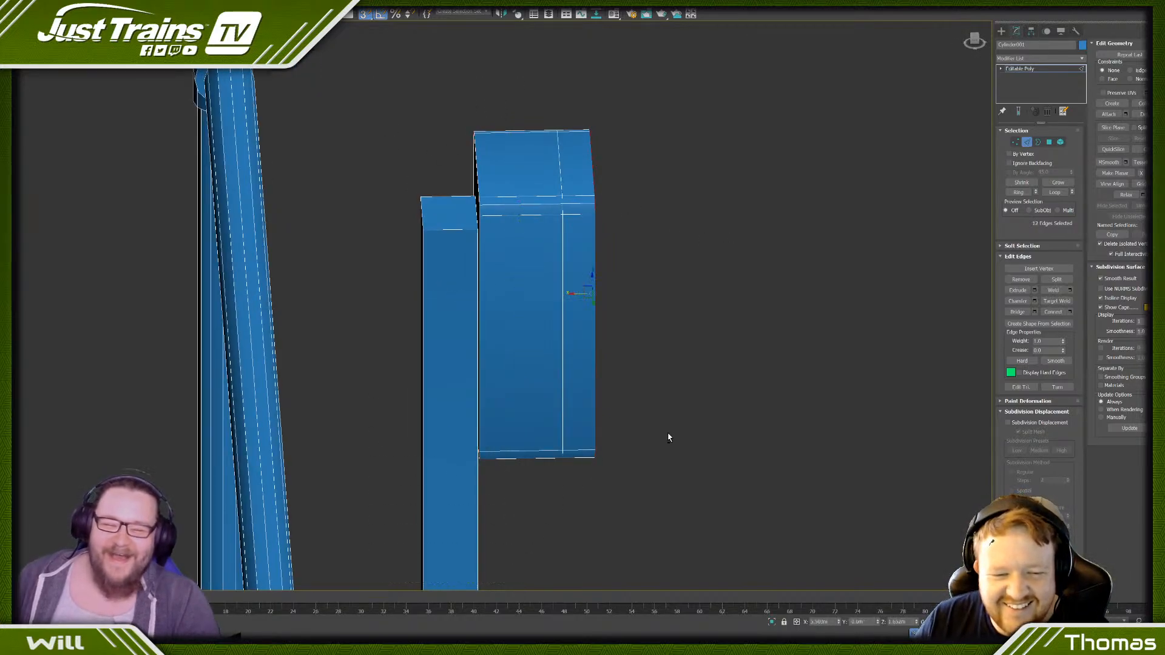
{"action": "left_click", "coordinate": [1034, 301]}
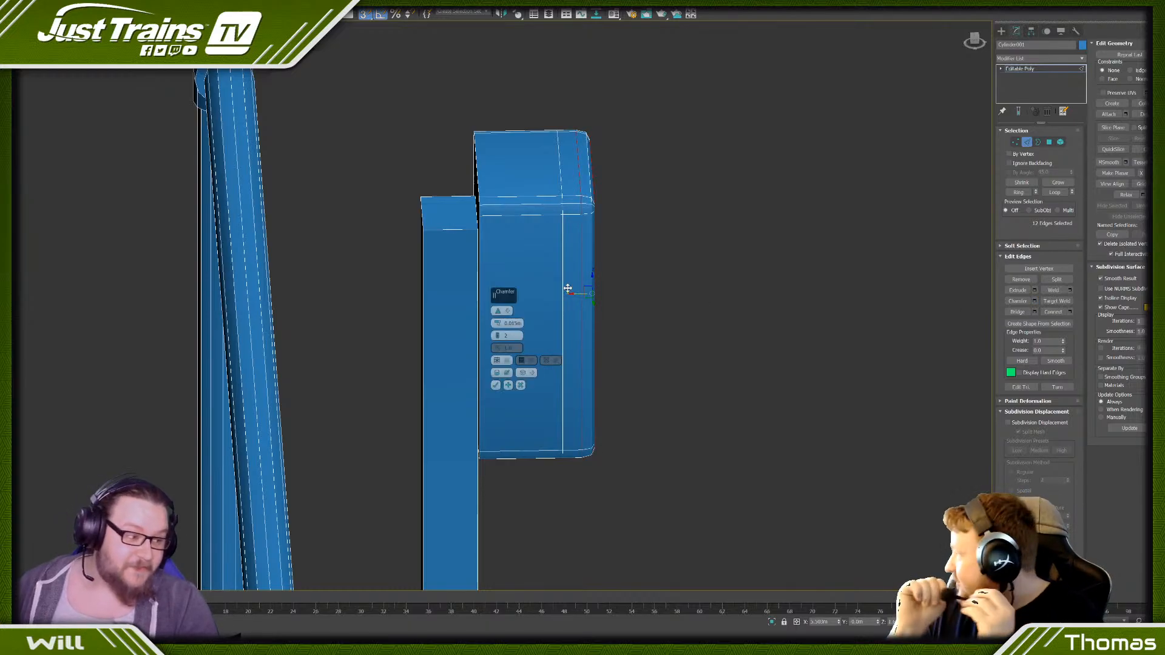
{"action": "left_click", "coordinate": [496, 385]}
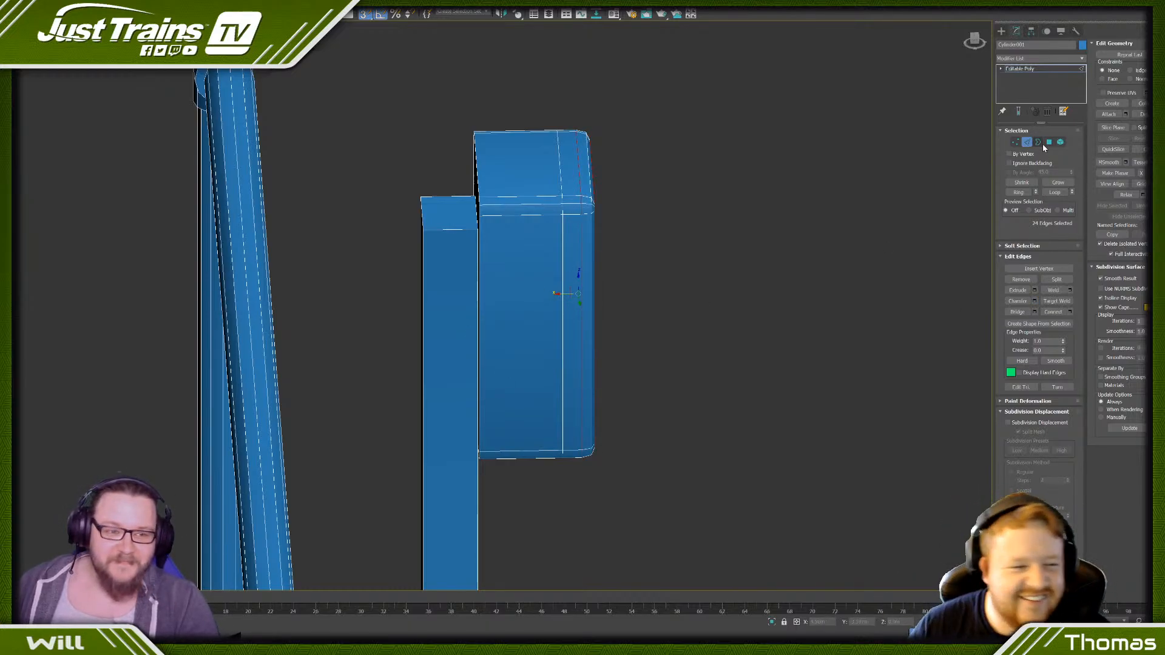
- Connect the edges of the box's rear section with another loop and move it close to the existing front loop
{"action": "left_click", "coordinate": [546, 217]}
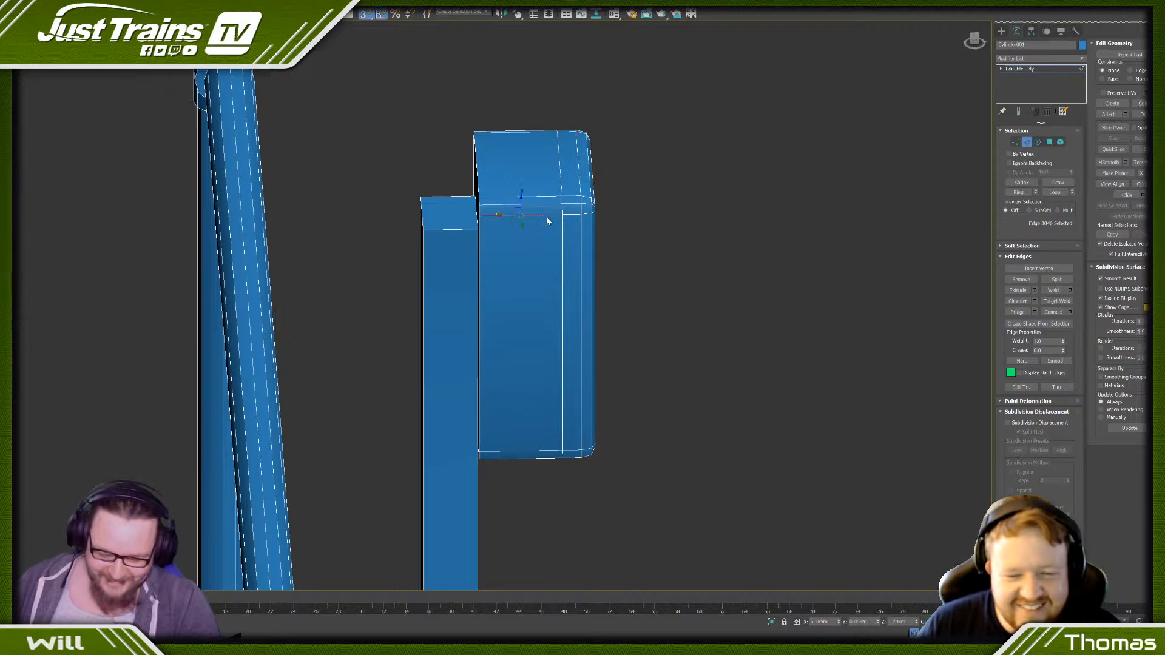
{"action": "key", "text": "alt+r"}
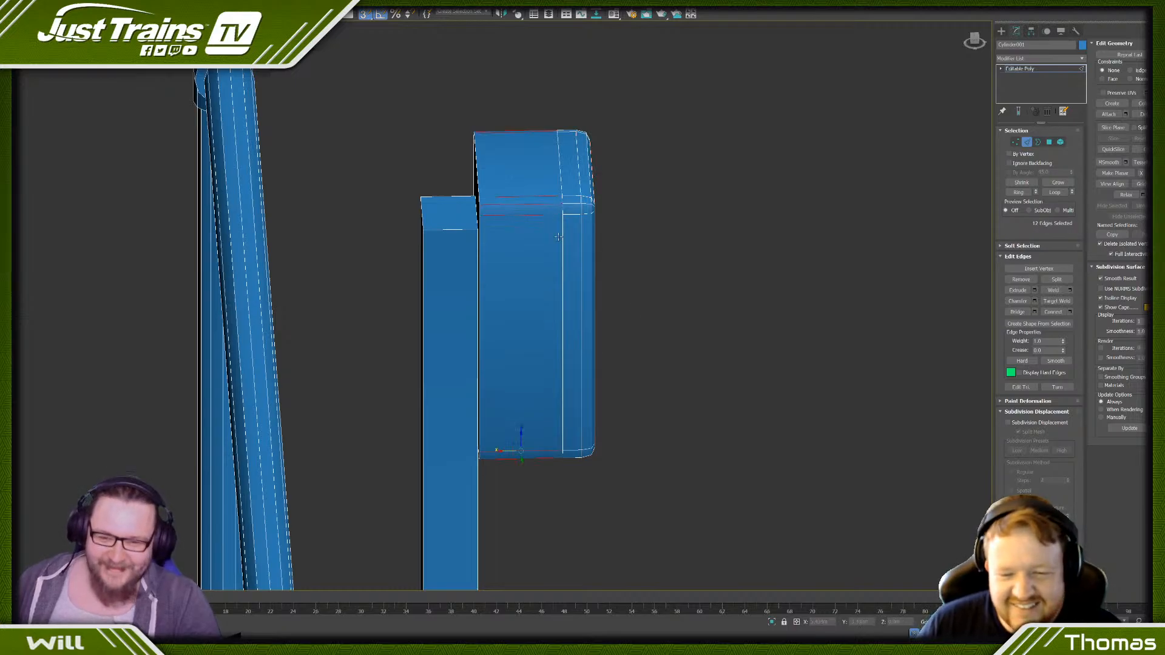
{"action": "left_click", "coordinate": [1054, 311]}
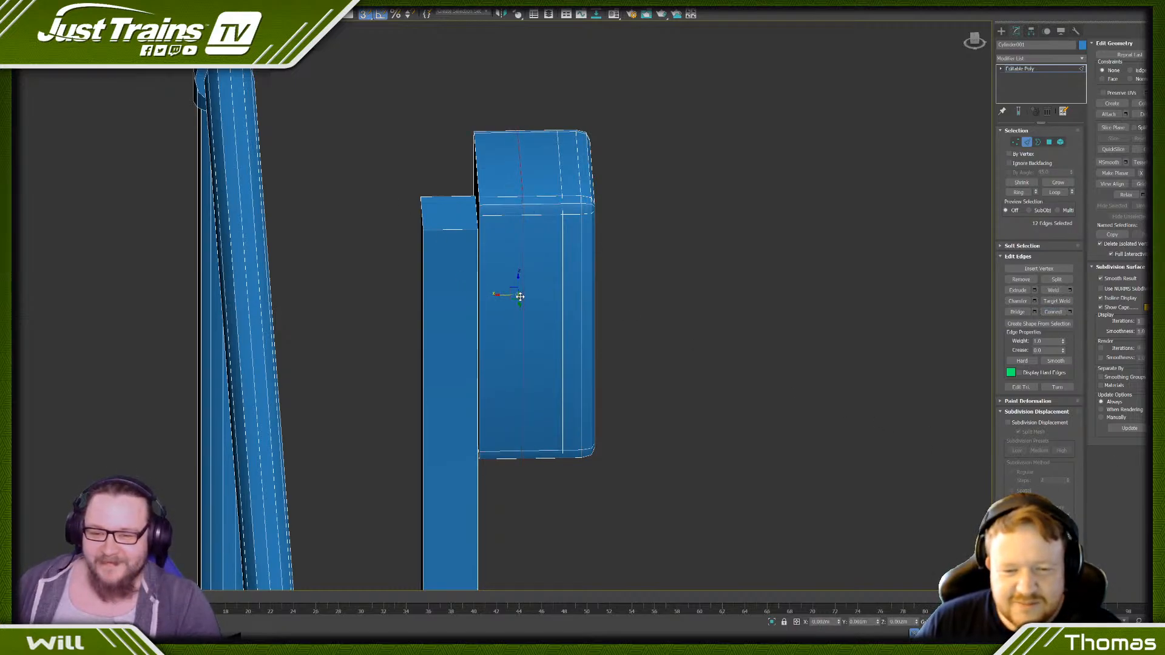
{"action": "left_click_drag", "start_coordinate": [520, 296], "coordinate": [555, 297]}
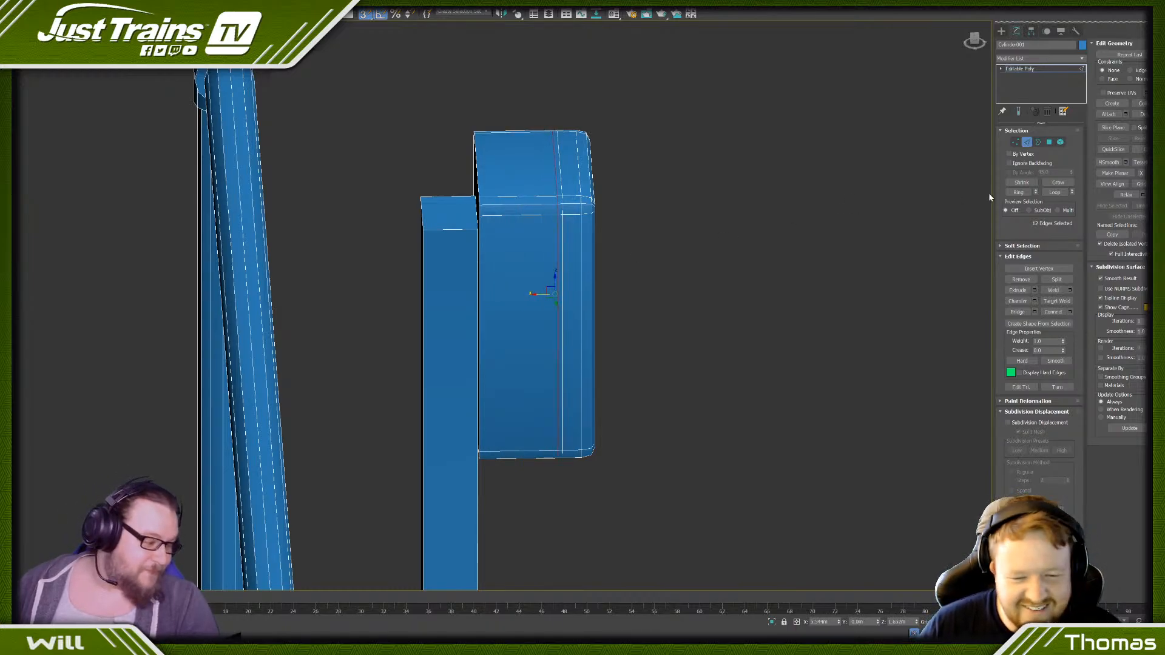
- Extrude the narrow polygon strip between the two close loops slightly inwards to form a groove around the box
{"action": "left_click", "coordinate": [1049, 142]}
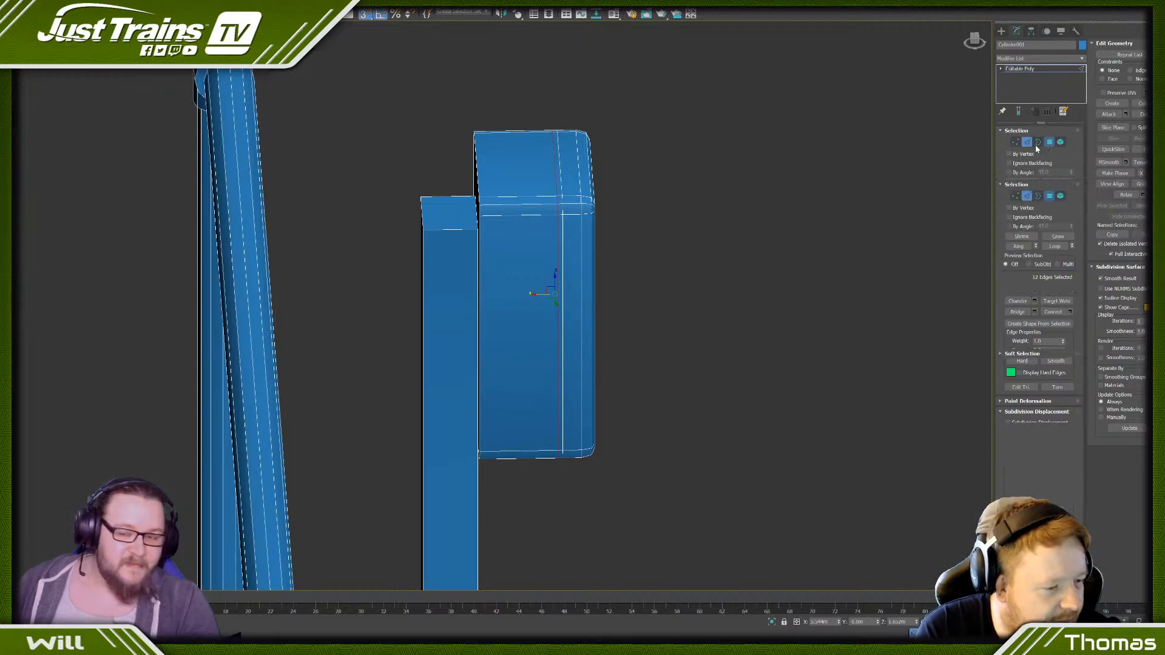
{"action": "scroll", "coordinate": [554, 219], "scroll_direction": "up", "scroll_amount": 4}
{"action": "left_click", "coordinate": [564, 202]}
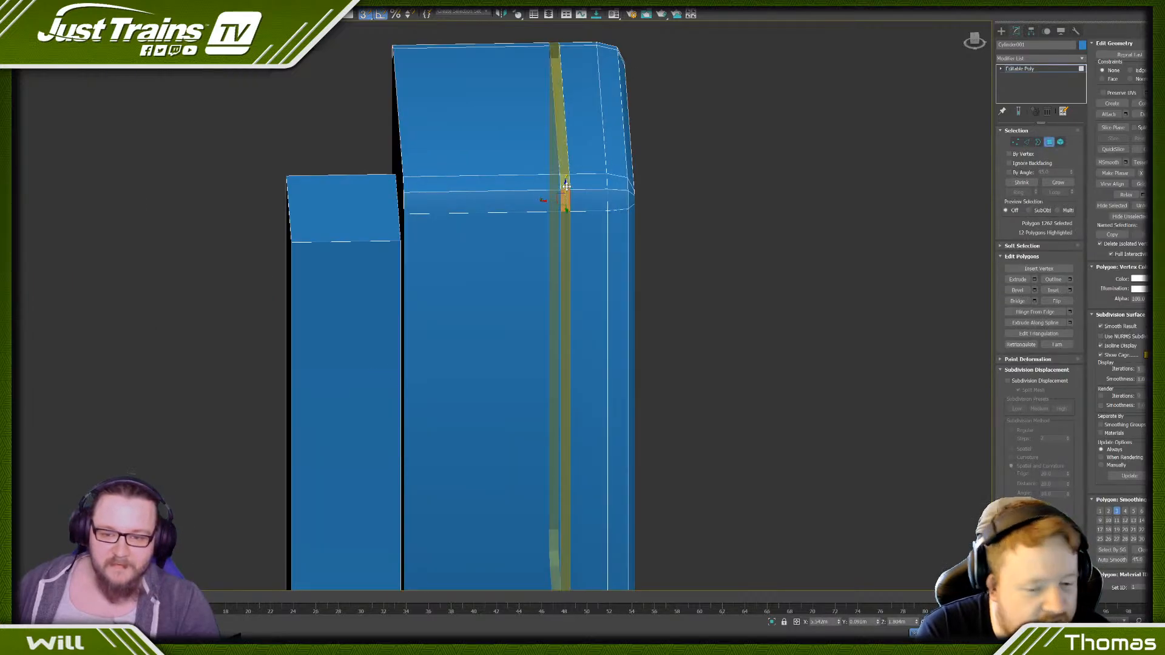
{"action": "left_click", "coordinate": [565, 185], "text": "shift"}
{"action": "scroll", "coordinate": [565, 185], "scroll_direction": "down", "scroll_amount": 8}
{"action": "middle_click_drag", "start_coordinate": [565, 183], "coordinate": [623, 209], "text": "alt"}
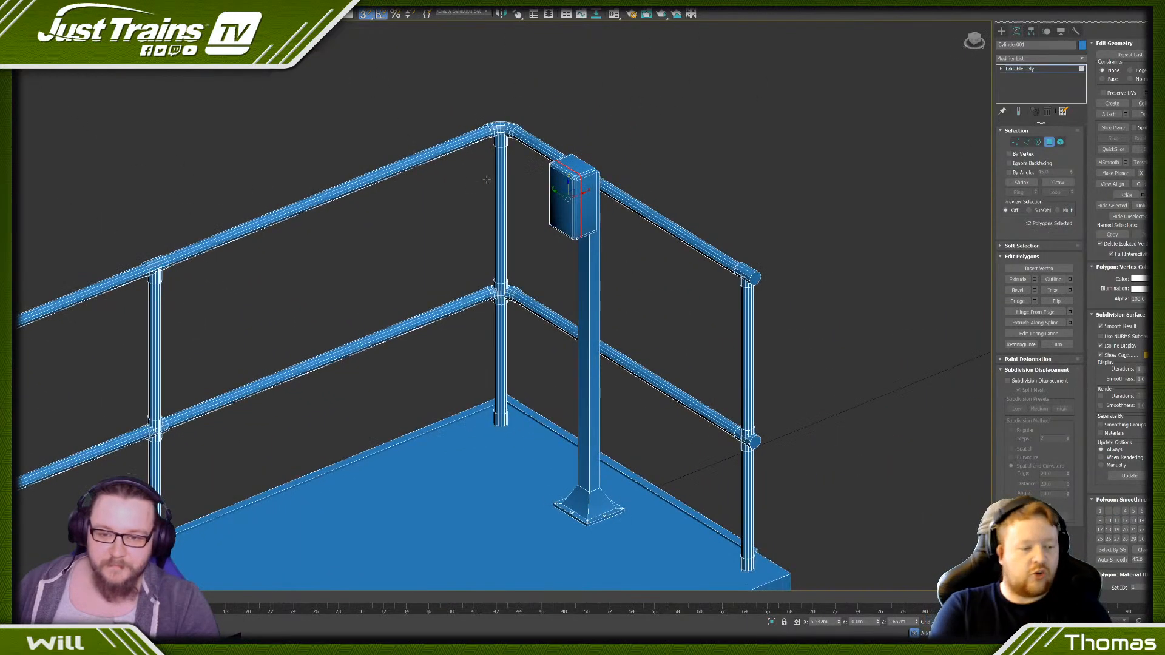
{"action": "scroll", "coordinate": [623, 209], "scroll_direction": "up", "scroll_amount": 8}
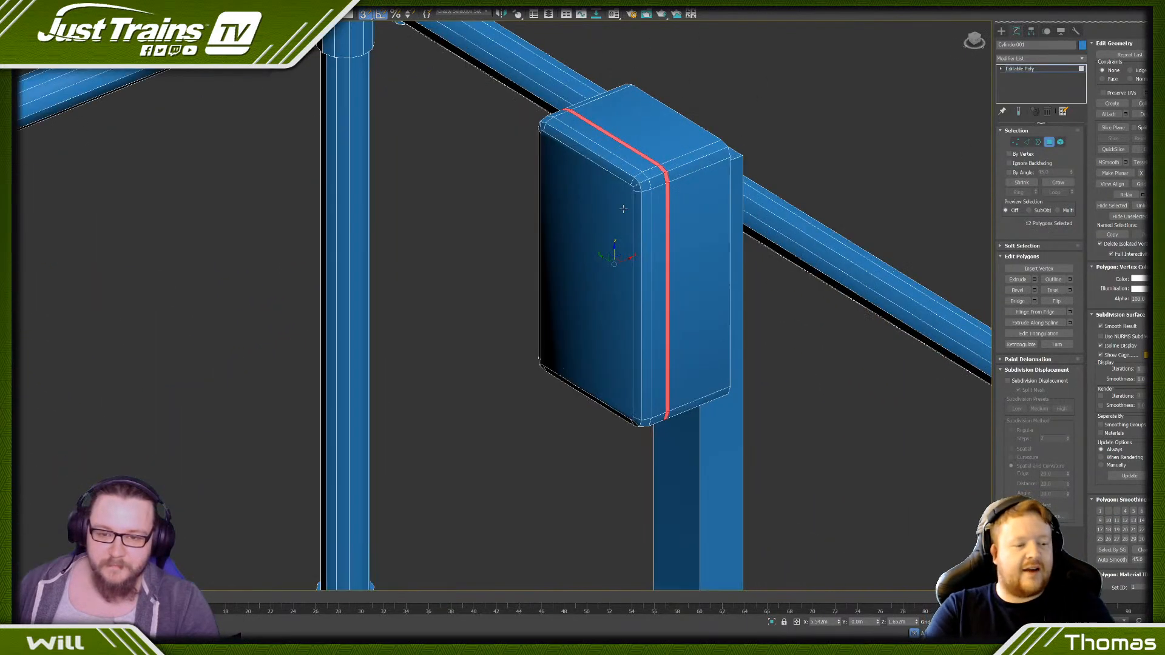
{"action": "left_click", "coordinate": [1034, 280]}
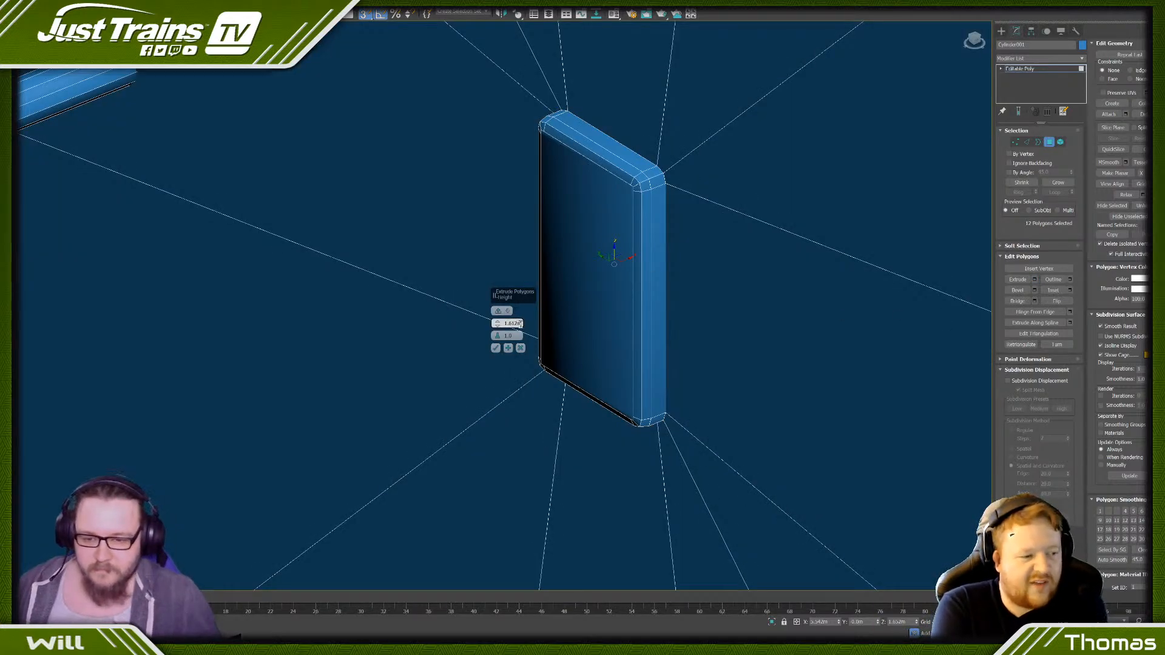
{"action": "right_click", "coordinate": [494, 325]}
{"action": "left_click_drag", "start_coordinate": [494, 326], "coordinate": [494, 327]}
{"action": "left_click", "coordinate": [494, 327]}
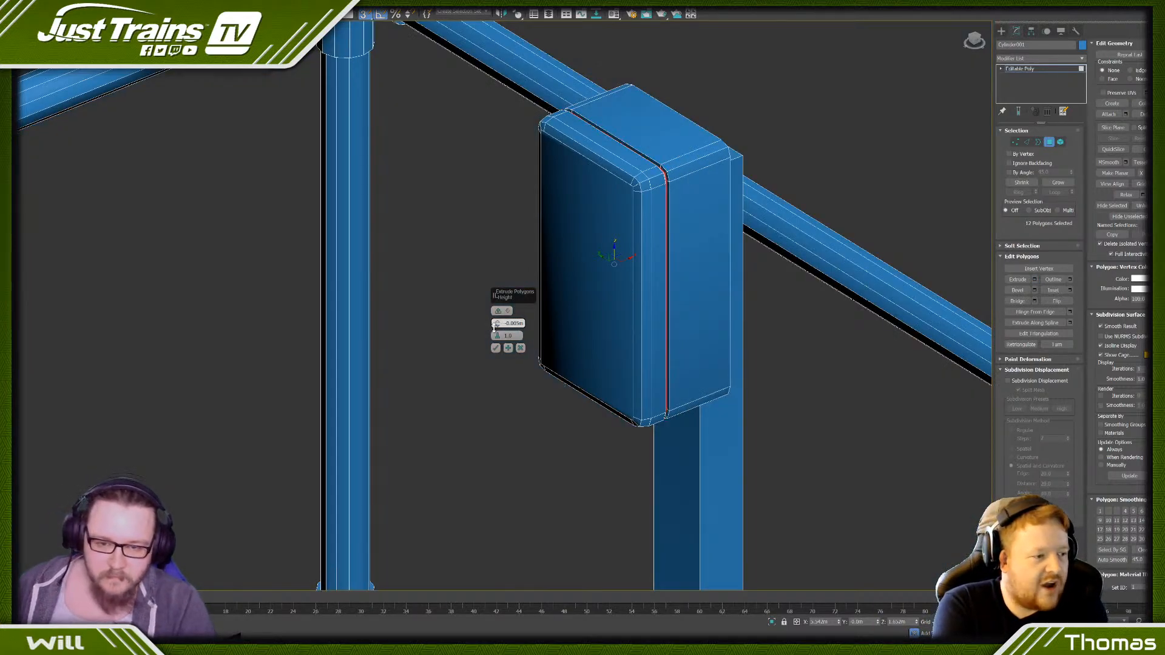
{"action": "left_click", "coordinate": [495, 348]}
{"action": "left_click", "coordinate": [493, 354]}
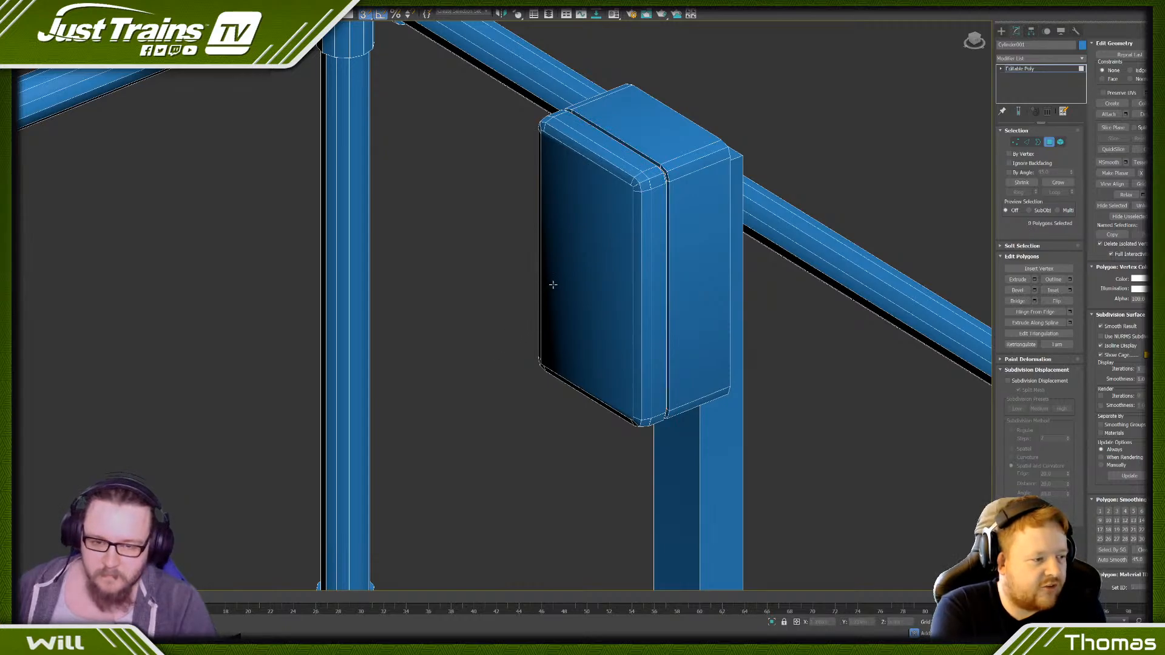
- Clone the narrow side face beside the groove to a new element across the groove and scale it into a short plate
{"action": "scroll", "coordinate": [601, 291], "scroll_direction": "down", "scroll_amount": 5}
{"action": "scroll", "coordinate": [601, 292], "scroll_direction": "up", "scroll_amount": 5}
{"action": "left_click", "coordinate": [581, 268]}
{"action": "middle_click_drag", "start_coordinate": [580, 268], "coordinate": [572, 279], "text": "alt"}
{"action": "left_click_drag", "start_coordinate": [601, 332], "coordinate": [611, 330]}
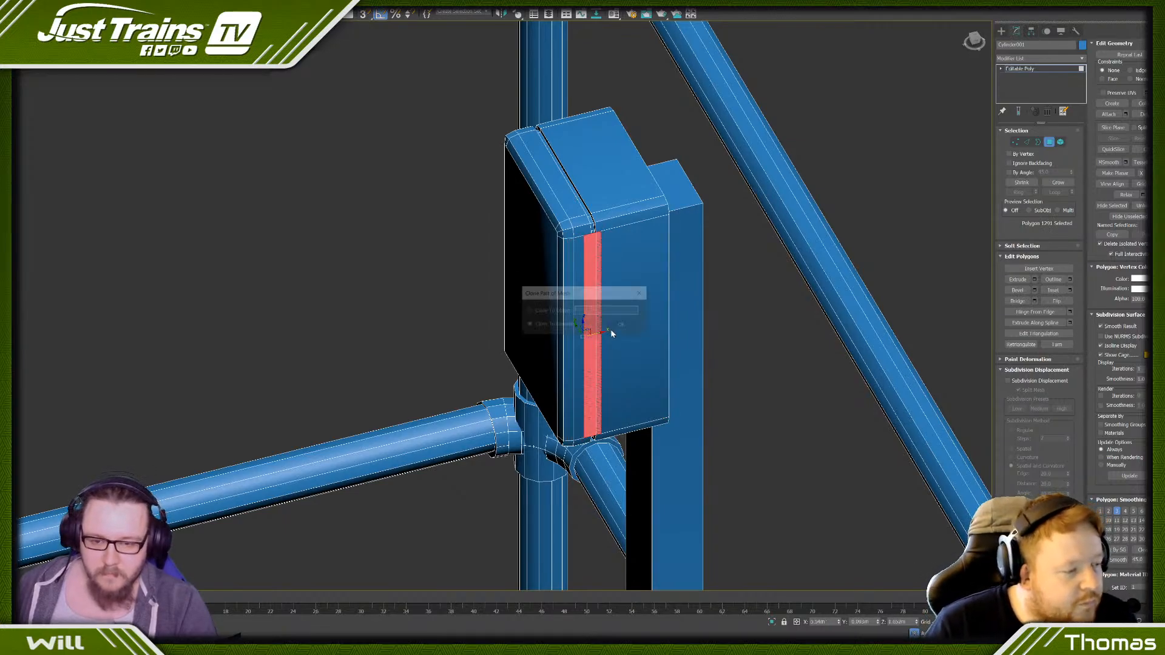
{"action": "left_click", "coordinate": [618, 329]}
{"action": "key", "text": "r"}
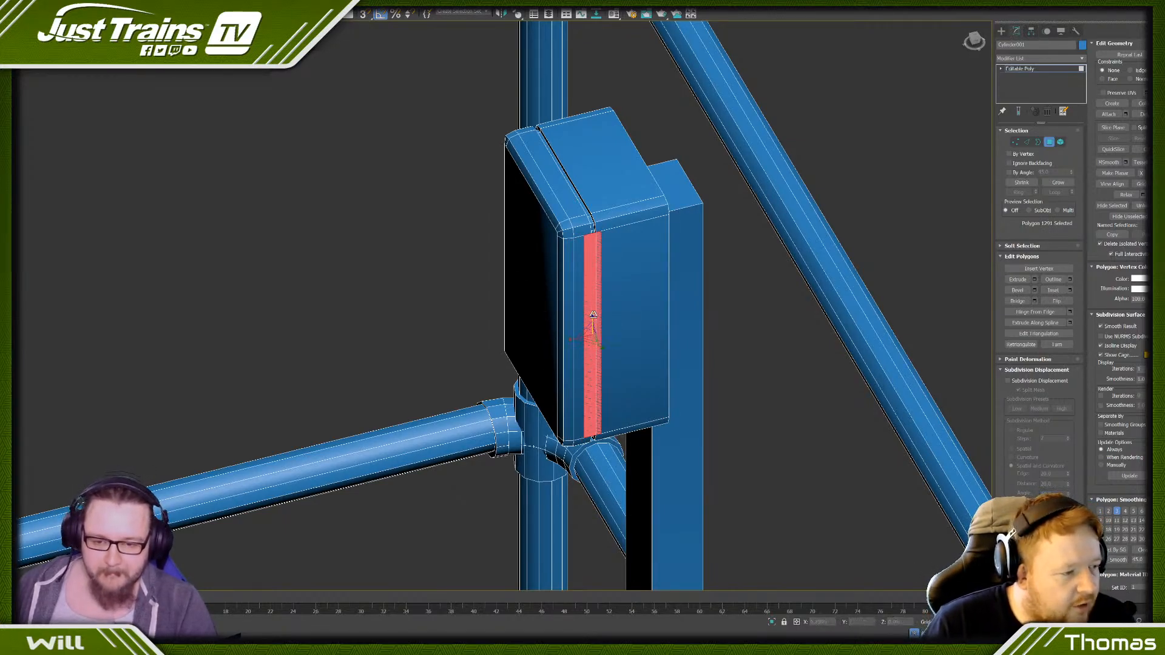
{"action": "left_click_drag", "start_coordinate": [593, 318], "coordinate": [582, 392]}
{"action": "middle_click_drag", "start_coordinate": [583, 393], "coordinate": [619, 354], "text": "alt"}
- Extrude the short plate slightly outwards from the side of the box
{"action": "scroll", "coordinate": [601, 350], "scroll_direction": "up", "scroll_amount": 5}
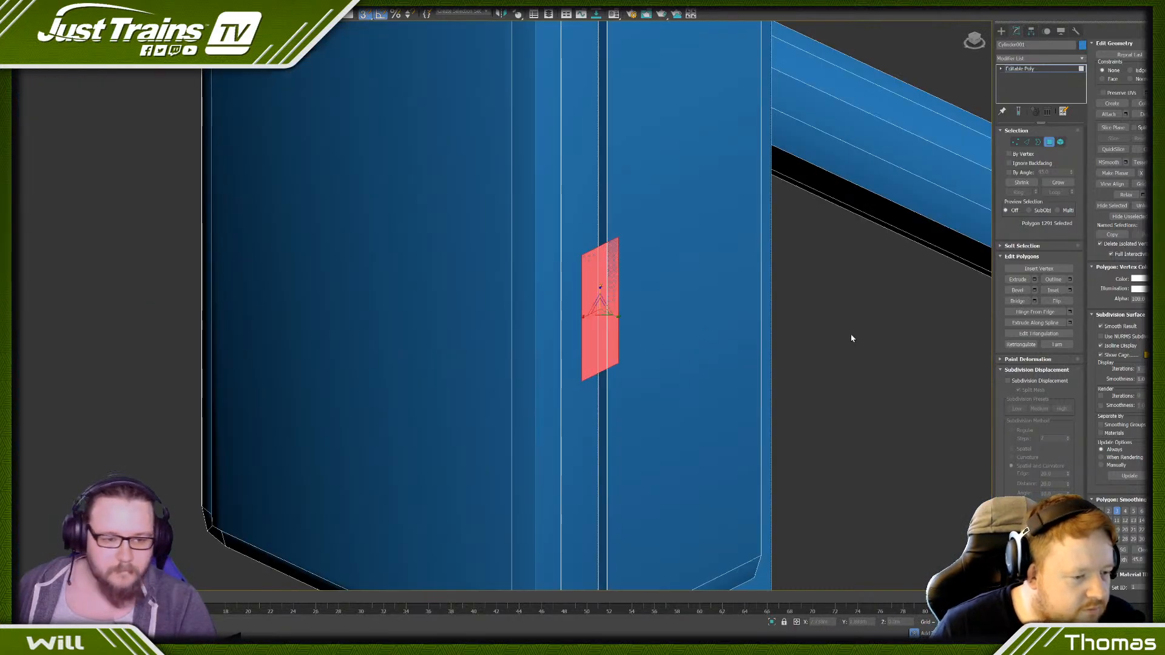
{"action": "left_click", "coordinate": [1035, 280]}
{"action": "left_click_drag", "start_coordinate": [484, 323], "coordinate": [486, 295]}
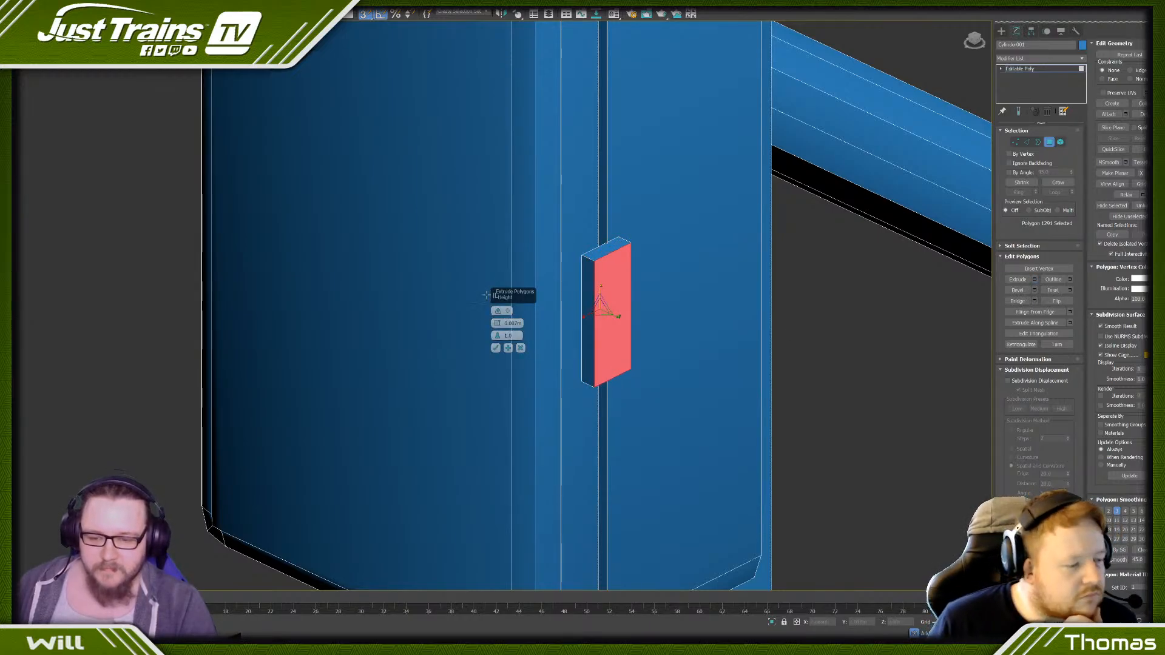
{"action": "left_click", "coordinate": [496, 348]}
{"action": "left_click", "coordinate": [201, 260]}
{"action": "scroll", "coordinate": [249, 255], "scroll_direction": "down", "scroll_amount": 6}
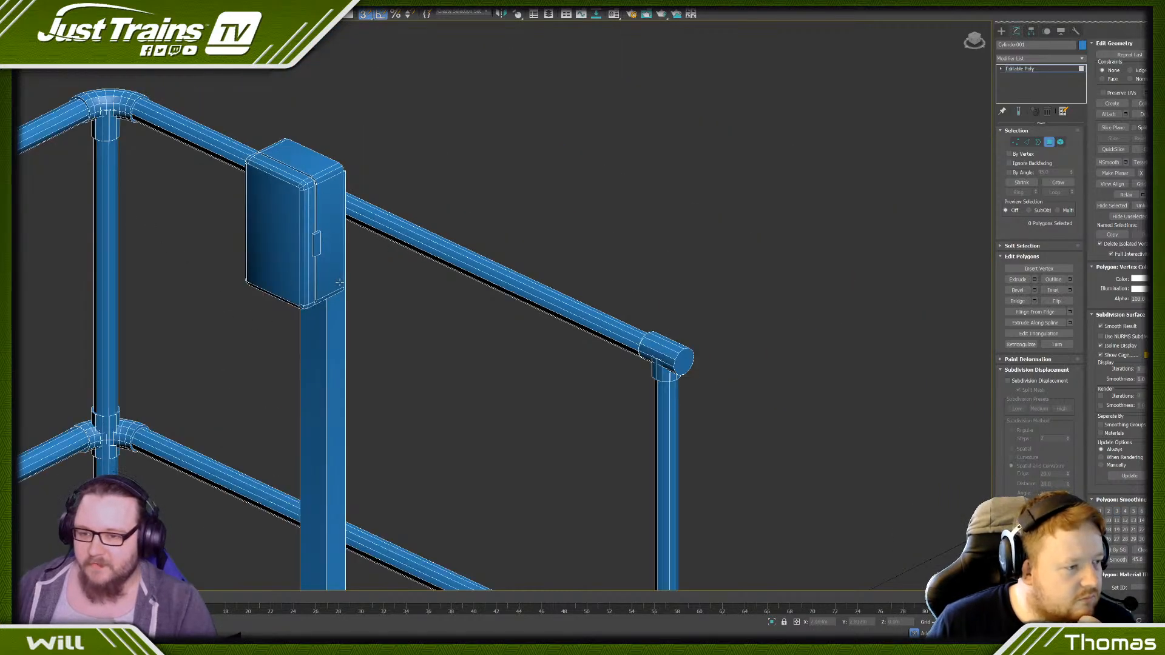
- Clone the short plate on the box's side to a new element, rotated to face the opposite way
{"action": "left_click", "coordinate": [1060, 141]}
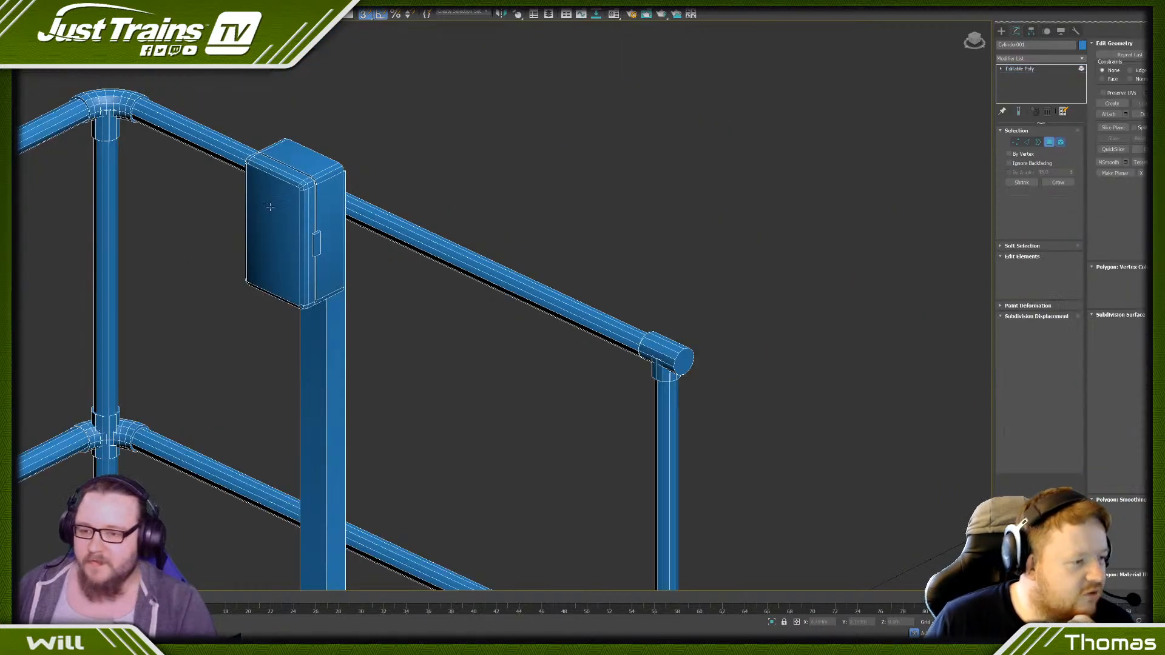
{"action": "scroll", "coordinate": [252, 227], "scroll_direction": "up", "scroll_amount": 4}
{"action": "left_click", "coordinate": [384, 264]}
{"action": "key", "text": "e"}
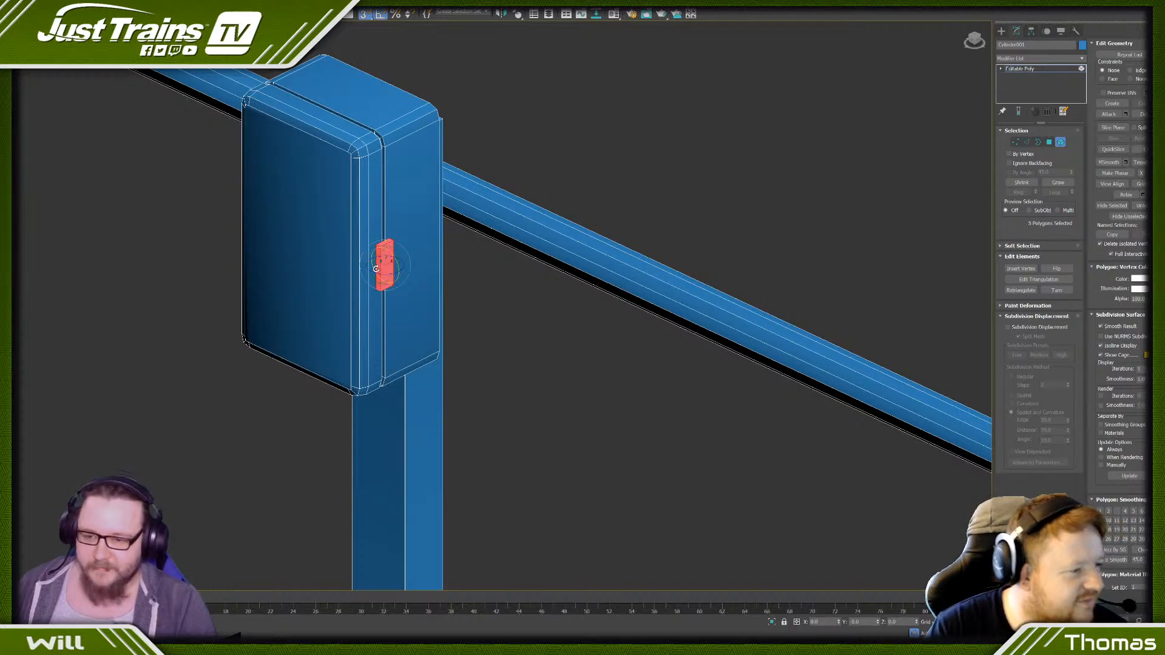
{"action": "left_click_drag", "start_coordinate": [386, 274], "coordinate": [329, 278]}
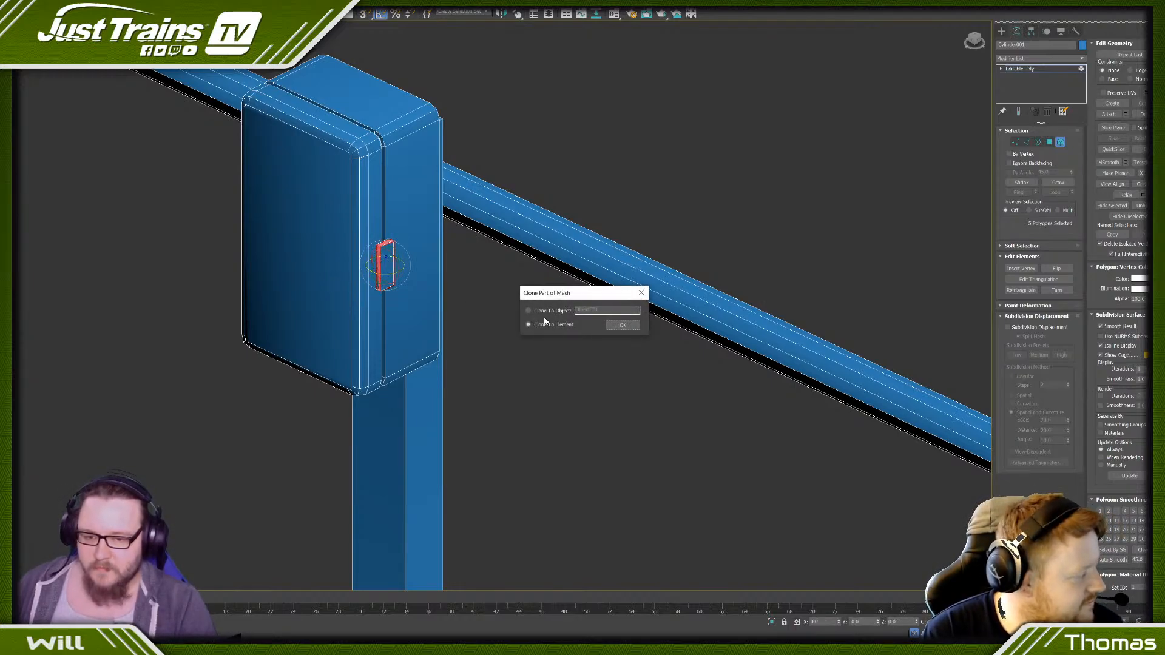
{"action": "left_click", "coordinate": [630, 326]}
- Move the cloned plate across to the opposite side of the box, just outside the face beside the groove
{"action": "mouse_move", "coordinate": [244, 231]}
{"action": "middle_mouse_down", "text": "alt"}
{"action": "mouse_move", "coordinate": [348, 268]}
{"action": "mouse_move", "coordinate": [435, 262]}
{"action": "middle_mouse_up", "text": "alt"}
{"action": "key", "text": "w"}
{"action": "left_click_drag", "start_coordinate": [560, 261], "coordinate": [373, 285]}
{"action": "scroll", "coordinate": [373, 286], "scroll_direction": "up", "scroll_amount": 5}
{"action": "middle_click_drag", "start_coordinate": [364, 309], "coordinate": [401, 310], "text": "alt"}
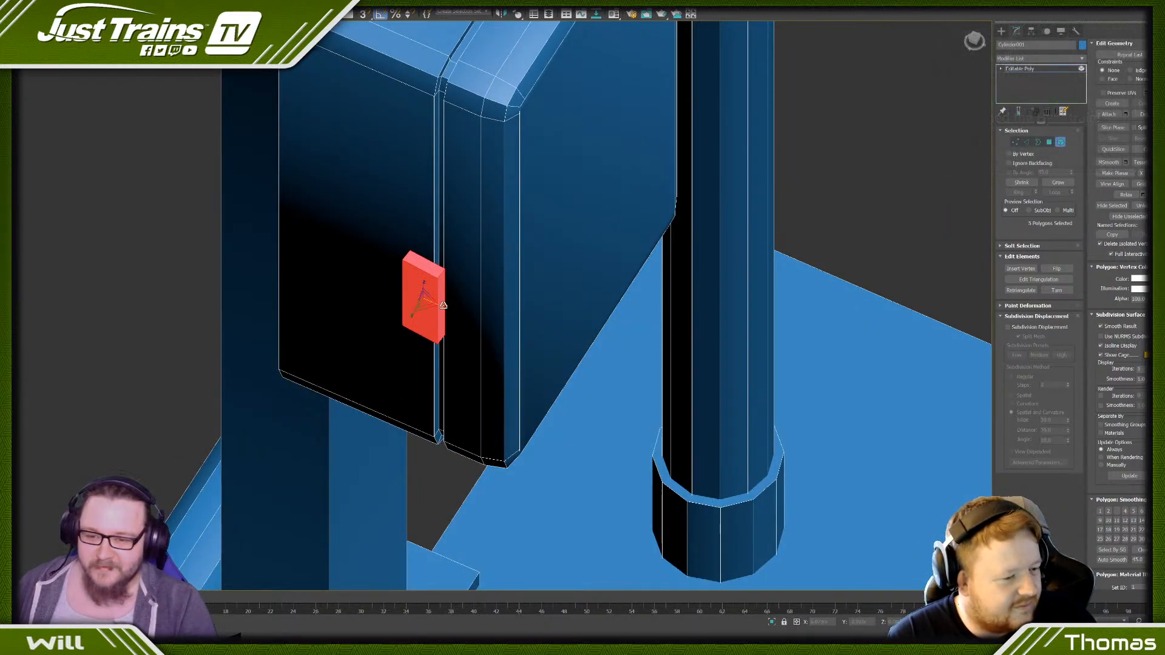
{"action": "left_click_drag", "start_coordinate": [452, 305], "coordinate": [403, 299]}
{"action": "middle_click_drag", "start_coordinate": [404, 298], "coordinate": [390, 283], "text": "alt"}
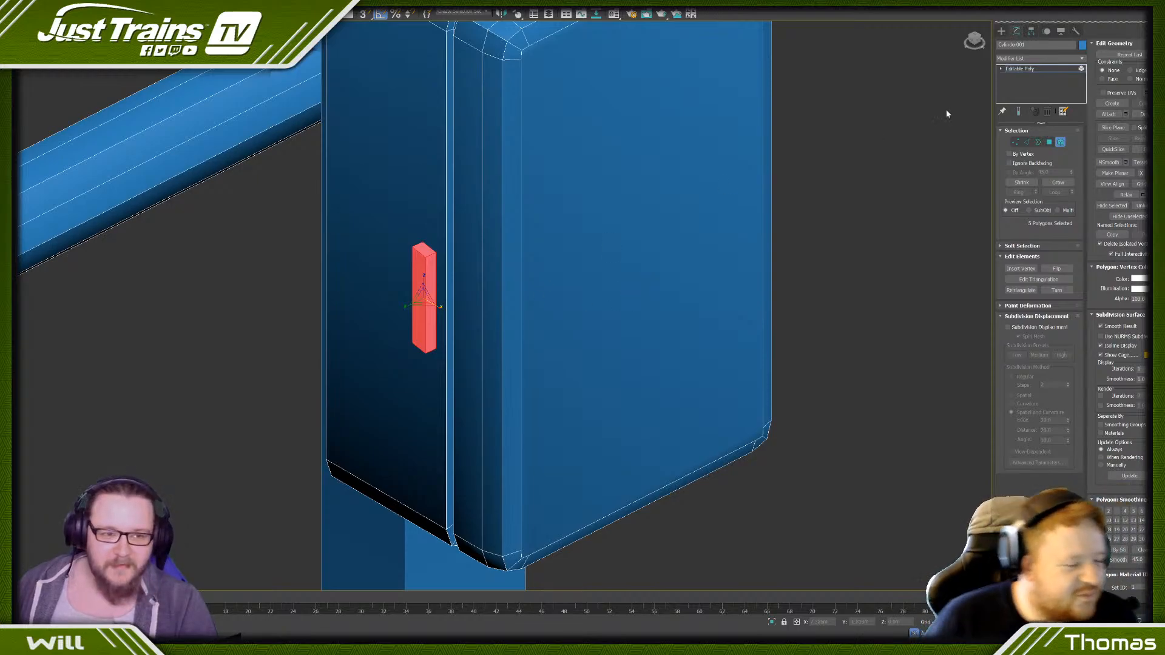
- Chamfer the two outer vertical edges of the cloned plate by a small amount and select the whole plate element
{"action": "left_click", "coordinate": [1029, 142]}
{"action": "left_click", "coordinate": [413, 268]}
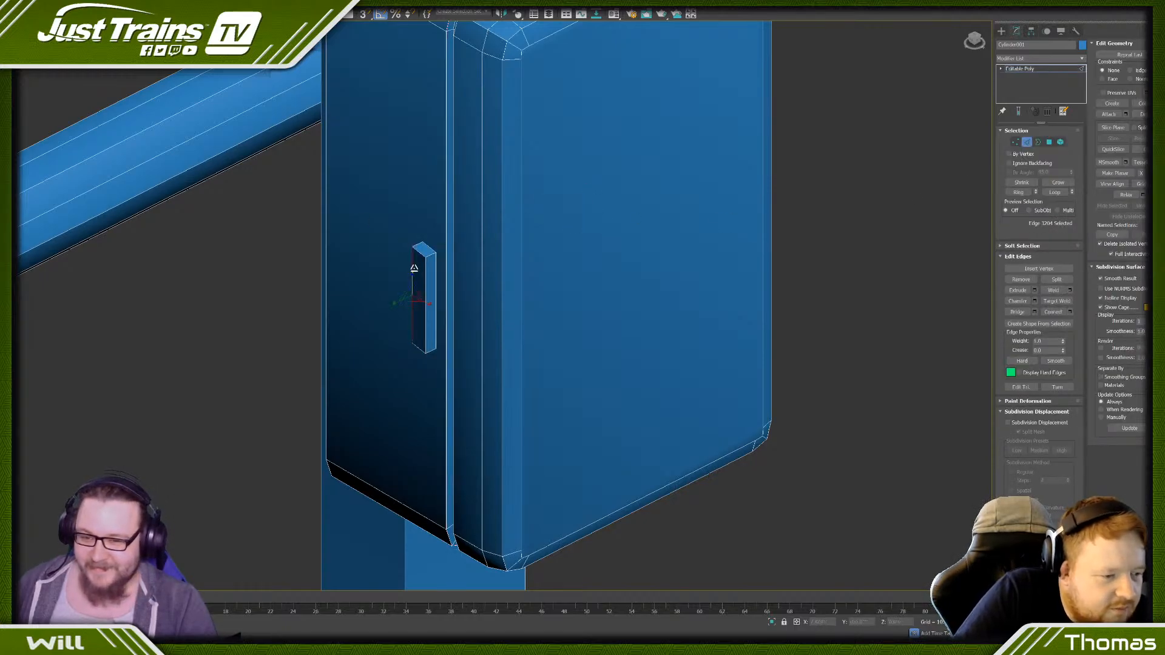
{"action": "left_click", "coordinate": [427, 273], "text": "ctrl"}
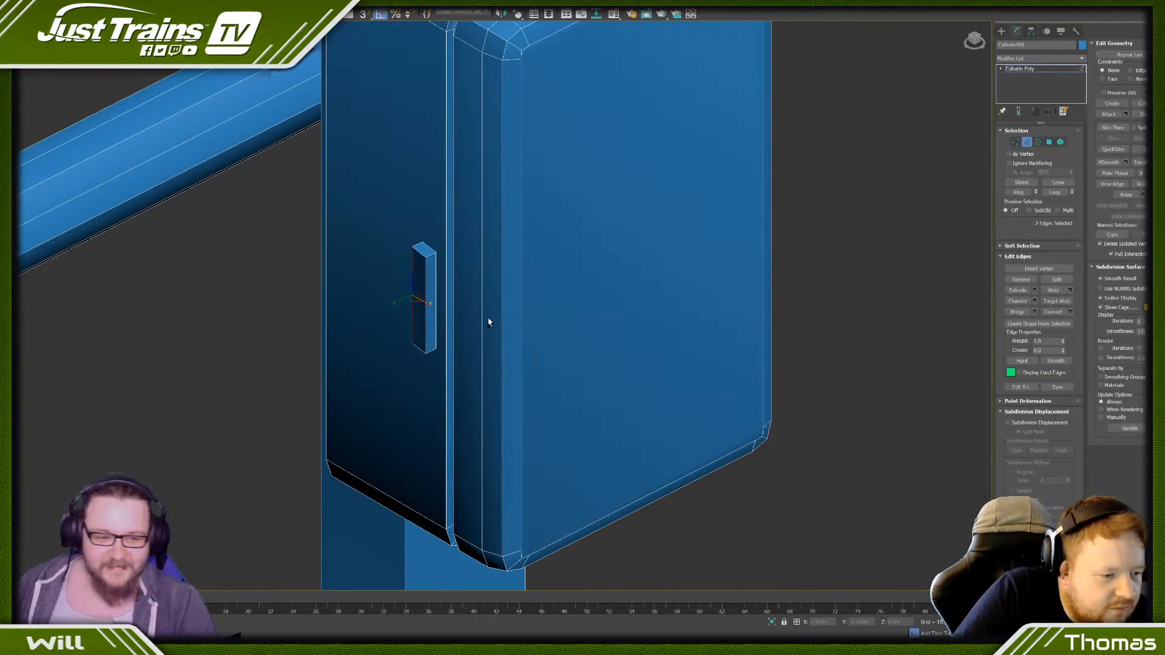
{"action": "left_click", "coordinate": [1034, 301]}
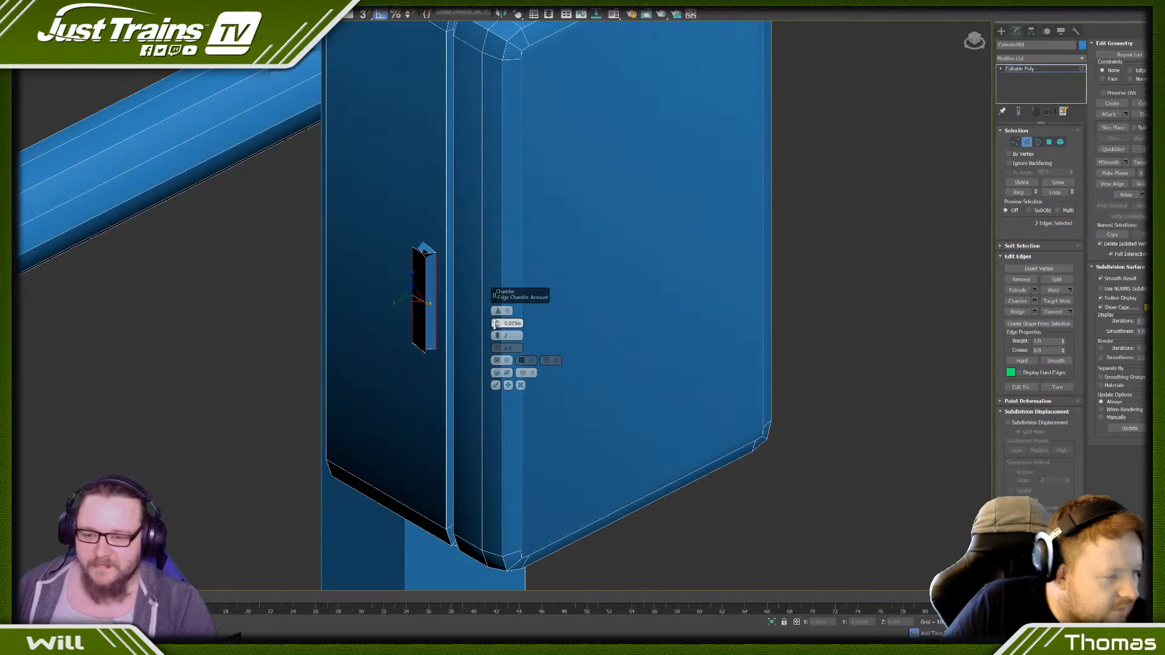
{"action": "left_click_drag", "start_coordinate": [494, 323], "coordinate": [495, 351]}
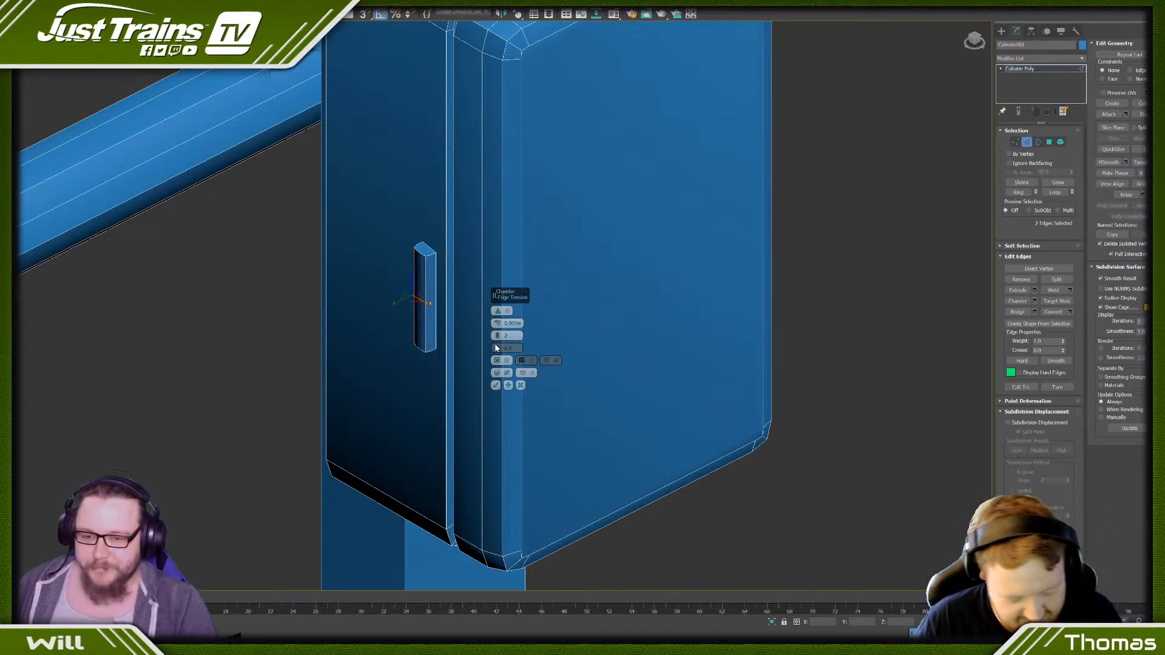
{"action": "left_click", "coordinate": [496, 385]}
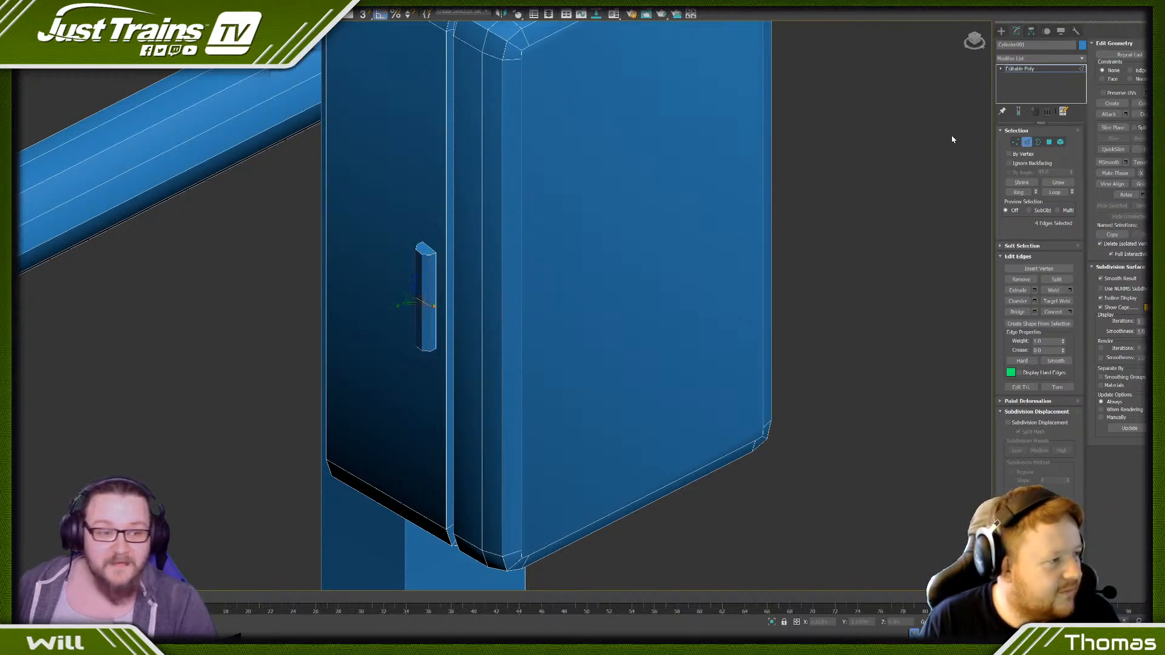
{"action": "left_click", "coordinate": [1060, 142]}
{"action": "left_click", "coordinate": [428, 266]}
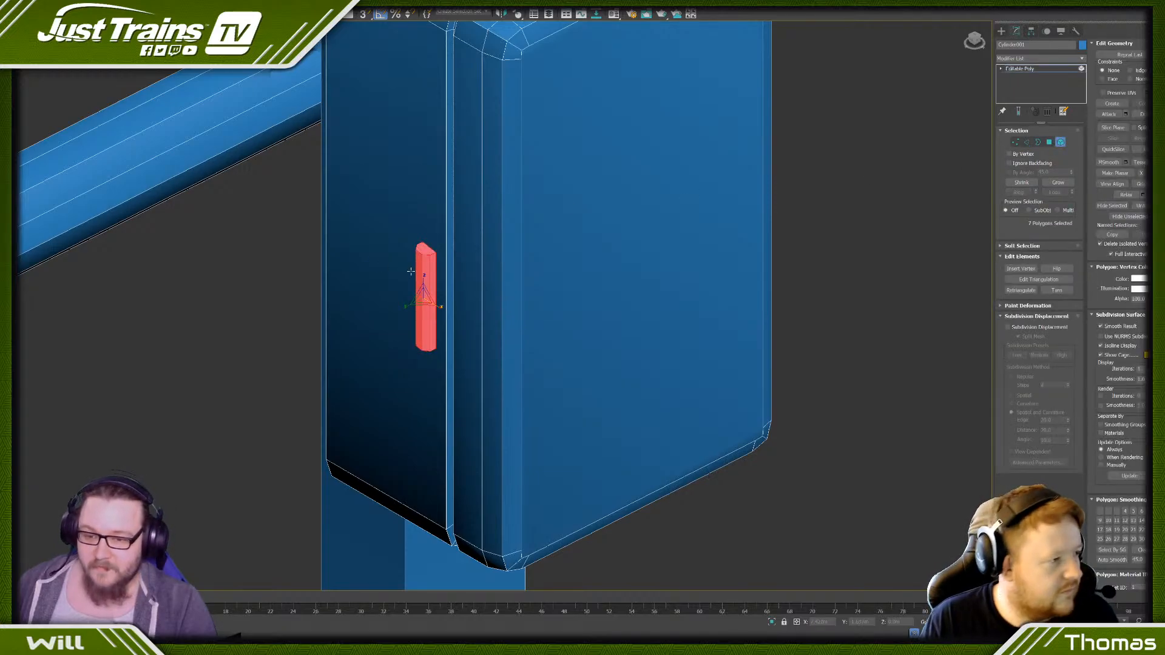
{"action": "middle_click_drag", "start_coordinate": [411, 271], "coordinate": [364, 285], "text": "alt"}
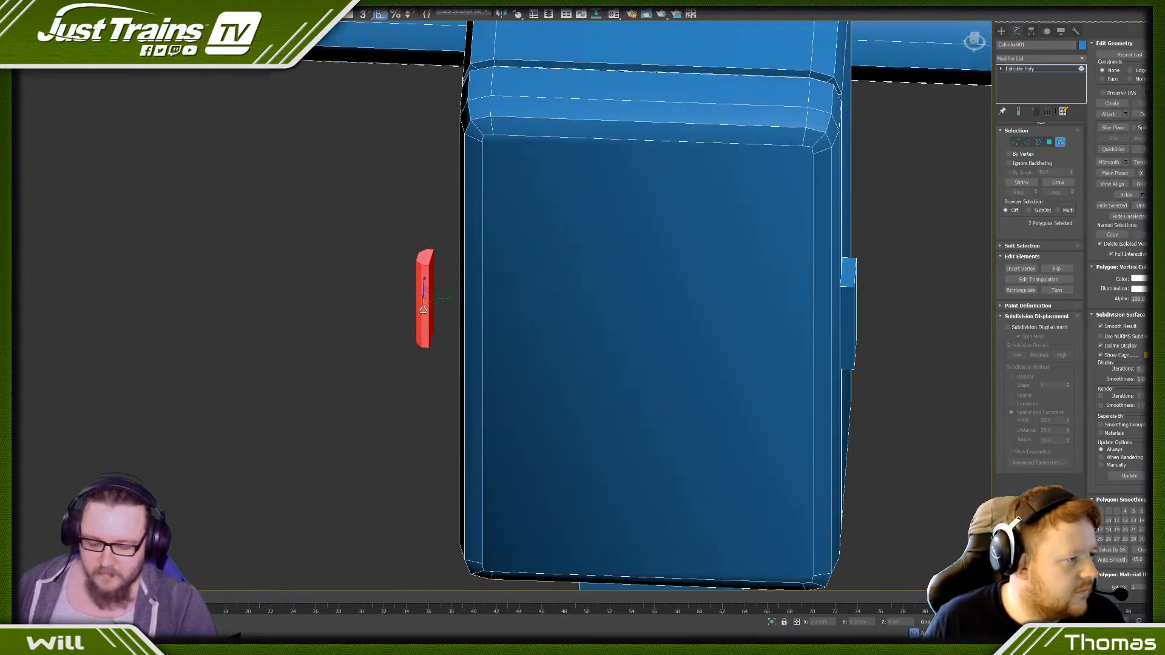
{"action": "scroll", "coordinate": [418, 301], "scroll_direction": "up", "scroll_amount": 6}
{"action": "left_click_drag", "start_coordinate": [424, 302], "coordinate": [429, 301]}
{"action": "key", "text": "ctrl+z"}
{"action": "key", "text": "ctrl+z"}
{"action": "key", "text": "ctrl+z"}
- Rotate the chamfered plate in the top view so its flat open back faces the side of the box
{"action": "middle_click_drag", "start_coordinate": [398, 315], "coordinate": [423, 305], "text": "alt"}
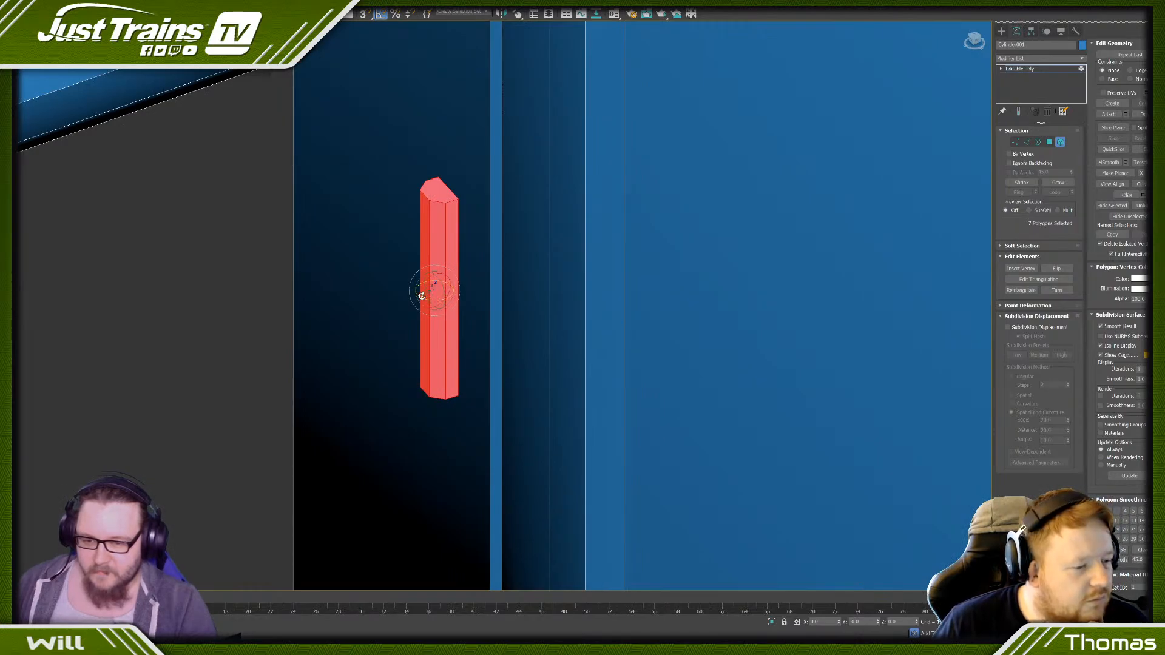
{"action": "left_click_drag", "start_coordinate": [426, 299], "coordinate": [430, 300]}
{"action": "key", "text": "t"}
{"action": "scroll", "coordinate": [346, 277], "scroll_direction": "down", "scroll_amount": 1}
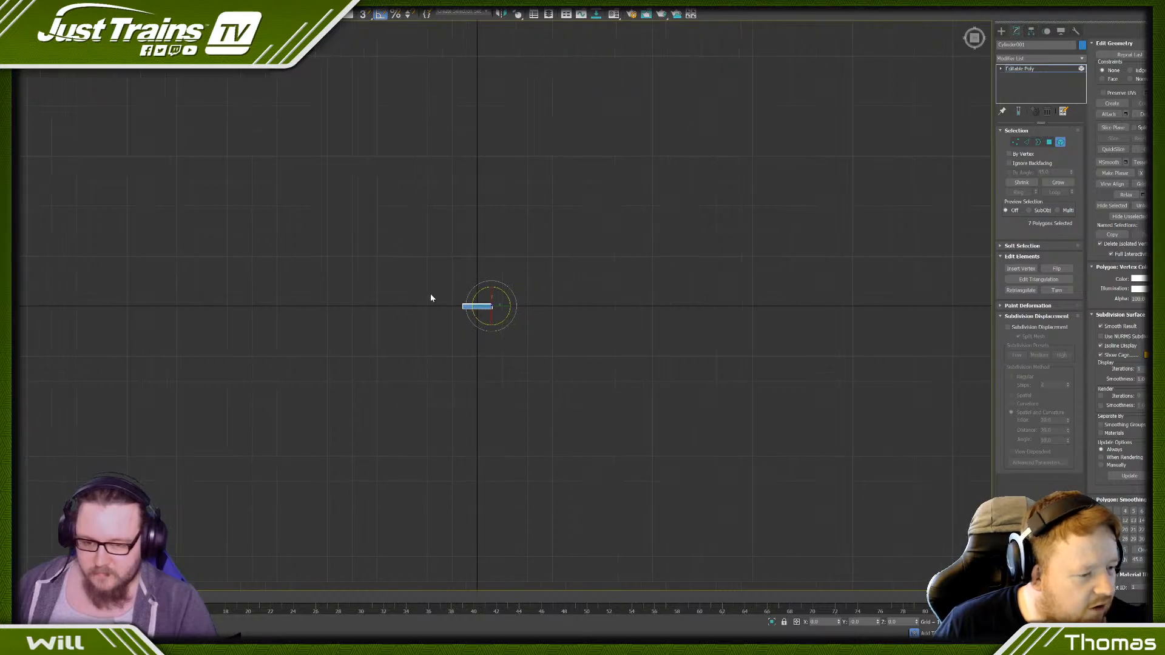
{"action": "scroll", "coordinate": [489, 303], "scroll_direction": "up", "scroll_amount": 20}
{"action": "scroll", "coordinate": [515, 273], "scroll_direction": "up", "scroll_amount": 6}
{"action": "middle_click_drag", "start_coordinate": [356, 119], "coordinate": [411, 273]}
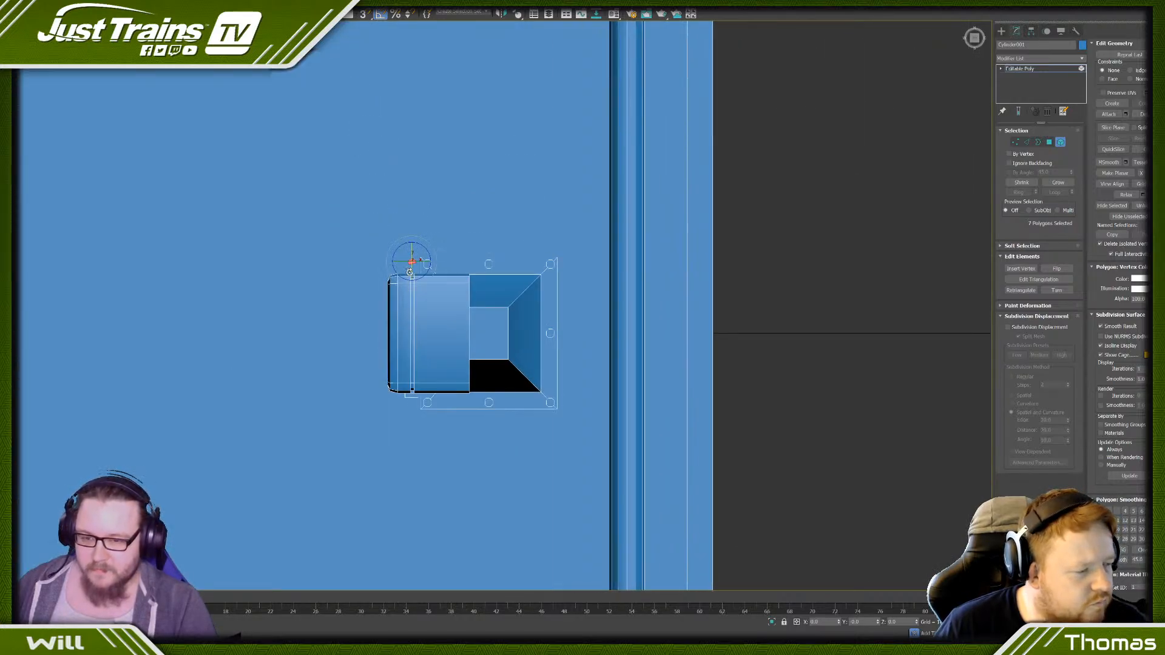
{"action": "scroll", "coordinate": [411, 273], "scroll_direction": "up", "scroll_amount": 10}
{"action": "left_click_drag", "start_coordinate": [413, 175], "coordinate": [403, 177]}
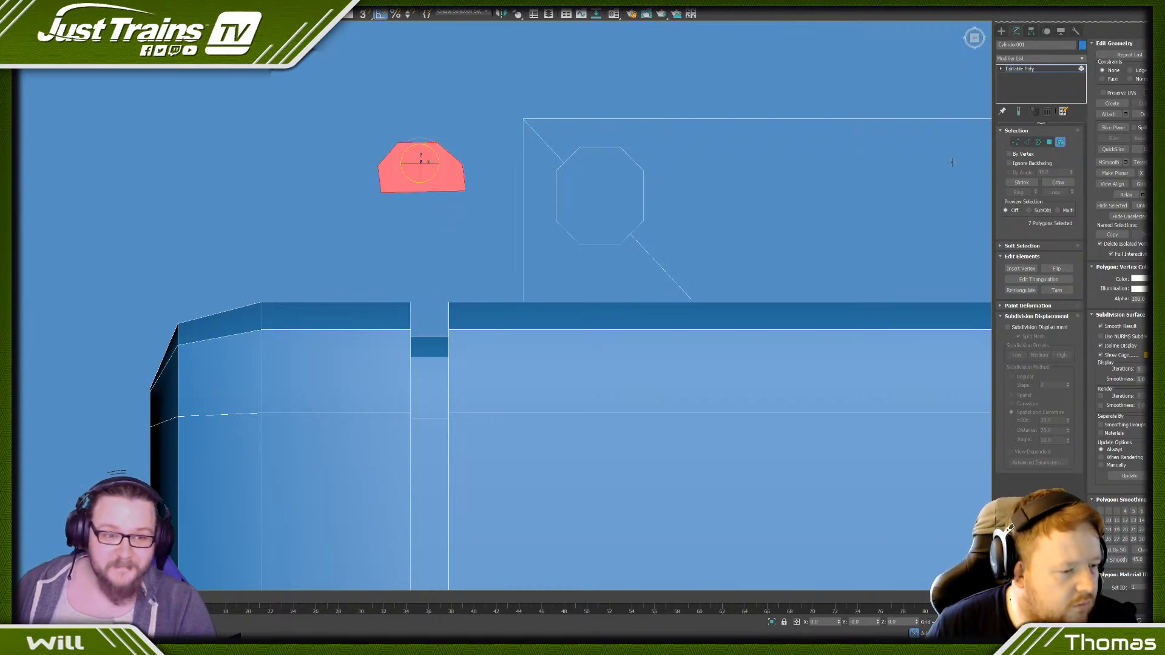
- Align the plate's side vertices with snapping in the top view so both short sides run straight
{"action": "left_click", "coordinate": [1015, 142]}
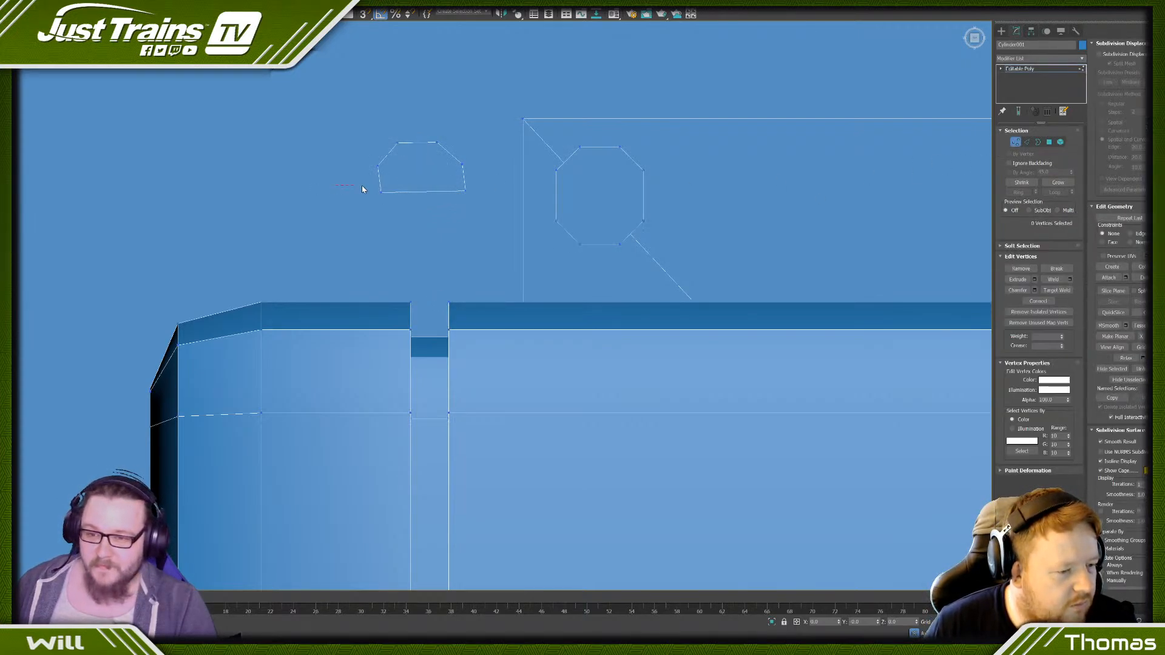
{"action": "left_click_drag", "start_coordinate": [514, 212], "coordinate": [514, 212]}
{"action": "key", "text": "w"}
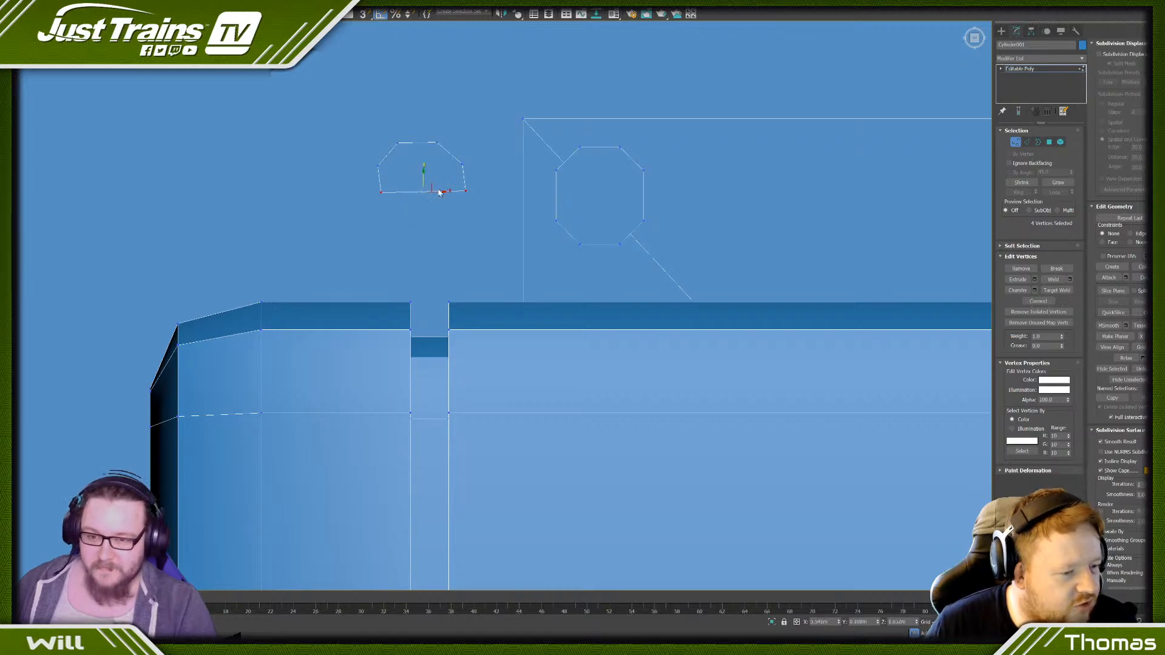
{"action": "left_click_drag", "start_coordinate": [382, 192], "coordinate": [380, 167]}
{"action": "key", "text": "s"}
{"action": "left_click", "coordinate": [462, 163]}
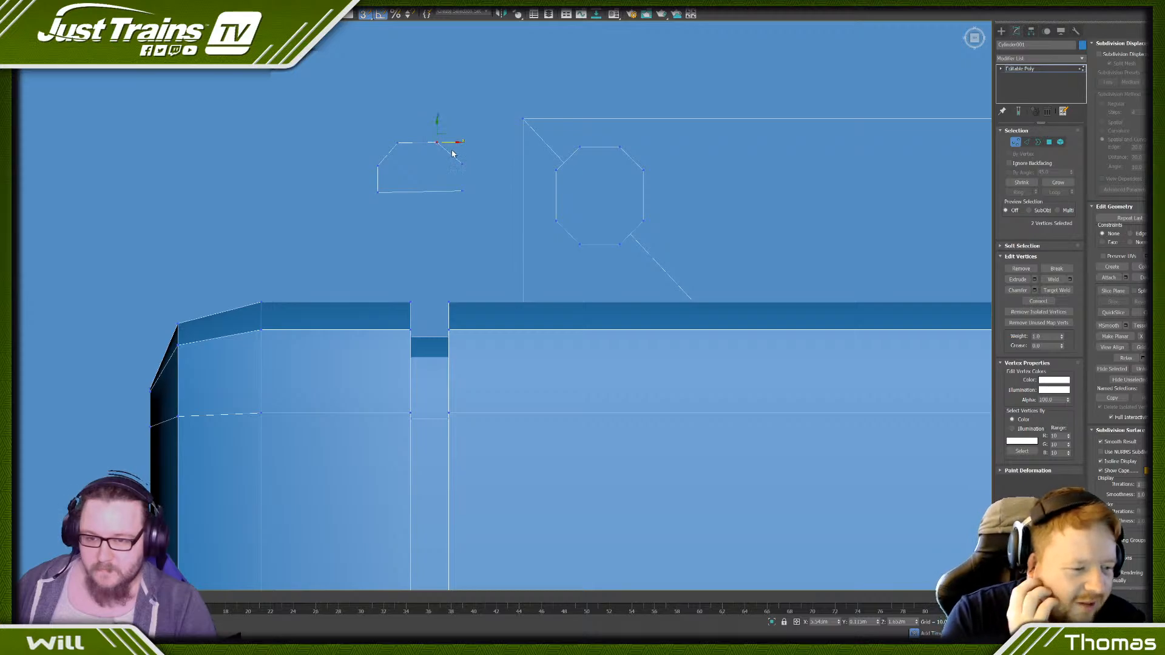
{"action": "left_click_drag", "start_coordinate": [464, 160], "coordinate": [377, 166]}
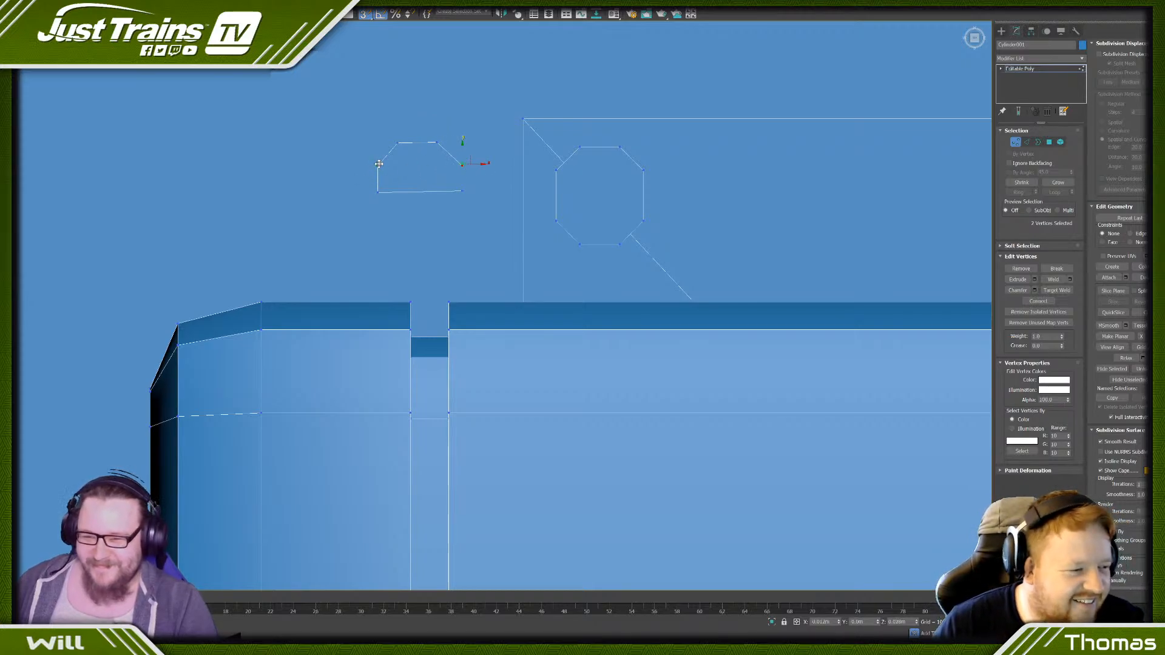
{"action": "left_click_drag", "start_coordinate": [427, 126], "coordinate": [441, 172]}
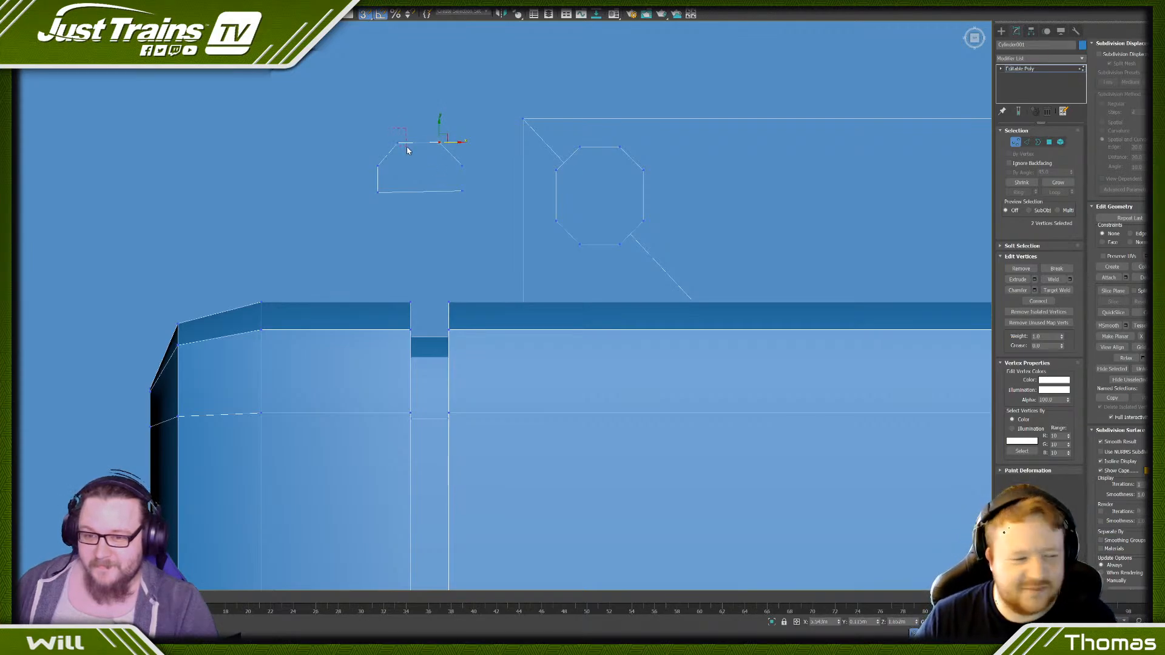
- Level the plate's back vertices and shift its outer corner vertices to even out the two chamfers
{"action": "scroll", "coordinate": [411, 159], "scroll_direction": "up", "scroll_amount": 3}
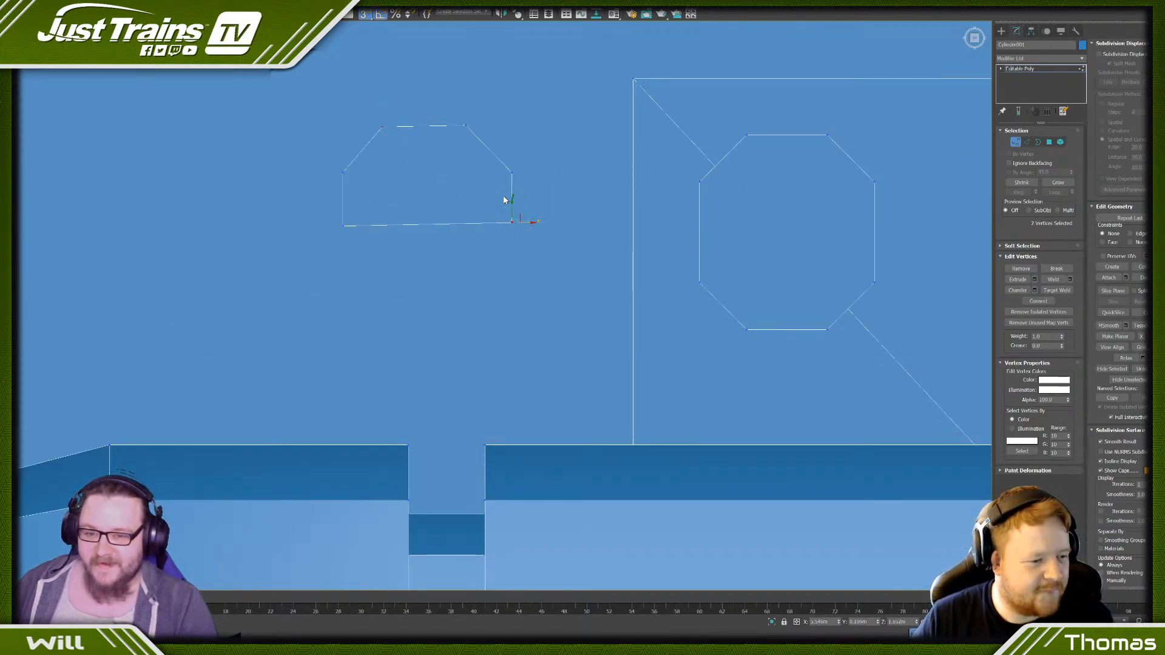
{"action": "left_click_drag", "start_coordinate": [512, 202], "coordinate": [512, 205]}
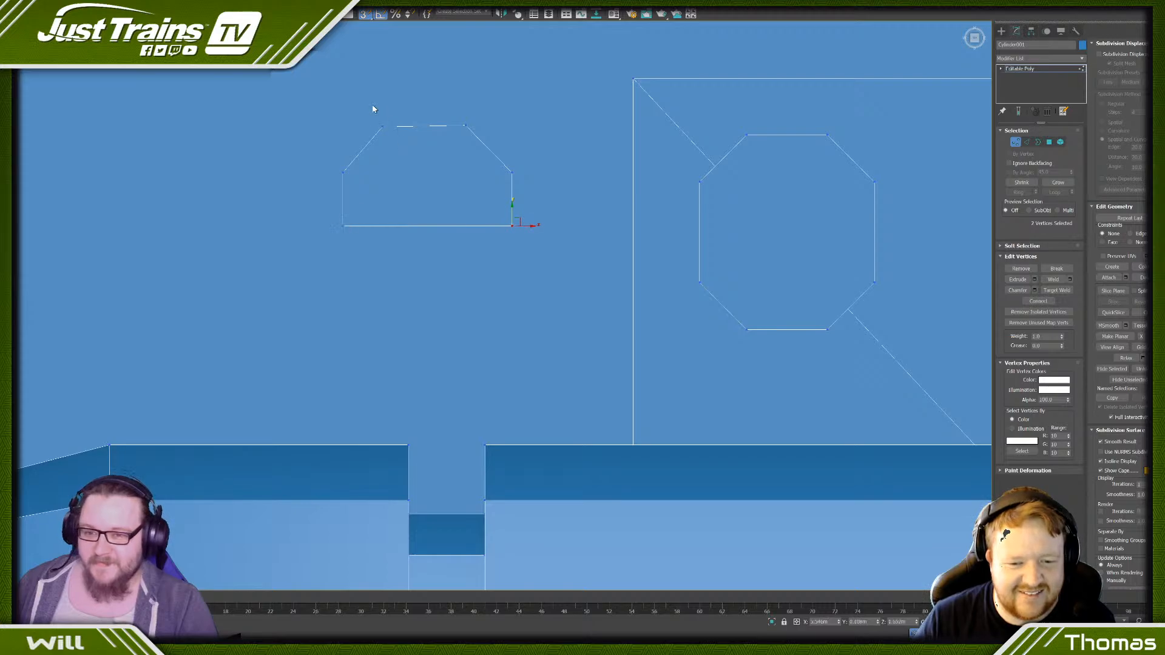
{"action": "left_click_drag", "start_coordinate": [497, 141], "coordinate": [466, 114]}
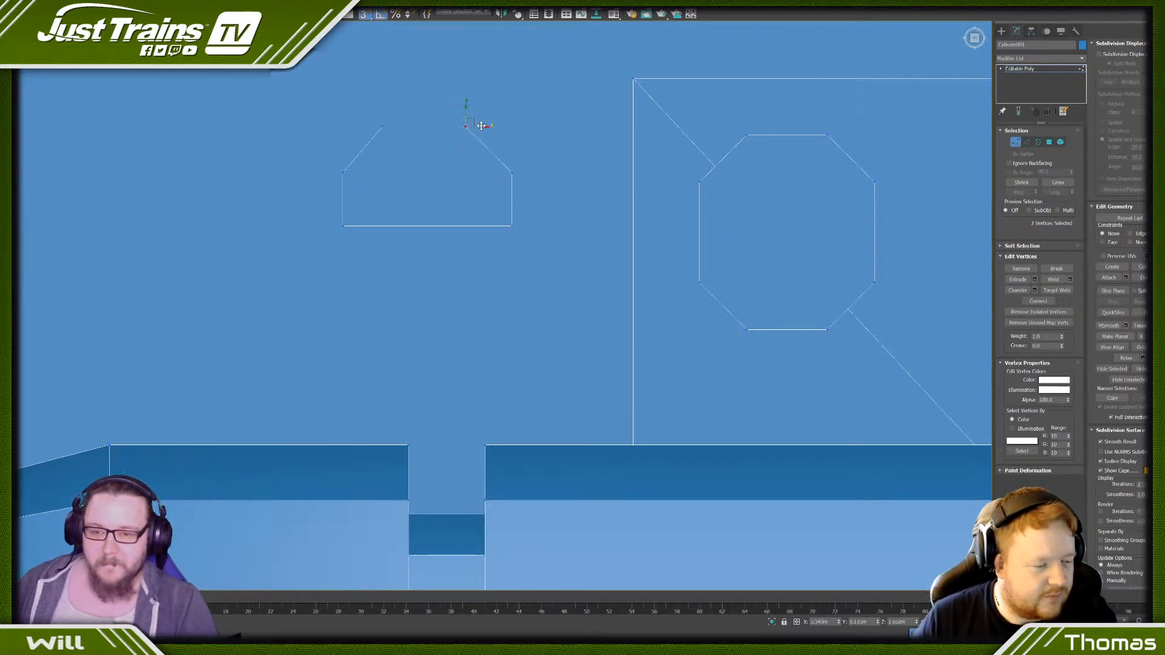
{"action": "left_click_drag", "start_coordinate": [484, 126], "coordinate": [477, 132]}
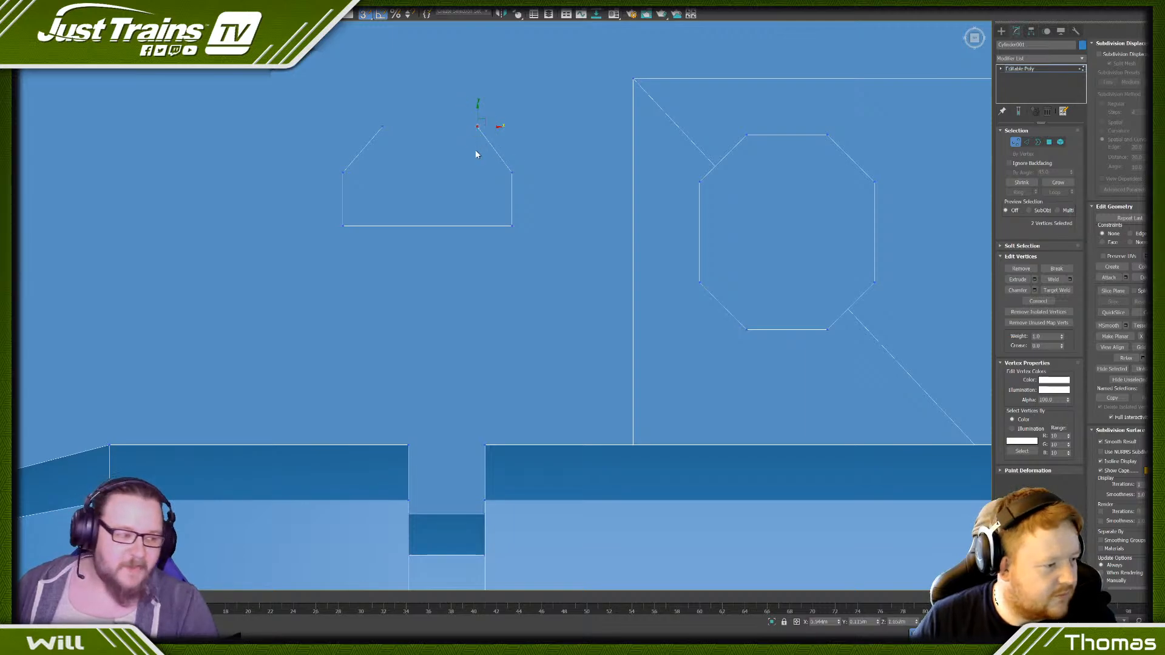
{"action": "scroll", "coordinate": [476, 152], "scroll_direction": "down", "scroll_amount": 3}
{"action": "scroll", "coordinate": [419, 143], "scroll_direction": "down", "scroll_amount": 3}
{"action": "scroll", "coordinate": [421, 135], "scroll_direction": "up", "scroll_amount": 6}
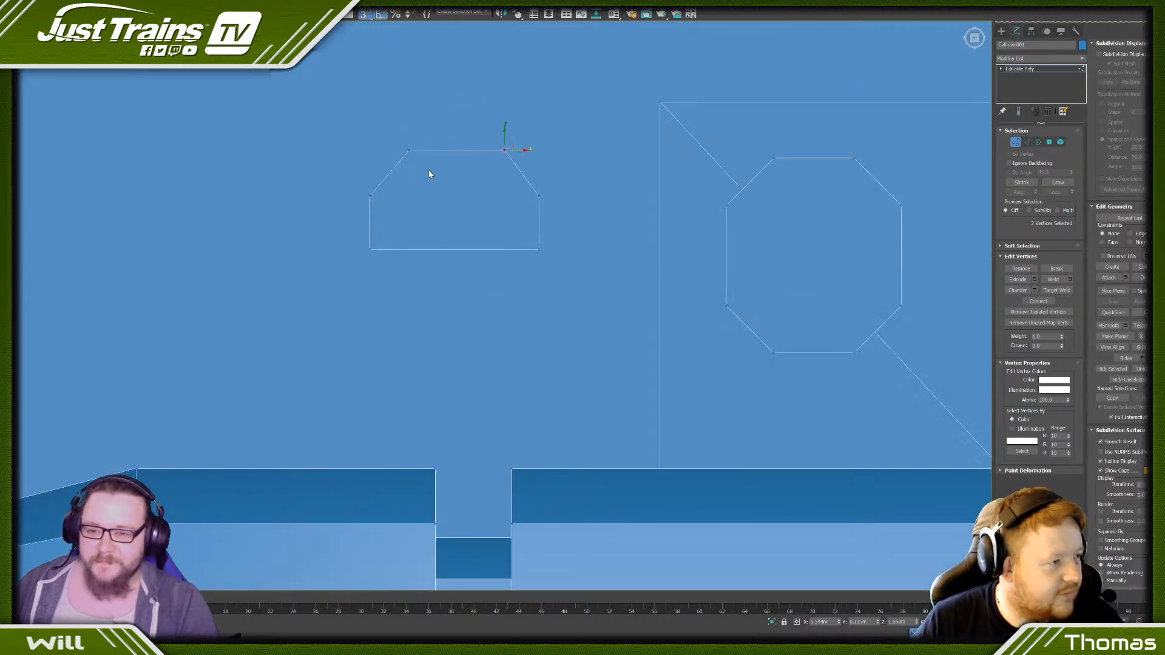
{"action": "left_click_drag", "start_coordinate": [431, 151], "coordinate": [407, 174]}
{"action": "scroll", "coordinate": [385, 161], "scroll_direction": "down", "scroll_amount": 3}
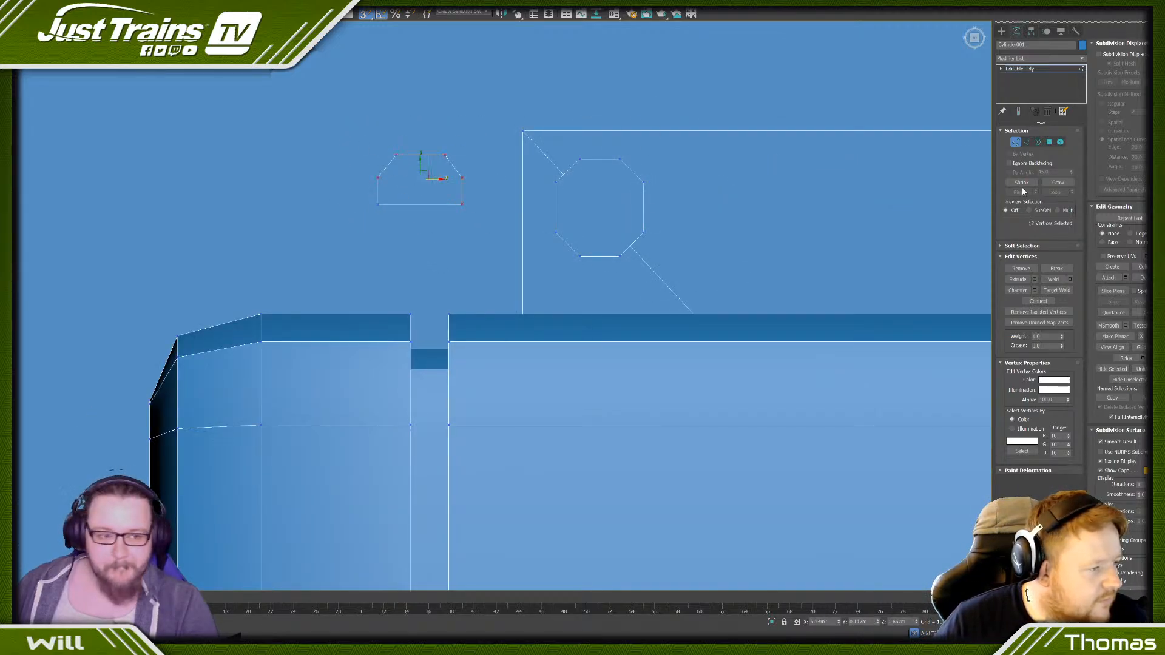
- Seat the whole plate centrally over the box's groove and extend its open back border deeper into the groove
{"action": "left_click", "coordinate": [1059, 141]}
{"action": "left_click", "coordinate": [436, 186]}
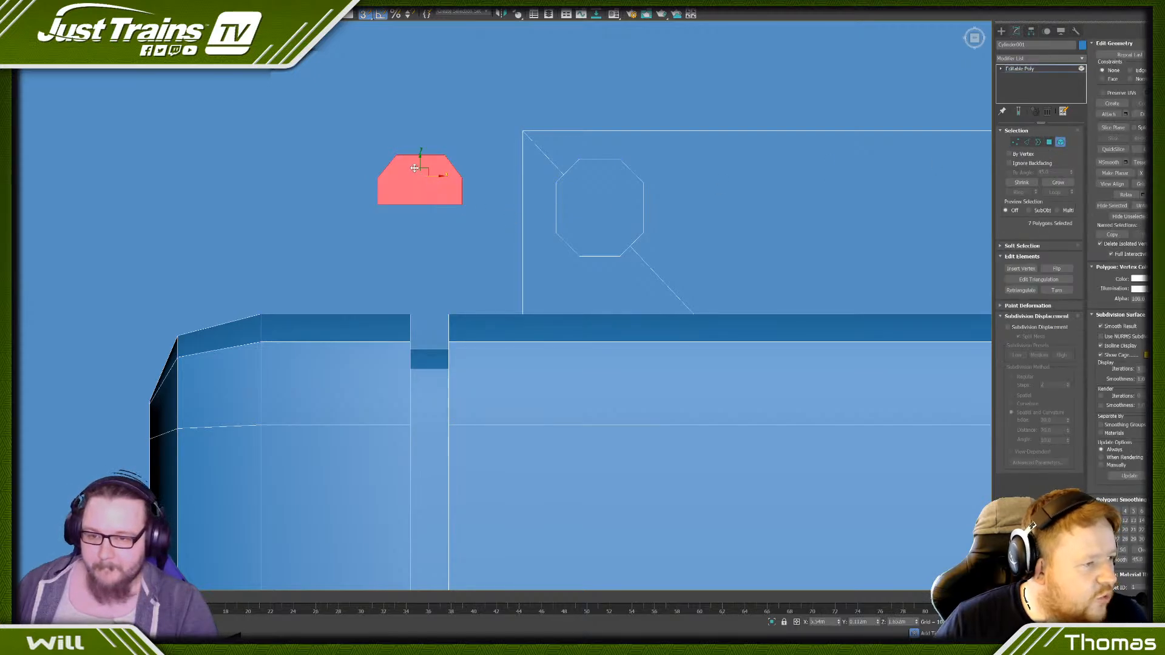
{"action": "left_click_drag", "start_coordinate": [415, 168], "coordinate": [432, 323]}
{"action": "left_click_drag", "start_coordinate": [432, 316], "coordinate": [435, 307]}
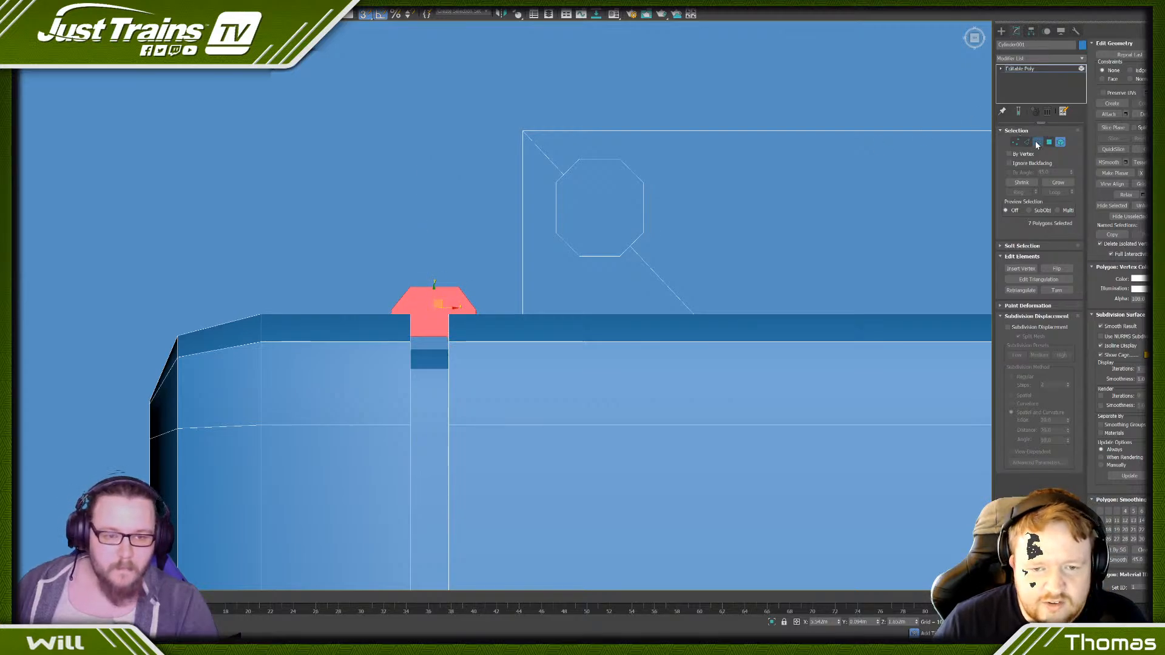
{"action": "left_click", "coordinate": [1037, 142]}
{"action": "left_click", "coordinate": [433, 337]}
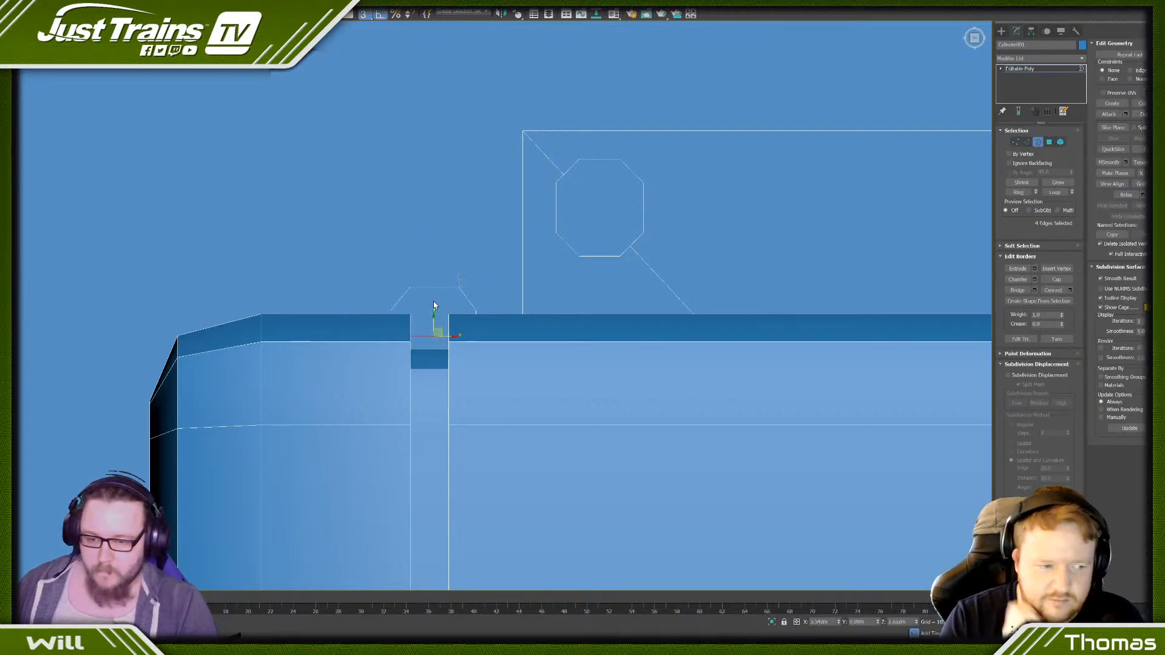
{"action": "left_click_drag", "start_coordinate": [433, 323], "coordinate": [429, 355]}
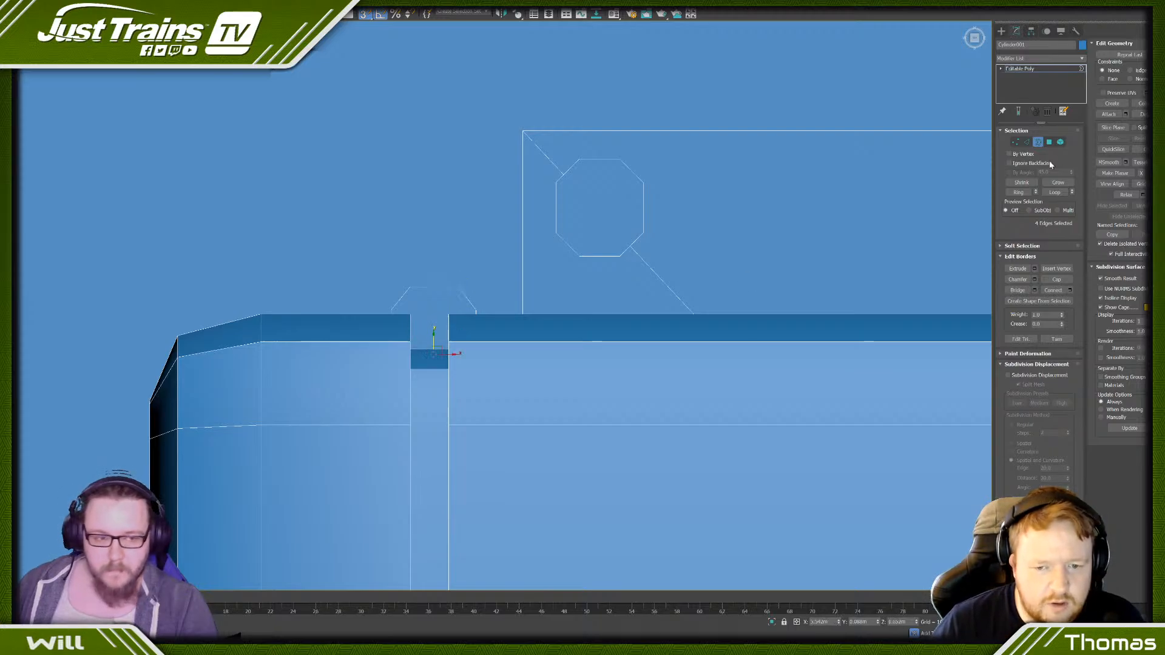
- Clone the chamfered plate to a new element higher up along the same groove
{"action": "left_click", "coordinate": [1061, 142]}
{"action": "left_click", "coordinate": [439, 309]}
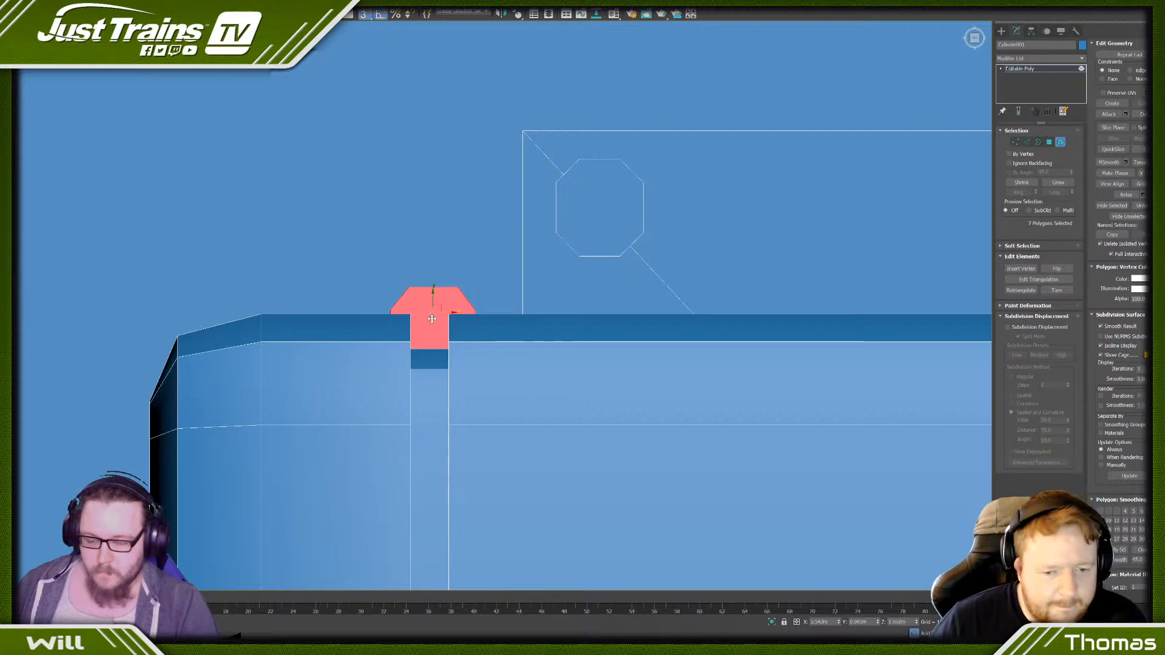
{"action": "mouse_move", "coordinate": [433, 316]}
{"action": "middle_mouse_down", "text": "alt"}
{"action": "mouse_move", "coordinate": [377, 338]}
{"action": "mouse_move", "coordinate": [444, 307]}
{"action": "middle_mouse_up", "text": "alt"}
{"action": "scroll", "coordinate": [444, 307], "scroll_direction": "down", "scroll_amount": 3}
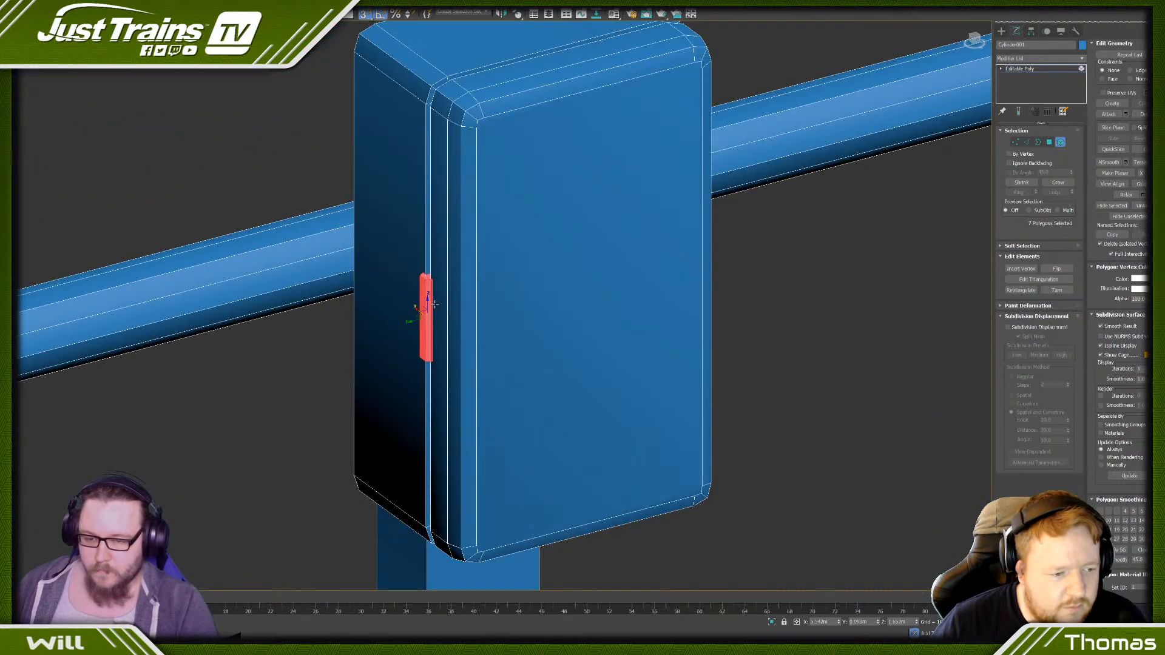
{"action": "scroll", "coordinate": [415, 316], "scroll_direction": "up", "scroll_amount": 5}
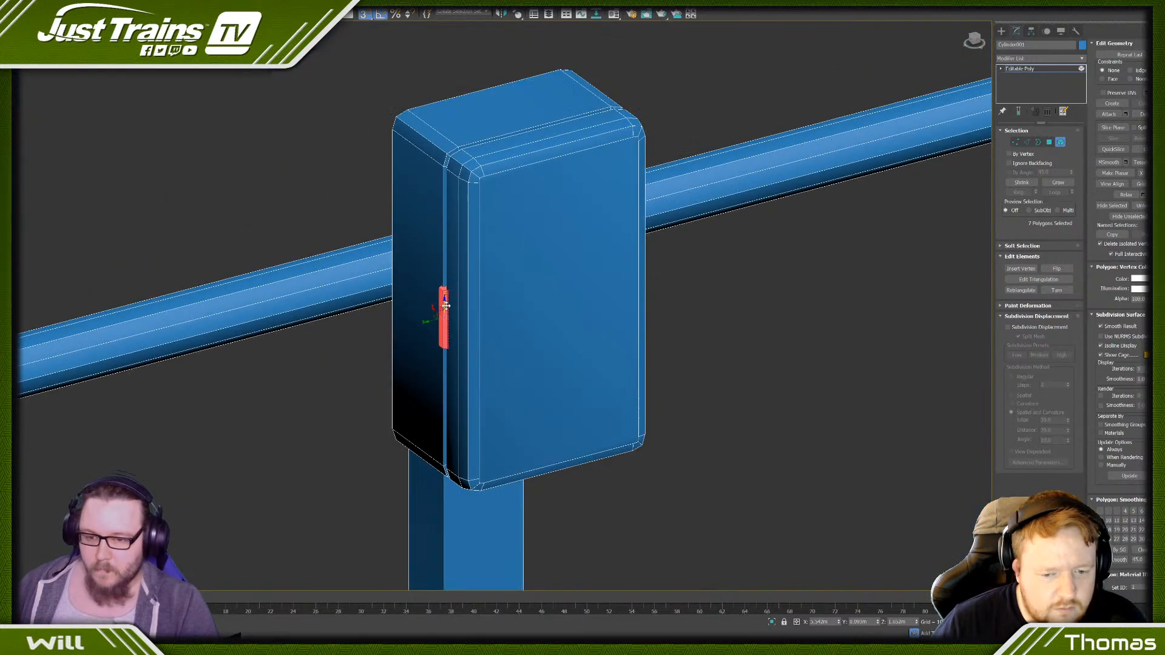
{"action": "scroll", "coordinate": [445, 312], "scroll_direction": "down", "scroll_amount": 4}
{"action": "left_click_drag", "start_coordinate": [431, 349], "coordinate": [430, 235]}
{"action": "left_click", "coordinate": [619, 325]}
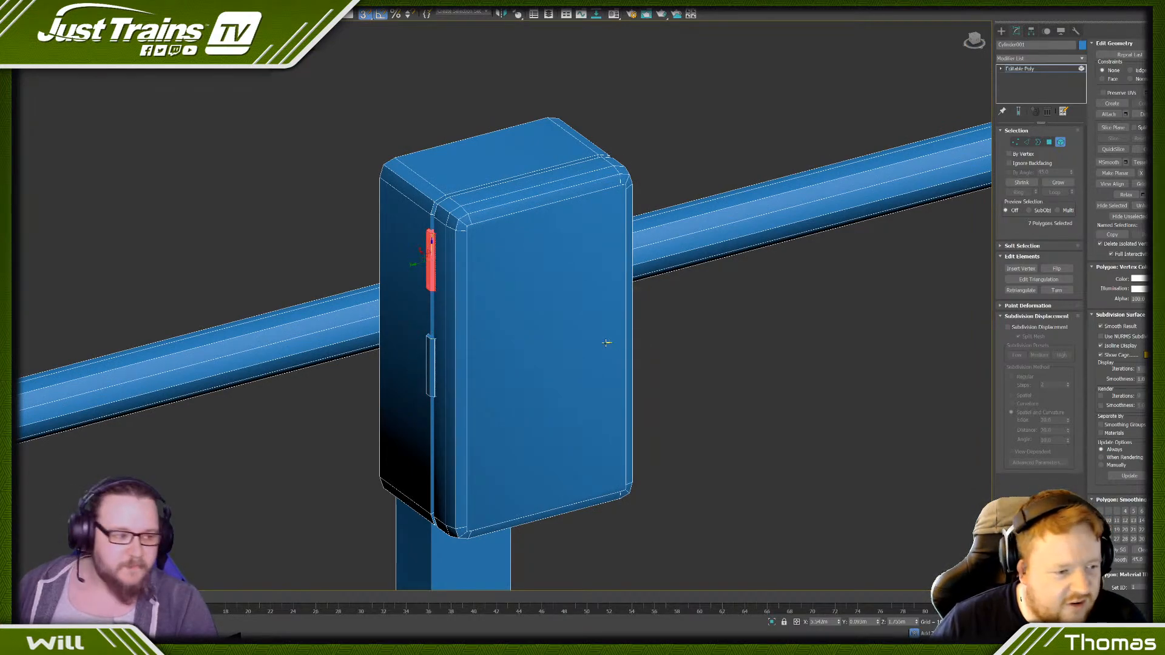
- Move the lower hinge plate further down the groove, near the box's lower edge
{"action": "left_click", "coordinate": [433, 358]}
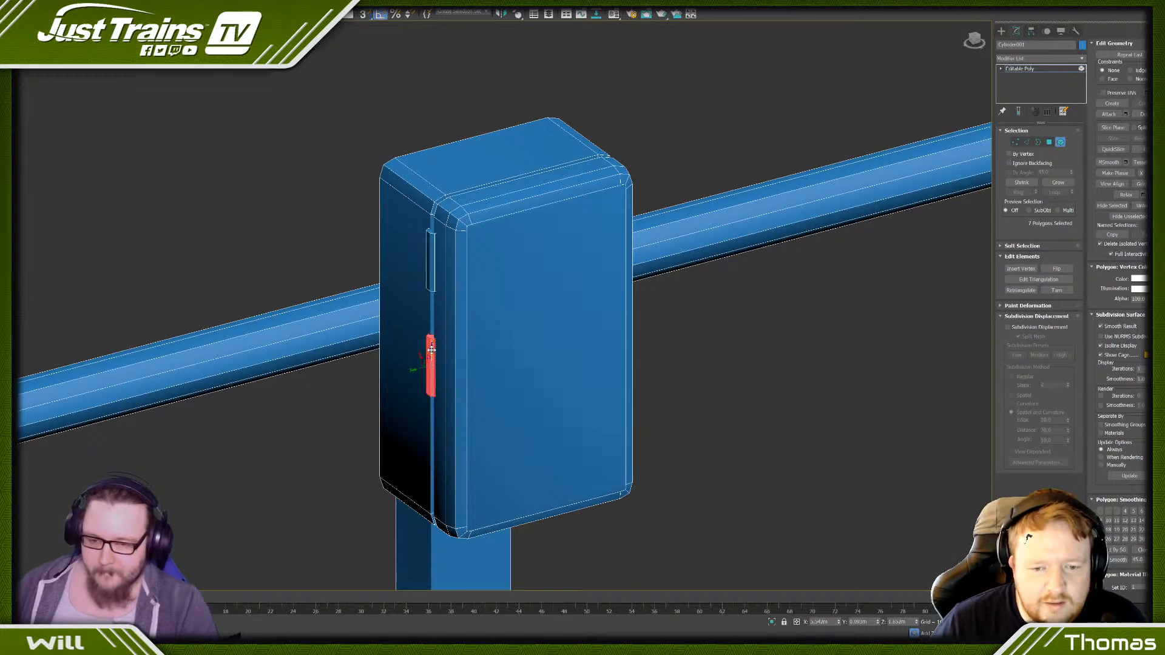
{"action": "left_click_drag", "start_coordinate": [432, 350], "coordinate": [417, 455]}
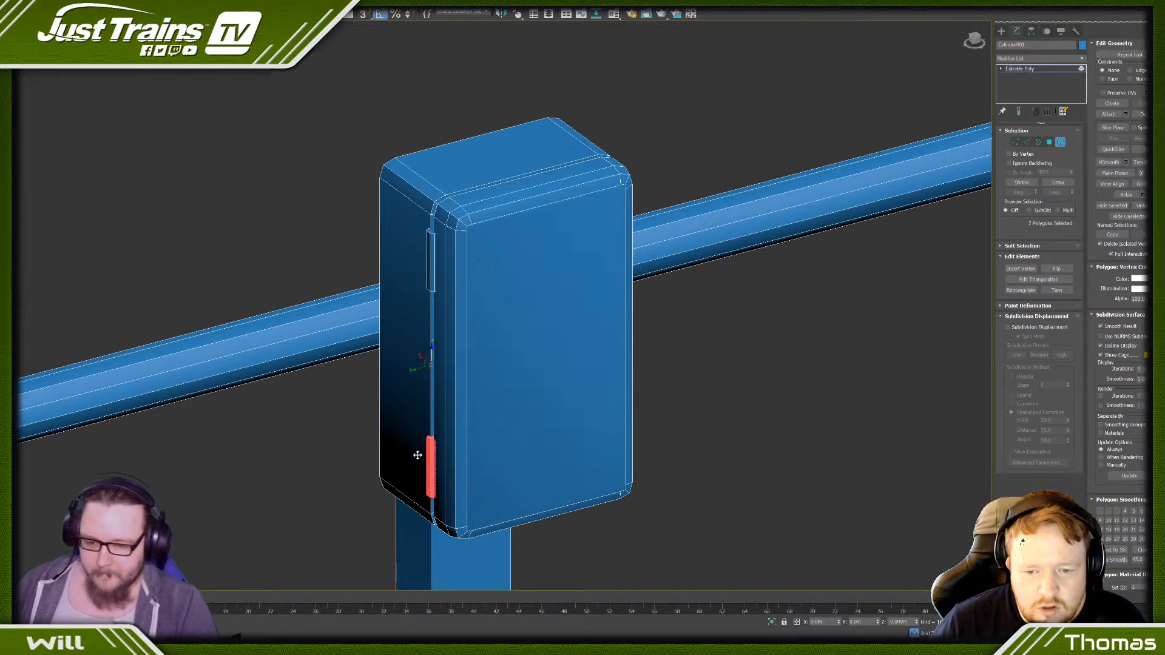
{"action": "scroll", "coordinate": [358, 437], "scroll_direction": "down", "scroll_amount": 7}
{"action": "left_click", "coordinate": [338, 452]}
{"action": "middle_click_drag", "start_coordinate": [338, 453], "coordinate": [352, 447], "text": "alt"}
{"action": "scroll", "coordinate": [281, 495], "scroll_direction": "down", "scroll_amount": 5}
{"action": "middle_click_drag", "start_coordinate": [276, 500], "coordinate": [498, 348]}
{"action": "scroll", "coordinate": [373, 404], "scroll_direction": "up", "scroll_amount": 10}
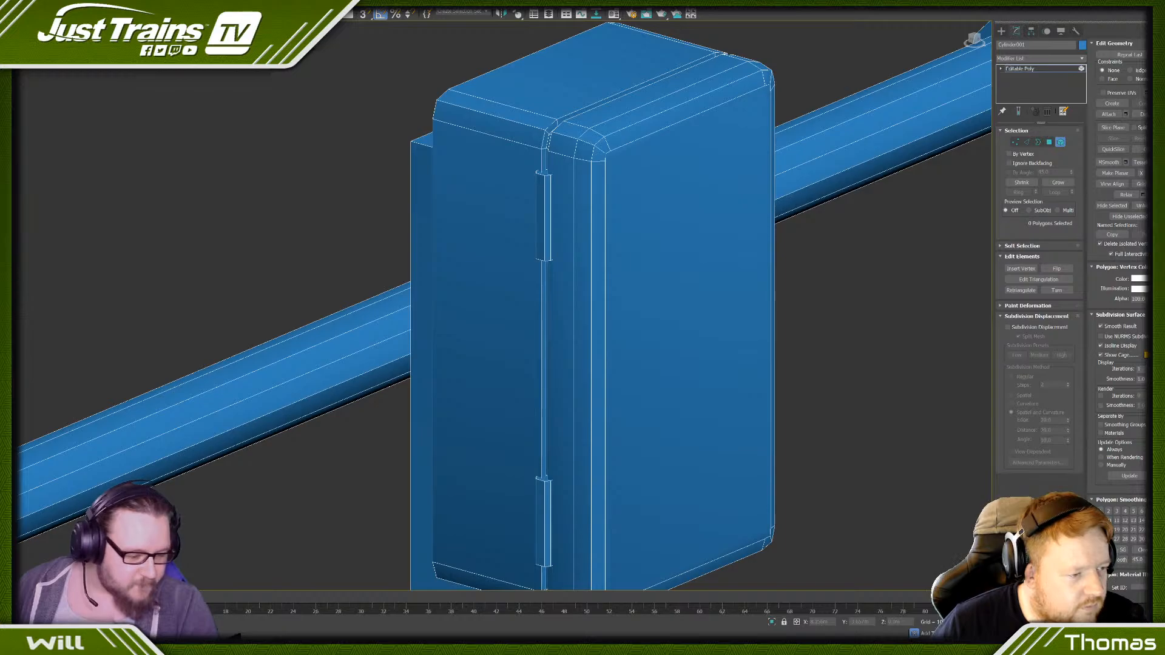
- Examine the placement of the two hinge plates along the box's groove and against the whole post
{"action": "left_click", "coordinate": [597, 149]}
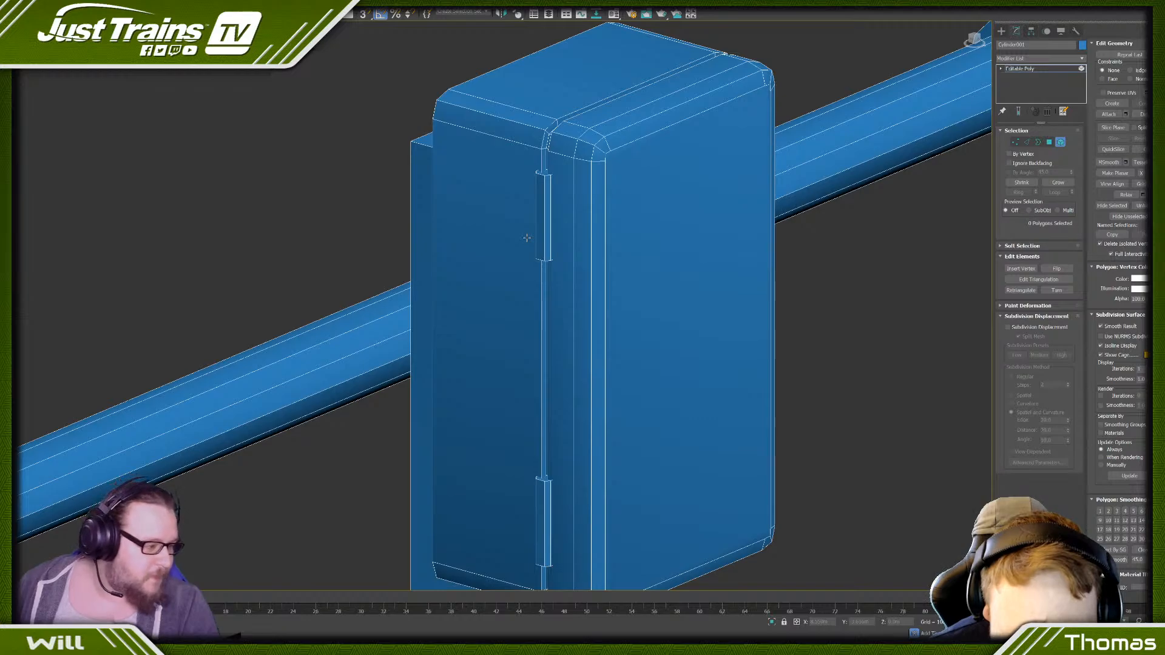
{"action": "scroll", "coordinate": [528, 237], "scroll_direction": "down", "scroll_amount": 5}
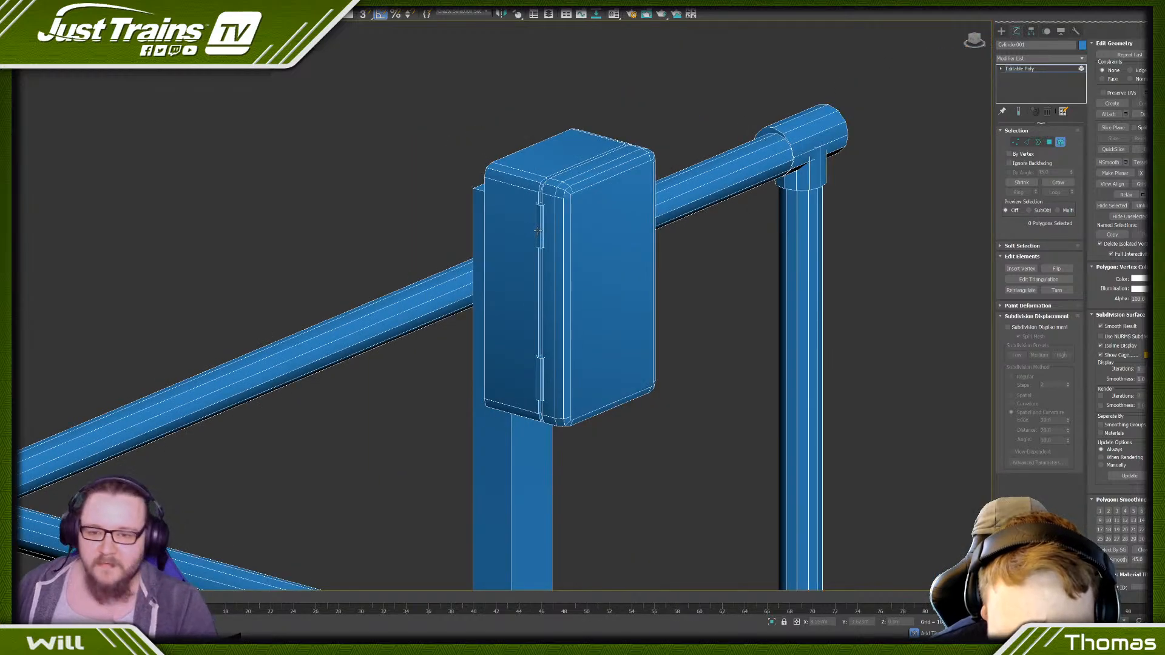
{"action": "left_click", "coordinate": [537, 231]}
{"action": "scroll", "coordinate": [538, 233], "scroll_direction": "down", "scroll_amount": 4}
{"action": "scroll", "coordinate": [534, 268], "scroll_direction": "up", "scroll_amount": 6}
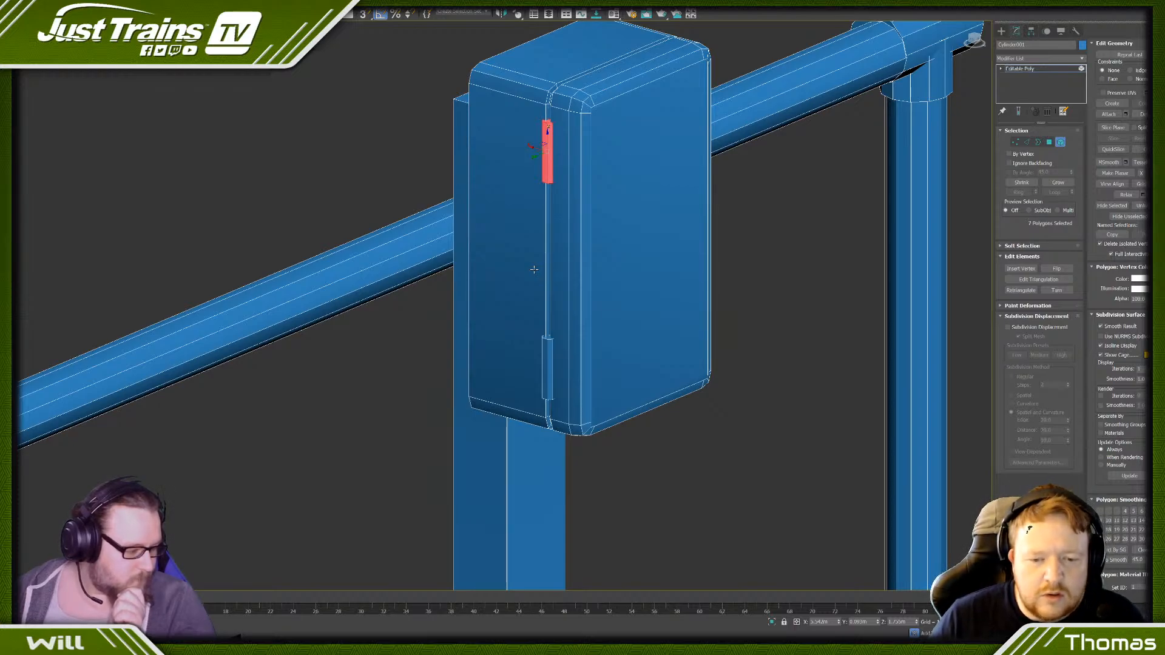
{"action": "scroll", "coordinate": [534, 211], "scroll_direction": "down", "scroll_amount": 4}
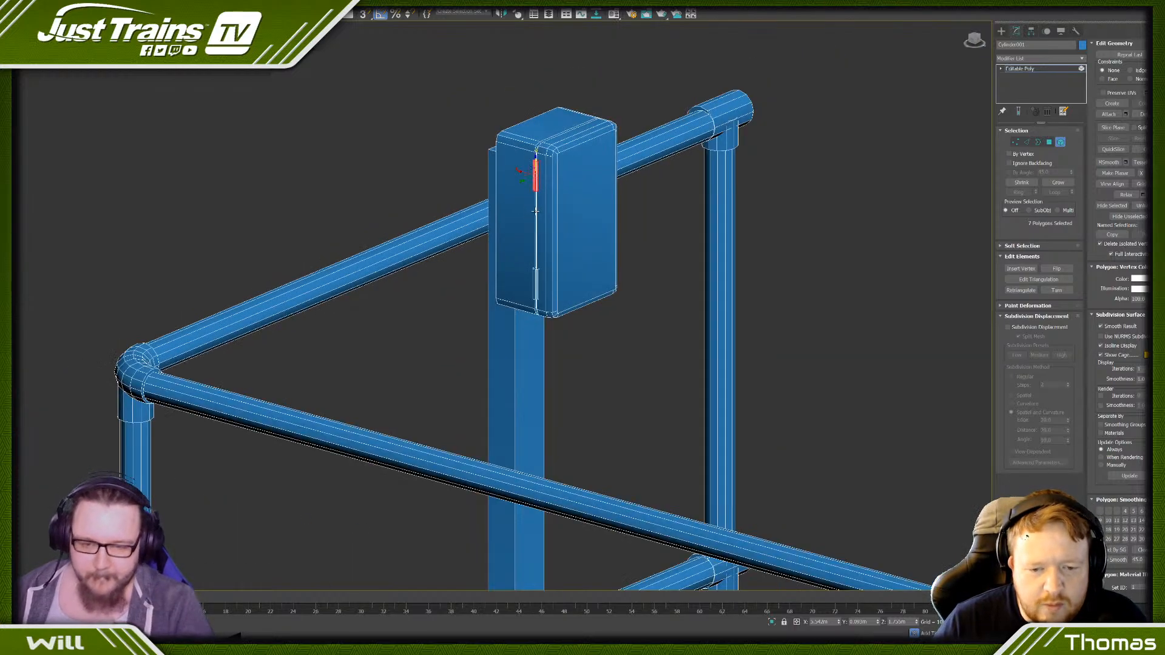
{"action": "middle_click_drag", "start_coordinate": [535, 211], "coordinate": [596, 253], "text": "alt"}
{"action": "scroll", "coordinate": [649, 269], "scroll_direction": "up", "scroll_amount": 5}
{"action": "scroll", "coordinate": [573, 245], "scroll_direction": "down", "scroll_amount": 5}
{"action": "left_click", "coordinate": [599, 247]}
{"action": "scroll", "coordinate": [598, 247], "scroll_direction": "down", "scroll_amount": 5}
{"action": "middle_click_drag", "start_coordinate": [366, 442], "coordinate": [505, 156]}
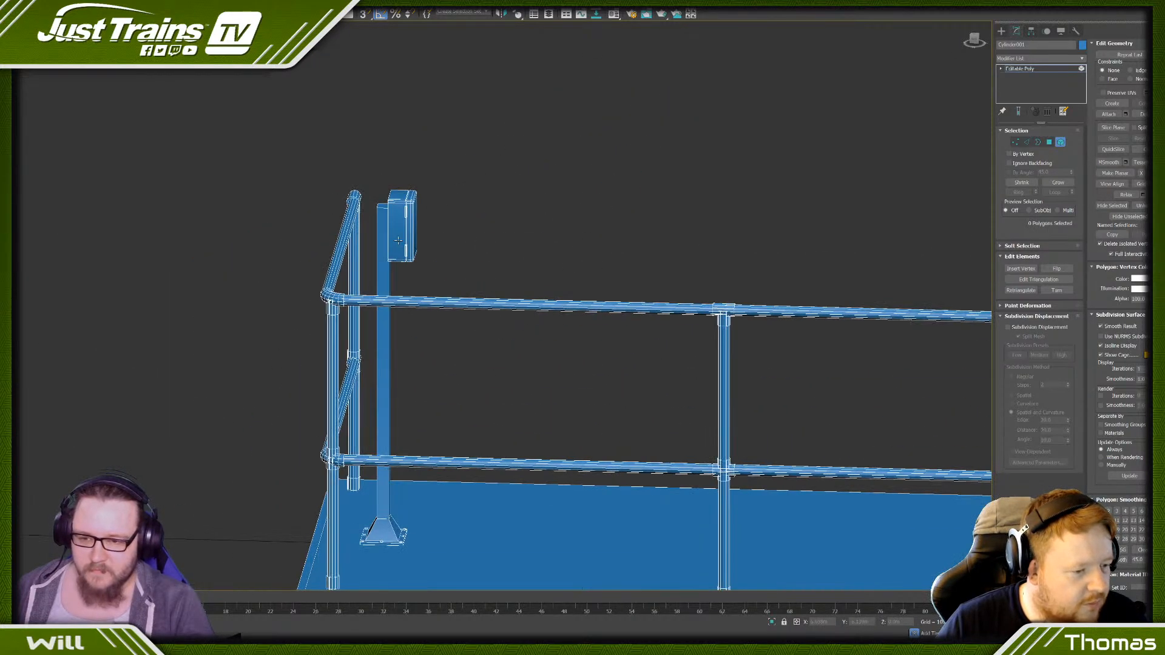
- Inspect the box from its front and latch side and in relation to the whole platform
{"action": "left_click", "coordinate": [395, 223]}
{"action": "middle_click_drag", "start_coordinate": [463, 210], "coordinate": [410, 238], "text": "alt"}
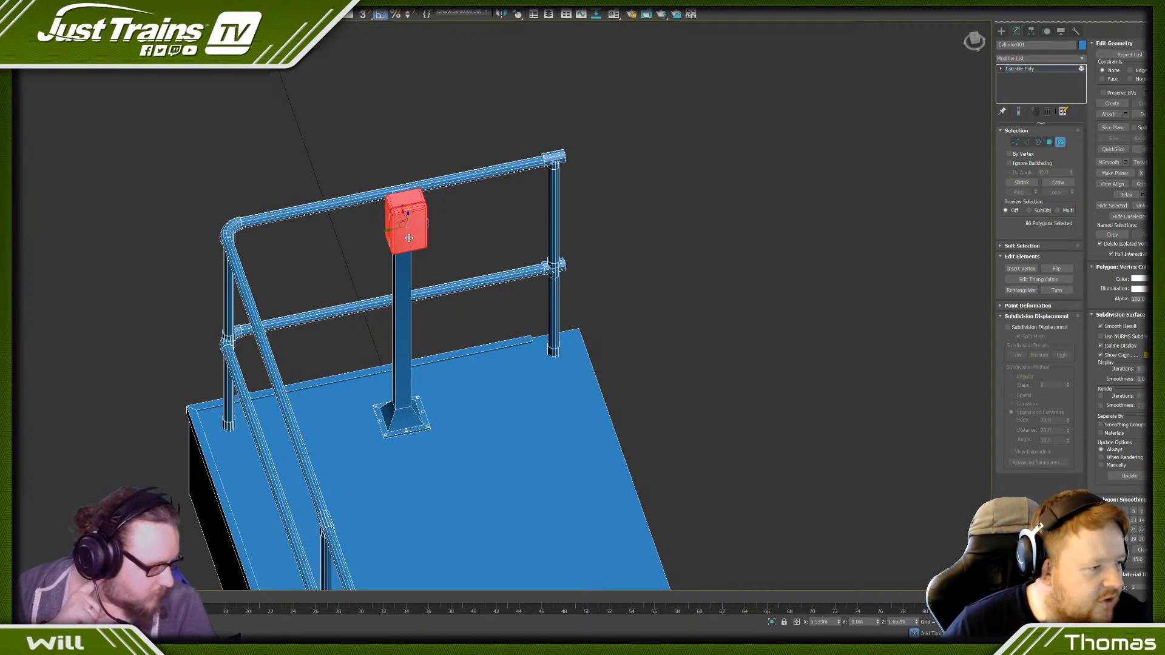
{"action": "left_click", "coordinate": [454, 218]}
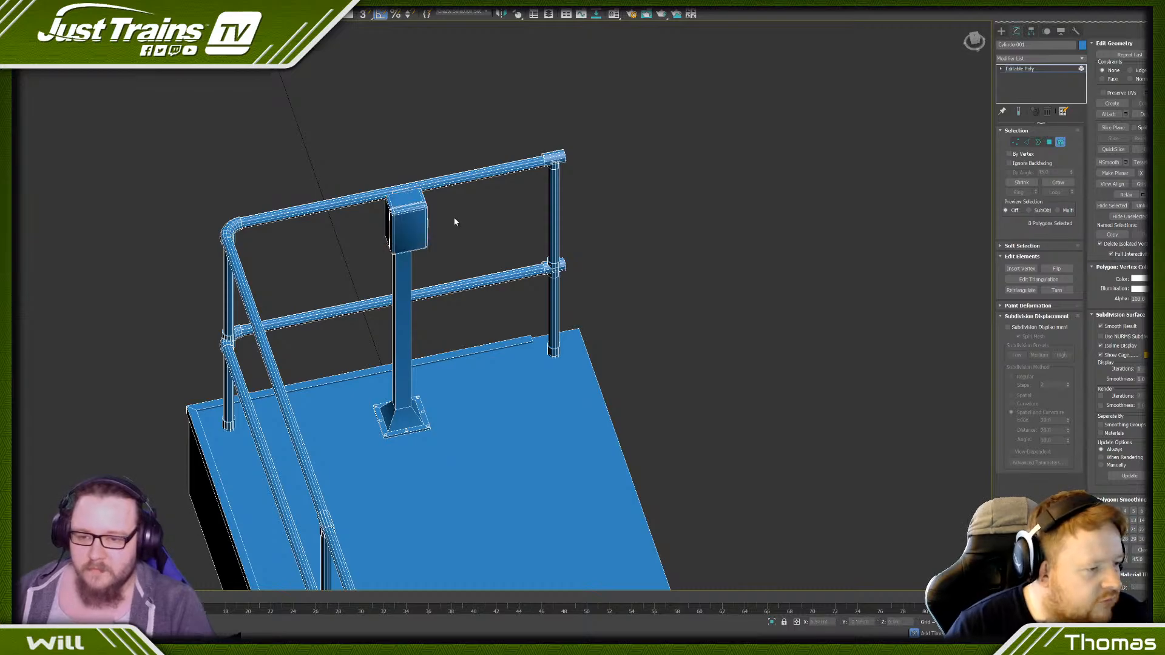
{"action": "middle_click_drag", "start_coordinate": [454, 219], "coordinate": [595, 233], "text": "alt"}
{"action": "left_click", "coordinate": [631, 231]}
{"action": "left_click", "coordinate": [595, 230]}
{"action": "scroll", "coordinate": [595, 230], "scroll_direction": "up", "scroll_amount": 10}
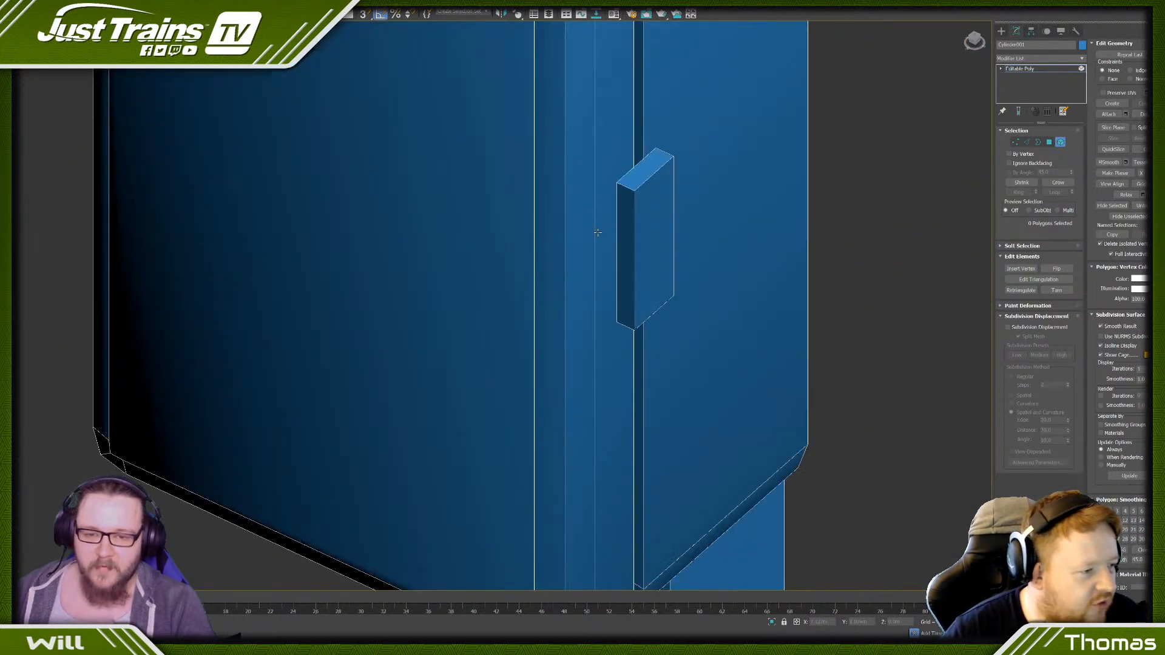
{"action": "key", "text": "z"}
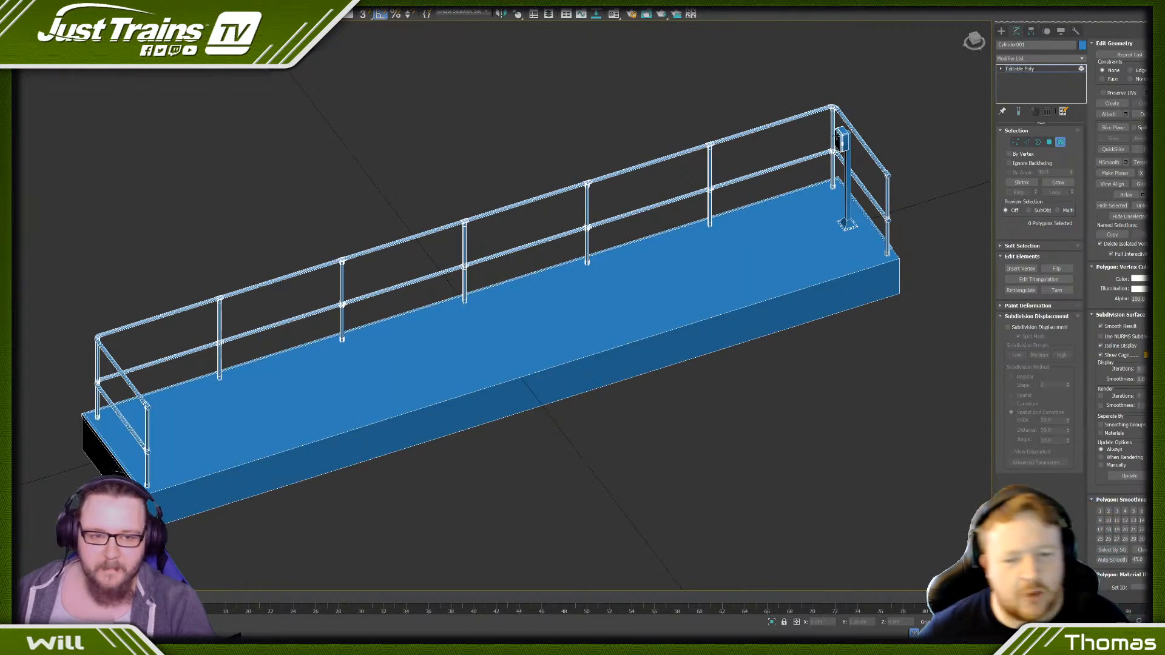
{"action": "left_click", "coordinate": [842, 140]}
{"action": "scroll", "coordinate": [842, 139], "scroll_direction": "up", "scroll_amount": 10}
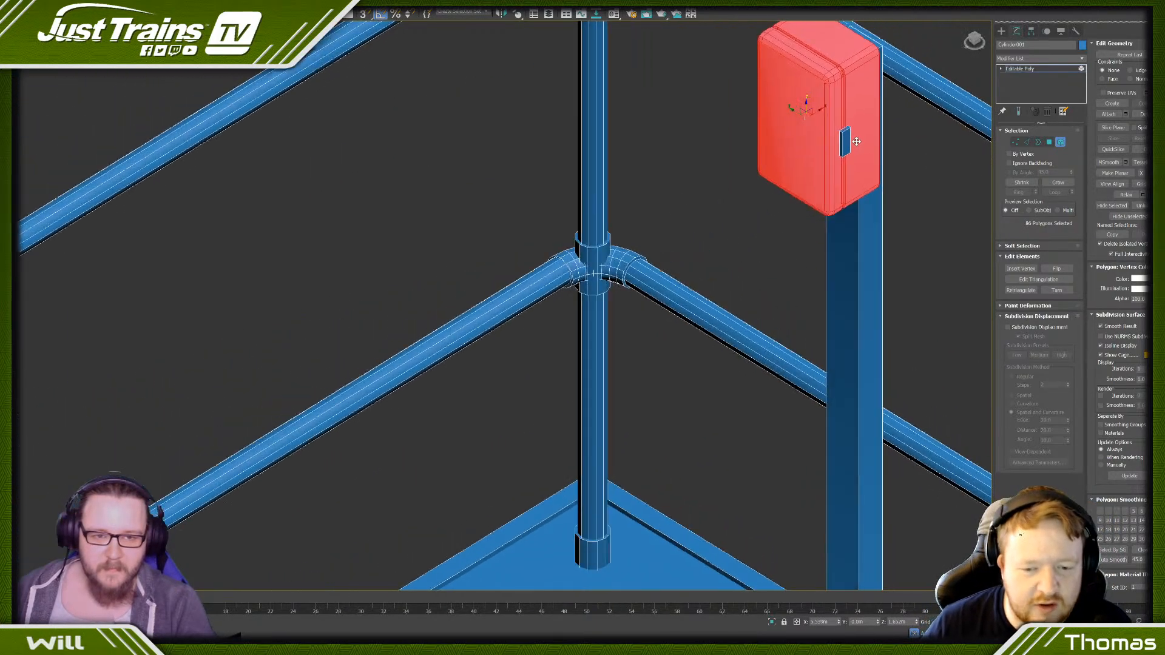
{"action": "middle_click_drag", "start_coordinate": [860, 139], "coordinate": [709, 261]}
{"action": "scroll", "coordinate": [706, 237], "scroll_direction": "up", "scroll_amount": 5}
- Nudge the latch element sideways so it sits centrally over the box's groove
{"action": "left_click", "coordinate": [694, 240]}
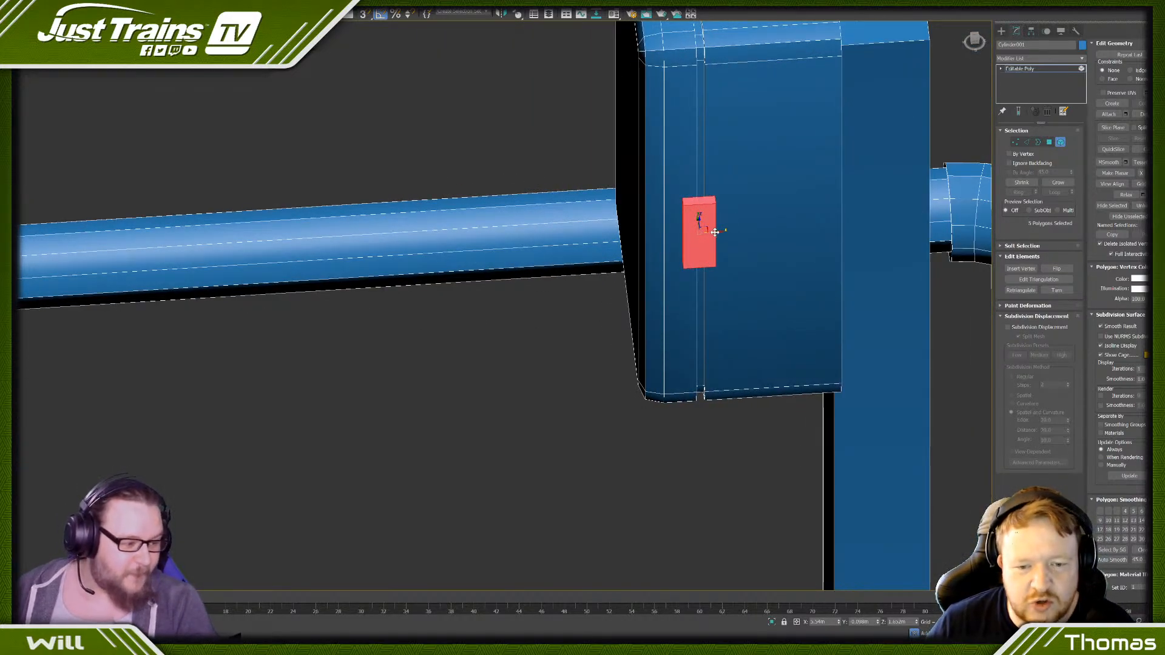
{"action": "left_click", "coordinate": [606, 304]}
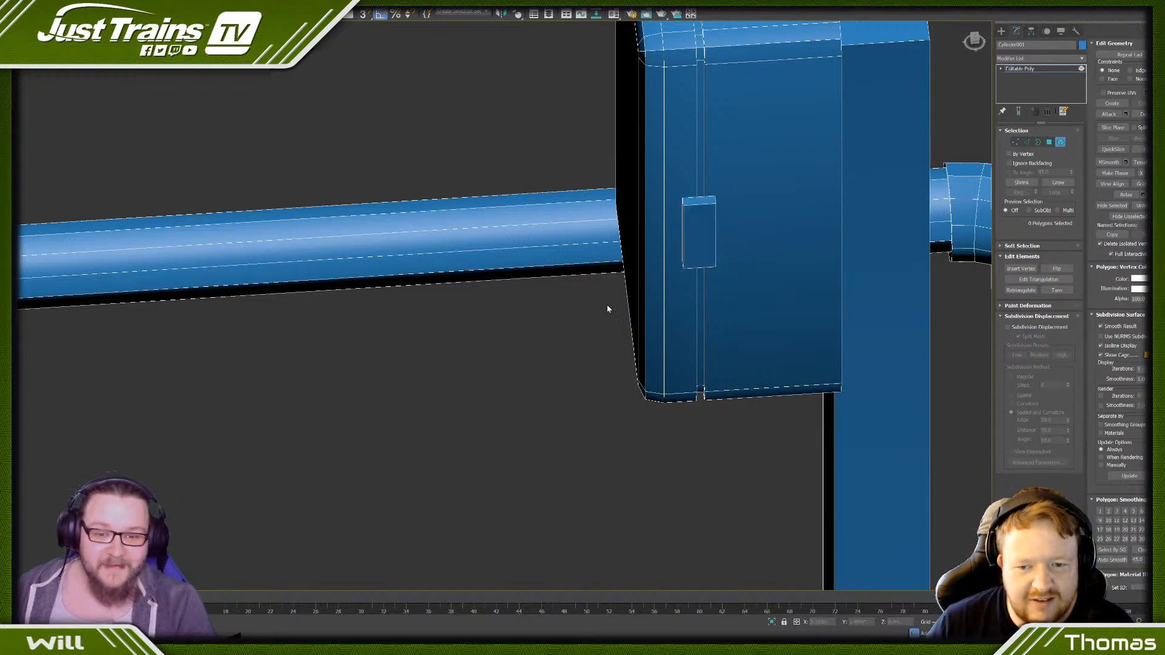
{"action": "left_click", "coordinate": [709, 232]}
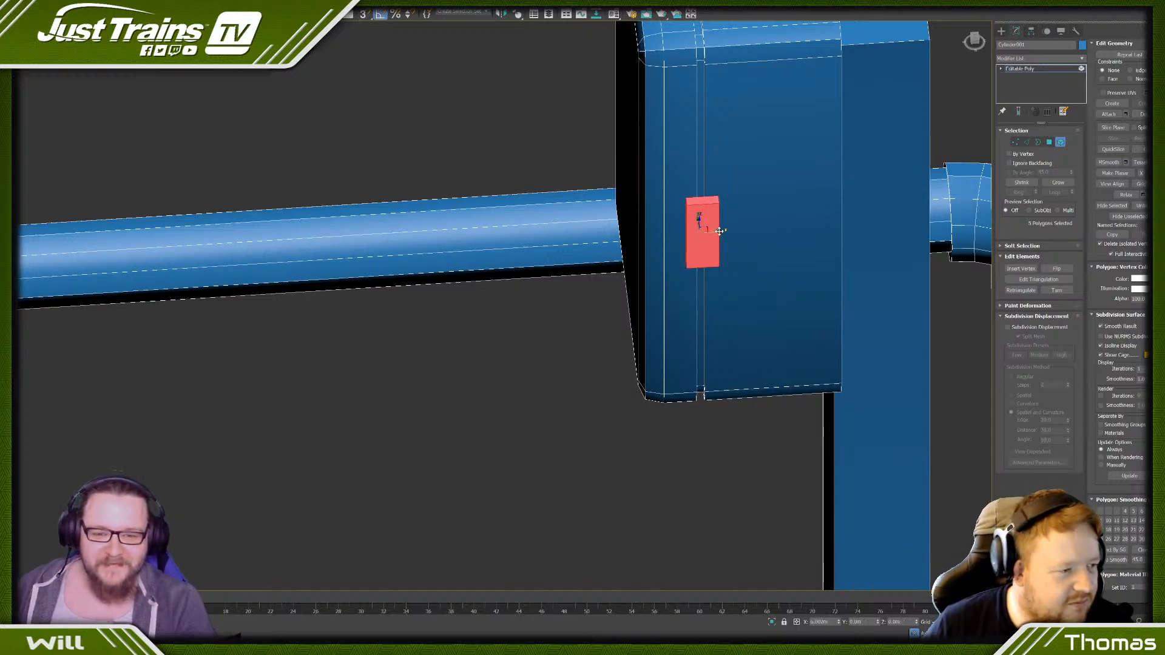
- Move the latch's open back border inward into the side of the box
{"action": "middle_click_drag", "start_coordinate": [716, 230], "coordinate": [728, 273], "text": "alt"}
{"action": "left_click", "coordinate": [1038, 142]}
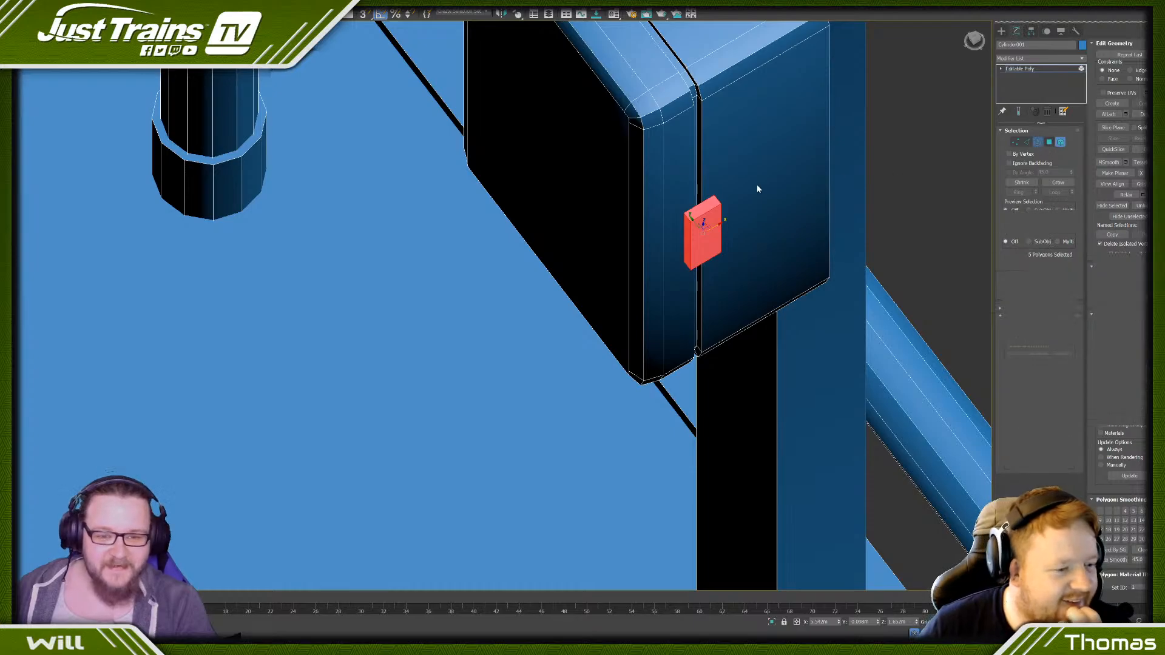
{"action": "left_click", "coordinate": [700, 216]}
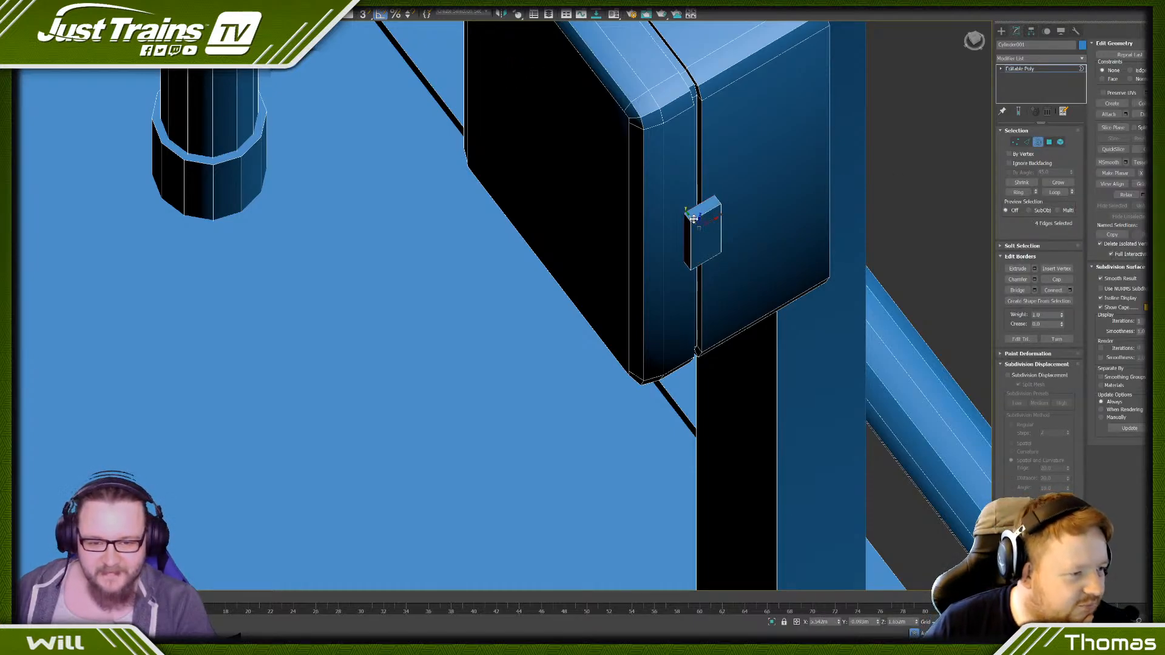
{"action": "left_click_drag", "start_coordinate": [694, 220], "coordinate": [686, 212]}
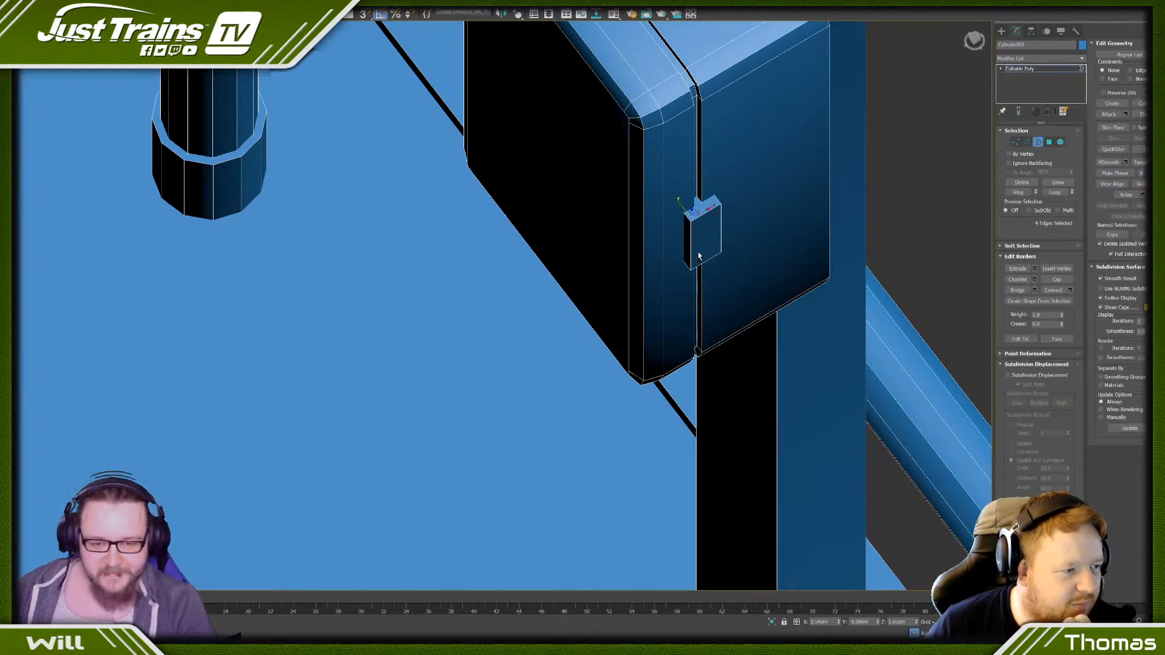
{"action": "mouse_move", "coordinate": [683, 212]}
{"action": "middle_mouse_down", "text": "alt"}
{"action": "mouse_move", "coordinate": [649, 228]}
{"action": "mouse_move", "coordinate": [670, 224]}
{"action": "middle_mouse_up", "text": "alt"}
{"action": "scroll", "coordinate": [591, 126], "scroll_direction": "down", "scroll_amount": 5}
{"action": "middle_click_drag", "start_coordinate": [589, 188], "coordinate": [599, 181], "text": "alt"}
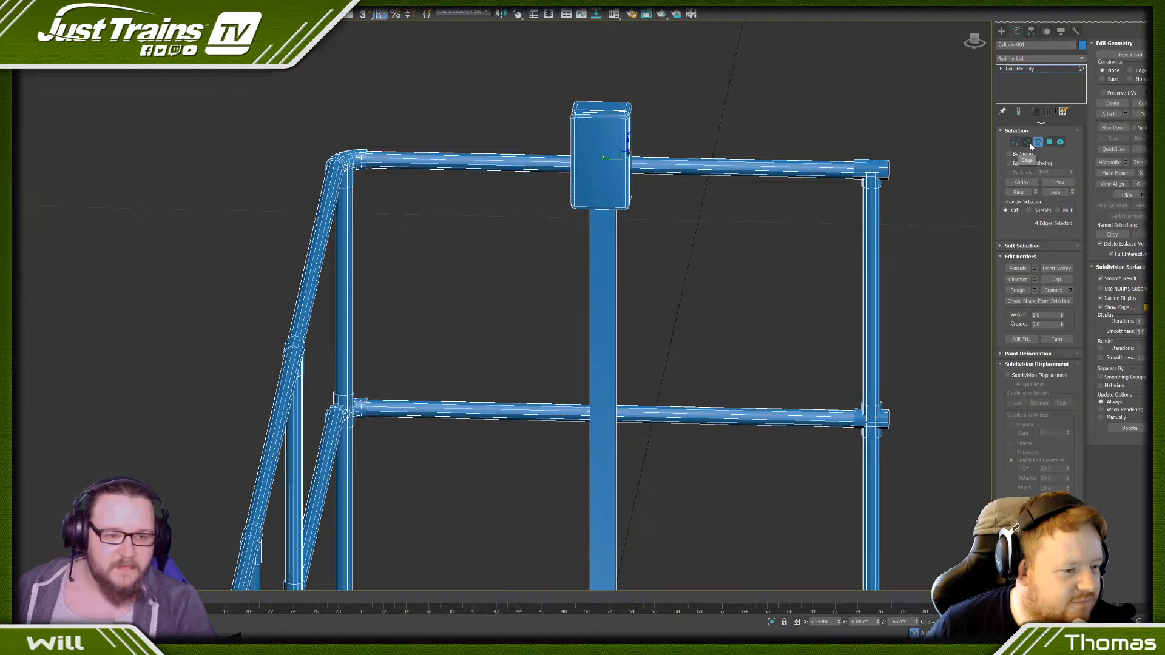
- Connect the two vertical side edges of the box's front face with 2 horizontal segments
{"action": "scroll", "coordinate": [683, 136], "scroll_direction": "up", "scroll_amount": 5}
{"action": "key", "text": "1"}
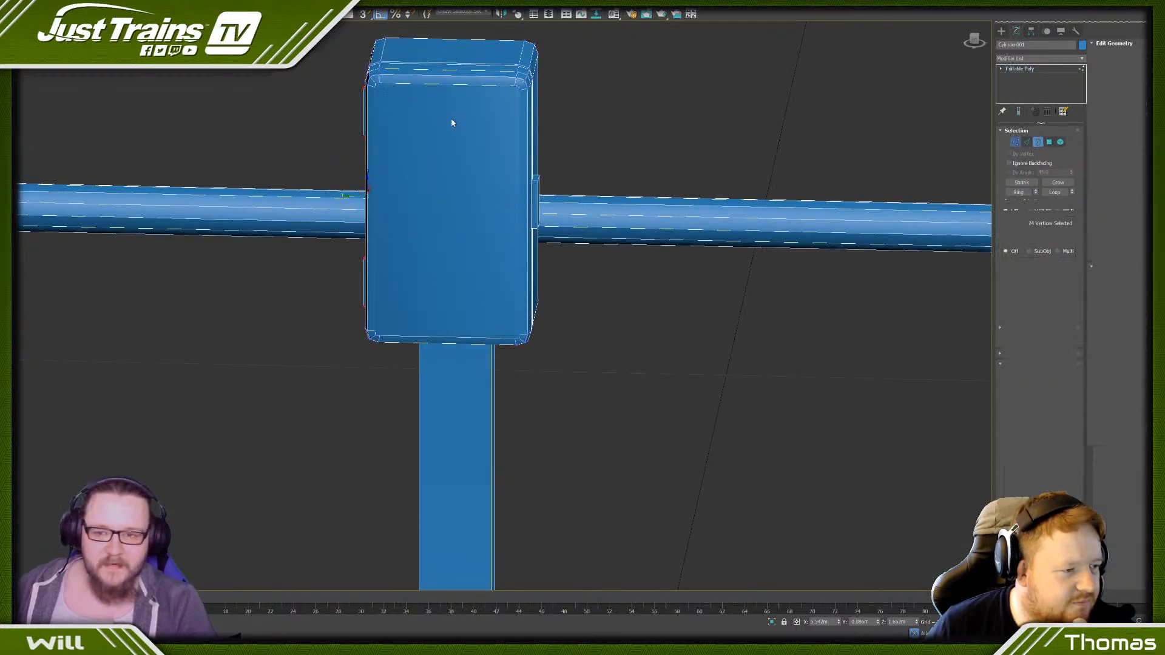
{"action": "left_click", "coordinate": [514, 85]}
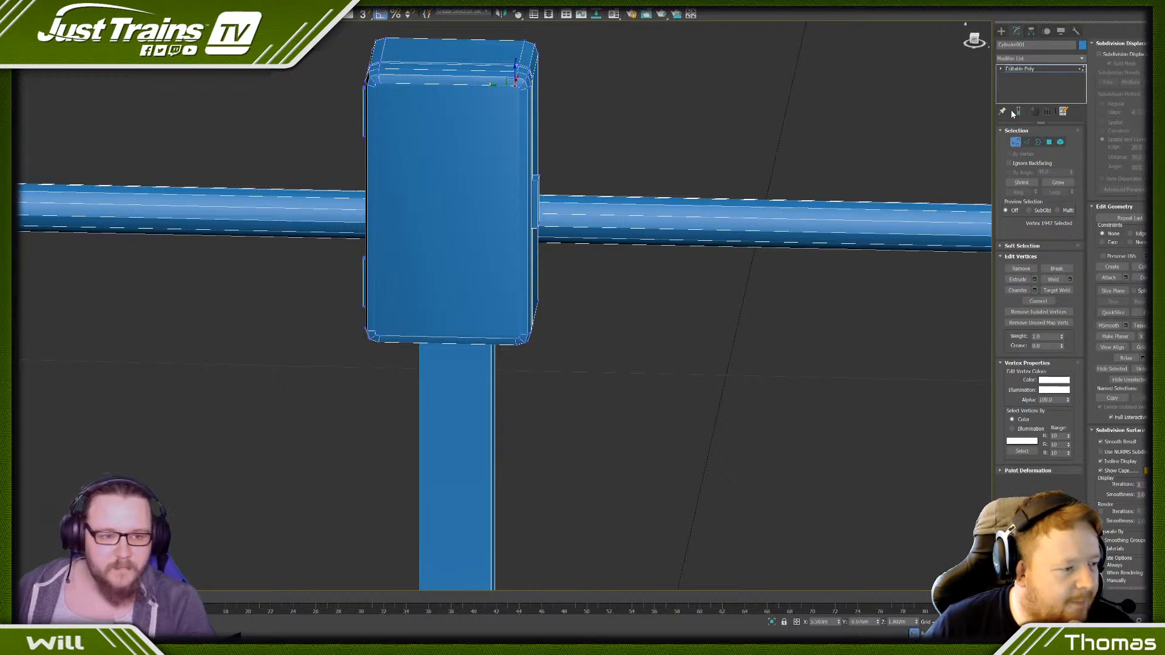
{"action": "key", "text": "2"}
{"action": "left_click", "coordinate": [518, 127]}
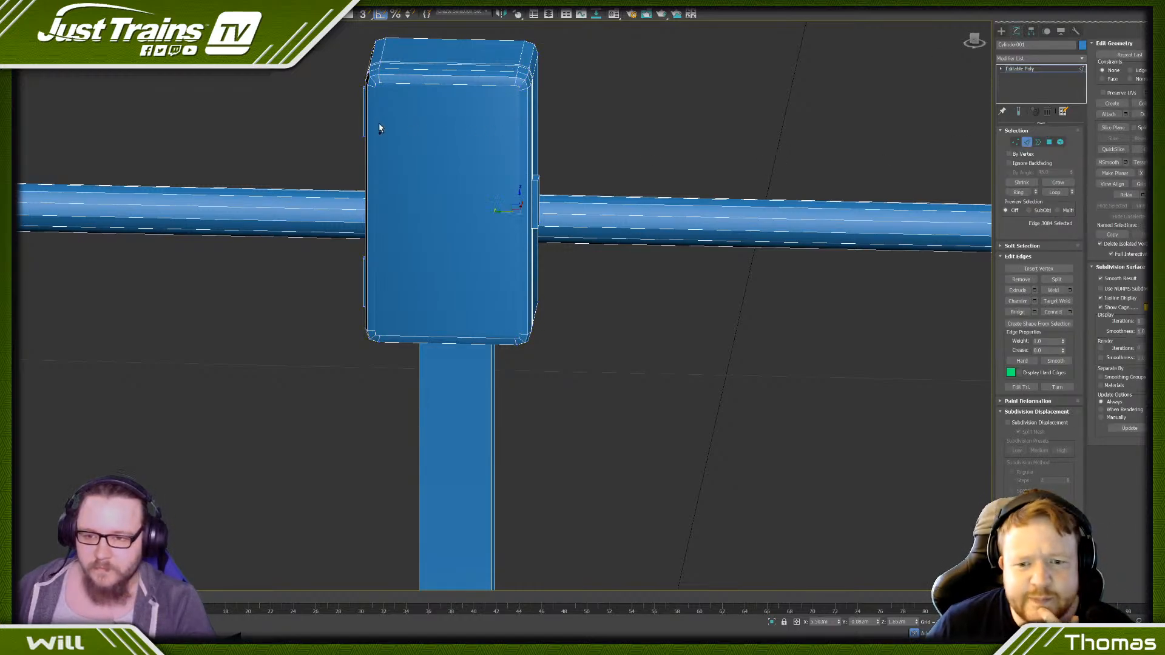
{"action": "left_click", "coordinate": [1070, 312]}
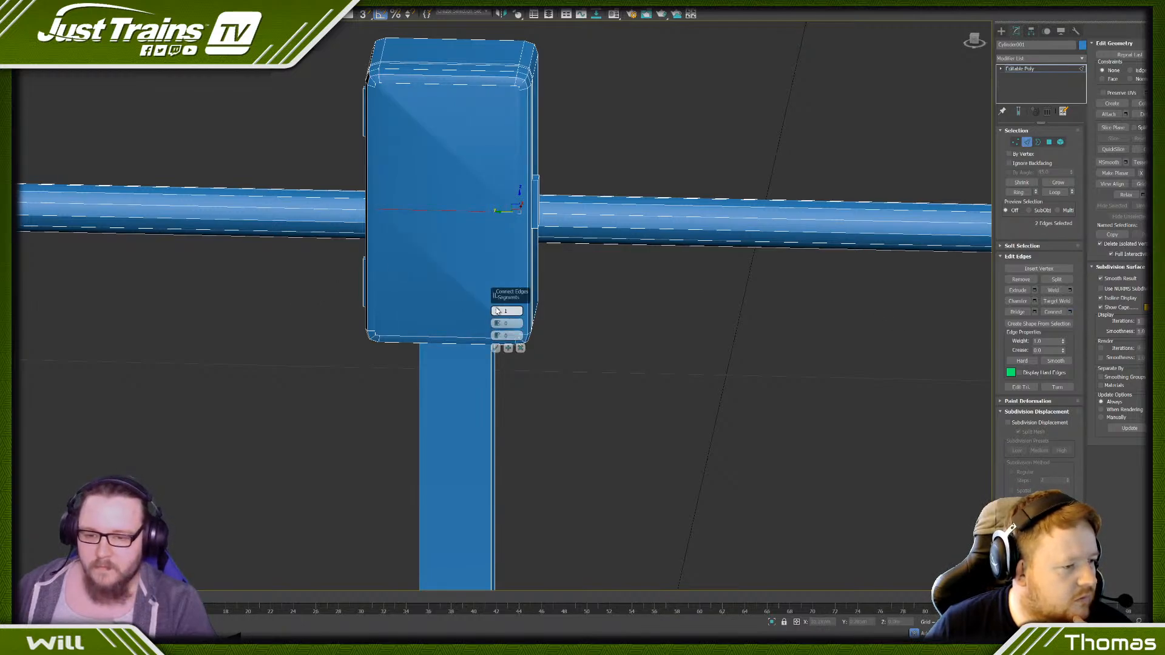
{"action": "left_click_drag", "start_coordinate": [497, 323], "coordinate": [483, 420]}
{"action": "left_click_drag", "start_coordinate": [497, 336], "coordinate": [498, 300]}
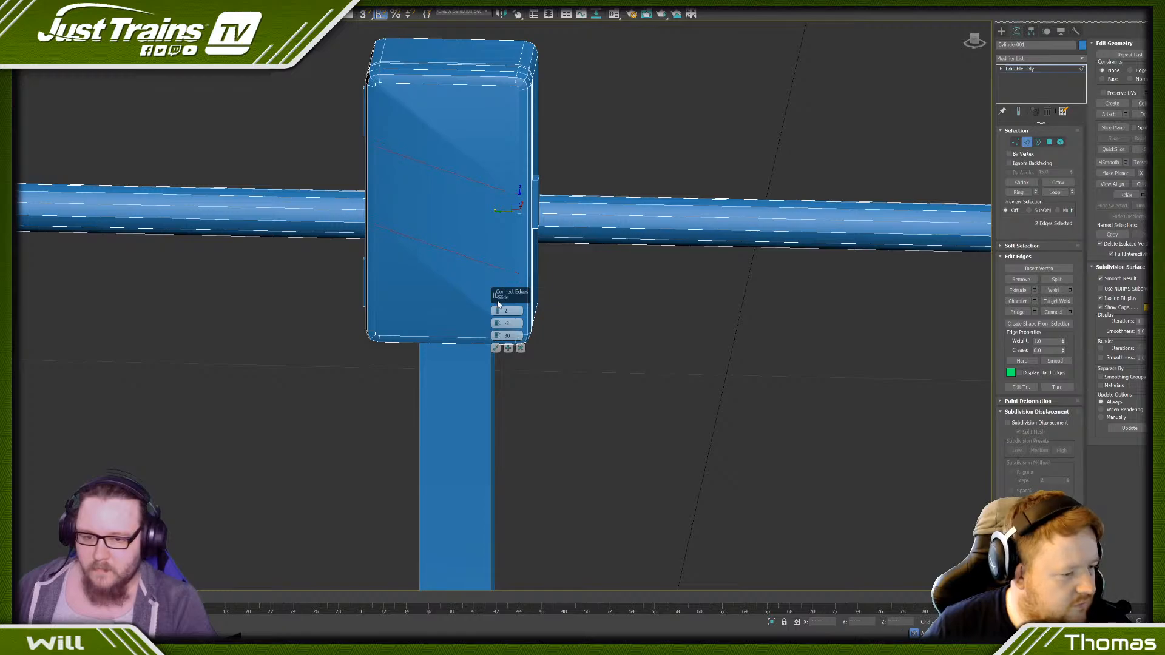
{"action": "left_click", "coordinate": [496, 348]}
- Raise both horizontal edges on the front face and lower only the bottom one to widen the band between them
{"action": "middle_click_drag", "start_coordinate": [398, 216], "coordinate": [420, 212], "text": "alt"}
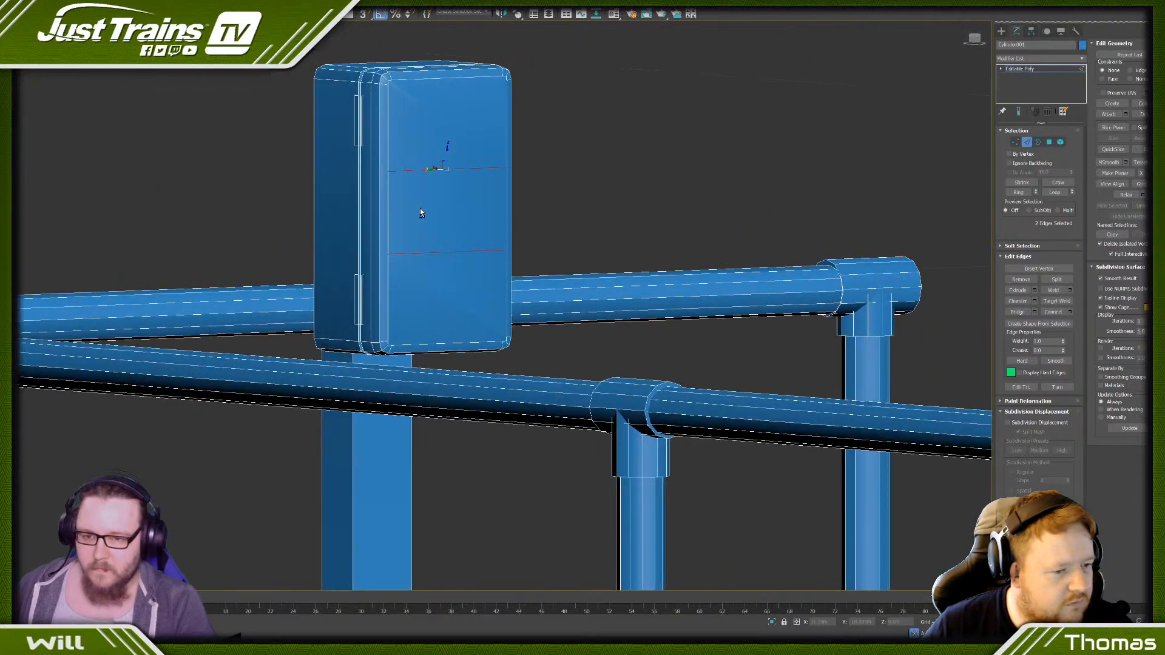
{"action": "left_click_drag", "start_coordinate": [448, 152], "coordinate": [447, 124]}
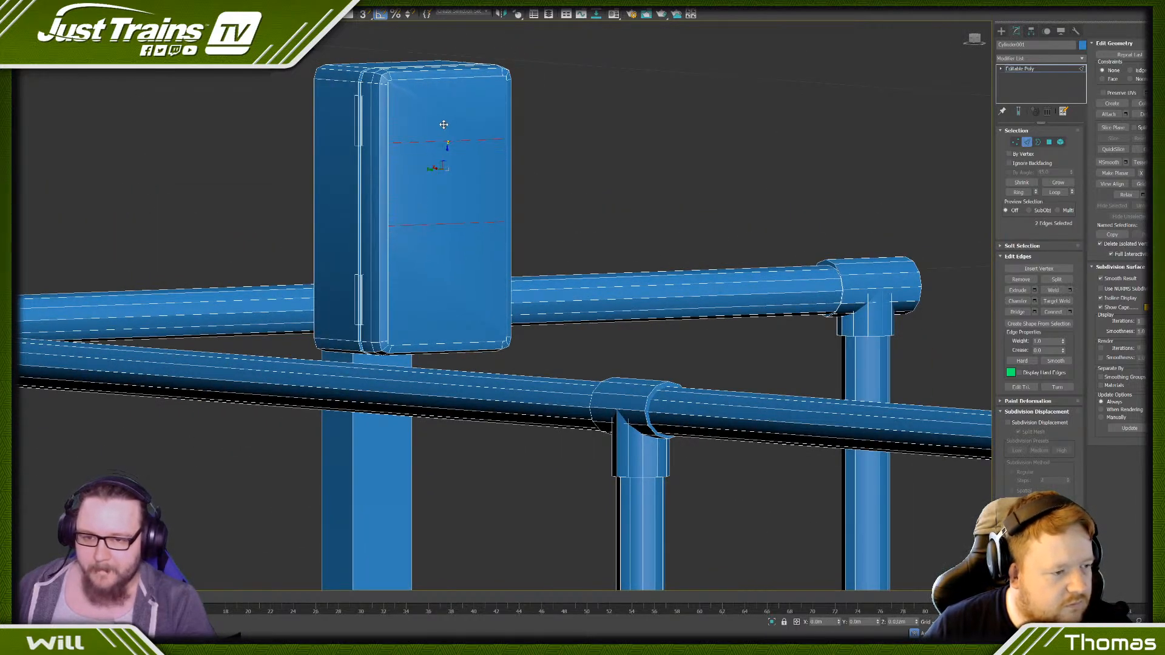
{"action": "left_click", "coordinate": [459, 224]}
{"action": "left_click_drag", "start_coordinate": [446, 205], "coordinate": [447, 229]}
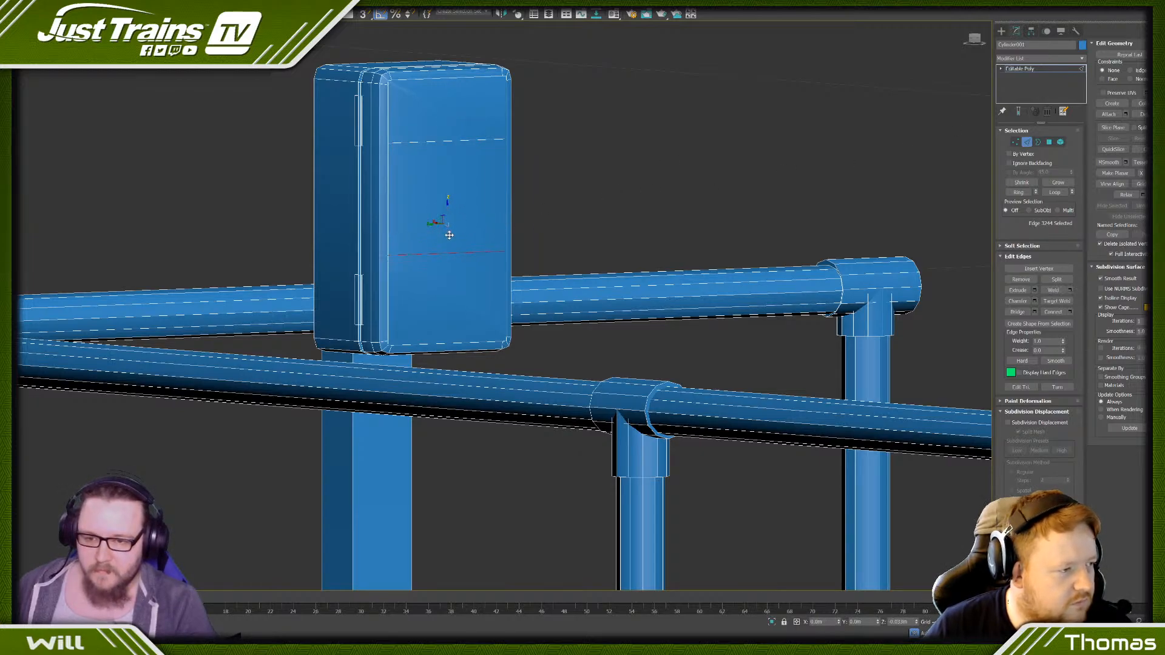
- Connect the two horizontal edges with 2 vertical segments spread apart to outline a rectangular panel on the front face
{"action": "left_click", "coordinate": [1069, 312]}
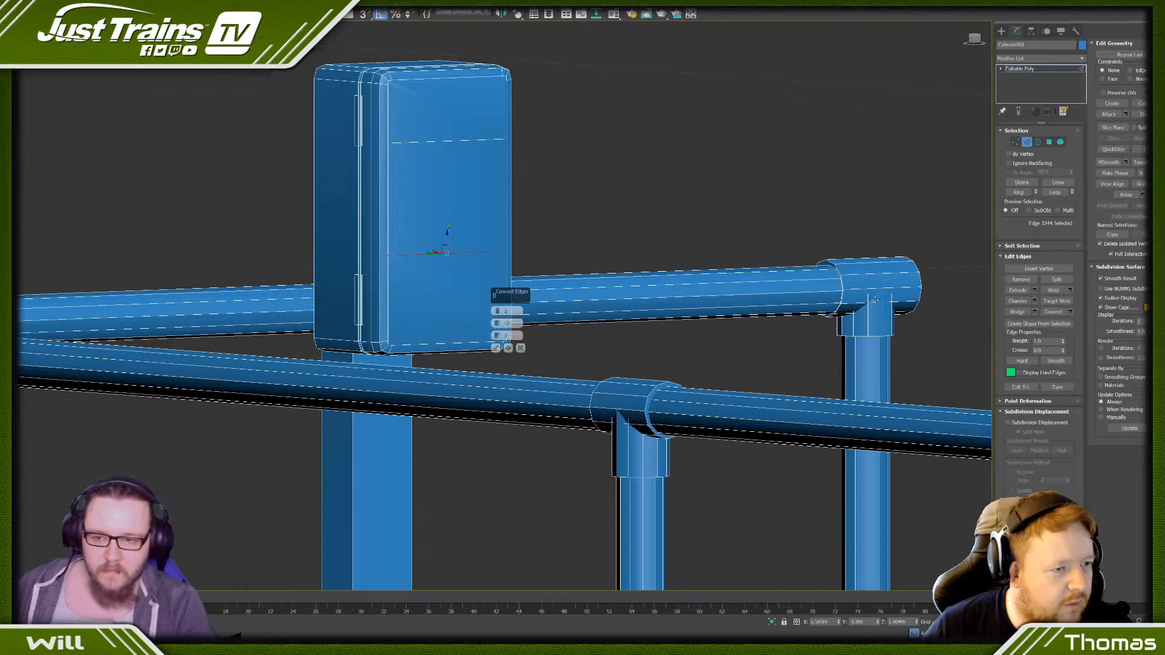
{"action": "left_click", "coordinate": [456, 142], "text": "ctrl"}
{"action": "left_click_drag", "start_coordinate": [496, 328], "coordinate": [484, 264]}
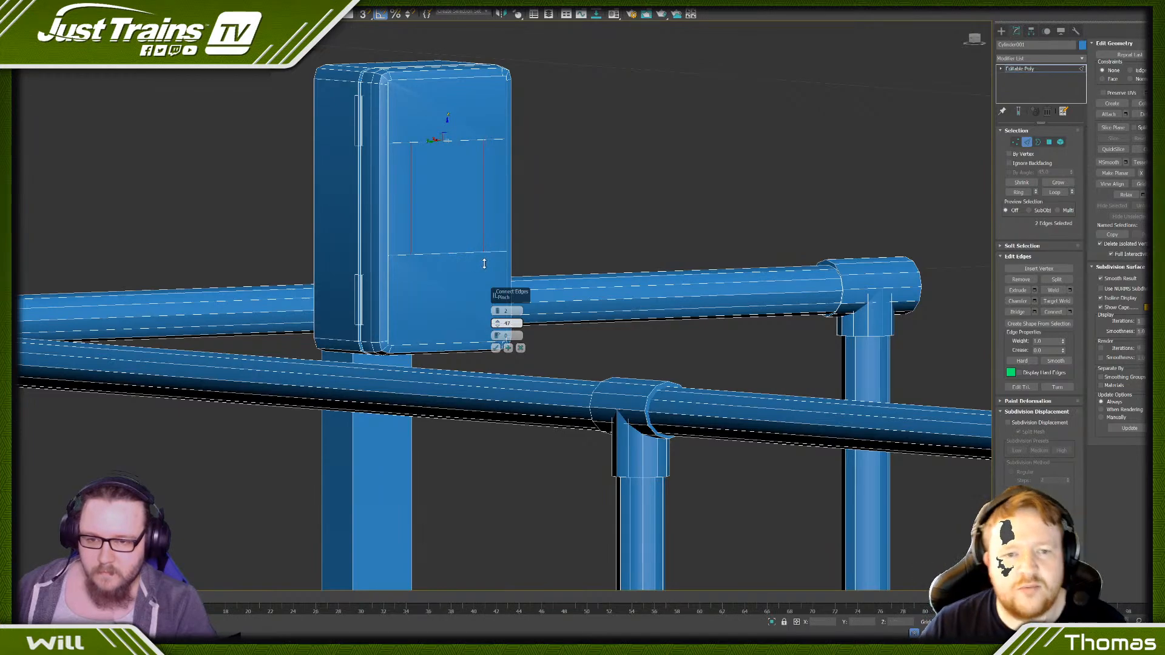
{"action": "left_click", "coordinate": [495, 348]}
- Connect the panel's two upper corner vertices to the nearest upper corners of the box's front face
{"action": "left_click", "coordinate": [1015, 141]}
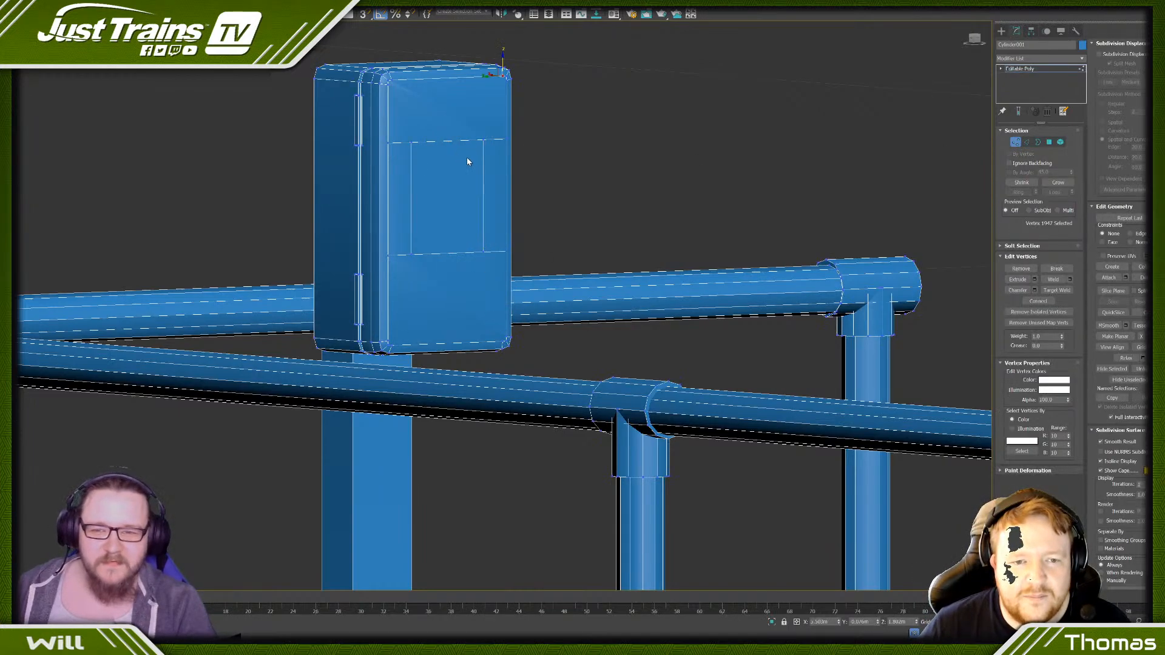
{"action": "left_click", "coordinate": [485, 142]}
{"action": "scroll", "coordinate": [486, 143], "scroll_direction": "up", "scroll_amount": 5}
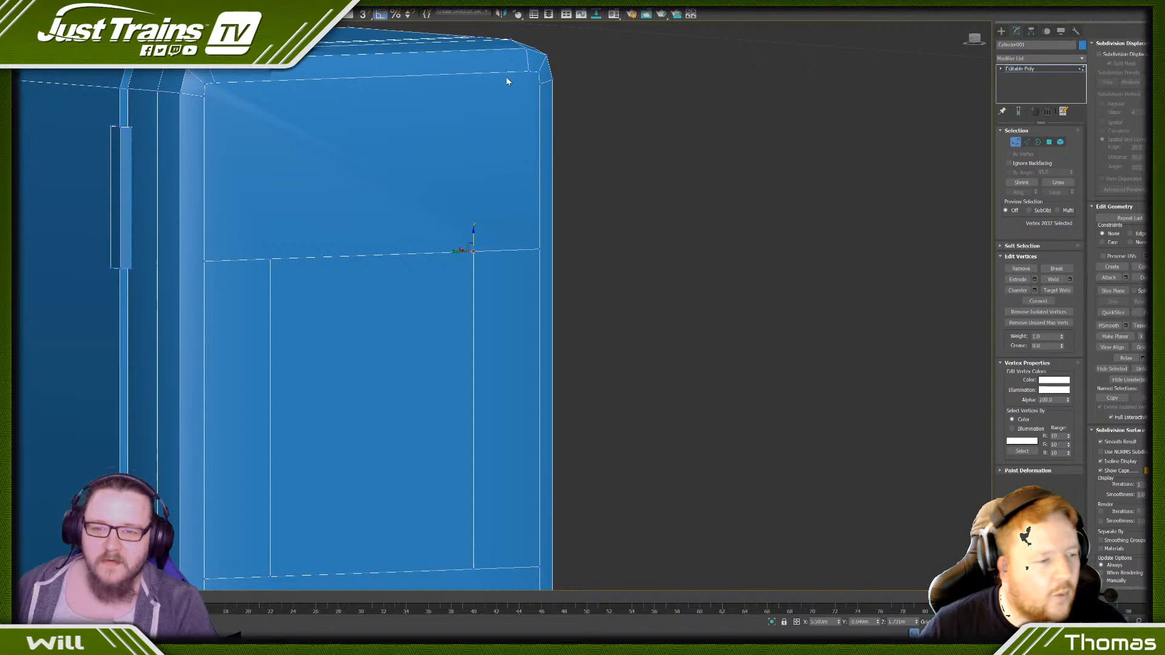
{"action": "left_click", "coordinate": [539, 75], "text": "ctrl"}
{"action": "left_click", "coordinate": [1038, 301]}
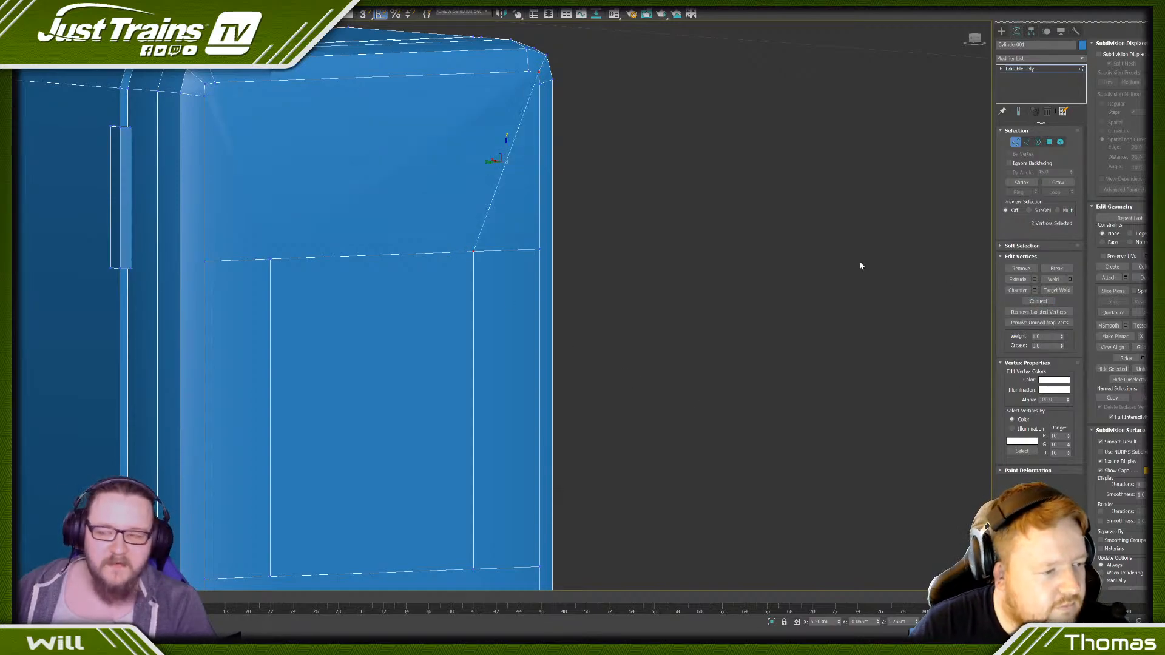
{"action": "left_click", "coordinate": [204, 87]}
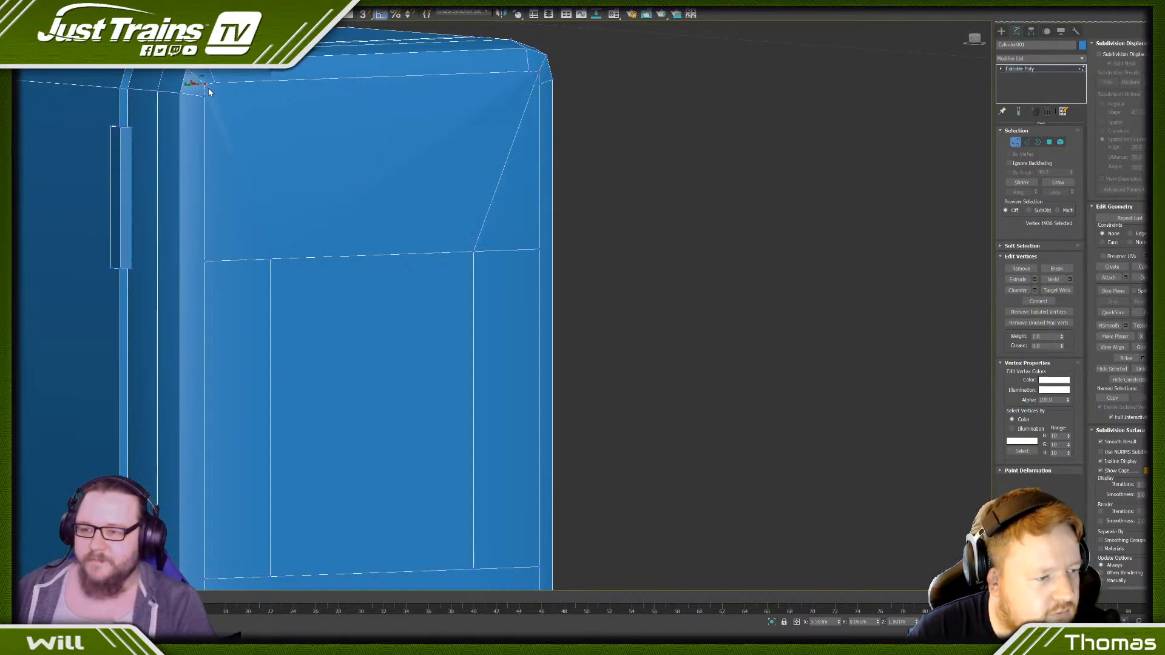
{"action": "left_click", "coordinate": [270, 259], "text": "ctrl"}
{"action": "left_click", "coordinate": [1038, 301]}
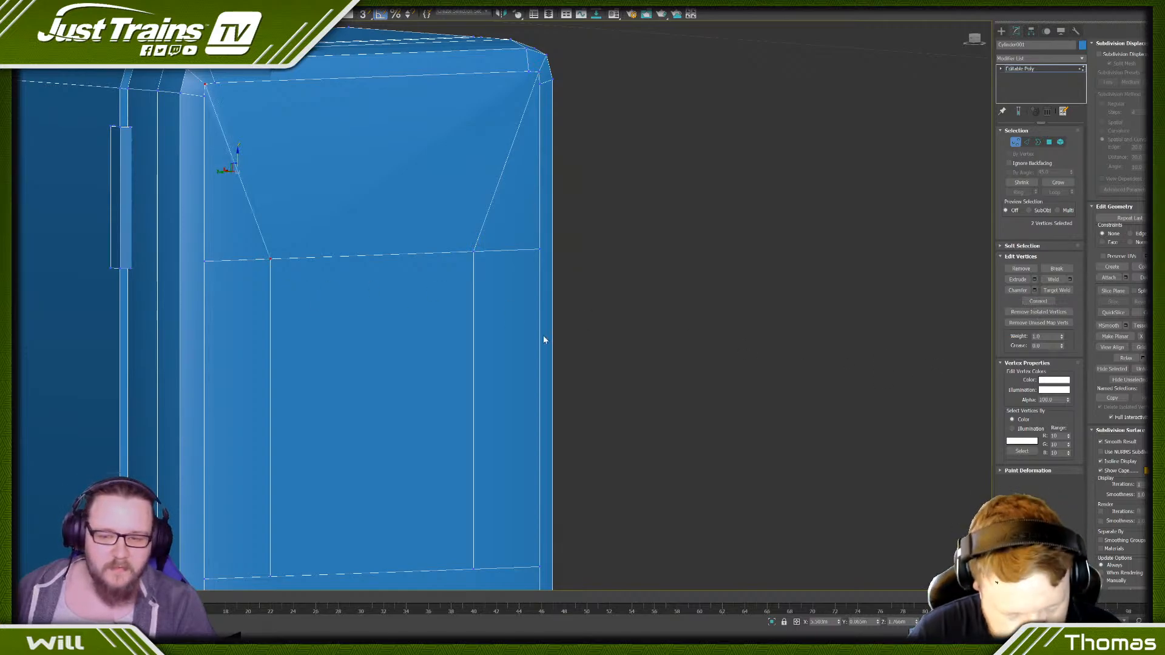
- Connect the panel's two lower corner vertices to the nearest lower corners of the box's front face
{"action": "scroll", "coordinate": [544, 340], "scroll_direction": "down", "scroll_amount": 5}
{"action": "scroll", "coordinate": [419, 340], "scroll_direction": "up", "scroll_amount": 5}
{"action": "left_click_drag", "start_coordinate": [427, 355], "coordinate": [427, 355]}
{"action": "scroll", "coordinate": [418, 364], "scroll_direction": "down", "scroll_amount": 5}
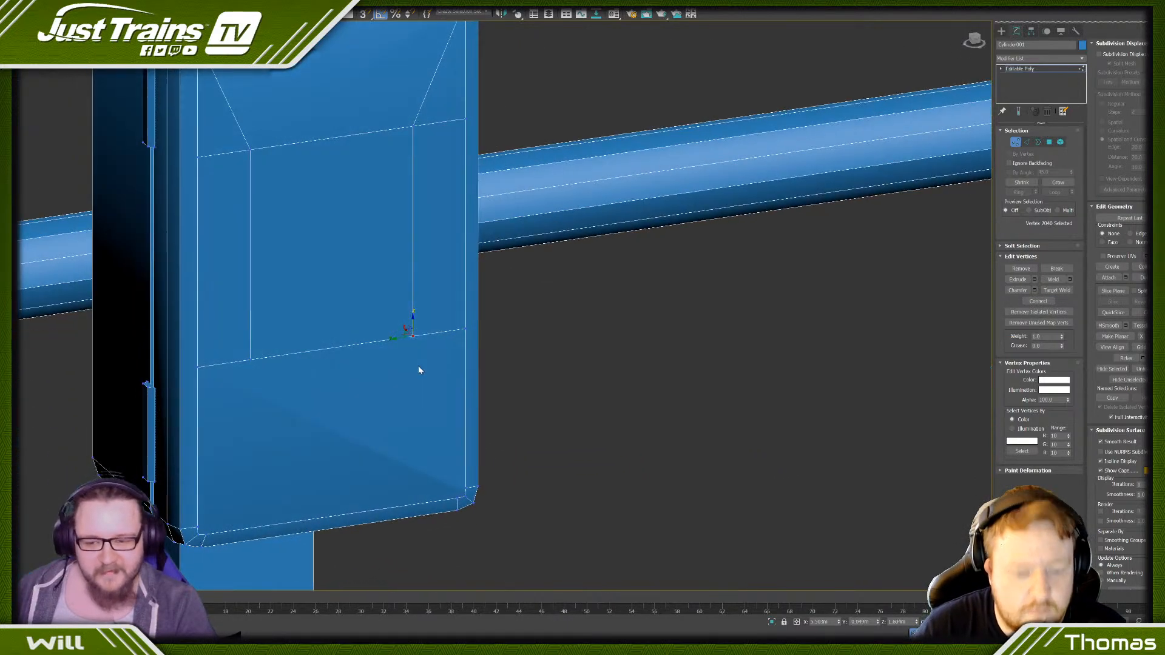
{"action": "scroll", "coordinate": [468, 527], "scroll_direction": "up", "scroll_amount": 5}
{"action": "left_click", "coordinate": [465, 450], "text": "ctrl"}
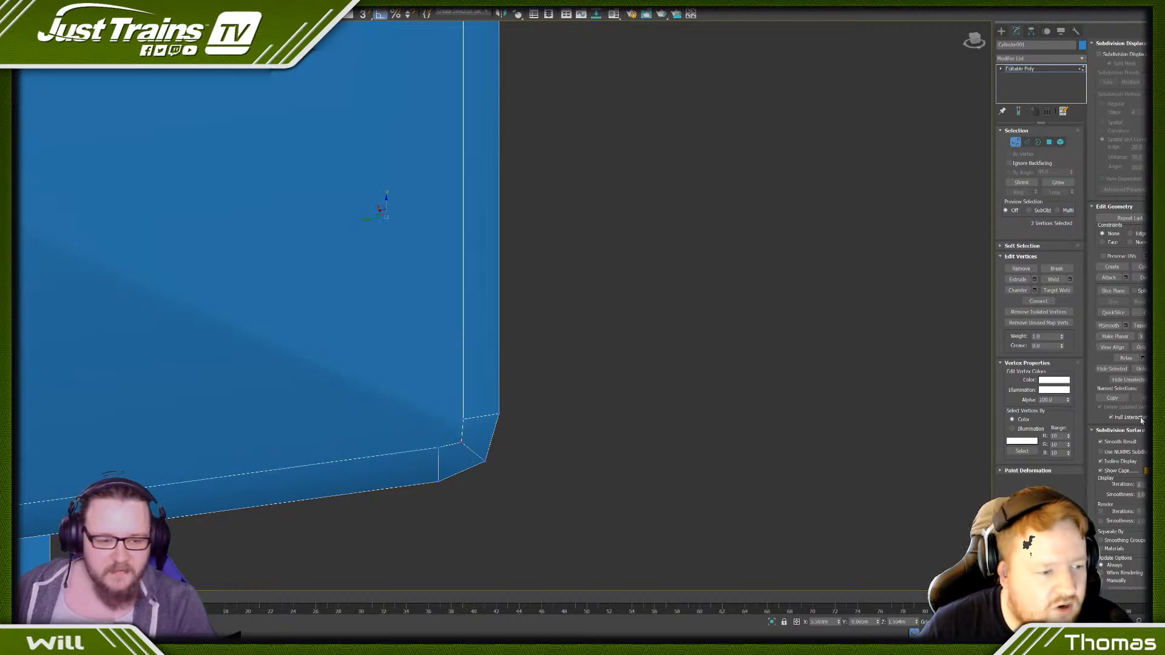
{"action": "left_click", "coordinate": [1038, 301]}
{"action": "scroll", "coordinate": [321, 180], "scroll_direction": "down", "scroll_amount": 3}
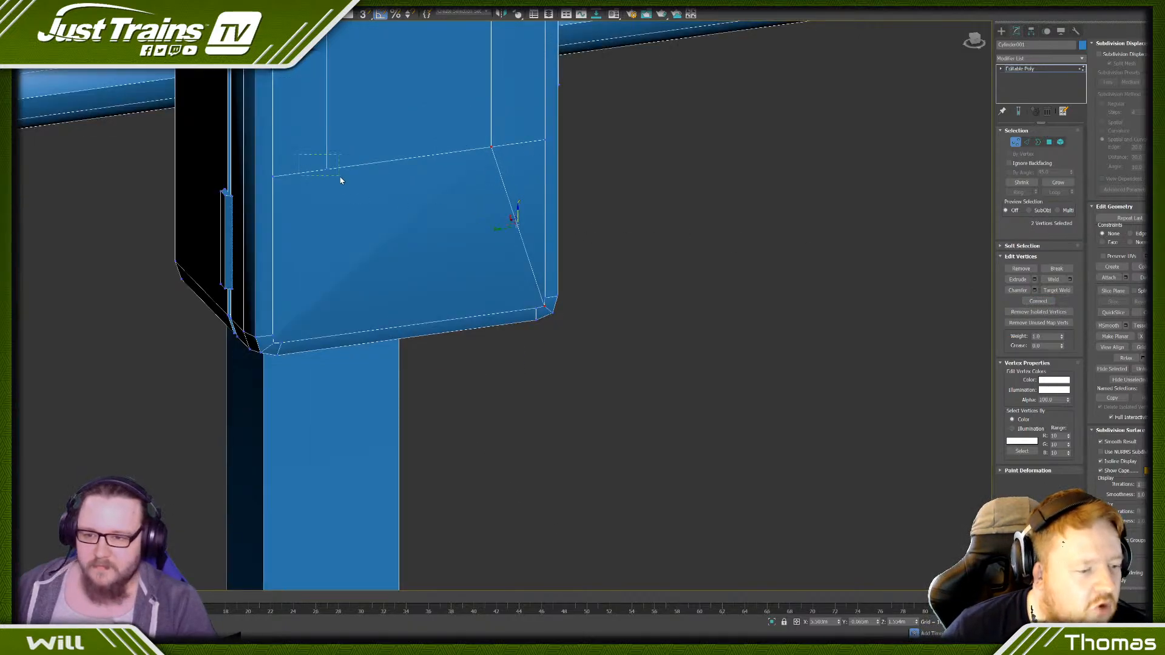
{"action": "left_click_drag", "start_coordinate": [340, 177], "coordinate": [339, 177]}
{"action": "scroll", "coordinate": [281, 332], "scroll_direction": "up", "scroll_amount": 4}
{"action": "left_click", "coordinate": [265, 353], "text": "ctrl"}
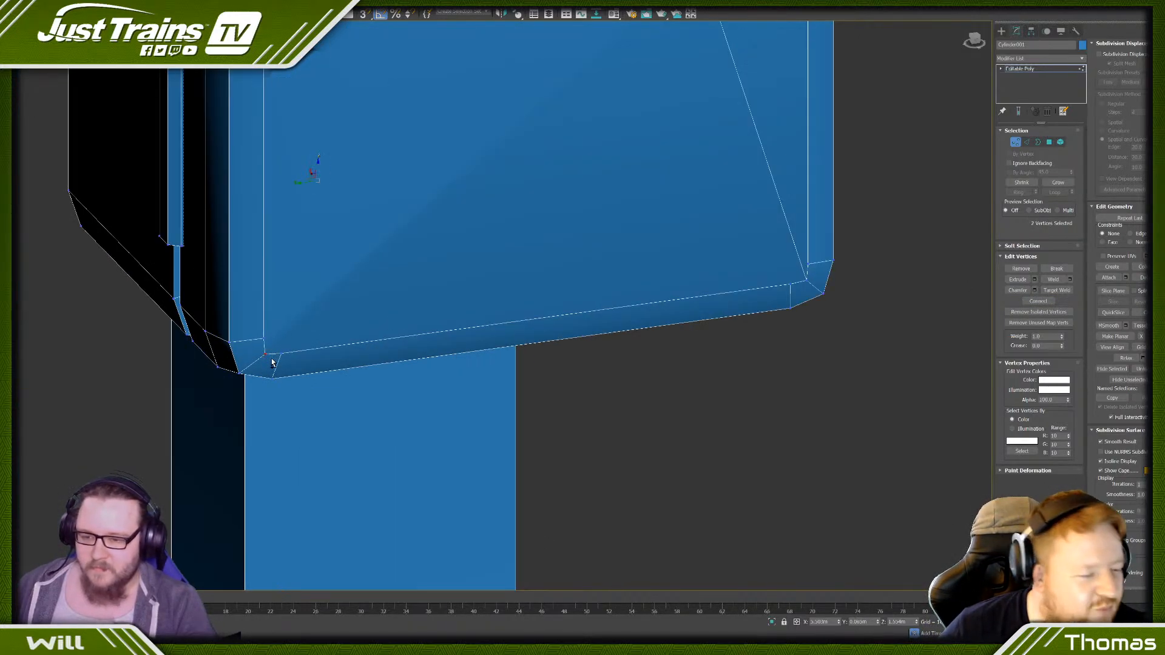
{"action": "left_click", "coordinate": [1031, 301]}
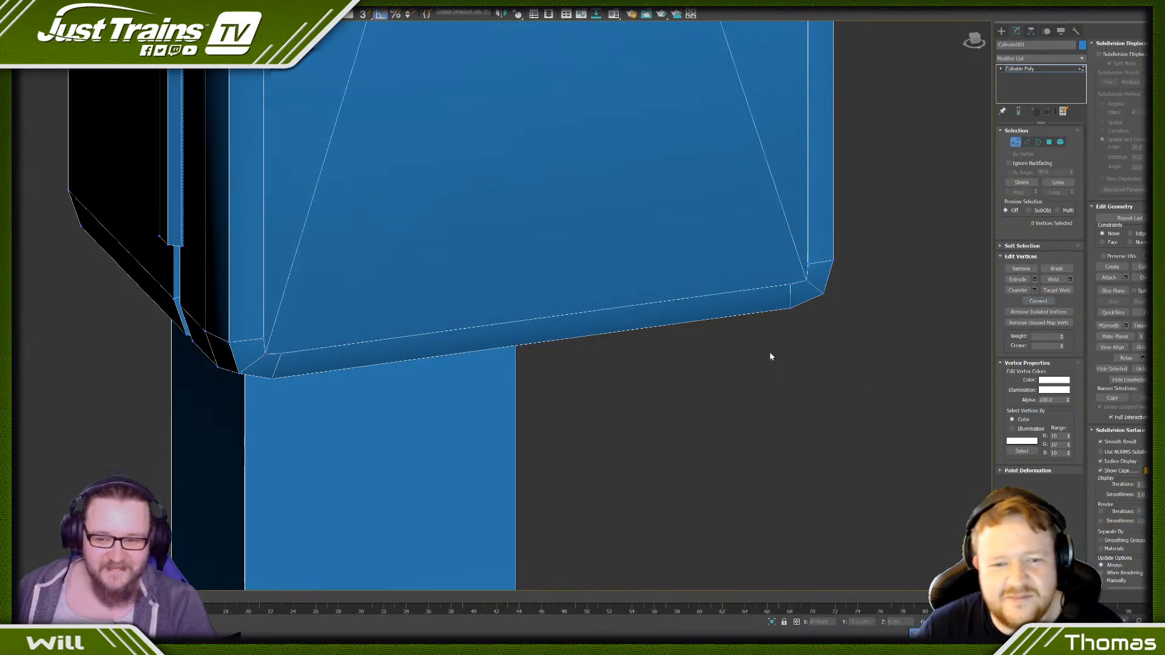
- Raise the panel's two lower corner vertices on the box's front face to shorten the panel
{"action": "scroll", "coordinate": [756, 286], "scroll_direction": "down", "scroll_amount": 12}
{"action": "middle_click_drag", "start_coordinate": [766, 216], "coordinate": [877, 309], "text": "alt"}
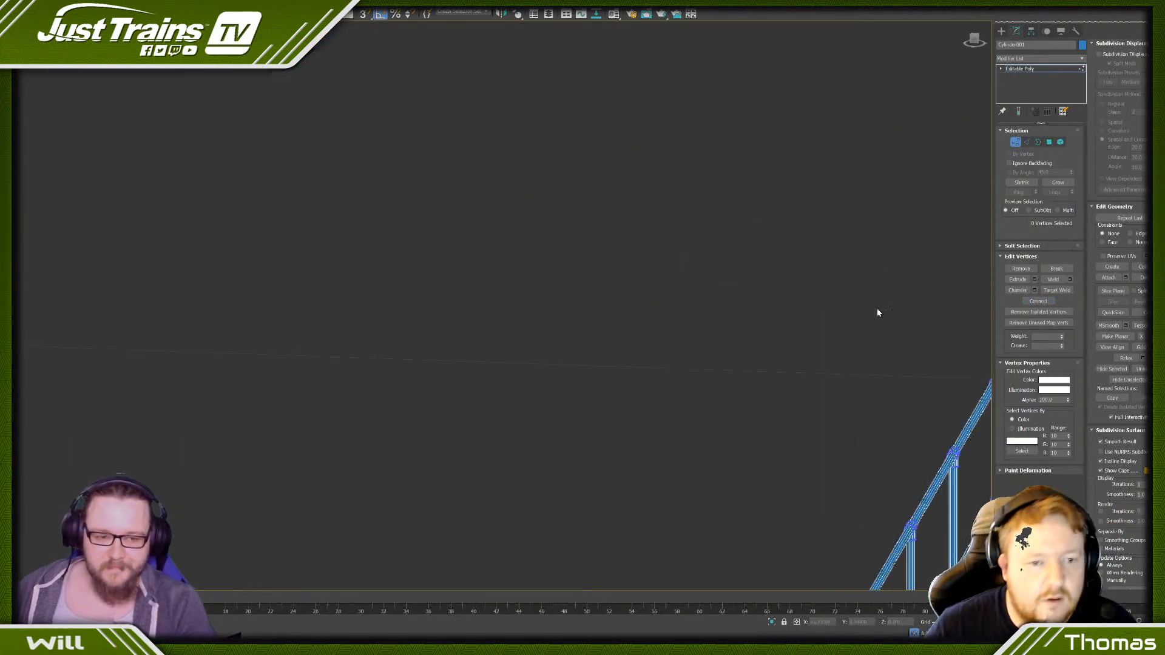
{"action": "key", "text": "z"}
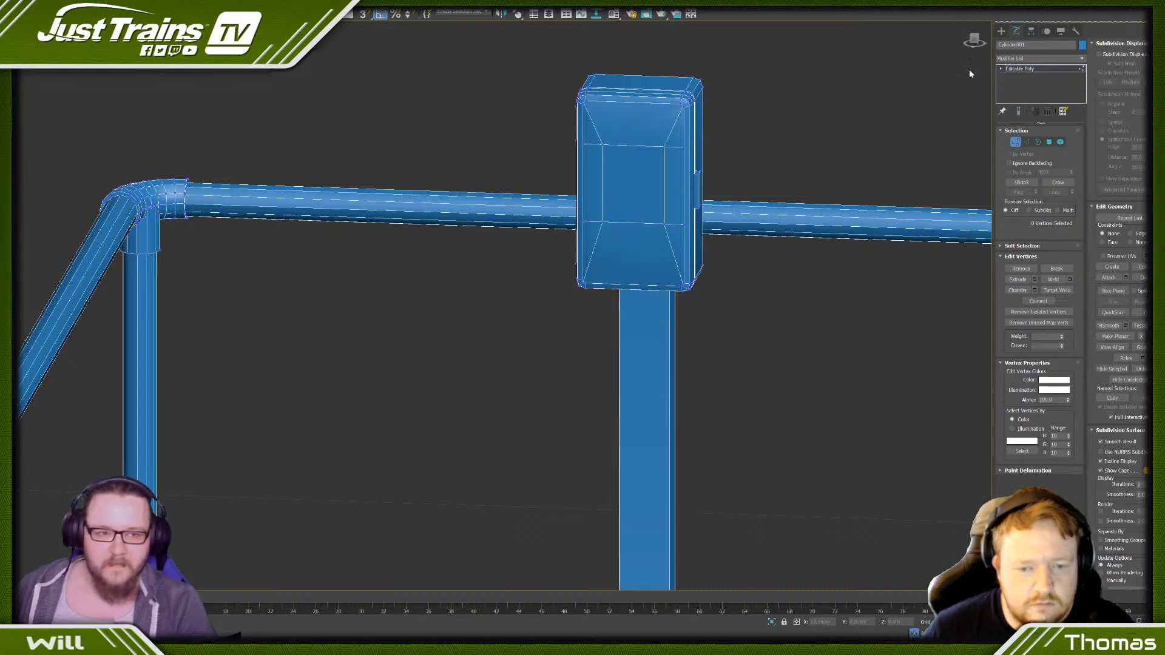
{"action": "left_click", "coordinate": [976, 42]}
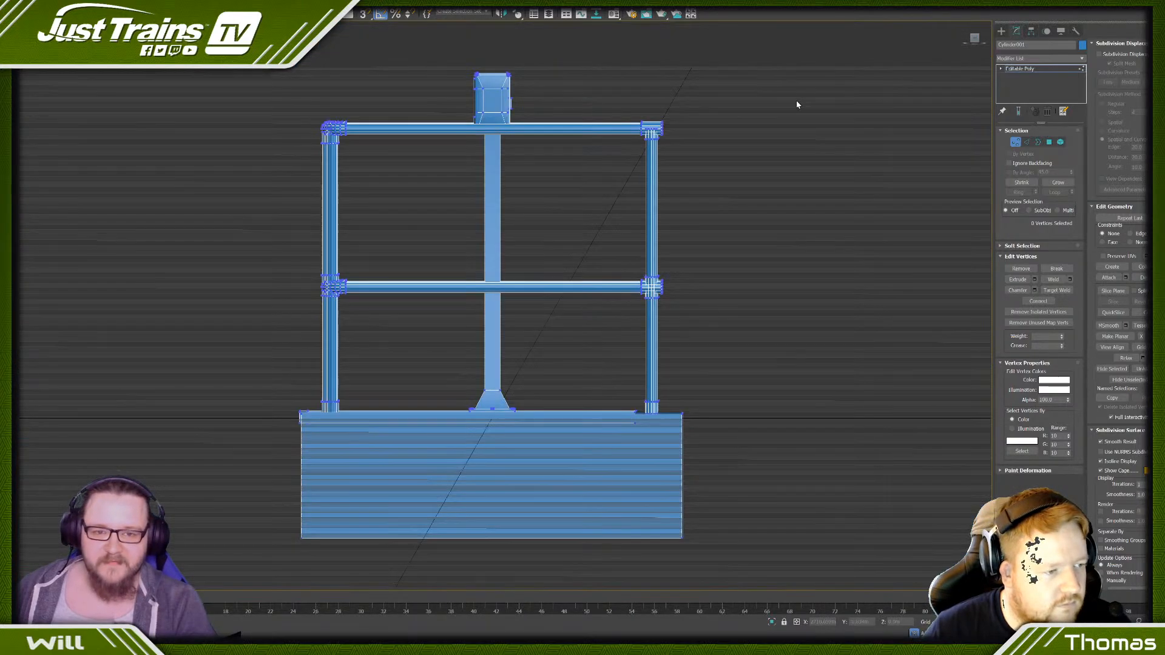
{"action": "scroll", "coordinate": [486, 88], "scroll_direction": "up", "scroll_amount": 5}
{"action": "scroll", "coordinate": [486, 88], "scroll_direction": "up", "scroll_amount": 2}
{"action": "left_click_drag", "start_coordinate": [600, 190], "coordinate": [598, 191]}
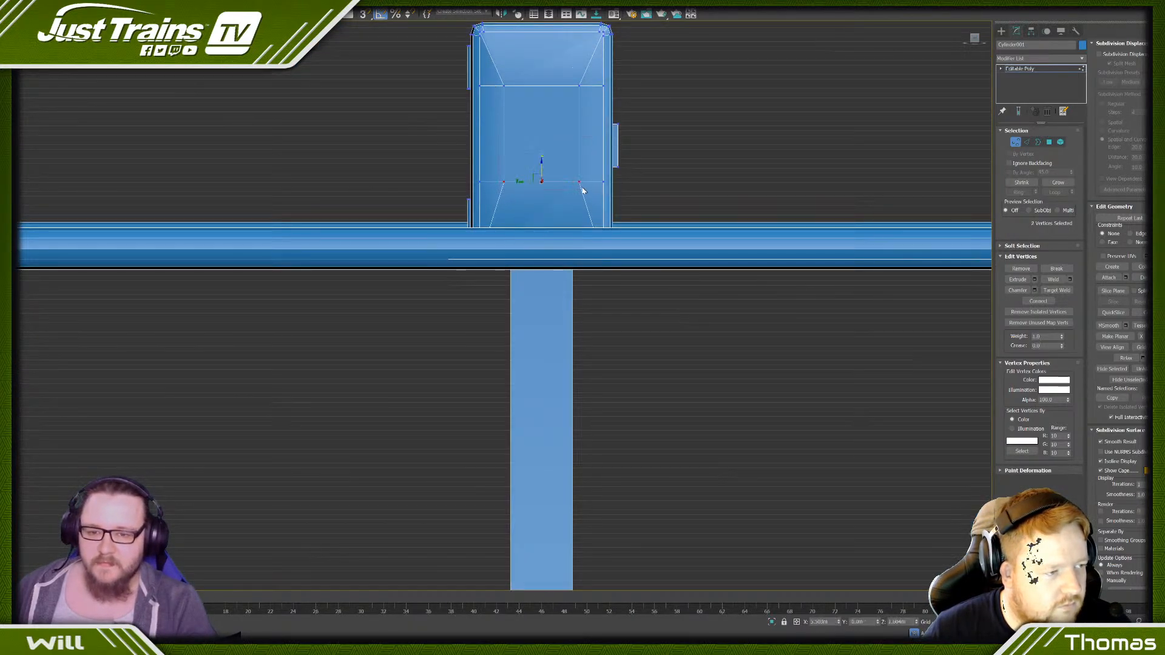
{"action": "left_click_drag", "start_coordinate": [541, 165], "coordinate": [539, 148]}
{"action": "left_click", "coordinate": [381, 114]}
{"action": "scroll", "coordinate": [381, 114], "scroll_direction": "down", "scroll_amount": 3}
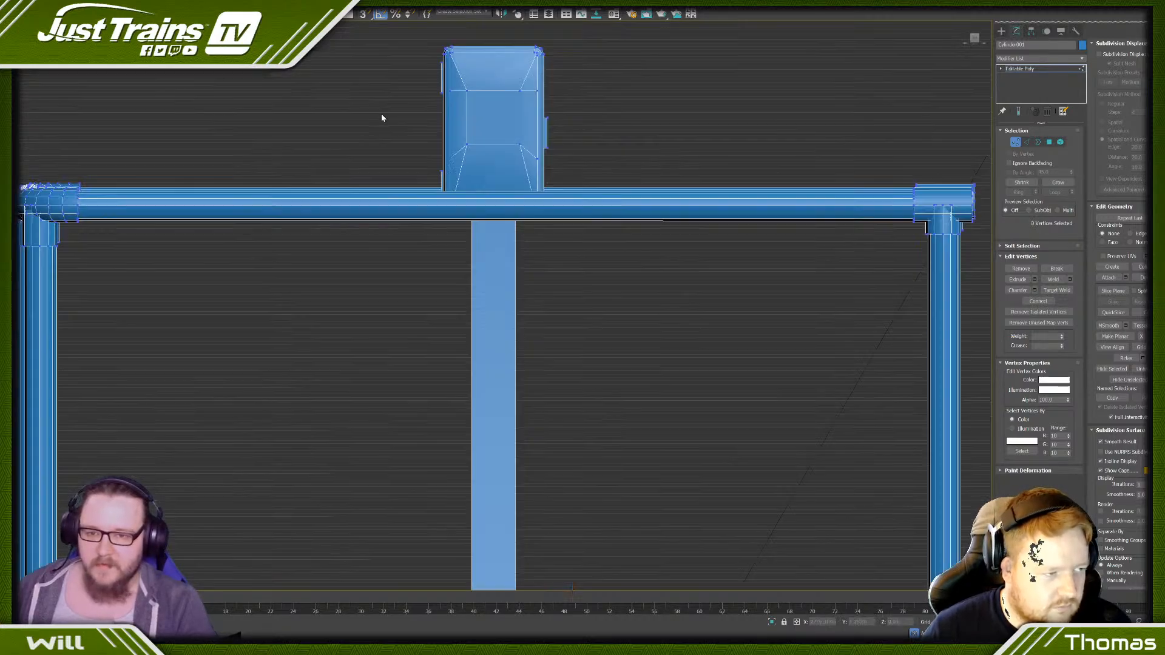
- Examine the post-mounted box, its hinges and latch, and the surrounding platform and handrail from several angles
{"action": "middle_click_drag", "start_coordinate": [381, 114], "coordinate": [395, 174], "text": "alt"}
{"action": "scroll", "coordinate": [398, 120], "scroll_direction": "down", "scroll_amount": 2}
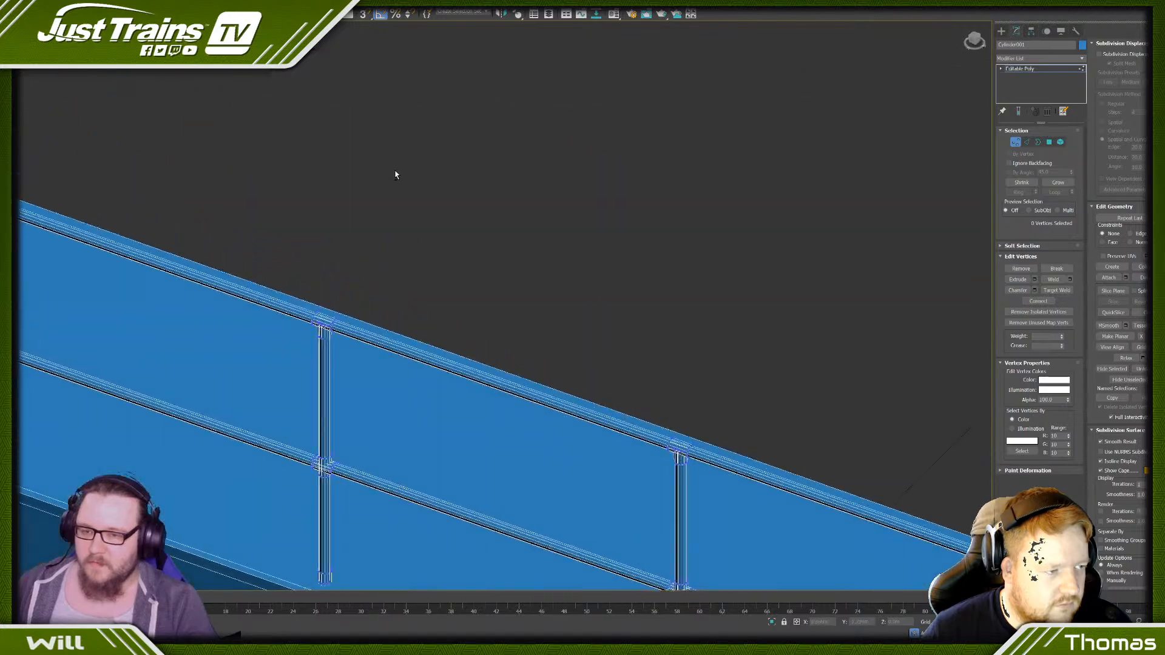
{"action": "scroll", "coordinate": [395, 174], "scroll_direction": "down", "scroll_amount": 8}
{"action": "middle_click_drag", "start_coordinate": [219, 125], "coordinate": [429, 149]}
{"action": "scroll", "coordinate": [429, 148], "scroll_direction": "up", "scroll_amount": 10}
{"action": "scroll", "coordinate": [599, 174], "scroll_direction": "up", "scroll_amount": 3}
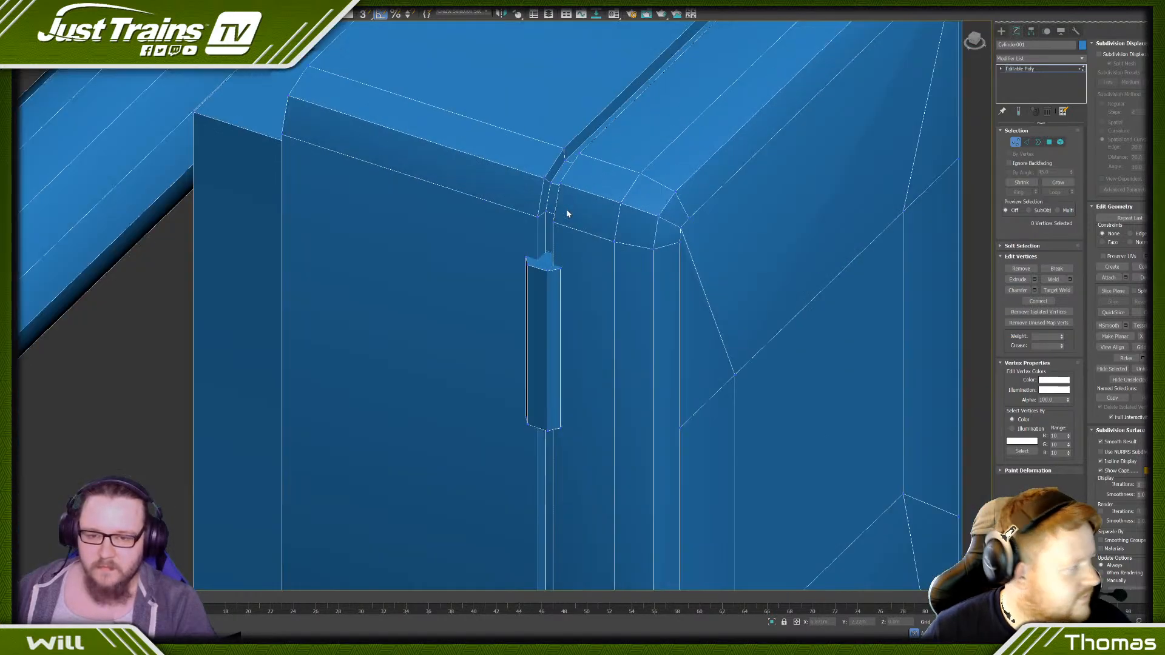
{"action": "scroll", "coordinate": [567, 213], "scroll_direction": "down", "scroll_amount": 8}
{"action": "middle_click_drag", "start_coordinate": [549, 260], "coordinate": [497, 236], "text": "alt"}
{"action": "scroll", "coordinate": [497, 237], "scroll_direction": "down", "scroll_amount": 8}
{"action": "middle_click_drag", "start_coordinate": [891, 243], "coordinate": [666, 236]}
{"action": "scroll", "coordinate": [666, 236], "scroll_direction": "up", "scroll_amount": 7}
{"action": "scroll", "coordinate": [376, 262], "scroll_direction": "down", "scroll_amount": 6}
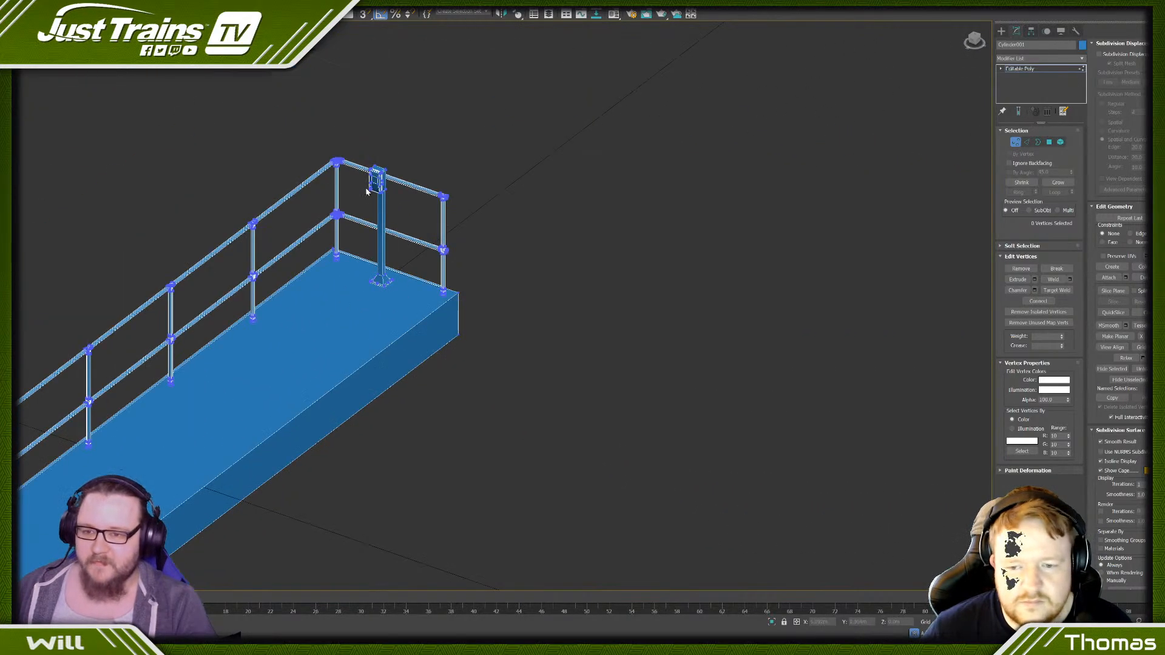
{"action": "scroll", "coordinate": [376, 145], "scroll_direction": "up", "scroll_amount": 6}
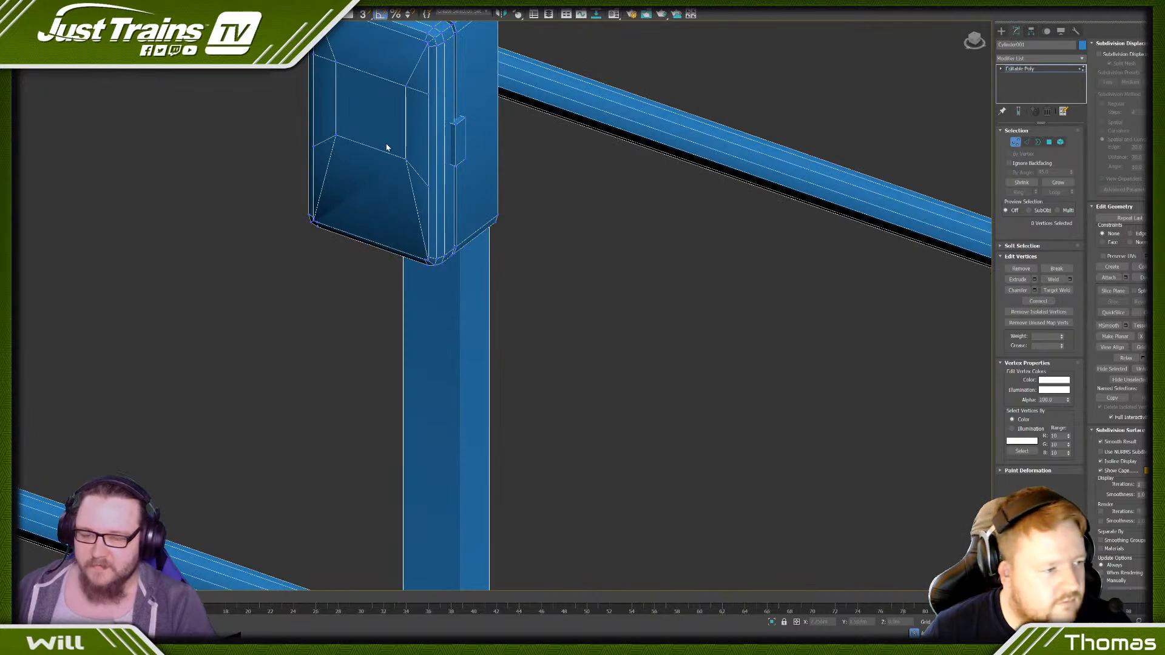
{"action": "scroll", "coordinate": [353, 195], "scroll_direction": "down", "scroll_amount": 6}
{"action": "middle_click_drag", "start_coordinate": [353, 195], "coordinate": [463, 202]}
{"action": "scroll", "coordinate": [460, 256], "scroll_direction": "up", "scroll_amount": 6}
{"action": "scroll", "coordinate": [460, 256], "scroll_direction": "down", "scroll_amount": 8}
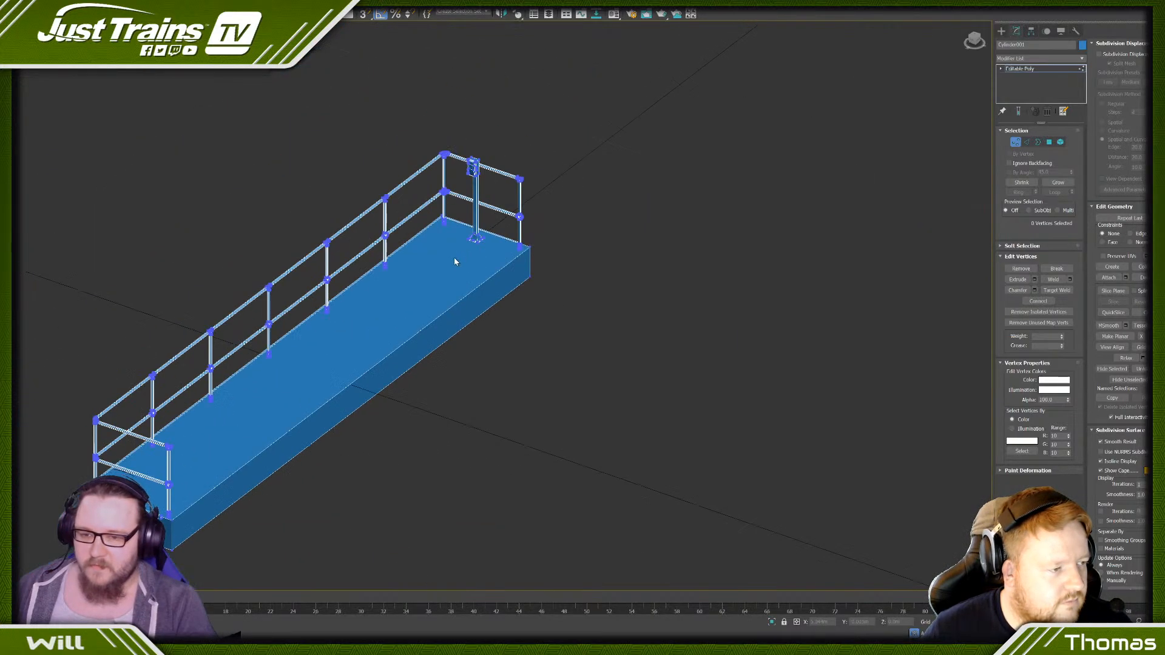
{"action": "middle_click_drag", "start_coordinate": [449, 260], "coordinate": [614, 192]}
{"action": "scroll", "coordinate": [297, 427], "scroll_direction": "up", "scroll_amount": 5}
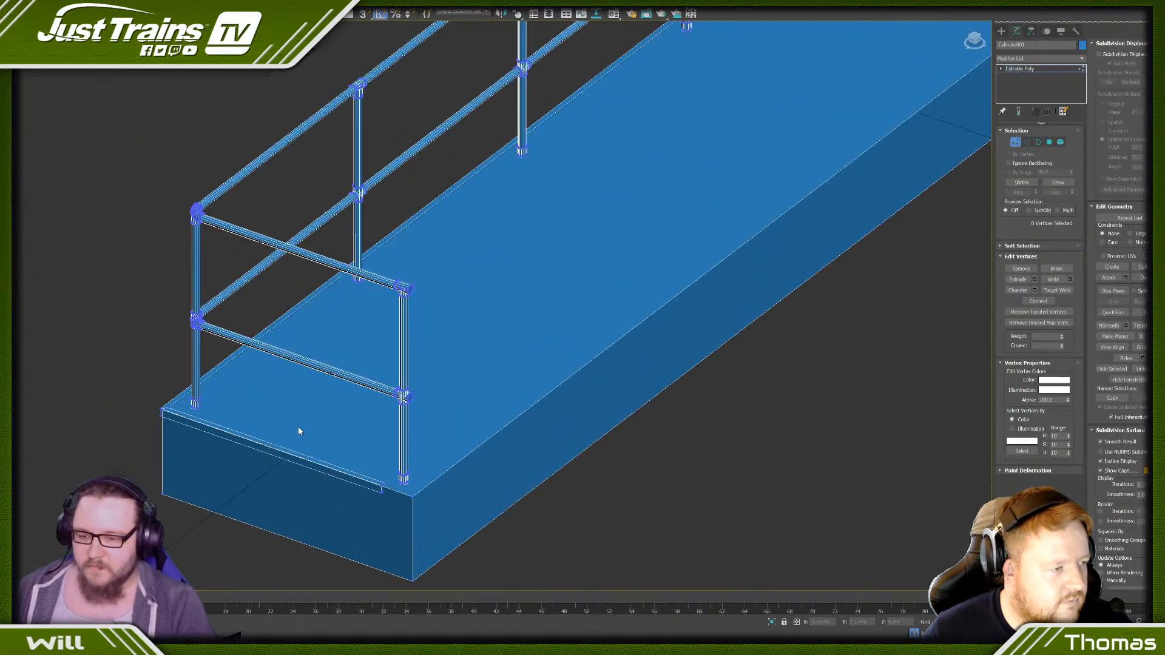
{"action": "scroll", "coordinate": [297, 427], "scroll_direction": "down", "scroll_amount": 7}
{"action": "middle_click_drag", "start_coordinate": [636, 203], "coordinate": [561, 265]}
{"action": "scroll", "coordinate": [489, 273], "scroll_direction": "up", "scroll_amount": 10}
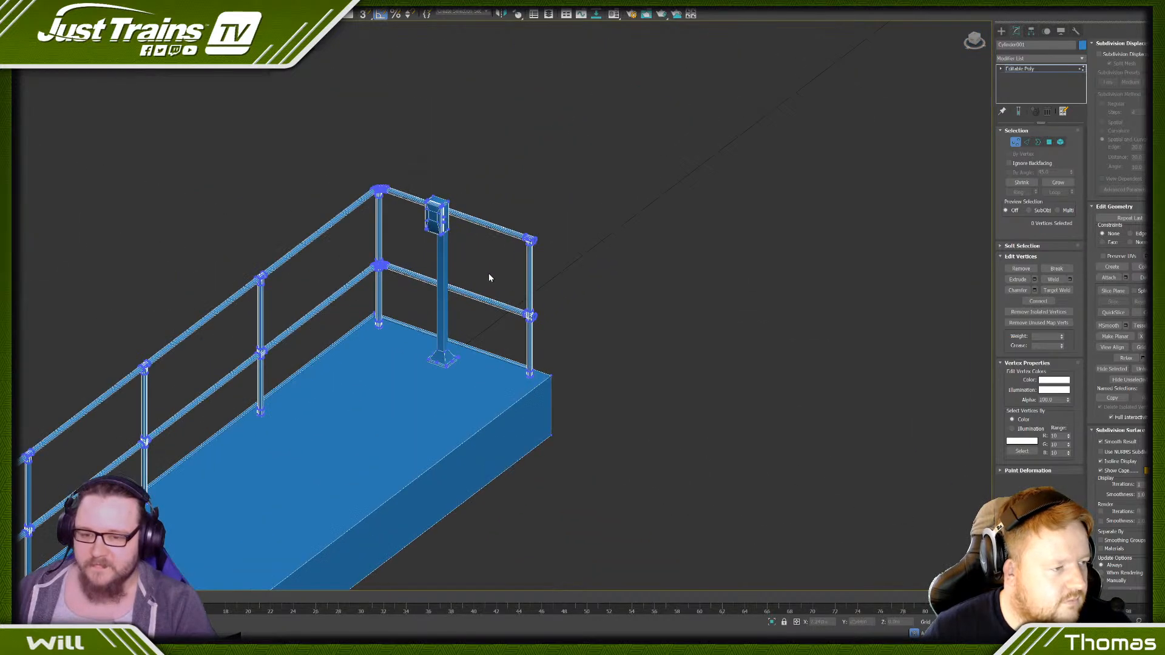
{"action": "middle_click_drag", "start_coordinate": [379, 194], "coordinate": [525, 346]}
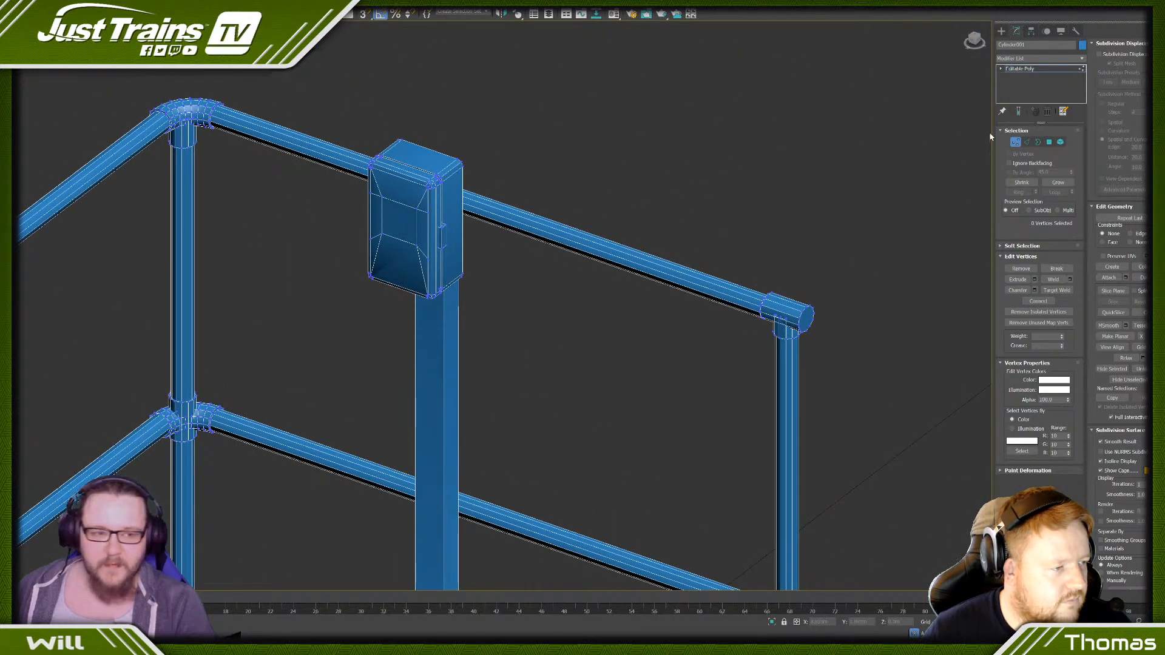
- Grow the polygon selection from the centre panel over the box's lid, shrink it once, and assign smoothing group 11
{"action": "left_click", "coordinate": [1061, 142]}
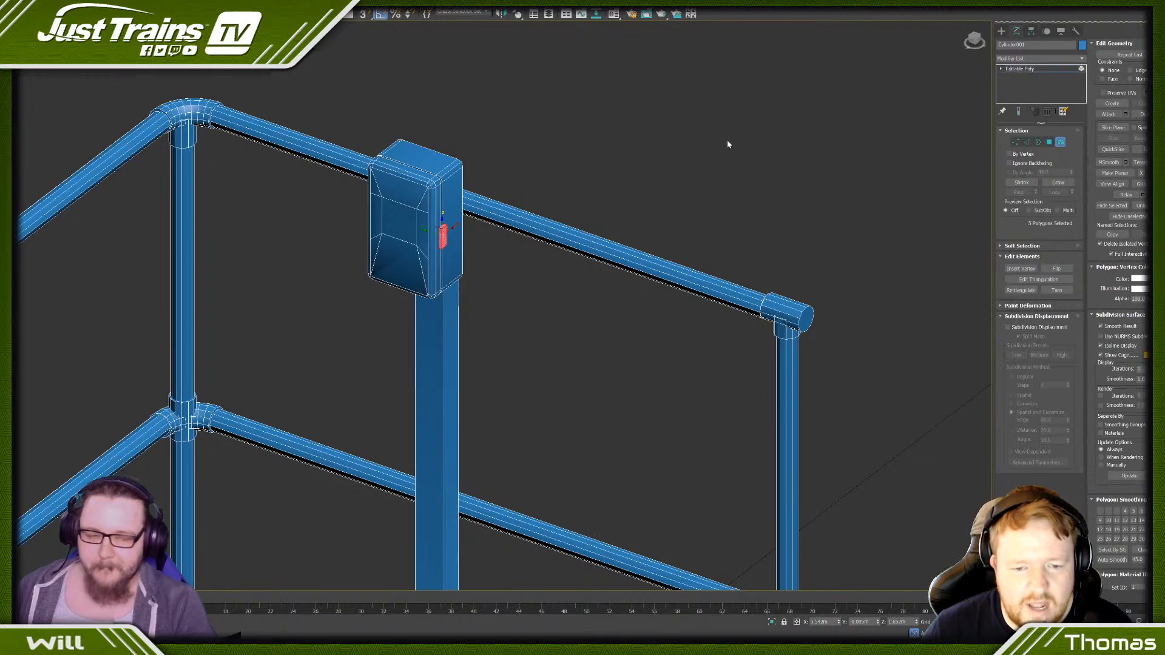
{"action": "left_click", "coordinate": [1050, 142]}
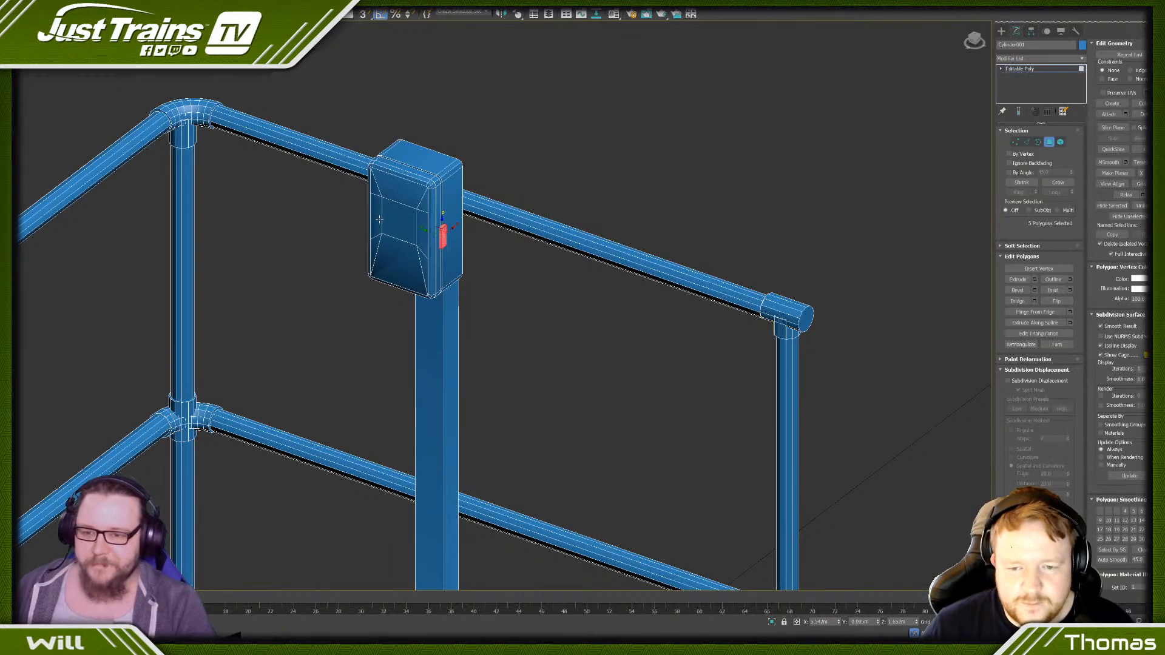
{"action": "left_click", "coordinate": [397, 221]}
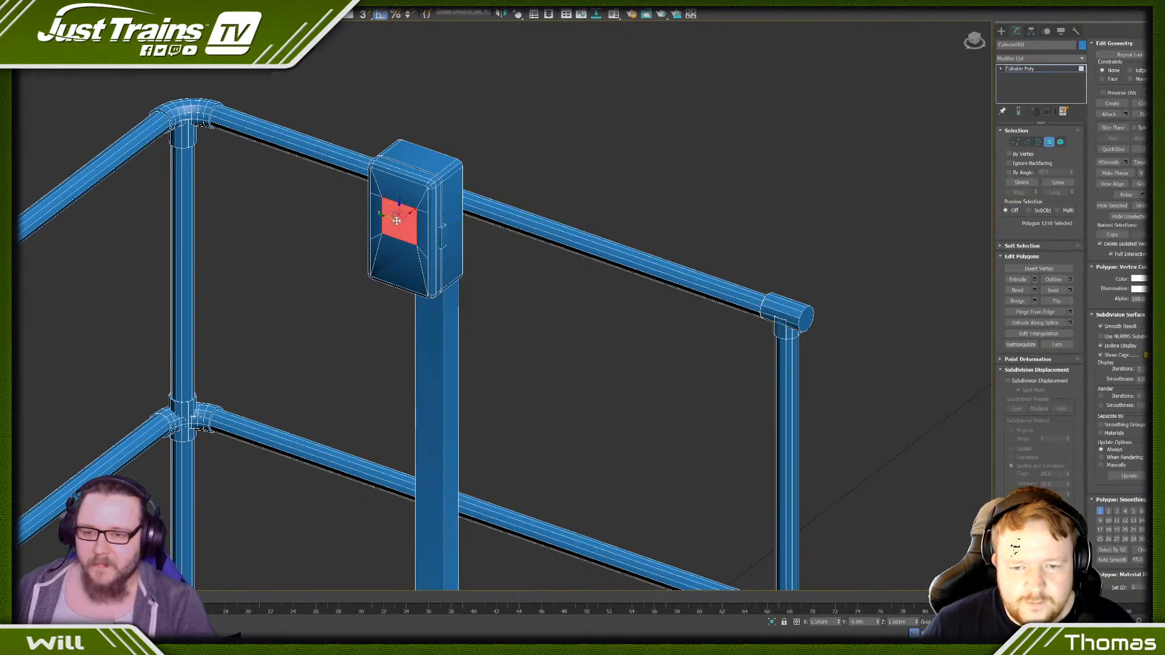
{"action": "left_click", "coordinate": [1053, 182]}
{"action": "left_click", "coordinate": [1054, 183]}
{"action": "left_click", "coordinate": [1054, 182]}
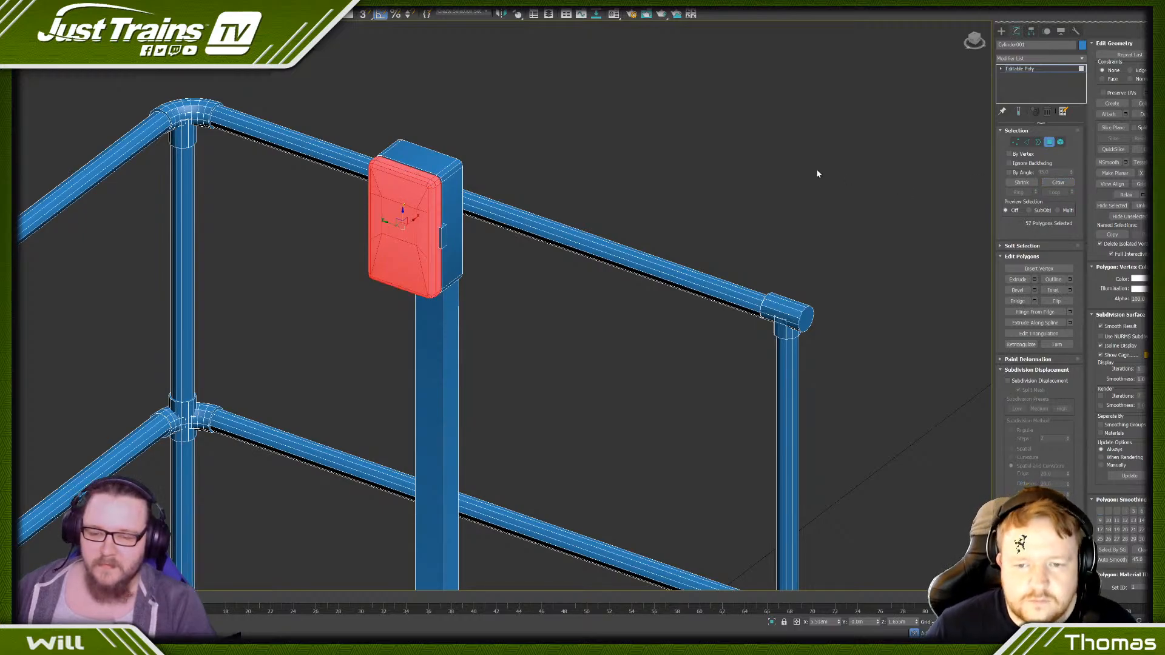
{"action": "middle_click_drag", "start_coordinate": [816, 171], "coordinate": [758, 159], "text": "alt"}
{"action": "scroll", "coordinate": [460, 170], "scroll_direction": "up", "scroll_amount": 5}
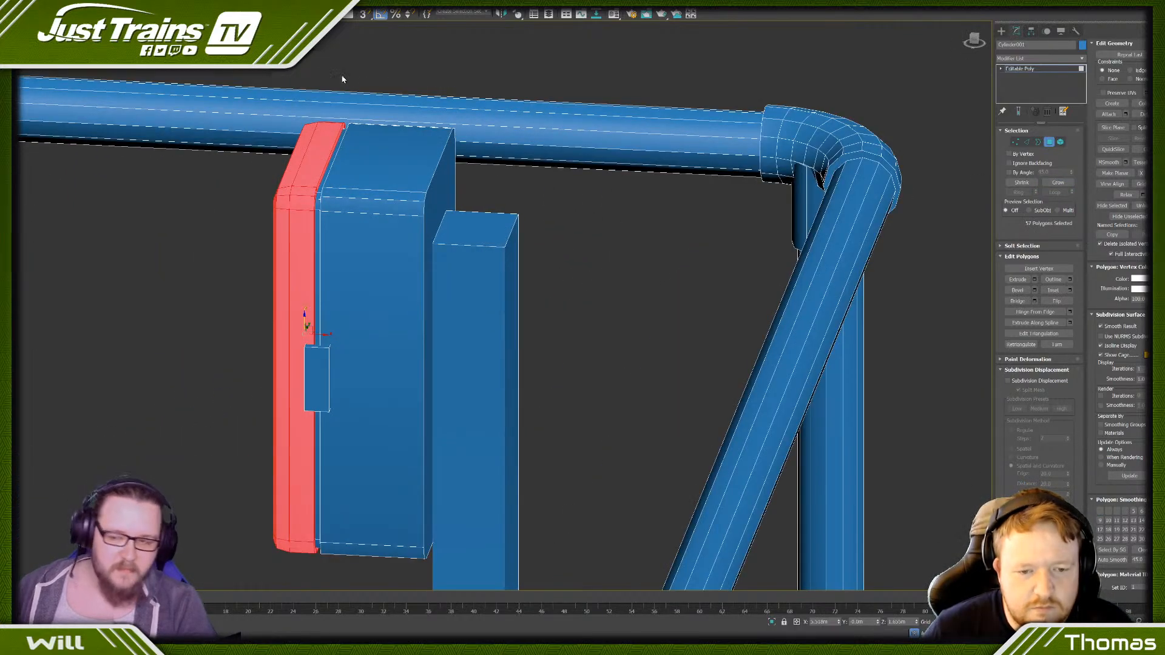
{"action": "left_click", "coordinate": [1019, 183]}
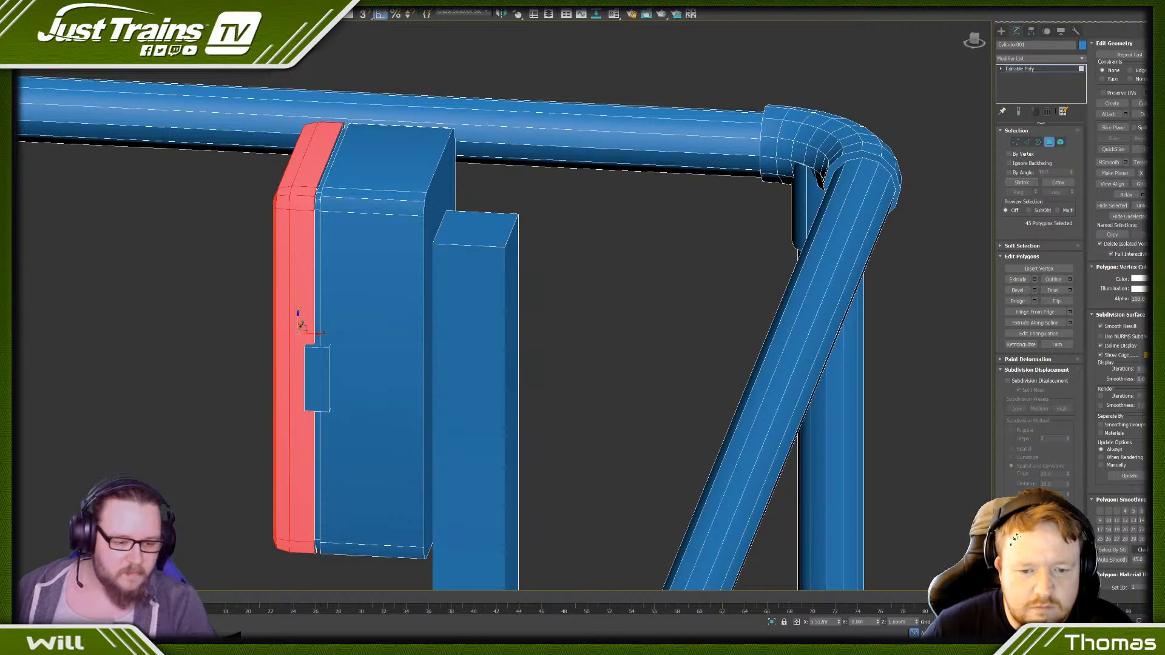
{"action": "left_click", "coordinate": [1119, 523]}
{"action": "left_click", "coordinate": [630, 405]}
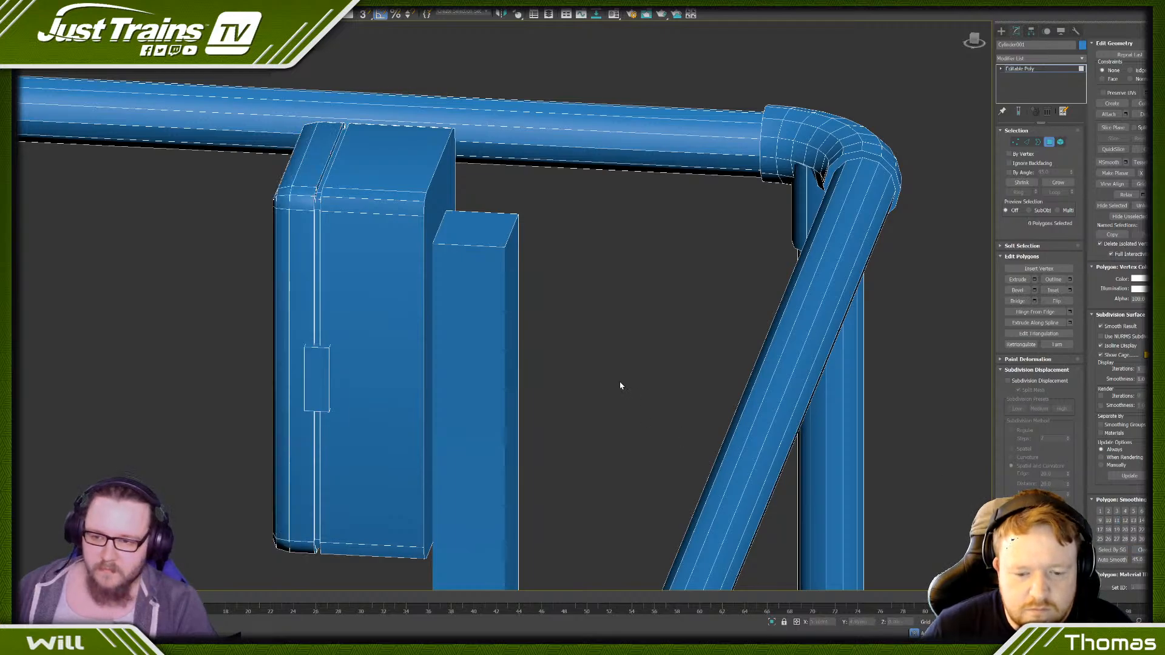
- Inspect the shading of the box's front with edge display turned off and check the centre panel's smoothing group
{"action": "scroll", "coordinate": [621, 384], "scroll_direction": "down", "scroll_amount": 4}
{"action": "mouse_move", "coordinate": [621, 384]}
{"action": "middle_mouse_down", "text": "alt"}
{"action": "mouse_move", "coordinate": [603, 405]}
{"action": "mouse_move", "coordinate": [414, 196]}
{"action": "middle_mouse_up", "text": "alt"}
{"action": "key", "text": "F4"}
{"action": "scroll", "coordinate": [283, 152], "scroll_direction": "down", "scroll_amount": 5}
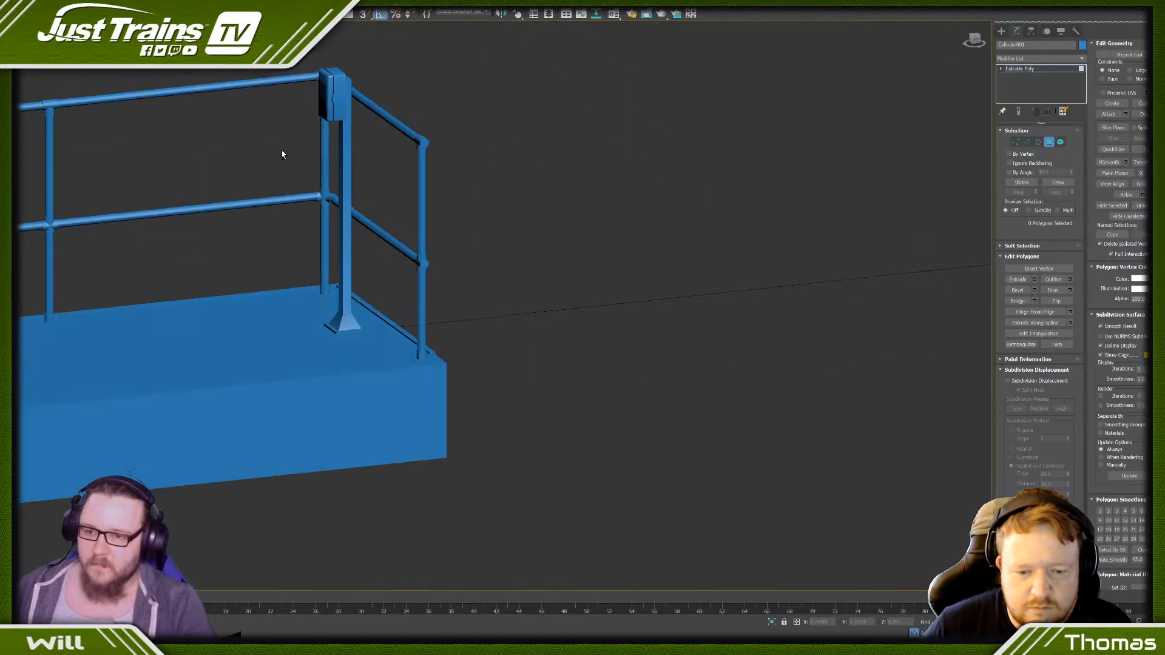
{"action": "middle_click_drag", "start_coordinate": [284, 152], "coordinate": [438, 214], "text": "alt"}
{"action": "scroll", "coordinate": [439, 214], "scroll_direction": "up", "scroll_amount": 2}
{"action": "scroll", "coordinate": [452, 252], "scroll_direction": "up", "scroll_amount": 6}
{"action": "left_click", "coordinate": [532, 248]}
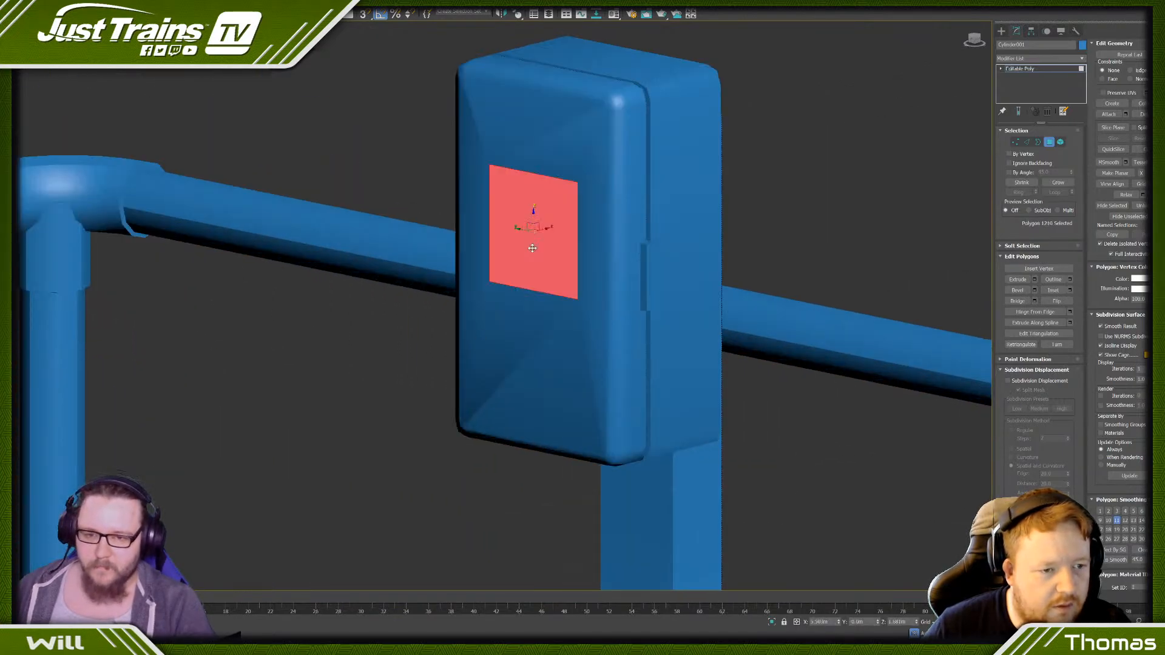
{"action": "key", "text": "F4"}
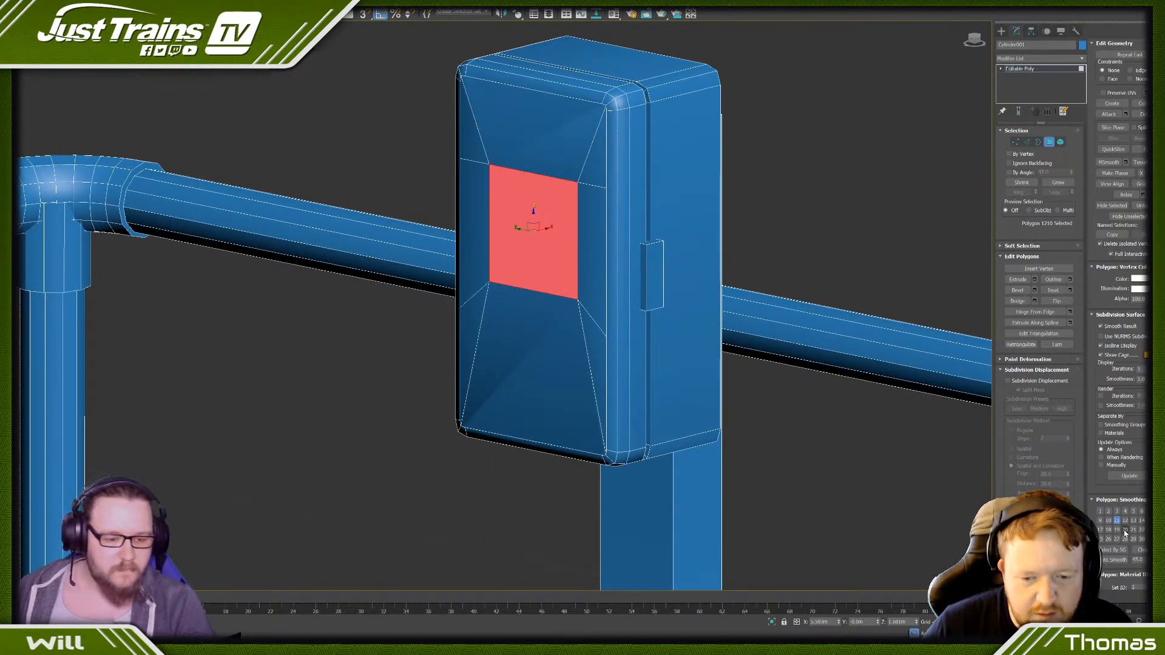
{"action": "left_click", "coordinate": [746, 317]}
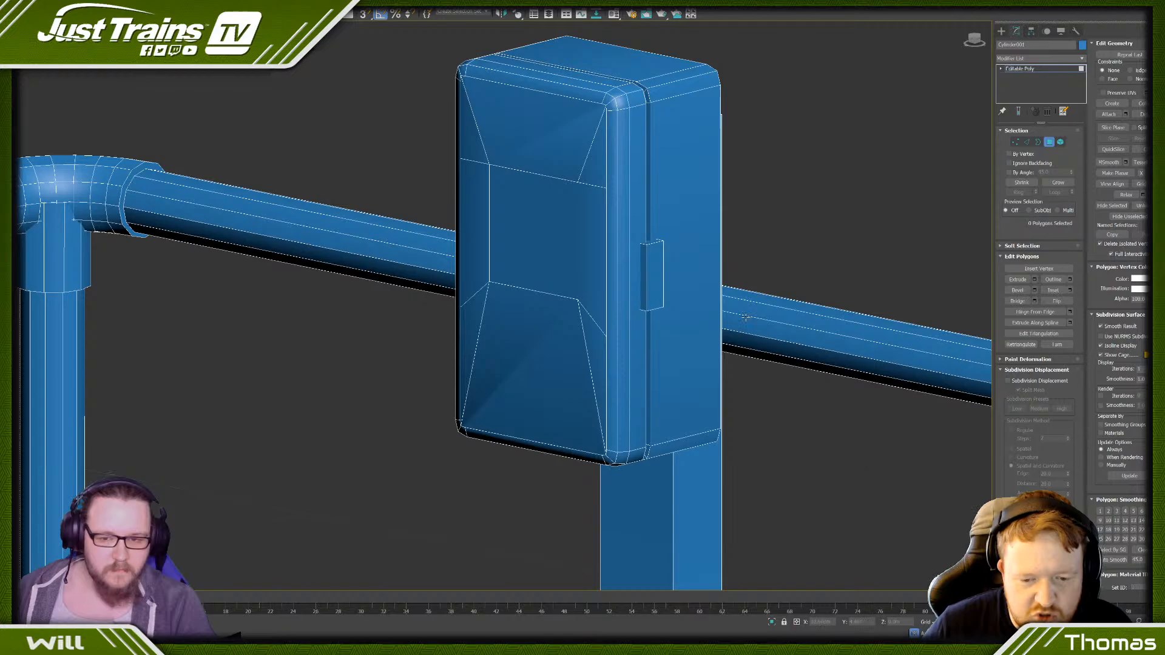
- Change the eight polygons surrounding the centre panel from smoothing group 11 to 12 and check the shading without edges
{"action": "left_click", "coordinate": [576, 171]}
{"action": "left_click", "coordinate": [592, 255], "text": "ctrl"}
{"action": "left_click", "coordinate": [548, 339], "text": "ctrl"}
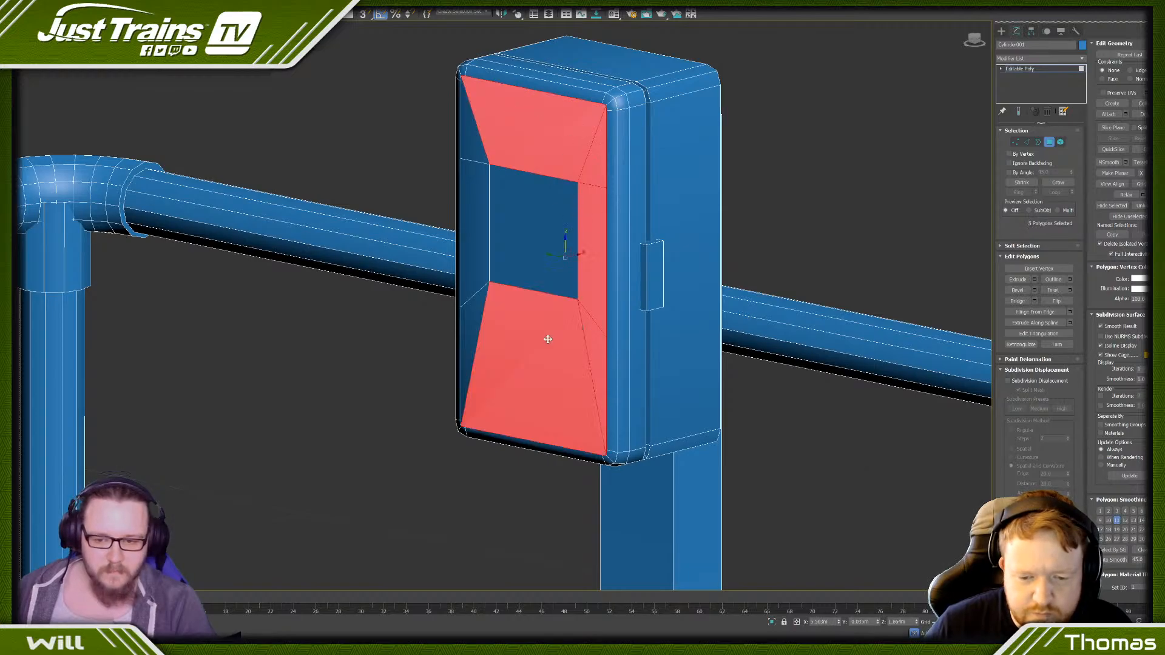
{"action": "left_click", "coordinate": [469, 312], "text": "ctrl"}
{"action": "left_click", "coordinate": [473, 266], "text": "ctrl"}
{"action": "left_click", "coordinate": [476, 156], "text": "ctrl"}
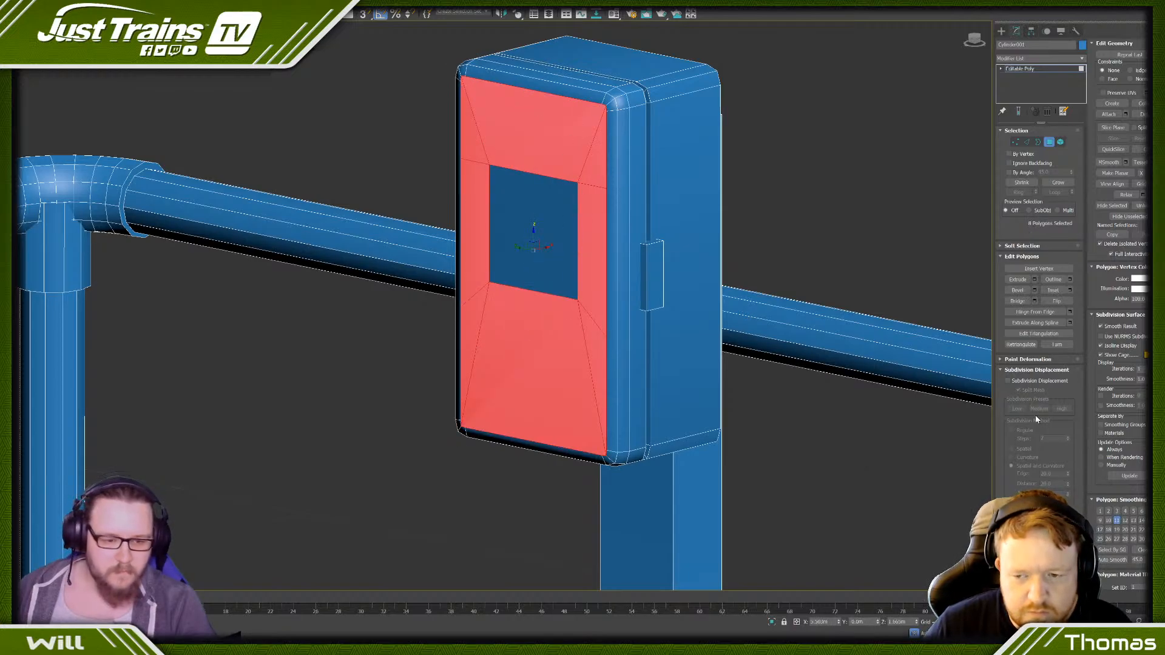
{"action": "left_click", "coordinate": [1116, 520]}
{"action": "left_click", "coordinate": [896, 493]}
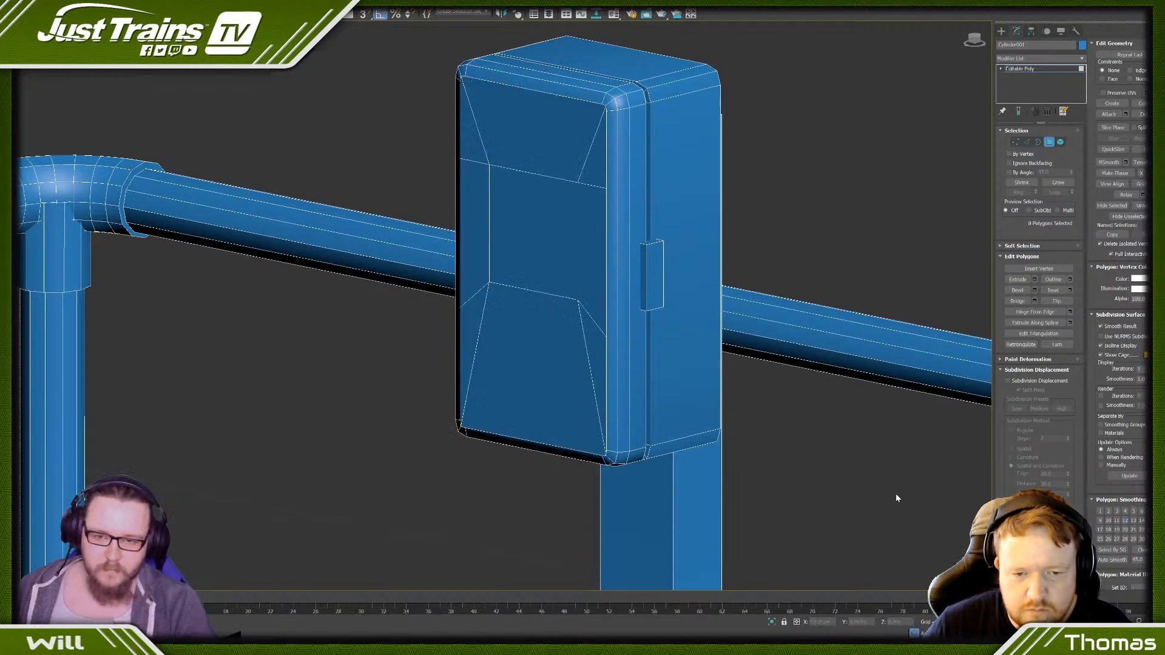
{"action": "key", "text": "F4"}
{"action": "key", "text": "F4"}
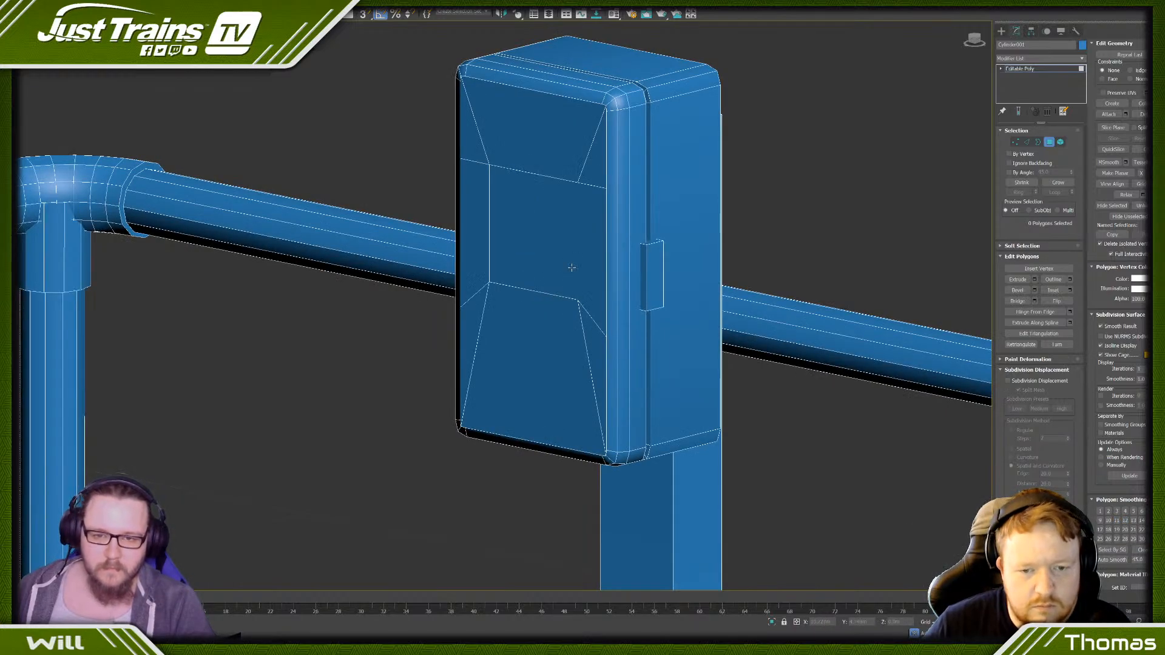
- Undo the last deselection and select the upper corner vertex on the latch side of the box's front face
{"action": "key", "text": "ctrl+z"}
{"action": "scroll", "coordinate": [572, 268], "scroll_direction": "down", "scroll_amount": 4}
{"action": "middle_click_drag", "start_coordinate": [513, 205], "coordinate": [556, 208], "text": "alt"}
{"action": "scroll", "coordinate": [556, 208], "scroll_direction": "up", "scroll_amount": 7}
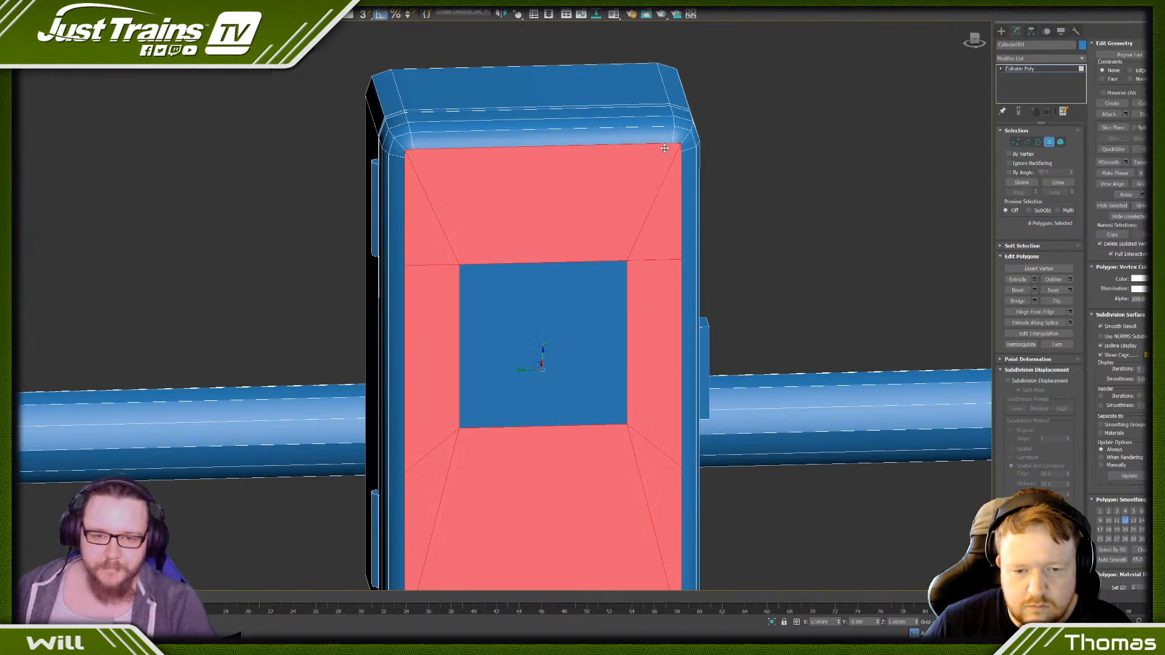
{"action": "left_click", "coordinate": [1014, 141]}
{"action": "left_click", "coordinate": [673, 142]}
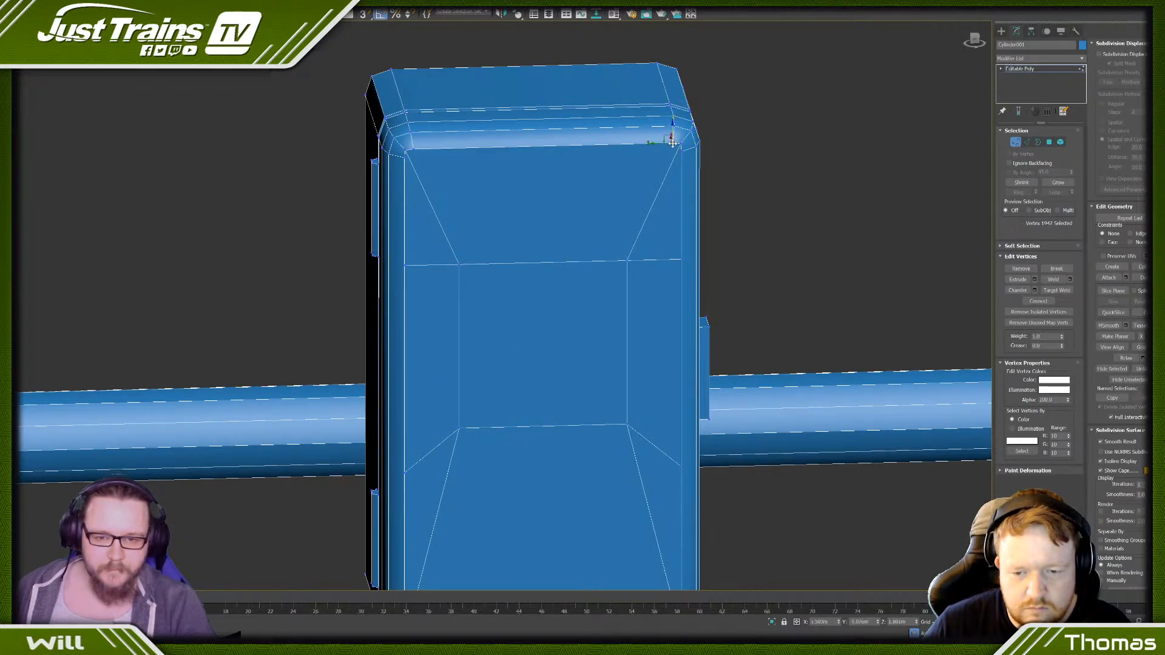
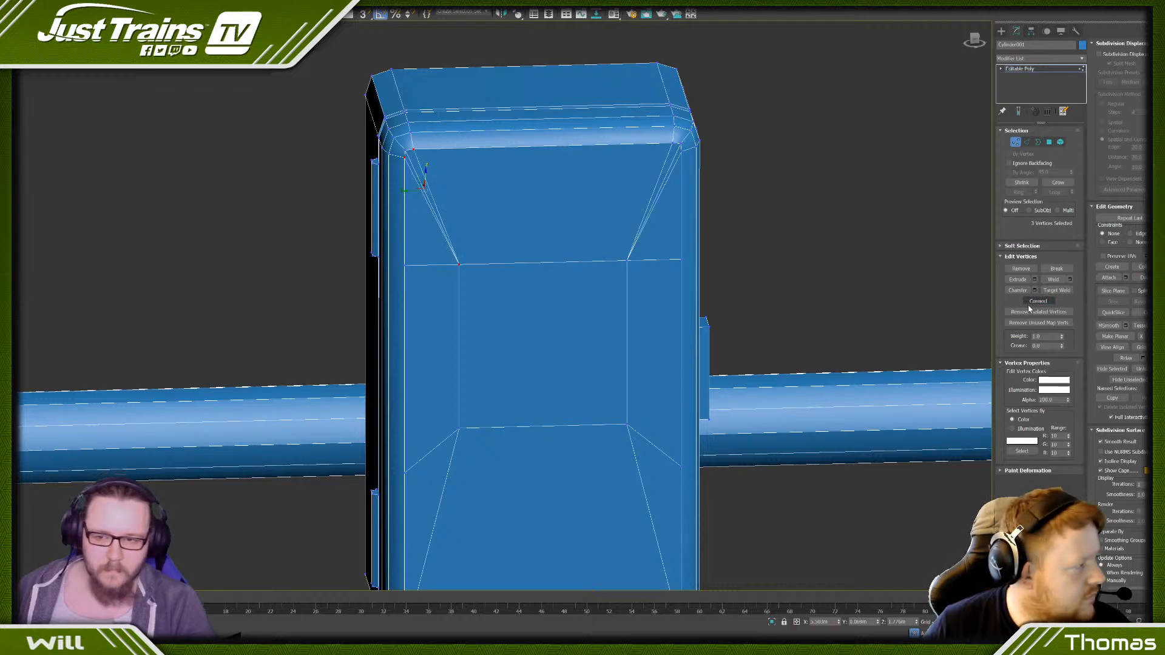
- Connect the vertices at the box front's two lower corners to the matching lower corners of the inner rectangle
{"action": "scroll", "coordinate": [569, 285], "scroll_direction": "down", "scroll_amount": 3}
{"action": "left_click", "coordinate": [562, 285]}
{"action": "scroll", "coordinate": [598, 418], "scroll_direction": "up", "scroll_amount": 5}
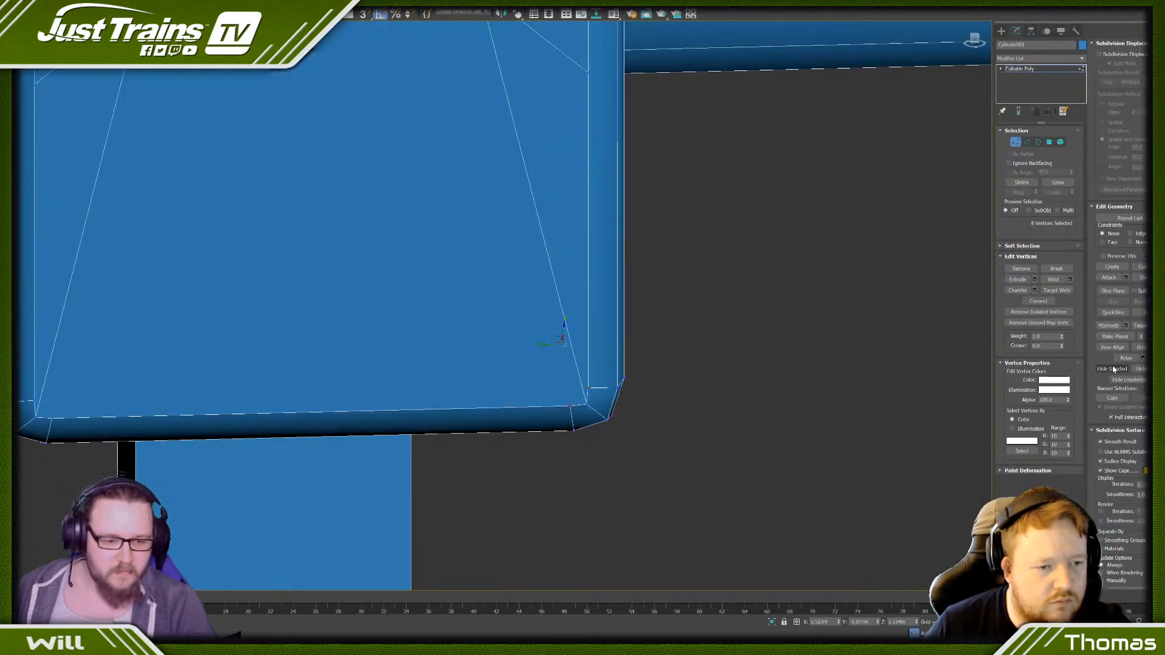
{"action": "scroll", "coordinate": [596, 170], "scroll_direction": "down", "scroll_amount": 5}
{"action": "scroll", "coordinate": [394, 108], "scroll_direction": "up", "scroll_amount": 4}
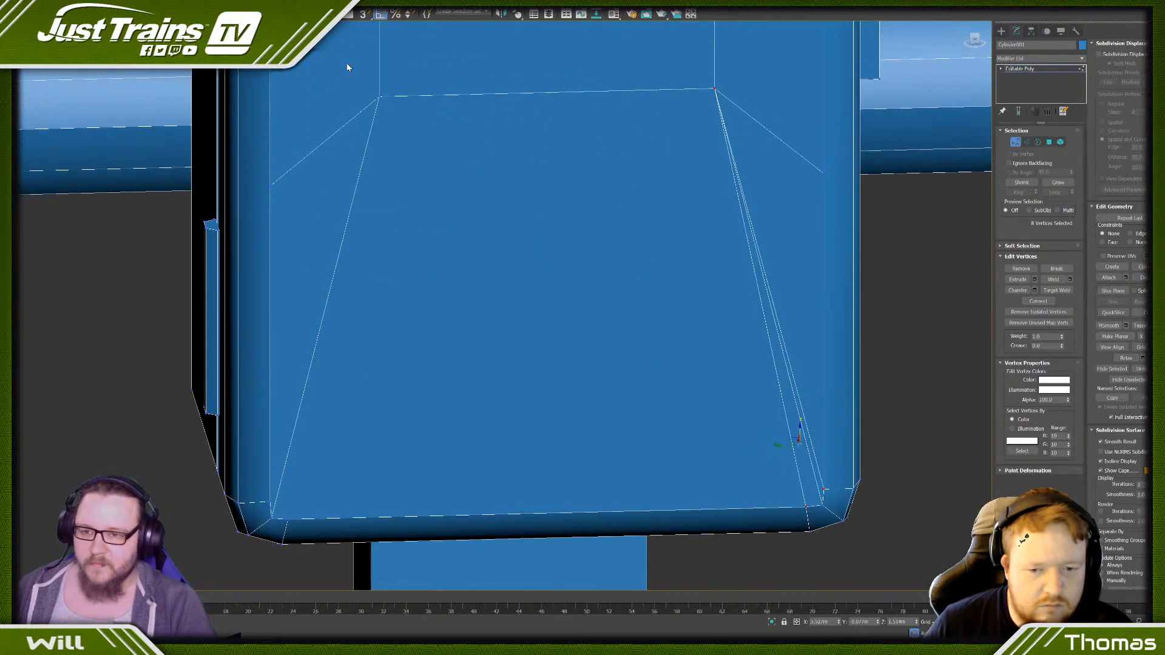
{"action": "middle_click_drag", "start_coordinate": [293, 475], "coordinate": [345, 393]}
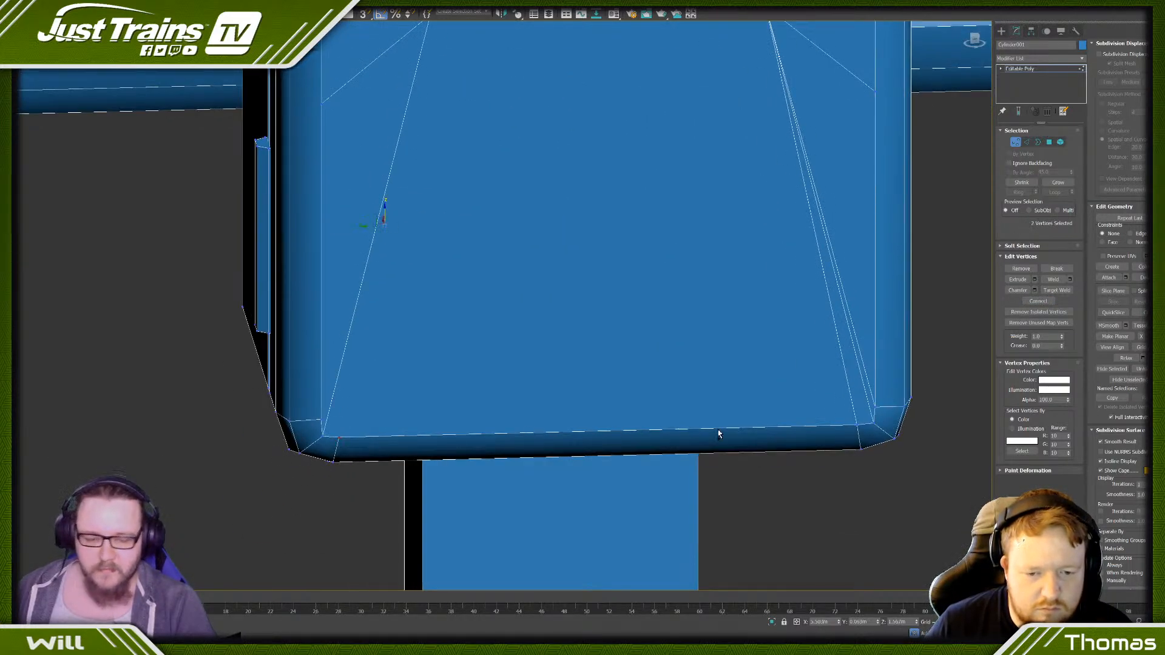
{"action": "left_click", "coordinate": [1028, 302]}
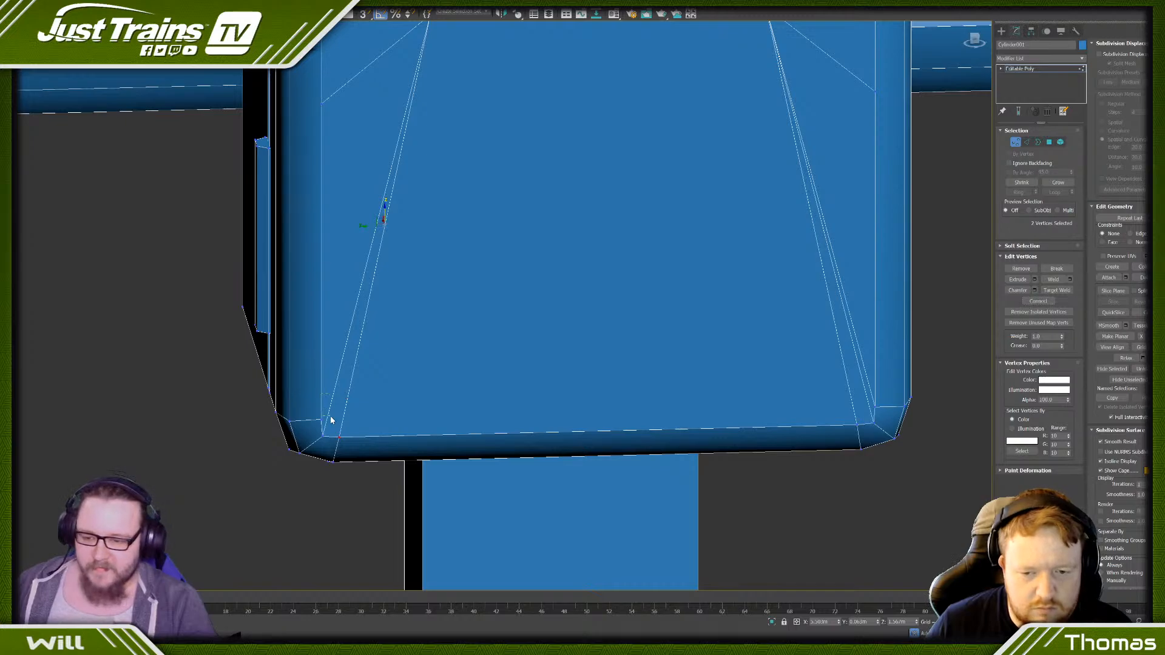
{"action": "scroll", "coordinate": [416, 164], "scroll_direction": "down", "scroll_amount": 5}
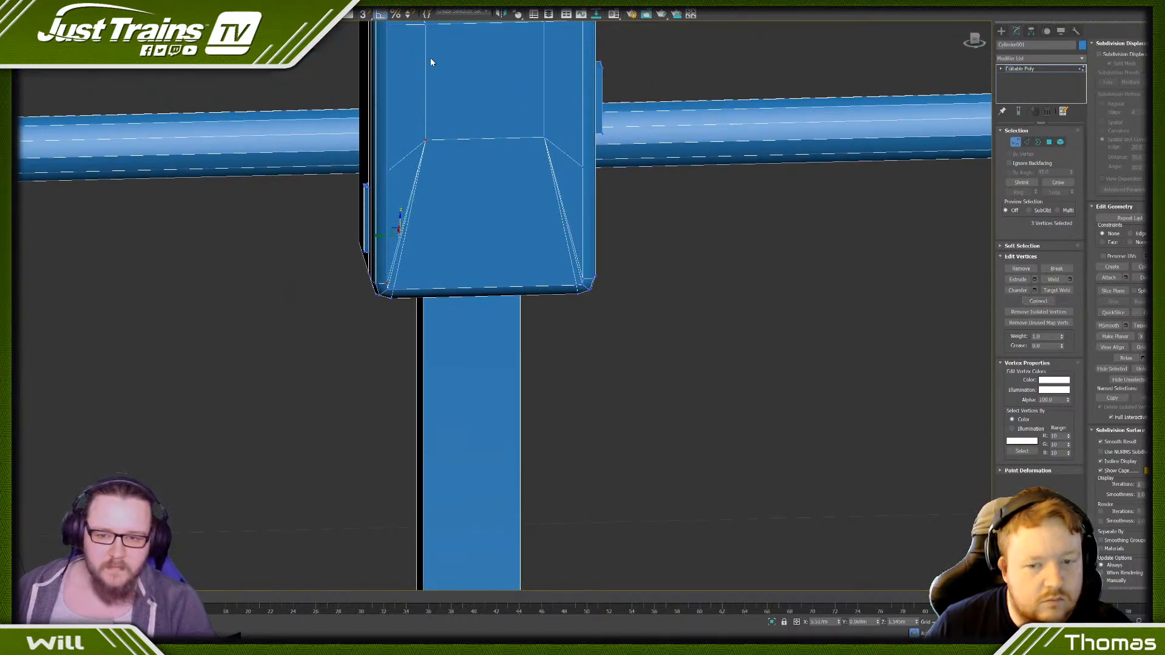
- Remove the short side edges and leftover corner diagonals around the front face's inner rectangle, and hide the edged-face display to check the shading
{"action": "left_click", "coordinate": [1027, 142]}
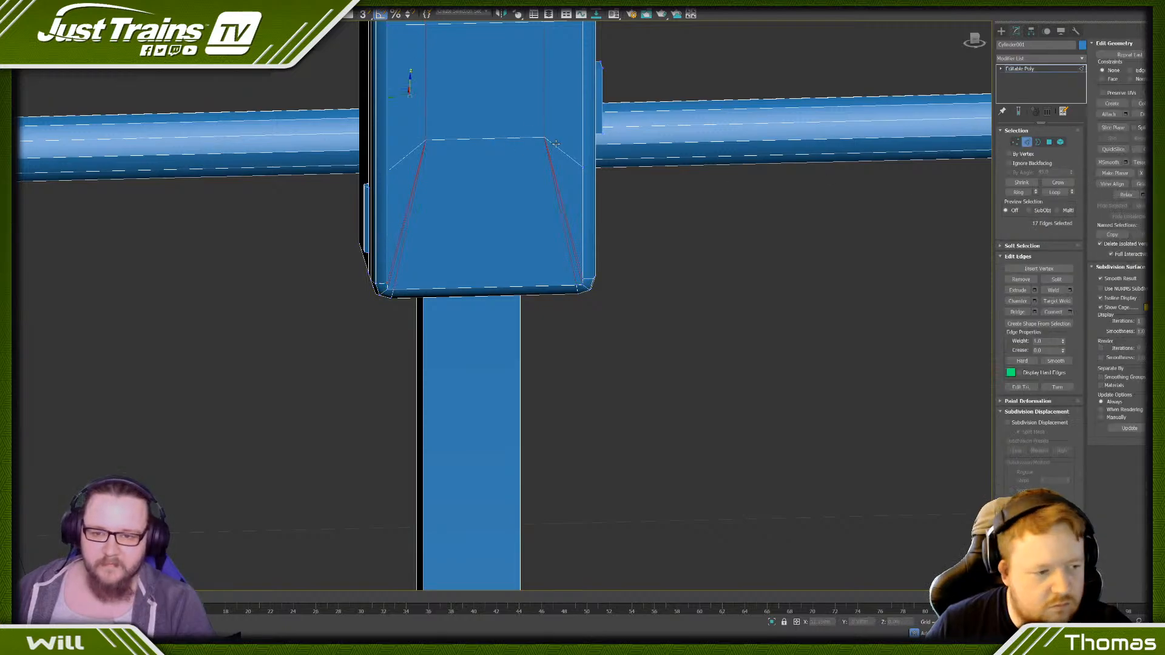
{"action": "middle_click_drag", "start_coordinate": [418, 147], "coordinate": [406, 227]}
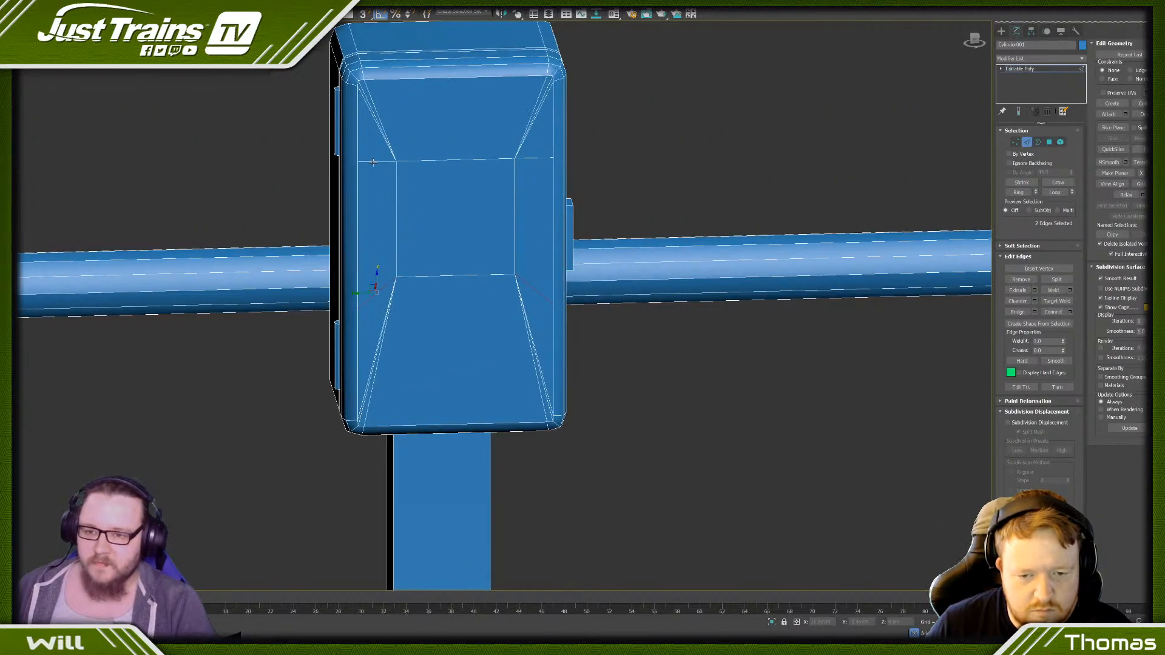
{"action": "left_click", "coordinate": [548, 83], "text": "ctrl"}
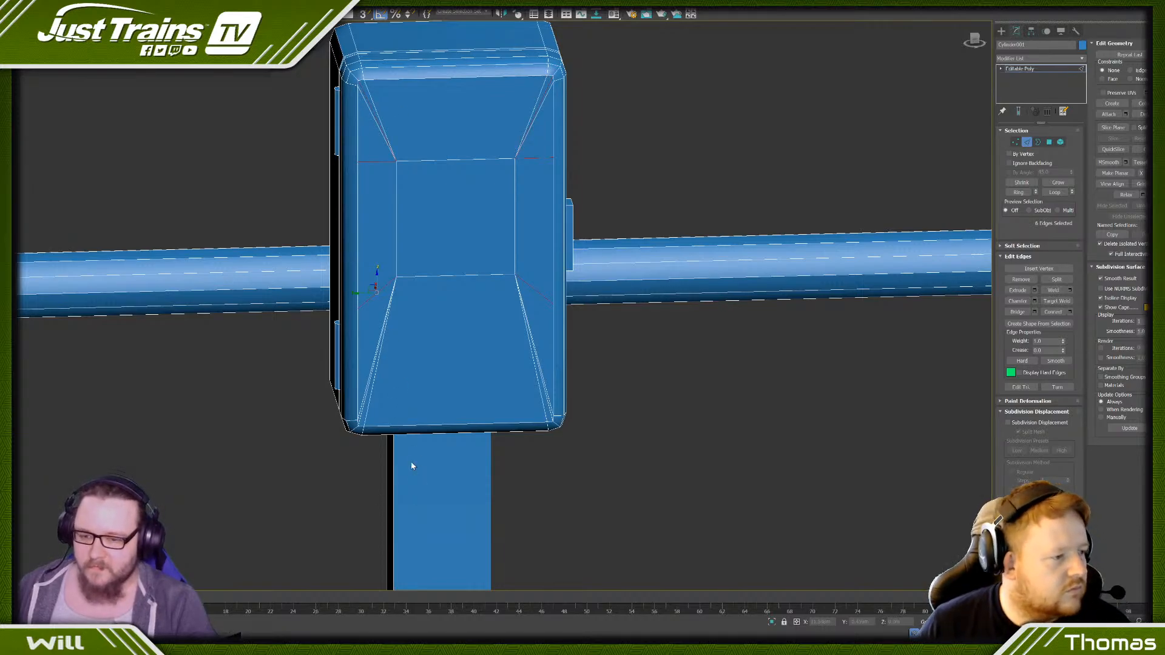
{"action": "scroll", "coordinate": [408, 461], "scroll_direction": "up", "scroll_amount": 5}
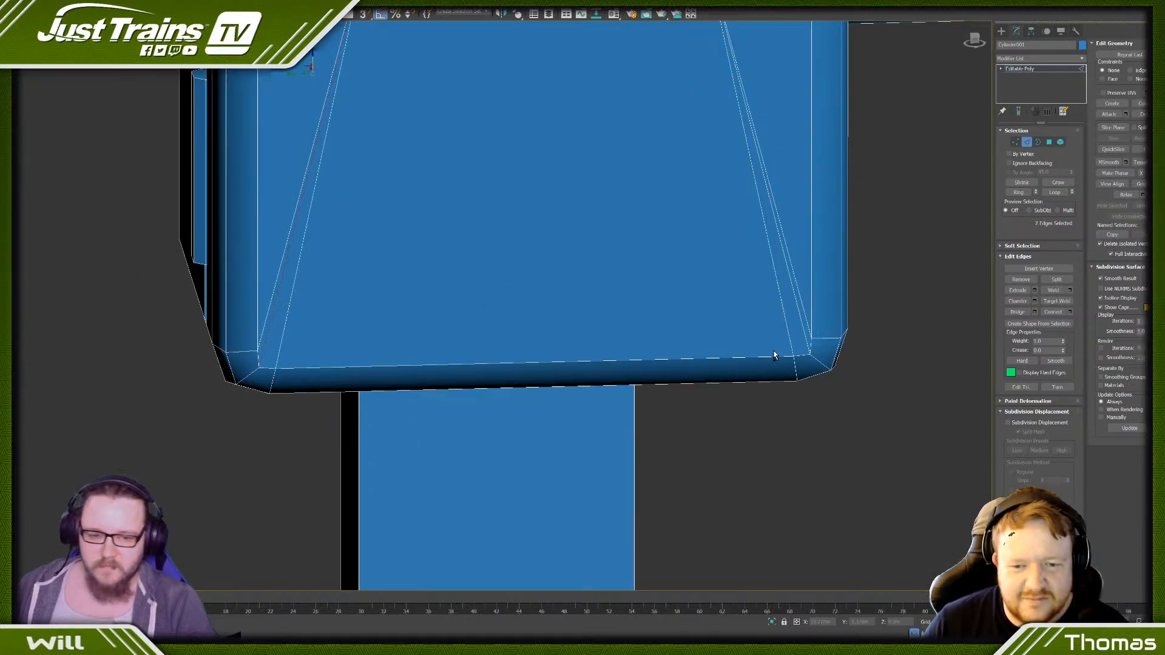
{"action": "left_click", "coordinate": [801, 317], "text": "ctrl"}
{"action": "left_click", "coordinate": [801, 313], "text": "ctrl"}
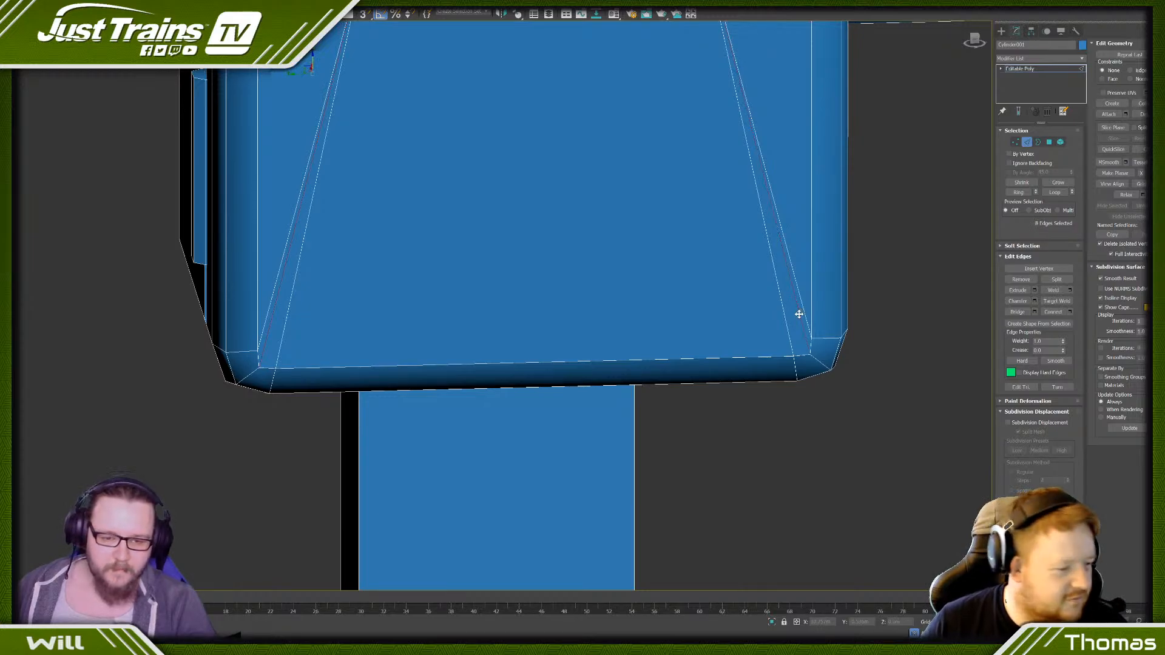
{"action": "key", "text": "BackSpace"}
{"action": "scroll", "coordinate": [664, 321], "scroll_direction": "down", "scroll_amount": 4}
{"action": "key", "text": "F4"}
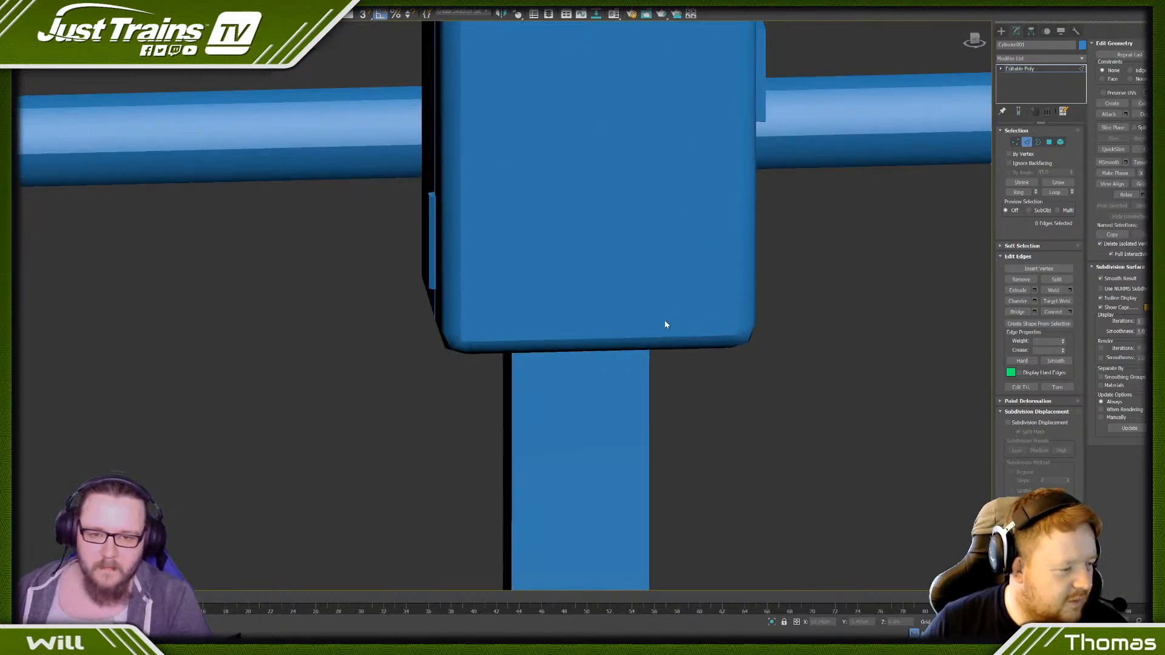
{"action": "scroll", "coordinate": [665, 328], "scroll_direction": "down", "scroll_amount": 5}
{"action": "middle_click_drag", "start_coordinate": [666, 334], "coordinate": [530, 344], "text": "alt"}
{"action": "scroll", "coordinate": [529, 343], "scroll_direction": "up", "scroll_amount": 5}
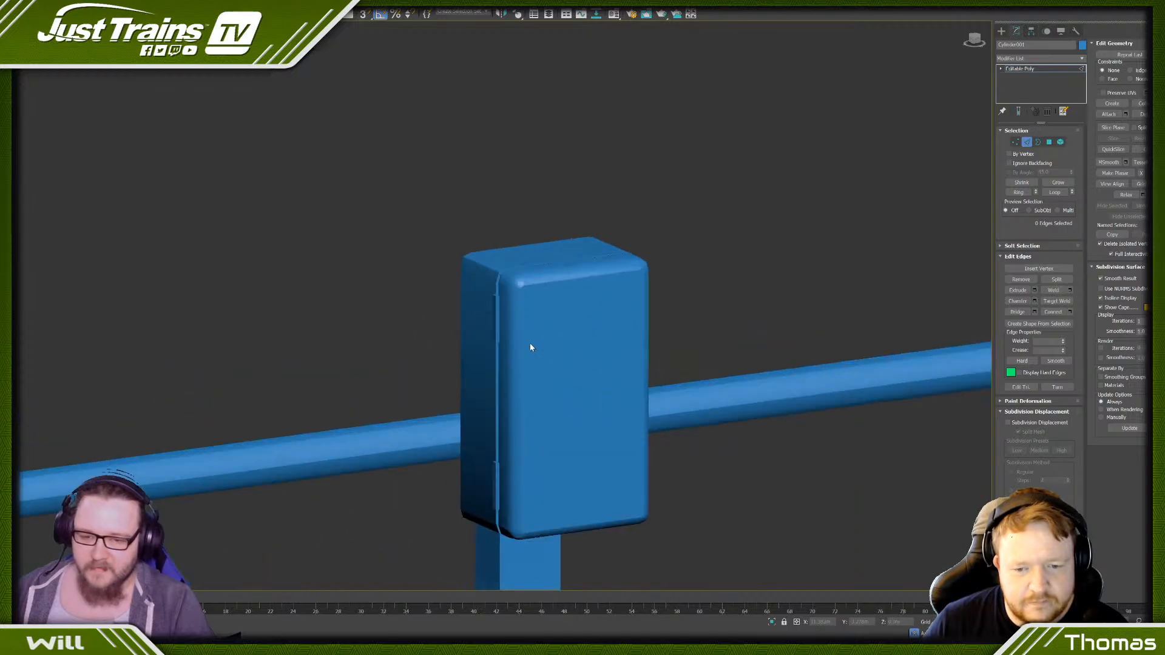
- Assign smoothing group 11 to the box's front-face polygons, matching the group of the surrounding bevel
{"action": "key", "text": "4"}
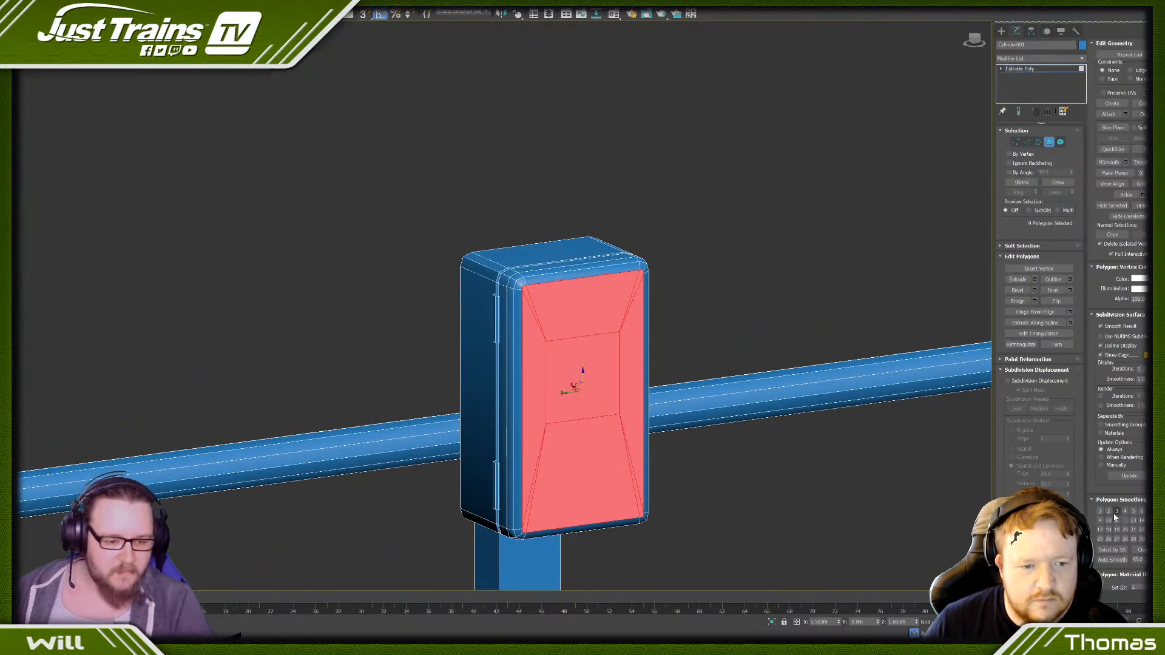
{"action": "left_click", "coordinate": [814, 497]}
{"action": "scroll", "coordinate": [810, 486], "scroll_direction": "down", "scroll_amount": 2}
{"action": "key", "text": "F4"}
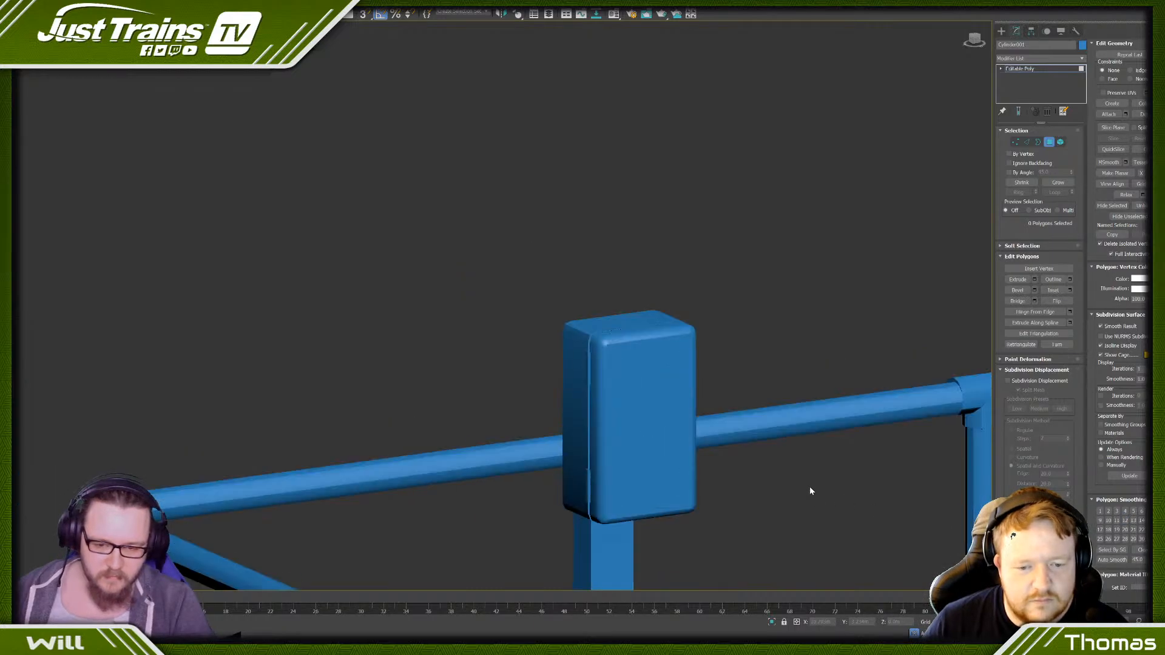
{"action": "key", "text": "ctrl+z"}
{"action": "left_click", "coordinate": [642, 339]}
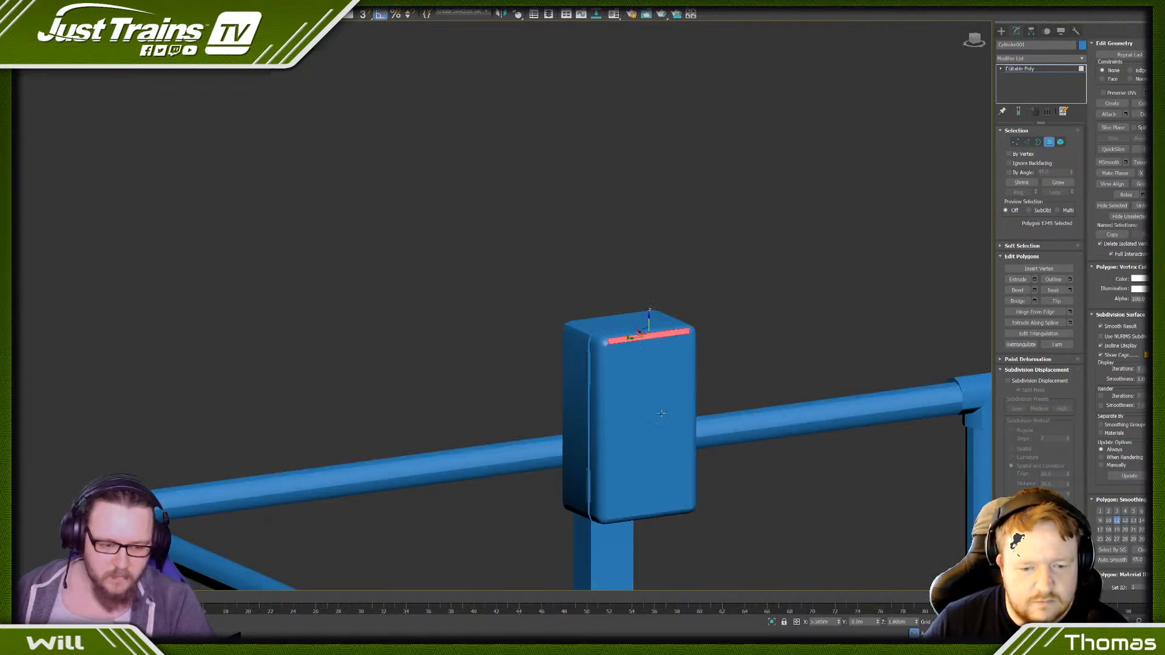
{"action": "key", "text": "ctrl+z"}
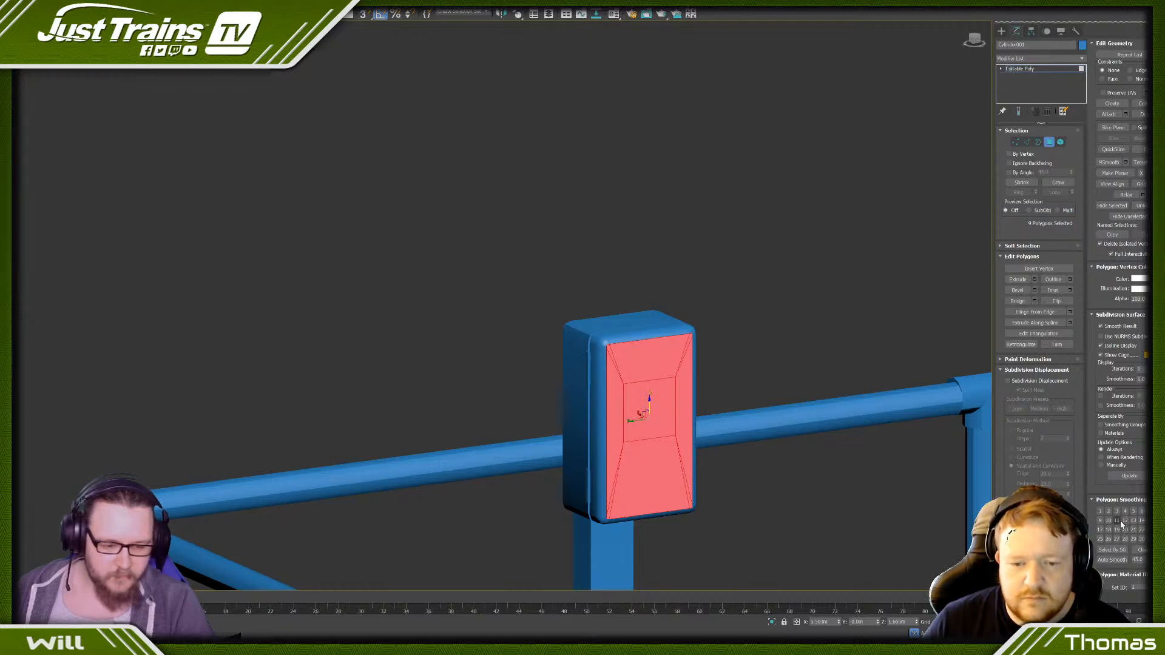
{"action": "left_click", "coordinate": [781, 341]}
{"action": "scroll", "coordinate": [781, 342], "scroll_direction": "down", "scroll_amount": 6}
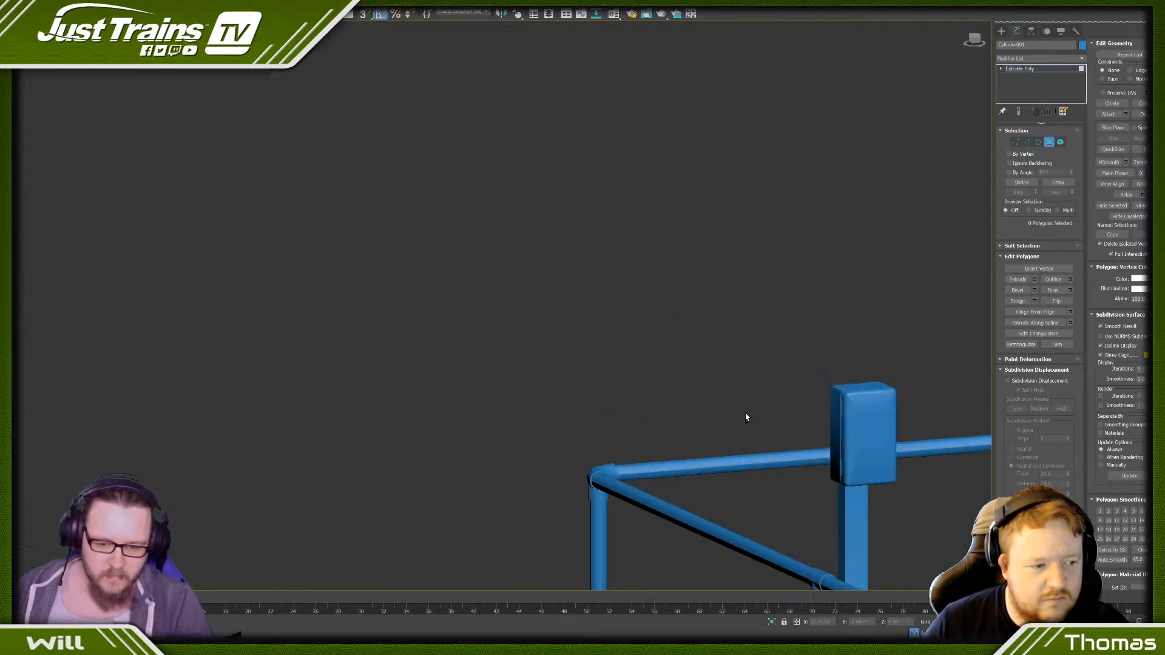
{"action": "scroll", "coordinate": [739, 423], "scroll_direction": "up", "scroll_amount": 5}
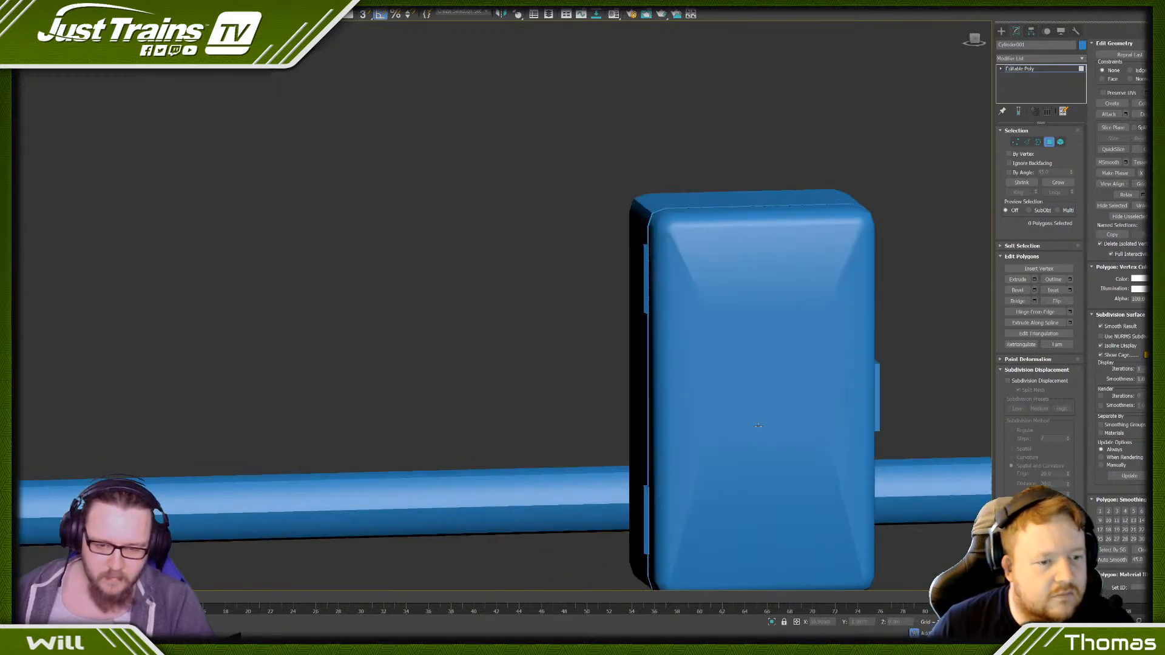
- Select the loop of polygons around the box's rear body, change its smoothing group, and check the shading from both sides
{"action": "scroll", "coordinate": [738, 422], "scroll_direction": "down", "scroll_amount": 2}
{"action": "left_click", "coordinate": [759, 464]}
{"action": "middle_click_drag", "start_coordinate": [646, 349], "coordinate": [556, 267]}
{"action": "scroll", "coordinate": [556, 267], "scroll_direction": "up", "scroll_amount": 4}
{"action": "left_click", "coordinate": [557, 243]}
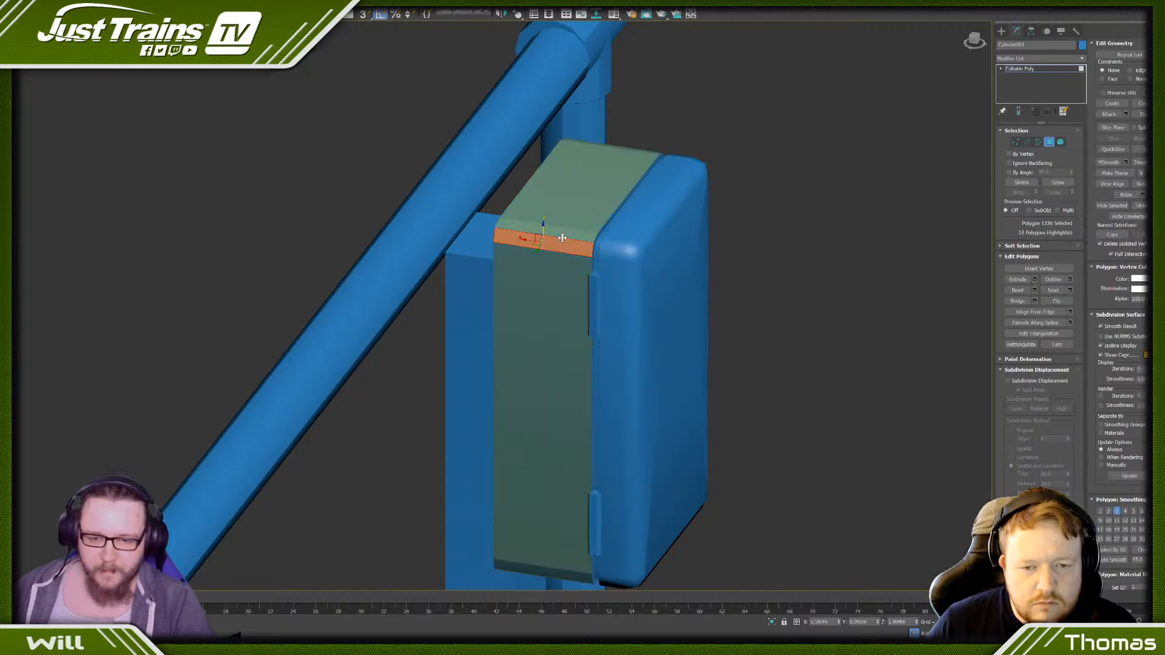
{"action": "left_click", "coordinate": [560, 236], "text": "shift"}
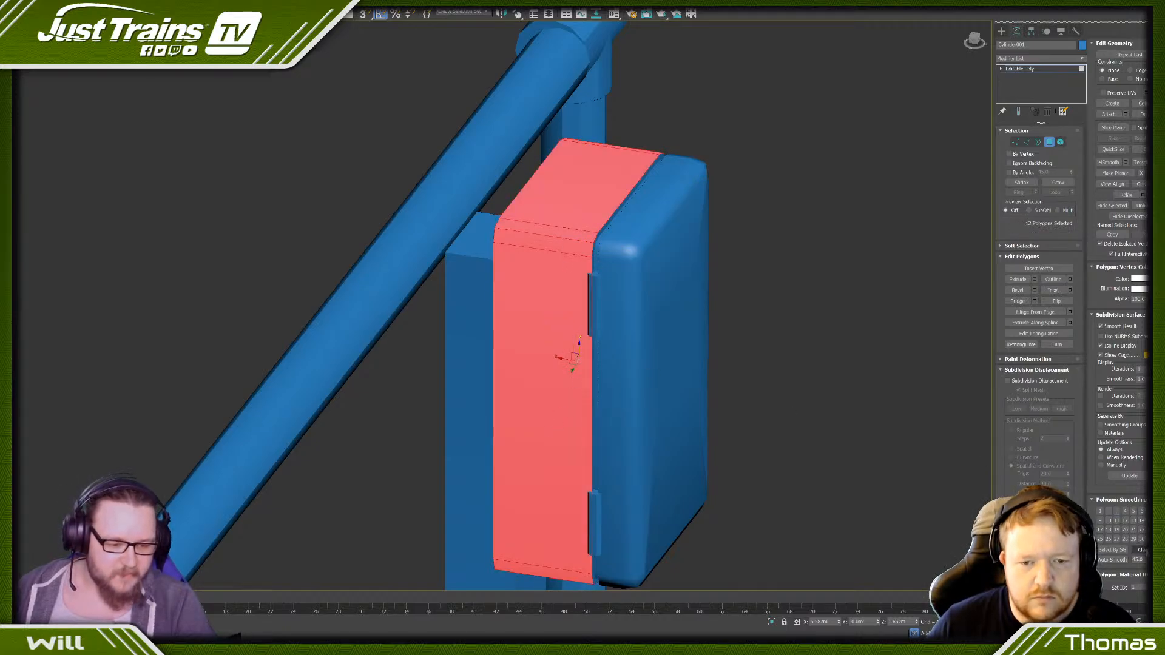
{"action": "left_click", "coordinate": [783, 364]}
{"action": "scroll", "coordinate": [783, 364], "scroll_direction": "down", "scroll_amount": 6}
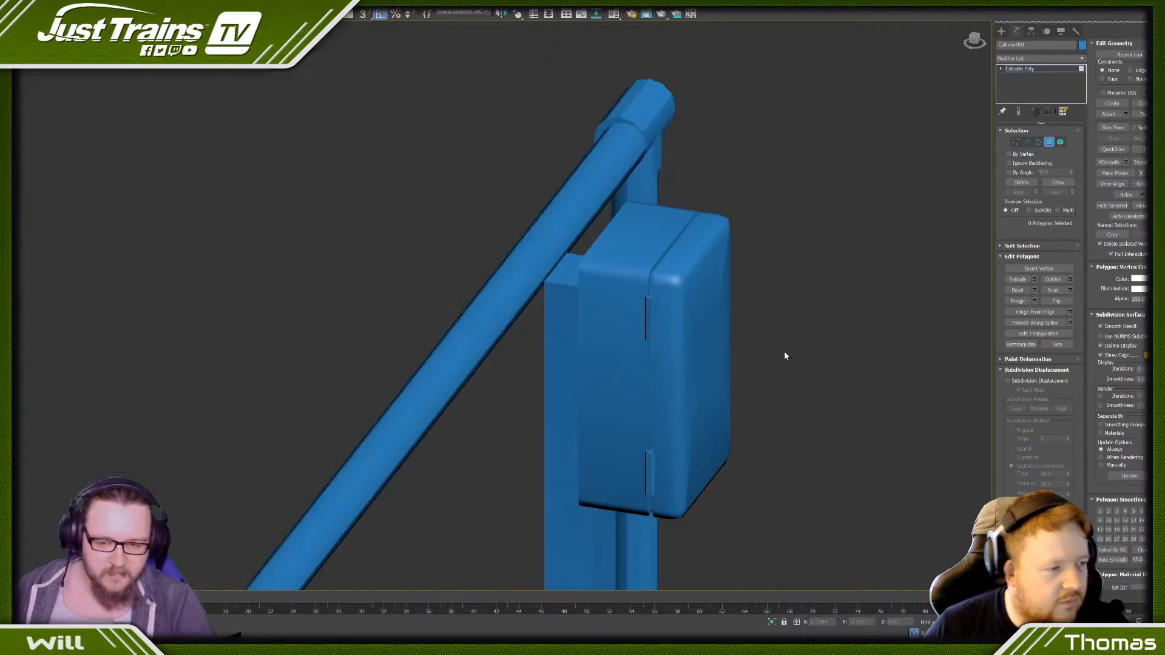
{"action": "middle_click_drag", "start_coordinate": [781, 373], "coordinate": [822, 310], "text": "alt"}
{"action": "scroll", "coordinate": [762, 432], "scroll_direction": "up", "scroll_amount": 8}
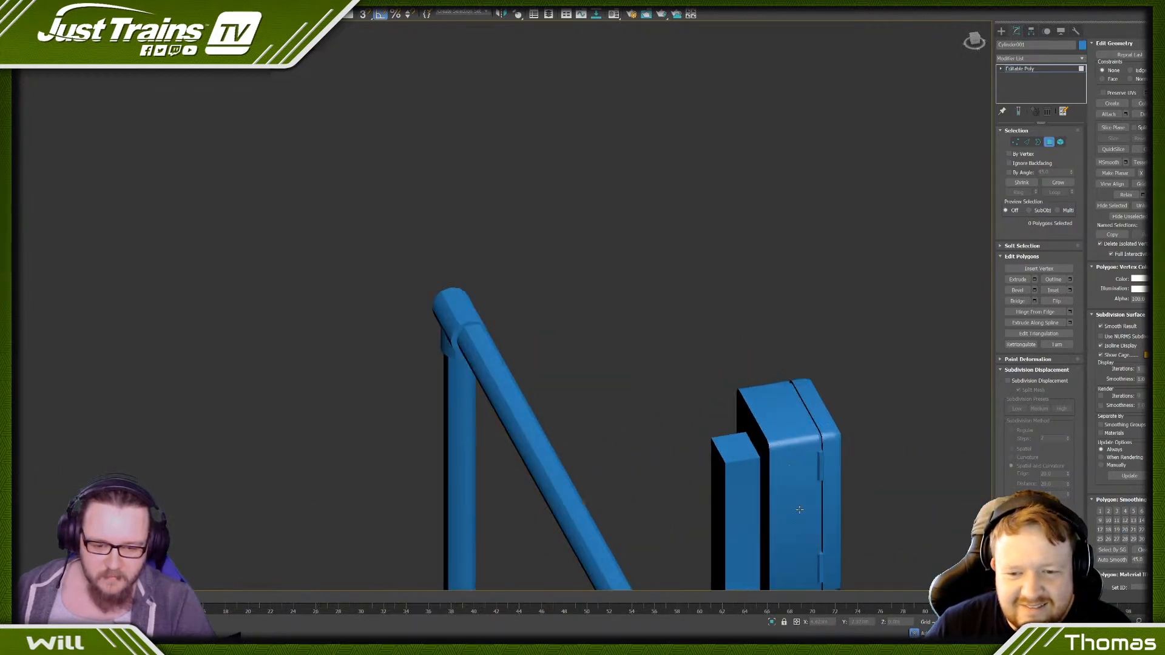
- Switch to Element selection and select the lower and upper pipe-joint elements on the railing's corner post beside the box
{"action": "middle_click_drag", "start_coordinate": [762, 431], "coordinate": [438, 282]}
{"action": "scroll", "coordinate": [676, 313], "scroll_direction": "down", "scroll_amount": 8}
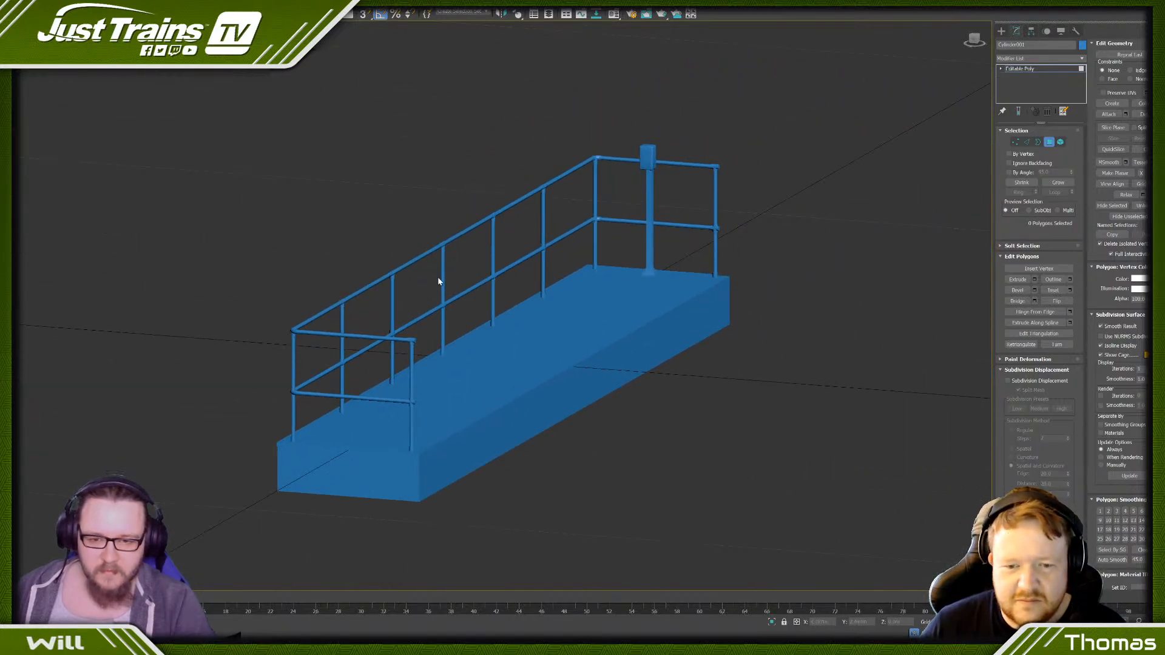
{"action": "scroll", "coordinate": [473, 281], "scroll_direction": "up", "scroll_amount": 12}
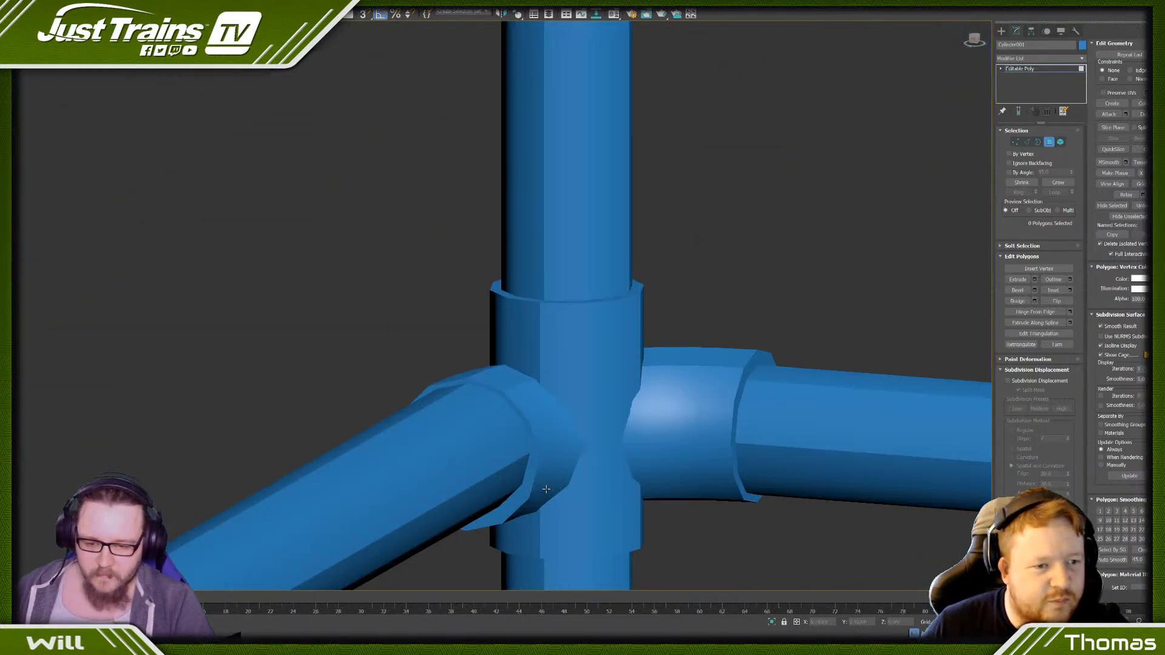
{"action": "scroll", "coordinate": [375, 459], "scroll_direction": "down", "scroll_amount": 5}
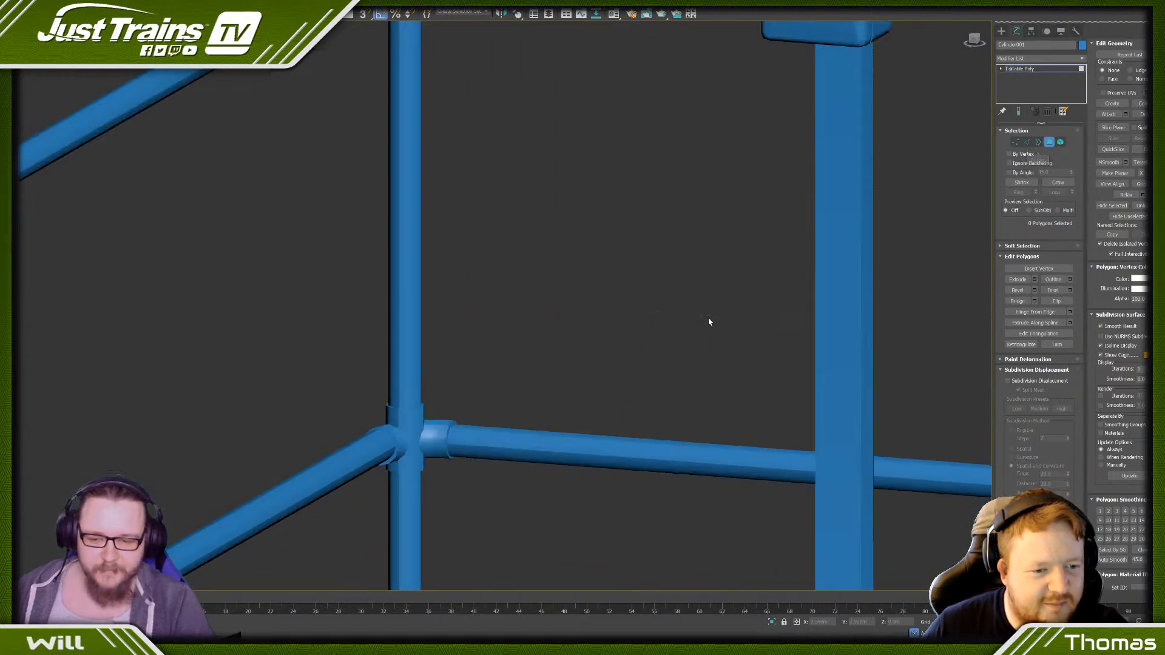
{"action": "left_click", "coordinate": [1061, 142]}
{"action": "left_click", "coordinate": [442, 432]}
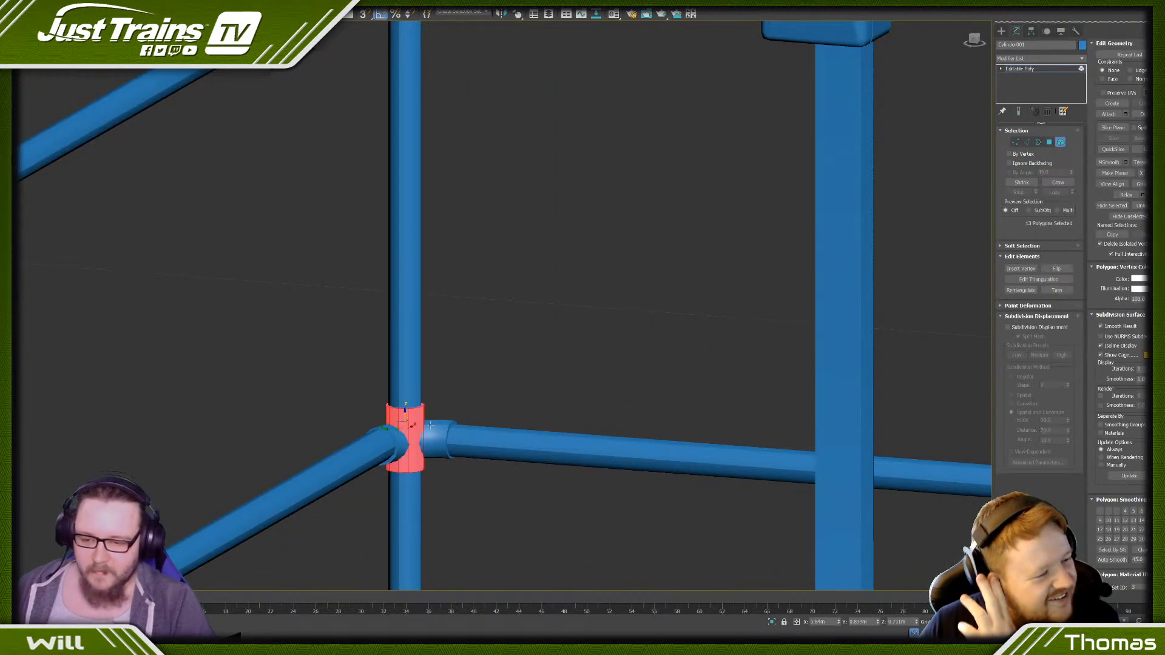
{"action": "scroll", "coordinate": [441, 432], "scroll_direction": "down", "scroll_amount": 5}
{"action": "scroll", "coordinate": [451, 293], "scroll_direction": "up", "scroll_amount": 5}
{"action": "left_click", "coordinate": [364, 161], "text": "ctrl"}
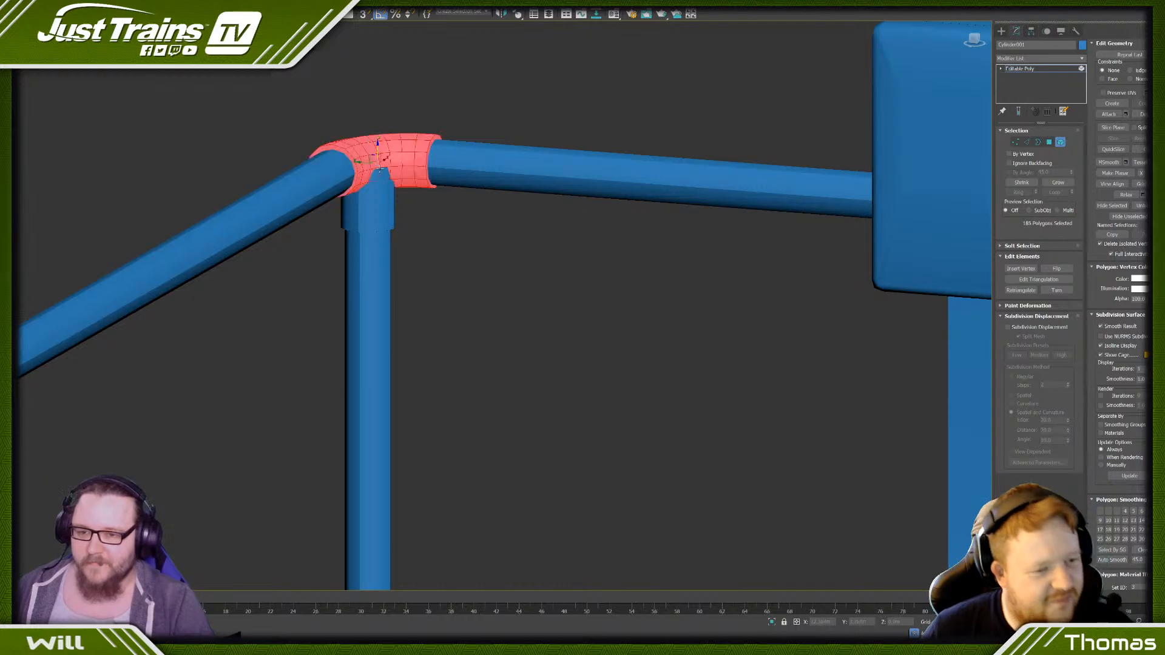
- Add the upper and lower pipe-joint elements on the end post beyond the box to the selection
{"action": "scroll", "coordinate": [418, 290], "scroll_direction": "down", "scroll_amount": 3}
{"action": "scroll", "coordinate": [418, 290], "scroll_direction": "down", "scroll_amount": 4}
{"action": "scroll", "coordinate": [861, 267], "scroll_direction": "up", "scroll_amount": 4}
{"action": "left_click", "coordinate": [858, 268], "text": "ctrl"}
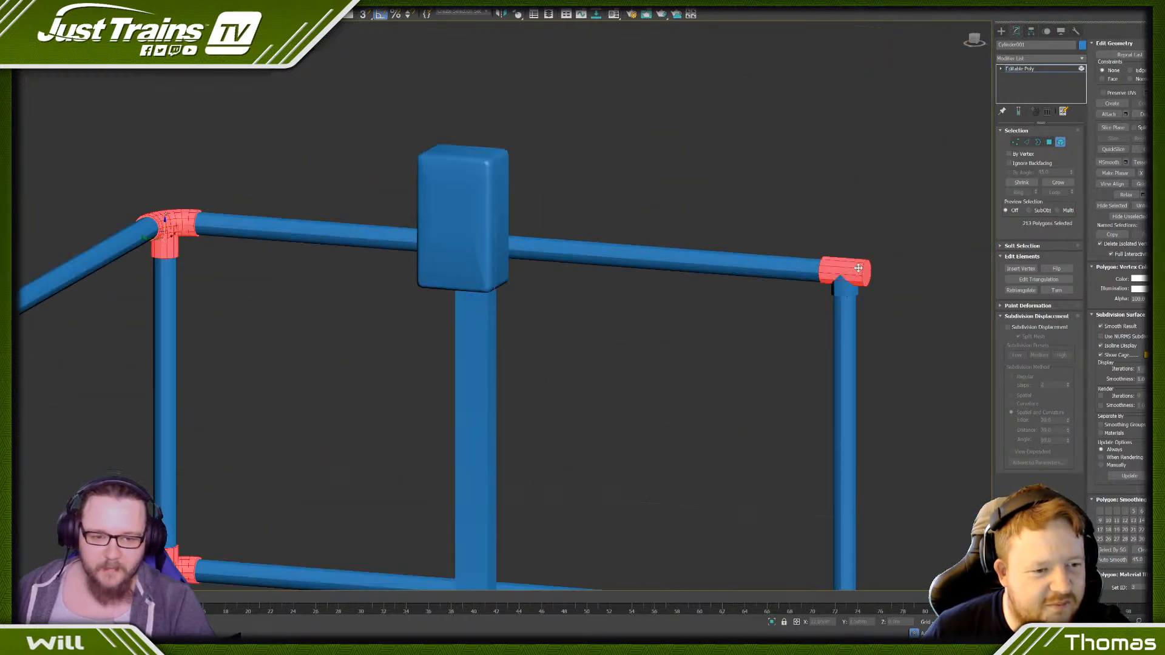
{"action": "scroll", "coordinate": [844, 287], "scroll_direction": "down", "scroll_amount": 4}
{"action": "scroll", "coordinate": [810, 278], "scroll_direction": "up", "scroll_amount": 6}
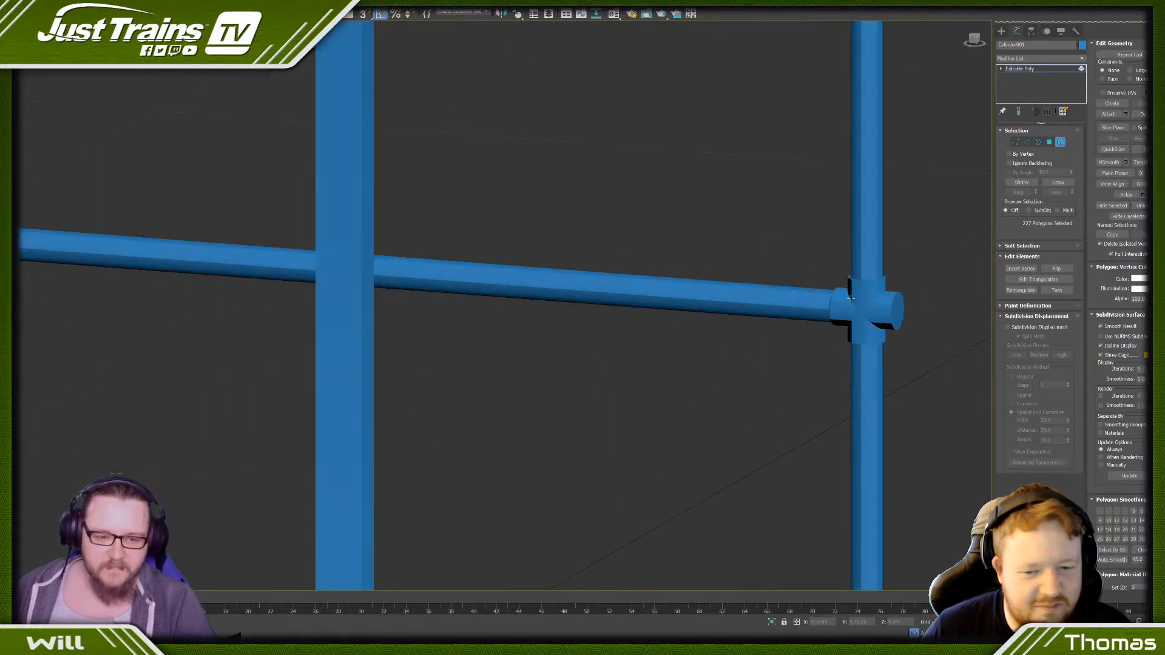
{"action": "left_click", "coordinate": [861, 297], "text": "ctrl"}
{"action": "left_click", "coordinate": [850, 307], "text": "ctrl"}
{"action": "scroll", "coordinate": [849, 306], "scroll_direction": "down", "scroll_amount": 5}
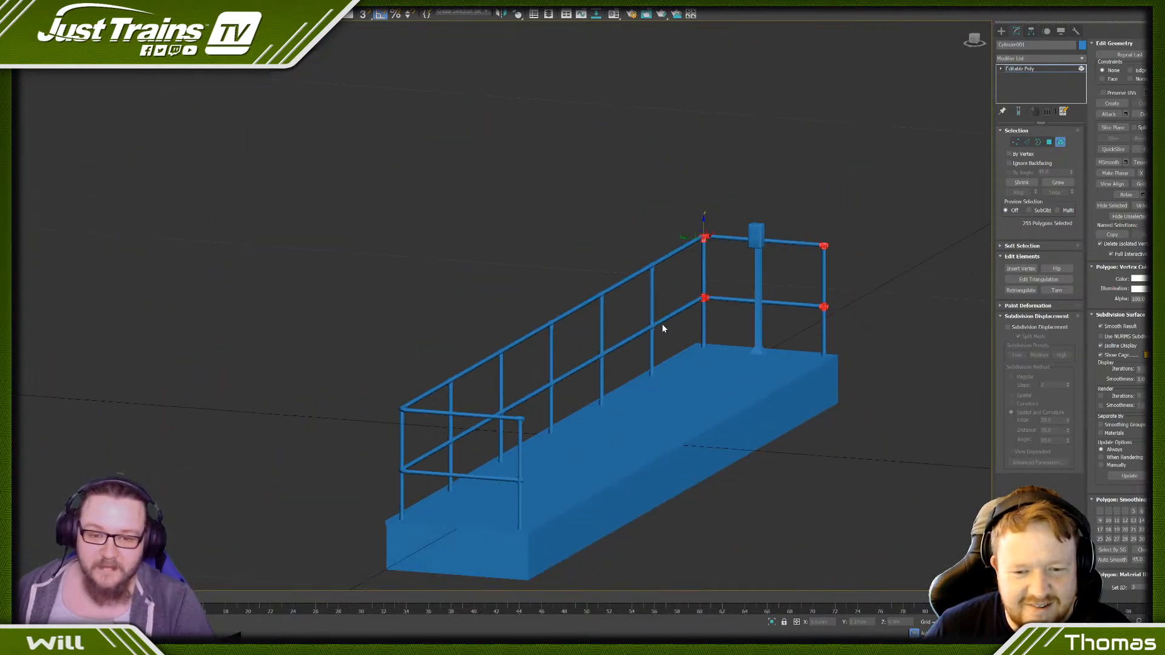
- Add the top and middle joint elements of the first intermediate post on the long railing to the selection
{"action": "scroll", "coordinate": [663, 328], "scroll_direction": "up", "scroll_amount": 5}
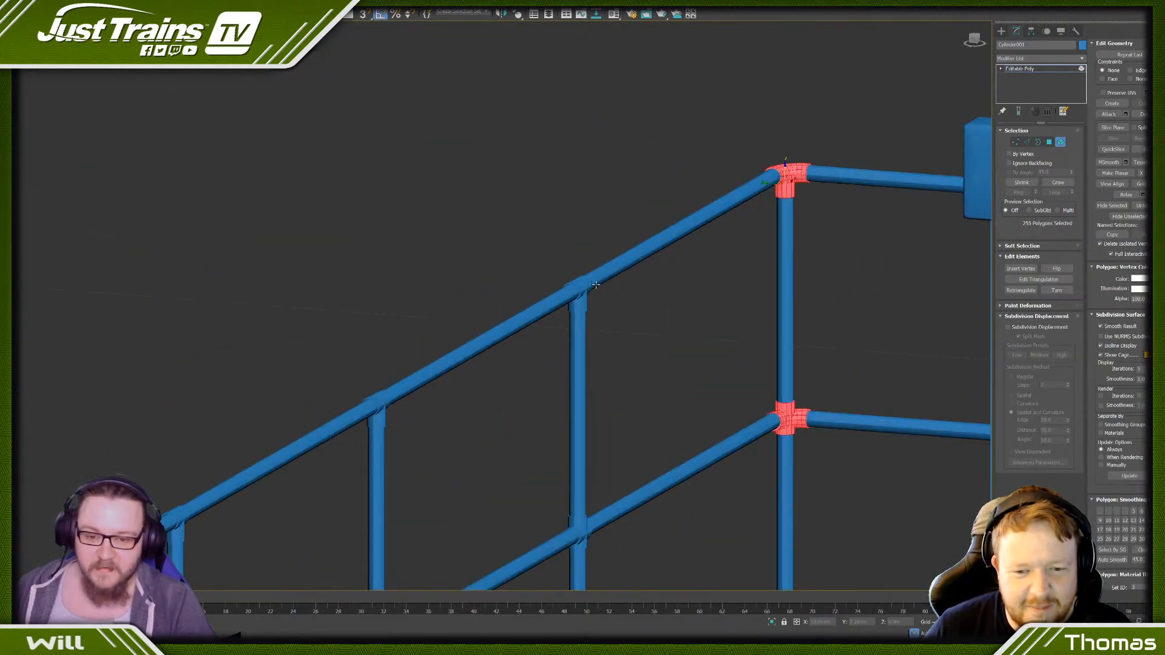
{"action": "scroll", "coordinate": [583, 302], "scroll_direction": "down", "scroll_amount": 5}
{"action": "scroll", "coordinate": [588, 316], "scroll_direction": "up", "scroll_amount": 8}
{"action": "left_click", "coordinate": [590, 319], "text": "ctrl"}
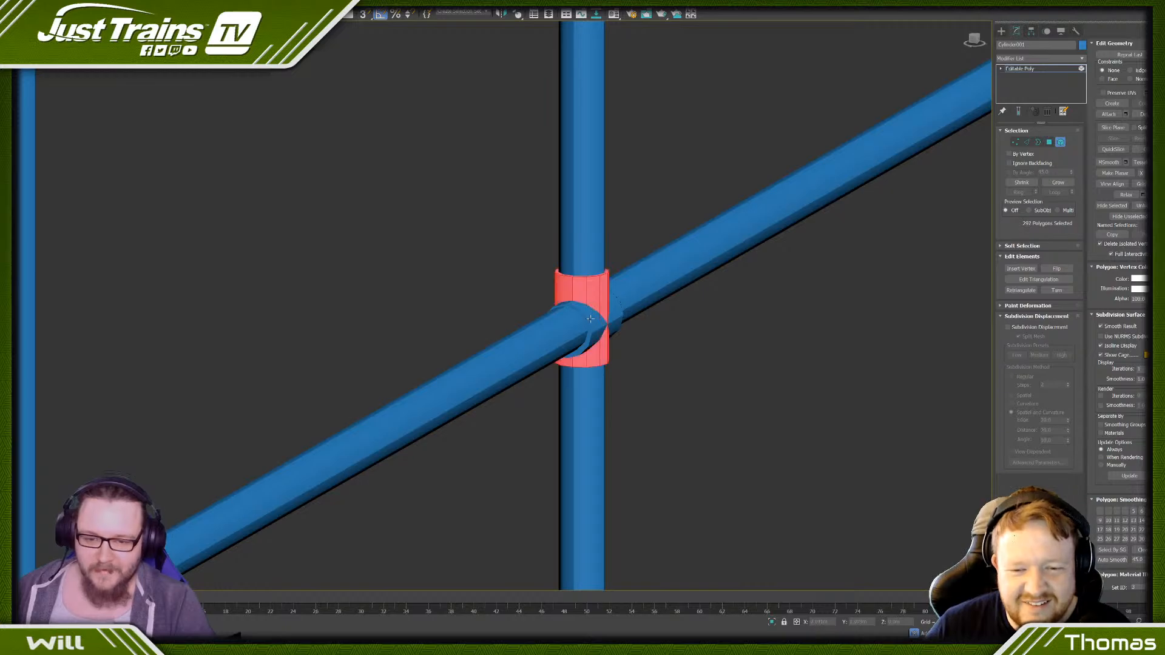
{"action": "left_click", "coordinate": [590, 318], "text": "ctrl"}
- Add the top and middle joint elements of the second intermediate post on the long railing to the selection
{"action": "scroll", "coordinate": [591, 319], "scroll_direction": "up", "scroll_amount": 2}
{"action": "scroll", "coordinate": [372, 249], "scroll_direction": "down", "scroll_amount": 6}
{"action": "scroll", "coordinate": [311, 196], "scroll_direction": "up", "scroll_amount": 6}
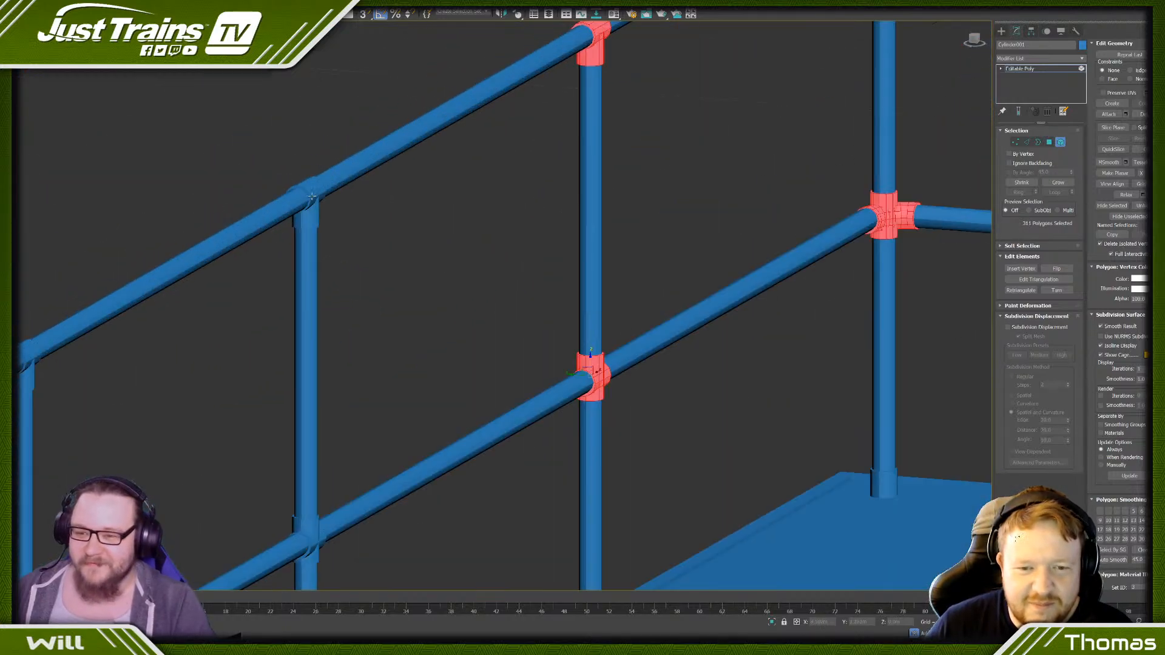
{"action": "left_click", "coordinate": [312, 200], "text": "ctrl"}
{"action": "scroll", "coordinate": [312, 213], "scroll_direction": "down", "scroll_amount": 6}
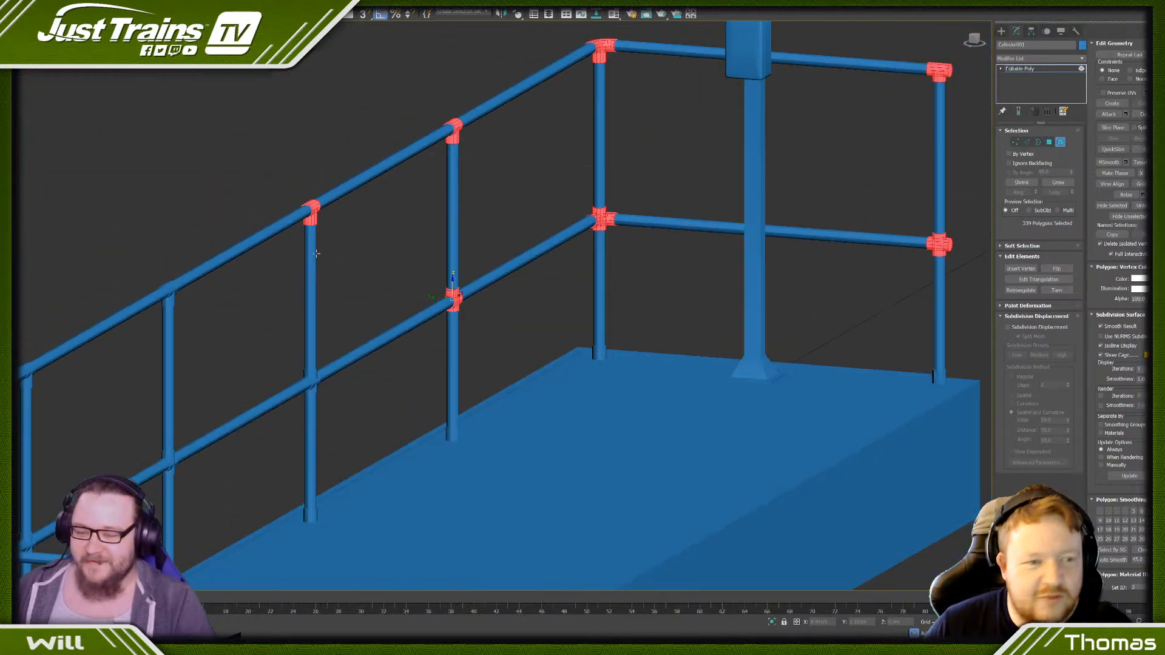
{"action": "scroll", "coordinate": [333, 294], "scroll_direction": "up", "scroll_amount": 7}
{"action": "left_click", "coordinate": [399, 301], "text": "ctrl"}
{"action": "left_click", "coordinate": [396, 349], "text": "ctrl"}
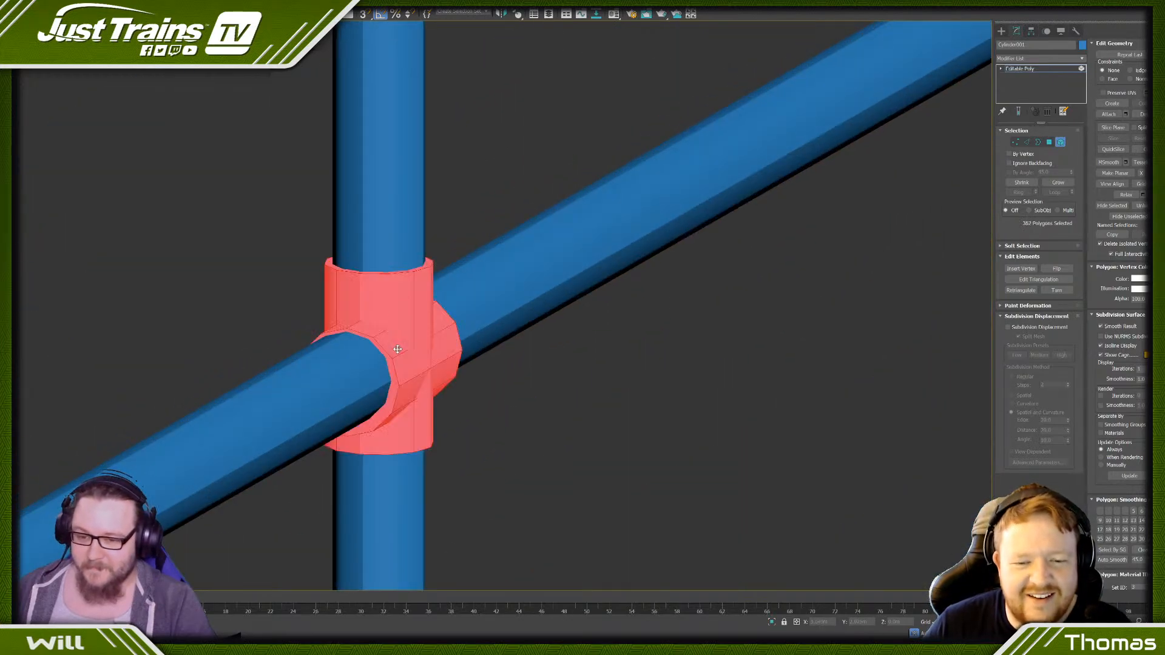
- Add the top and middle joint elements of the third intermediate post on the long railing to the selection
{"action": "scroll", "coordinate": [397, 349], "scroll_direction": "down", "scroll_amount": 6}
{"action": "left_click", "coordinate": [256, 253], "text": "ctrl"}
{"action": "scroll", "coordinate": [256, 253], "scroll_direction": "up", "scroll_amount": 5}
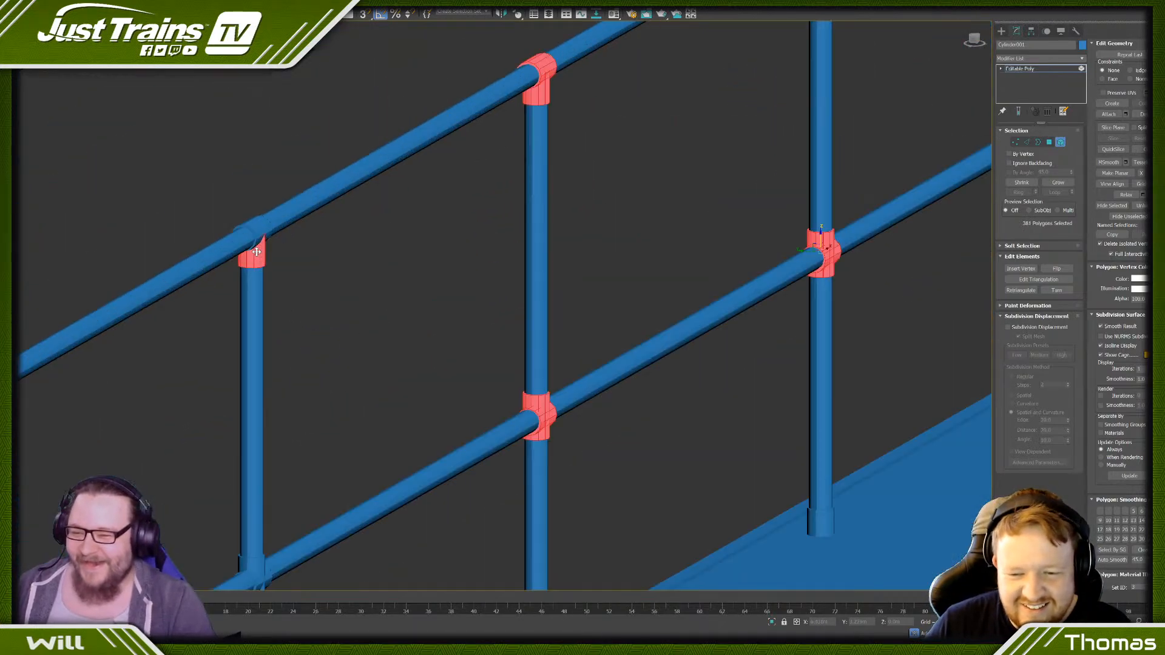
{"action": "scroll", "coordinate": [266, 300], "scroll_direction": "down", "scroll_amount": 7}
{"action": "middle_click_drag", "start_coordinate": [233, 376], "coordinate": [370, 285]}
{"action": "scroll", "coordinate": [369, 285], "scroll_direction": "up", "scroll_amount": 7}
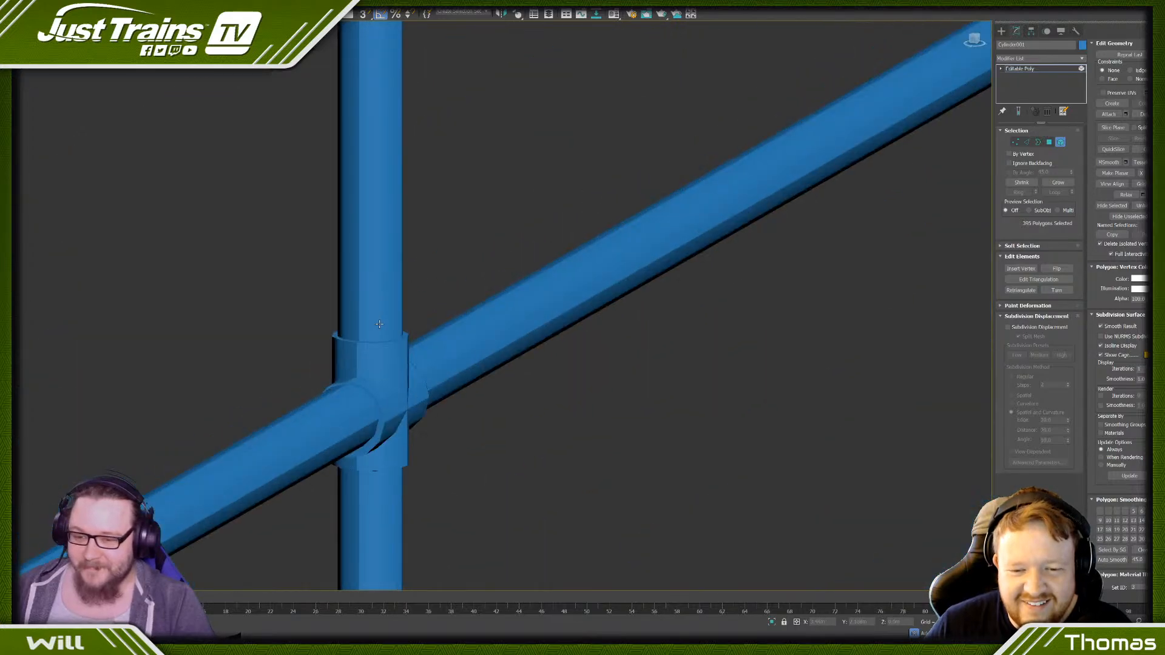
{"action": "left_click", "coordinate": [398, 307], "text": "ctrl"}
{"action": "left_click", "coordinate": [401, 313], "text": "ctrl"}
{"action": "scroll", "coordinate": [381, 406], "scroll_direction": "down", "scroll_amount": 5}
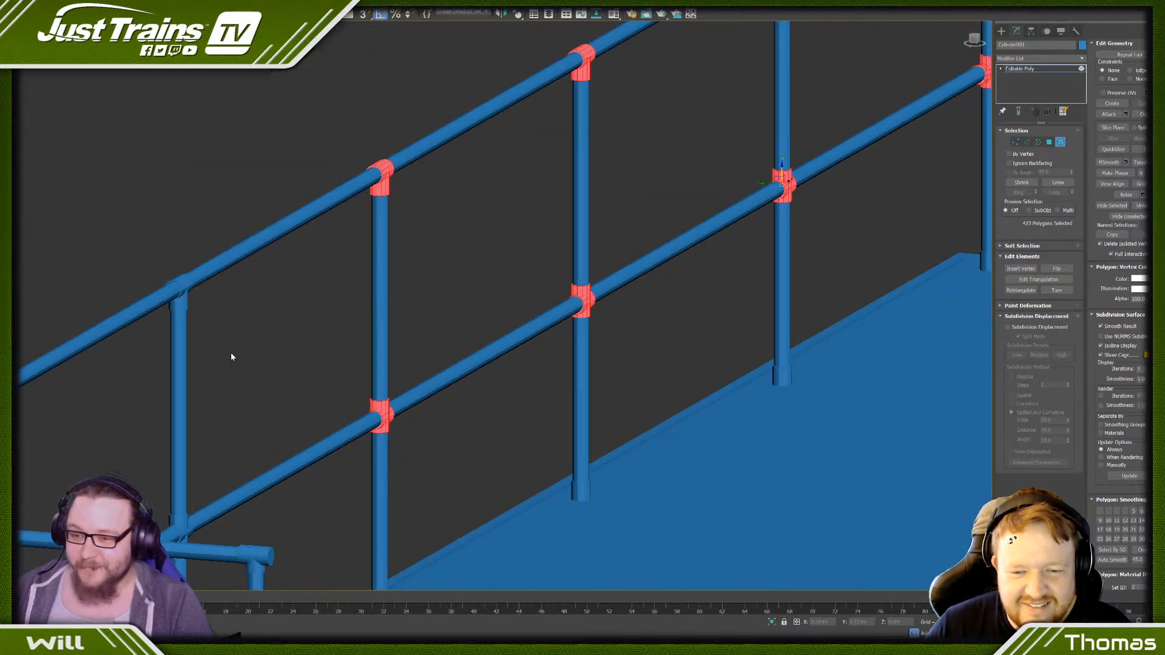
- Add the top and middle joint elements of the fourth intermediate post on the long railing to the selection
{"action": "left_click", "coordinate": [183, 290], "text": "ctrl"}
{"action": "scroll", "coordinate": [159, 453], "scroll_direction": "up", "scroll_amount": 3}
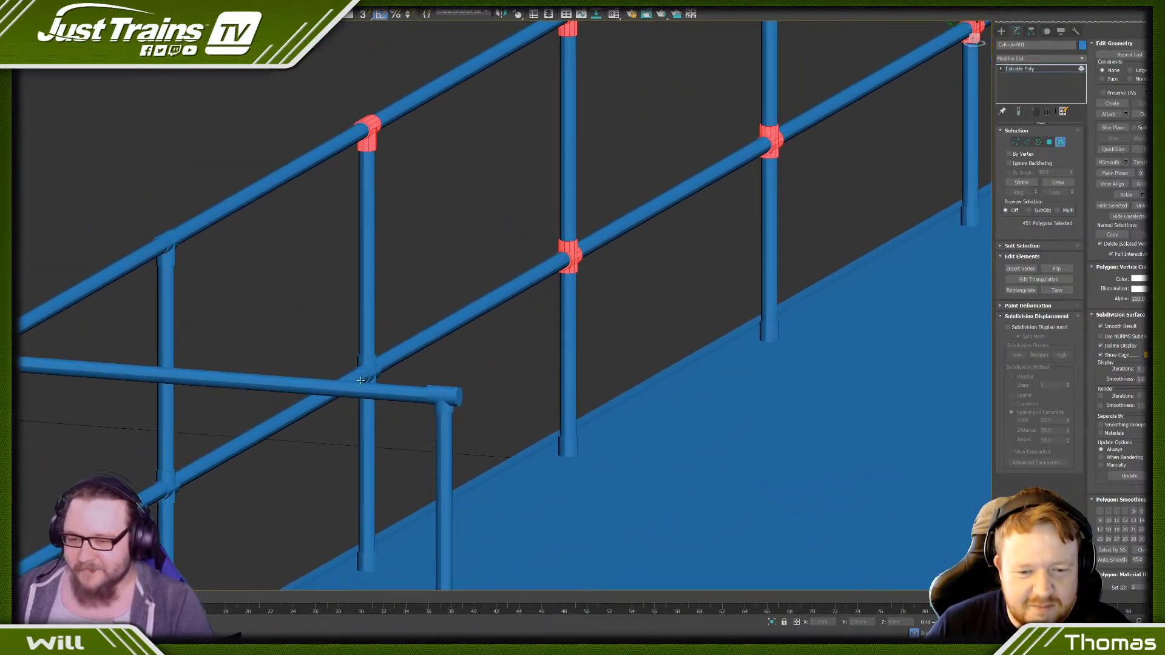
{"action": "scroll", "coordinate": [379, 335], "scroll_direction": "up", "scroll_amount": 5}
{"action": "left_click", "coordinate": [380, 336], "text": "ctrl"}
{"action": "scroll", "coordinate": [379, 336], "scroll_direction": "down", "scroll_amount": 7}
- Add the top and middle joint elements of the last intermediate post before the far corner to the selection
{"action": "middle_click_drag", "start_coordinate": [192, 249], "coordinate": [284, 174]}
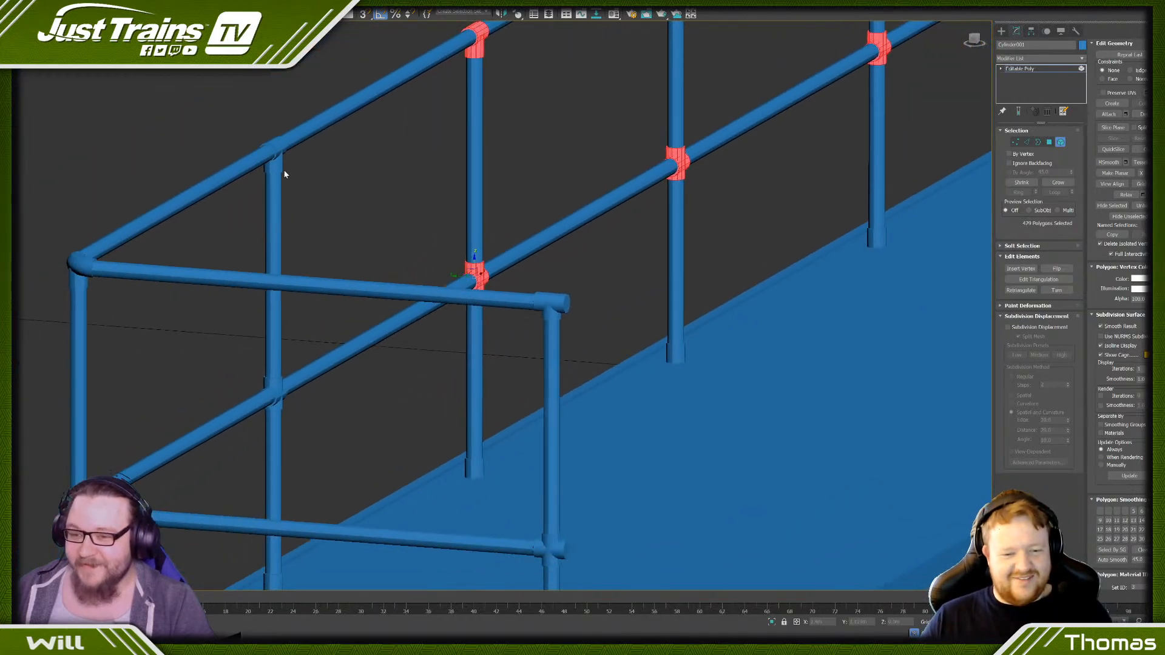
{"action": "left_click", "coordinate": [274, 388], "text": "ctrl"}
{"action": "scroll", "coordinate": [274, 389], "scroll_direction": "up", "scroll_amount": 7}
{"action": "scroll", "coordinate": [293, 396], "scroll_direction": "down", "scroll_amount": 8}
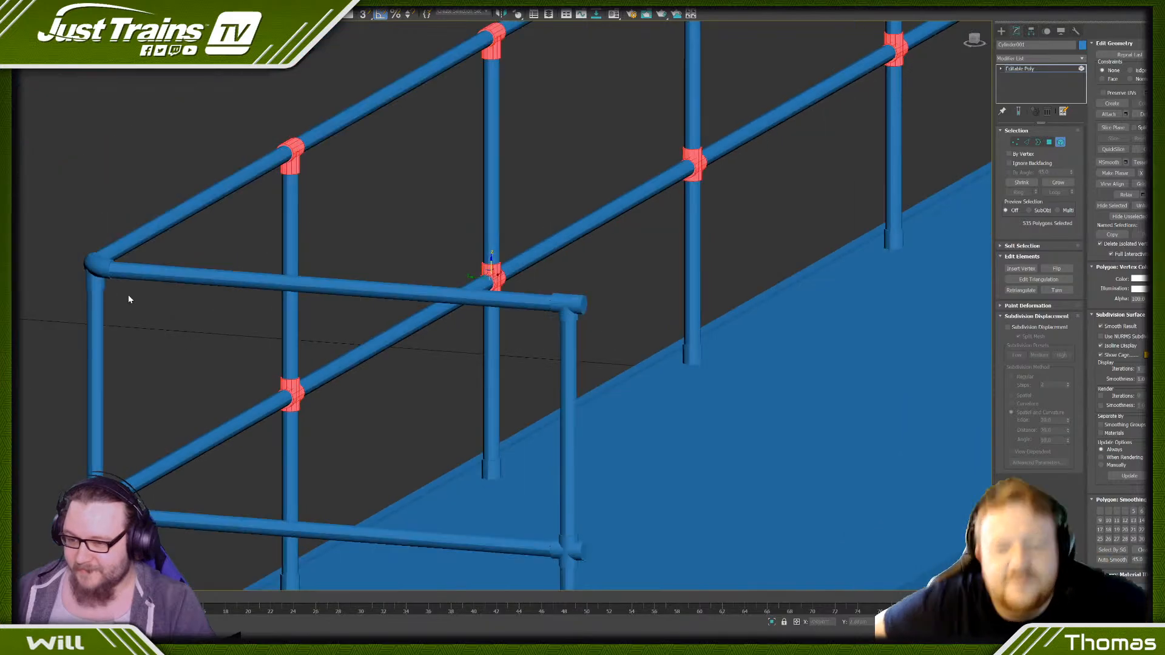
- Add the top and middle joint elements of the far corner post, opposite the box end, to the selection
{"action": "scroll", "coordinate": [128, 294], "scroll_direction": "up", "scroll_amount": 7}
{"action": "left_click", "coordinate": [97, 310], "text": "ctrl"}
{"action": "scroll", "coordinate": [168, 333], "scroll_direction": "down", "scroll_amount": 8}
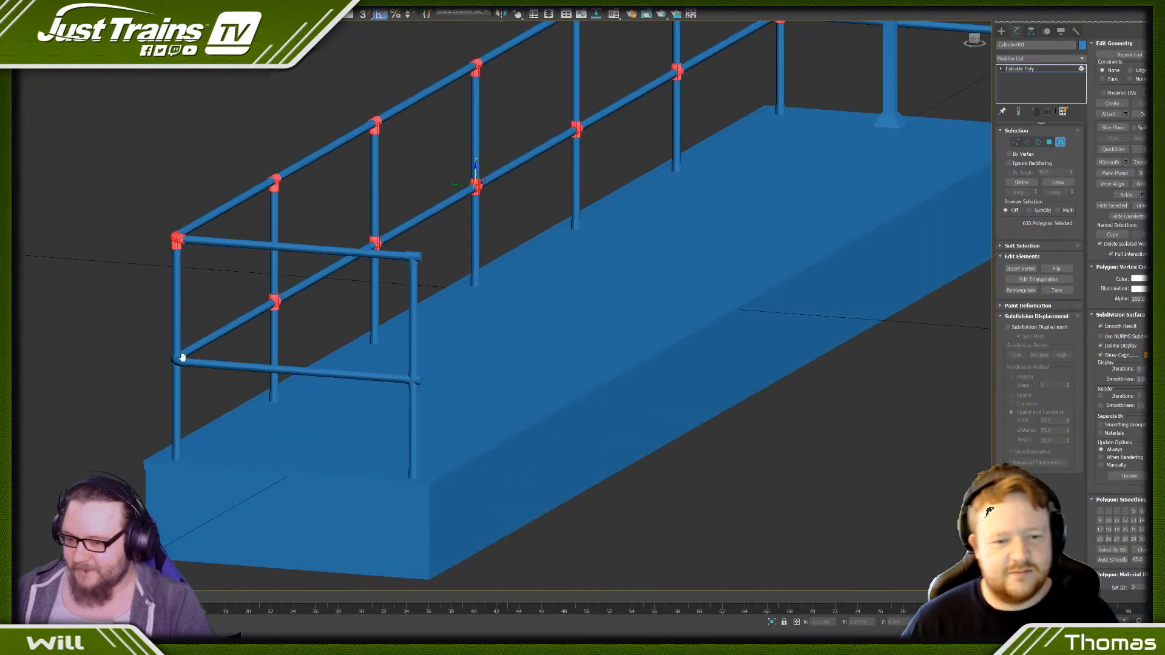
{"action": "scroll", "coordinate": [210, 310], "scroll_direction": "up", "scroll_amount": 8}
{"action": "left_click", "coordinate": [204, 290], "text": "ctrl"}
{"action": "scroll", "coordinate": [204, 291], "scroll_direction": "down", "scroll_amount": 8}
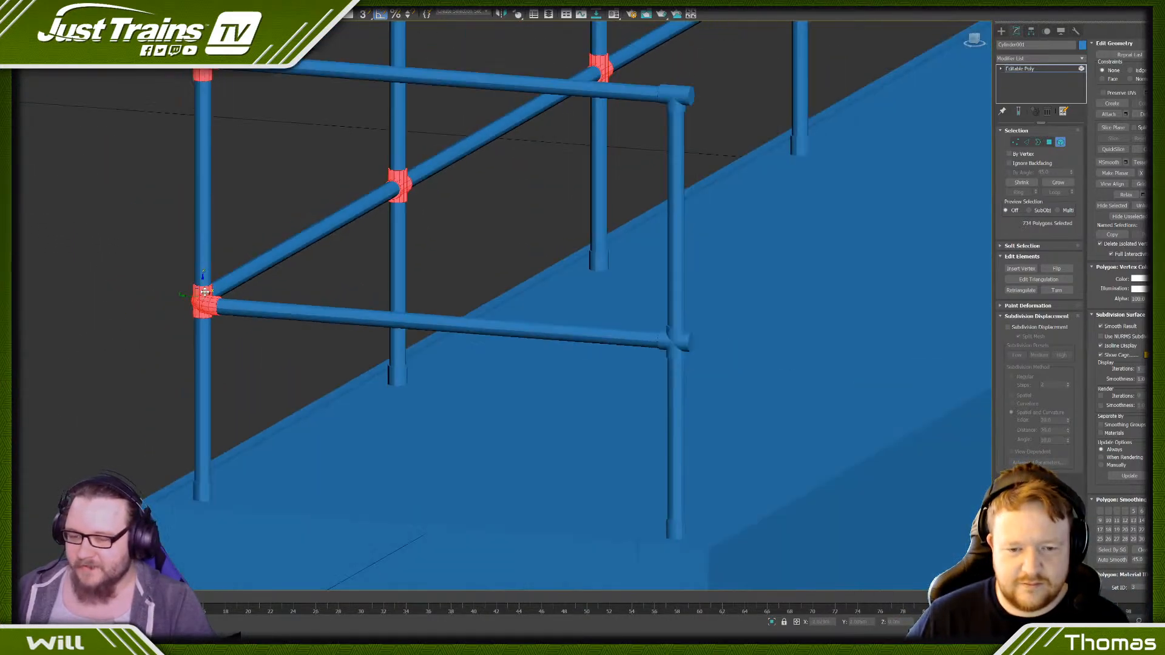
- Add the top and middle joint elements of the end post on the far short railing to the selection
{"action": "scroll", "coordinate": [320, 210], "scroll_direction": "up", "scroll_amount": 8}
{"action": "left_click", "coordinate": [317, 242], "text": "ctrl"}
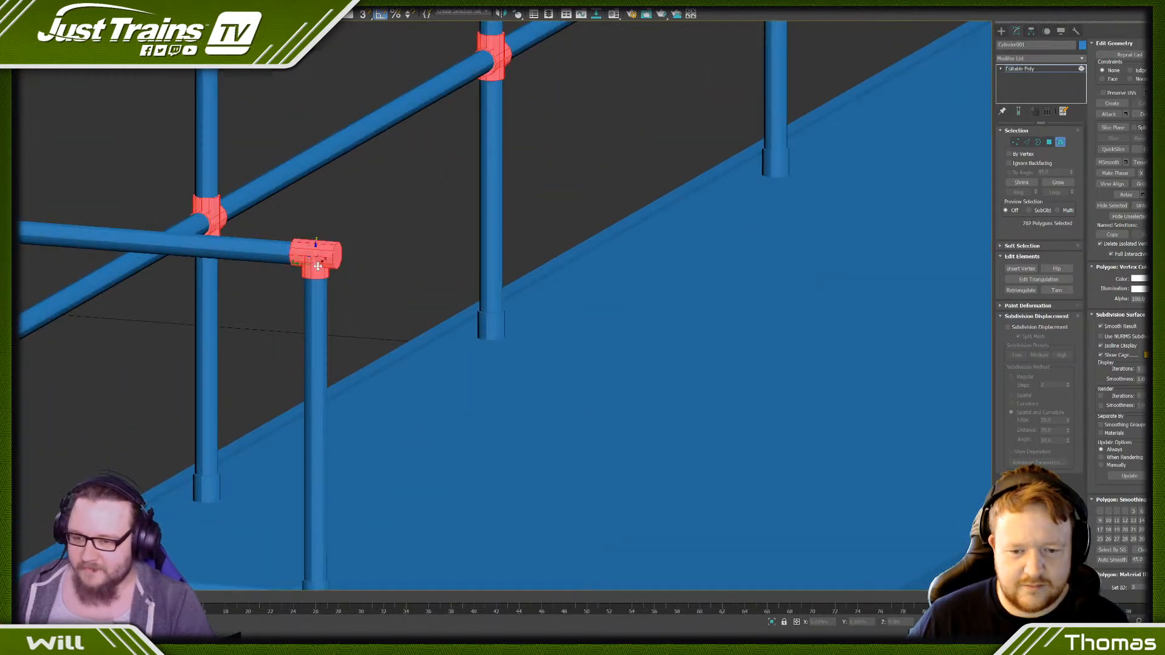
{"action": "scroll", "coordinate": [316, 242], "scroll_direction": "down", "scroll_amount": 8}
{"action": "scroll", "coordinate": [393, 290], "scroll_direction": "up", "scroll_amount": 8}
{"action": "left_click", "coordinate": [391, 294], "text": "ctrl"}
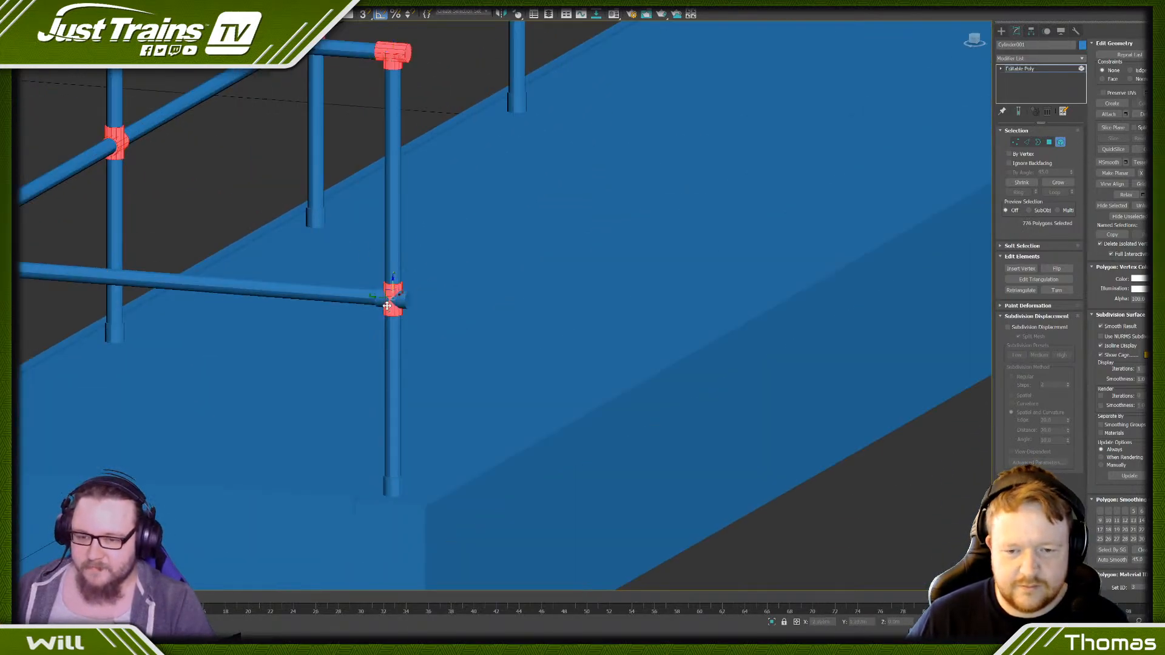
{"action": "scroll", "coordinate": [383, 300], "scroll_direction": "down", "scroll_amount": 8}
{"action": "scroll", "coordinate": [647, 135], "scroll_direction": "up", "scroll_amount": 8}
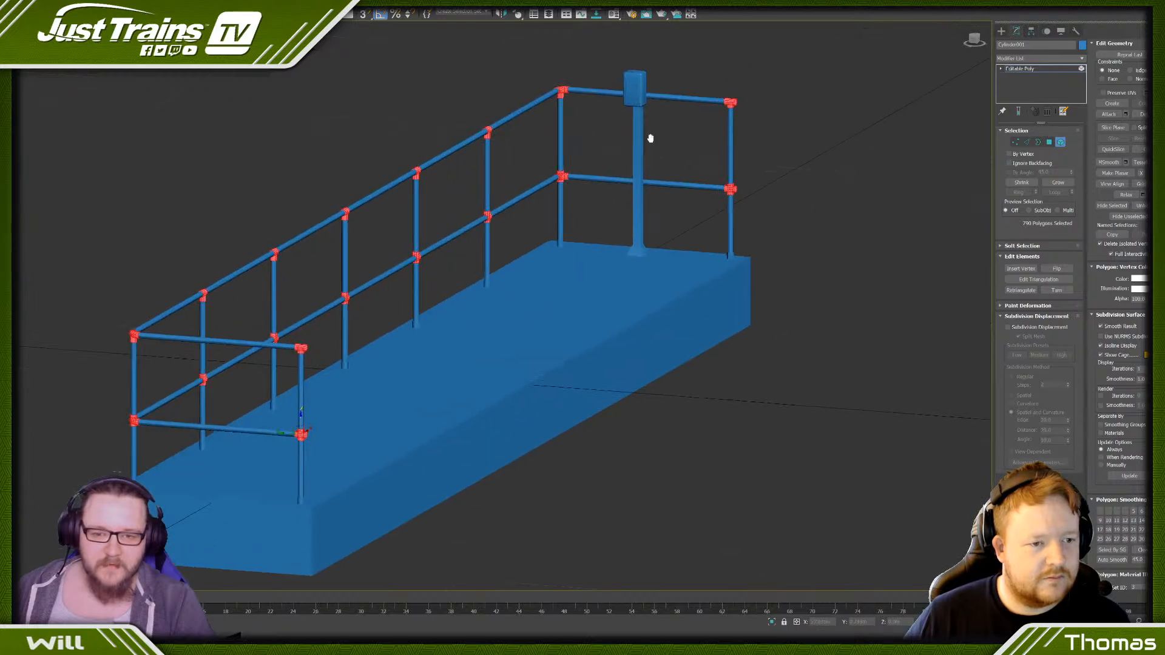
{"action": "scroll", "coordinate": [590, 203], "scroll_direction": "up", "scroll_amount": 6}
{"action": "left_click", "coordinate": [670, 192], "text": "ctrl"}
{"action": "scroll", "coordinate": [671, 193], "scroll_direction": "down", "scroll_amount": 3}
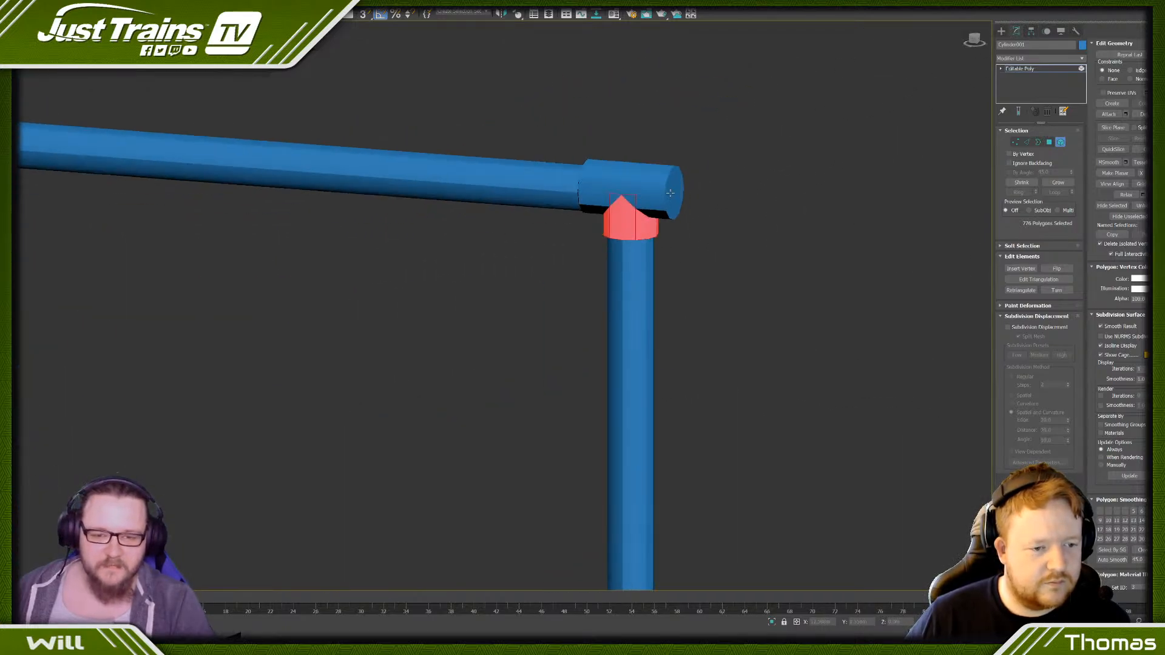
{"action": "left_click", "coordinate": [671, 193], "text": "ctrl"}
- Switch to Polygon selection and deselect the end-cap faces of the top and middle joints on the end post beyond the box
{"action": "left_click", "coordinate": [1053, 143]}
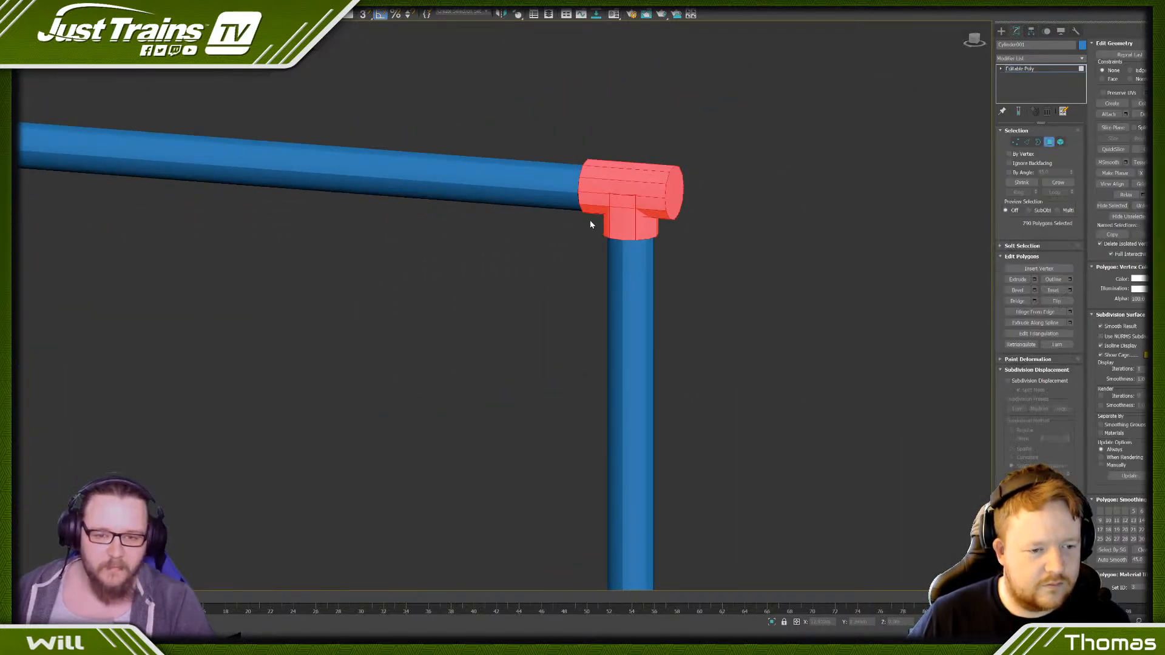
{"action": "left_click", "coordinate": [670, 189], "text": "alt"}
{"action": "scroll", "coordinate": [670, 189], "scroll_direction": "down", "scroll_amount": 5}
{"action": "scroll", "coordinate": [661, 376], "scroll_direction": "up", "scroll_amount": 7}
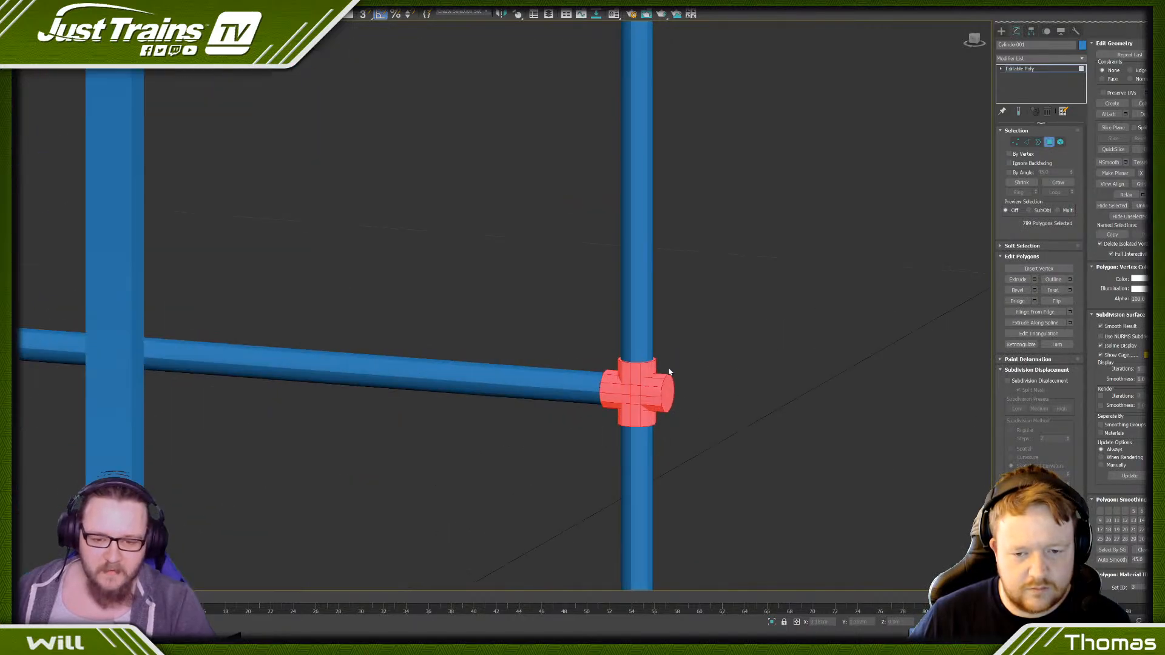
{"action": "left_click", "coordinate": [701, 405], "text": "alt"}
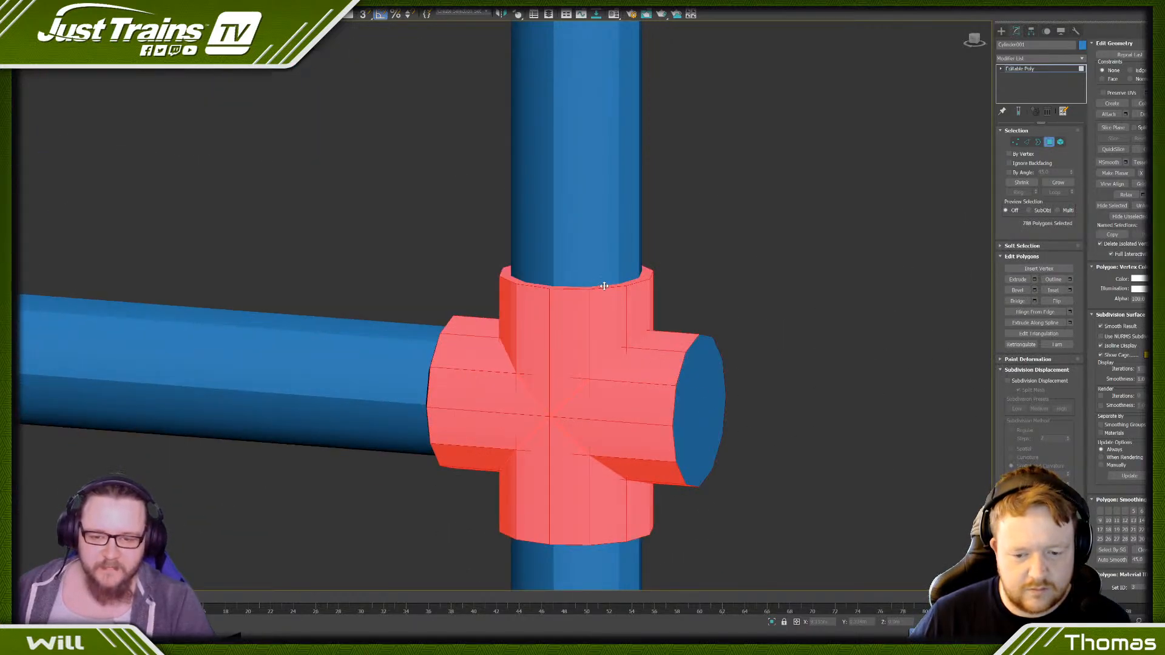
{"action": "scroll", "coordinate": [605, 286], "scroll_direction": "down", "scroll_amount": 6}
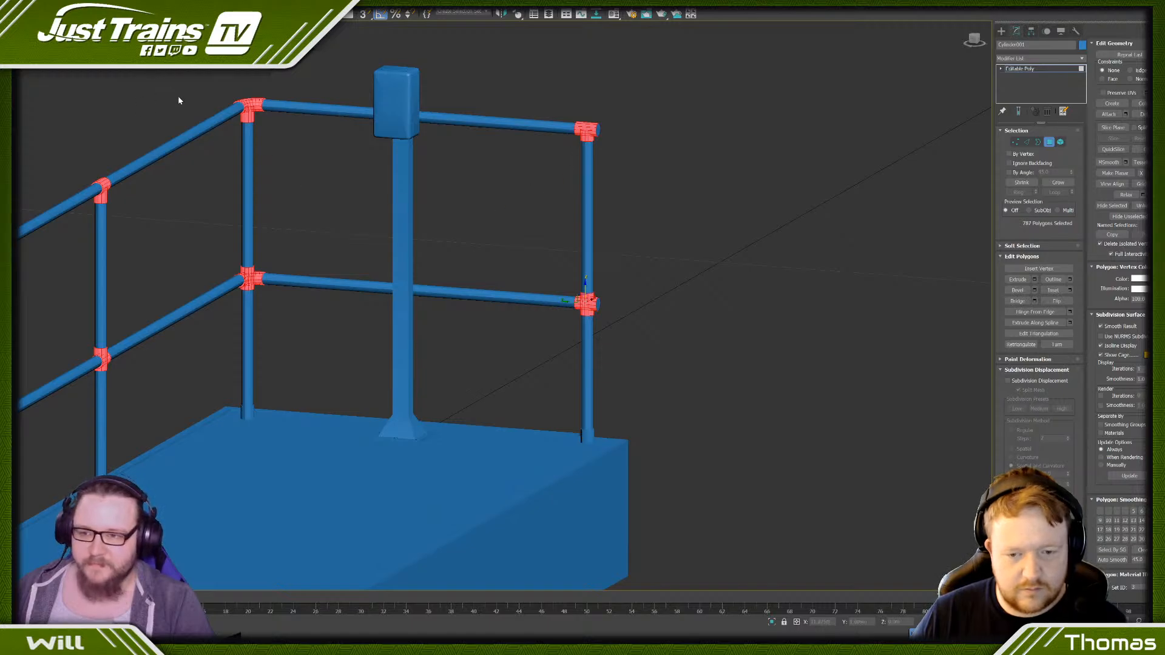
- Deselect the underside rim face where the post enters the top joint of the end post beyond the box
{"action": "middle_click_drag", "start_coordinate": [557, 265], "coordinate": [555, 247], "text": "alt"}
{"action": "middle_click_drag", "start_coordinate": [529, 528], "coordinate": [544, 215]}
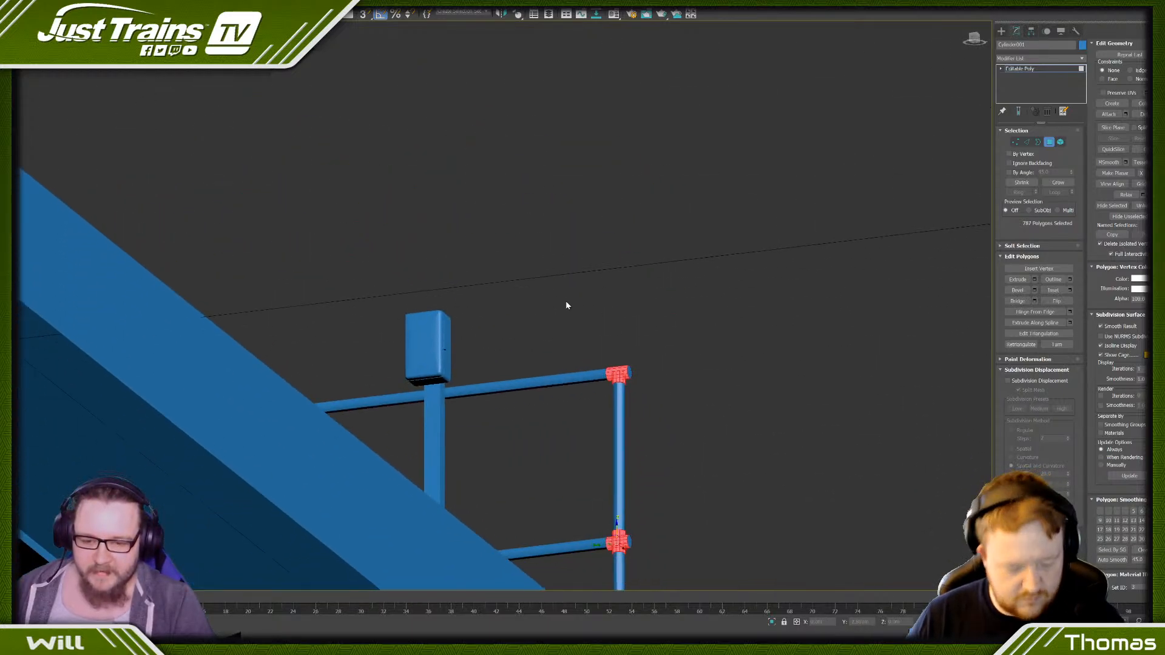
{"action": "scroll", "coordinate": [630, 439], "scroll_direction": "up", "scroll_amount": 6}
{"action": "scroll", "coordinate": [585, 106], "scroll_direction": "up", "scroll_amount": 5}
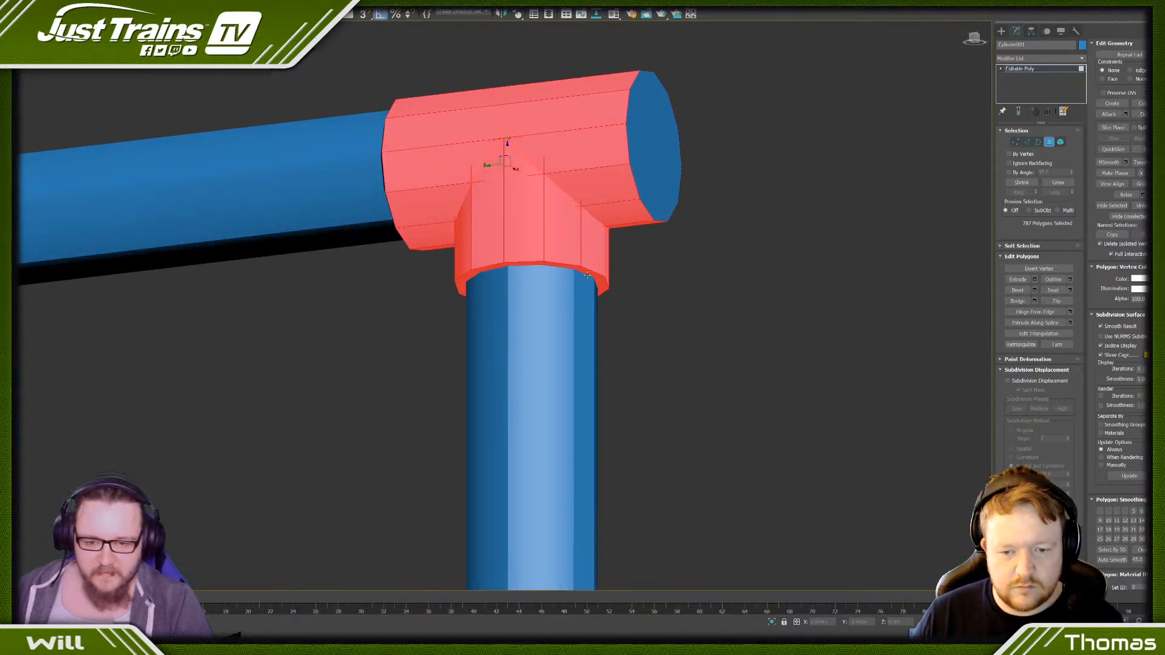
{"action": "left_click", "coordinate": [588, 275], "text": "alt"}
{"action": "scroll", "coordinate": [585, 275], "scroll_direction": "down", "scroll_amount": 11}
{"action": "middle_click_drag", "start_coordinate": [543, 281], "coordinate": [565, 296], "text": "alt"}
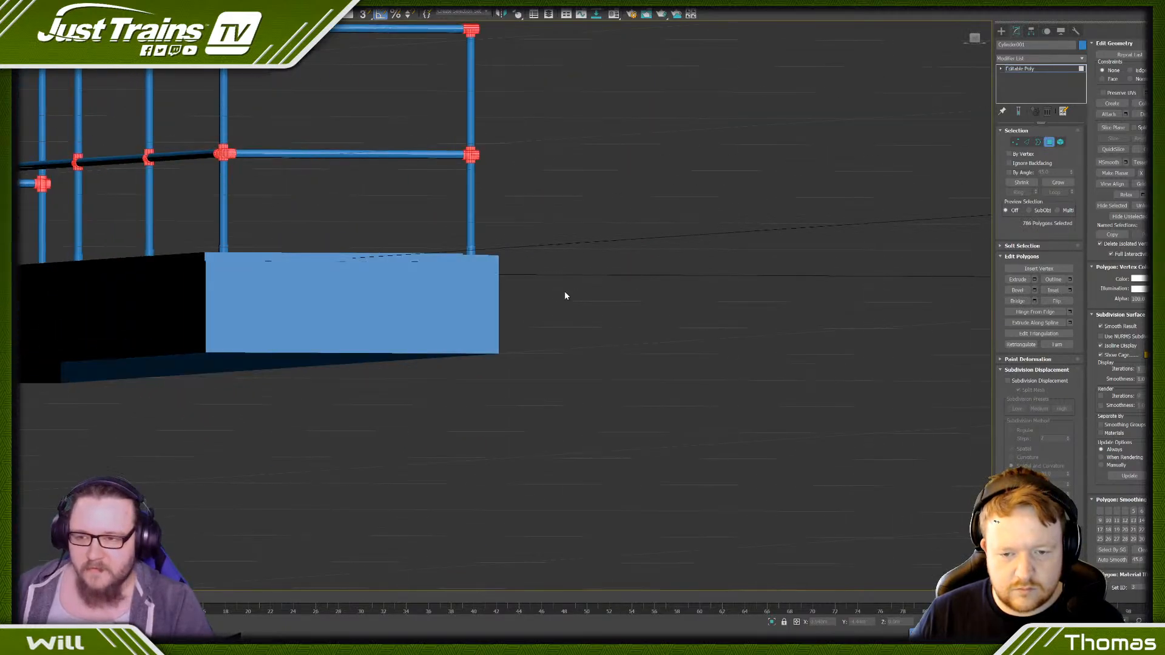
- Deselect the rim face where the top rail enters the end post's top joint beyond the box
{"action": "scroll", "coordinate": [565, 293], "scroll_direction": "down", "scroll_amount": 2}
{"action": "middle_click_drag", "start_coordinate": [281, 172], "coordinate": [602, 399], "text": "alt"}
{"action": "scroll", "coordinate": [242, 198], "scroll_direction": "up", "scroll_amount": 8}
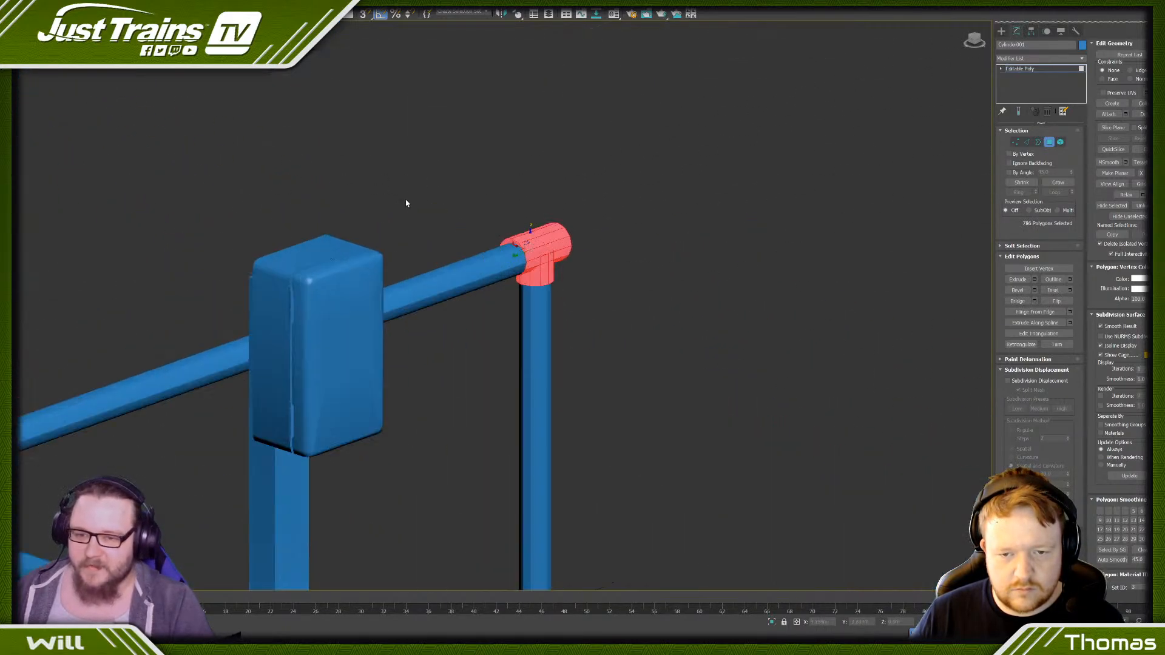
{"action": "scroll", "coordinate": [406, 203], "scroll_direction": "up", "scroll_amount": 5}
{"action": "left_click", "coordinate": [694, 306], "text": "alt"}
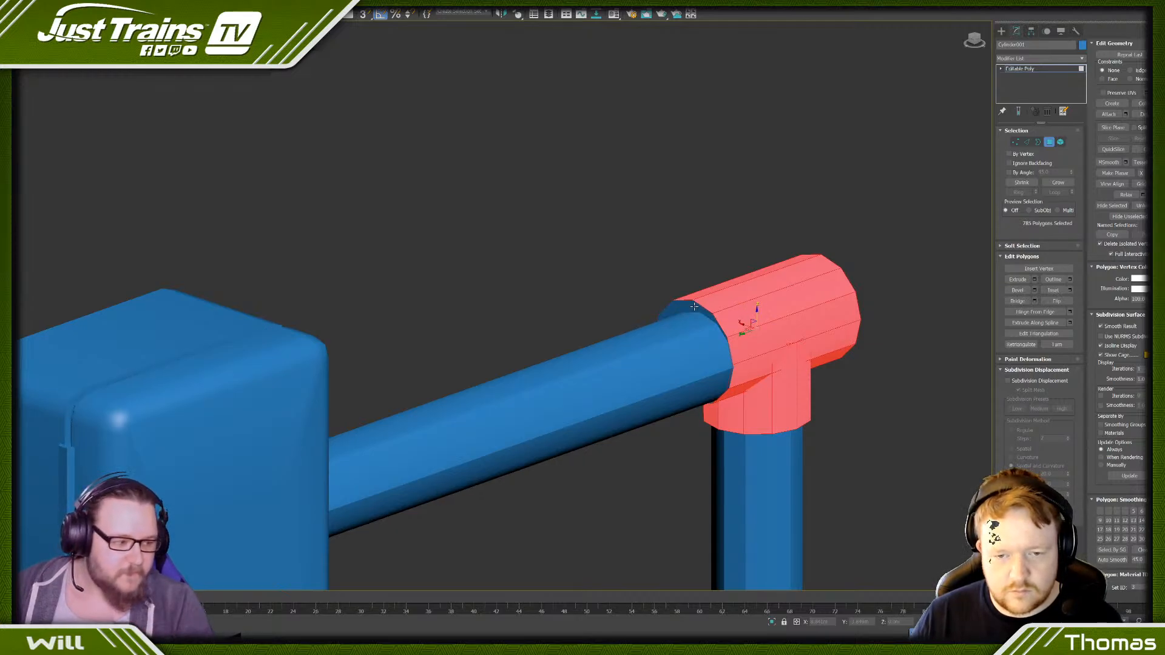
{"action": "scroll", "coordinate": [686, 306], "scroll_direction": "down", "scroll_amount": 10}
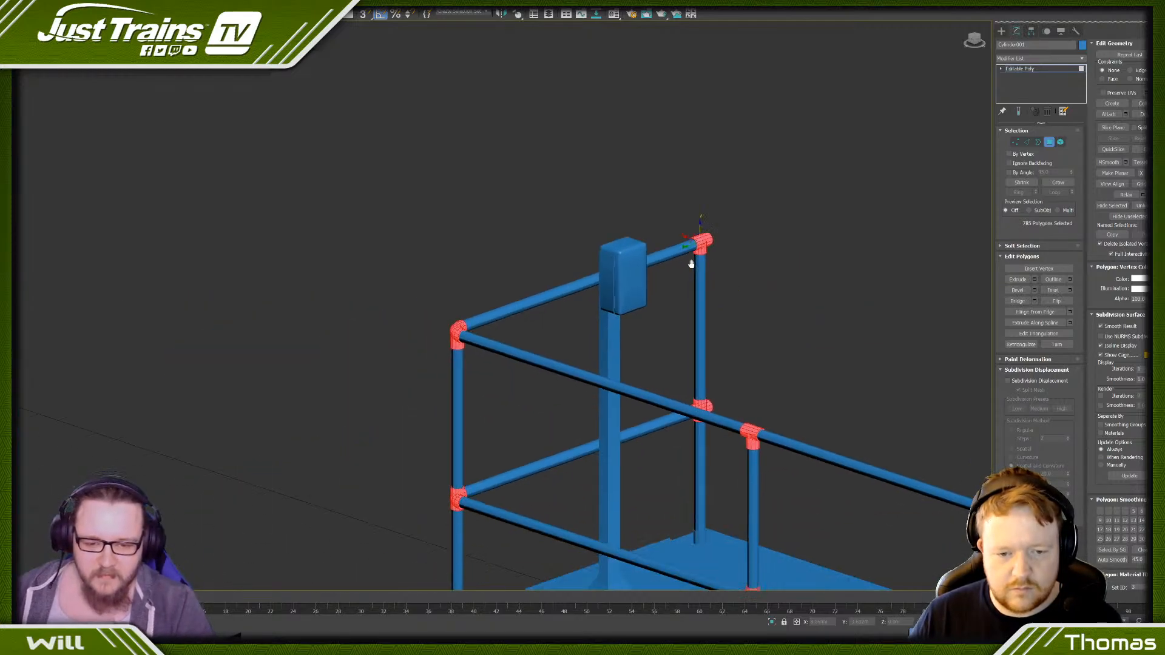
- Deselect the rim face around the long rail's opening on the top joint of the corner post beside the box
{"action": "scroll", "coordinate": [691, 261], "scroll_direction": "up", "scroll_amount": 6}
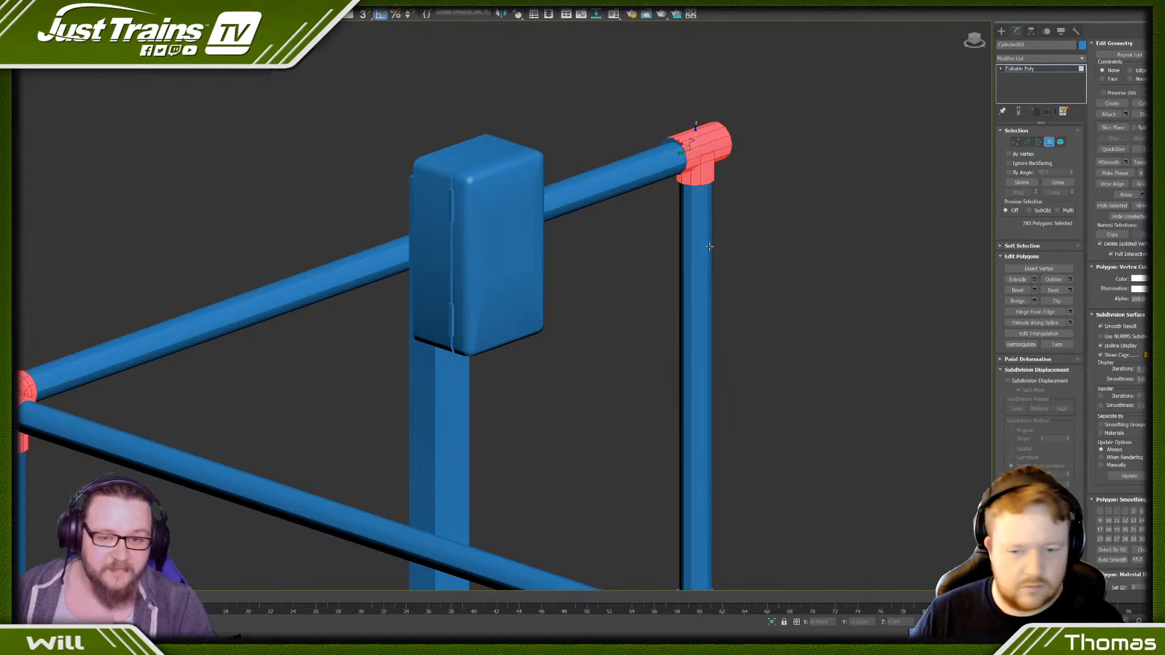
{"action": "scroll", "coordinate": [712, 244], "scroll_direction": "down", "scroll_amount": 8}
{"action": "scroll", "coordinate": [522, 269], "scroll_direction": "up", "scroll_amount": 12}
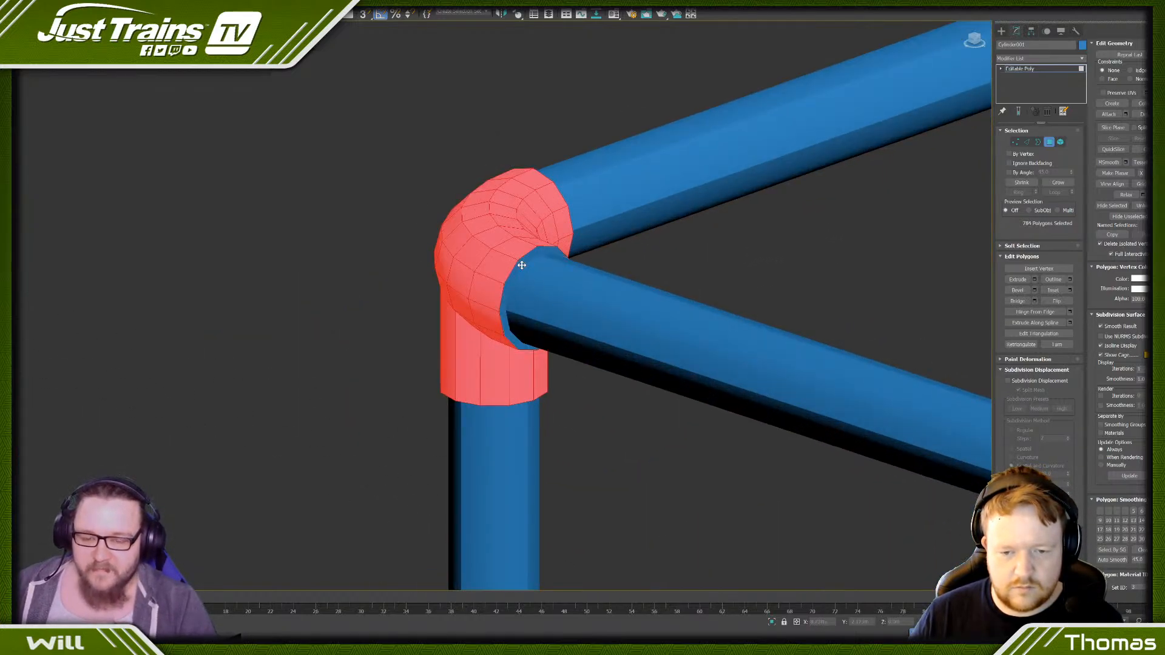
{"action": "scroll", "coordinate": [522, 267], "scroll_direction": "down", "scroll_amount": 10}
- Deselect the rim faces around the long rail and the upper post opening on the same corner post's middle joint
{"action": "scroll", "coordinate": [493, 375], "scroll_direction": "up", "scroll_amount": 12}
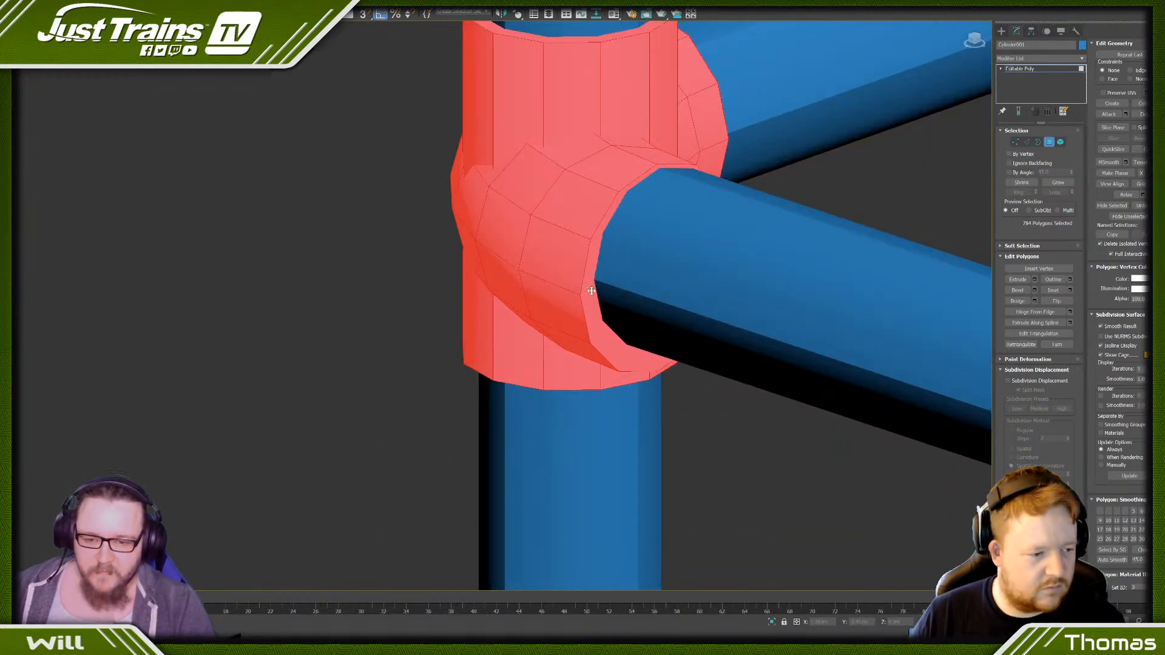
{"action": "left_click", "coordinate": [590, 291], "text": "alt"}
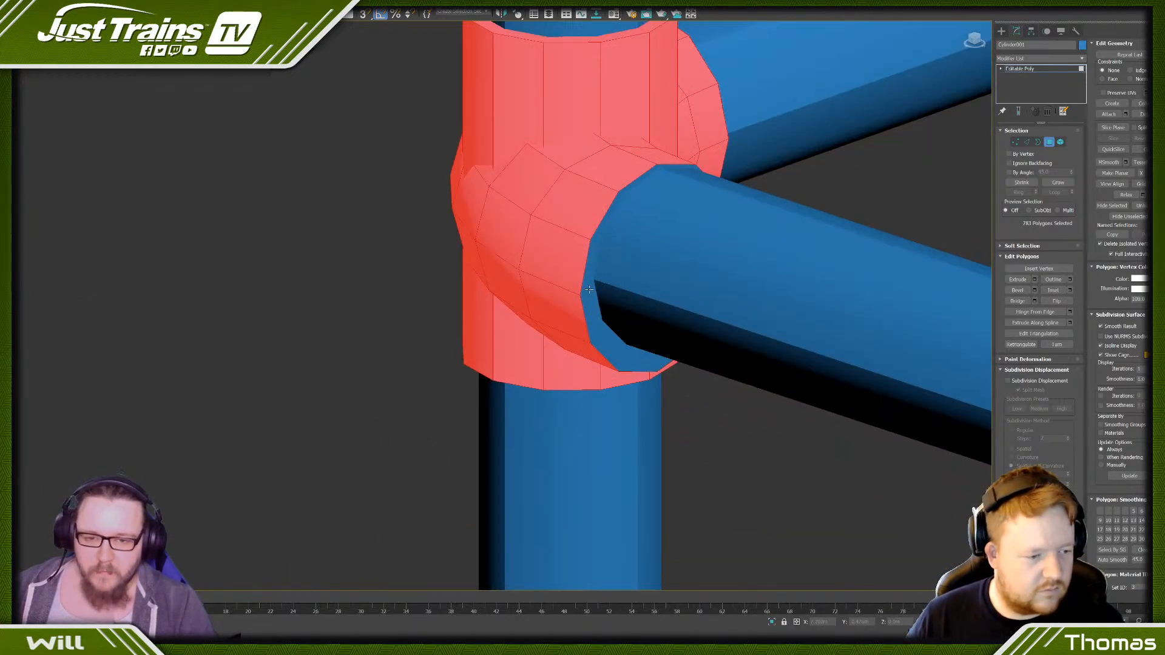
{"action": "left_click", "coordinate": [568, 34], "text": "alt"}
{"action": "scroll", "coordinate": [567, 36], "scroll_direction": "down", "scroll_amount": 10}
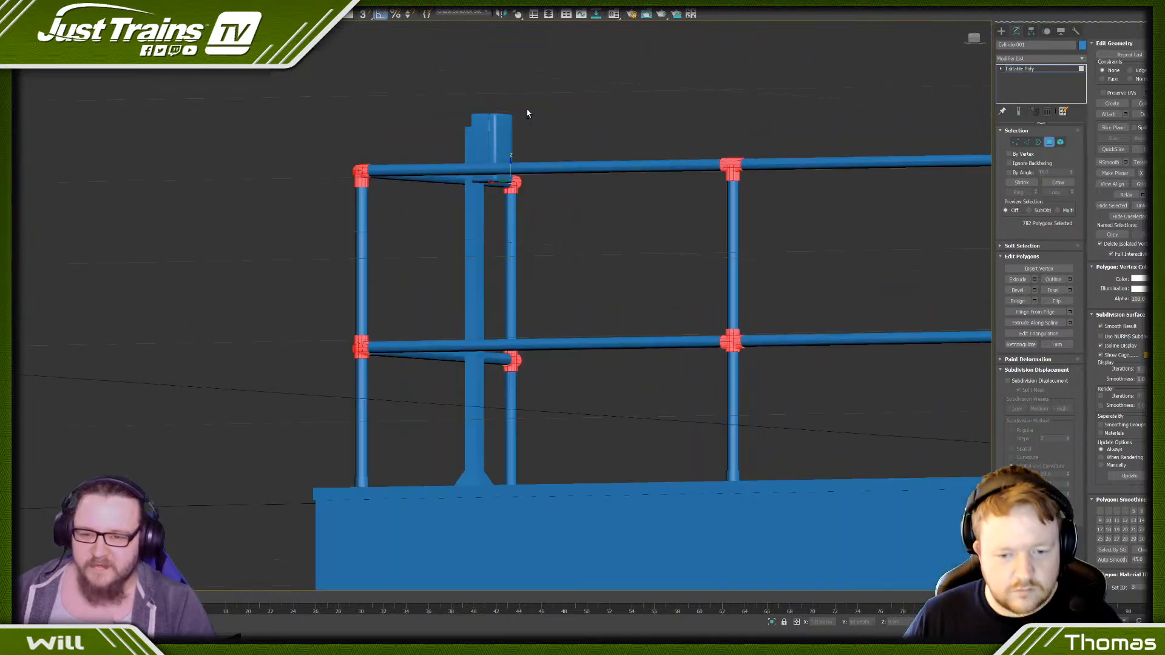
- Deselect the remaining rim faces around the pipe openings of the corner post's middle joint
{"action": "middle_click_drag", "start_coordinate": [528, 113], "coordinate": [534, 96], "text": "alt"}
{"action": "scroll", "coordinate": [190, 429], "scroll_direction": "up", "scroll_amount": 6}
{"action": "scroll", "coordinate": [406, 456], "scroll_direction": "up", "scroll_amount": 6}
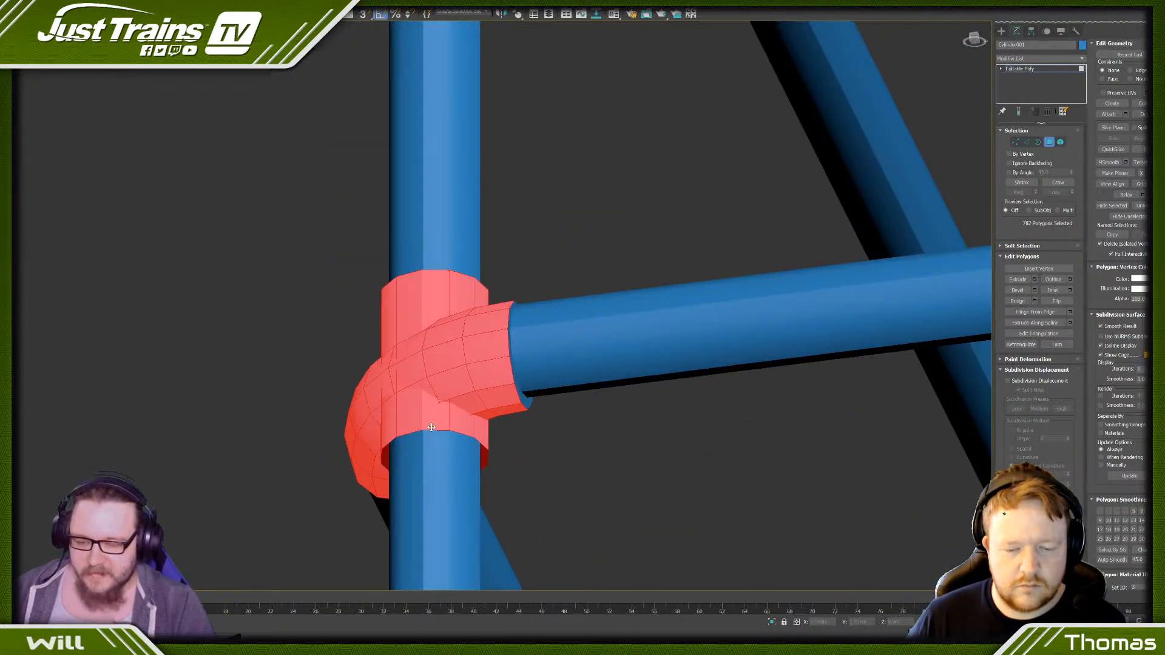
{"action": "scroll", "coordinate": [431, 427], "scroll_direction": "down", "scroll_amount": 10}
{"action": "middle_click_drag", "start_coordinate": [431, 427], "coordinate": [450, 390], "text": "alt"}
{"action": "scroll", "coordinate": [507, 460], "scroll_direction": "down", "scroll_amount": 5}
{"action": "scroll", "coordinate": [548, 465], "scroll_direction": "up", "scroll_amount": 6}
{"action": "scroll", "coordinate": [628, 484], "scroll_direction": "up", "scroll_amount": 5}
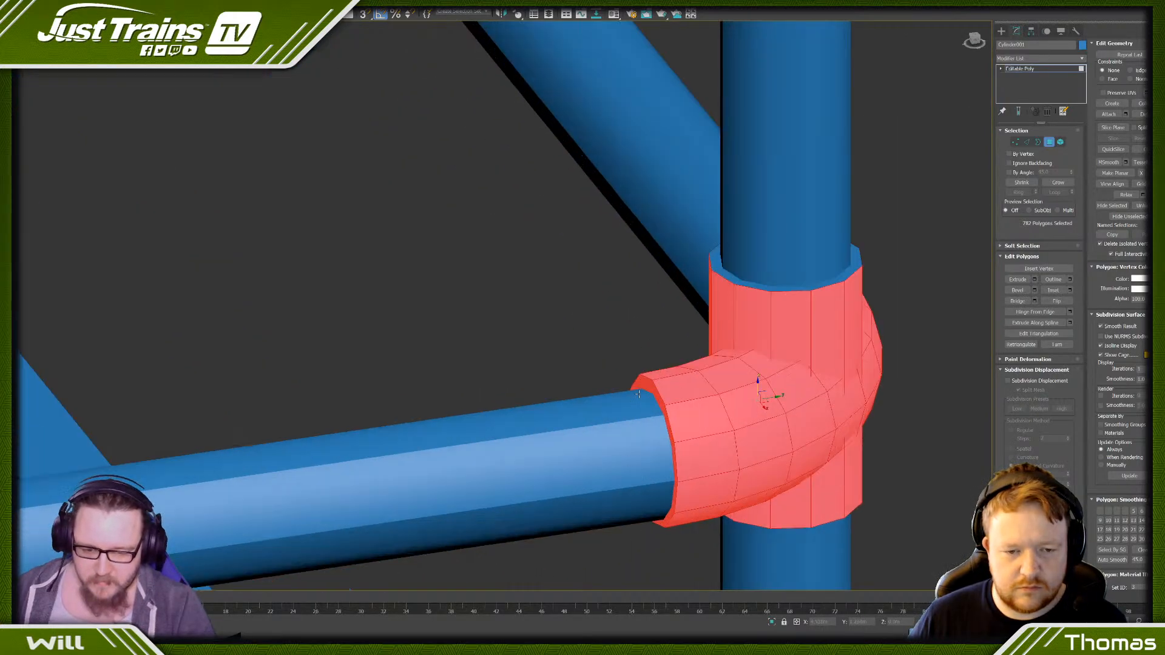
{"action": "scroll", "coordinate": [639, 394], "scroll_direction": "down", "scroll_amount": 10}
- Deselect the rim faces at the upper post opening and the rail opening of the adjacent intermediate post's joint
{"action": "middle_click_drag", "start_coordinate": [526, 273], "coordinate": [503, 280], "text": "alt"}
{"action": "scroll", "coordinate": [496, 282], "scroll_direction": "up", "scroll_amount": 10}
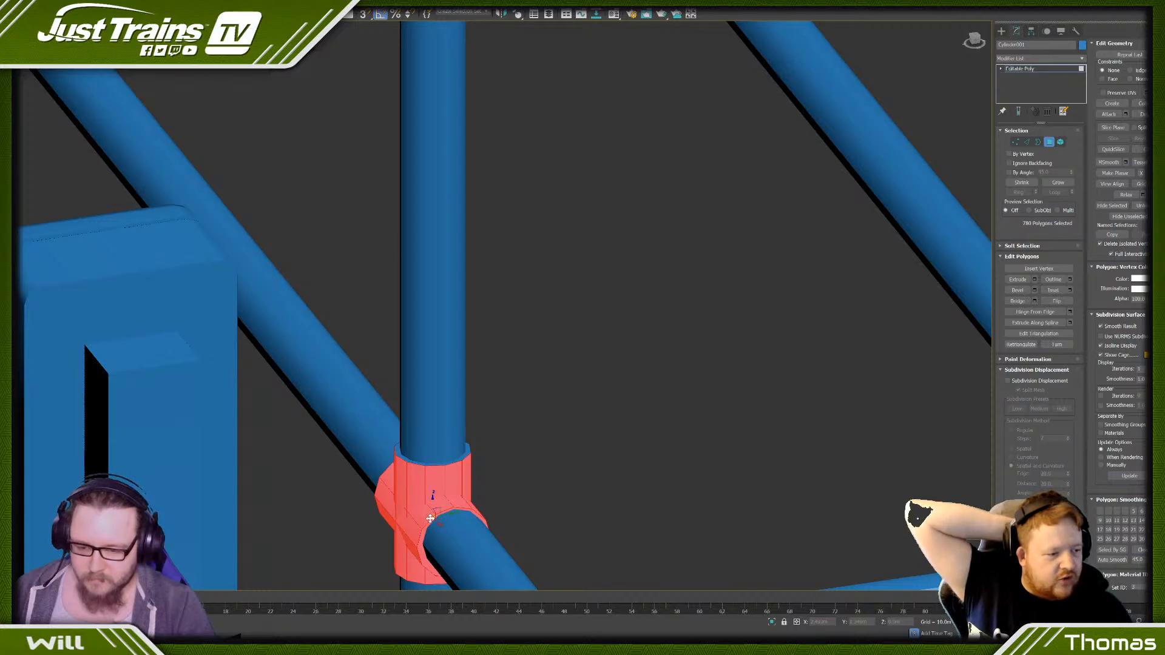
{"action": "scroll", "coordinate": [429, 518], "scroll_direction": "up", "scroll_amount": 4}
{"action": "scroll", "coordinate": [305, 468], "scroll_direction": "down", "scroll_amount": 5}
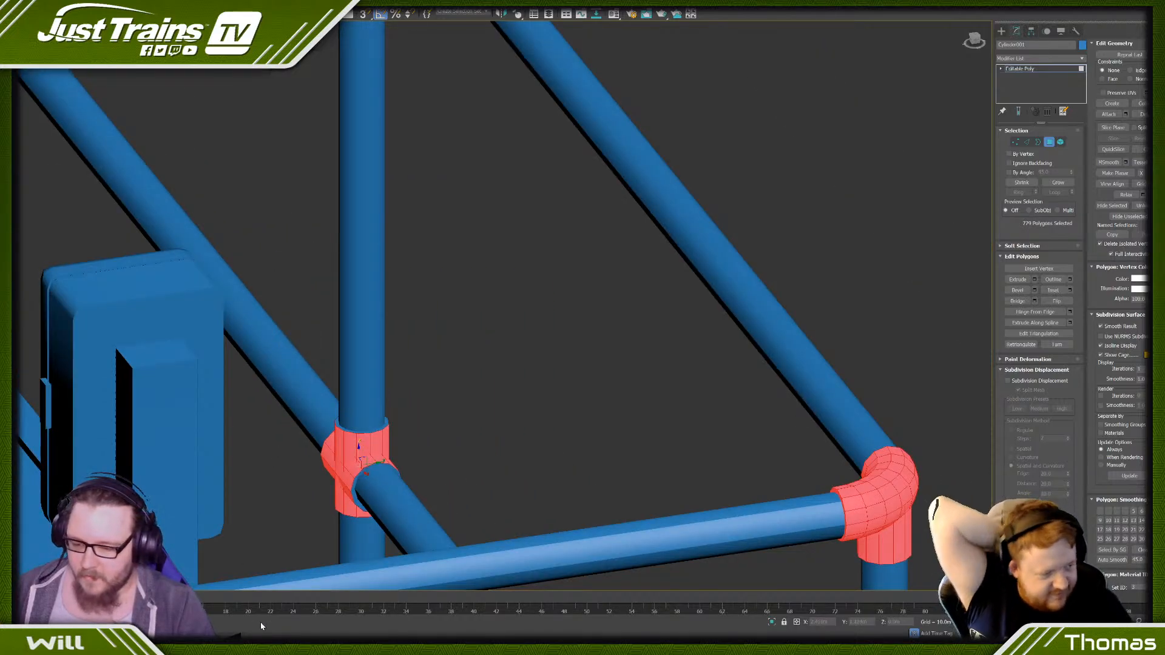
{"action": "mouse_move", "coordinate": [243, 647]}
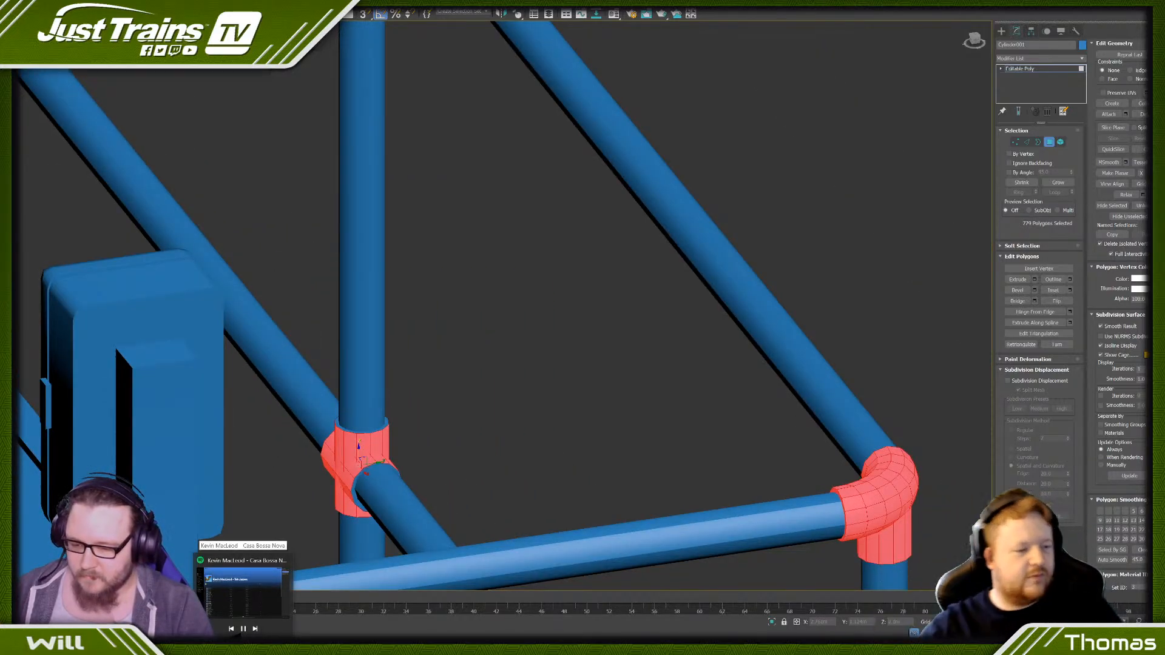
{"action": "scroll", "coordinate": [584, 359], "scroll_direction": "down", "scroll_amount": 6}
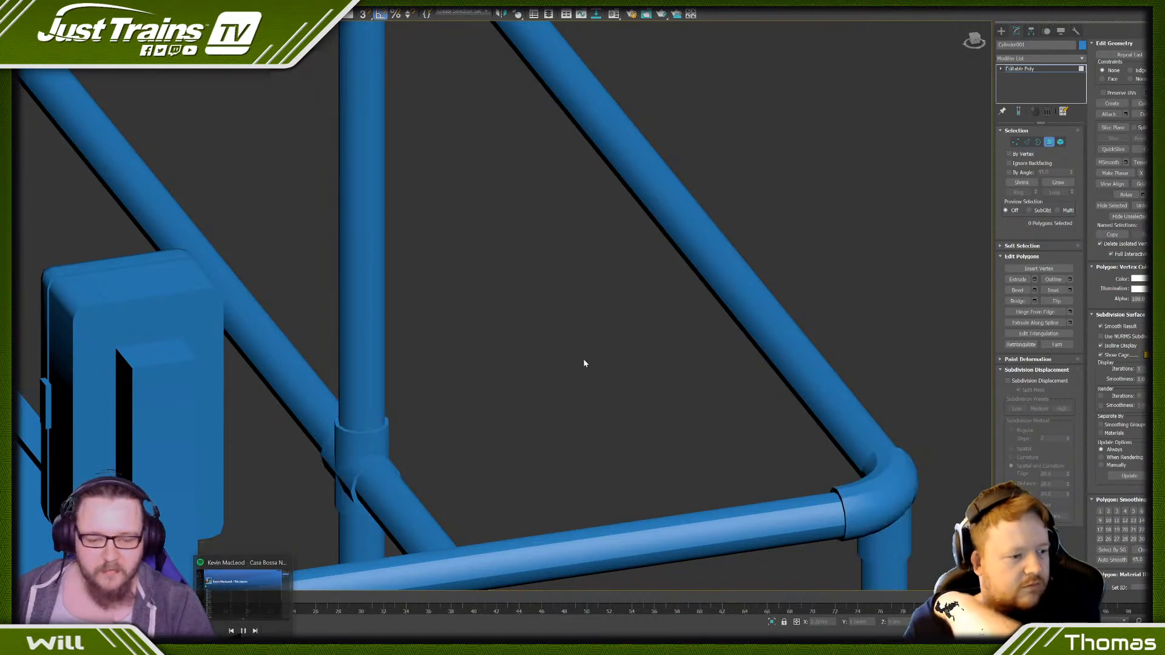
{"action": "scroll", "coordinate": [418, 407], "scroll_direction": "up", "scroll_amount": 8}
- Deselect the rim faces around the rail opening and upper post opening on an intermediate long-side post's middle joint
{"action": "scroll", "coordinate": [418, 410], "scroll_direction": "down", "scroll_amount": 8}
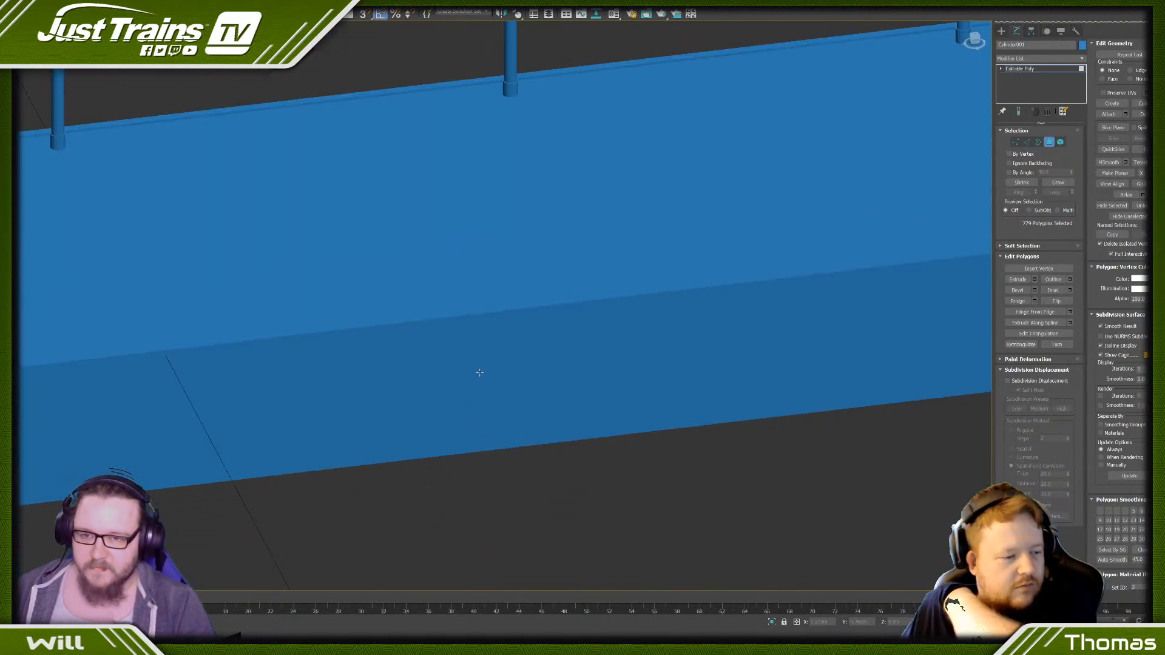
{"action": "scroll", "coordinate": [421, 325], "scroll_direction": "up", "scroll_amount": 2}
{"action": "scroll", "coordinate": [305, 316], "scroll_direction": "up", "scroll_amount": 10}
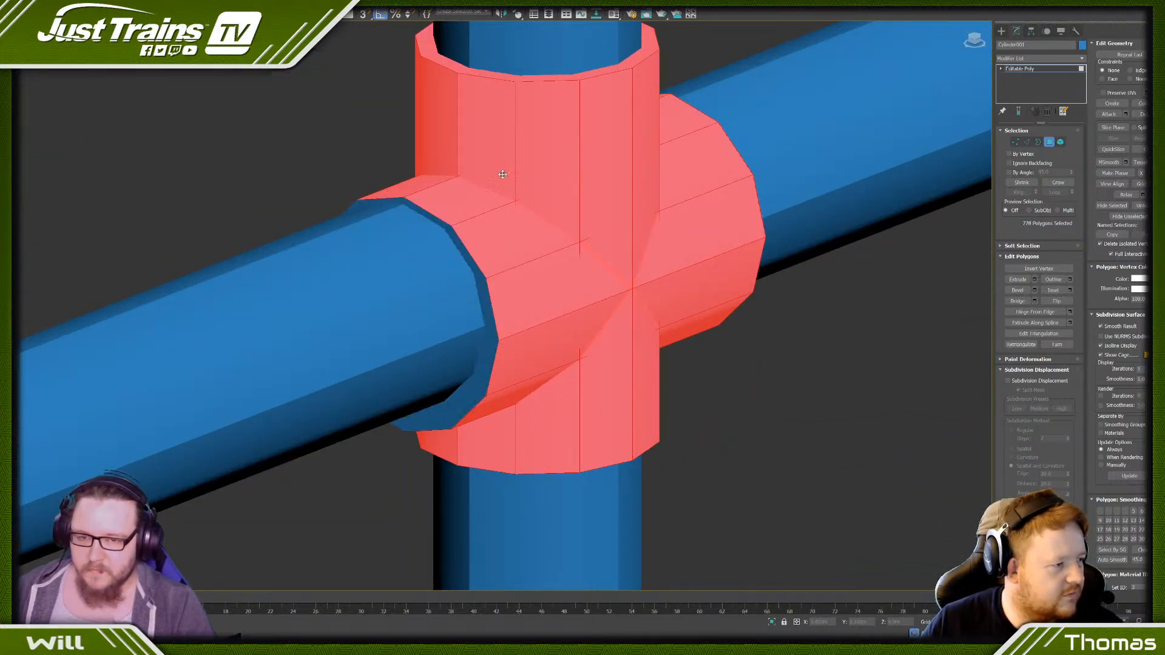
{"action": "scroll", "coordinate": [553, 91], "scroll_direction": "down", "scroll_amount": 8}
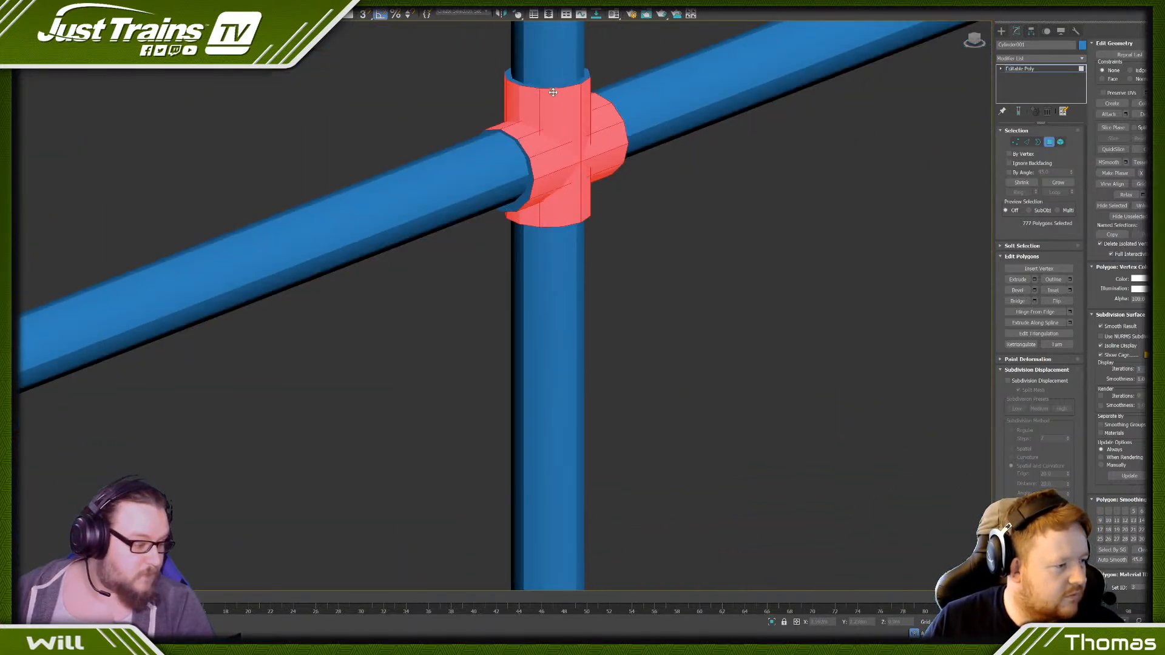
{"action": "middle_click_drag", "start_coordinate": [552, 94], "coordinate": [384, 293]}
{"action": "middle_click_drag", "start_coordinate": [391, 100], "coordinate": [377, 322]}
- Deselect the rim face around the rail opening on the neighbouring post's top joint, plus the rim faces on its middle joint
{"action": "scroll", "coordinate": [377, 321], "scroll_direction": "down", "scroll_amount": 4}
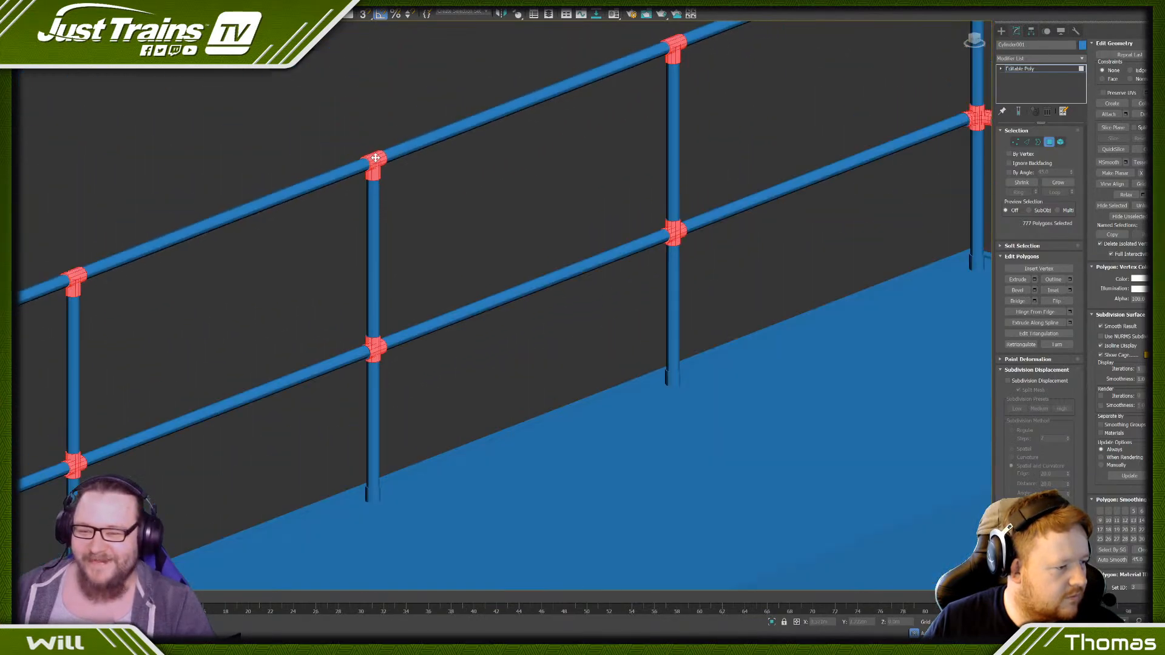
{"action": "scroll", "coordinate": [351, 158], "scroll_direction": "up", "scroll_amount": 7}
{"action": "scroll", "coordinate": [375, 203], "scroll_direction": "up", "scroll_amount": 4}
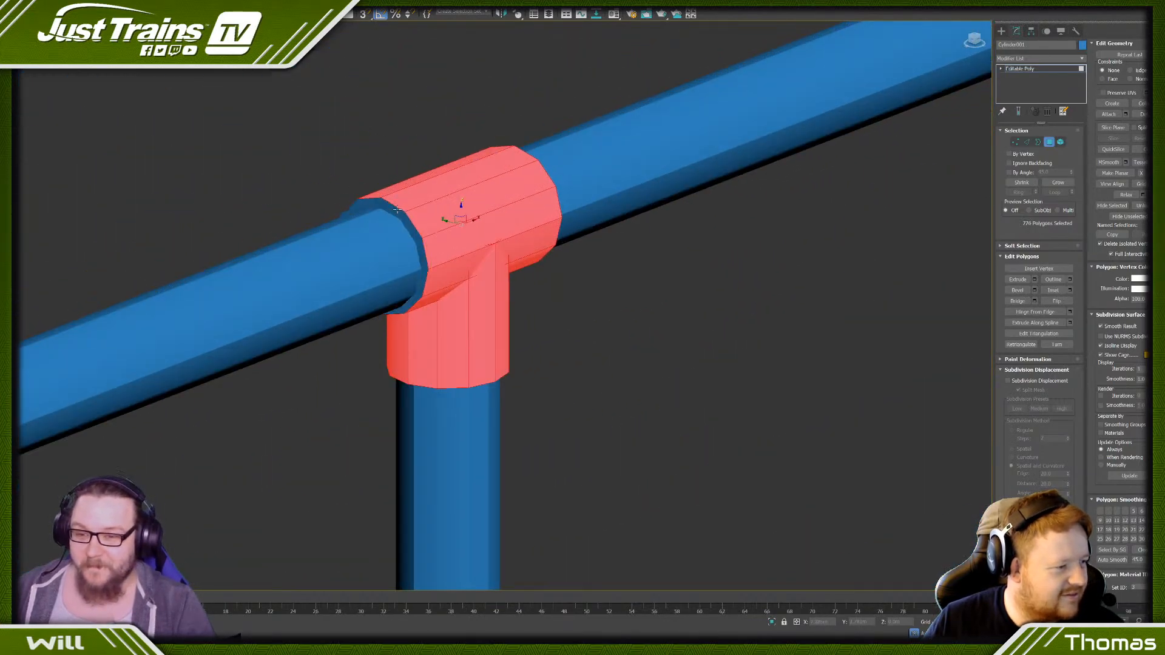
{"action": "scroll", "coordinate": [397, 210], "scroll_direction": "down", "scroll_amount": 10}
{"action": "scroll", "coordinate": [340, 478], "scroll_direction": "up", "scroll_amount": 9}
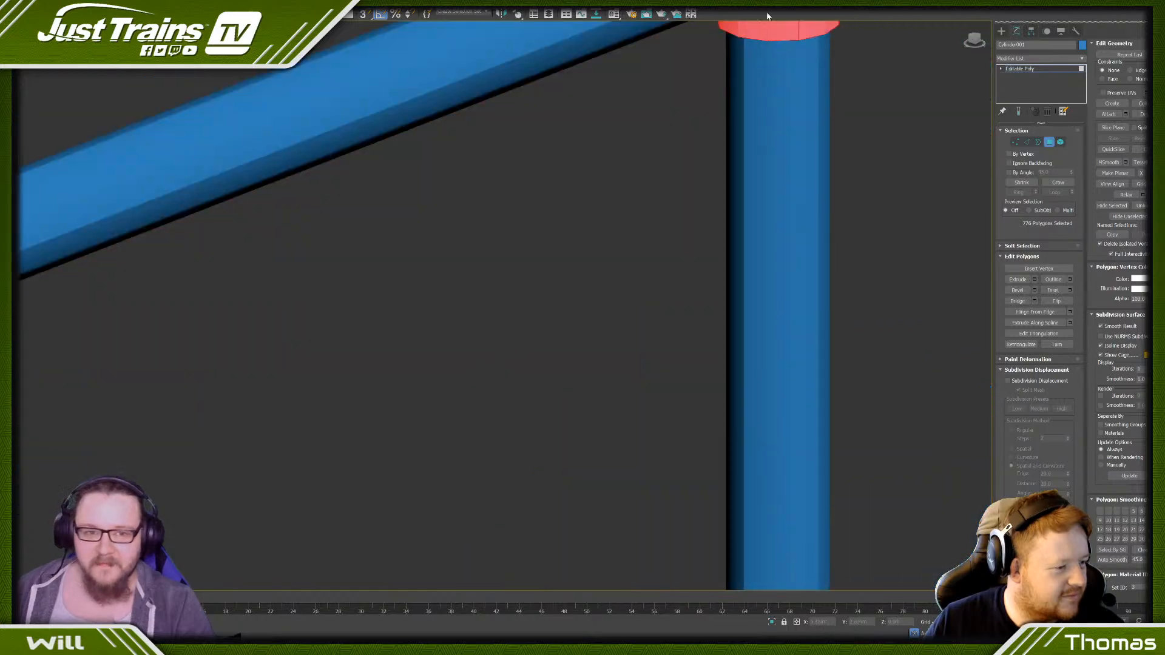
{"action": "scroll", "coordinate": [582, 291], "scroll_direction": "down", "scroll_amount": 6}
{"action": "scroll", "coordinate": [582, 291], "scroll_direction": "up", "scroll_amount": 5}
{"action": "scroll", "coordinate": [574, 302], "scroll_direction": "down", "scroll_amount": 10}
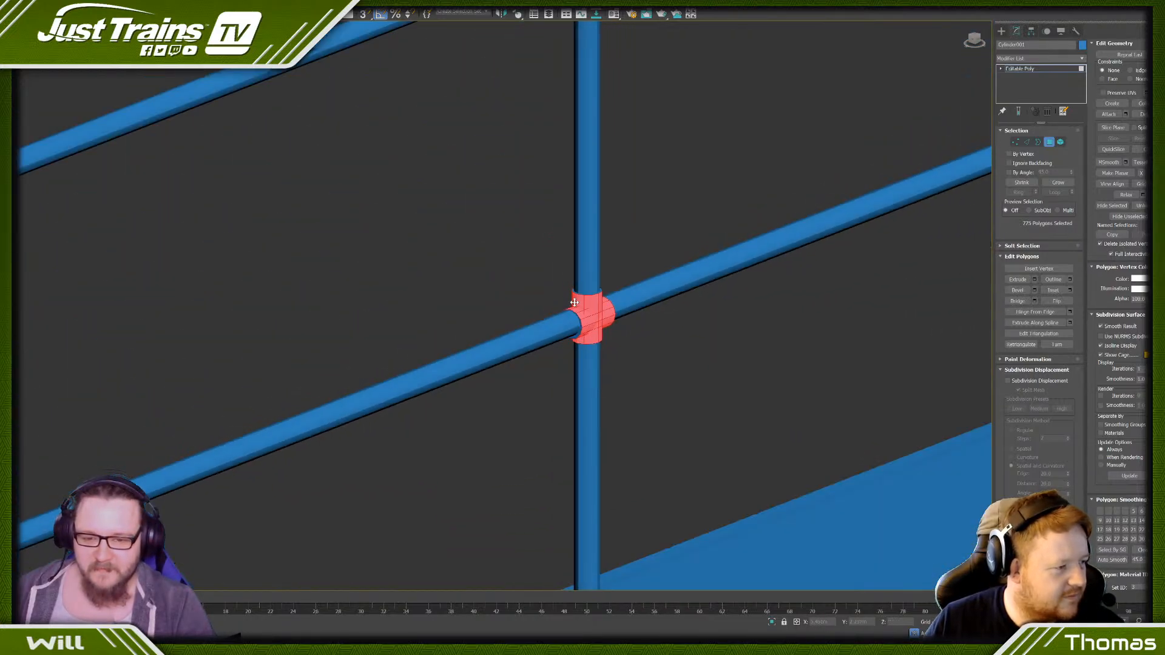
- Deselect the rim face around the rail opening on the top joint of another intermediate post on the long rail
{"action": "scroll", "coordinate": [574, 302], "scroll_direction": "down", "scroll_amount": 5}
{"action": "scroll", "coordinate": [496, 312], "scroll_direction": "up", "scroll_amount": 6}
{"action": "scroll", "coordinate": [328, 211], "scroll_direction": "up", "scroll_amount": 2}
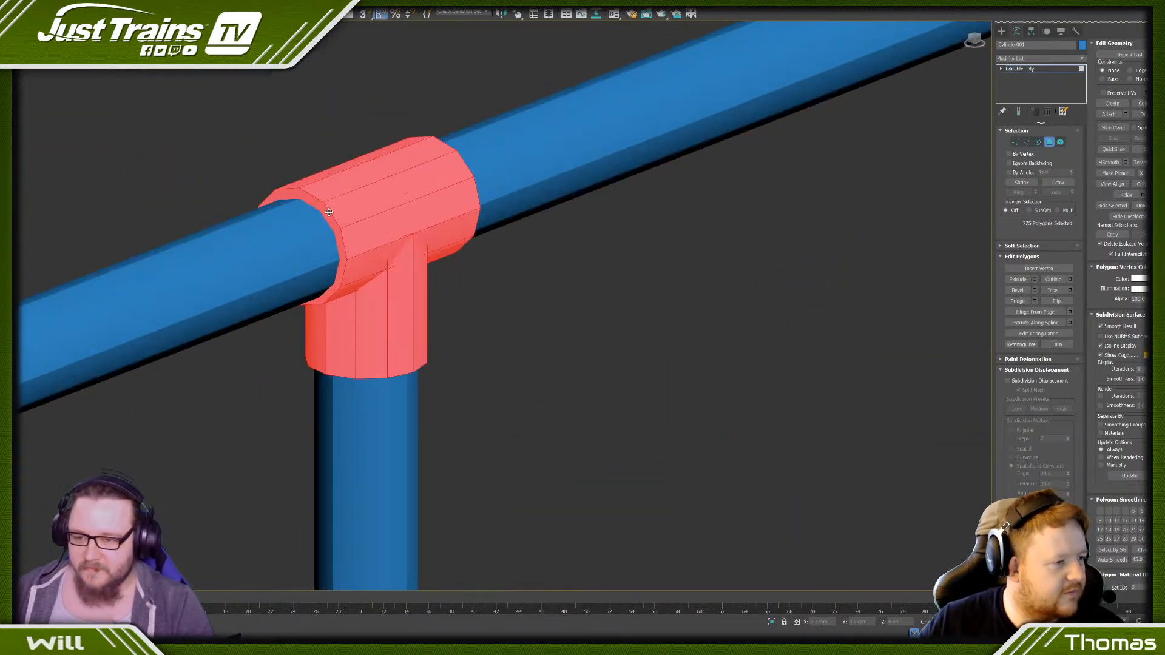
{"action": "scroll", "coordinate": [329, 212], "scroll_direction": "up", "scroll_amount": 1}
{"action": "left_click", "coordinate": [329, 212], "text": "alt"}
{"action": "scroll", "coordinate": [328, 213], "scroll_direction": "down", "scroll_amount": 10}
- Deselect the opening rim faces on the top and middle joints of the following post along the long side
{"action": "middle_click_drag", "start_coordinate": [157, 321], "coordinate": [282, 297]}
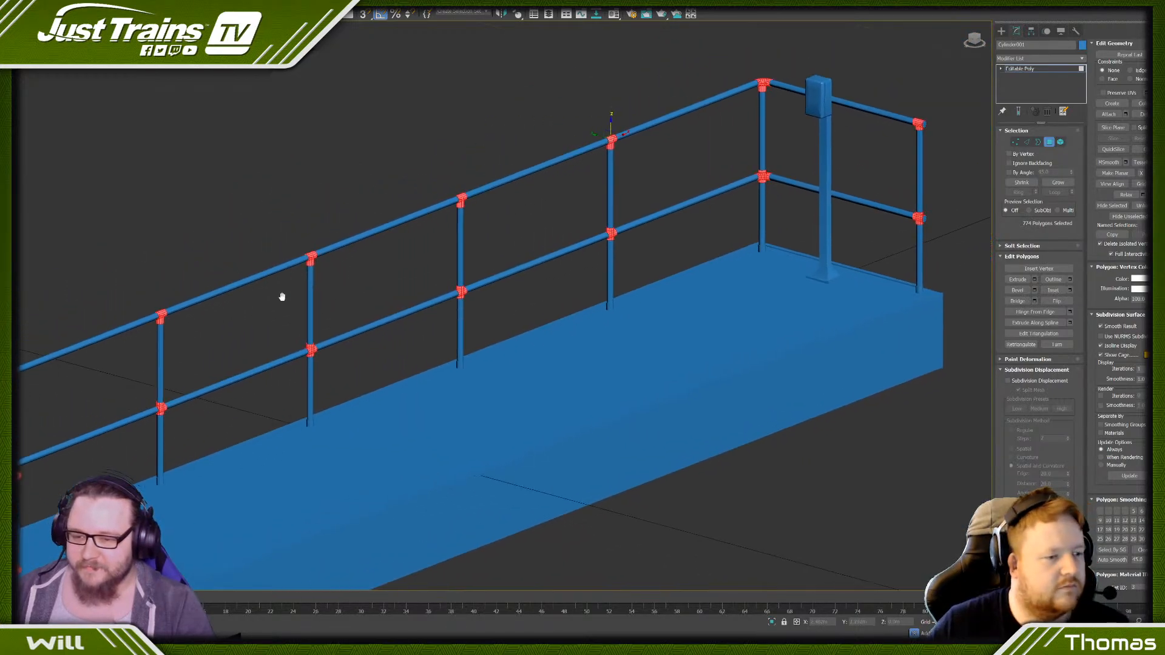
{"action": "scroll", "coordinate": [472, 280], "scroll_direction": "up", "scroll_amount": 7}
{"action": "scroll", "coordinate": [435, 332], "scroll_direction": "down", "scroll_amount": 3}
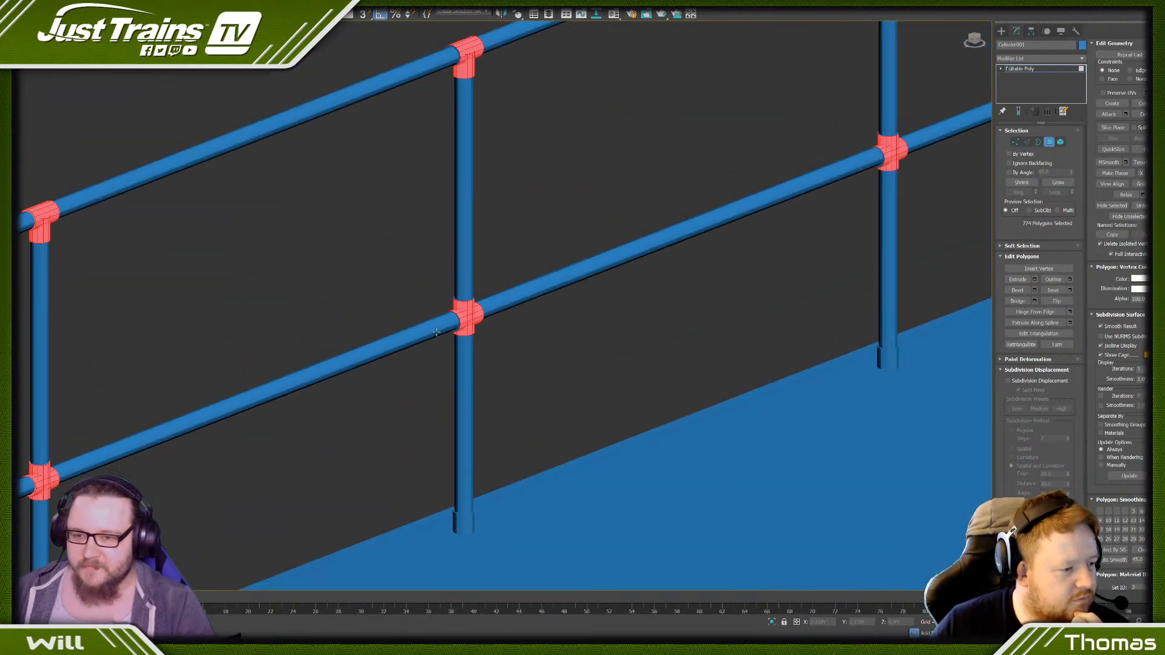
{"action": "scroll", "coordinate": [435, 333], "scroll_direction": "down", "scroll_amount": 5}
{"action": "scroll", "coordinate": [412, 223], "scroll_direction": "up", "scroll_amount": 9}
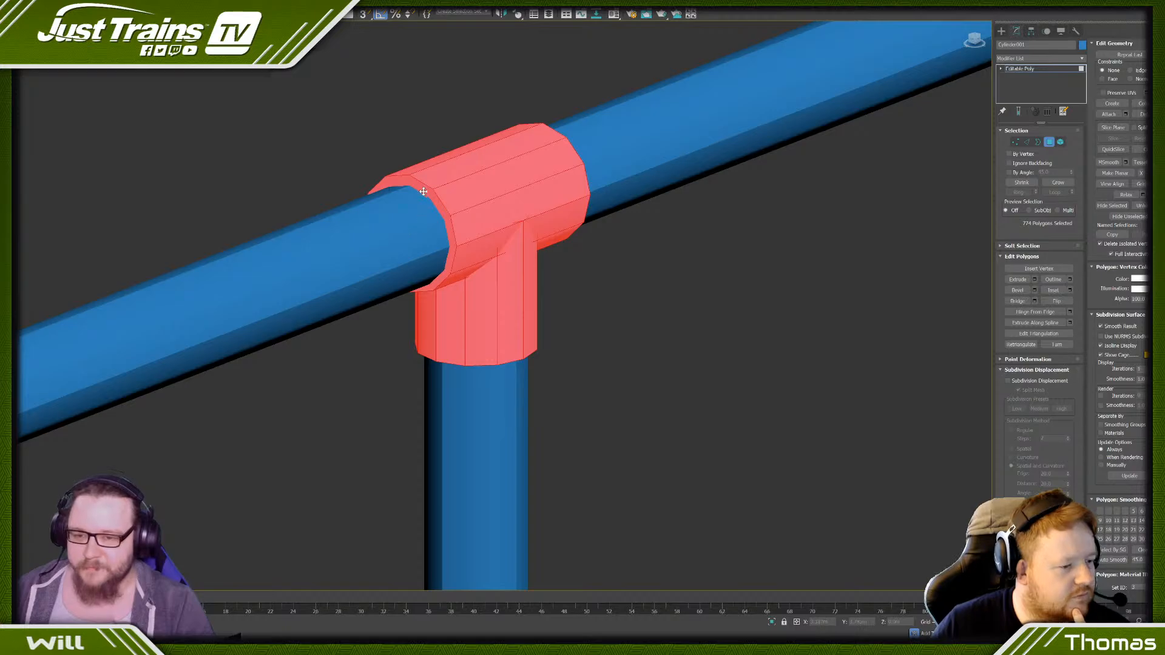
{"action": "scroll", "coordinate": [424, 191], "scroll_direction": "down", "scroll_amount": 8}
{"action": "scroll", "coordinate": [406, 372], "scroll_direction": "up", "scroll_amount": 9}
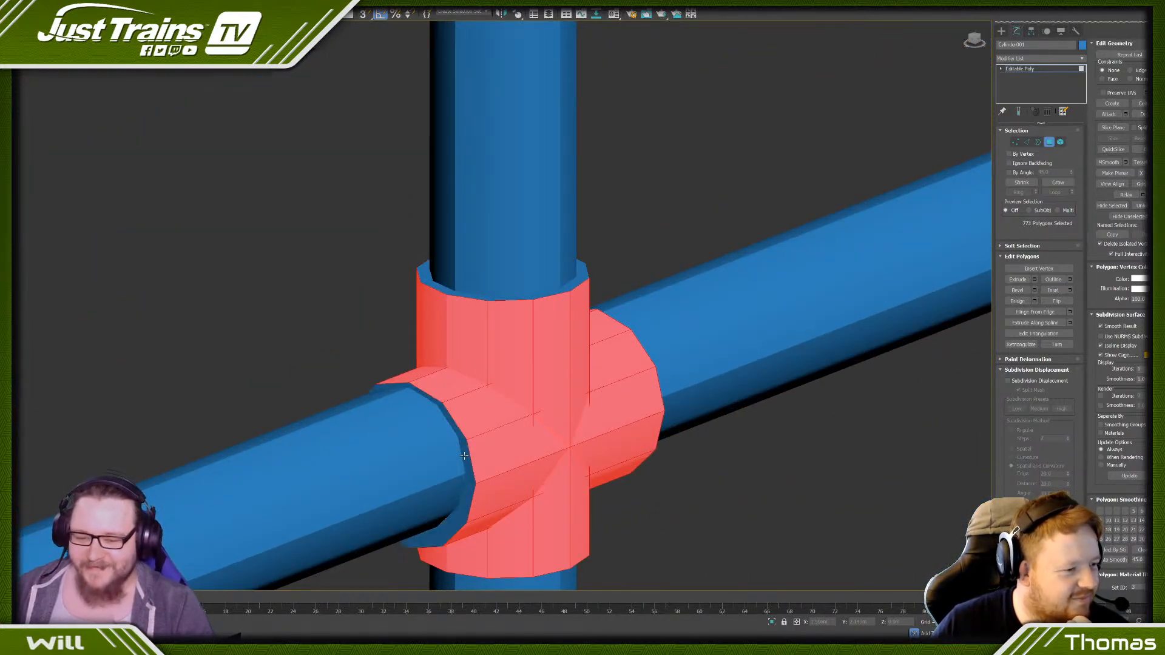
{"action": "scroll", "coordinate": [464, 455], "scroll_direction": "down", "scroll_amount": 10}
{"action": "scroll", "coordinate": [402, 423], "scroll_direction": "up", "scroll_amount": 9}
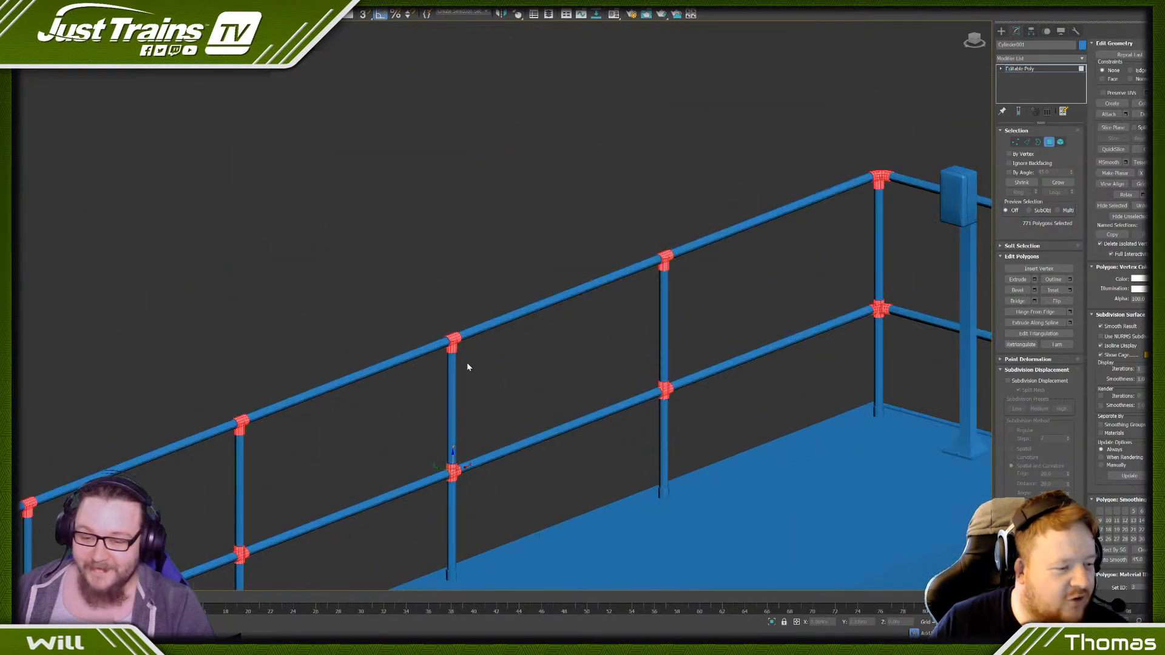
- Deselect the rim faces around the rail openings on the top joints of the next posts towards the far corner
{"action": "scroll", "coordinate": [382, 326], "scroll_direction": "down", "scroll_amount": 7}
{"action": "scroll", "coordinate": [315, 325], "scroll_direction": "down", "scroll_amount": 5}
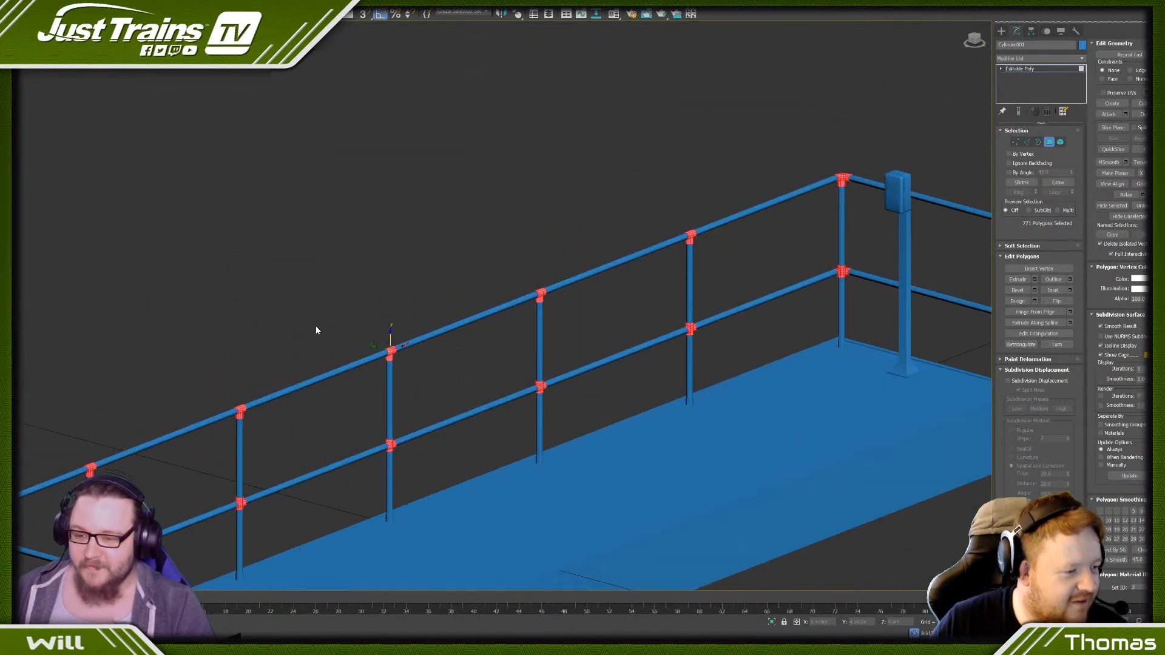
{"action": "scroll", "coordinate": [395, 370], "scroll_direction": "up", "scroll_amount": 7}
{"action": "scroll", "coordinate": [267, 398], "scroll_direction": "down", "scroll_amount": 7}
{"action": "scroll", "coordinate": [267, 398], "scroll_direction": "up", "scroll_amount": 8}
{"action": "scroll", "coordinate": [399, 292], "scroll_direction": "up", "scroll_amount": 10}
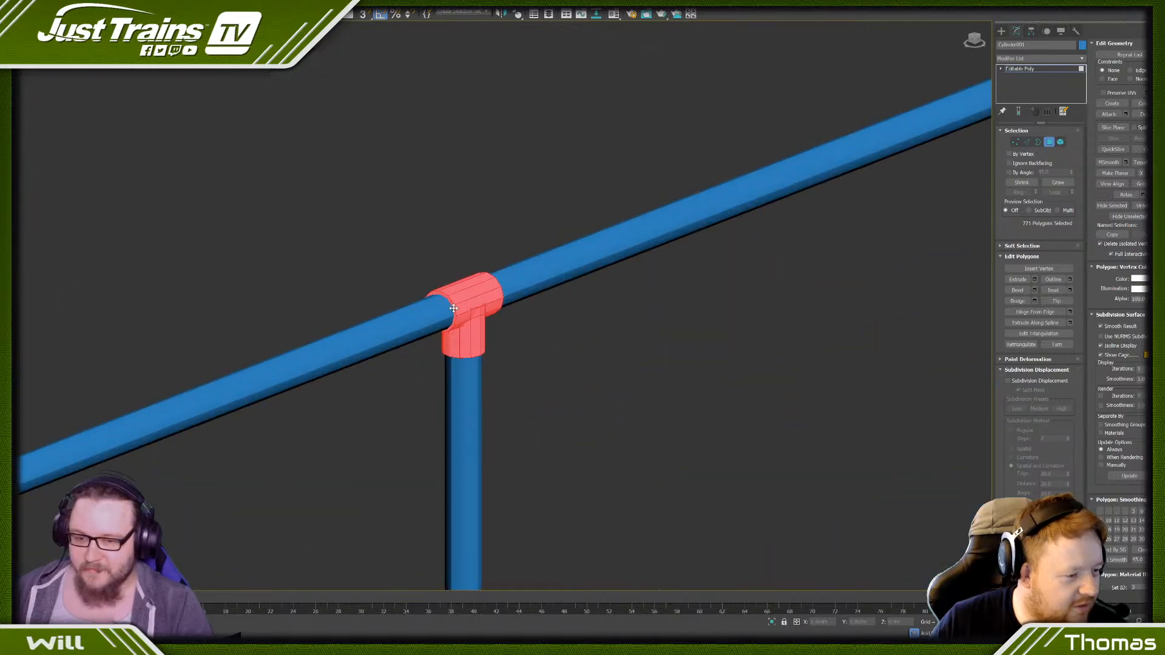
- Deselect the rim faces around the rail and upper post openings on the middle joint two posts before the far corner
{"action": "scroll", "coordinate": [428, 282], "scroll_direction": "down", "scroll_amount": 9}
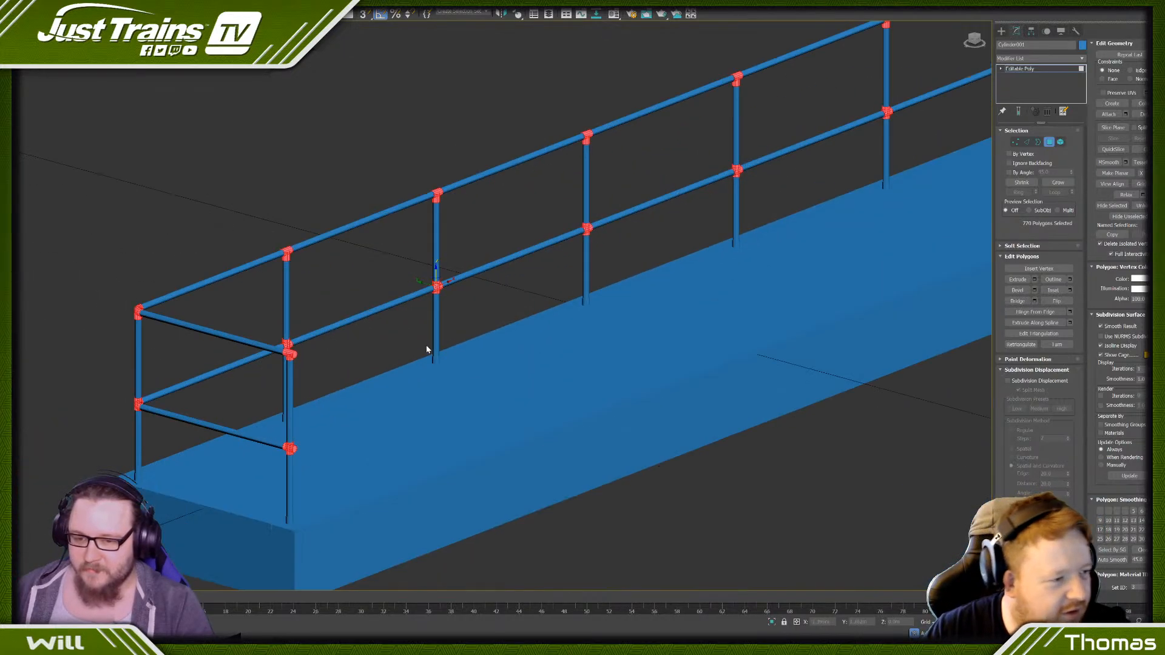
{"action": "scroll", "coordinate": [425, 345], "scroll_direction": "up", "scroll_amount": 10}
{"action": "scroll", "coordinate": [434, 271], "scroll_direction": "up", "scroll_amount": 2}
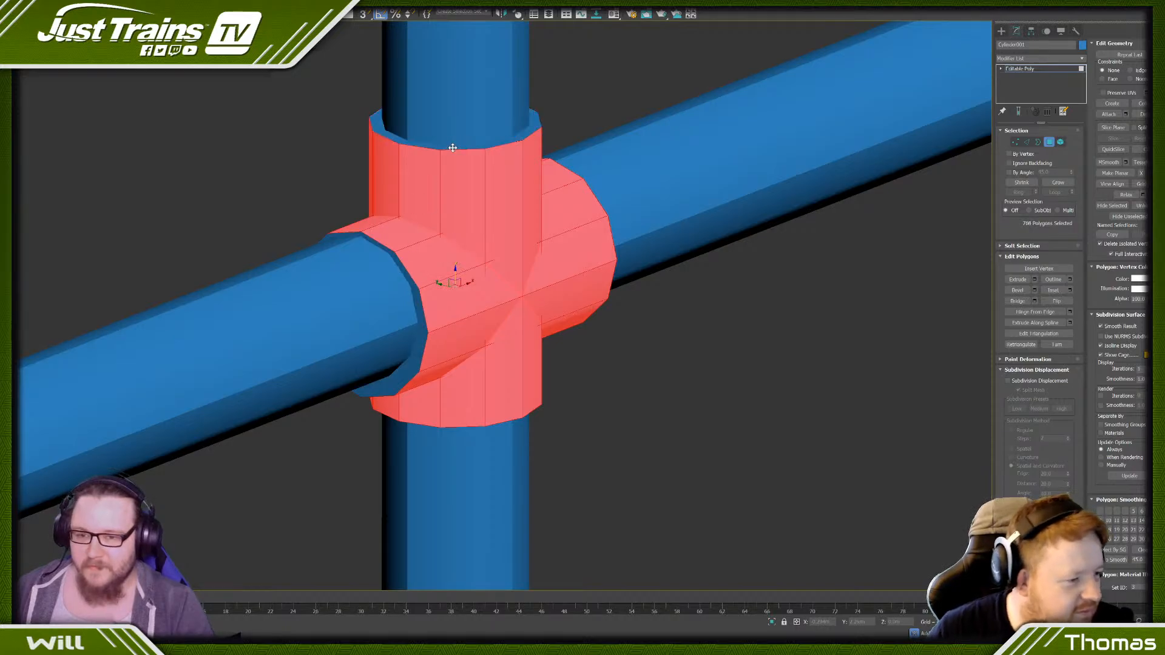
{"action": "scroll", "coordinate": [452, 147], "scroll_direction": "down", "scroll_amount": 8}
- Deselect the opening rim faces on the top and middle joints of the last intermediate post before the far corner
{"action": "middle_click_drag", "start_coordinate": [434, 151], "coordinate": [301, 97]}
{"action": "scroll", "coordinate": [301, 96], "scroll_direction": "up", "scroll_amount": 8}
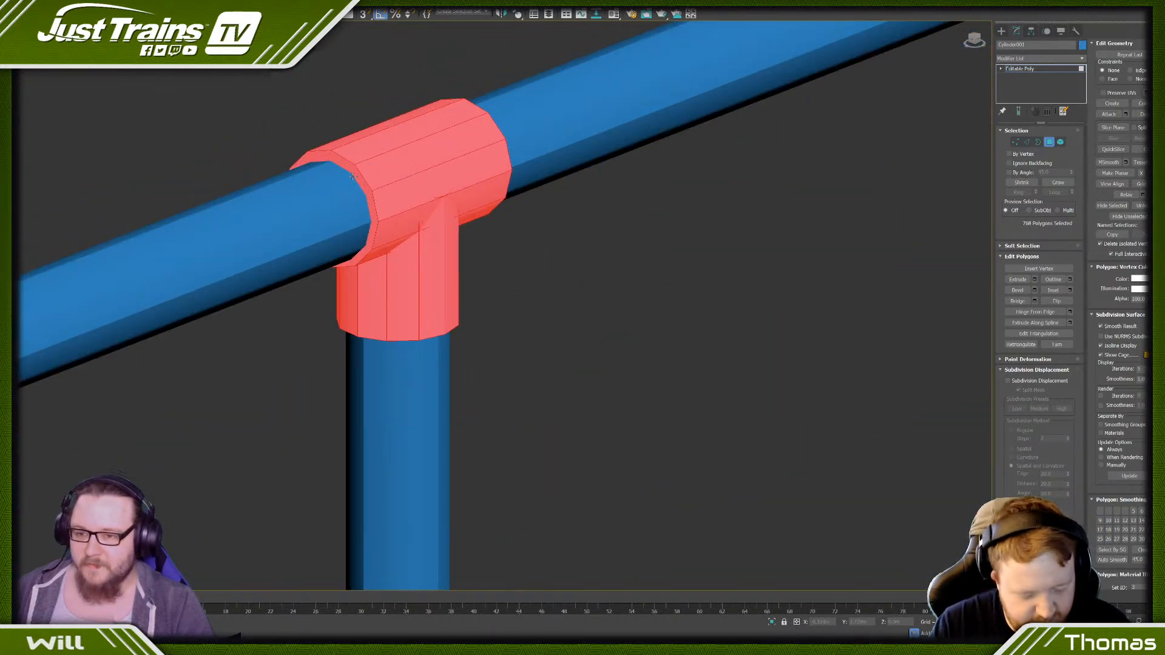
{"action": "scroll", "coordinate": [353, 173], "scroll_direction": "down", "scroll_amount": 8}
{"action": "scroll", "coordinate": [335, 292], "scroll_direction": "up", "scroll_amount": 10}
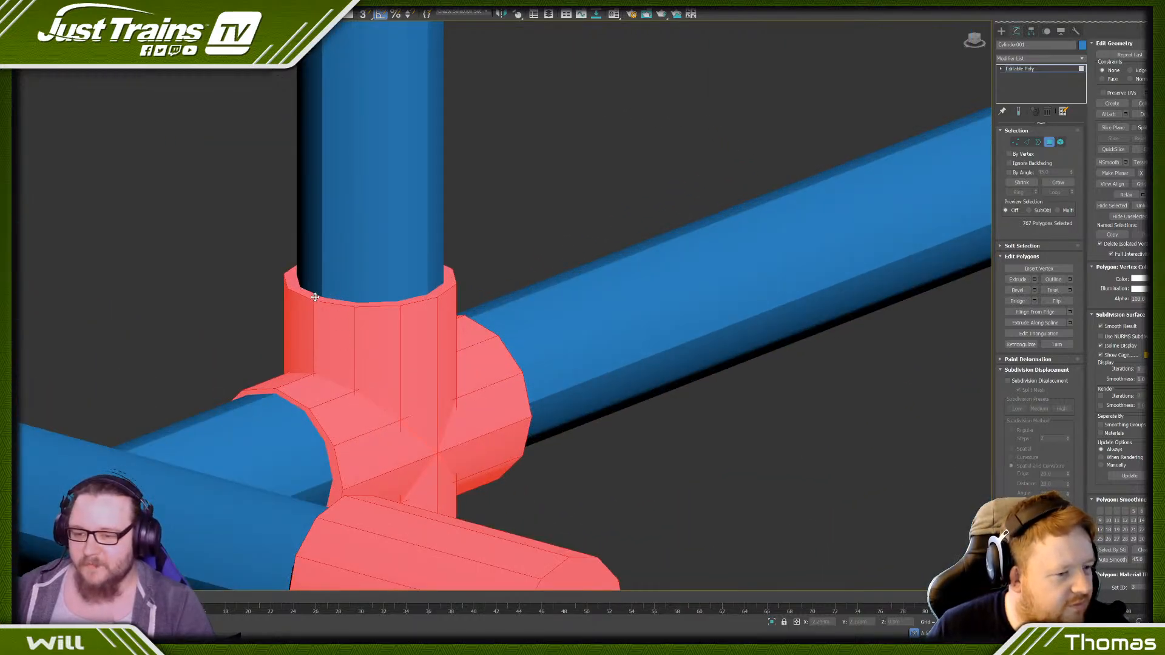
{"action": "scroll", "coordinate": [324, 438], "scroll_direction": "down", "scroll_amount": 8}
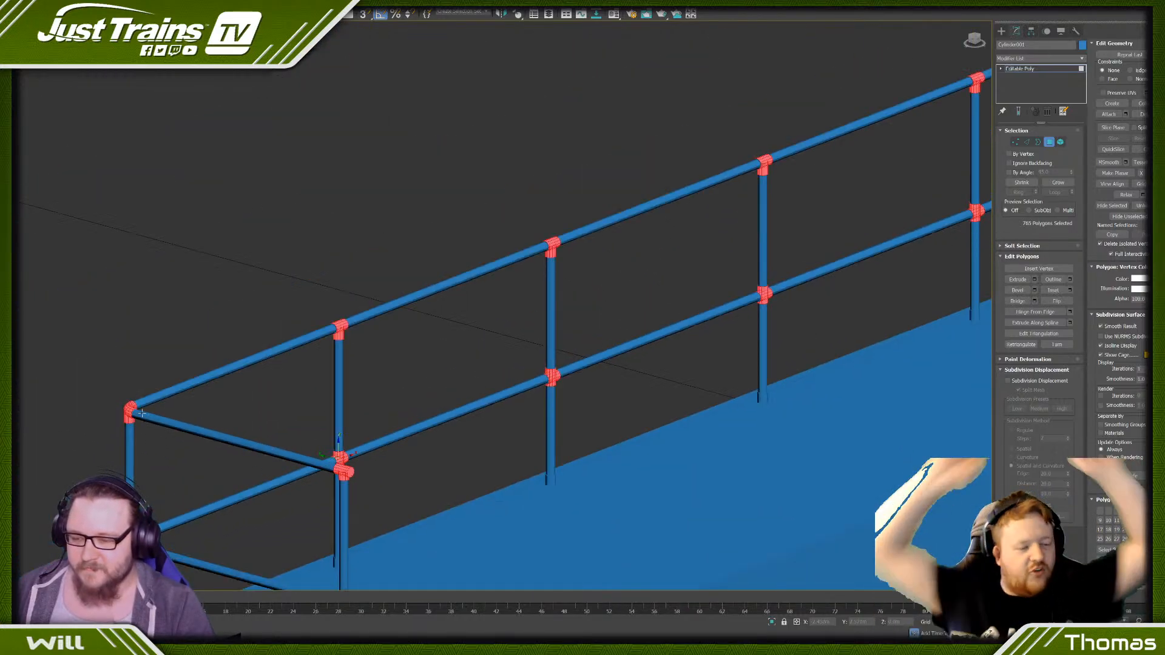
- Deselect the rim faces around the short rails' openings and the upper post opening on the far corner post's two joints
{"action": "scroll", "coordinate": [240, 343], "scroll_direction": "up", "scroll_amount": 10}
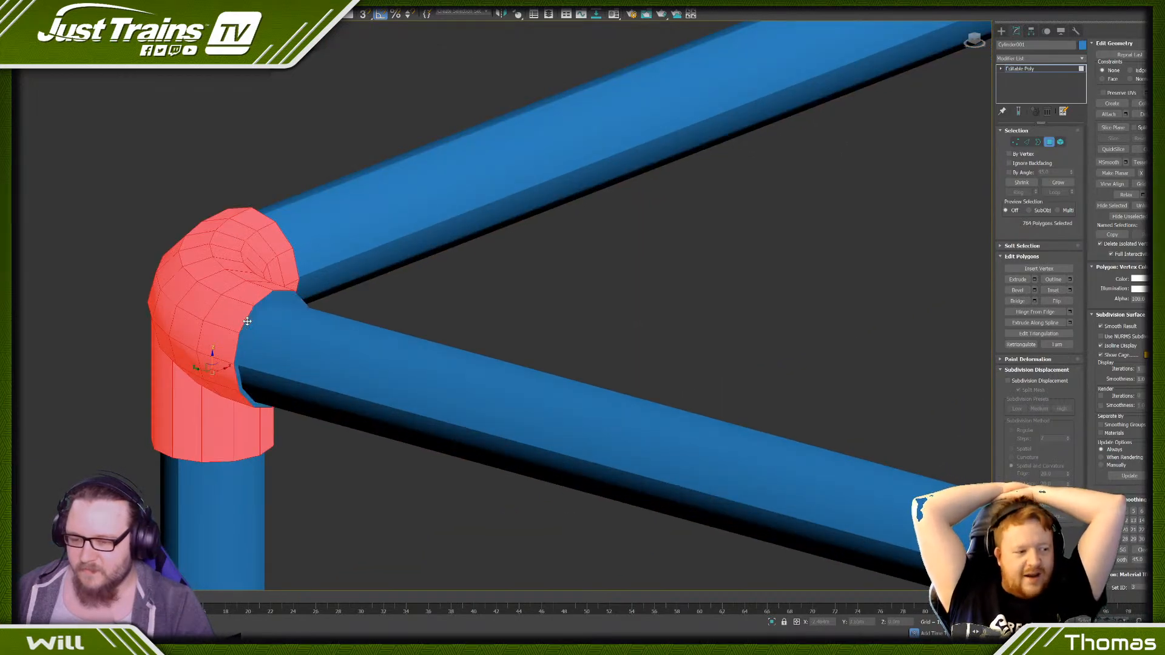
{"action": "scroll", "coordinate": [247, 321], "scroll_direction": "down", "scroll_amount": 8}
{"action": "scroll", "coordinate": [237, 474], "scroll_direction": "up", "scroll_amount": 10}
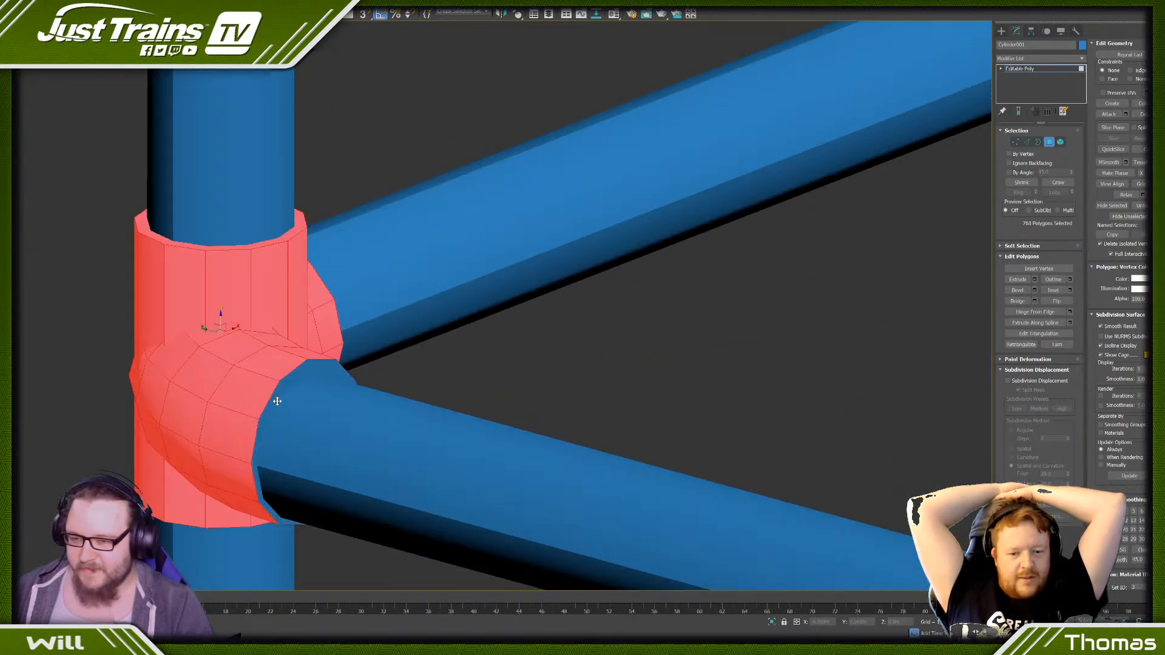
{"action": "scroll", "coordinate": [304, 283], "scroll_direction": "down", "scroll_amount": 6}
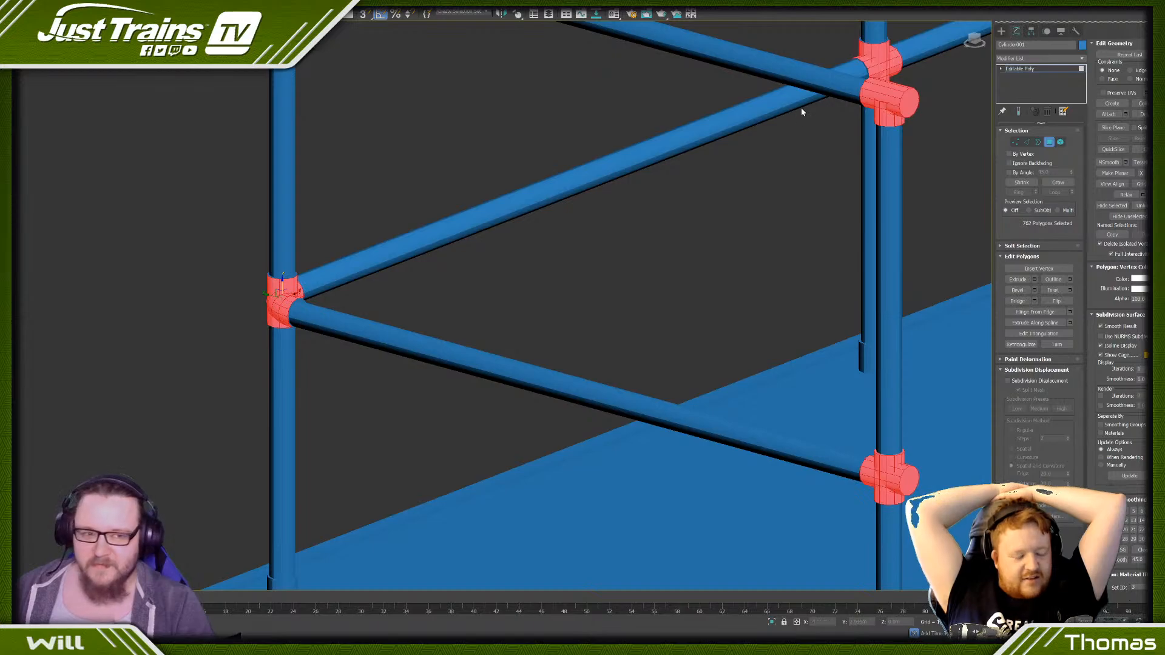
- Deselect the end caps on the free end post's joints and the rim face at its middle joint's upper post opening
{"action": "scroll", "coordinate": [894, 383], "scroll_direction": "down", "scroll_amount": 4}
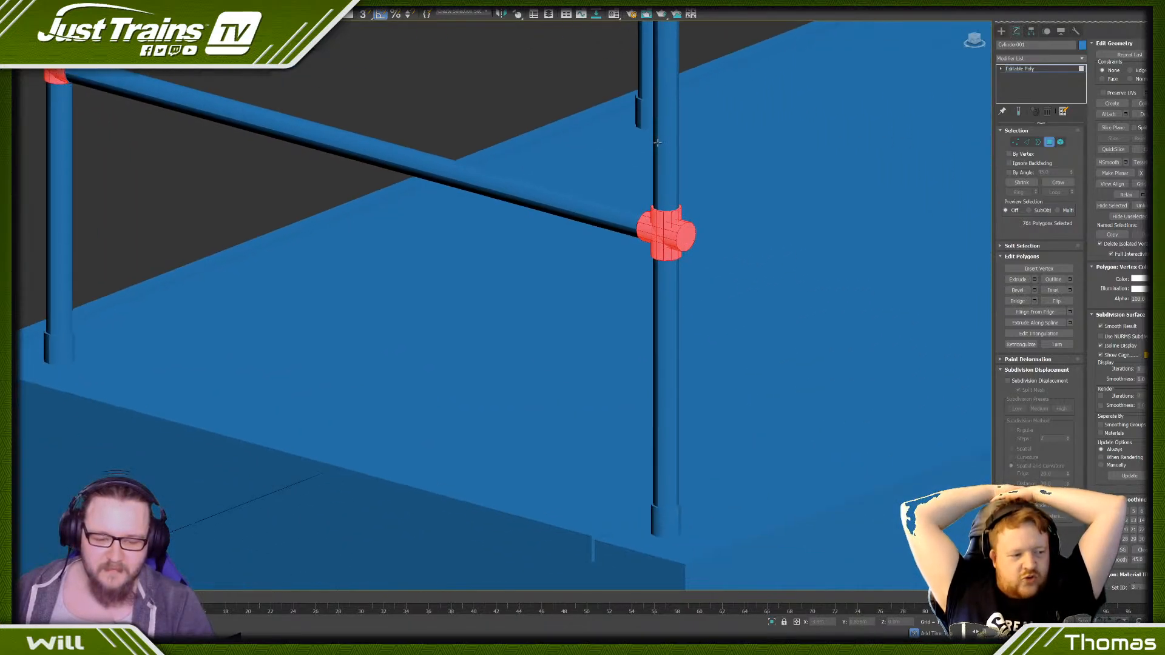
{"action": "scroll", "coordinate": [693, 222], "scroll_direction": "up", "scroll_amount": 8}
{"action": "scroll", "coordinate": [628, 186], "scroll_direction": "down", "scroll_amount": 10}
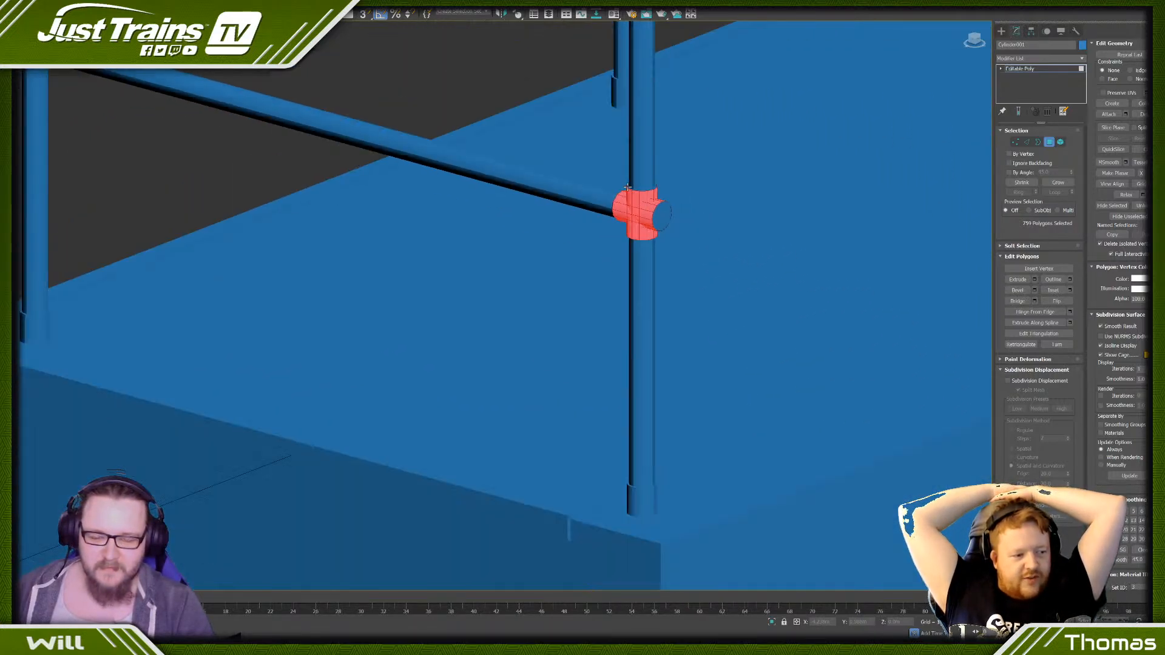
{"action": "scroll", "coordinate": [589, 169], "scroll_direction": "up", "scroll_amount": 4}
{"action": "scroll", "coordinate": [695, 250], "scroll_direction": "up", "scroll_amount": 3}
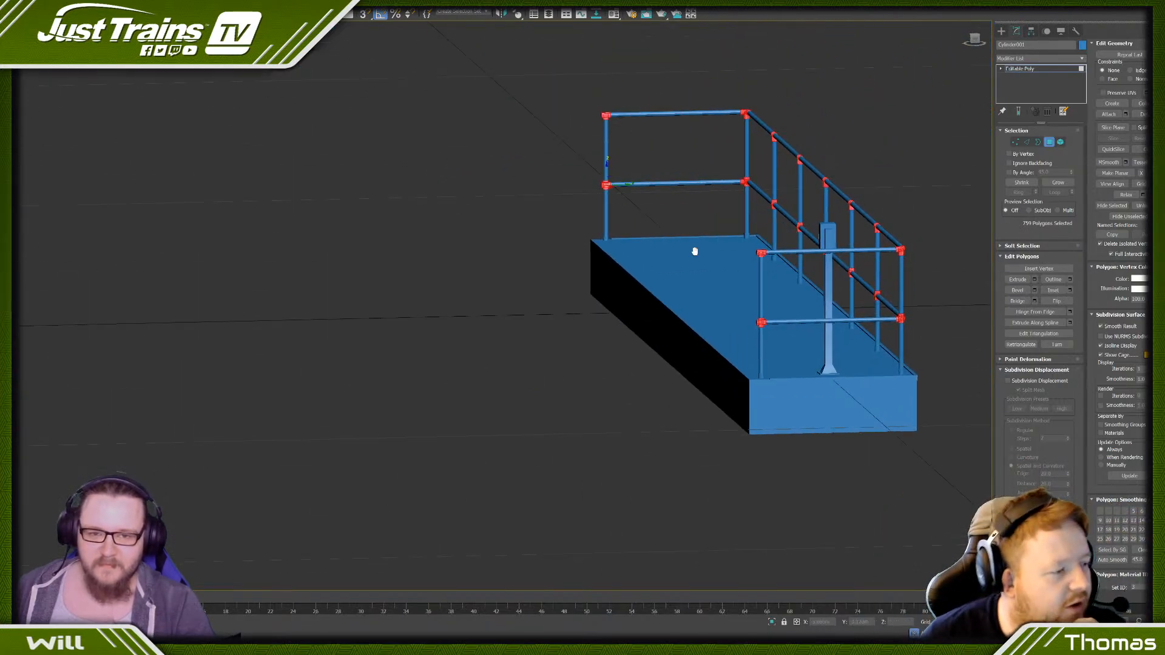
- From the opposite viewing side, deselect the rim faces around the long rails' openings on the far corner post's top and middle joints
{"action": "scroll", "coordinate": [762, 143], "scroll_direction": "up", "scroll_amount": 8}
{"action": "scroll", "coordinate": [659, 143], "scroll_direction": "down", "scroll_amount": 8}
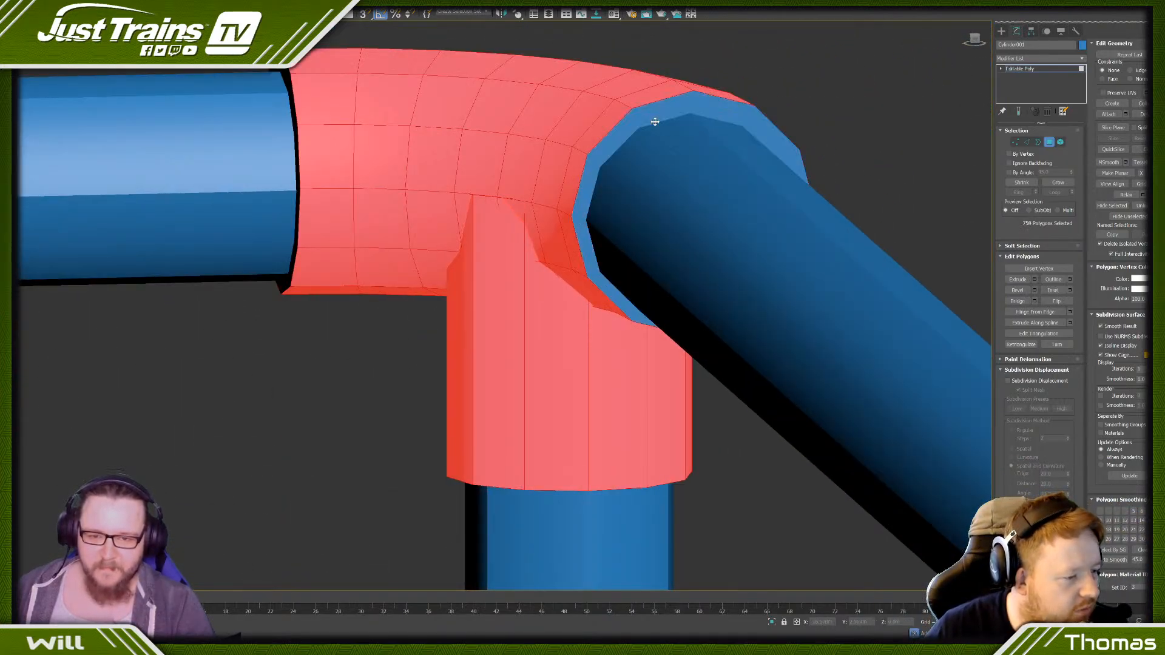
{"action": "scroll", "coordinate": [642, 437], "scroll_direction": "up", "scroll_amount": 8}
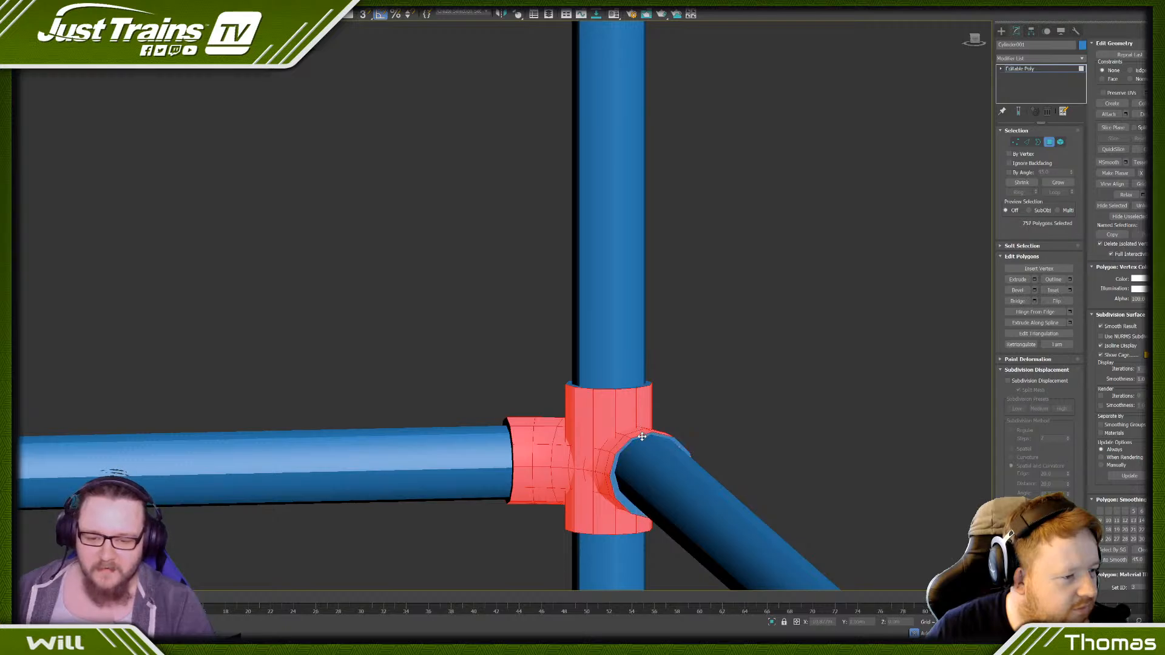
- Deselect the opposite-side rim faces around the rail openings on both joints of the intermediate post adjacent to the far corner
{"action": "scroll", "coordinate": [518, 449], "scroll_direction": "down", "scroll_amount": 8}
{"action": "scroll", "coordinate": [594, 398], "scroll_direction": "up", "scroll_amount": 8}
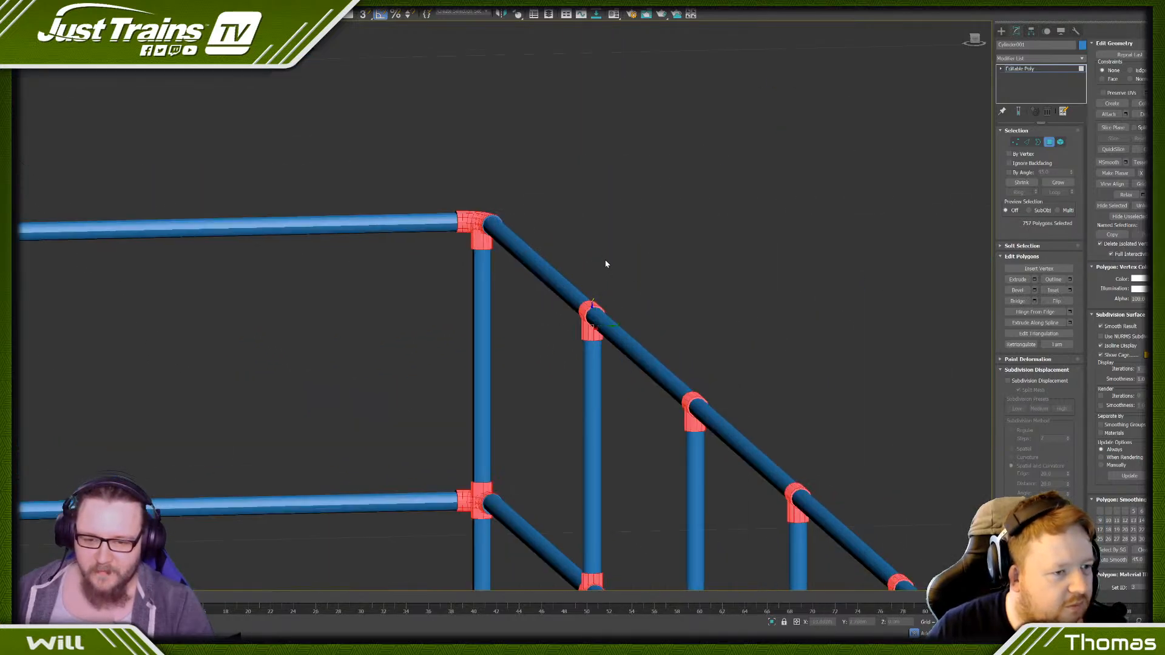
{"action": "scroll", "coordinate": [602, 331], "scroll_direction": "down", "scroll_amount": 8}
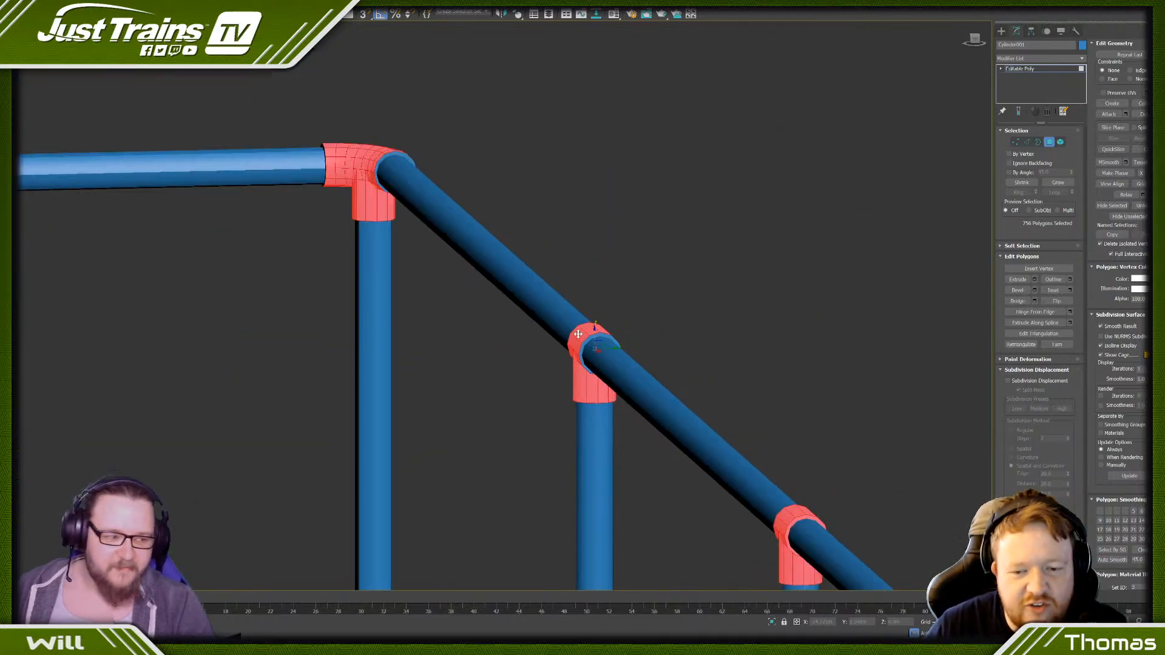
{"action": "scroll", "coordinate": [577, 489], "scroll_direction": "up", "scroll_amount": 8}
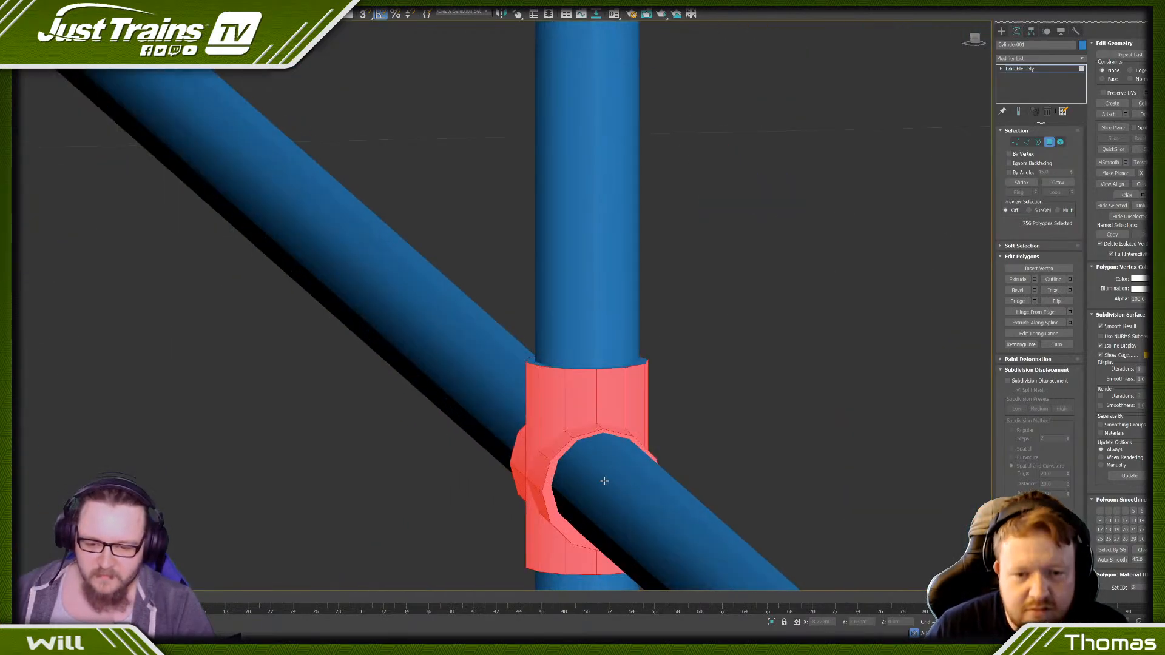
{"action": "scroll", "coordinate": [581, 438], "scroll_direction": "down", "scroll_amount": 10}
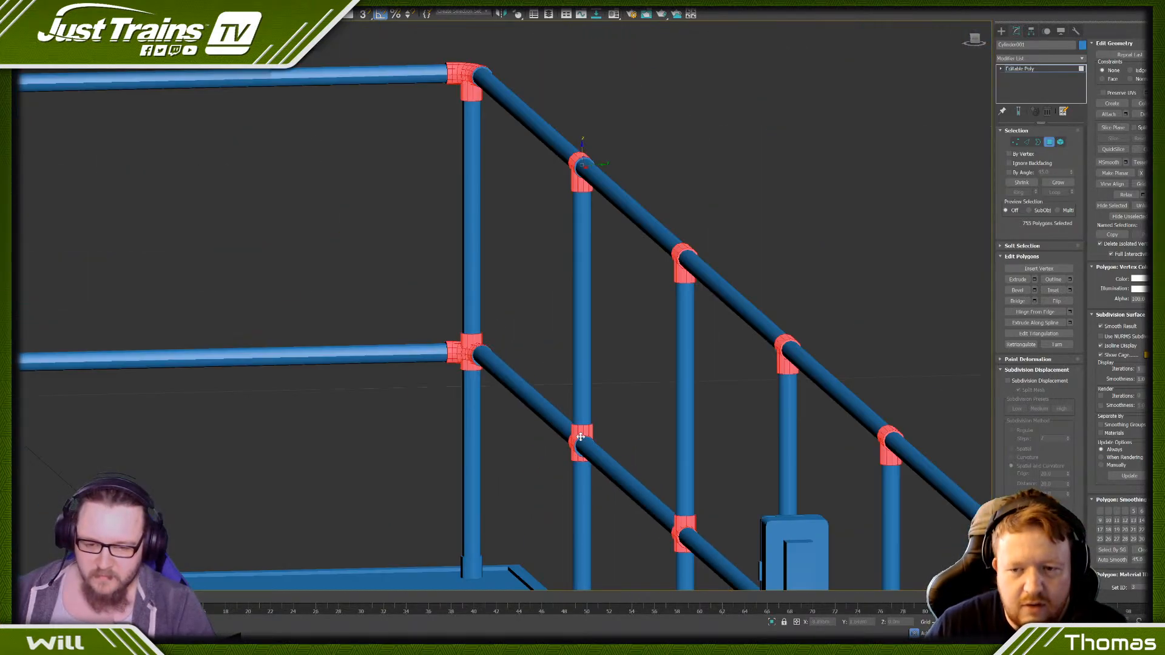
- Switch the viewport to wireframe and deselect the opposite-side rail-opening faces on the next intermediate post's top and middle joints
{"action": "scroll", "coordinate": [650, 345], "scroll_direction": "up", "scroll_amount": 8}
{"action": "key", "text": "F3"}
{"action": "scroll", "coordinate": [571, 329], "scroll_direction": "up", "scroll_amount": 4}
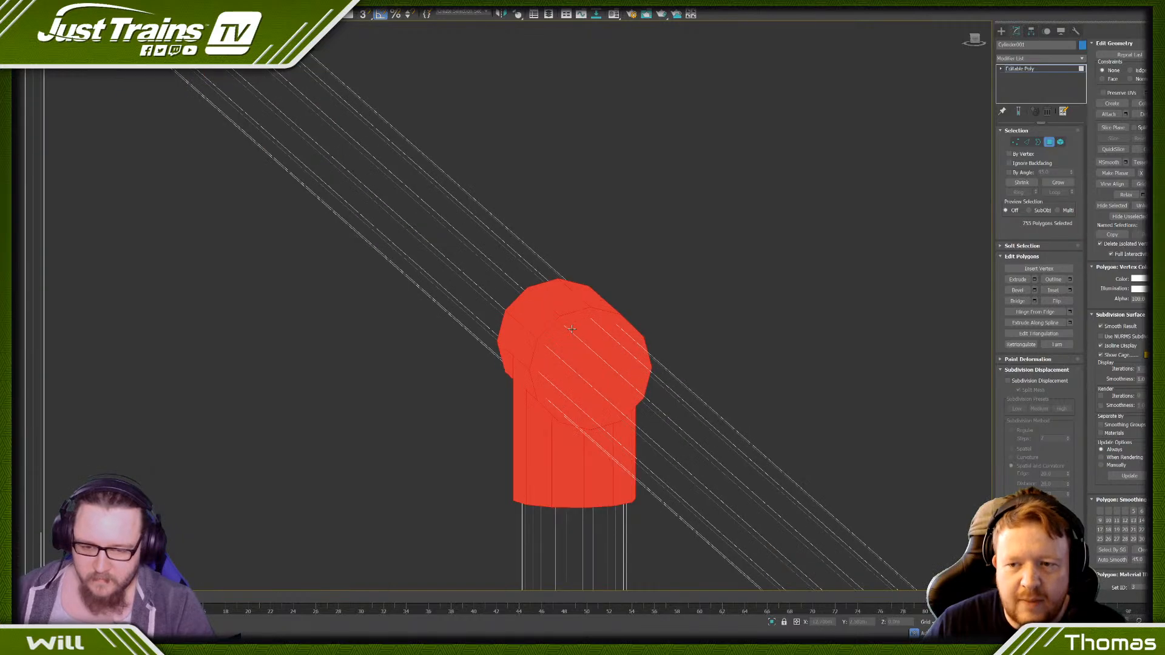
{"action": "scroll", "coordinate": [568, 318], "scroll_direction": "down", "scroll_amount": 8}
{"action": "scroll", "coordinate": [571, 421], "scroll_direction": "up", "scroll_amount": 8}
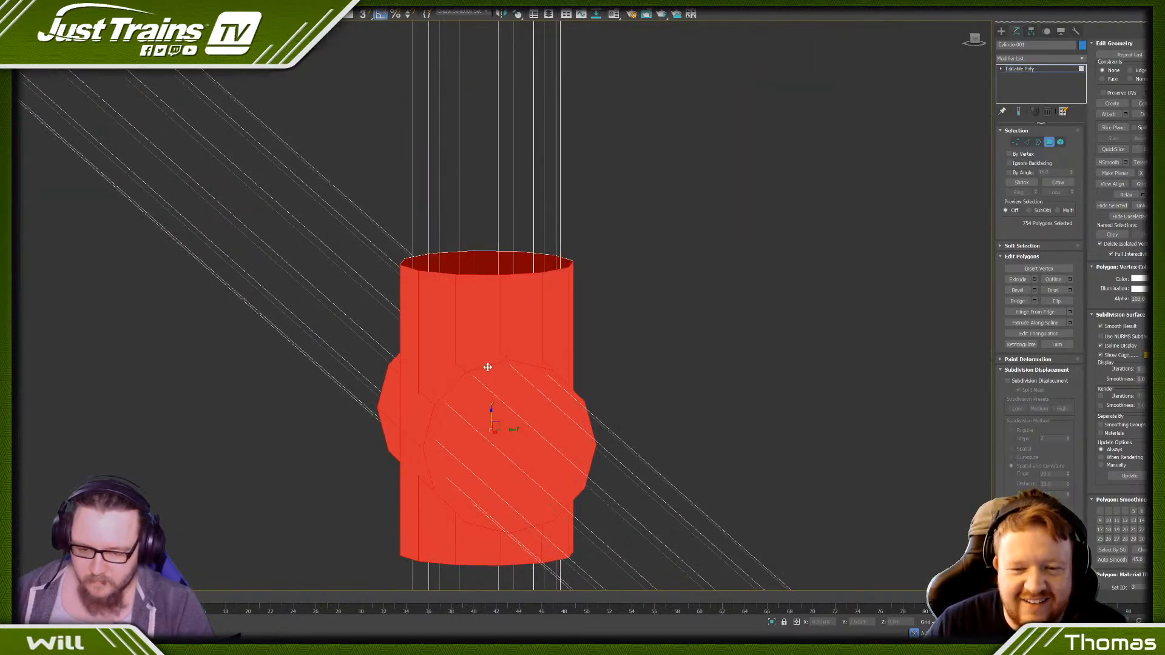
{"action": "scroll", "coordinate": [488, 367], "scroll_direction": "down", "scroll_amount": 6}
{"action": "scroll", "coordinate": [563, 225], "scroll_direction": "up", "scroll_amount": 6}
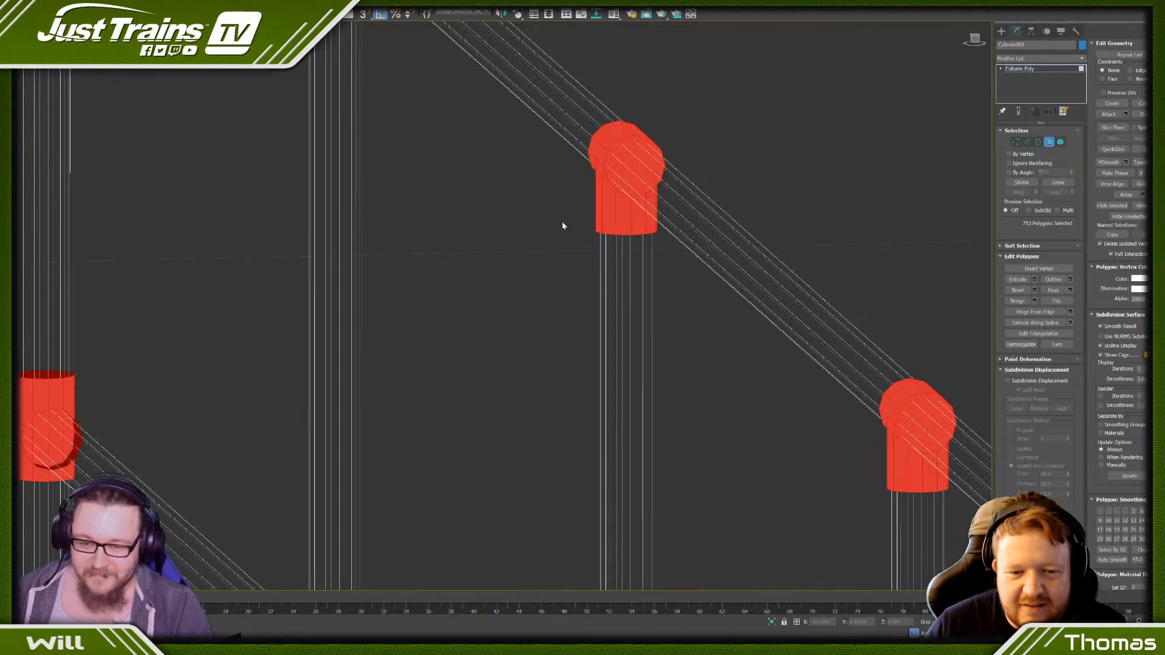
- Deselect the opposite-side rail-opening faces on the top joints of the third and fourth intermediate posts from the far corner
{"action": "middle_click_drag", "start_coordinate": [697, 367], "coordinate": [649, 241]}
{"action": "scroll", "coordinate": [556, 187], "scroll_direction": "up", "scroll_amount": 1}
{"action": "middle_click_drag", "start_coordinate": [556, 52], "coordinate": [565, 291]}
{"action": "scroll", "coordinate": [565, 334], "scroll_direction": "up", "scroll_amount": 6}
{"action": "left_click", "coordinate": [564, 332], "text": "alt"}
{"action": "scroll", "coordinate": [564, 329], "scroll_direction": "down", "scroll_amount": 7}
{"action": "scroll", "coordinate": [563, 329], "scroll_direction": "down", "scroll_amount": 5}
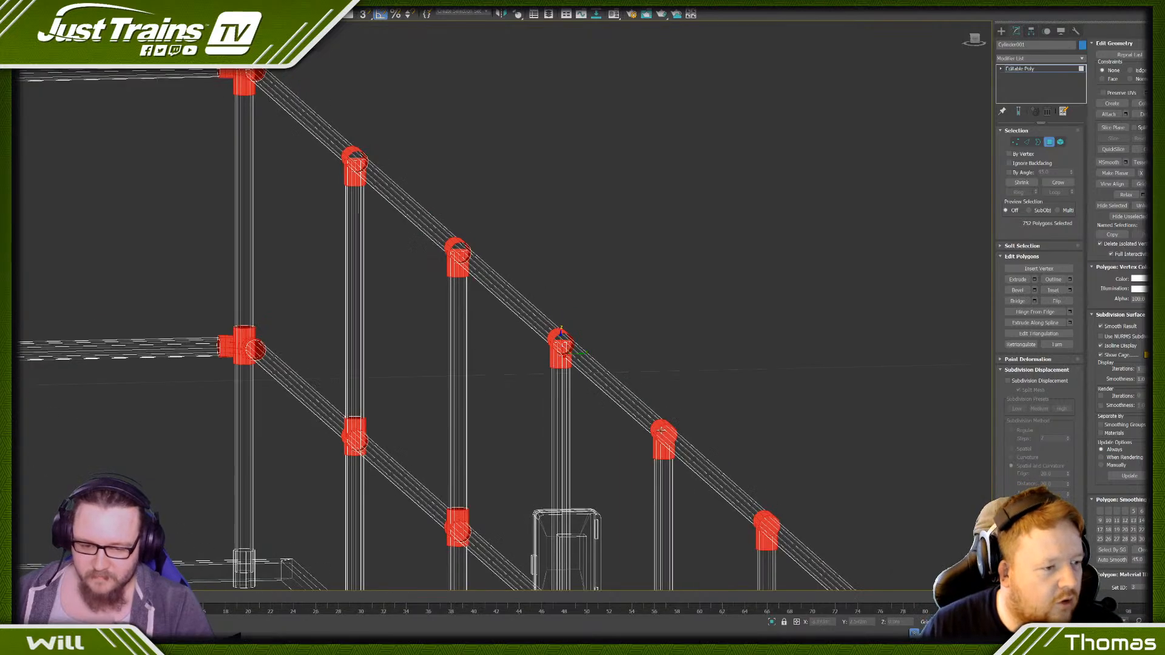
{"action": "scroll", "coordinate": [658, 412], "scroll_direction": "up", "scroll_amount": 10}
{"action": "left_click", "coordinate": [684, 417], "text": "alt"}
{"action": "scroll", "coordinate": [683, 416], "scroll_direction": "down", "scroll_amount": 8}
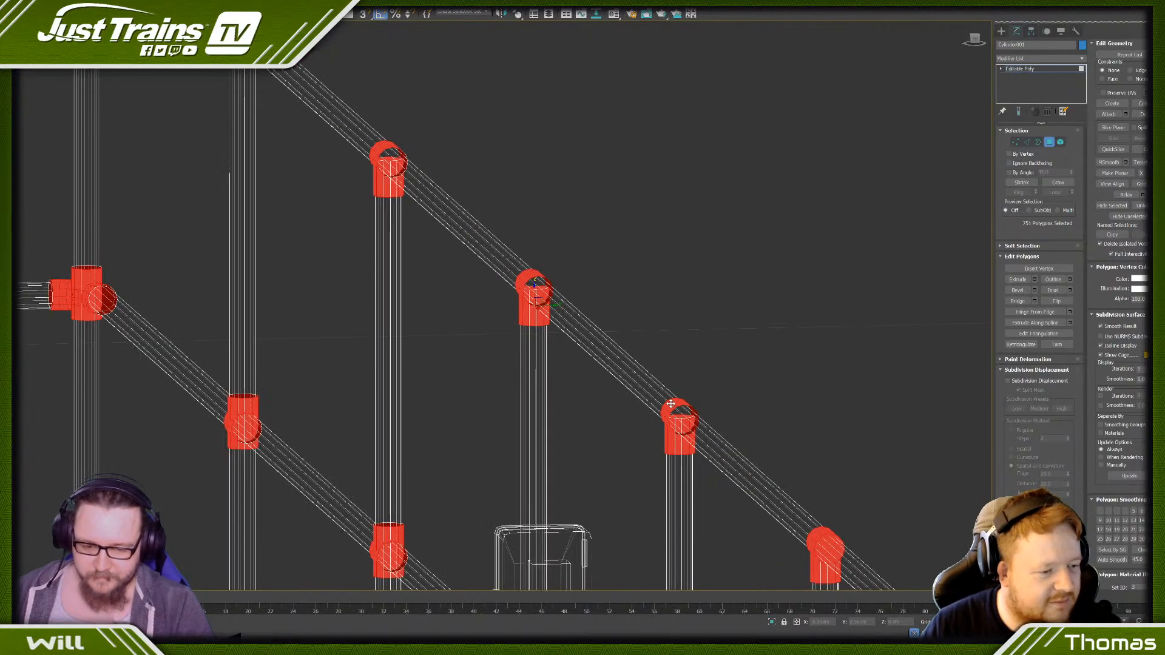
- Deselect the opposite-side rail-opening faces on the fourth intermediate post's middle joint and the fifth intermediate post's top joint
{"action": "scroll", "coordinate": [583, 328], "scroll_direction": "up", "scroll_amount": 3}
{"action": "scroll", "coordinate": [583, 328], "scroll_direction": "up", "scroll_amount": 6}
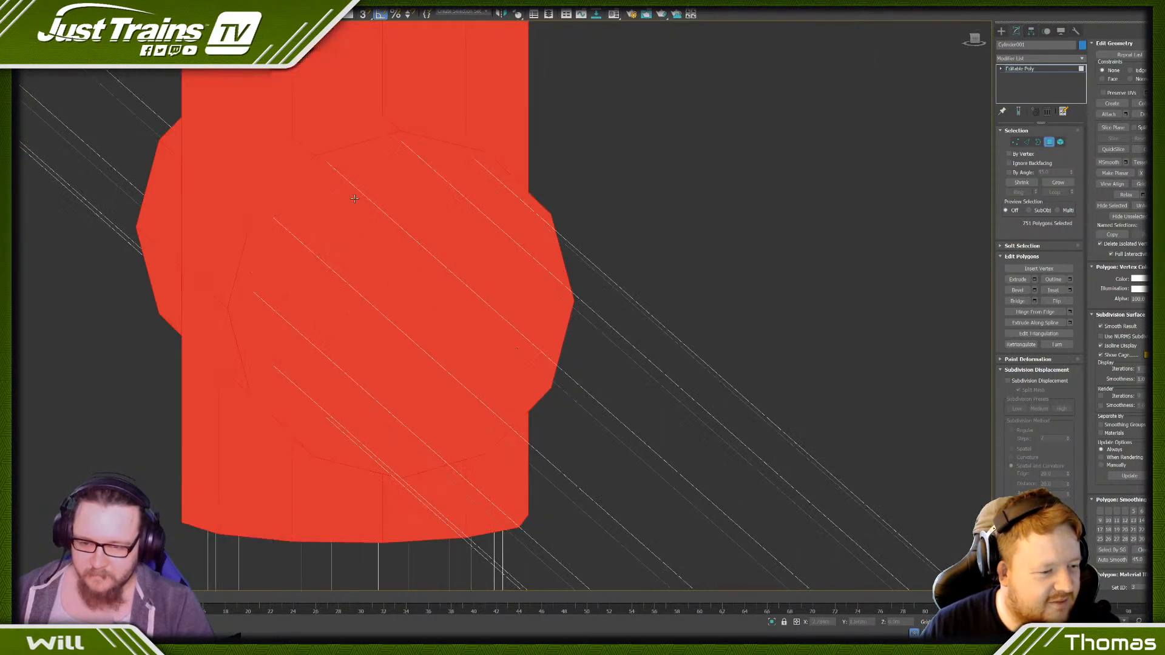
{"action": "left_click", "coordinate": [364, 146], "text": "alt"}
{"action": "scroll", "coordinate": [364, 147], "scroll_direction": "down", "scroll_amount": 8}
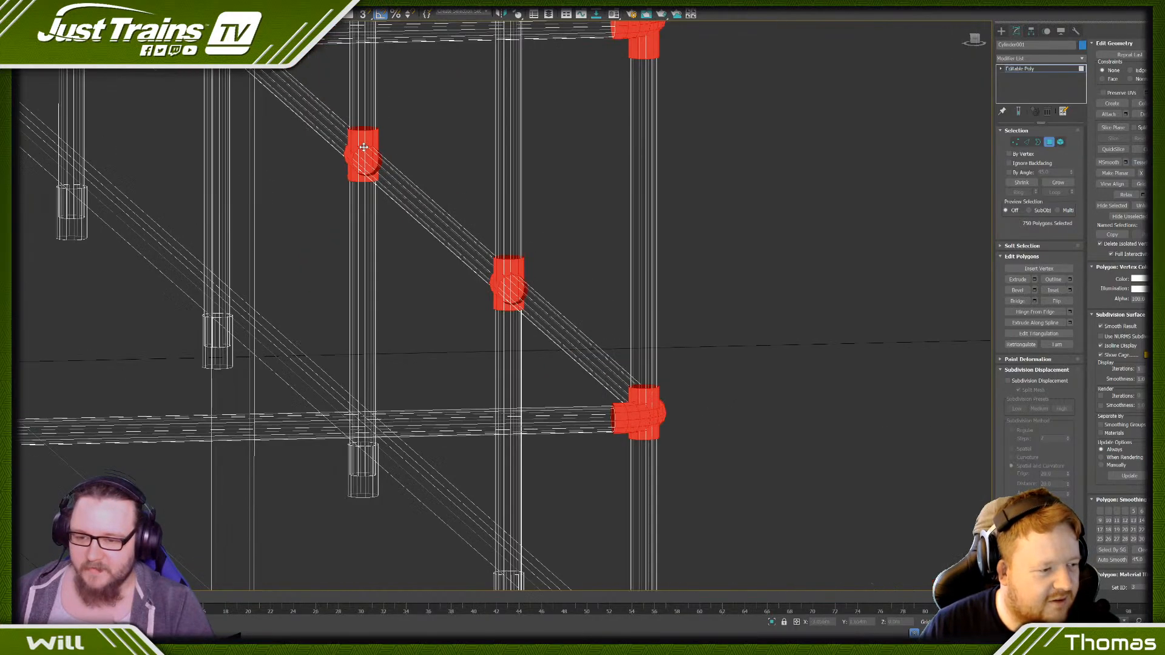
{"action": "scroll", "coordinate": [479, 88], "scroll_direction": "down", "scroll_amount": 3}
{"action": "middle_click_drag", "start_coordinate": [528, 66], "coordinate": [501, 299]}
{"action": "scroll", "coordinate": [450, 218], "scroll_direction": "up", "scroll_amount": 7}
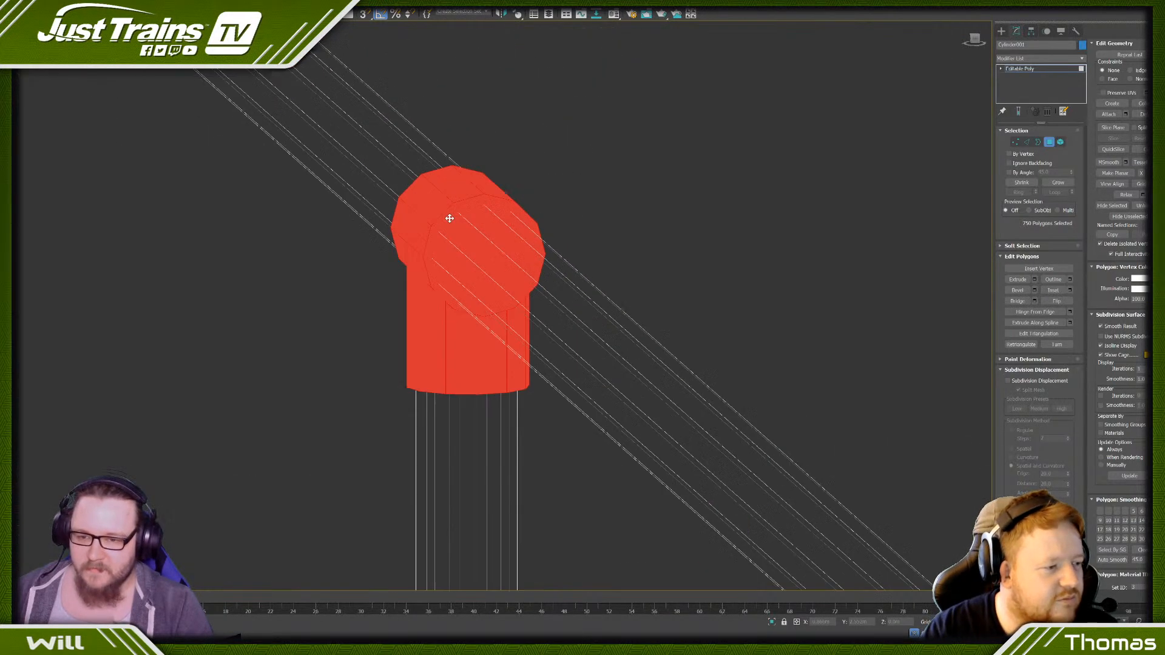
{"action": "left_click", "coordinate": [469, 188], "text": "alt"}
{"action": "scroll", "coordinate": [468, 194], "scroll_direction": "down", "scroll_amount": 8}
{"action": "middle_click_drag", "start_coordinate": [453, 412], "coordinate": [475, 269]}
{"action": "scroll", "coordinate": [332, 332], "scroll_direction": "down", "scroll_amount": 10}
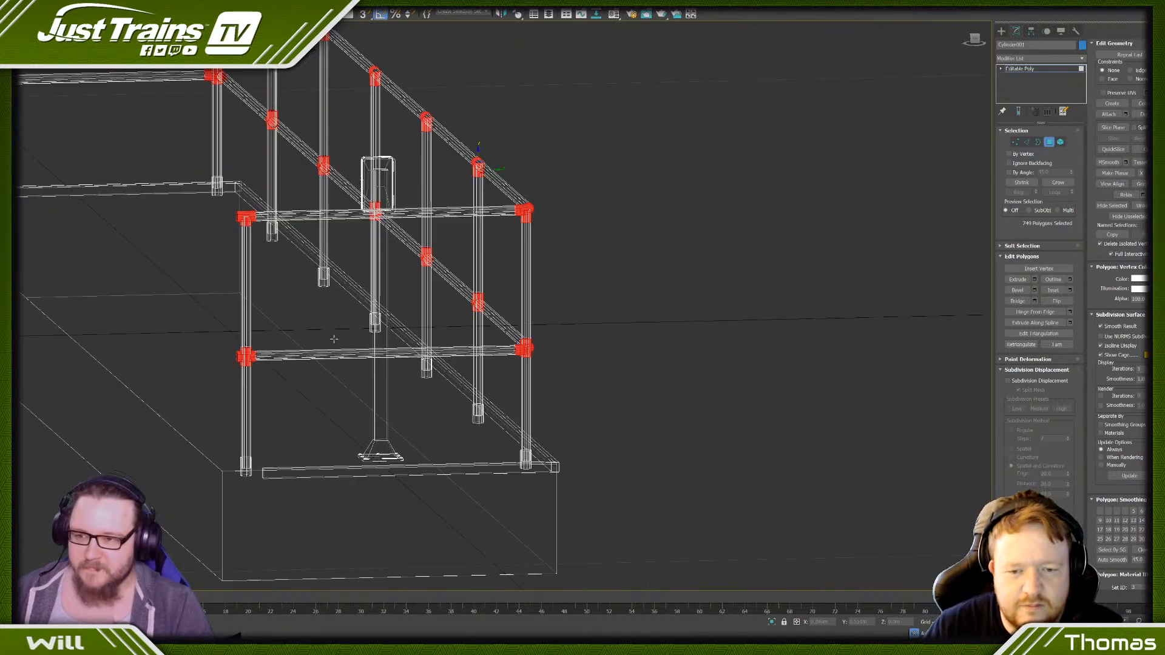
- From a low viewing angle, deselect the underside post-opening face on the far corner post's middle joint
{"action": "scroll", "coordinate": [143, 91], "scroll_direction": "up", "scroll_amount": 10}
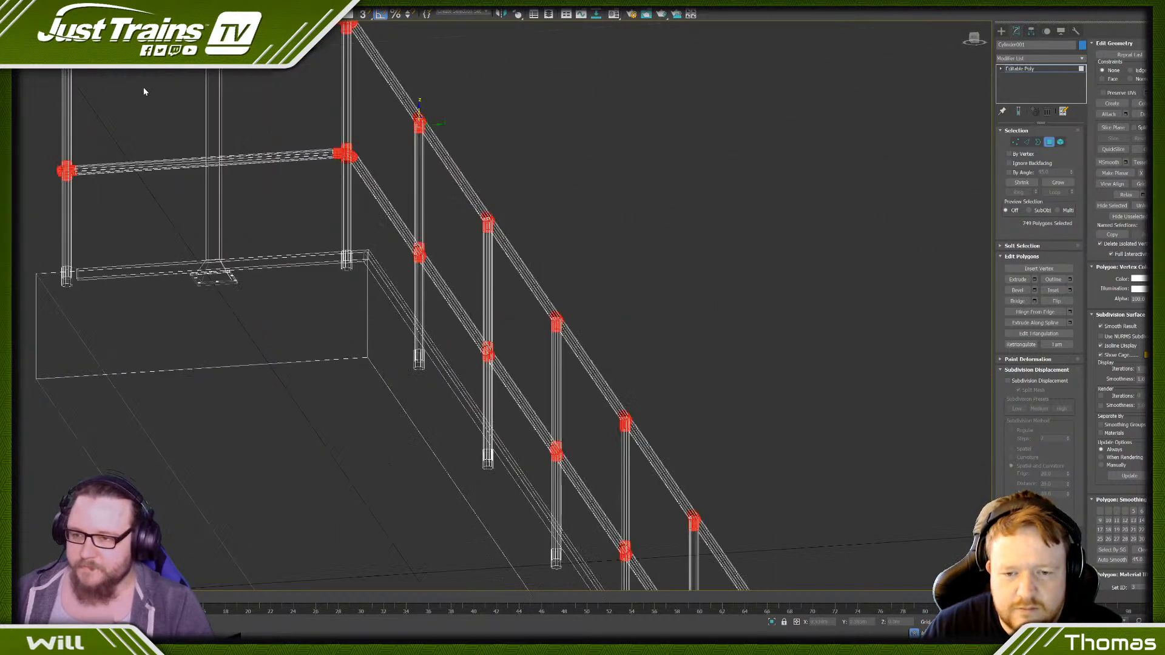
{"action": "scroll", "coordinate": [258, 296], "scroll_direction": "down", "scroll_amount": 10}
{"action": "middle_click_drag", "start_coordinate": [253, 424], "coordinate": [251, 185]}
{"action": "scroll", "coordinate": [252, 185], "scroll_direction": "up", "scroll_amount": 10}
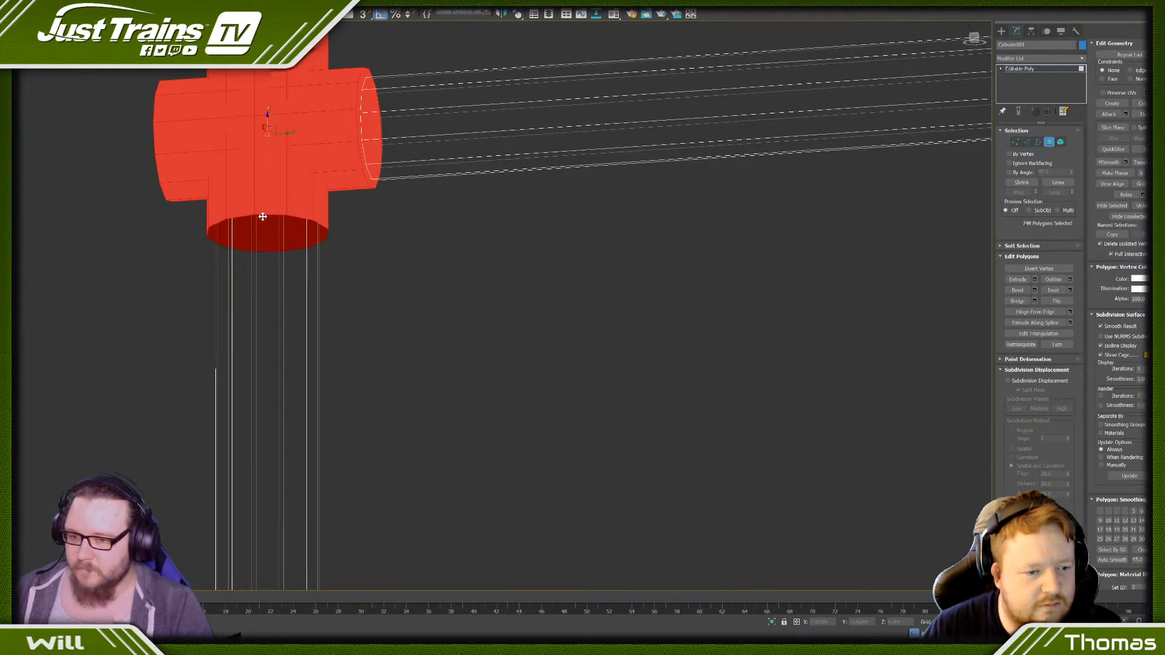
{"action": "scroll", "coordinate": [262, 216], "scroll_direction": "down", "scroll_amount": 10}
{"action": "scroll", "coordinate": [614, 240], "scroll_direction": "up", "scroll_amount": 10}
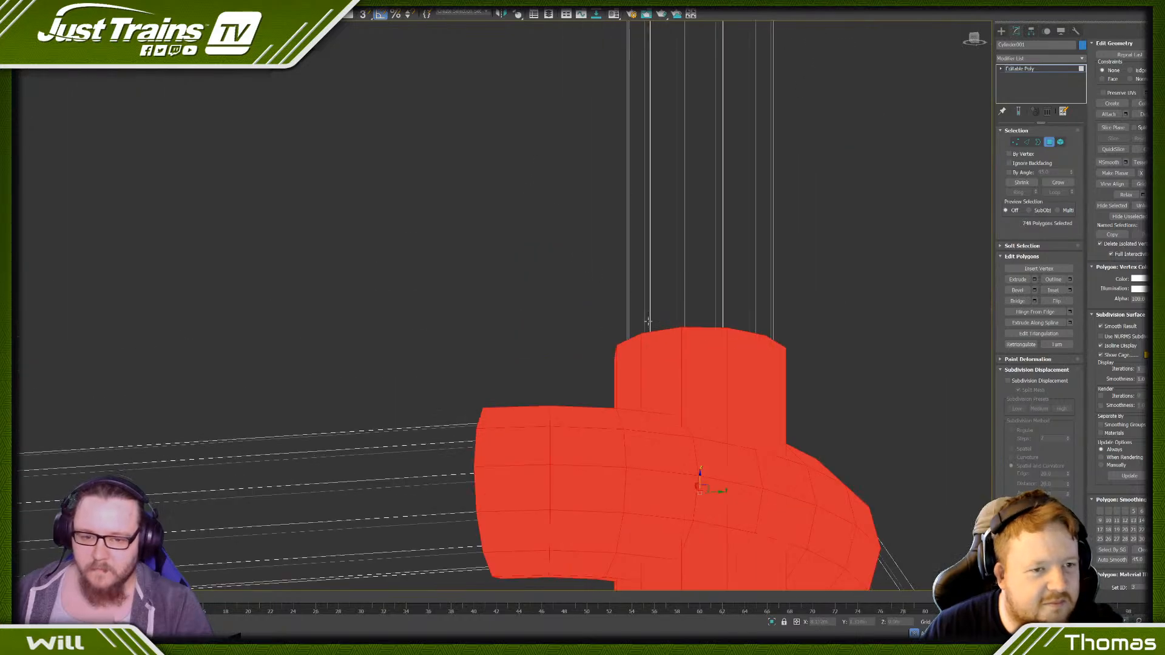
{"action": "scroll", "coordinate": [643, 310], "scroll_direction": "down", "scroll_amount": 5}
{"action": "scroll", "coordinate": [647, 86], "scroll_direction": "up", "scroll_amount": 8}
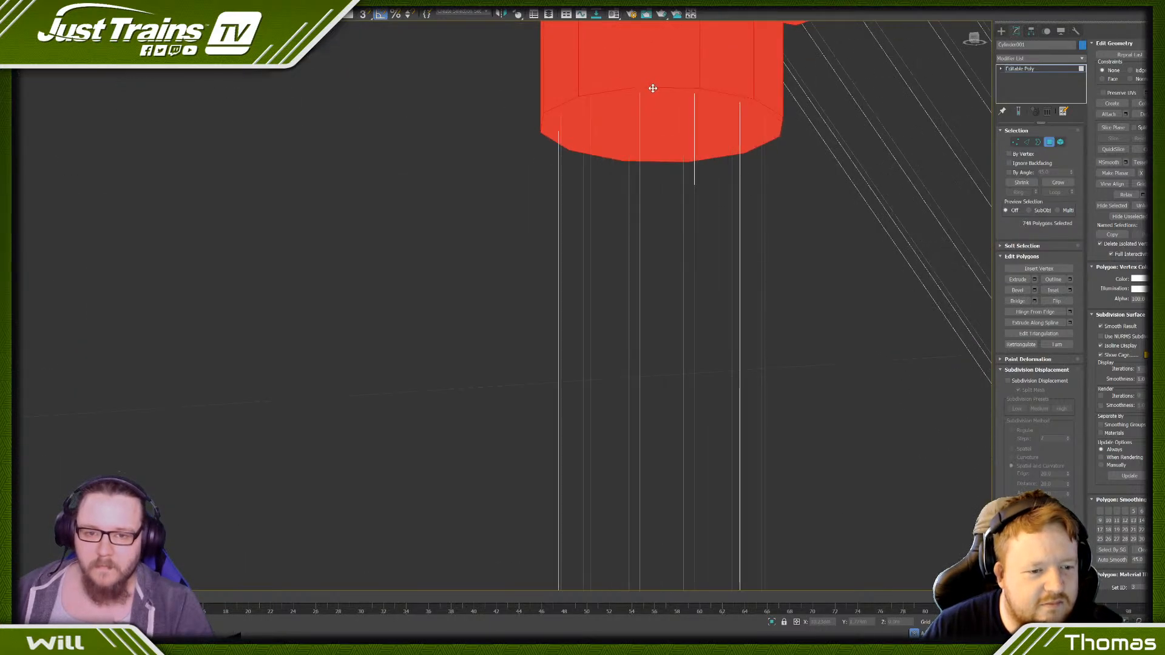
{"action": "left_click", "coordinate": [653, 91], "text": "alt"}
{"action": "scroll", "coordinate": [580, 320], "scroll_direction": "down", "scroll_amount": 8}
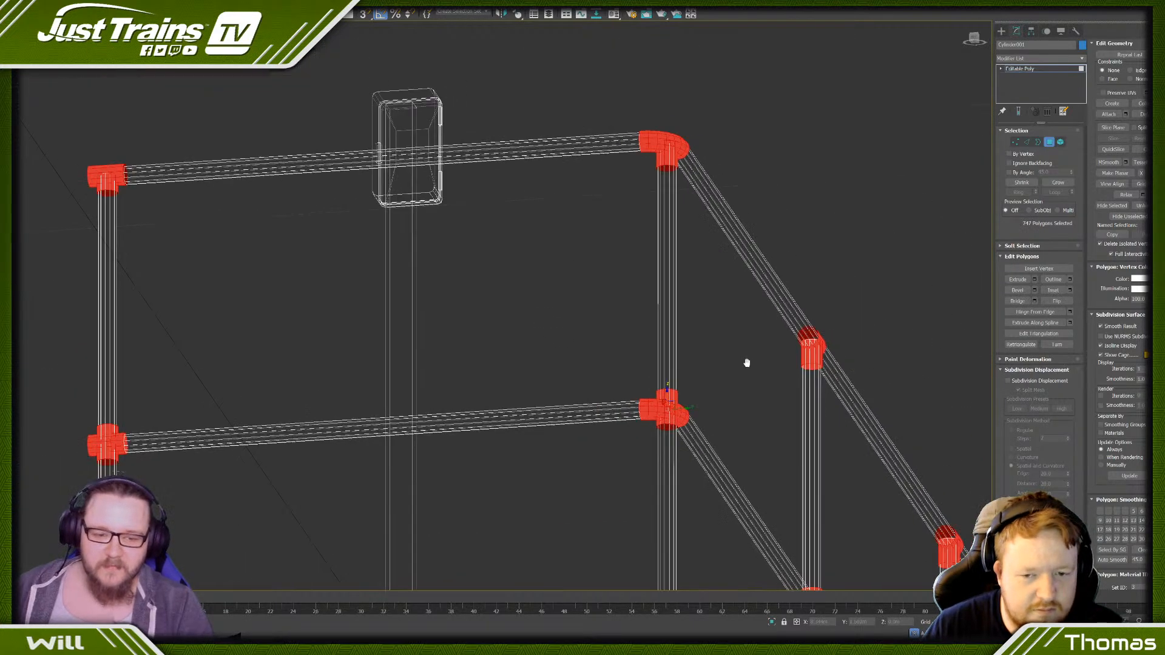
- Deselect the underside post-opening faces on the top and middle joints of the first intermediate post beside the far corner
{"action": "scroll", "coordinate": [518, 265], "scroll_direction": "up", "scroll_amount": 8}
{"action": "scroll", "coordinate": [352, 328], "scroll_direction": "up", "scroll_amount": 3}
{"action": "left_click", "coordinate": [380, 310], "text": "alt"}
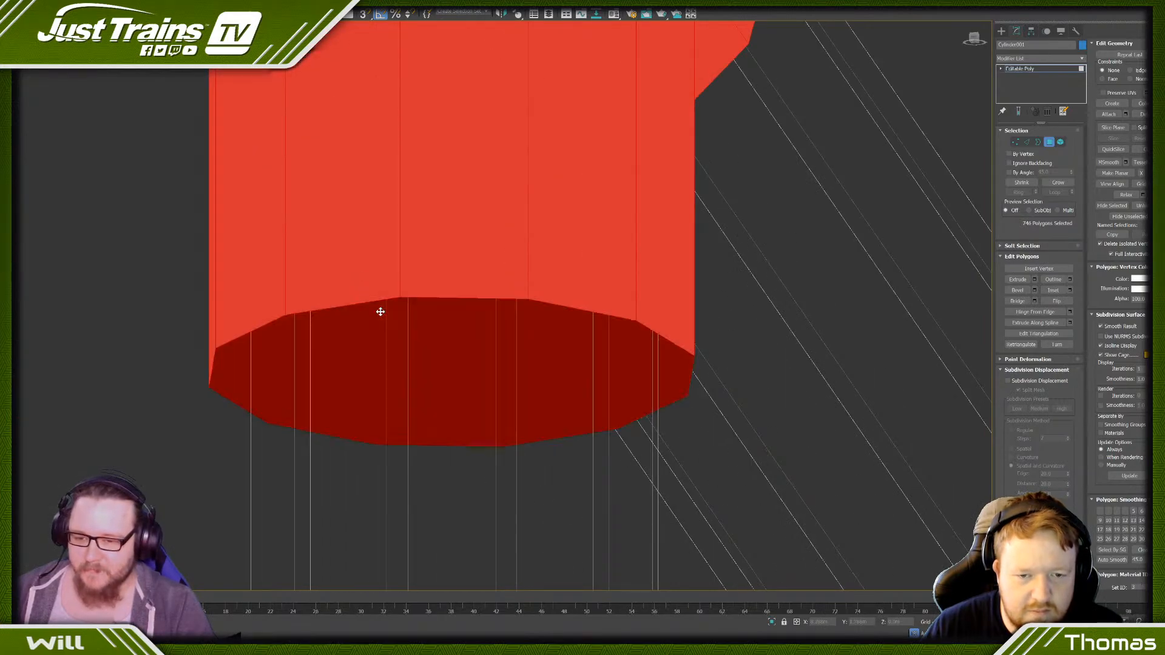
{"action": "scroll", "coordinate": [380, 310], "scroll_direction": "down", "scroll_amount": 8}
{"action": "scroll", "coordinate": [379, 308], "scroll_direction": "up", "scroll_amount": 8}
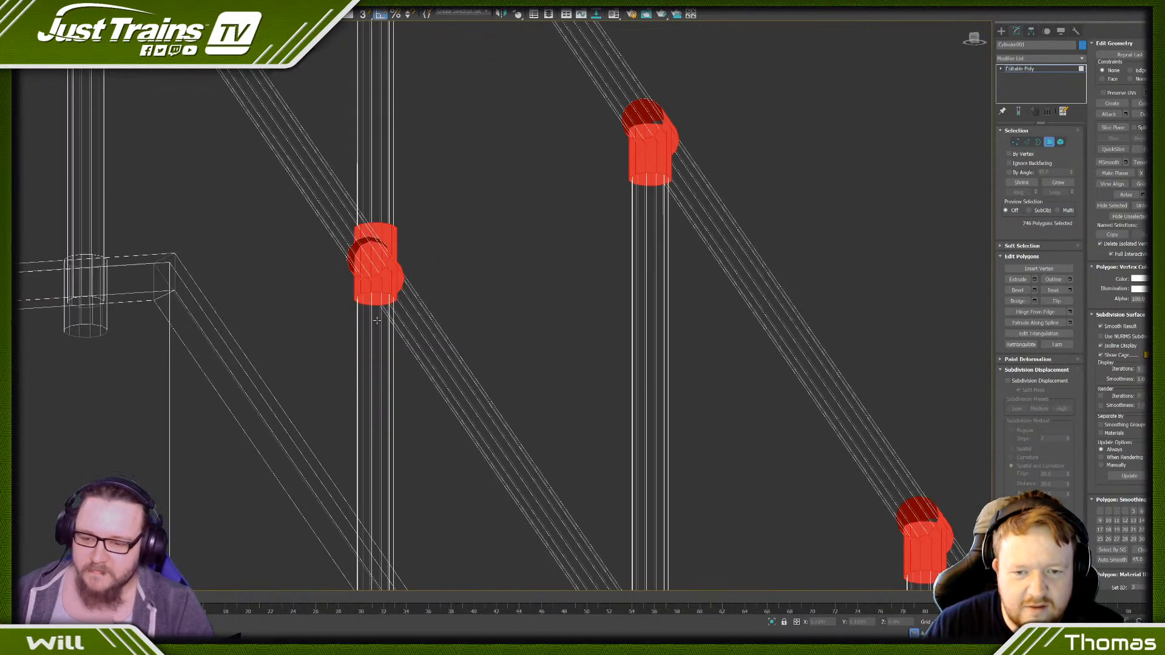
{"action": "left_click", "coordinate": [370, 385], "text": "alt"}
{"action": "scroll", "coordinate": [369, 385], "scroll_direction": "down", "scroll_amount": 8}
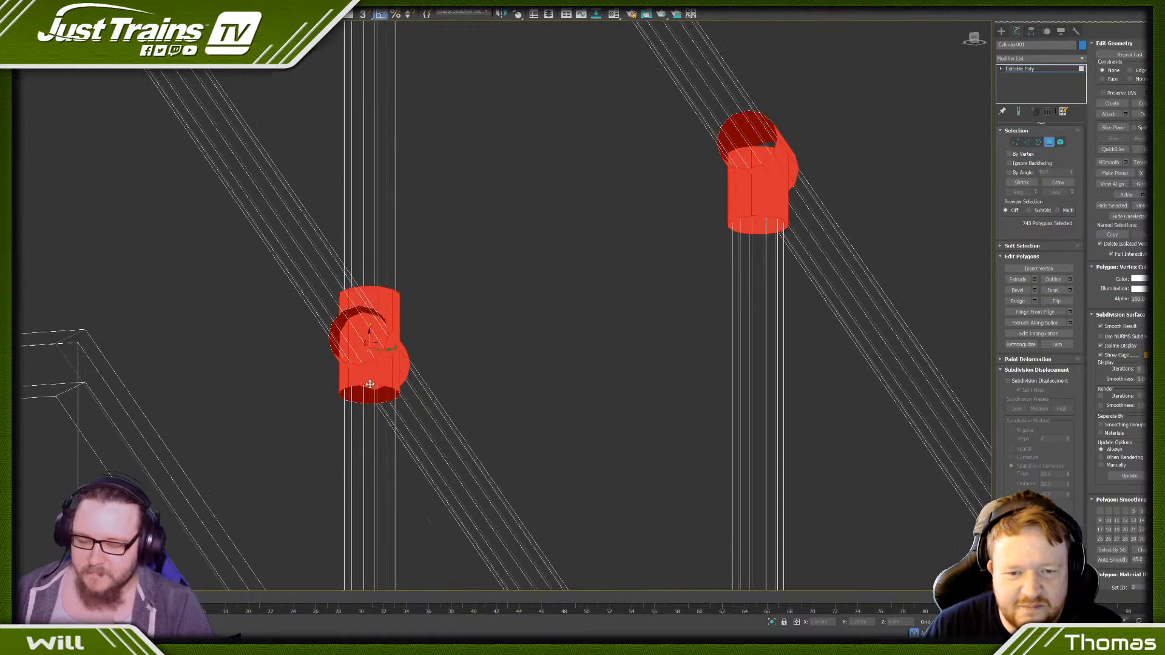
- Deselect the underside post-opening faces on the middle joints of the next two intermediate posts along the long railing
{"action": "scroll", "coordinate": [441, 336], "scroll_direction": "up", "scroll_amount": 5}
{"action": "scroll", "coordinate": [442, 336], "scroll_direction": "up", "scroll_amount": 6}
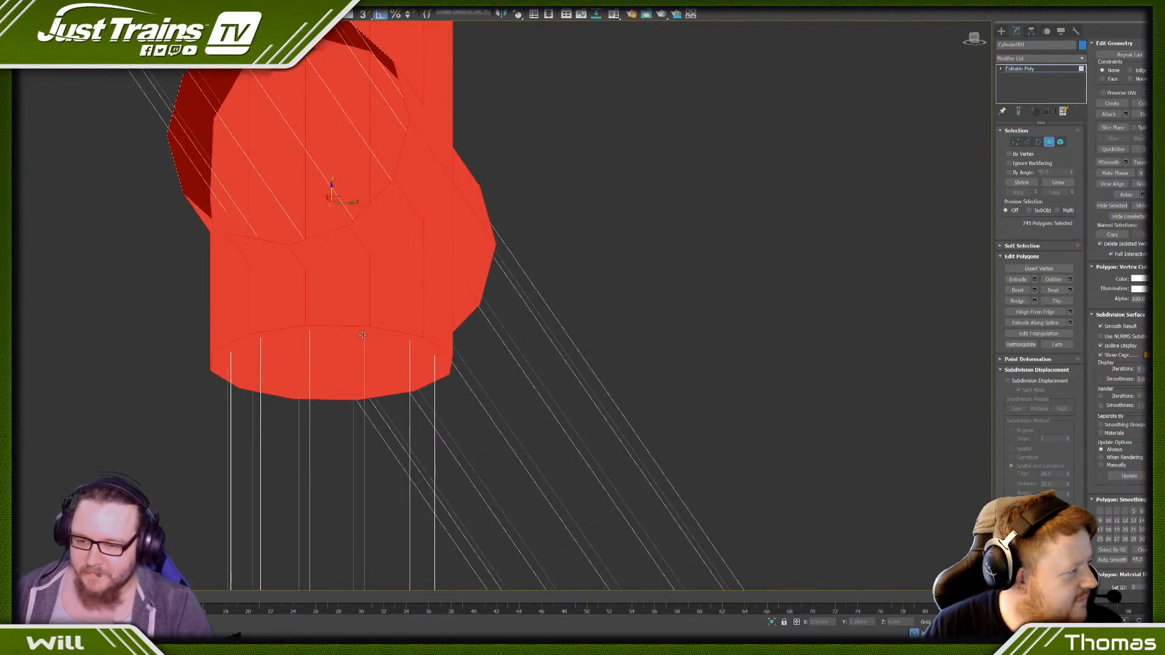
{"action": "left_click", "coordinate": [368, 330], "text": "alt"}
{"action": "scroll", "coordinate": [368, 330], "scroll_direction": "down", "scroll_amount": 8}
{"action": "scroll", "coordinate": [410, 417], "scroll_direction": "up", "scroll_amount": 6}
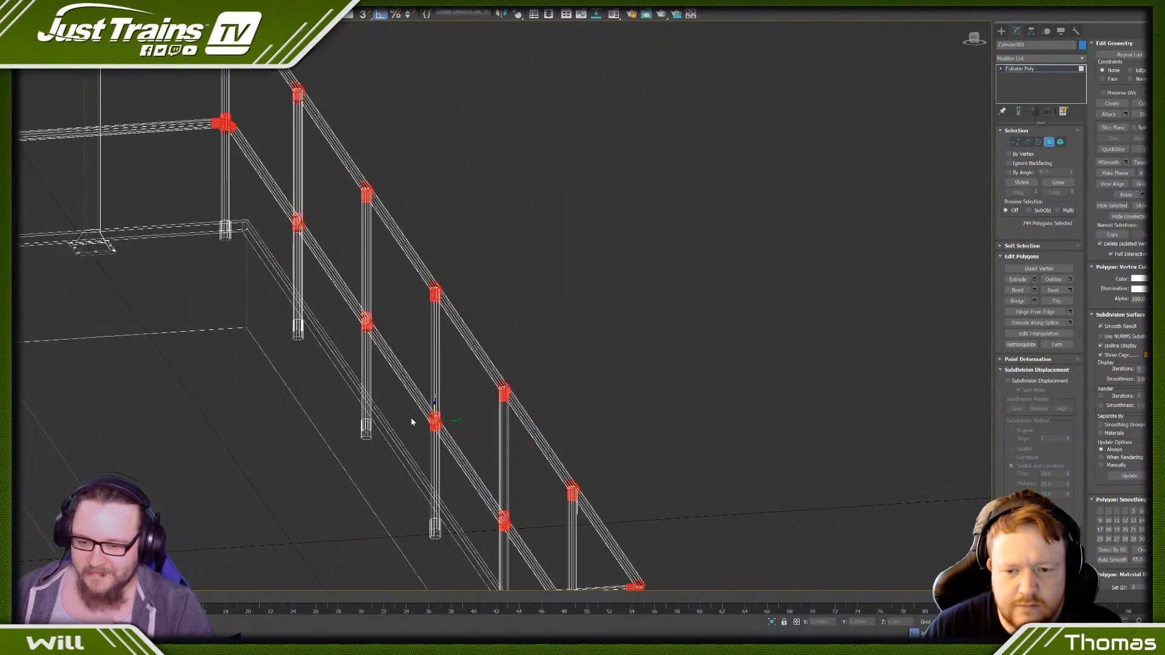
{"action": "scroll", "coordinate": [513, 455], "scroll_direction": "up", "scroll_amount": 4}
{"action": "left_click", "coordinate": [535, 495], "text": "alt"}
{"action": "scroll", "coordinate": [531, 489], "scroll_direction": "down", "scroll_amount": 10}
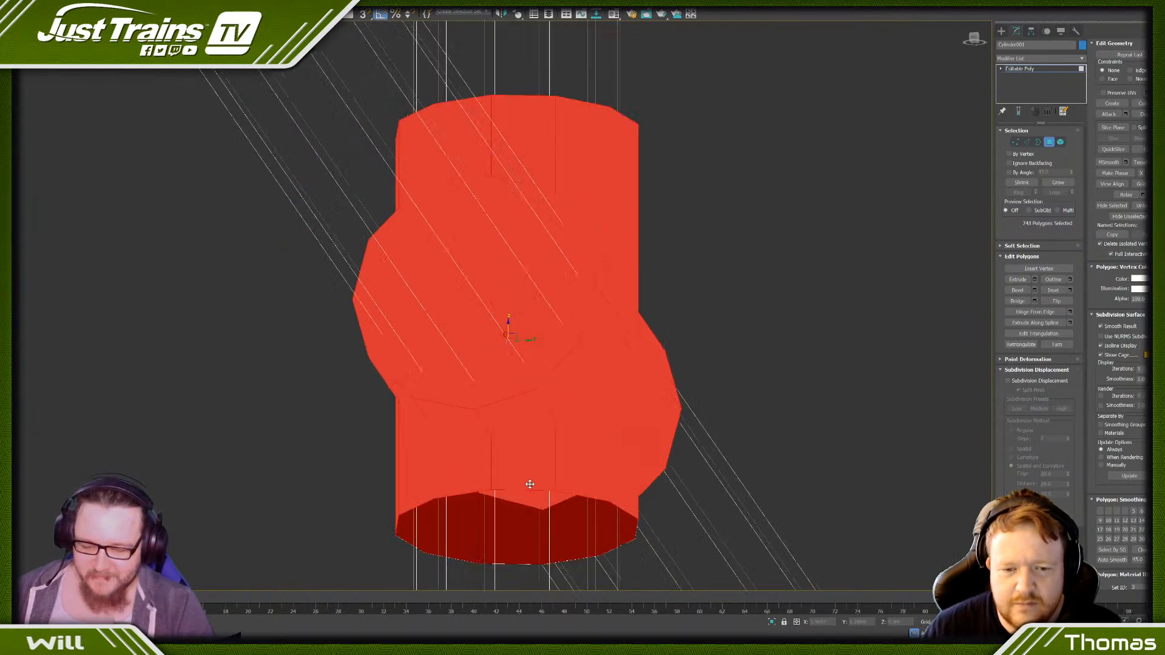
- Deselect the underside post-opening faces on the fourth intermediate post's middle and top joints
{"action": "scroll", "coordinate": [487, 343], "scroll_direction": "up", "scroll_amount": 6}
{"action": "scroll", "coordinate": [487, 343], "scroll_direction": "up", "scroll_amount": 3}
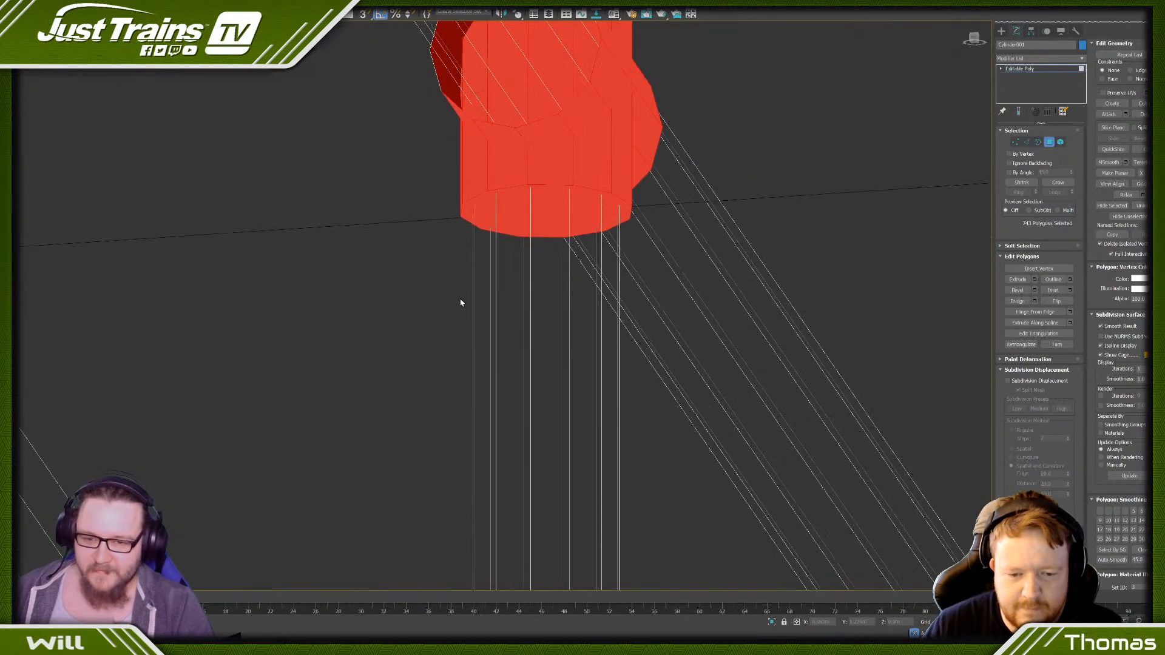
{"action": "left_click", "coordinate": [529, 184], "text": "alt"}
{"action": "scroll", "coordinate": [529, 184], "scroll_direction": "down", "scroll_amount": 5}
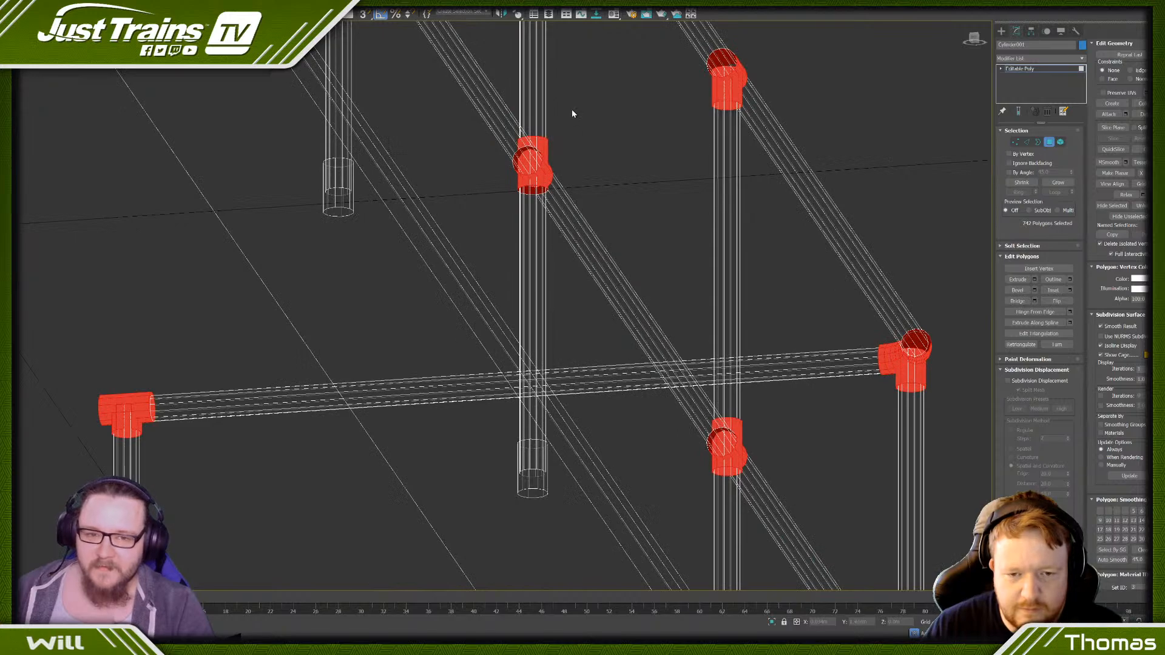
{"action": "middle_click_drag", "start_coordinate": [572, 114], "coordinate": [462, 213]}
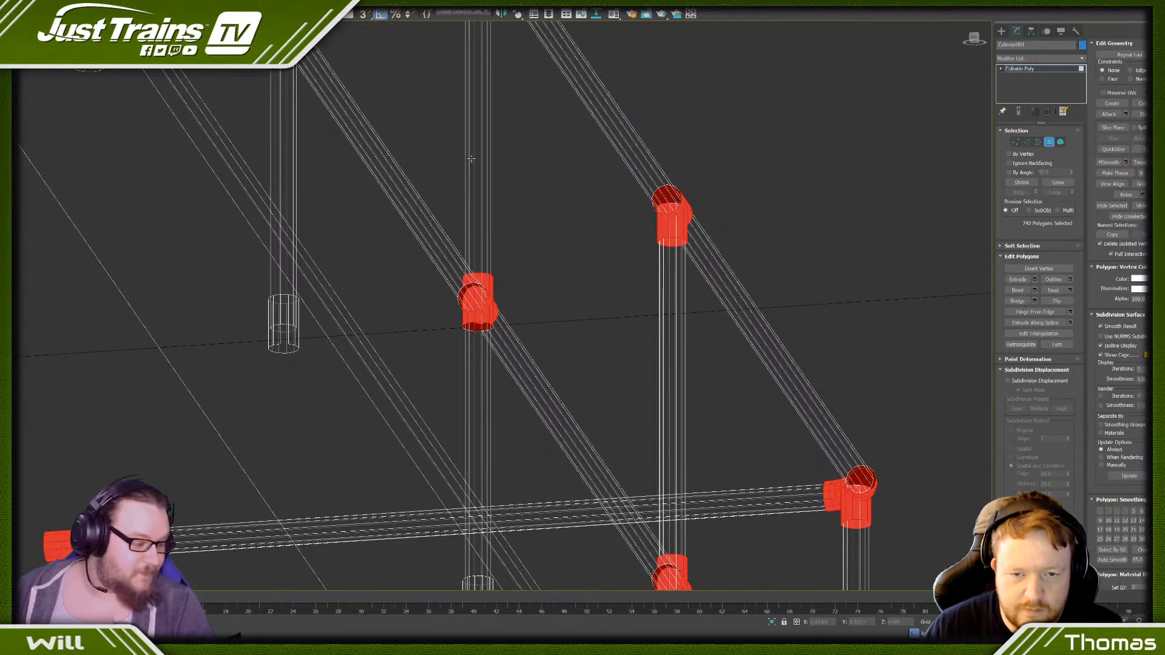
{"action": "middle_click_drag", "start_coordinate": [471, 158], "coordinate": [433, 323]}
{"action": "scroll", "coordinate": [459, 88], "scroll_direction": "up", "scroll_amount": 5}
{"action": "scroll", "coordinate": [419, 198], "scroll_direction": "up", "scroll_amount": 4}
{"action": "left_click", "coordinate": [356, 325], "text": "alt"}
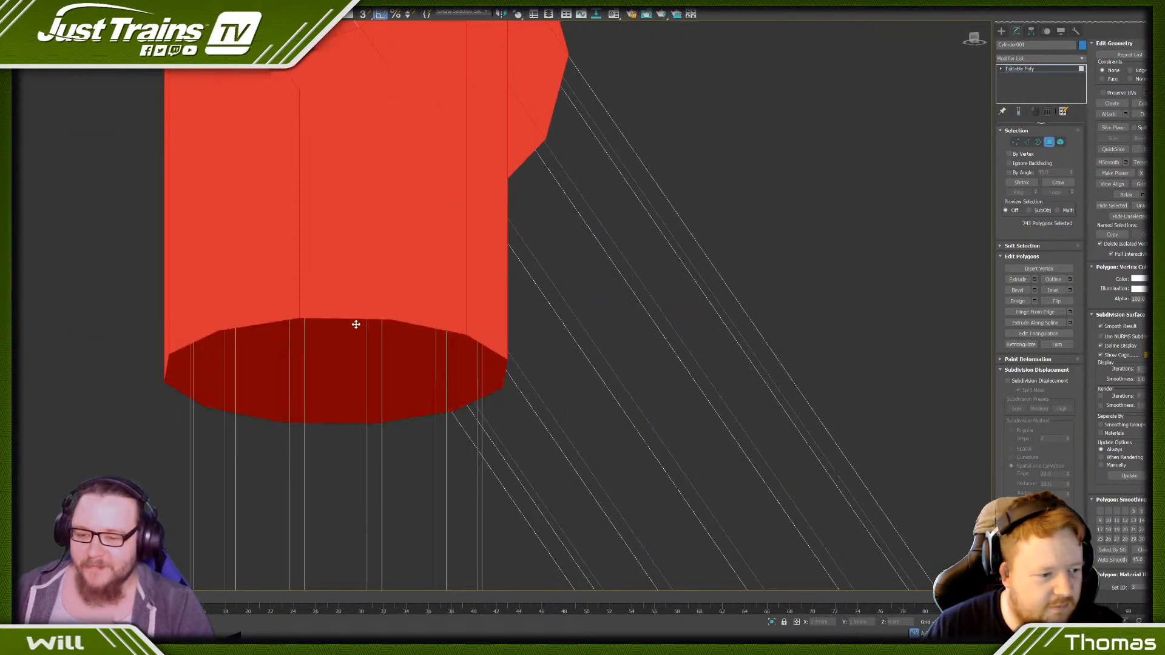
{"action": "scroll", "coordinate": [357, 308], "scroll_direction": "down", "scroll_amount": 7}
{"action": "middle_click_drag", "start_coordinate": [486, 517], "coordinate": [445, 289]}
{"action": "scroll", "coordinate": [499, 400], "scroll_direction": "down", "scroll_amount": 4}
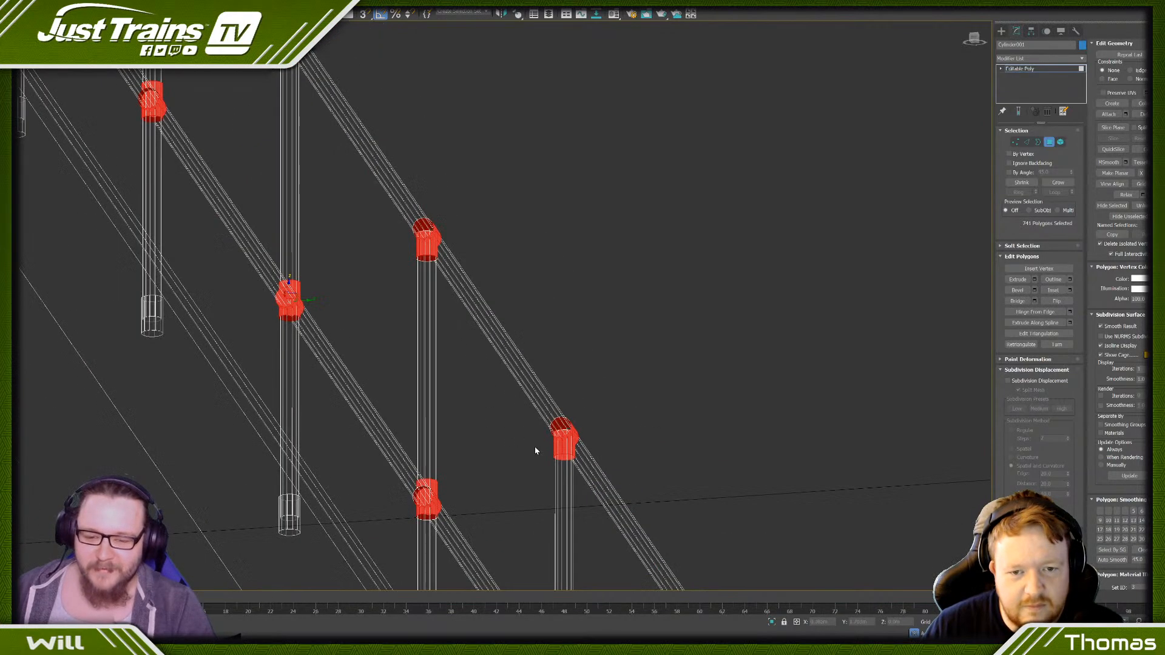
- Deselect the underside post-opening faces on the top and middle joints of the last intermediate post before the near corner
{"action": "middle_click_drag", "start_coordinate": [535, 450], "coordinate": [513, 265]}
{"action": "scroll", "coordinate": [528, 272], "scroll_direction": "up", "scroll_amount": 7}
{"action": "left_click", "coordinate": [506, 282], "text": "alt"}
{"action": "scroll", "coordinate": [506, 282], "scroll_direction": "down", "scroll_amount": 7}
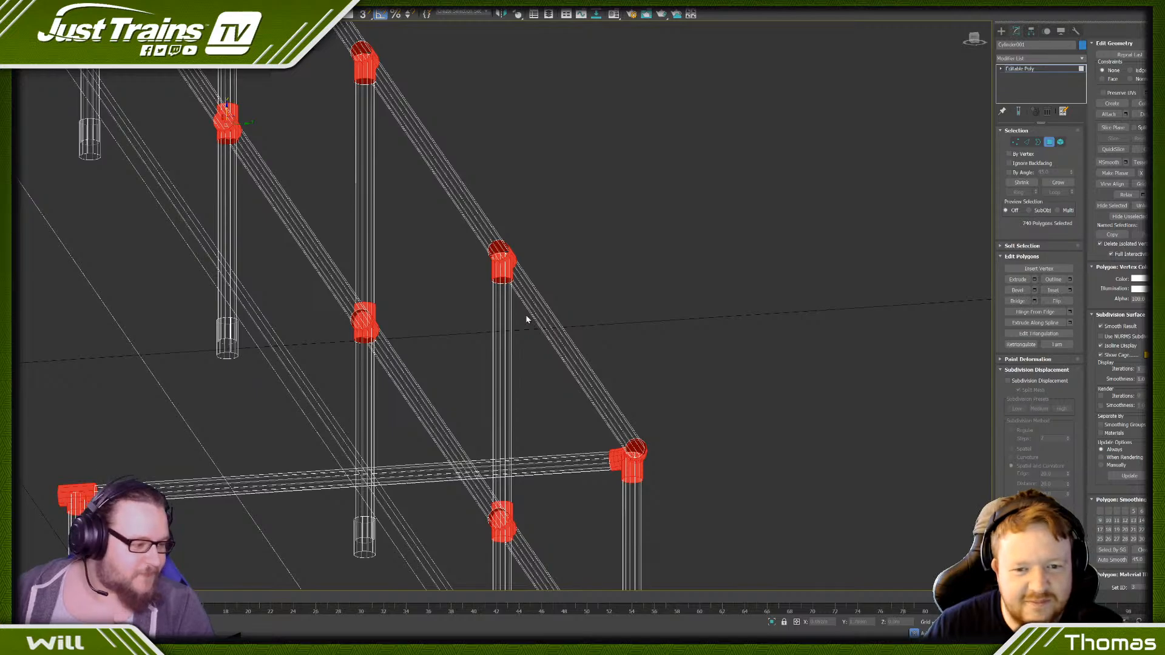
{"action": "middle_click_drag", "start_coordinate": [451, 475], "coordinate": [413, 304]}
{"action": "scroll", "coordinate": [498, 398], "scroll_direction": "up", "scroll_amount": 7}
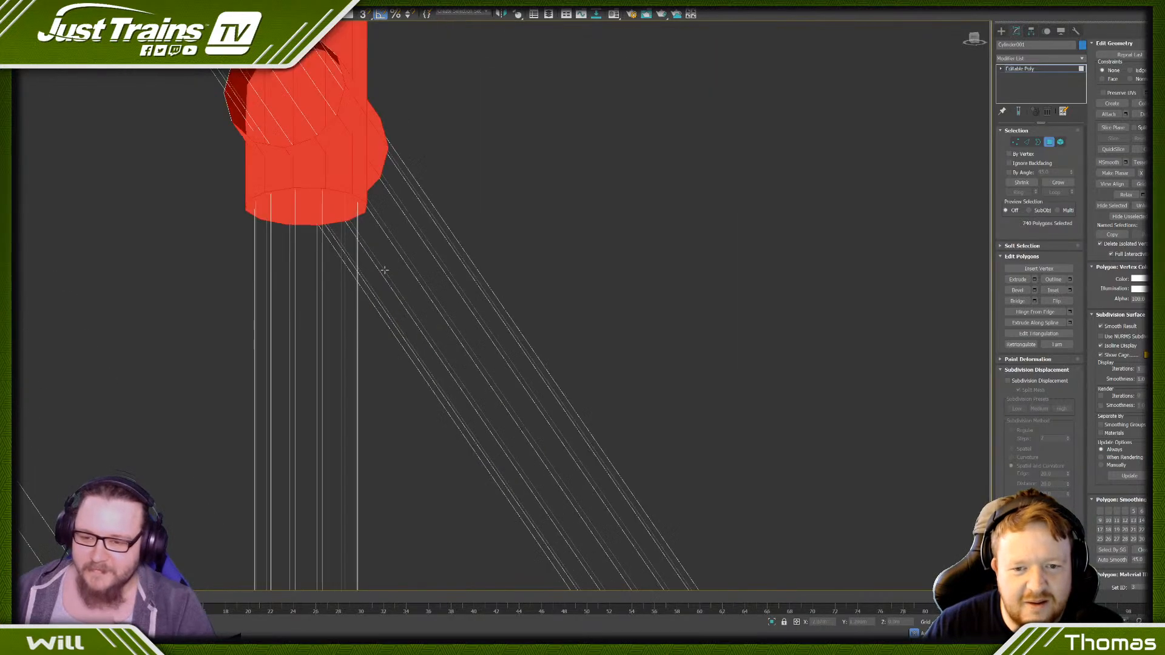
{"action": "left_click", "coordinate": [321, 189], "text": "alt"}
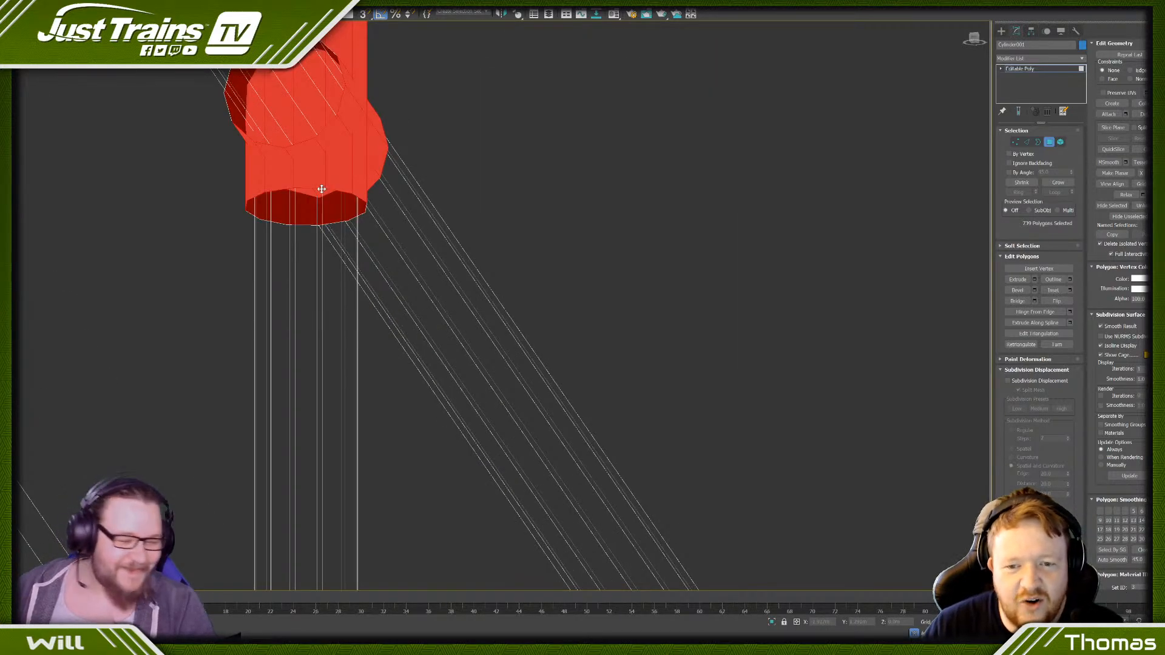
{"action": "scroll", "coordinate": [321, 189], "scroll_direction": "down", "scroll_amount": 5}
{"action": "scroll", "coordinate": [493, 429], "scroll_direction": "down", "scroll_amount": 2}
- Deselect the underside post-opening face on the near corner post's top joint
{"action": "middle_click_drag", "start_coordinate": [493, 429], "coordinate": [479, 192]}
{"action": "scroll", "coordinate": [507, 112], "scroll_direction": "up", "scroll_amount": 4}
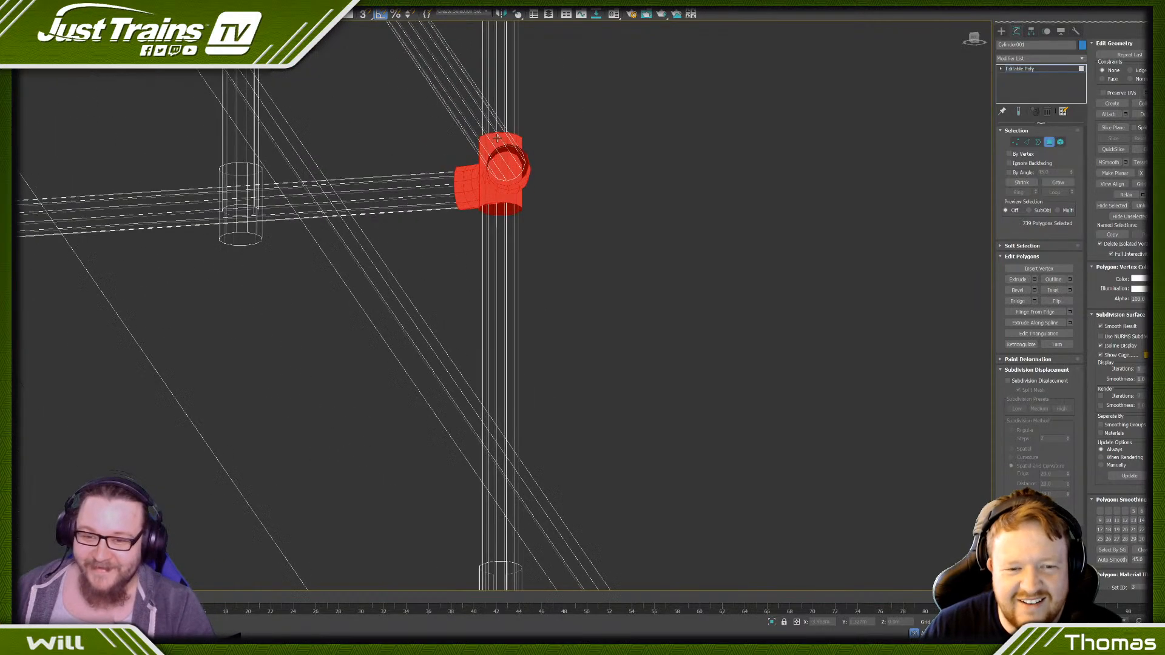
{"action": "scroll", "coordinate": [503, 112], "scroll_direction": "down", "scroll_amount": 8}
{"action": "middle_click_drag", "start_coordinate": [503, 115], "coordinate": [493, 349], "text": "alt"}
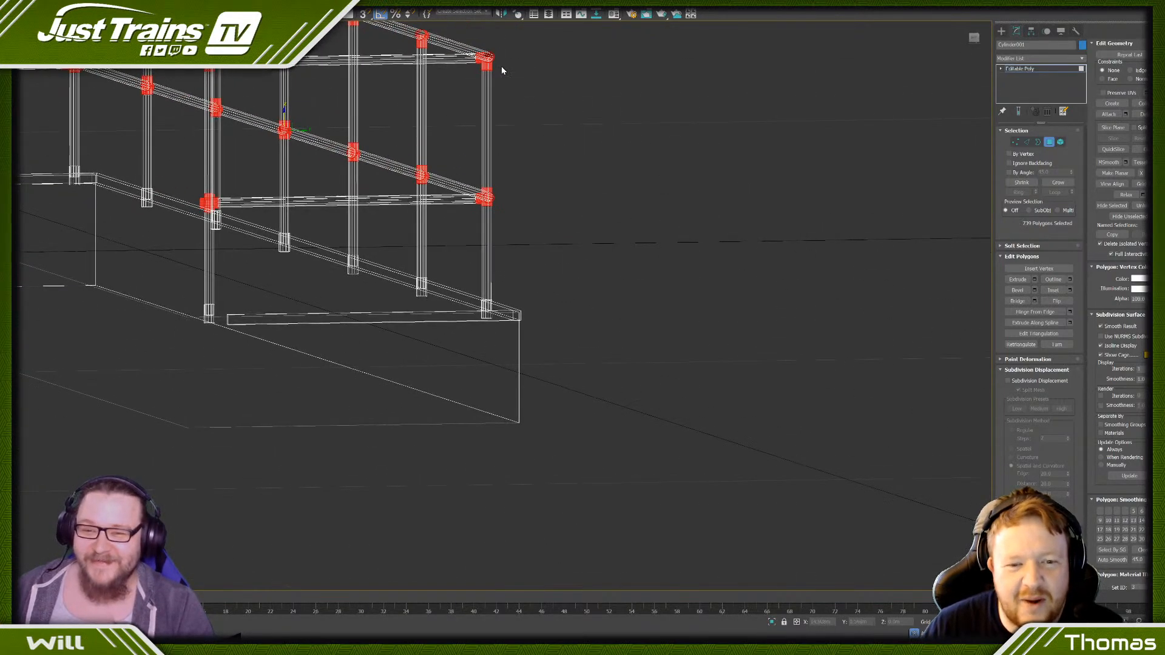
{"action": "middle_click_drag", "start_coordinate": [501, 68], "coordinate": [479, 404]}
{"action": "scroll", "coordinate": [497, 495], "scroll_direction": "up", "scroll_amount": 8}
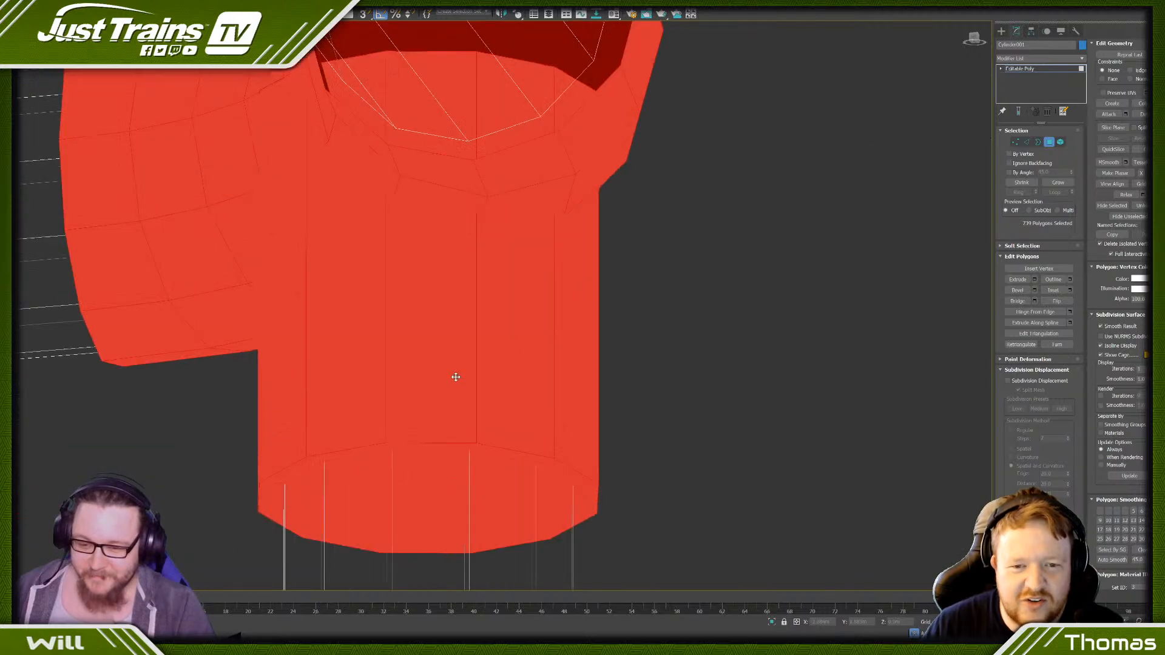
{"action": "scroll", "coordinate": [444, 452], "scroll_direction": "down", "scroll_amount": 8}
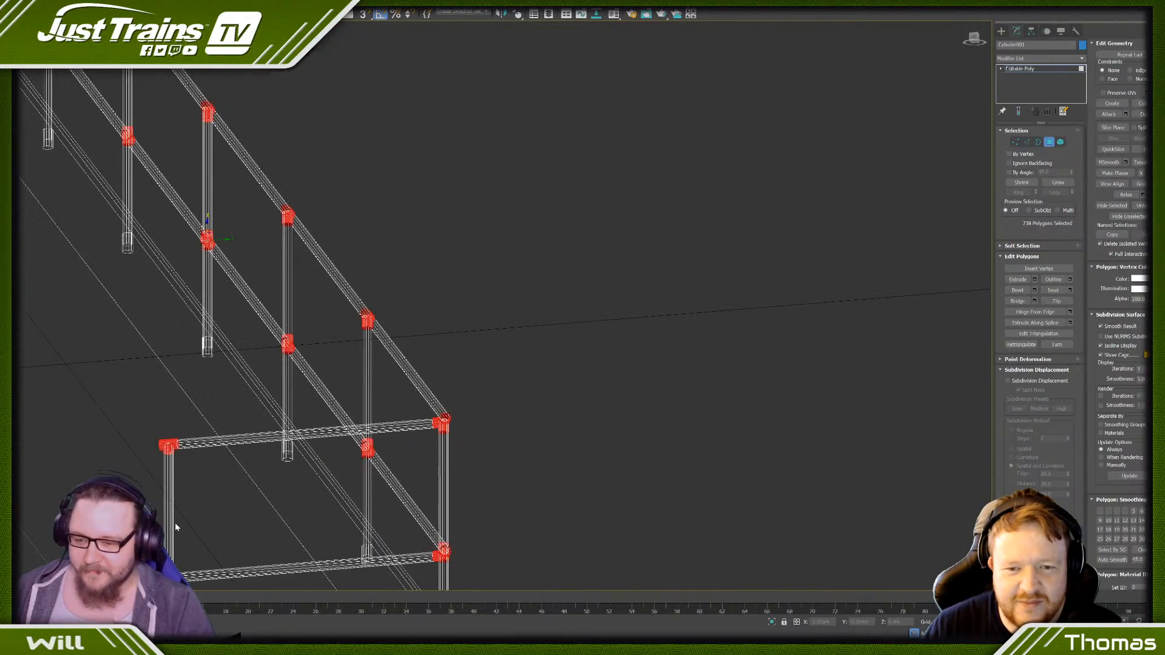
- Examine the underside post openings of the top and middle joints on the near end post
{"action": "scroll", "coordinate": [315, 270], "scroll_direction": "up", "scroll_amount": 8}
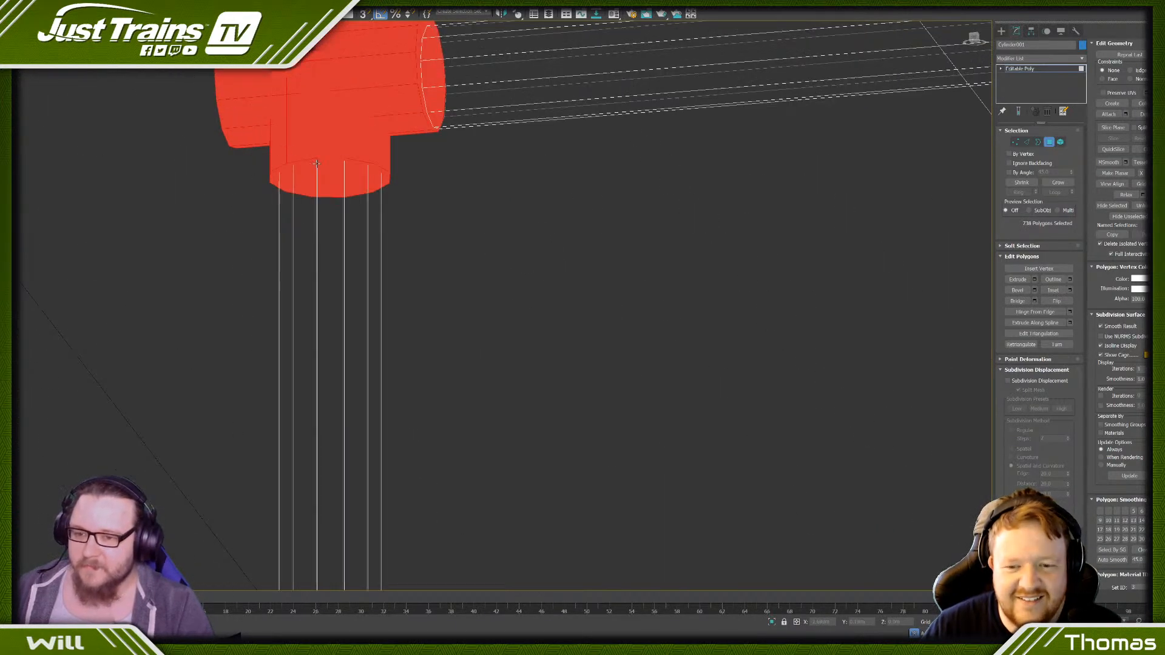
{"action": "scroll", "coordinate": [316, 163], "scroll_direction": "up", "scroll_amount": 3}
{"action": "scroll", "coordinate": [325, 159], "scroll_direction": "down", "scroll_amount": 8}
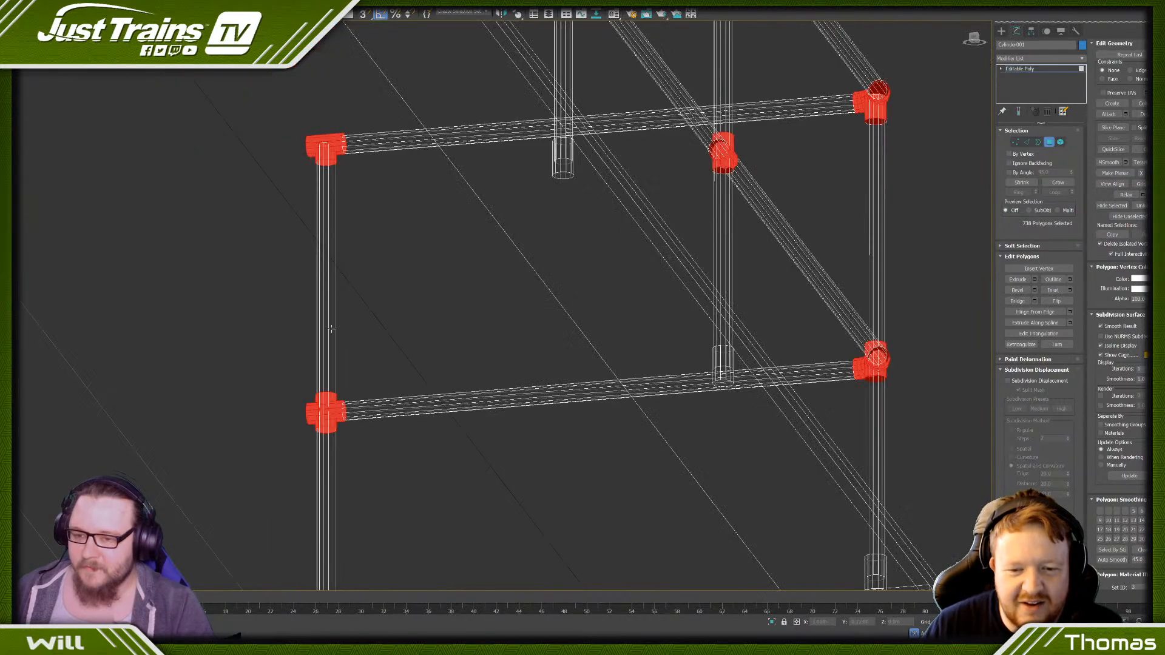
{"action": "scroll", "coordinate": [327, 430], "scroll_direction": "up", "scroll_amount": 8}
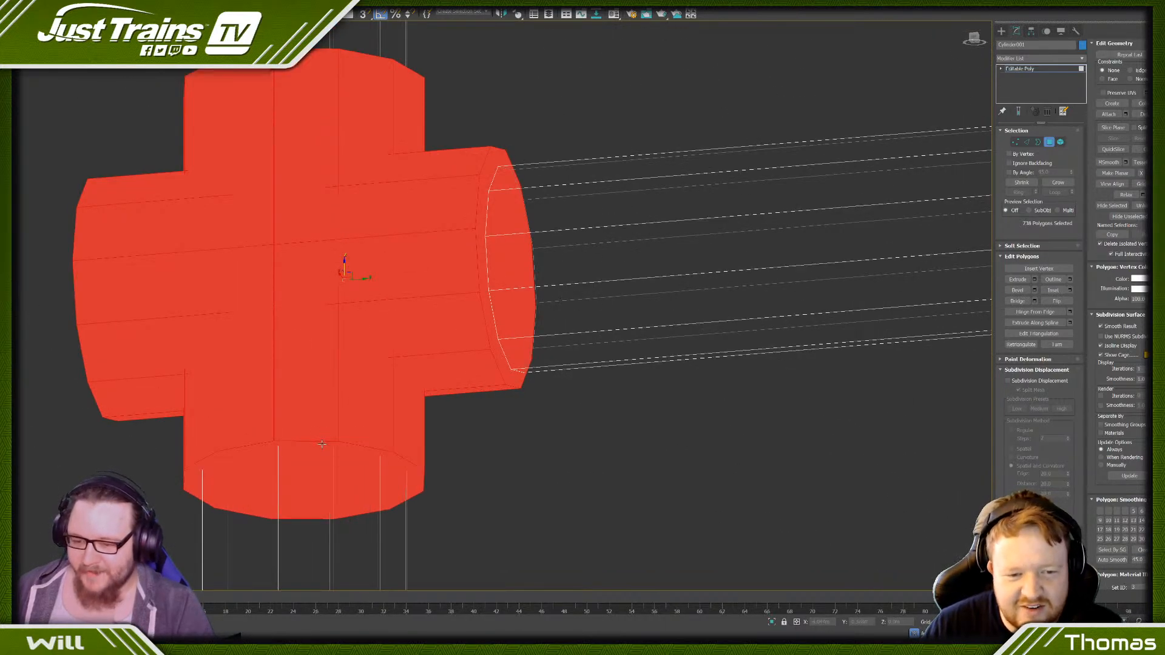
{"action": "scroll", "coordinate": [321, 445], "scroll_direction": "up", "scroll_amount": 3}
{"action": "scroll", "coordinate": [284, 443], "scroll_direction": "down", "scroll_amount": 8}
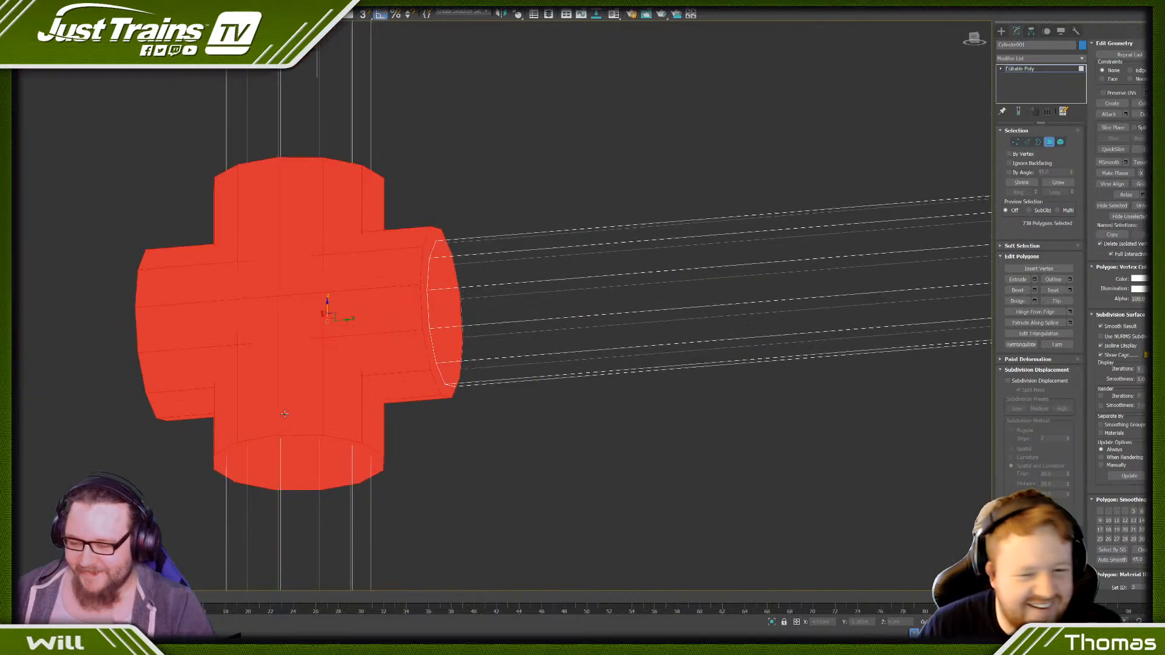
{"action": "scroll", "coordinate": [209, 523], "scroll_direction": "up", "scroll_amount": 5}
{"action": "scroll", "coordinate": [208, 523], "scroll_direction": "up", "scroll_amount": 8}
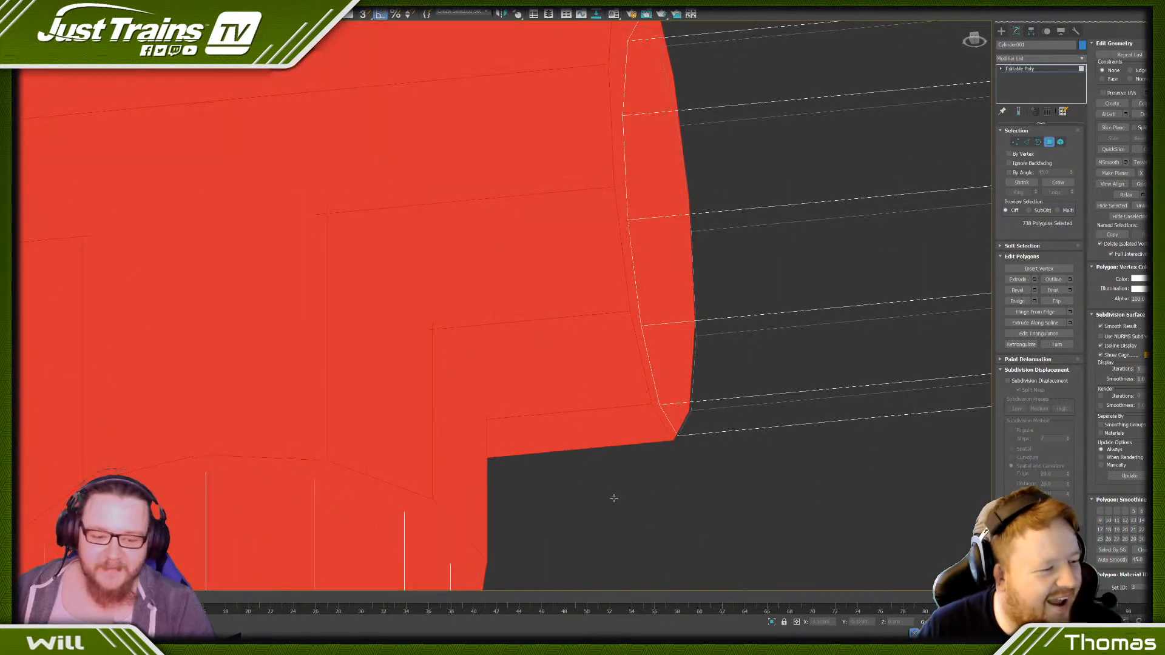
{"action": "middle_click_drag", "start_coordinate": [612, 495], "coordinate": [753, 216]}
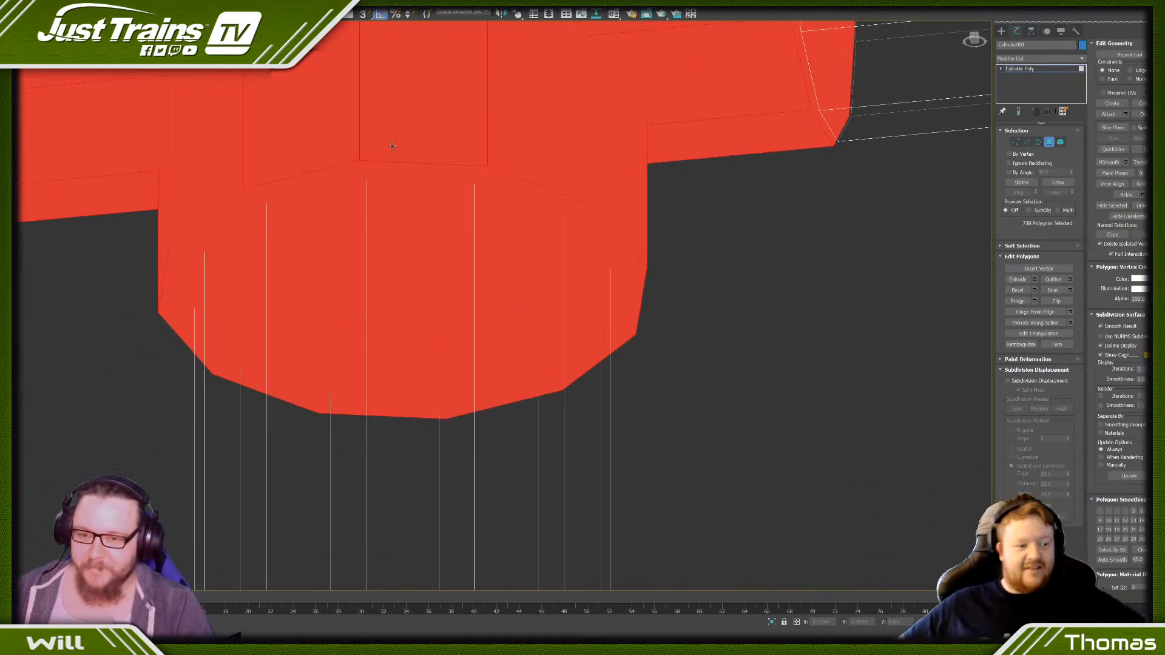
{"action": "scroll", "coordinate": [396, 169], "scroll_direction": "down", "scroll_amount": 10}
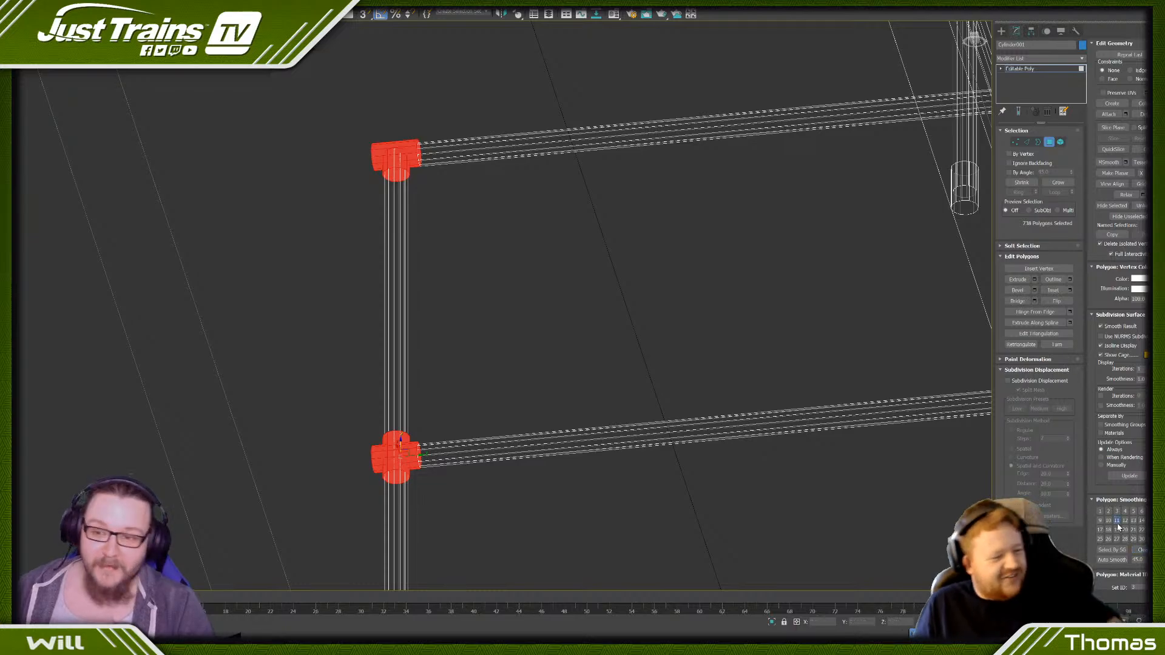
- Assign the selected joint faces to smoothing group 11 and clear the polygon selection
{"action": "left_click", "coordinate": [662, 339]}
{"action": "scroll", "coordinate": [541, 277], "scroll_direction": "down", "scroll_amount": 7}
{"action": "left_click", "coordinate": [381, 199]}
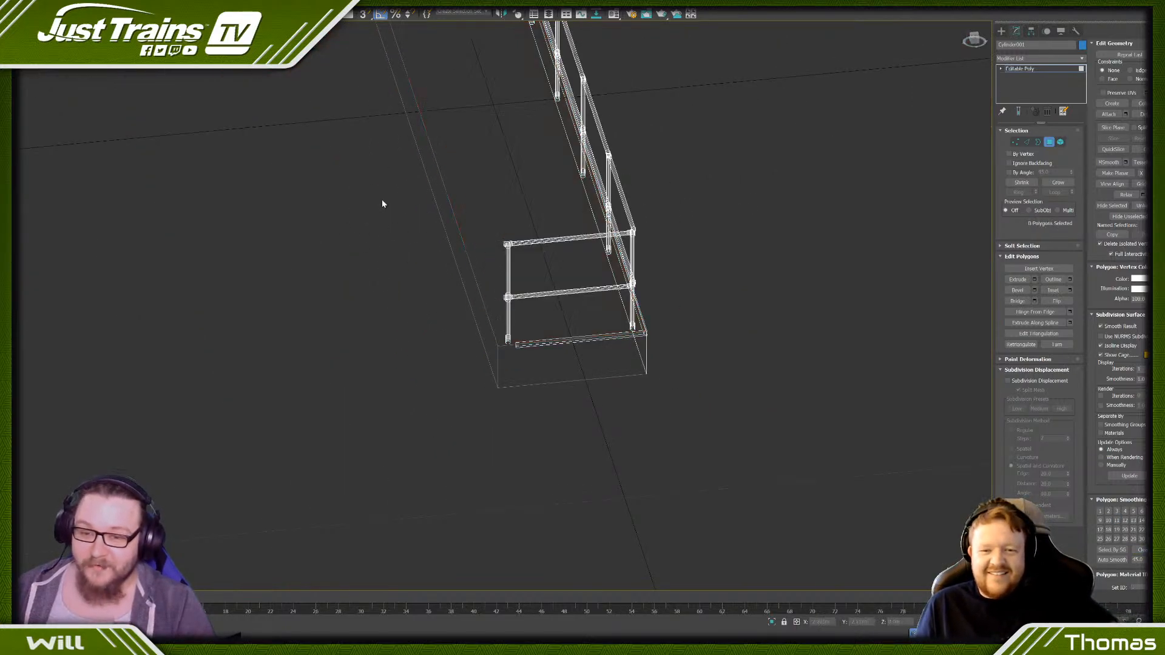
- Select the platform base box as a whole element and move it vertically well clear below the railing
{"action": "middle_click_drag", "start_coordinate": [472, 238], "coordinate": [571, 434]}
{"action": "scroll", "coordinate": [572, 436], "scroll_direction": "up", "scroll_amount": 5}
{"action": "scroll", "coordinate": [568, 417], "scroll_direction": "down", "scroll_amount": 6}
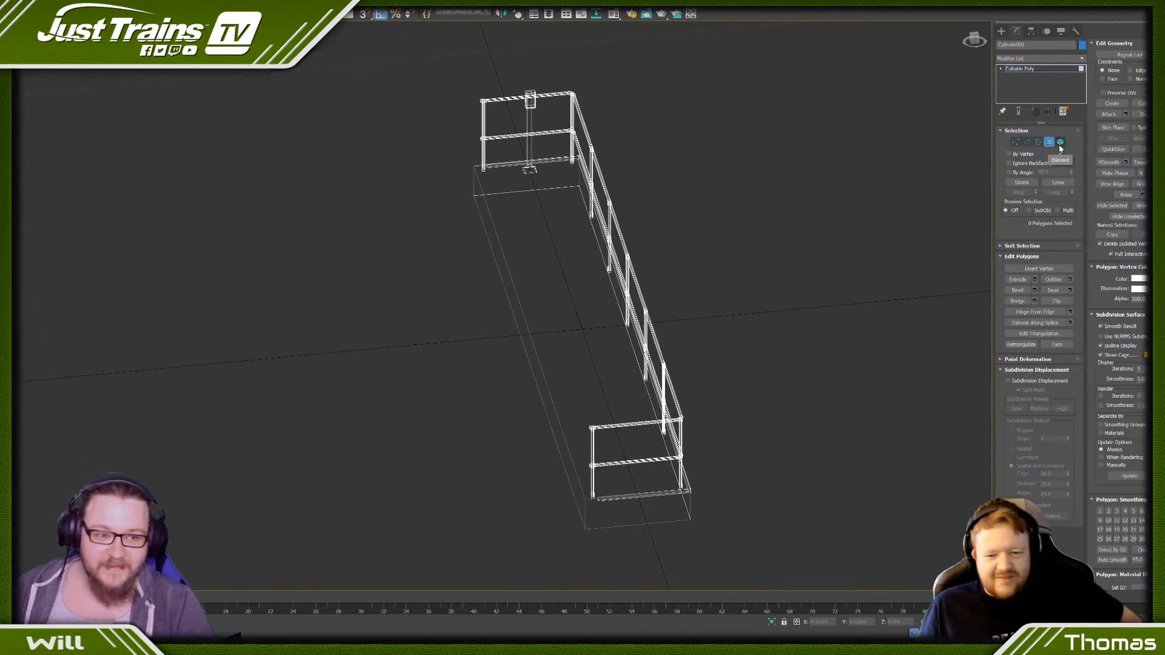
{"action": "left_click", "coordinate": [1060, 142]}
{"action": "left_click", "coordinate": [495, 238]}
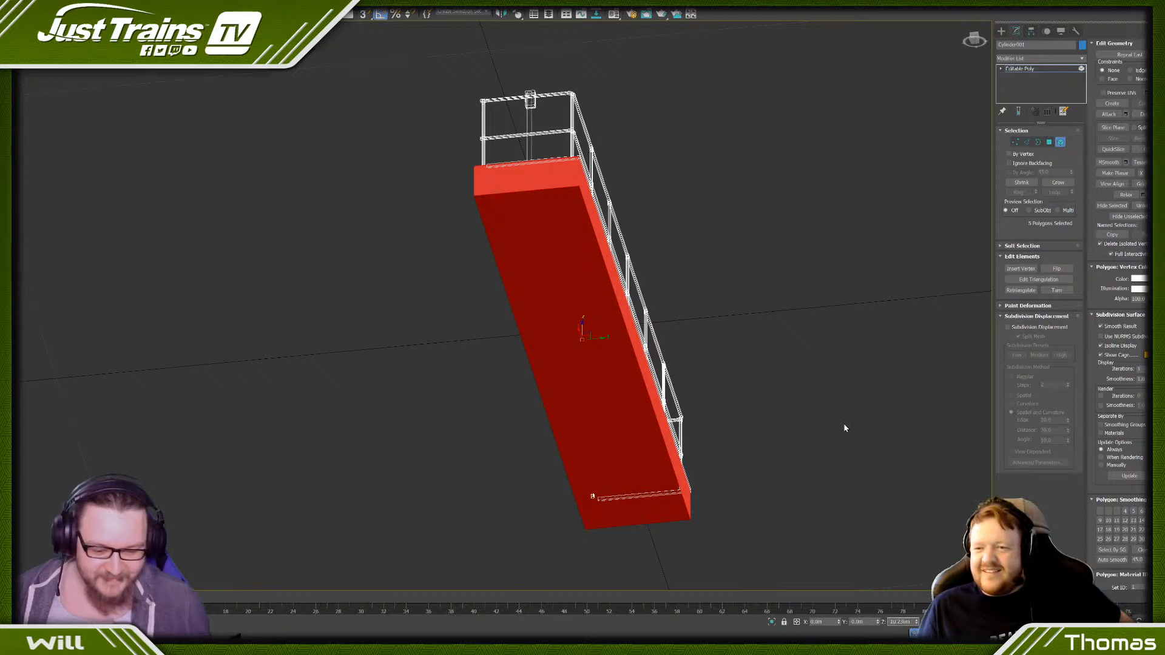
{"action": "key", "text": "Delete"}
- Show the model shaded and select only the ring of side faces on the far end post's bottom sleeve
{"action": "scroll", "coordinate": [574, 149], "scroll_direction": "up", "scroll_amount": 4}
{"action": "key", "text": "F3"}
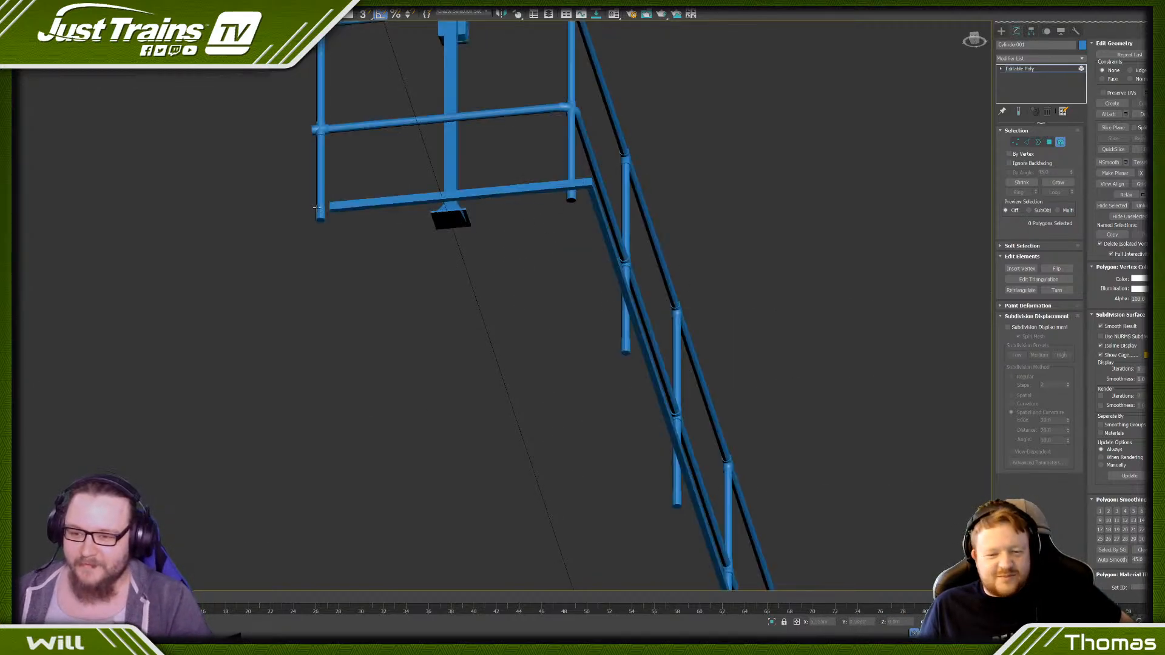
{"action": "scroll", "coordinate": [334, 236], "scroll_direction": "up", "scroll_amount": 8}
{"action": "scroll", "coordinate": [355, 280], "scroll_direction": "down", "scroll_amount": 5}
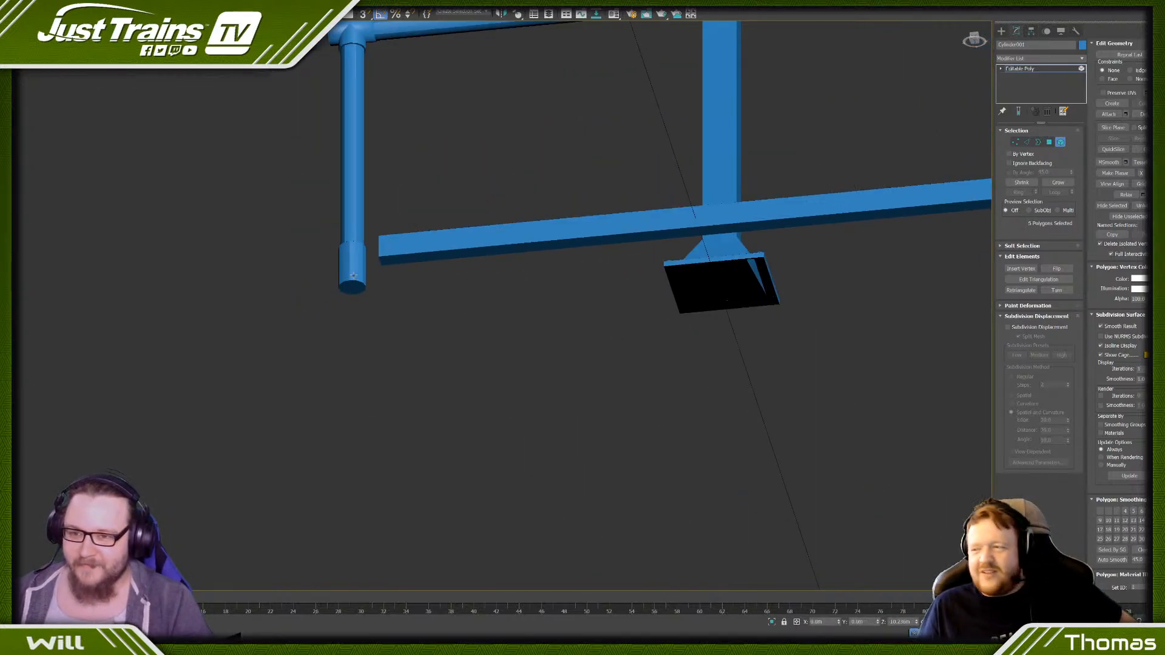
{"action": "scroll", "coordinate": [327, 255], "scroll_direction": "up", "scroll_amount": 5}
{"action": "left_click", "coordinate": [399, 325]}
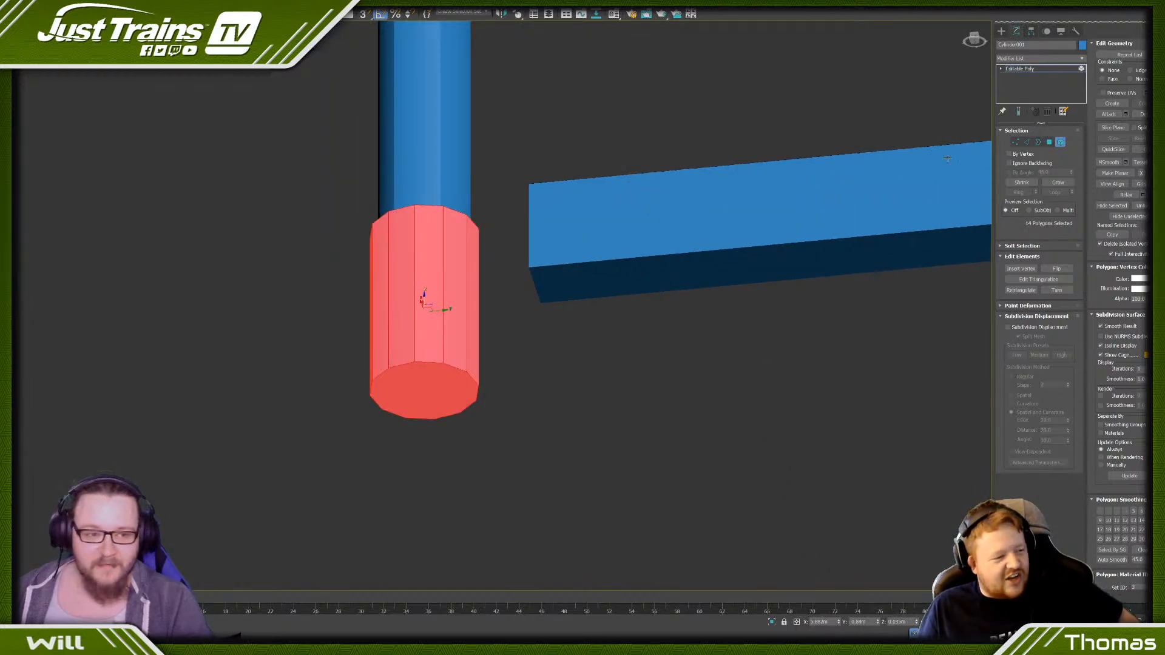
{"action": "left_click", "coordinate": [1053, 144]}
{"action": "left_click", "coordinate": [453, 279]}
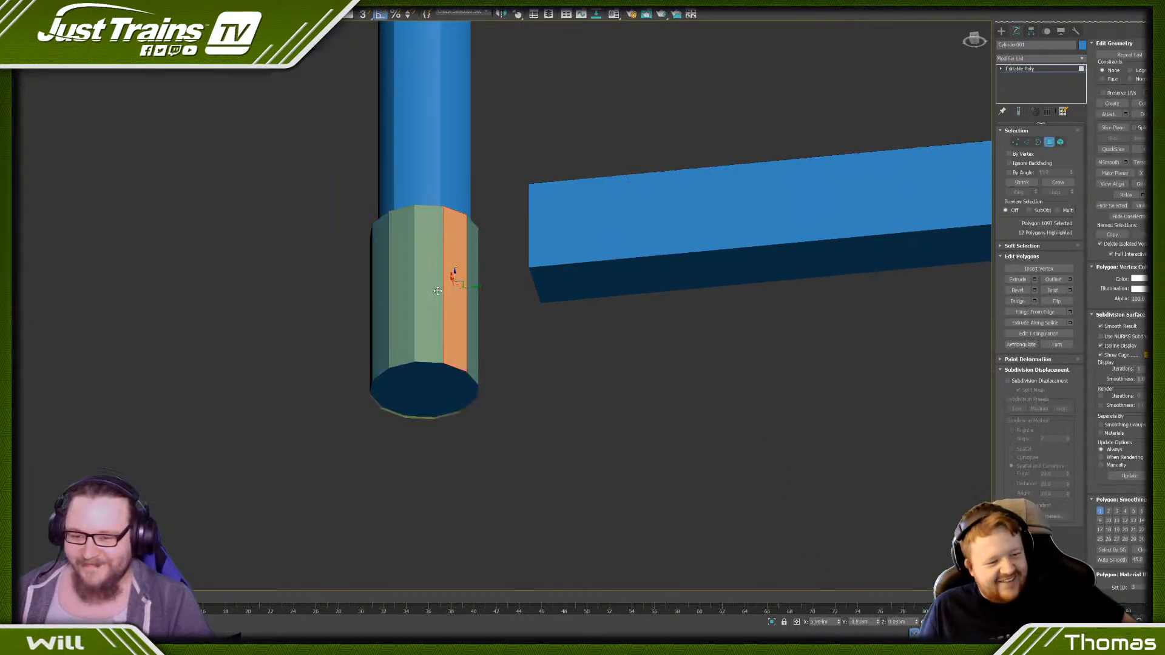
{"action": "left_click", "coordinate": [429, 295], "text": "shift"}
- Add the side faces of the bottom sleeves on the far corner post and first intermediate post to the selection
{"action": "scroll", "coordinate": [427, 280], "scroll_direction": "down", "scroll_amount": 7}
{"action": "scroll", "coordinate": [427, 280], "scroll_direction": "down", "scroll_amount": 5}
{"action": "scroll", "coordinate": [608, 291], "scroll_direction": "up", "scroll_amount": 8}
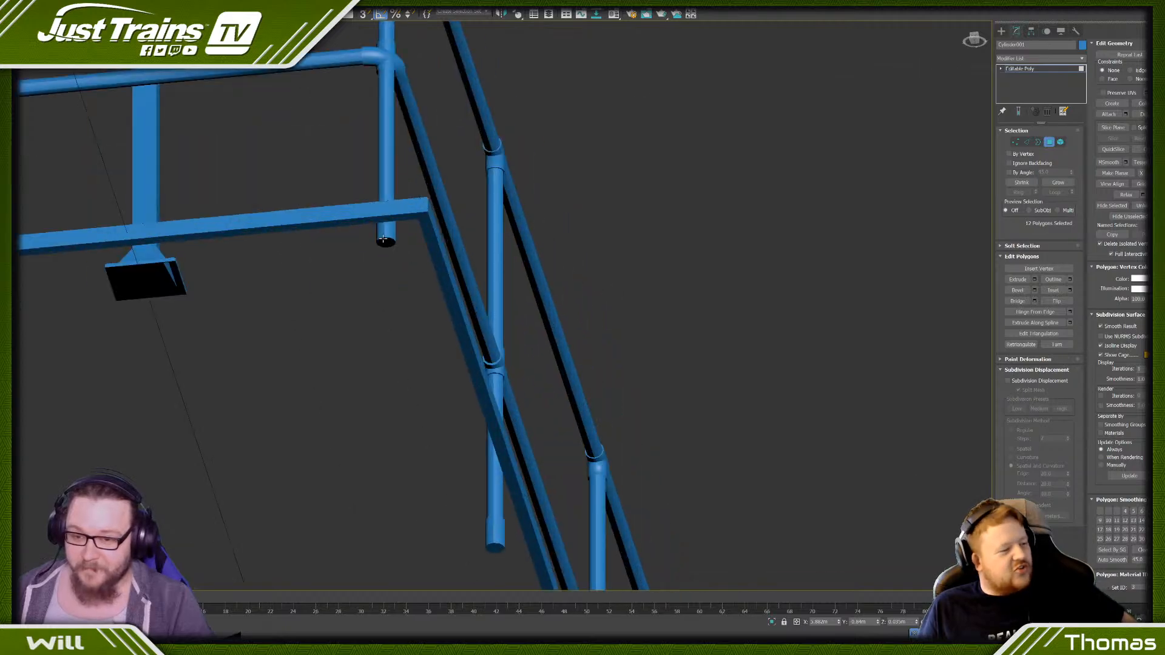
{"action": "scroll", "coordinate": [380, 237], "scroll_direction": "up", "scroll_amount": 5}
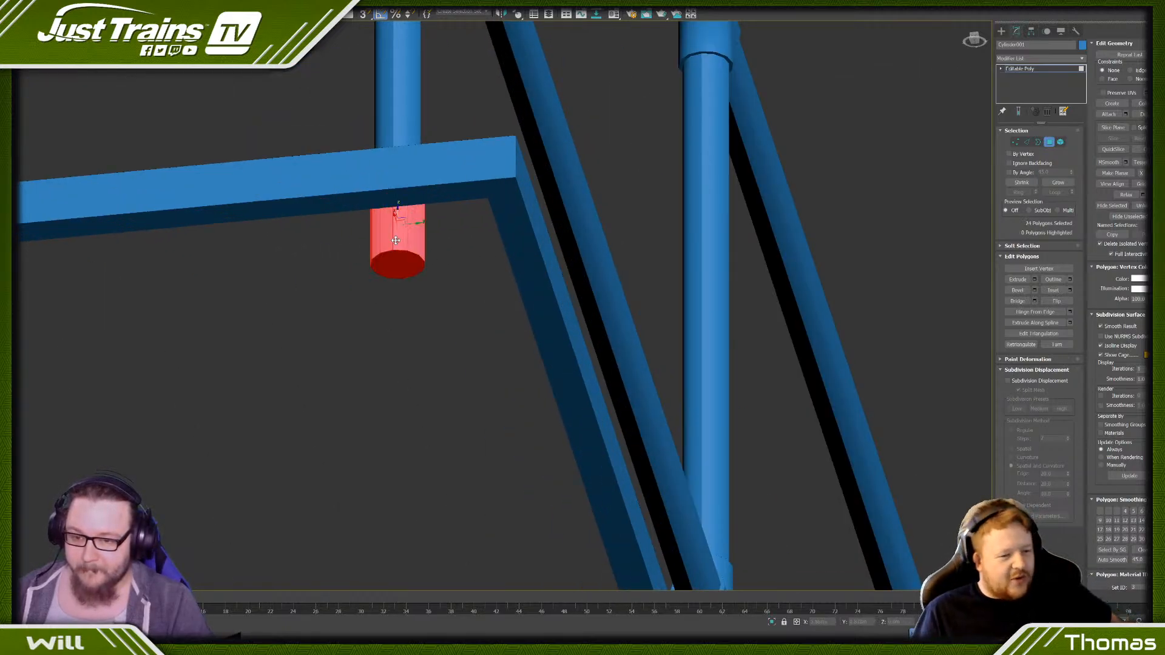
{"action": "scroll", "coordinate": [396, 241], "scroll_direction": "down", "scroll_amount": 6}
{"action": "scroll", "coordinate": [471, 354], "scroll_direction": "up", "scroll_amount": 6}
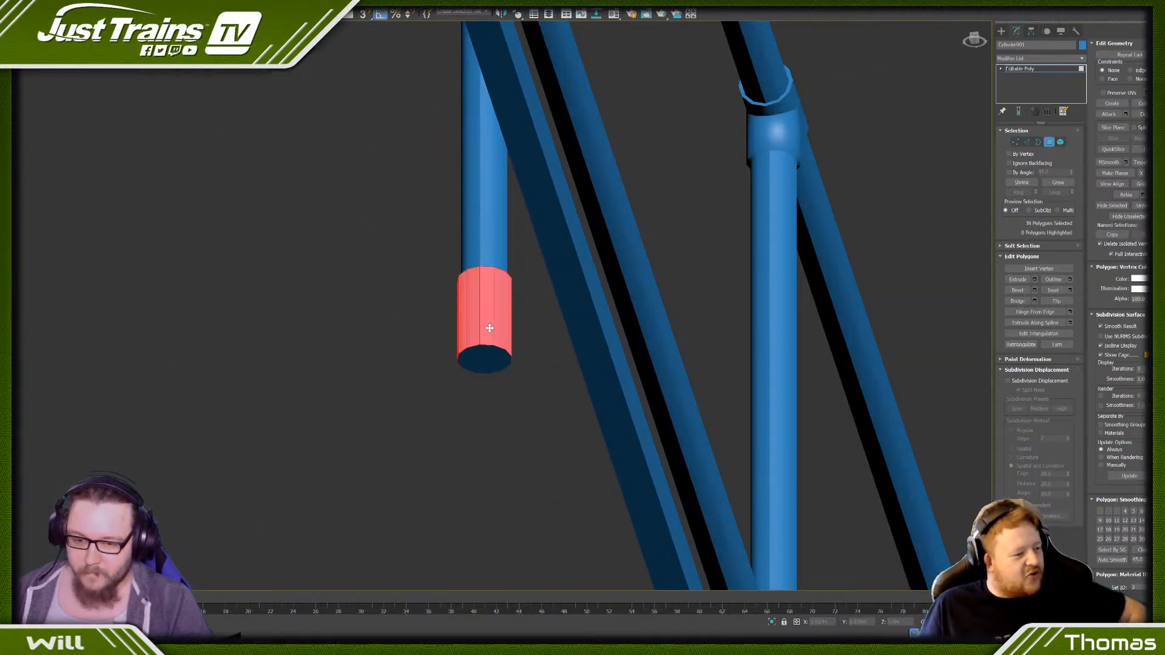
- Add the side faces of the bottom sleeves on the second and third intermediate posts to the selection
{"action": "scroll", "coordinate": [513, 388], "scroll_direction": "down", "scroll_amount": 5}
{"action": "scroll", "coordinate": [558, 273], "scroll_direction": "up", "scroll_amount": 6}
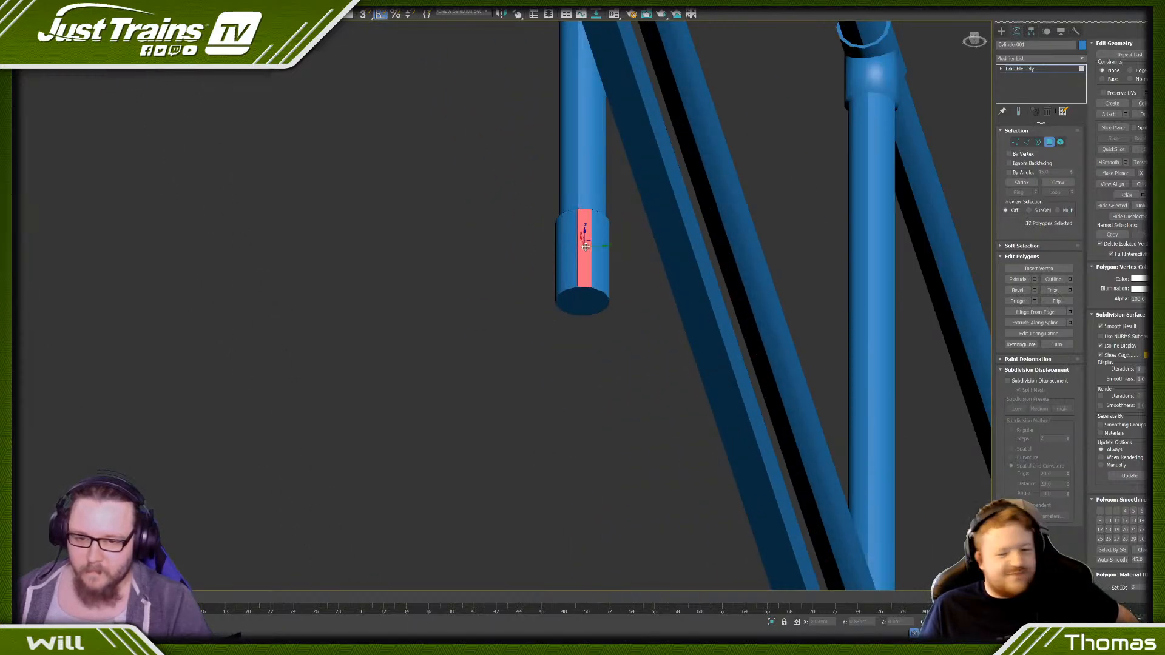
{"action": "scroll", "coordinate": [593, 251], "scroll_direction": "down", "scroll_amount": 7}
{"action": "scroll", "coordinate": [638, 417], "scroll_direction": "up", "scroll_amount": 7}
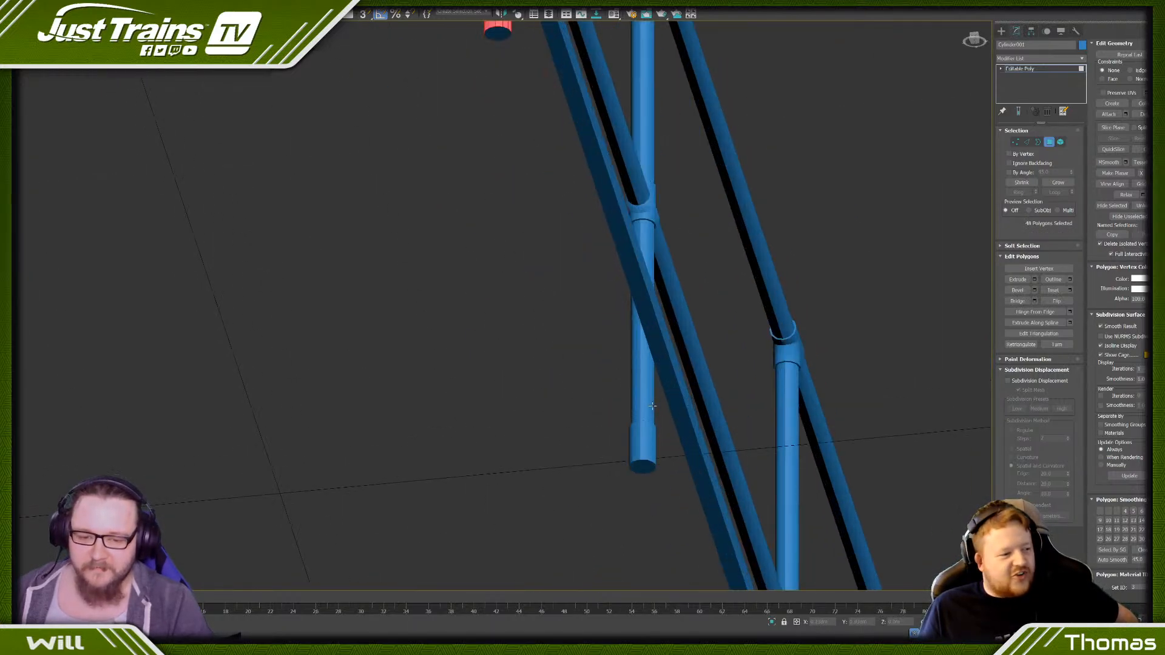
{"action": "scroll", "coordinate": [630, 316], "scroll_direction": "down", "scroll_amount": 3}
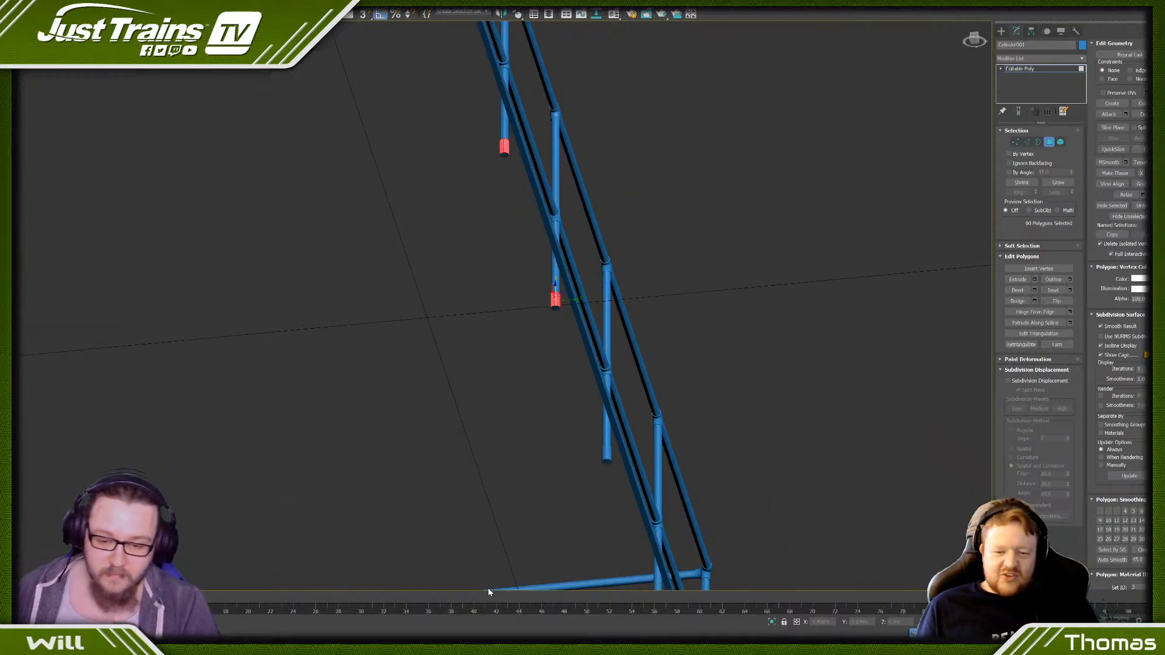
- Add the side faces of the bottom sleeves on the fourth and fifth intermediate posts to the selection
{"action": "scroll", "coordinate": [585, 436], "scroll_direction": "up", "scroll_amount": 6}
{"action": "left_click", "coordinate": [598, 496], "text": "ctrl"}
{"action": "left_click", "coordinate": [586, 495], "text": "shift"}
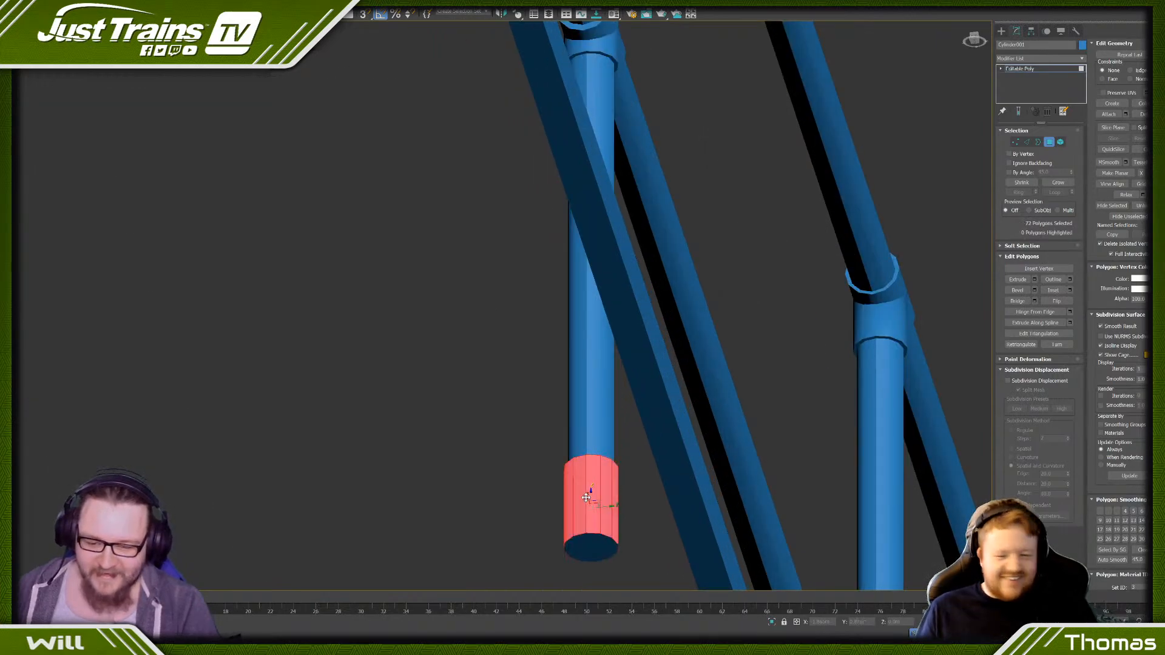
{"action": "scroll", "coordinate": [586, 522], "scroll_direction": "down", "scroll_amount": 7}
{"action": "middle_click_drag", "start_coordinate": [586, 532], "coordinate": [532, 296]}
{"action": "middle_click_drag", "start_coordinate": [578, 369], "coordinate": [543, 266]}
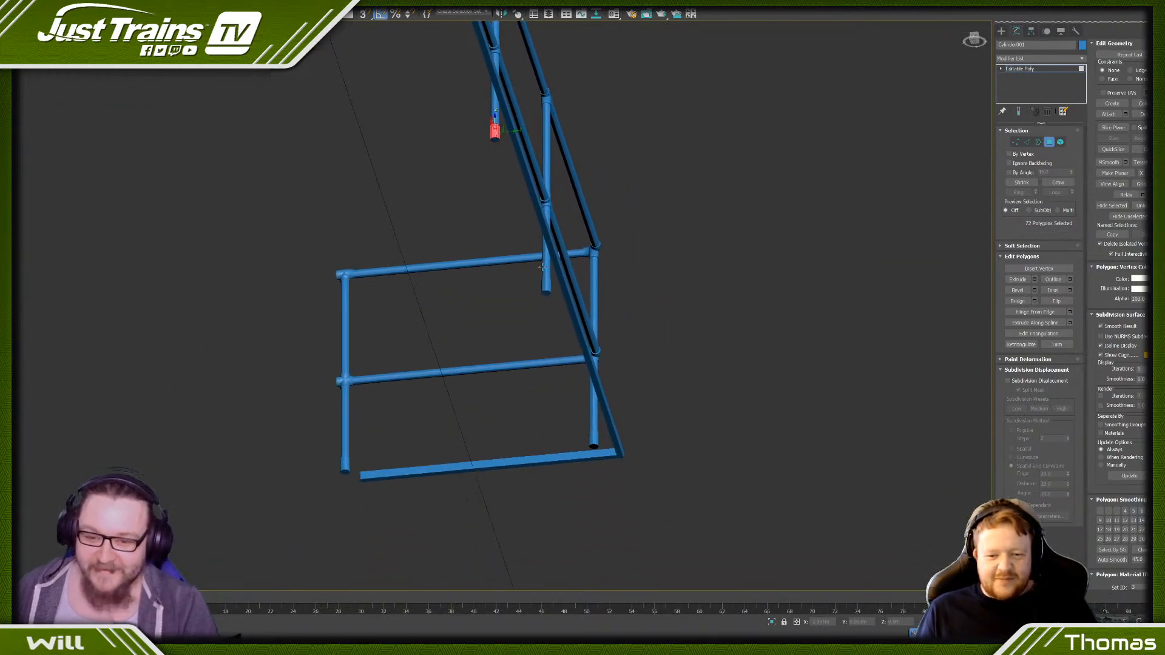
{"action": "scroll", "coordinate": [543, 266], "scroll_direction": "up", "scroll_amount": 6}
{"action": "left_click", "coordinate": [551, 332], "text": "shift"}
{"action": "scroll", "coordinate": [555, 330], "scroll_direction": "down", "scroll_amount": 8}
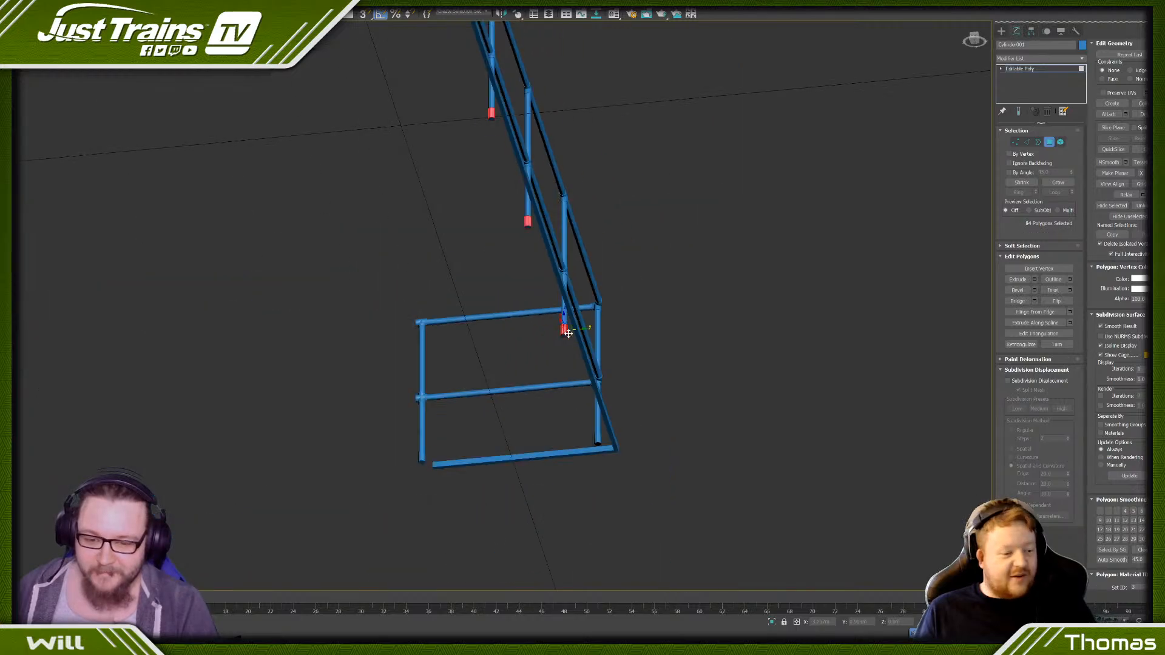
- Add the side faces of the bottom sleeves on the near corner post and near end post to the selection
{"action": "scroll", "coordinate": [566, 320], "scroll_direction": "up", "scroll_amount": 8}
{"action": "left_click", "coordinate": [590, 350], "text": "ctrl"}
{"action": "left_click", "coordinate": [604, 348], "text": "shift"}
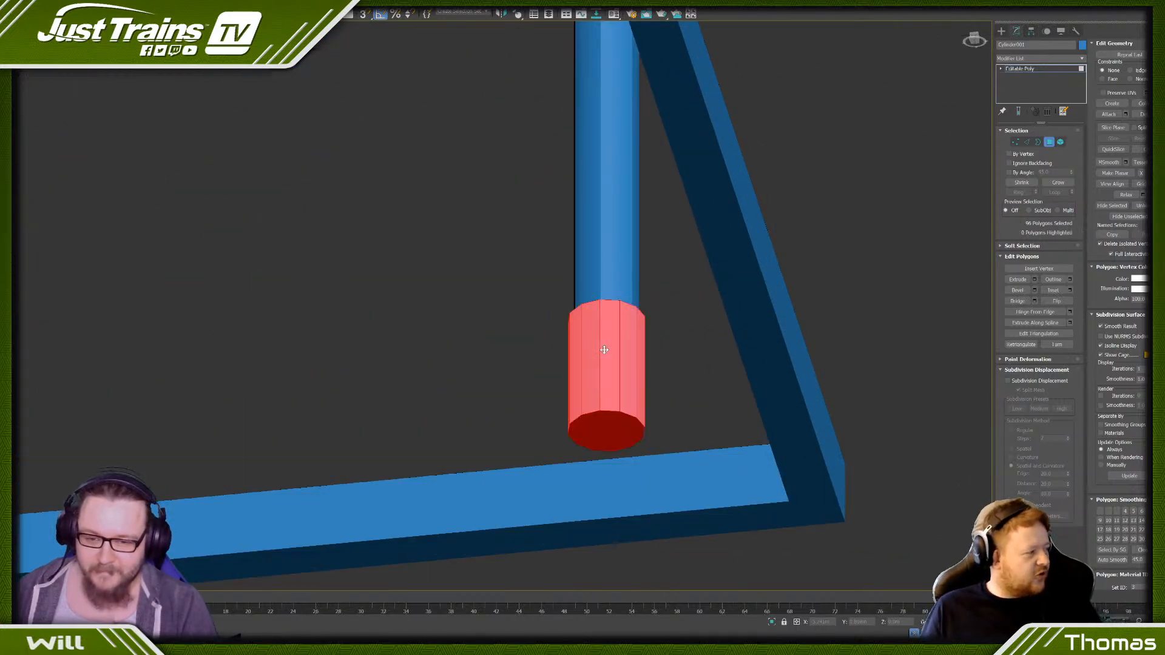
{"action": "scroll", "coordinate": [593, 340], "scroll_direction": "down", "scroll_amount": 8}
{"action": "middle_click_drag", "start_coordinate": [273, 347], "coordinate": [298, 329]}
{"action": "scroll", "coordinate": [352, 346], "scroll_direction": "up", "scroll_amount": 8}
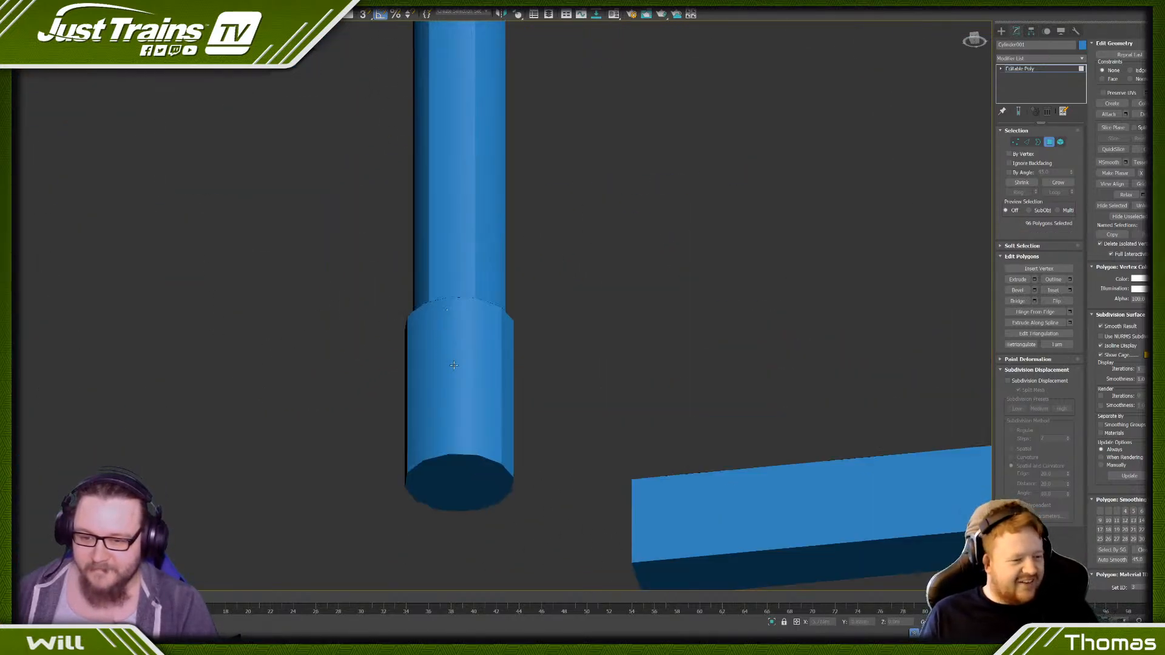
{"action": "left_click", "coordinate": [479, 371], "text": "ctrl"}
{"action": "left_click", "coordinate": [478, 371], "text": "shift"}
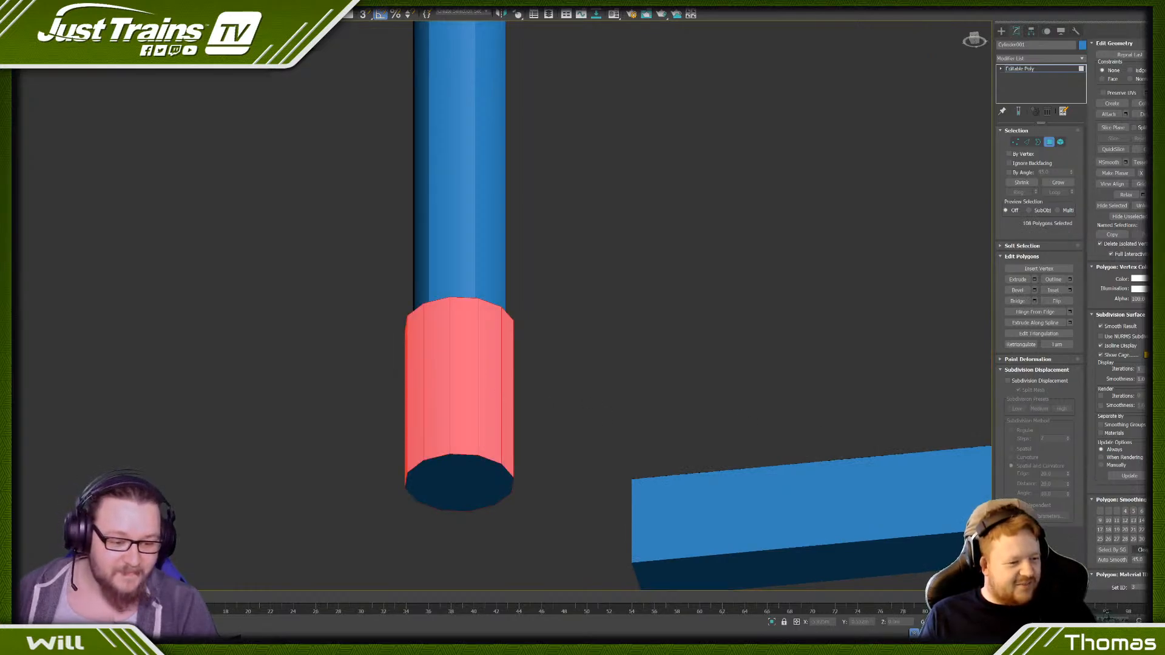
- Assign the selected sleeve side faces to their own smoothing group and clear the selection
{"action": "left_click", "coordinate": [767, 363]}
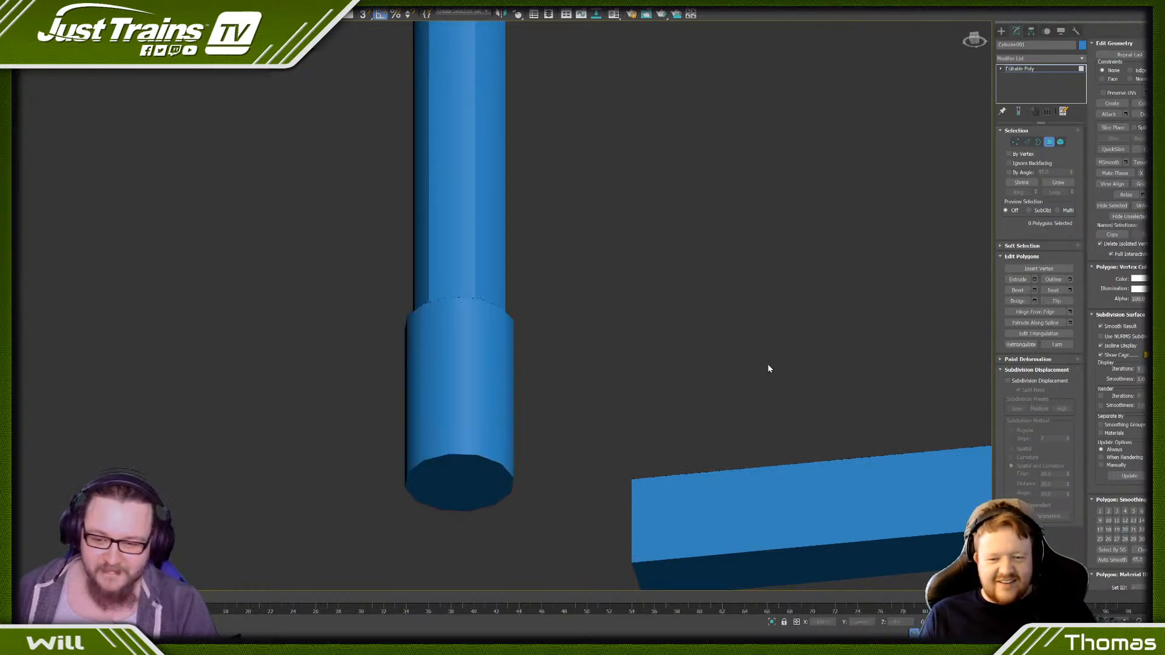
{"action": "scroll", "coordinate": [767, 363], "scroll_direction": "down", "scroll_amount": 8}
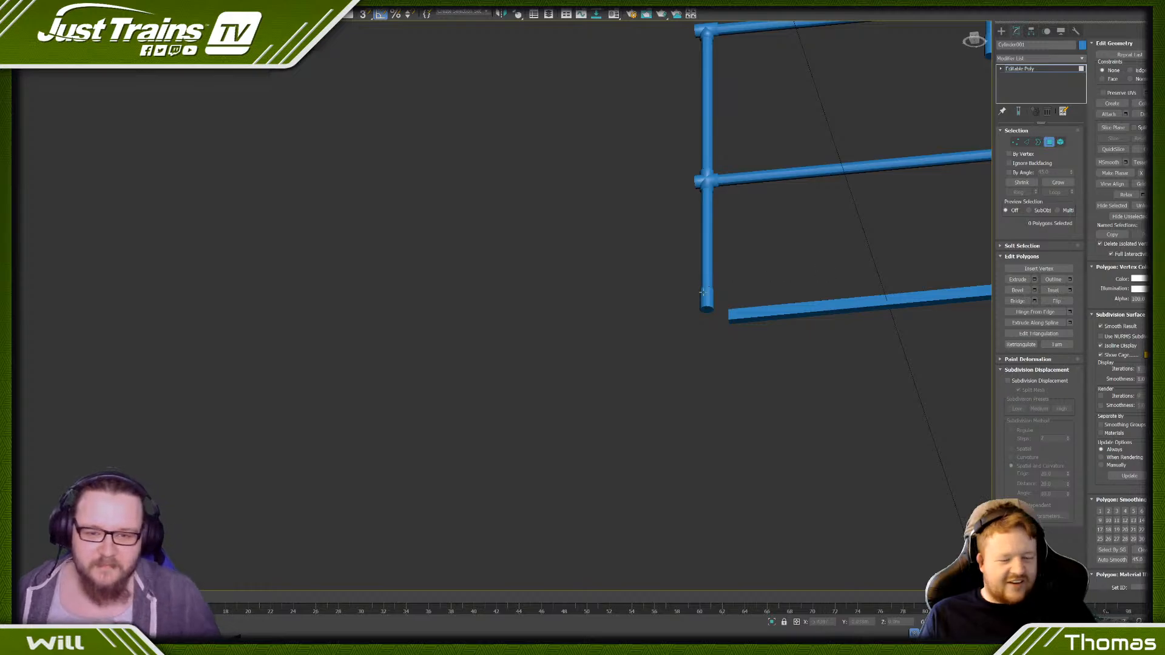
{"action": "scroll", "coordinate": [707, 294], "scroll_direction": "up", "scroll_amount": 8}
{"action": "scroll", "coordinate": [708, 270], "scroll_direction": "down", "scroll_amount": 8}
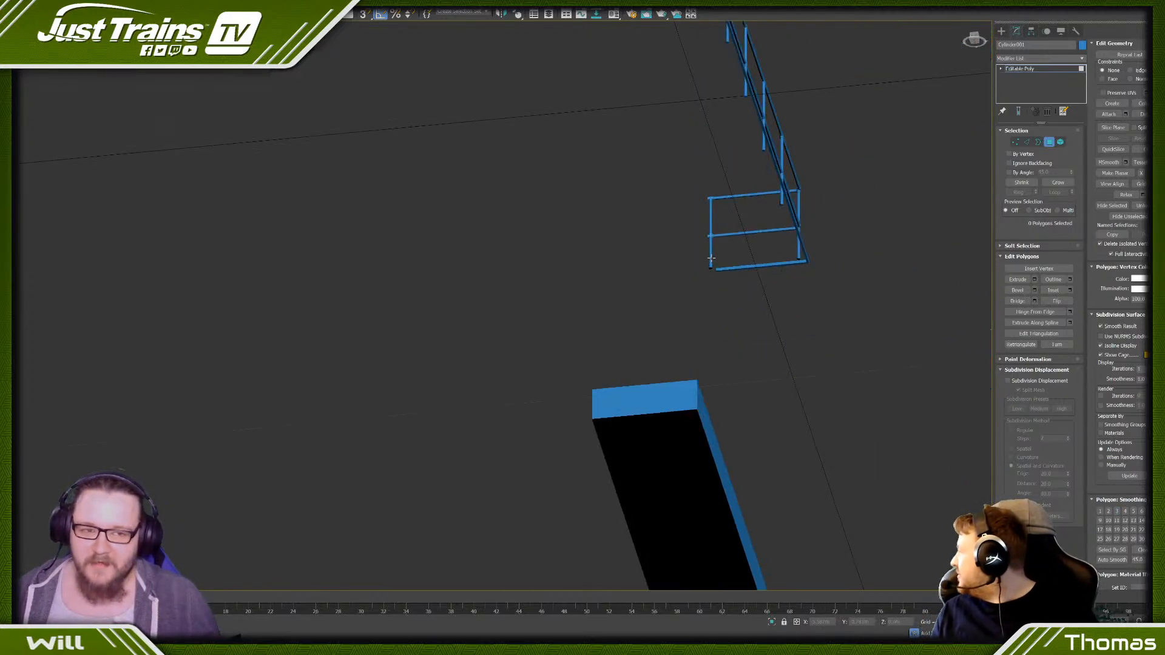
- Select the side faces of all vertical post pipes on both sides of the railing, leaving out joints and sleeves
{"action": "left_click", "coordinate": [974, 39]}
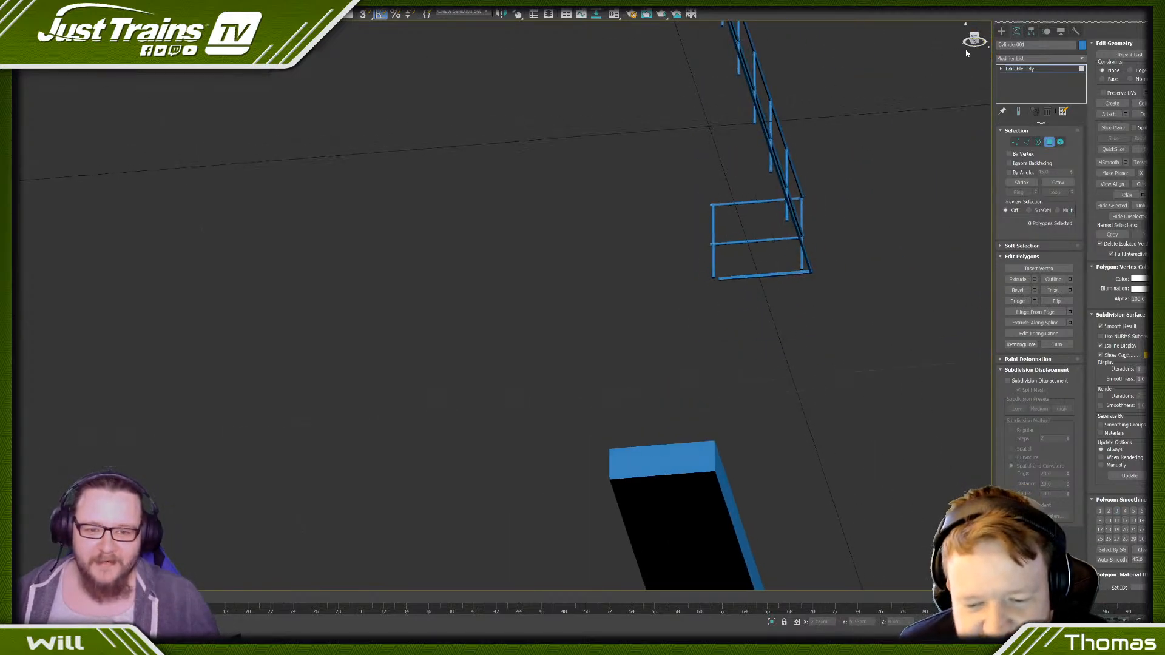
{"action": "scroll", "coordinate": [768, 340], "scroll_direction": "up", "scroll_amount": 6}
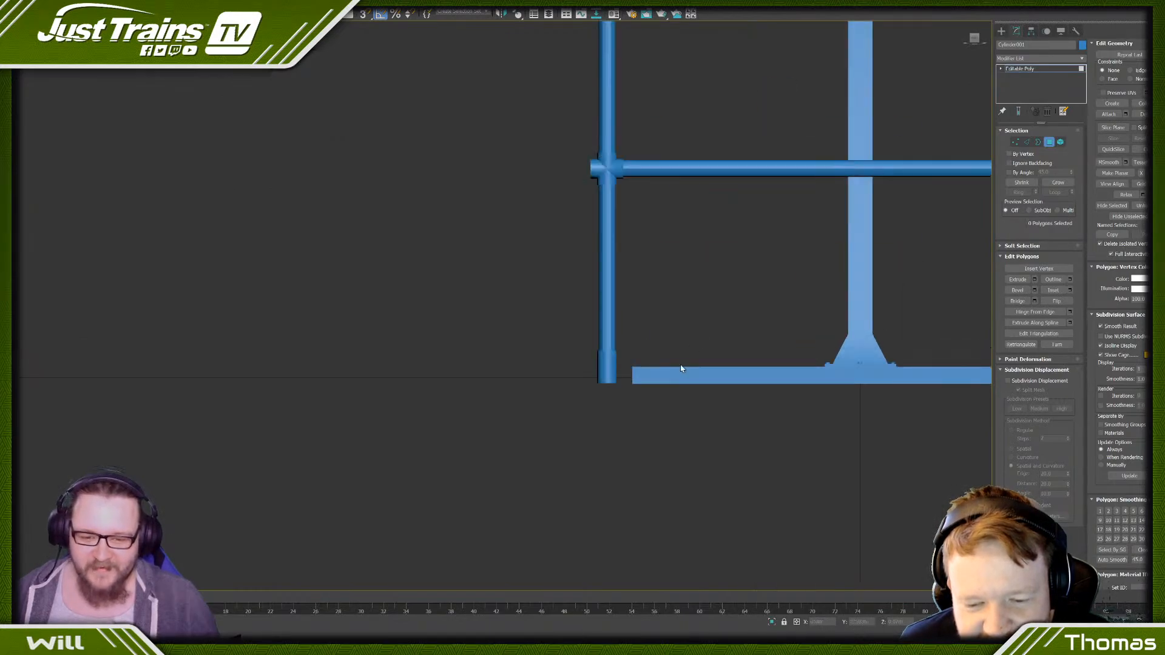
{"action": "scroll", "coordinate": [580, 377], "scroll_direction": "down", "scroll_amount": 6}
{"action": "middle_click_drag", "start_coordinate": [578, 323], "coordinate": [416, 312]}
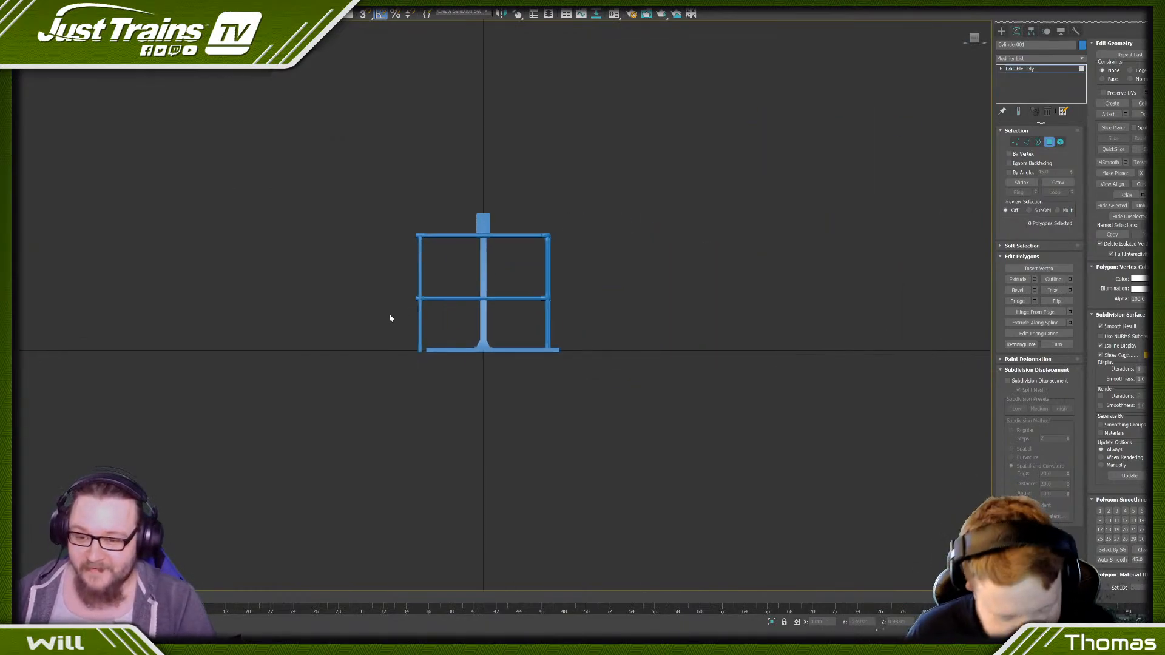
{"action": "left_click_drag", "start_coordinate": [390, 316], "coordinate": [435, 323]}
{"action": "left_click_drag", "start_coordinate": [535, 327], "coordinate": [558, 322], "text": "ctrl"}
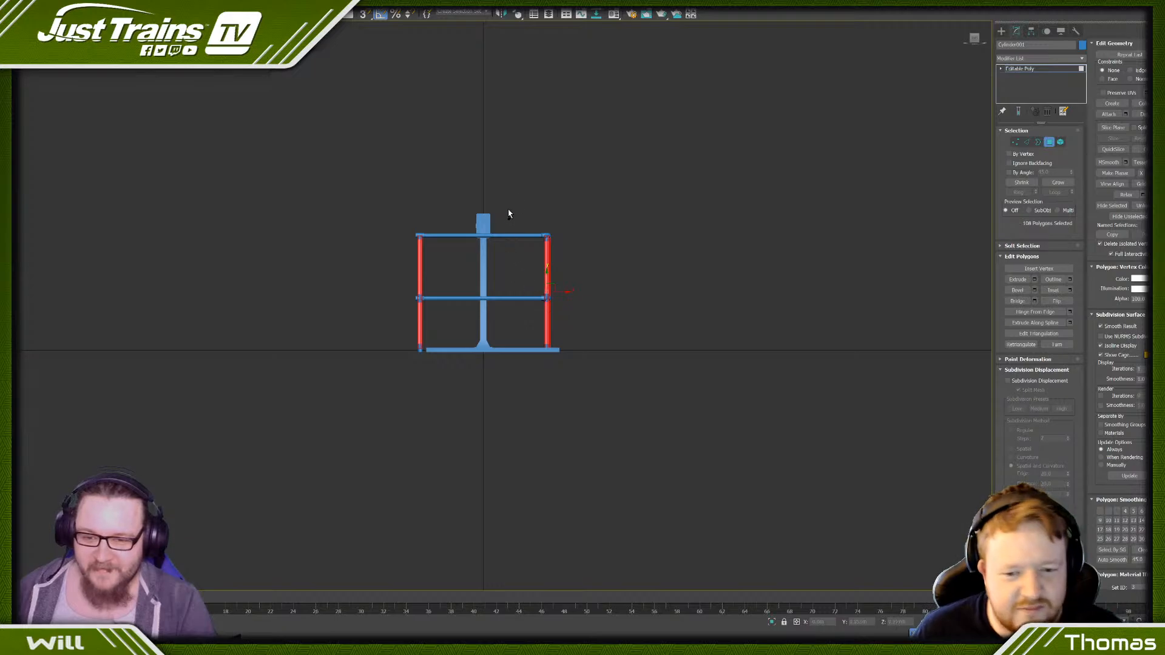
- Add the top and middle horizontal rail pipes of both end railings and the long side to the selection
{"action": "left_click_drag", "start_coordinate": [509, 211], "coordinate": [521, 315], "text": "ctrl"}
{"action": "middle_click_drag", "start_coordinate": [565, 276], "coordinate": [537, 248], "text": "alt"}
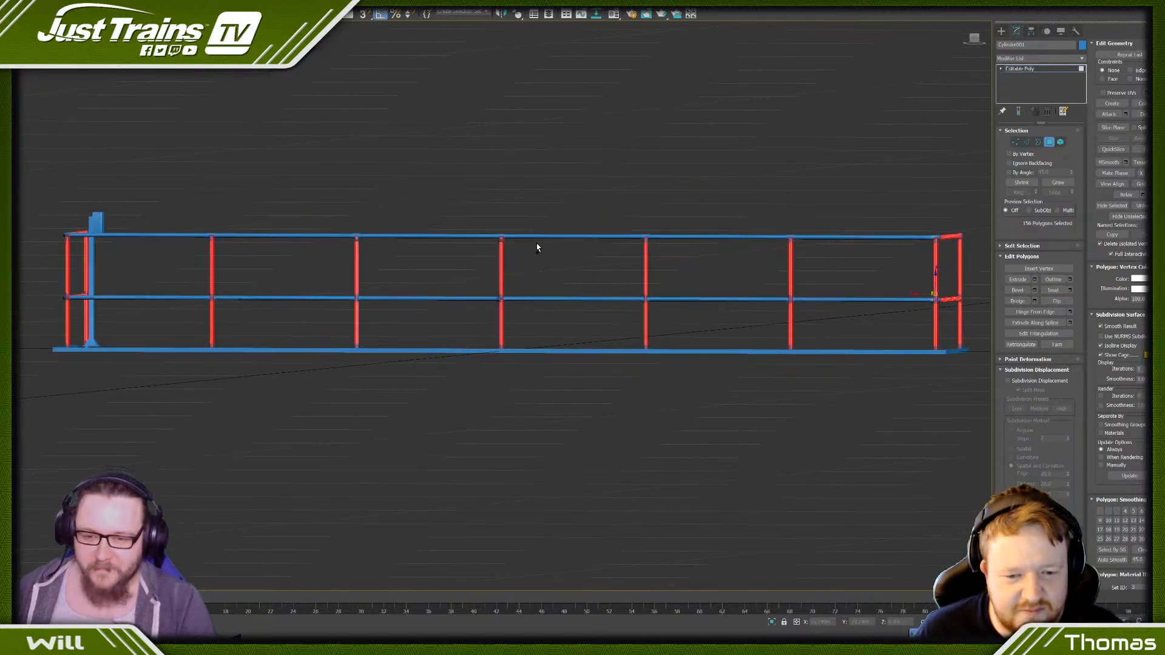
{"action": "left_click_drag", "start_coordinate": [548, 315], "coordinate": [548, 316], "text": "ctrl"}
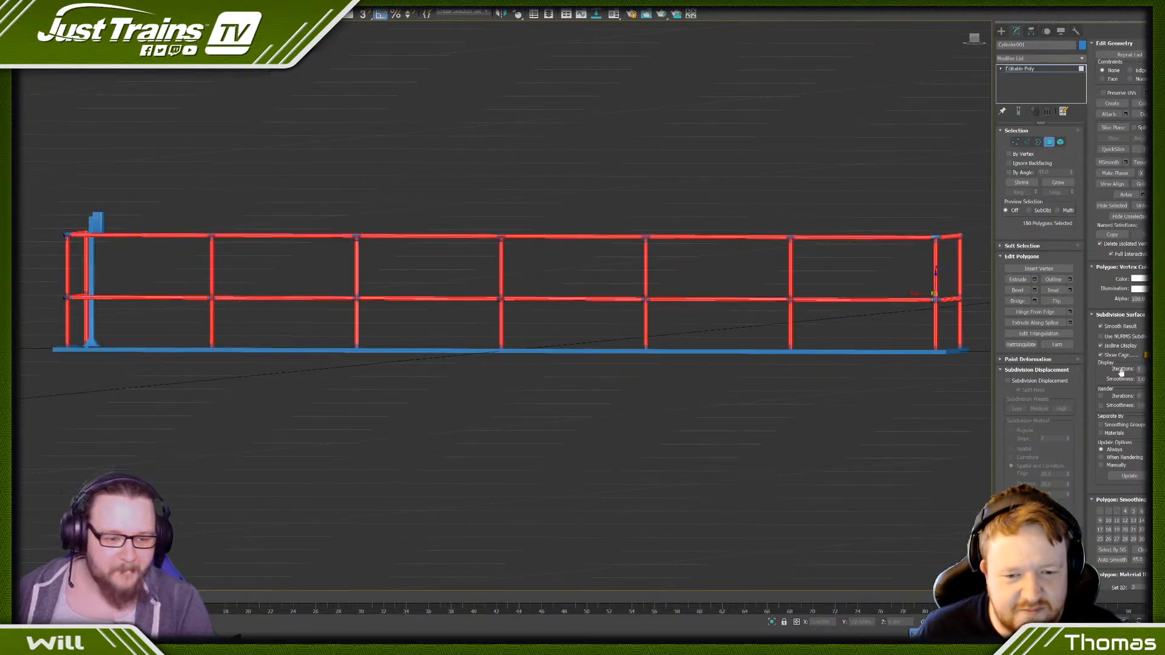
- Assign the selected pipe side faces to their own smoothing group and clear the selection
{"action": "left_click", "coordinate": [1125, 530]}
{"action": "left_click", "coordinate": [875, 456]}
{"action": "scroll", "coordinate": [957, 317], "scroll_direction": "up", "scroll_amount": 8}
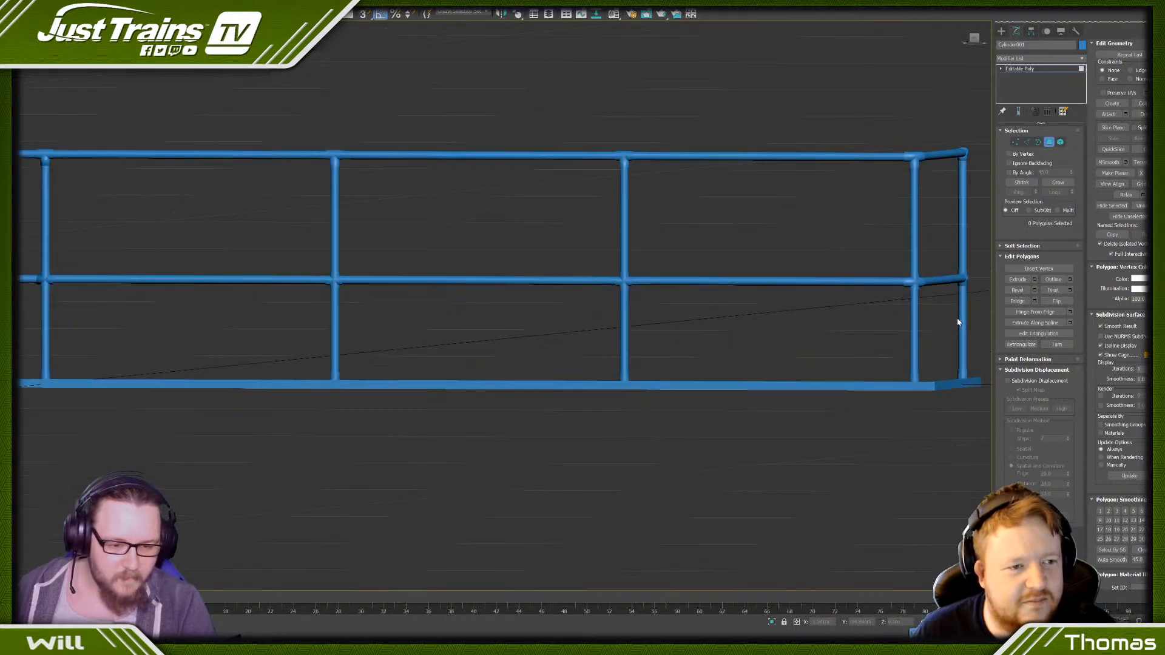
- Inspect the shading of the railing's pipes and joints at the end corner and along the long side
{"action": "scroll", "coordinate": [956, 311], "scroll_direction": "down", "scroll_amount": 5}
{"action": "middle_click_drag", "start_coordinate": [889, 286], "coordinate": [847, 298], "text": "alt"}
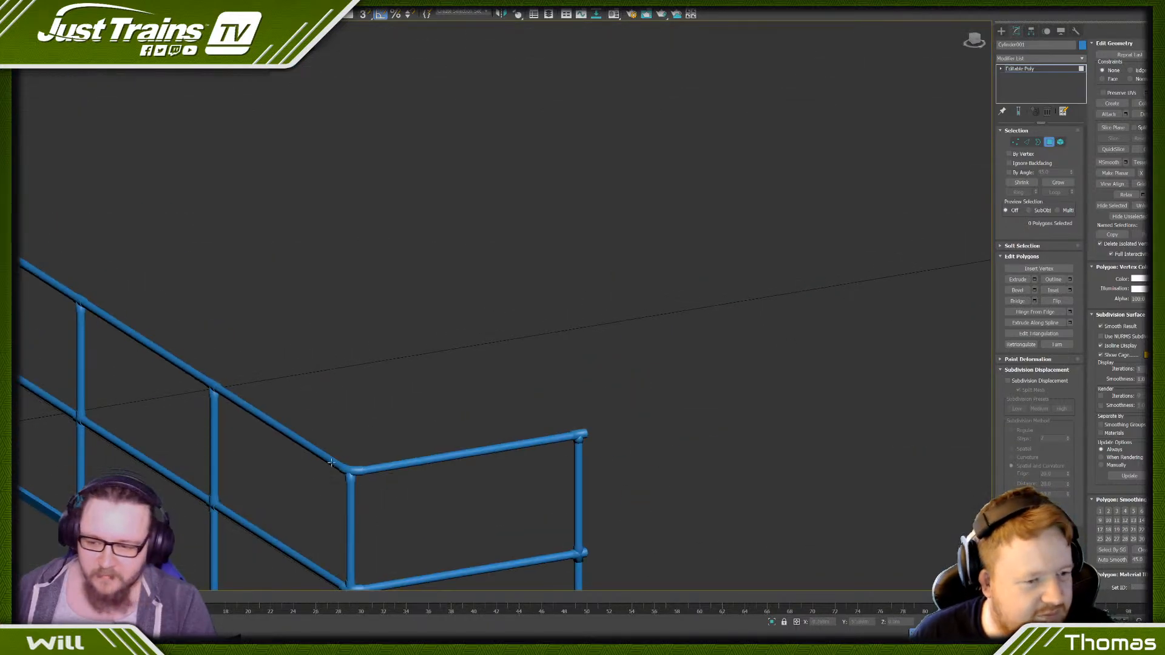
{"action": "scroll", "coordinate": [393, 265], "scroll_direction": "up", "scroll_amount": 10}
{"action": "scroll", "coordinate": [363, 385], "scroll_direction": "down", "scroll_amount": 10}
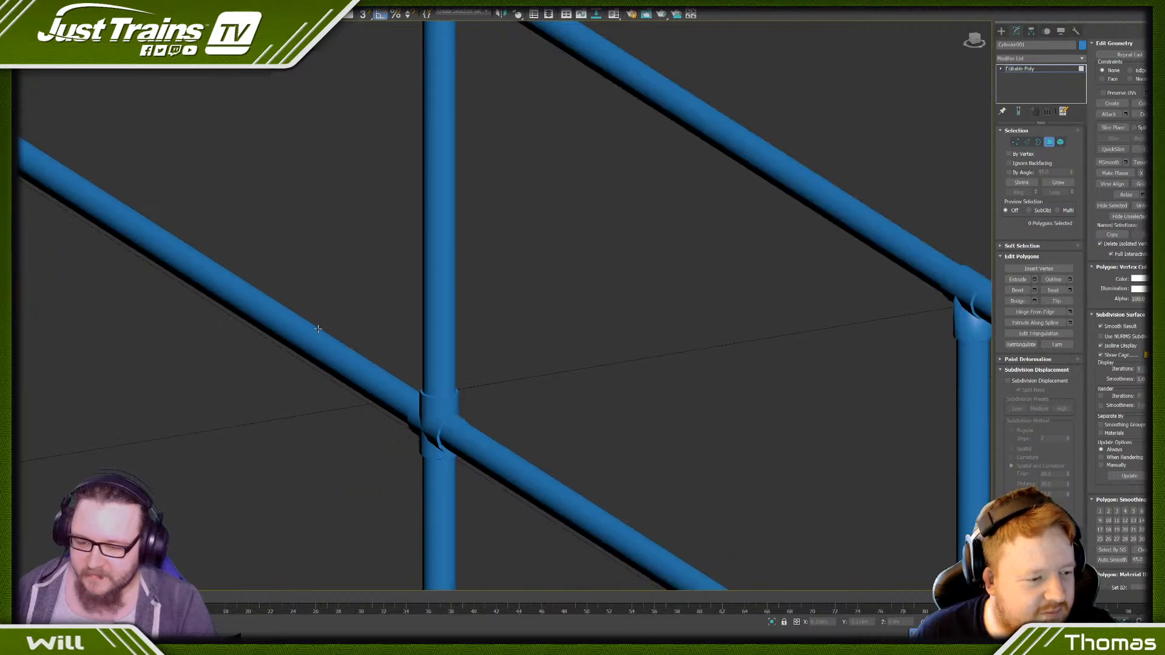
{"action": "middle_click_drag", "start_coordinate": [271, 254], "coordinate": [508, 490]}
{"action": "scroll", "coordinate": [300, 167], "scroll_direction": "up", "scroll_amount": 5}
{"action": "scroll", "coordinate": [300, 166], "scroll_direction": "down", "scroll_amount": 5}
- Move the platform box back up beneath the railing by changing its Z position, and clear the selection
{"action": "scroll", "coordinate": [300, 166], "scroll_direction": "down", "scroll_amount": 10}
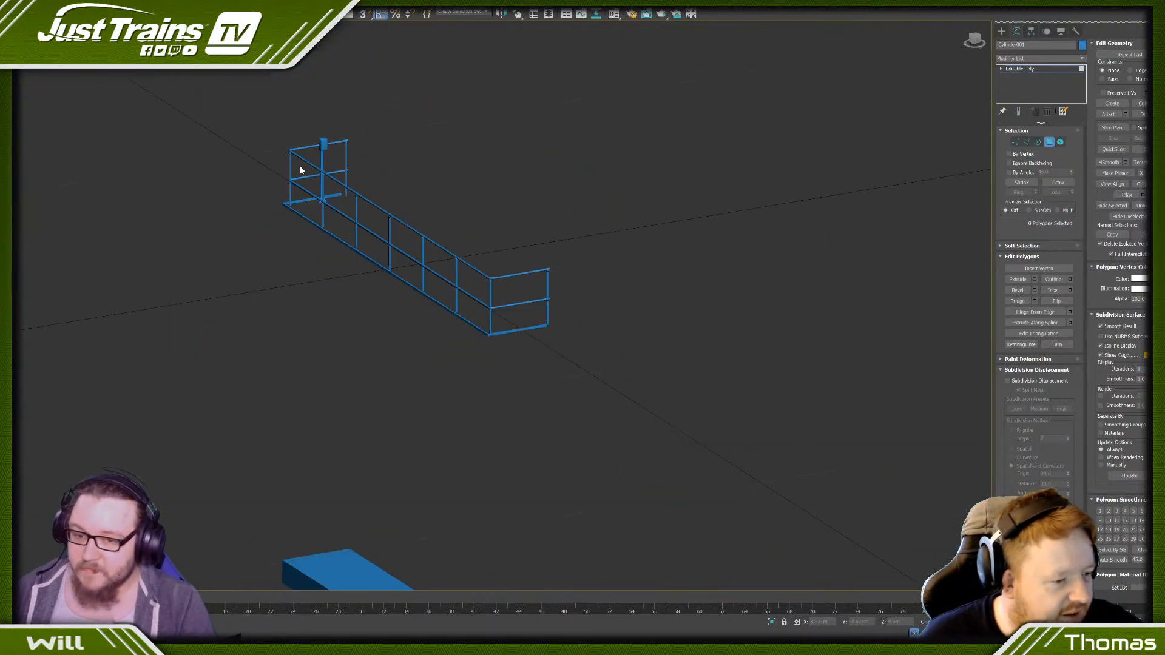
{"action": "left_click_drag", "start_coordinate": [274, 387], "coordinate": [546, 591]}
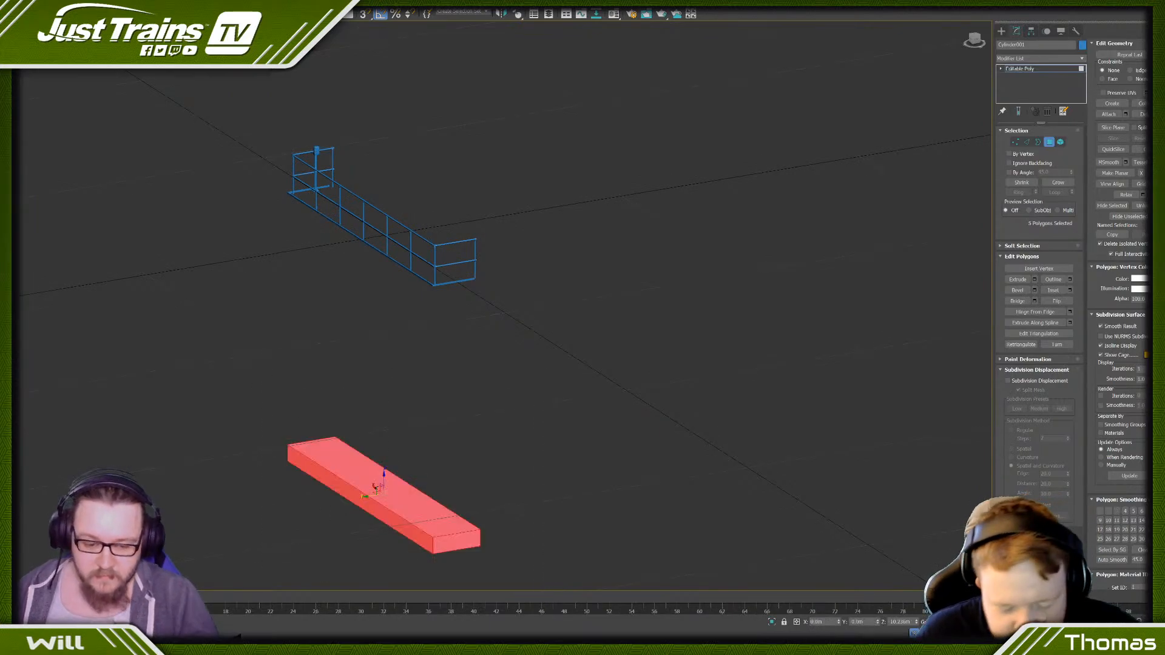
{"action": "left_click", "coordinate": [895, 623]}
{"action": "key", "text": "BackSpace"}
{"action": "key", "text": "Return"}
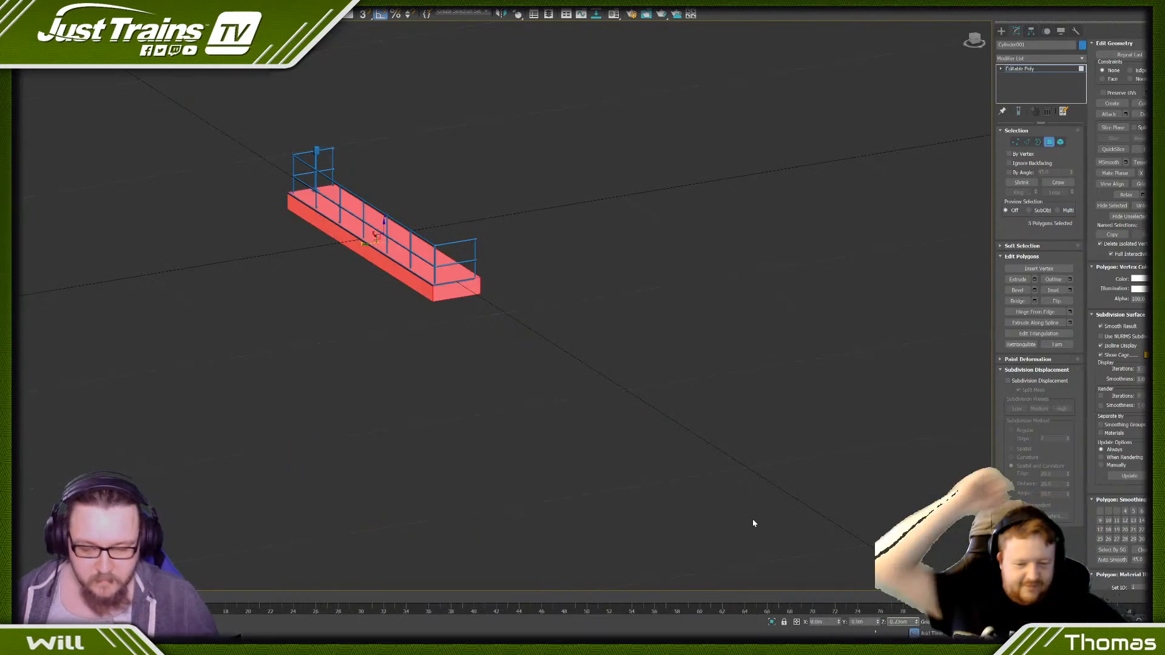
{"action": "left_click", "coordinate": [509, 310]}
- Inspect the square post's base plate and bolts, the box at its top and the complete platform model
{"action": "middle_click_drag", "start_coordinate": [509, 311], "coordinate": [433, 294], "text": "alt"}
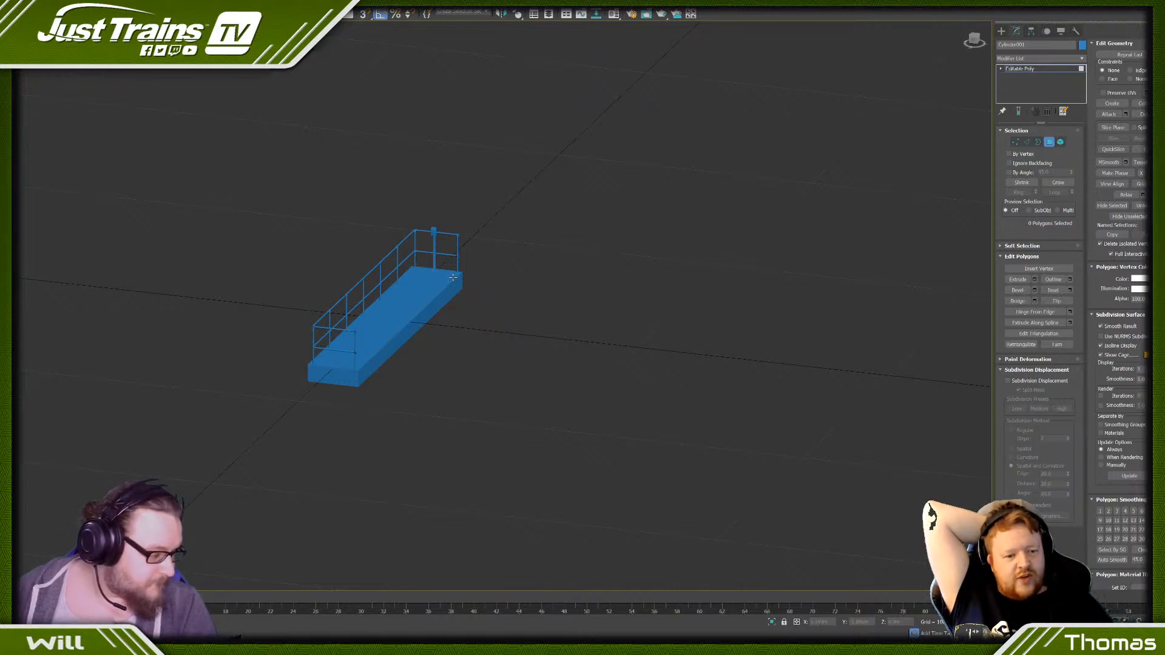
{"action": "scroll", "coordinate": [411, 194], "scroll_direction": "up", "scroll_amount": 15}
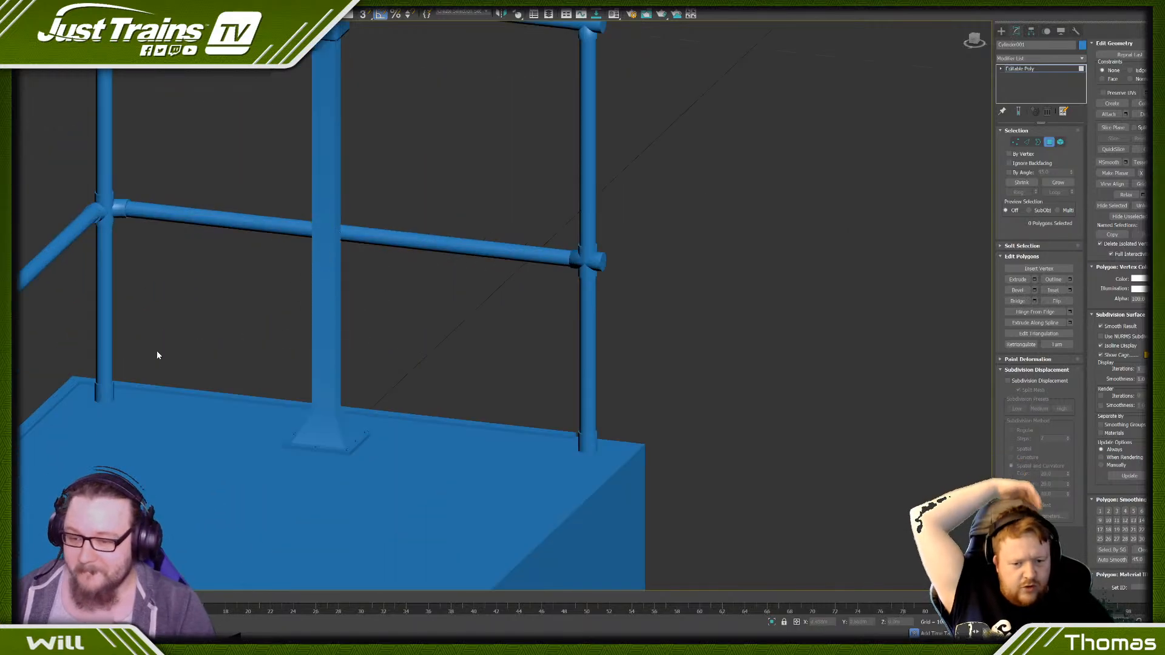
{"action": "scroll", "coordinate": [458, 465], "scroll_direction": "up", "scroll_amount": 3}
{"action": "scroll", "coordinate": [430, 393], "scroll_direction": "down", "scroll_amount": 8}
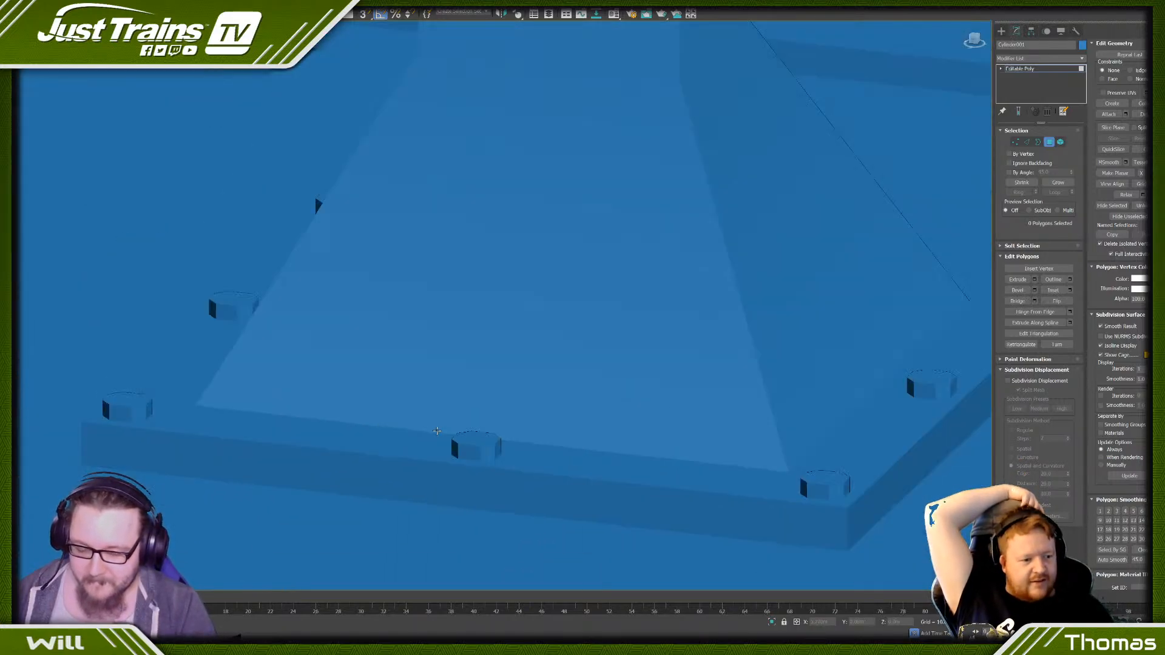
{"action": "scroll", "coordinate": [430, 393], "scroll_direction": "down", "scroll_amount": 10}
{"action": "scroll", "coordinate": [406, 405], "scroll_direction": "up", "scroll_amount": 3}
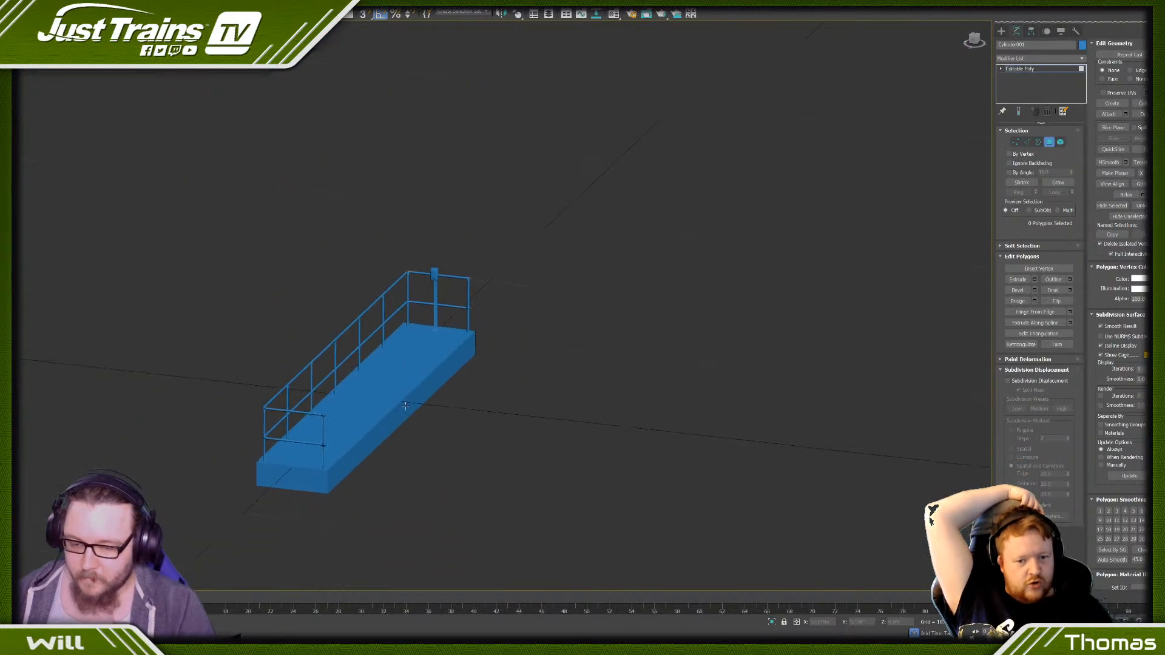
{"action": "scroll", "coordinate": [469, 445], "scroll_direction": "up", "scroll_amount": 10}
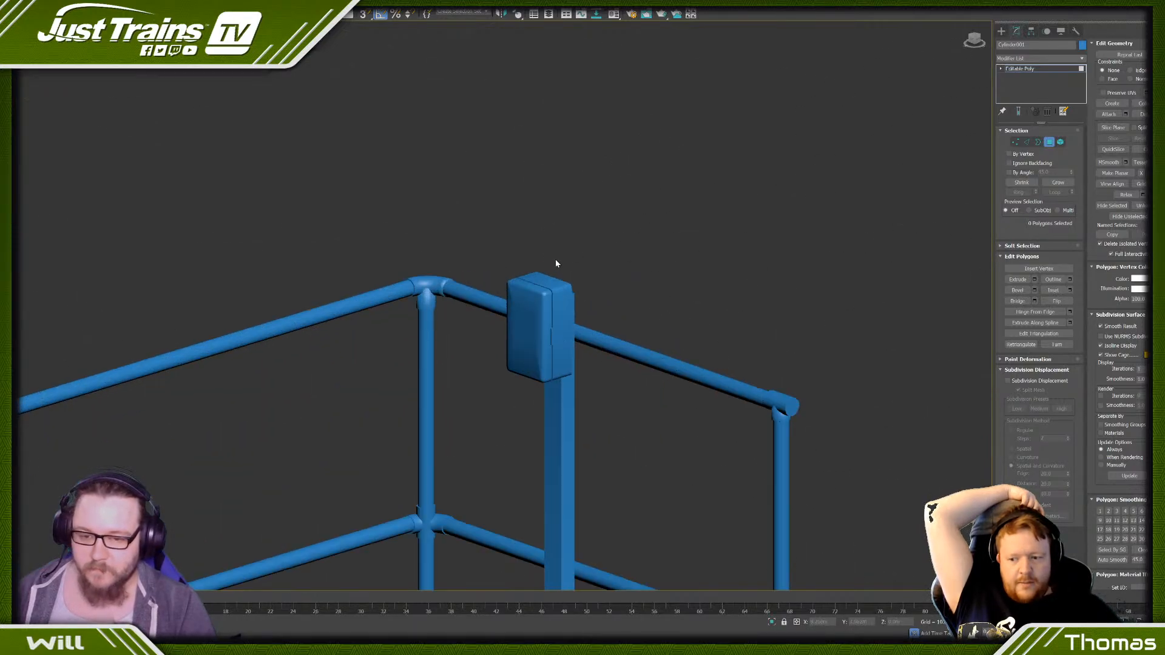
{"action": "scroll", "coordinate": [468, 273], "scroll_direction": "down", "scroll_amount": 10}
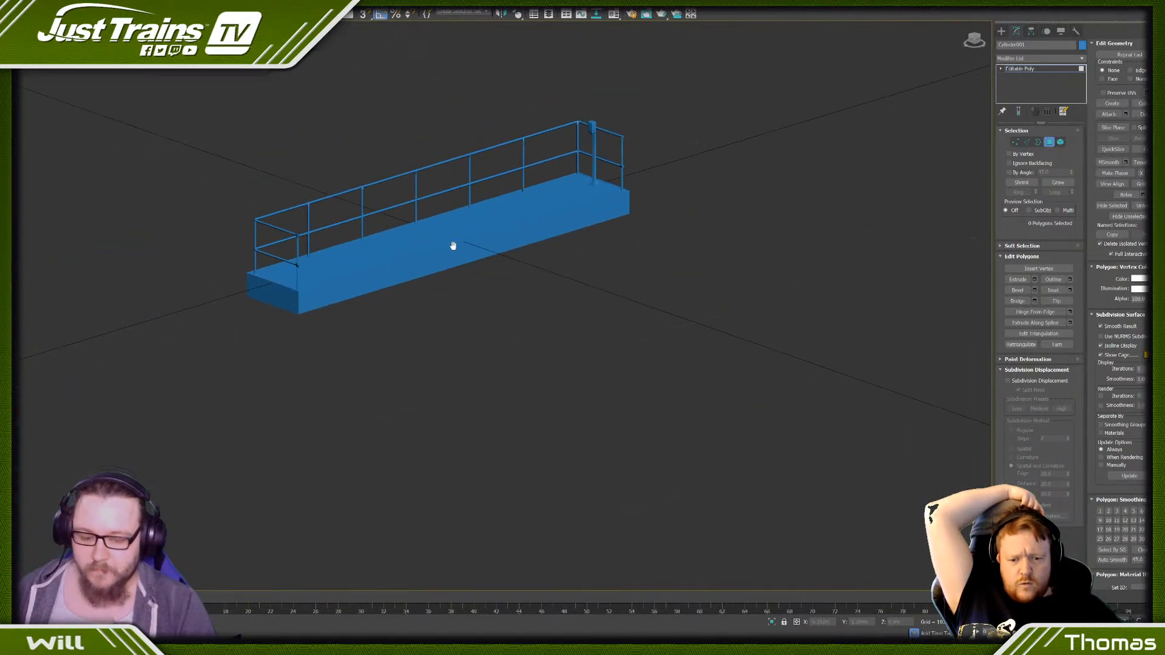
- Apply a default grey material to the whole platform and railing model and close the material editor
{"action": "key", "text": "m"}
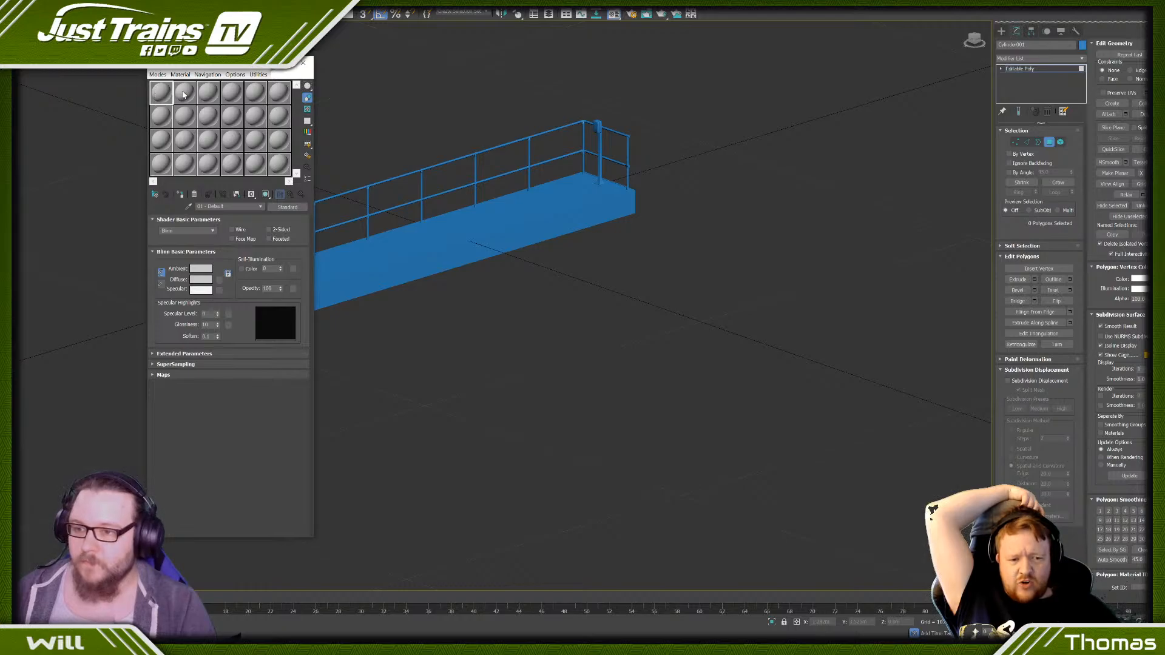
{"action": "left_click_drag", "start_coordinate": [184, 94], "coordinate": [483, 226]}
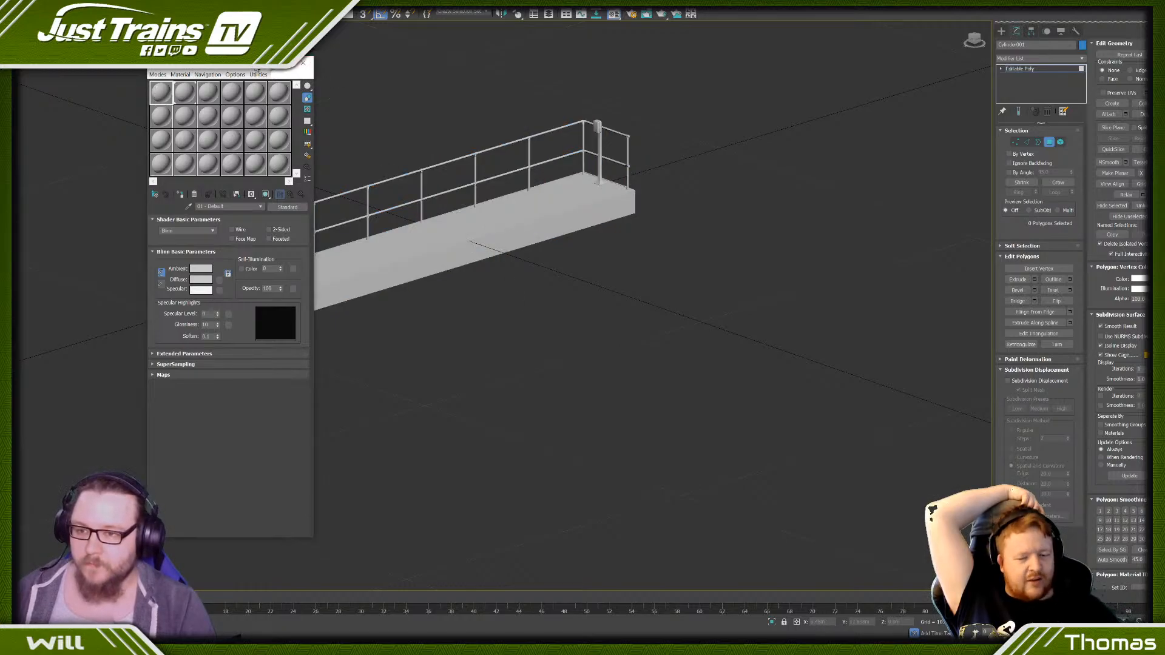
{"action": "left_click", "coordinate": [303, 63]}
- Add an Unwrap UVW modifier to the platform and railing model
{"action": "middle_click_drag", "start_coordinate": [653, 242], "coordinate": [586, 389]}
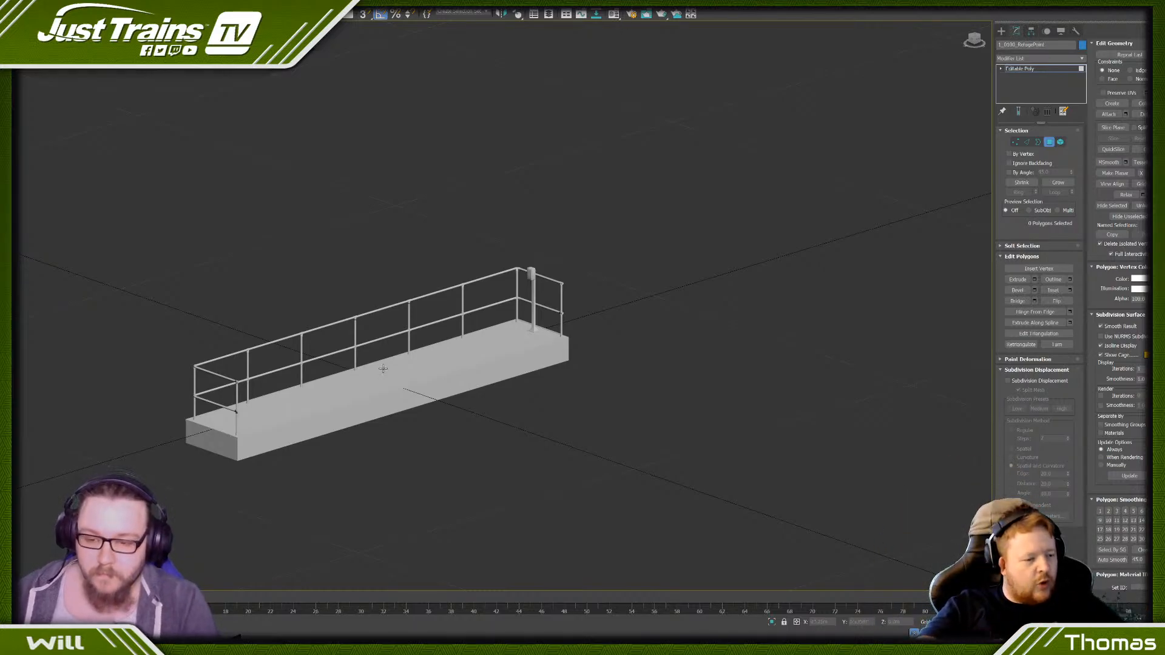
{"action": "middle_click_drag", "start_coordinate": [382, 368], "coordinate": [463, 367]}
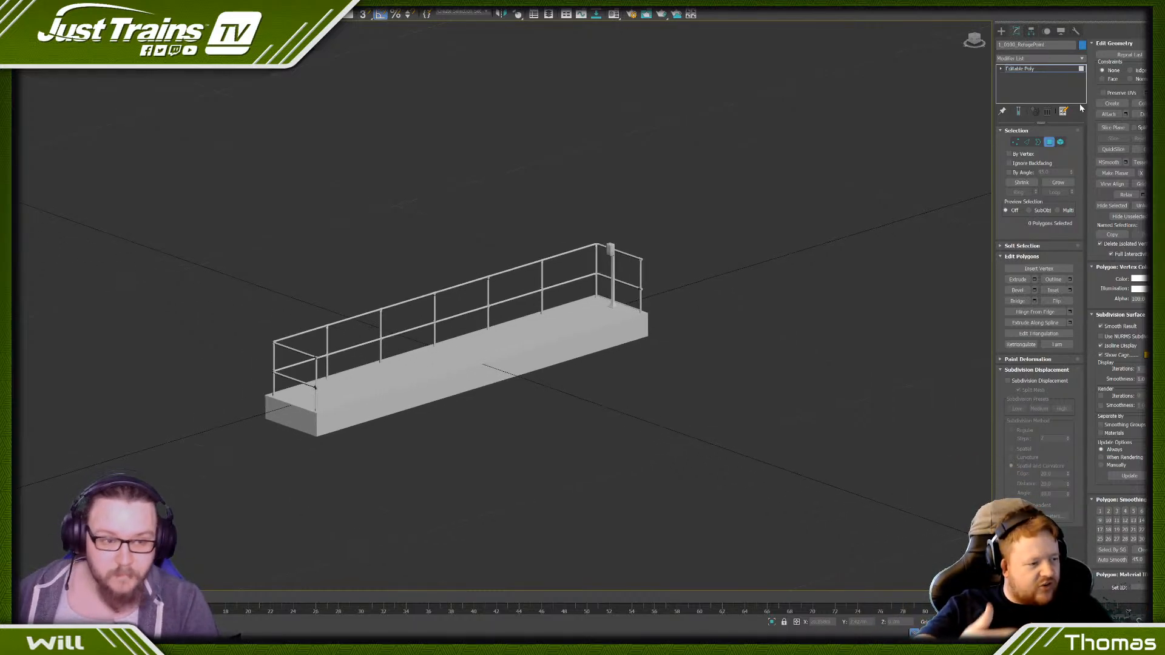
{"action": "left_click", "coordinate": [1081, 59]}
{"action": "left_click", "coordinate": [1020, 322]}
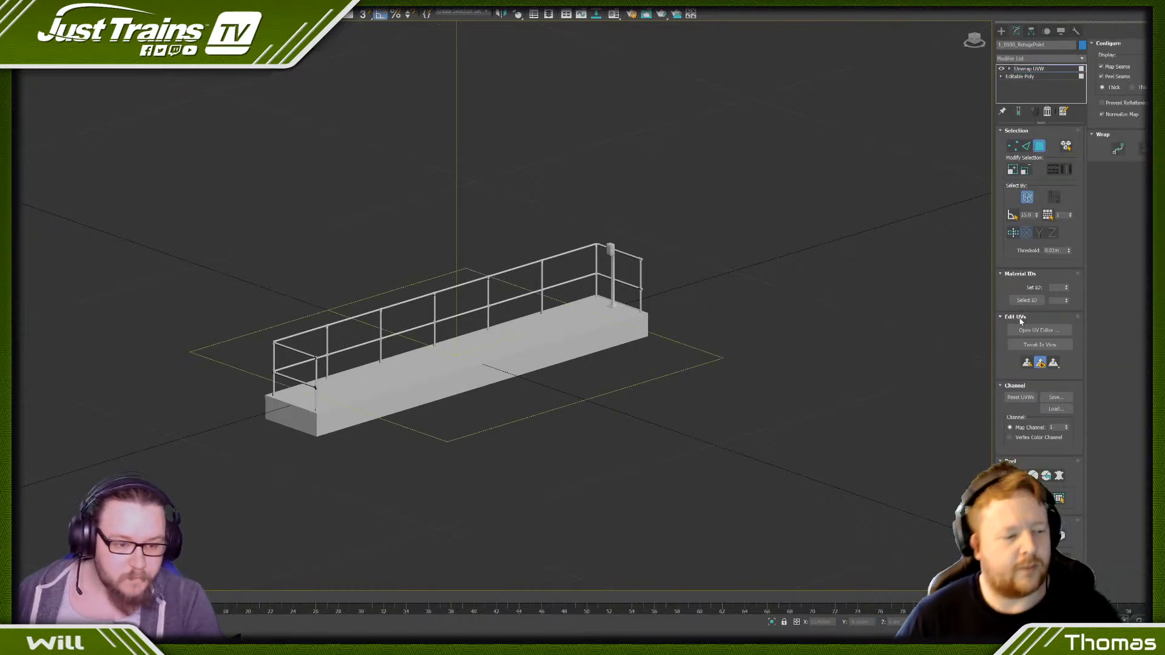
- Set the unwrap's map channel to 2, abandoning the modifier's current changes, and open the UV editor
{"action": "left_click", "coordinate": [1065, 425]}
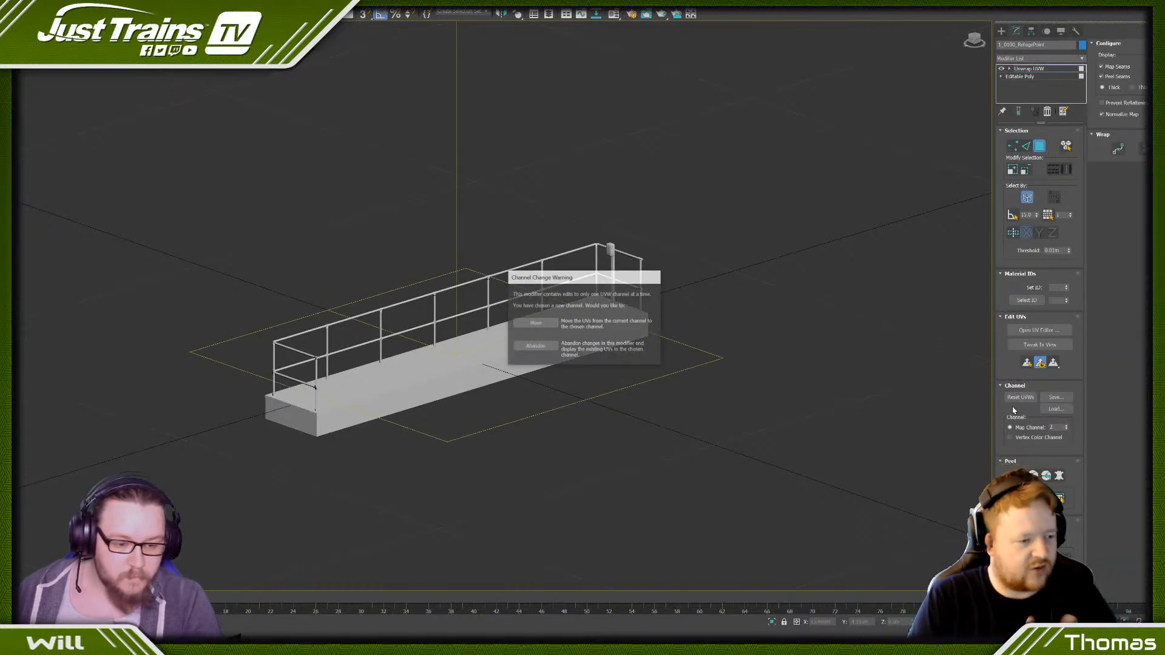
{"action": "left_click", "coordinate": [535, 346]}
{"action": "left_click", "coordinate": [1039, 330]}
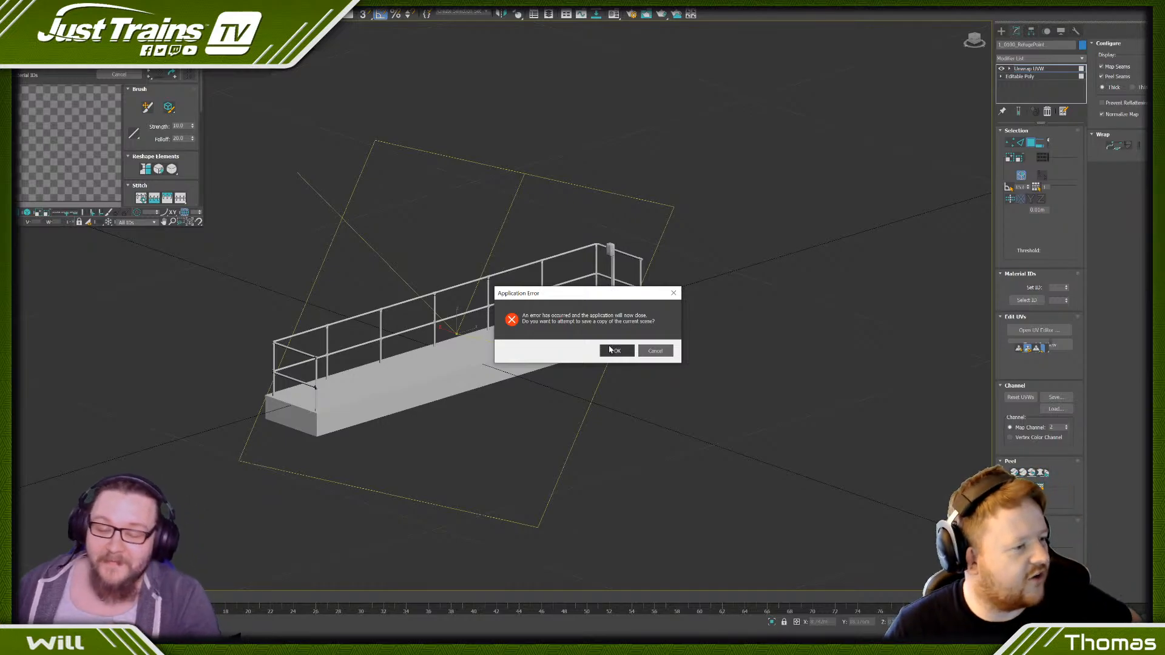
- Save a recovery copy of the crashed scene and dismiss the error report without sending it
{"action": "left_click", "coordinate": [610, 352]}
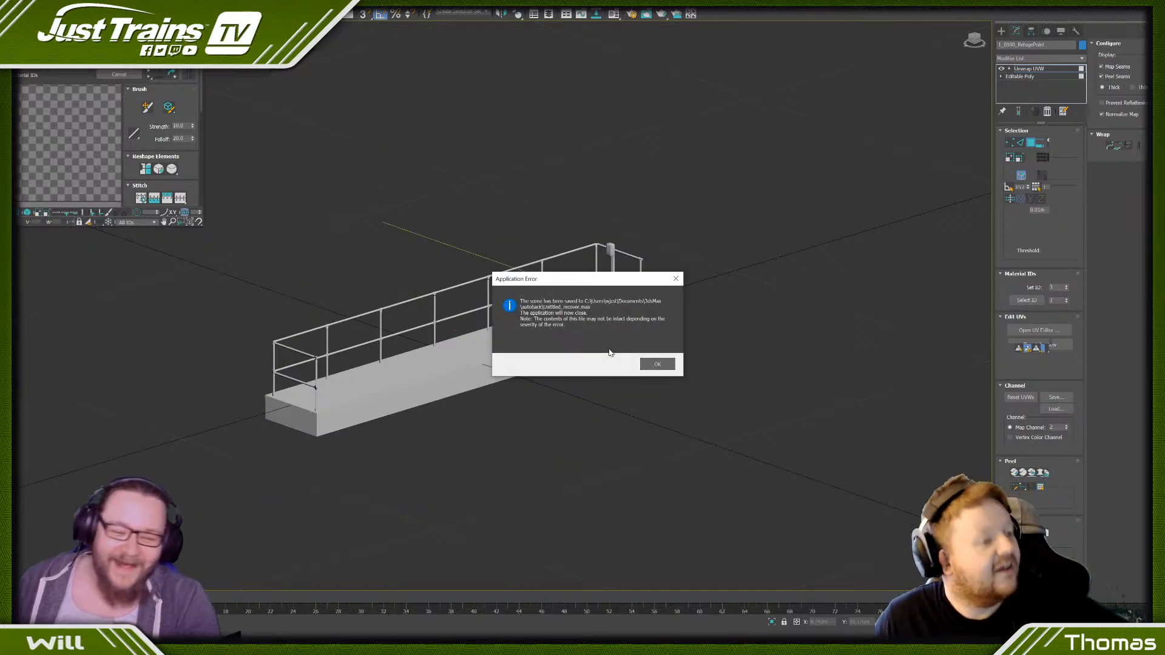
{"action": "left_click", "coordinate": [655, 365]}
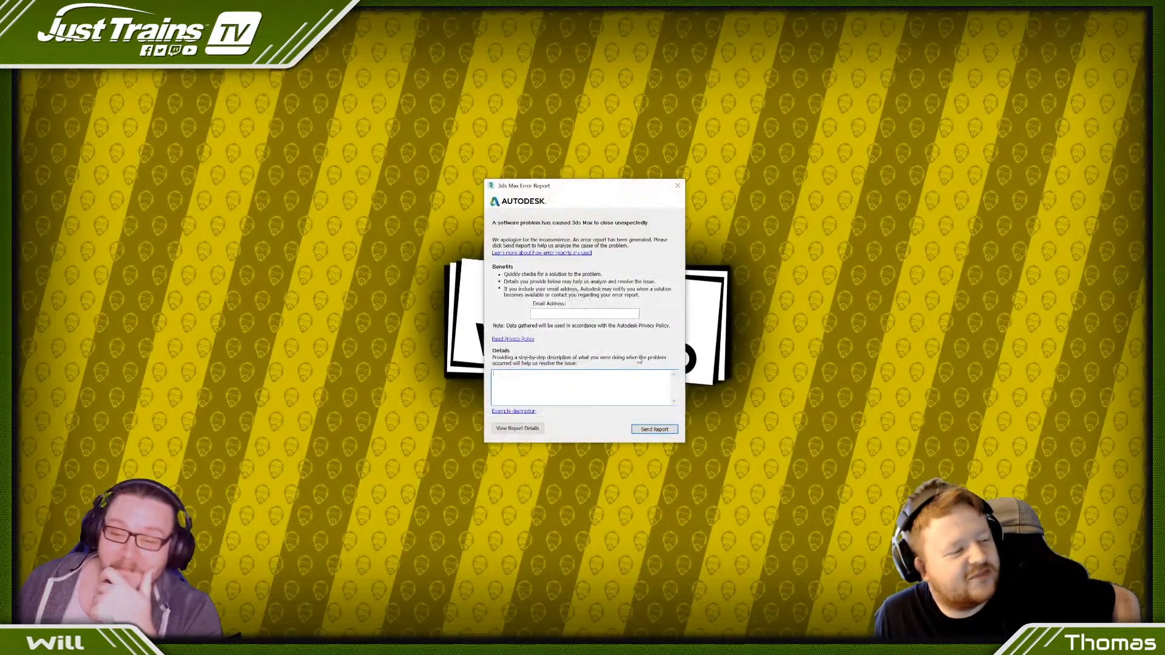
{"action": "left_click", "coordinate": [676, 187]}
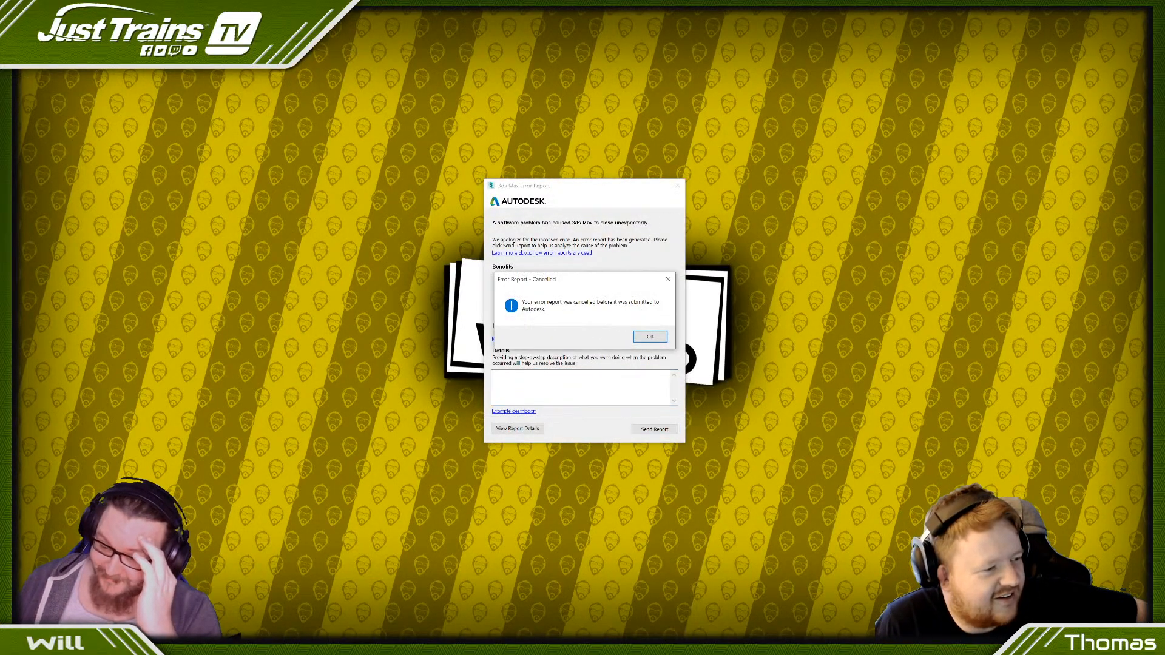
{"action": "left_click", "coordinate": [649, 338]}
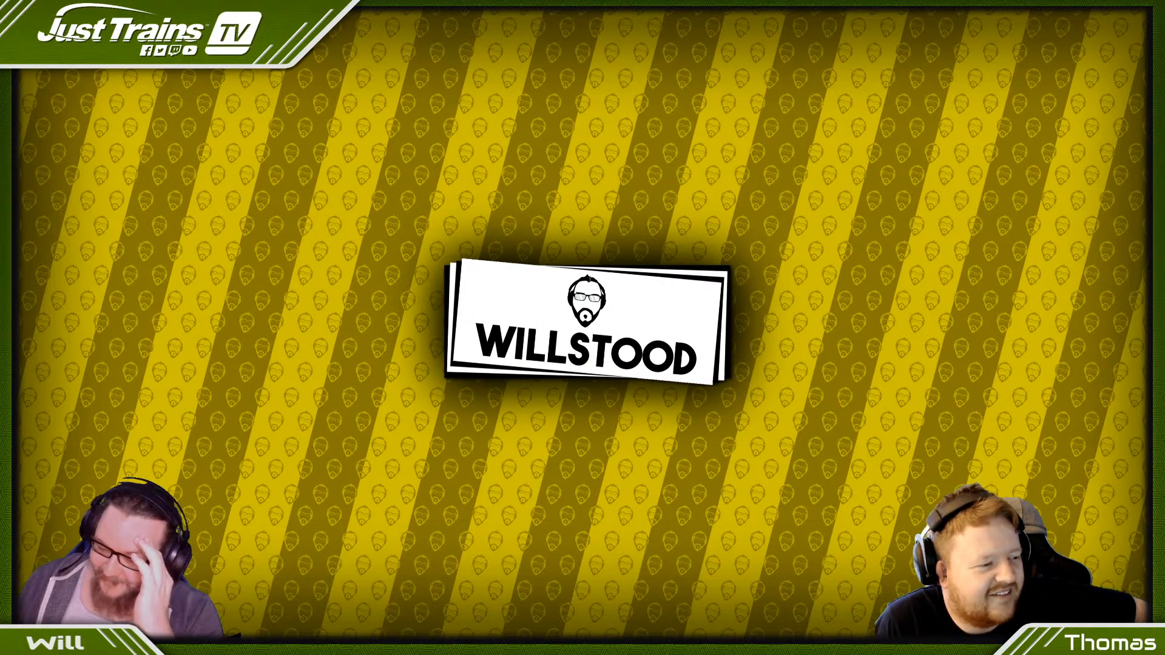
- Switch to File Explorer and open the autoback folder inside the 3dsMax folder in Documents
{"action": "mouse_move", "coordinate": [195, 597]}
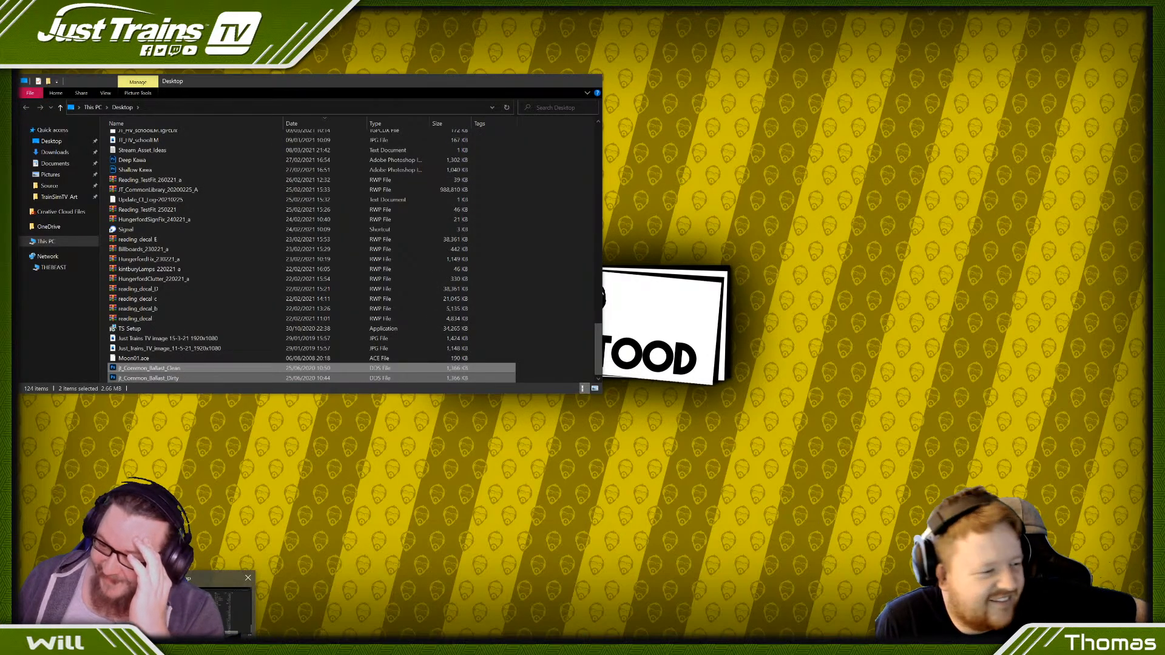
{"action": "left_click", "coordinate": [196, 598]}
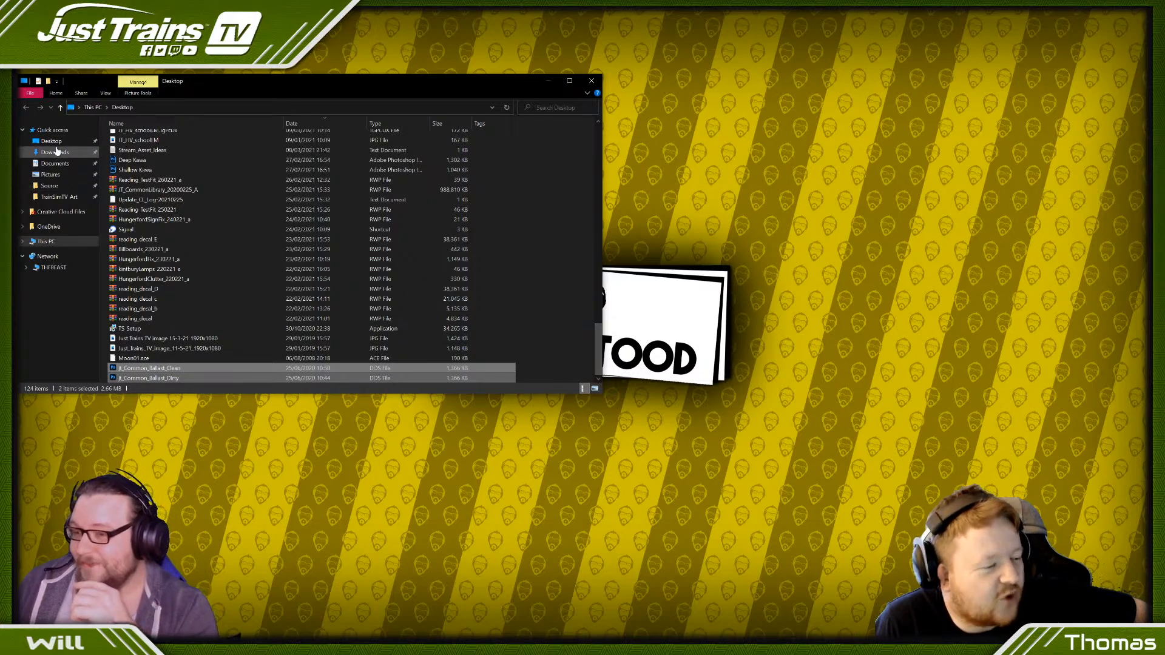
{"action": "left_click", "coordinate": [54, 163]}
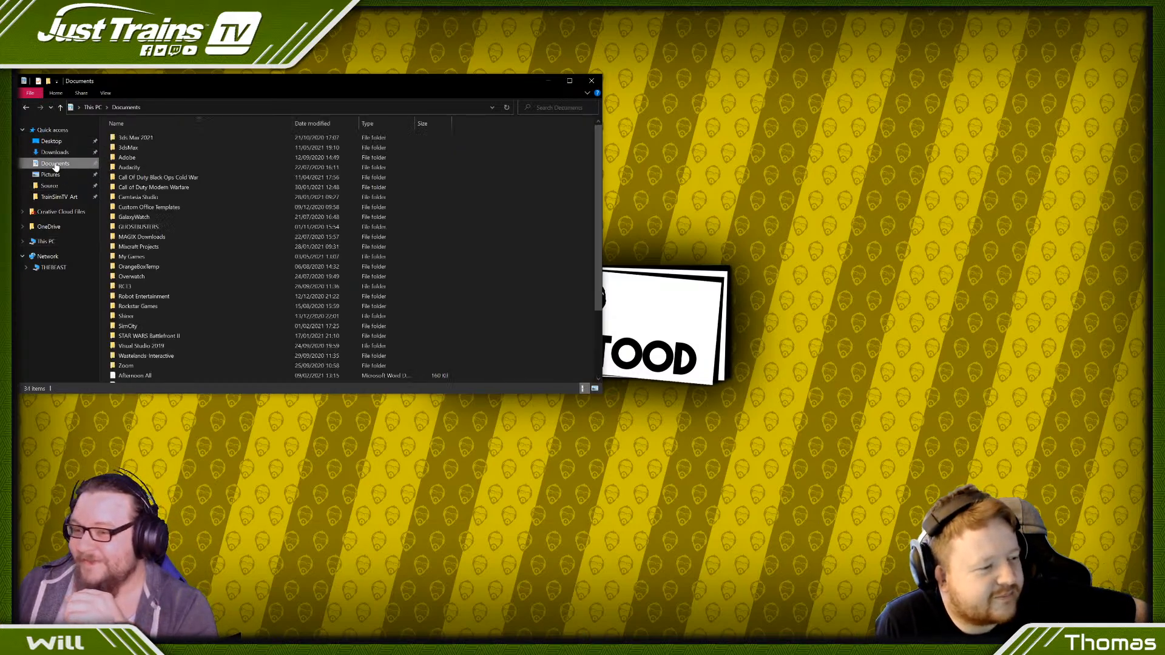
{"action": "double_click", "coordinate": [137, 148]}
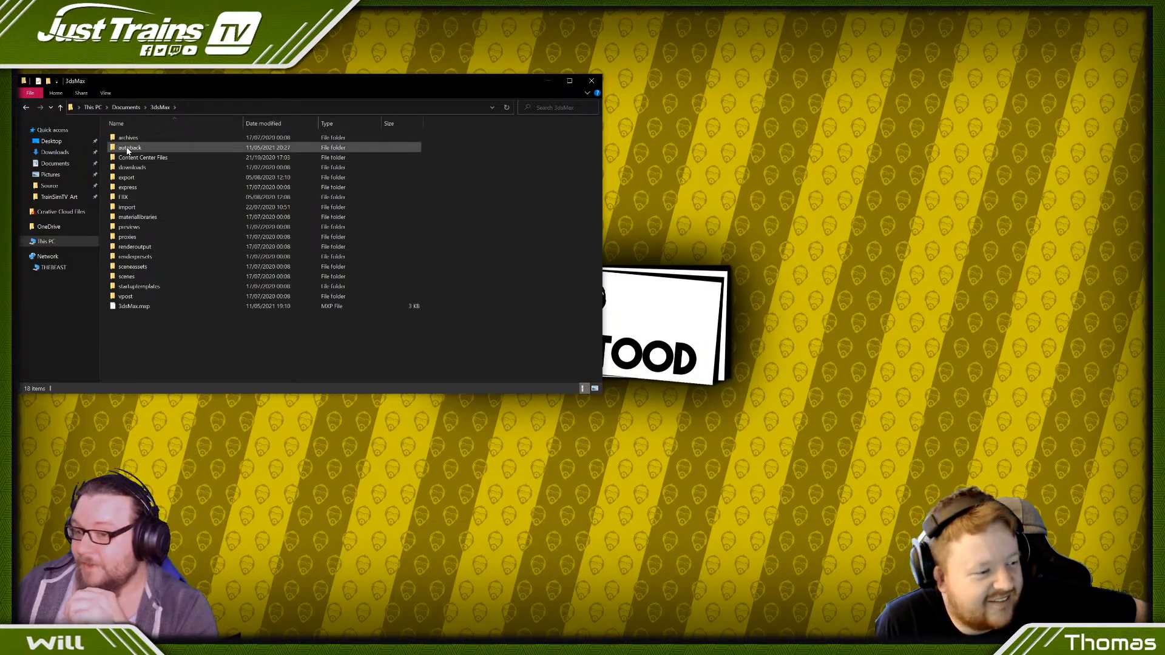
{"action": "double_click", "coordinate": [129, 148]}
- Sort the backup files by date modified and open Untitled_recover in 3ds Max
{"action": "left_click", "coordinate": [136, 138]}
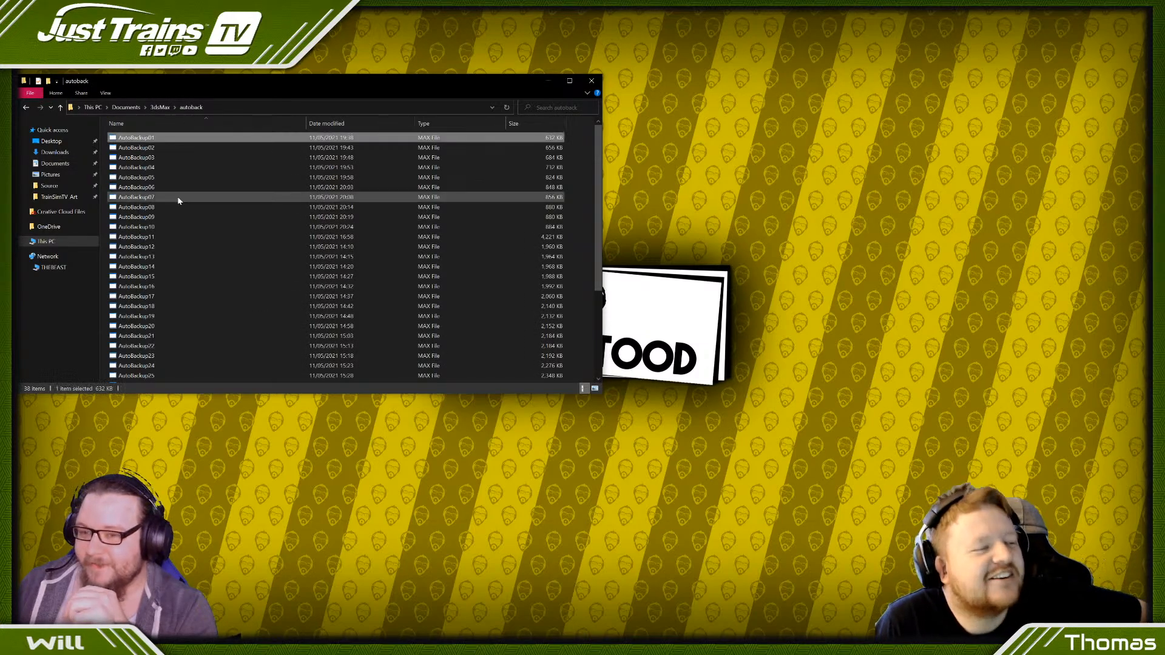
{"action": "left_click", "coordinate": [316, 124]}
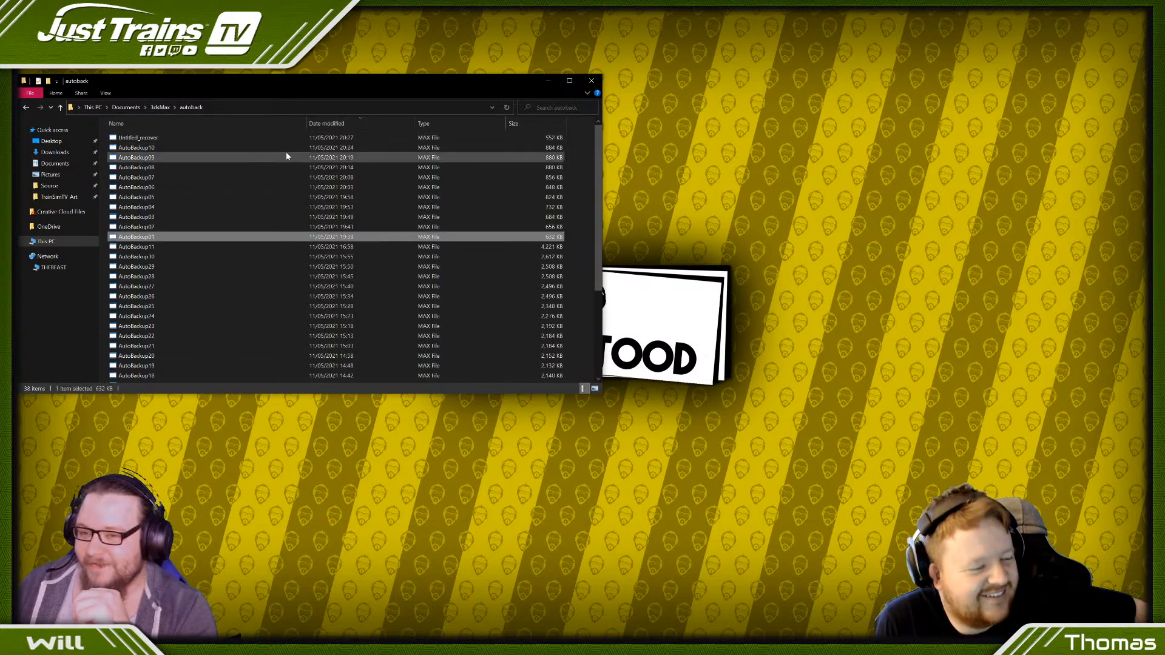
{"action": "double_click", "coordinate": [174, 139]}
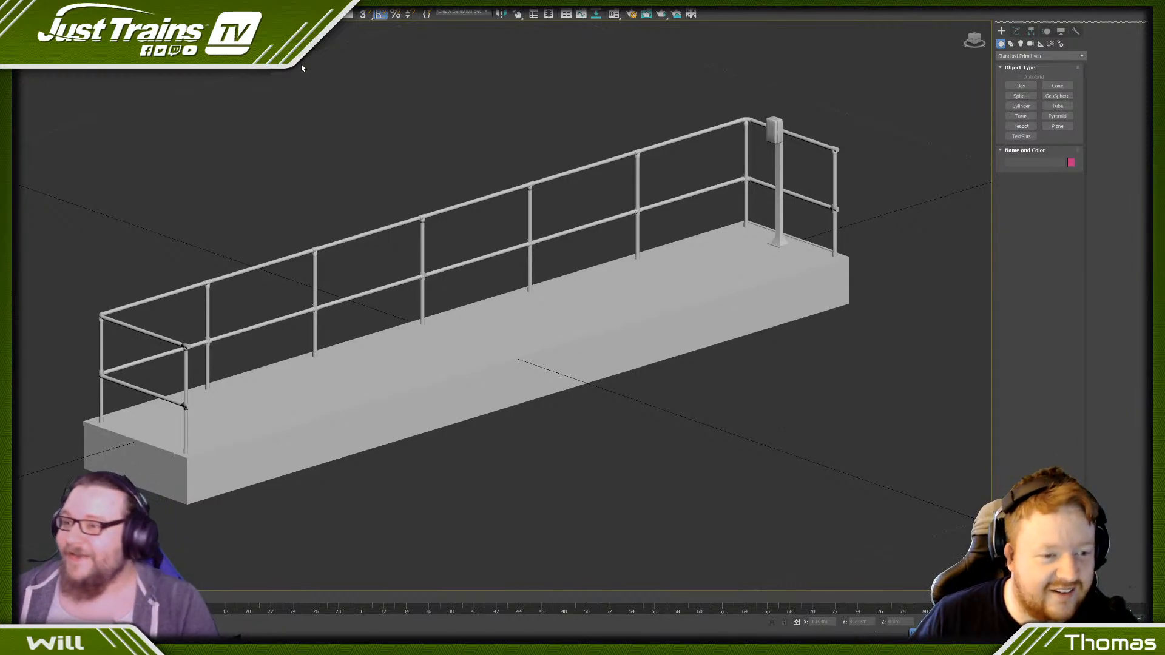
- Save the recovered scene as a new file in the clutter models folder, reached through the JustTrains folder under Source
{"action": "left_click", "coordinate": [25, 61]}
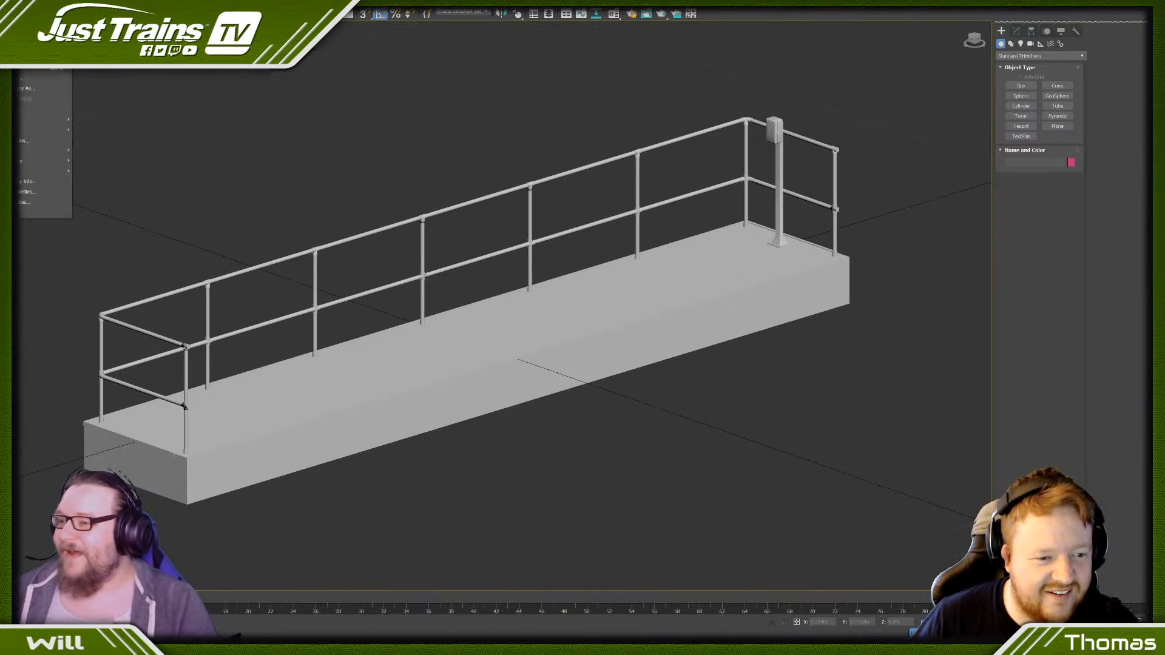
{"action": "left_click", "coordinate": [24, 87]}
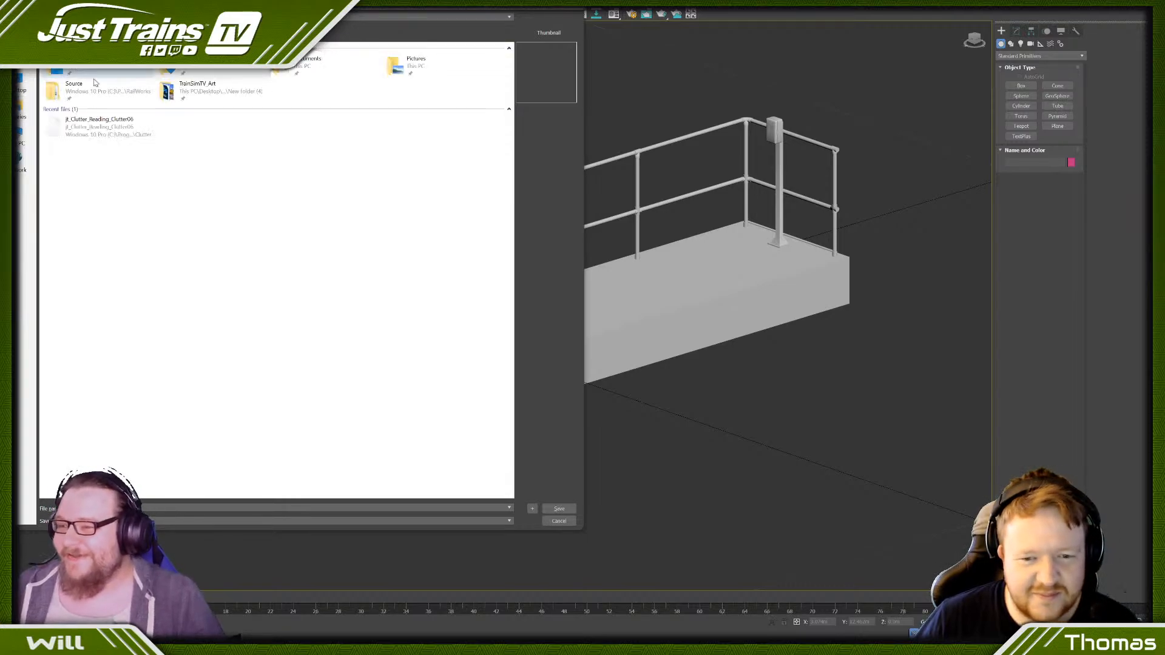
{"action": "double_click", "coordinate": [97, 90]}
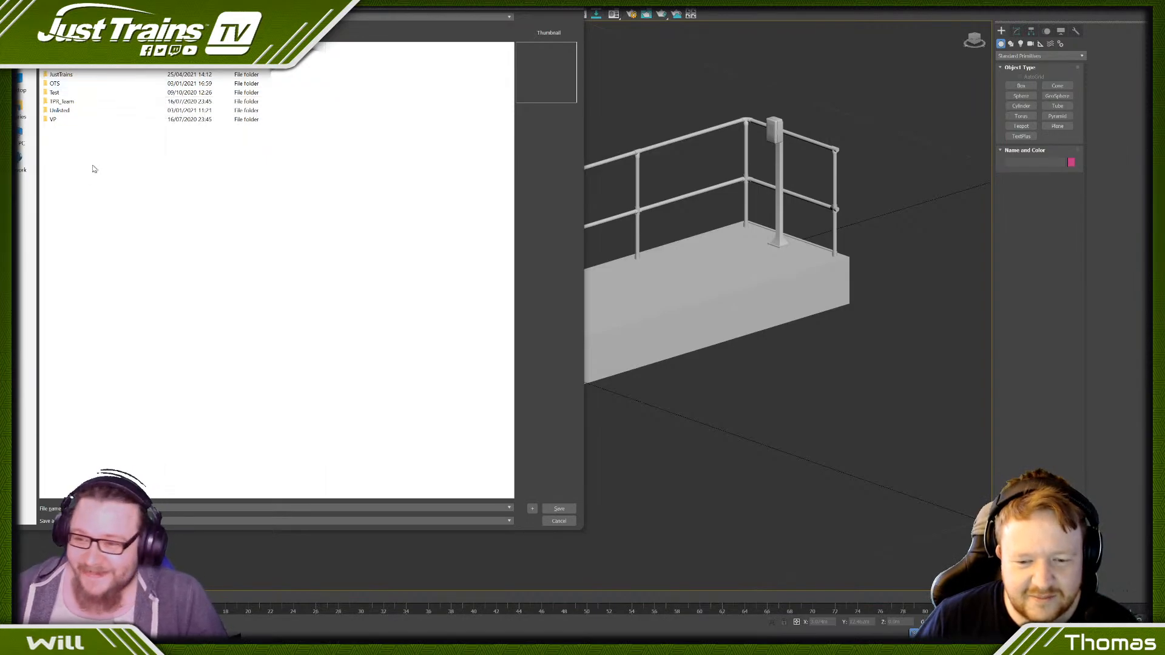
{"action": "double_click", "coordinate": [64, 74]}
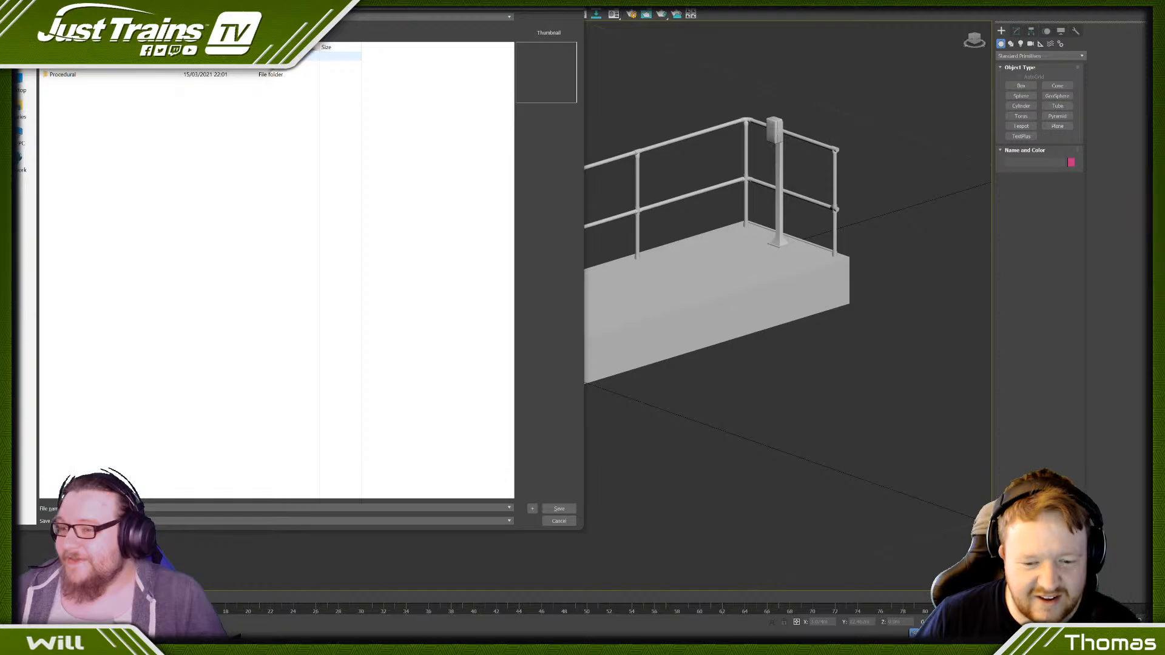
{"action": "left_click", "coordinate": [67, 73]}
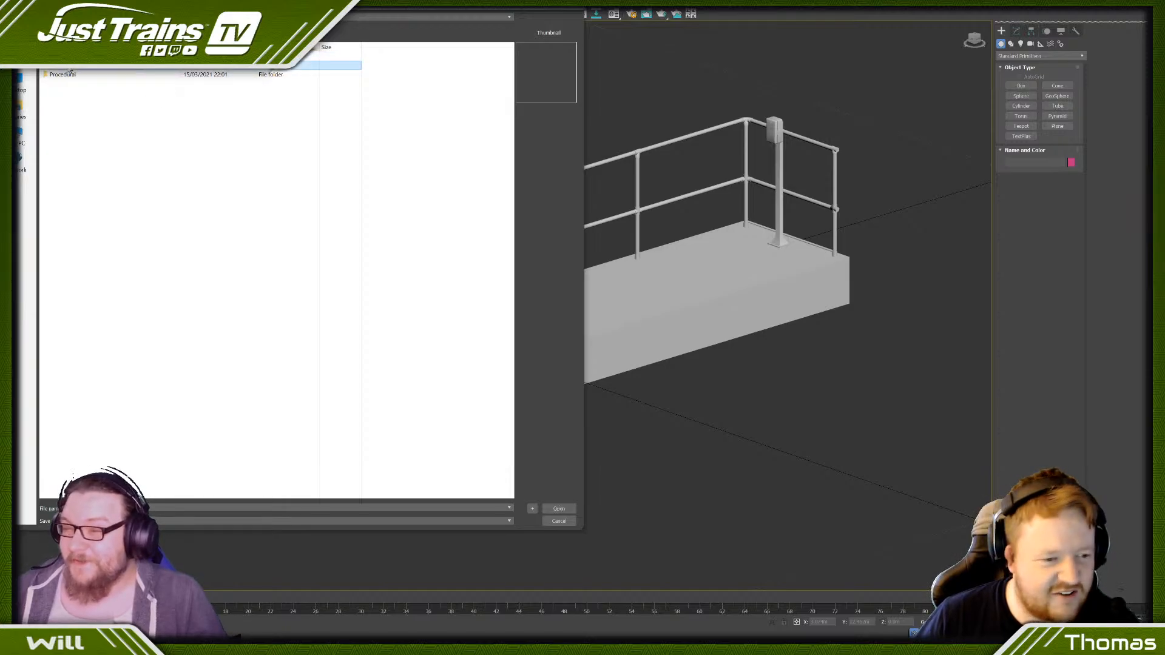
{"action": "double_click", "coordinate": [68, 73]}
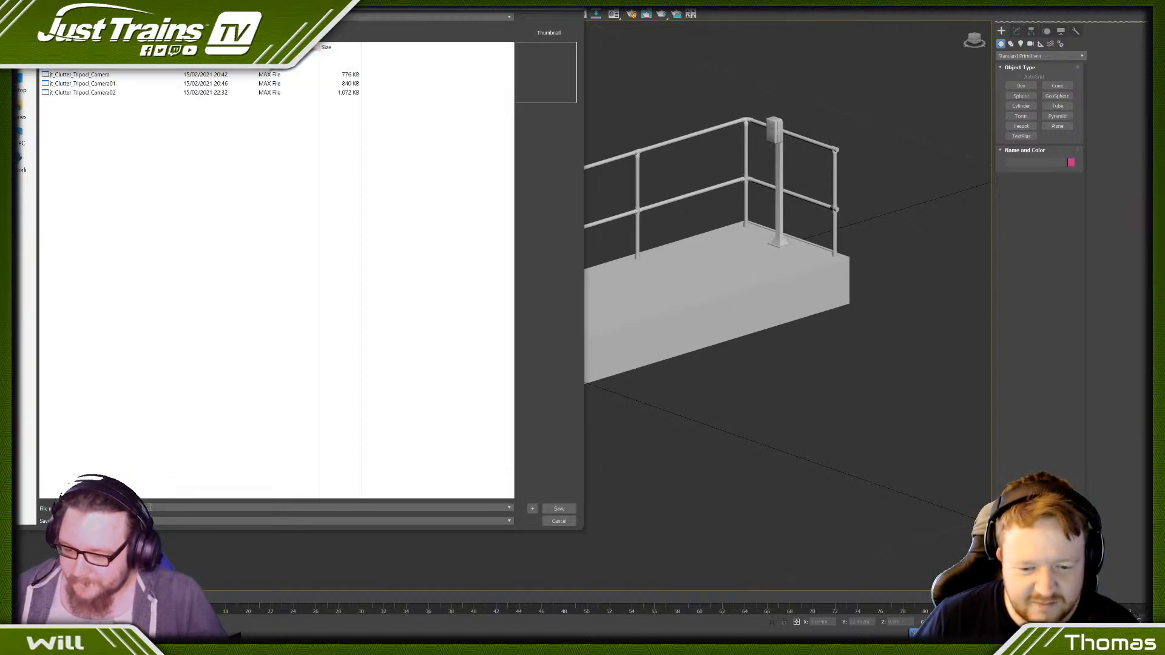
{"action": "type", "text": "j"}
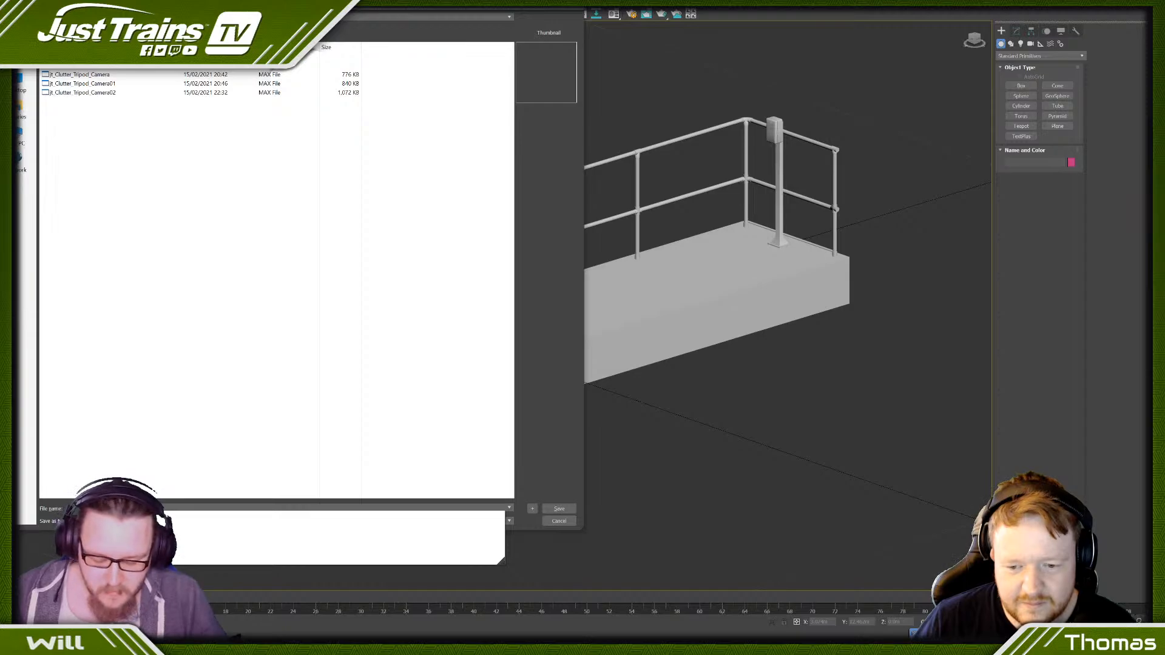
{"action": "type", "text": "p"}
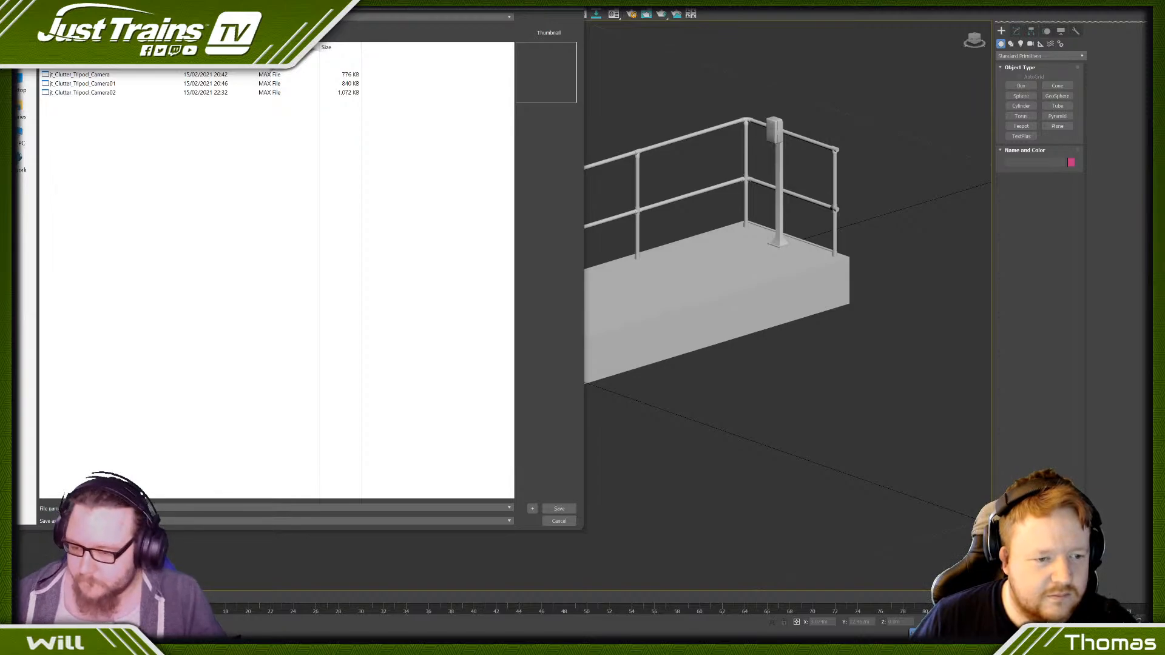
{"action": "key", "text": "Return"}
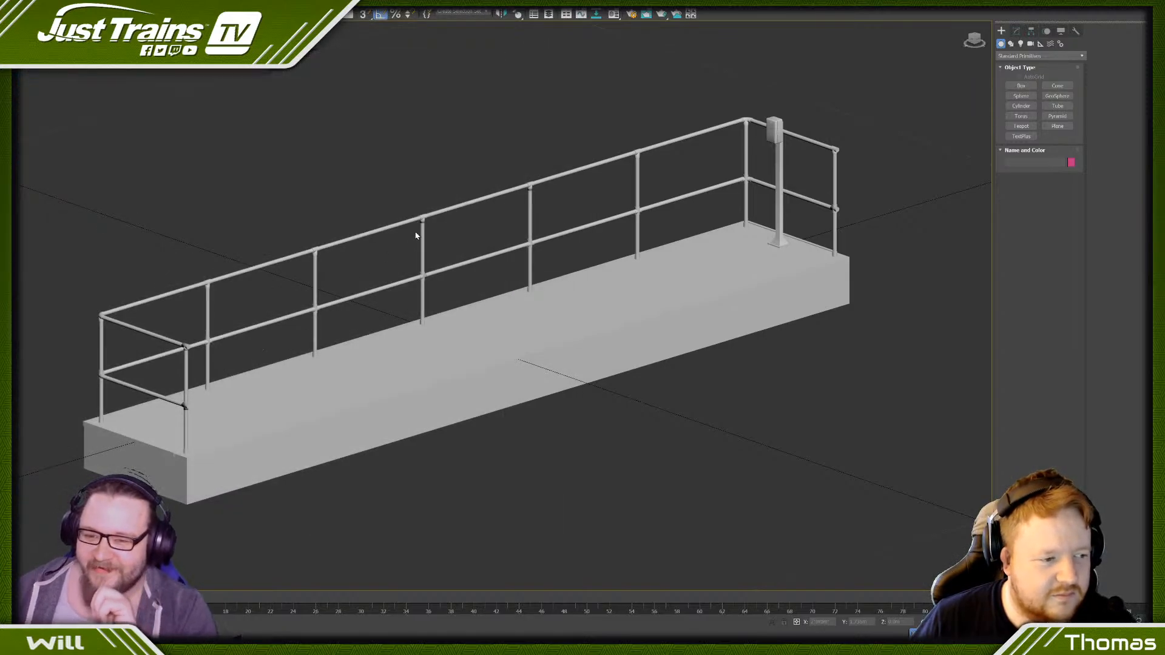
- Select the refuge platform and examine its railing posts and joints from the front and in perspective
{"action": "scroll", "coordinate": [418, 228], "scroll_direction": "up", "scroll_amount": 10}
{"action": "scroll", "coordinate": [450, 178], "scroll_direction": "down", "scroll_amount": 9}
{"action": "left_click", "coordinate": [449, 177]}
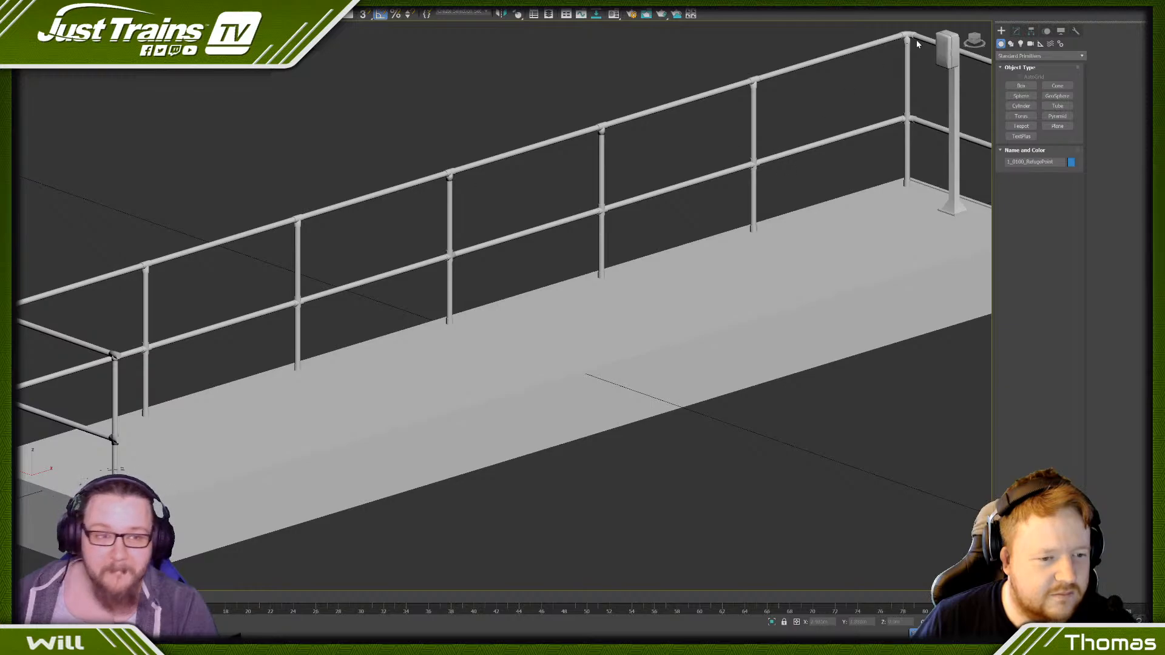
{"action": "left_click", "coordinate": [977, 41]}
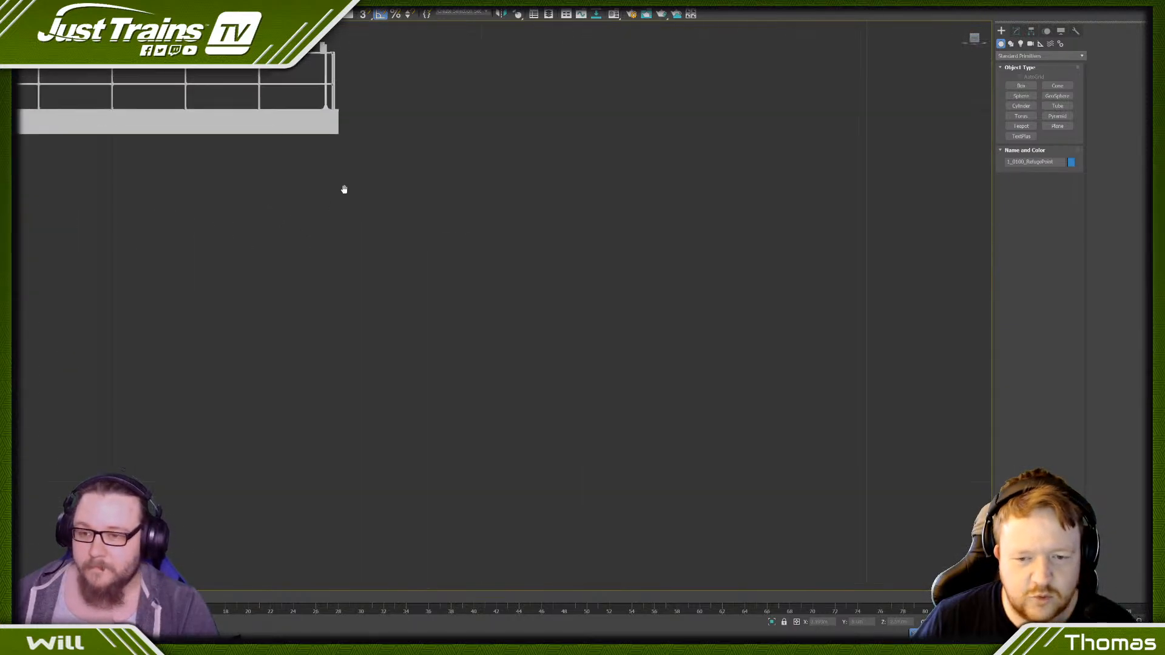
{"action": "scroll", "coordinate": [564, 401], "scroll_direction": "up", "scroll_amount": 10}
{"action": "scroll", "coordinate": [728, 328], "scroll_direction": "down", "scroll_amount": 10}
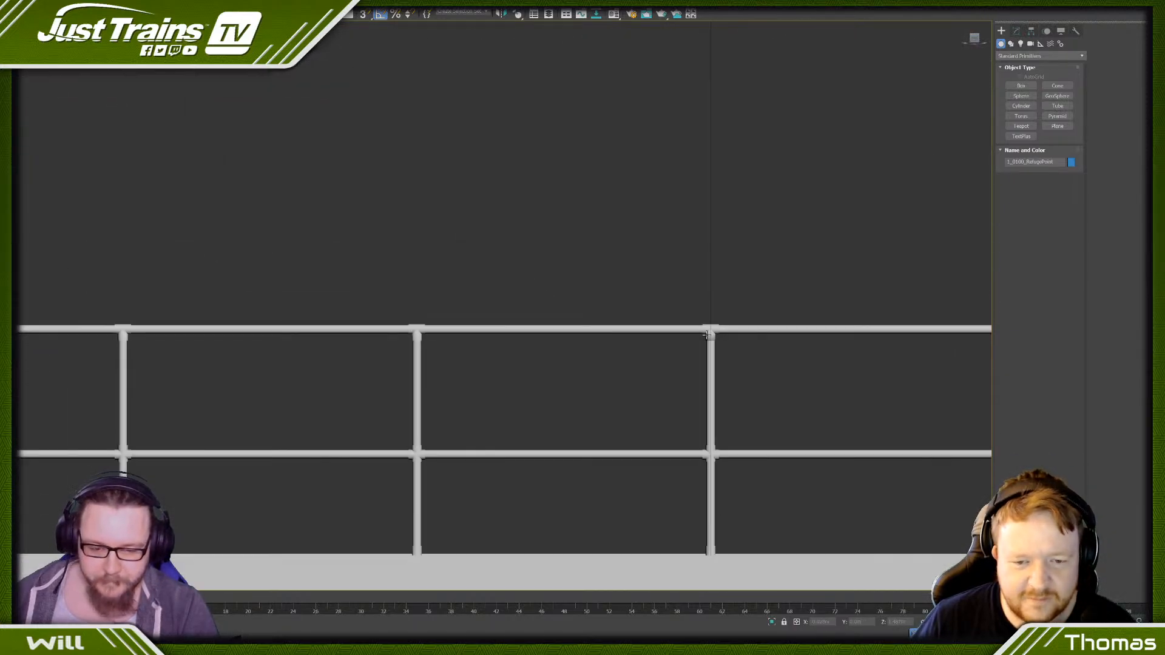
{"action": "middle_click_drag", "start_coordinate": [656, 366], "coordinate": [380, 270]}
{"action": "right_click", "coordinate": [385, 265]}
{"action": "left_click", "coordinate": [339, 235]}
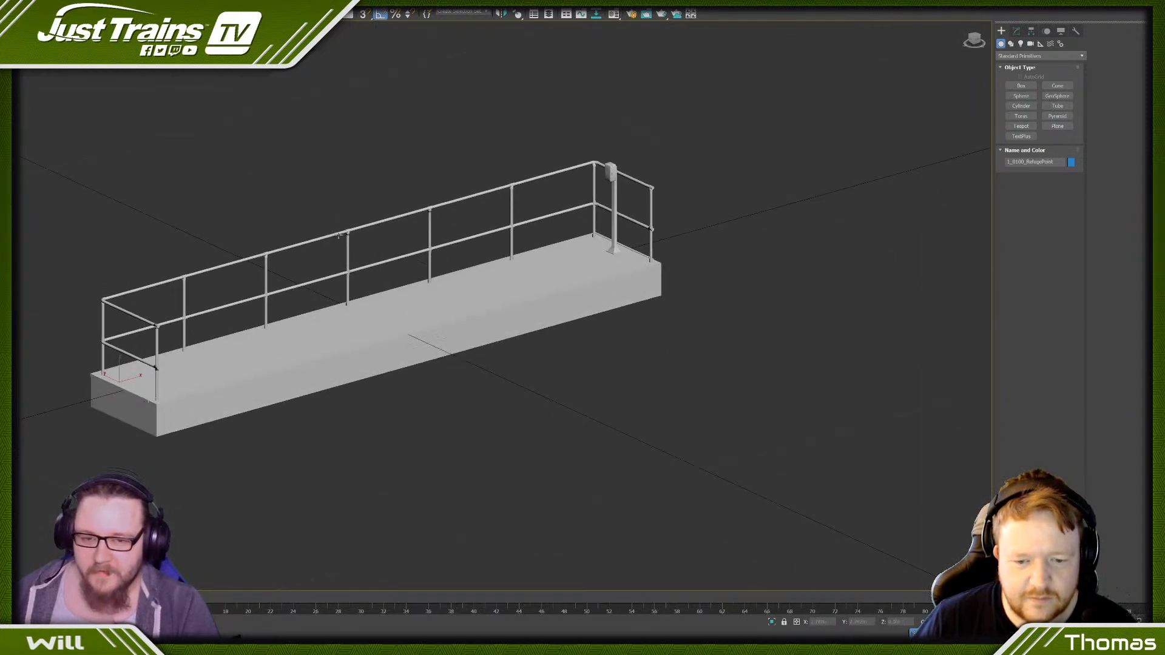
- Convert the refuge platform with its existing Unwrap UVW modifier to Editable Poly
{"action": "left_click", "coordinate": [1018, 31]}
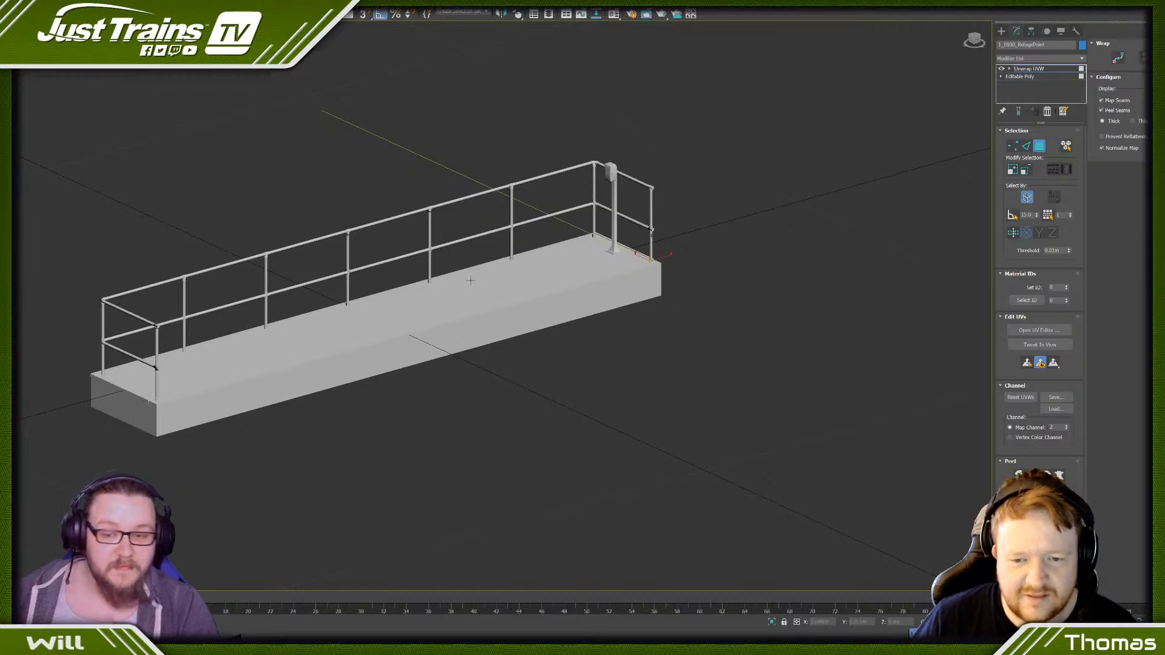
{"action": "right_click", "coordinate": [487, 273]}
{"action": "left_click", "coordinate": [352, 106]}
{"action": "right_click", "coordinate": [491, 325]}
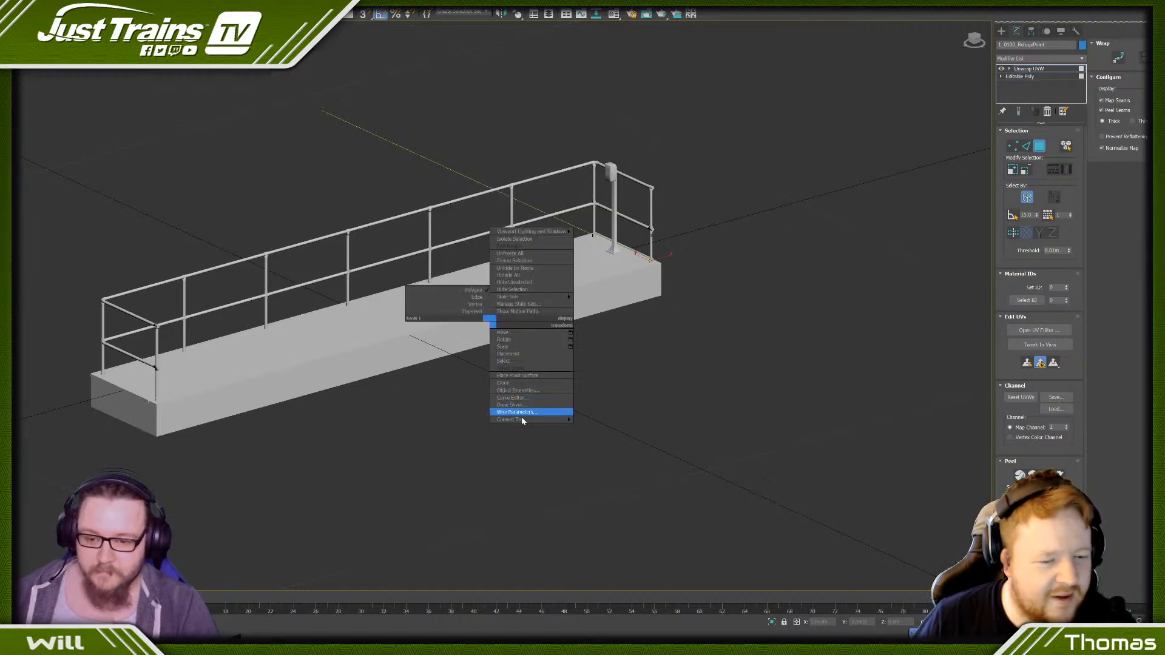
{"action": "mouse_move", "coordinate": [522, 416]}
{"action": "left_click", "coordinate": [597, 424]}
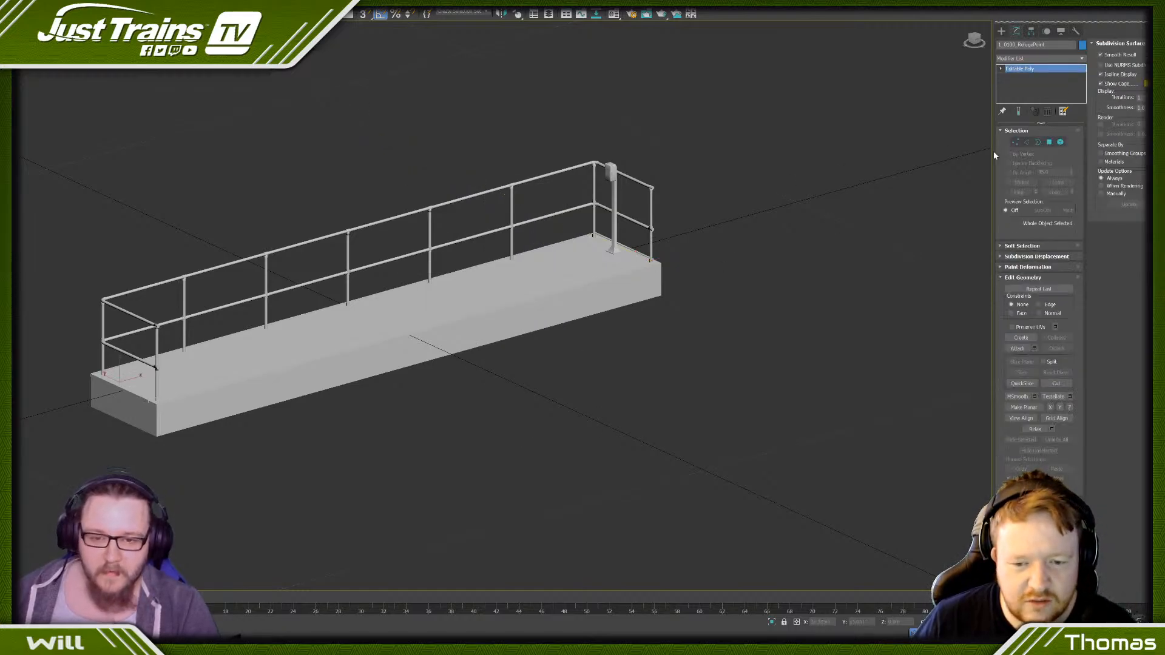
- Add a fresh Unwrap UVW modifier to the refuge platform, select all its faces and open the UV editor
{"action": "left_click", "coordinate": [1082, 59]}
{"action": "left_click", "coordinate": [1009, 195]}
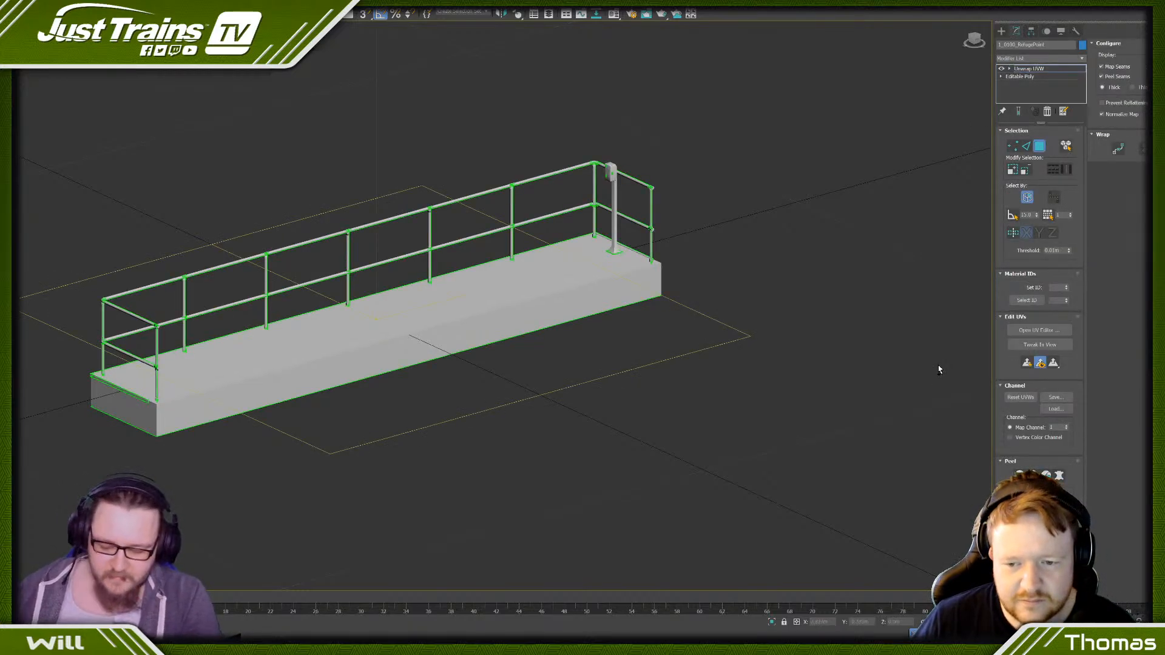
{"action": "key", "text": "ctrl+a"}
{"action": "left_click", "coordinate": [1040, 330]}
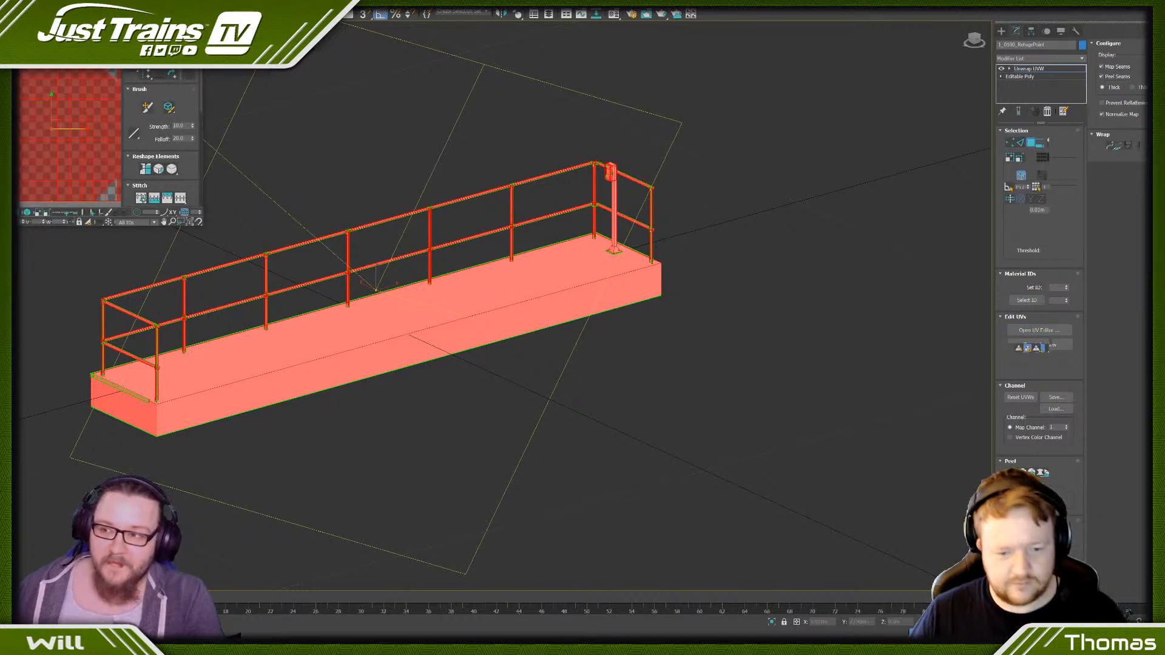
- Apply Flatten Mapping to all the platform's faces, check the layout in the enlarged UV editor and minimise it
{"action": "left_click_drag", "start_coordinate": [74, 15], "coordinate": [303, 44]}
{"action": "left_click", "coordinate": [297, 57]}
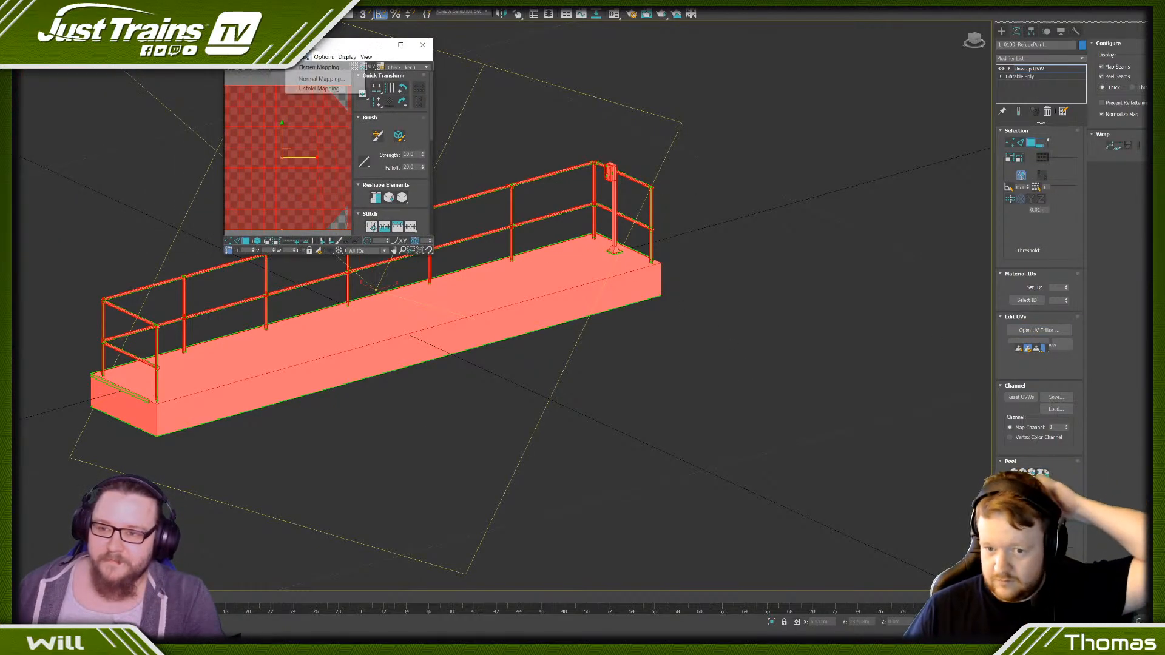
{"action": "left_click", "coordinate": [310, 67]}
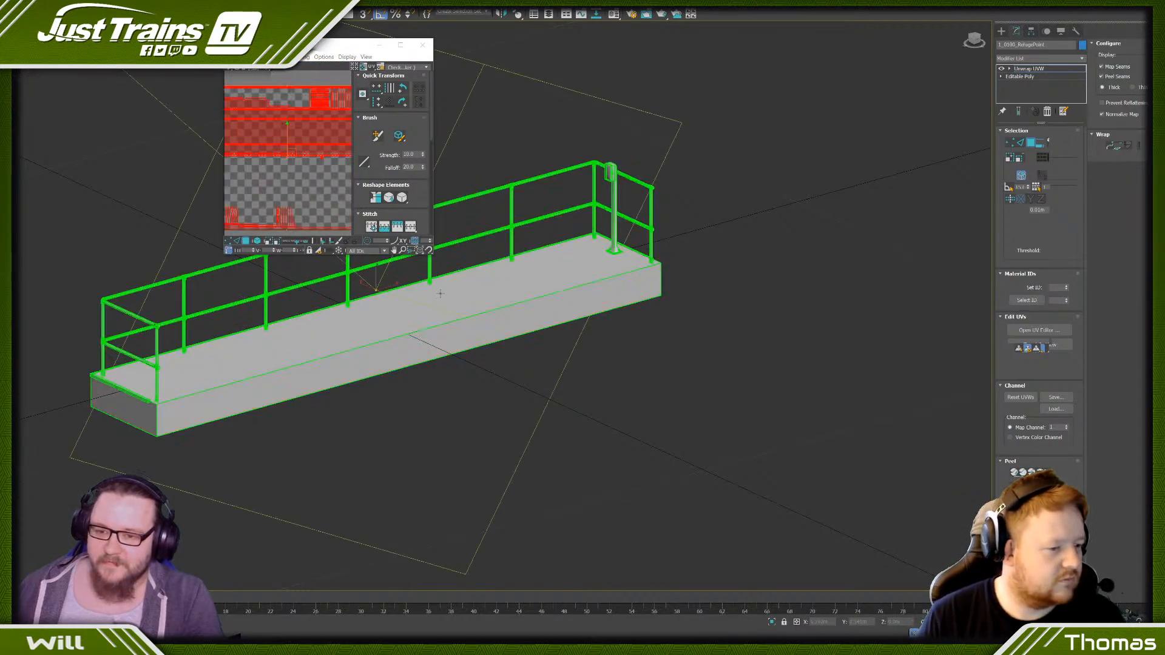
{"action": "left_click_drag", "start_coordinate": [432, 254], "coordinate": [903, 627]}
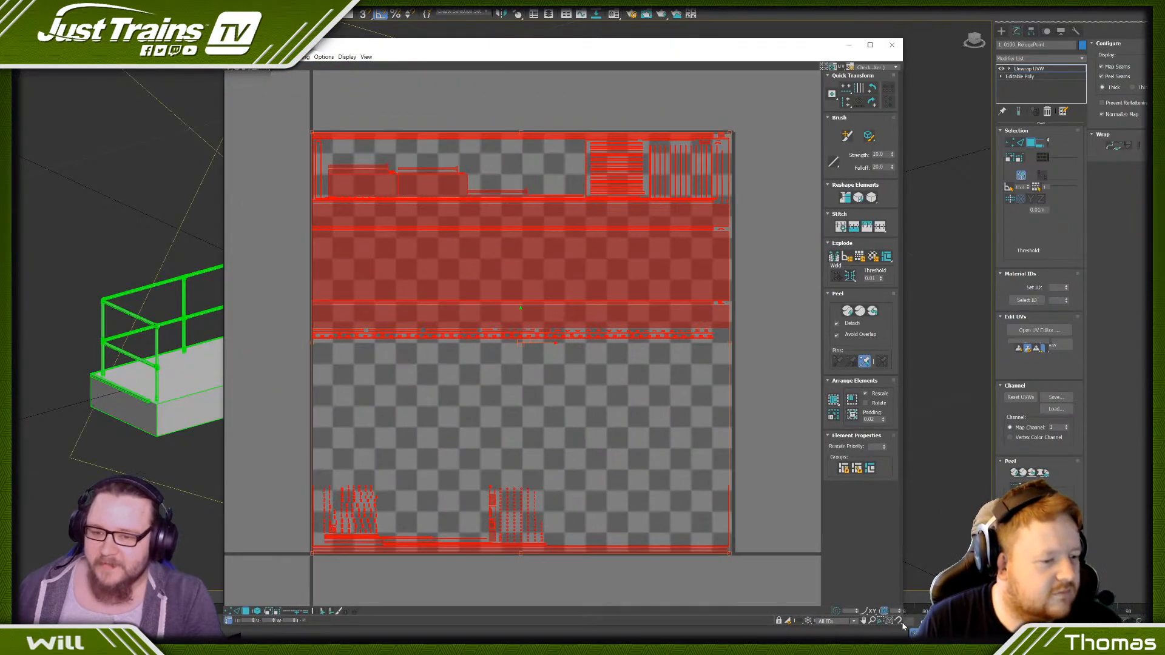
{"action": "left_click", "coordinate": [301, 227]}
{"action": "scroll", "coordinate": [295, 224], "scroll_direction": "down", "scroll_amount": 5}
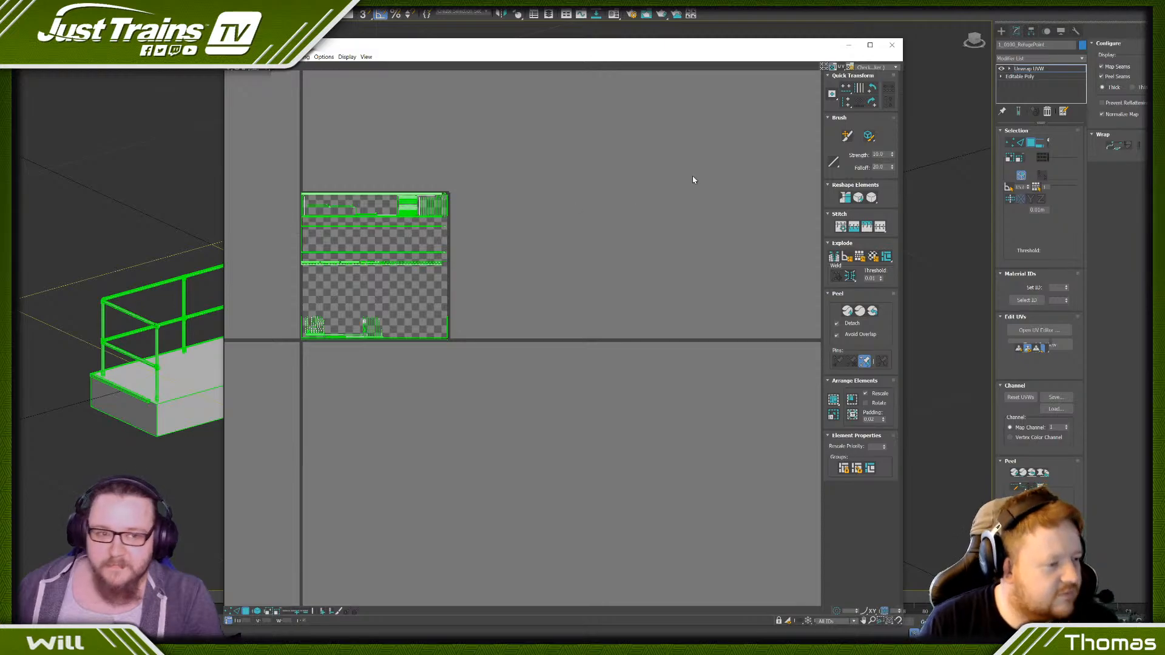
{"action": "left_click", "coordinate": [848, 47]}
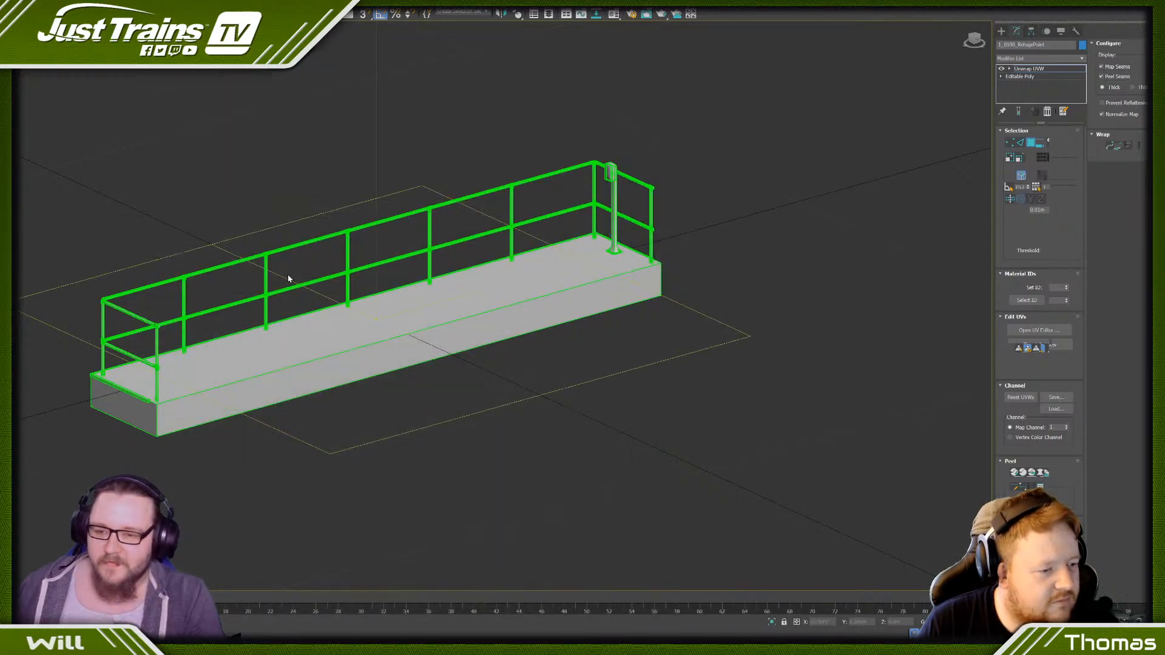
- Set the unwrap's map channel to 2 and convert the refuge platform to Editable Poly
{"action": "scroll", "coordinate": [387, 276], "scroll_direction": "up", "scroll_amount": 5}
{"action": "scroll", "coordinate": [387, 273], "scroll_direction": "down", "scroll_amount": 5}
{"action": "middle_click_drag", "start_coordinate": [405, 319], "coordinate": [395, 310]}
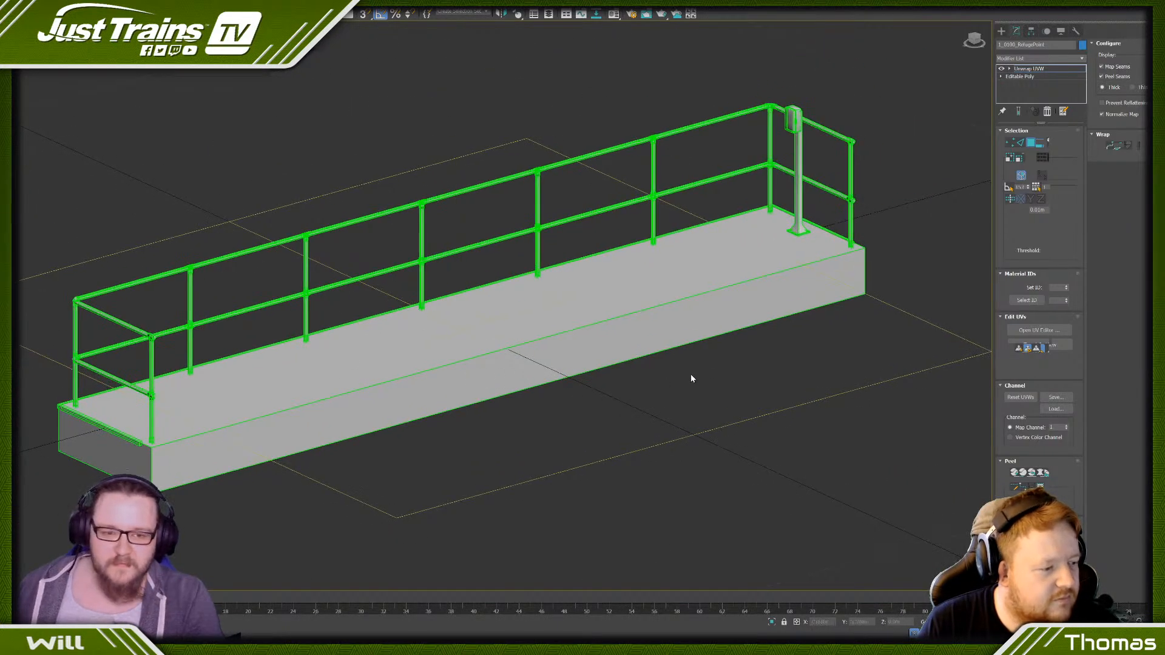
{"action": "left_click", "coordinate": [1066, 425]}
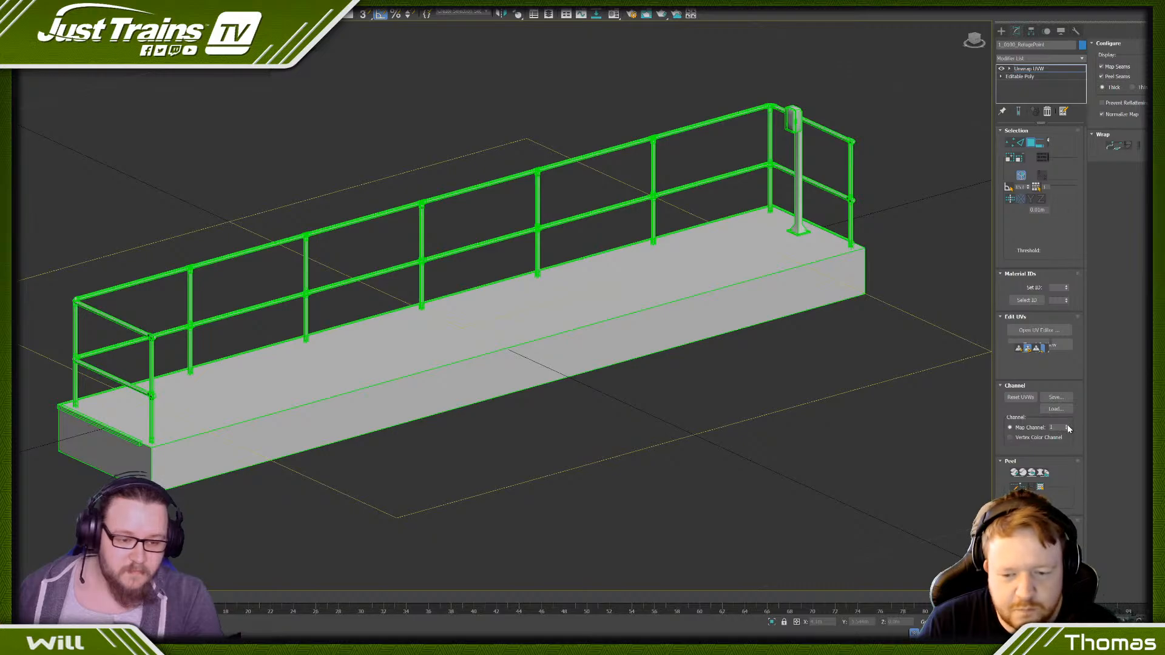
{"action": "left_click", "coordinate": [537, 323]}
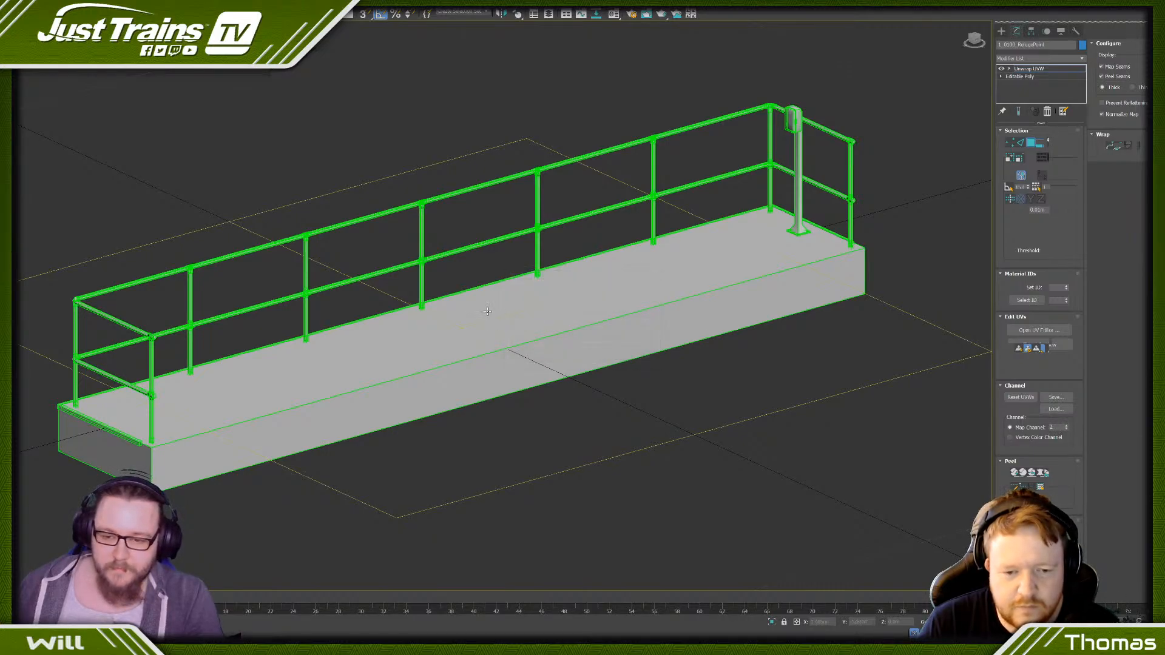
{"action": "right_click", "coordinate": [594, 282]}
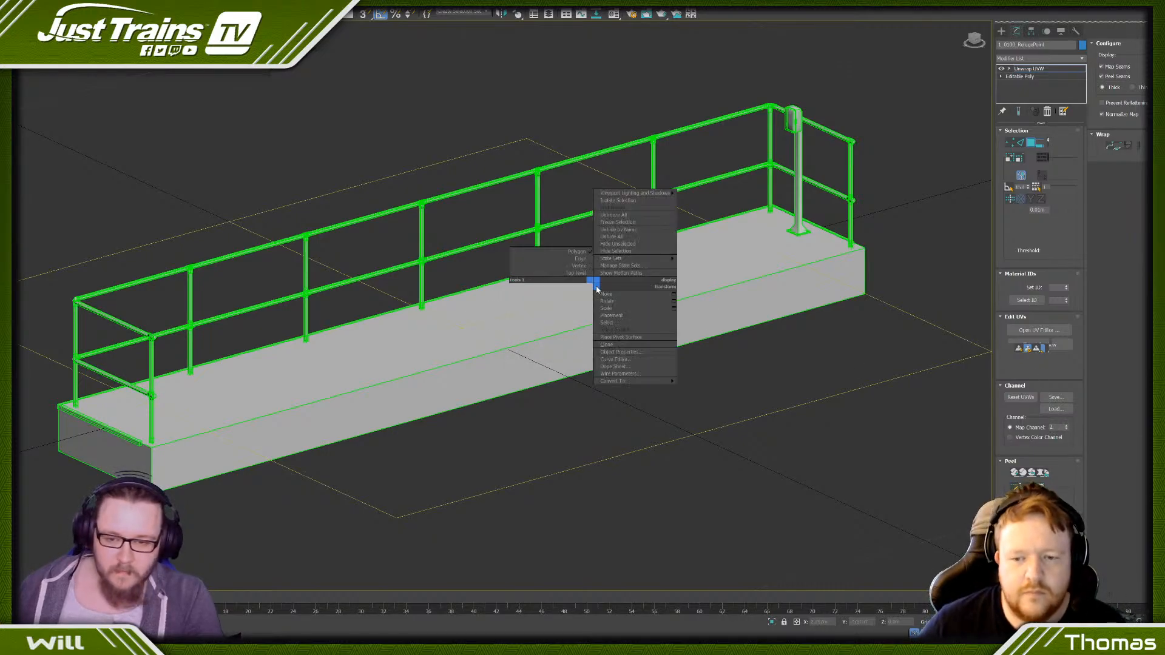
{"action": "mouse_move", "coordinate": [655, 380]}
{"action": "left_click", "coordinate": [690, 386]}
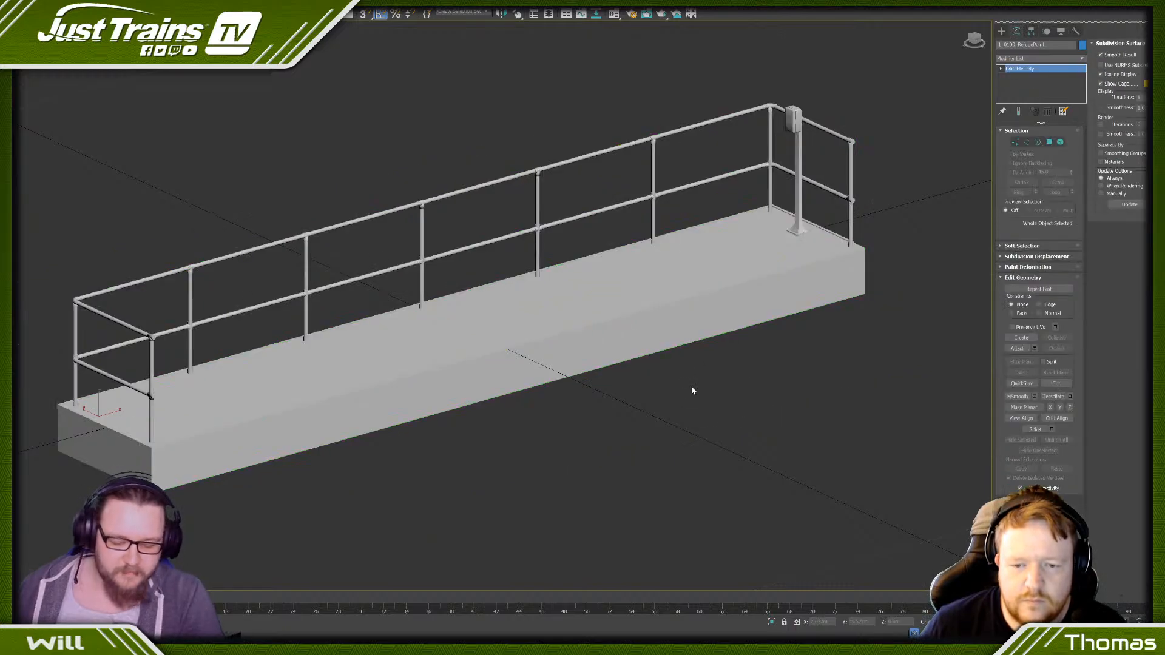
- Open Render To Texture for the platform and place a standard Skylight beside the platform's signpost end
{"action": "left_click", "coordinate": [1001, 31]}
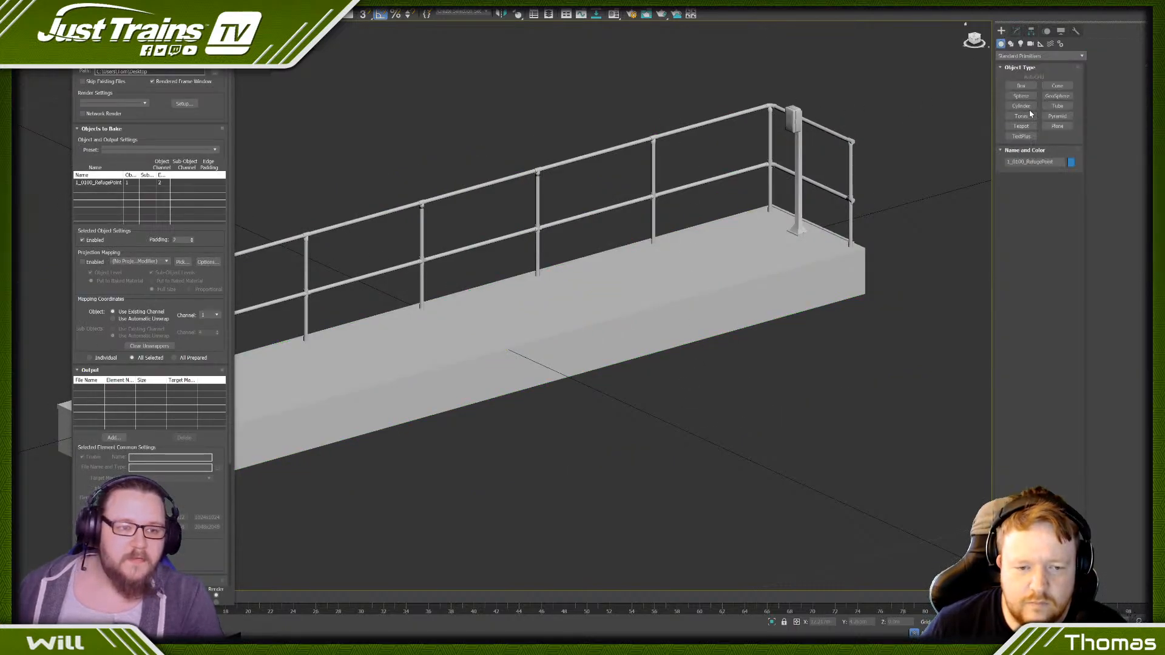
{"action": "left_click", "coordinate": [1020, 44]}
{"action": "left_click", "coordinate": [1034, 56]}
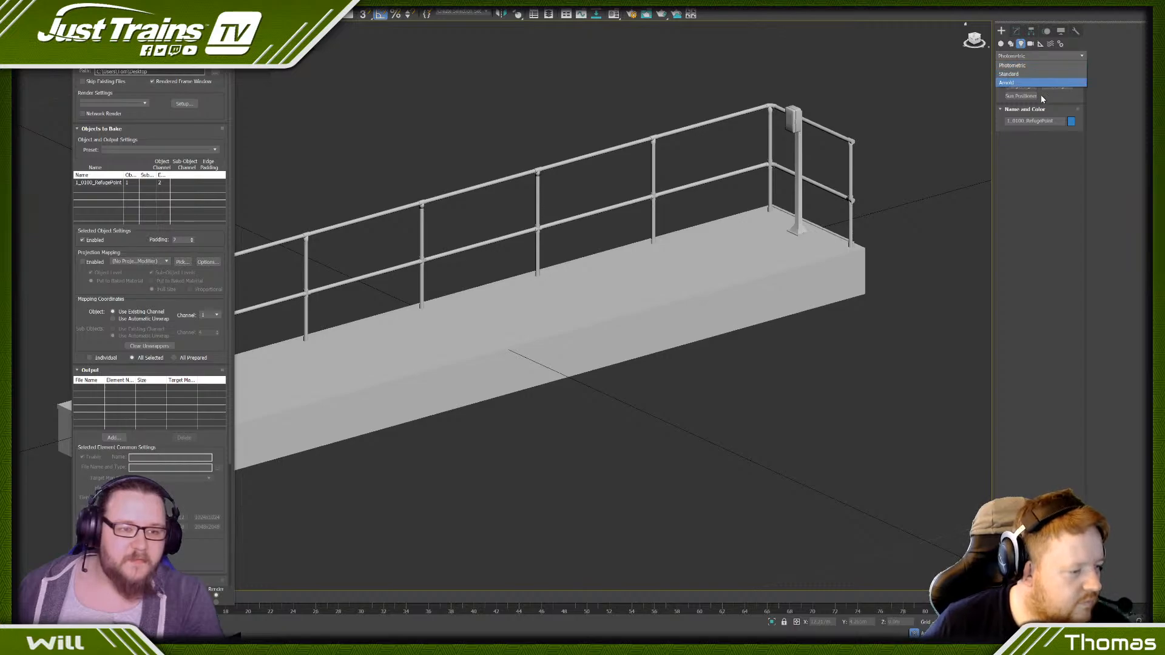
{"action": "left_click", "coordinate": [1024, 74]}
{"action": "left_click", "coordinate": [1057, 105]}
{"action": "left_click", "coordinate": [944, 82]}
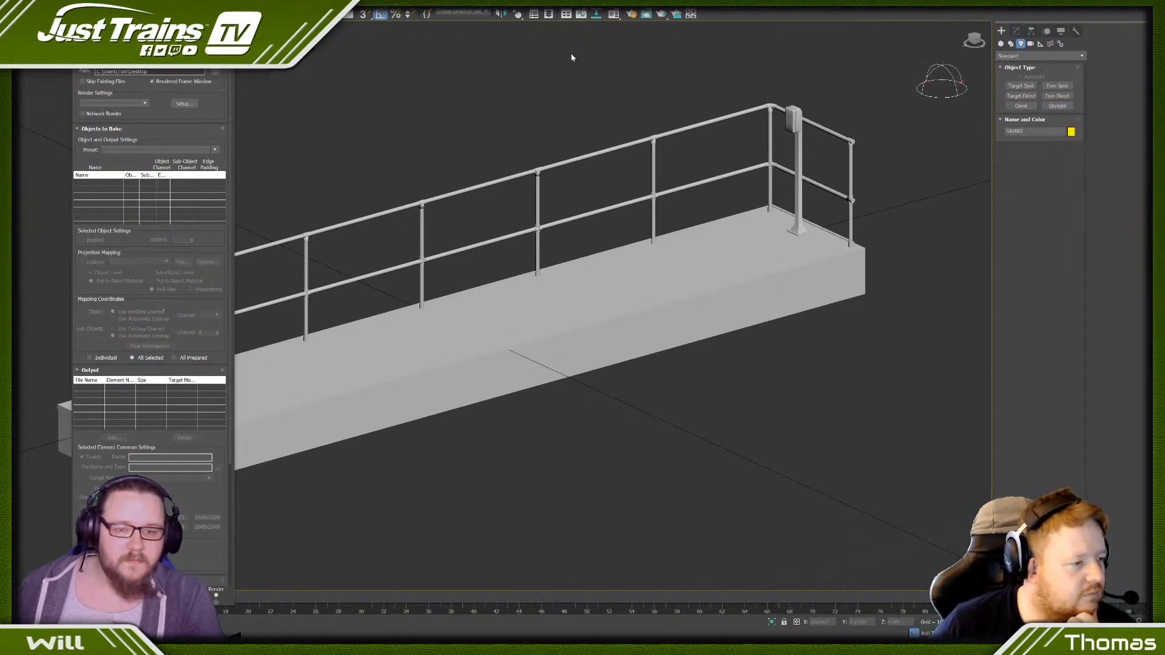
{"action": "scroll", "coordinate": [589, 69], "scroll_direction": "down", "scroll_amount": 4}
{"action": "middle_click_drag", "start_coordinate": [590, 69], "coordinate": [667, 110]}
- Set the render's advanced lighting to Light Tracer and reselect the refuge platform for baking
{"action": "left_click", "coordinate": [632, 14]}
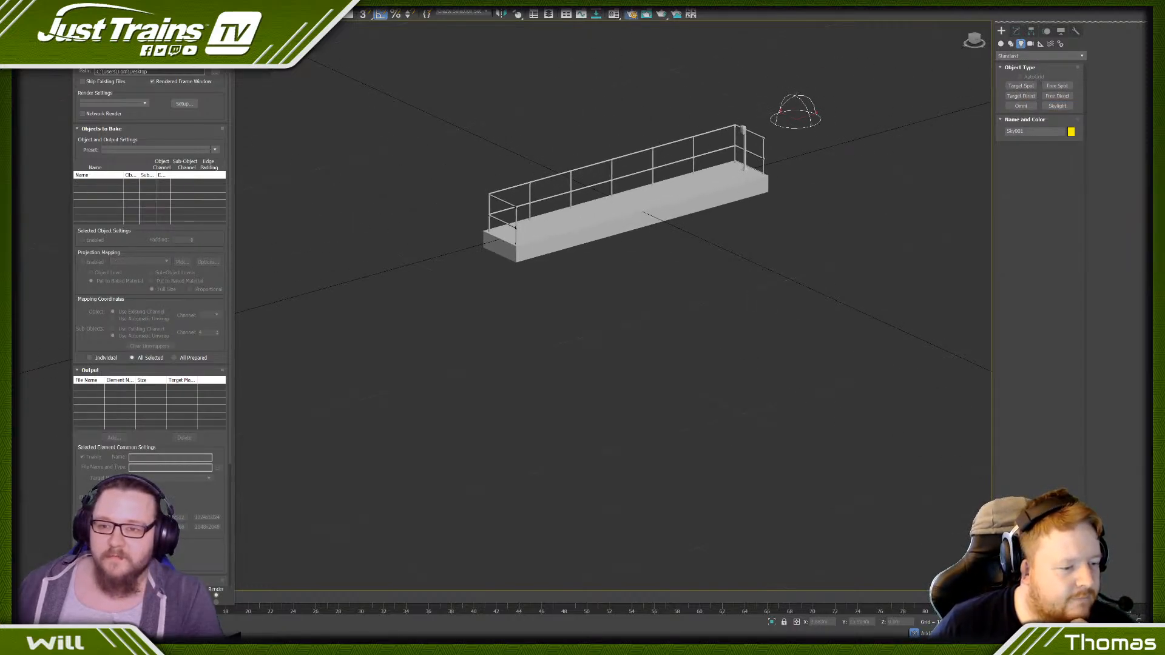
{"action": "left_click", "coordinate": [314, 68]}
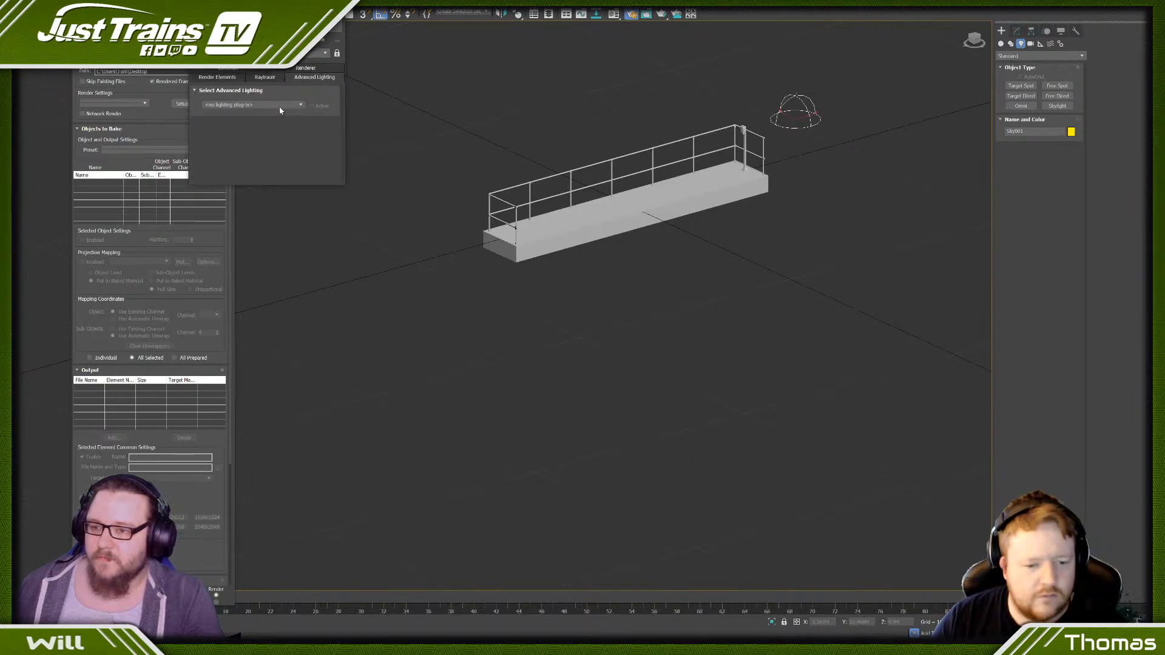
{"action": "left_click", "coordinate": [248, 106]}
{"action": "left_click", "coordinate": [243, 115]}
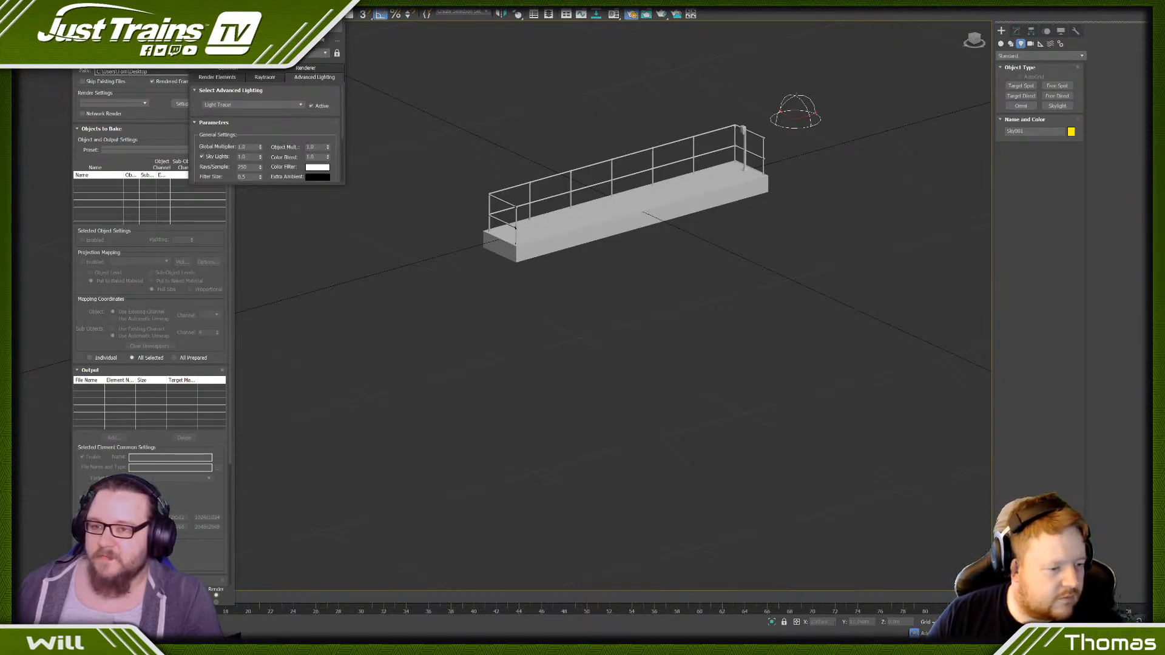
{"action": "left_click", "coordinate": [563, 230]}
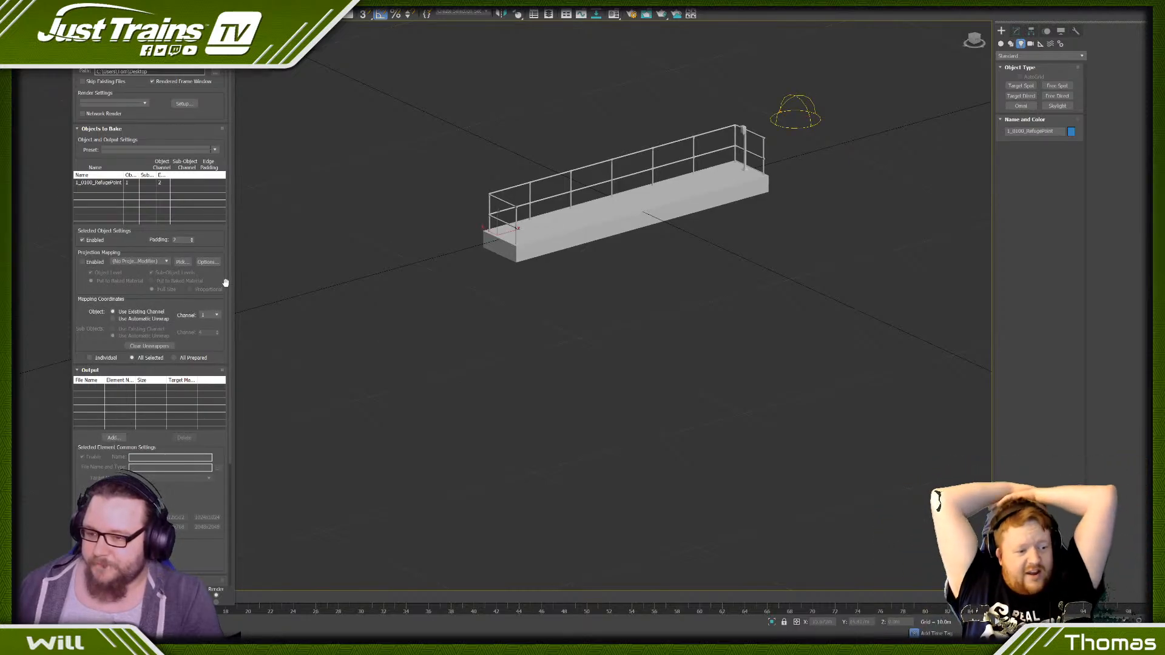
- Set the object's bake mapping channel to 2 and add a LightingMap output element at 512x512
{"action": "left_click", "coordinate": [216, 315]}
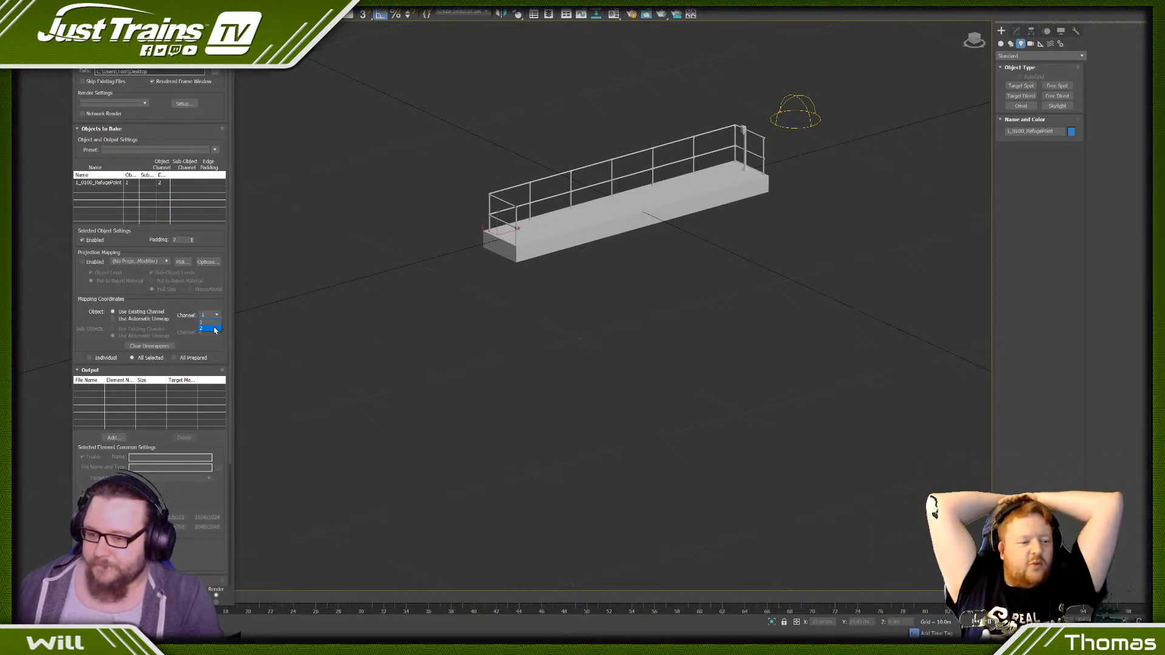
{"action": "left_click", "coordinate": [123, 435]}
{"action": "double_click", "coordinate": [421, 218]}
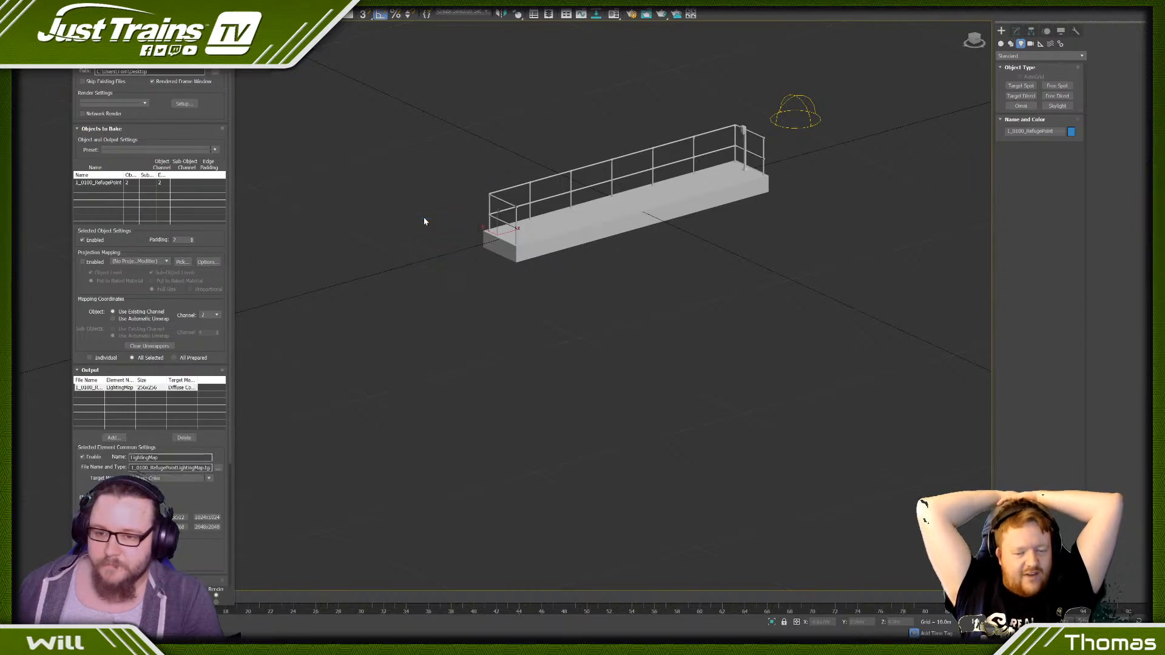
{"action": "left_click", "coordinate": [186, 517]}
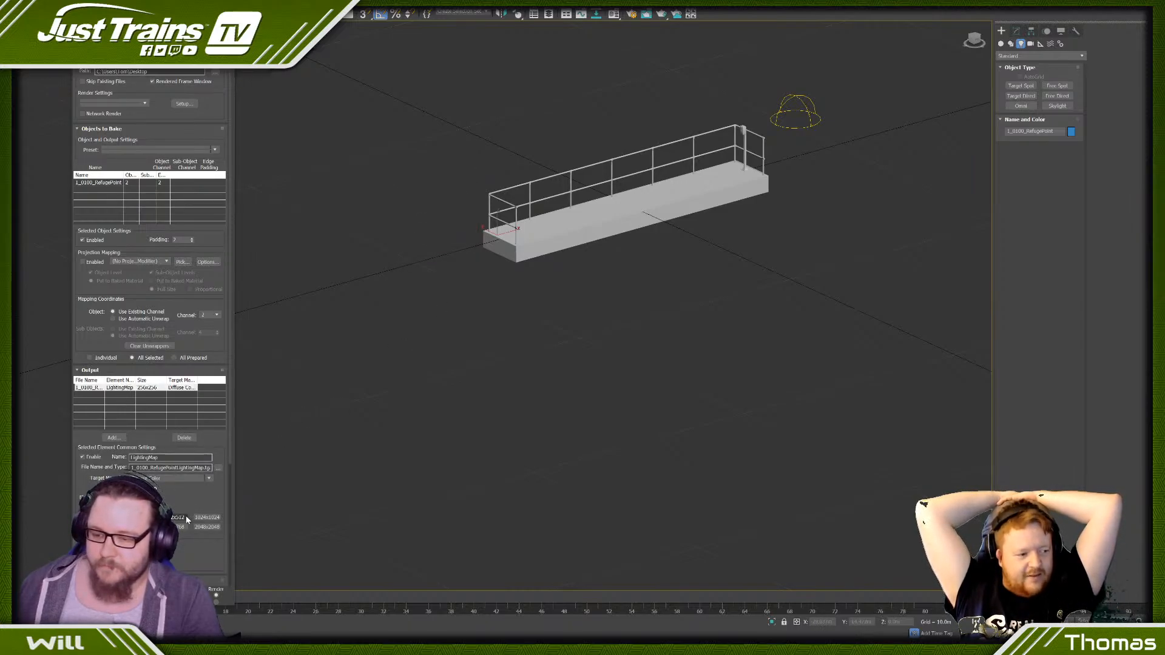
- Browse for the lighting map's output location, open the Textures folder and set the file type to DDS
{"action": "left_click", "coordinate": [218, 468]}
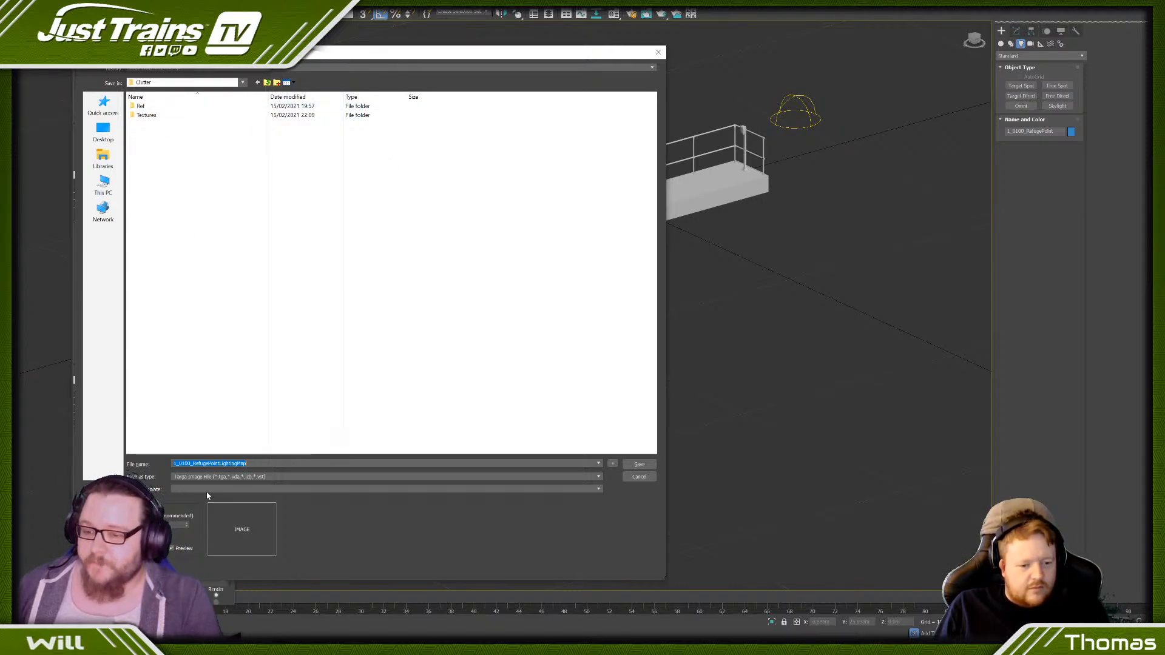
{"action": "left_click", "coordinate": [152, 116]}
{"action": "double_click", "coordinate": [152, 116]}
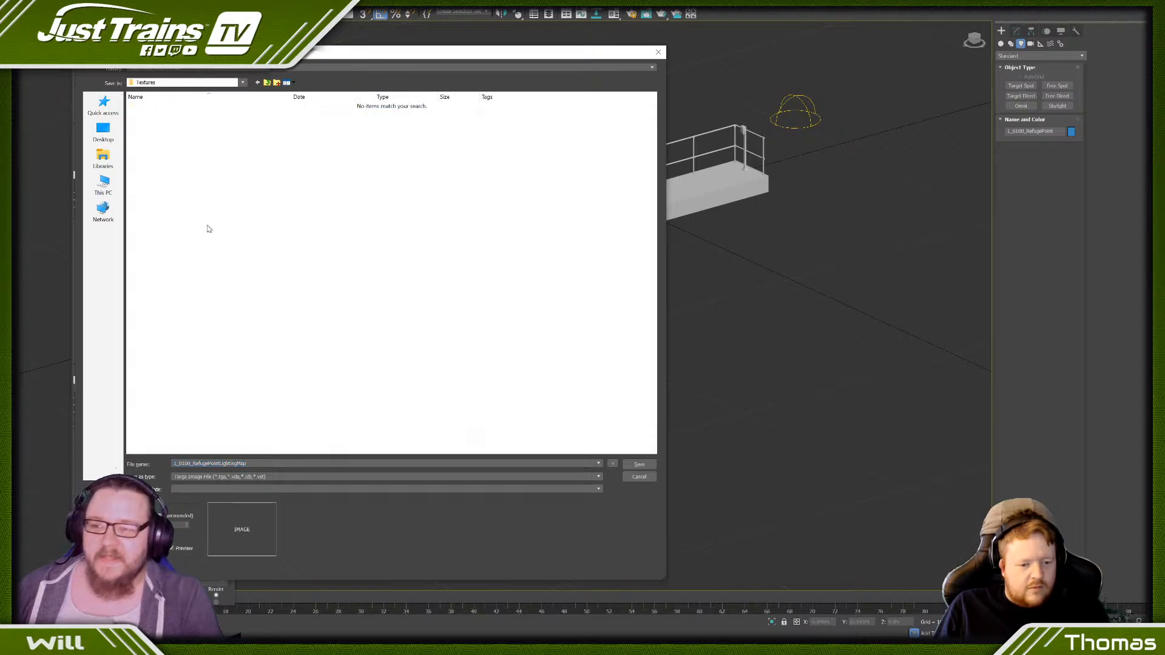
{"action": "left_click", "coordinate": [209, 478]}
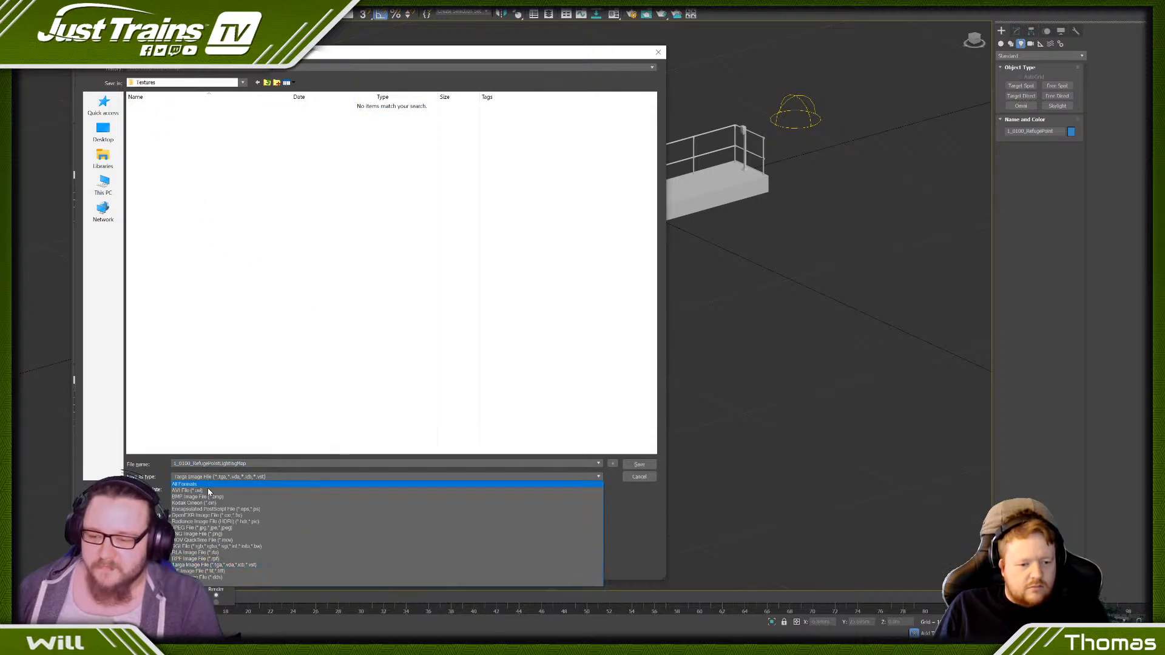
{"action": "left_click", "coordinate": [197, 577]}
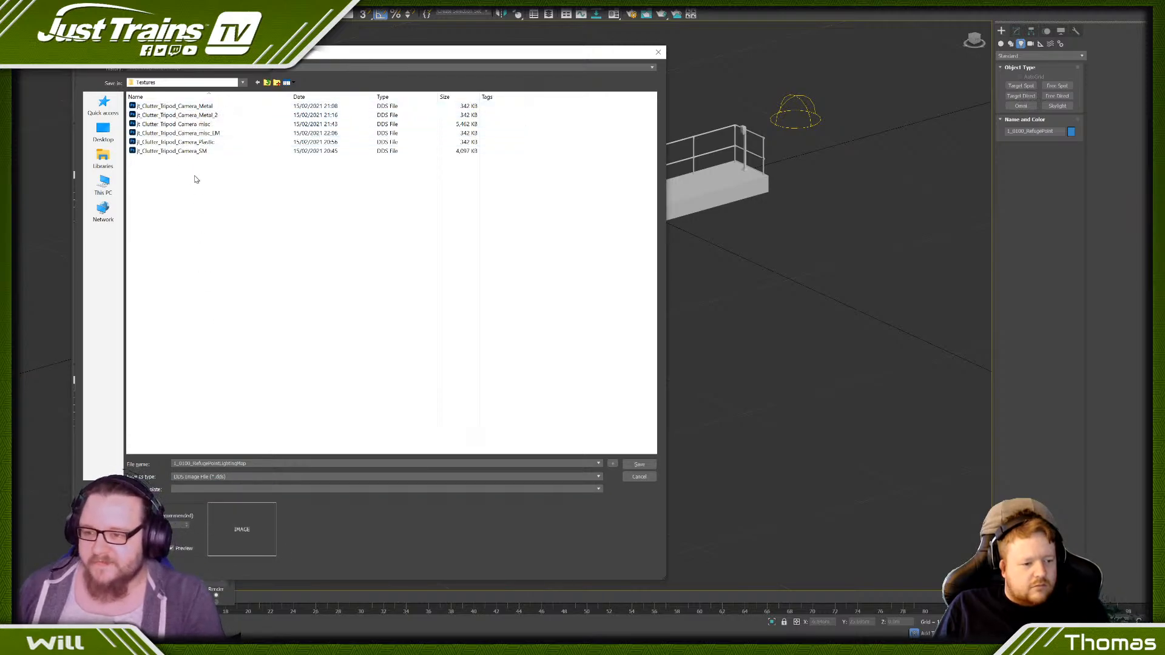
- Name the lighting map file jt_Clutter_Refugepoint_SM and save it with the A8 R8 G8 B8 surface format
{"action": "double_click", "coordinate": [258, 464]}
{"action": "type", "text": "cl"}
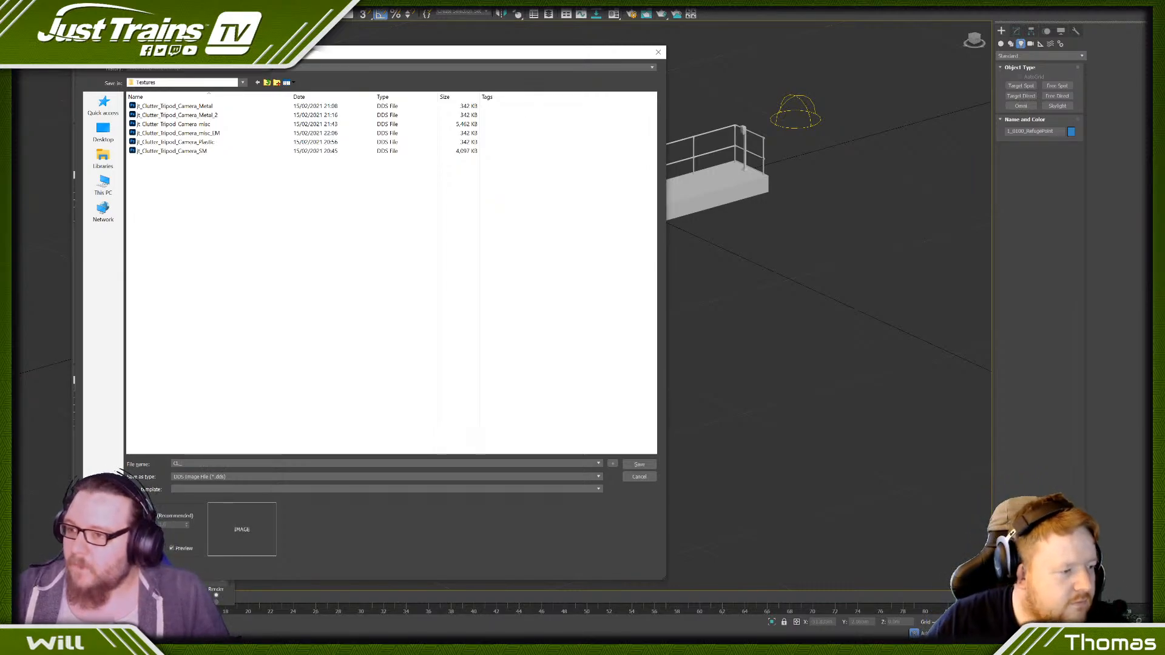
{"action": "type", "text": "JT"}
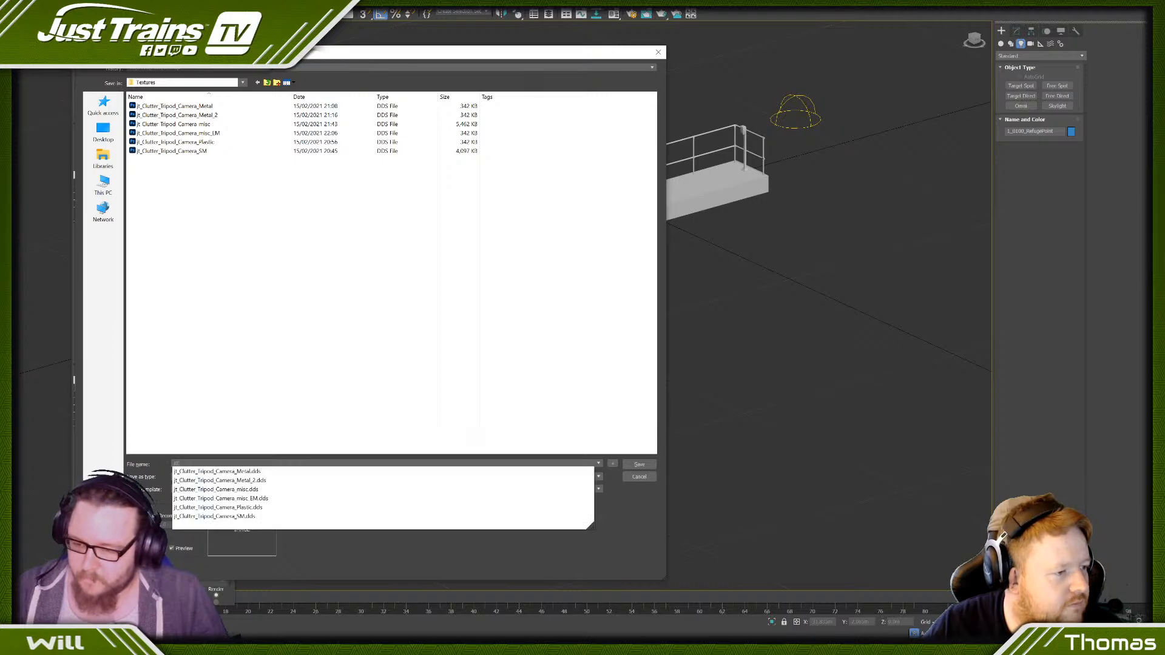
{"action": "key", "text": "BackSpace"}
{"action": "key", "text": "BackSpace"}
{"action": "type", "text": "jt"}
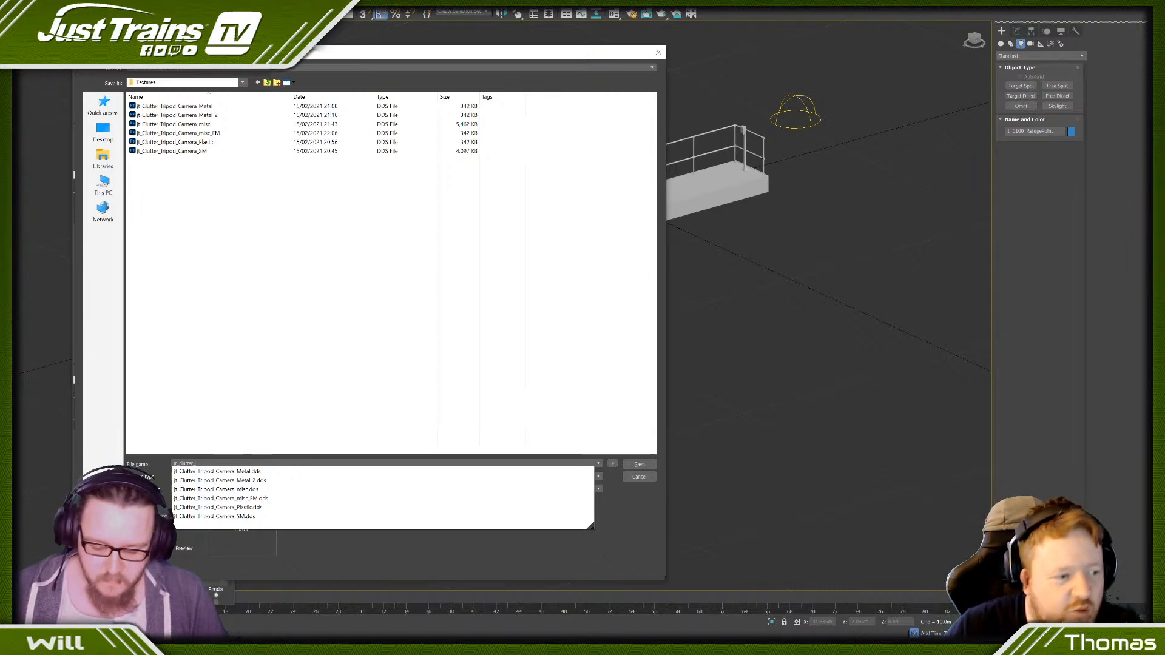
{"action": "key", "text": "Escape"}
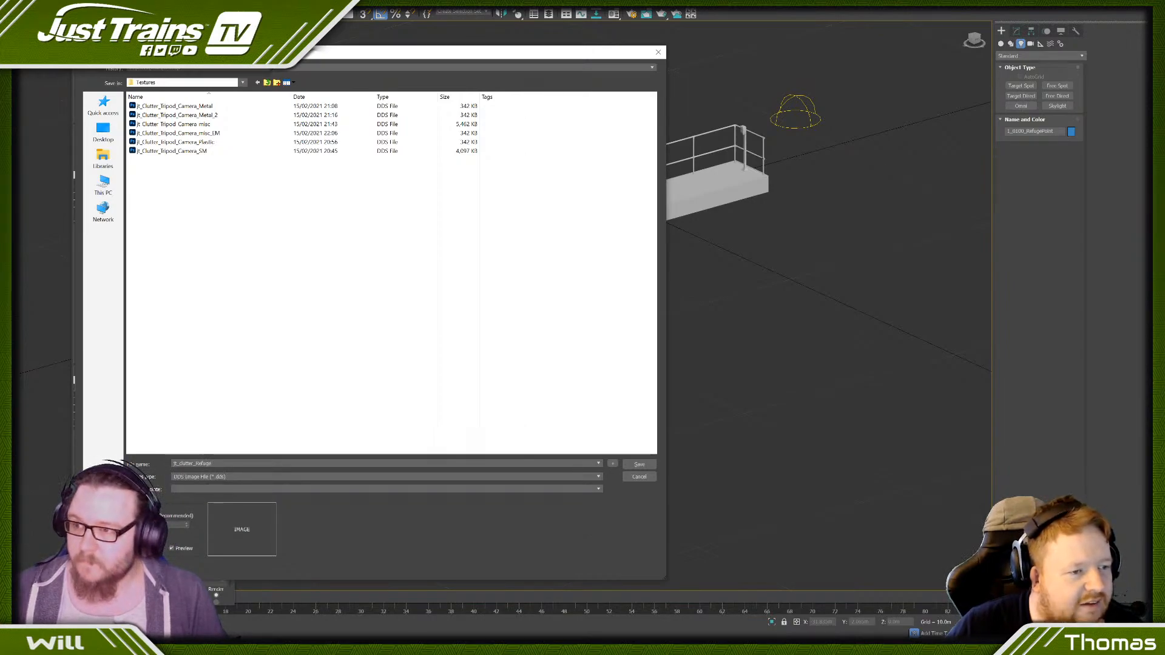
{"action": "type", "text": "nt_SM"}
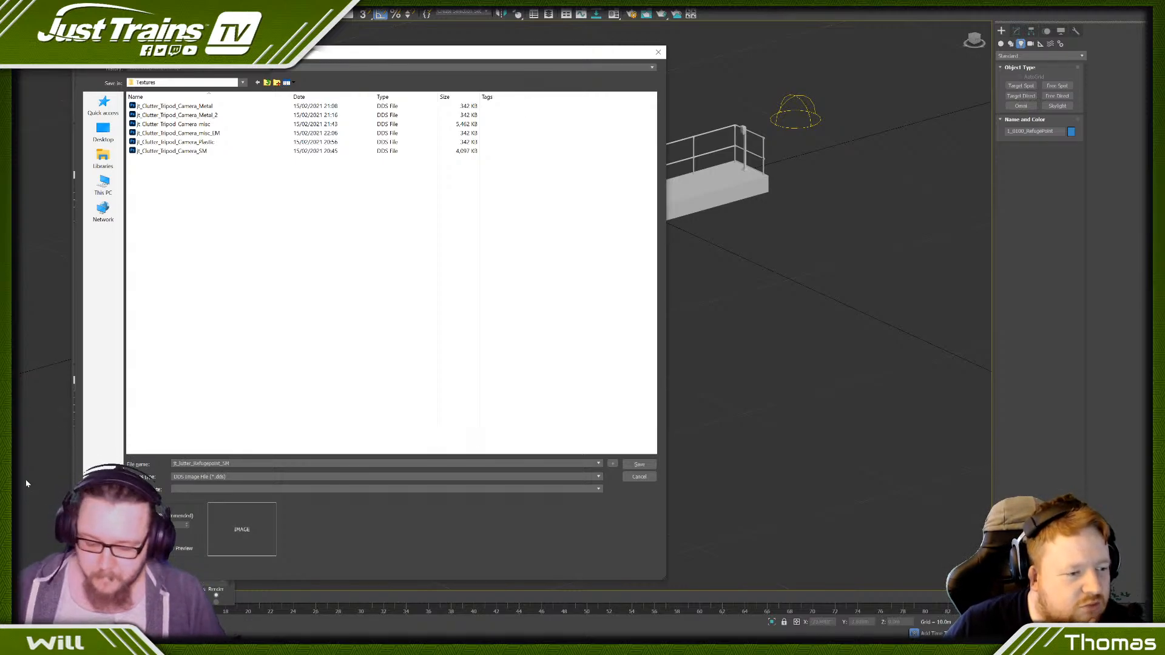
{"action": "type", "text": "C"}
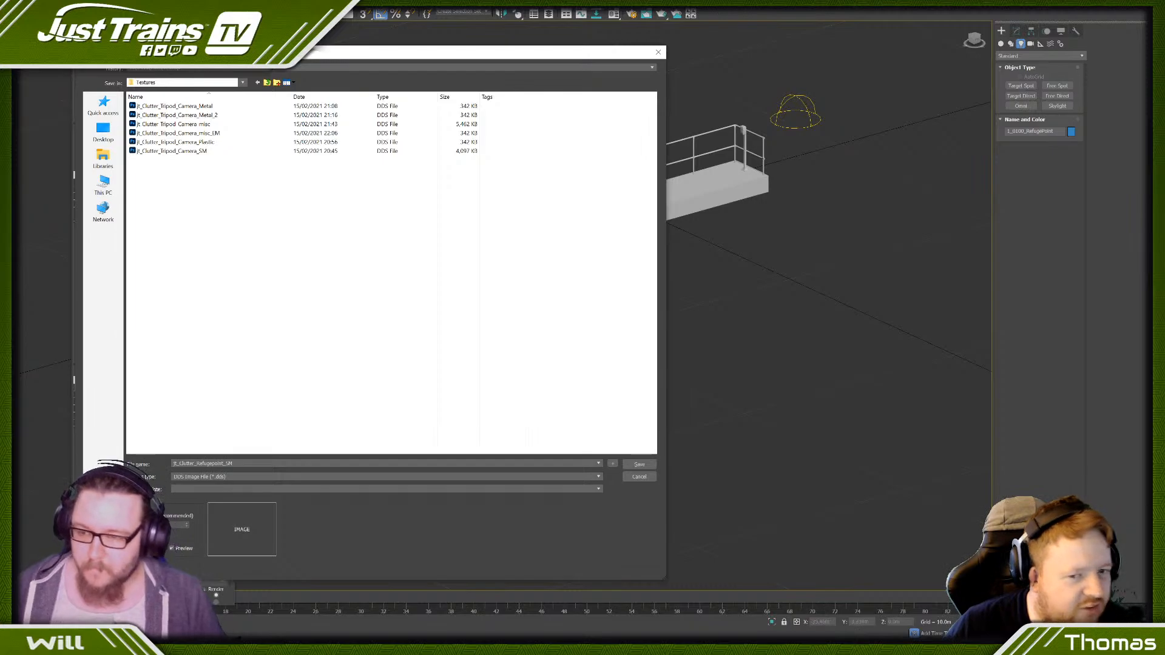
{"action": "left_click", "coordinate": [640, 464]}
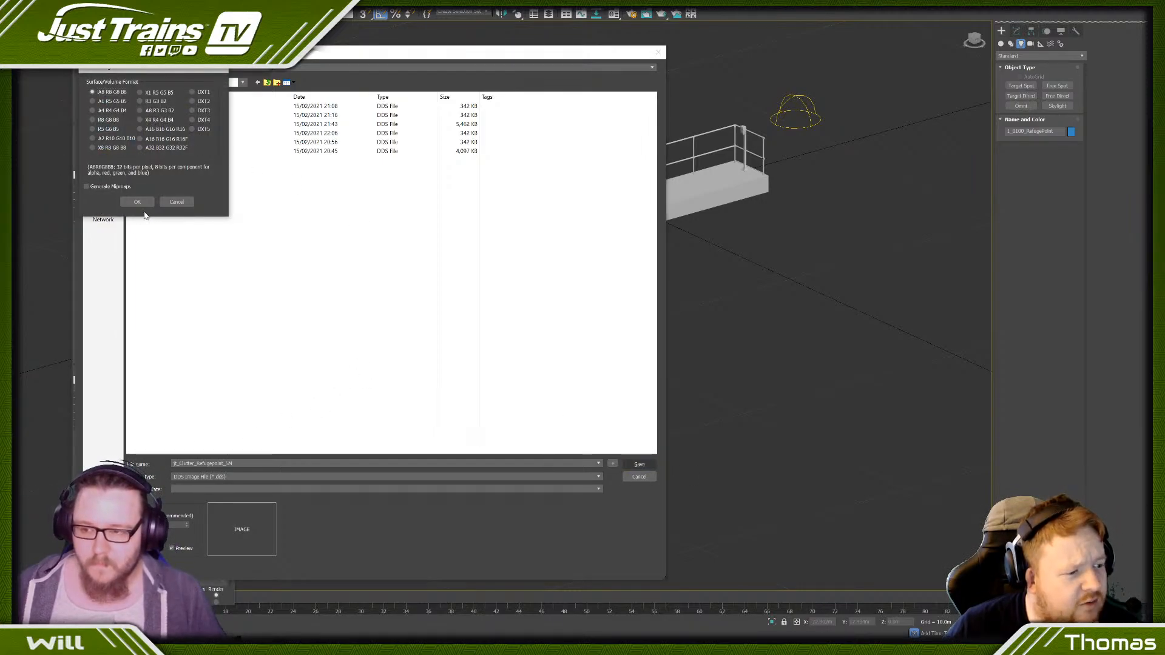
{"action": "left_click", "coordinate": [139, 202]}
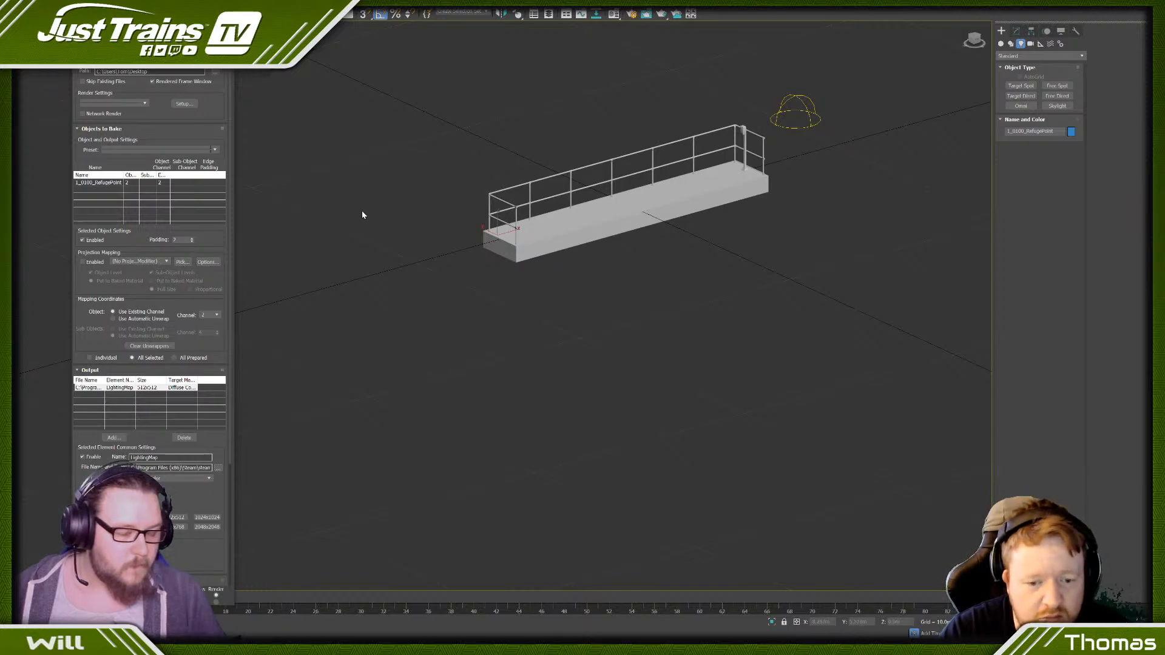
- Bake the refuge platform's lighting map, then close the rendered preview and Render To Texture
{"action": "middle_click_drag", "start_coordinate": [675, 188], "coordinate": [587, 291]}
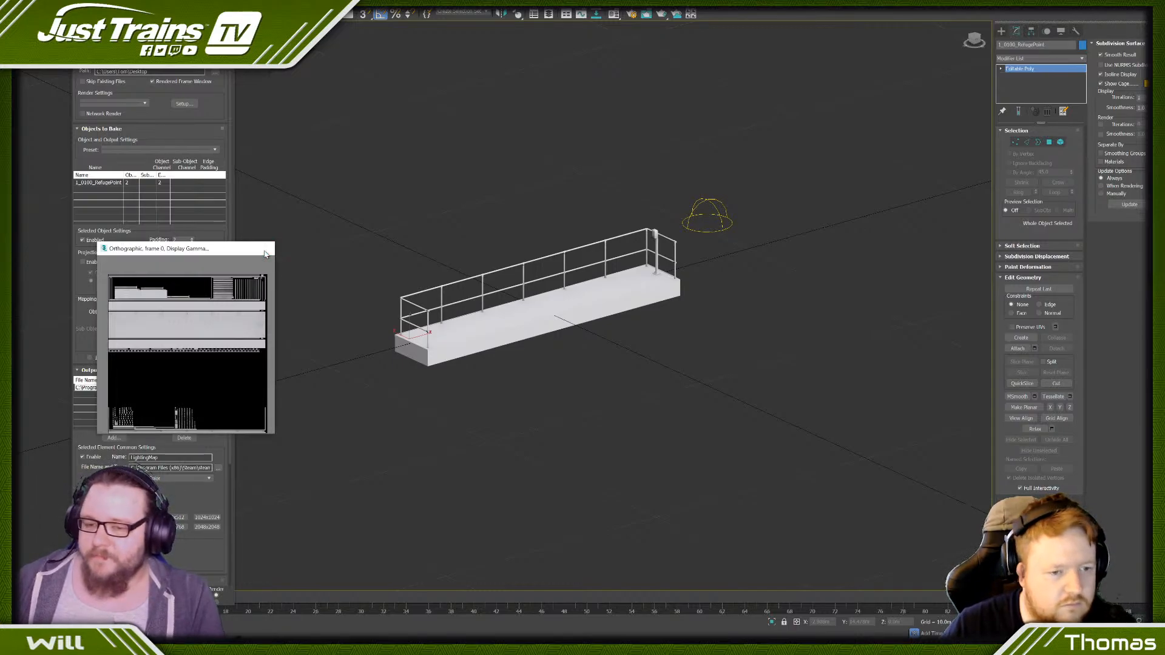
{"action": "left_click", "coordinate": [265, 250]}
{"action": "right_click", "coordinate": [542, 319]}
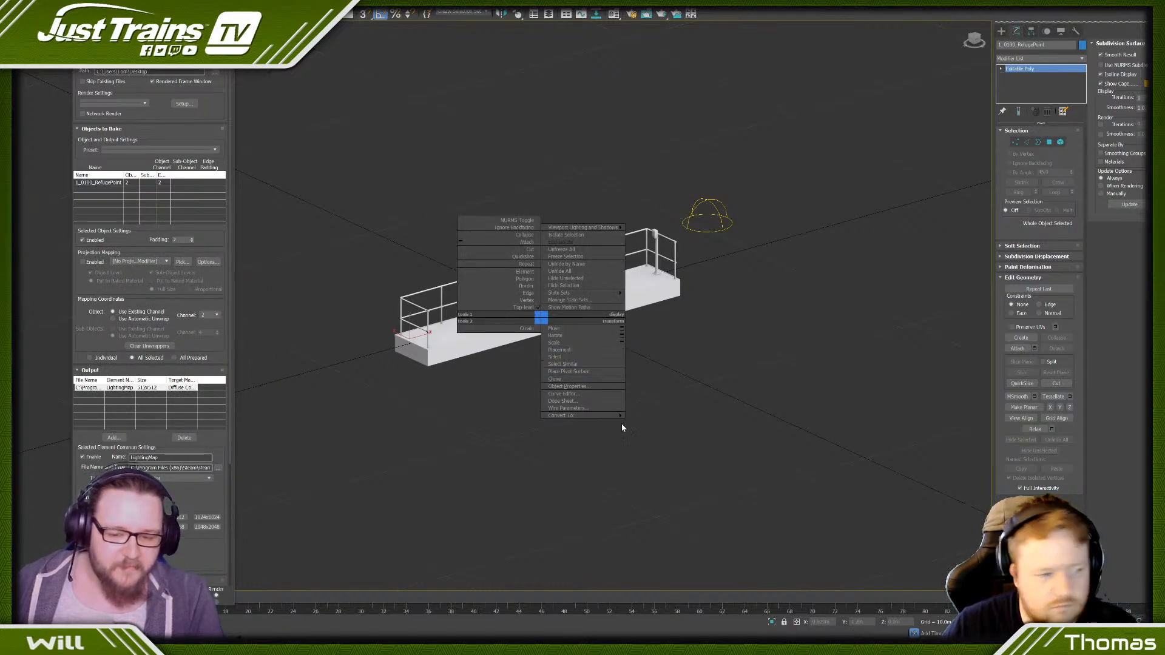
{"action": "left_click", "coordinate": [637, 420]}
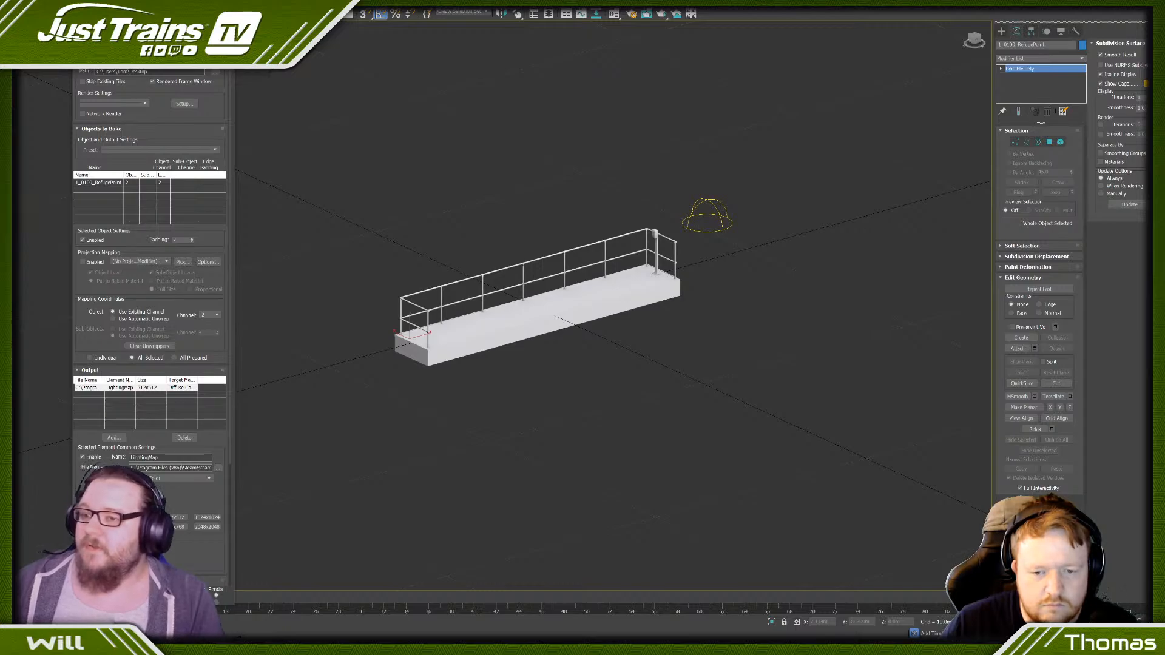
{"action": "left_click", "coordinate": [225, 41]}
- Inspect the refuge platform's deck, railings and signpost from several angles and distances
{"action": "scroll", "coordinate": [540, 243], "scroll_direction": "down", "scroll_amount": 3}
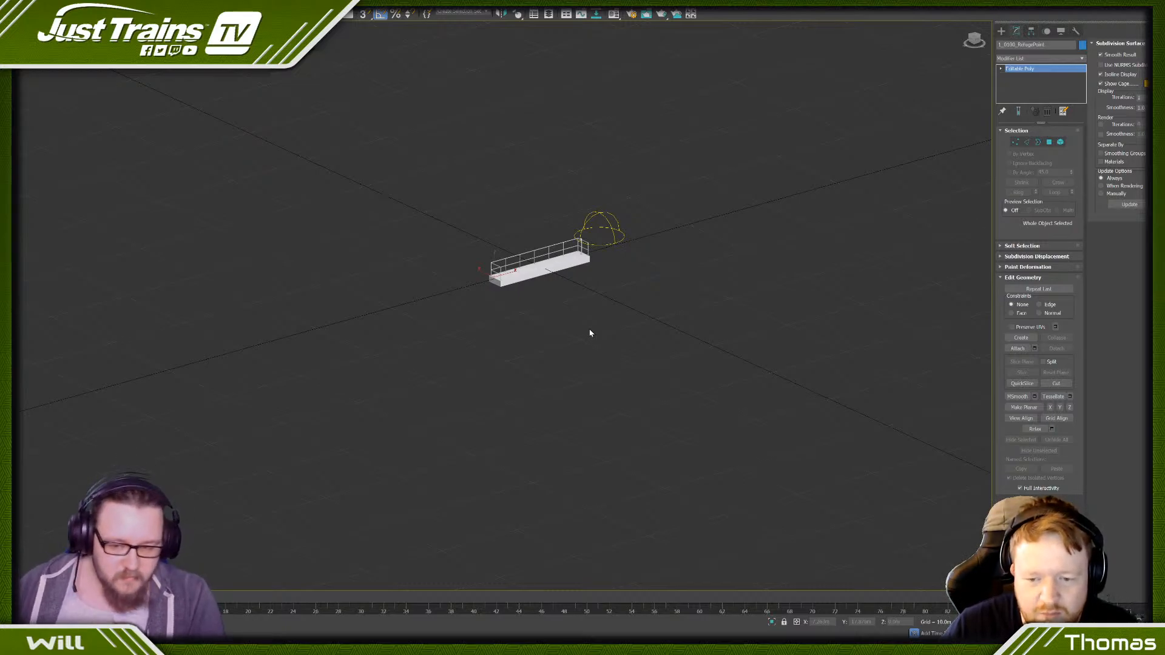
{"action": "scroll", "coordinate": [553, 237], "scroll_direction": "up", "scroll_amount": 5}
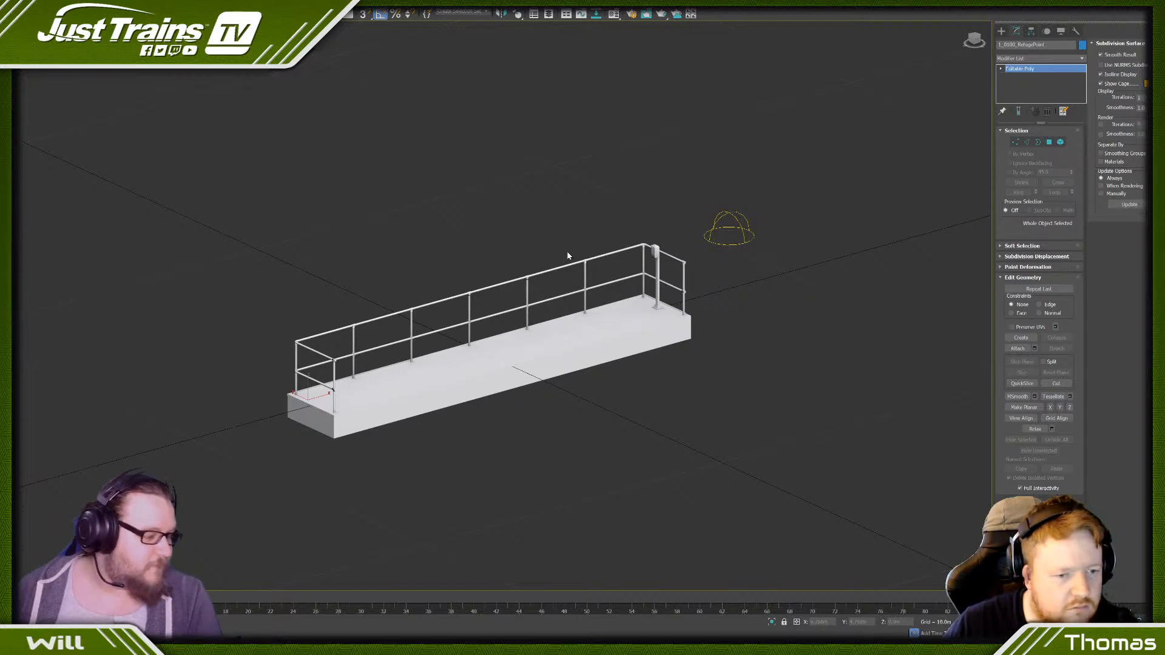
{"action": "scroll", "coordinate": [518, 232], "scroll_direction": "down", "scroll_amount": 4}
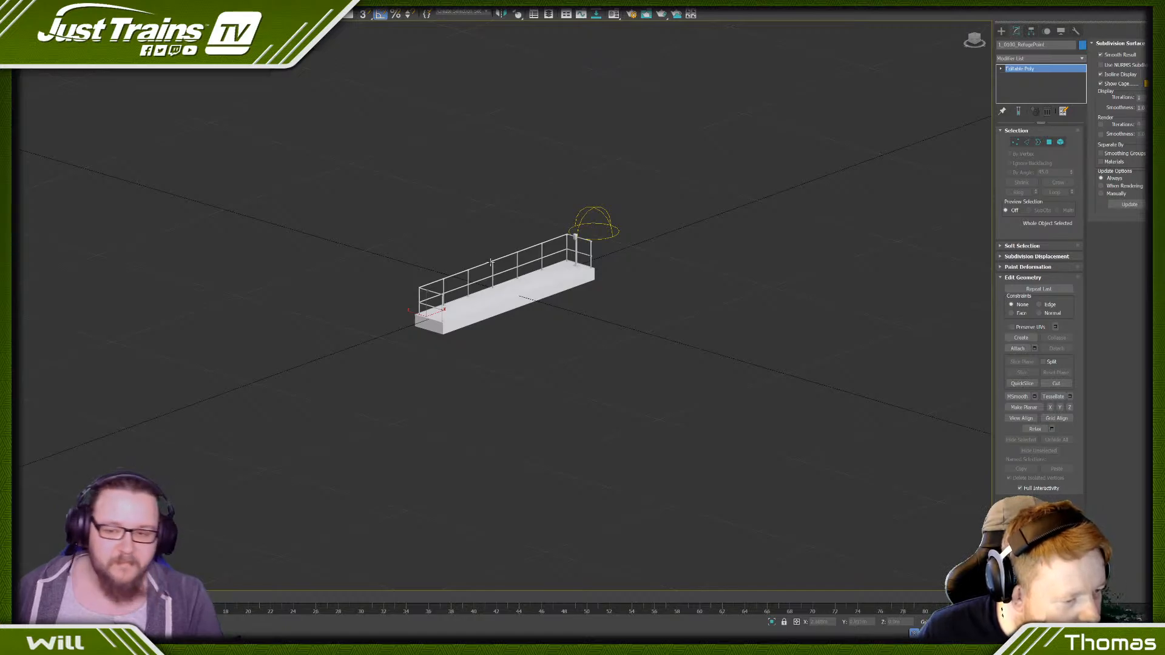
{"action": "scroll", "coordinate": [530, 248], "scroll_direction": "up", "scroll_amount": 5}
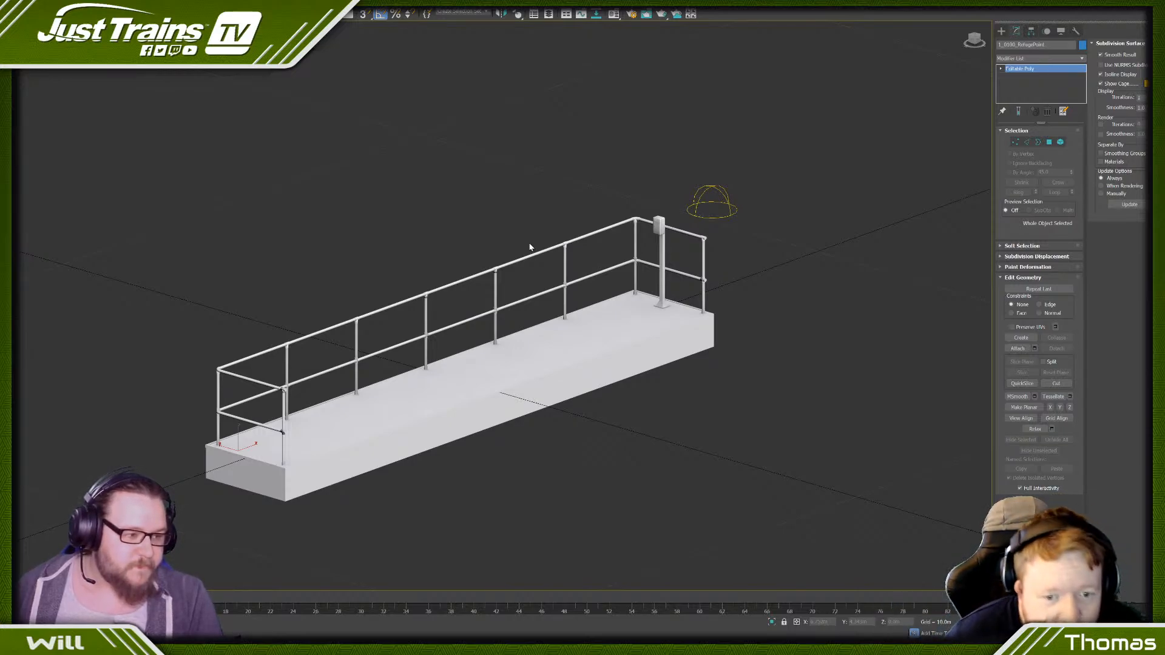
{"action": "scroll", "coordinate": [530, 247], "scroll_direction": "down", "scroll_amount": 8}
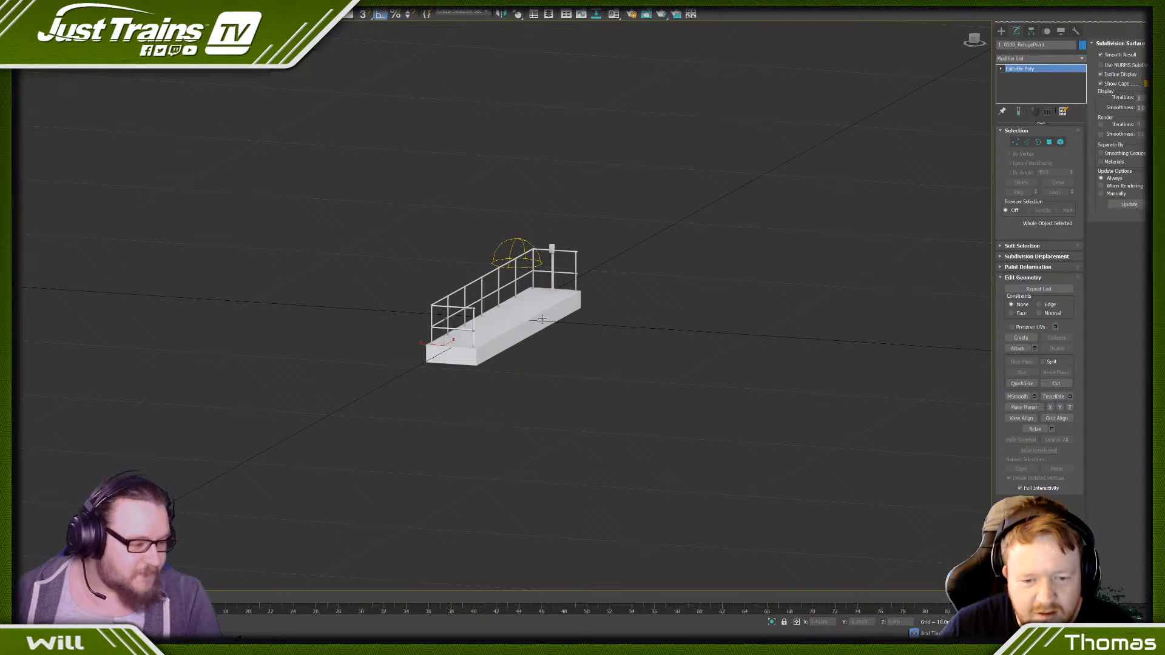
{"action": "scroll", "coordinate": [497, 248], "scroll_direction": "up", "scroll_amount": 4}
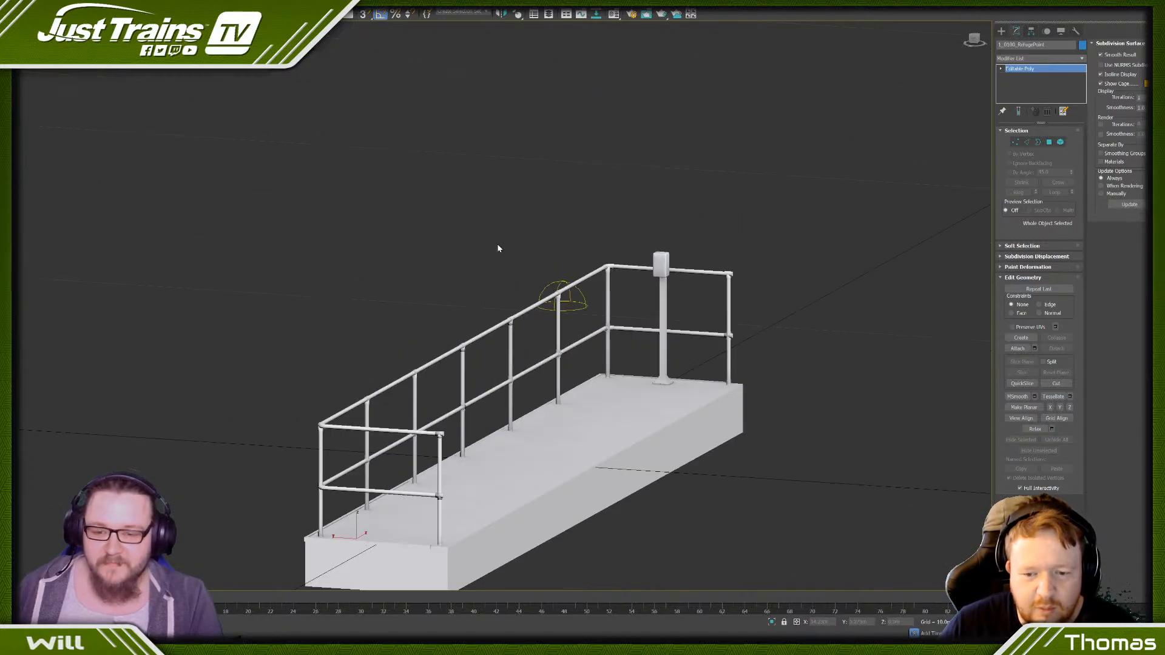
{"action": "scroll", "coordinate": [507, 261], "scroll_direction": "down", "scroll_amount": 2}
{"action": "scroll", "coordinate": [481, 296], "scroll_direction": "down", "scroll_amount": 1}
{"action": "middle_click_drag", "start_coordinate": [481, 295], "coordinate": [522, 347], "text": "alt"}
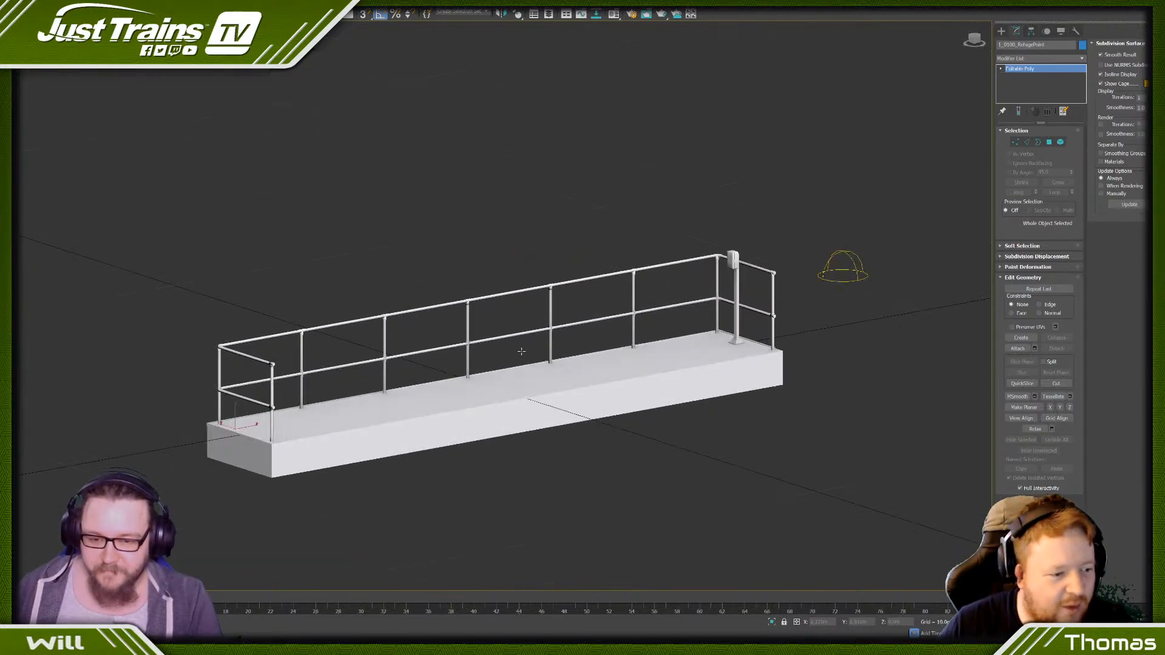
{"action": "scroll", "coordinate": [523, 351], "scroll_direction": "up", "scroll_amount": 4}
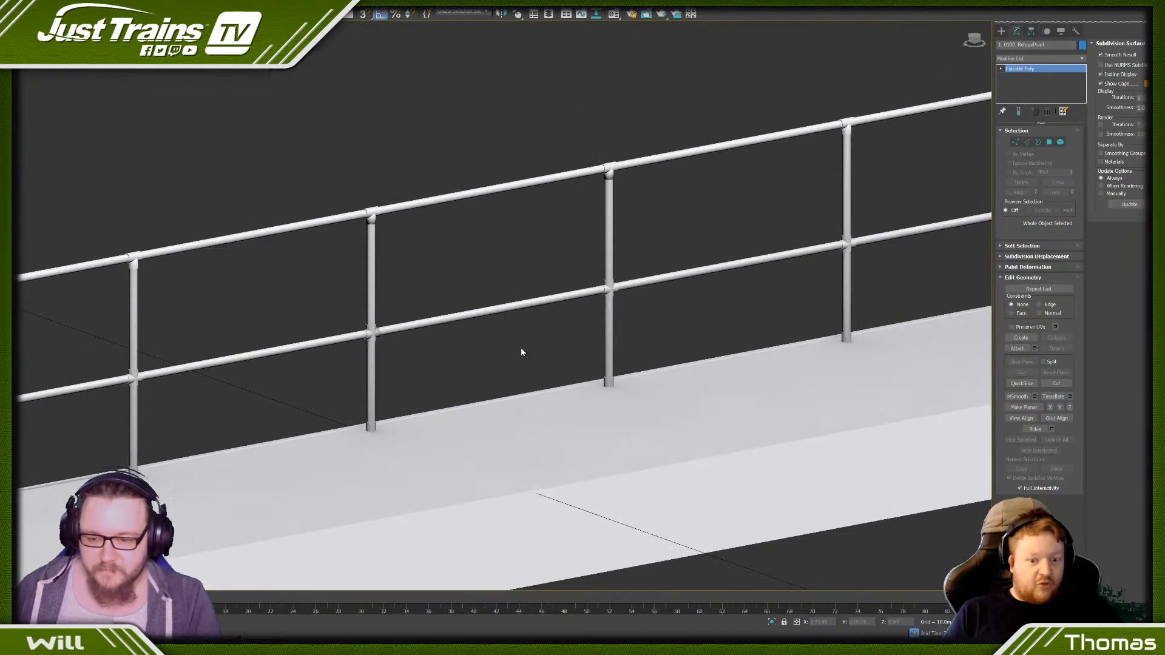
{"action": "scroll", "coordinate": [522, 350], "scroll_direction": "down", "scroll_amount": 3}
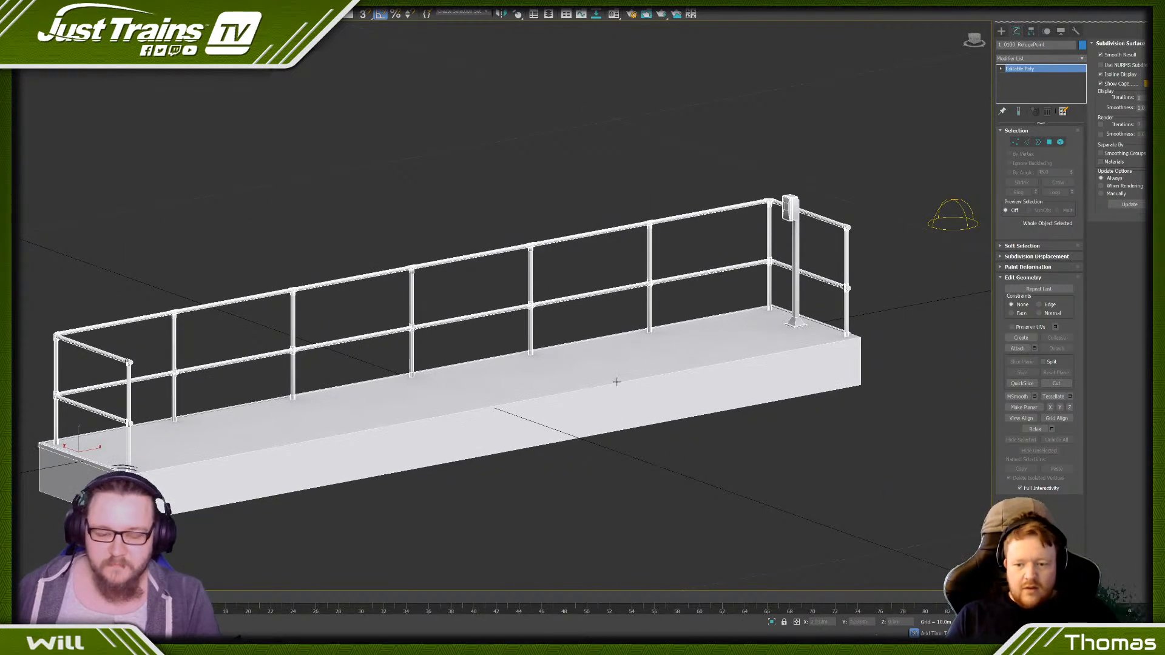
{"action": "scroll", "coordinate": [732, 400], "scroll_direction": "down", "scroll_amount": 3}
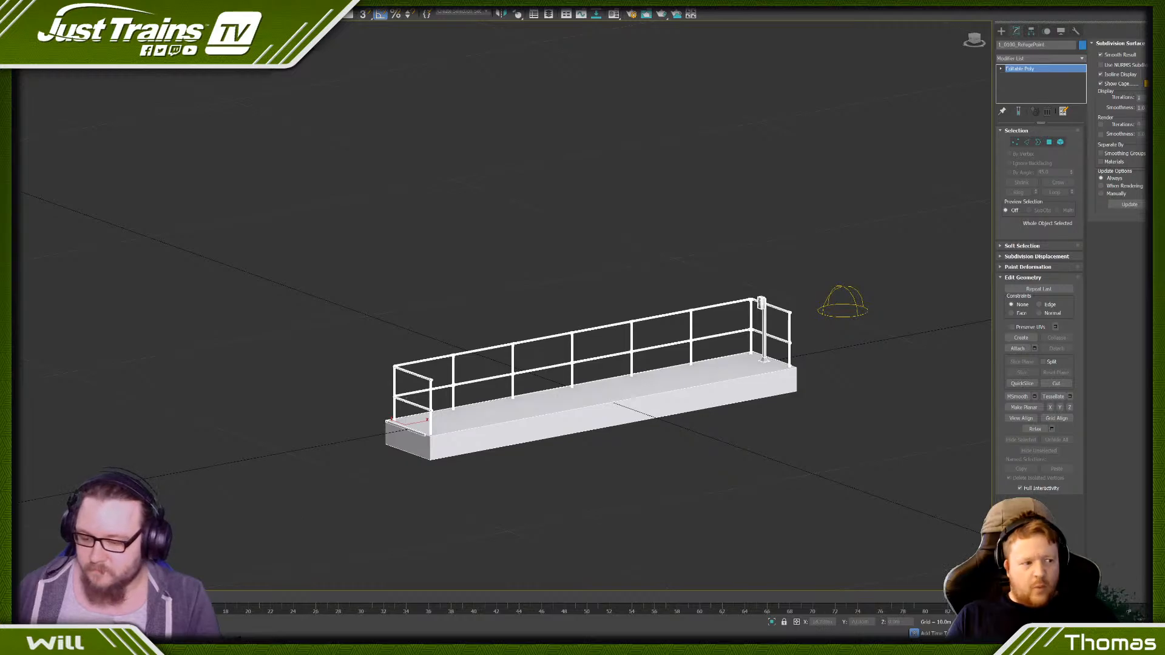
- Open the Material Editor, convert the third sample slot to the type between Multi/Sub-Object and Shell Material, and browse its shaders
{"action": "key", "text": "m"}
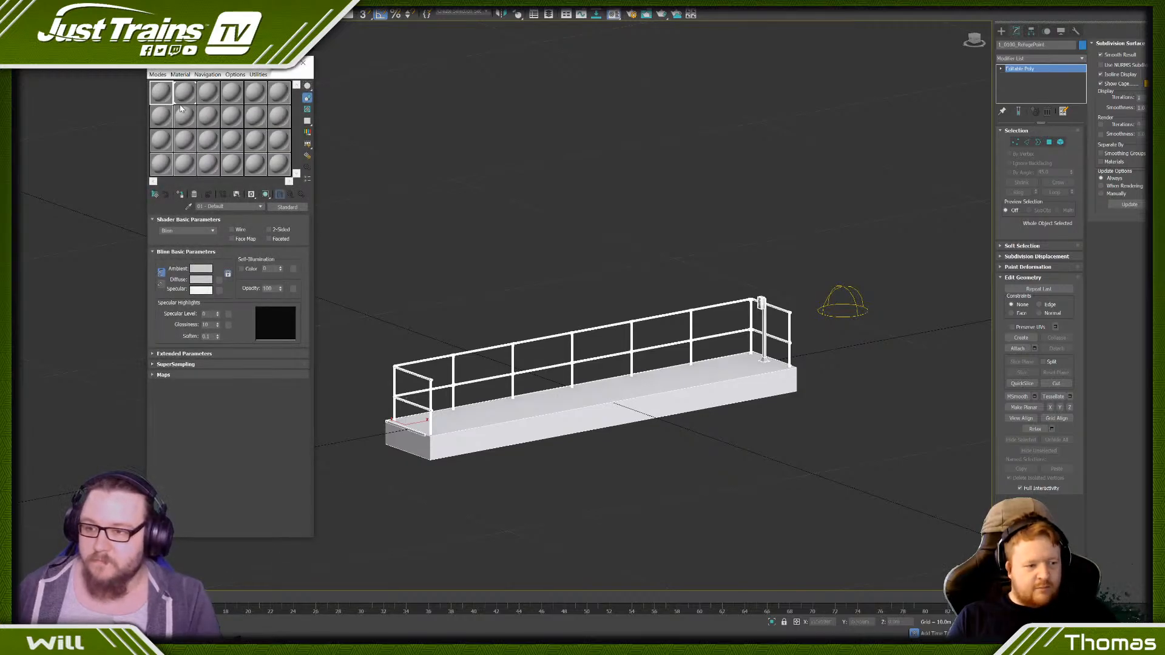
{"action": "left_click", "coordinate": [287, 207]}
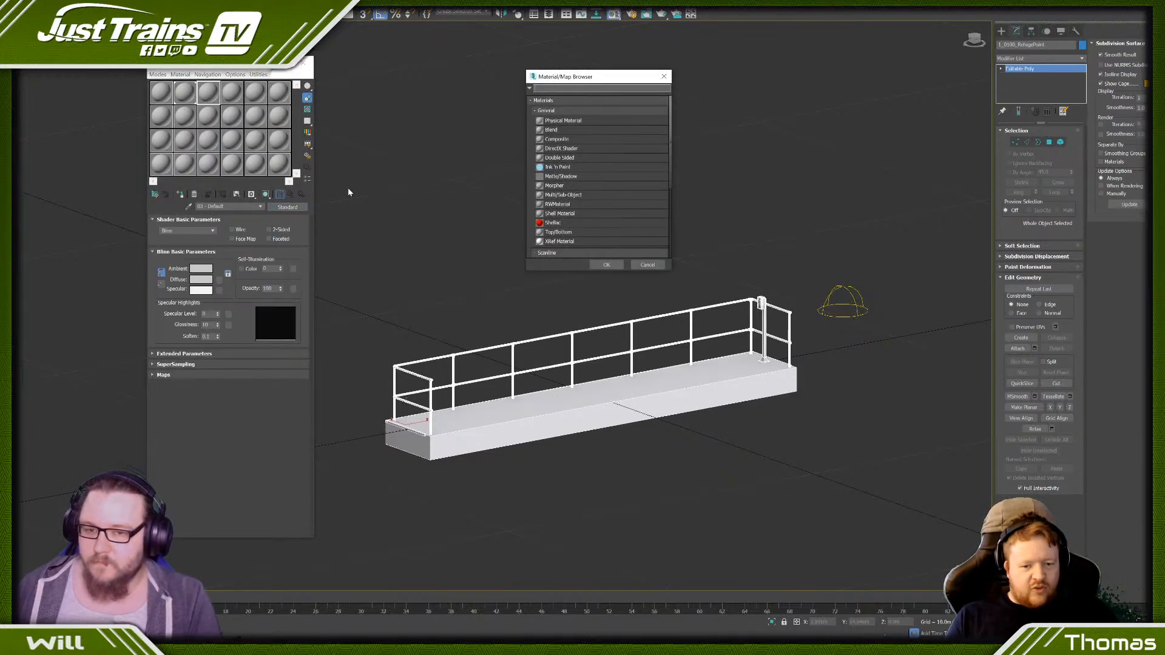
{"action": "double_click", "coordinate": [553, 206]}
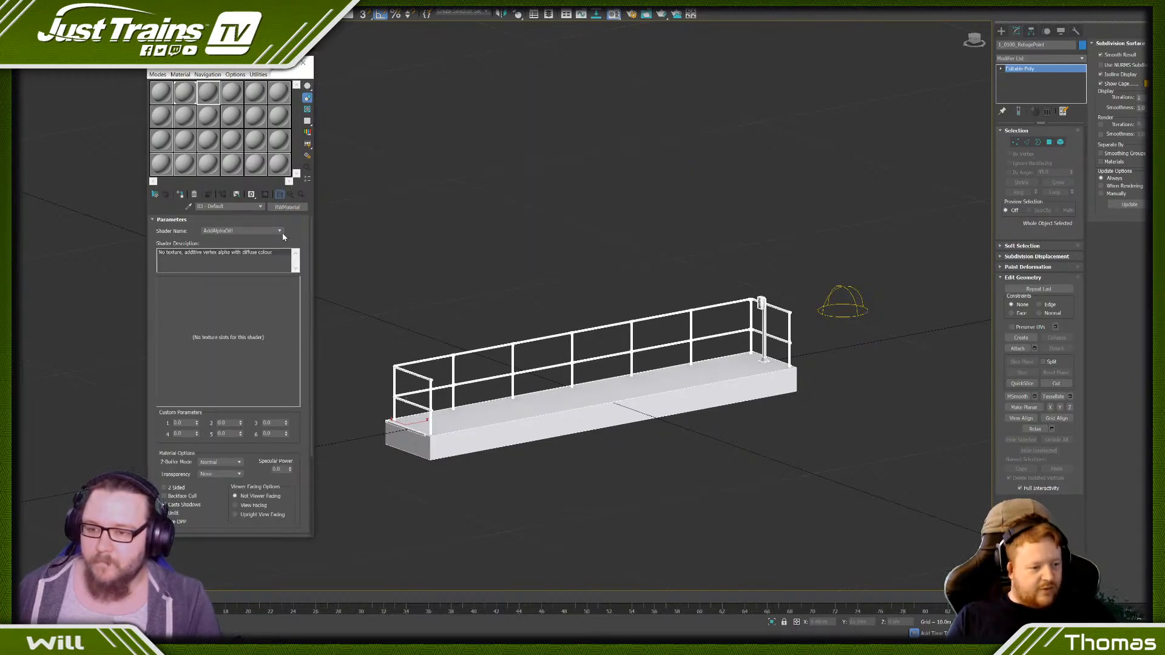
{"action": "left_click", "coordinate": [280, 231]}
{"action": "scroll", "coordinate": [228, 364], "scroll_direction": "down", "scroll_amount": 2}
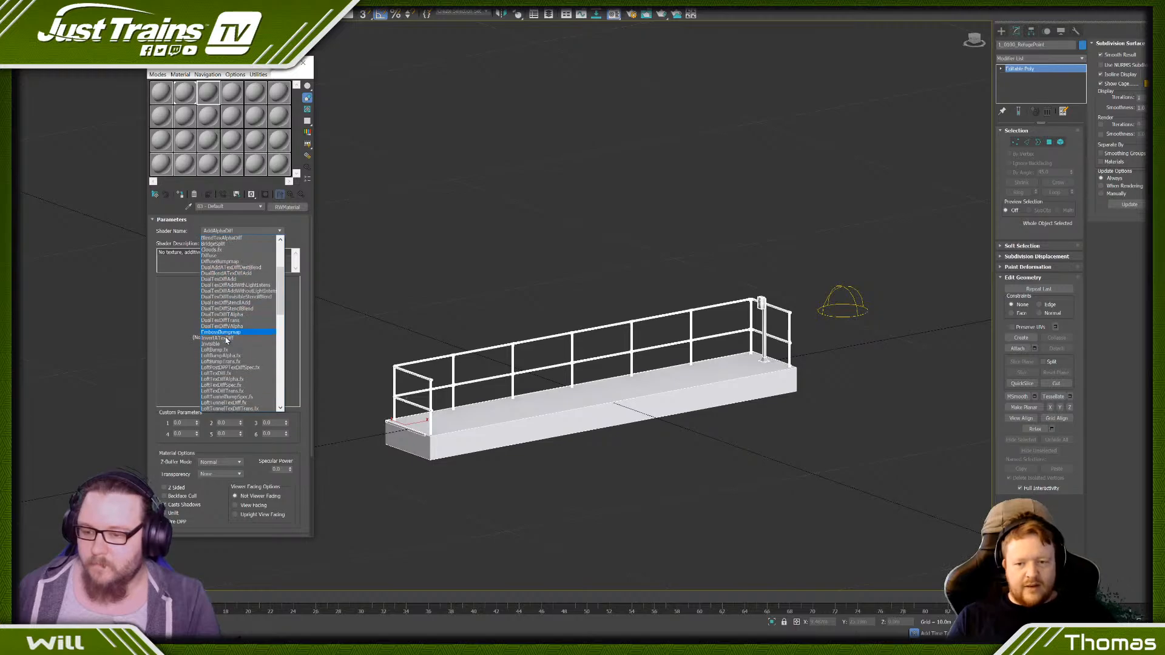
{"action": "scroll", "coordinate": [226, 341], "scroll_direction": "down", "scroll_amount": 3}
{"action": "scroll", "coordinate": [224, 352], "scroll_direction": "down", "scroll_amount": 12}
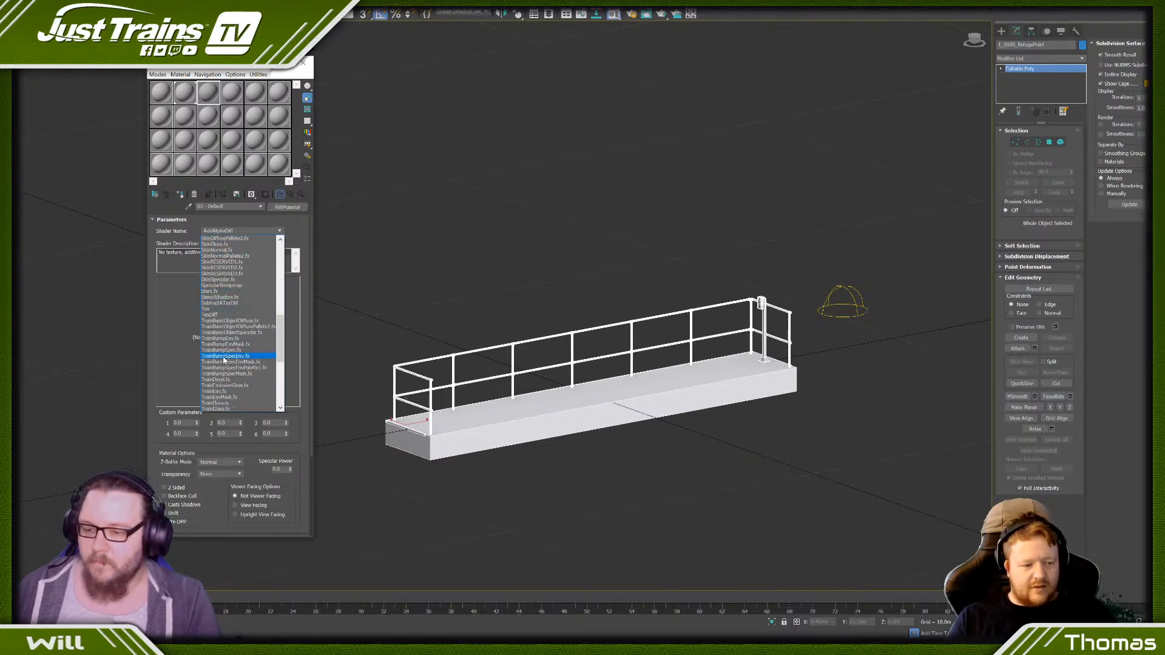
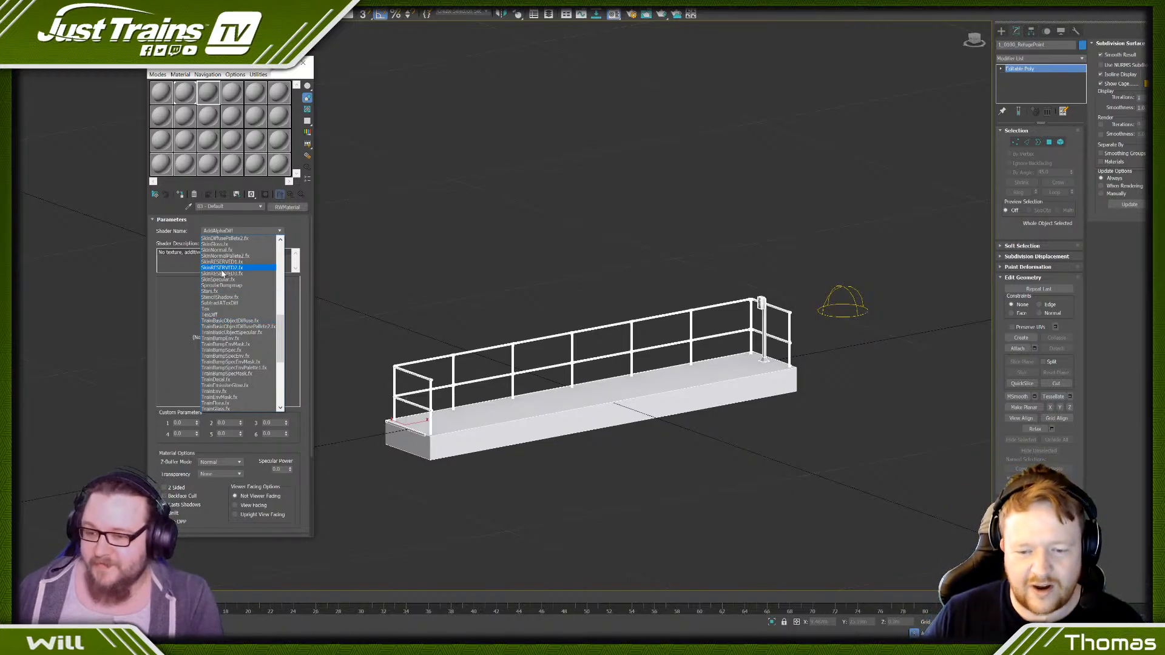
- Choose the TrainLightMapWithDiffuse.fx shader for the third material slot
{"action": "scroll", "coordinate": [233, 297], "scroll_direction": "down", "scroll_amount": 2}
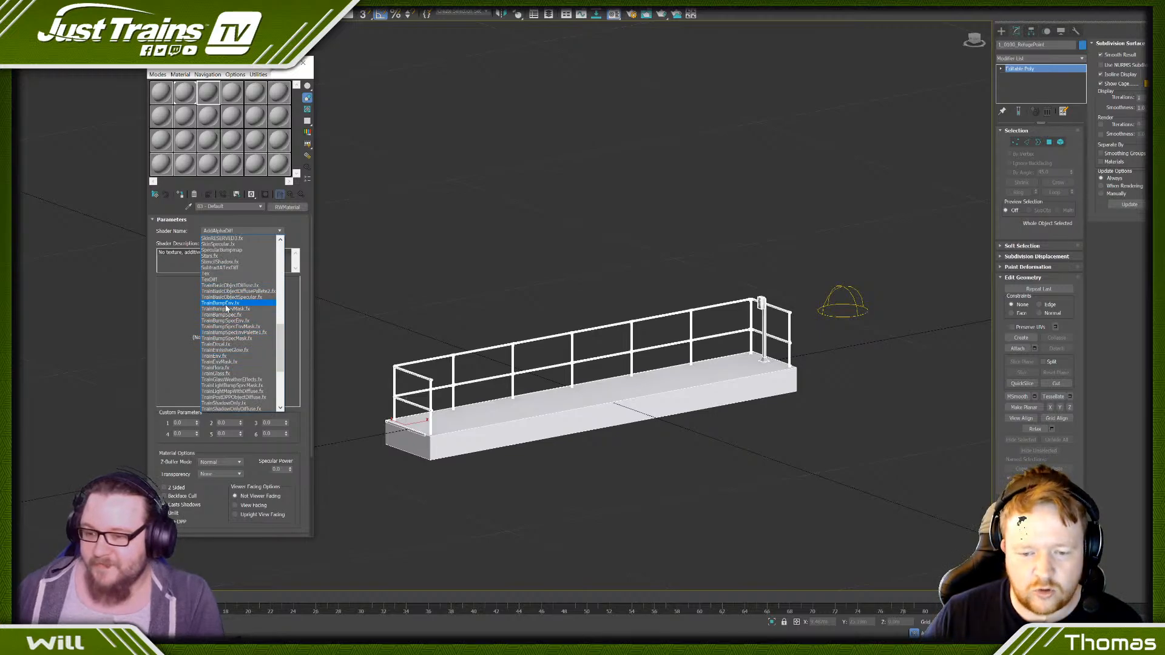
{"action": "scroll", "coordinate": [225, 346], "scroll_direction": "down", "scroll_amount": 3}
{"action": "scroll", "coordinate": [224, 337], "scroll_direction": "down", "scroll_amount": 1}
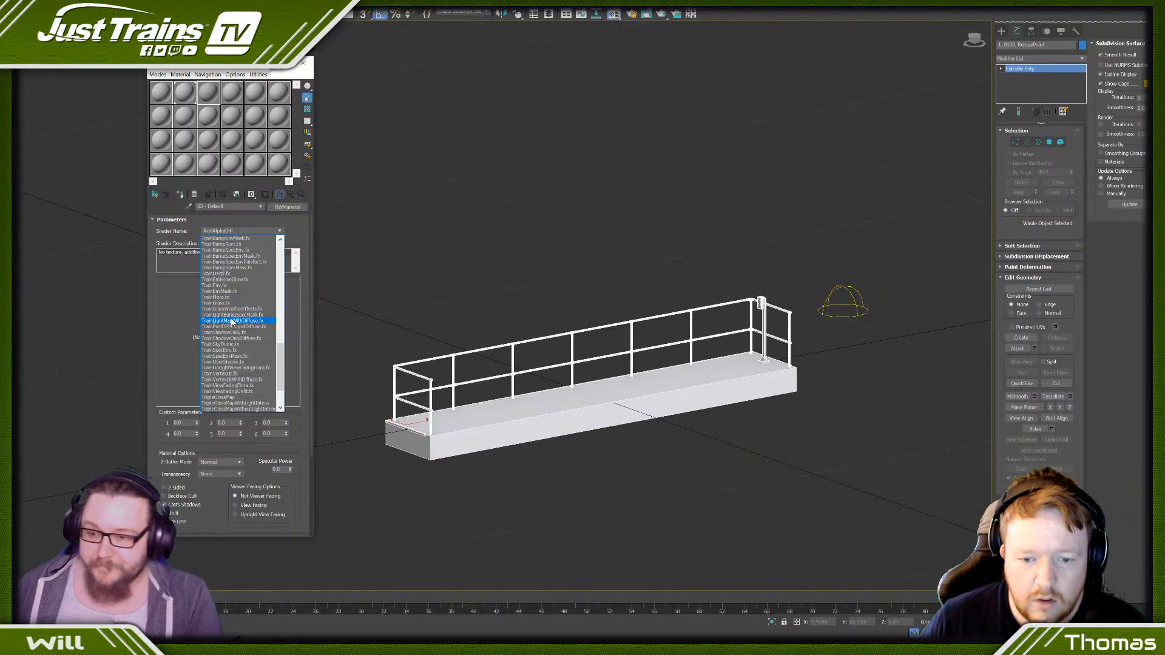
{"action": "left_click", "coordinate": [218, 321]}
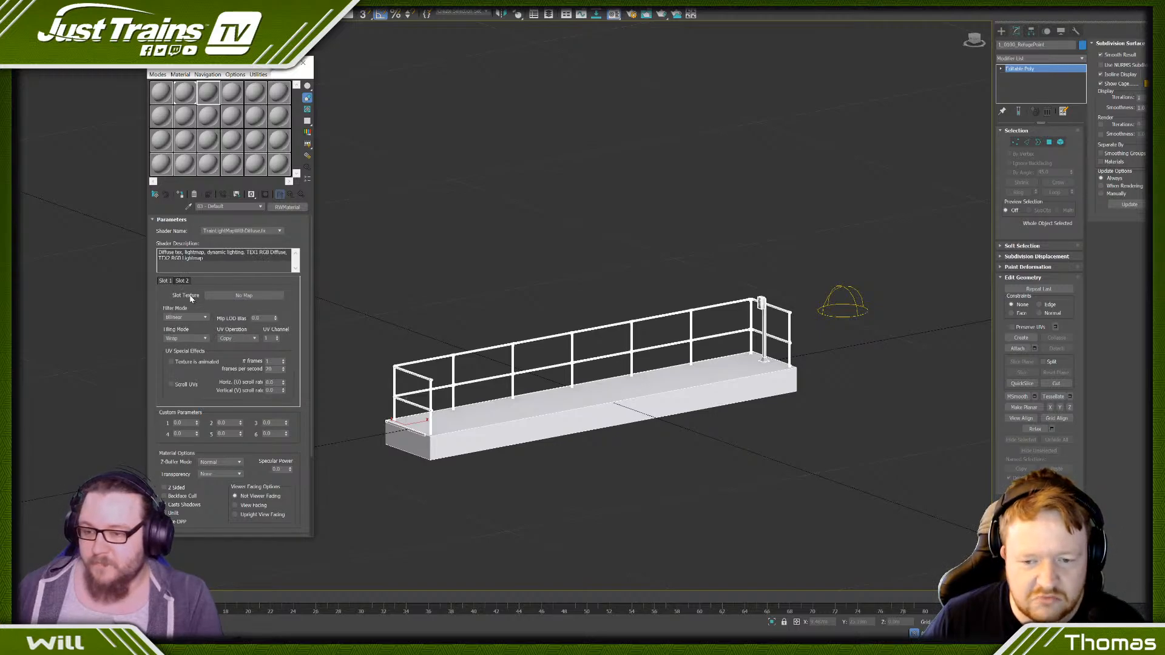
- Load the baked jt_Clutter_Refugepoint_SM texture as a bitmap for the shader's lightmap and return to the material's main parameters
{"action": "left_click", "coordinate": [231, 296]}
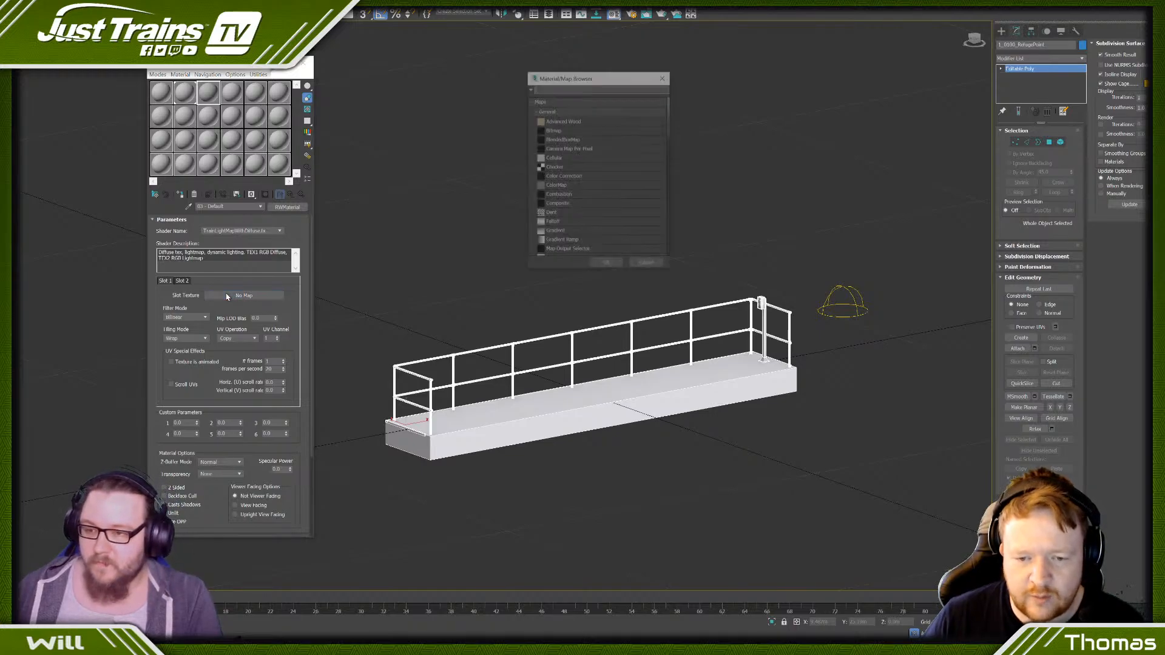
{"action": "left_click", "coordinate": [645, 265]}
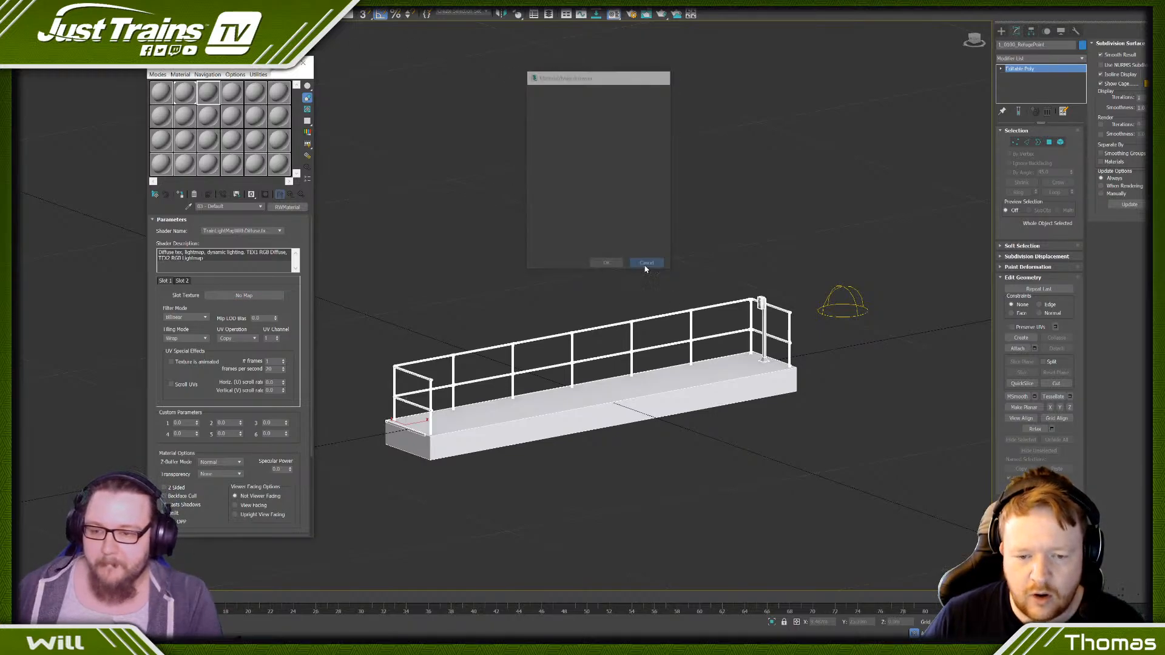
{"action": "left_click", "coordinate": [230, 299]}
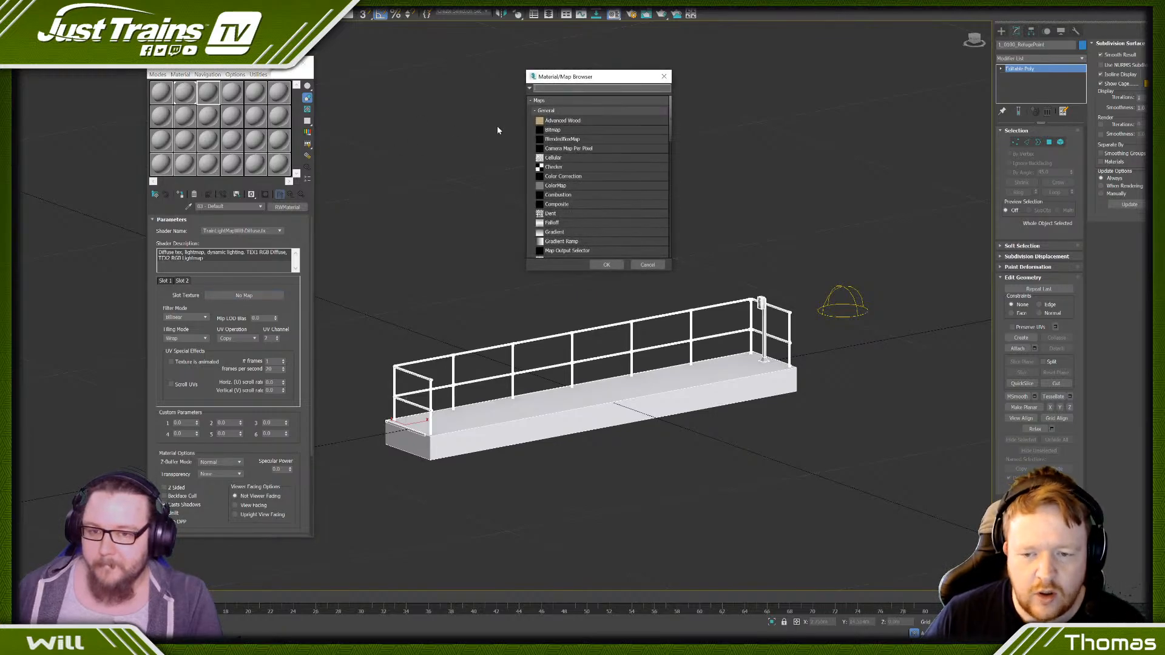
{"action": "double_click", "coordinate": [551, 131]}
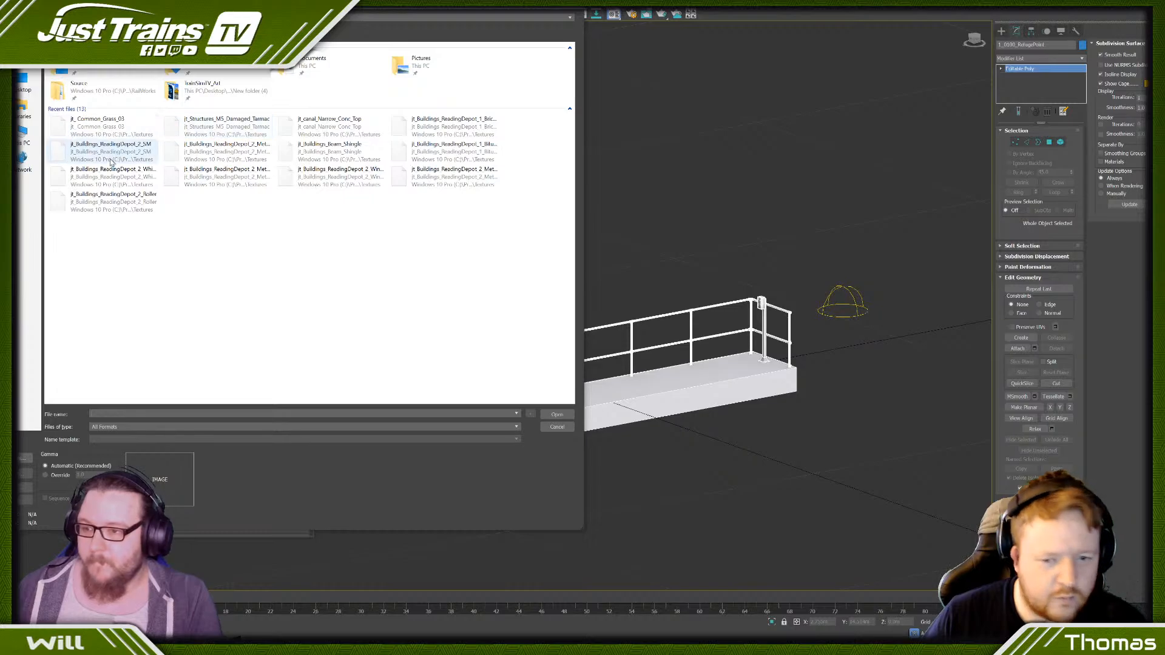
{"action": "double_click", "coordinate": [99, 95]}
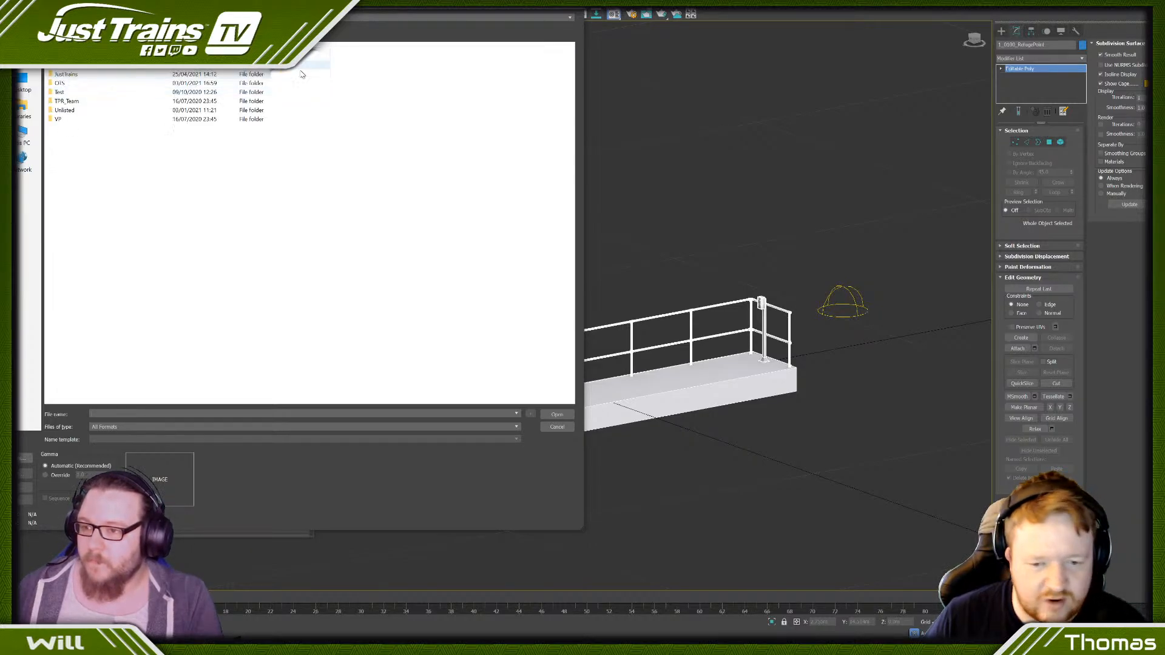
{"action": "double_click", "coordinate": [91, 65]}
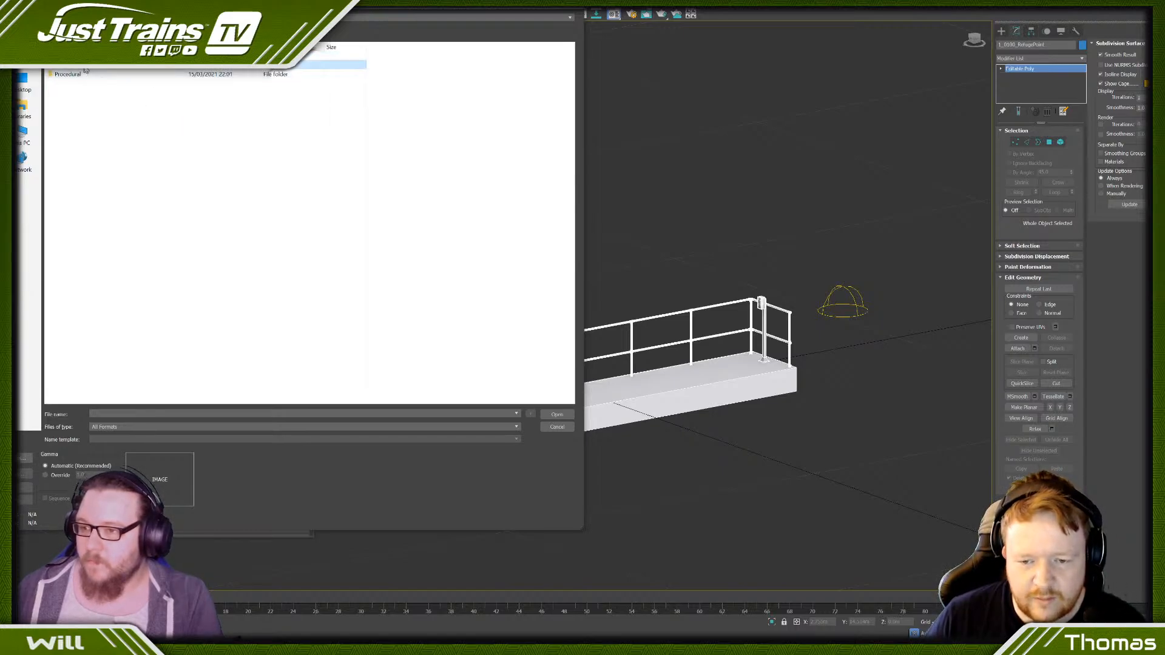
{"action": "double_click", "coordinate": [85, 70]}
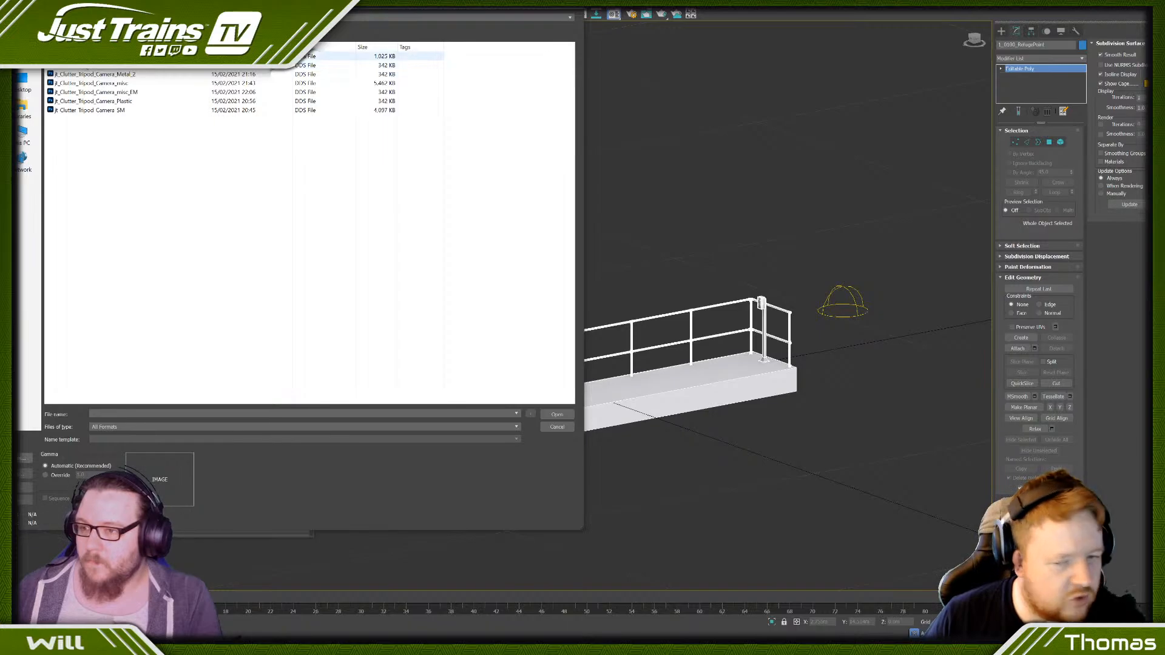
{"action": "left_click", "coordinate": [91, 55]}
{"action": "left_click", "coordinate": [551, 413]}
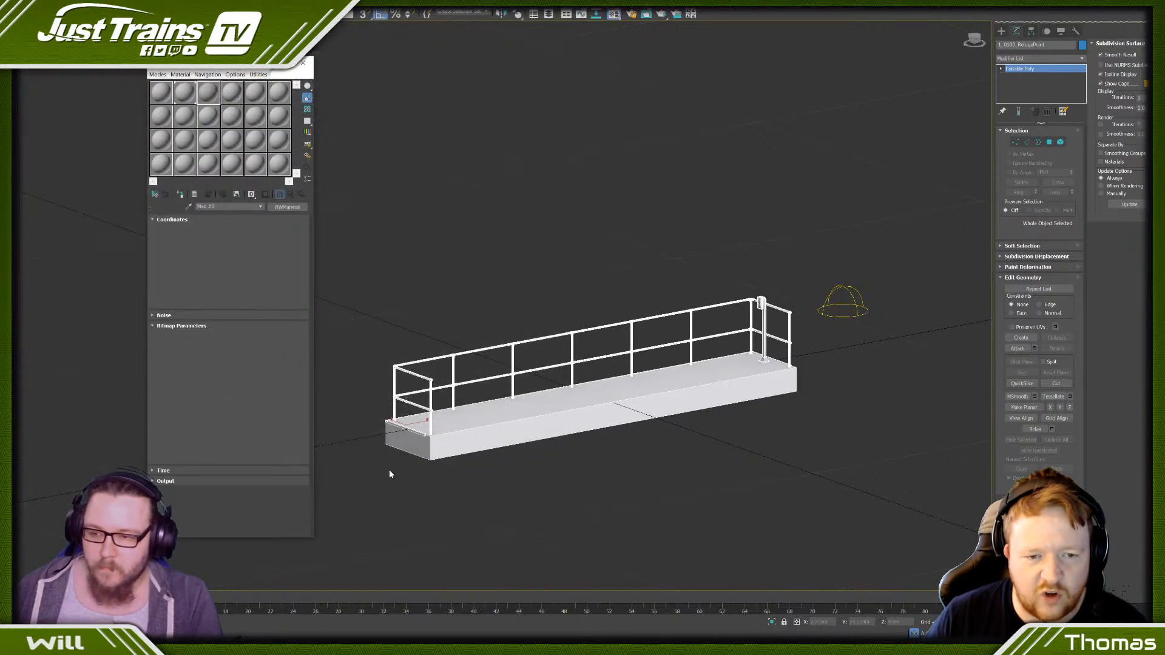
{"action": "left_click", "coordinate": [266, 195]}
{"action": "left_click", "coordinate": [288, 196]}
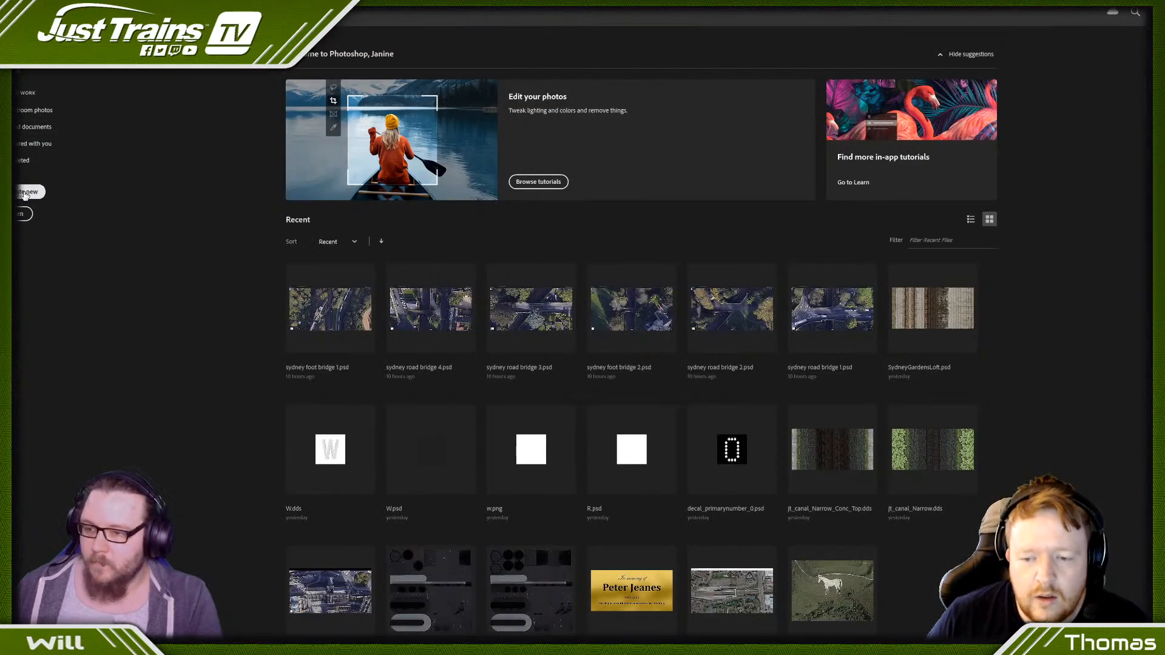
- Switch to Photoshop and create a new document from the recent 512 x 512 px preset at 72 ppi
{"action": "left_click", "coordinate": [27, 192]}
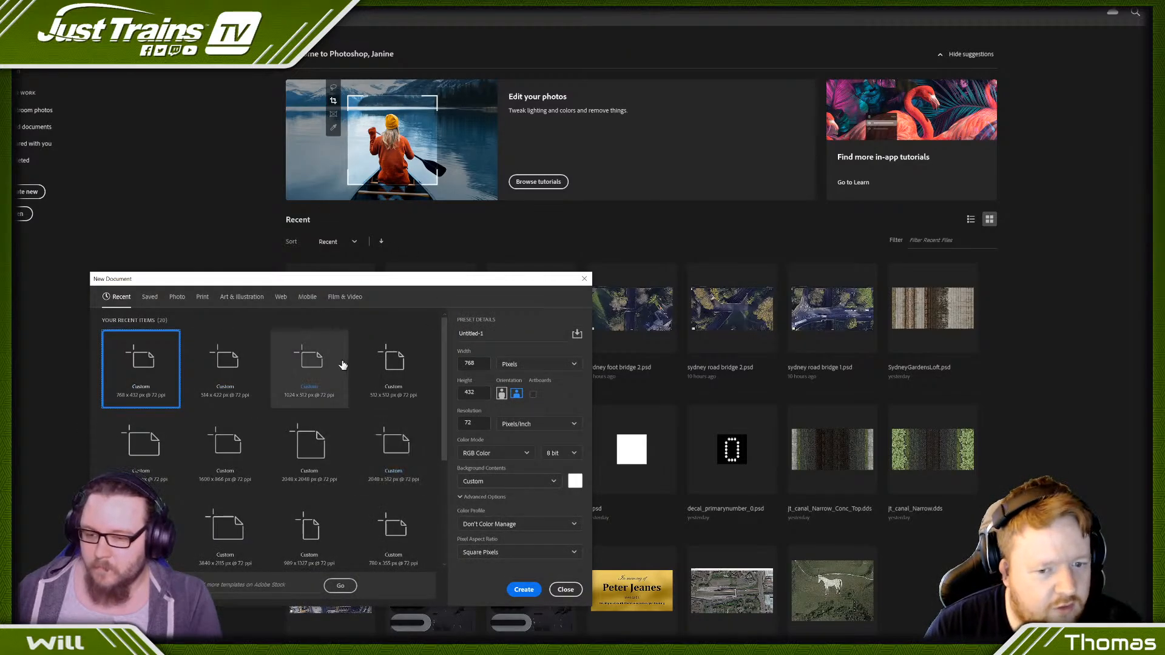
{"action": "left_click", "coordinate": [402, 371]}
{"action": "left_click", "coordinate": [526, 591]}
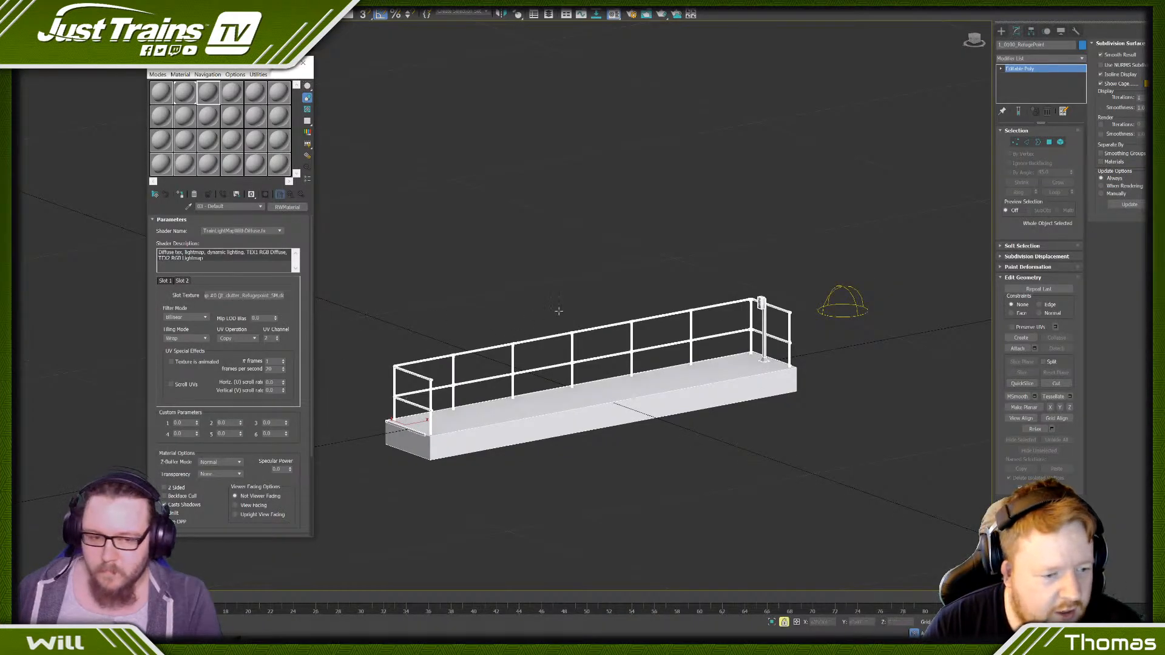
- Switch back to 3ds Max and add an Unwrap UVW modifier to the refuge platform model
{"action": "scroll", "coordinate": [655, 243], "scroll_direction": "up", "scroll_amount": 4}
{"action": "middle_click_drag", "start_coordinate": [650, 221], "coordinate": [748, 259]}
{"action": "scroll", "coordinate": [715, 206], "scroll_direction": "up", "scroll_amount": 5}
{"action": "middle_click_drag", "start_coordinate": [577, 177], "coordinate": [862, 159]}
{"action": "left_click", "coordinate": [1060, 142]}
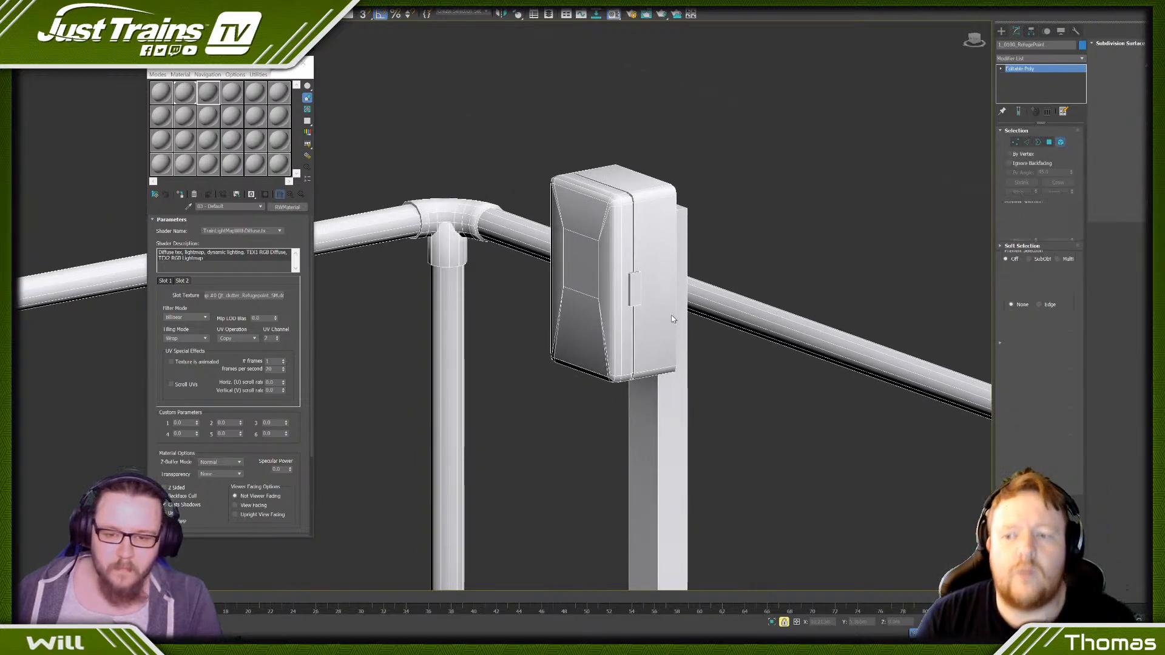
{"action": "right_click", "coordinate": [767, 267]}
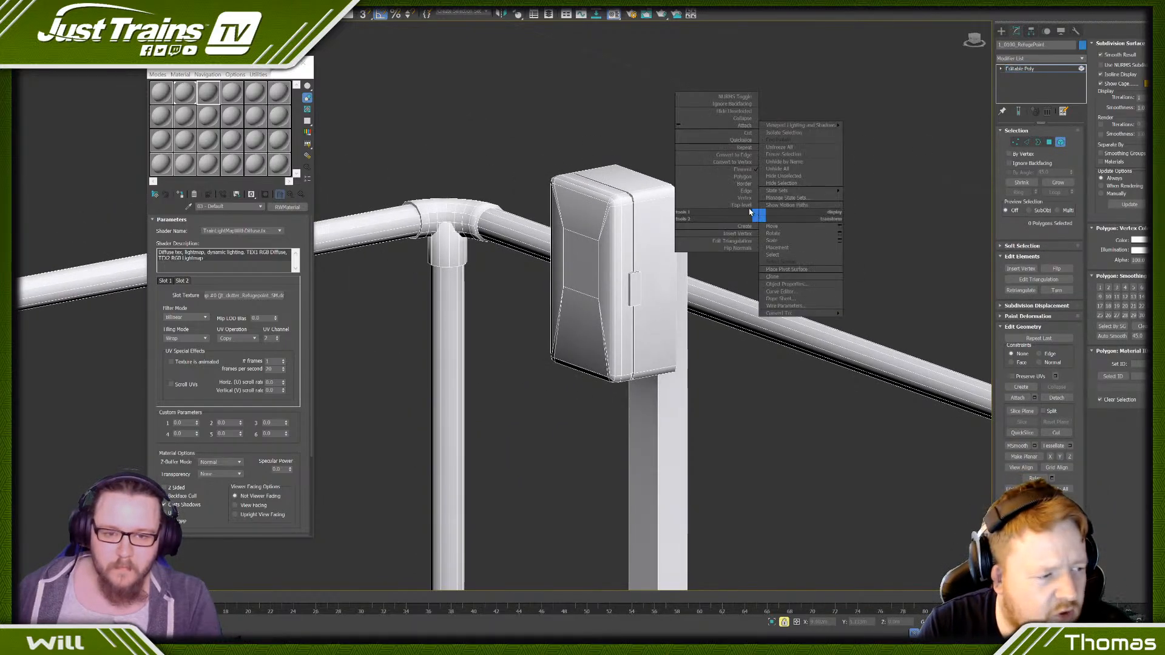
{"action": "left_click", "coordinate": [765, 222]}
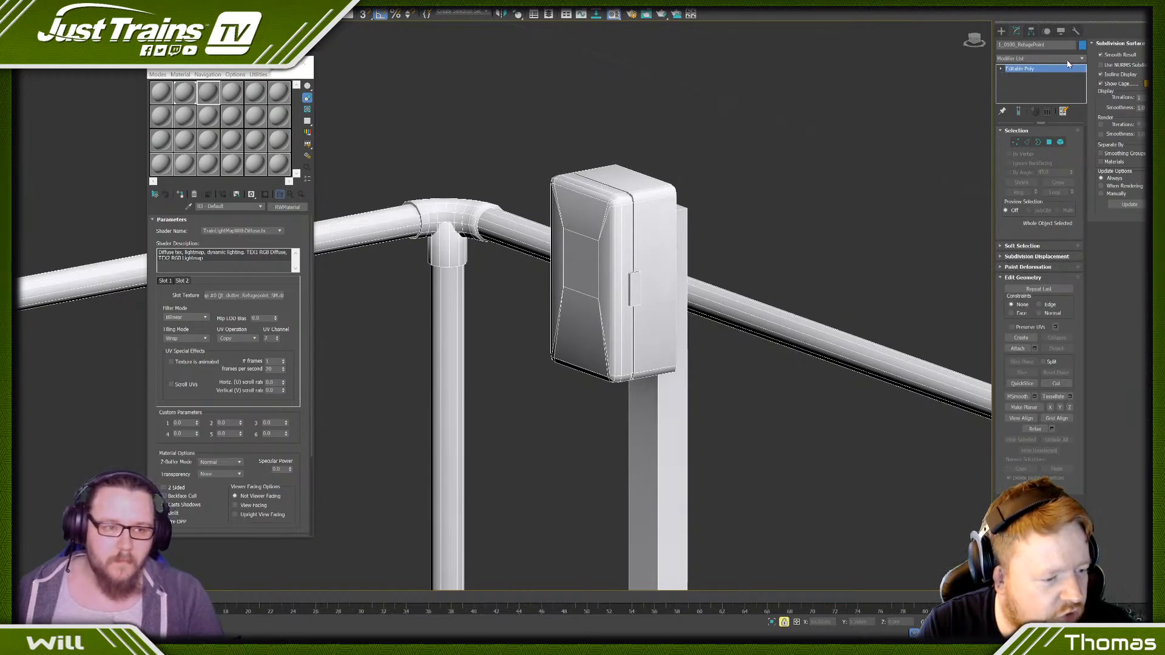
{"action": "left_click", "coordinate": [1082, 59]}
{"action": "key", "text": "u"}
{"action": "key", "text": "Return"}
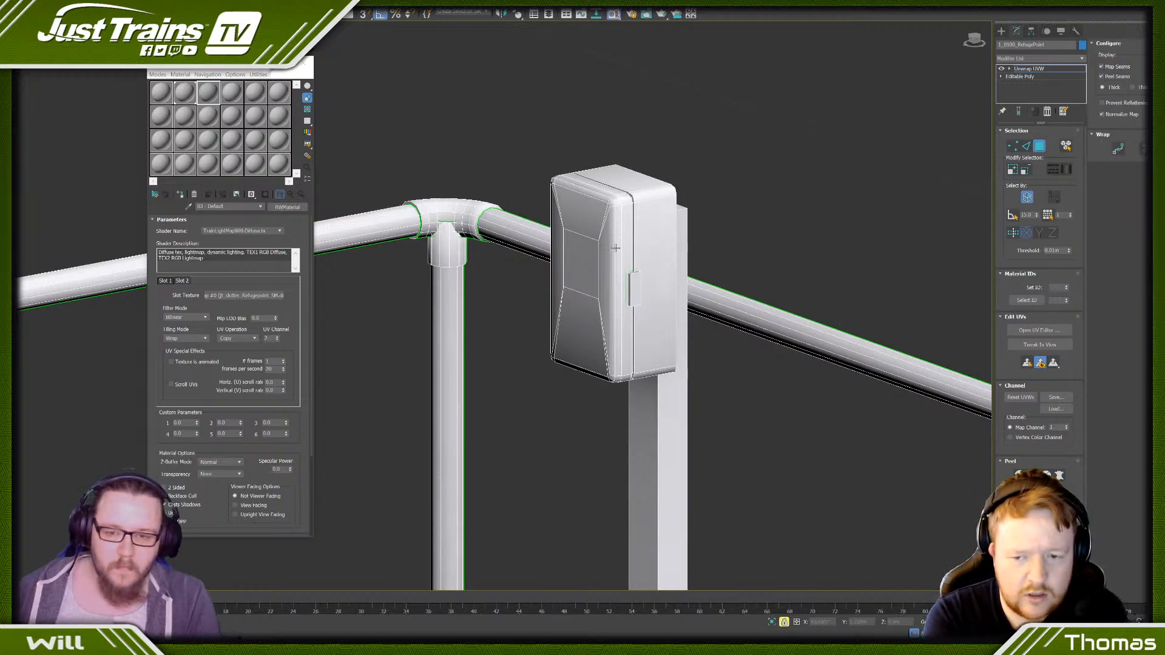
- Open the UV Editor and select the telephone box's whole front cover, growing the selection outward from its central face
{"action": "middle_click_drag", "start_coordinate": [601, 253], "coordinate": [643, 258], "text": "alt"}
{"action": "scroll", "coordinate": [528, 291], "scroll_direction": "down", "scroll_amount": 5}
{"action": "middle_click_drag", "start_coordinate": [528, 291], "coordinate": [769, 322]}
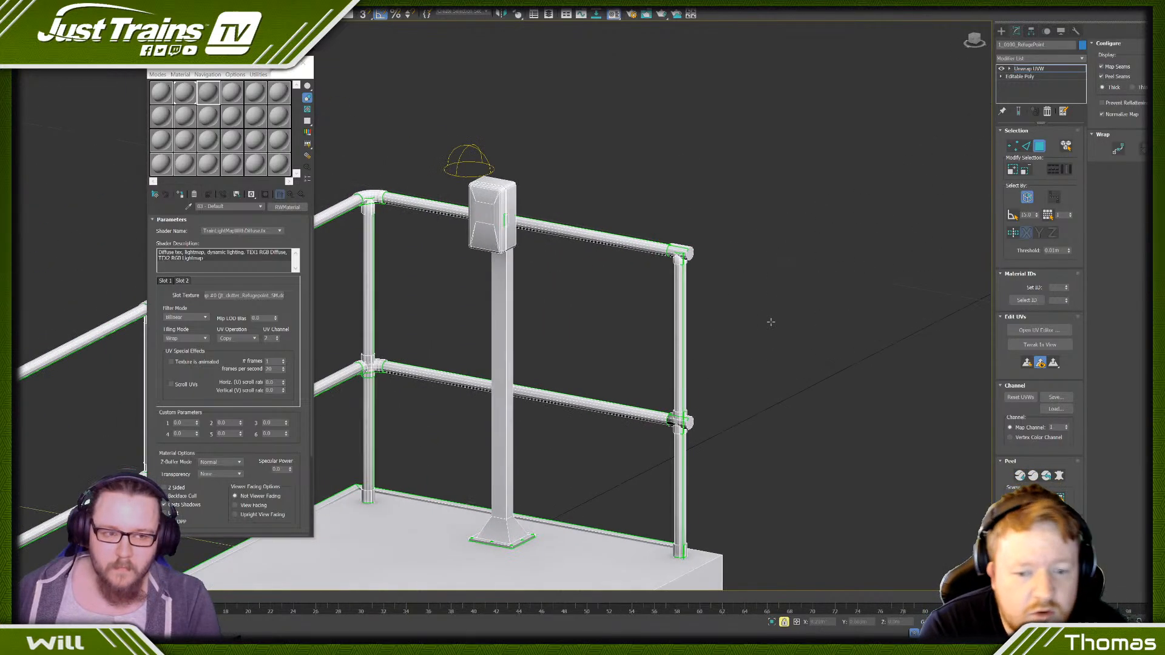
{"action": "left_click", "coordinate": [1024, 349]}
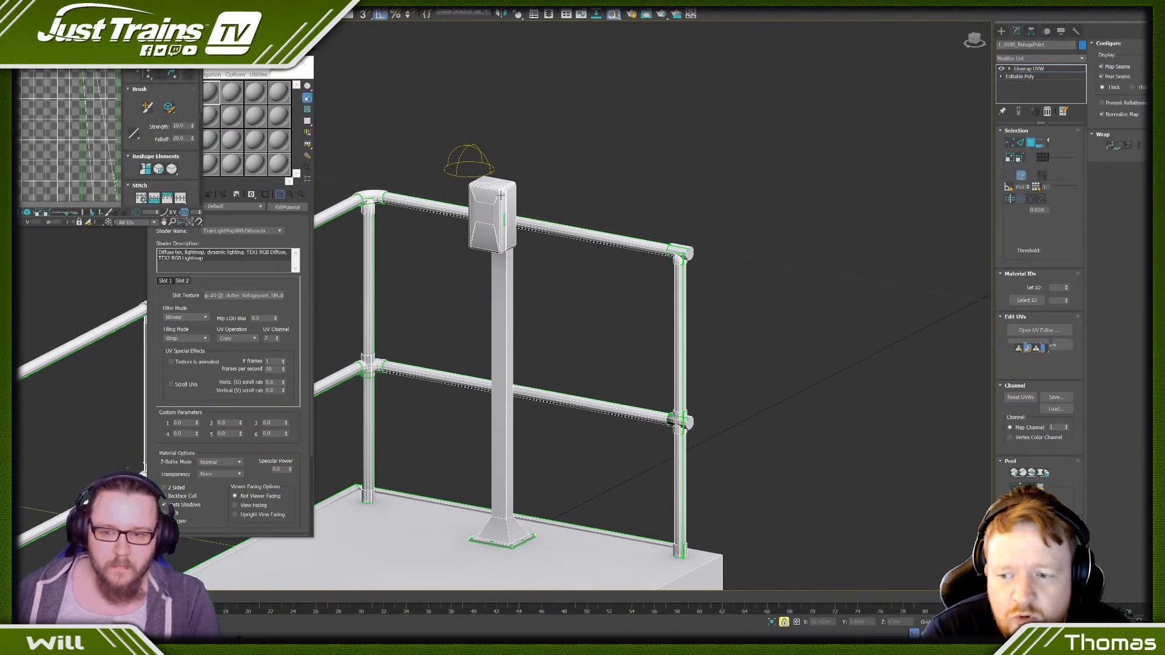
{"action": "key", "text": "space"}
{"action": "left_click", "coordinate": [487, 212]}
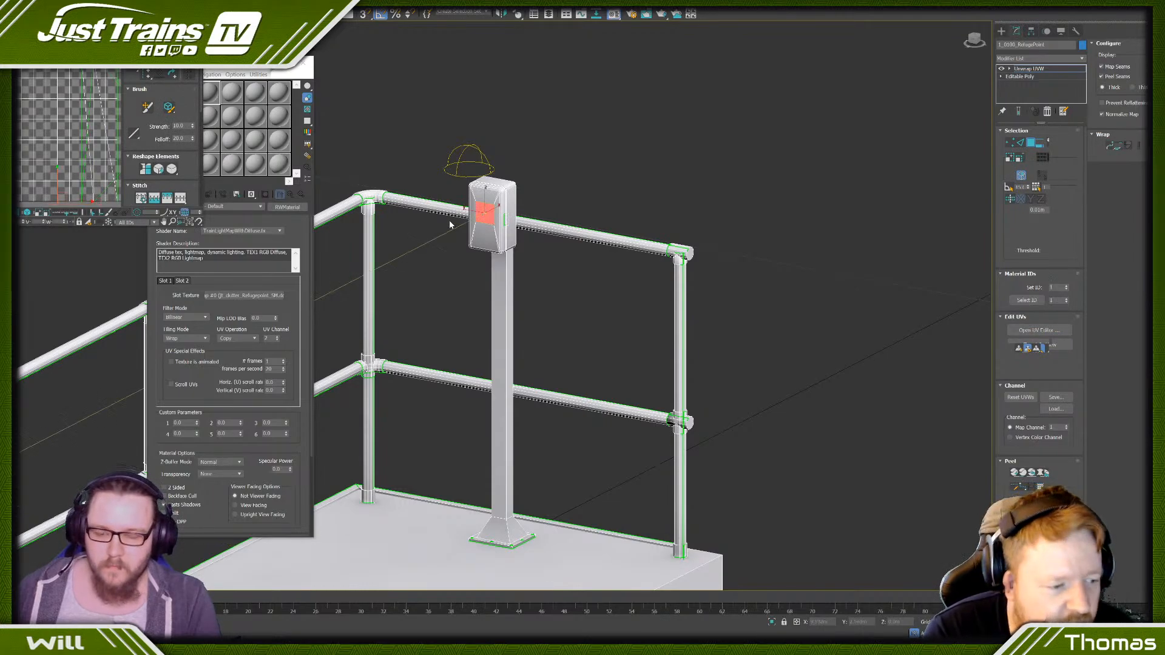
{"action": "middle_click_drag", "start_coordinate": [449, 223], "coordinate": [622, 269]}
{"action": "scroll", "coordinate": [644, 267], "scroll_direction": "up", "scroll_amount": 4}
{"action": "left_click", "coordinate": [1009, 158]}
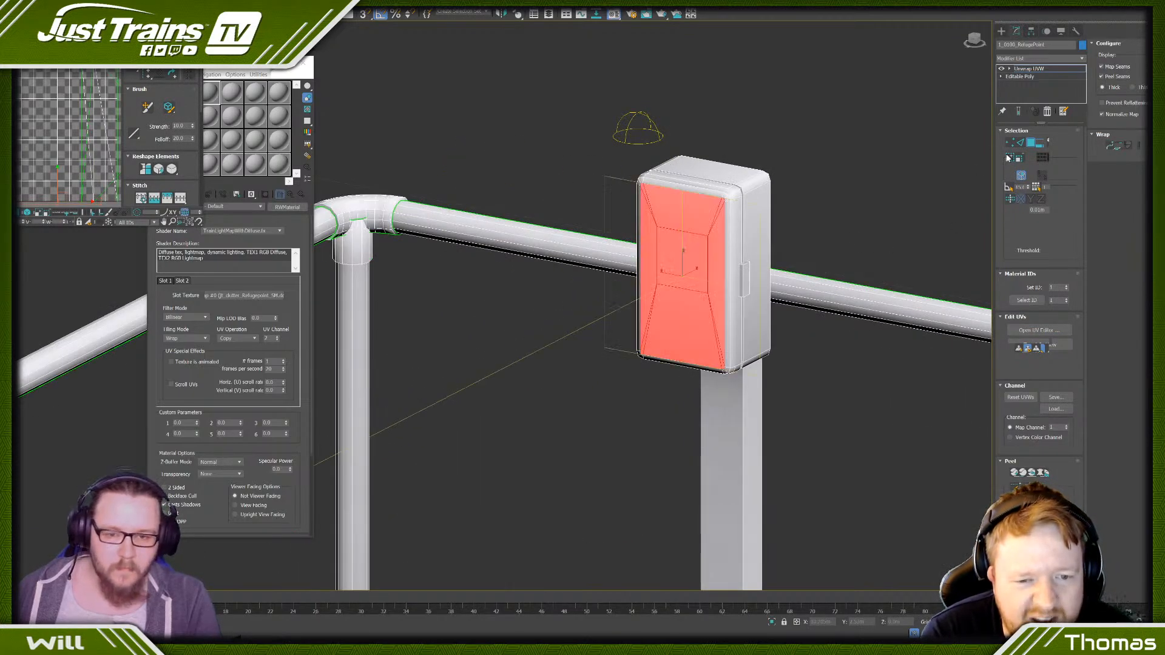
{"action": "left_click", "coordinate": [1008, 158]}
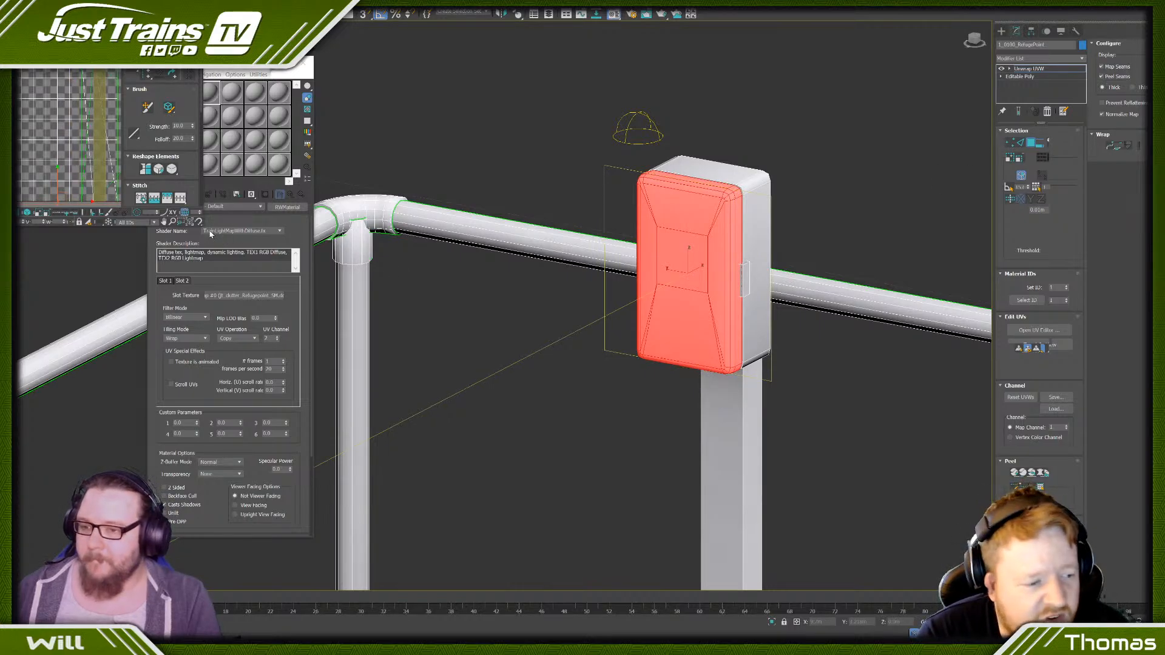
- Enlarge and reposition the UV Editor, then apply Flatten Mapping to the selected front cover
{"action": "left_click_drag", "start_coordinate": [203, 220], "coordinate": [399, 325]}
{"action": "left_click_drag", "start_coordinate": [147, 227], "coordinate": [155, 403]}
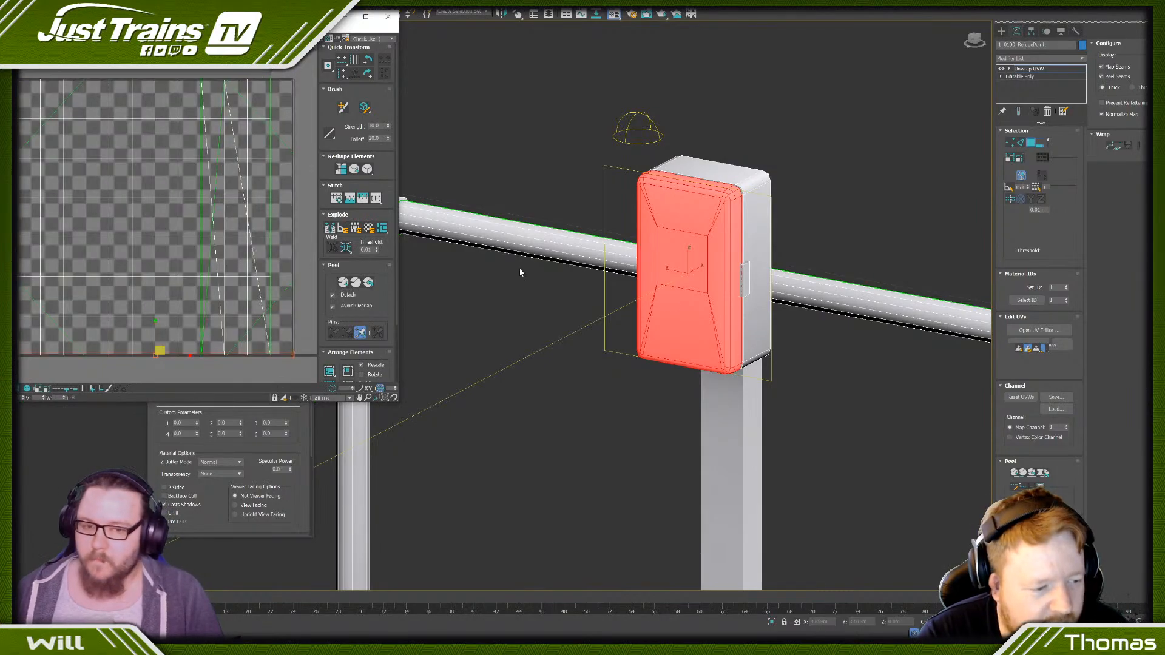
{"action": "left_click_drag", "start_coordinate": [93, 17], "coordinate": [246, 65]}
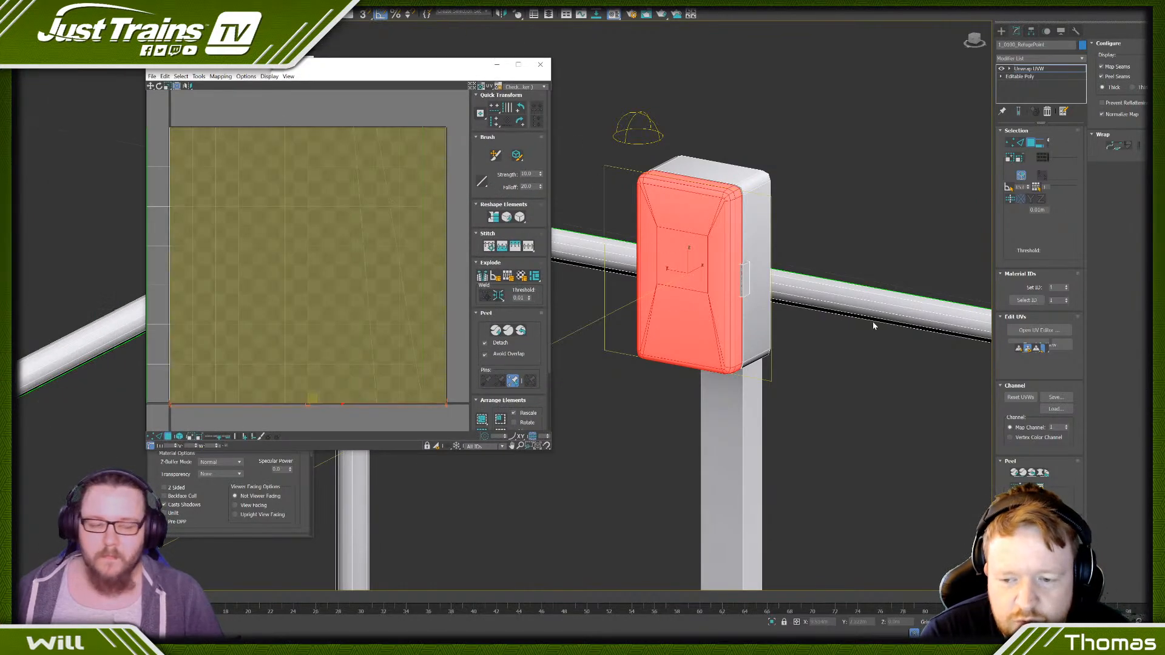
{"action": "left_click", "coordinate": [221, 76]}
{"action": "left_click", "coordinate": [236, 86]}
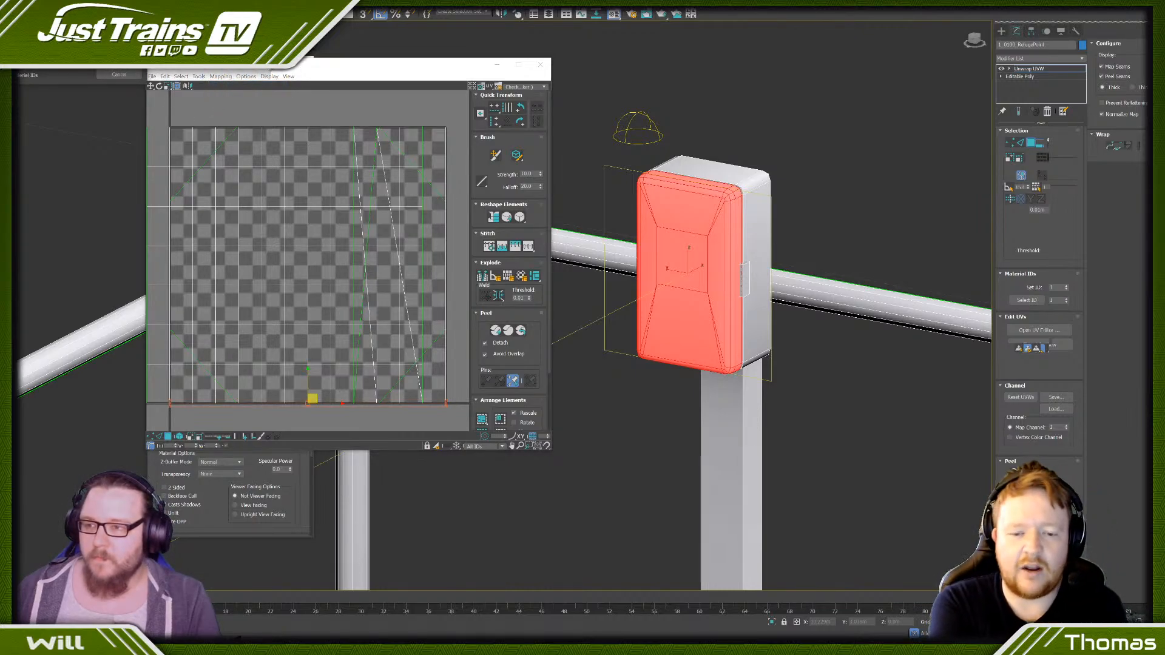
{"action": "left_click", "coordinate": [120, 64]}
- Move the front cover's flattened UV islands sideways into the empty space beside the texture tile
{"action": "scroll", "coordinate": [324, 161], "scroll_direction": "down", "scroll_amount": 6}
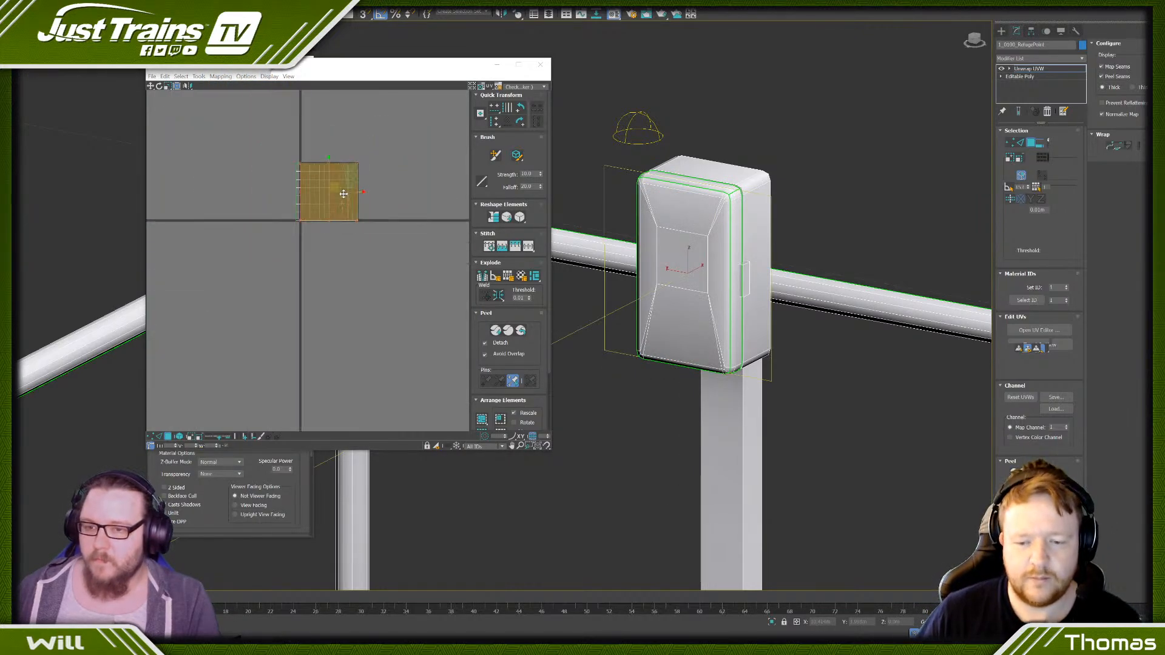
{"action": "left_click_drag", "start_coordinate": [347, 192], "coordinate": [452, 193]}
{"action": "left_click", "coordinate": [430, 254]}
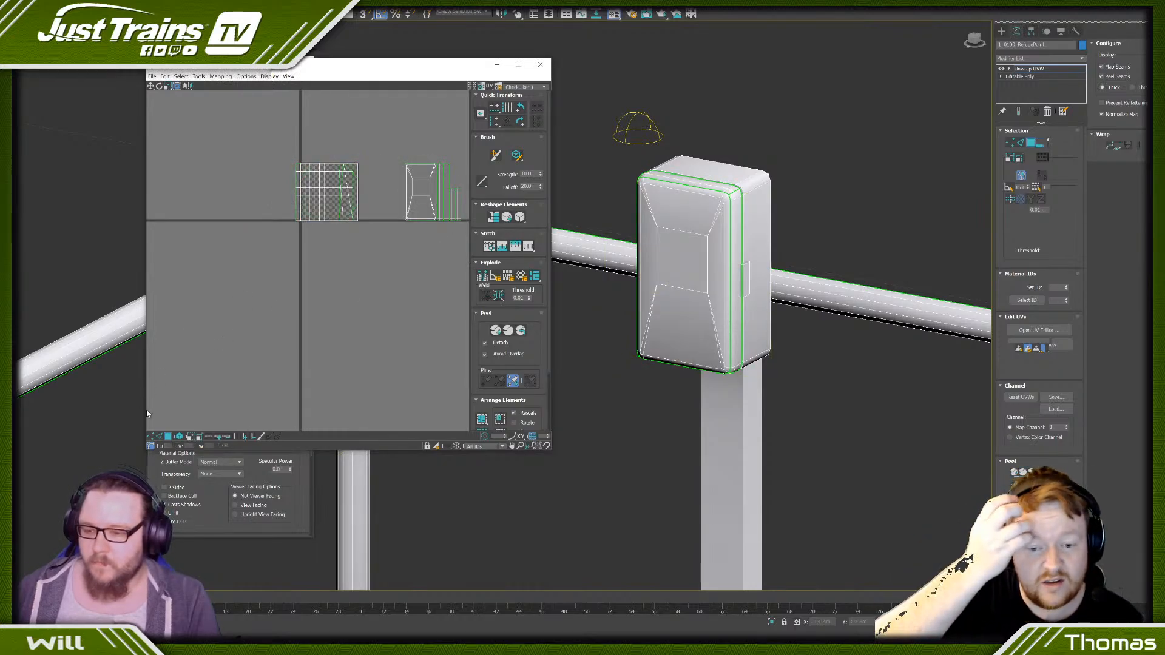
- Select the left outer edge of the cover's main UV island and stitch its matching side strip onto it
{"action": "scroll", "coordinate": [420, 165], "scroll_direction": "up", "scroll_amount": 6}
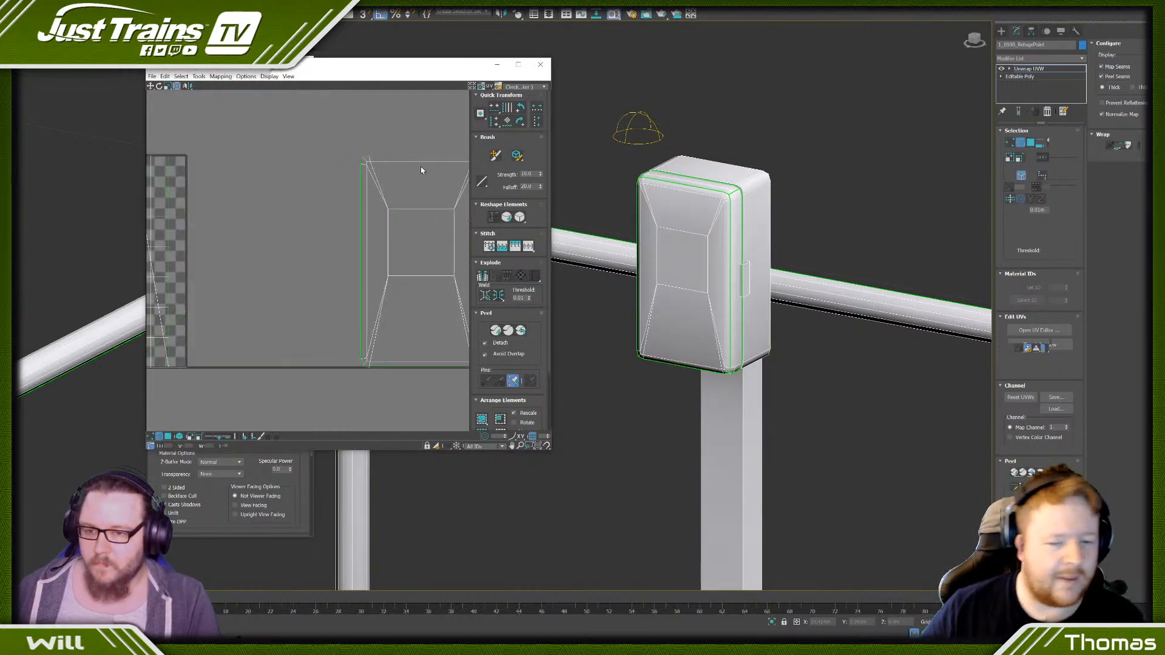
{"action": "middle_click_drag", "start_coordinate": [420, 166], "coordinate": [306, 110]}
{"action": "left_click_drag", "start_coordinate": [202, 125], "coordinate": [254, 143]}
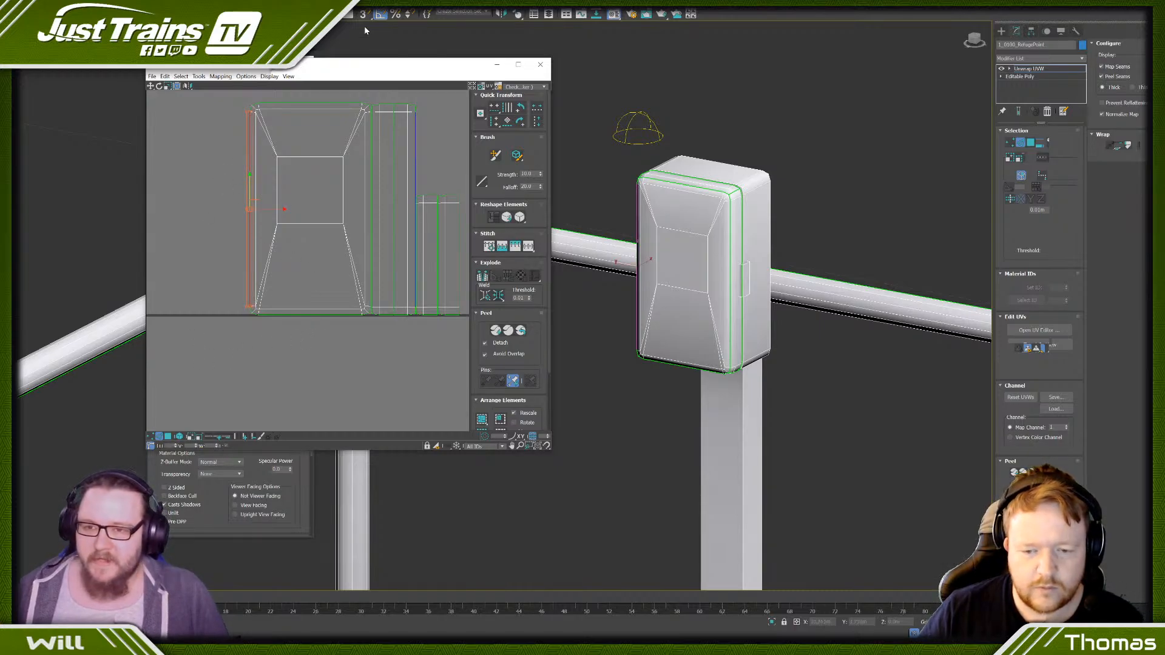
{"action": "left_click_drag", "start_coordinate": [335, 66], "coordinate": [403, 73]}
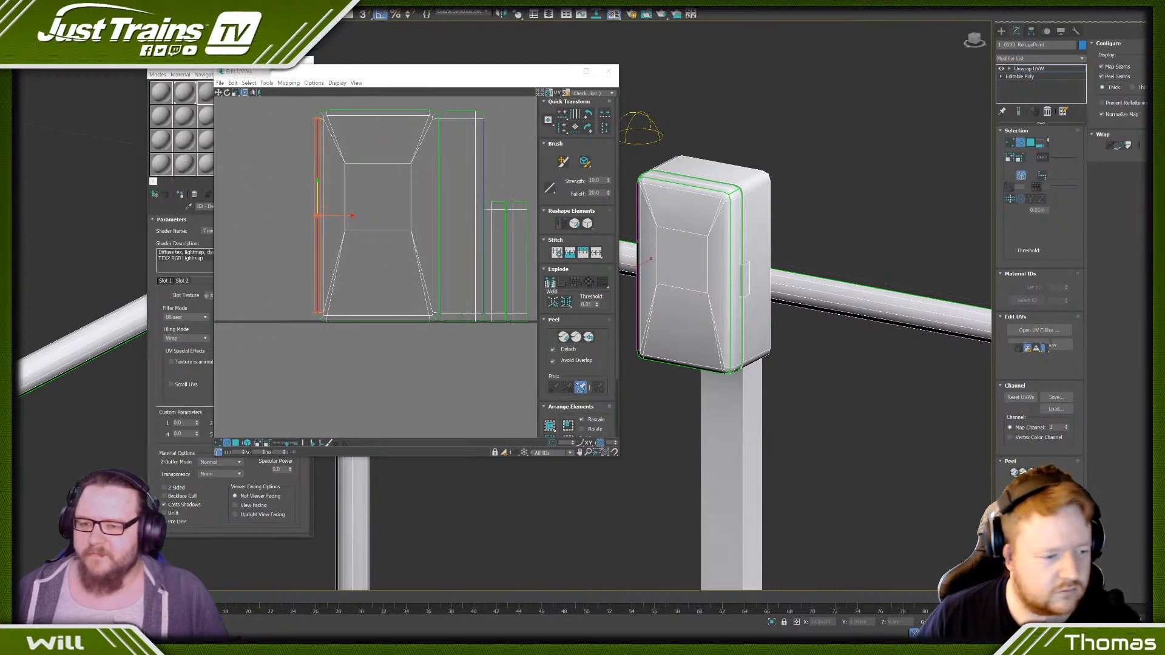
{"action": "left_click", "coordinate": [390, 379]}
{"action": "scroll", "coordinate": [295, 245], "scroll_direction": "up", "scroll_amount": 3}
{"action": "left_click_drag", "start_coordinate": [326, 219], "coordinate": [347, 241]}
{"action": "scroll", "coordinate": [347, 242], "scroll_direction": "down", "scroll_amount": 2}
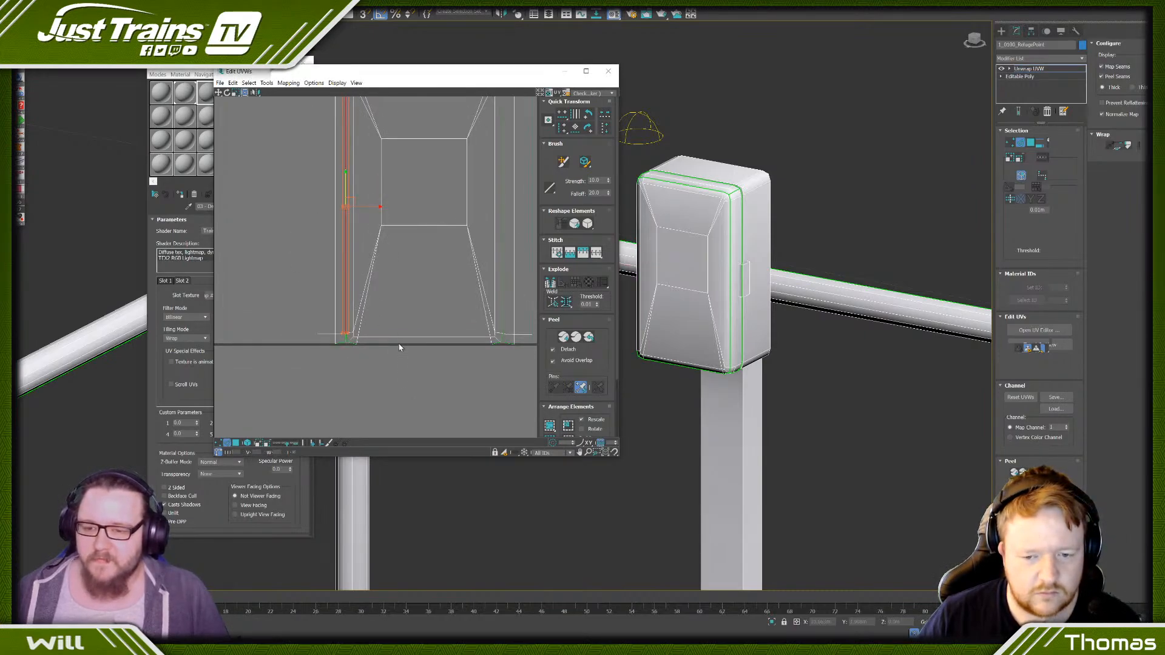
- Stitch the remaining side strips onto the bottom, top and right edges of the cover's main UV island
{"action": "left_click", "coordinate": [398, 343]}
{"action": "key", "text": "s"}
{"action": "middle_click_drag", "start_coordinate": [401, 262], "coordinate": [344, 340]}
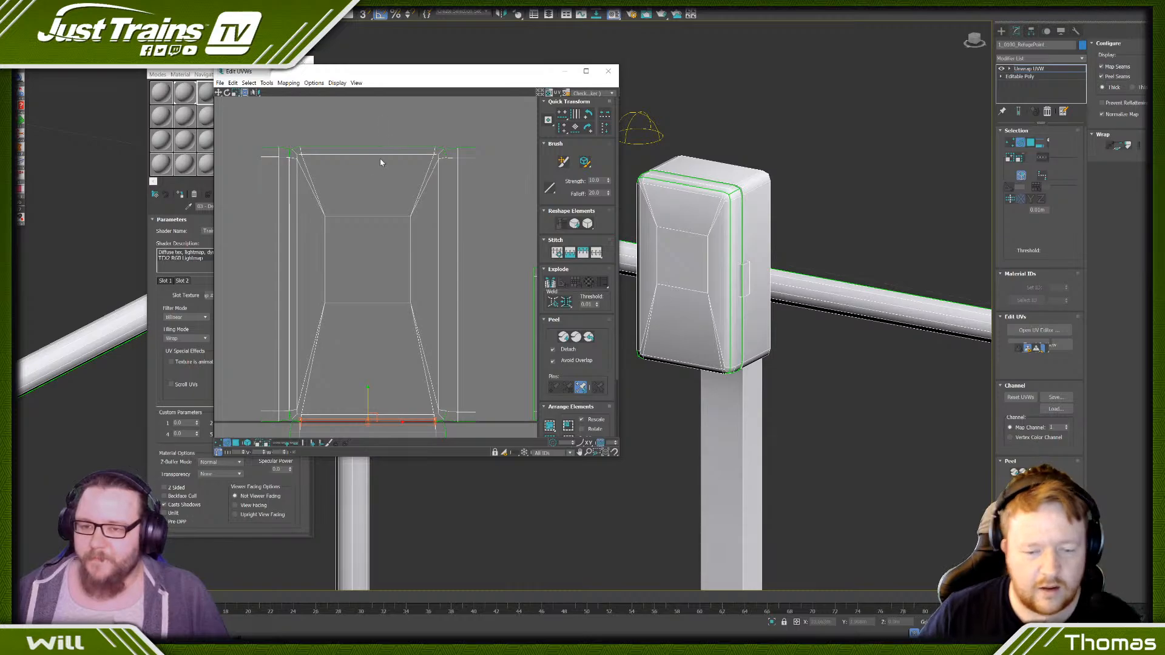
{"action": "left_click", "coordinate": [384, 154]}
{"action": "scroll", "coordinate": [458, 176], "scroll_direction": "up", "scroll_amount": 5}
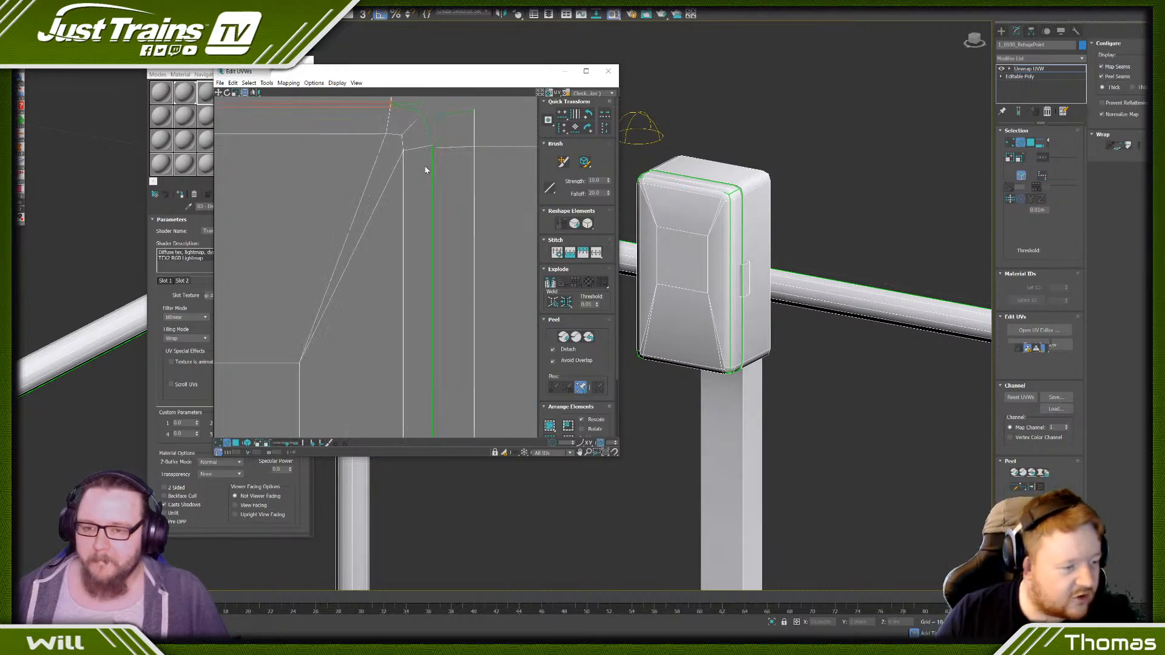
{"action": "left_click", "coordinate": [433, 169]}
{"action": "key", "text": "s"}
{"action": "scroll", "coordinate": [433, 170], "scroll_direction": "down", "scroll_amount": 5}
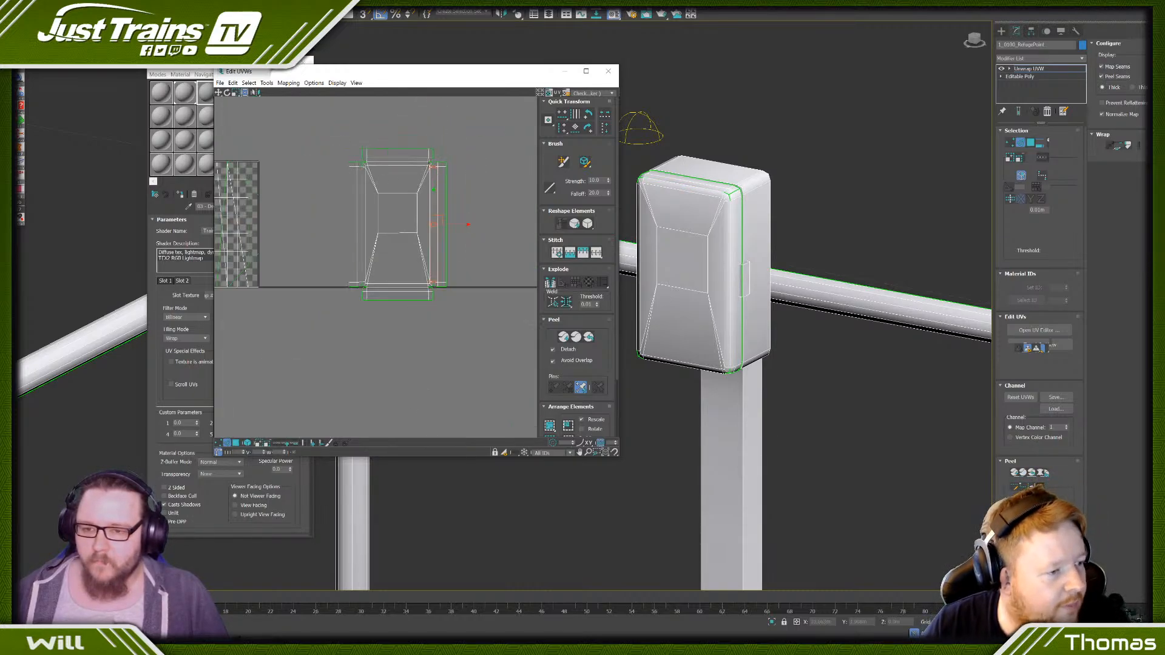
- Turn the model to examine the hinge side of the telephone box cover
{"action": "scroll", "coordinate": [308, 236], "scroll_direction": "down", "scroll_amount": 3}
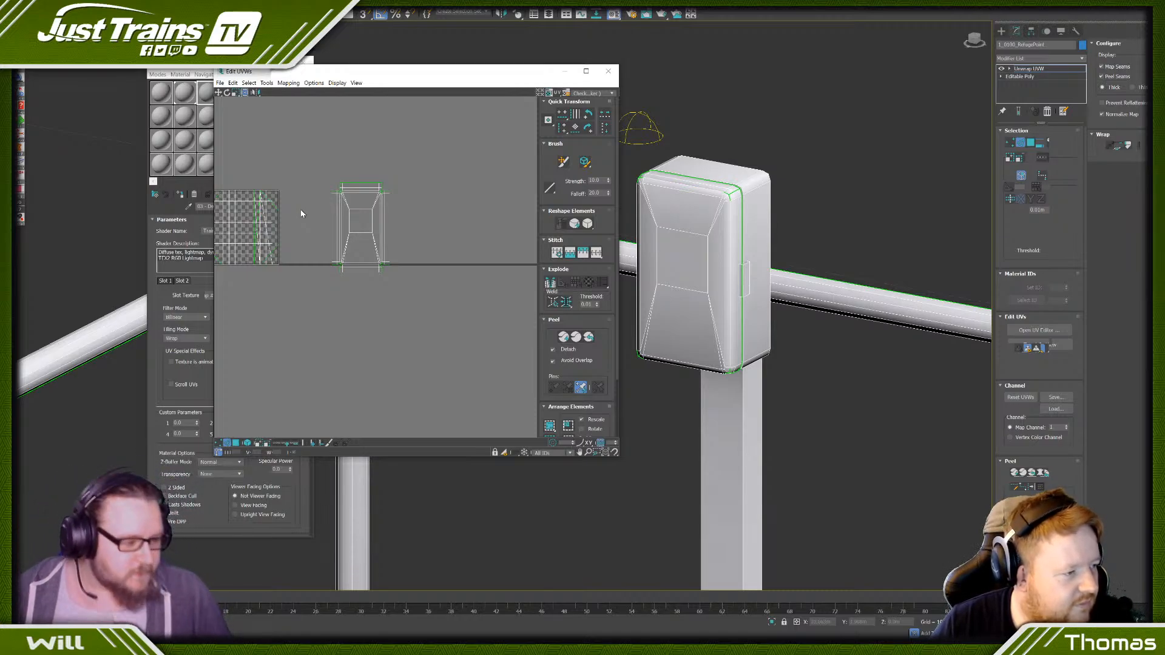
{"action": "scroll", "coordinate": [390, 195], "scroll_direction": "down", "scroll_amount": 5}
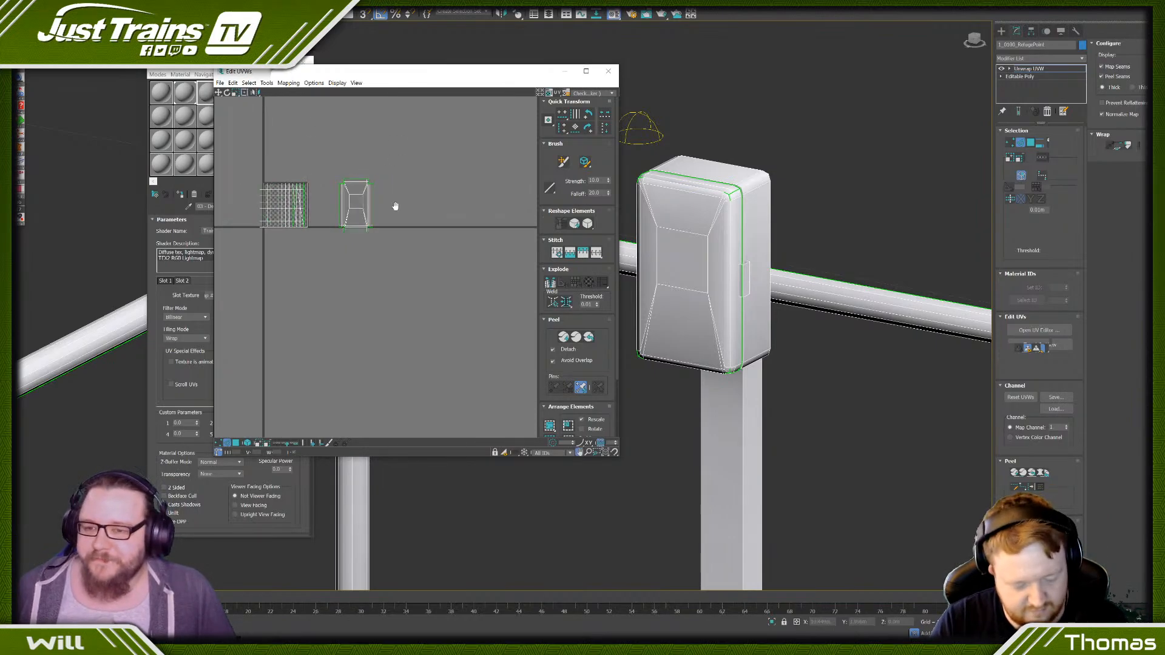
{"action": "middle_click_drag", "start_coordinate": [388, 191], "coordinate": [334, 191]}
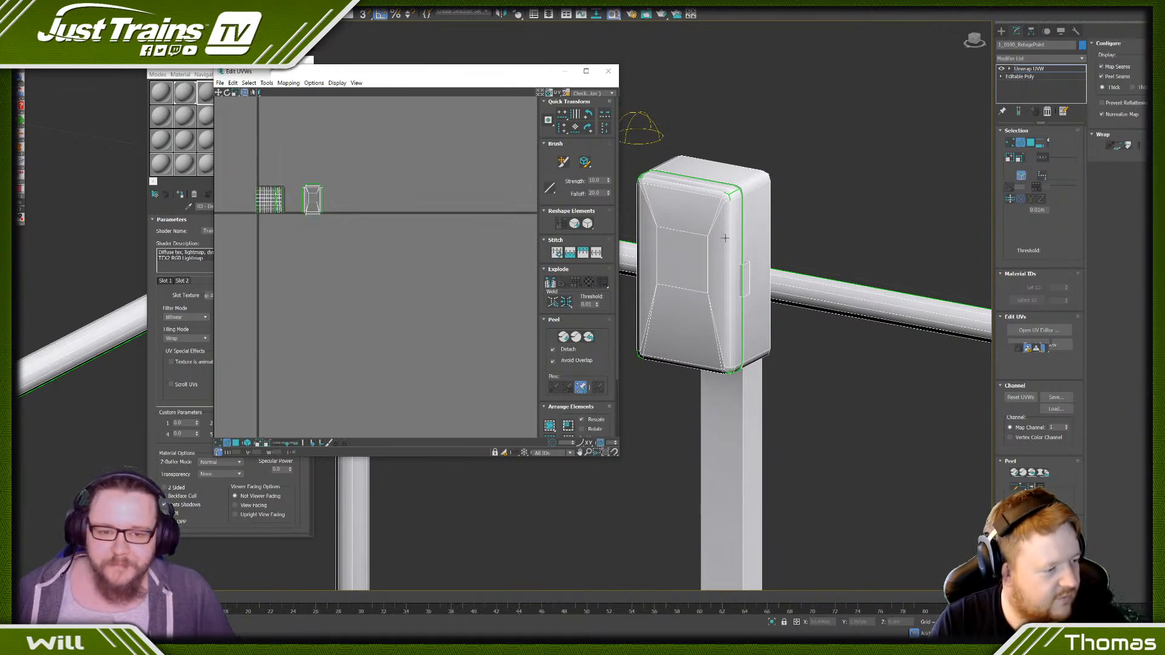
{"action": "scroll", "coordinate": [724, 239], "scroll_direction": "up", "scroll_amount": 6}
{"action": "scroll", "coordinate": [724, 255], "scroll_direction": "down", "scroll_amount": 6}
{"action": "scroll", "coordinate": [723, 296], "scroll_direction": "up", "scroll_amount": 2}
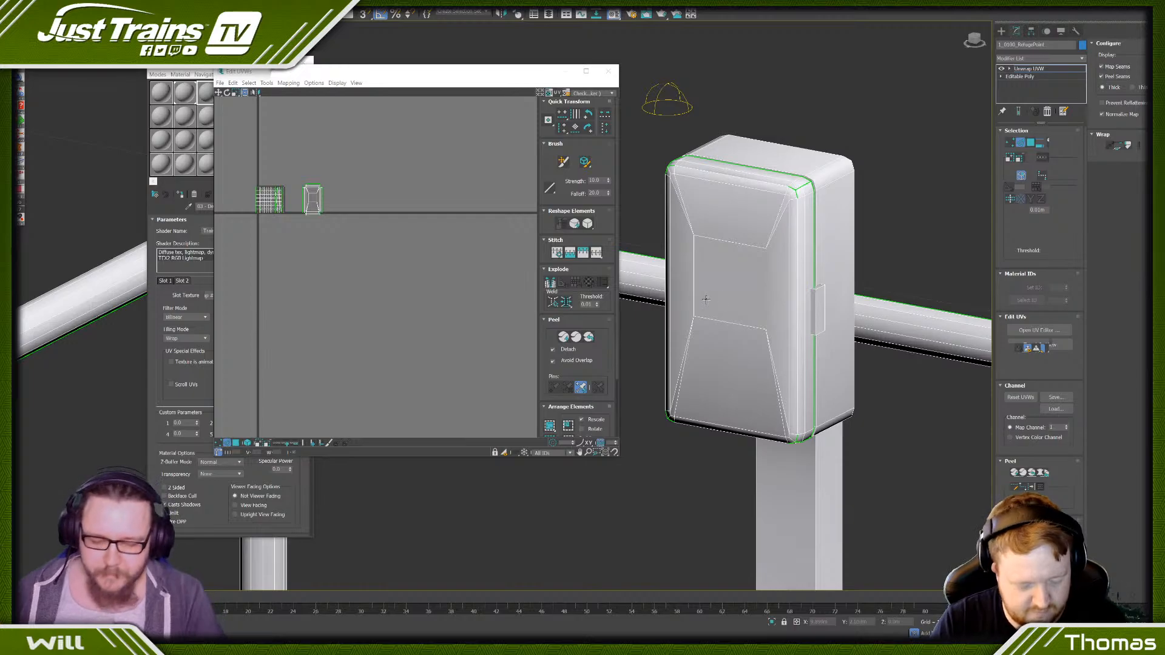
{"action": "middle_click_drag", "start_coordinate": [707, 299], "coordinate": [767, 293], "text": "alt"}
{"action": "scroll", "coordinate": [682, 272], "scroll_direction": "up", "scroll_amount": 10}
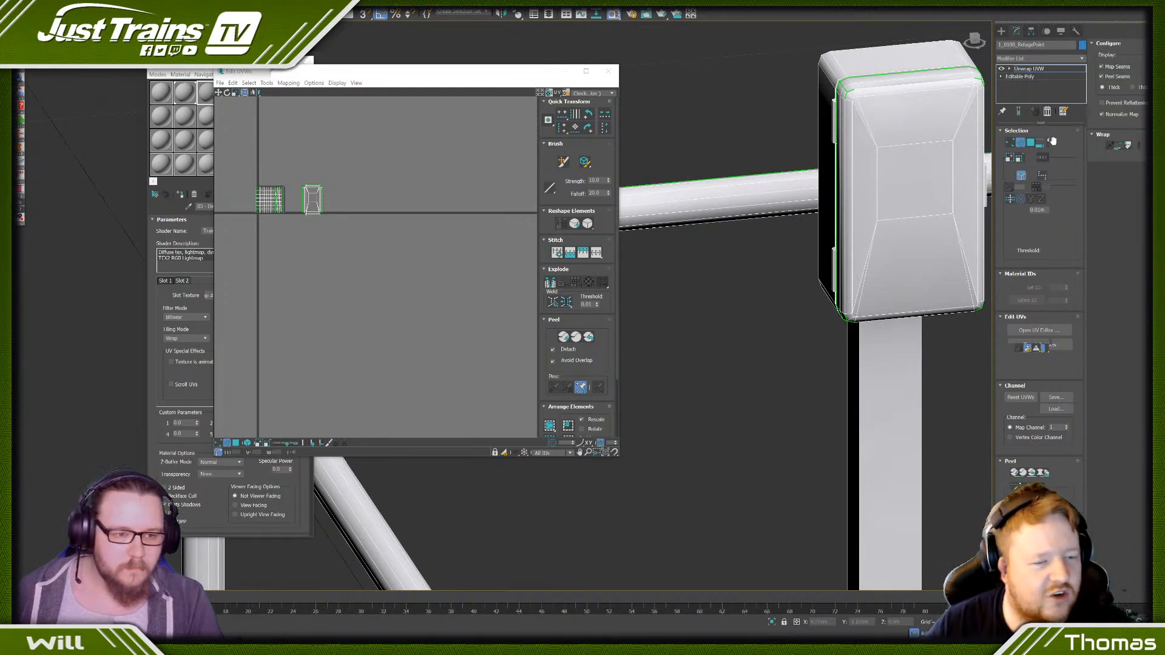
{"action": "left_click", "coordinate": [835, 116]}
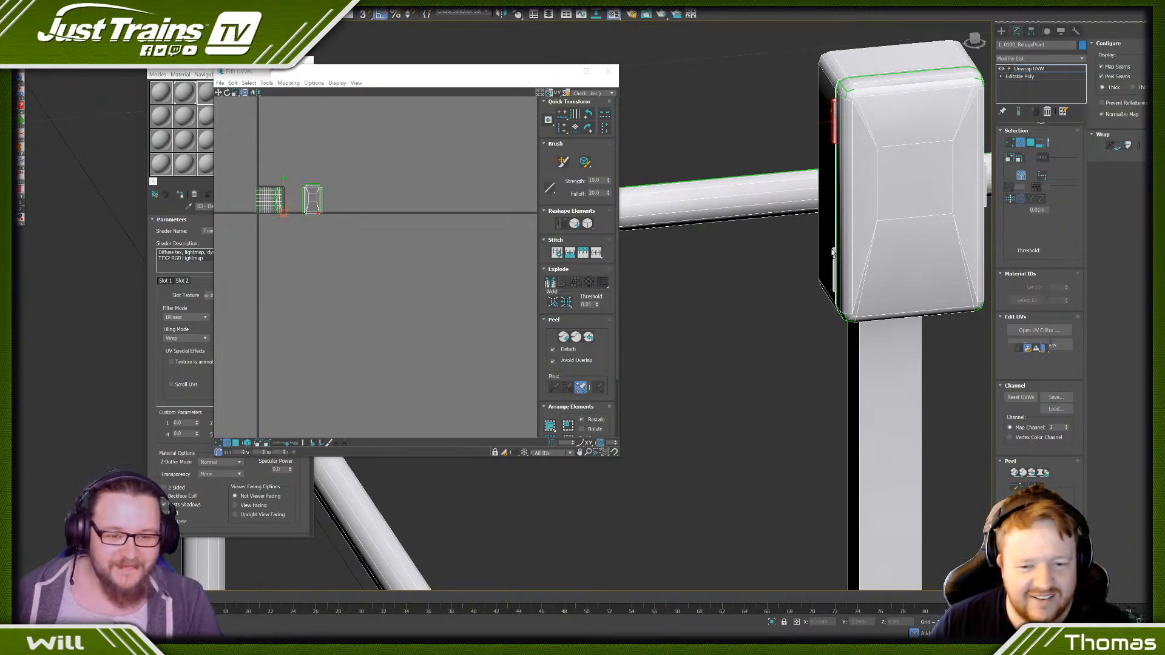
{"action": "left_click", "coordinate": [834, 263], "text": "ctrl"}
{"action": "scroll", "coordinate": [263, 175], "scroll_direction": "up", "scroll_amount": 3}
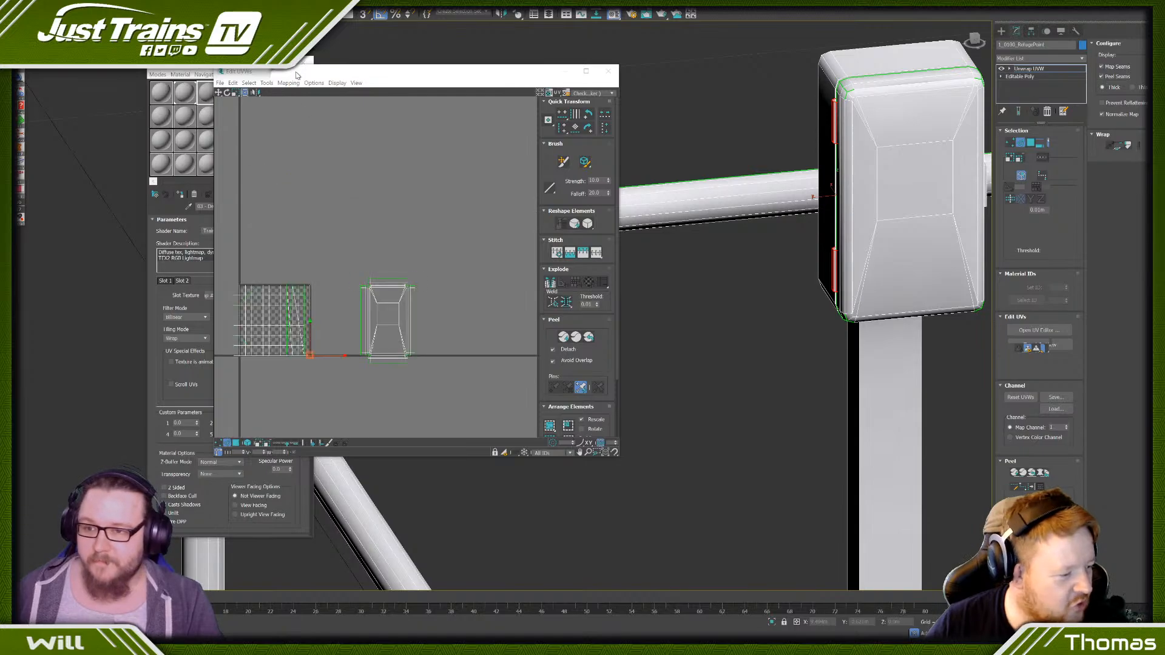
{"action": "left_click", "coordinate": [288, 83]}
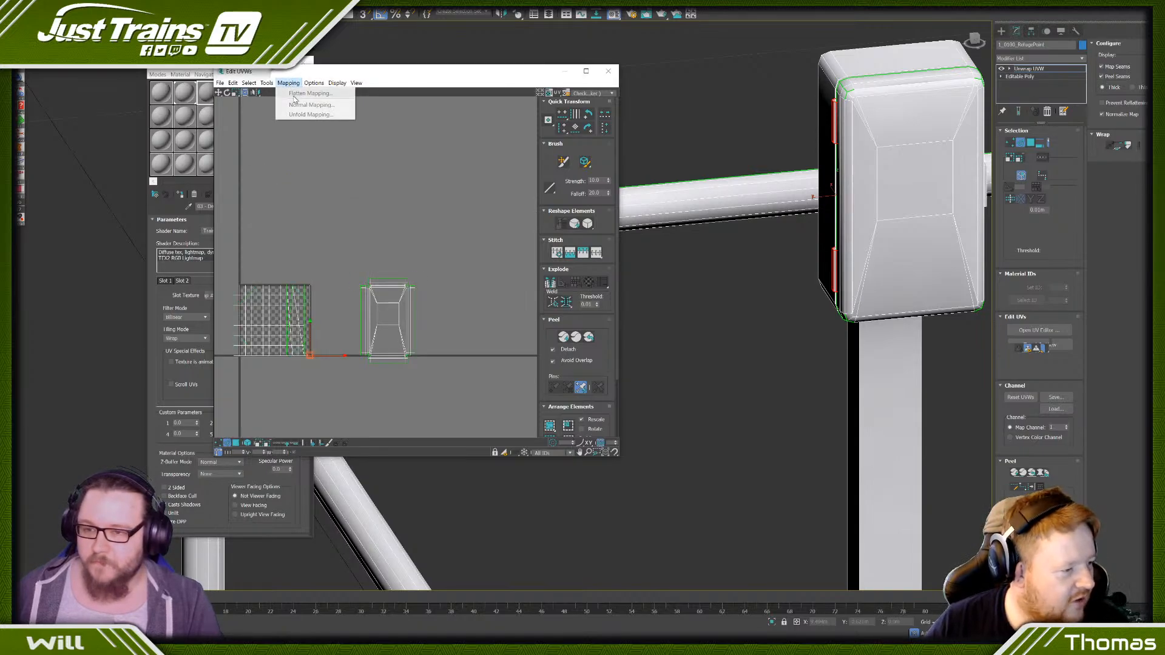
{"action": "left_click", "coordinate": [447, 278]}
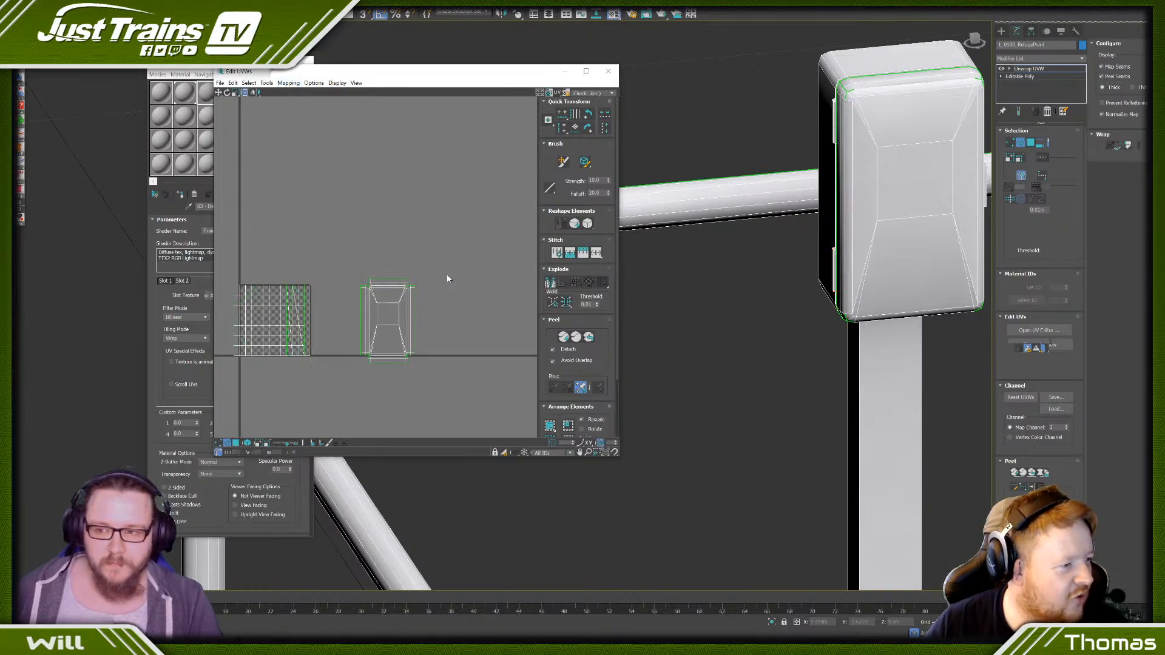
- Select the faces of both hinges on the telephone box's side and apply Flatten Mapping to them
{"action": "left_click", "coordinate": [1031, 143]}
{"action": "left_click", "coordinate": [837, 121]}
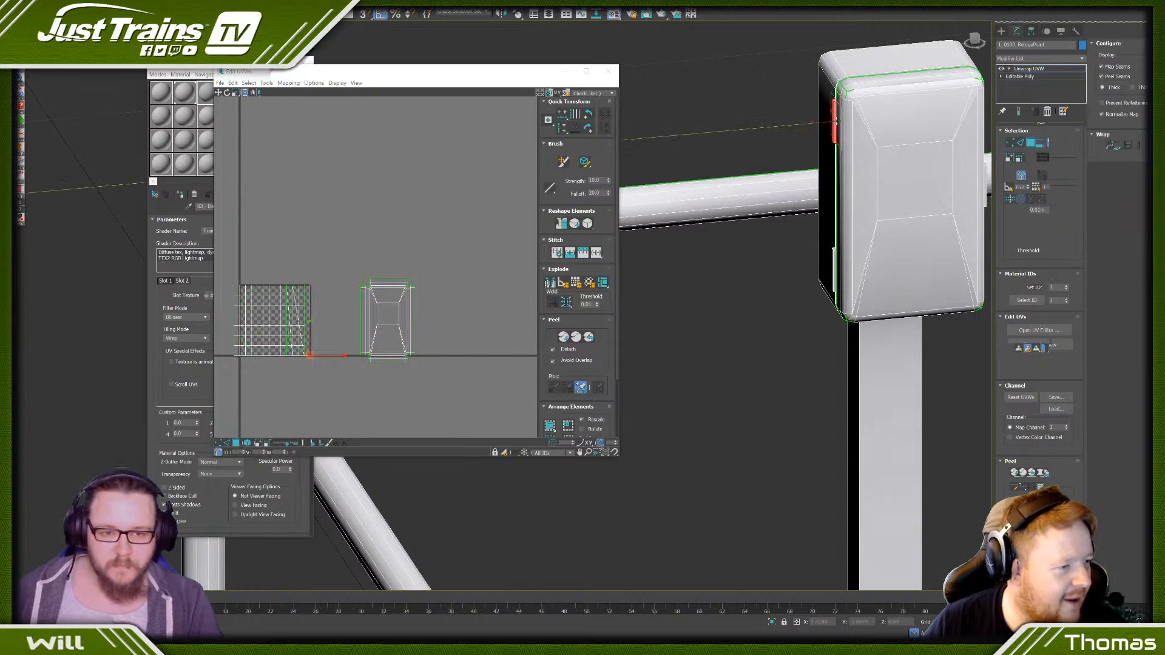
{"action": "left_click", "coordinate": [830, 260]}
{"action": "left_click", "coordinate": [827, 256]}
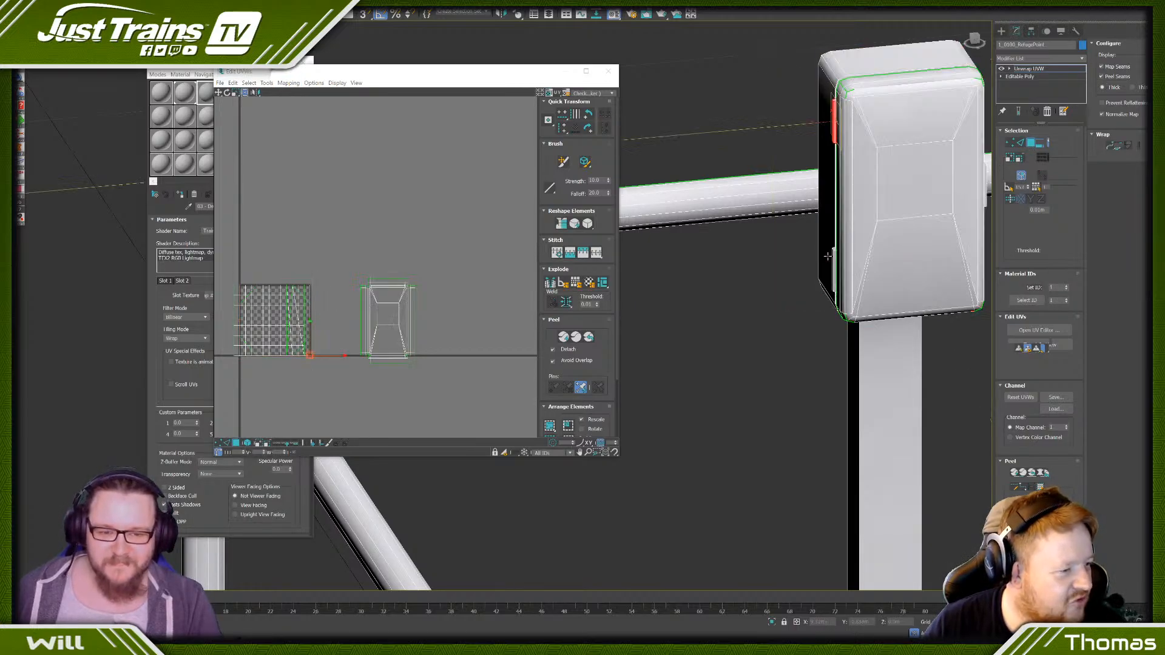
{"action": "left_click", "coordinate": [834, 261], "text": "ctrl"}
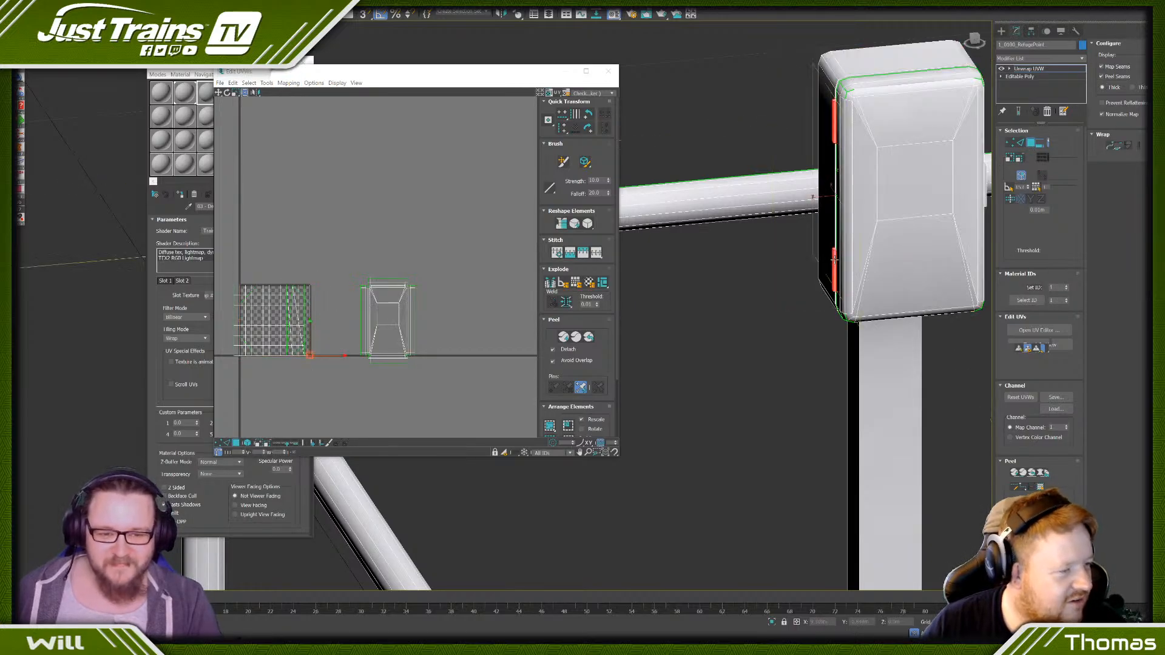
{"action": "left_click", "coordinate": [288, 83]}
{"action": "left_click", "coordinate": [298, 92]}
{"action": "left_click", "coordinate": [119, 61]}
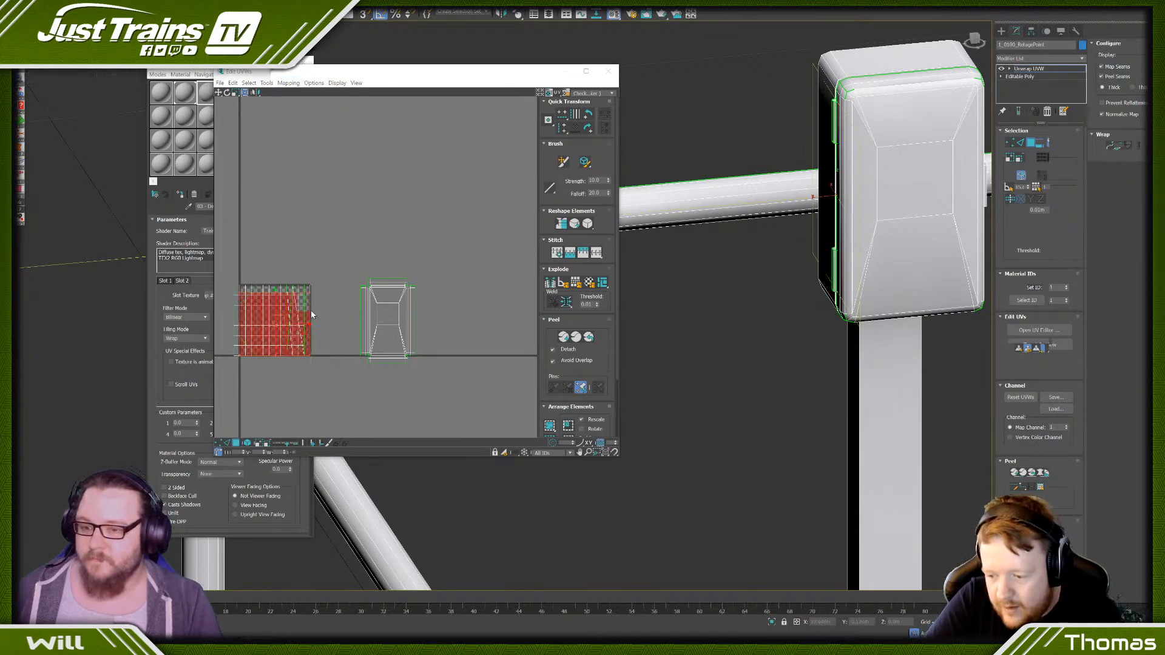
- Move the flattened hinge islands into empty space beyond the cover's island and separate the small pieces from the long strips
{"action": "left_click_drag", "start_coordinate": [280, 318], "coordinate": [515, 252]}
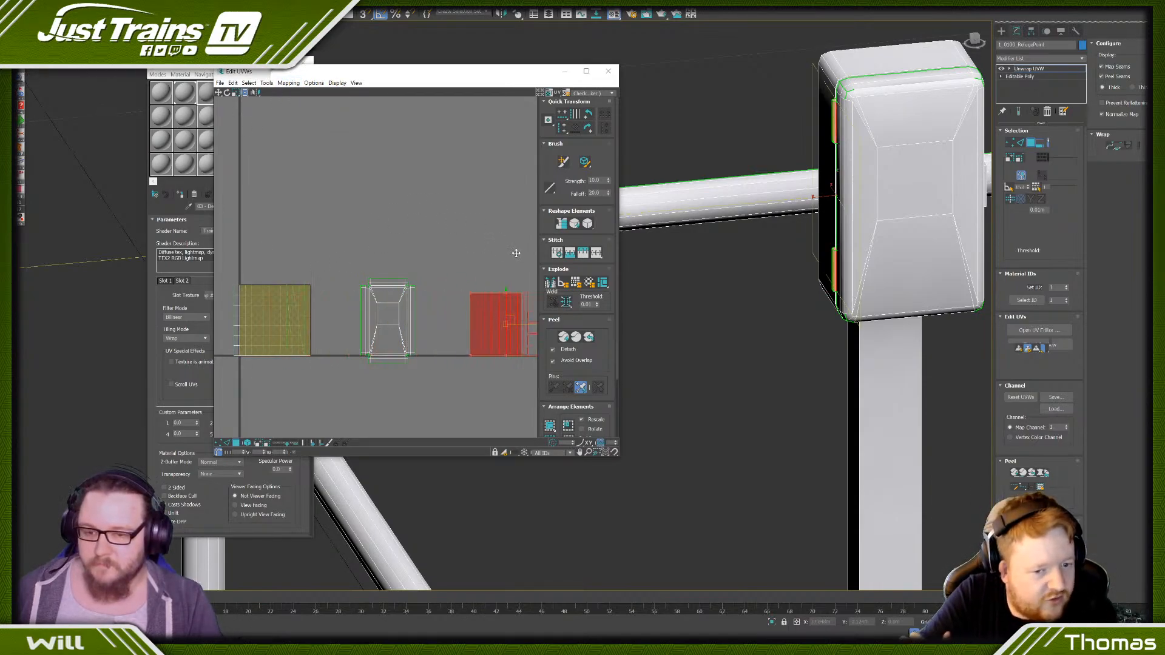
{"action": "left_click", "coordinate": [484, 257]}
{"action": "middle_click_drag", "start_coordinate": [489, 257], "coordinate": [384, 213]}
{"action": "scroll", "coordinate": [390, 258], "scroll_direction": "up", "scroll_amount": 5}
{"action": "middle_click_drag", "start_coordinate": [443, 342], "coordinate": [338, 239]}
{"action": "scroll", "coordinate": [338, 238], "scroll_direction": "down", "scroll_amount": 2}
{"action": "left_click", "coordinate": [342, 217]}
{"action": "left_click_drag", "start_coordinate": [346, 212], "coordinate": [450, 211]}
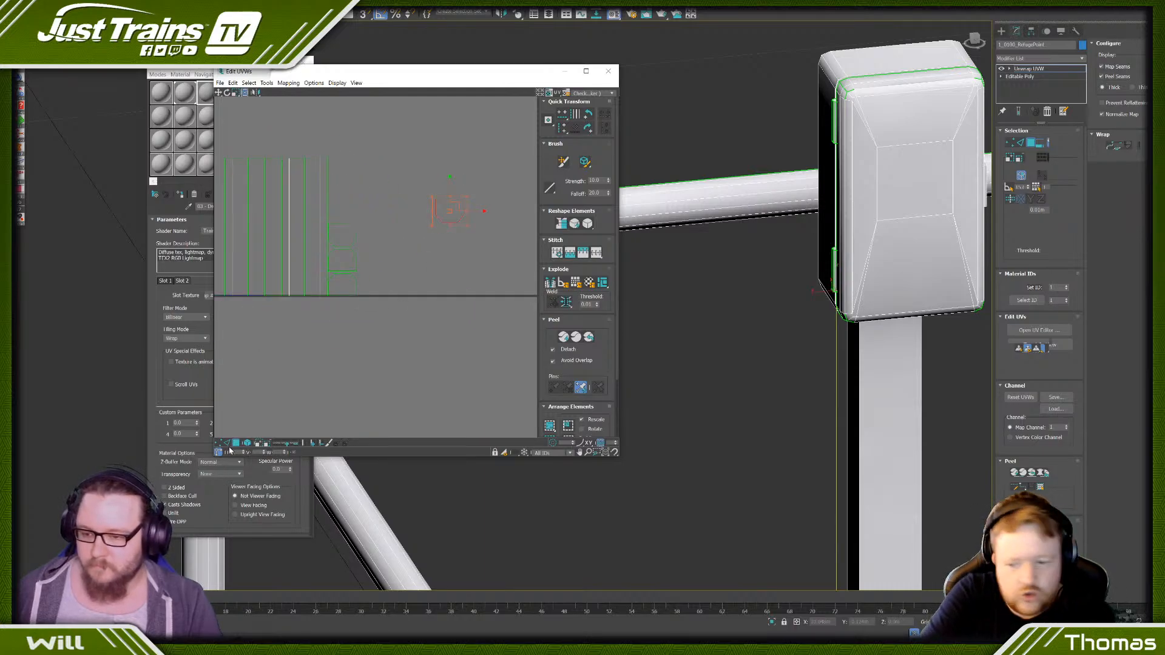
- Stitch the matching end and side strips onto the edges of the first hinge's main UV island
{"action": "left_click", "coordinate": [230, 446]}
{"action": "left_click", "coordinate": [450, 225]}
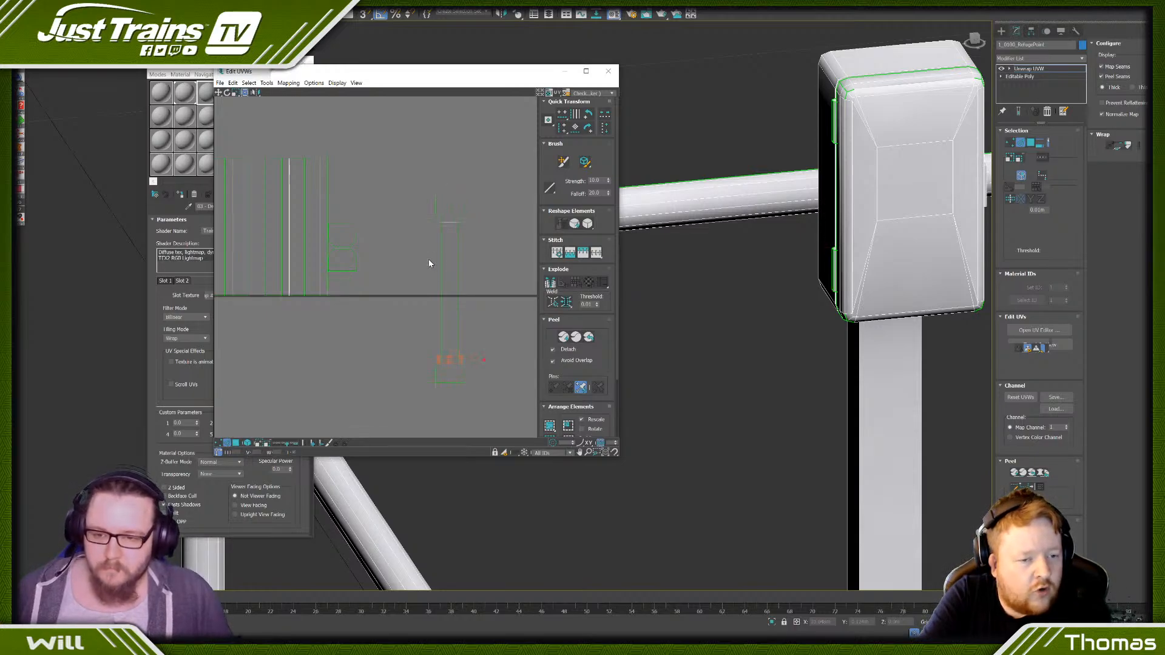
{"action": "left_click", "coordinate": [441, 265]}
{"action": "left_click", "coordinate": [456, 262]}
{"action": "scroll", "coordinate": [456, 262], "scroll_direction": "down", "scroll_amount": 3}
{"action": "scroll", "coordinate": [407, 251], "scroll_direction": "up", "scroll_amount": 3}
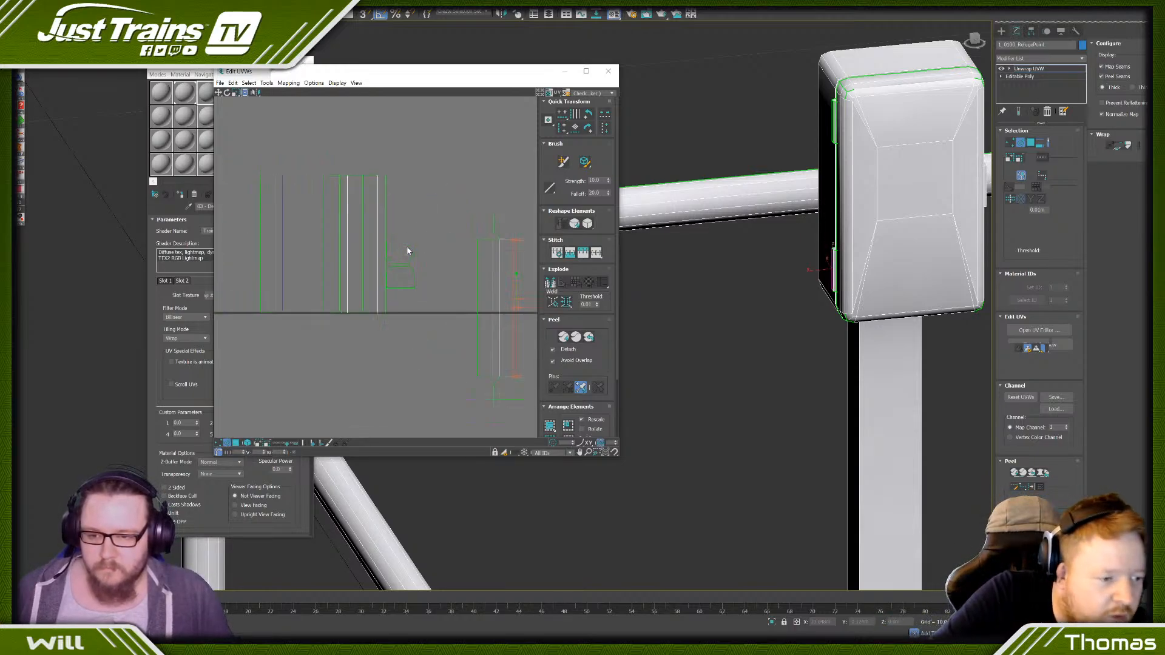
- Stitch the matching end and side strips onto the edges of the second hinge's main UV island
{"action": "left_click", "coordinate": [401, 266]}
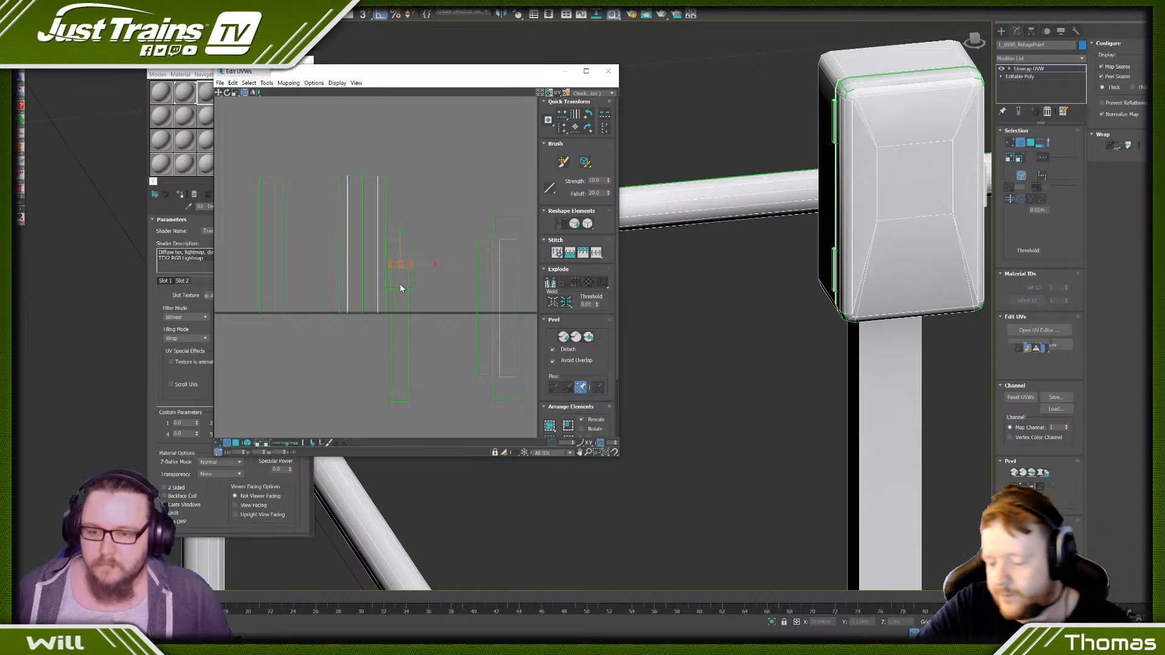
{"action": "left_click", "coordinate": [399, 400]}
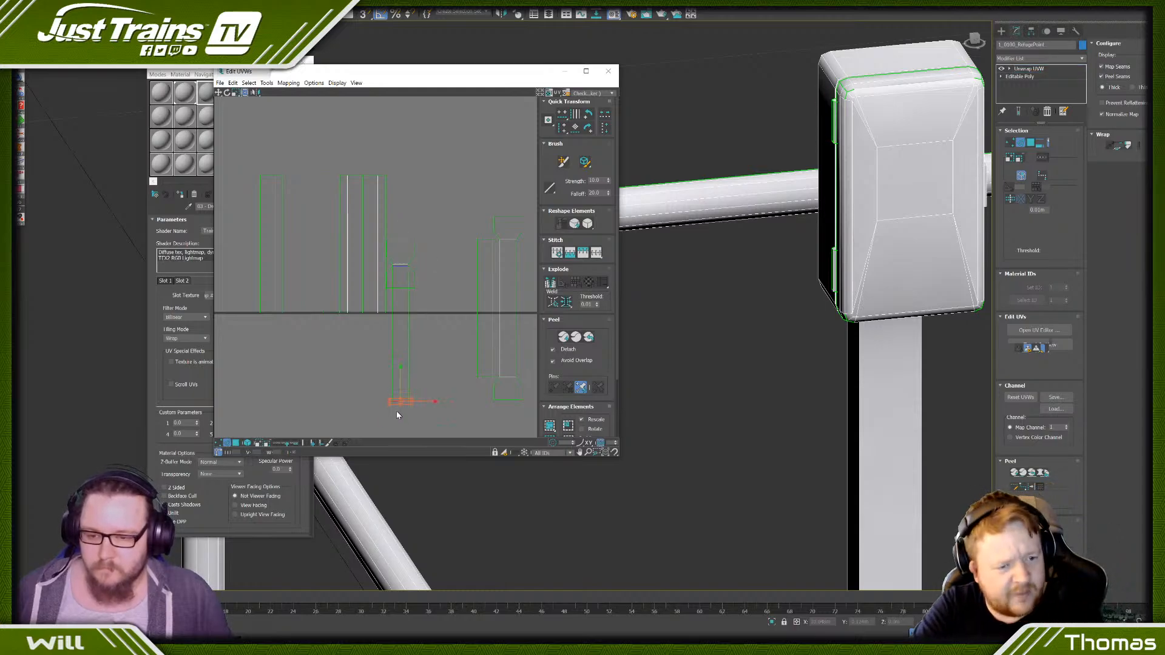
{"action": "left_click", "coordinate": [408, 341]}
{"action": "scroll", "coordinate": [355, 274], "scroll_direction": "down", "scroll_amount": 2}
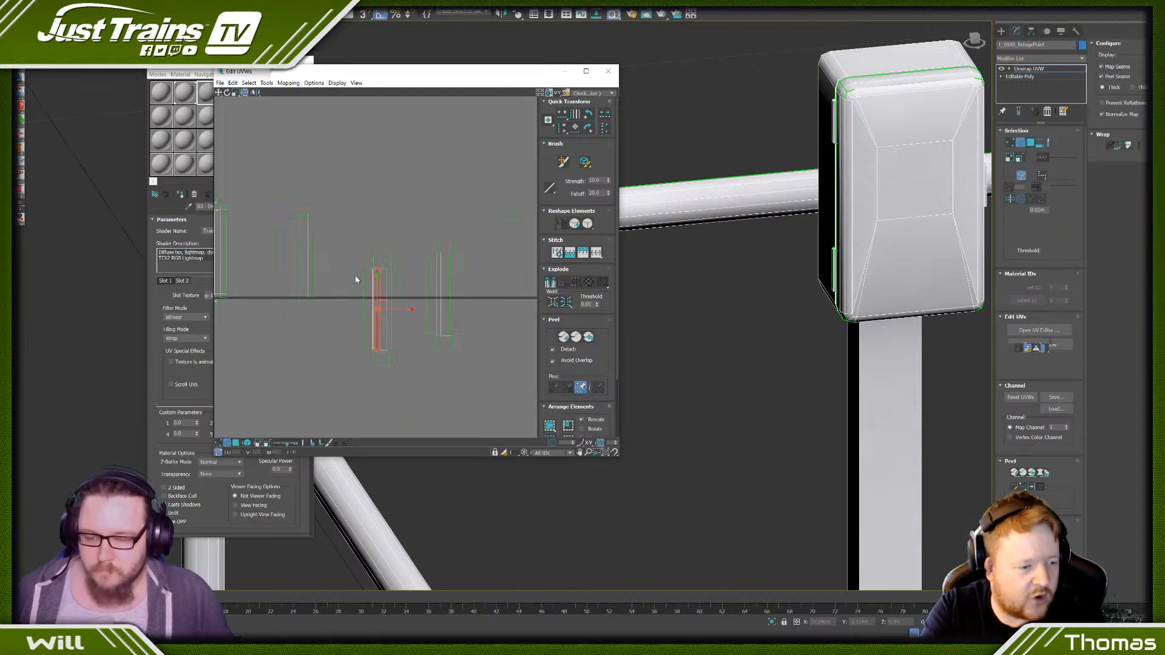
{"action": "scroll", "coordinate": [461, 281], "scroll_direction": "down", "scroll_amount": 3}
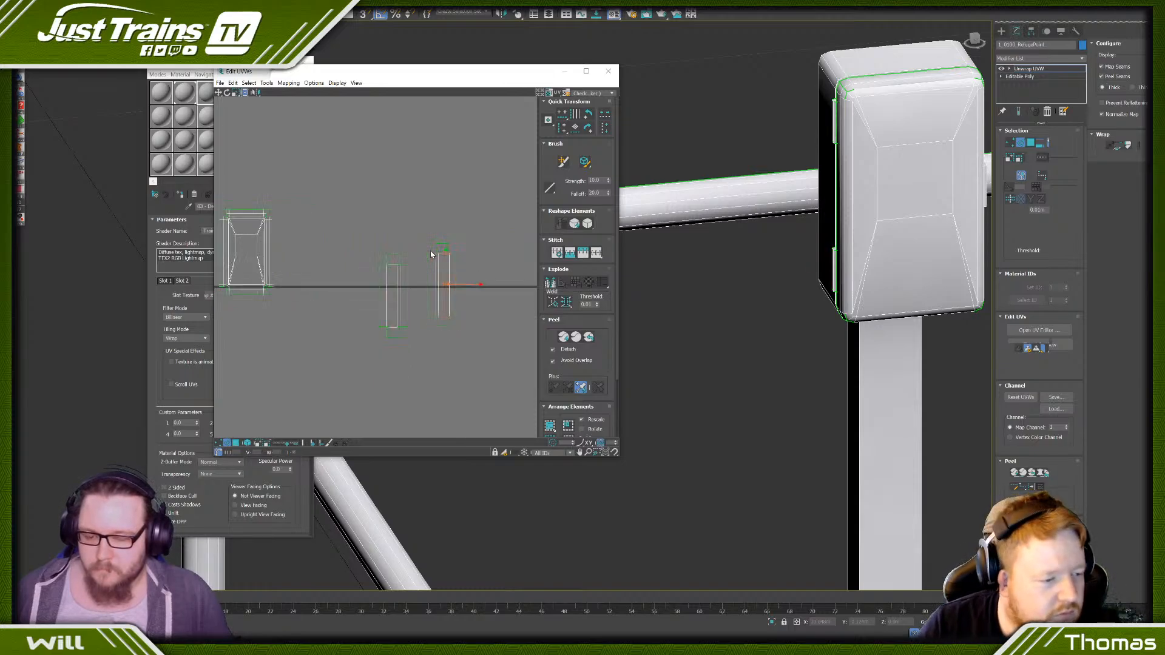
- Select one hinge's whole UV island and move it with snapping on so it overlays the other hinge's island
{"action": "left_click", "coordinate": [219, 443]}
{"action": "left_click_drag", "start_coordinate": [369, 226], "coordinate": [417, 330]}
{"action": "left_click", "coordinate": [220, 95]}
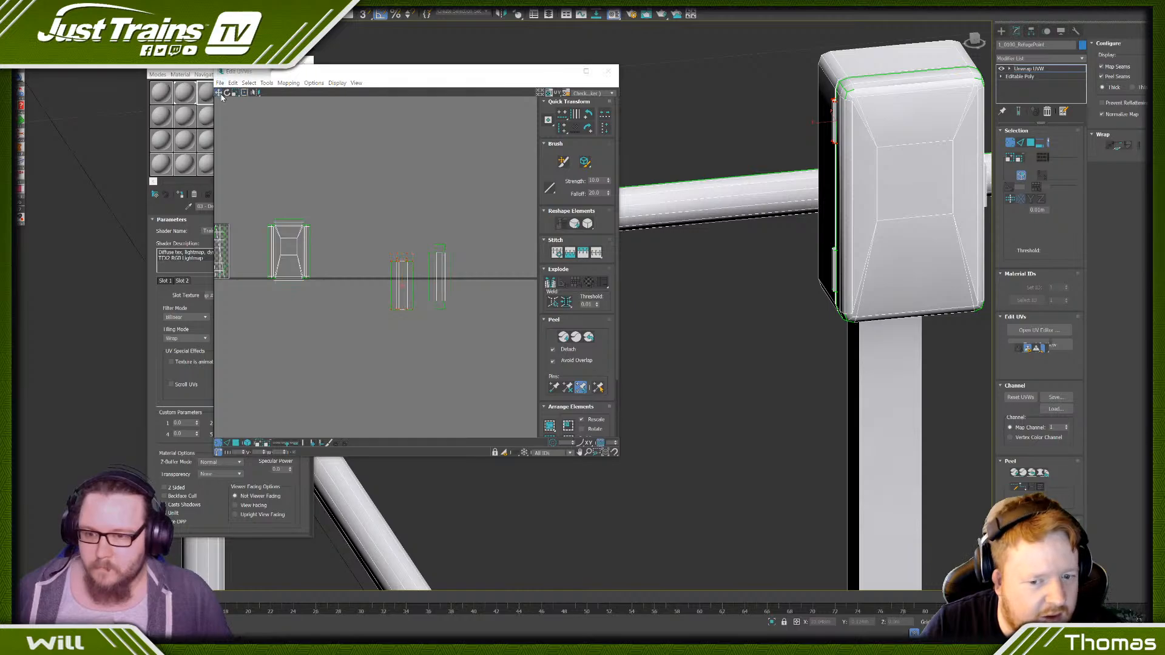
{"action": "scroll", "coordinate": [393, 328], "scroll_direction": "up", "scroll_amount": 3}
{"action": "left_click_drag", "start_coordinate": [397, 314], "coordinate": [435, 293]}
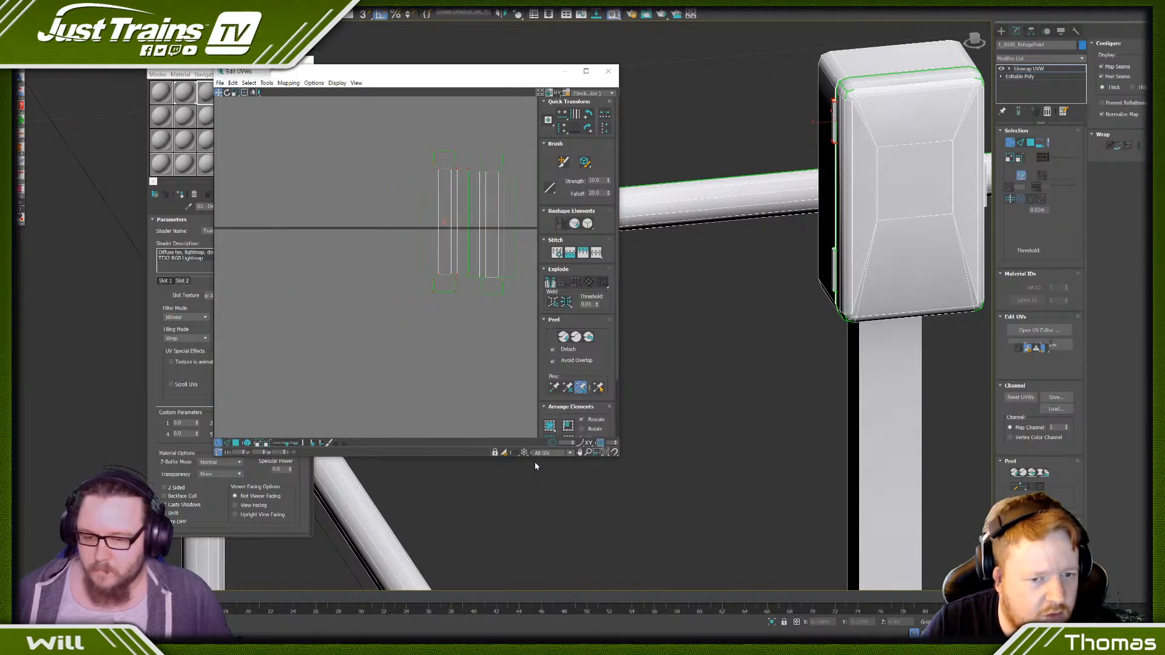
{"action": "left_click", "coordinate": [613, 454]}
{"action": "left_click_drag", "start_coordinate": [432, 290], "coordinate": [477, 294]}
- Move the stacked hinge islands beside the cover's UV island and scale them down to match its proportions
{"action": "scroll", "coordinate": [387, 235], "scroll_direction": "down", "scroll_amount": 7}
{"action": "left_click_drag", "start_coordinate": [381, 189], "coordinate": [315, 227]}
{"action": "scroll", "coordinate": [398, 244], "scroll_direction": "up", "scroll_amount": 4}
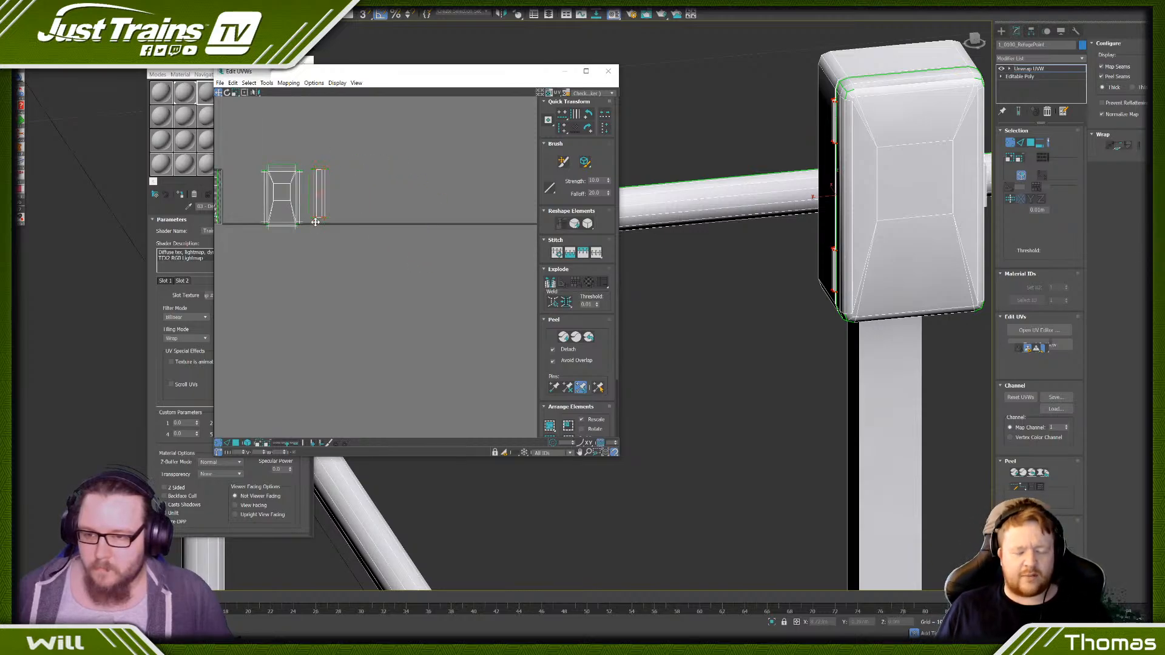
{"action": "left_click_drag", "start_coordinate": [307, 169], "coordinate": [305, 170]}
{"action": "scroll", "coordinate": [306, 169], "scroll_direction": "up", "scroll_amount": 5}
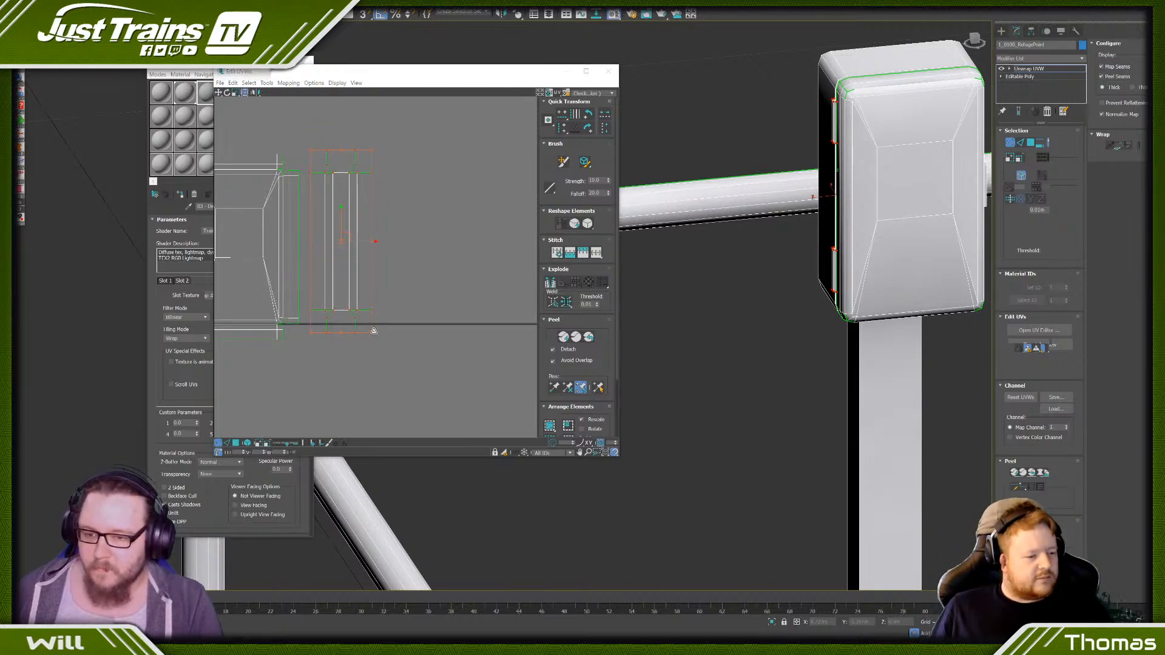
{"action": "left_click_drag", "start_coordinate": [373, 330], "coordinate": [328, 193]}
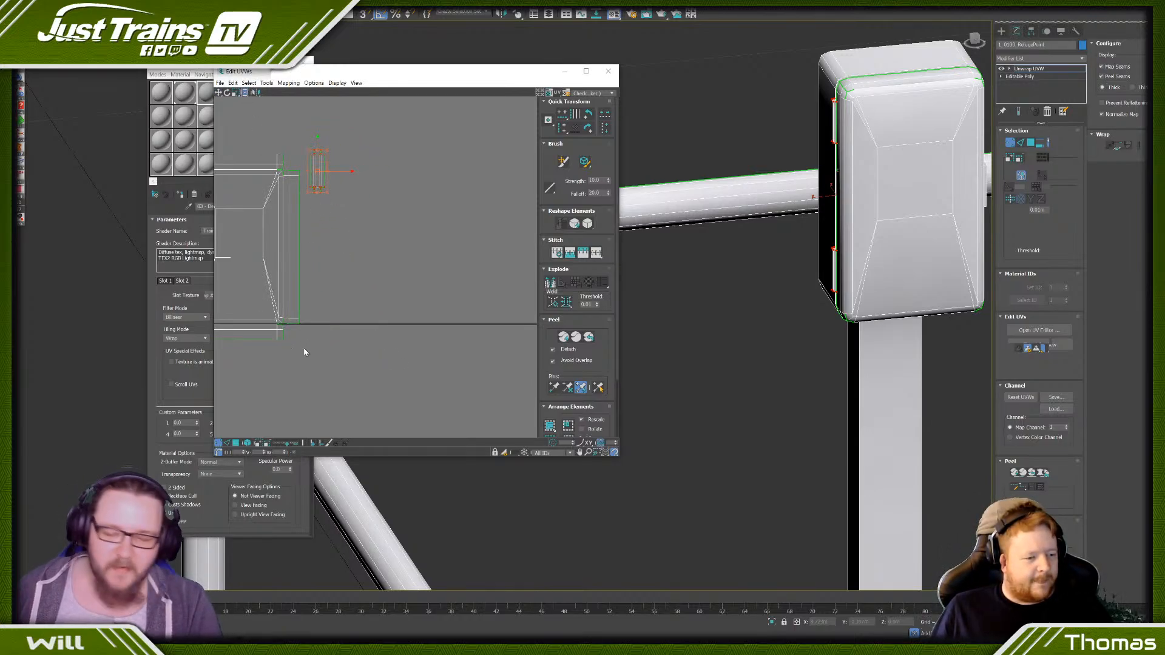
{"action": "scroll", "coordinate": [315, 201], "scroll_direction": "up", "scroll_amount": 3}
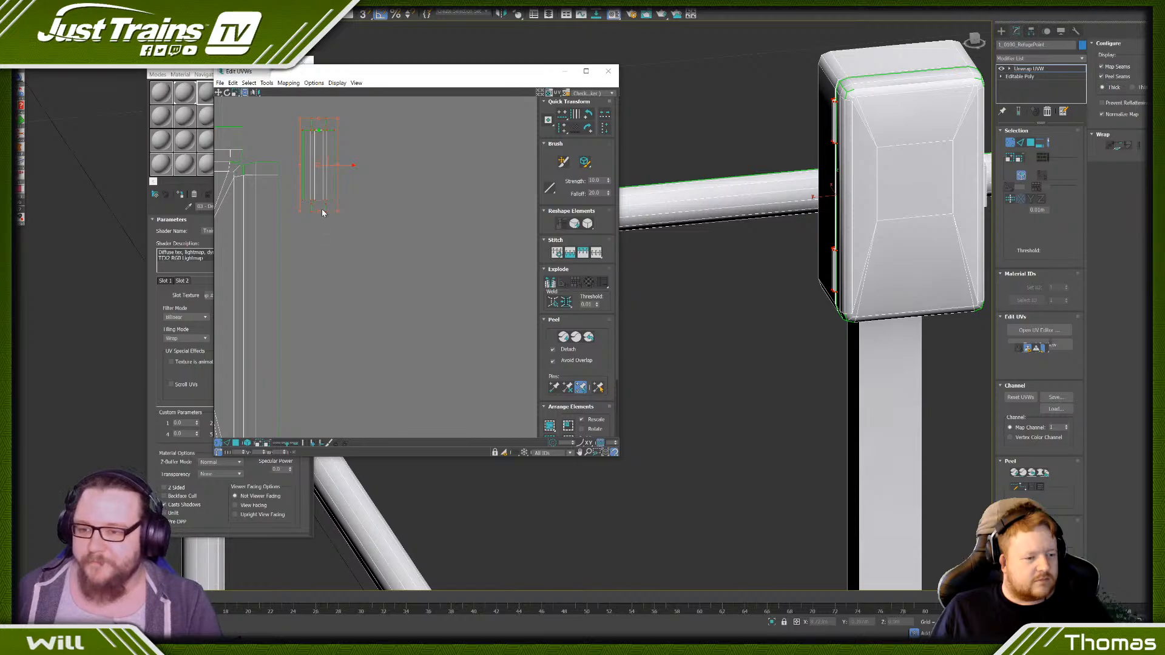
- Rotate the stacked hinge islands to horizontal and place them against the upper-right corner of the cover's UV island
{"action": "left_click_drag", "start_coordinate": [322, 212], "coordinate": [408, 157]}
{"action": "left_click_drag", "start_coordinate": [326, 159], "coordinate": [303, 137]}
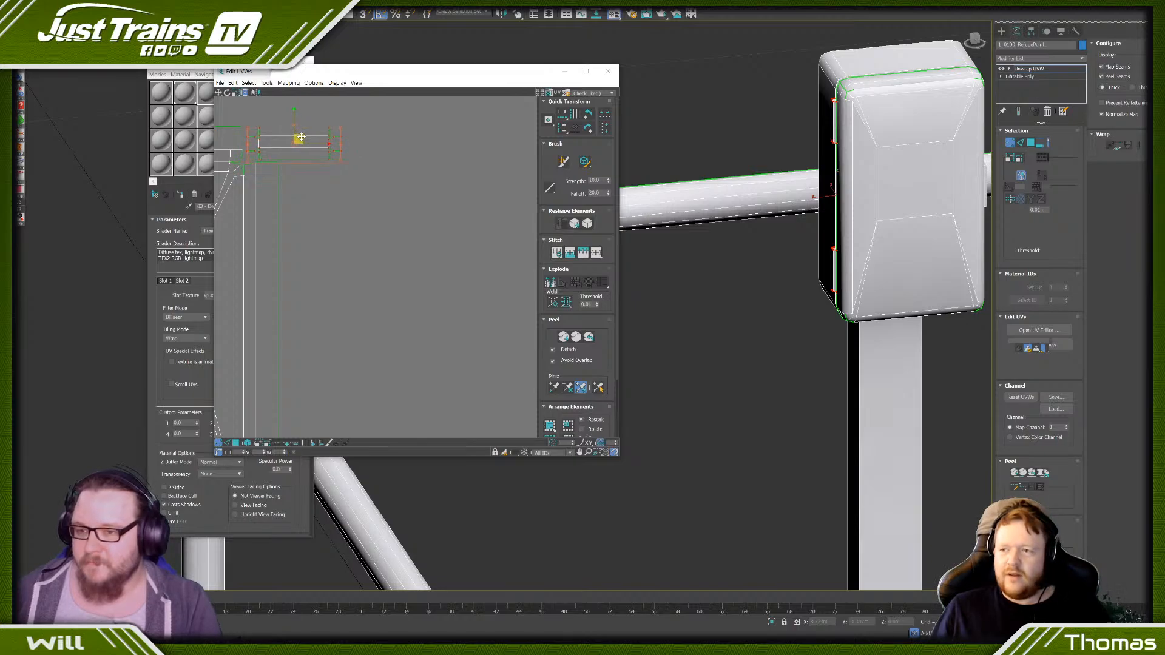
{"action": "left_click", "coordinate": [341, 195]}
{"action": "scroll", "coordinate": [343, 196], "scroll_direction": "down", "scroll_amount": 8}
{"action": "middle_click_drag", "start_coordinate": [321, 205], "coordinate": [388, 196]}
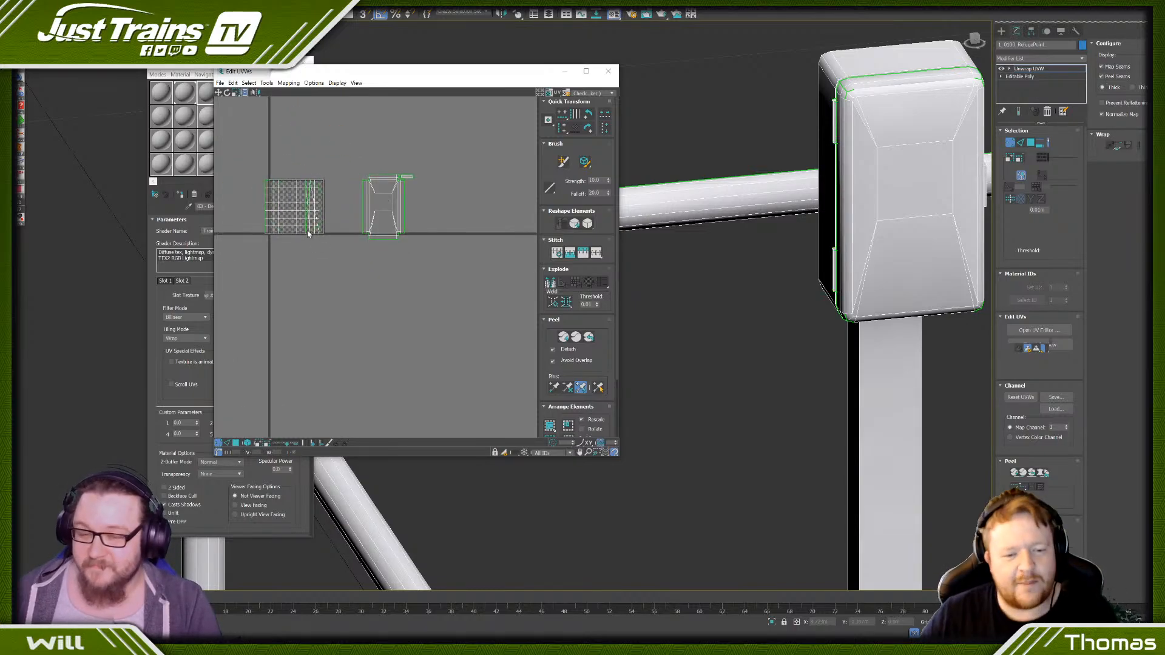
- Select the back face of the telephone box's rear casing, around its mounting post
{"action": "scroll", "coordinate": [823, 232], "scroll_direction": "down", "scroll_amount": 5}
{"action": "middle_click_drag", "start_coordinate": [823, 233], "coordinate": [991, 236], "text": "alt"}
{"action": "scroll", "coordinate": [856, 249], "scroll_direction": "down", "scroll_amount": 4}
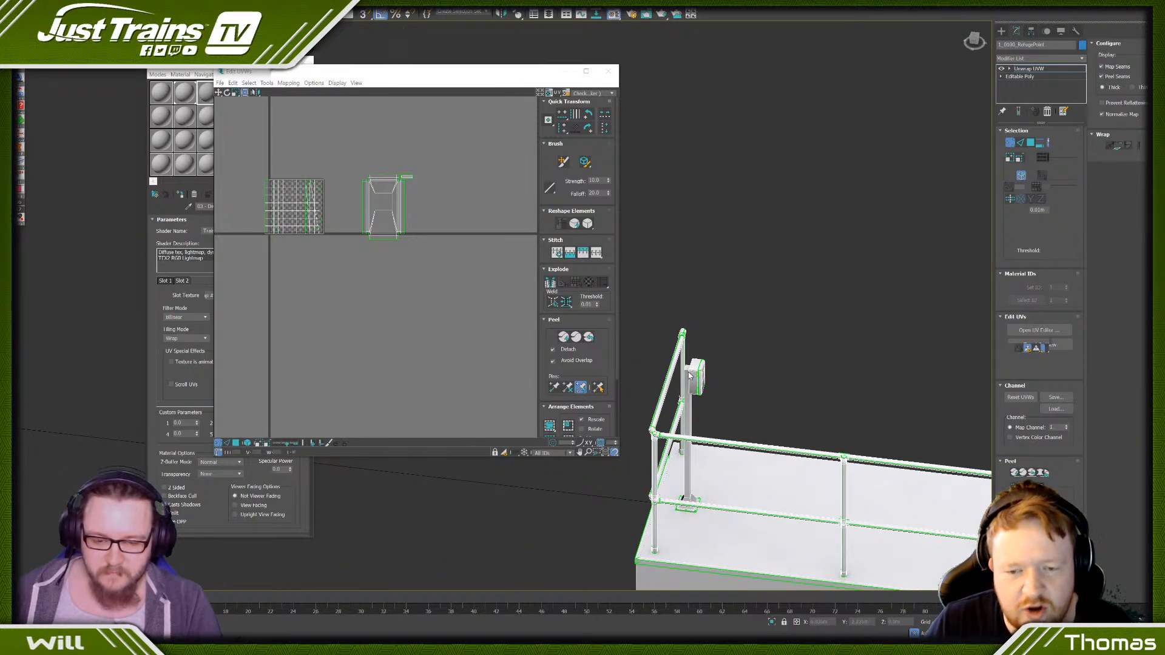
{"action": "scroll", "coordinate": [689, 376], "scroll_direction": "up", "scroll_amount": 6}
{"action": "left_click", "coordinate": [1031, 142]}
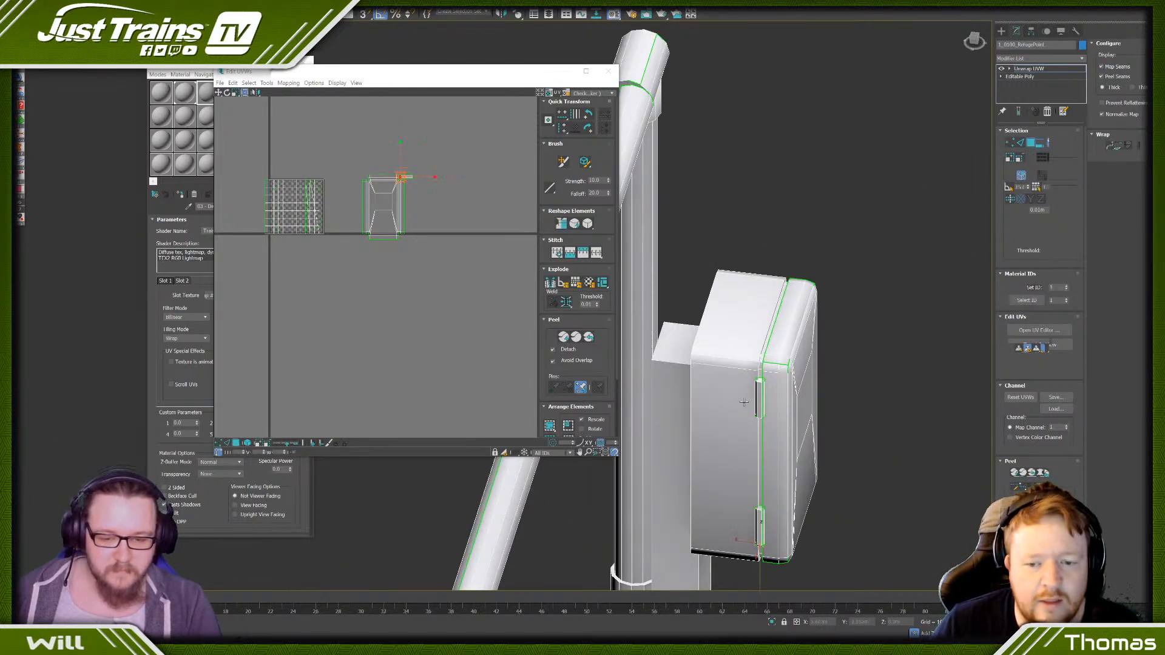
{"action": "left_click", "coordinate": [741, 399]}
{"action": "scroll", "coordinate": [677, 442], "scroll_direction": "down", "scroll_amount": 3}
{"action": "middle_click_drag", "start_coordinate": [677, 441], "coordinate": [718, 402], "text": "alt"}
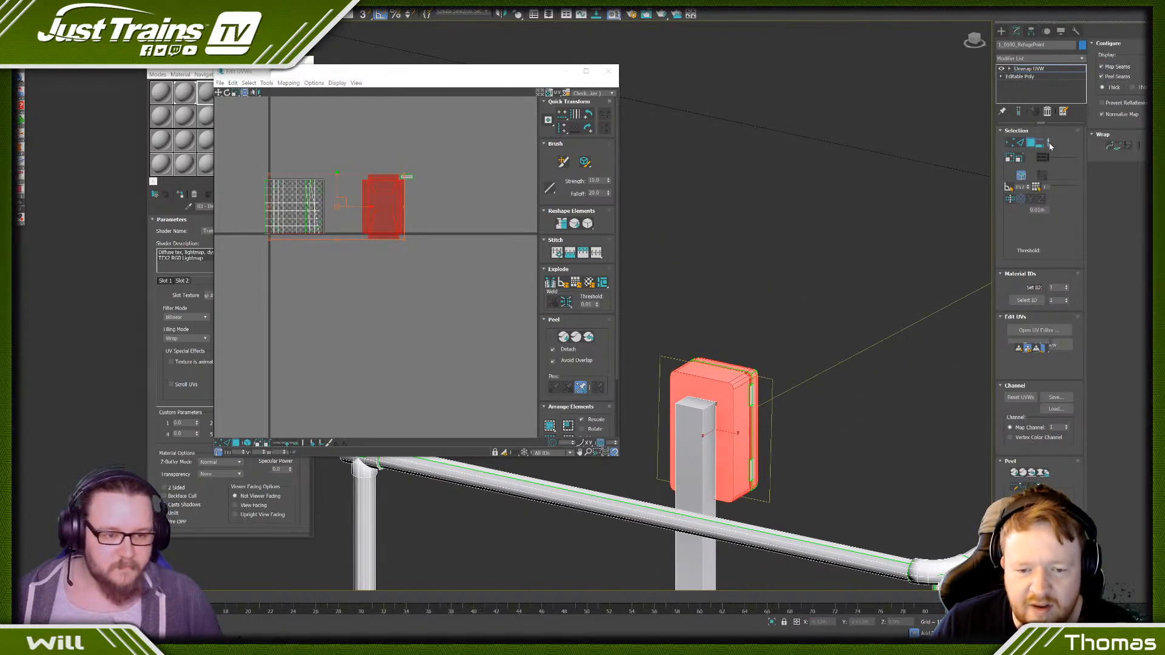
{"action": "left_click", "coordinate": [710, 395]}
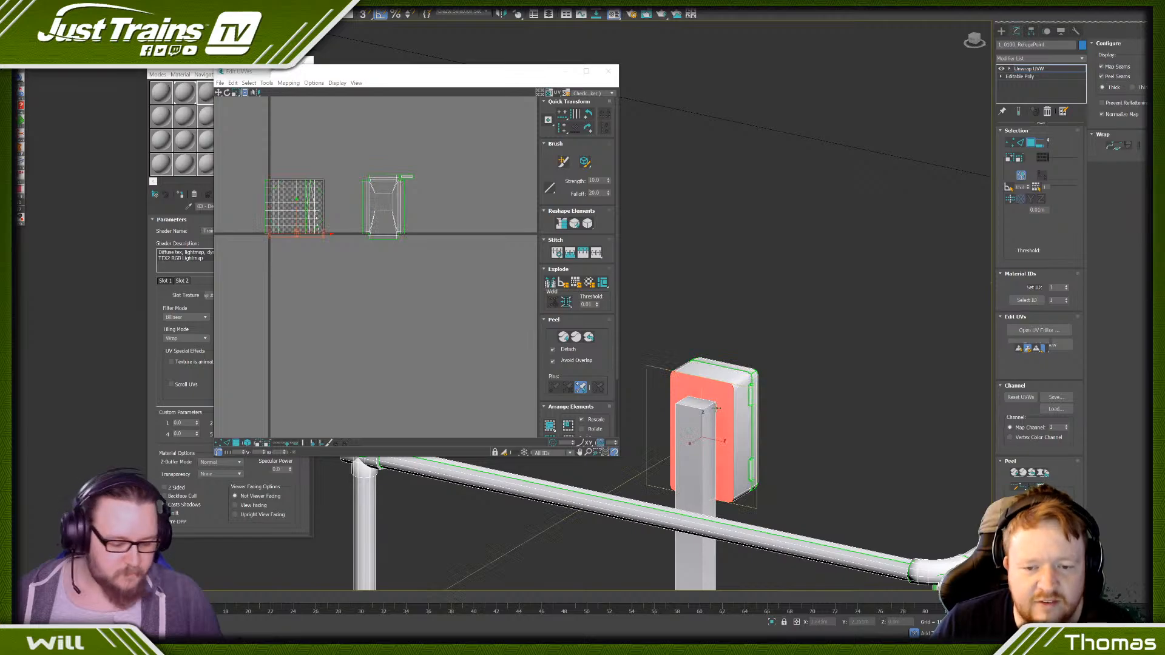
- Select the hinge-side face of the telephone box's rear casing with its chamfer faces and planar-map them
{"action": "scroll", "coordinate": [734, 392], "scroll_direction": "up", "scroll_amount": 2}
{"action": "left_click", "coordinate": [741, 401]}
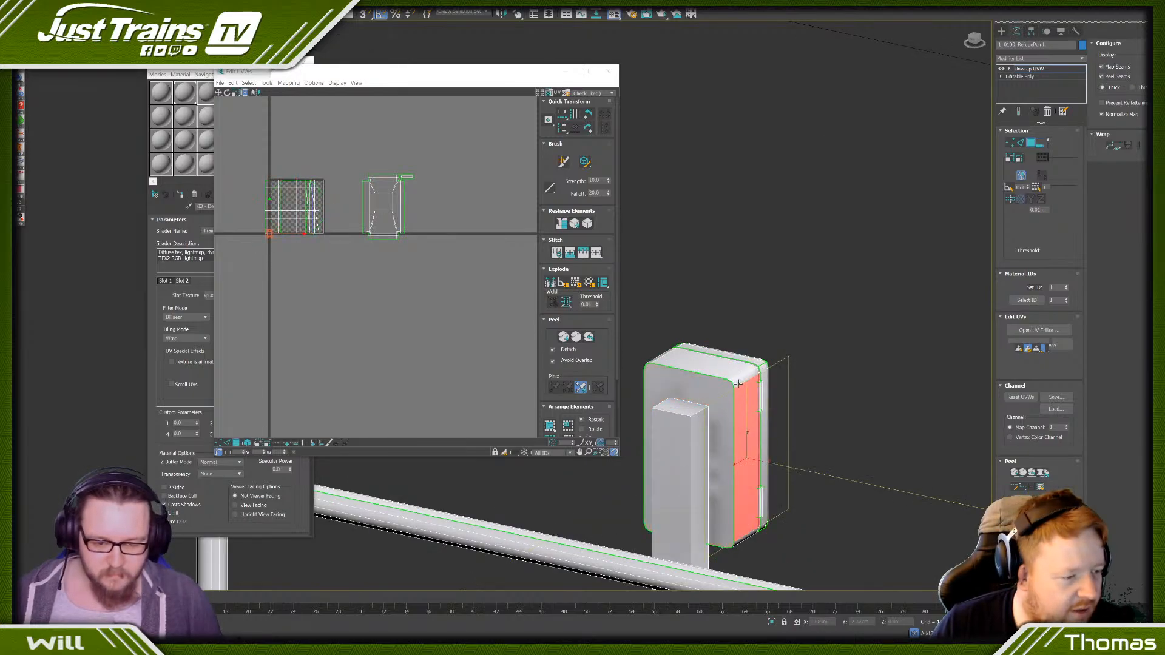
{"action": "left_click", "coordinate": [739, 544], "text": "ctrl"}
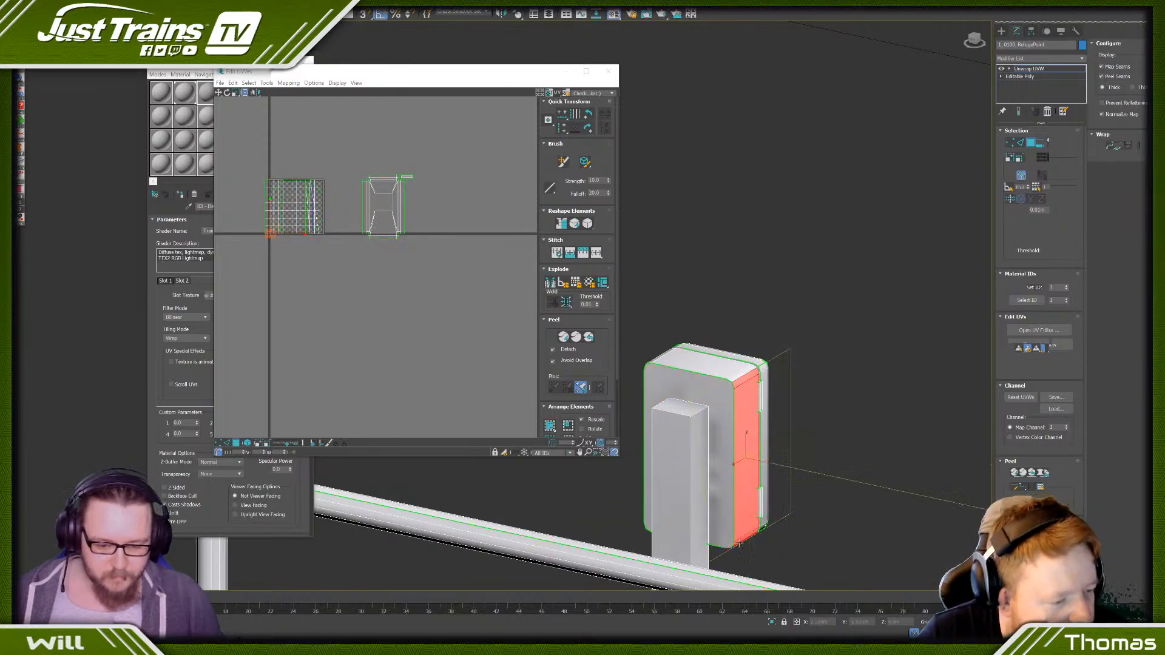
- Select the rear casing's top face and planar-map it as a separate UV island
{"action": "scroll", "coordinate": [734, 461], "scroll_direction": "up", "scroll_amount": 3}
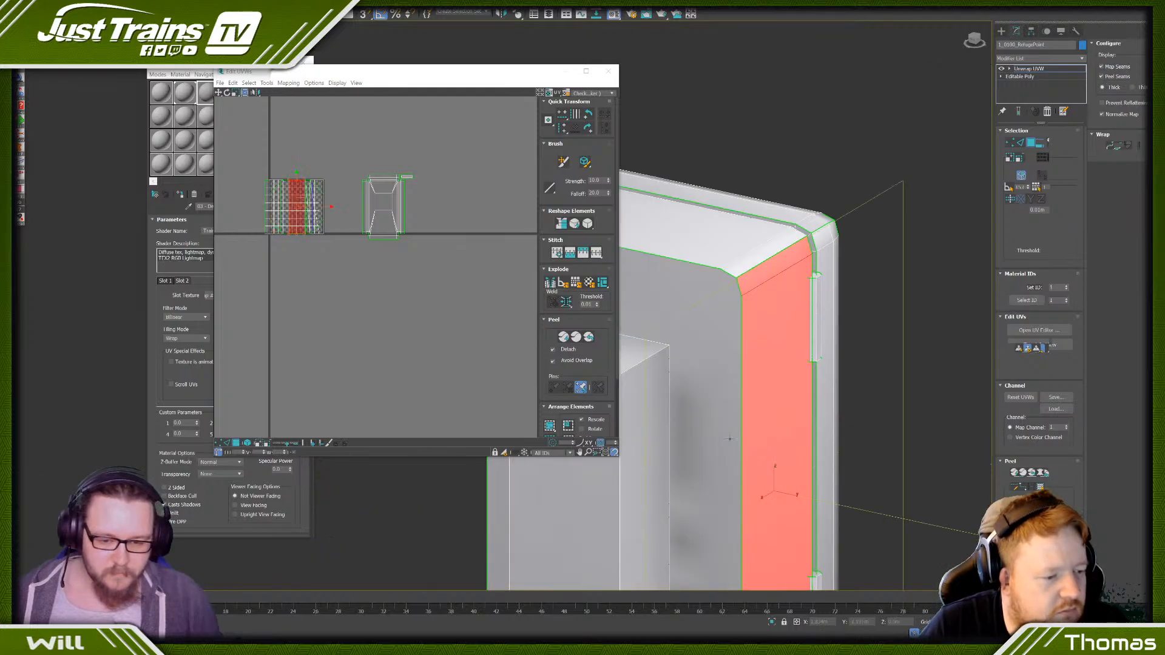
{"action": "left_click", "coordinate": [757, 263]}
{"action": "left_click", "coordinate": [735, 251], "text": "ctrl"}
{"action": "scroll", "coordinate": [736, 251], "scroll_direction": "down", "scroll_amount": 3}
{"action": "middle_click_drag", "start_coordinate": [656, 239], "coordinate": [714, 259]}
{"action": "scroll", "coordinate": [714, 259], "scroll_direction": "up", "scroll_amount": 4}
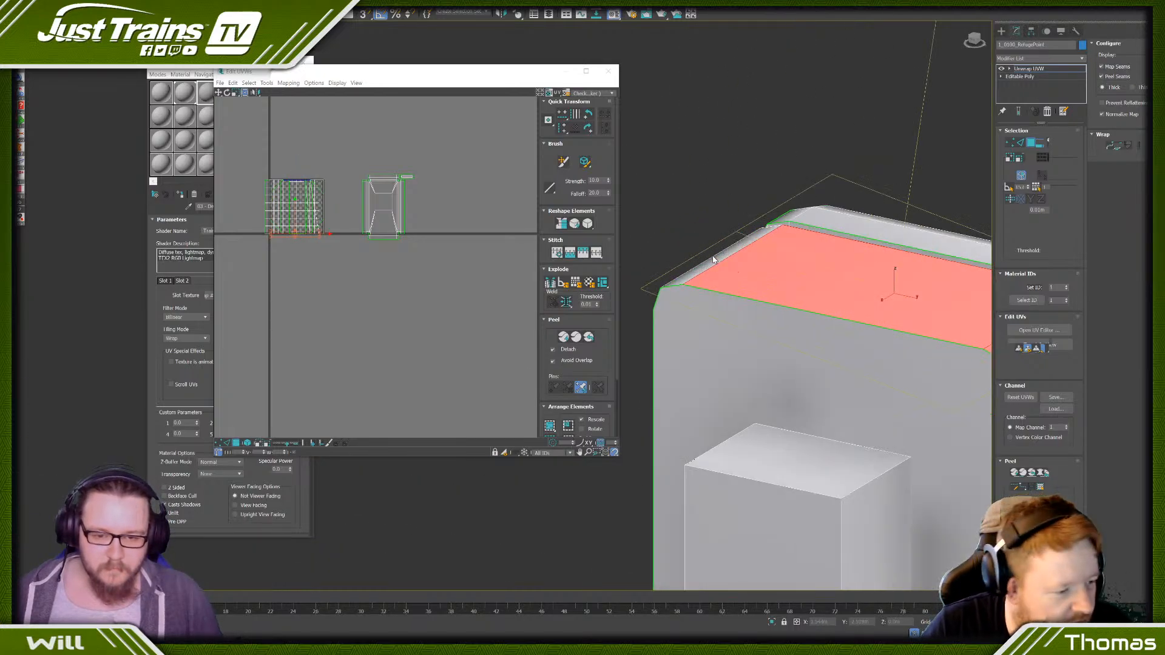
- Select the rear casing's side face opposite the hinges with its chamfer faces and planar-map them
{"action": "scroll", "coordinate": [714, 259], "scroll_direction": "down", "scroll_amount": 6}
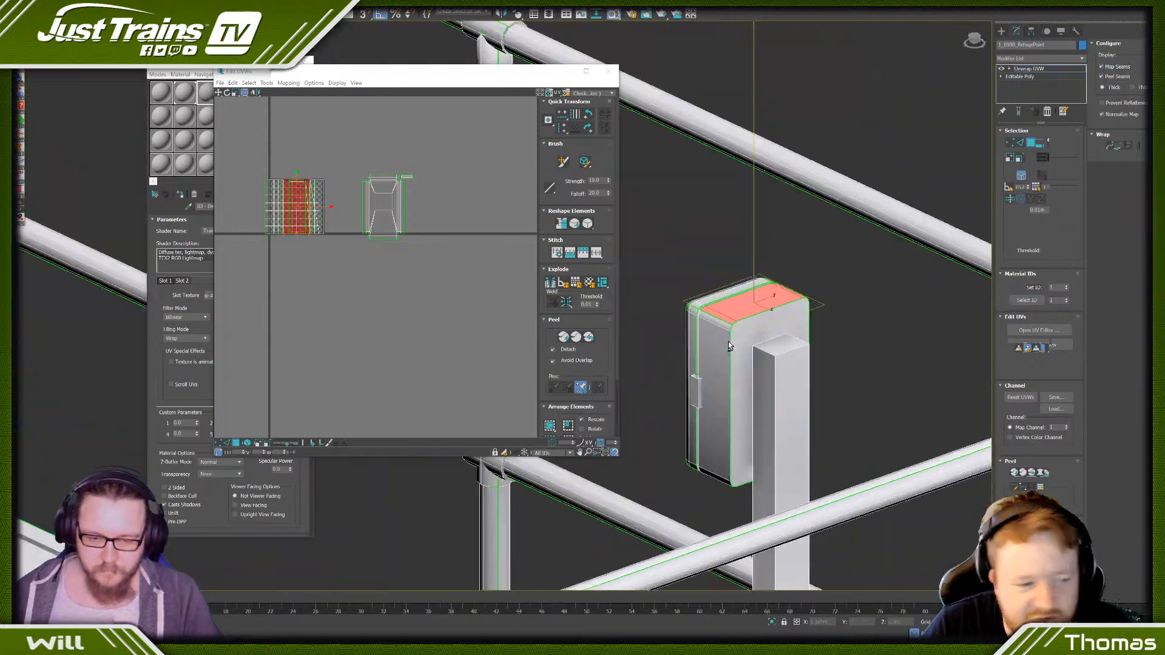
{"action": "middle_click_drag", "start_coordinate": [730, 346], "coordinate": [748, 333], "text": "alt"}
{"action": "left_click", "coordinate": [747, 325]}
{"action": "left_click", "coordinate": [747, 355], "text": "ctrl"}
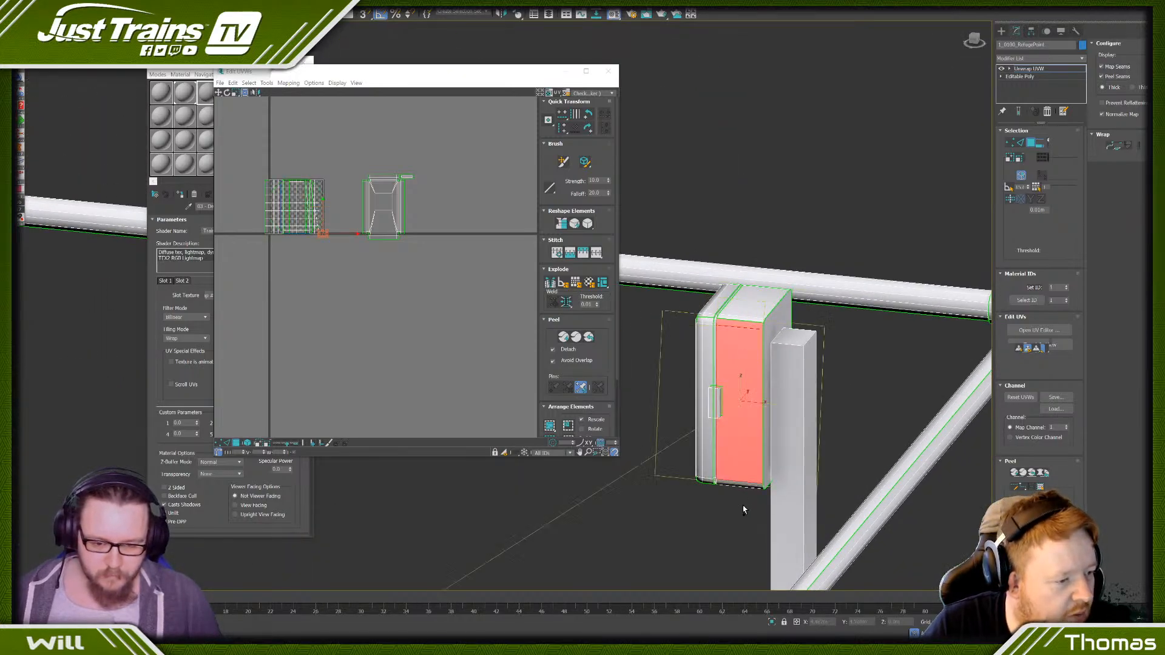
{"action": "left_click", "coordinate": [747, 484], "text": "ctrl"}
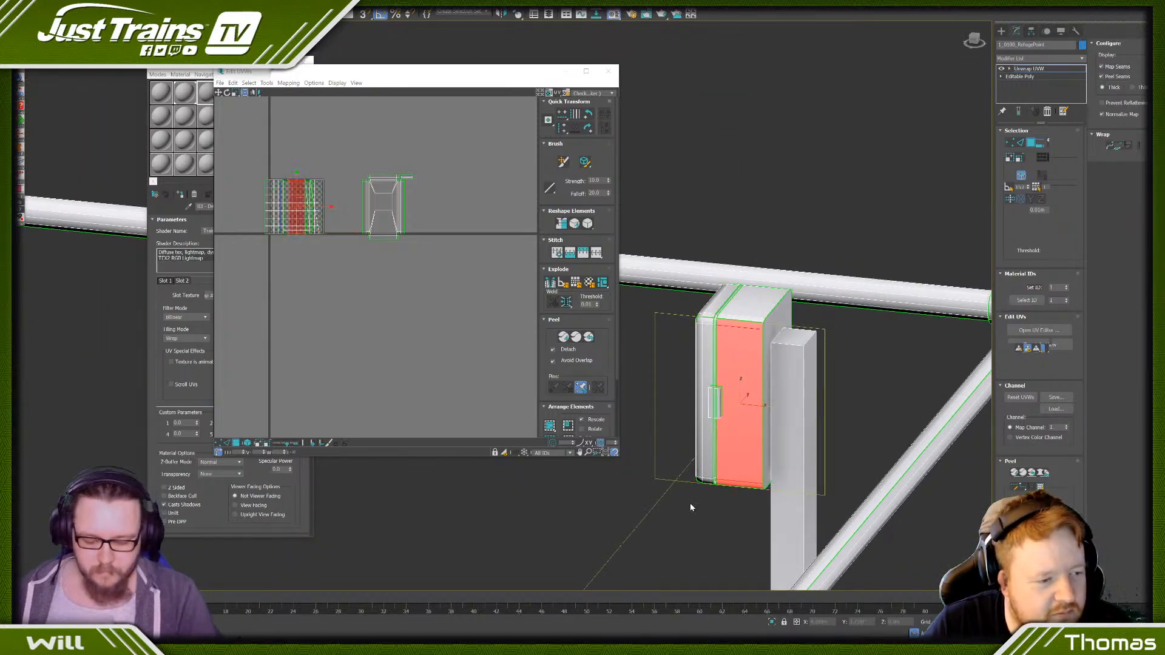
- Select the rear casing's underside face and planar-map it
{"action": "middle_click_drag", "start_coordinate": [689, 507], "coordinate": [713, 514], "text": "alt"}
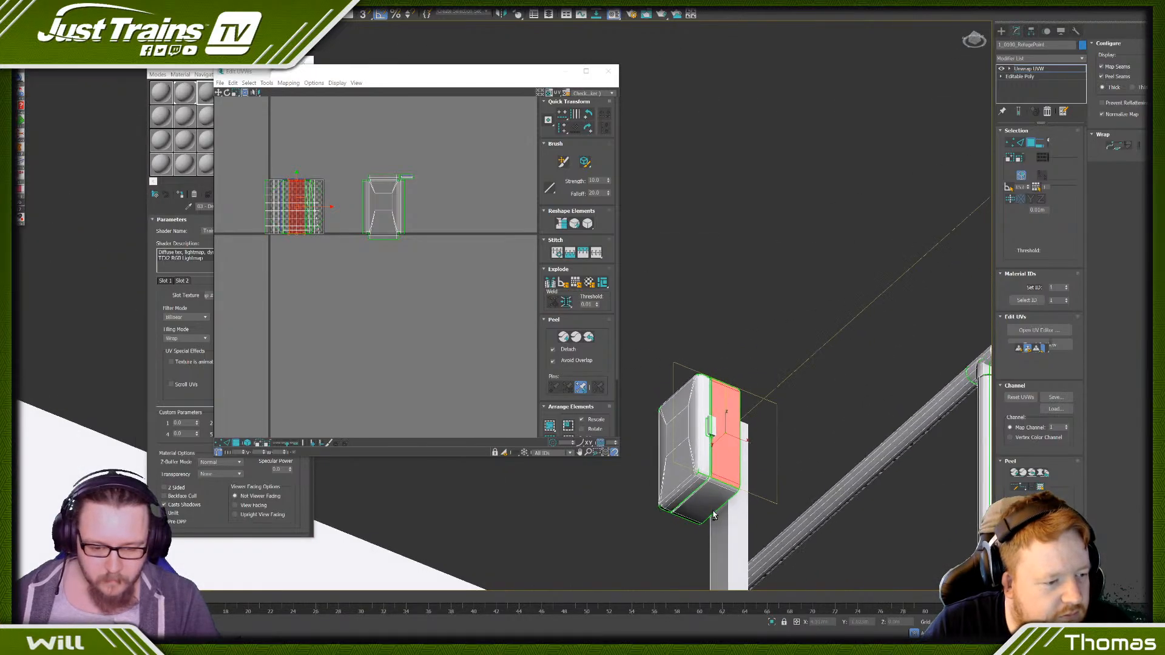
{"action": "scroll", "coordinate": [714, 514], "scroll_direction": "up", "scroll_amount": 3}
{"action": "left_click", "coordinate": [668, 515]}
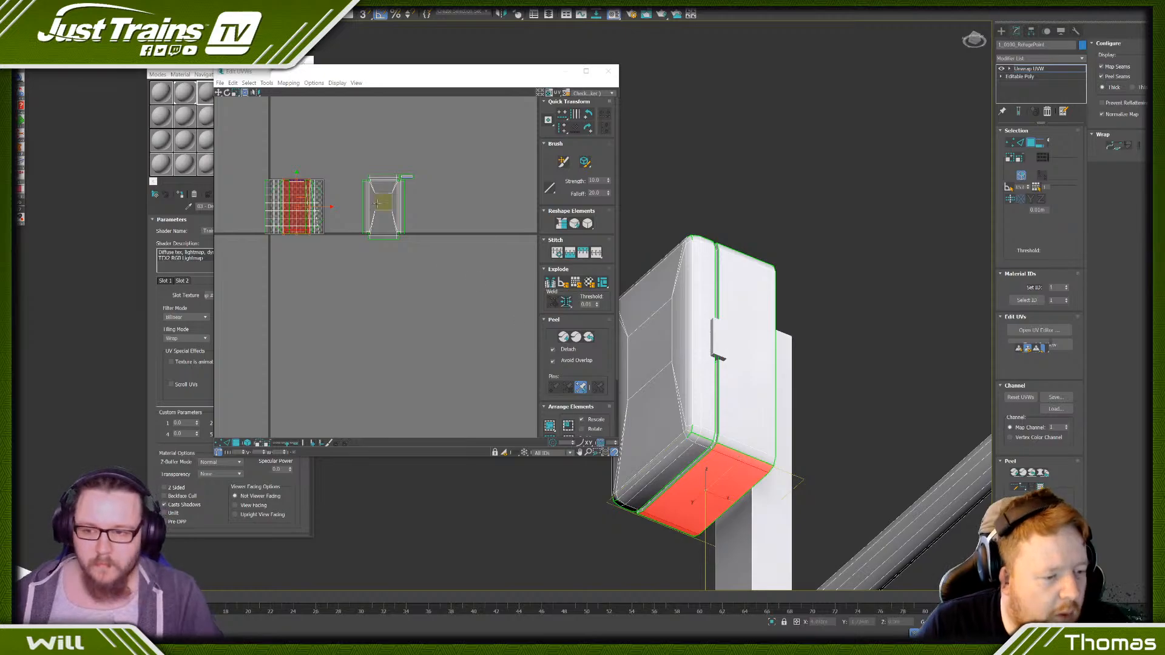
- Extend the selection from the back face to the whole rear casing and move its UV islands into empty space beside the cover's island
{"action": "middle_click_drag", "start_coordinate": [842, 413], "coordinate": [742, 288], "text": "alt"}
{"action": "left_click", "coordinate": [735, 261]}
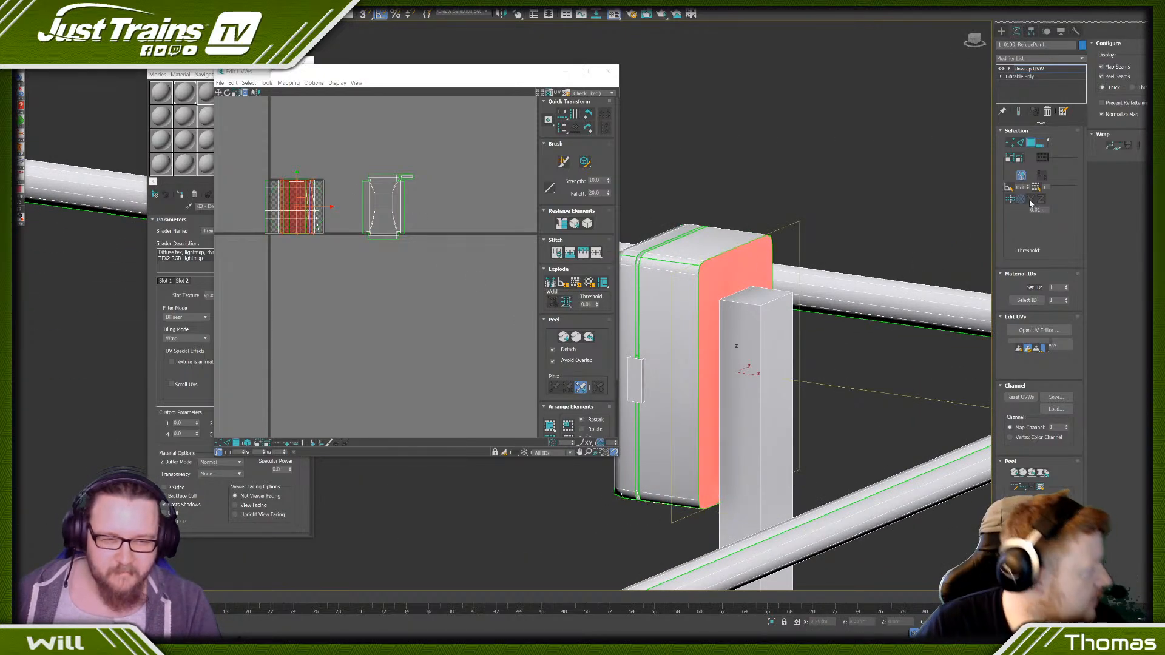
{"action": "left_click", "coordinate": [1011, 159]}
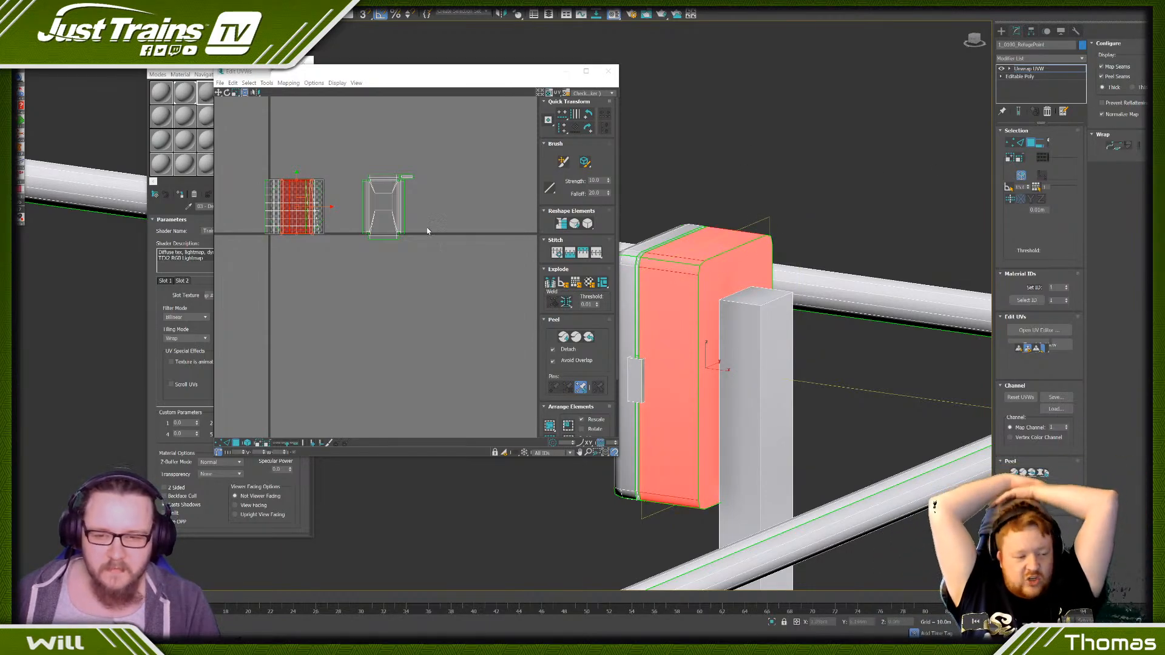
{"action": "left_click_drag", "start_coordinate": [330, 208], "coordinate": [505, 209]}
{"action": "left_click", "coordinate": [475, 253]}
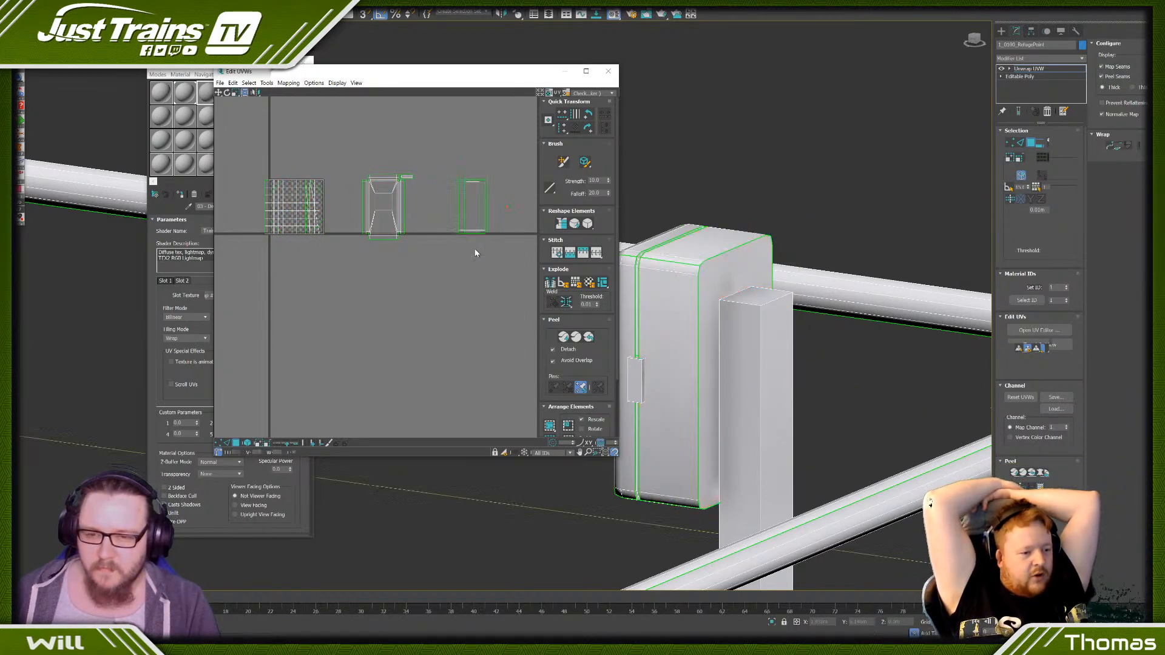
- Select all of the rear casing's overlapping UV islands and apply Rescale Clusters to them
{"action": "left_click", "coordinate": [735, 270]}
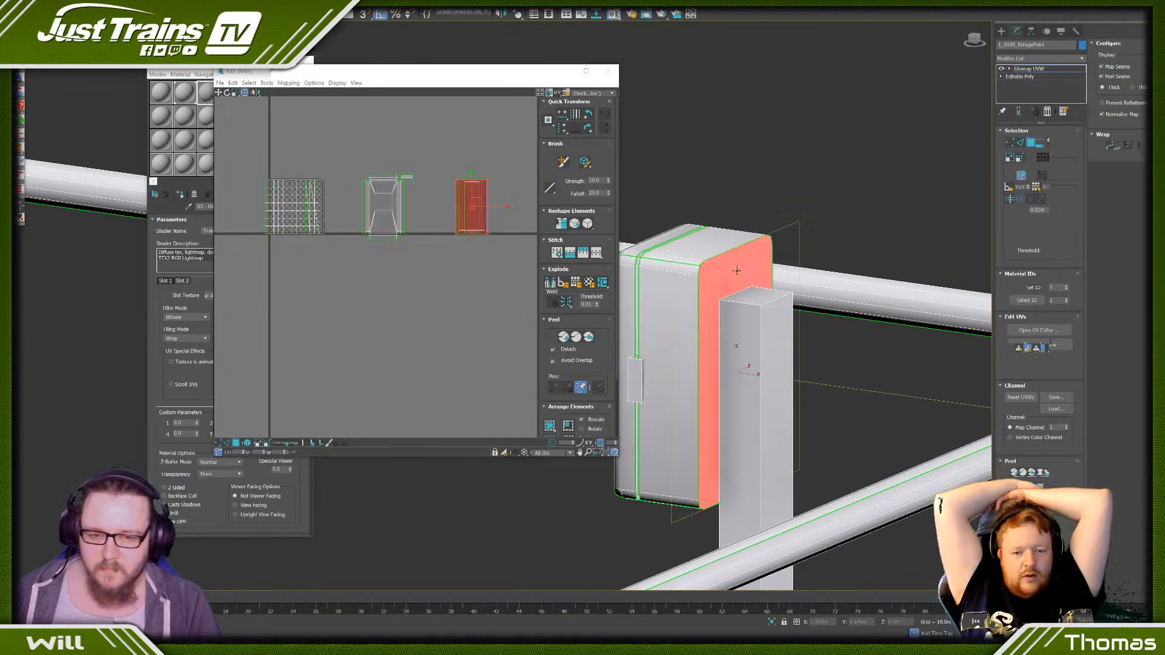
{"action": "left_click", "coordinate": [471, 208]}
{"action": "left_click", "coordinate": [287, 84]}
{"action": "mouse_move", "coordinate": [267, 83]}
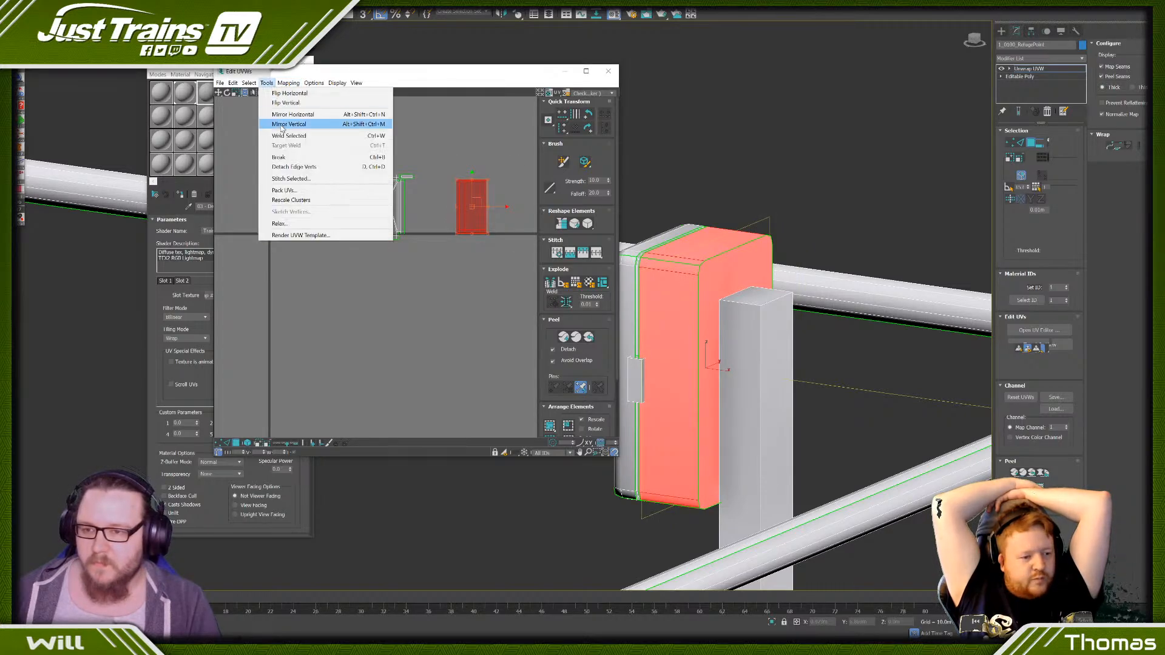
{"action": "left_click", "coordinate": [293, 201]}
{"action": "left_click", "coordinate": [454, 282]}
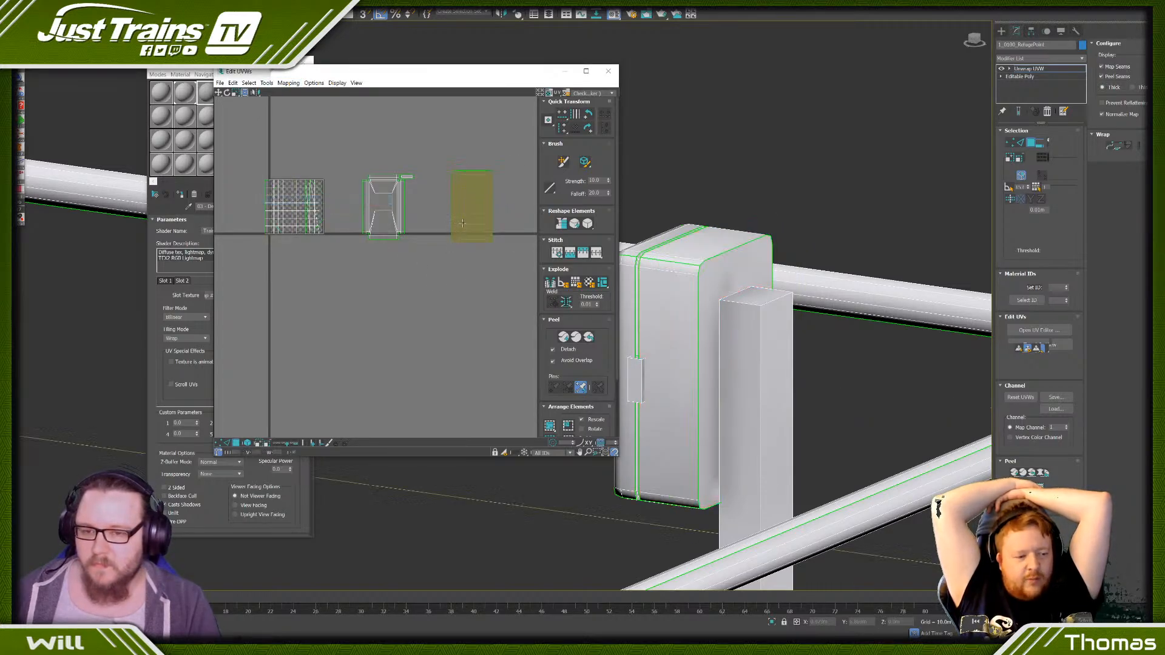
- Separate the rear casing's back-face UV island from the overlapping side islands by moving it horizontally into clear space
{"action": "left_click", "coordinate": [460, 212]}
{"action": "middle_click_drag", "start_coordinate": [453, 281], "coordinate": [337, 308]}
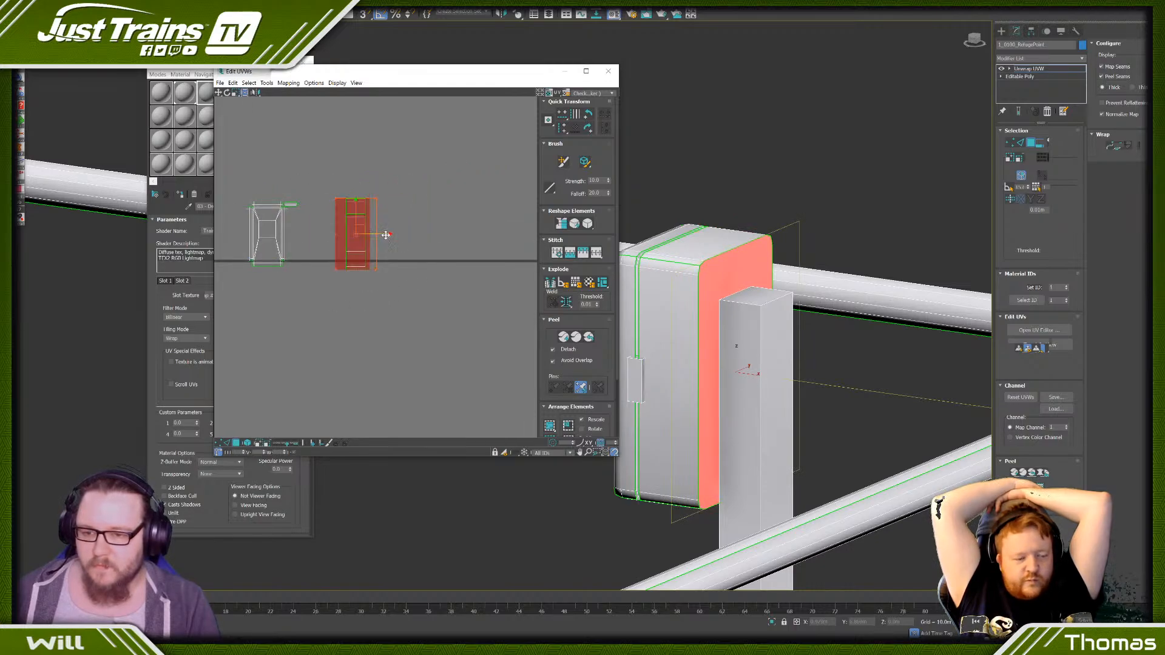
{"action": "left_click_drag", "start_coordinate": [385, 235], "coordinate": [448, 242]}
{"action": "left_click", "coordinate": [422, 319]}
- Stitch the rear casing's side, top and bottom islands onto the back-face island's edges in a cross-shaped layout
{"action": "left_click", "coordinate": [227, 444]}
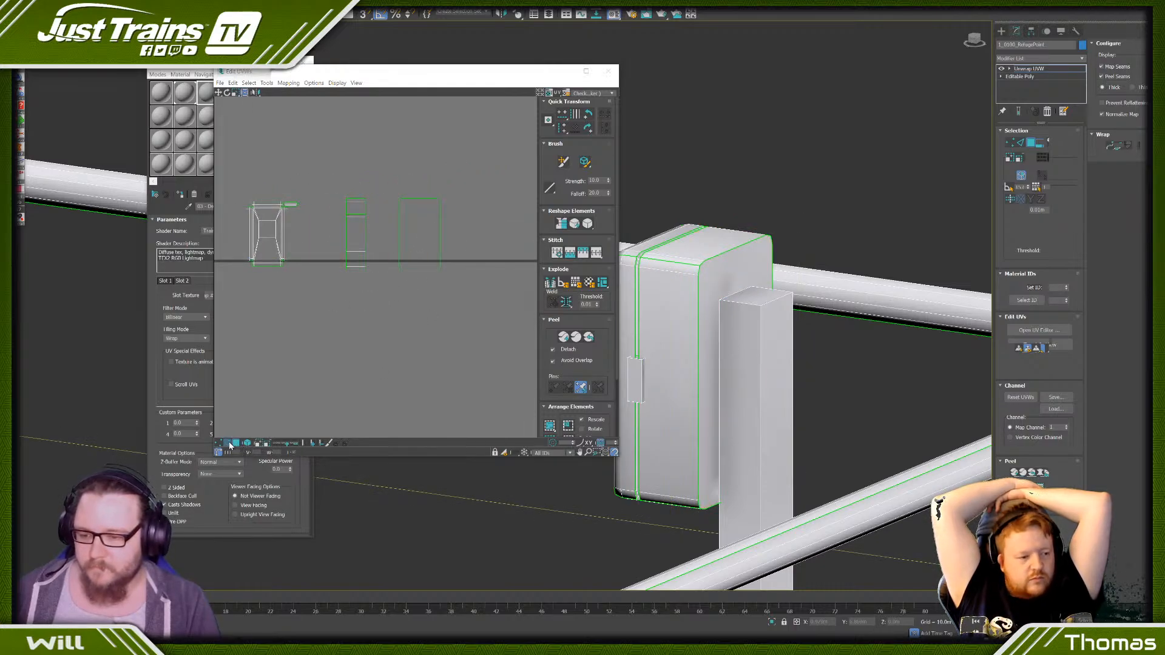
{"action": "left_click", "coordinate": [439, 229]}
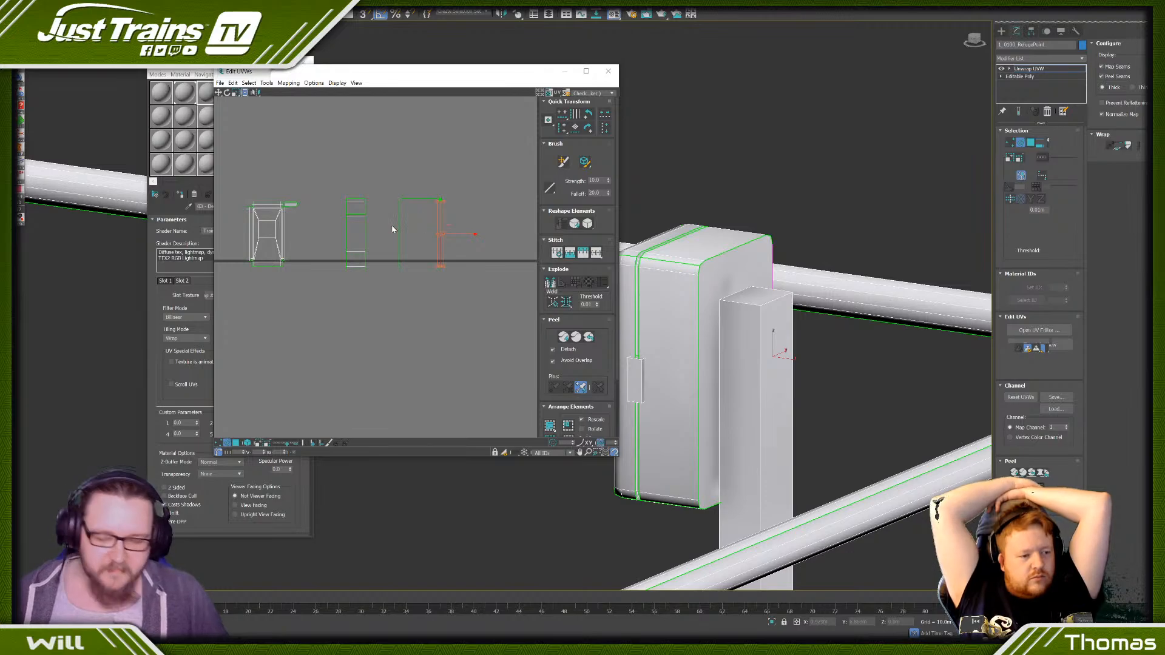
{"action": "scroll", "coordinate": [403, 225], "scroll_direction": "up", "scroll_amount": 4}
{"action": "key", "text": "s"}
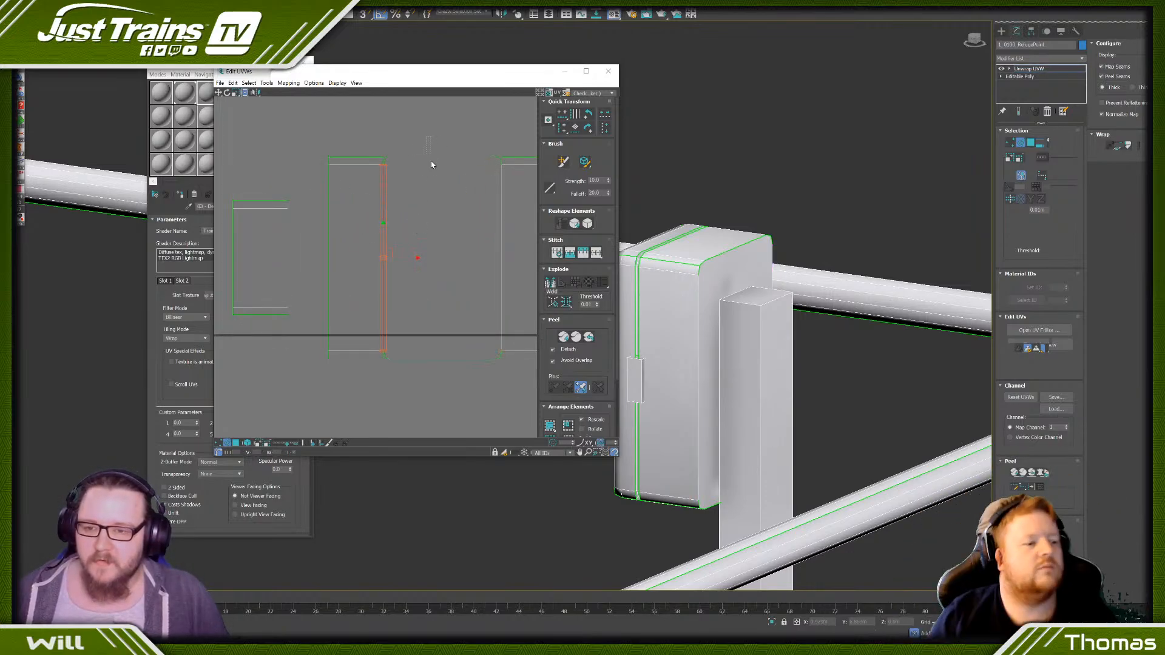
{"action": "left_click", "coordinate": [432, 161]}
{"action": "key", "text": "s"}
{"action": "left_click_drag", "start_coordinate": [447, 262], "coordinate": [443, 412]}
{"action": "key", "text": "s"}
{"action": "scroll", "coordinate": [443, 364], "scroll_direction": "down", "scroll_amount": 3}
{"action": "scroll", "coordinate": [444, 367], "scroll_direction": "down", "scroll_amount": 1}
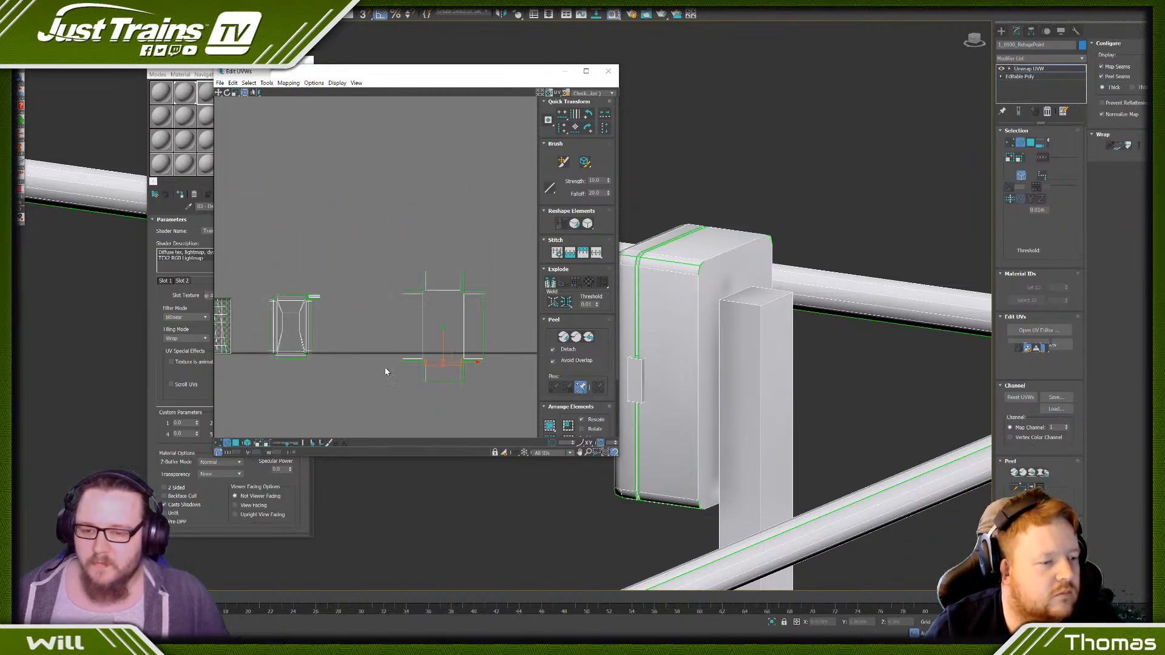
{"action": "scroll", "coordinate": [409, 255], "scroll_direction": "down", "scroll_amount": 2}
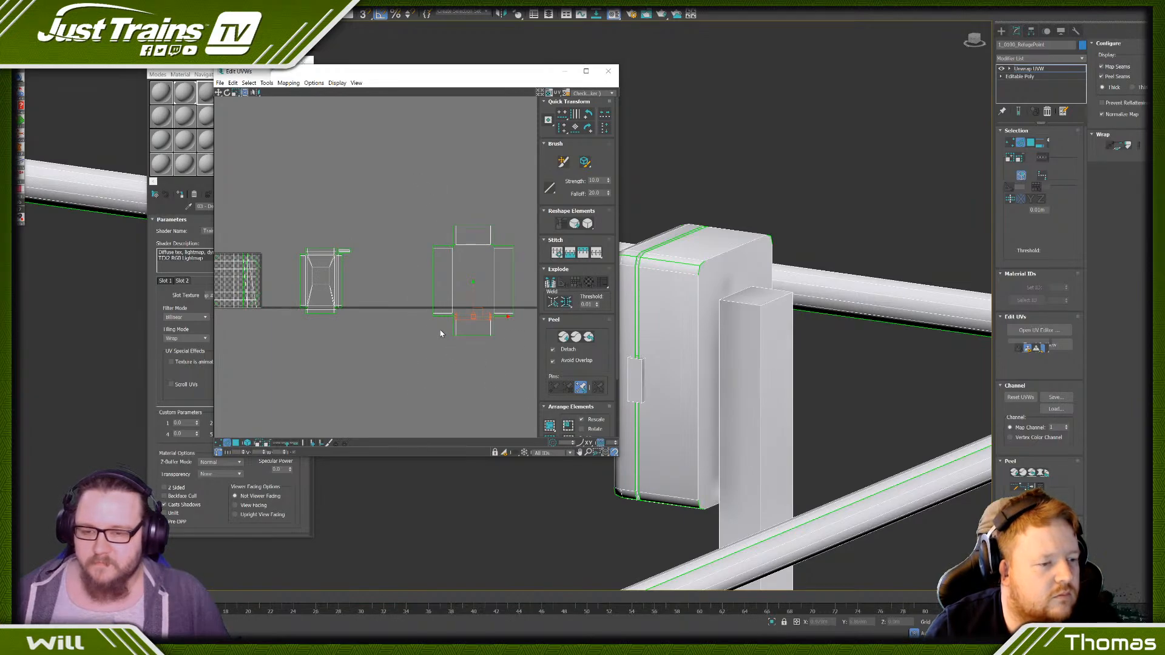
- Select the loop of narrow faces in the gap between the telephone box's front cover and rear casing
{"action": "scroll", "coordinate": [705, 362], "scroll_direction": "down", "scroll_amount": 4}
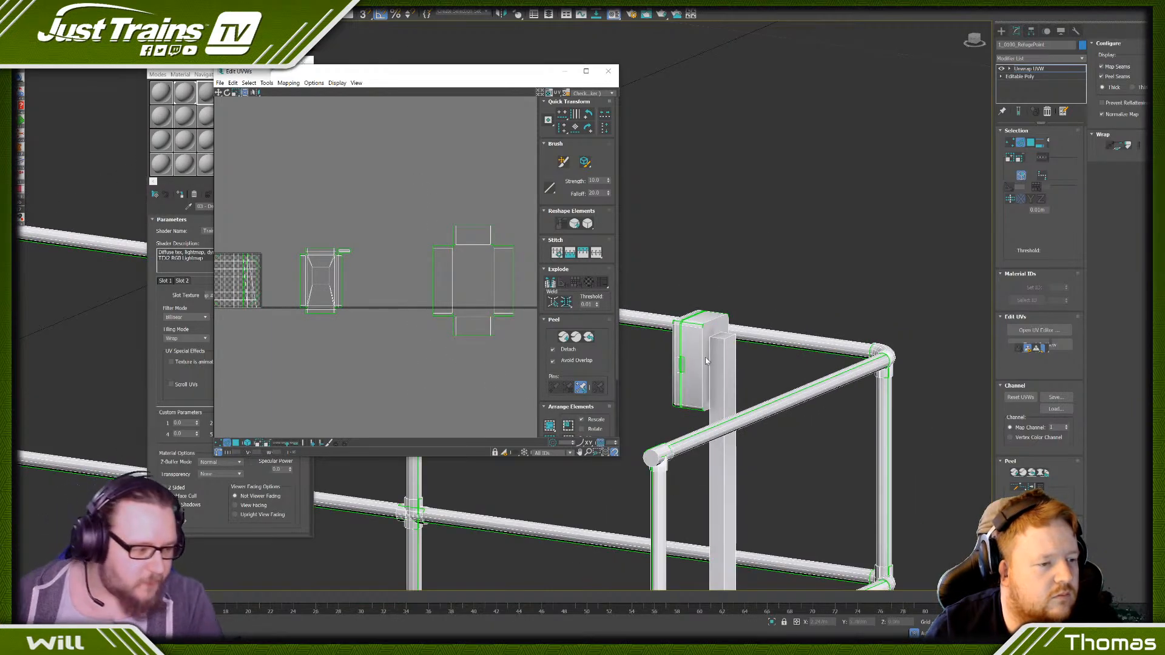
{"action": "scroll", "coordinate": [672, 312], "scroll_direction": "up", "scroll_amount": 3}
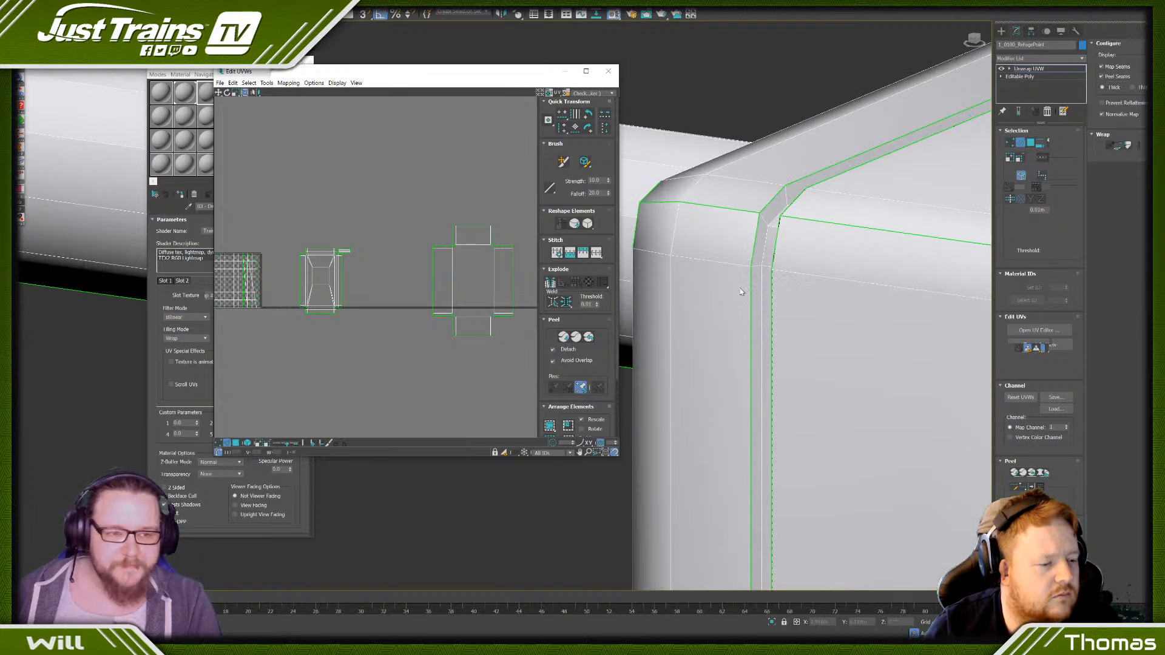
{"action": "left_click", "coordinate": [1030, 142]}
{"action": "left_click", "coordinate": [768, 276]}
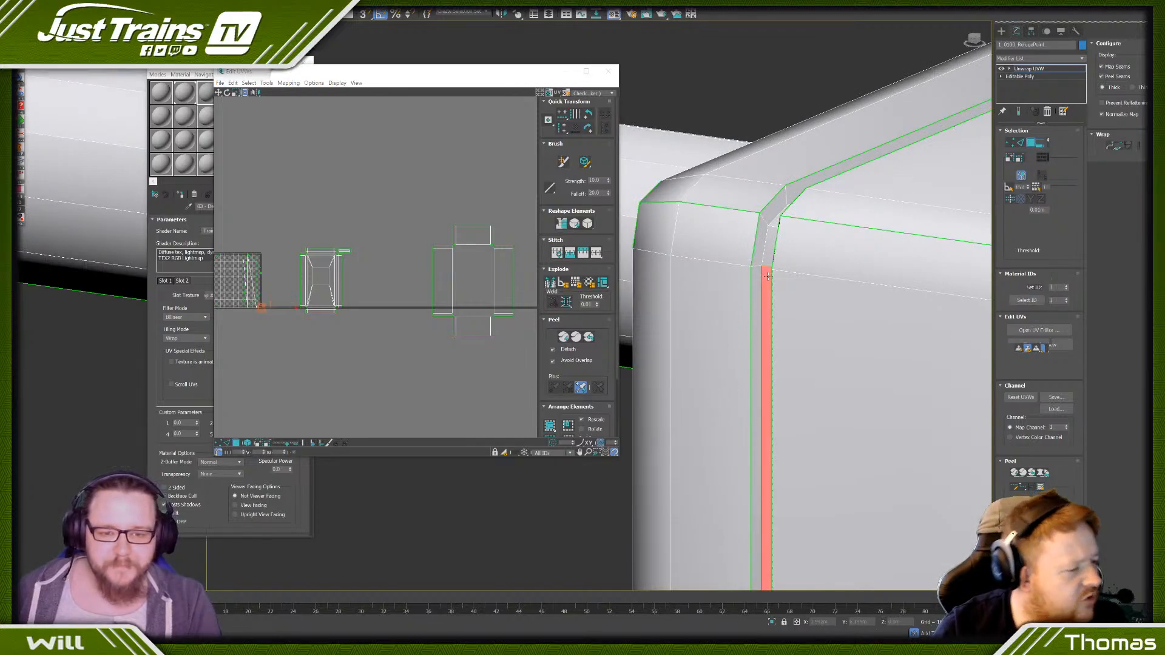
{"action": "left_click", "coordinate": [769, 256], "text": "ctrl"}
{"action": "left_click", "coordinate": [770, 222]}
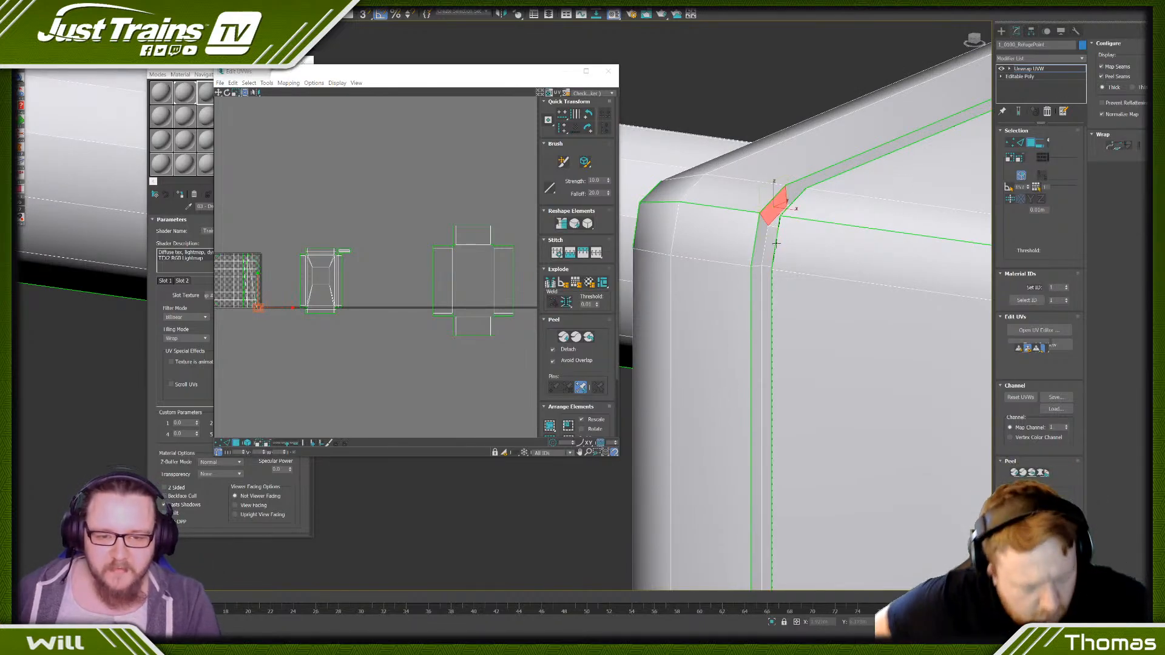
{"action": "left_click", "coordinate": [773, 242]}
{"action": "left_click", "coordinate": [776, 221], "text": "ctrl"}
{"action": "scroll", "coordinate": [773, 281], "scroll_direction": "down", "scroll_amount": 3}
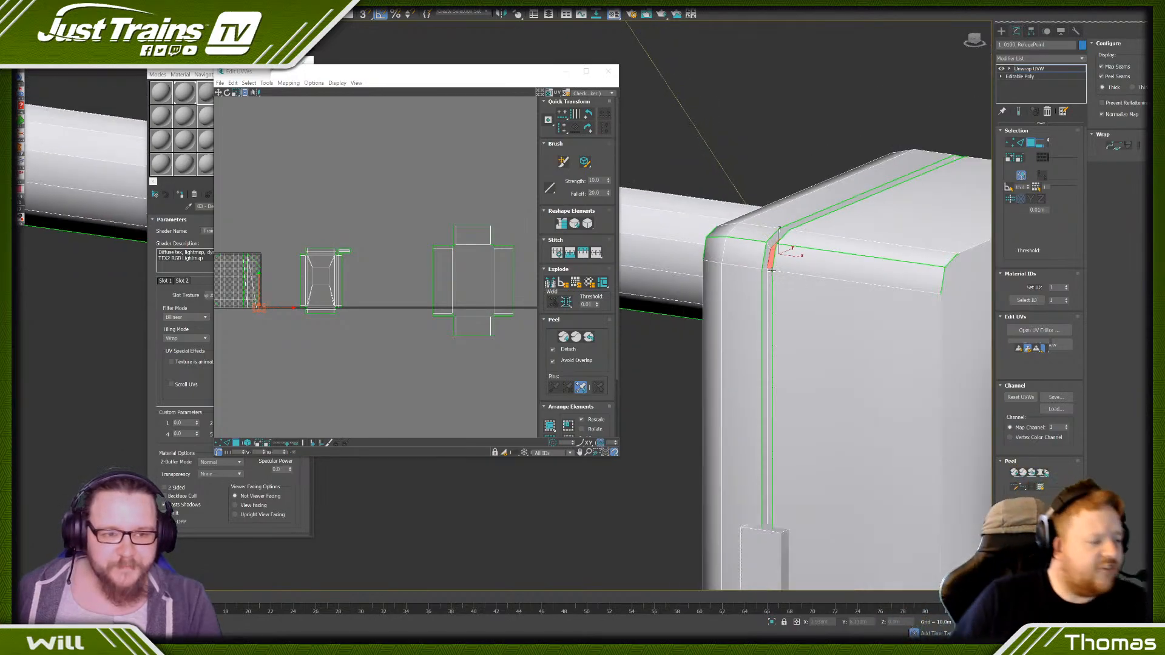
{"action": "left_click", "coordinate": [772, 276], "text": "ctrl"}
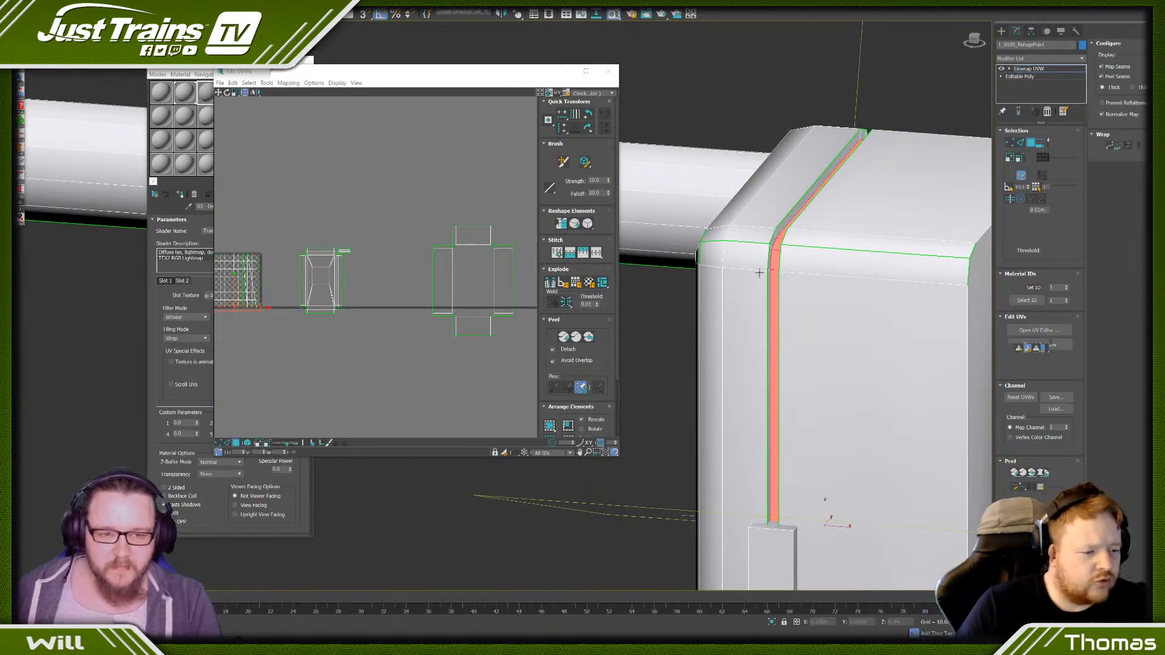
- Grow the selection across the gap faces, apply Flatten Mapping, and move the resulting islands into clear space below the cover's island
{"action": "left_click", "coordinate": [1010, 160]}
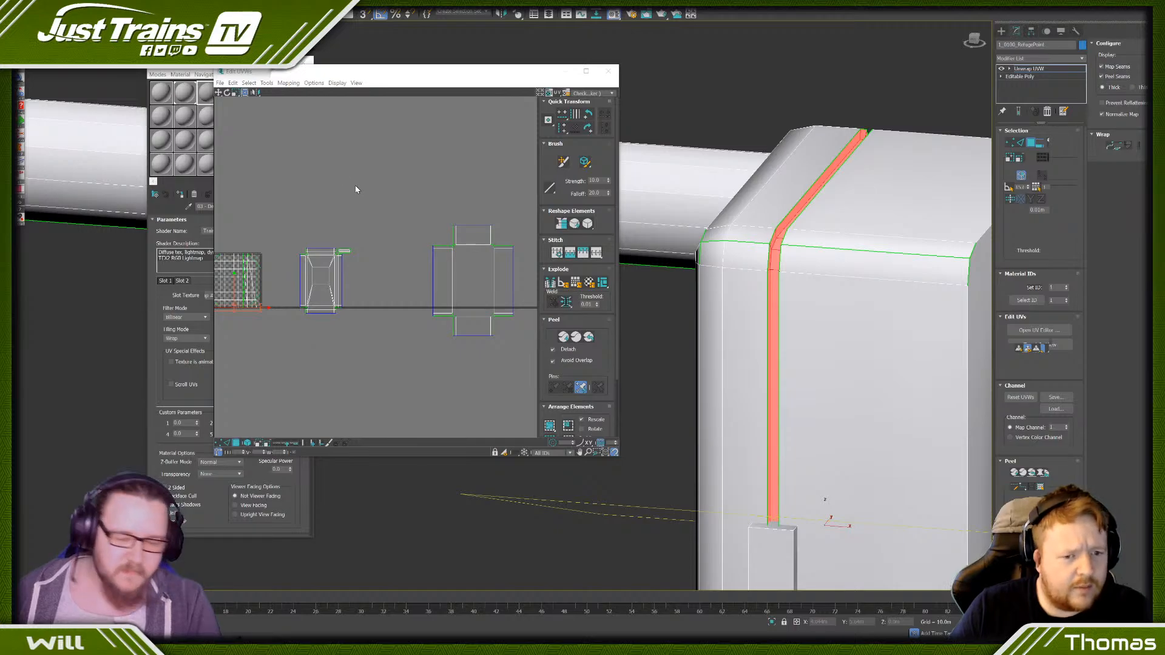
{"action": "left_click", "coordinate": [287, 83]}
{"action": "left_click", "coordinate": [300, 96]}
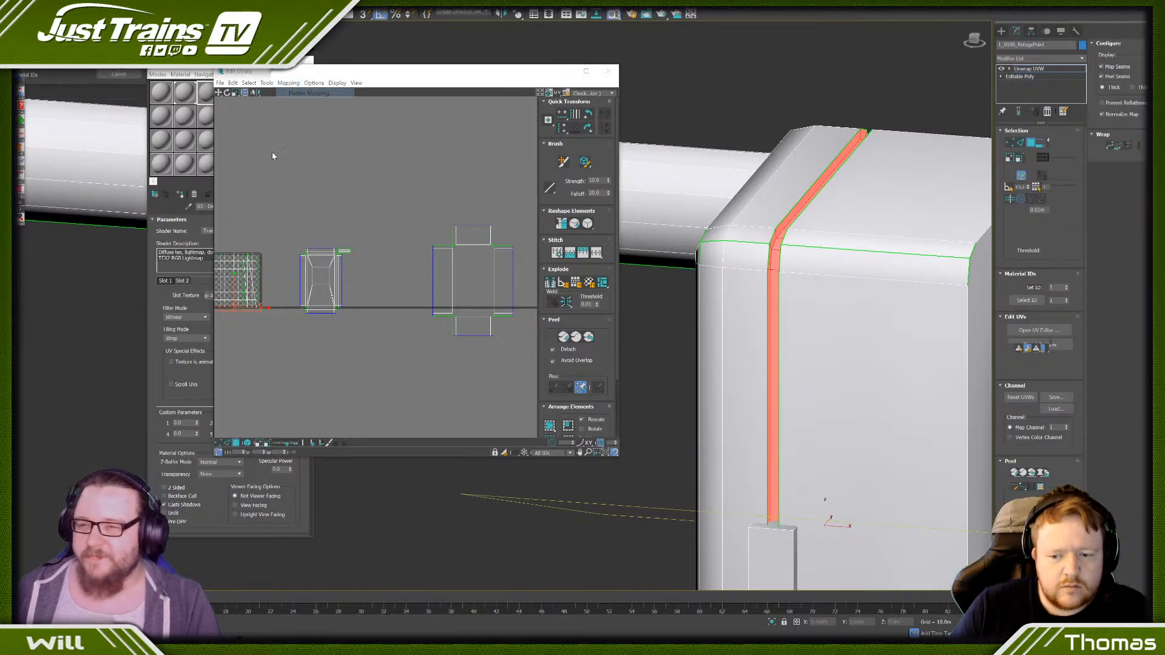
{"action": "left_click", "coordinate": [118, 60]}
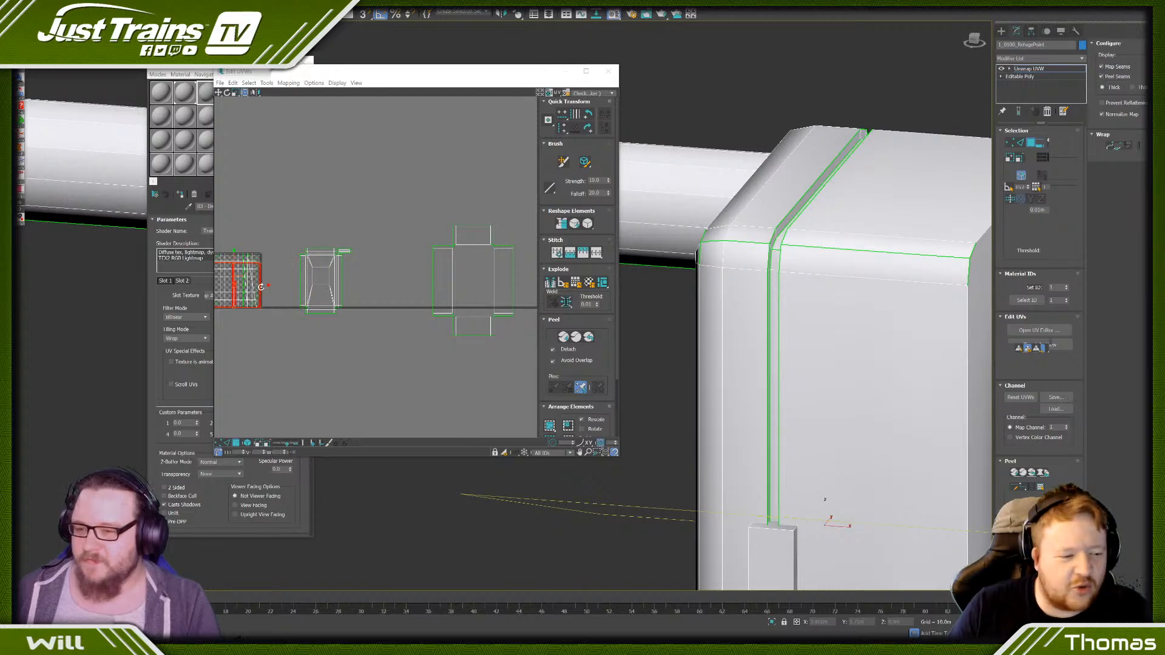
{"action": "left_click_drag", "start_coordinate": [239, 280], "coordinate": [368, 360]}
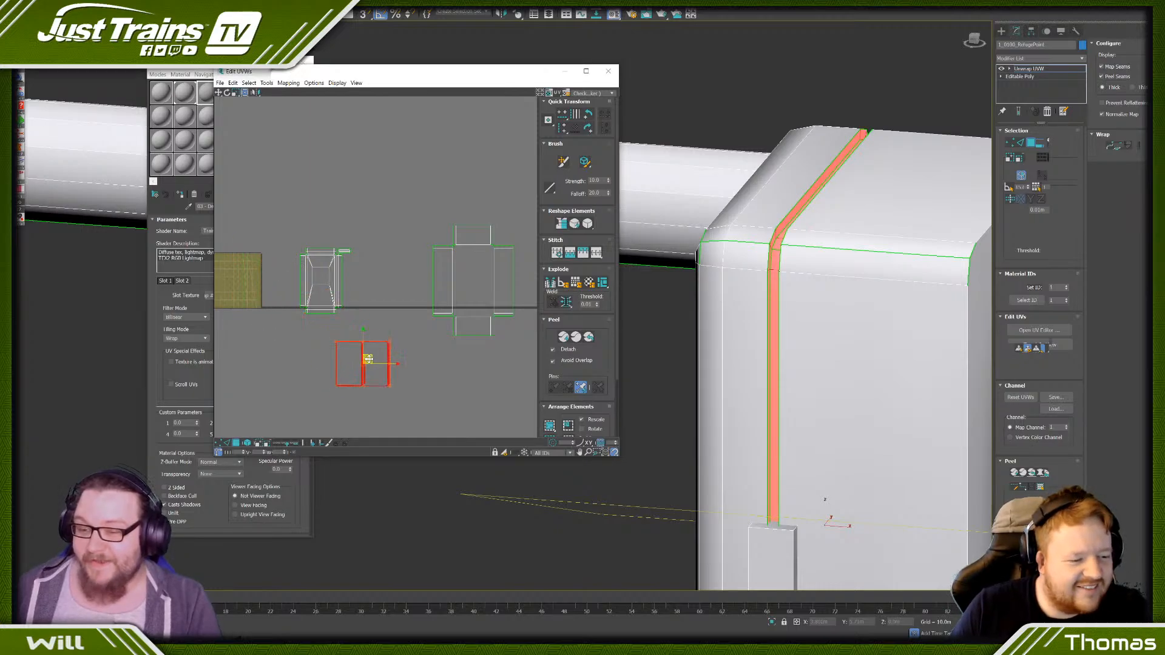
{"action": "left_click", "coordinate": [312, 384]}
- Select all the gap strip islands below the front cover's island and scale them down proportionally
{"action": "scroll", "coordinate": [372, 386], "scroll_direction": "up", "scroll_amount": 3}
{"action": "scroll", "coordinate": [374, 352], "scroll_direction": "up", "scroll_amount": 2}
{"action": "middle_click_drag", "start_coordinate": [373, 349], "coordinate": [370, 262]}
{"action": "scroll", "coordinate": [312, 295], "scroll_direction": "up", "scroll_amount": 2}
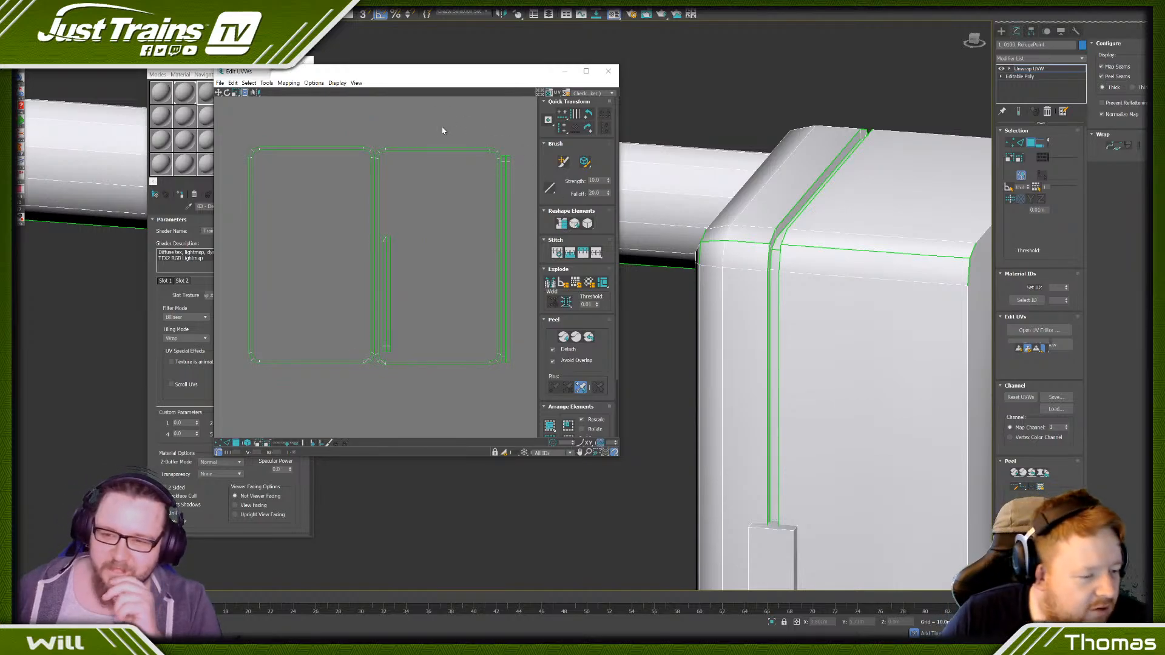
{"action": "scroll", "coordinate": [442, 131], "scroll_direction": "down", "scroll_amount": 2}
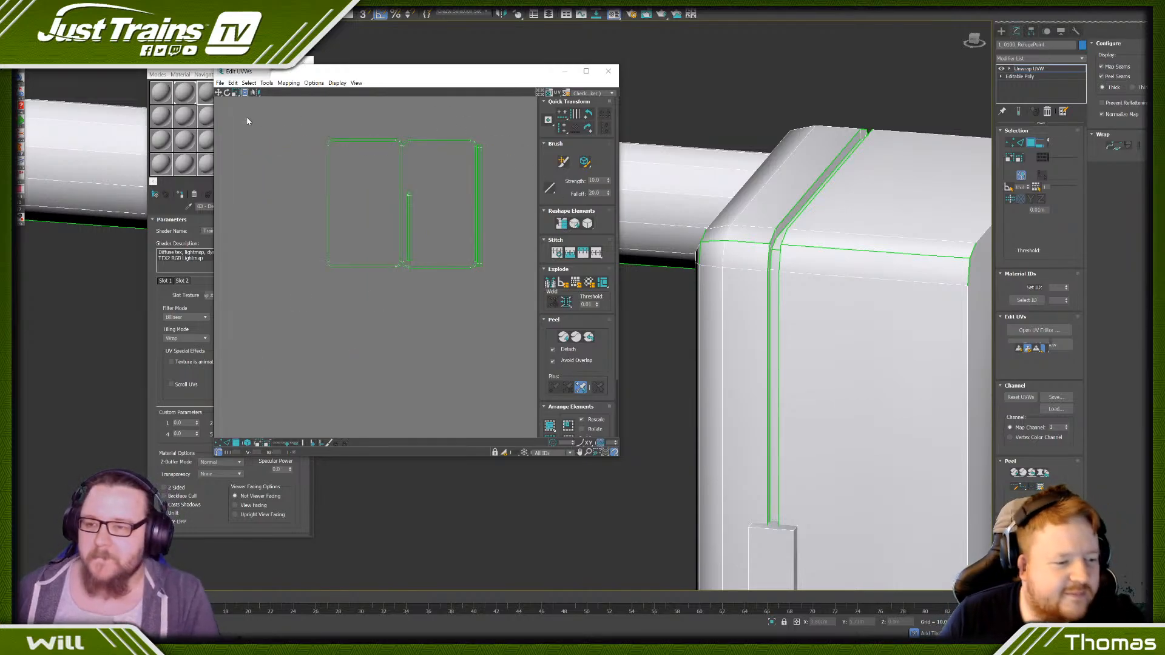
{"action": "scroll", "coordinate": [342, 181], "scroll_direction": "down", "scroll_amount": 2}
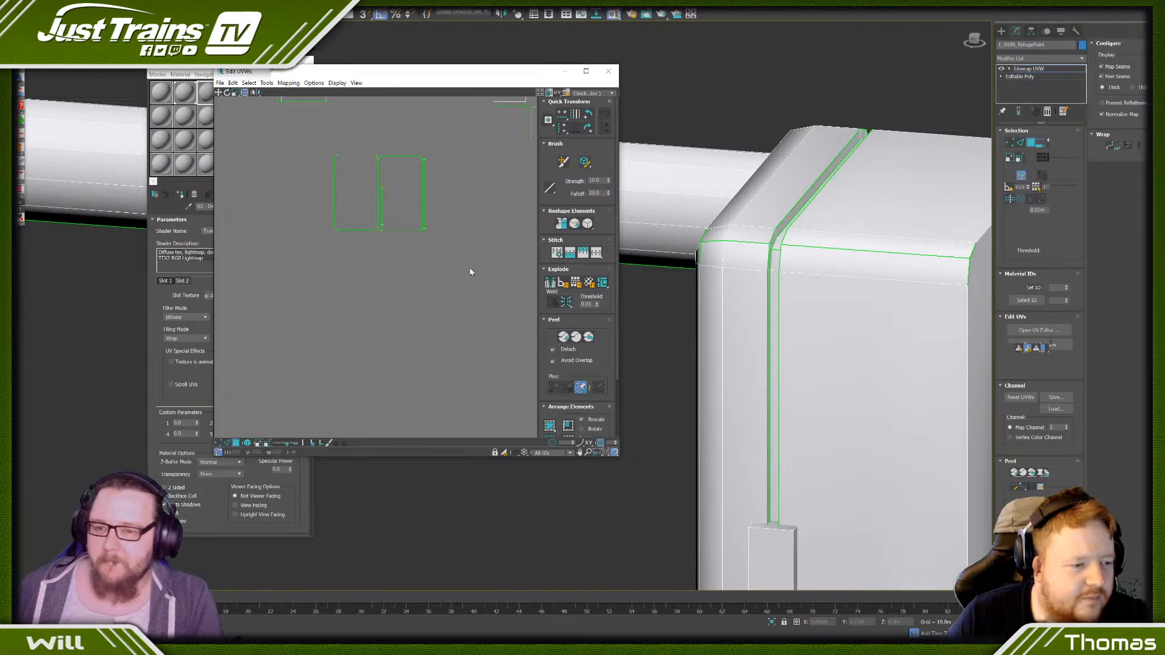
{"action": "left_click_drag", "start_coordinate": [470, 269], "coordinate": [471, 271]}
{"action": "middle_click_drag", "start_coordinate": [455, 296], "coordinate": [465, 336]}
{"action": "scroll", "coordinate": [425, 266], "scroll_direction": "down", "scroll_amount": 5}
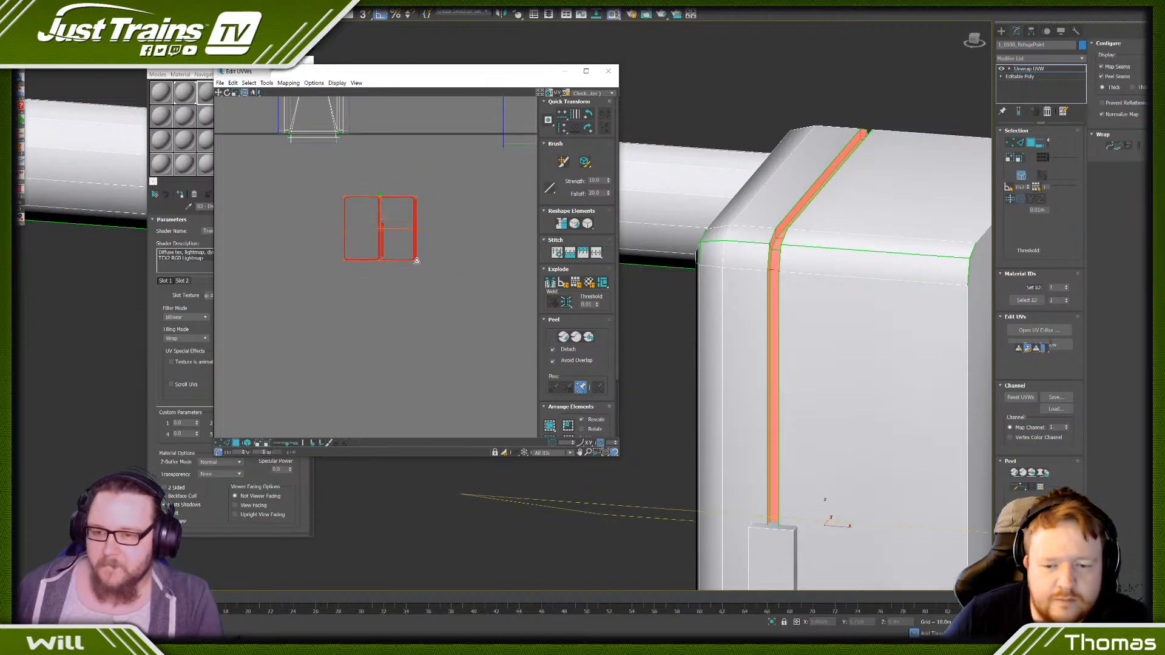
{"action": "left_click", "coordinate": [317, 183]}
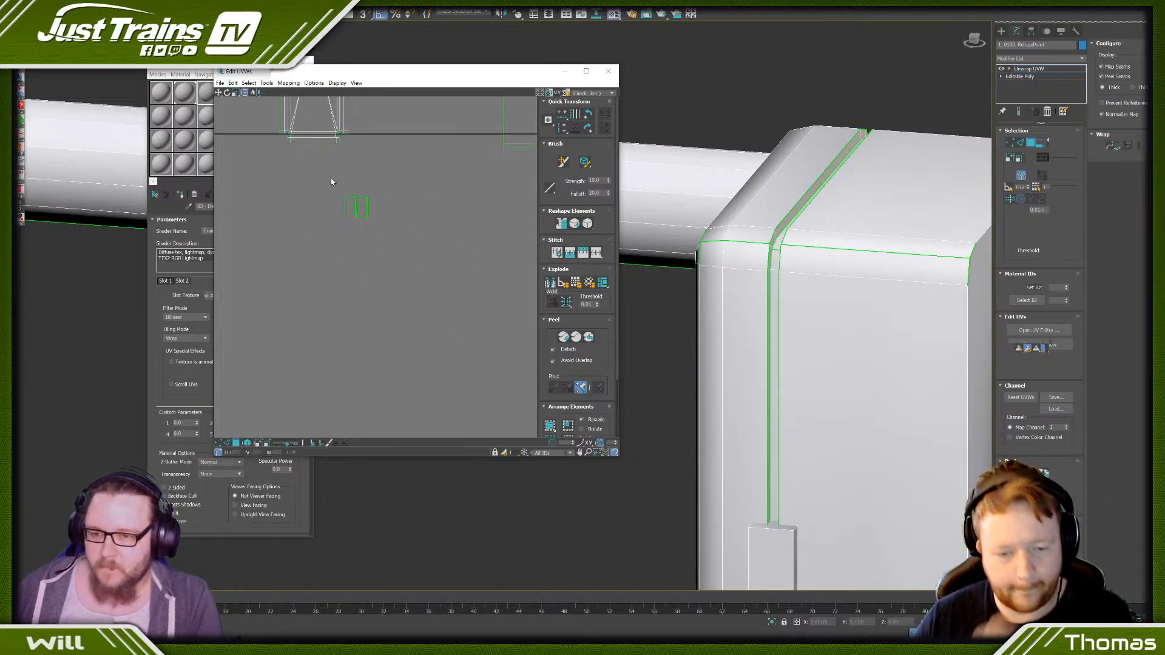
- Rotate the gap strip islands 90 degrees and move them beside the lower corner of the front cover's island
{"action": "left_click_drag", "start_coordinate": [330, 177], "coordinate": [386, 250]}
{"action": "scroll", "coordinate": [359, 214], "scroll_direction": "up", "scroll_amount": 8}
{"action": "middle_click_drag", "start_coordinate": [358, 212], "coordinate": [410, 362]}
{"action": "scroll", "coordinate": [411, 365], "scroll_direction": "down", "scroll_amount": 4}
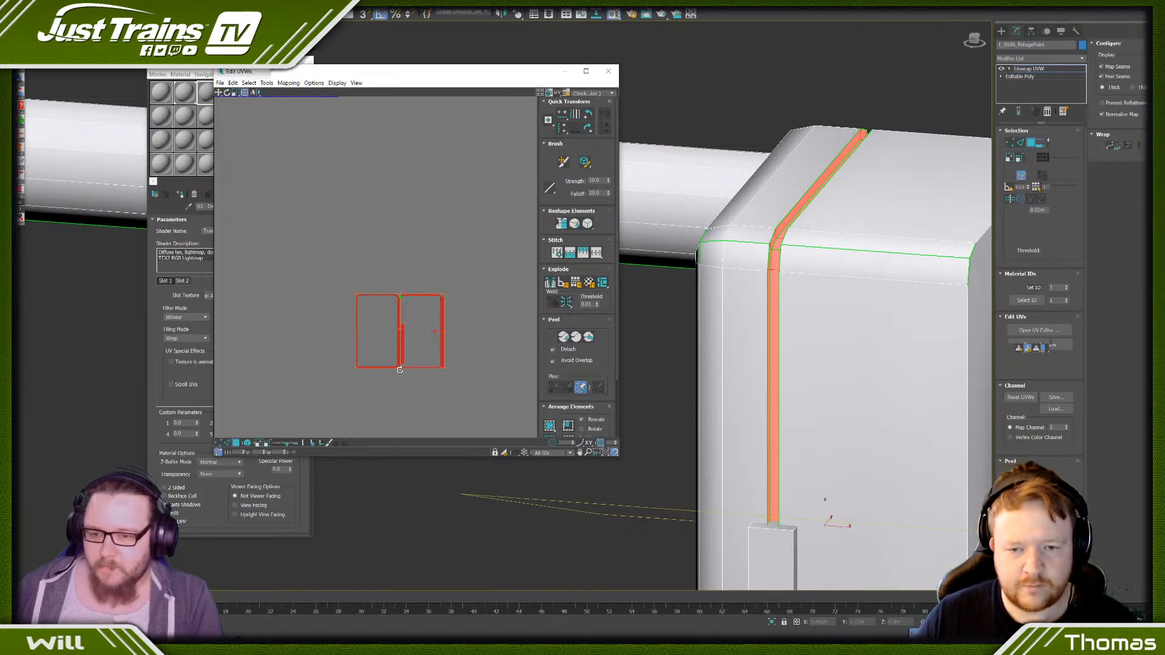
{"action": "left_click_drag", "start_coordinate": [399, 367], "coordinate": [394, 206]}
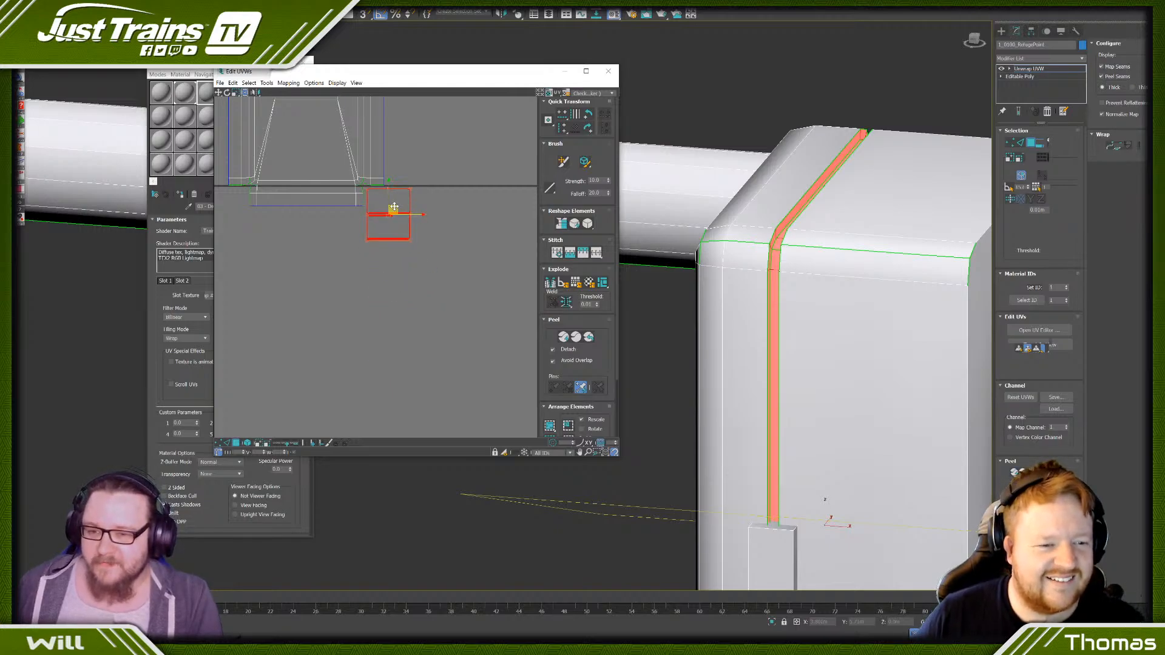
{"action": "left_click", "coordinate": [359, 234]}
- Select the gap loop with the straight strips and move it beside the front cover's island, just under the small hinge islands
{"action": "scroll", "coordinate": [359, 234], "scroll_direction": "up", "scroll_amount": 2}
{"action": "middle_click_drag", "start_coordinate": [371, 212], "coordinate": [315, 331]}
{"action": "scroll", "coordinate": [315, 331], "scroll_direction": "down", "scroll_amount": 1}
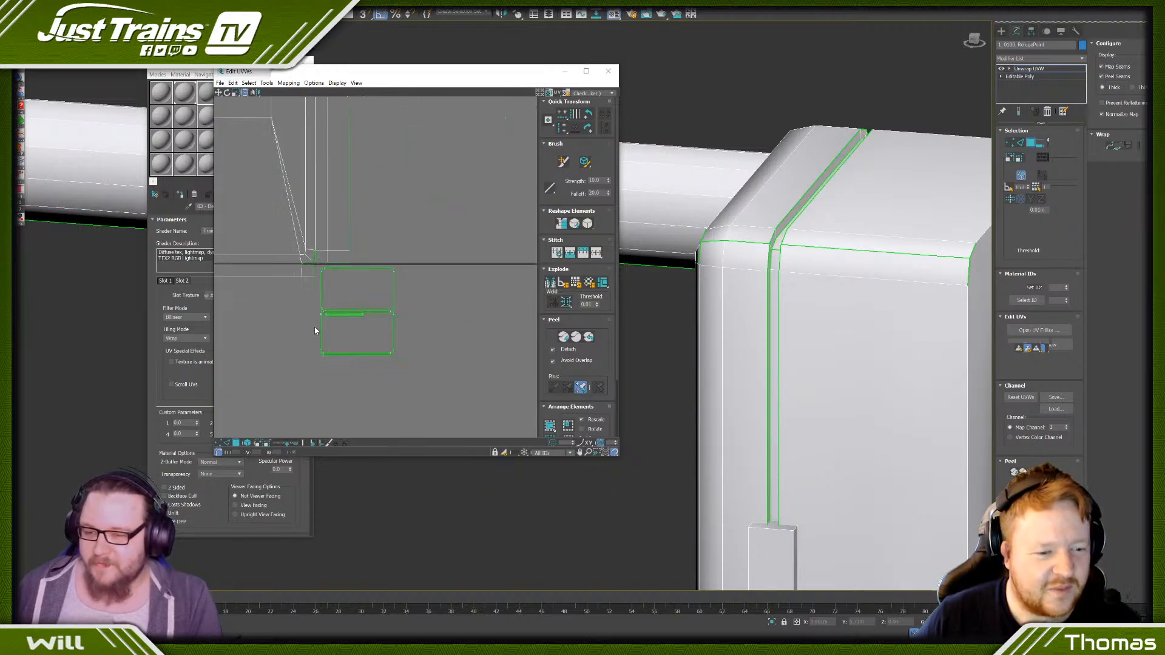
{"action": "left_click", "coordinate": [338, 328]}
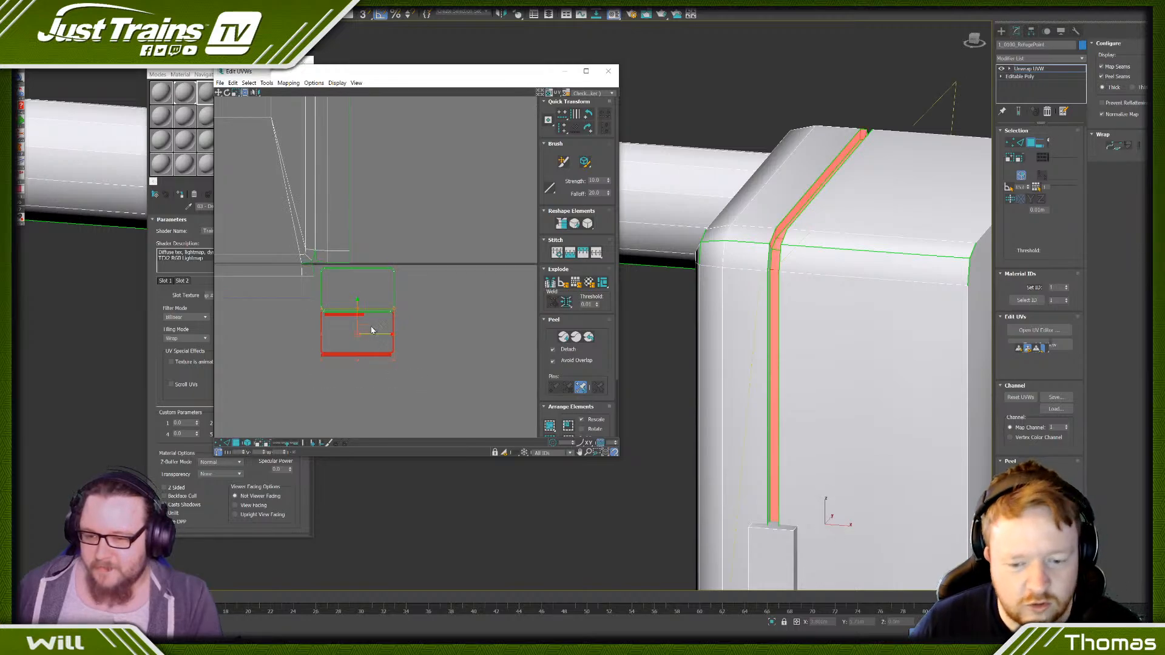
{"action": "scroll", "coordinate": [343, 328], "scroll_direction": "up", "scroll_amount": 3}
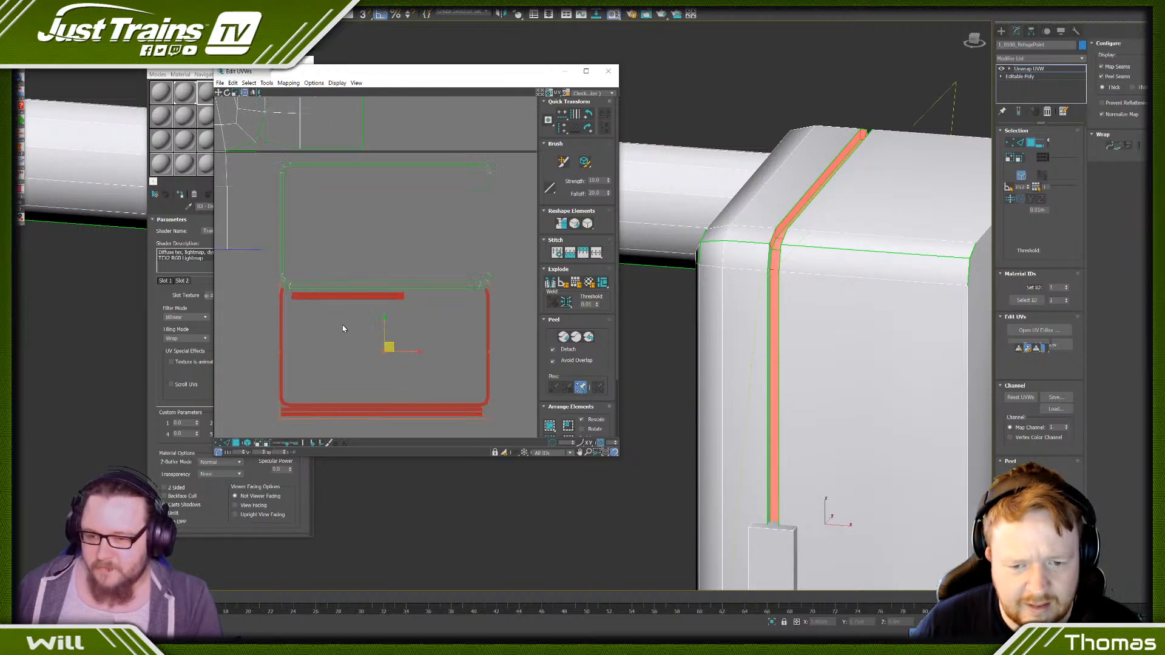
{"action": "left_click_drag", "start_coordinate": [275, 285], "coordinate": [484, 171]}
{"action": "scroll", "coordinate": [495, 336], "scroll_direction": "down", "scroll_amount": 2}
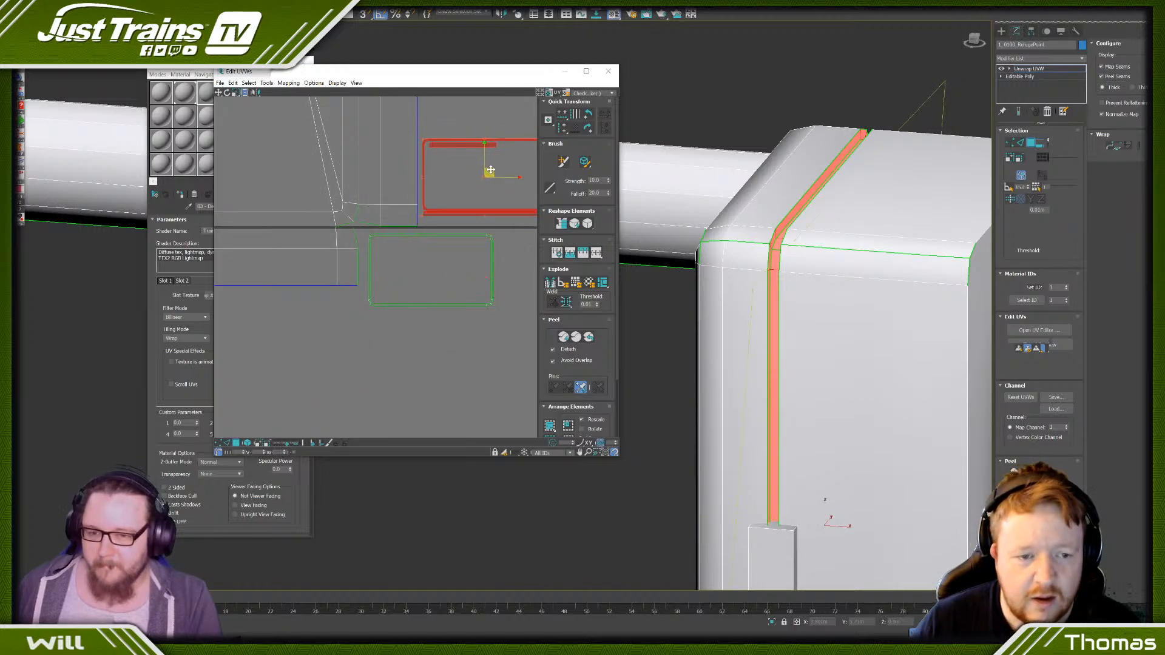
{"action": "scroll", "coordinate": [486, 176], "scroll_direction": "down", "scroll_amount": 2}
{"action": "middle_click_drag", "start_coordinate": [485, 176], "coordinate": [410, 338]}
{"action": "scroll", "coordinate": [412, 337], "scroll_direction": "down", "scroll_amount": 2}
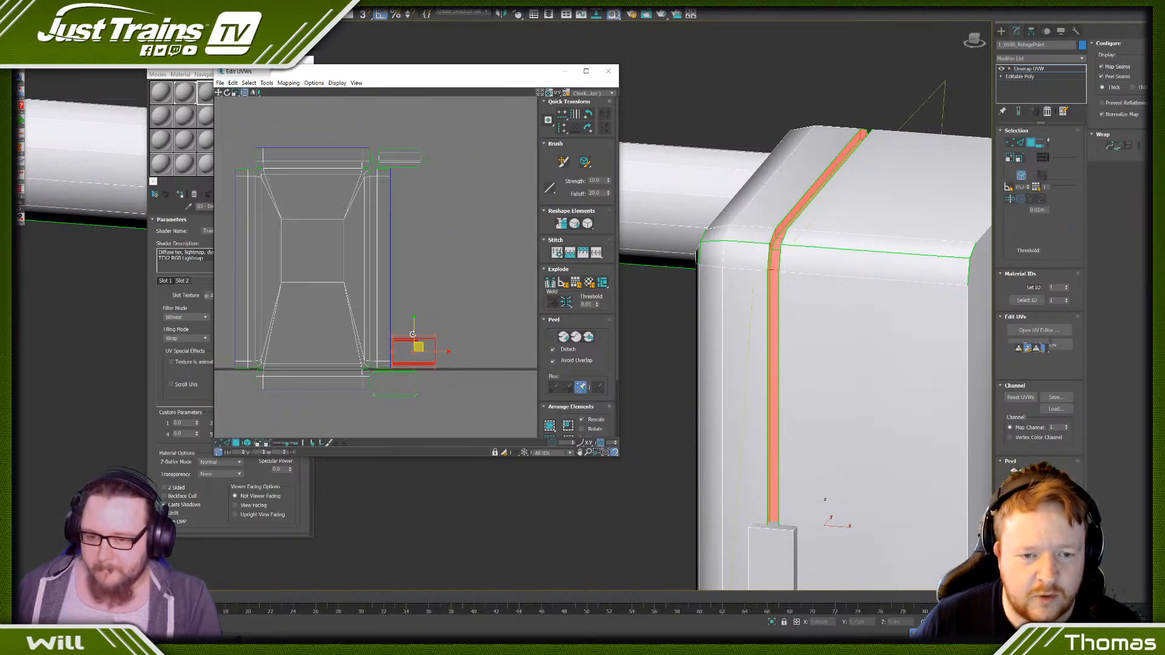
{"action": "left_click_drag", "start_coordinate": [412, 334], "coordinate": [414, 185]}
{"action": "left_click", "coordinate": [451, 262]}
- Move the rear casing's cross-shaped island beside the front cover's island and scale it down to roughly the cover's height
{"action": "scroll", "coordinate": [451, 262], "scroll_direction": "down", "scroll_amount": 5}
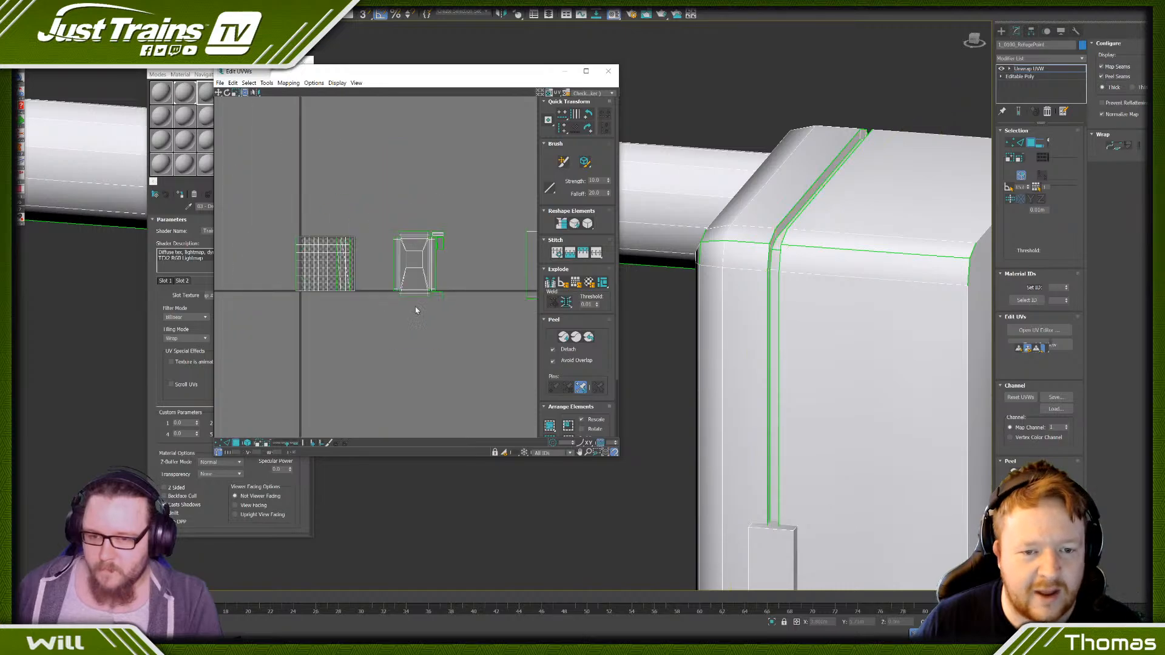
{"action": "middle_click_drag", "start_coordinate": [512, 299], "coordinate": [399, 291]}
{"action": "left_click", "coordinate": [466, 271]}
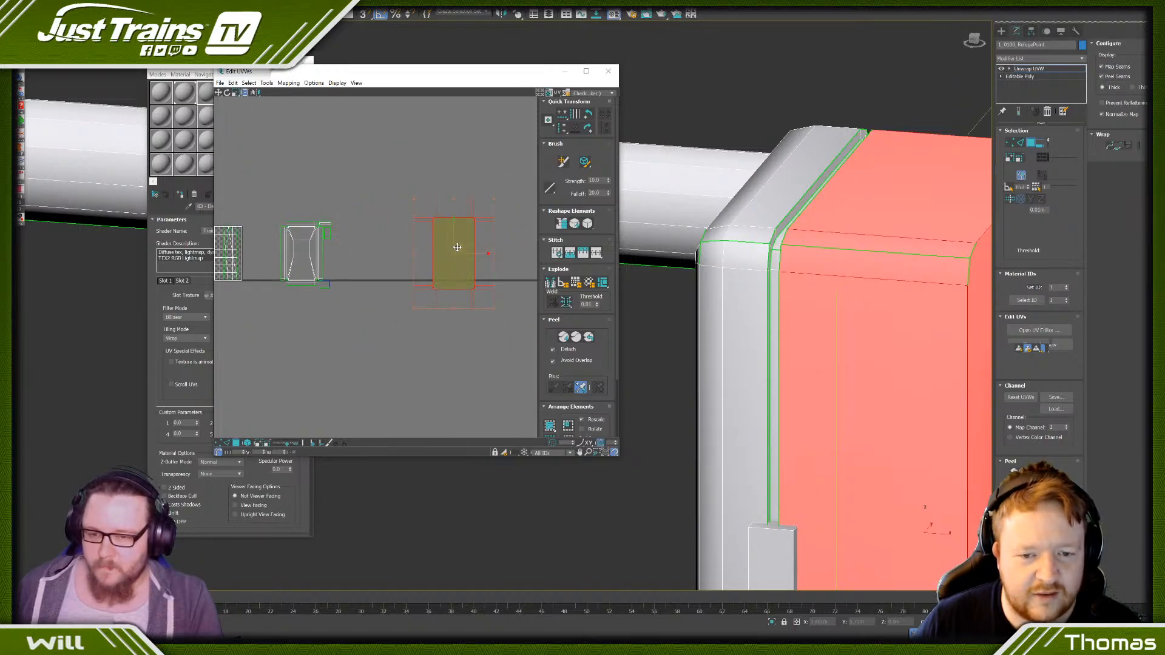
{"action": "mouse_move", "coordinate": [457, 246]}
{"action": "left_mouse_down"}
{"action": "mouse_move", "coordinate": [375, 245]}
{"action": "mouse_move", "coordinate": [373, 271]}
{"action": "left_mouse_up"}
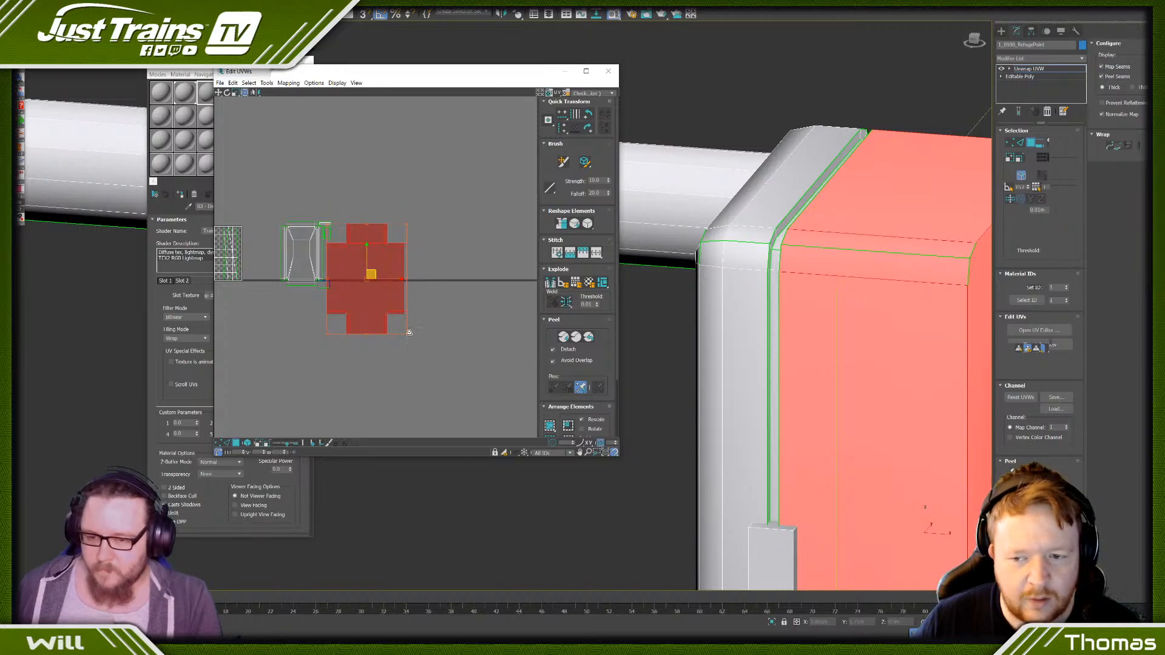
{"action": "left_click_drag", "start_coordinate": [409, 332], "coordinate": [375, 286]}
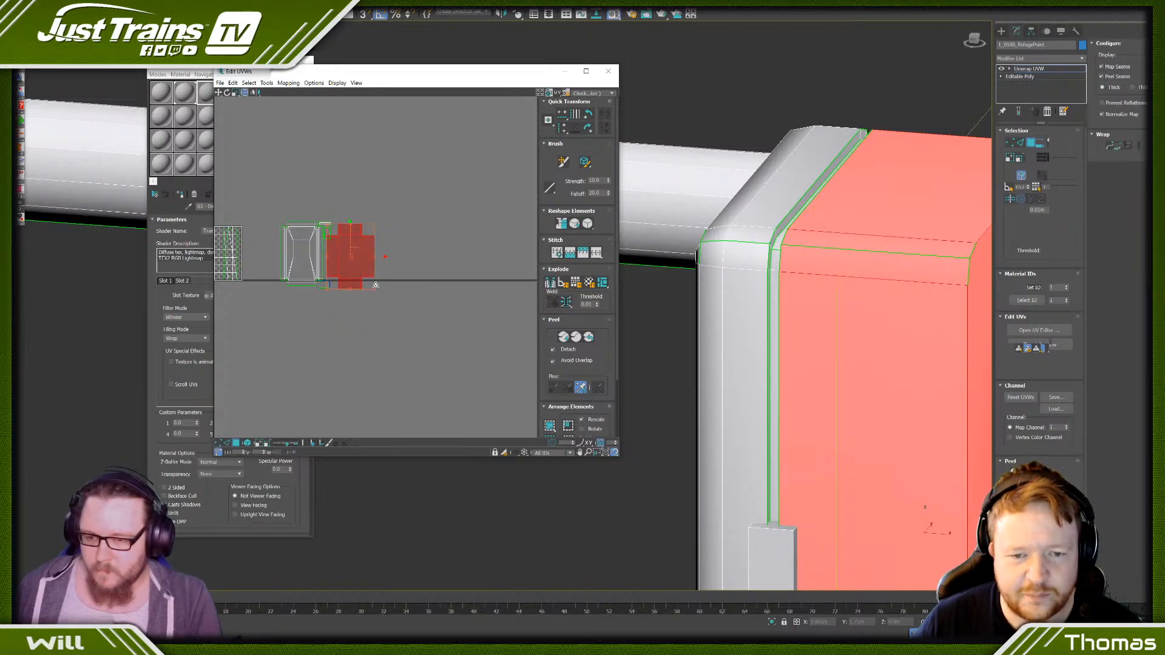
- Shrink the rear casing's island slightly and fit it against the front cover's island, below the moved gap strips
{"action": "scroll", "coordinate": [352, 248], "scroll_direction": "up", "scroll_amount": 4}
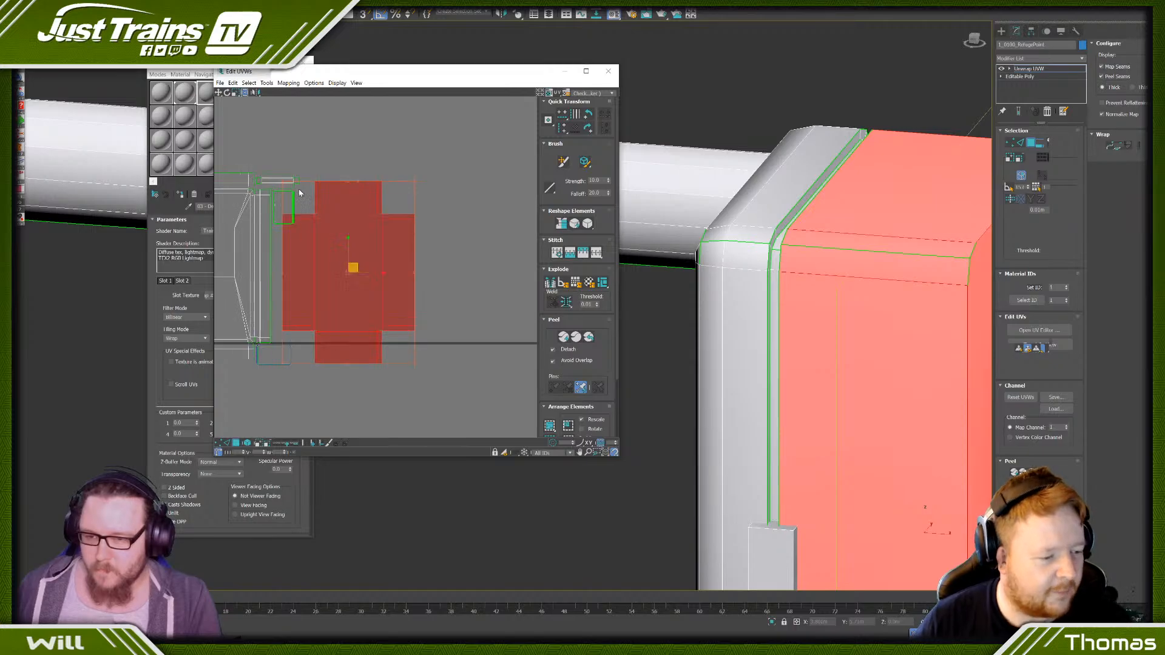
{"action": "left_click_drag", "start_coordinate": [283, 181], "coordinate": [291, 194]}
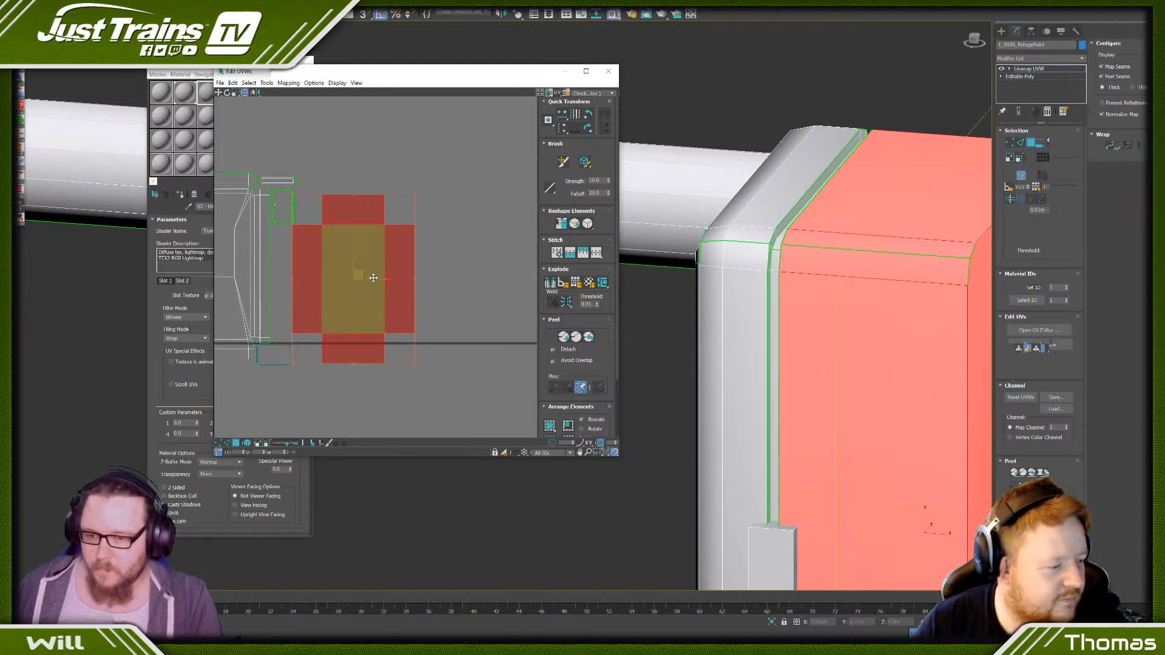
{"action": "left_click_drag", "start_coordinate": [373, 277], "coordinate": [355, 281]}
{"action": "scroll", "coordinate": [748, 295], "scroll_direction": "down", "scroll_amount": 5}
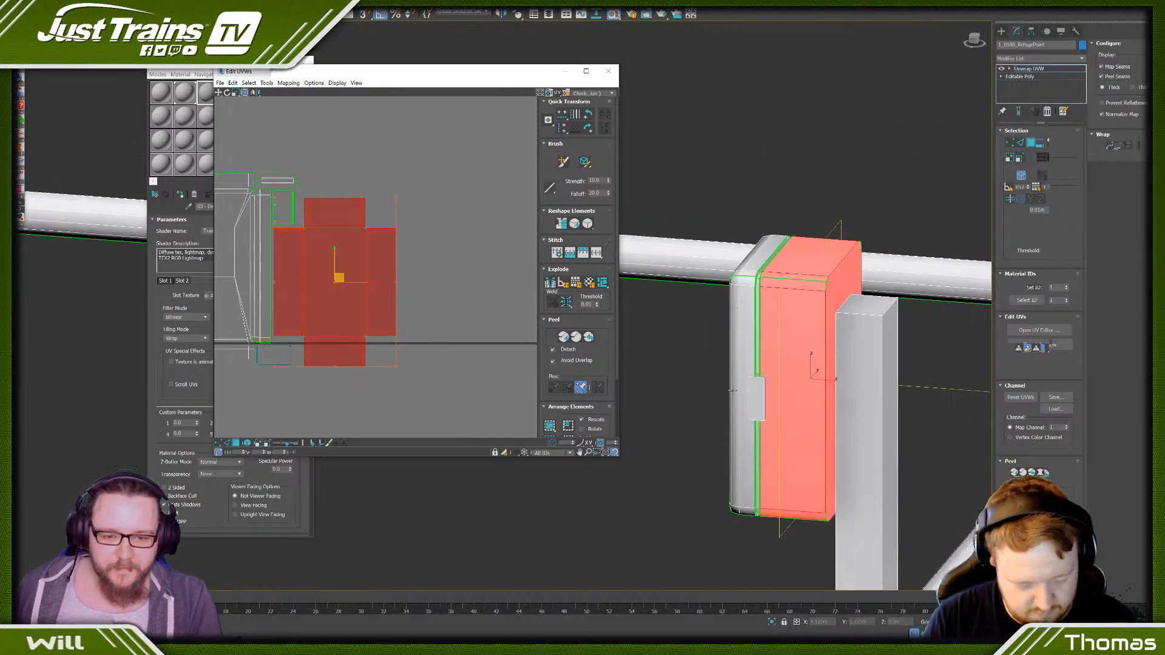
{"action": "left_click", "coordinate": [692, 351]}
{"action": "scroll", "coordinate": [429, 325], "scroll_direction": "down", "scroll_amount": 3}
{"action": "middle_click_drag", "start_coordinate": [322, 339], "coordinate": [337, 346]}
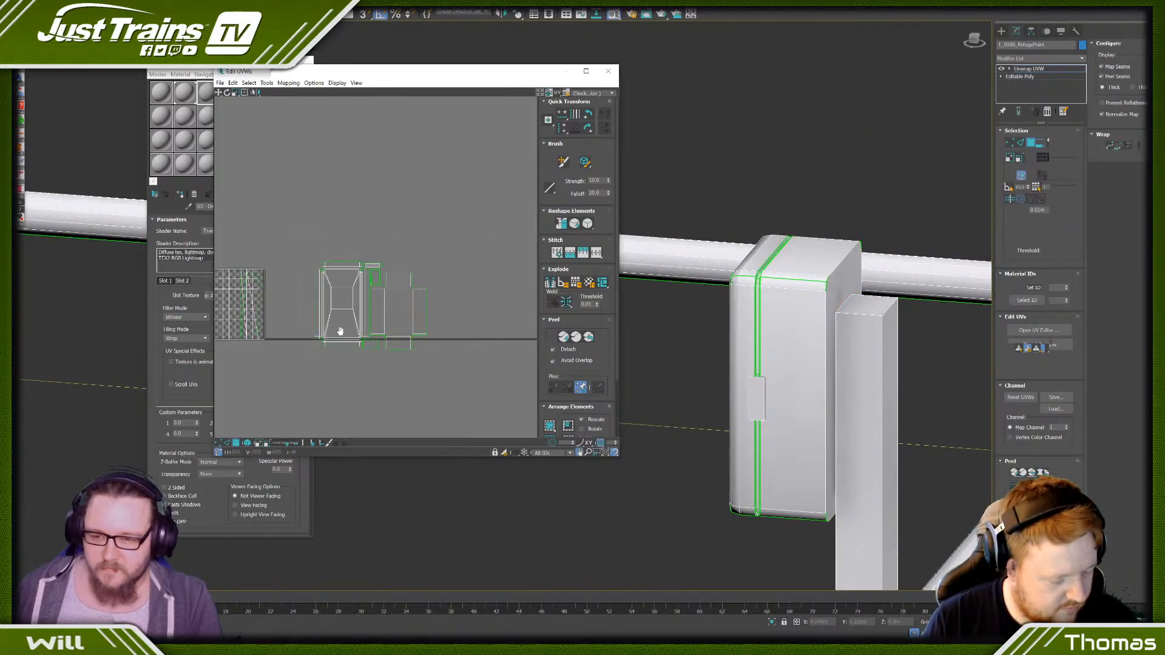
- Select the face of the small latch on the side of the telephone box
{"action": "left_click", "coordinate": [754, 390]}
{"action": "scroll", "coordinate": [754, 390], "scroll_direction": "down", "scroll_amount": 3}
{"action": "mouse_move", "coordinate": [754, 390]}
{"action": "middle_mouse_down", "text": "alt"}
{"action": "mouse_move", "coordinate": [720, 409]}
{"action": "mouse_move", "coordinate": [741, 377]}
{"action": "middle_mouse_up", "text": "alt"}
{"action": "scroll", "coordinate": [758, 377], "scroll_direction": "up", "scroll_amount": 5}
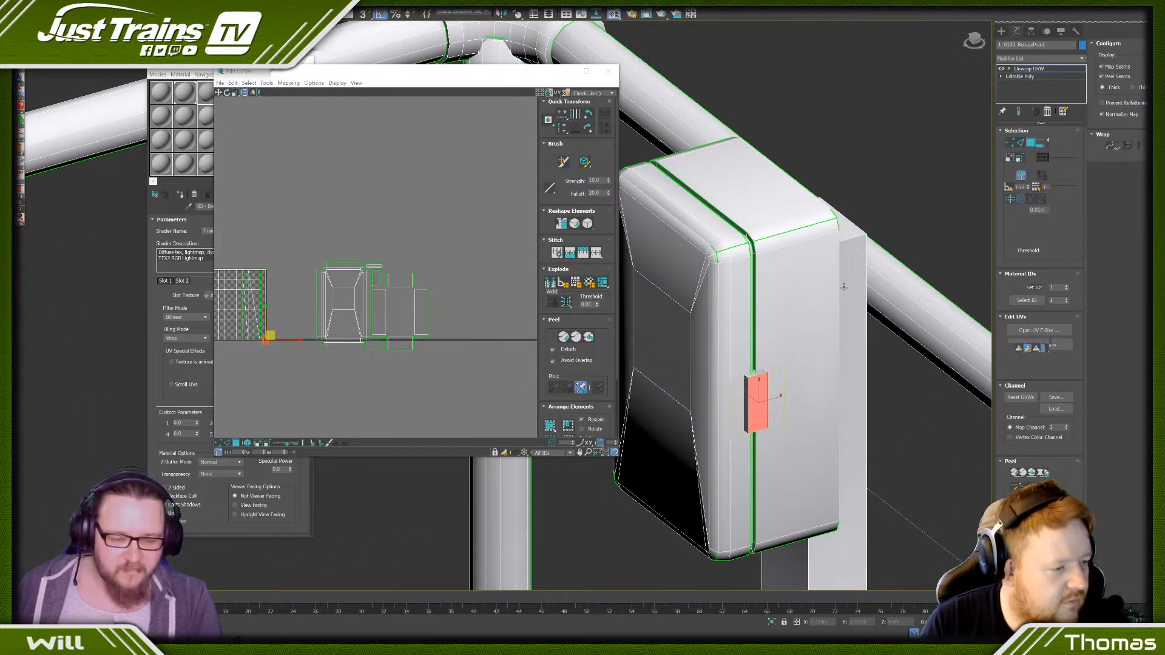
{"action": "scroll", "coordinate": [853, 244], "scroll_direction": "down", "scroll_amount": 5}
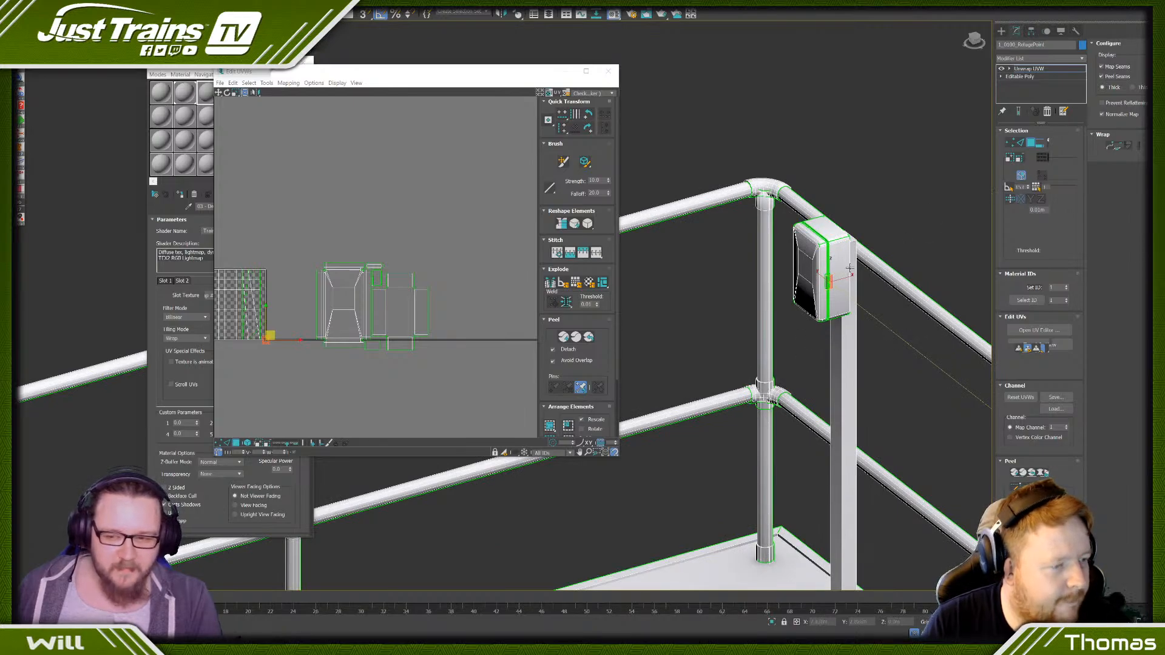
{"action": "scroll", "coordinate": [386, 305], "scroll_direction": "up", "scroll_amount": 3}
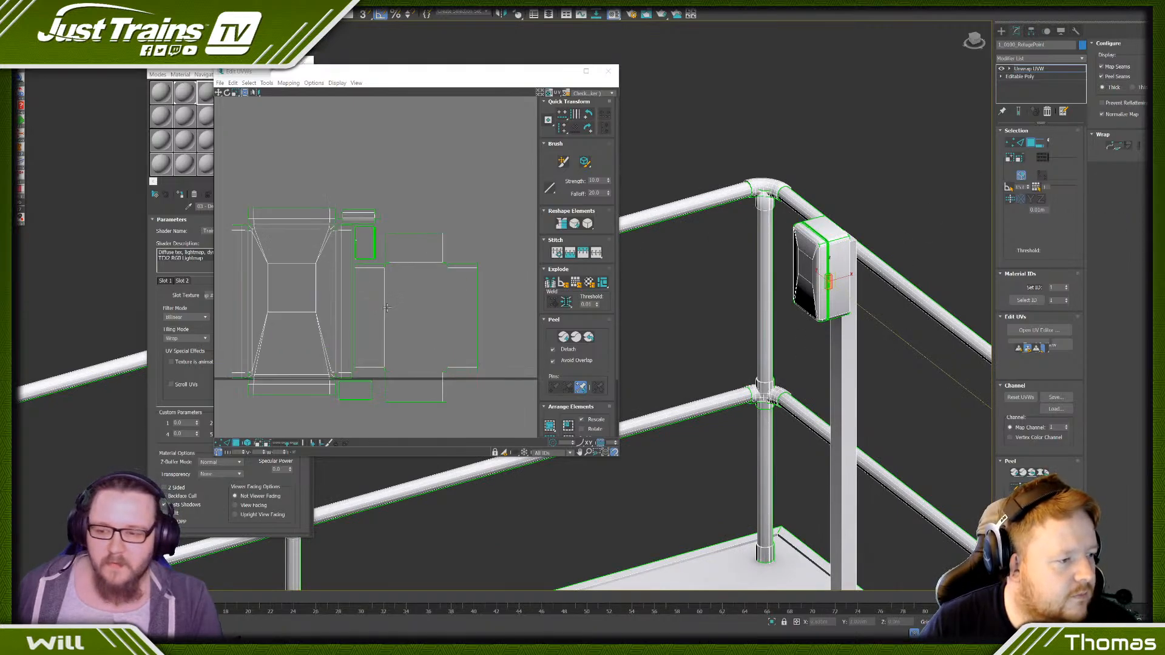
{"action": "scroll", "coordinate": [297, 357], "scroll_direction": "down", "scroll_amount": 1}
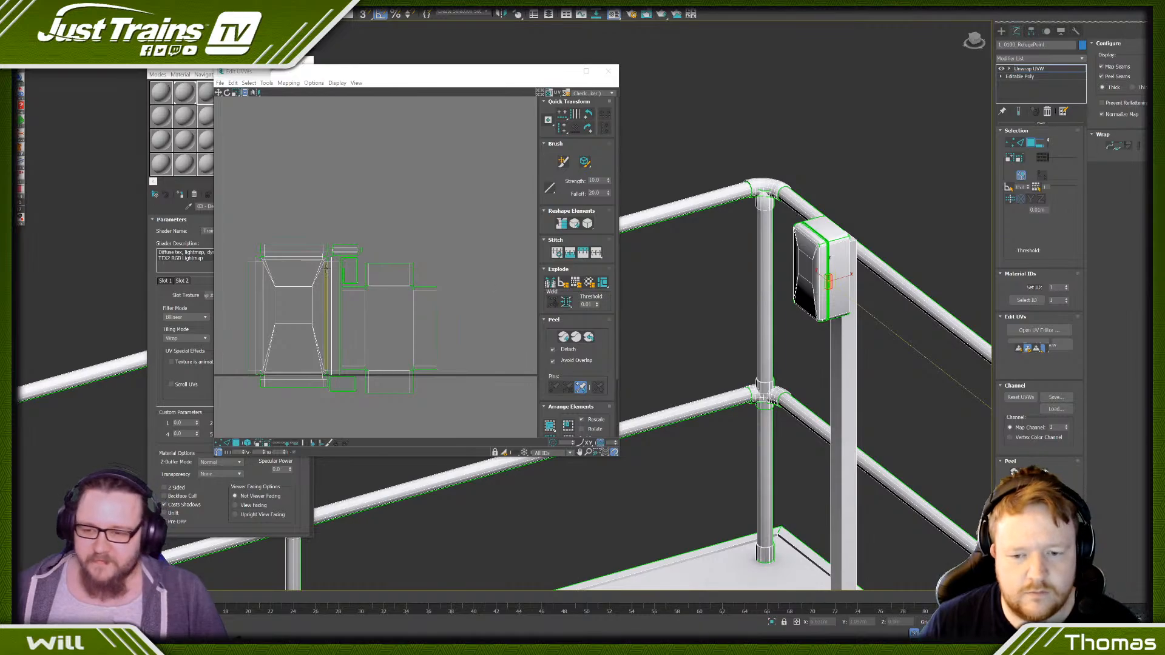
- Try to lay out the latch as its own UV island and pick its individual faces
{"action": "left_click", "coordinate": [584, 284]}
{"action": "left_click", "coordinate": [350, 268]}
{"action": "left_click_drag", "start_coordinate": [350, 268], "coordinate": [397, 271]}
{"action": "scroll", "coordinate": [398, 271], "scroll_direction": "up", "scroll_amount": 3}
{"action": "left_click", "coordinate": [395, 218]}
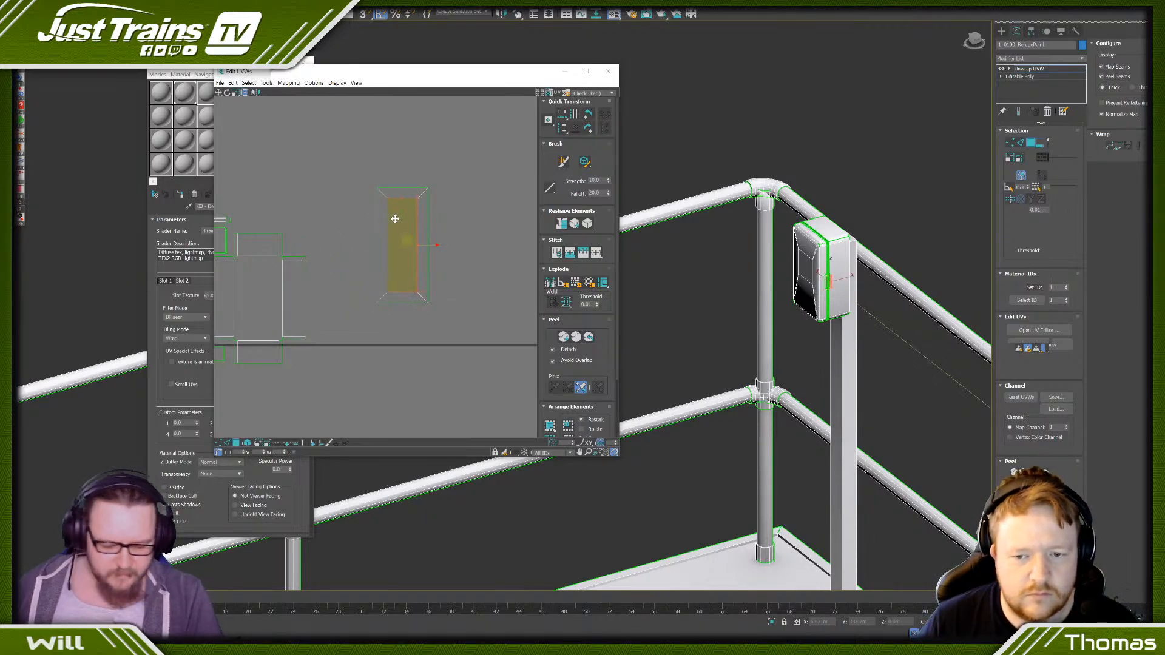
{"action": "left_click", "coordinate": [386, 231]}
{"action": "left_click", "coordinate": [425, 240]}
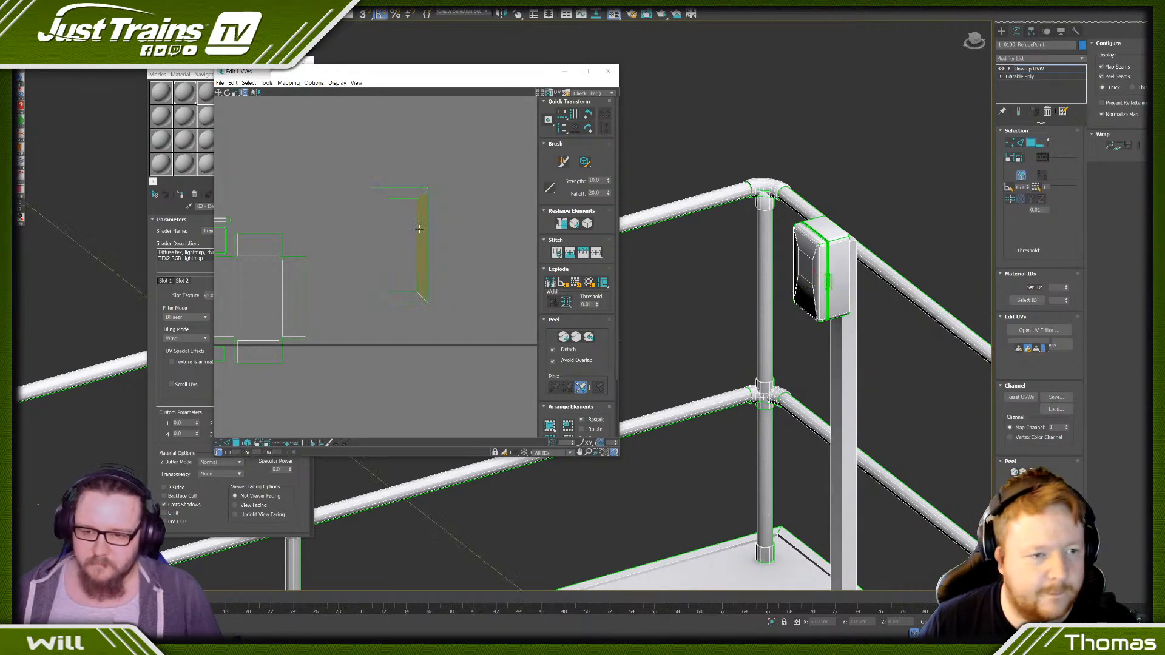
{"action": "left_click", "coordinate": [400, 194]}
{"action": "left_click", "coordinate": [405, 298]}
{"action": "key", "text": "ctrl+z"}
{"action": "key", "text": "ctrl+z"}
{"action": "key", "text": "ctrl+z"}
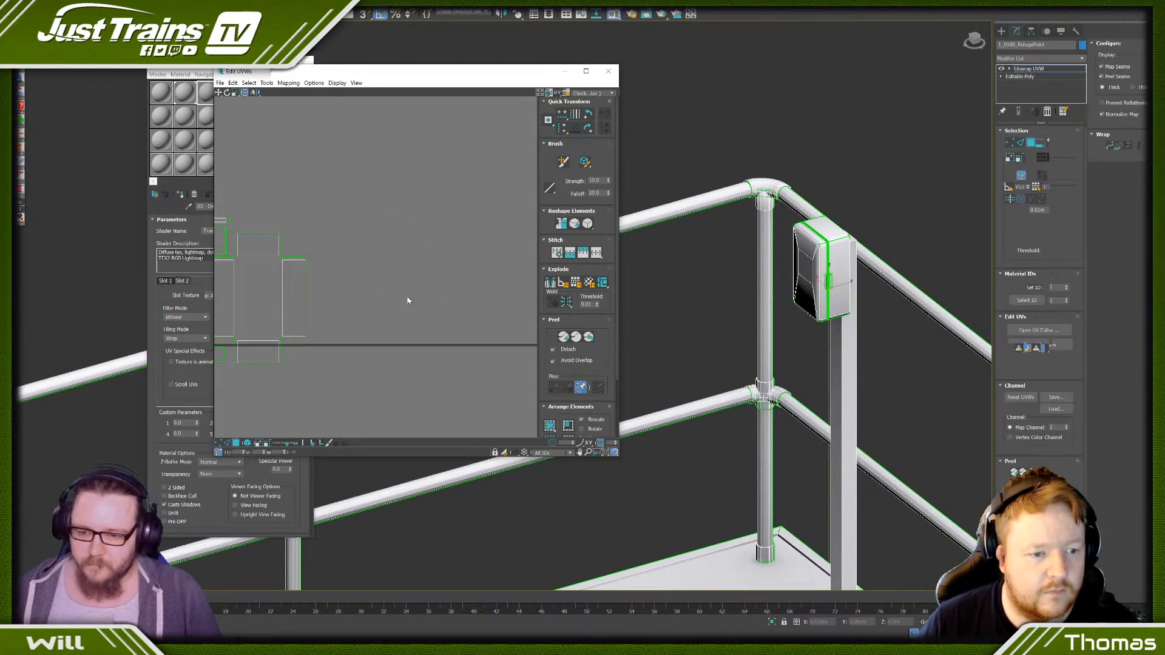
- Select all of the latch's faces, move their UVs into clear space past the rear casing's island, and apply Rescale Clusters
{"action": "scroll", "coordinate": [409, 299], "scroll_direction": "down", "scroll_amount": 3}
{"action": "middle_click_drag", "start_coordinate": [378, 282], "coordinate": [419, 274]}
{"action": "scroll", "coordinate": [825, 273], "scroll_direction": "up", "scroll_amount": 5}
{"action": "left_click", "coordinate": [866, 304]}
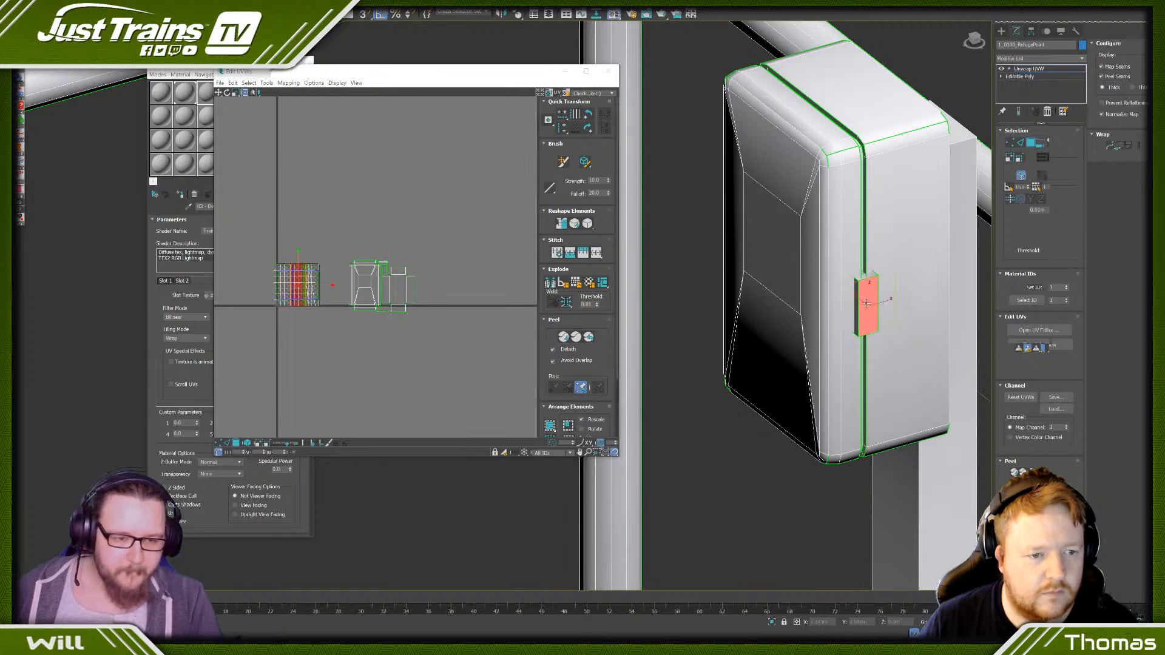
{"action": "left_click", "coordinate": [1010, 159]}
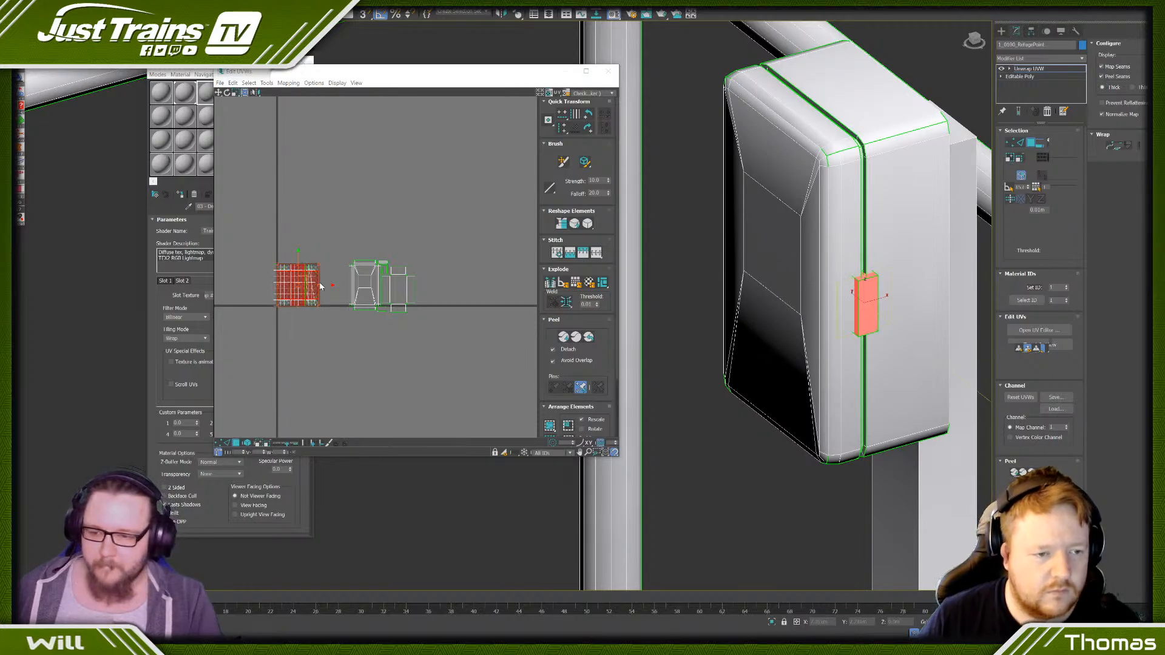
{"action": "left_click_drag", "start_coordinate": [322, 285], "coordinate": [513, 286]}
{"action": "left_click", "coordinate": [262, 83]}
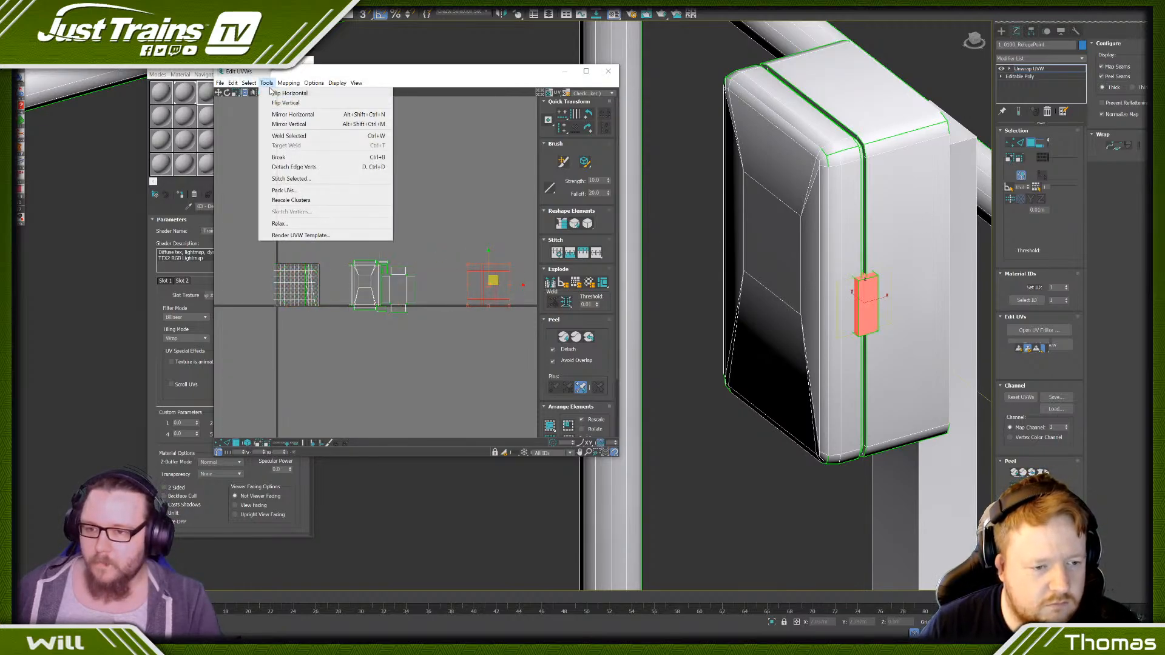
{"action": "left_click", "coordinate": [291, 199]}
{"action": "left_click", "coordinate": [422, 234]}
{"action": "scroll", "coordinate": [522, 285], "scroll_direction": "up", "scroll_amount": 3}
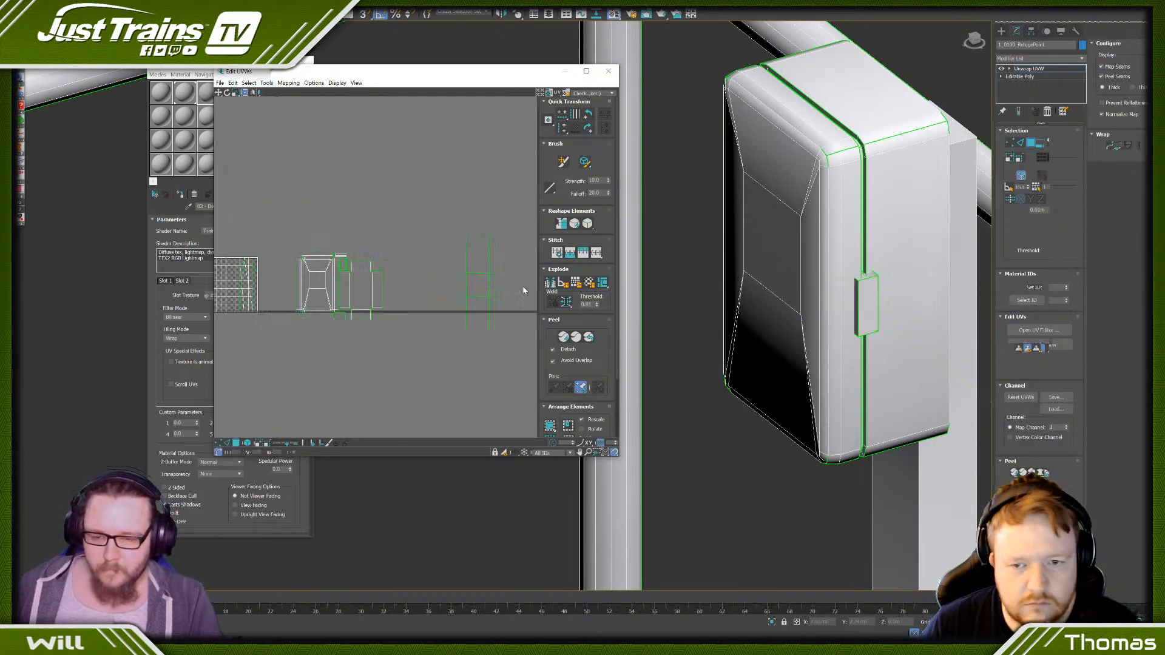
- Move the latch's front-face UV island clear of its overlapping side islands and stitch the neighbouring faces onto its two long edges
{"action": "left_click", "coordinate": [873, 294]}
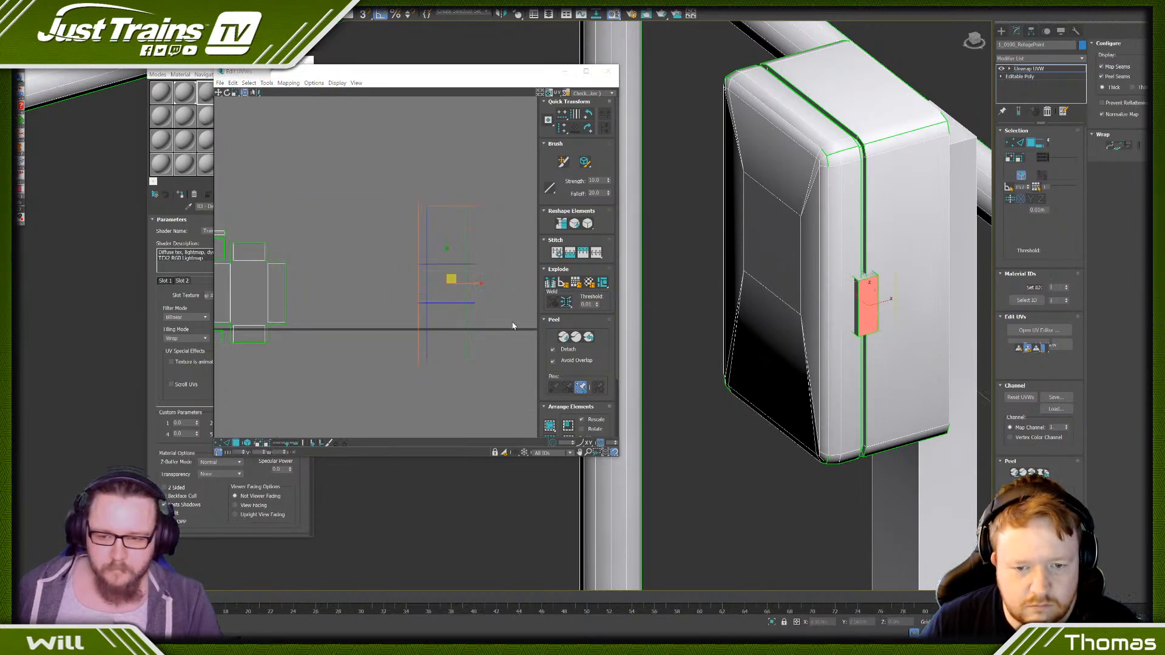
{"action": "left_click_drag", "start_coordinate": [470, 285], "coordinate": [383, 285]}
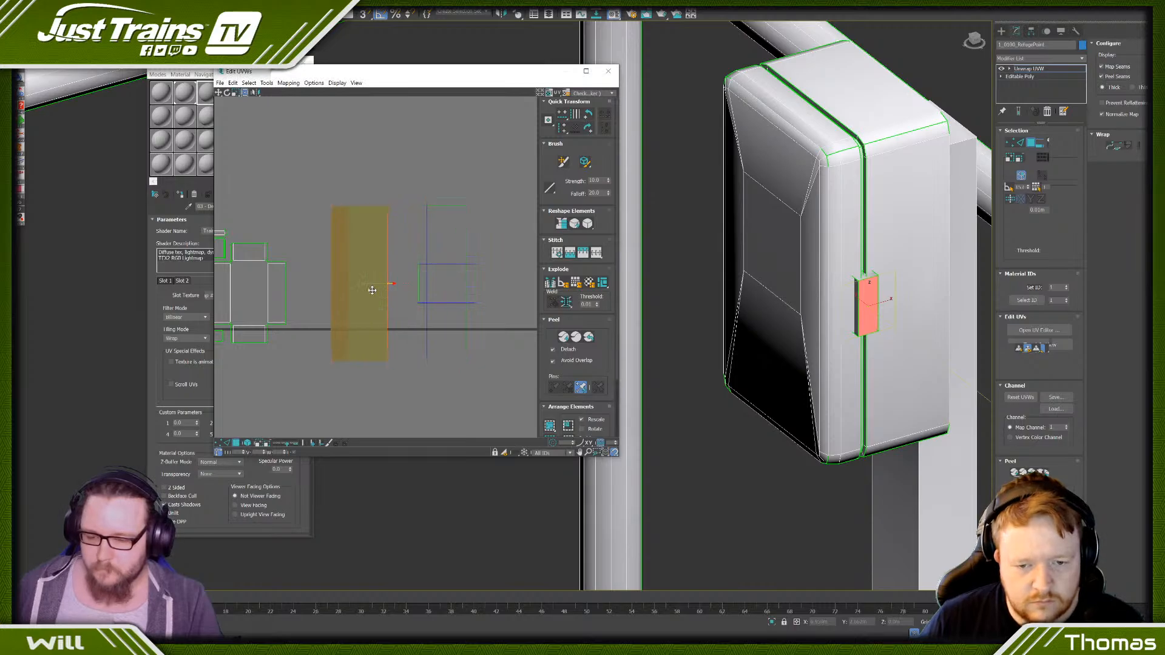
{"action": "left_click", "coordinate": [228, 444]}
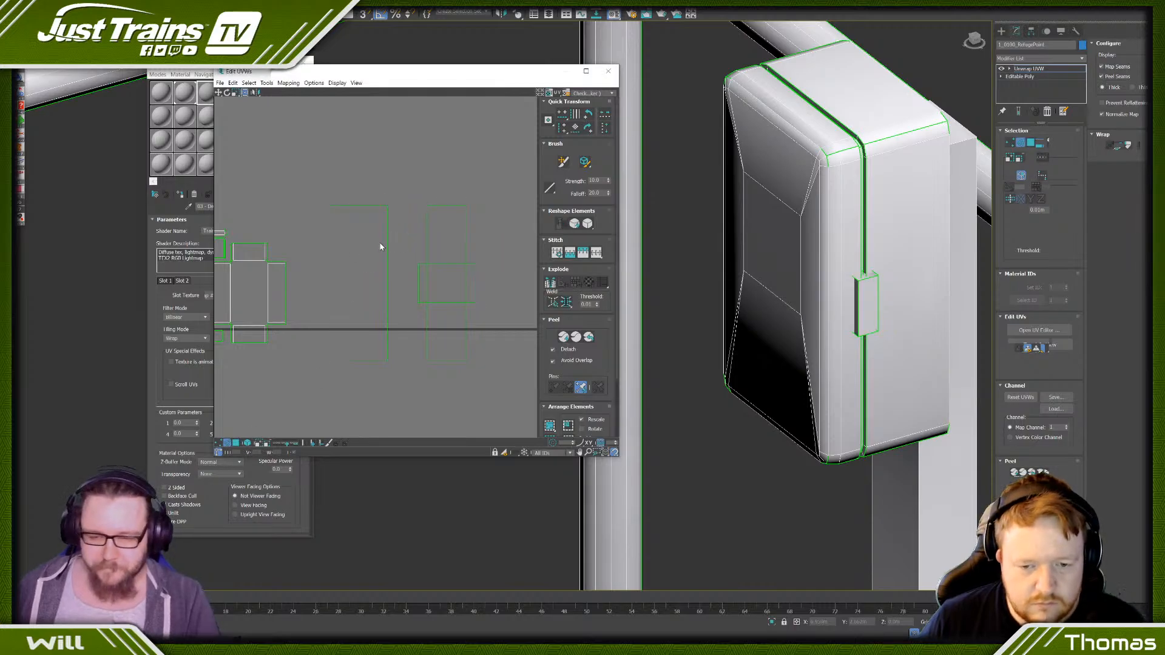
{"action": "left_click", "coordinate": [386, 245]}
{"action": "key", "text": "s"}
{"action": "left_click", "coordinate": [330, 235]}
{"action": "key", "text": "s"}
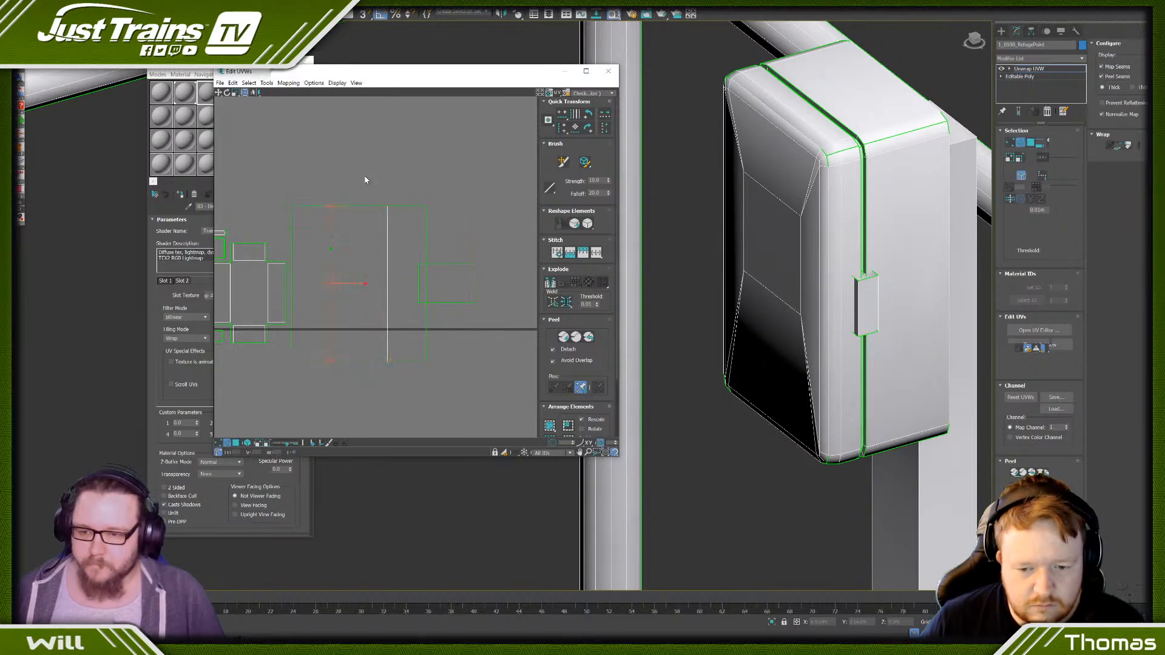
- Stitch the neighbouring end faces onto the two short edges of the latch's front-face UV island
{"action": "left_click", "coordinate": [361, 207]}
{"action": "key", "text": "s"}
{"action": "left_click", "coordinate": [359, 362]}
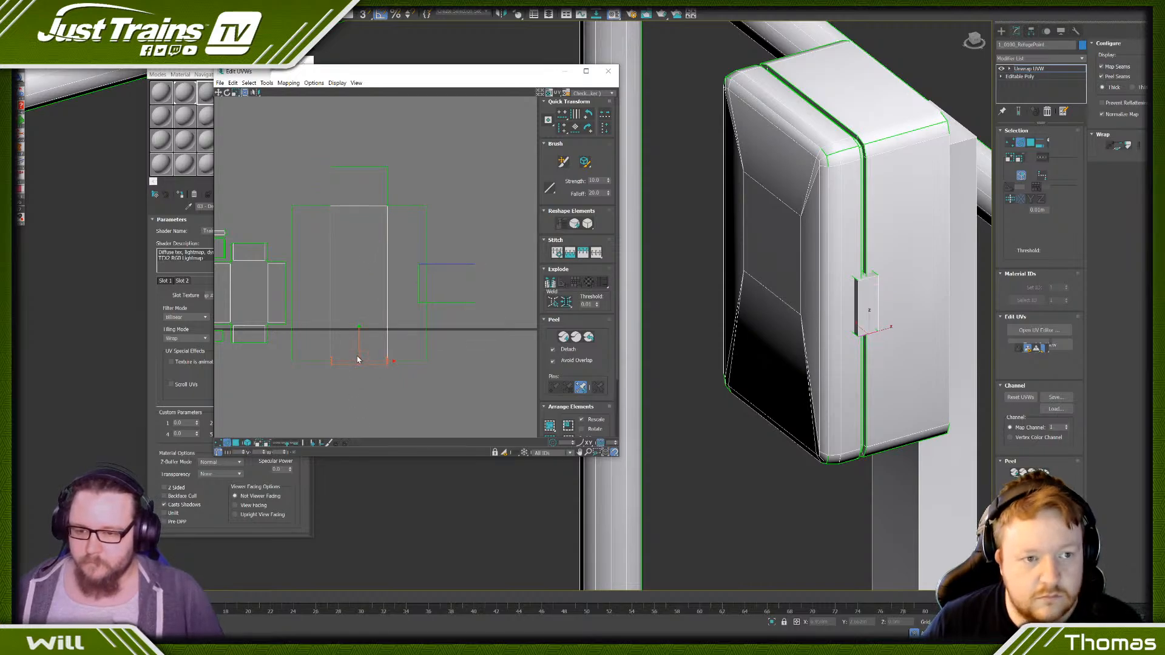
{"action": "key", "text": "s"}
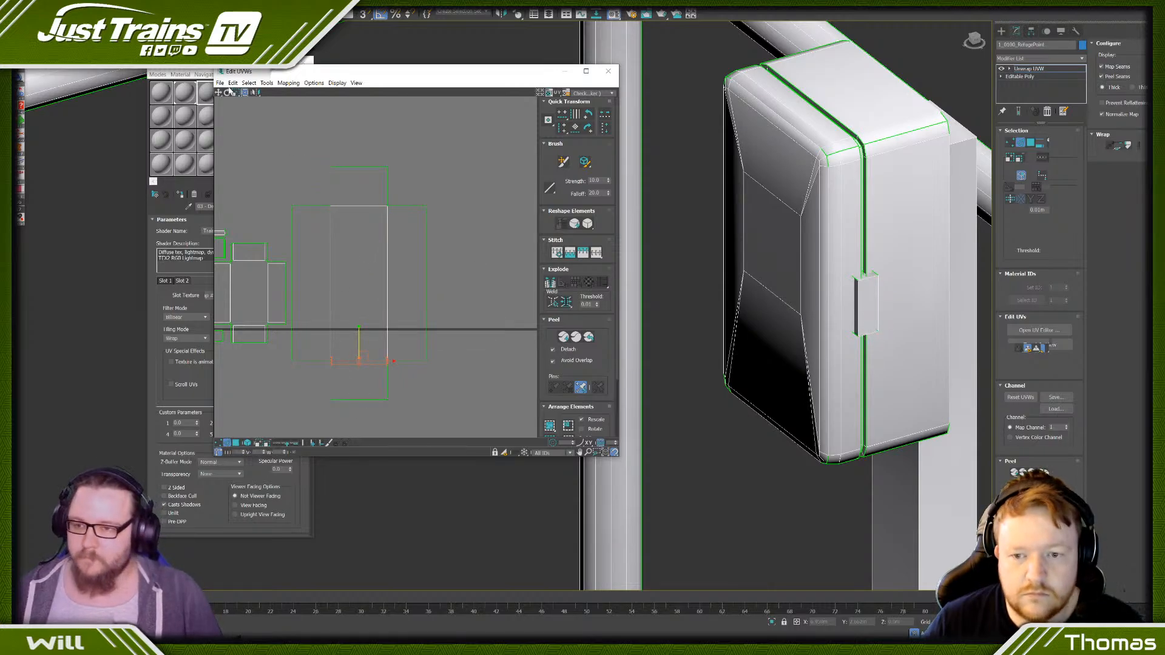
- Select the whole latch UV island, scale it down, rotate it a quarter turn and place it just above the rear casing's island
{"action": "left_click", "coordinate": [246, 444]}
{"action": "left_click_drag", "start_coordinate": [465, 307], "coordinate": [378, 425]}
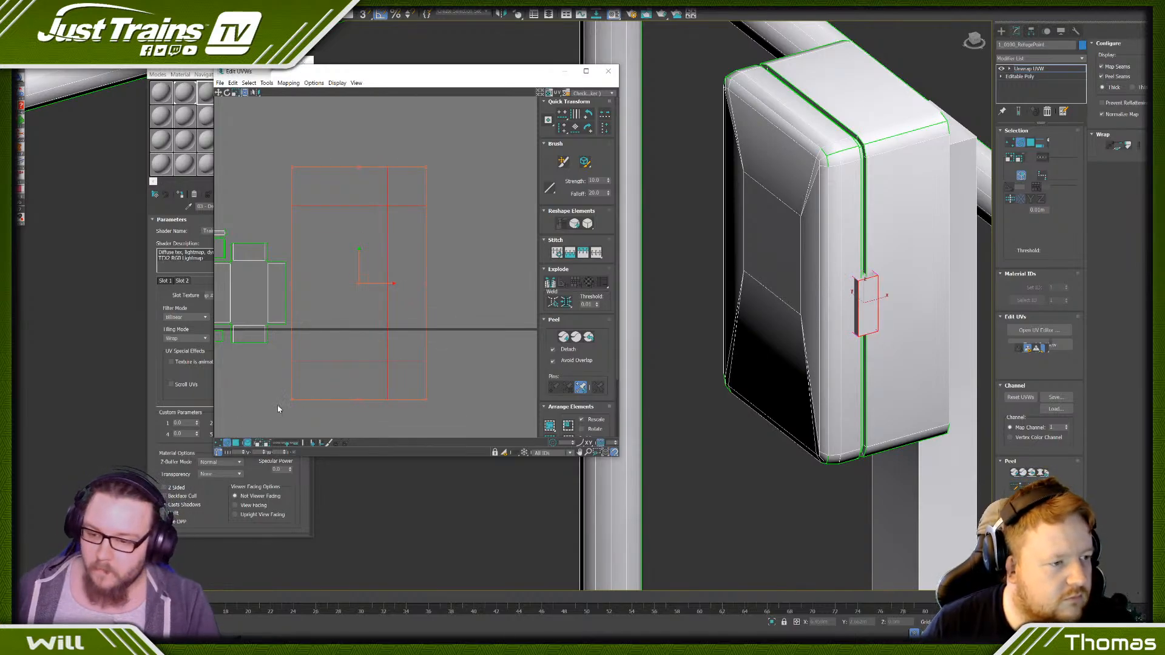
{"action": "left_click_drag", "start_coordinate": [292, 400], "coordinate": [307, 234]}
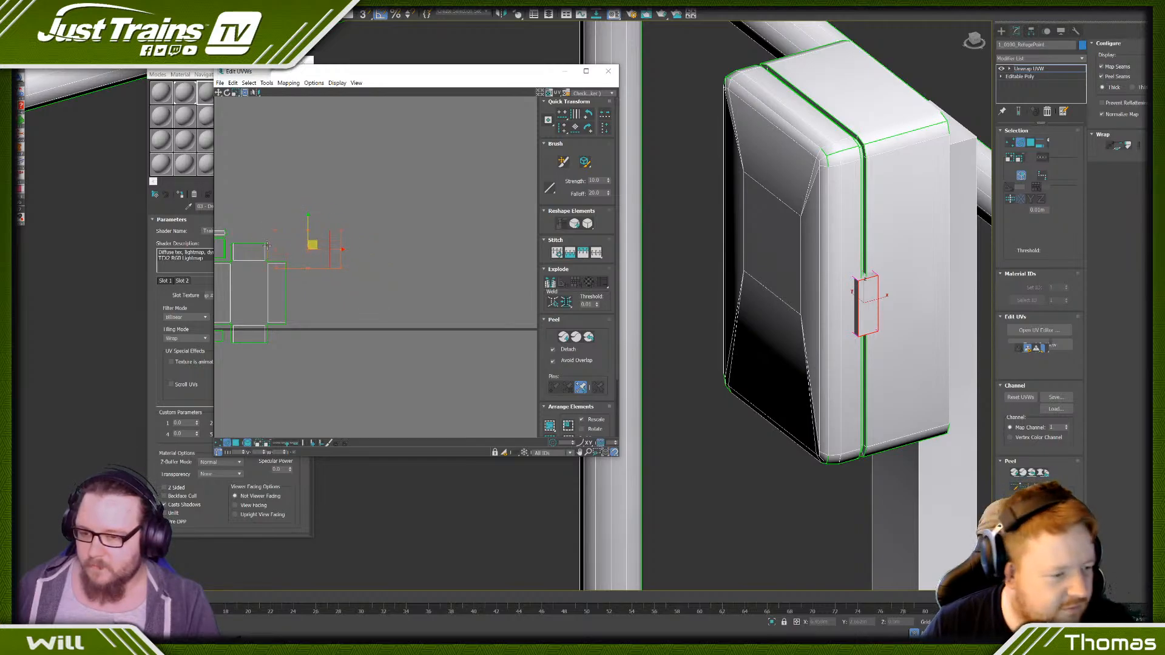
{"action": "middle_click_drag", "start_coordinate": [313, 242], "coordinate": [475, 227]}
{"action": "left_click_drag", "start_coordinate": [482, 255], "coordinate": [381, 234], "text": "ctrl"}
{"action": "scroll", "coordinate": [395, 213], "scroll_direction": "up", "scroll_amount": 5}
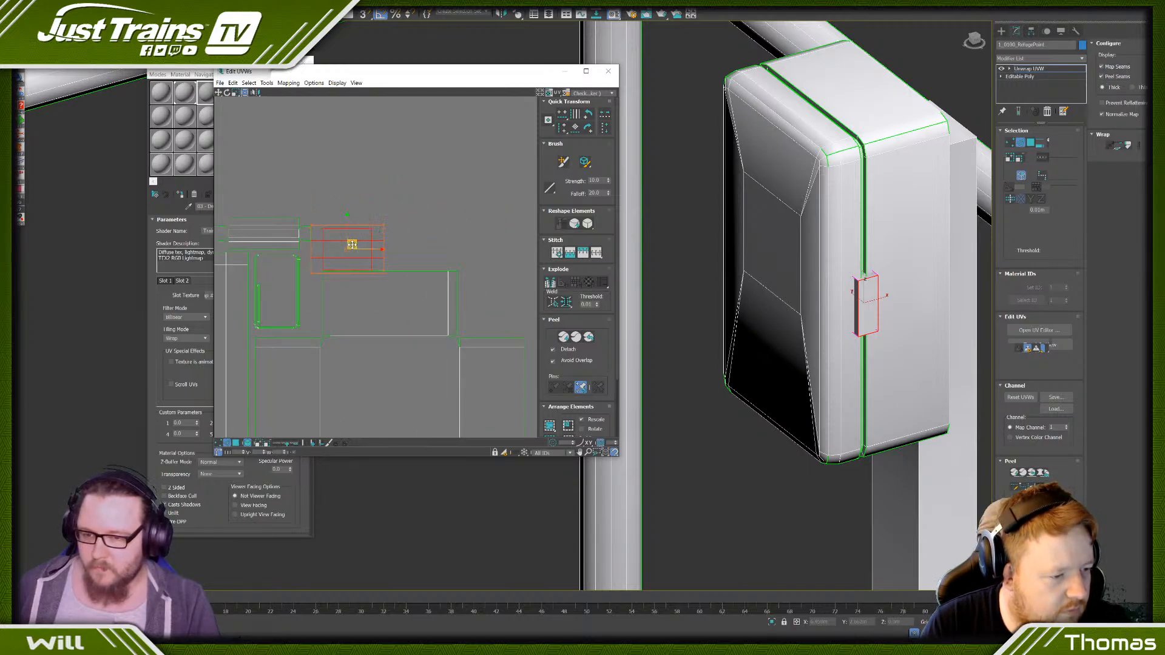
{"action": "left_click", "coordinate": [432, 213]}
{"action": "scroll", "coordinate": [401, 276], "scroll_direction": "down", "scroll_amount": 6}
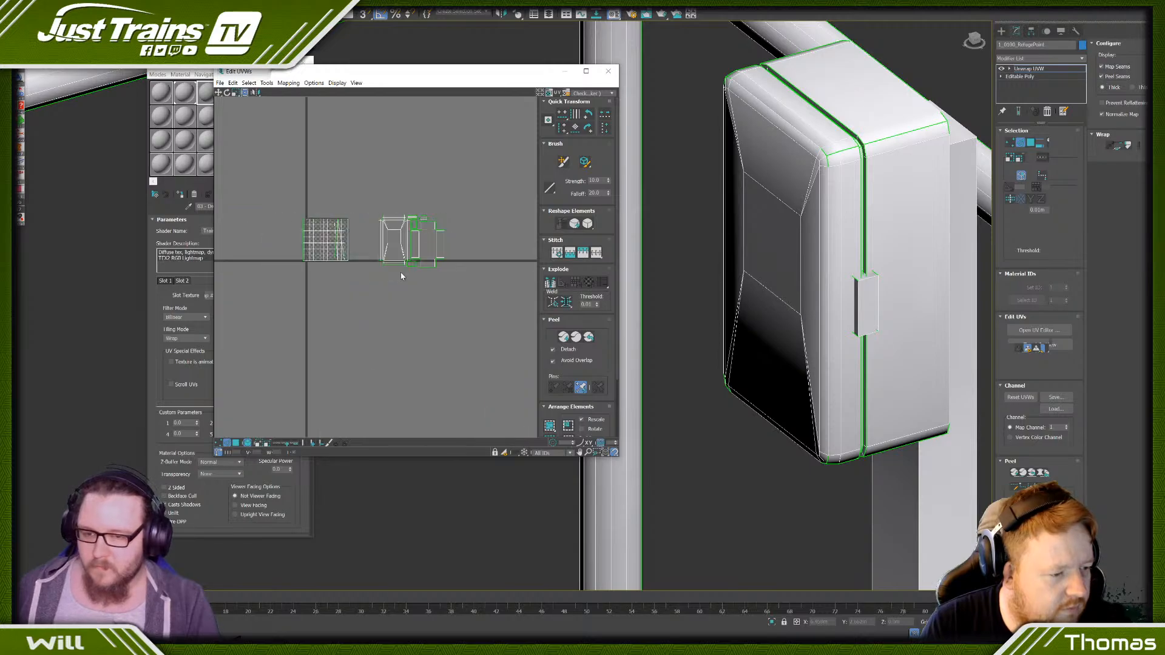
{"action": "scroll", "coordinate": [430, 214], "scroll_direction": "up", "scroll_amount": 6}
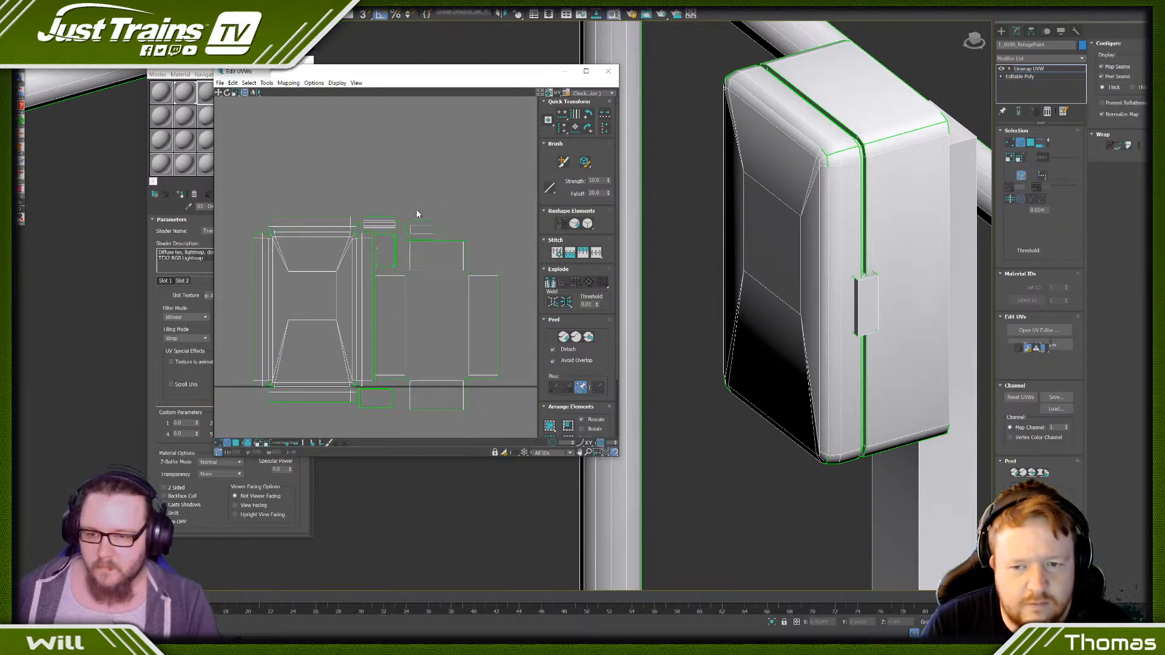
{"action": "scroll", "coordinate": [415, 214], "scroll_direction": "down", "scroll_amount": 4}
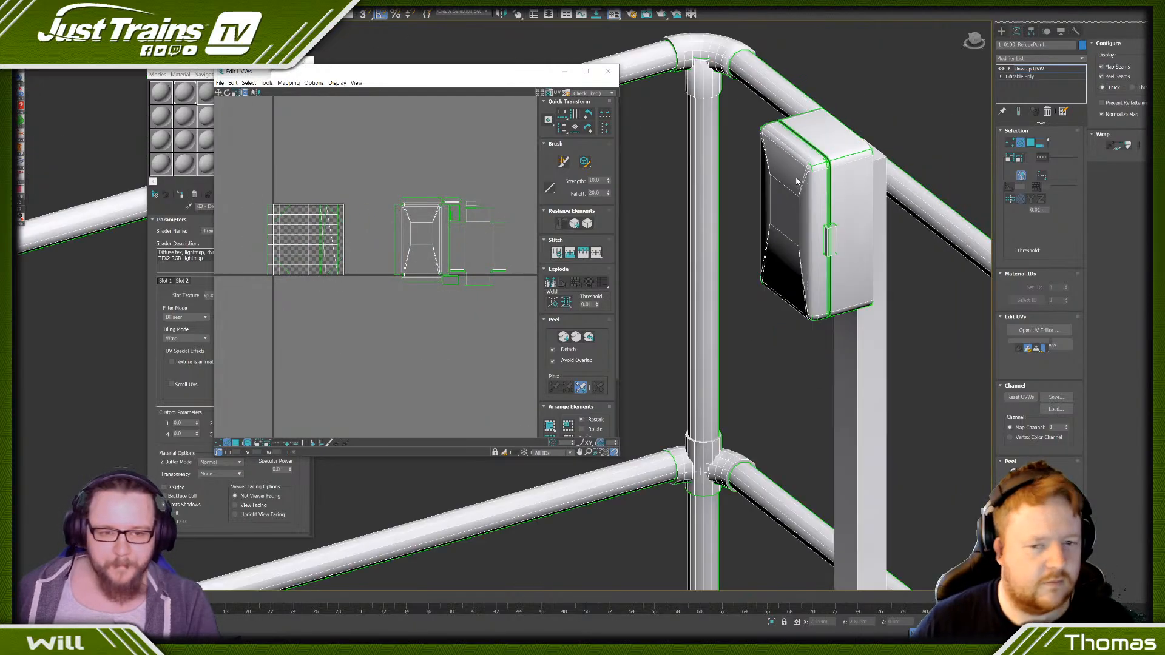
- Select the whole telephone box post, including its flared base, base plate and all of the fixing bolts
{"action": "scroll", "coordinate": [955, 216], "scroll_direction": "down", "scroll_amount": 4}
{"action": "left_click", "coordinate": [1049, 146]}
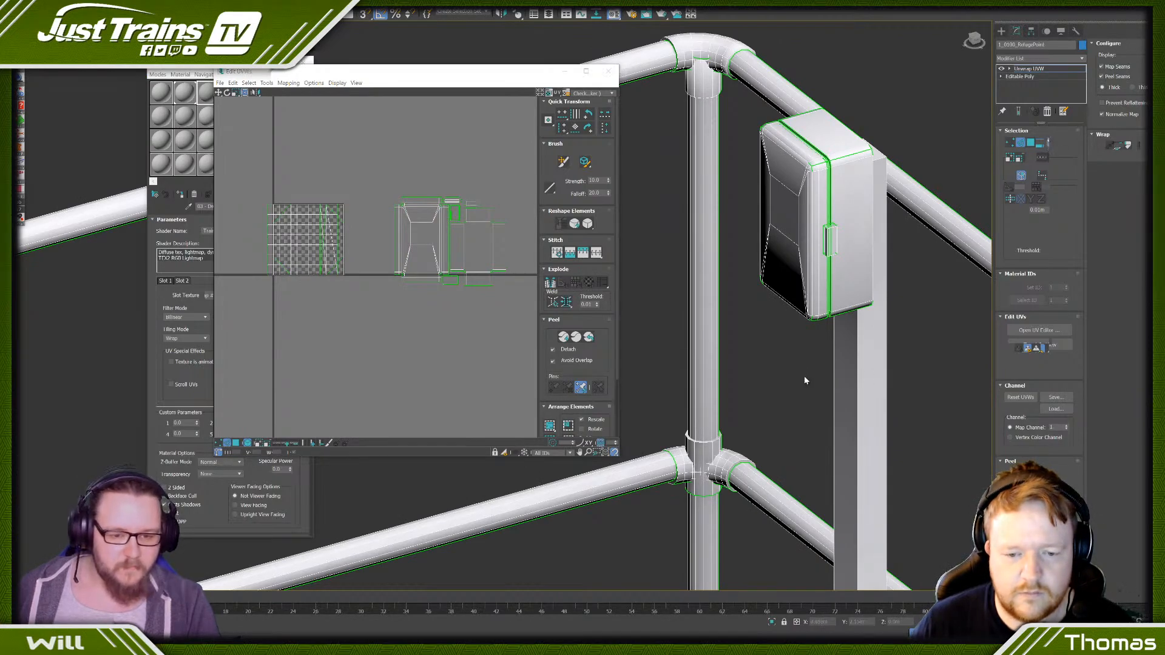
{"action": "left_click_drag", "start_coordinate": [804, 376], "coordinate": [916, 392]}
{"action": "scroll", "coordinate": [905, 388], "scroll_direction": "down", "scroll_amount": 5}
{"action": "middle_click_drag", "start_coordinate": [904, 389], "coordinate": [816, 158]}
{"action": "scroll", "coordinate": [811, 404], "scroll_direction": "up", "scroll_amount": 6}
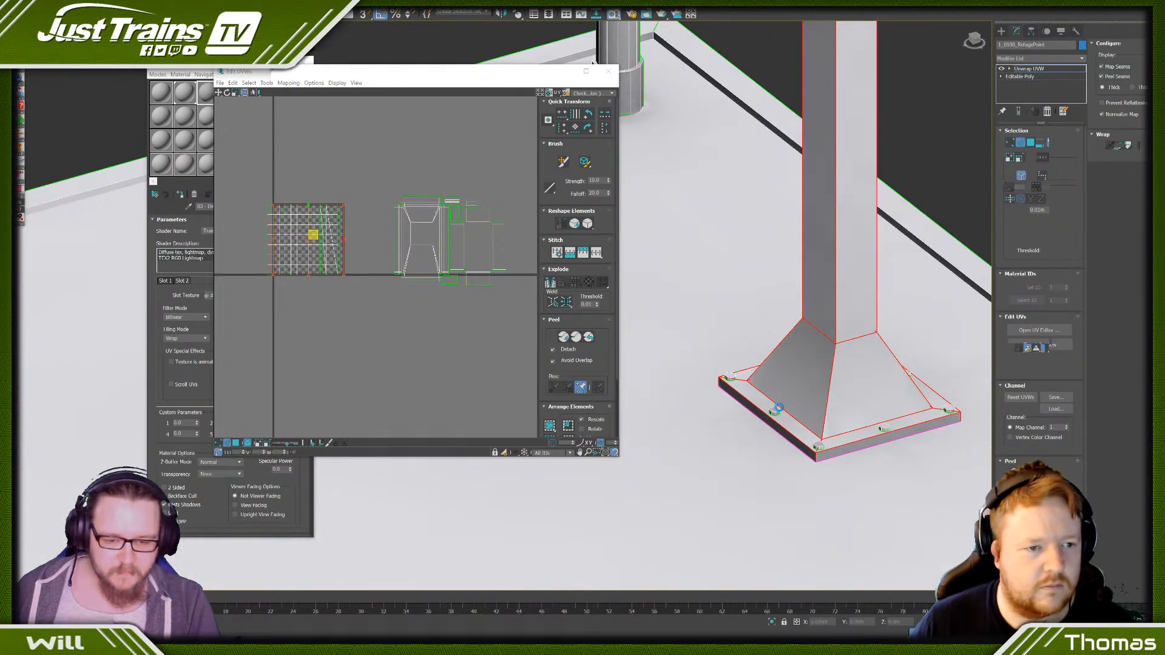
{"action": "left_click", "coordinate": [776, 410]}
{"action": "left_click", "coordinate": [884, 427]}
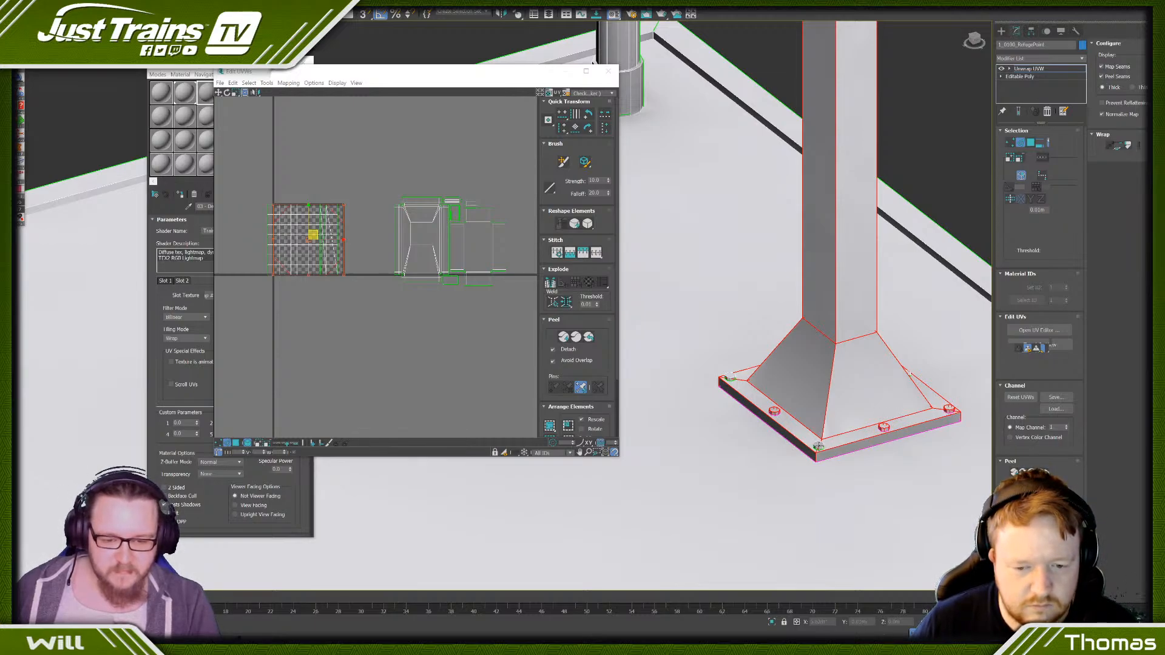
{"action": "scroll", "coordinate": [732, 377], "scroll_direction": "down", "scroll_amount": 5}
{"action": "middle_click_drag", "start_coordinate": [731, 377], "coordinate": [631, 377], "text": "alt"}
{"action": "scroll", "coordinate": [757, 375], "scroll_direction": "up", "scroll_amount": 5}
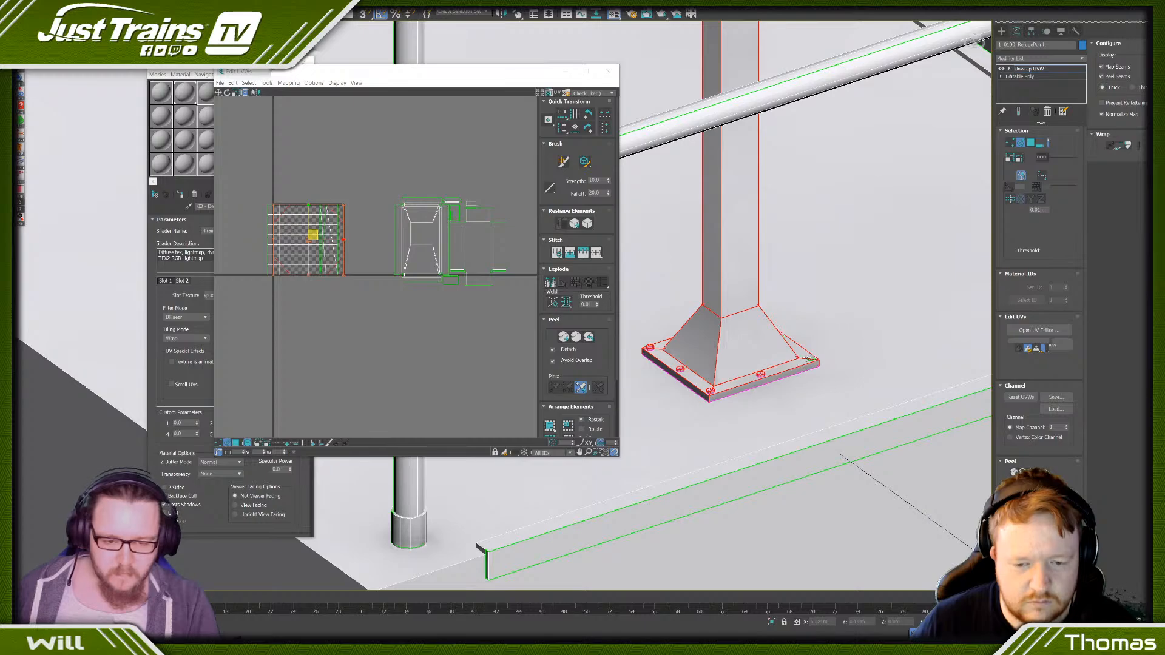
{"action": "scroll", "coordinate": [789, 347], "scroll_direction": "up", "scroll_amount": 5}
{"action": "scroll", "coordinate": [766, 301], "scroll_direction": "down", "scroll_amount": 8}
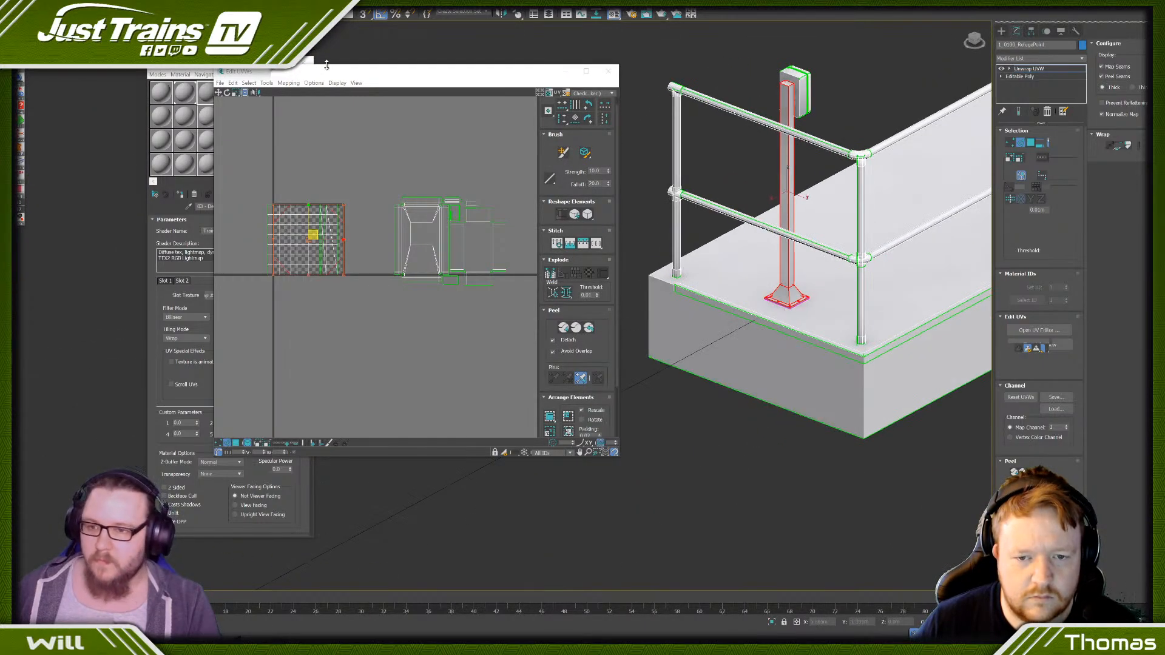
- Convert the post selection to polygons, apply Flatten Mapping, and move the resulting UVs into clear space beyond the rear casing's island
{"action": "left_click", "coordinate": [1030, 143]}
{"action": "left_click", "coordinate": [284, 83]}
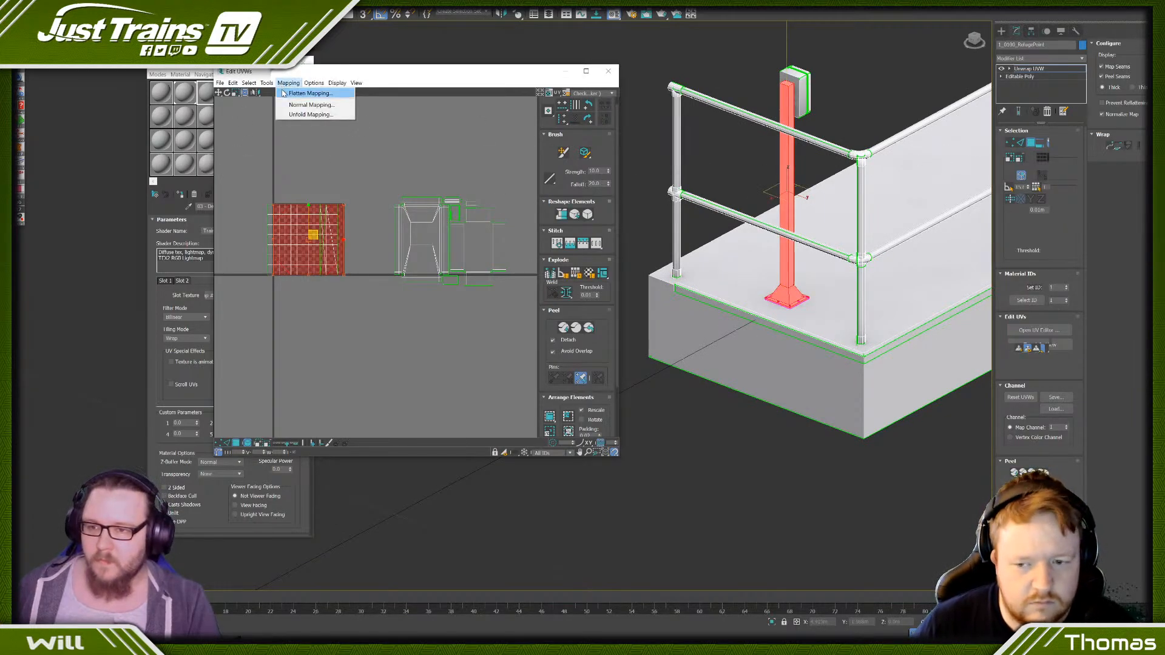
{"action": "left_click", "coordinate": [300, 93]}
{"action": "left_click", "coordinate": [328, 260]}
{"action": "scroll", "coordinate": [328, 260], "scroll_direction": "down", "scroll_amount": 3}
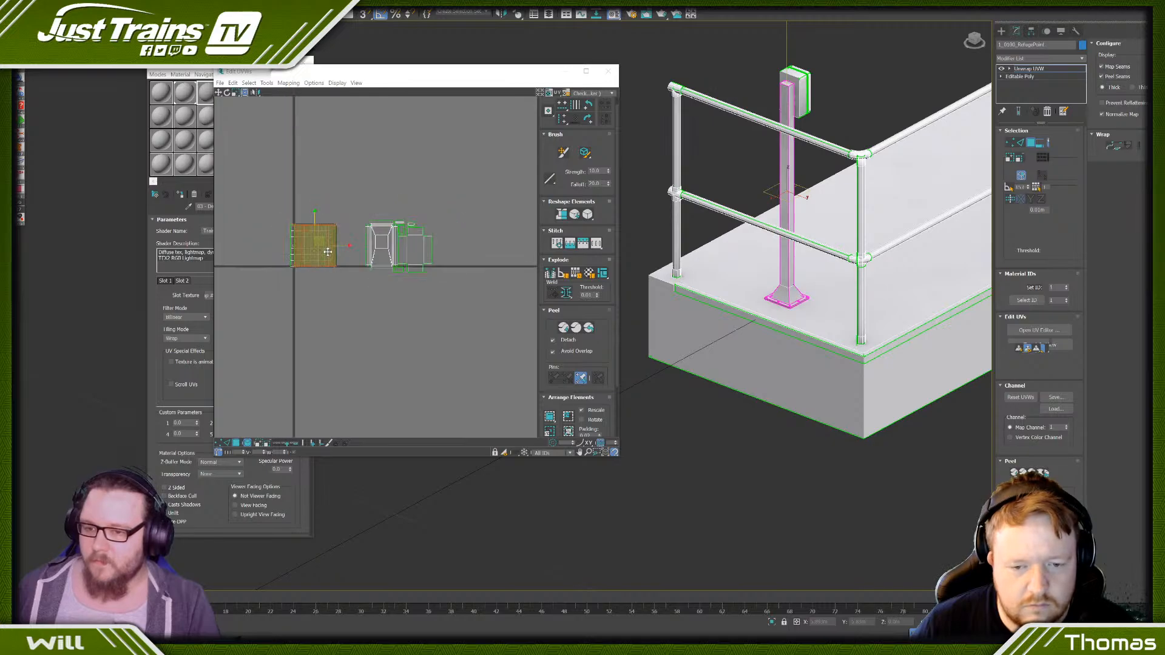
{"action": "key", "text": "w"}
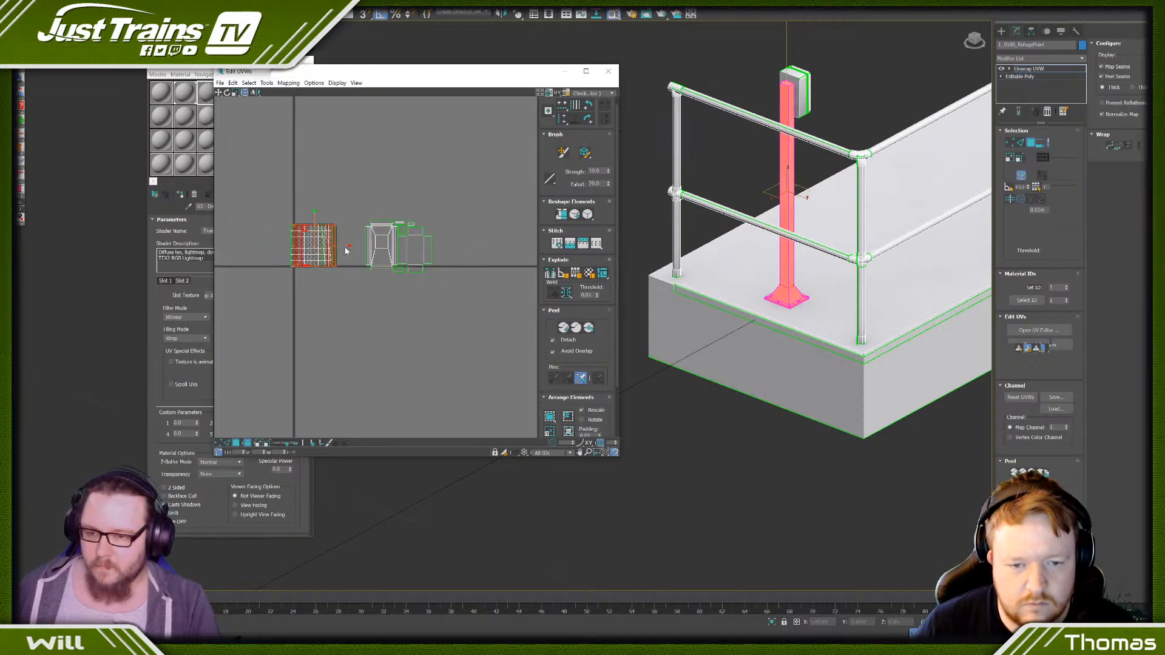
{"action": "left_click_drag", "start_coordinate": [343, 243], "coordinate": [481, 247]}
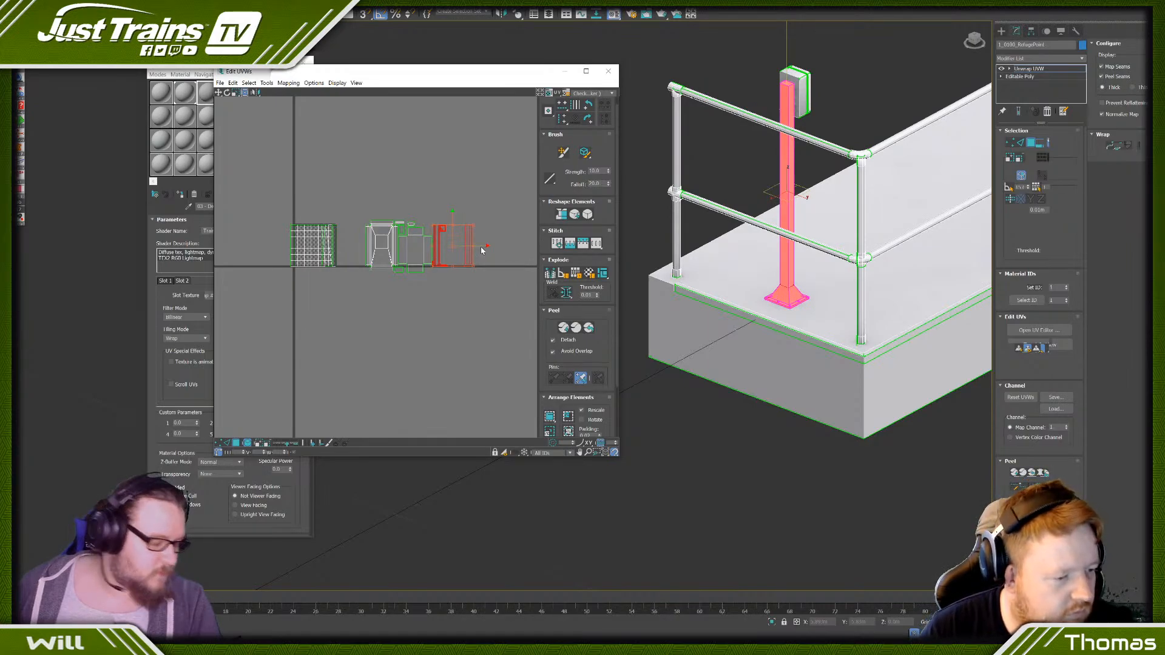
- Separate the post's long side strips from its flattened UVs, turn one end for end and nest it against the neighbouring strip
{"action": "left_click", "coordinate": [452, 284]}
{"action": "scroll", "coordinate": [432, 199], "scroll_direction": "up", "scroll_amount": 3}
{"action": "left_click", "coordinate": [475, 246]}
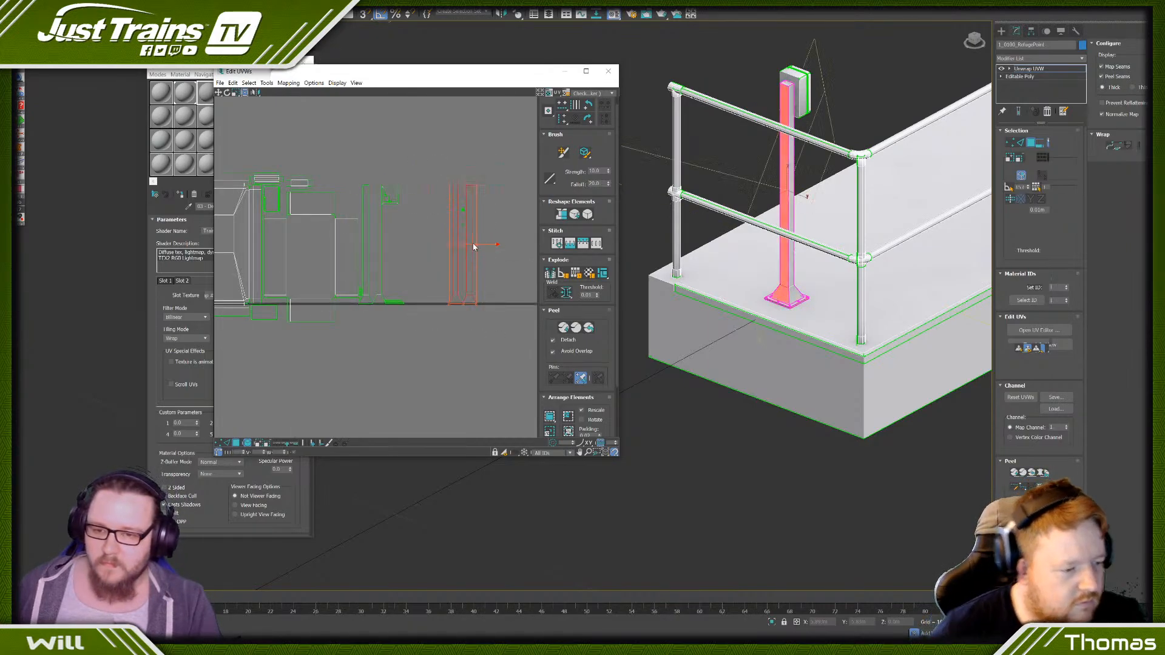
{"action": "left_click_drag", "start_coordinate": [485, 244], "coordinate": [459, 242]}
{"action": "scroll", "coordinate": [361, 312], "scroll_direction": "up", "scroll_amount": 2}
{"action": "scroll", "coordinate": [441, 301], "scroll_direction": "up", "scroll_amount": 2}
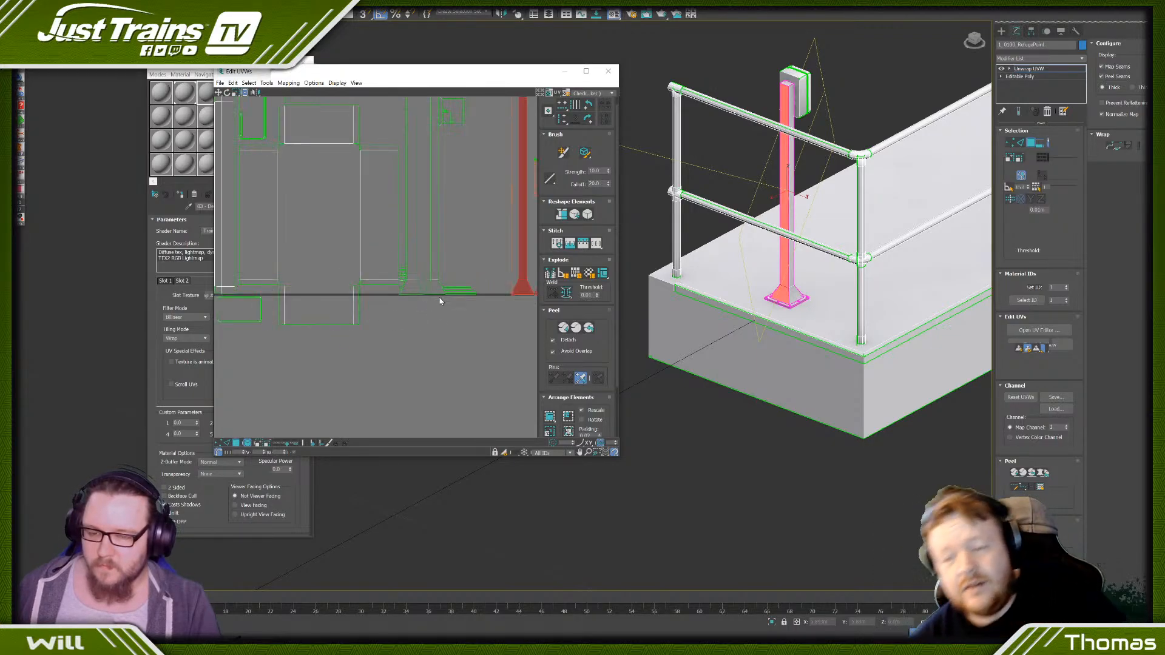
{"action": "scroll", "coordinate": [334, 306], "scroll_direction": "down", "scroll_amount": 2}
{"action": "left_click_drag", "start_coordinate": [331, 235], "coordinate": [350, 254]}
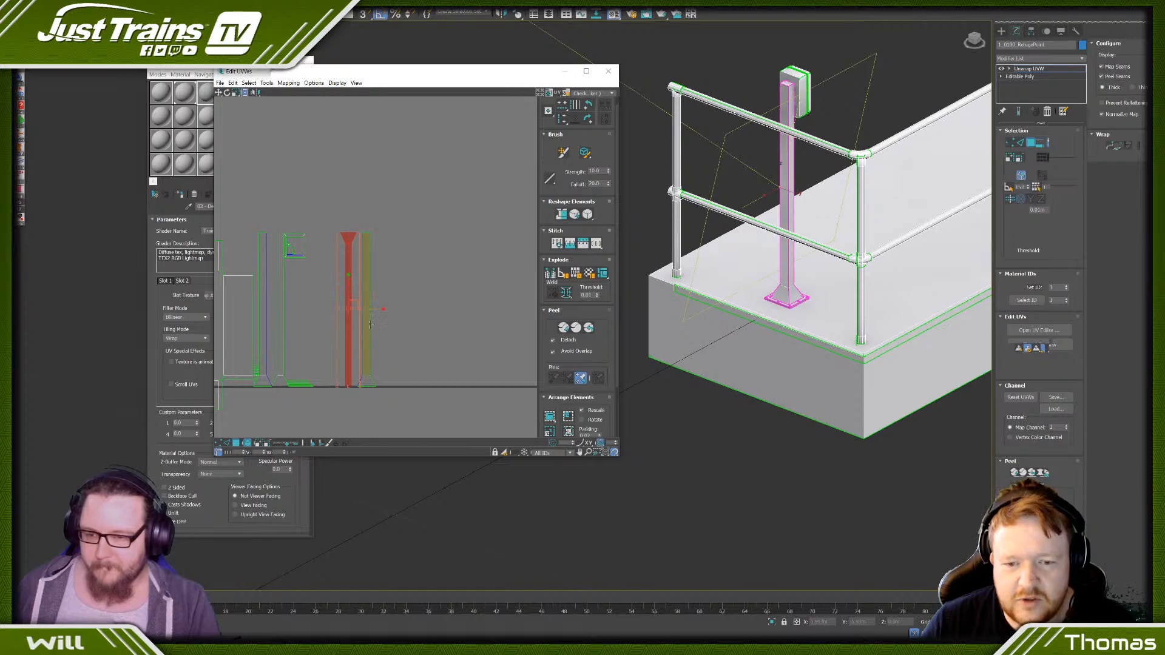
{"action": "left_click_drag", "start_coordinate": [356, 307], "coordinate": [279, 294]}
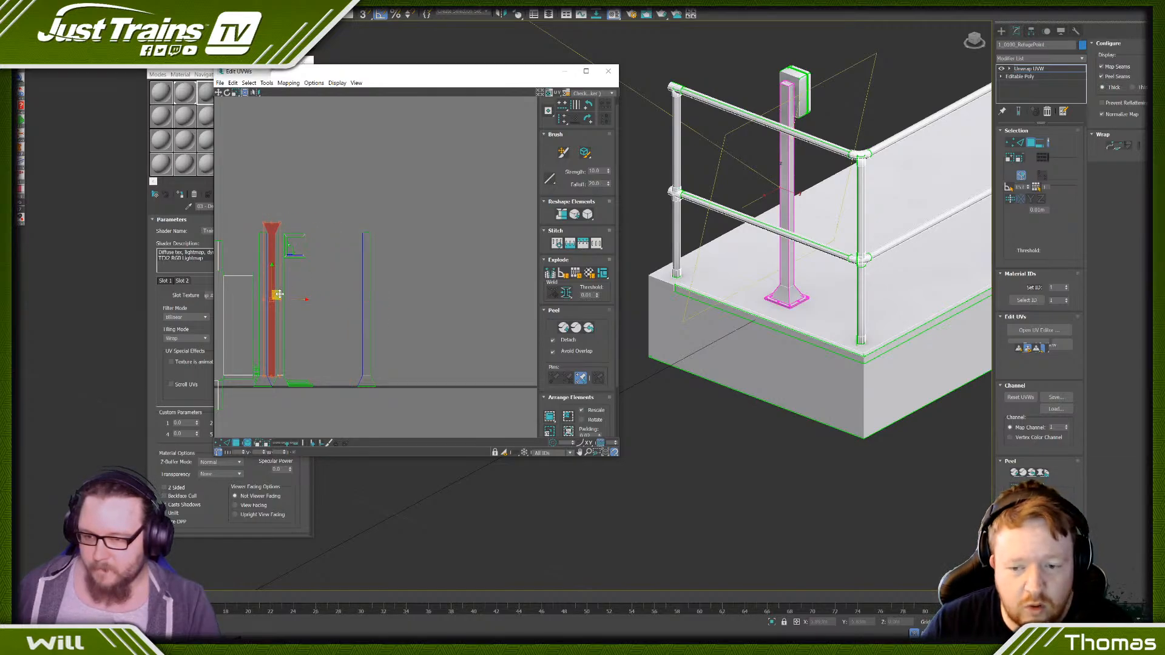
- Move the post's square base-plate UVs from between the side strips to clear space below them
{"action": "left_click", "coordinate": [331, 324]}
{"action": "left_click_drag", "start_coordinate": [369, 230], "coordinate": [354, 398]}
{"action": "left_click", "coordinate": [294, 246]}
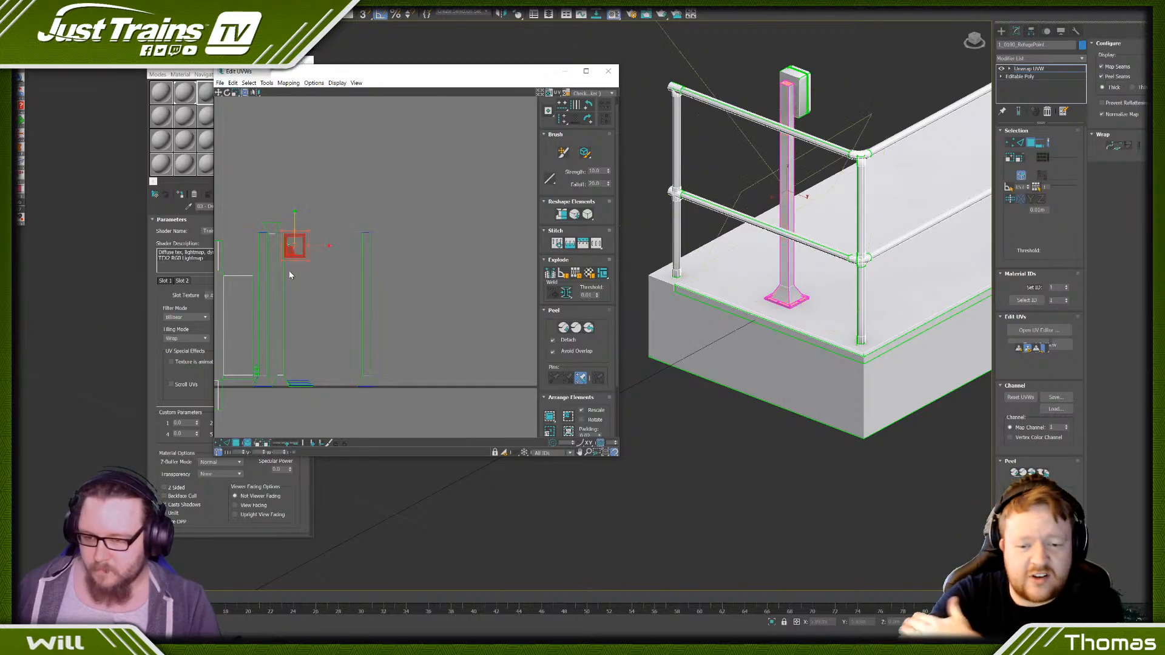
{"action": "scroll", "coordinate": [311, 258], "scroll_direction": "up", "scroll_amount": 4}
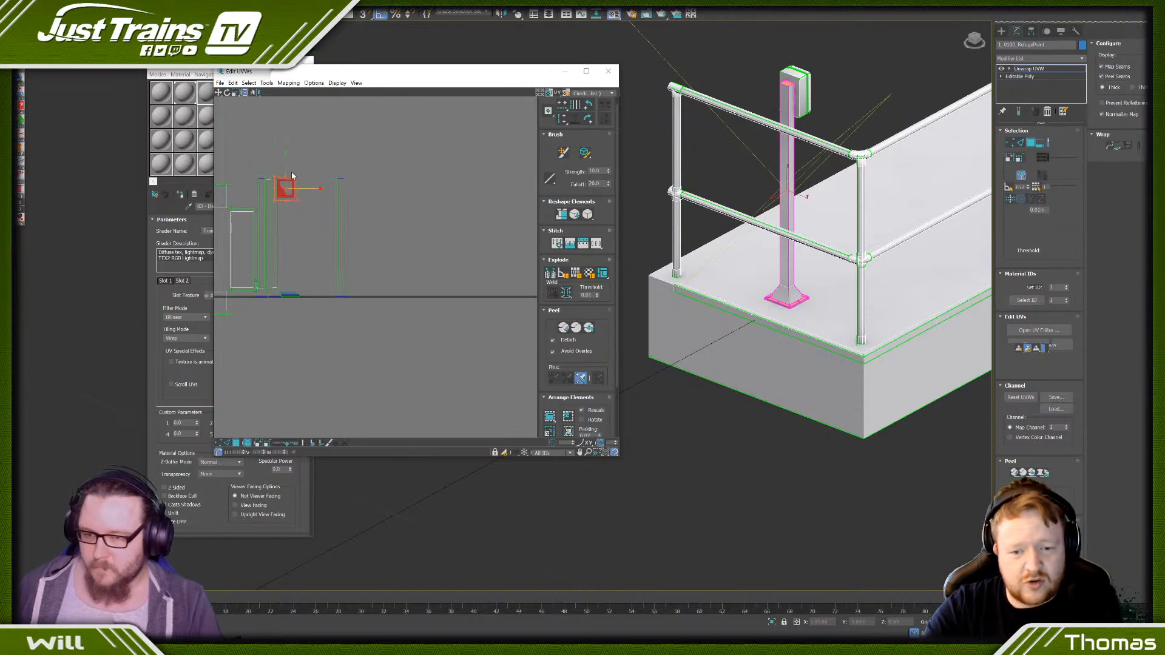
{"action": "left_click_drag", "start_coordinate": [291, 183], "coordinate": [291, 330]}
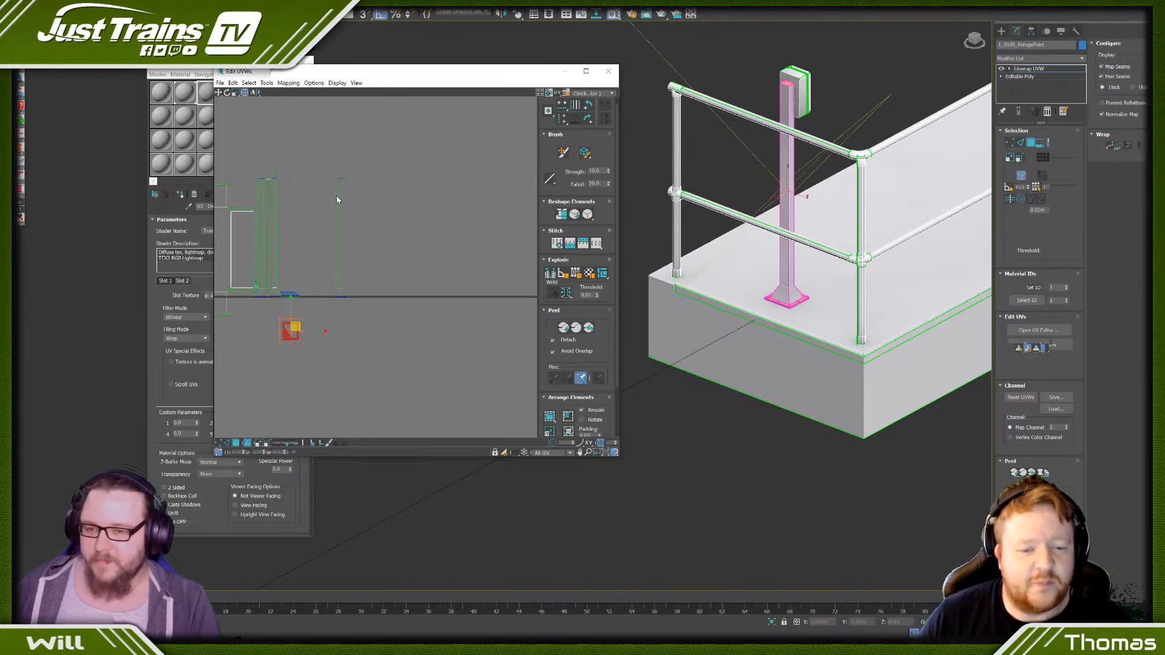
- Turn the remaining flared side strip end for end and pack it beside the post's other strips
{"action": "left_click", "coordinate": [353, 265]}
{"action": "left_click_drag", "start_coordinate": [340, 177], "coordinate": [344, 286]}
{"action": "middle_click_drag", "start_coordinate": [332, 261], "coordinate": [393, 311]}
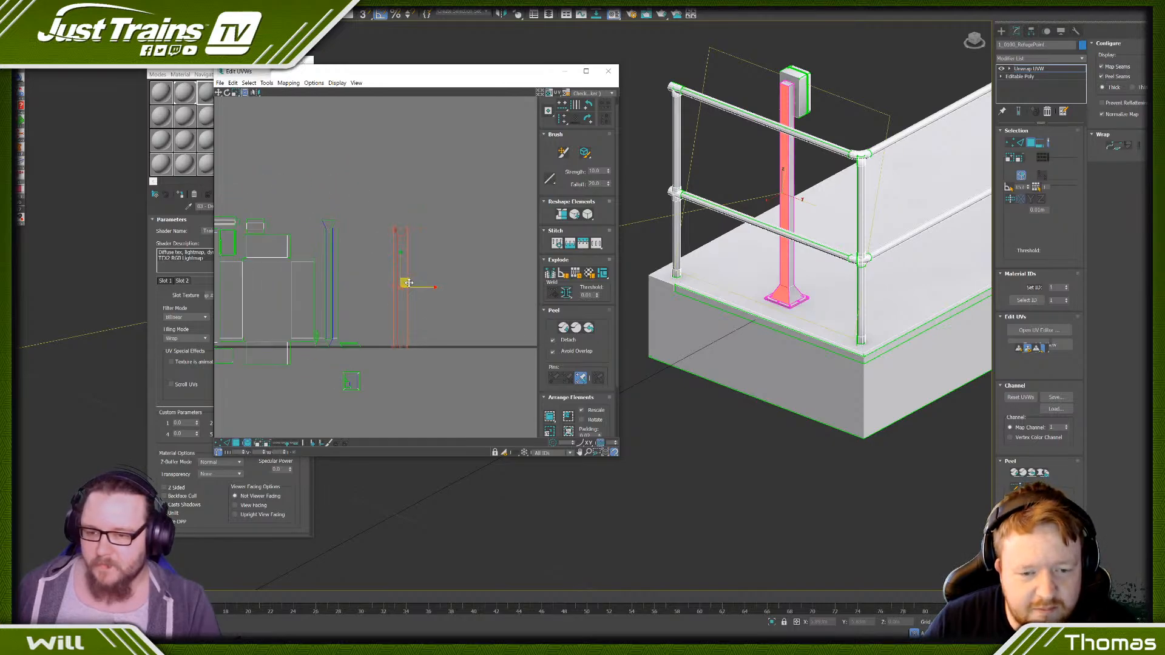
{"action": "left_click_drag", "start_coordinate": [405, 279], "coordinate": [352, 275]}
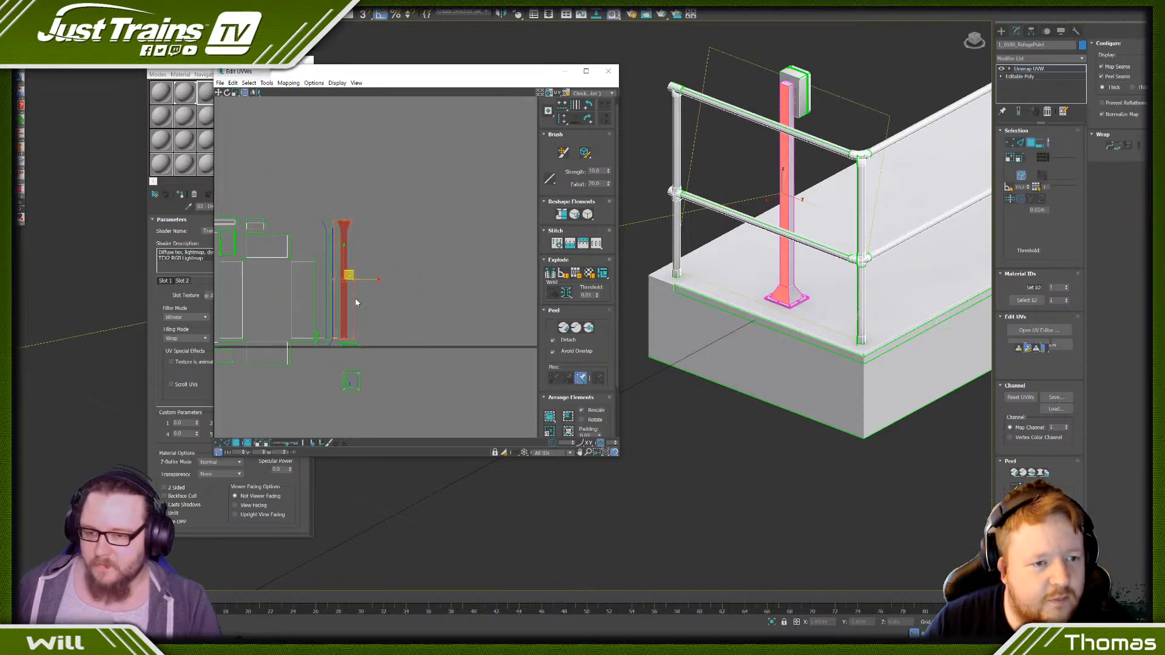
{"action": "scroll", "coordinate": [355, 297], "scroll_direction": "up", "scroll_amount": 5}
{"action": "scroll", "coordinate": [355, 298], "scroll_direction": "down", "scroll_amount": 4}
{"action": "middle_click_drag", "start_coordinate": [354, 298], "coordinate": [413, 238]}
{"action": "scroll", "coordinate": [379, 316], "scroll_direction": "down", "scroll_amount": 3}
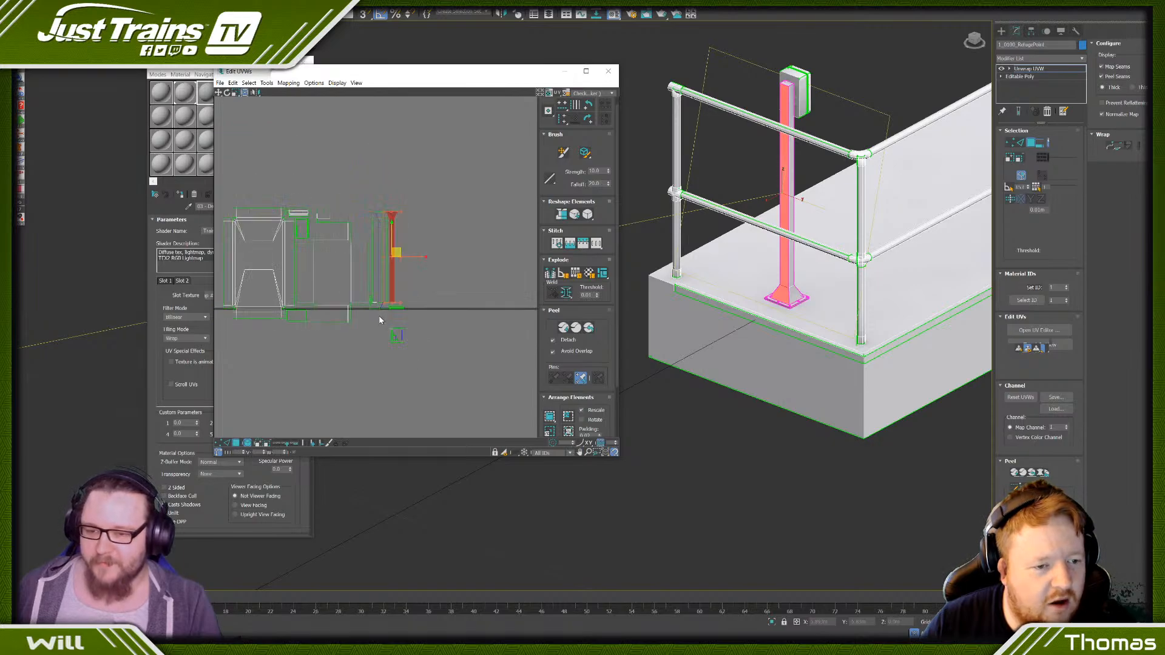
- Move the square base-plate UVs into the gap above the rear casing's outer flap
{"action": "left_click", "coordinate": [397, 336]}
{"action": "left_click_drag", "start_coordinate": [396, 335], "coordinate": [368, 220]}
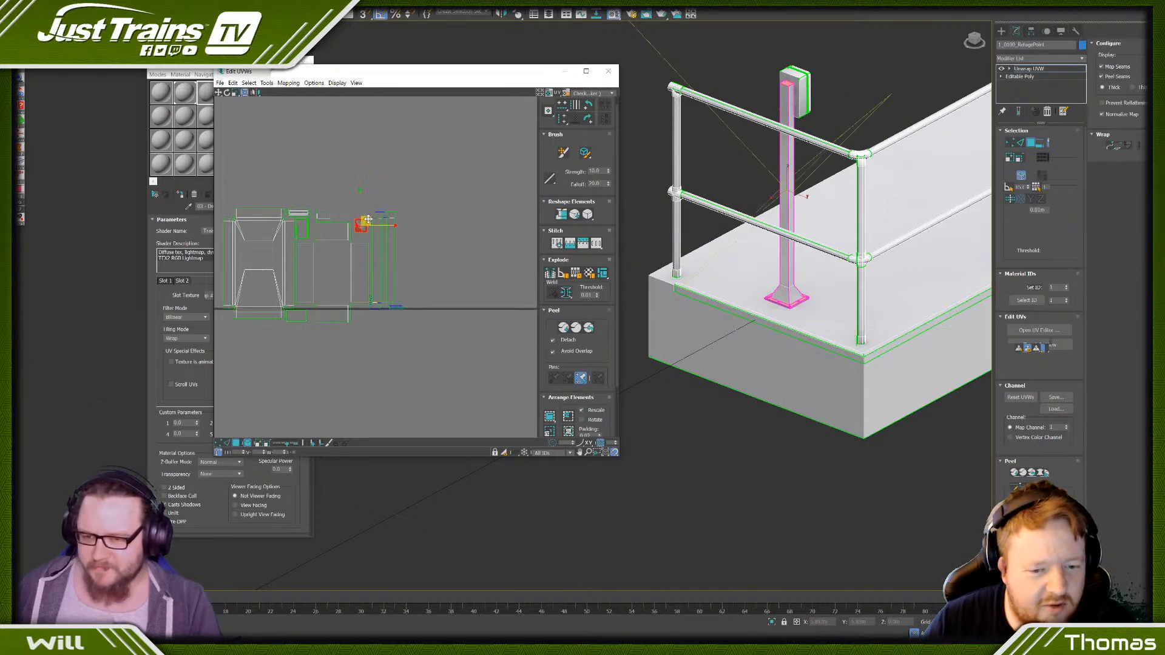
{"action": "scroll", "coordinate": [368, 225], "scroll_direction": "down", "scroll_amount": 2}
{"action": "scroll", "coordinate": [382, 259], "scroll_direction": "up", "scroll_amount": 2}
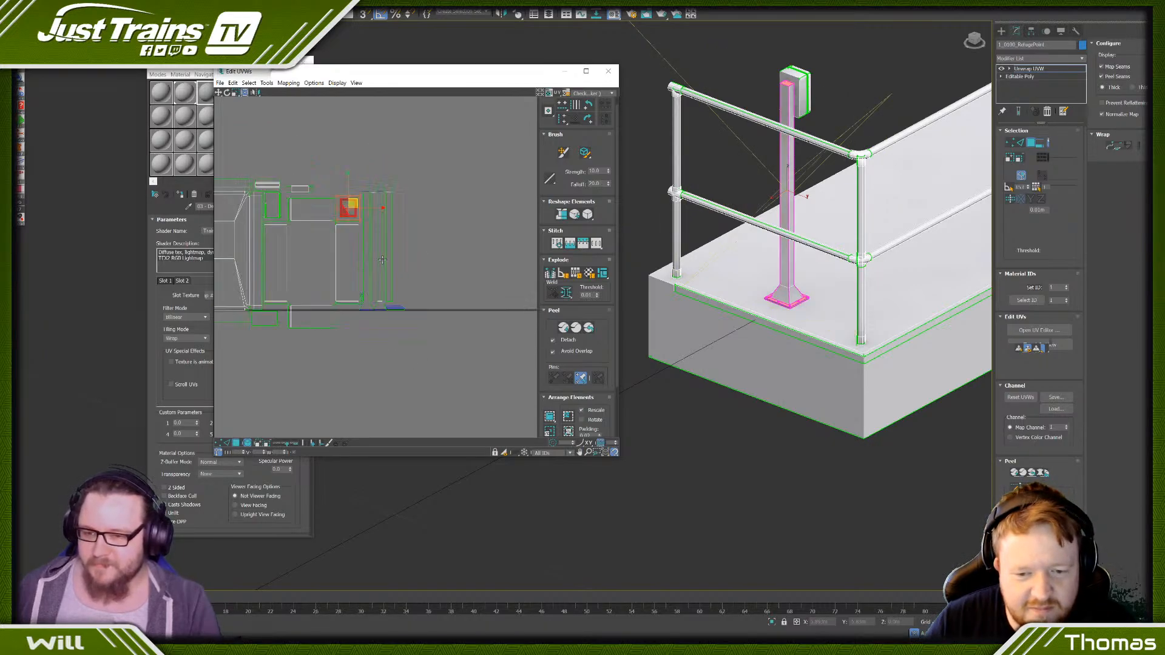
- Select all of the post's side strips and small edge pieces, rotate them a quarter turn and place them above the cover's island
{"action": "left_click_drag", "start_coordinate": [460, 149], "coordinate": [359, 330]}
{"action": "scroll", "coordinate": [382, 364], "scroll_direction": "up", "scroll_amount": 3}
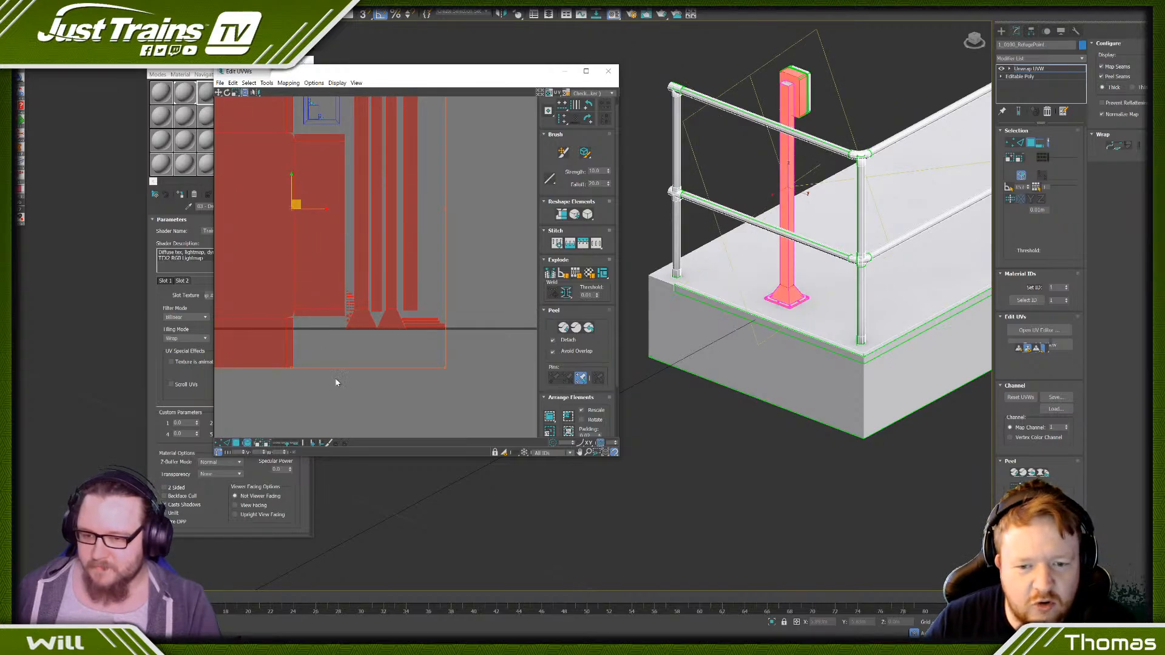
{"action": "scroll", "coordinate": [238, 313], "scroll_direction": "down", "scroll_amount": 4}
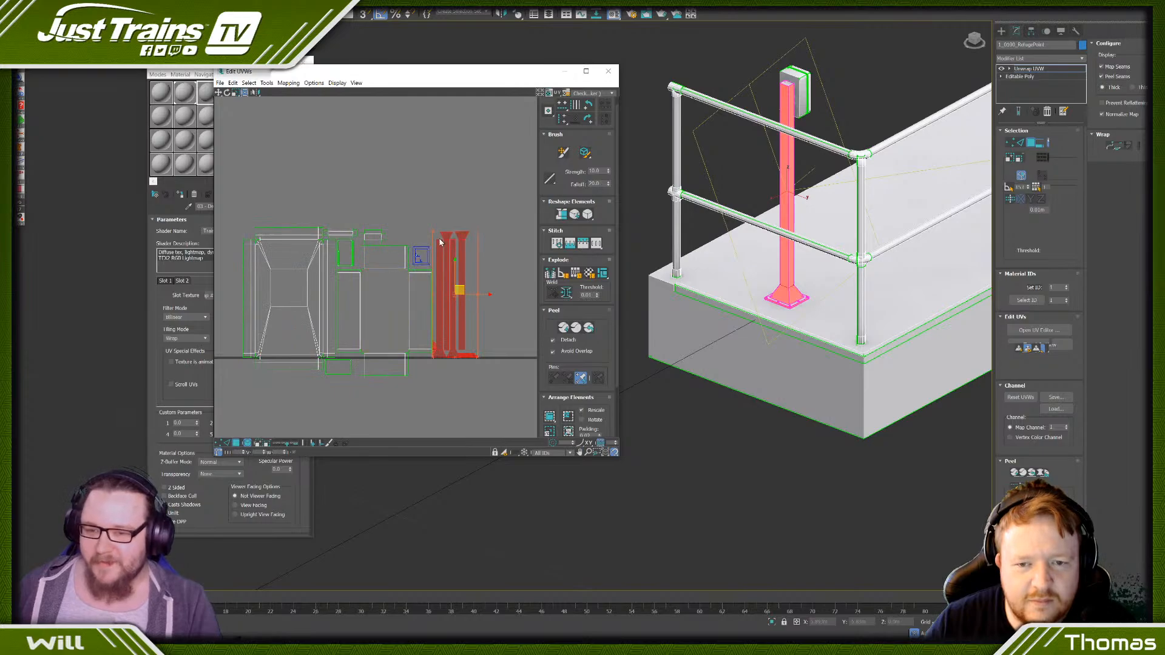
{"action": "left_click_drag", "start_coordinate": [453, 231], "coordinate": [318, 208]}
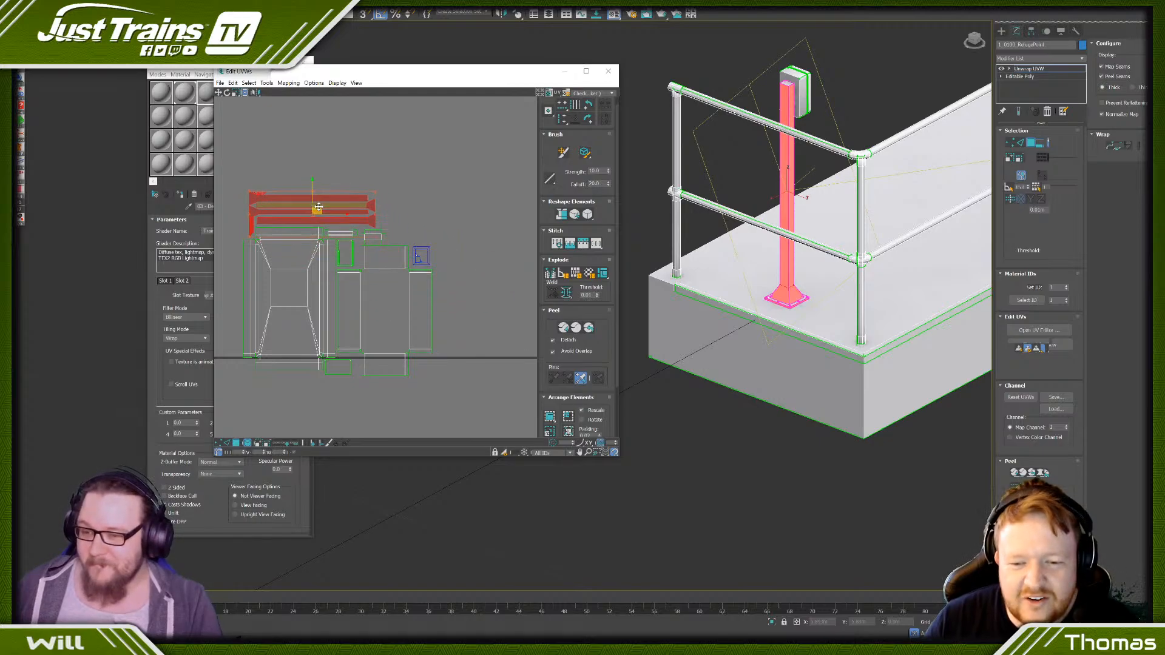
- Select the platform and railing UVs and move them out of the texture tile, well to its left
{"action": "scroll", "coordinate": [318, 208], "scroll_direction": "down", "scroll_amount": 8}
{"action": "middle_click_drag", "start_coordinate": [317, 208], "coordinate": [360, 238]}
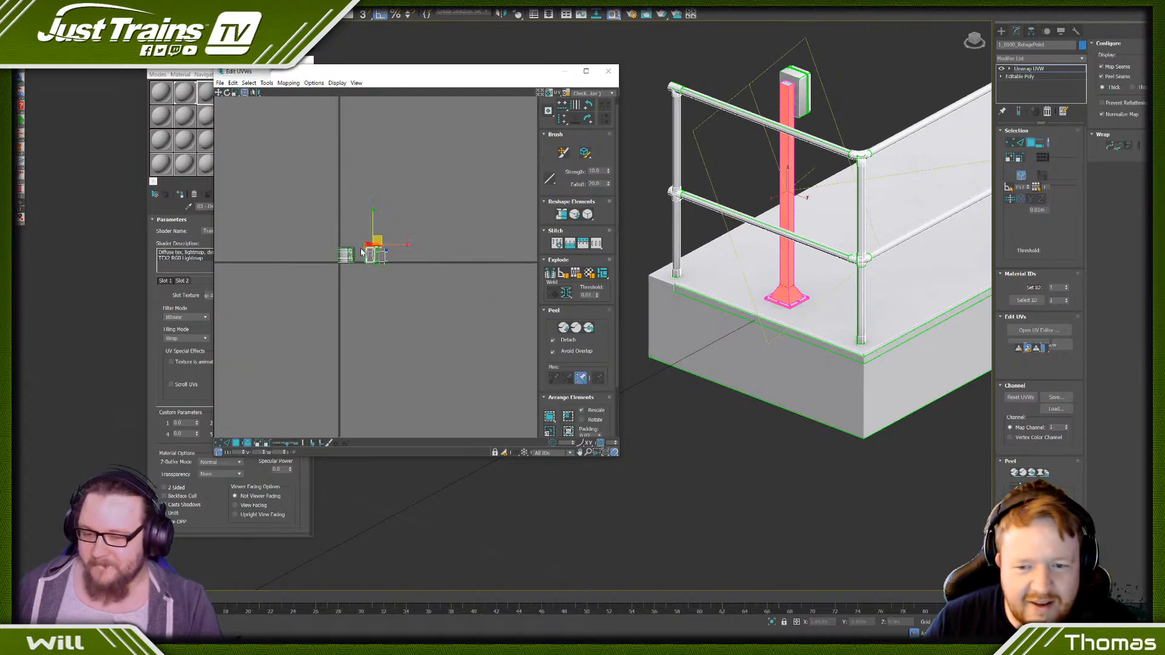
{"action": "scroll", "coordinate": [357, 238], "scroll_direction": "up", "scroll_amount": 3}
{"action": "left_click_drag", "start_coordinate": [295, 240], "coordinate": [366, 310]}
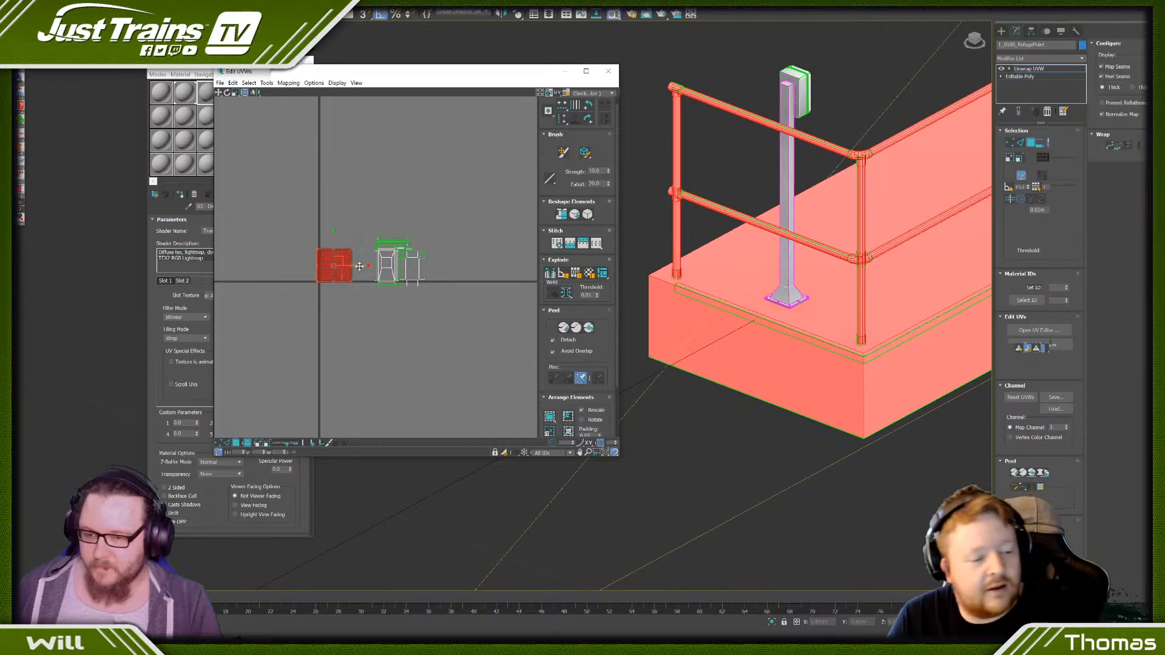
{"action": "left_click_drag", "start_coordinate": [359, 266], "coordinate": [212, 262]}
- Select the telephone box, latch and support post UVs together and fit them inside the empty texture tile, then clear the selection
{"action": "left_click", "coordinate": [404, 257]}
{"action": "left_click_drag", "start_coordinate": [405, 258], "coordinate": [349, 267]}
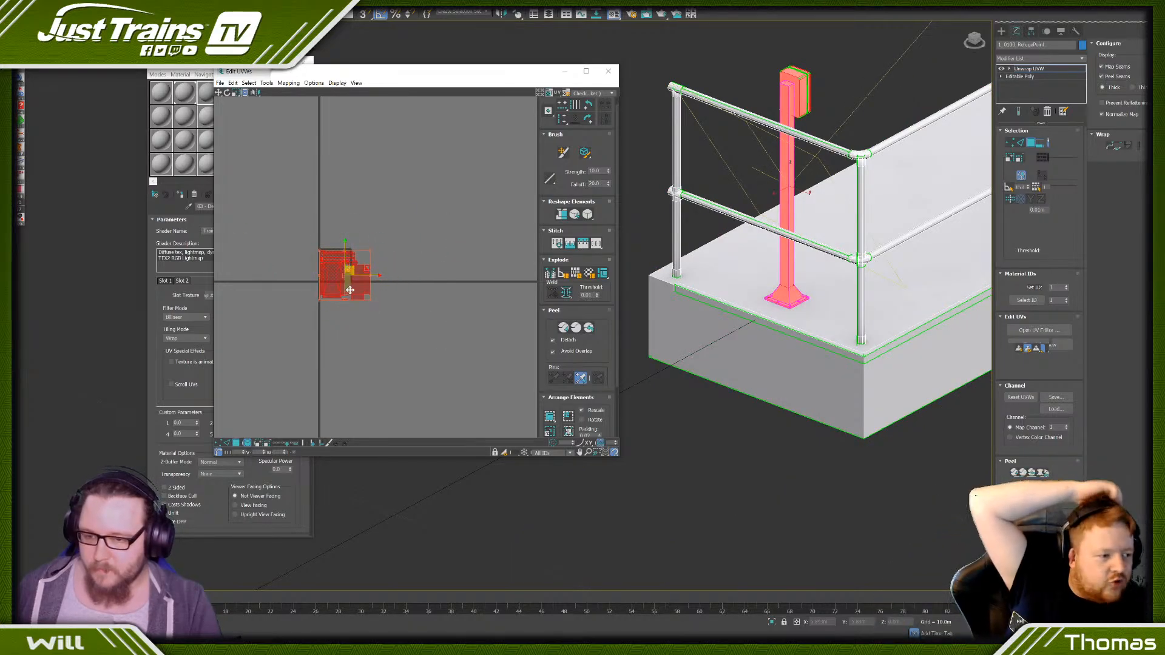
{"action": "scroll", "coordinate": [350, 290], "scroll_direction": "up", "scroll_amount": 5}
{"action": "left_click_drag", "start_coordinate": [408, 320], "coordinate": [346, 270]}
{"action": "scroll", "coordinate": [265, 208], "scroll_direction": "up", "scroll_amount": 4}
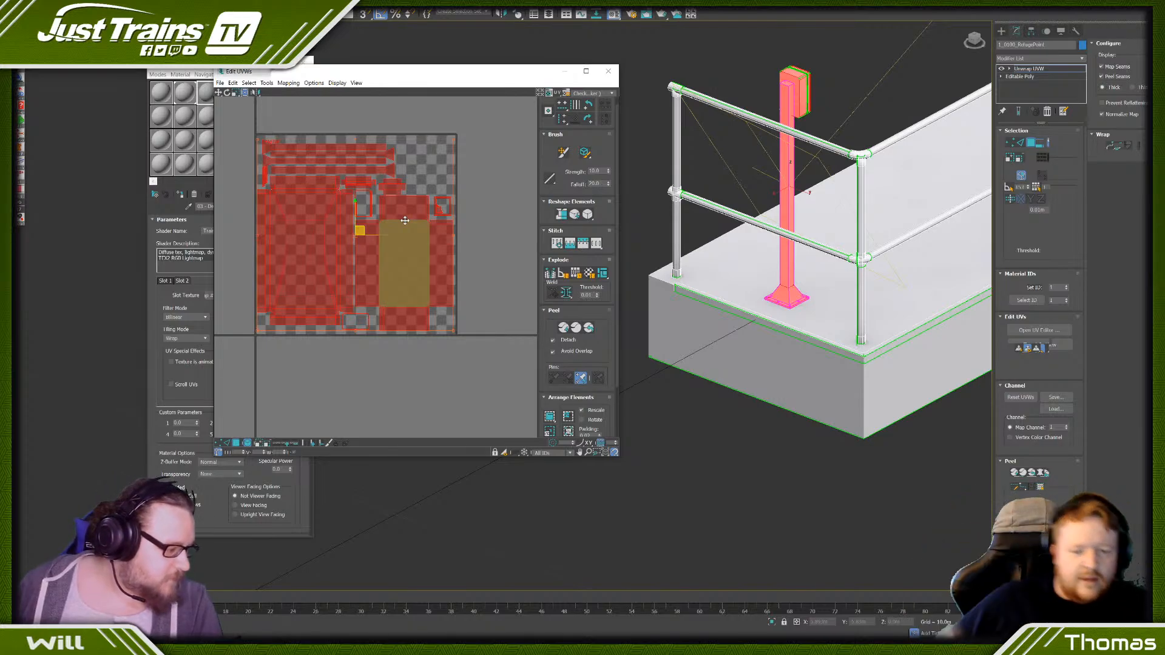
{"action": "left_click", "coordinate": [336, 354]}
- Check the UV layout's placement and render it as a 1024 x 1024 UVW template
{"action": "scroll", "coordinate": [338, 354], "scroll_direction": "down", "scroll_amount": 4}
{"action": "middle_click_drag", "start_coordinate": [337, 321], "coordinate": [351, 308]}
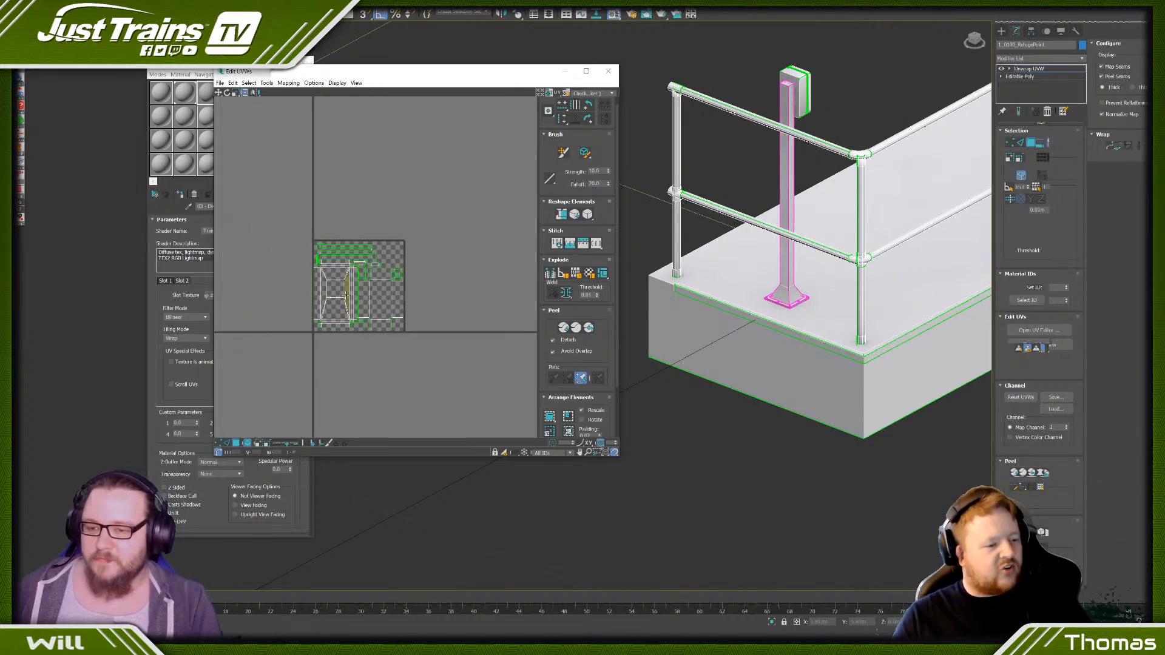
{"action": "scroll", "coordinate": [322, 240], "scroll_direction": "up", "scroll_amount": 5}
{"action": "scroll", "coordinate": [322, 240], "scroll_direction": "down", "scroll_amount": 8}
{"action": "scroll", "coordinate": [271, 267], "scroll_direction": "down", "scroll_amount": 2}
{"action": "middle_click_drag", "start_coordinate": [272, 267], "coordinate": [364, 246]}
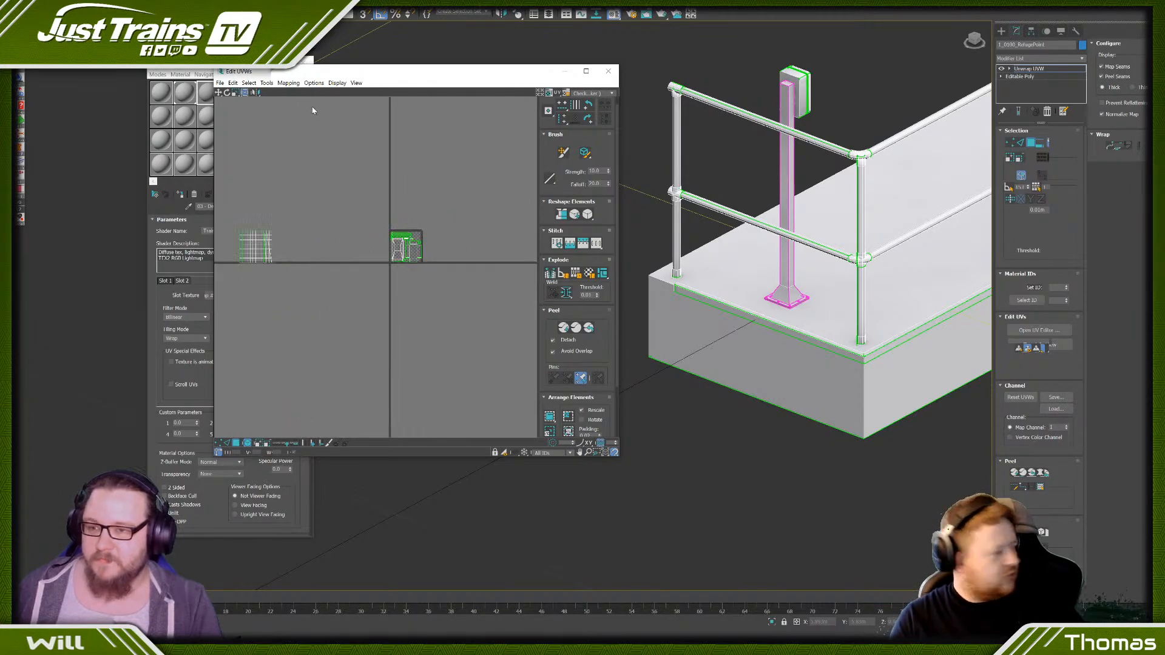
{"action": "left_click", "coordinate": [265, 84]}
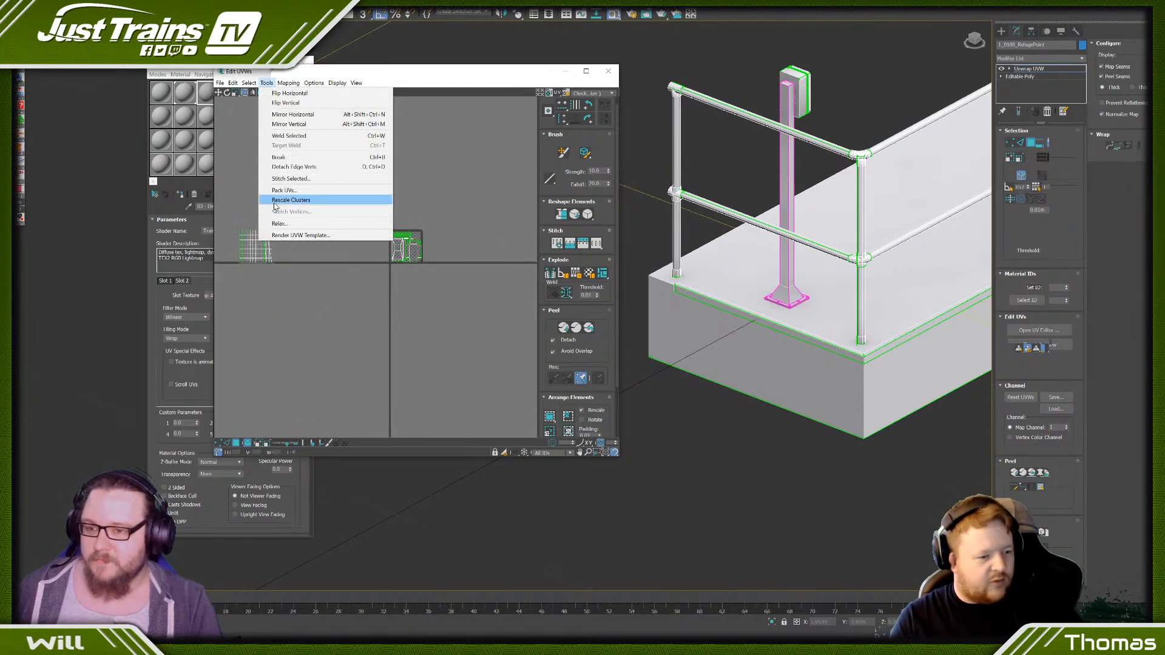
{"action": "left_click", "coordinate": [291, 236]}
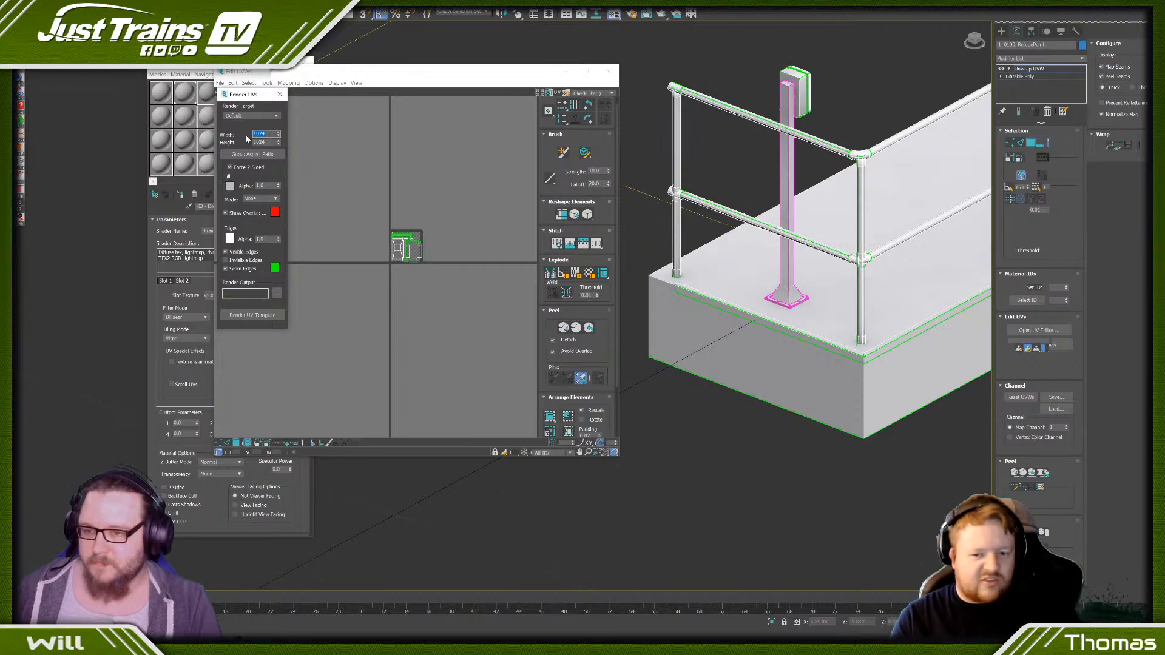
{"action": "left_click", "coordinate": [251, 315]}
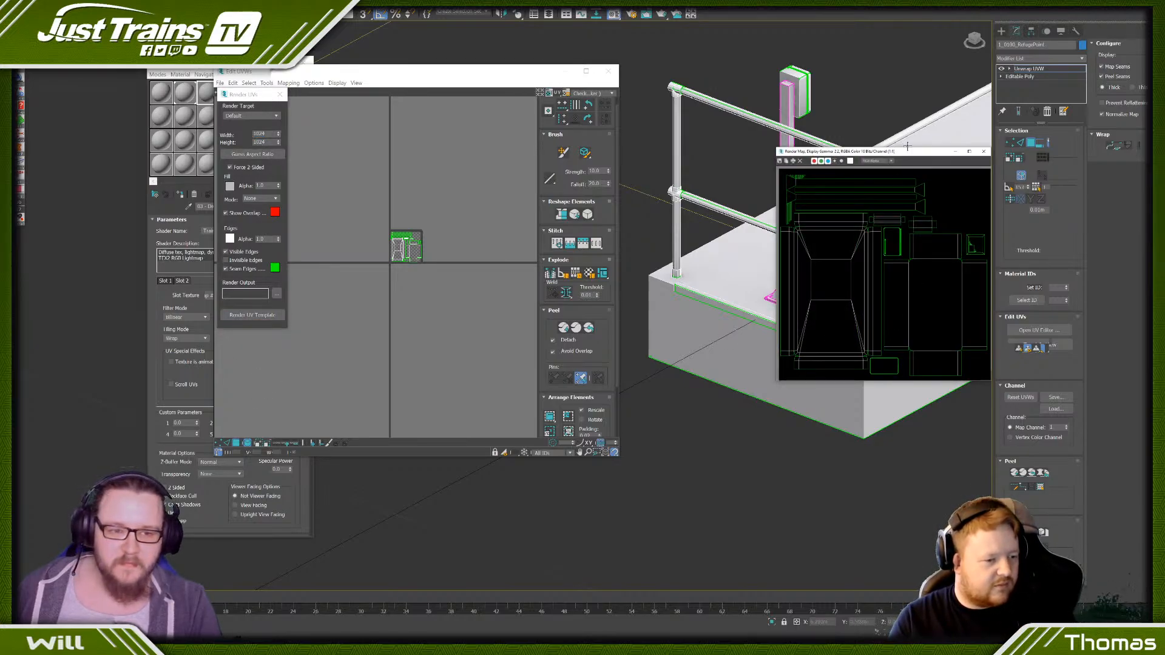
{"action": "left_click_drag", "start_coordinate": [547, 162], "coordinate": [225, 160]}
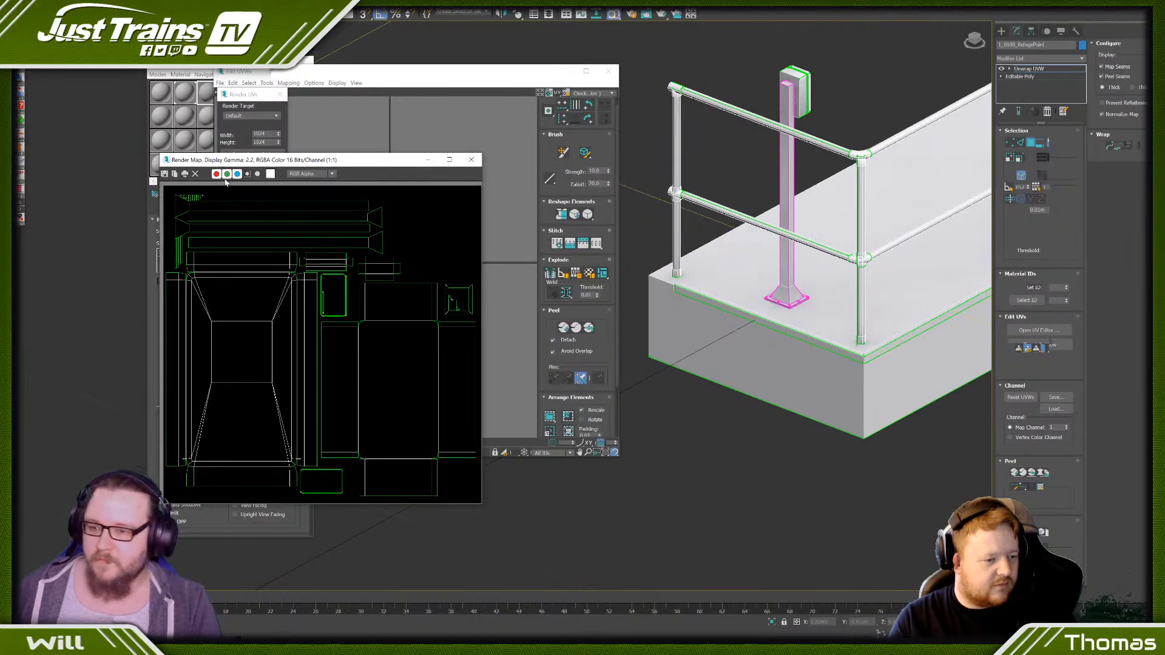
- Save the rendered UV template as phone_template.jpg in the Textures folder and close its preview
{"action": "left_click", "coordinate": [165, 175]}
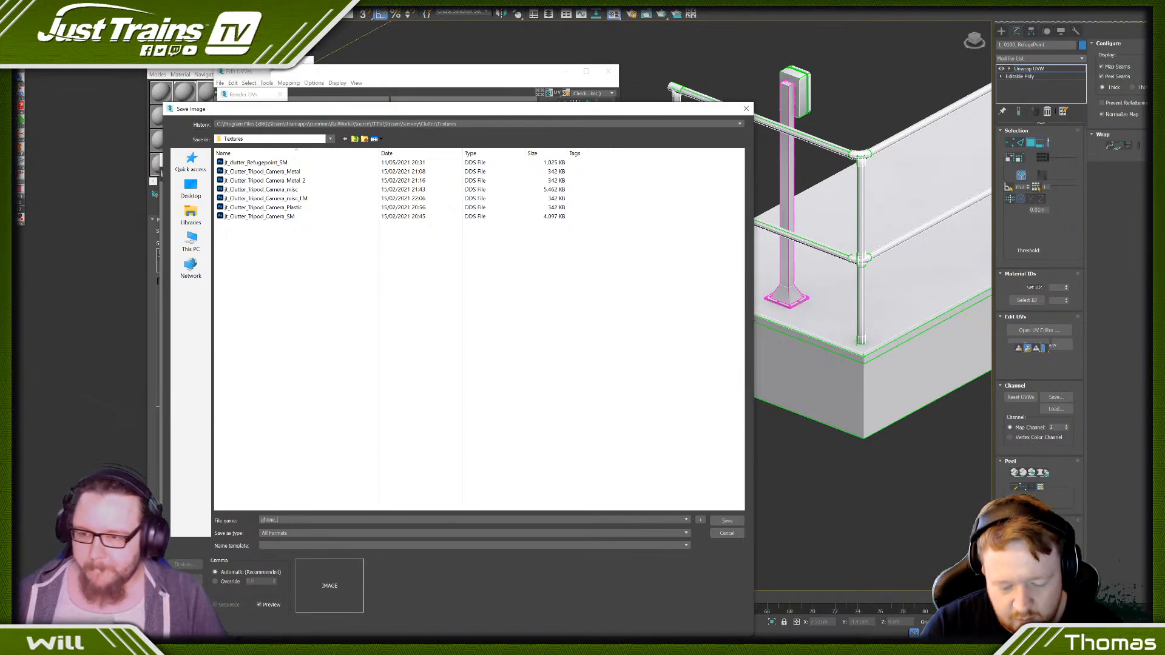
{"action": "type", "text": "time"}
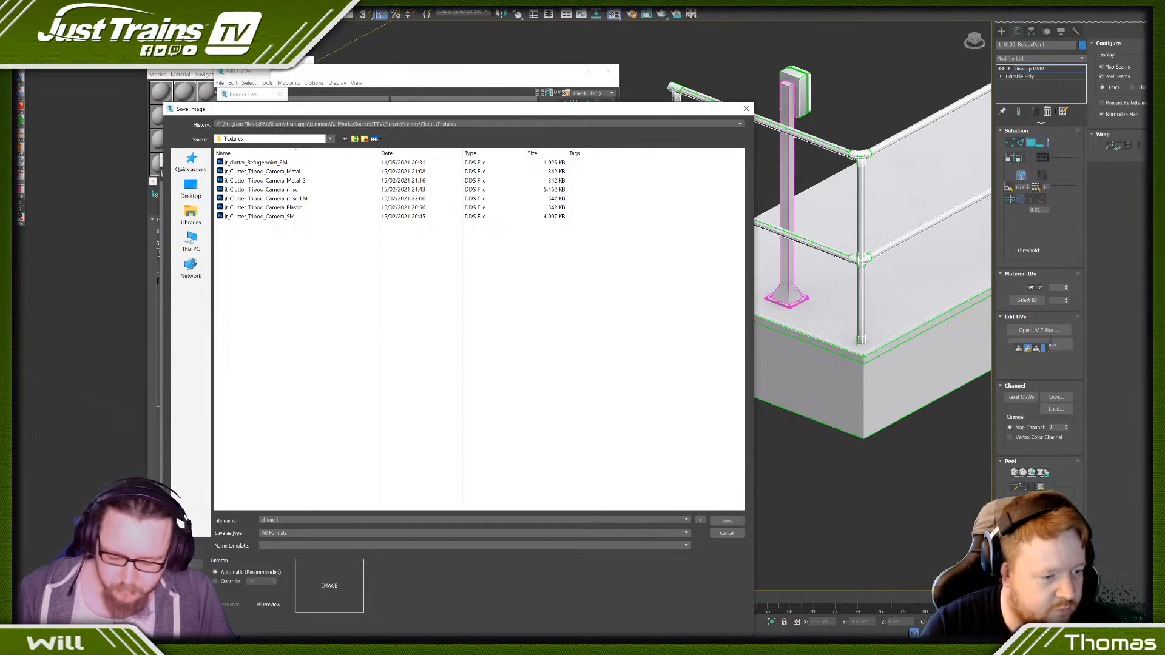
{"action": "type", "text": "plate"}
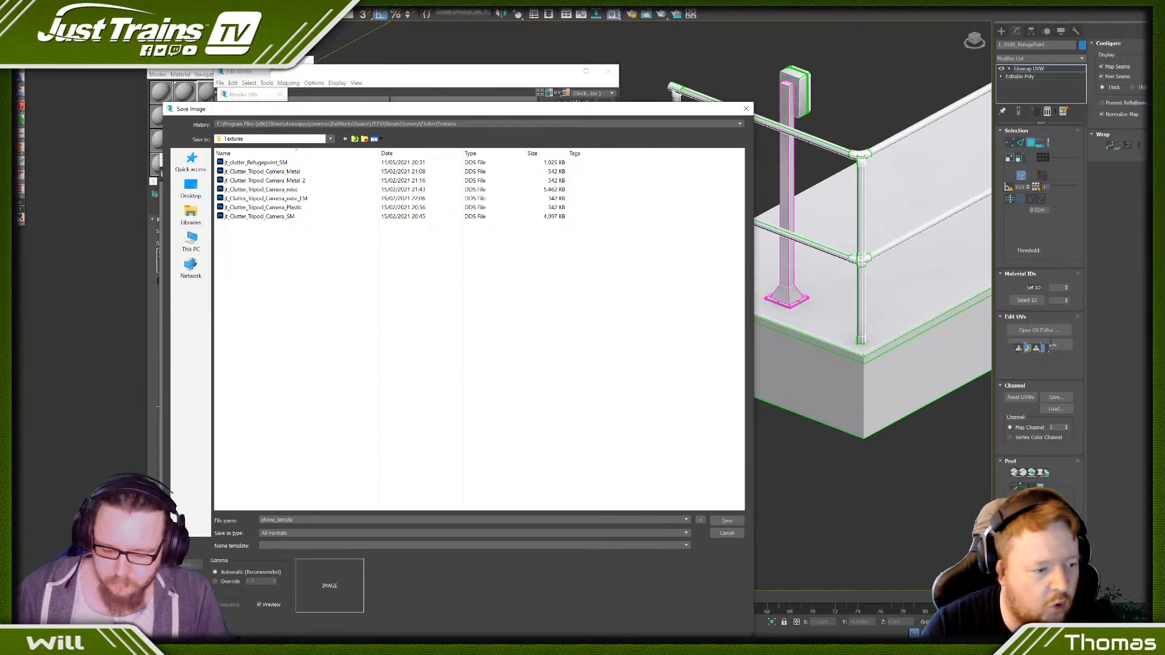
{"action": "left_click", "coordinate": [727, 520]}
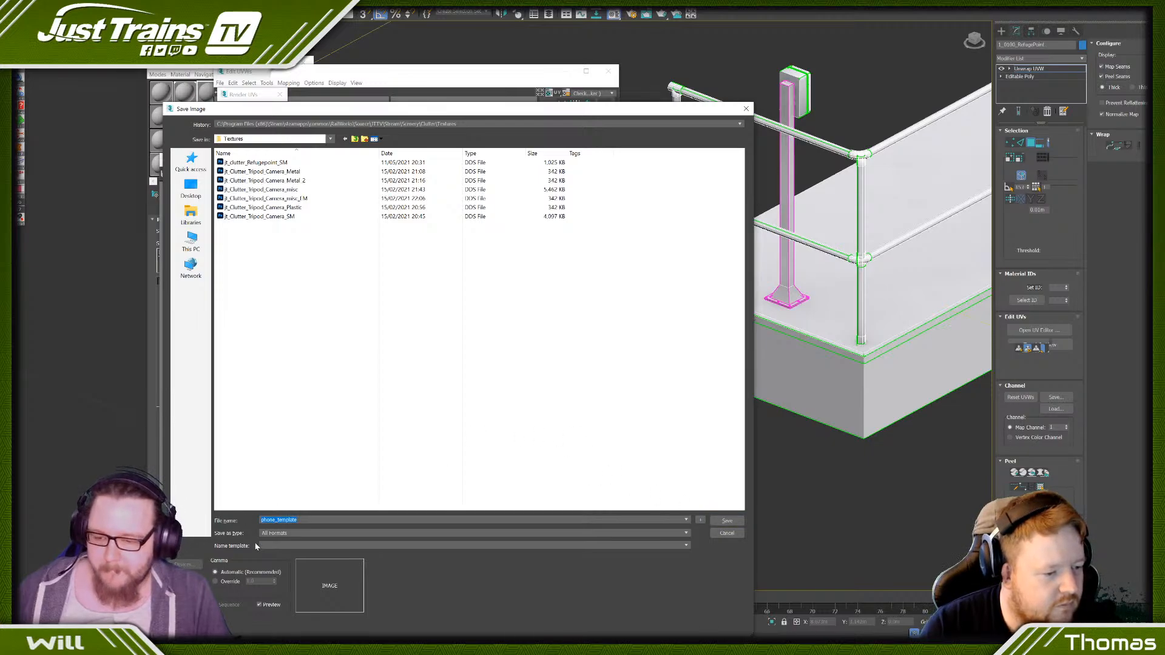
{"action": "left_click", "coordinate": [322, 520]}
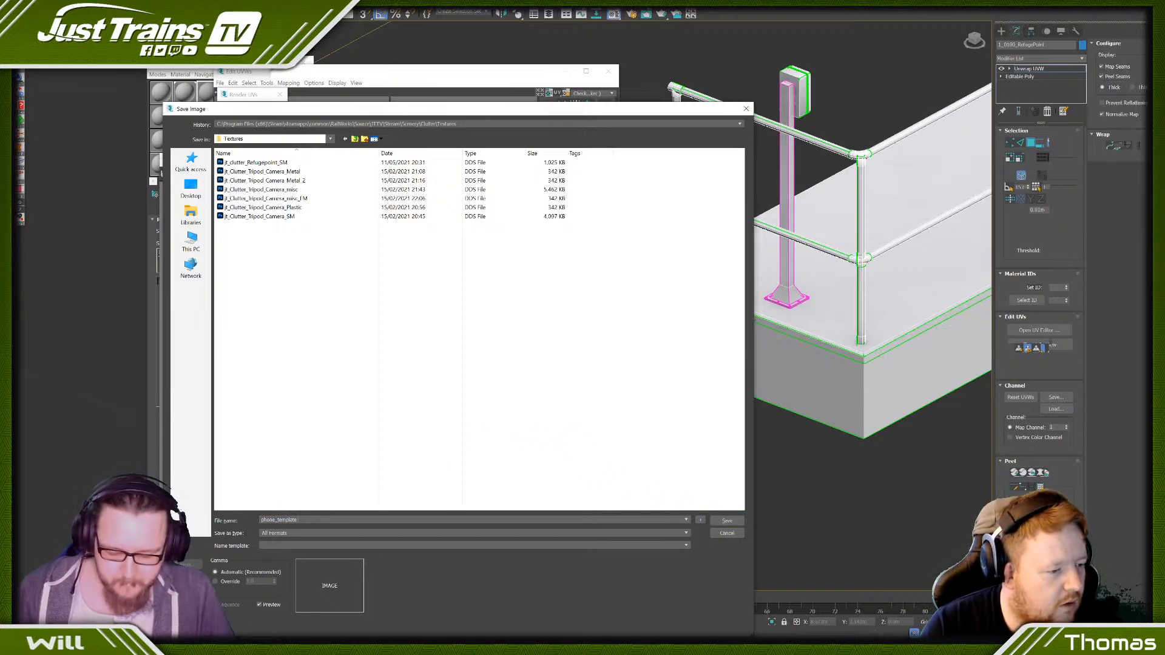
{"action": "type", "text": ".jpg"}
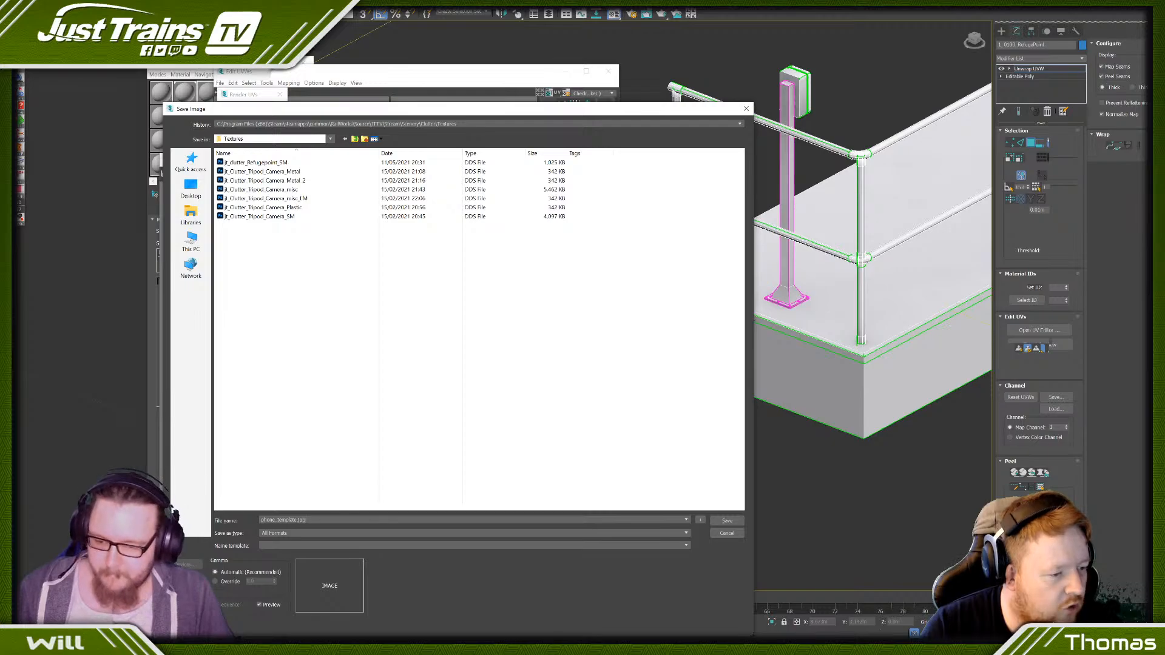
{"action": "key", "text": "Return"}
{"action": "left_click", "coordinate": [442, 425]}
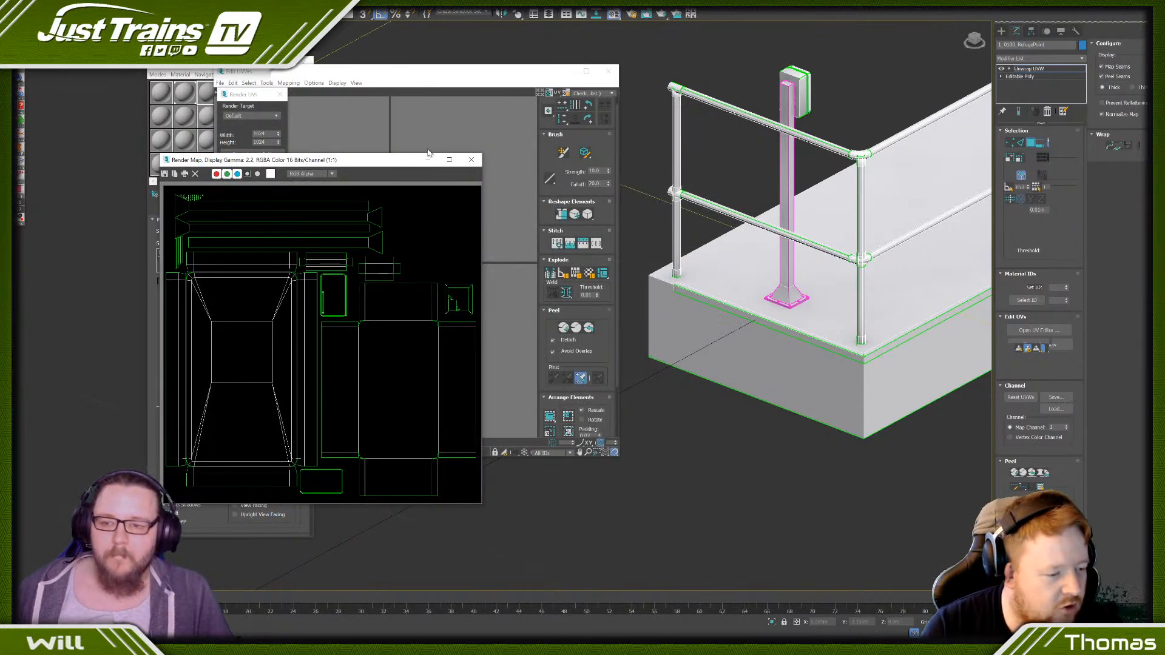
{"action": "left_click", "coordinate": [470, 159]}
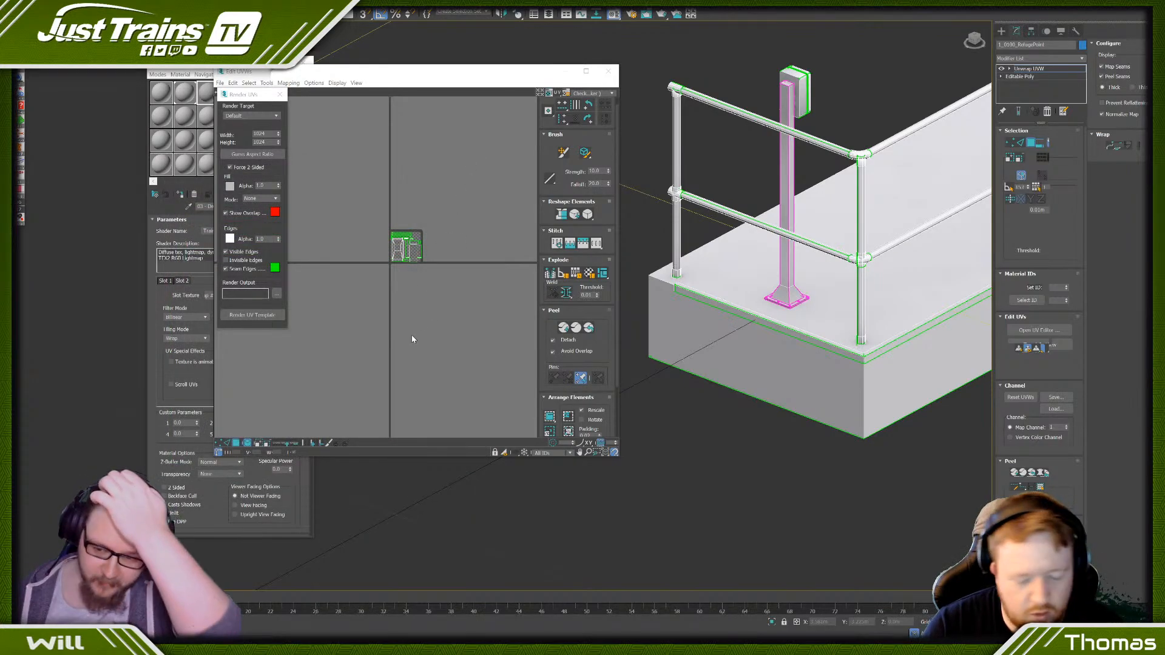
- Switch to Photoshop and open the phone_template image from the source Scenery > Clutter > Textures folder
{"action": "key", "text": "alt+Tab"}
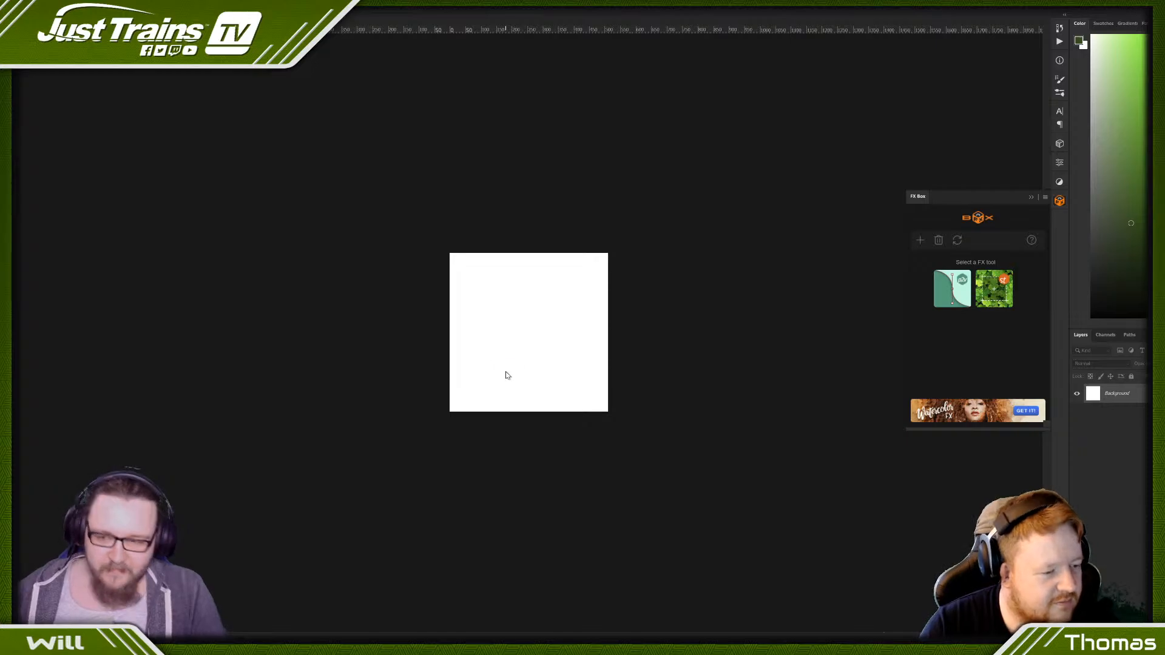
{"action": "key", "text": "ctrl+o"}
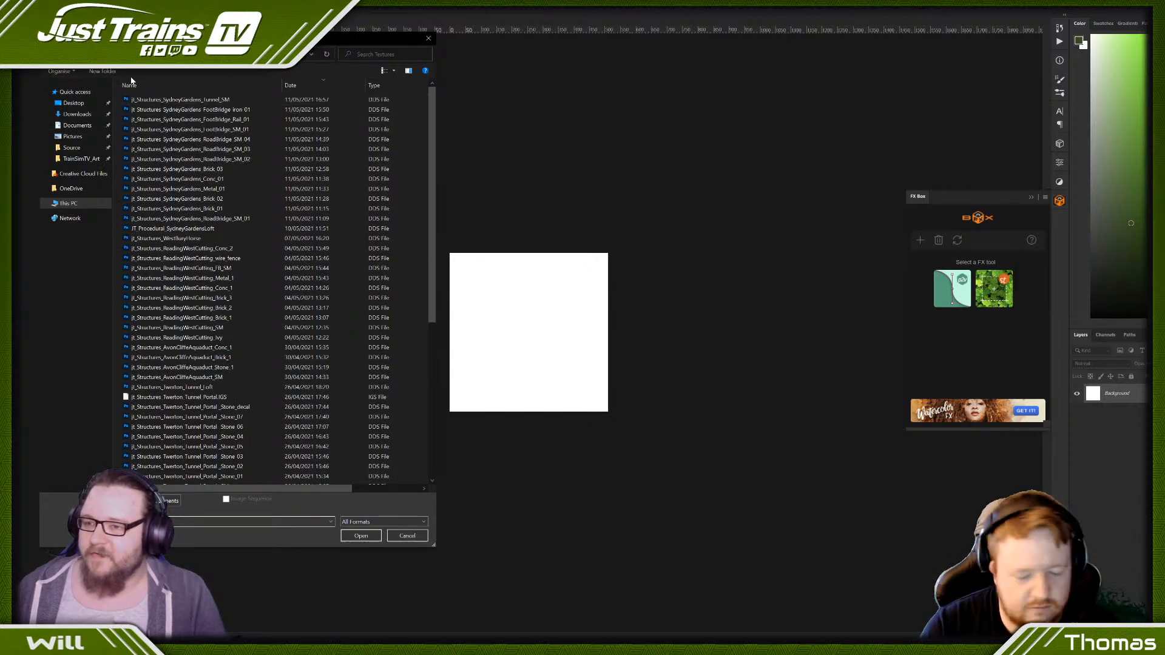
{"action": "left_click", "coordinate": [74, 102]}
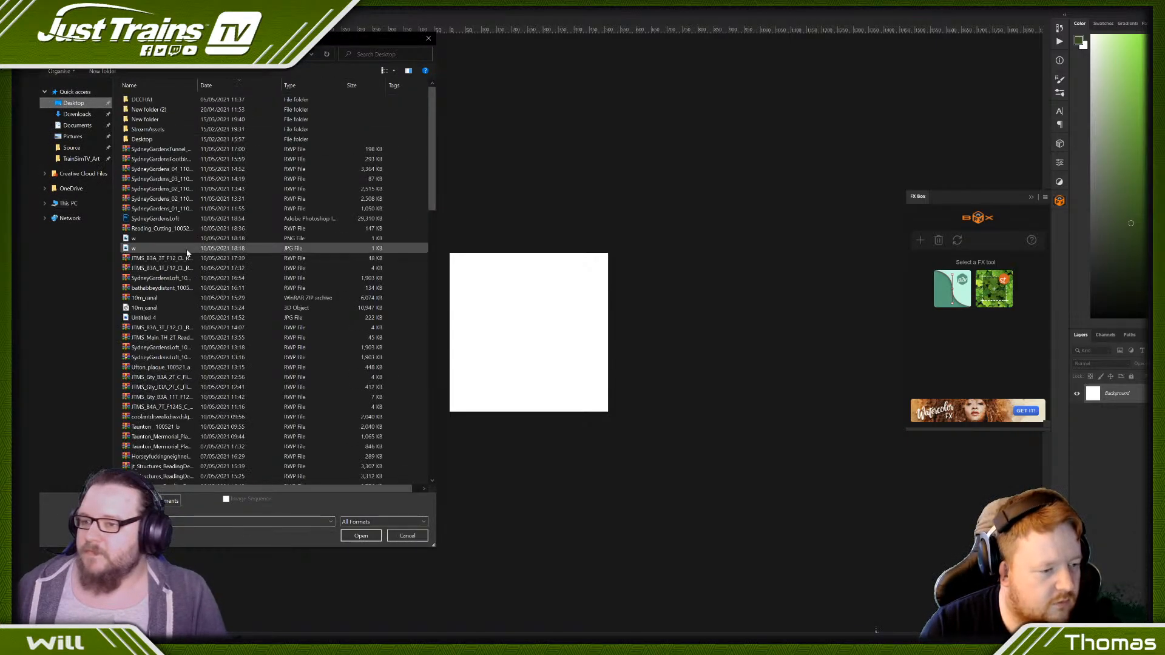
{"action": "left_click", "coordinate": [67, 205]}
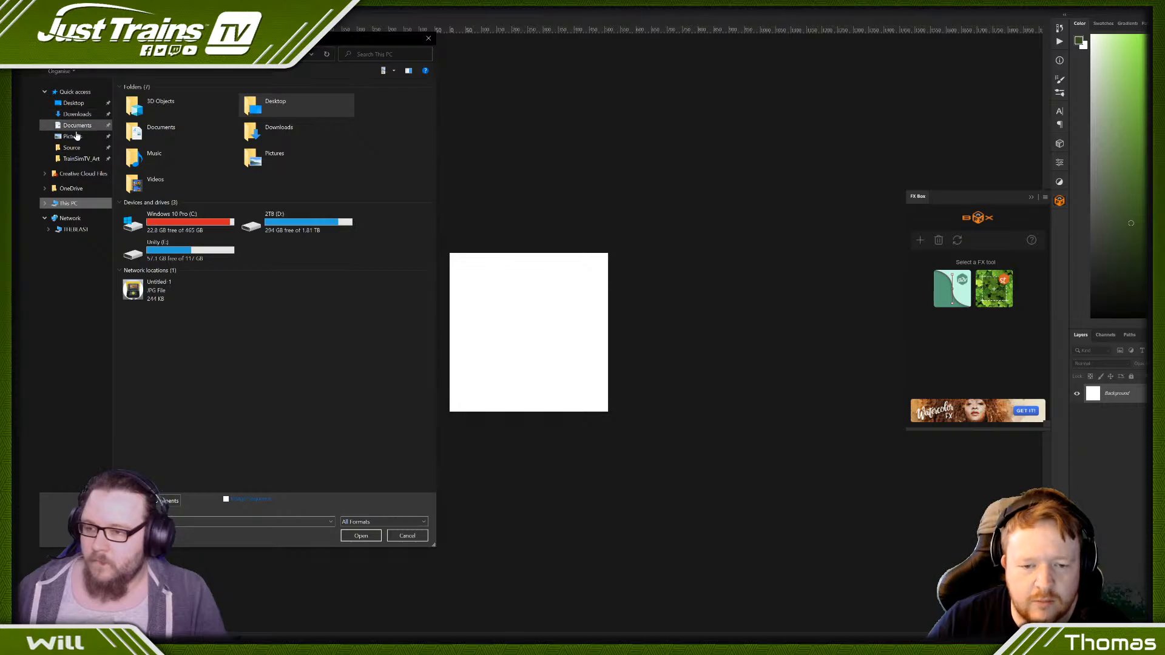
{"action": "left_click", "coordinate": [71, 148]}
{"action": "double_click", "coordinate": [162, 111]}
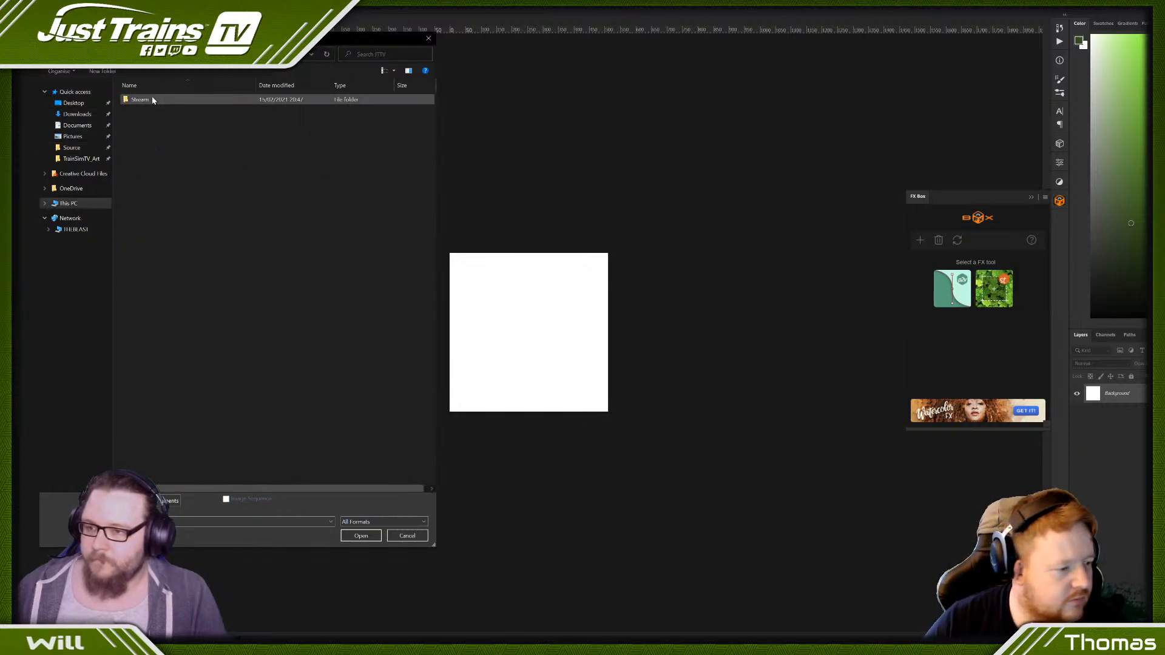
{"action": "double_click", "coordinate": [152, 97]}
{"action": "double_click", "coordinate": [157, 102]}
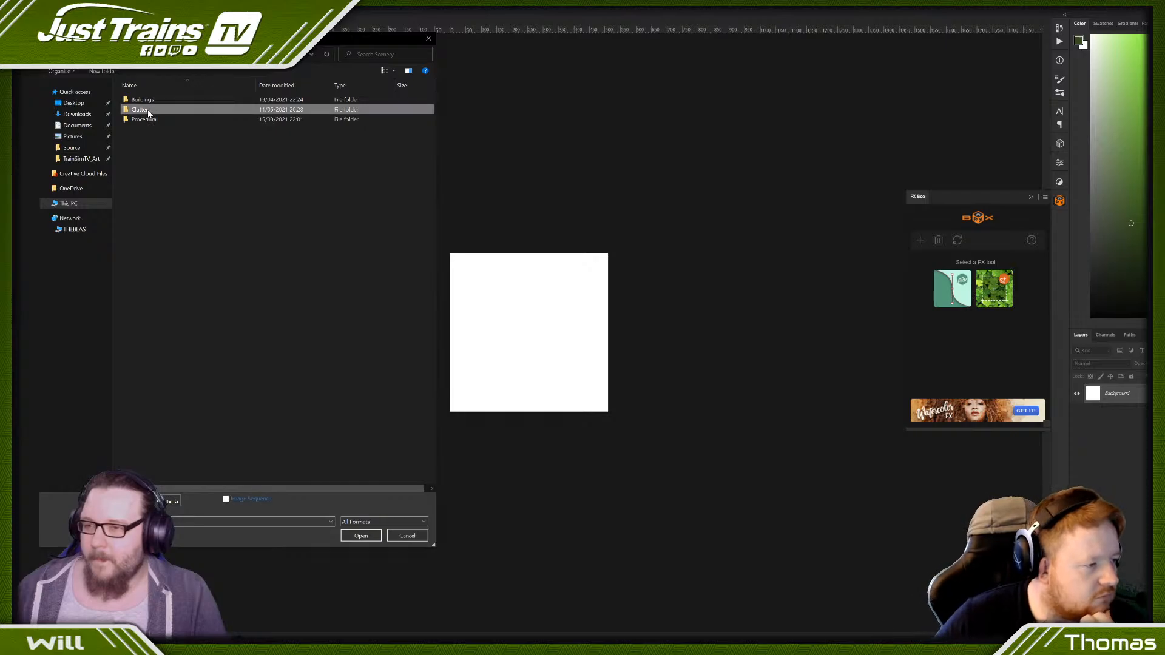
{"action": "double_click", "coordinate": [145, 110]}
{"action": "double_click", "coordinate": [143, 109]}
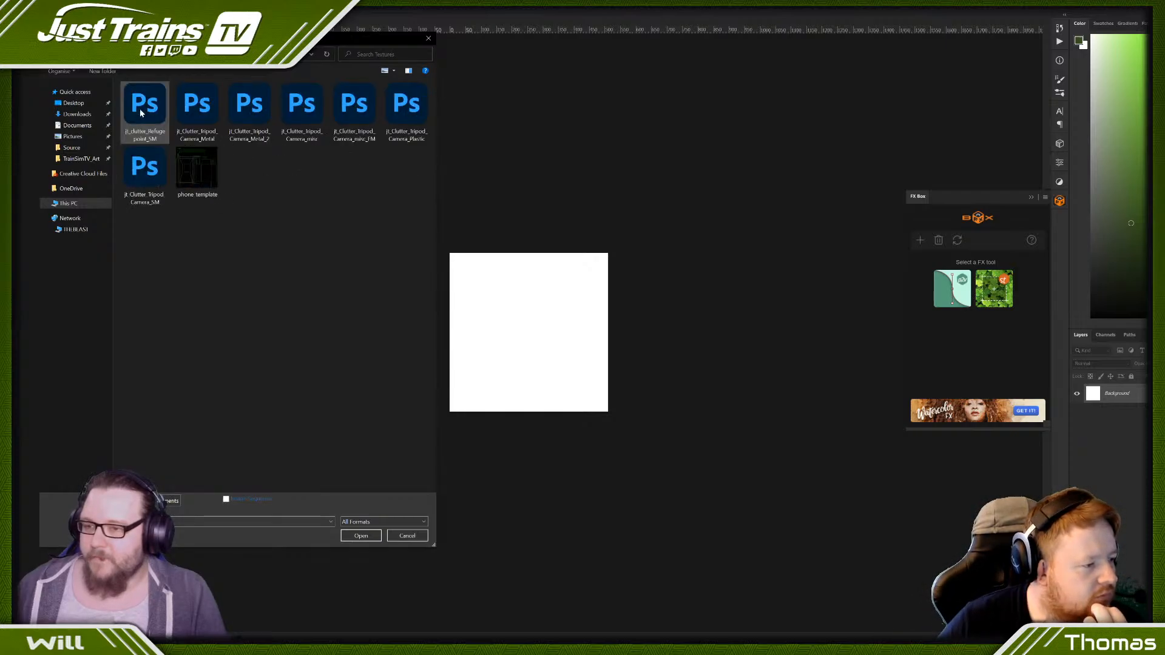
{"action": "double_click", "coordinate": [190, 157]}
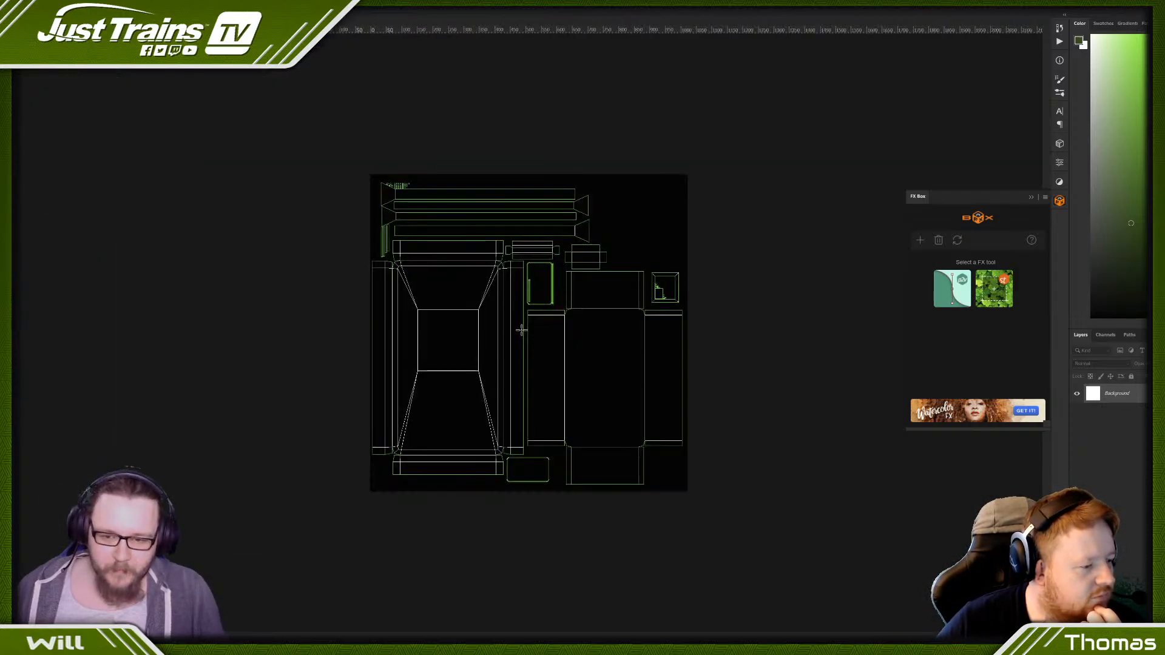
{"action": "key", "text": "ctrl+plus"}
{"action": "key", "text": "ctrl+minus"}
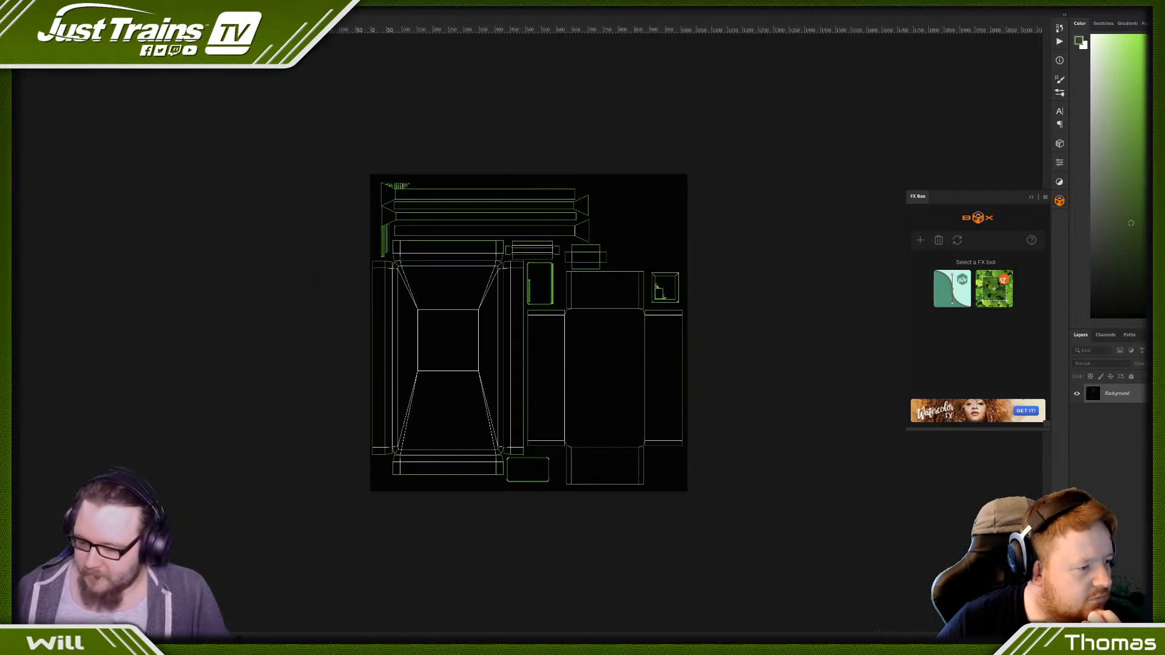
- Switch to the texture website and look through the Bare subcategory of the Metal textures
{"action": "key", "text": "alt+Tab"}
{"action": "left_click", "coordinate": [506, 82]}
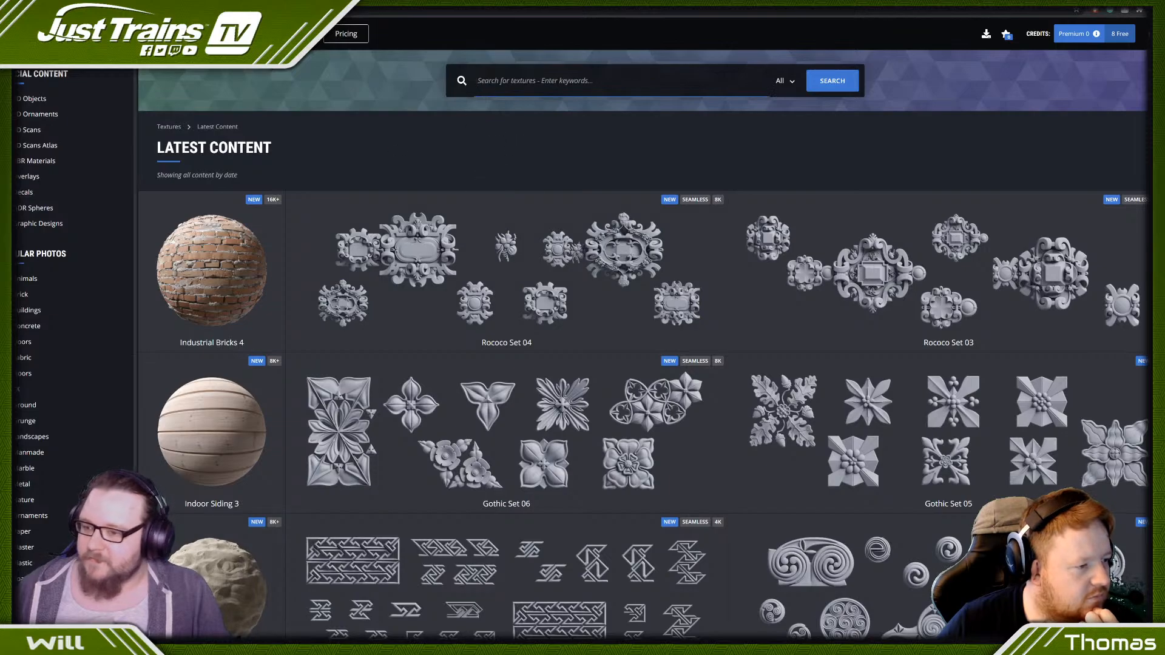
{"action": "left_click", "coordinate": [23, 484]}
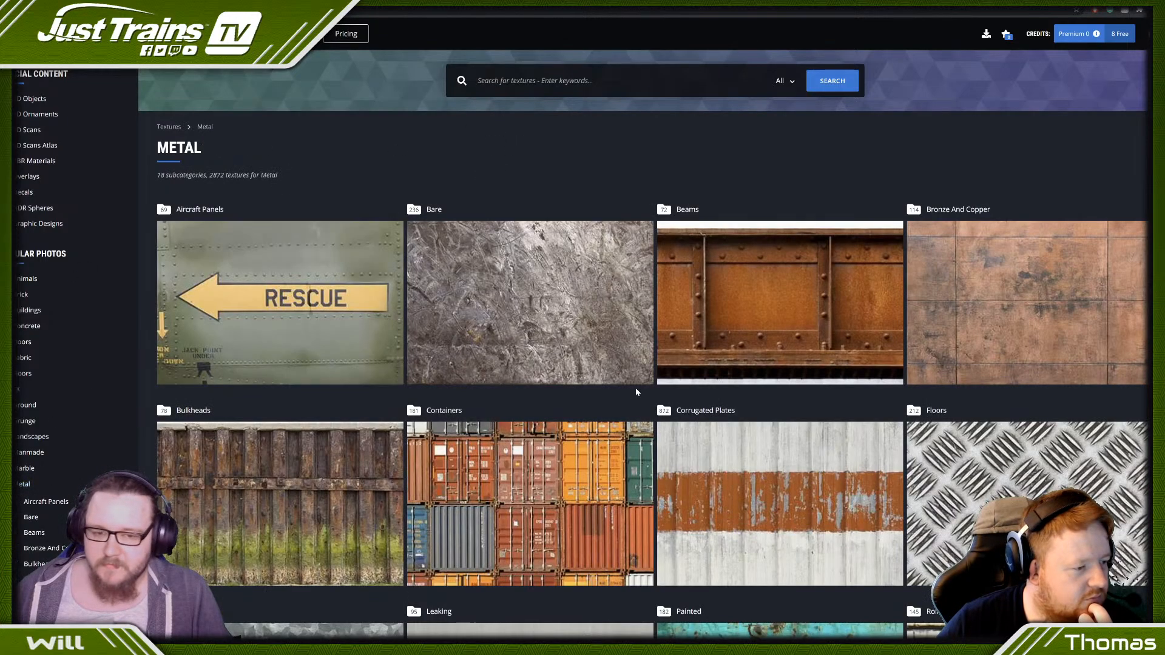
{"action": "left_click", "coordinate": [564, 293]}
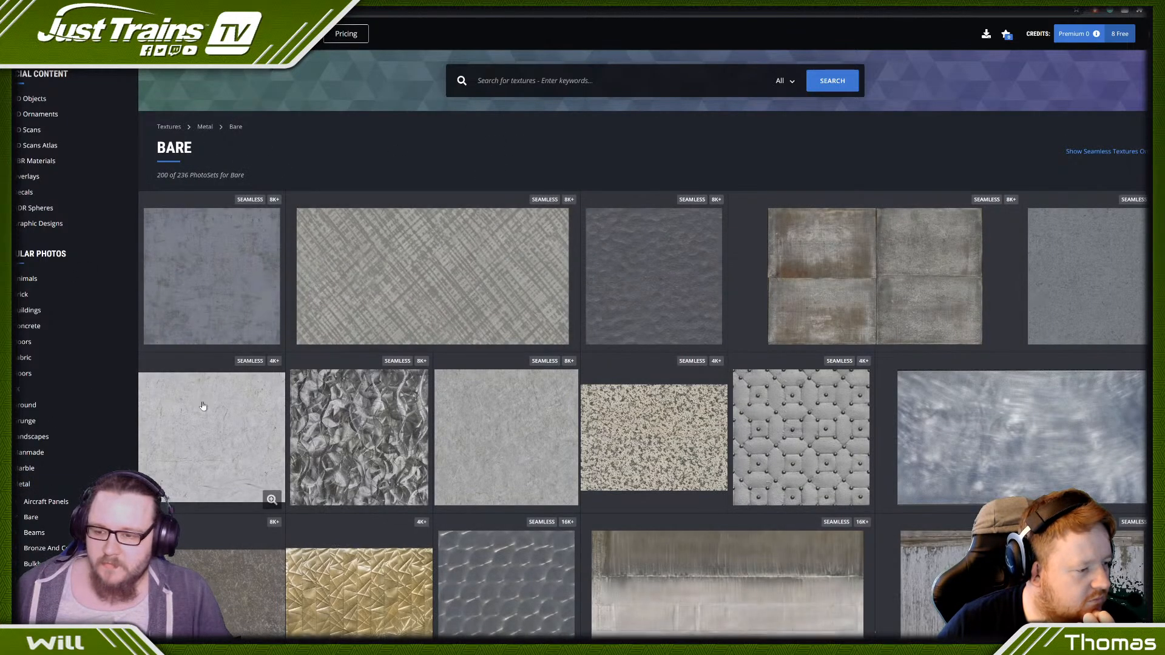
{"action": "scroll", "coordinate": [267, 352], "scroll_direction": "down", "scroll_amount": 2}
{"action": "scroll", "coordinate": [288, 338], "scroll_direction": "up", "scroll_amount": 2}
{"action": "left_click", "coordinate": [207, 129]}
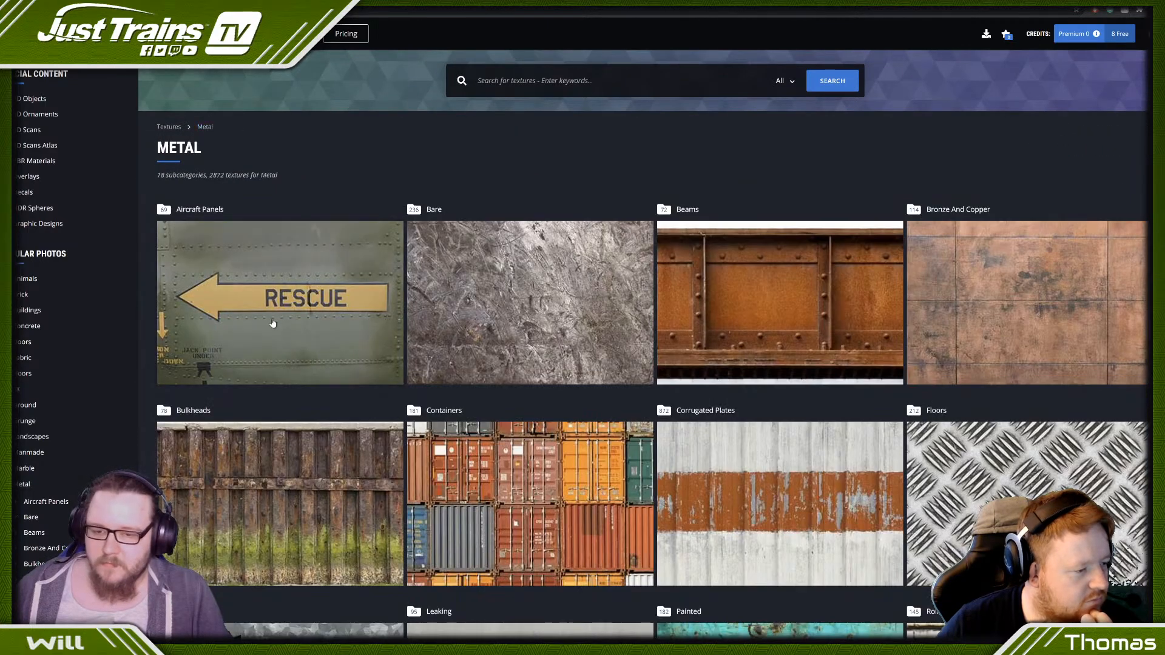
- Open the Galvanized metal subcategory and choose a seamless grey-brown speckled texture for the template
{"action": "scroll", "coordinate": [273, 324], "scroll_direction": "down", "scroll_amount": 3}
{"action": "left_click", "coordinate": [289, 457]}
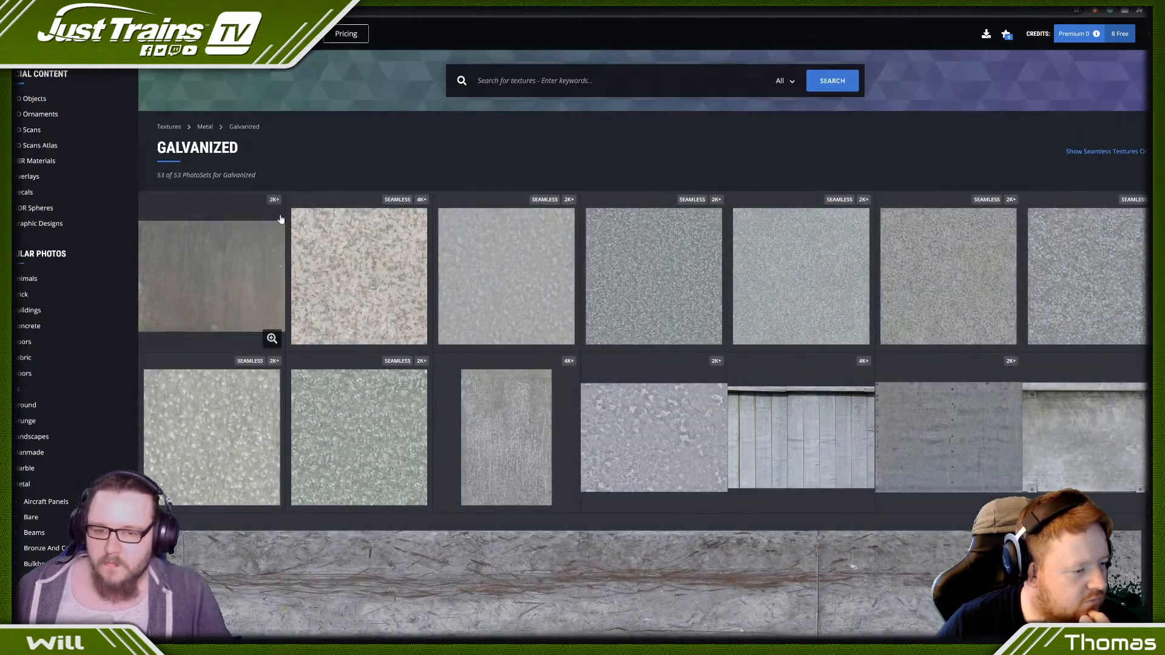
{"action": "left_click", "coordinate": [964, 278]}
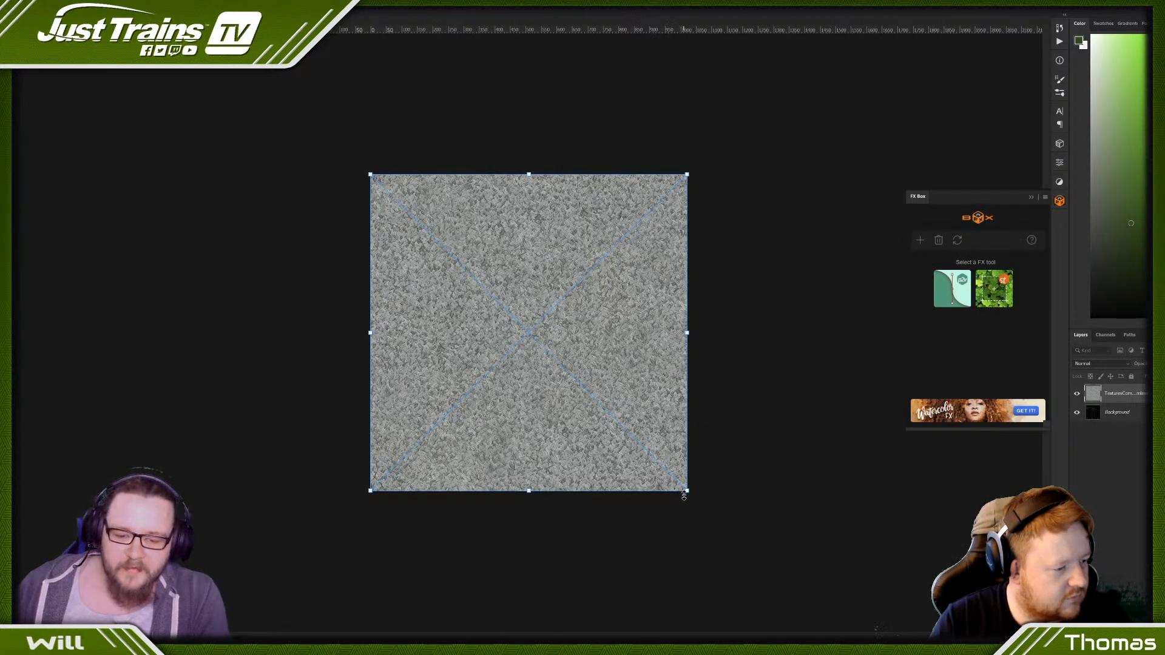
- Scale the placed galvanized texture to about a fifth of the template's width, keeping it in the template's upper-left corner
{"action": "left_click_drag", "start_coordinate": [684, 495], "coordinate": [428, 241]}
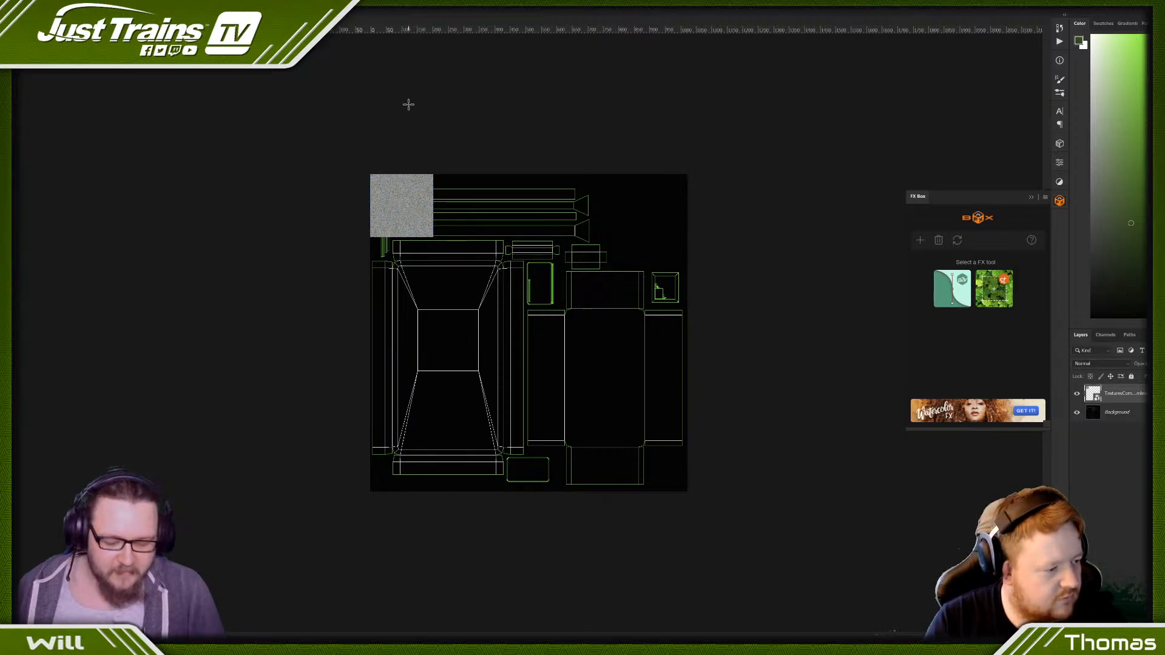
{"action": "key", "text": "ctrl+plus"}
{"action": "key", "text": "ctrl+plus"}
{"action": "scroll", "coordinate": [409, 106], "scroll_direction": "up", "scroll_amount": 4}
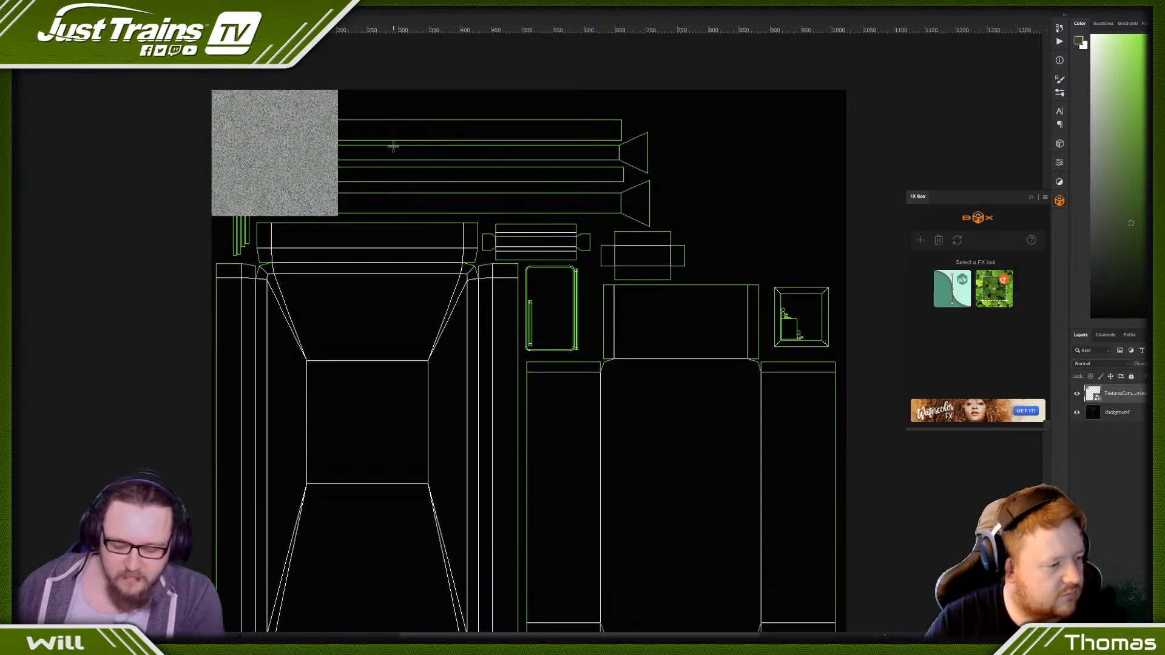
- Duplicate the galvanized texture into a row of four tiles along the template's top, plus one over the small box at its right edge
{"action": "key", "text": "ctrl+j"}
{"action": "left_click_drag", "start_coordinate": [292, 166], "coordinate": [800, 314]}
{"action": "key", "text": "ctrl+j"}
- Duplicate the Background template layer above all the texture layers and set the copy's blend mode to Screen
{"action": "left_click", "coordinate": [1139, 489]}
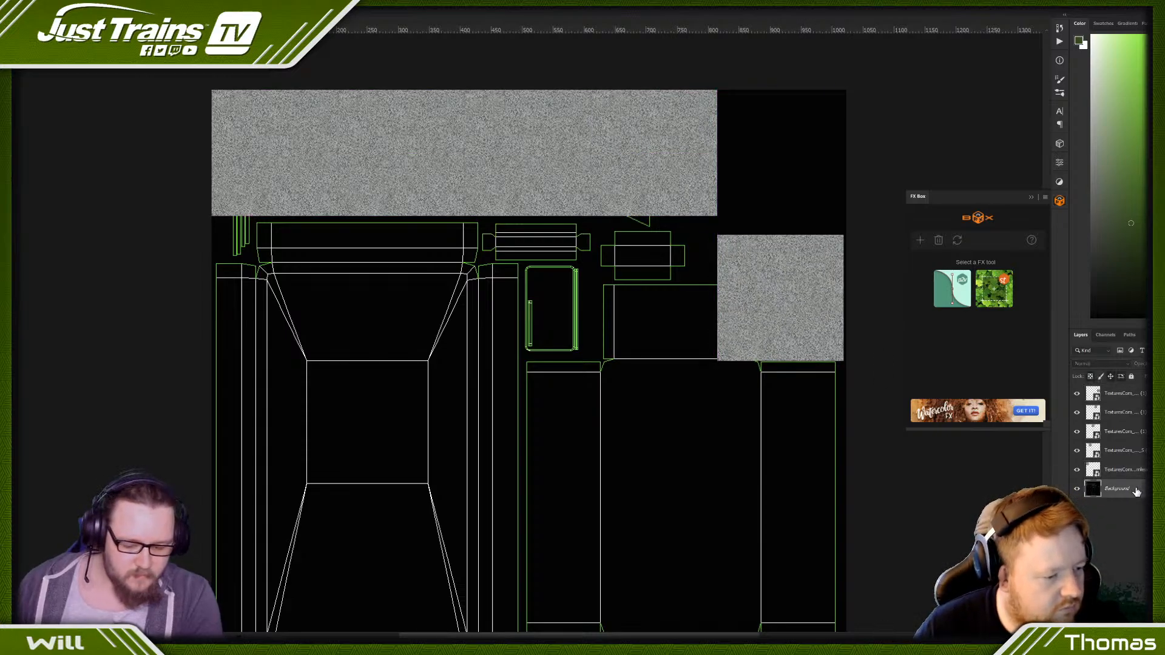
{"action": "left_click_drag", "start_coordinate": [1137, 491], "coordinate": [1112, 389]}
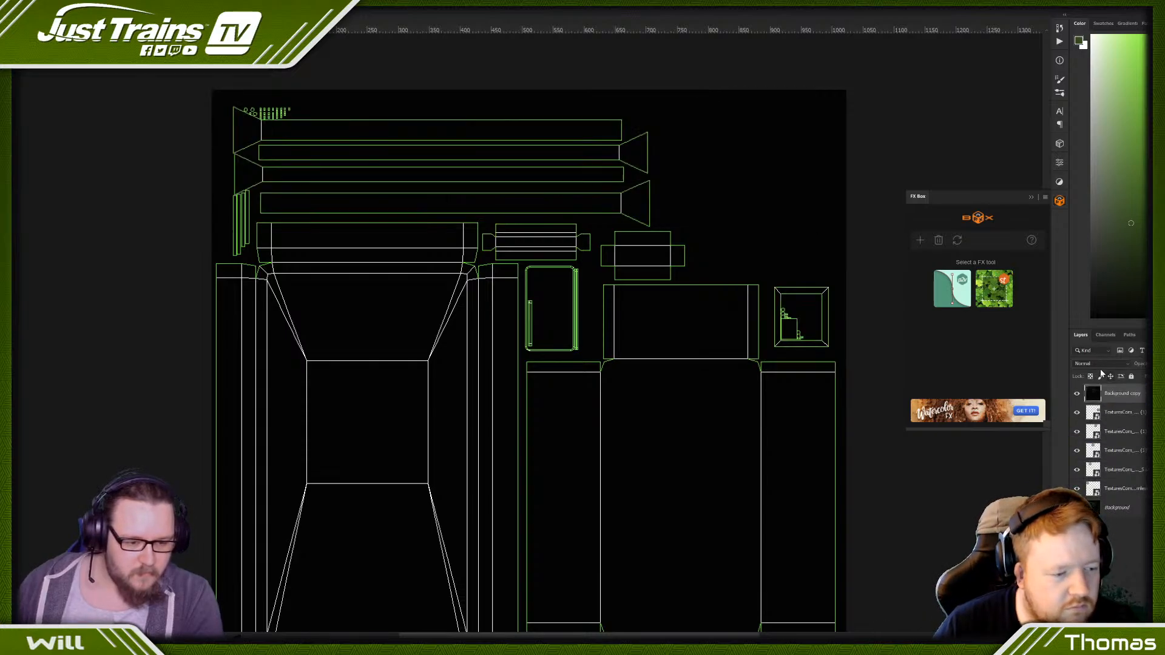
{"action": "left_click", "coordinate": [1099, 365]}
{"action": "left_click", "coordinate": [1081, 478]}
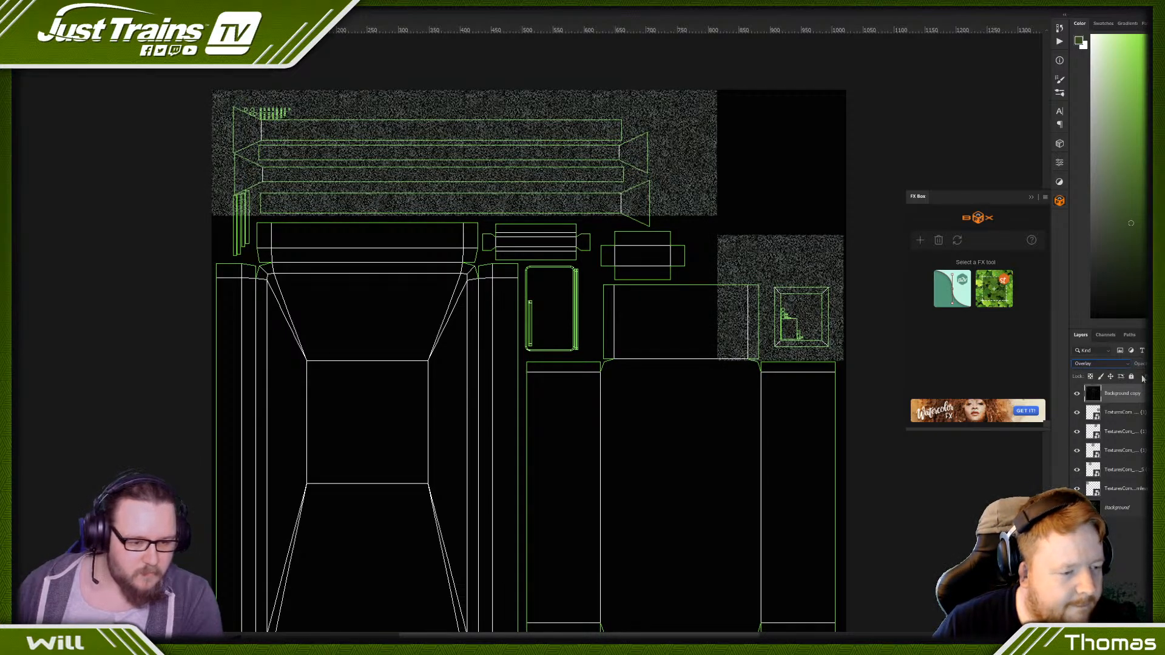
{"action": "left_click", "coordinate": [1093, 363]}
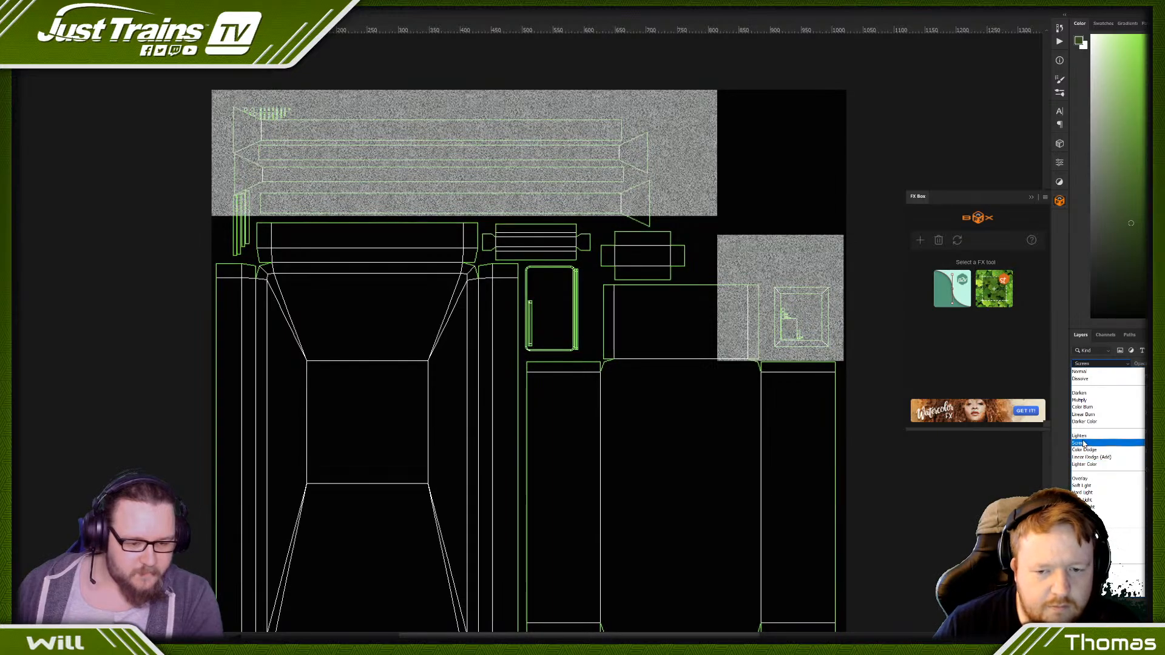
{"action": "left_click", "coordinate": [1083, 443]}
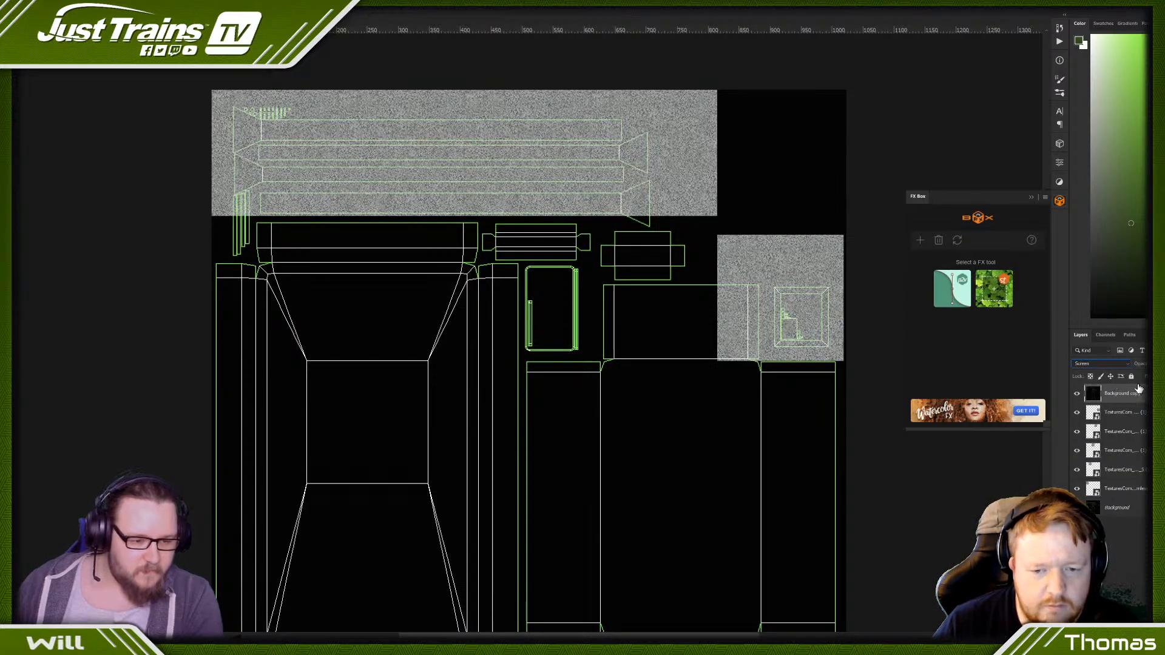
- Merge all the galvanized texture tile layers into one layer
{"action": "left_click", "coordinate": [1126, 418]}
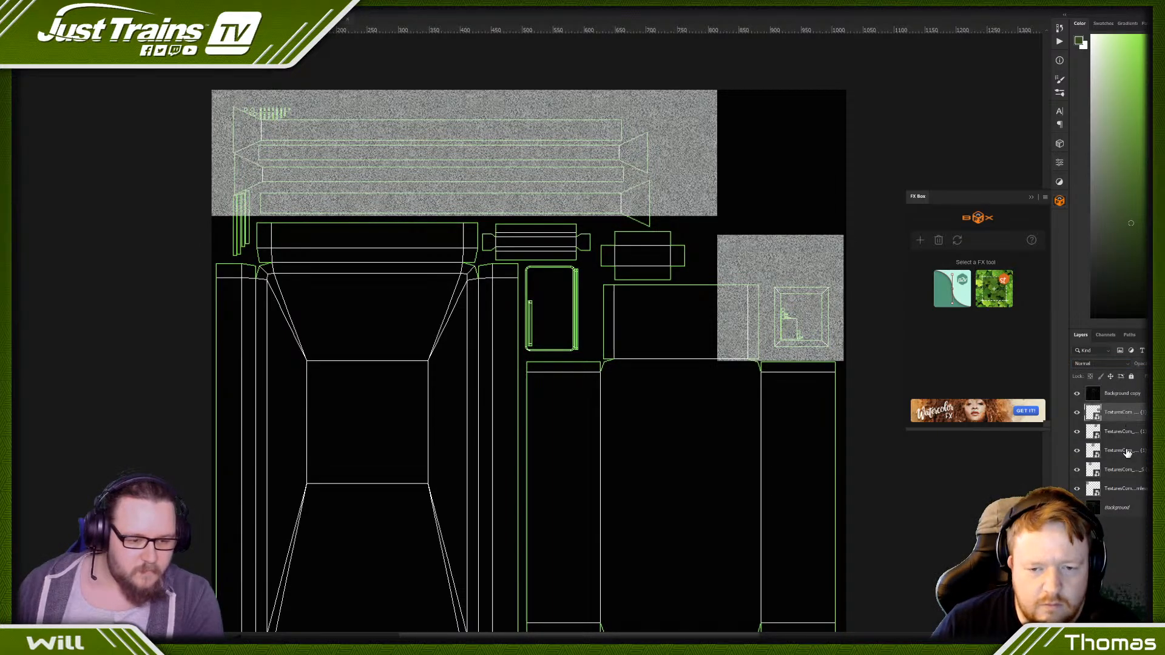
{"action": "left_click", "coordinate": [1124, 491], "text": "shift"}
{"action": "right_click", "coordinate": [1123, 488]}
{"action": "left_click", "coordinate": [1069, 352]}
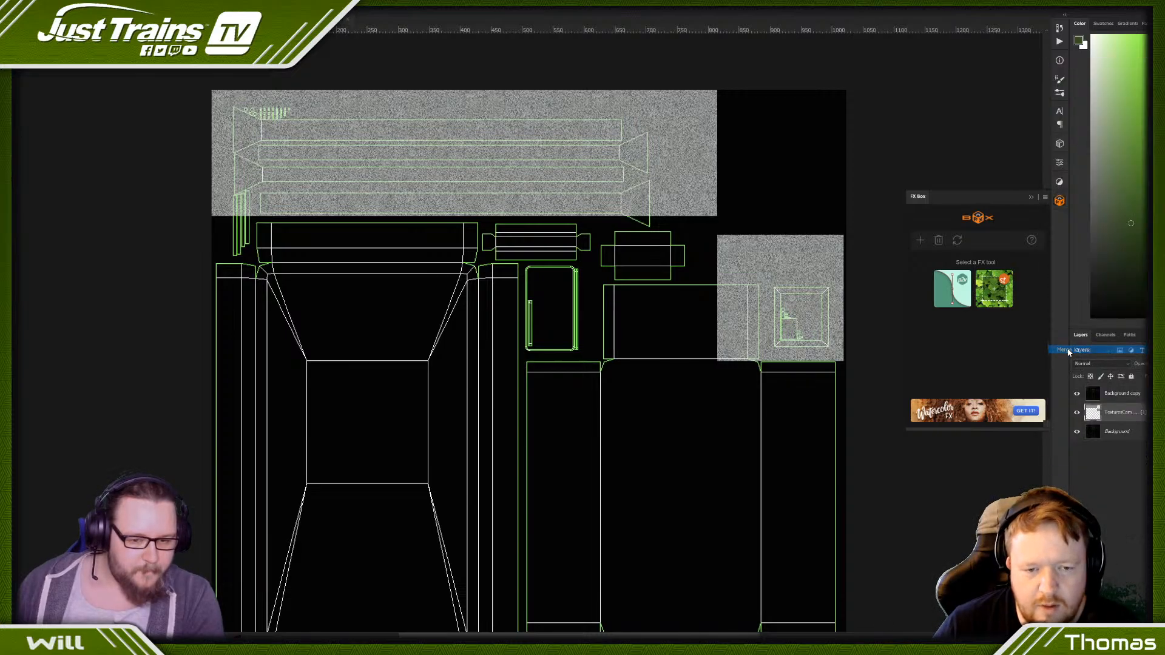
{"action": "left_click_drag", "start_coordinate": [770, 285], "coordinate": [833, 352]}
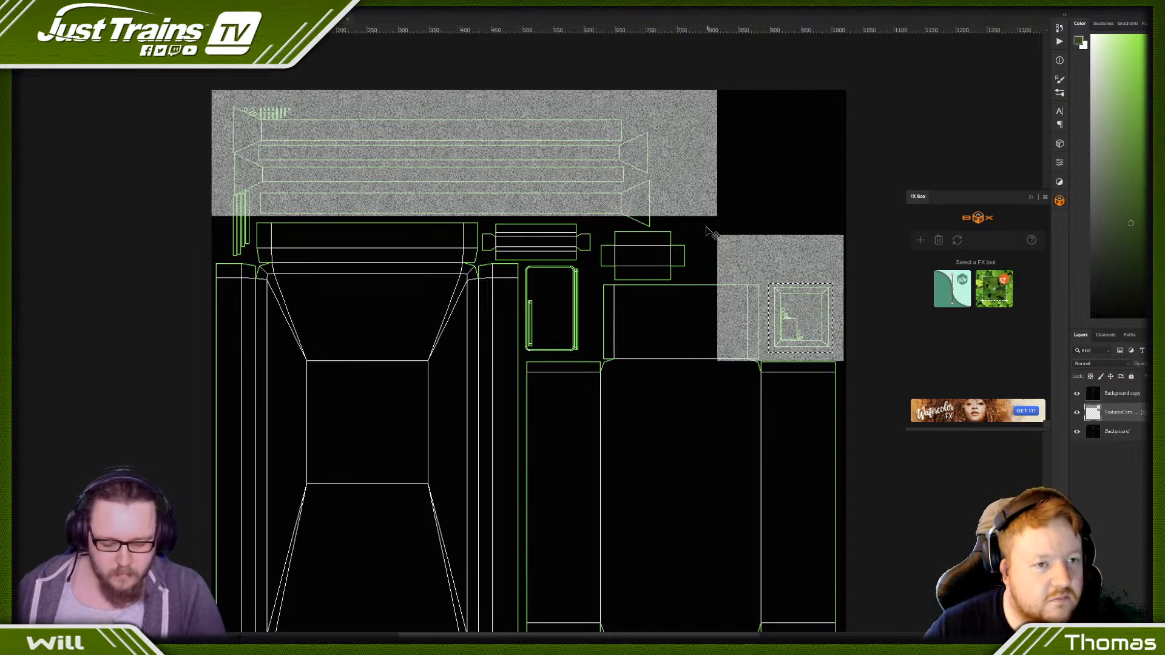
{"action": "left_click_drag", "start_coordinate": [711, 233], "coordinate": [864, 369]}
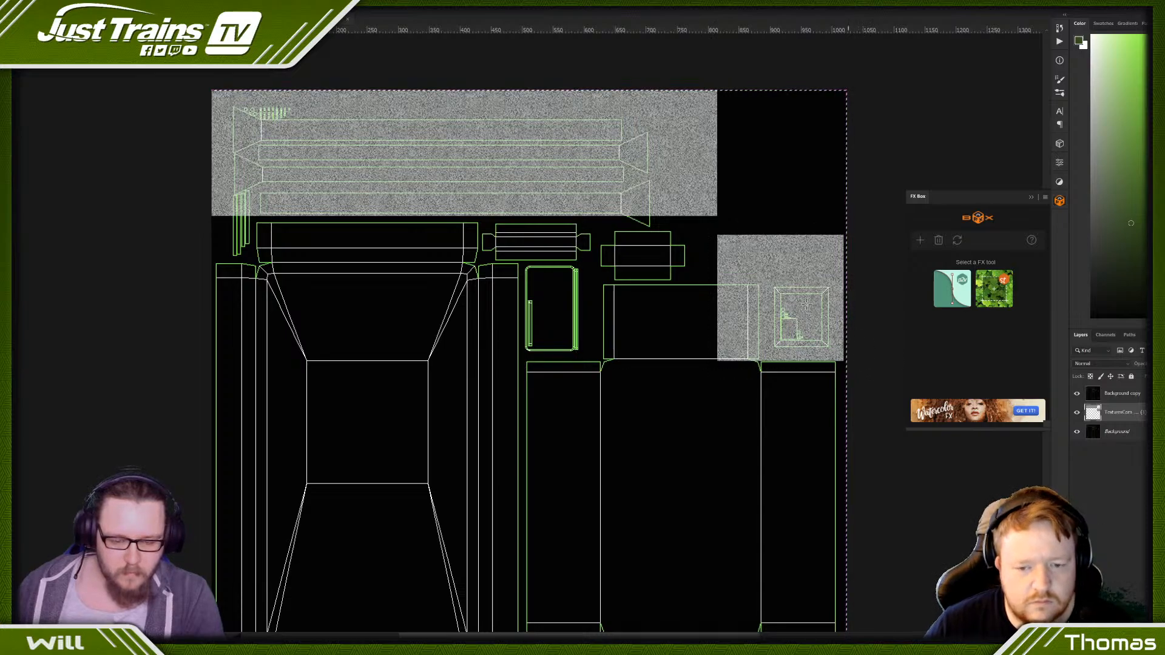
{"action": "key", "text": "ctrl+z"}
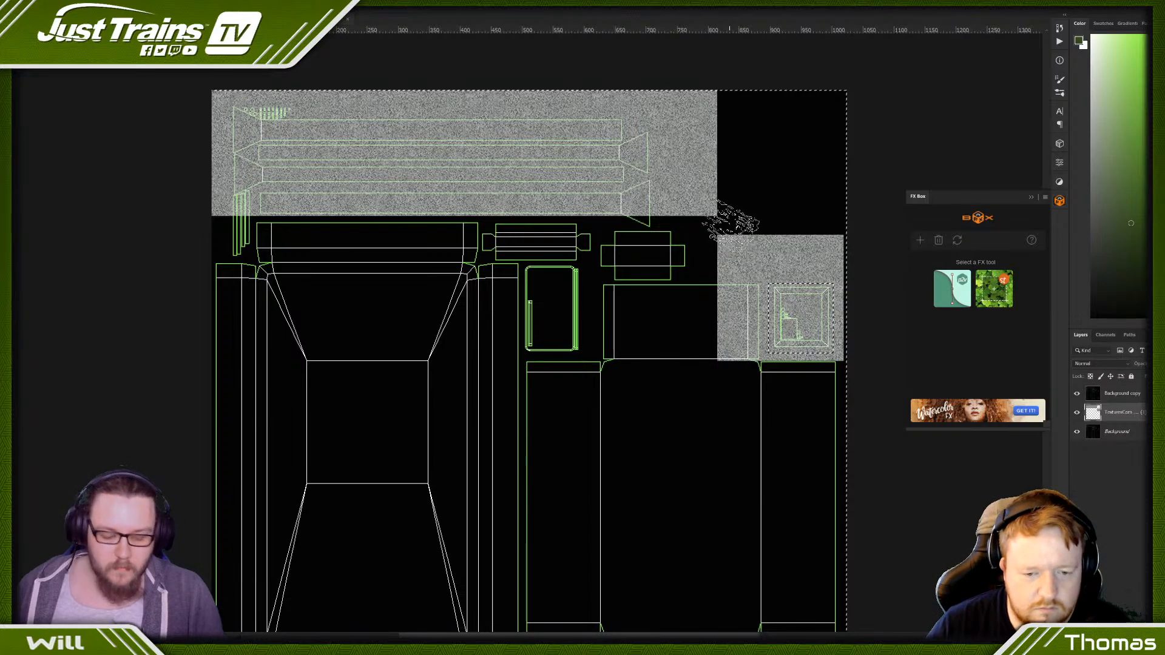
{"action": "scroll", "coordinate": [728, 225], "scroll_direction": "down", "scroll_amount": 3}
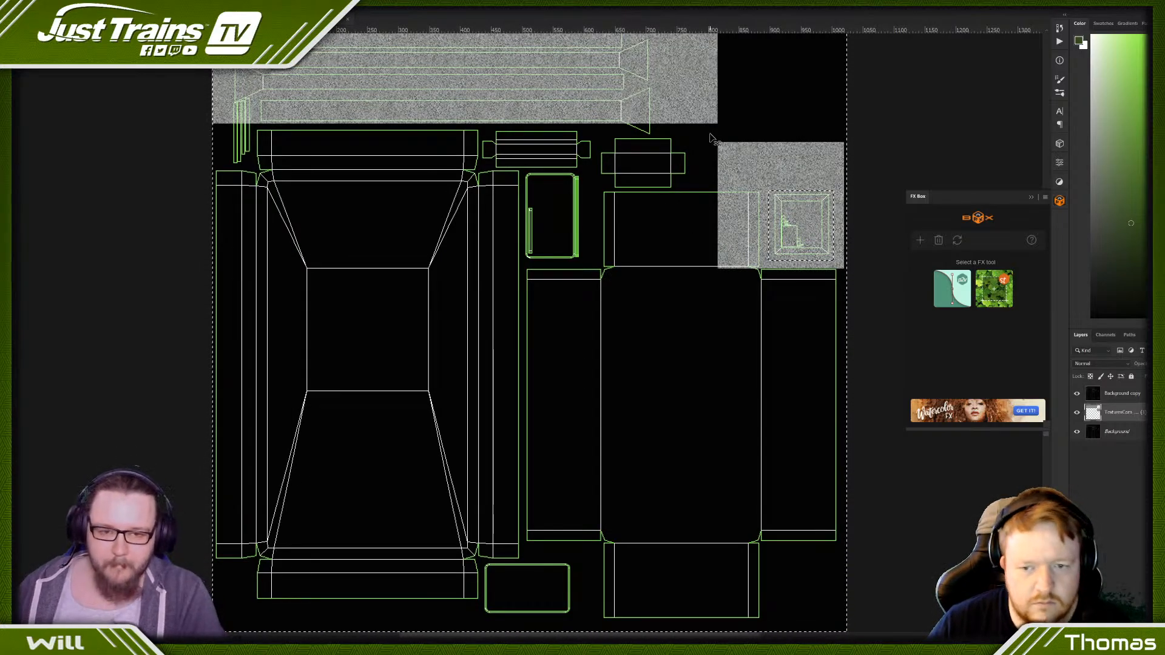
{"action": "key", "text": "ctrl+d"}
- Delete the excess galvanized texture above, left of and below the small box outline at the template's right edge
{"action": "left_click_drag", "start_coordinate": [710, 136], "coordinate": [866, 190]}
{"action": "scroll", "coordinate": [707, 202], "scroll_direction": "up", "scroll_amount": 1}
{"action": "mouse_move", "coordinate": [707, 196]}
{"action": "left_mouse_down"}
{"action": "mouse_move", "coordinate": [763, 277]}
{"action": "mouse_move", "coordinate": [764, 311]}
{"action": "left_mouse_up"}
{"action": "key", "text": "Delete"}
{"action": "left_click_drag", "start_coordinate": [876, 344], "coordinate": [747, 284]}
{"action": "key", "text": "Delete"}
- Copy the top texture strip to a new layer, place it directly beneath the original strip, and merge both texture layers
{"action": "scroll", "coordinate": [772, 182], "scroll_direction": "up", "scroll_amount": 2}
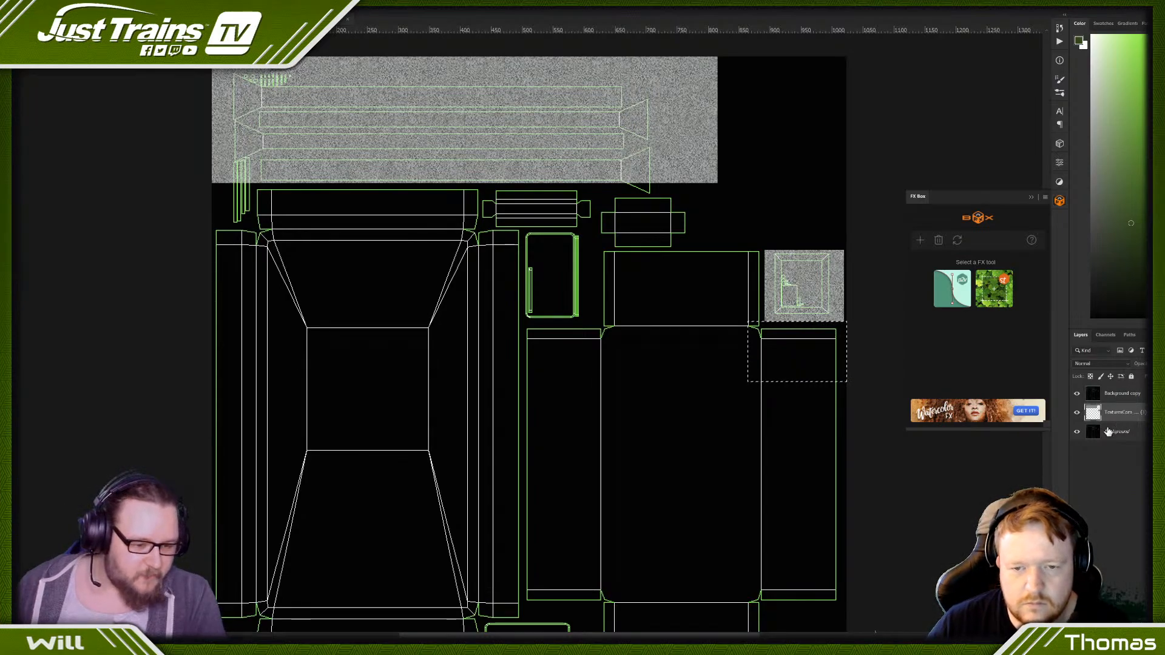
{"action": "left_click_drag", "start_coordinate": [209, 56], "coordinate": [739, 217]}
{"action": "key", "text": "ctrl+j"}
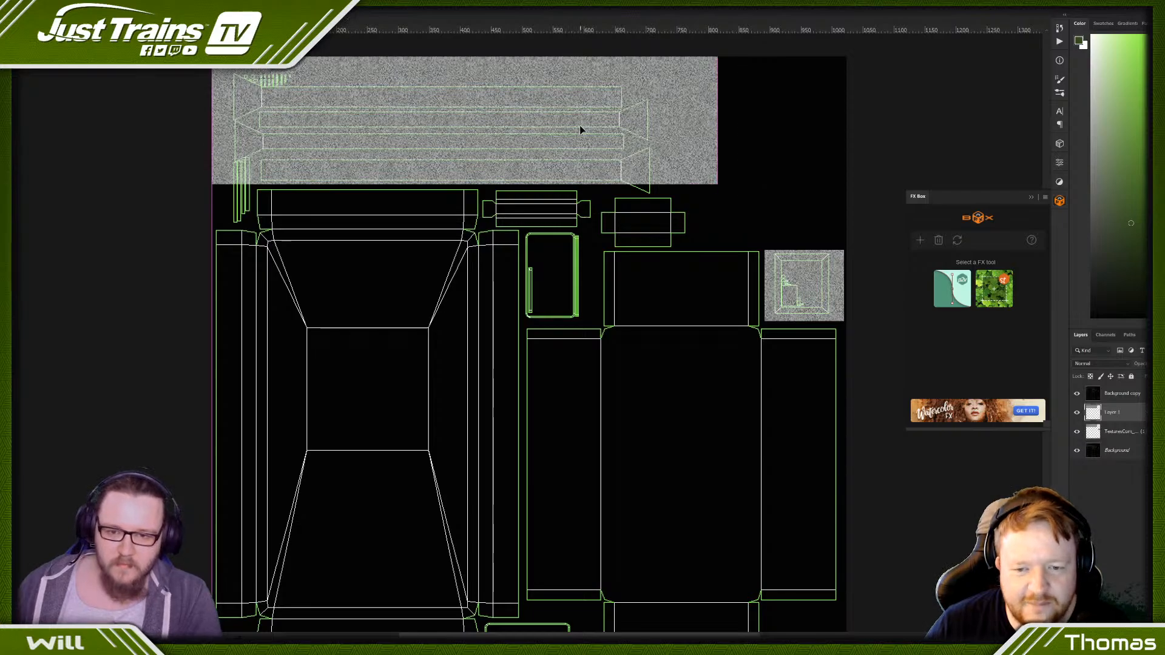
{"action": "left_click_drag", "start_coordinate": [580, 127], "coordinate": [583, 253]}
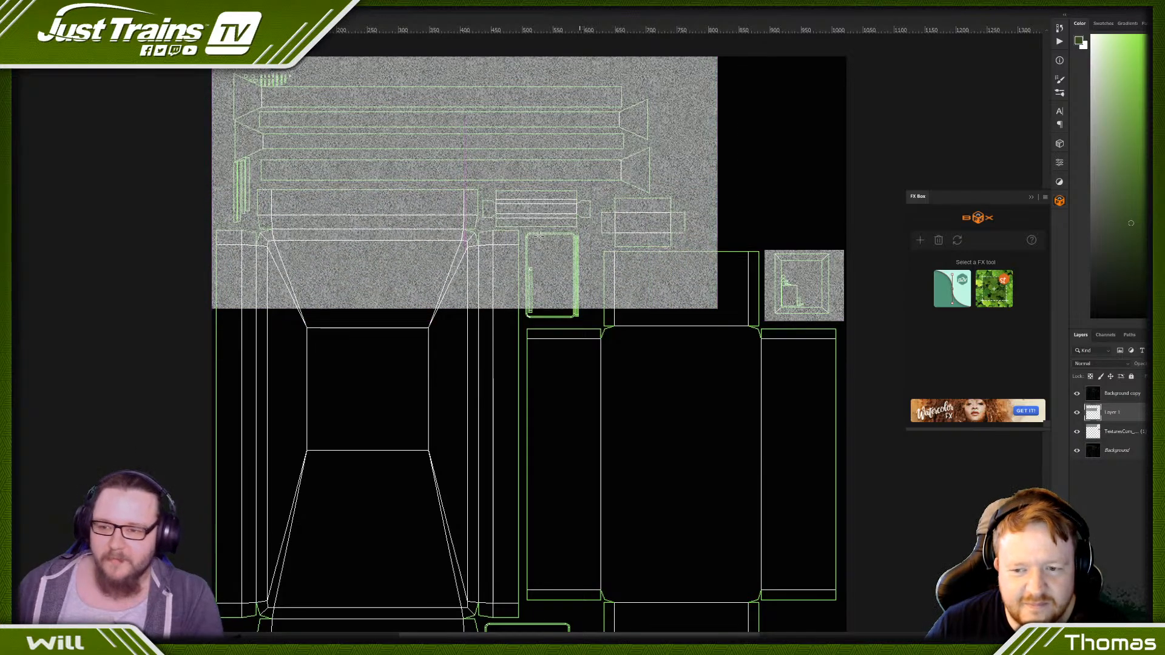
{"action": "right_click", "coordinate": [1122, 428]}
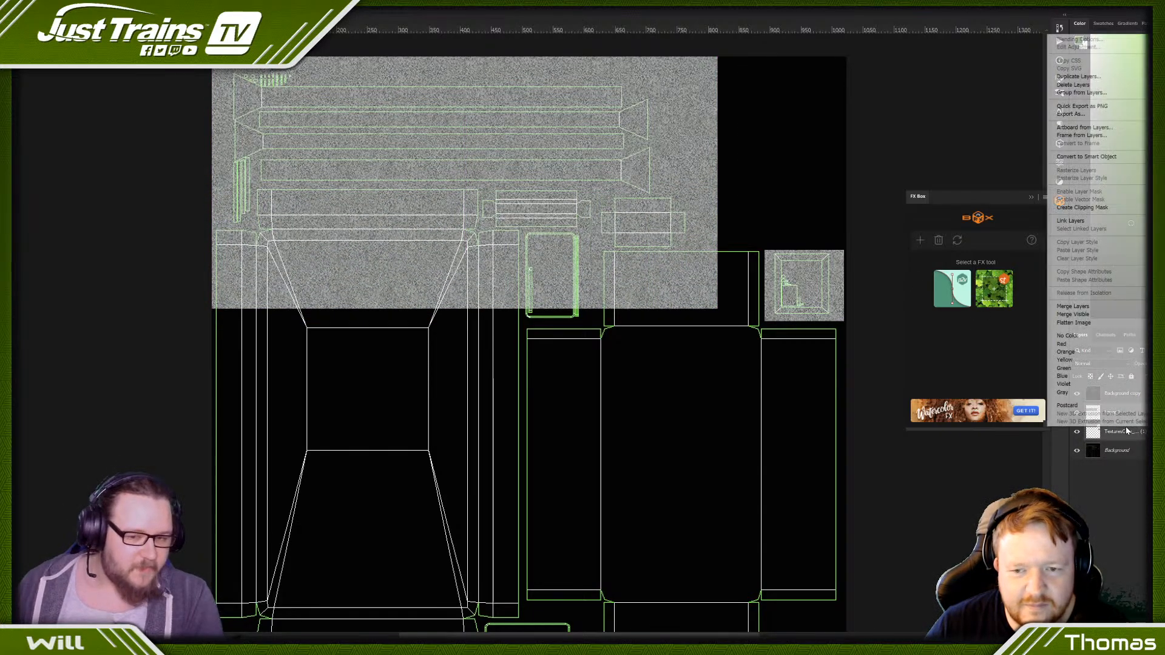
{"action": "left_click", "coordinate": [1073, 306]}
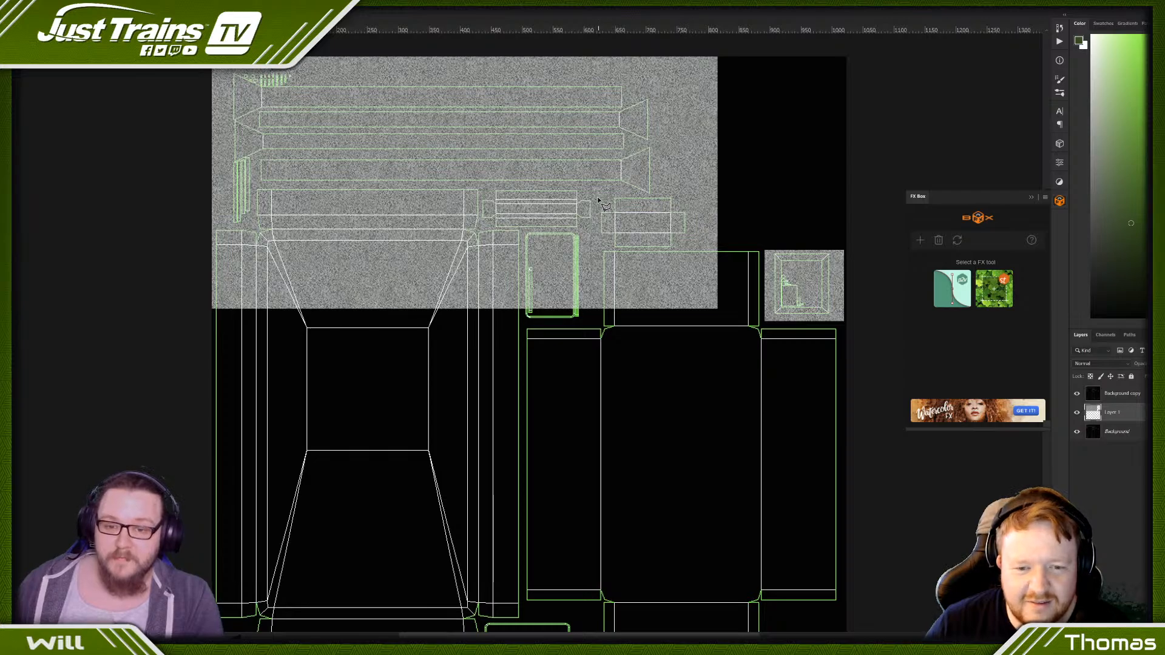
- Cut away the texture below the long post strips with a stepped polygonal selection, keeping the small vertical pieces at the left covered
{"action": "left_click_drag", "start_coordinate": [597, 197], "coordinate": [731, 194]}
{"action": "left_click", "coordinate": [733, 196]}
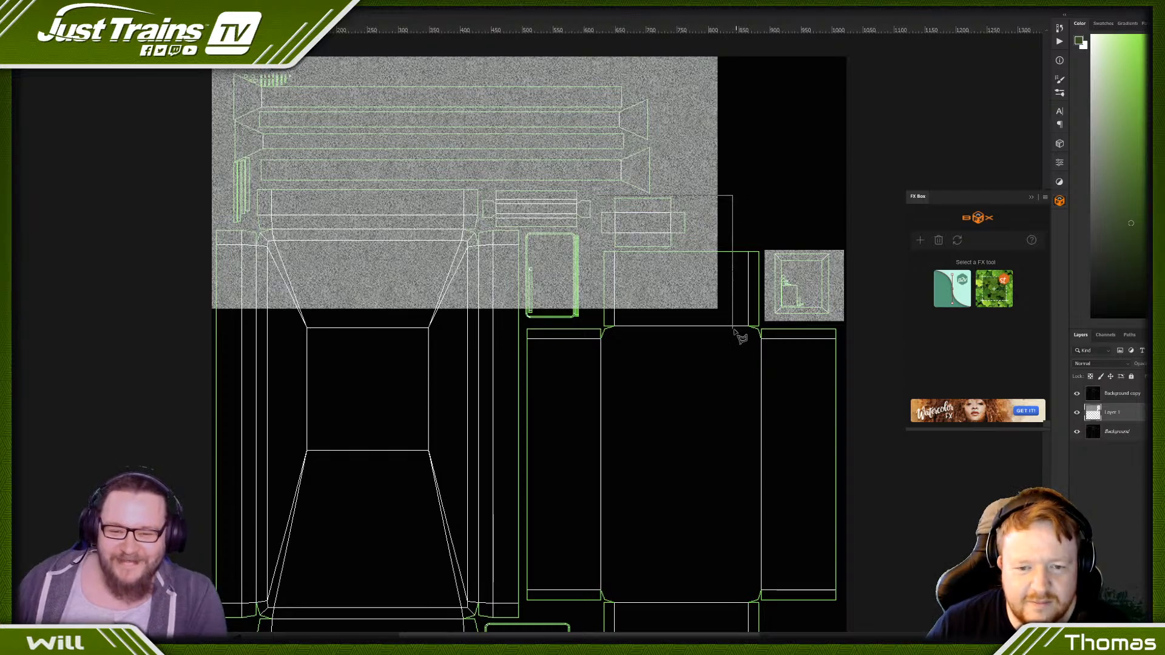
{"action": "left_click", "coordinate": [684, 358], "text": "shift"}
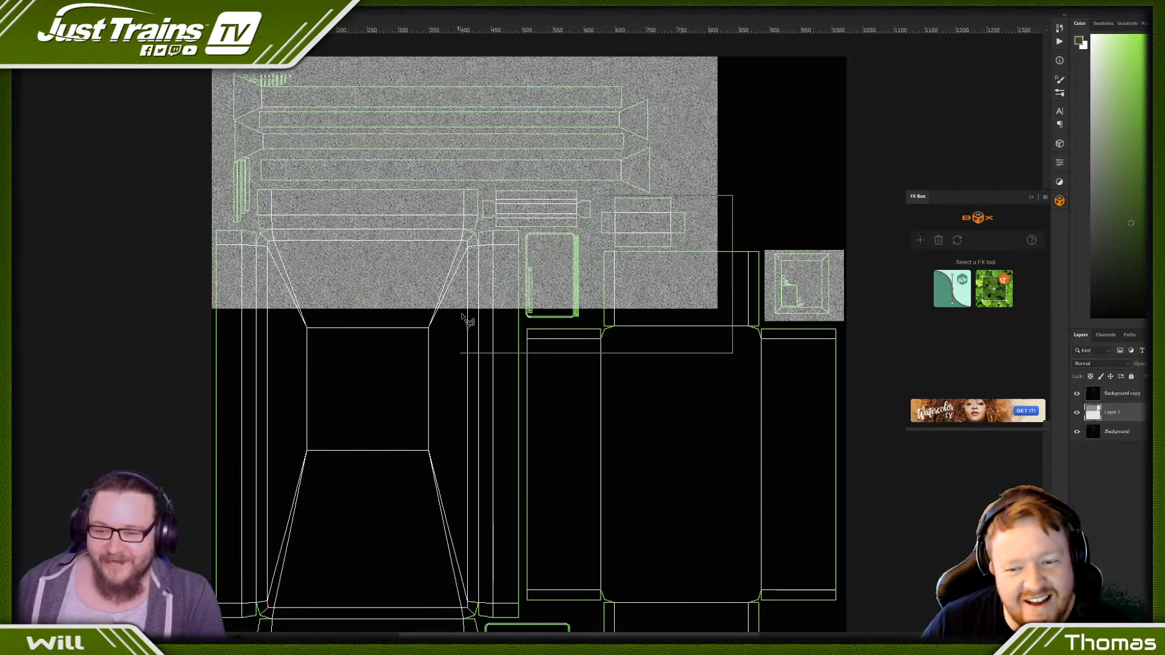
{"action": "left_click", "coordinate": [170, 326], "text": "shift"}
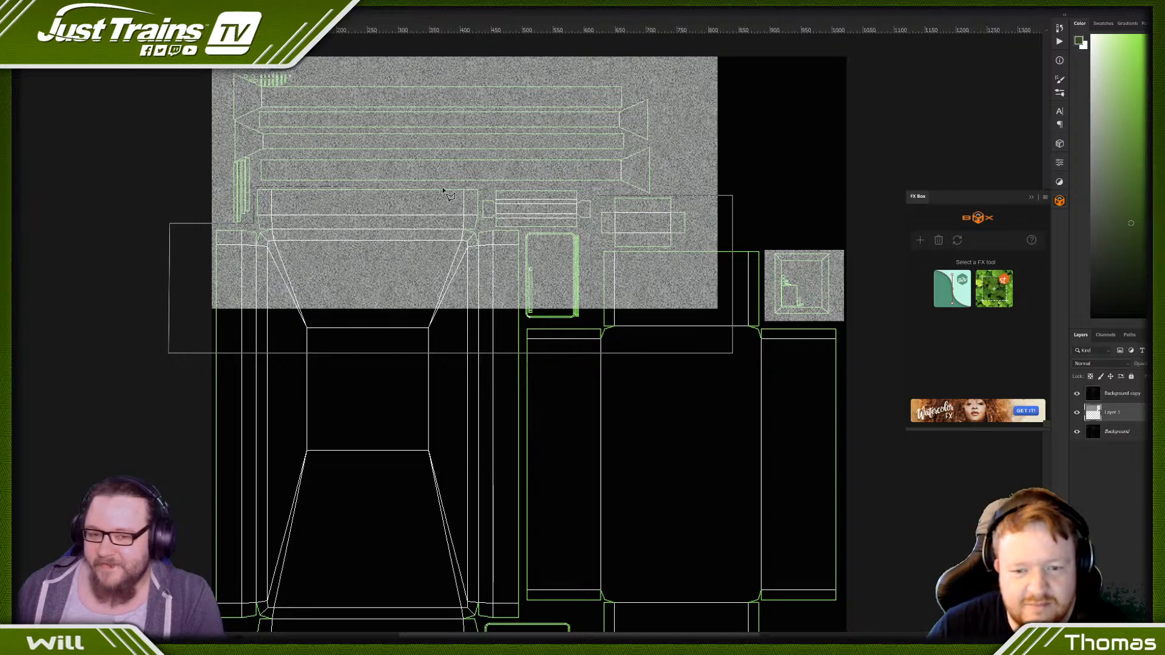
{"action": "left_click", "coordinate": [599, 193]}
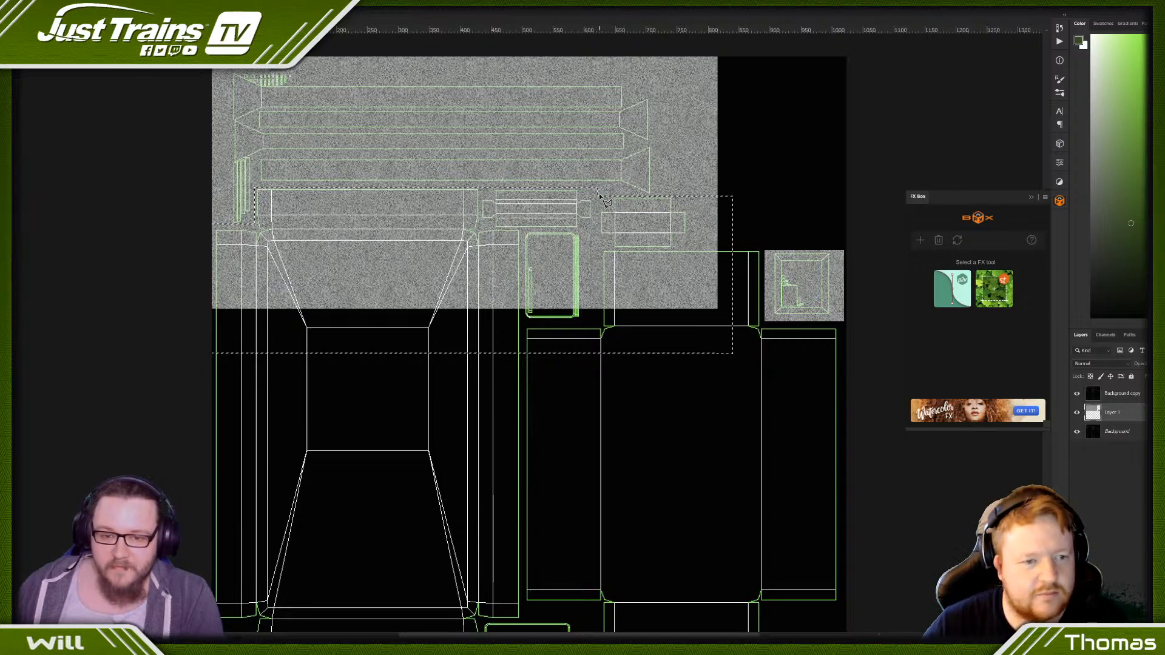
{"action": "key", "text": "Delete"}
{"action": "key", "text": "ctrl+d"}
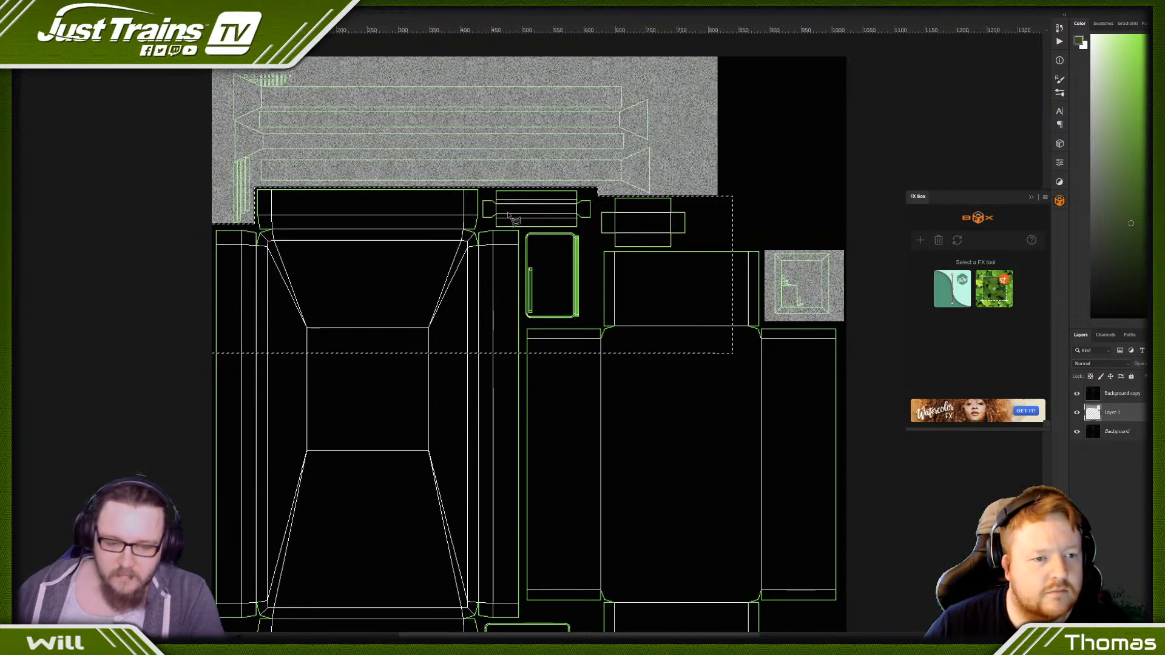
- Add a new layer above the texture and fill a square about half the template's width with white near the template's centre
{"action": "scroll", "coordinate": [370, 254], "scroll_direction": "up", "scroll_amount": 1}
{"action": "scroll", "coordinate": [267, 130], "scroll_direction": "up", "scroll_amount": 1}
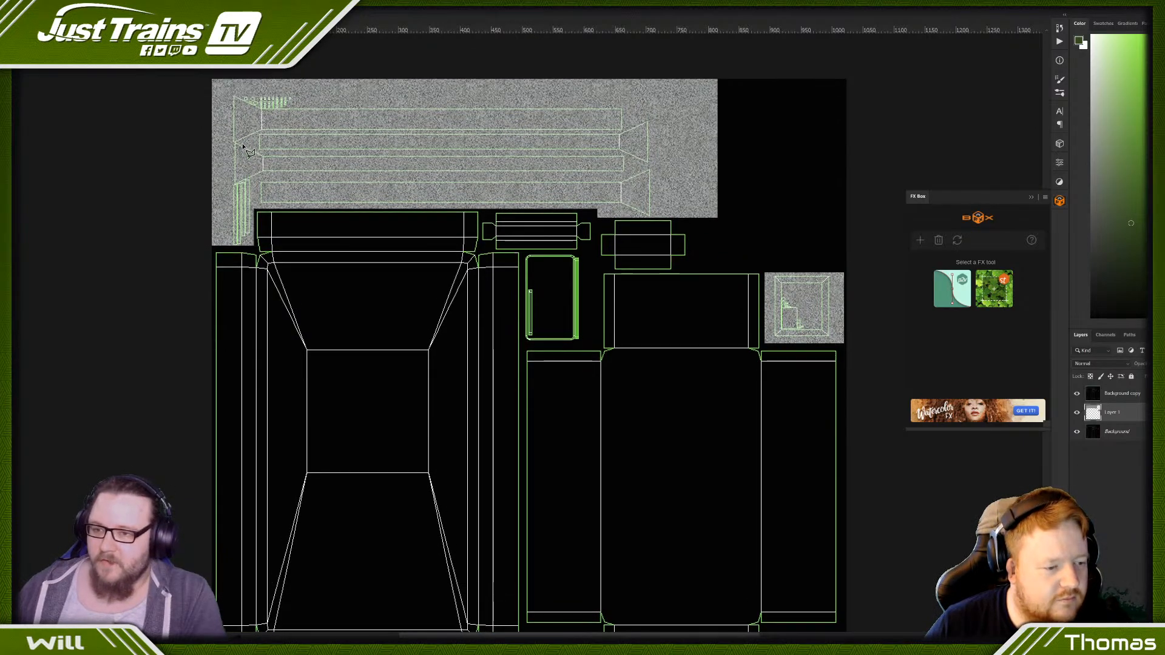
{"action": "scroll", "coordinate": [374, 161], "scroll_direction": "down", "scroll_amount": 8}
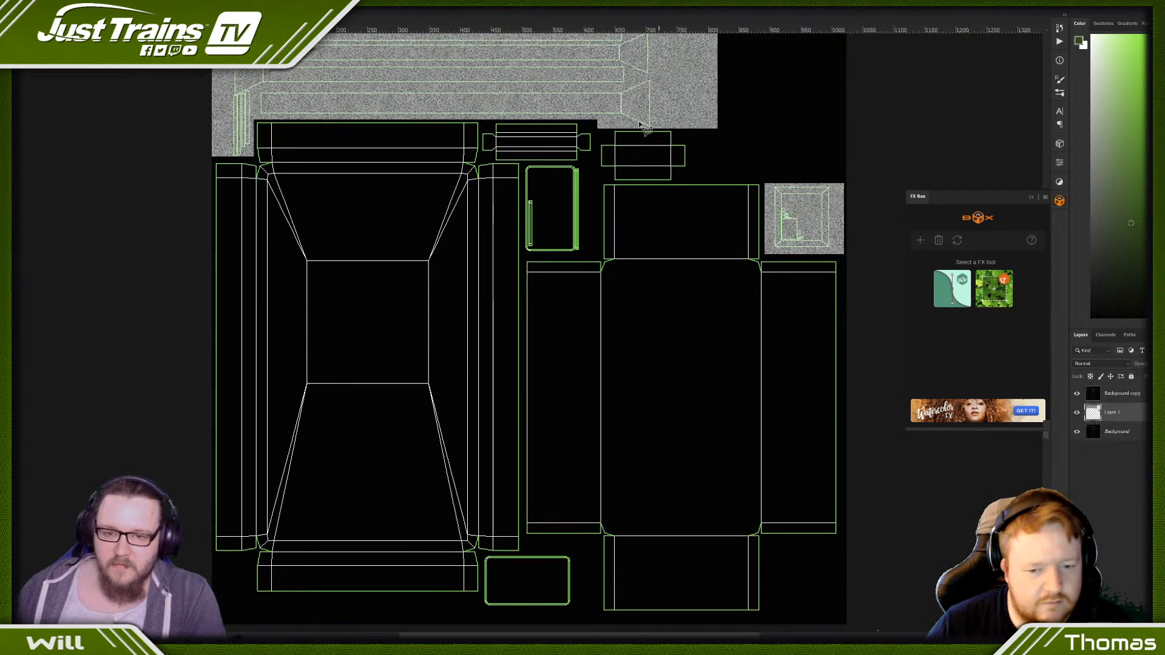
{"action": "scroll", "coordinate": [537, 149], "scroll_direction": "up", "scroll_amount": 3}
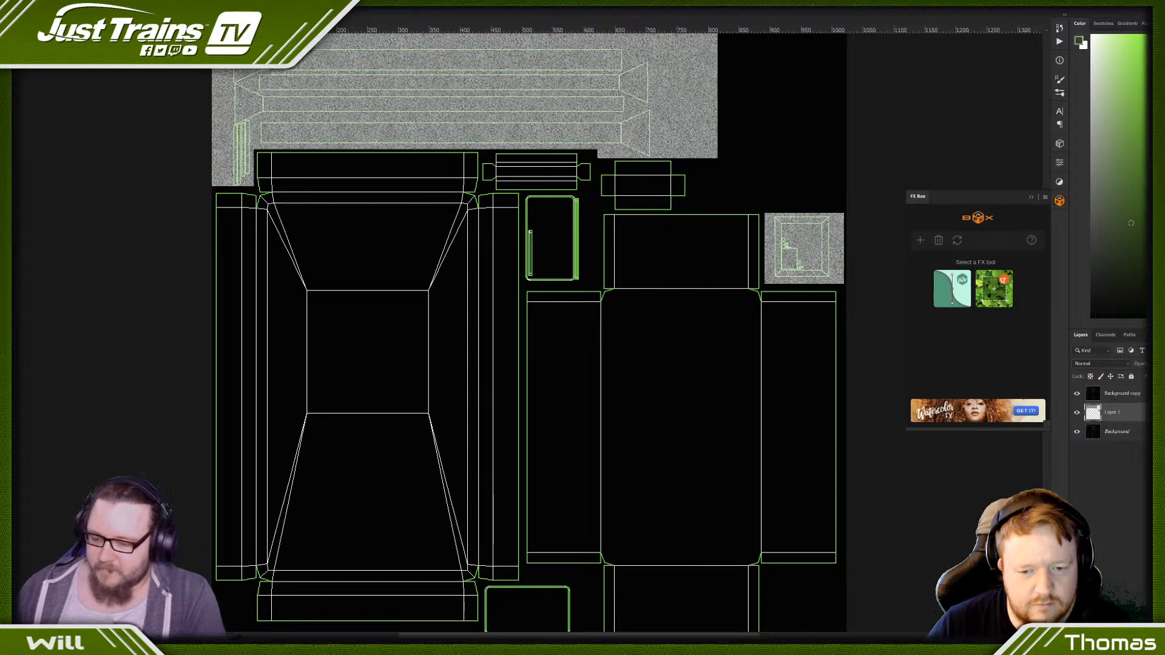
{"action": "scroll", "coordinate": [418, 128], "scroll_direction": "up", "scroll_amount": 5}
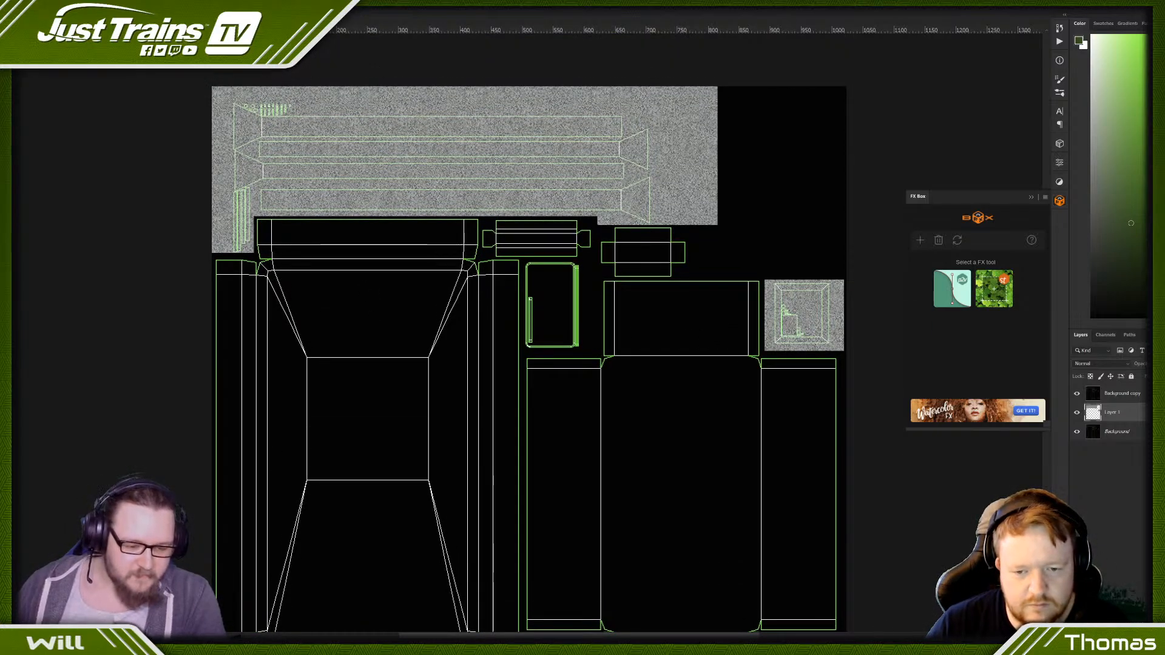
{"action": "left_click", "coordinate": [1136, 637]}
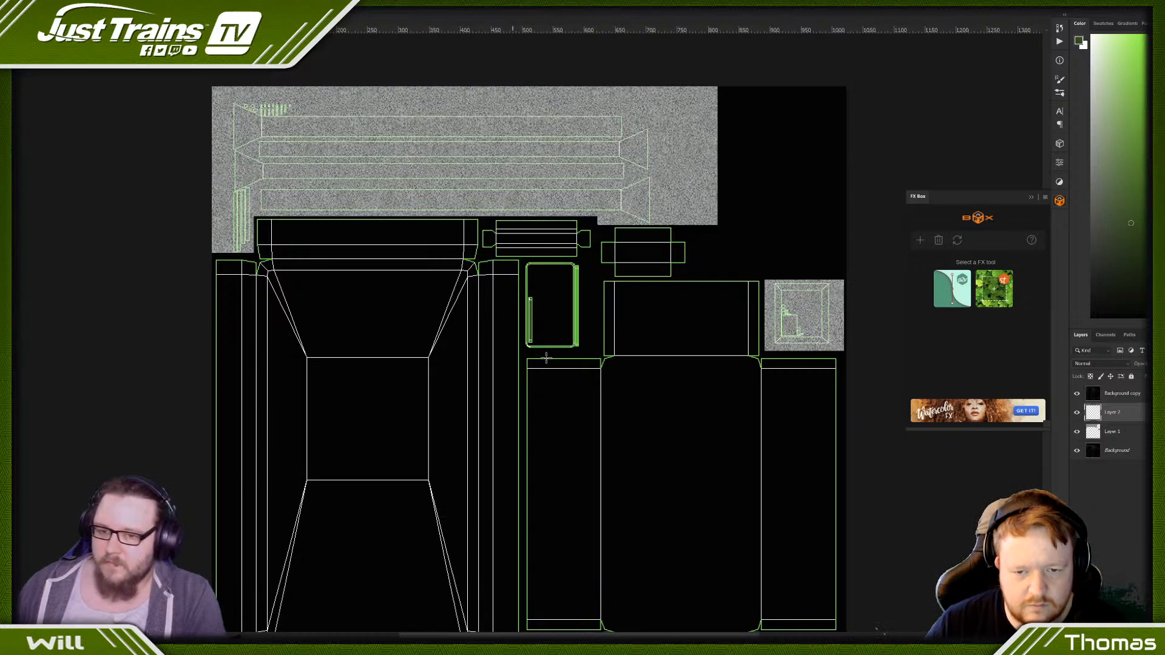
{"action": "left_click_drag", "start_coordinate": [426, 371], "coordinate": [663, 619], "text": "shift"}
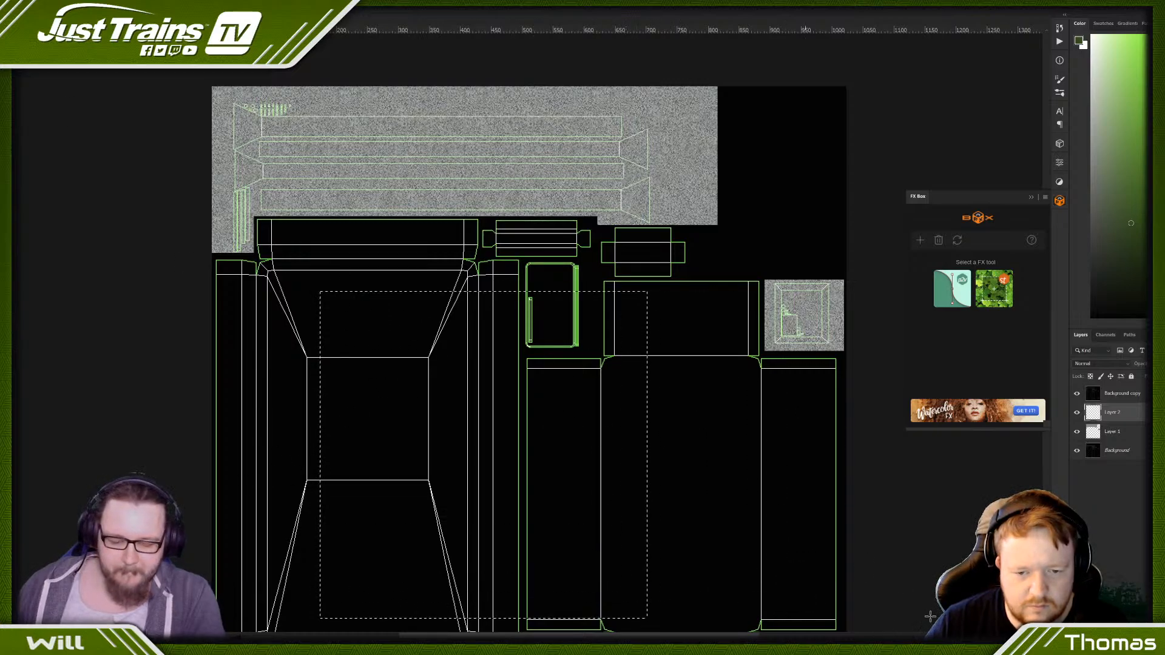
{"action": "scroll", "coordinate": [790, 549], "scroll_direction": "down", "scroll_amount": 1}
{"action": "key", "text": "ctrl+BackSpace"}
{"action": "scroll", "coordinate": [788, 543], "scroll_direction": "down", "scroll_amount": 1}
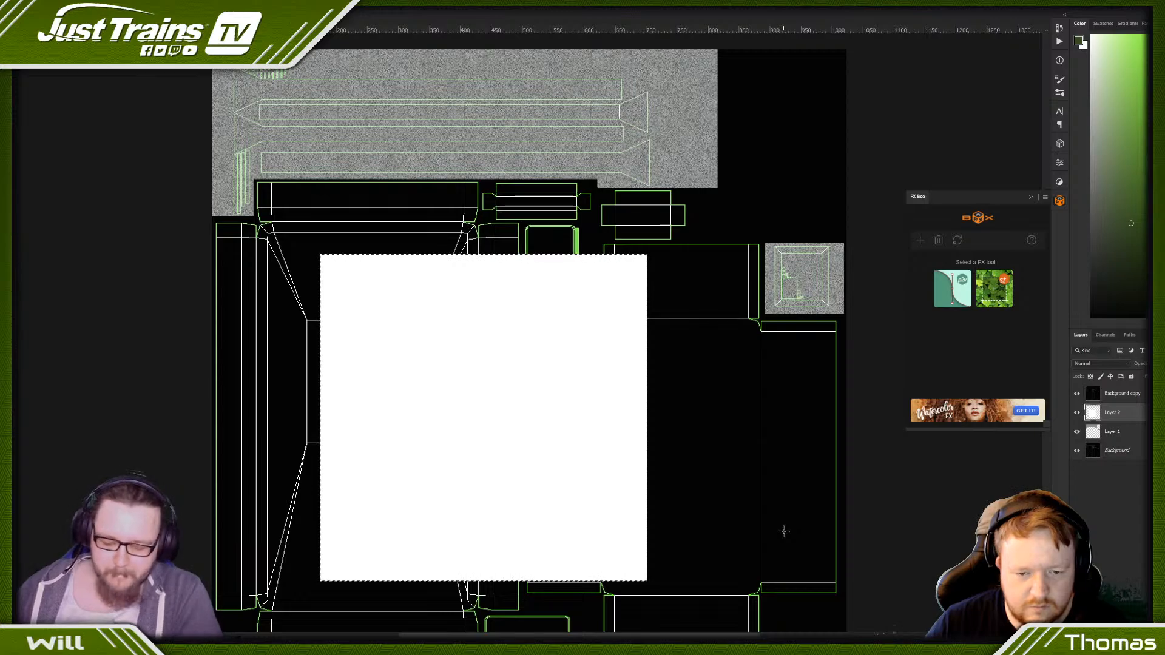
- Switch to the web browser and open a new tab
{"action": "mouse_move", "coordinate": [209, 643]}
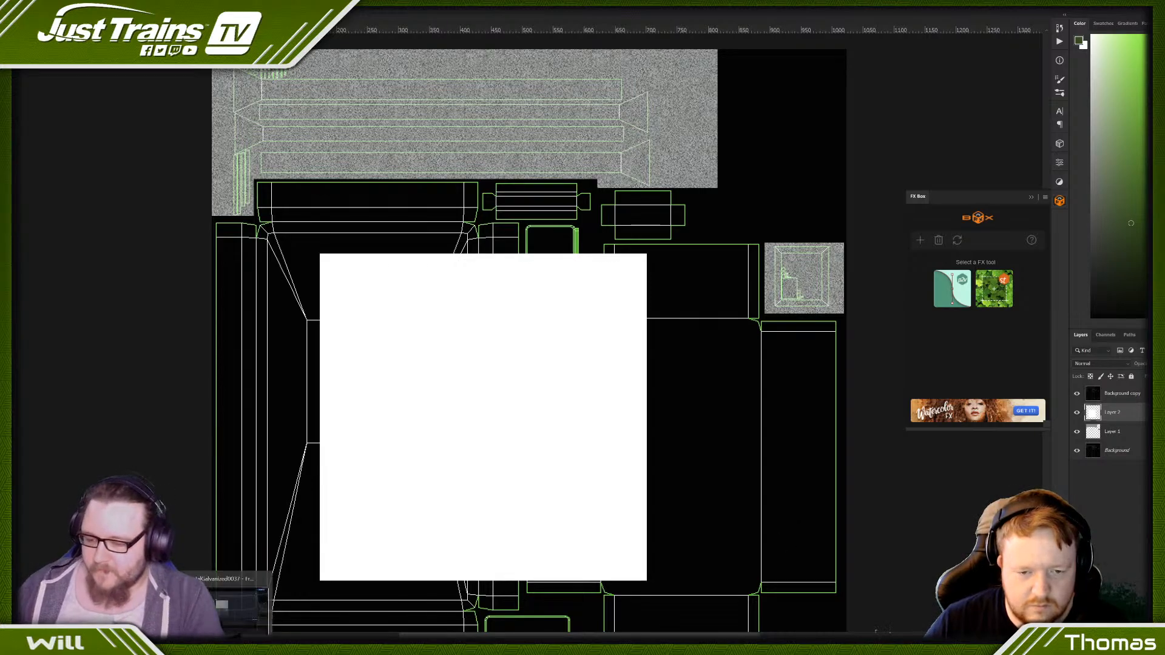
{"action": "left_click", "coordinate": [209, 600]}
{"action": "key", "text": "ctrl+t"}
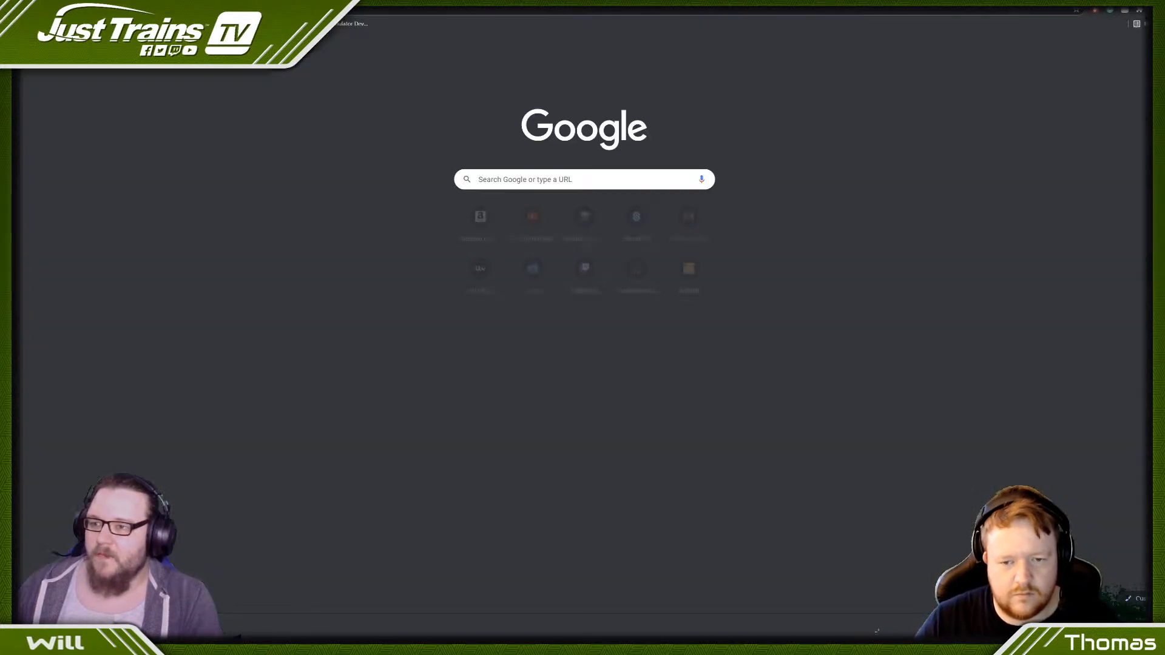
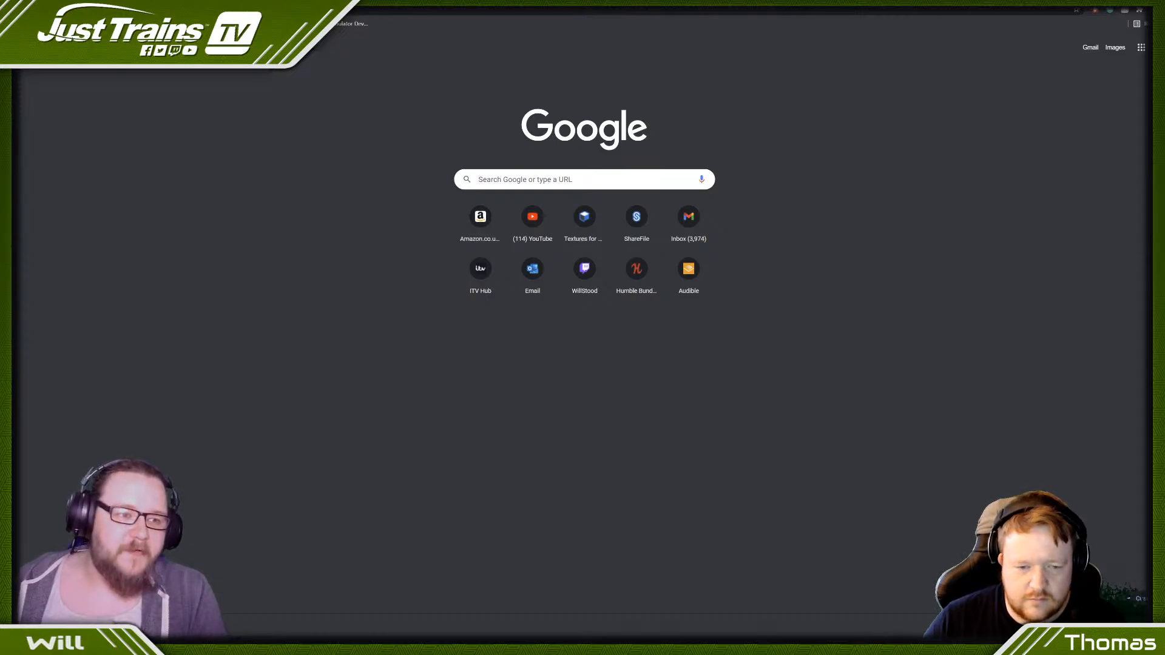
- Switch to the web browser and run a Google image search for "station platform"
{"action": "key", "text": "alt+Tab"}
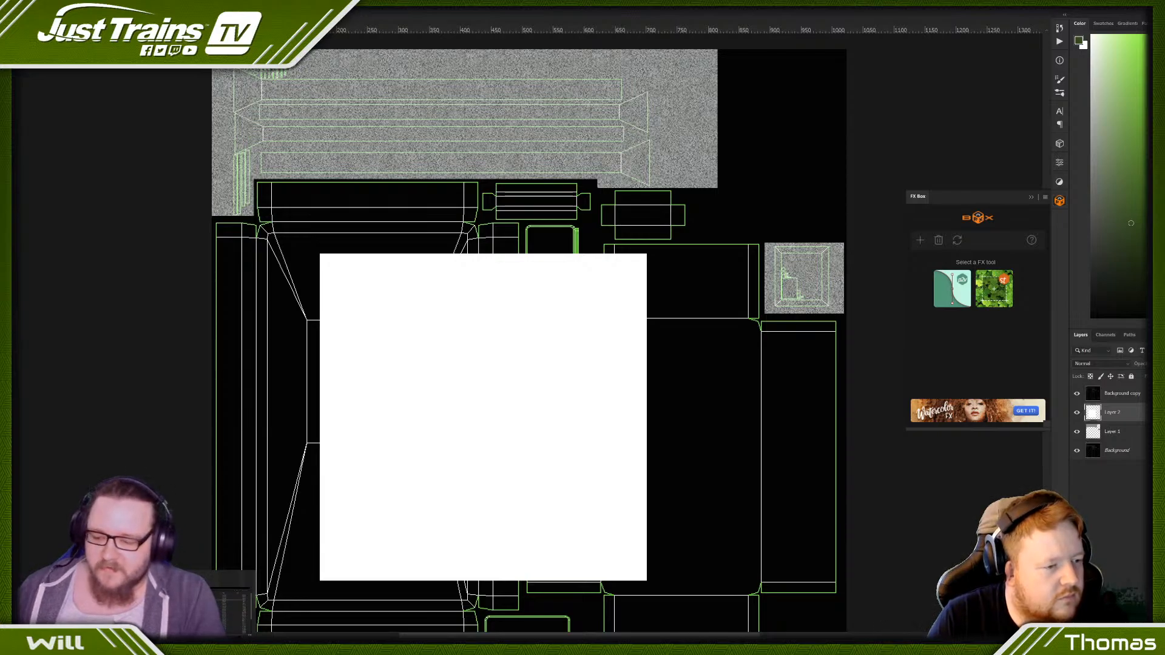
{"action": "left_click", "coordinate": [238, 634]}
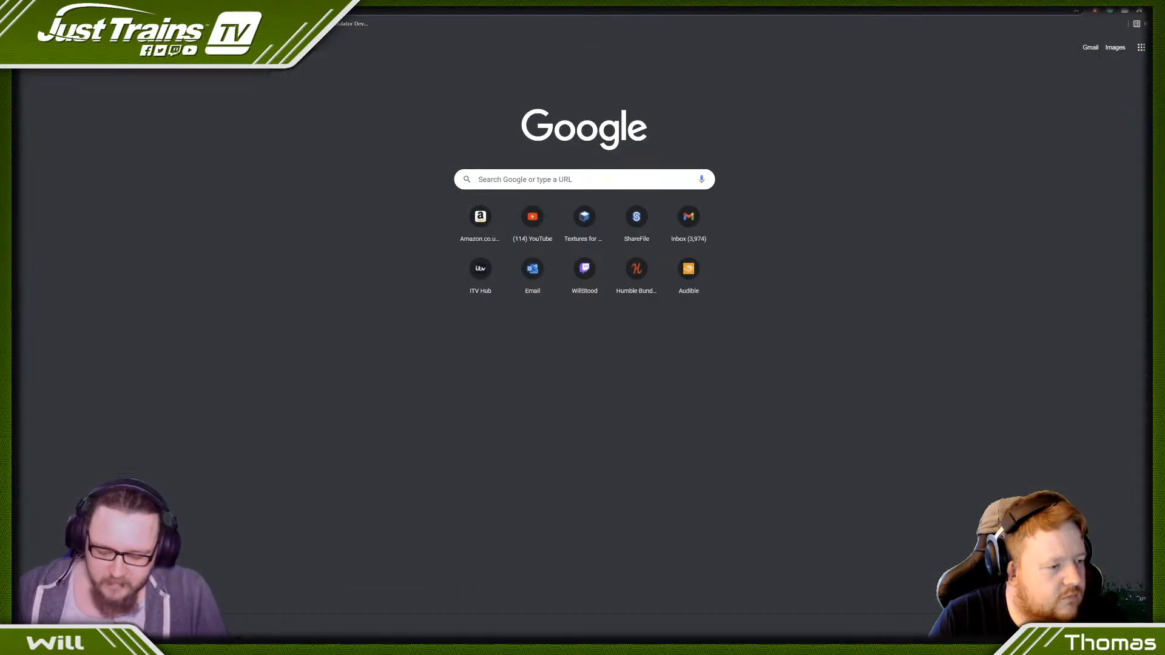
{"action": "type", "text": "station pla"}
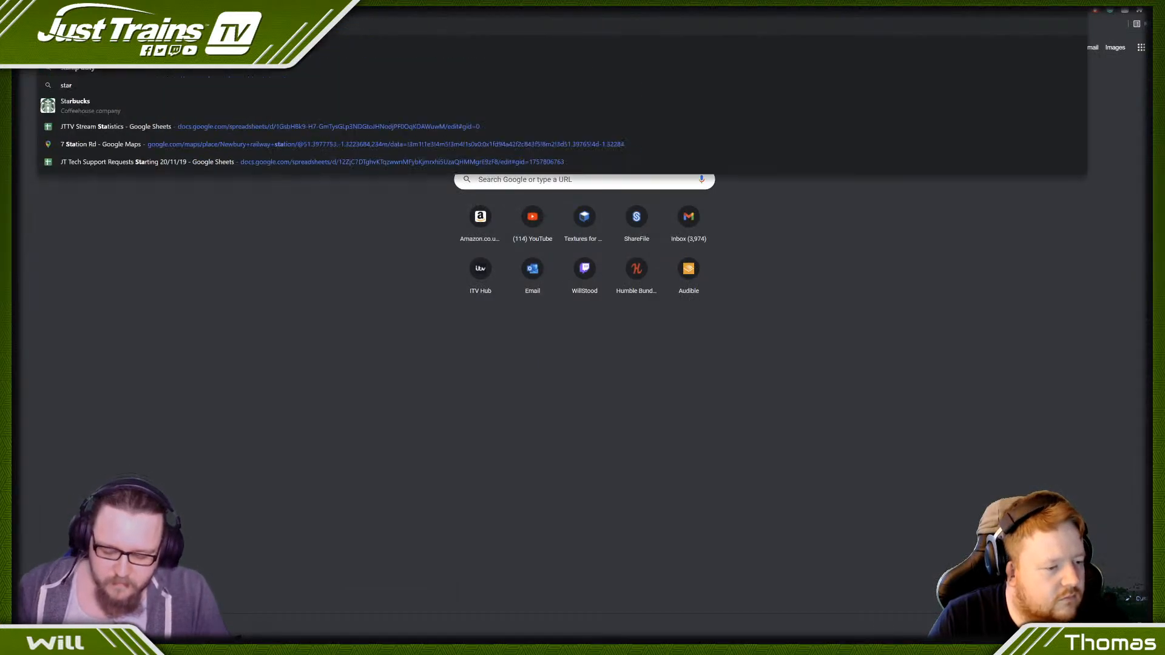
{"action": "type", "text": "tform"}
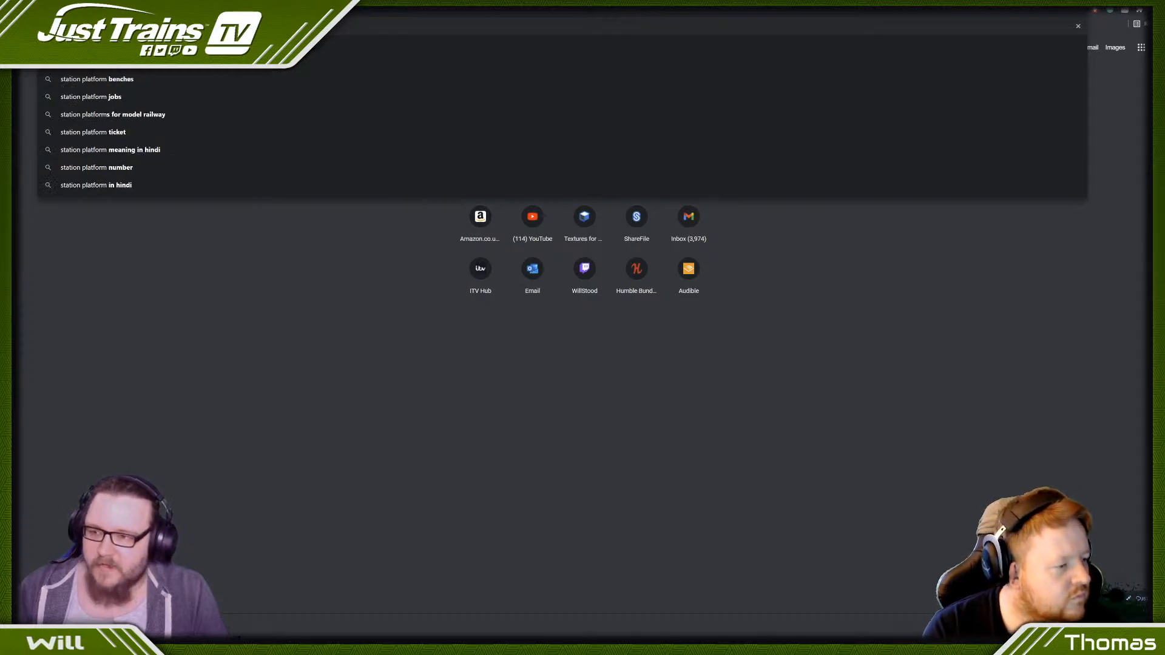
{"action": "key", "text": "Return"}
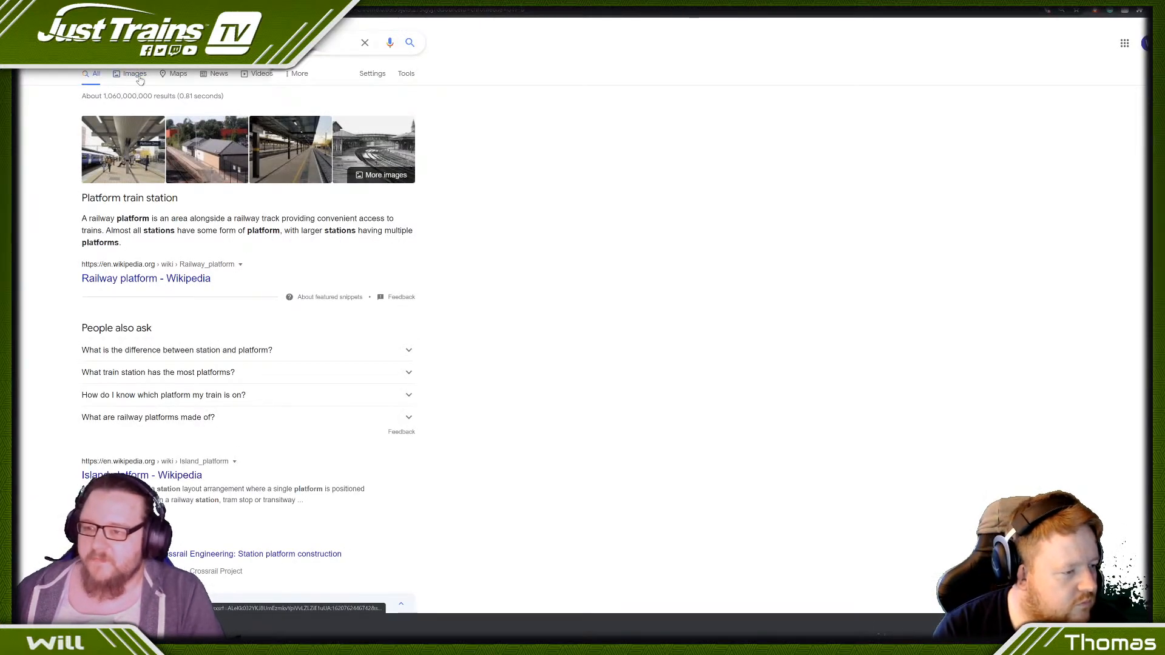
{"action": "left_click", "coordinate": [139, 79]}
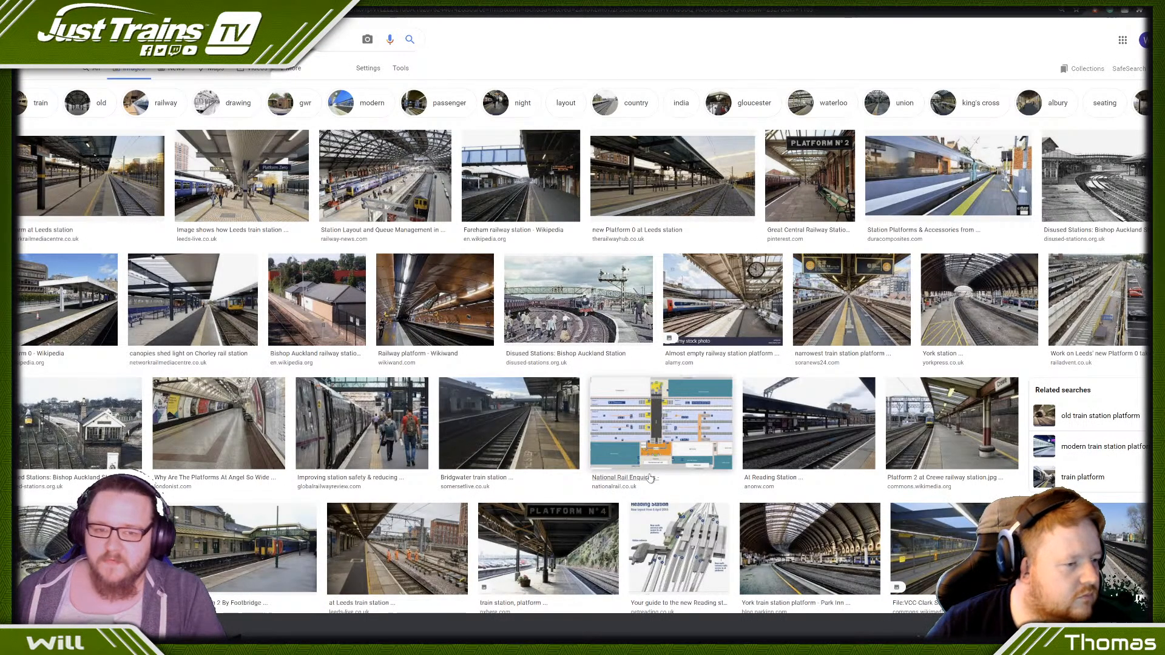
- Copy the "Platform 0 - Wikipedia" photo from the image results and paste it as a new layer in the Photoshop template
{"action": "left_click", "coordinate": [56, 311]}
{"action": "right_click", "coordinate": [1027, 202]}
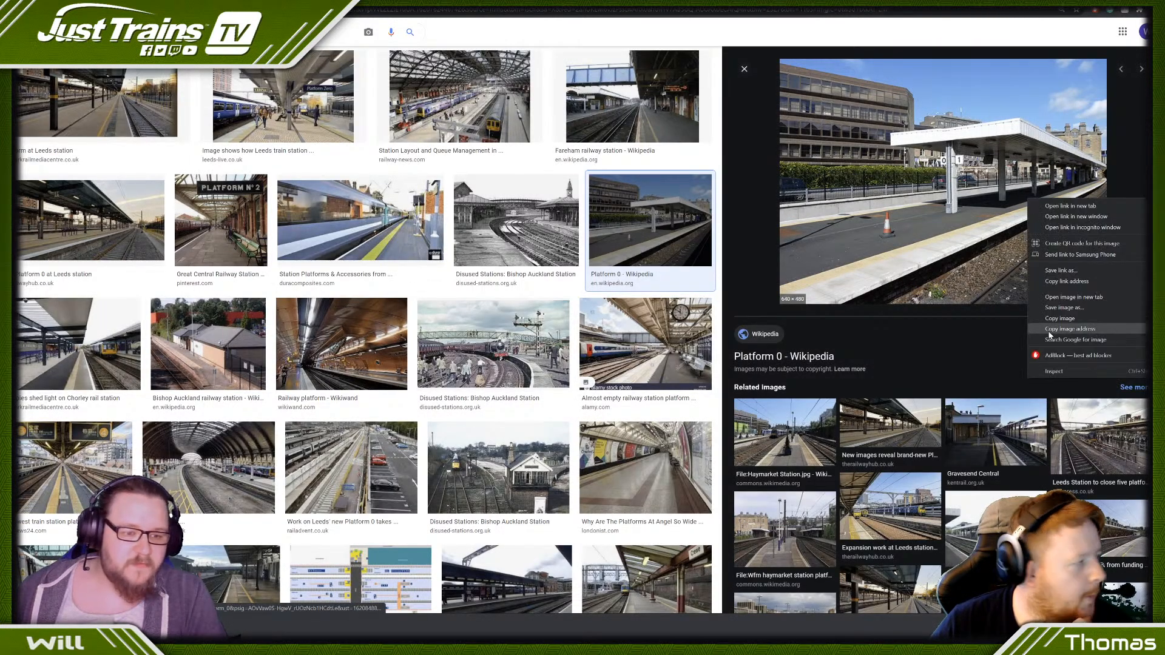
{"action": "left_click", "coordinate": [1060, 319]}
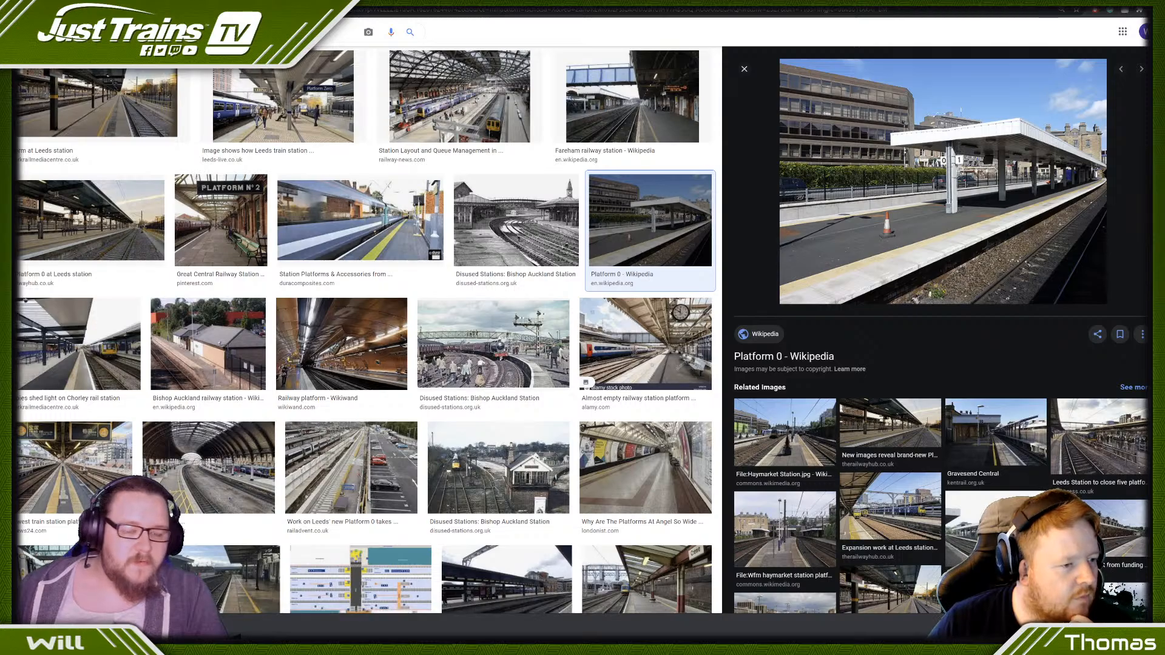
{"action": "key", "text": "alt+Tab"}
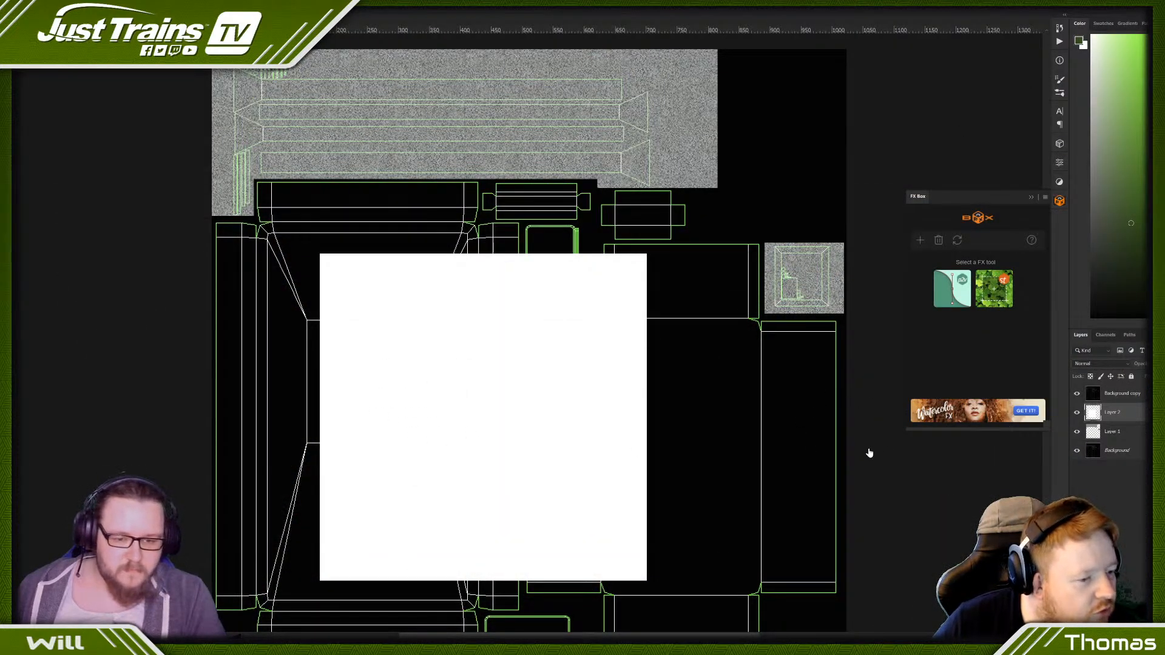
{"action": "left_click", "coordinate": [1029, 199]}
{"action": "key", "text": "ctrl+v"}
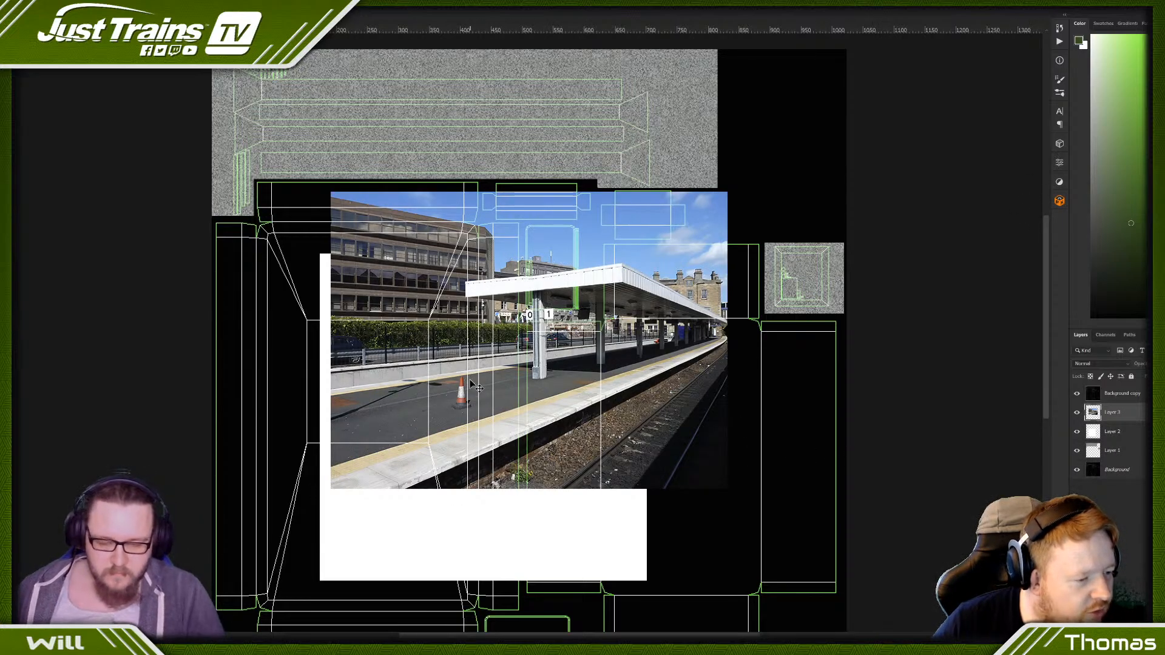
- Desaturate the pasted platform photo to greyscale with Hue/Saturation
{"action": "key", "text": "ctrl+i"}
{"action": "key", "text": "ctrl+z"}
{"action": "key", "text": "ctrl+u"}
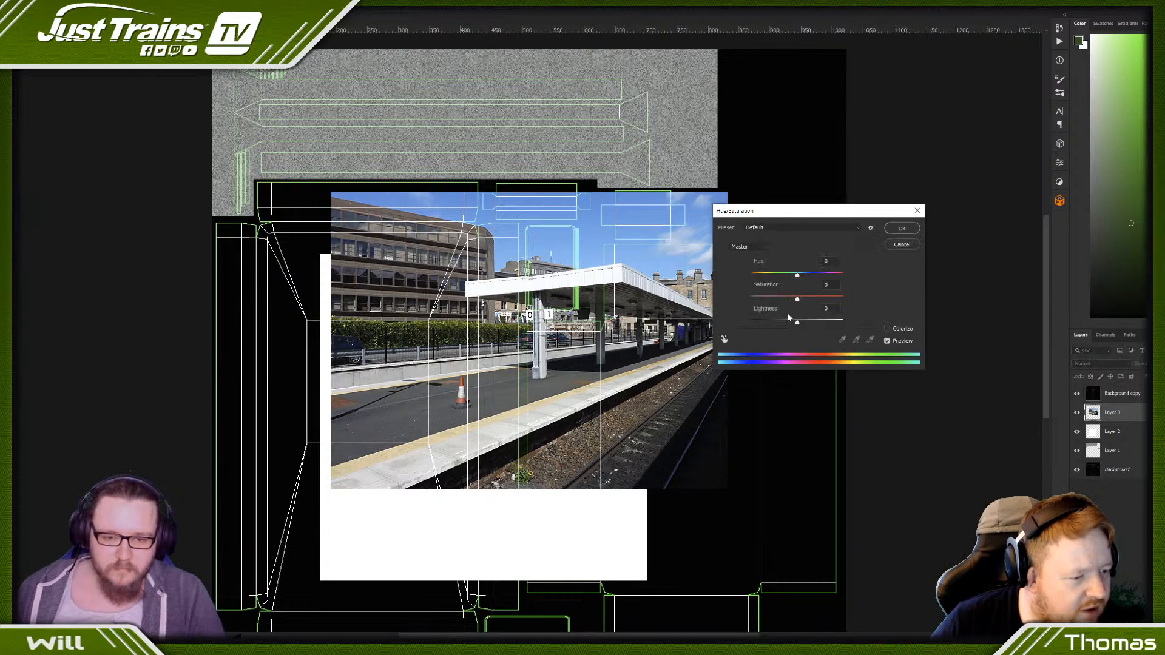
{"action": "mouse_move", "coordinate": [796, 299]}
{"action": "left_mouse_down"}
{"action": "mouse_move", "coordinate": [745, 300]}
{"action": "mouse_move", "coordinate": [819, 322]}
{"action": "mouse_move", "coordinate": [800, 322]}
{"action": "left_mouse_up"}
{"action": "key", "text": "Return"}
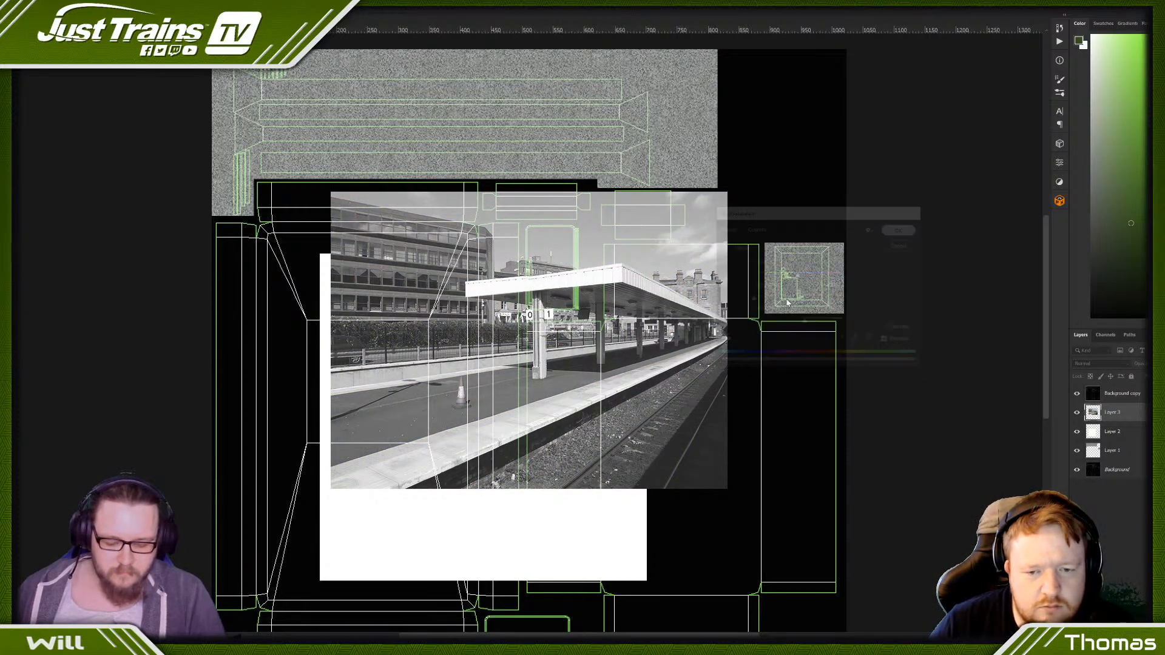
- Apply Levels to the greyscale photo with black input 67 and white input 142 for strong contrast
{"action": "key", "text": "ctrl+l"}
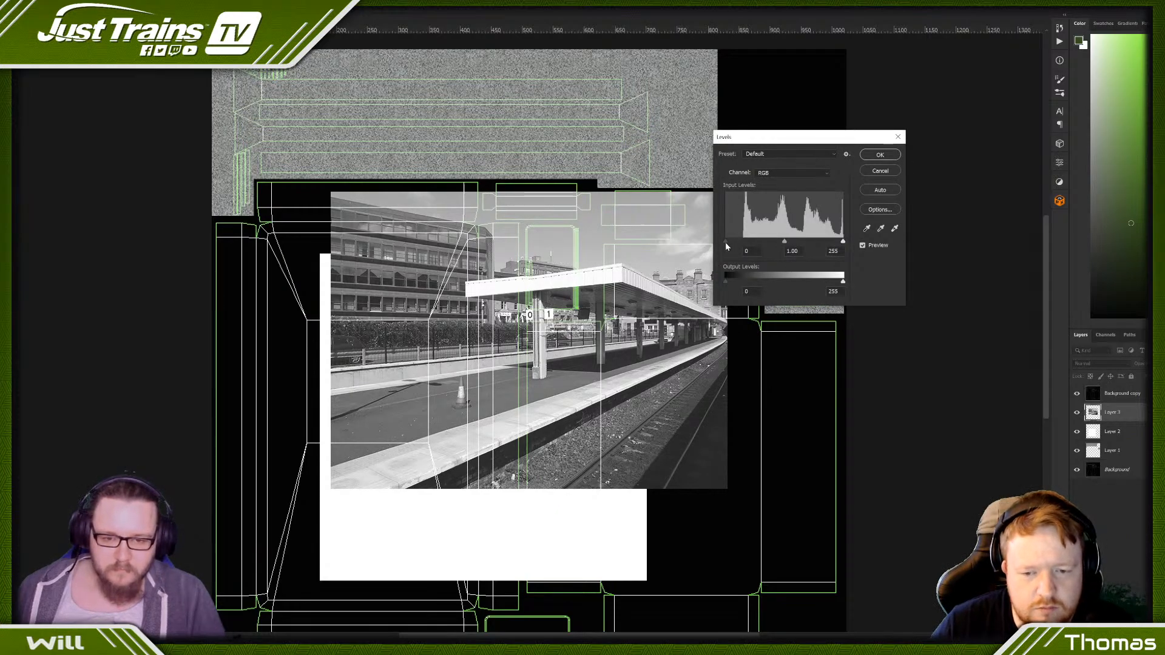
{"action": "left_click_drag", "start_coordinate": [726, 244], "coordinate": [756, 251]}
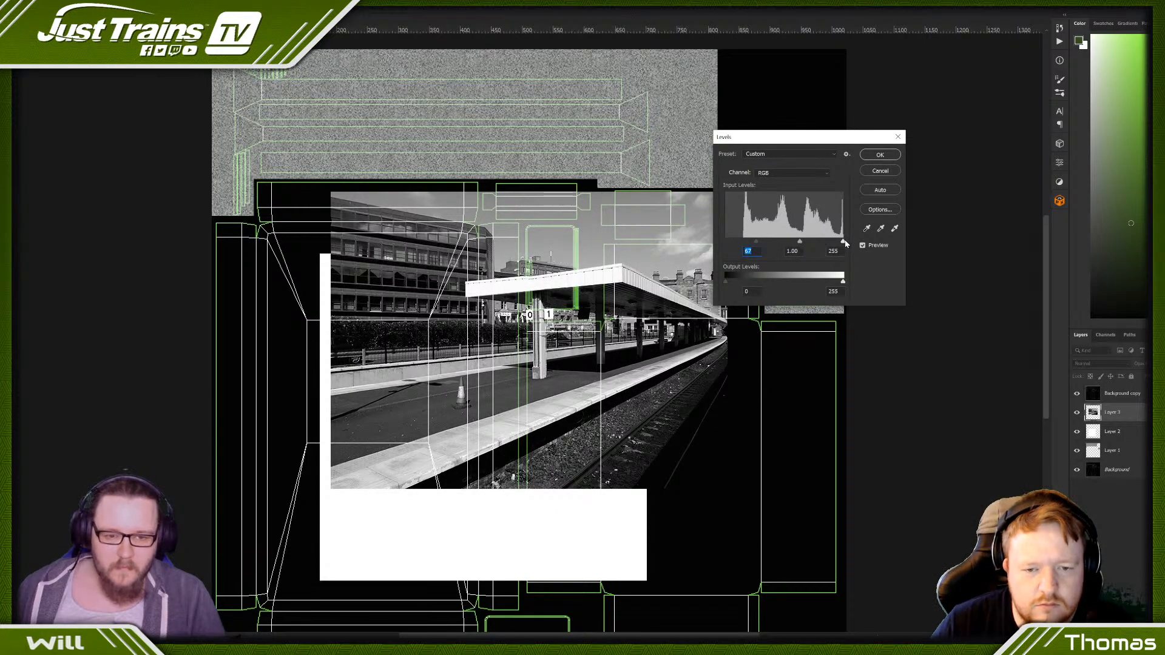
{"action": "left_click_drag", "start_coordinate": [843, 243], "coordinate": [791, 246]}
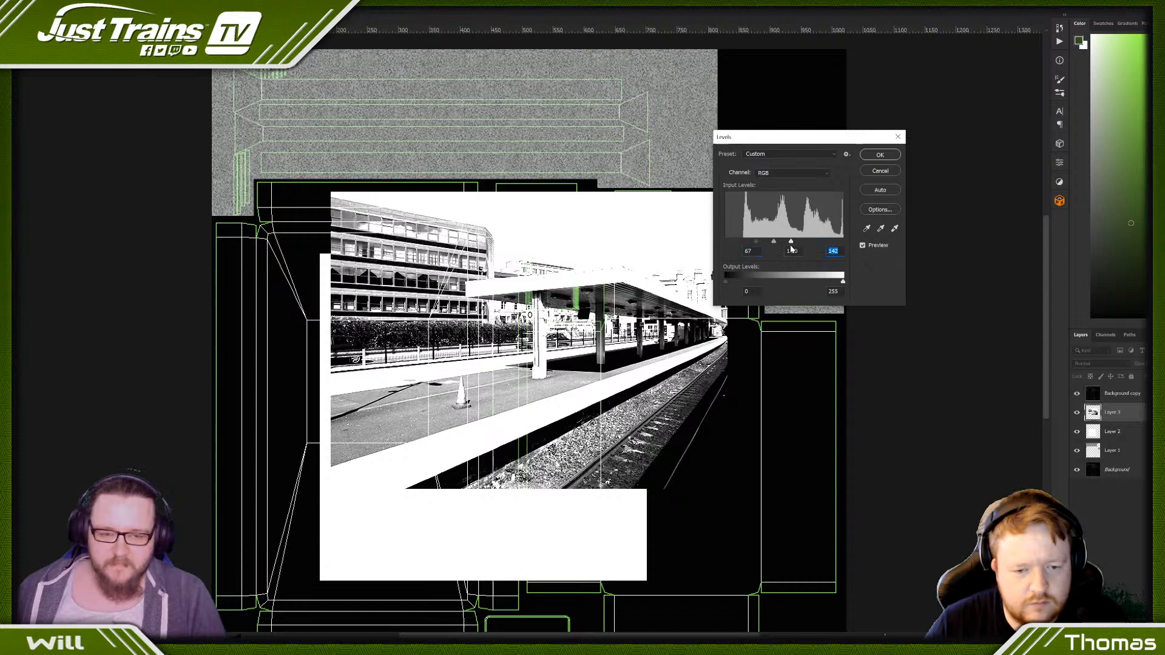
{"action": "left_click", "coordinate": [879, 153]}
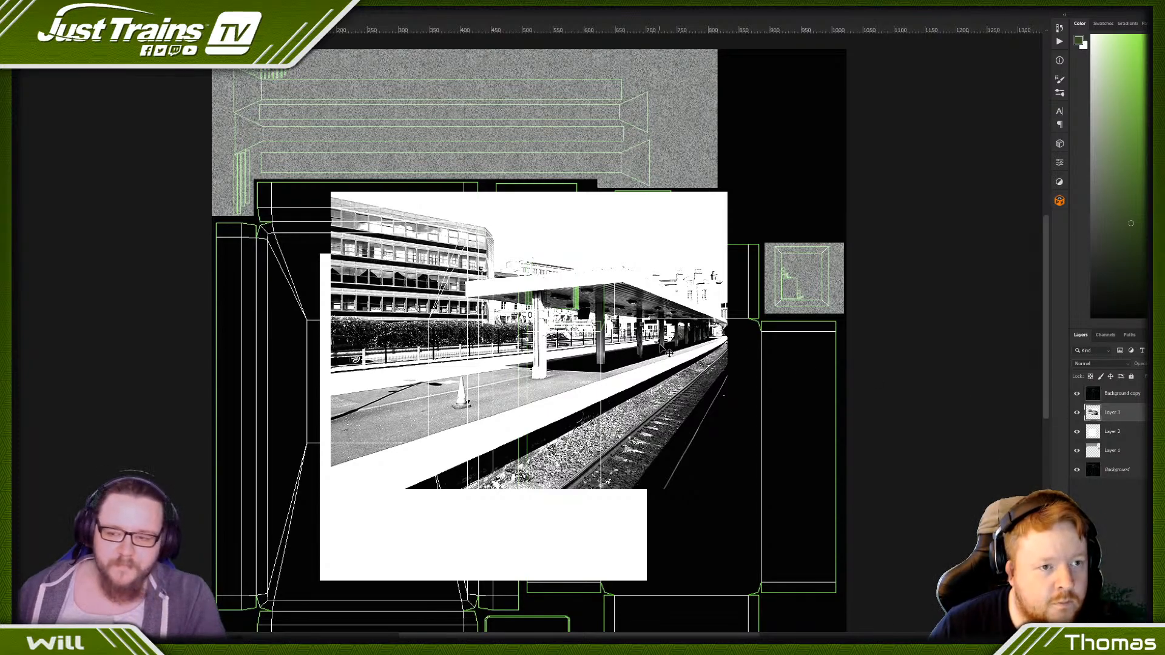
- Move and resize the photo to cover the white square exactly
{"action": "left_click_drag", "start_coordinate": [668, 351], "coordinate": [650, 418]}
{"action": "key", "text": "ctrl+t"}
{"action": "left_click_drag", "start_coordinate": [482, 551], "coordinate": [481, 580]}
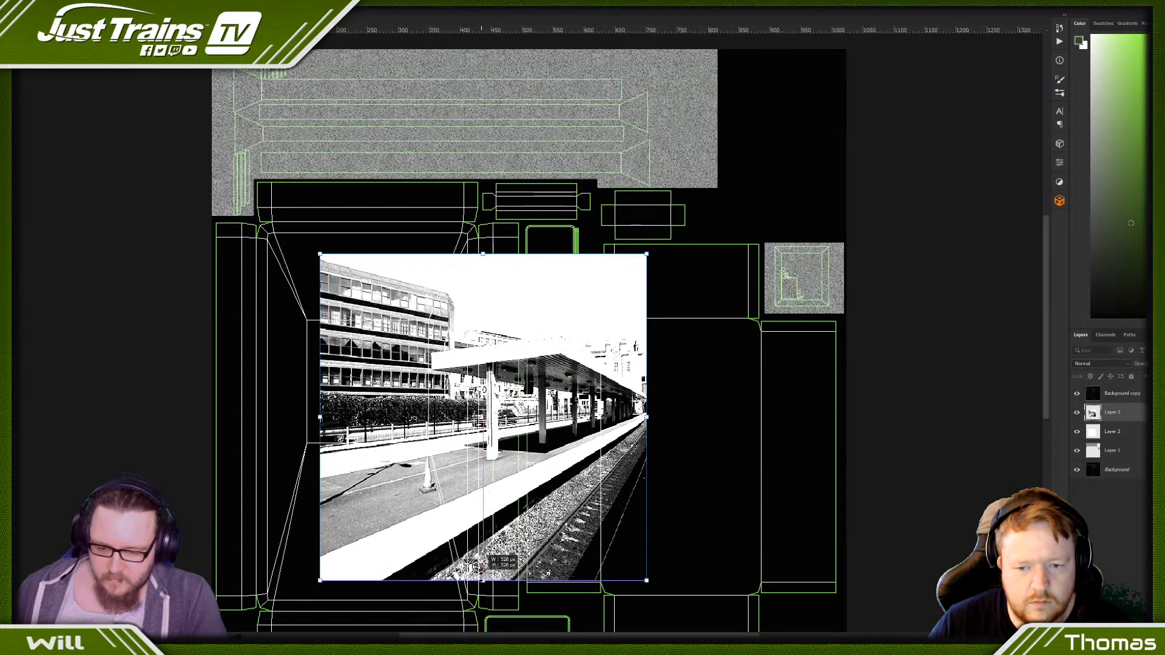
{"action": "key", "text": "Return"}
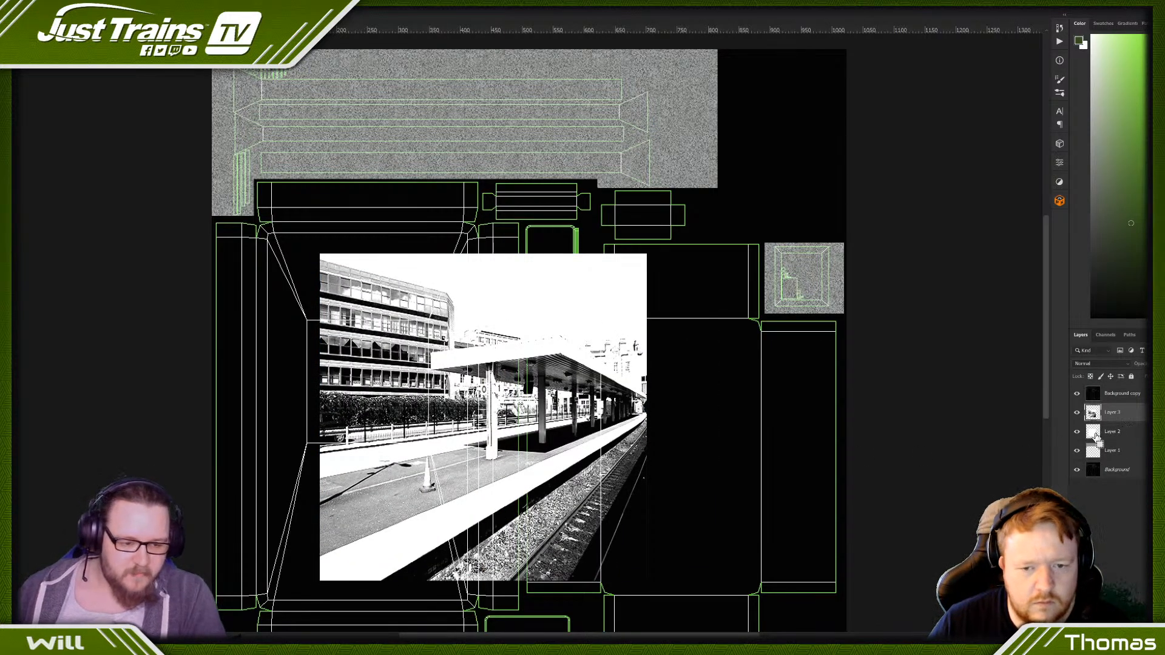
- Select the photo's area and apply a Gaussian Blur with a radius of 38.7 pixels
{"action": "left_click", "coordinate": [1092, 413], "text": "ctrl"}
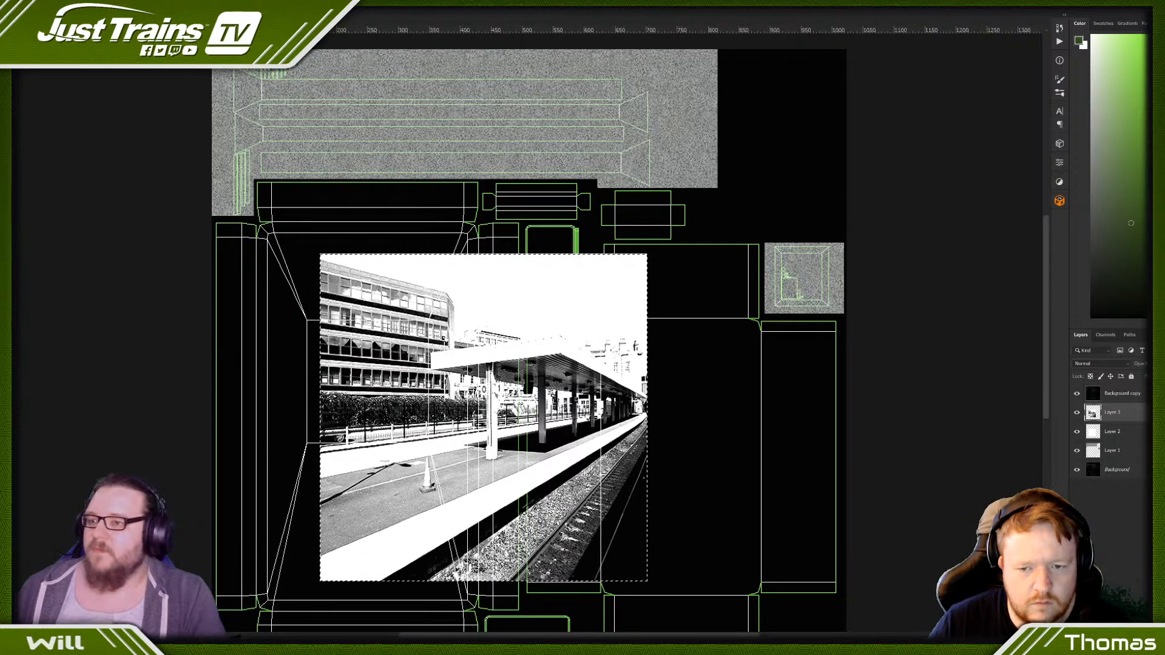
{"action": "left_click", "coordinate": [118, 3]}
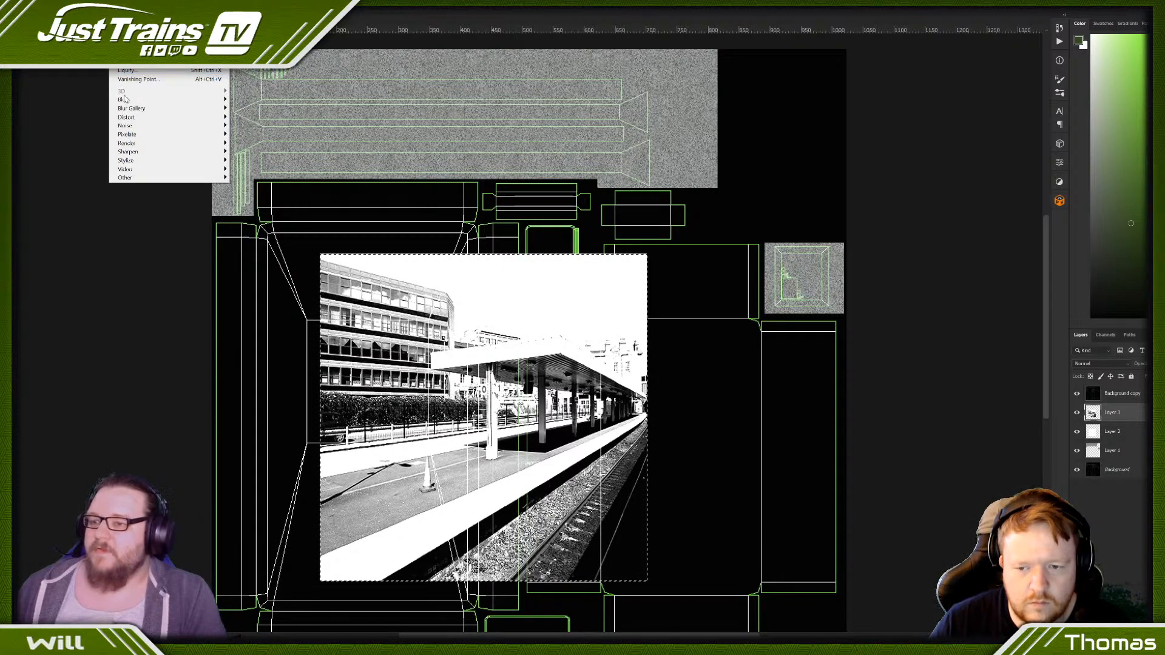
{"action": "mouse_move", "coordinate": [123, 99]}
{"action": "left_click", "coordinate": [254, 134]}
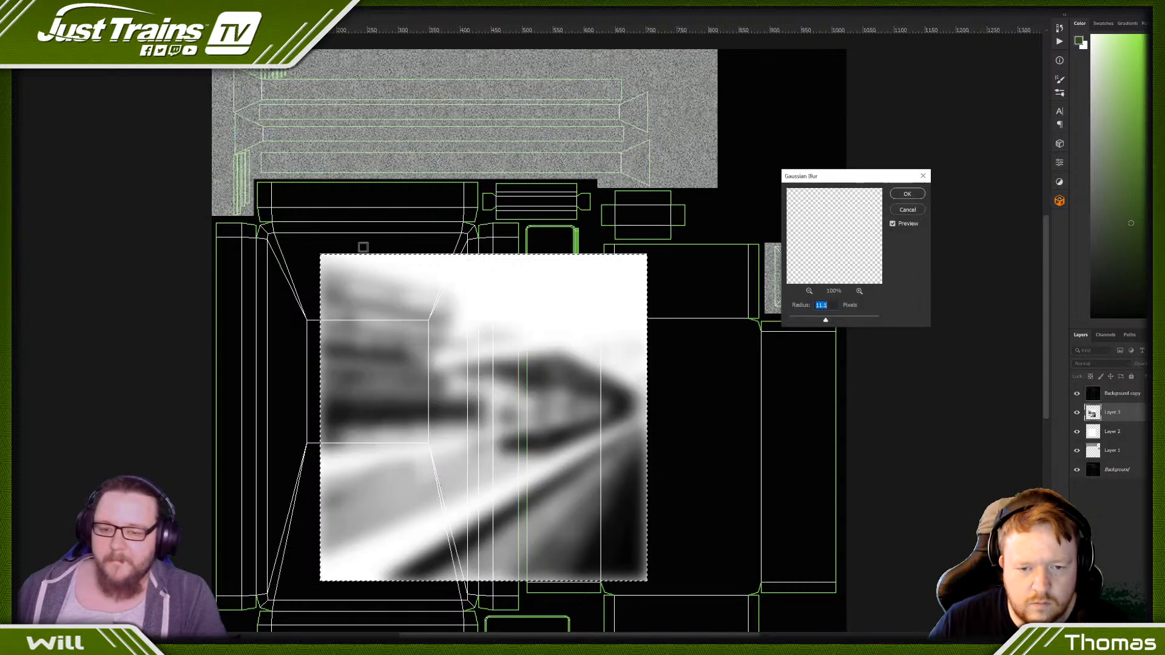
{"action": "left_click_drag", "start_coordinate": [825, 320], "coordinate": [835, 320]}
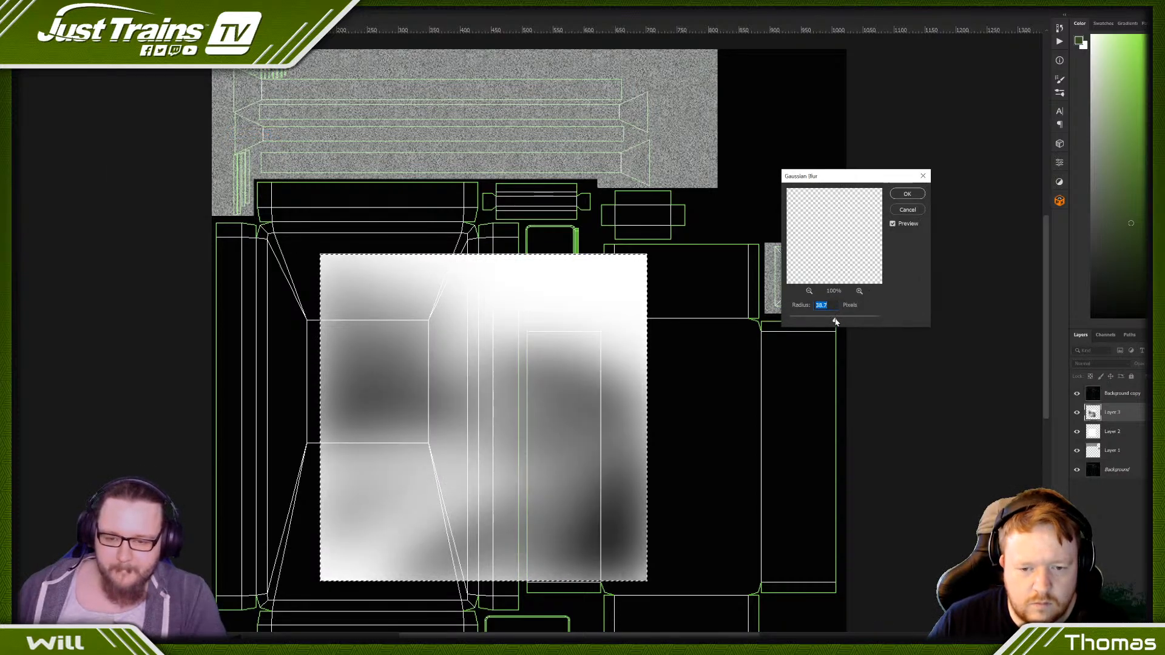
{"action": "left_click", "coordinate": [907, 194]}
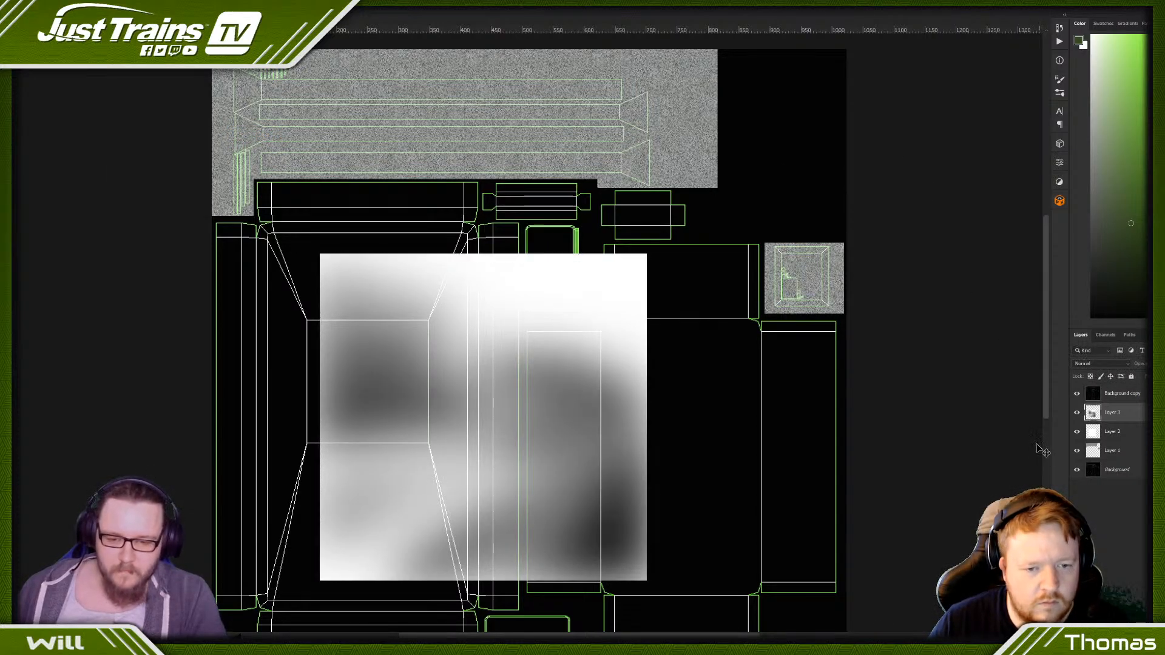
- Merge the blurred photo with the white square's layer and darken the result to mid grey by lowering its lightness
{"action": "right_click", "coordinate": [1120, 434]}
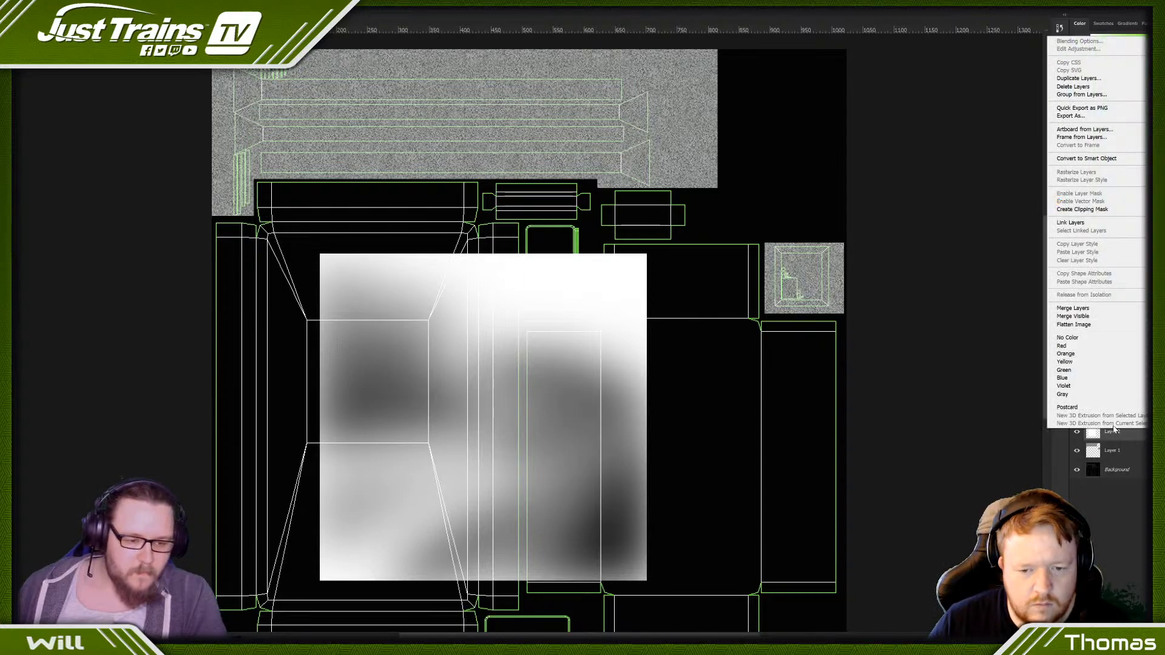
{"action": "left_click", "coordinate": [1086, 305]}
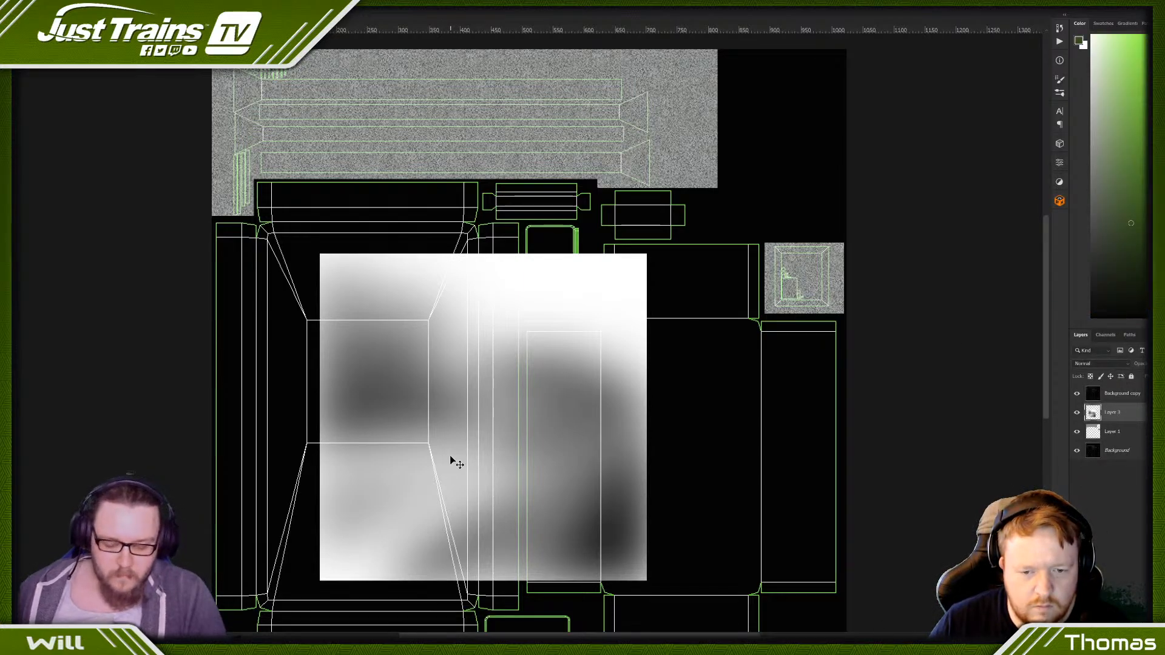
{"action": "key", "text": "ctrl+u"}
{"action": "left_click_drag", "start_coordinate": [795, 323], "coordinate": [778, 323]}
{"action": "left_click", "coordinate": [901, 229]}
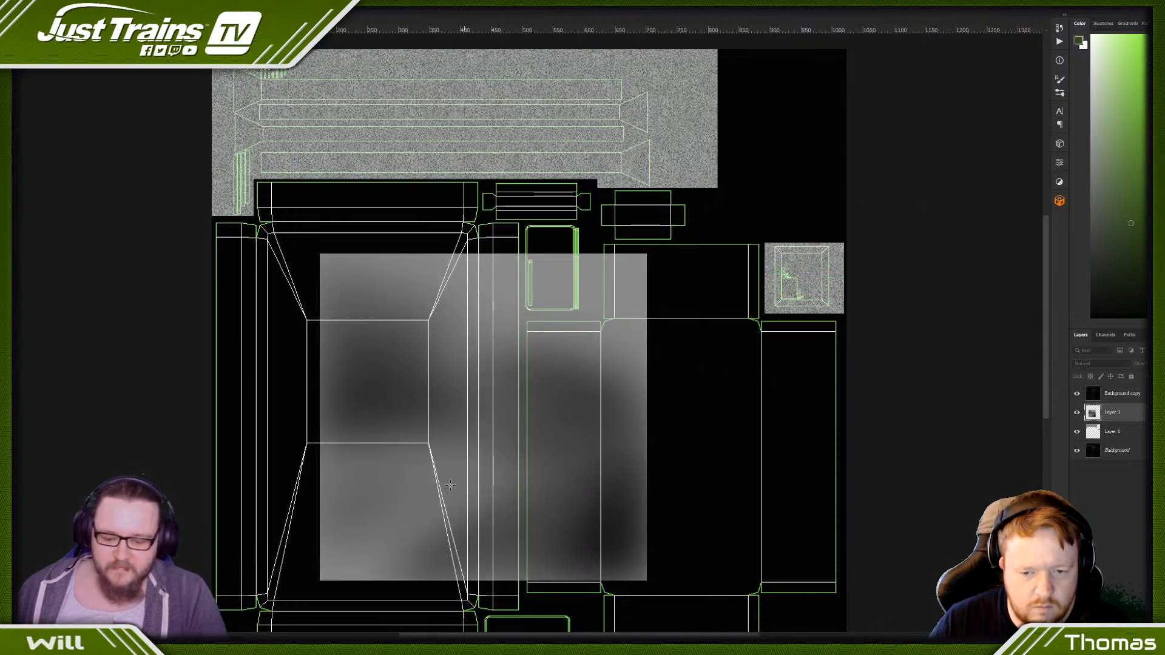
- Move and shrink the blurred grey texture to cover the small banded UV piece just below the long post strips
{"action": "key", "text": "ctrl+t"}
{"action": "left_click_drag", "start_coordinate": [499, 377], "coordinate": [444, 308]}
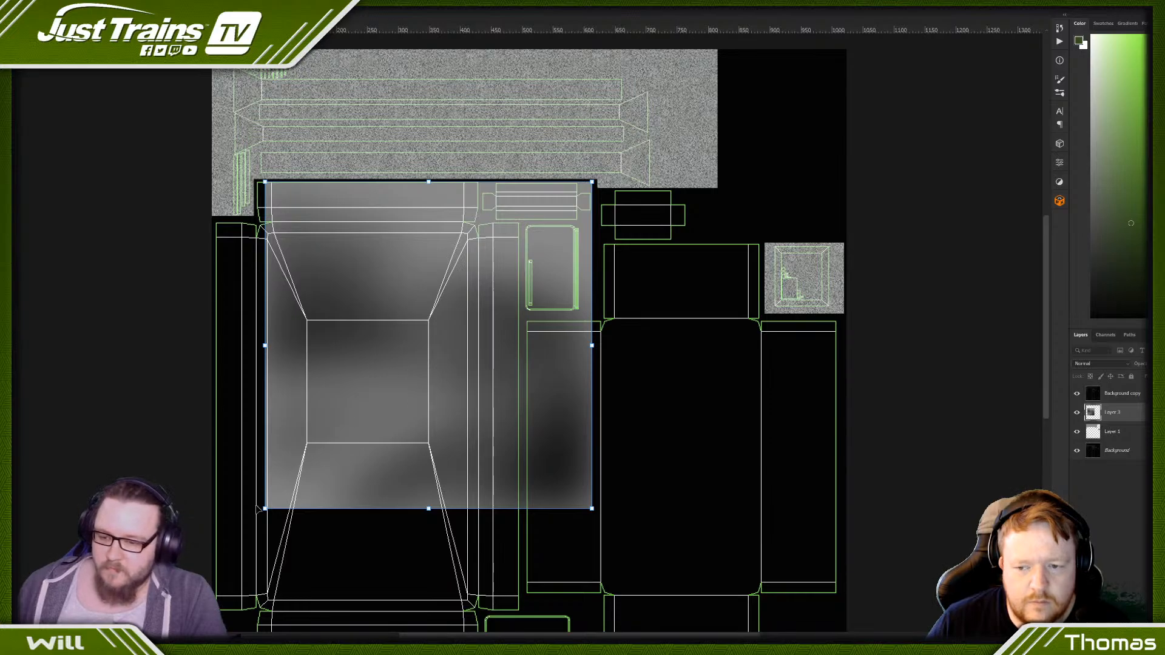
{"action": "left_click_drag", "start_coordinate": [265, 509], "coordinate": [481, 222]}
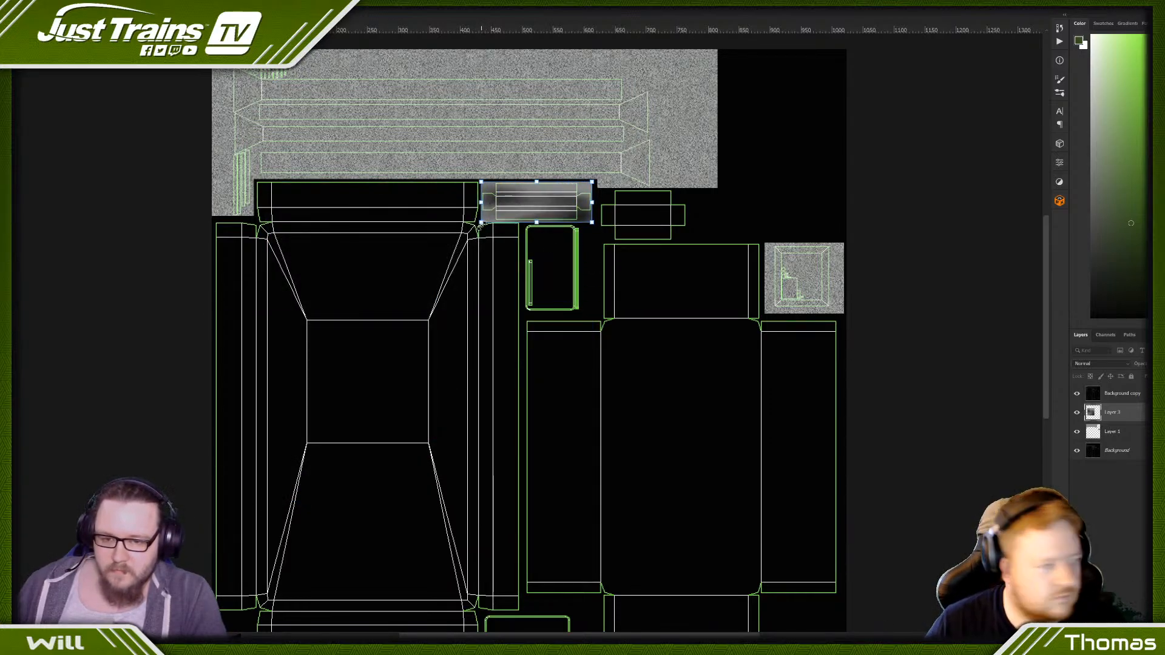
{"action": "key", "text": "Return"}
- Duplicate the blurred texture layer, move the copy onto the neighbouring cross-shaped UV piece, and resize it to cover that piece
{"action": "key", "text": "ctrl+j"}
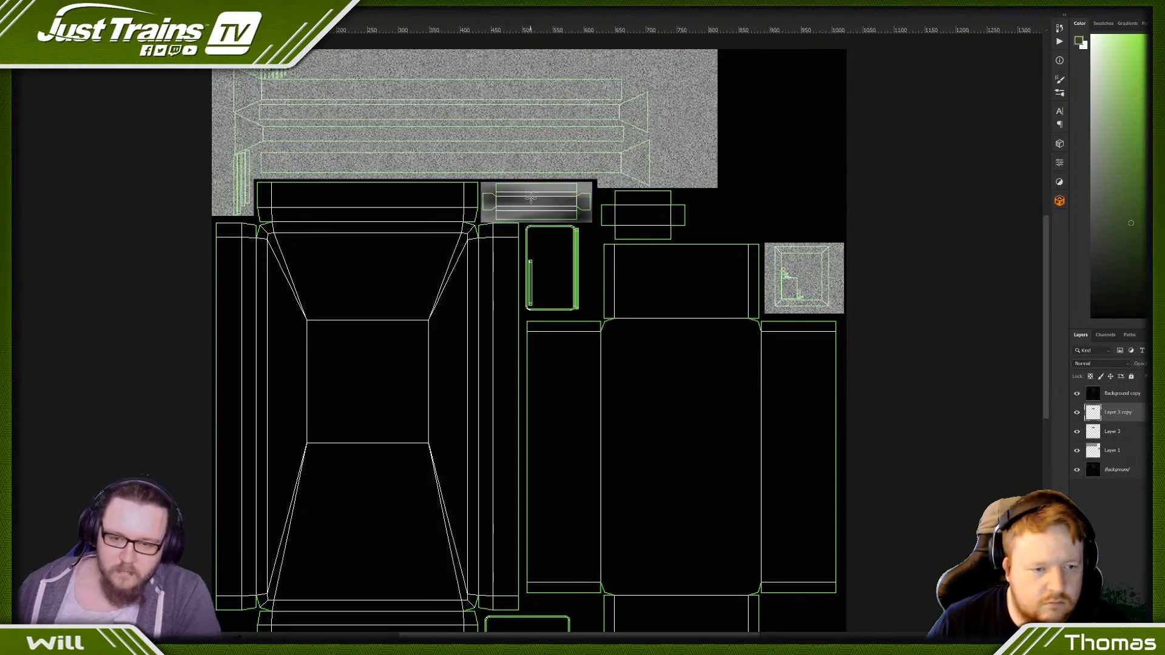
{"action": "scroll", "coordinate": [533, 199], "scroll_direction": "down", "scroll_amount": 1}
{"action": "left_click_drag", "start_coordinate": [543, 167], "coordinate": [659, 169]}
{"action": "key", "text": "ctrl+t"}
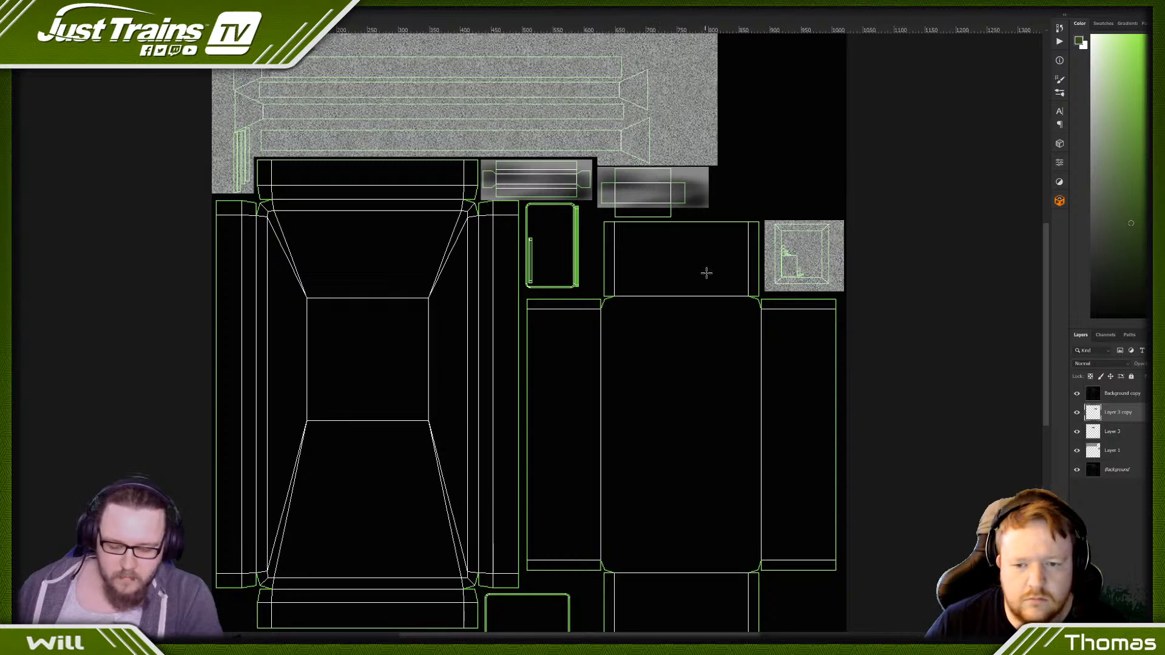
{"action": "left_click_drag", "start_coordinate": [708, 208], "coordinate": [696, 218]}
{"action": "key", "text": "Return"}
- Brighten the copied texture with Levels by setting the midtone input to 1.99
{"action": "key", "text": "ctrl+l"}
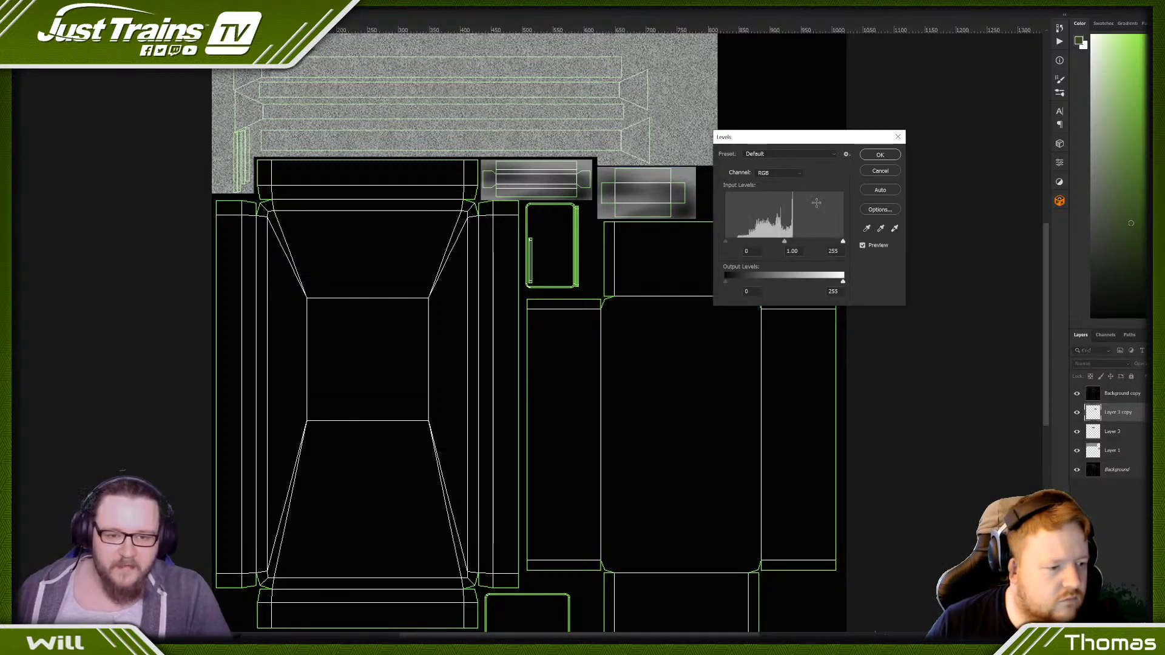
{"action": "left_click_drag", "start_coordinate": [843, 241], "coordinate": [765, 244]}
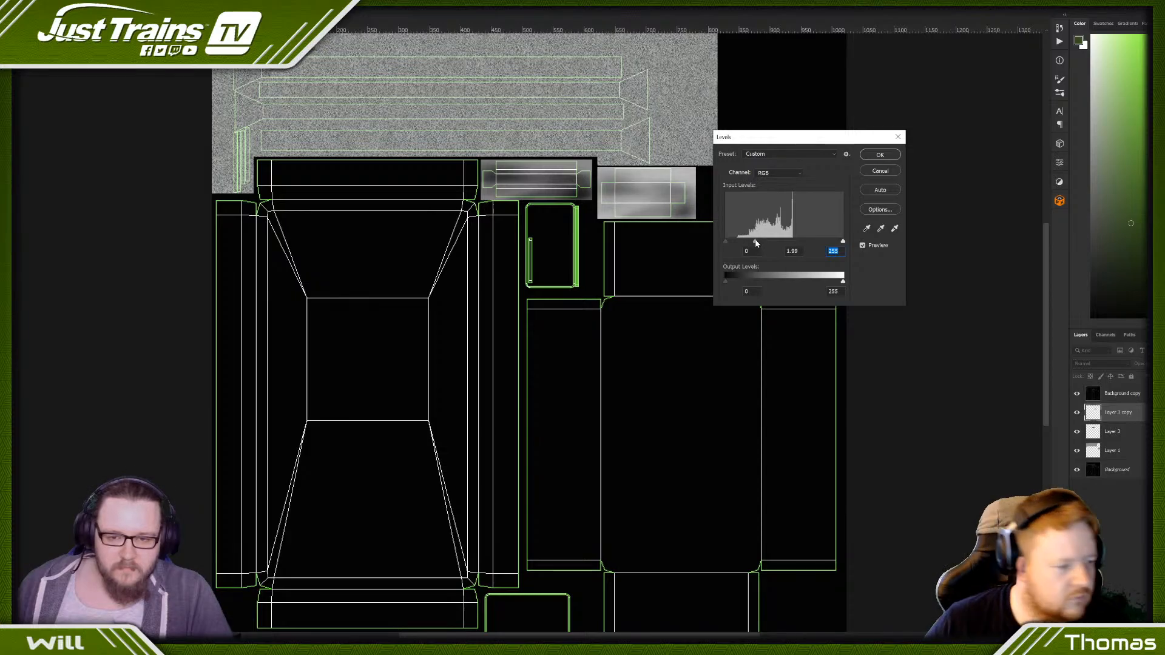
{"action": "left_click", "coordinate": [879, 154]}
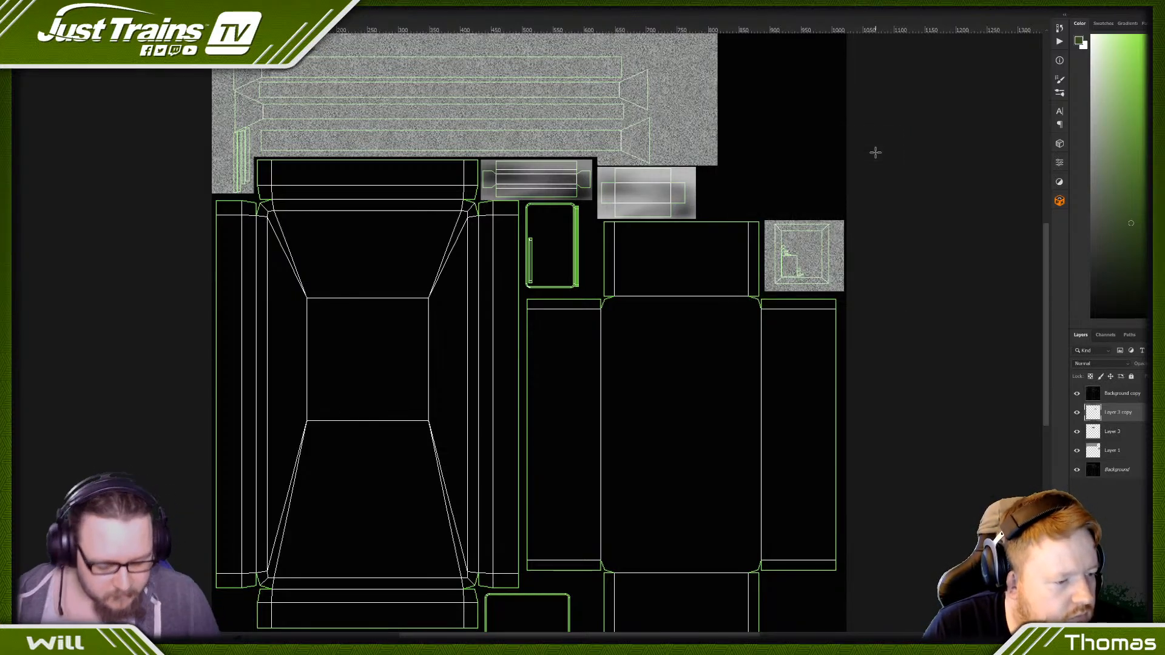
{"action": "key", "text": "ctrl+plus"}
{"action": "scroll", "coordinate": [885, 163], "scroll_direction": "up", "scroll_amount": 2}
{"action": "key", "text": "ctrl+plus"}
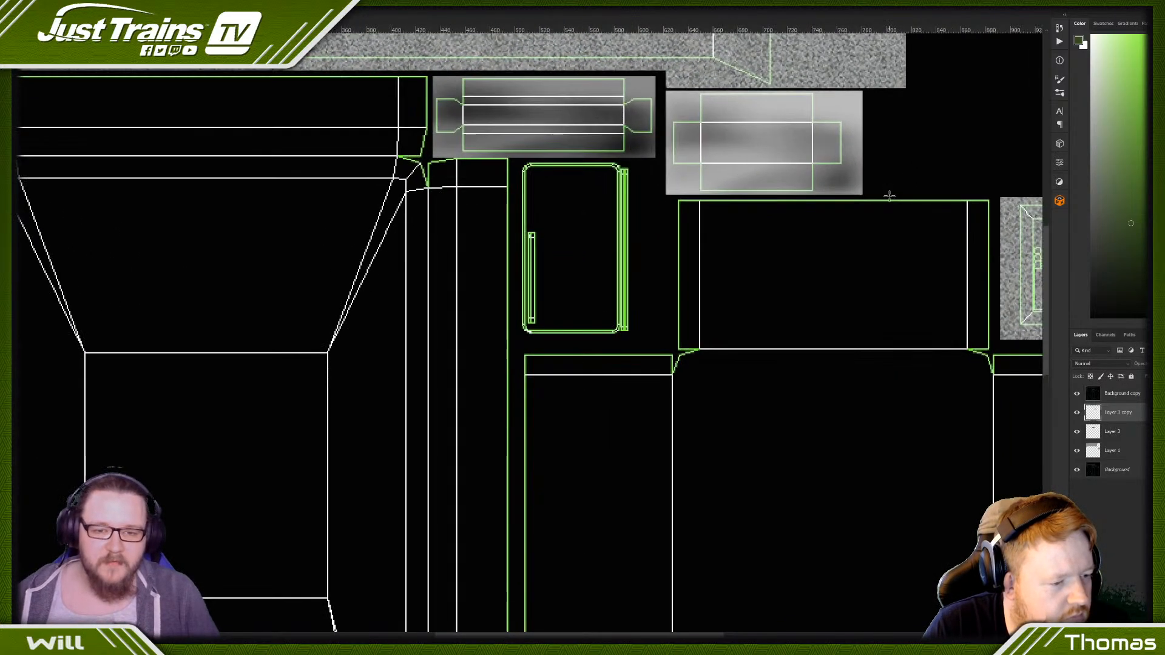
{"action": "scroll", "coordinate": [892, 189], "scroll_direction": "up", "scroll_amount": 3}
{"action": "key", "text": "ctrl+plus"}
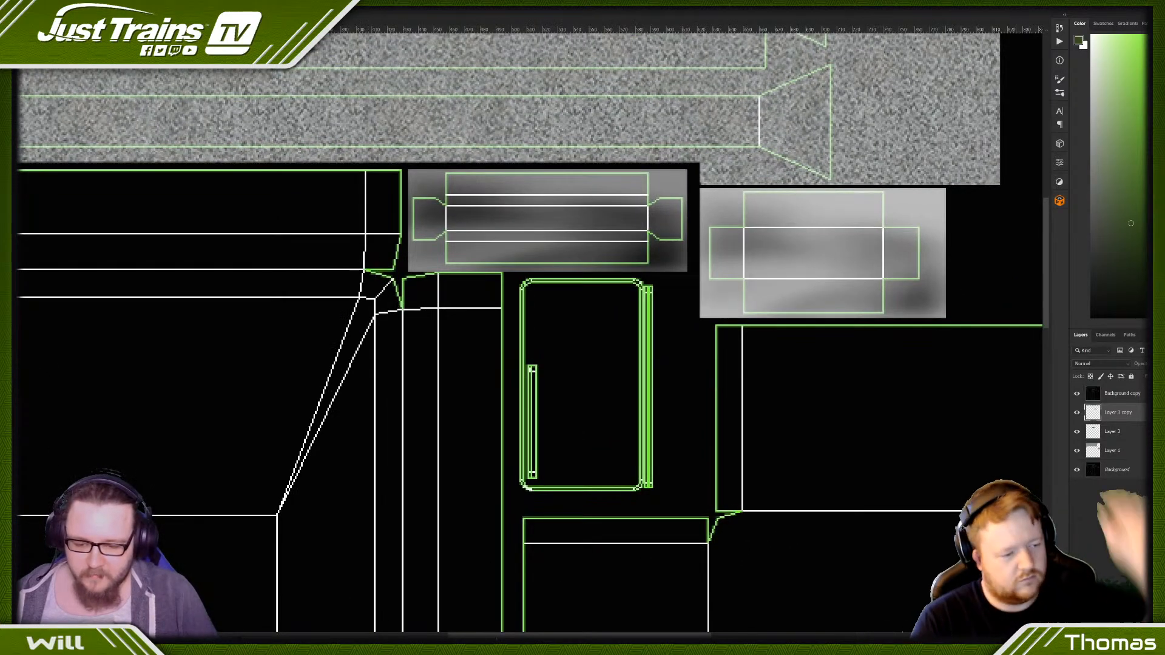
- Add a small white-filled circle on a new layer and centre it on the cross-shaped UV piece
{"action": "left_click_drag", "start_coordinate": [522, 635], "coordinate": [611, 635]}
{"action": "key", "text": "ctrl+plus"}
{"action": "scroll", "coordinate": [403, 179], "scroll_direction": "up", "scroll_amount": 1}
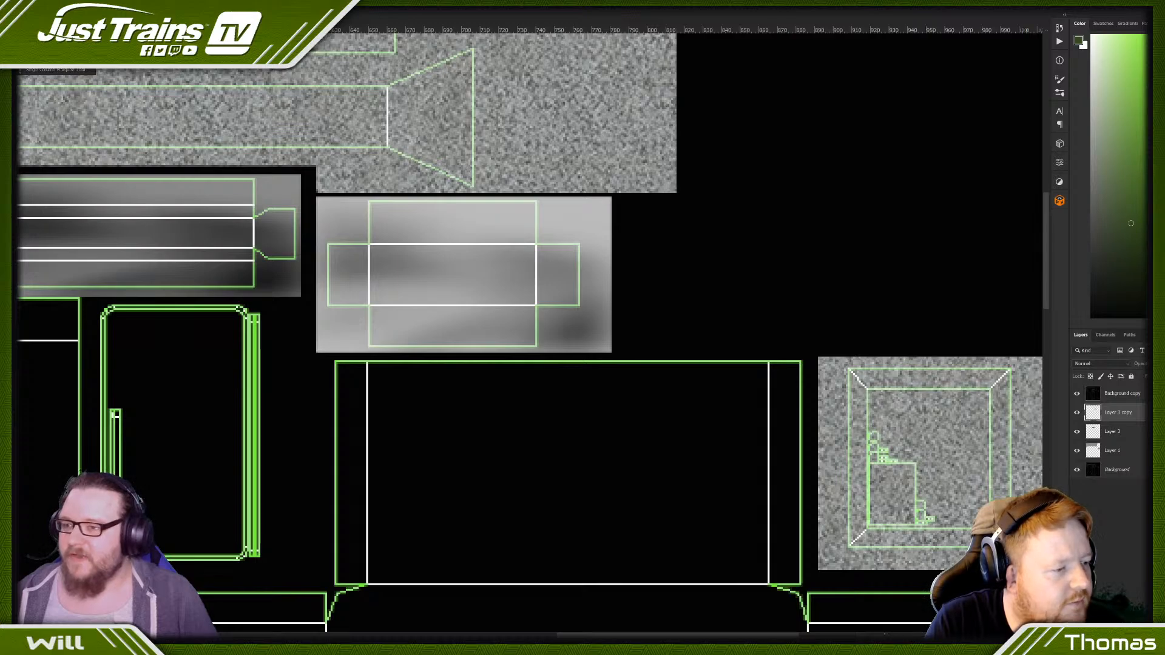
{"action": "left_click_drag", "start_coordinate": [419, 249], "coordinate": [474, 303]}
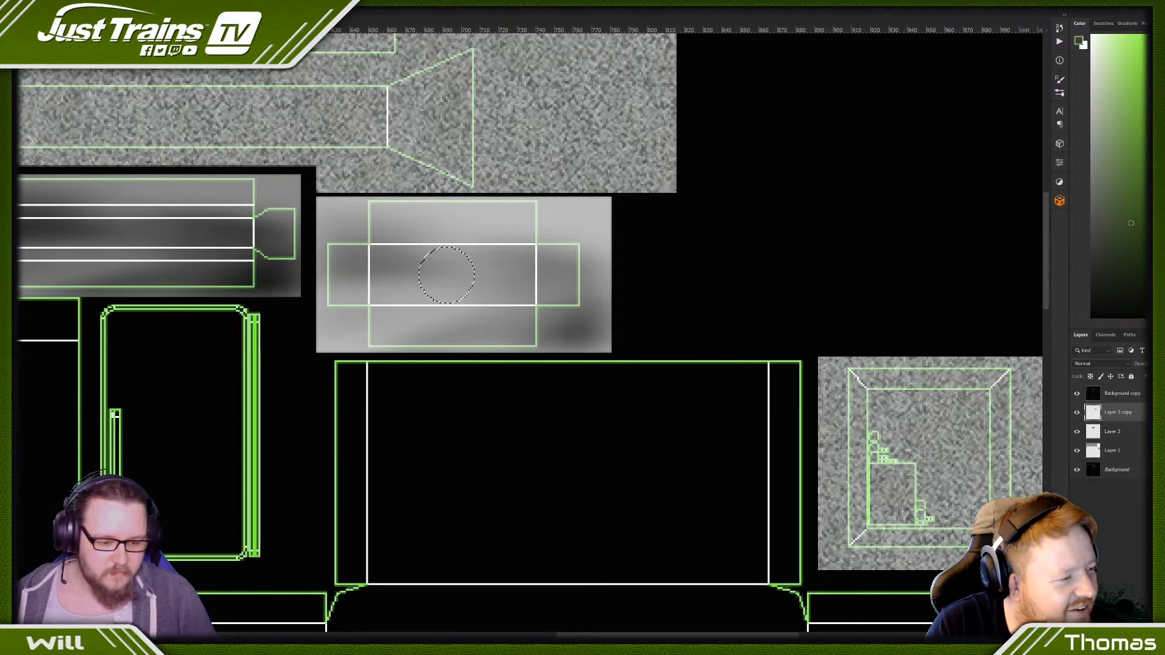
{"action": "key", "text": "ctrl+shift+alt+n"}
{"action": "key", "text": "ctrl+BackSpace"}
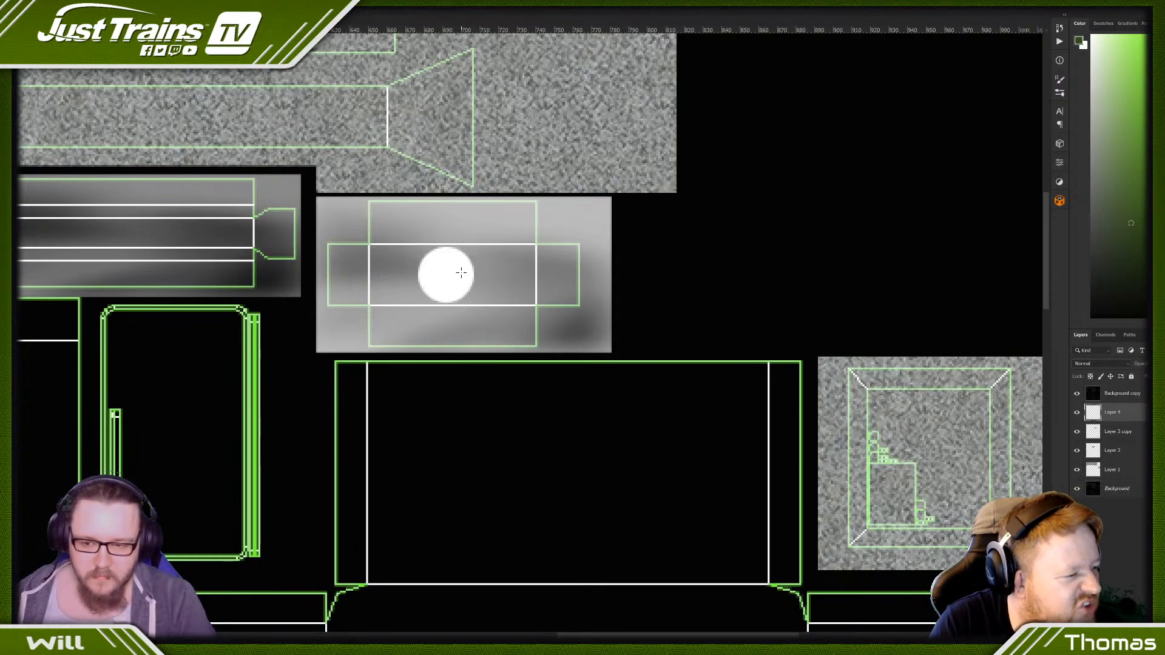
{"action": "key", "text": "v"}
{"action": "mouse_move", "coordinate": [463, 267]}
{"action": "left_mouse_down"}
{"action": "mouse_move", "coordinate": [480, 277]}
{"action": "mouse_move", "coordinate": [469, 280]}
{"action": "left_mouse_up"}
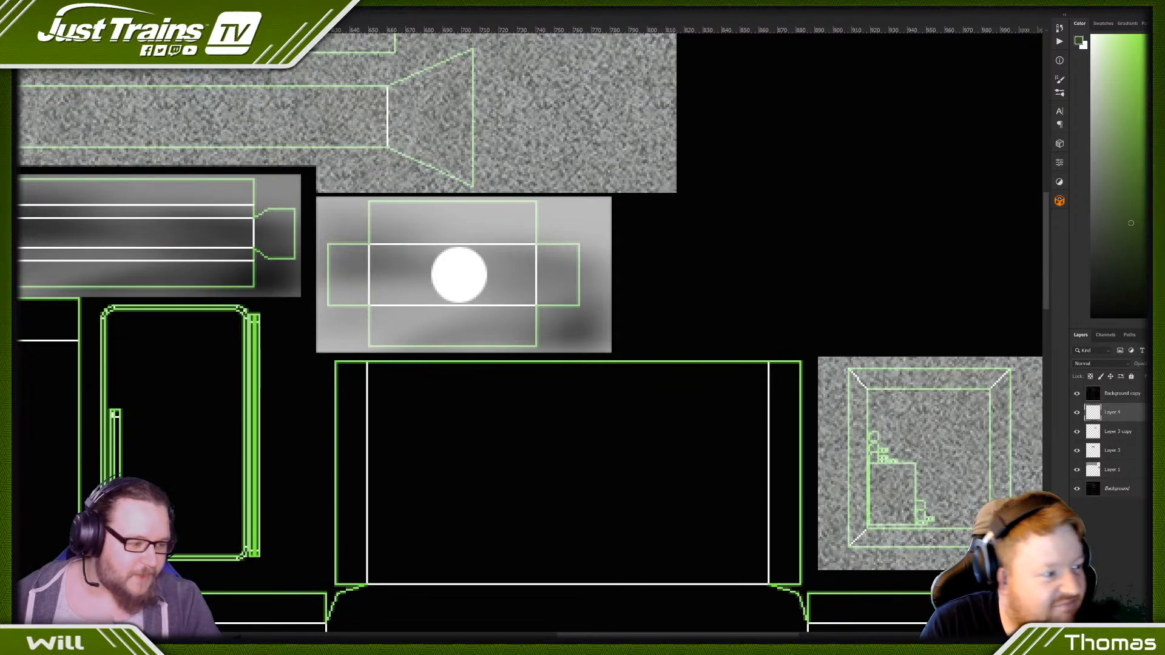
- Add a small black-filled square on a new layer inside the white circle and deselect
{"action": "left_click", "coordinate": [10, 41]}
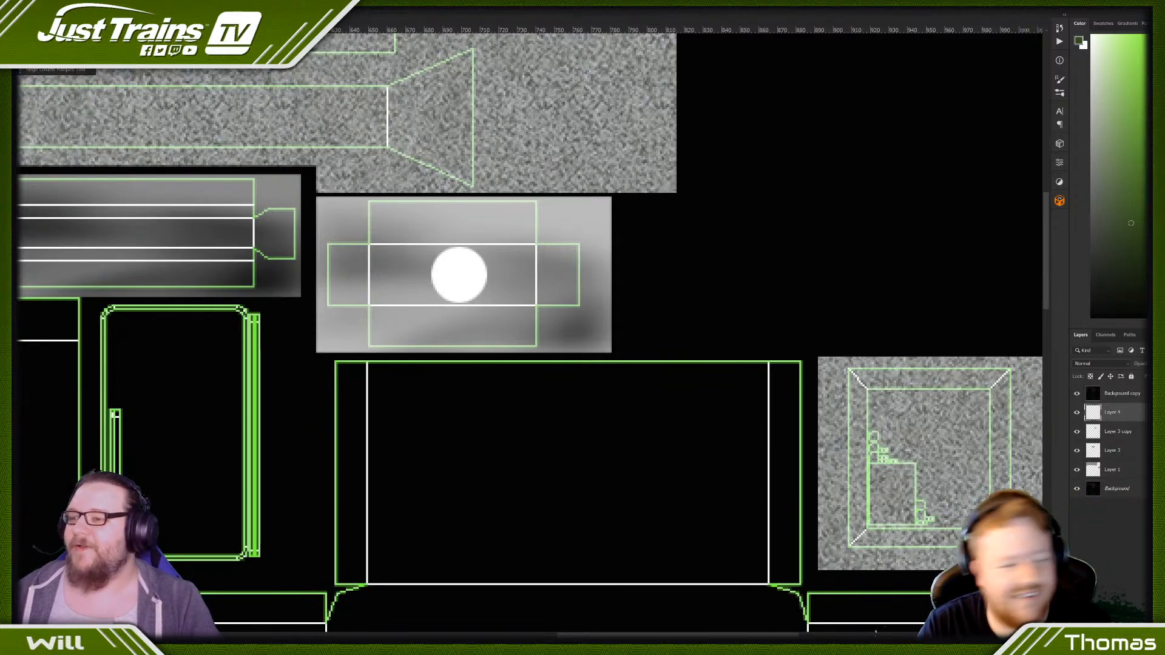
{"action": "left_click", "coordinate": [55, 42]}
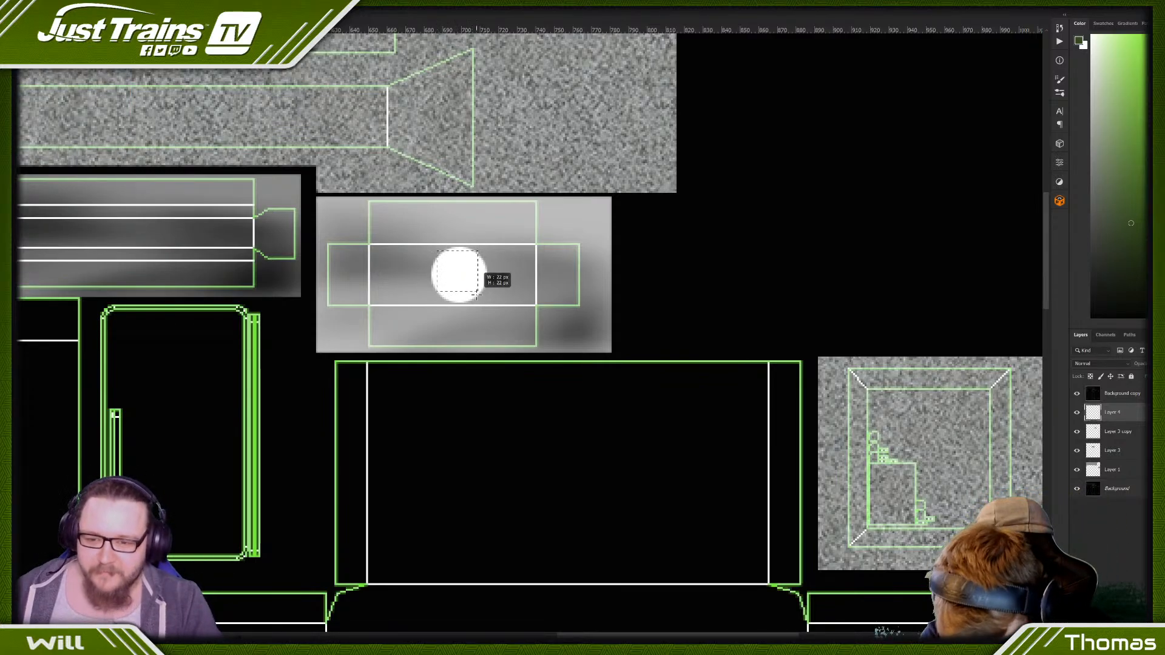
{"action": "left_click_drag", "start_coordinate": [437, 251], "coordinate": [473, 286]}
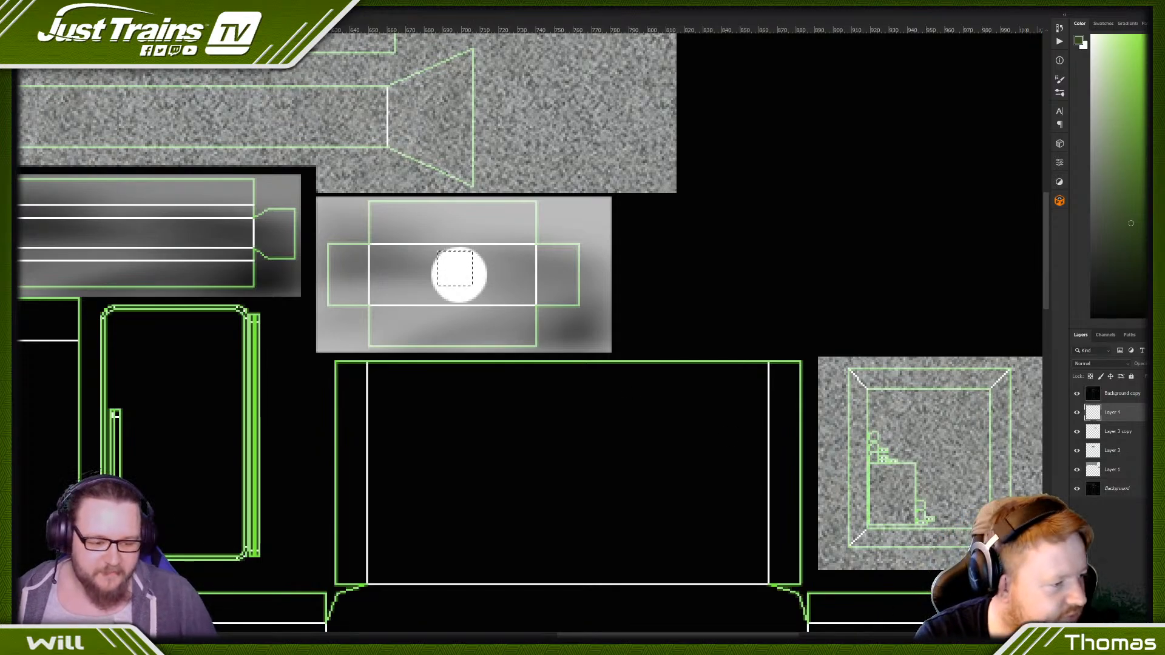
{"action": "key", "text": "ctrl+shift+alt+n"}
{"action": "key", "text": "alt+BackSpace"}
{"action": "key", "text": "ctrl+d"}
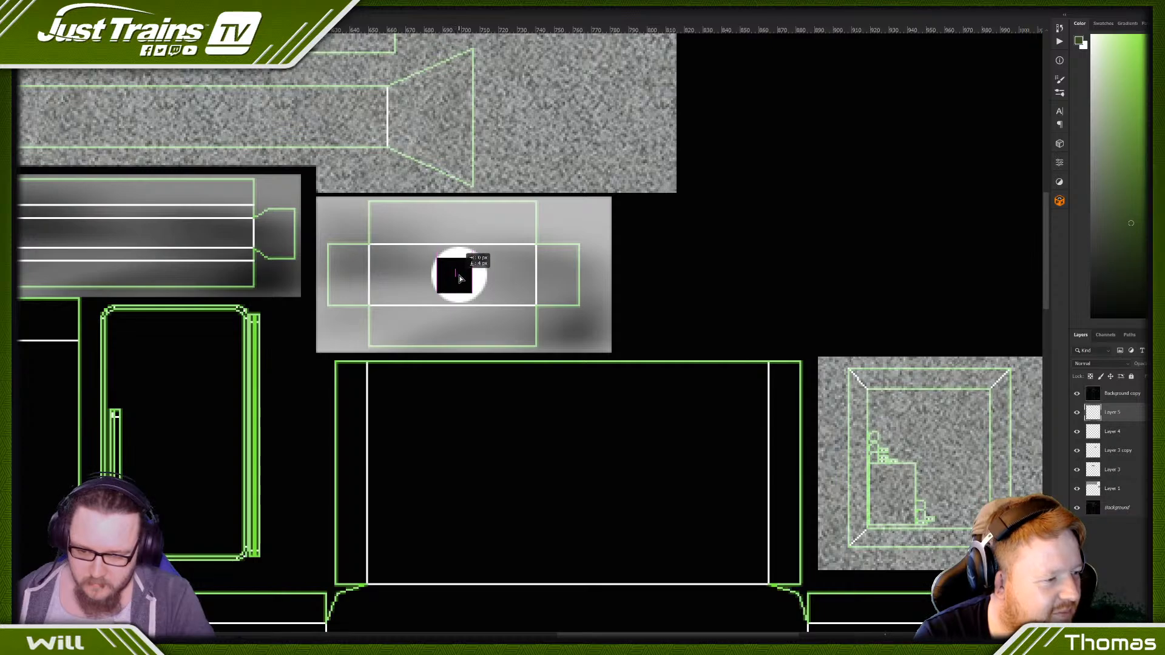
- Centre the black square inside the white circle and enlarge it slightly
{"action": "left_click_drag", "start_coordinate": [463, 279], "coordinate": [474, 279]}
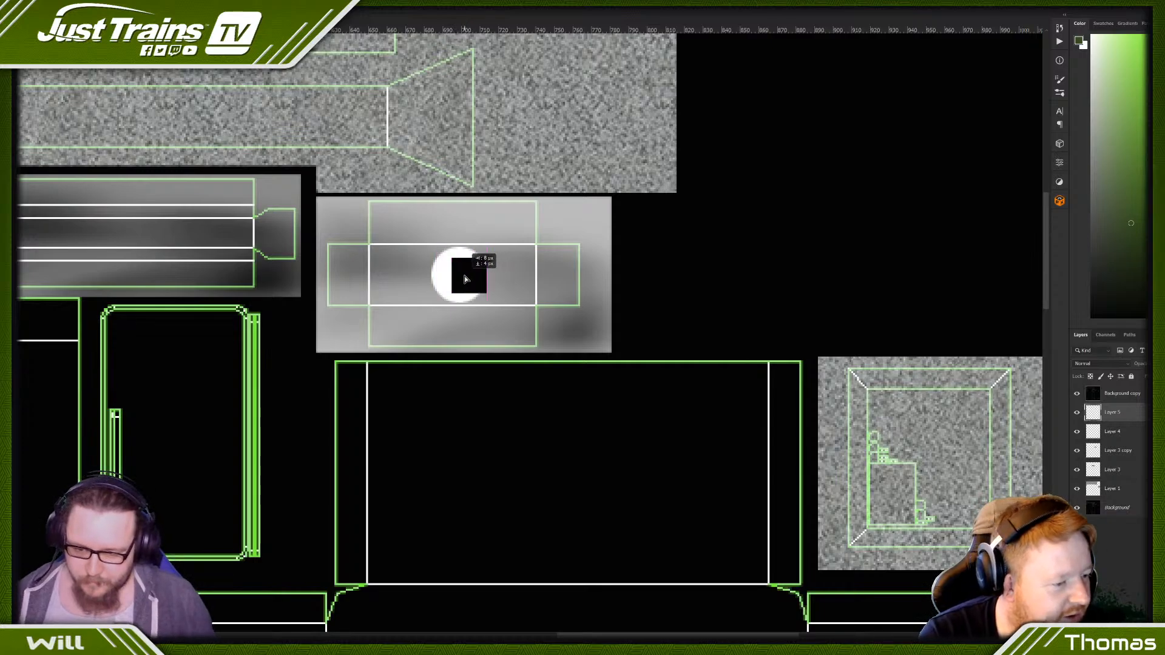
{"action": "key", "text": "Left"}
{"action": "key", "text": "Left"}
{"action": "key", "text": "Left"}
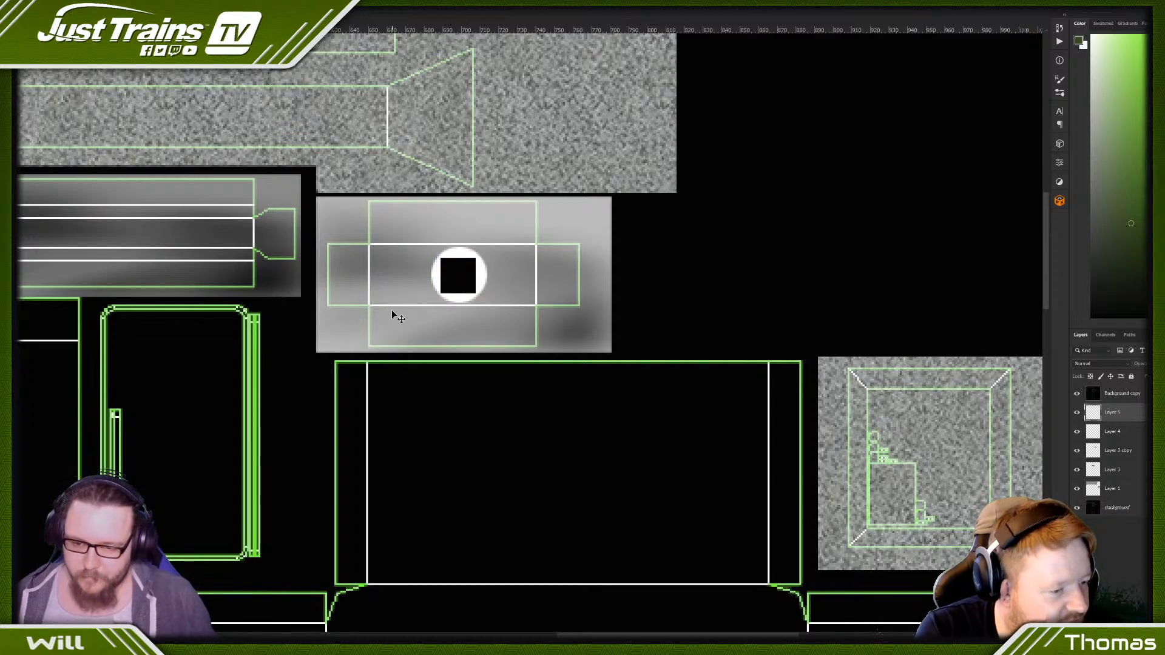
{"action": "key", "text": "Up"}
{"action": "key", "text": "Down"}
{"action": "key", "text": "Down"}
{"action": "key", "text": "Right"}
{"action": "key", "text": "Left"}
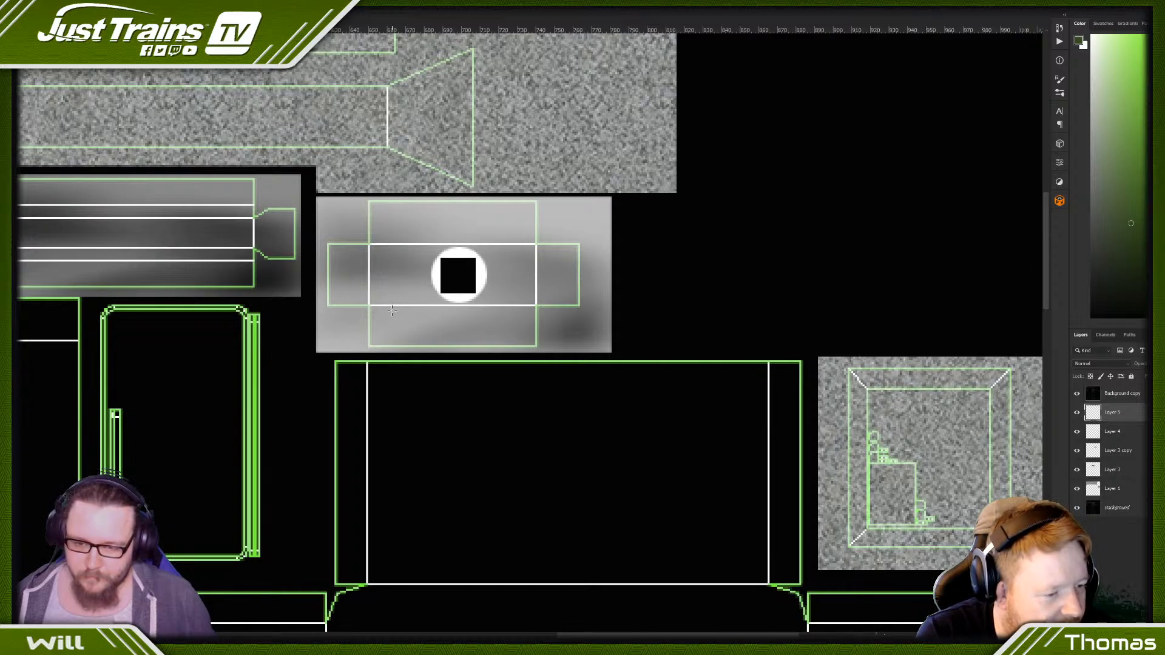
{"action": "key", "text": "Up"}
{"action": "key", "text": "Right"}
{"action": "key", "text": "Down"}
{"action": "key", "text": "Left"}
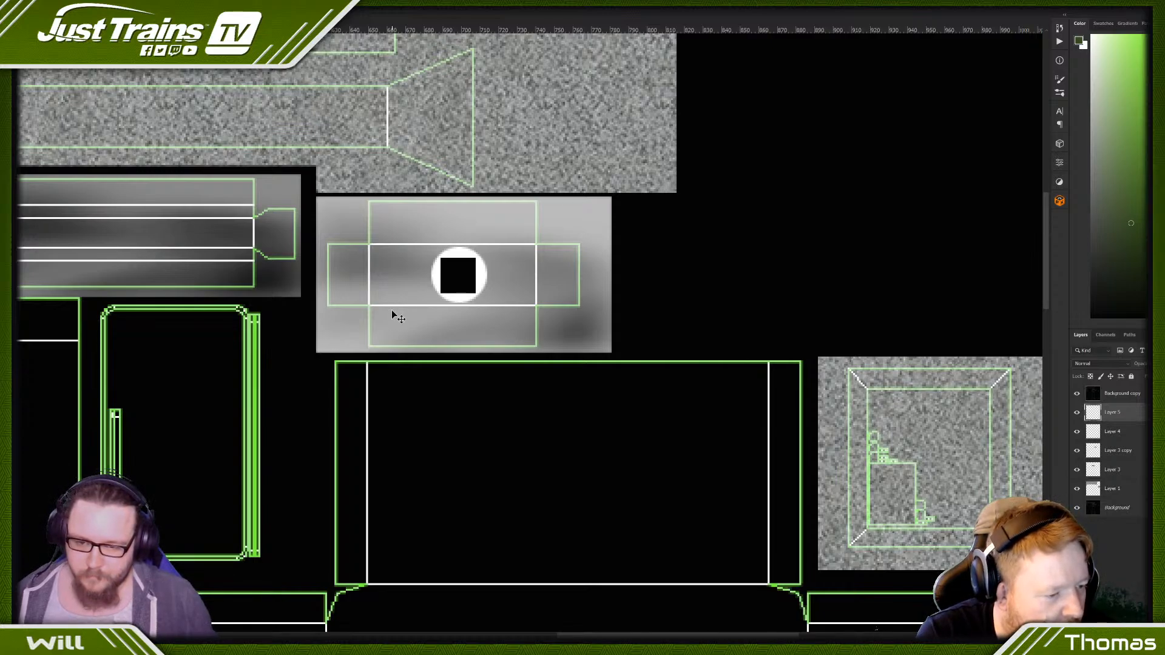
{"action": "key", "text": "ctrl+t"}
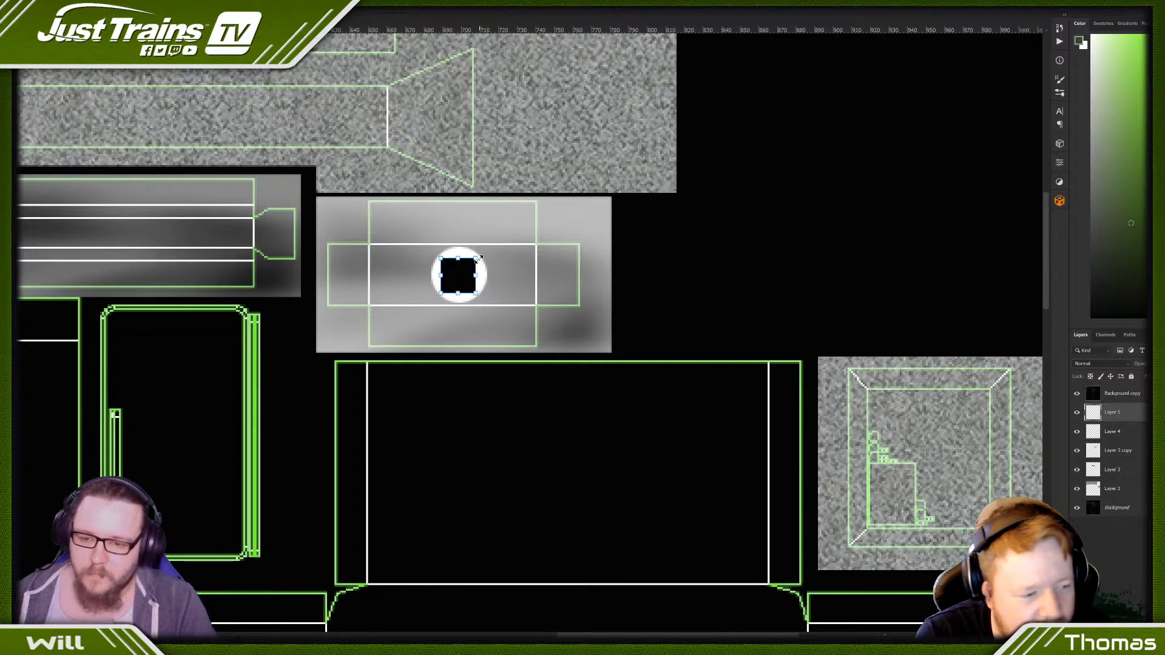
{"action": "left_click_drag", "start_coordinate": [478, 259], "coordinate": [480, 256]}
{"action": "key", "text": "Return"}
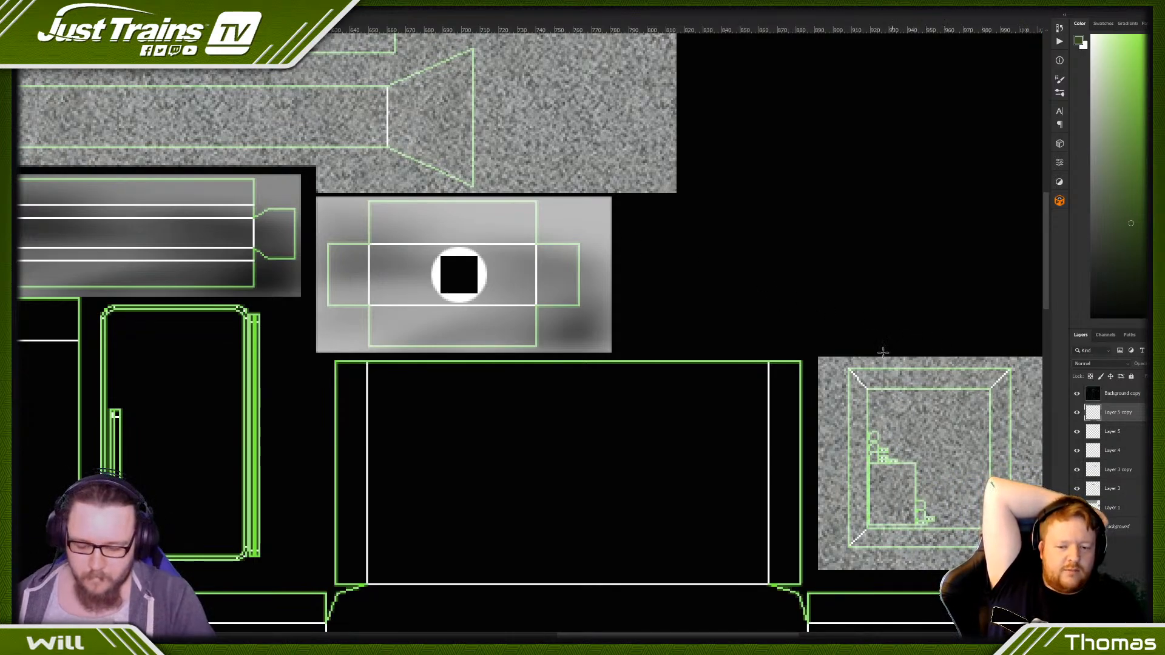
- Duplicate the black square, shrink the copy slightly, and invert it to white to form a square outline
{"action": "key", "text": "ctrl+j"}
{"action": "left_click_drag", "start_coordinate": [441, 293], "coordinate": [444, 287], "text": "alt"}
{"action": "key", "text": "Return"}
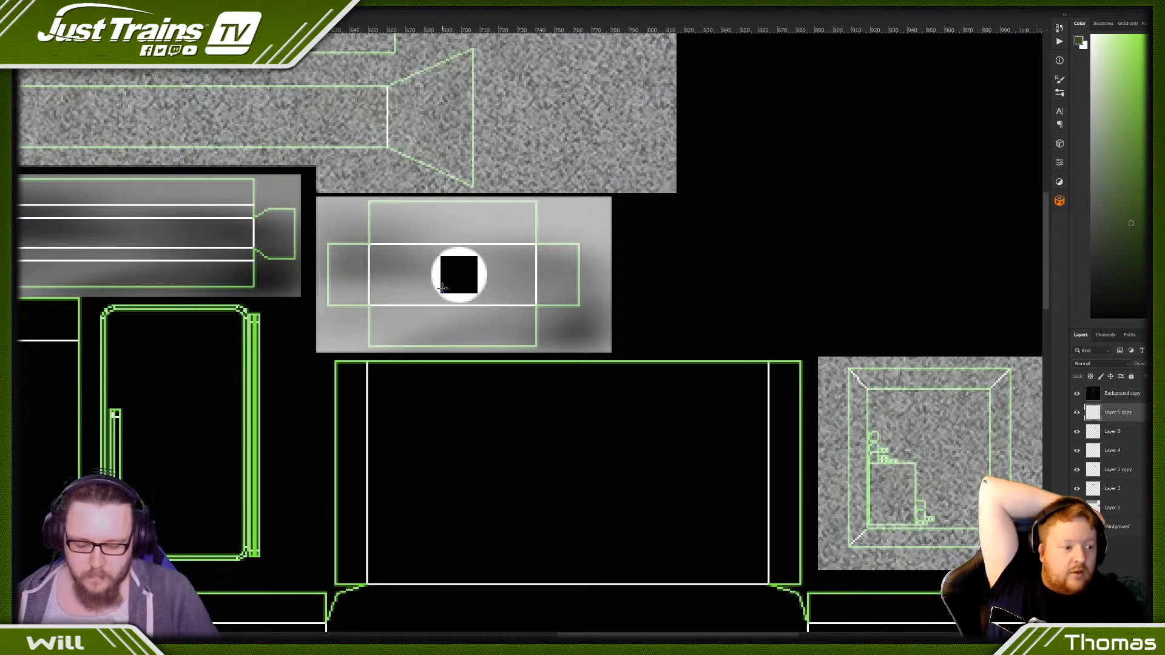
{"action": "key", "text": "ctrl+i"}
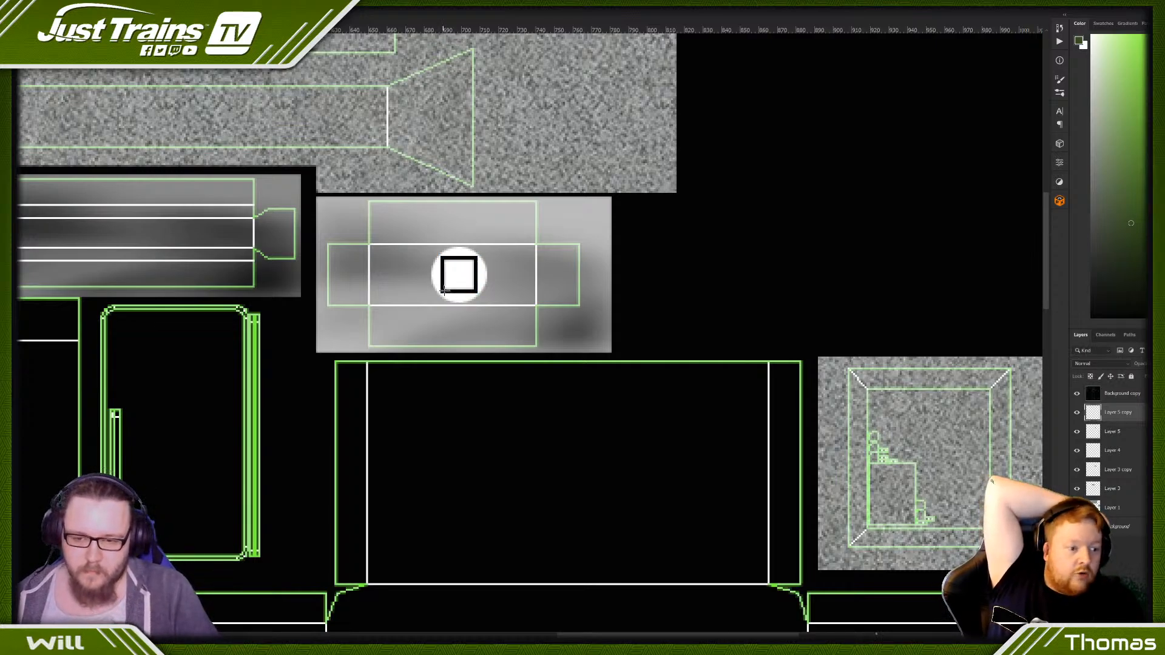
- Merge the white circle's layer with both square layers above it
{"action": "left_click", "coordinate": [1120, 435], "text": "ctrl"}
{"action": "left_click", "coordinate": [1120, 455], "text": "ctrl"}
{"action": "right_click", "coordinate": [1114, 418]}
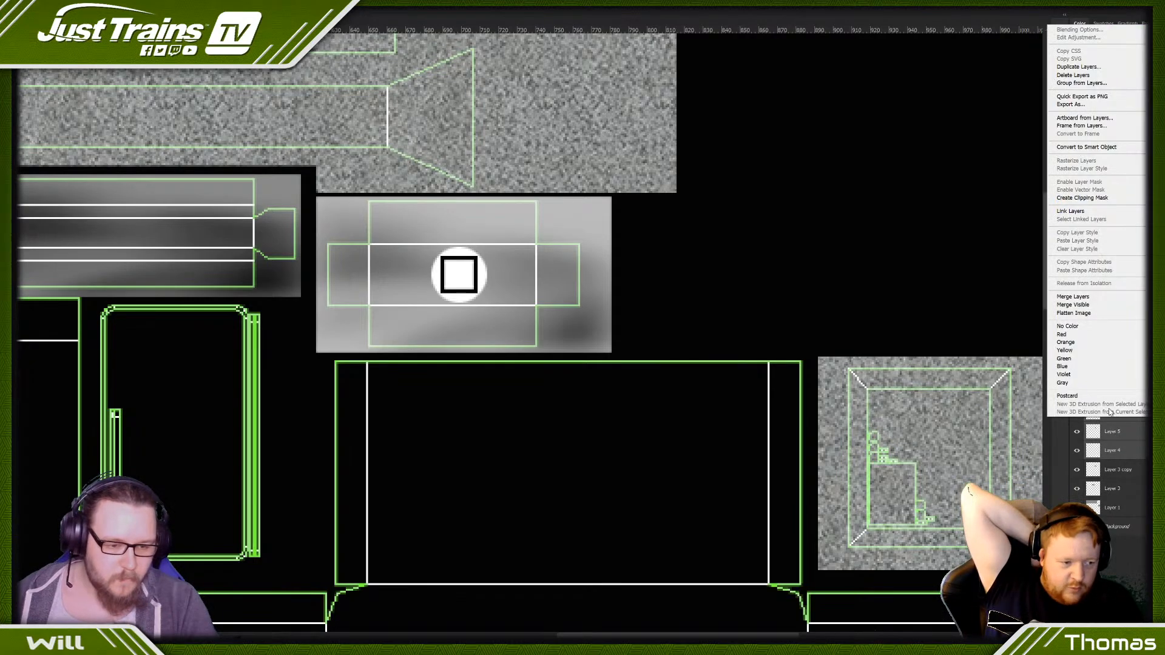
{"action": "left_click", "coordinate": [1063, 298]}
- Apply the Emboss filter to the merged circle with angle 179°, height 52 pixels and amount 14%
{"action": "left_click", "coordinate": [99, 3]}
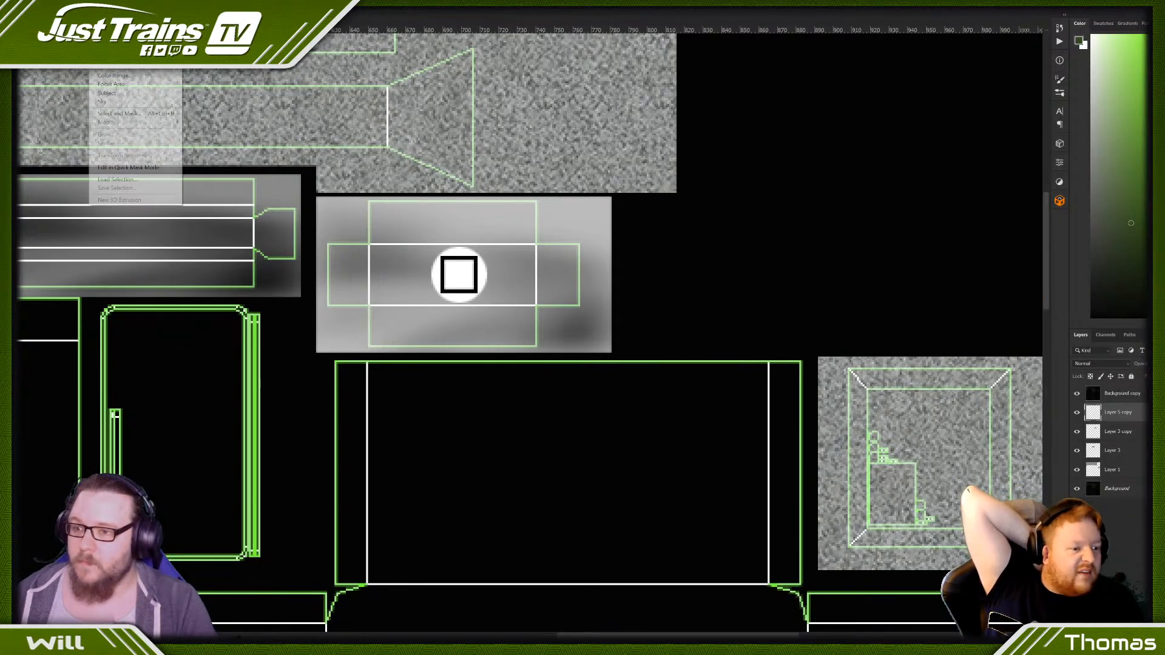
{"action": "mouse_move", "coordinate": [119, 3]}
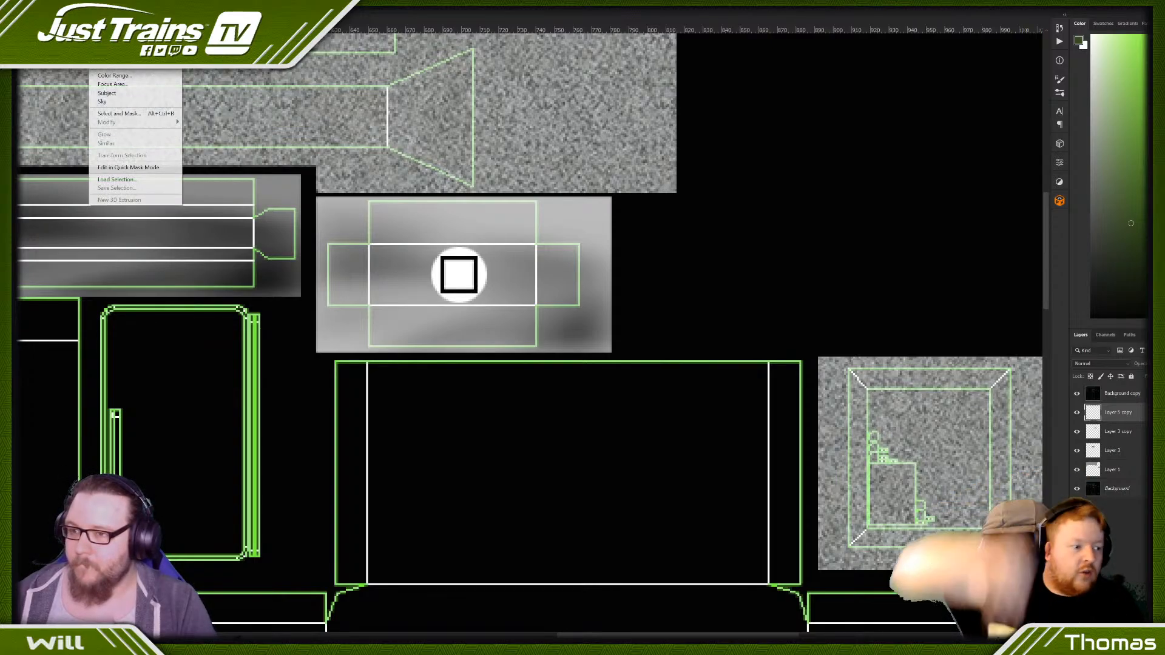
{"action": "mouse_move", "coordinate": [165, 161]}
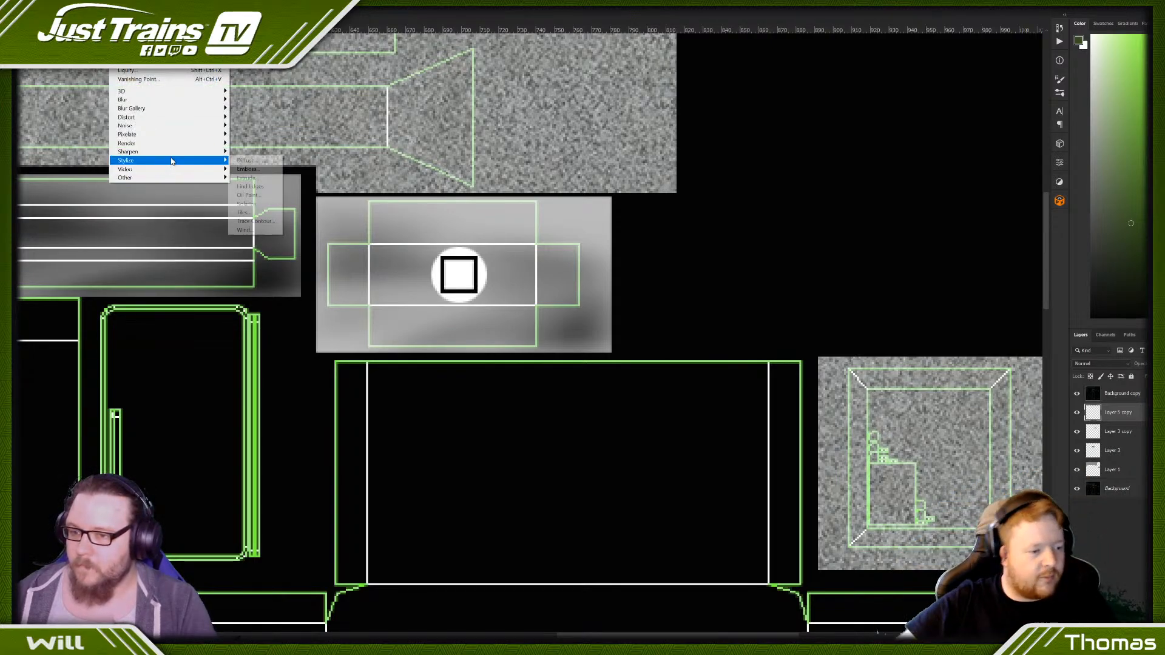
{"action": "left_click", "coordinate": [249, 169]}
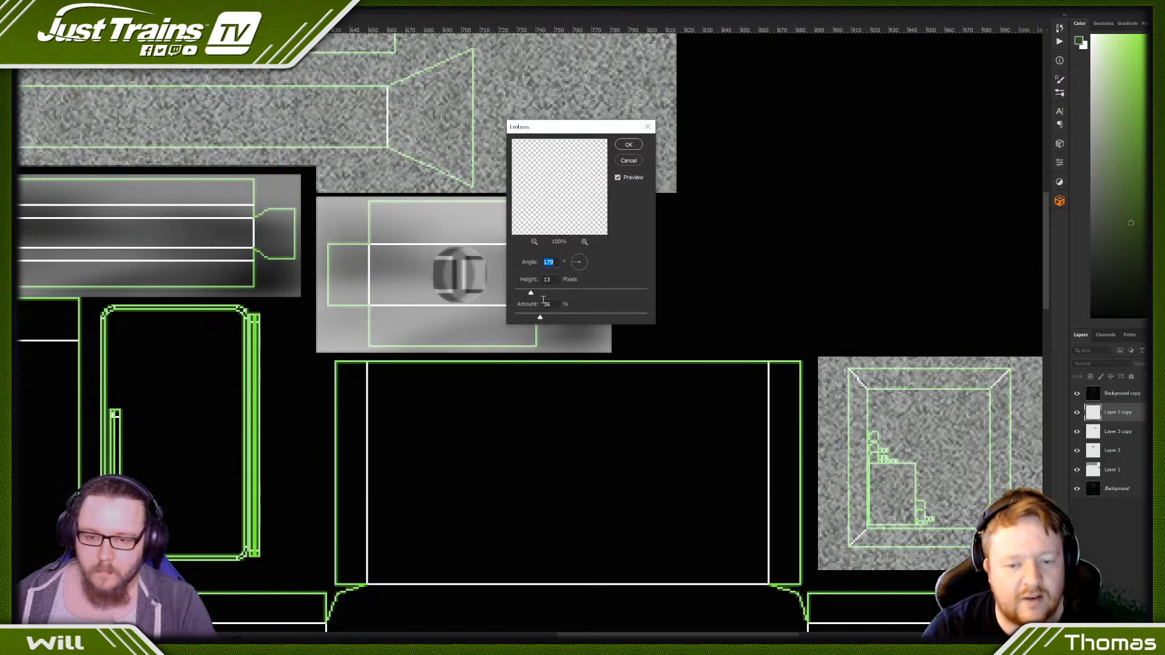
{"action": "left_click_drag", "start_coordinate": [532, 296], "coordinate": [584, 296]}
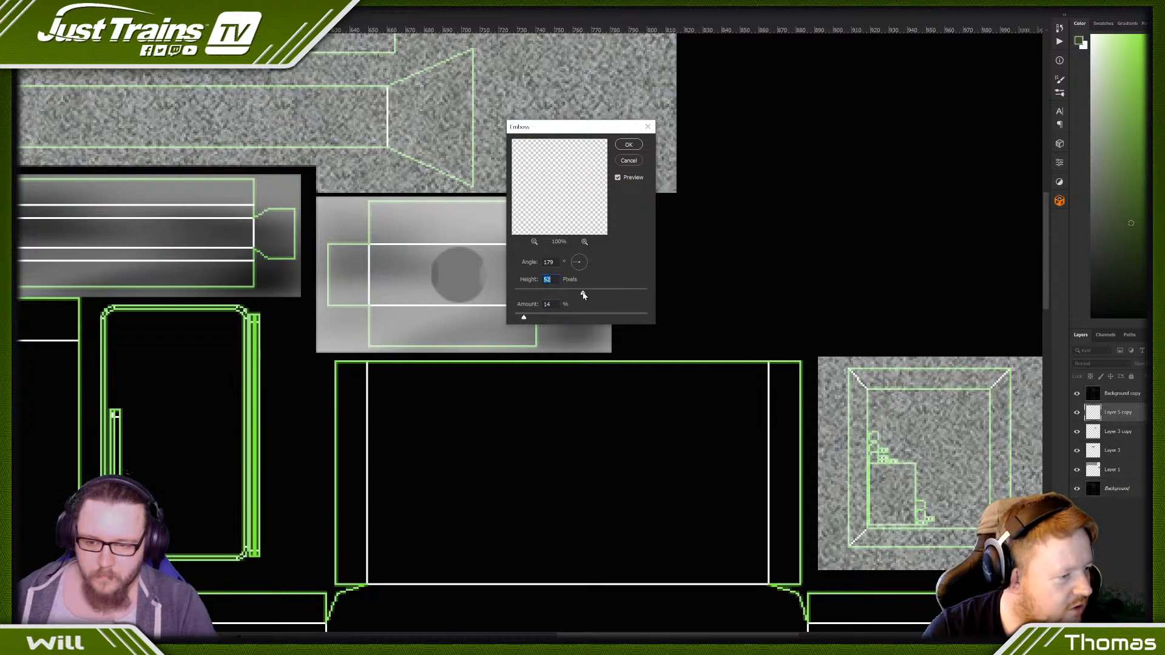
{"action": "left_click", "coordinate": [630, 146]}
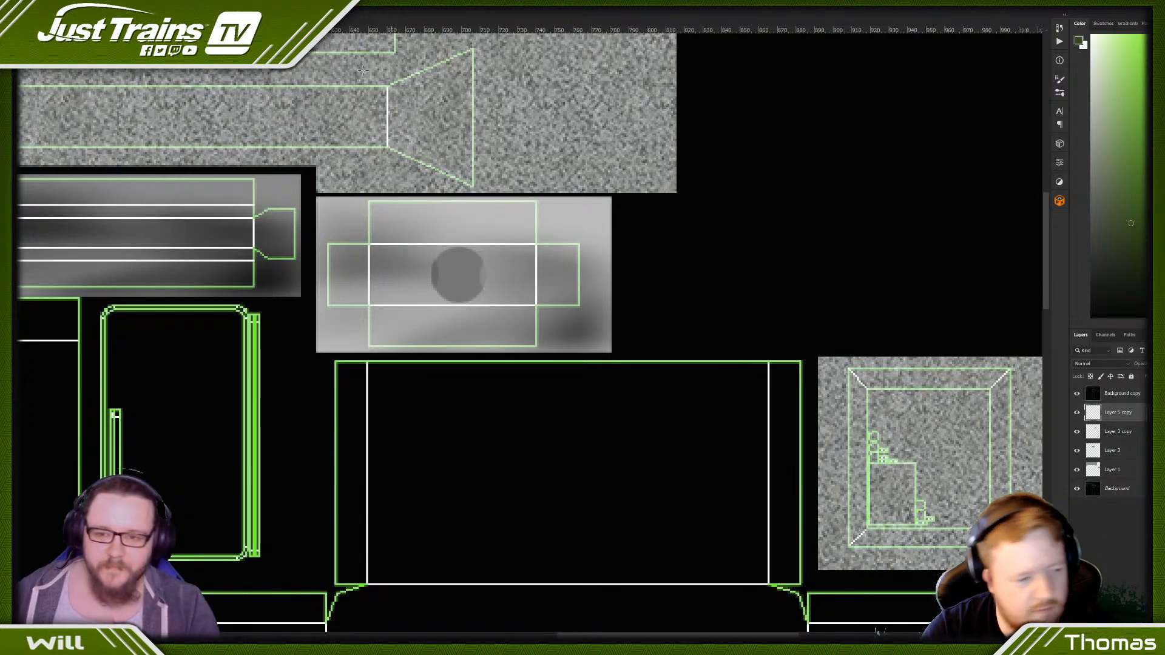
{"action": "key", "text": "ctrl+minus"}
{"action": "key", "text": "ctrl+minus"}
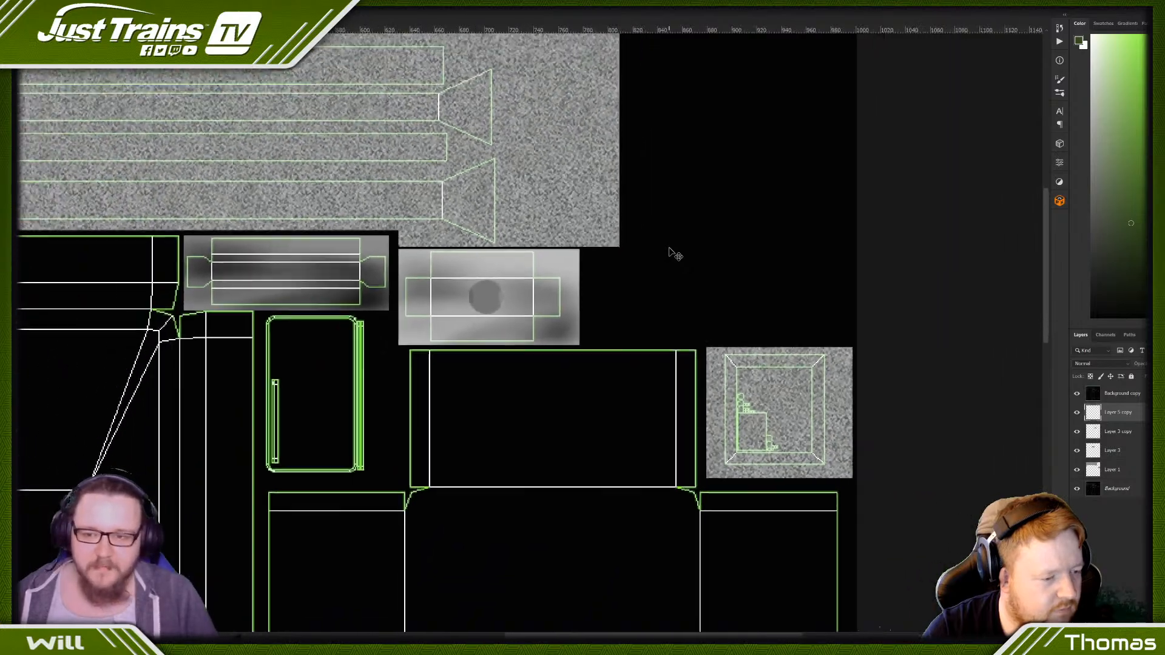
{"action": "scroll", "coordinate": [675, 255], "scroll_direction": "down", "scroll_amount": 2, "text": "alt"}
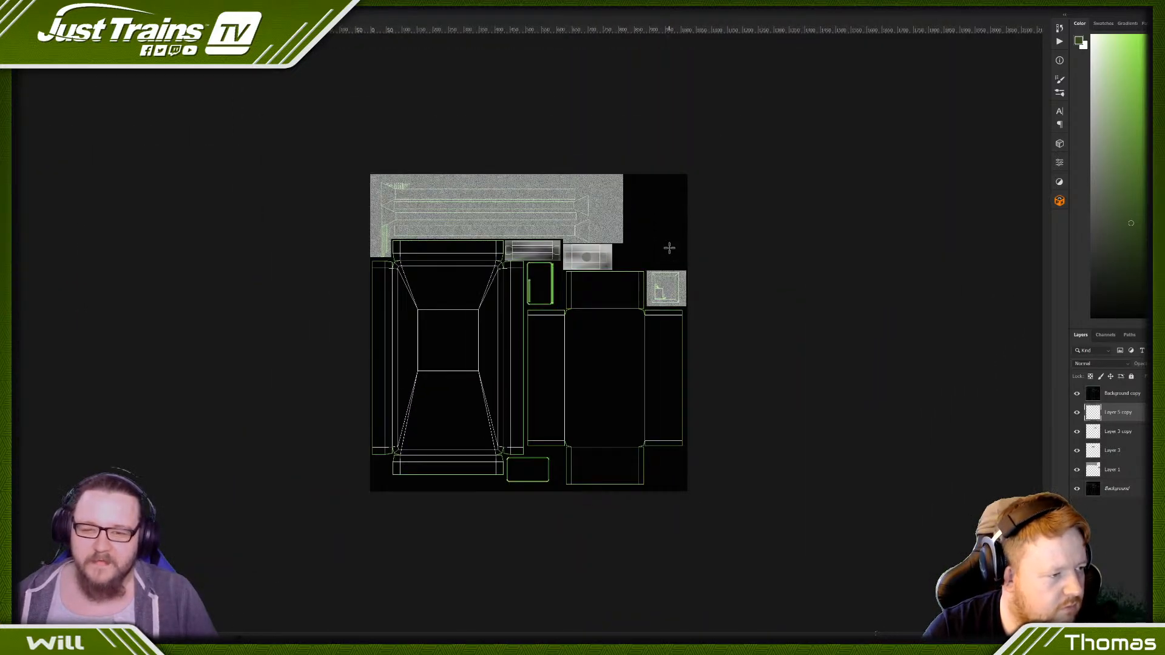
{"action": "key", "text": "ctrl+plus"}
{"action": "key", "text": "ctrl+plus"}
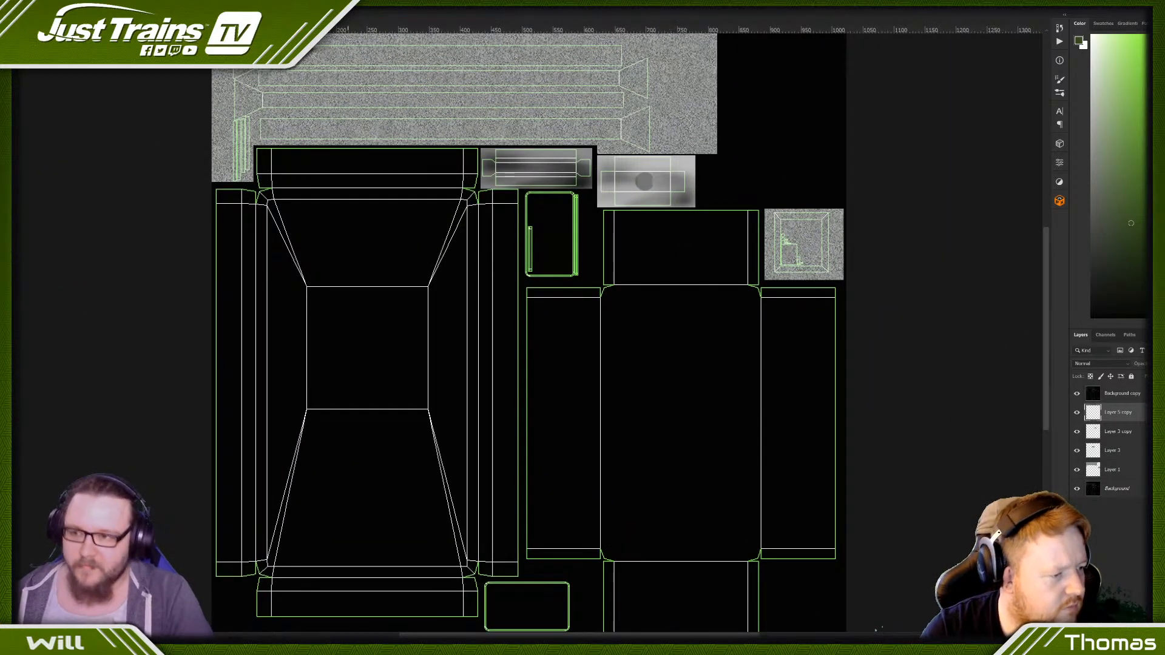
{"action": "left_click", "coordinate": [41, 3]}
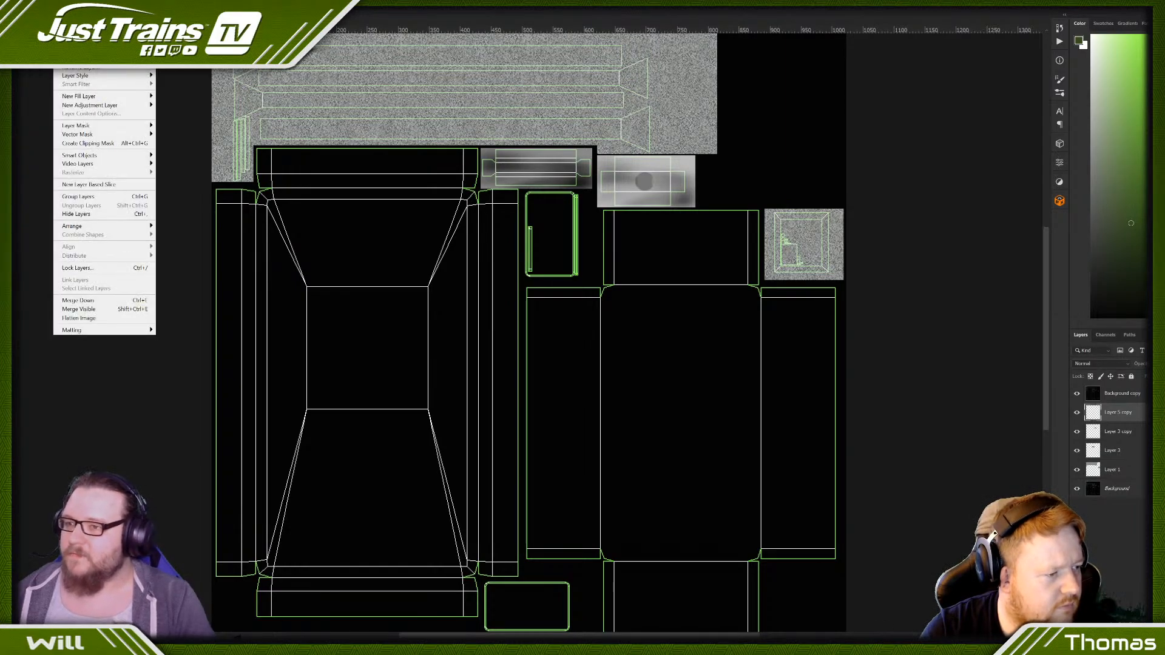
{"action": "left_click", "coordinate": [58, 53]}
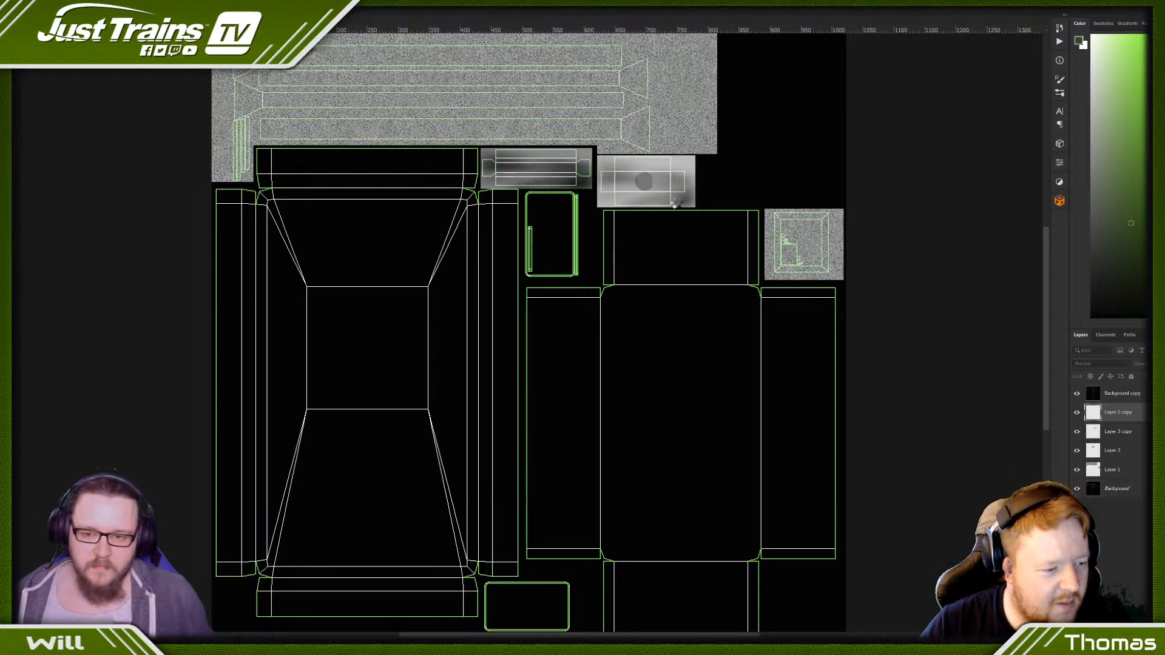
- Delete the galvanized texture layer covering the long post strips and the small framed square piece
{"action": "scroll", "coordinate": [290, 132], "scroll_direction": "up", "scroll_amount": 1, "text": "alt"}
{"action": "scroll", "coordinate": [289, 131], "scroll_direction": "down", "scroll_amount": 3, "text": "alt"}
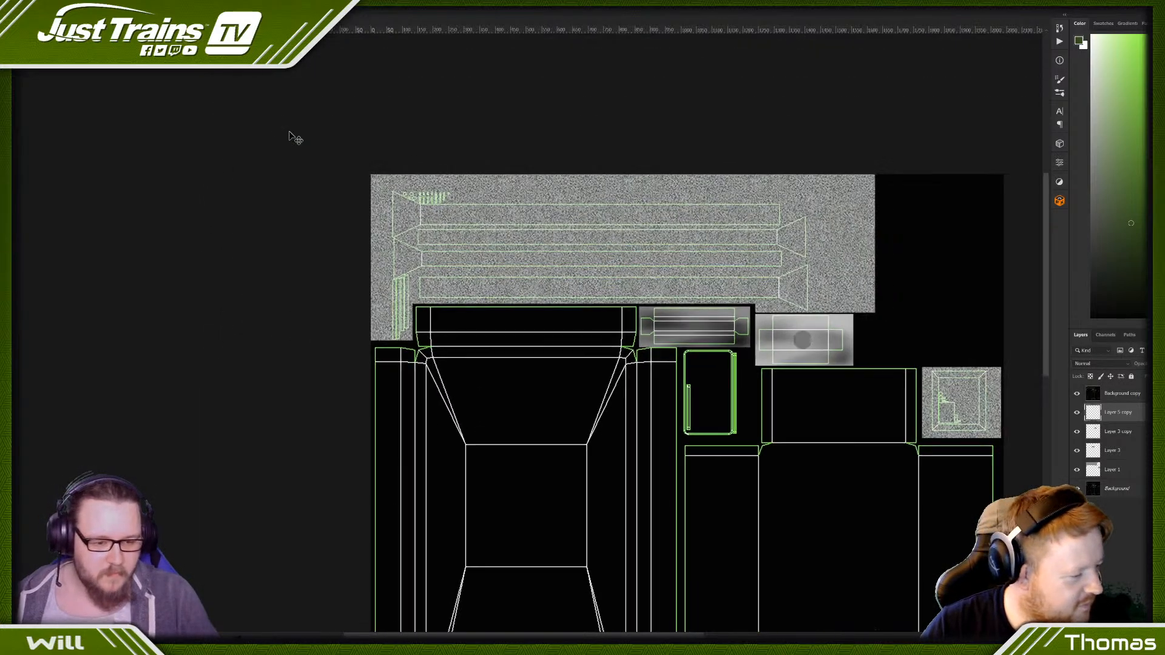
{"action": "left_click", "coordinate": [1110, 471]}
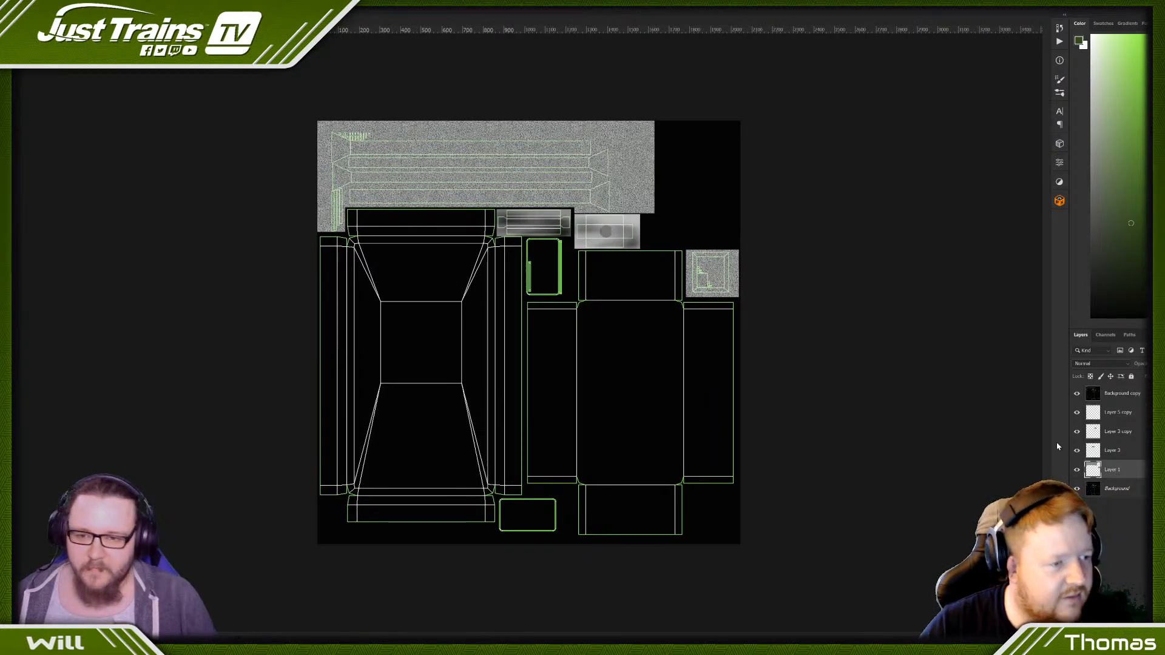
{"action": "key", "text": "Delete"}
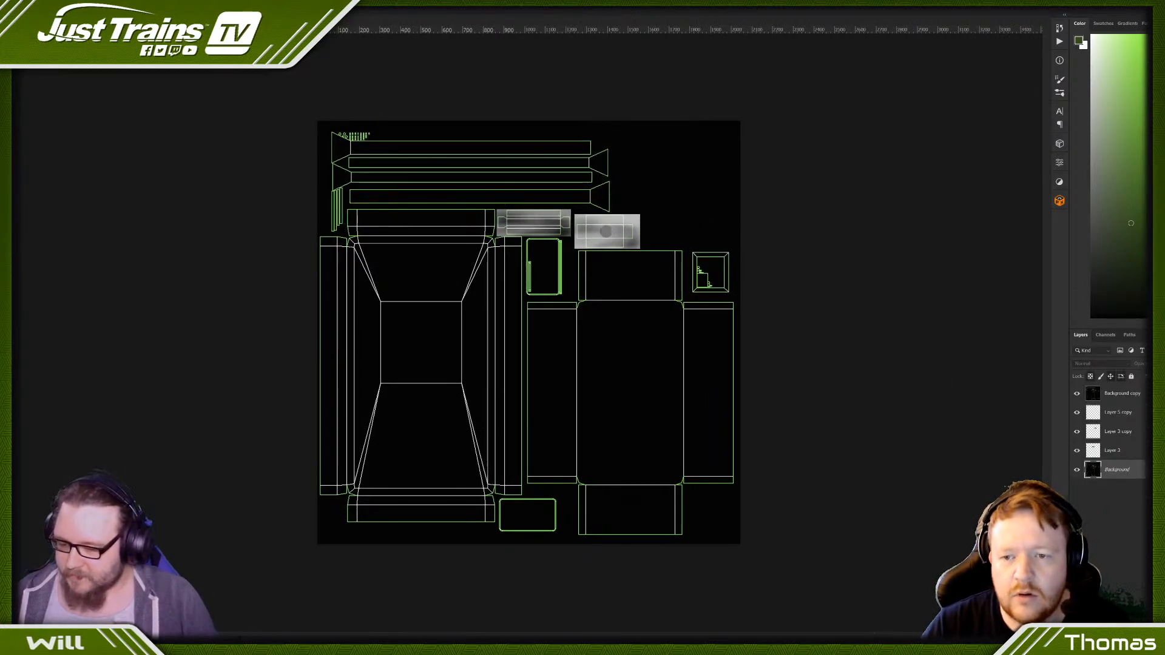
- Place the galvanized metal texture image into the document as a new layer directly above the background
{"action": "mouse_move", "coordinate": [223, 638]}
{"action": "left_click", "coordinate": [227, 607]}
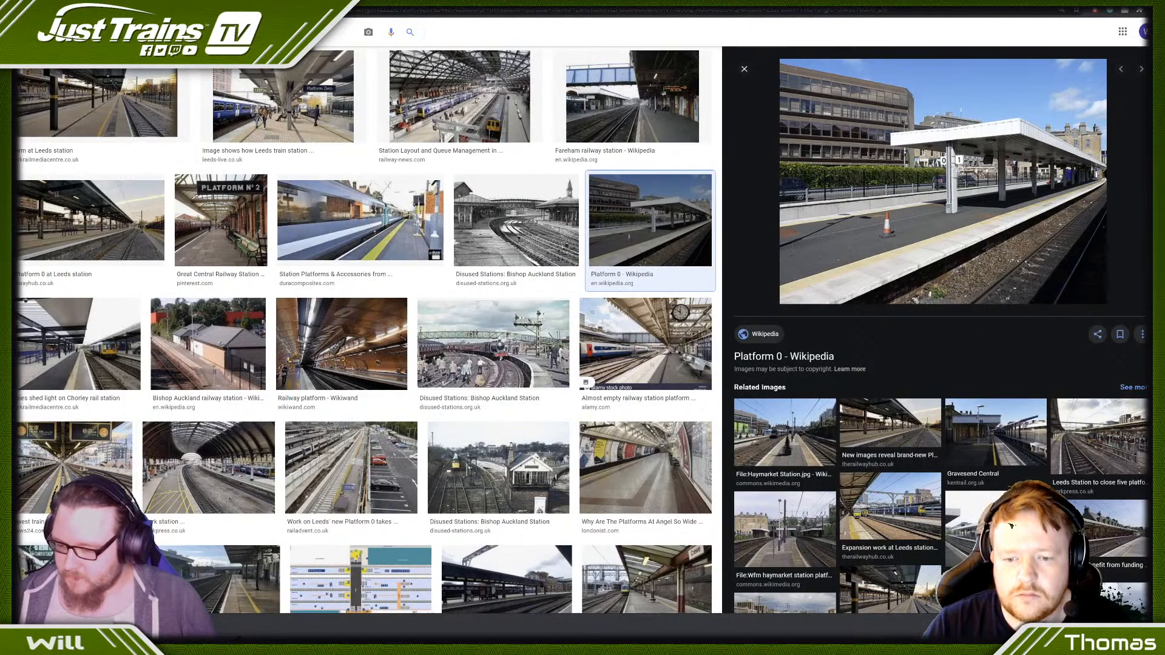
{"action": "left_click_drag", "start_coordinate": [236, 627], "coordinate": [460, 167]}
{"action": "key", "text": "ctrl+plus"}
{"action": "key", "text": "ctrl+plus"}
{"action": "key", "text": "ctrl+plus"}
{"action": "key", "text": "ctrl+minus"}
{"action": "key", "text": "ctrl+minus"}
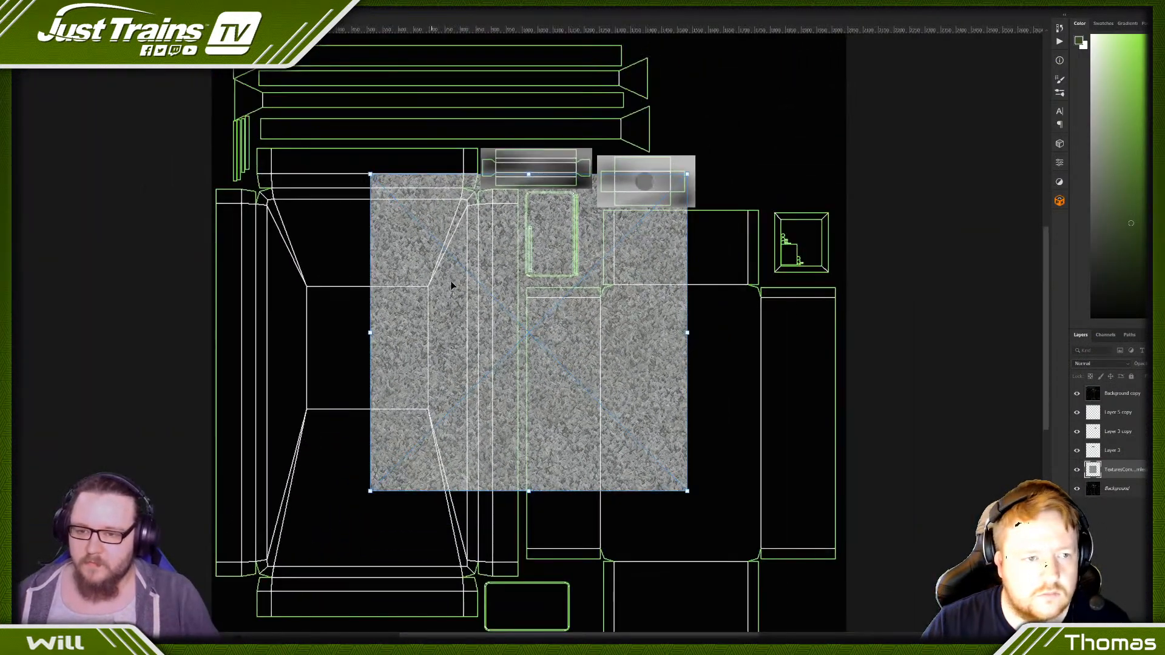
- Move the placed galvanized texture to the canvas's upper-left corner and shrink it over the start of the post strips
{"action": "left_click_drag", "start_coordinate": [455, 282], "coordinate": [301, 129]}
{"action": "scroll", "coordinate": [301, 129], "scroll_direction": "up", "scroll_amount": 5}
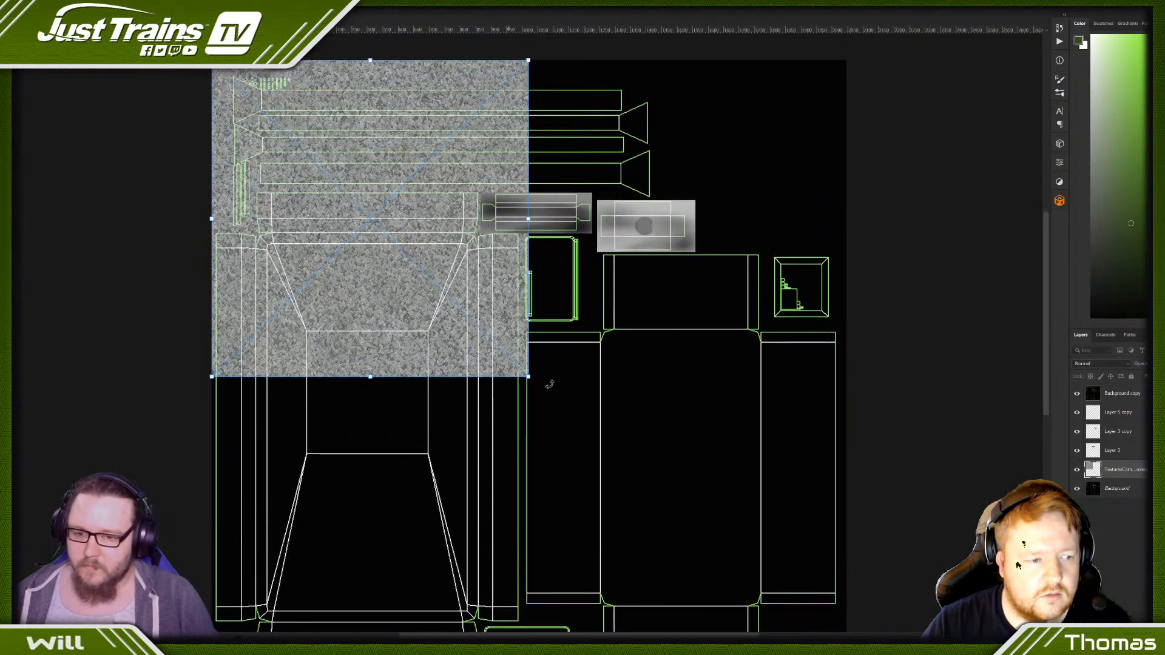
{"action": "left_click_drag", "start_coordinate": [525, 378], "coordinate": [352, 178]}
{"action": "key", "text": "Return"}
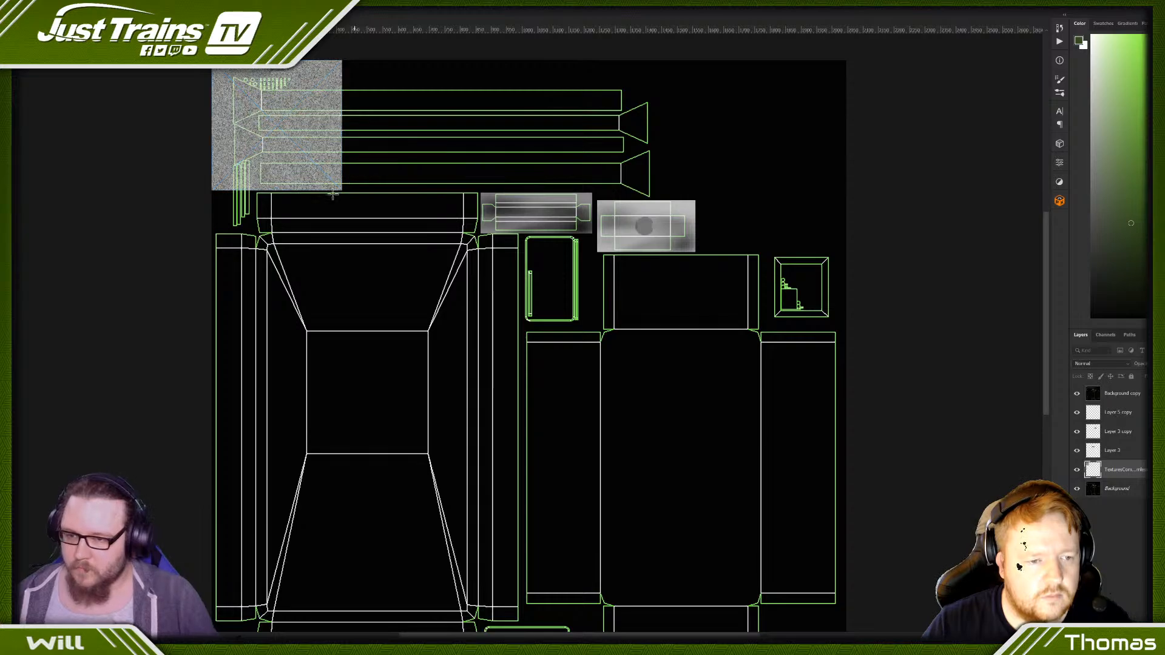
- Duplicate the galvanized texture tile side by side across the canvas's full upper edge and merge the tiles into one layer
{"action": "key", "text": "ctrl+plus"}
{"action": "key", "text": "ctrl+plus"}
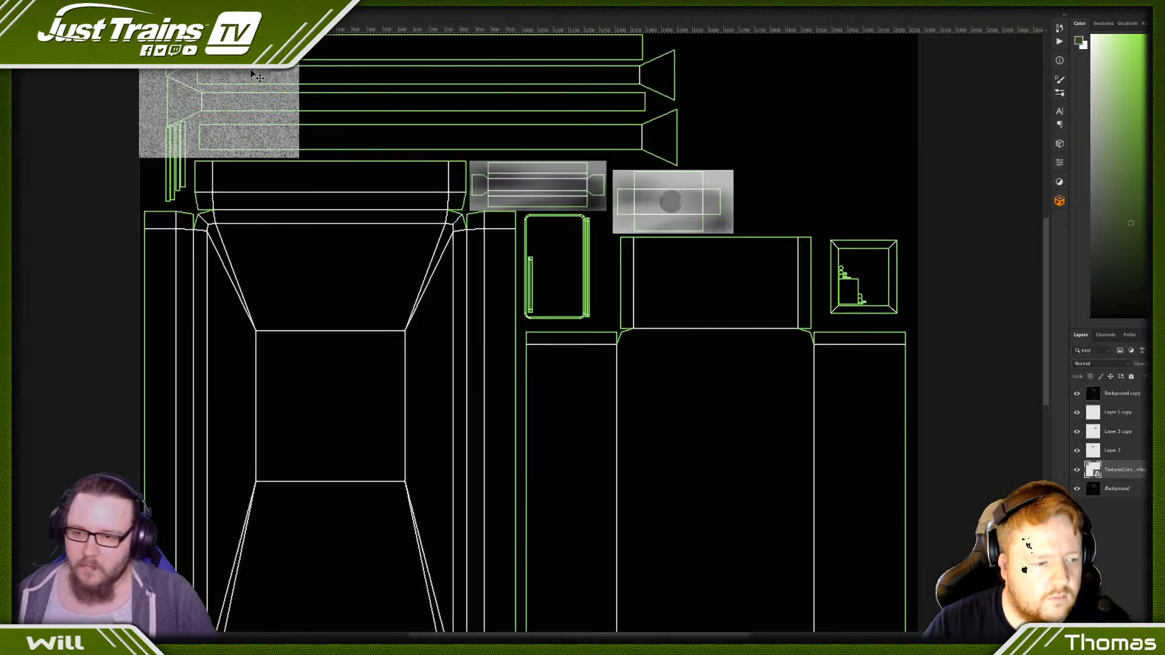
{"action": "scroll", "coordinate": [244, 92], "scroll_direction": "up", "scroll_amount": 3}
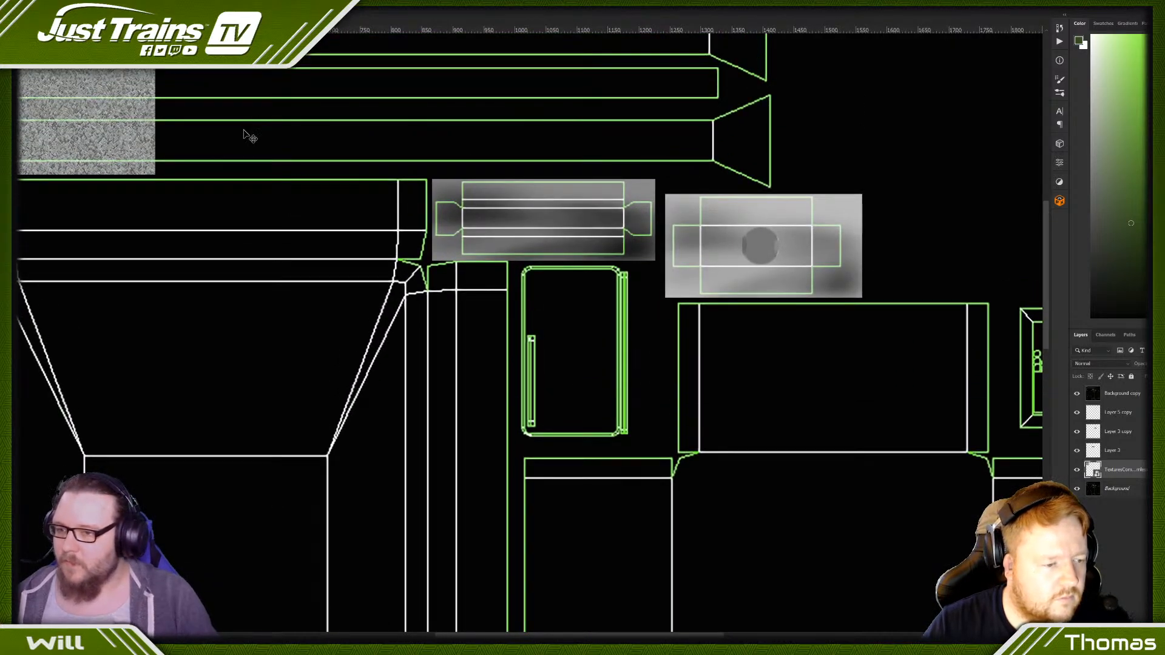
{"action": "key", "text": "ctrl+0"}
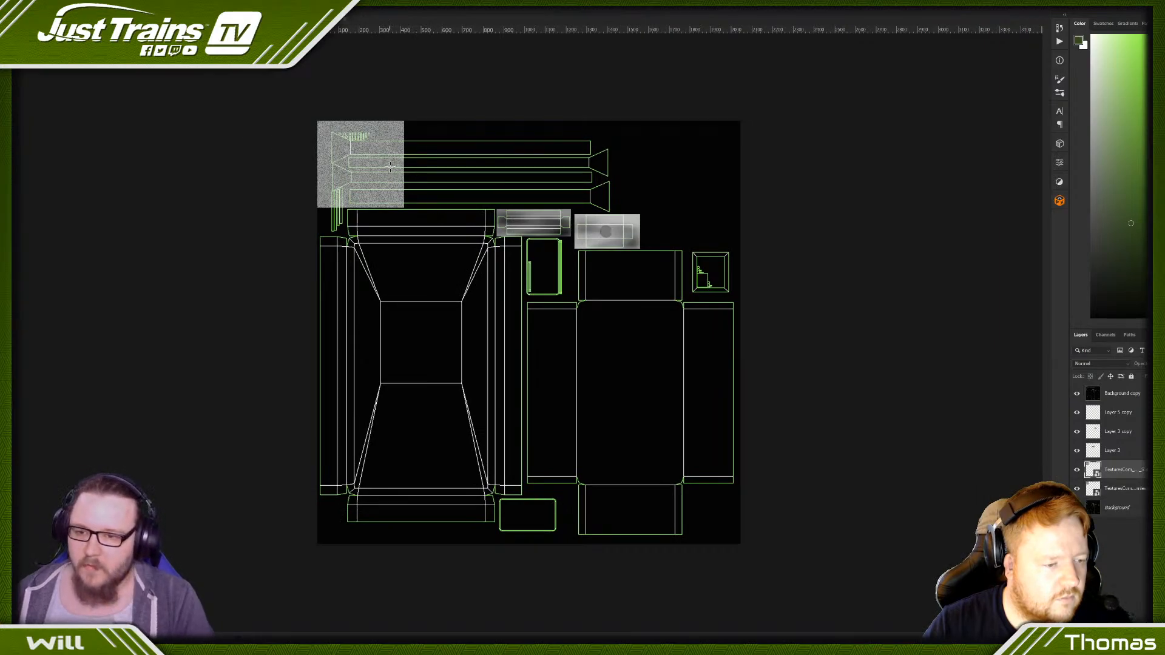
{"action": "left_click_drag", "start_coordinate": [391, 173], "coordinate": [698, 179], "text": "alt"}
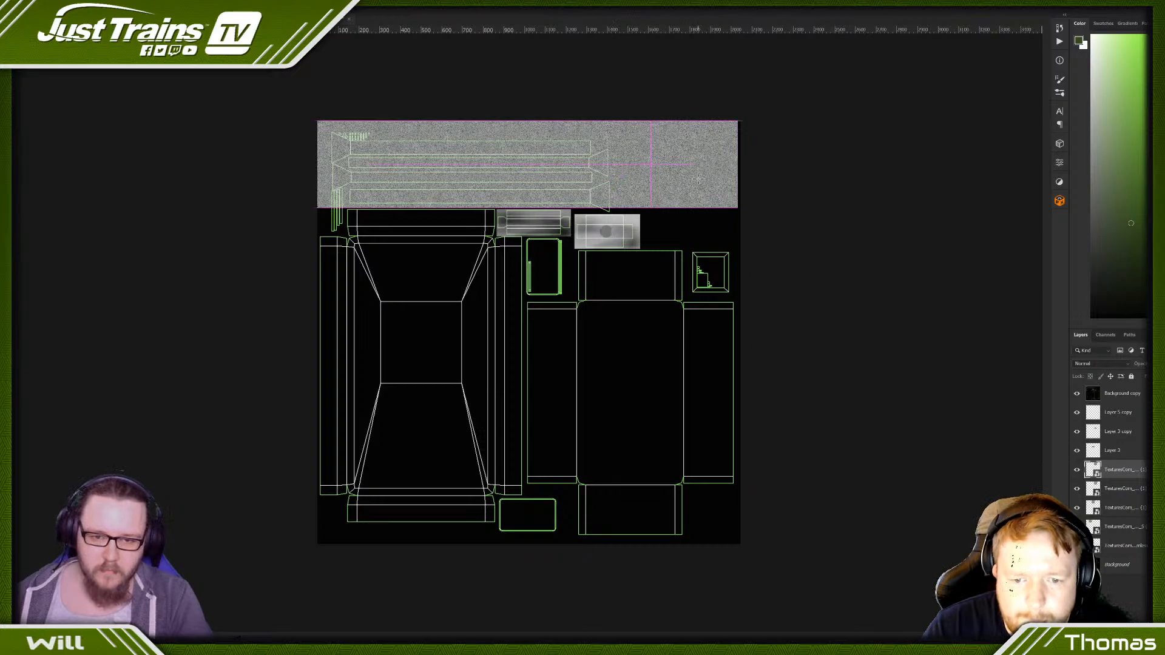
{"action": "left_click", "coordinate": [1131, 545], "text": "shift"}
{"action": "right_click", "coordinate": [1128, 542]}
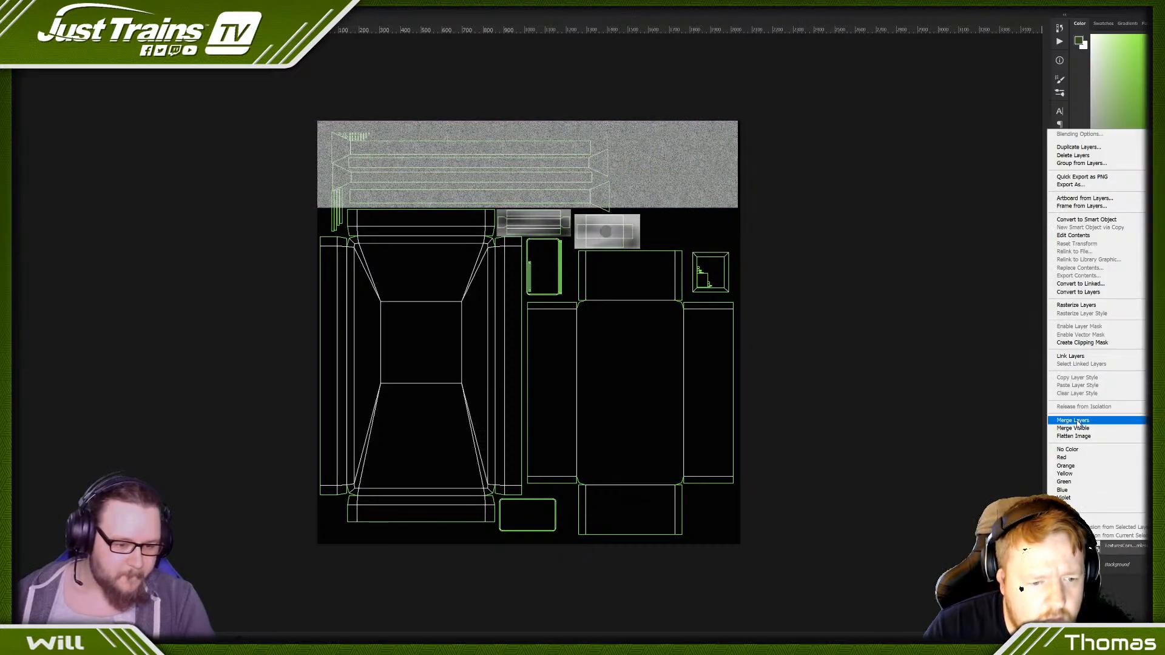
{"action": "left_click", "coordinate": [1073, 420]}
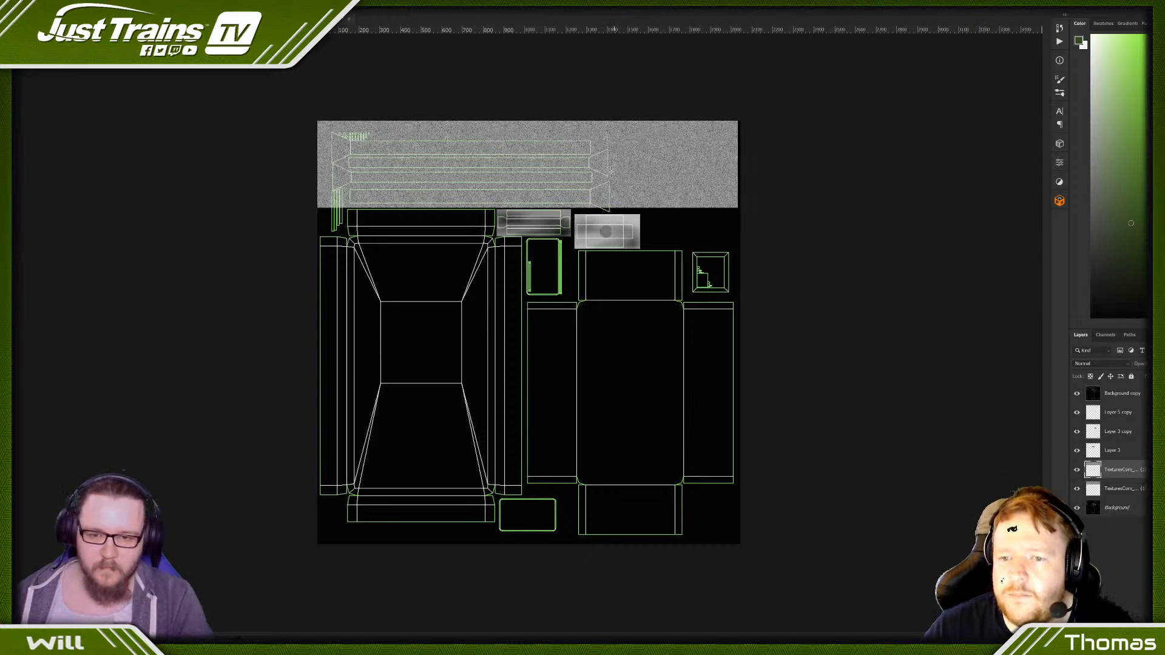
- Duplicate the galvanized strip directly below itself and merge both strips into one layer
{"action": "left_click_drag", "start_coordinate": [611, 172], "coordinate": [605, 258], "text": "alt"}
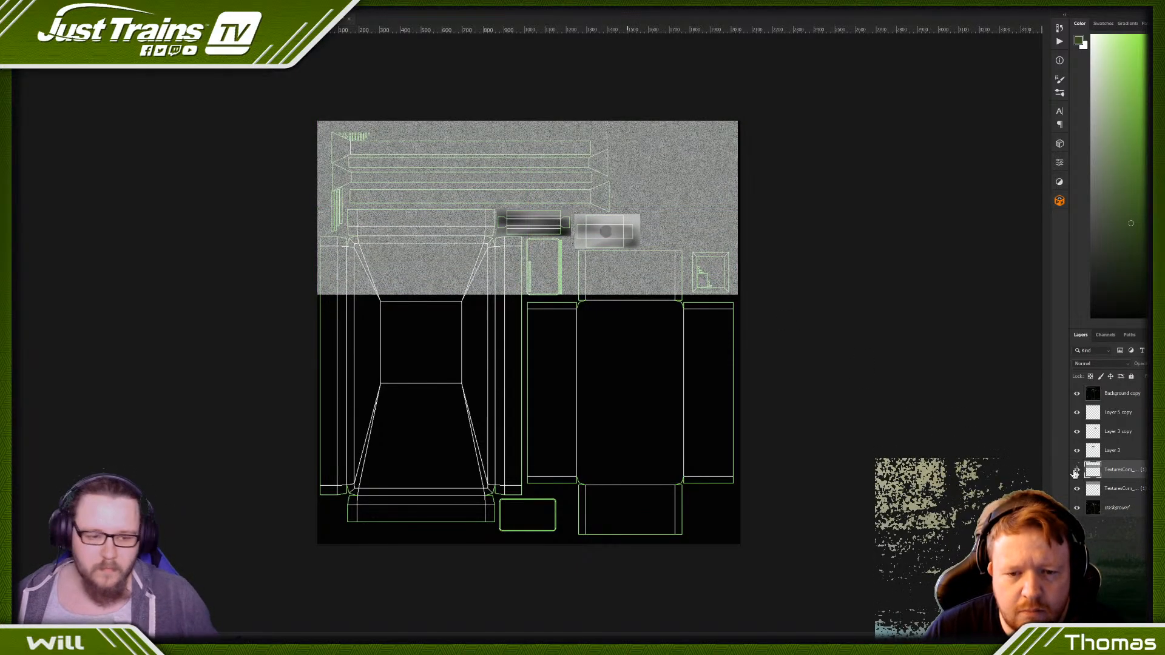
{"action": "right_click", "coordinate": [1119, 479]}
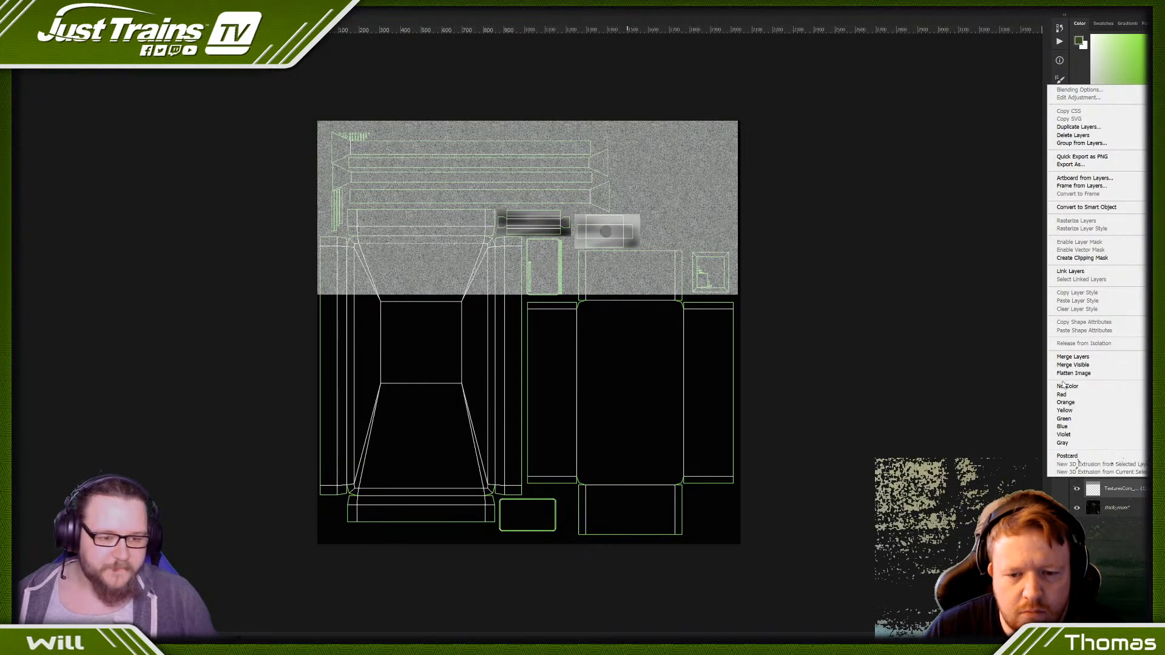
{"action": "left_click", "coordinate": [1072, 357]}
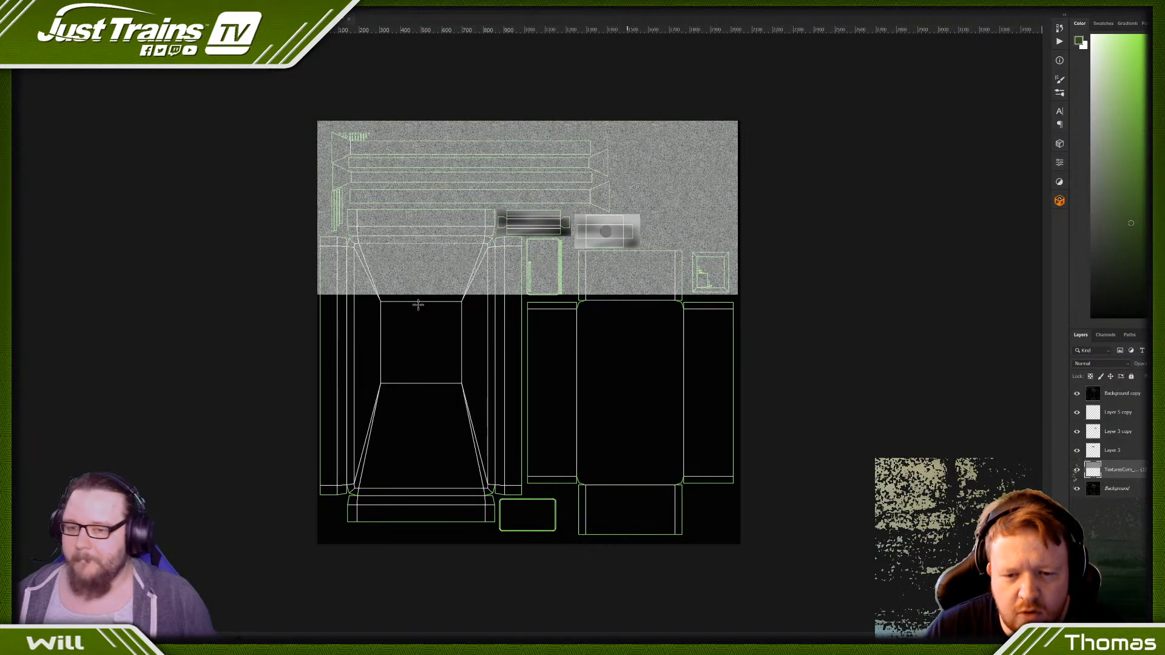
- Delete the surplus galvanized texture over the large tapered panel, above the second box panel and in the empty upper-right canvas corner
{"action": "left_click_drag", "start_coordinate": [310, 233], "coordinate": [495, 299]}
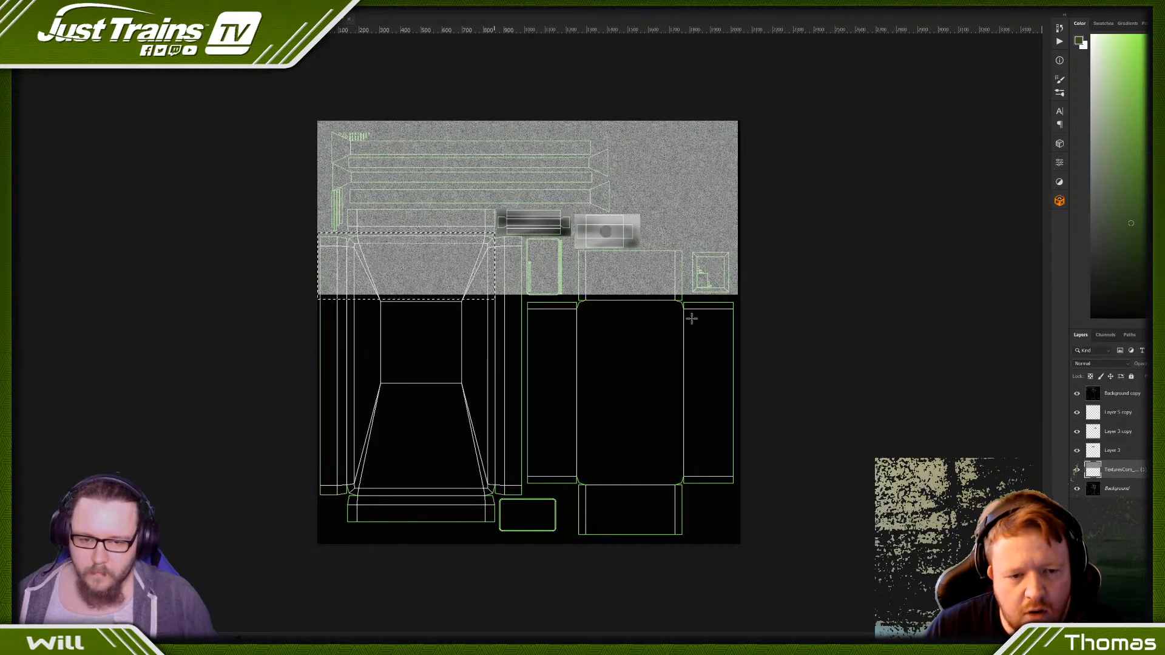
{"action": "key", "text": "ctrl+t"}
{"action": "left_click", "coordinate": [600, 234]}
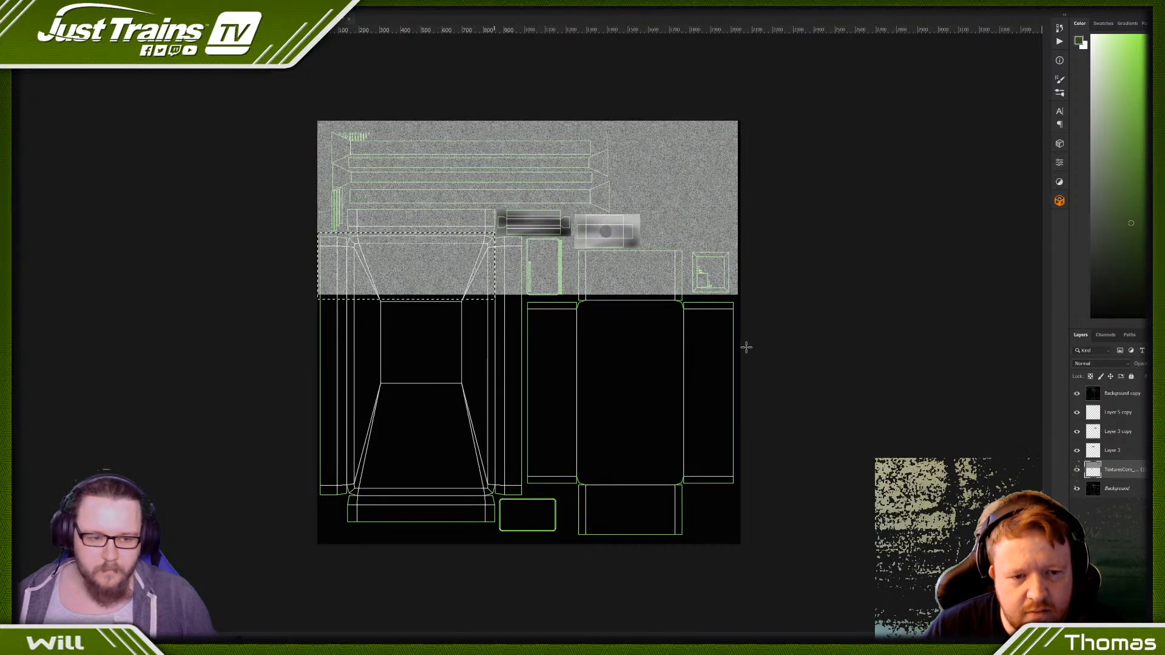
{"action": "key", "text": "Delete"}
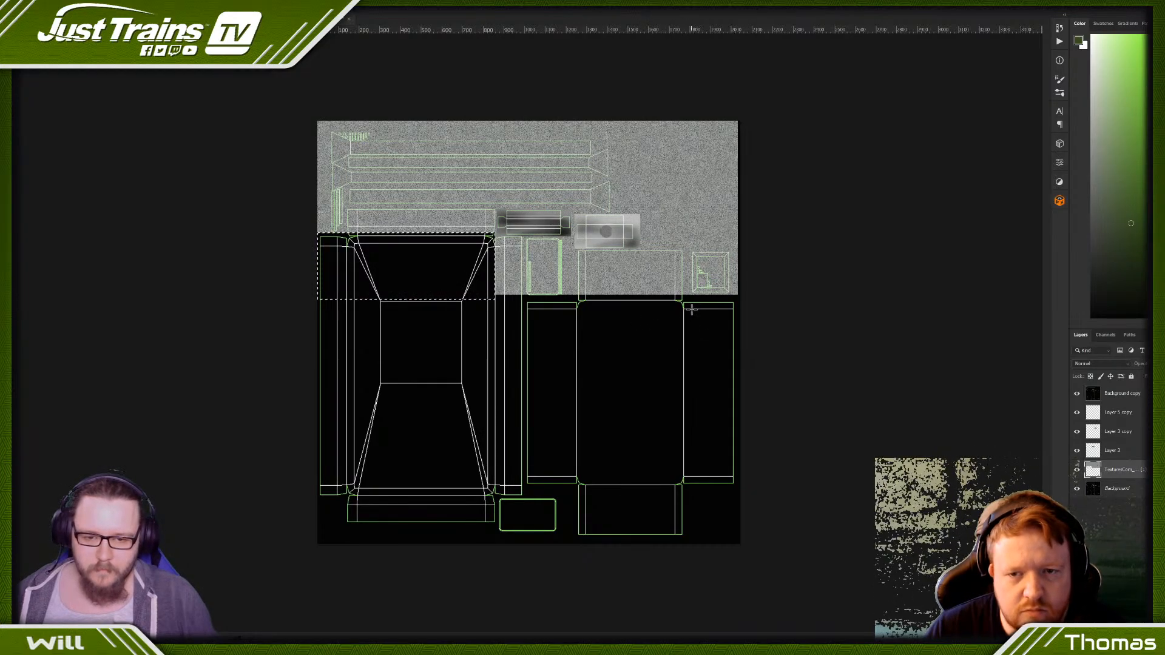
{"action": "left_click_drag", "start_coordinate": [689, 308], "coordinate": [467, 250]}
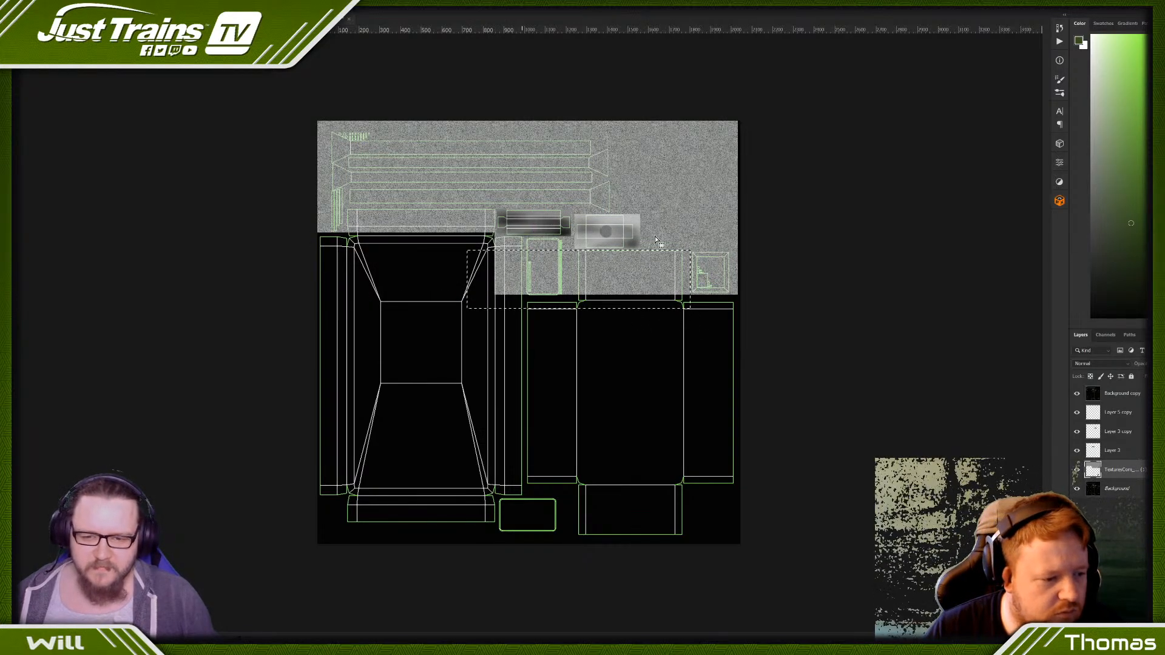
{"action": "key", "text": "Delete"}
{"action": "left_click_drag", "start_coordinate": [739, 121], "coordinate": [611, 250]}
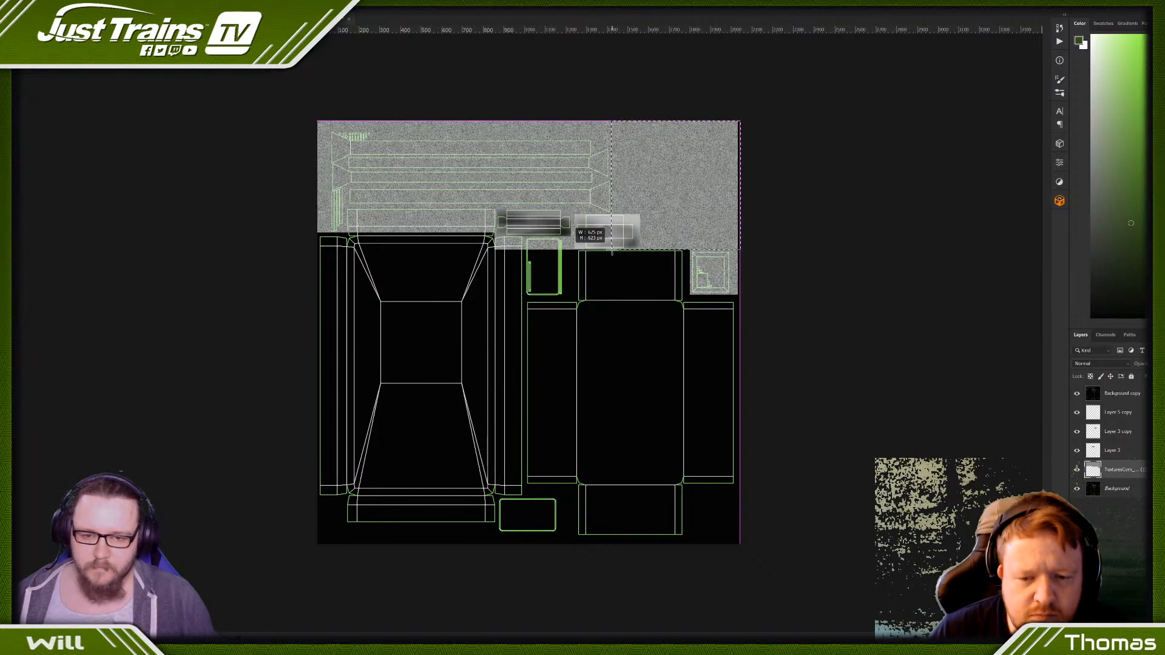
{"action": "key", "text": "Delete"}
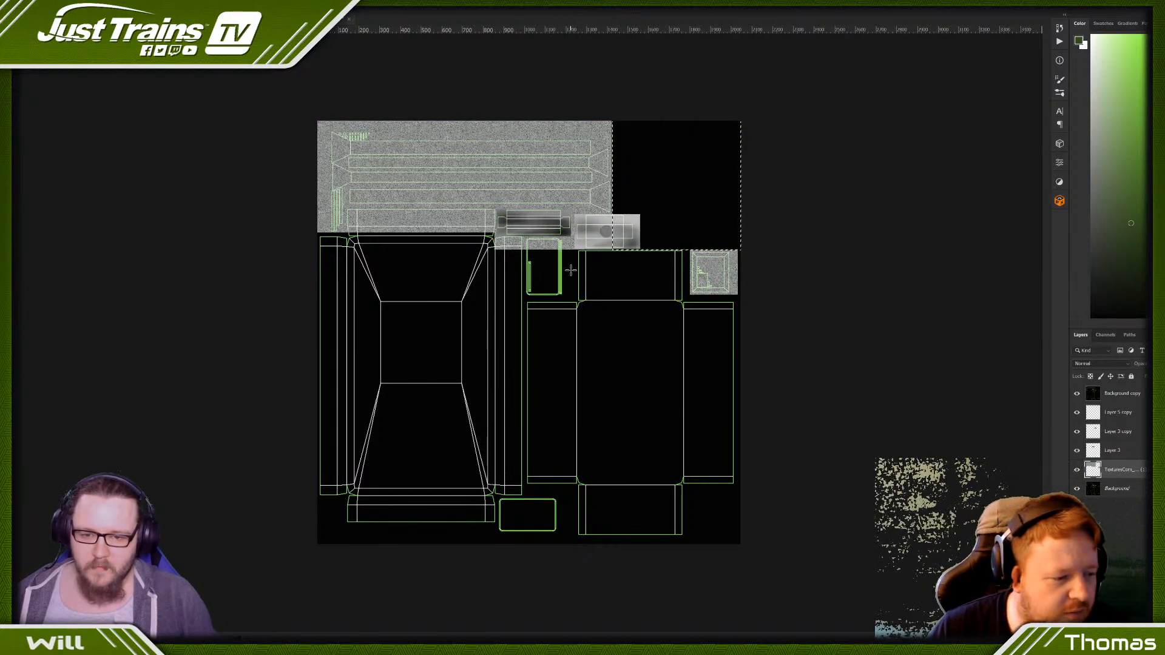
- Clear the remaining galvanized texture from the tapered panel's upper flap and the area around the small rounded door piece, then deselect
{"action": "left_click_drag", "start_coordinate": [575, 268], "coordinate": [414, 240]}
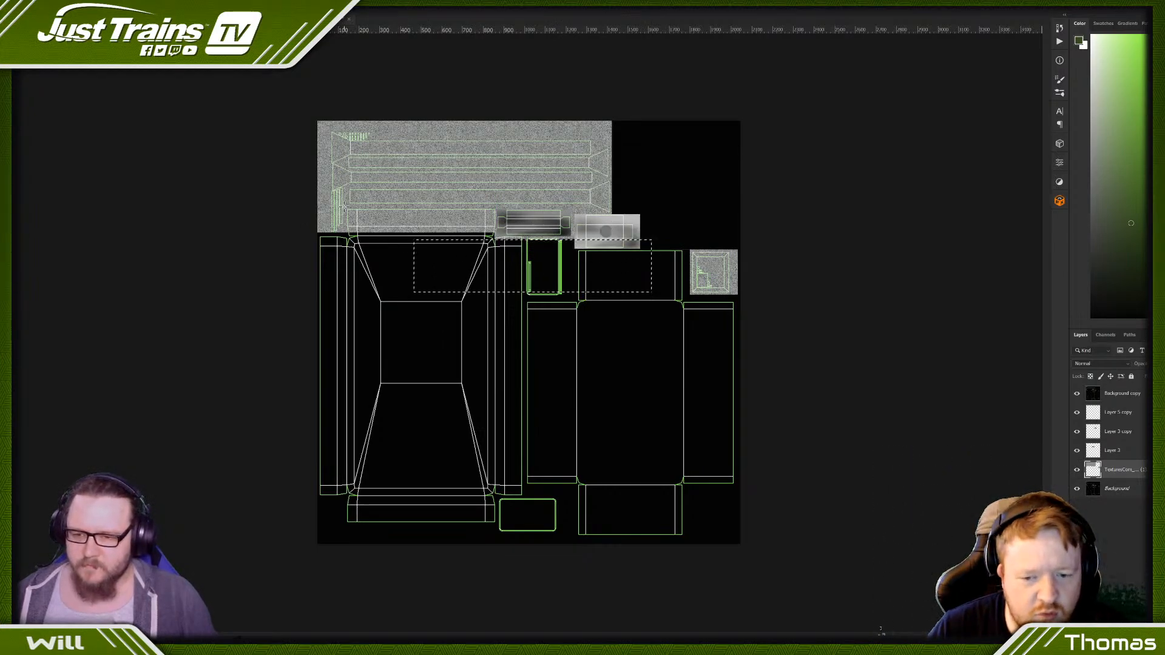
{"action": "left_click_drag", "start_coordinate": [343, 207], "coordinate": [489, 269]}
{"action": "left_click_drag", "start_coordinate": [496, 272], "coordinate": [496, 273]}
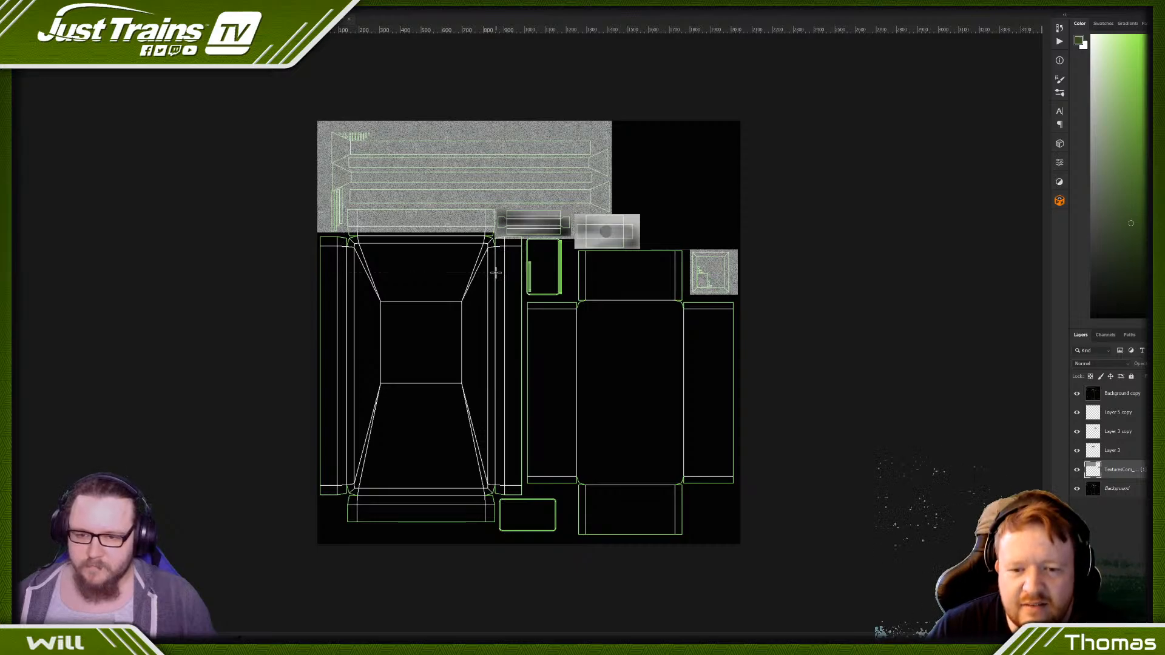
{"action": "key", "text": "Delete"}
{"action": "scroll", "coordinate": [573, 230], "scroll_direction": "down", "scroll_amount": 1, "text": "alt"}
{"action": "scroll", "coordinate": [586, 199], "scroll_direction": "up", "scroll_amount": 2, "text": "alt"}
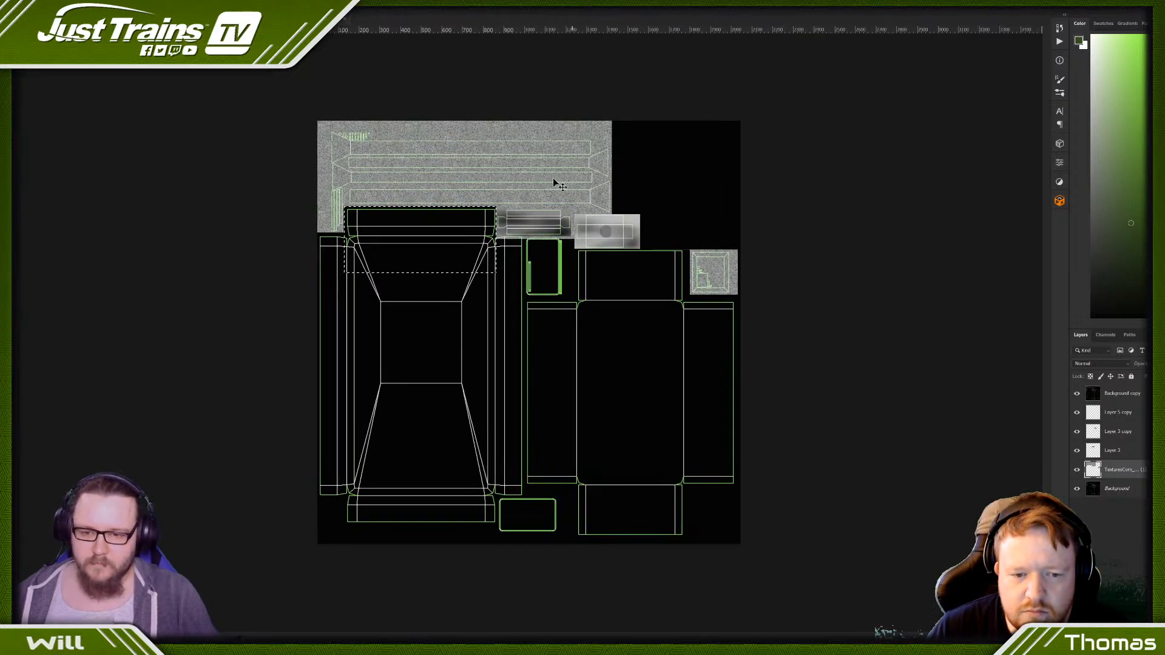
{"action": "scroll", "coordinate": [594, 209], "scroll_direction": "up", "scroll_amount": 2, "text": "alt"}
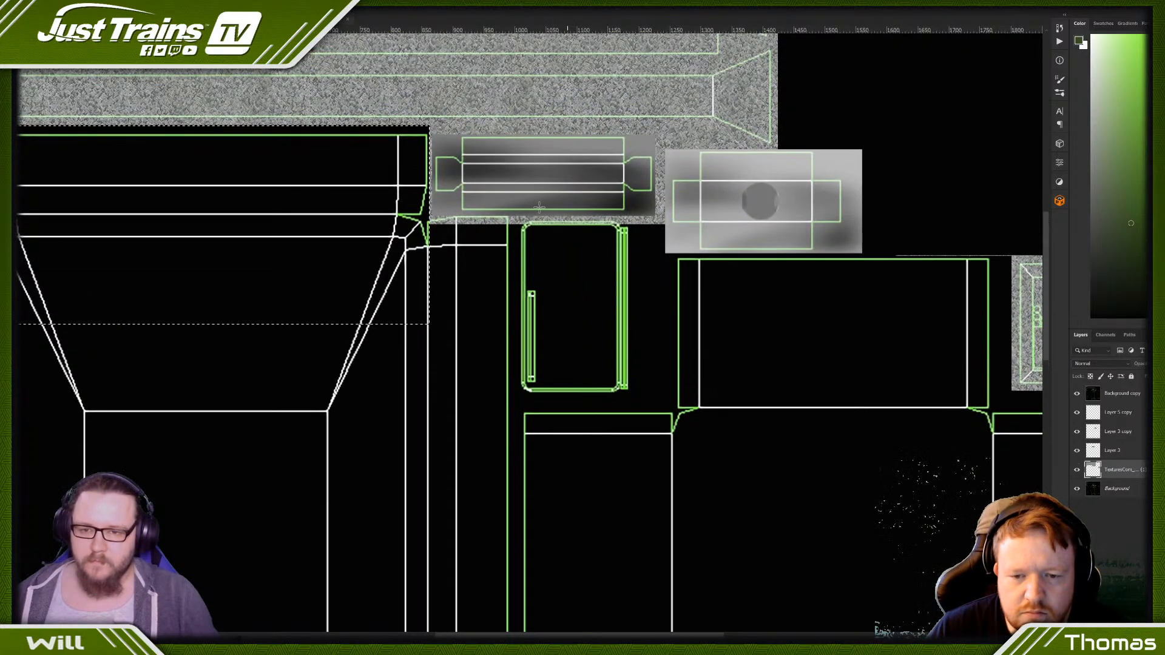
{"action": "left_click_drag", "start_coordinate": [757, 297], "coordinate": [384, 216]}
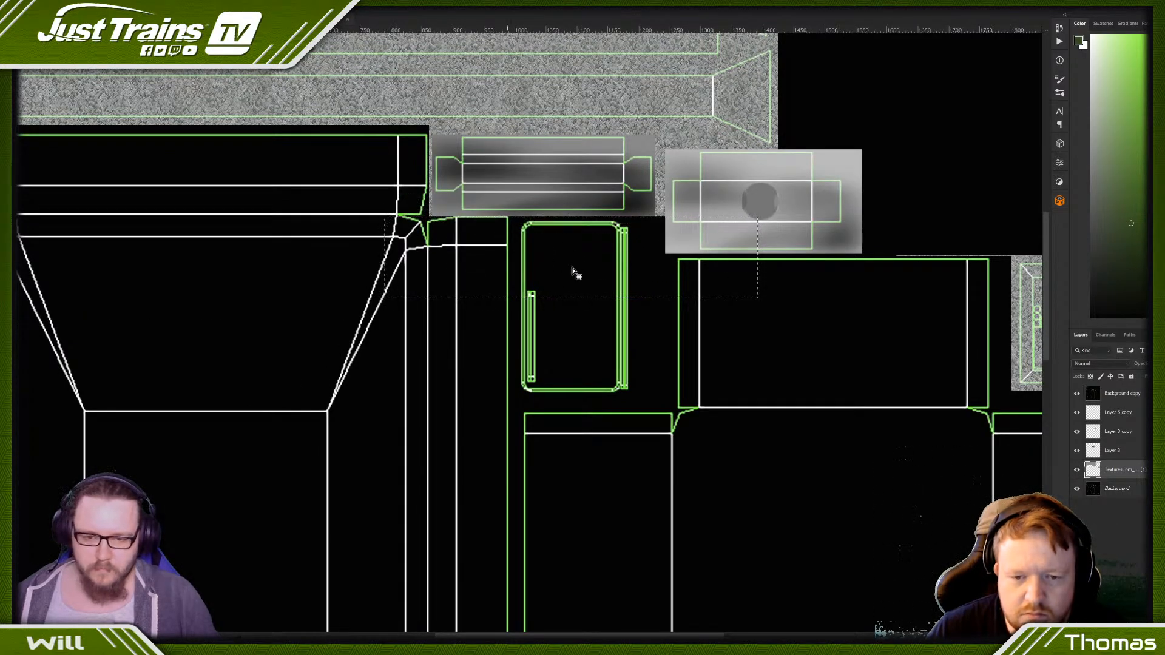
{"action": "left_click", "coordinate": [580, 265]}
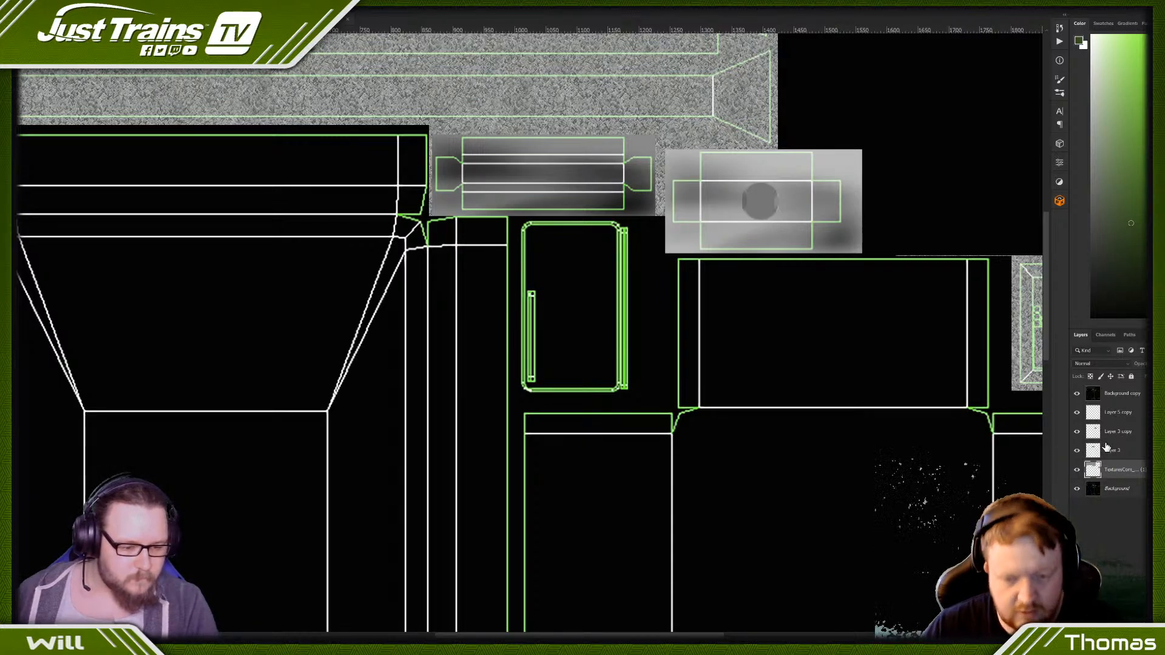
- Duplicate the lock circle's layer, Layer 5 copy, and blacken the duplicate with Hue/Saturation at a lightness of -100
{"action": "left_click", "coordinate": [1110, 418]}
{"action": "left_click", "coordinate": [1110, 364]}
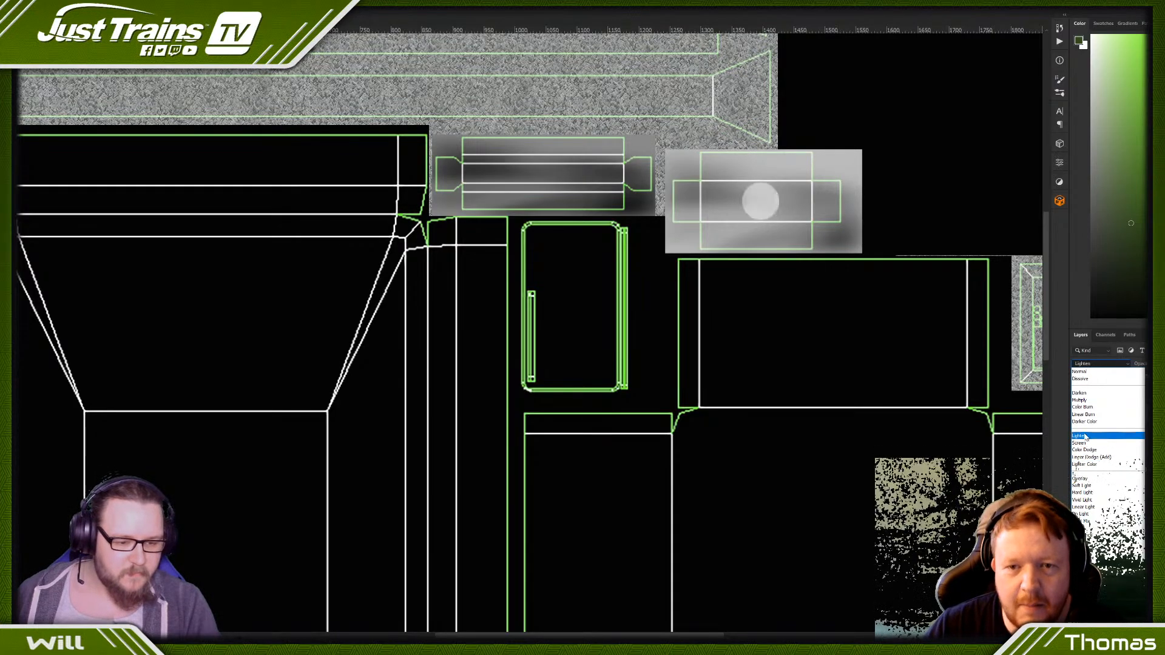
{"action": "left_click", "coordinate": [1080, 371]}
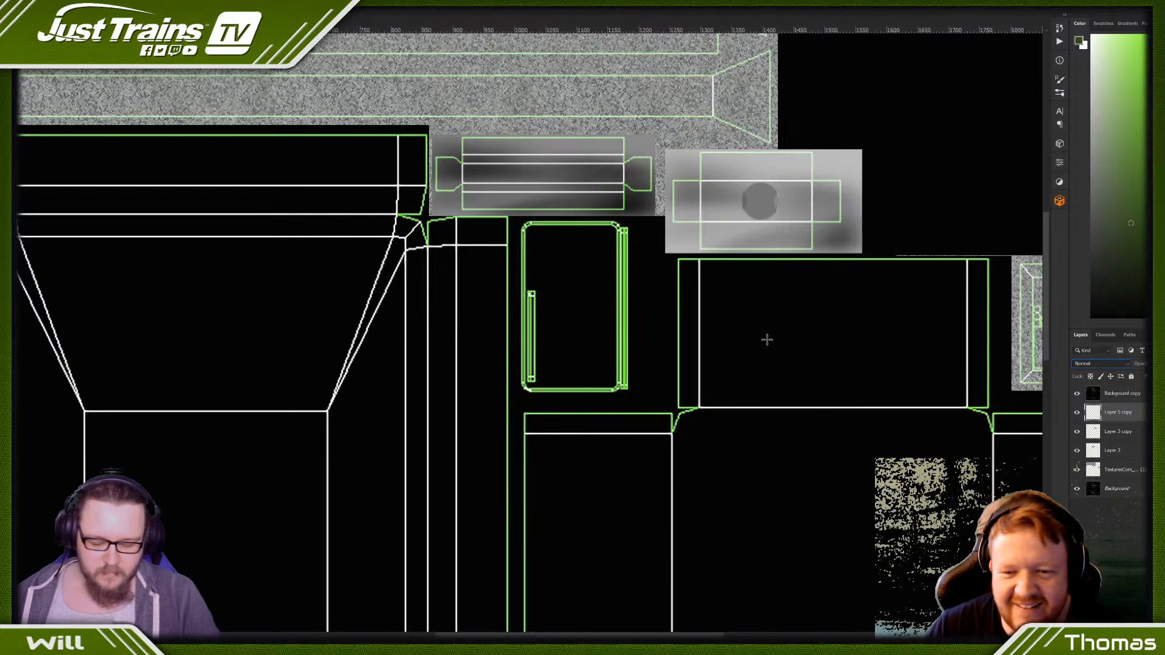
{"action": "key", "text": "ctrl+j"}
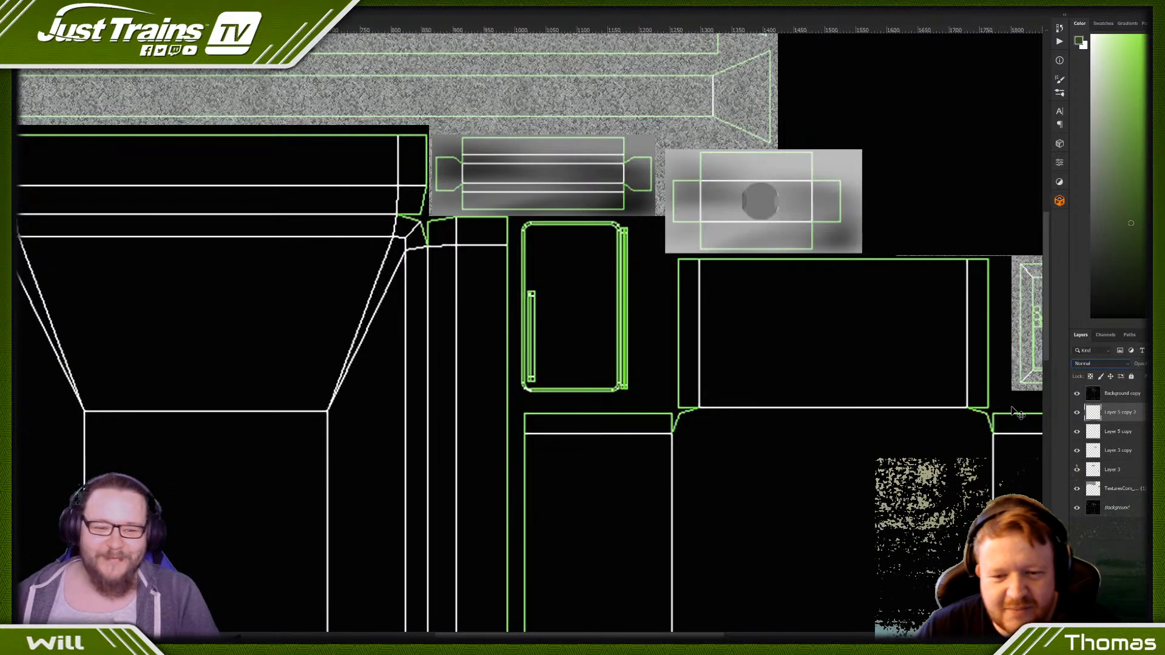
{"action": "key", "text": "ctrl+u"}
{"action": "left_click_drag", "start_coordinate": [796, 322], "coordinate": [704, 296]}
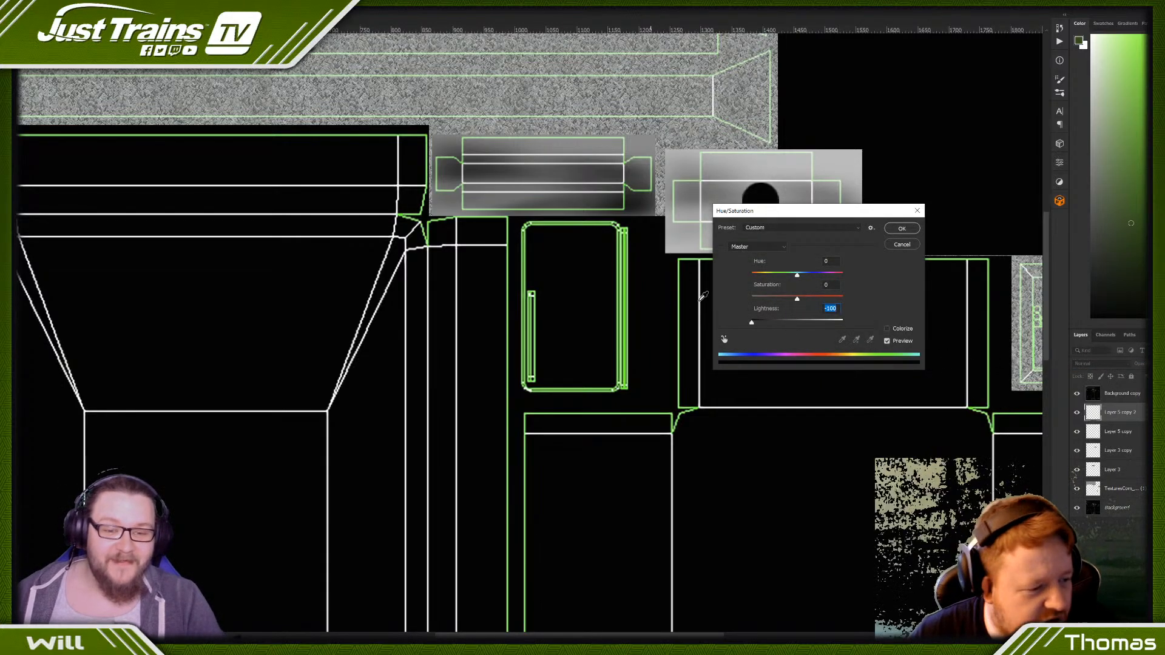
{"action": "left_click", "coordinate": [901, 228]}
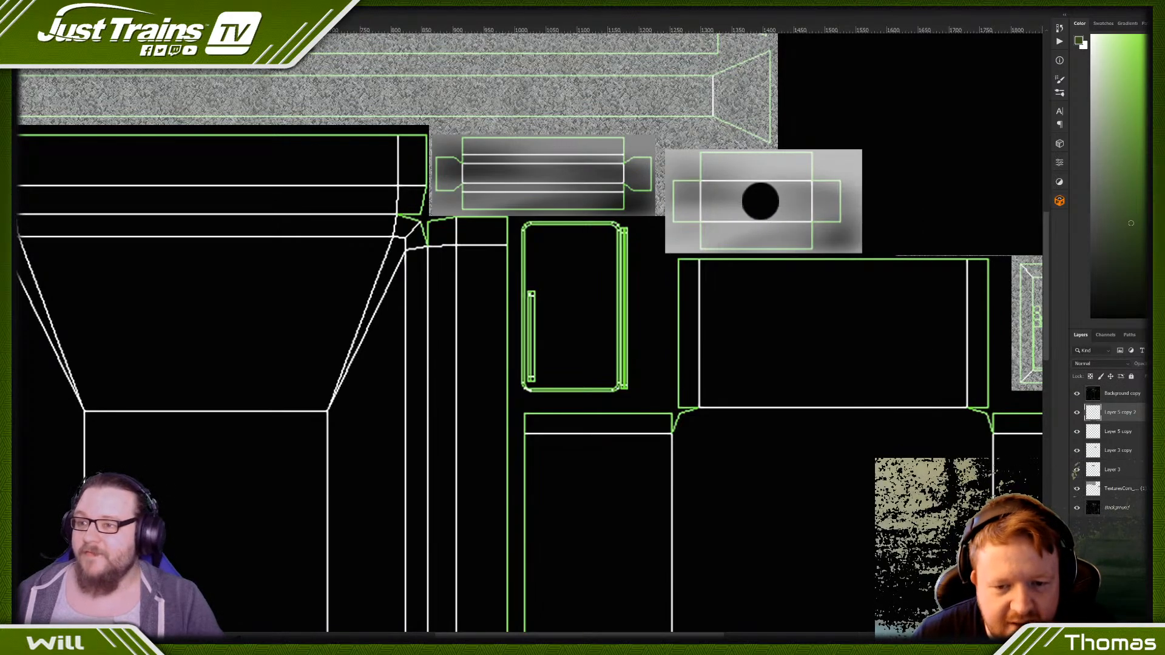
- Apply a Gaussian Blur with a radius of 2.6 pixels to the black circle copy
{"action": "left_click", "coordinate": [118, 5]}
{"action": "mouse_move", "coordinate": [148, 100]}
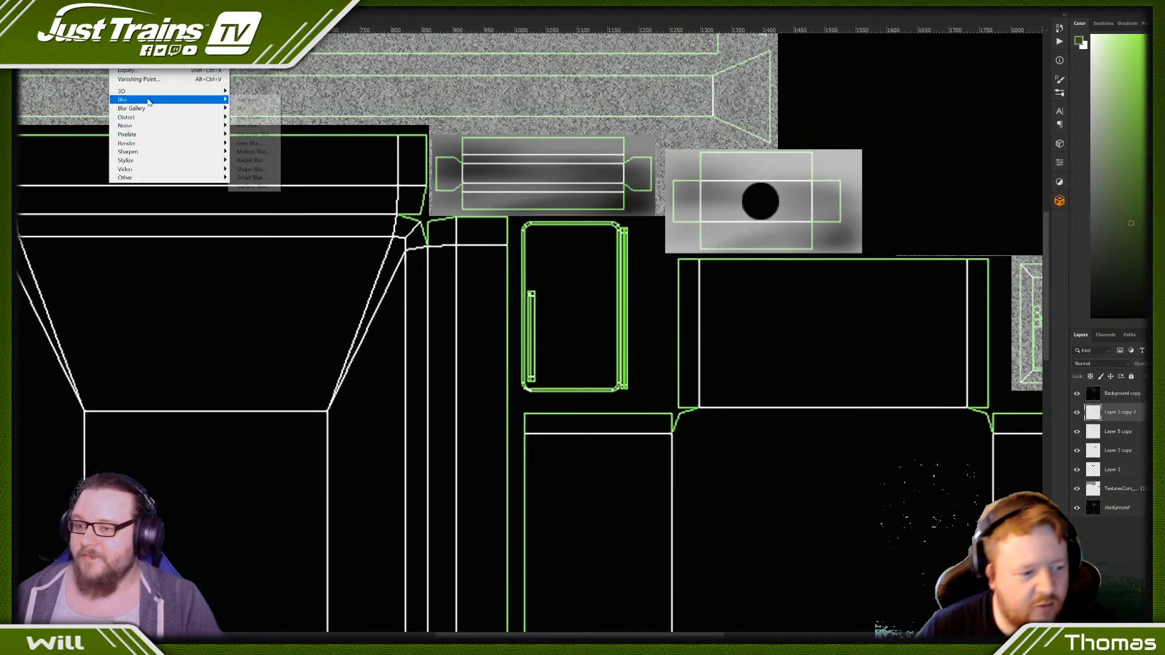
{"action": "left_click", "coordinate": [254, 135]}
{"action": "left_click_drag", "start_coordinate": [797, 321], "coordinate": [791, 322]}
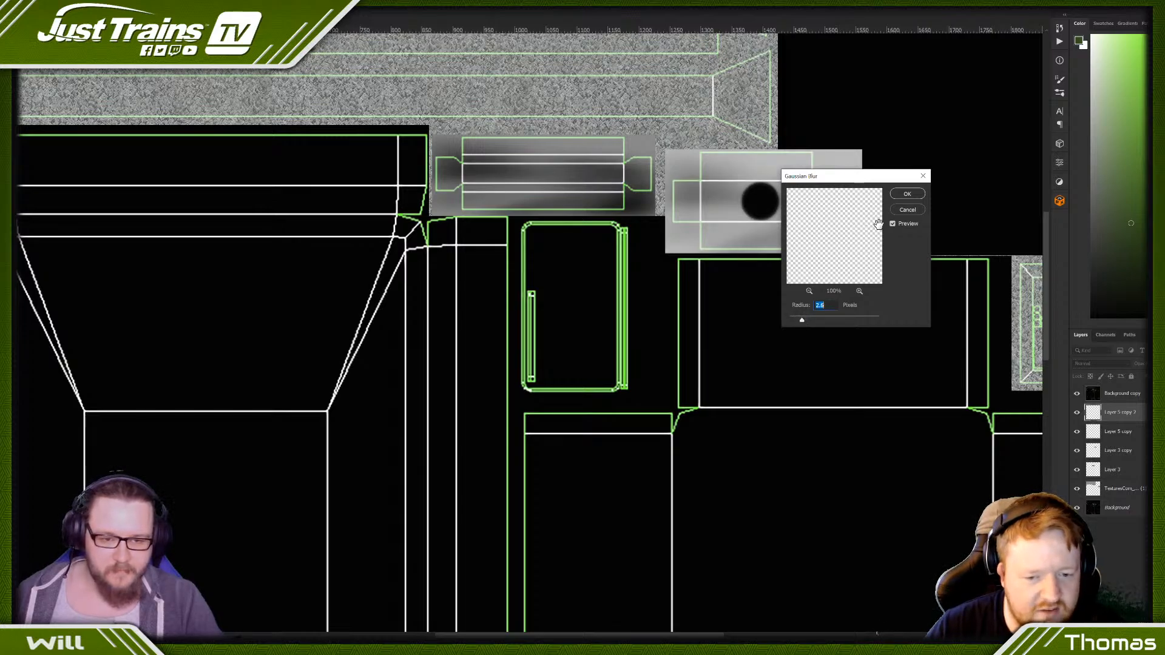
{"action": "left_click", "coordinate": [907, 194]}
- Place the blurred black circle beneath the grey lock circle as its shadow and merge the two layers
{"action": "left_click_drag", "start_coordinate": [1110, 418], "coordinate": [1106, 444]}
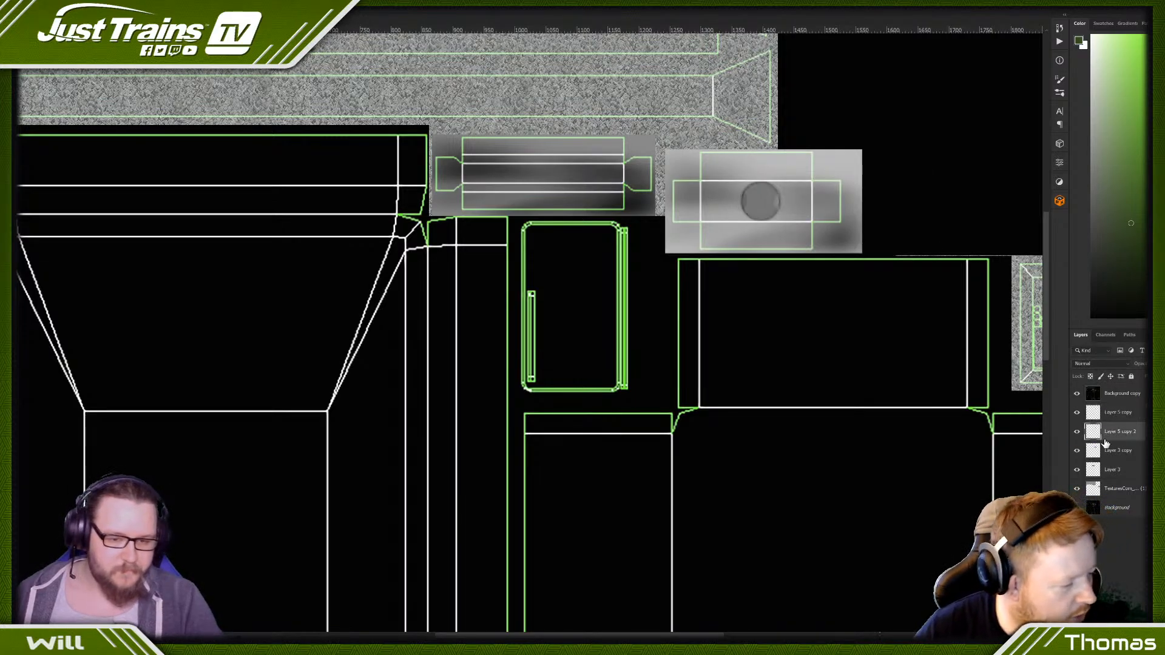
{"action": "left_click", "coordinate": [1117, 412], "text": "shift"}
{"action": "right_click", "coordinate": [1114, 415]}
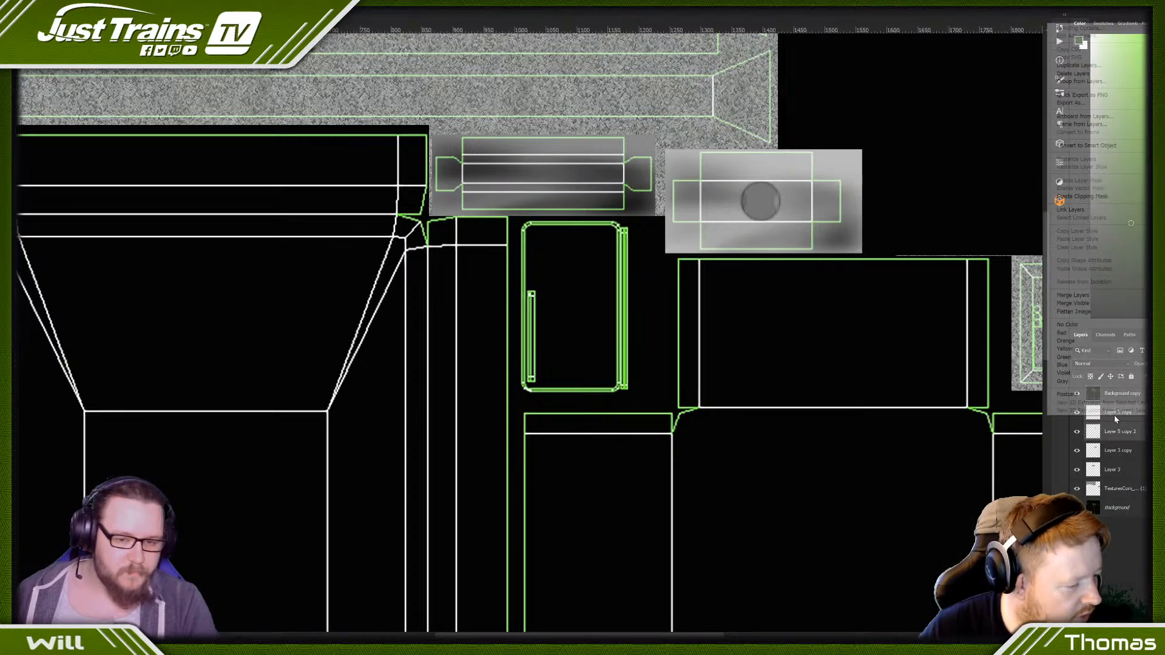
{"action": "left_click", "coordinate": [1060, 295]}
- Make a square selection centred inside the lock circle and fill it with white
{"action": "key", "text": "ctrl+plus"}
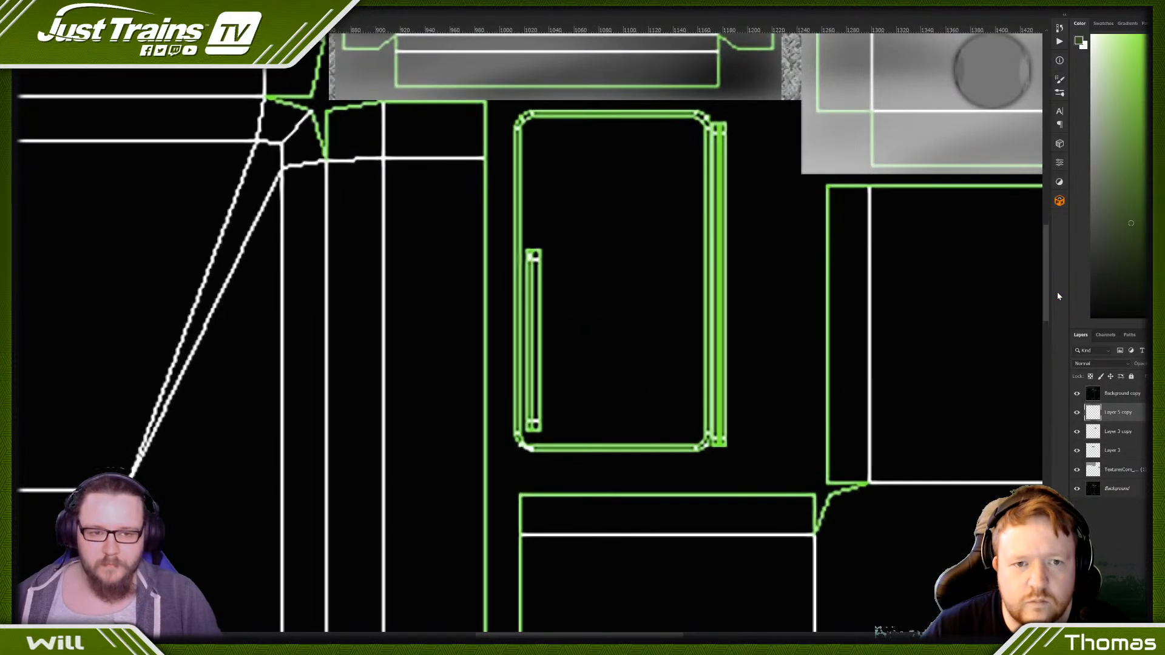
{"action": "left_click_drag", "start_coordinate": [551, 637], "coordinate": [635, 637]}
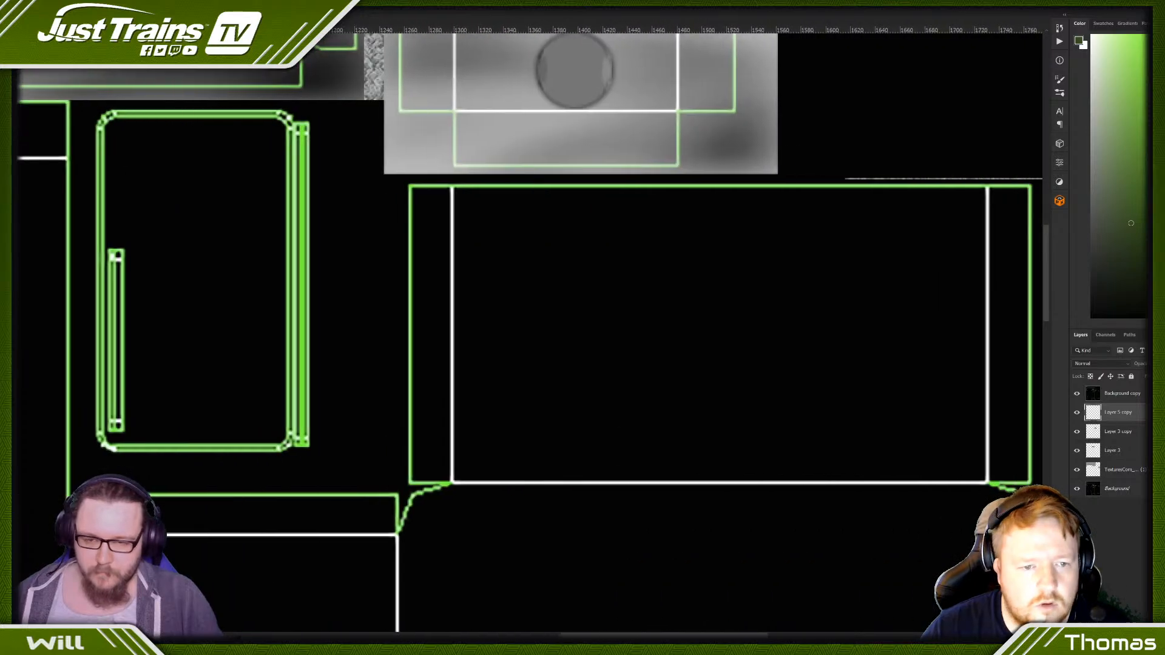
{"action": "scroll", "coordinate": [556, 179], "scroll_direction": "up", "scroll_amount": 2}
{"action": "left_click_drag", "start_coordinate": [548, 120], "coordinate": [599, 172]}
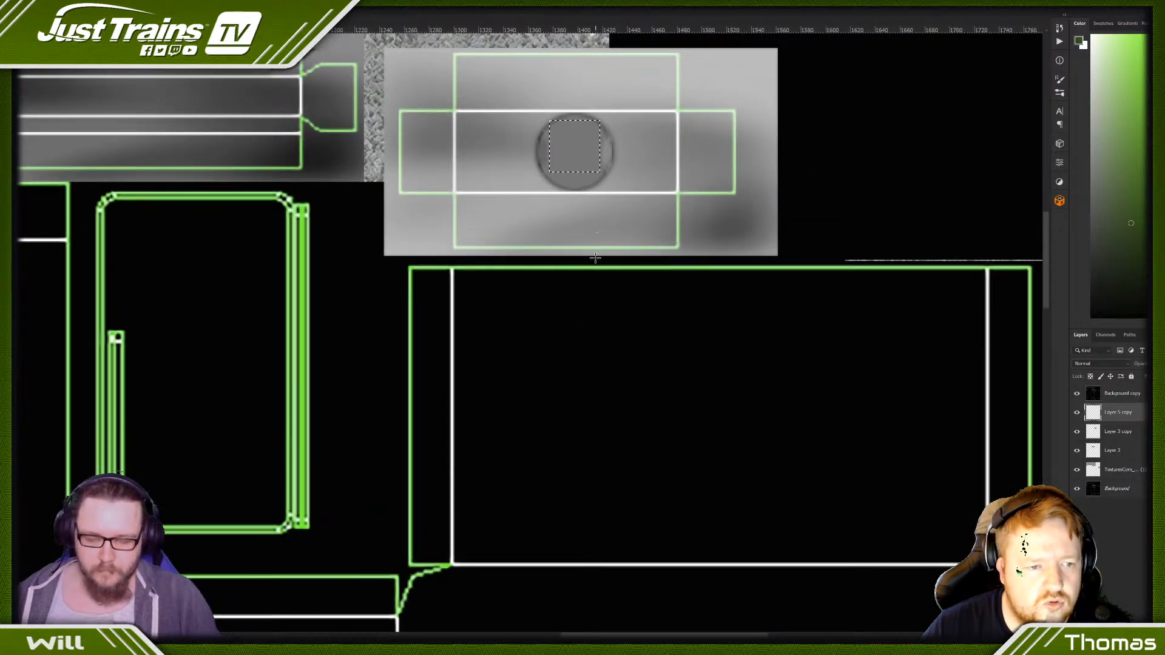
{"action": "key", "text": "Down"}
{"action": "key", "text": "Down"}
{"action": "key", "text": "Down"}
{"action": "key", "text": "Down"}
{"action": "key", "text": "Down"}
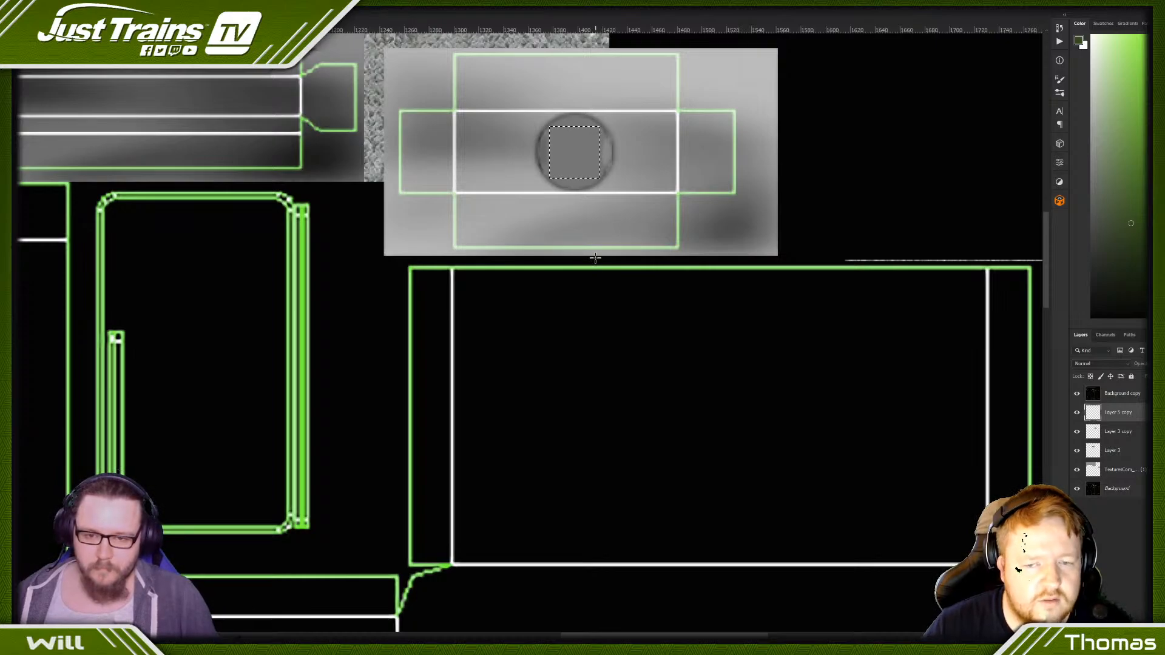
{"action": "key", "text": "ctrl+BackSpace"}
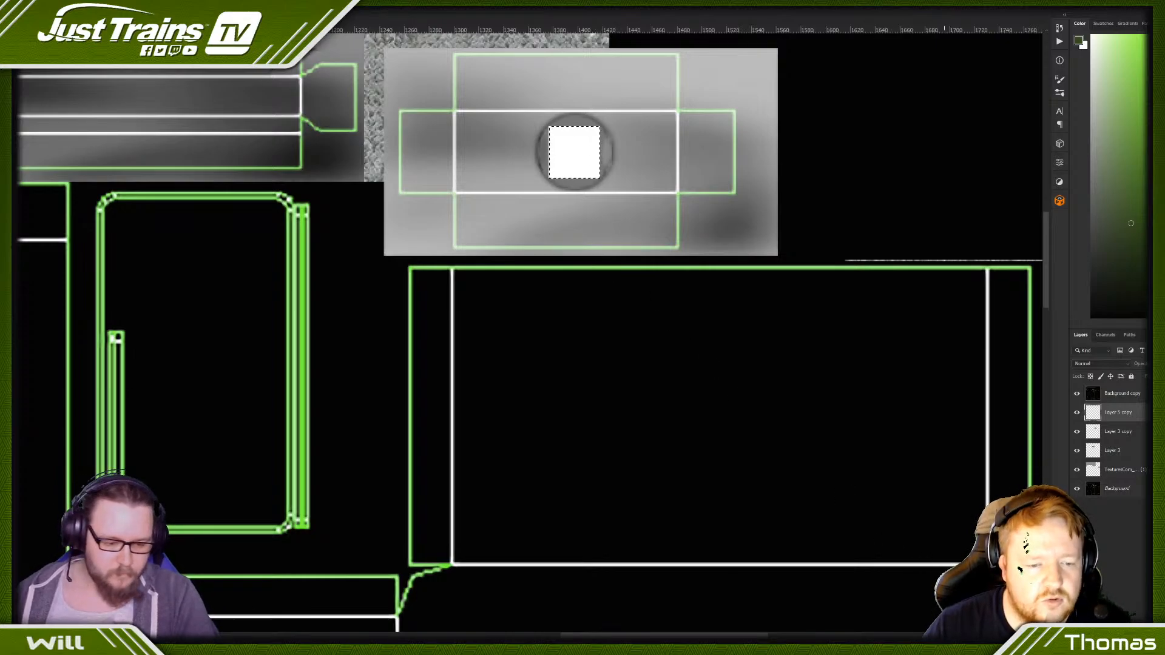
- Undo the white fill, refill the square selection with white on a new layer, and scale the square down slightly about its centre
{"action": "key", "text": "ctrl+z"}
{"action": "key", "text": "ctrl+shift+alt+n"}
{"action": "key", "text": "ctrl+BackSpace"}
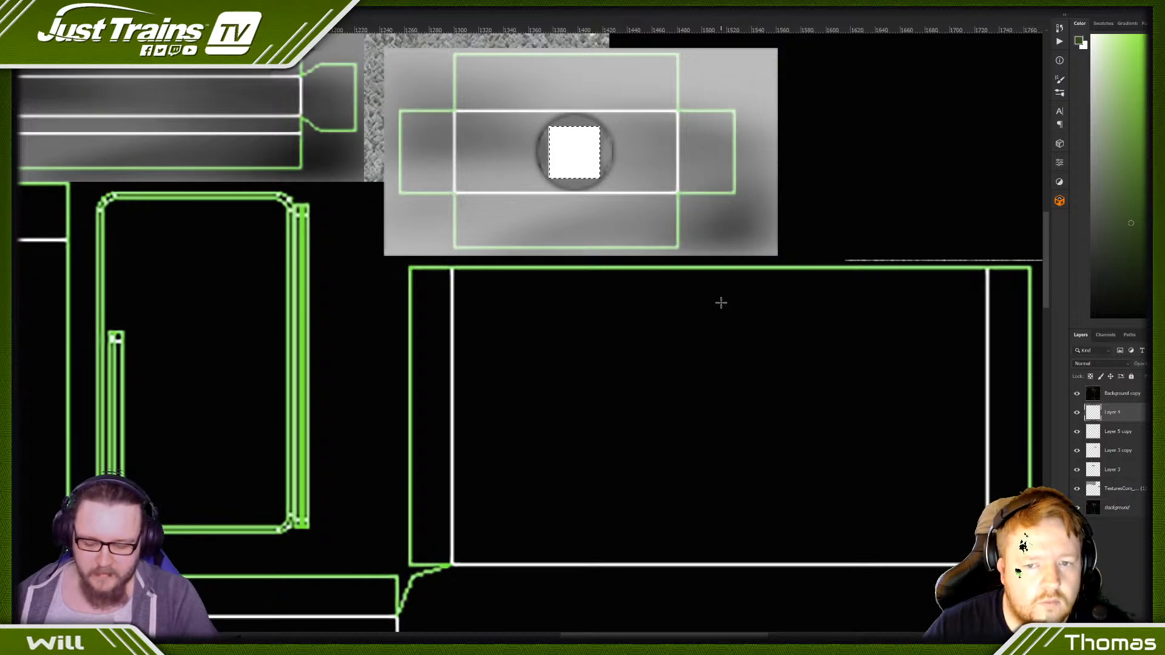
{"action": "key", "text": "ctrl+d"}
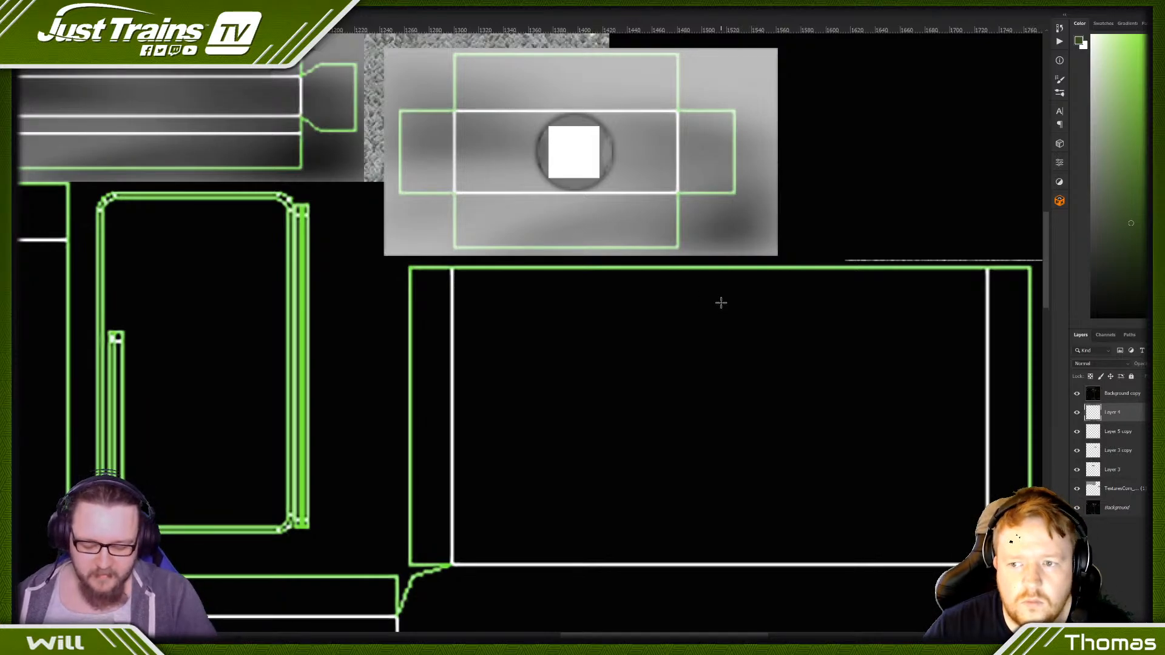
{"action": "key", "text": "ctrl+t"}
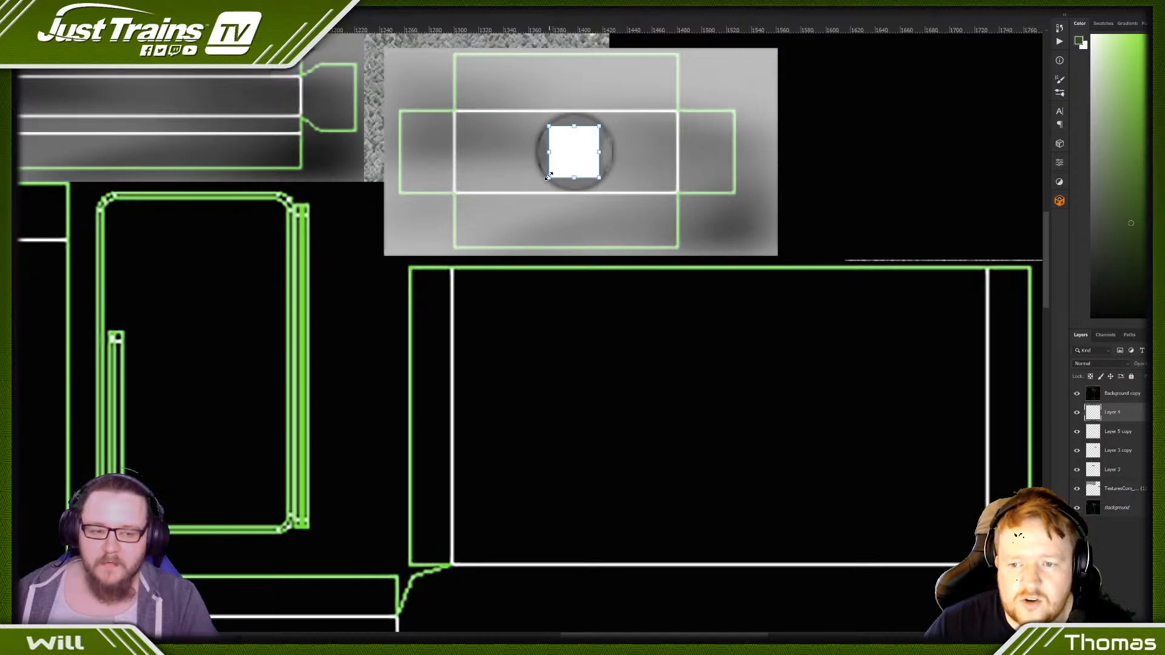
{"action": "left_click_drag", "start_coordinate": [548, 176], "coordinate": [553, 175], "text": "alt"}
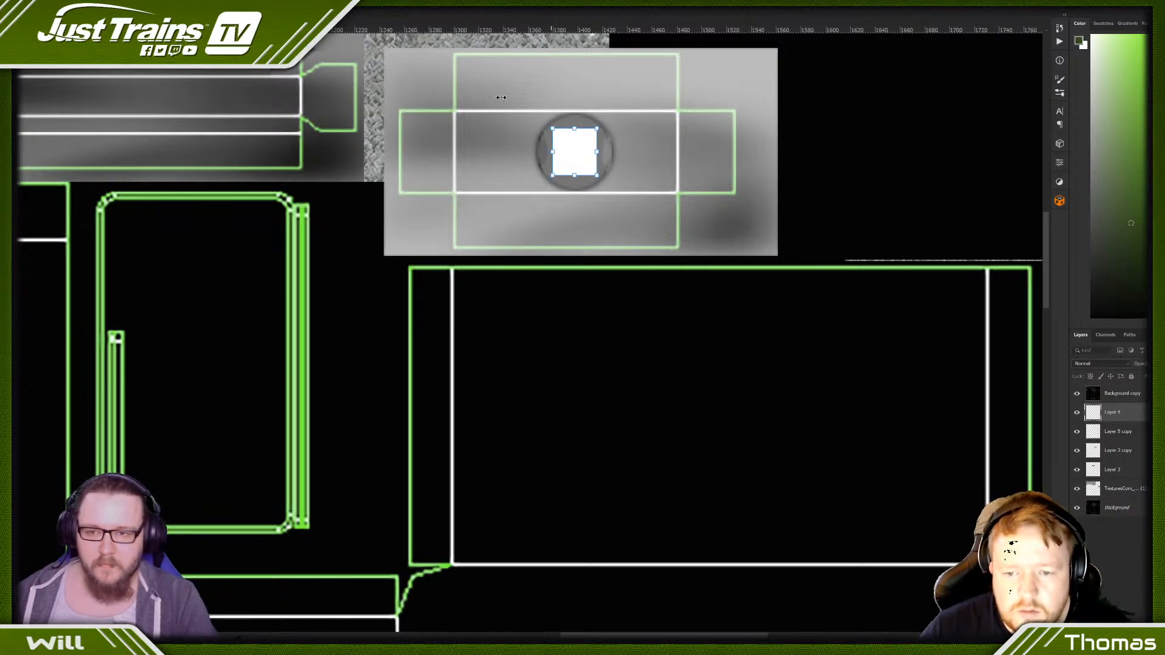
{"action": "key", "text": "Return"}
- Duplicate the white square's layer, shrink the copy slightly about its centre, and invert it to black
{"action": "key", "text": "ctrl+j"}
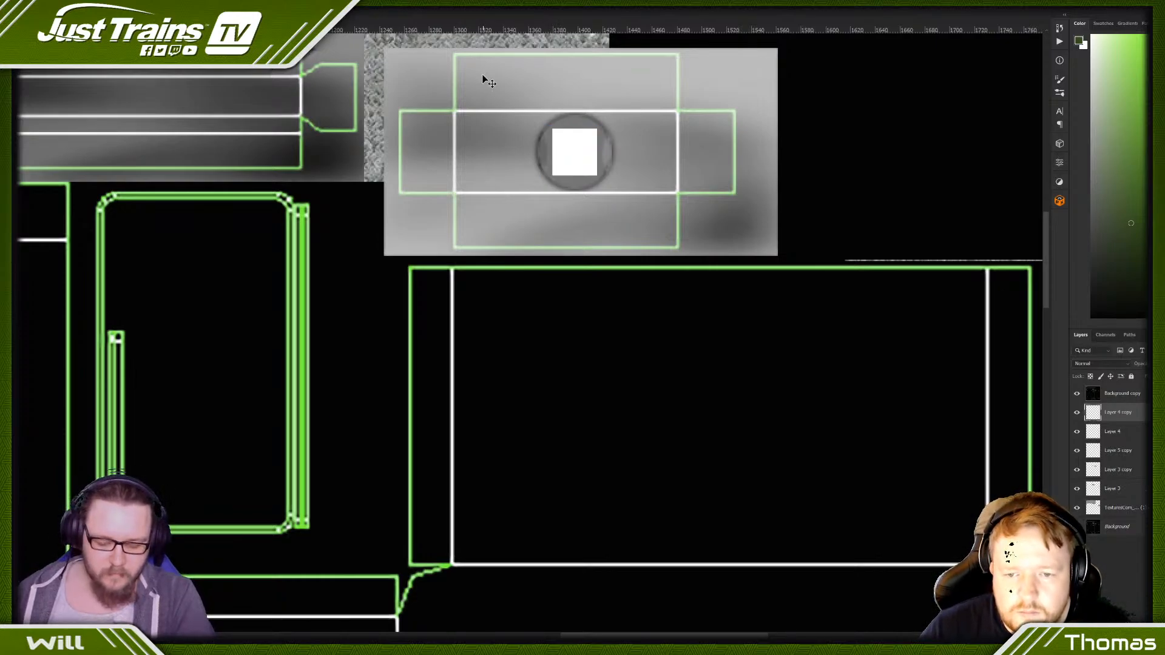
{"action": "key", "text": "ctrl+t"}
{"action": "left_click_drag", "start_coordinate": [550, 177], "coordinate": [557, 173], "text": "alt"}
{"action": "key", "text": "Return"}
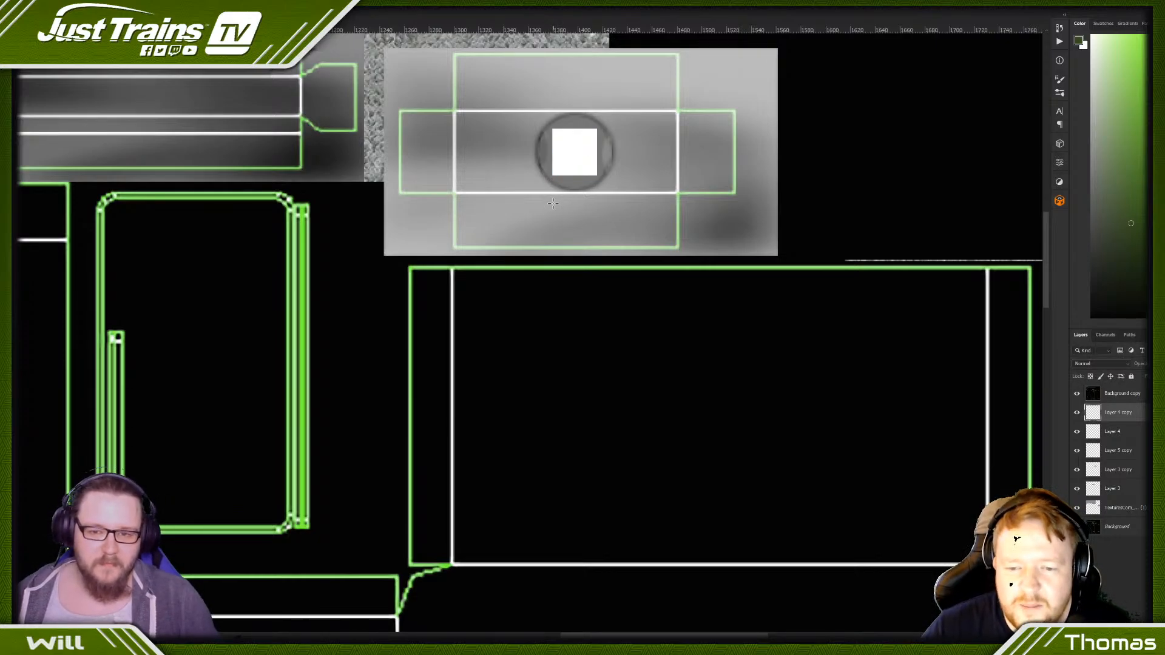
{"action": "key", "text": "ctrl+i"}
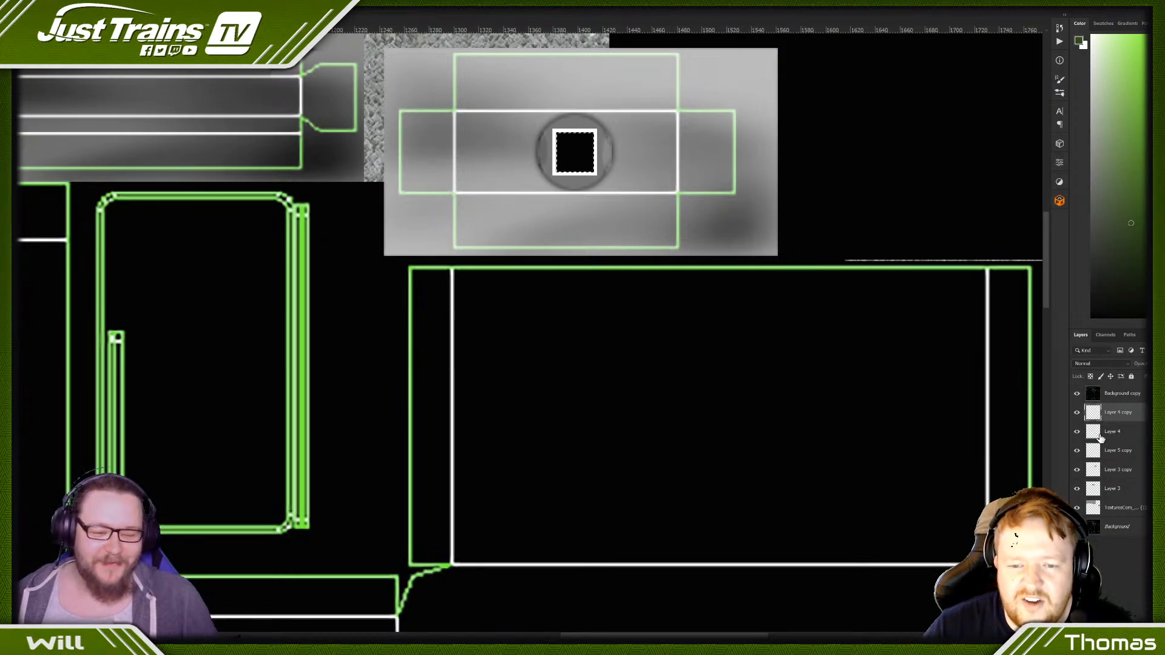
- Hide Layer 4 copy, cut its smaller square shape out of Layer 4, and turn the remaining frame black
{"action": "left_click", "coordinate": [1108, 433]}
{"action": "left_click", "coordinate": [1078, 413]}
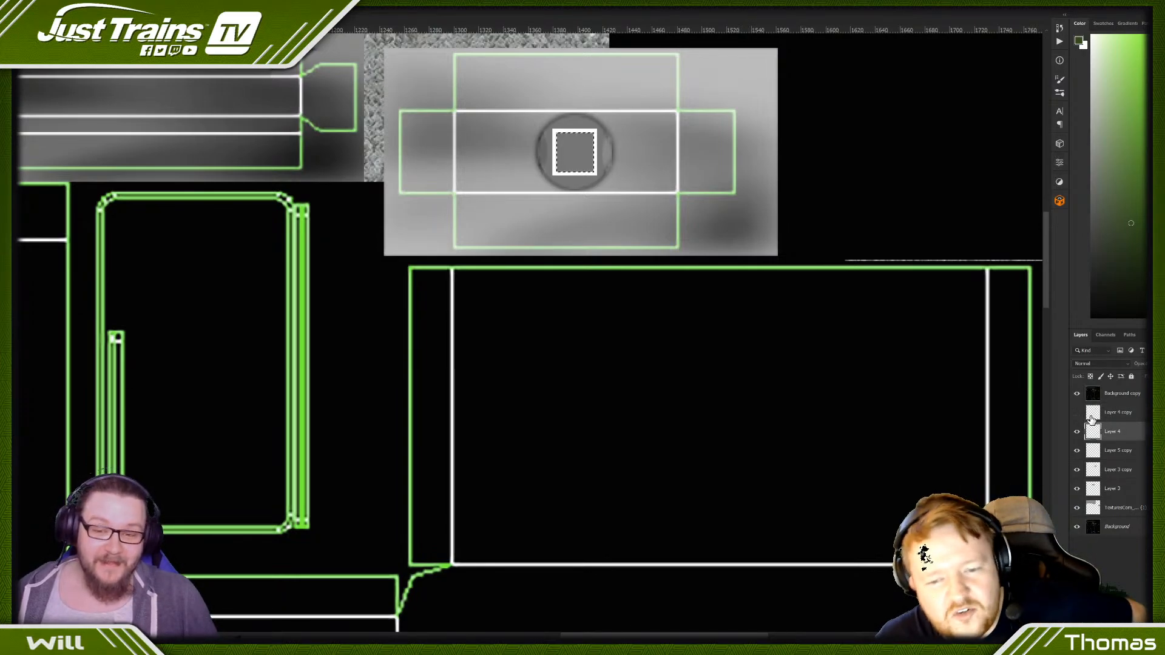
{"action": "left_click", "coordinate": [1099, 417]}
{"action": "left_click", "coordinate": [1109, 433]}
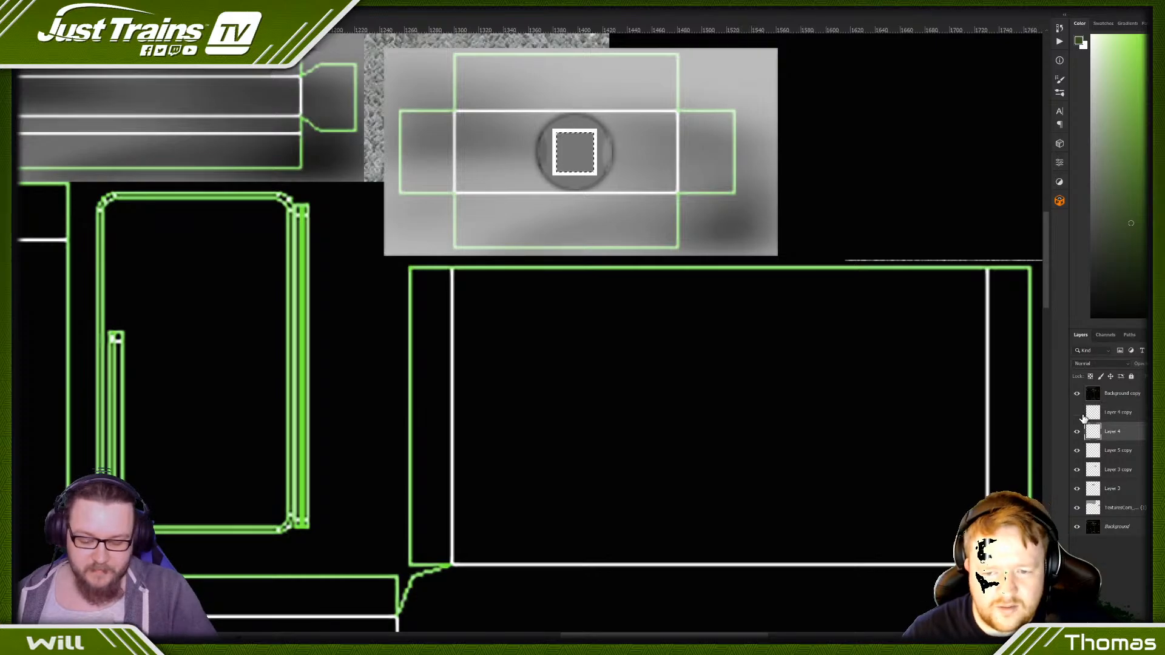
{"action": "left_click", "coordinate": [1077, 413]}
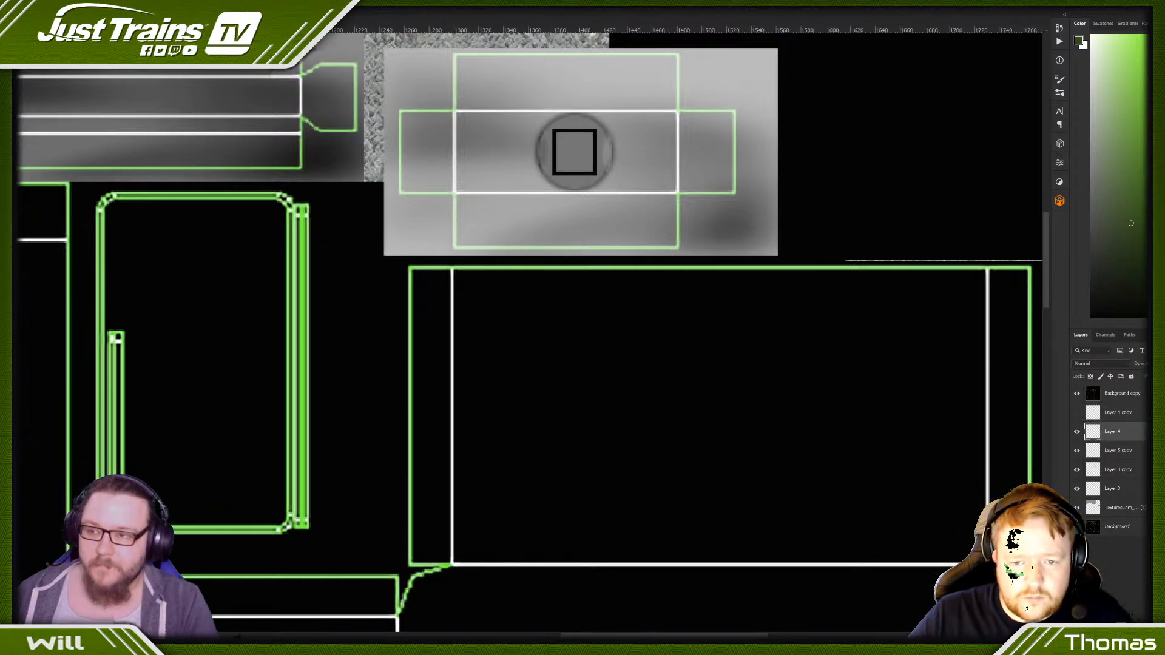
- Apply a Gaussian Blur with a radius of 2.5 pixels to the black frame and clear the blur inside its central square
{"action": "left_click", "coordinate": [118, 61]}
{"action": "mouse_move", "coordinate": [157, 97]}
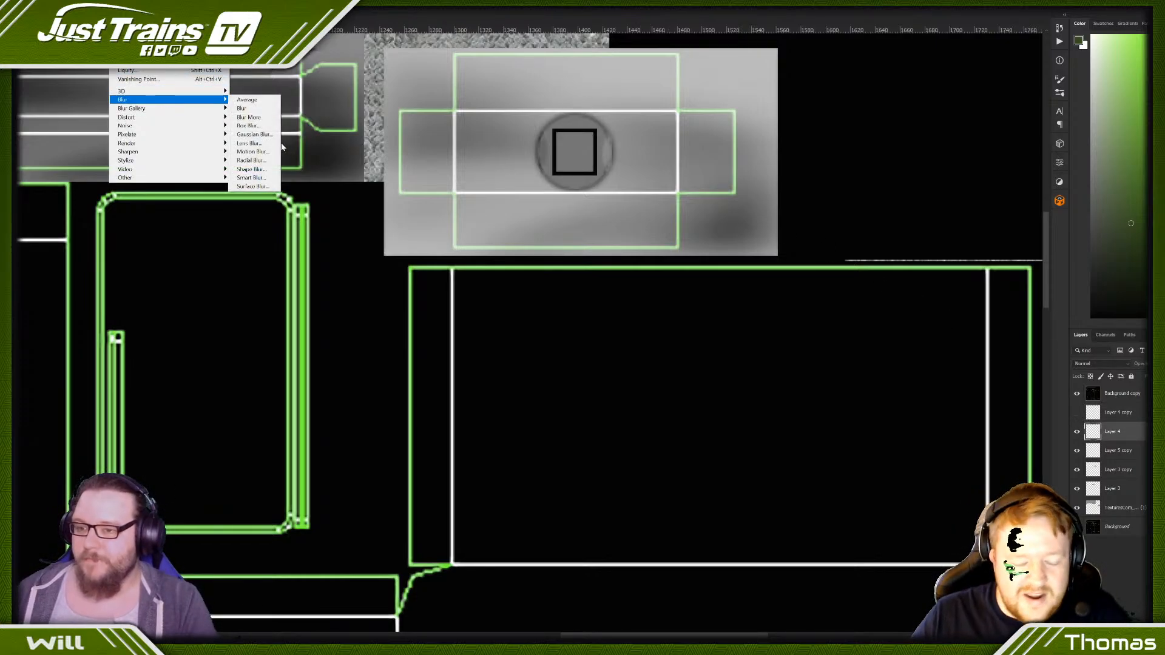
{"action": "left_click", "coordinate": [267, 135]}
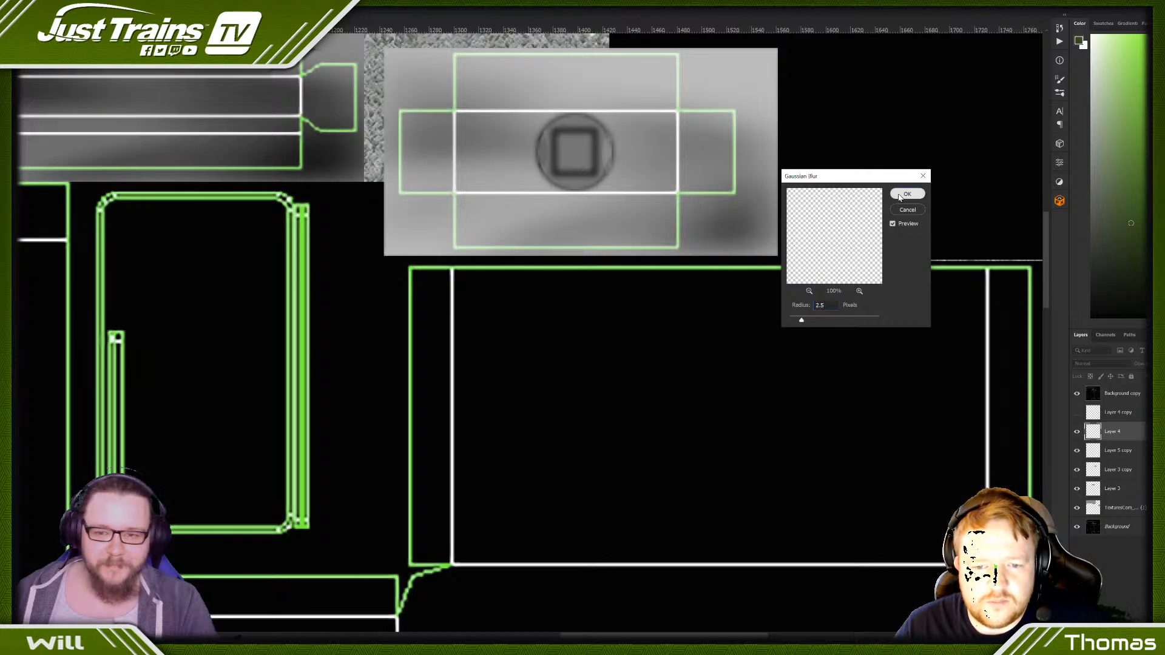
{"action": "left_click", "coordinate": [904, 195]}
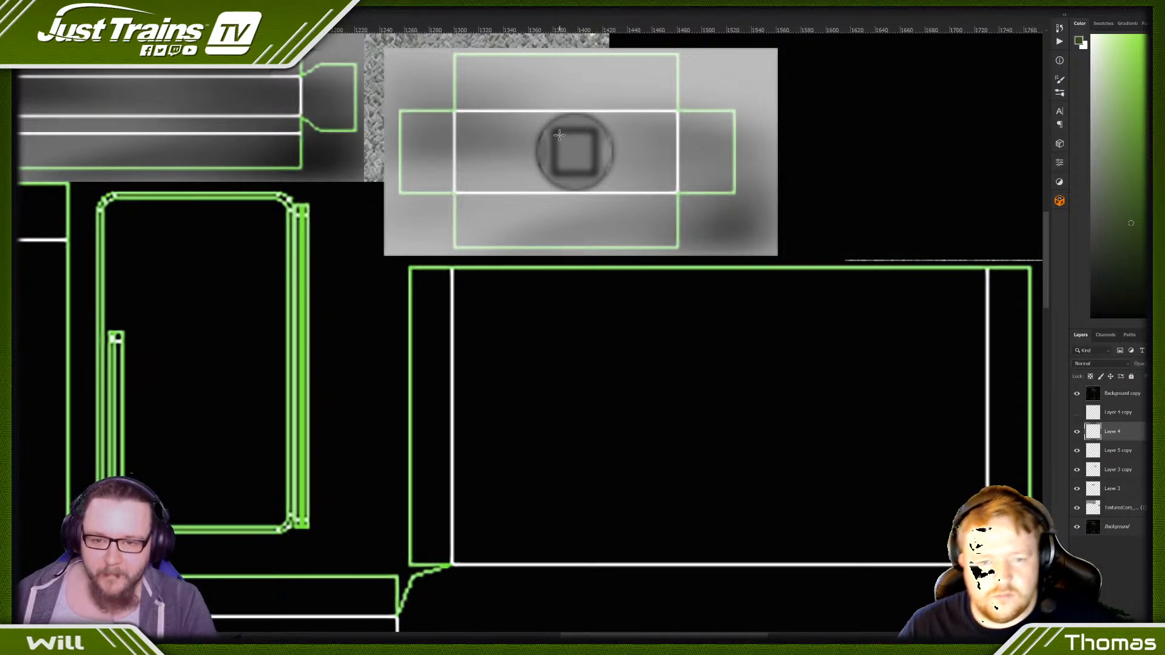
{"action": "left_click_drag", "start_coordinate": [558, 135], "coordinate": [591, 170]}
{"action": "key", "text": "ctrl+d"}
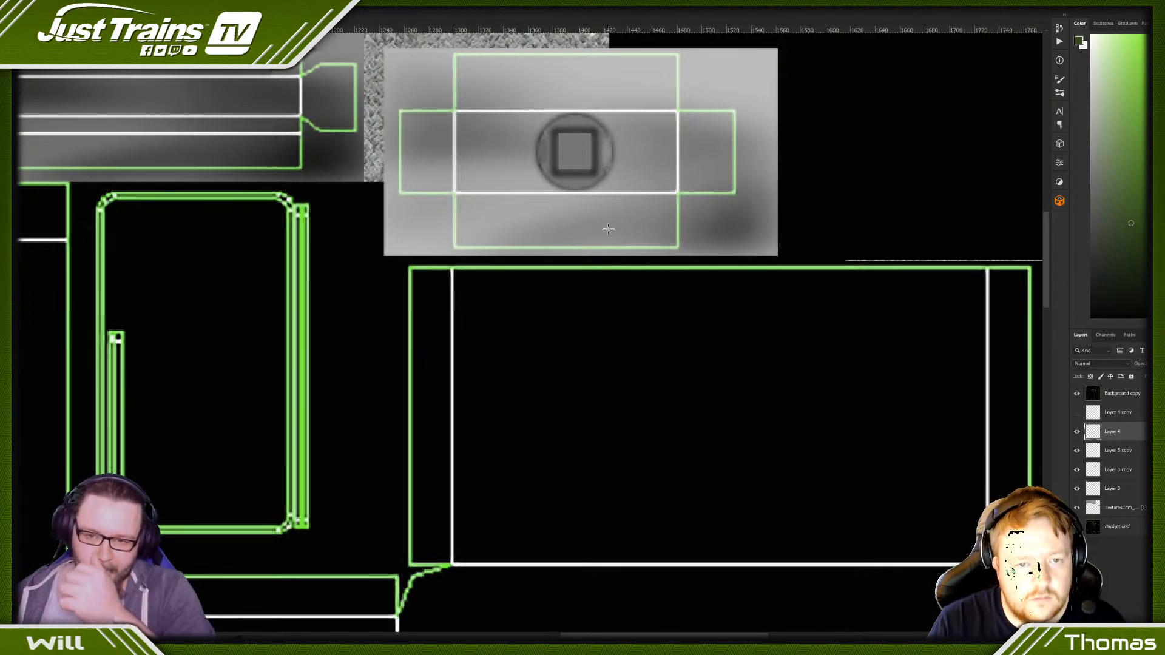
- Make a thin vertical selection across the middle of the dark grey panel beside the lock piece and fill it with black
{"action": "key", "text": "ctrl+minus"}
{"action": "key", "text": "ctrl+minus"}
{"action": "key", "text": "ctrl+minus"}
{"action": "key", "text": "ctrl+minus"}
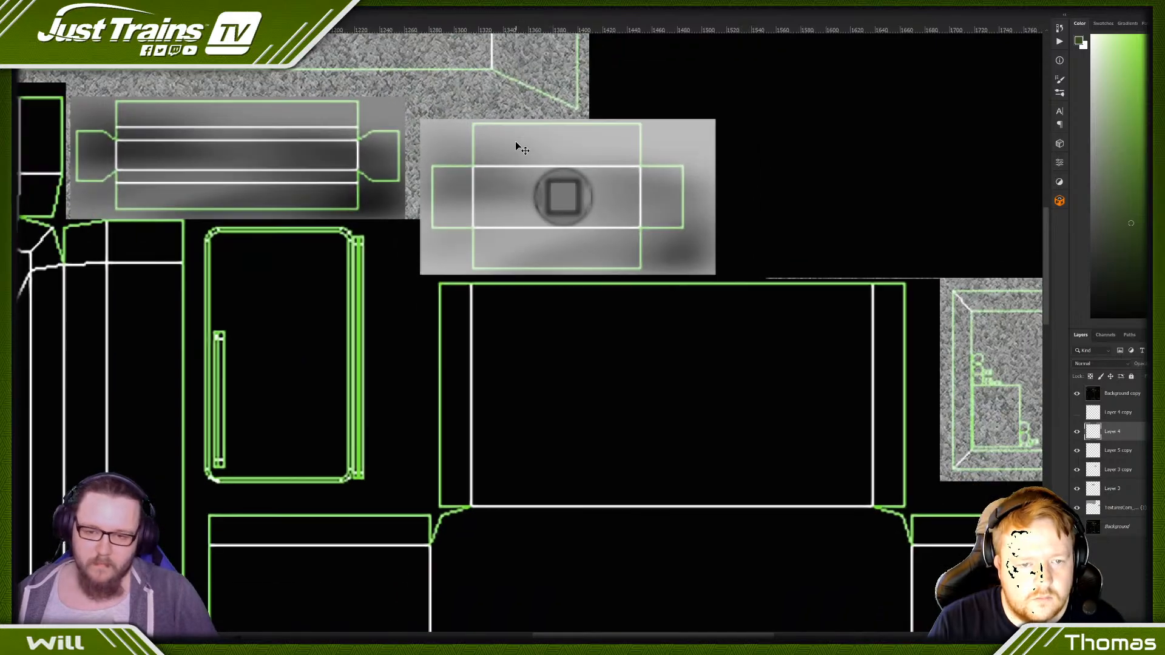
{"action": "key", "text": "ctrl+minus"}
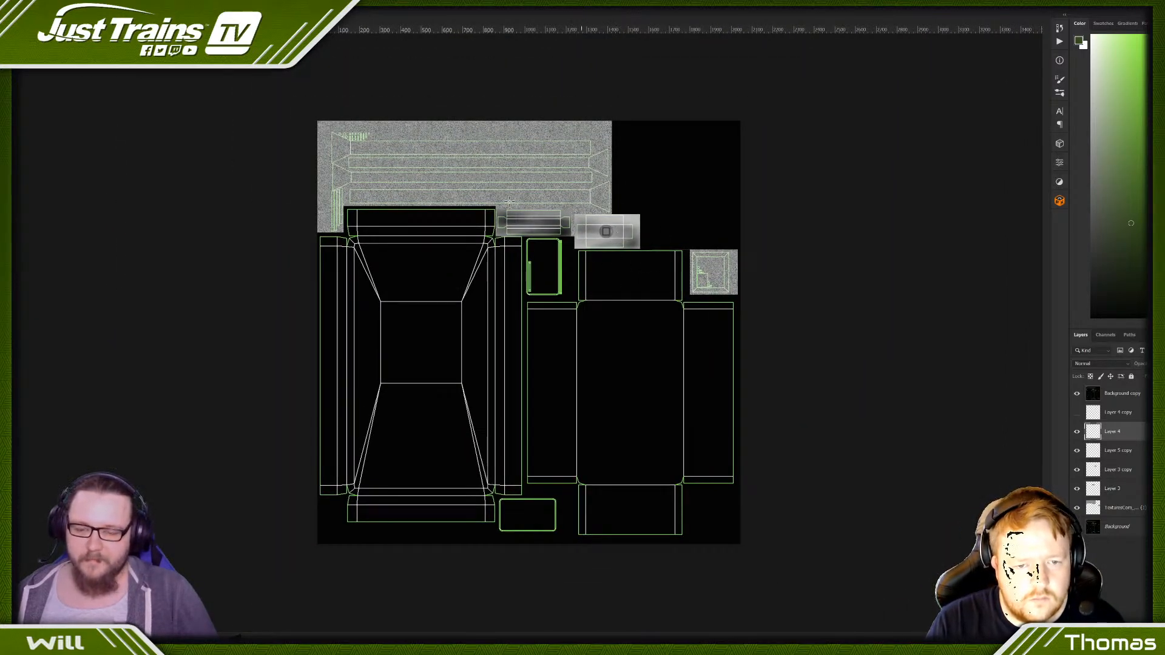
{"action": "key", "text": "ctrl+plus"}
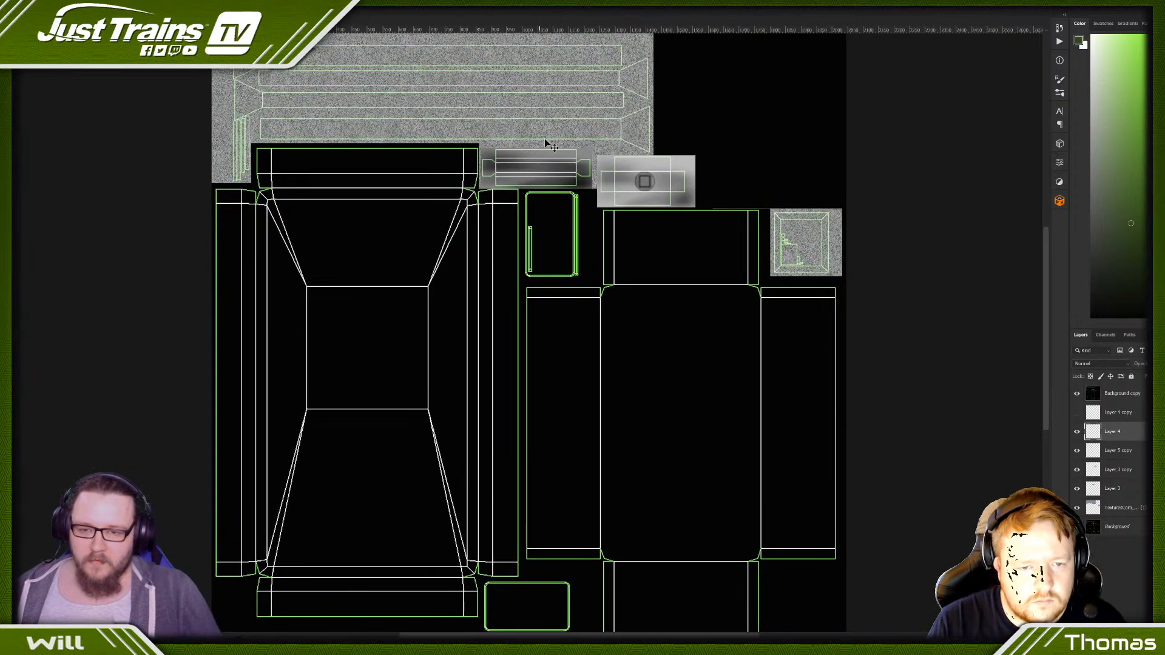
{"action": "scroll", "coordinate": [546, 144], "scroll_direction": "up", "scroll_amount": 1}
{"action": "key", "text": "ctrl+plus"}
{"action": "key", "text": "ctrl+plus"}
{"action": "scroll", "coordinate": [537, 126], "scroll_direction": "up", "scroll_amount": 3}
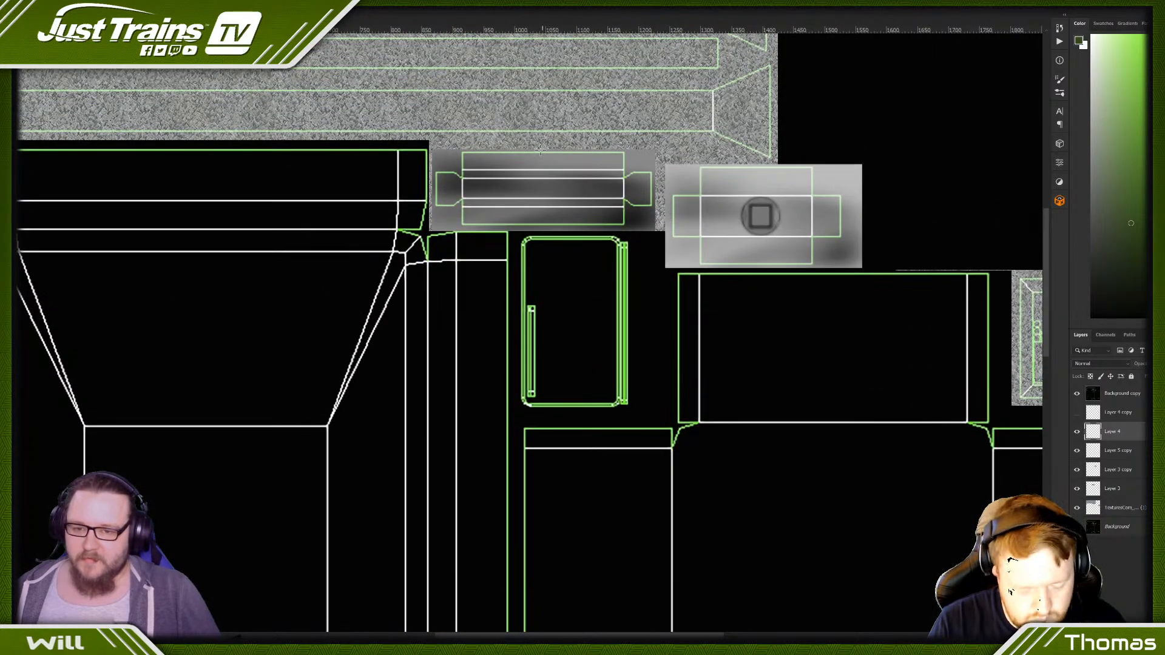
{"action": "left_click_drag", "start_coordinate": [552, 152], "coordinate": [550, 232]}
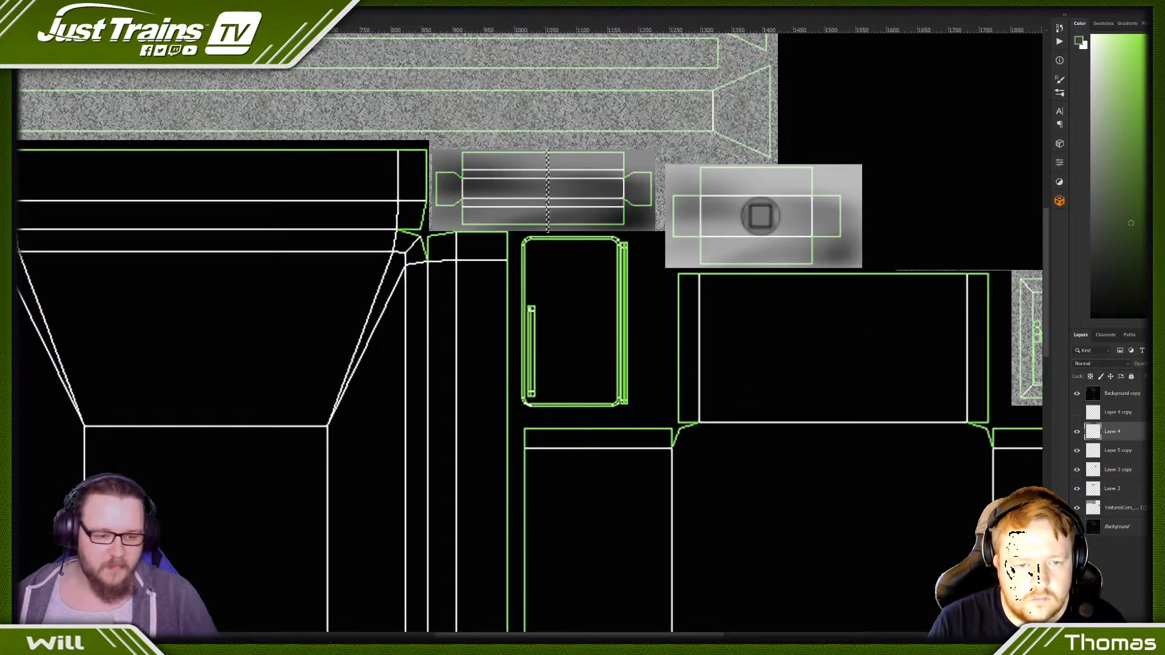
{"action": "key", "text": "ctrl+BackSpace"}
{"action": "key", "text": "ctrl+i"}
{"action": "key", "text": "ctrl+d"}
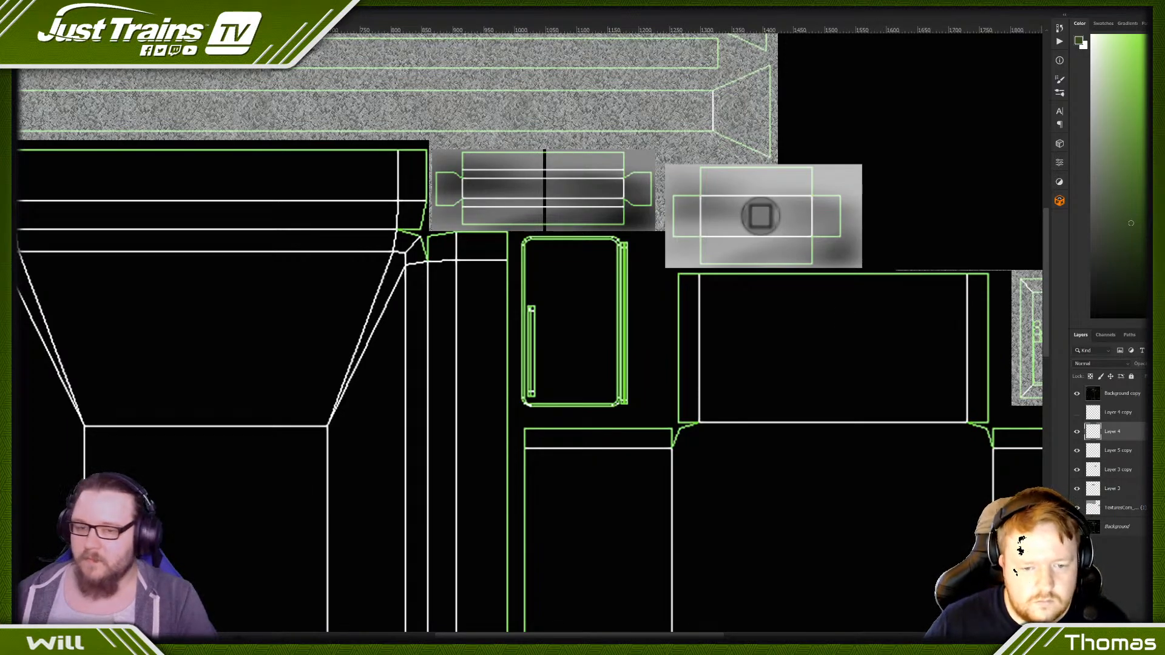
{"action": "key", "text": "ctrl+z"}
- Apply a Gaussian Blur to the thin black line, keeping the blur confined to its selection
{"action": "left_click", "coordinate": [117, 4]}
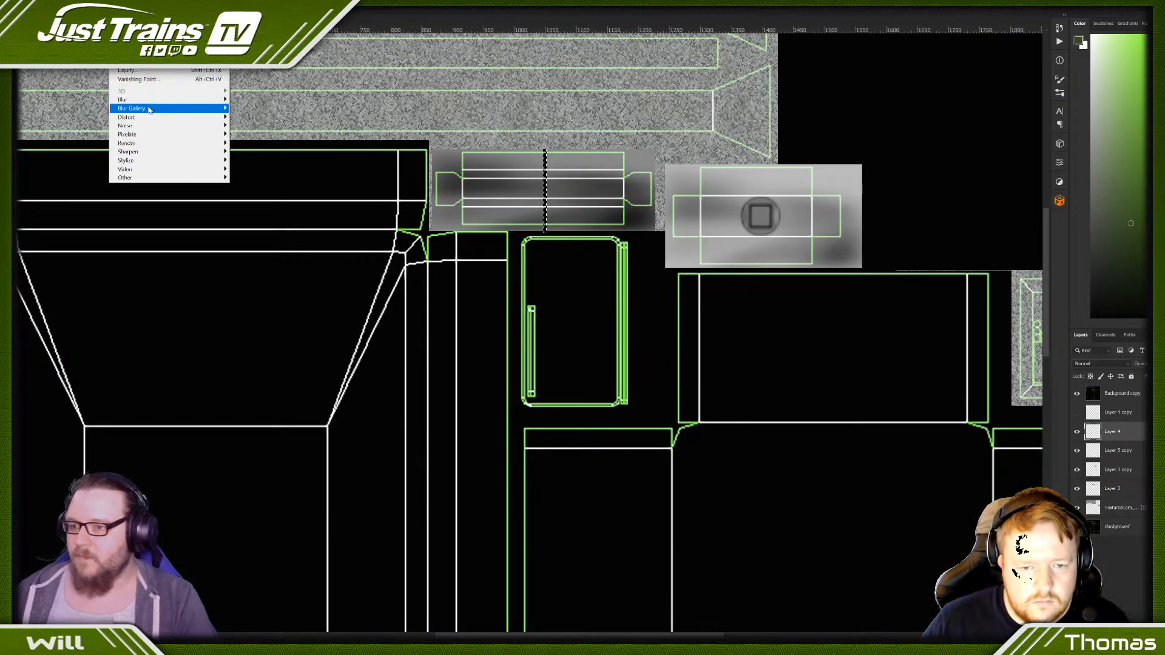
{"action": "mouse_move", "coordinate": [153, 101]}
{"action": "left_click", "coordinate": [254, 134]}
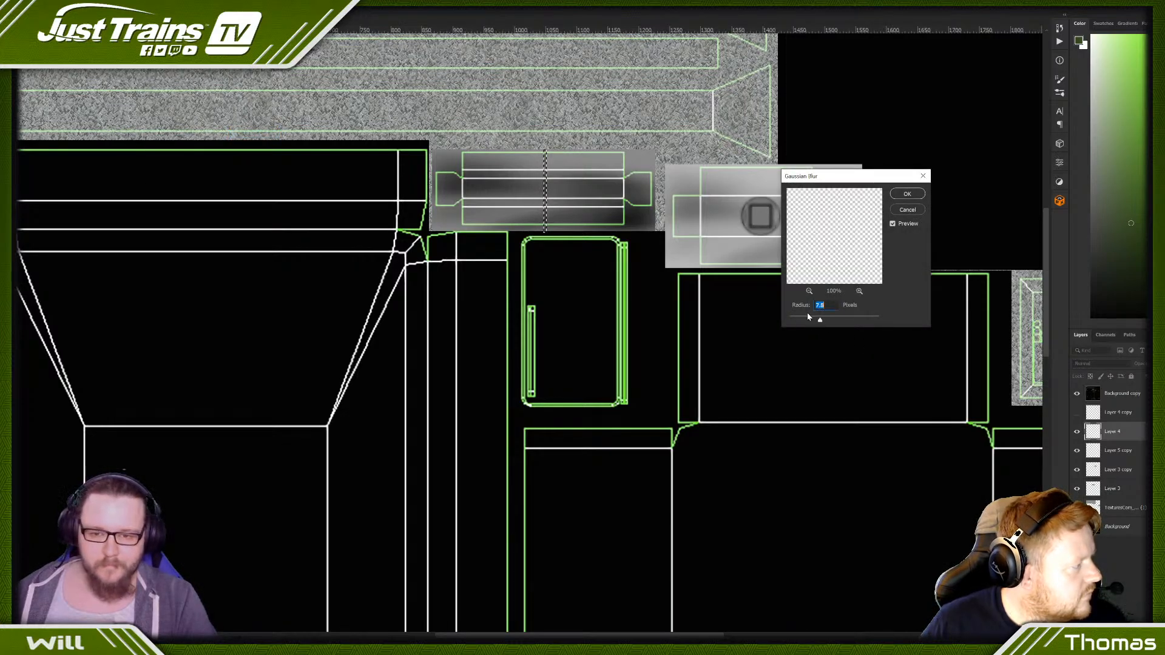
{"action": "left_click", "coordinate": [809, 320]}
{"action": "left_click", "coordinate": [907, 194]}
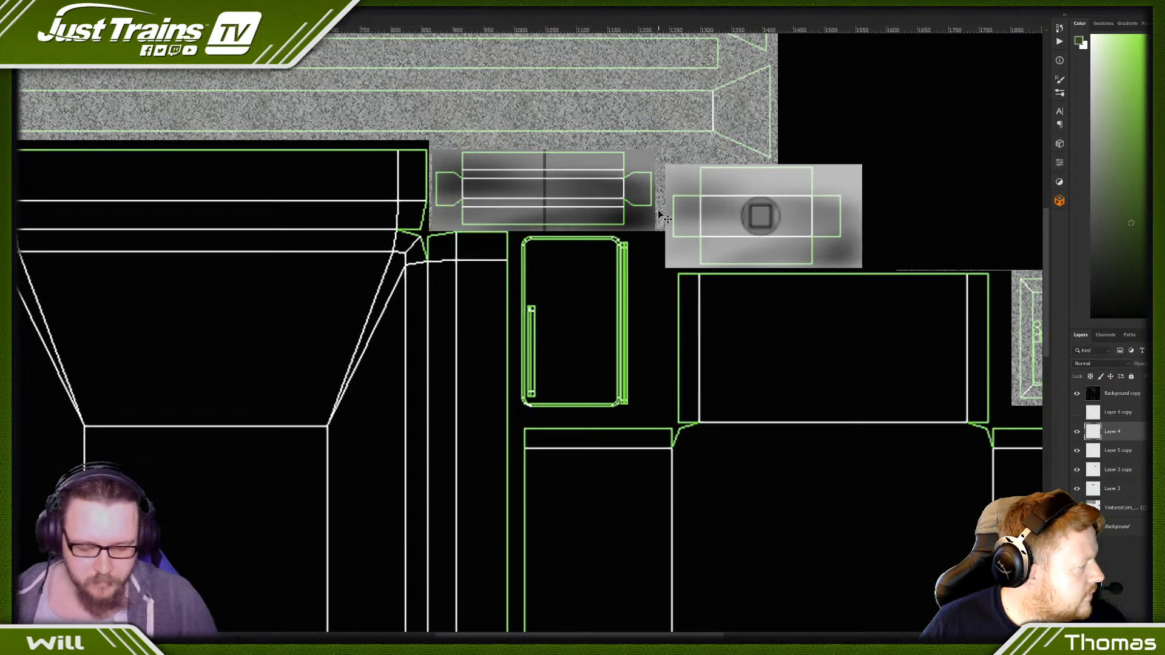
{"action": "scroll", "coordinate": [664, 226], "scroll_direction": "down", "scroll_amount": 4, "text": "alt"}
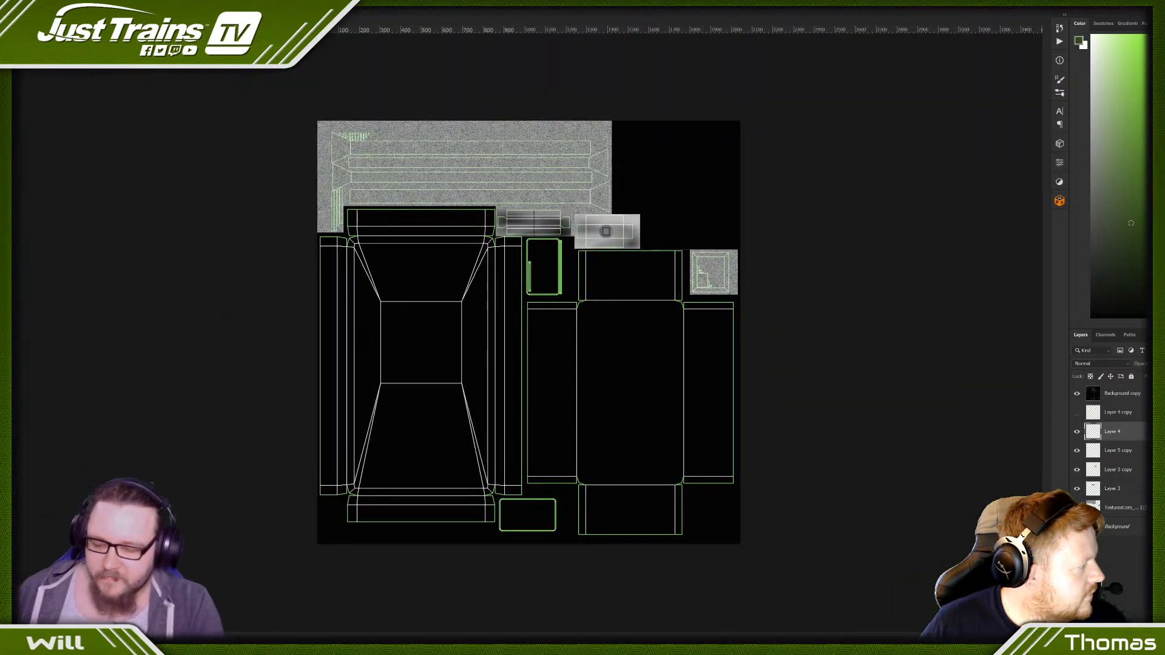
- Switch to the browser's texture library and close the METALGALVANIZED0037 details to return to the Galvanized texture list
{"action": "mouse_move", "coordinate": [224, 644]}
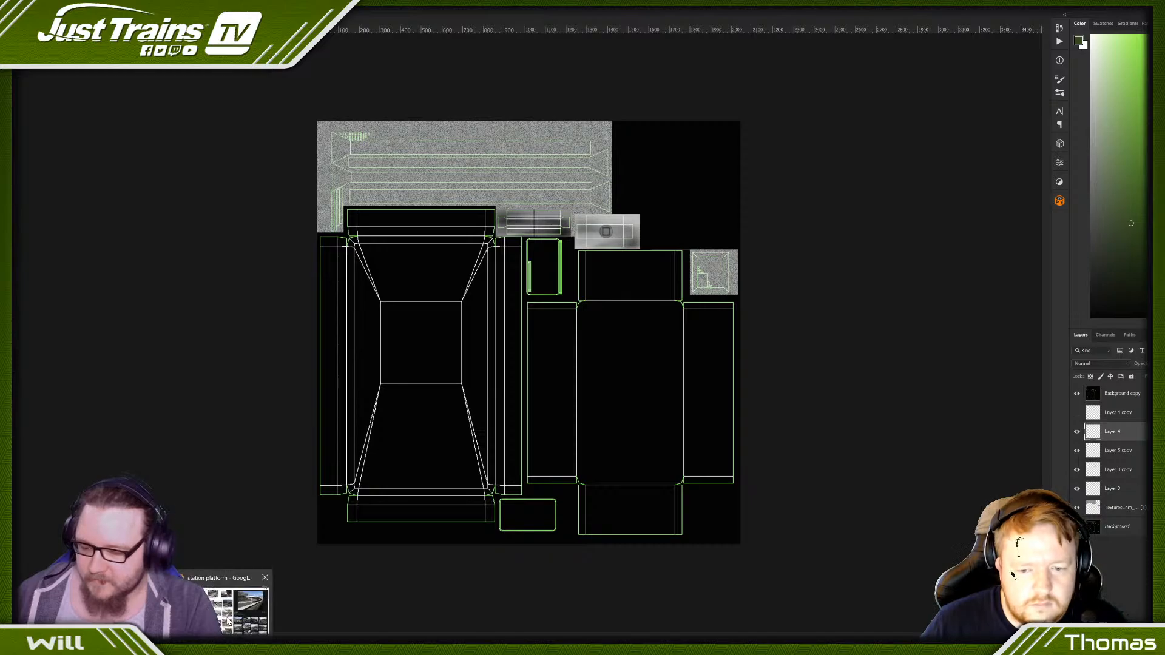
{"action": "left_click", "coordinate": [224, 620]}
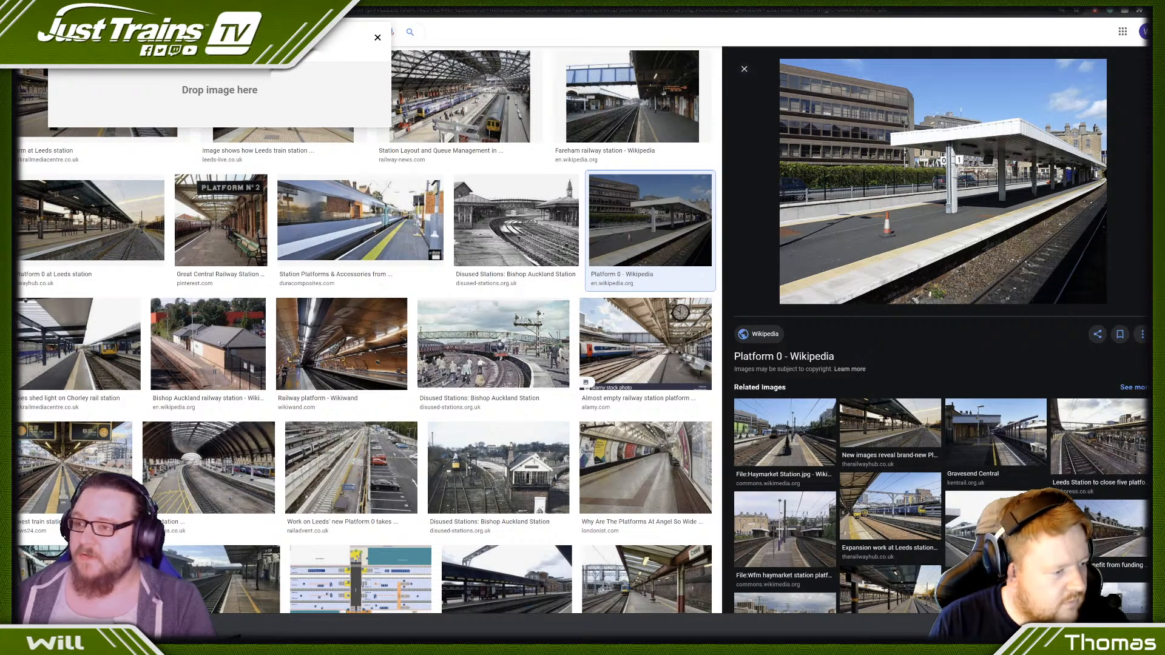
{"action": "key", "text": "ctrl+Tab"}
{"action": "key", "text": "ctrl+shift+Tab"}
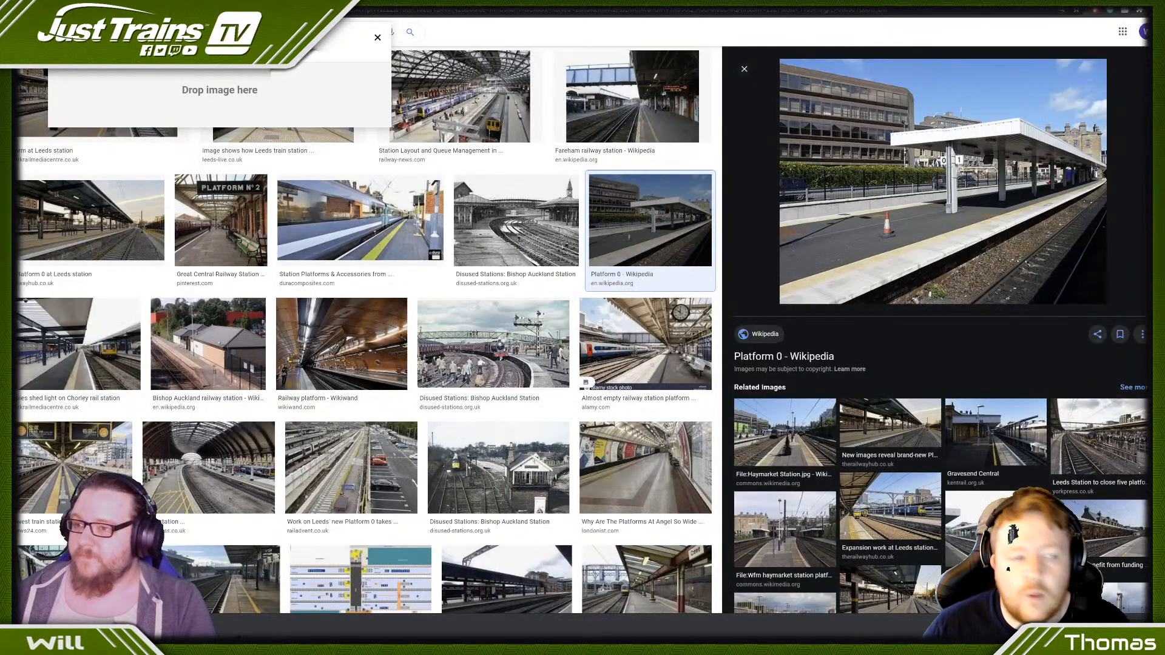
{"action": "key", "text": "ctrl+Tab"}
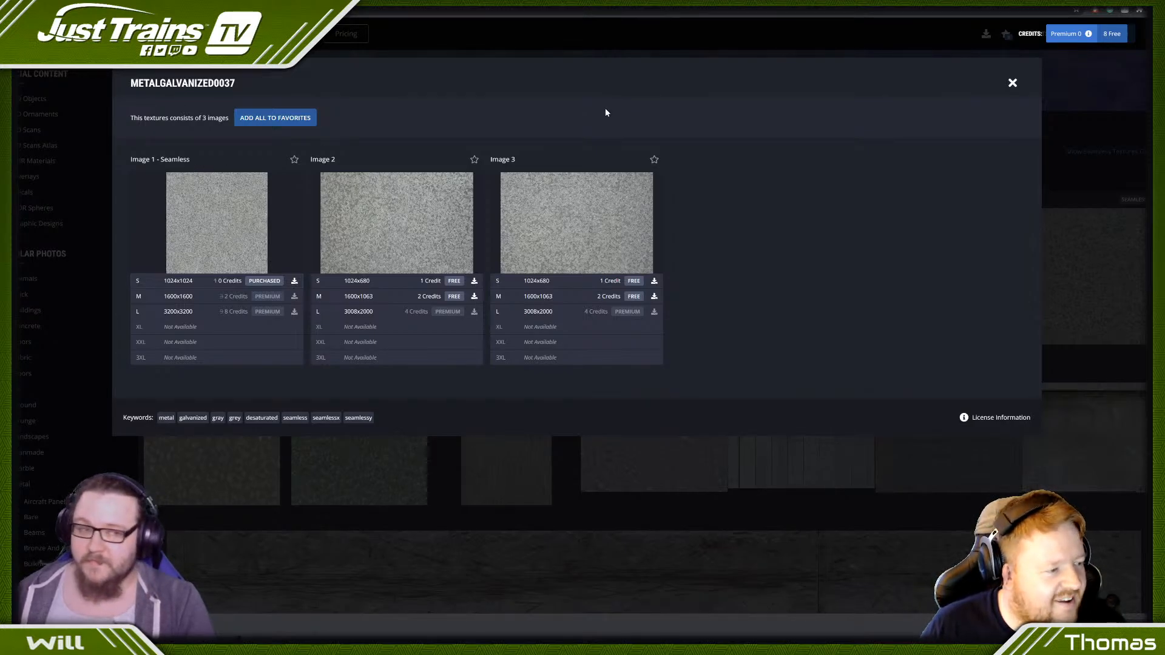
{"action": "left_click", "coordinate": [1017, 87]}
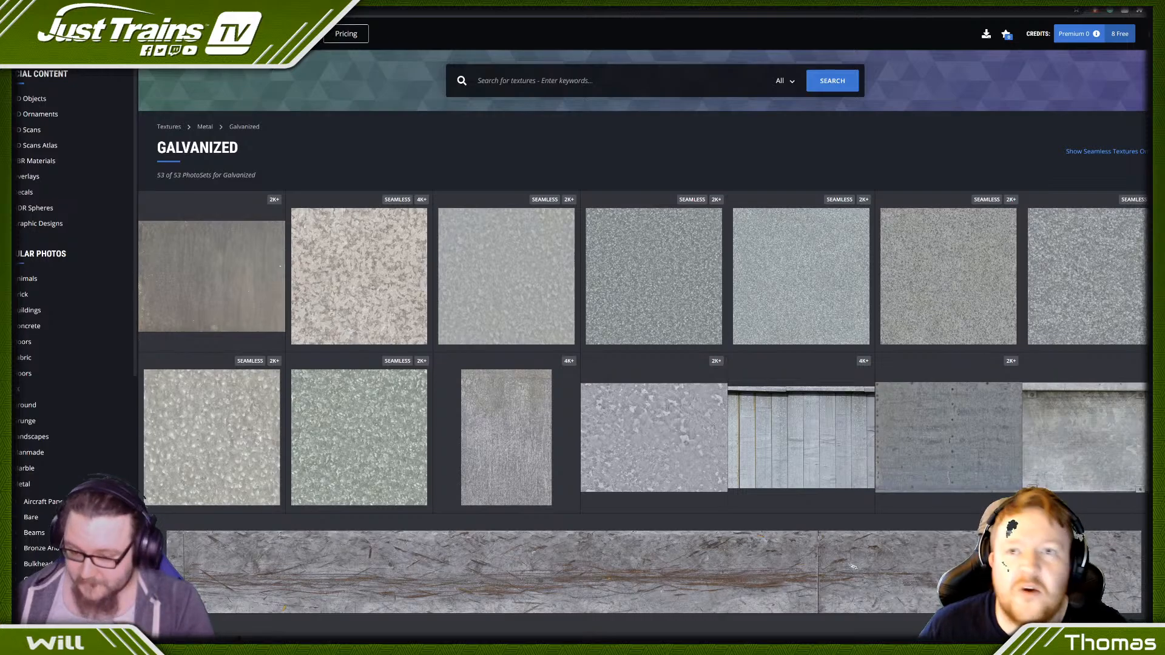
- Switch to 3ds Max to examine the refuge platform's post and telephone box, and return to Photoshop
{"action": "key", "text": "alt+Tab"}
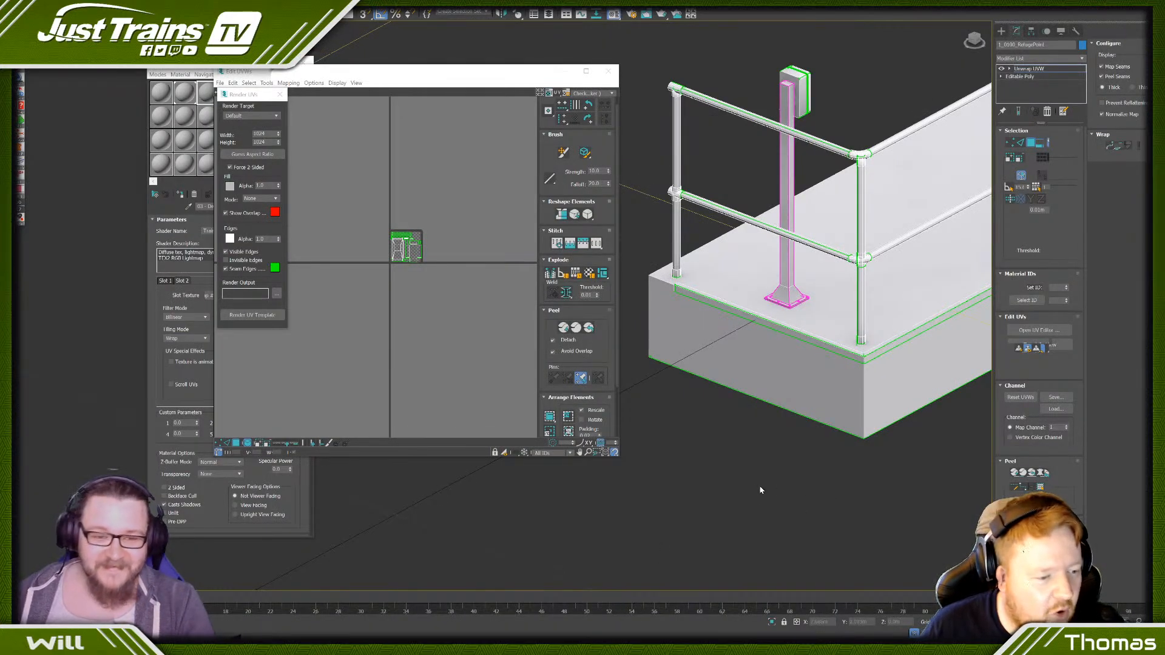
{"action": "middle_click_drag", "start_coordinate": [792, 310], "coordinate": [782, 404]}
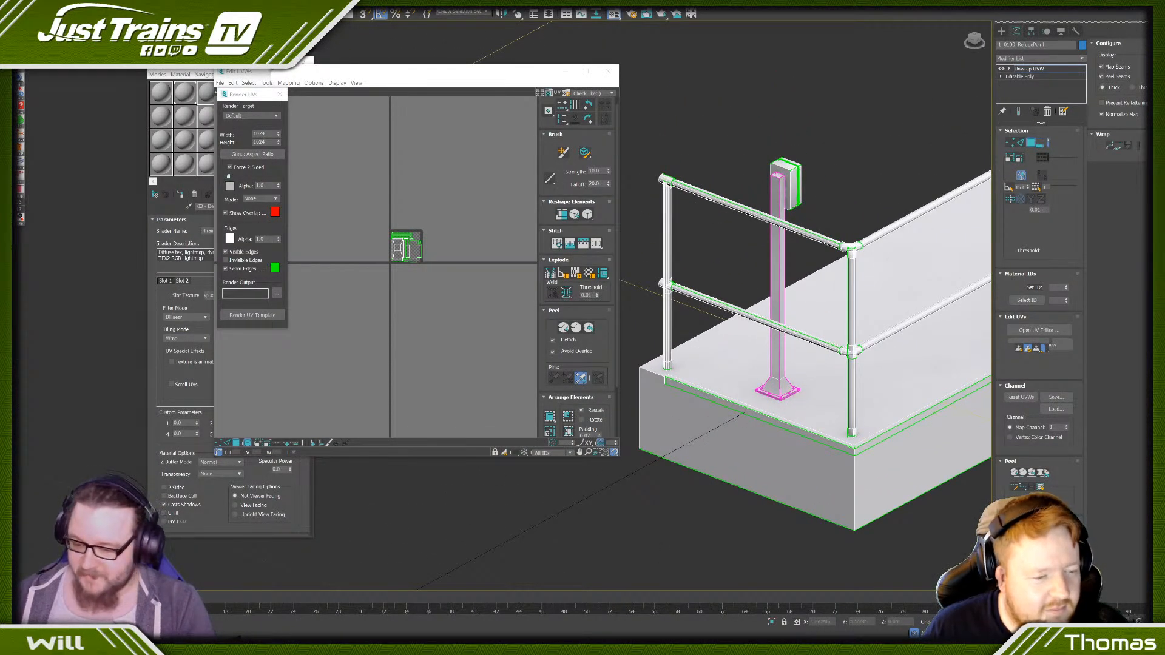
{"action": "key", "text": "alt+Tab"}
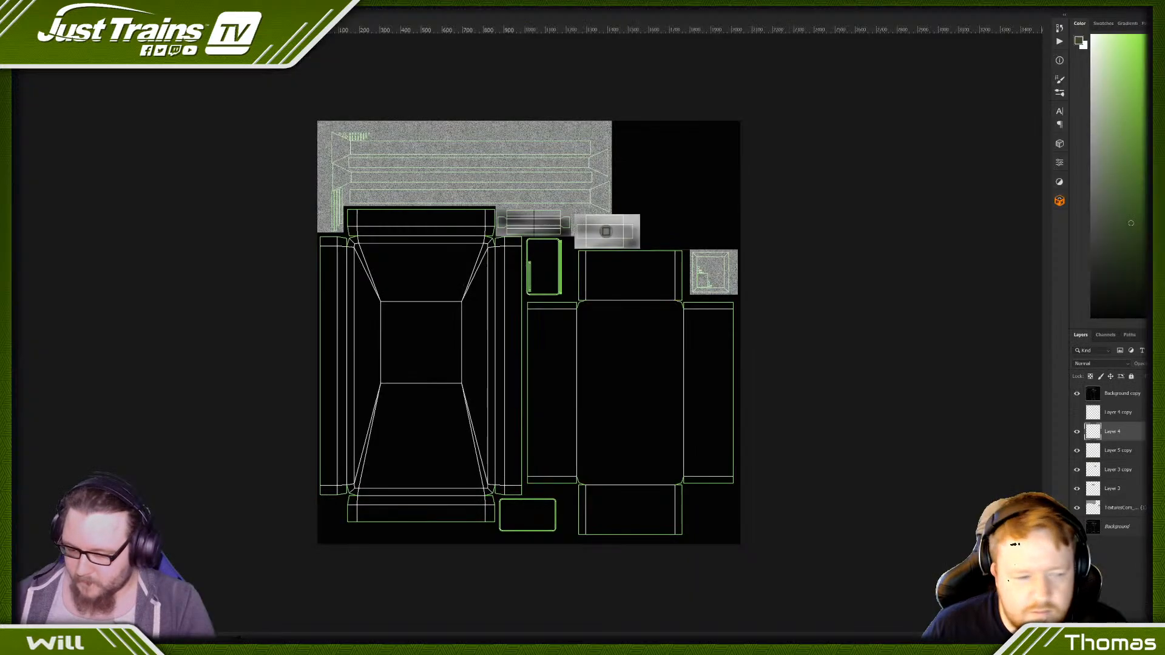
- Switch to the browser's texture library and search for seamless textures with the keyword "scratches"
{"action": "mouse_move", "coordinate": [225, 644]}
{"action": "left_click", "coordinate": [220, 623]}
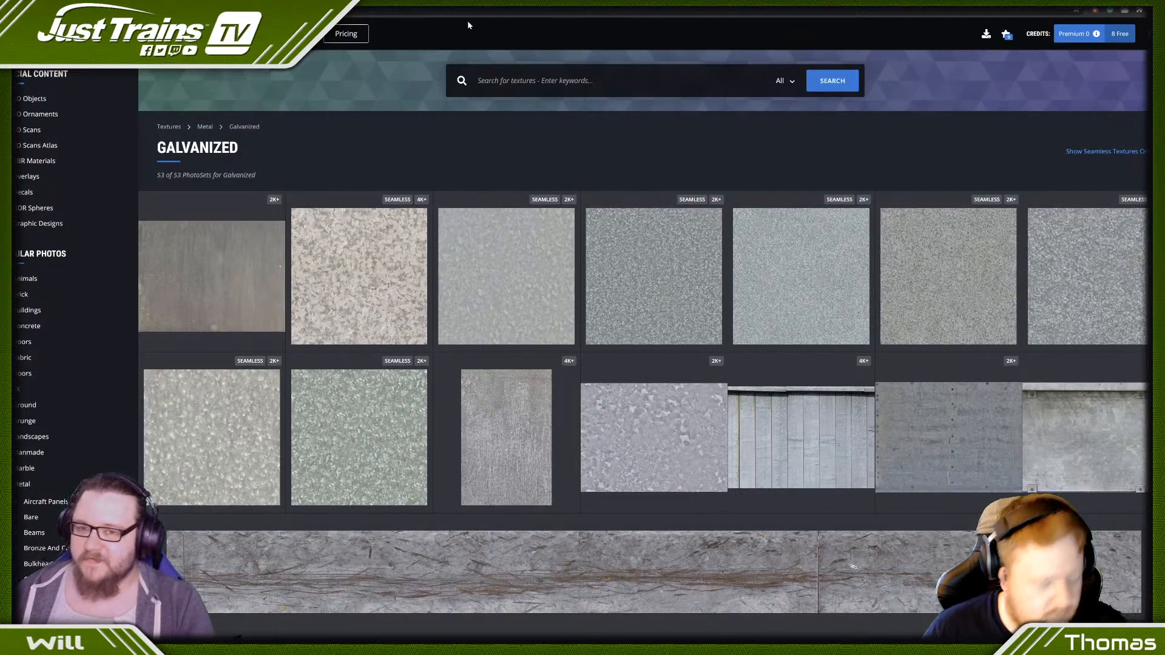
{"action": "left_click", "coordinate": [534, 80]}
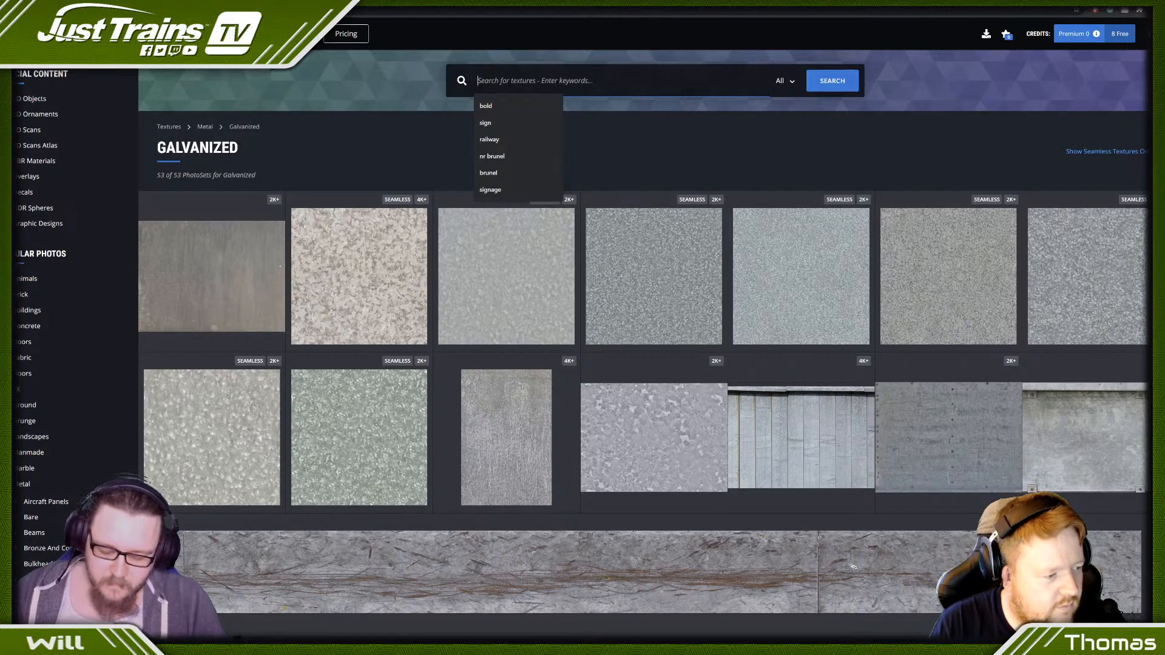
{"action": "type", "text": "scr"}
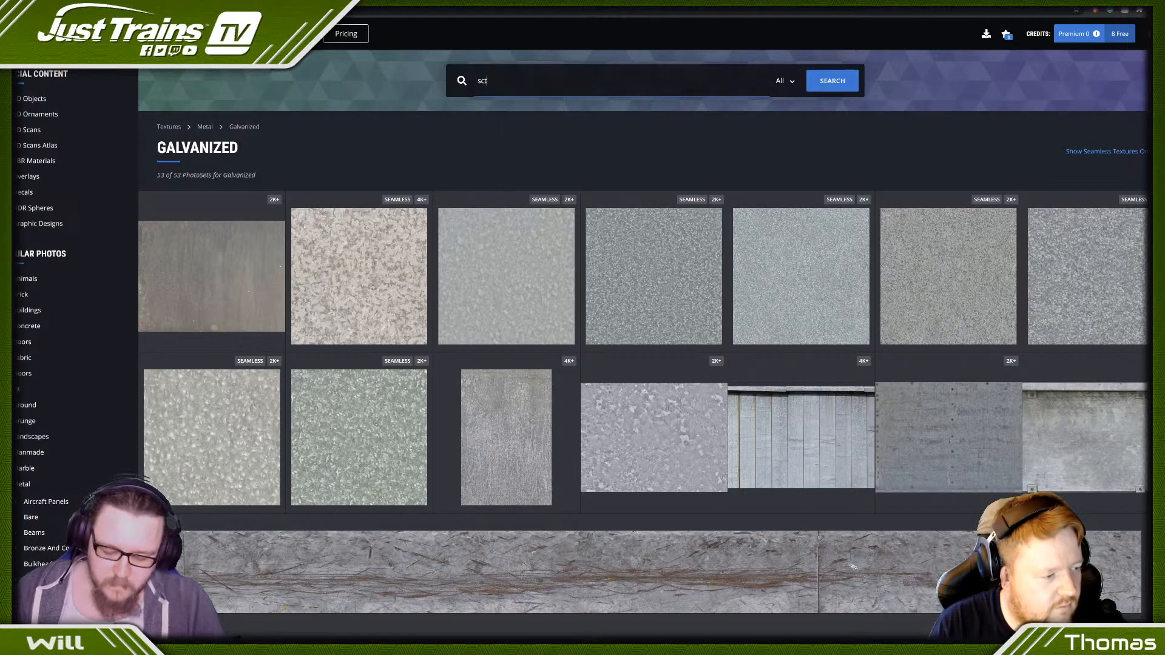
{"action": "type", "text": "atches"}
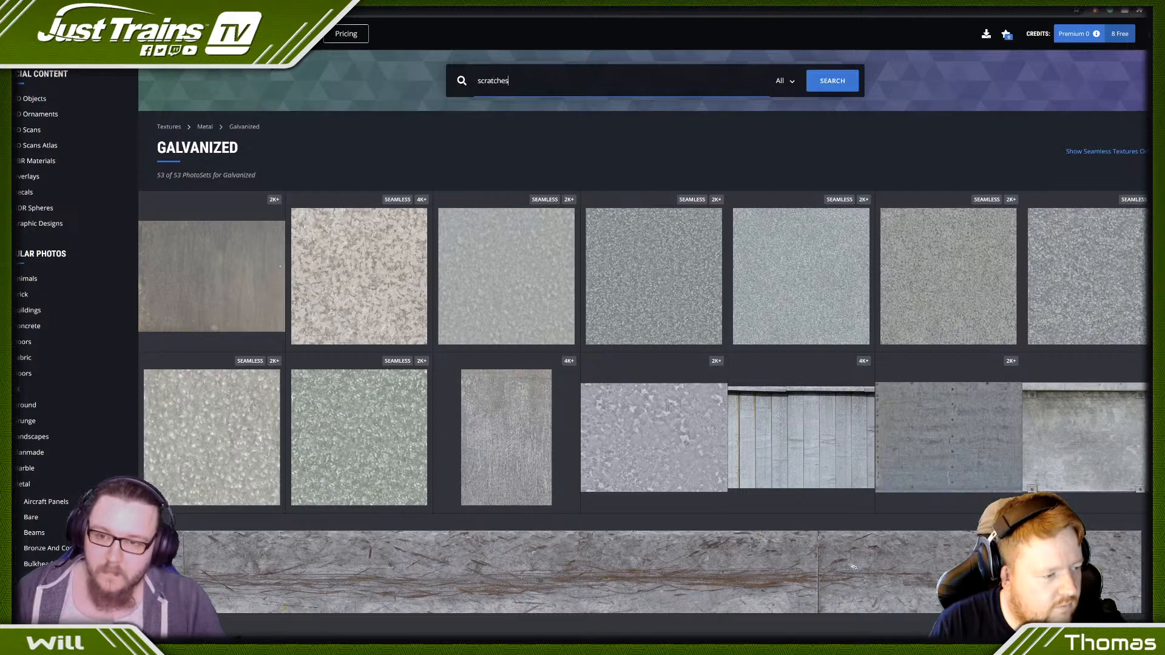
{"action": "key", "text": "Return"}
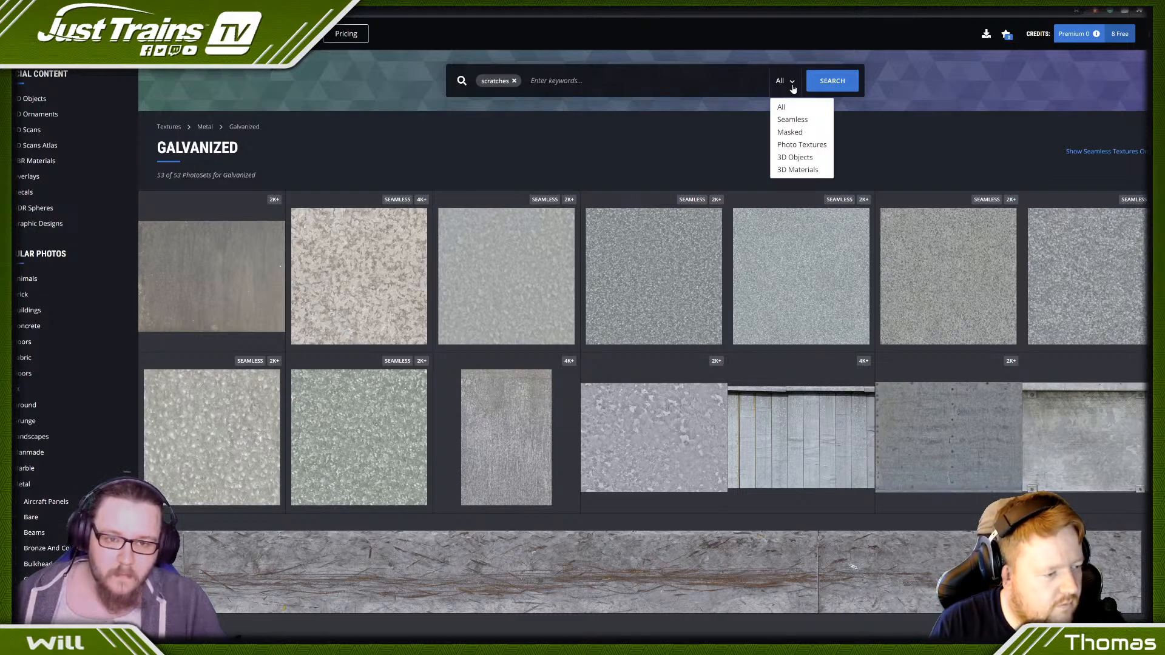
{"action": "left_click", "coordinate": [785, 90]}
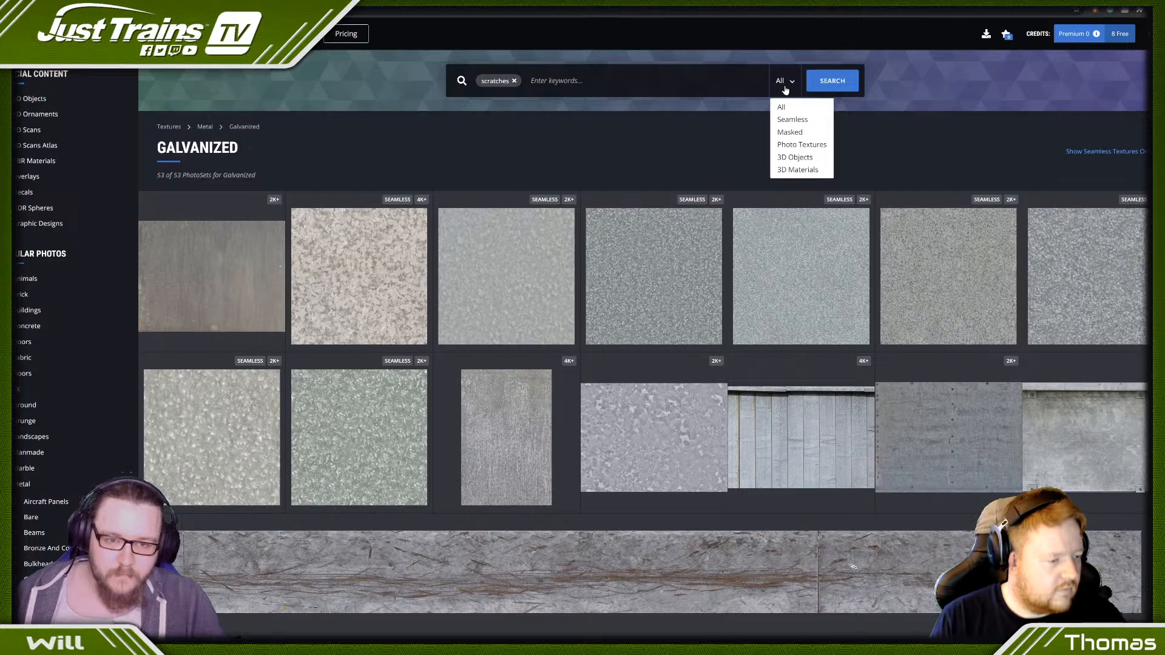
{"action": "left_click", "coordinate": [793, 119]}
{"action": "left_click", "coordinate": [828, 84]}
- Download the 1024x1024 seamless first image of PLASTERCOLOURED0558 and place it over the lower part of the left-hand box layout in Photoshop
{"action": "scroll", "coordinate": [327, 261], "scroll_direction": "down", "scroll_amount": 7}
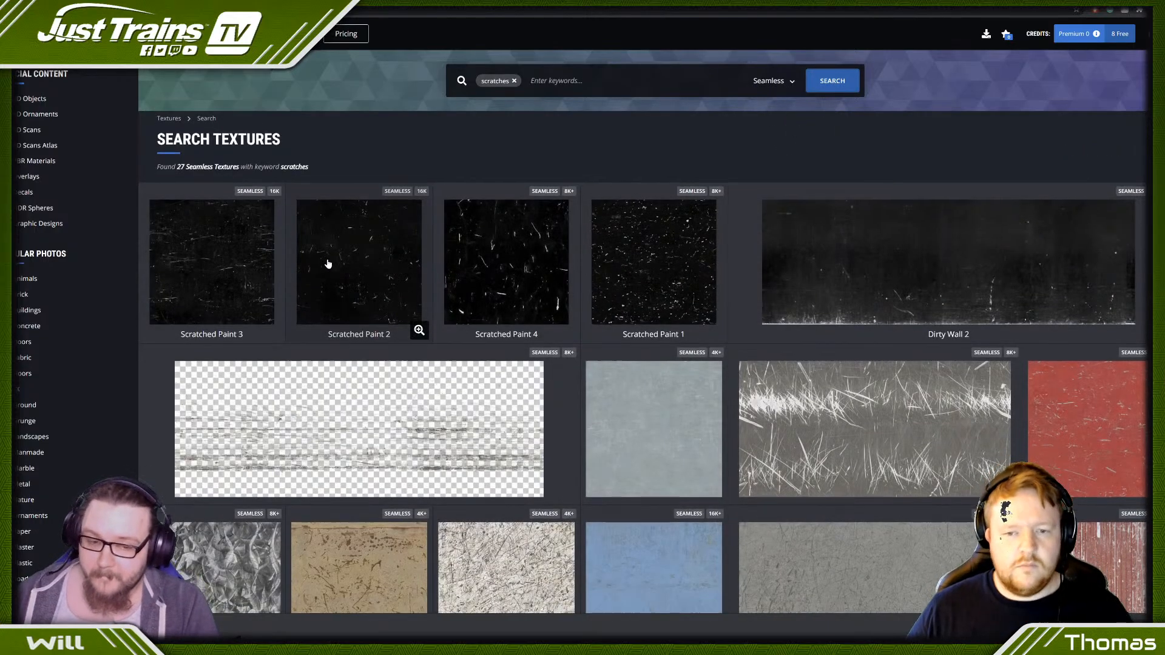
{"action": "scroll", "coordinate": [615, 311], "scroll_direction": "down", "scroll_amount": 2}
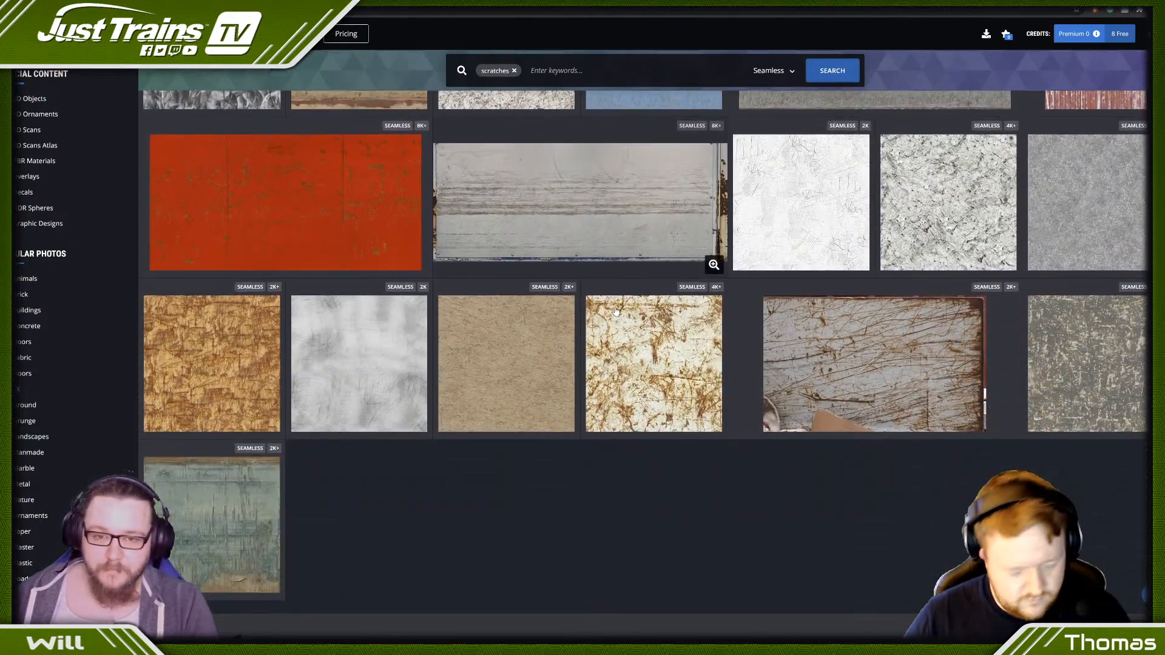
{"action": "scroll", "coordinate": [625, 292], "scroll_direction": "up", "scroll_amount": 3}
{"action": "left_click", "coordinate": [653, 256]}
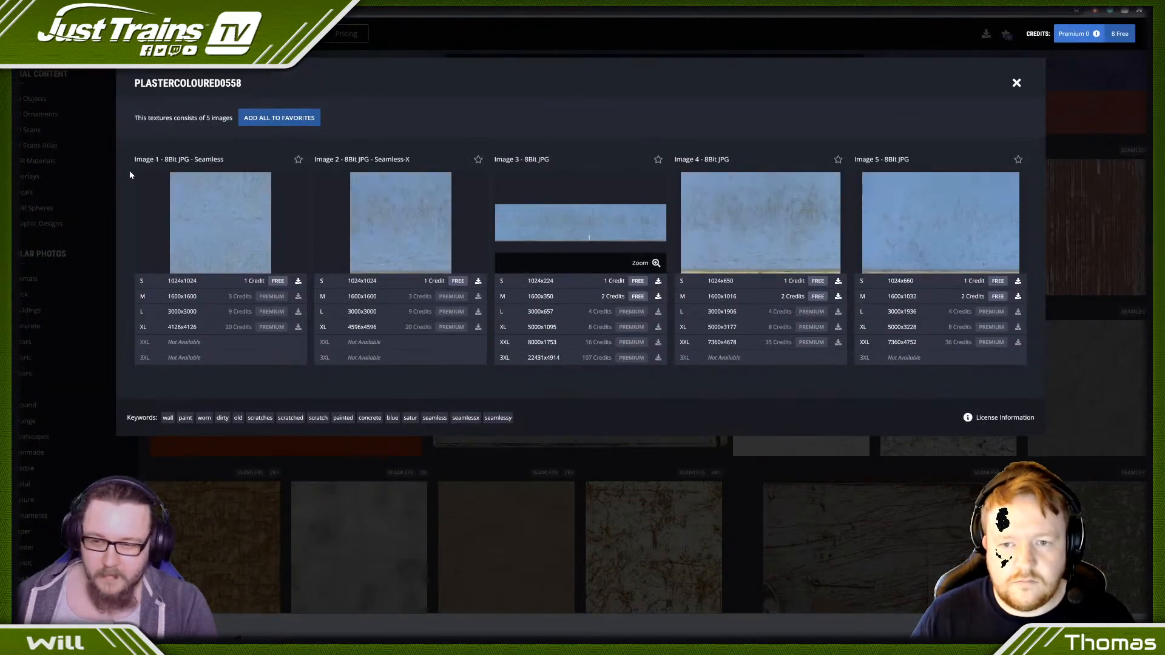
{"action": "left_click", "coordinate": [192, 281]}
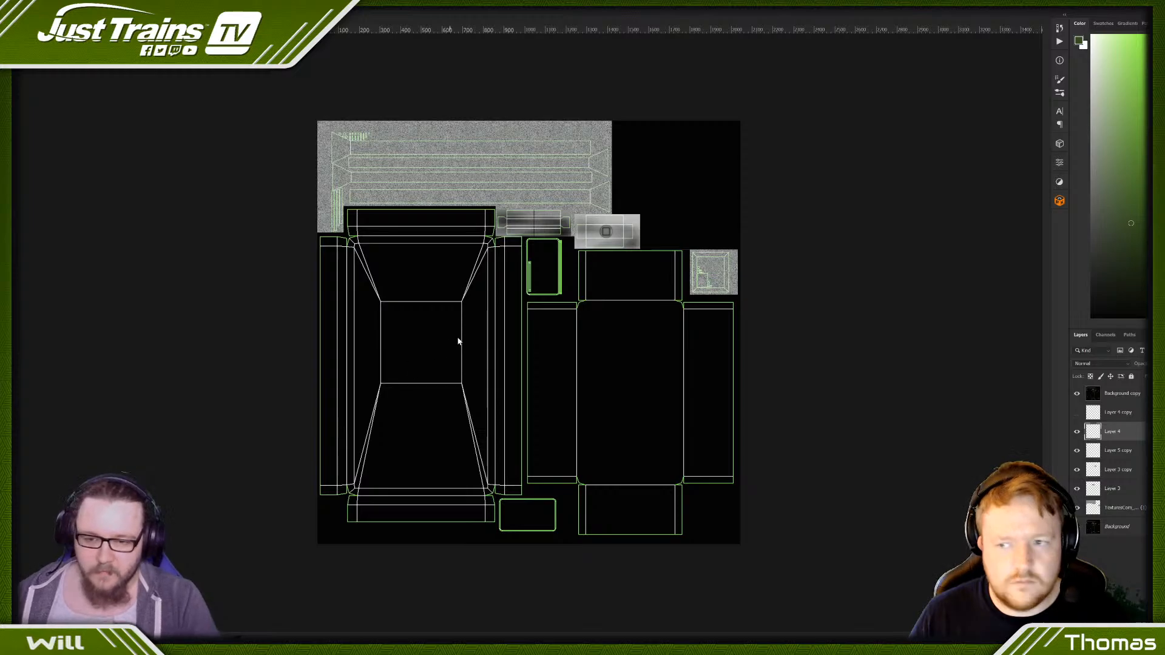
{"action": "left_click_drag", "start_coordinate": [503, 340], "coordinate": [527, 328]}
{"action": "key", "text": "Return"}
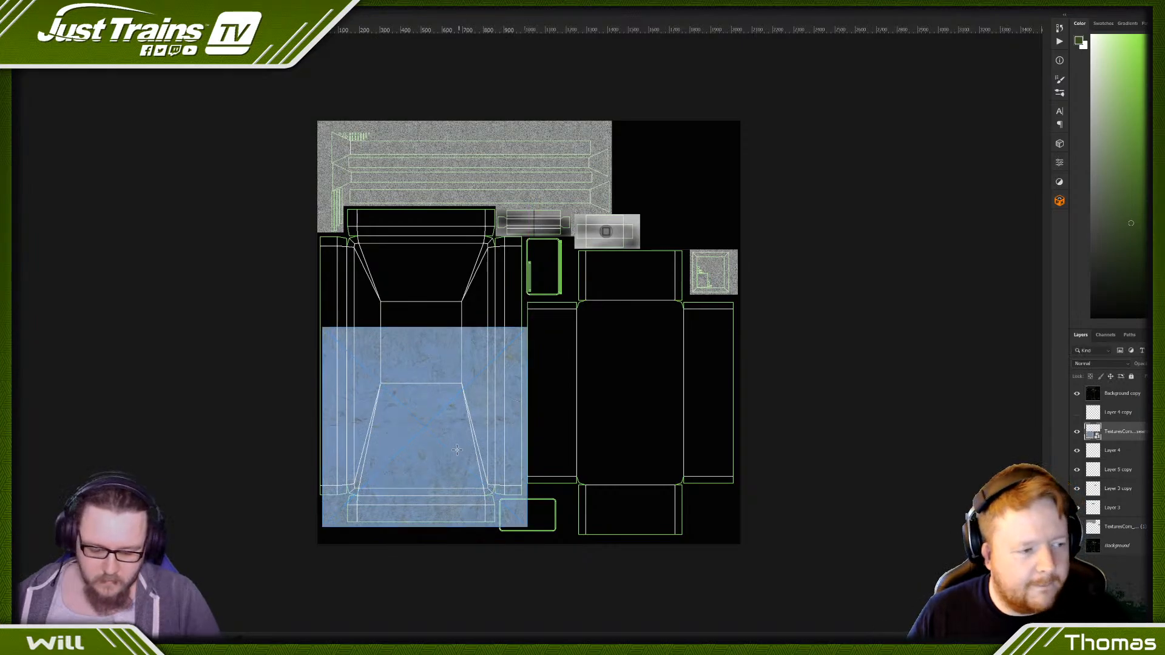
{"action": "key", "text": "ctrl+u"}
{"action": "left_click_drag", "start_coordinate": [559, 229], "coordinate": [492, 227]}
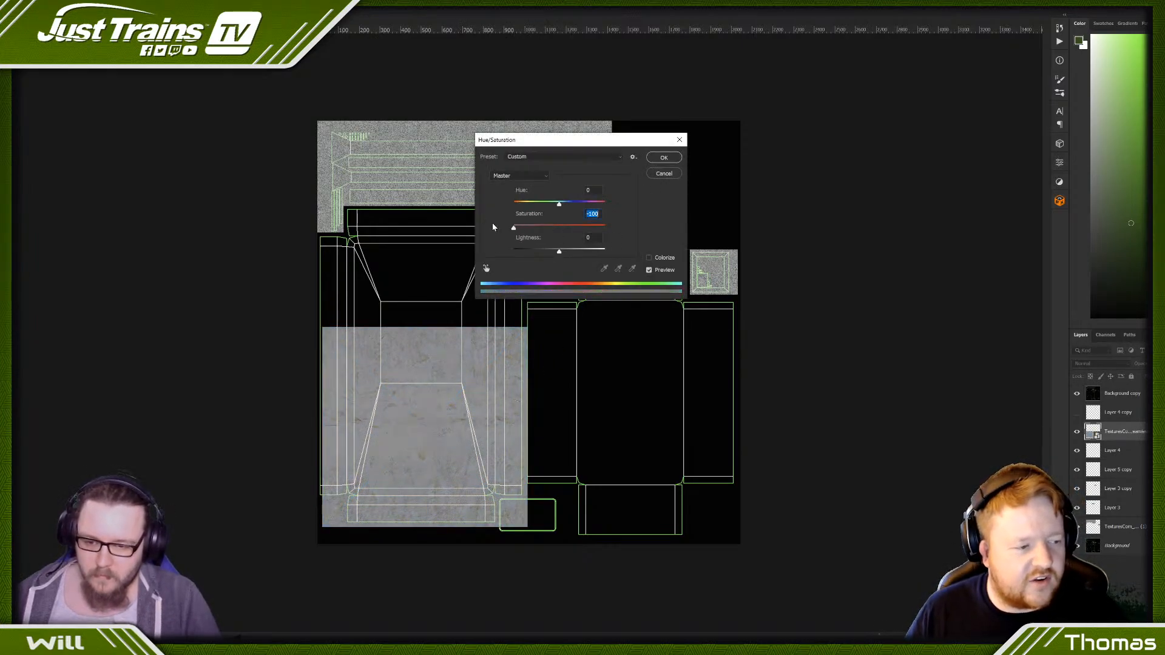
{"action": "left_click_drag", "start_coordinate": [559, 252], "coordinate": [565, 252]}
{"action": "left_click", "coordinate": [668, 155]}
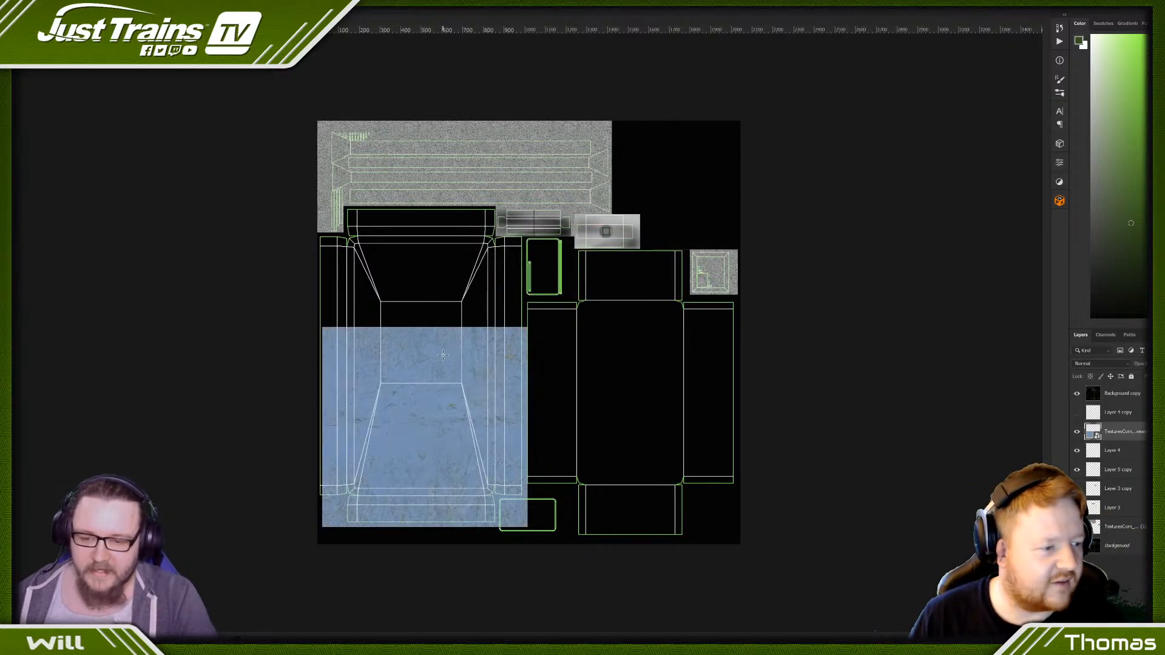
- Turn the blue plaster texture light grey with Hue/Saturation, using saturation -100 and lightness +24
{"action": "key", "text": "ctrl+u"}
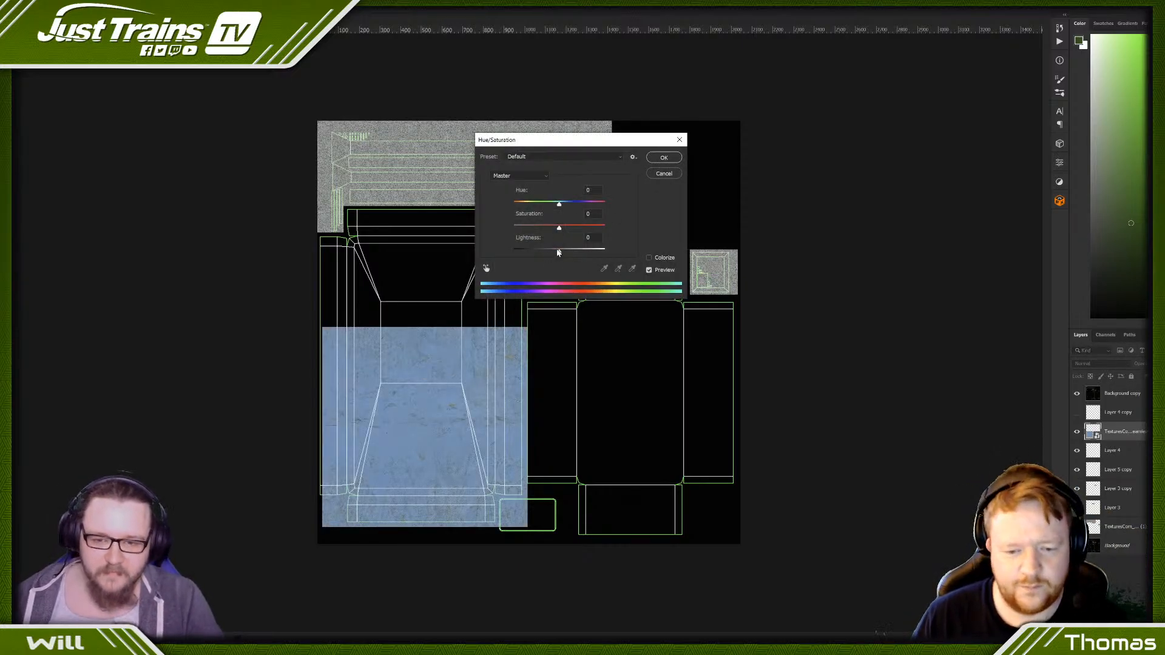
{"action": "left_click_drag", "start_coordinate": [561, 230], "coordinate": [569, 252]}
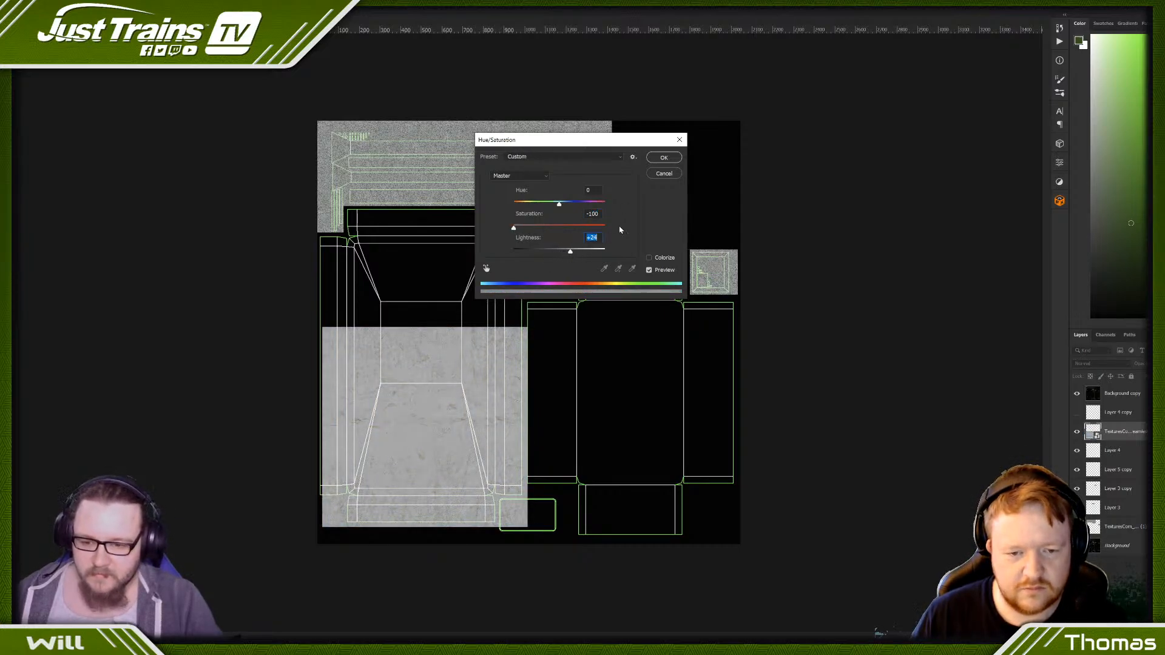
{"action": "left_click", "coordinate": [663, 159]}
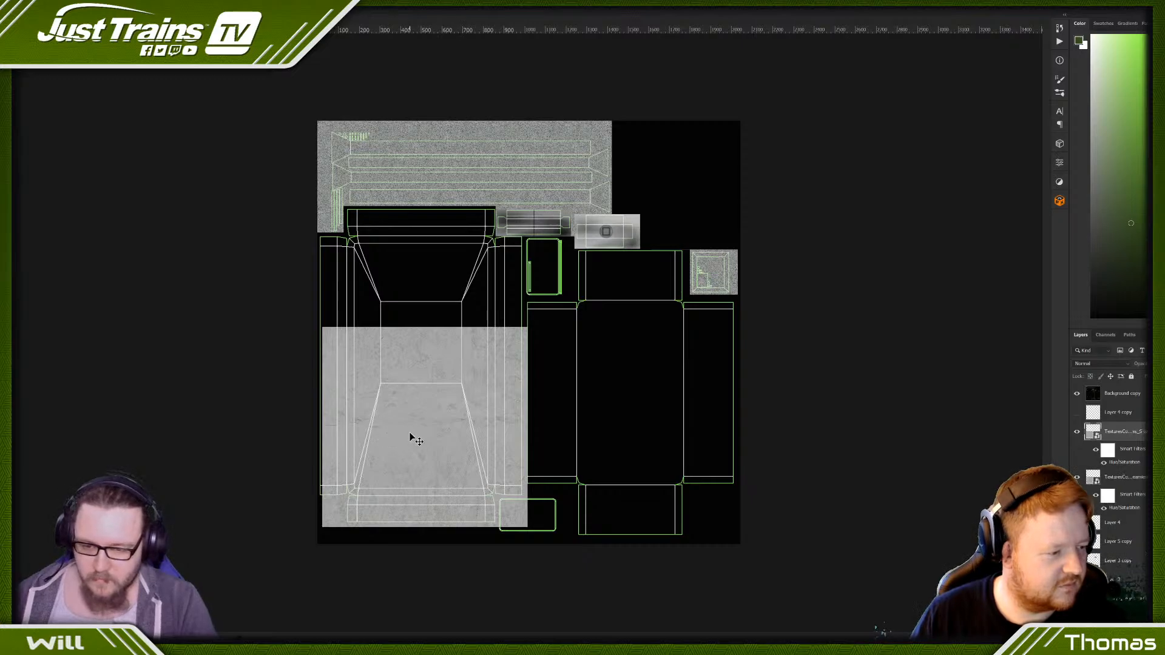
- Duplicate the grey plaster texture upward to cover the rest of the left-hand box layout and merge both copies
{"action": "left_click_drag", "start_coordinate": [411, 435], "coordinate": [413, 309]}
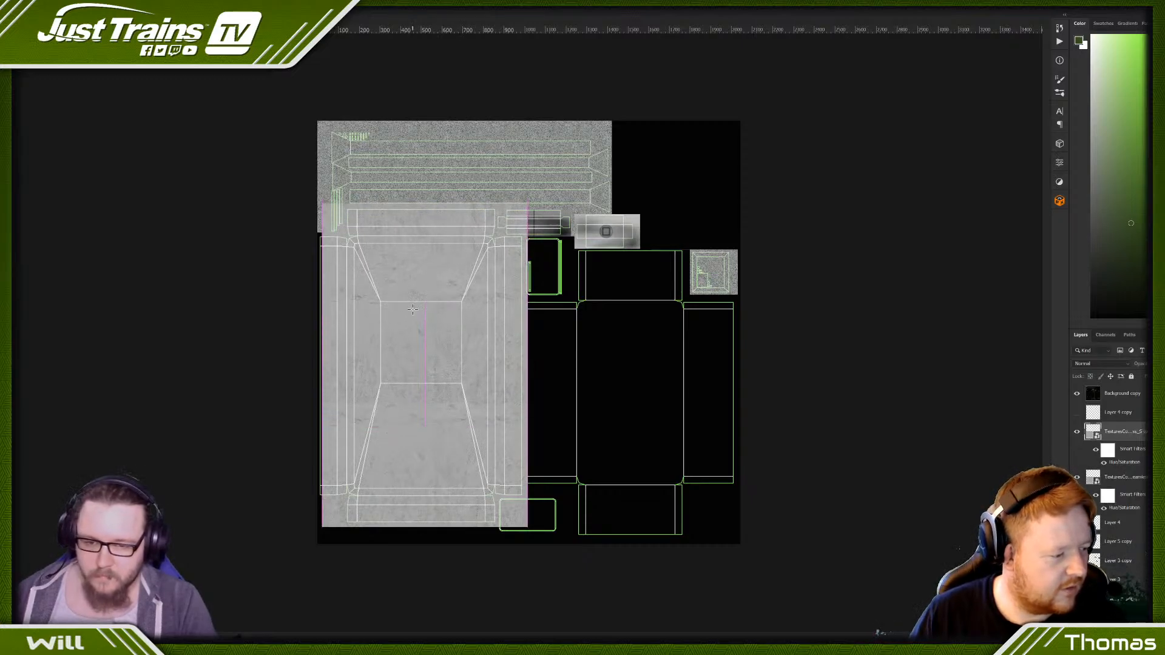
{"action": "right_click", "coordinate": [1110, 479]}
{"action": "left_click", "coordinate": [1092, 356]}
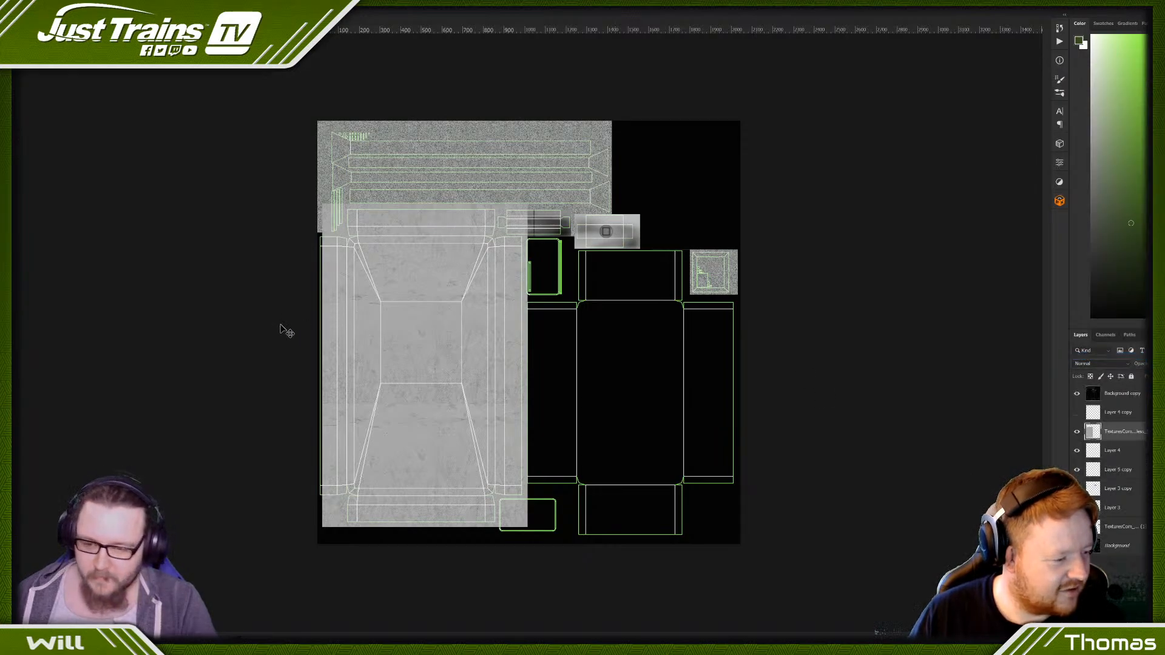
- Stretch the merged plaster layer sideways so it reaches the left edge of the canvas
{"action": "key", "text": "ctrl+r"}
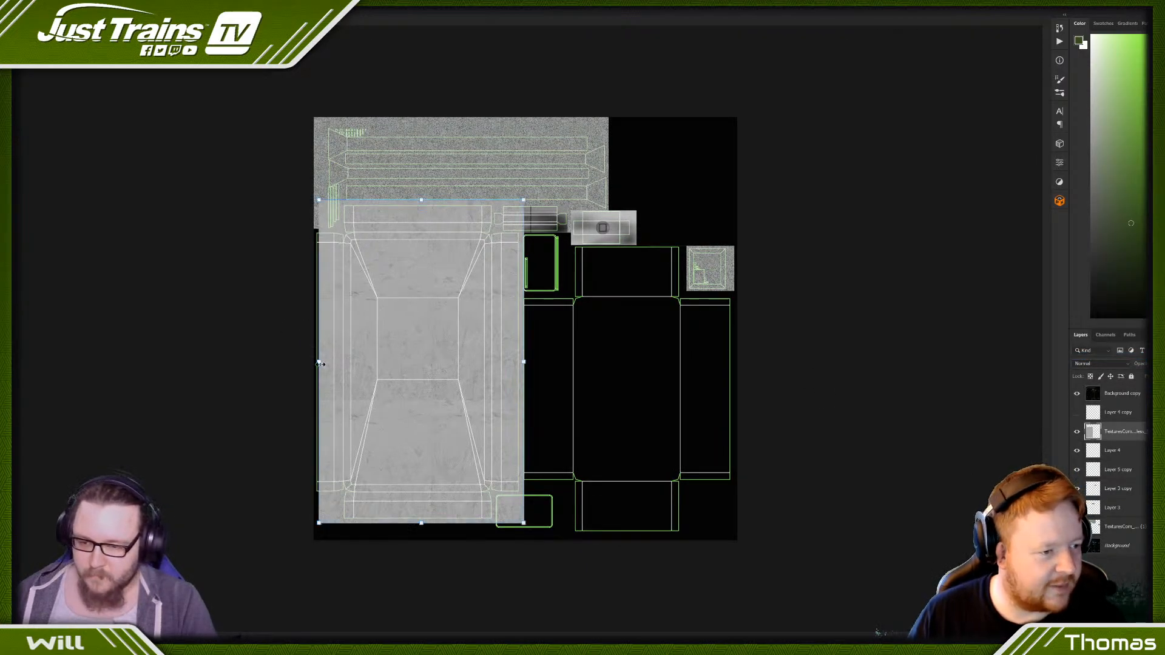
{"action": "left_click_drag", "start_coordinate": [320, 364], "coordinate": [315, 364]}
{"action": "key", "text": "Return"}
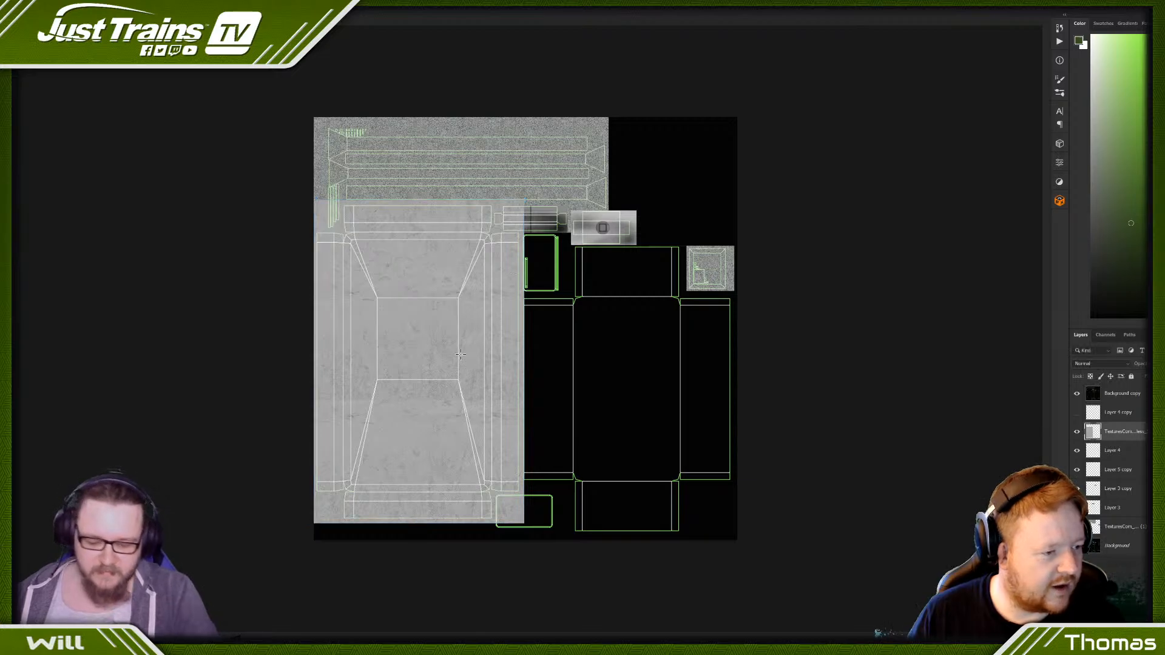
- Cover the right-hand box layout with a merged copy of the plaster and move the resulting layer directly above Background
{"action": "left_click_drag", "start_coordinate": [437, 330], "coordinate": [644, 378], "text": "alt"}
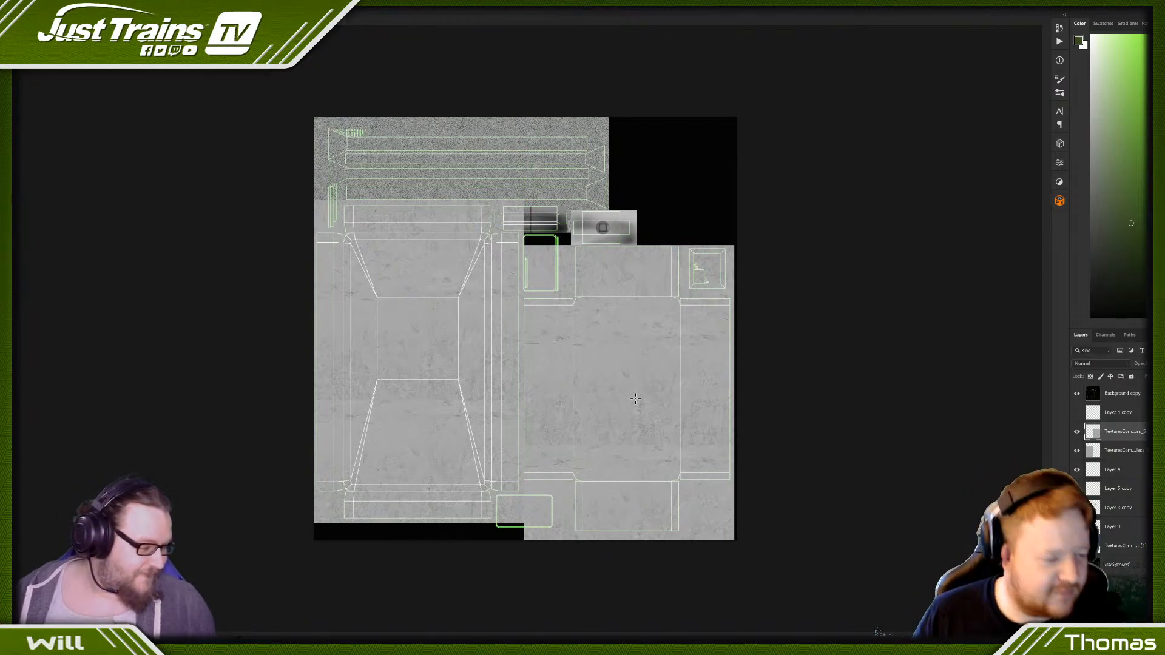
{"action": "right_click", "coordinate": [1118, 436]}
{"action": "left_click", "coordinate": [1072, 311]}
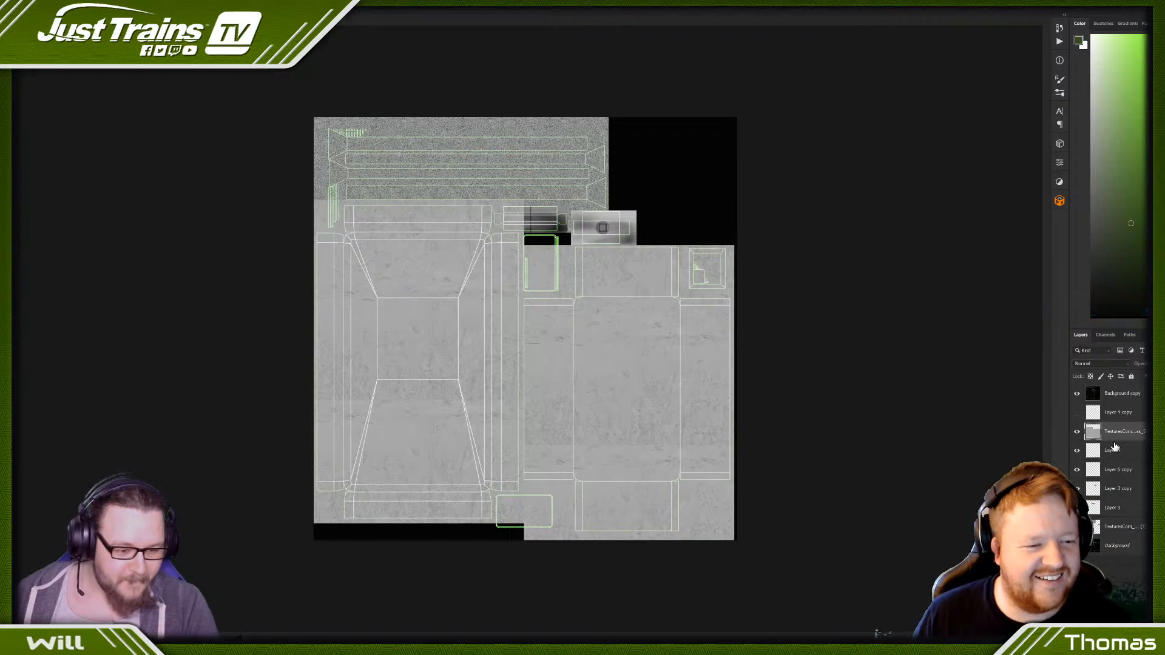
{"action": "left_click_drag", "start_coordinate": [1118, 431], "coordinate": [1112, 538]}
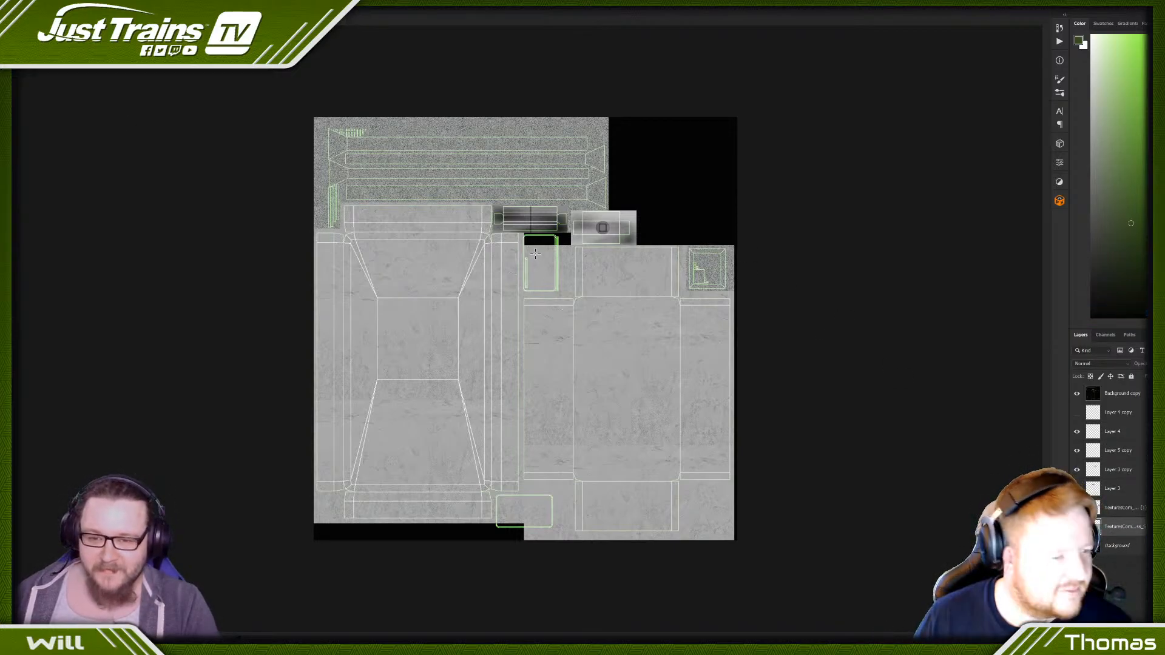
- Copy the plaster around the small upright panel to a new layer and nudge it up to fill the panel's top gap
{"action": "left_click_drag", "start_coordinate": [520, 243], "coordinate": [567, 295]}
{"action": "key", "text": "ctrl+j"}
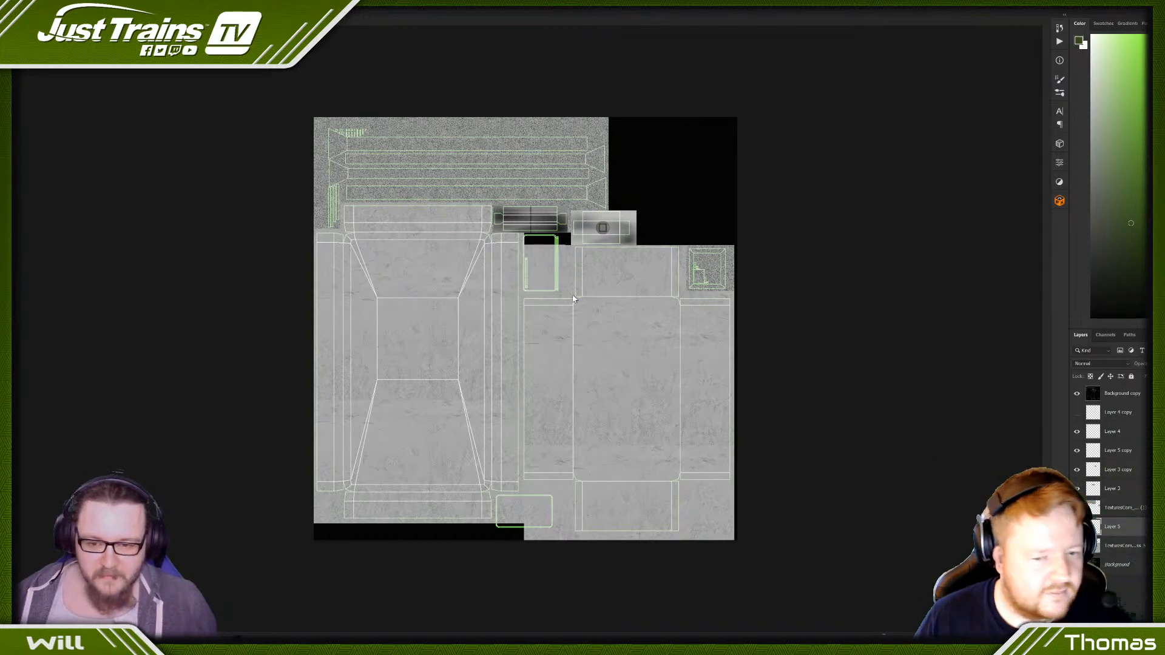
{"action": "key", "text": "shift+Up"}
{"action": "key", "text": "shift+Up"}
{"action": "key", "text": "shift+Up"}
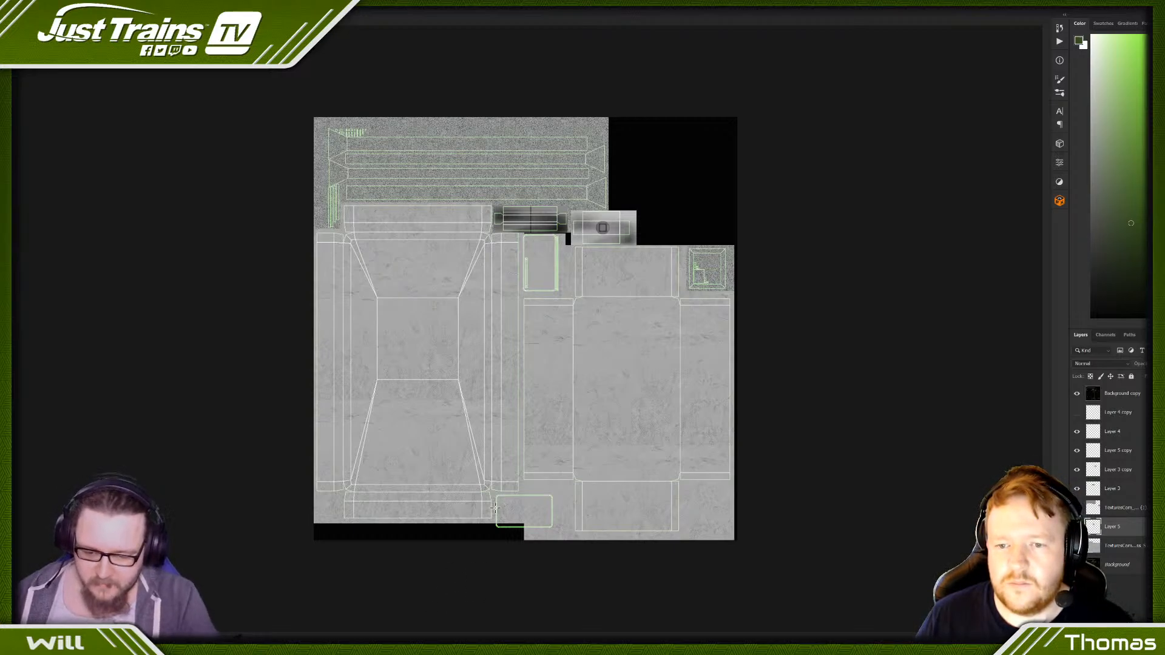
- Copy a plaster patch over the small lower panel's uncovered corner and merge both patches with the plaster layer
{"action": "left_click_drag", "start_coordinate": [496, 508], "coordinate": [545, 527]}
{"action": "key", "text": "ctrl+j"}
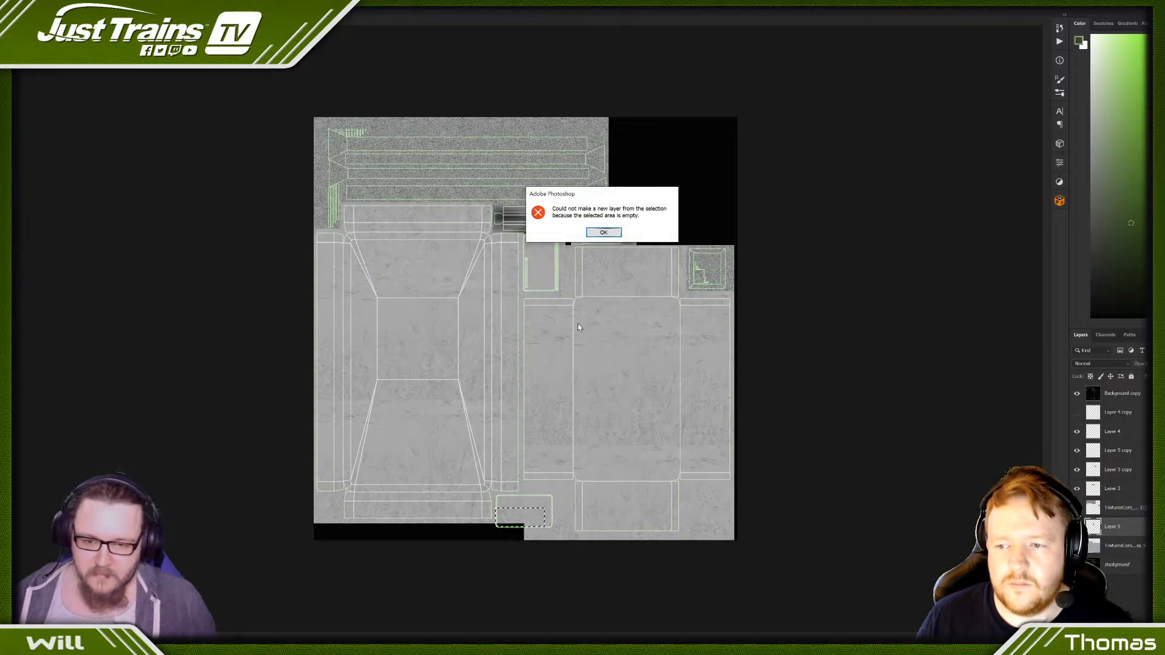
{"action": "left_click", "coordinate": [604, 232]}
{"action": "left_click", "coordinate": [1105, 545]}
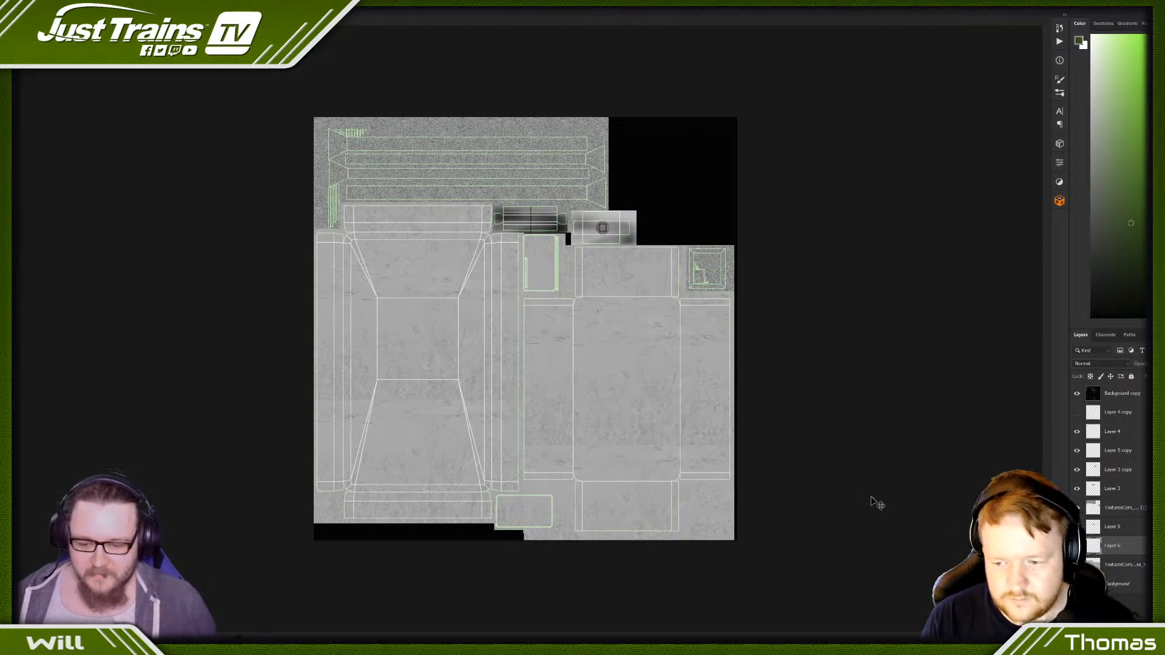
{"action": "right_click", "coordinate": [1126, 532]}
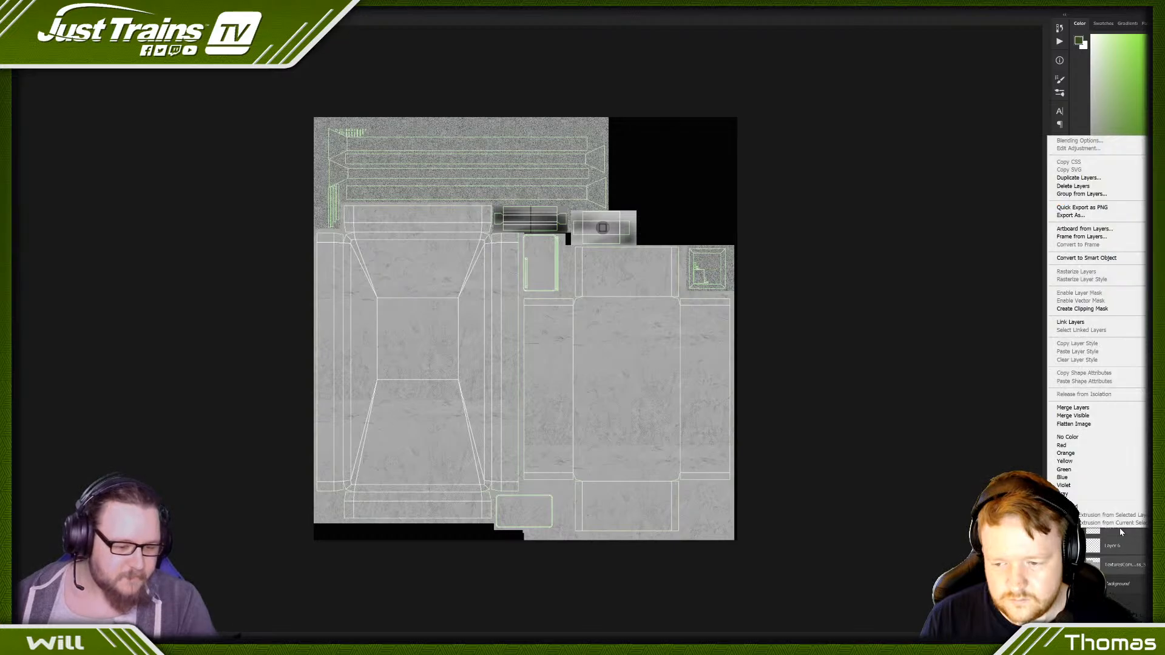
{"action": "left_click", "coordinate": [1080, 411]}
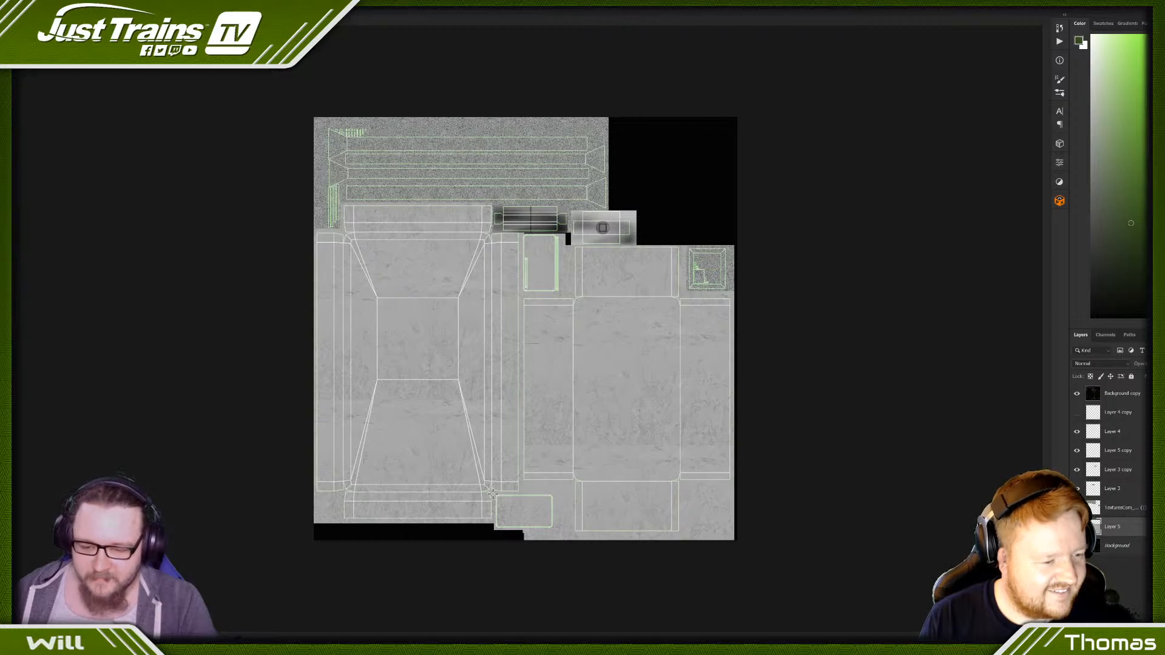
- Select the small lower panel and the small upright panel, and darken both with Hue/Saturation at lightness -37
{"action": "left_click_drag", "start_coordinate": [493, 492], "coordinate": [557, 530]}
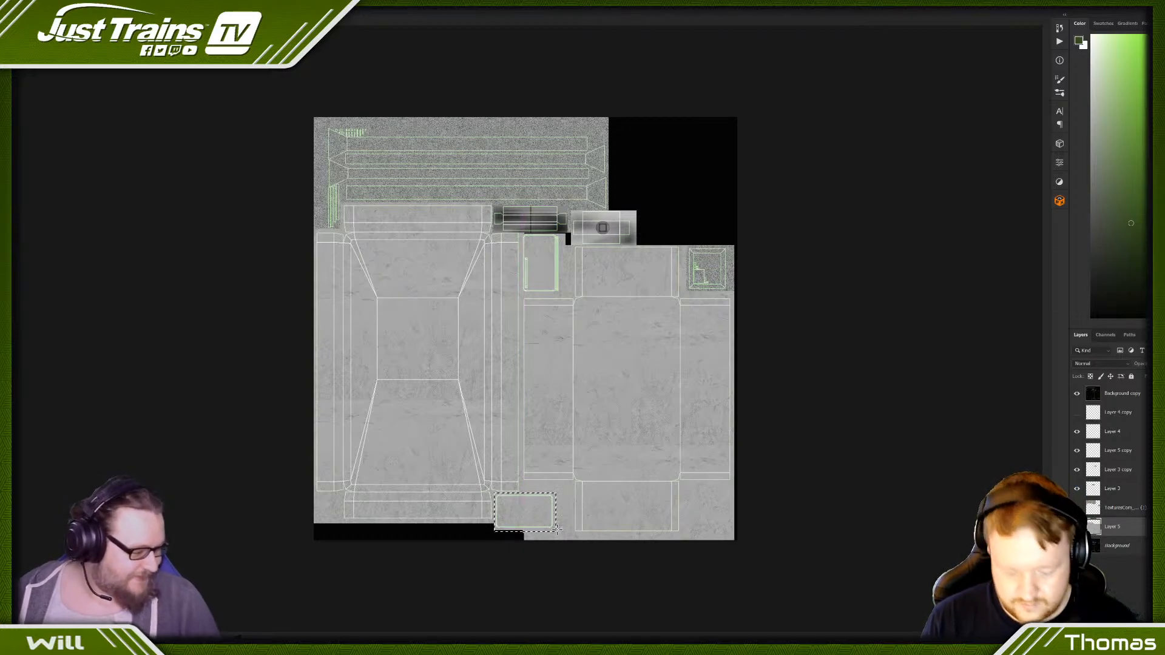
{"action": "key", "text": "ctrl+u"}
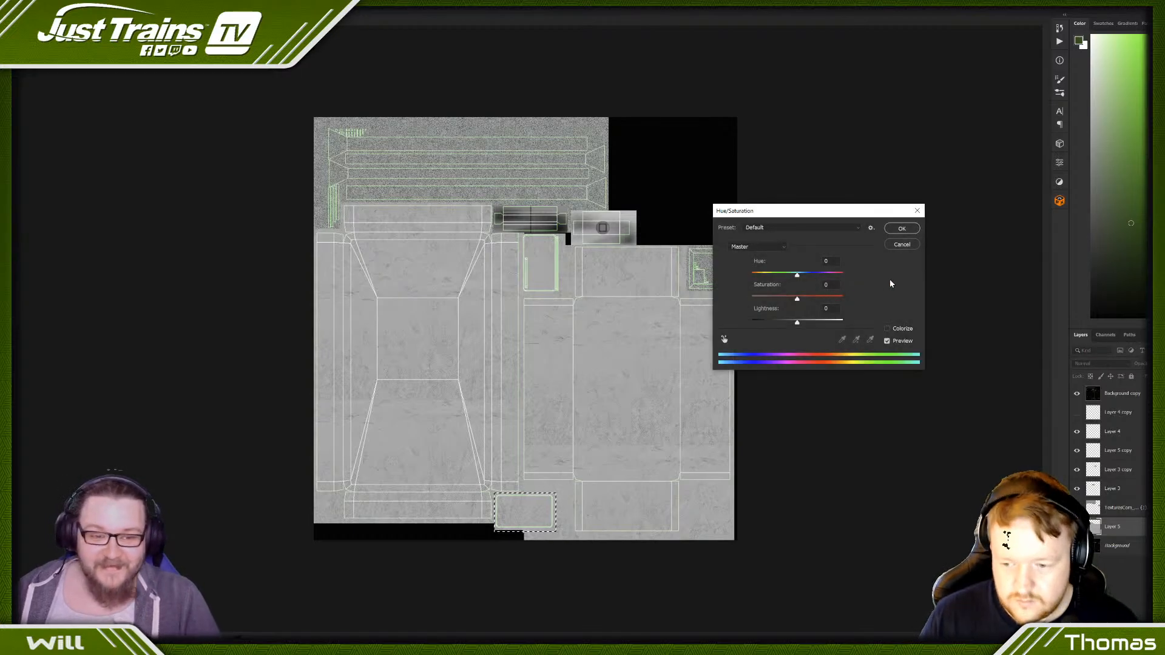
{"action": "left_click", "coordinate": [902, 244]}
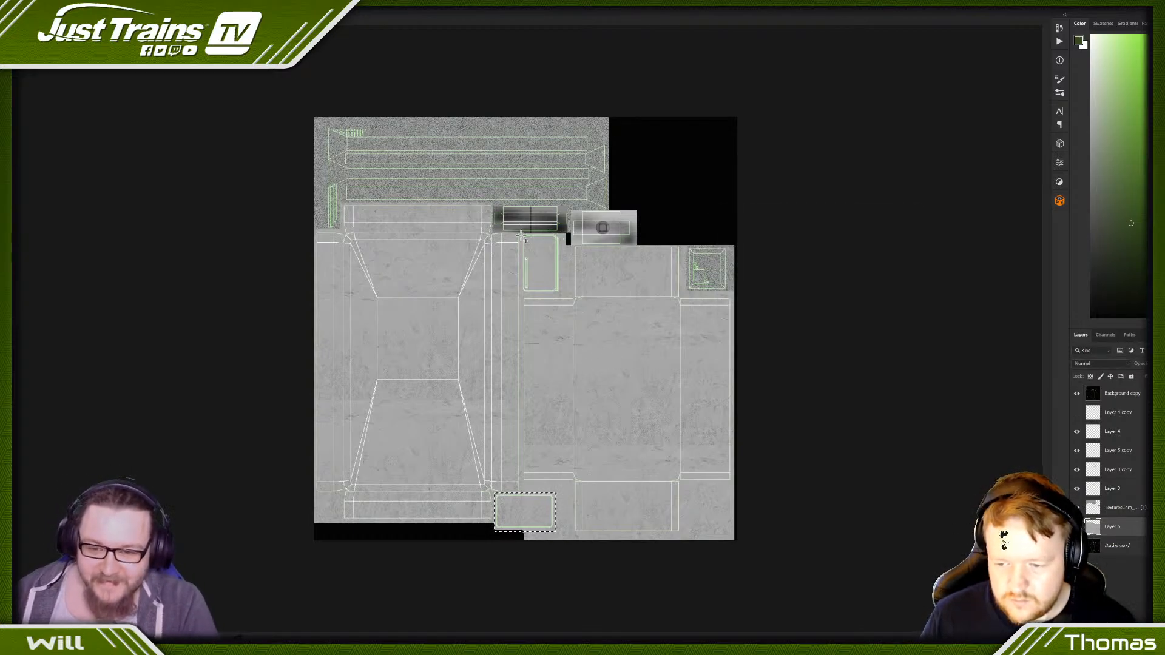
{"action": "mouse_move", "coordinate": [522, 233]}
{"action": "left_mouse_down", "text": "shift"}
{"action": "mouse_move", "coordinate": [548, 239]}
{"action": "mouse_move", "coordinate": [561, 296]}
{"action": "left_mouse_up", "text": "shift"}
{"action": "key", "text": "ctrl+u"}
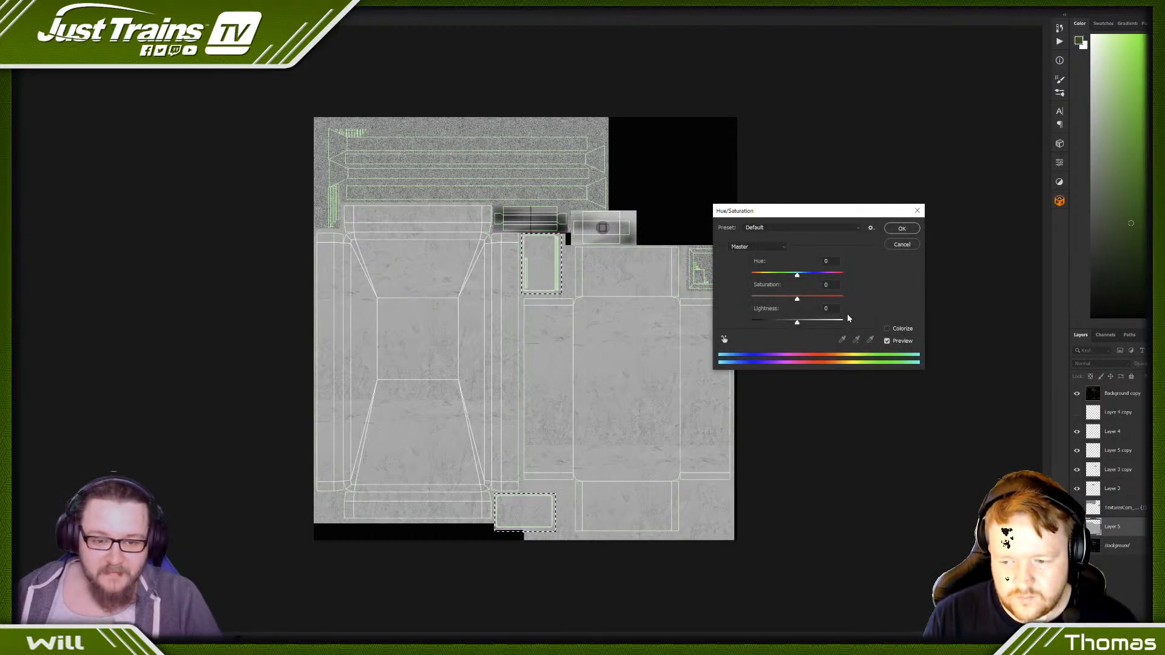
{"action": "left_click_drag", "start_coordinate": [798, 325], "coordinate": [781, 325]}
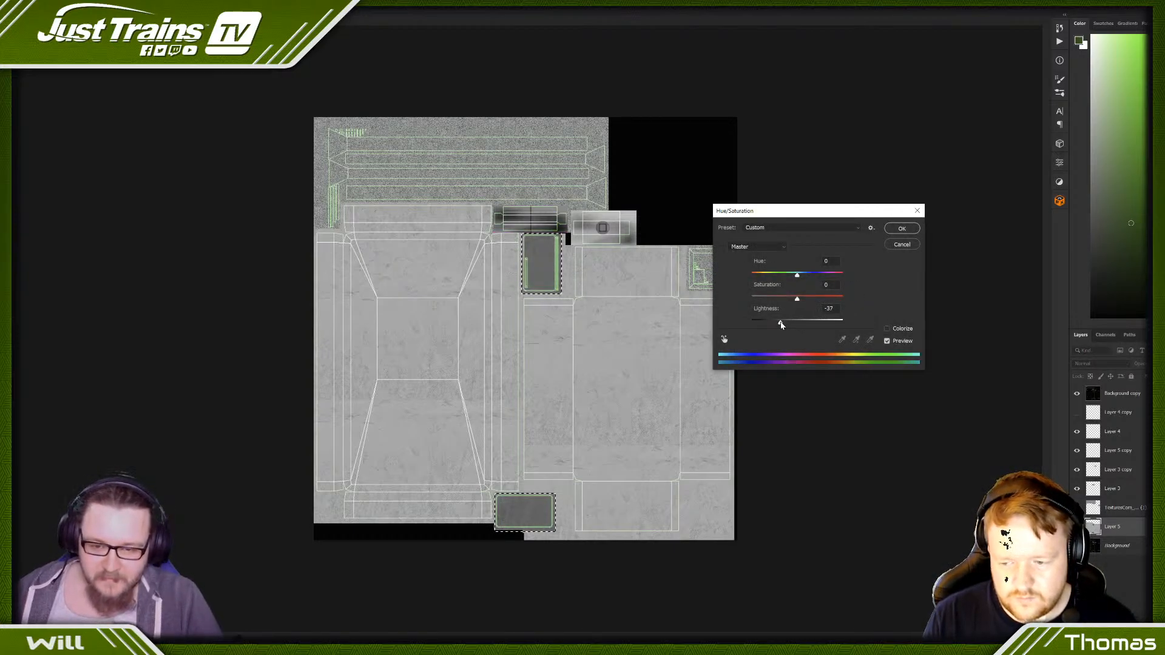
{"action": "left_click", "coordinate": [903, 230]}
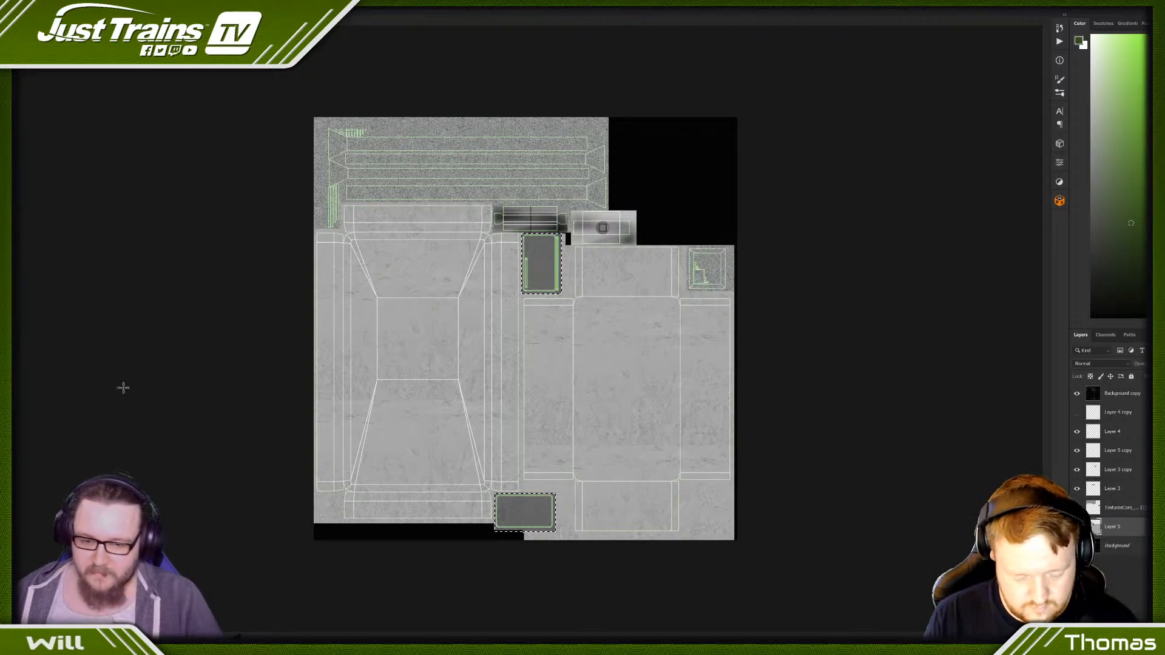
- Deselect the small panels and darken the whole plaster layer with Levels, setting the black input level to 51
{"action": "key", "text": "ctrl+d"}
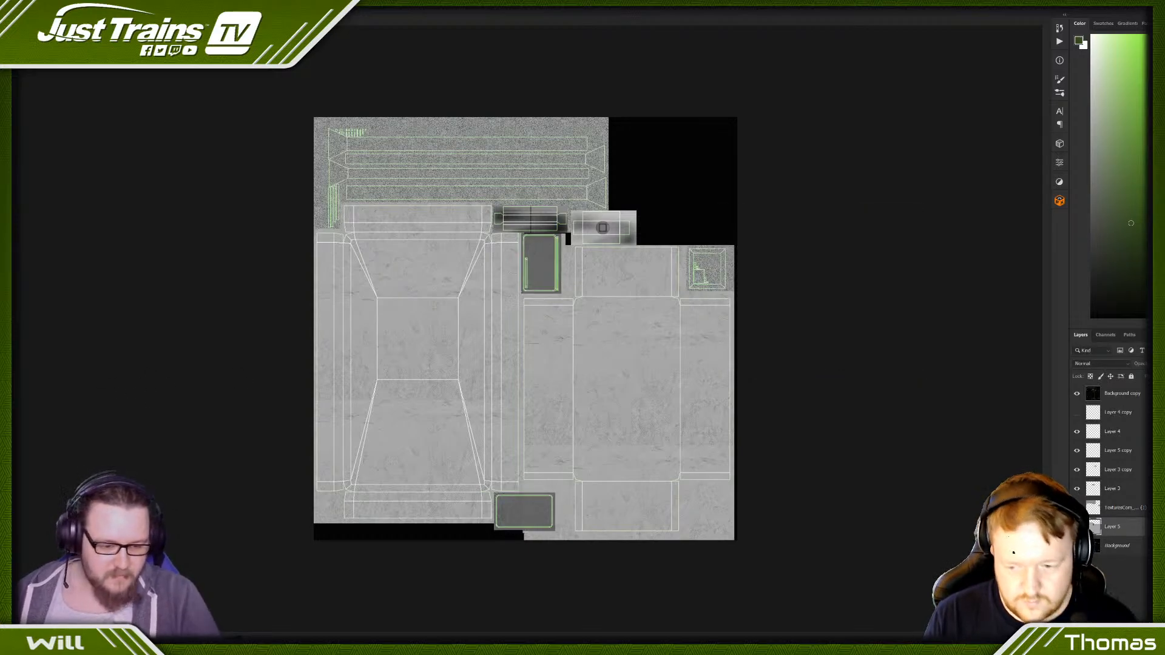
{"action": "key", "text": "ctrl+u"}
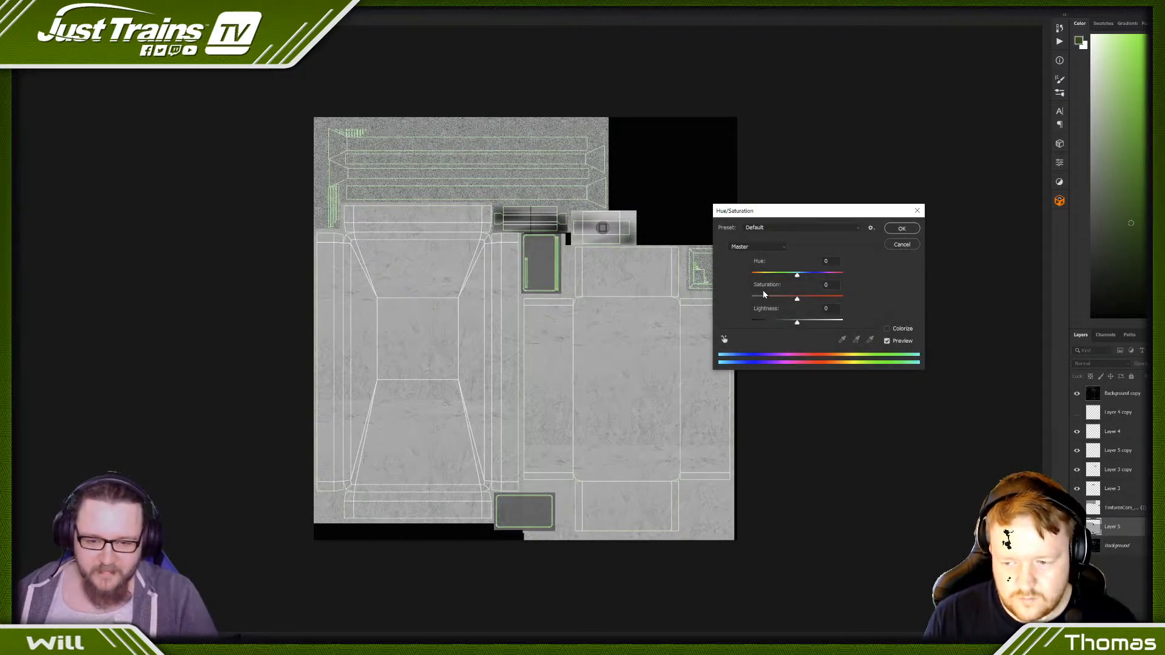
{"action": "left_click", "coordinate": [901, 245]}
{"action": "key", "text": "ctrl+l"}
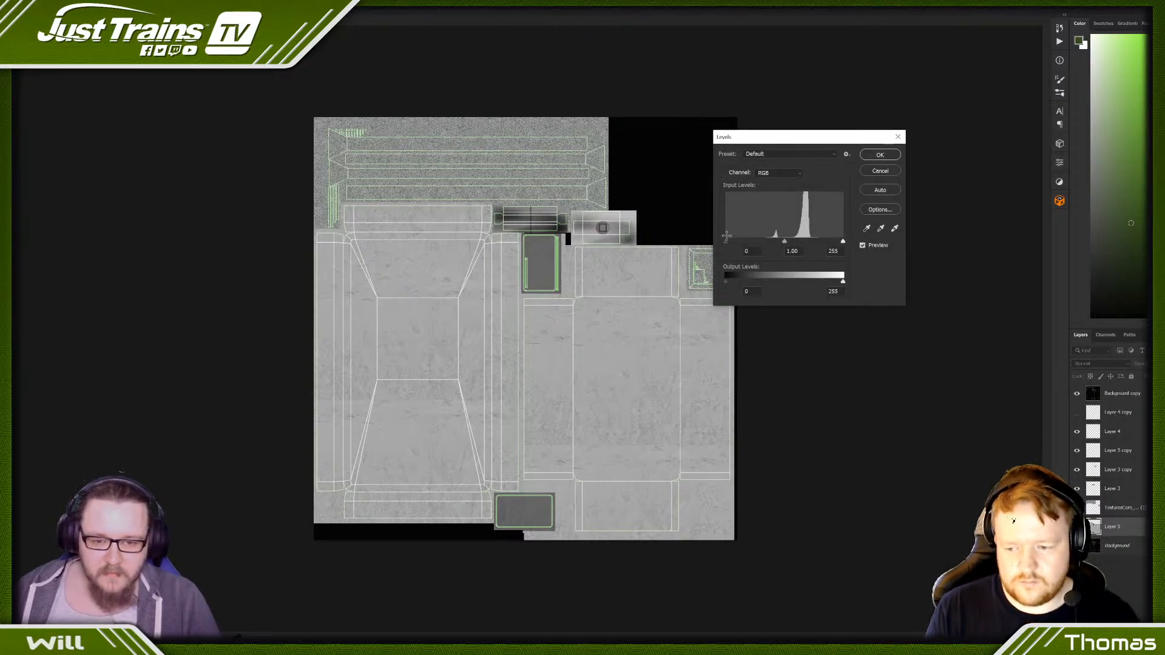
{"action": "left_click_drag", "start_coordinate": [728, 243], "coordinate": [751, 243]}
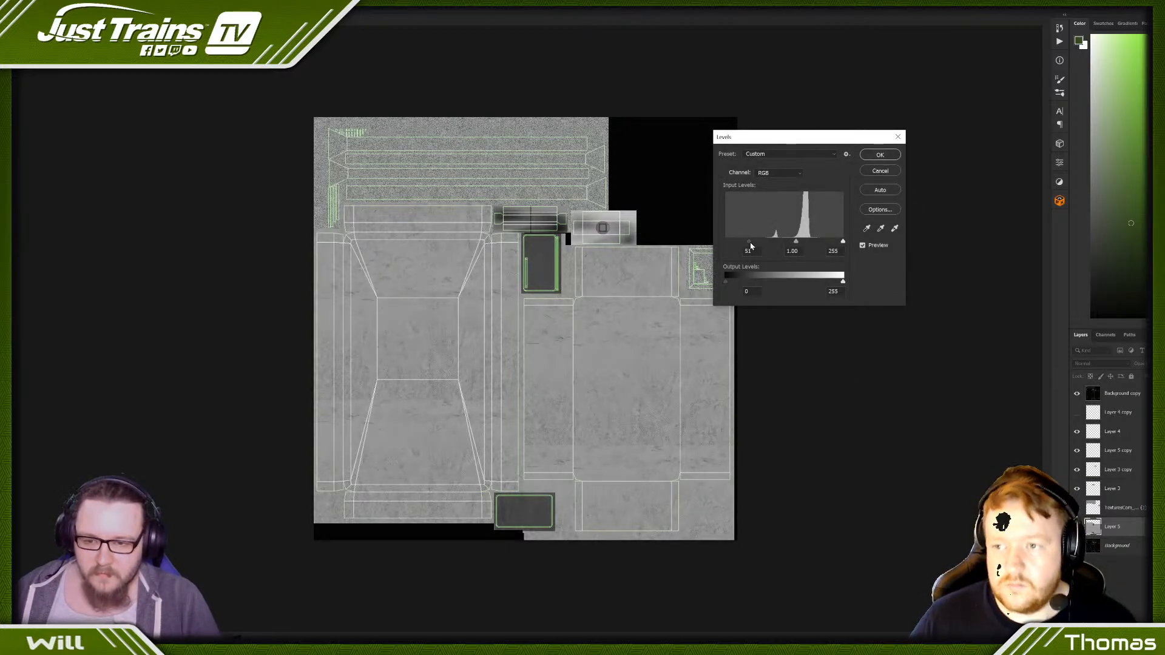
{"action": "left_click", "coordinate": [879, 155]}
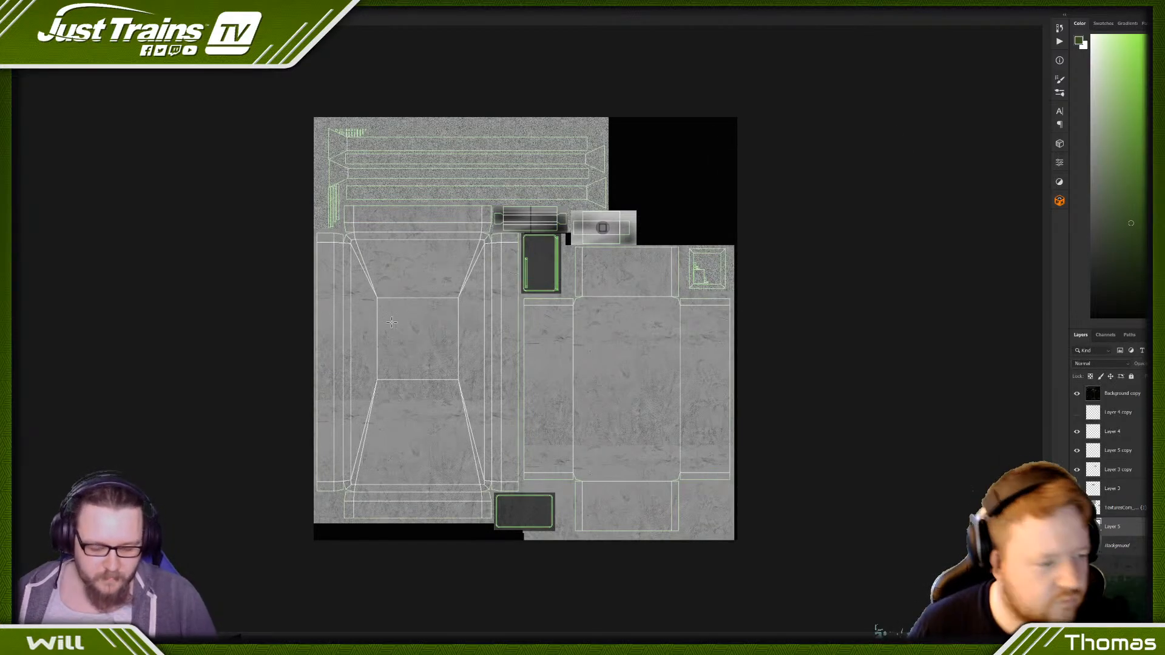
- Select the central square of the left-hand box layout, fill it with white on a new layer and deselect
{"action": "key", "text": "ctrl+plus"}
{"action": "key", "text": "ctrl+plus"}
{"action": "key", "text": "ctrl+plus"}
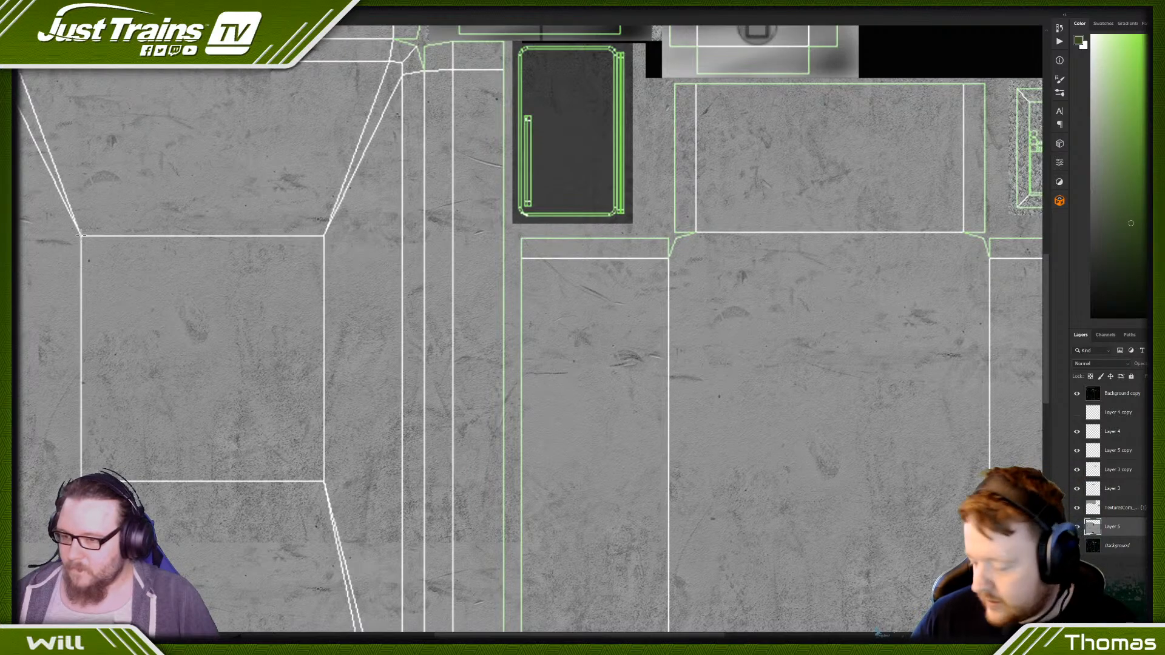
{"action": "left_click_drag", "start_coordinate": [81, 235], "coordinate": [325, 483]}
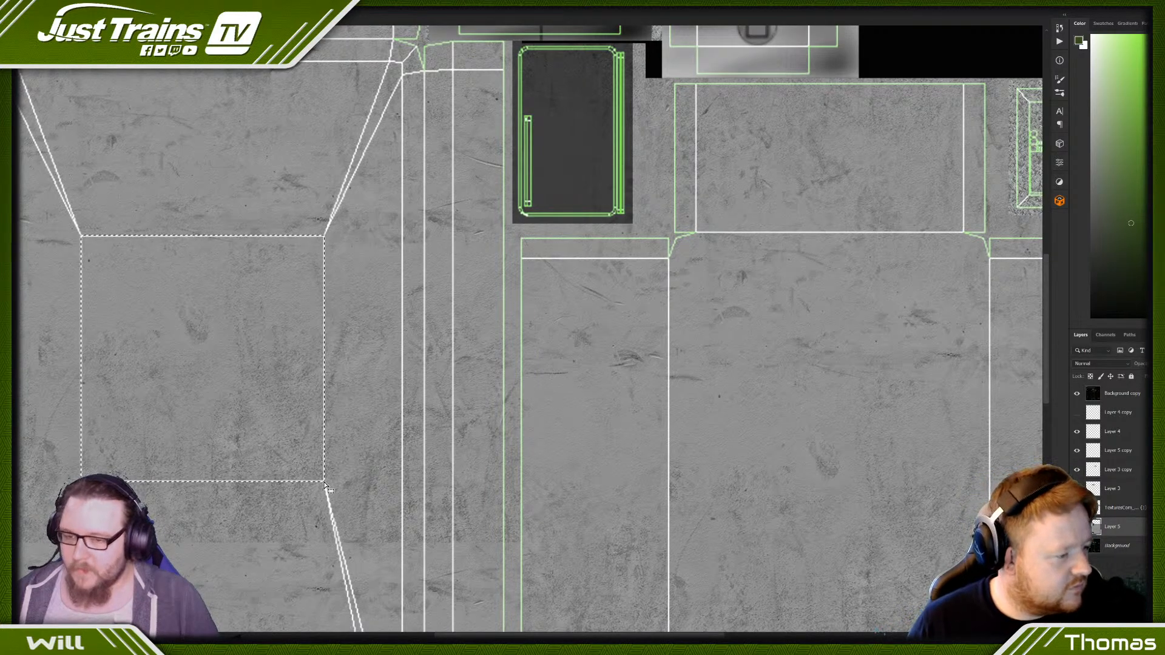
{"action": "left_click", "coordinate": [1145, 633]}
{"action": "key", "text": "ctrl+BackSpace"}
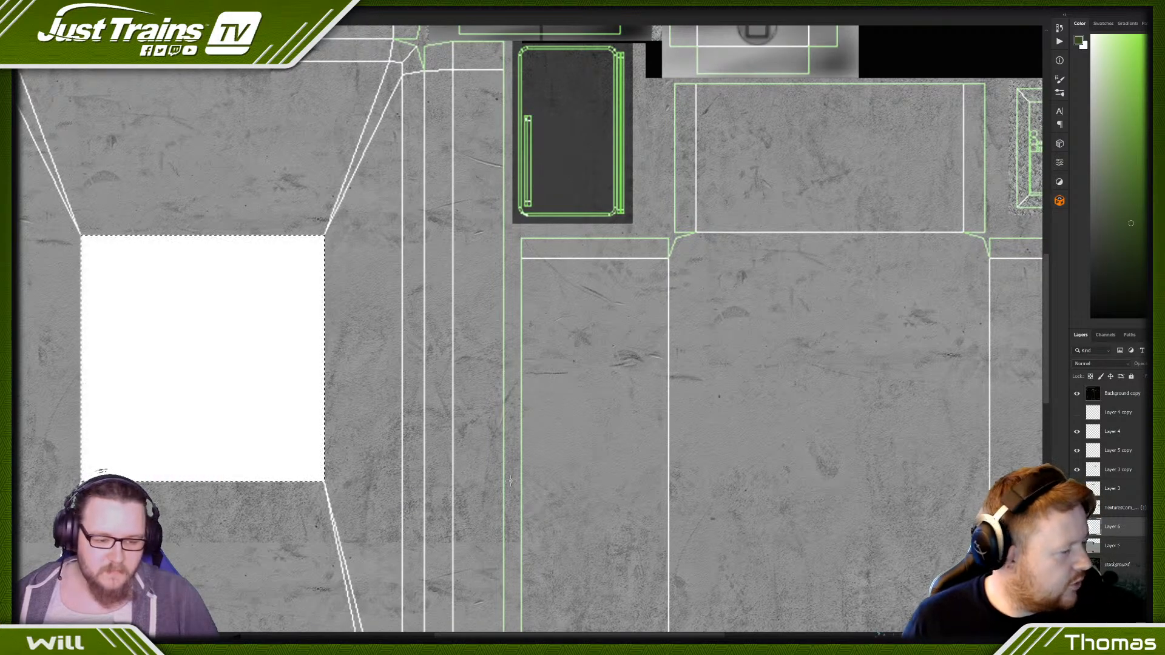
{"action": "key", "text": "ctrl+minus"}
{"action": "key", "text": "ctrl+minus"}
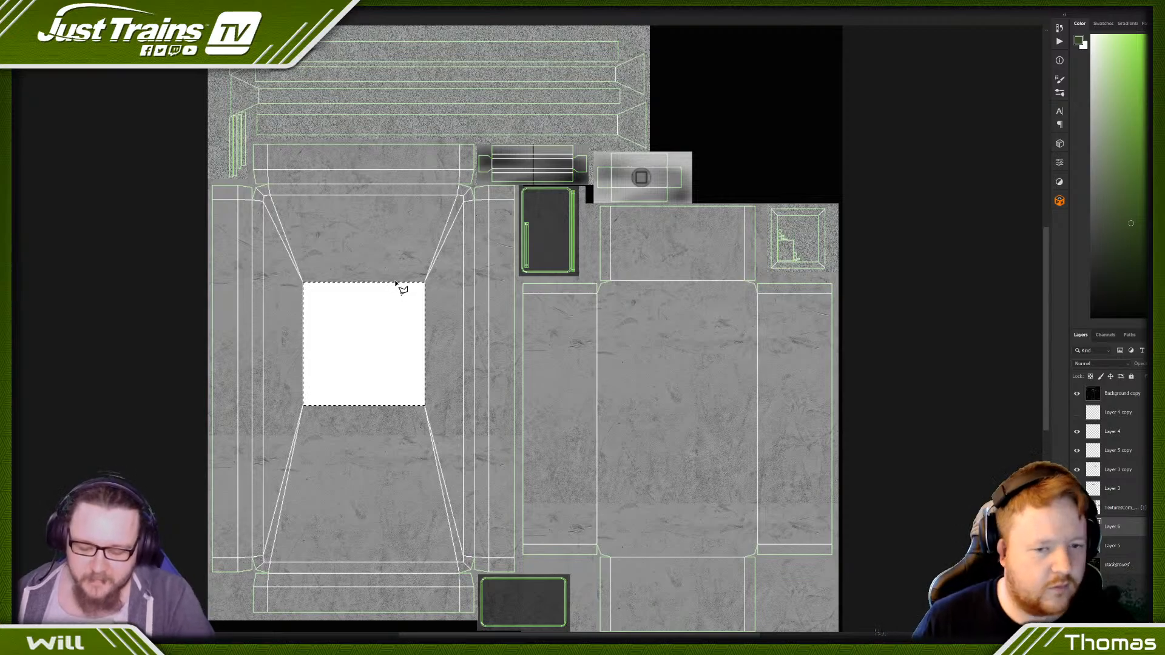
{"action": "key", "text": "ctrl+d"}
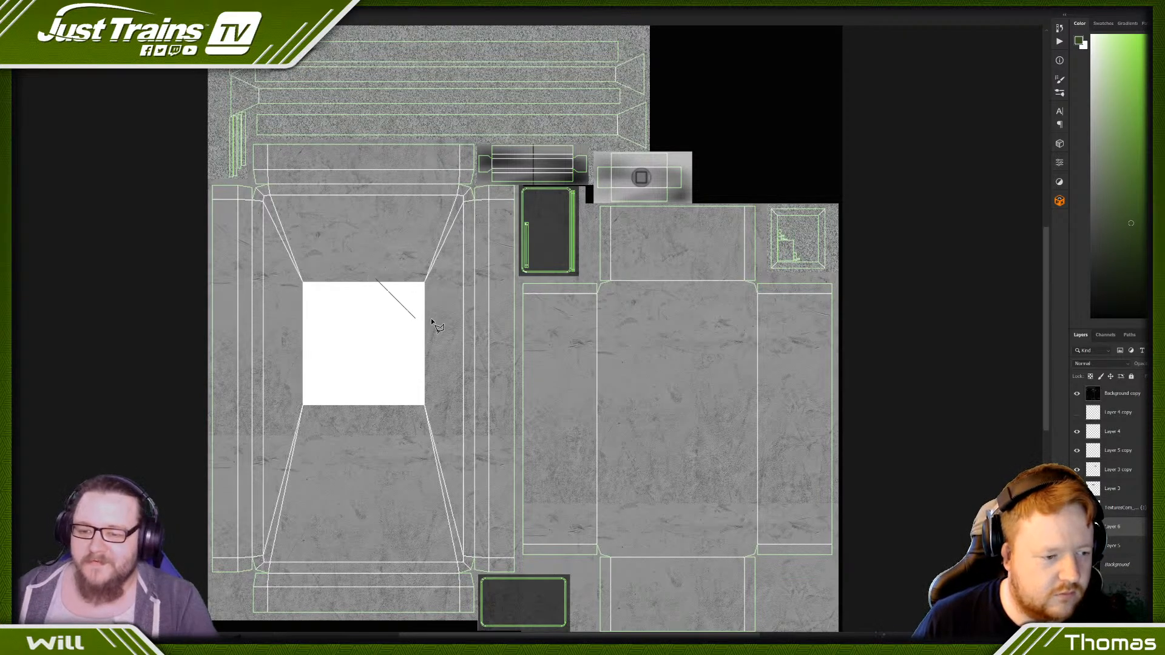
{"action": "left_click", "coordinate": [434, 337]}
{"action": "left_click", "coordinate": [436, 378]}
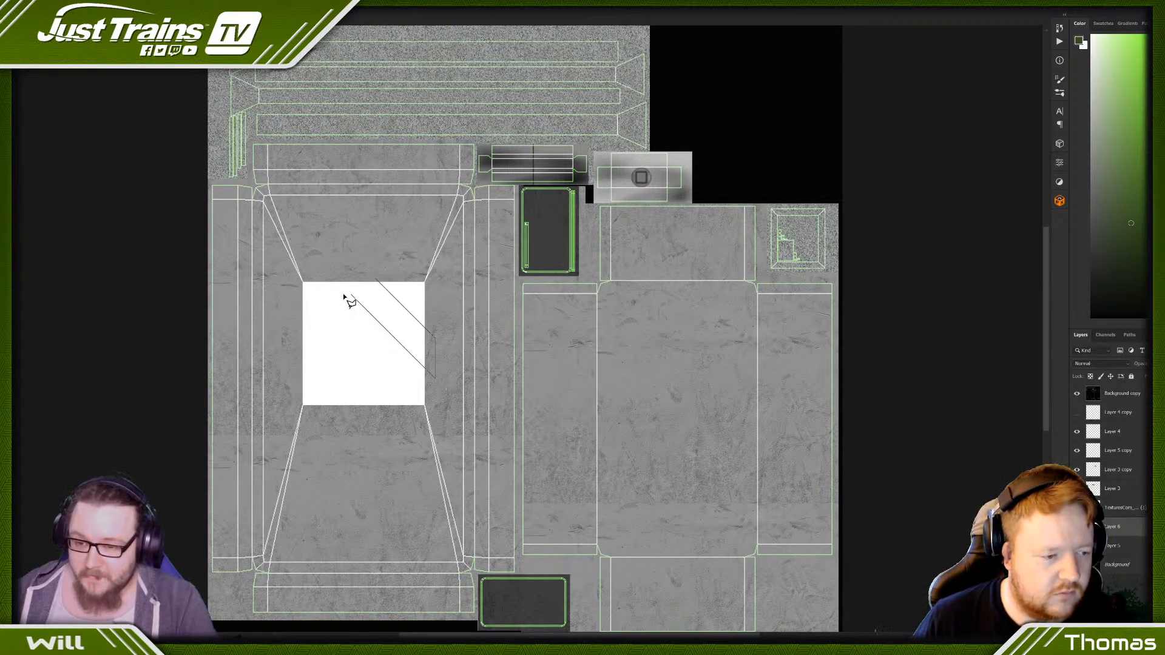
{"action": "left_click", "coordinate": [376, 281]}
{"action": "left_click", "coordinate": [303, 292], "text": "shift"}
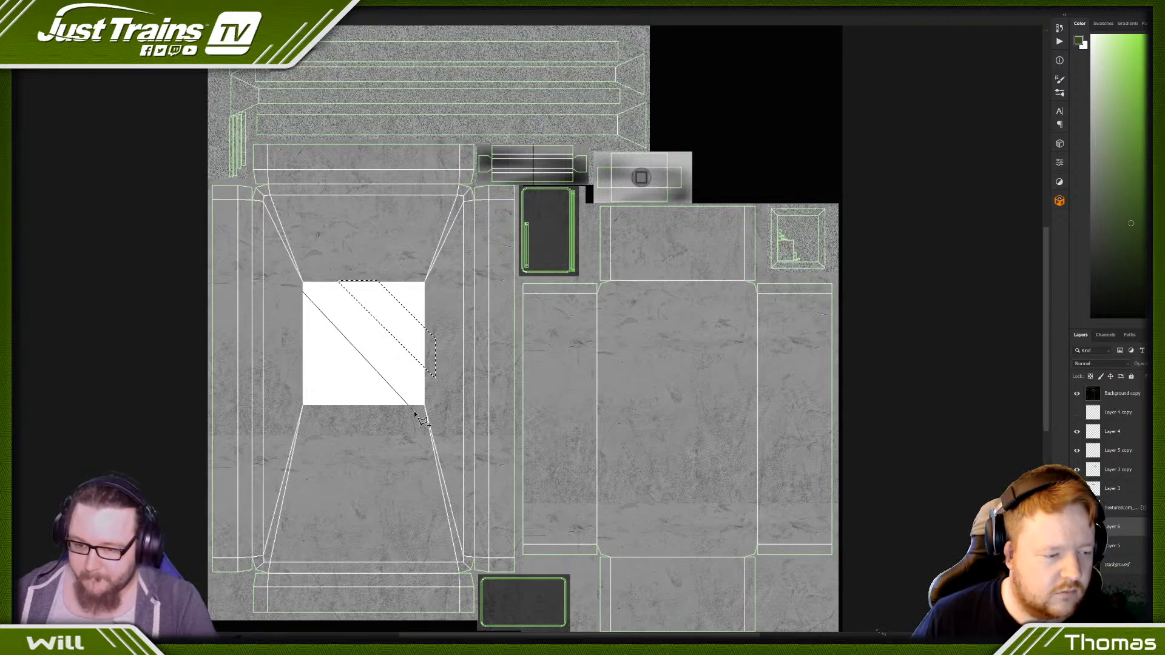
{"action": "left_click", "coordinate": [379, 405]}
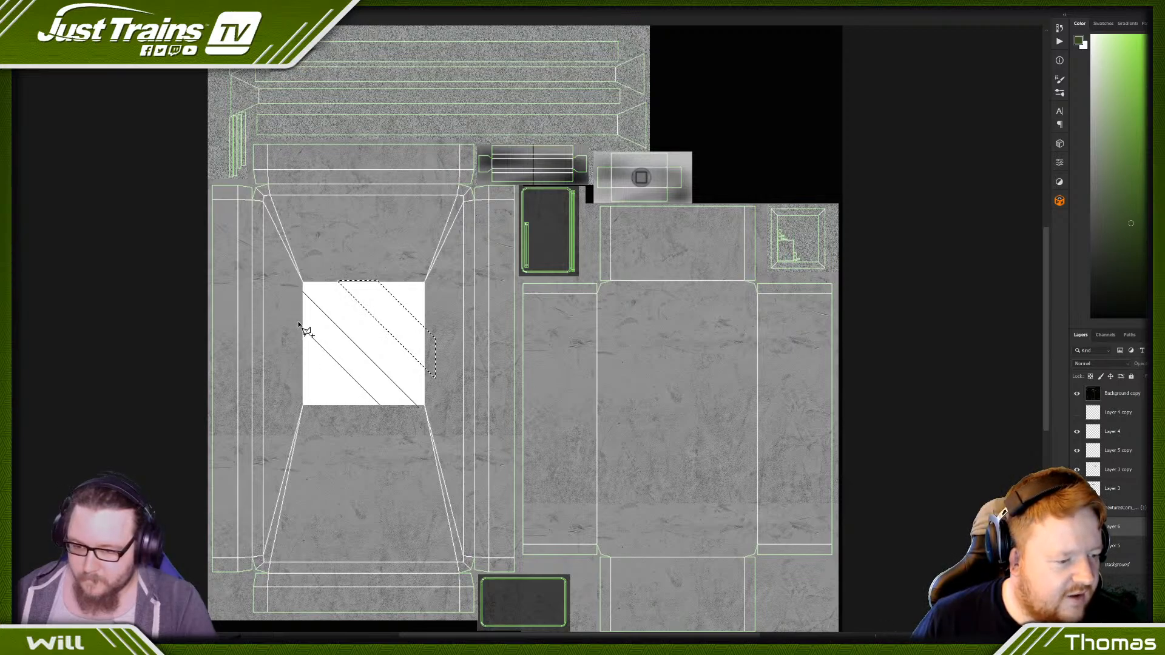
{"action": "left_click", "coordinate": [299, 325]}
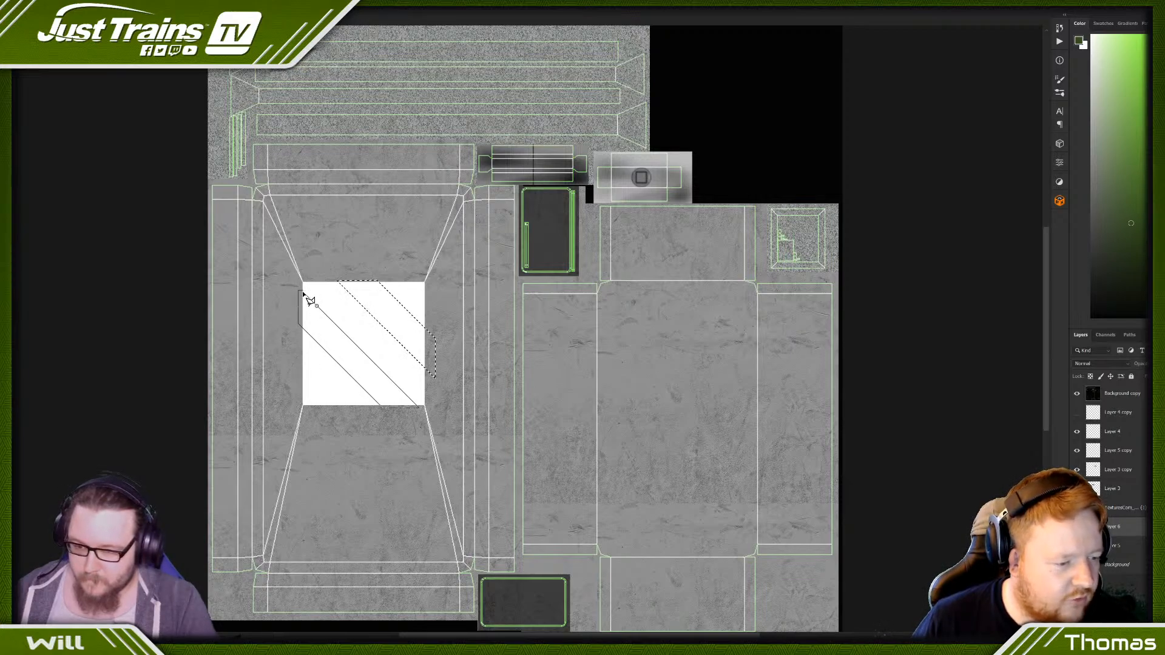
{"action": "left_click", "coordinate": [305, 295]}
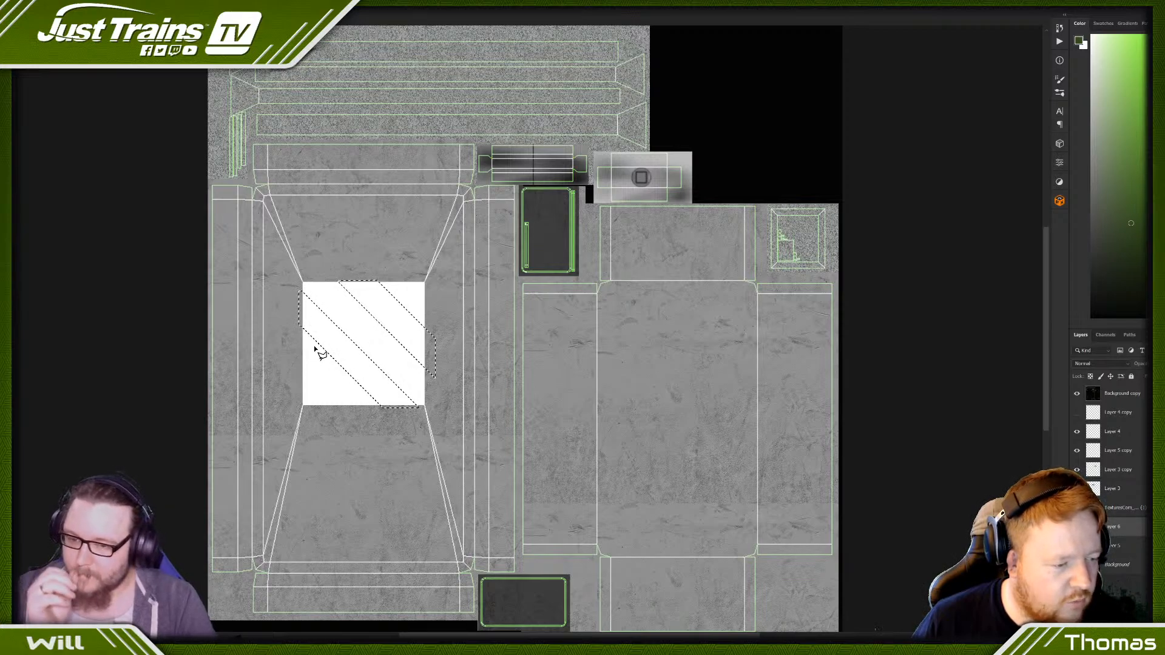
{"action": "key", "text": "ctrl+d"}
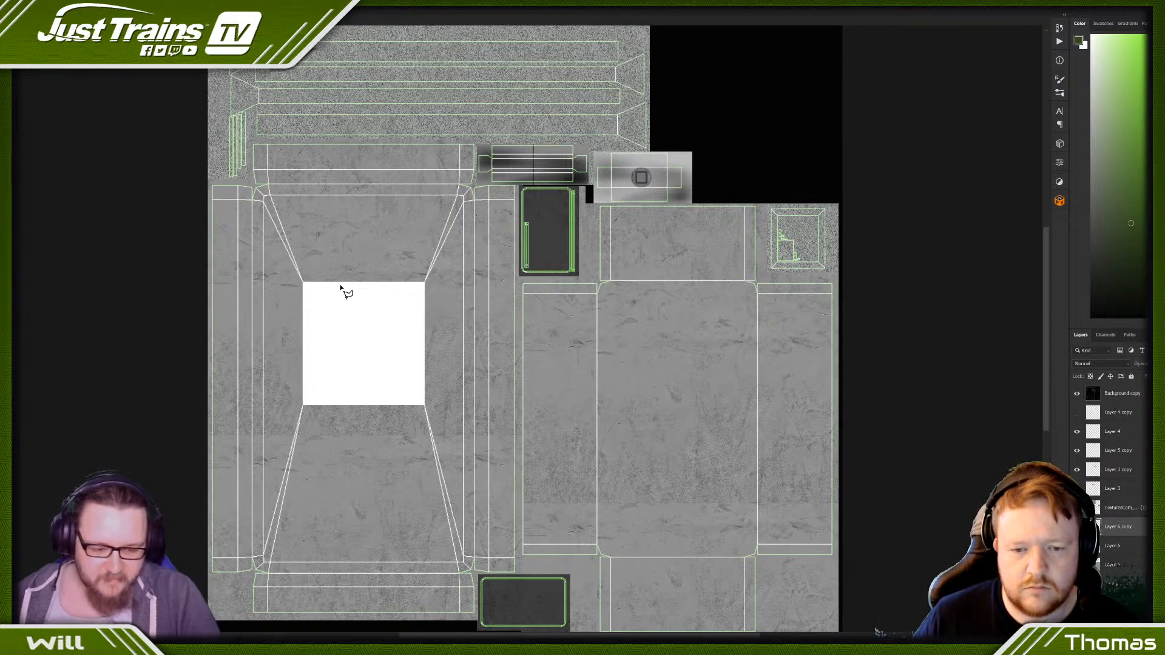
- Invert the white square's copy to black and transform it into a narrow bar running diagonally down to the right across the square
{"action": "key", "text": "ctrl+i"}
{"action": "key", "text": "ctrl+t"}
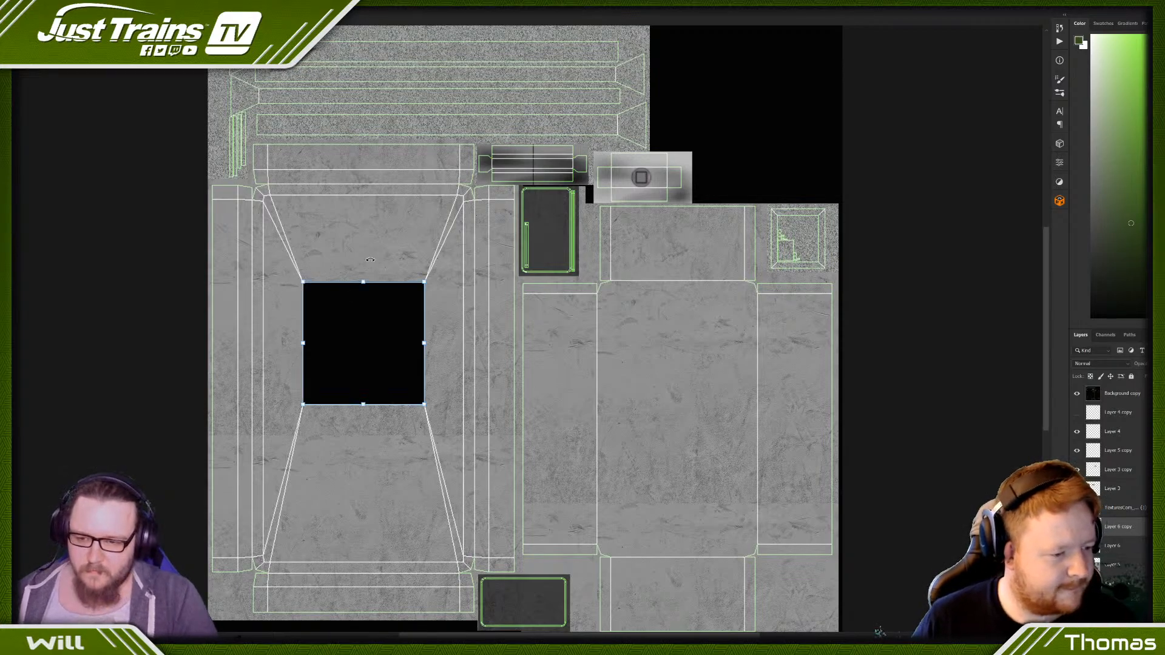
{"action": "left_click_drag", "start_coordinate": [361, 272], "coordinate": [358, 416], "text": "shift"}
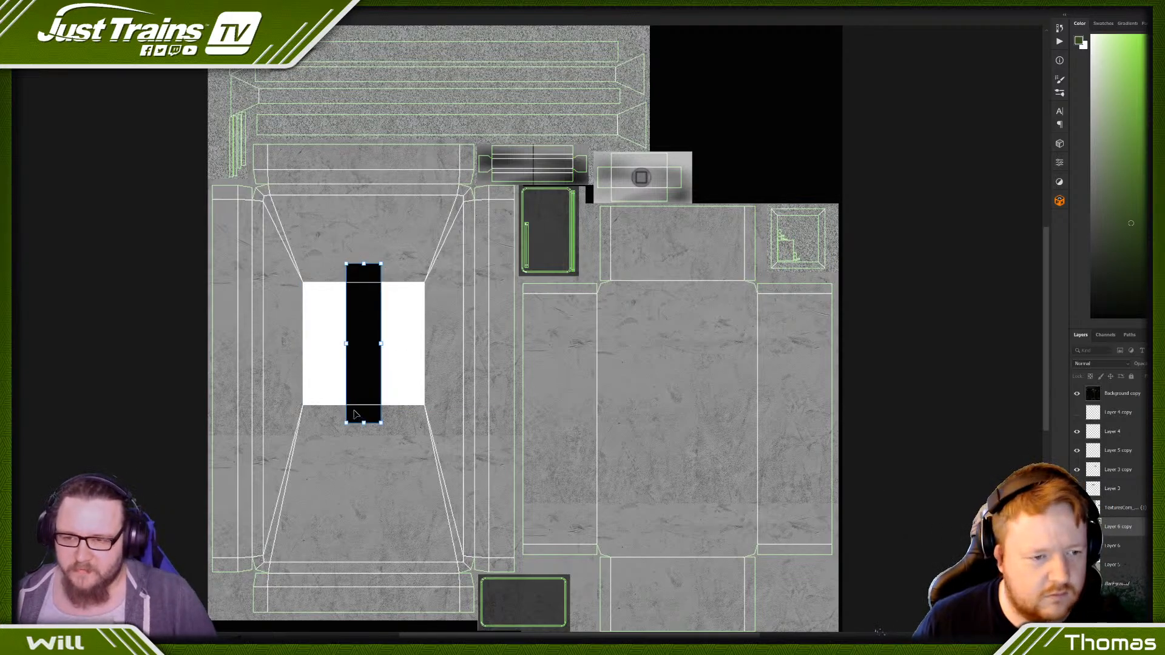
{"action": "key", "text": "Return"}
{"action": "key", "text": "ctrl+t"}
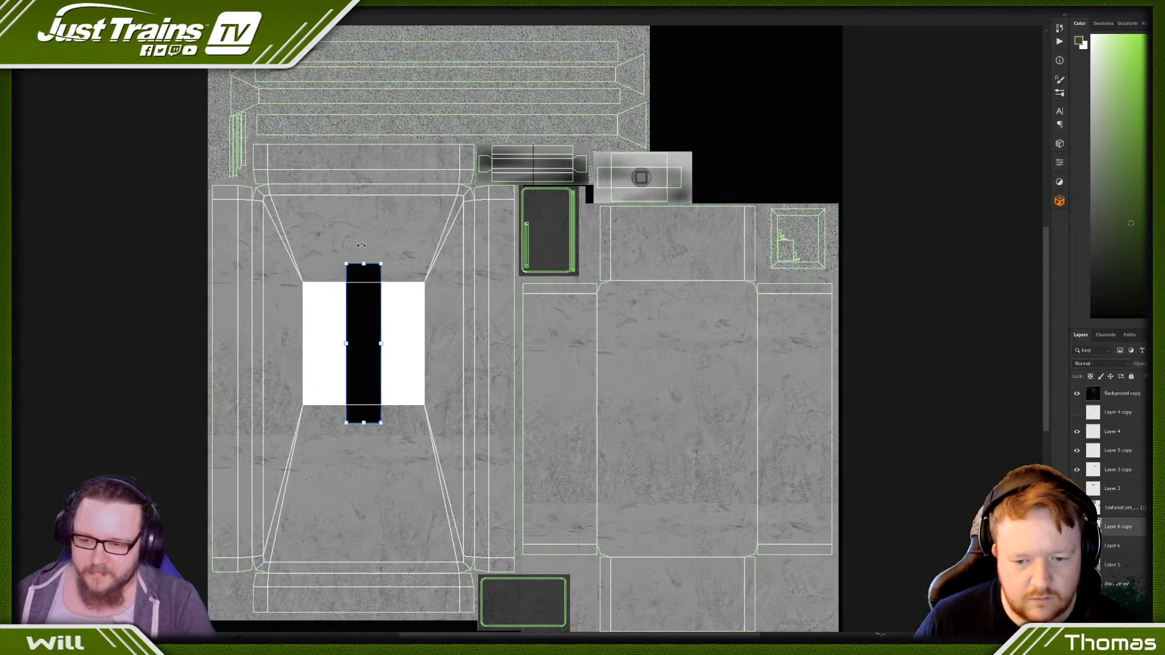
{"action": "left_click_drag", "start_coordinate": [361, 246], "coordinate": [283, 255]}
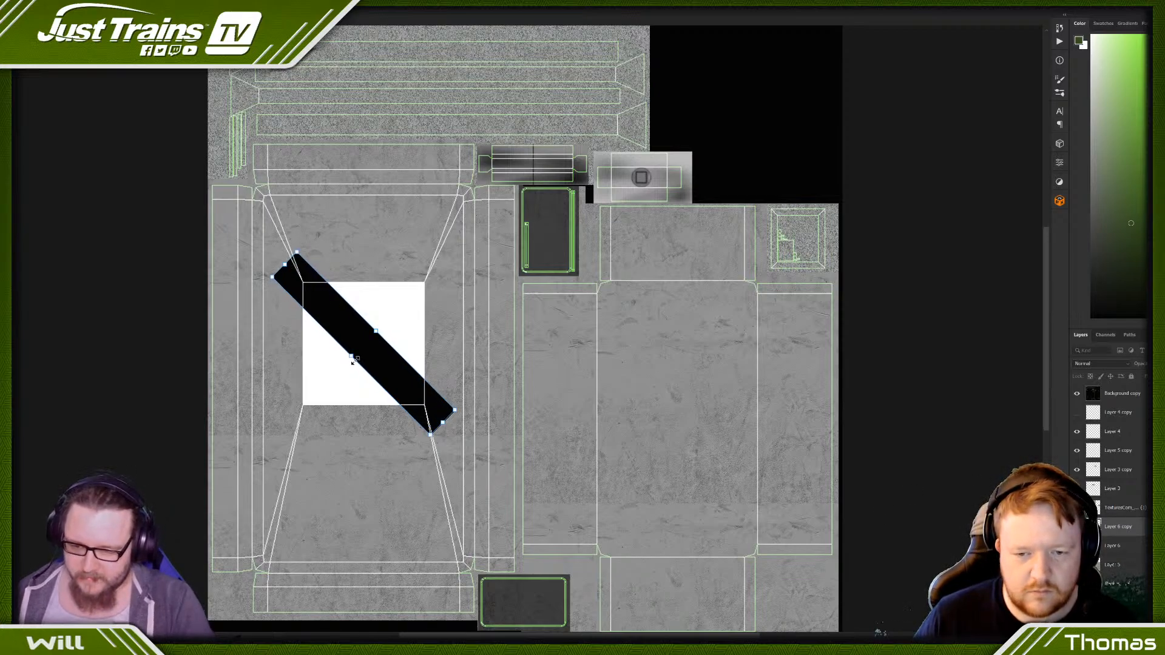
{"action": "key", "text": "Return"}
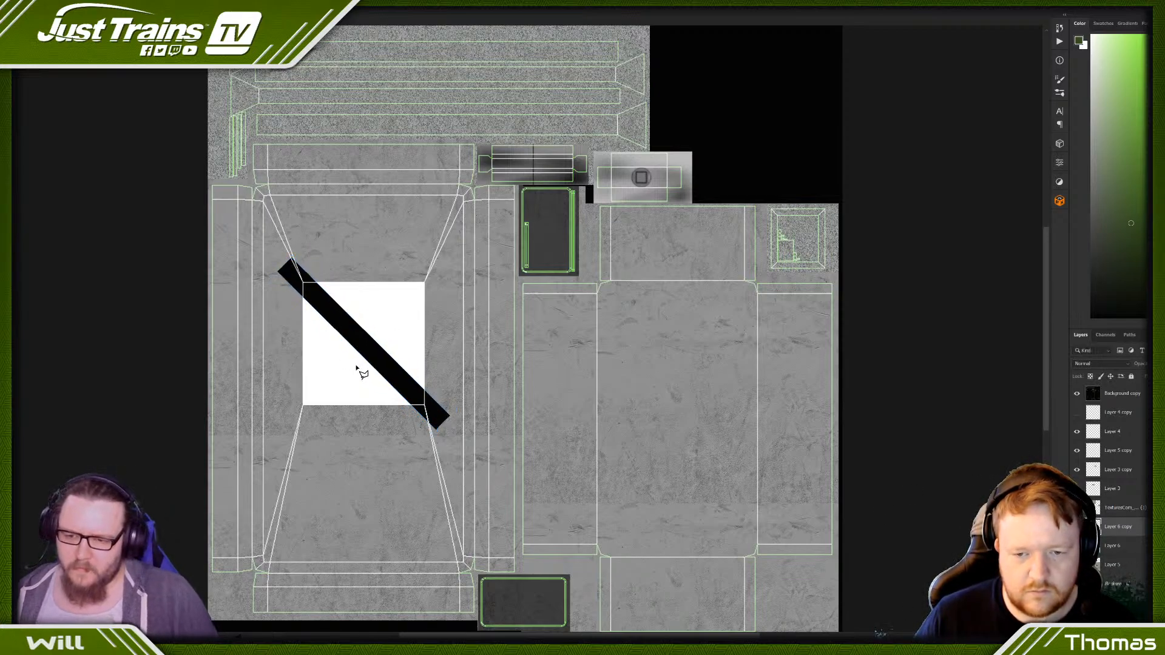
- Place two duplicates of the diagonal black bar side by side on its upper-right edge, nudging them until no gaps remain
{"action": "mouse_move", "coordinate": [371, 355]}
{"action": "left_mouse_down", "text": "alt"}
{"action": "mouse_move", "coordinate": [391, 333]}
{"action": "mouse_move", "coordinate": [384, 344]}
{"action": "left_mouse_up", "text": "alt"}
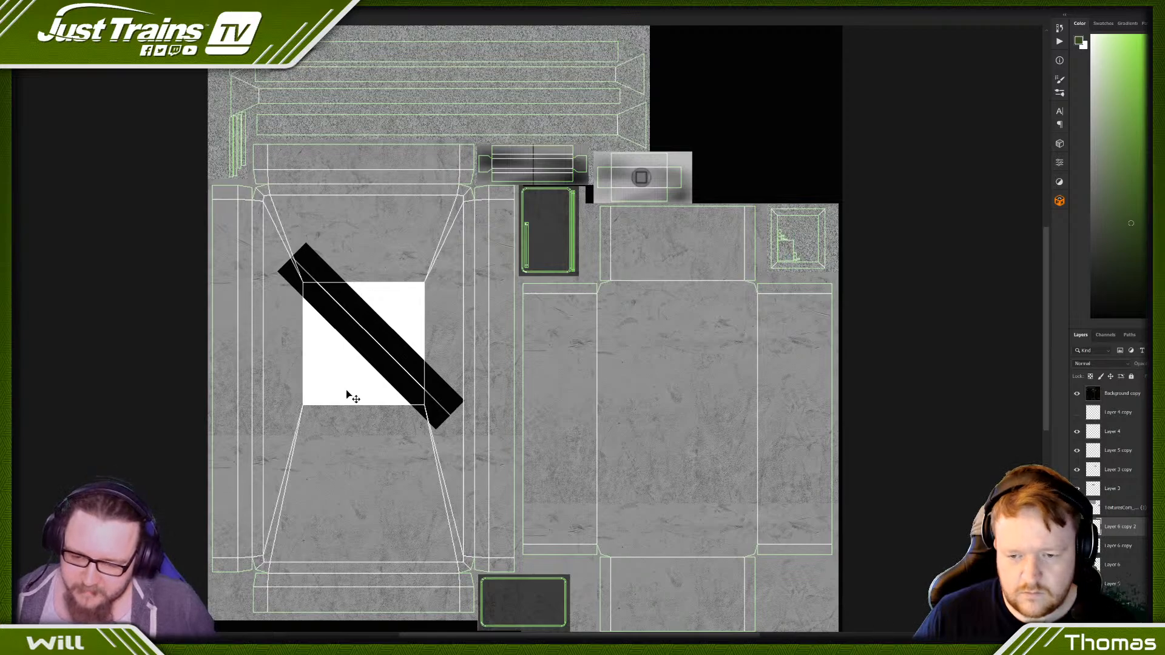
{"action": "key", "text": "Left"}
{"action": "key", "text": "Down"}
{"action": "key", "text": "Down"}
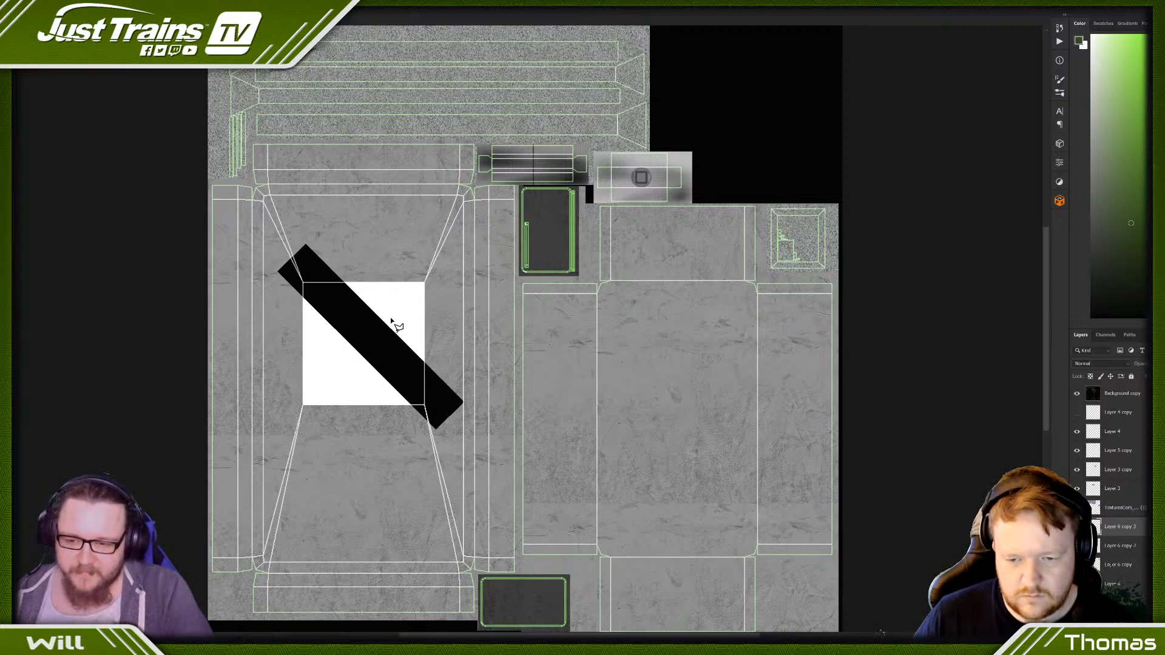
{"action": "left_click_drag", "start_coordinate": [372, 320], "coordinate": [408, 325], "text": "ctrl+alt"}
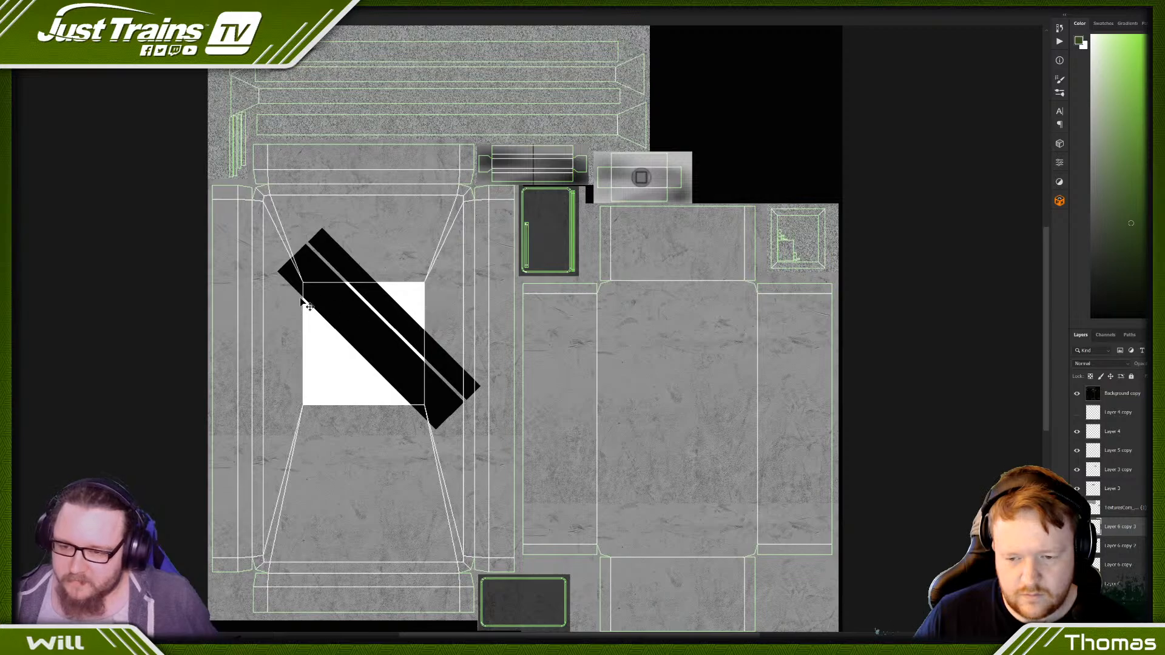
{"action": "key", "text": "Left"}
{"action": "key", "text": "Down"}
{"action": "key", "text": "Left"}
{"action": "key", "text": "Down"}
{"action": "key", "text": "Left"}
{"action": "key", "text": "Down"}
{"action": "key", "text": "Left"}
{"action": "key", "text": "Down"}
{"action": "key", "text": "Left"}
{"action": "key", "text": "Down"}
{"action": "key", "text": "Left"}
{"action": "key", "text": "Down"}
{"action": "key", "text": "Left"}
{"action": "key", "text": "Down"}
{"action": "key", "text": "Left"}
{"action": "key", "text": "Down"}
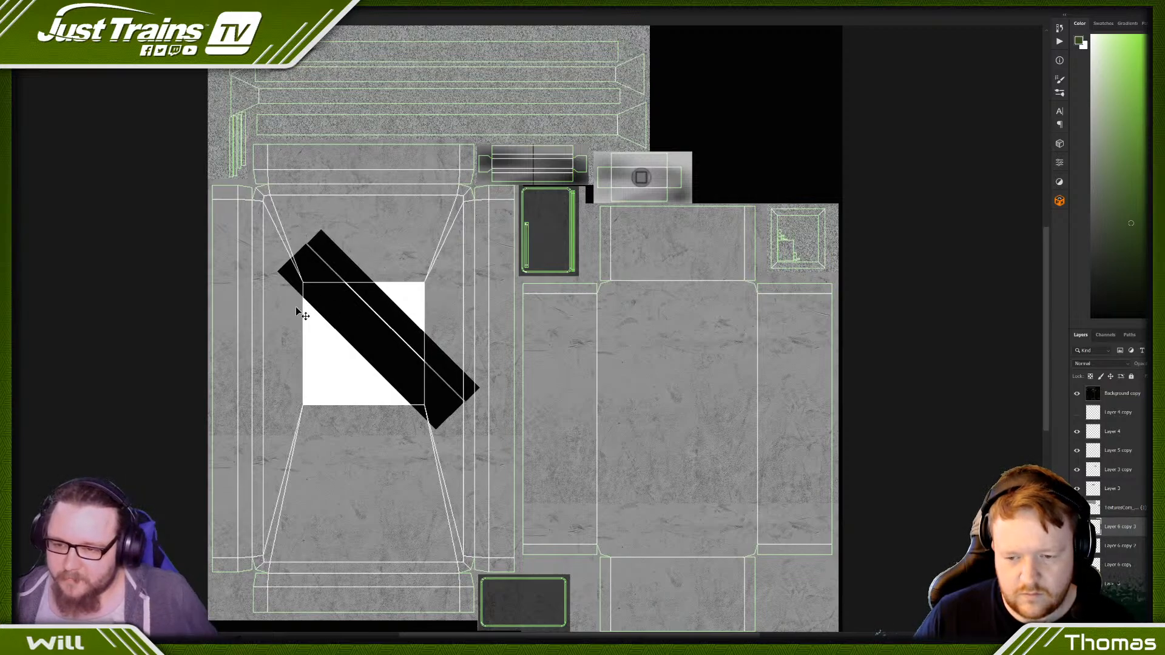
{"action": "key", "text": "Left"}
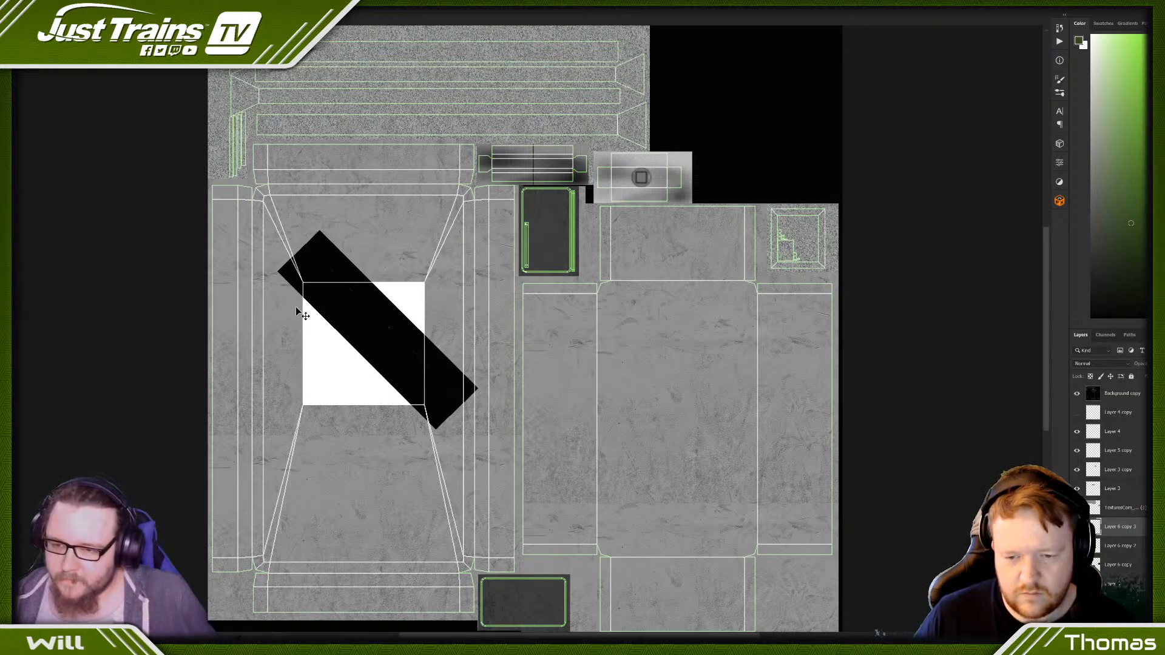
{"action": "key", "text": "Delete"}
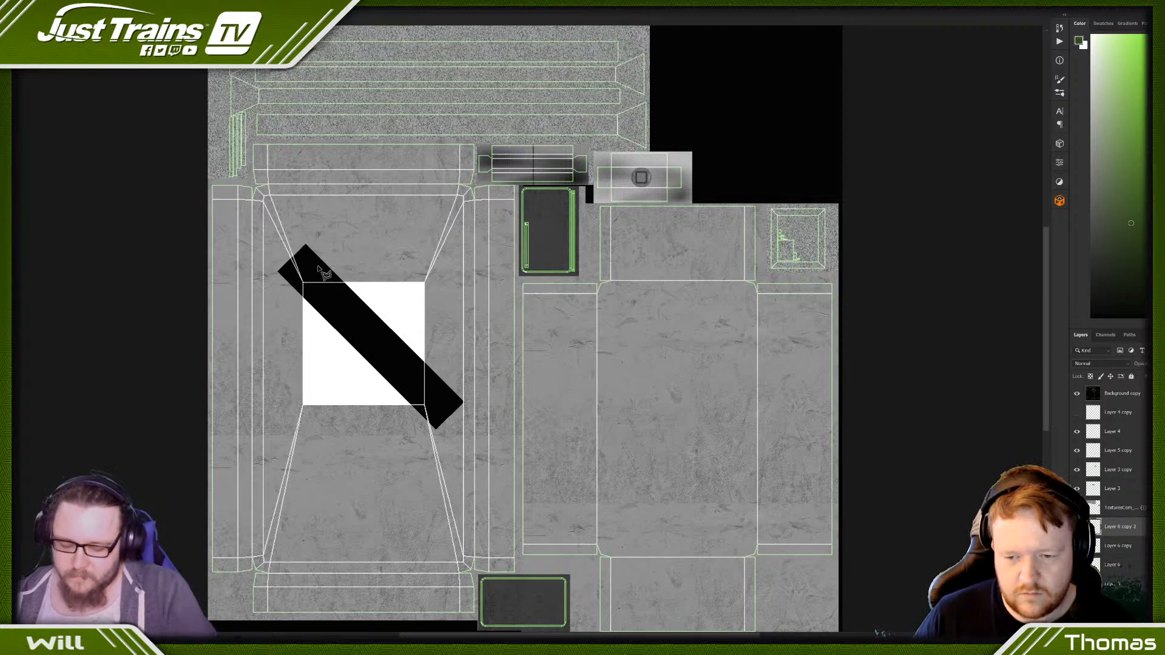
{"action": "key", "text": "ctrl+z"}
{"action": "key", "text": "Delete"}
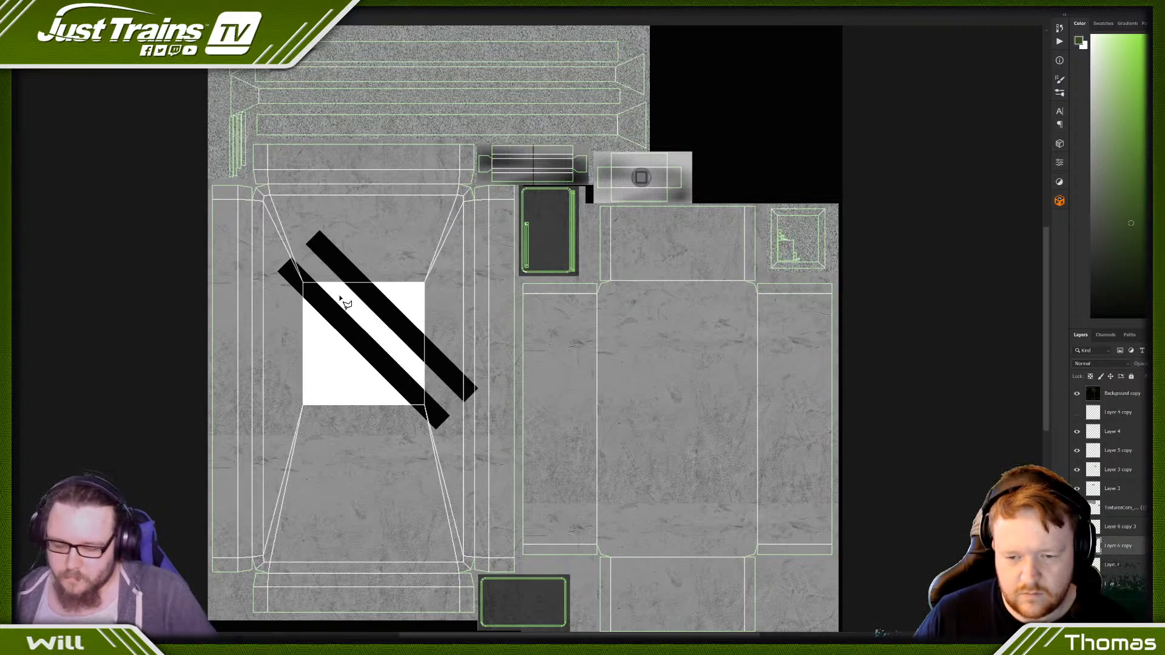
{"action": "key", "text": "ctrl+z"}
- Move the middle black bar to the upper-right edge of the outer bar, leaving a one-bar gap where it was
{"action": "left_click_drag", "start_coordinate": [358, 316], "coordinate": [389, 287], "text": "alt"}
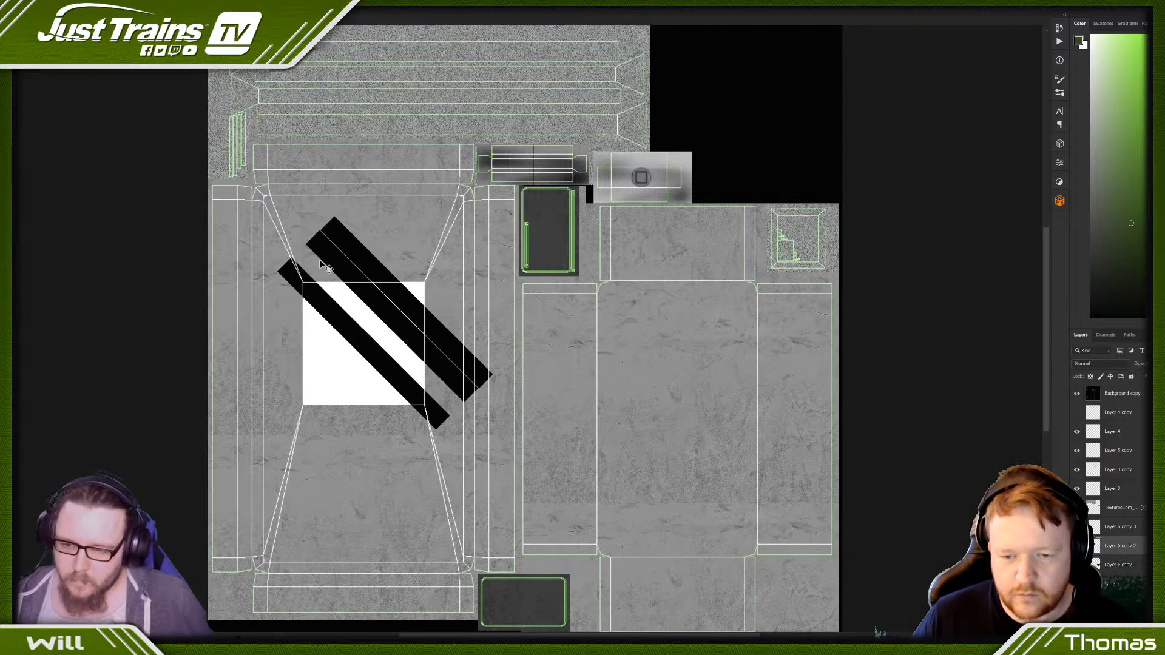
{"action": "key", "text": "ctrl+d"}
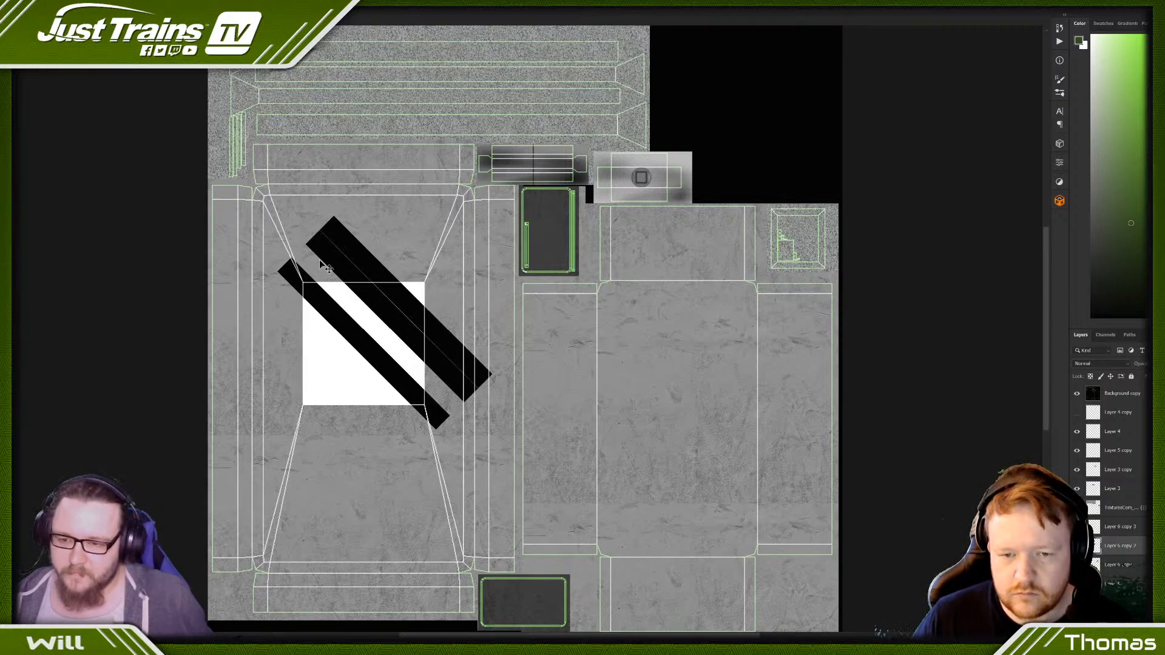
{"action": "key", "text": "l"}
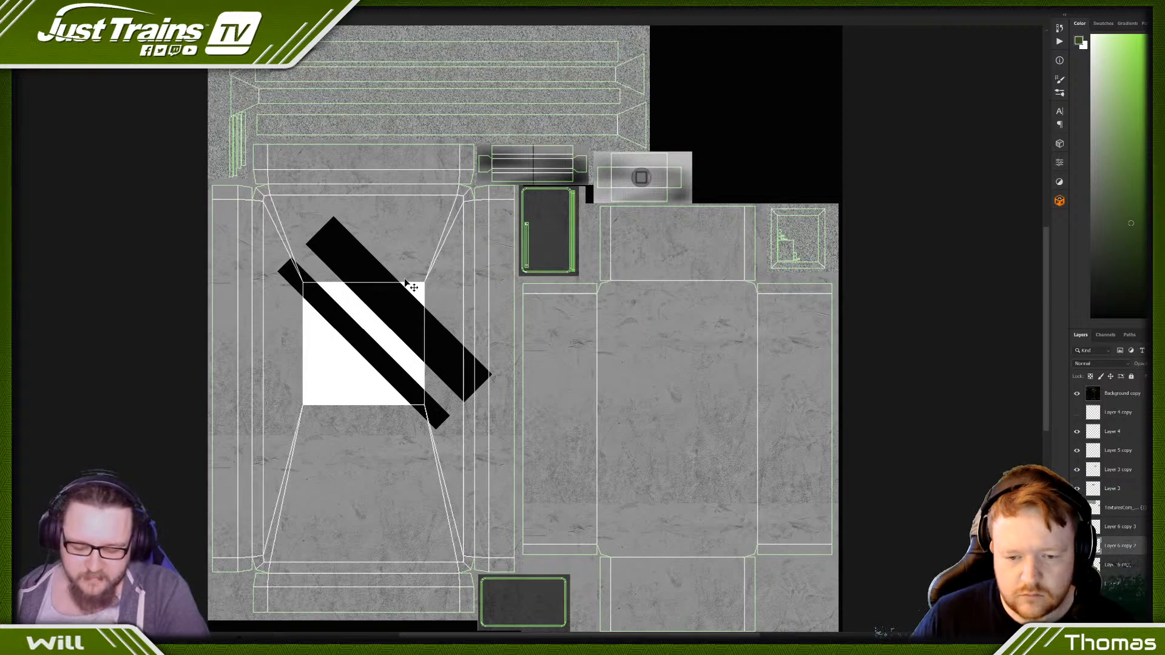
- Duplicate a diagonal stripe to the upper right and nudge it flush against the spacer bar
{"action": "left_click_drag", "start_coordinate": [372, 272], "coordinate": [386, 245], "text": "ctrl"}
{"action": "key", "text": "Down"}
{"action": "key", "text": "Down"}
{"action": "key", "text": "Down"}
{"action": "key", "text": "Down"}
{"action": "key", "text": "Down"}
{"action": "key", "text": "Down"}
{"action": "key", "text": "Down"}
{"action": "key", "text": "Down"}
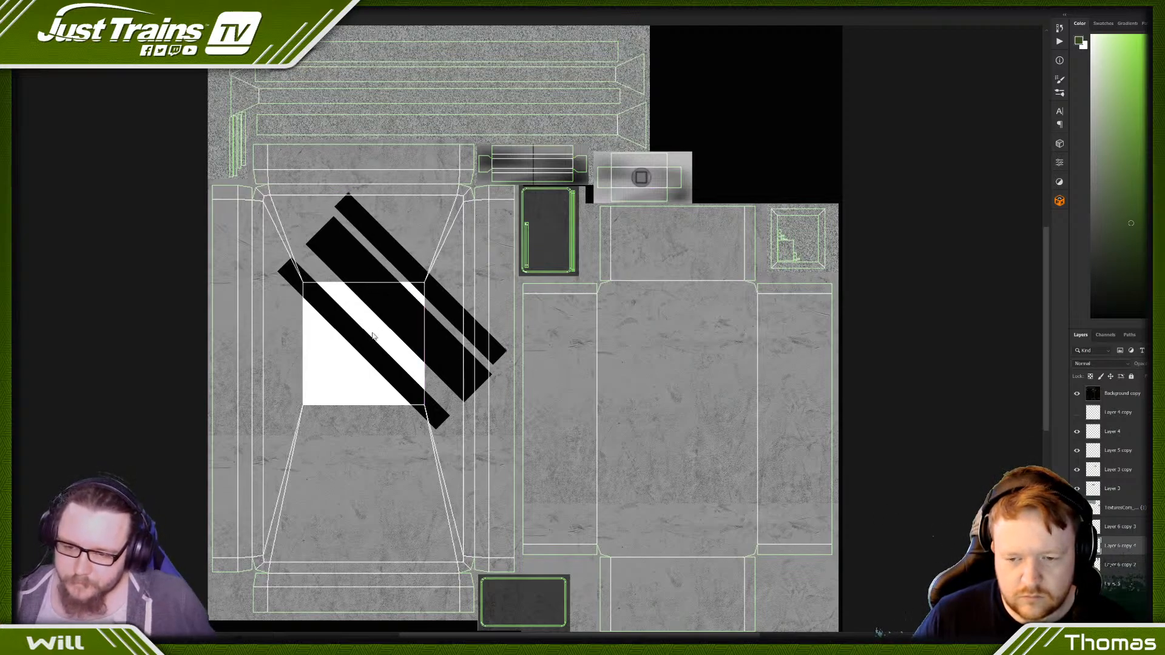
{"action": "key", "text": "Down"}
{"action": "key", "text": "Down"}
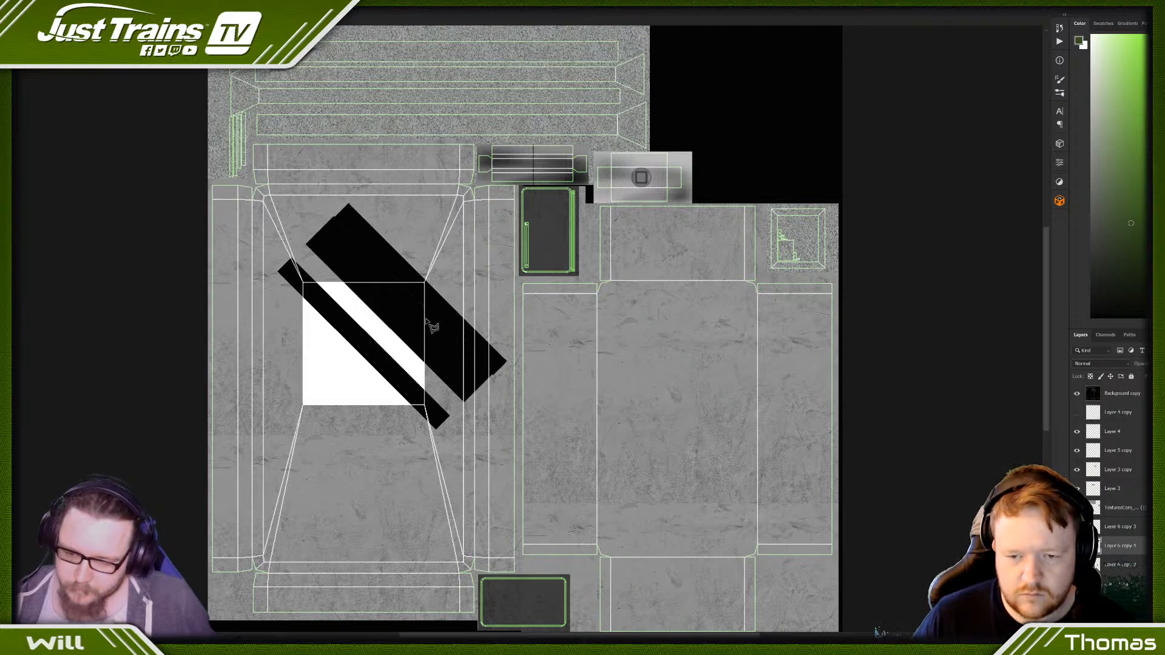
- Move the spacer bar from between the two upper-right stripes to the lower-left edge of the first stripe and nudge it flush
{"action": "key", "text": "ctrl+BackSpace"}
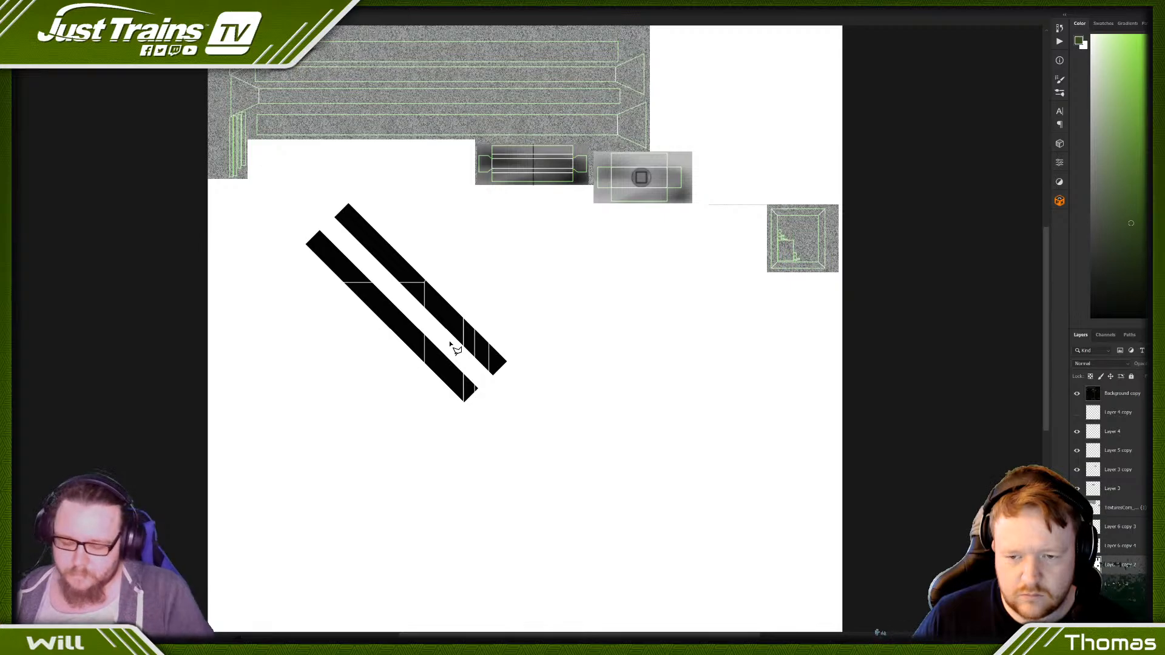
{"action": "key", "text": "ctrl+z"}
{"action": "left_click_drag", "start_coordinate": [450, 342], "coordinate": [394, 398], "text": "ctrl"}
{"action": "key", "text": "ctrl+Up"}
{"action": "key", "text": "ctrl+Up"}
{"action": "key", "text": "ctrl+Up"}
{"action": "key", "text": "ctrl+Up"}
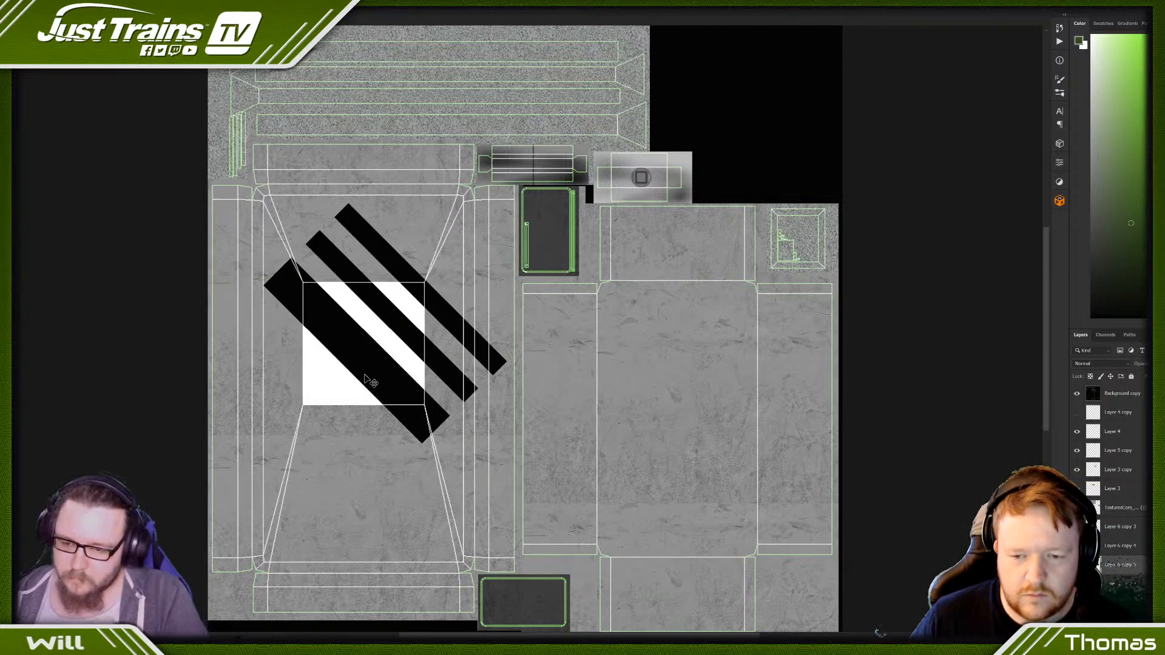
- Place a duplicate bar along the lower-left edge of the wide black band and nudge it up until flush
{"action": "left_click_drag", "start_coordinate": [366, 381], "coordinate": [349, 392]}
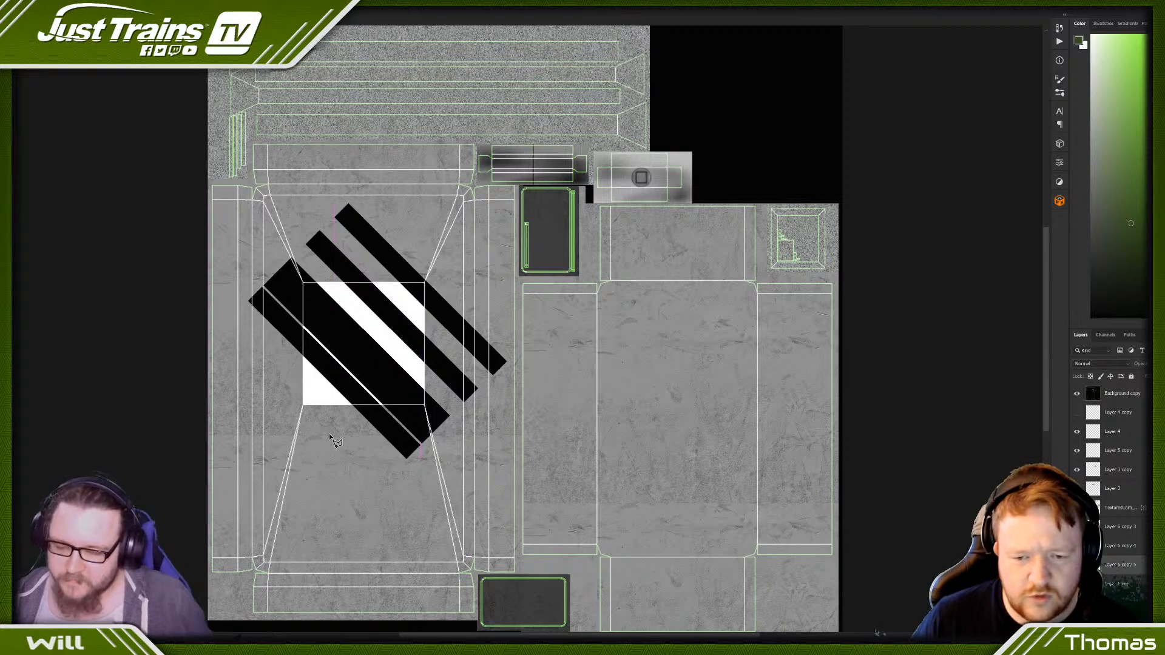
{"action": "key", "text": "ctrl+Up"}
{"action": "key", "text": "Up"}
{"action": "key", "text": "Up"}
{"action": "key", "text": "Up"}
{"action": "key", "text": "Up"}
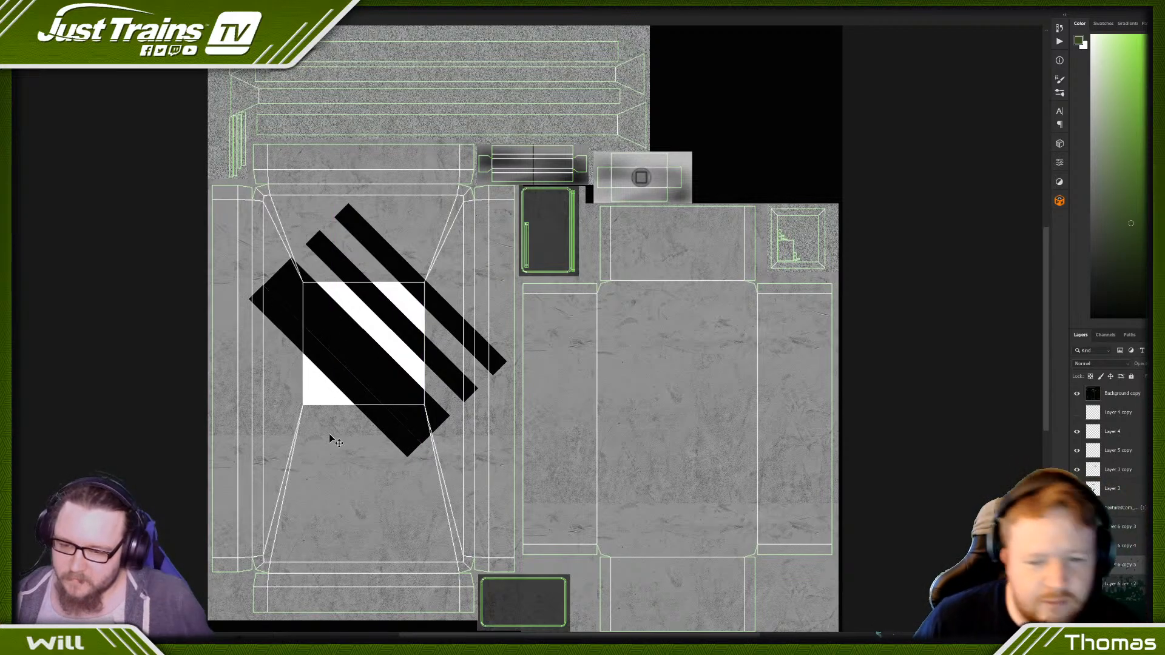
- Add two more duplicate bars flush along the band's lower-left edge, covering the white square's lower-left corner
{"action": "key", "text": "ctrl+j"}
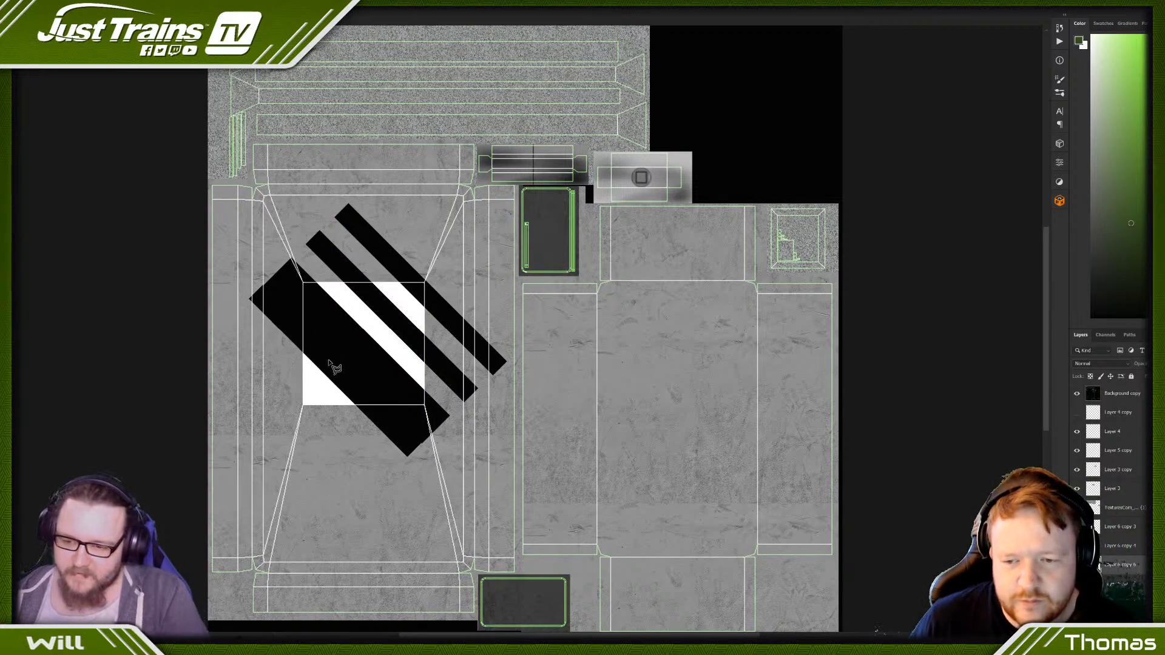
{"action": "left_click_drag", "start_coordinate": [340, 379], "coordinate": [326, 394]}
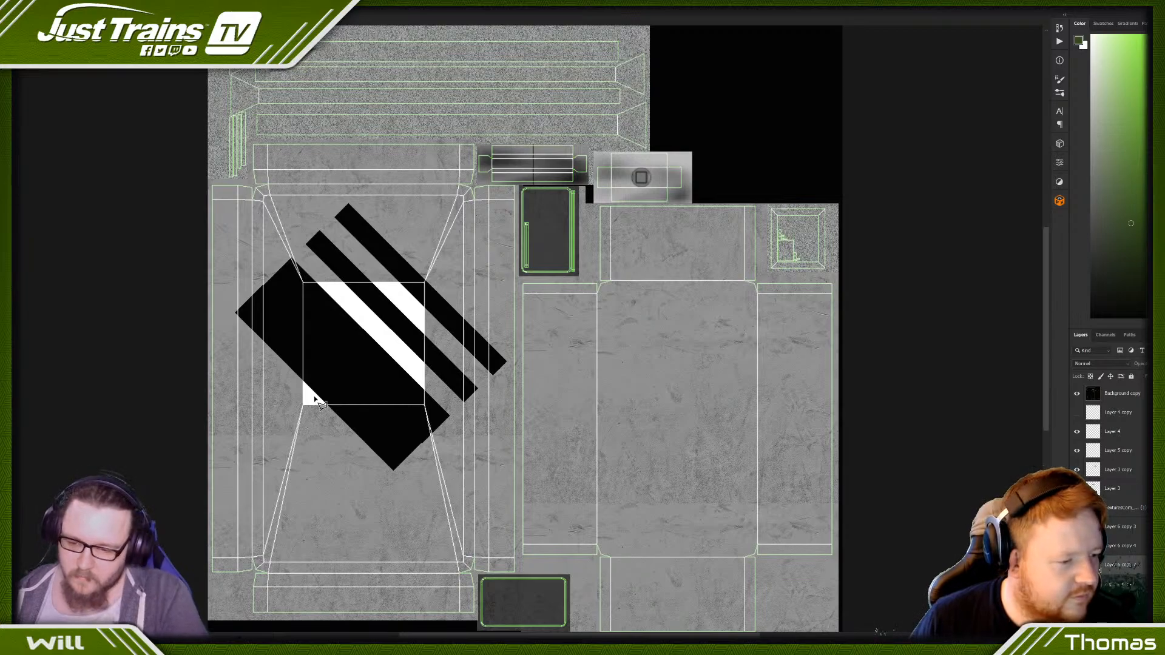
{"action": "mouse_move", "coordinate": [315, 400]}
{"action": "left_mouse_down"}
{"action": "mouse_move", "coordinate": [325, 413]}
{"action": "mouse_move", "coordinate": [306, 409]}
{"action": "mouse_move", "coordinate": [316, 413]}
{"action": "left_mouse_up"}
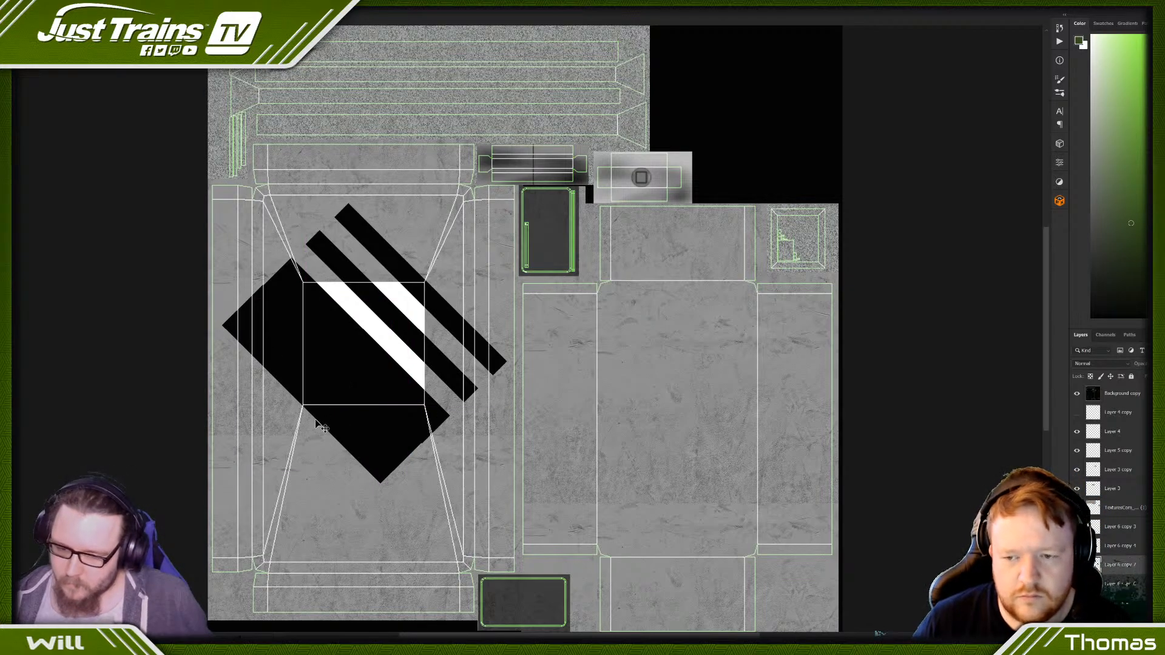
- Remove the two spacer bars from the black band, leaving five evenly spaced diagonal stripes
{"action": "key", "text": "ctrl+z"}
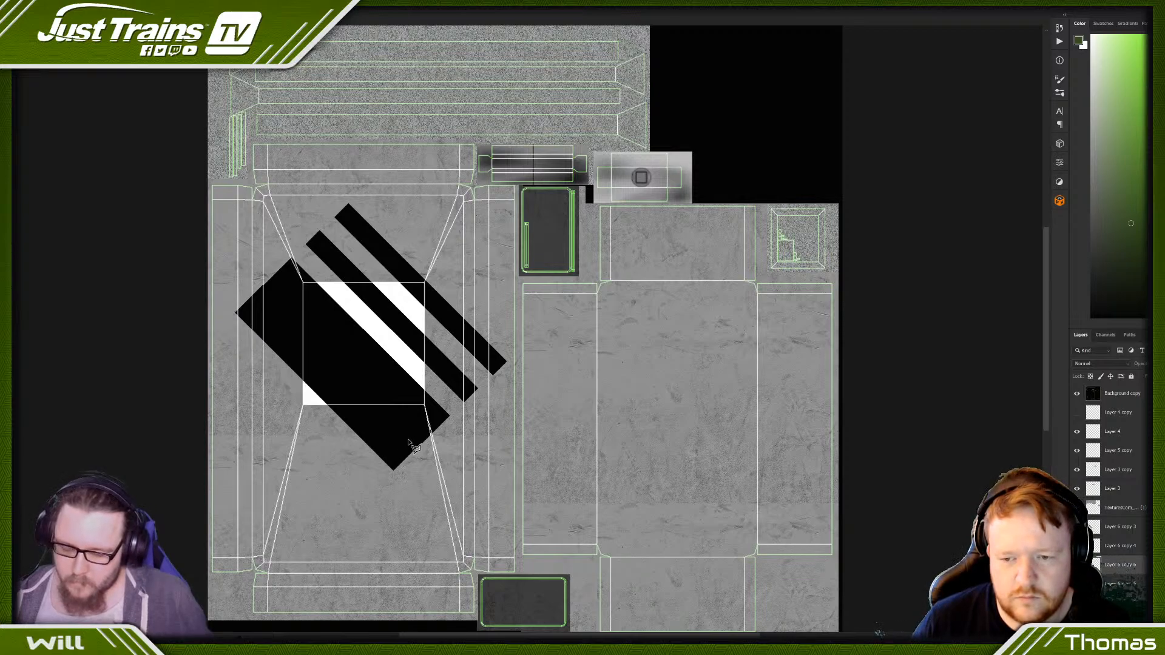
{"action": "key", "text": "ctrl+shift+z"}
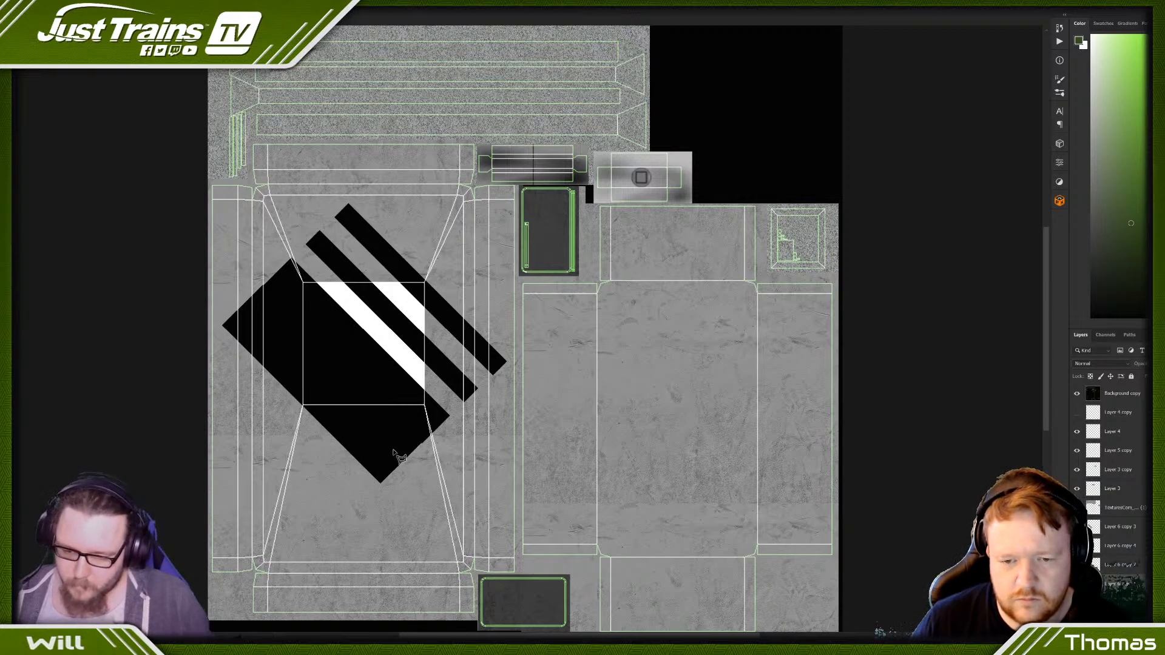
{"action": "key", "text": "ctrl+z"}
- Select the white square's outline, invert the selection, delete the parts of every stripe outside the square, and deselect
{"action": "key", "text": "ctrl+z"}
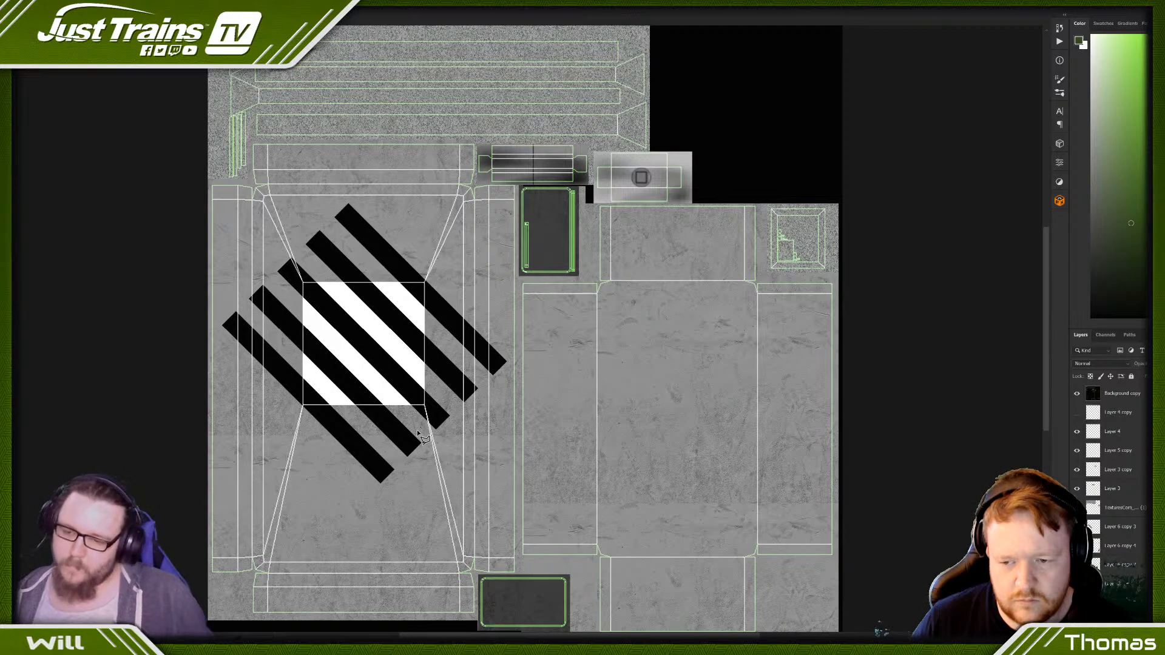
{"action": "key", "text": "ctrl+z"}
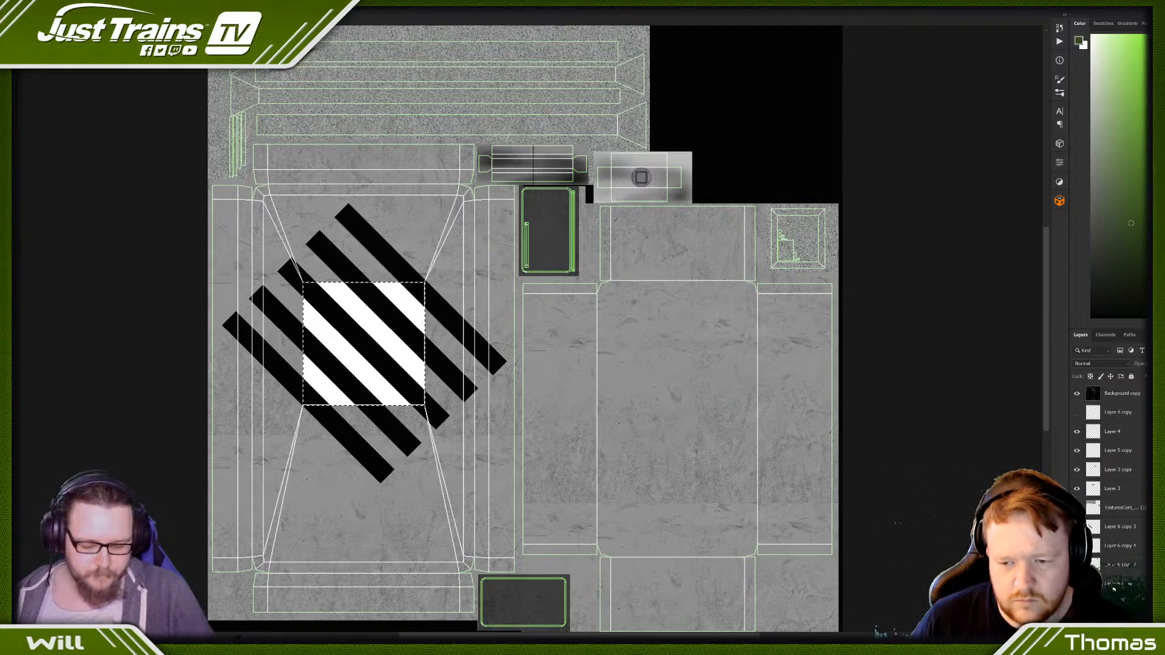
{"action": "key", "text": "ctrl+z"}
{"action": "key", "text": "ctrl+z"}
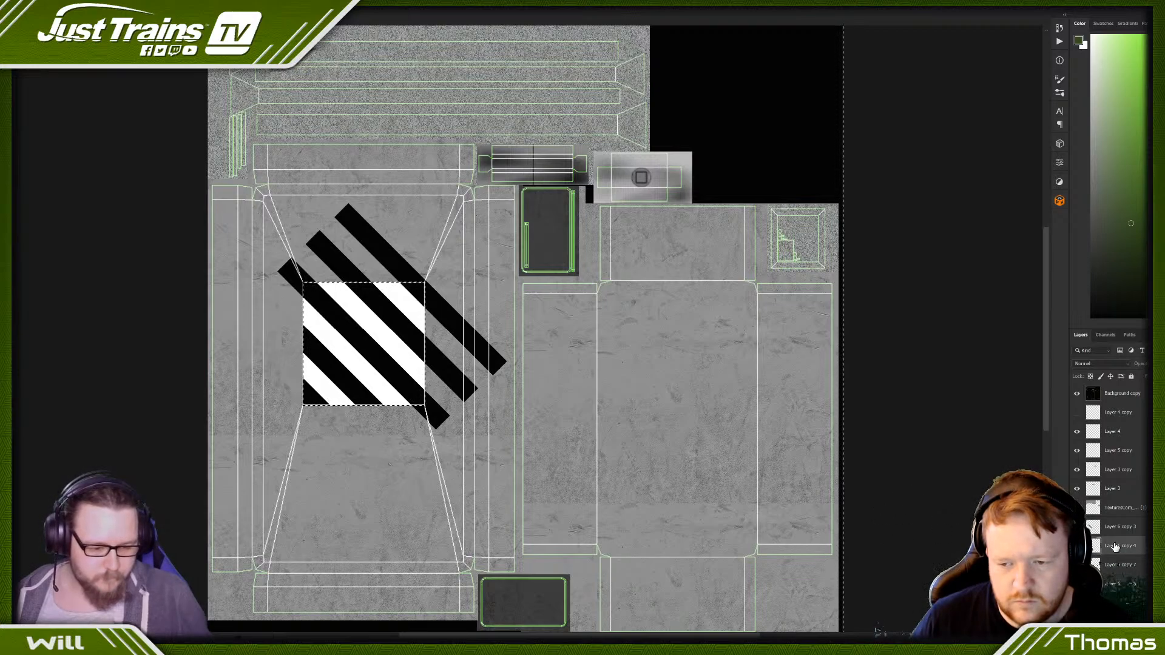
{"action": "key", "text": "ctrl+z"}
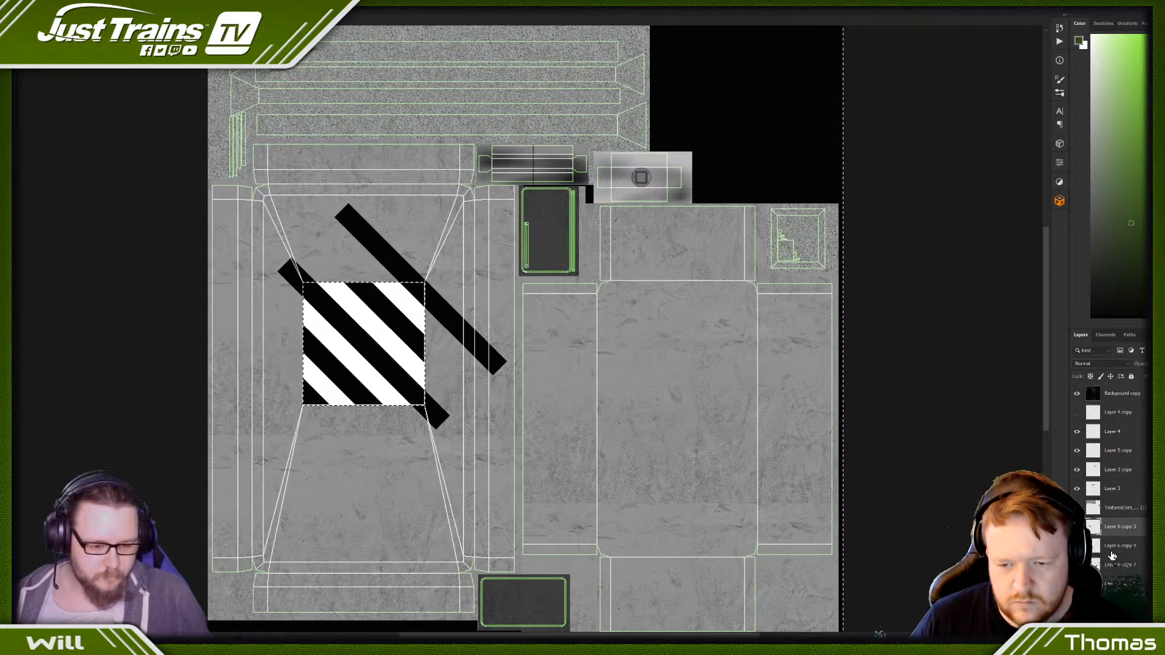
{"action": "key", "text": "ctrl+z"}
{"action": "scroll", "coordinate": [1112, 546], "scroll_direction": "down", "scroll_amount": 1}
{"action": "key", "text": "ctrl+z"}
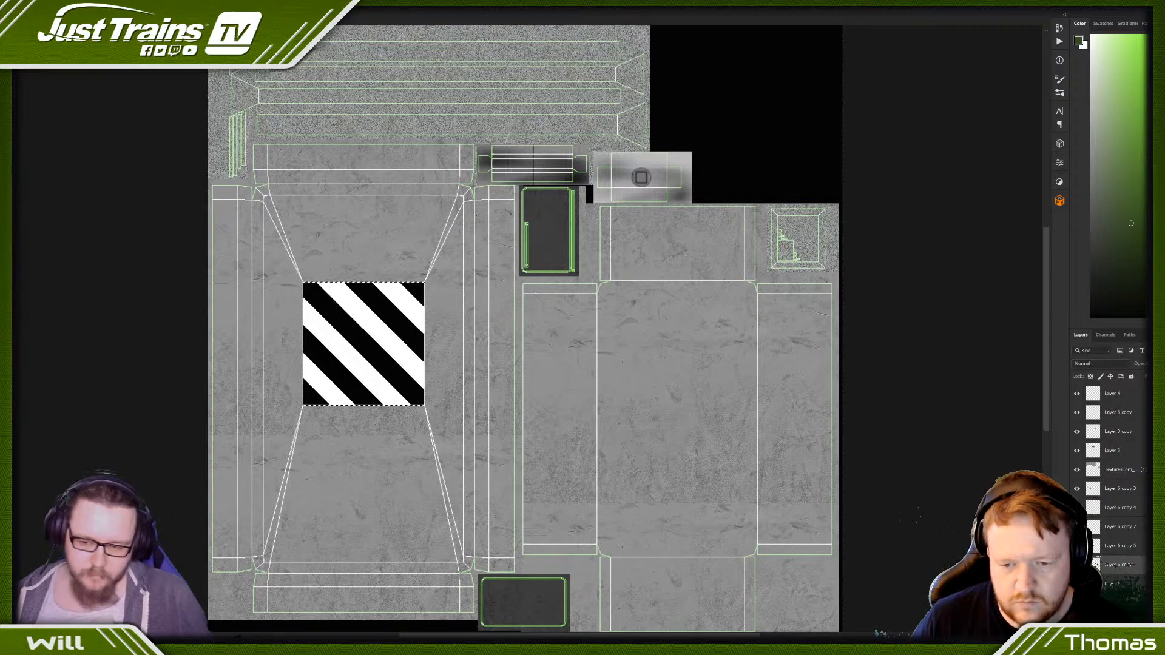
{"action": "left_click", "coordinate": [1110, 566]}
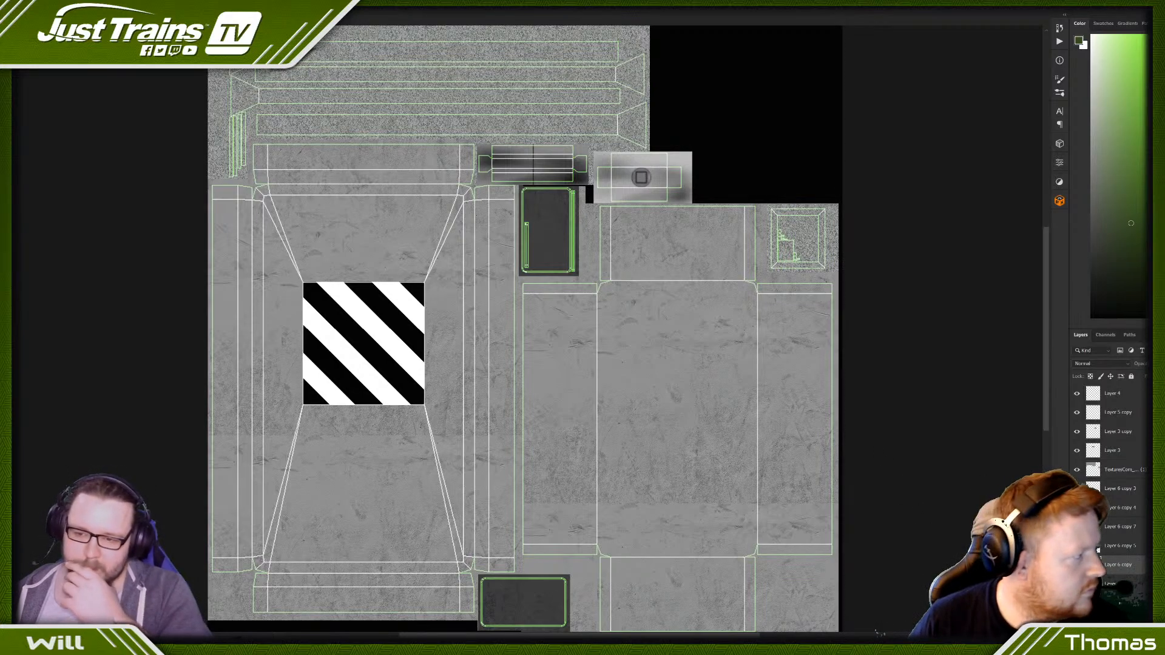
- Merge the black stripe layers into one and check the panel with the UV wireframe layer temporarily hidden
{"action": "right_click", "coordinate": [1112, 489]}
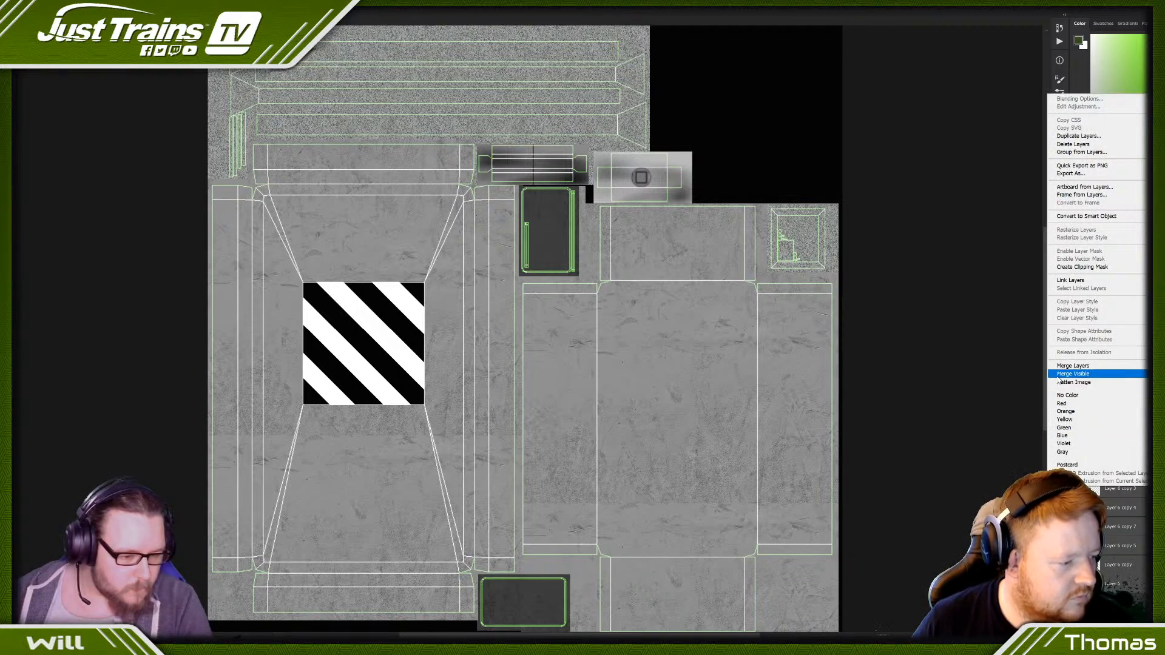
{"action": "left_click", "coordinate": [1071, 366]}
{"action": "left_click", "coordinate": [1078, 396]}
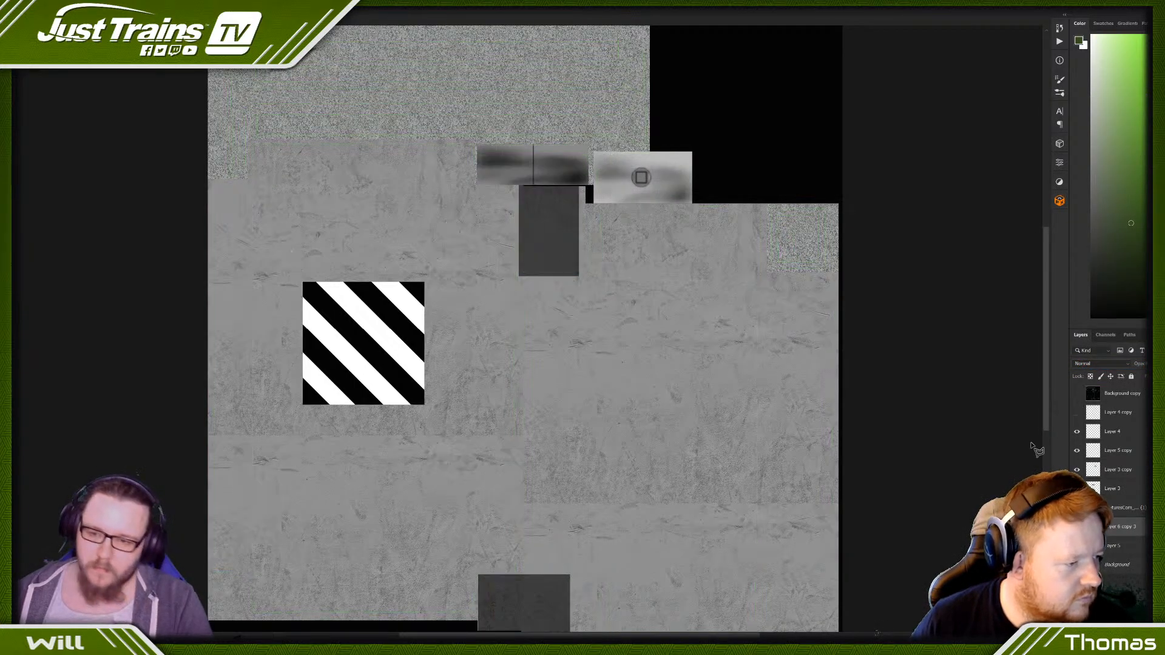
{"action": "left_click", "coordinate": [1078, 395]}
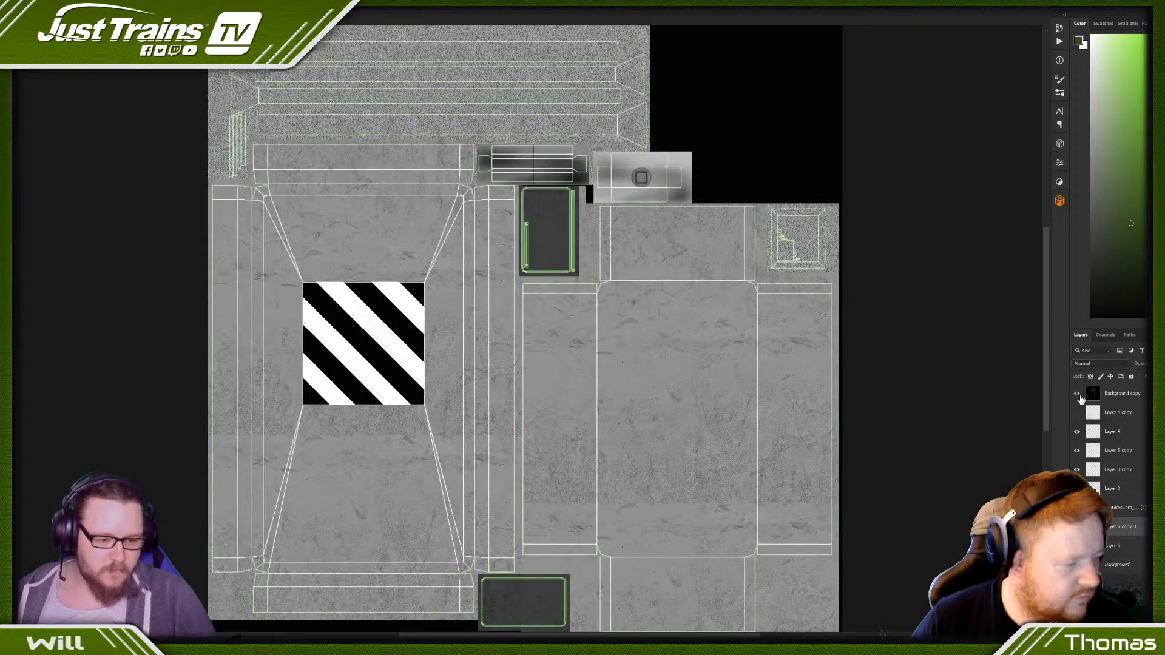
- Duplicate the striped panel layer, set the copy's lightness to -100, and place it beneath the striped layer
{"action": "key", "text": "ctrl+u"}
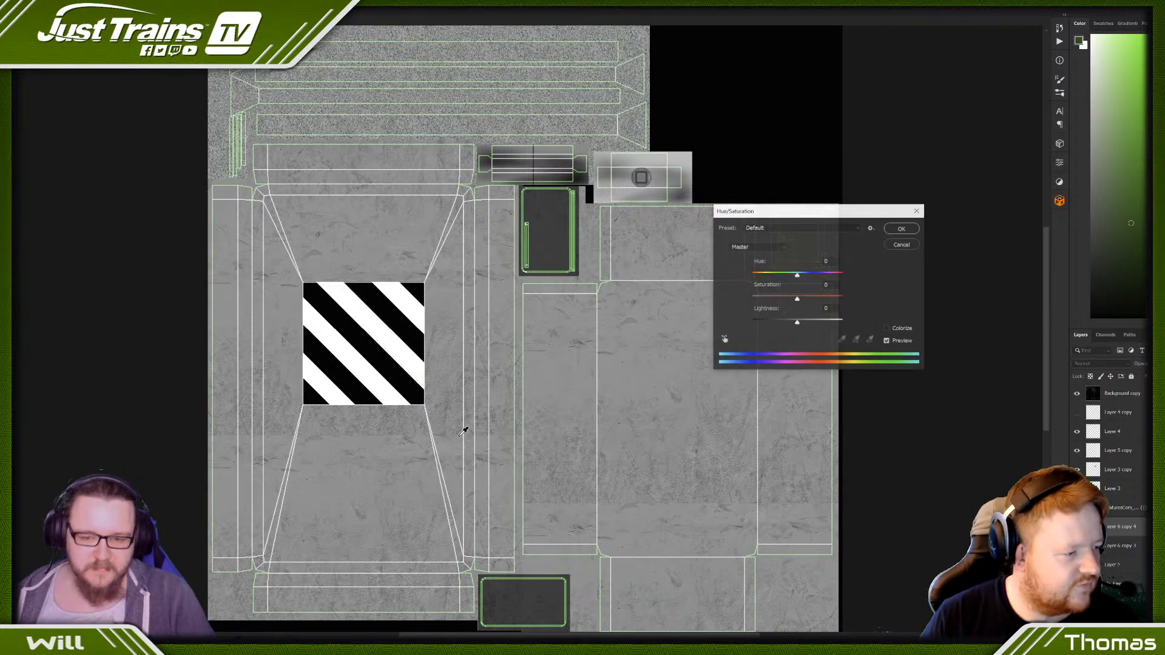
{"action": "left_click_drag", "start_coordinate": [785, 322], "coordinate": [751, 322]}
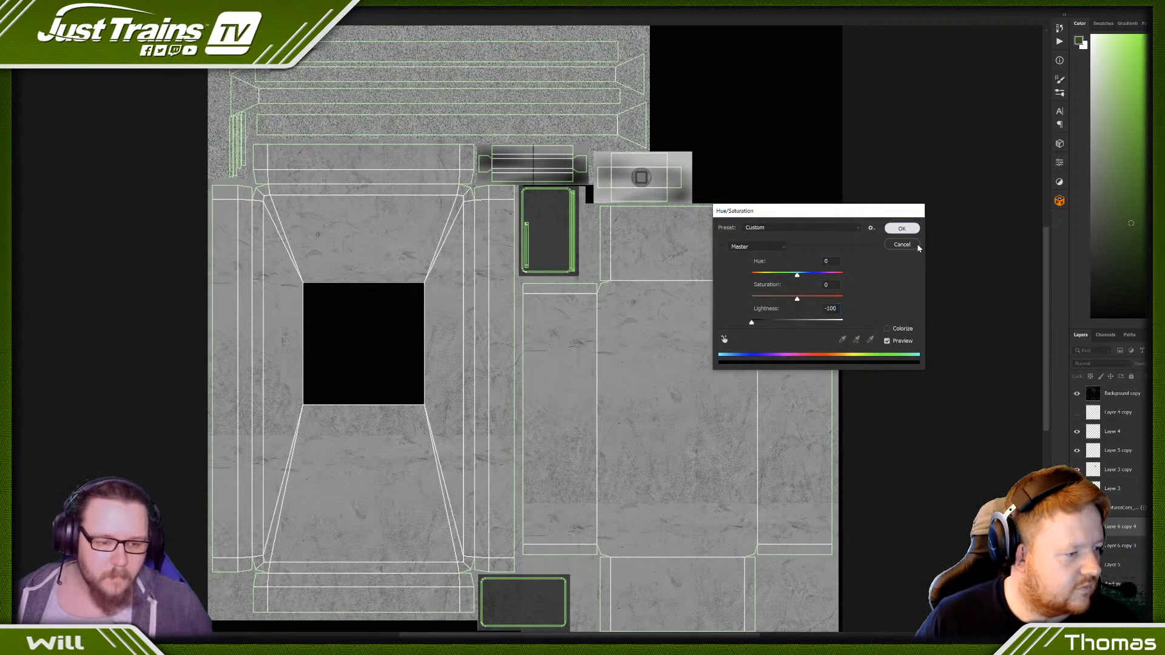
{"action": "left_click", "coordinate": [902, 229]}
{"action": "left_click_drag", "start_coordinate": [1118, 553], "coordinate": [1118, 553]}
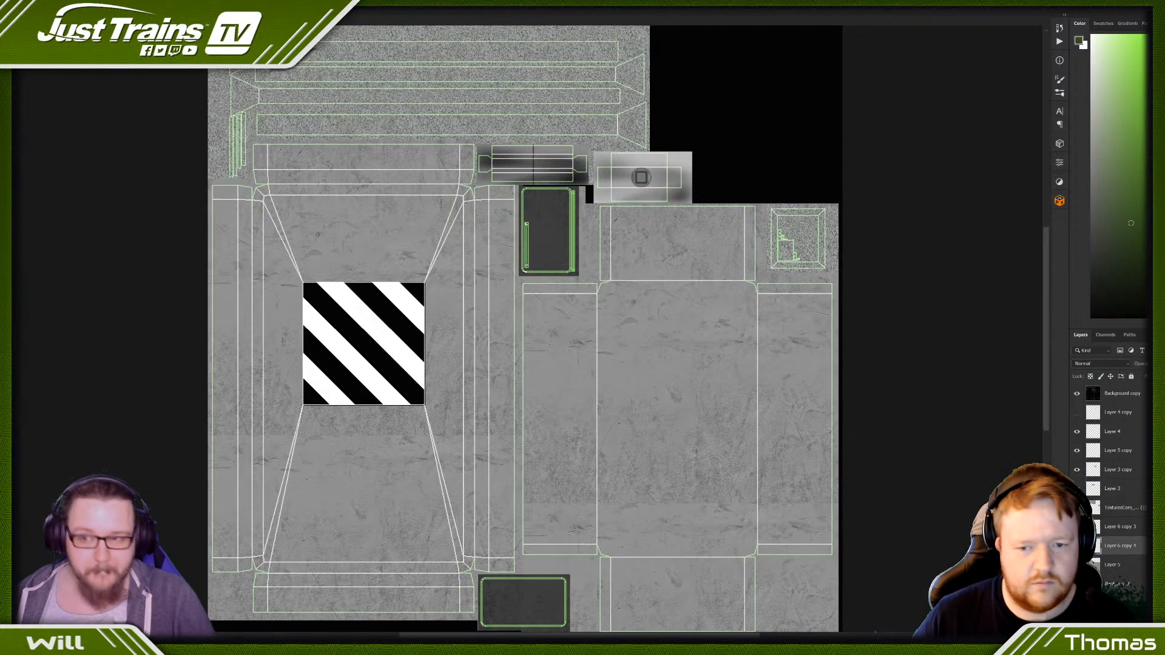
- Apply a Gaussian Blur with a 4.2-pixel radius to the black copy as a shadow around the panel
{"action": "left_click", "coordinate": [118, 4]}
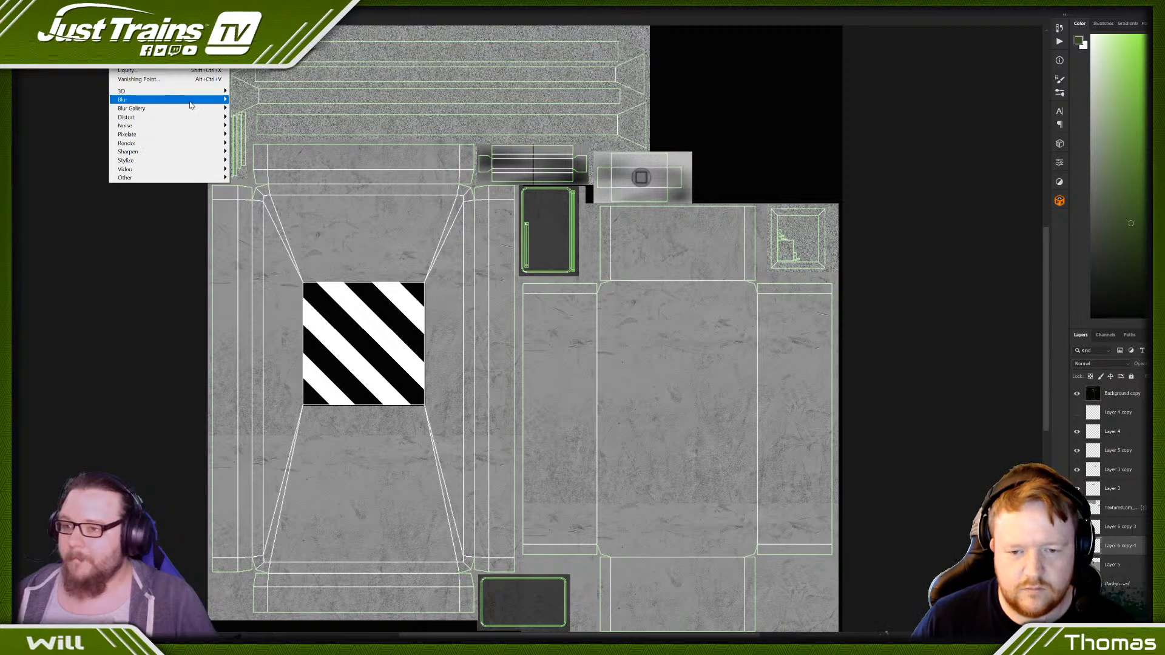
{"action": "mouse_move", "coordinate": [191, 102]}
{"action": "left_click", "coordinate": [264, 136]}
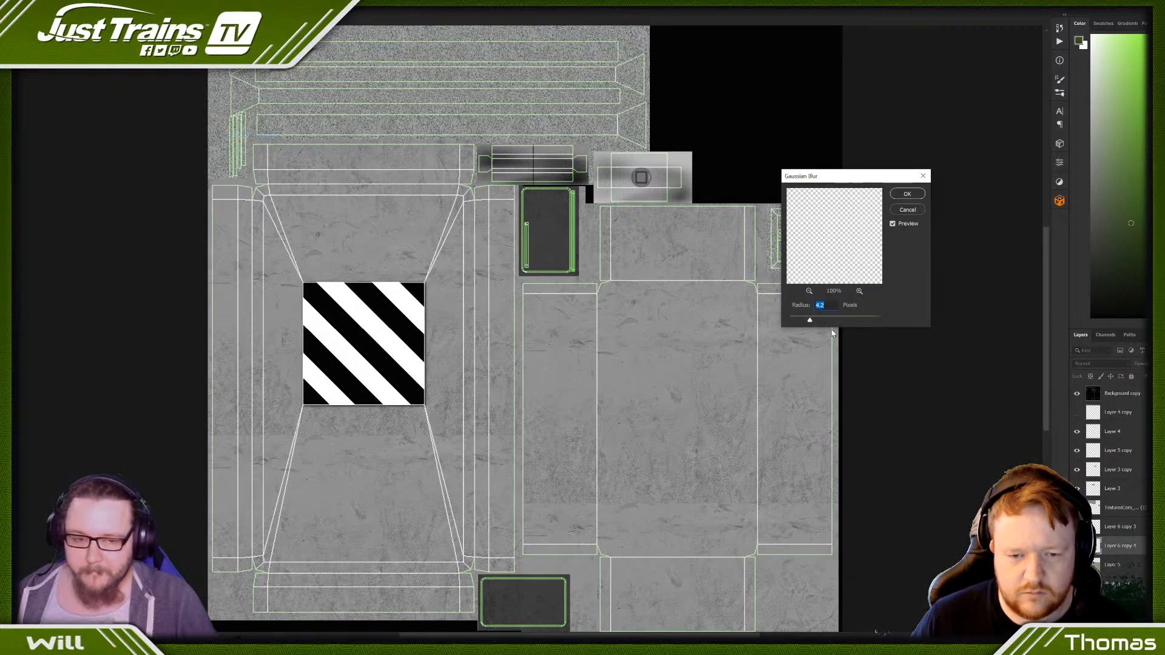
{"action": "left_click", "coordinate": [908, 194]}
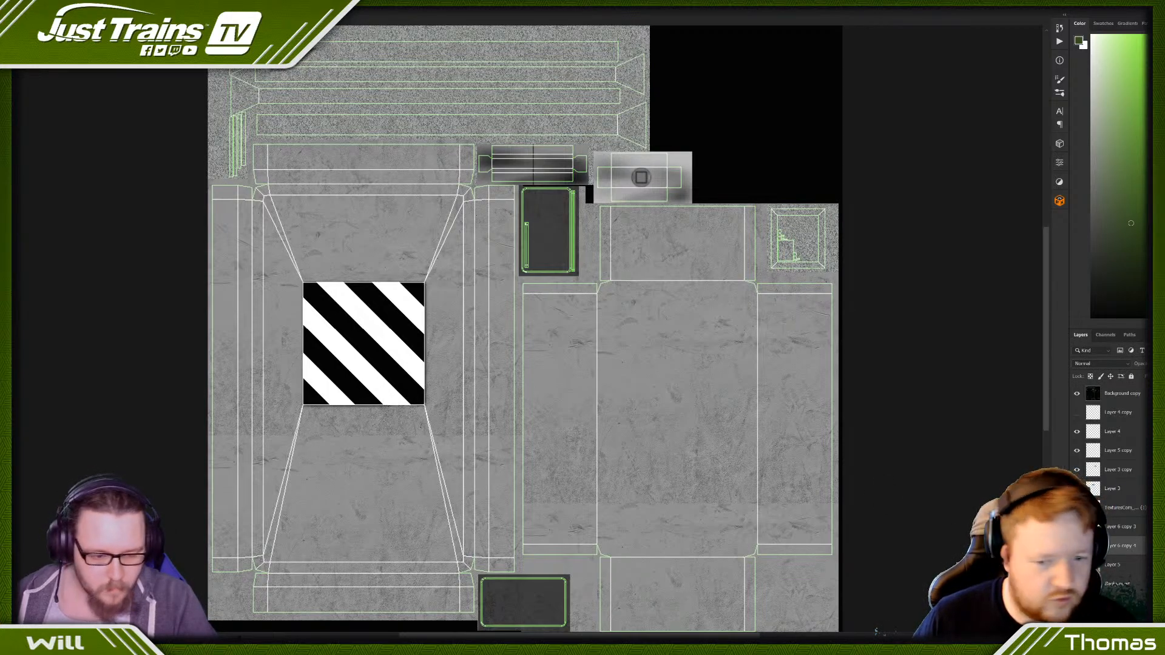
- Merge the blurred shadow layer with the striped panel layer
{"action": "left_click", "coordinate": [1141, 532]}
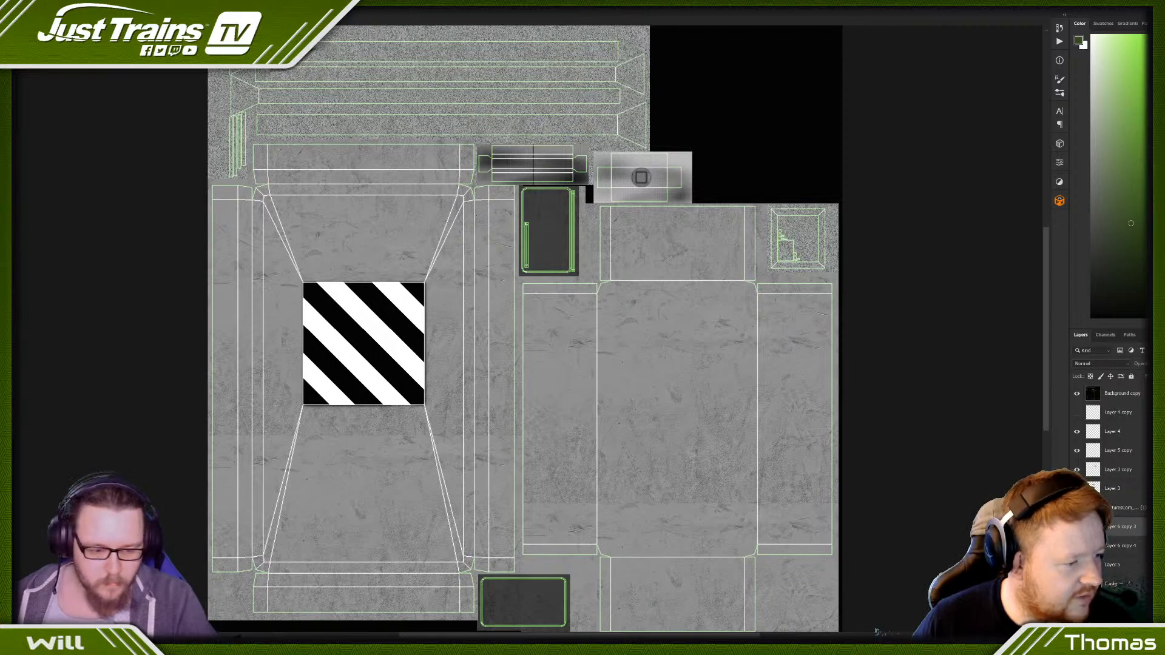
{"action": "right_click", "coordinate": [1125, 549]}
{"action": "left_click", "coordinate": [1093, 425]}
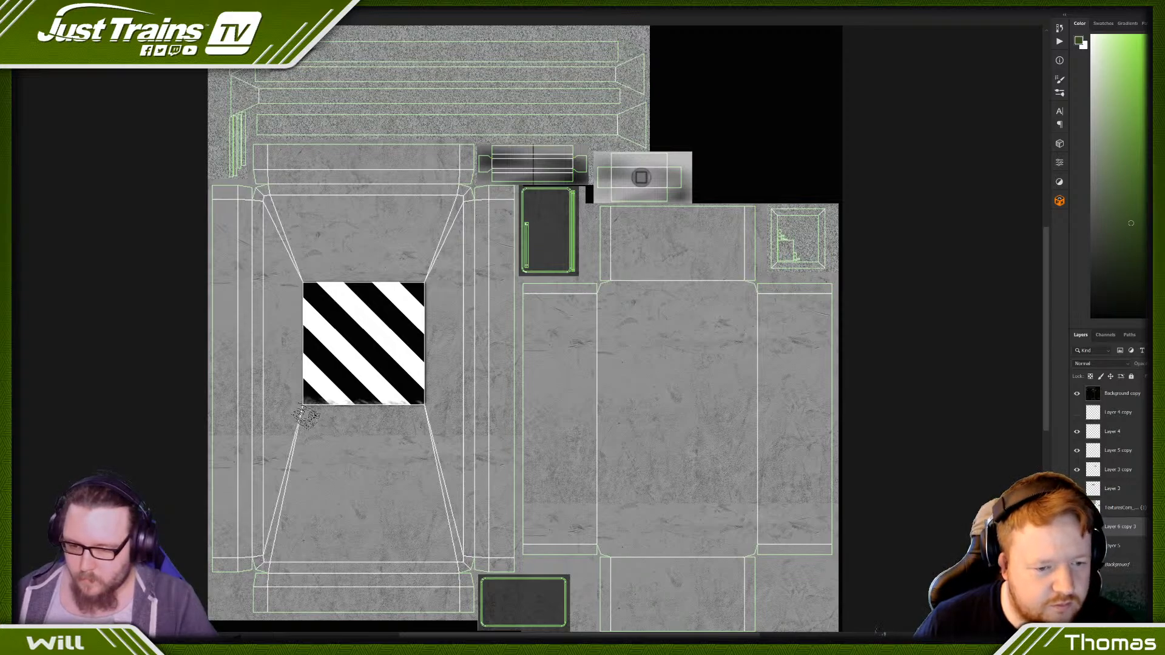
- Hide the UV wireframe layer and roughen the striped panel's edges with a speckled eraser brush
{"action": "left_click", "coordinate": [1076, 394]}
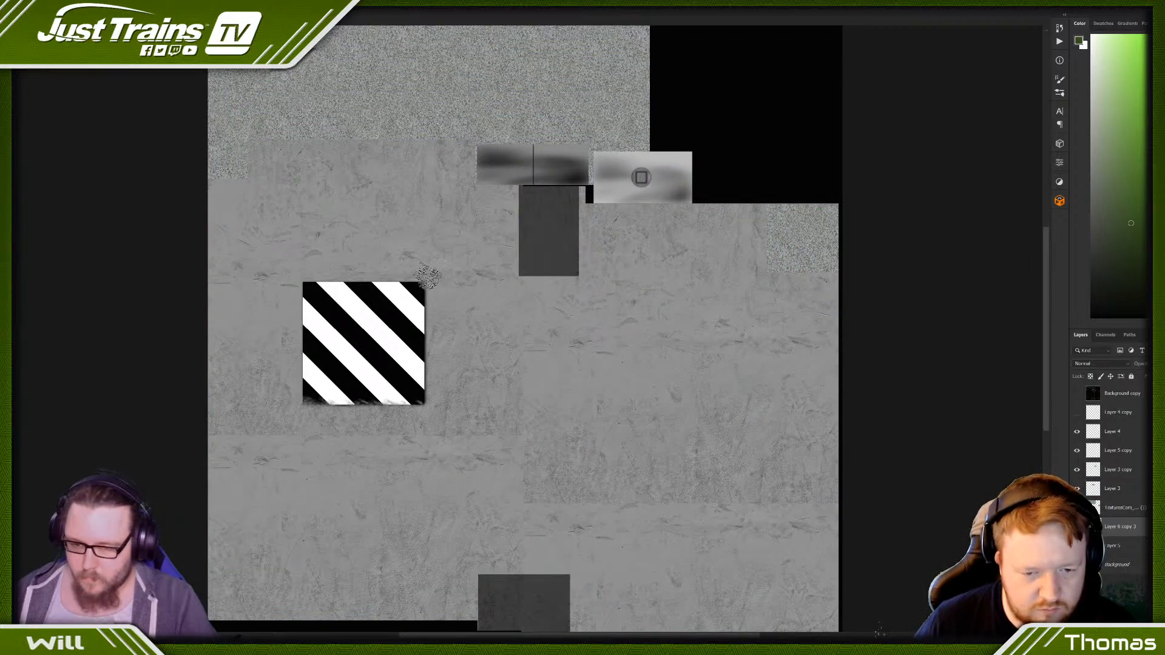
{"action": "key", "text": "v"}
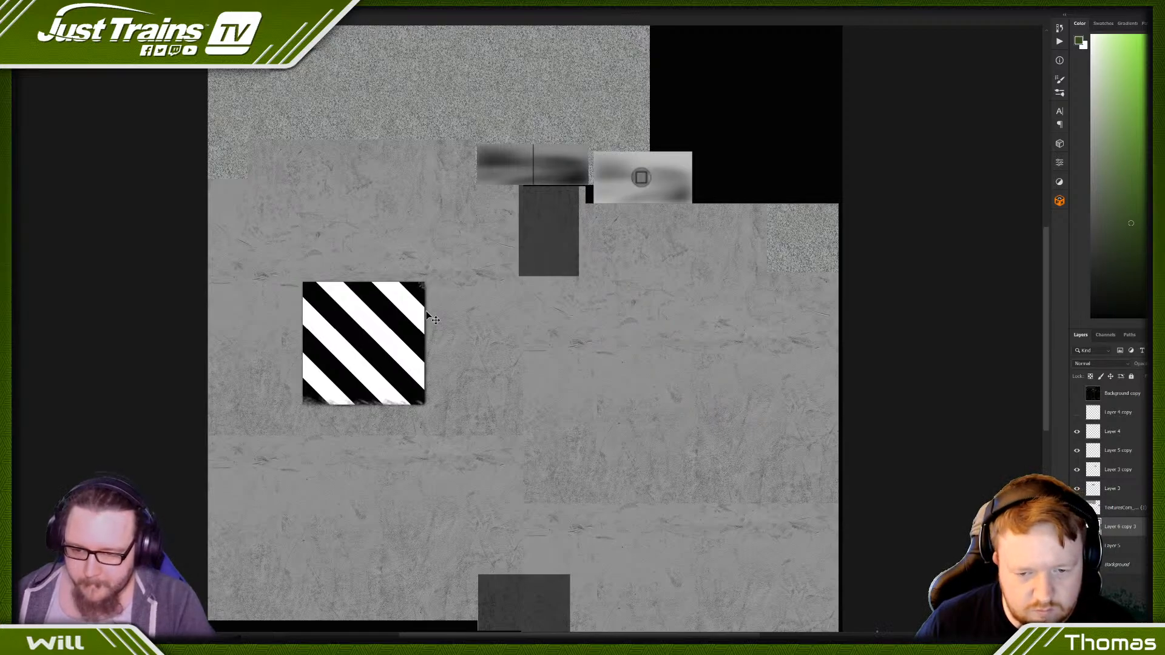
{"action": "key", "text": "e"}
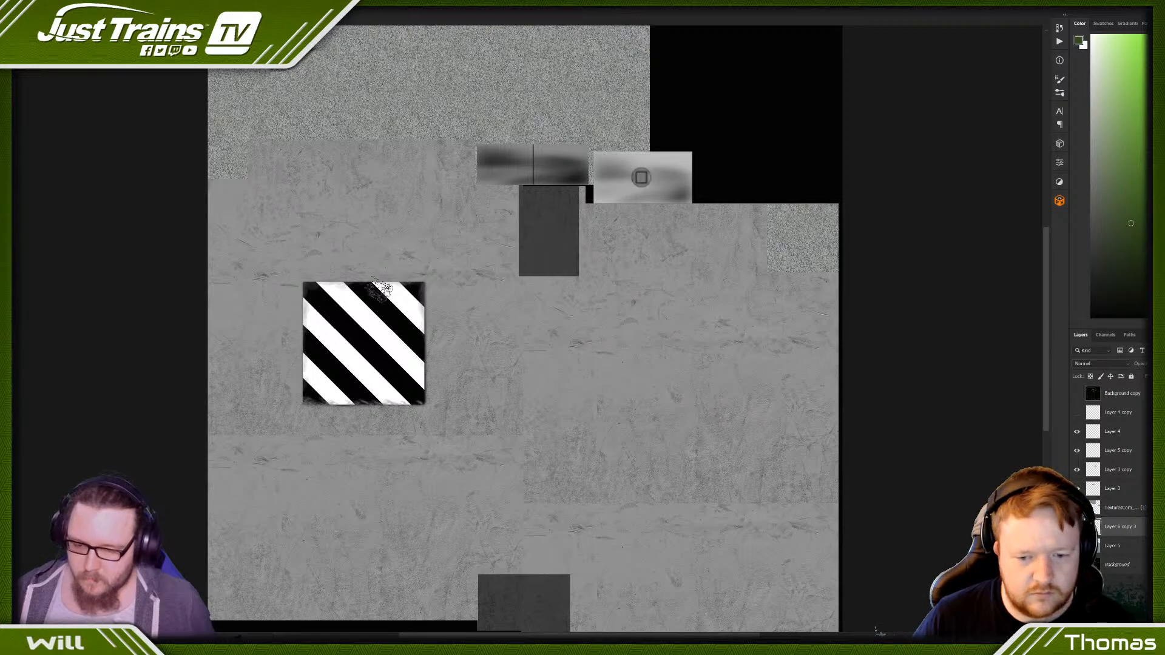
- Save the texture in the NVIDIA DDS format, basing its name on the Refugepoint file but ending in "_Phone"
{"action": "left_click", "coordinate": [6, 2]}
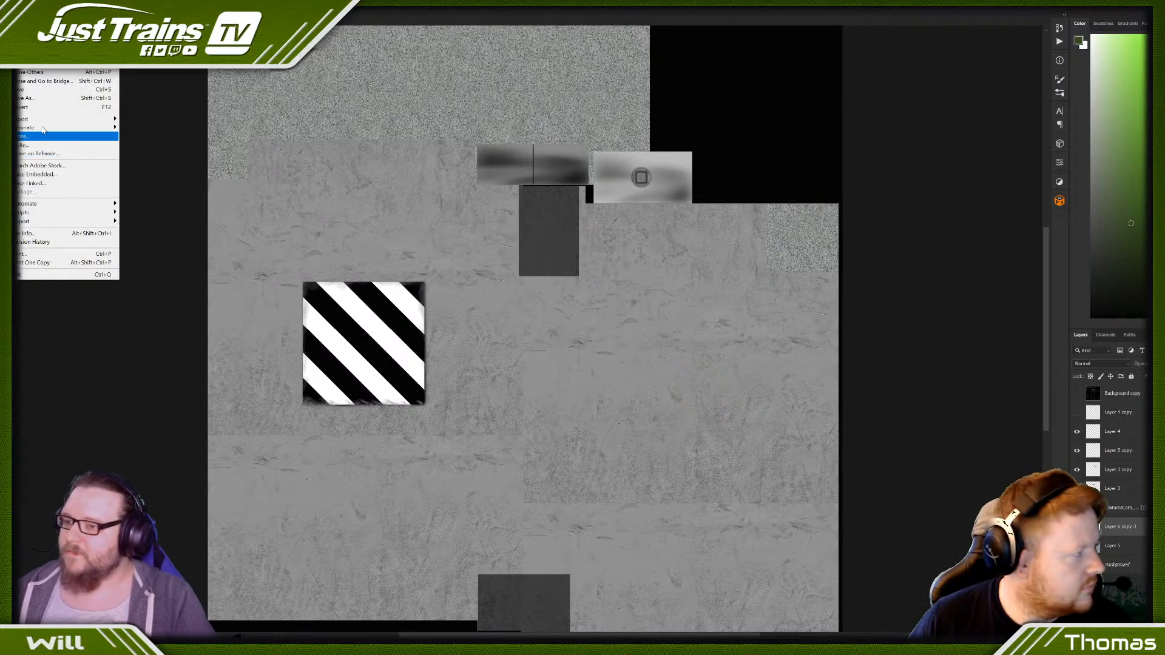
{"action": "left_click", "coordinate": [48, 98]}
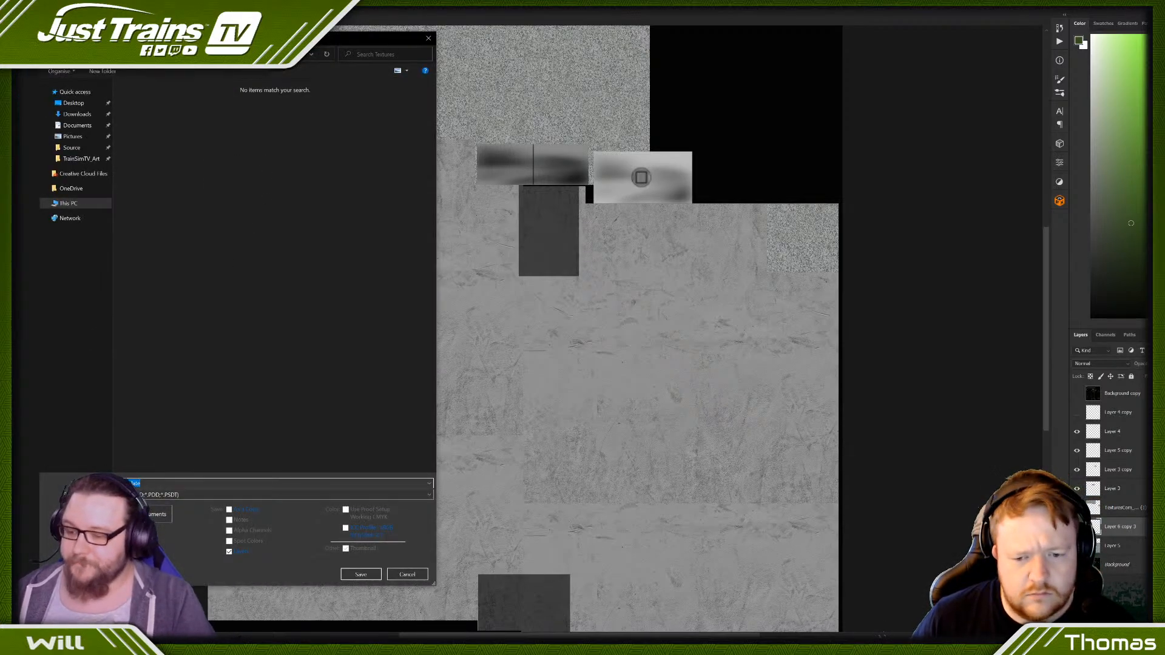
{"action": "left_click", "coordinate": [148, 495]}
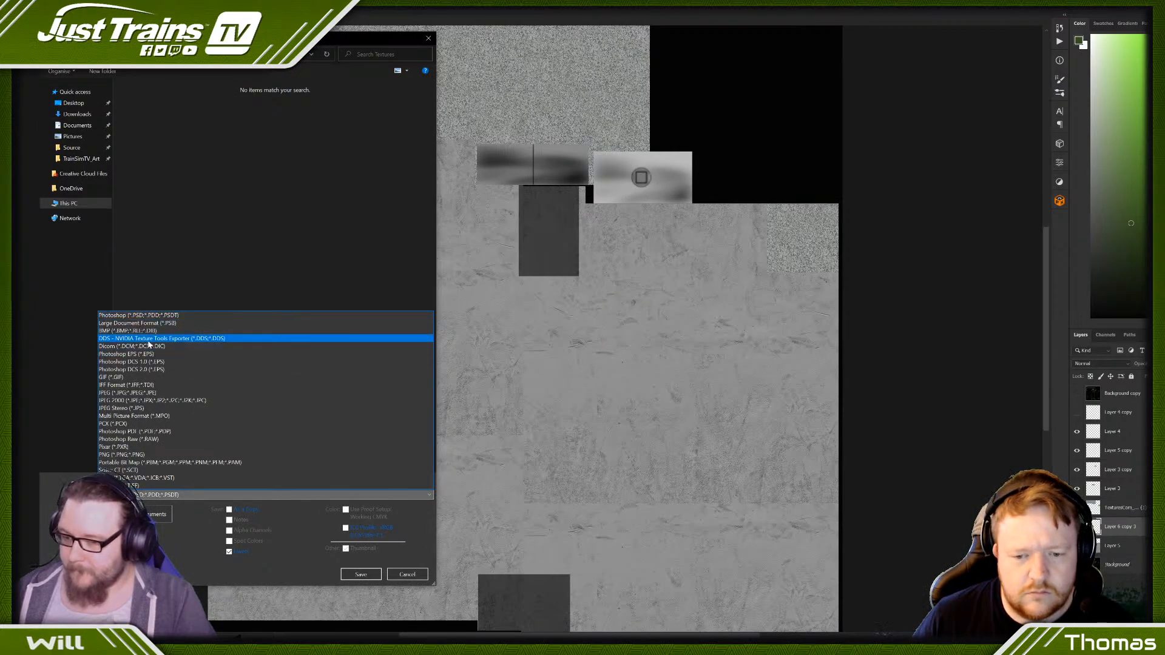
{"action": "left_click", "coordinate": [149, 336]}
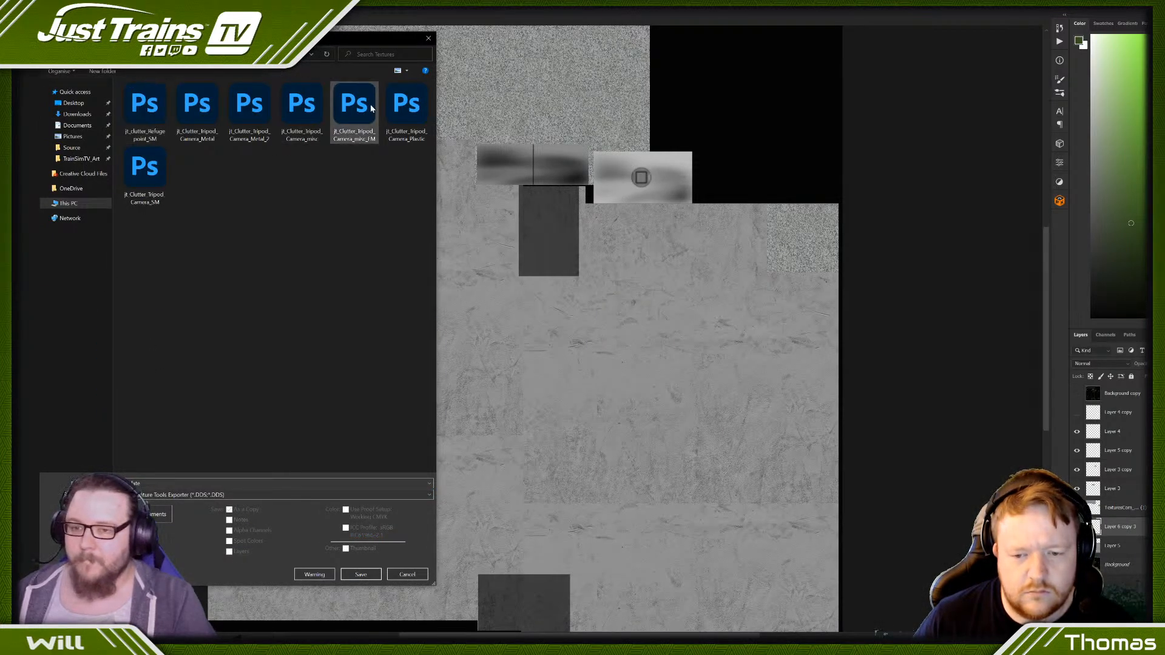
{"action": "left_click", "coordinate": [405, 110]}
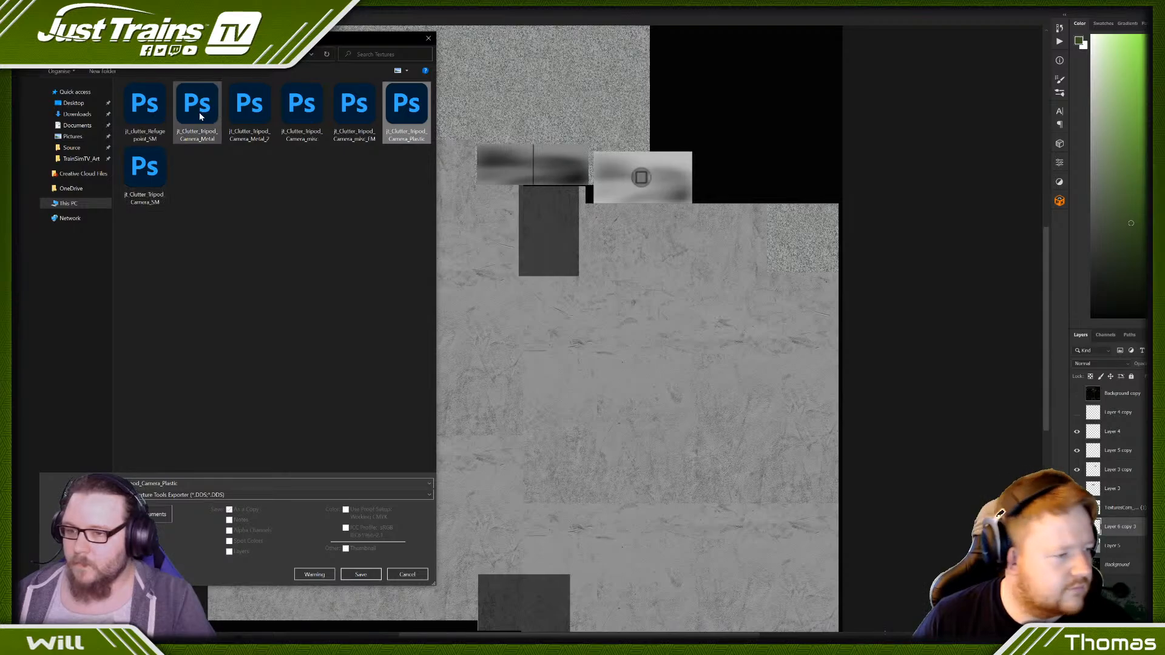
{"action": "left_click", "coordinate": [144, 108]}
{"action": "left_click", "coordinate": [168, 483]}
{"action": "key", "text": "BackSpace"}
{"action": "key", "text": "BackSpace"}
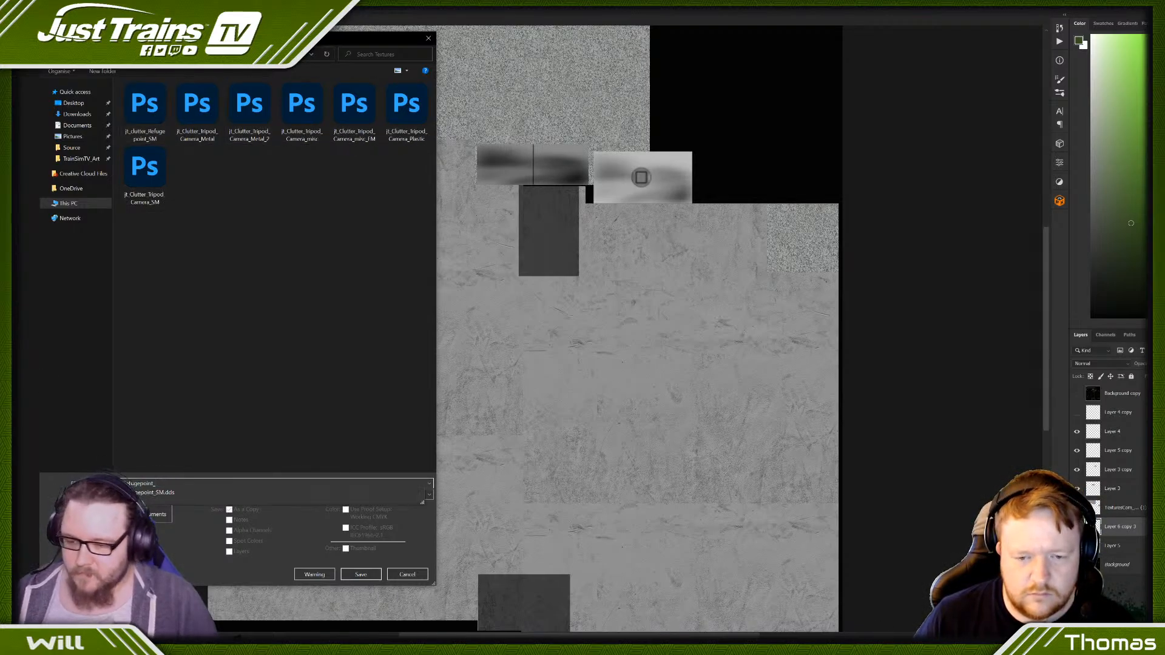
{"action": "type", "text": "Phone"}
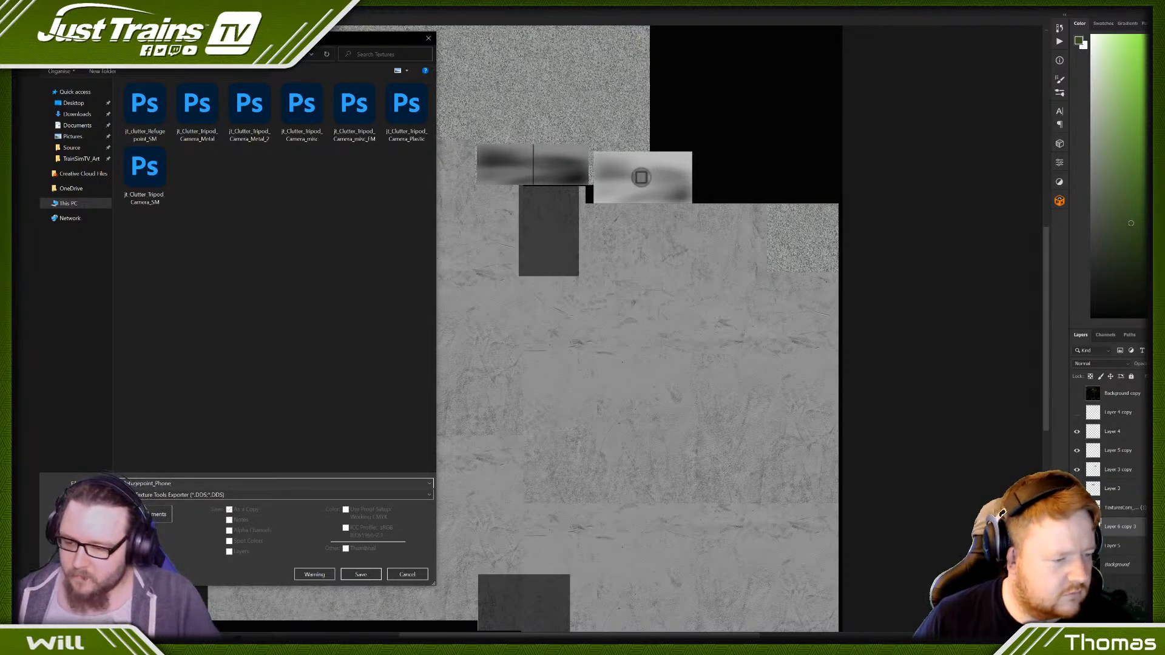
{"action": "left_click", "coordinate": [361, 575]}
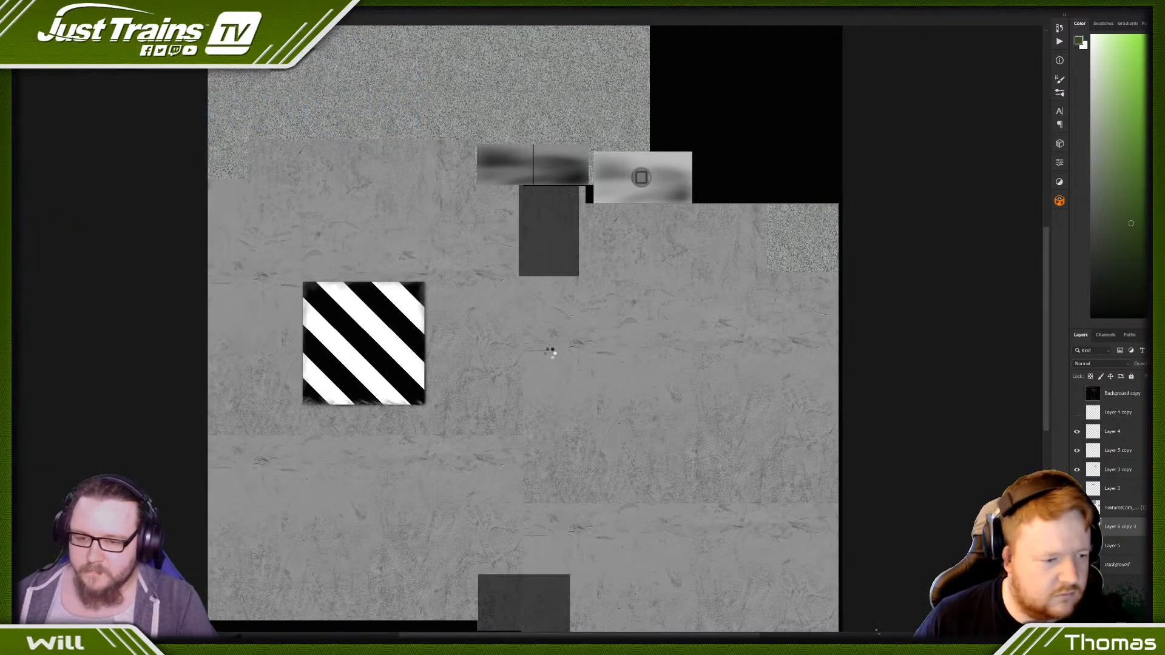
- Choose the DDS compression format for the phone texture and complete the export
{"action": "left_click", "coordinate": [235, 151]}
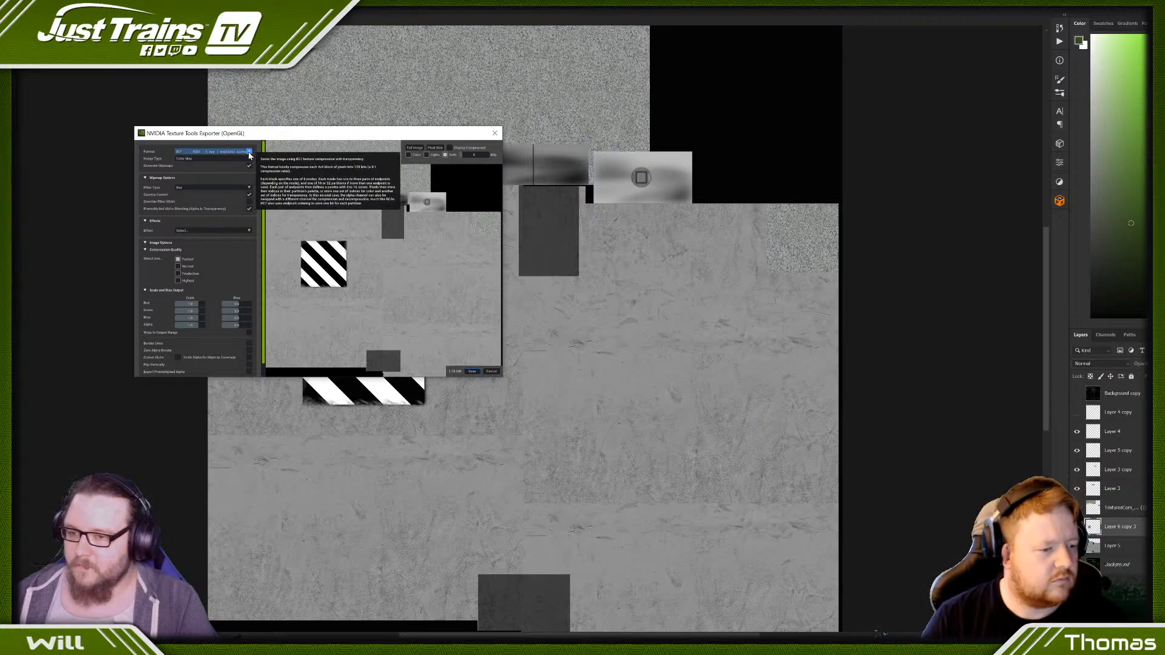
{"action": "scroll", "coordinate": [219, 194], "scroll_direction": "down", "scroll_amount": 3}
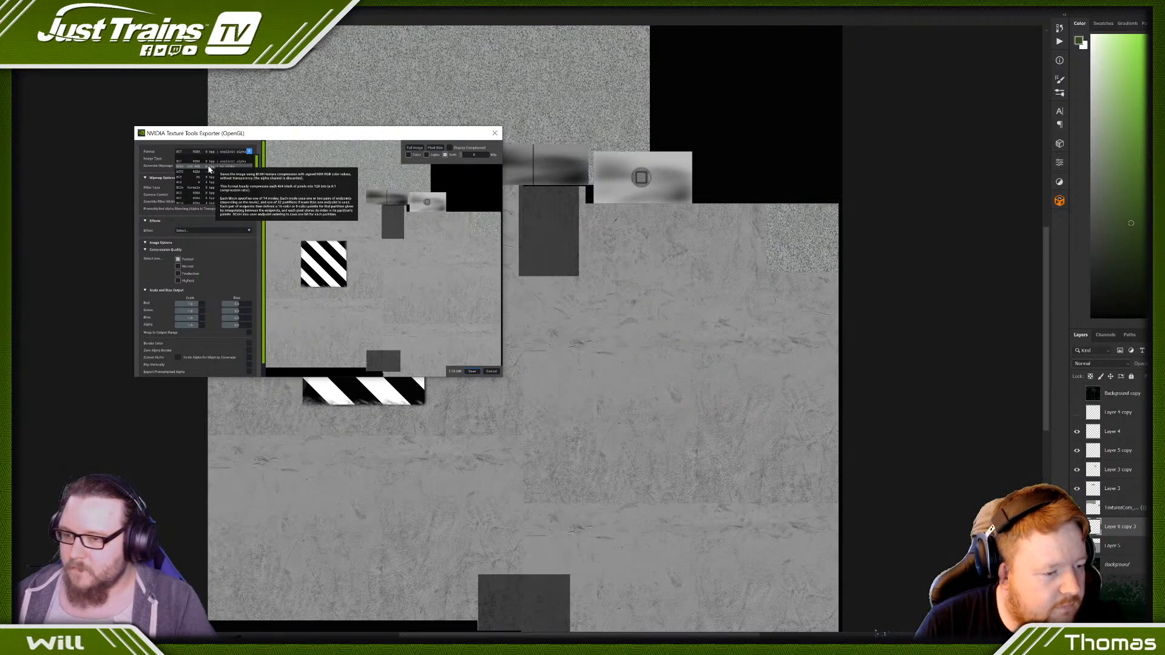
{"action": "left_click", "coordinate": [223, 190]}
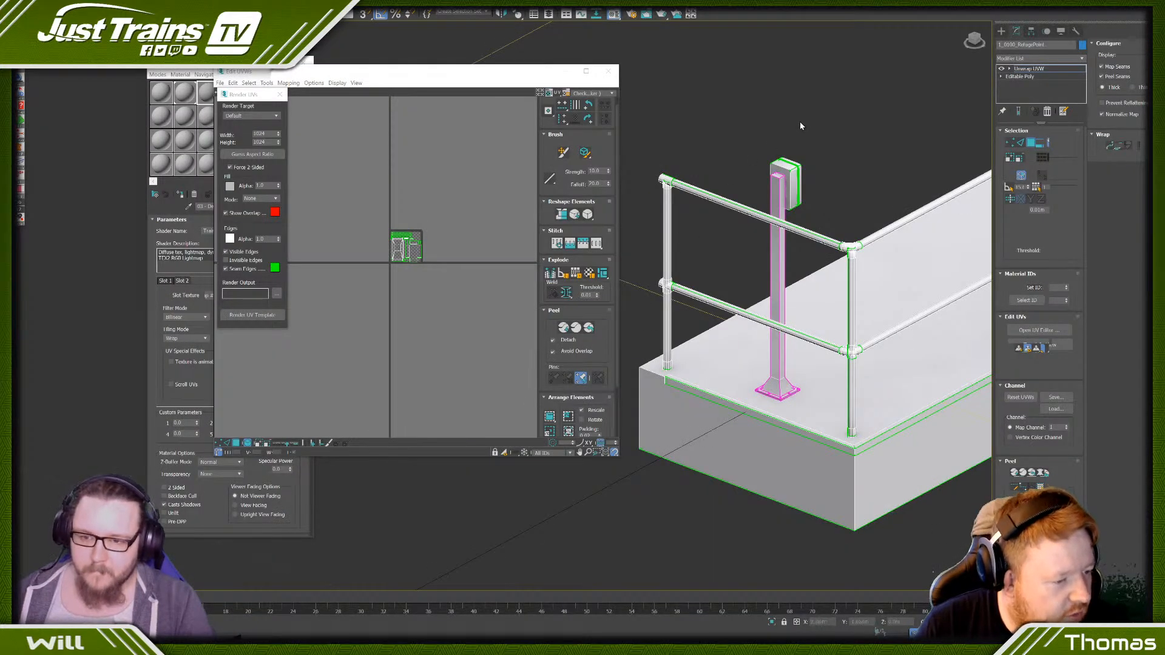
- Switch to 3ds Max and collapse the refuge point model's Unwrap UVW modifier into an Editable Poly
{"action": "middle_click_drag", "start_coordinate": [800, 127], "coordinate": [738, 138], "text": "alt"}
{"action": "scroll", "coordinate": [756, 94], "scroll_direction": "down", "scroll_amount": 6}
{"action": "middle_click_drag", "start_coordinate": [756, 93], "coordinate": [728, 431]}
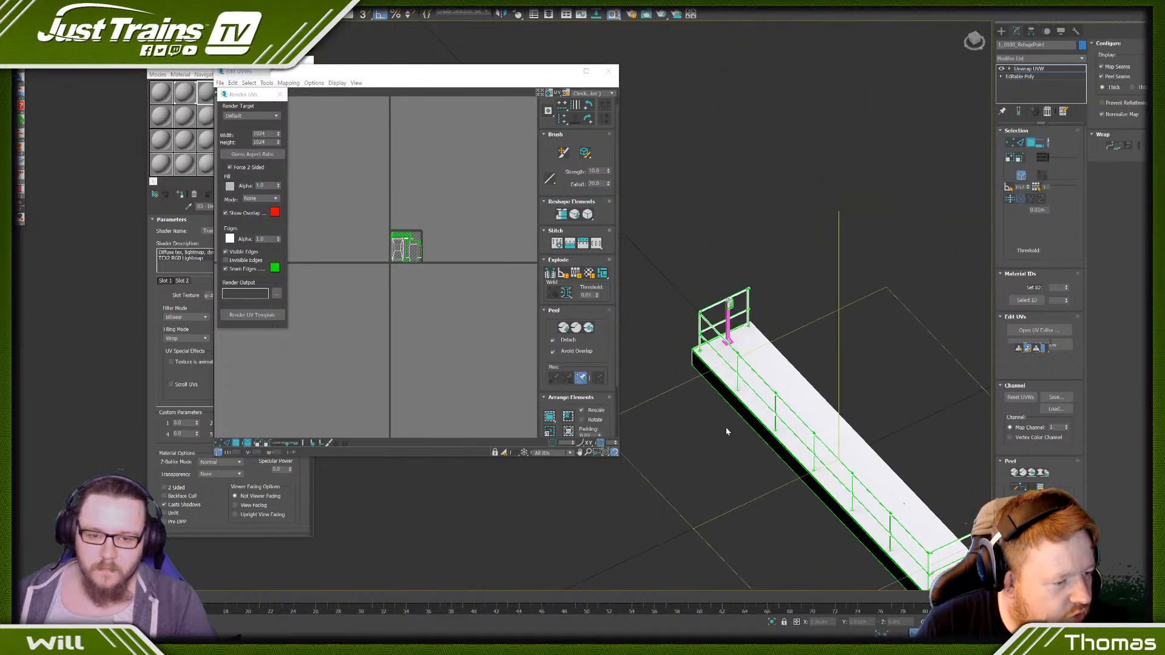
{"action": "scroll", "coordinate": [726, 340], "scroll_direction": "up", "scroll_amount": 10}
{"action": "right_click", "coordinate": [694, 299]}
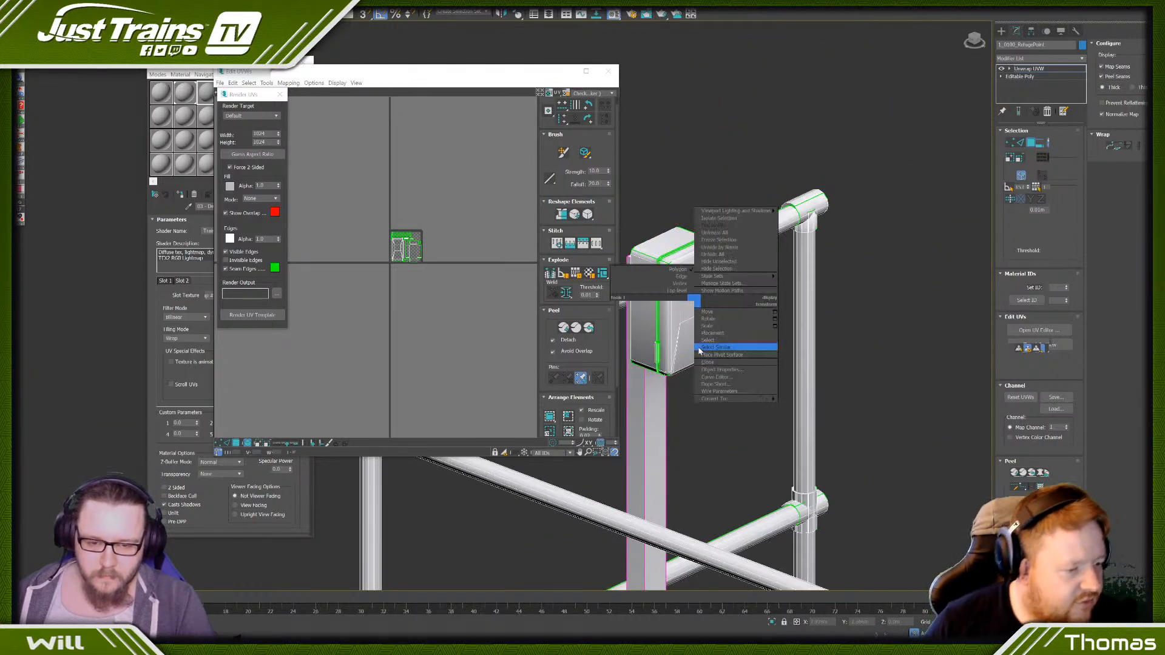
{"action": "mouse_move", "coordinate": [728, 399]}
{"action": "left_click", "coordinate": [807, 406]}
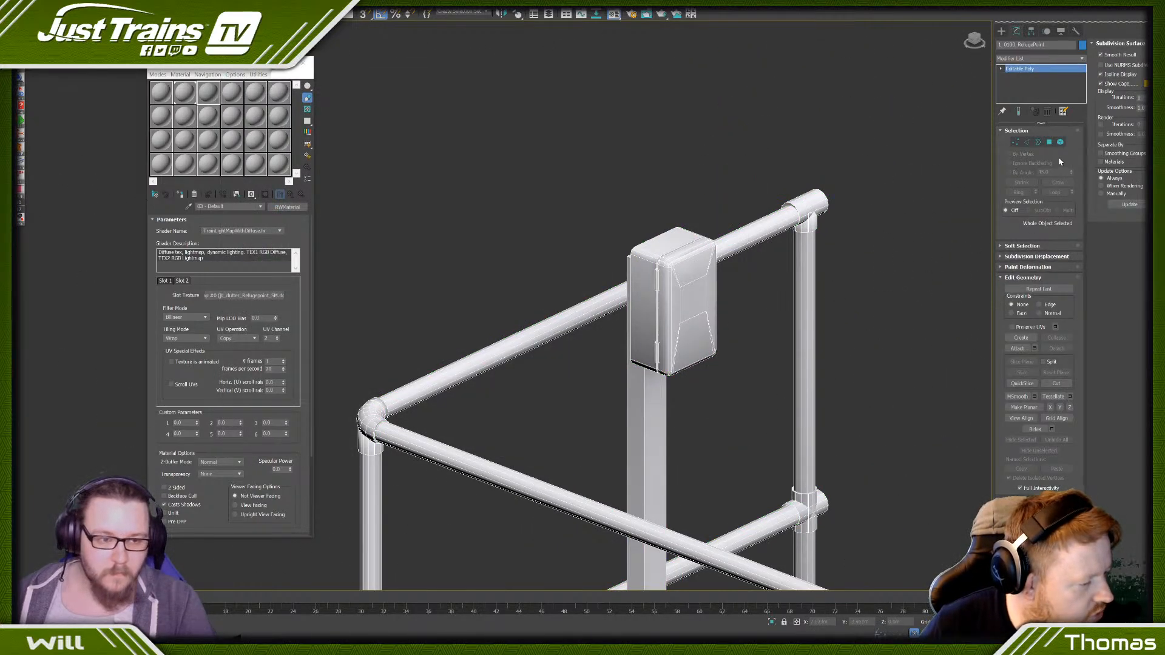
- Select the telephone's box, post and fittings as polygon elements of the refuge point model
{"action": "left_click", "coordinate": [1060, 142]}
{"action": "left_click_drag", "start_coordinate": [601, 334], "coordinate": [607, 335]}
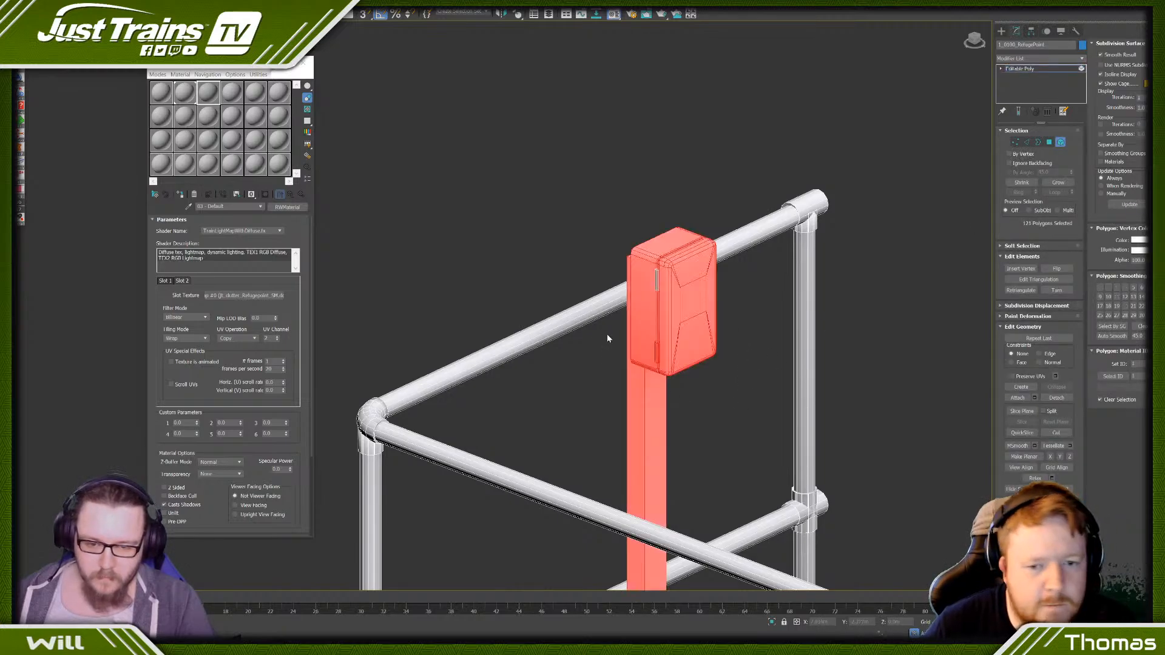
{"action": "scroll", "coordinate": [724, 326], "scroll_direction": "down", "scroll_amount": 3}
{"action": "middle_click_drag", "start_coordinate": [725, 326], "coordinate": [658, 326], "text": "alt"}
{"action": "scroll", "coordinate": [699, 329], "scroll_direction": "up", "scroll_amount": 4}
{"action": "left_click", "coordinate": [699, 328], "text": "ctrl"}
{"action": "scroll", "coordinate": [699, 328], "scroll_direction": "down", "scroll_amount": 5}
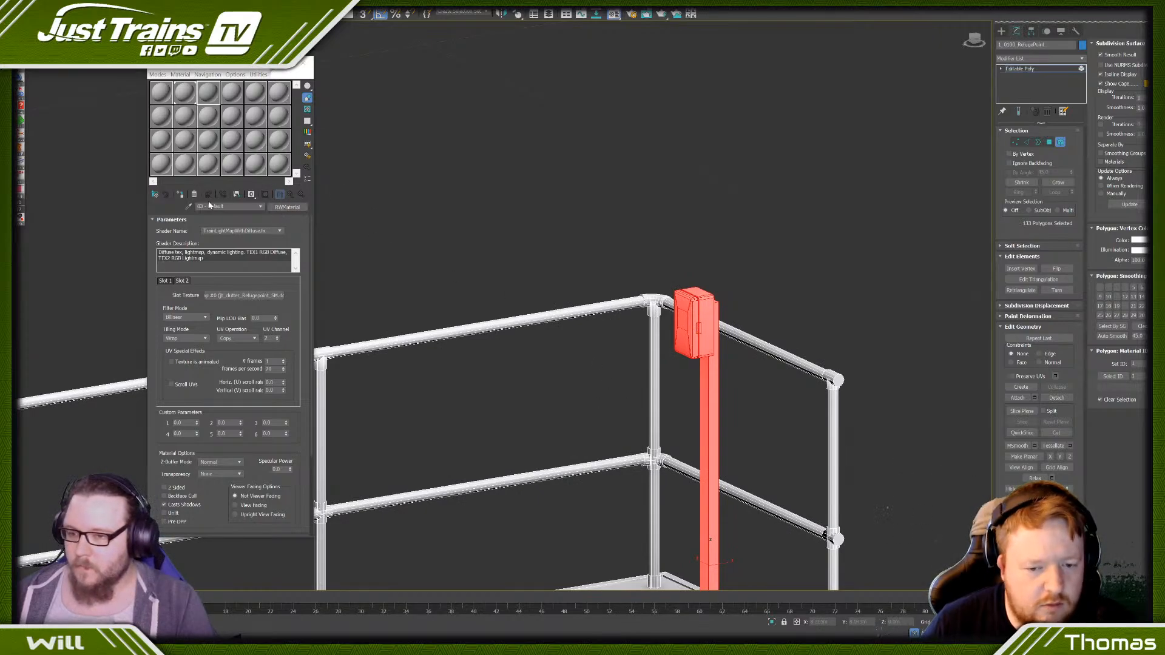
- Name the material "Phone" and load the Refugepoint_Phone DDS bitmap as its slot 1 texture
{"action": "type", "text": "Phone"}
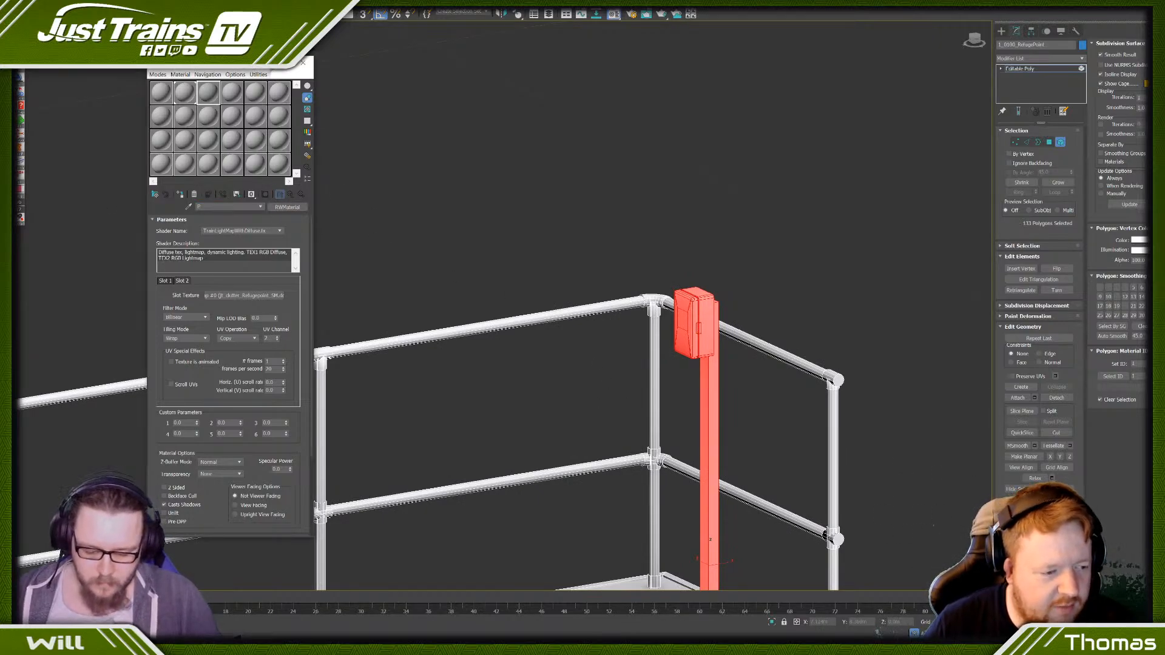
{"action": "left_click", "coordinate": [165, 281]}
{"action": "left_click", "coordinate": [222, 296]}
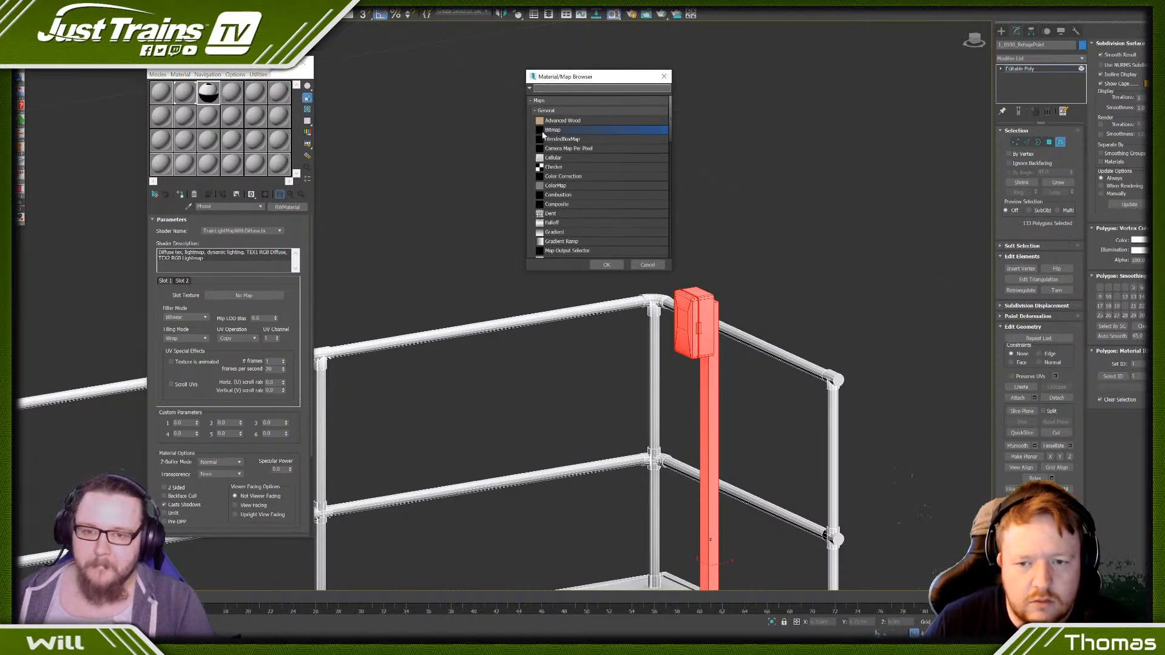
{"action": "double_click", "coordinate": [543, 130]}
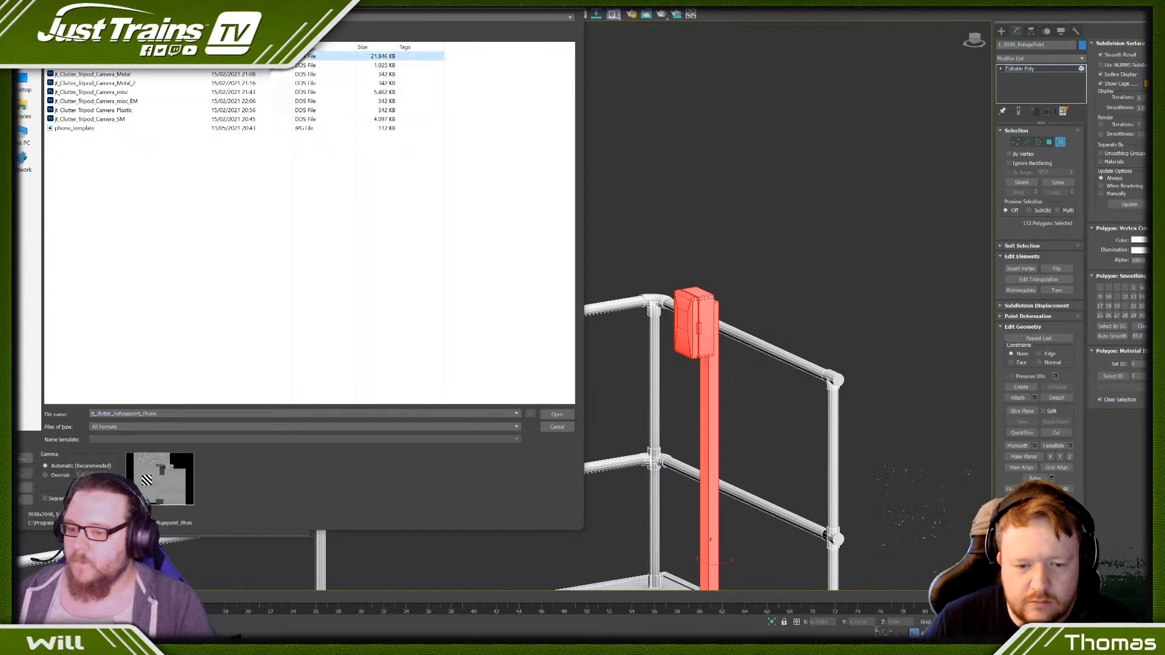
{"action": "left_click", "coordinate": [553, 415]}
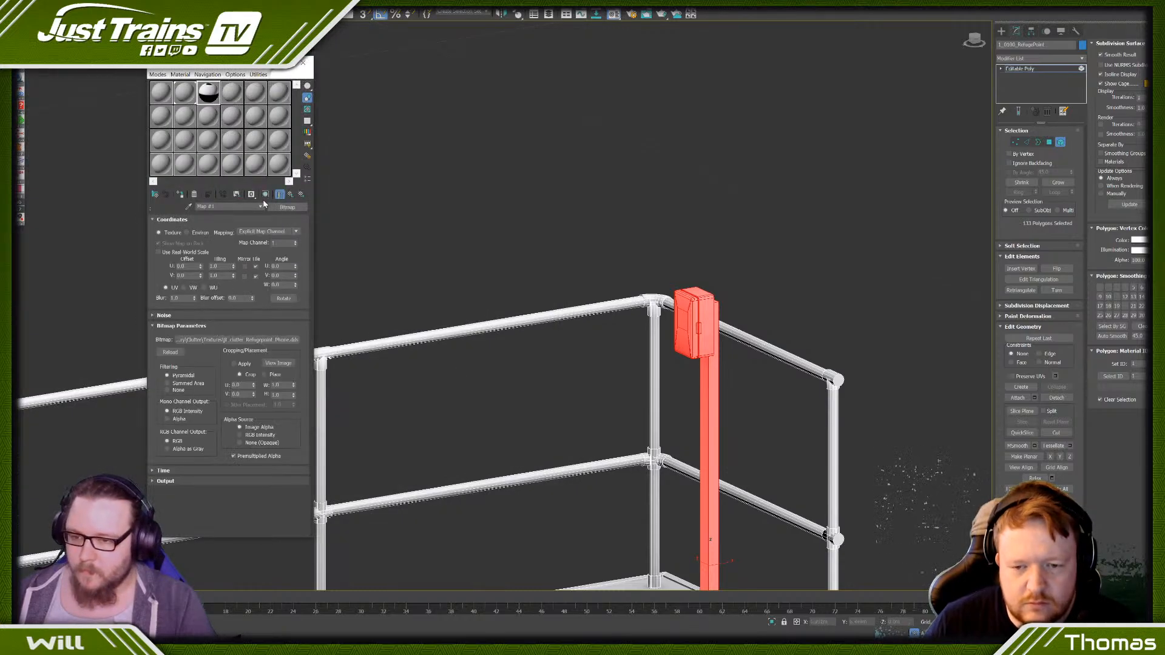
{"action": "left_click", "coordinate": [282, 196]}
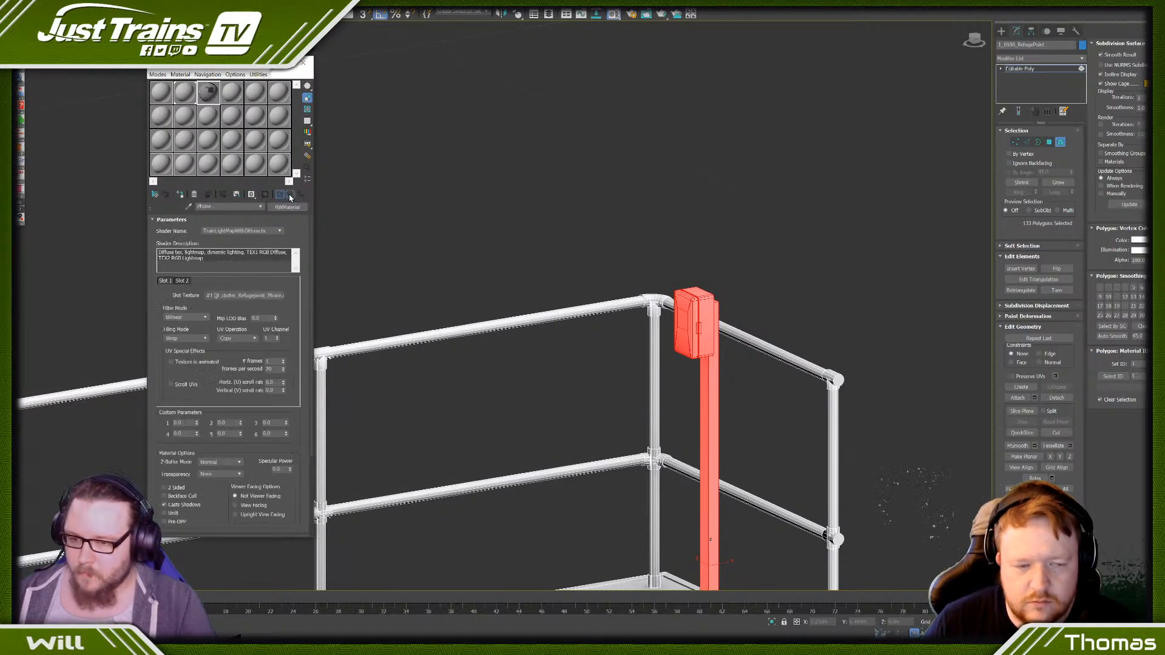
{"action": "left_click", "coordinate": [287, 207]}
{"action": "left_click", "coordinate": [577, 196]}
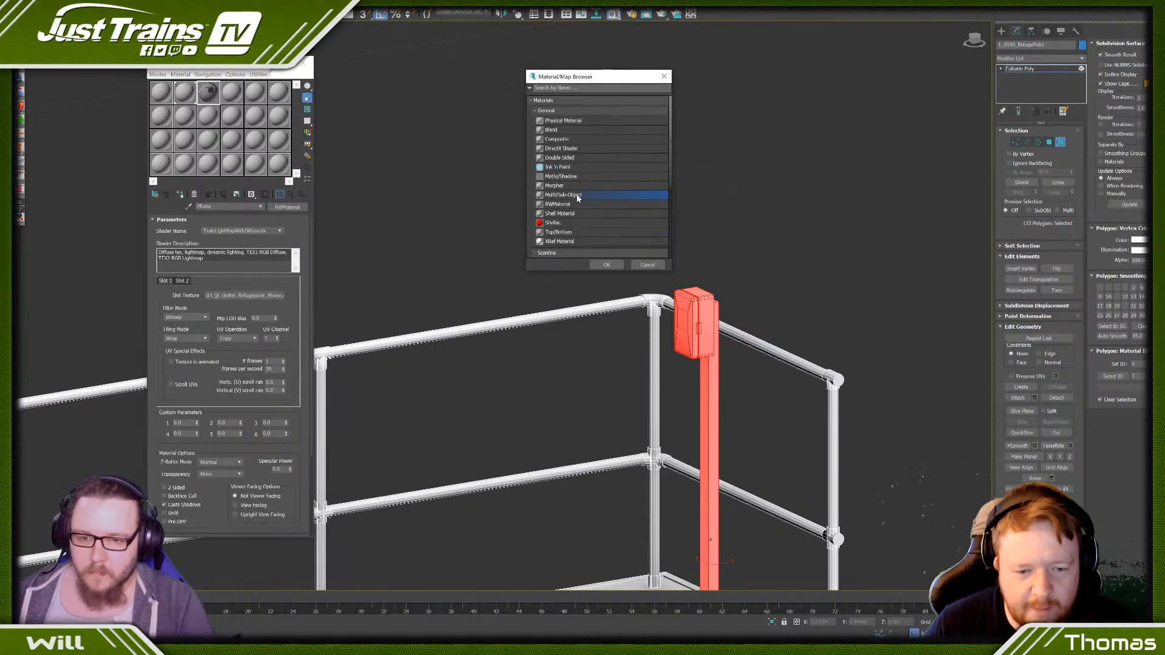
{"action": "double_click", "coordinate": [558, 197]}
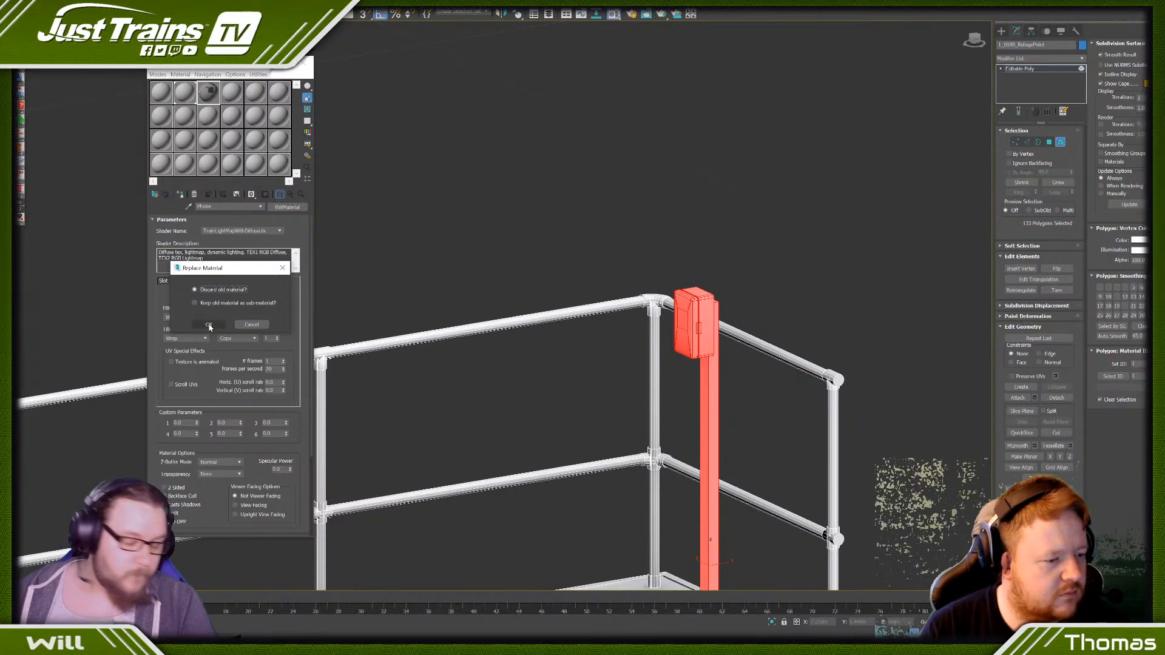
{"action": "left_click", "coordinate": [208, 324]}
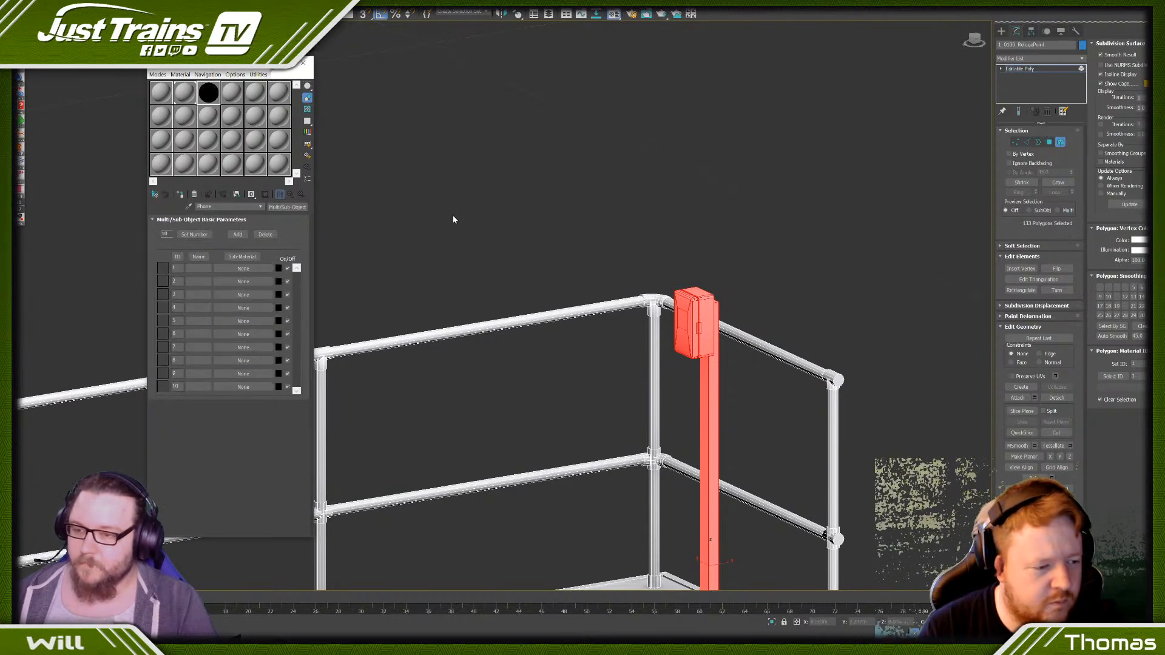
{"action": "key", "text": "ctrl+z"}
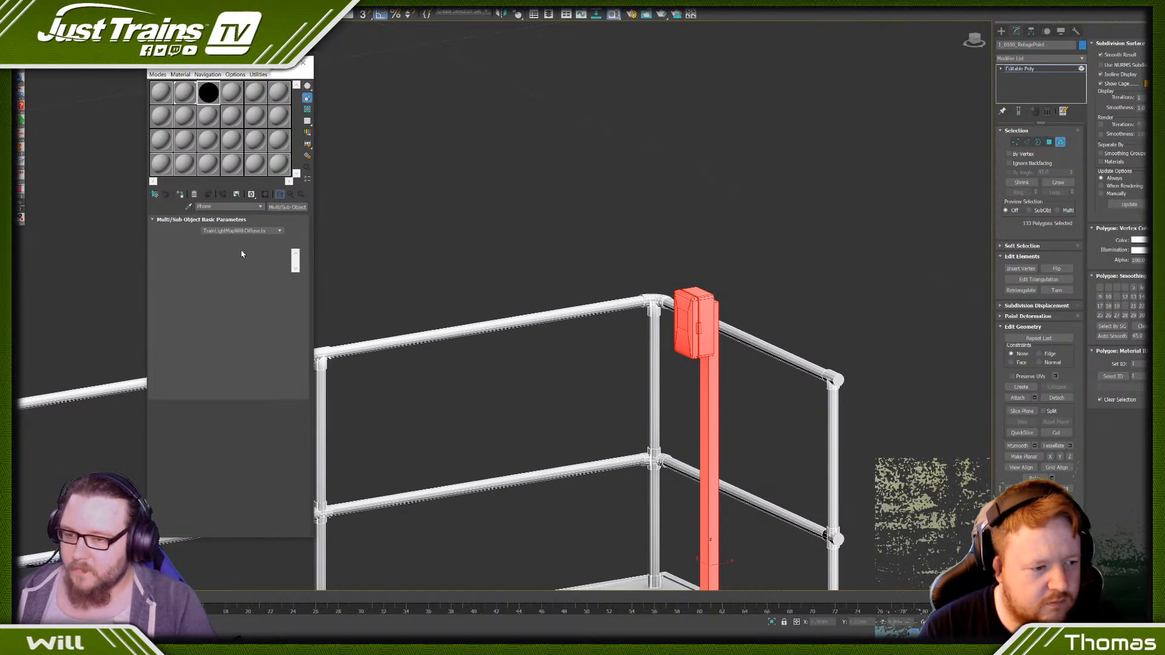
- Convert the Phone material to Multi/Sub-Object, keeping the old material as a sub-material
{"action": "left_click", "coordinate": [291, 207]}
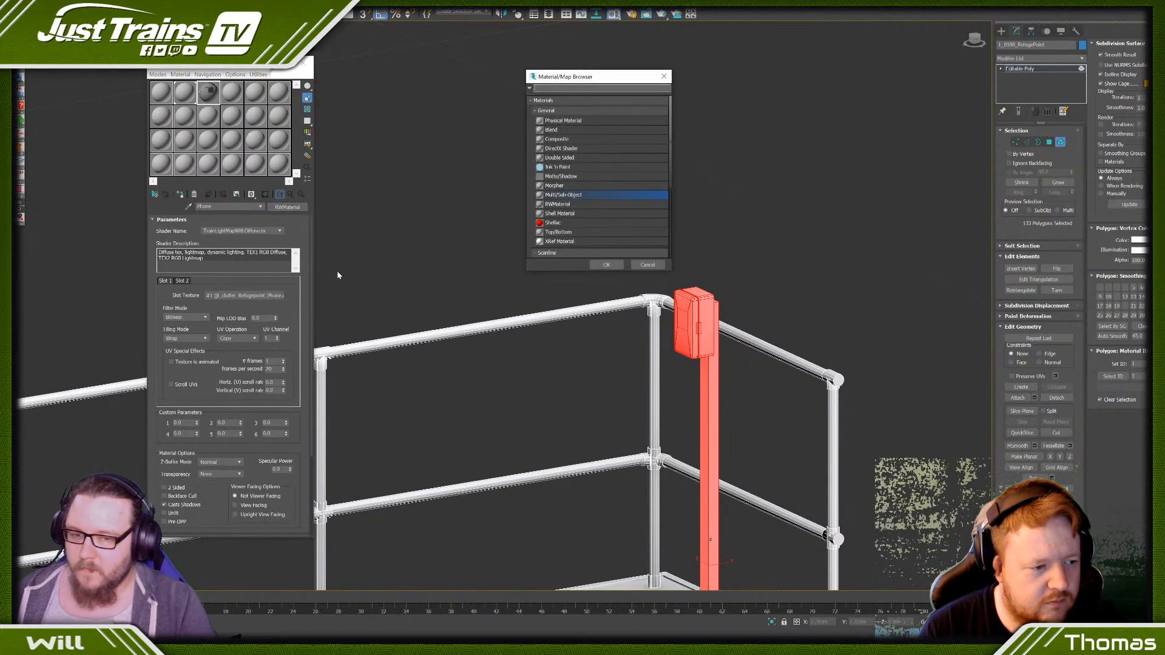
{"action": "double_click", "coordinate": [574, 194]}
{"action": "left_click", "coordinate": [231, 303]}
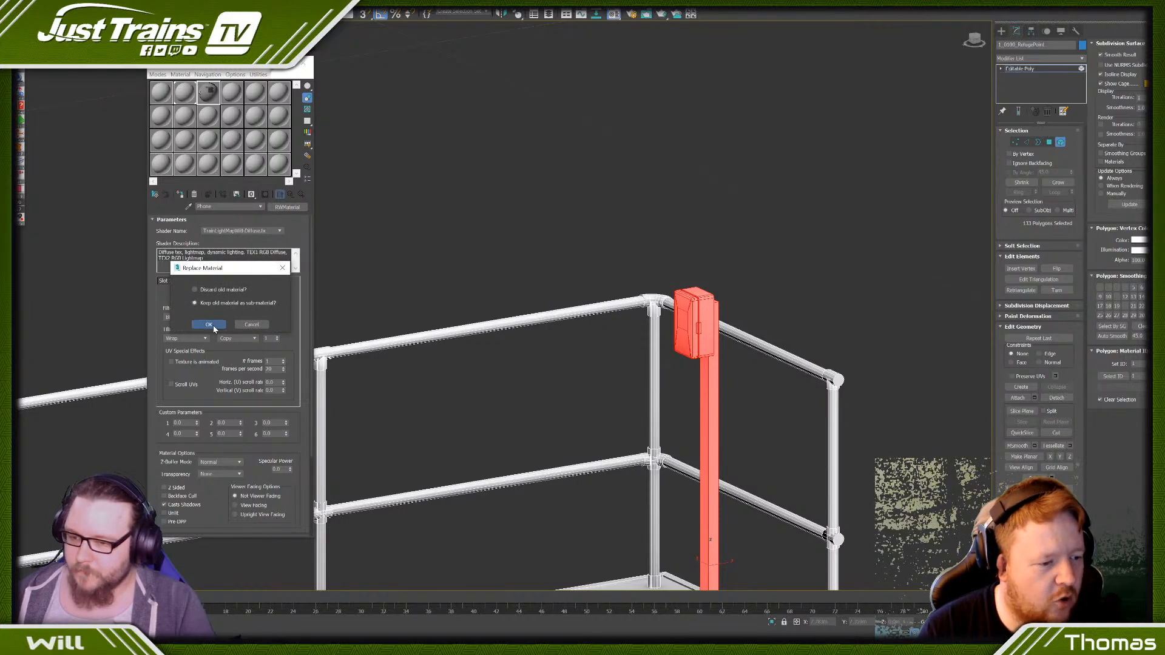
{"action": "left_click", "coordinate": [209, 325]}
- Instance the Phone sub-material into ID 2 and clear the ID 1 slot
{"action": "left_click_drag", "start_coordinate": [231, 283], "coordinate": [231, 284]}
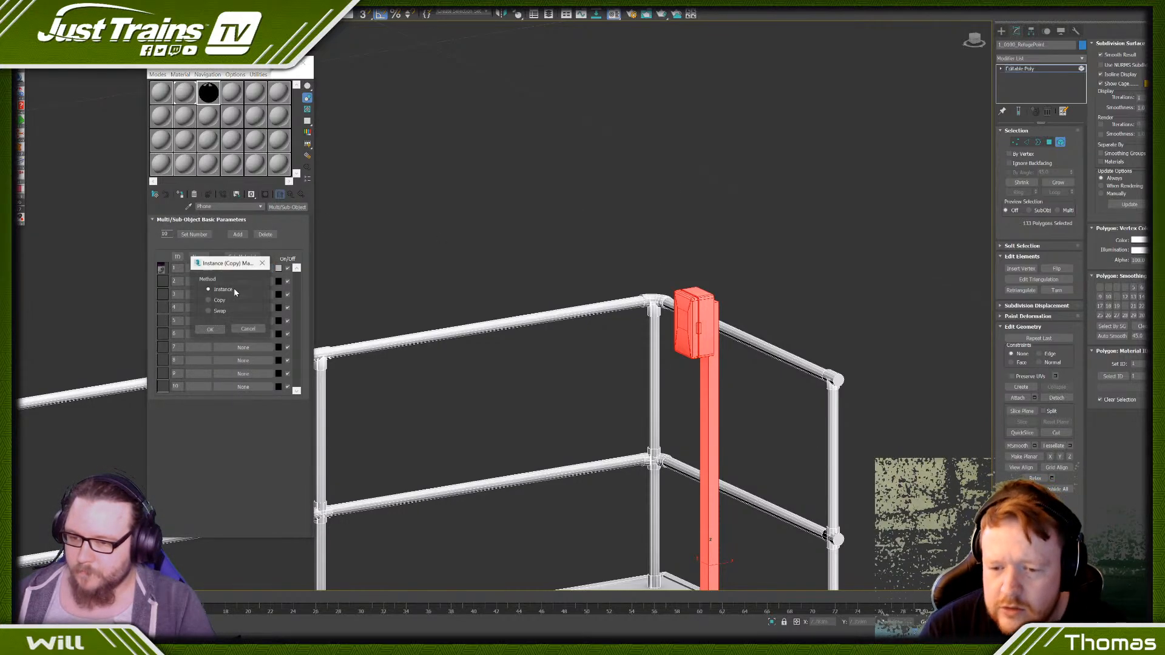
{"action": "left_click", "coordinate": [209, 330]}
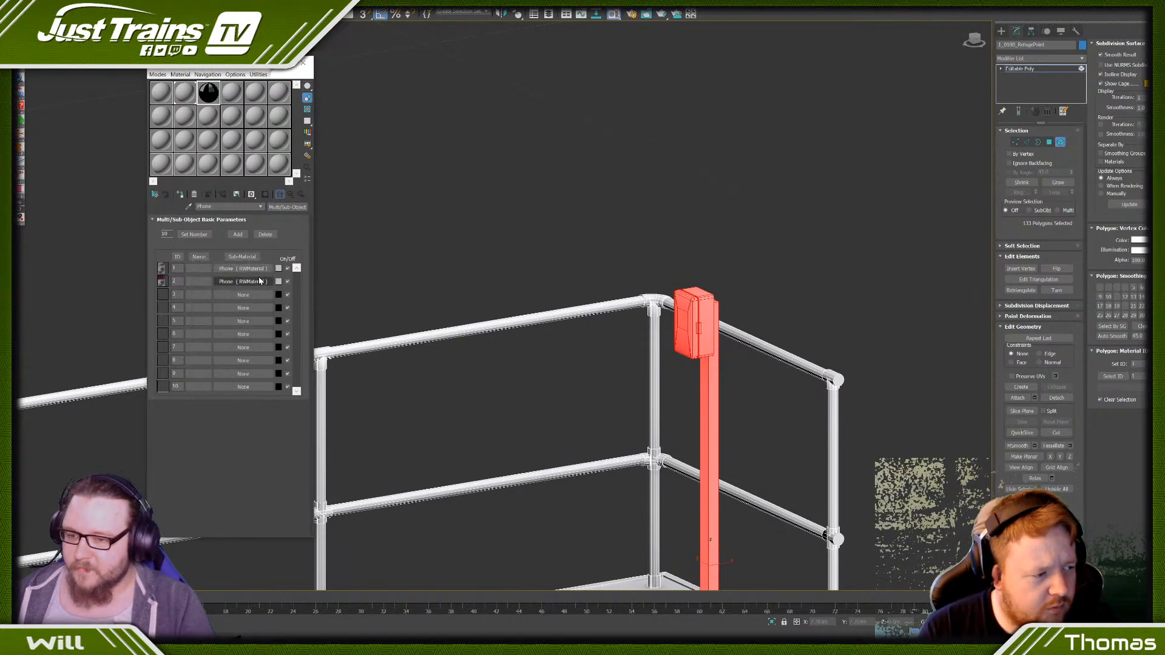
{"action": "right_click", "coordinate": [247, 267]}
{"action": "left_click", "coordinate": [265, 294]}
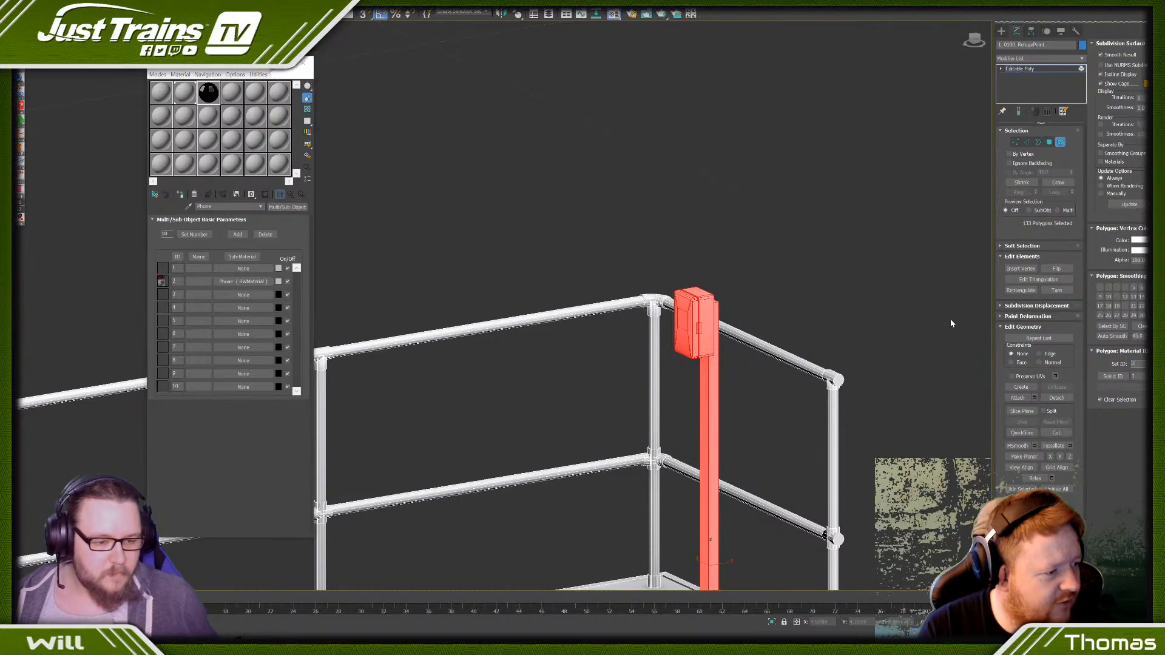
- Apply the Multi/Sub-Object material to the refuge point model and display the Phone bitmap in the viewport
{"action": "left_click", "coordinate": [803, 250]}
{"action": "left_click_drag", "start_coordinate": [203, 90], "coordinate": [714, 300]}
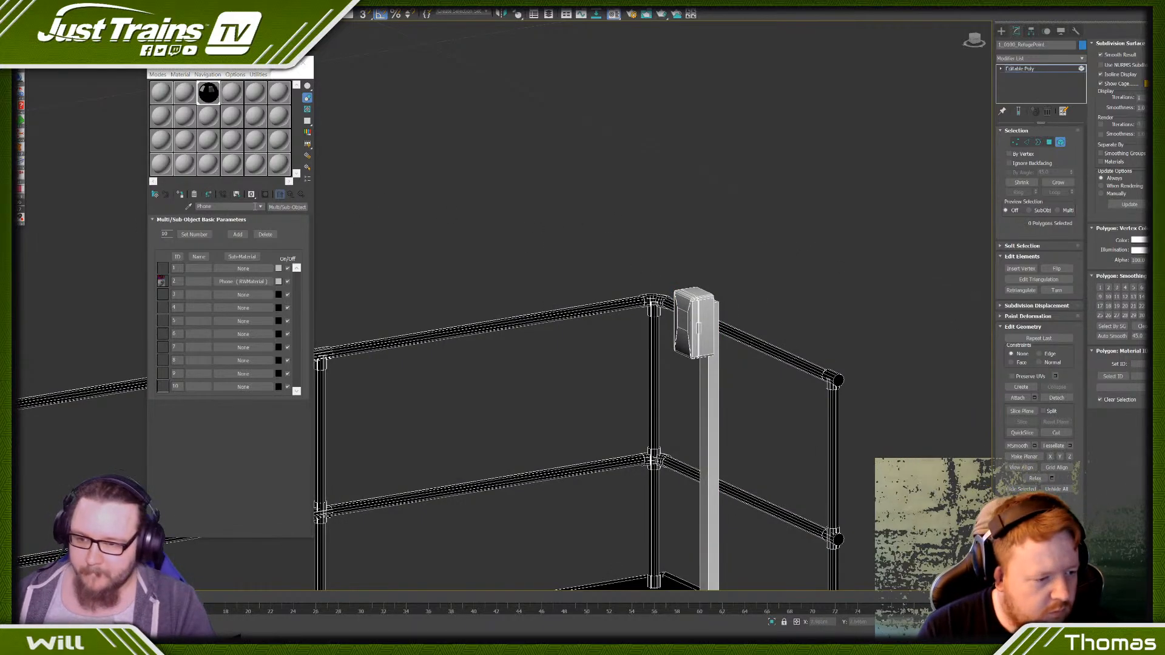
{"action": "left_click", "coordinate": [243, 282]}
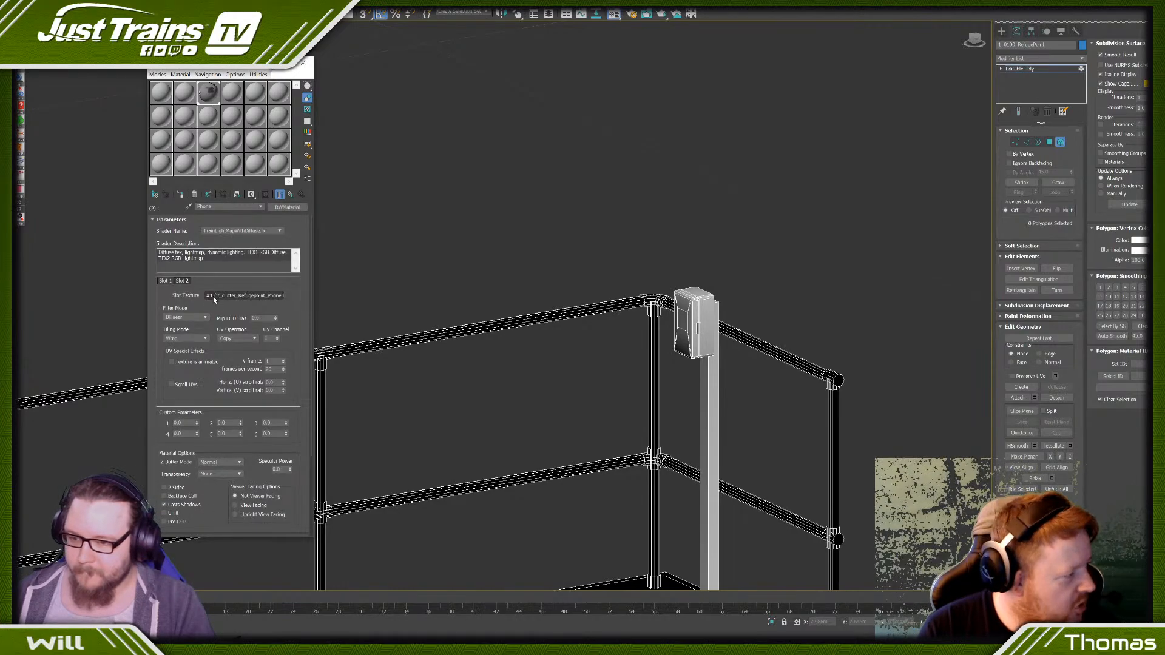
{"action": "left_click", "coordinate": [245, 295]}
{"action": "left_click", "coordinate": [267, 195]}
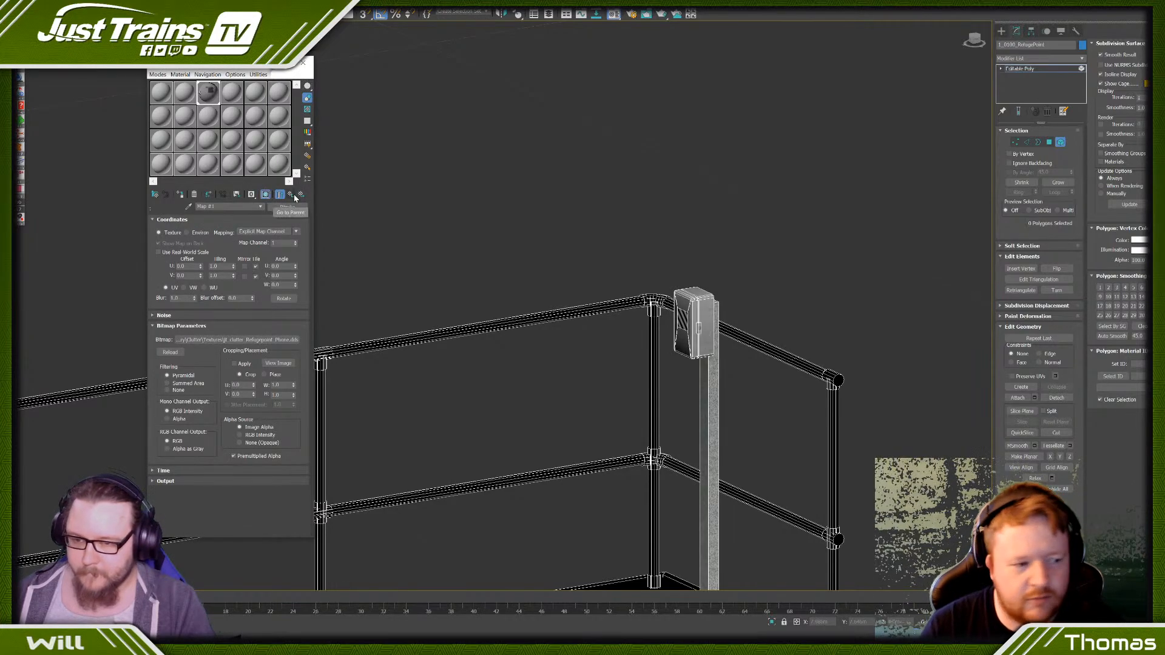
{"action": "left_click", "coordinate": [292, 195]}
- Examine the textured phone box, latch, hinges, striped panel and galvanized post from several sides and distances
{"action": "scroll", "coordinate": [625, 263], "scroll_direction": "down", "scroll_amount": 5}
{"action": "middle_click_drag", "start_coordinate": [625, 264], "coordinate": [636, 342], "text": "alt"}
{"action": "scroll", "coordinate": [542, 301], "scroll_direction": "up", "scroll_amount": 6}
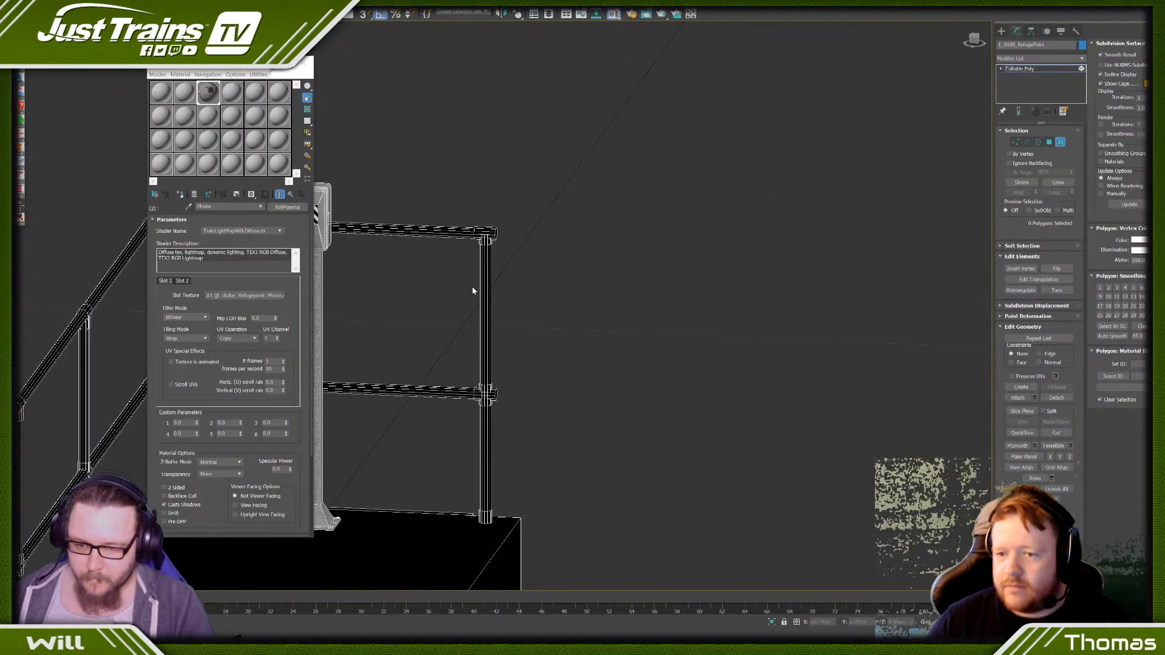
{"action": "middle_click_drag", "start_coordinate": [473, 291], "coordinate": [725, 307]}
{"action": "scroll", "coordinate": [725, 307], "scroll_direction": "up", "scroll_amount": 6}
{"action": "left_click", "coordinate": [540, 353]}
{"action": "middle_click_drag", "start_coordinate": [540, 352], "coordinate": [470, 332], "text": "alt"}
{"action": "scroll", "coordinate": [562, 303], "scroll_direction": "up", "scroll_amount": 6}
{"action": "scroll", "coordinate": [561, 302], "scroll_direction": "down", "scroll_amount": 6}
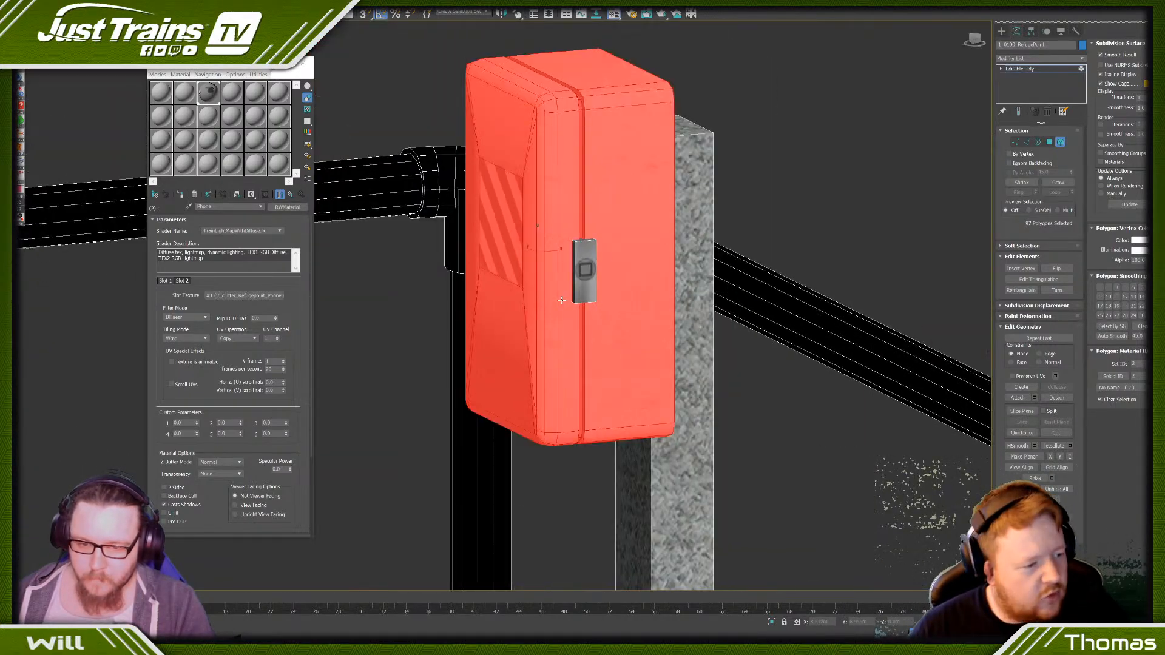
{"action": "middle_click_drag", "start_coordinate": [562, 303], "coordinate": [634, 312], "text": "alt"}
{"action": "scroll", "coordinate": [634, 313], "scroll_direction": "up", "scroll_amount": 5}
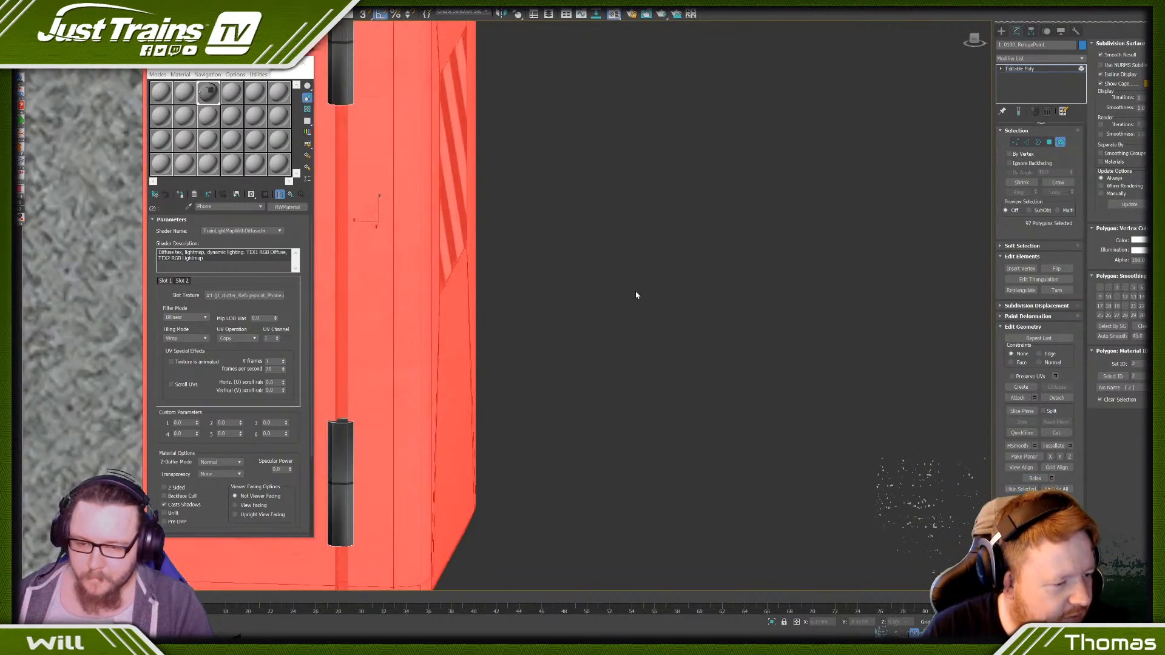
{"action": "scroll", "coordinate": [720, 312], "scroll_direction": "down", "scroll_amount": 2}
{"action": "left_click", "coordinate": [715, 307]}
{"action": "scroll", "coordinate": [715, 307], "scroll_direction": "down", "scroll_amount": 4}
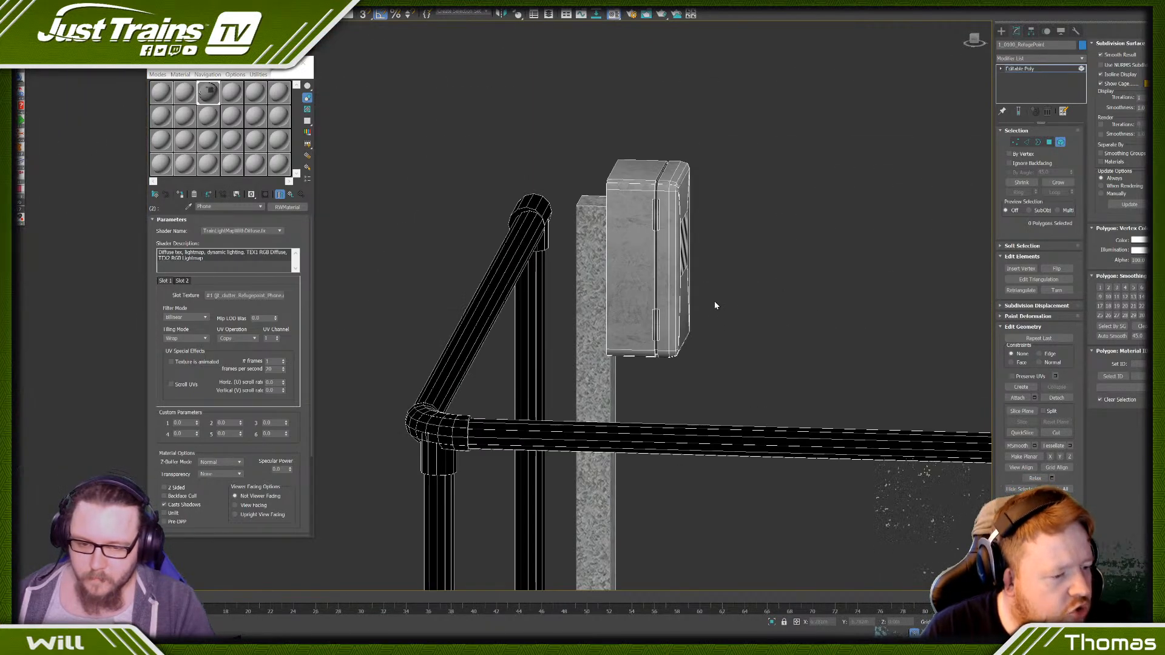
{"action": "scroll", "coordinate": [773, 393], "scroll_direction": "down", "scroll_amount": 1}
{"action": "middle_click_drag", "start_coordinate": [774, 394], "coordinate": [731, 402], "text": "alt"}
{"action": "scroll", "coordinate": [803, 421], "scroll_direction": "down", "scroll_amount": 5}
{"action": "middle_click_drag", "start_coordinate": [803, 421], "coordinate": [655, 419]}
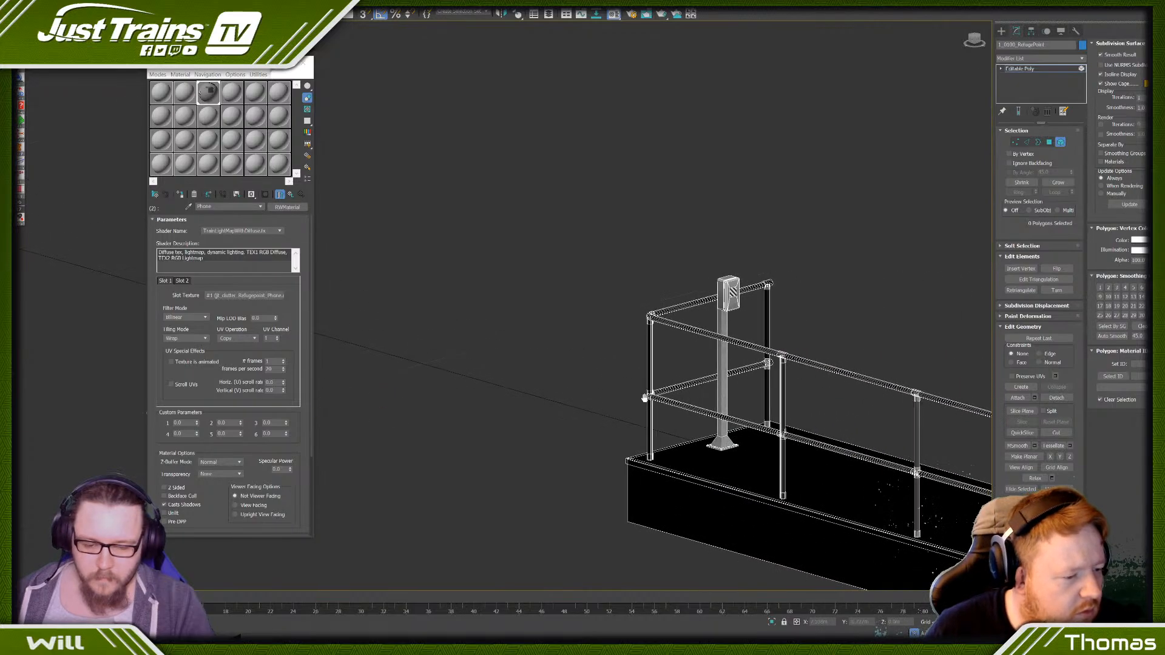
{"action": "scroll", "coordinate": [716, 377], "scroll_direction": "up", "scroll_amount": 8}
{"action": "scroll", "coordinate": [735, 360], "scroll_direction": "down", "scroll_amount": 4}
{"action": "scroll", "coordinate": [651, 173], "scroll_direction": "up", "scroll_amount": 5}
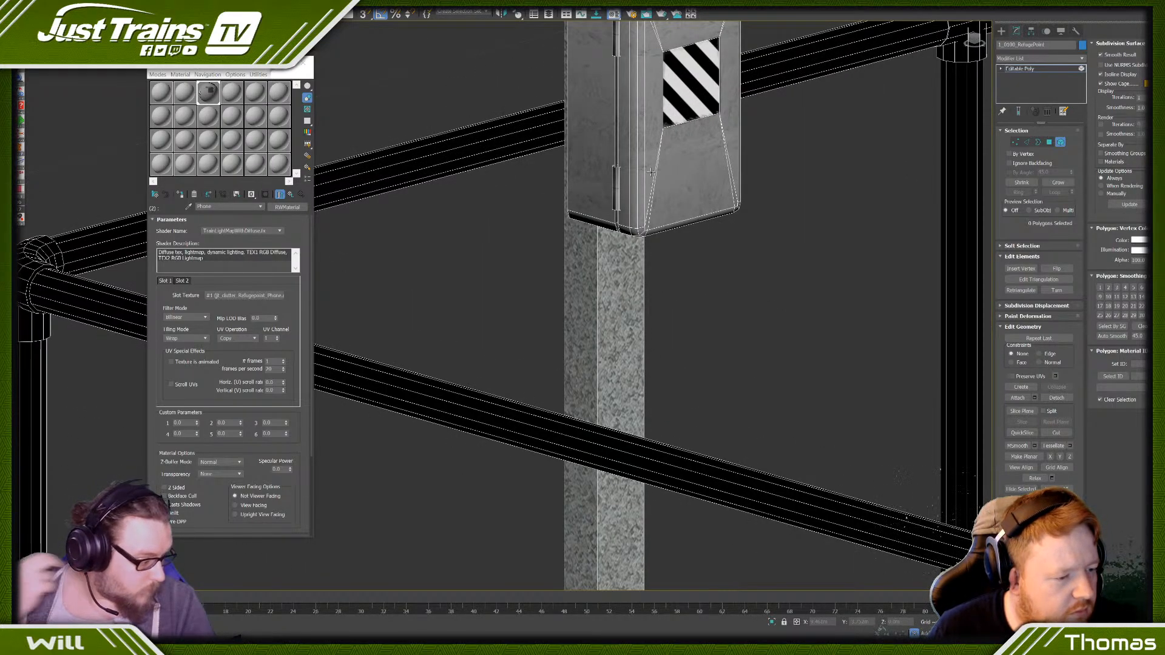
{"action": "scroll", "coordinate": [650, 172], "scroll_direction": "down", "scroll_amount": 5}
- Remove the edges bordering the striped panel and the diagonal edges running from its corners on the phone box door
{"action": "left_click", "coordinate": [677, 157]}
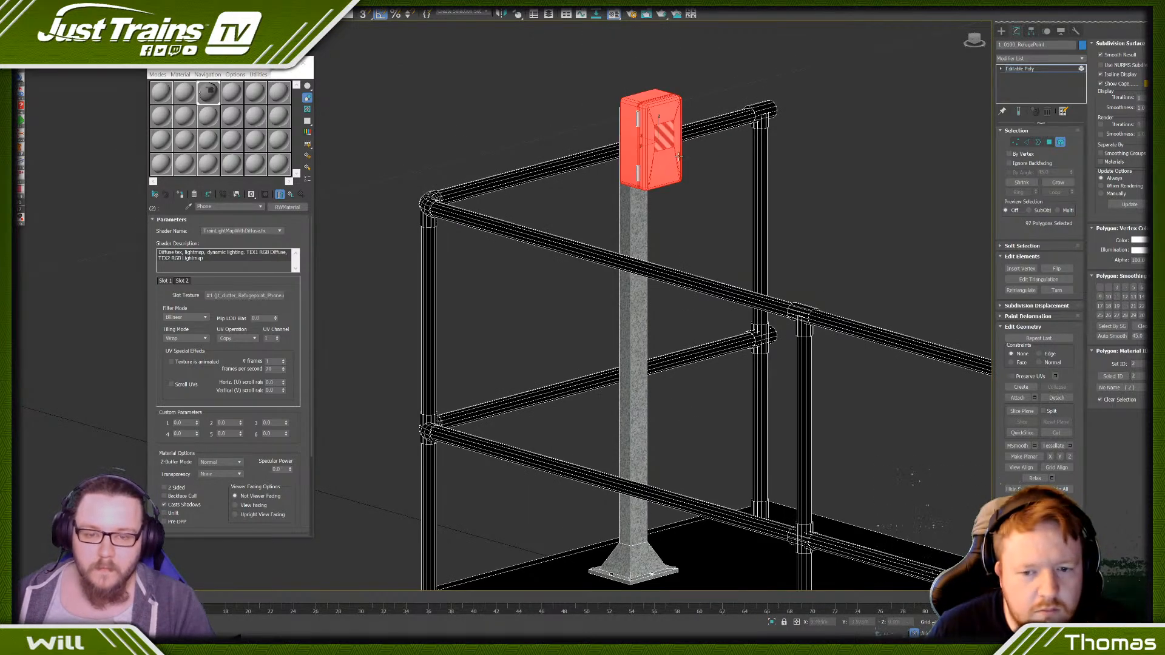
{"action": "middle_click_drag", "start_coordinate": [678, 156], "coordinate": [655, 182], "text": "alt"}
{"action": "left_click", "coordinate": [1027, 142]}
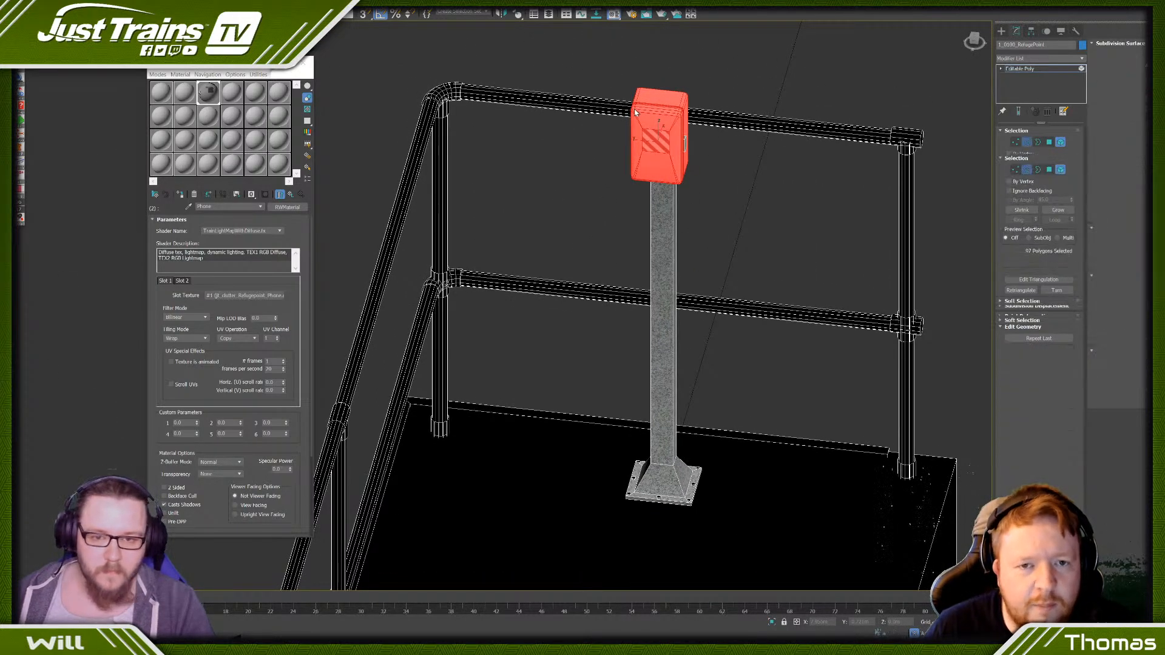
{"action": "scroll", "coordinate": [738, 156], "scroll_direction": "up", "scroll_amount": 6}
{"action": "left_click", "coordinate": [744, 173]}
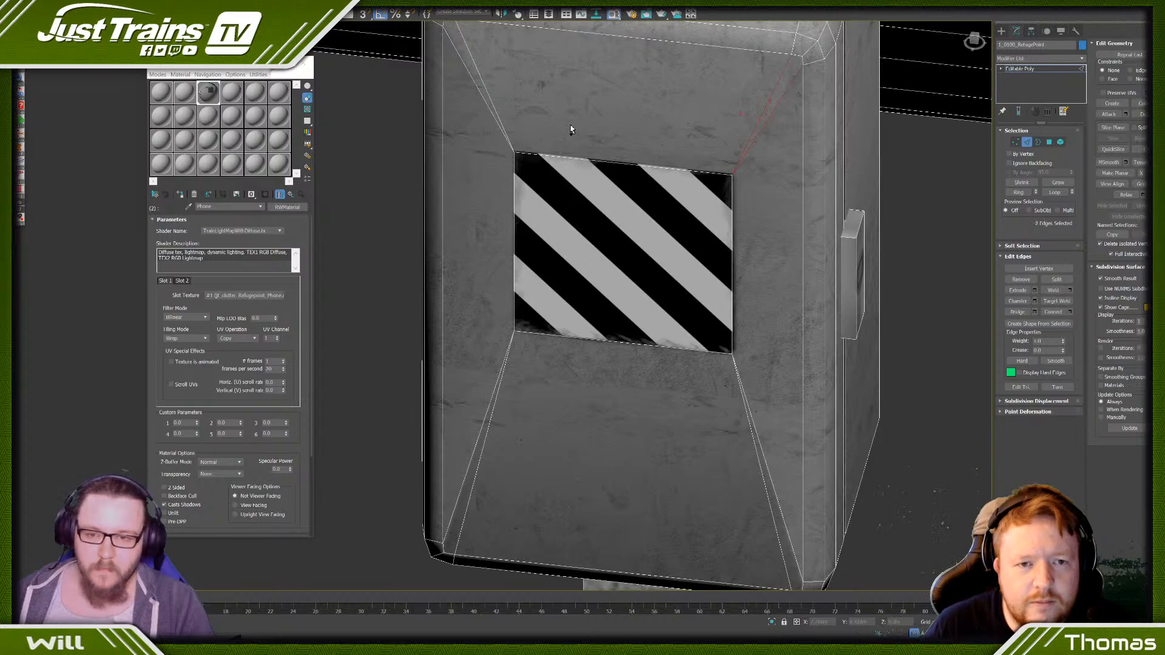
{"action": "left_click", "coordinate": [503, 159], "text": "ctrl"}
{"action": "key", "text": "F3"}
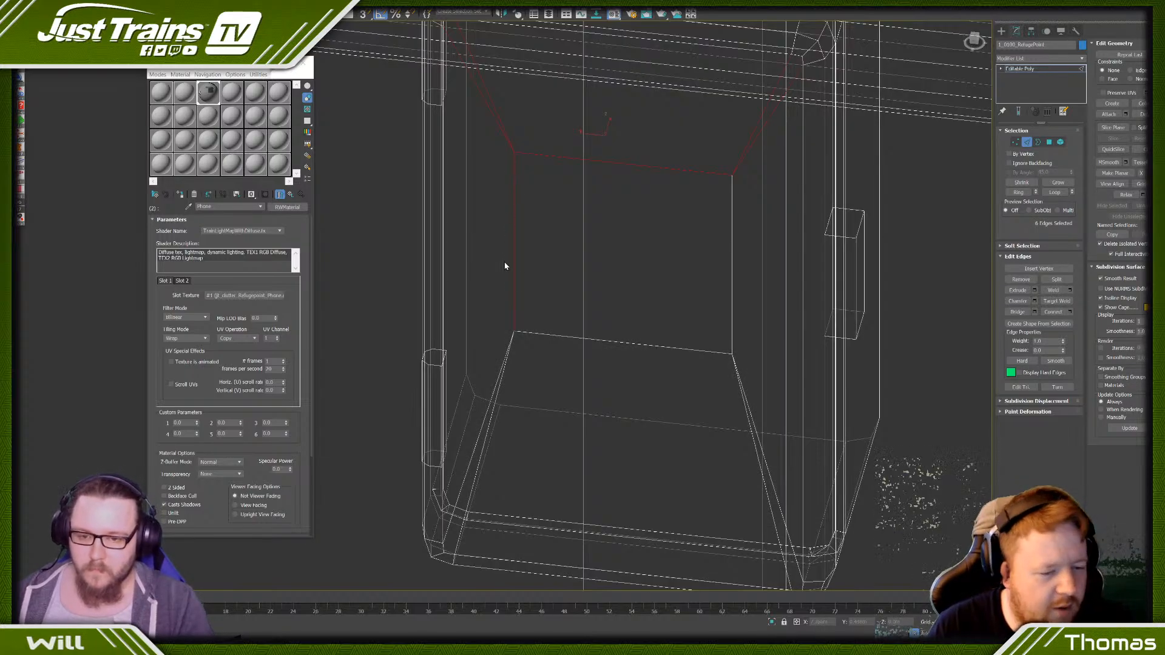
{"action": "left_click", "coordinate": [520, 343], "text": "ctrl"}
{"action": "left_click", "coordinate": [738, 372], "text": "ctrl"}
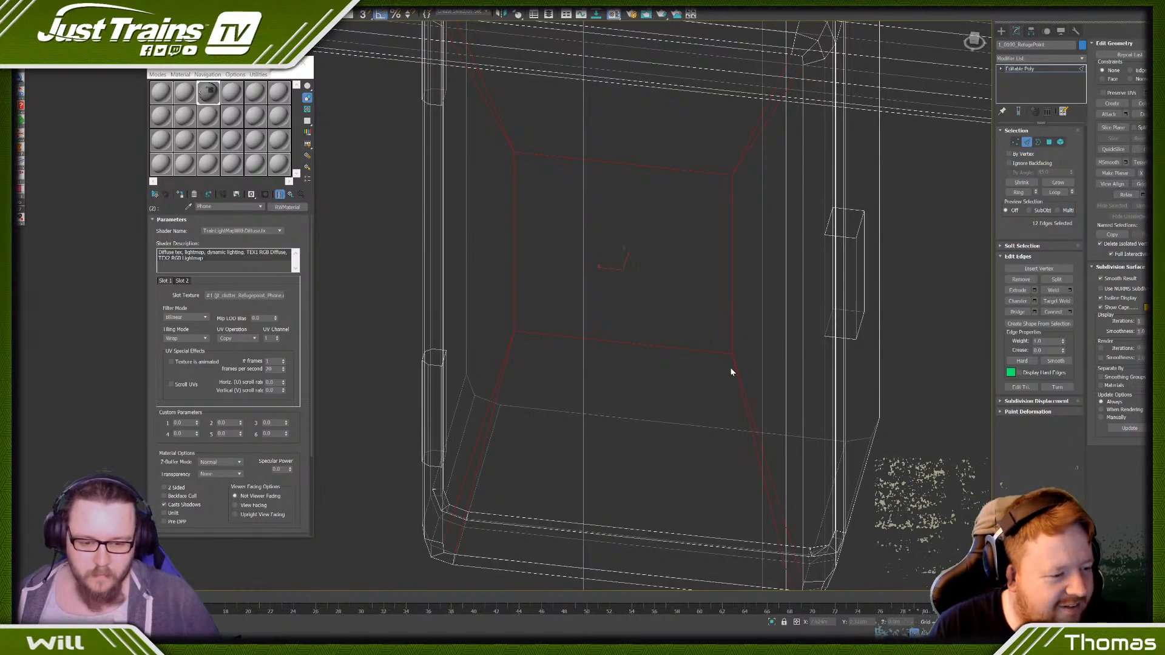
{"action": "key", "text": "ctrl+BackSpace"}
{"action": "scroll", "coordinate": [730, 368], "scroll_direction": "down", "scroll_amount": 3}
{"action": "key", "text": "F3"}
- Examine the cleaned-up phone box, its post and the whole refuge platform from several angles and distances
{"action": "scroll", "coordinate": [580, 359], "scroll_direction": "down", "scroll_amount": 4}
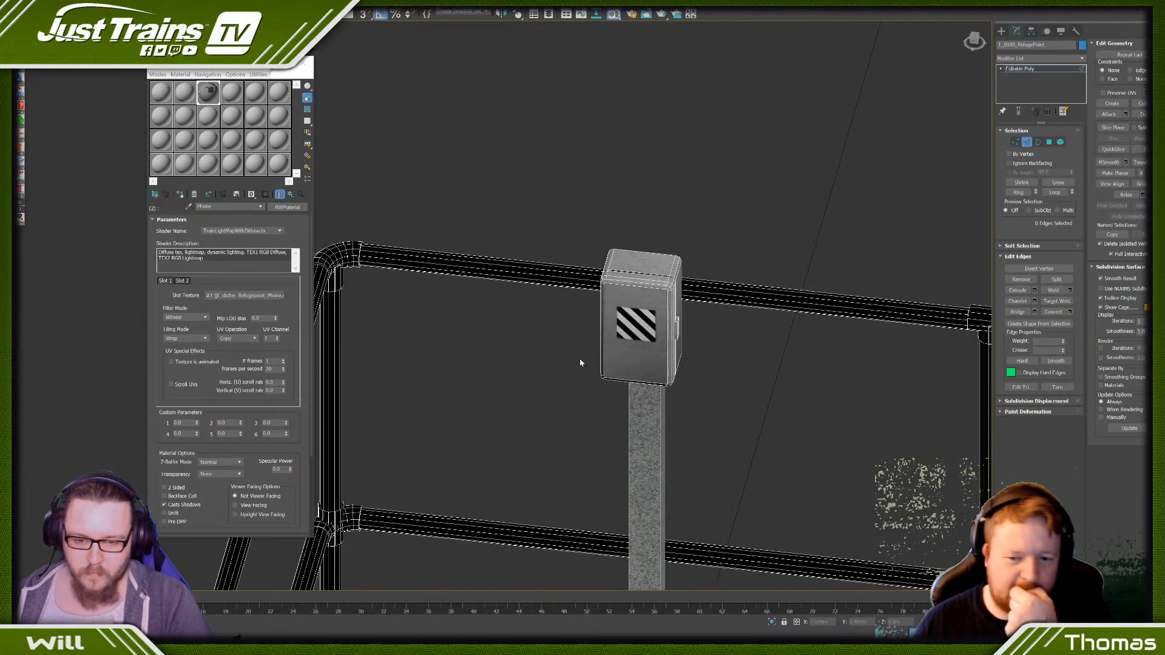
{"action": "scroll", "coordinate": [580, 363], "scroll_direction": "down", "scroll_amount": 5}
{"action": "middle_click_drag", "start_coordinate": [577, 384], "coordinate": [708, 303], "text": "alt"}
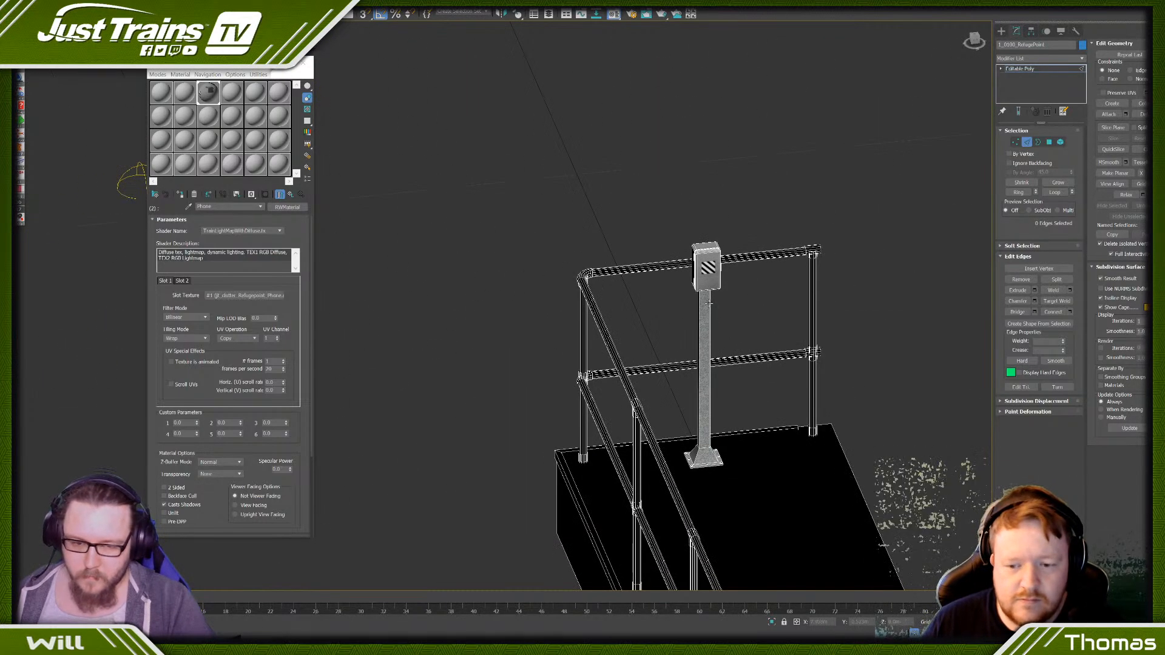
{"action": "scroll", "coordinate": [709, 303], "scroll_direction": "up", "scroll_amount": 8}
{"action": "scroll", "coordinate": [658, 220], "scroll_direction": "down", "scroll_amount": 10}
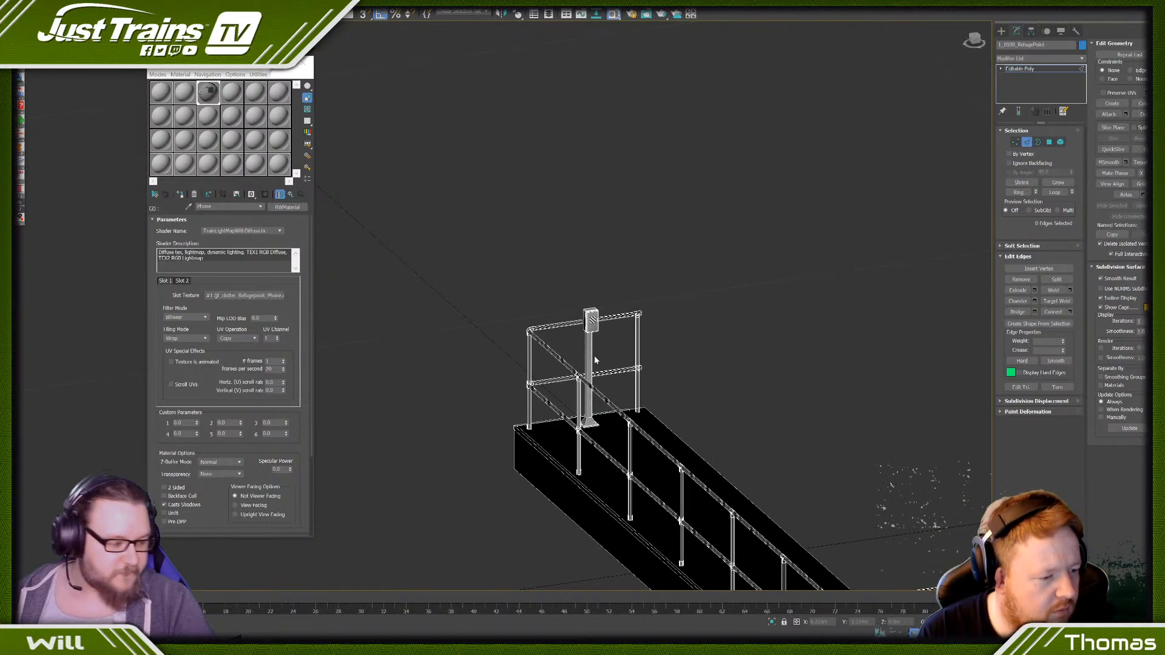
{"action": "scroll", "coordinate": [594, 355], "scroll_direction": "up", "scroll_amount": 10}
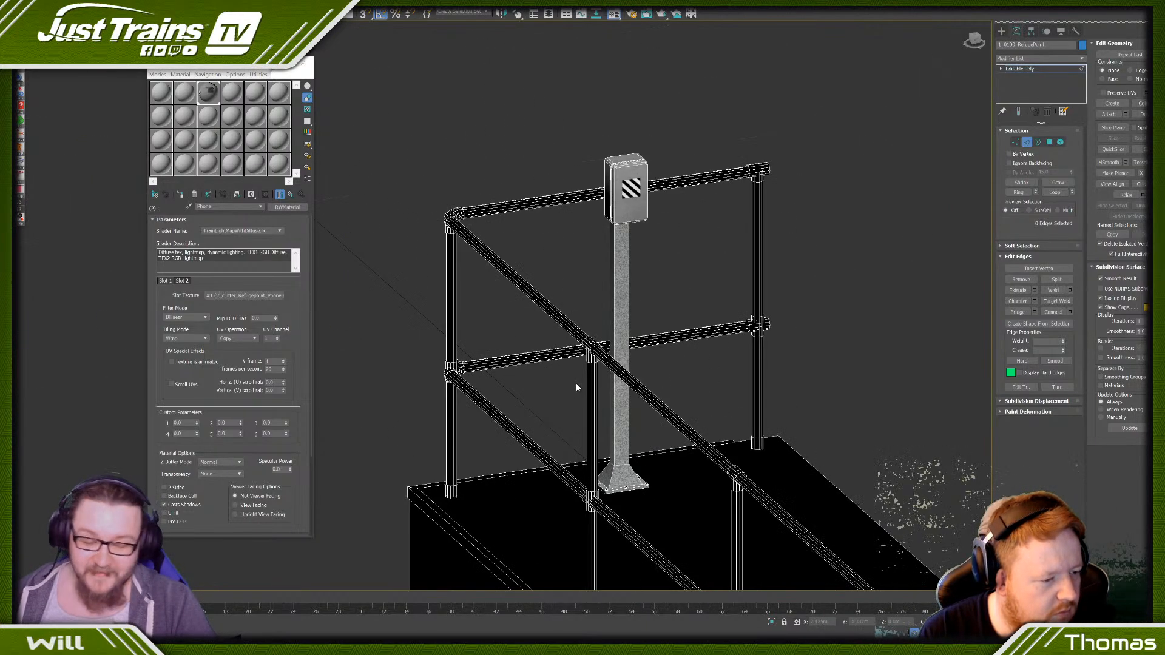
{"action": "scroll", "coordinate": [576, 319], "scroll_direction": "down", "scroll_amount": 5}
{"action": "scroll", "coordinate": [579, 364], "scroll_direction": "up", "scroll_amount": 6}
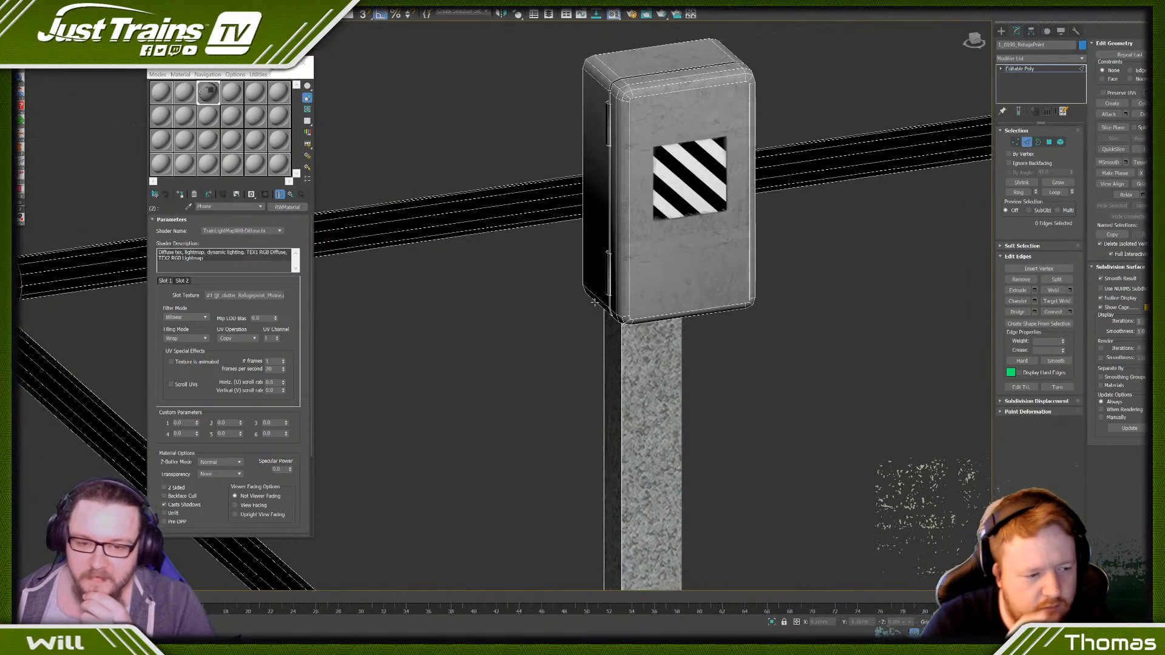
{"action": "scroll", "coordinate": [613, 306], "scroll_direction": "down", "scroll_amount": 10}
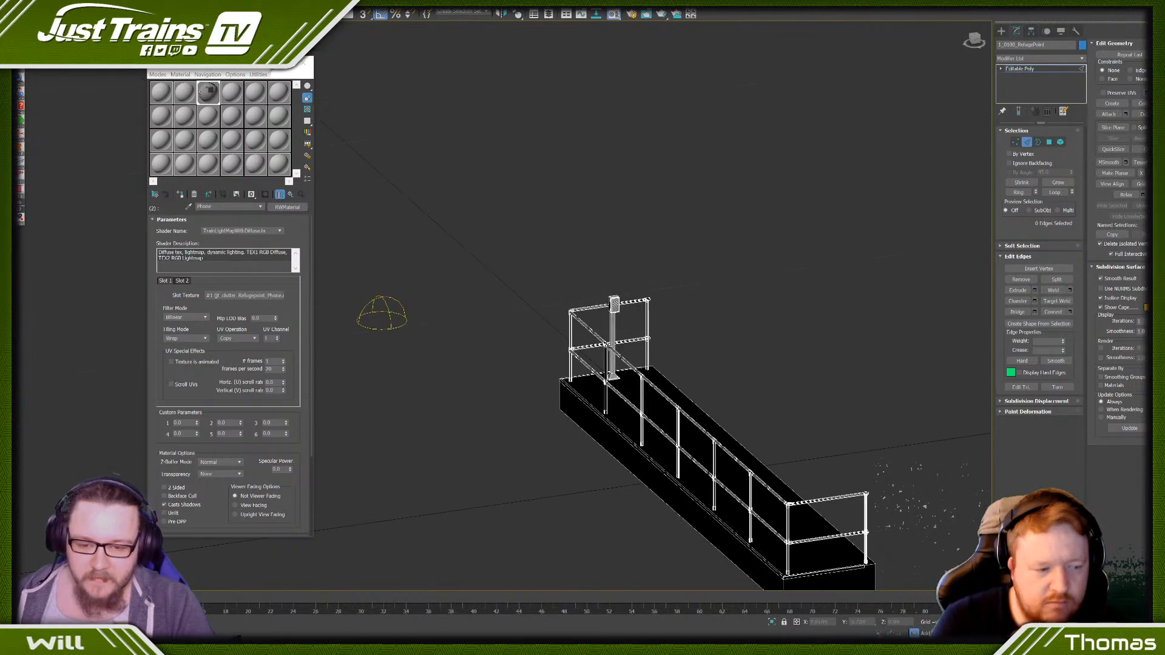
{"action": "middle_click_drag", "start_coordinate": [742, 567], "coordinate": [726, 431]}
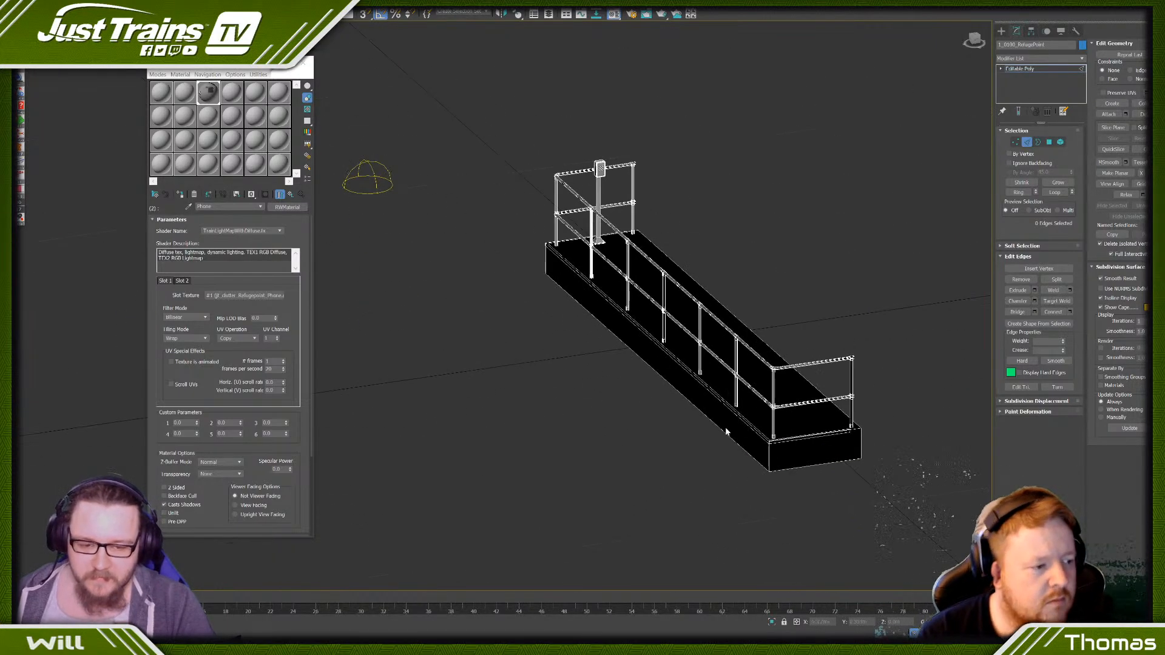
- Copy the Phone sub-material into ID 3 of the Multi/Sub-Object material and rename the copy Conc
{"action": "left_click", "coordinate": [296, 194]}
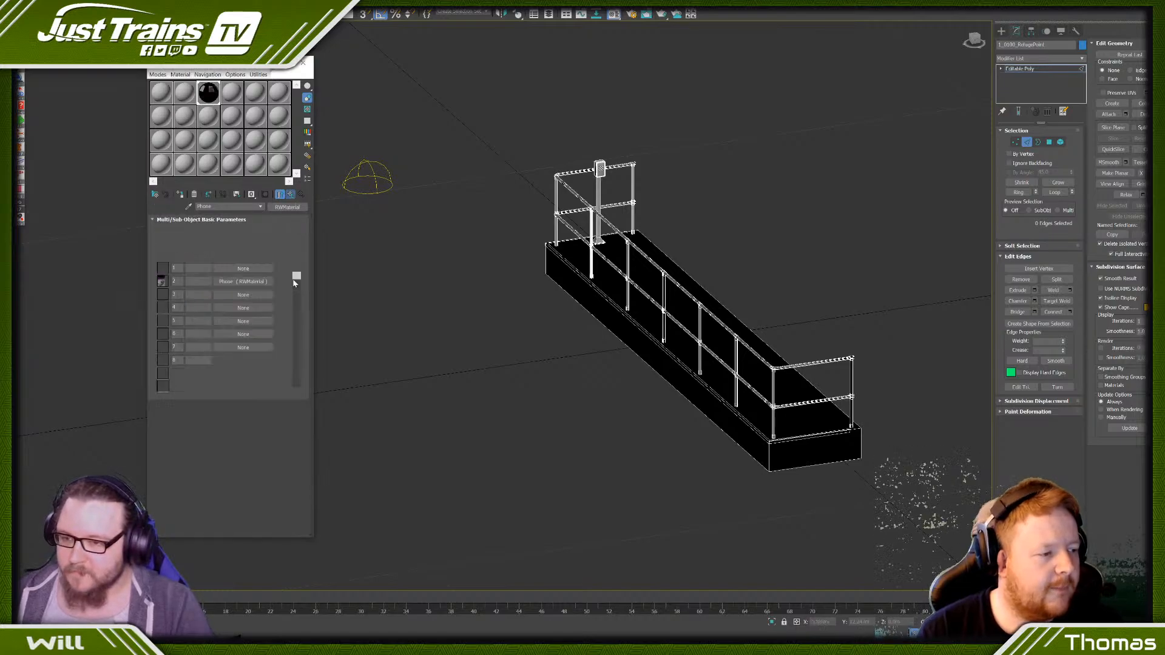
{"action": "left_click_drag", "start_coordinate": [227, 295], "coordinate": [228, 296]}
{"action": "left_click", "coordinate": [210, 329]}
{"action": "left_click", "coordinate": [236, 293]}
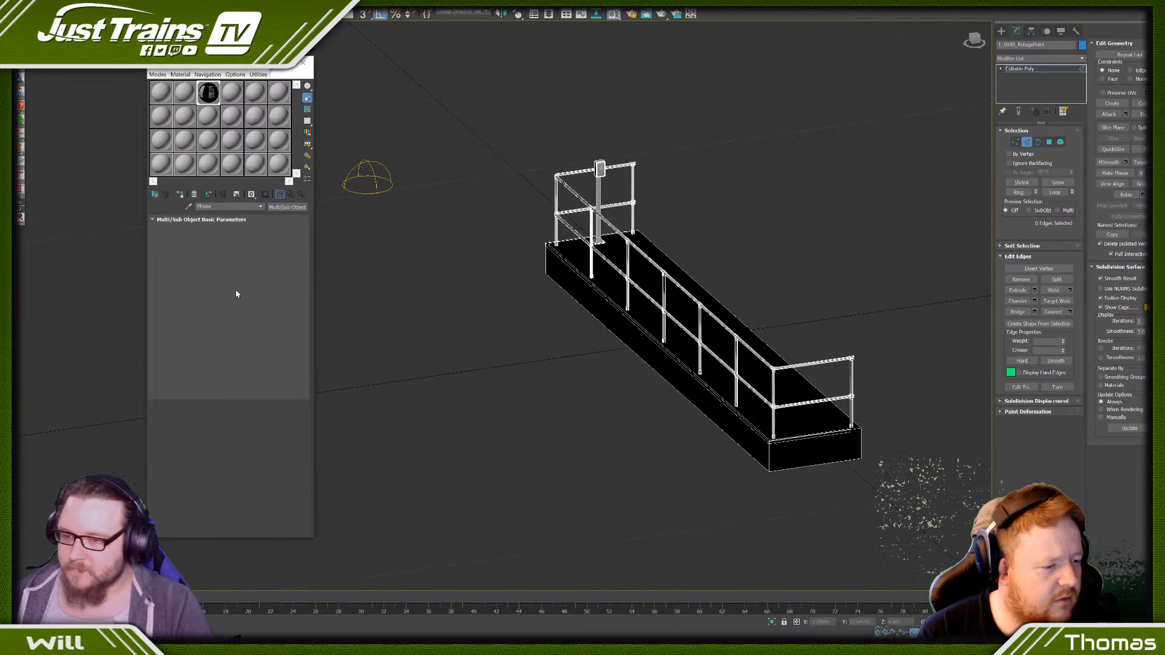
{"action": "double_click", "coordinate": [216, 206]}
{"action": "type", "text": "Conc"}
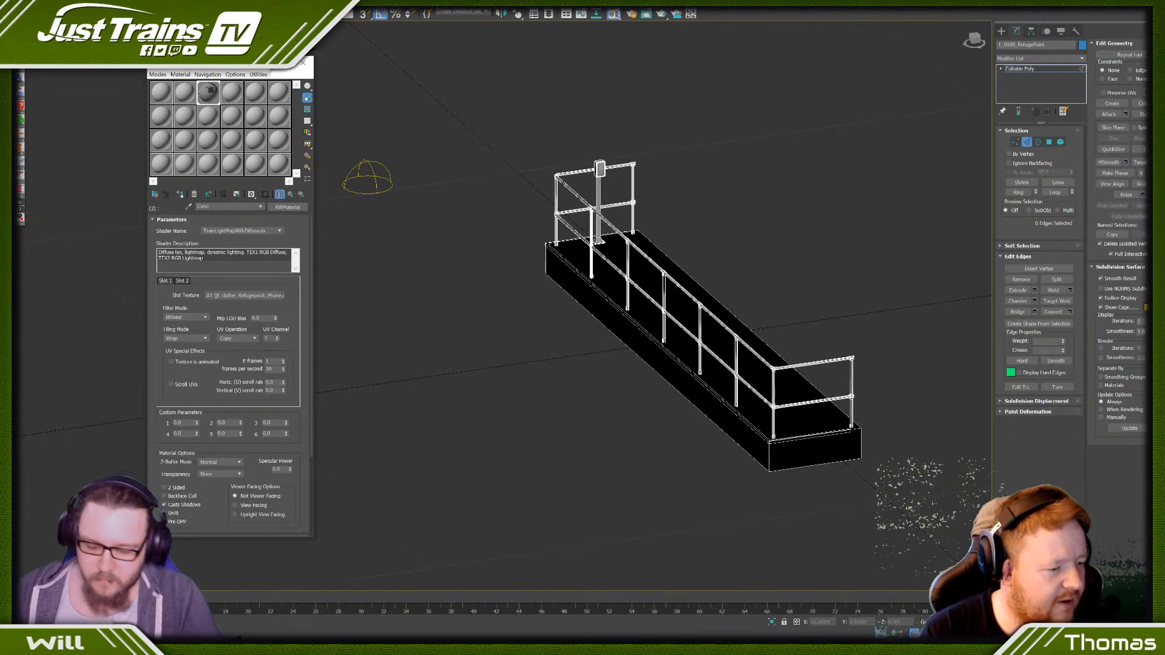
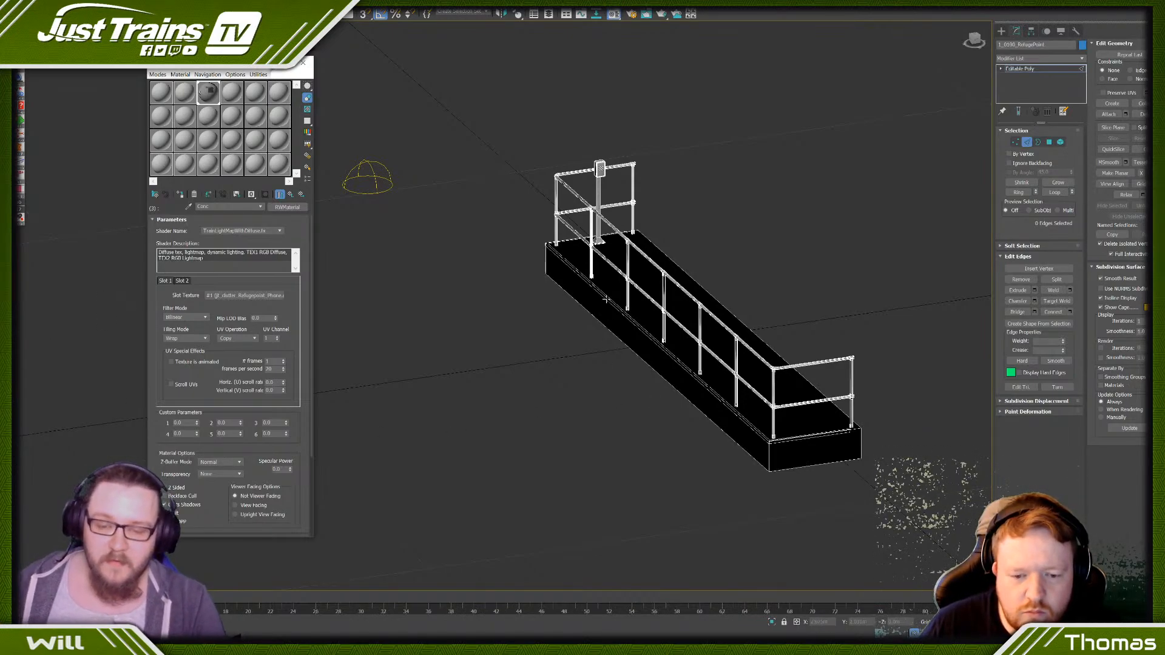
- Select the upper and lower horizontal rail elements along the long side and the phone-box end of the platform railing
{"action": "scroll", "coordinate": [617, 346], "scroll_direction": "down", "scroll_amount": 4}
{"action": "middle_click_drag", "start_coordinate": [617, 346], "coordinate": [718, 314], "text": "alt"}
{"action": "scroll", "coordinate": [691, 226], "scroll_direction": "up", "scroll_amount": 5}
{"action": "scroll", "coordinate": [716, 311], "scroll_direction": "up", "scroll_amount": 5}
{"action": "scroll", "coordinate": [716, 312], "scroll_direction": "down", "scroll_amount": 3}
{"action": "scroll", "coordinate": [718, 312], "scroll_direction": "down", "scroll_amount": 3}
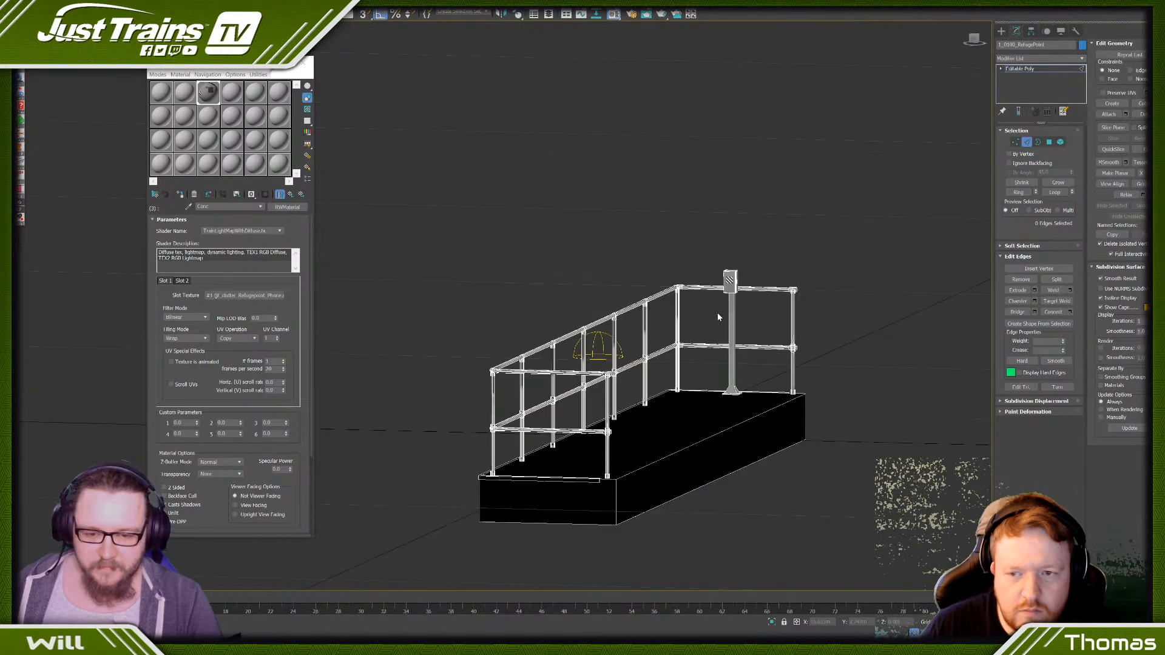
{"action": "left_click", "coordinate": [1059, 142]}
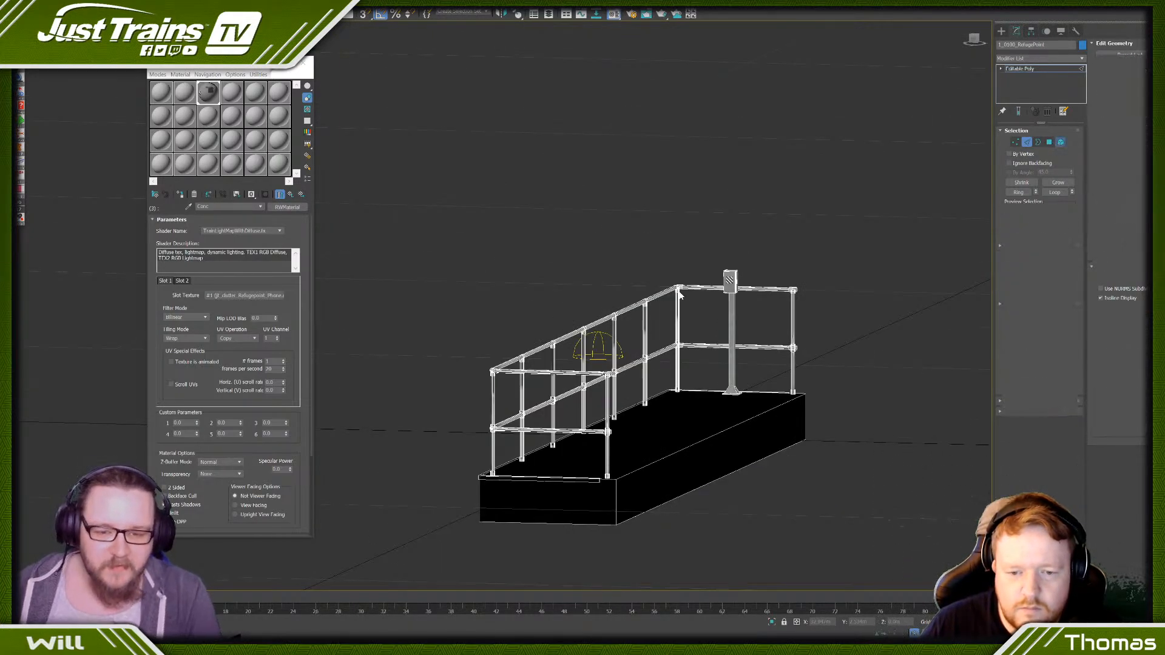
{"action": "left_click", "coordinate": [702, 346]}
{"action": "middle_click_drag", "start_coordinate": [702, 346], "coordinate": [660, 342], "text": "alt"}
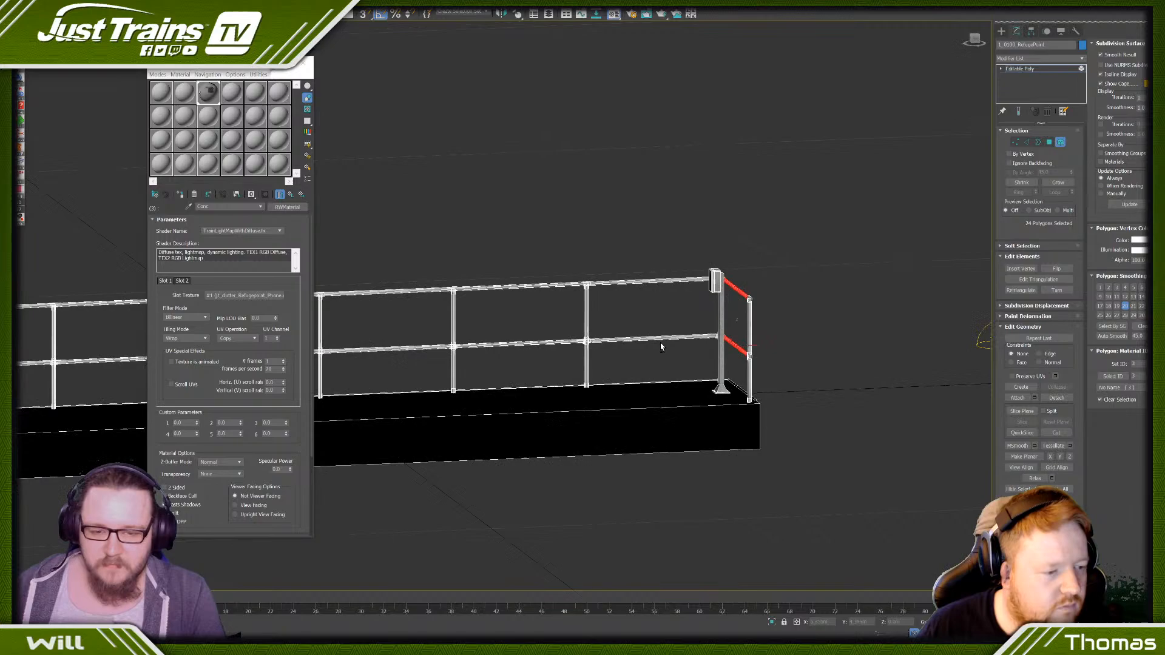
{"action": "left_click", "coordinate": [632, 284], "text": "ctrl"}
{"action": "left_click_drag", "start_coordinate": [516, 220], "coordinate": [520, 371], "text": "ctrl"}
{"action": "middle_click_drag", "start_coordinate": [400, 335], "coordinate": [864, 237]}
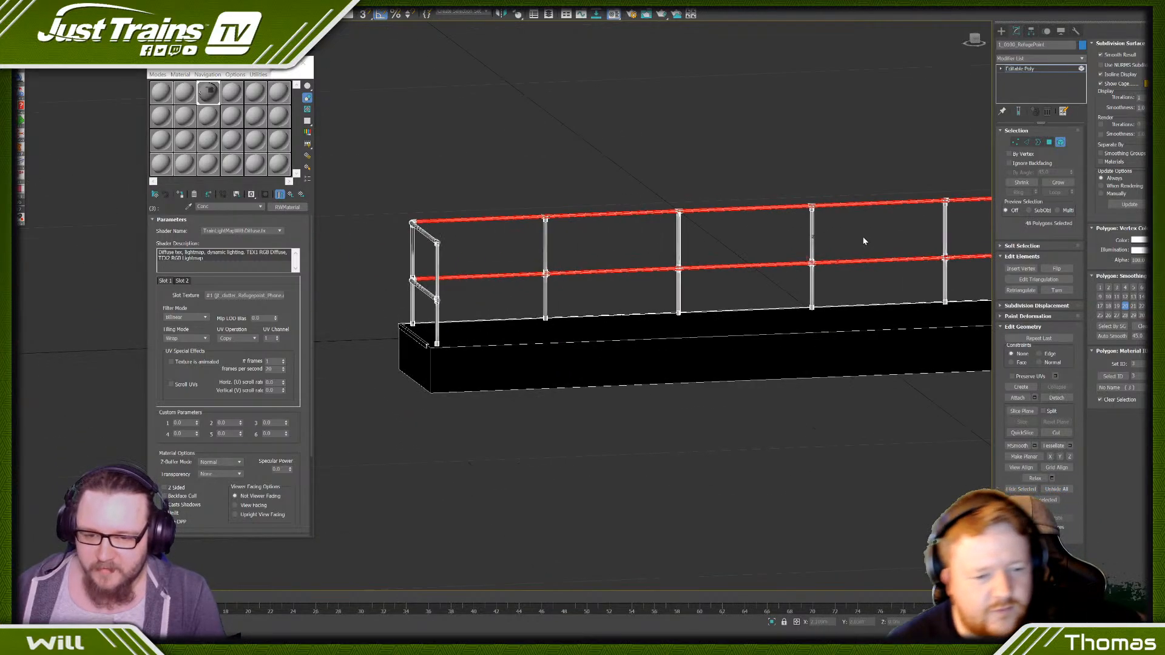
{"action": "scroll", "coordinate": [864, 238], "scroll_direction": "down", "scroll_amount": 5}
{"action": "middle_click_drag", "start_coordinate": [704, 242], "coordinate": [670, 242], "text": "alt"}
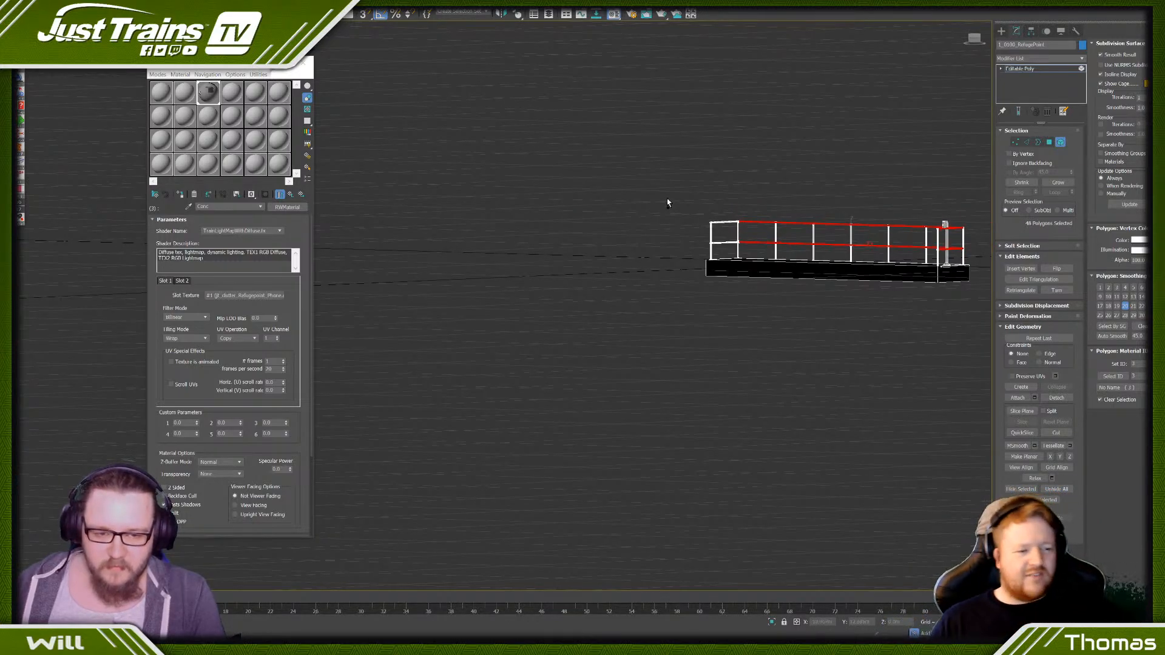
- Add the near end's rails and the railing's vertical posts and joint fittings to the element selection
{"action": "left_click", "coordinate": [904, 260], "text": "ctrl"}
{"action": "middle_click_drag", "start_coordinate": [904, 259], "coordinate": [728, 229], "text": "alt"}
{"action": "scroll", "coordinate": [728, 229], "scroll_direction": "up", "scroll_amount": 5}
{"action": "left_click", "coordinate": [698, 327], "text": "ctrl"}
{"action": "scroll", "coordinate": [789, 304], "scroll_direction": "up", "scroll_amount": 5}
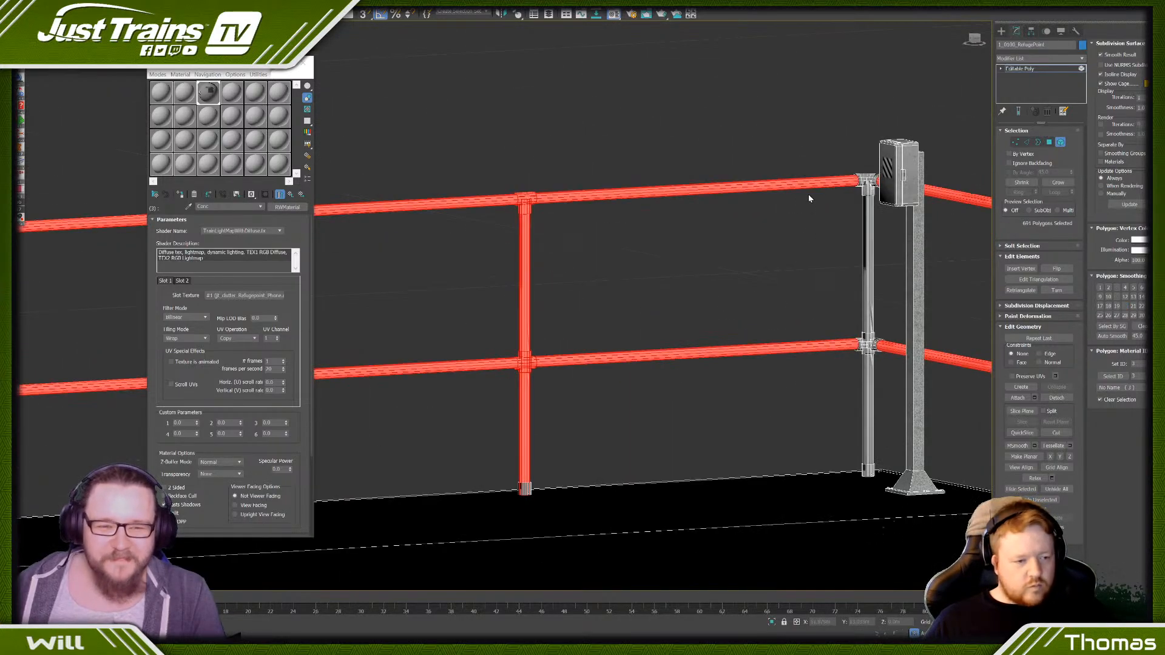
{"action": "left_click_drag", "start_coordinate": [865, 369], "coordinate": [869, 369], "text": "ctrl"}
{"action": "scroll", "coordinate": [869, 369], "scroll_direction": "down", "scroll_amount": 10}
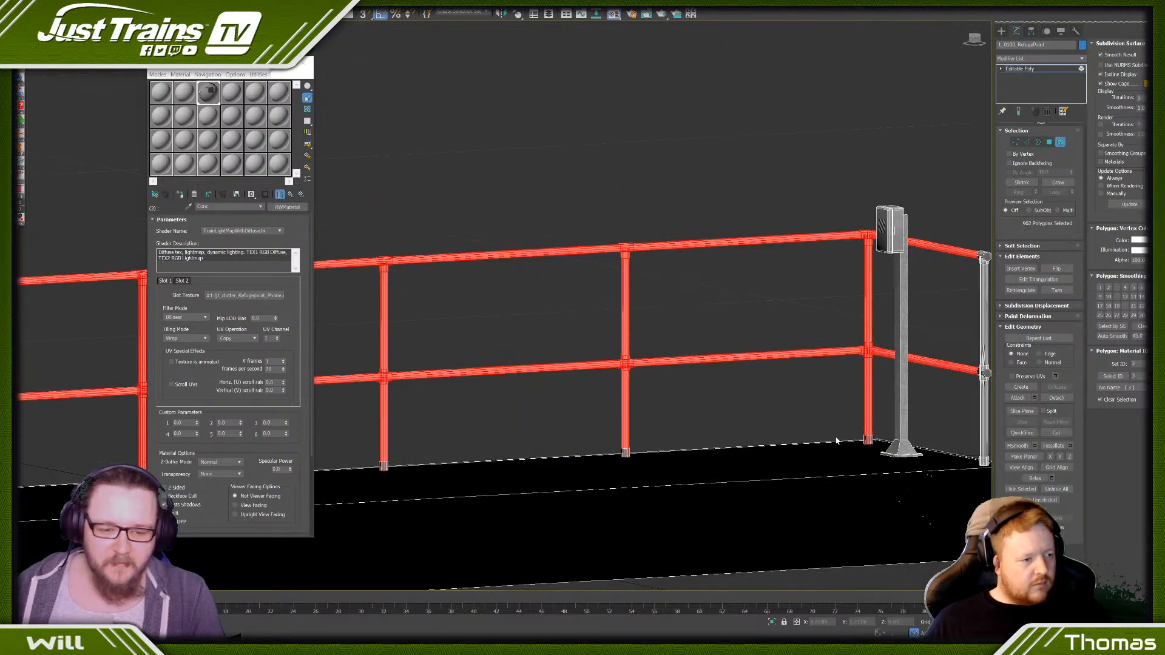
- Add the remaining railing posts and fittings to the selection, excluding the platform slab and phone post, and assign it material ID 4
{"action": "left_click", "coordinate": [974, 40]}
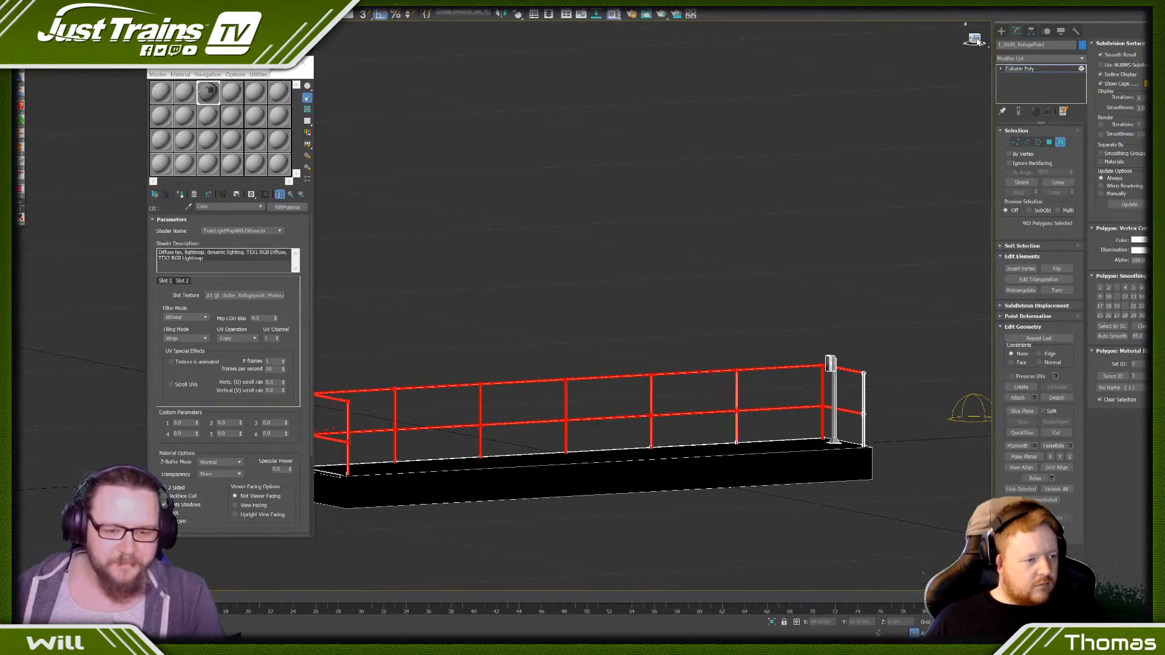
{"action": "middle_click_drag", "start_coordinate": [608, 367], "coordinate": [529, 355]}
{"action": "left_click_drag", "start_coordinate": [449, 345], "coordinate": [833, 370], "text": "ctrl"}
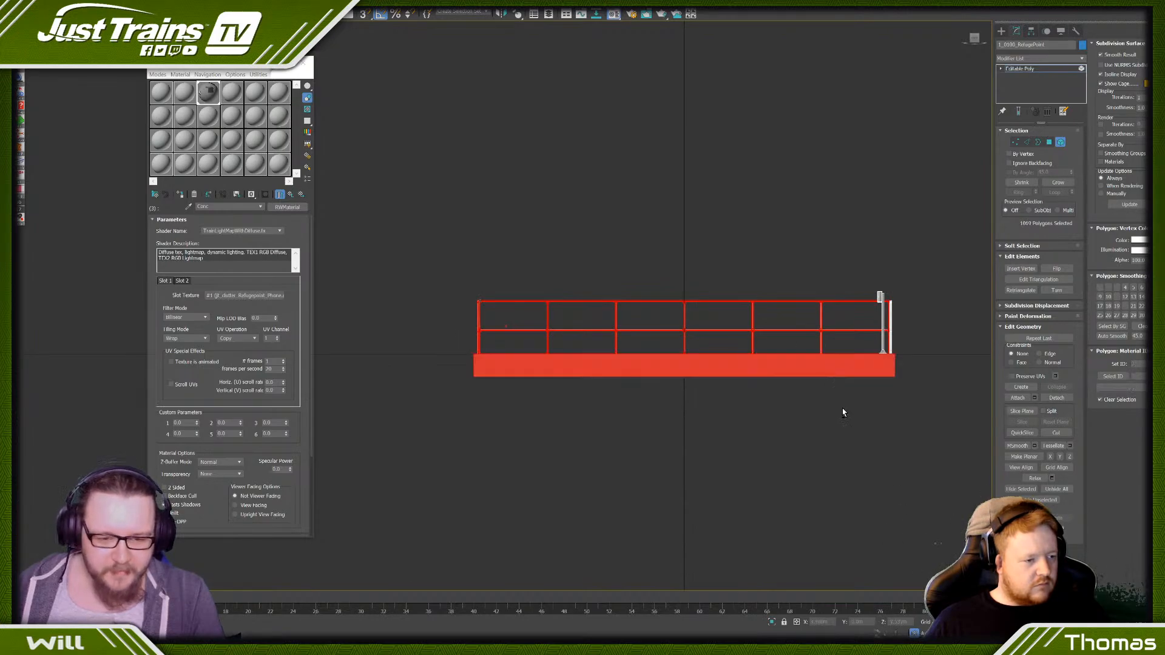
{"action": "scroll", "coordinate": [902, 346], "scroll_direction": "up", "scroll_amount": 6}
{"action": "left_click_drag", "start_coordinate": [912, 148], "coordinate": [841, 378]}
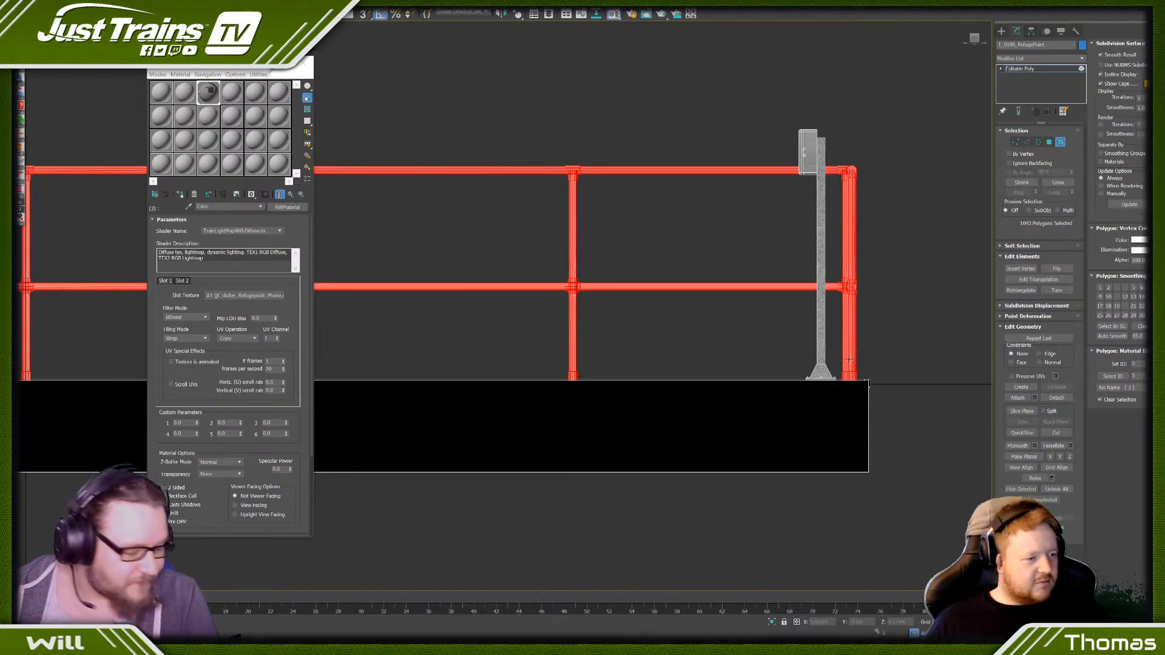
{"action": "scroll", "coordinate": [530, 250], "scroll_direction": "down", "scroll_amount": 3}
{"action": "middle_click_drag", "start_coordinate": [322, 252], "coordinate": [638, 257]}
{"action": "scroll", "coordinate": [599, 241], "scroll_direction": "down", "scroll_amount": 1}
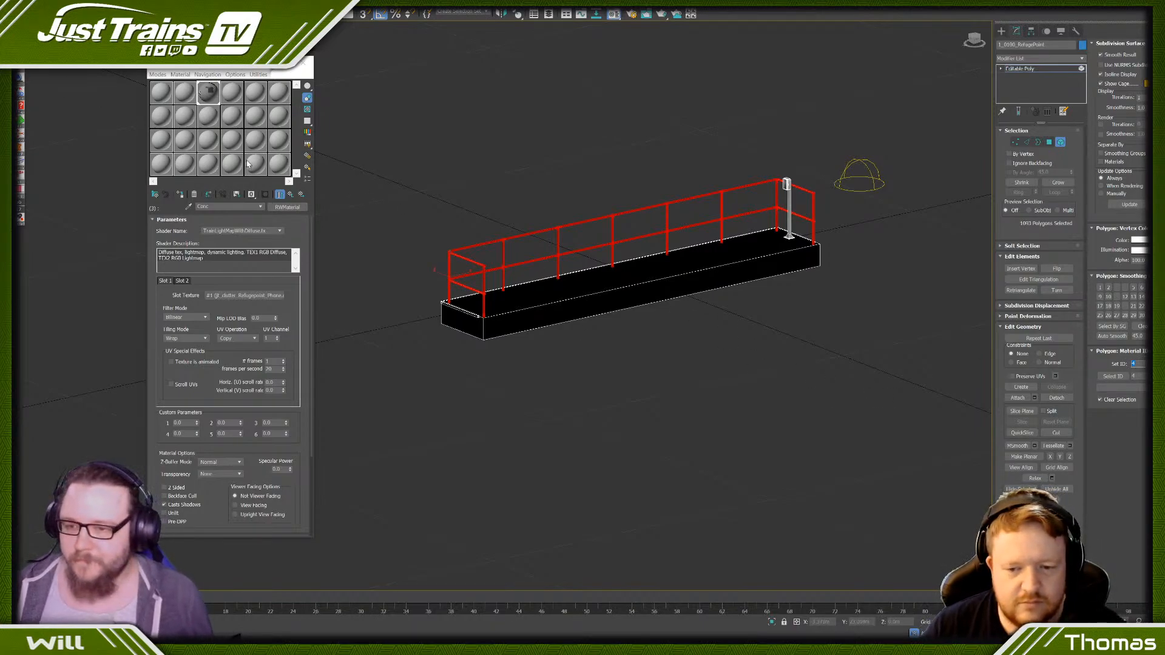
- Copy the Conc sub-material into ID 4 of the Multi/Sub-Object material and open the copy's parameters
{"action": "left_click", "coordinate": [290, 194]}
{"action": "left_click_drag", "start_coordinate": [229, 296], "coordinate": [226, 311]}
{"action": "left_click", "coordinate": [210, 328]}
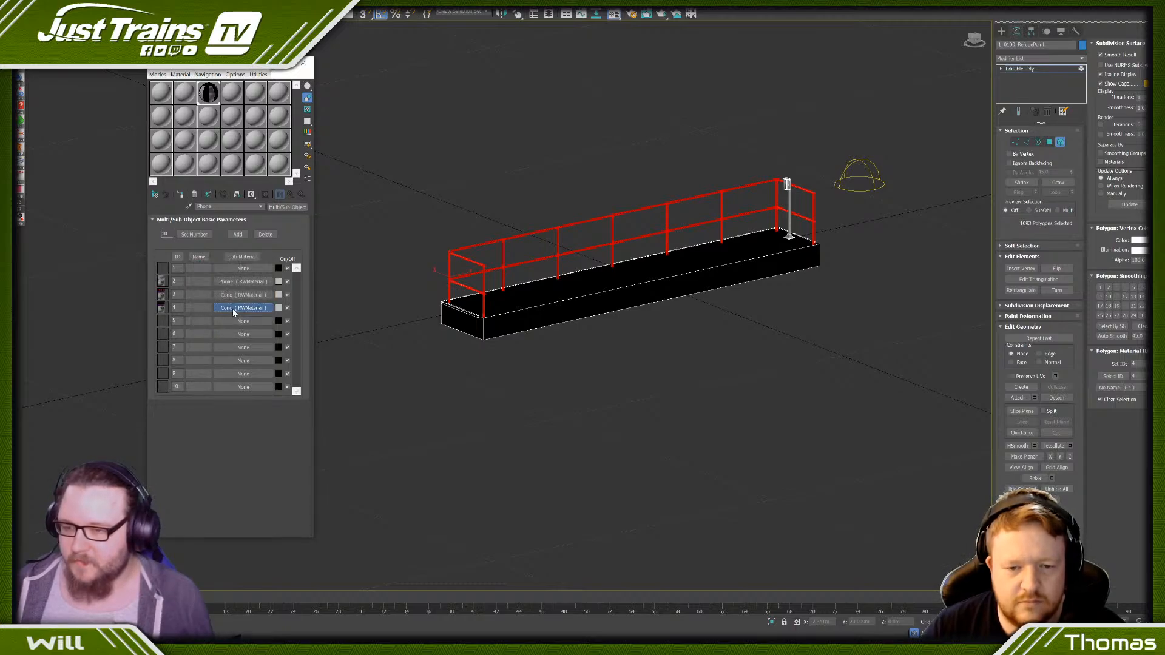
{"action": "left_click", "coordinate": [241, 308]}
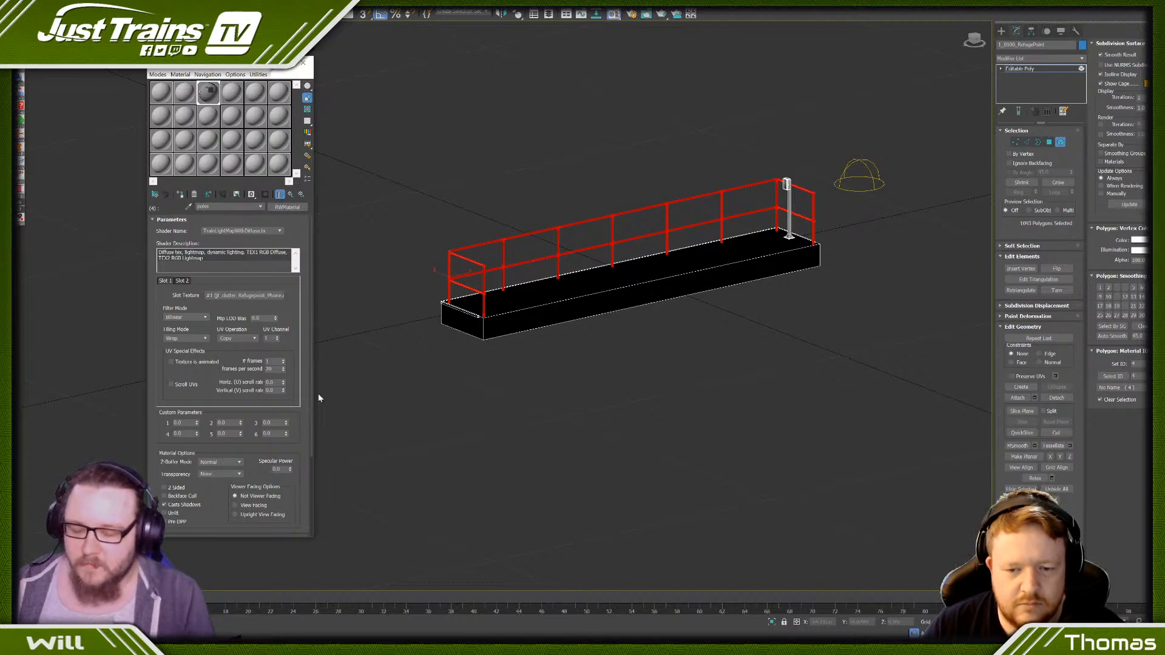
- Switch to Photoshop, create a new 512 x 512 px document and fill its background with yellow
{"action": "key", "text": "alt+Tab"}
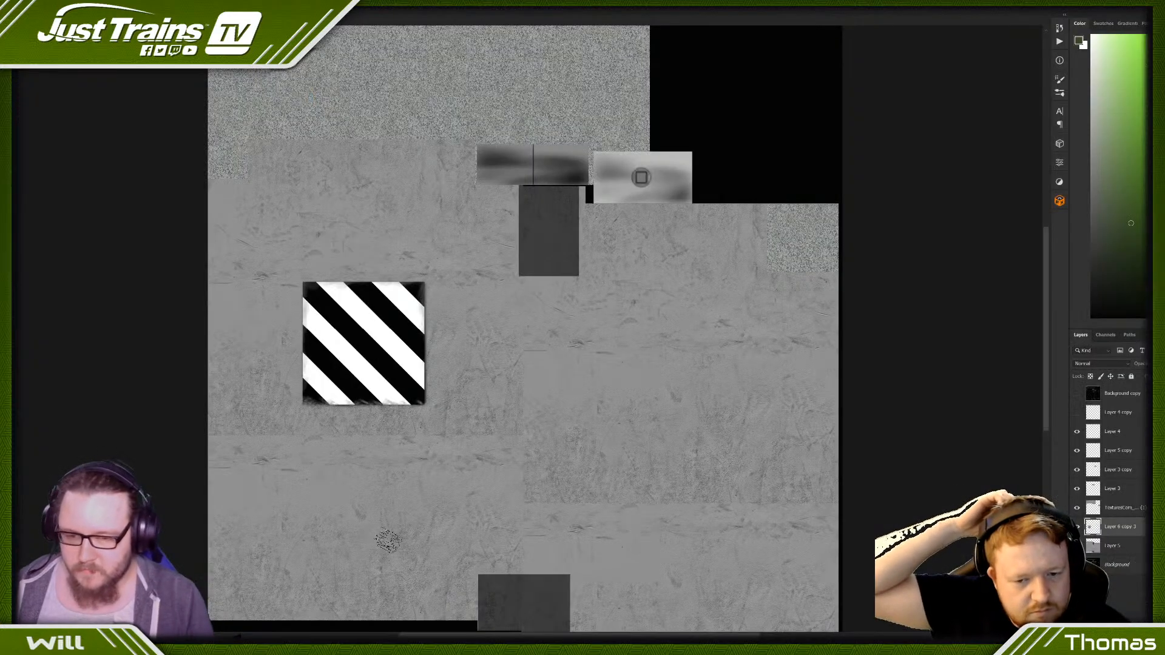
{"action": "scroll", "coordinate": [321, 335], "scroll_direction": "down", "scroll_amount": 1}
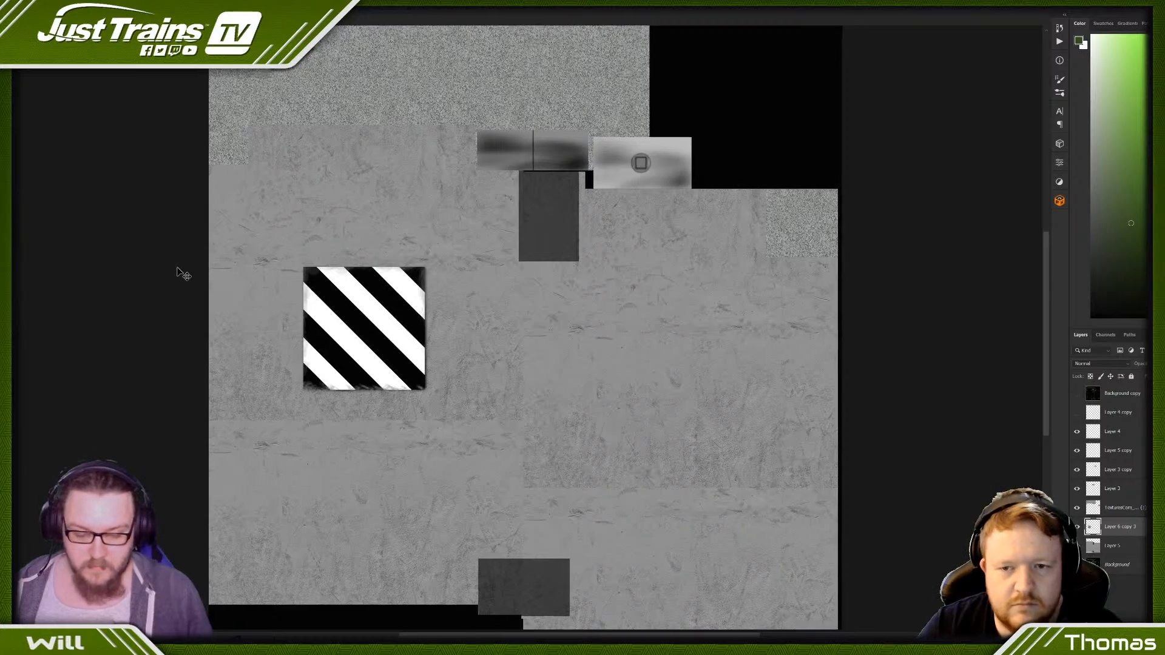
{"action": "key", "text": "ctrl+minus"}
{"action": "key", "text": "ctrl+minus"}
{"action": "key", "text": "ctrl+n"}
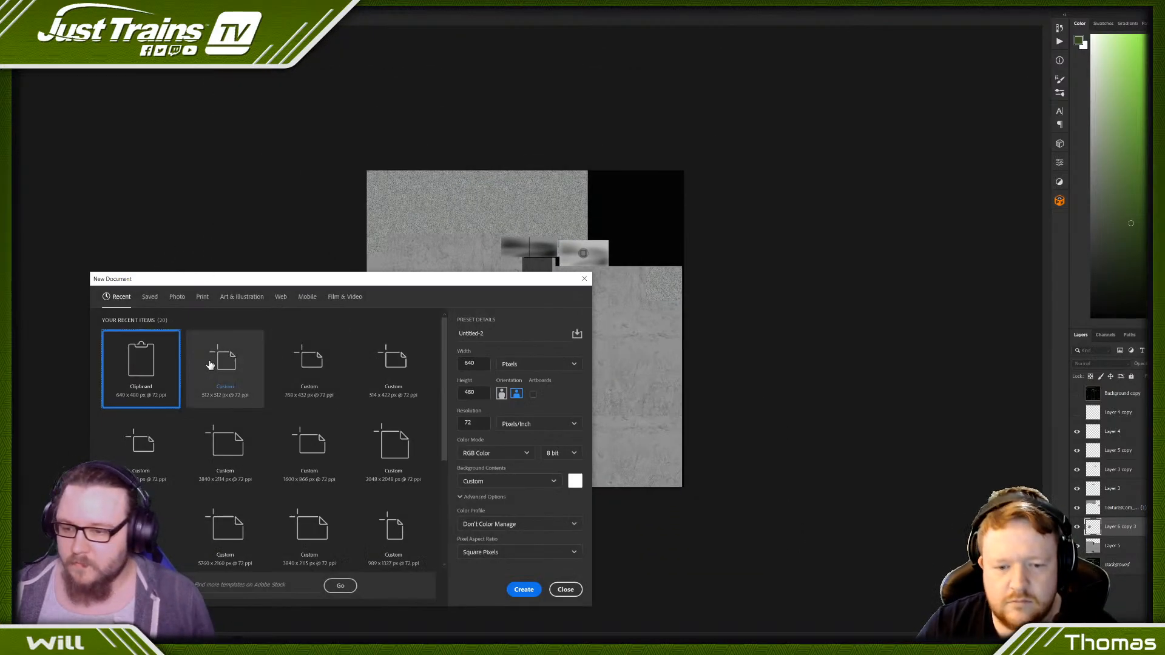
{"action": "left_click", "coordinate": [238, 373]}
{"action": "left_click", "coordinate": [527, 590]}
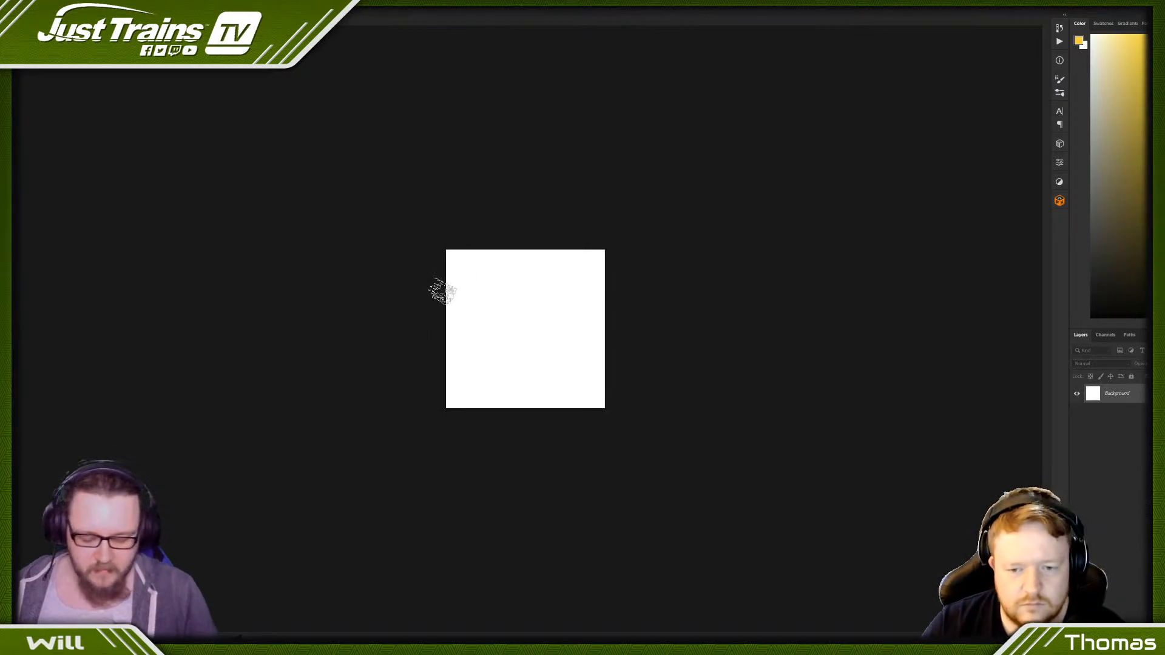
{"action": "left_click", "coordinate": [540, 359]}
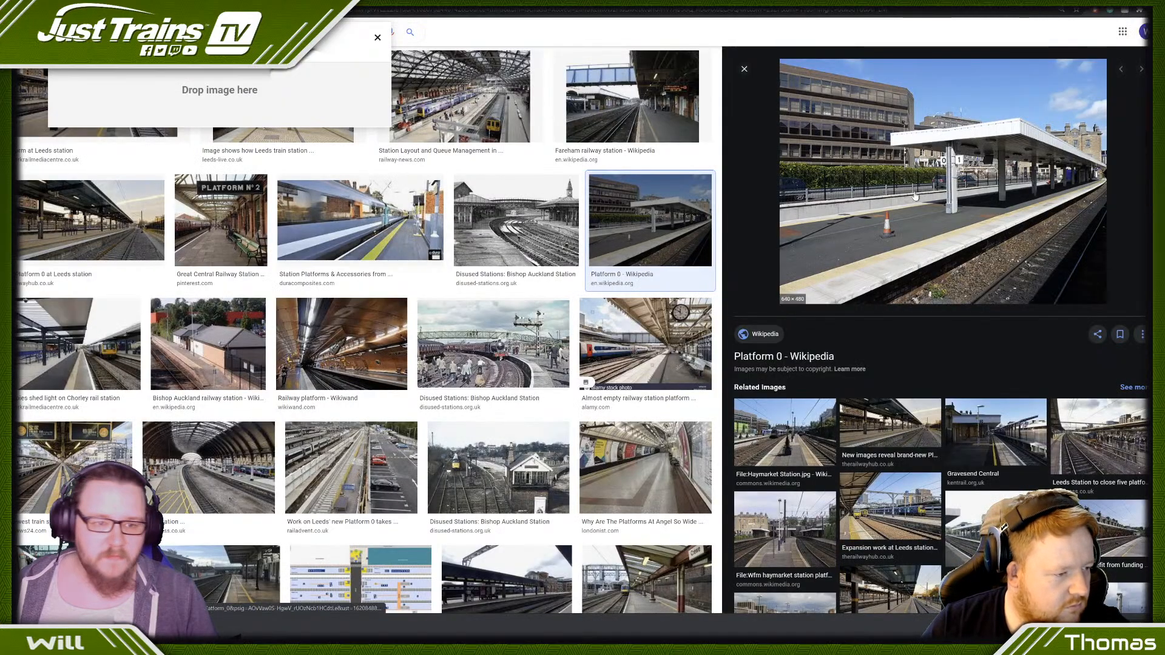
- Copy the Platform 0 station photo from the browser's image results and paste it into the yellow document as a new layer
{"action": "right_click", "coordinate": [916, 194]}
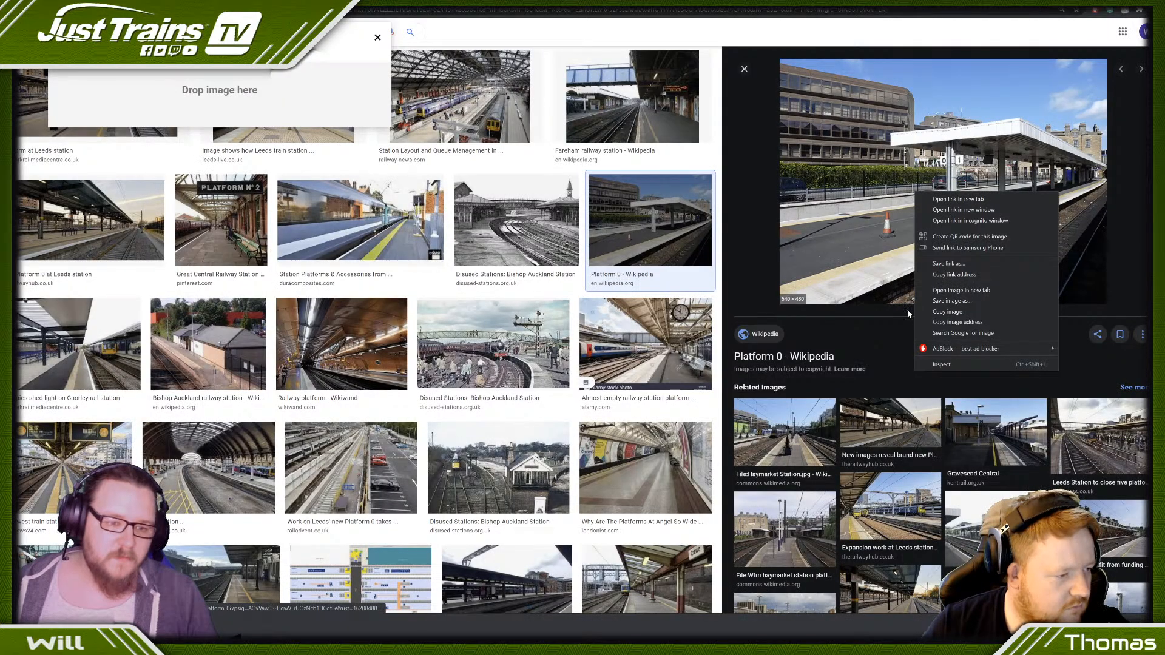
{"action": "left_click", "coordinate": [965, 315]}
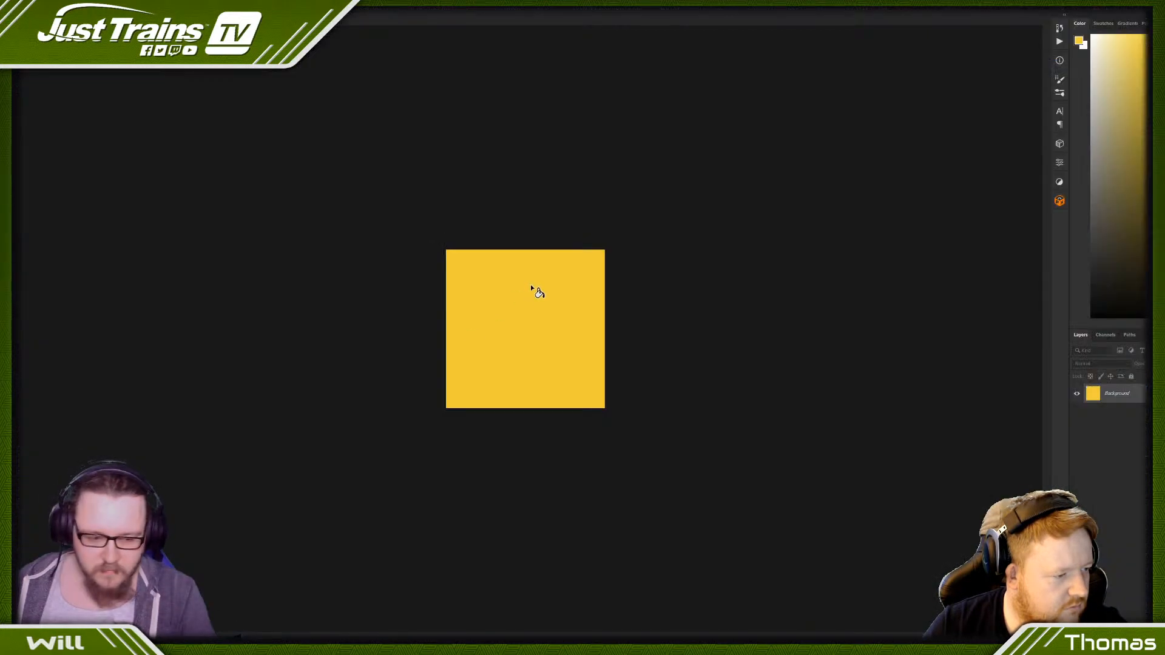
{"action": "key", "text": "ctrl+v"}
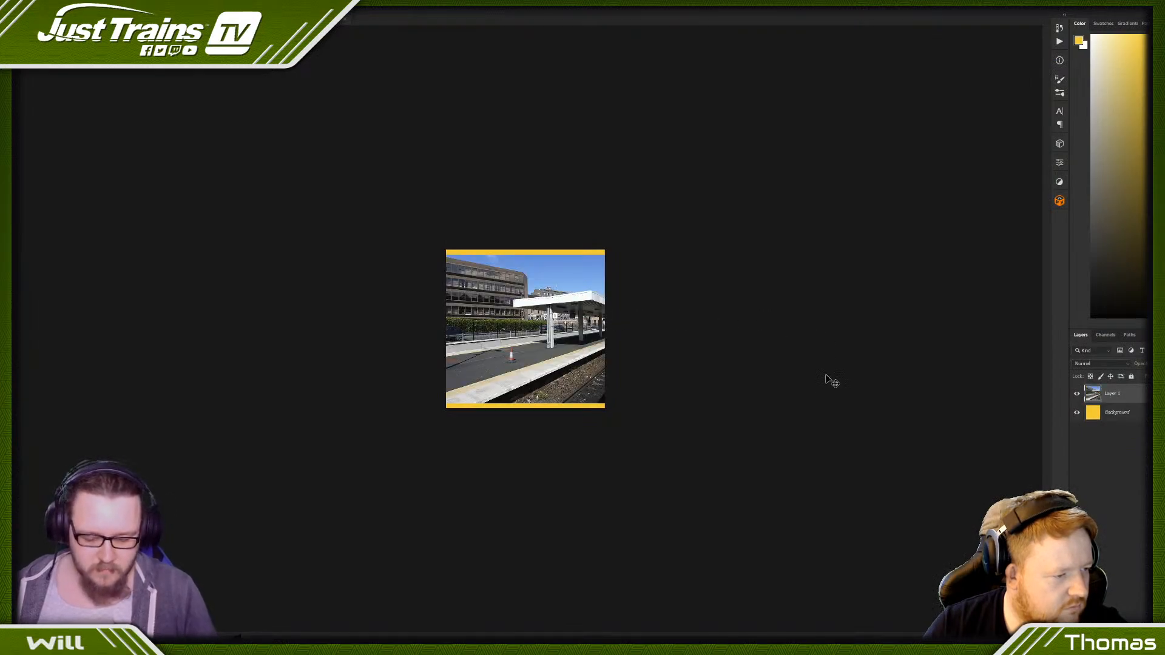
- Fully desaturate and lighten the pasted photo with Hue/Saturation, then use Levels to give it harsh black-and-white contrast
{"action": "key", "text": "ctrl+u"}
{"action": "left_click_drag", "start_coordinate": [796, 298], "coordinate": [817, 327]}
{"action": "left_click", "coordinate": [902, 229]}
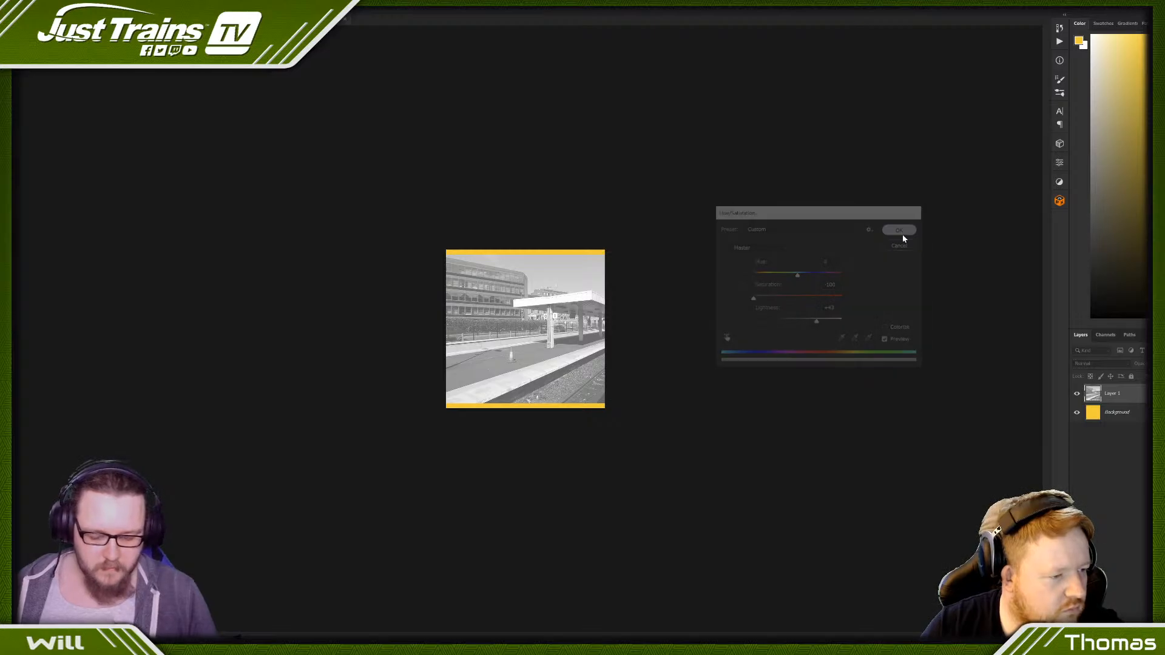
{"action": "key", "text": "ctrl+l"}
{"action": "left_click_drag", "start_coordinate": [725, 242], "coordinate": [801, 244]}
{"action": "left_click", "coordinate": [881, 155]}
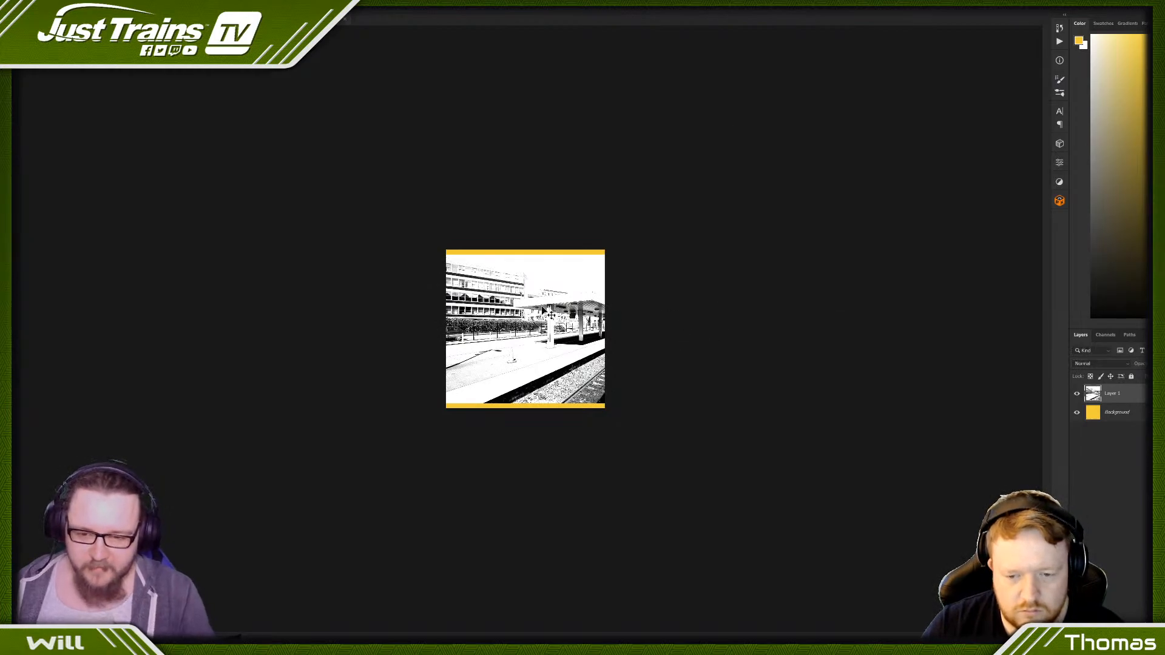
- Scale the photo layer with Free Transform until it covers the full height of the canvas
{"action": "key", "text": "ctrl+t"}
{"action": "left_click_drag", "start_coordinate": [545, 255], "coordinate": [545, 249], "text": "alt"}
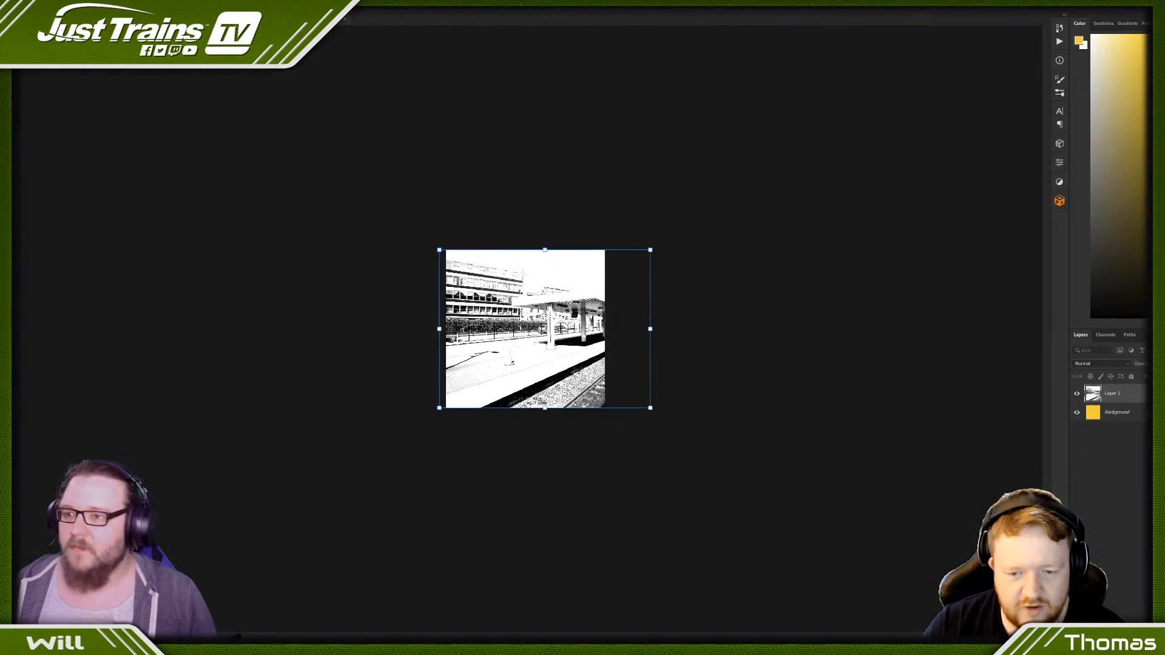
{"action": "key", "text": "Return"}
- Blur the photo layer with a 66.8 pixel Gaussian Blur and set its blend mode to Multiply over the yellow
{"action": "left_click", "coordinate": [117, 2]}
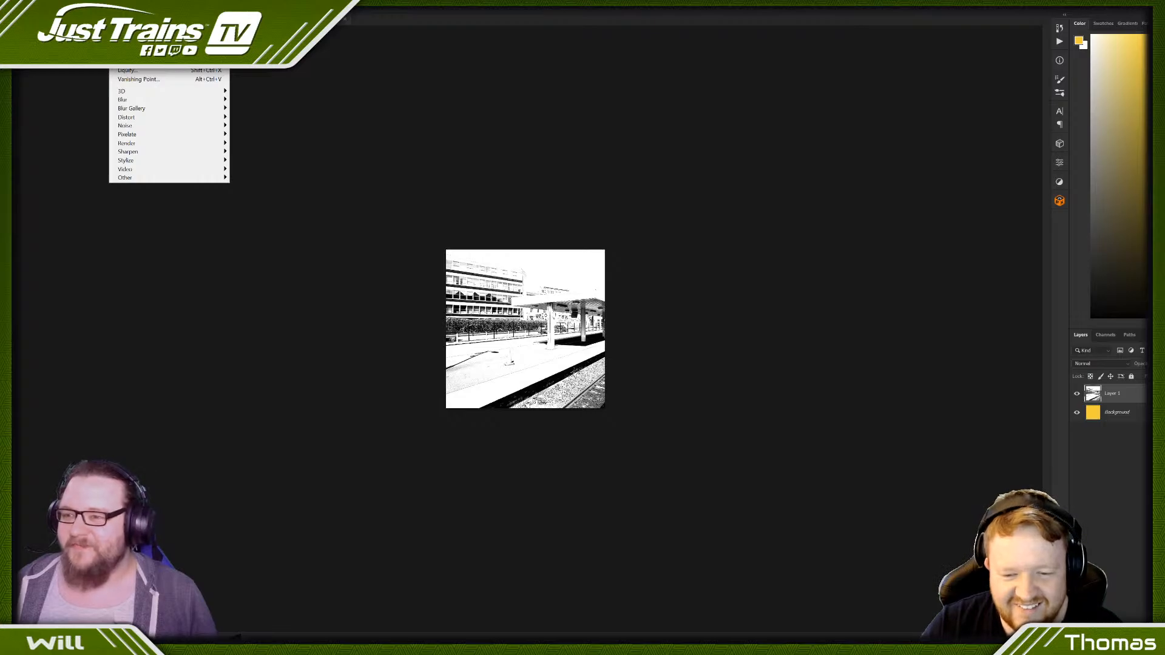
{"action": "left_click", "coordinate": [135, 12]}
{"action": "left_click", "coordinate": [117, 2]}
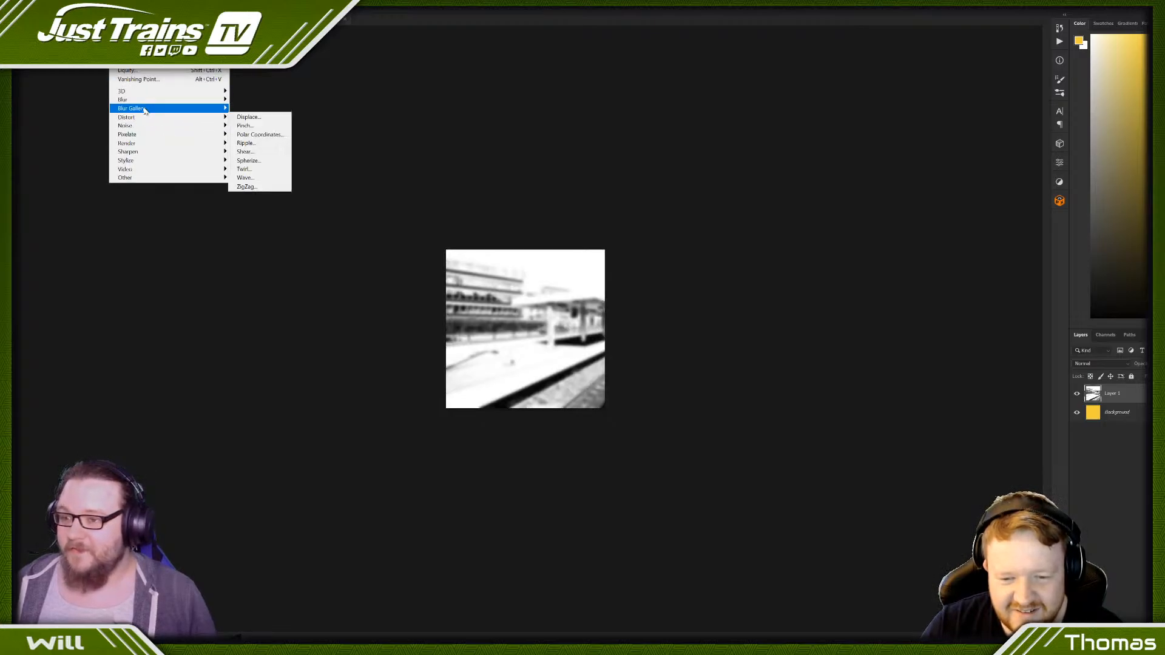
{"action": "left_click", "coordinate": [250, 134]}
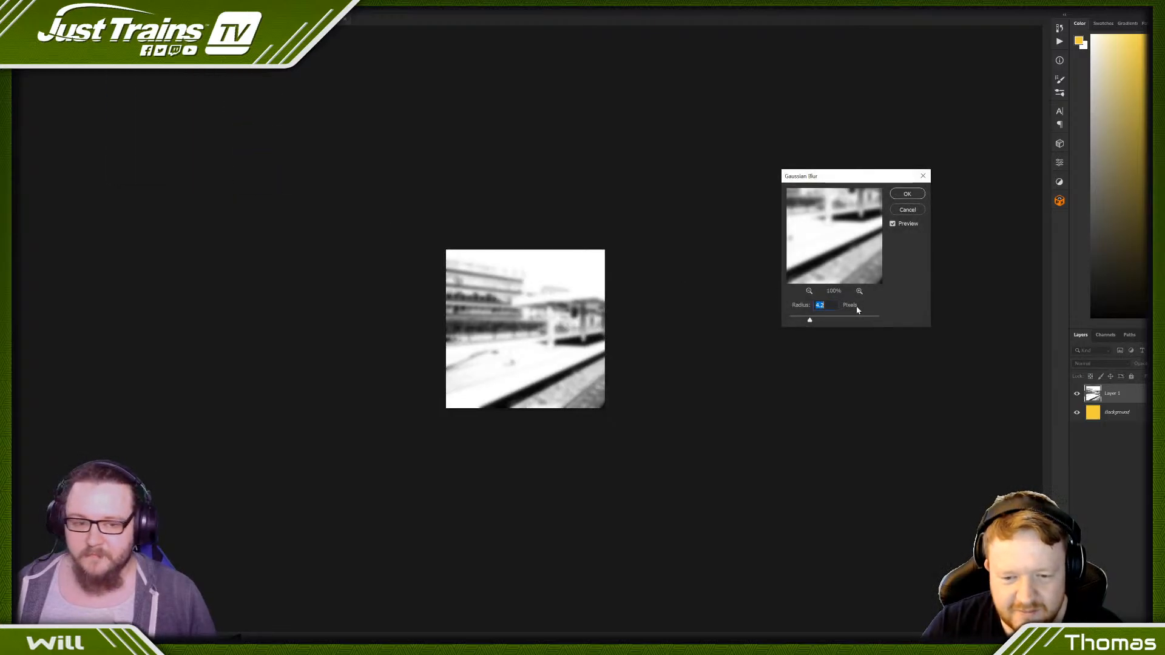
{"action": "left_click_drag", "start_coordinate": [810, 320], "coordinate": [841, 319]}
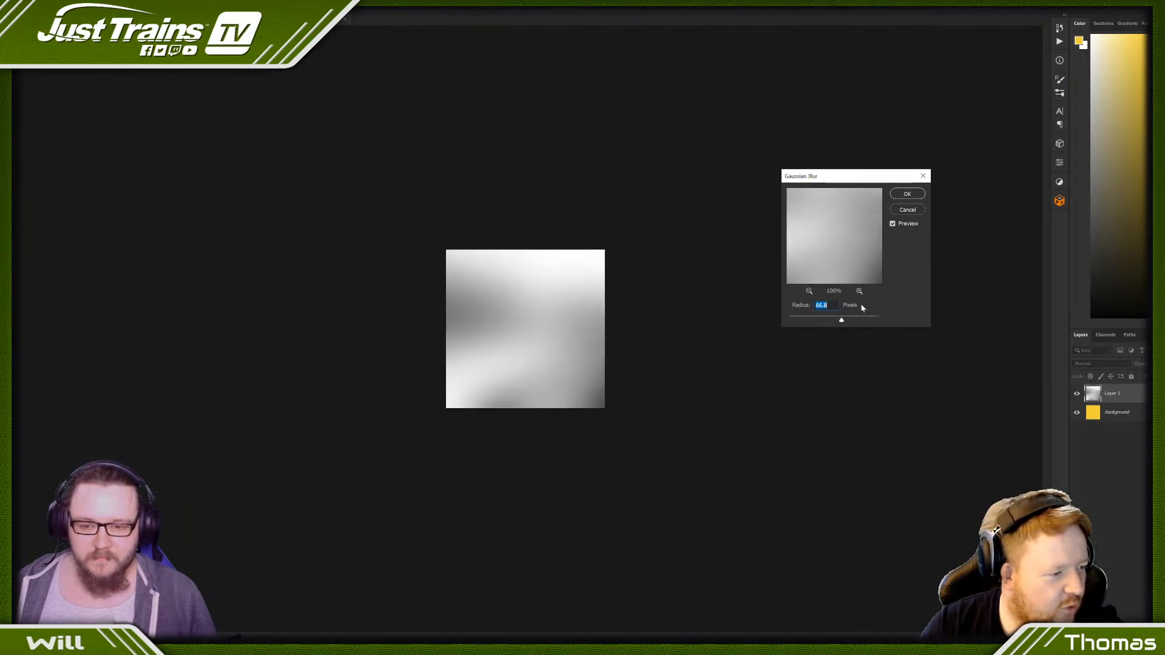
{"action": "left_click", "coordinate": [907, 194]}
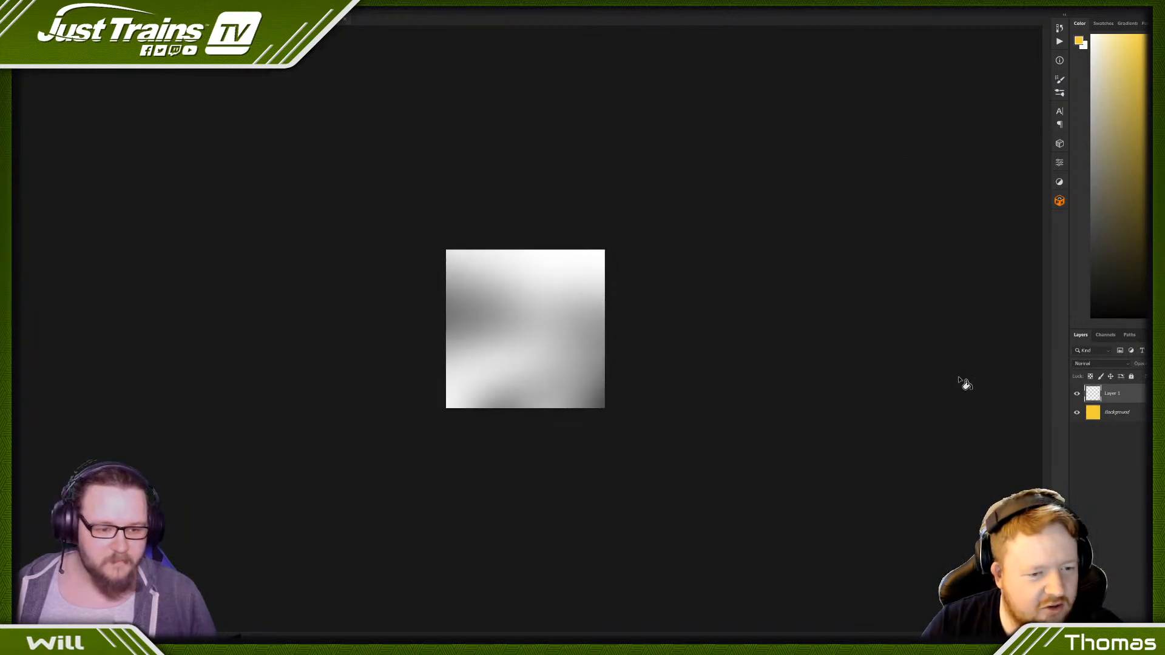
{"action": "left_click", "coordinate": [1089, 364]}
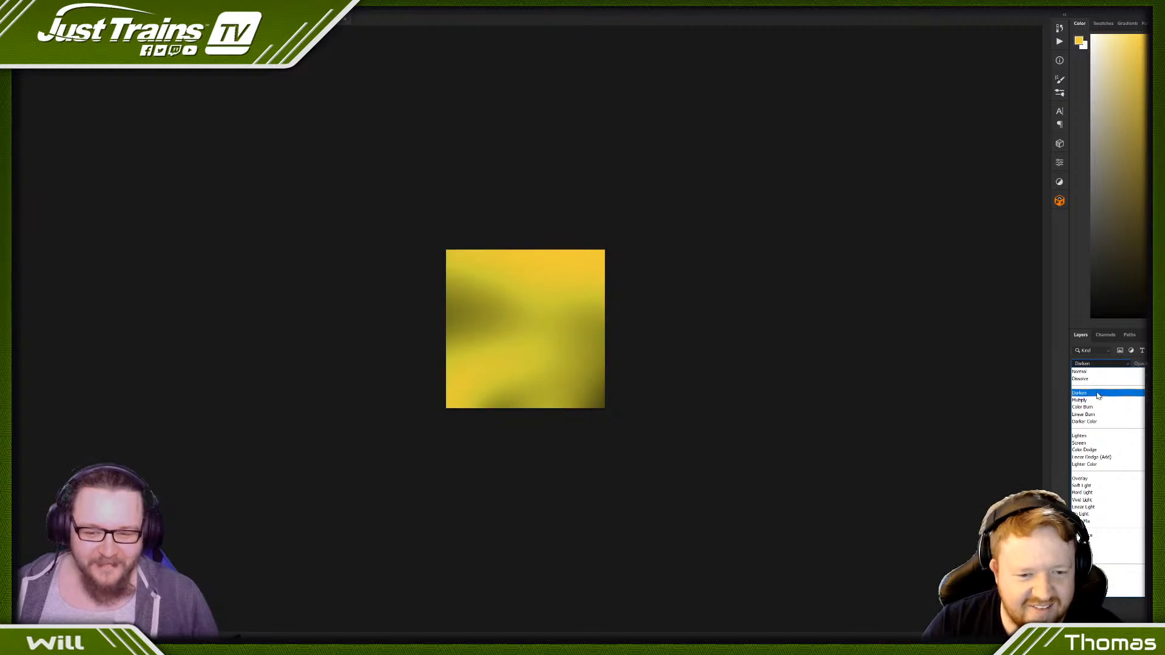
{"action": "left_click", "coordinate": [1078, 400]}
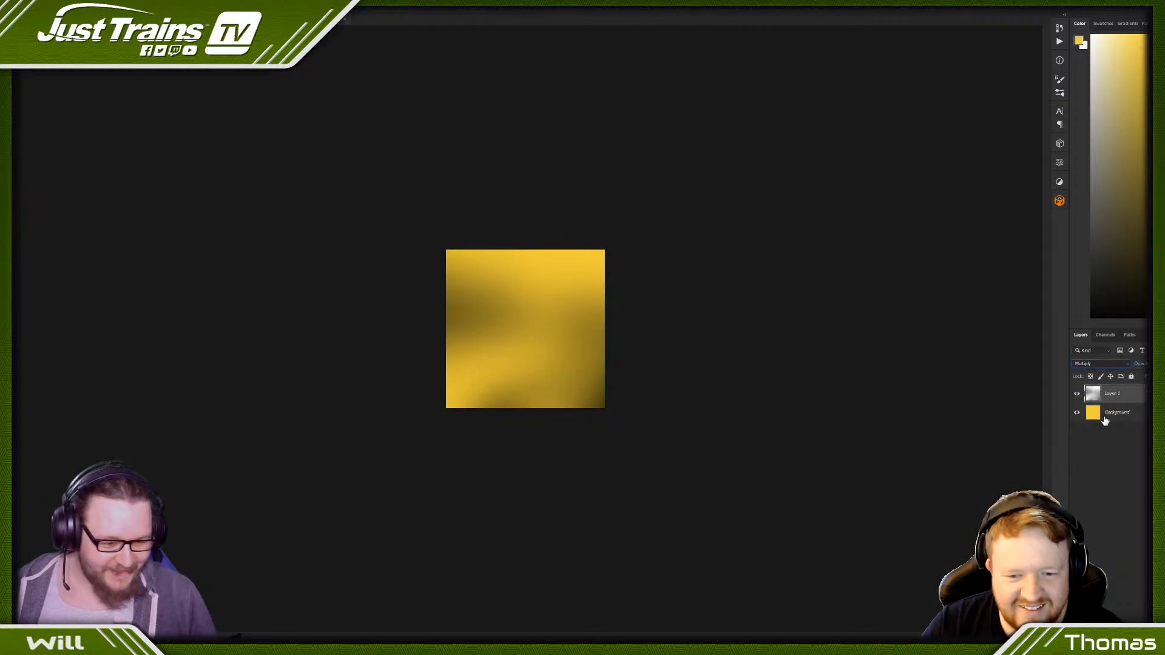
- Find the Scratched Paint 3 overlay on the texture website and place its downloaded 512 px image as a new layer in the yellow Photoshop document
{"action": "mouse_move", "coordinate": [206, 645]}
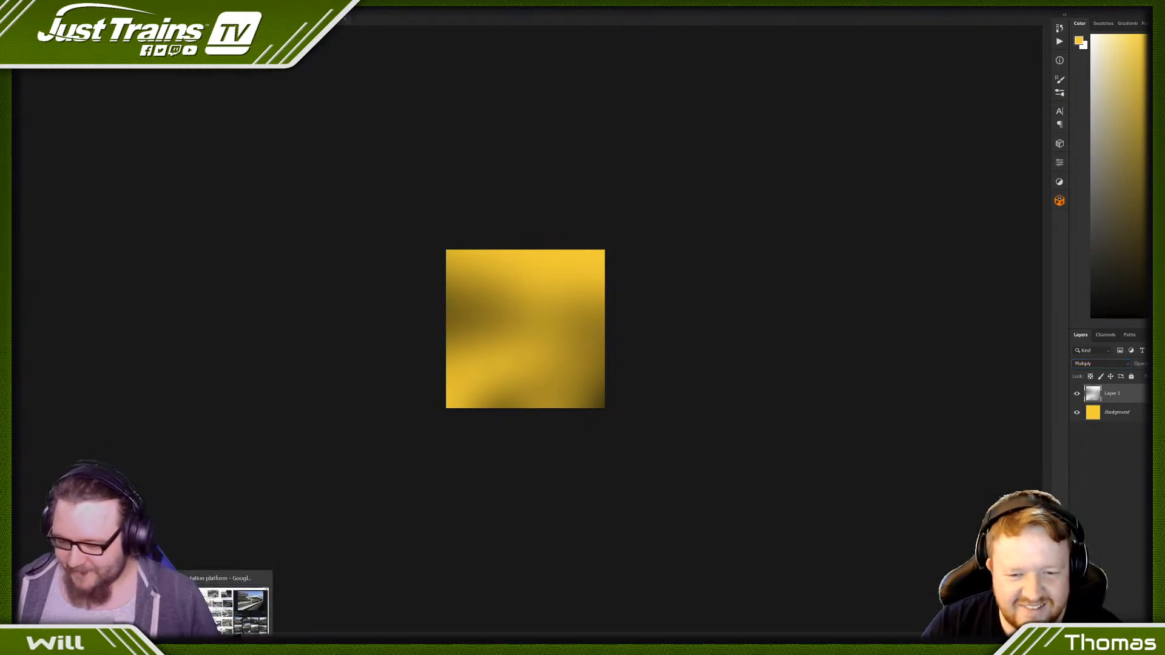
{"action": "left_click", "coordinate": [234, 609]}
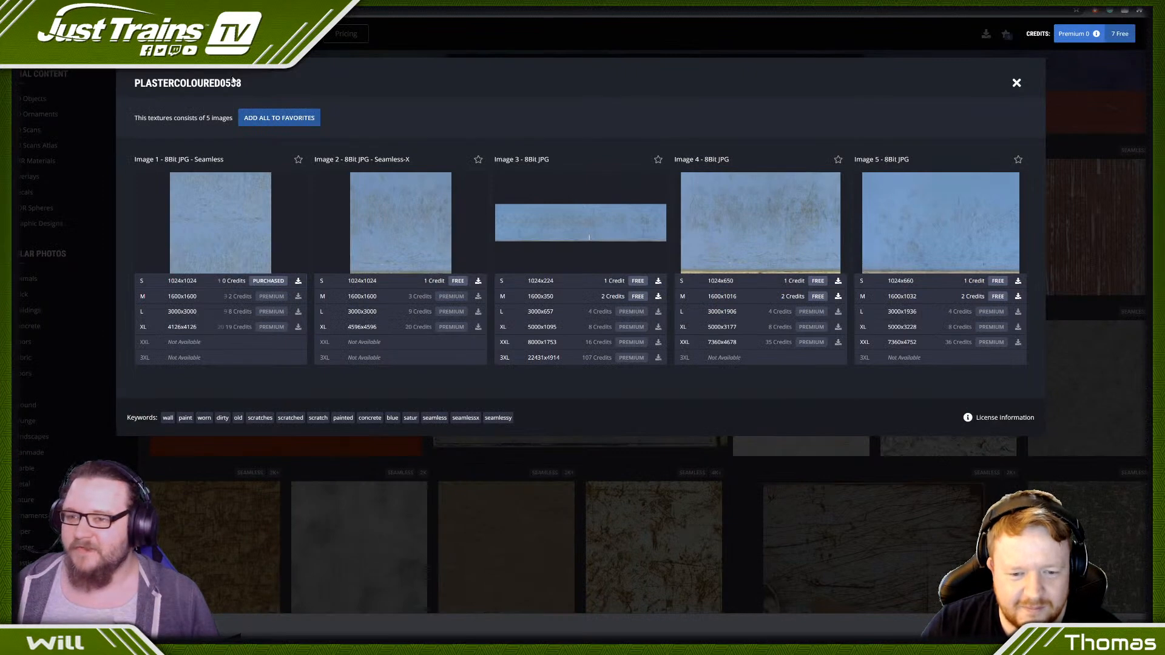
{"action": "left_click", "coordinate": [1017, 83]}
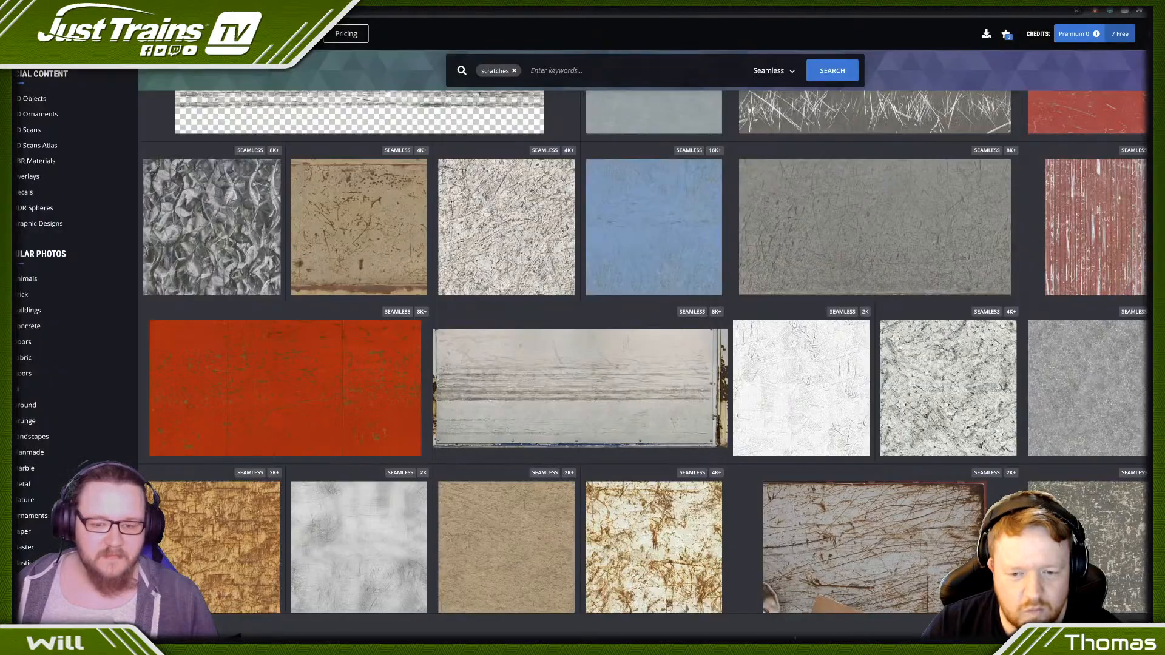
{"action": "scroll", "coordinate": [764, 445], "scroll_direction": "down", "scroll_amount": 3}
{"action": "scroll", "coordinate": [725, 479], "scroll_direction": "up", "scroll_amount": 8}
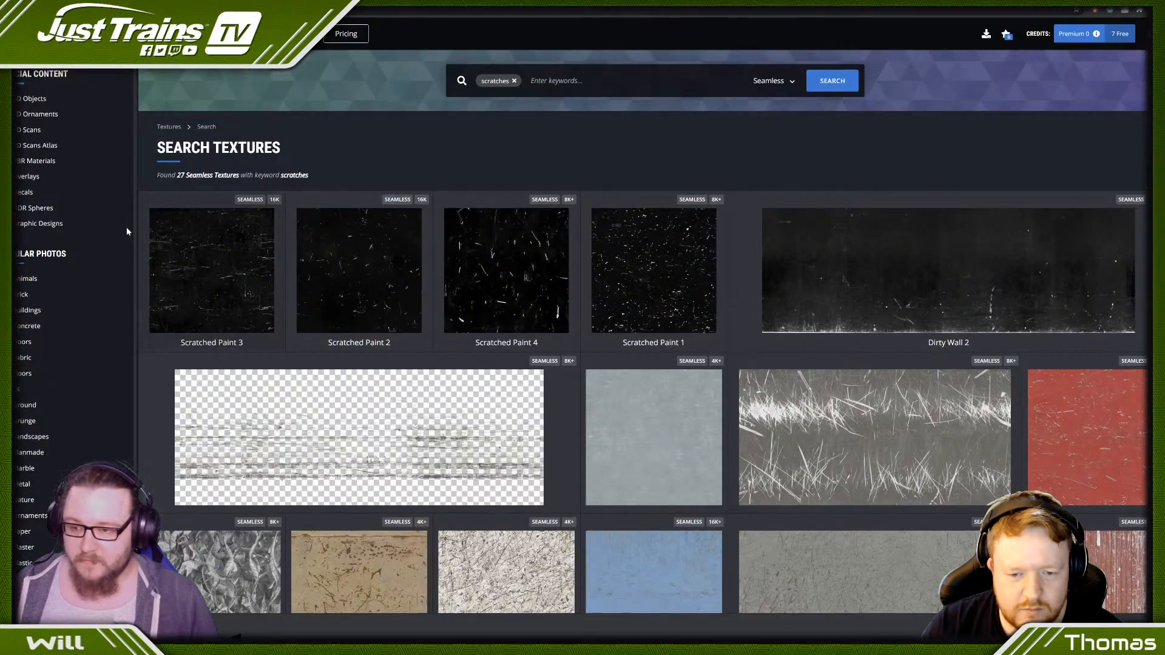
{"action": "left_click", "coordinate": [200, 294]}
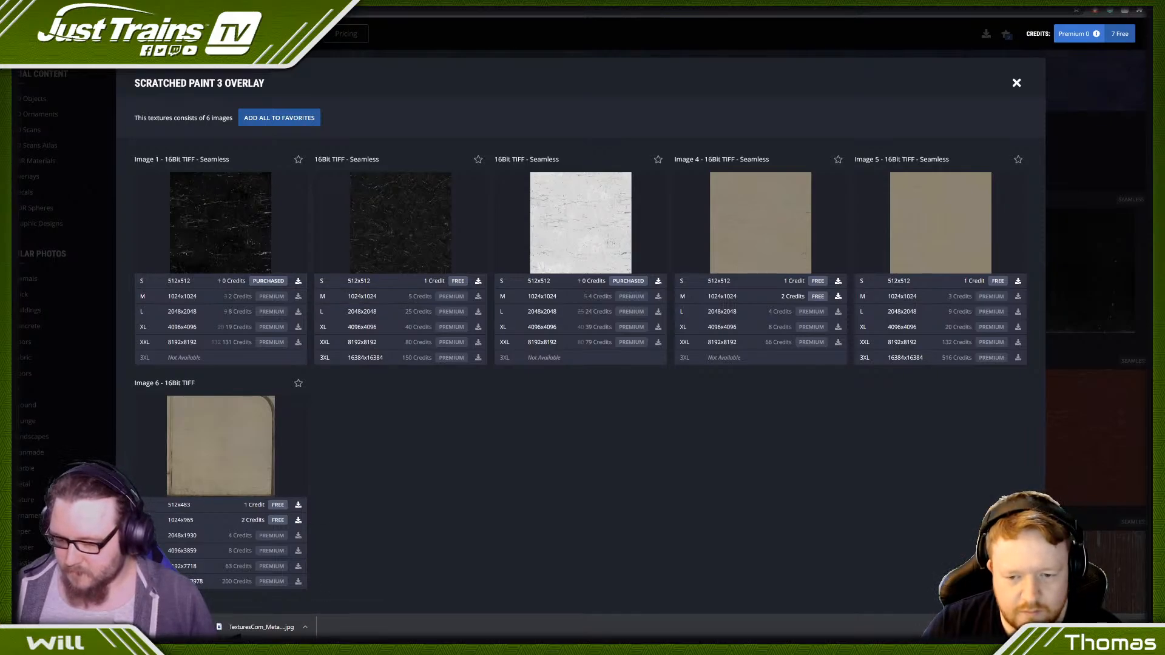
{"action": "key", "text": "alt+Tab"}
{"action": "mouse_move", "coordinate": [261, 626]}
{"action": "left_mouse_down"}
{"action": "mouse_move", "coordinate": [502, 355]}
{"action": "mouse_move", "coordinate": [497, 372]}
{"action": "left_mouse_up"}
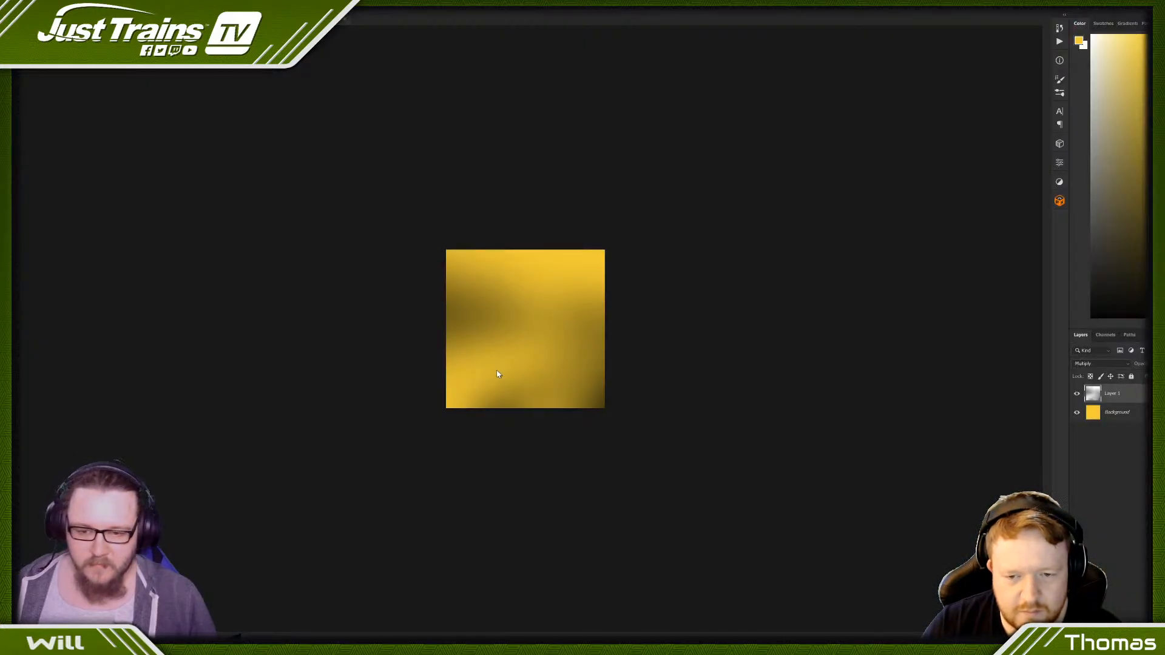
- Set the scratched paint layer's blend mode to Overlay and reduce the opacity of the blurred grey layer beneath it
{"action": "left_click", "coordinate": [1101, 363]}
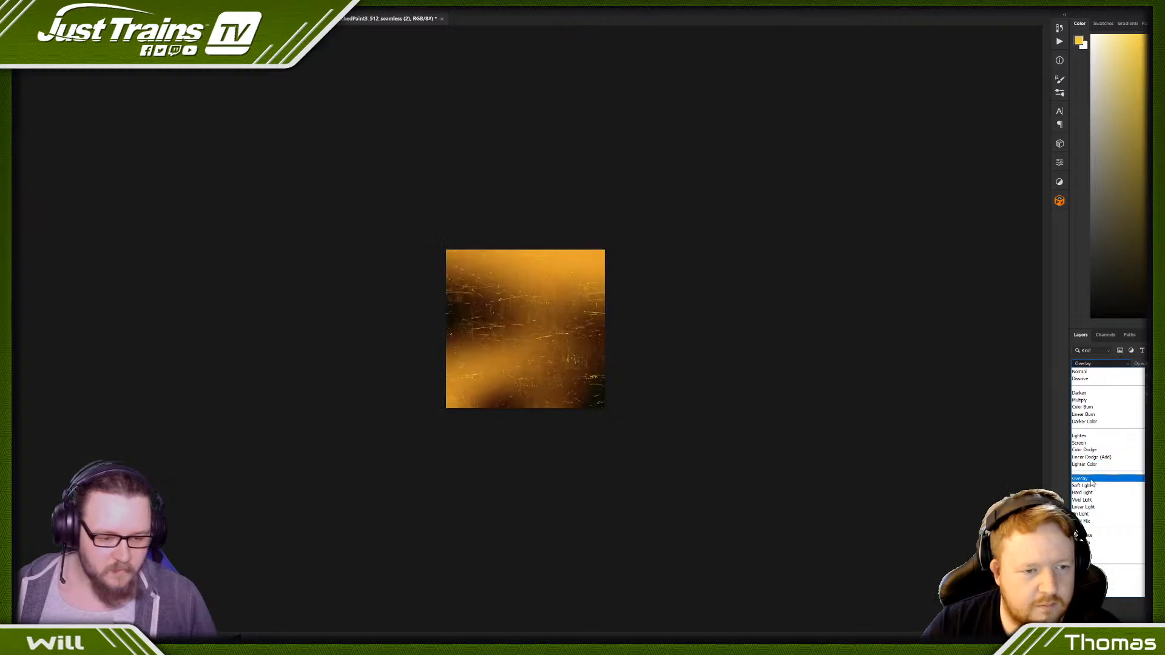
{"action": "left_click", "coordinate": [1092, 480]}
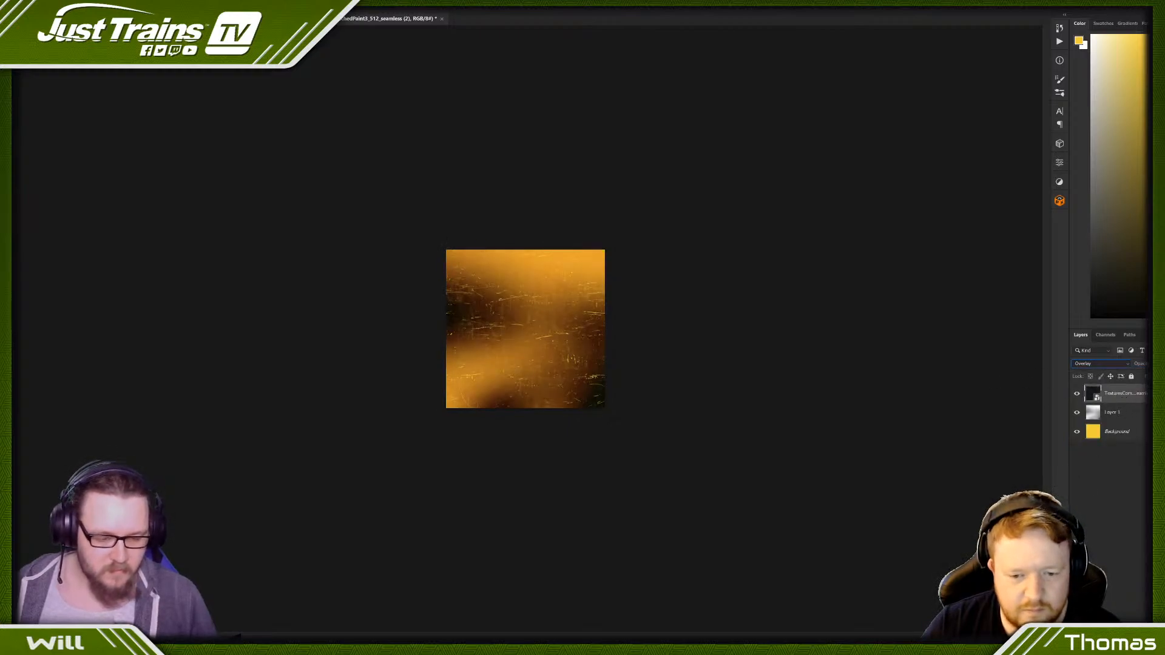
{"action": "left_click", "coordinate": [1129, 411]}
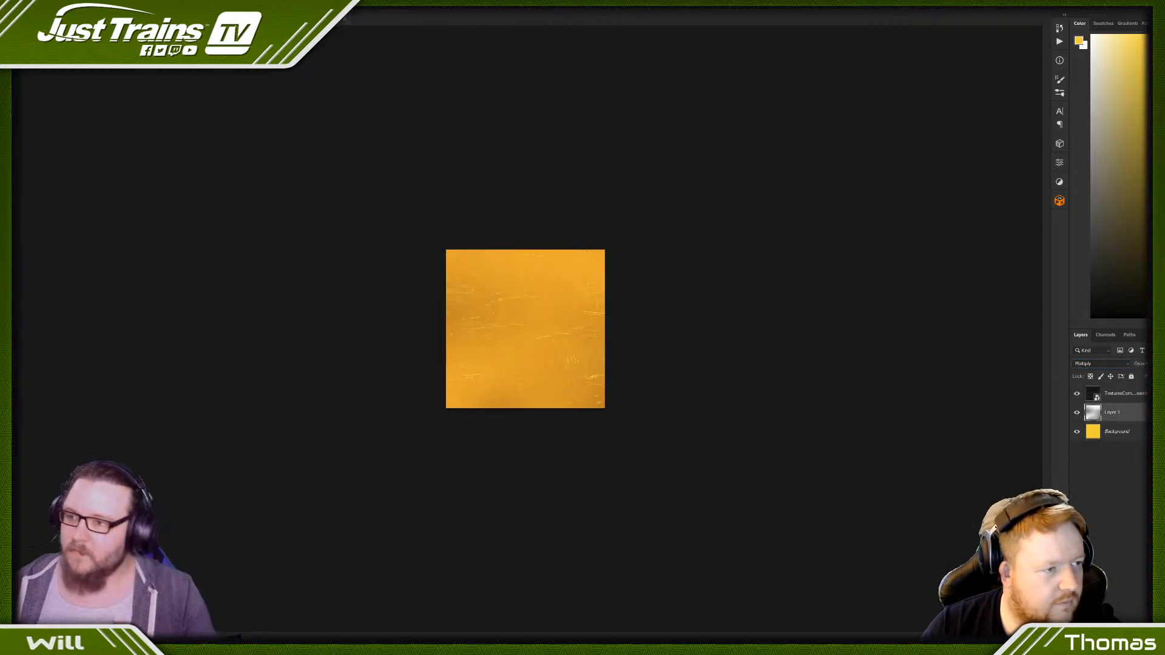
- Begin saving the texture in the NVIDIA Texture Tools DDS format, taking the refuge point phone texture's file name as the base
{"action": "left_click", "coordinate": [13, 3]}
{"action": "left_click", "coordinate": [52, 98]}
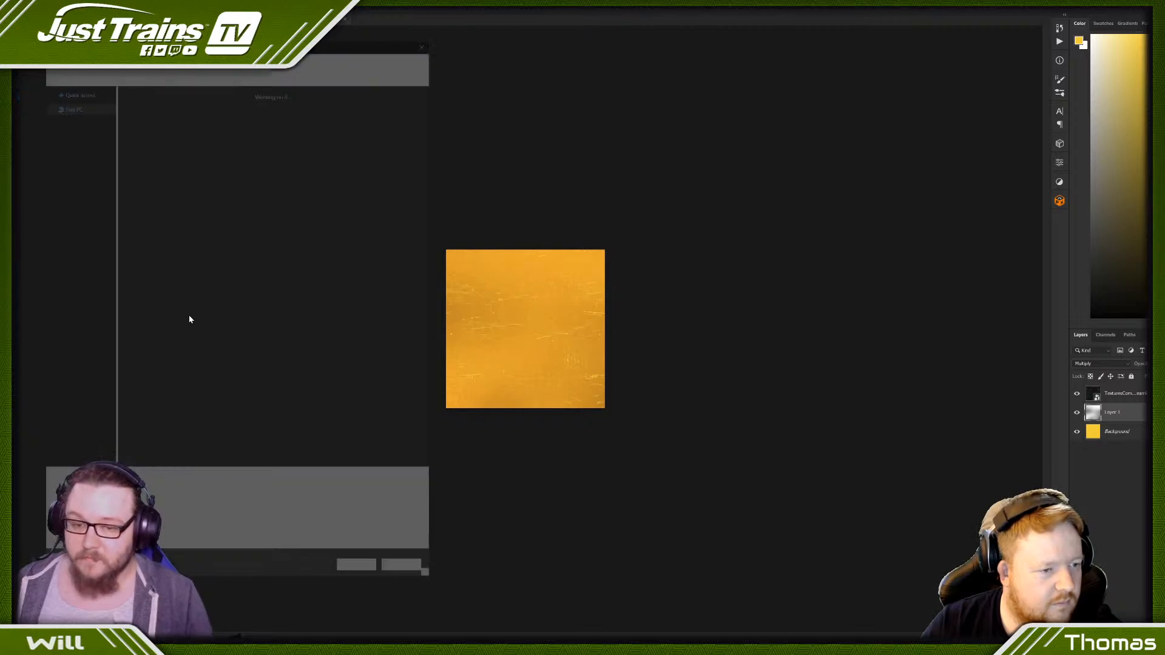
{"action": "left_click", "coordinate": [193, 496]}
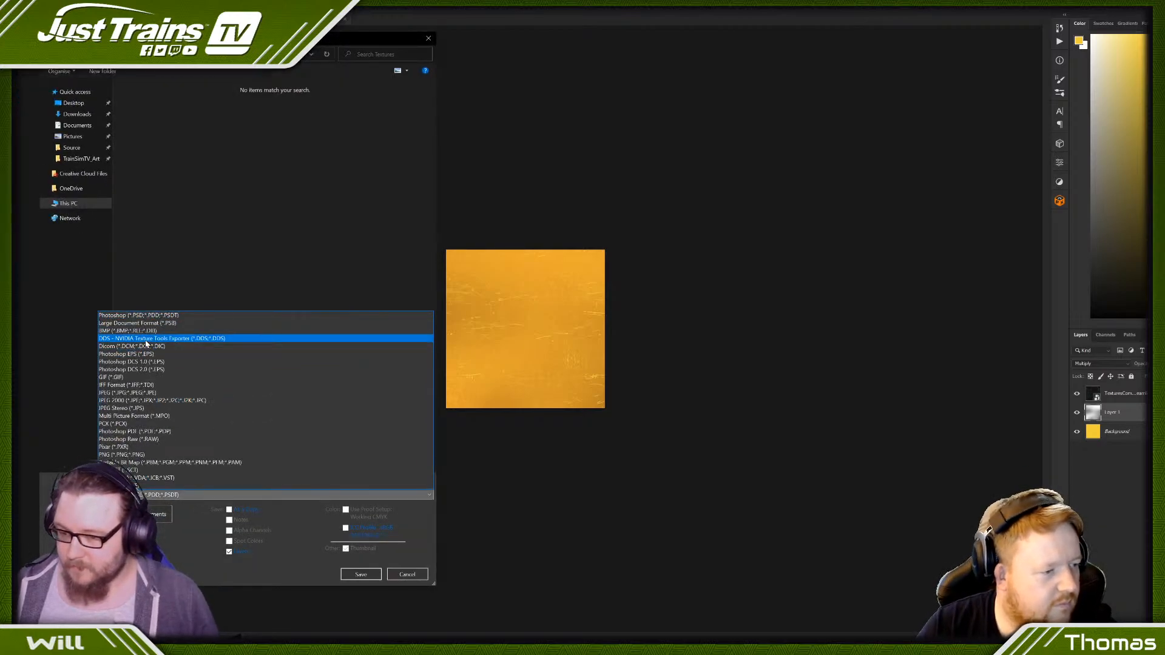
{"action": "left_click", "coordinate": [155, 340]}
{"action": "left_click", "coordinate": [156, 91]}
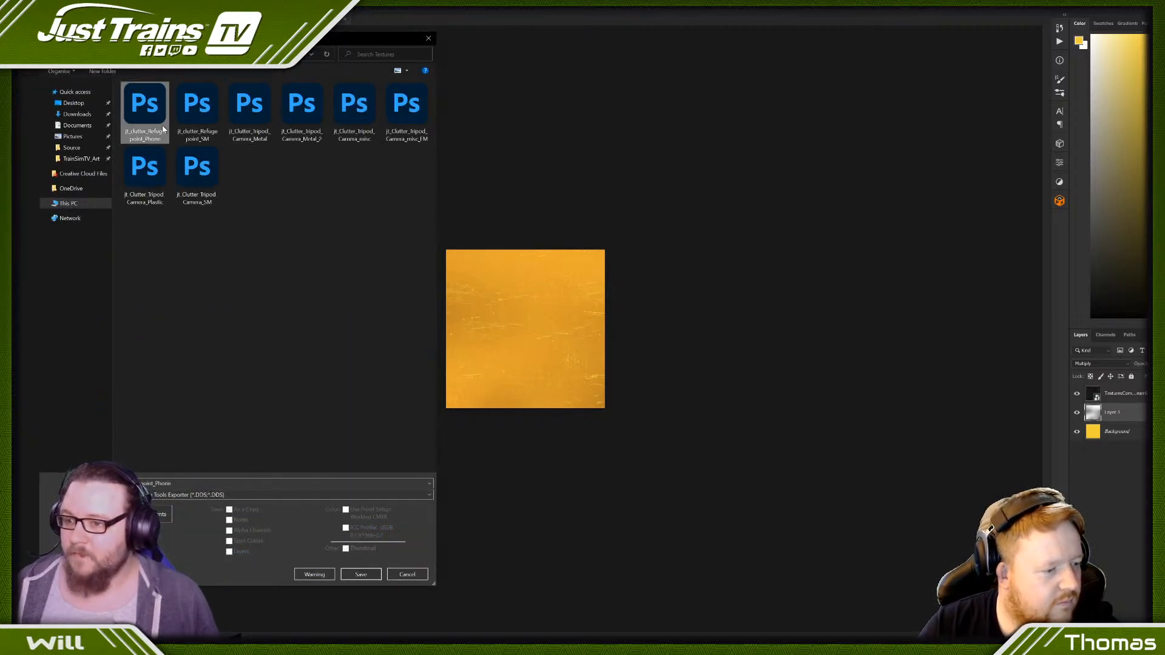
- Name the file jt_clutter_Refugepoint_Pole_Yellow and export it with the NVIDIA Texture Tools Exporter's current settings
{"action": "double_click", "coordinate": [185, 486]}
{"action": "left_click", "coordinate": [186, 487]}
{"action": "key", "text": "BackSpace"}
{"action": "key", "text": "BackSpace"}
{"action": "key", "text": "BackSpace"}
{"action": "key", "text": "BackSpace"}
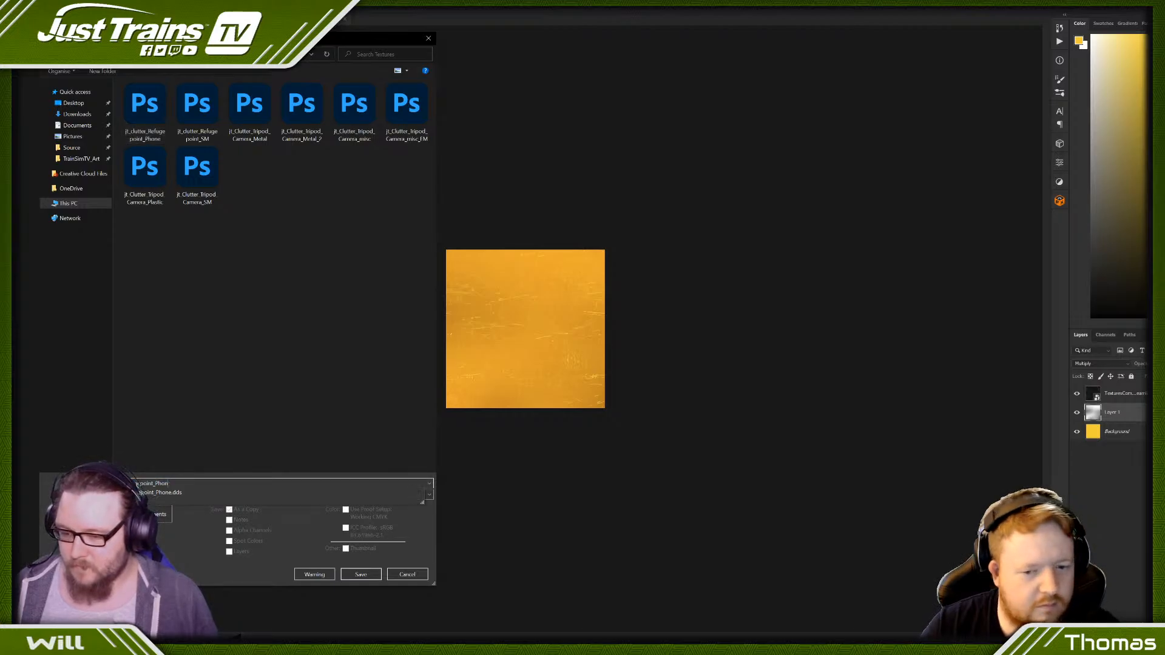
{"action": "type", "text": "ole_"}
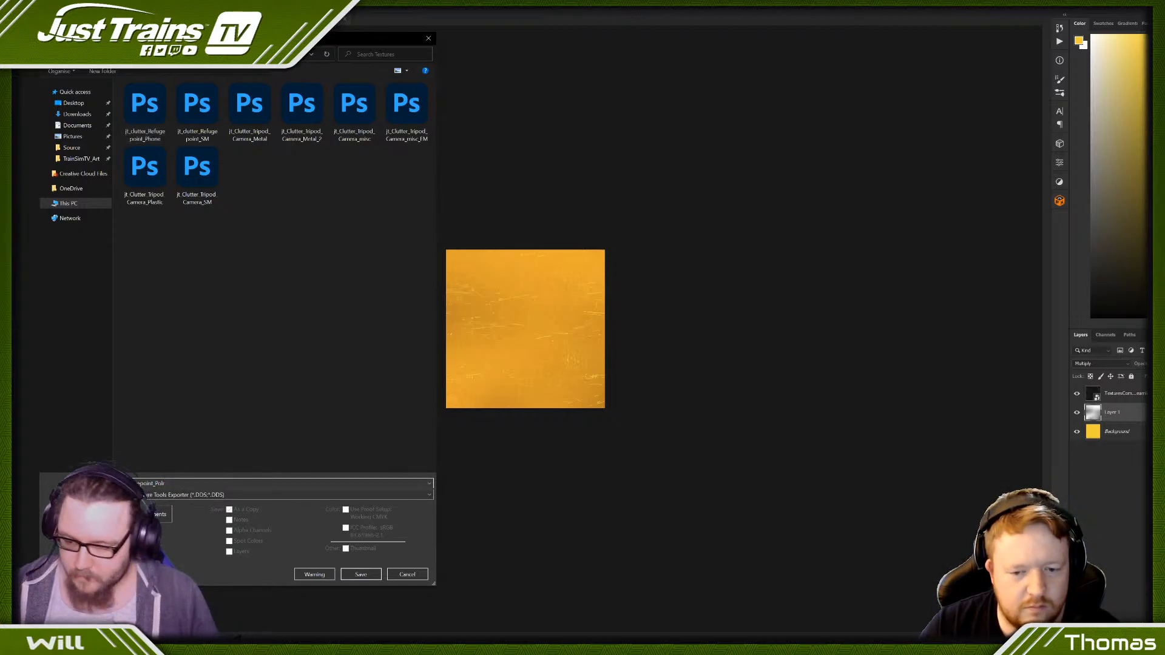
{"action": "type", "text": "Yellow"}
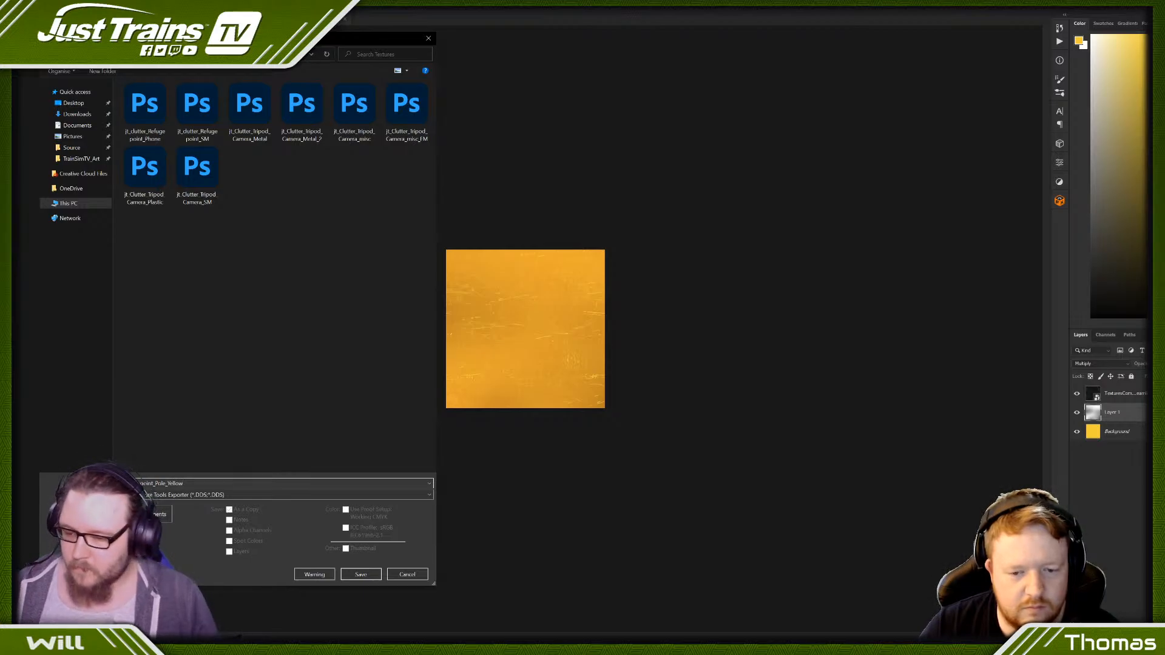
{"action": "key", "text": "Return"}
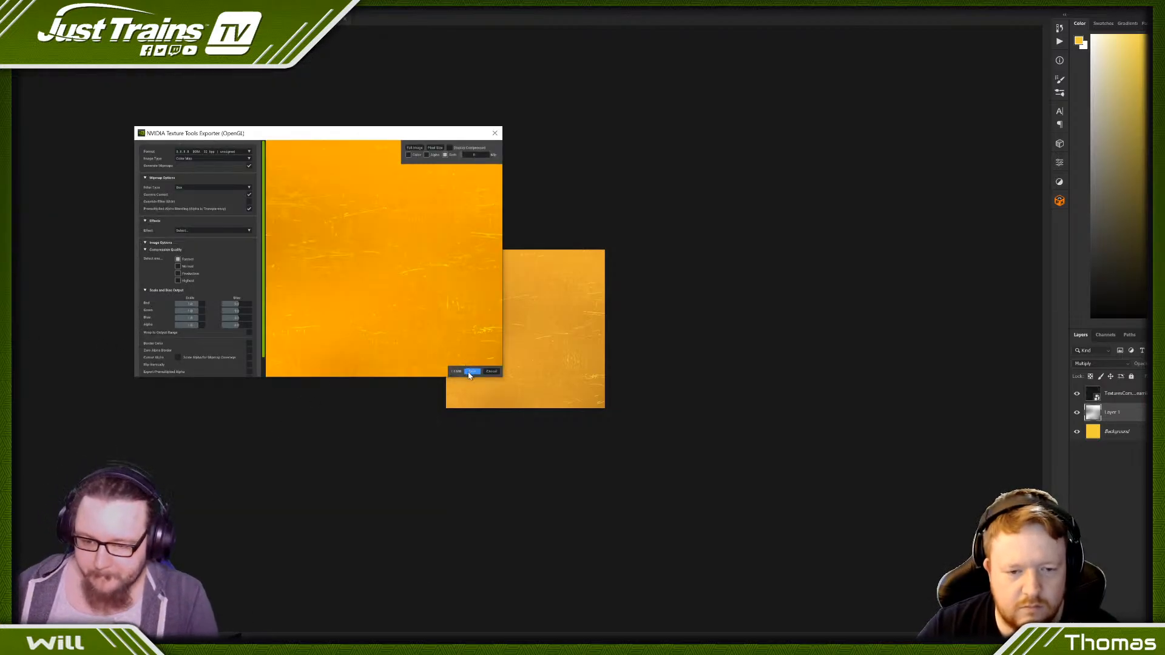
{"action": "left_click", "coordinate": [471, 372]}
- In 3ds Max, clear the railing material's phone texture from Slot 1 and load jt_clutter_Refugepoint_Pole_Yellow as its bitmap
{"action": "key", "text": "alt+Tab"}
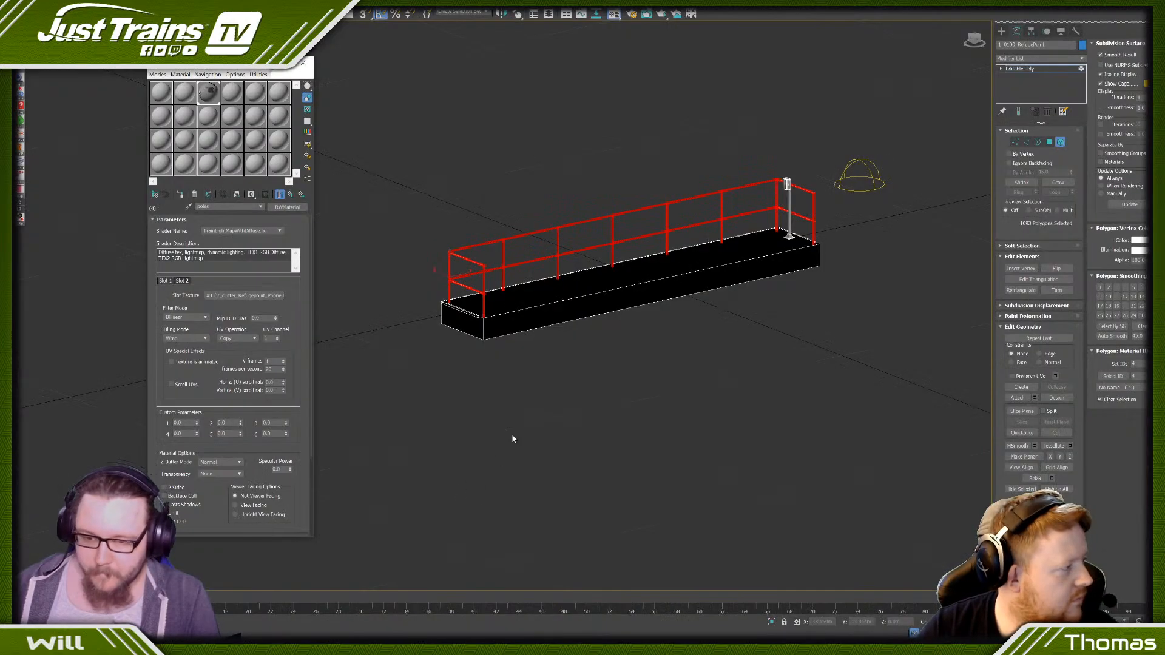
{"action": "right_click", "coordinate": [220, 297]}
{"action": "left_click", "coordinate": [249, 325]}
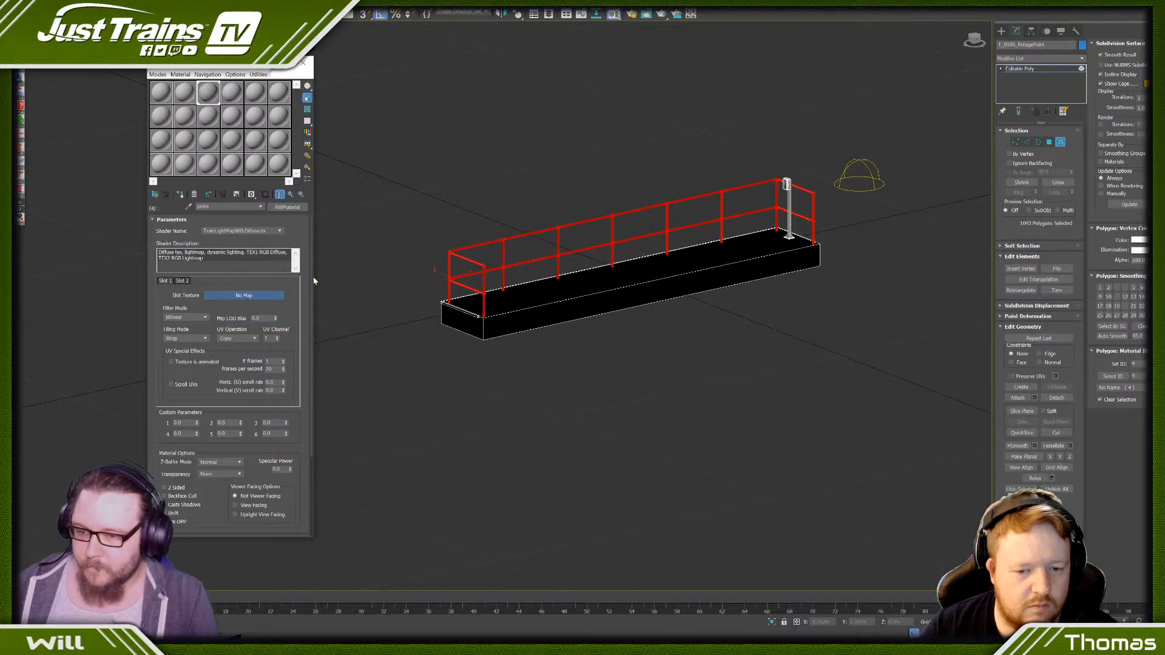
{"action": "left_click", "coordinate": [244, 295]}
{"action": "double_click", "coordinate": [559, 131]}
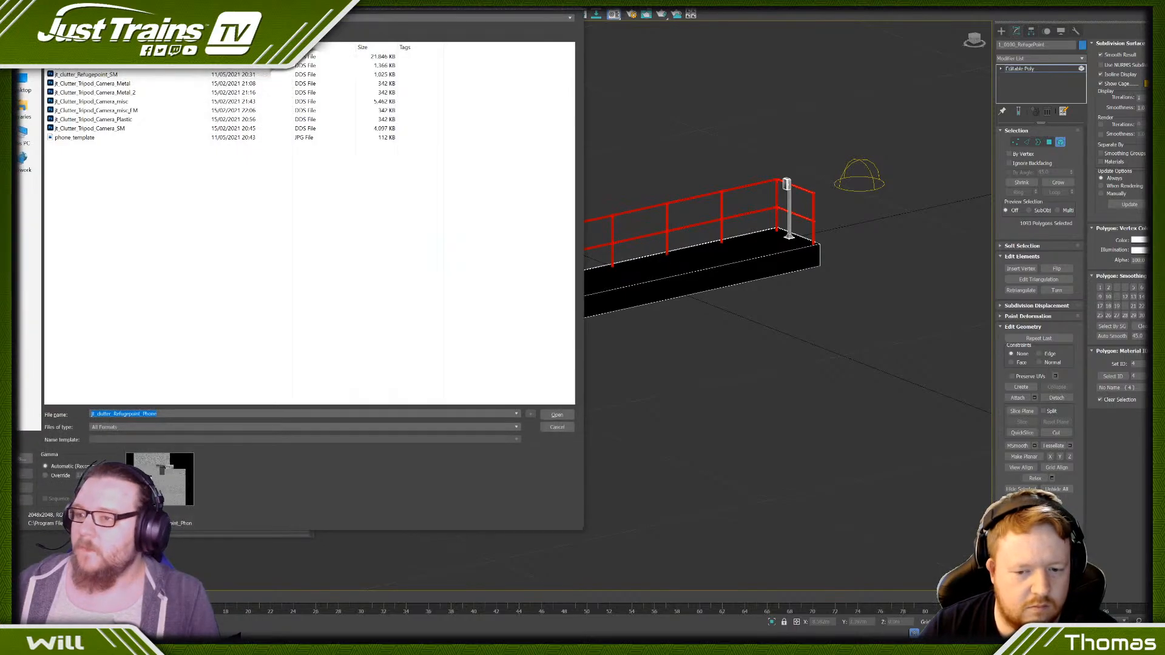
{"action": "left_click", "coordinate": [81, 67]}
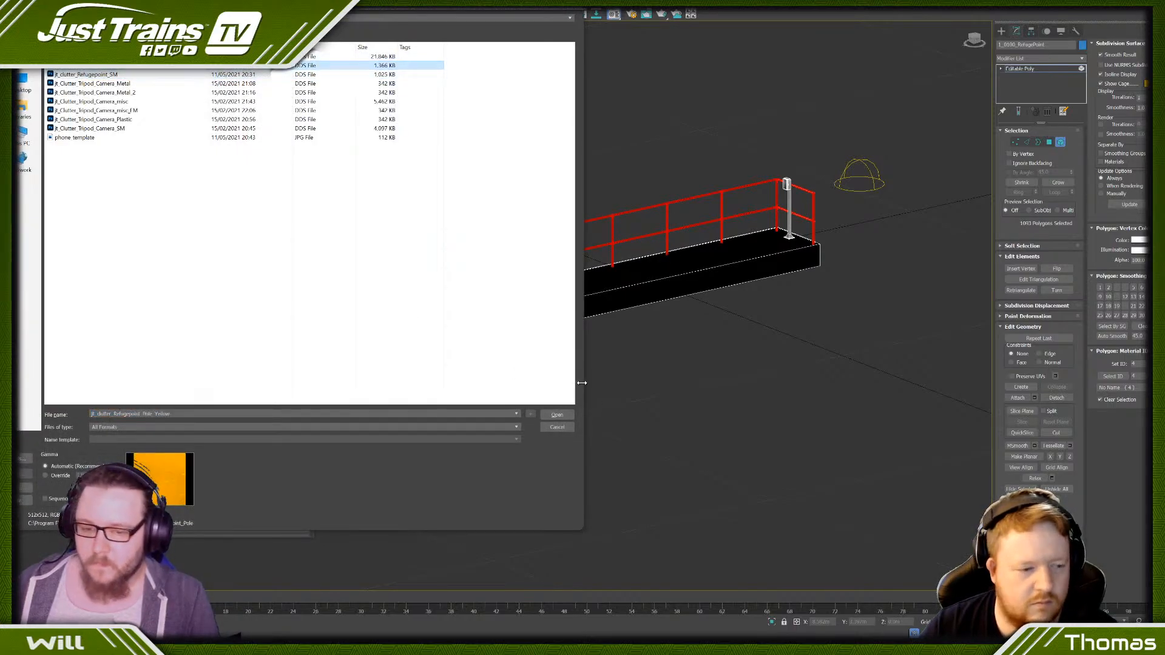
{"action": "left_click", "coordinate": [557, 415]}
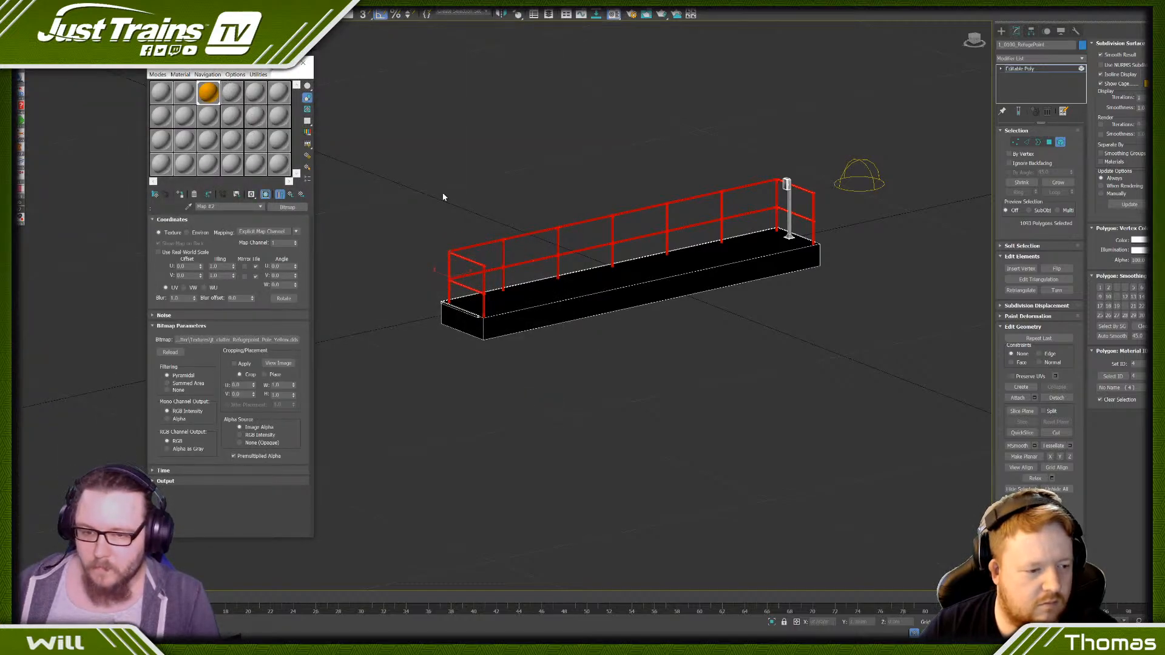
- Leave element editing, add an Unwrap UVW modifier to the refuge point, and open the UV editor with polygon selection active
{"action": "right_click", "coordinate": [475, 176]}
{"action": "left_click", "coordinate": [464, 170]}
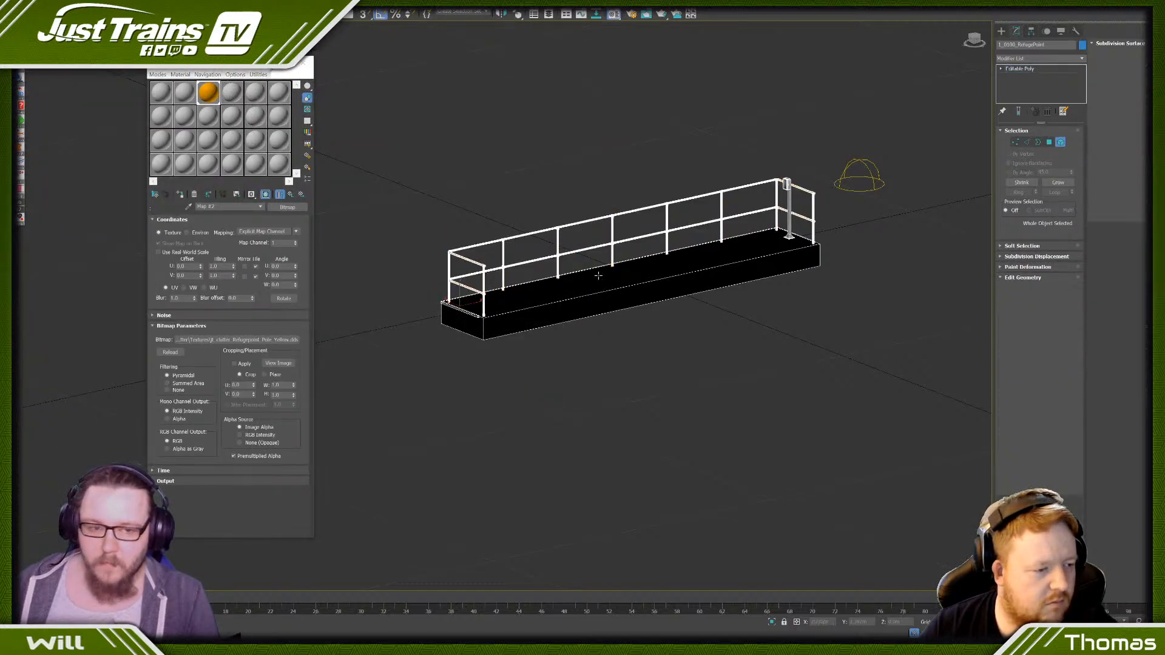
{"action": "left_click", "coordinate": [1082, 59]}
{"action": "key", "text": "u"}
{"action": "key", "text": "Return"}
{"action": "key", "text": "3"}
{"action": "scroll", "coordinate": [665, 240], "scroll_direction": "up", "scroll_amount": 4}
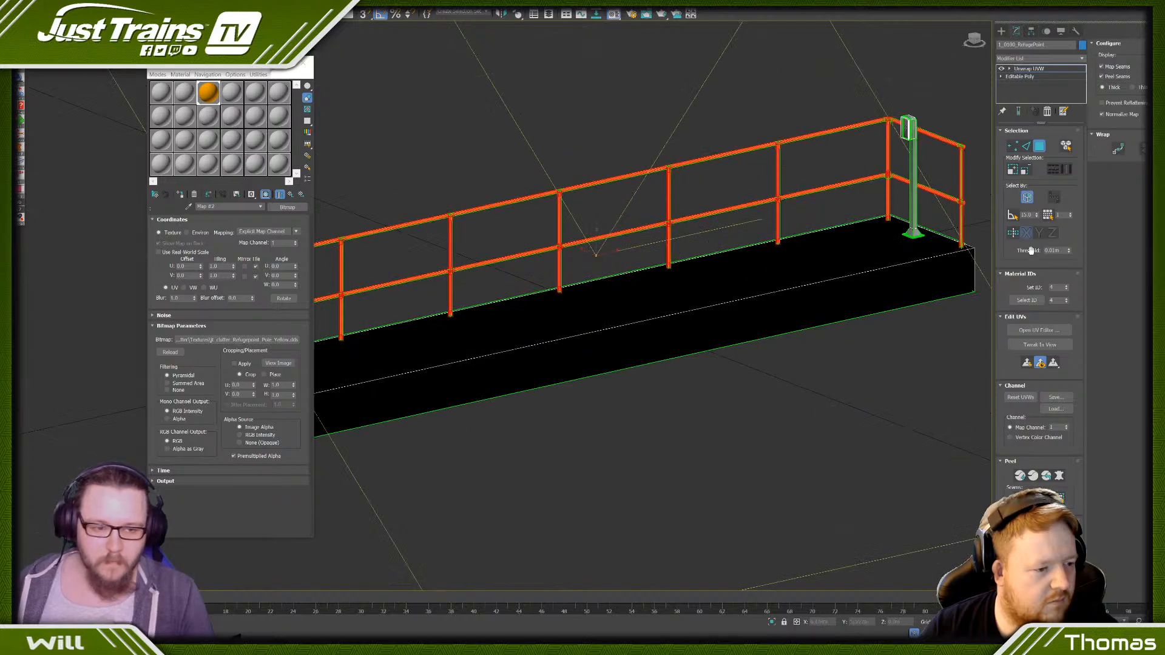
{"action": "left_click", "coordinate": [1039, 330]}
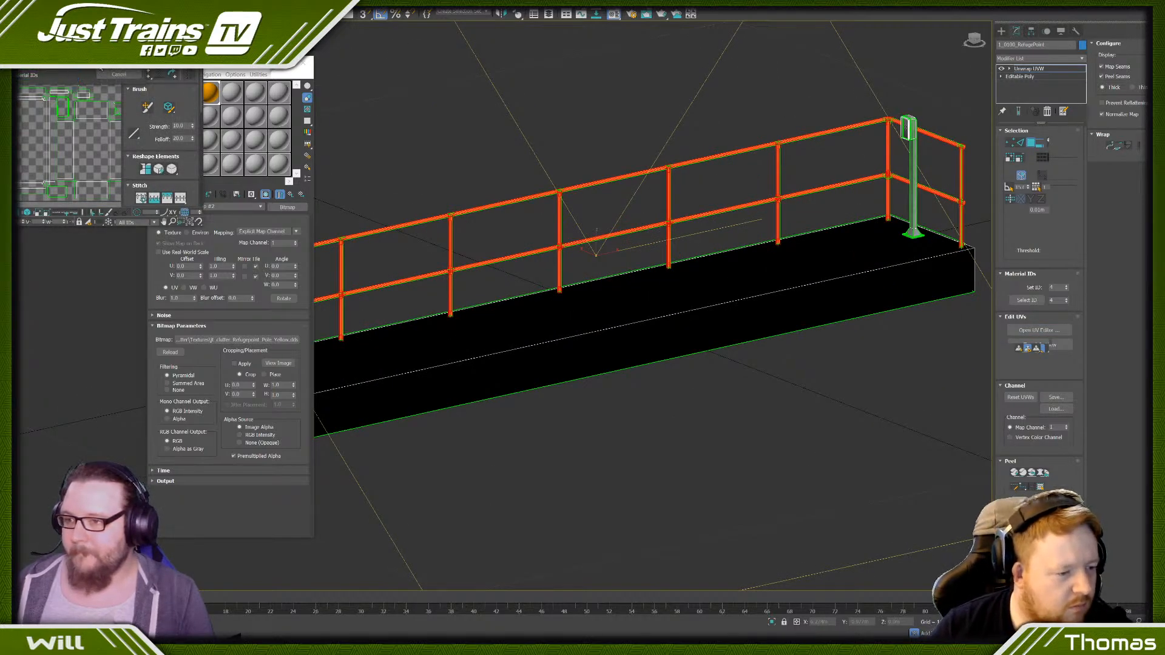
- Examine how the yellow paint texture is mapped on the railing pipes and joints
{"action": "scroll", "coordinate": [96, 169], "scroll_direction": "down", "scroll_amount": 3}
{"action": "left_click", "coordinate": [110, 176]}
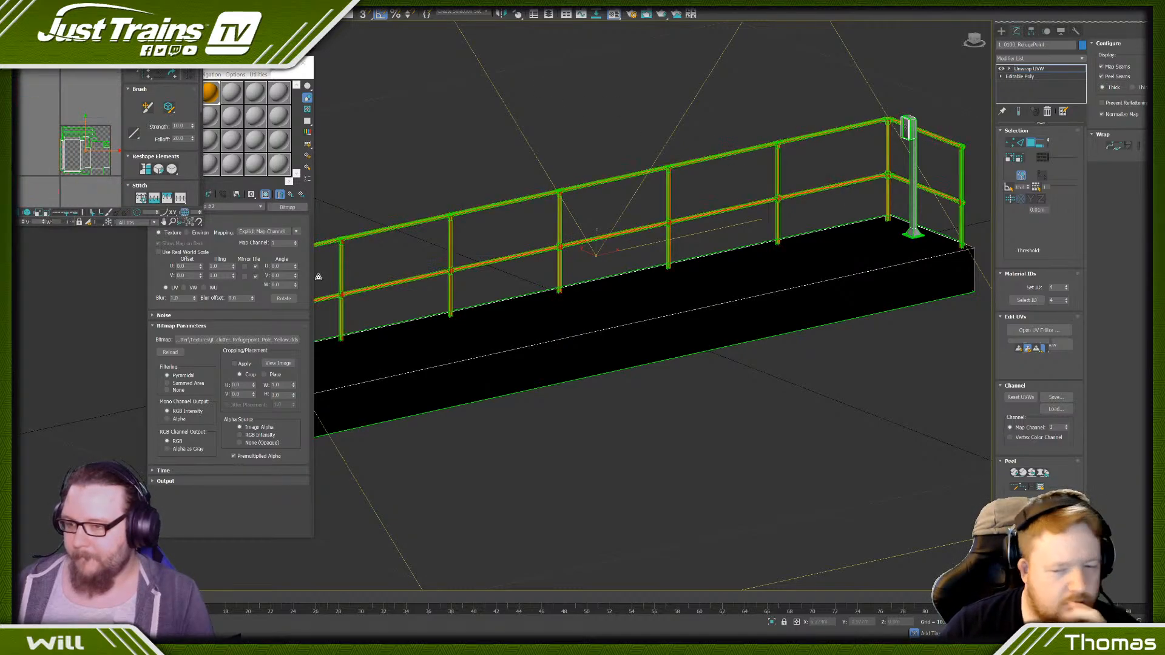
{"action": "scroll", "coordinate": [543, 182], "scroll_direction": "up", "scroll_amount": 4}
{"action": "left_click", "coordinate": [552, 214]}
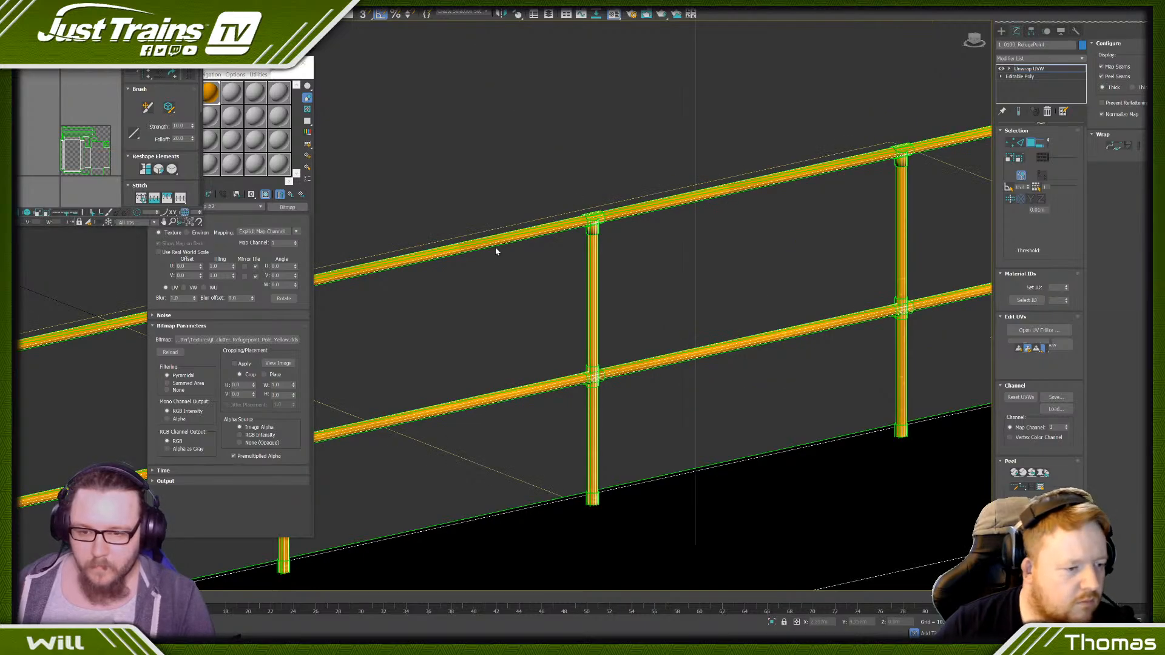
{"action": "scroll", "coordinate": [476, 245], "scroll_direction": "up", "scroll_amount": 3}
{"action": "left_click", "coordinate": [475, 245]}
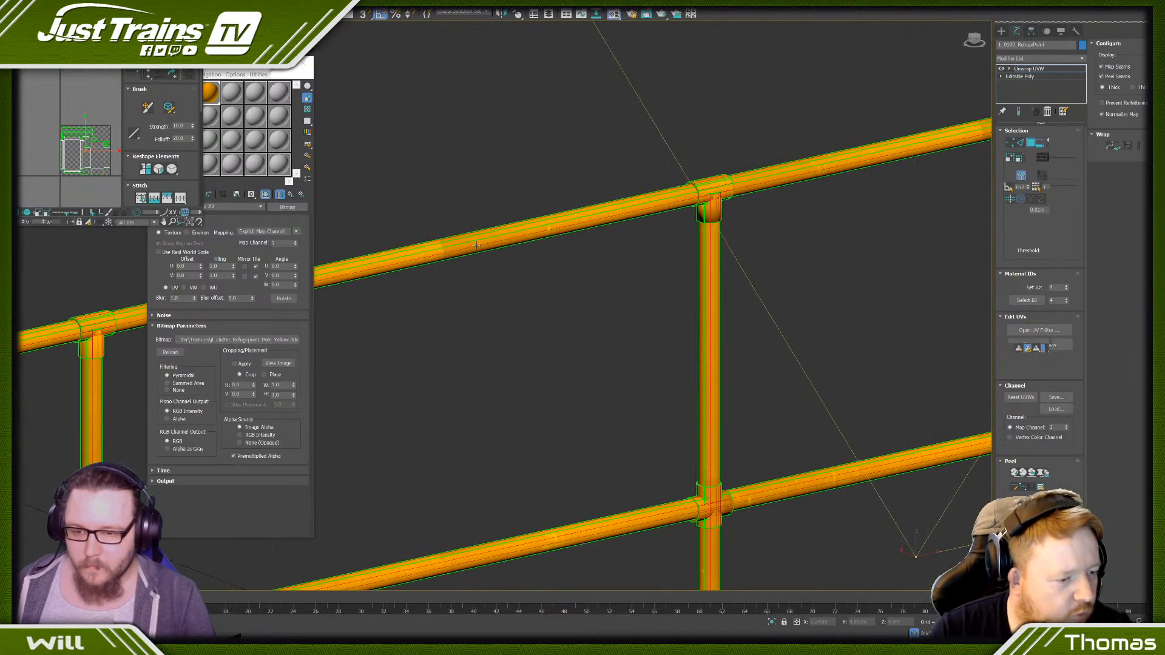
{"action": "left_click", "coordinate": [481, 209]}
{"action": "scroll", "coordinate": [573, 186], "scroll_direction": "down", "scroll_amount": 10}
{"action": "scroll", "coordinate": [574, 186], "scroll_direction": "up", "scroll_amount": 3}
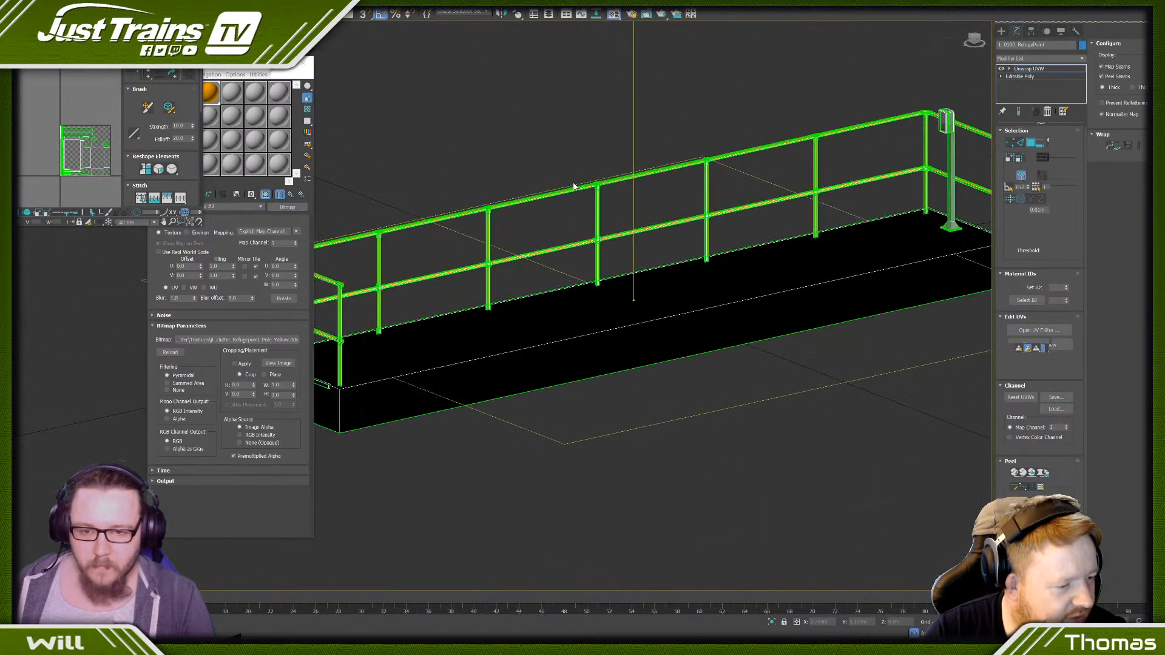
{"action": "scroll", "coordinate": [623, 166], "scroll_direction": "up", "scroll_amount": 12}
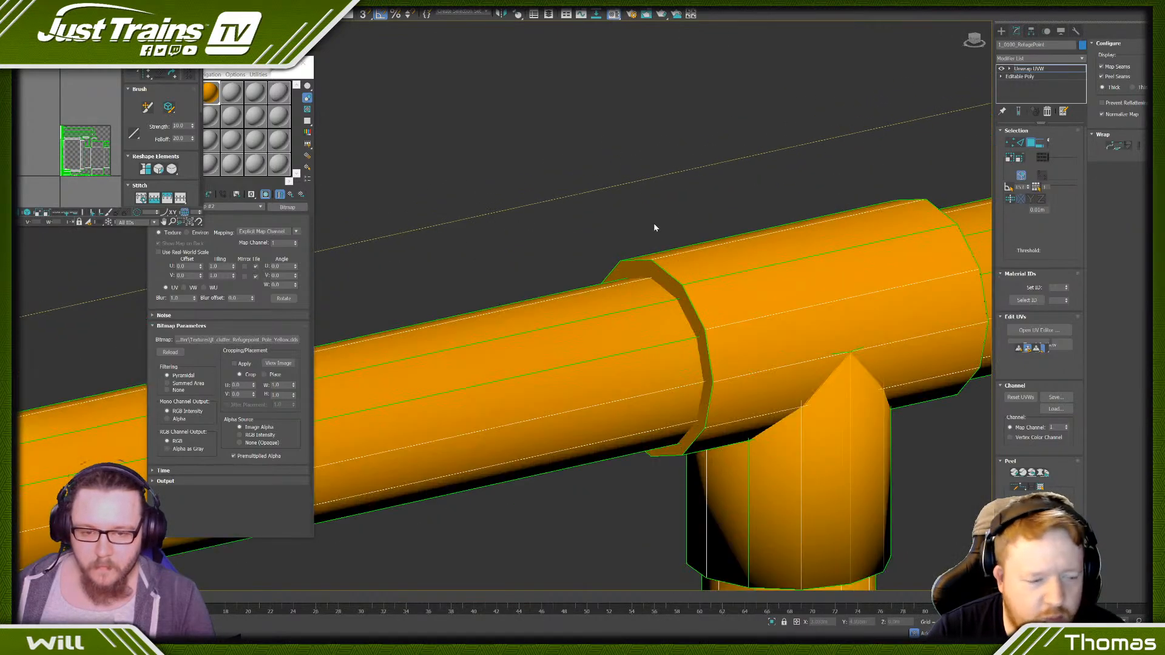
{"action": "scroll", "coordinate": [640, 197], "scroll_direction": "down", "scroll_amount": 15}
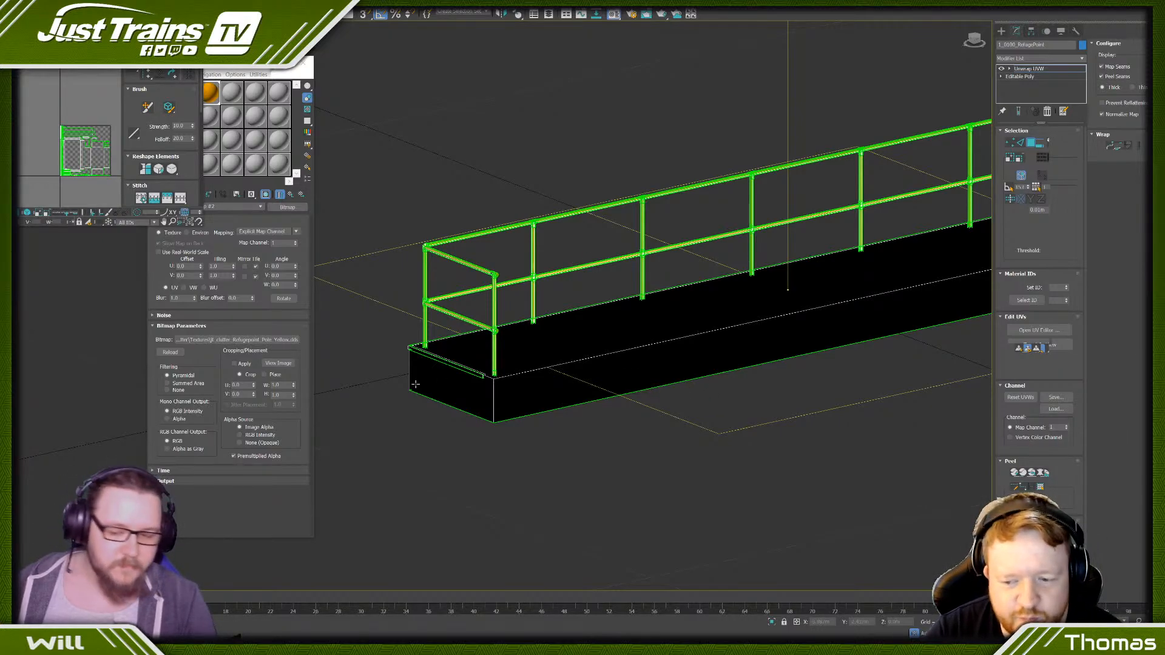
- Select the faces of the low kickboard along the platform's end and rear edge
{"action": "scroll", "coordinate": [401, 343], "scroll_direction": "up", "scroll_amount": 2}
{"action": "left_click", "coordinate": [425, 359]}
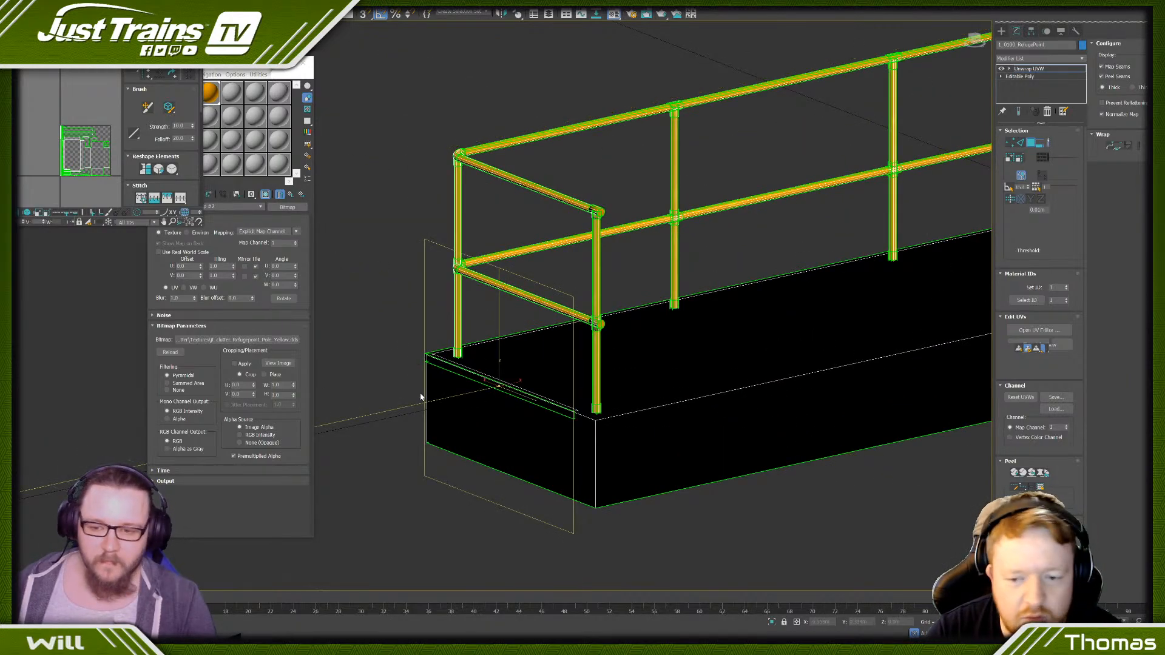
{"action": "left_click", "coordinate": [405, 339]}
{"action": "left_click", "coordinate": [429, 357]}
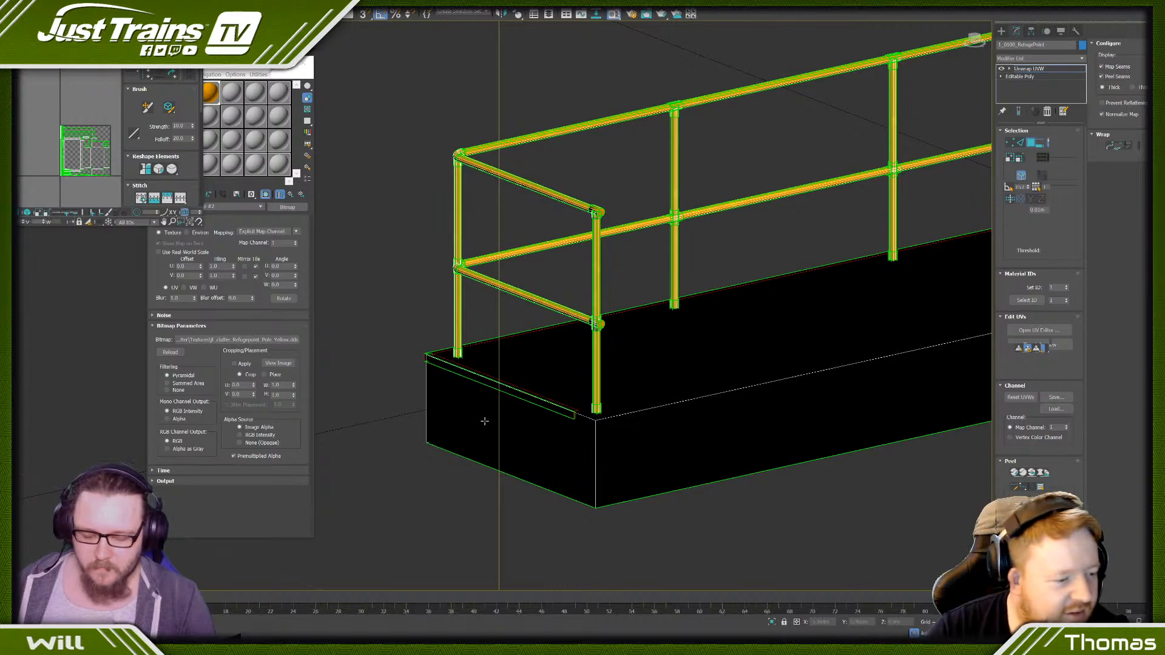
{"action": "scroll", "coordinate": [491, 419], "scroll_direction": "down", "scroll_amount": 3}
{"action": "scroll", "coordinate": [573, 446], "scroll_direction": "down", "scroll_amount": 3}
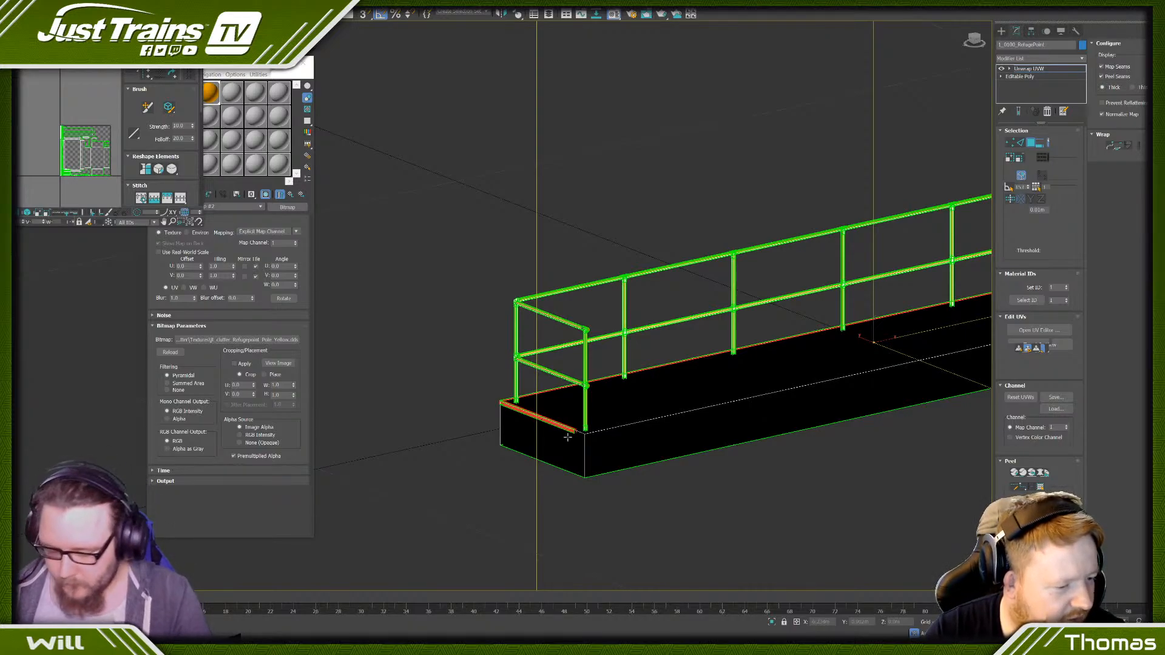
{"action": "scroll", "coordinate": [561, 395], "scroll_direction": "up", "scroll_amount": 2}
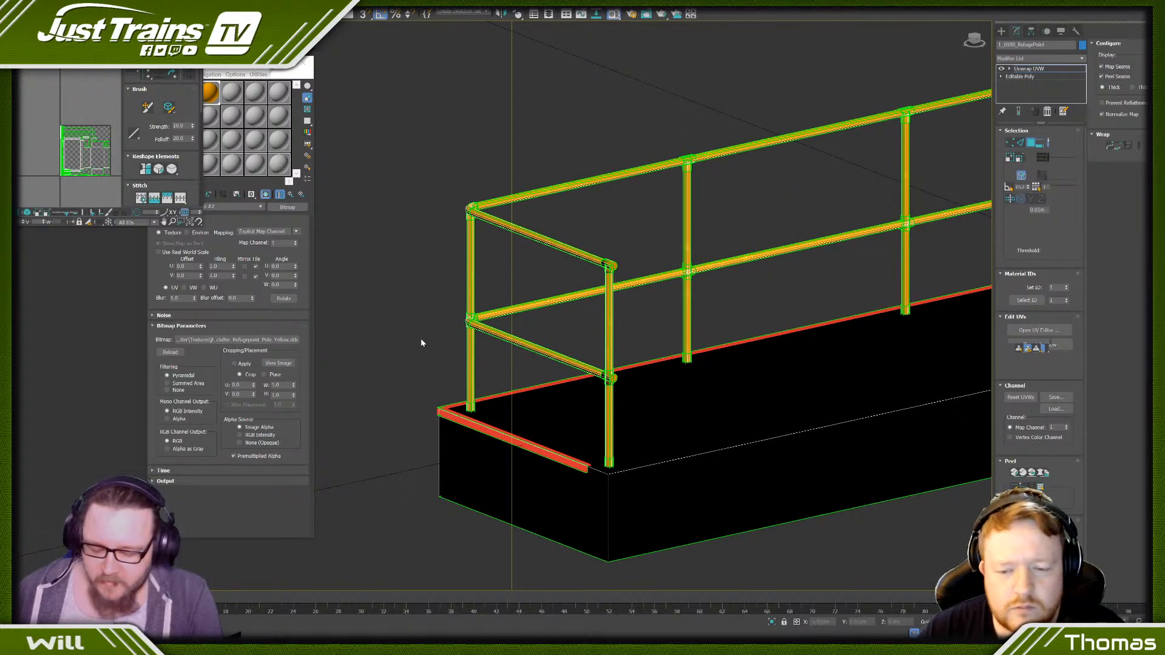
{"action": "scroll", "coordinate": [454, 350], "scroll_direction": "down", "scroll_amount": 3}
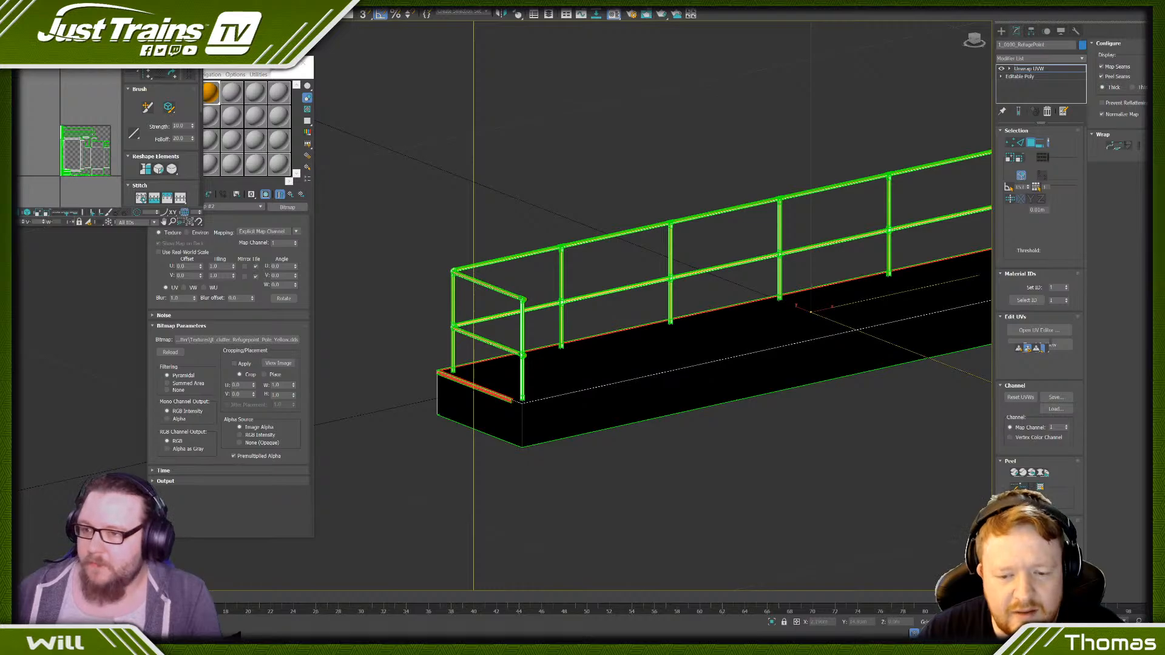
- Select all faces of the platform's base block
{"action": "scroll", "coordinate": [534, 303], "scroll_direction": "down", "scroll_amount": 4}
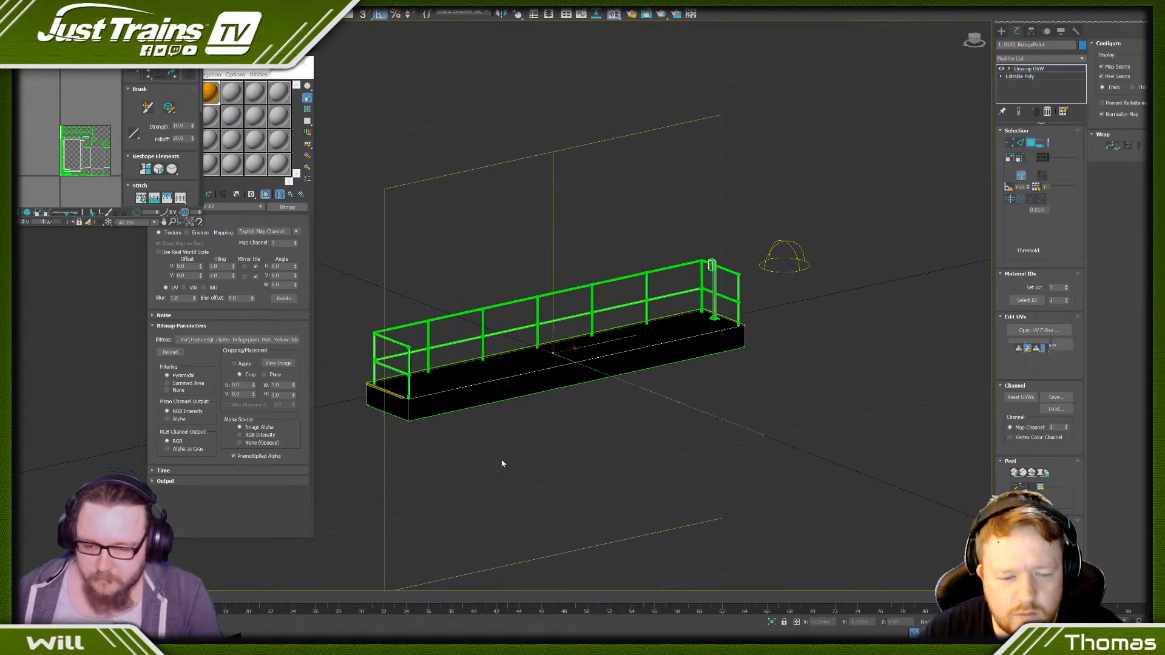
{"action": "middle_click_drag", "start_coordinate": [502, 464], "coordinate": [566, 471], "text": "alt"}
{"action": "scroll", "coordinate": [697, 442], "scroll_direction": "up", "scroll_amount": 6}
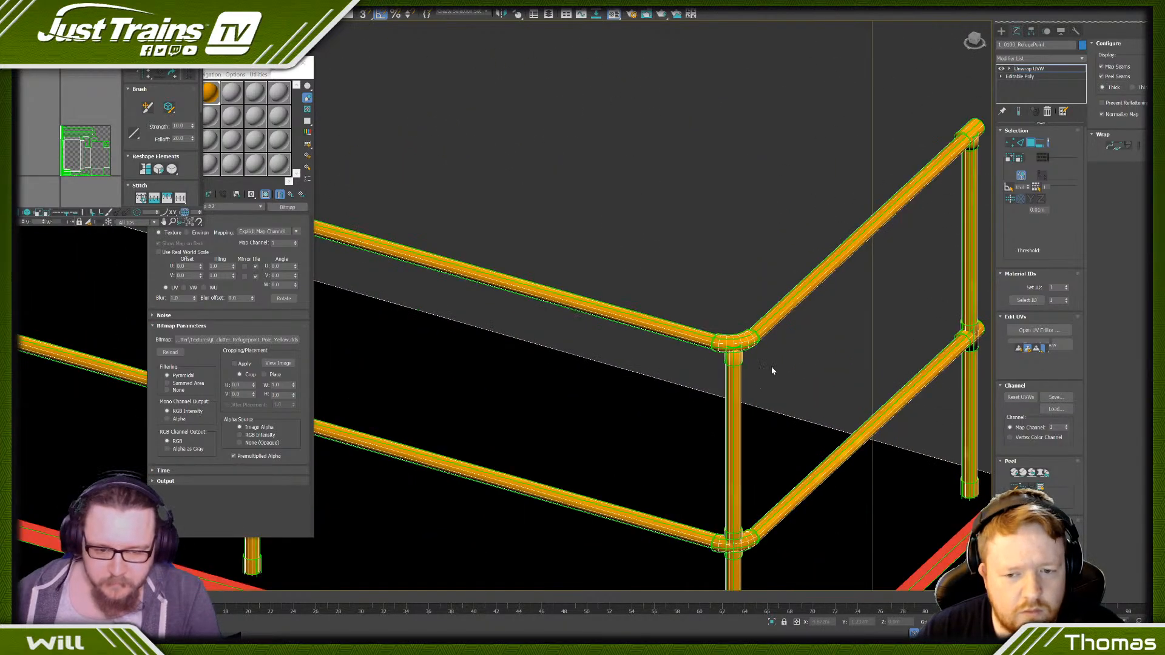
{"action": "scroll", "coordinate": [731, 245], "scroll_direction": "up", "scroll_amount": 4}
{"action": "scroll", "coordinate": [731, 243], "scroll_direction": "down", "scroll_amount": 8}
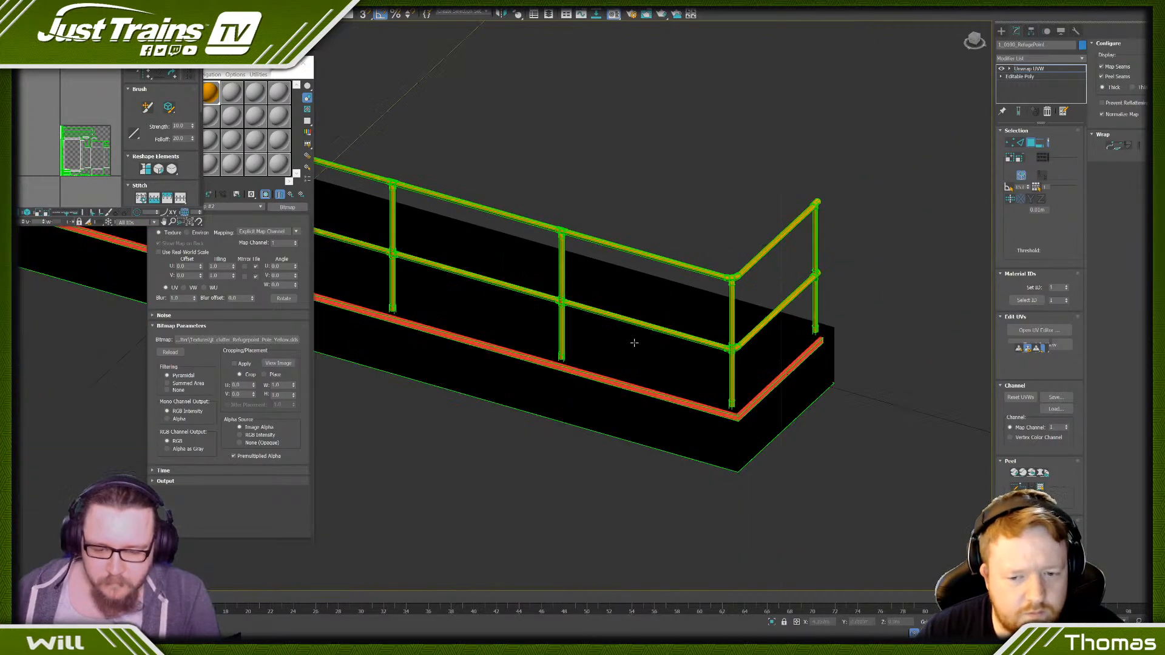
{"action": "scroll", "coordinate": [632, 340], "scroll_direction": "down", "scroll_amount": 4}
{"action": "middle_click_drag", "start_coordinate": [632, 340], "coordinate": [598, 347], "text": "alt"}
{"action": "left_click", "coordinate": [583, 303]}
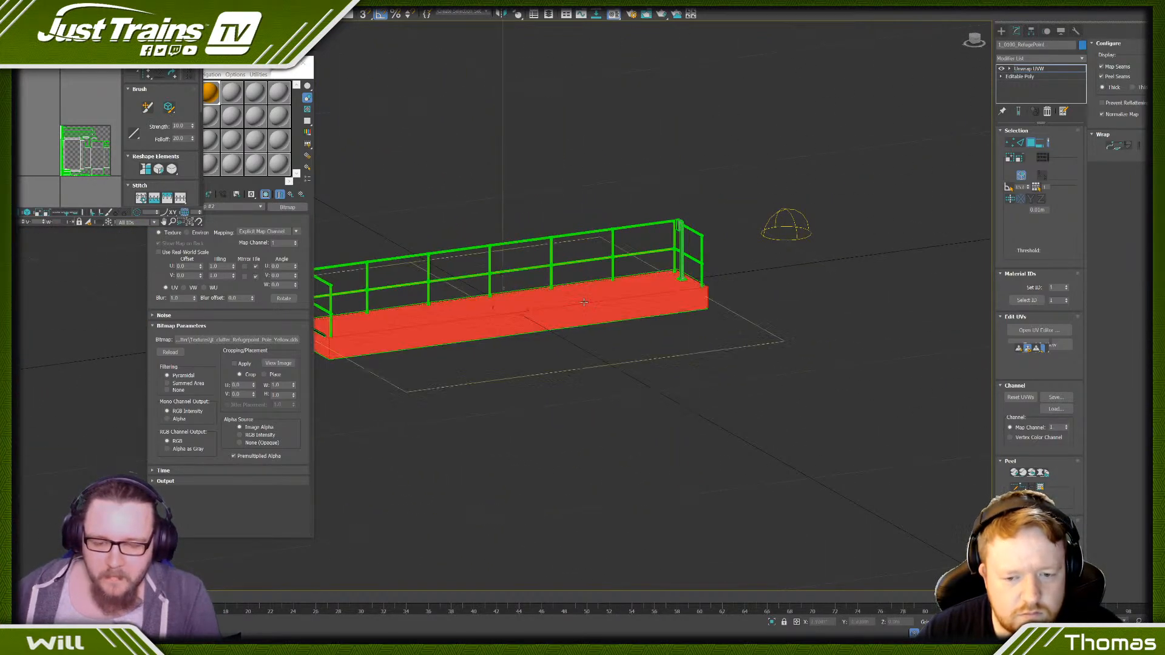
{"action": "scroll", "coordinate": [692, 186], "scroll_direction": "up", "scroll_amount": 8}
{"action": "scroll", "coordinate": [692, 187], "scroll_direction": "down", "scroll_amount": 6}
{"action": "middle_click_drag", "start_coordinate": [580, 402], "coordinate": [563, 216], "text": "alt"}
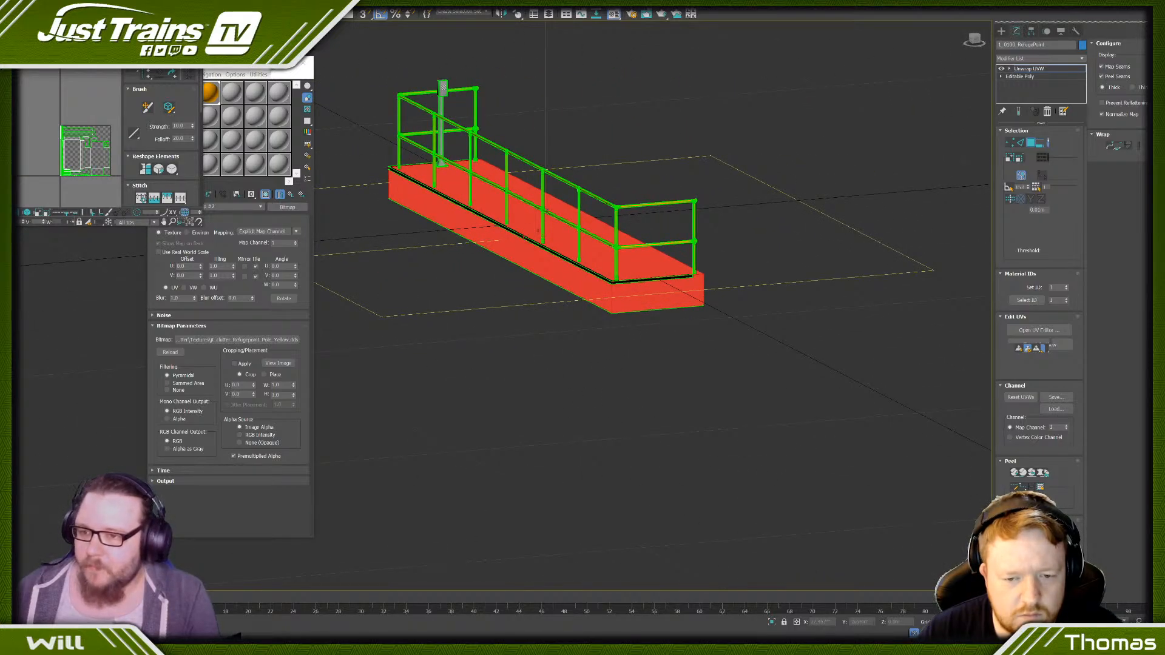
- Switch to the texture website in the browser, close the Scratched Paint 3 Overlay images, and open the Bare metal category
{"action": "left_click", "coordinate": [241, 65]}
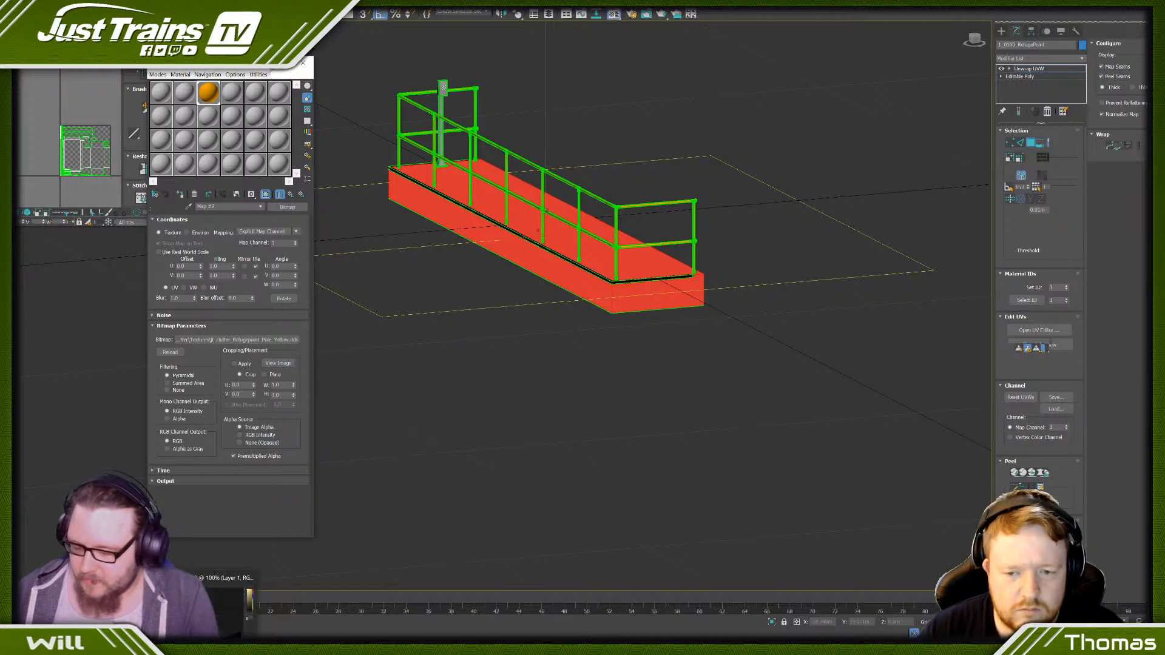
{"action": "left_click", "coordinate": [203, 646]}
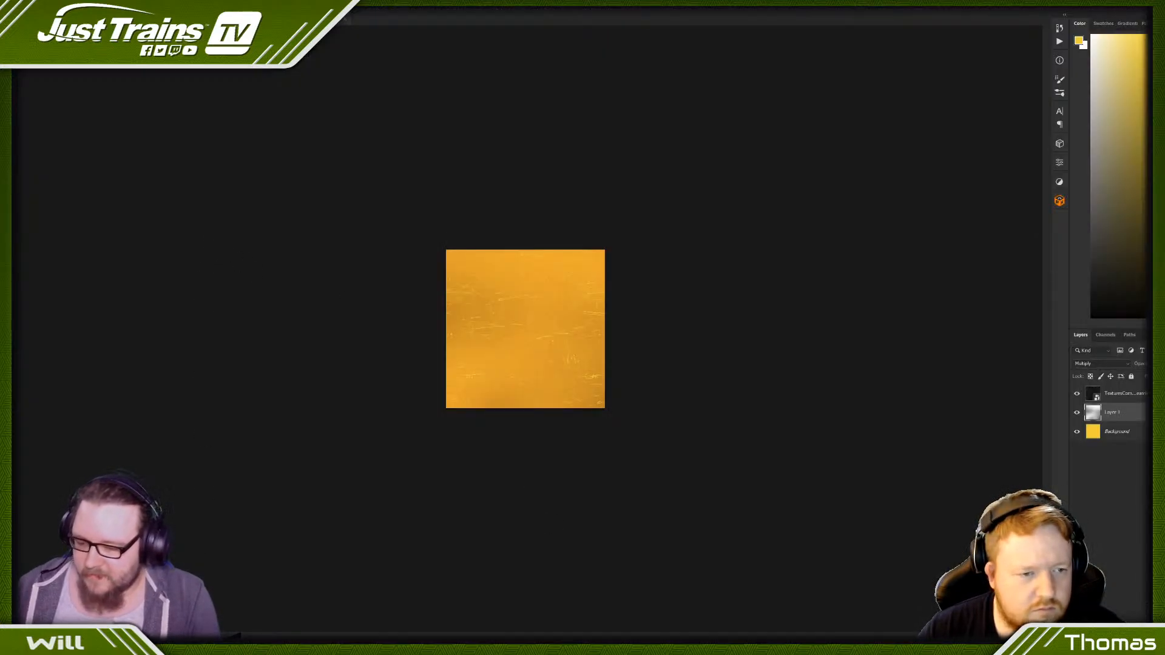
{"action": "left_click", "coordinate": [210, 644]}
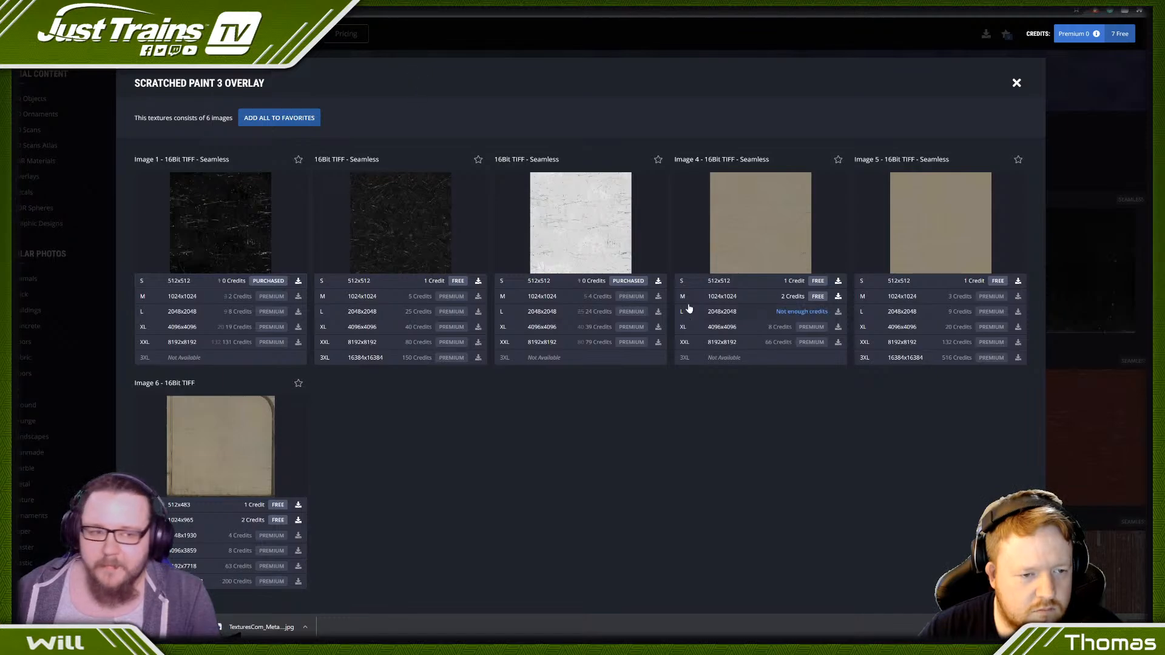
{"action": "left_click", "coordinate": [1016, 82]}
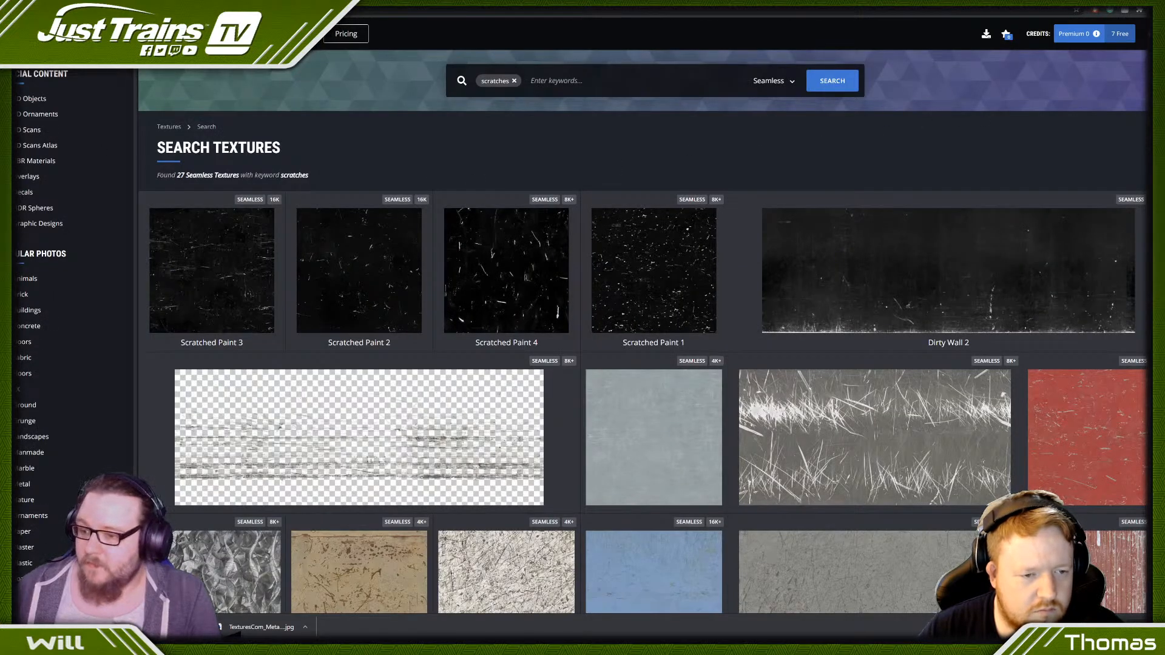
{"action": "left_click", "coordinate": [29, 484]}
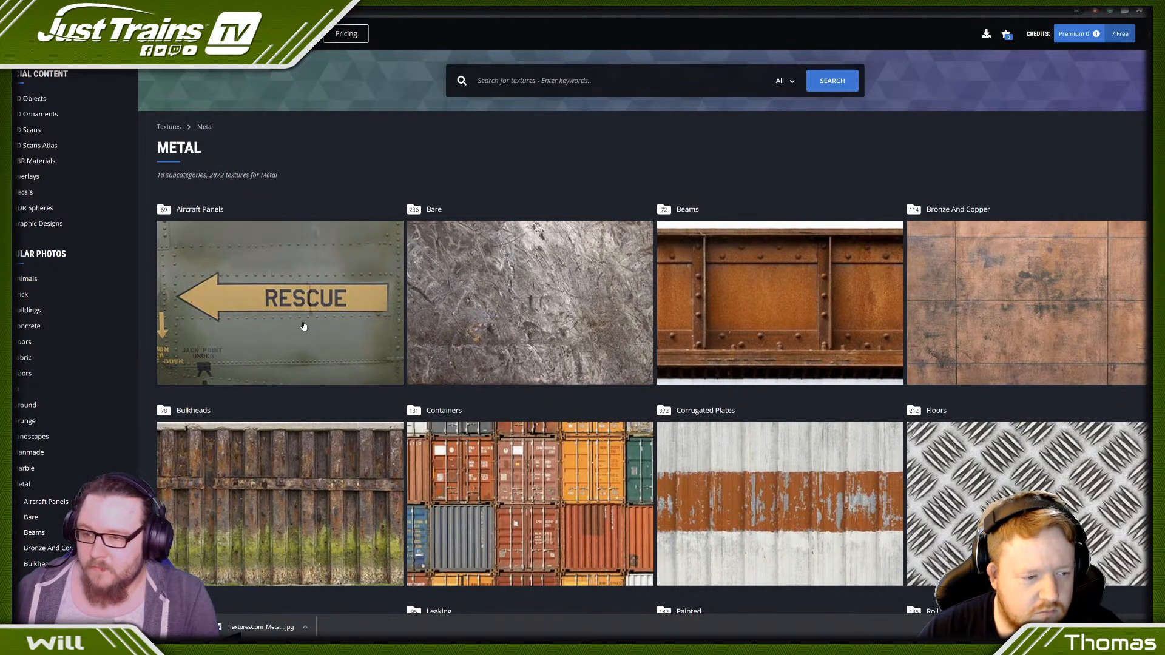
{"action": "left_click", "coordinate": [430, 296]}
- Look through the Bare metal textures and limit them to seamless ones only
{"action": "scroll", "coordinate": [655, 341], "scroll_direction": "down", "scroll_amount": 2}
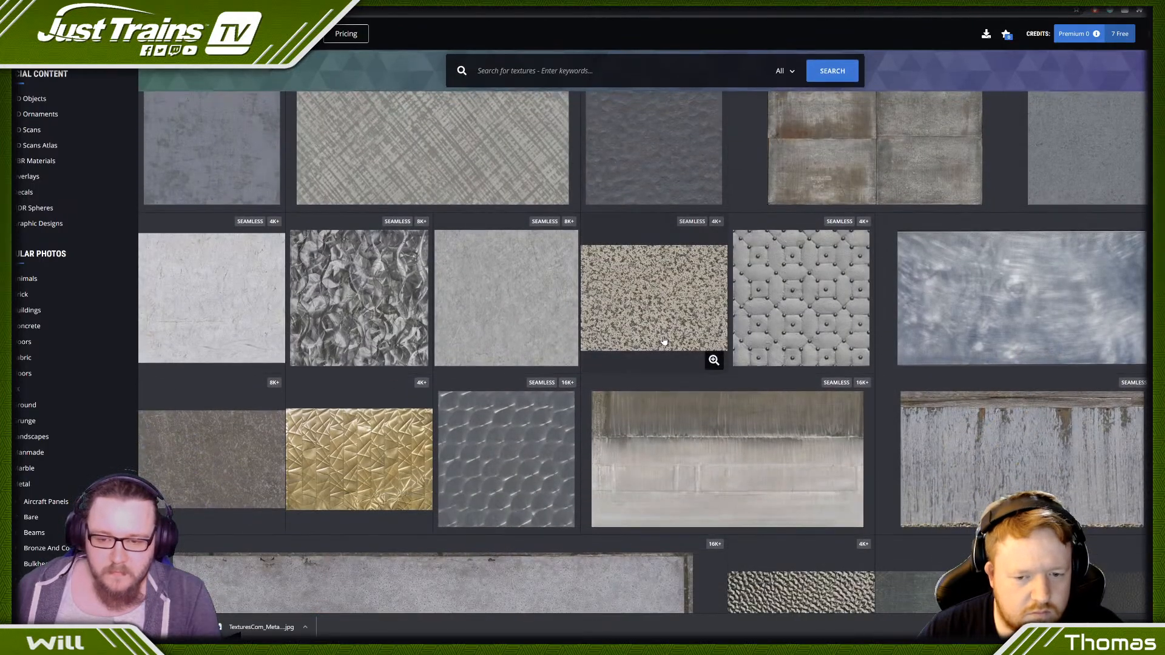
{"action": "scroll", "coordinate": [904, 282], "scroll_direction": "up", "scroll_amount": 2}
{"action": "scroll", "coordinate": [910, 281], "scroll_direction": "up", "scroll_amount": 1}
{"action": "left_click", "coordinate": [1125, 152]}
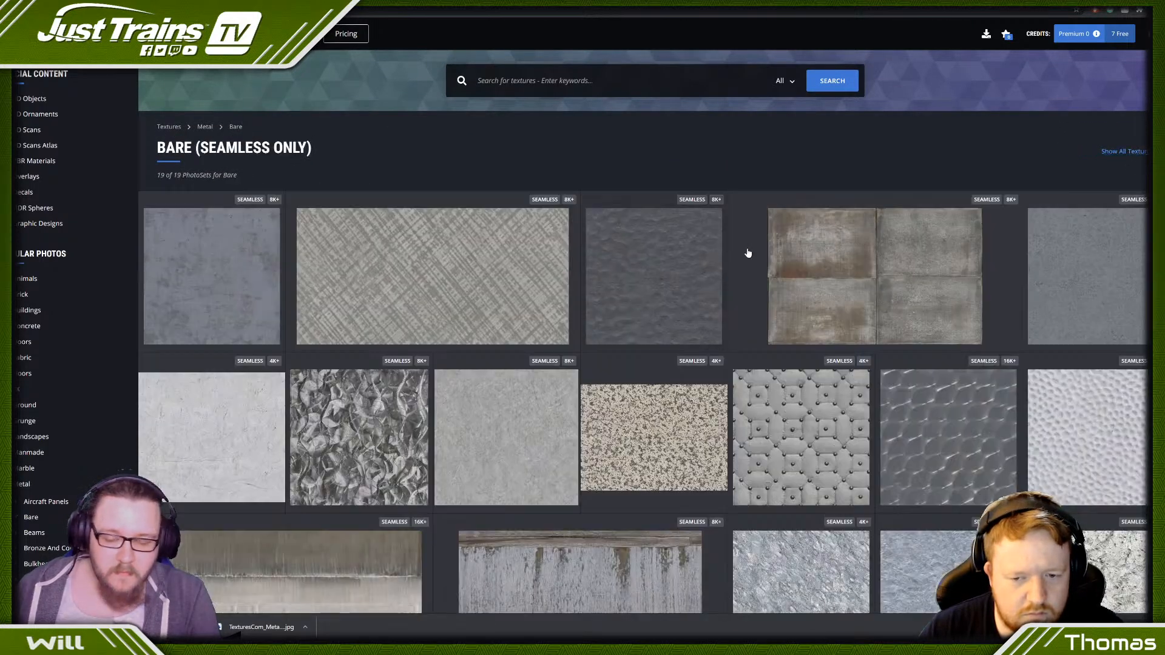
- Open the Zinc Closeup texture set and download its seamless Image 1 at 1024x1024
{"action": "scroll", "coordinate": [366, 315], "scroll_direction": "down", "scroll_amount": 4}
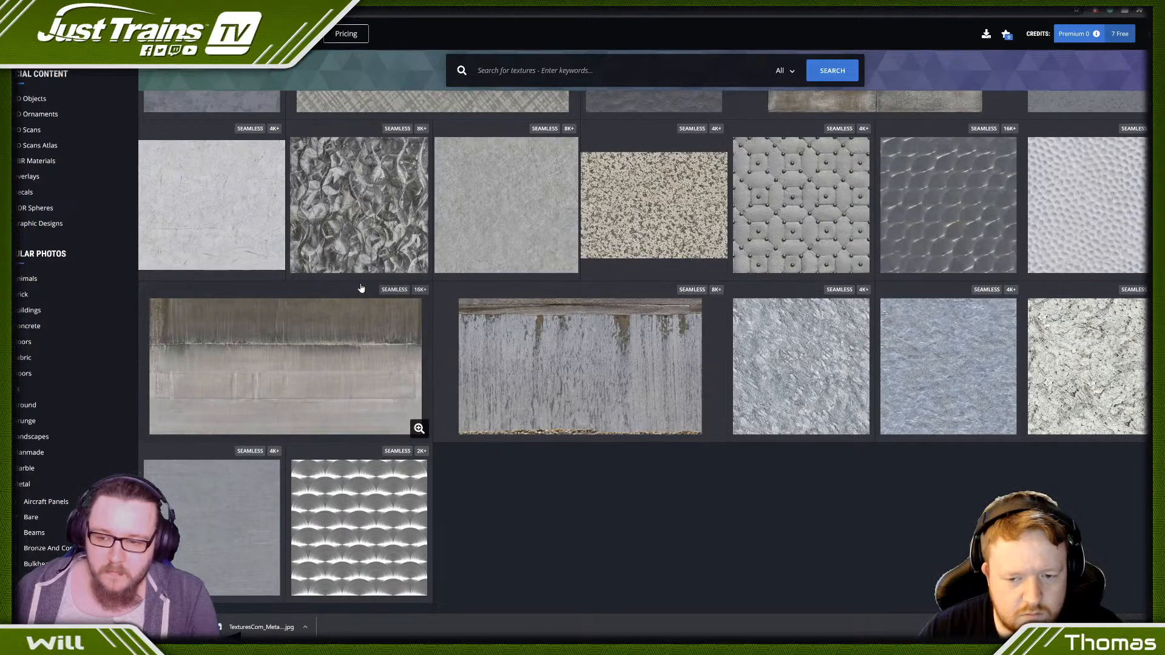
{"action": "scroll", "coordinate": [365, 302], "scroll_direction": "up", "scroll_amount": 4}
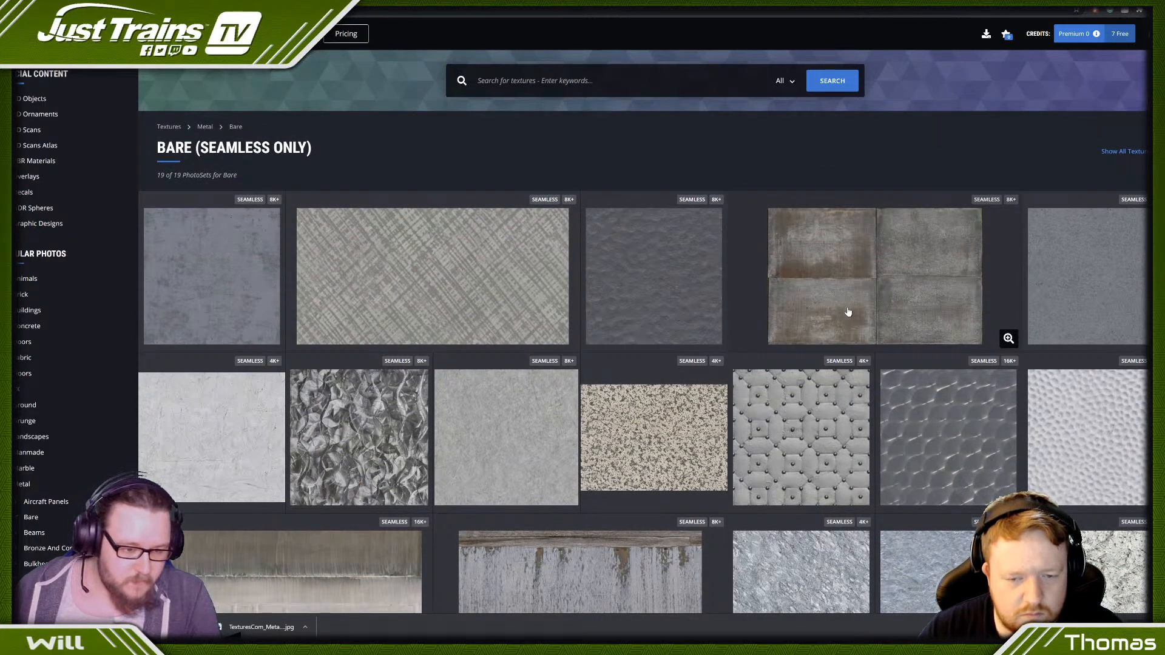
{"action": "left_click", "coordinate": [1125, 275]}
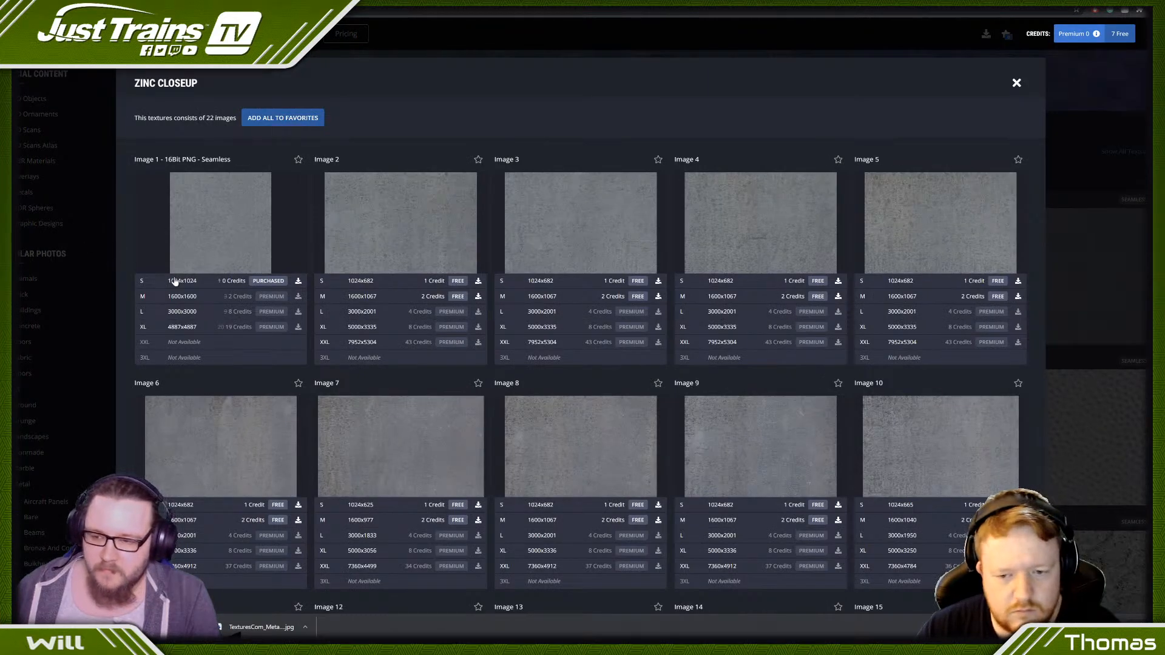
{"action": "left_click", "coordinate": [175, 280]}
- In Photoshop, place the downloaded zinc texture above Layer 1, scaled to fill the canvas, and hide the scratches layer
{"action": "left_click_drag", "start_coordinate": [152, 627], "coordinate": [489, 355]}
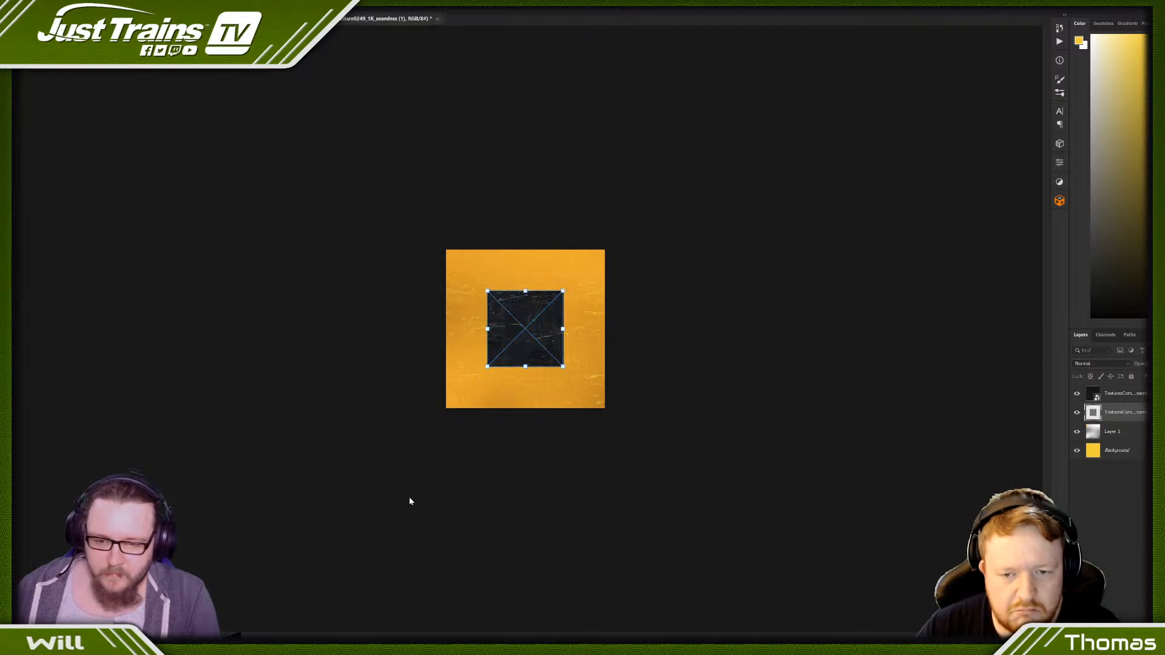
{"action": "left_click_drag", "start_coordinate": [512, 298], "coordinate": [471, 257]}
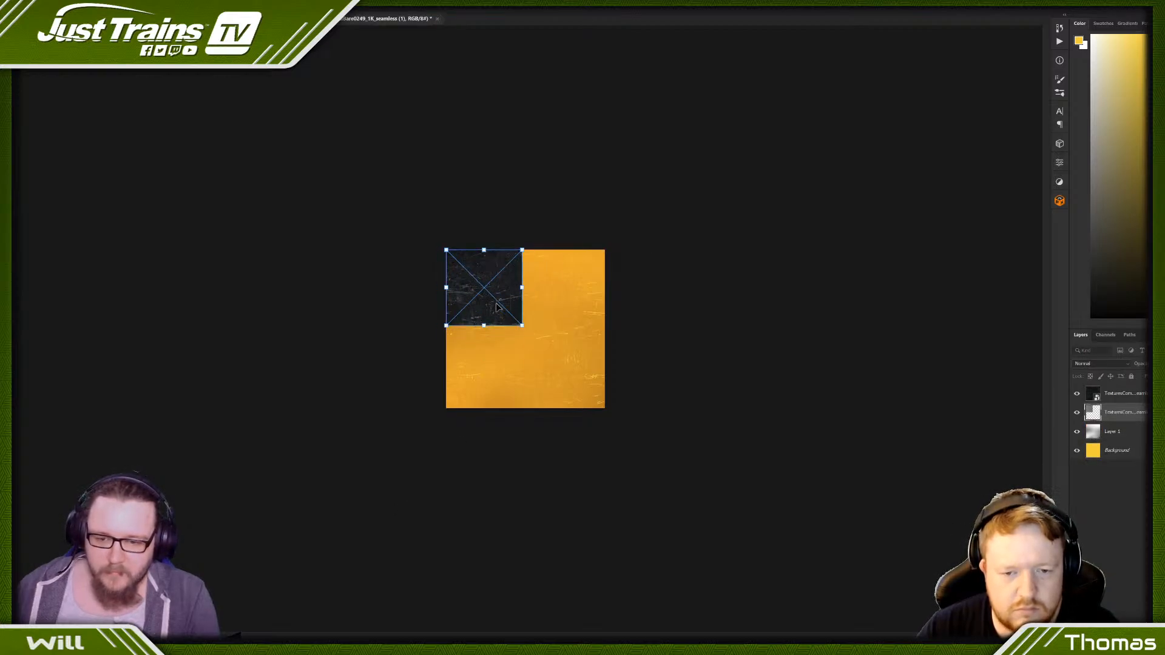
{"action": "left_click_drag", "start_coordinate": [522, 325], "coordinate": [605, 404]}
{"action": "key", "text": "Return"}
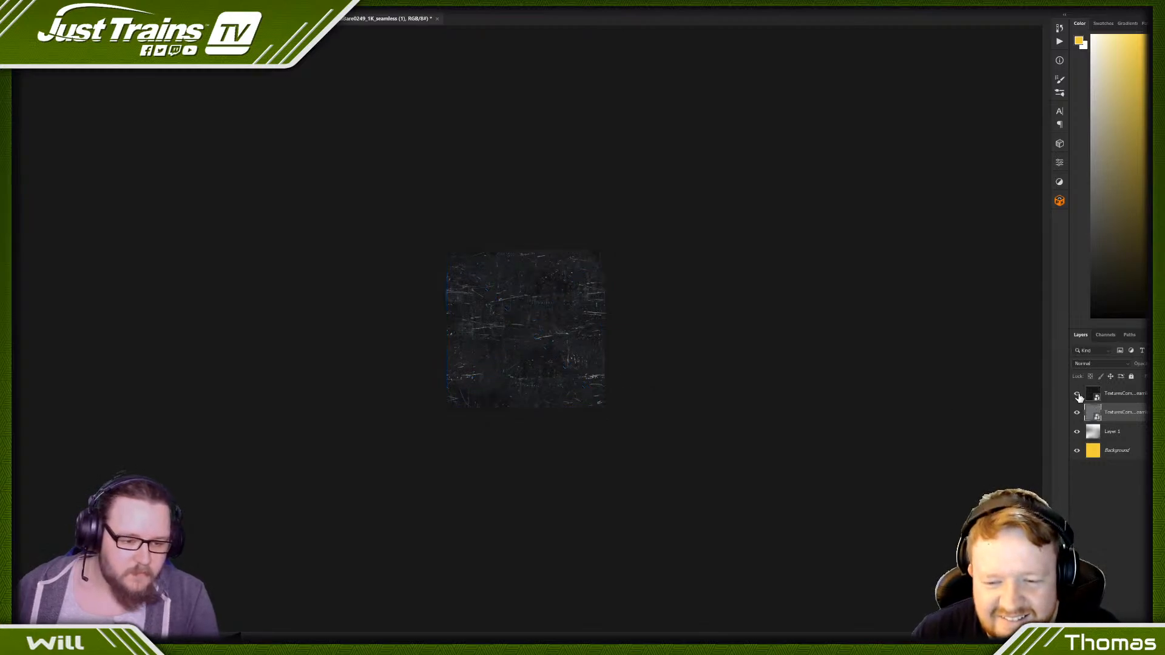
{"action": "left_click", "coordinate": [1078, 395]}
- Start saving the metal texture under a new name and choose the DDS file format
{"action": "key", "text": "alt+f"}
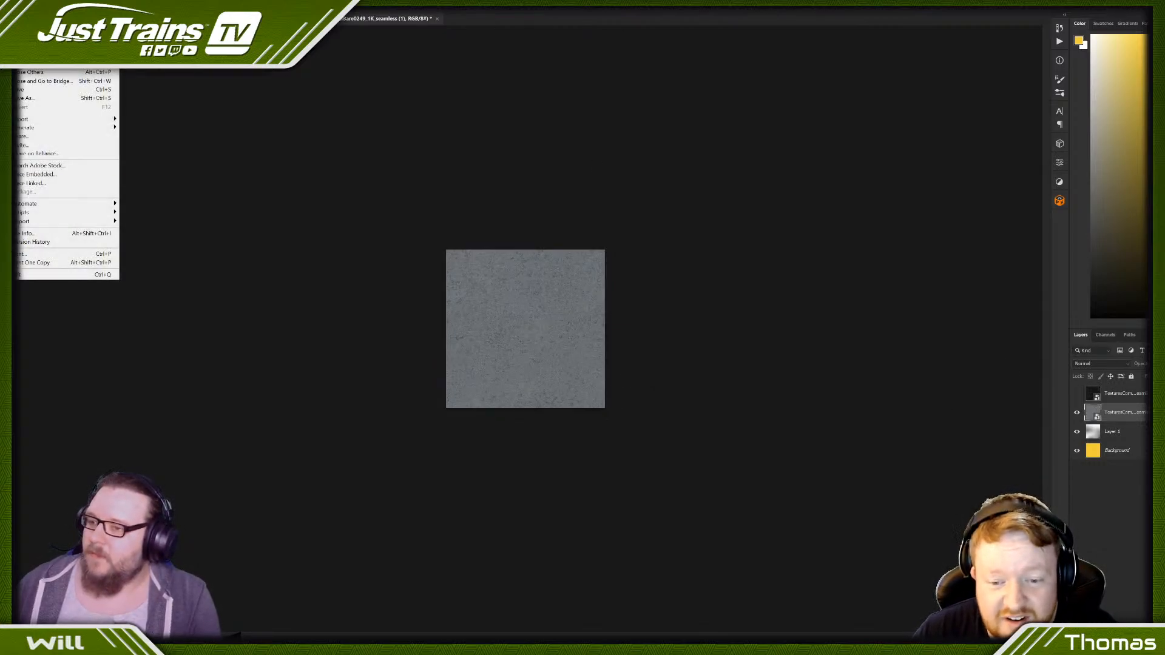
{"action": "left_click", "coordinate": [60, 98]}
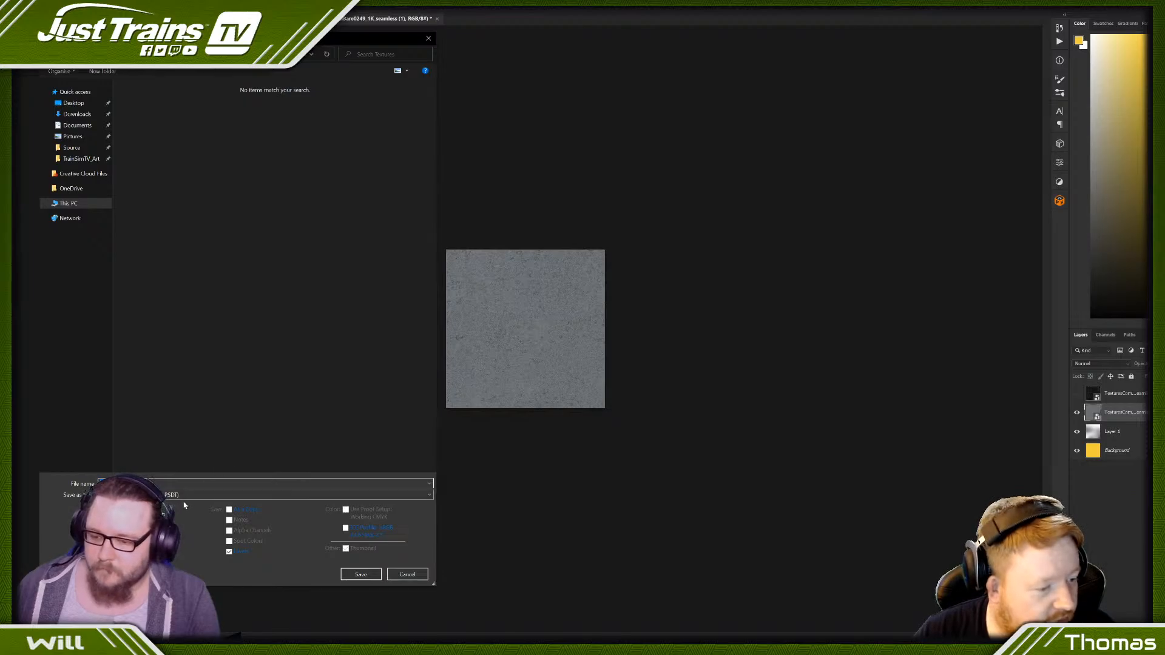
{"action": "left_click", "coordinate": [184, 495]}
{"action": "left_click", "coordinate": [157, 341]}
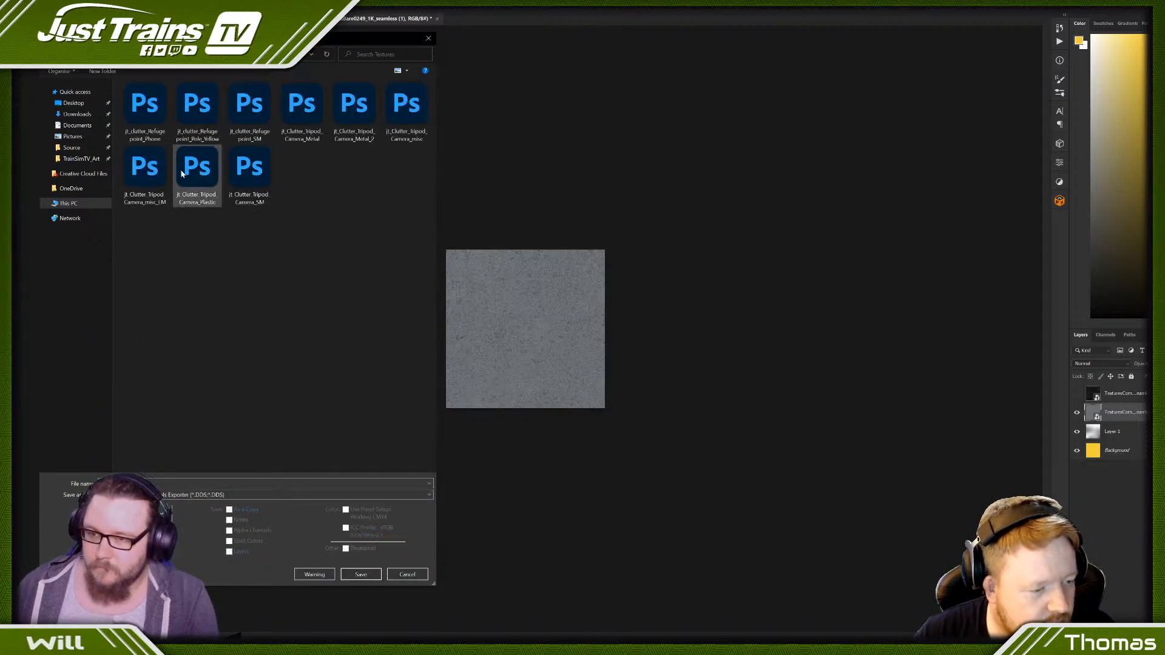
- Save the texture as jt_clutter_Refugepoint_Metal_01, adapting the existing Pole_Yellow file name
{"action": "left_click", "coordinate": [152, 100]}
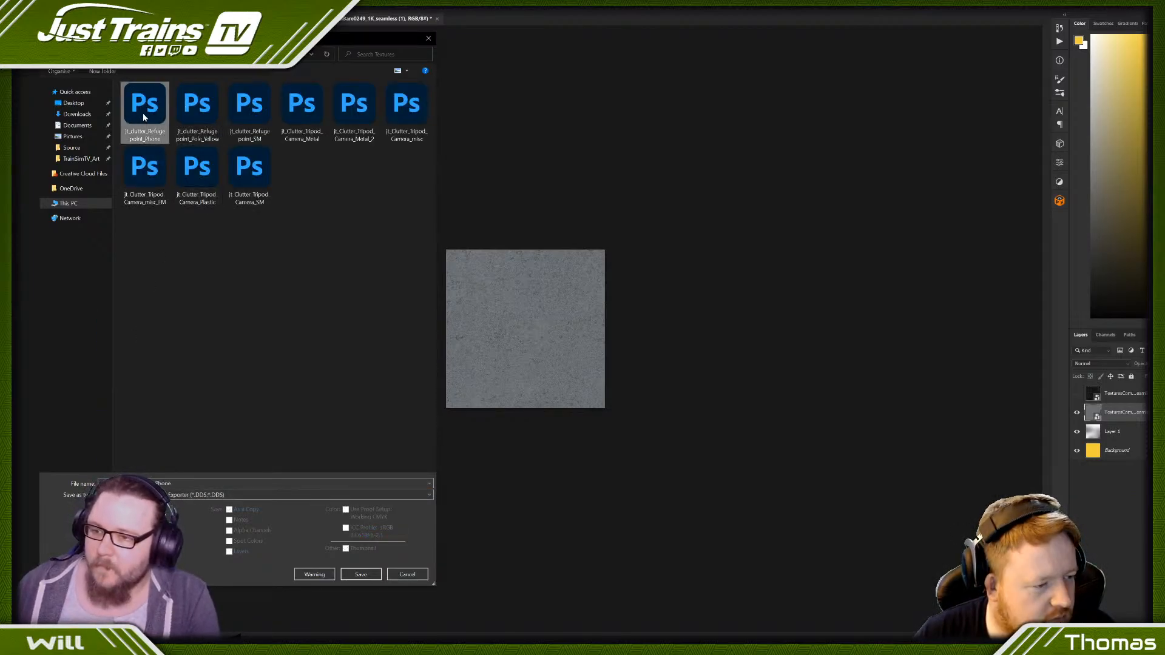
{"action": "left_click", "coordinate": [202, 121]}
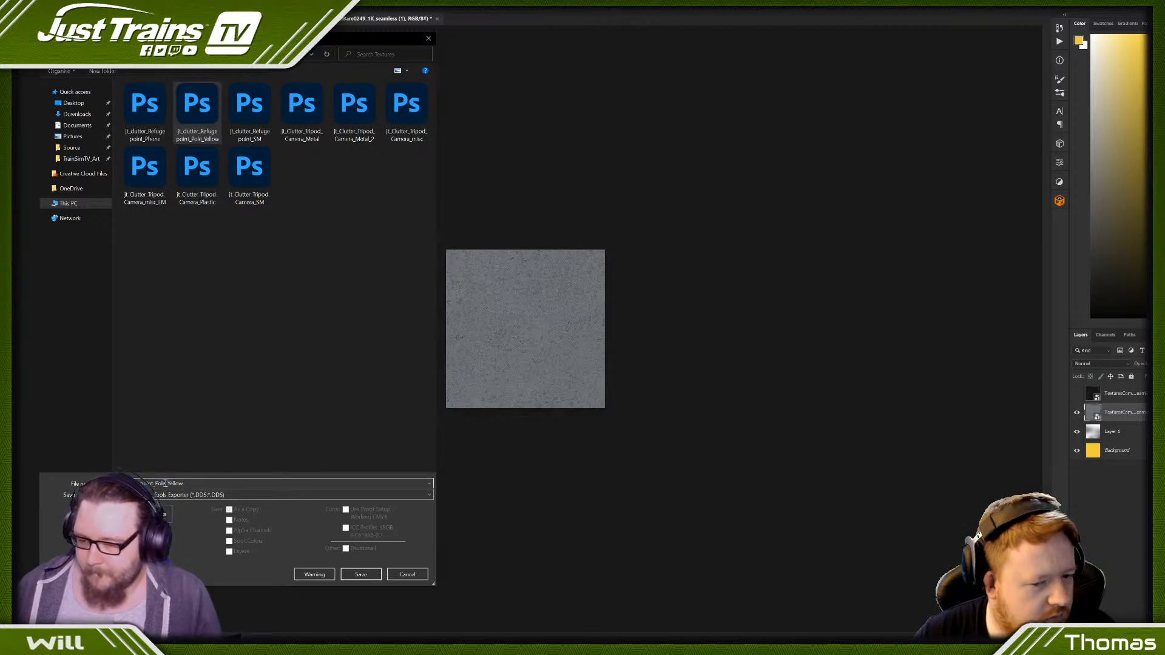
{"action": "left_click", "coordinate": [165, 484]}
{"action": "key", "text": "BackSpace"}
{"action": "key", "text": "BackSpace"}
{"action": "key", "text": "BackSpace"}
{"action": "key", "text": "BackSpace"}
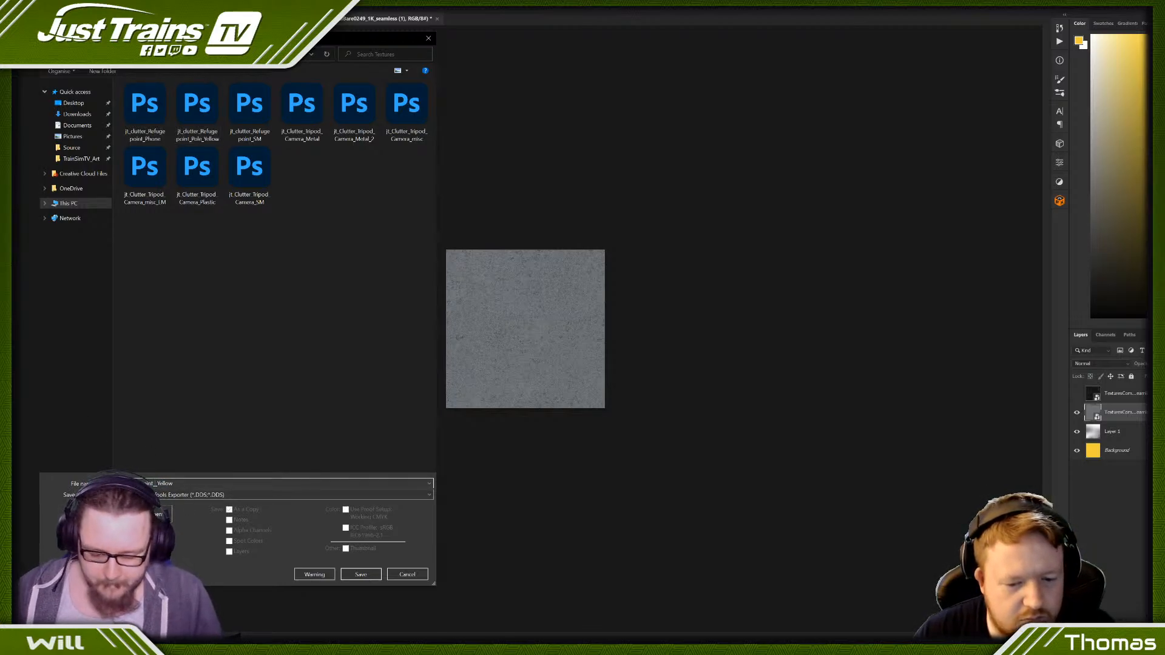
{"action": "type", "text": "Metal_"}
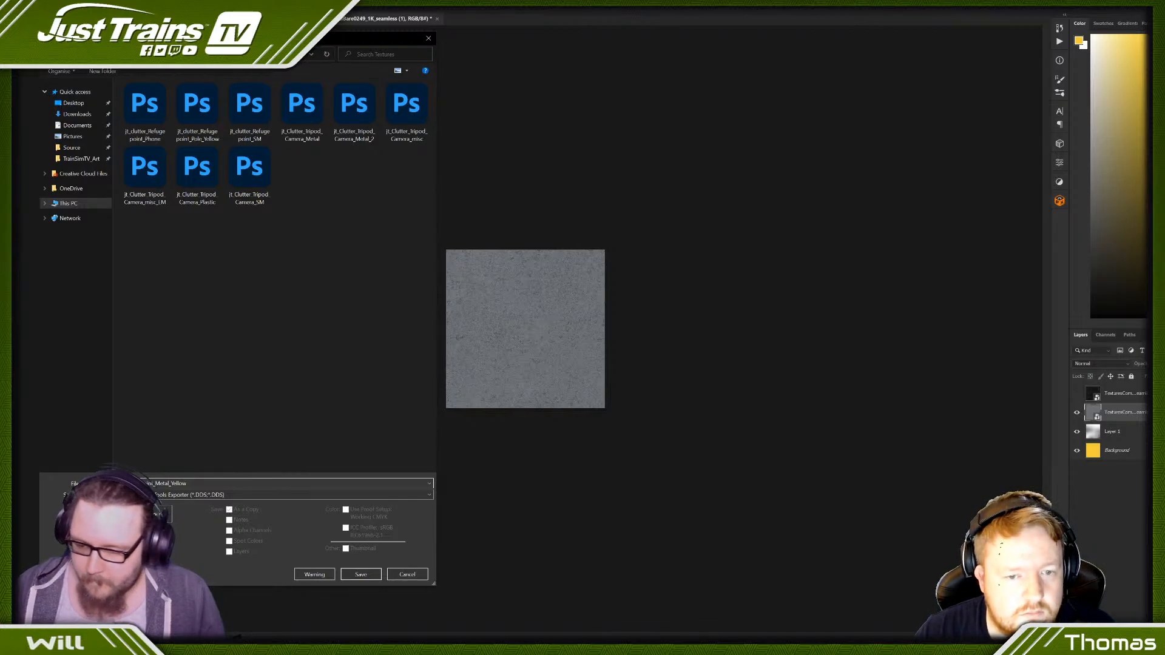
{"action": "key", "text": "Delete"}
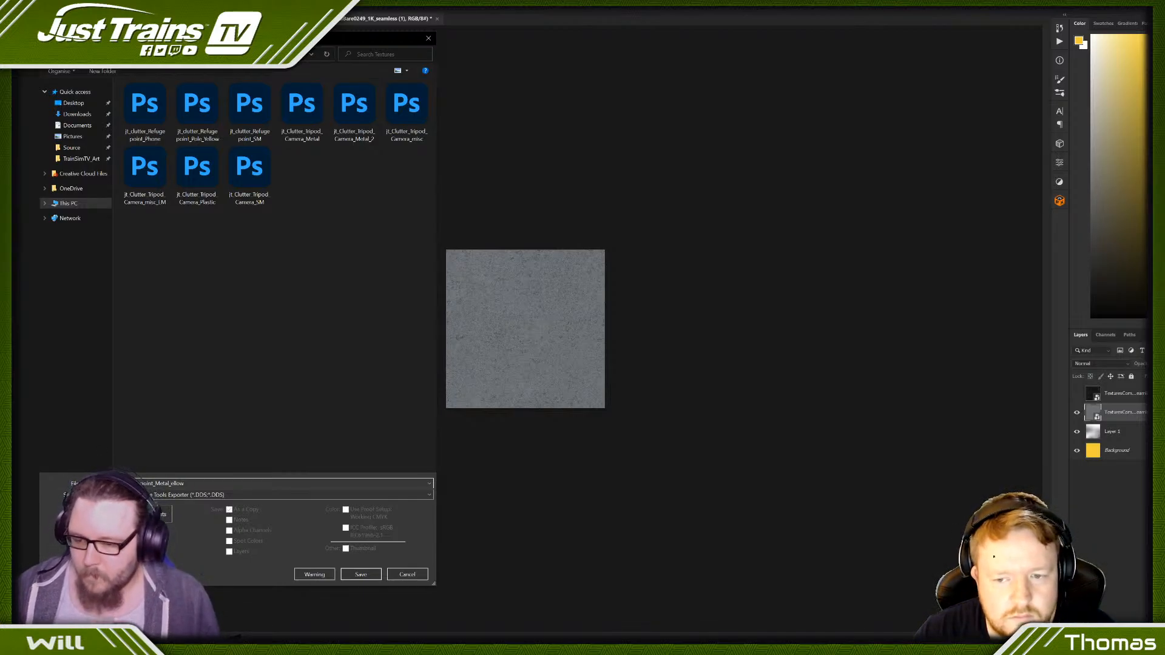
{"action": "key", "text": "Return"}
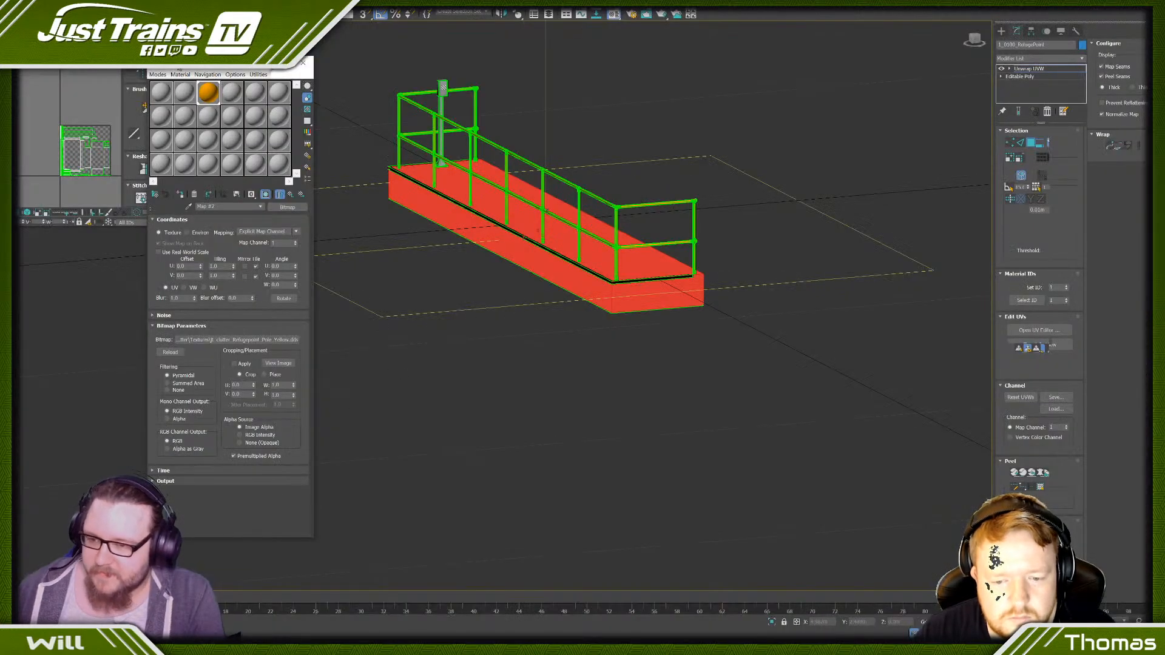
- Back in 3ds Max, select the kickboard faces, and open the duplicate poles sub-material, renaming it Metal 1
{"action": "scroll", "coordinate": [580, 323], "scroll_direction": "up", "scroll_amount": 5}
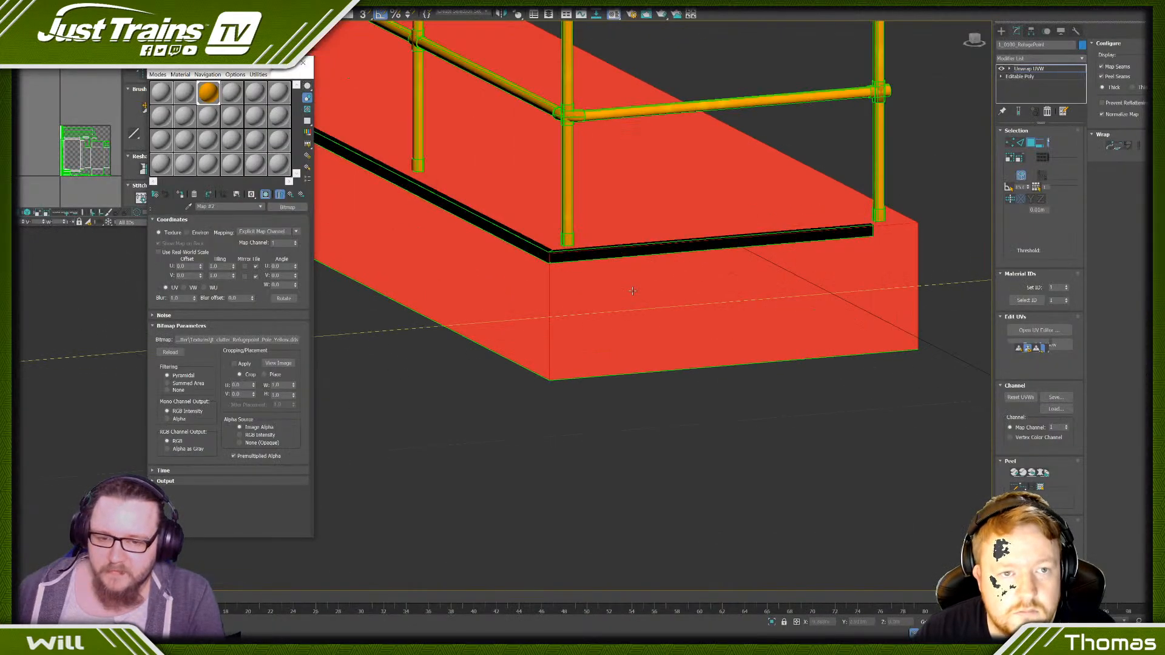
{"action": "left_click", "coordinate": [709, 244]}
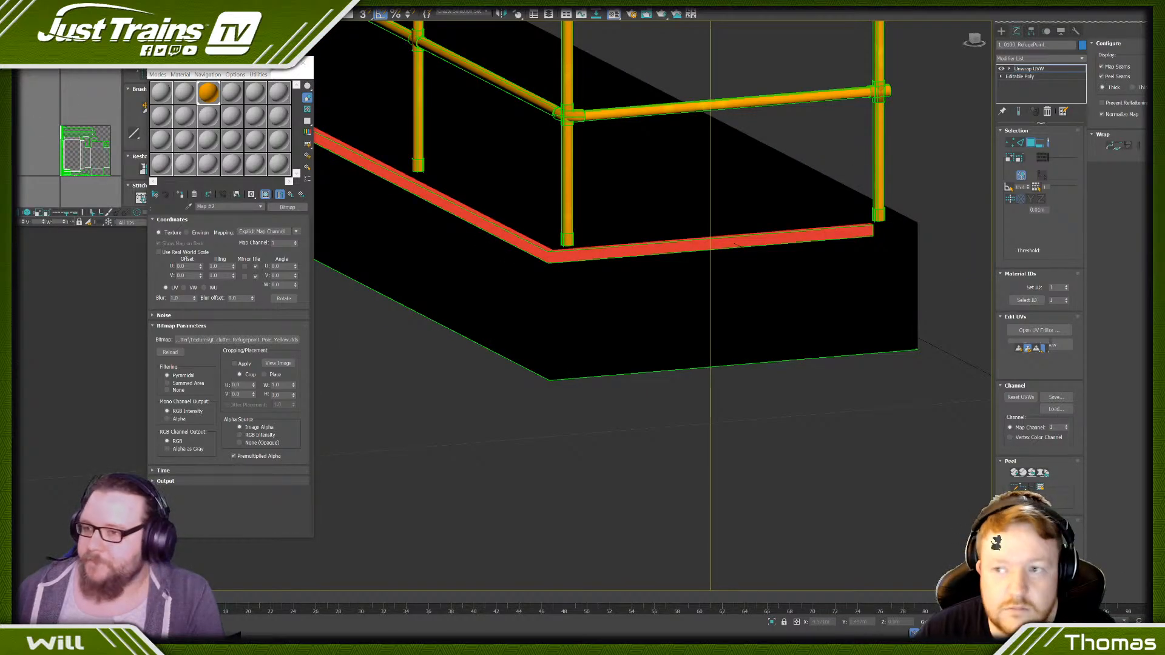
{"action": "left_click", "coordinate": [291, 194]}
{"action": "left_click", "coordinate": [292, 195]}
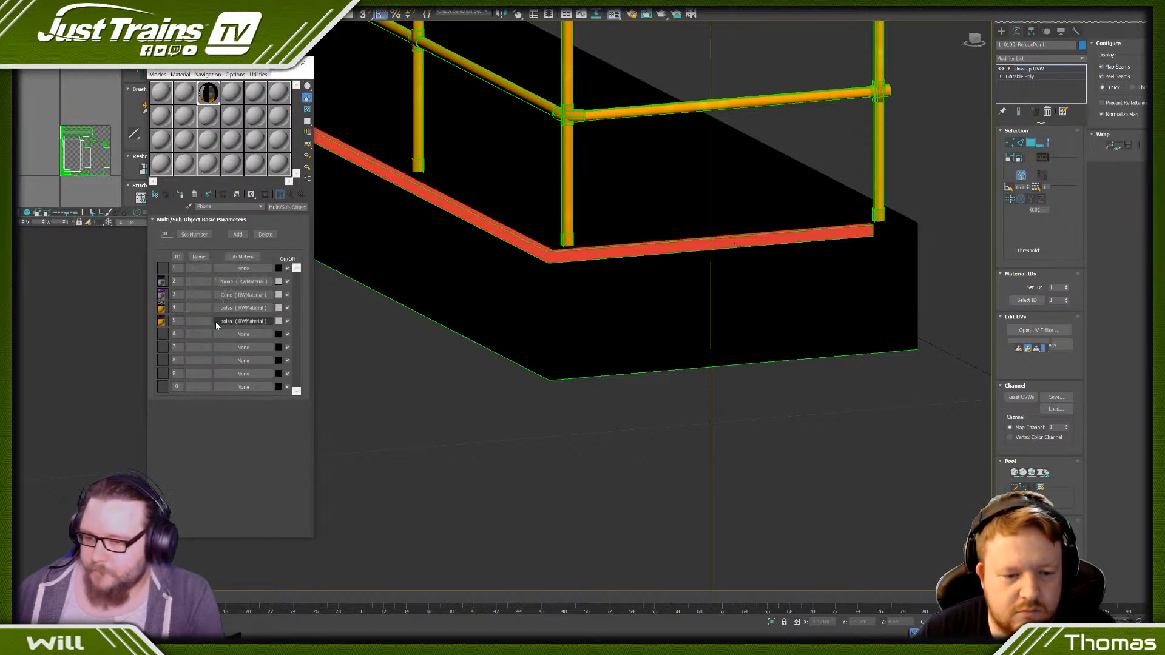
{"action": "left_click", "coordinate": [227, 308]}
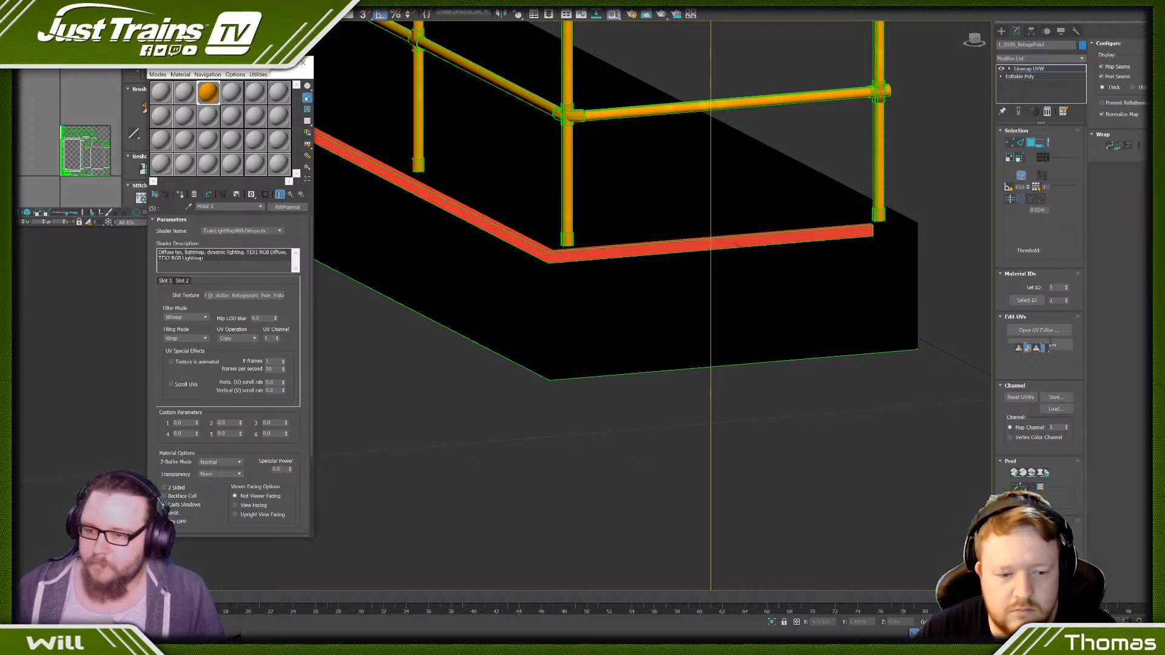
- Clear the yellow pole texture from the Metal 1 material's Slot 1 and load jt_clutter_Refugepoint_Metal_01 as its bitmap
{"action": "right_click", "coordinate": [250, 296]}
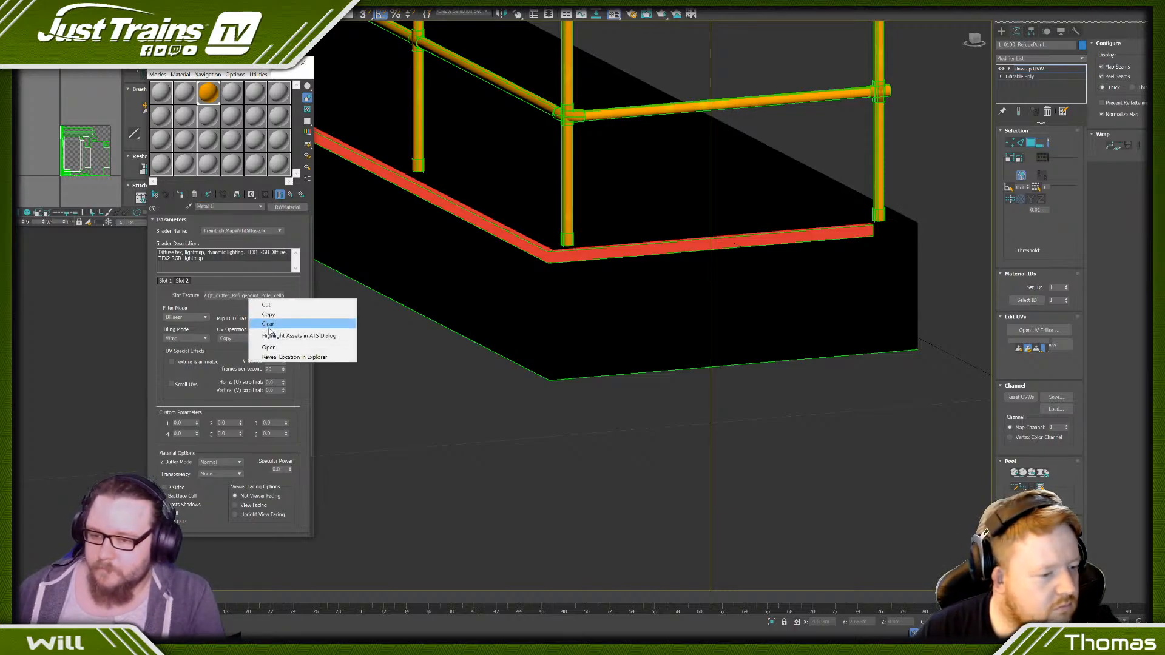
{"action": "left_click", "coordinate": [285, 328]}
{"action": "left_click", "coordinate": [244, 295]}
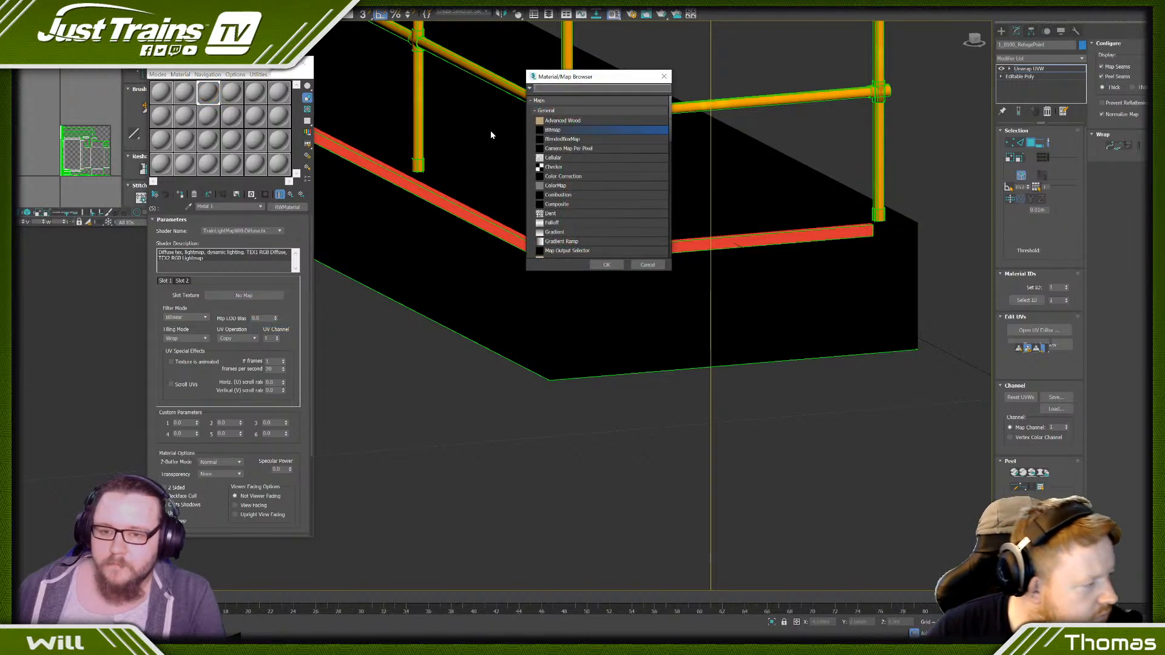
{"action": "double_click", "coordinate": [572, 135]}
{"action": "left_click", "coordinate": [149, 56]}
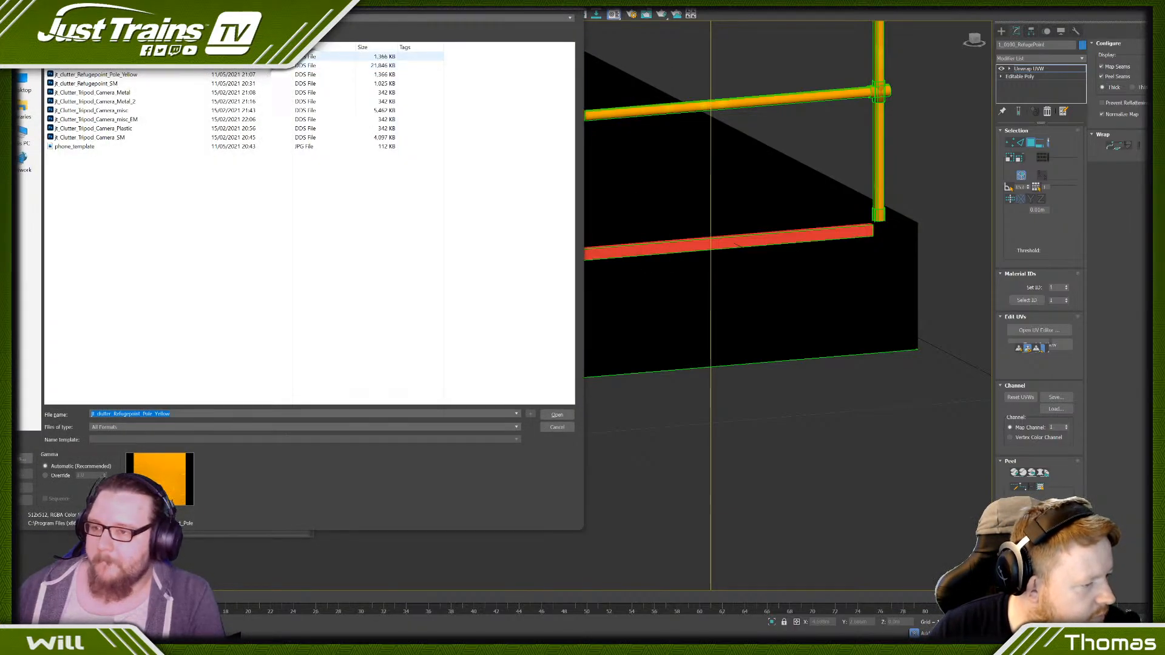
{"action": "left_click", "coordinate": [546, 413]}
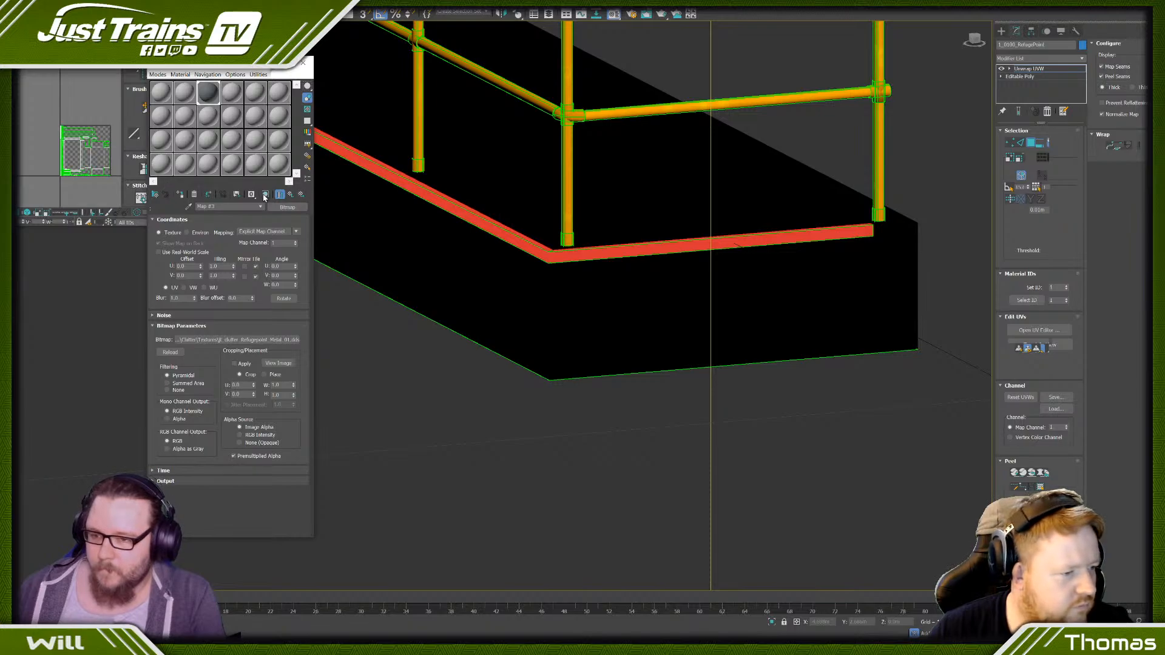
- Display the Metal 1 texture on the kickboard in the viewport, return to the parent material and deselect the kickboard faces
{"action": "left_click", "coordinate": [381, 341]}
{"action": "scroll", "coordinate": [642, 261], "scroll_direction": "up", "scroll_amount": 3}
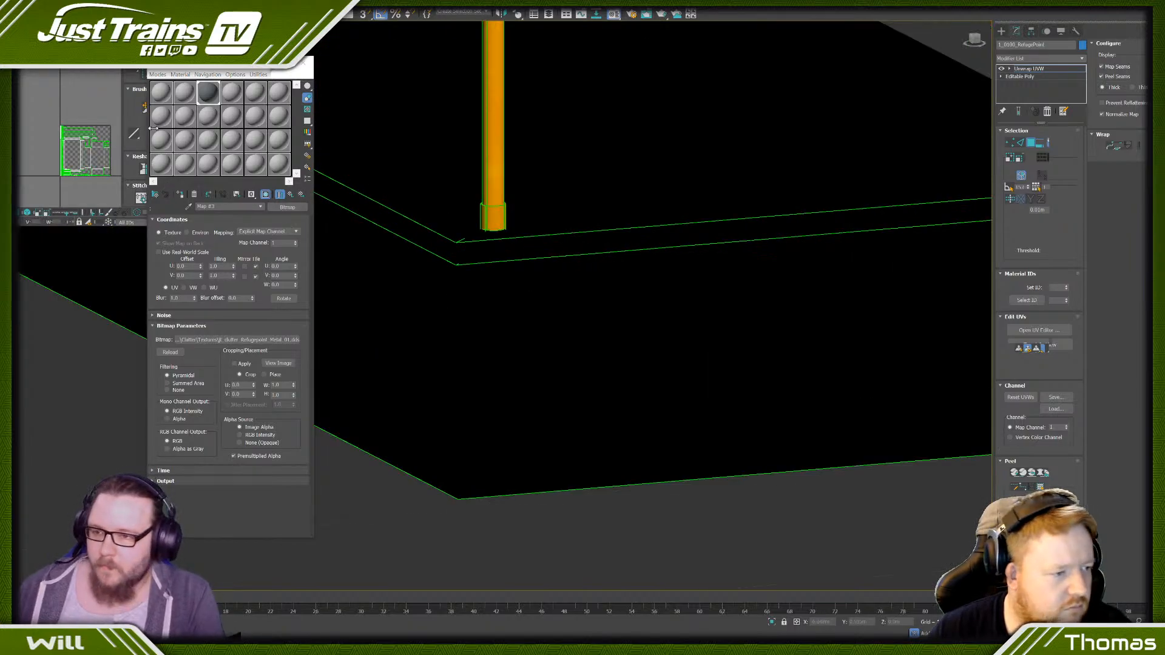
{"action": "left_click", "coordinate": [294, 195]}
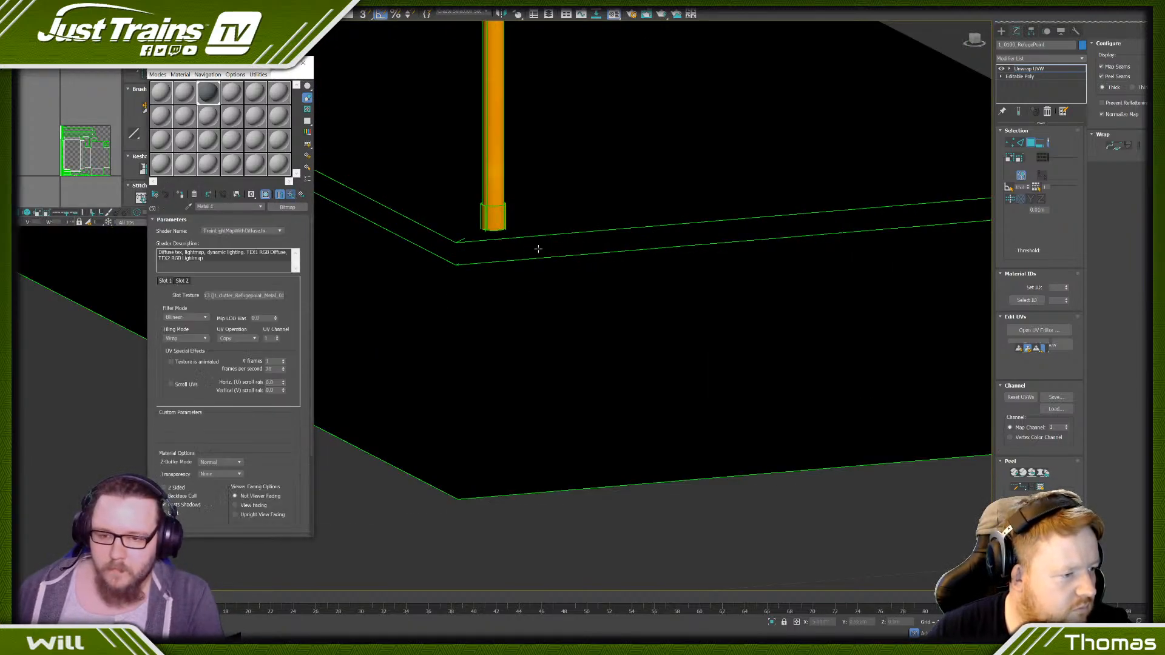
{"action": "left_click", "coordinate": [536, 247]}
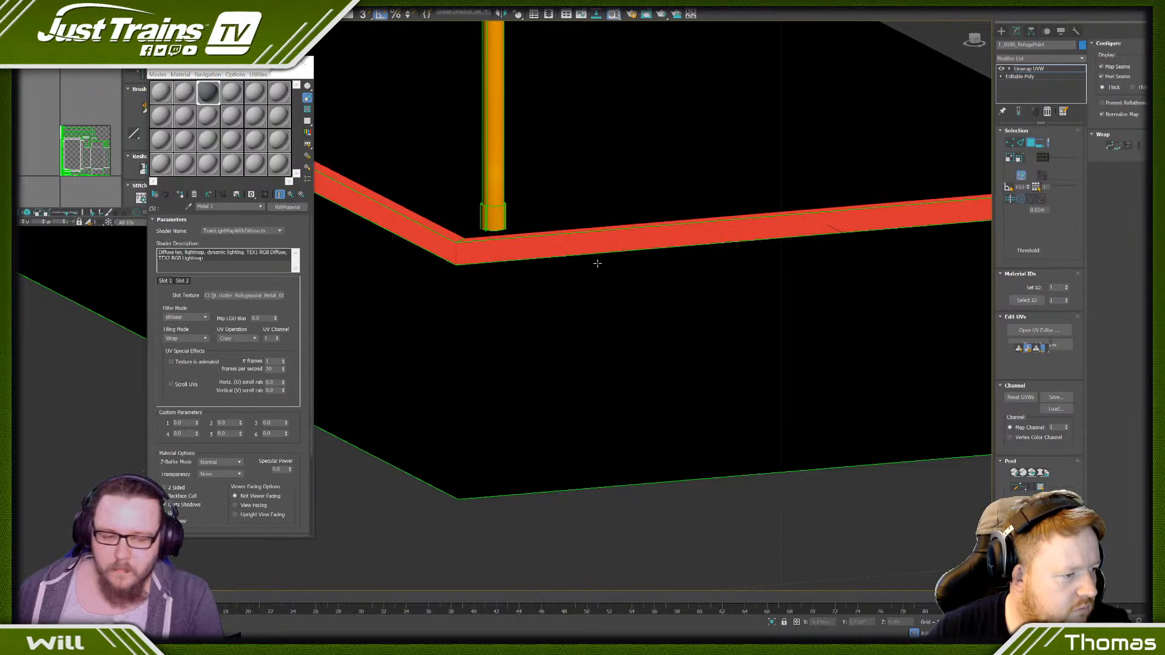
{"action": "left_click", "coordinate": [910, 504]}
{"action": "scroll", "coordinate": [698, 268], "scroll_direction": "down", "scroll_amount": 4}
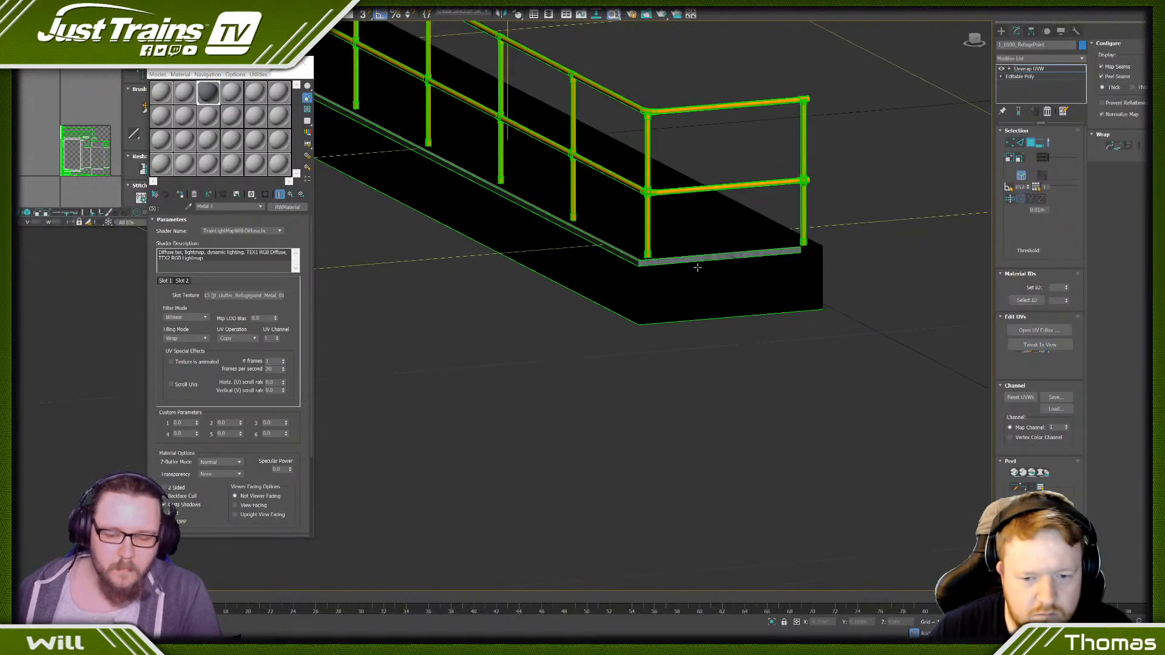
- Select the kickboard's UVs in the UV editor and scale them up so the metal texture tiles more finely
{"action": "left_click", "coordinate": [646, 266]}
{"action": "left_click", "coordinate": [87, 23]}
{"action": "left_click", "coordinate": [97, 34]}
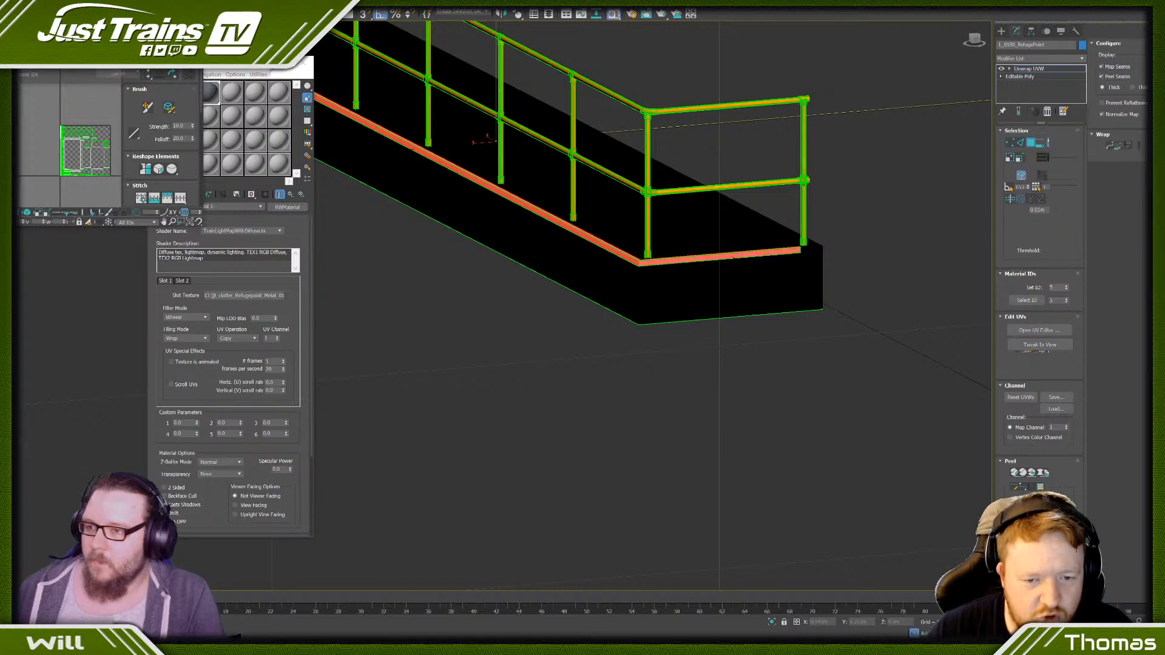
{"action": "left_click", "coordinate": [67, 81]}
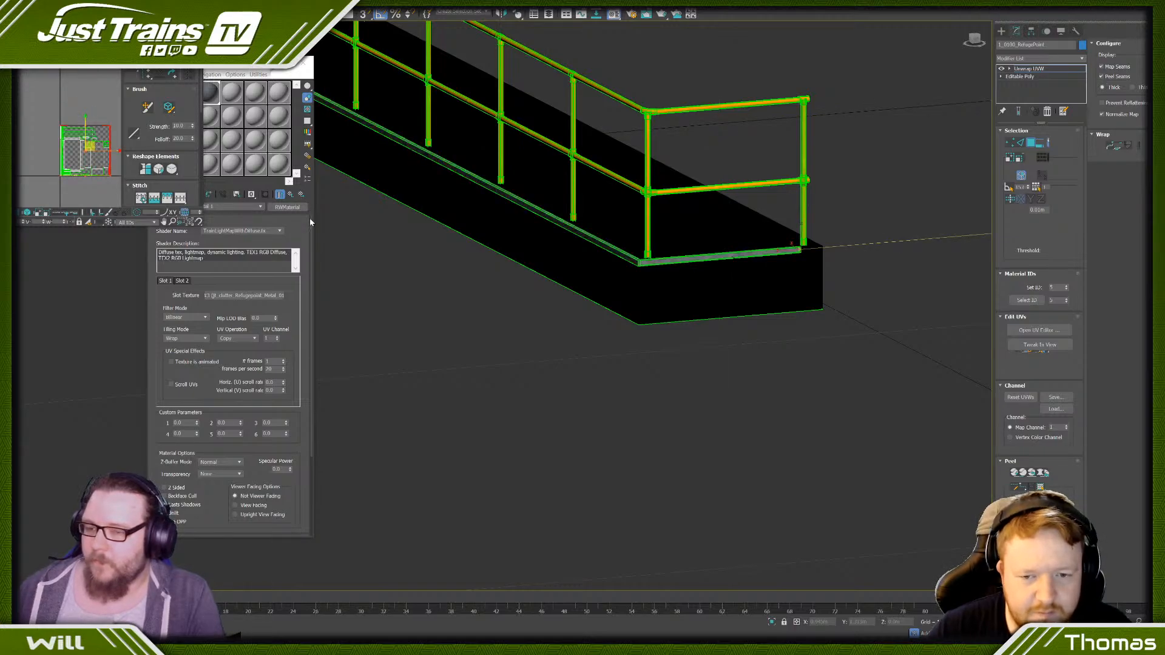
{"action": "scroll", "coordinate": [653, 260], "scroll_direction": "up", "scroll_amount": 5}
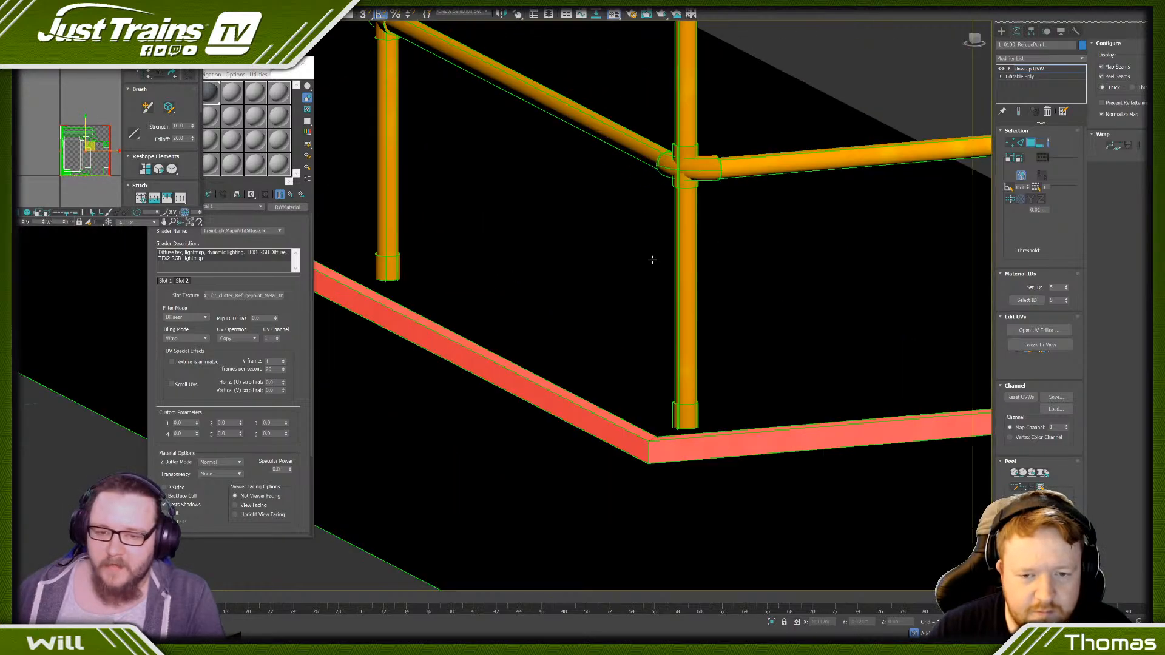
{"action": "left_click", "coordinate": [528, 408]}
{"action": "scroll", "coordinate": [67, 146], "scroll_direction": "down", "scroll_amount": 3}
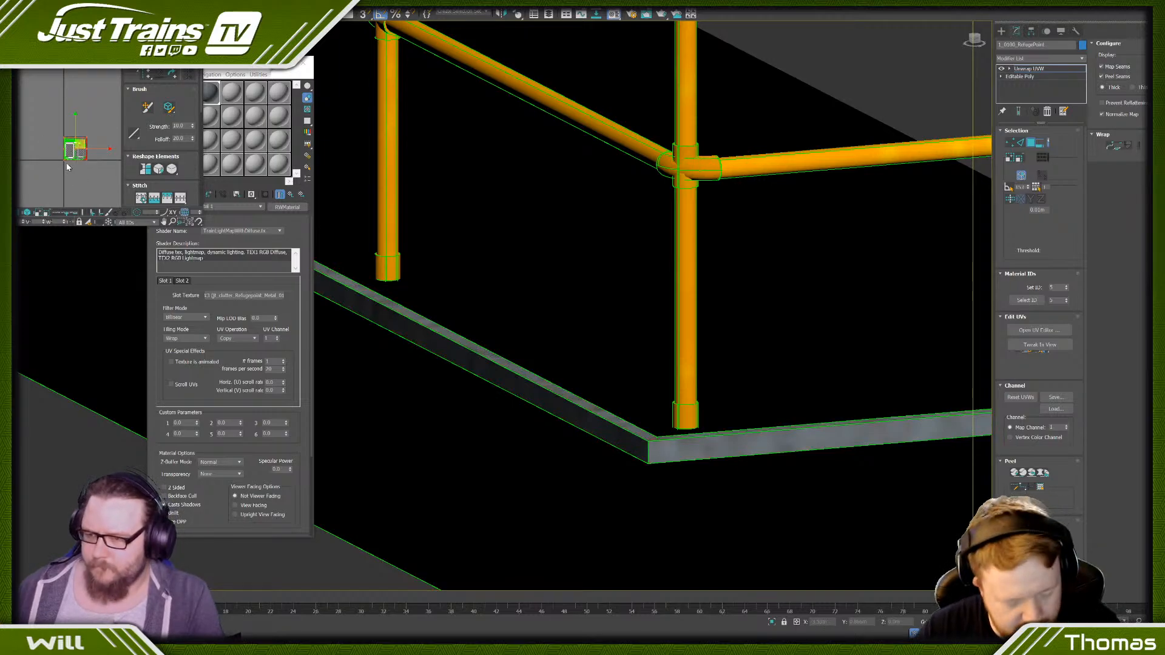
{"action": "left_click_drag", "start_coordinate": [63, 161], "coordinate": [176, 468]}
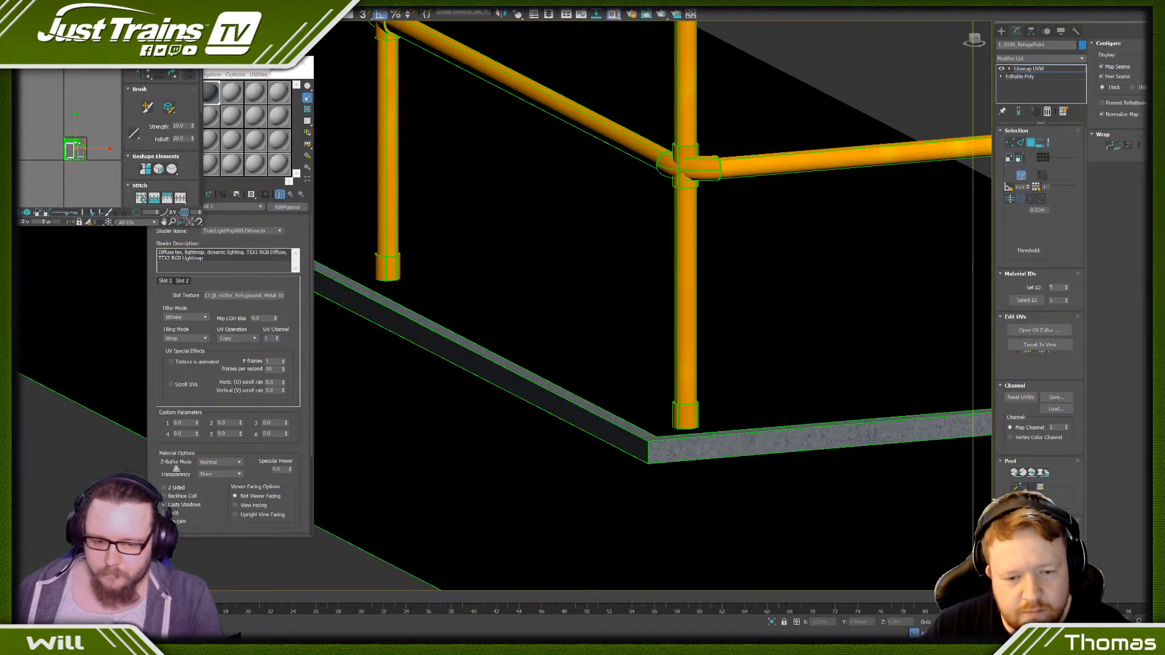
- Examine the textured kickboard and the untextured base of the refuge platform from both sides
{"action": "scroll", "coordinate": [633, 373], "scroll_direction": "down", "scroll_amount": 5}
{"action": "left_click", "coordinate": [520, 502]}
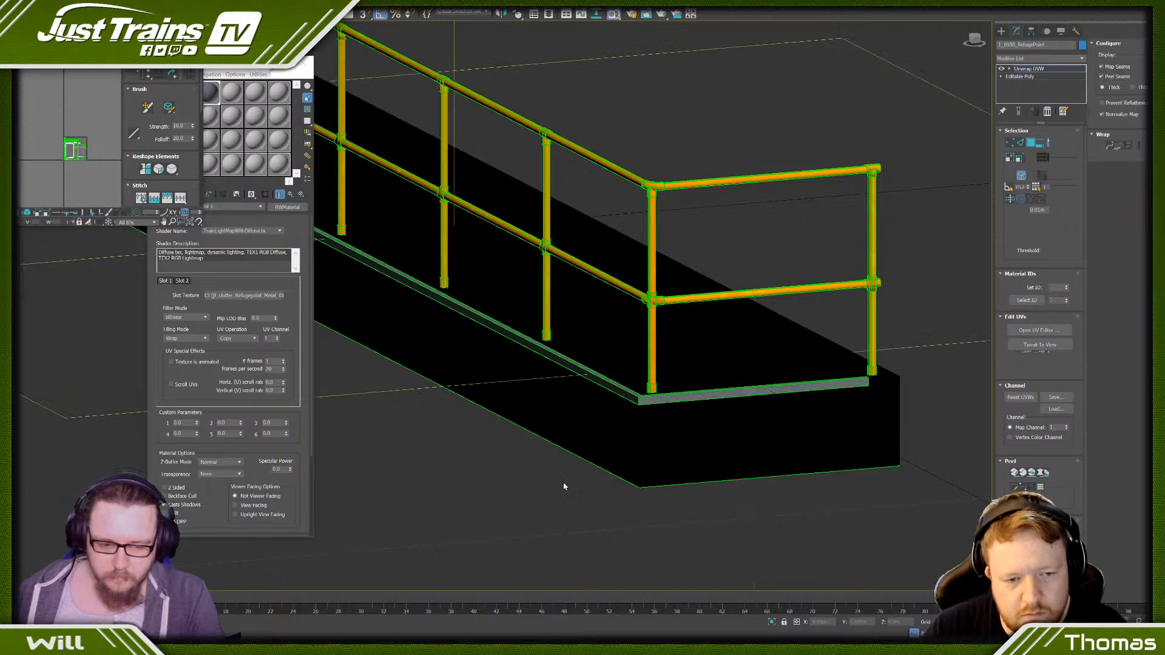
{"action": "left_click", "coordinate": [667, 426]}
{"action": "middle_click_drag", "start_coordinate": [668, 426], "coordinate": [629, 424], "text": "alt"}
{"action": "scroll", "coordinate": [575, 237], "scroll_direction": "down", "scroll_amount": 5}
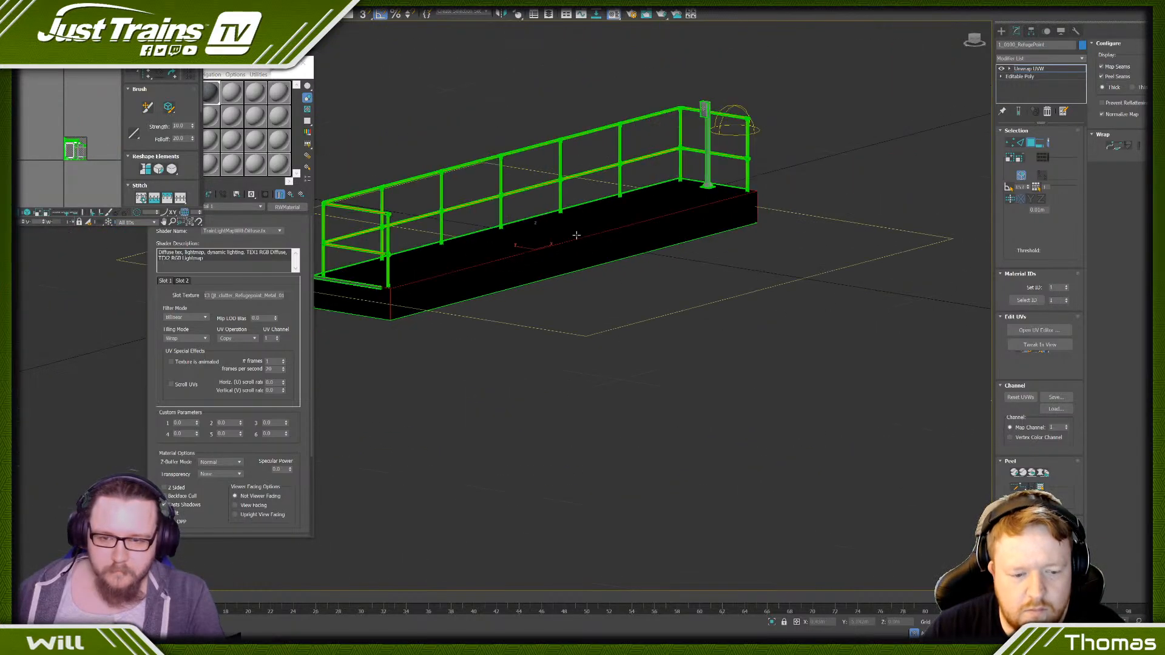
{"action": "middle_click_drag", "start_coordinate": [575, 236], "coordinate": [594, 296]}
{"action": "middle_click_drag", "start_coordinate": [486, 378], "coordinate": [539, 361], "text": "alt"}
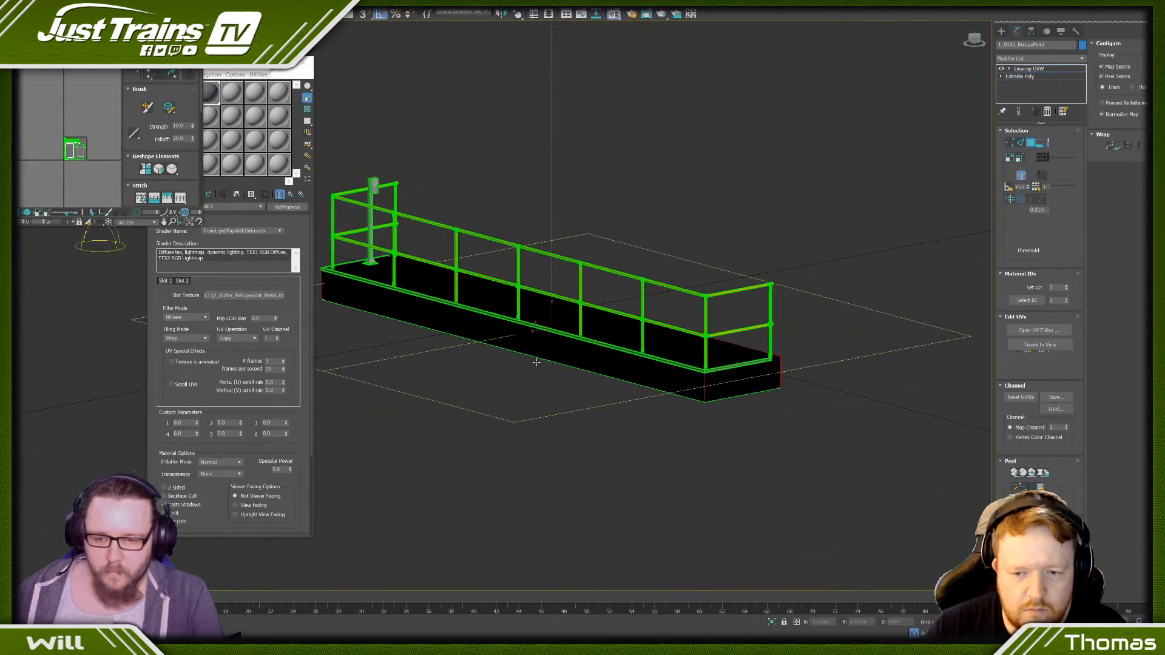
{"action": "scroll", "coordinate": [539, 361], "scroll_direction": "up", "scroll_amount": 5}
{"action": "scroll", "coordinate": [538, 361], "scroll_direction": "down", "scroll_amount": 7}
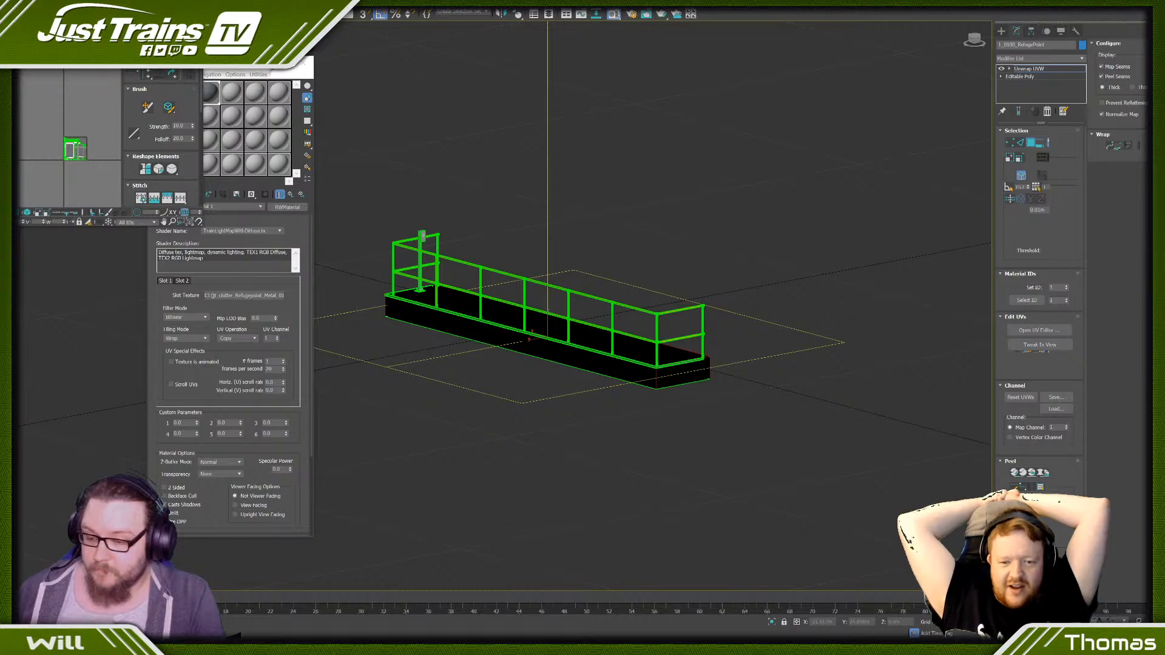
- Switch to Textures.com in the browser, close the Zinc Closeup set and browse the Concrete category
{"action": "left_click", "coordinate": [225, 601]}
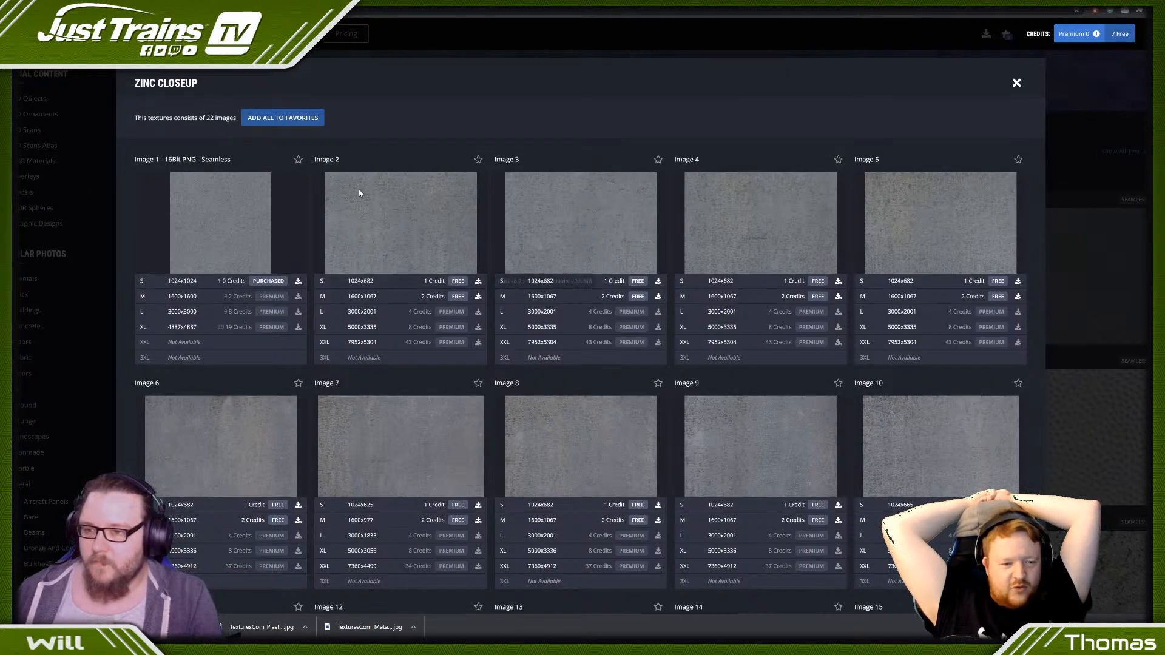
{"action": "left_click", "coordinate": [1016, 82]}
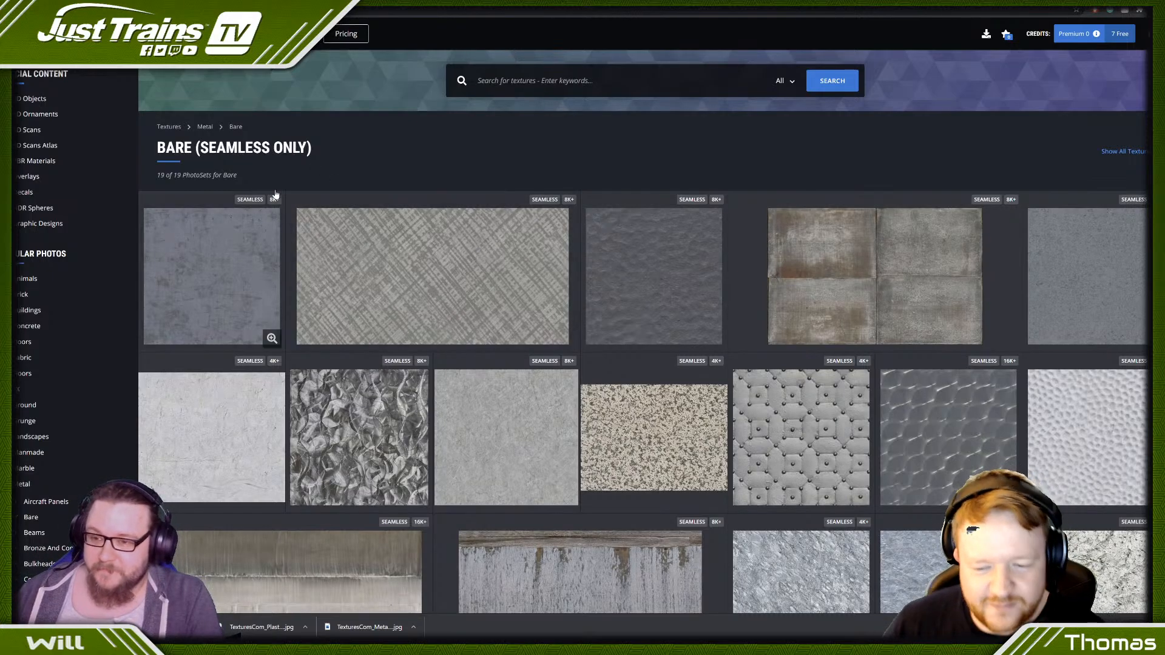
{"action": "scroll", "coordinate": [426, 205], "scroll_direction": "down", "scroll_amount": 5}
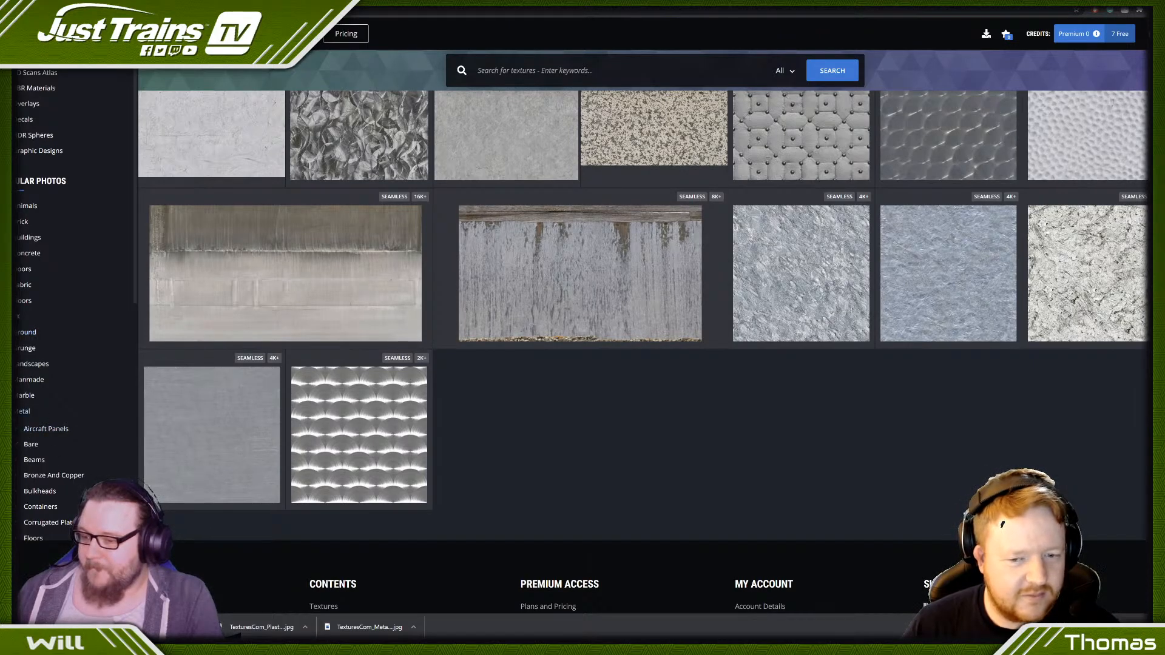
{"action": "left_click", "coordinate": [24, 252]}
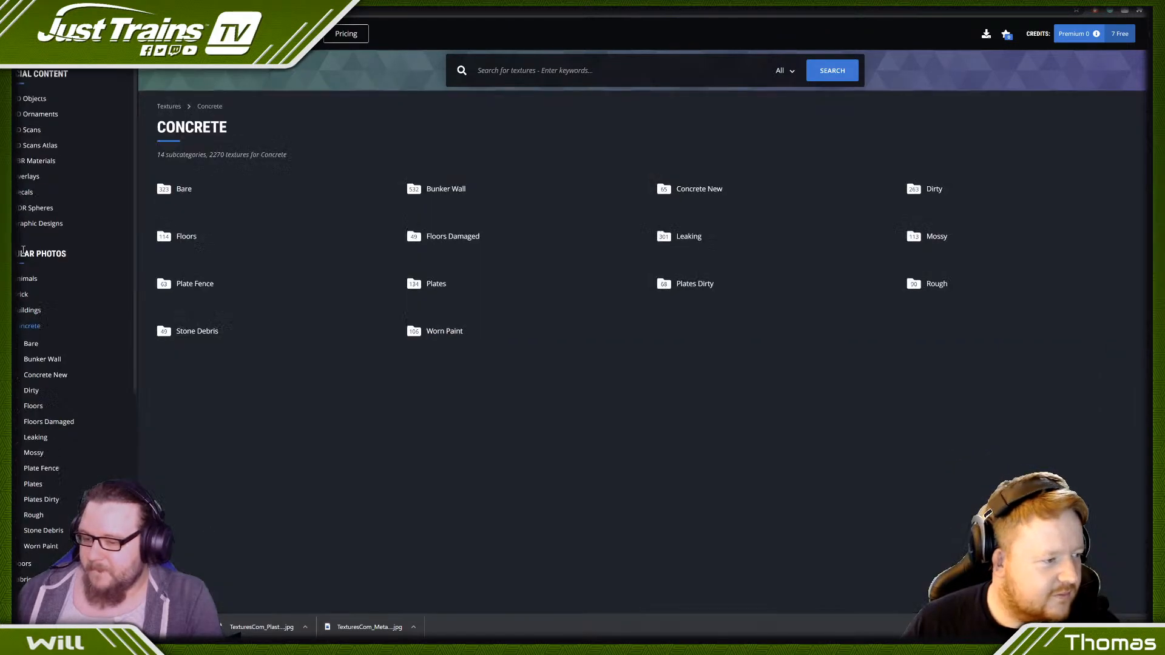
{"action": "scroll", "coordinate": [420, 172], "scroll_direction": "down", "scroll_amount": 4}
{"action": "scroll", "coordinate": [199, 310], "scroll_direction": "down", "scroll_amount": 9}
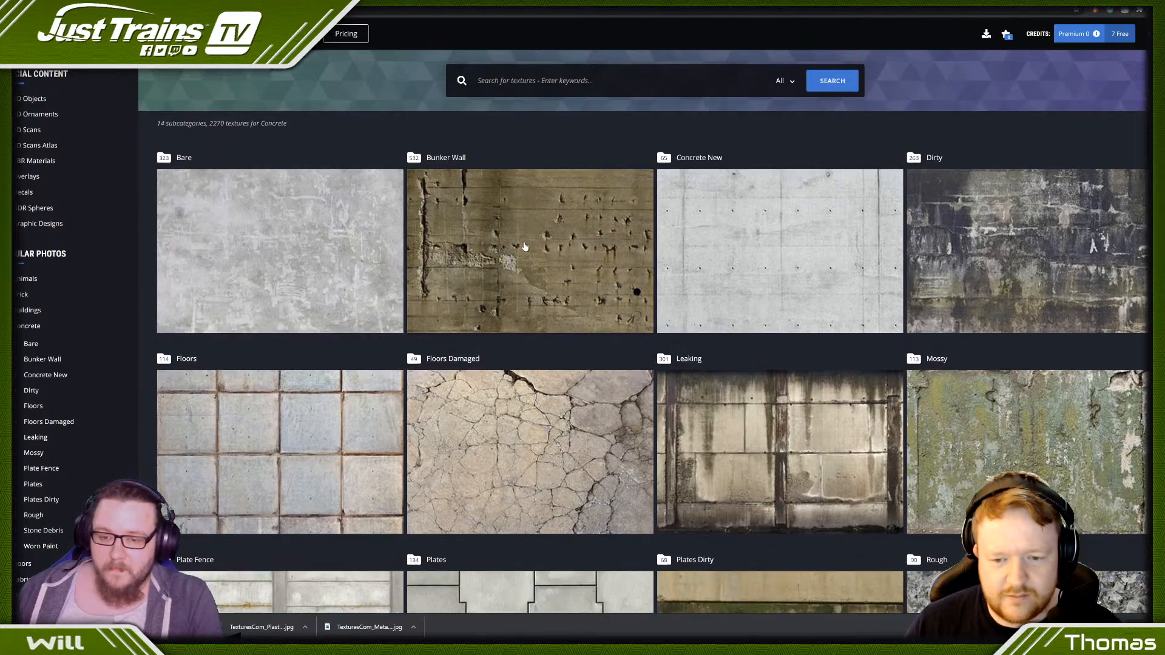
- Open the Rough concrete category and download the small version of Image 1 from the ConcreteRough0087 pebble set
{"action": "scroll", "coordinate": [944, 359], "scroll_direction": "up", "scroll_amount": 9}
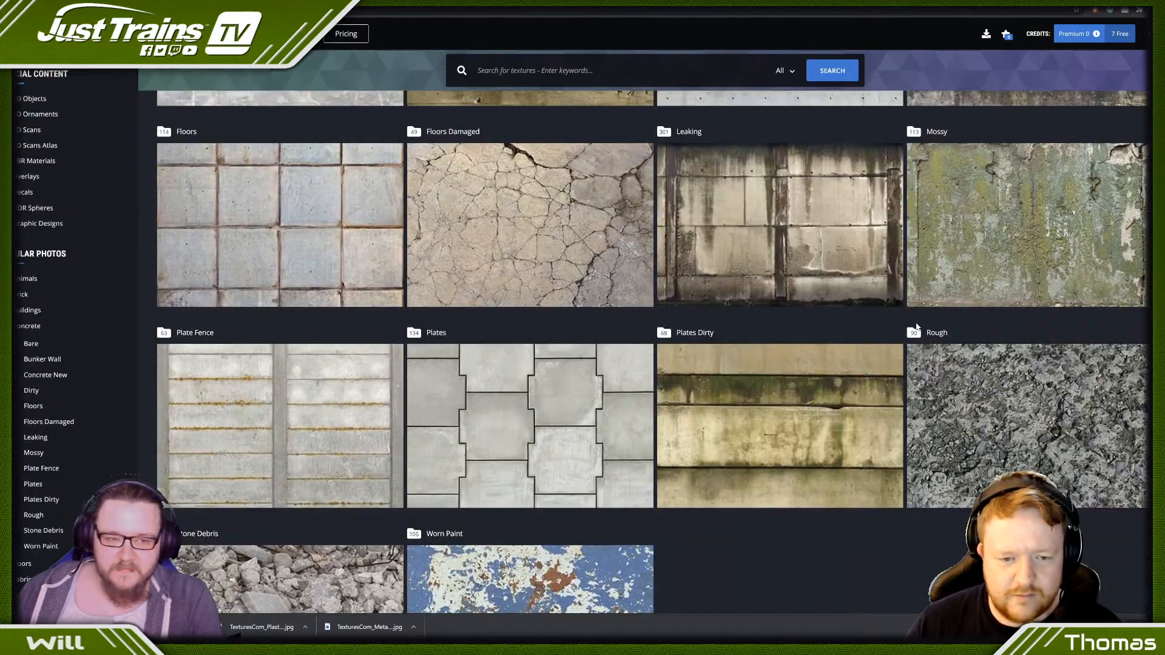
{"action": "scroll", "coordinate": [965, 401], "scroll_direction": "down", "scroll_amount": 4}
{"action": "left_click", "coordinate": [971, 412]}
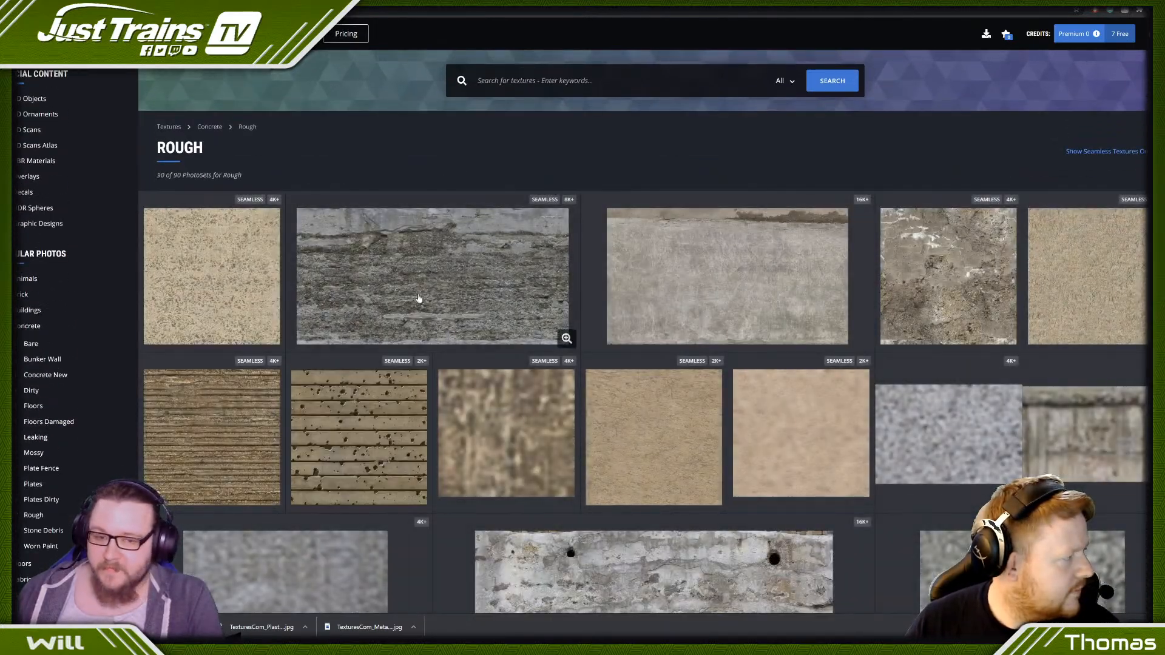
{"action": "scroll", "coordinate": [418, 261], "scroll_direction": "down", "scroll_amount": 6}
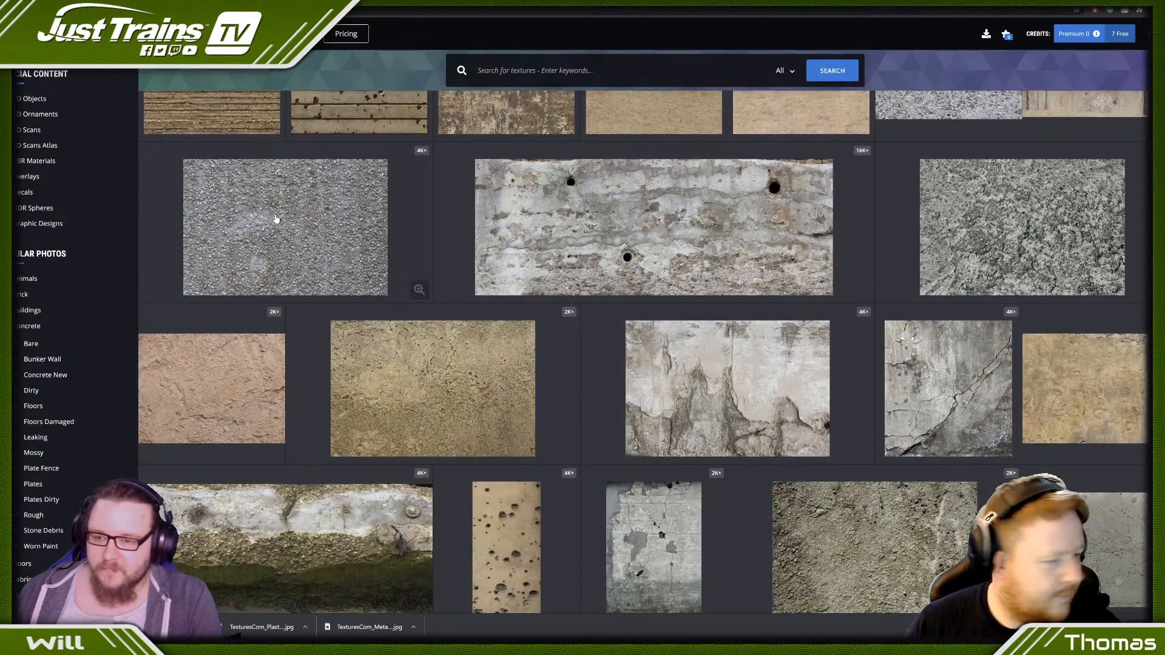
{"action": "left_click", "coordinate": [275, 217]}
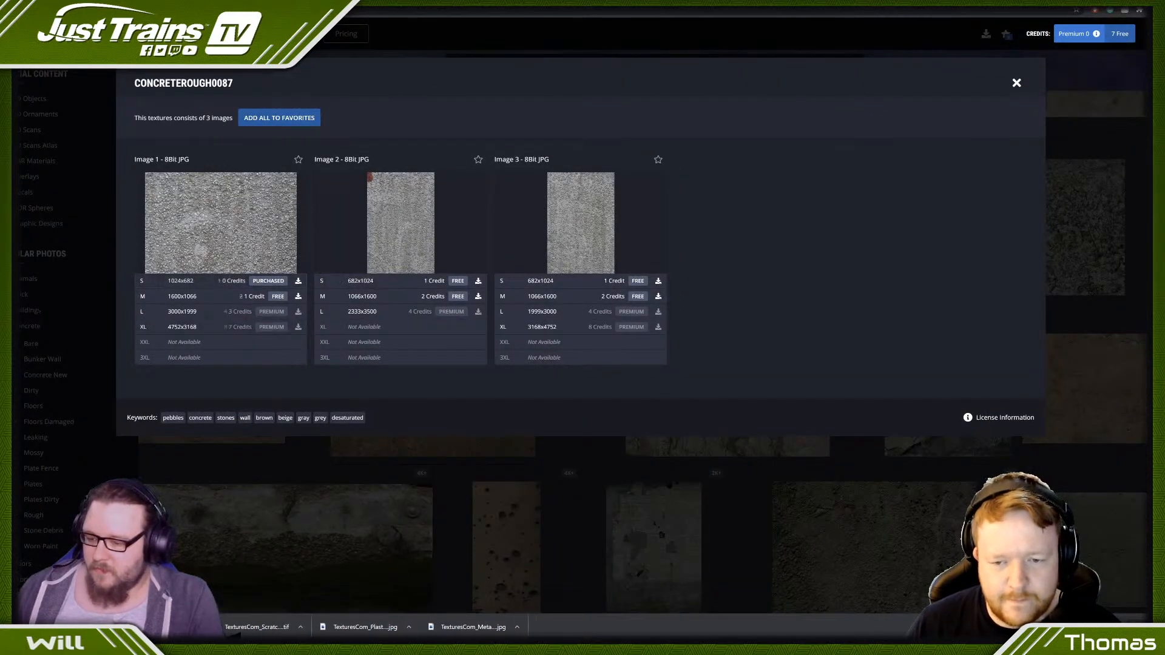
- Place the downloaded pebble concrete image in the Photoshop document and stretch it to fill the whole square canvas
{"action": "left_click_drag", "start_coordinate": [316, 648], "coordinate": [342, 462]}
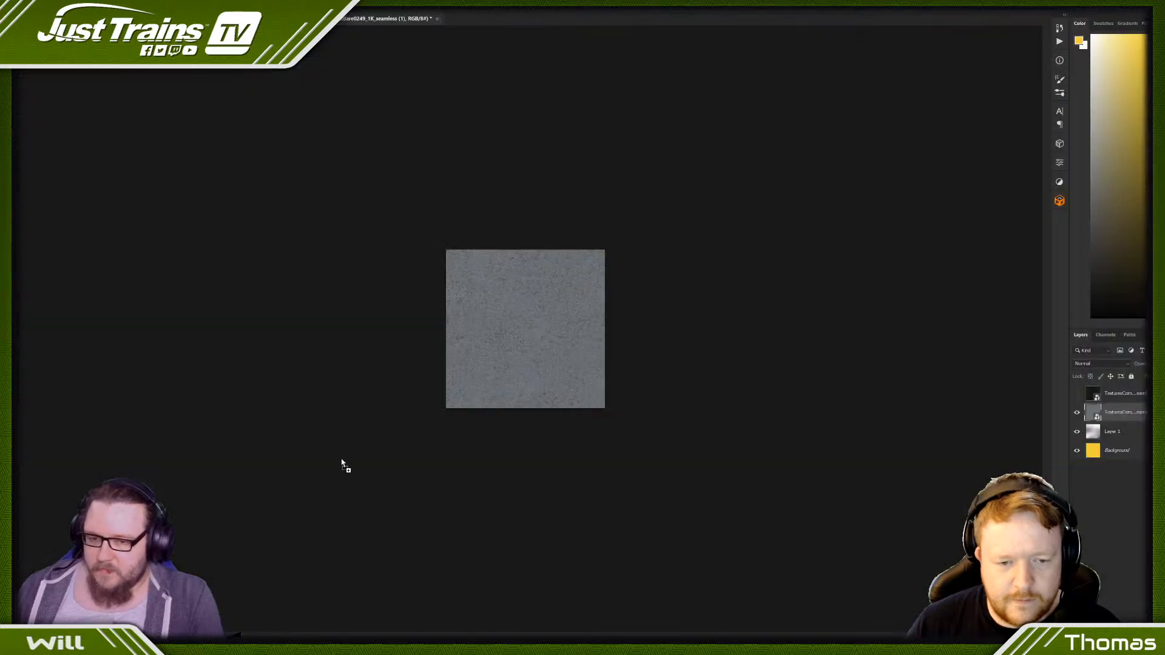
{"action": "left_click_drag", "start_coordinate": [529, 352], "coordinate": [529, 304]}
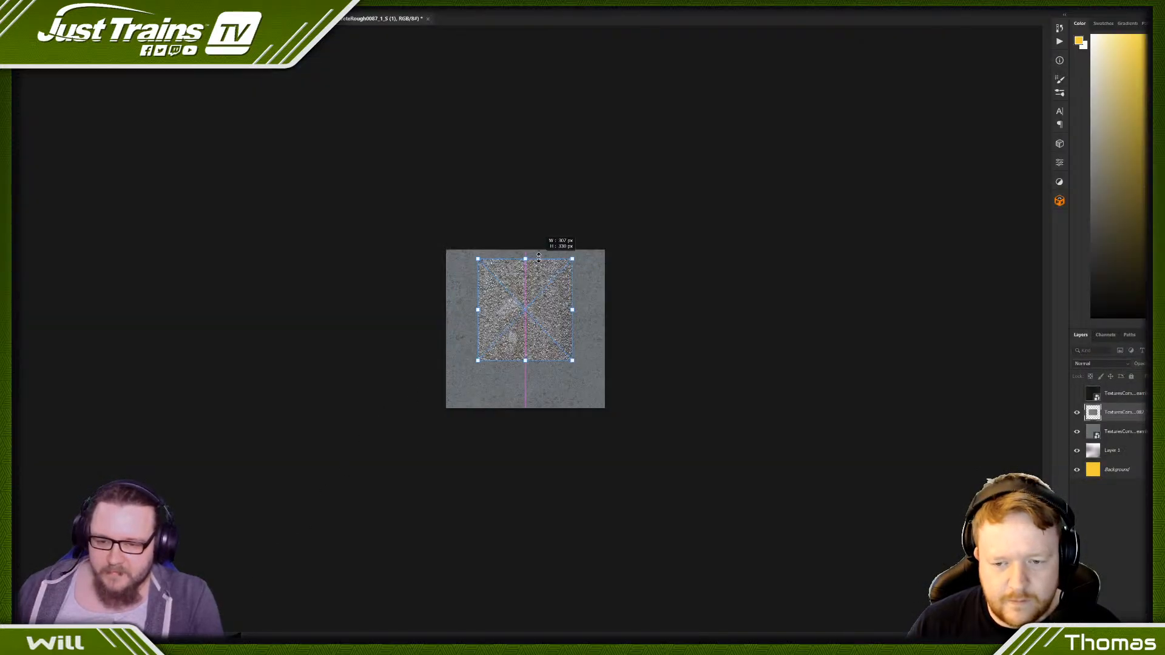
{"action": "left_click_drag", "start_coordinate": [525, 360], "coordinate": [525, 403]}
{"action": "left_click_drag", "start_coordinate": [478, 327], "coordinate": [447, 327]}
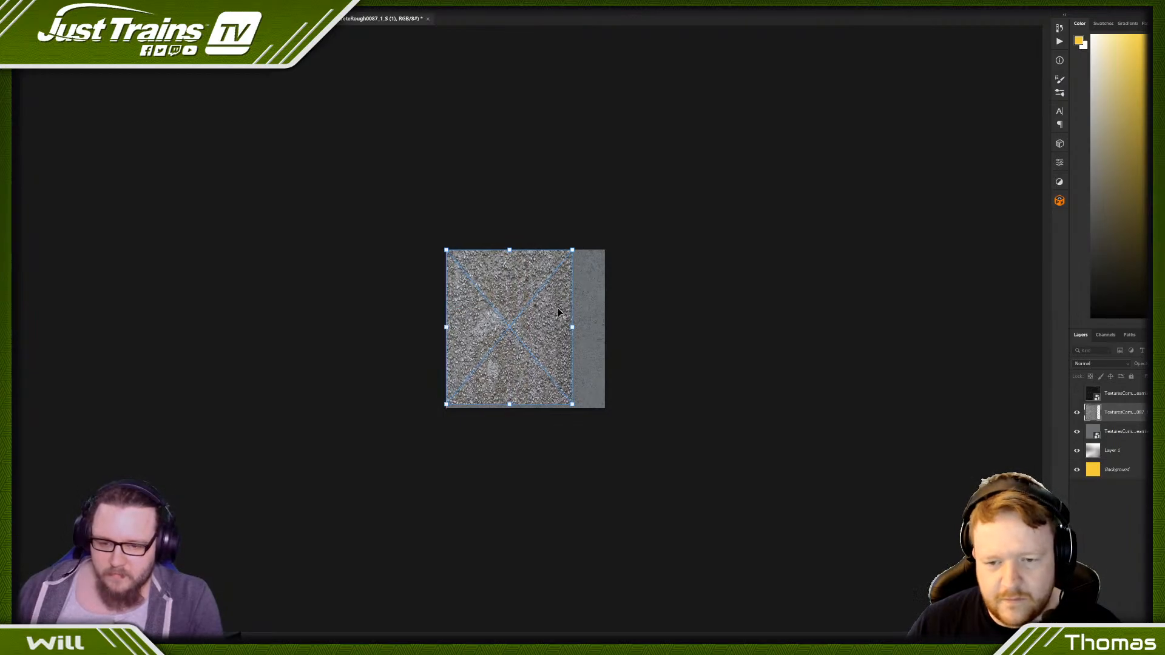
{"action": "left_click_drag", "start_coordinate": [570, 328], "coordinate": [604, 328]}
{"action": "left_click_drag", "start_coordinate": [526, 403], "coordinate": [526, 408]}
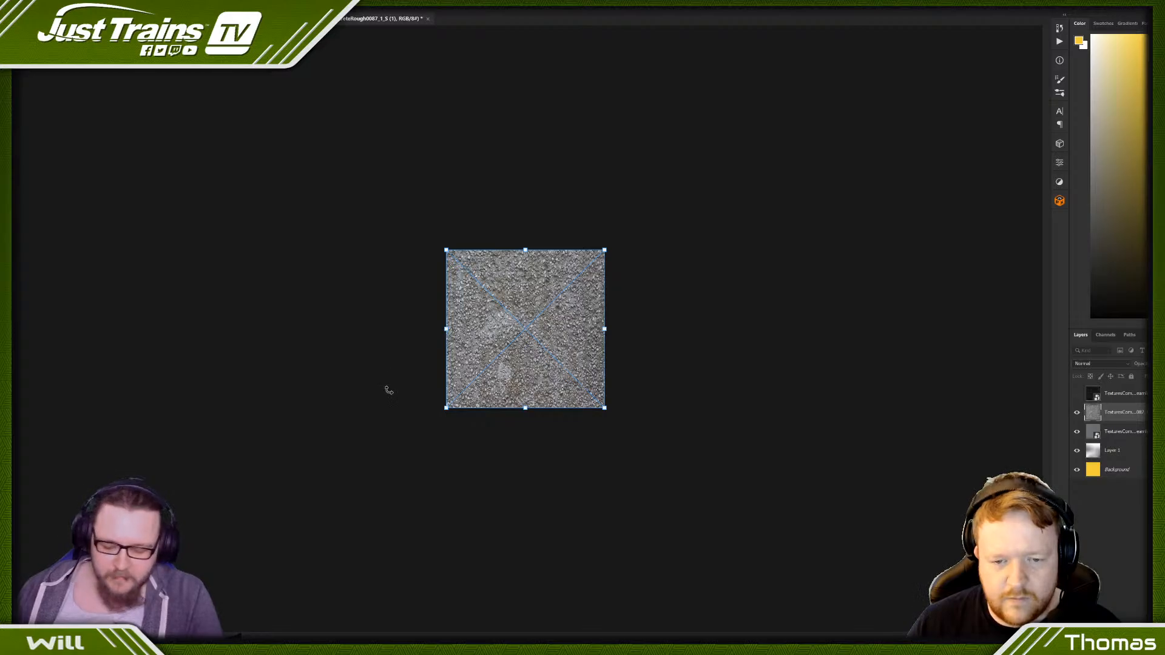
{"action": "key", "text": "Return"}
{"action": "scroll", "coordinate": [388, 390], "scroll_direction": "up", "scroll_amount": 5, "text": "alt"}
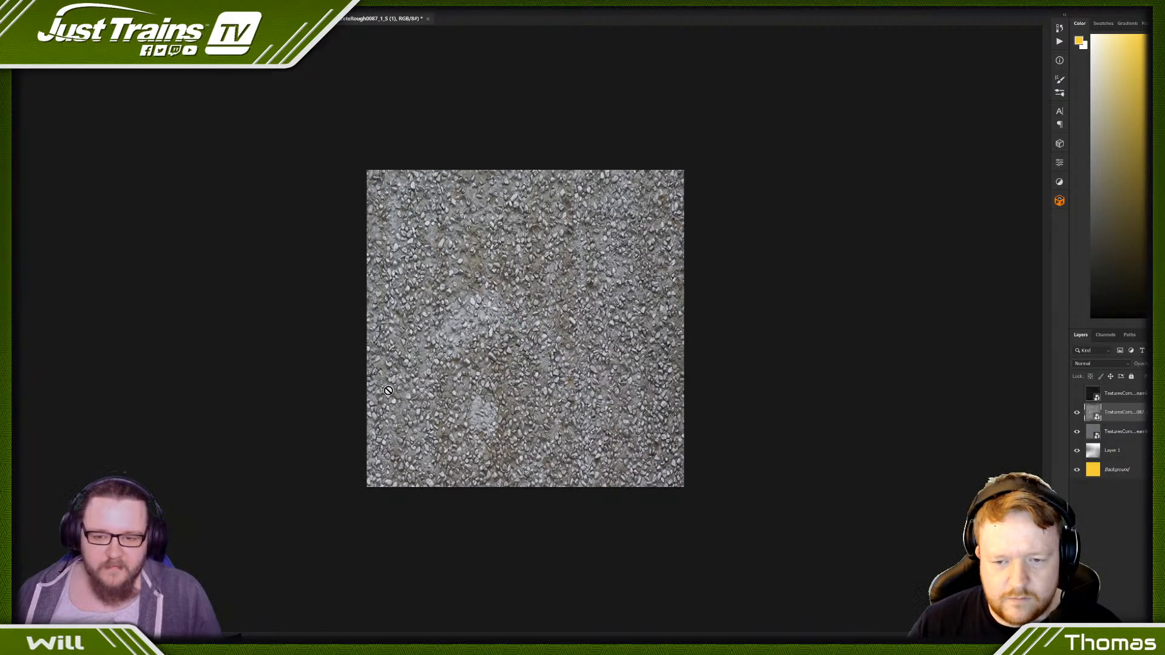
- Make the pebble concrete tileable with the FX Box Free SeamlessTexture Tile function and merge the tile_pattern group
{"action": "left_click", "coordinate": [1059, 200]}
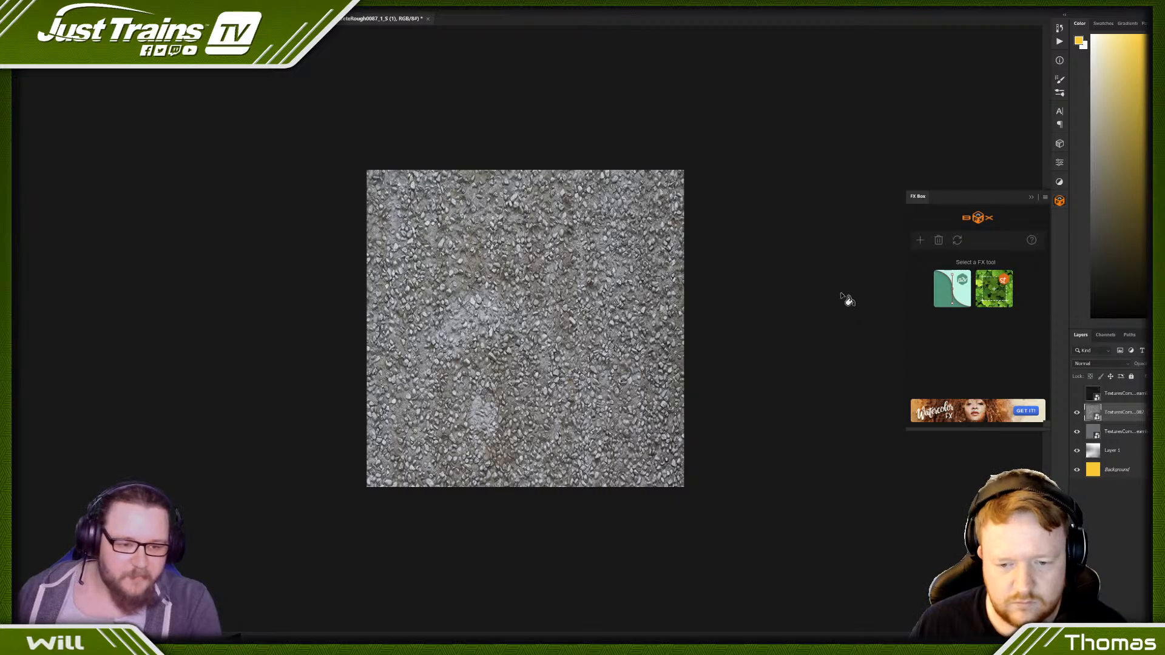
{"action": "left_click", "coordinate": [995, 297]}
{"action": "left_click", "coordinate": [943, 398]}
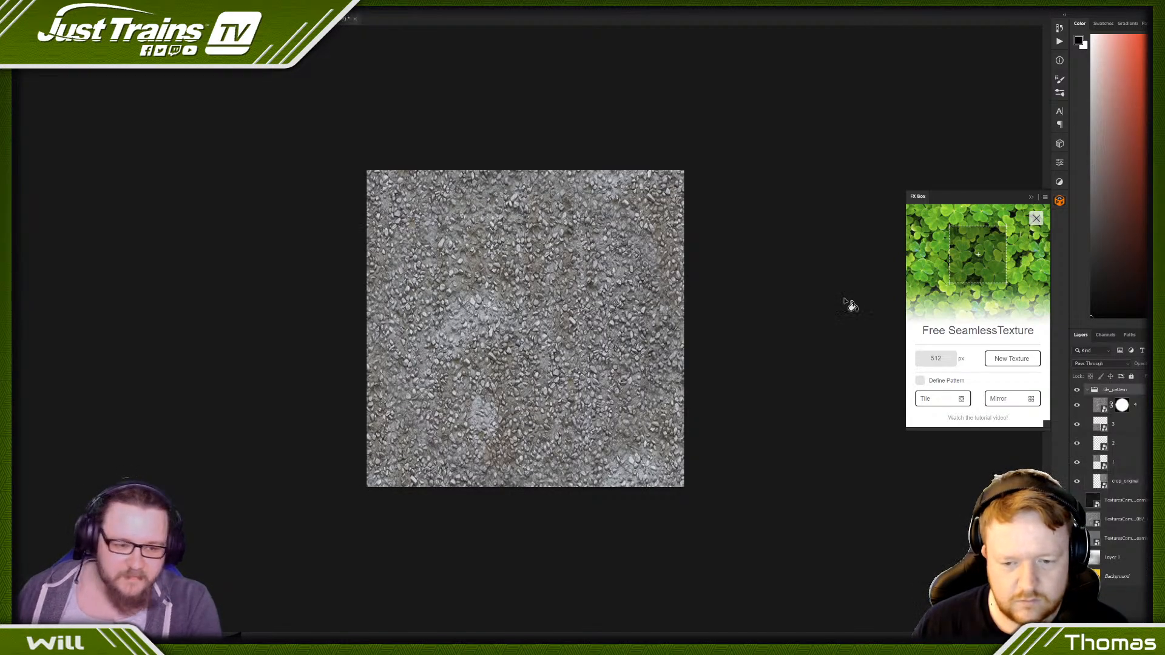
{"action": "right_click", "coordinate": [1142, 394]}
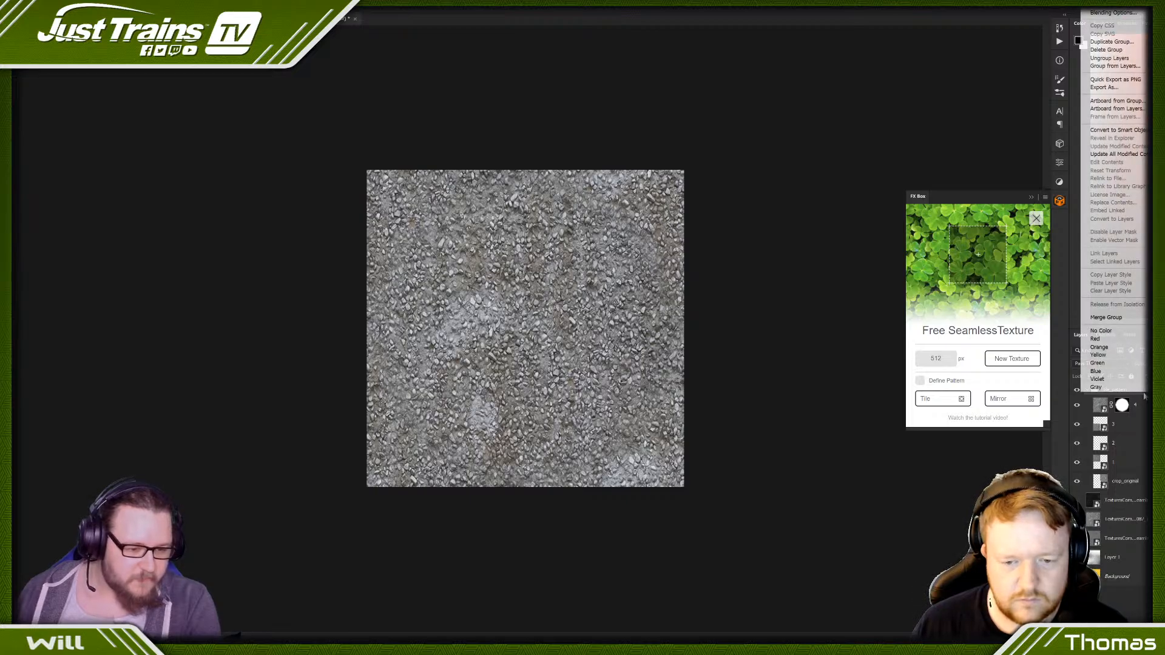
{"action": "left_click", "coordinate": [1096, 320]}
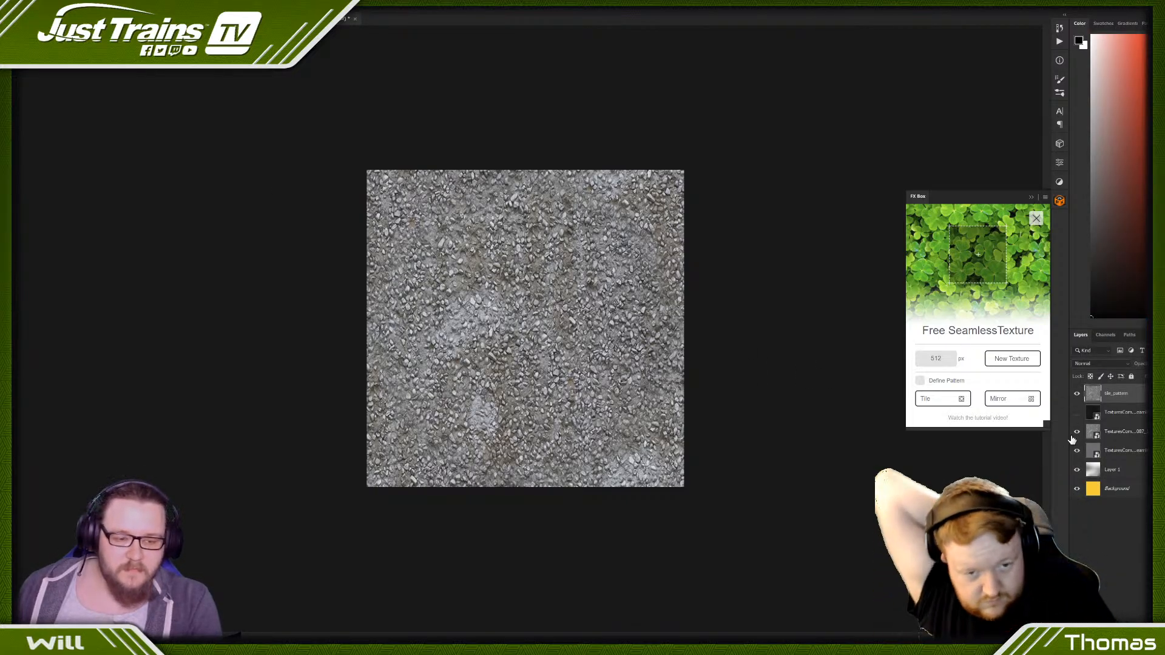
- Save the seamless pebble concrete texture as an NVIDIA DDS file named jt_clutter_Refugepoint_Conc_01 in the Textures folder
{"action": "left_click", "coordinate": [10, 2]}
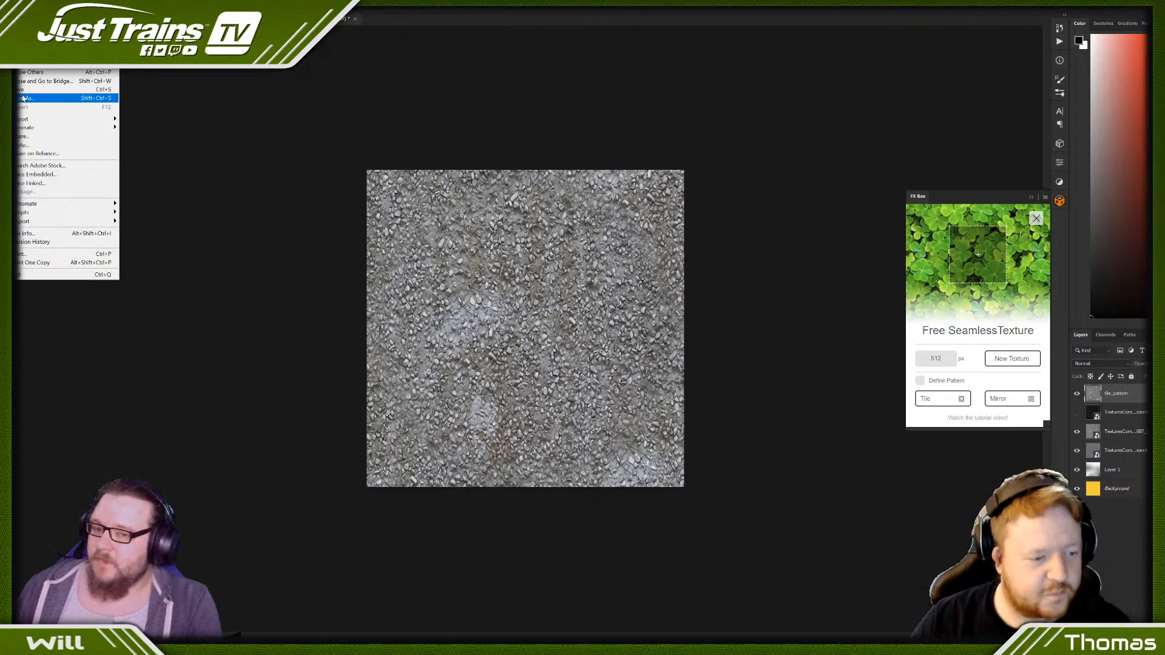
{"action": "left_click", "coordinate": [24, 98]}
{"action": "left_click", "coordinate": [261, 495]}
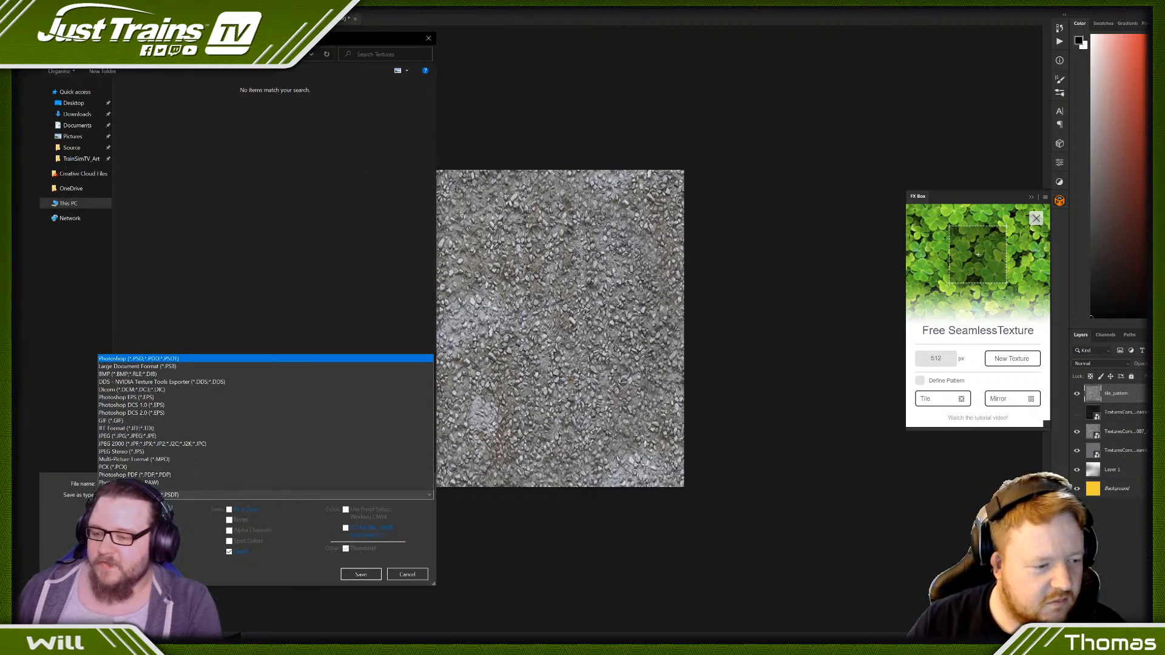
{"action": "left_click", "coordinate": [157, 338]}
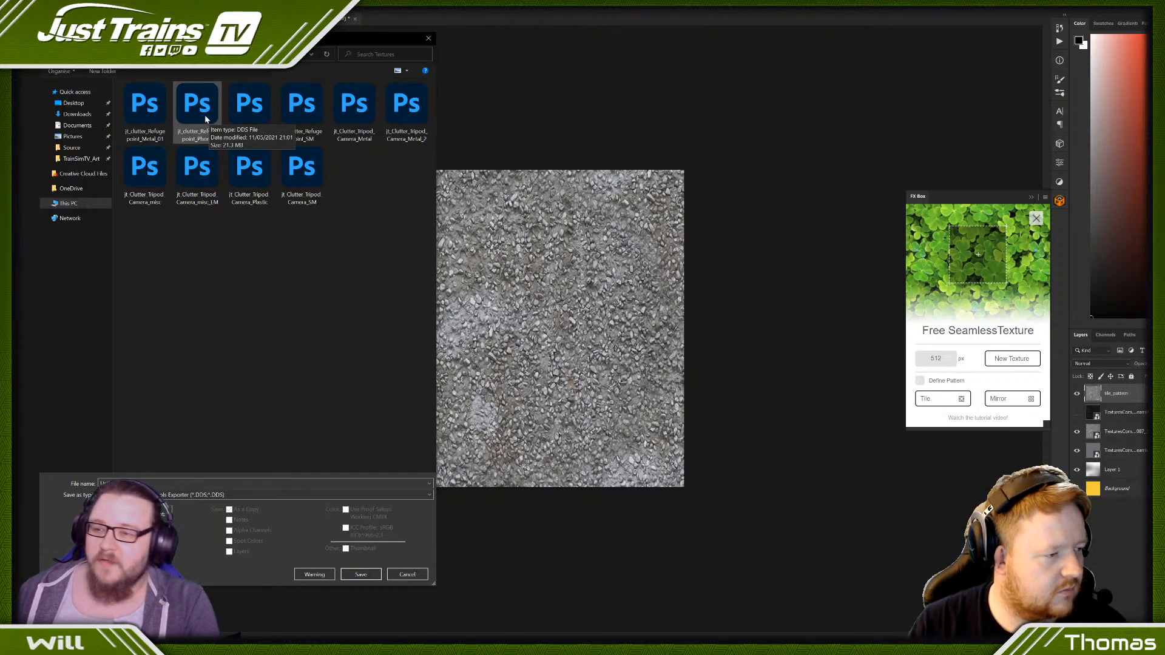
{"action": "left_click", "coordinate": [137, 115]}
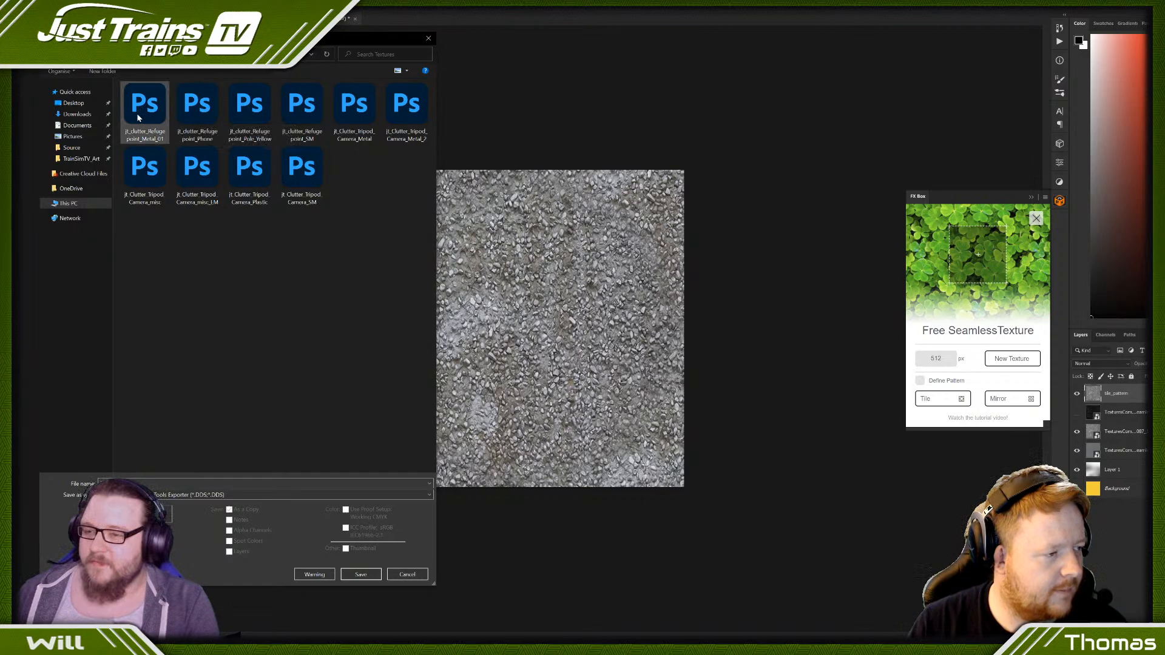
{"action": "left_click", "coordinate": [182, 483]}
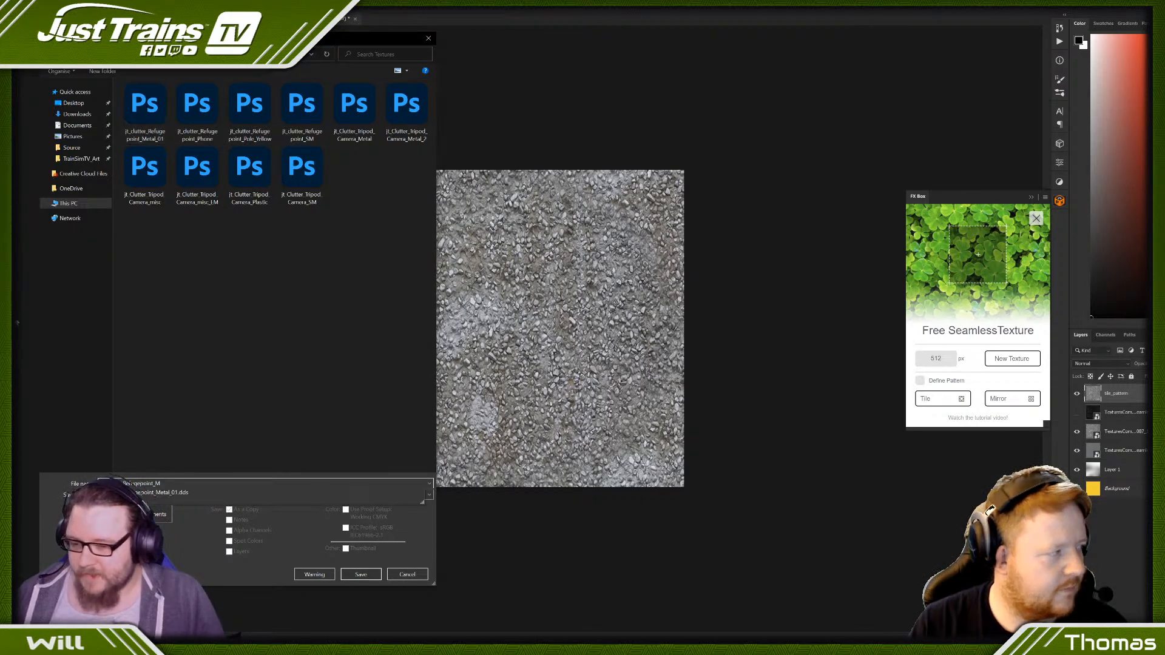
{"action": "type", "text": "Con"}
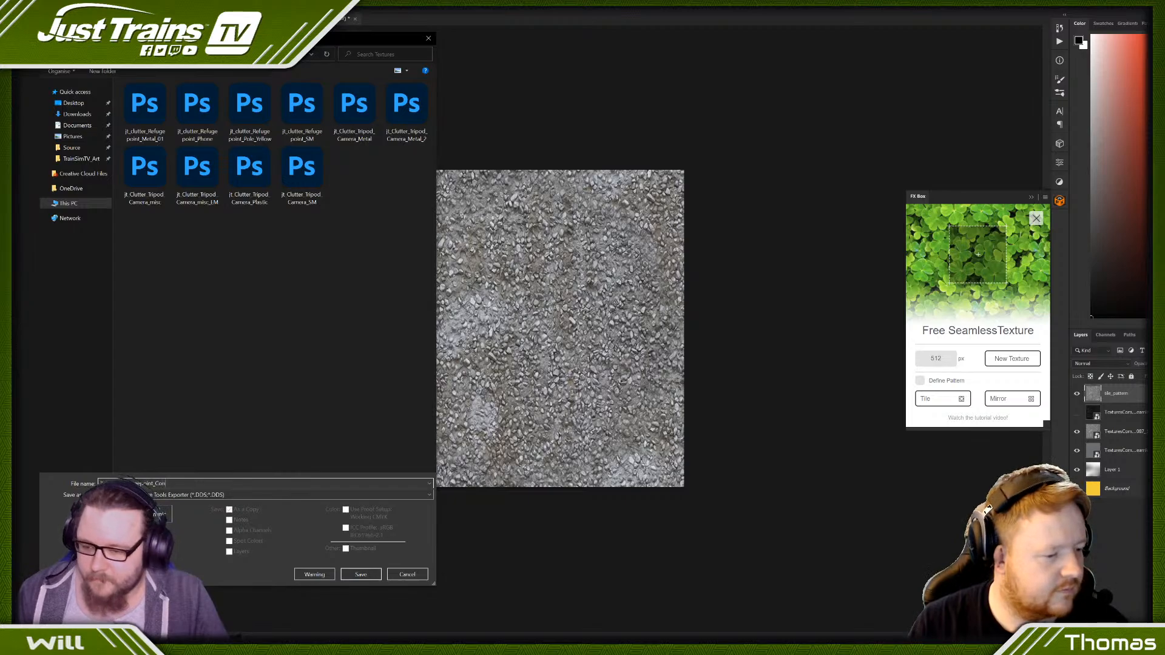
{"action": "type", "text": "c_01"}
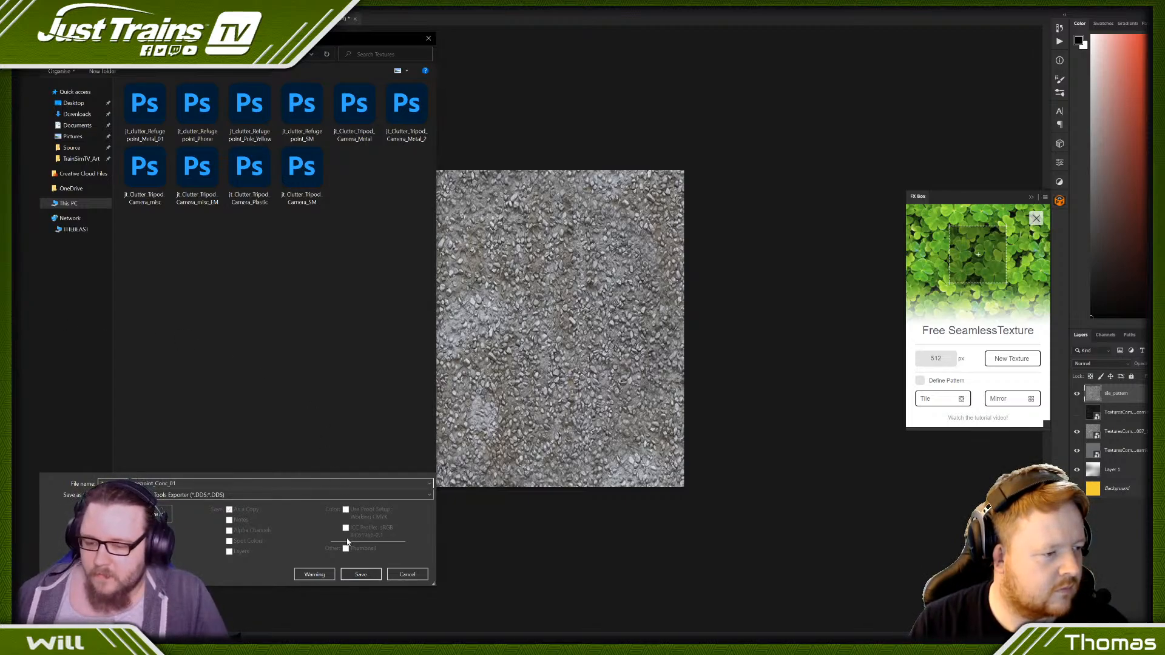
{"action": "left_click", "coordinate": [360, 573]}
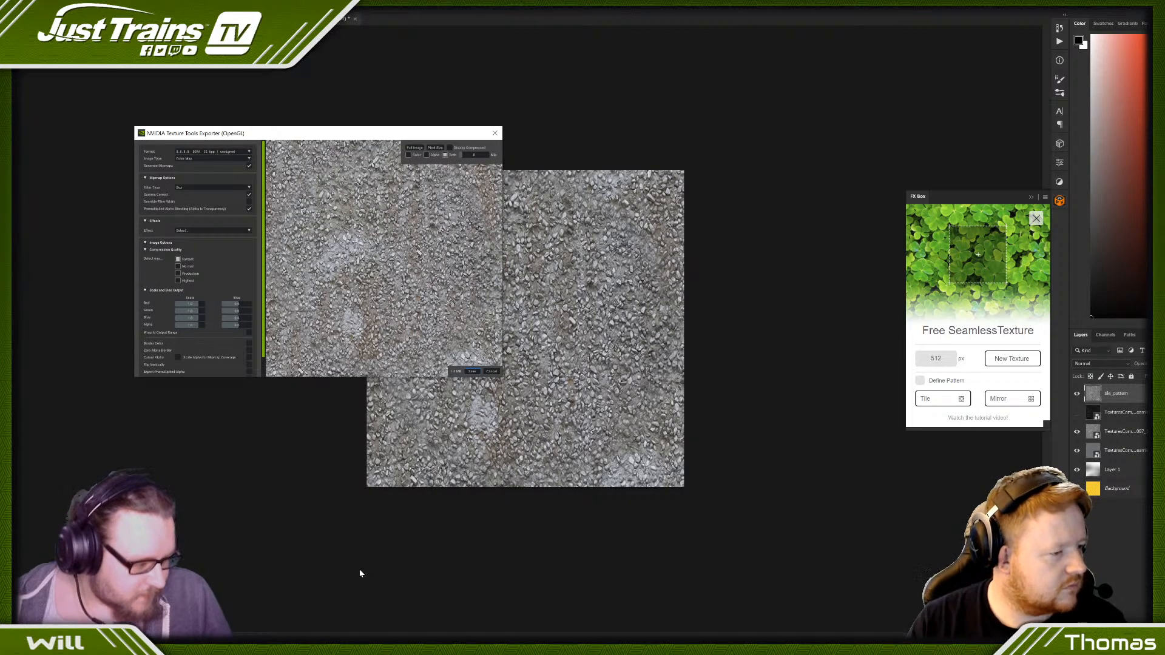
{"action": "left_click", "coordinate": [470, 370]}
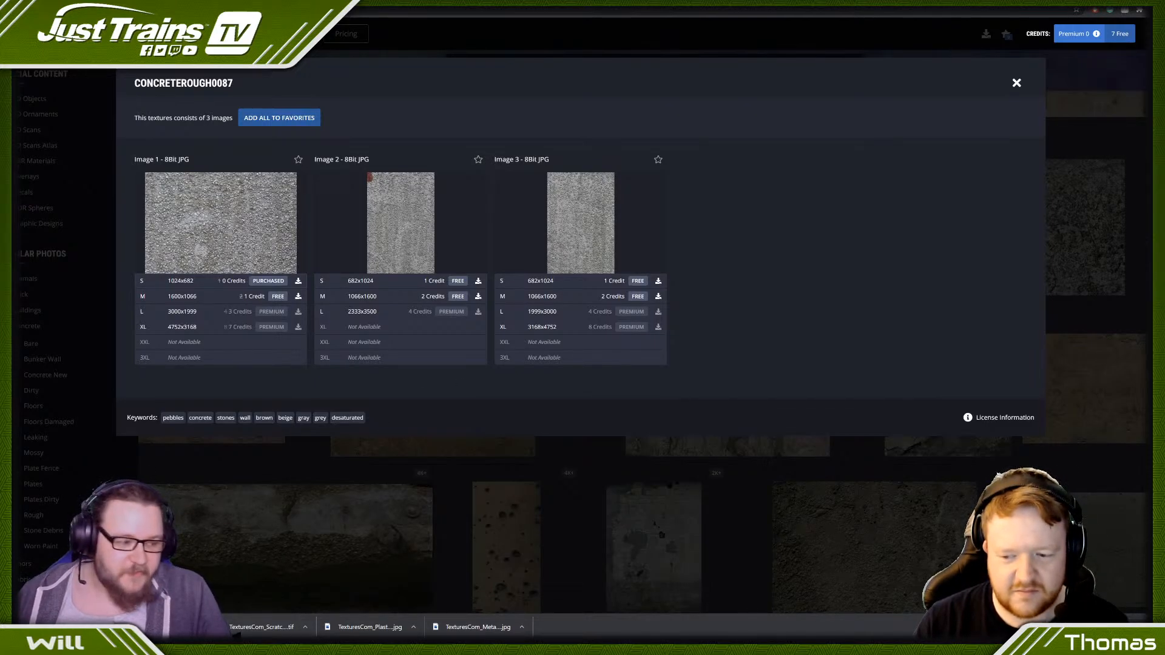
- Switch to 3ds Max and check the slot textures of the Conc and Phone sub-materials
{"action": "mouse_move", "coordinate": [224, 643]}
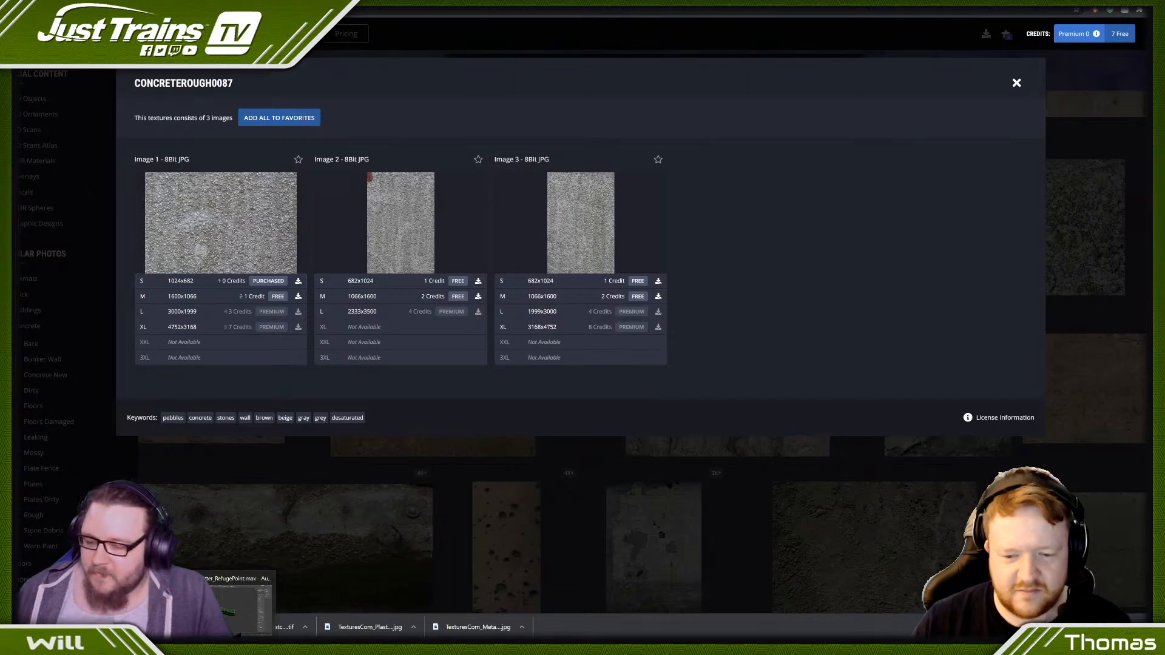
{"action": "left_click", "coordinate": [237, 604]}
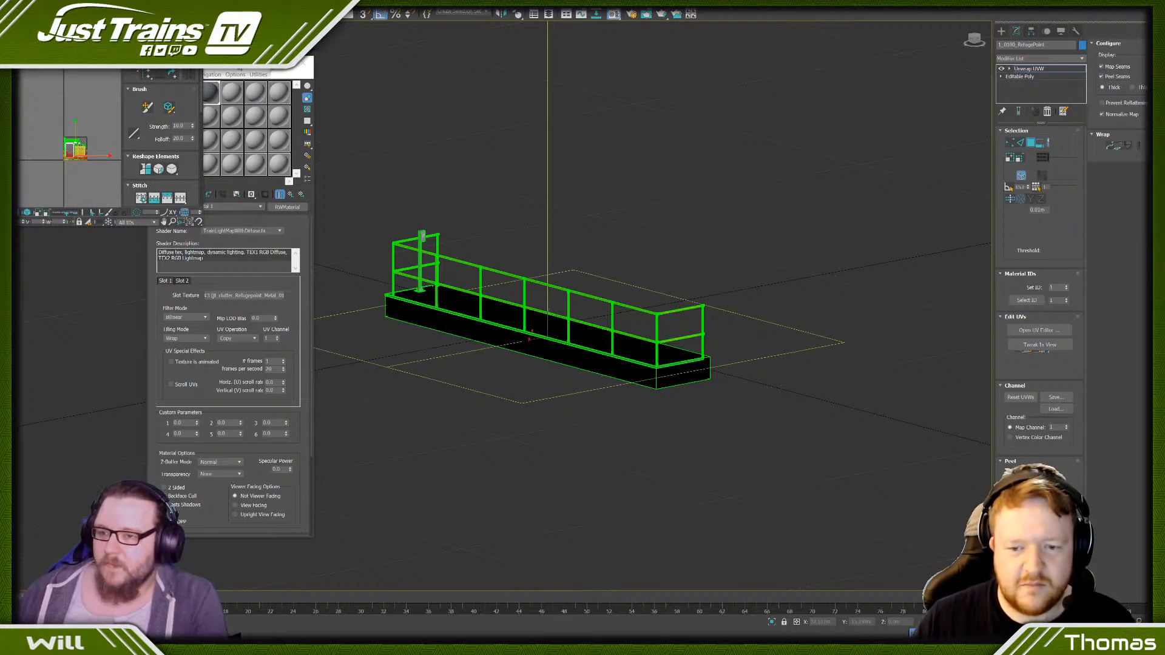
{"action": "left_click", "coordinate": [295, 196]}
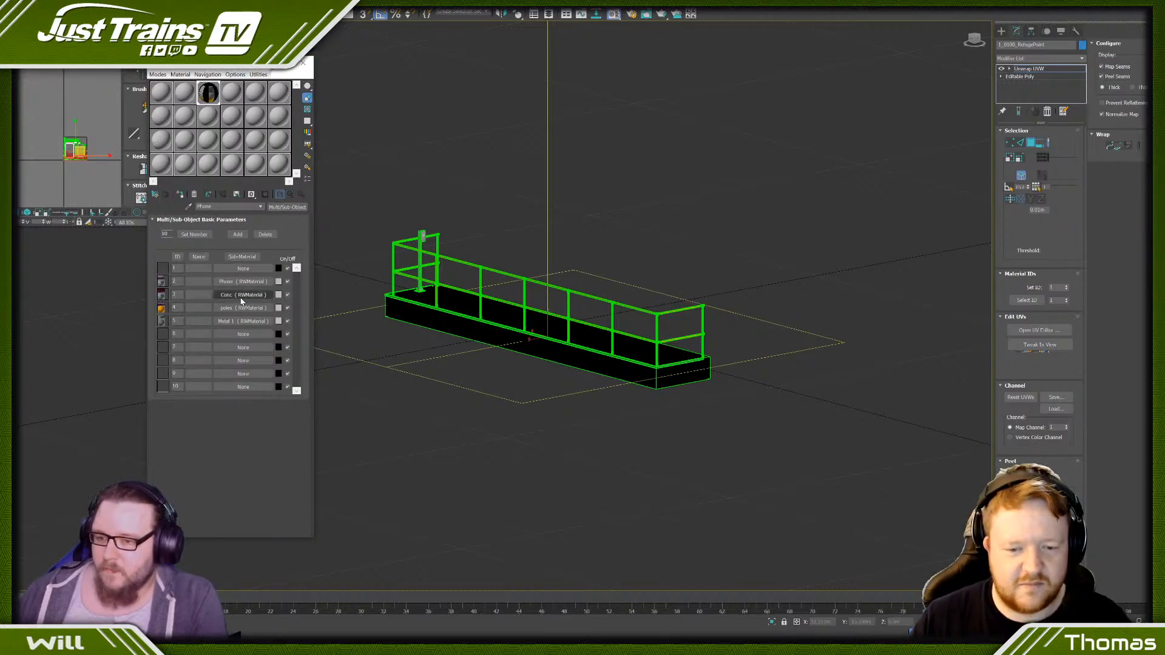
{"action": "left_click", "coordinate": [236, 297]}
{"action": "right_click", "coordinate": [223, 296]}
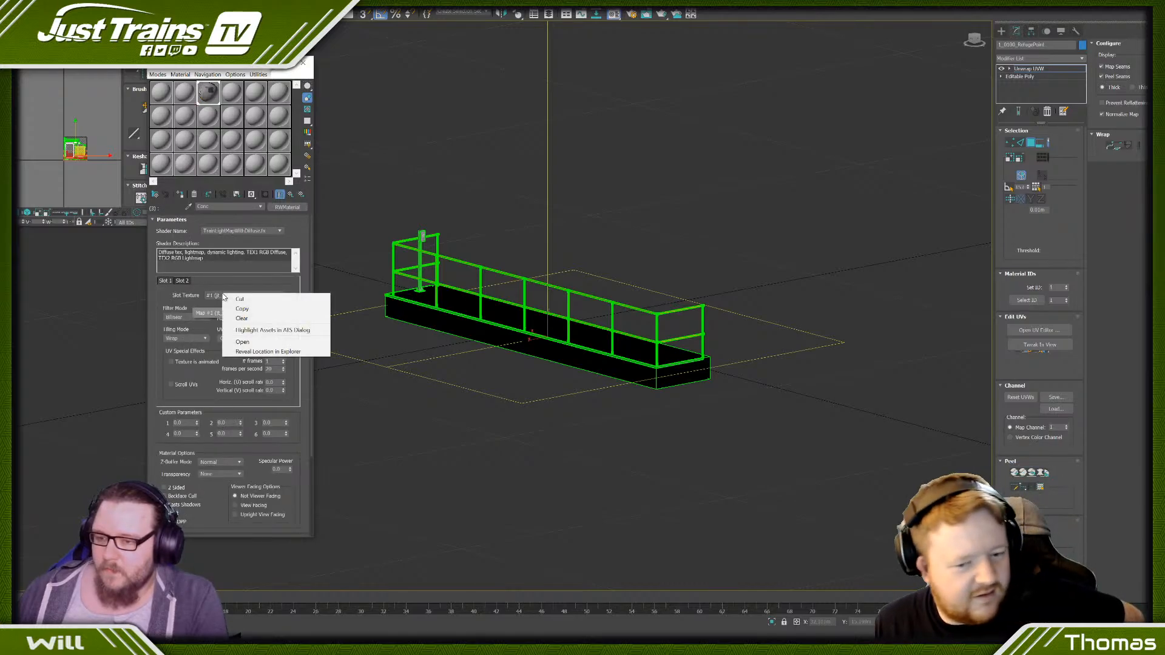
{"action": "left_click", "coordinate": [291, 193]}
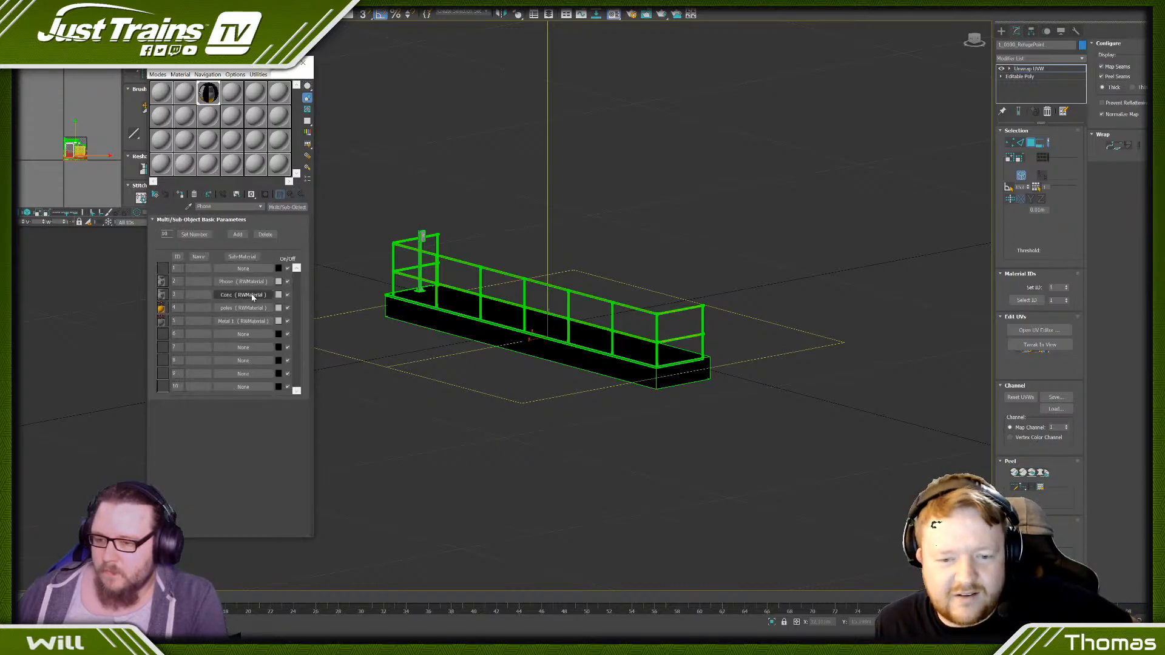
{"action": "left_click", "coordinate": [234, 282]}
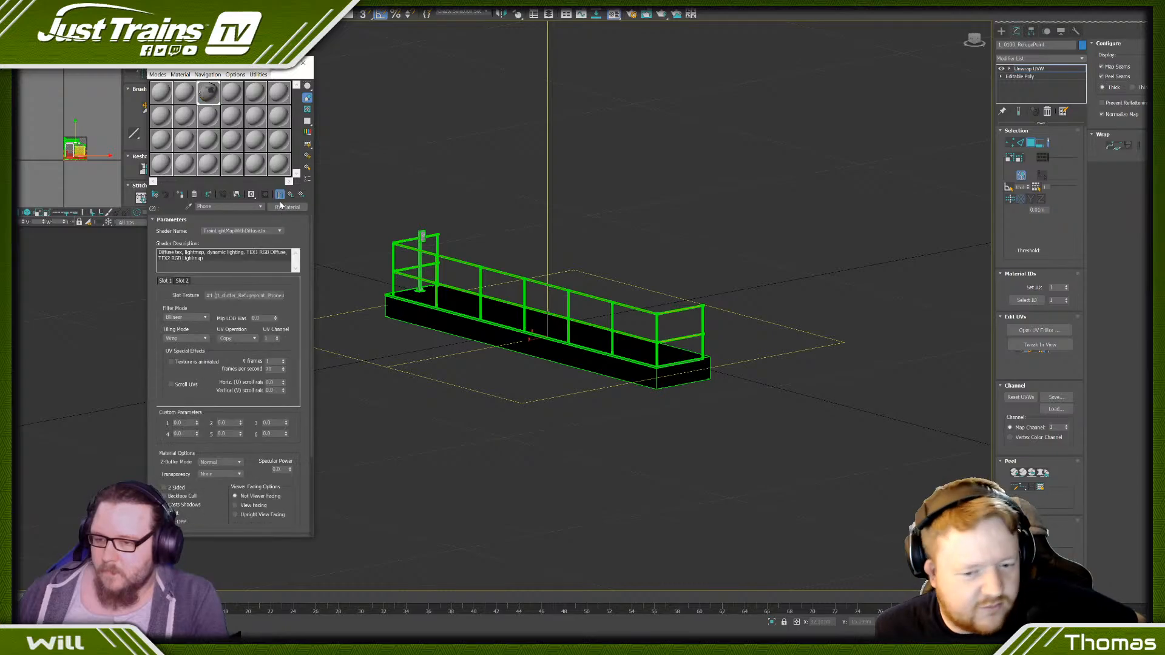
{"action": "left_click", "coordinate": [290, 194]}
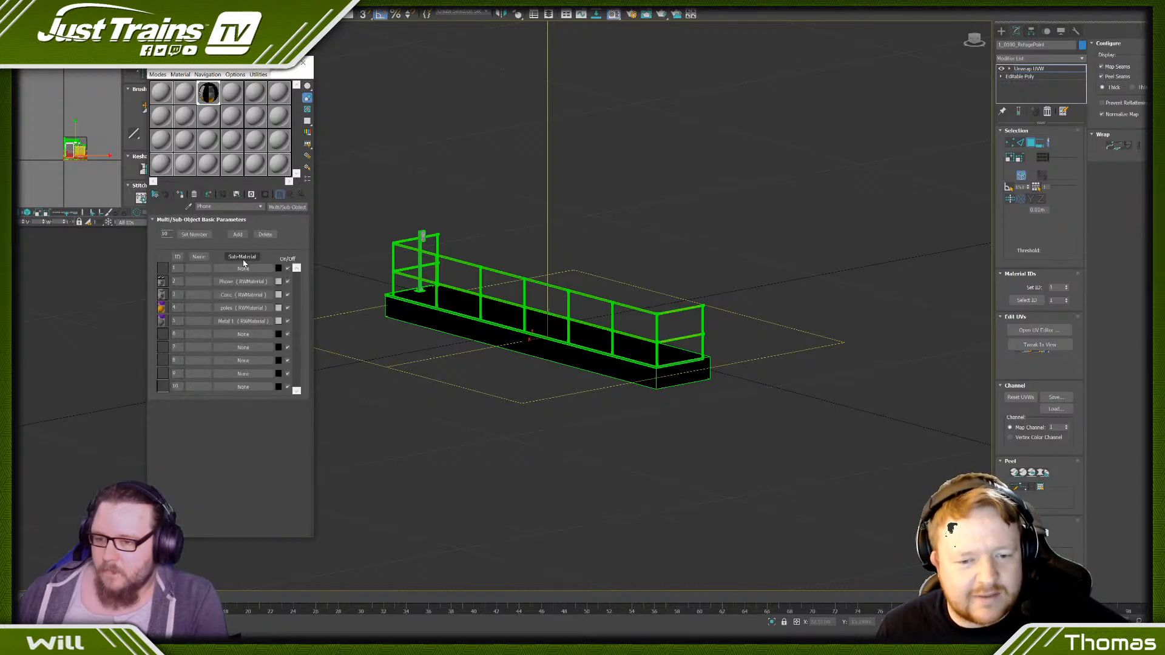
- Clear the Conc sub-material's slot texture and assign the jt_clutter_Refugepoint_Conc_01 DDS file as its bitmap
{"action": "left_click", "coordinate": [234, 297]}
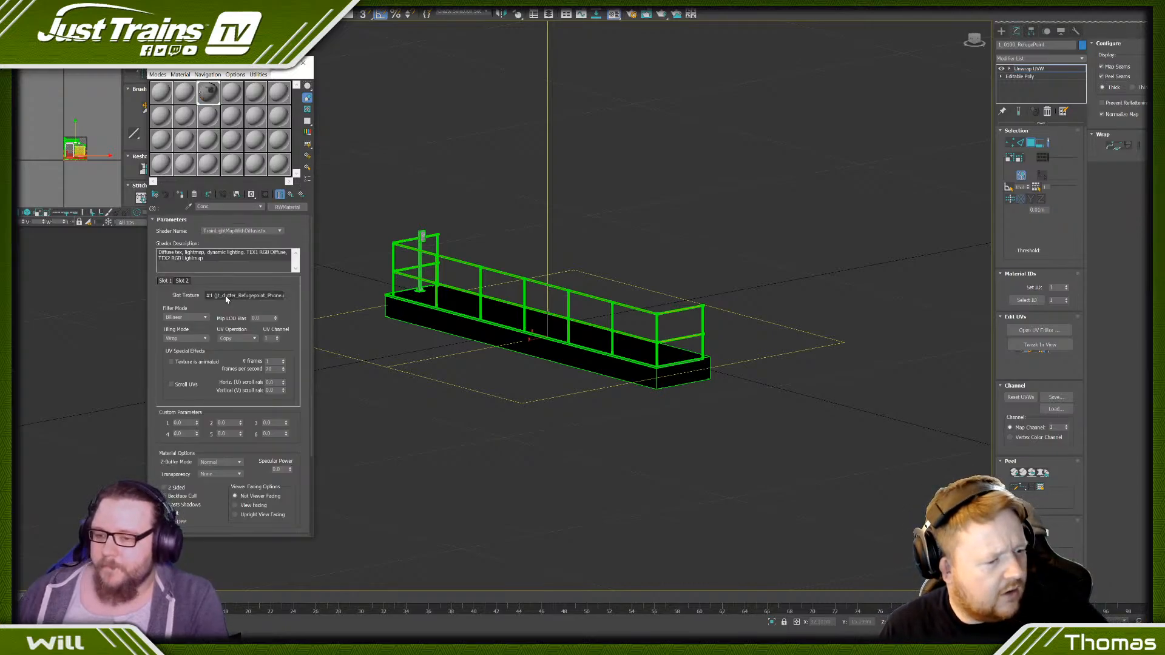
{"action": "right_click", "coordinate": [226, 295]}
{"action": "left_click", "coordinate": [240, 320]}
{"action": "left_click", "coordinate": [237, 297]}
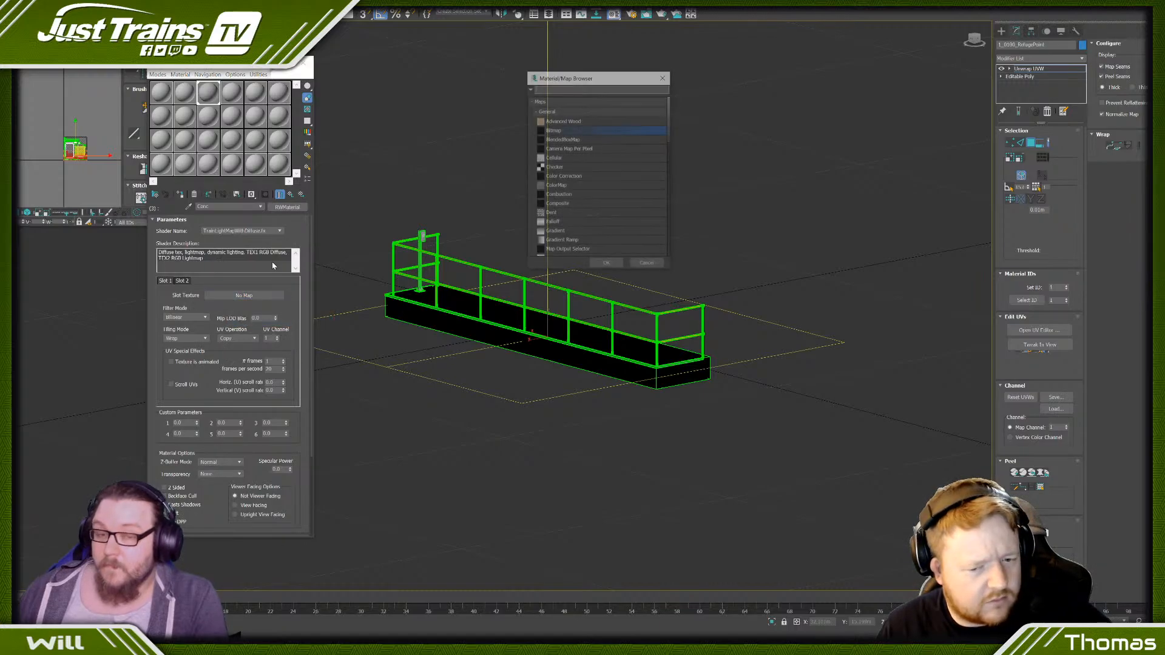
{"action": "double_click", "coordinate": [573, 131]}
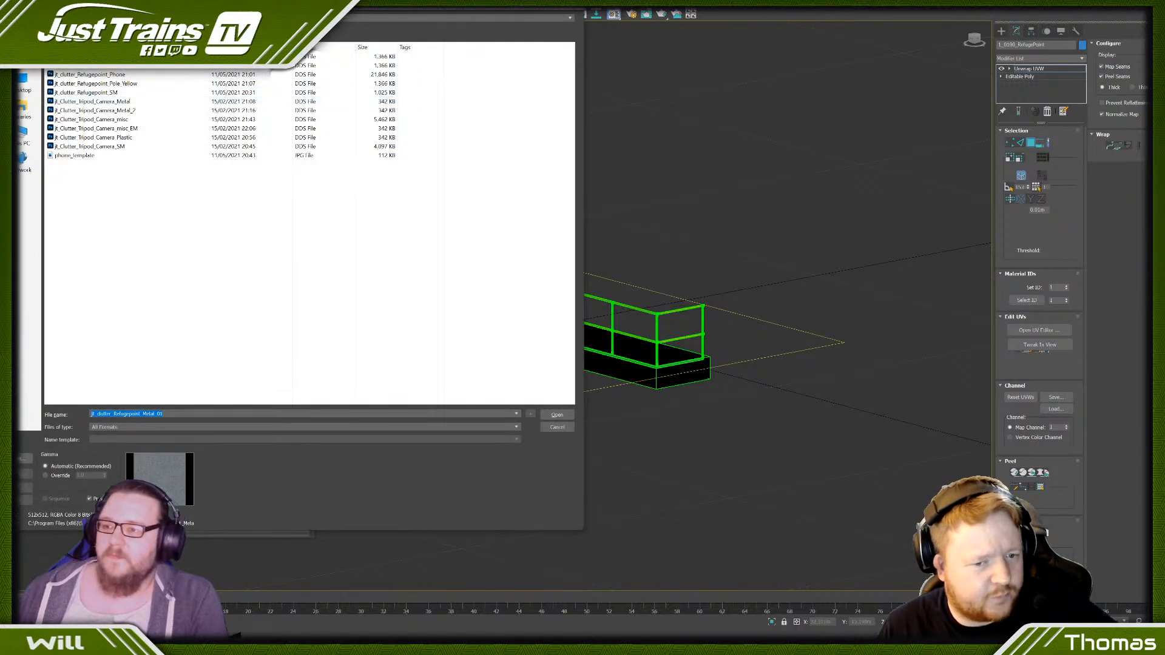
{"action": "left_click", "coordinate": [557, 415]}
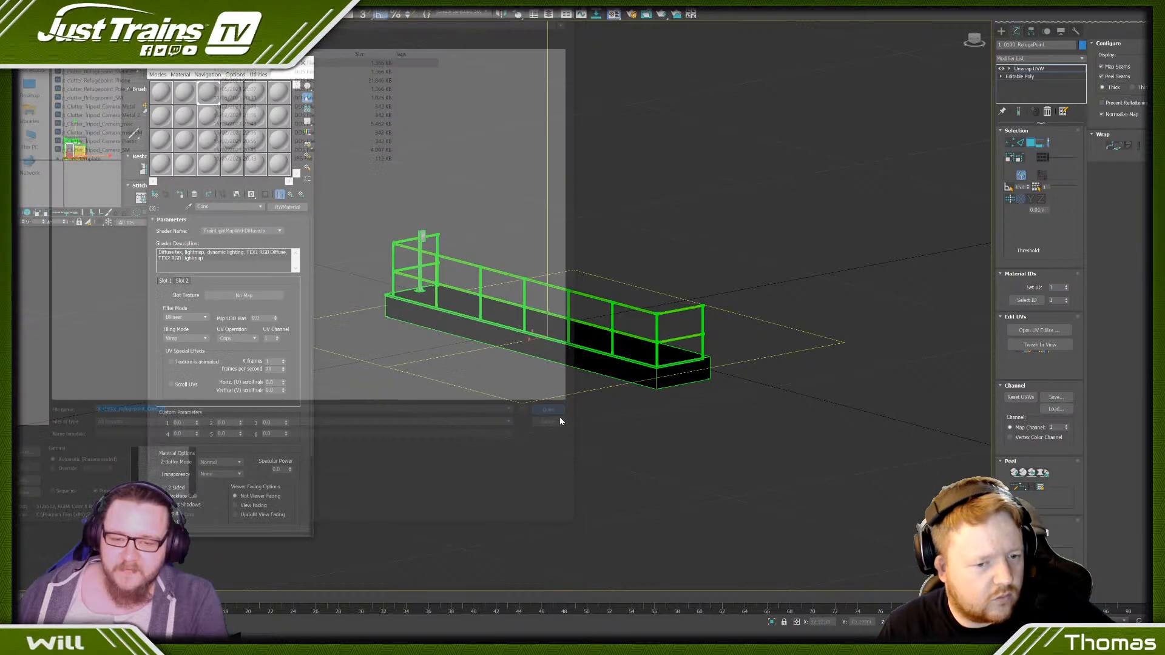
- Select the platform base and scale its UVs up strongly so the pebble concrete repeats at a much smaller size
{"action": "middle_click_drag", "start_coordinate": [650, 449], "coordinate": [642, 399], "text": "alt"}
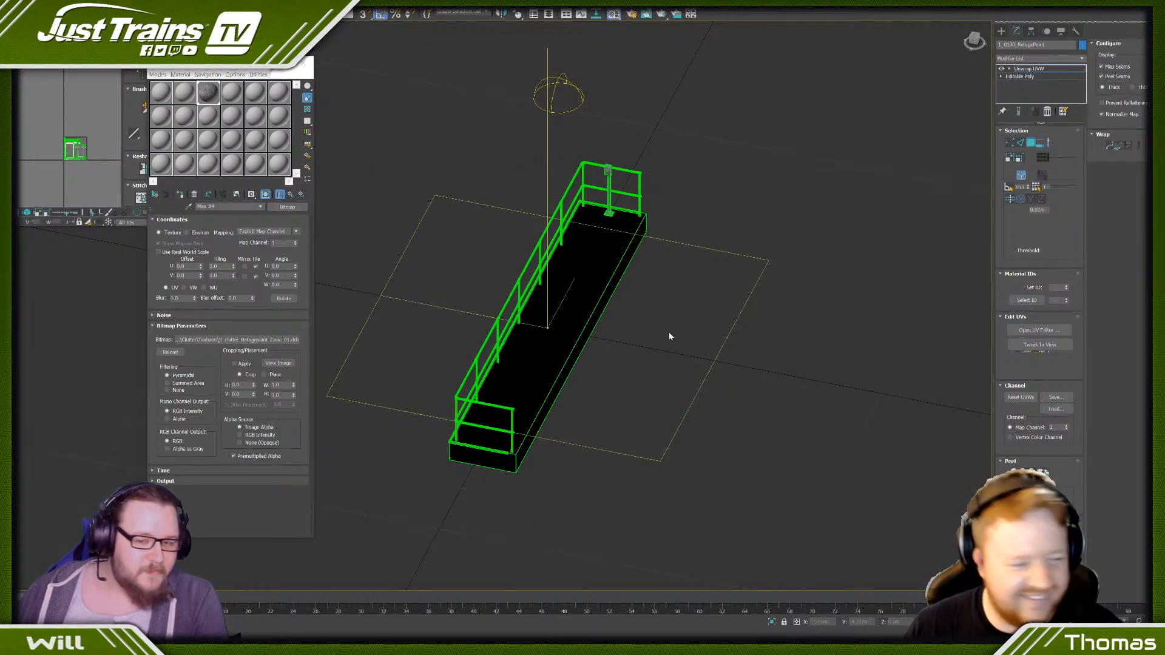
{"action": "left_click", "coordinate": [573, 335]}
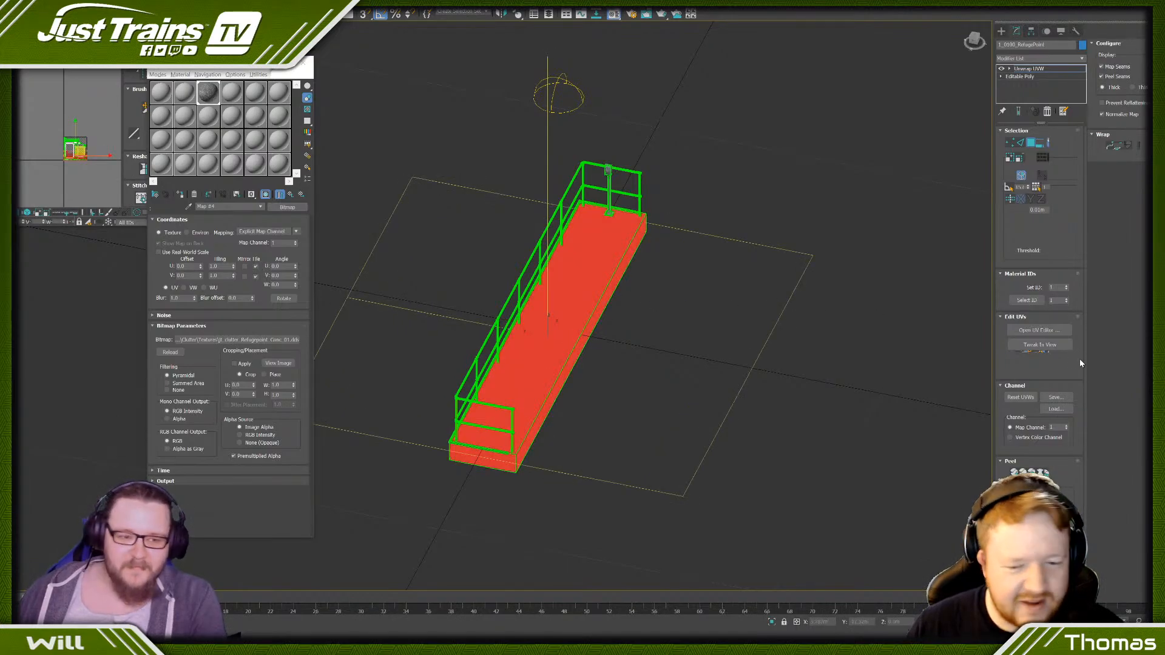
{"action": "left_click", "coordinate": [679, 306]}
{"action": "scroll", "coordinate": [547, 324], "scroll_direction": "up", "scroll_amount": 5}
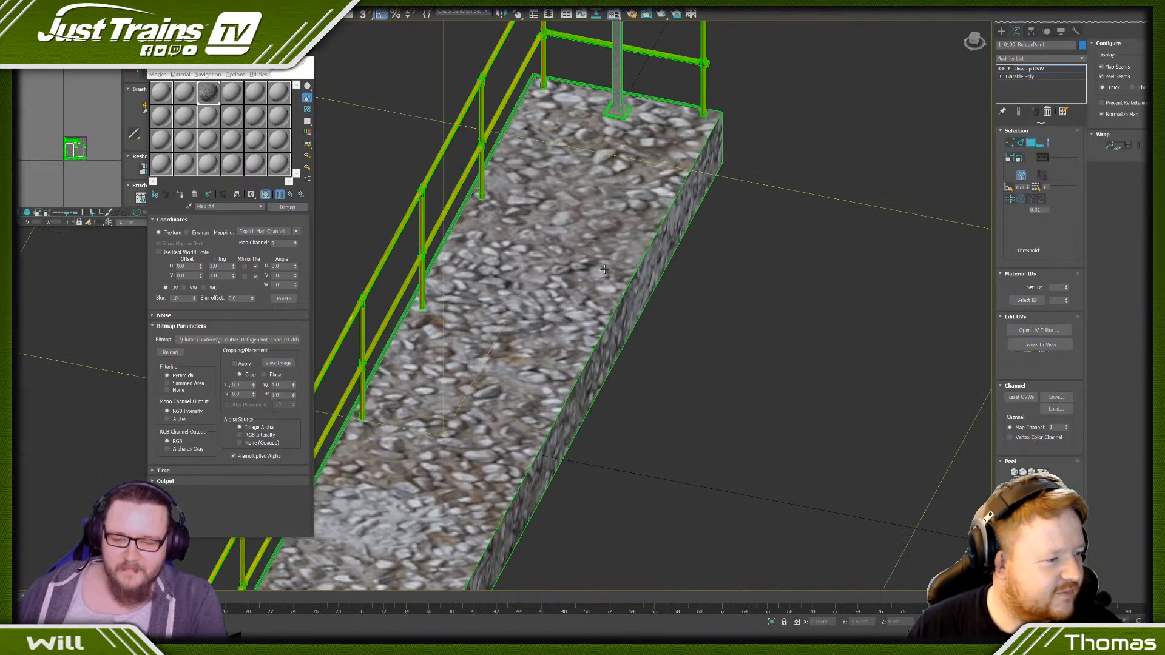
{"action": "left_click", "coordinate": [528, 300]}
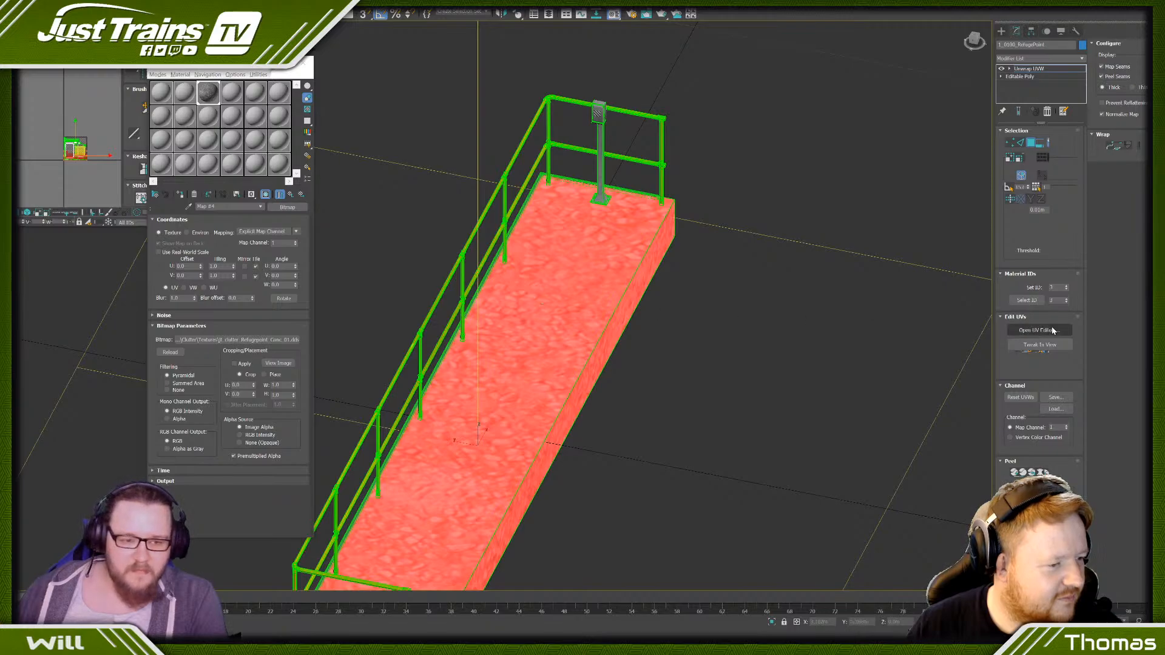
{"action": "scroll", "coordinate": [79, 149], "scroll_direction": "down", "scroll_amount": 2}
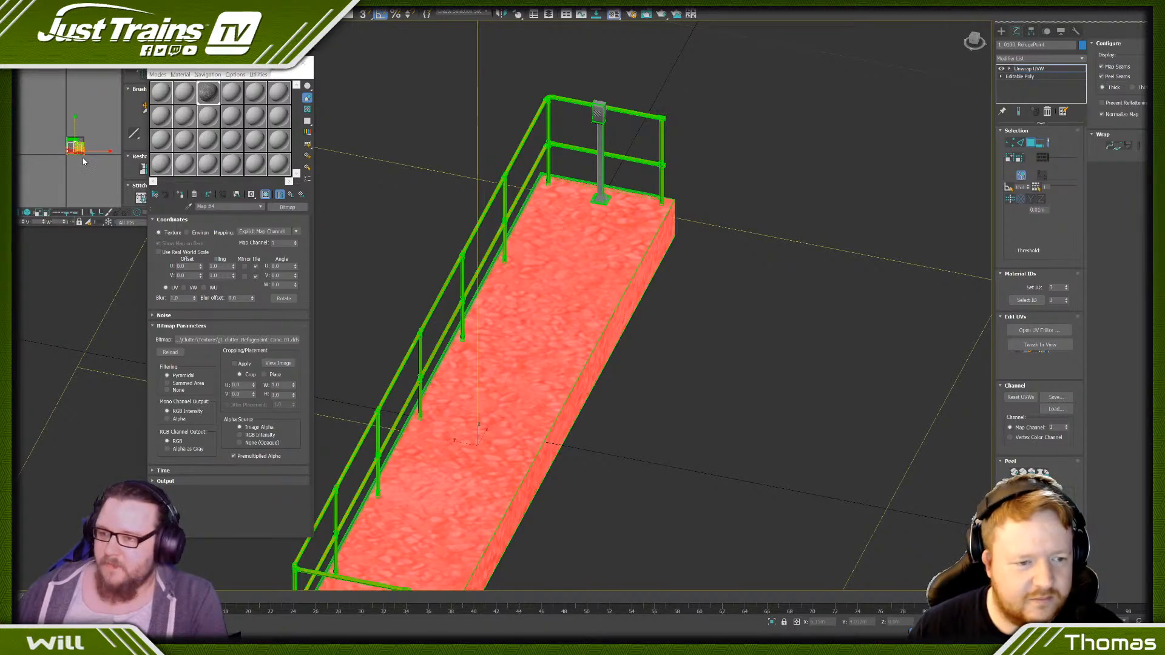
{"action": "left_click", "coordinate": [86, 158]}
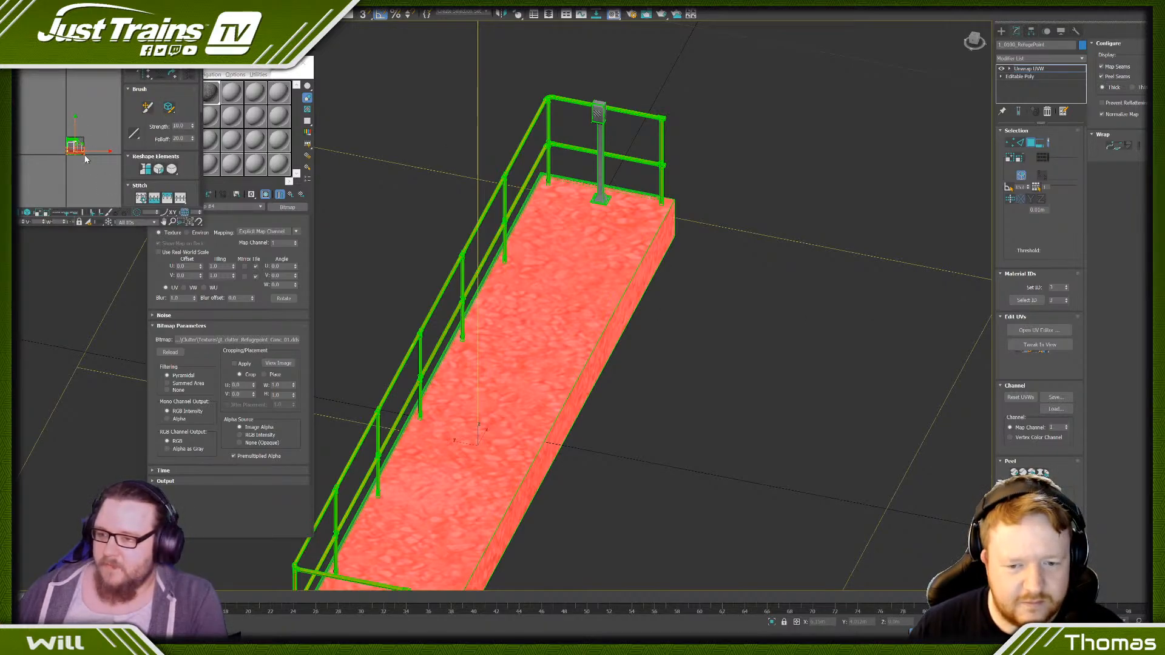
{"action": "left_click_drag", "start_coordinate": [84, 155], "coordinate": [85, 42]}
{"action": "key", "text": "F2"}
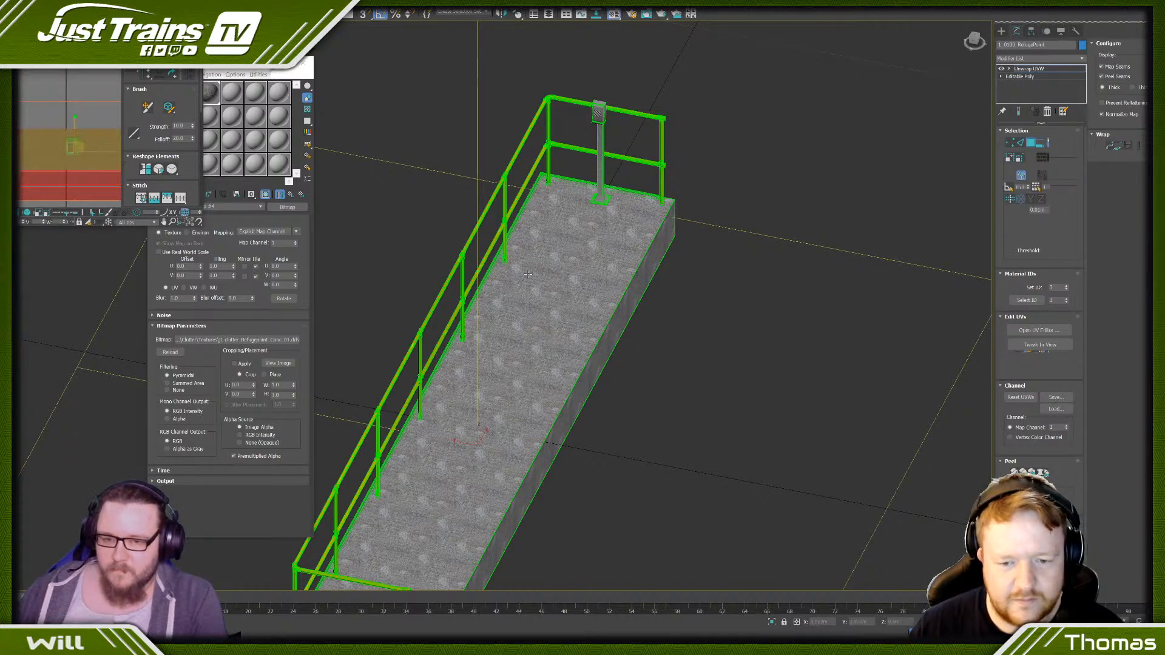
- Examine the pebble concrete on the platform surface up close and from several angles for visible tiling
{"action": "mouse_move", "coordinate": [473, 224]}
{"action": "middle_mouse_down", "text": "alt"}
{"action": "mouse_move", "coordinate": [537, 306]}
{"action": "mouse_move", "coordinate": [456, 250]}
{"action": "middle_mouse_up", "text": "alt"}
{"action": "scroll", "coordinate": [508, 285], "scroll_direction": "up", "scroll_amount": 6}
{"action": "scroll", "coordinate": [485, 275], "scroll_direction": "down", "scroll_amount": 5}
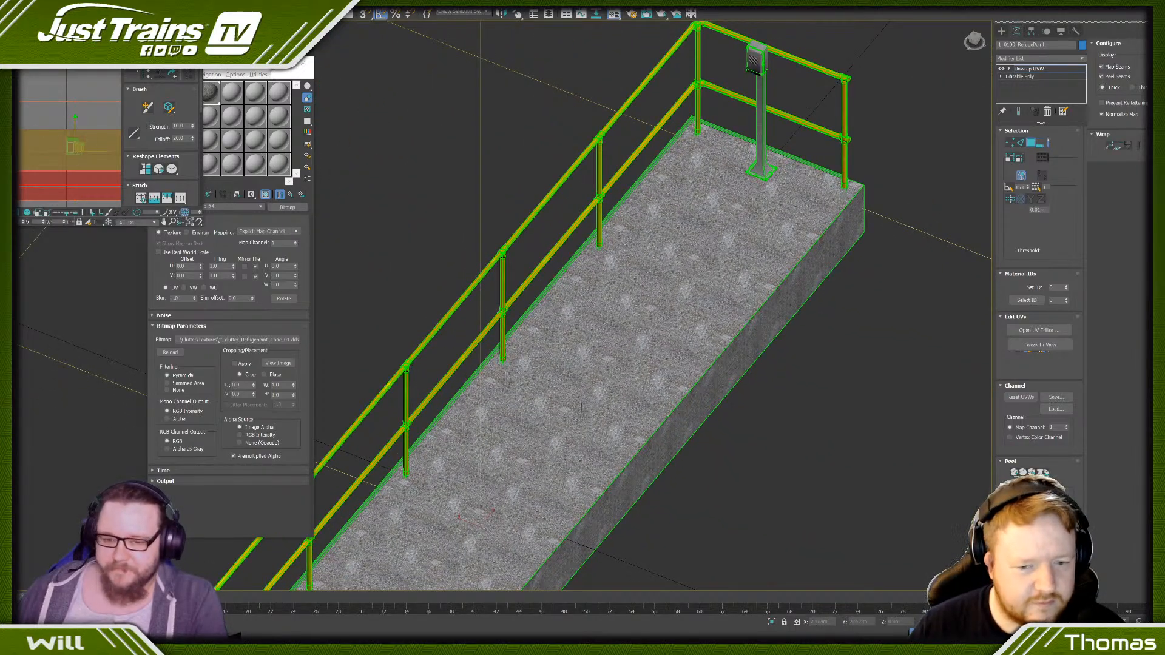
{"action": "scroll", "coordinate": [582, 407], "scroll_direction": "up", "scroll_amount": 5}
{"action": "scroll", "coordinate": [576, 400], "scroll_direction": "down", "scroll_amount": 5}
{"action": "middle_click_drag", "start_coordinate": [574, 400], "coordinate": [563, 369], "text": "alt"}
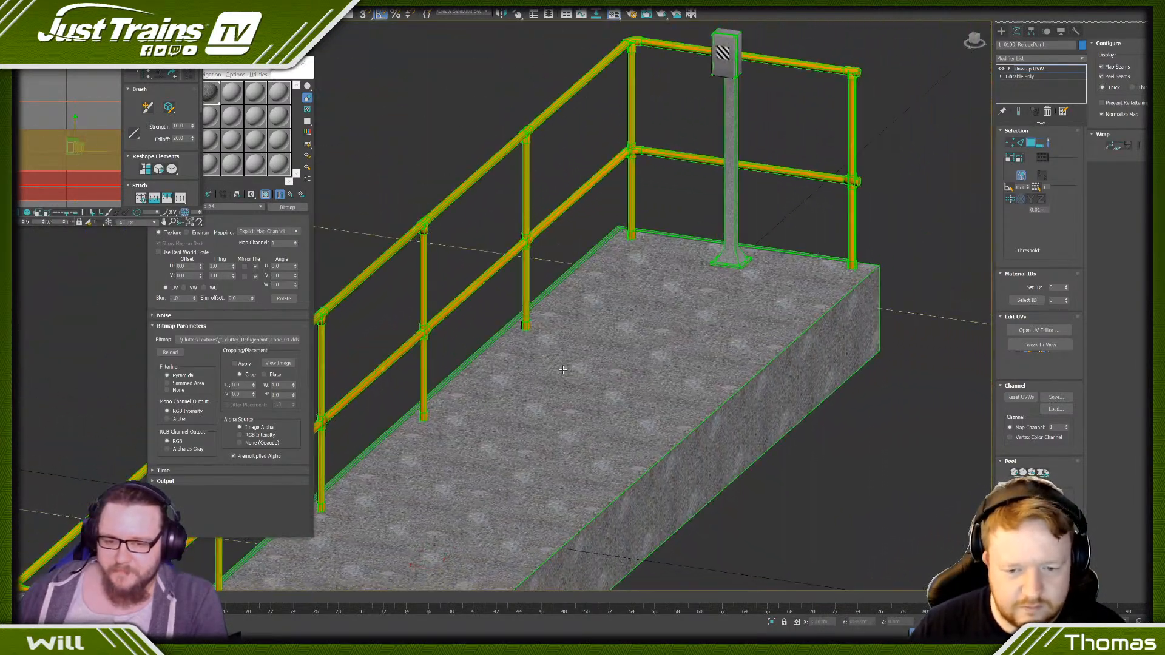
{"action": "scroll", "coordinate": [563, 369], "scroll_direction": "up", "scroll_amount": 5}
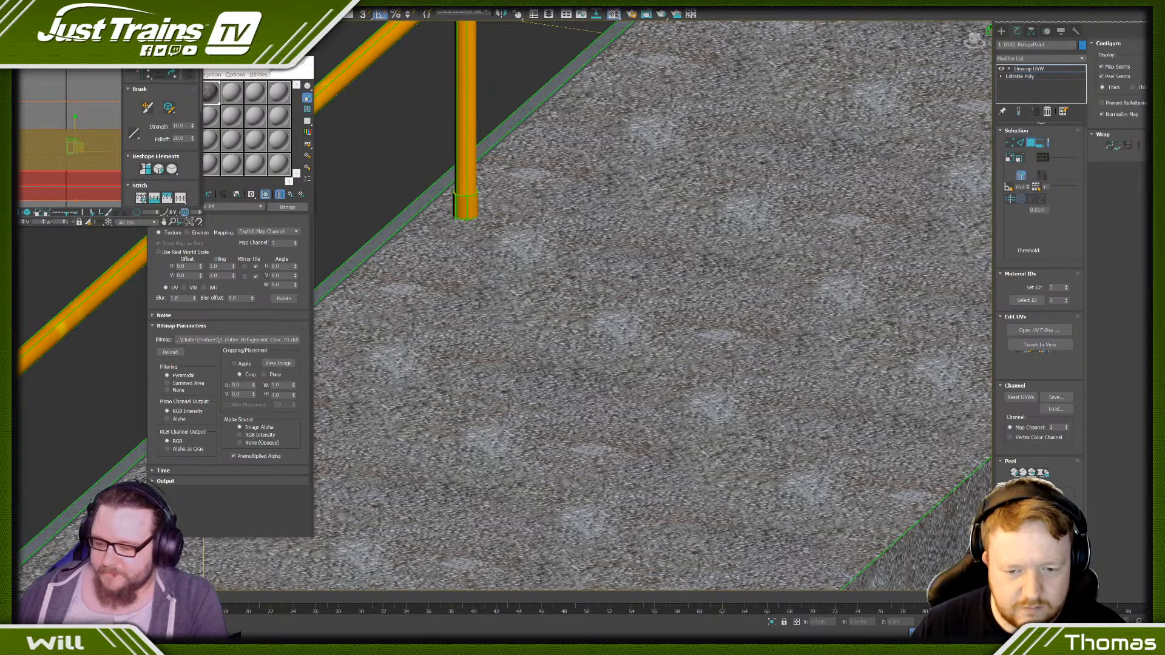
- Switch to the web browser and close the CONCRETEROUGH0087 texture preview
{"action": "mouse_move", "coordinate": [223, 643]}
{"action": "left_click", "coordinate": [228, 615]}
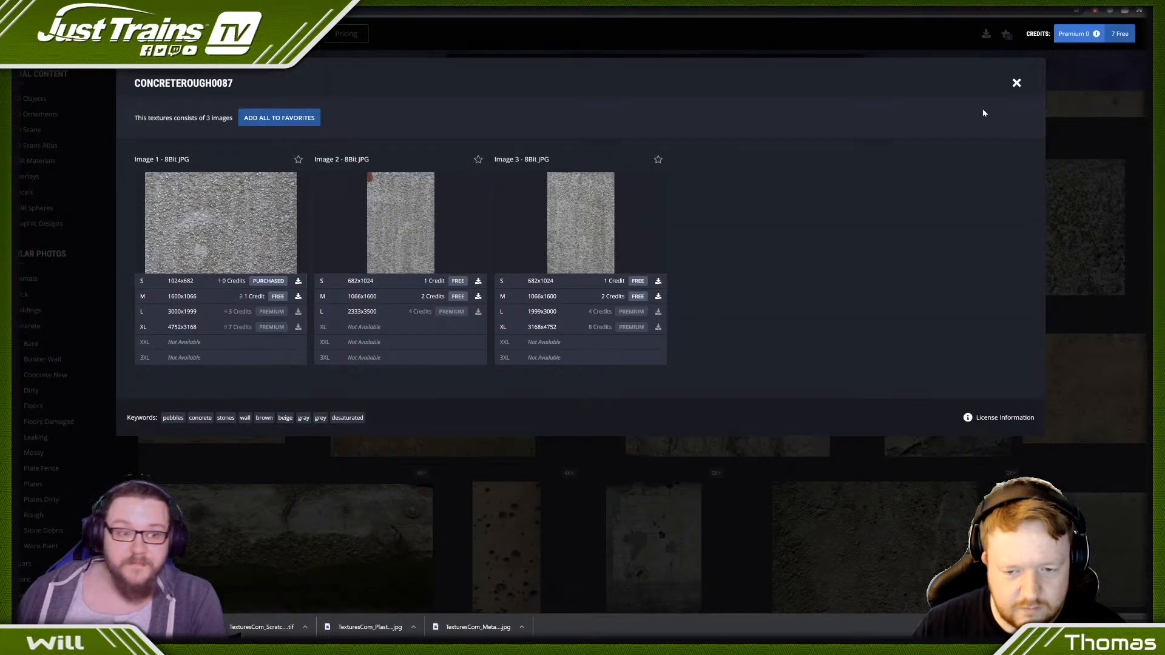
{"action": "left_click", "coordinate": [1017, 83]}
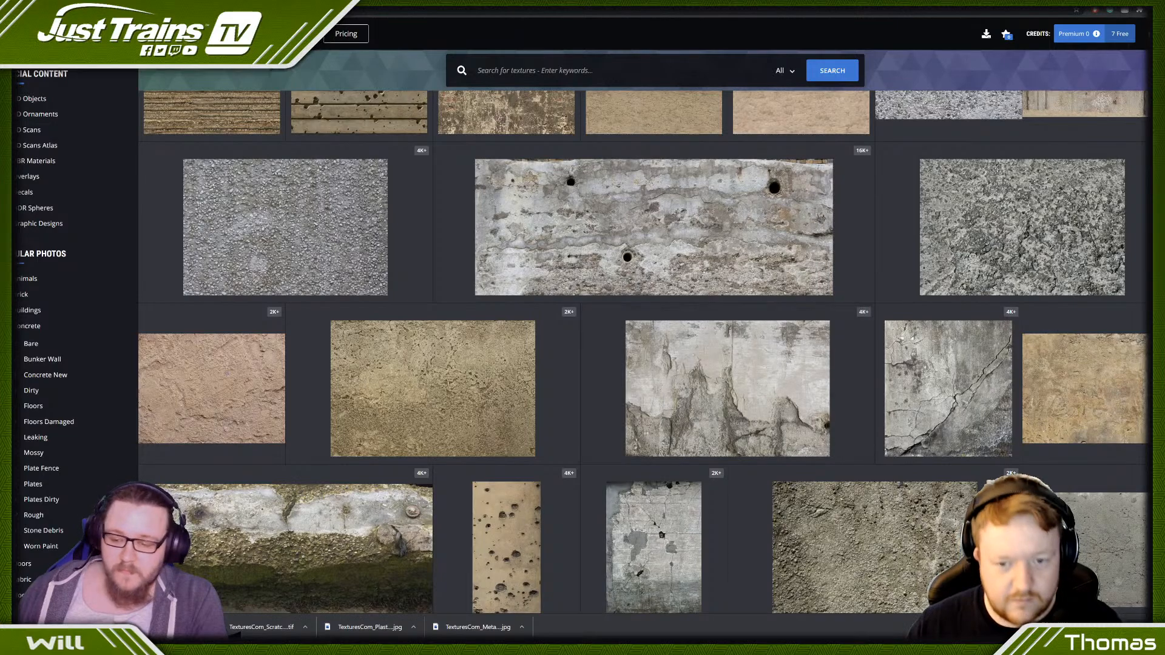
- Switch to Photoshop and retouch the bright patches at the pebble texture's centre, lower-right corner and upper edge
{"action": "mouse_move", "coordinate": [194, 643]}
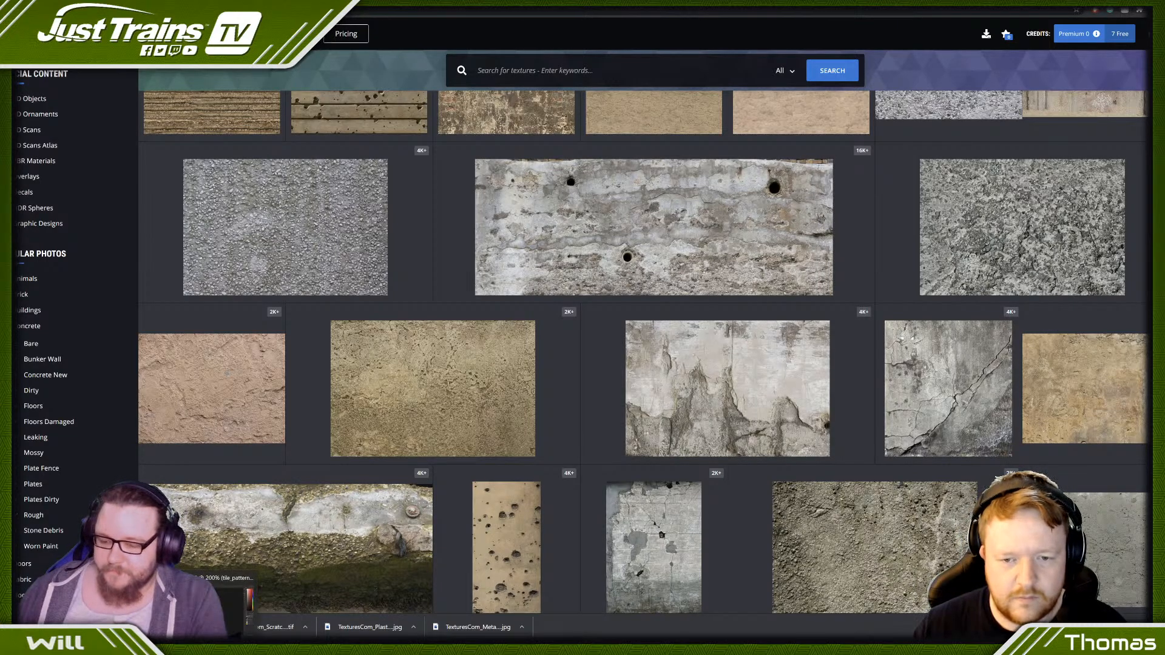
{"action": "left_click", "coordinate": [231, 598]}
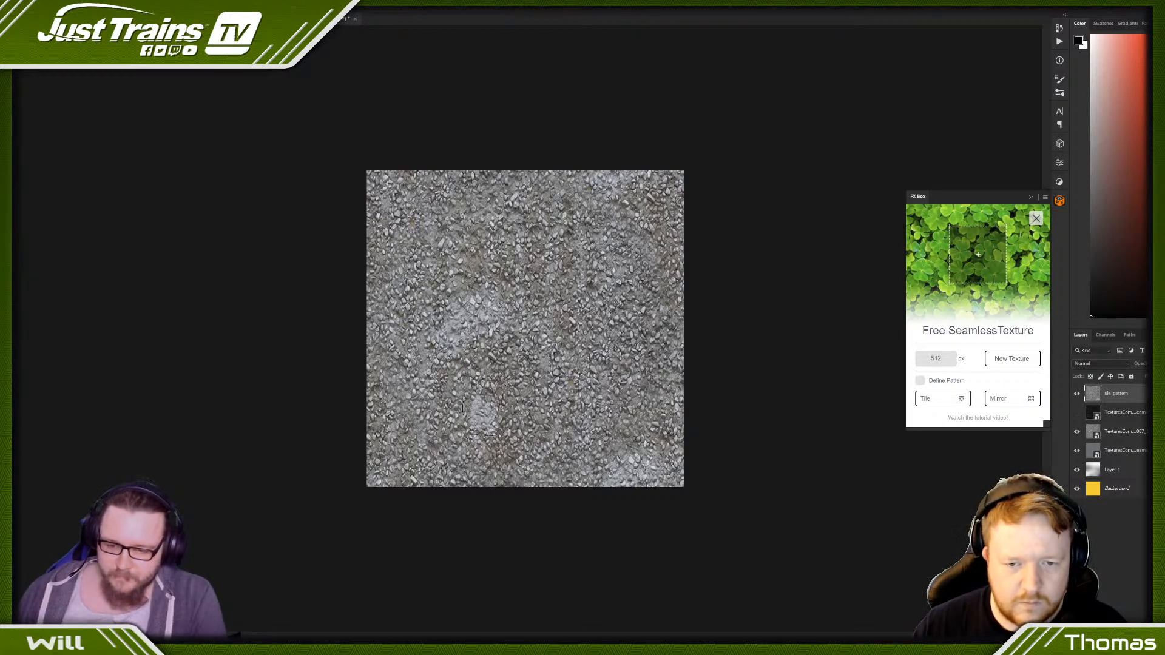
{"action": "mouse_move", "coordinate": [419, 349]}
{"action": "left_mouse_down"}
{"action": "mouse_move", "coordinate": [457, 317]}
{"action": "mouse_move", "coordinate": [495, 307]}
{"action": "left_mouse_up"}
{"action": "left_click_drag", "start_coordinate": [603, 474], "coordinate": [650, 468]}
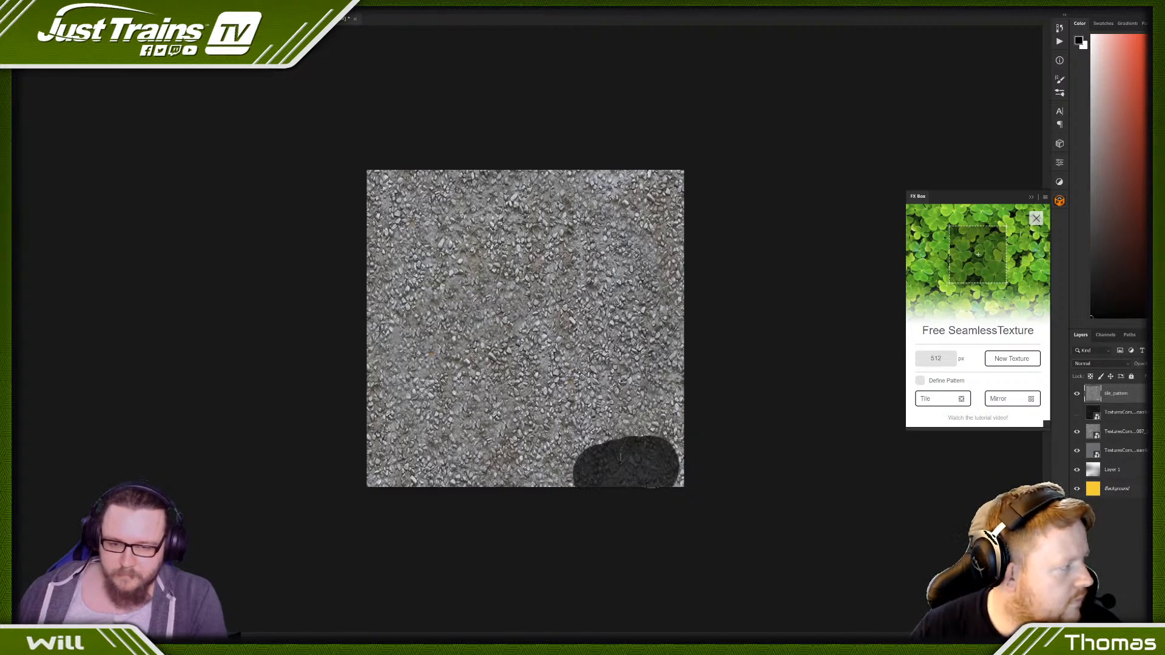
{"action": "left_click_drag", "start_coordinate": [571, 175], "coordinate": [640, 176]}
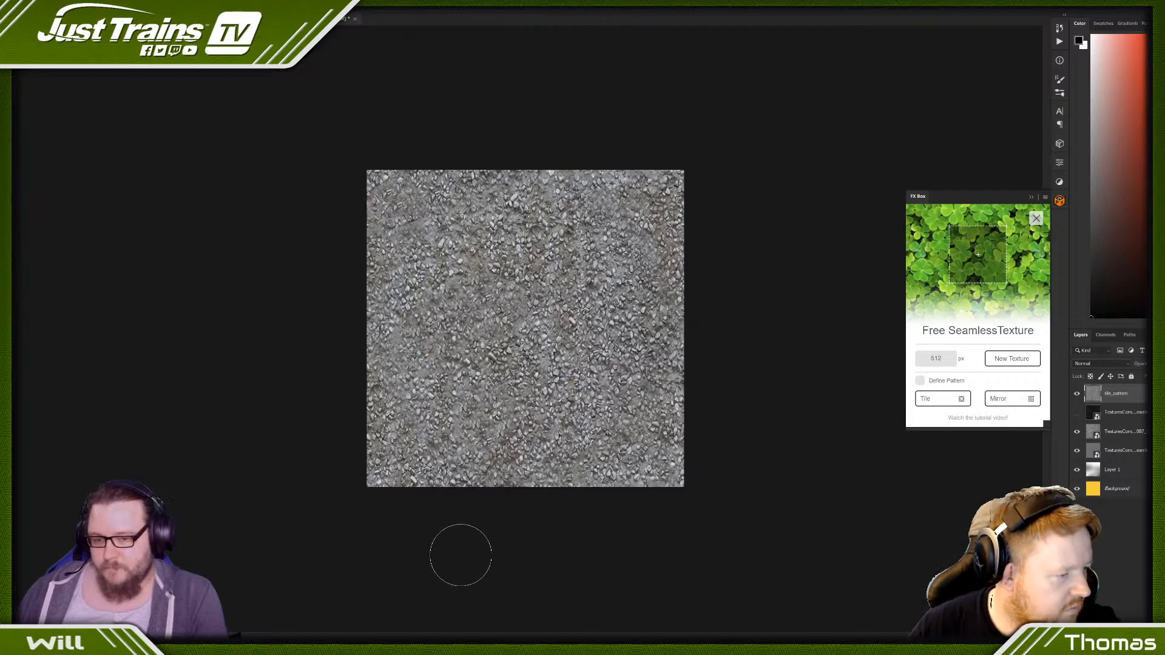
- Save the retouched pebble texture in DDS format over jt_clutter_Refugepoint_Conc_01
{"action": "left_click", "coordinate": [25, 7]}
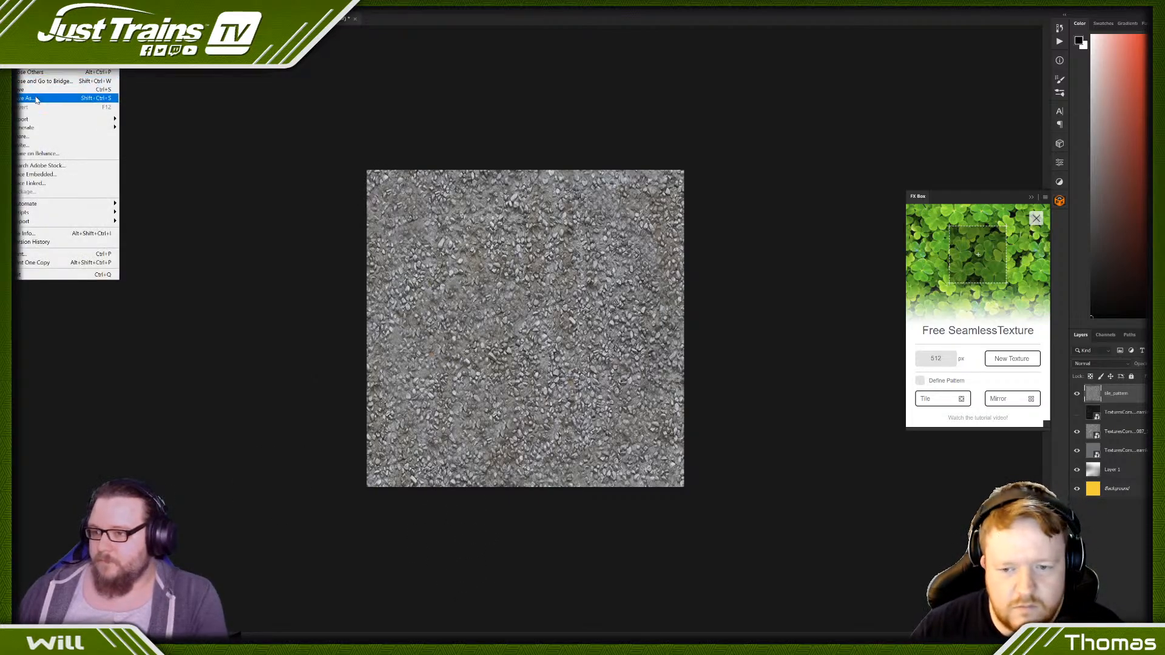
{"action": "left_click", "coordinate": [35, 99]}
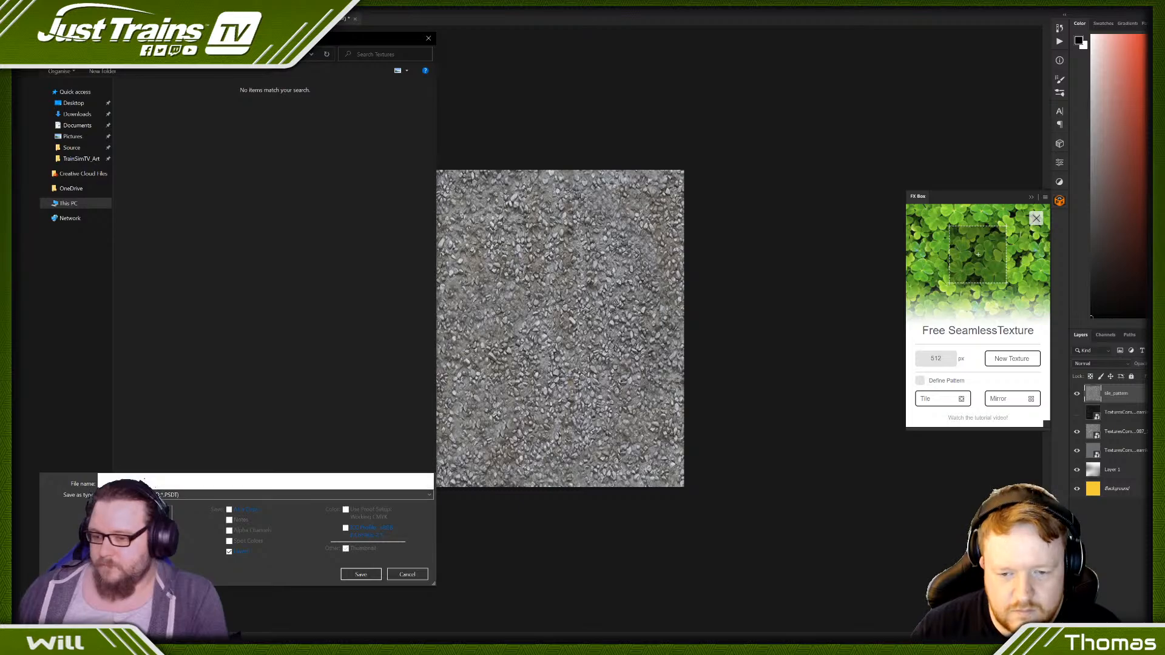
{"action": "left_click", "coordinate": [133, 495]}
{"action": "left_click", "coordinate": [162, 336]}
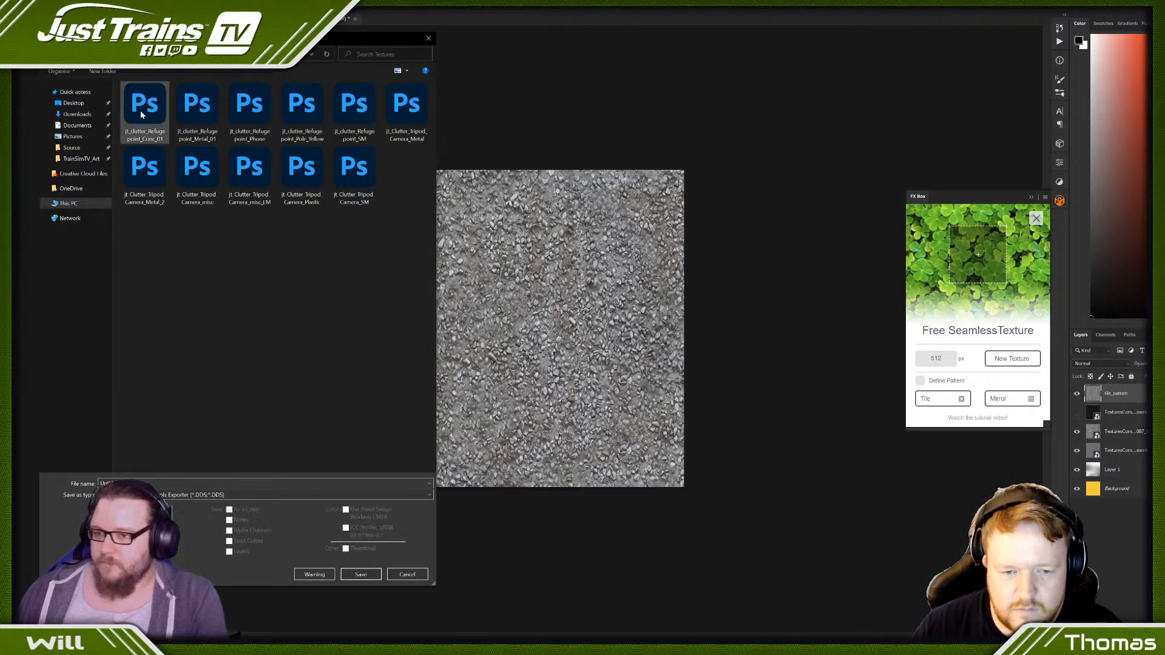
{"action": "double_click", "coordinate": [144, 106]}
{"action": "left_click", "coordinate": [606, 319]}
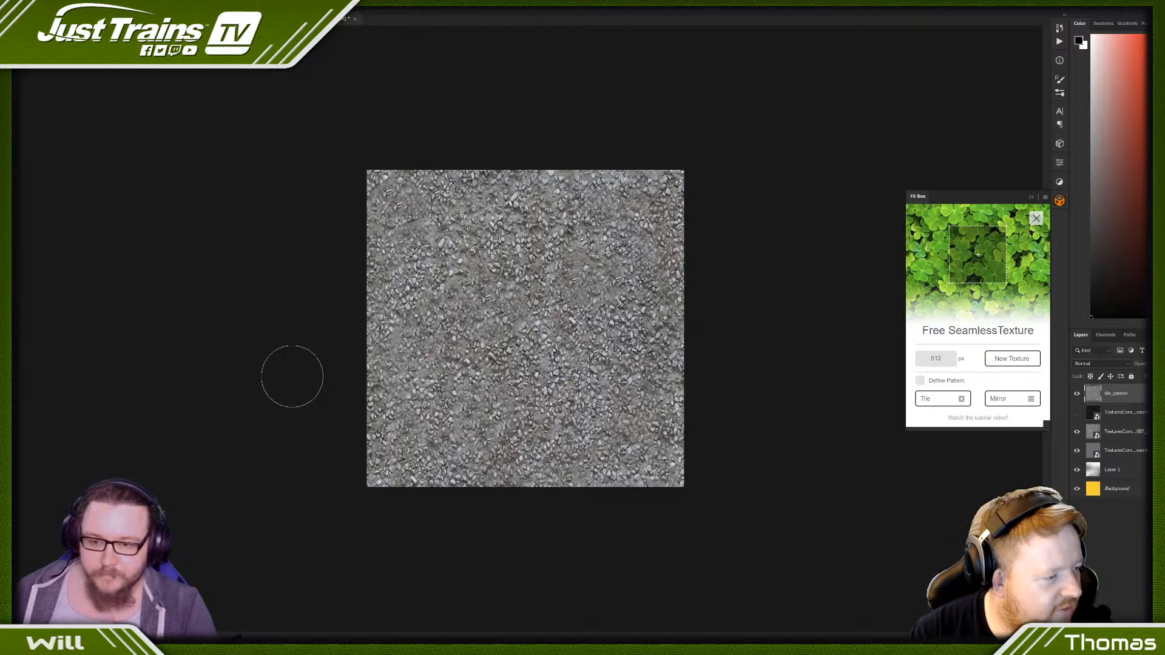
- Try a black diagonal stroke across the middle of the pebble tile layer, compare the layer shown and hidden, and retouch the stroke away
{"action": "key", "text": "s"}
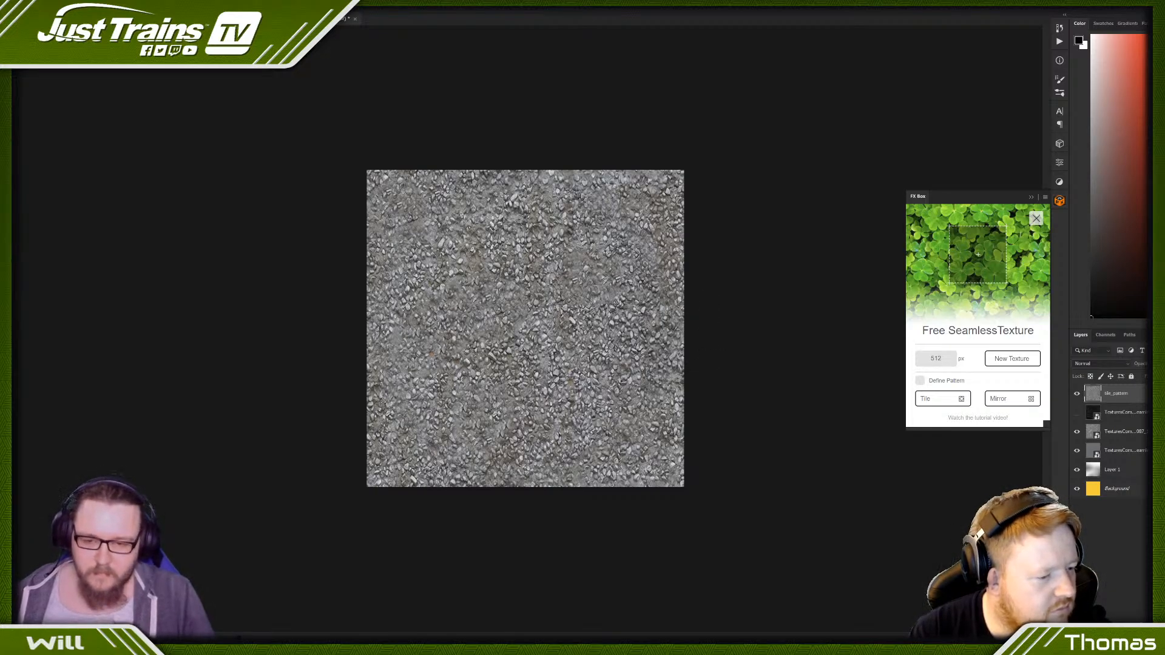
{"action": "left_click_drag", "start_coordinate": [608, 320], "coordinate": [493, 281]}
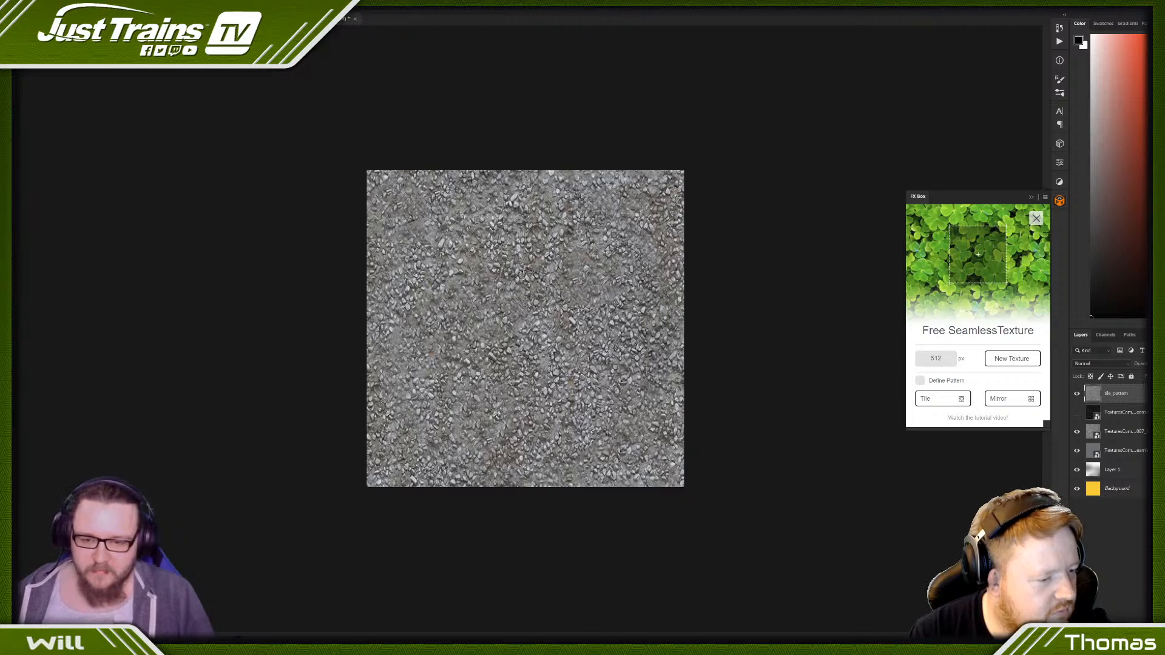
{"action": "left_click_drag", "start_coordinate": [567, 332], "coordinate": [489, 286]}
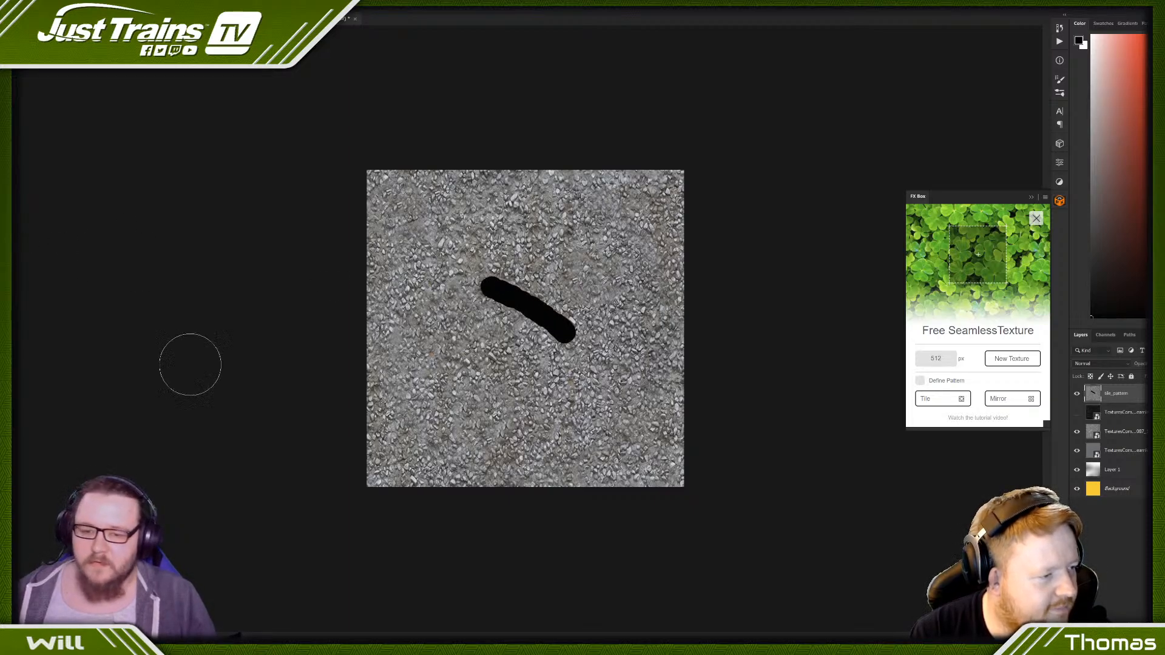
{"action": "left_click", "coordinate": [1077, 394]}
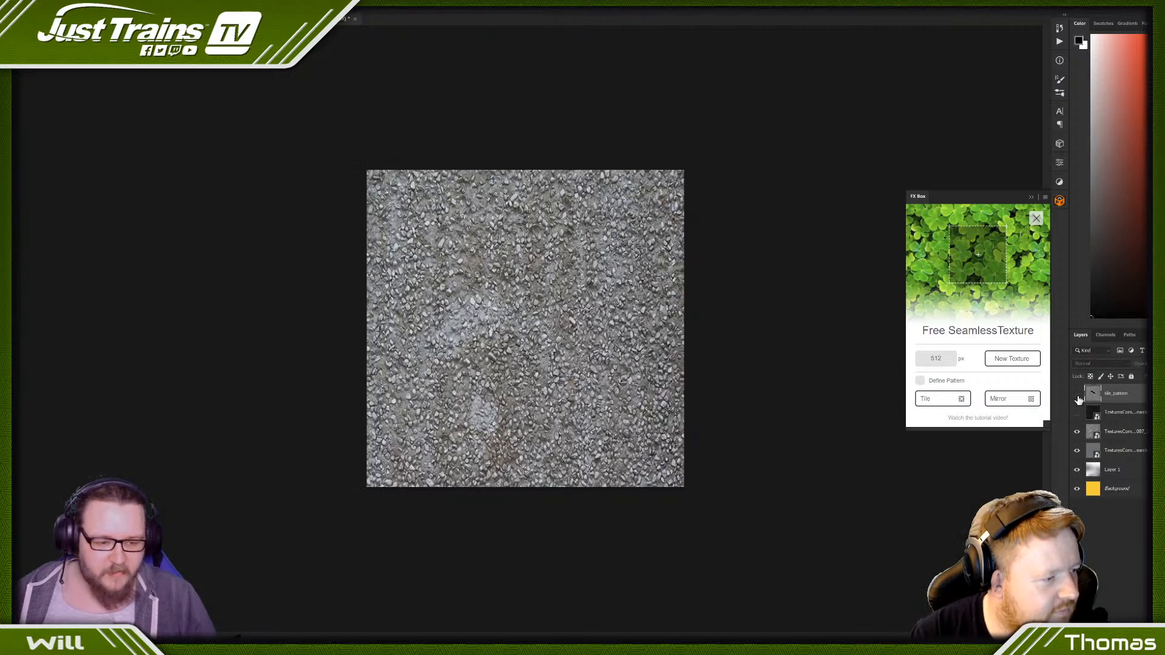
{"action": "left_click", "coordinate": [1077, 394]}
{"action": "left_click", "coordinate": [1077, 394]}
{"action": "left_click", "coordinate": [1077, 394]}
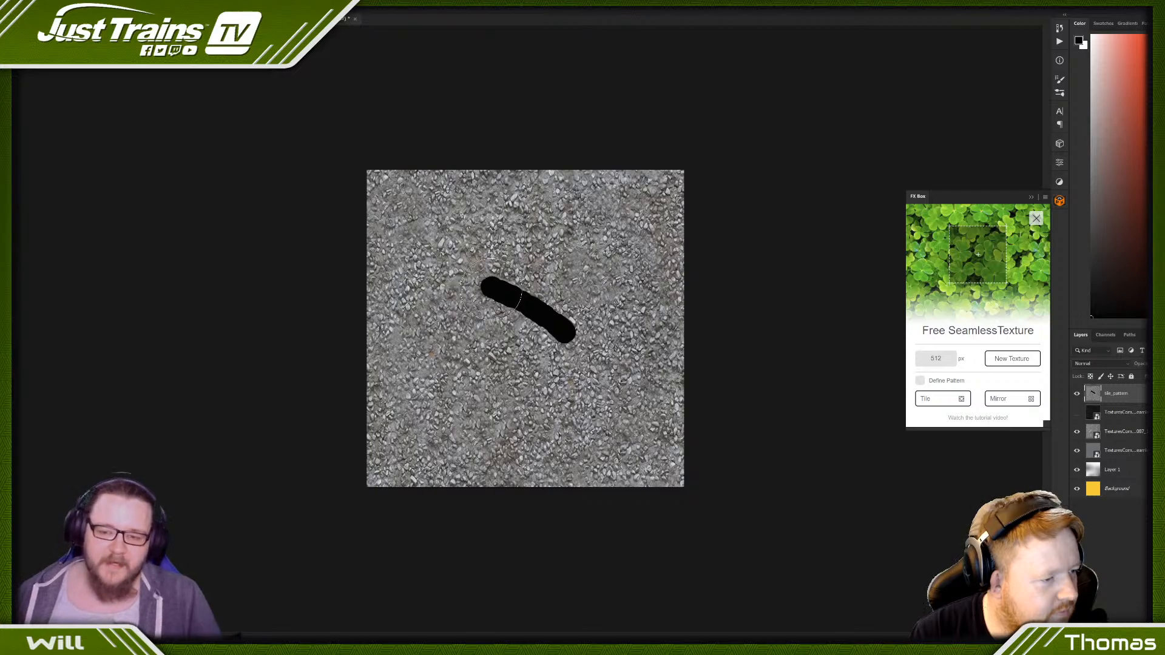
{"action": "left_click_drag", "start_coordinate": [491, 289], "coordinate": [558, 326]}
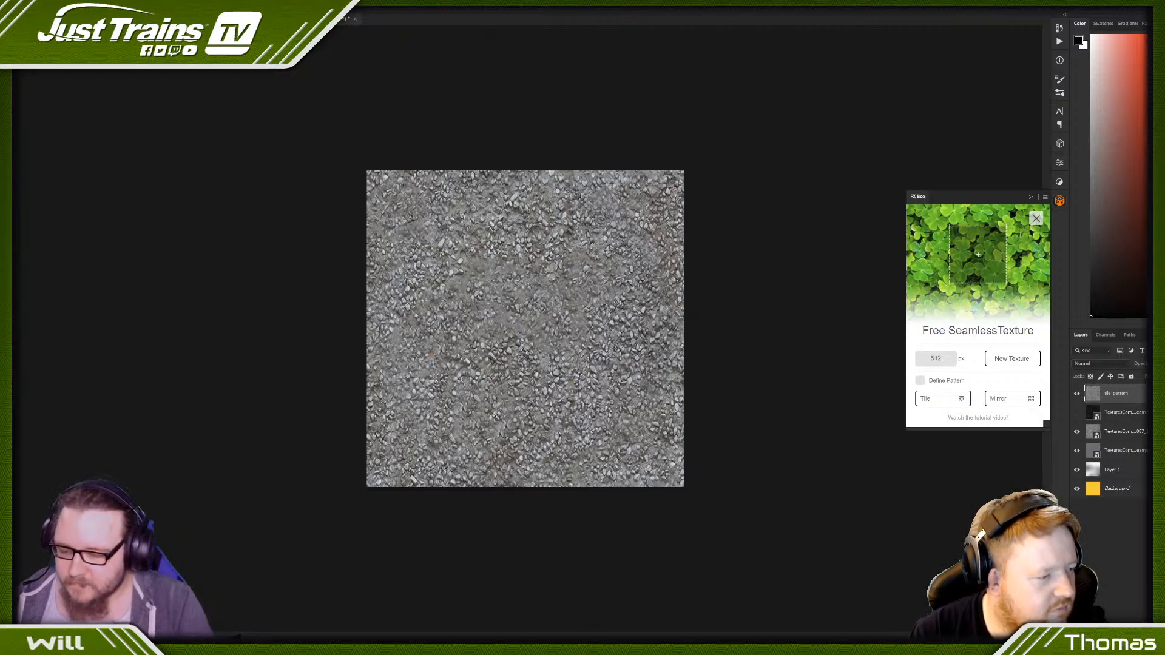
- Switch to 3ds Max and examine the retouched pebble concrete on the platform from several angles and distances for visible tiling
{"action": "key", "text": "alt+Tab"}
{"action": "scroll", "coordinate": [707, 334], "scroll_direction": "down", "scroll_amount": 6}
{"action": "middle_click_drag", "start_coordinate": [707, 333], "coordinate": [751, 381], "text": "alt"}
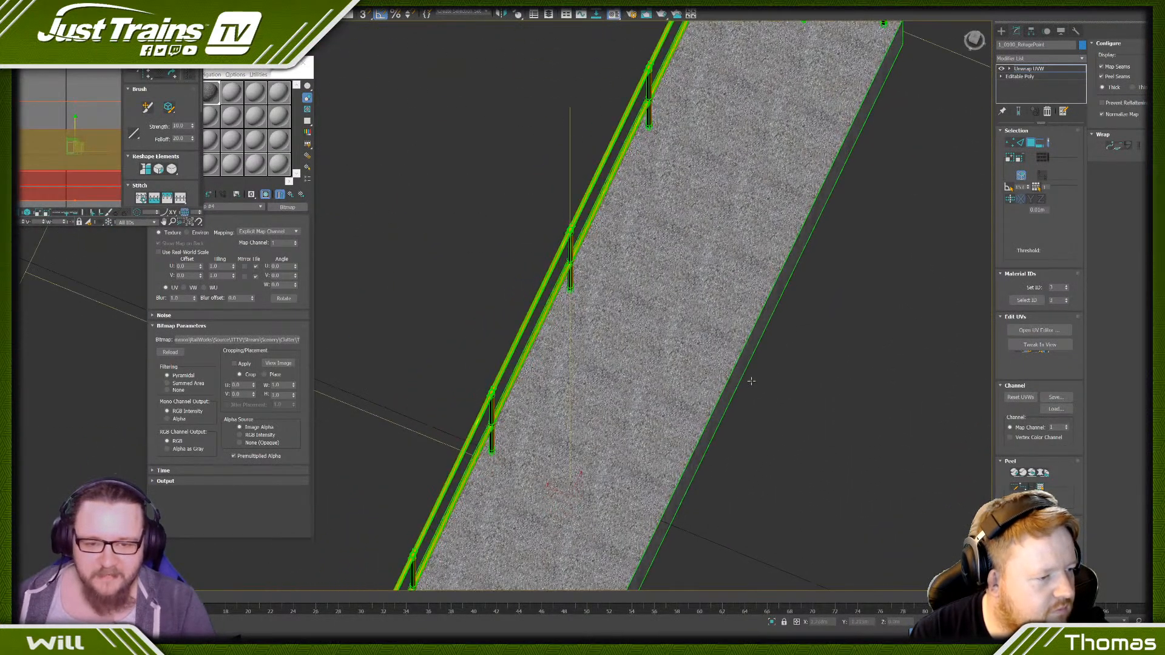
{"action": "scroll", "coordinate": [719, 178], "scroll_direction": "up", "scroll_amount": 5}
{"action": "scroll", "coordinate": [720, 230], "scroll_direction": "down", "scroll_amount": 5}
{"action": "middle_click_drag", "start_coordinate": [720, 230], "coordinate": [661, 166], "text": "alt"}
{"action": "middle_click_drag", "start_coordinate": [692, 434], "coordinate": [419, 303]}
{"action": "scroll", "coordinate": [732, 321], "scroll_direction": "up", "scroll_amount": 3}
{"action": "scroll", "coordinate": [731, 321], "scroll_direction": "down", "scroll_amount": 9}
{"action": "scroll", "coordinate": [700, 347], "scroll_direction": "up", "scroll_amount": 4}
{"action": "scroll", "coordinate": [700, 347], "scroll_direction": "down", "scroll_amount": 6}
{"action": "scroll", "coordinate": [758, 316], "scroll_direction": "up", "scroll_amount": 12}
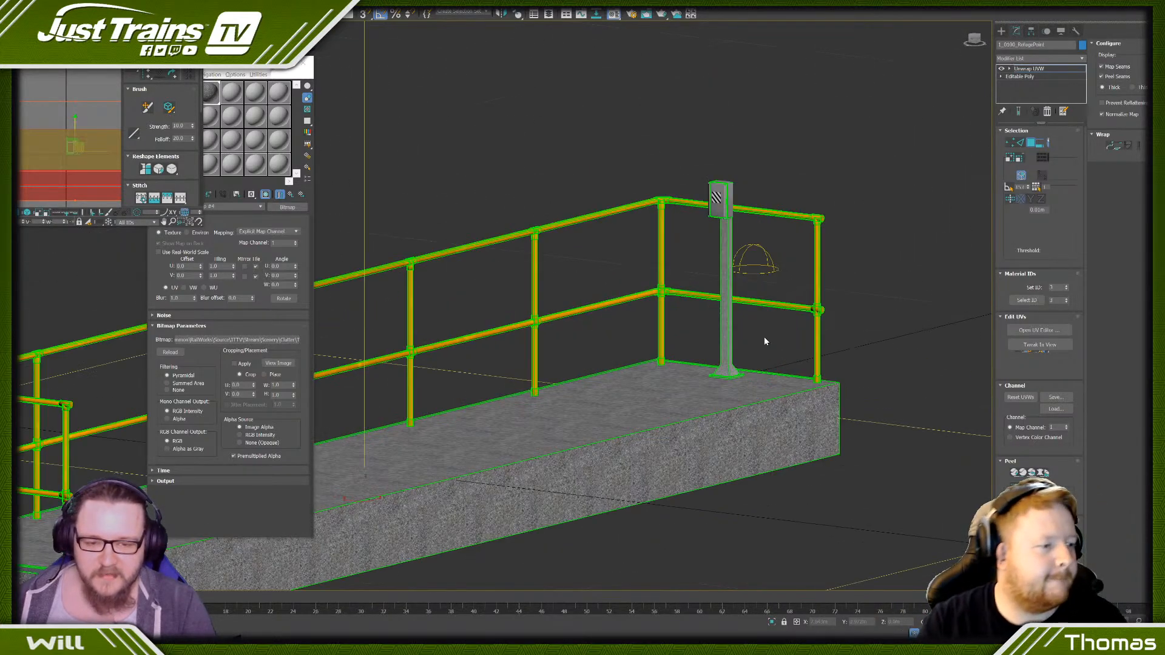
{"action": "scroll", "coordinate": [731, 267], "scroll_direction": "down", "scroll_amount": 2}
{"action": "middle_click_drag", "start_coordinate": [730, 268], "coordinate": [793, 385]}
{"action": "scroll", "coordinate": [777, 377], "scroll_direction": "down", "scroll_amount": 8}
{"action": "middle_click_drag", "start_coordinate": [604, 452], "coordinate": [752, 325]}
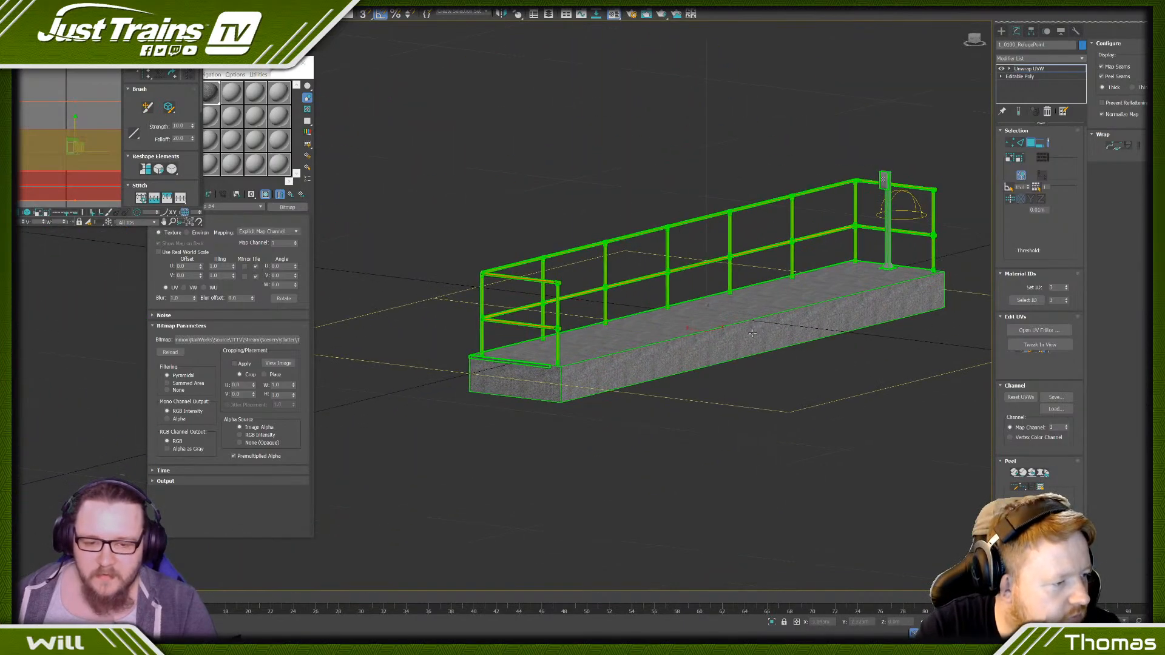
{"action": "right_click", "coordinate": [751, 325]}
{"action": "mouse_move", "coordinate": [795, 423]}
{"action": "left_click", "coordinate": [840, 429]}
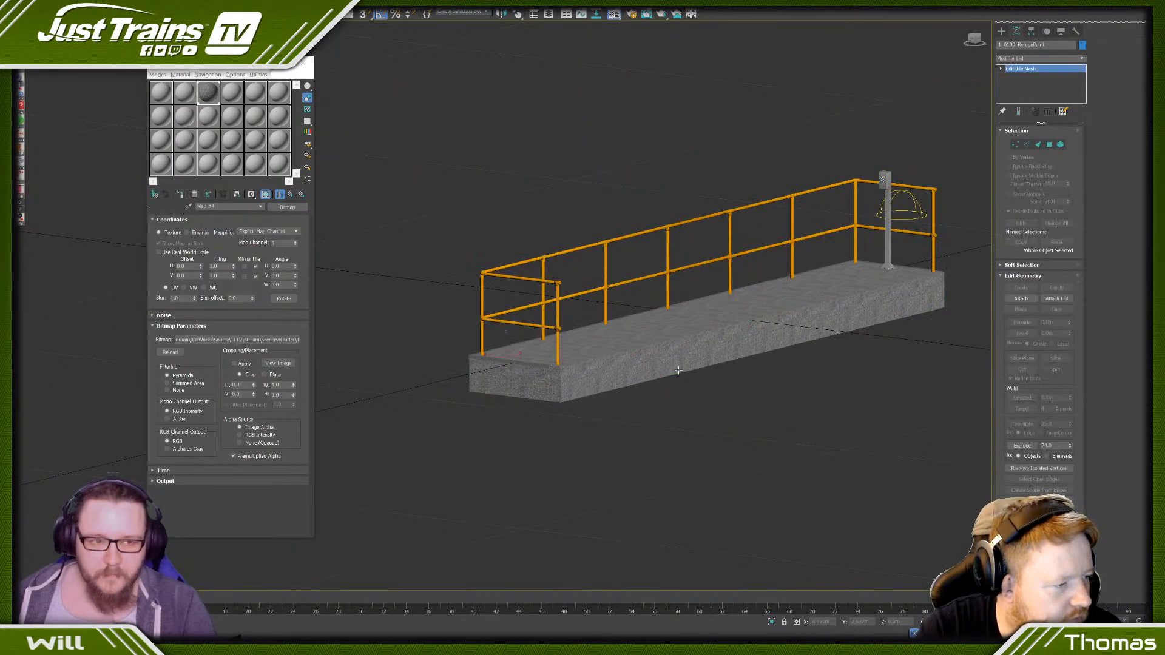
{"action": "key", "text": "ctrl+z"}
- Convert the unwrapped refuge platform to an Editable Poly and close the Material Editor
{"action": "right_click", "coordinate": [688, 347]}
{"action": "mouse_move", "coordinate": [743, 454]}
{"action": "left_click", "coordinate": [788, 455]}
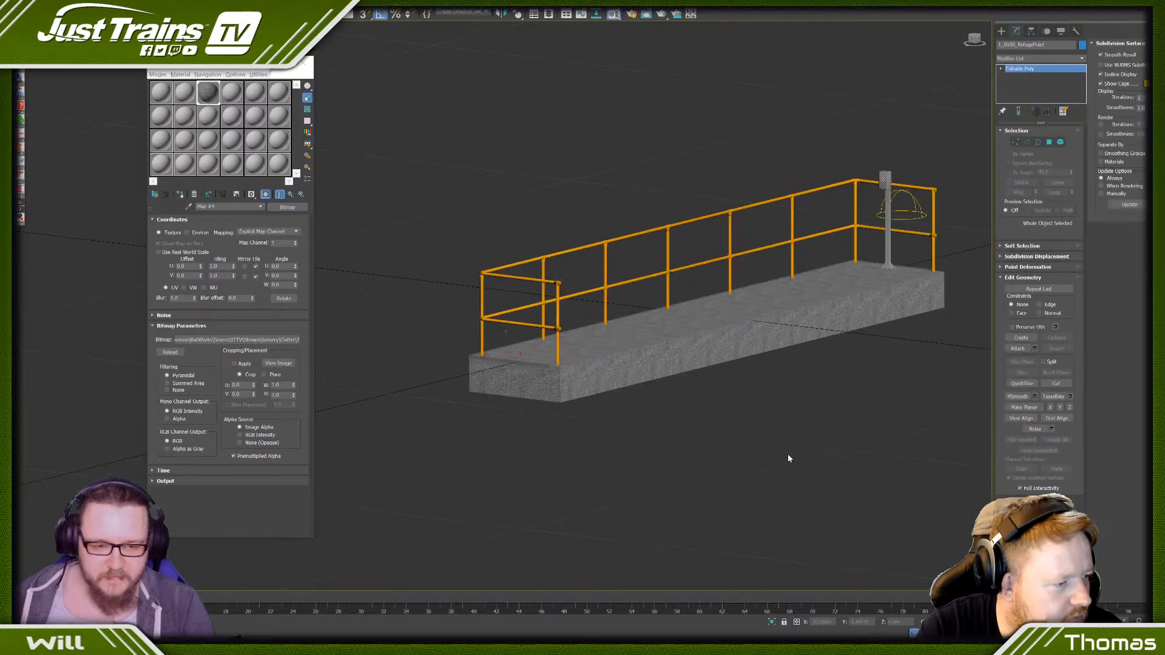
{"action": "scroll", "coordinate": [782, 292], "scroll_direction": "up", "scroll_amount": 10}
{"action": "scroll", "coordinate": [776, 288], "scroll_direction": "down", "scroll_amount": 8}
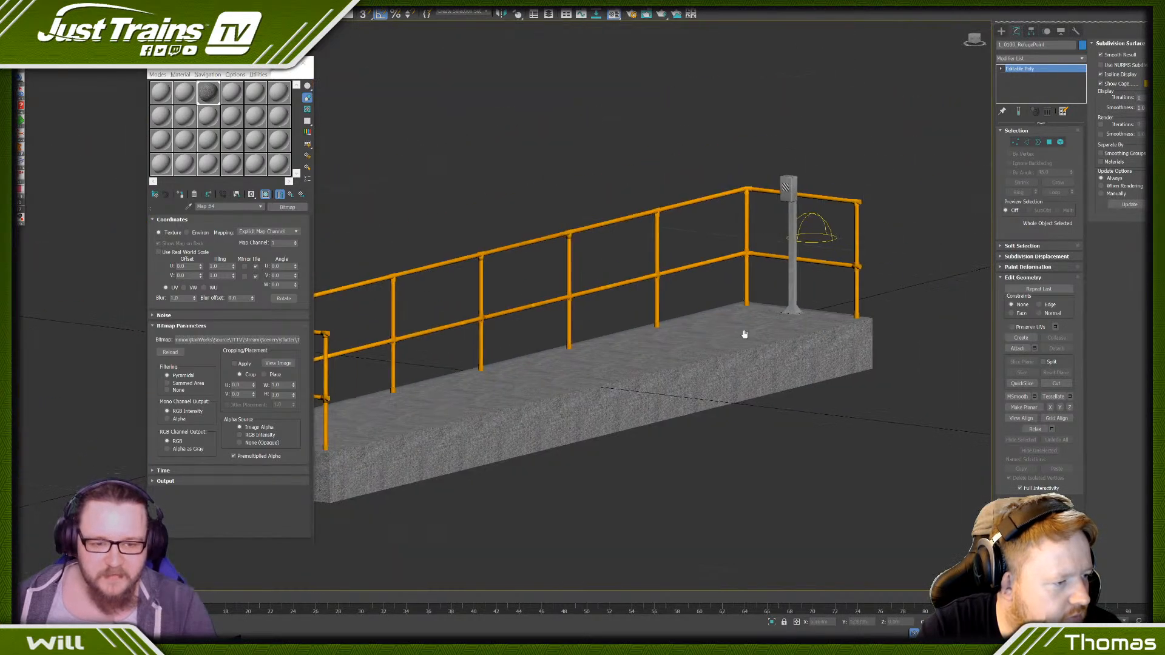
{"action": "scroll", "coordinate": [777, 292], "scroll_direction": "up", "scroll_amount": 8}
{"action": "scroll", "coordinate": [777, 291], "scroll_direction": "down", "scroll_amount": 8}
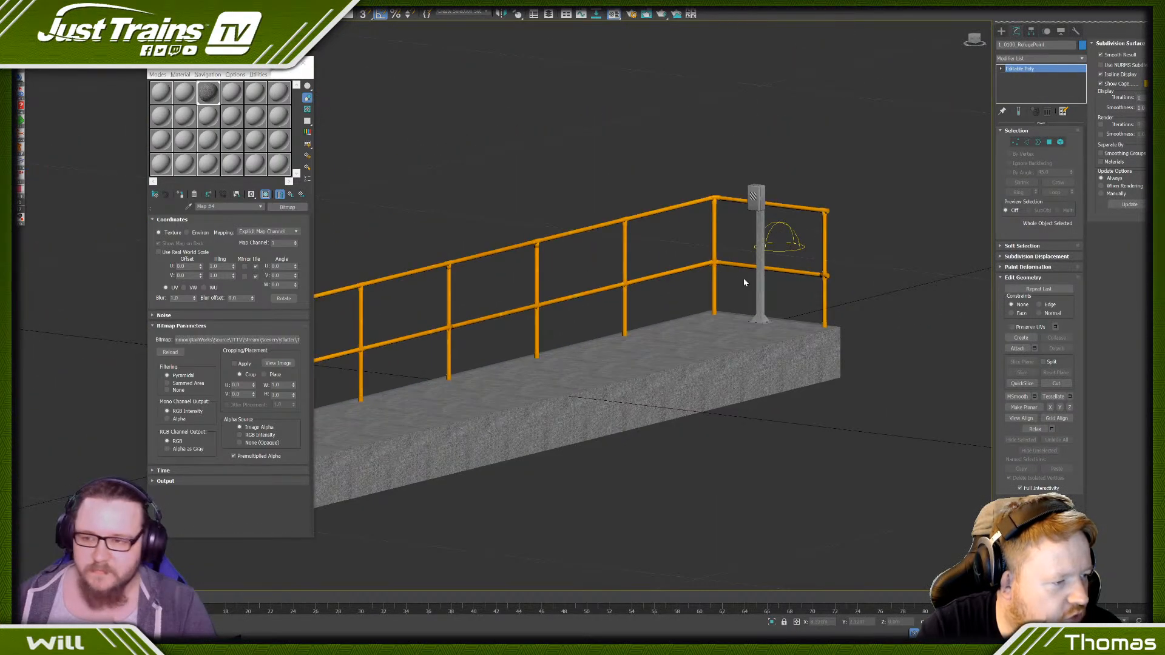
{"action": "left_click", "coordinate": [307, 62]}
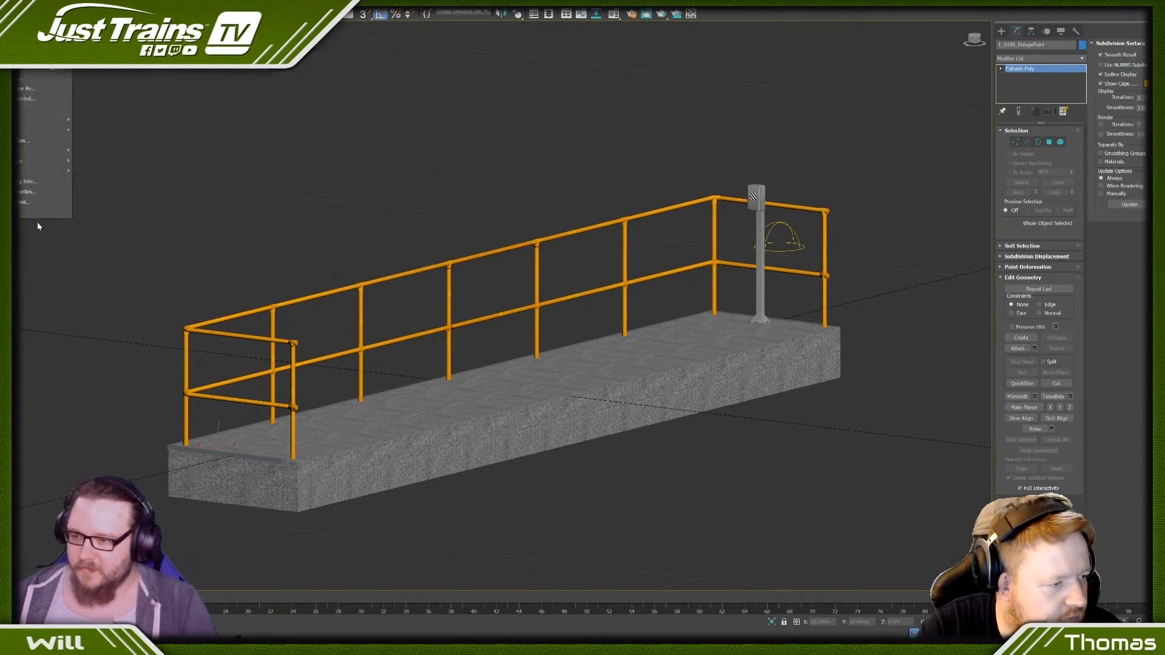
- Clone the refuge platform as an independent copy named 2_0300_RefugePoint
{"action": "right_click", "coordinate": [691, 366]}
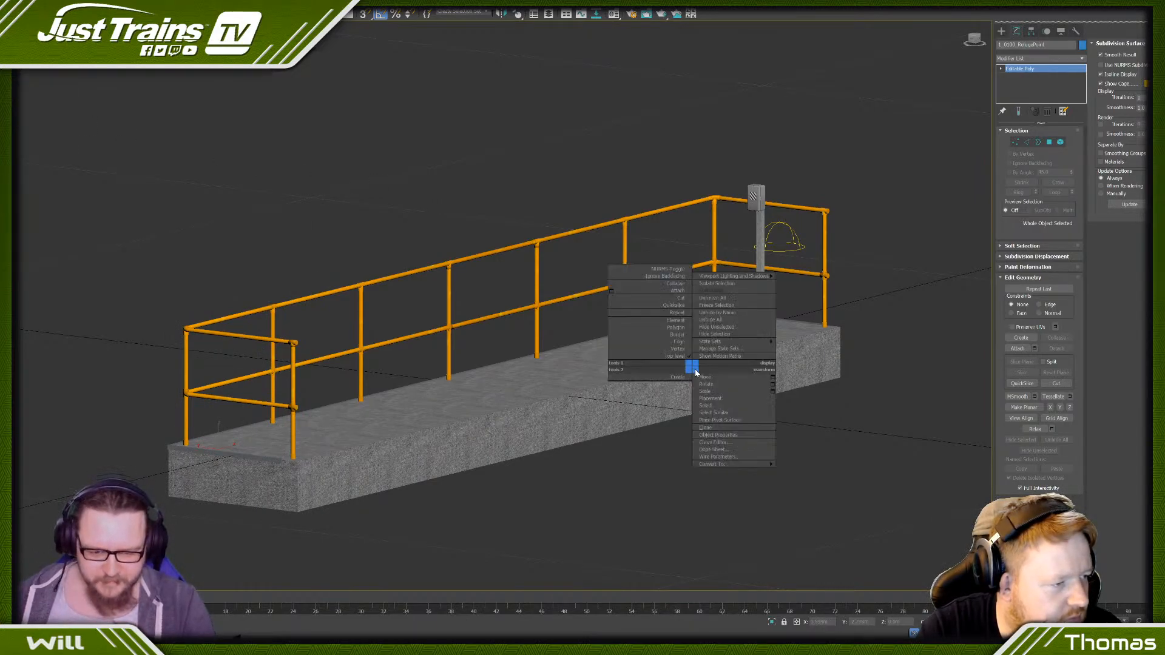
{"action": "left_click", "coordinate": [728, 428]}
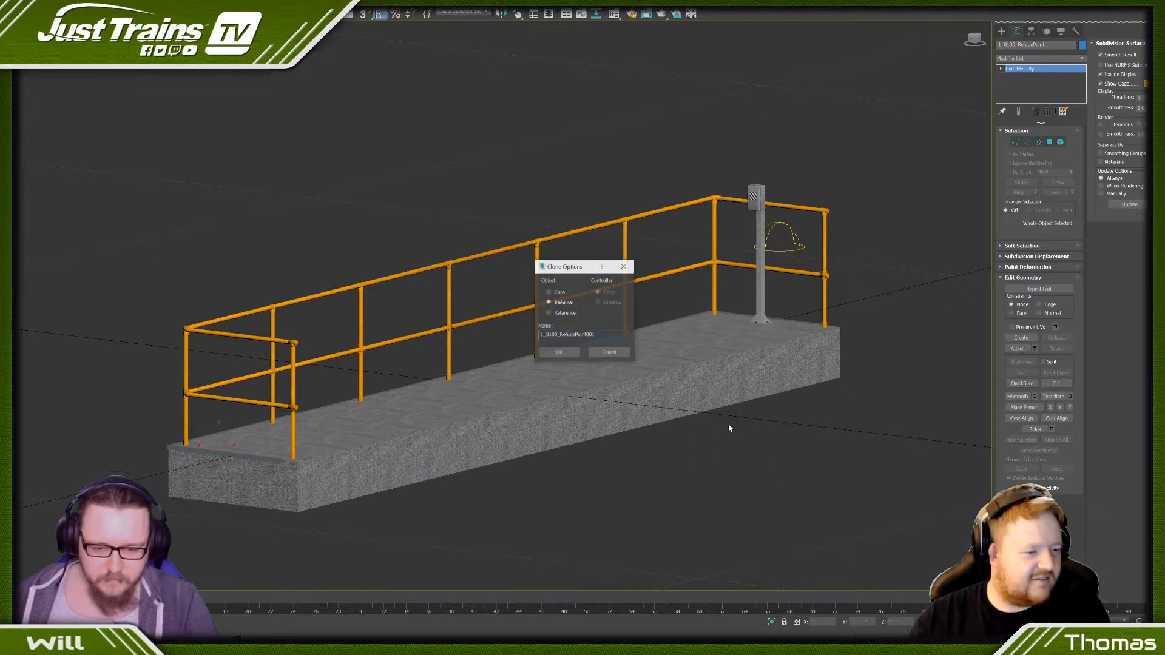
{"action": "left_click", "coordinate": [549, 292]}
{"action": "left_click", "coordinate": [542, 334]}
{"action": "key", "text": "BackSpace"}
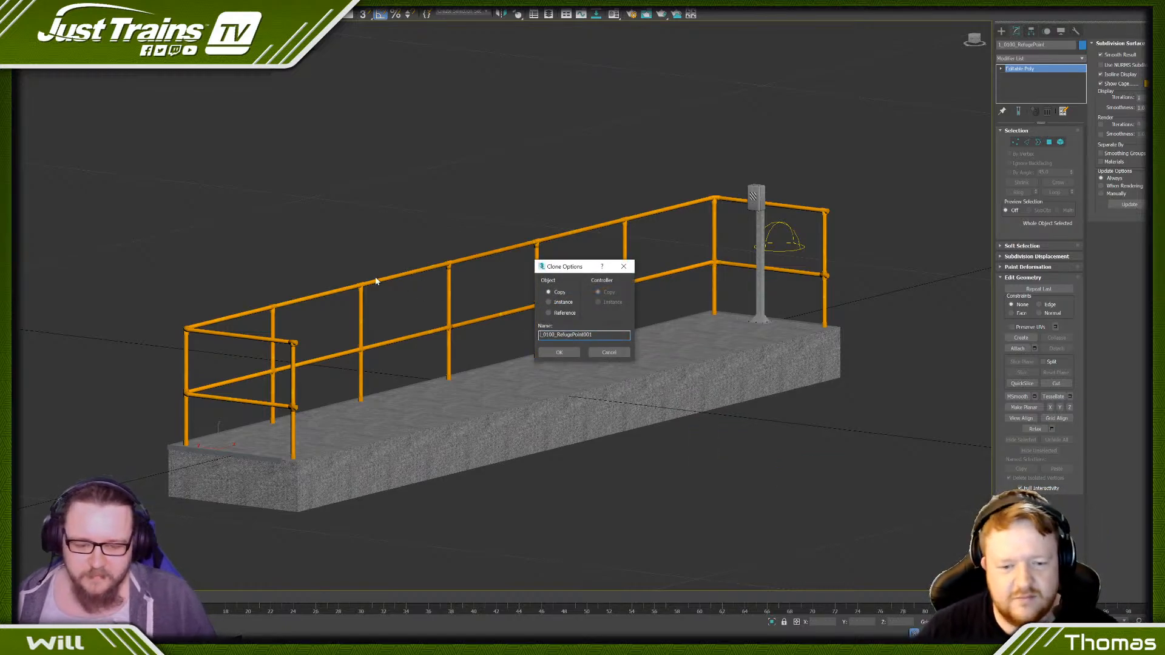
{"action": "type", "text": "2"}
{"action": "key", "text": "Right"}
{"action": "key", "text": "Right"}
{"action": "key", "text": "Right"}
{"action": "key", "text": "BackSpace"}
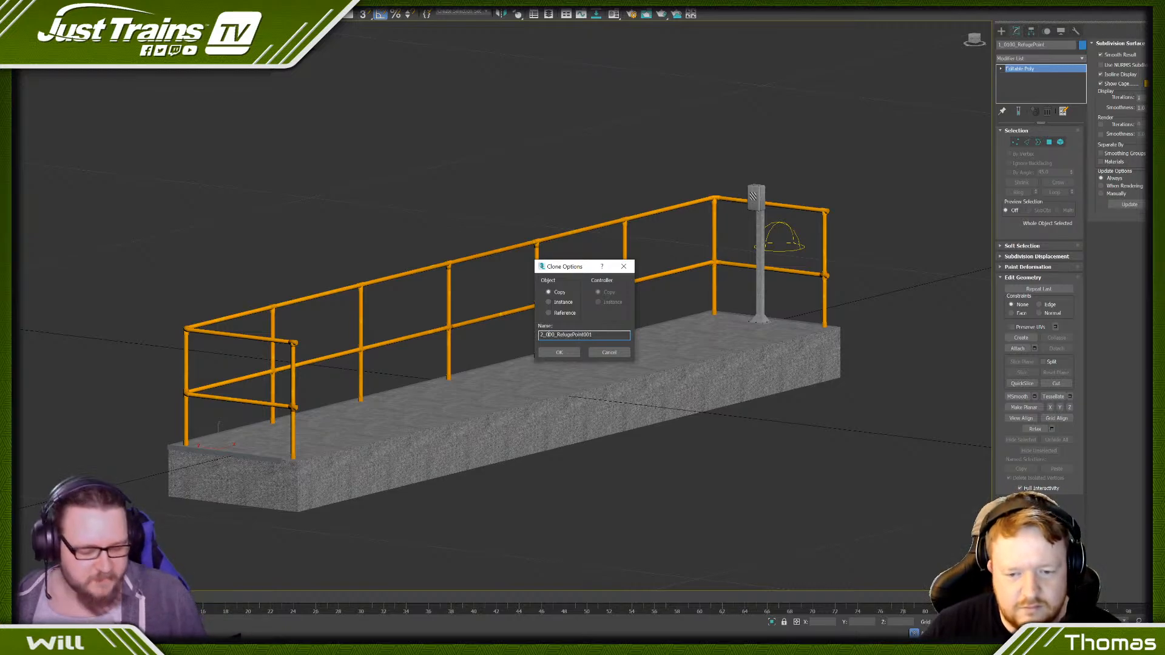
{"action": "type", "text": "3"}
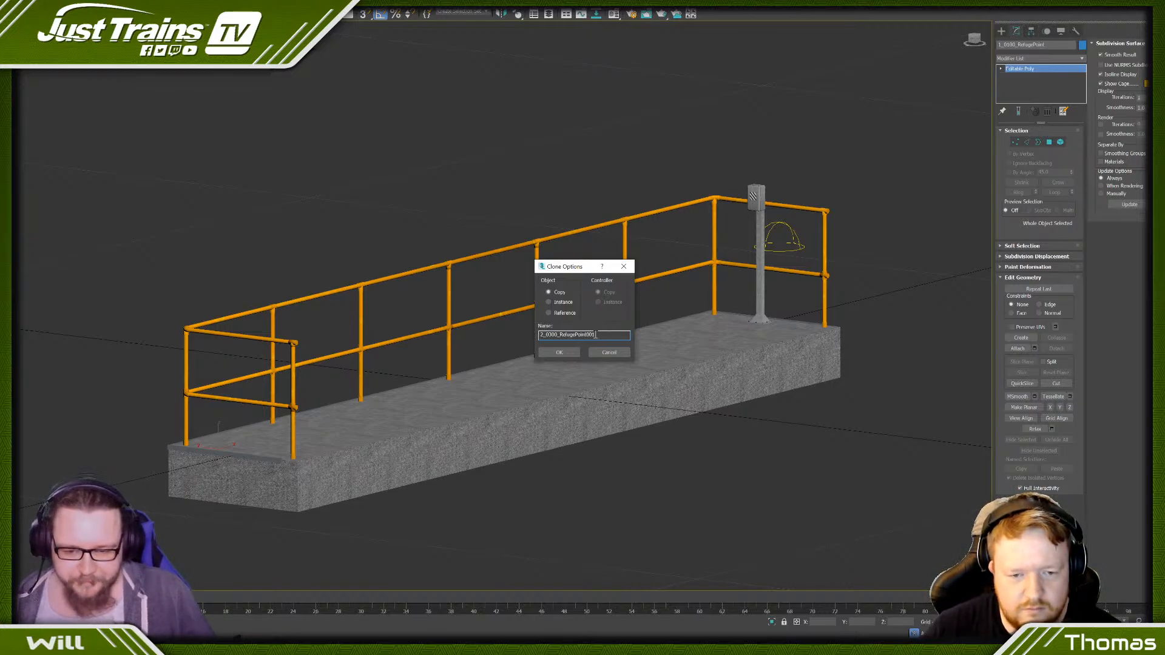
{"action": "left_click", "coordinate": [559, 351]}
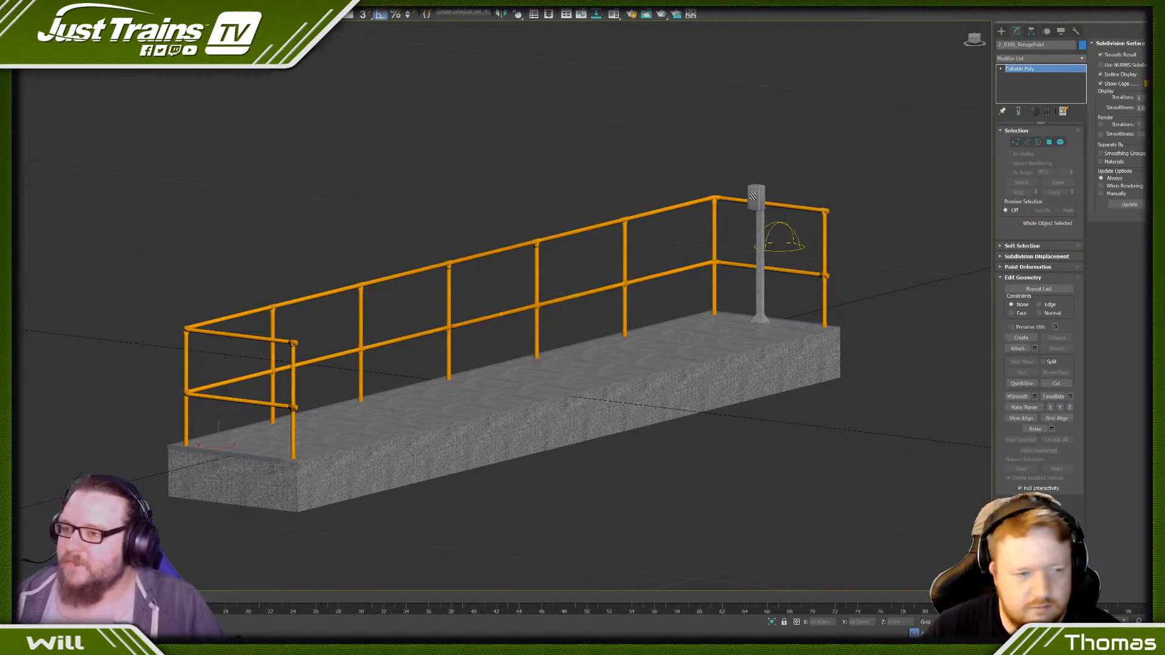
- Configure the viewport statistics to show the total triangle count in the active view
{"action": "left_click", "coordinate": [8, 28]}
{"action": "left_click", "coordinate": [21, 122]}
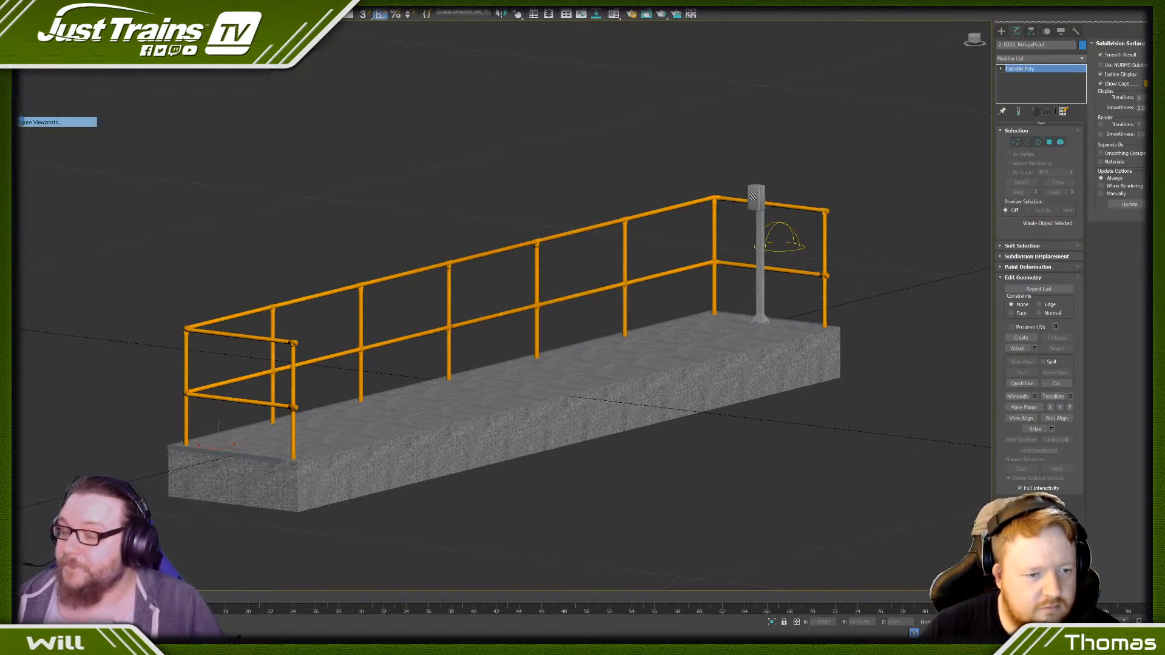
{"action": "left_click", "coordinate": [620, 200]}
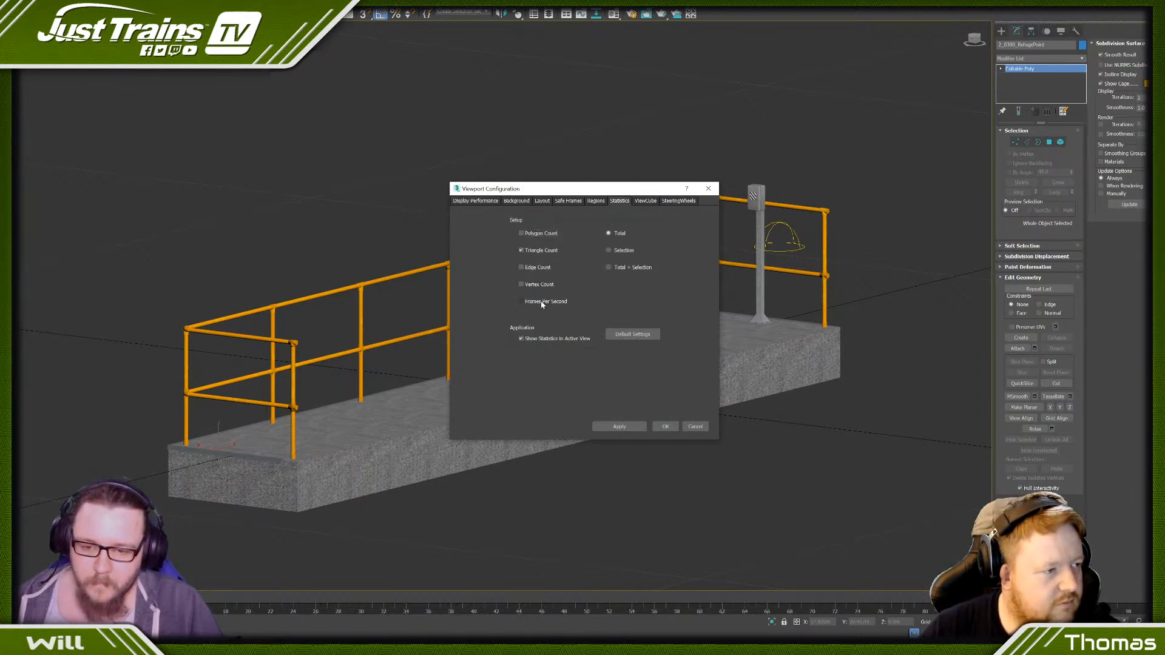
{"action": "left_click", "coordinate": [657, 428]}
{"action": "scroll", "coordinate": [340, 136], "scroll_direction": "down", "scroll_amount": 6}
{"action": "scroll", "coordinate": [359, 175], "scroll_direction": "up", "scroll_amount": 6}
{"action": "middle_click_drag", "start_coordinate": [360, 175], "coordinate": [435, 233]}
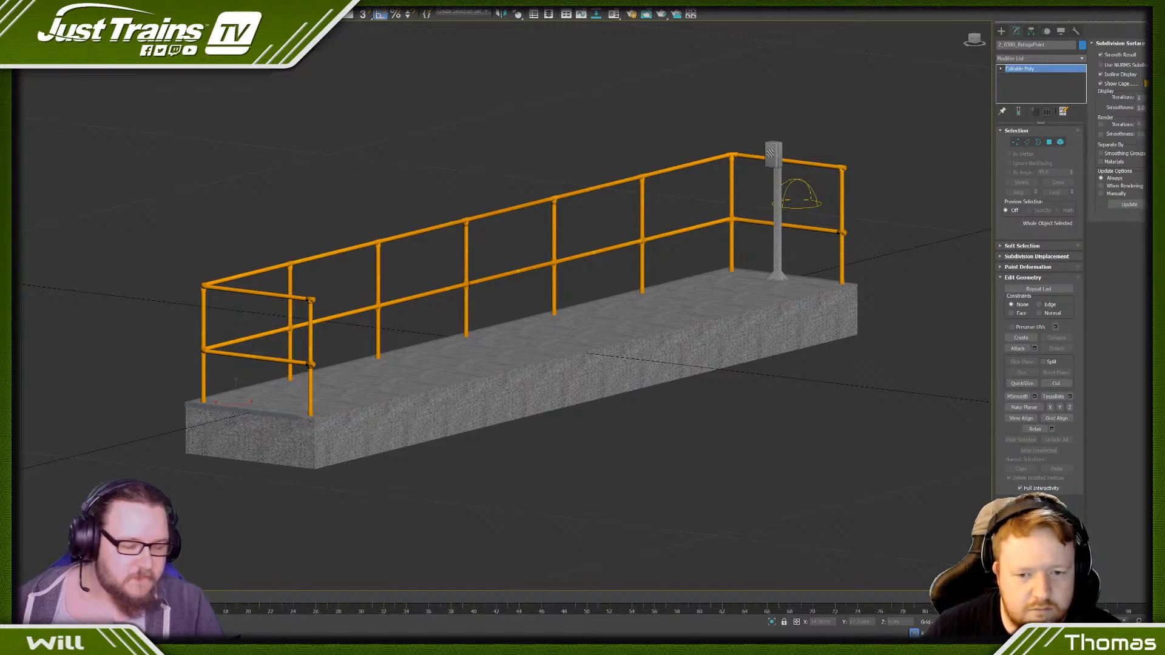
- Enter element selection on the 2_0300_RefugePoint copy and select the handrail elements in the front view
{"action": "scroll", "coordinate": [741, 146], "scroll_direction": "up", "scroll_amount": 5}
{"action": "middle_click_drag", "start_coordinate": [612, 221], "coordinate": [541, 218]}
{"action": "scroll", "coordinate": [498, 230], "scroll_direction": "down", "scroll_amount": 5}
{"action": "scroll", "coordinate": [509, 231], "scroll_direction": "up", "scroll_amount": 7}
{"action": "left_click", "coordinate": [1060, 142]}
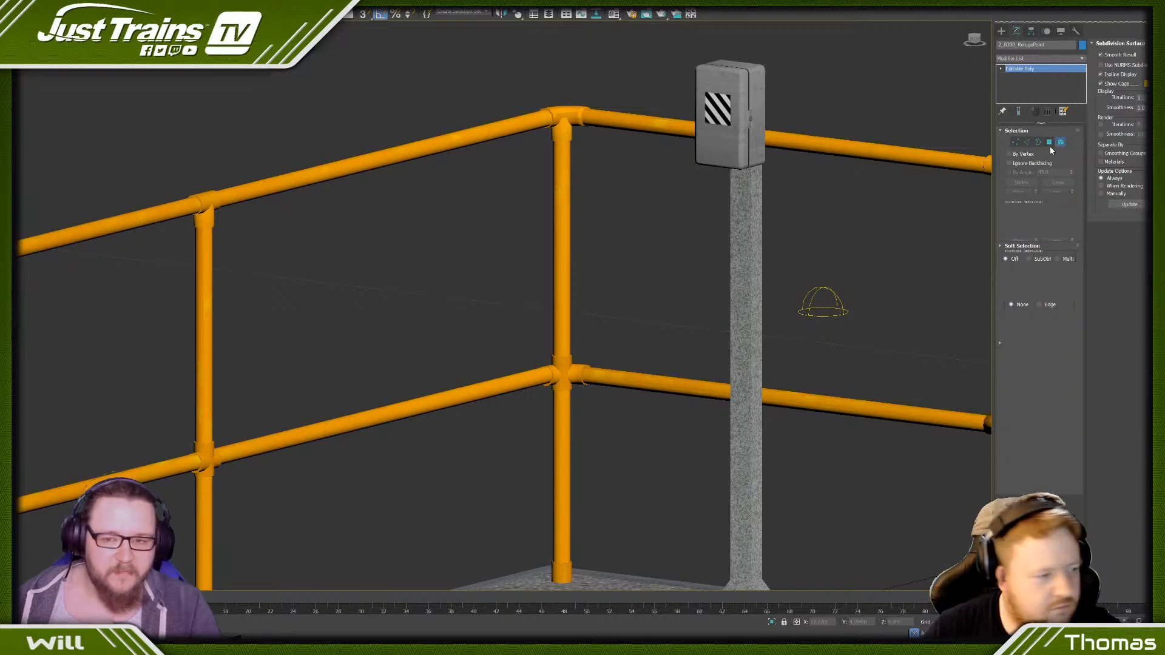
{"action": "scroll", "coordinate": [496, 97], "scroll_direction": "down", "scroll_amount": 8}
{"action": "left_click_drag", "start_coordinate": [495, 92], "coordinate": [522, 123]}
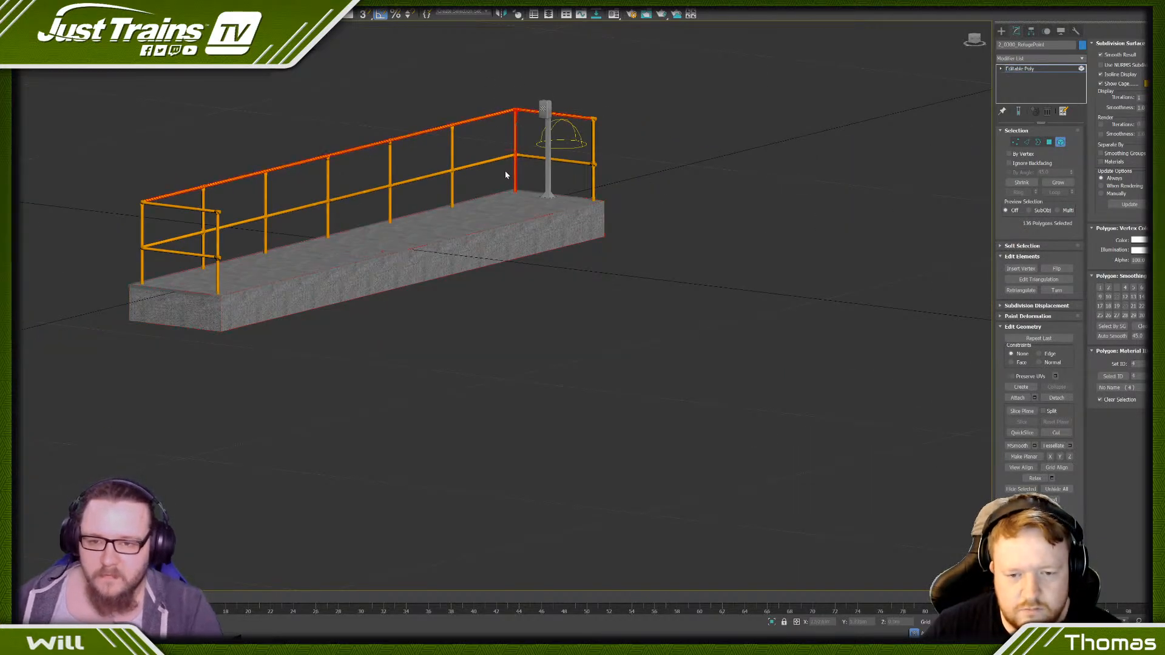
{"action": "middle_click_drag", "start_coordinate": [350, 118], "coordinate": [389, 112], "text": "alt"}
{"action": "scroll", "coordinate": [281, 108], "scroll_direction": "down", "scroll_amount": 5}
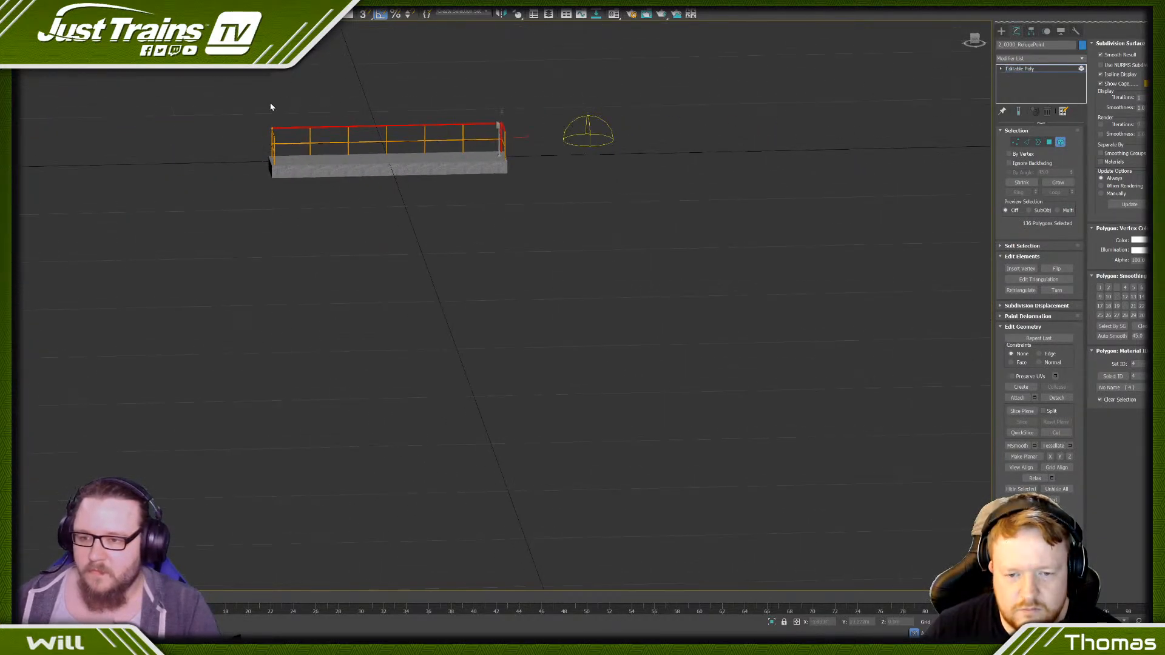
{"action": "left_click", "coordinate": [972, 45]}
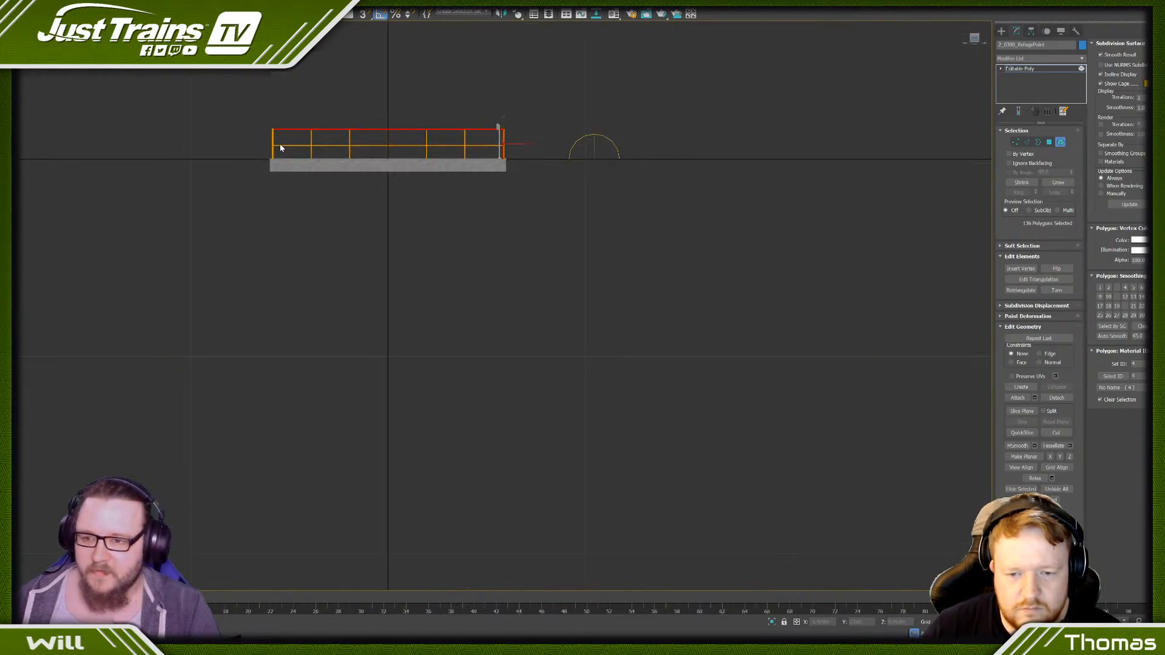
{"action": "scroll", "coordinate": [279, 144], "scroll_direction": "up", "scroll_amount": 5}
{"action": "left_click_drag", "start_coordinate": [954, 162], "coordinate": [838, 162]}
{"action": "left_click_drag", "start_coordinate": [960, 82], "coordinate": [908, 168]}
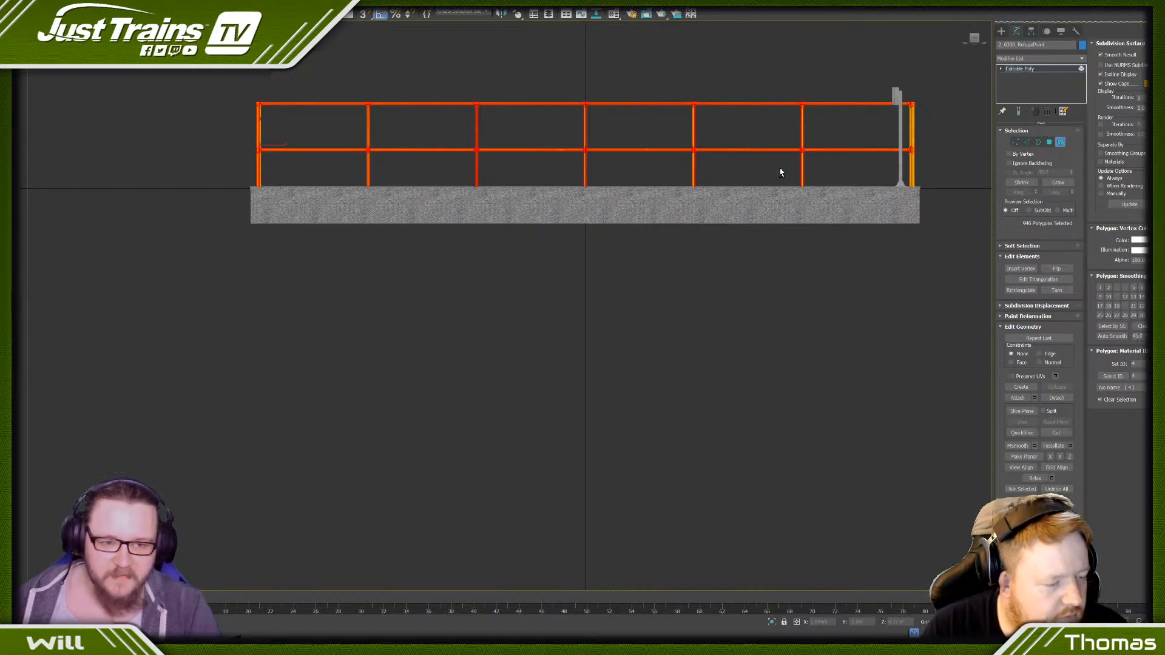
- Remove the vertical posts and long rails from the handrail selection and delete the elements that remain selected
{"action": "left_click_drag", "start_coordinate": [779, 168], "coordinate": [815, 170], "text": "alt"}
{"action": "left_click_drag", "start_coordinate": [624, 160], "coordinate": [709, 169], "text": "alt"}
{"action": "left_click_drag", "start_coordinate": [529, 160], "coordinate": [629, 166], "text": "alt"}
{"action": "left_click_drag", "start_coordinate": [450, 164], "coordinate": [490, 172], "text": "alt"}
{"action": "left_click_drag", "start_coordinate": [326, 163], "coordinate": [382, 173], "text": "alt"}
{"action": "left_click_drag", "start_coordinate": [299, 169], "coordinate": [236, 171], "text": "alt"}
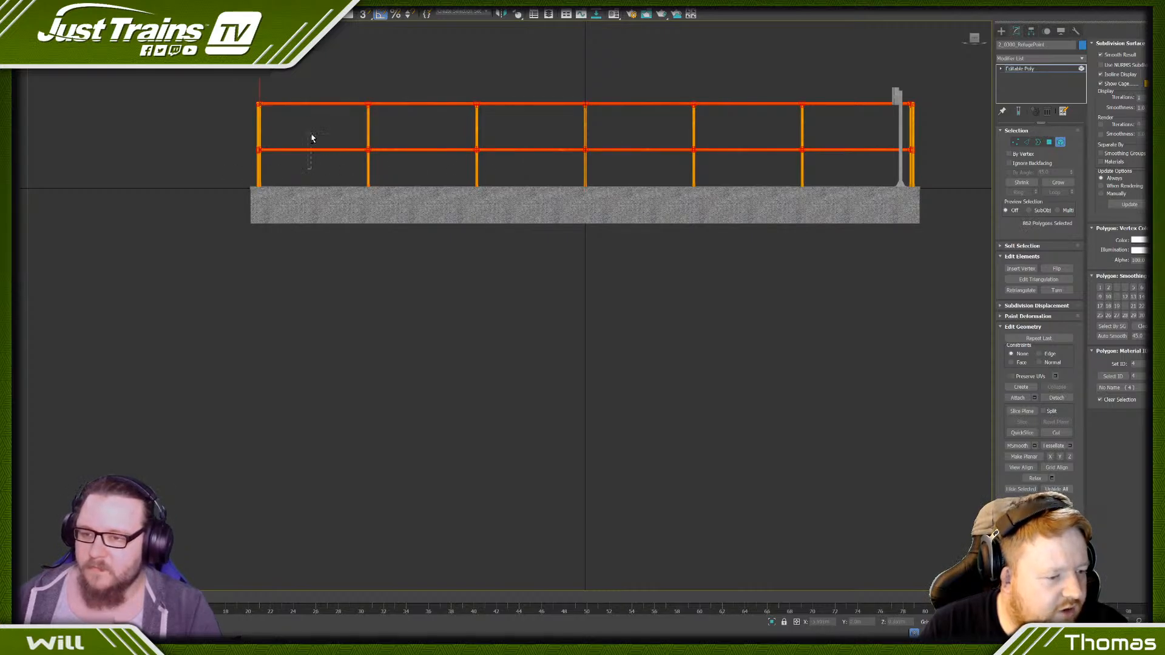
{"action": "left_click", "coordinate": [311, 136]}
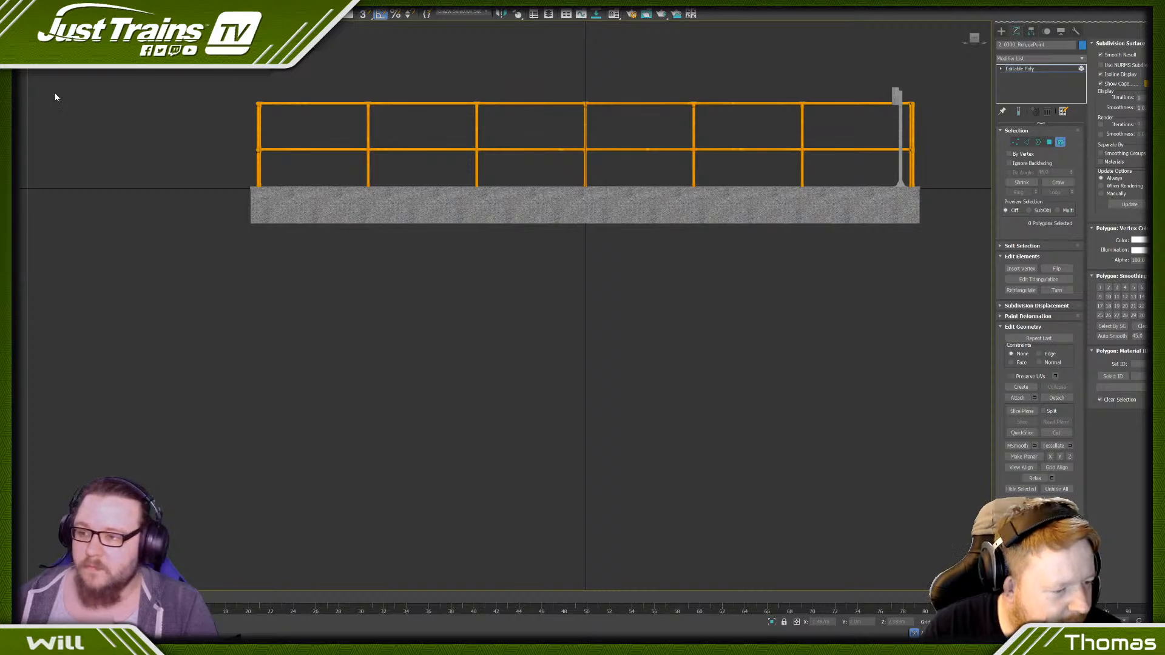
- Show the scene's object list, hide the original platform, and undo the last deletion on the copy
{"action": "key", "text": "ctrl+alt+o"}
{"action": "middle_click_drag", "start_coordinate": [393, 165], "coordinate": [583, 202], "text": "alt"}
{"action": "middle_click_drag", "start_coordinate": [475, 222], "coordinate": [509, 222], "text": "alt"}
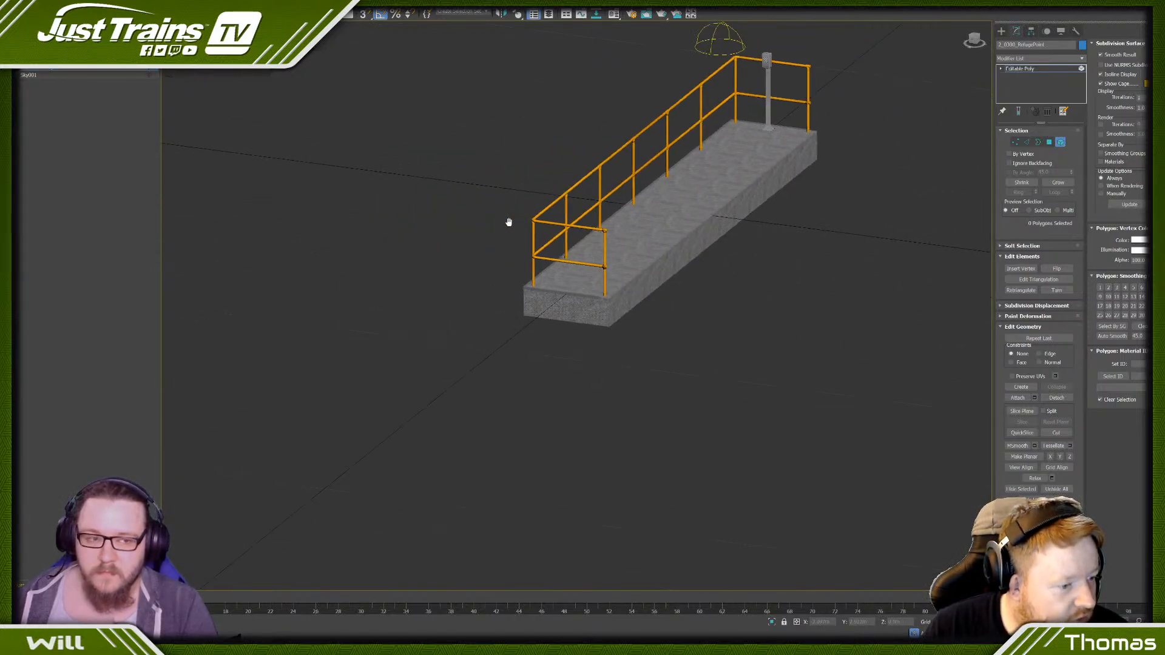
{"action": "left_click", "coordinate": [20, 70]}
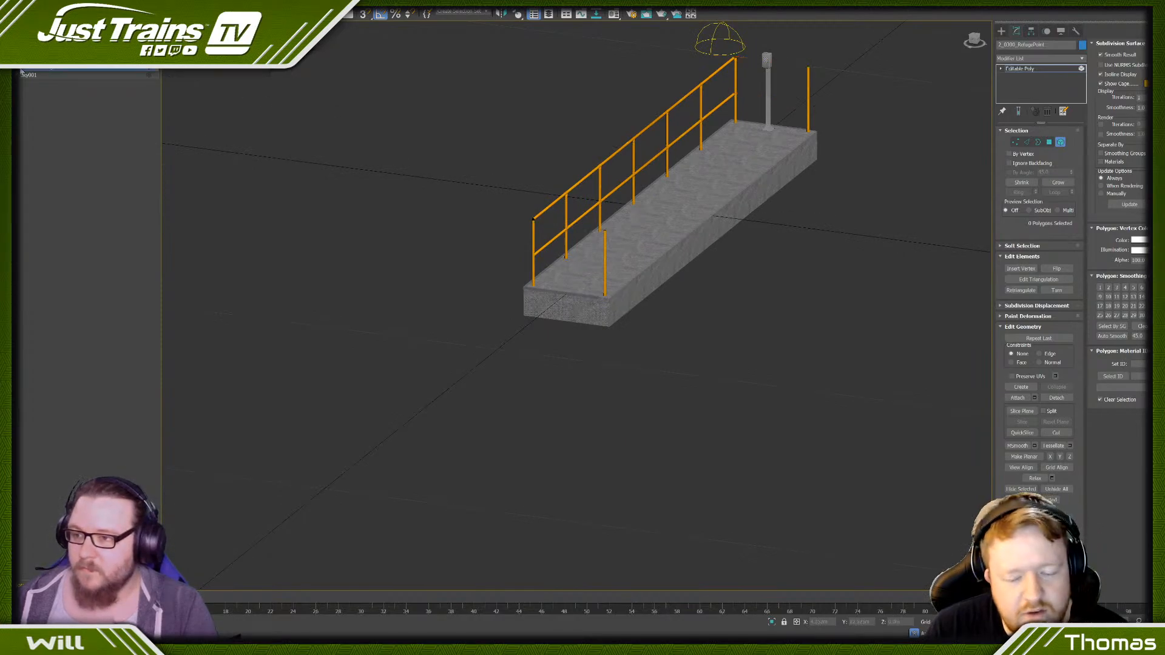
{"action": "key", "text": "ctrl+y"}
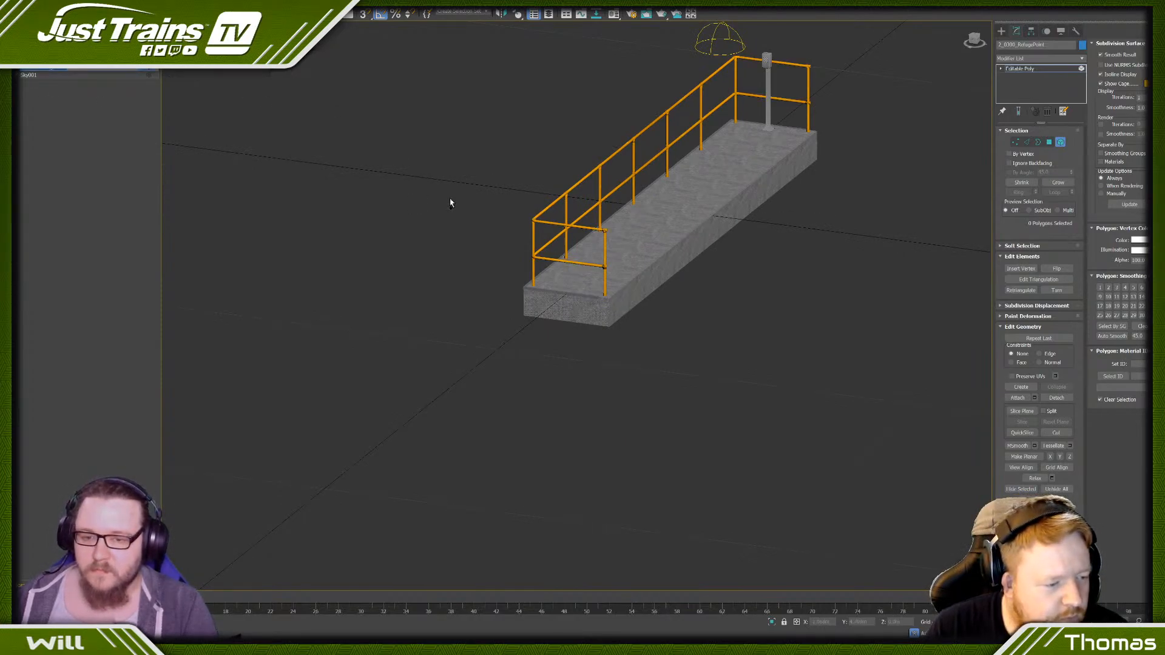
- Take the end rails out of the selection and delete the handrail joint fittings from the copy
{"action": "left_click", "coordinate": [587, 238]}
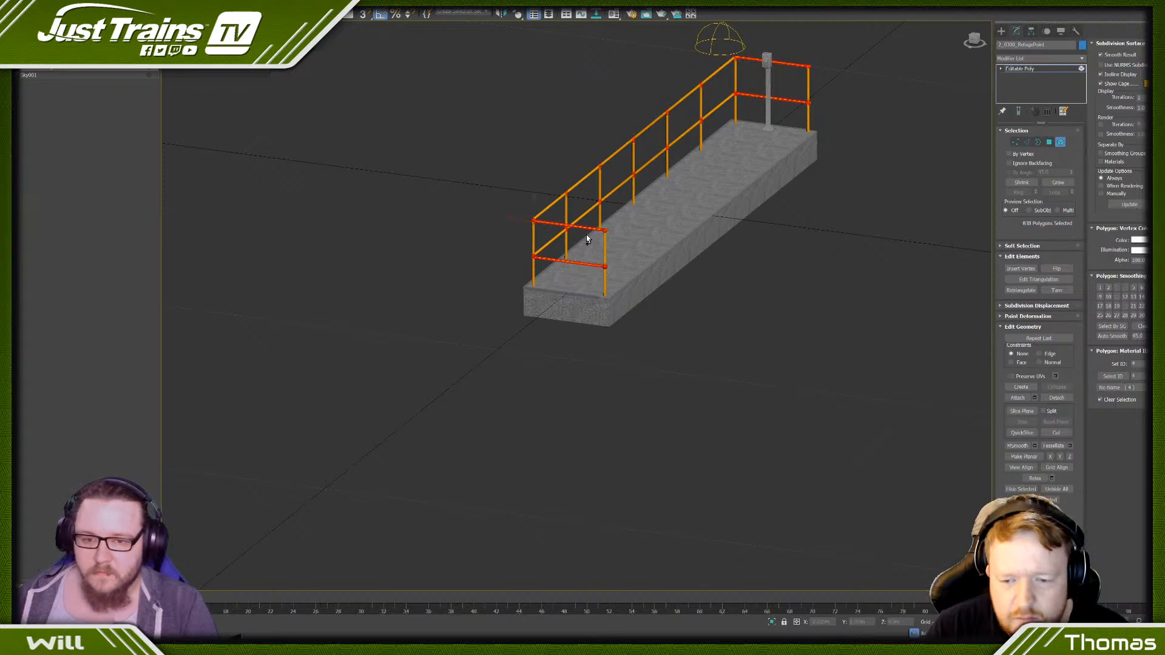
{"action": "middle_click_drag", "start_coordinate": [580, 233], "coordinate": [590, 216], "text": "alt"}
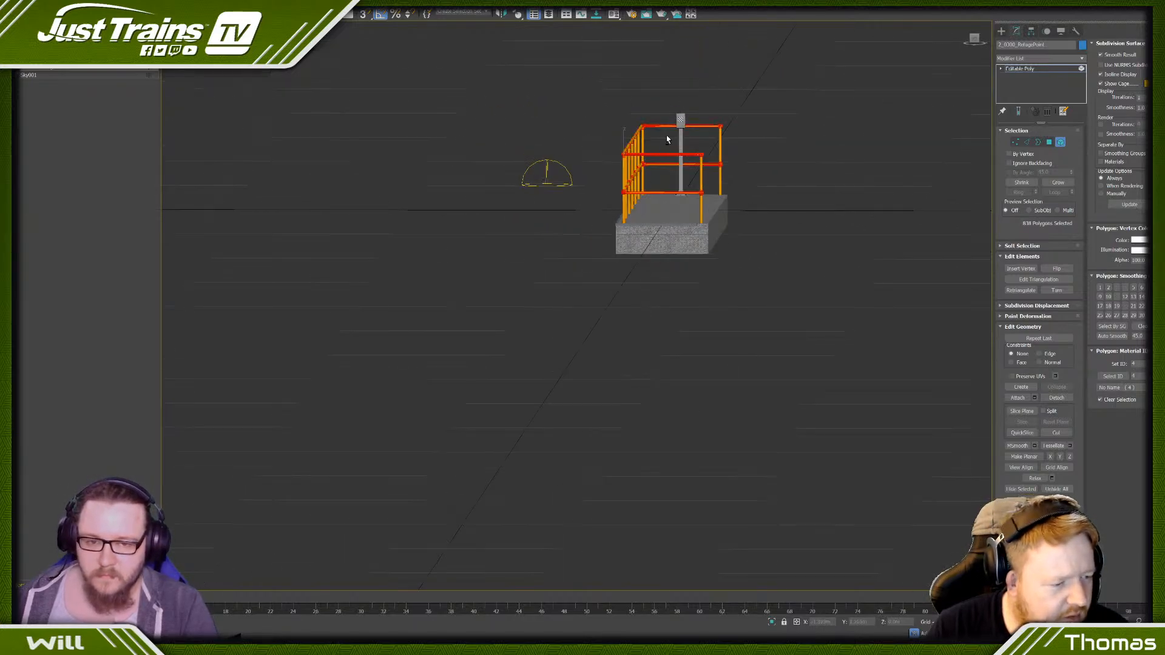
{"action": "left_click_drag", "start_coordinate": [669, 187], "coordinate": [667, 202]}
{"action": "middle_click_drag", "start_coordinate": [667, 202], "coordinate": [652, 224], "text": "alt"}
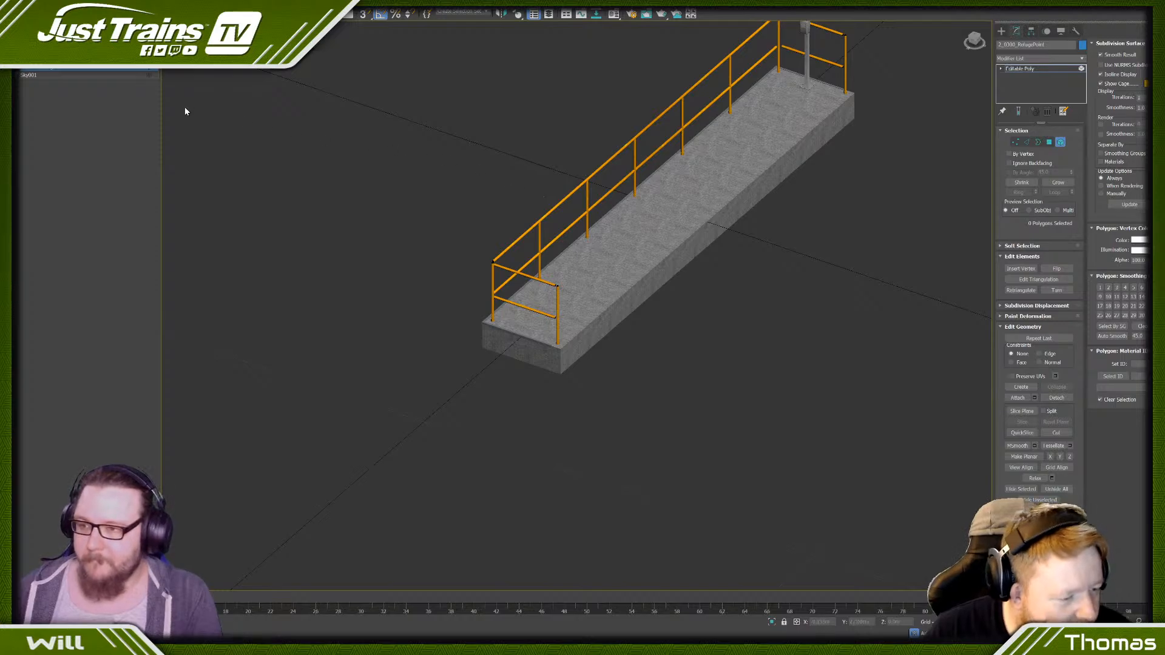
- Select every element of the simplified copy to check its polygon count, and clear the selection
{"action": "middle_click_drag", "start_coordinate": [624, 188], "coordinate": [626, 182], "text": "alt"}
{"action": "key", "text": "ctrl+a"}
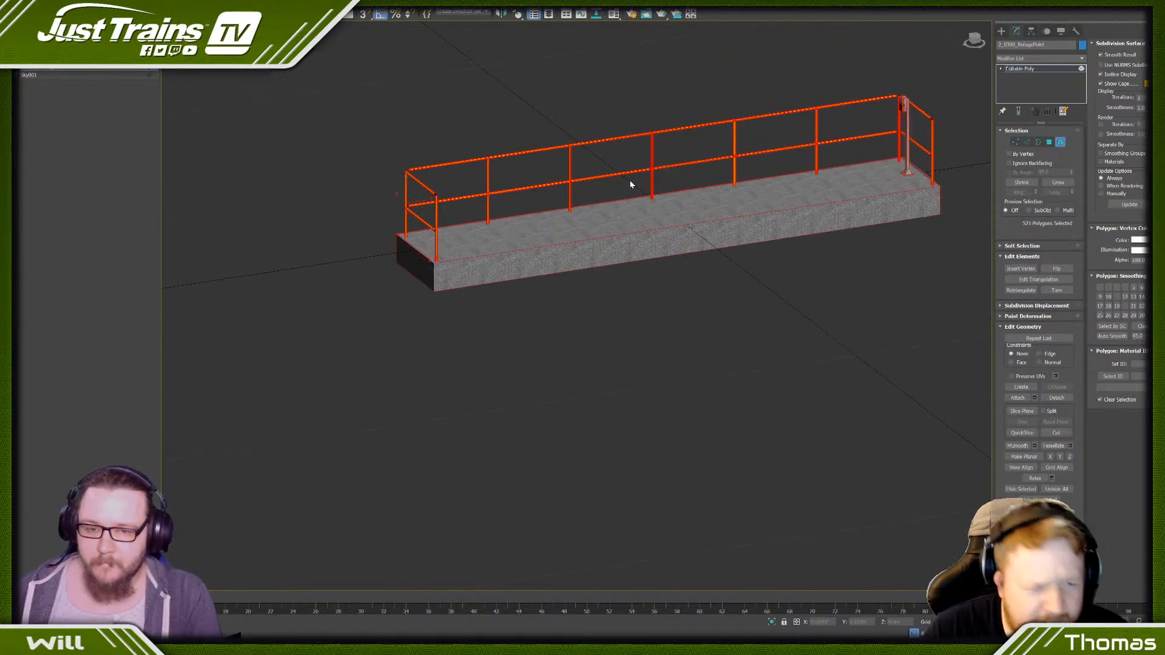
{"action": "left_click", "coordinate": [625, 123]}
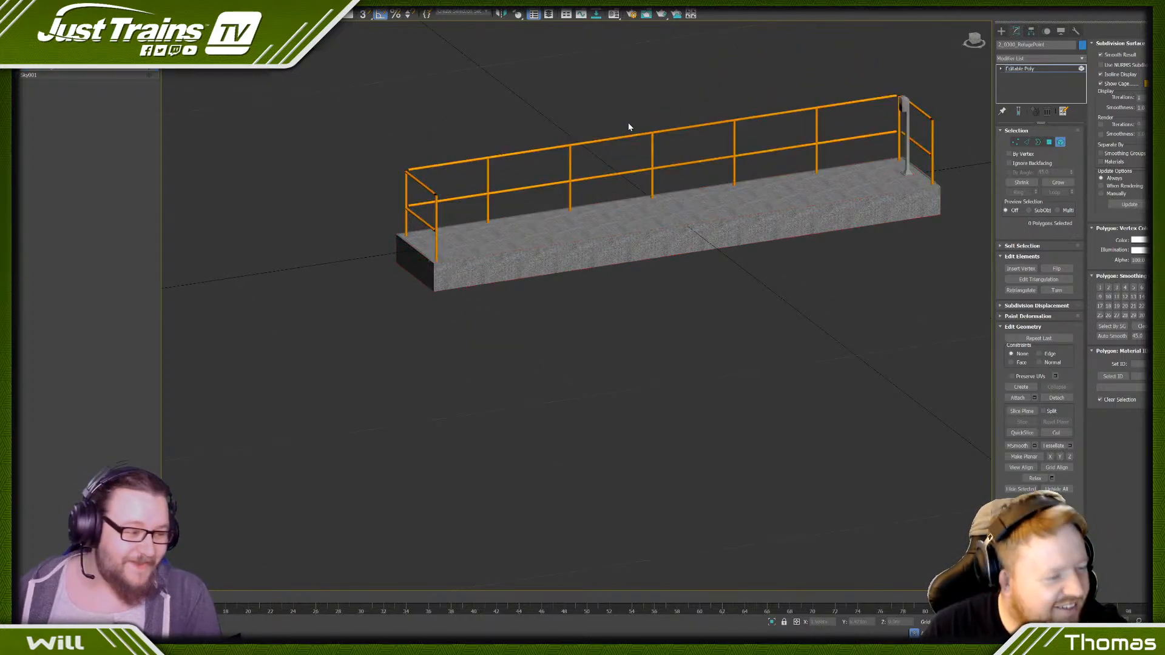
- Clone the simplified refuge platform as an independent copy named 3_0700_RefugePoint
{"action": "right_click", "coordinate": [653, 165]}
{"action": "left_click", "coordinate": [684, 228]}
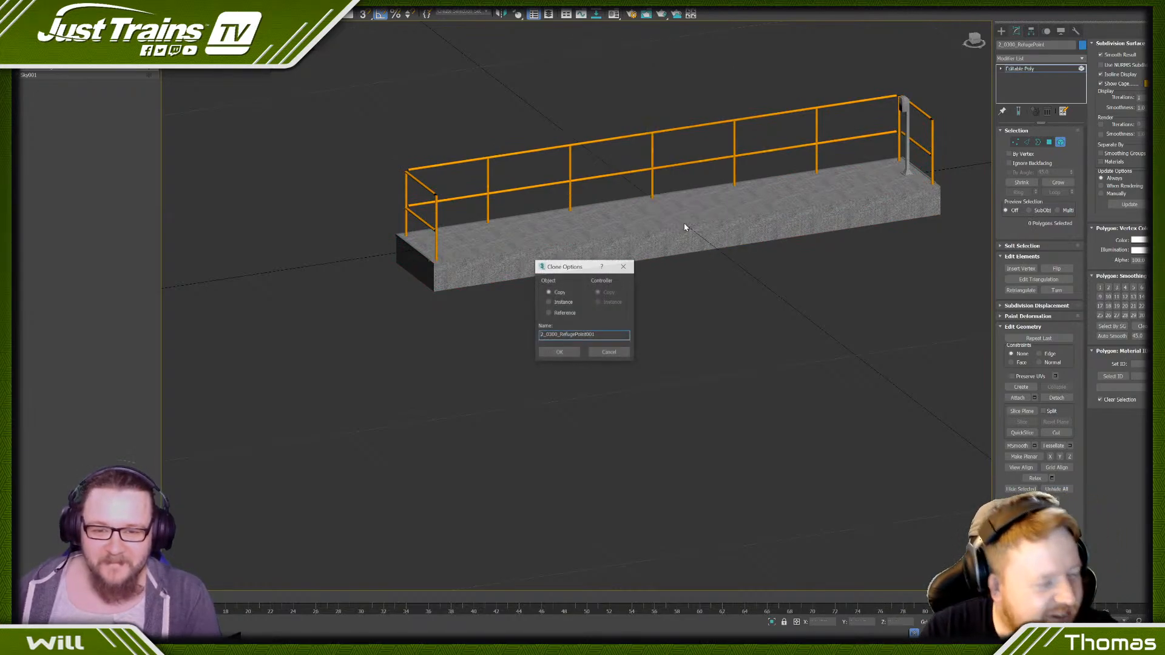
{"action": "left_click", "coordinate": [543, 335]}
{"action": "key", "text": "BackSpace"}
{"action": "type", "text": "3"}
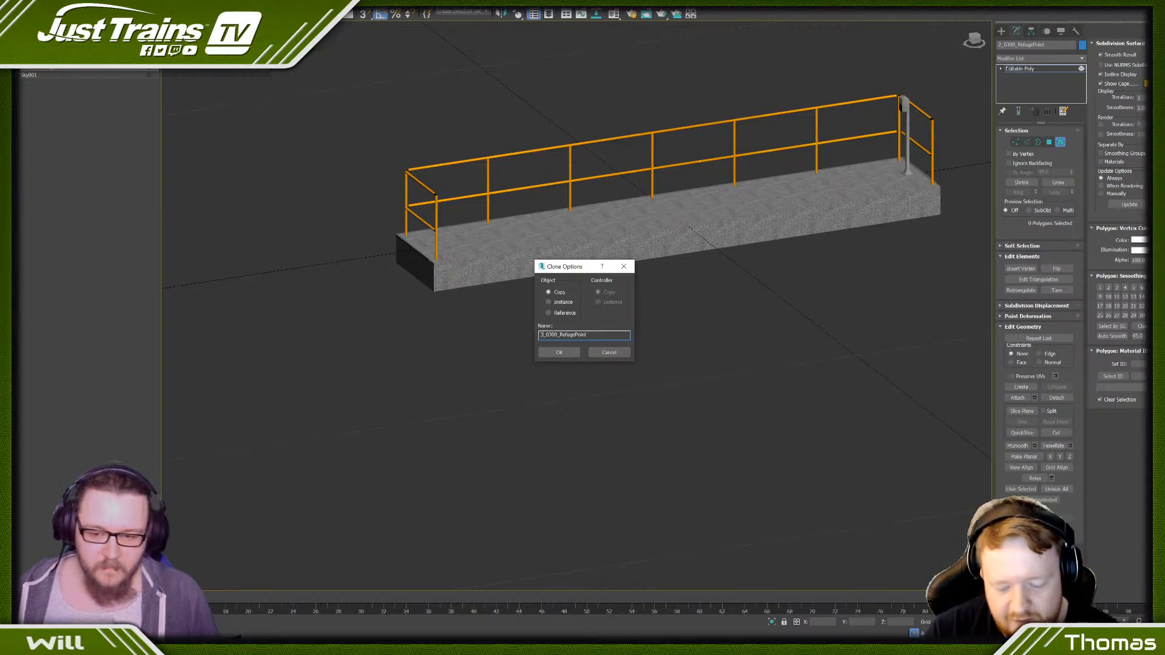
{"action": "key", "text": "Delete"}
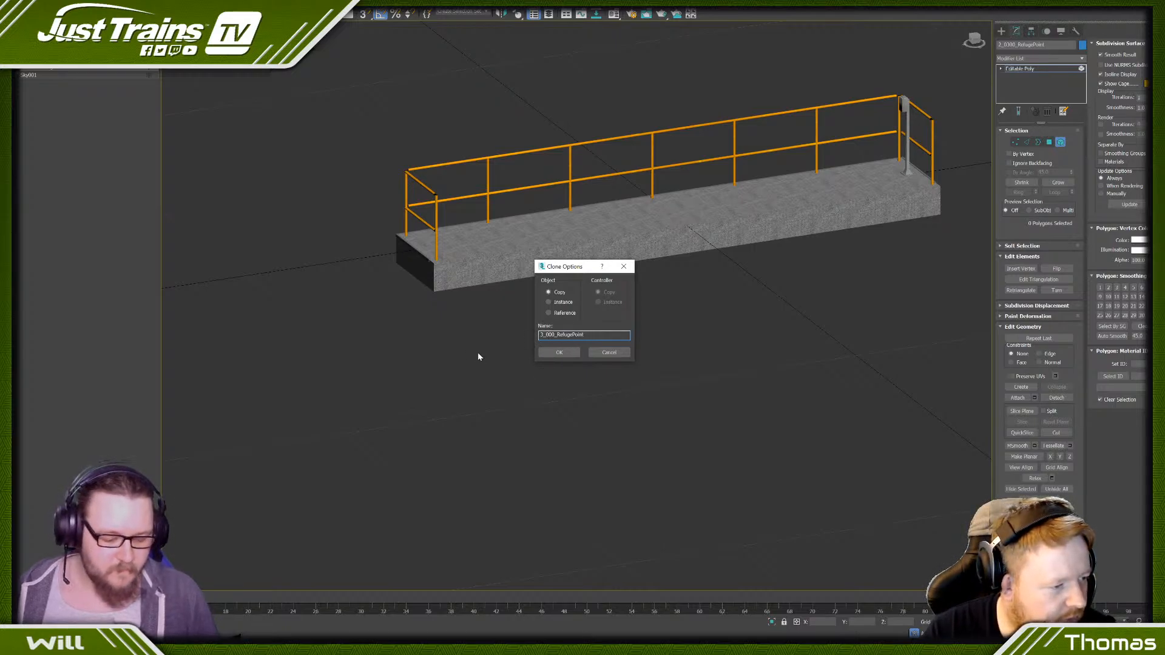
{"action": "type", "text": "7"}
{"action": "left_click", "coordinate": [558, 351]}
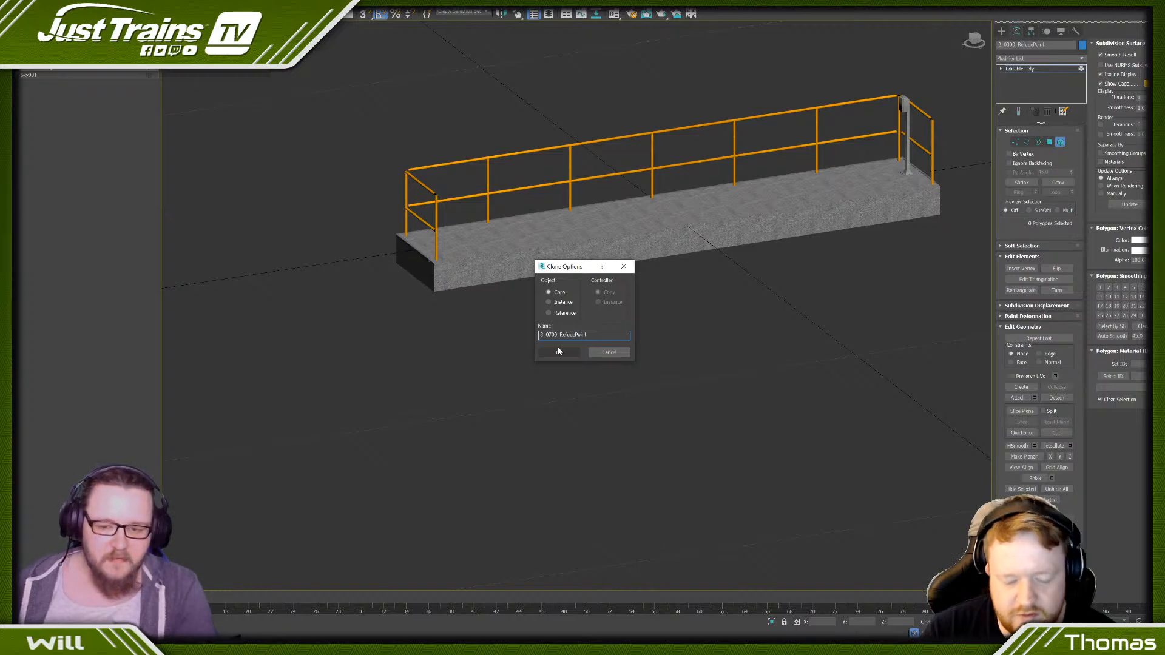
{"action": "left_click", "coordinate": [559, 351]}
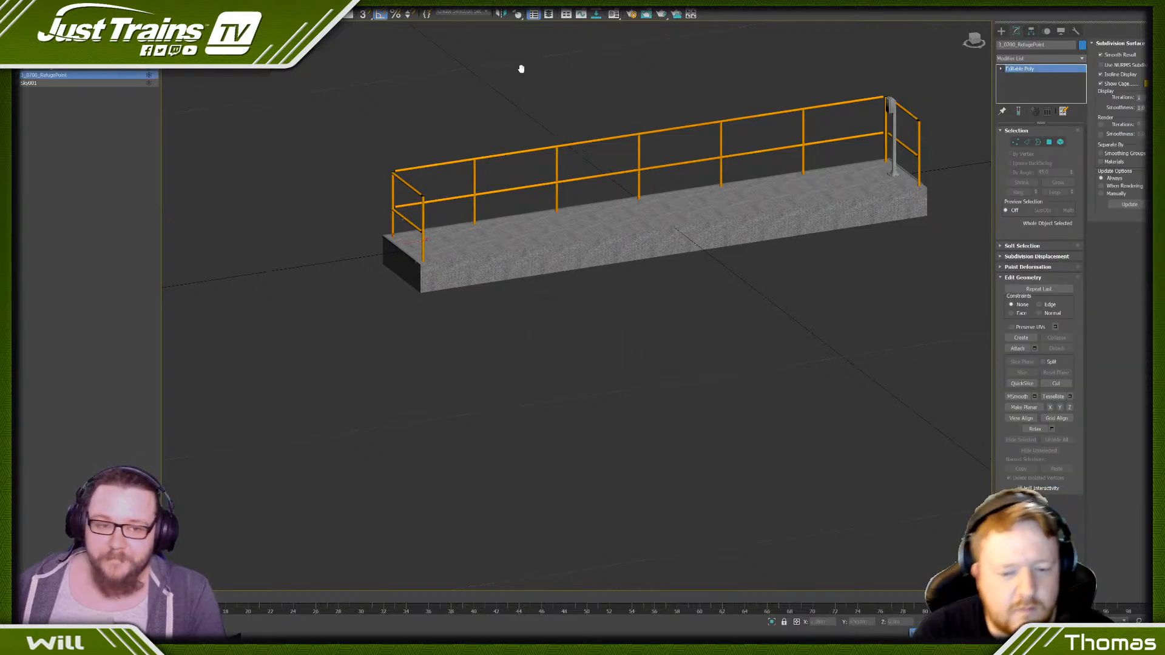
- Delete the bolt elements around the base plate of the box's concrete post on the new copy
{"action": "scroll", "coordinate": [762, 114], "scroll_direction": "up", "scroll_amount": 10}
{"action": "scroll", "coordinate": [729, 187], "scroll_direction": "down", "scroll_amount": 10}
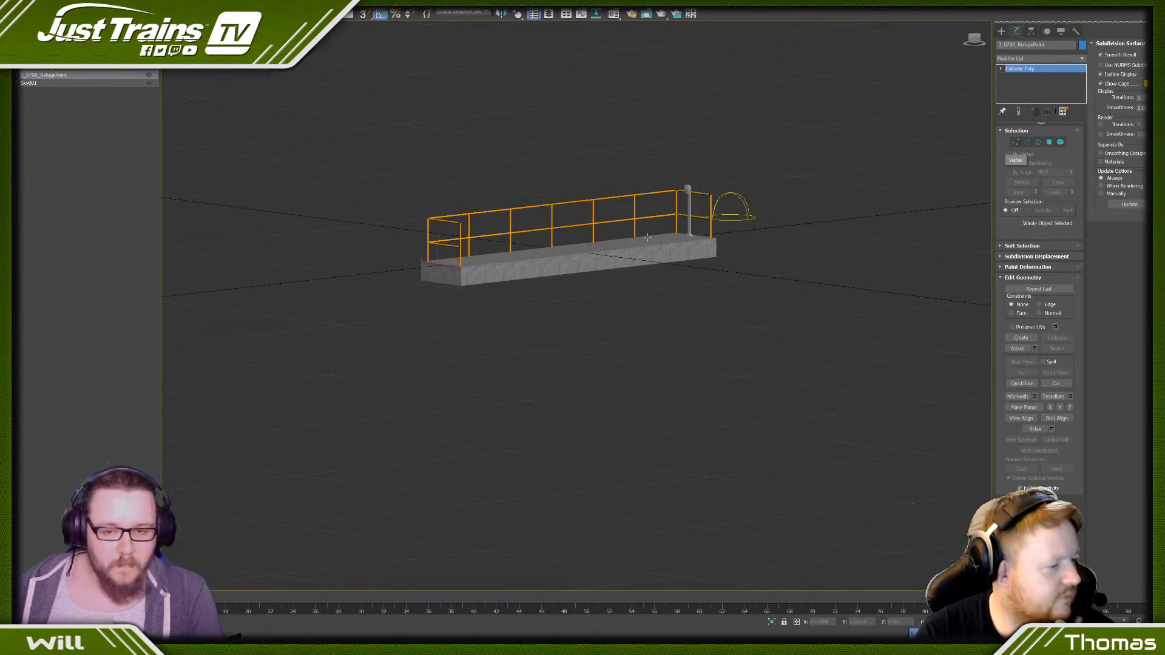
{"action": "scroll", "coordinate": [682, 237], "scroll_direction": "up", "scroll_amount": 10}
{"action": "scroll", "coordinate": [682, 237], "scroll_direction": "down", "scroll_amount": 8}
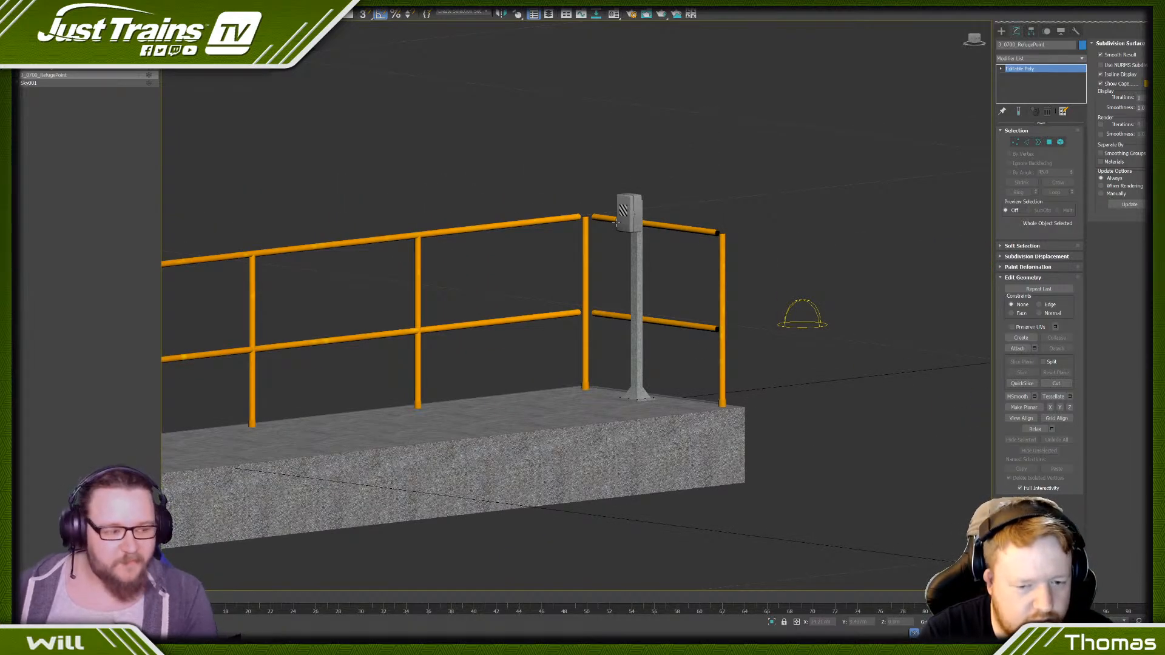
{"action": "scroll", "coordinate": [615, 222], "scroll_direction": "up", "scroll_amount": 2}
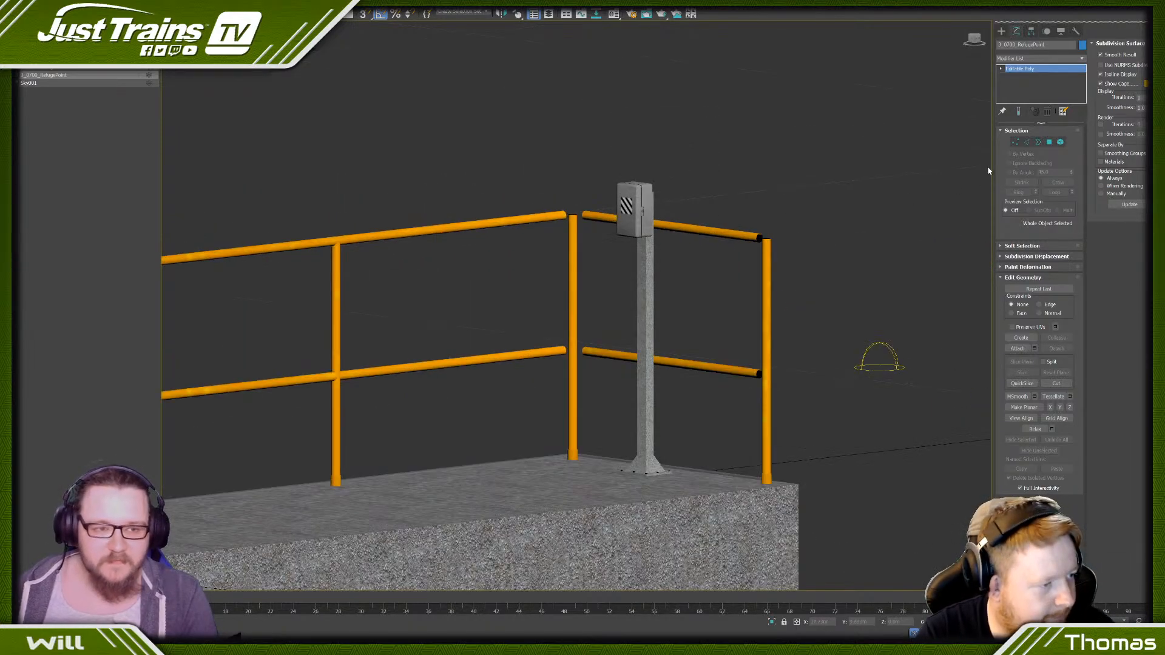
{"action": "left_click", "coordinate": [1015, 141]}
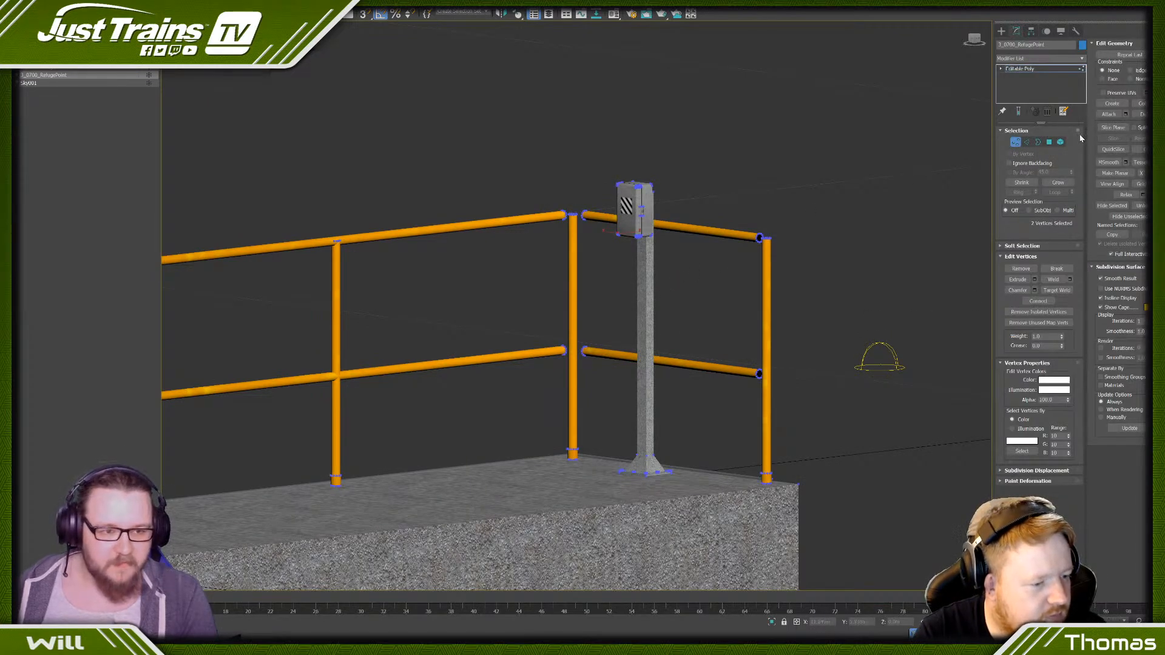
{"action": "left_click", "coordinate": [1060, 141]}
{"action": "scroll", "coordinate": [601, 444], "scroll_direction": "up", "scroll_amount": 4}
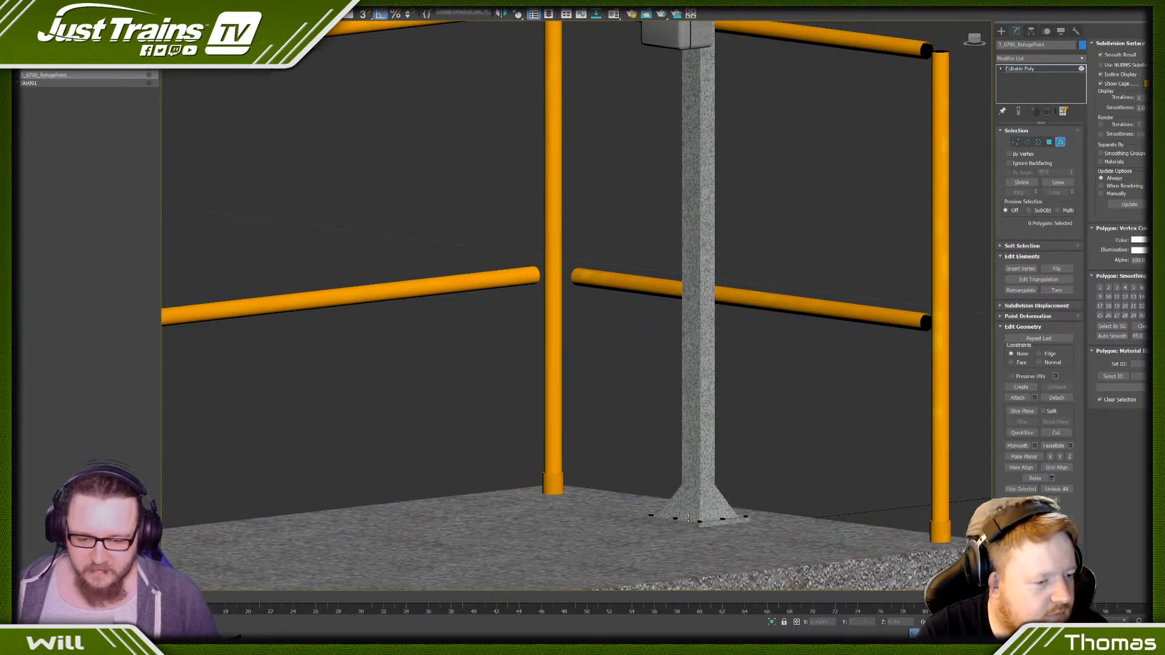
{"action": "scroll", "coordinate": [600, 501], "scroll_direction": "up", "scroll_amount": 3}
{"action": "left_click_drag", "start_coordinate": [585, 405], "coordinate": [845, 564]}
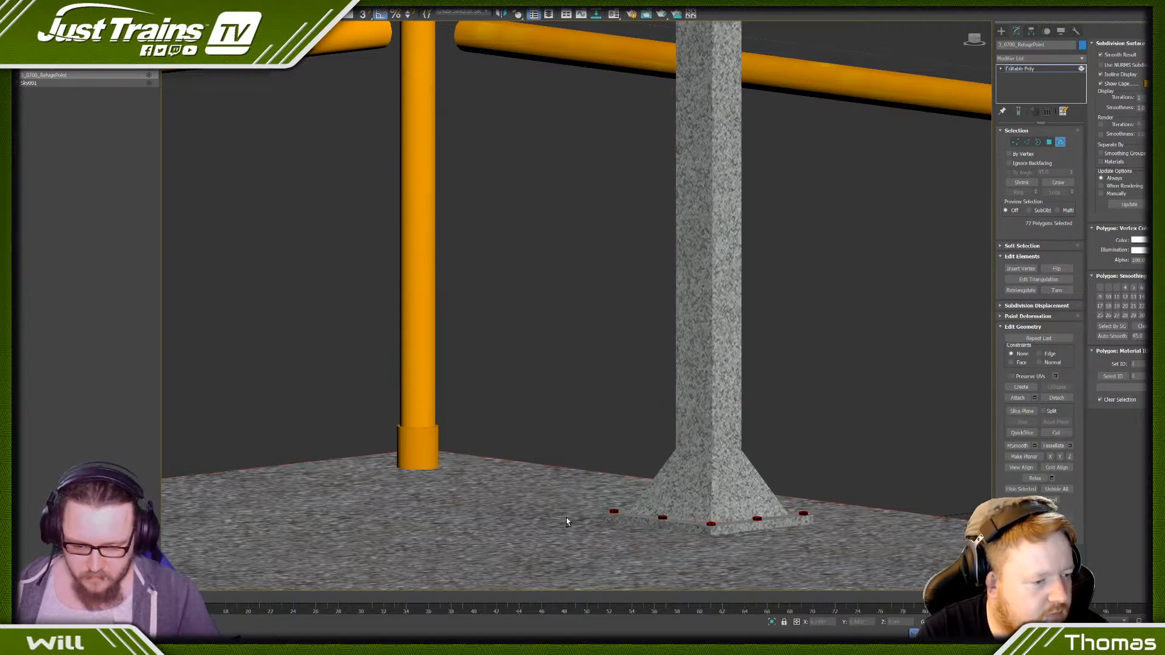
{"action": "scroll", "coordinate": [571, 416], "scroll_direction": "down", "scroll_amount": 5}
{"action": "key", "text": "Delete"}
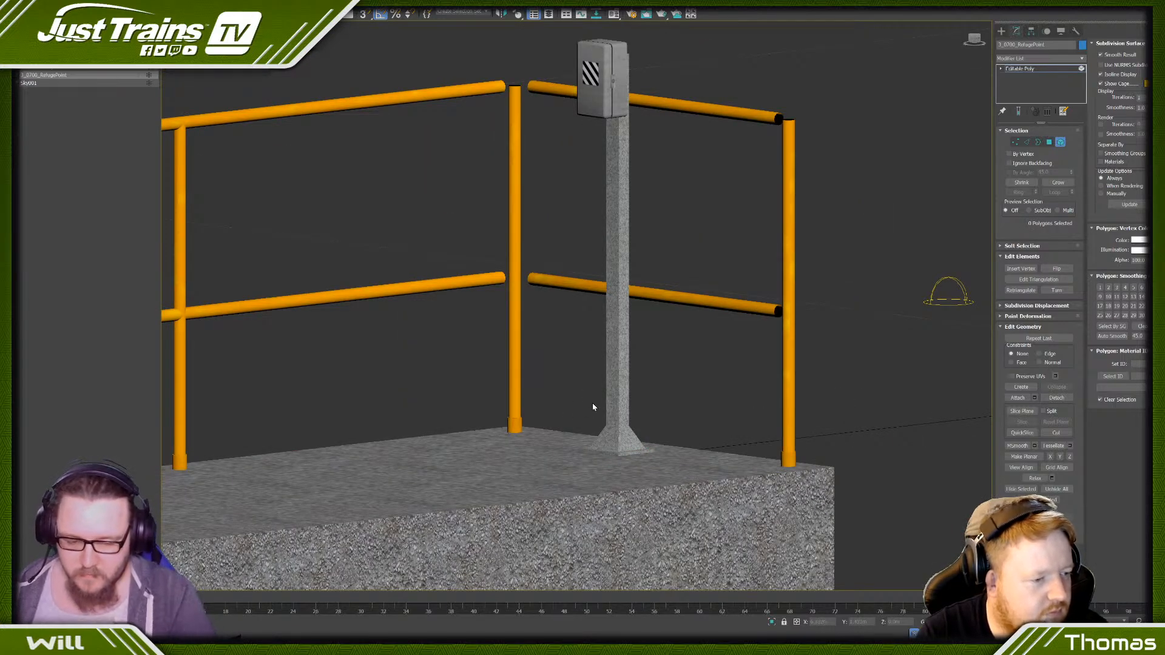
- Select the latch and both hinge elements on the sides of the post-mounted box and remove them
{"action": "scroll", "coordinate": [593, 406], "scroll_direction": "down", "scroll_amount": 3}
{"action": "mouse_move", "coordinate": [594, 405]}
{"action": "middle_mouse_down", "text": "alt"}
{"action": "mouse_move", "coordinate": [624, 385]}
{"action": "mouse_move", "coordinate": [600, 401]}
{"action": "middle_mouse_up", "text": "alt"}
{"action": "middle_click_drag", "start_coordinate": [668, 423], "coordinate": [652, 382], "text": "alt"}
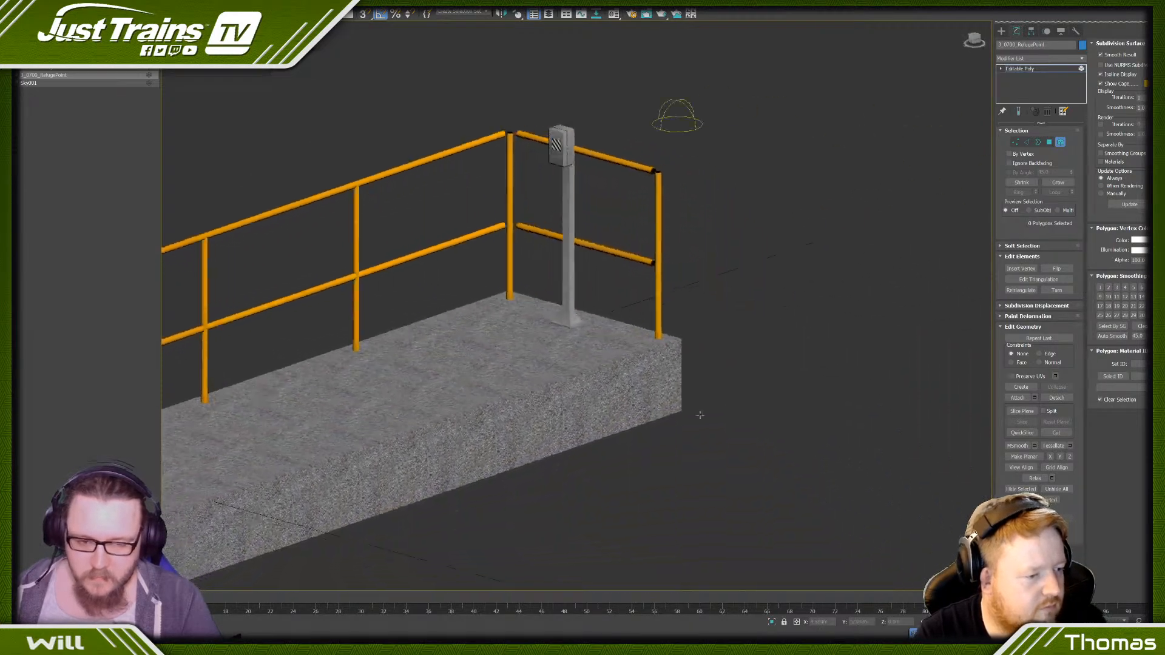
{"action": "scroll", "coordinate": [530, 97], "scroll_direction": "up", "scroll_amount": 6}
{"action": "left_click", "coordinate": [365, 444]}
{"action": "scroll", "coordinate": [365, 443], "scroll_direction": "down", "scroll_amount": 7}
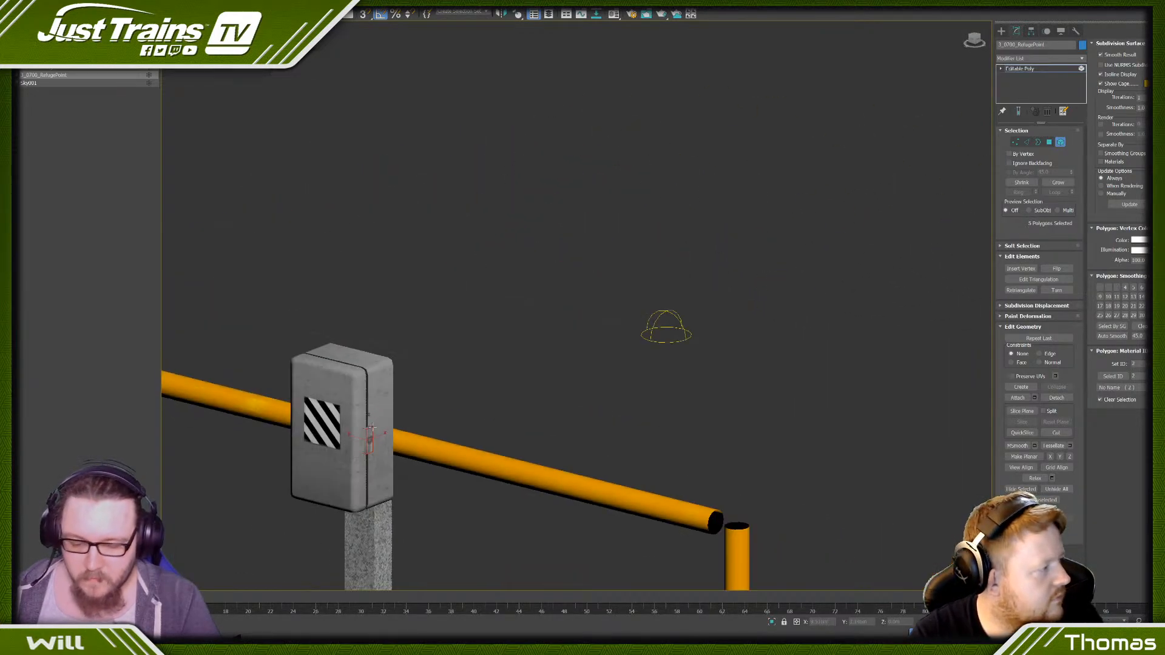
{"action": "middle_click_drag", "start_coordinate": [355, 442], "coordinate": [403, 384]}
{"action": "scroll", "coordinate": [403, 384], "scroll_direction": "up", "scroll_amount": 5}
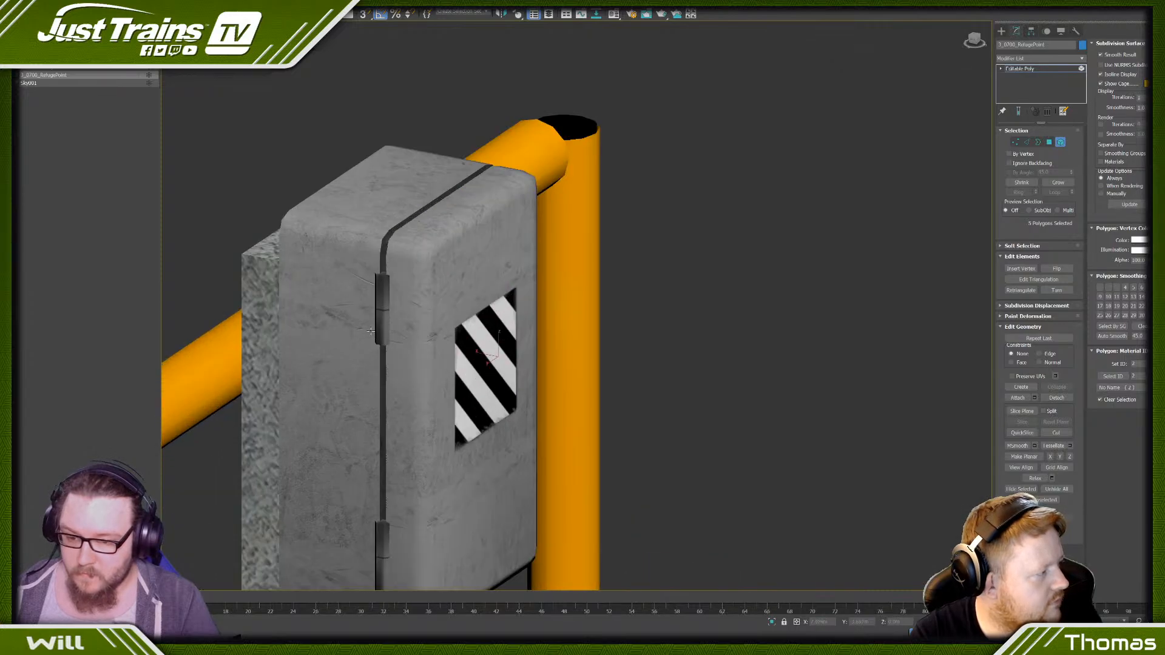
{"action": "left_click", "coordinate": [380, 477], "text": "ctrl"}
{"action": "scroll", "coordinate": [380, 477], "scroll_direction": "down", "scroll_amount": 2}
{"action": "left_click", "coordinate": [379, 478], "text": "ctrl"}
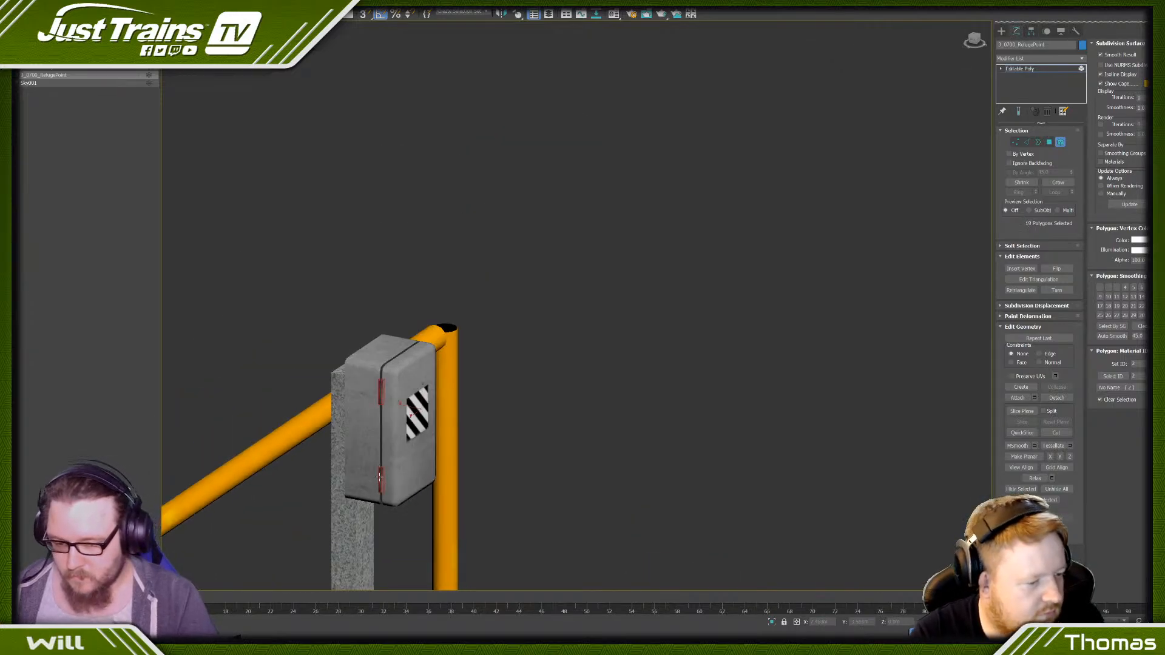
{"action": "left_click", "coordinate": [355, 333]}
- Select the inner edge loops of the seam around the post-mounted box and remove them
{"action": "scroll", "coordinate": [355, 332], "scroll_direction": "up", "scroll_amount": 5}
{"action": "key", "text": "F3"}
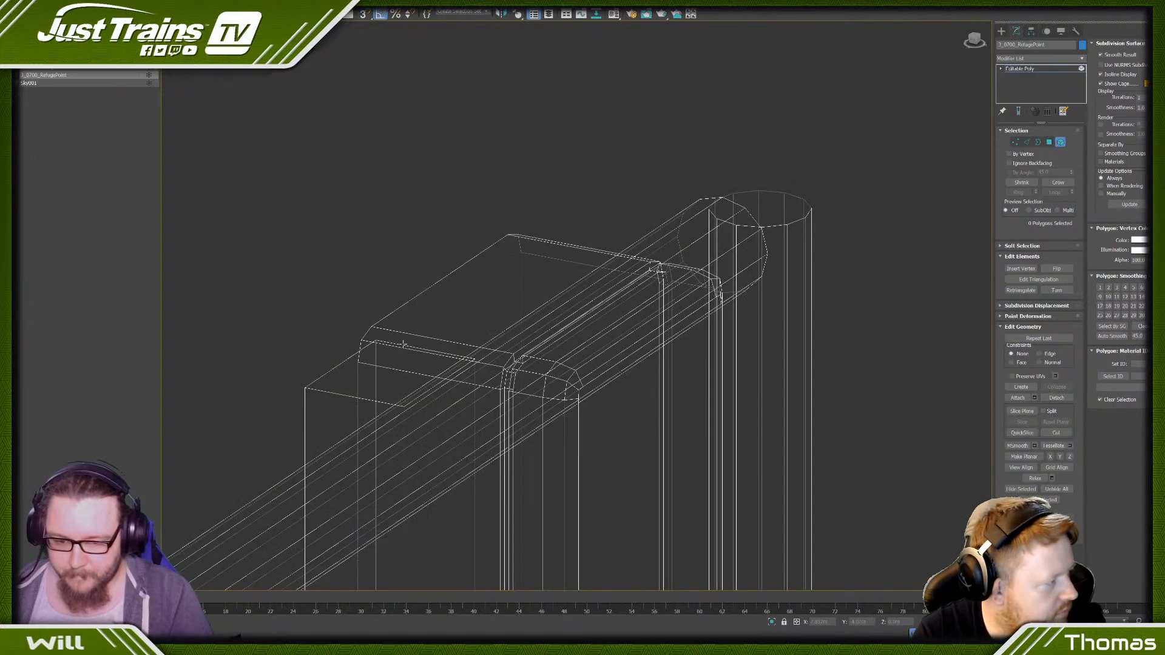
{"action": "left_click", "coordinate": [1026, 142]}
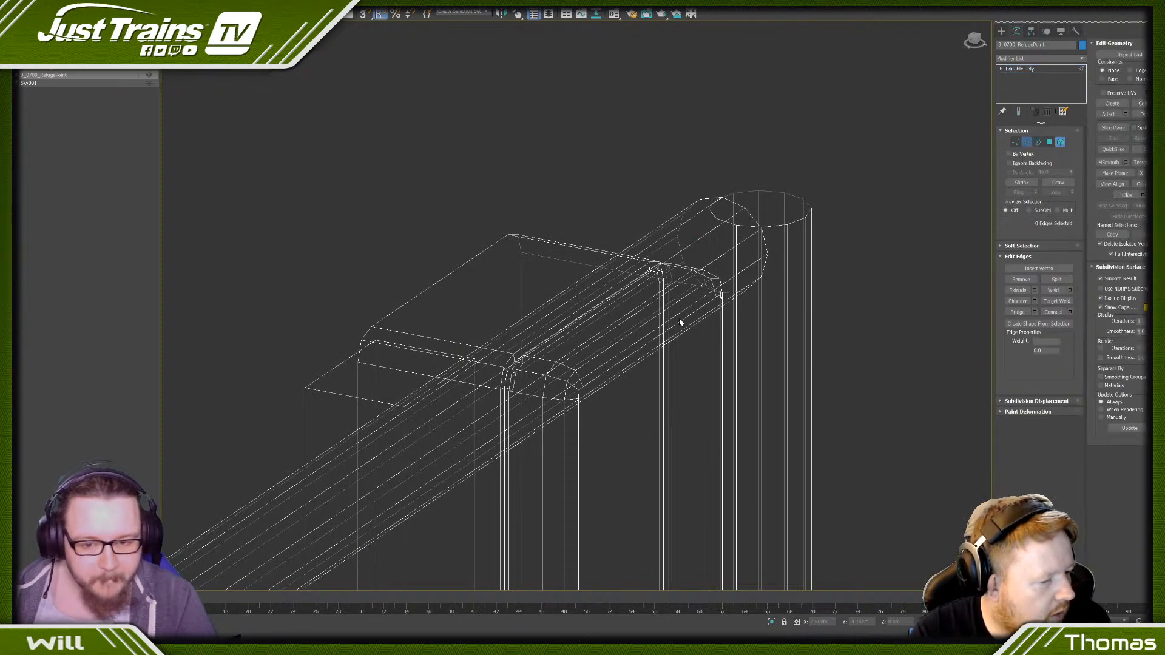
{"action": "scroll", "coordinate": [679, 270], "scroll_direction": "up", "scroll_amount": 3}
{"action": "left_click", "coordinate": [602, 294]}
{"action": "scroll", "coordinate": [608, 293], "scroll_direction": "up", "scroll_amount": 3}
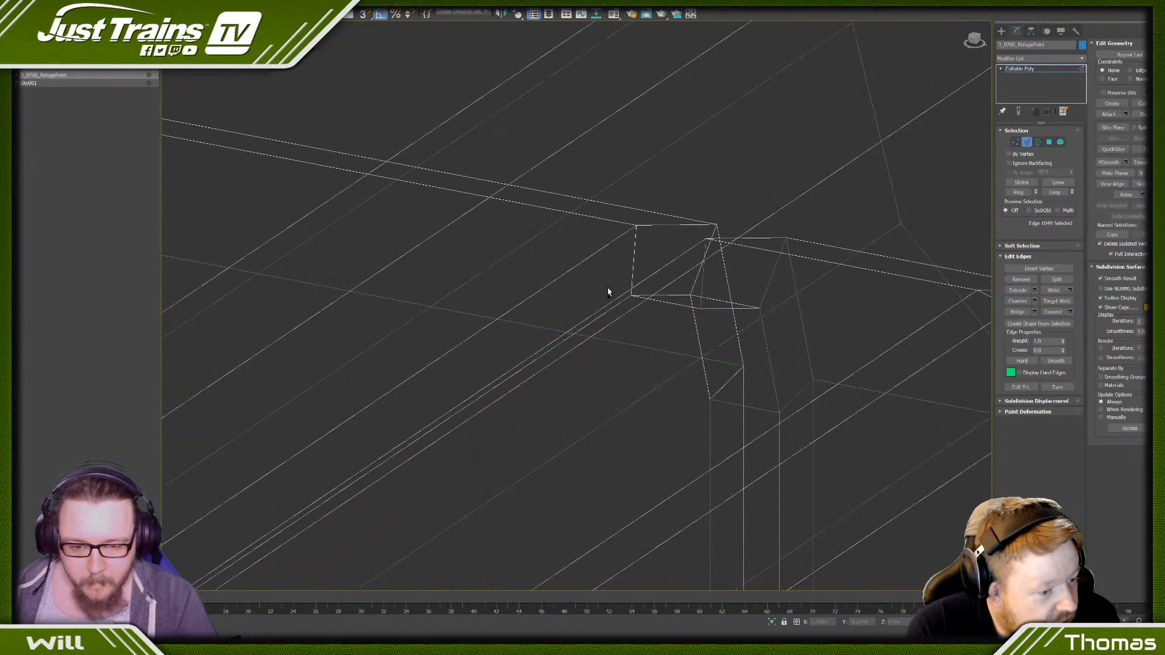
{"action": "left_click", "coordinate": [612, 310], "text": "ctrl"}
{"action": "scroll", "coordinate": [612, 308], "scroll_direction": "down", "scroll_amount": 3}
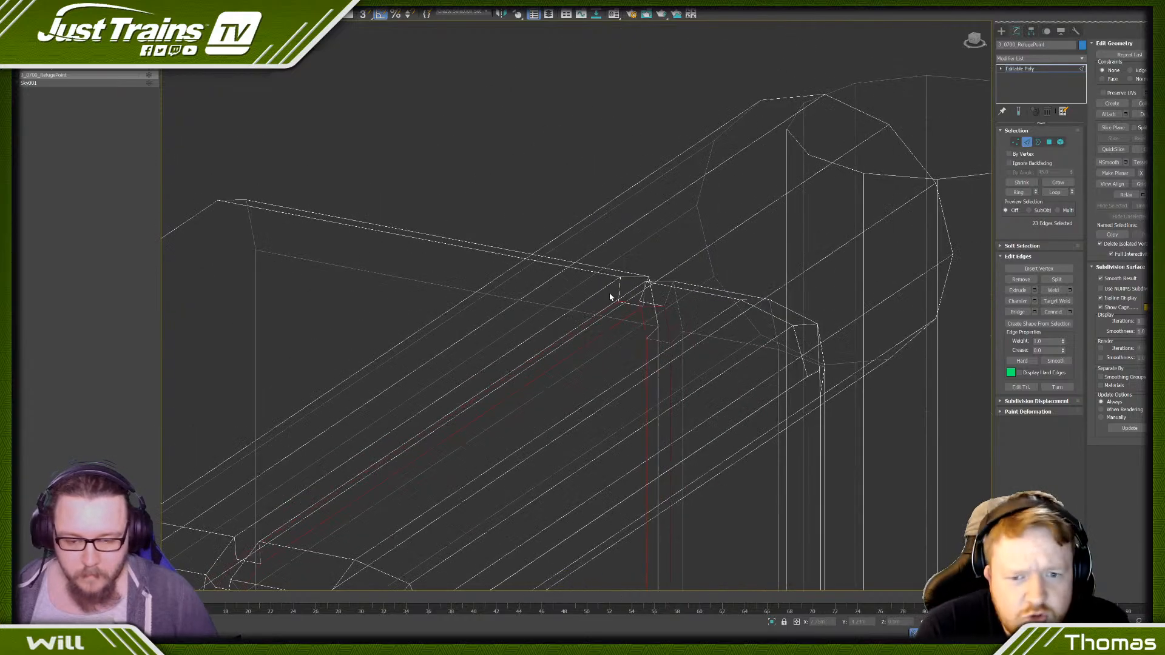
{"action": "left_click", "coordinate": [596, 322]}
{"action": "key", "text": "F3"}
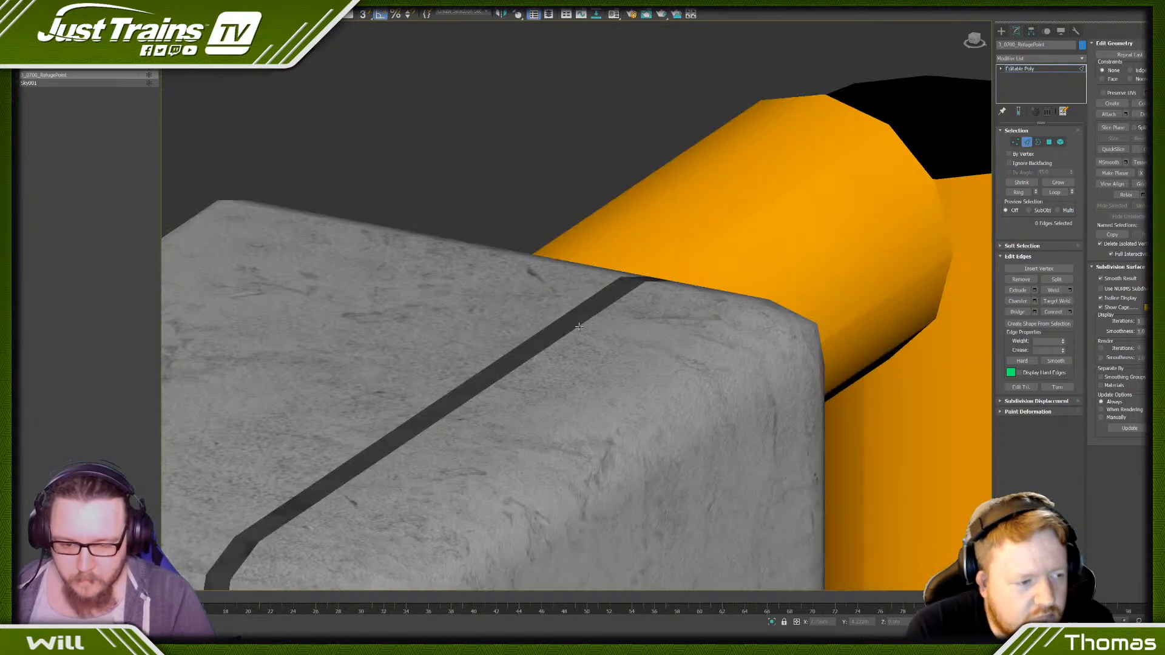
{"action": "scroll", "coordinate": [517, 276], "scroll_direction": "down", "scroll_amount": 5}
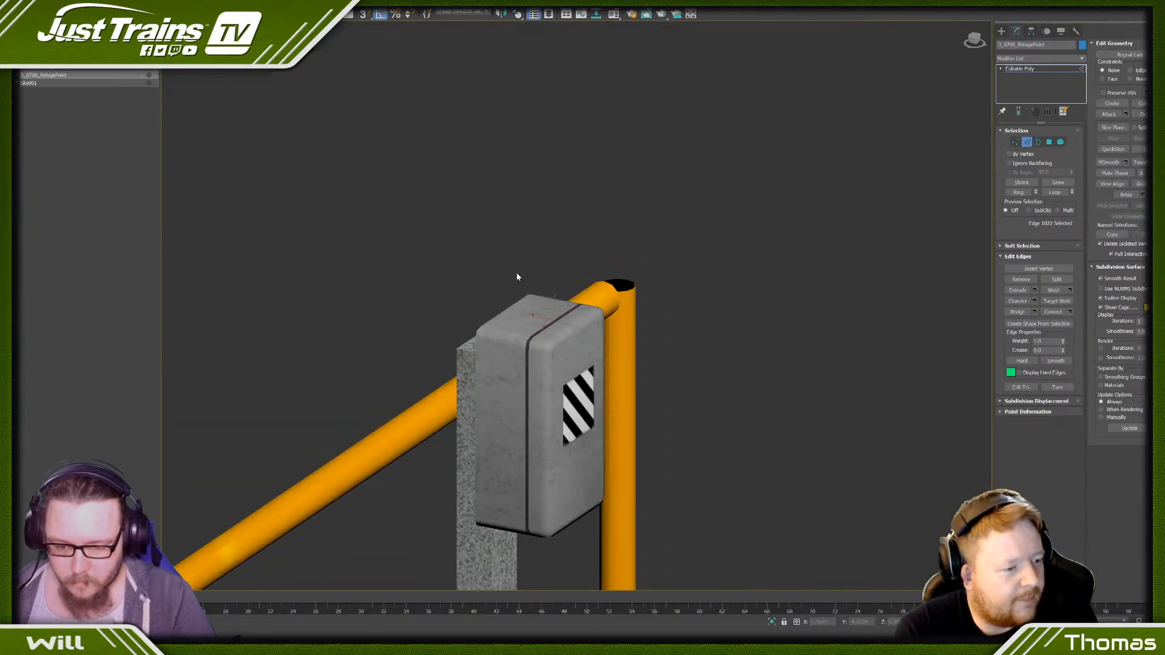
- Select all edges, then all polygons of the copy to check their counts
{"action": "key", "text": "ctrl+a"}
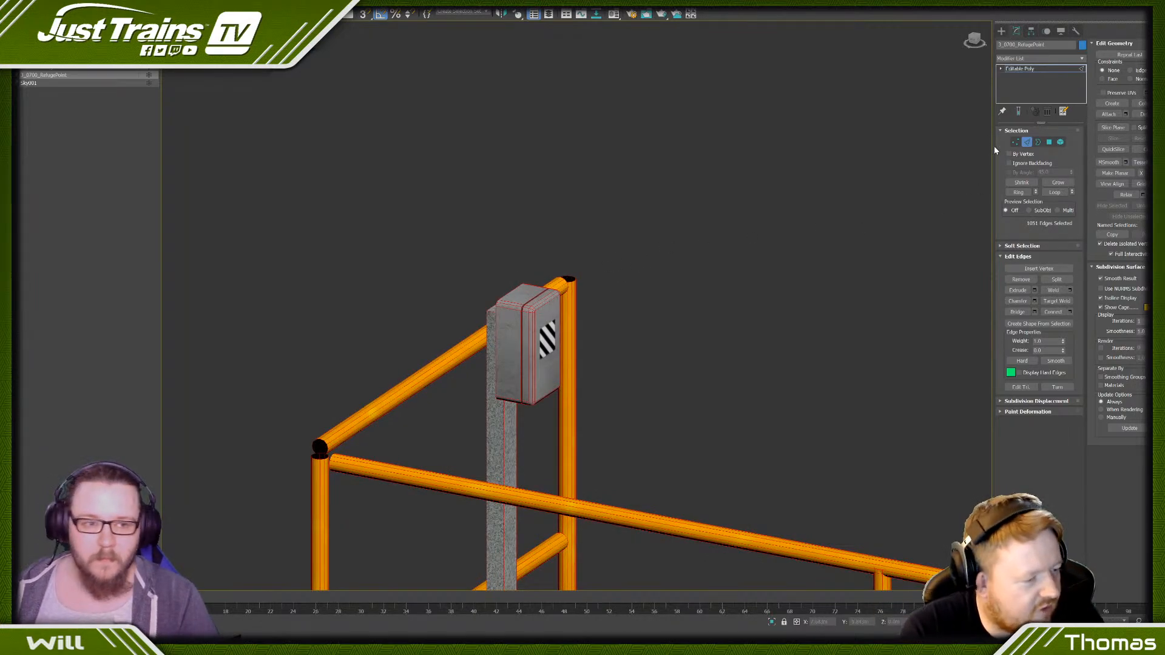
{"action": "left_click", "coordinate": [1050, 142]}
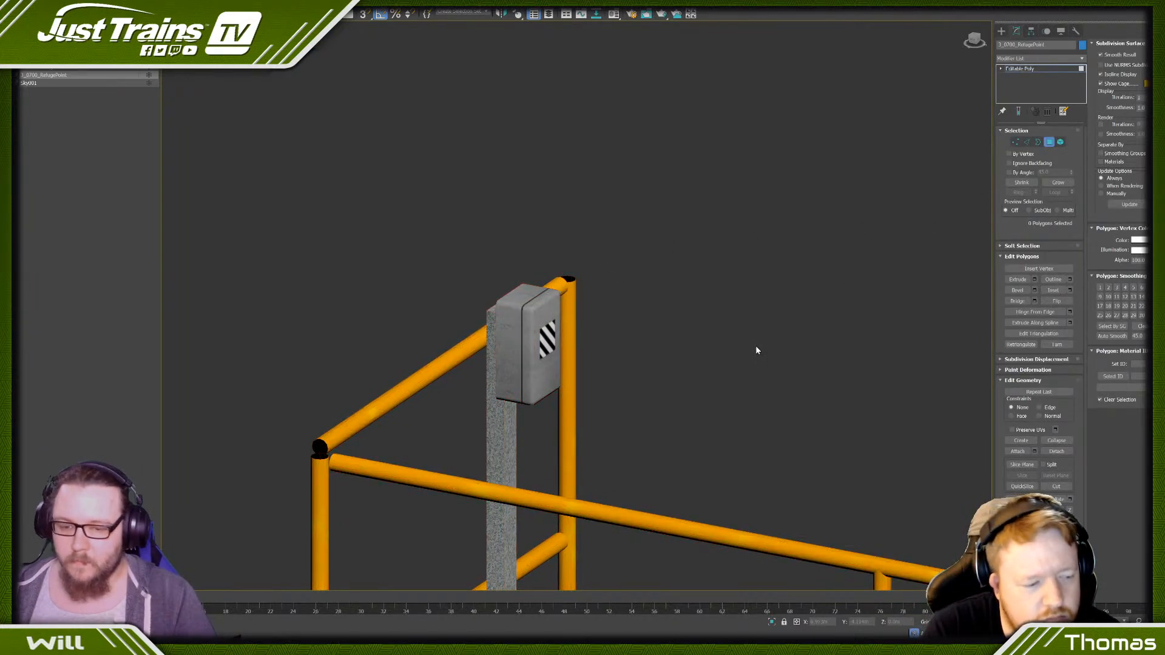
{"action": "scroll", "coordinate": [759, 355], "scroll_direction": "down", "scroll_amount": 5}
{"action": "middle_click_drag", "start_coordinate": [780, 376], "coordinate": [740, 314]}
{"action": "key", "text": "ctrl+a"}
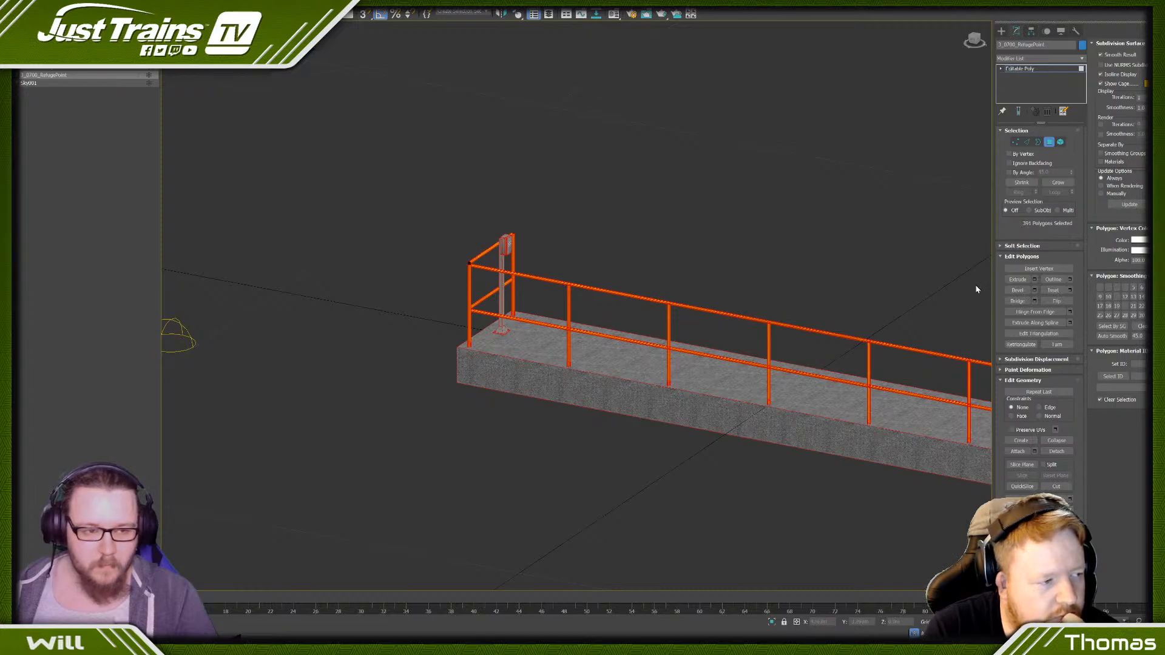
{"action": "left_click", "coordinate": [827, 337]}
{"action": "left_click", "coordinate": [1113, 376]}
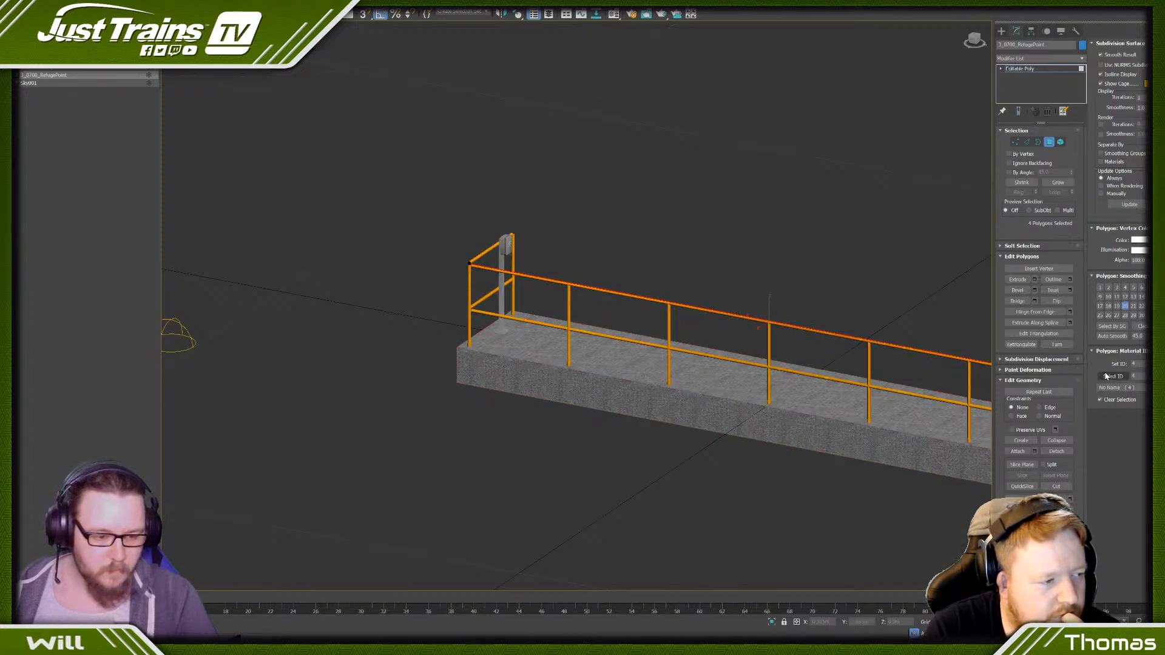
{"action": "left_click", "coordinate": [1015, 142], "text": "ctrl"}
{"action": "left_click", "coordinate": [1070, 279]}
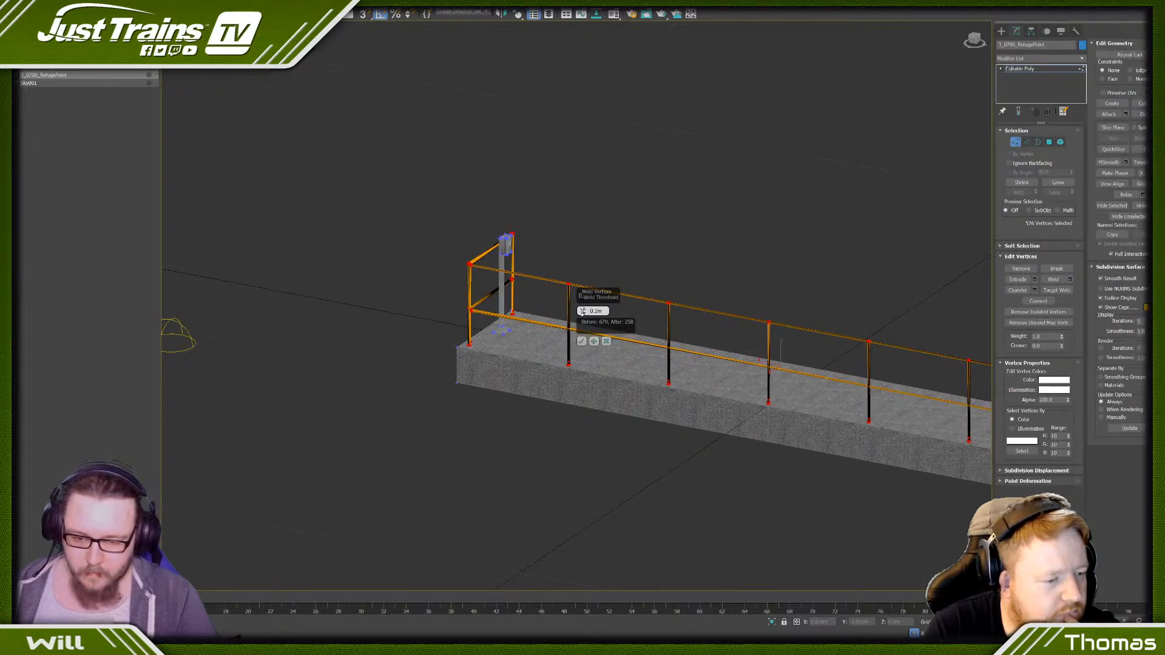
{"action": "left_click", "coordinate": [583, 312]}
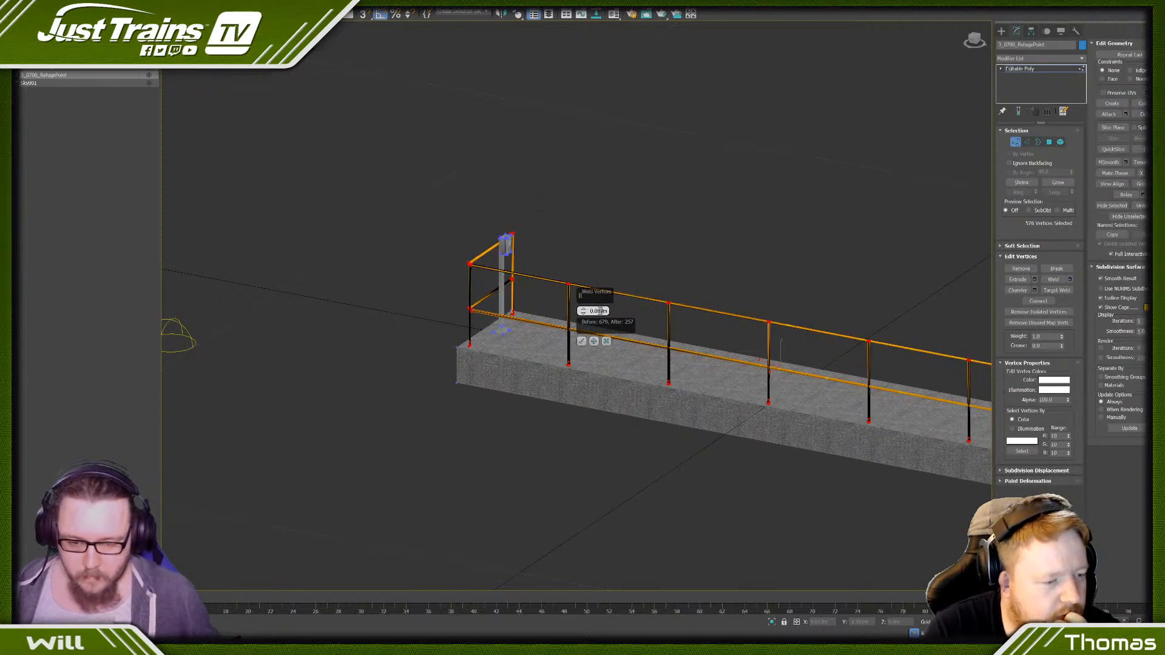
{"action": "type", "text": "0.02"}
{"action": "key", "text": "Return"}
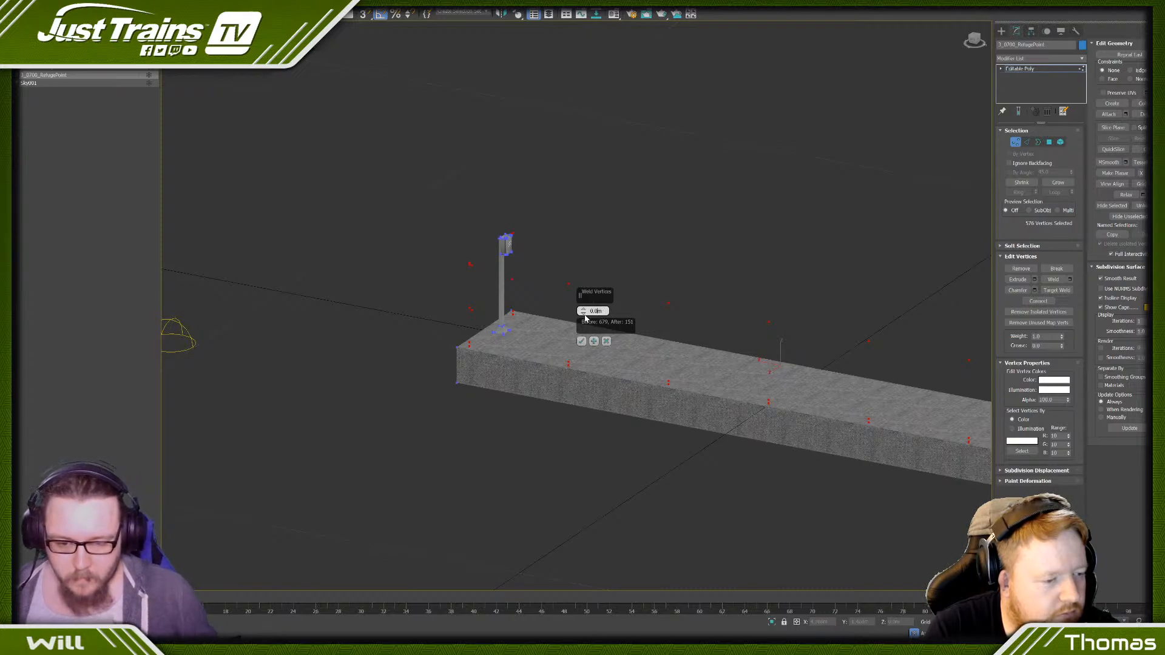
{"action": "type", "text": "1"}
{"action": "key", "text": "Return"}
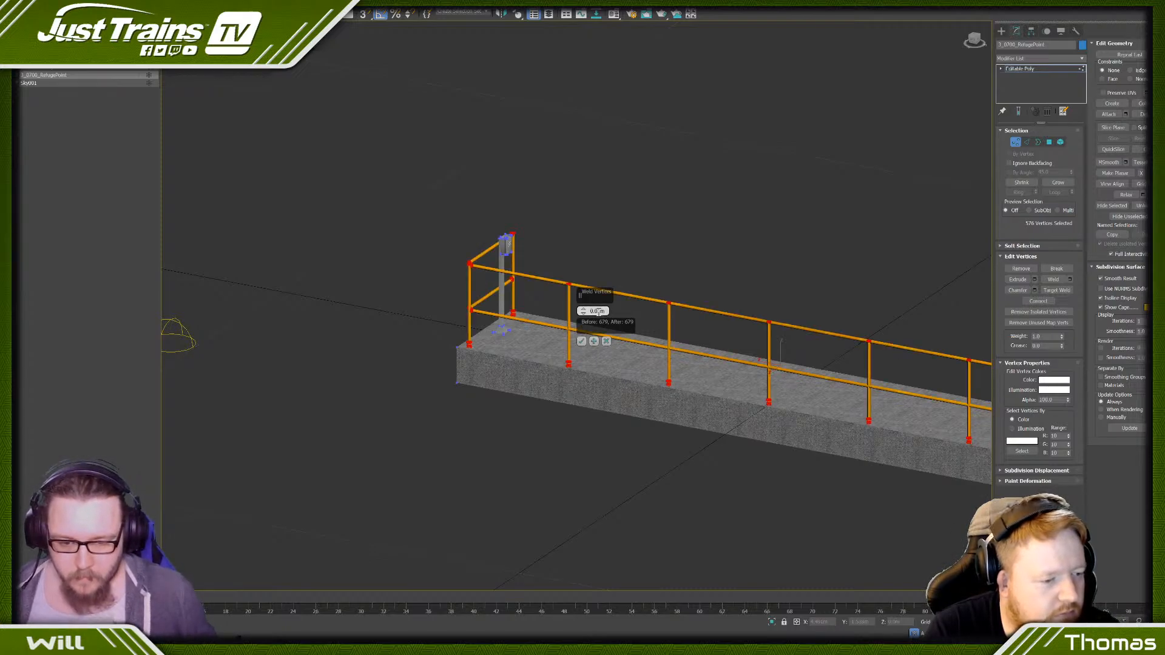
{"action": "left_click", "coordinate": [583, 313]}
{"action": "left_click", "coordinate": [583, 313]}
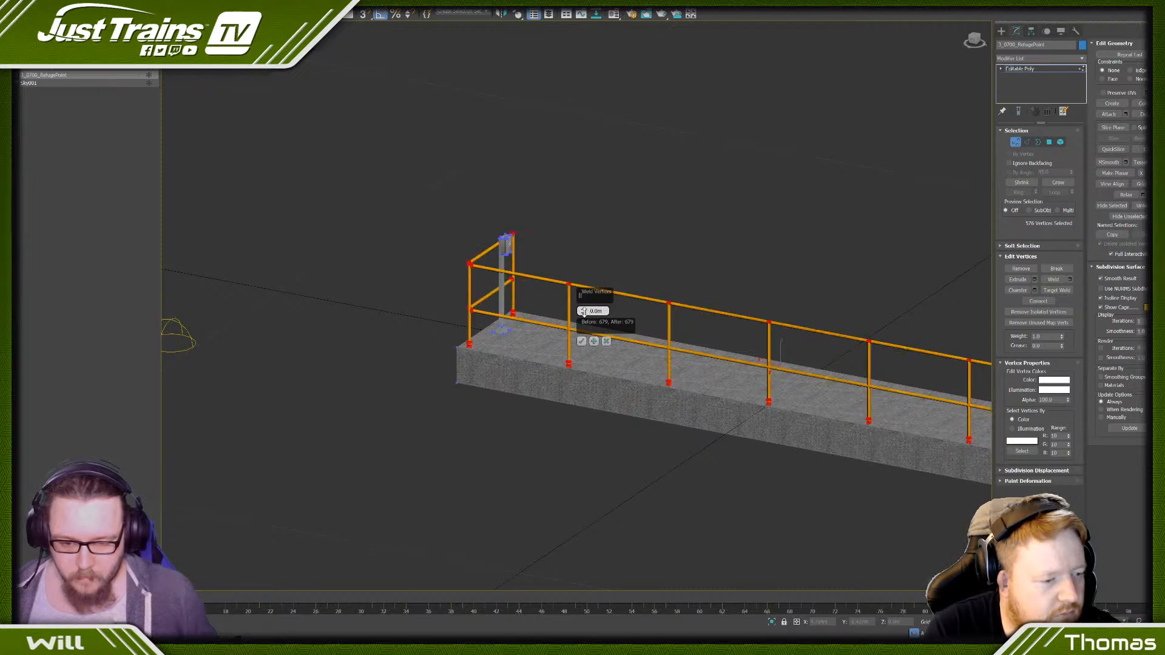
{"action": "left_click", "coordinate": [583, 311]}
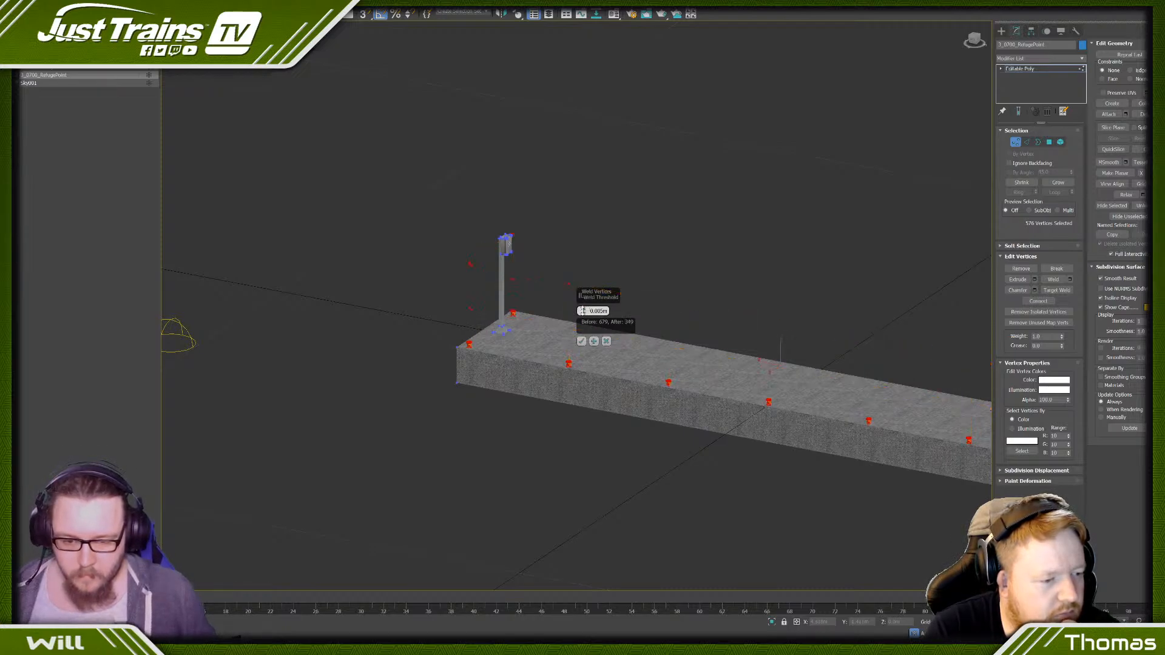
{"action": "left_click", "coordinate": [607, 341]}
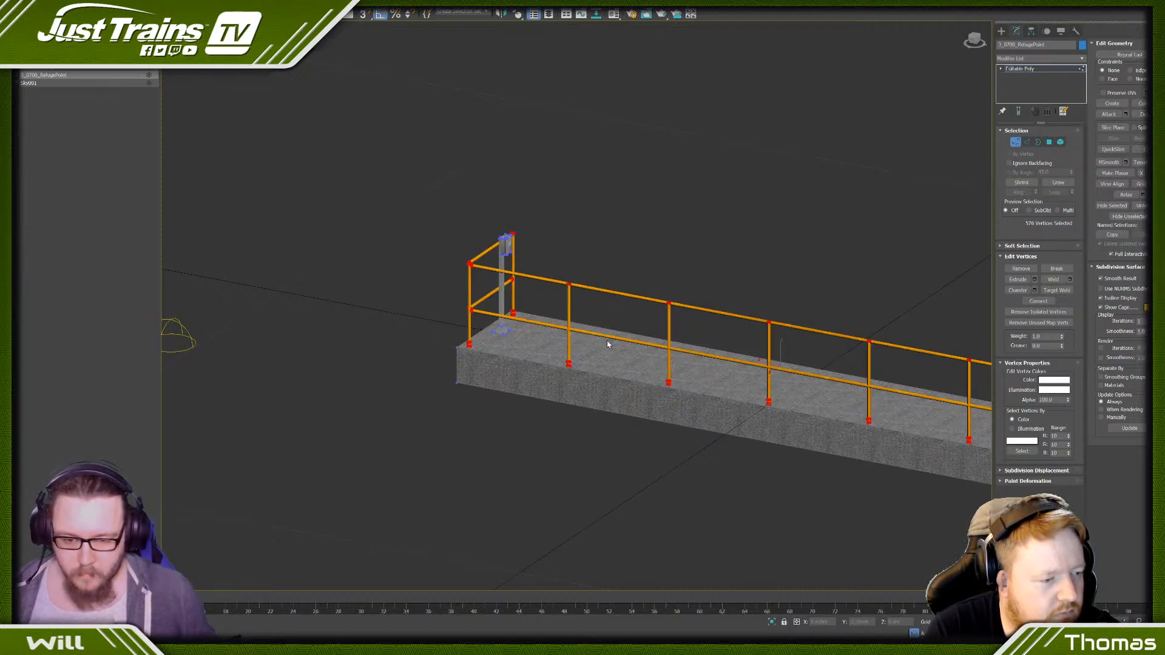
- Delete the small fitting elements at the feet of the railing posts, leaving the rails, posts and platform unselected
{"action": "left_click", "coordinate": [973, 42]}
{"action": "left_click", "coordinate": [1060, 142]}
{"action": "middle_click_drag", "start_coordinate": [502, 346], "coordinate": [287, 320]}
{"action": "scroll", "coordinate": [282, 319], "scroll_direction": "down", "scroll_amount": 3}
{"action": "left_click", "coordinate": [267, 307]}
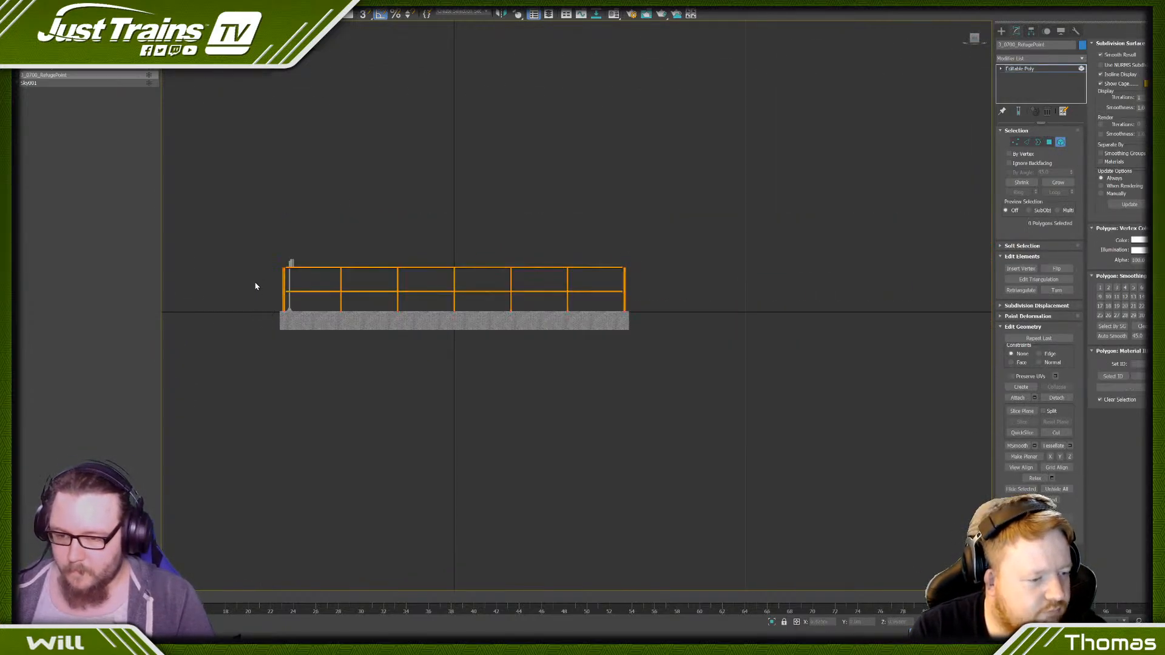
{"action": "key", "text": "ctrl+z"}
{"action": "left_click_drag", "start_coordinate": [250, 254], "coordinate": [633, 301], "text": "alt"}
{"action": "scroll", "coordinate": [632, 314], "scroll_direction": "up", "scroll_amount": 4}
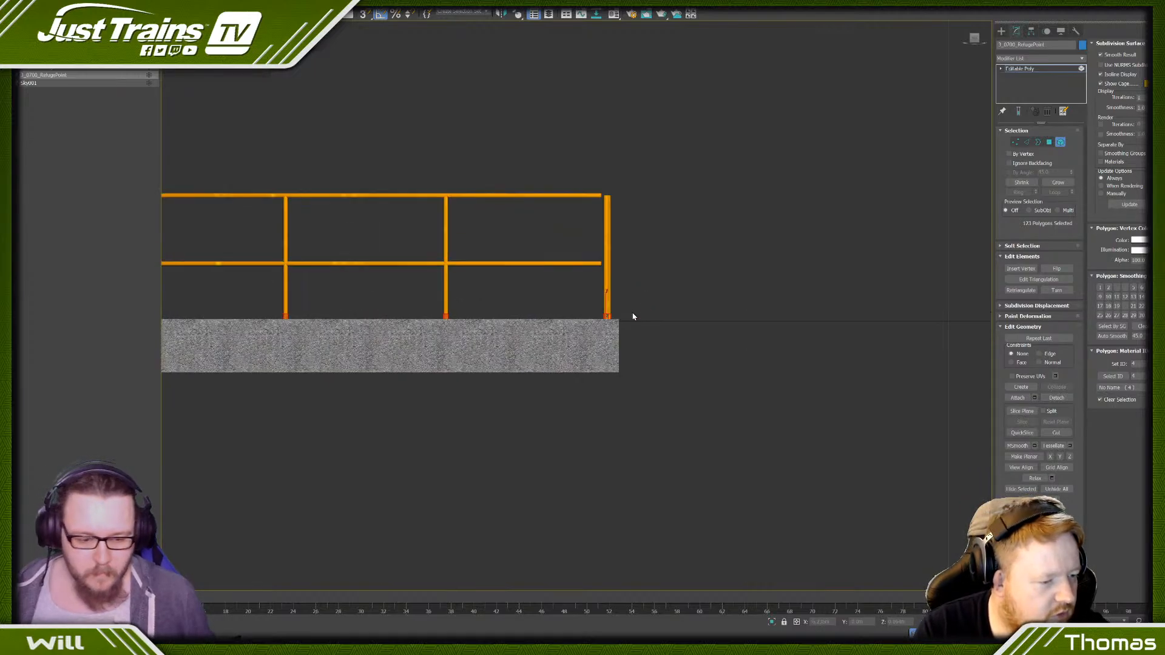
{"action": "left_click", "coordinate": [674, 472]}
{"action": "middle_click_drag", "start_coordinate": [531, 415], "coordinate": [737, 421]}
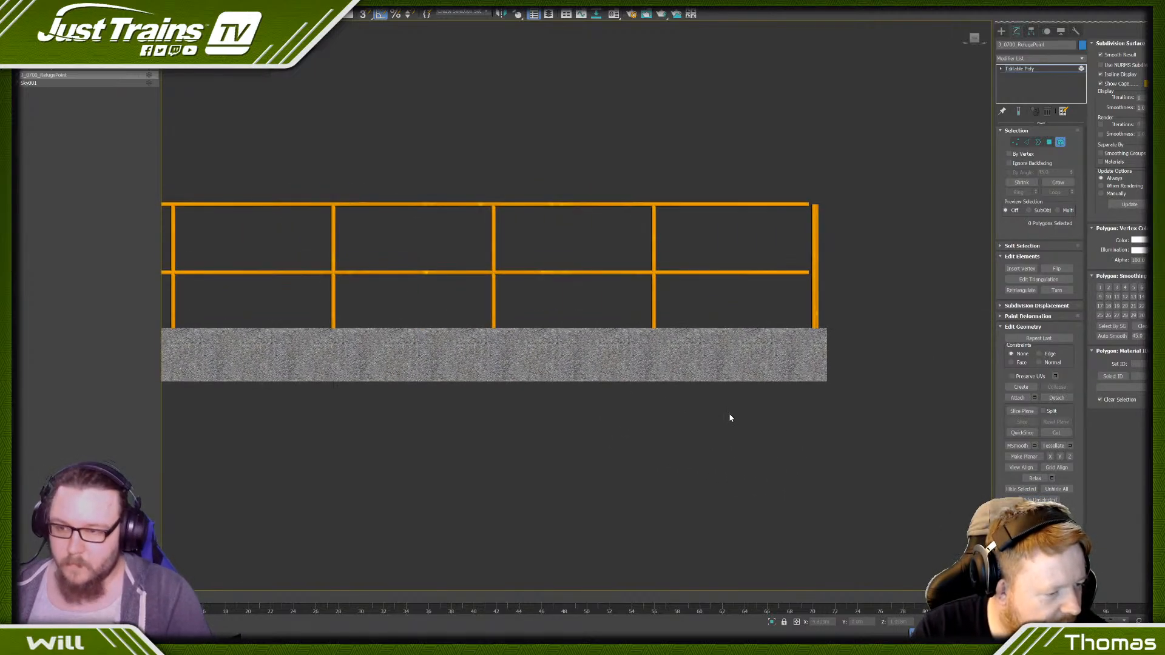
- Check the polygon count of the whole platform and clone it as an independent copy named 4_1300_RefugePoint
{"action": "key", "text": "ctrl+a"}
{"action": "scroll", "coordinate": [655, 350], "scroll_direction": "down", "scroll_amount": 2}
{"action": "middle_click_drag", "start_coordinate": [655, 350], "coordinate": [516, 333], "text": "alt"}
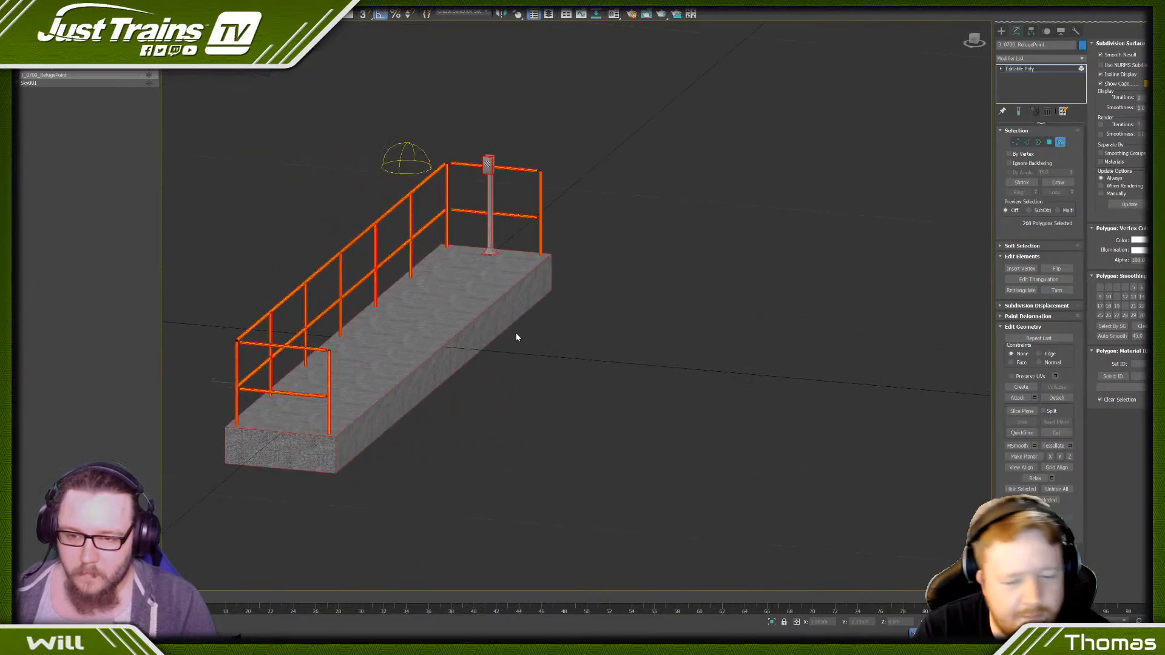
{"action": "right_click", "coordinate": [465, 363]}
{"action": "left_click", "coordinate": [490, 378]}
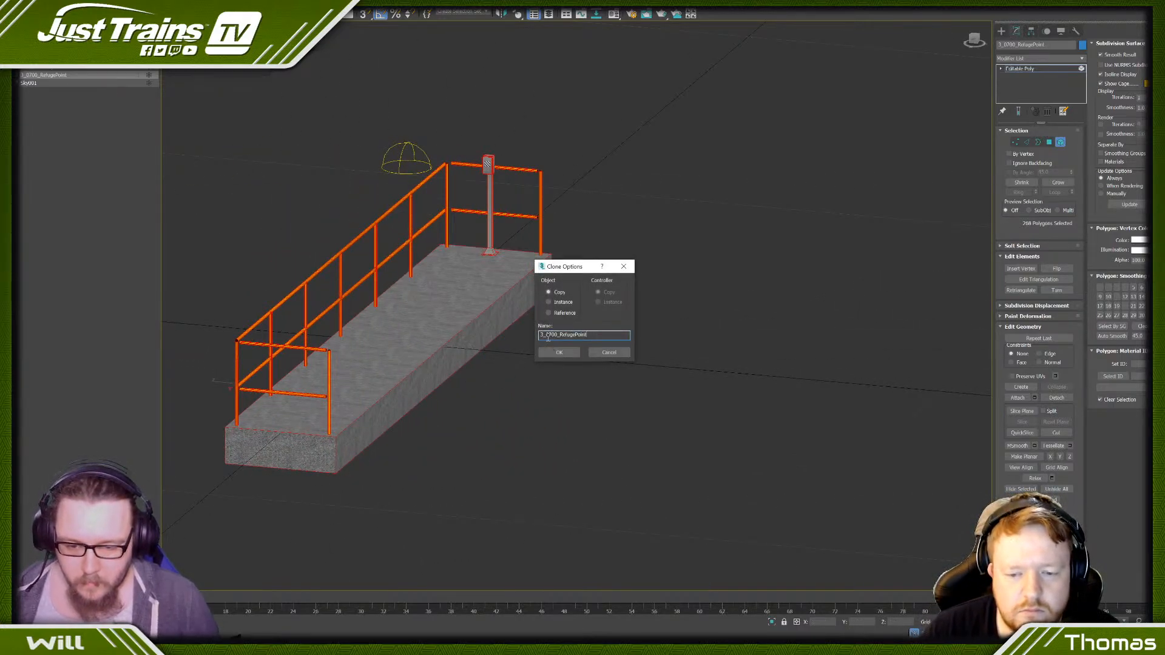
{"action": "left_click", "coordinate": [548, 335]}
{"action": "key", "text": "BackSpace"}
{"action": "type", "text": "1"}
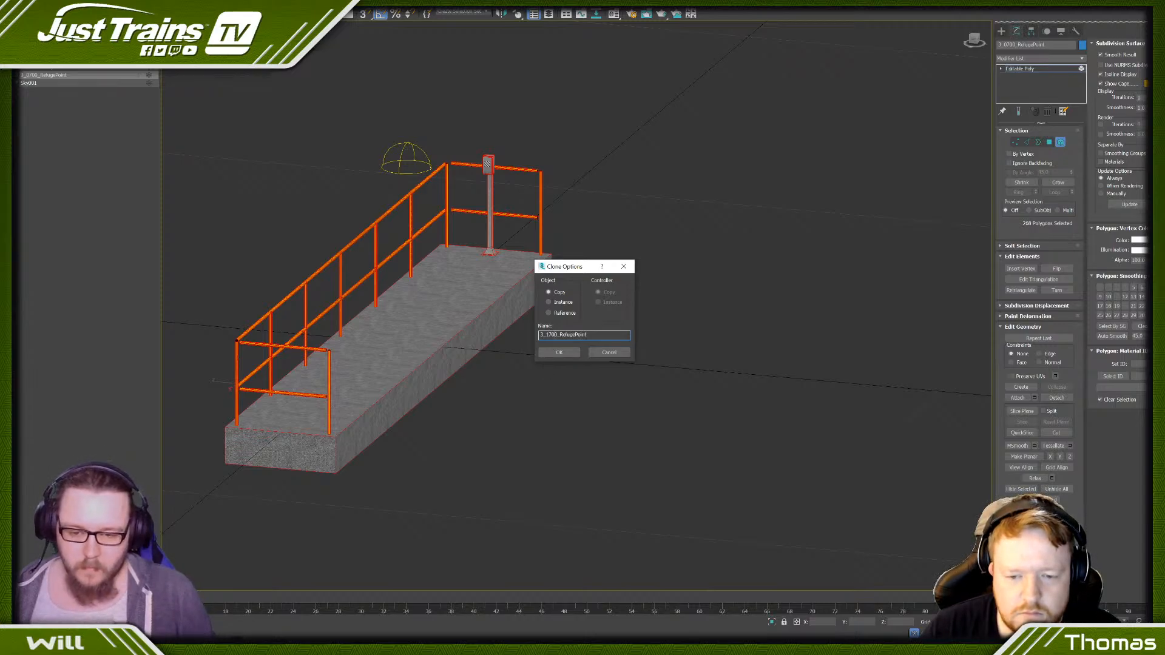
{"action": "key", "text": "Delete"}
{"action": "type", "text": "0"}
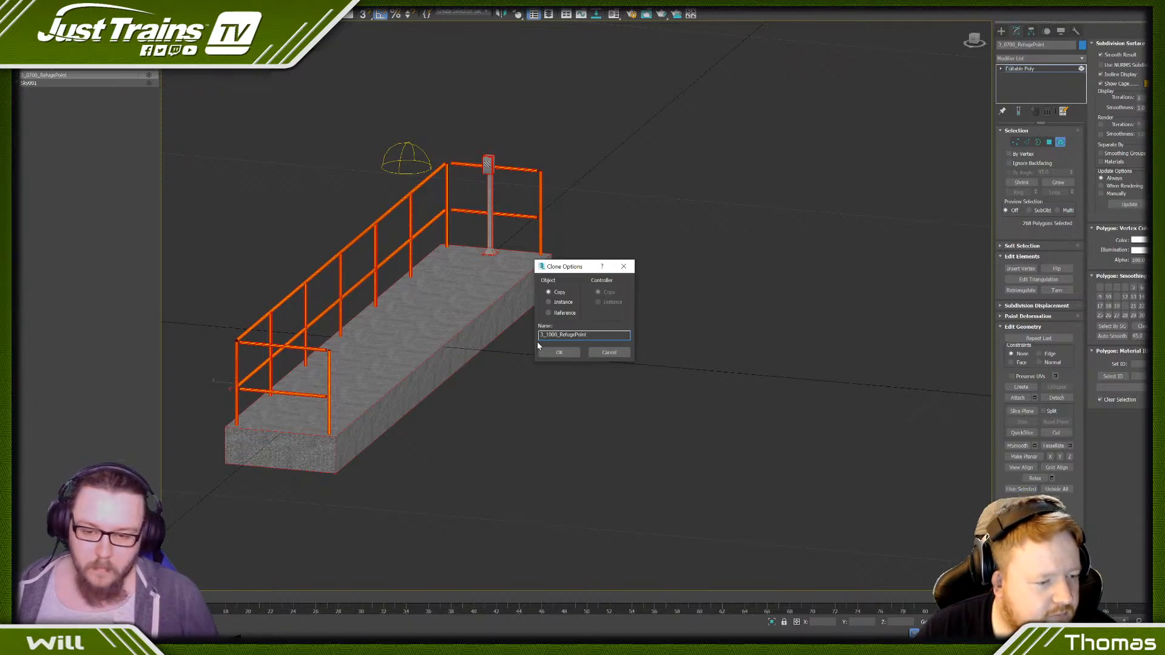
{"action": "key", "text": "BackSpace"}
{"action": "type", "text": "4"}
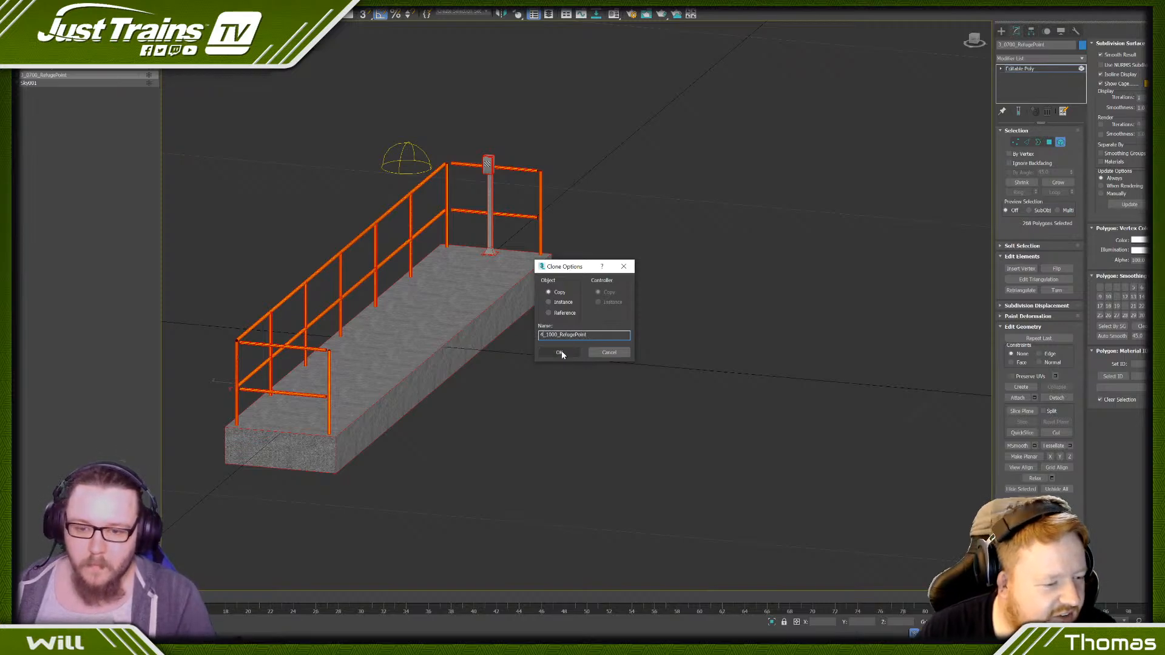
{"action": "key", "text": "Right"}
{"action": "key", "text": "Right"}
{"action": "key", "text": "Delete"}
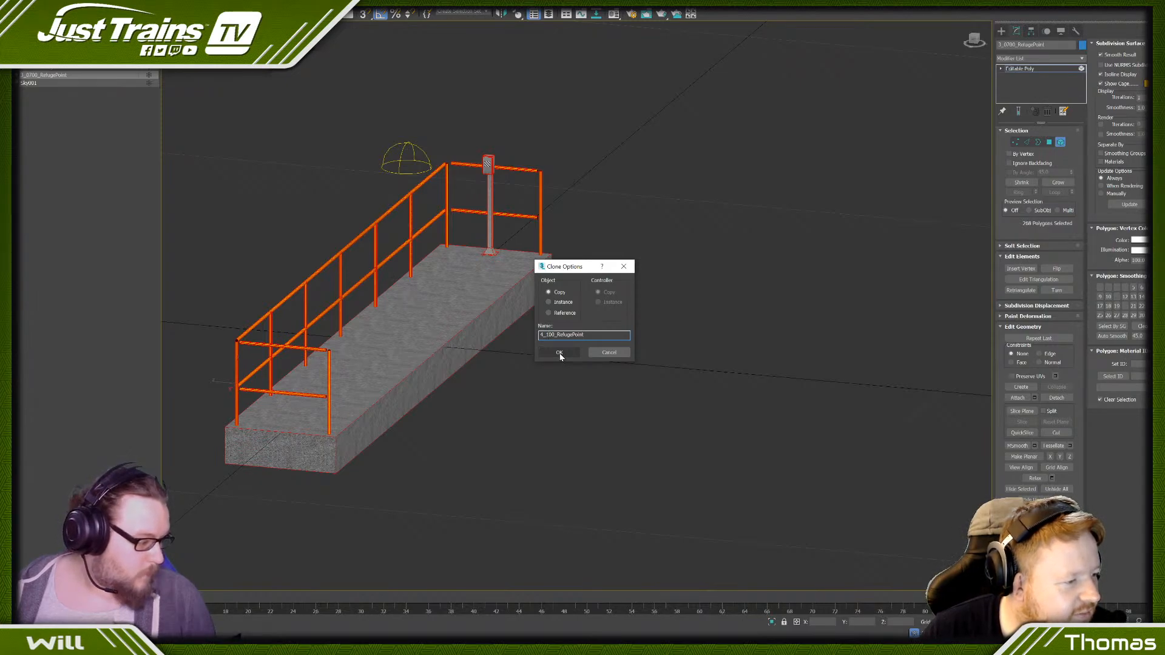
{"action": "type", "text": "3"}
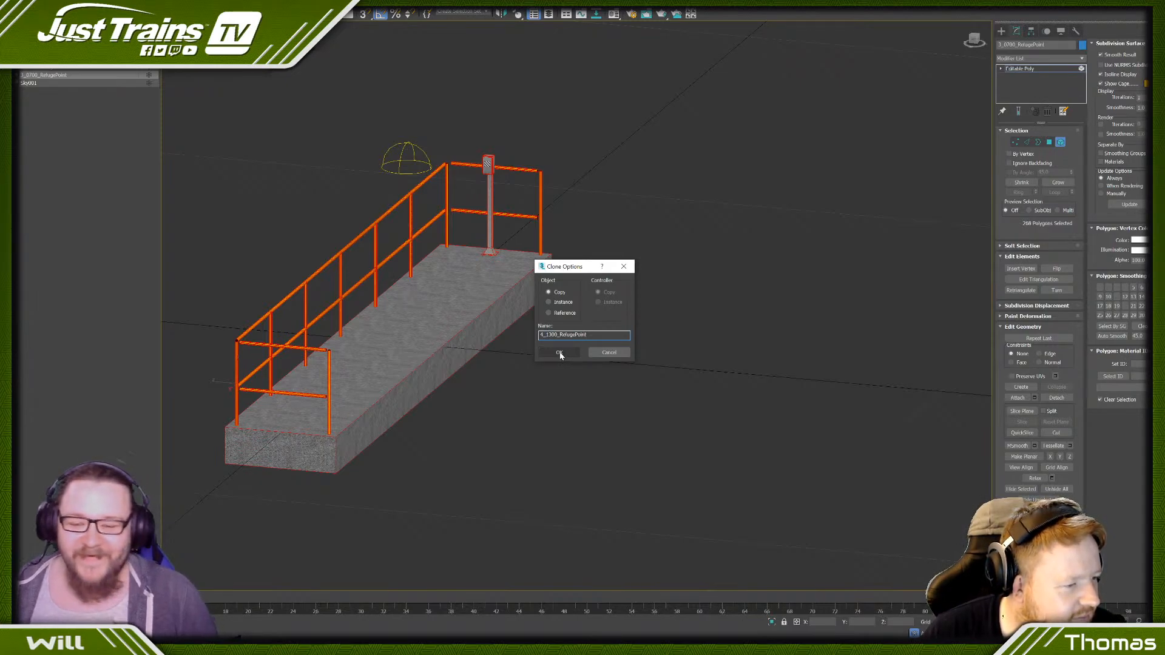
{"action": "left_click", "coordinate": [560, 353]}
- Remove the rounding edge loops around the front of the box on the new copy and hide 3_0700_RefugePoint
{"action": "key", "text": "5"}
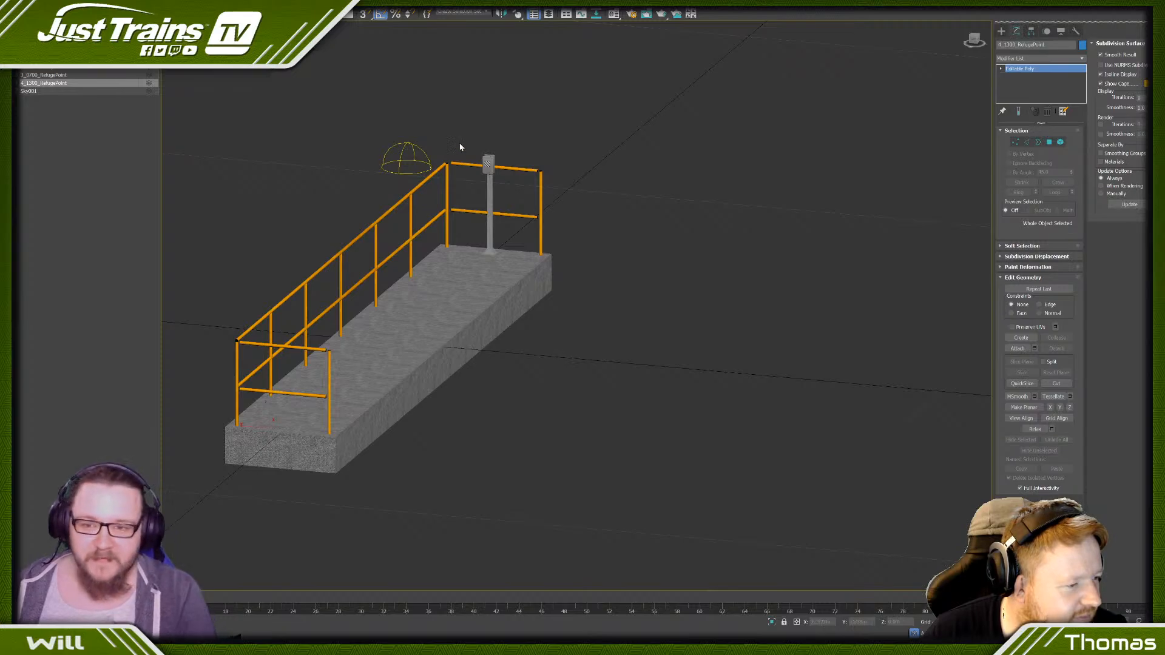
{"action": "scroll", "coordinate": [459, 147], "scroll_direction": "up", "scroll_amount": 10}
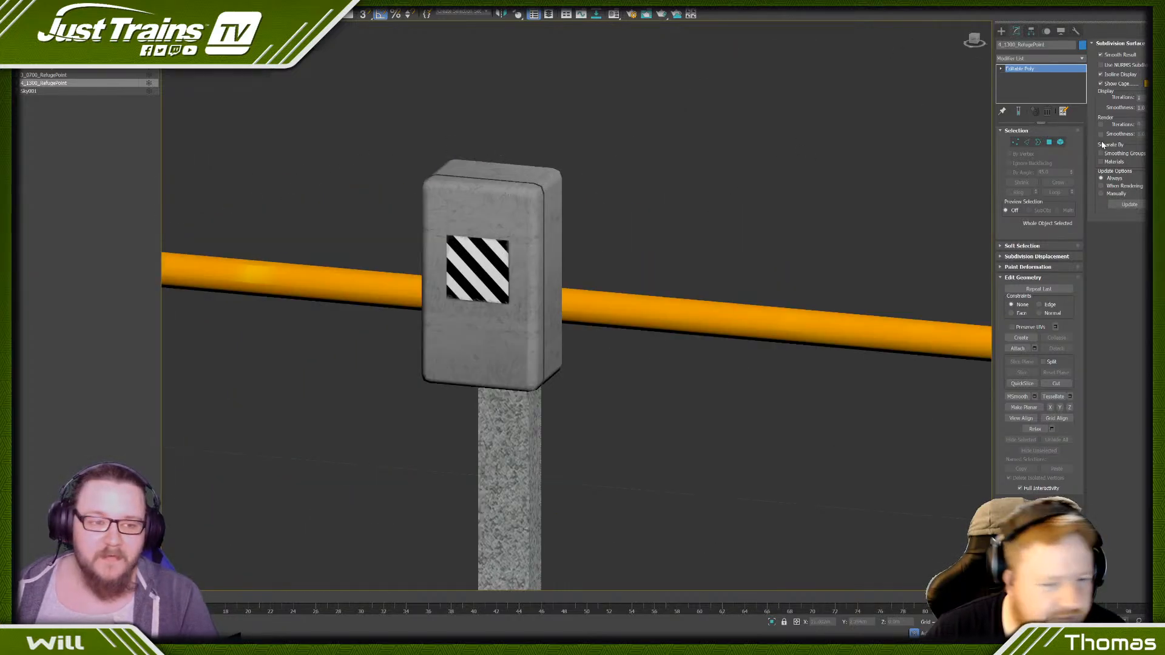
{"action": "left_click", "coordinate": [1028, 142]}
{"action": "scroll", "coordinate": [561, 190], "scroll_direction": "up", "scroll_amount": 3}
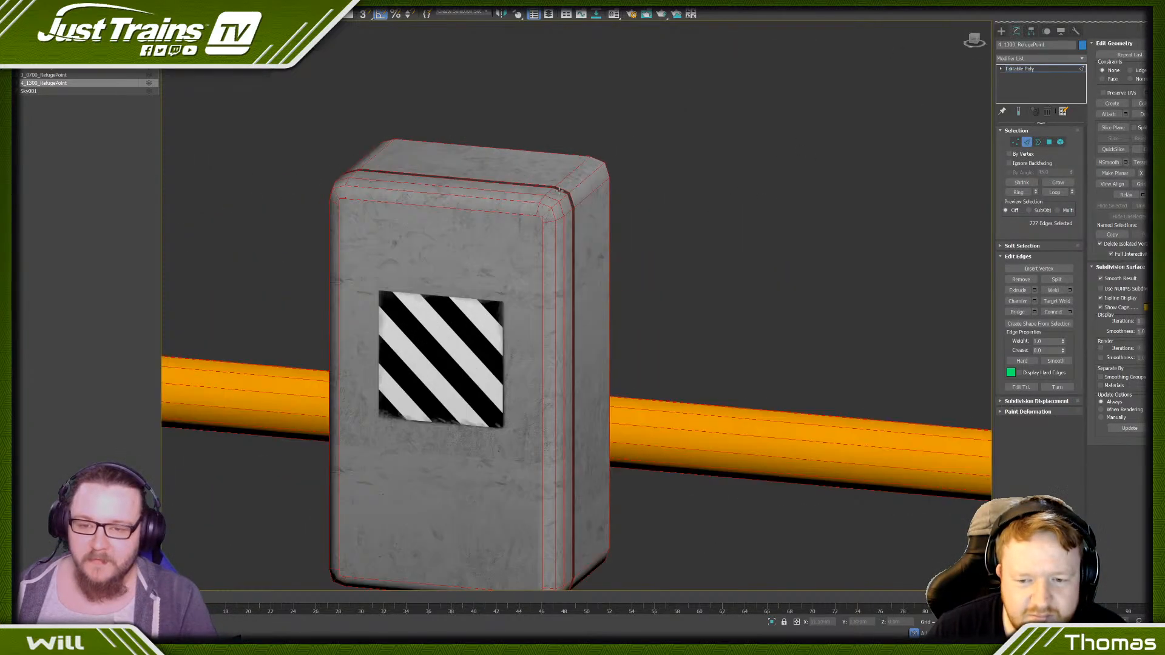
{"action": "double_click", "coordinate": [522, 200]}
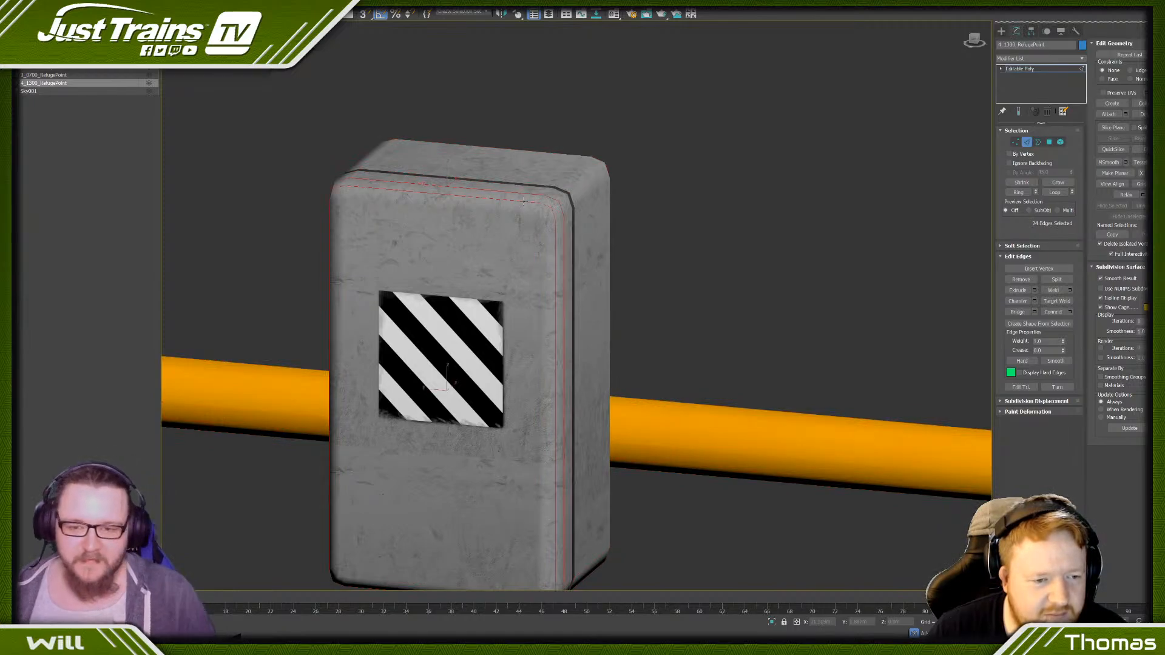
{"action": "left_click", "coordinate": [525, 201]}
{"action": "scroll", "coordinate": [555, 201], "scroll_direction": "down", "scroll_amount": 5}
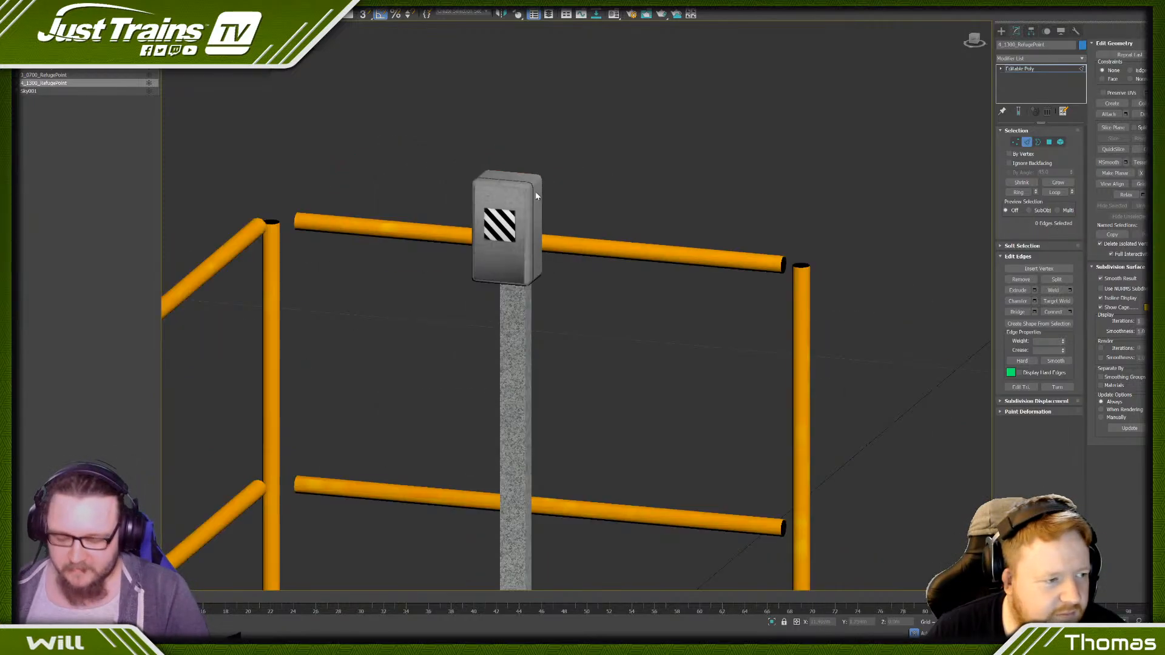
{"action": "left_click", "coordinate": [8, 75]}
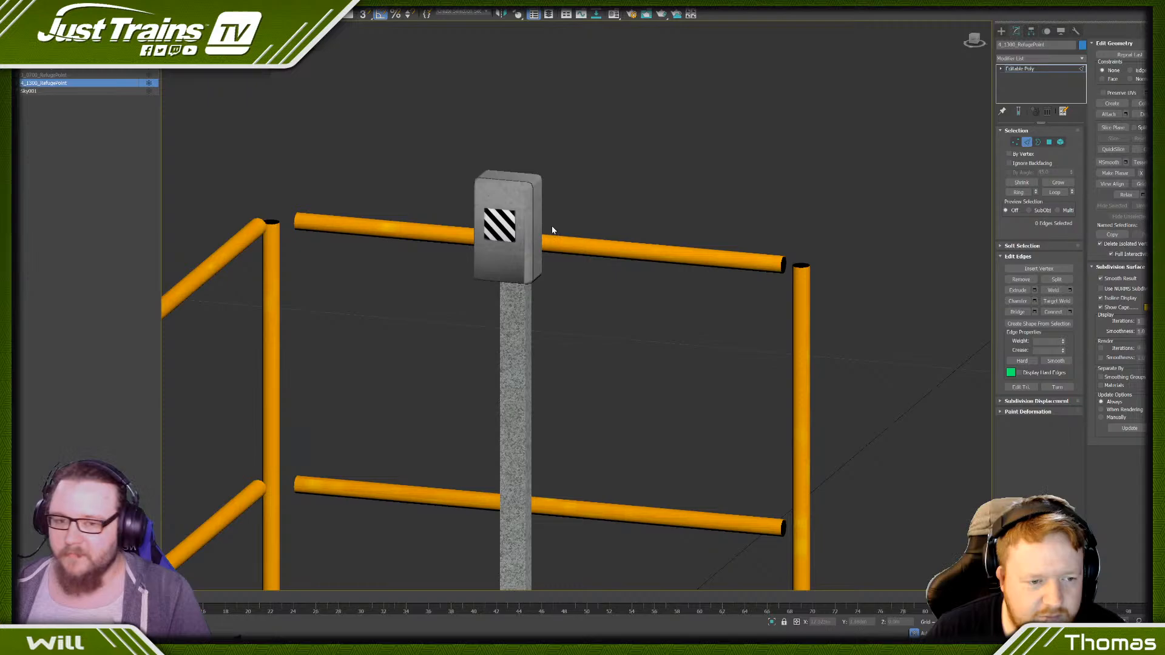
- Select the middle rounding edges along both upper side corners of the box on the post, with edged faces displayed
{"action": "left_click", "coordinate": [531, 190]}
{"action": "middle_click_drag", "start_coordinate": [573, 201], "coordinate": [556, 193], "text": "alt"}
{"action": "scroll", "coordinate": [551, 206], "scroll_direction": "up", "scroll_amount": 6}
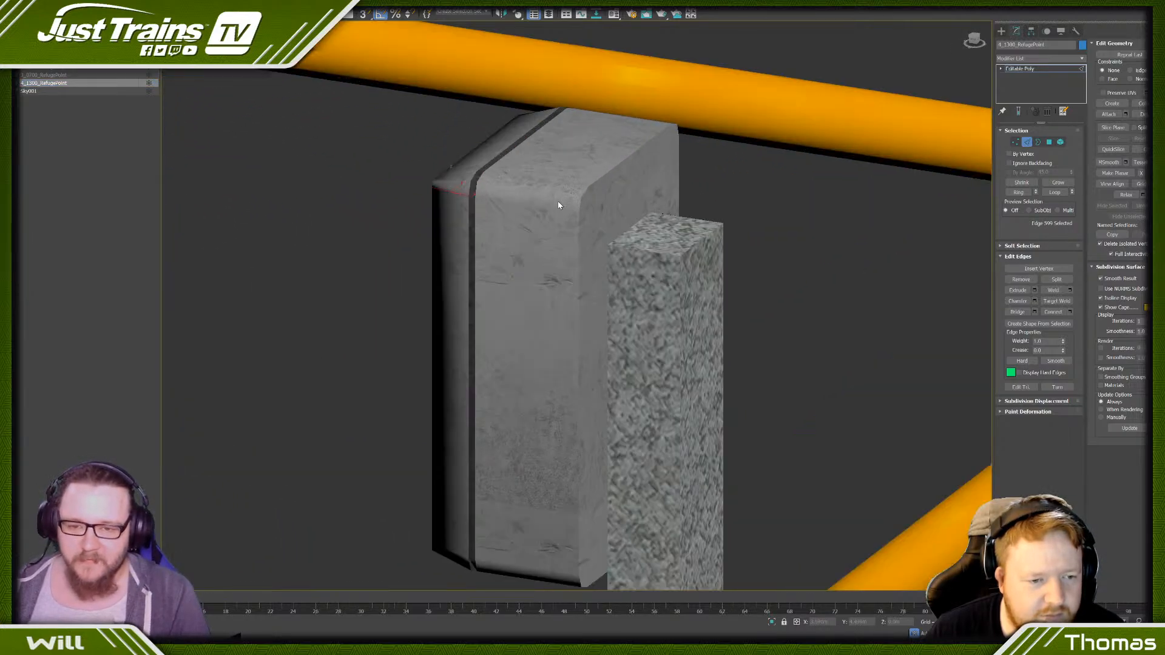
{"action": "key", "text": "F3"}
{"action": "key", "text": "F3"}
{"action": "key", "text": "F4"}
{"action": "left_click", "coordinate": [552, 192]}
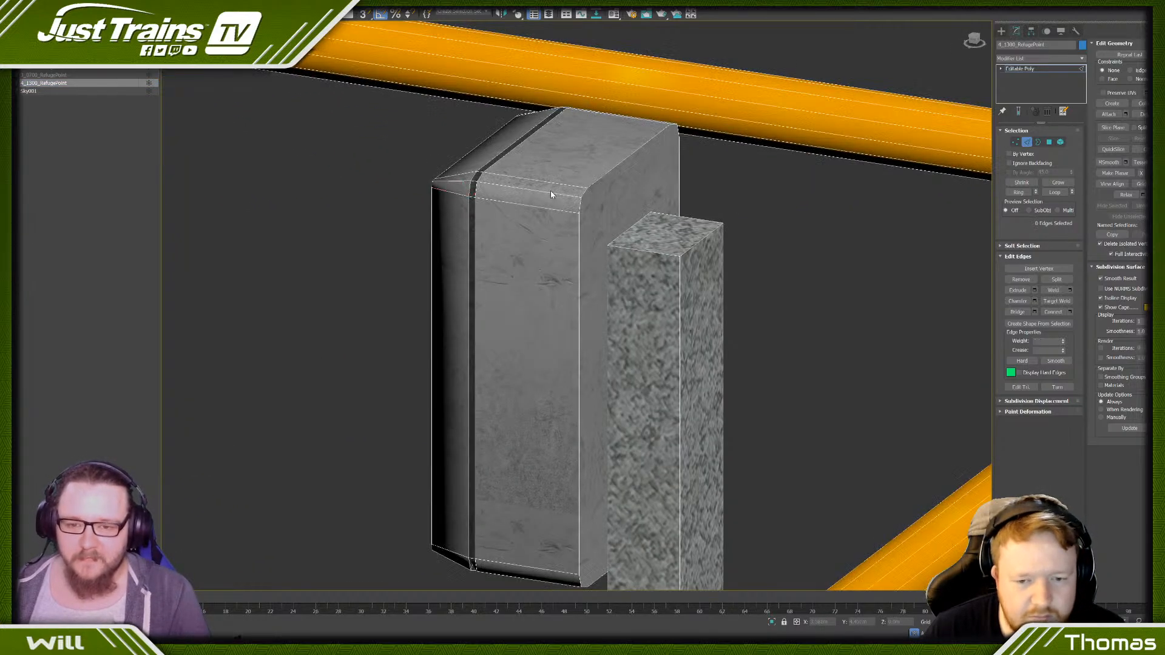
{"action": "left_click", "coordinate": [554, 195]}
{"action": "mouse_move", "coordinate": [615, 162]}
{"action": "middle_mouse_down", "text": "alt"}
{"action": "mouse_move", "coordinate": [587, 177]}
{"action": "mouse_move", "coordinate": [603, 178]}
{"action": "middle_mouse_up", "text": "alt"}
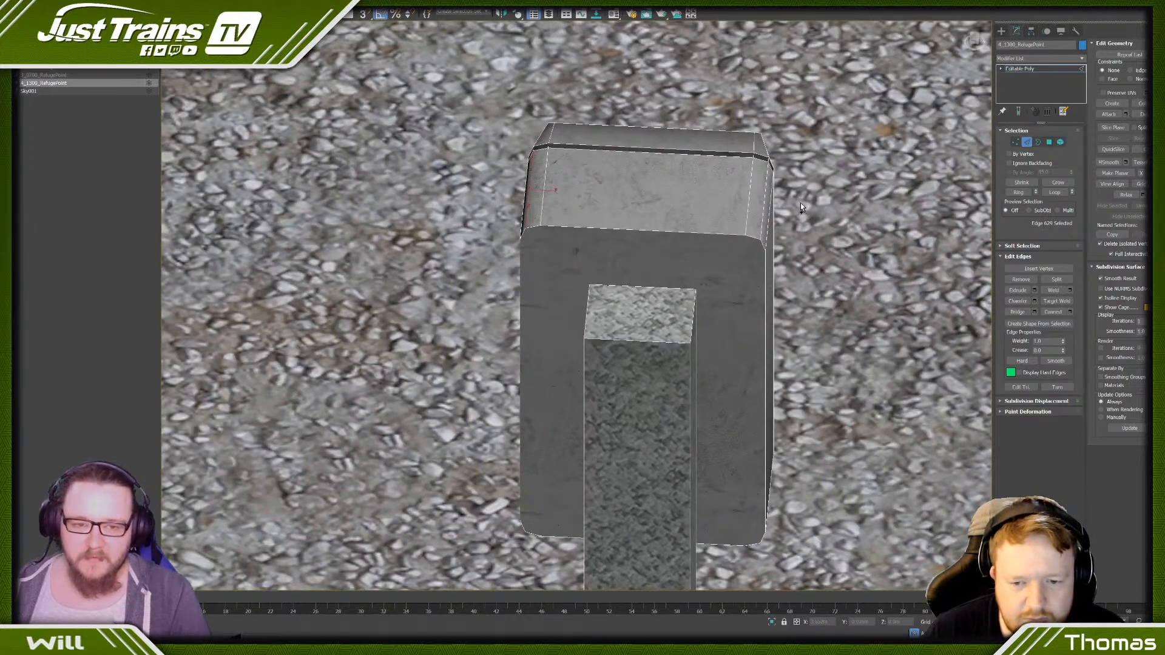
{"action": "left_click", "coordinate": [768, 201], "text": "ctrl"}
- Add the middle rounding edges at the box's lower corners to the selection and remove all the selected edges
{"action": "scroll", "coordinate": [613, 376], "scroll_direction": "down", "scroll_amount": 8}
{"action": "middle_click_drag", "start_coordinate": [584, 387], "coordinate": [620, 440], "text": "alt"}
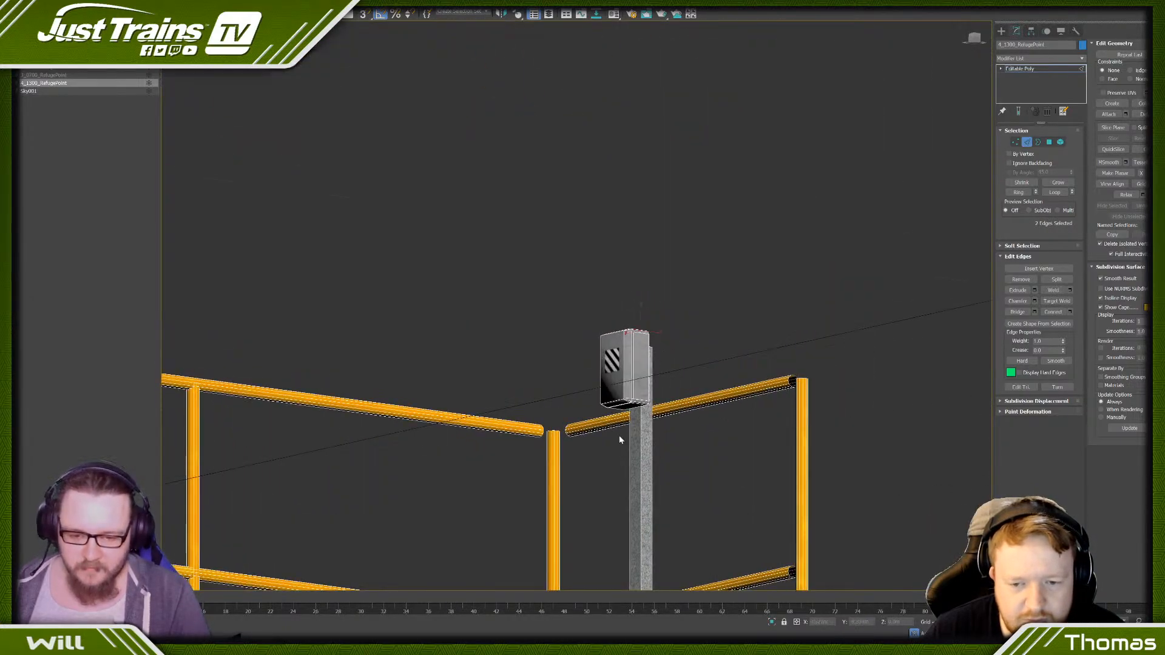
{"action": "scroll", "coordinate": [620, 440], "scroll_direction": "up", "scroll_amount": 8}
{"action": "left_click", "coordinate": [678, 329], "text": "ctrl"}
{"action": "scroll", "coordinate": [678, 329], "scroll_direction": "up", "scroll_amount": 8}
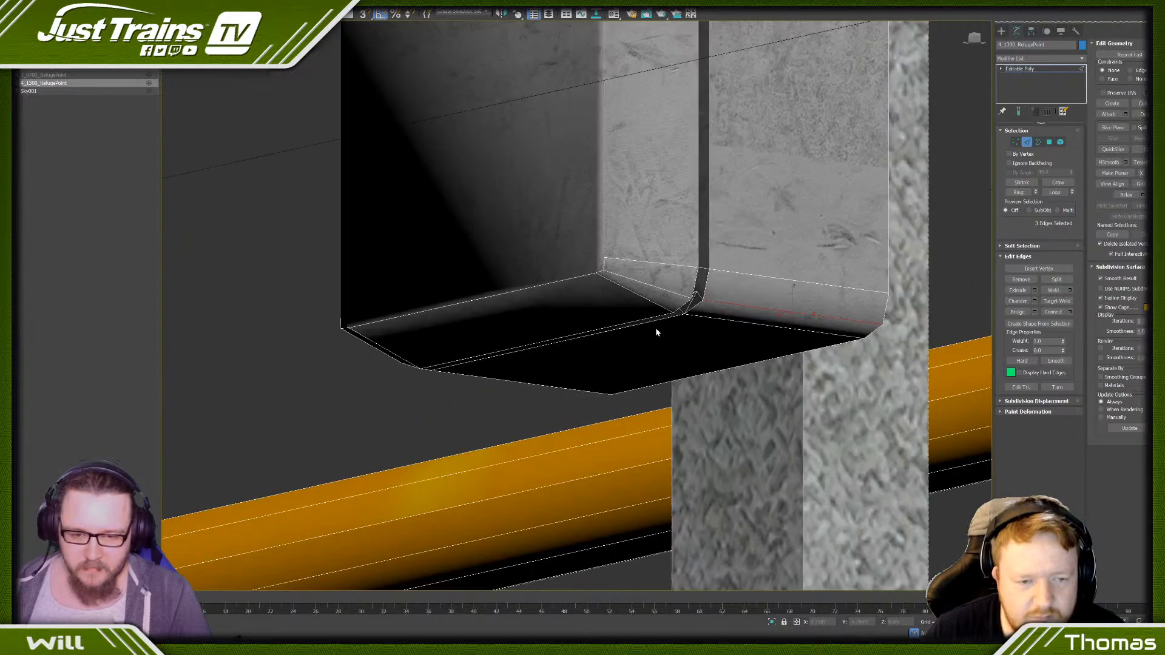
{"action": "scroll", "coordinate": [653, 294], "scroll_direction": "up", "scroll_amount": 4}
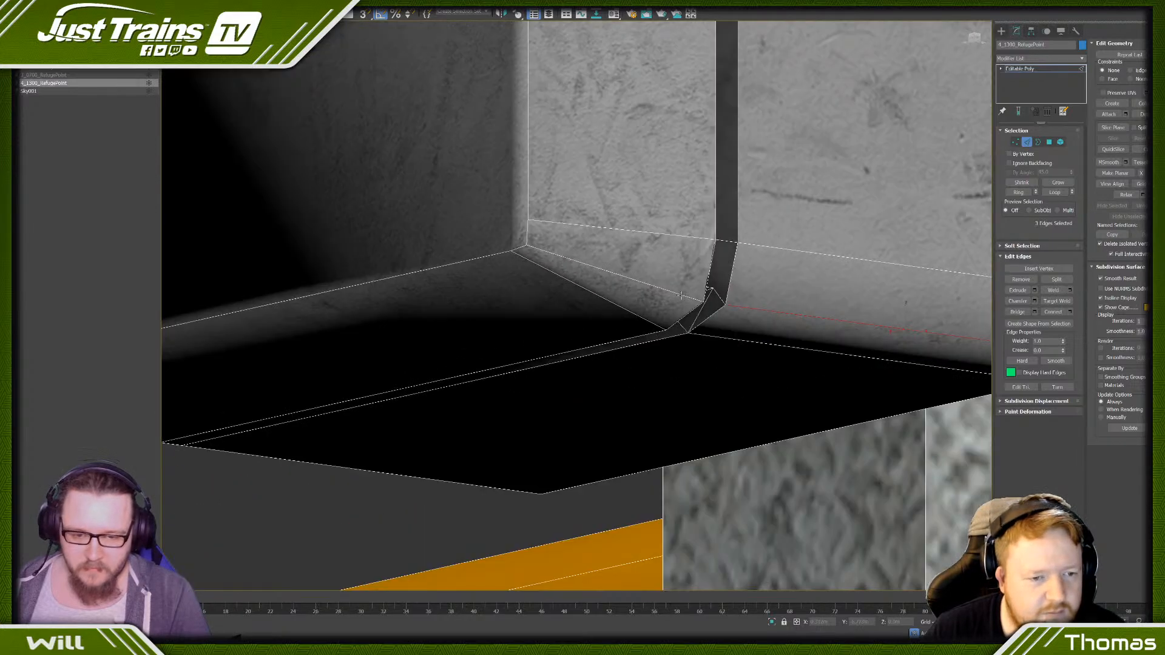
{"action": "left_click", "coordinate": [647, 284], "text": "ctrl"}
{"action": "scroll", "coordinate": [645, 285], "scroll_direction": "down", "scroll_amount": 12}
{"action": "middle_click_drag", "start_coordinate": [533, 333], "coordinate": [596, 321], "text": "alt"}
{"action": "scroll", "coordinate": [559, 252], "scroll_direction": "up", "scroll_amount": 5}
{"action": "left_click", "coordinate": [559, 257], "text": "ctrl"}
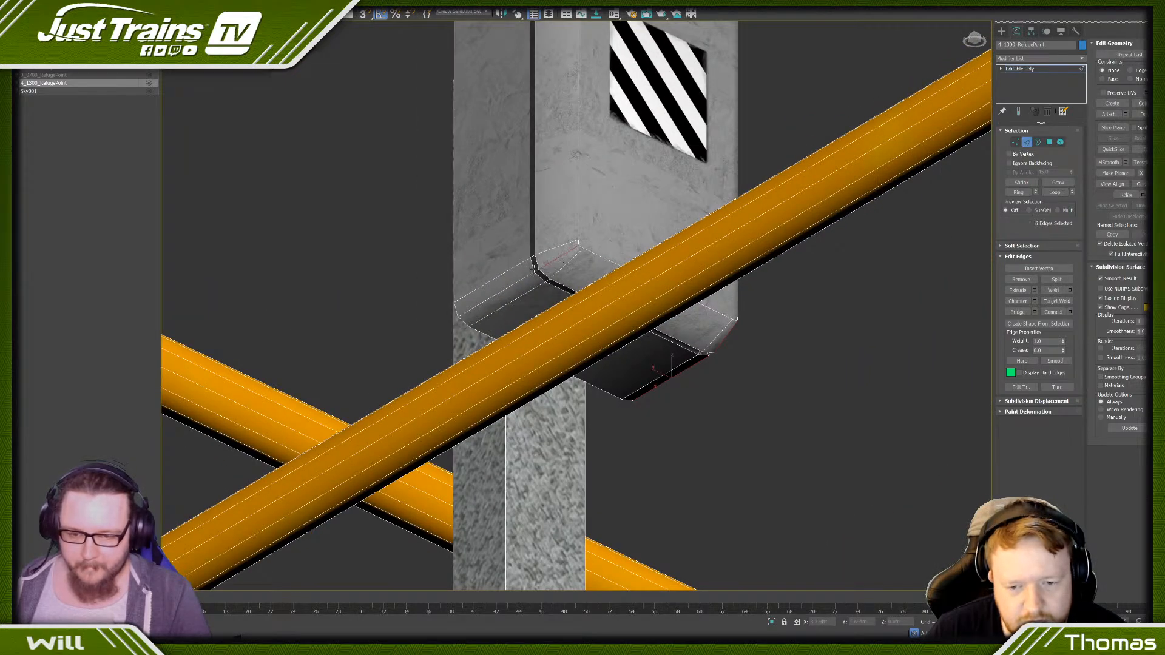
{"action": "left_click", "coordinate": [525, 280], "text": "ctrl"}
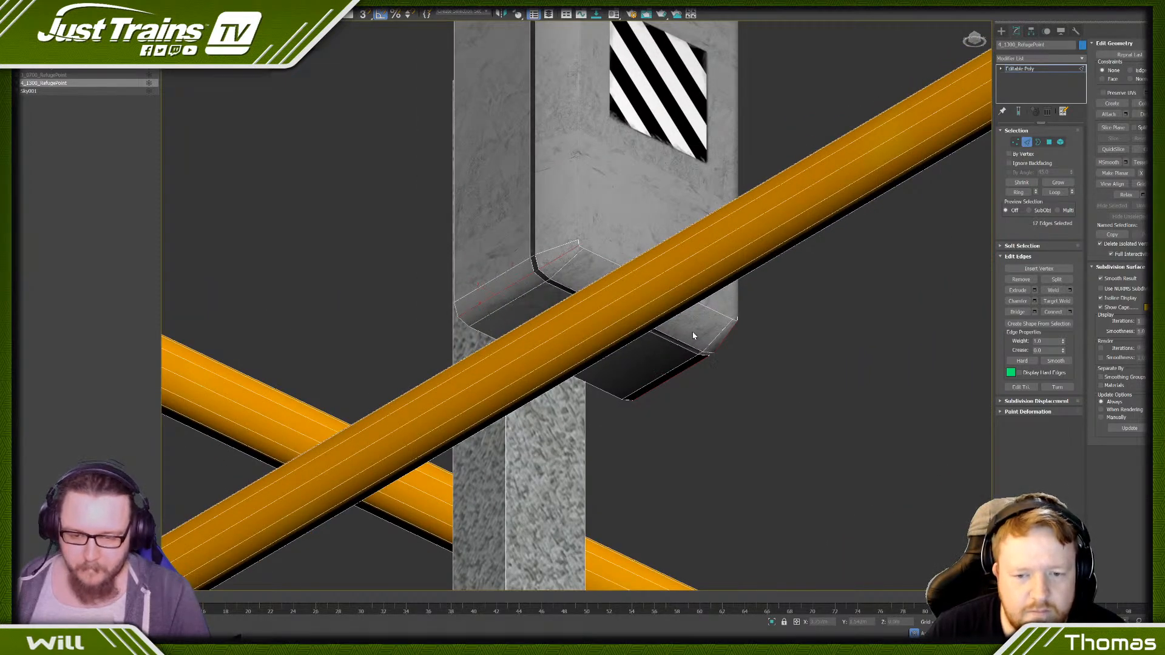
{"action": "middle_click_drag", "start_coordinate": [695, 336], "coordinate": [637, 330], "text": "alt"}
{"action": "scroll", "coordinate": [620, 284], "scroll_direction": "up", "scroll_amount": 3}
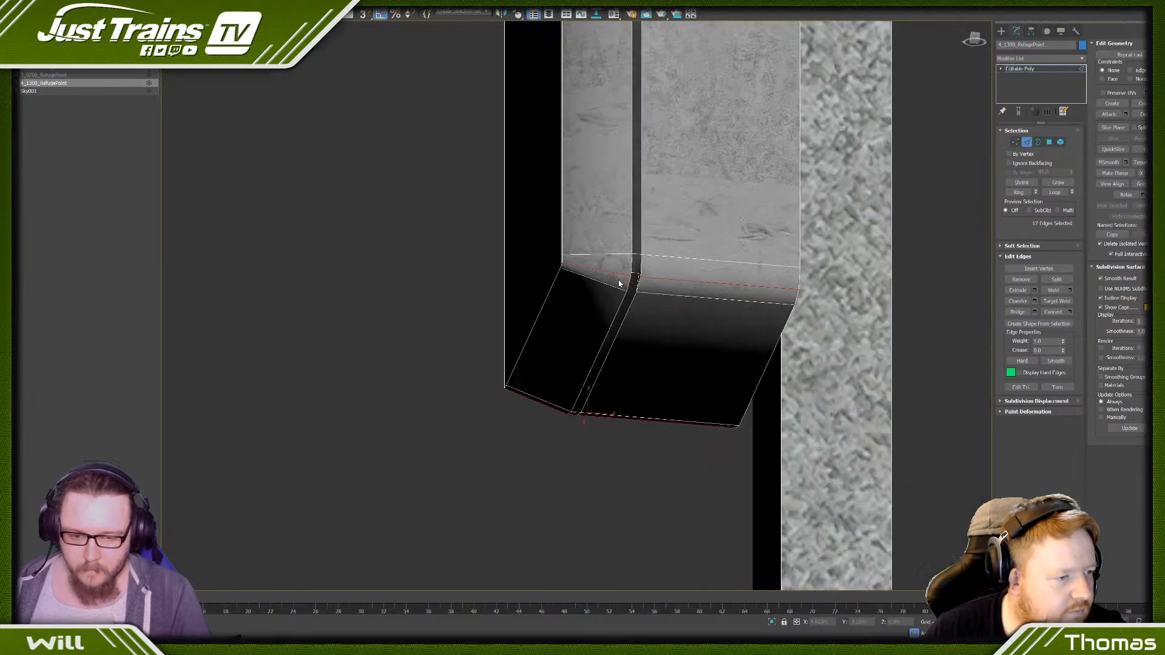
{"action": "scroll", "coordinate": [619, 283], "scroll_direction": "up", "scroll_amount": 3}
{"action": "left_click", "coordinate": [646, 297]}
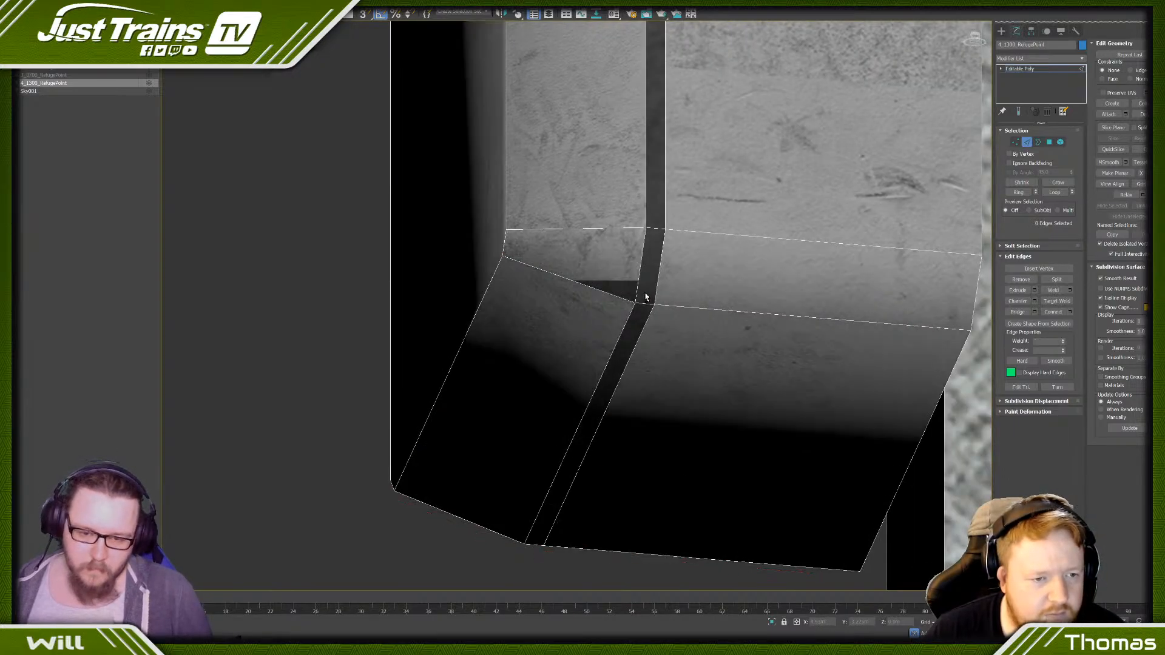
- Remove the edge loop of the narrow seam running around the sides of the box
{"action": "scroll", "coordinate": [646, 297], "scroll_direction": "down", "scroll_amount": 5}
{"action": "scroll", "coordinate": [648, 274], "scroll_direction": "up", "scroll_amount": 3}
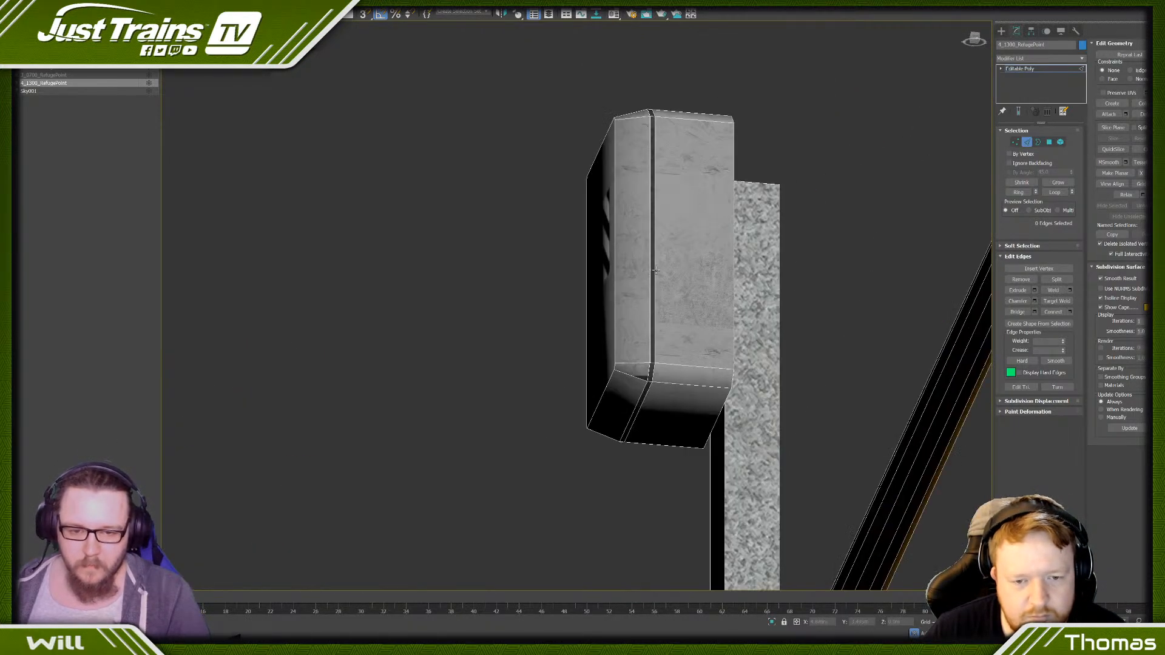
{"action": "double_click", "coordinate": [656, 272]}
{"action": "key", "text": "ctrl+BackSpace"}
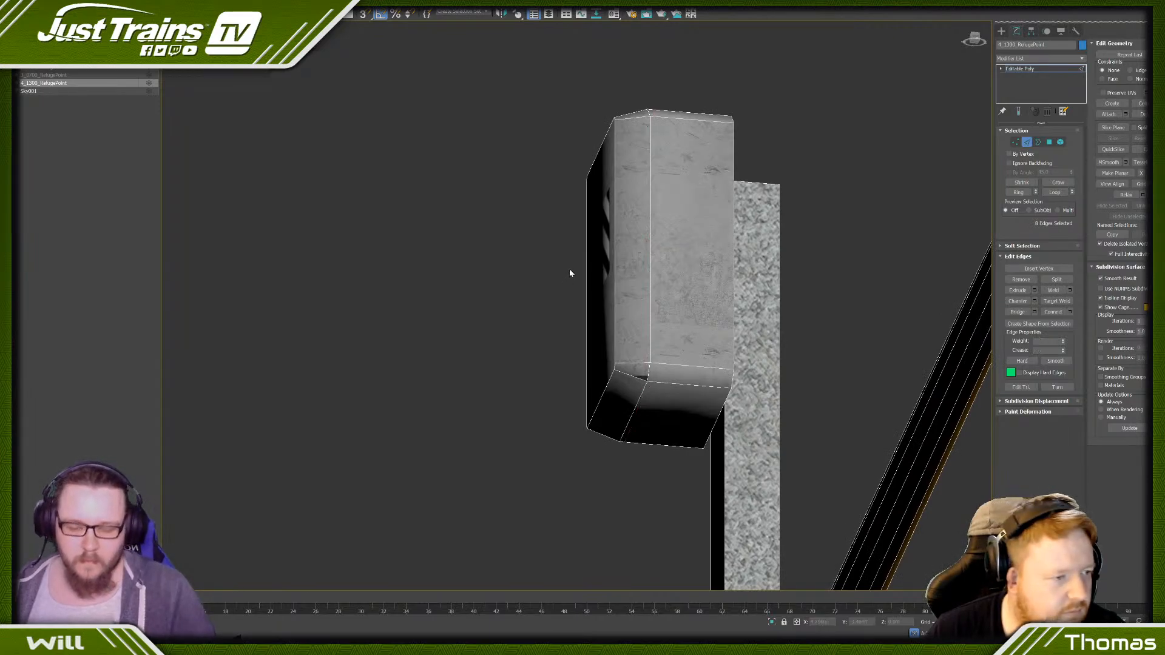
- Select lengthwise edges along the long top handrail and display the whole platform in wireframe
{"action": "scroll", "coordinate": [568, 272], "scroll_direction": "down", "scroll_amount": 8}
{"action": "middle_click_drag", "start_coordinate": [539, 271], "coordinate": [523, 312], "text": "alt"}
{"action": "key", "text": "super"}
{"action": "key", "text": "super"}
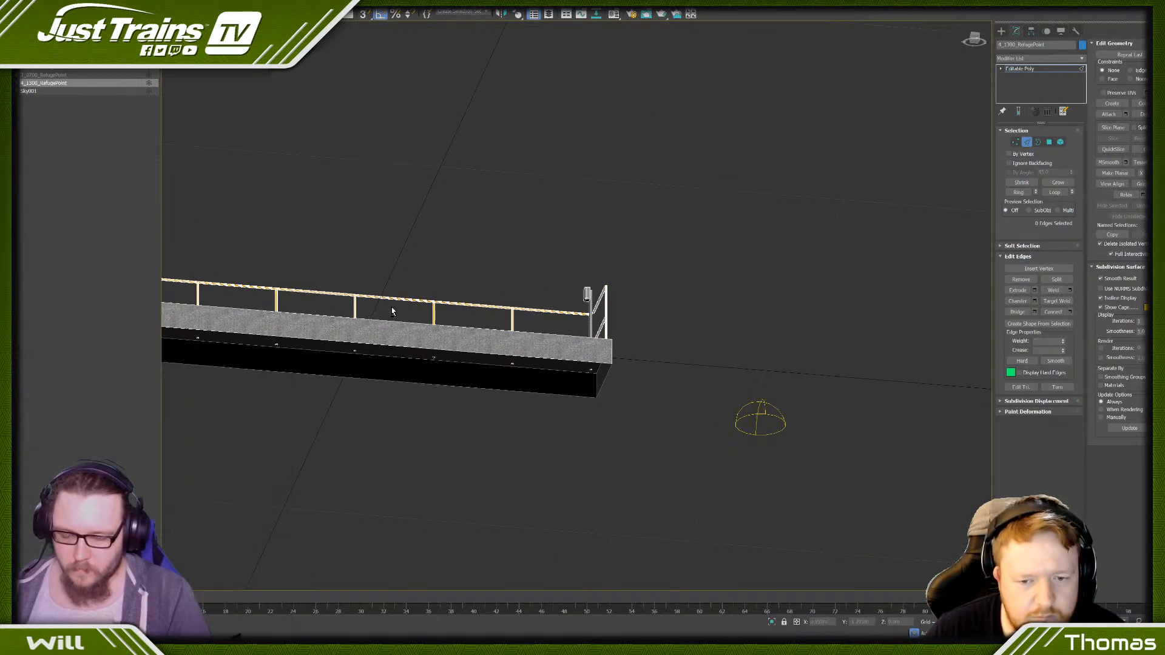
{"action": "middle_click_drag", "start_coordinate": [394, 312], "coordinate": [421, 330], "text": "alt"}
{"action": "scroll", "coordinate": [213, 297], "scroll_direction": "up", "scroll_amount": 9}
{"action": "middle_click_drag", "start_coordinate": [208, 290], "coordinate": [437, 234]}
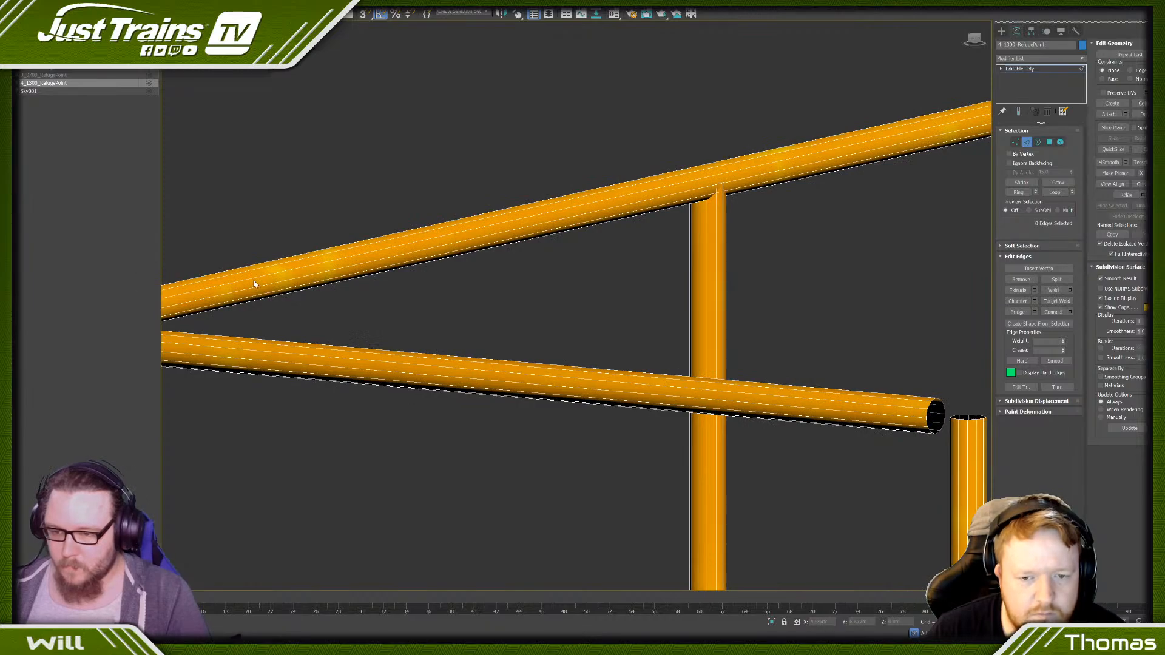
{"action": "scroll", "coordinate": [273, 261], "scroll_direction": "down", "scroll_amount": 6}
{"action": "scroll", "coordinate": [355, 260], "scroll_direction": "up", "scroll_amount": 10}
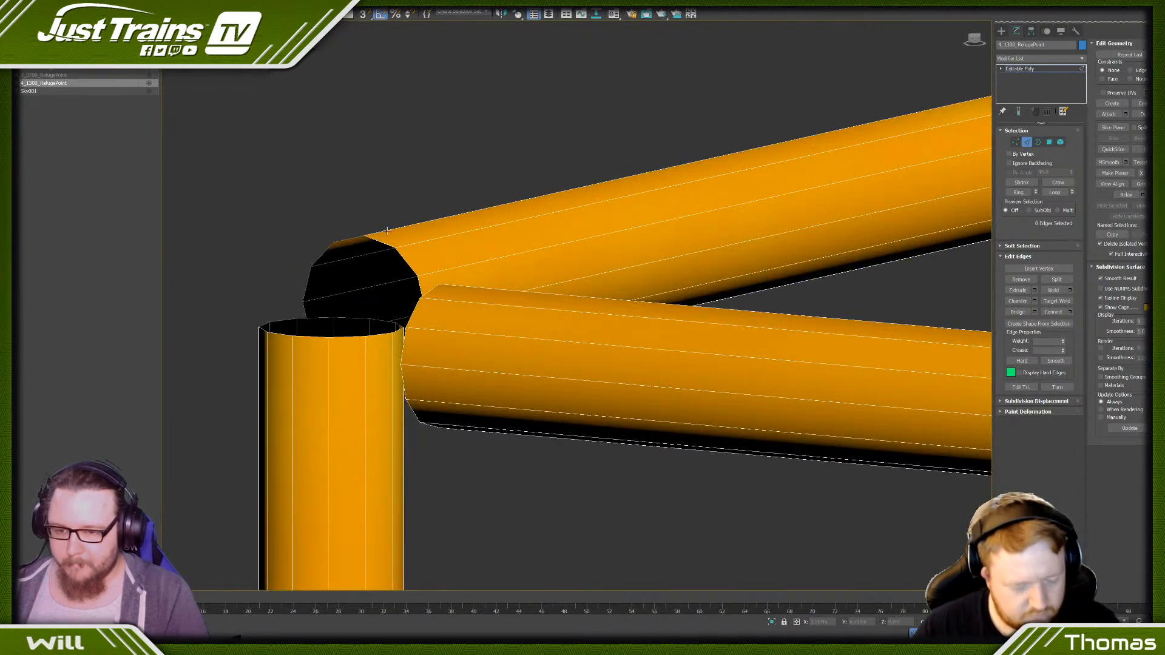
{"action": "left_click", "coordinate": [387, 232]}
{"action": "left_click", "coordinate": [441, 271], "text": "ctrl"}
{"action": "scroll", "coordinate": [442, 273], "scroll_direction": "down", "scroll_amount": 10}
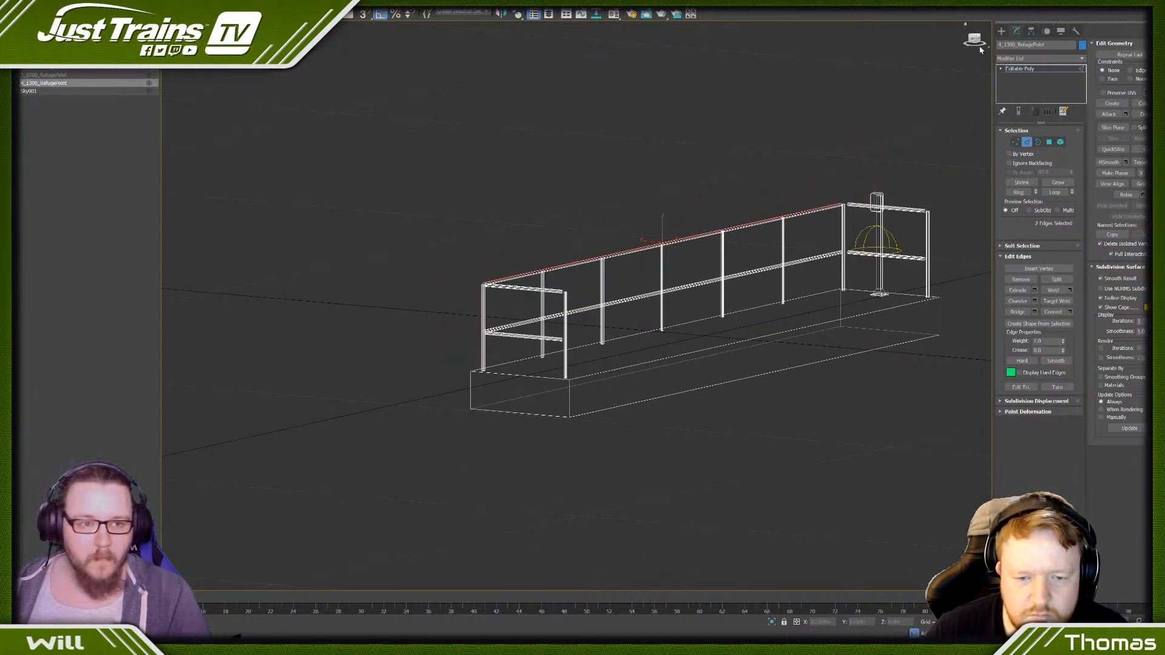
- Switch to an end-on orthographic view of the railing and add lengthwise edges of the posts to the selection
{"action": "left_click", "coordinate": [971, 40]}
{"action": "scroll", "coordinate": [800, 239], "scroll_direction": "up", "scroll_amount": 5}
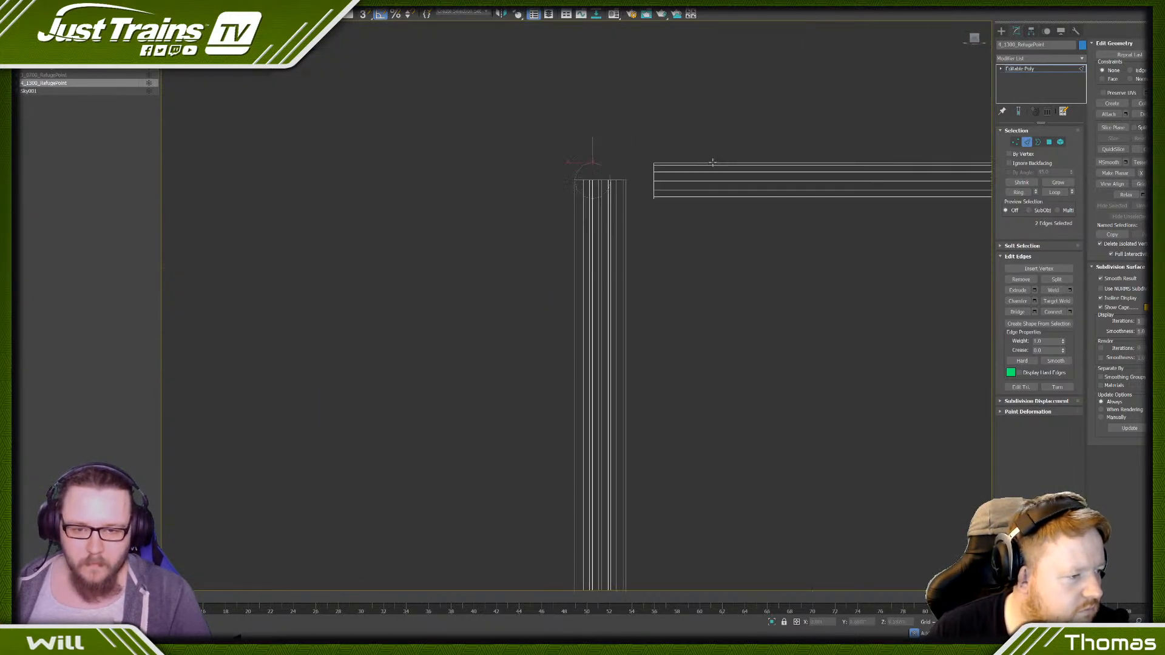
{"action": "left_click_drag", "start_coordinate": [582, 343], "coordinate": [577, 346]}
{"action": "left_click_drag", "start_coordinate": [656, 318], "coordinate": [619, 350]}
{"action": "scroll", "coordinate": [555, 279], "scroll_direction": "down", "scroll_amount": 3}
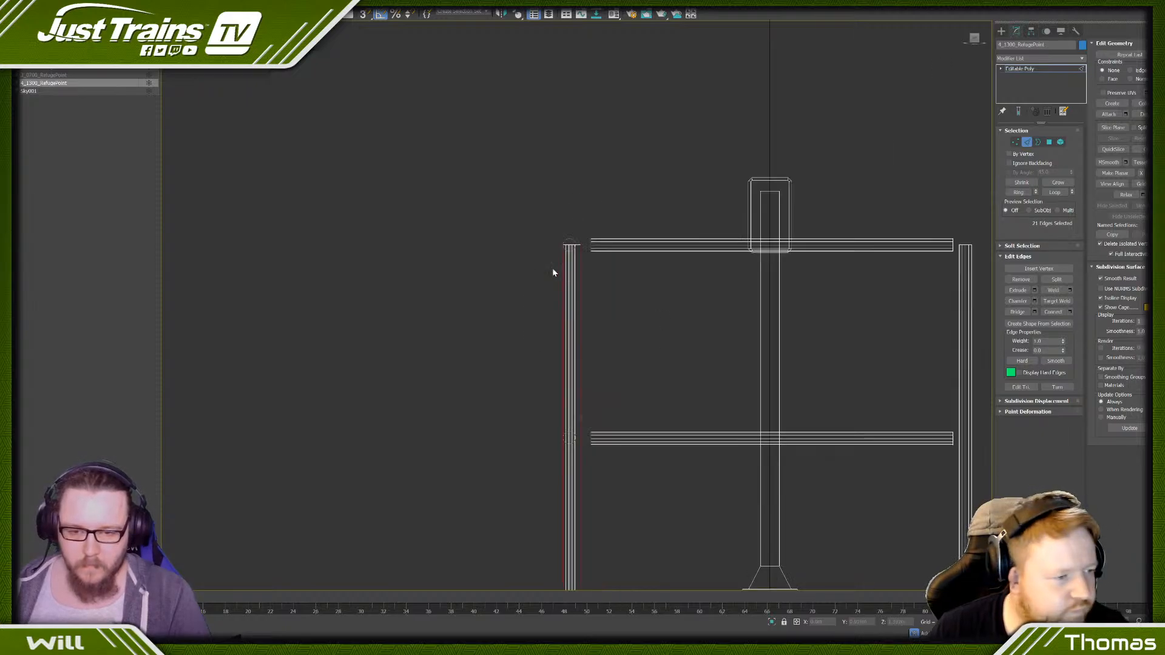
- Start welding the selected railing vertices and lower the weld threshold
{"action": "left_click", "coordinate": [1015, 141]}
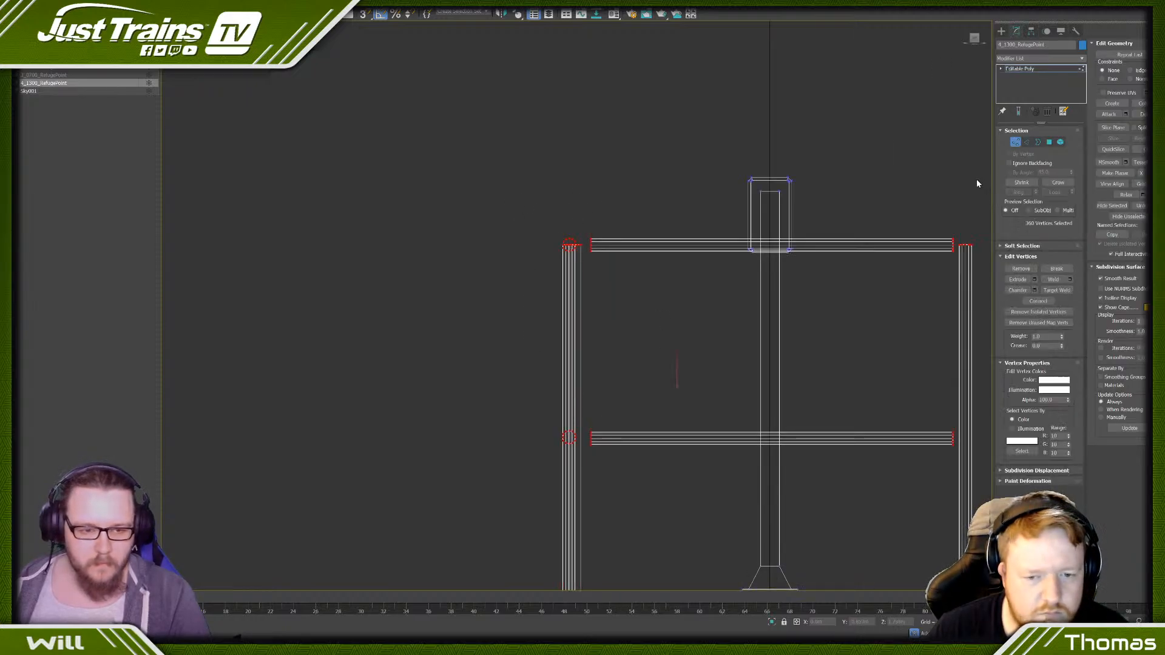
{"action": "left_click", "coordinate": [1069, 280]}
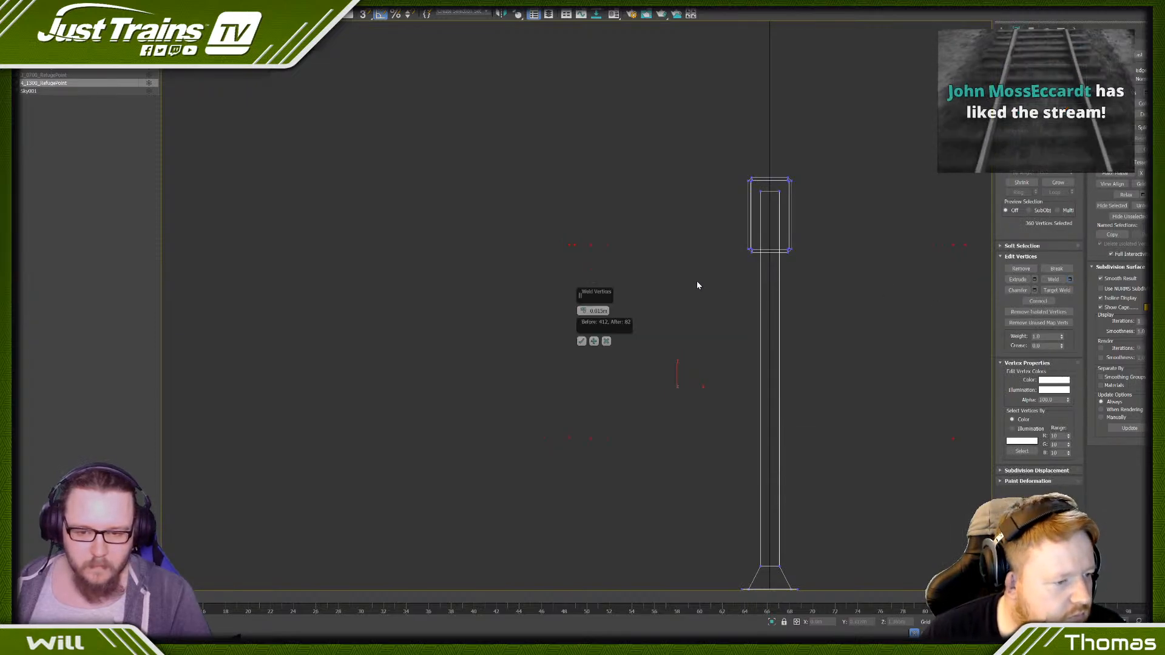
{"action": "left_click_drag", "start_coordinate": [584, 313], "coordinate": [581, 313]}
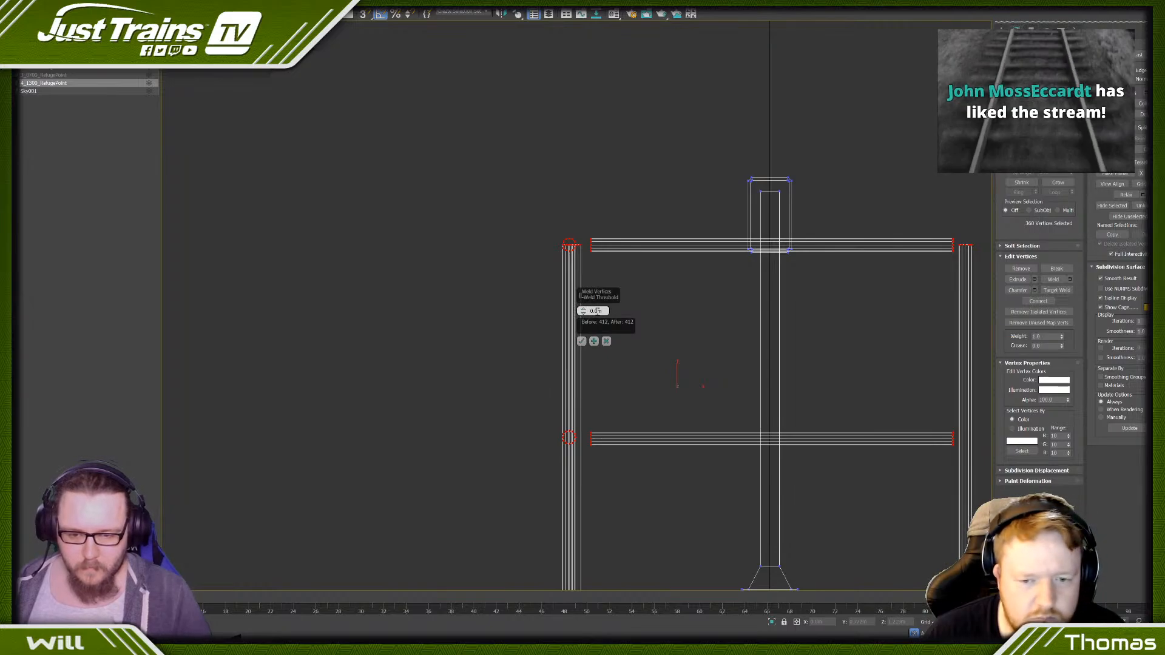
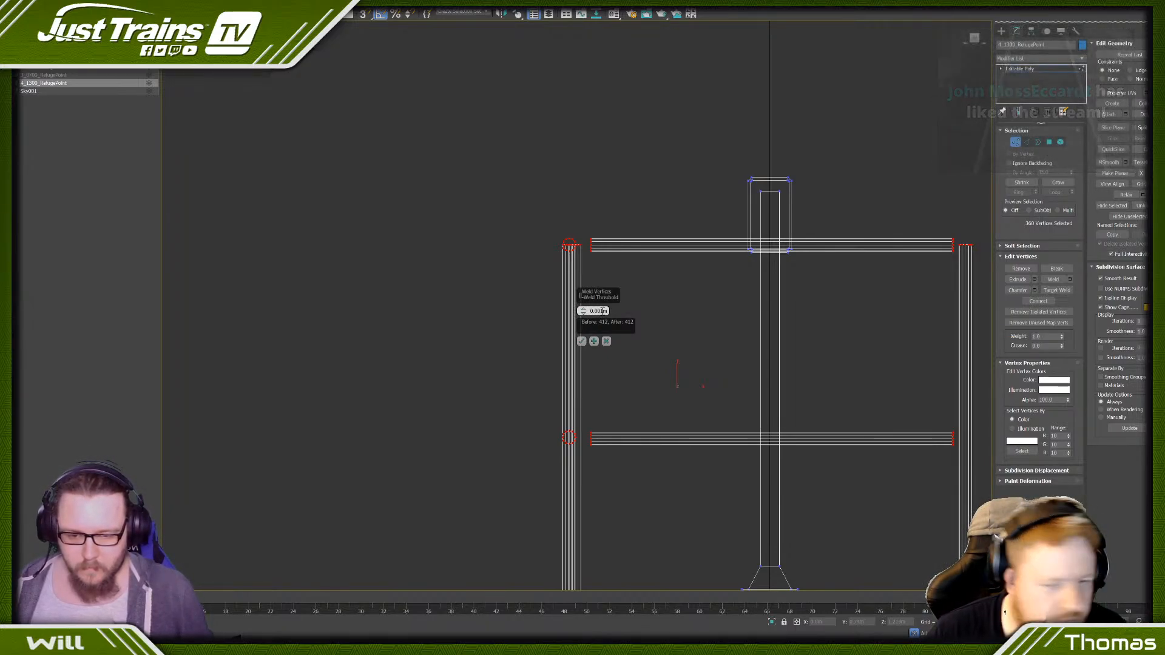
{"action": "type", "text": "5"}
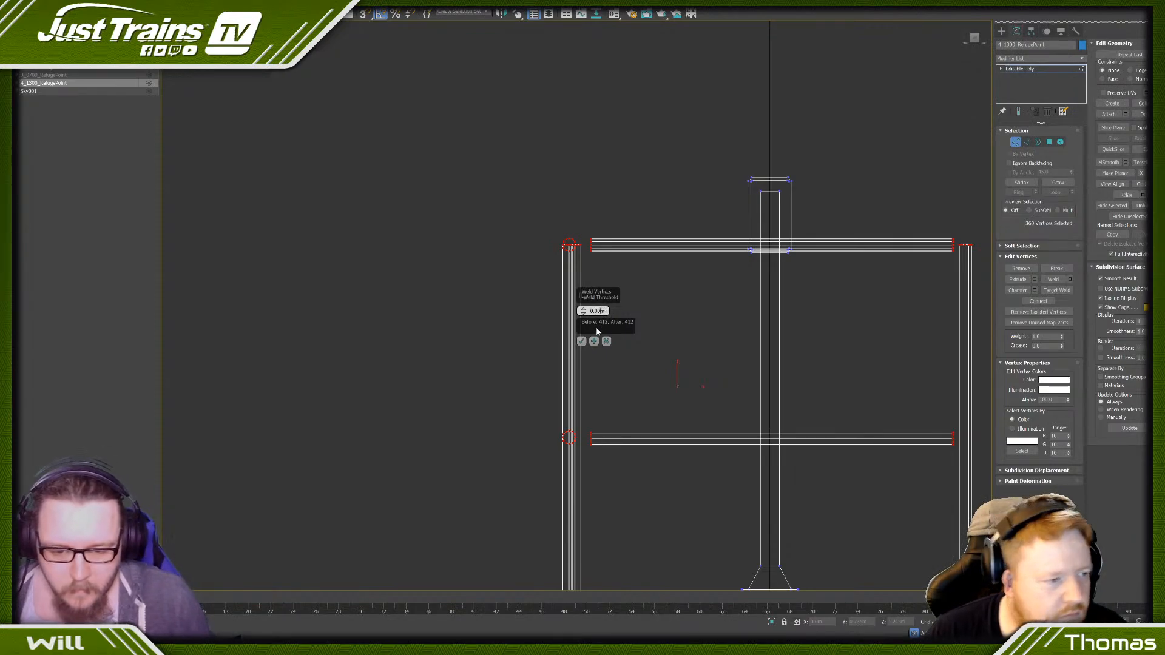
{"action": "type", "text": "9"}
{"action": "key", "text": "Return"}
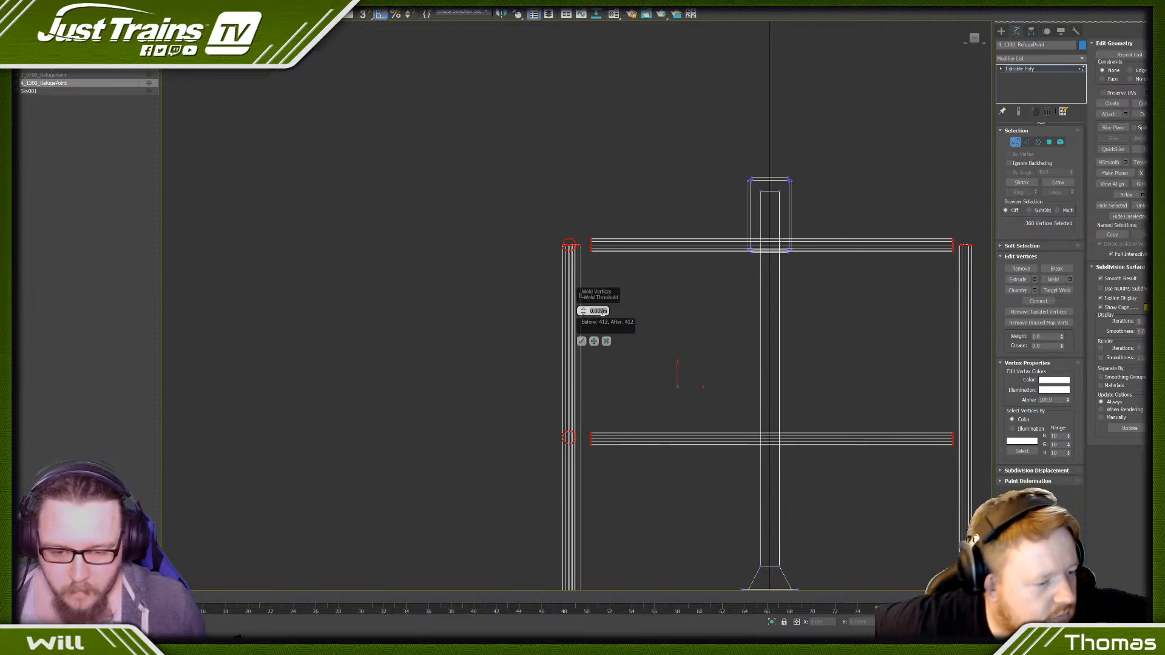
{"action": "left_click", "coordinate": [601, 312]}
{"action": "key", "text": "BackSpace"}
{"action": "key", "text": "BackSpace"}
{"action": "type", "text": "1"}
{"action": "key", "text": "Return"}
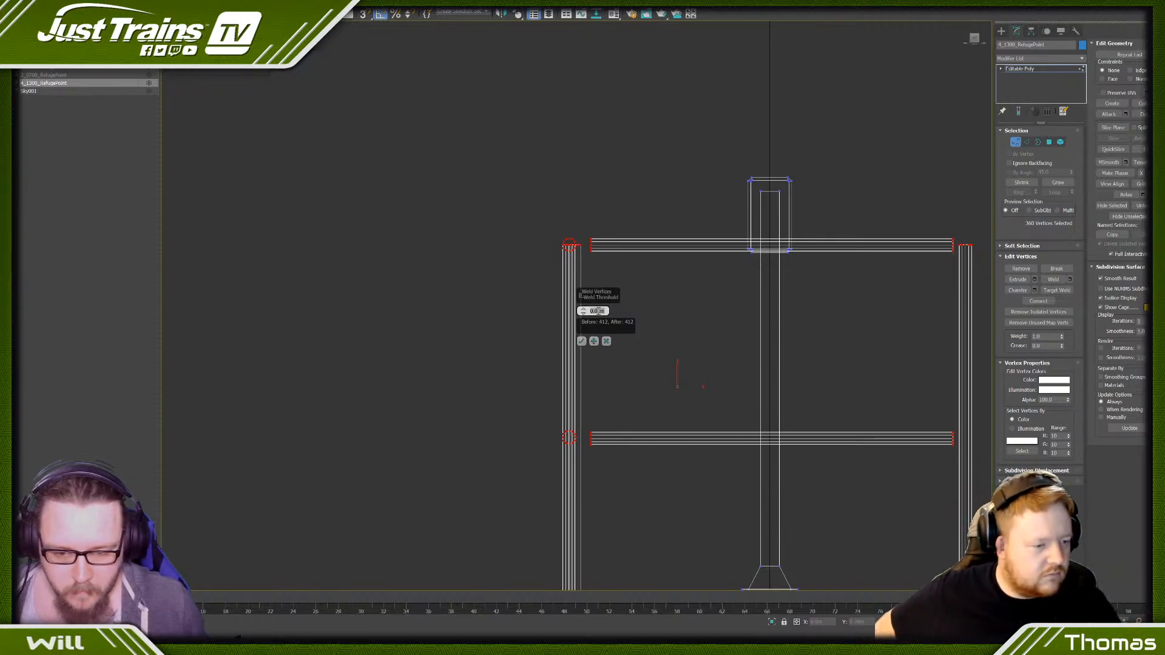
{"action": "left_click", "coordinate": [598, 311]}
{"action": "type", "text": "2"}
{"action": "key", "text": "Return"}
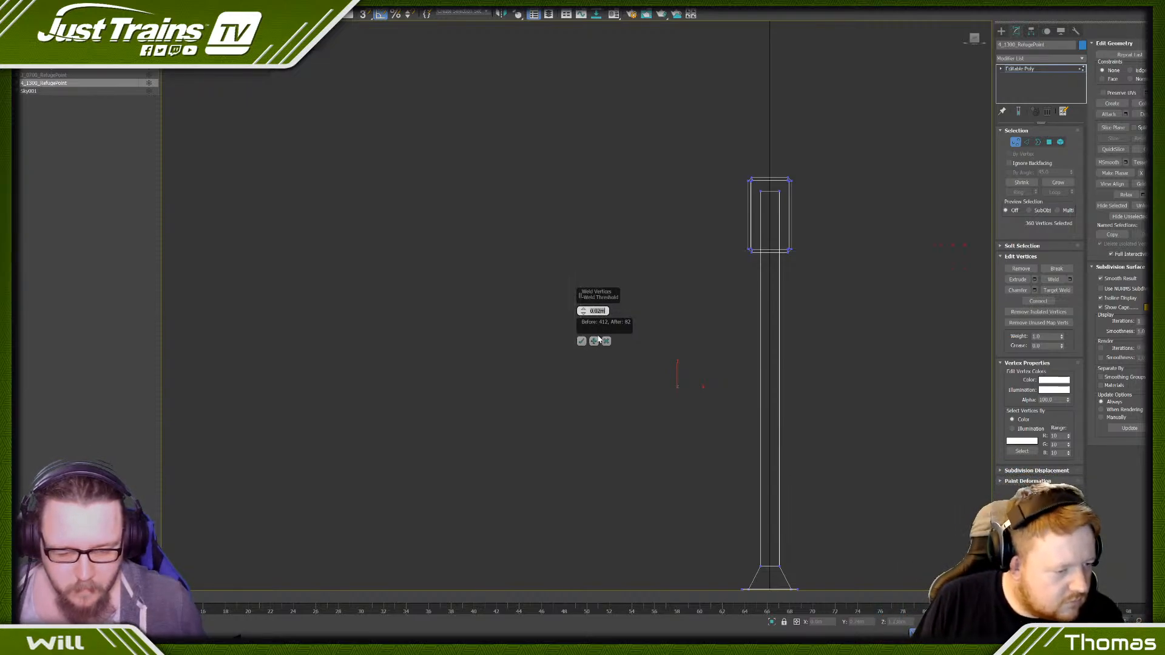
{"action": "type", "text": "15"}
{"action": "key", "text": "Return"}
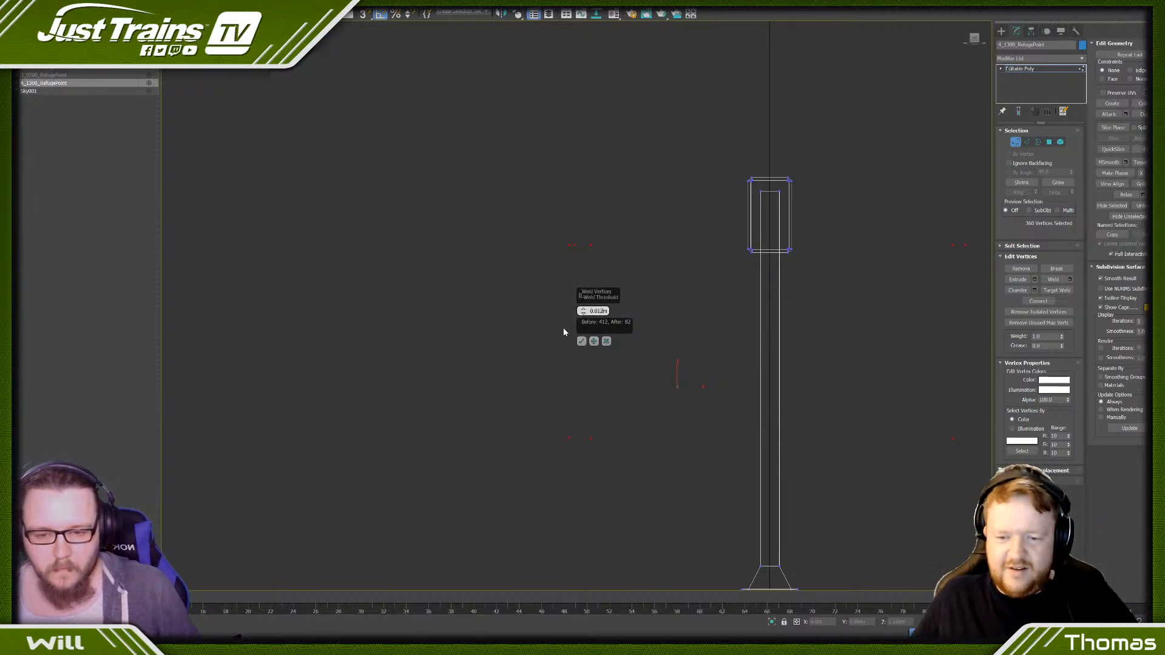
{"action": "key", "text": "Return"}
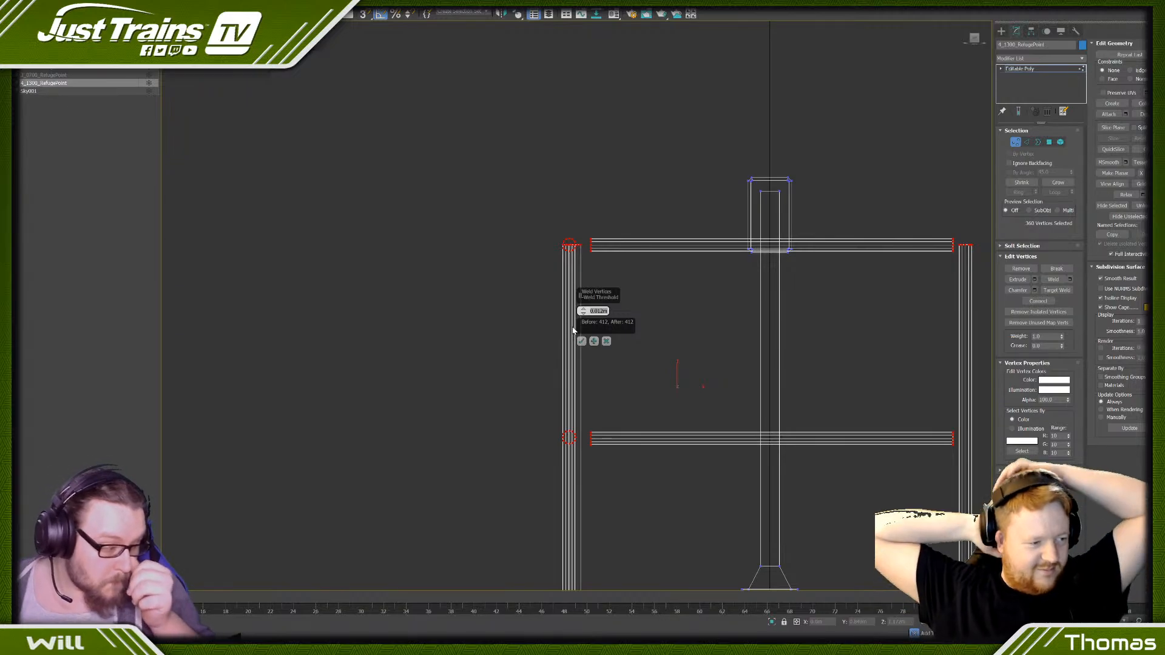
{"action": "left_click", "coordinate": [606, 341]}
- Switch to edge editing and remove every other lengthwise edge, including its vertices, from the upper rails at the short ends
{"action": "scroll", "coordinate": [601, 331], "scroll_direction": "down", "scroll_amount": 5}
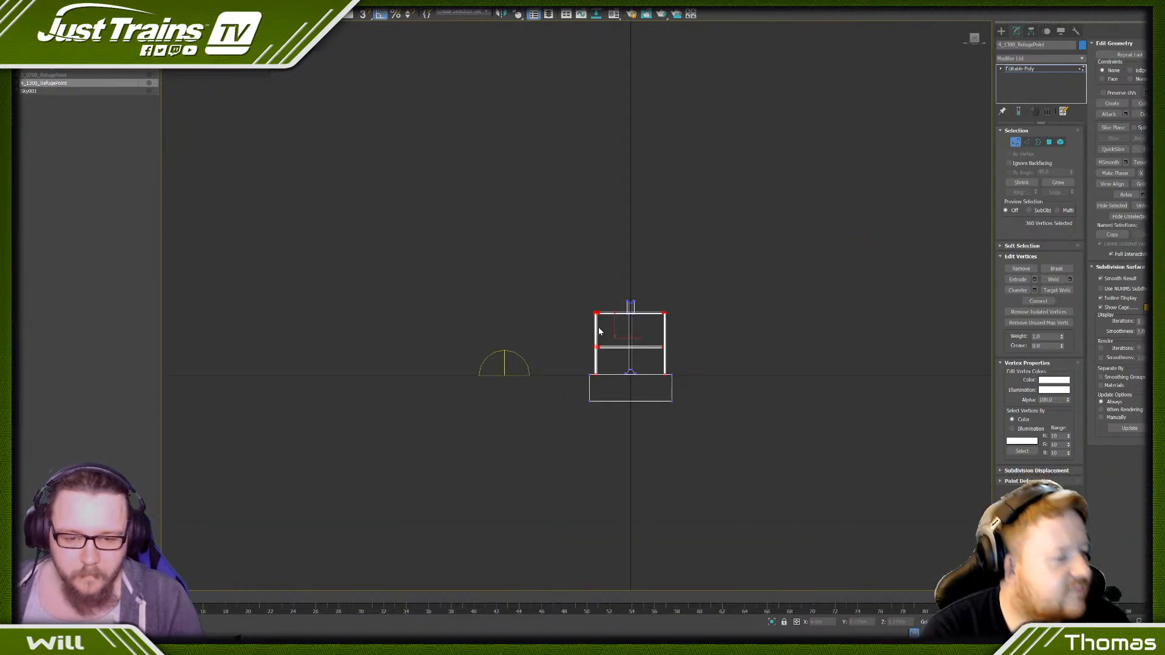
{"action": "left_click", "coordinate": [552, 311]}
{"action": "middle_click_drag", "start_coordinate": [606, 307], "coordinate": [599, 316], "text": "alt"}
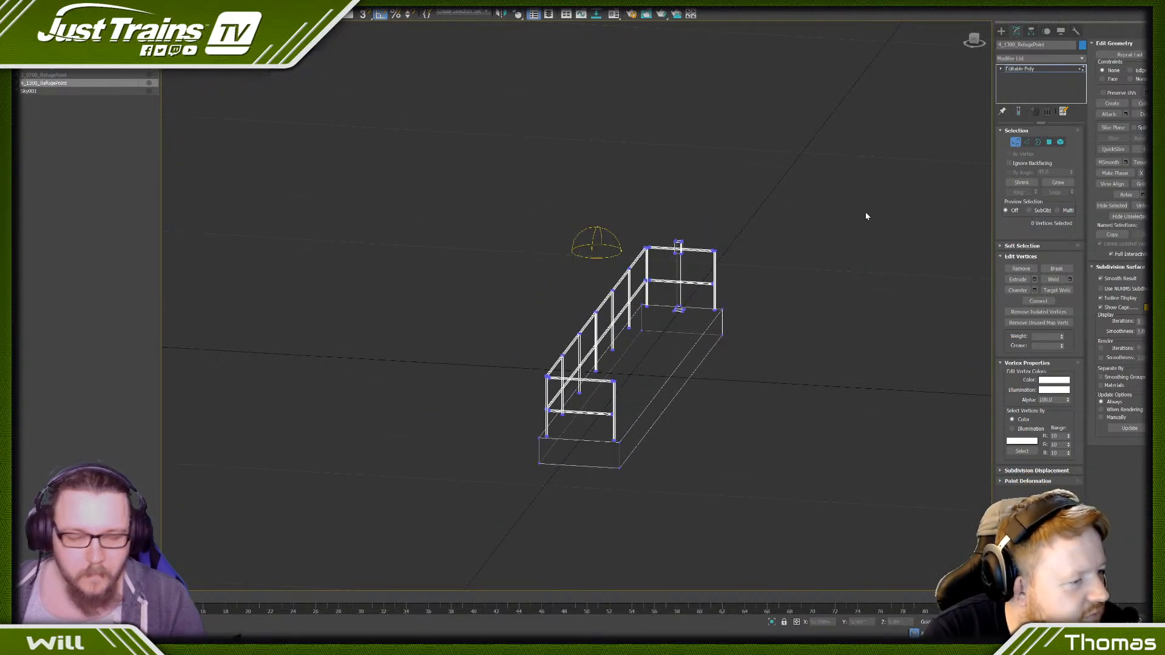
{"action": "left_click", "coordinate": [973, 43]}
{"action": "left_click", "coordinate": [1026, 141]}
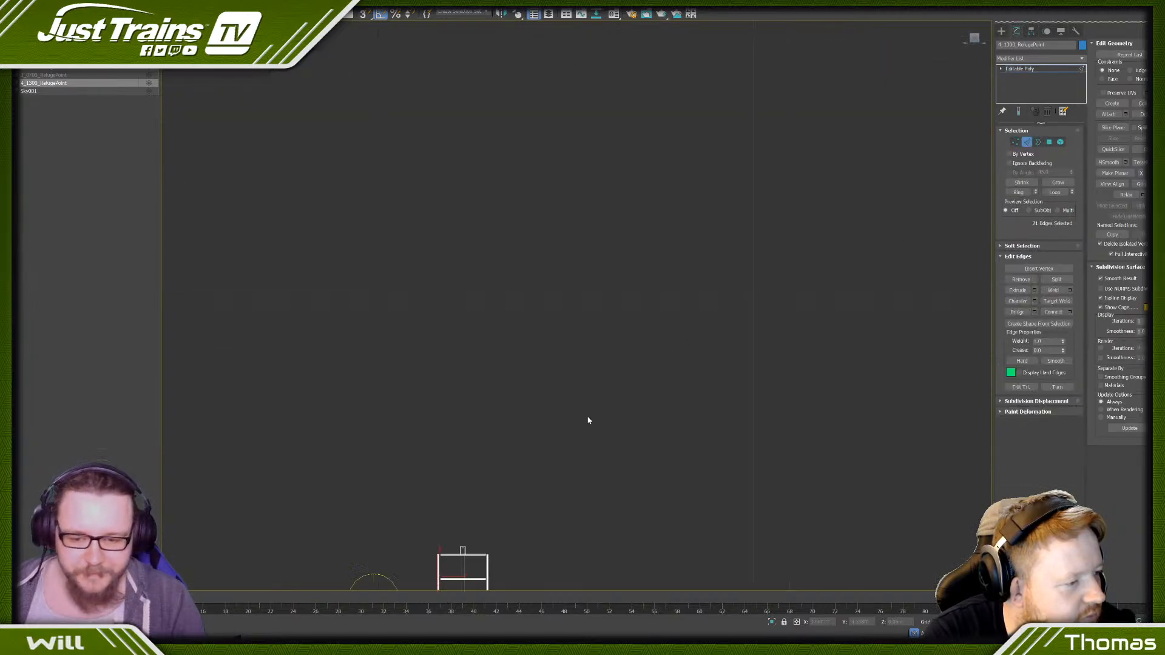
{"action": "scroll", "coordinate": [525, 319], "scroll_direction": "up", "scroll_amount": 7}
{"action": "scroll", "coordinate": [330, 325], "scroll_direction": "up", "scroll_amount": 1}
{"action": "middle_click_drag", "start_coordinate": [330, 326], "coordinate": [476, 224]}
{"action": "scroll", "coordinate": [476, 225], "scroll_direction": "up", "scroll_amount": 2}
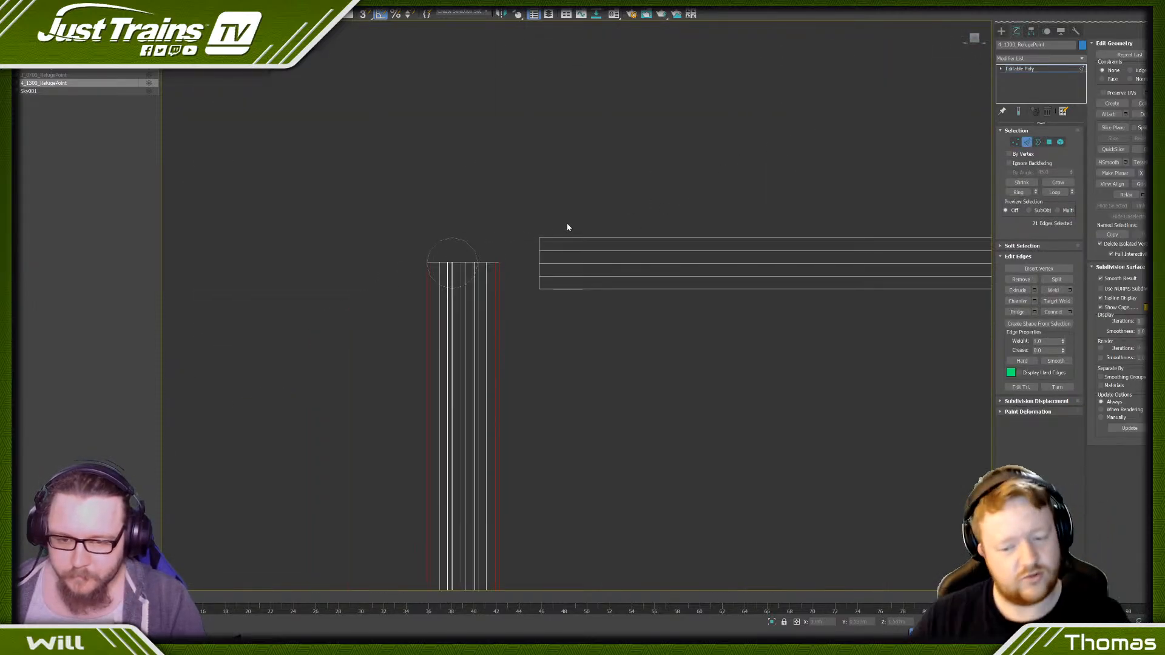
{"action": "scroll", "coordinate": [581, 222], "scroll_direction": "up", "scroll_amount": 3}
{"action": "left_click", "coordinate": [499, 286]}
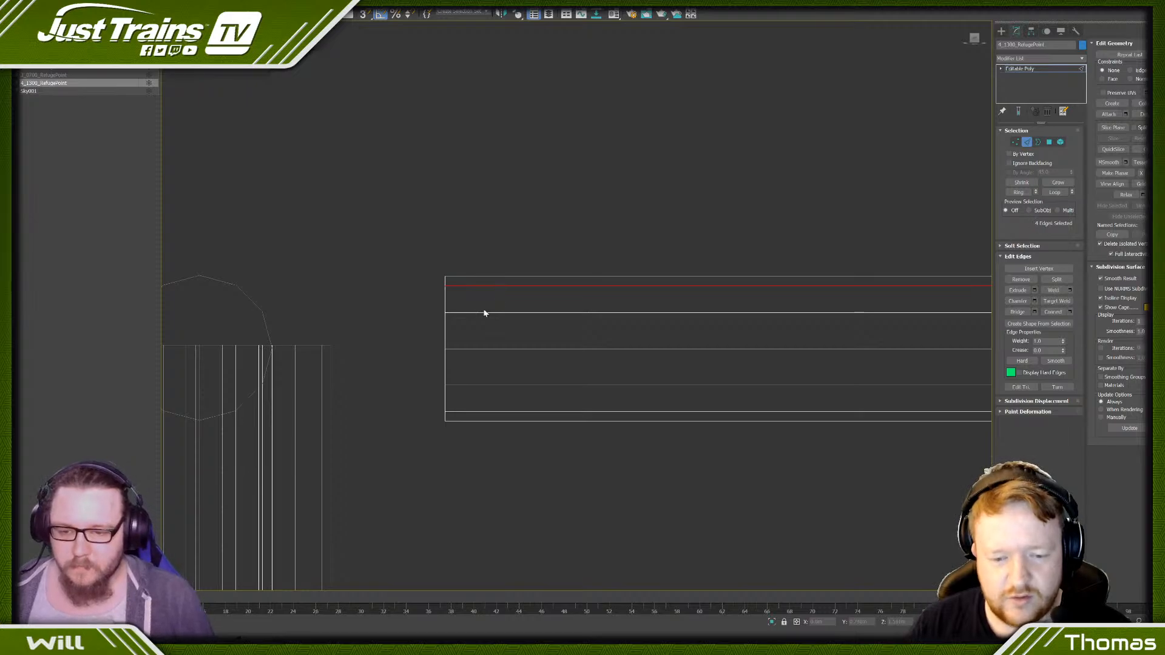
{"action": "left_click_drag", "start_coordinate": [484, 333], "coordinate": [483, 367], "text": "ctrl"}
{"action": "left_click_drag", "start_coordinate": [477, 393], "coordinate": [477, 423], "text": "ctrl"}
{"action": "key", "text": "ctrl+BackSpace"}
- Remove every other lengthwise edge, including its vertices, from the lower rails at the short ends
{"action": "scroll", "coordinate": [489, 391], "scroll_direction": "down", "scroll_amount": 7}
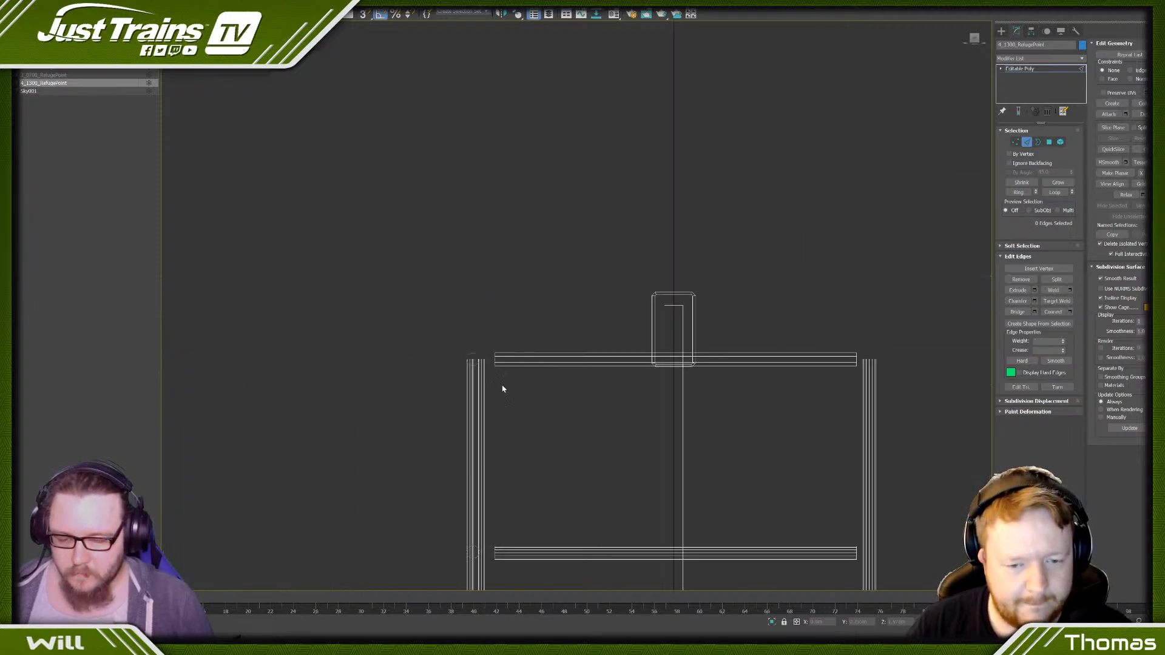
{"action": "middle_click_drag", "start_coordinate": [508, 479], "coordinate": [503, 255]}
{"action": "scroll", "coordinate": [503, 255], "scroll_direction": "up", "scroll_amount": 1}
{"action": "scroll", "coordinate": [486, 346], "scroll_direction": "up", "scroll_amount": 6}
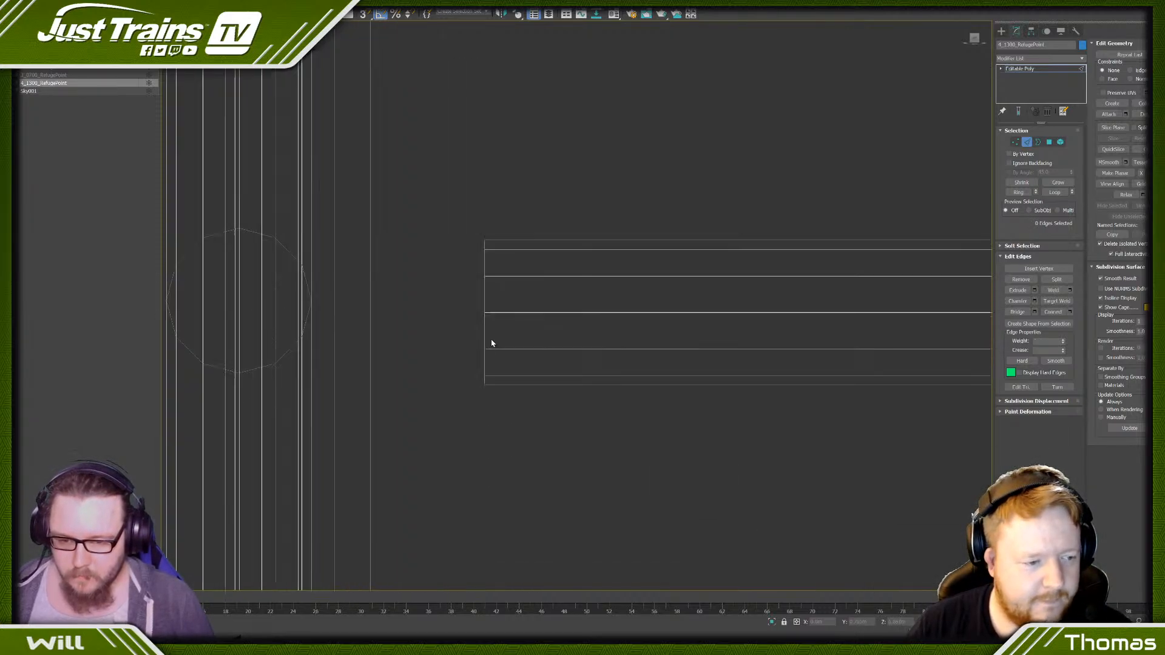
{"action": "left_click", "coordinate": [530, 249]}
{"action": "left_click_drag", "start_coordinate": [521, 299], "coordinate": [520, 384], "text": "ctrl"}
{"action": "key", "text": "ctrl+BackSpace"}
- Remove alternate vertical edges, including their vertices, from the corner posts where the long railing meets the short end rails
{"action": "scroll", "coordinate": [469, 305], "scroll_direction": "down", "scroll_amount": 6}
{"action": "scroll", "coordinate": [395, 182], "scroll_direction": "up", "scroll_amount": 5}
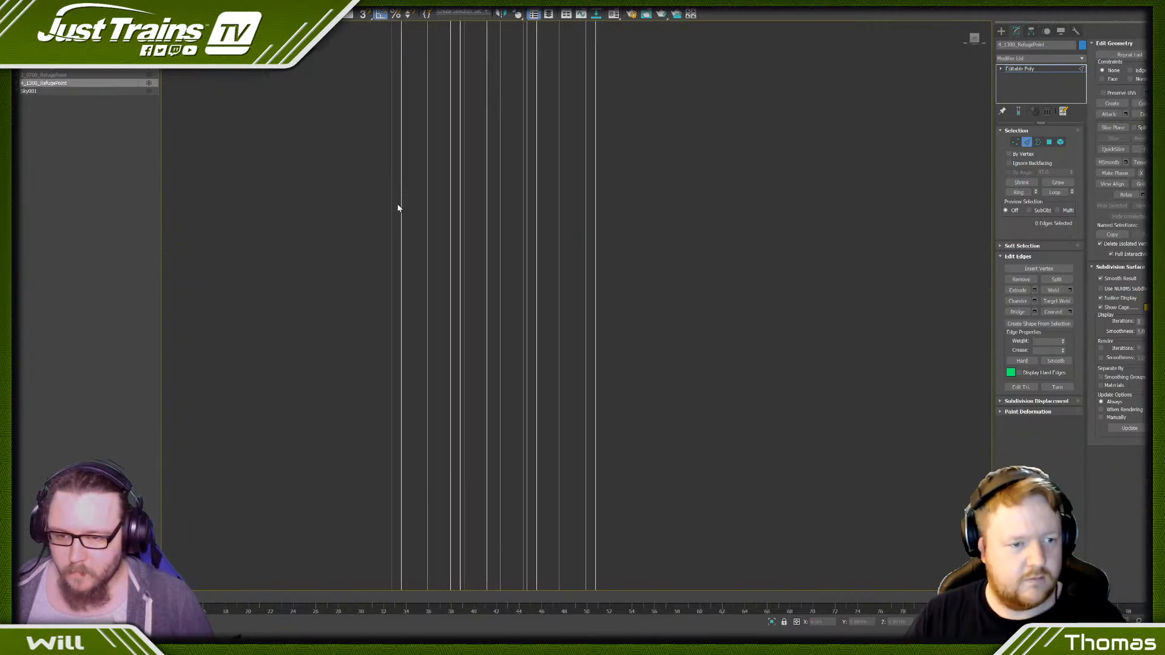
{"action": "left_click_drag", "start_coordinate": [432, 214], "coordinate": [435, 215]}
{"action": "key", "text": "ctrl+BackSpace"}
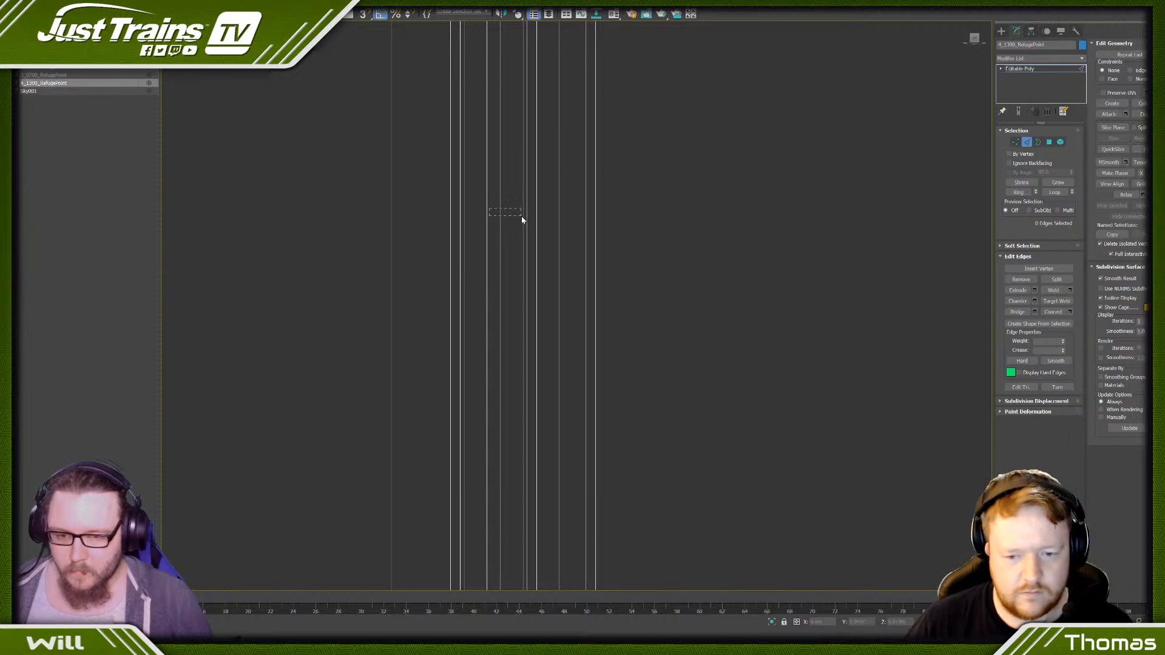
{"action": "left_click_drag", "start_coordinate": [522, 220], "coordinate": [592, 211]}
{"action": "key", "text": "ctrl+BackSpace"}
- Remove alternate vertical edges from the outer posts at the free ends of the short rails
{"action": "scroll", "coordinate": [591, 209], "scroll_direction": "down", "scroll_amount": 10}
{"action": "scroll", "coordinate": [708, 191], "scroll_direction": "up", "scroll_amount": 5}
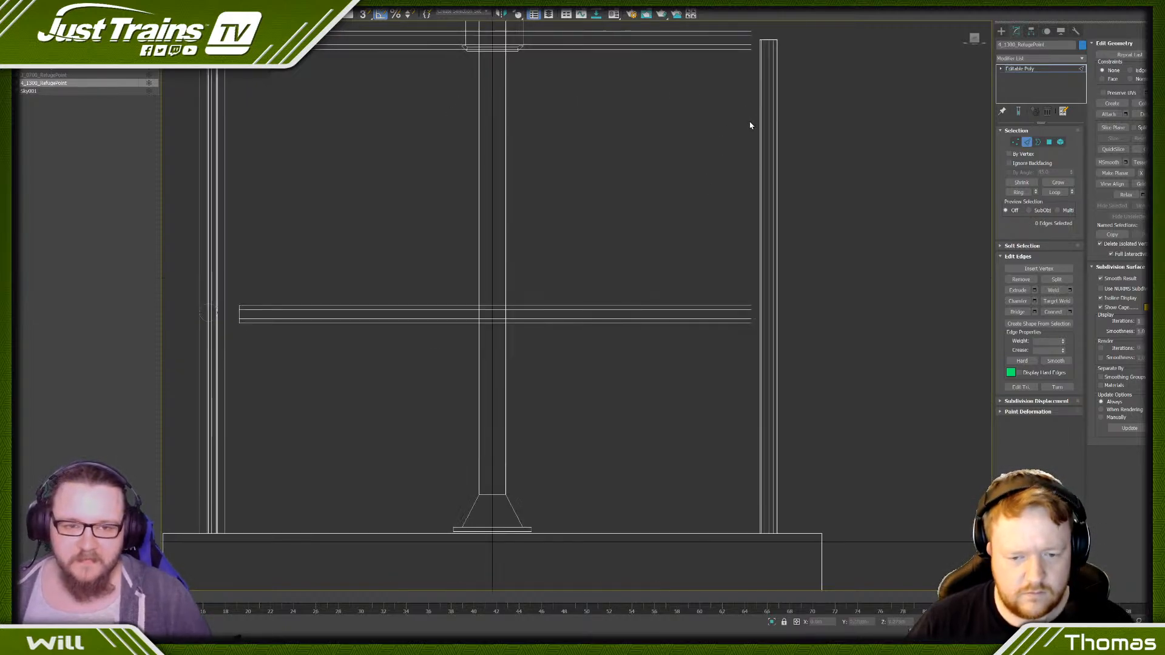
{"action": "scroll", "coordinate": [780, 86], "scroll_direction": "up", "scroll_amount": 5}
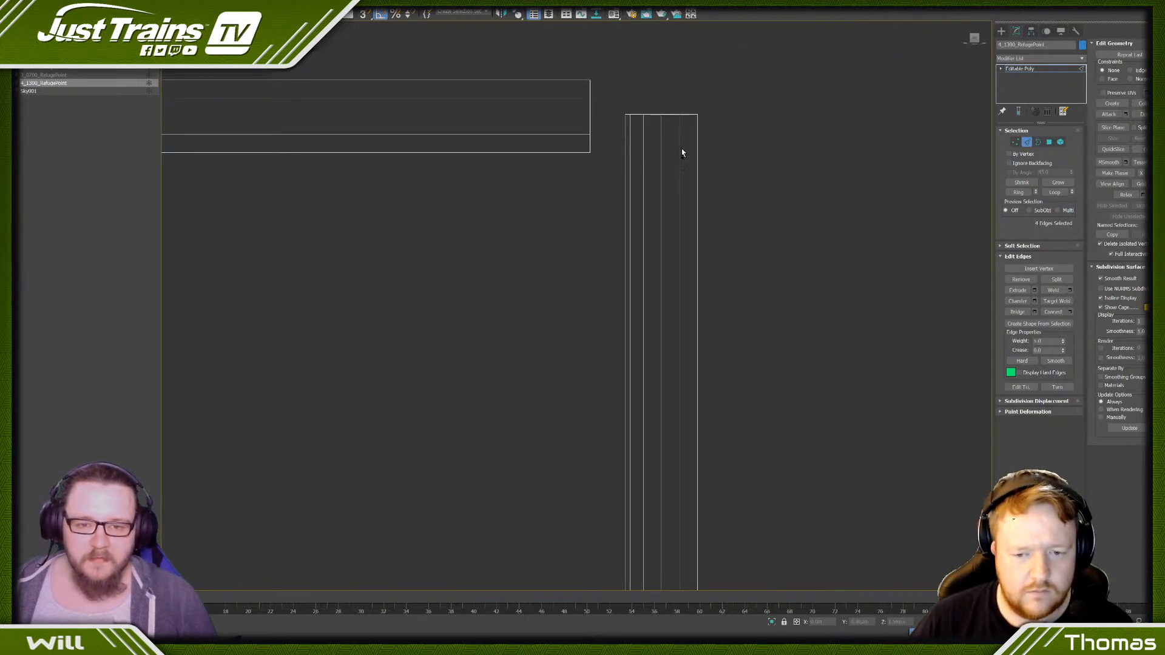
{"action": "left_click", "coordinate": [627, 146], "text": "ctrl"}
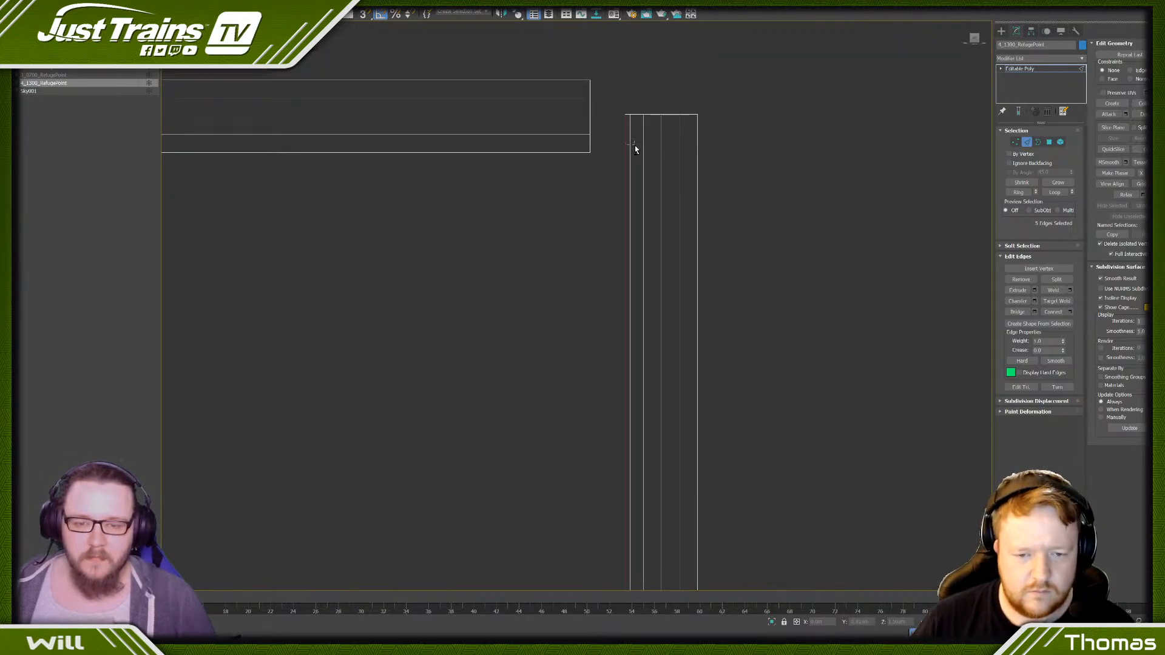
{"action": "left_click", "coordinate": [631, 147], "text": "ctrl"}
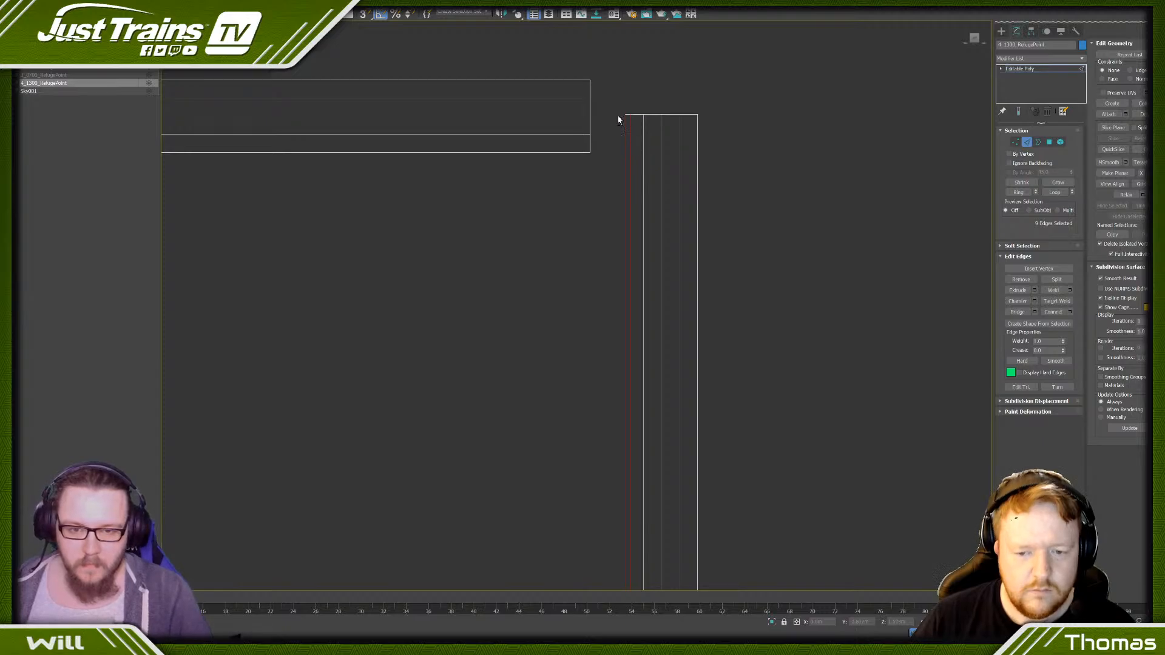
{"action": "left_click_drag", "start_coordinate": [617, 114], "coordinate": [629, 137], "text": "alt"}
{"action": "double_click", "coordinate": [659, 142], "text": "ctrl"}
{"action": "scroll", "coordinate": [653, 144], "scroll_direction": "down", "scroll_amount": 5}
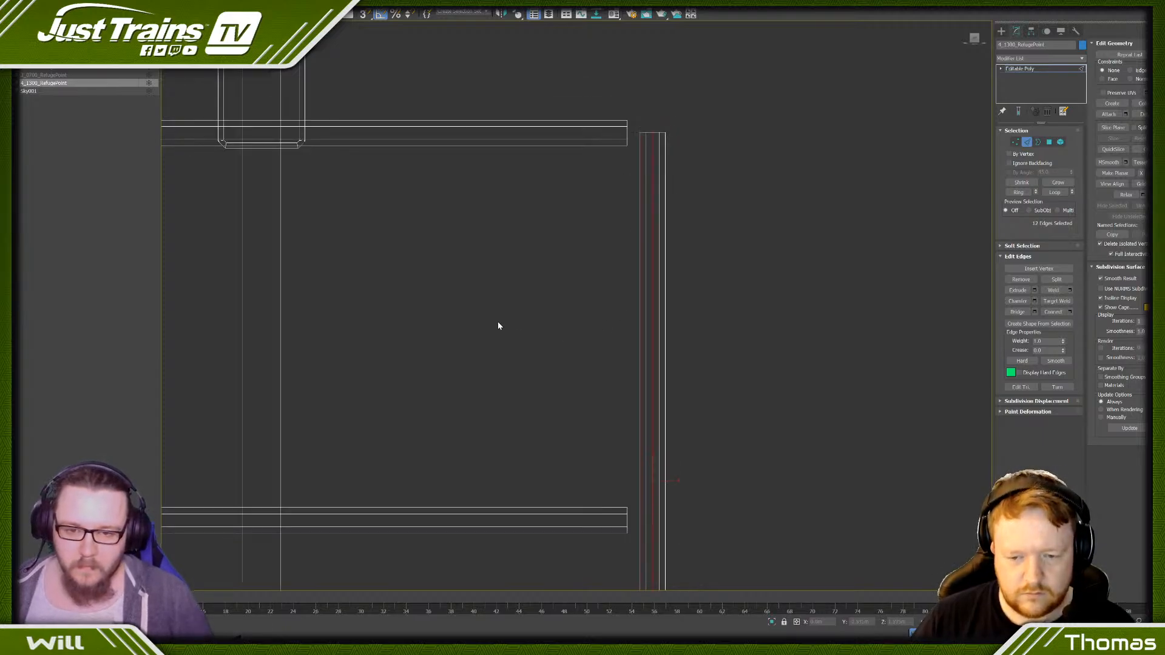
{"action": "left_click", "coordinate": [502, 309]}
- Remove every other lengthwise edge from the upper and lower rails of the long side, working in the side view
{"action": "scroll", "coordinate": [502, 309], "scroll_direction": "down", "scroll_amount": 3}
{"action": "scroll", "coordinate": [492, 427], "scroll_direction": "up", "scroll_amount": 2}
{"action": "middle_click_drag", "start_coordinate": [492, 436], "coordinate": [623, 184]}
{"action": "scroll", "coordinate": [356, 255], "scroll_direction": "down", "scroll_amount": 3}
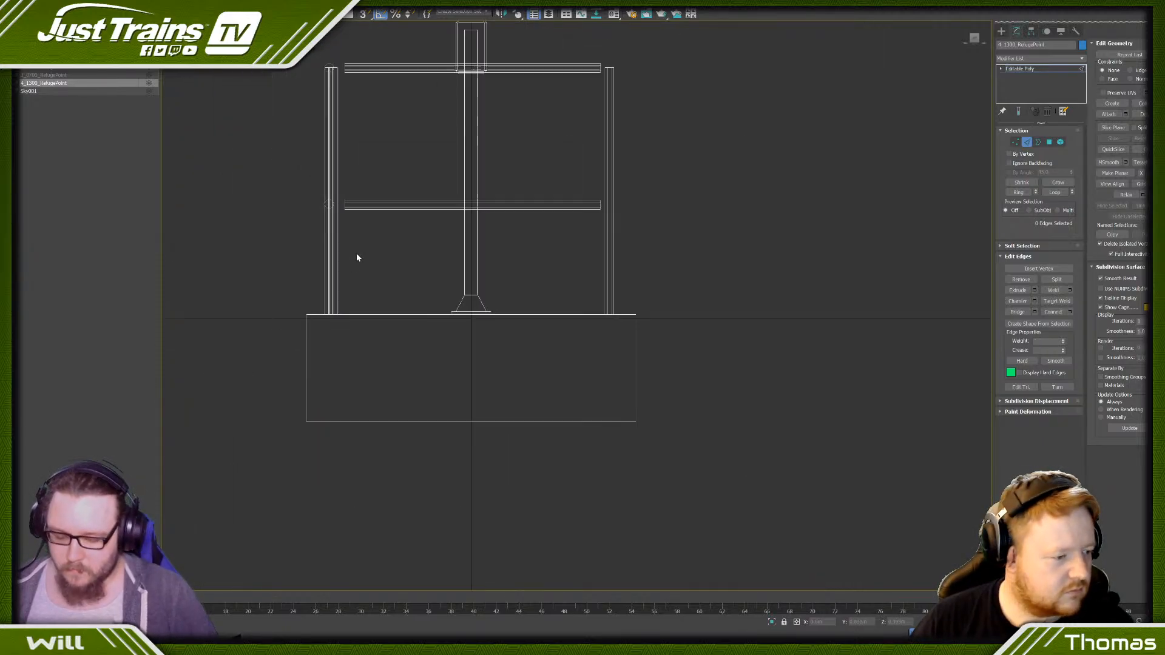
{"action": "middle_click_drag", "start_coordinate": [434, 231], "coordinate": [380, 215]}
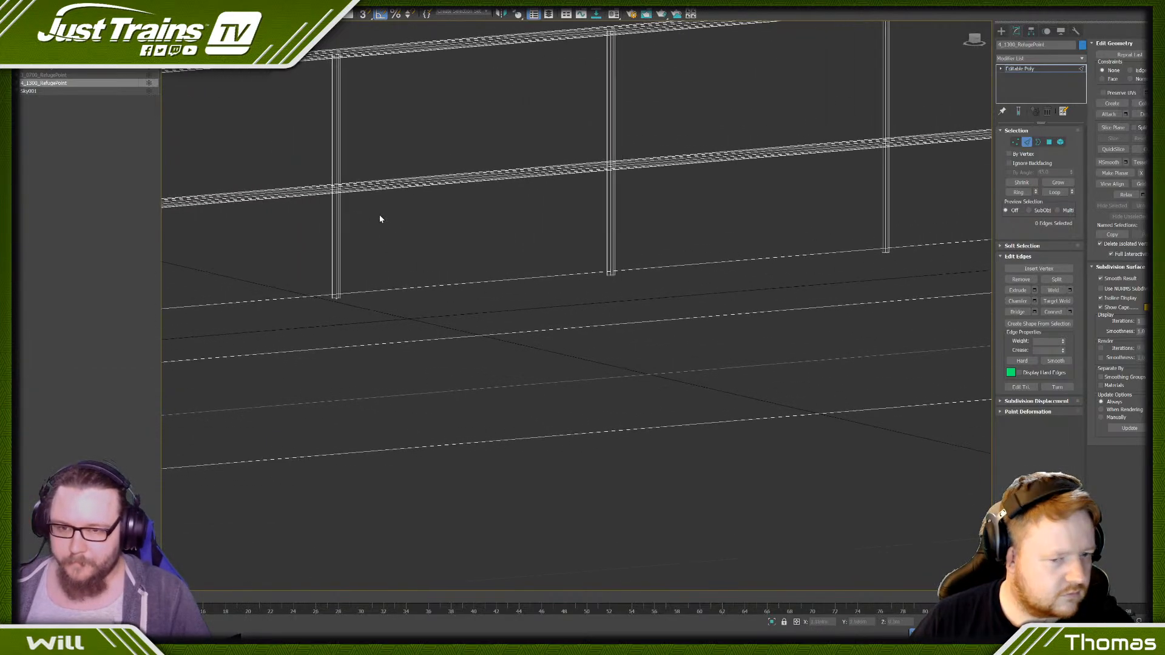
{"action": "left_click", "coordinate": [974, 39]}
{"action": "middle_click_drag", "start_coordinate": [636, 493], "coordinate": [395, 132]}
{"action": "scroll", "coordinate": [447, 106], "scroll_direction": "up", "scroll_amount": 7}
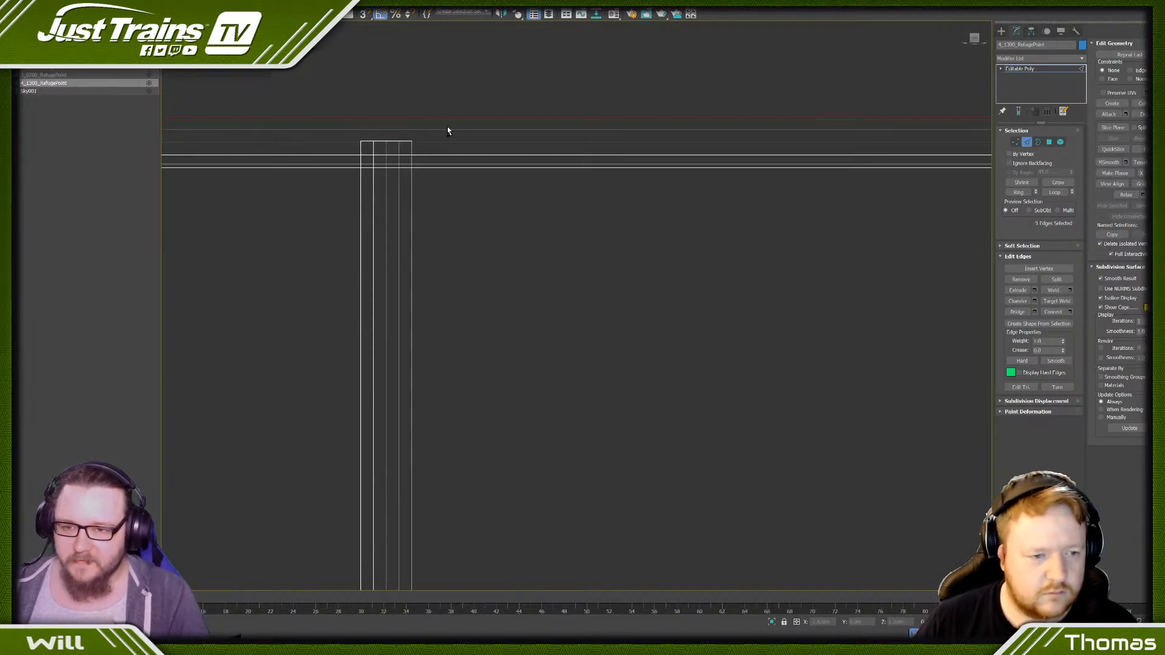
{"action": "left_click", "coordinate": [464, 123]}
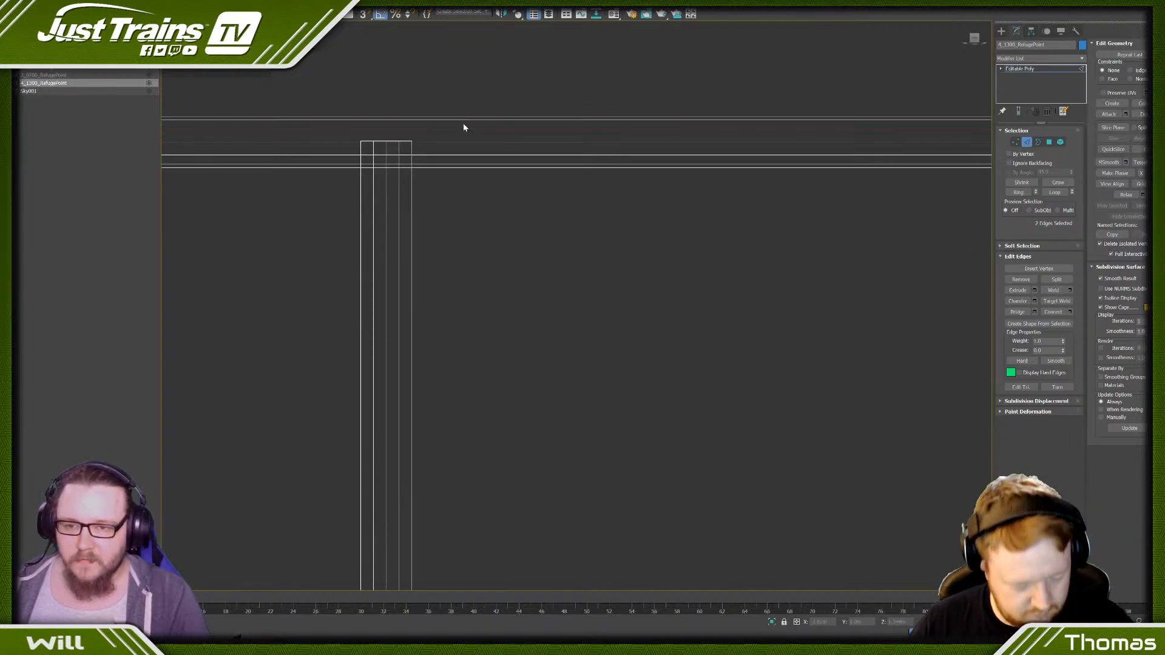
{"action": "left_click", "coordinate": [466, 169], "text": "ctrl"}
{"action": "scroll", "coordinate": [460, 153], "scroll_direction": "down", "scroll_amount": 3}
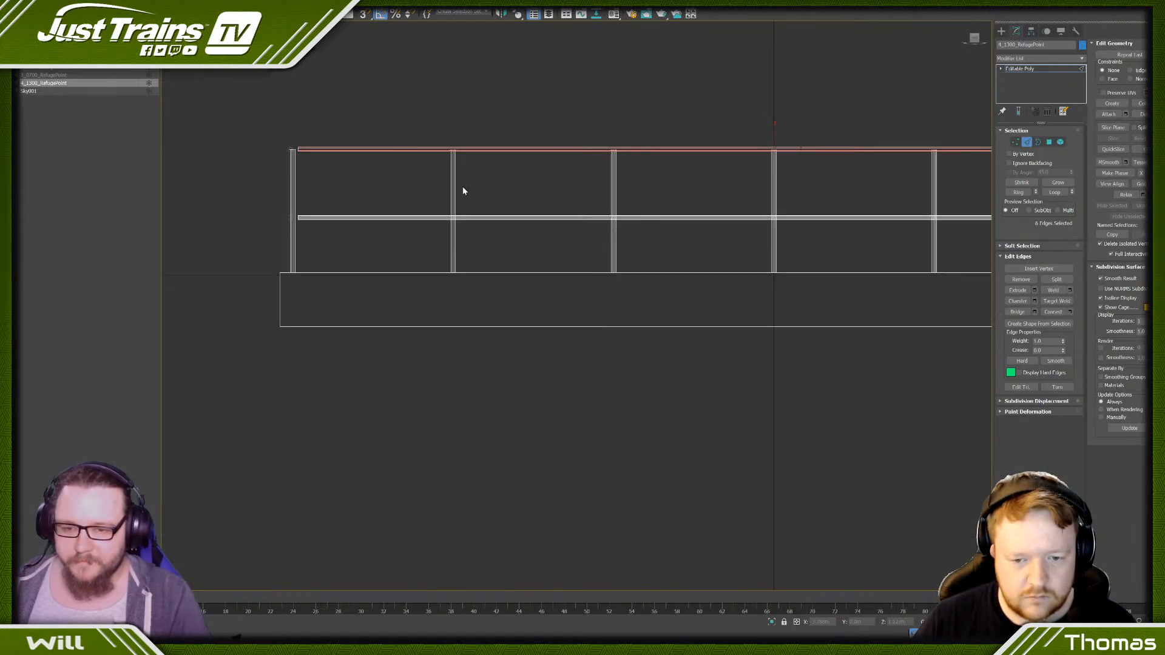
{"action": "scroll", "coordinate": [457, 187], "scroll_direction": "up", "scroll_amount": 6}
{"action": "left_click", "coordinate": [473, 211], "text": "ctrl"}
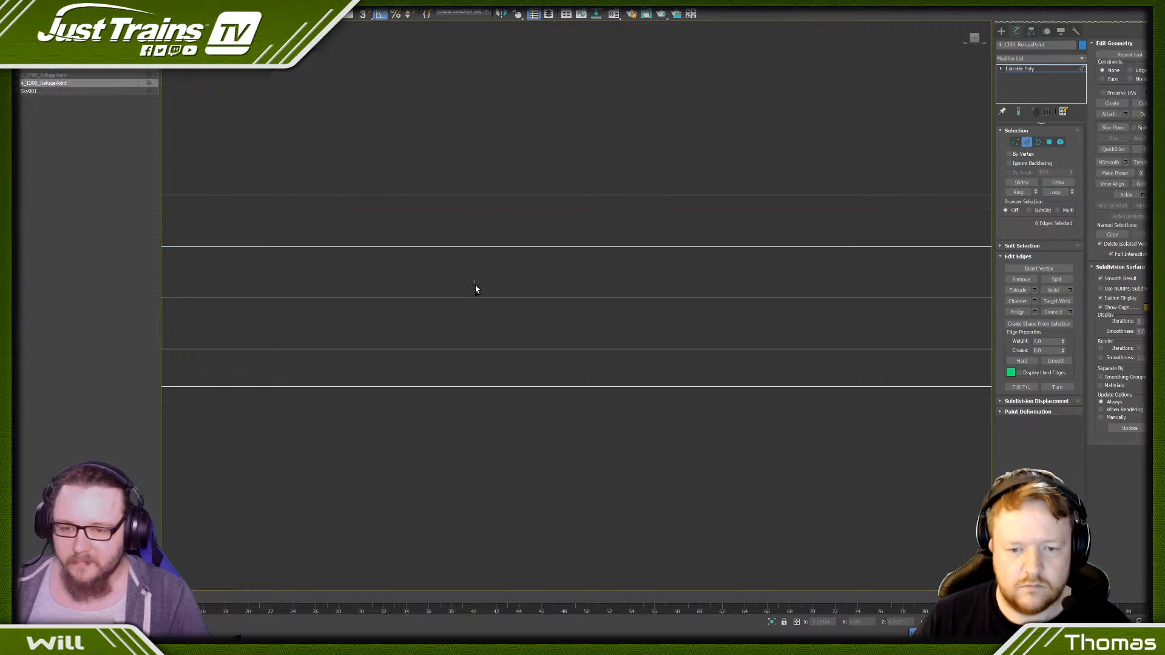
{"action": "left_click", "coordinate": [475, 296], "text": "ctrl"}
{"action": "left_click", "coordinate": [464, 387], "text": "ctrl"}
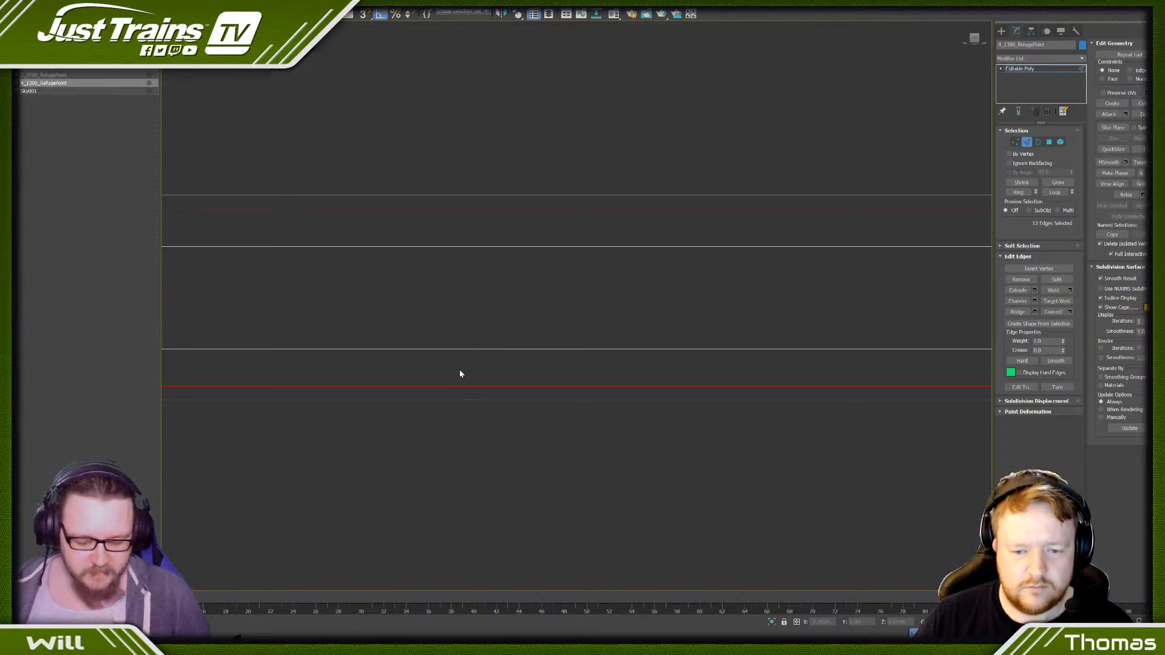
{"action": "left_click", "coordinate": [458, 363]}
{"action": "scroll", "coordinate": [459, 358], "scroll_direction": "down", "scroll_amount": 8}
- Remove alternate vertical edges from the first two intermediate posts of the long railing, counted from the end without the sign post
{"action": "scroll", "coordinate": [468, 273], "scroll_direction": "up", "scroll_amount": 10}
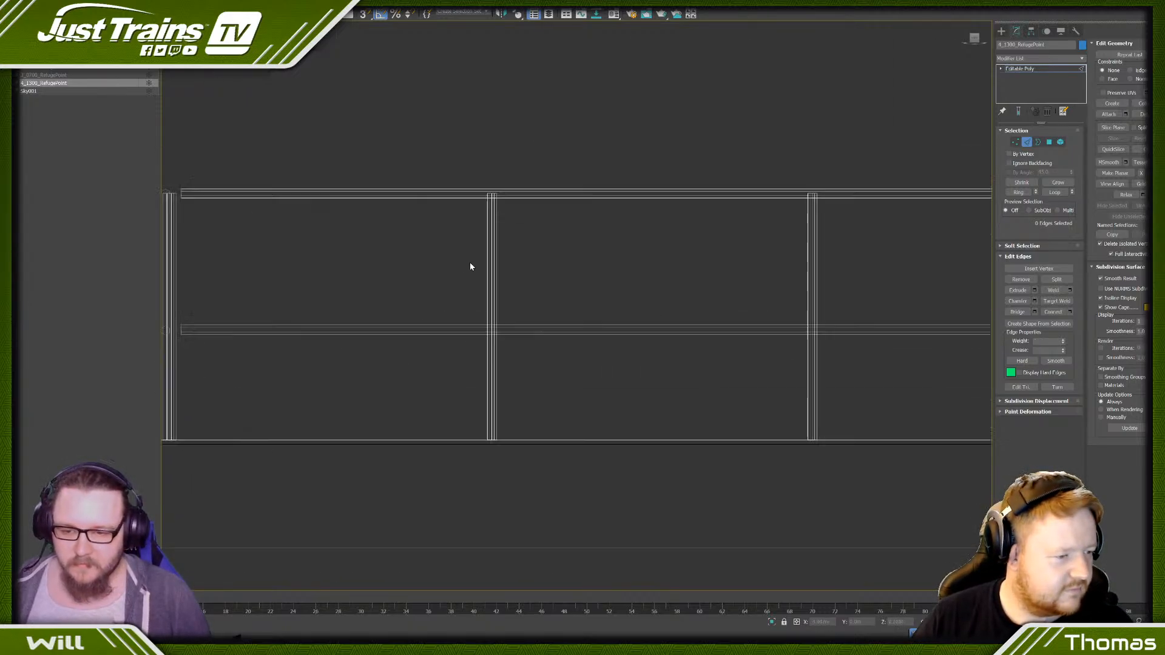
{"action": "scroll", "coordinate": [481, 221], "scroll_direction": "up", "scroll_amount": 6}
{"action": "left_click_drag", "start_coordinate": [532, 108], "coordinate": [532, 107]}
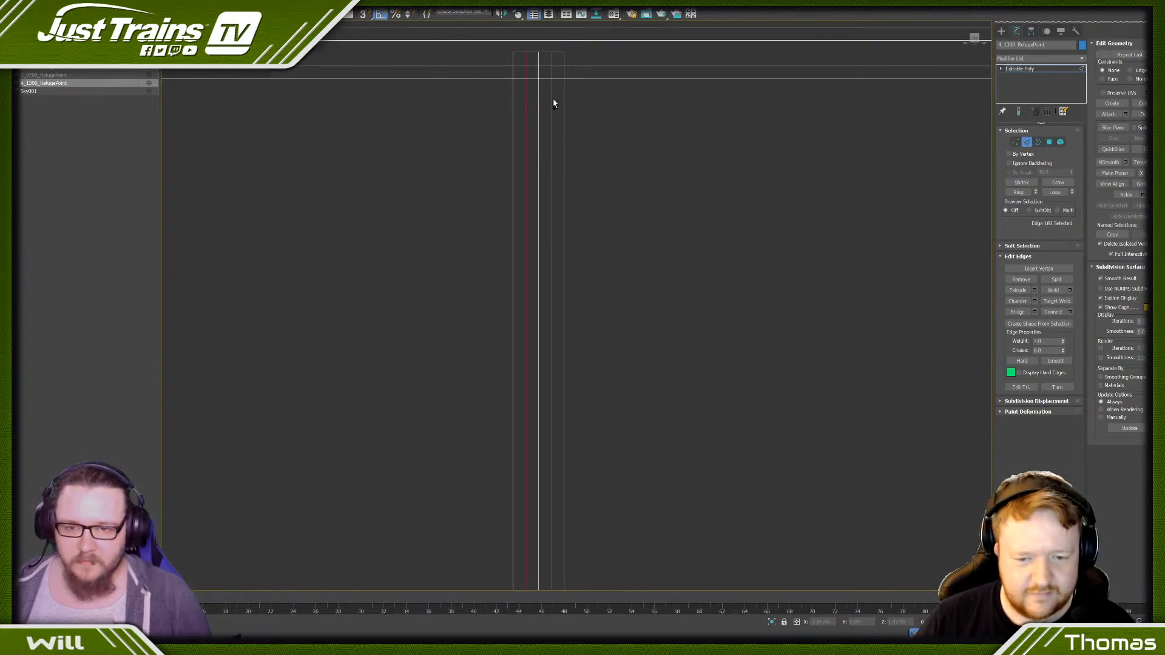
{"action": "left_click", "coordinate": [548, 108]}
{"action": "scroll", "coordinate": [549, 107], "scroll_direction": "down", "scroll_amount": 6}
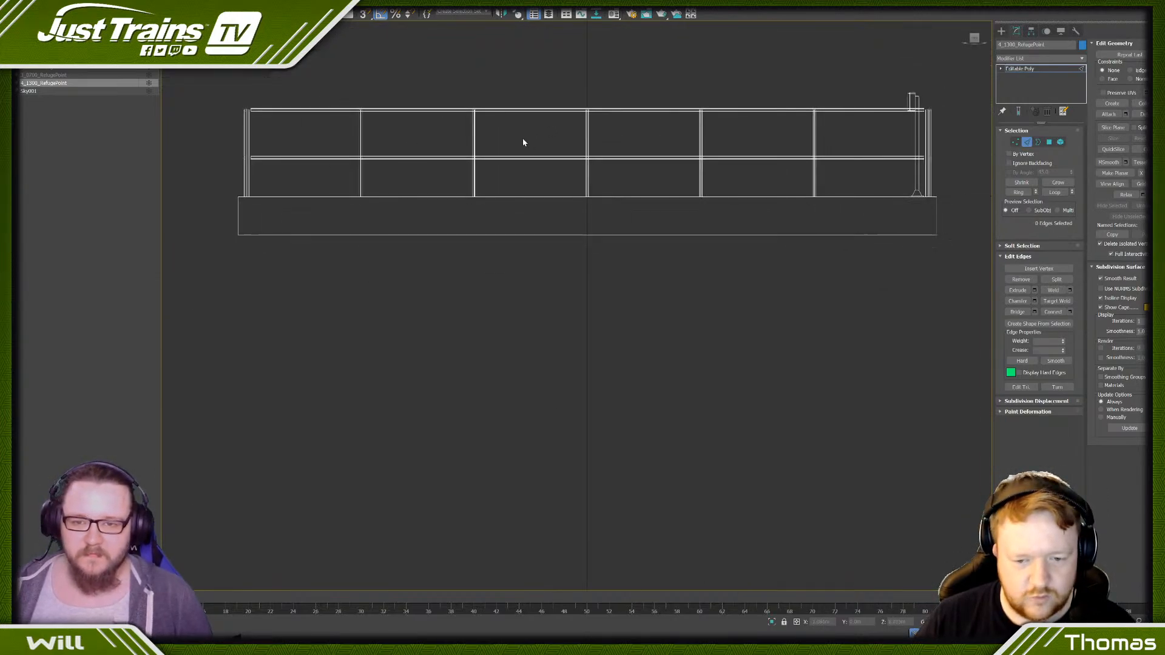
{"action": "scroll", "coordinate": [409, 113], "scroll_direction": "up", "scroll_amount": 8}
{"action": "scroll", "coordinate": [476, 78], "scroll_direction": "up", "scroll_amount": 4}
{"action": "left_click_drag", "start_coordinate": [493, 109], "coordinate": [595, 110]}
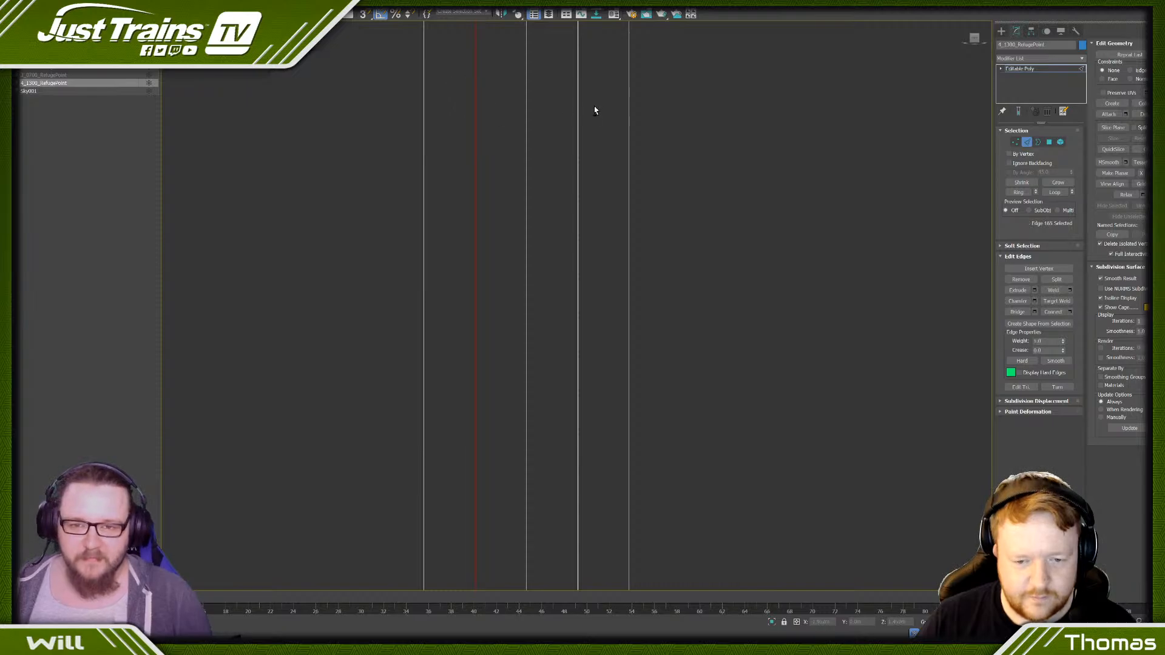
- Remove alternate vertical edges from the middle post of the long railing and from the next post towards the sign post
{"action": "scroll", "coordinate": [562, 135], "scroll_direction": "down", "scroll_amount": 5}
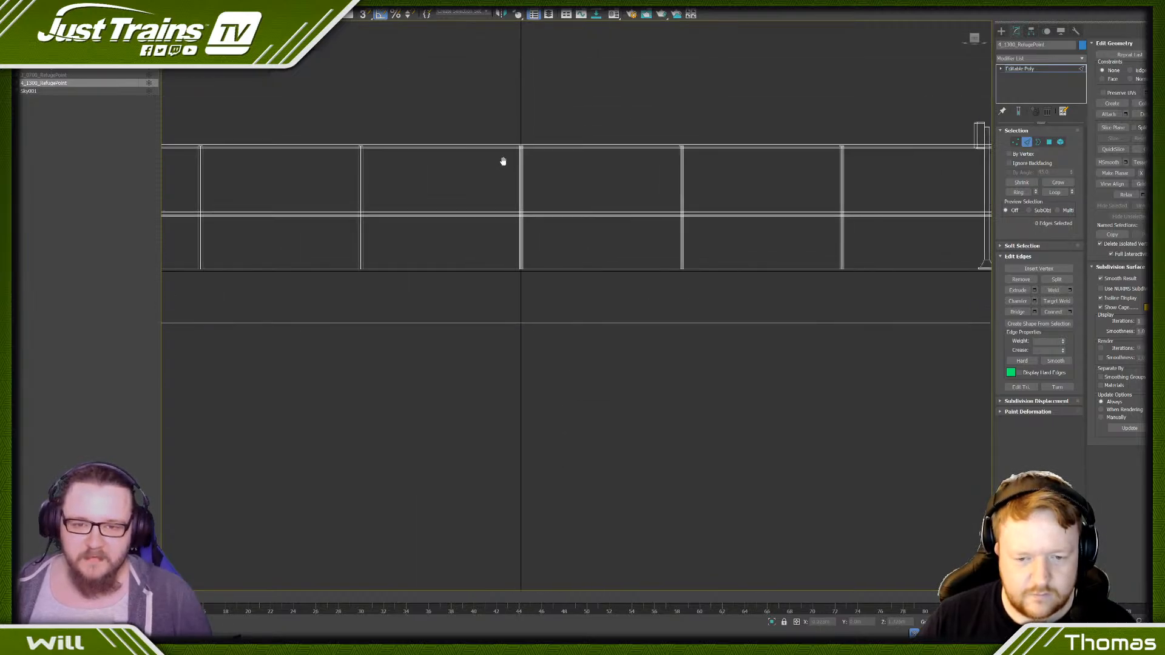
{"action": "scroll", "coordinate": [521, 152], "scroll_direction": "up", "scroll_amount": 6}
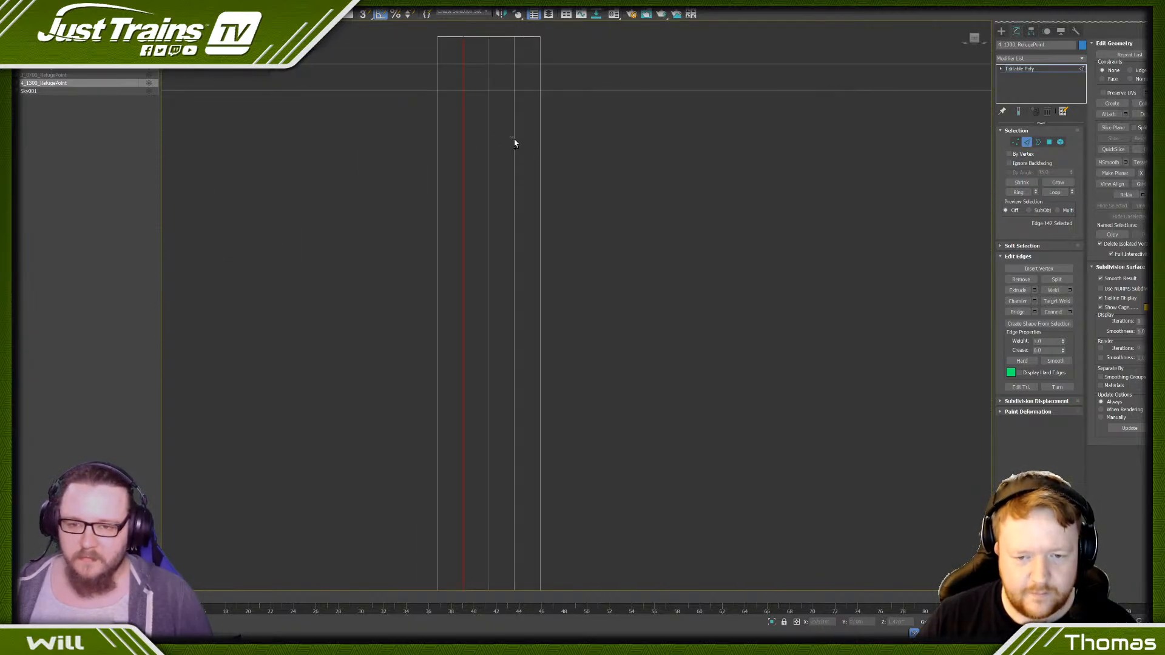
{"action": "scroll", "coordinate": [519, 145], "scroll_direction": "down", "scroll_amount": 8}
{"action": "scroll", "coordinate": [542, 127], "scroll_direction": "up", "scroll_amount": 3}
{"action": "scroll", "coordinate": [316, 249], "scroll_direction": "up", "scroll_amount": 5}
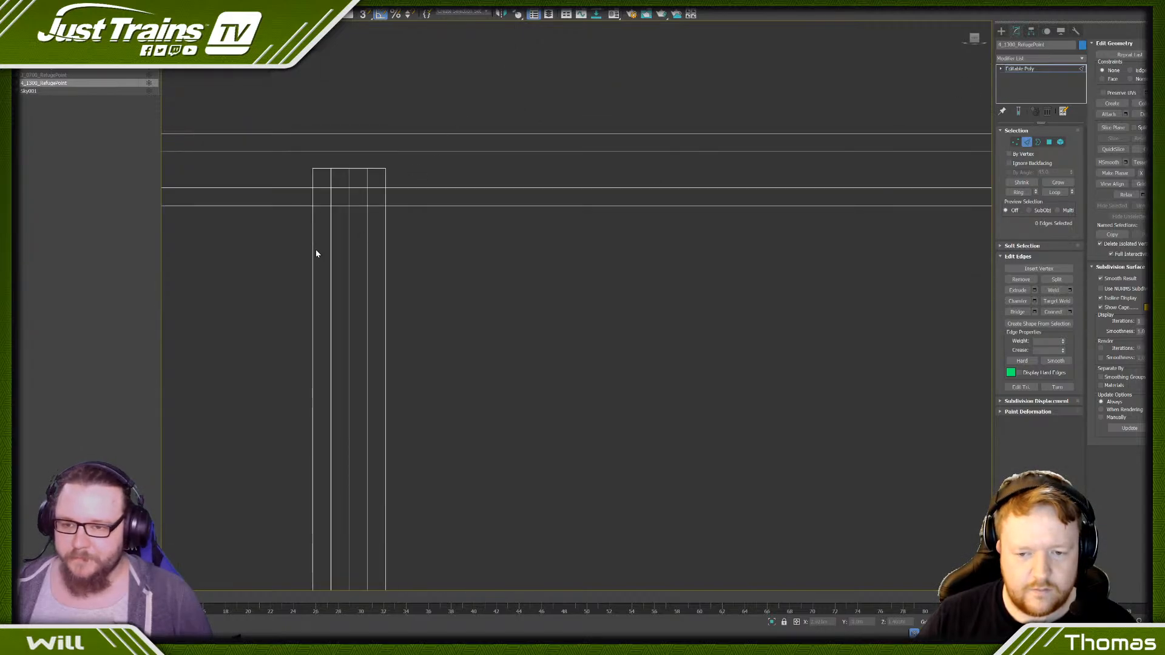
{"action": "left_click_drag", "start_coordinate": [398, 256], "coordinate": [400, 255]}
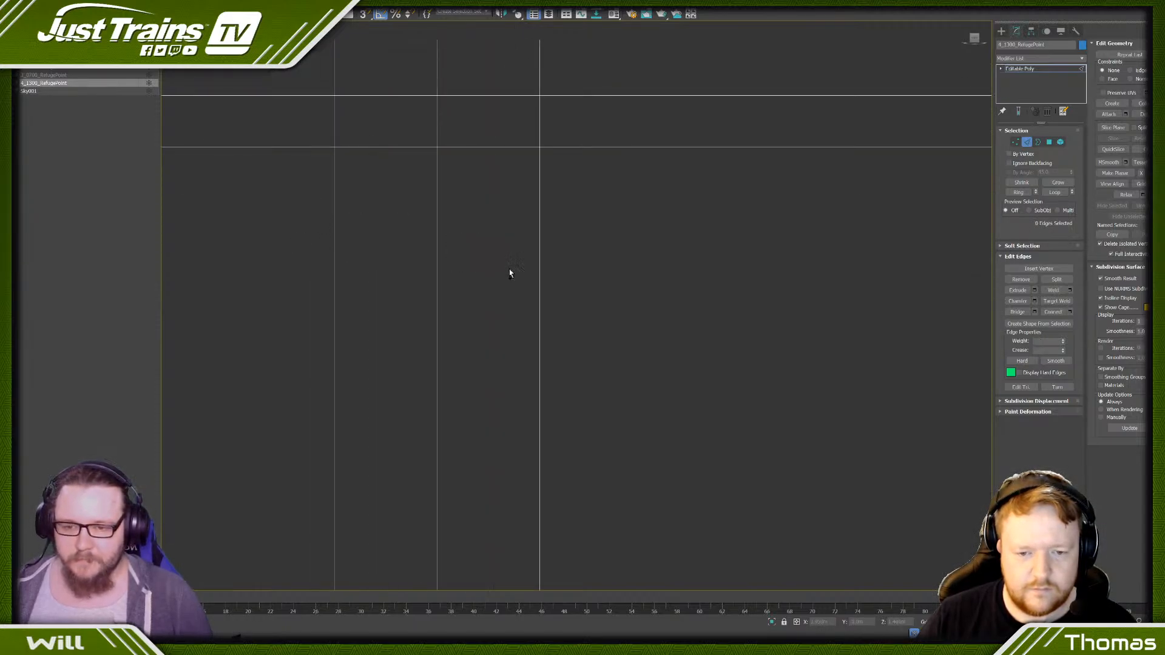
- Remove alternate vertical edges from the remaining intermediate post of the long railing, near the sign post end
{"action": "scroll", "coordinate": [507, 274], "scroll_direction": "down", "scroll_amount": 5}
{"action": "scroll", "coordinate": [474, 257], "scroll_direction": "up", "scroll_amount": 6}
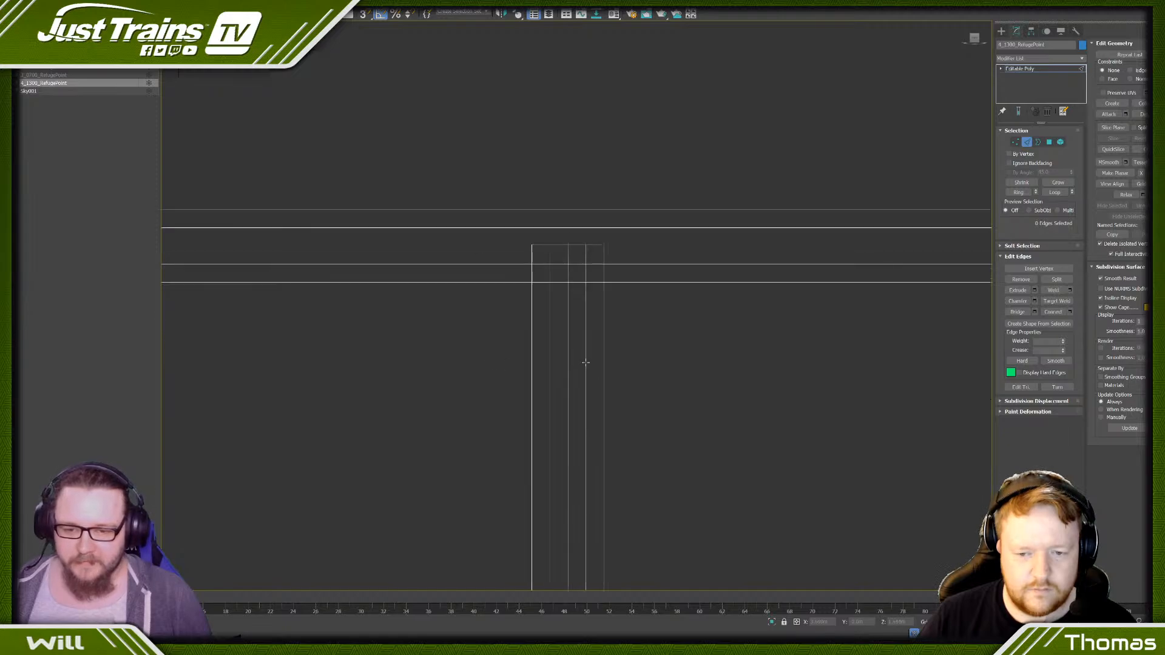
{"action": "left_click", "coordinate": [570, 341]}
{"action": "left_click_drag", "start_coordinate": [482, 312], "coordinate": [485, 316], "text": "ctrl"}
{"action": "key", "text": "ctrl+BackSpace"}
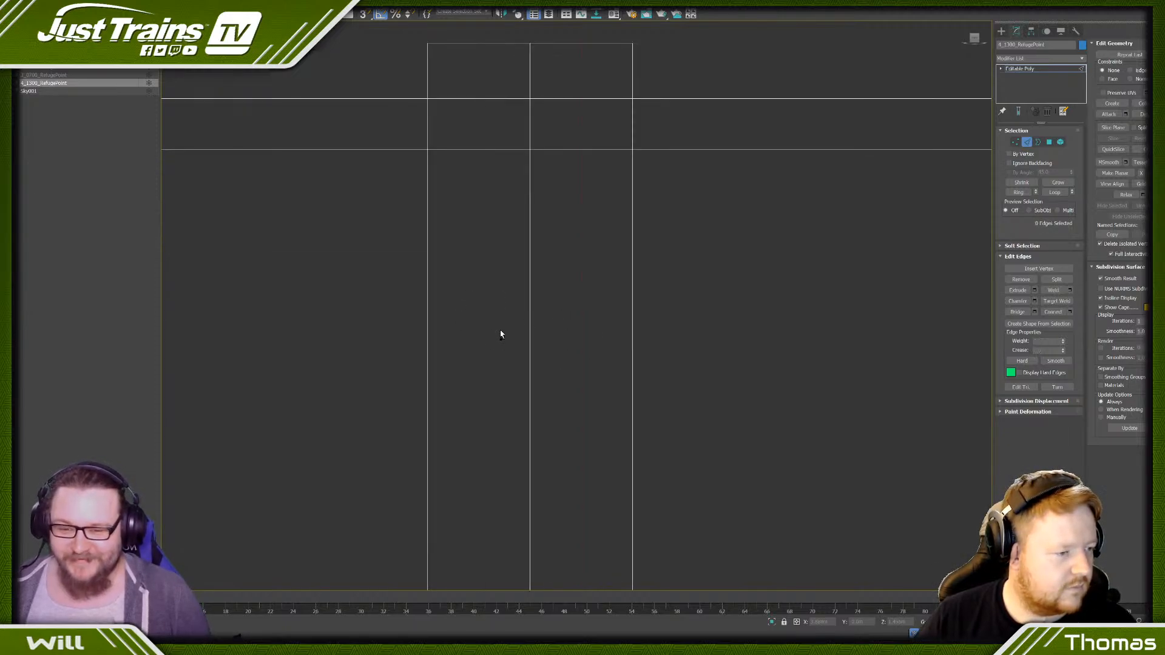
{"action": "scroll", "coordinate": [500, 326], "scroll_direction": "down", "scroll_amount": 12}
{"action": "scroll", "coordinate": [668, 330], "scroll_direction": "up", "scroll_amount": 9}
{"action": "scroll", "coordinate": [577, 274], "scroll_direction": "down", "scroll_amount": 10}
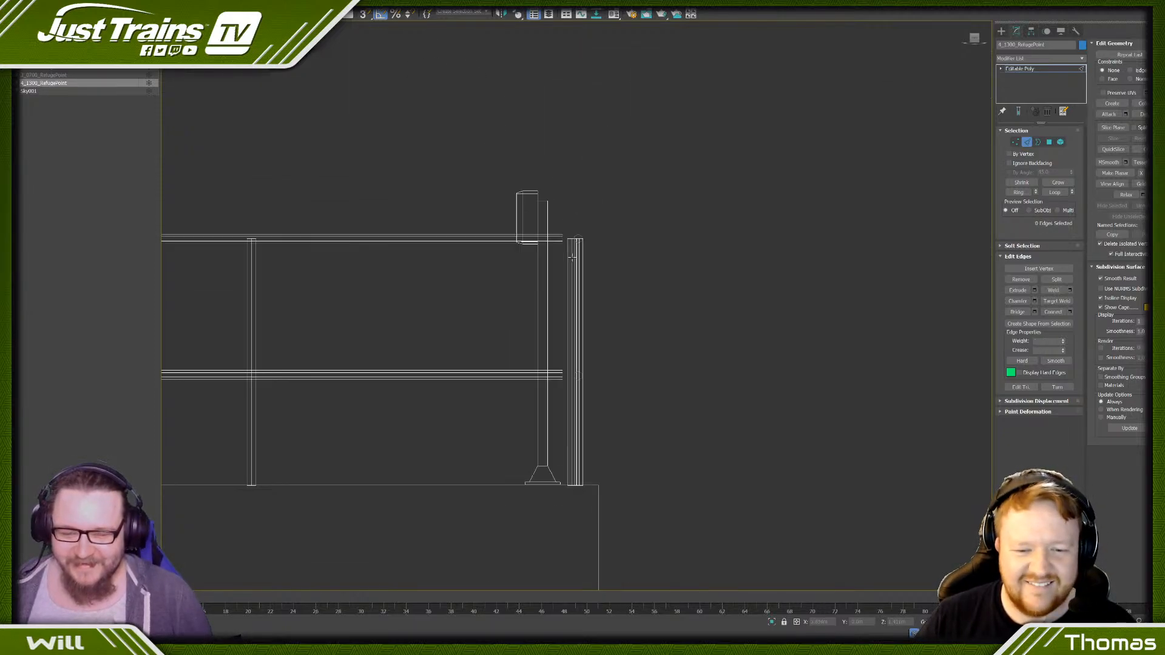
- Remove the base plate's edge loop and the neck's edge loop from the sign post's flared foot
{"action": "middle_click_drag", "start_coordinate": [577, 275], "coordinate": [431, 275], "text": "alt"}
{"action": "scroll", "coordinate": [454, 273], "scroll_direction": "up", "scroll_amount": 8}
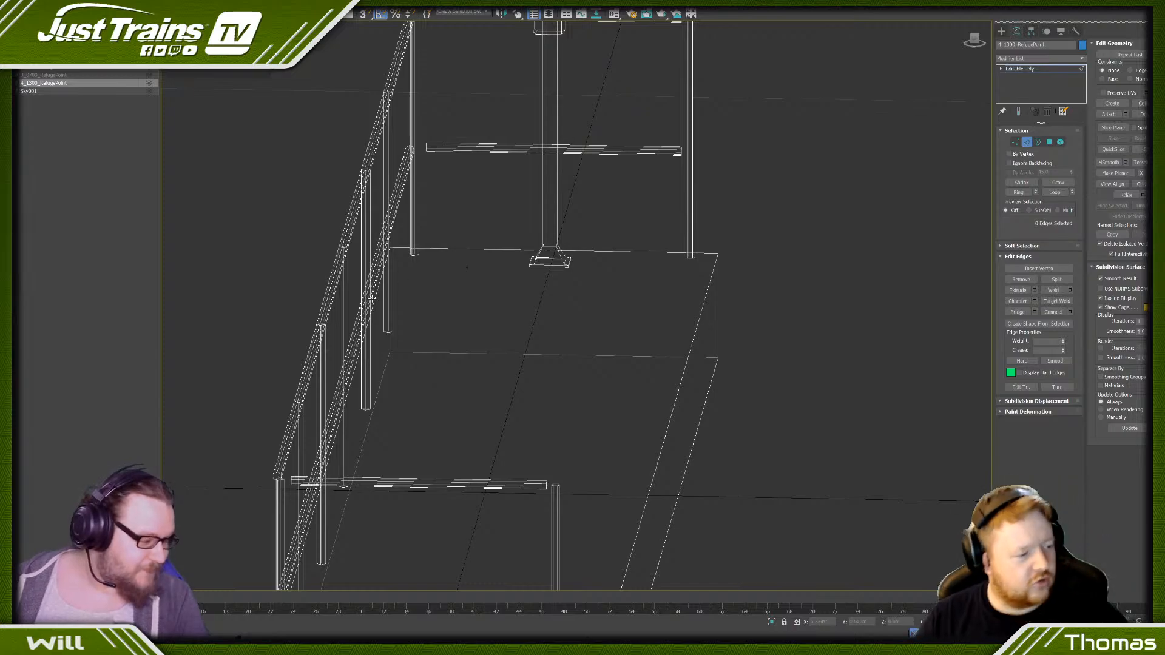
{"action": "scroll", "coordinate": [360, 297], "scroll_direction": "down", "scroll_amount": 5}
{"action": "scroll", "coordinate": [384, 319], "scroll_direction": "up", "scroll_amount": 10}
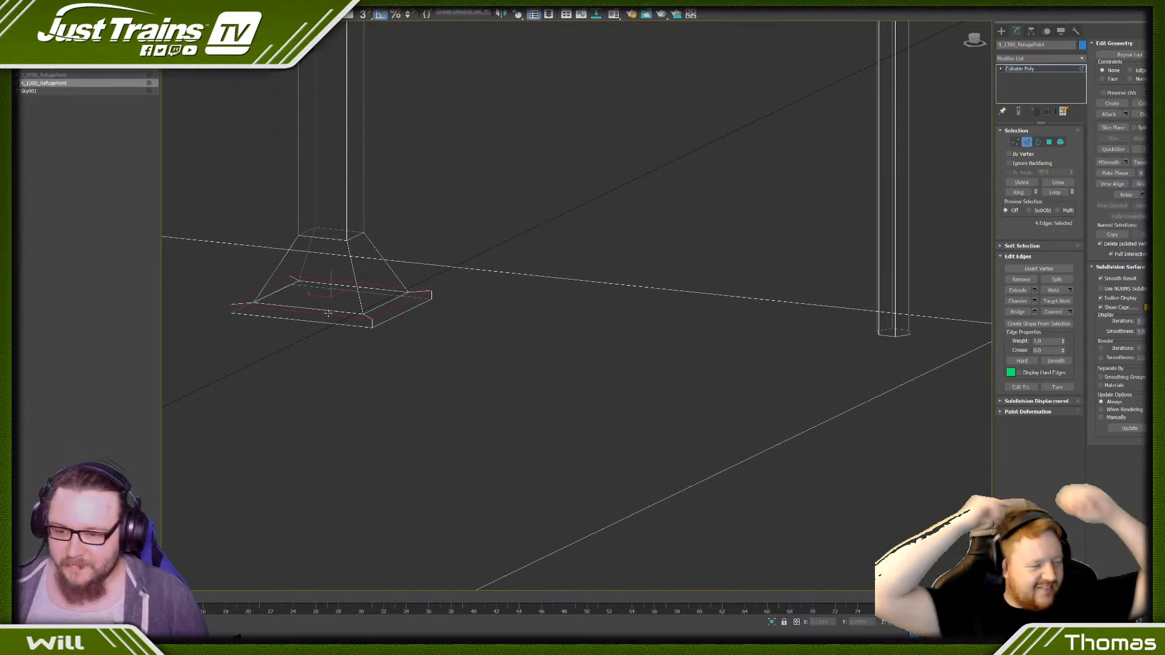
{"action": "left_click", "coordinate": [328, 312]}
{"action": "left_click", "coordinate": [364, 387]}
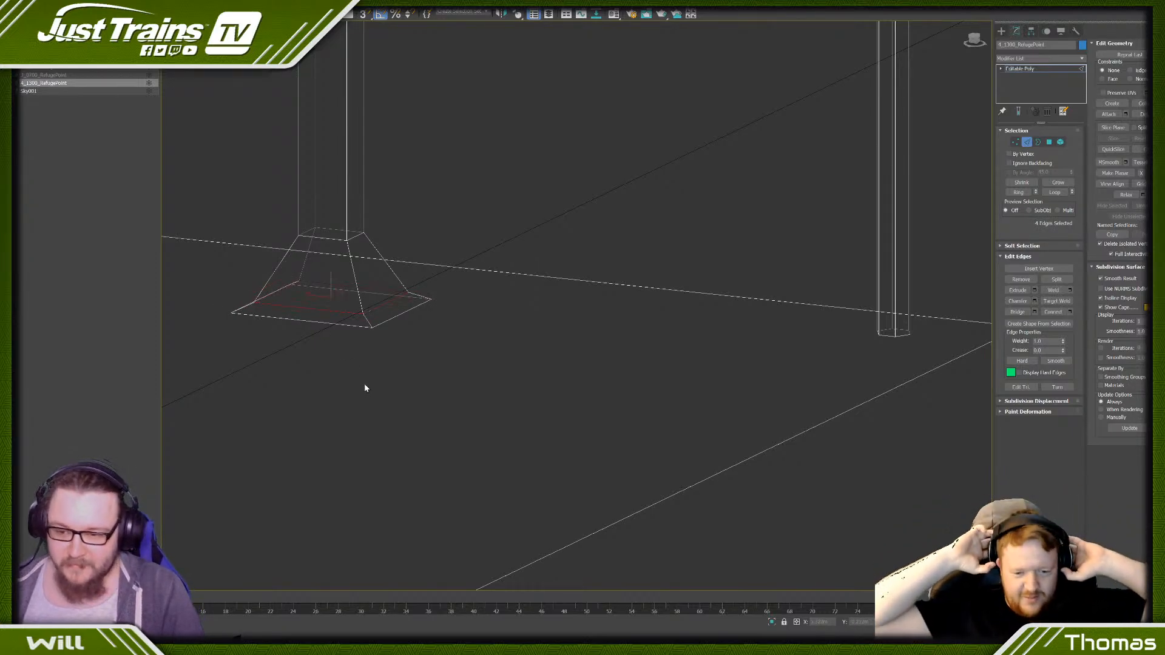
{"action": "double_click", "coordinate": [332, 238]}
{"action": "key", "text": "ctrl+BackSpace"}
{"action": "scroll", "coordinate": [332, 238], "scroll_direction": "down", "scroll_amount": 15}
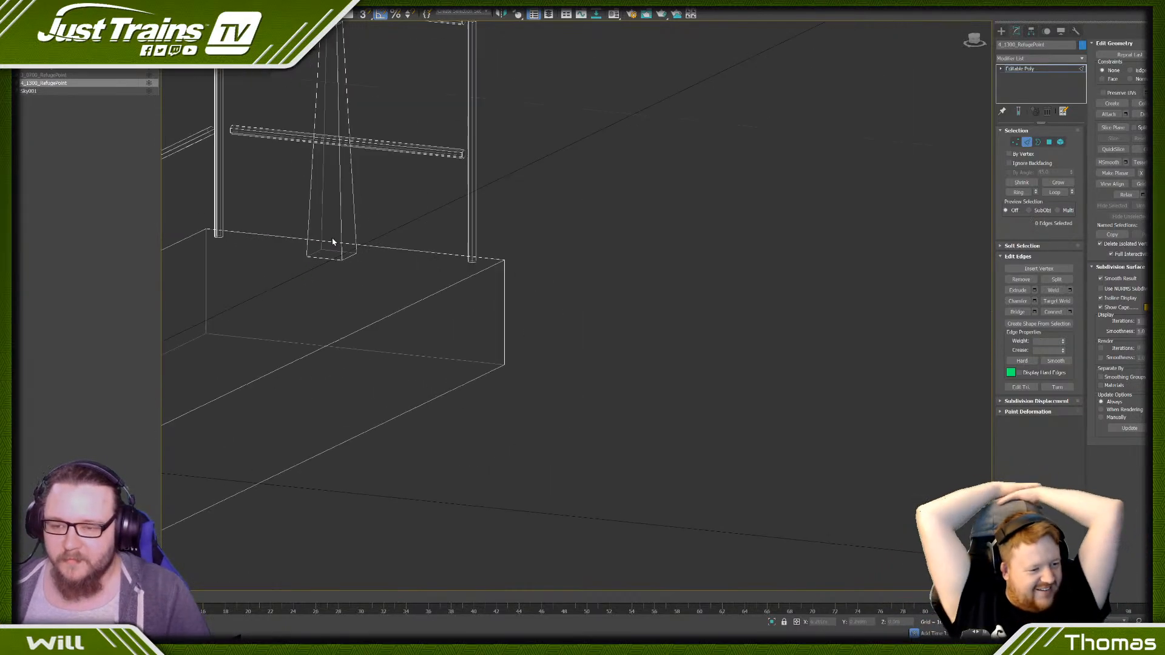
- Select all the refuge point detail-level objects and start an export of only the selection
{"action": "scroll", "coordinate": [418, 388], "scroll_direction": "up", "scroll_amount": 7}
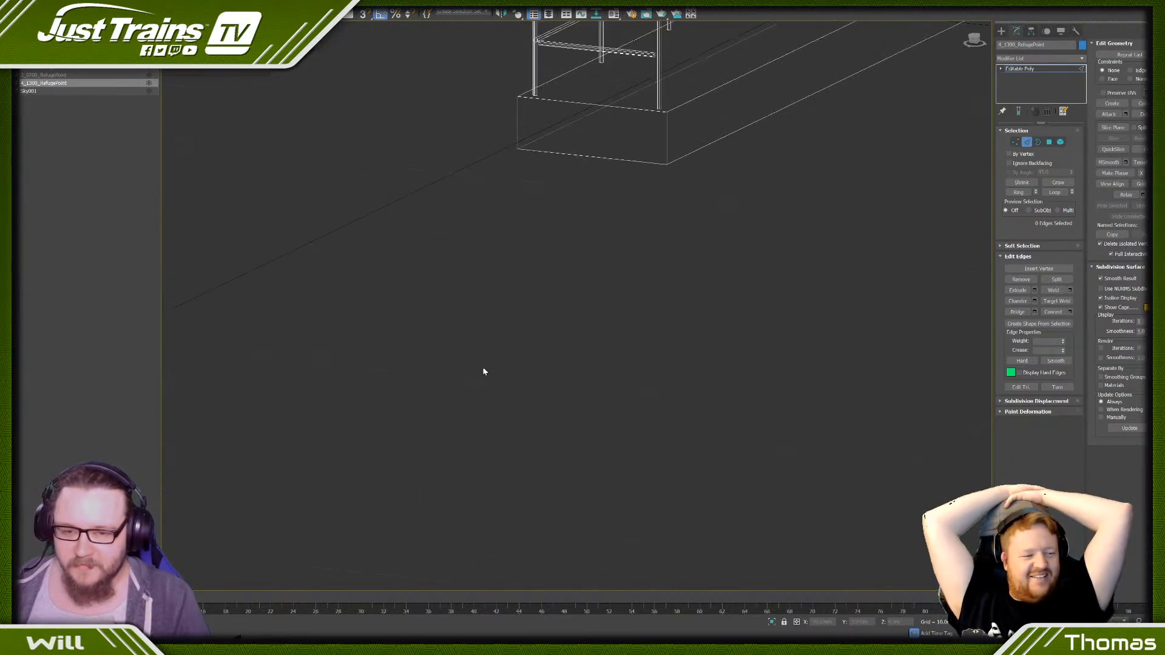
{"action": "middle_click_drag", "start_coordinate": [546, 324], "coordinate": [390, 494]}
{"action": "scroll", "coordinate": [321, 480], "scroll_direction": "down", "scroll_amount": 5}
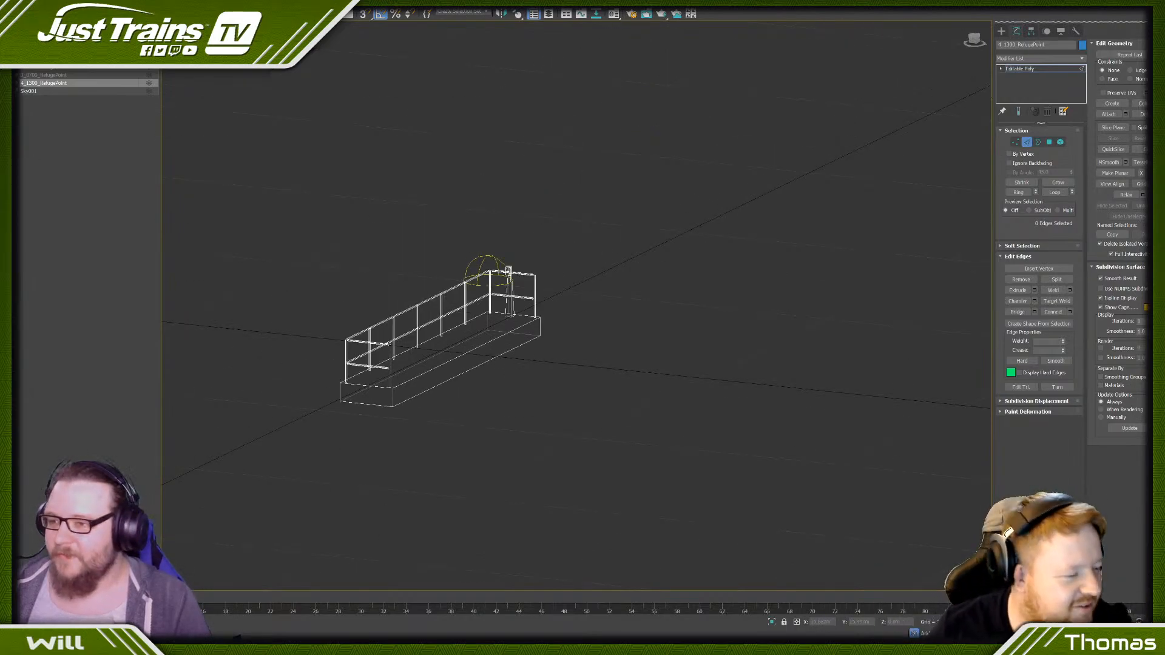
{"action": "left_click", "coordinate": [13, 75]}
{"action": "left_click", "coordinate": [102, 75], "text": "ctrl"}
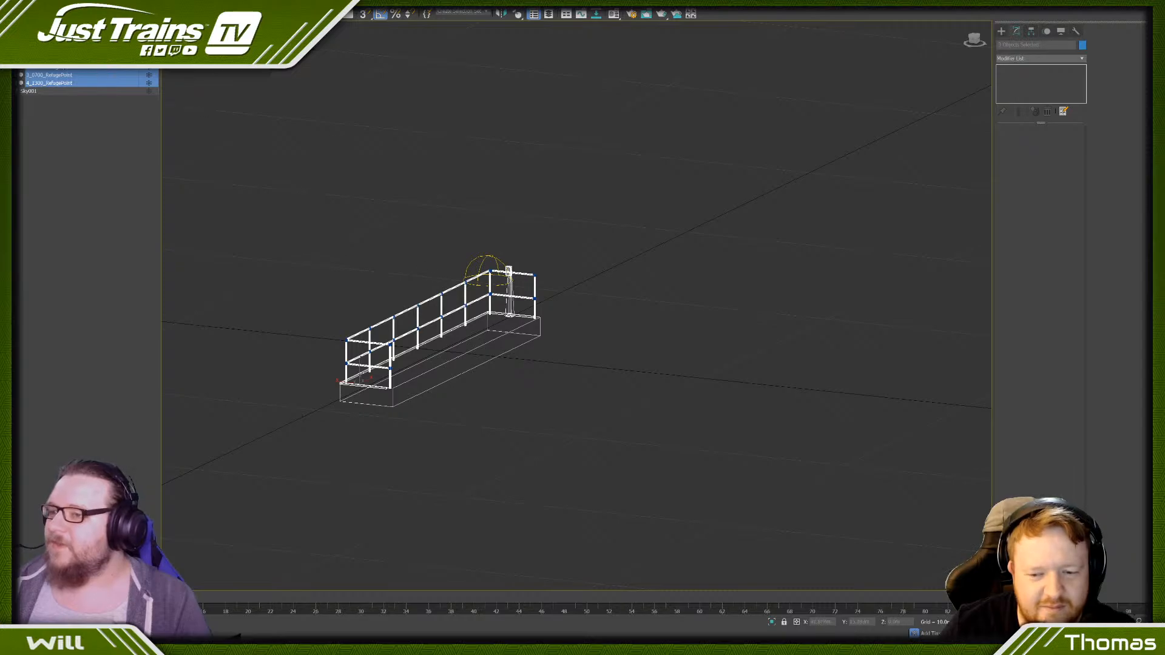
{"action": "left_click", "coordinate": [5, 4]}
{"action": "mouse_move", "coordinate": [45, 130]}
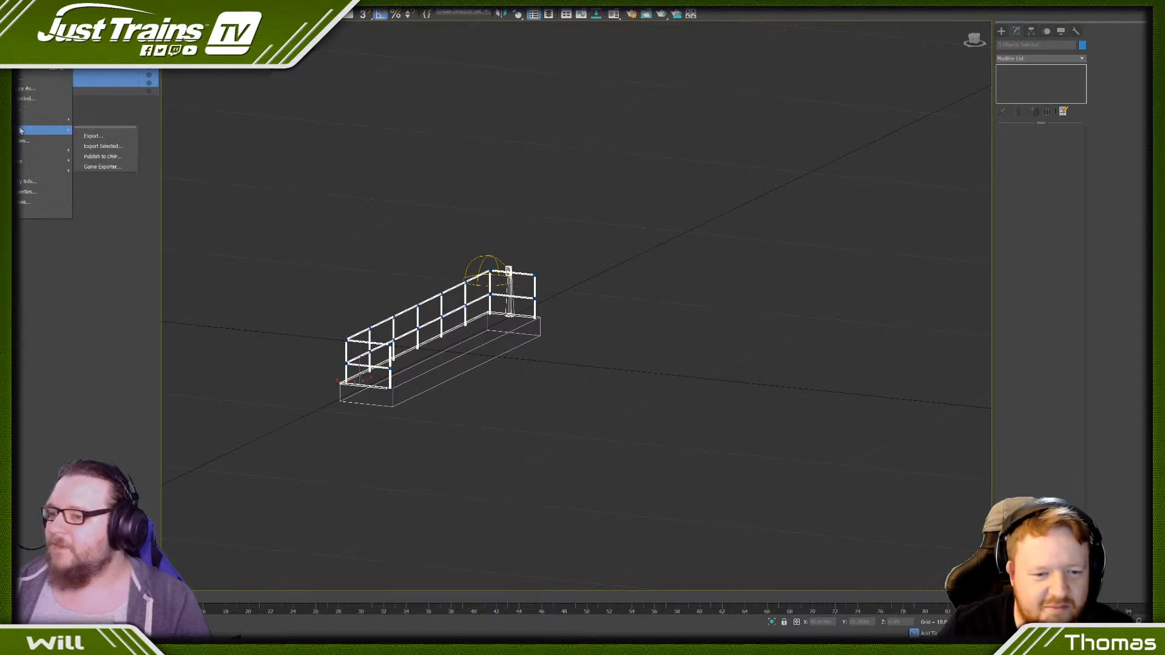
{"action": "left_click", "coordinate": [103, 146]}
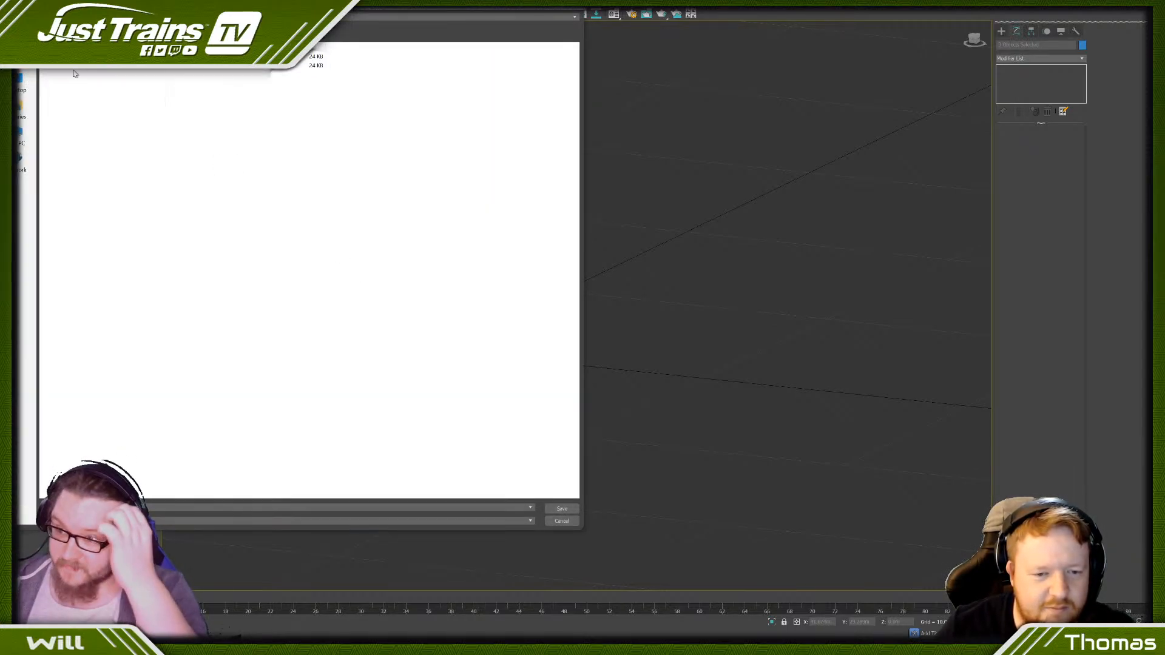
- Browse to the clutter assets' subfolder within the JustTrains folder as the export destination
{"action": "left_click", "coordinate": [20, 56]}
{"action": "double_click", "coordinate": [73, 89]}
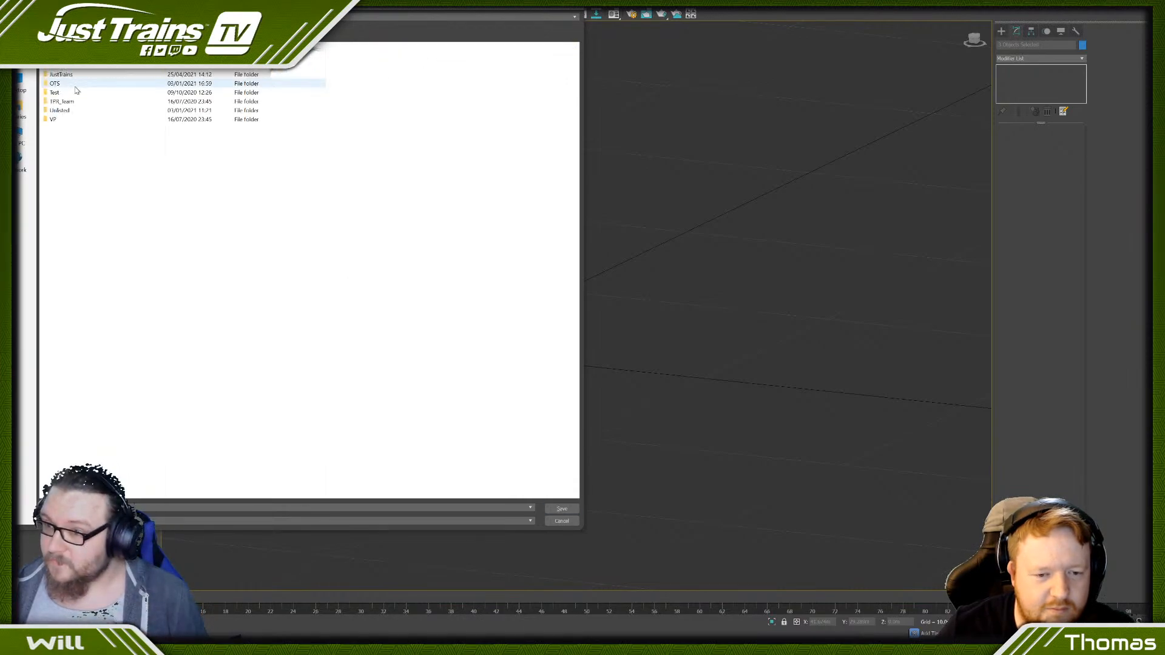
{"action": "double_click", "coordinate": [95, 74]}
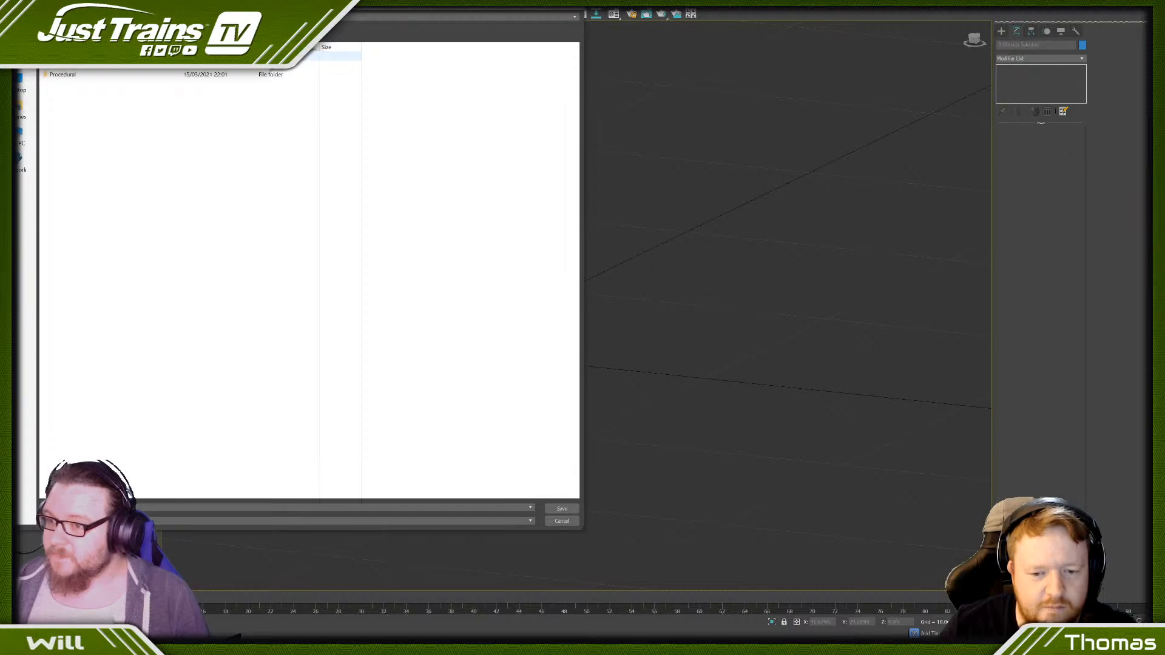
{"action": "left_click", "coordinate": [91, 66]}
{"action": "double_click", "coordinate": [91, 68]}
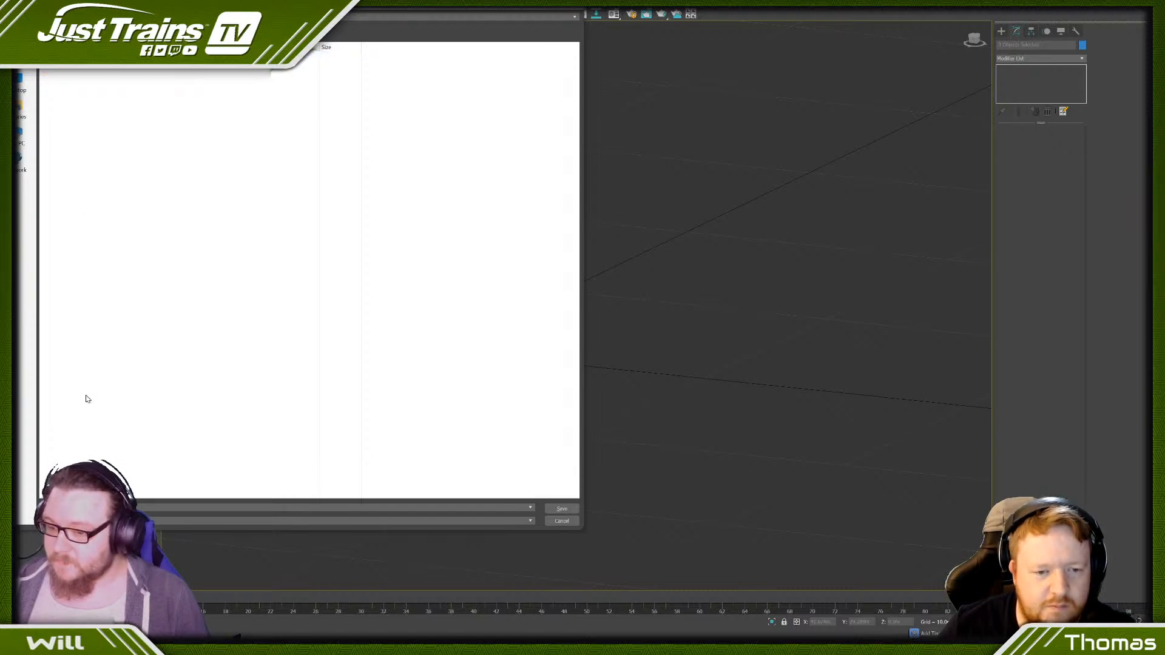
- Try to export the selection in IGS format as jt_Clutter_RefugePoint and close the export log
{"action": "type", "text": "j"}
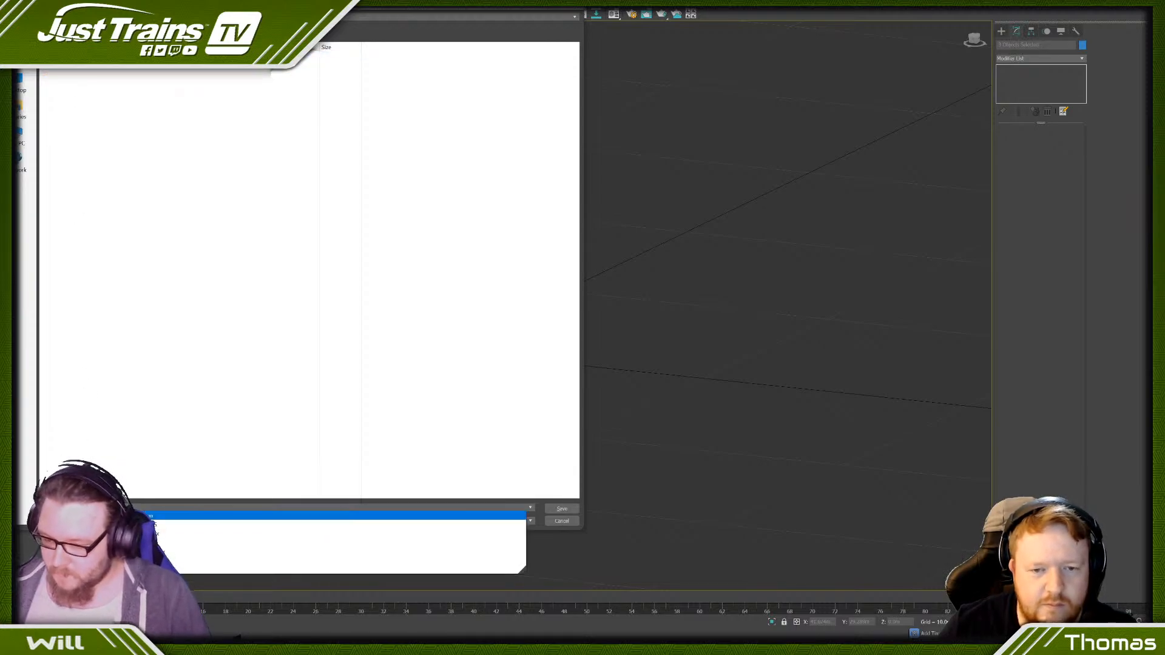
{"action": "left_click", "coordinate": [173, 515]}
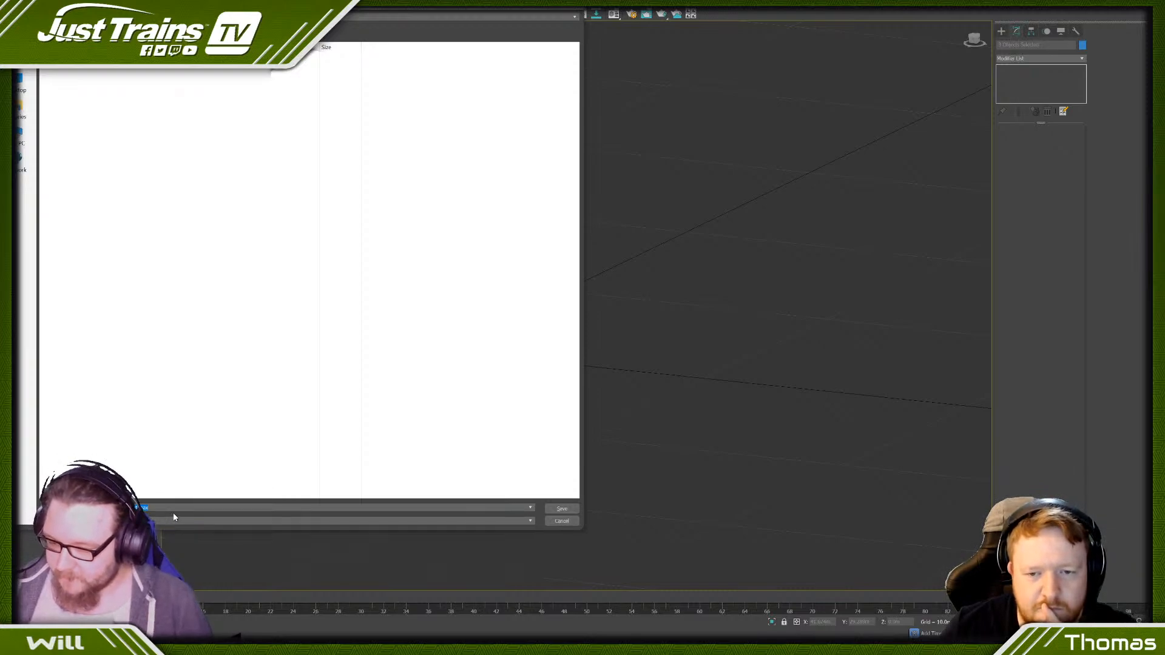
{"action": "key", "text": "BackSpace"}
{"action": "left_click", "coordinate": [154, 520]}
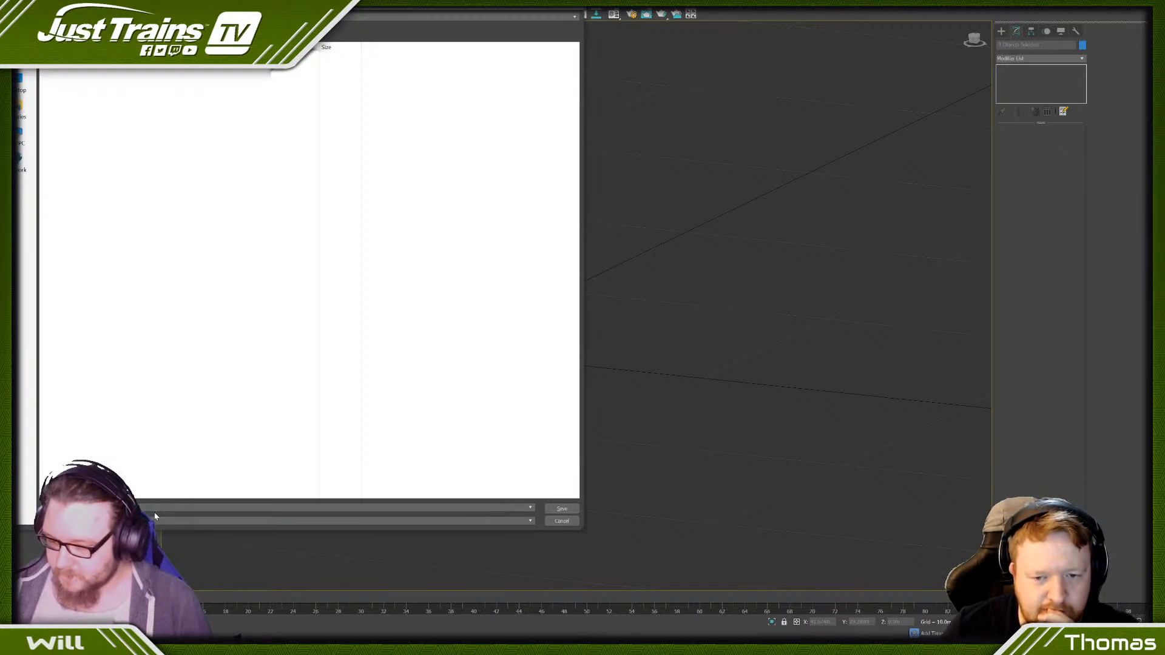
{"action": "left_click", "coordinate": [154, 519]}
{"action": "left_click", "coordinate": [129, 472]}
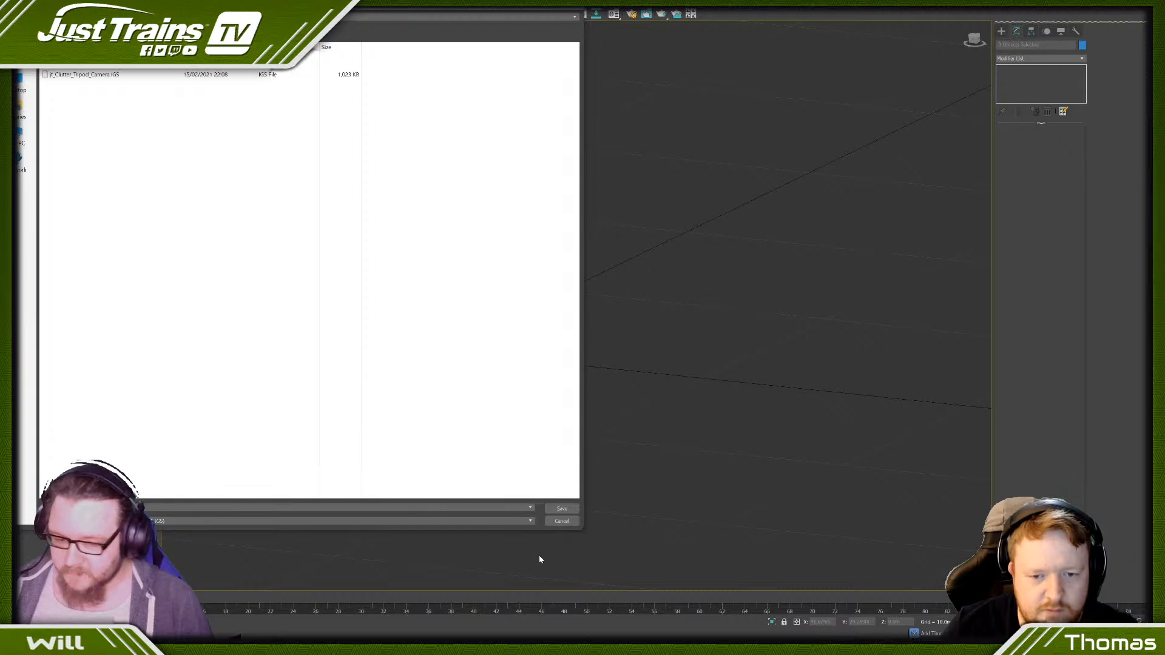
{"action": "left_click", "coordinate": [560, 510]}
{"action": "left_click", "coordinate": [585, 349]}
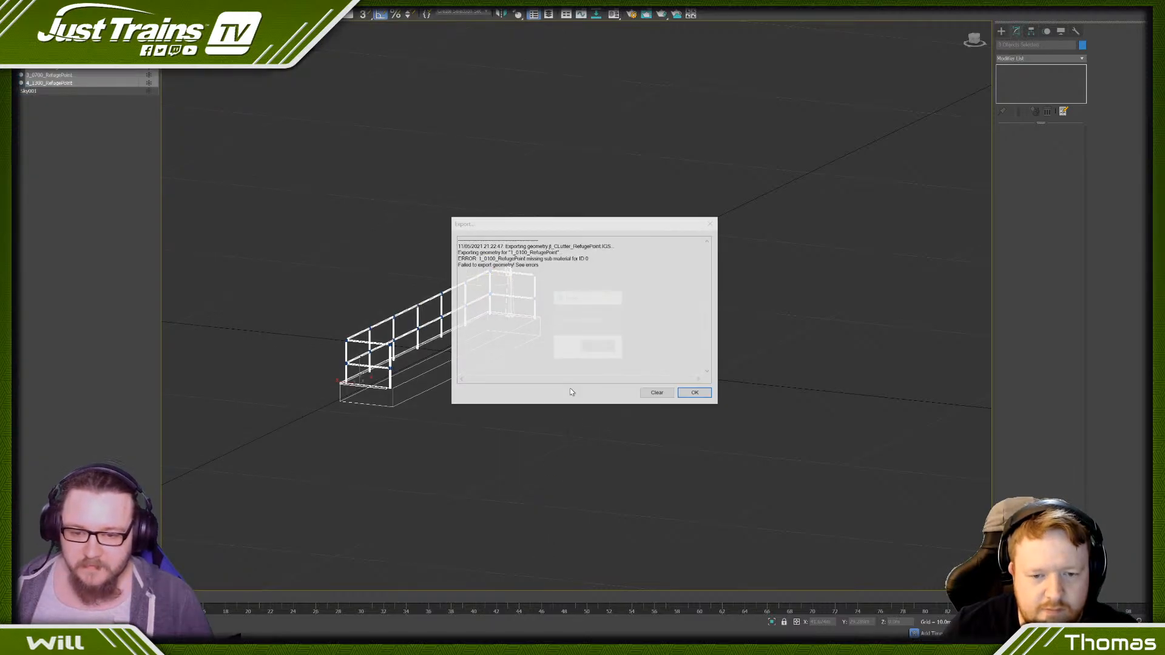
{"action": "left_click", "coordinate": [596, 347]}
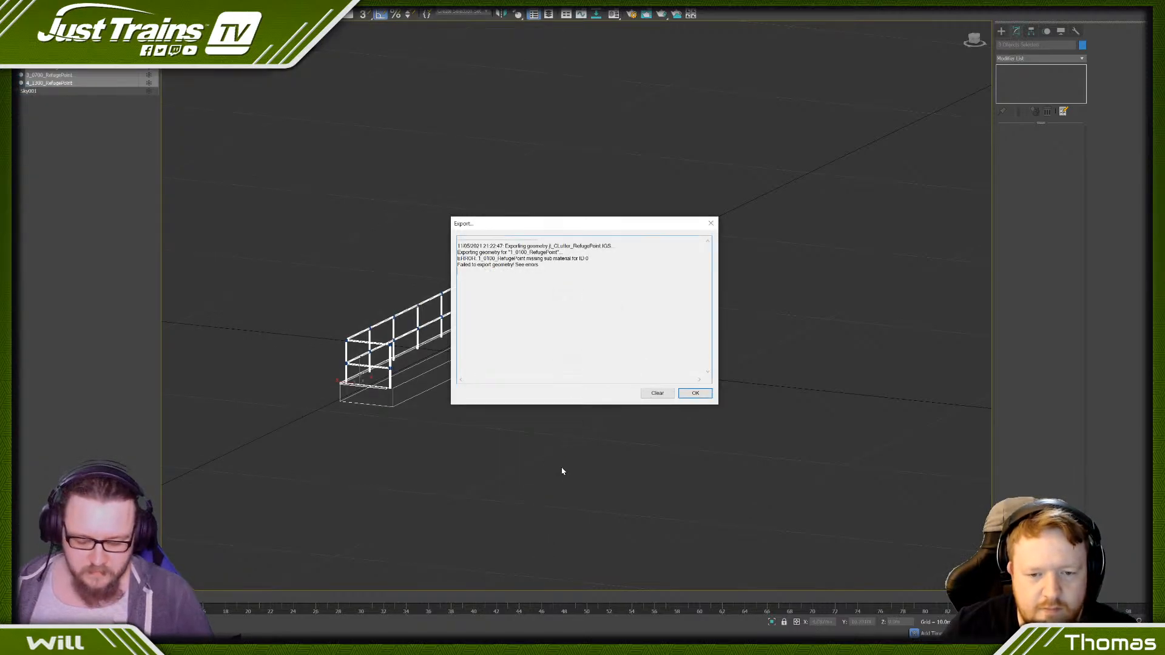
{"action": "left_click", "coordinate": [695, 393]}
{"action": "scroll", "coordinate": [479, 348], "scroll_direction": "up", "scroll_amount": 6}
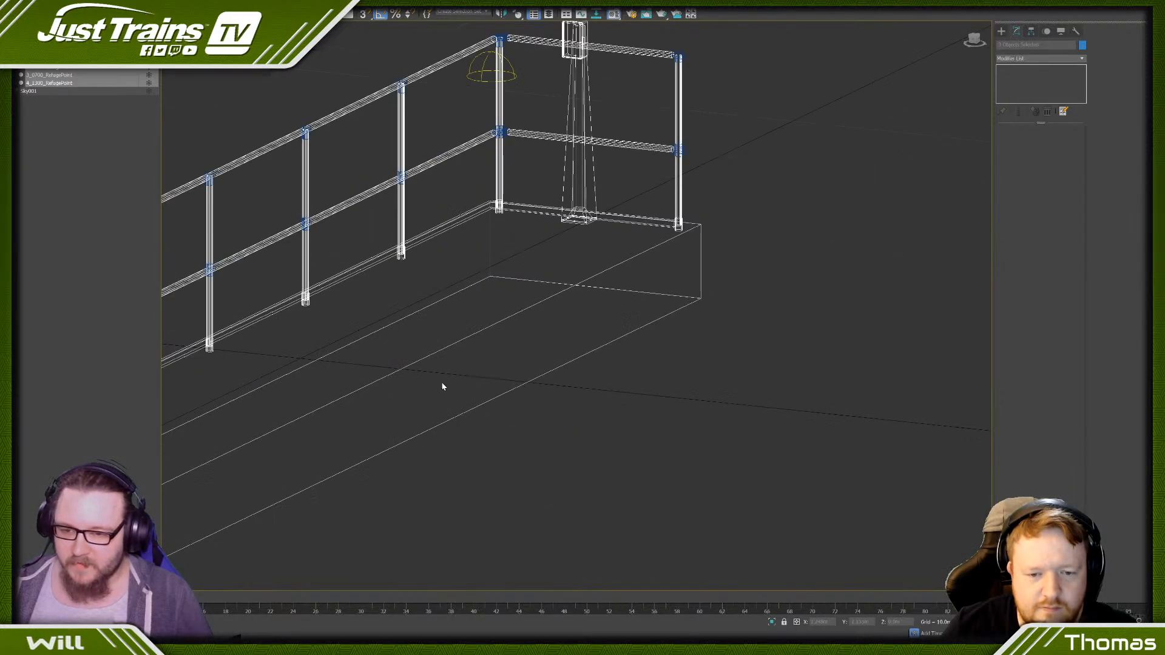
{"action": "key", "text": "m"}
{"action": "key", "text": "m"}
{"action": "left_click_drag", "start_coordinate": [438, 3], "coordinate": [437, 132]}
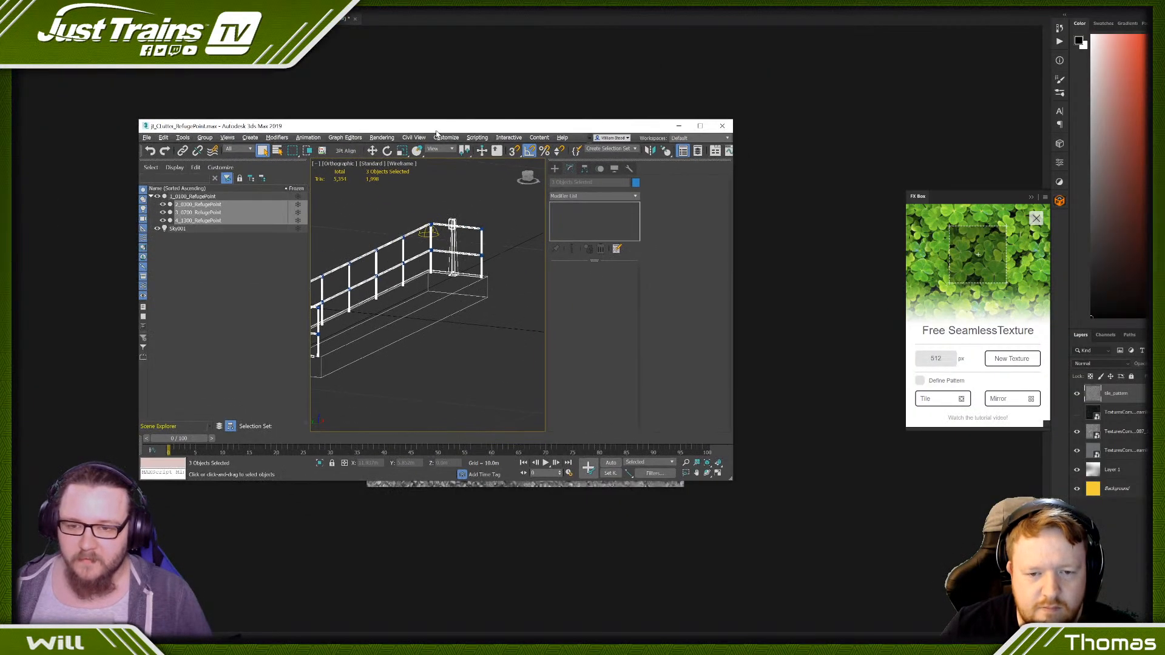
{"action": "double_click", "coordinate": [434, 129]}
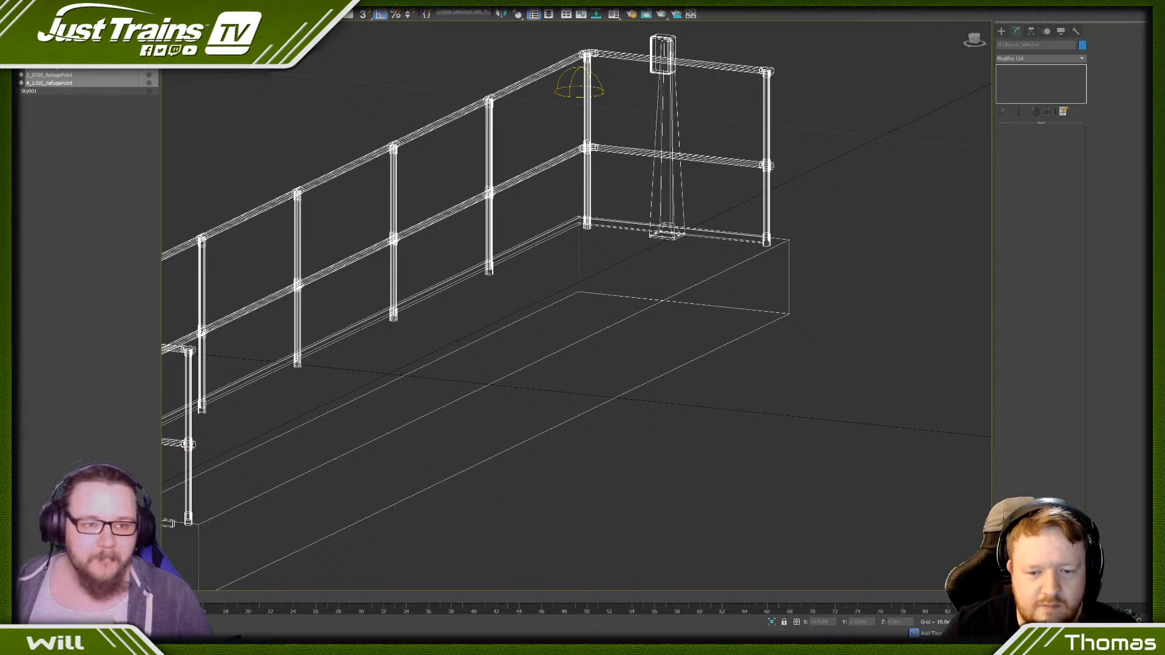
{"action": "key", "text": "Delete"}
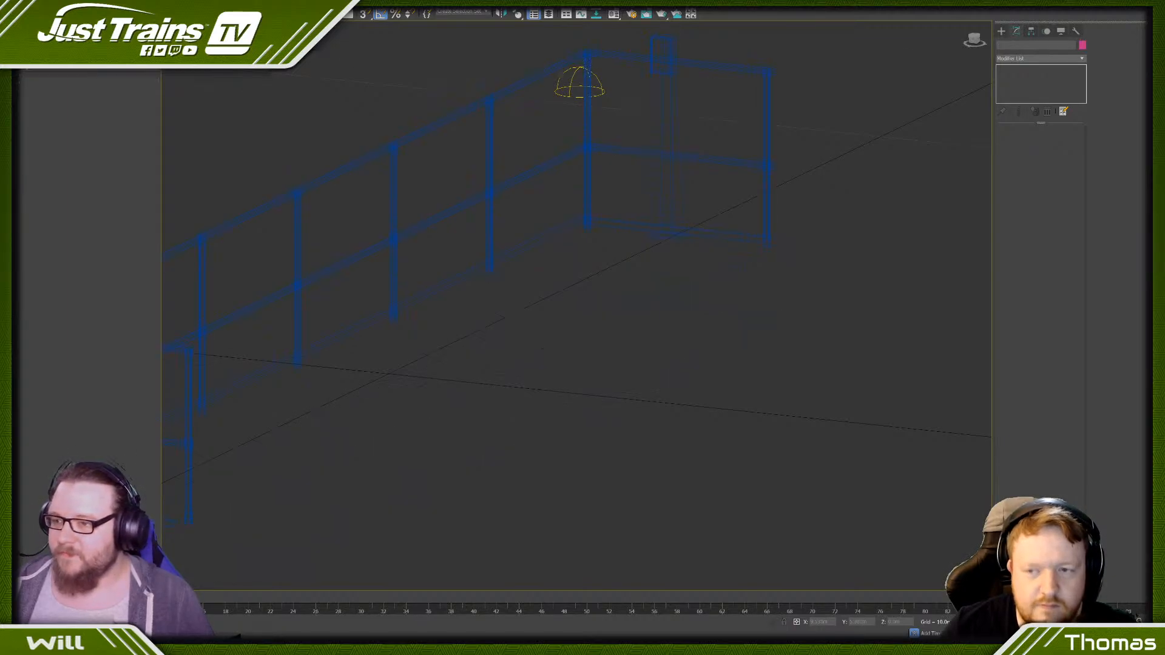
{"action": "key", "text": "ctrl+z"}
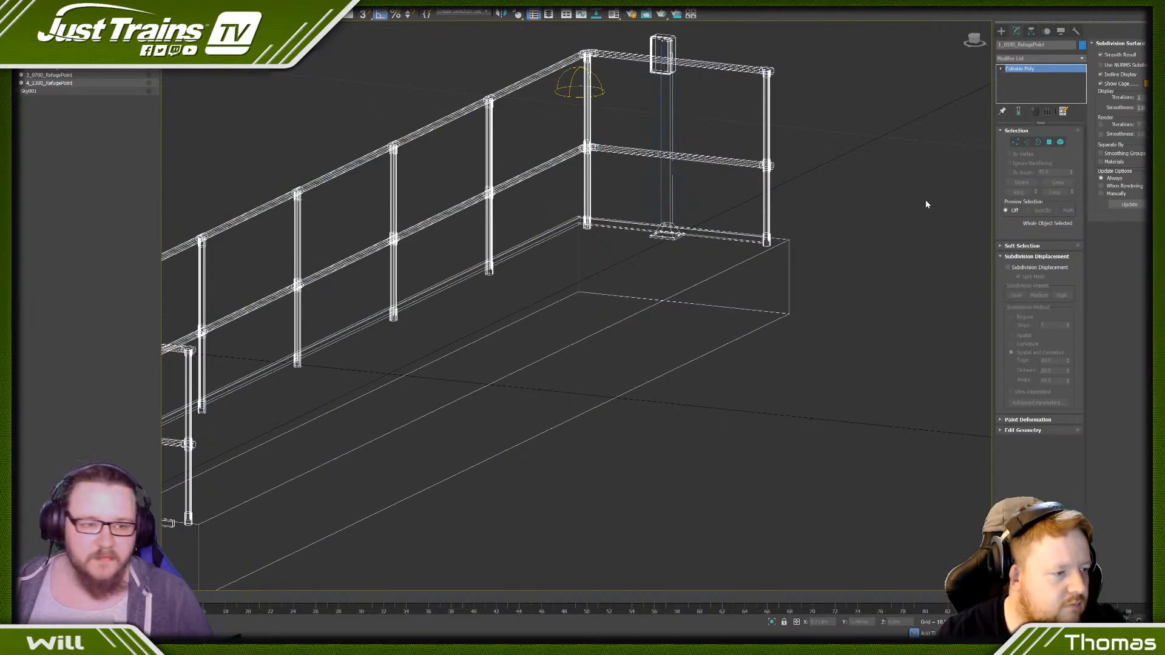
- Select the polygons with material ID 1, focus the view on them and hide the overlapping low-detail refuge point
{"action": "left_click", "coordinate": [1049, 142]}
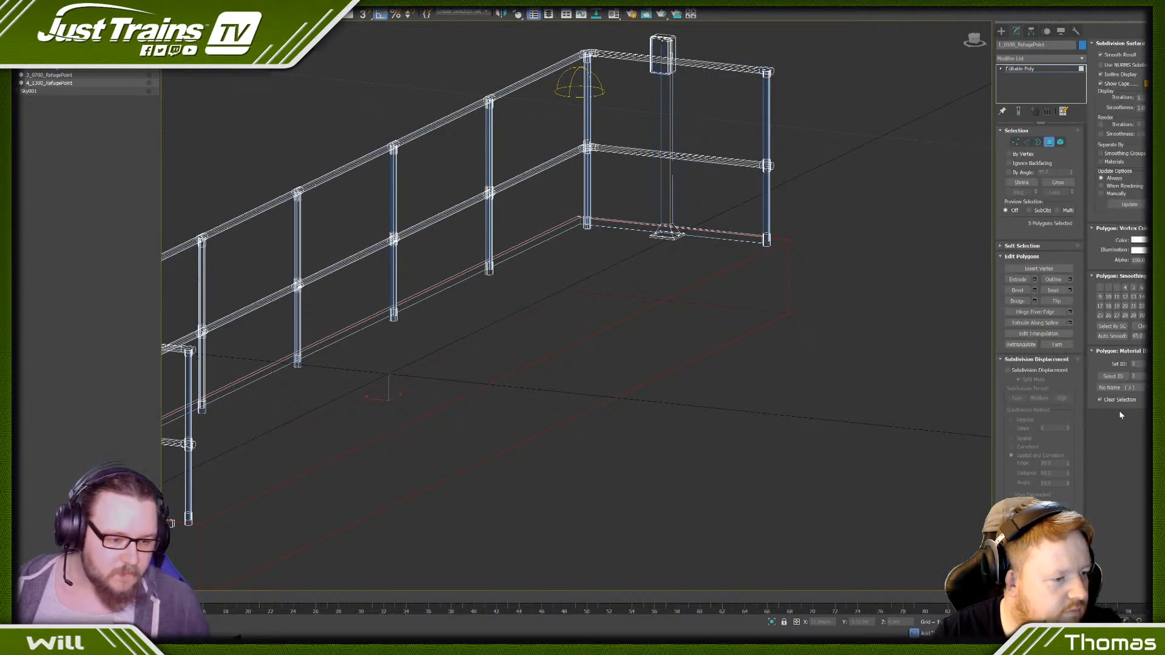
{"action": "left_click", "coordinate": [1134, 376]}
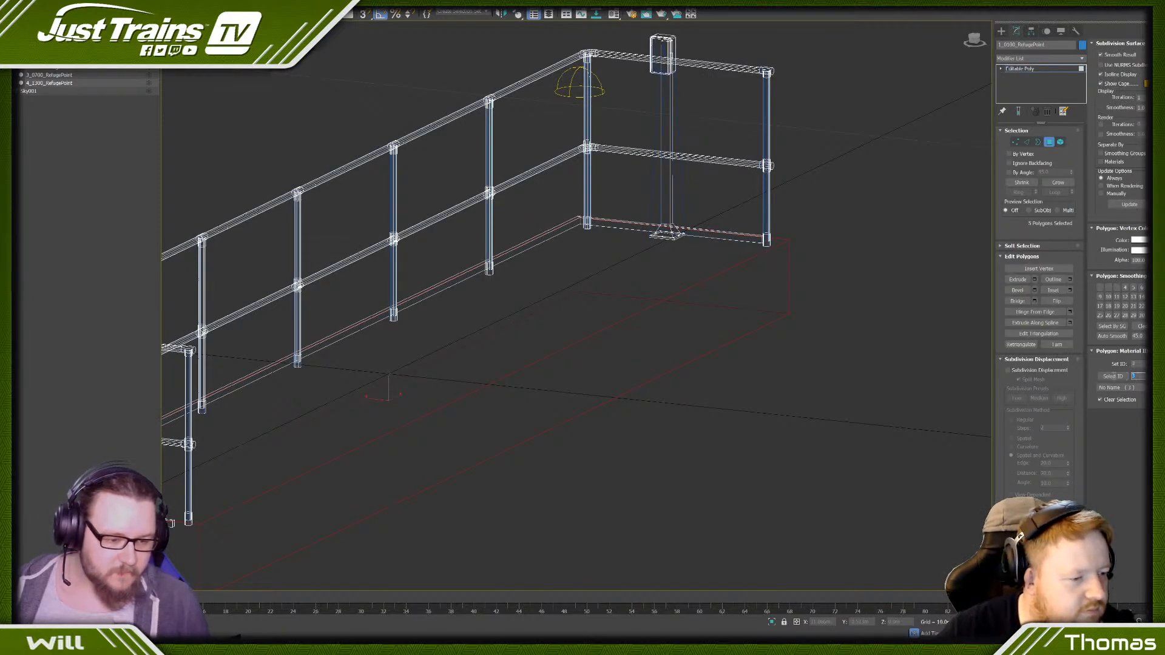
{"action": "type", "text": "1"}
{"action": "key", "text": "Return"}
{"action": "key", "text": "z"}
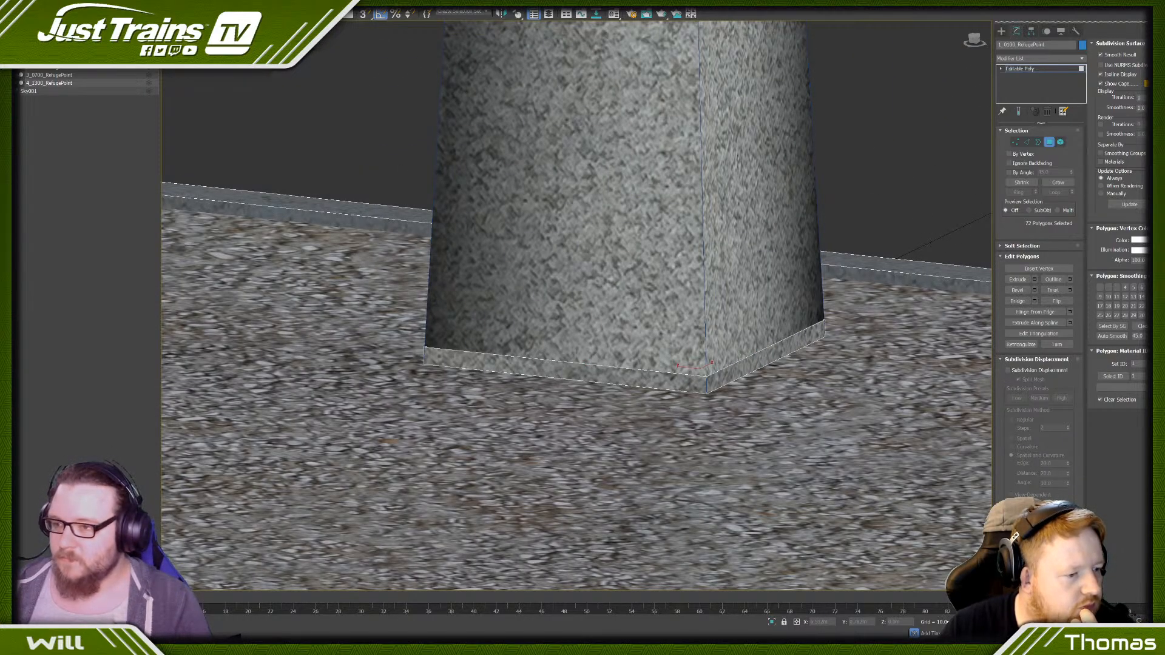
{"action": "left_click", "coordinate": [15, 84]}
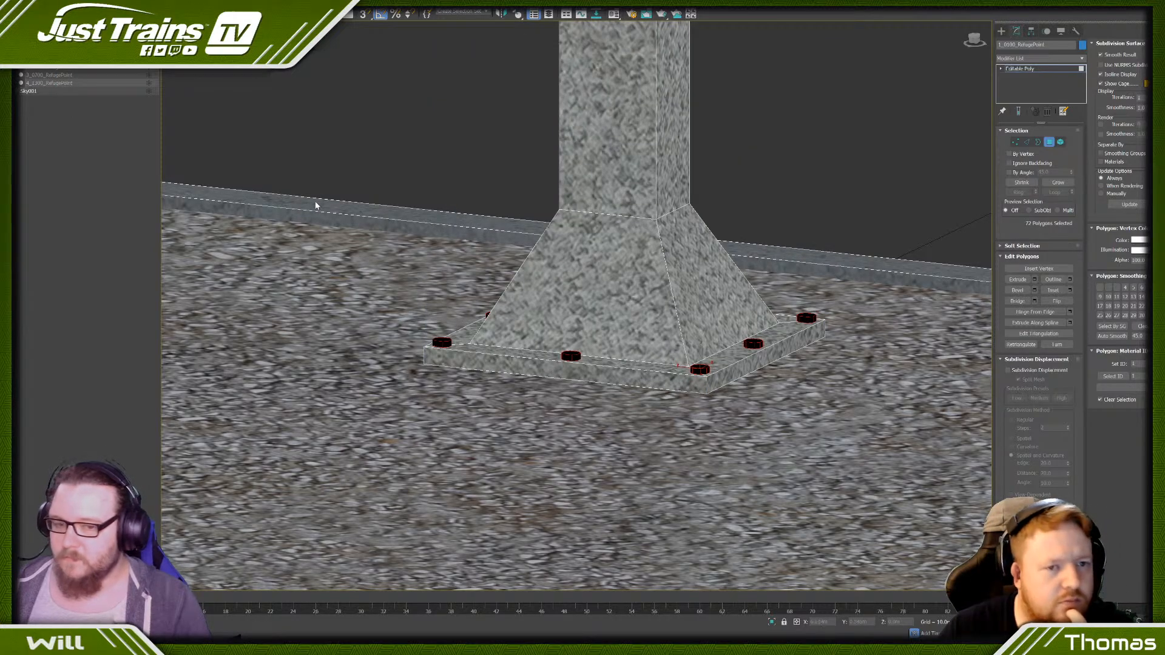
- Check the material ID of the sign post's foot and base faces, and restore the bolt polygon selection
{"action": "left_click", "coordinate": [713, 328]}
{"action": "left_click", "coordinate": [640, 286]}
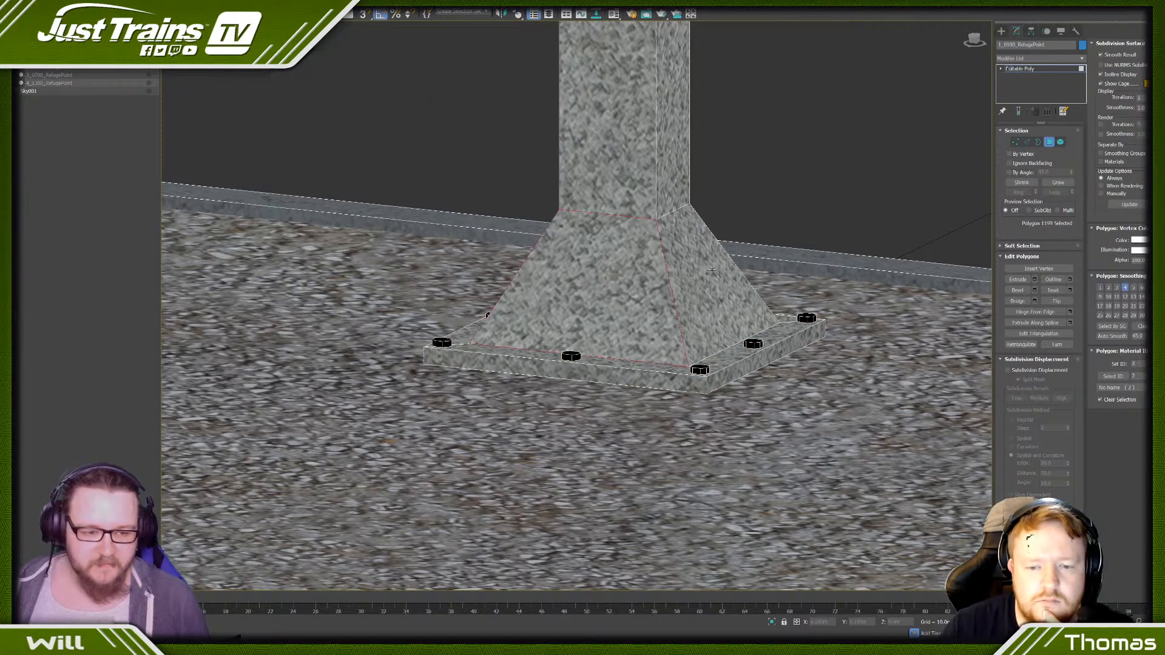
{"action": "left_click", "coordinate": [1112, 376]}
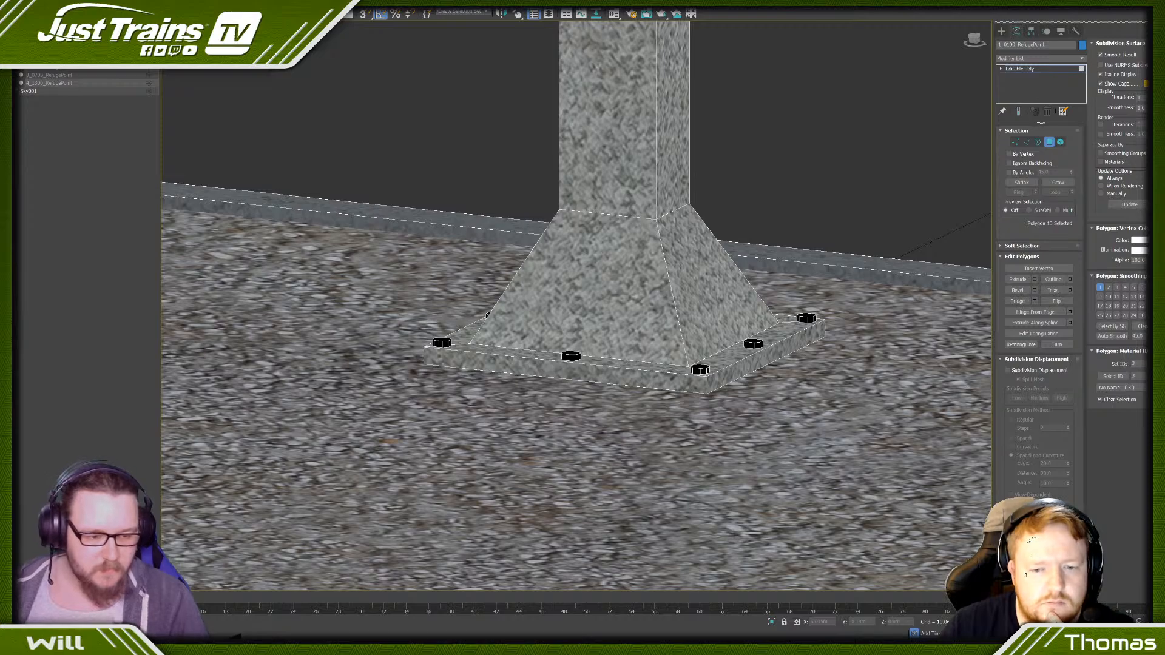
{"action": "left_click", "coordinate": [1141, 361]}
{"action": "key", "text": "ctrl+z"}
{"action": "key", "text": "ctrl+z"}
{"action": "key", "text": "ctrl+z"}
{"action": "key", "text": "ctrl+z"}
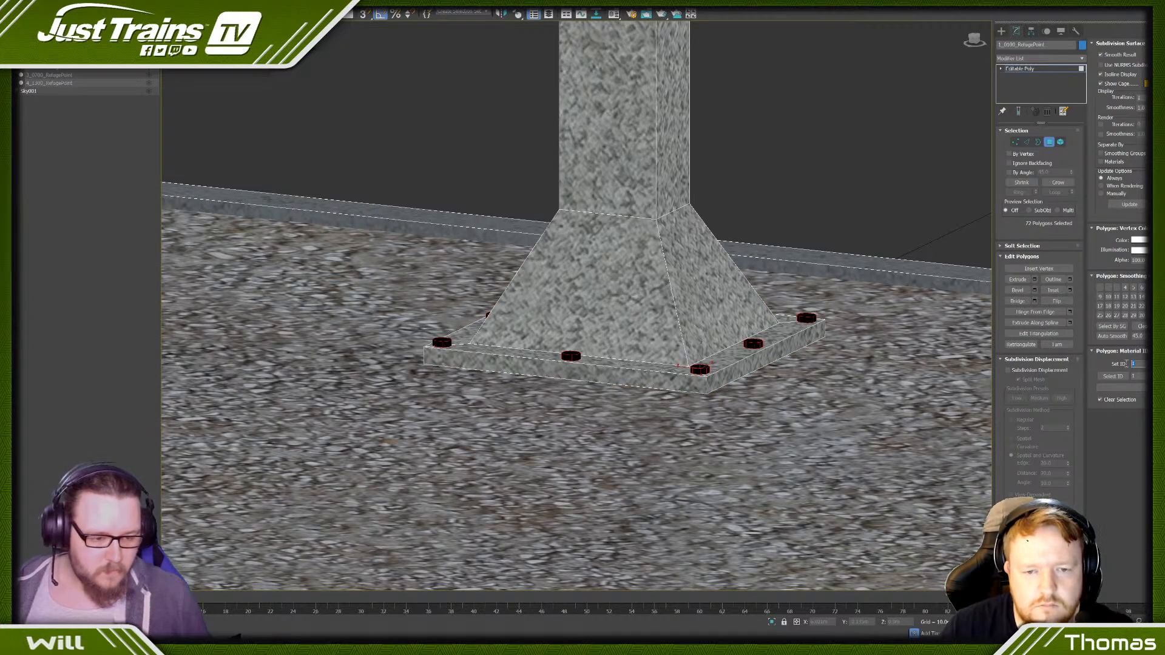
- Assign the sign post's material ID to the selected bolt polygons, clear the selection and show the hidden detail level again
{"action": "key", "text": "Return"}
{"action": "left_click", "coordinate": [869, 184]}
{"action": "scroll", "coordinate": [847, 198], "scroll_direction": "down", "scroll_amount": 8}
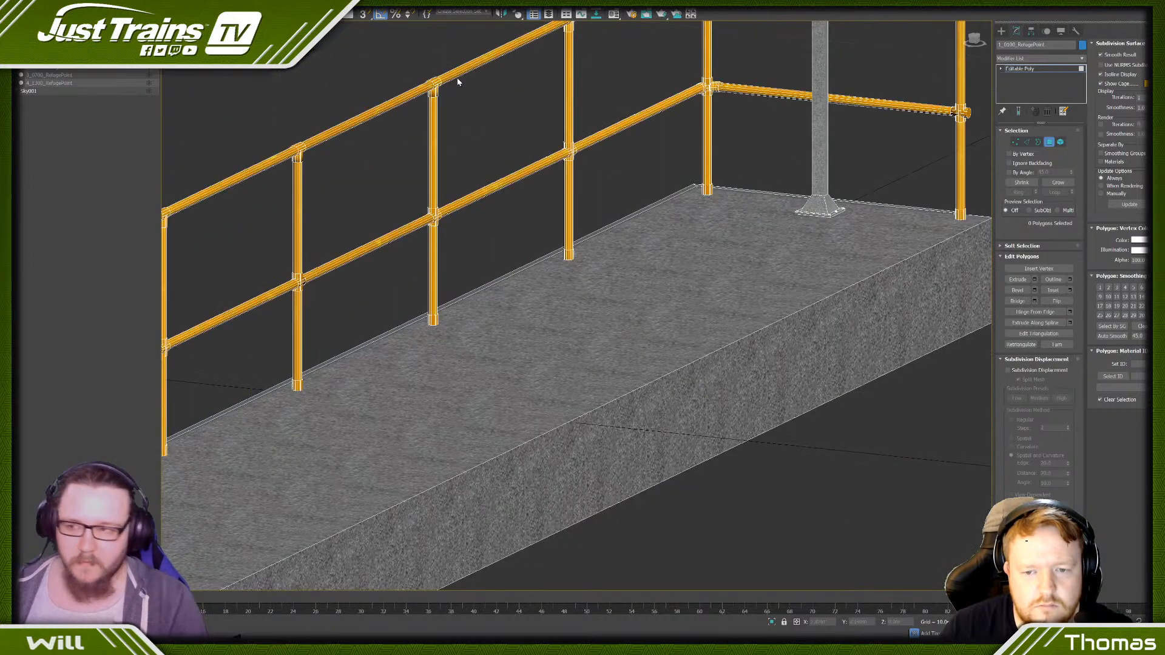
{"action": "left_click", "coordinate": [20, 67]}
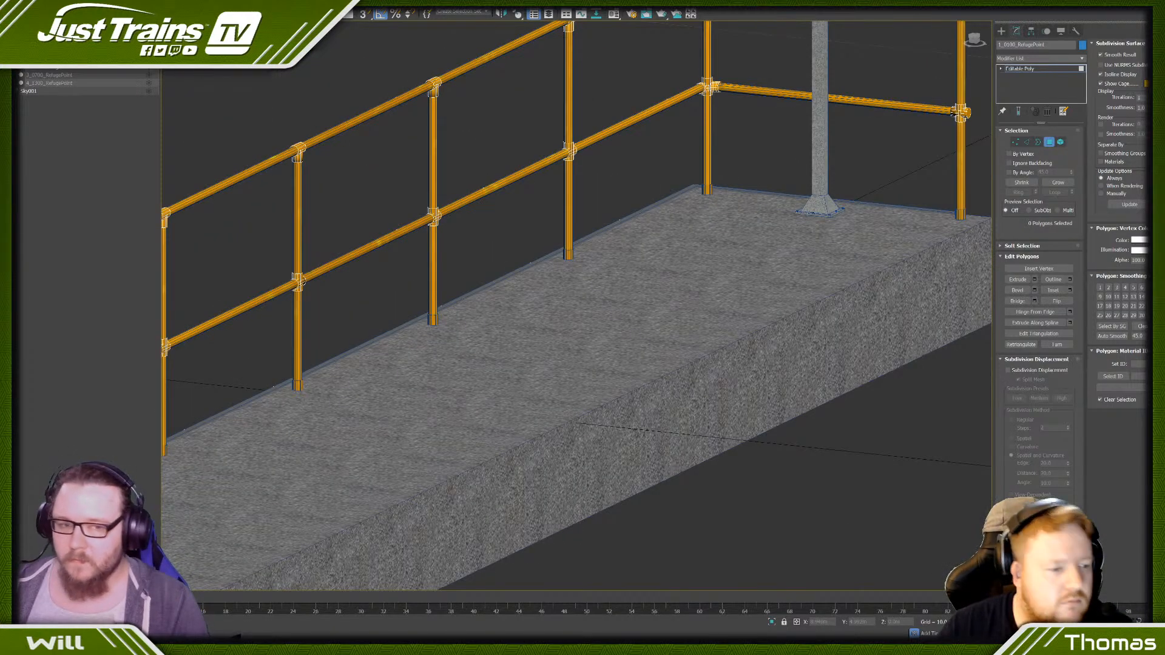
- Assign the sign post's material ID to the bolt polygons on the sign post's foot in the 2_0300_RefugePoint detail level
{"action": "left_click", "coordinate": [21, 59]}
{"action": "scroll", "coordinate": [780, 193], "scroll_direction": "up", "scroll_amount": 8}
{"action": "middle_click_drag", "start_coordinate": [910, 252], "coordinate": [620, 271]}
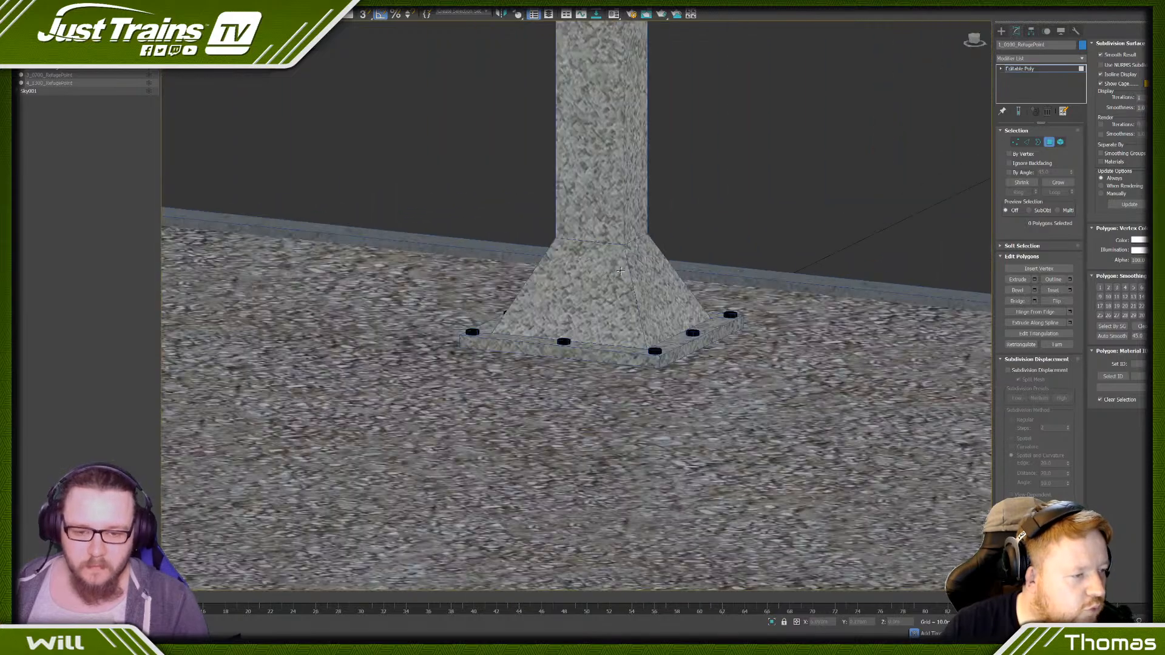
{"action": "left_click", "coordinate": [1060, 144]}
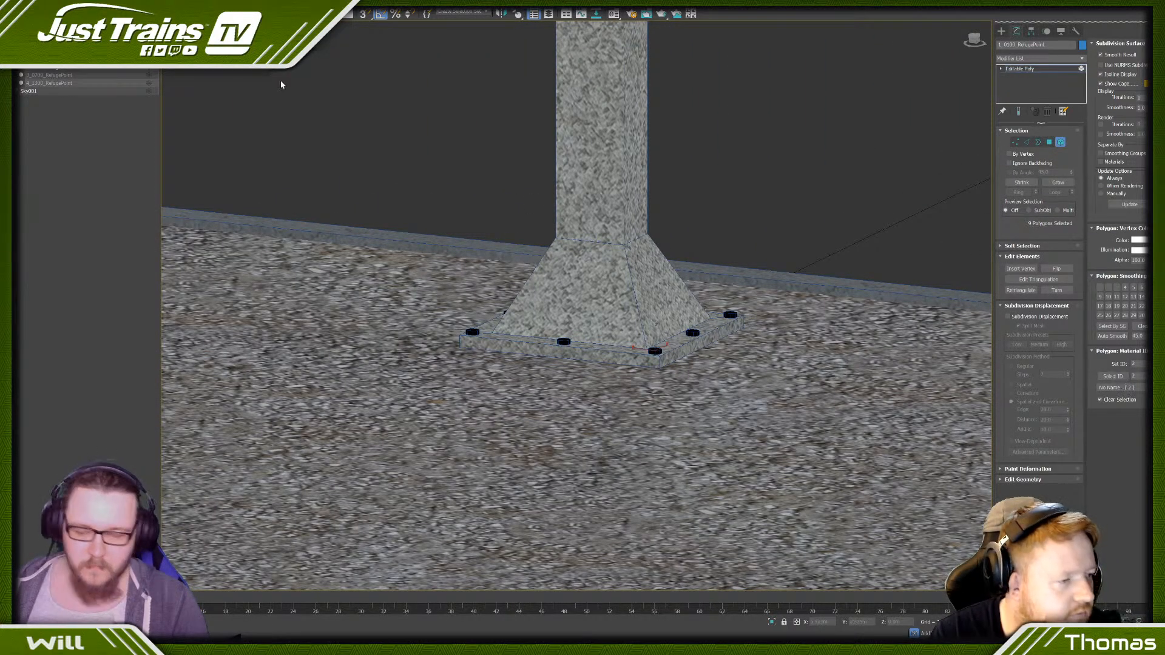
{"action": "left_click", "coordinate": [24, 71]}
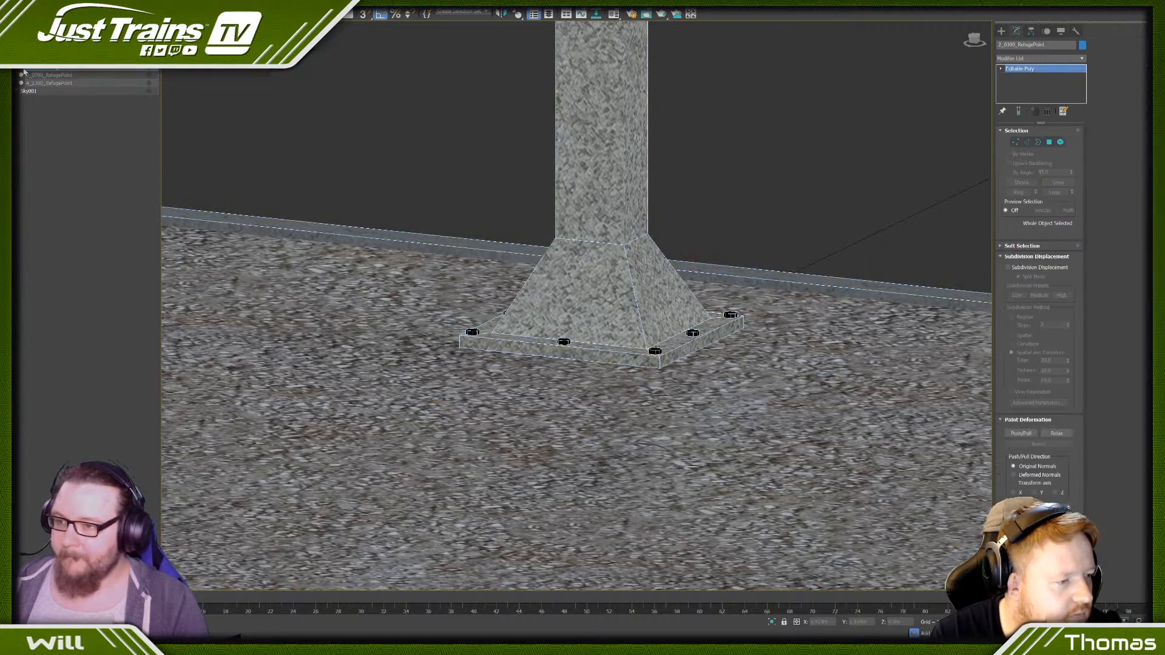
{"action": "left_click", "coordinate": [1051, 143]}
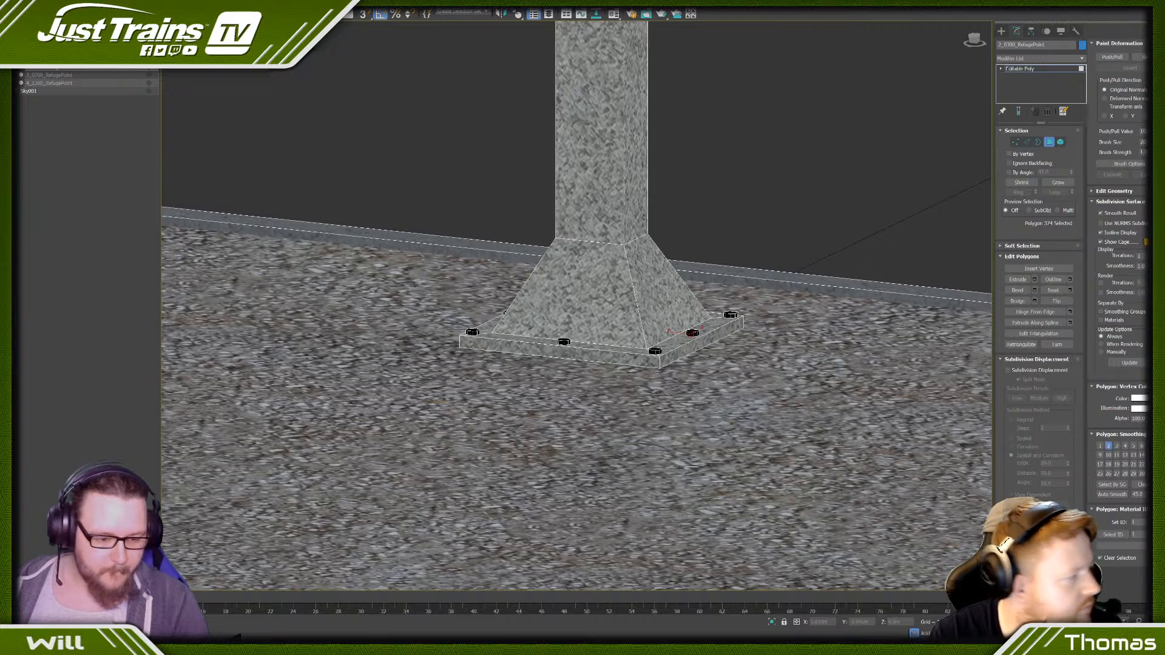
{"action": "left_click", "coordinate": [1120, 535]}
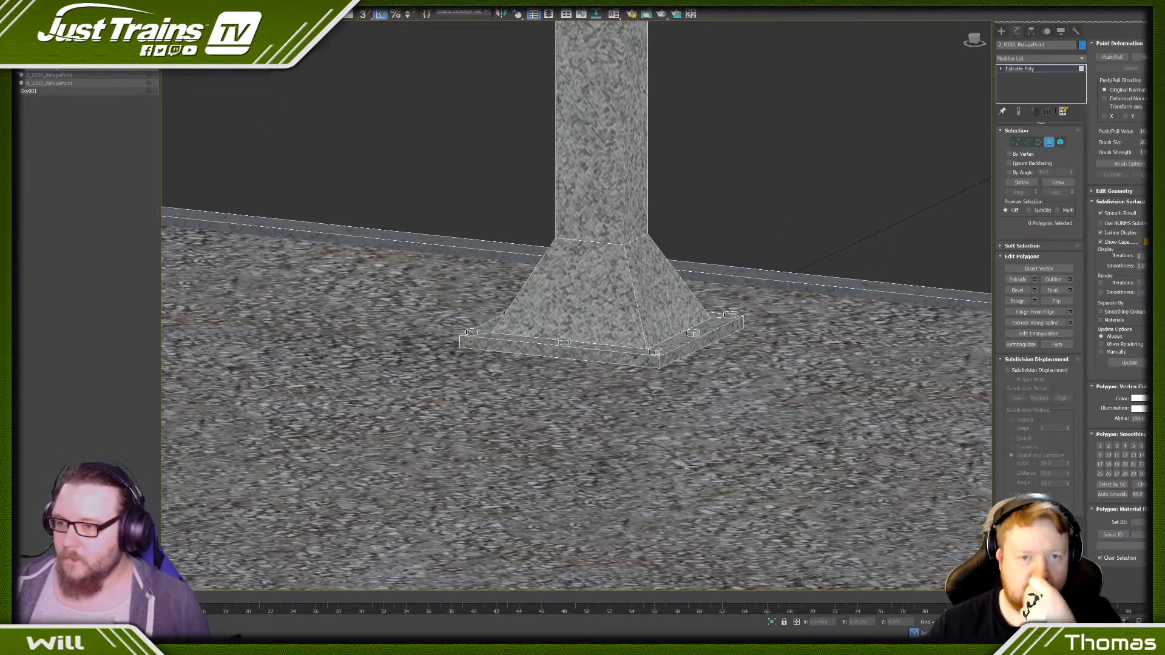
- Make all four detail levels of the refuge point visible again
{"action": "left_click", "coordinate": [17, 68]}
{"action": "left_click", "coordinate": [17, 75]}
{"action": "left_click", "coordinate": [17, 67]}
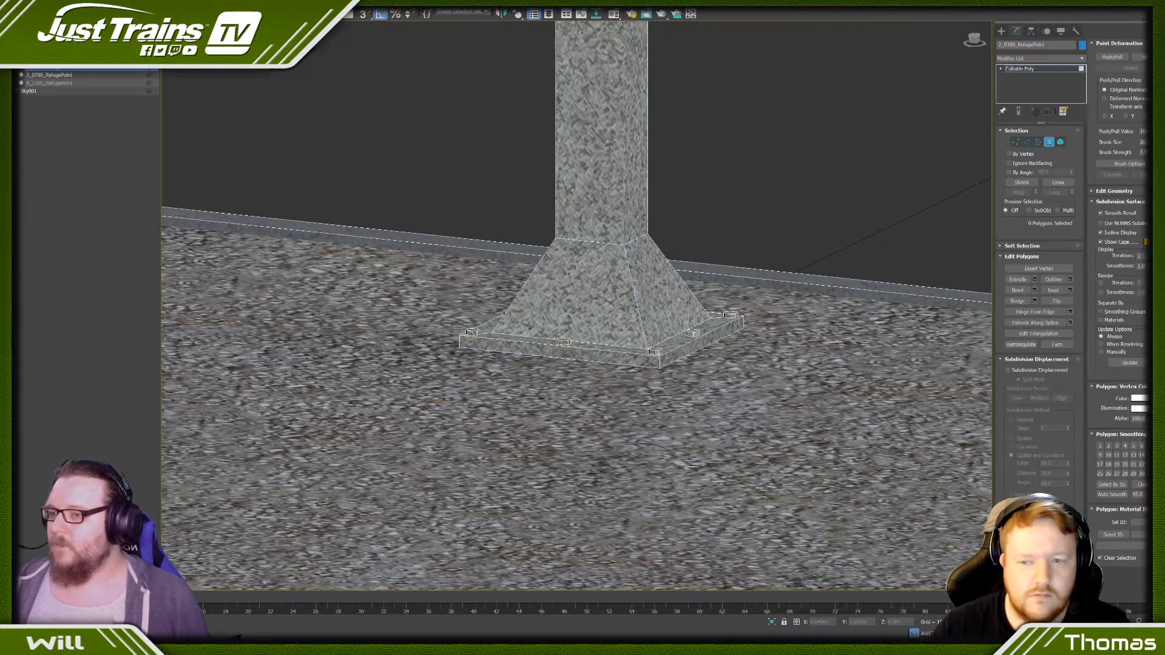
{"action": "left_click", "coordinate": [17, 59]}
{"action": "left_click", "coordinate": [17, 83]}
- Export the refuge point's detail levels in IGS format as jt_CLutter_RefugePoint and close the export log
{"action": "left_click", "coordinate": [20, 3]}
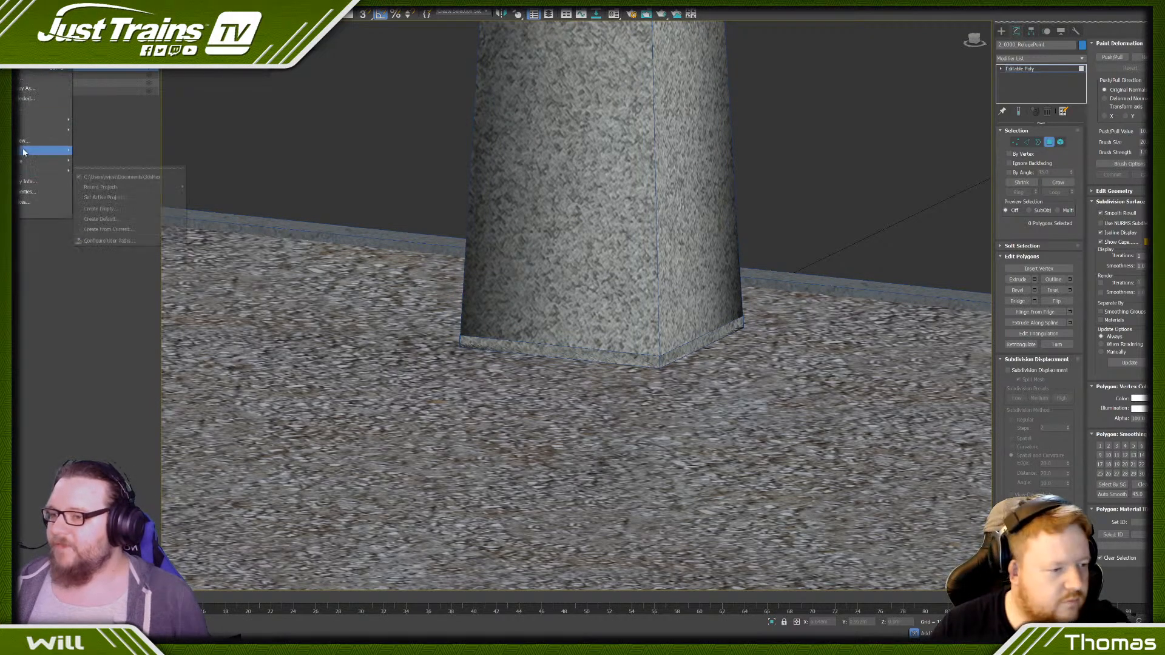
{"action": "mouse_move", "coordinate": [31, 127]}
{"action": "left_click", "coordinate": [95, 136]}
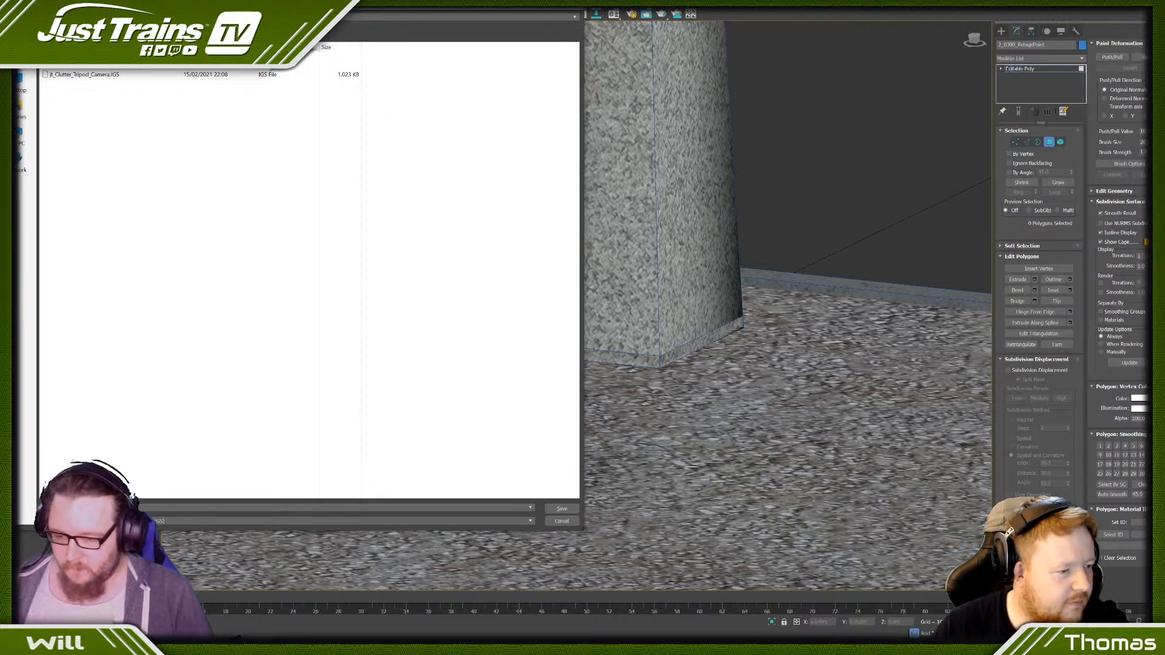
{"action": "type", "text": "j"}
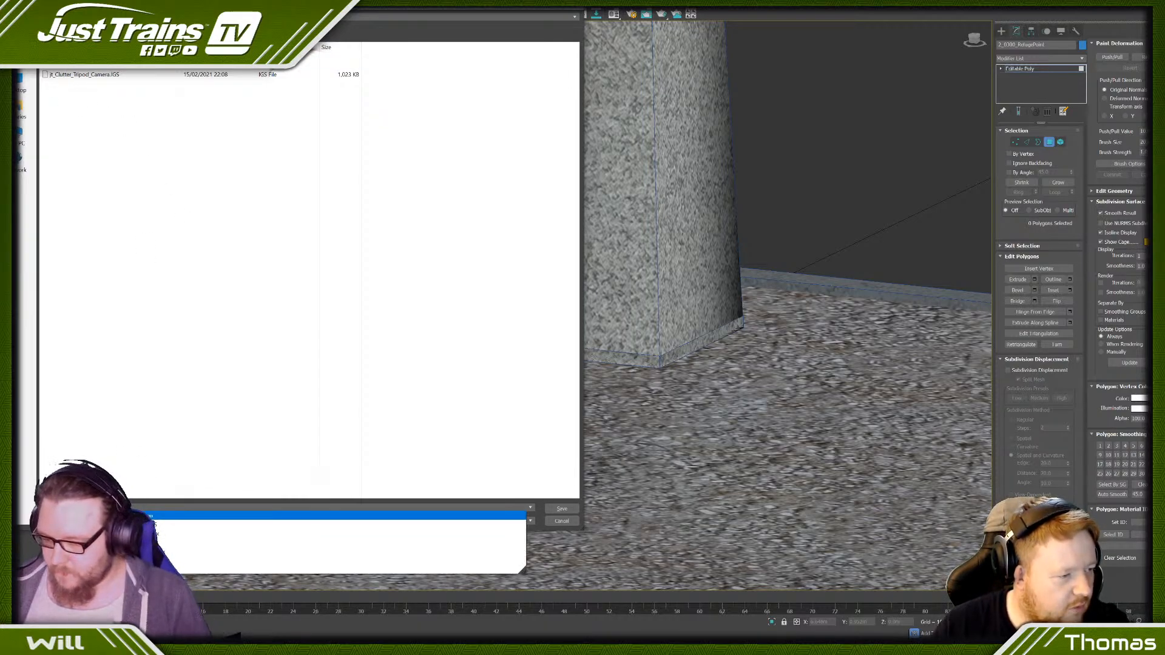
{"action": "left_click", "coordinate": [165, 516]}
{"action": "key", "text": "BackSpace"}
{"action": "key", "text": "BackSpace"}
{"action": "key", "text": "BackSpace"}
{"action": "key", "text": "BackSpace"}
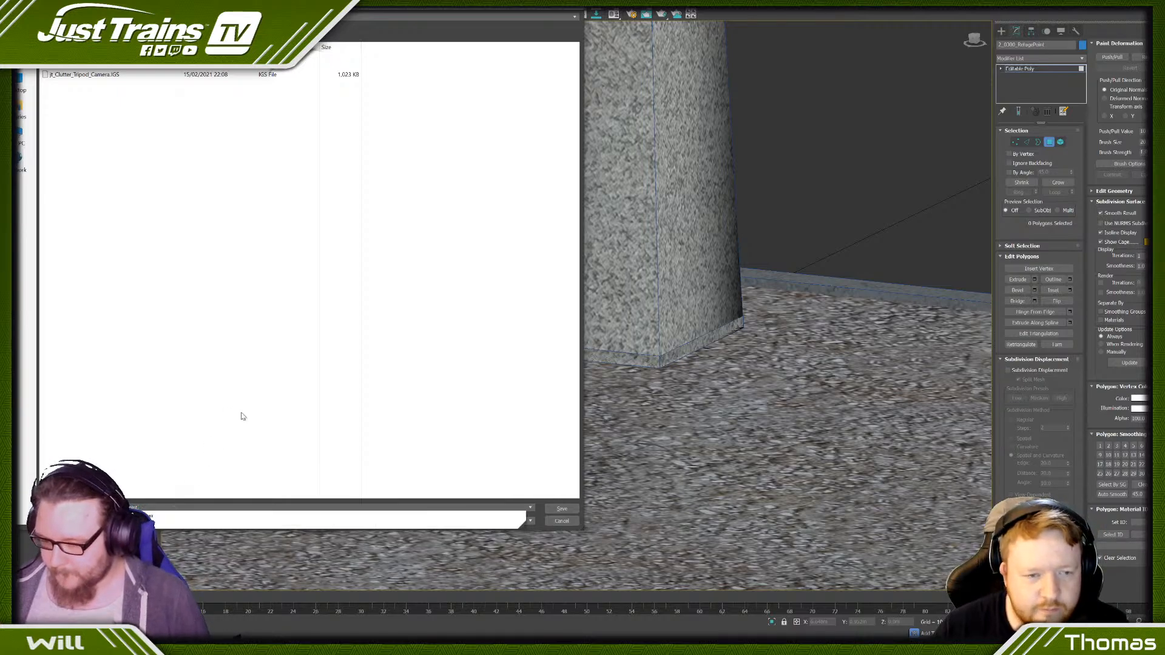
{"action": "left_click", "coordinate": [259, 411]}
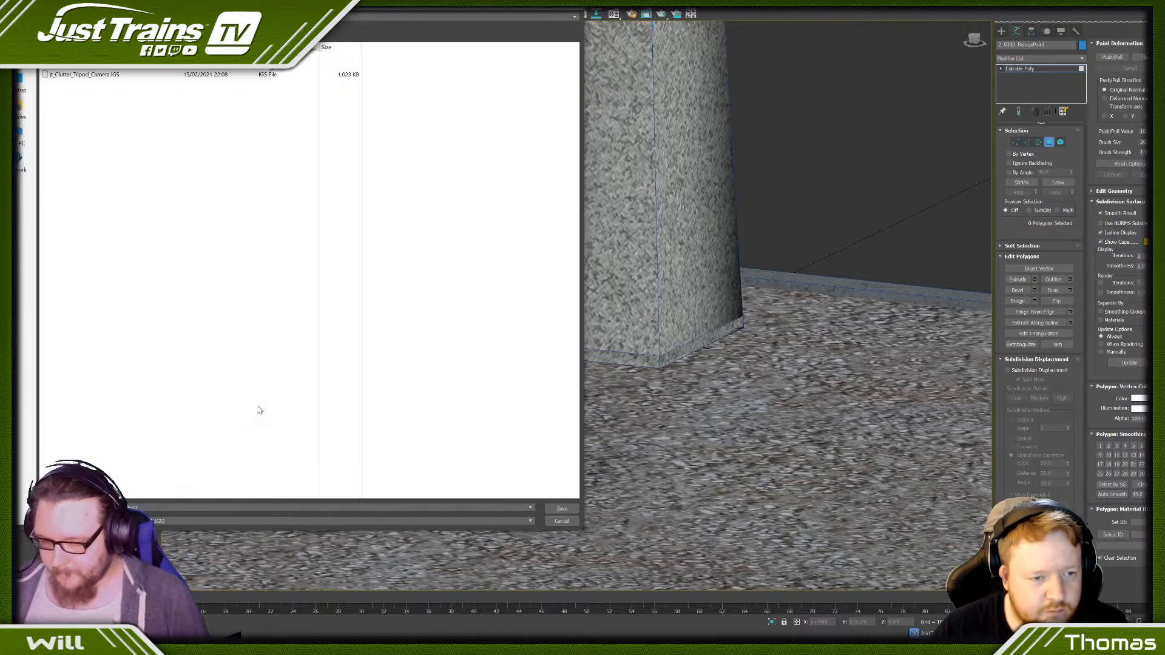
{"action": "left_click", "coordinate": [561, 510]}
{"action": "left_click", "coordinate": [585, 346]}
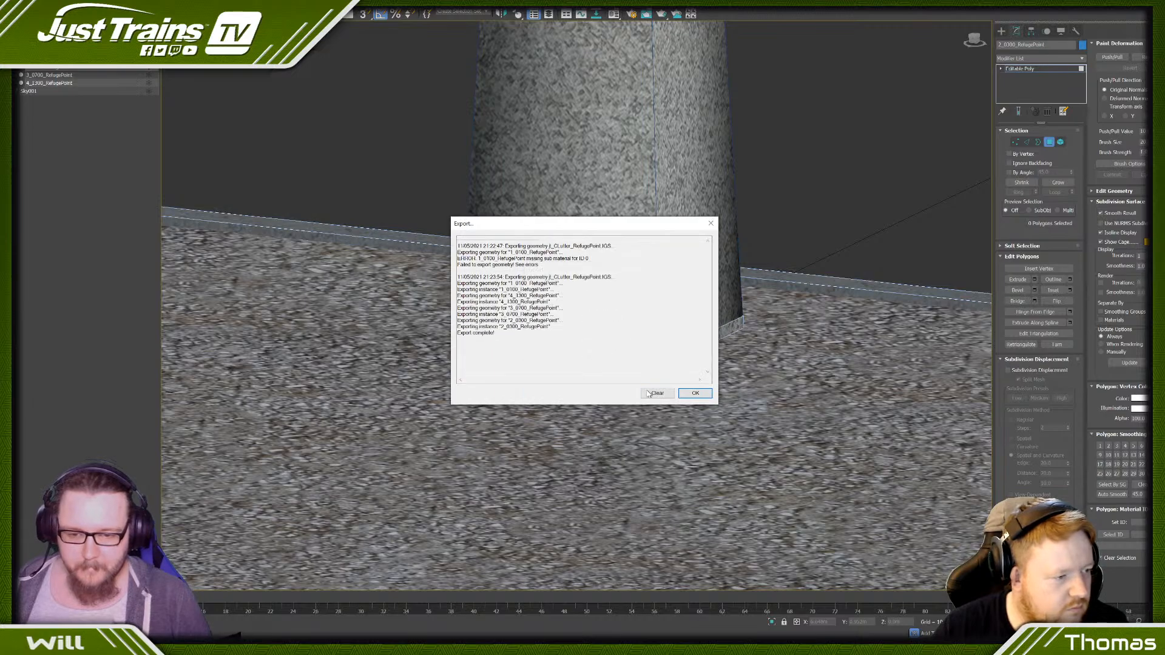
{"action": "left_click", "coordinate": [705, 393]}
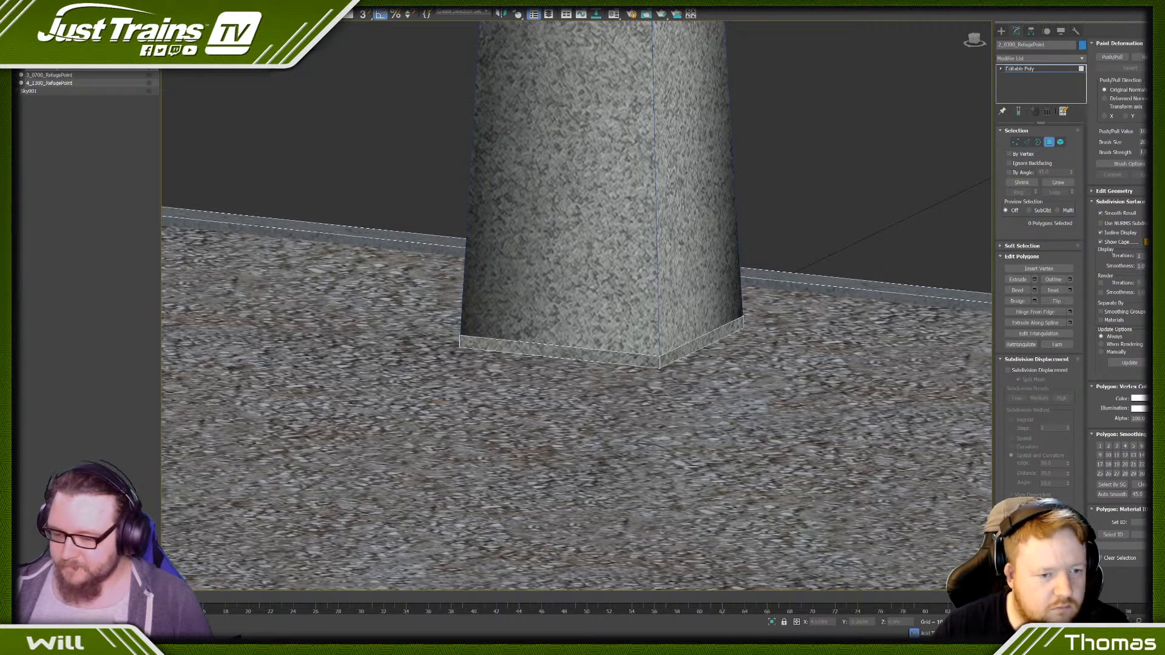
- Switch to Blueprint Editor 2 and create a scenery blueprint from jt_CLutter_RefugePoint.IGS in Source/JTTV/Stream/Scenery/Clutter
{"action": "left_click", "coordinate": [261, 648]}
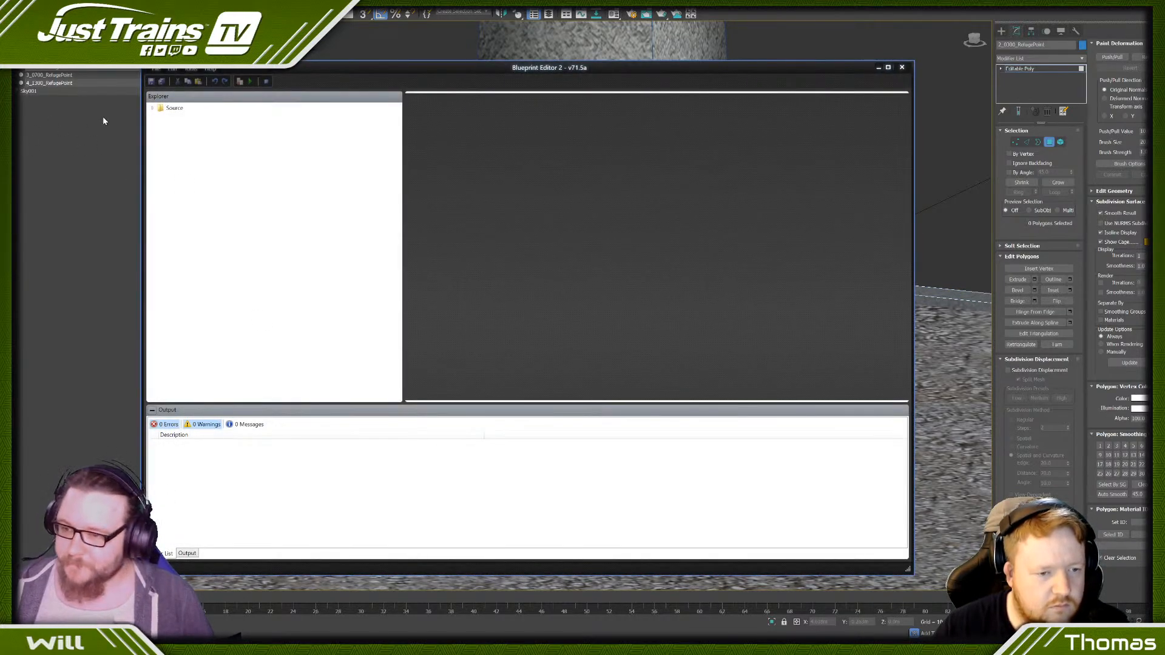
{"action": "left_click", "coordinate": [152, 108]}
{"action": "left_click", "coordinate": [161, 127]}
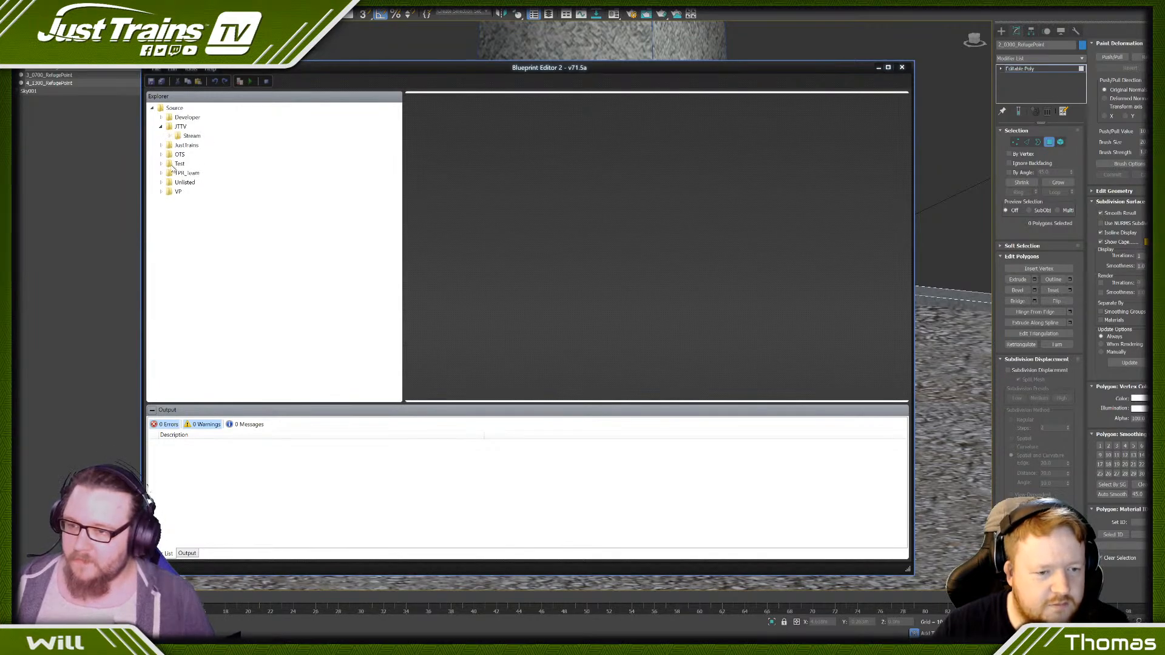
{"action": "left_click", "coordinate": [170, 136]}
{"action": "left_click", "coordinate": [179, 146]}
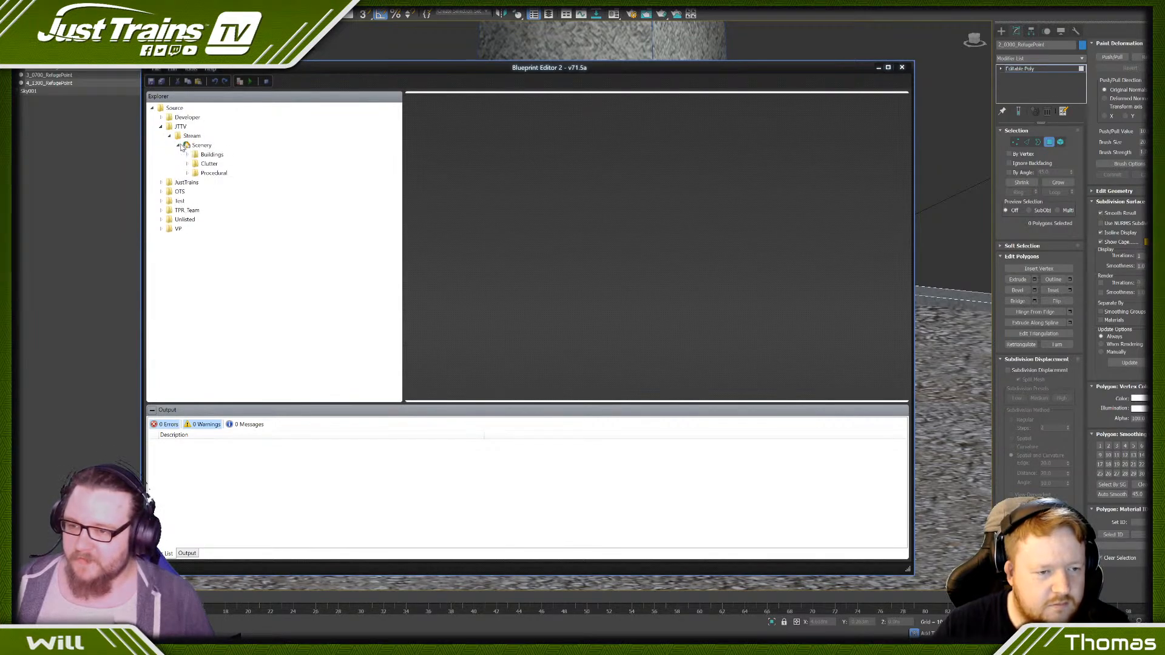
{"action": "left_click", "coordinate": [187, 164]}
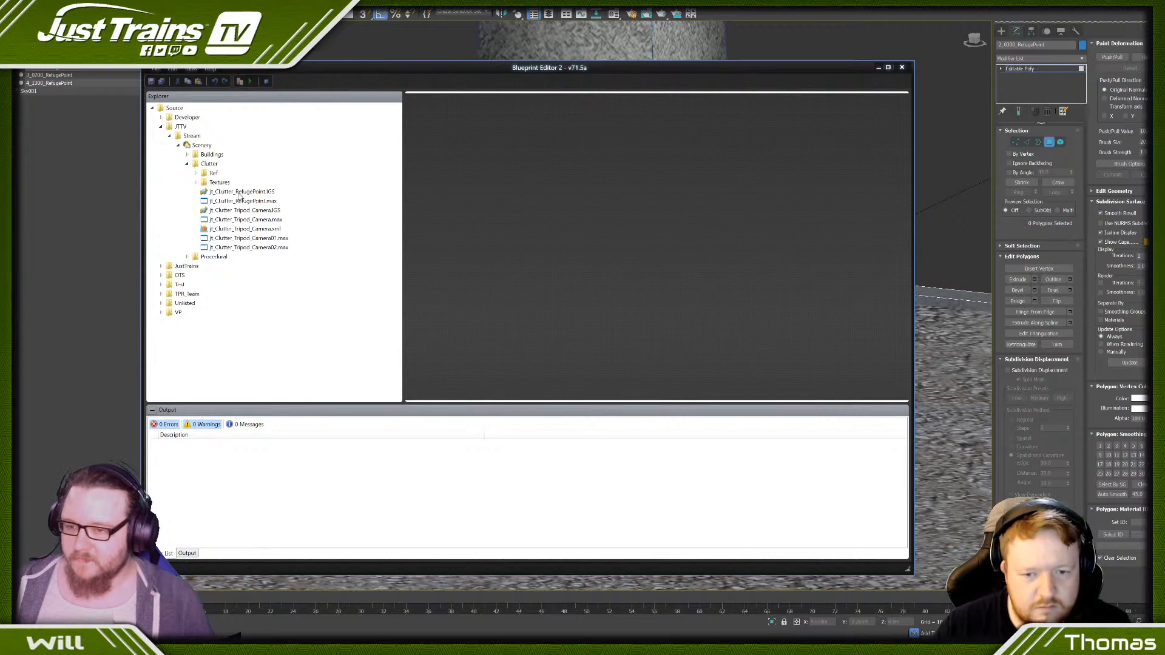
{"action": "left_click", "coordinate": [239, 192]}
{"action": "right_click", "coordinate": [236, 191]}
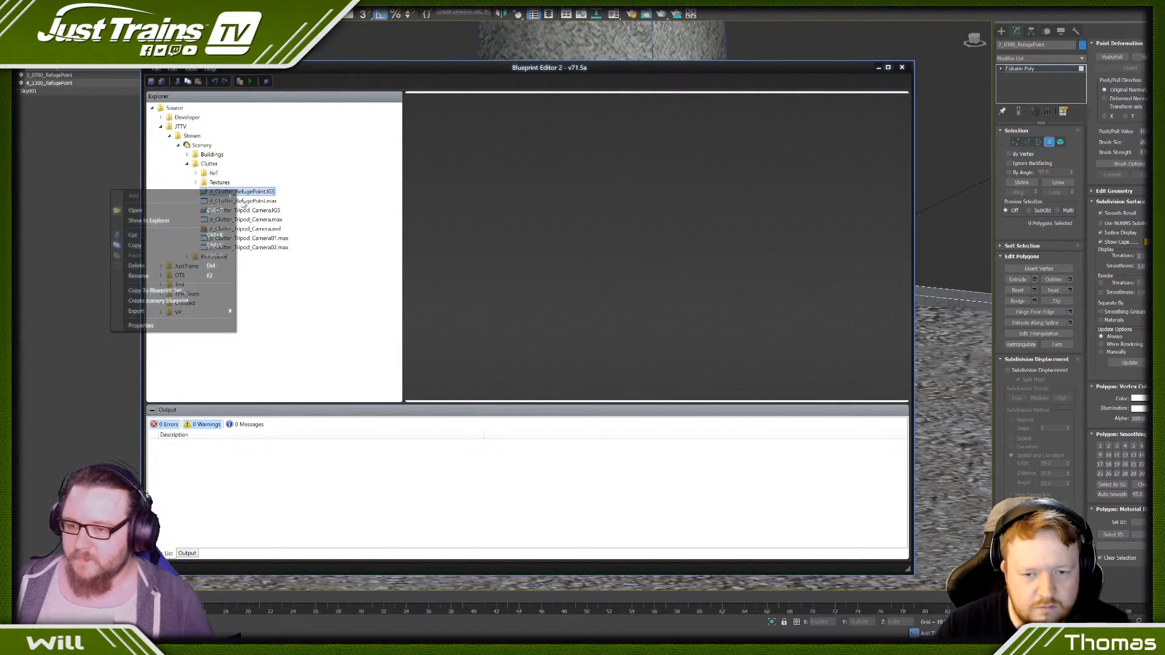
{"action": "left_click", "coordinate": [186, 304]}
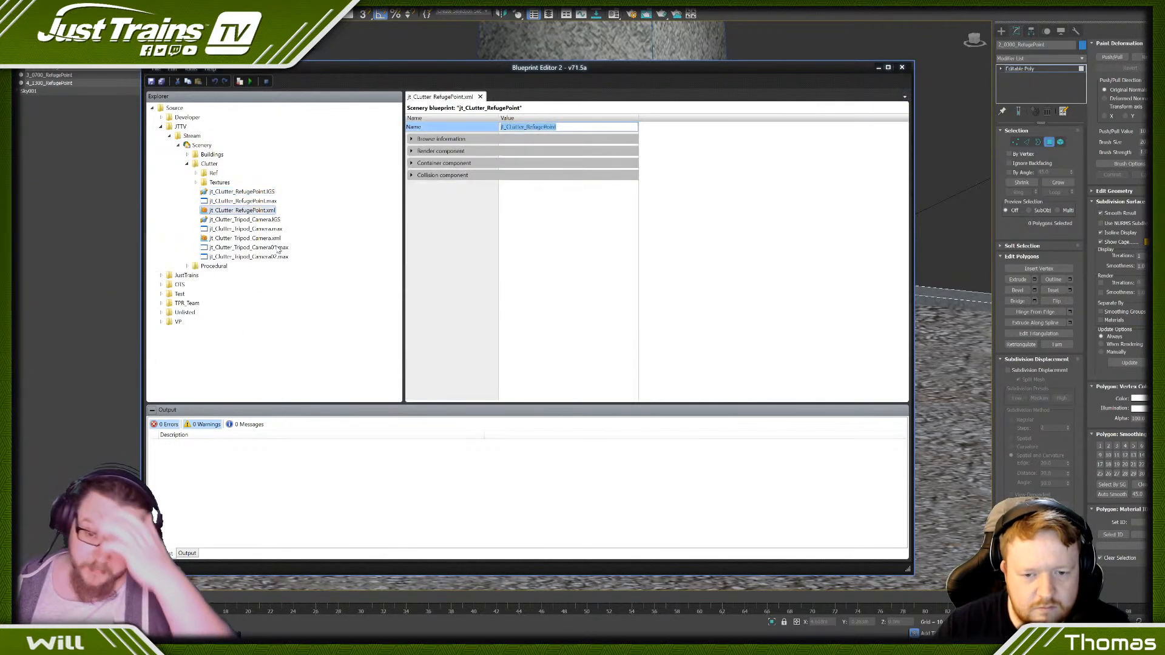
- Set the blueprint's English display name to "JT - (CL) Refuge Point"
{"action": "left_click", "coordinate": [411, 139]}
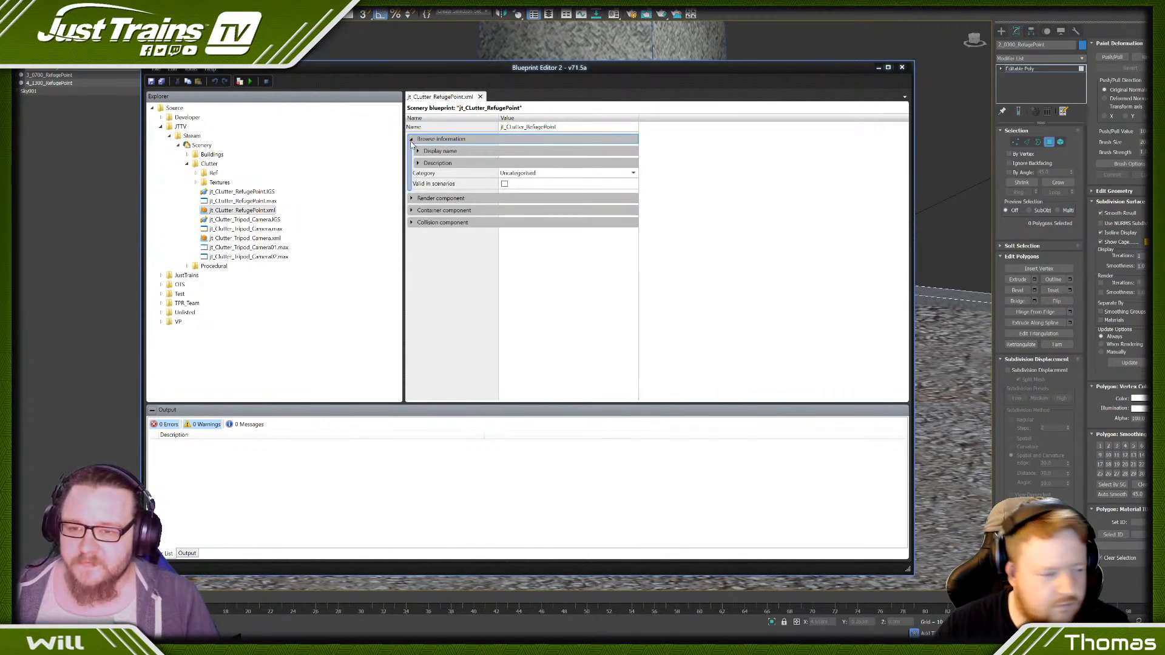
{"action": "left_click", "coordinate": [418, 151]}
{"action": "left_click", "coordinate": [555, 161]}
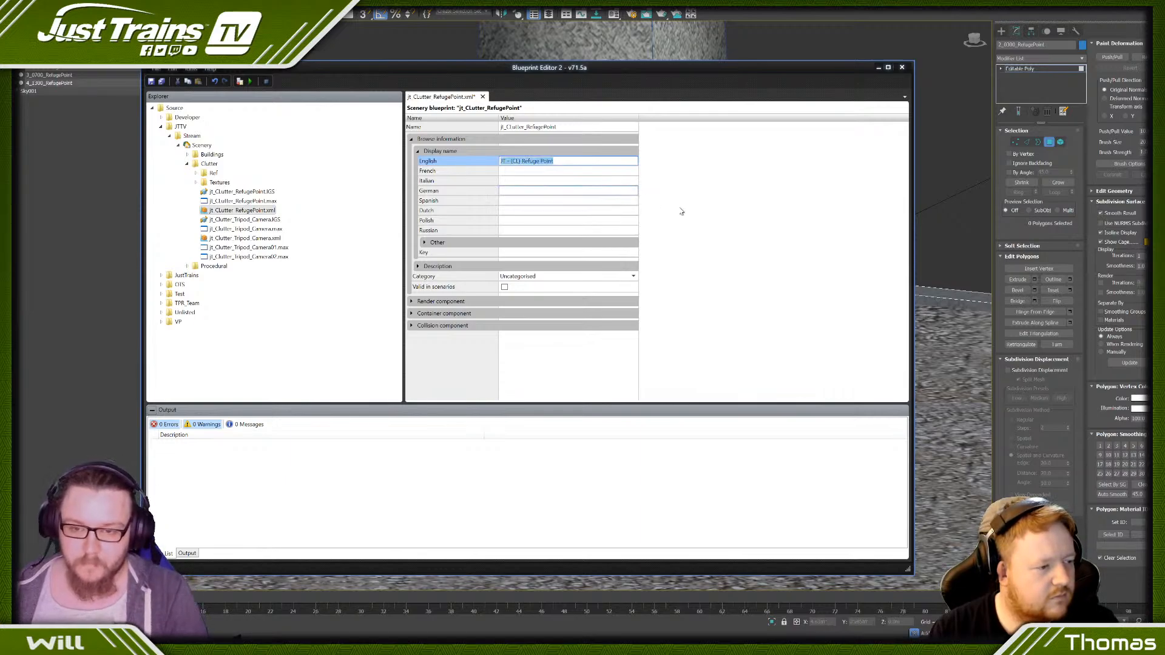
- Copy the English display name into the French, Italian, German, Spanish, Dutch, Polish and Russian display names
{"action": "left_click", "coordinate": [516, 172]}
{"action": "key", "text": "ctrl+v"}
{"action": "left_click", "coordinate": [515, 190]}
{"action": "key", "text": "ctrl+v"}
{"action": "left_click", "coordinate": [512, 180]}
{"action": "type", "text": "JT - (CL) Refuge Point"}
{"action": "left_click", "coordinate": [510, 200]}
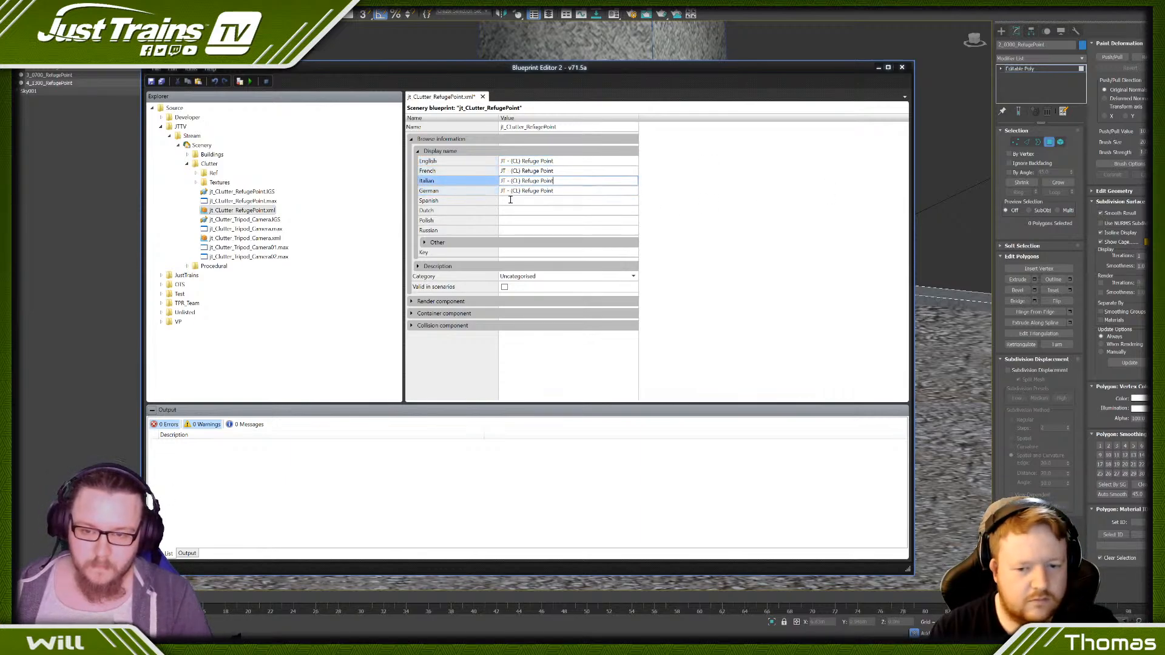
{"action": "type", "text": "JT - (CL) Refuge Point"}
{"action": "key", "text": "ctrl+v"}
{"action": "left_click", "coordinate": [511, 221]}
{"action": "key", "text": "ctrl+v"}
{"action": "type", "text": "JT - (CL) Refuge Point"}
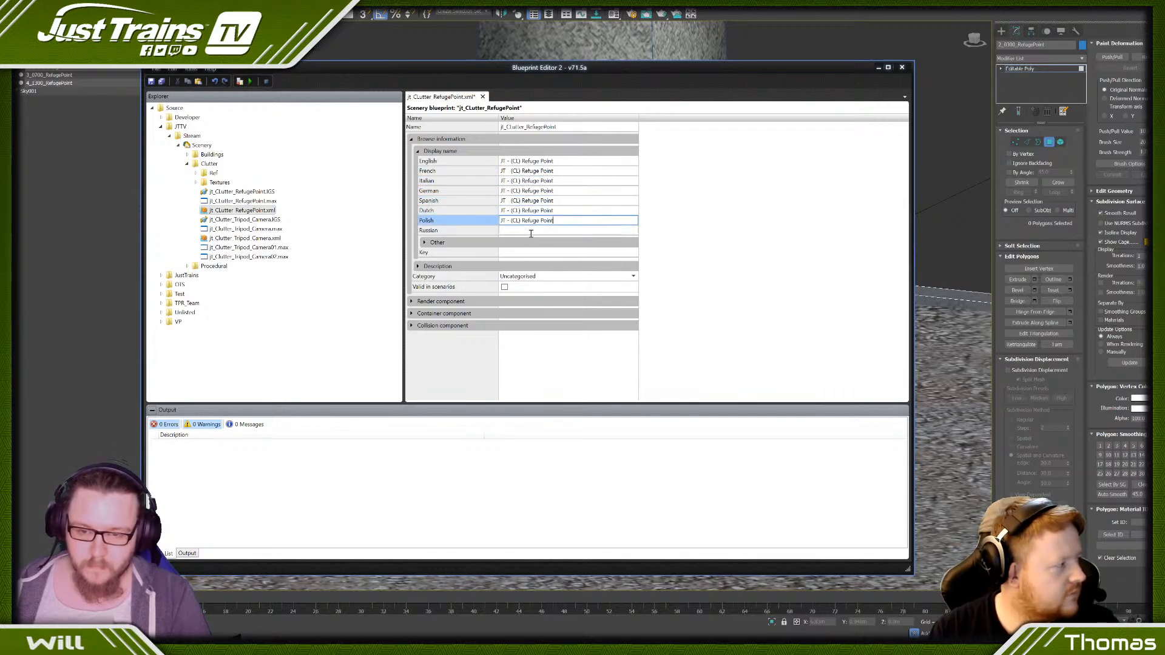
{"action": "left_click", "coordinate": [531, 231]}
{"action": "type", "text": "JT - (CL) Refuge Point"}
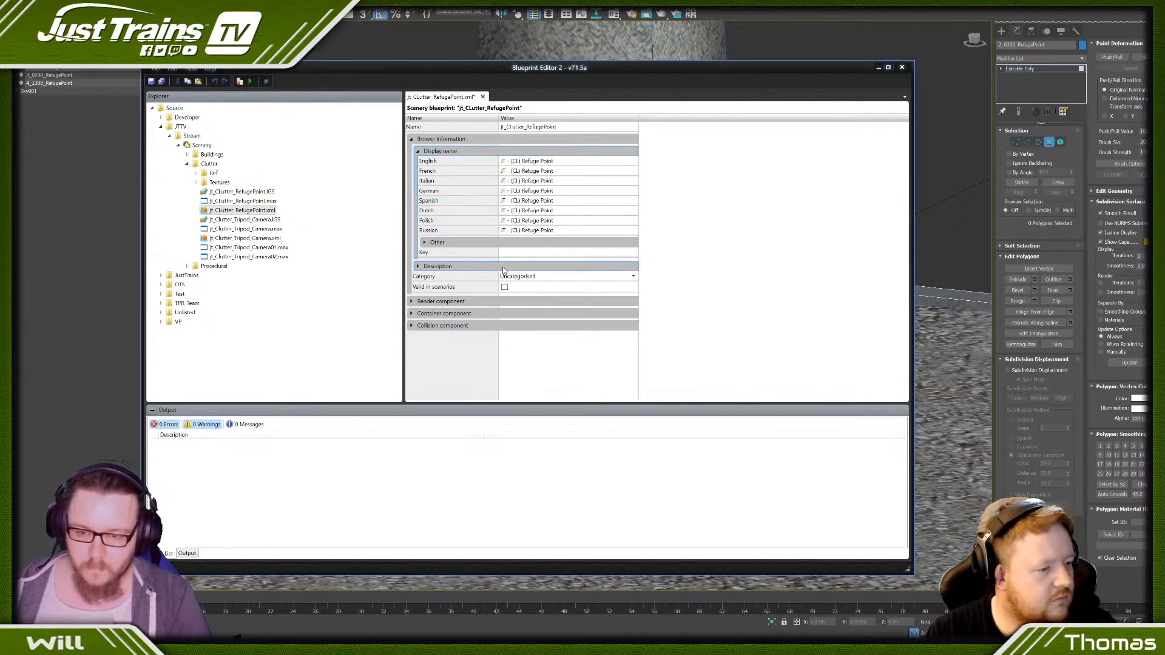
- Set the blueprint's category to Clutter and open the highest level of the render component's detail level generation range
{"action": "left_click", "coordinate": [516, 276]}
{"action": "left_click", "coordinate": [528, 359]}
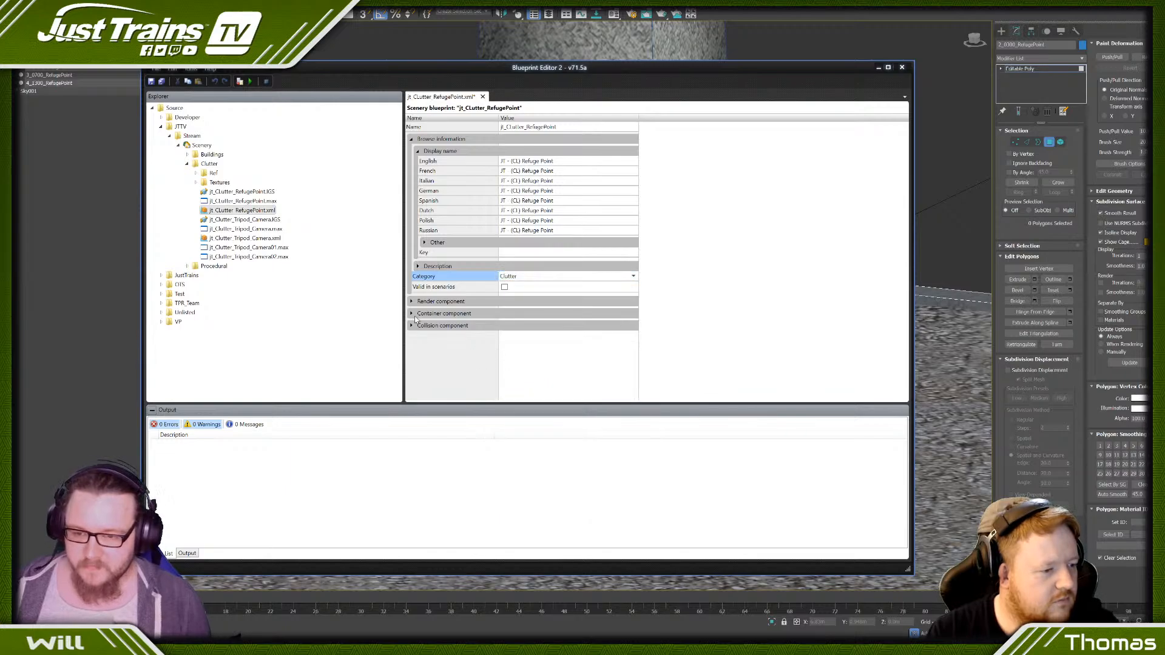
{"action": "left_click", "coordinate": [412, 302]}
{"action": "scroll", "coordinate": [412, 318], "scroll_direction": "down", "scroll_amount": 4}
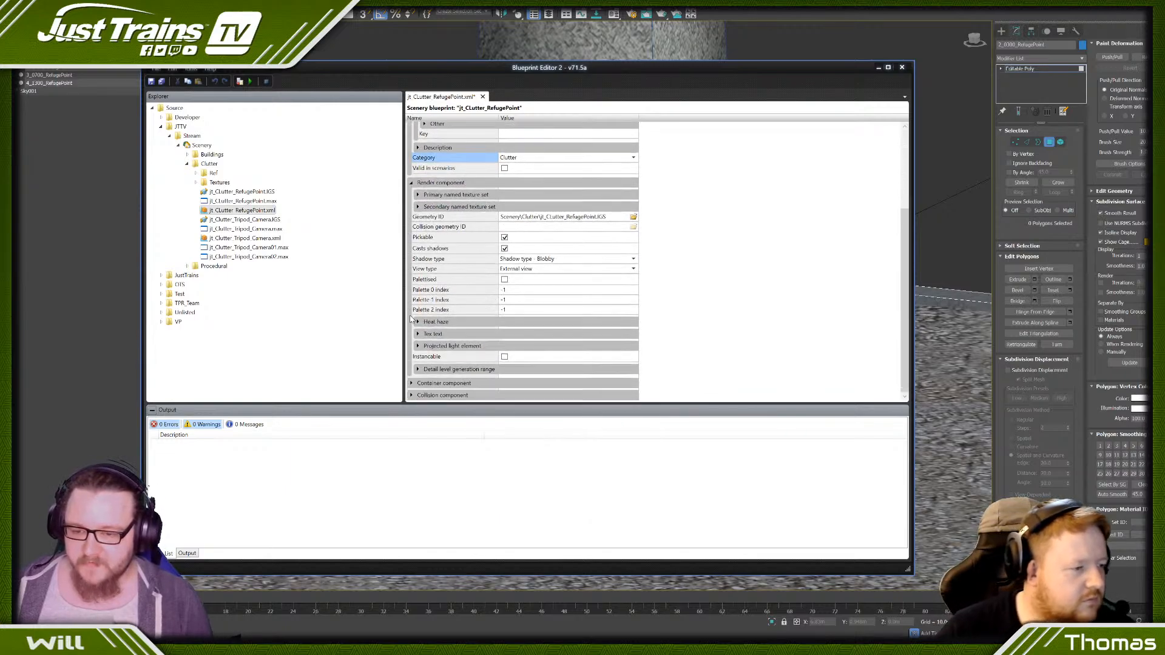
{"action": "left_click", "coordinate": [420, 370]}
{"action": "left_click", "coordinate": [510, 357]}
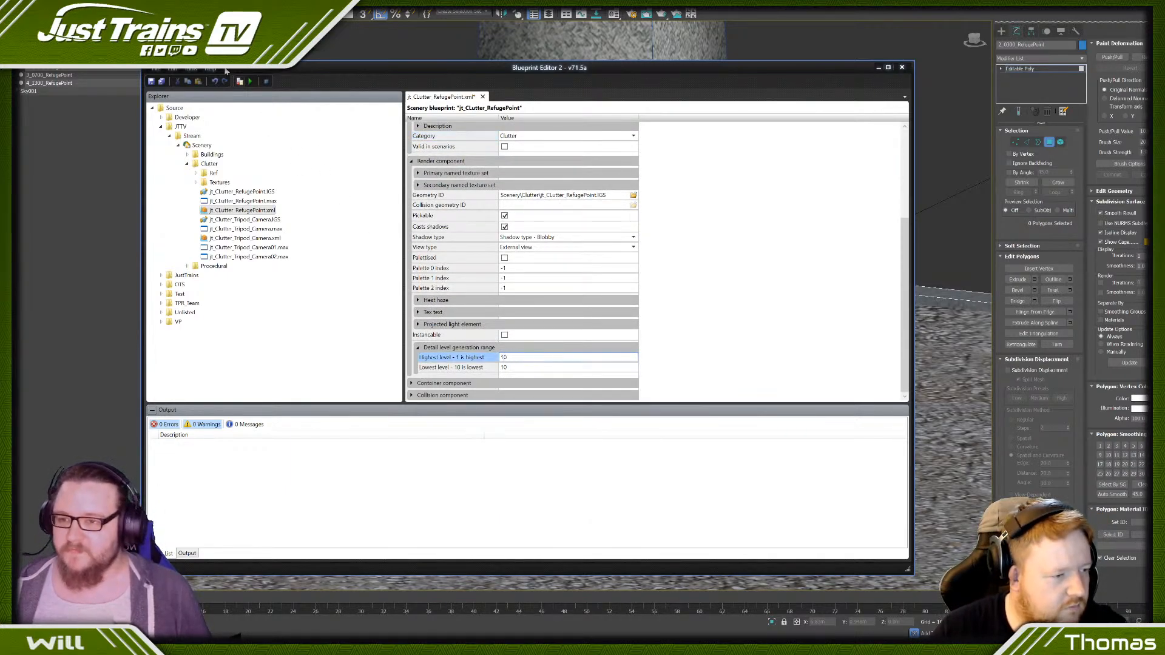
- Preview the refuge point blueprint in Train Simulator and examine its platform, handrails and sign post from both sides
{"action": "left_click", "coordinate": [251, 82]}
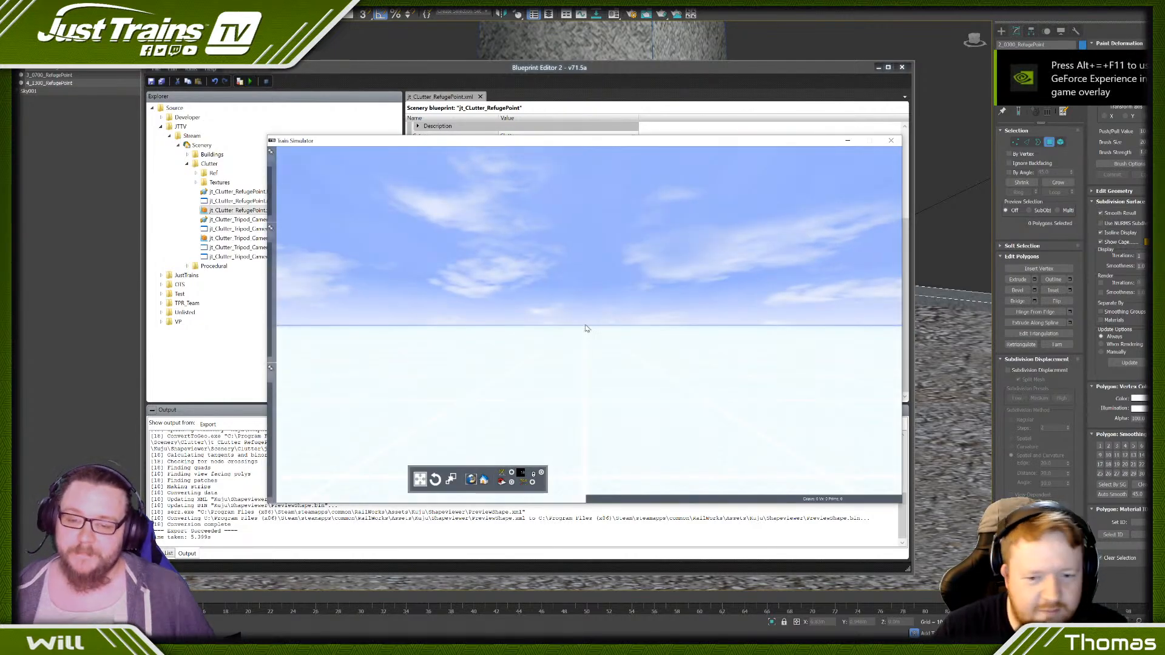
{"action": "scroll", "coordinate": [546, 321], "scroll_direction": "up", "scroll_amount": 3}
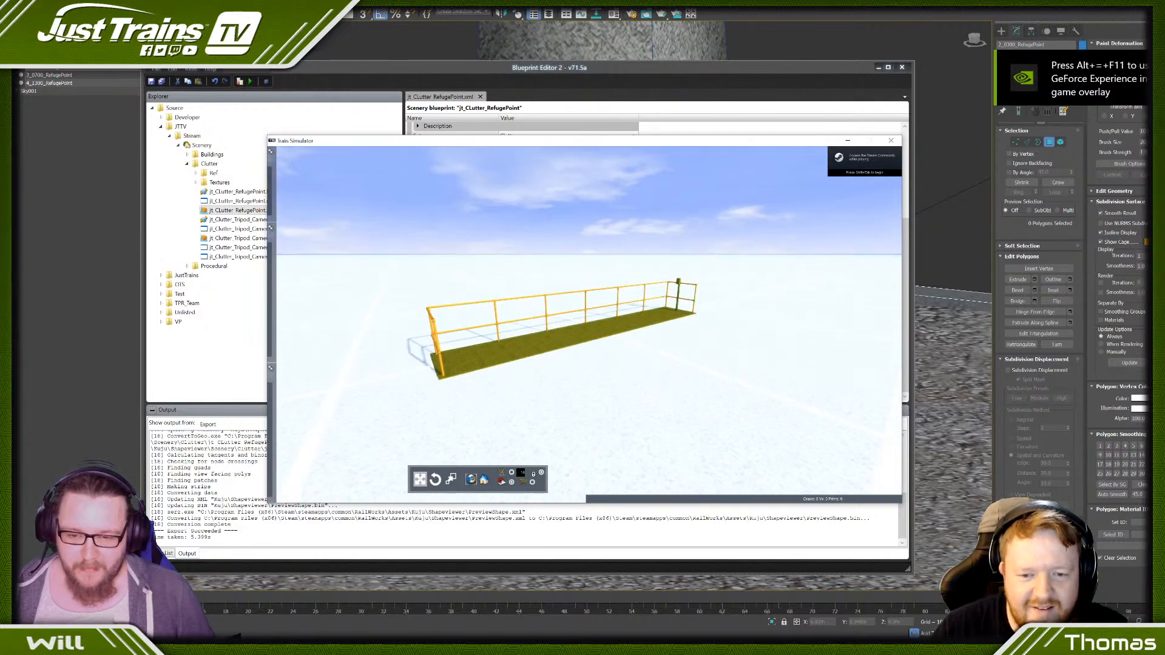
{"action": "right_click_drag", "start_coordinate": [546, 352], "coordinate": [611, 336]}
{"action": "scroll", "coordinate": [611, 336], "scroll_direction": "up", "scroll_amount": 5}
{"action": "key", "text": "Down"}
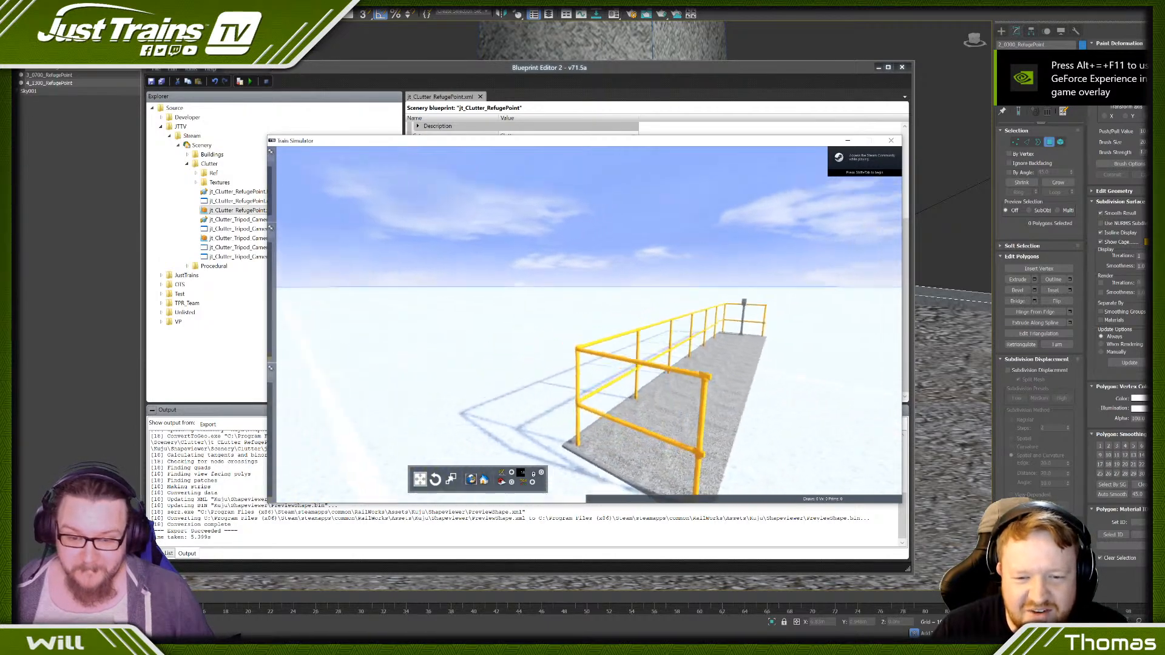
{"action": "key", "text": "Left"}
{"action": "right_click_drag", "start_coordinate": [645, 251], "coordinate": [783, 298]}
{"action": "key", "text": "Left"}
{"action": "right_click_drag", "start_coordinate": [540, 267], "coordinate": [561, 277]}
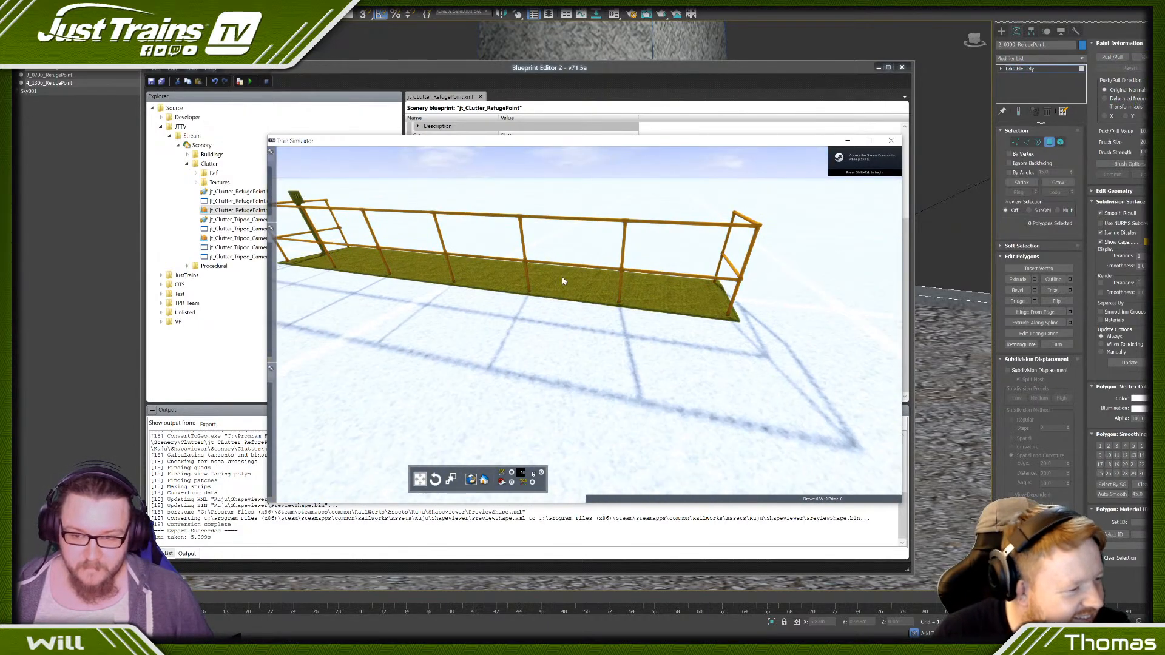
- Select and deselect the previewed refuge point, and examine its detail levels and textures from near and far
{"action": "left_click", "coordinate": [562, 277]}
{"action": "left_click_drag", "start_coordinate": [474, 258], "coordinate": [473, 250]}
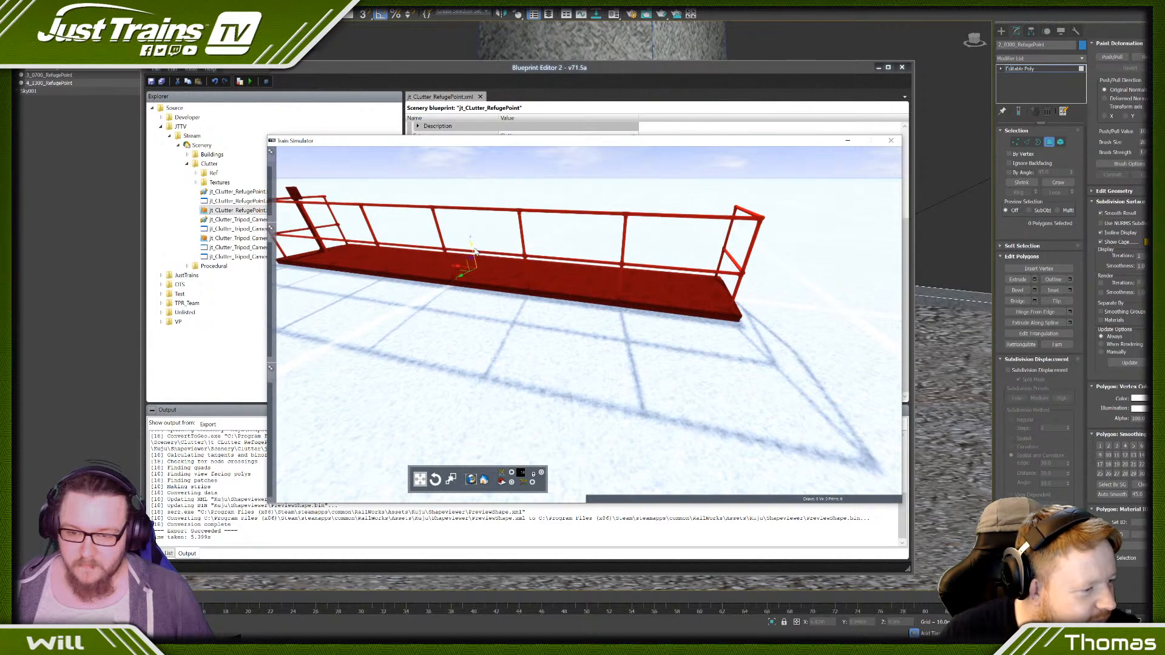
{"action": "left_click", "coordinate": [471, 337]}
{"action": "key", "text": "Right"}
{"action": "right_click_drag", "start_coordinate": [471, 336], "coordinate": [498, 357]}
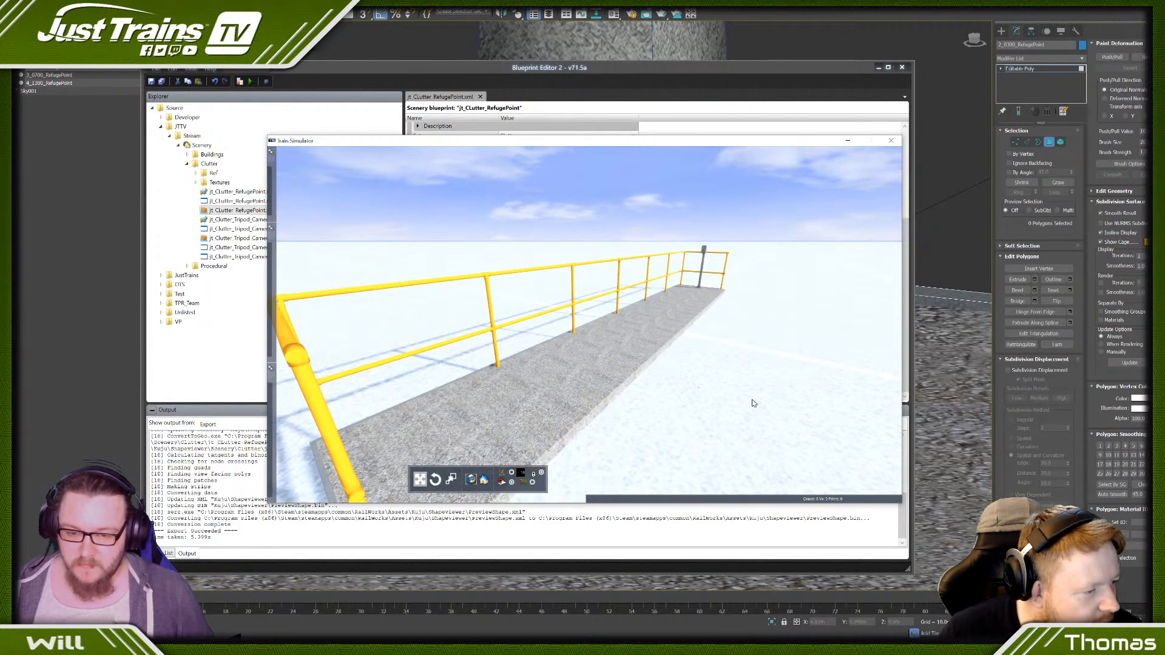
{"action": "key", "text": "Down"}
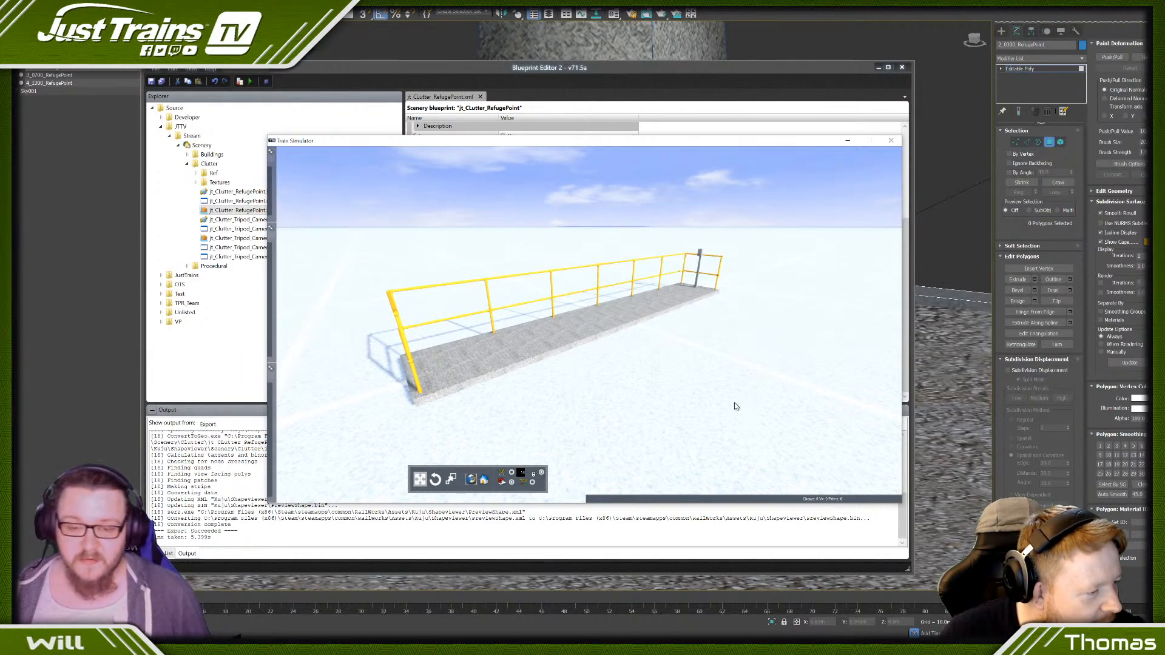
{"action": "key", "text": "Left"}
{"action": "right_click_drag", "start_coordinate": [734, 402], "coordinate": [525, 344]}
{"action": "key", "text": "Right"}
{"action": "key", "text": "Up"}
{"action": "key", "text": "Down"}
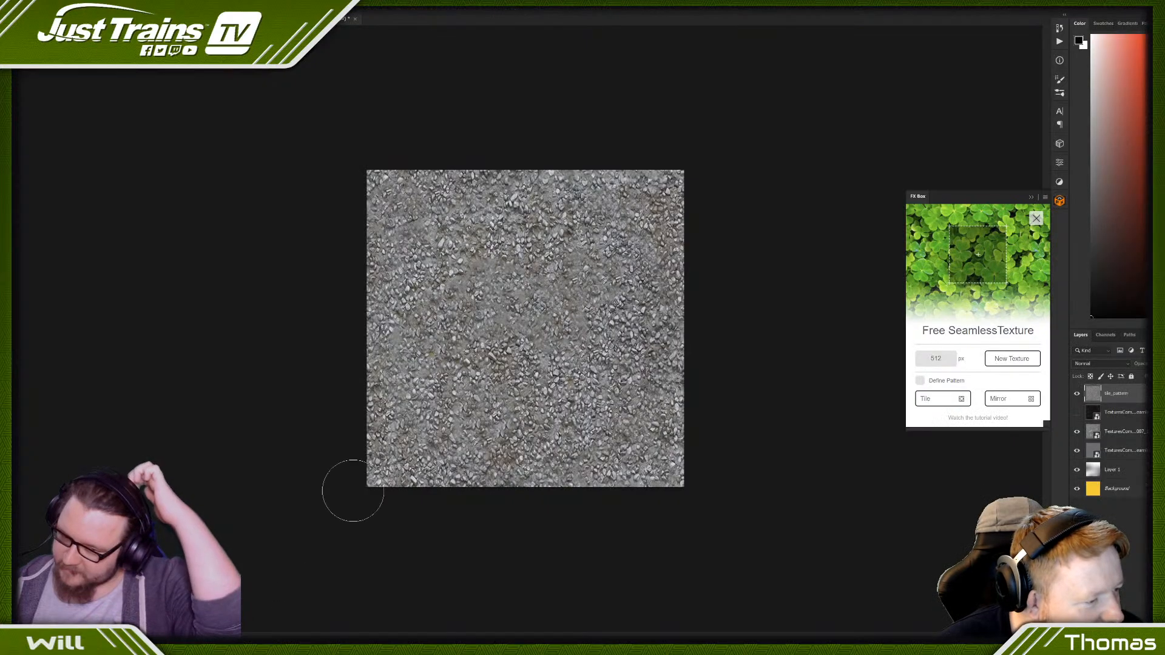
- Hide the gravel texture layers and show the scratches layer over the yellow background
{"action": "left_click", "coordinate": [1077, 394]}
{"action": "left_click", "coordinate": [1077, 412]}
{"action": "left_click", "coordinate": [1077, 431]}
{"action": "left_click", "coordinate": [1077, 450]}
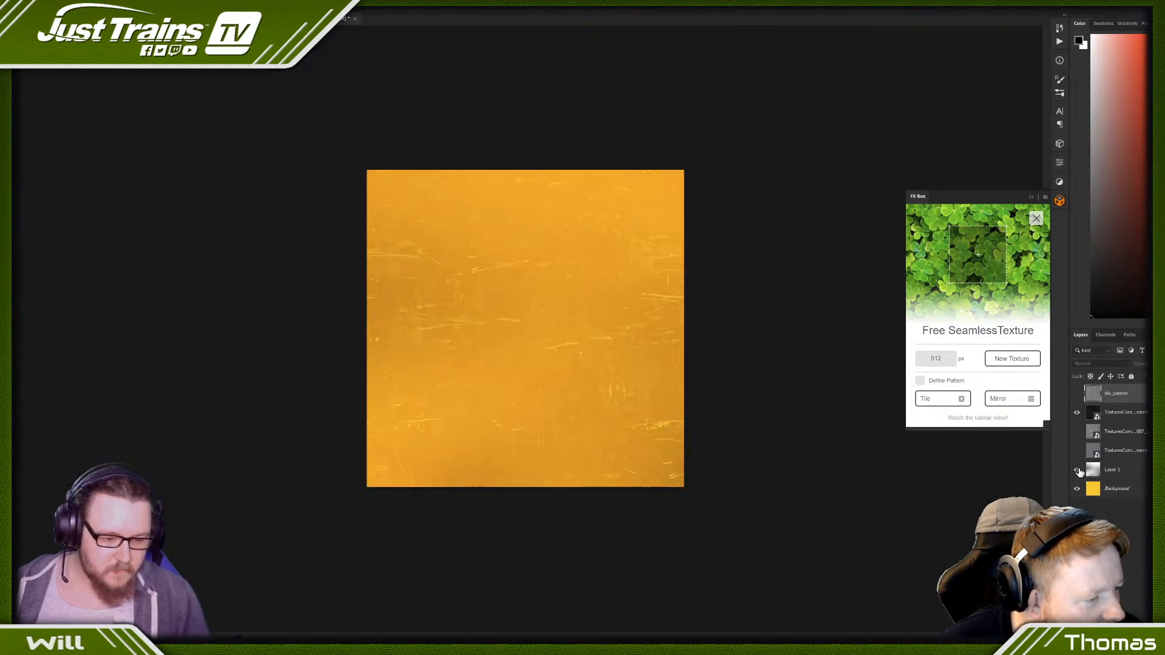
- Adjust the yellow background layer's hue slightly towards green, with saturation -24 and lightness +31
{"action": "left_click", "coordinate": [1122, 489]}
{"action": "key", "text": "ctrl+u"}
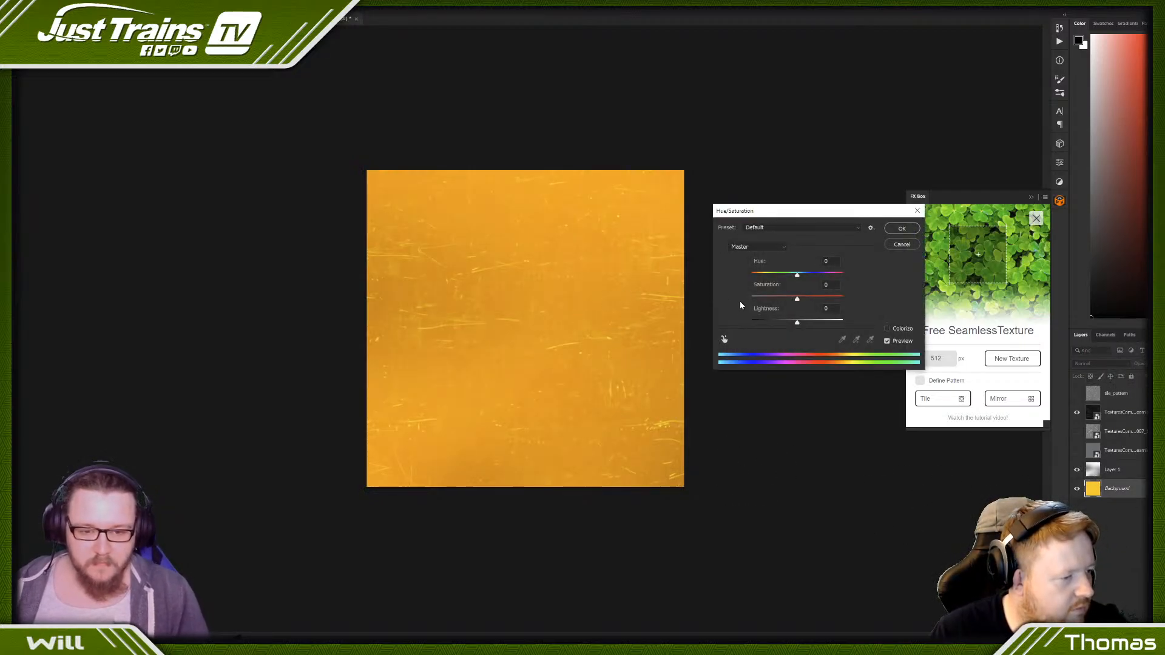
{"action": "mouse_move", "coordinate": [796, 299]}
{"action": "left_mouse_down"}
{"action": "mouse_move", "coordinate": [786, 300]}
{"action": "mouse_move", "coordinate": [799, 278]}
{"action": "left_mouse_up"}
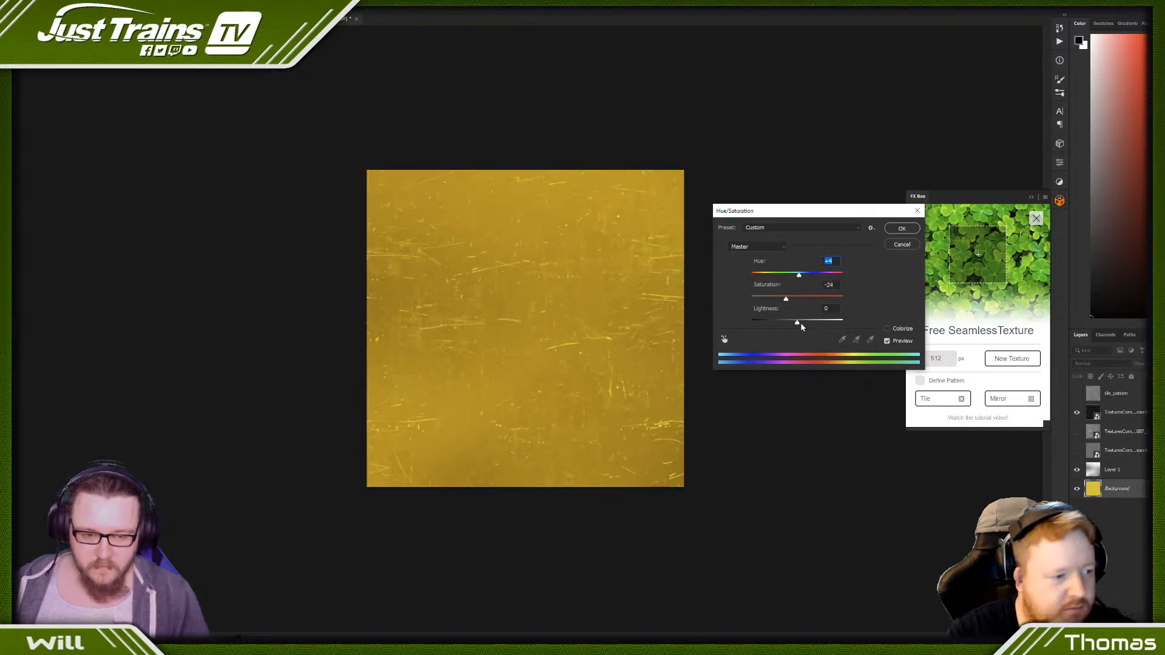
{"action": "left_click_drag", "start_coordinate": [797, 321], "coordinate": [808, 323]}
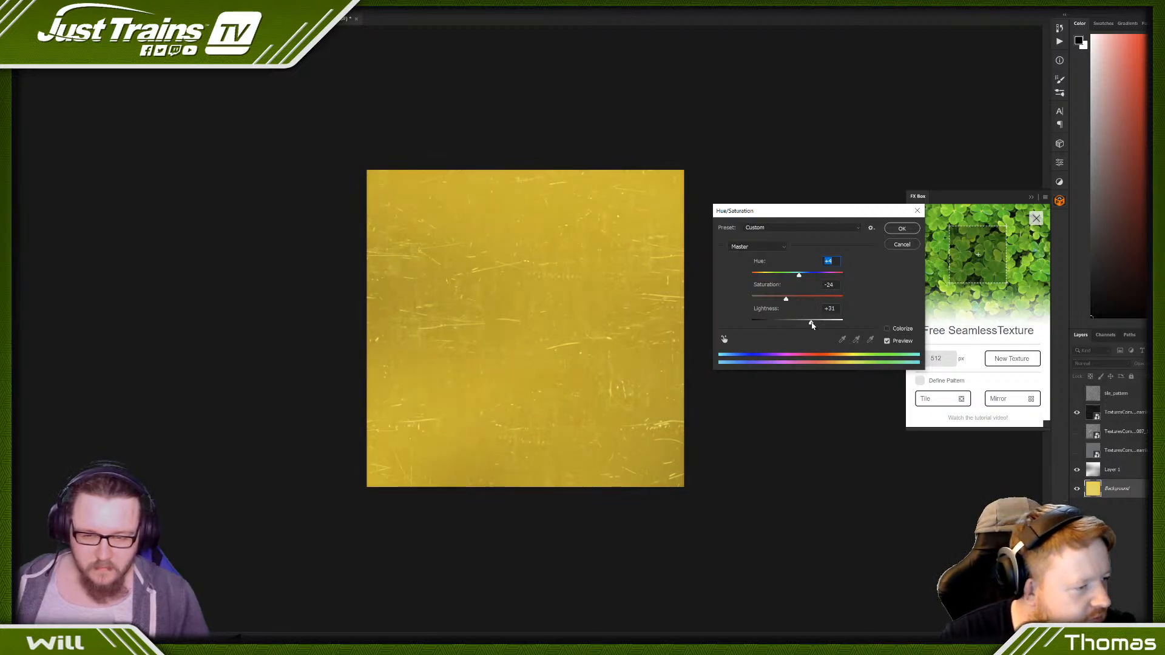
{"action": "left_click", "coordinate": [901, 229]}
- Start saving the yellow texture under another name and browse from the Source folder to the JTTV scenery Clutter Textures folder
{"action": "left_click", "coordinate": [24, 7]}
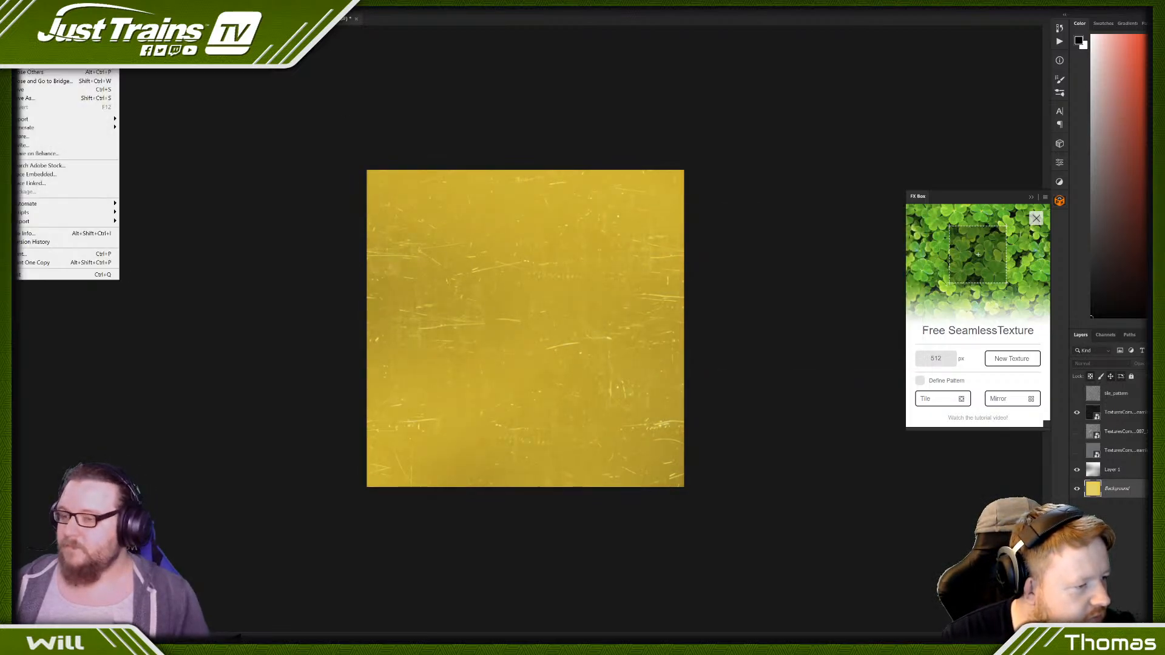
{"action": "left_click", "coordinate": [48, 99]}
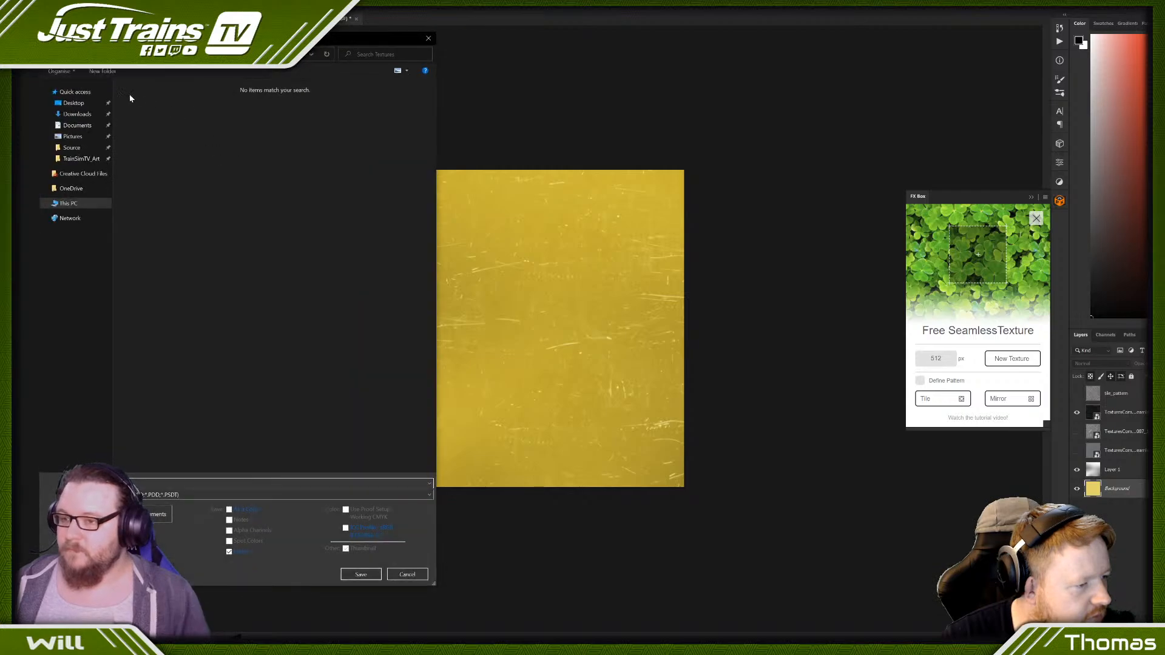
{"action": "left_click", "coordinate": [73, 150]}
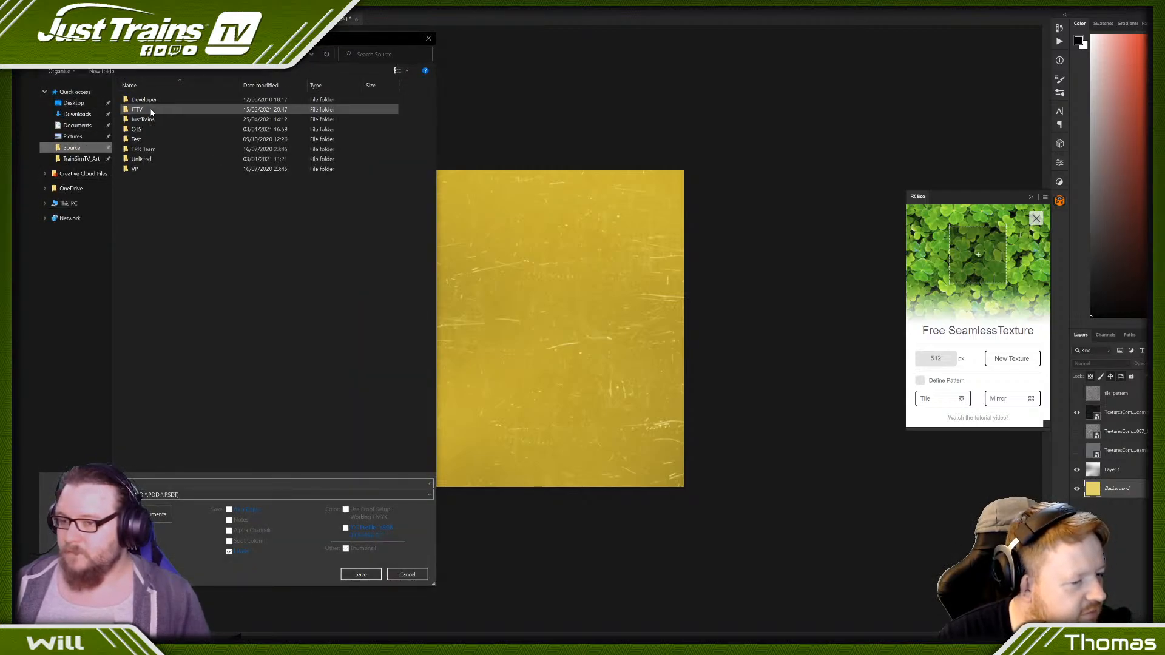
{"action": "double_click", "coordinate": [149, 106]}
{"action": "double_click", "coordinate": [146, 100]}
{"action": "double_click", "coordinate": [146, 100]}
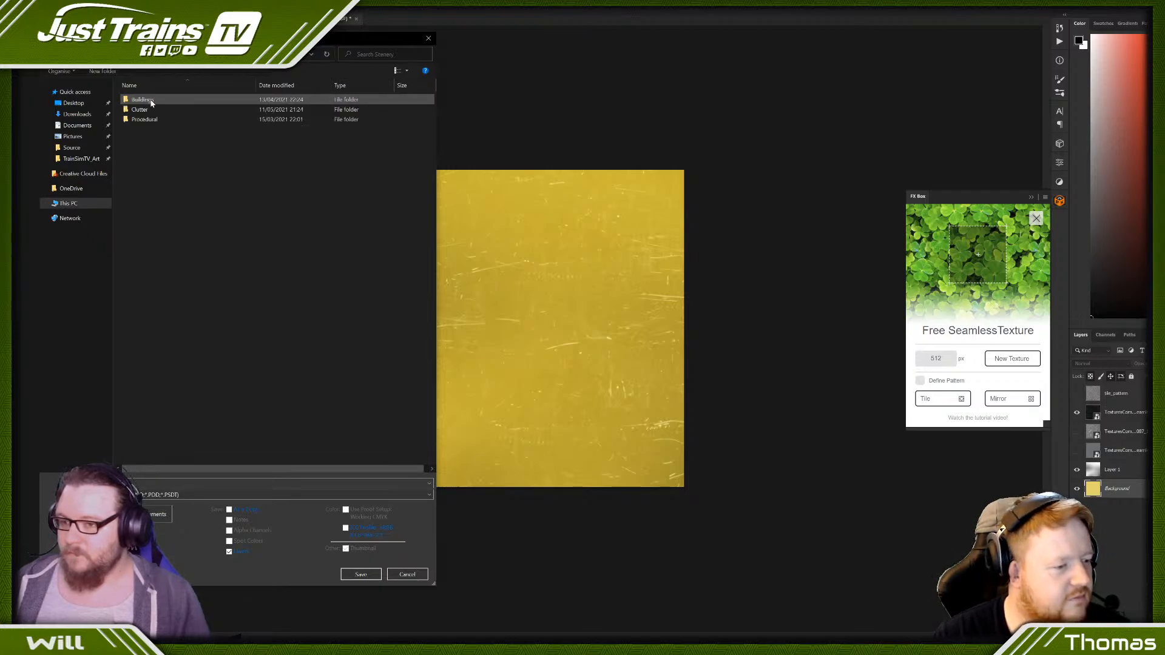
{"action": "double_click", "coordinate": [149, 110]}
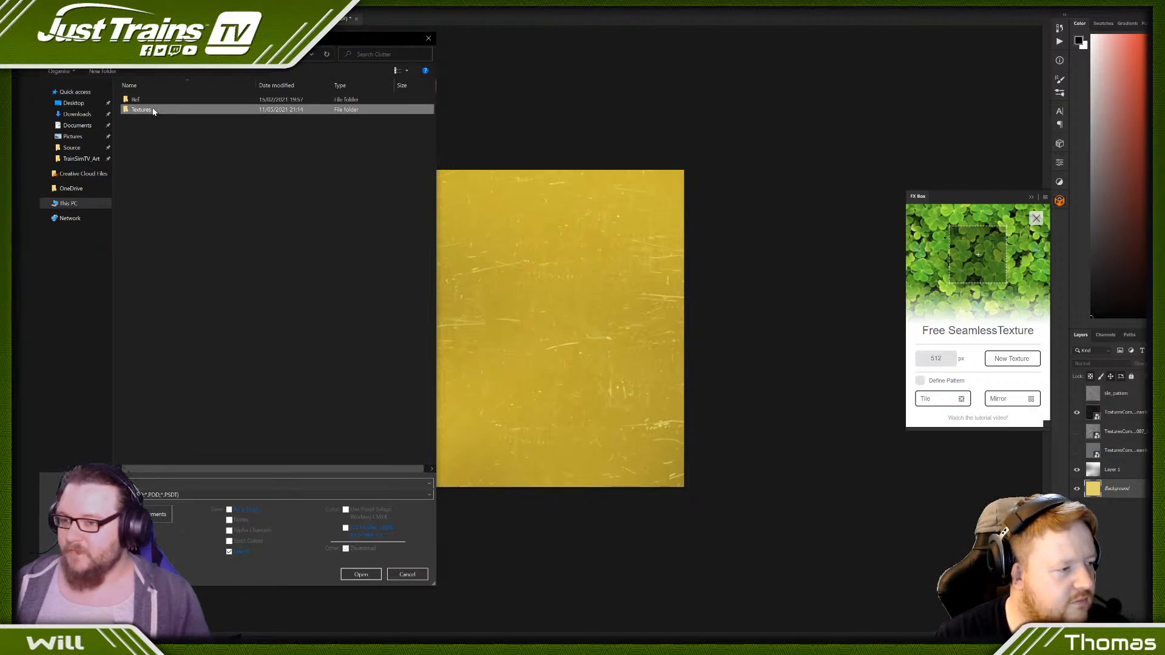
{"action": "double_click", "coordinate": [149, 109]}
- Save the texture in NVIDIA DDS format, replacing jt_clutter_Refugepoint_Pole_Yellow.dds
{"action": "left_click", "coordinate": [161, 495]}
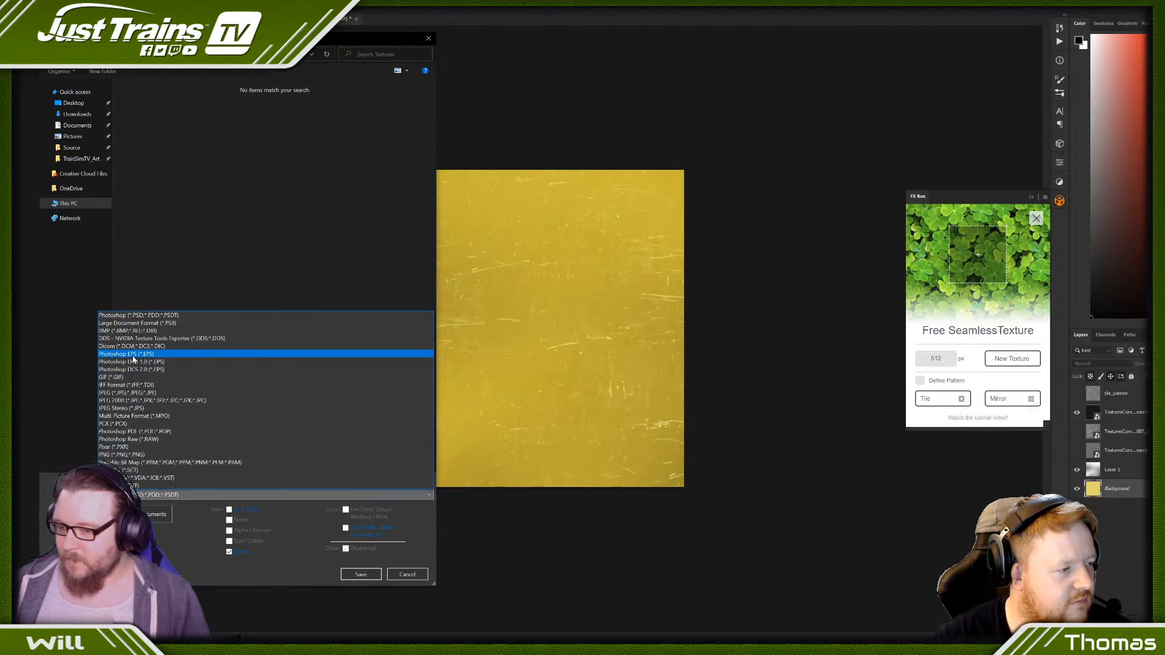
{"action": "left_click", "coordinate": [131, 339]}
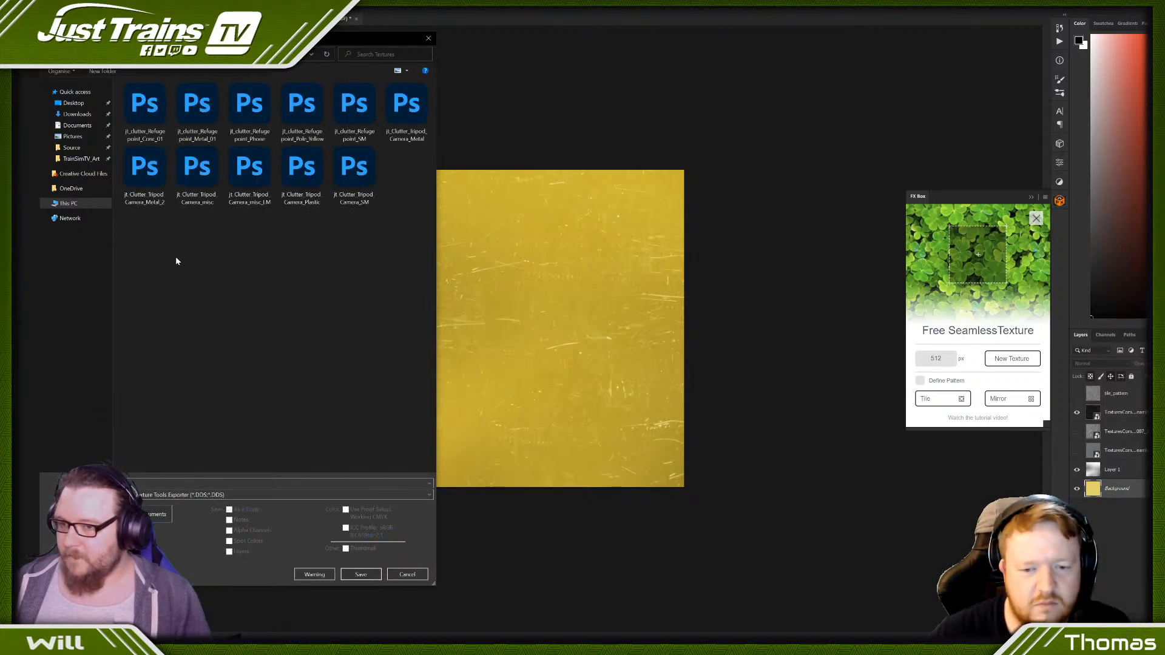
{"action": "left_click", "coordinate": [307, 115]}
{"action": "left_click", "coordinate": [363, 575]}
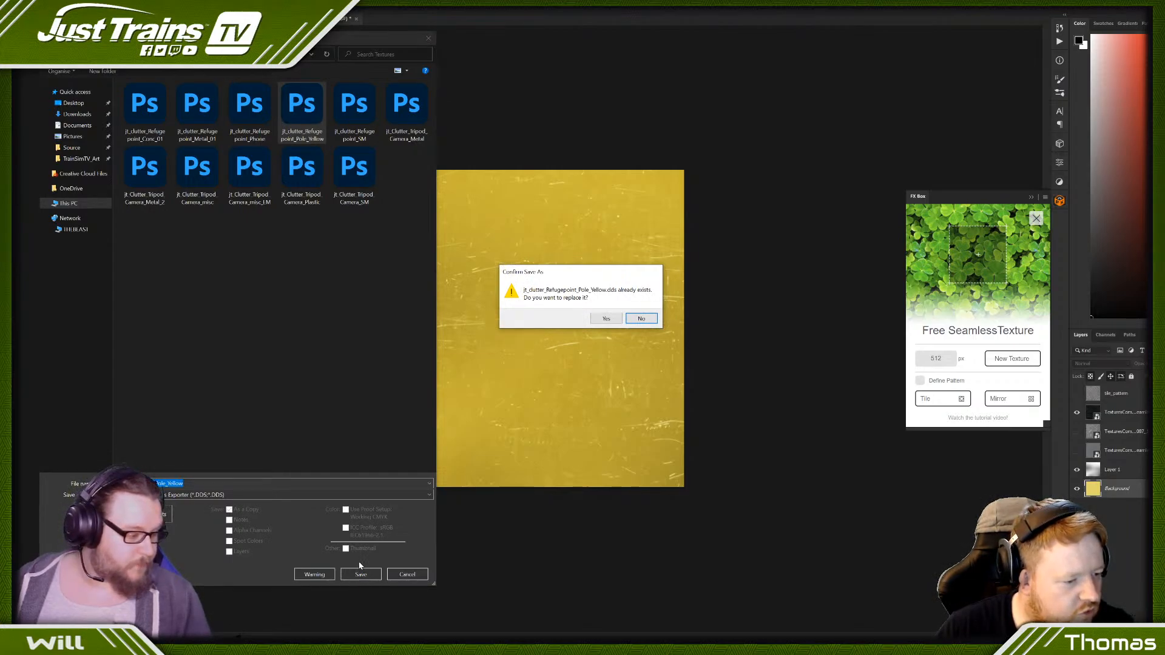
{"action": "left_click", "coordinate": [606, 318]}
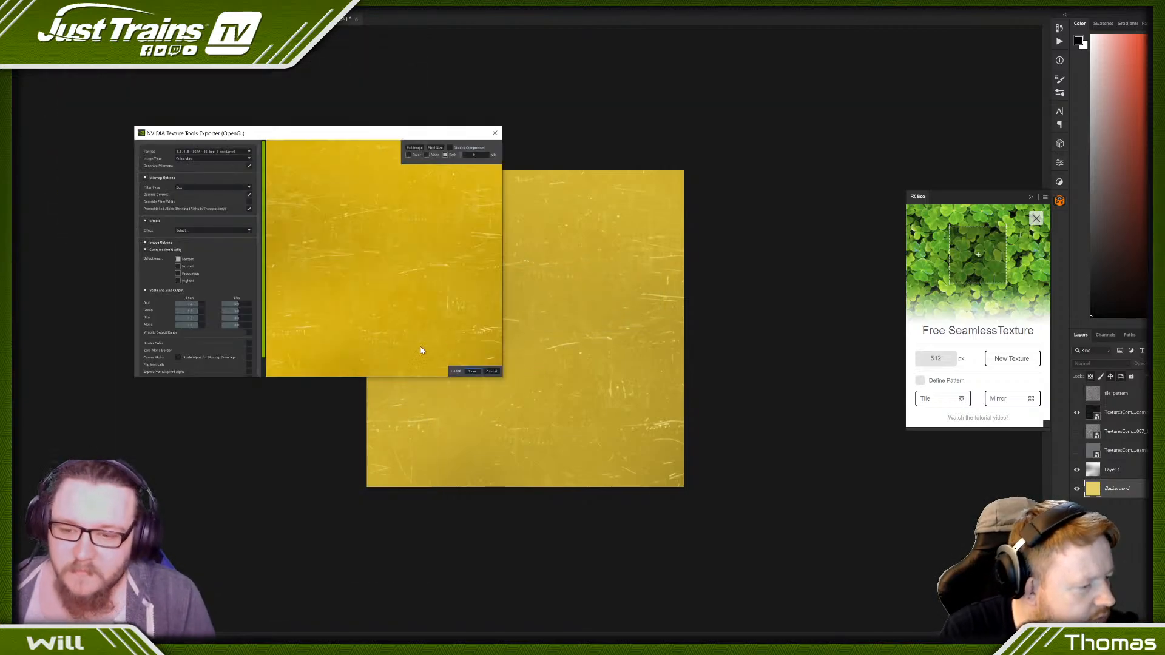
{"action": "left_click", "coordinate": [472, 371]}
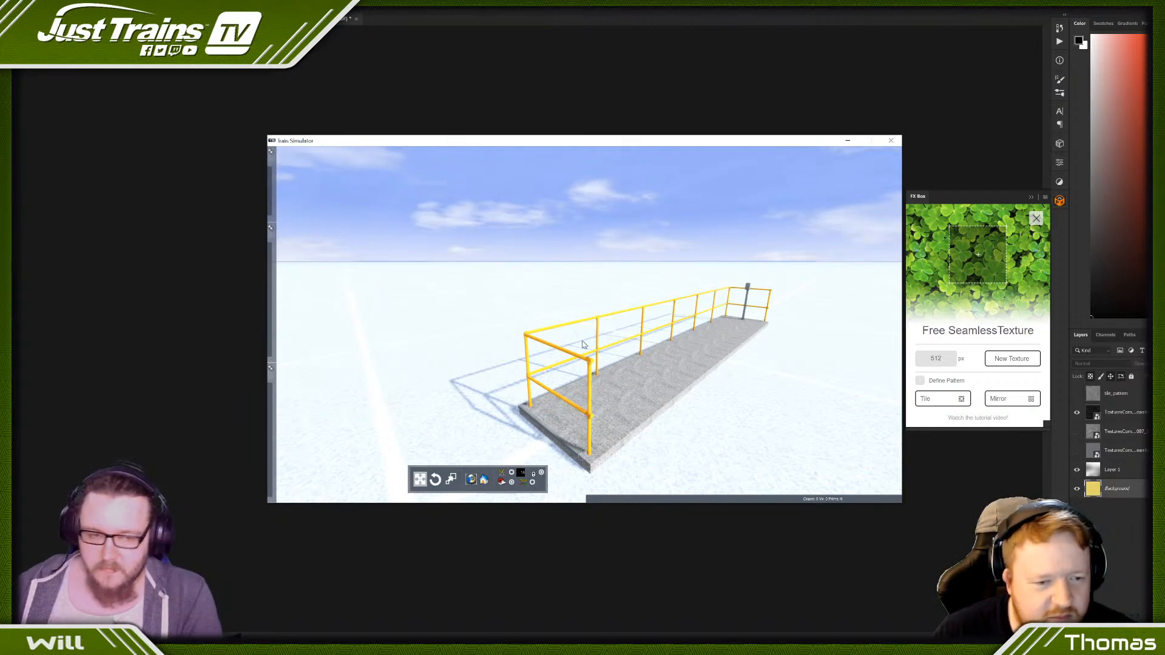
- Close the Train Simulator preview, switch to 3ds Max and show the refuge point end-on for vertex editing
{"action": "left_click", "coordinate": [891, 140]}
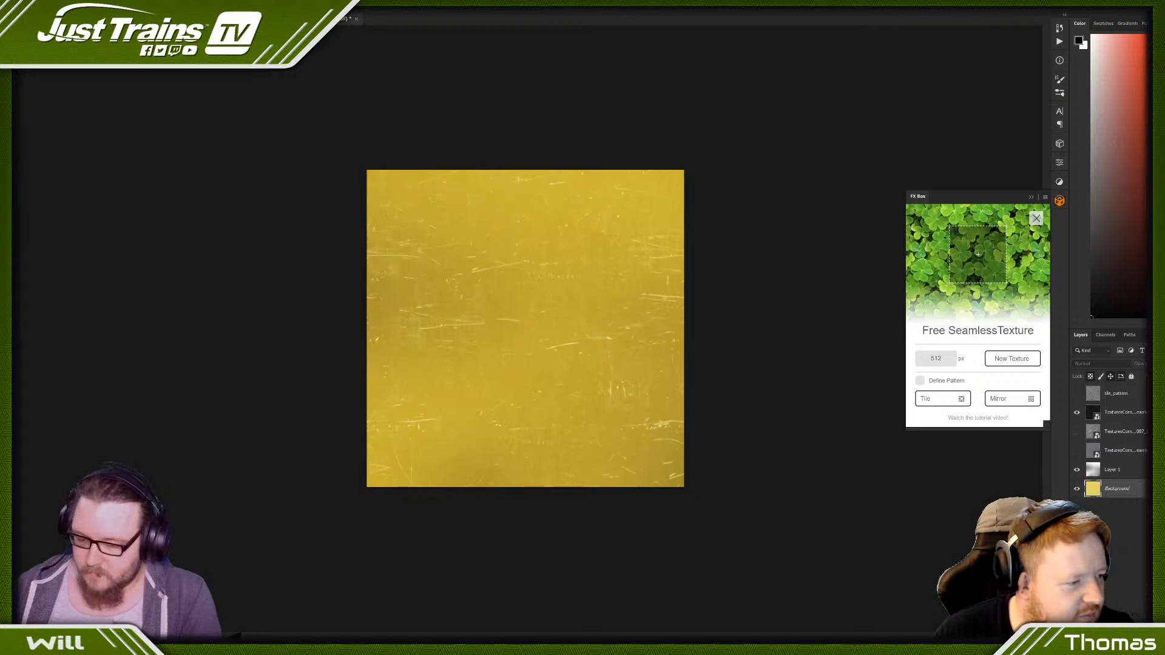
{"action": "key", "text": "alt+Tab"}
{"action": "scroll", "coordinate": [405, 438], "scroll_direction": "down", "scroll_amount": 12}
{"action": "middle_click_drag", "start_coordinate": [388, 438], "coordinate": [414, 473], "text": "alt"}
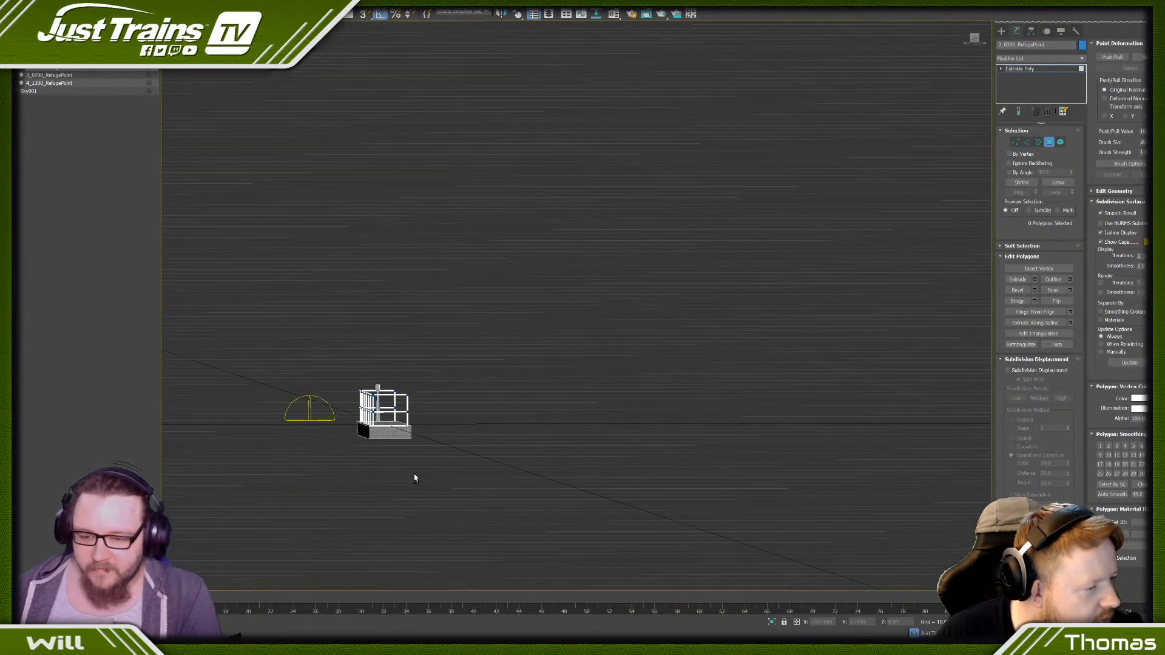
{"action": "left_click", "coordinate": [975, 38]}
{"action": "key", "text": "1"}
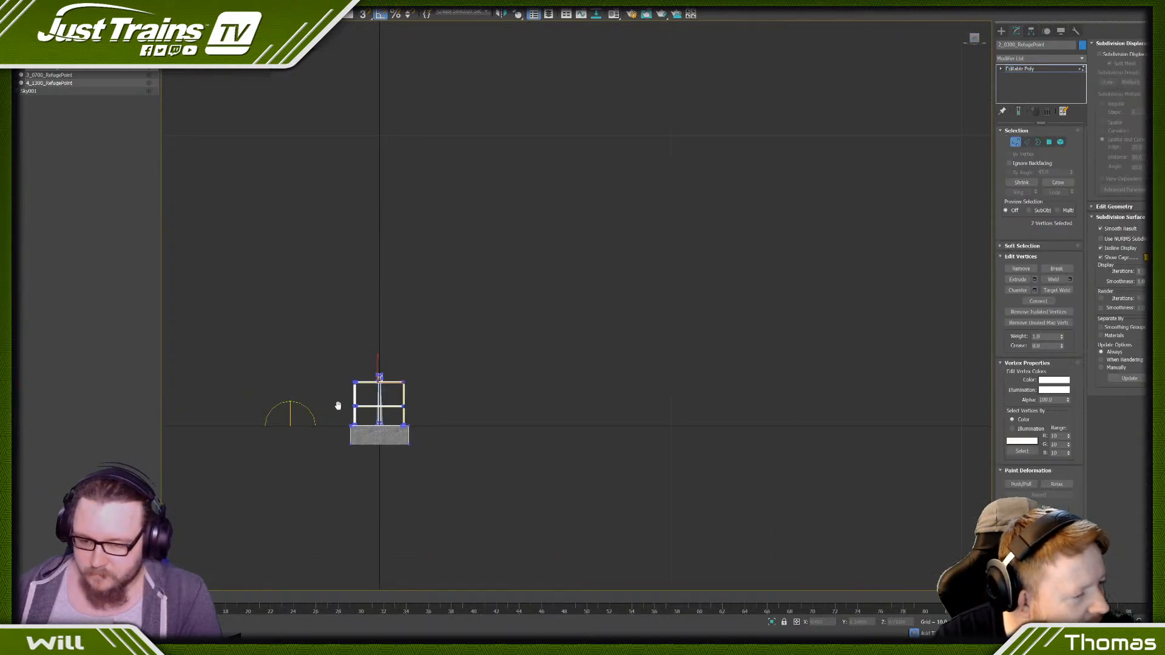
- Try to narrow the selected detail level by moving one side's platform and handrail vertices inward, and undo the move
{"action": "middle_click_drag", "start_coordinate": [338, 406], "coordinate": [502, 311]}
{"action": "scroll", "coordinate": [495, 305], "scroll_direction": "up", "scroll_amount": 5}
{"action": "left_click_drag", "start_coordinate": [586, 226], "coordinate": [628, 513]}
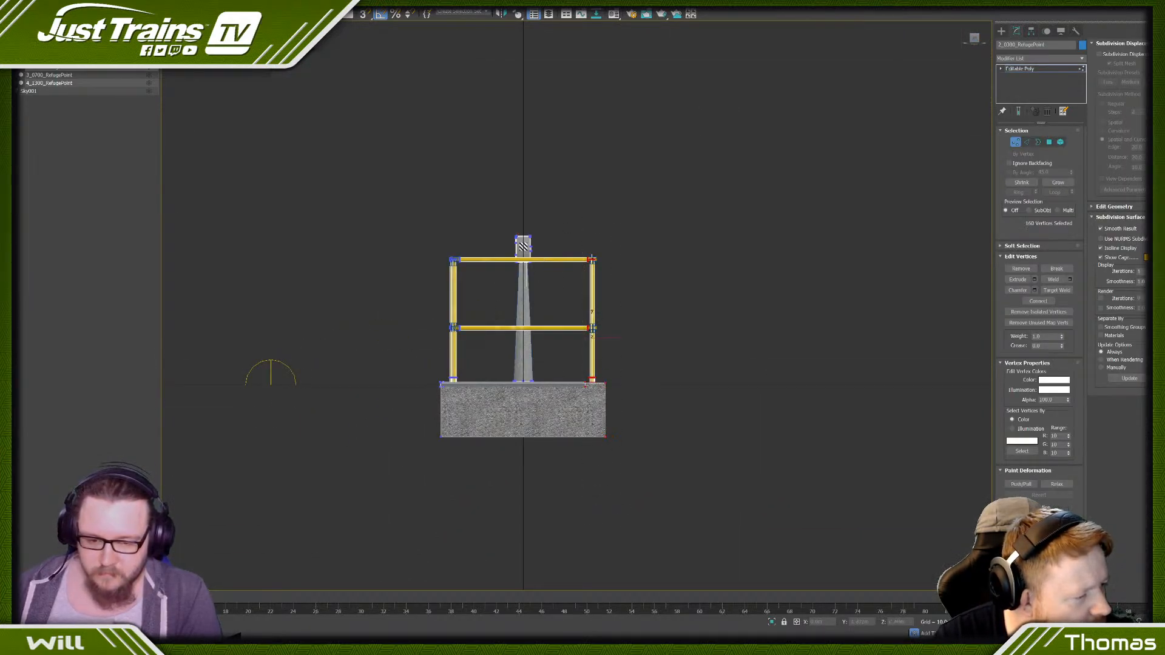
{"action": "key", "text": "w"}
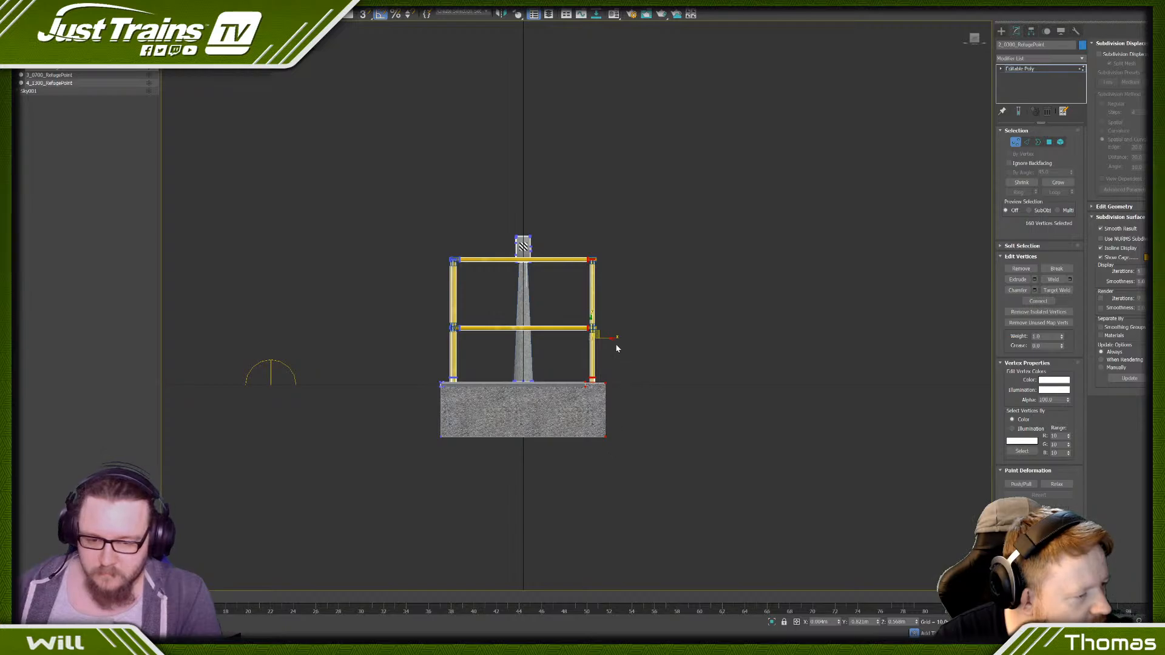
{"action": "left_click_drag", "start_coordinate": [611, 339], "coordinate": [591, 340]}
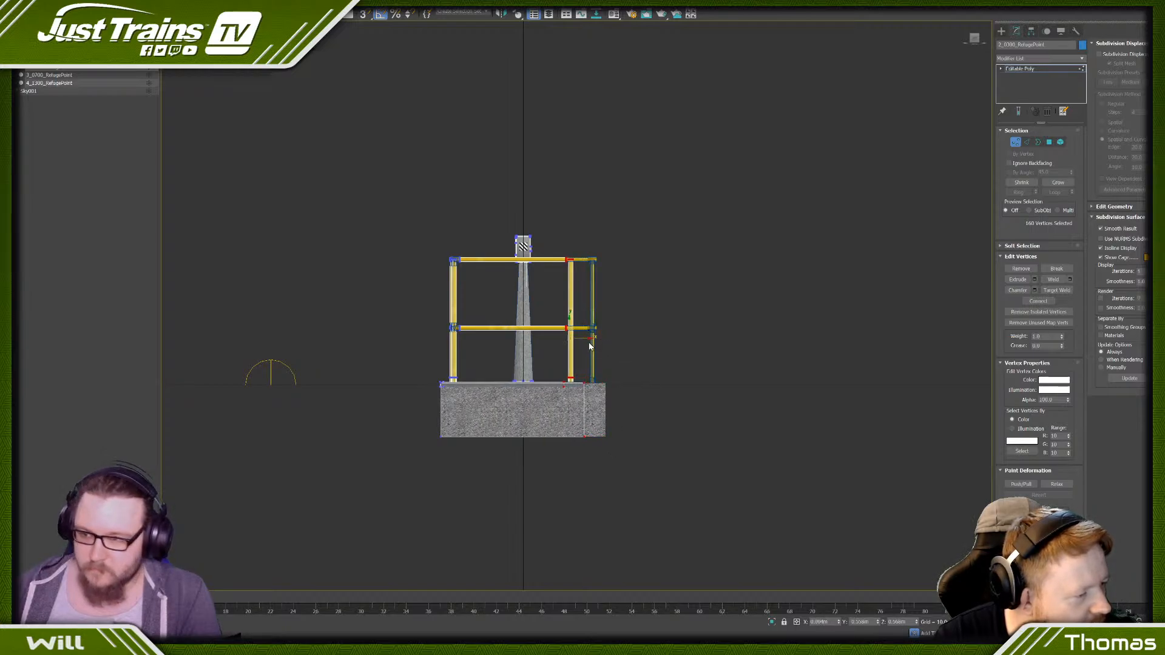
{"action": "key", "text": "ctrl+z"}
- Switch to the refuge point's most detailed level and move one side's platform and handrail vertices inward to narrow it
{"action": "left_click", "coordinate": [38, 82]}
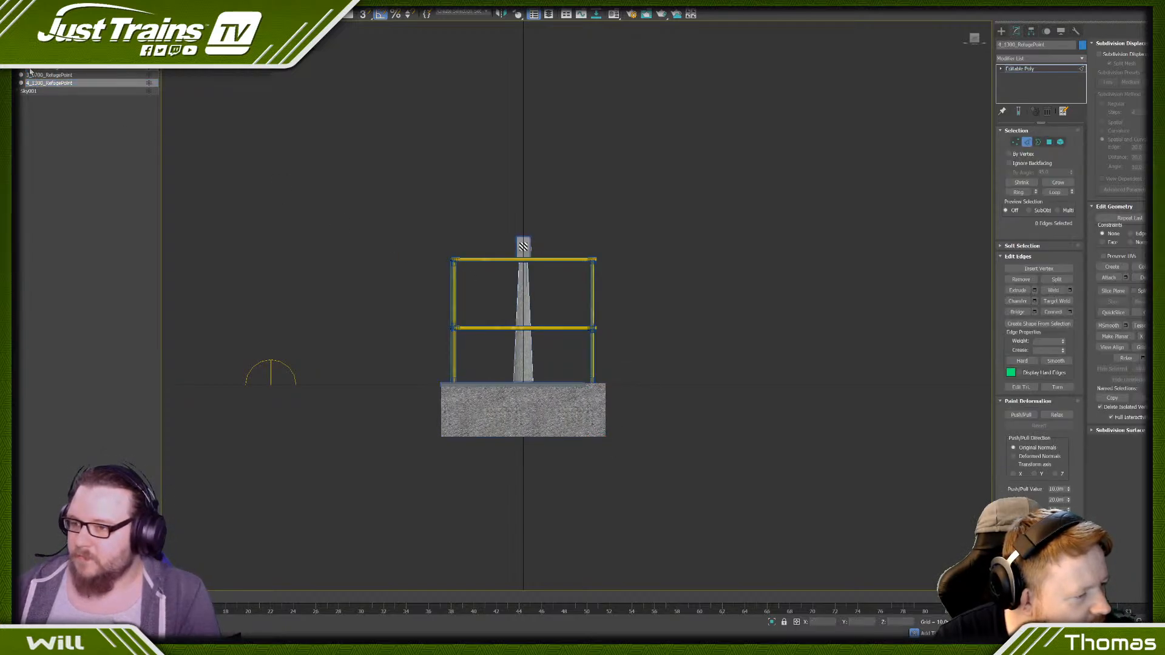
{"action": "left_click", "coordinate": [25, 74], "text": "ctrl"}
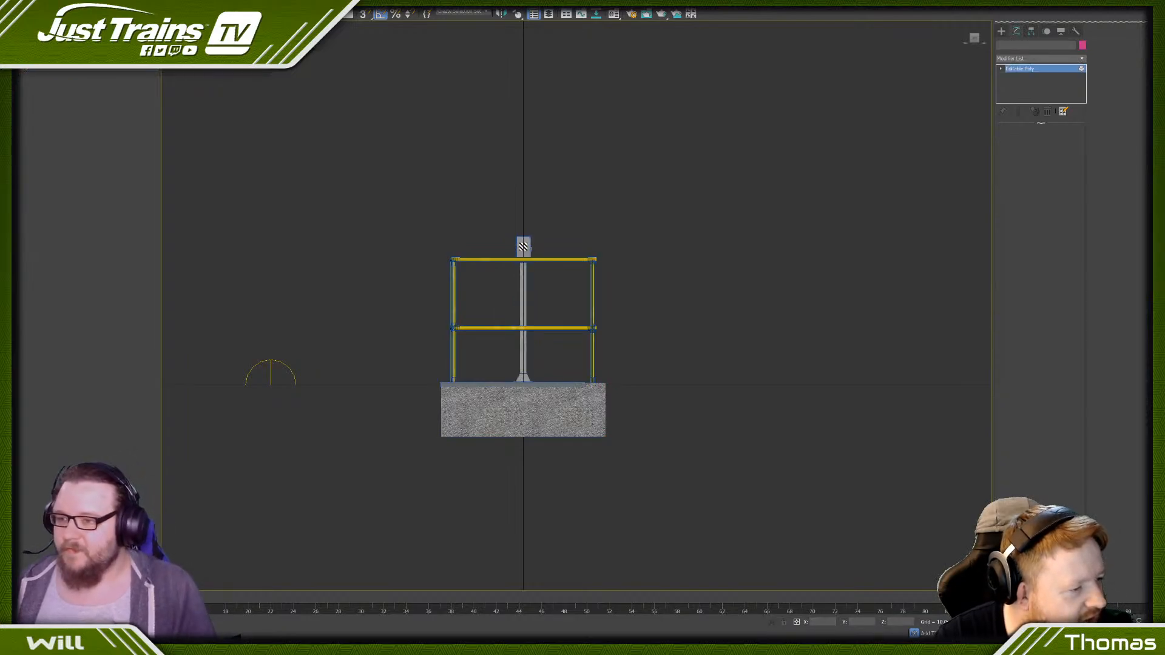
{"action": "left_click", "coordinate": [1015, 141]}
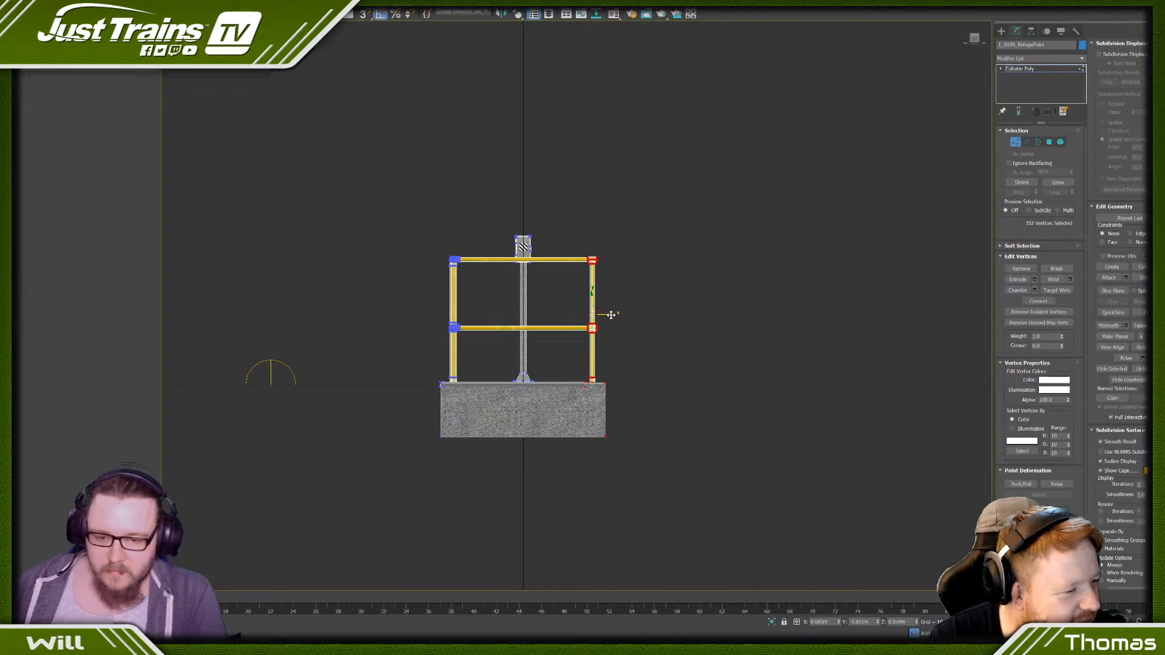
{"action": "left_click_drag", "start_coordinate": [611, 315], "coordinate": [564, 327]}
- Select the sign post's elements without the handrail and centre the post across the narrowed platform
{"action": "left_click", "coordinate": [1060, 142]}
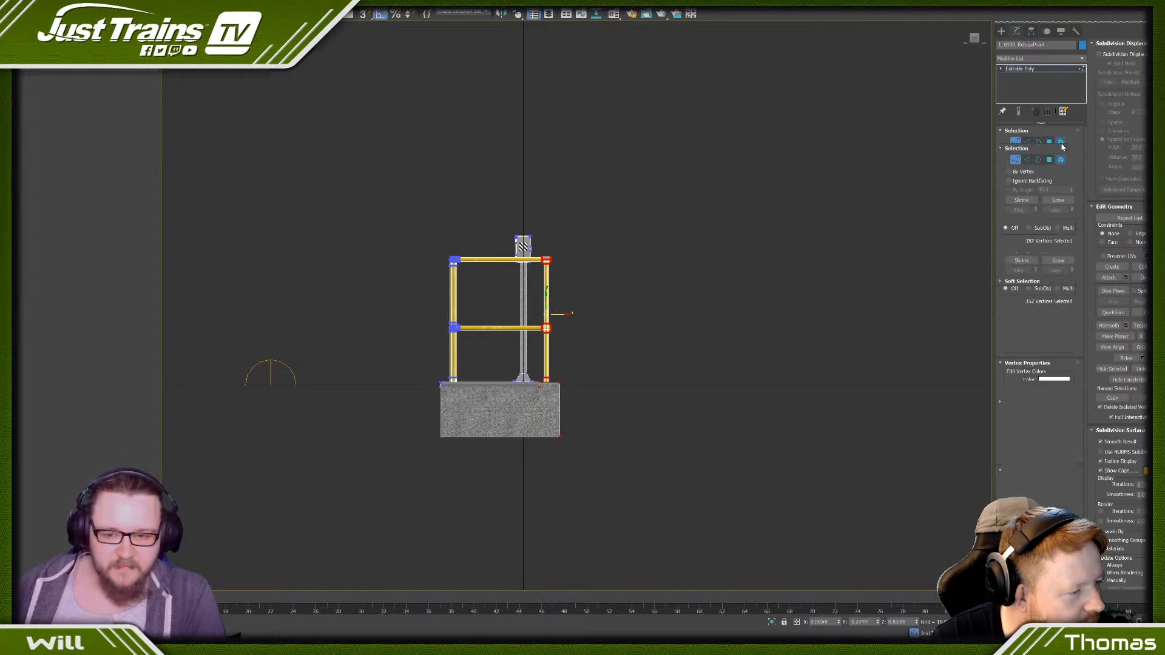
{"action": "left_click_drag", "start_coordinate": [499, 208], "coordinate": [509, 252]}
{"action": "left_click_drag", "start_coordinate": [529, 289], "coordinate": [530, 285]}
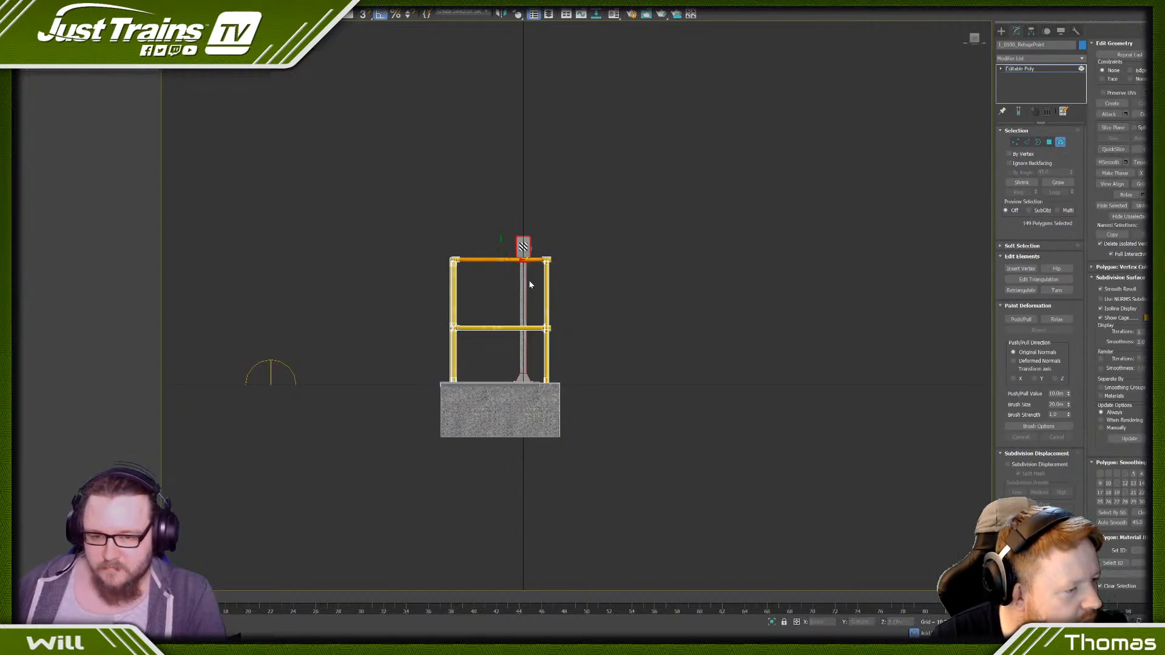
{"action": "left_click_drag", "start_coordinate": [474, 239], "coordinate": [479, 274], "text": "alt"}
{"action": "scroll", "coordinate": [511, 381], "scroll_direction": "up", "scroll_amount": 5}
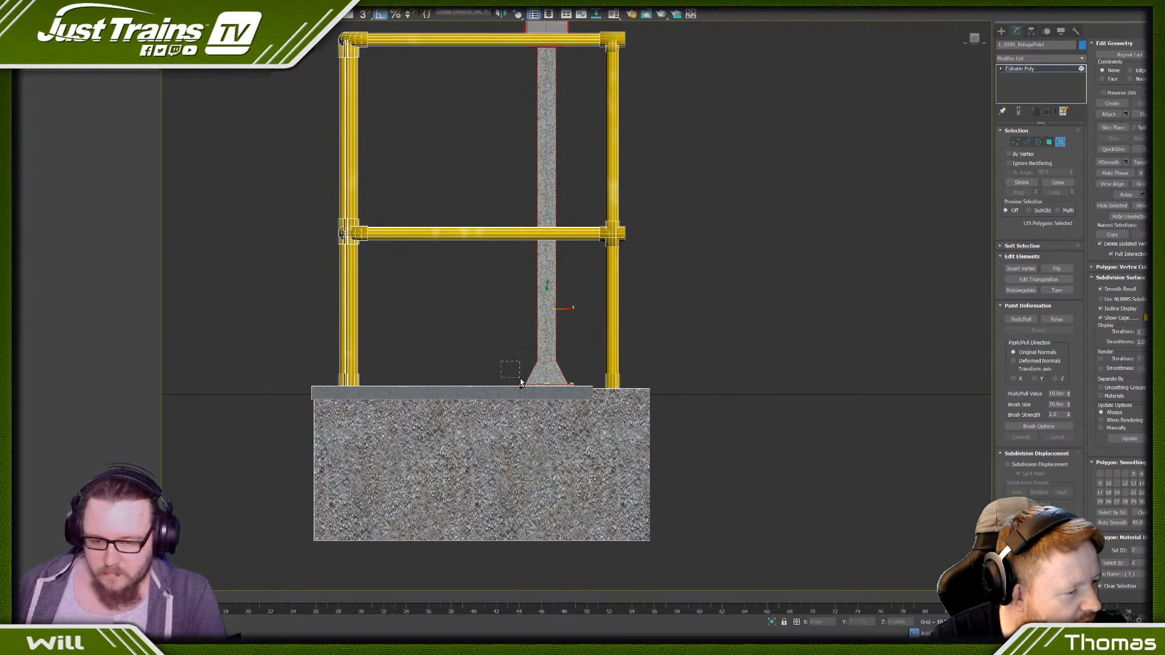
{"action": "mouse_move", "coordinate": [521, 382]}
{"action": "left_mouse_down", "text": "ctrl"}
{"action": "mouse_move", "coordinate": [584, 404]}
{"action": "mouse_move", "coordinate": [538, 373]}
{"action": "left_mouse_up", "text": "ctrl"}
{"action": "scroll", "coordinate": [536, 369], "scroll_direction": "down", "scroll_amount": 6}
{"action": "left_click", "coordinate": [416, 321]}
{"action": "middle_click_drag", "start_coordinate": [416, 298], "coordinate": [470, 304], "text": "alt"}
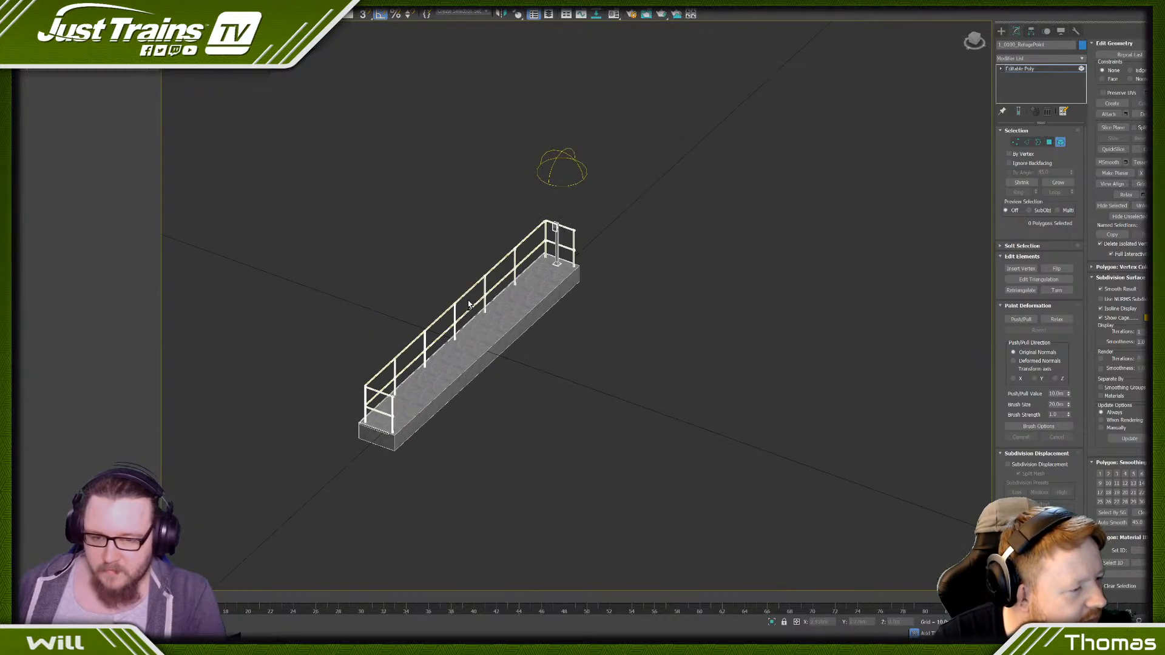
- Examine the most detailed refuge point's platform width, handrails and sign post from several angles and distances
{"action": "scroll", "coordinate": [393, 288], "scroll_direction": "up", "scroll_amount": 4}
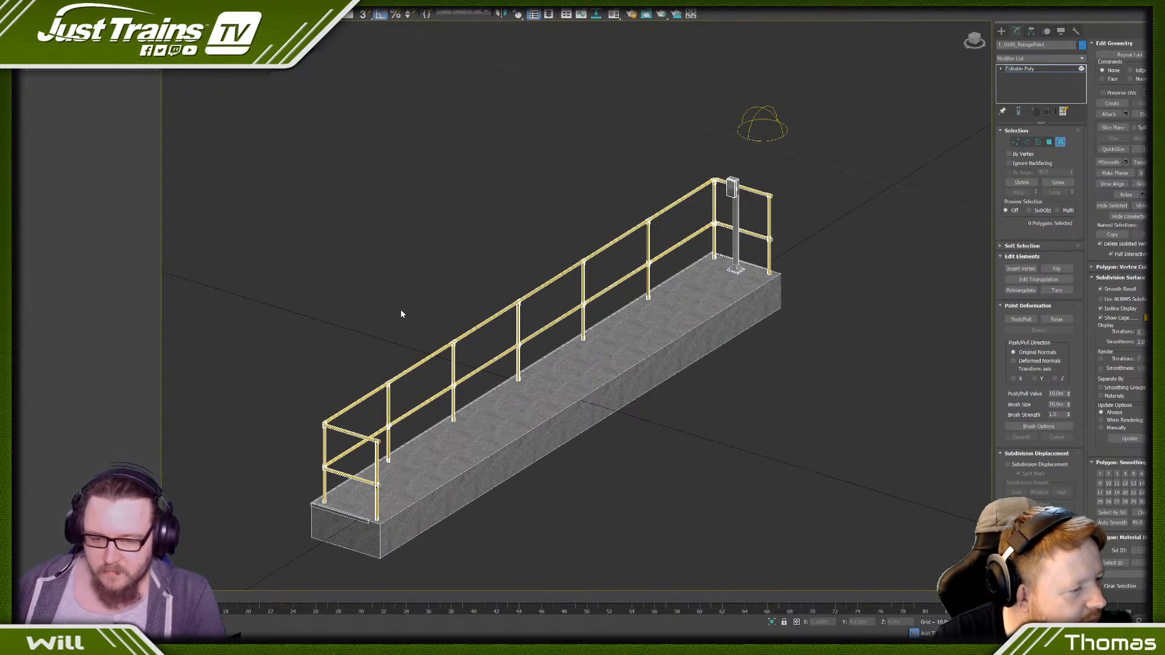
{"action": "middle_click_drag", "start_coordinate": [400, 313], "coordinate": [431, 313], "text": "alt"}
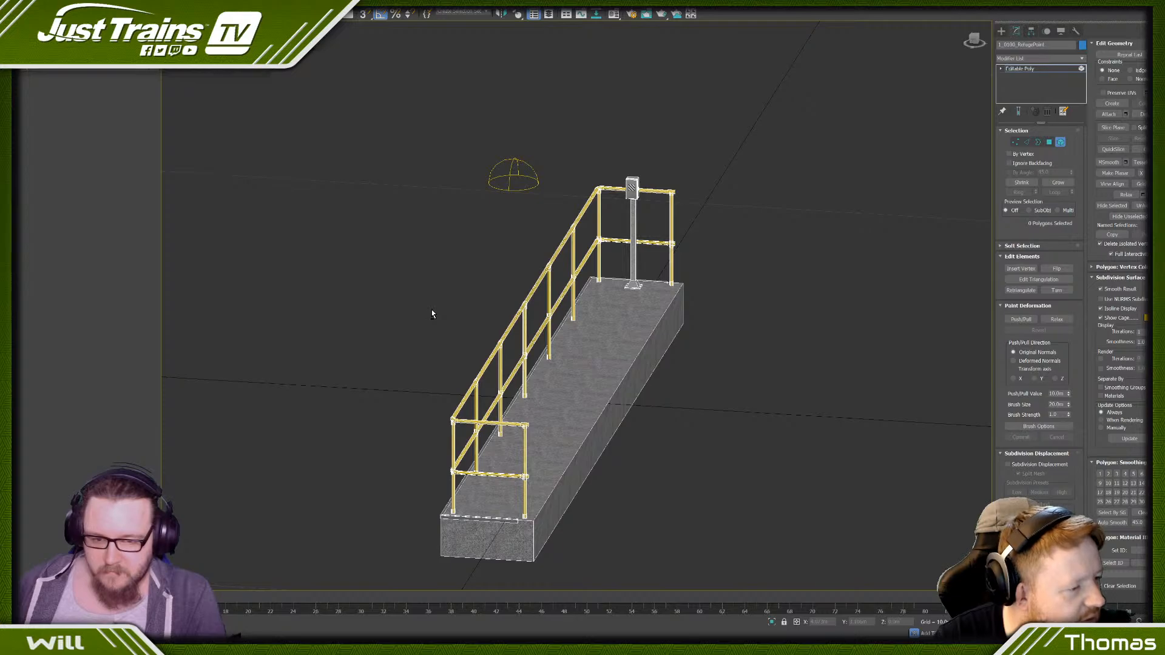
{"action": "scroll", "coordinate": [539, 368], "scroll_direction": "down", "scroll_amount": 6}
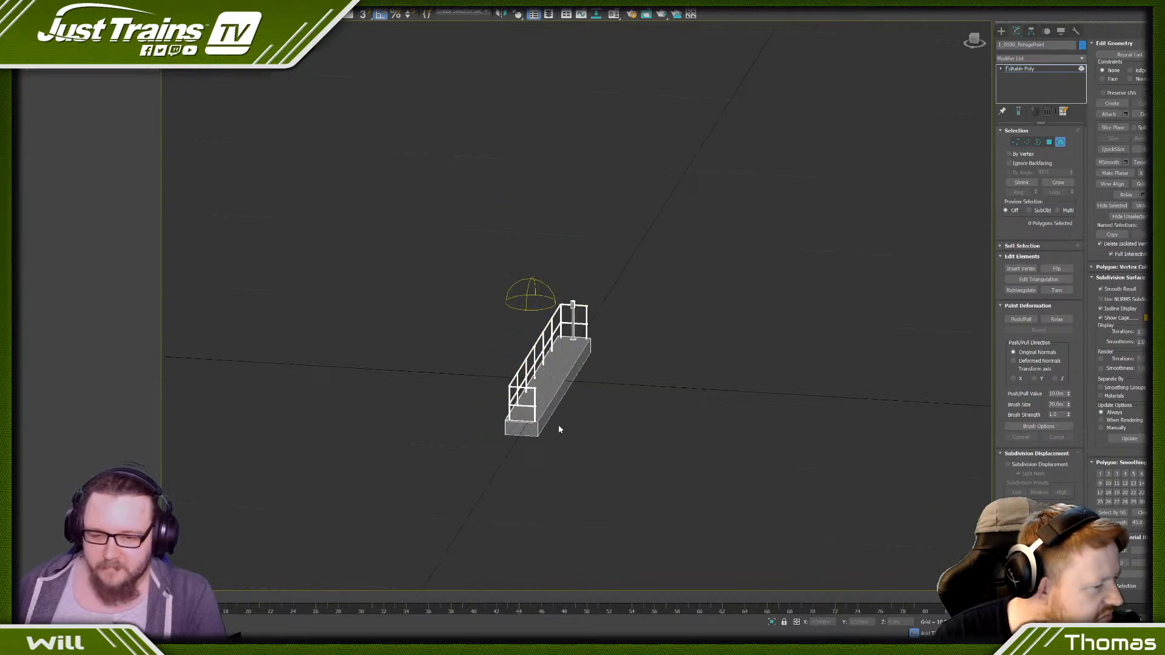
{"action": "middle_click_drag", "start_coordinate": [558, 426], "coordinate": [568, 455], "text": "alt"}
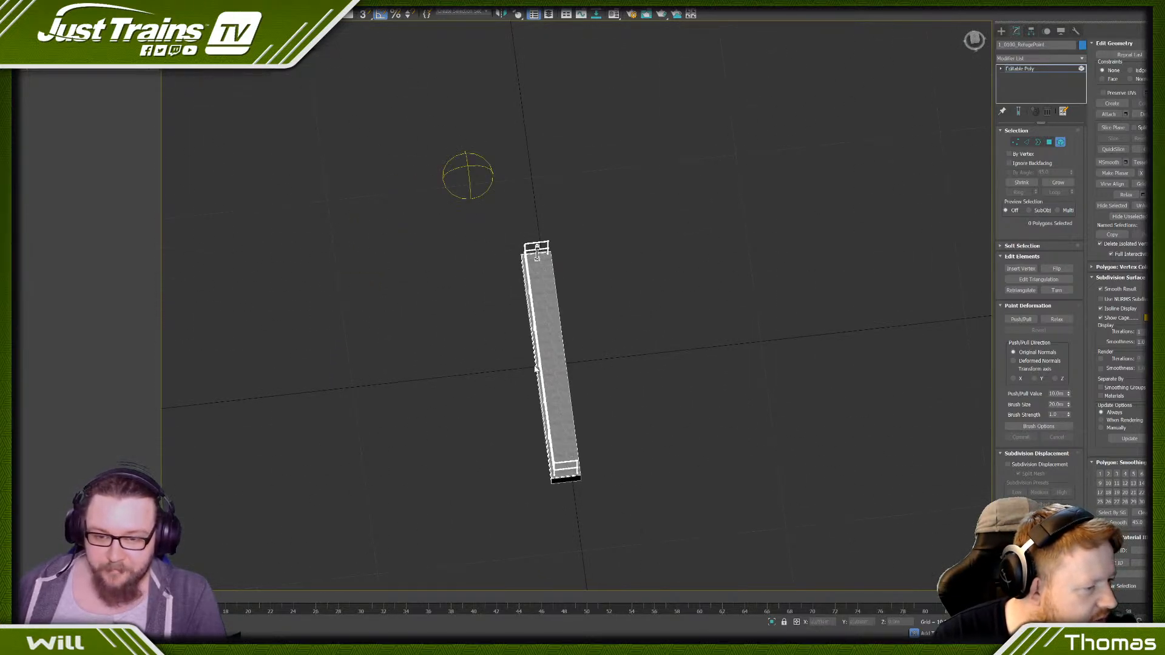
{"action": "middle_click_drag", "start_coordinate": [536, 369], "coordinate": [492, 310], "text": "alt"}
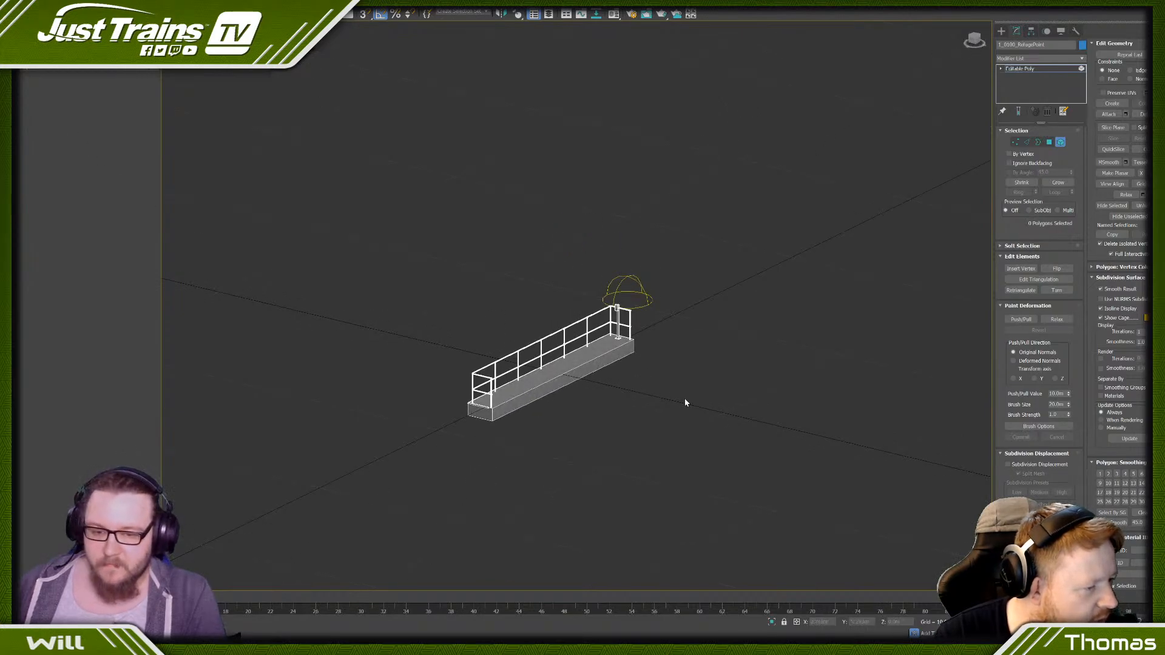
{"action": "middle_click_drag", "start_coordinate": [685, 398], "coordinate": [633, 369], "text": "alt"}
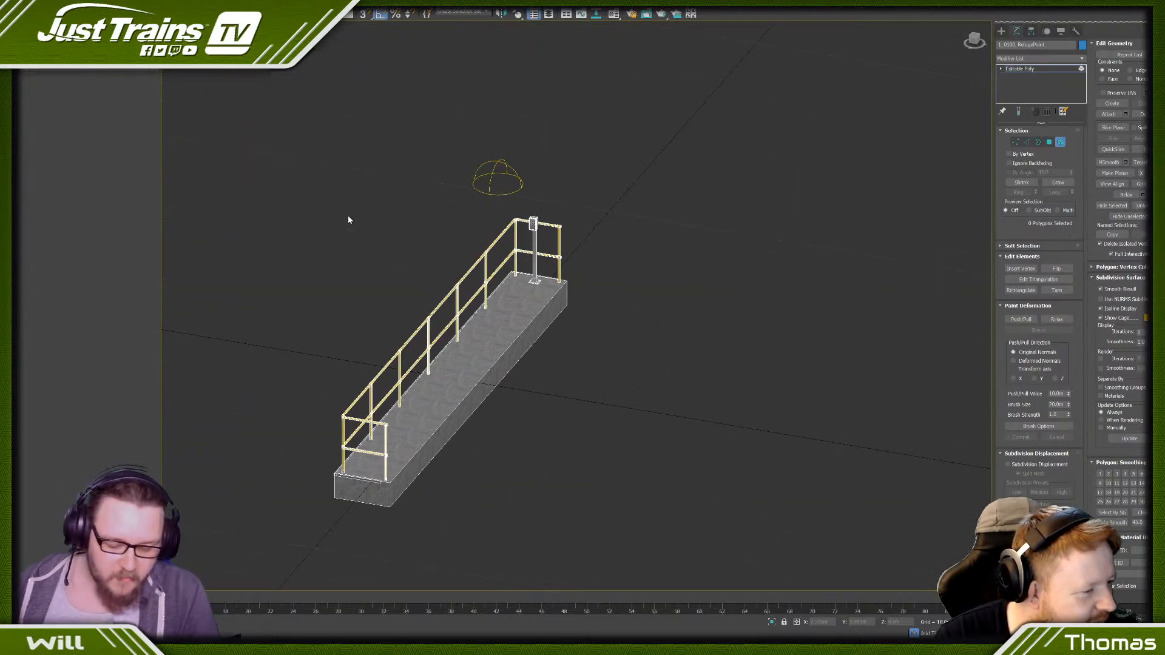
{"action": "scroll", "coordinate": [350, 221], "scroll_direction": "down", "scroll_amount": 5}
{"action": "scroll", "coordinate": [625, 344], "scroll_direction": "up", "scroll_amount": 8}
{"action": "scroll", "coordinate": [626, 322], "scroll_direction": "down", "scroll_amount": 3}
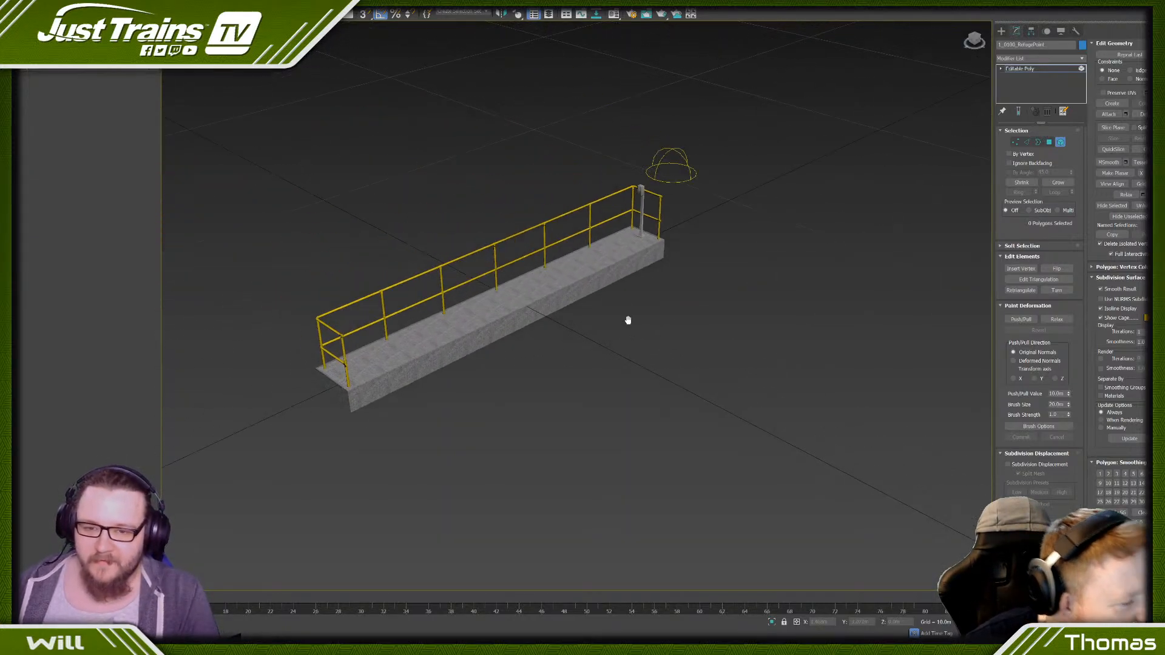
{"action": "mouse_move", "coordinate": [626, 322]}
{"action": "middle_mouse_down", "text": "alt"}
{"action": "mouse_move", "coordinate": [637, 312]}
{"action": "mouse_move", "coordinate": [624, 306]}
{"action": "middle_mouse_up", "text": "alt"}
{"action": "scroll", "coordinate": [624, 305], "scroll_direction": "up", "scroll_amount": 5}
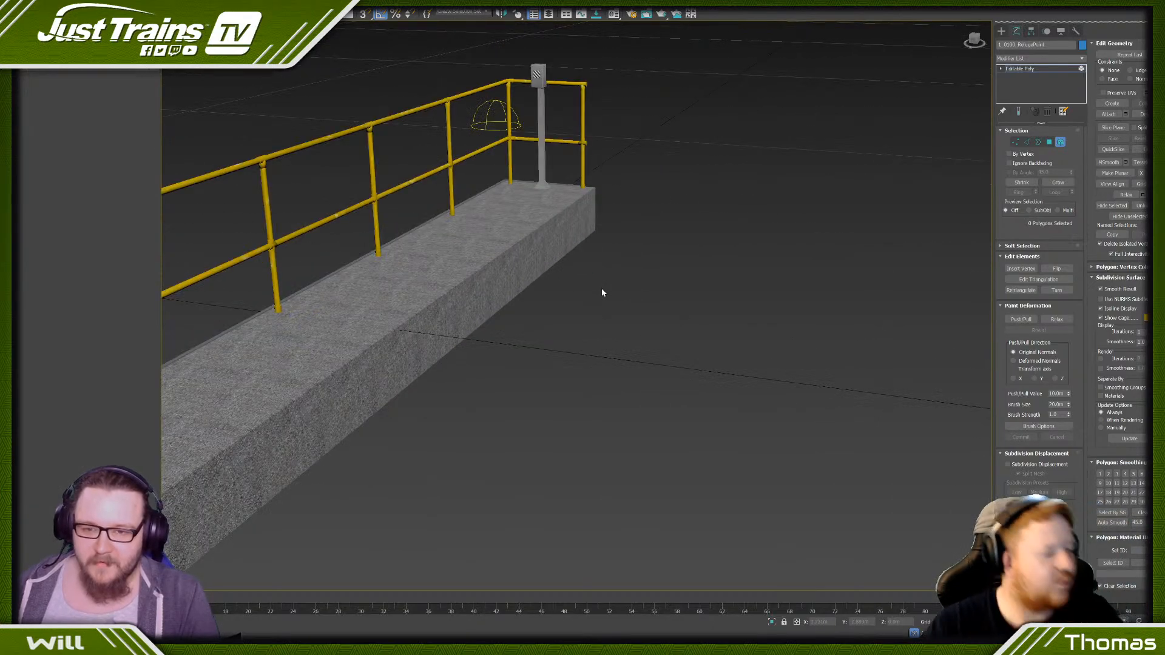
- Export the narrowed refuge point geometry over the existing jt_CLutter_RefugePoint.IGS file
{"action": "scroll", "coordinate": [679, 276], "scroll_direction": "down", "scroll_amount": 6}
{"action": "scroll", "coordinate": [684, 279], "scroll_direction": "up", "scroll_amount": 2}
{"action": "left_click", "coordinate": [6, 4]}
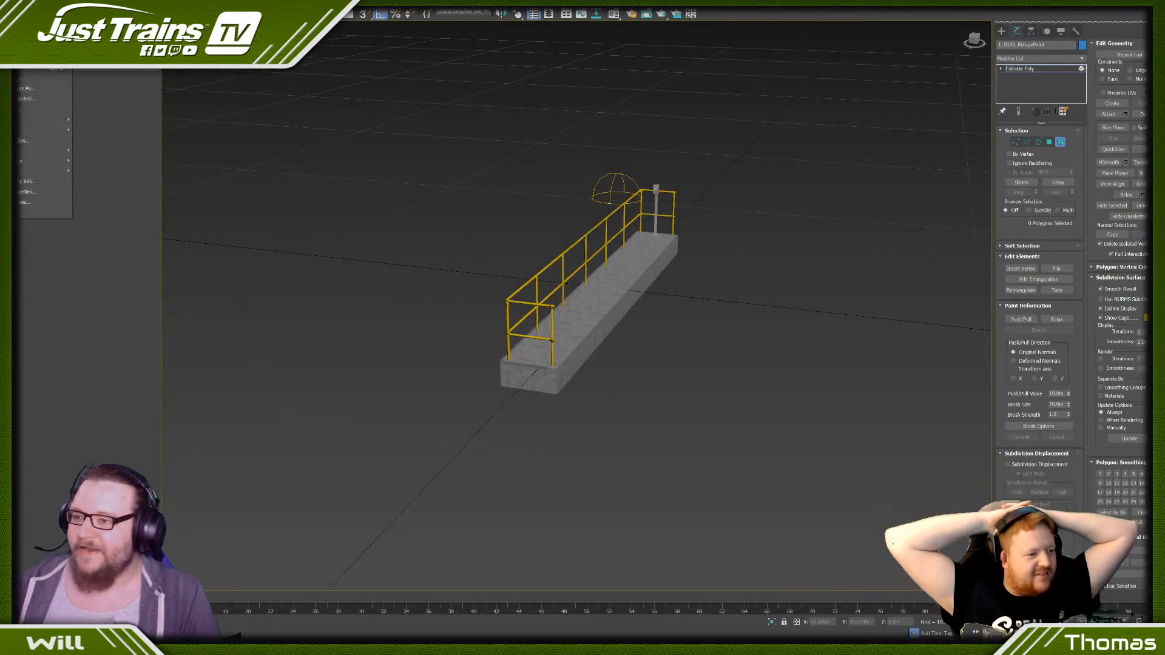
{"action": "mouse_move", "coordinate": [39, 131]}
{"action": "left_click", "coordinate": [101, 136]}
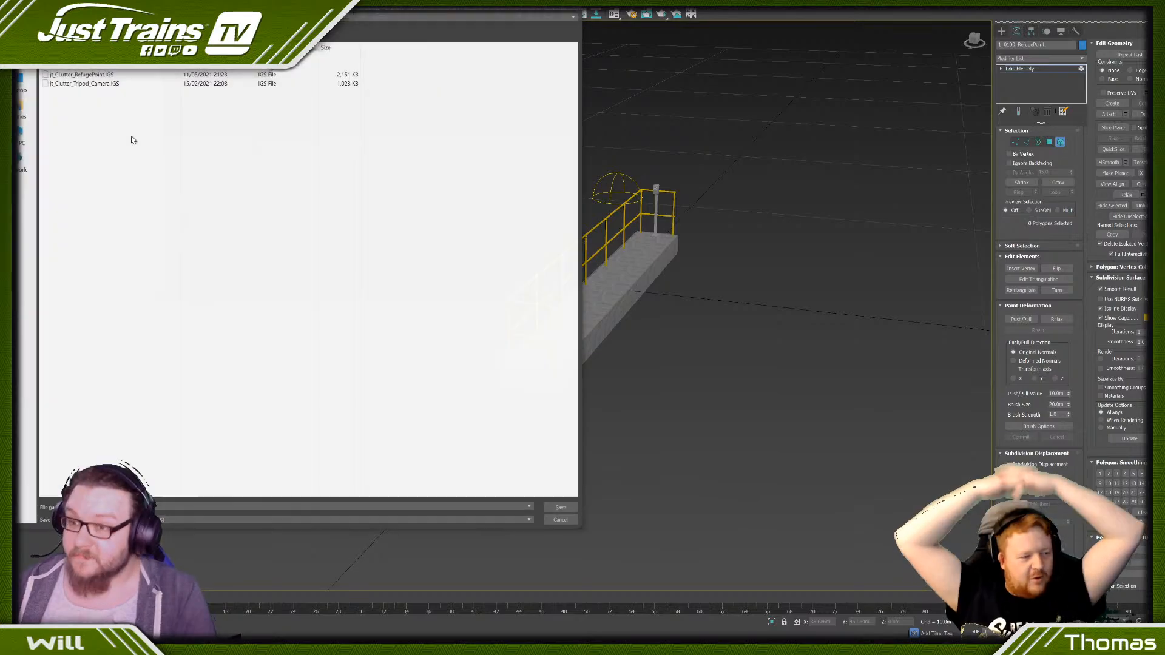
{"action": "left_click", "coordinate": [80, 75]}
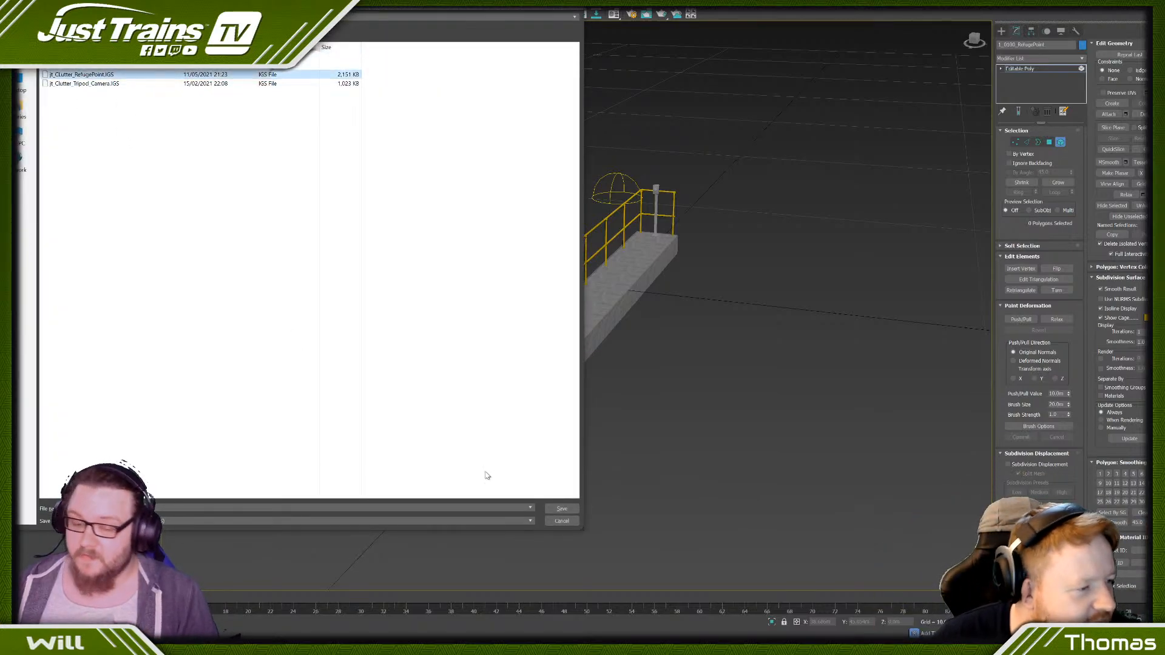
{"action": "left_click", "coordinate": [561, 509]}
{"action": "left_click", "coordinate": [618, 361]}
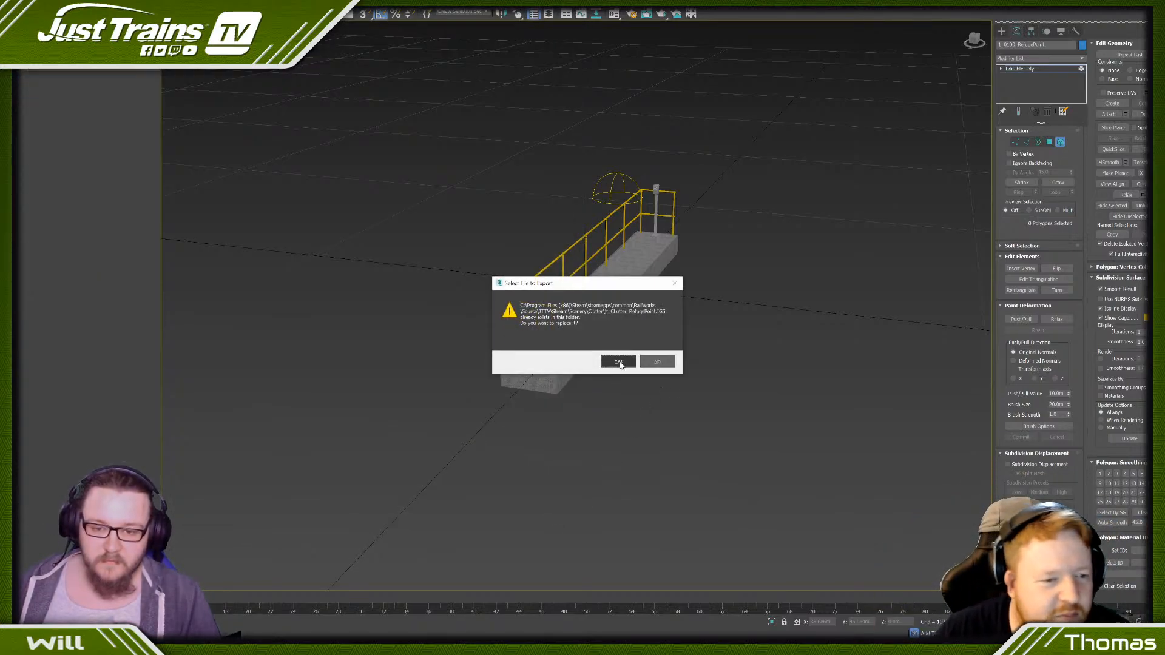
{"action": "left_click", "coordinate": [592, 353]}
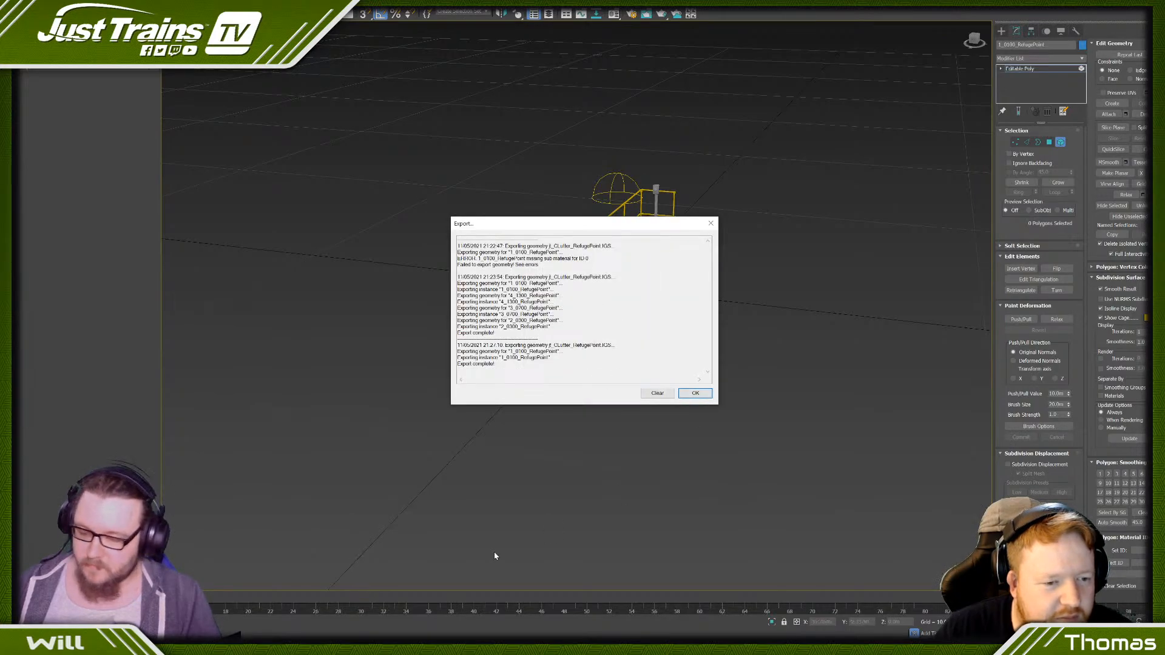
{"action": "left_click", "coordinate": [686, 393]}
- Switch to Blueprint Editor, preview the refuge point blueprint and raise the previewed model to expose its platform
{"action": "key", "text": "alt+Tab"}
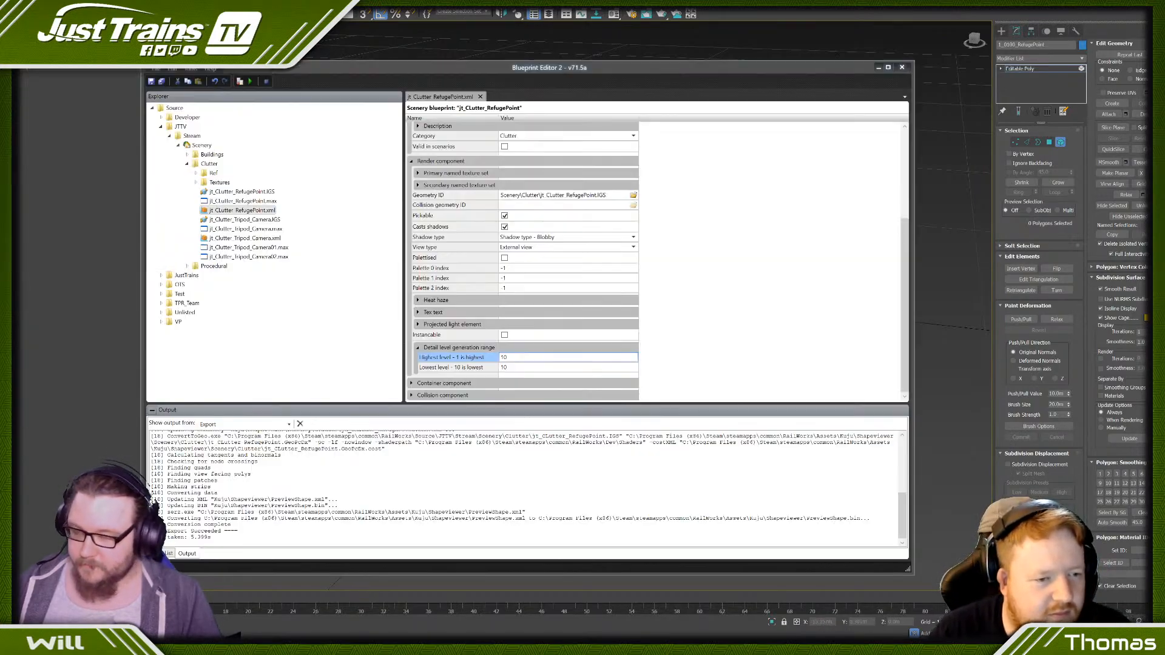
{"action": "left_click", "coordinate": [240, 82]}
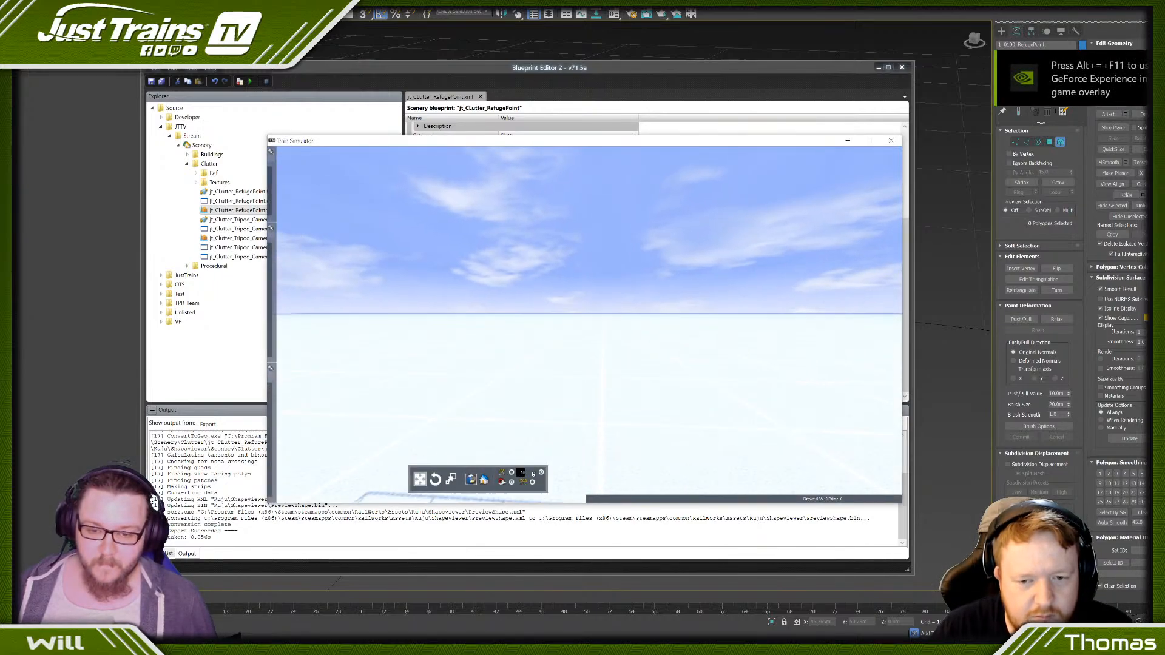
{"action": "right_click_drag", "start_coordinate": [546, 381], "coordinate": [616, 364]}
{"action": "left_click", "coordinate": [617, 364]}
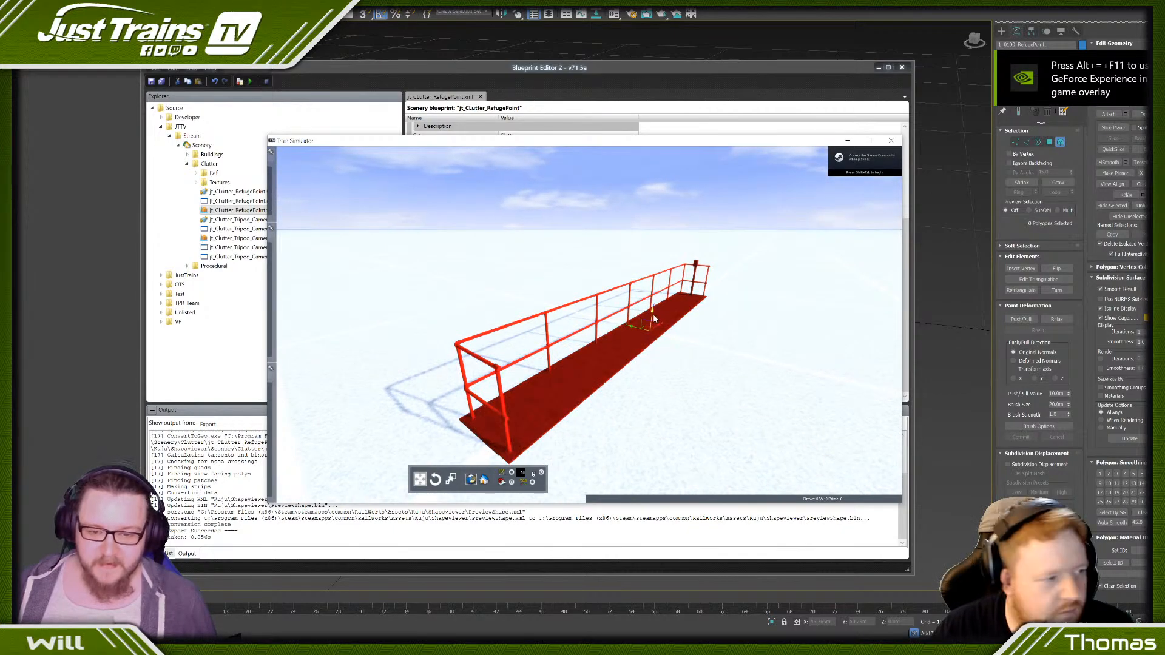
{"action": "left_click_drag", "start_coordinate": [653, 314], "coordinate": [654, 302]}
{"action": "left_click", "coordinate": [580, 234]}
{"action": "right_click_drag", "start_coordinate": [580, 234], "coordinate": [613, 244]}
{"action": "scroll", "coordinate": [588, 324], "scroll_direction": "up", "scroll_amount": 3}
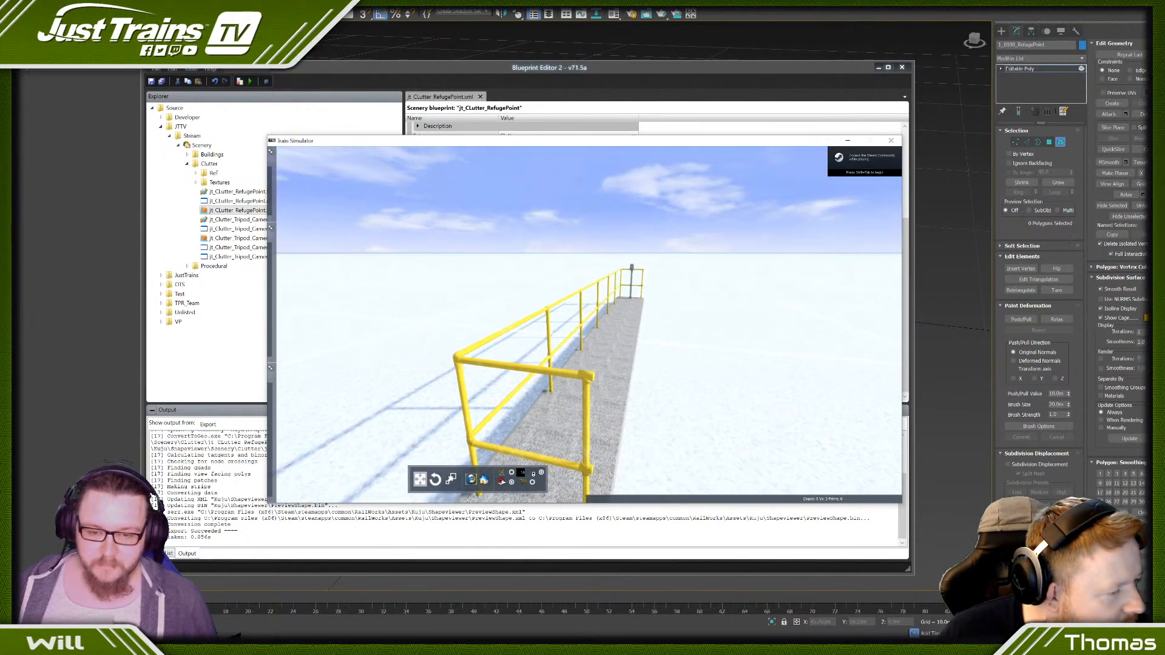
- Examine the previewed refuge point's platform width, yellow handrails and sign post from several angles and distances
{"action": "scroll", "coordinate": [588, 324], "scroll_direction": "down", "scroll_amount": 3}
{"action": "scroll", "coordinate": [589, 324], "scroll_direction": "up", "scroll_amount": 5}
{"action": "scroll", "coordinate": [588, 324], "scroll_direction": "down", "scroll_amount": 2}
{"action": "scroll", "coordinate": [580, 234], "scroll_direction": "down", "scroll_amount": 5}
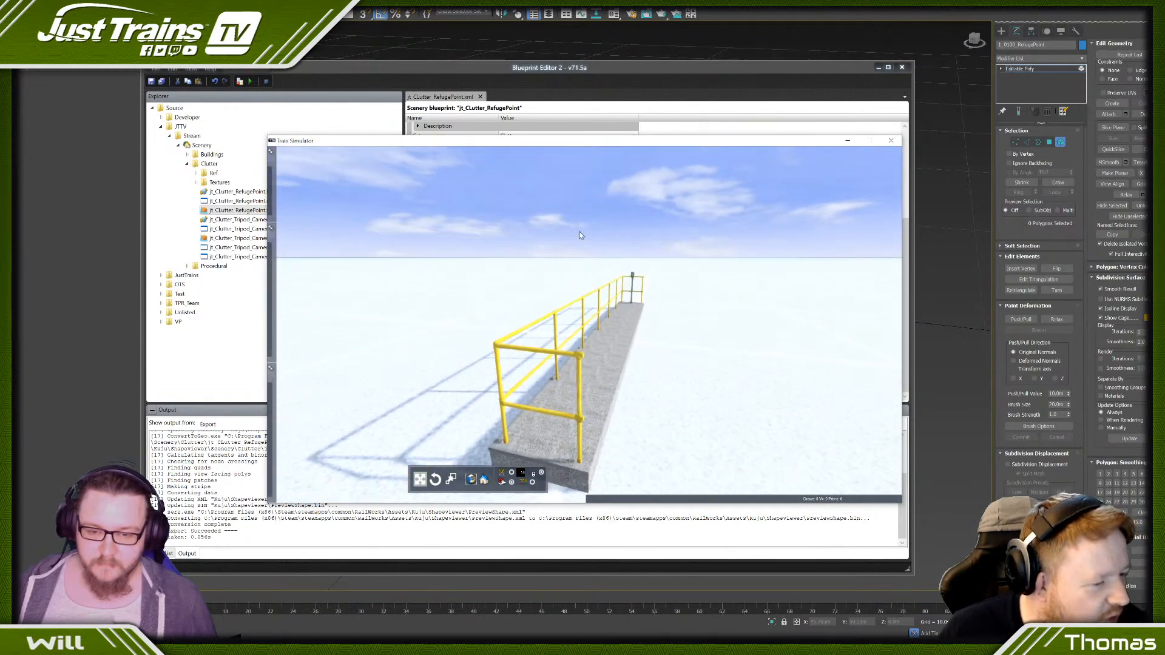
{"action": "right_click_drag", "start_coordinate": [522, 281], "coordinate": [601, 294]}
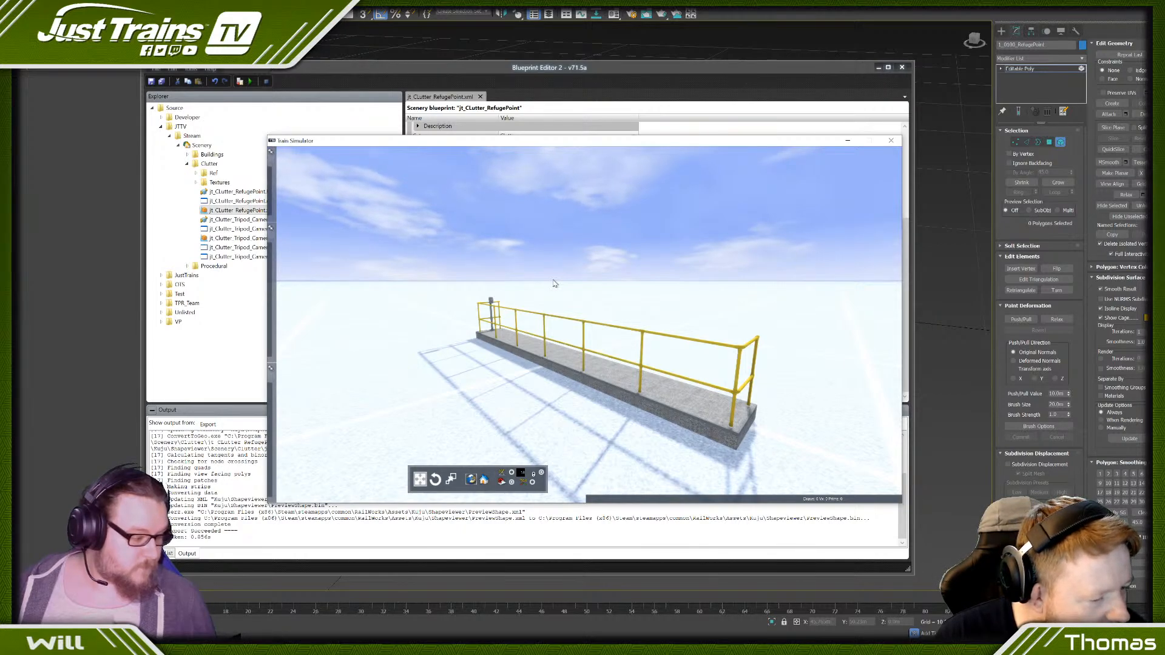
{"action": "right_click_drag", "start_coordinate": [554, 283], "coordinate": [364, 284]}
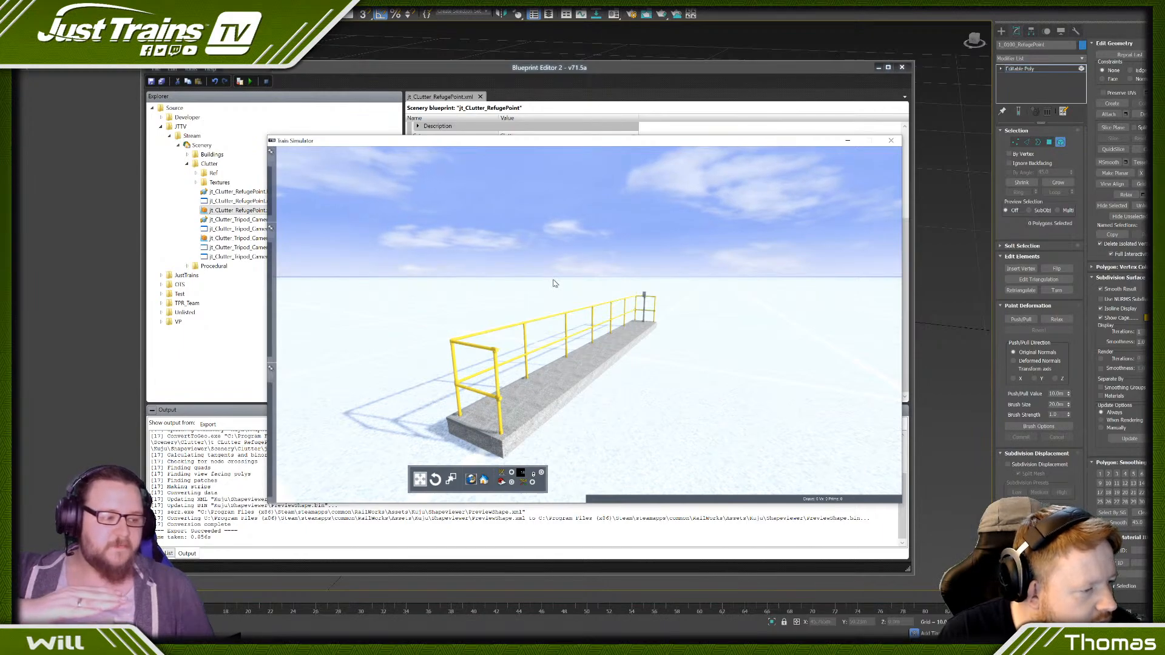
{"action": "key", "text": "Up"}
{"action": "right_click_drag", "start_coordinate": [565, 281], "coordinate": [566, 282]}
{"action": "key", "text": "Left"}
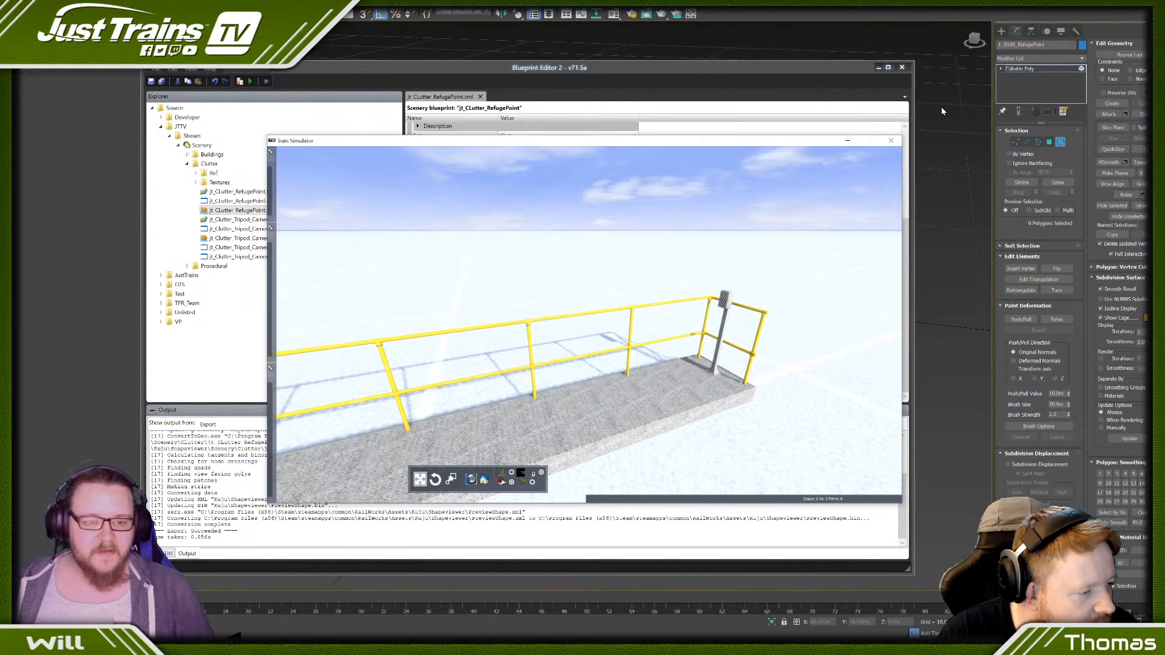
- Close the preview and export the jt_CLutter_RefugePoint blueprint
{"action": "left_click", "coordinate": [890, 141]}
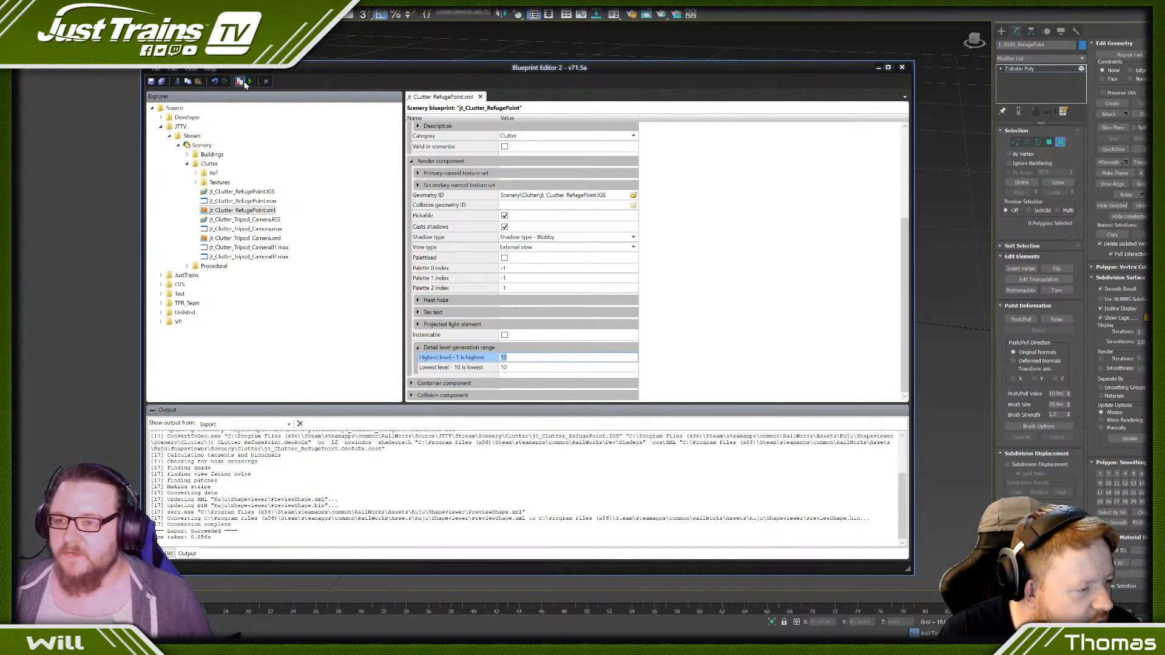
{"action": "scroll", "coordinate": [726, 263], "scroll_direction": "up", "scroll_amount": 5}
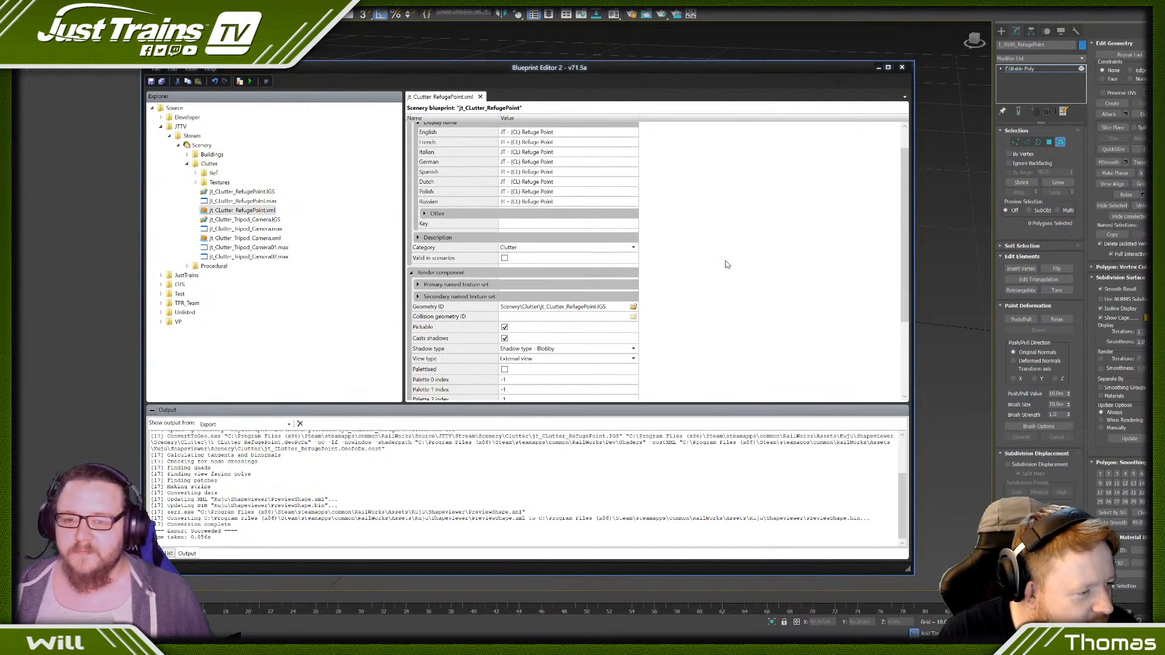
{"action": "left_click", "coordinate": [240, 81]}
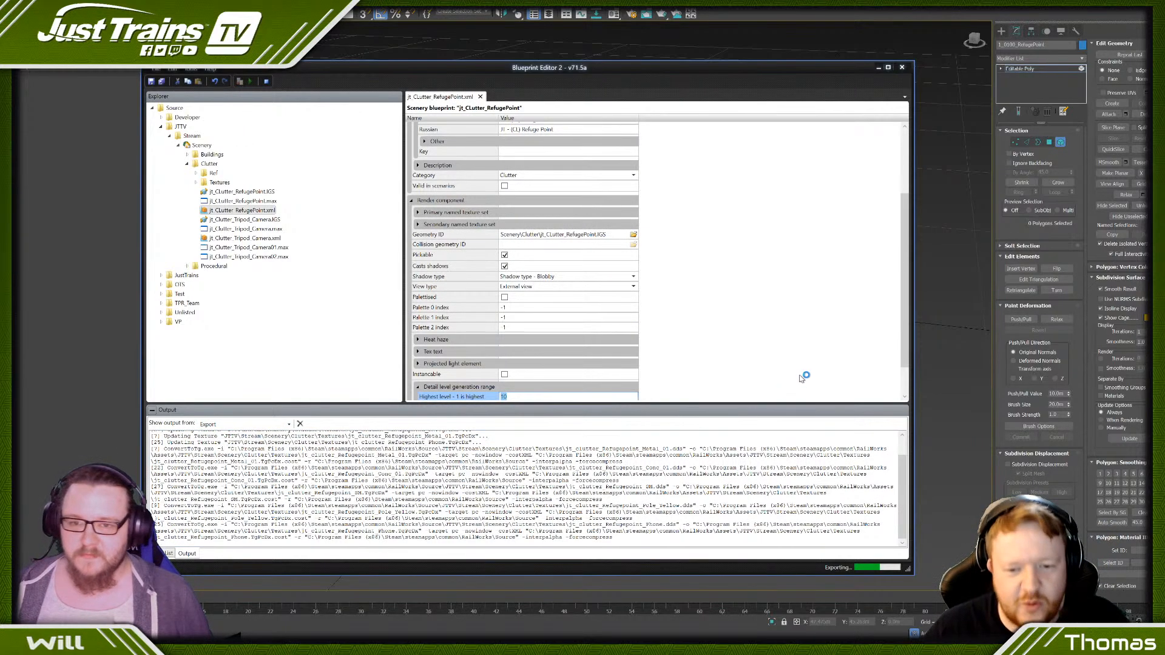
{"action": "scroll", "coordinate": [791, 333], "scroll_direction": "up", "scroll_amount": 3}
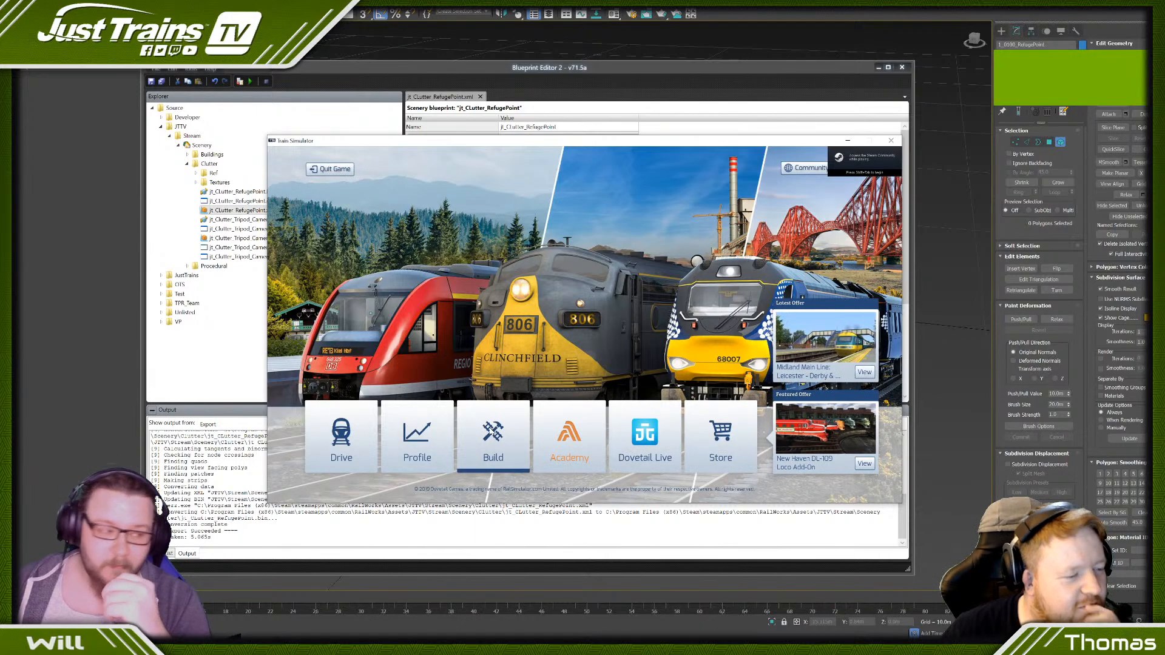
- Open the SWEX TEST route for editing in Train Simulator
{"action": "left_click", "coordinate": [490, 432]}
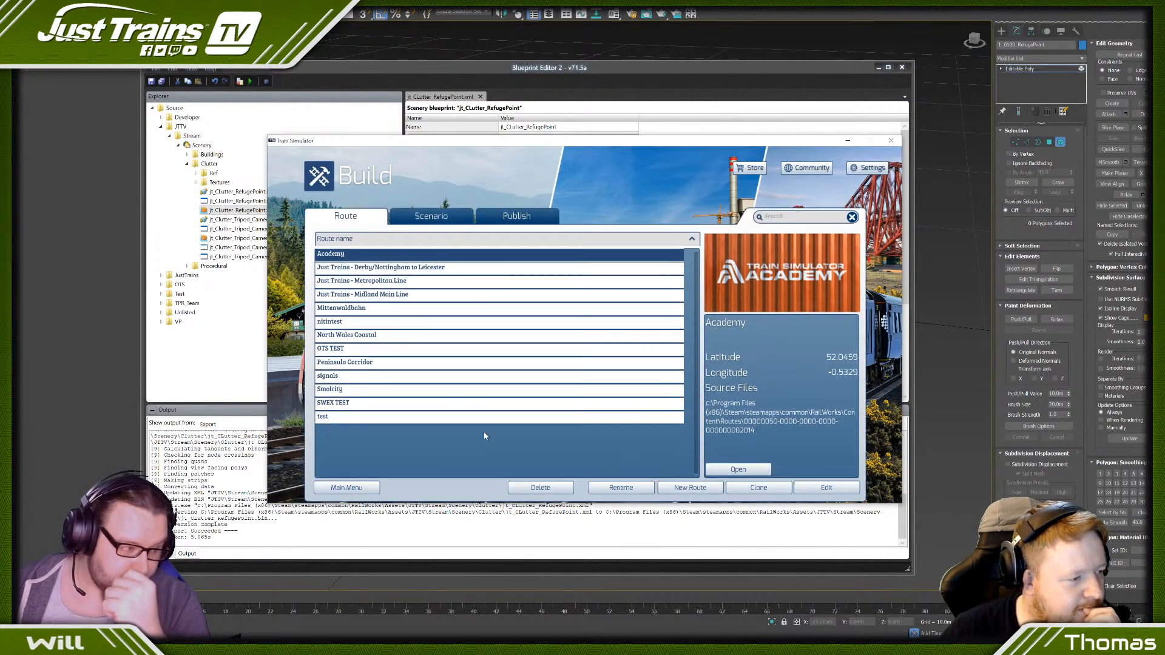
{"action": "left_click", "coordinate": [366, 393]}
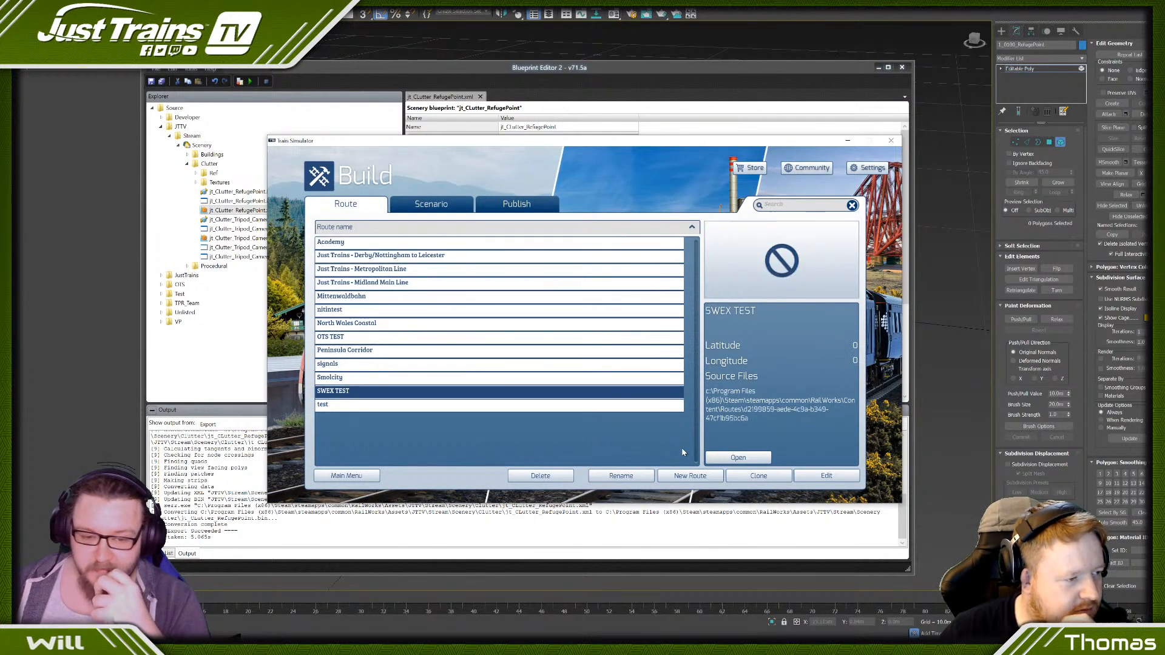
{"action": "left_click", "coordinate": [834, 473]}
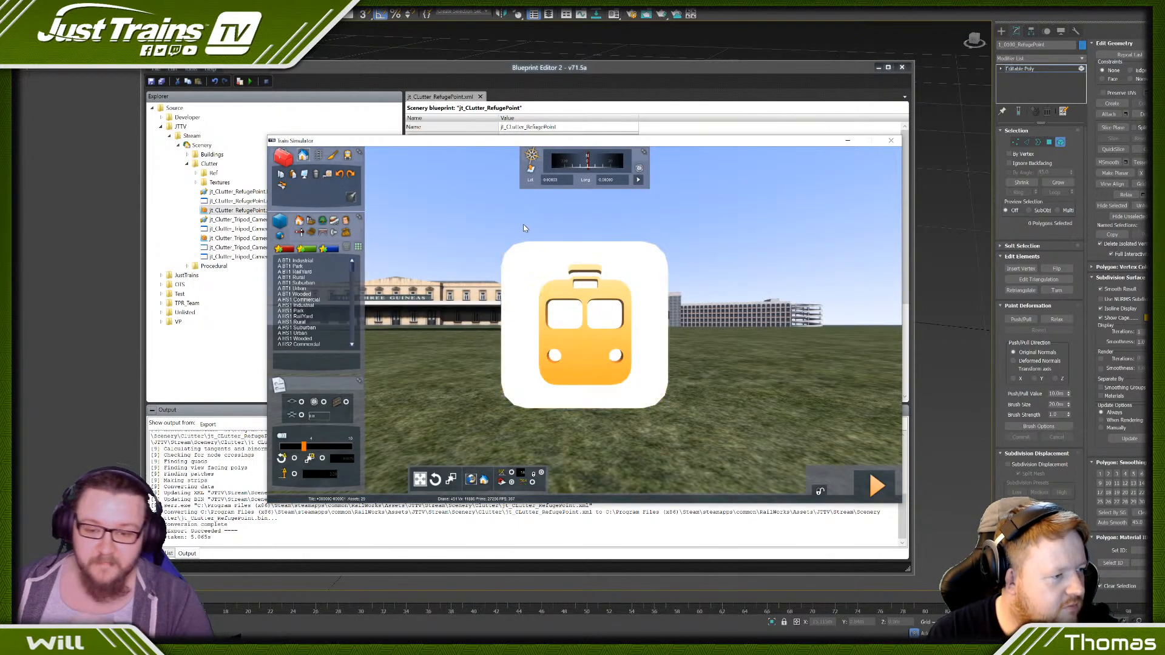
- Show the object set filter and choose JTTV as the provider of the Stream assets
{"action": "mouse_move", "coordinate": [709, 382]}
{"action": "right_mouse_down"}
{"action": "mouse_move", "coordinate": [546, 334]}
{"action": "mouse_move", "coordinate": [534, 352]}
{"action": "mouse_move", "coordinate": [583, 419]}
{"action": "mouse_move", "coordinate": [643, 358]}
{"action": "mouse_move", "coordinate": [686, 352]}
{"action": "mouse_move", "coordinate": [764, 424]}
{"action": "mouse_move", "coordinate": [813, 389]}
{"action": "mouse_move", "coordinate": [692, 381]}
{"action": "mouse_move", "coordinate": [720, 382]}
{"action": "right_mouse_up"}
{"action": "key", "text": "Up"}
{"action": "key", "text": "Up"}
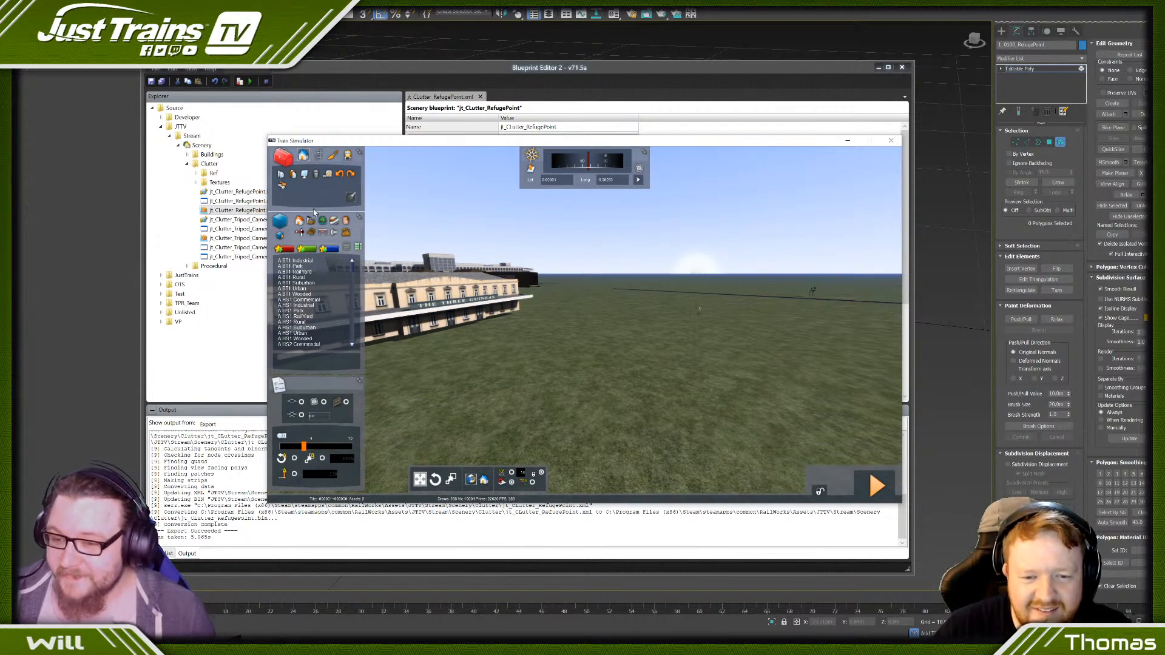
{"action": "left_click", "coordinate": [282, 241]}
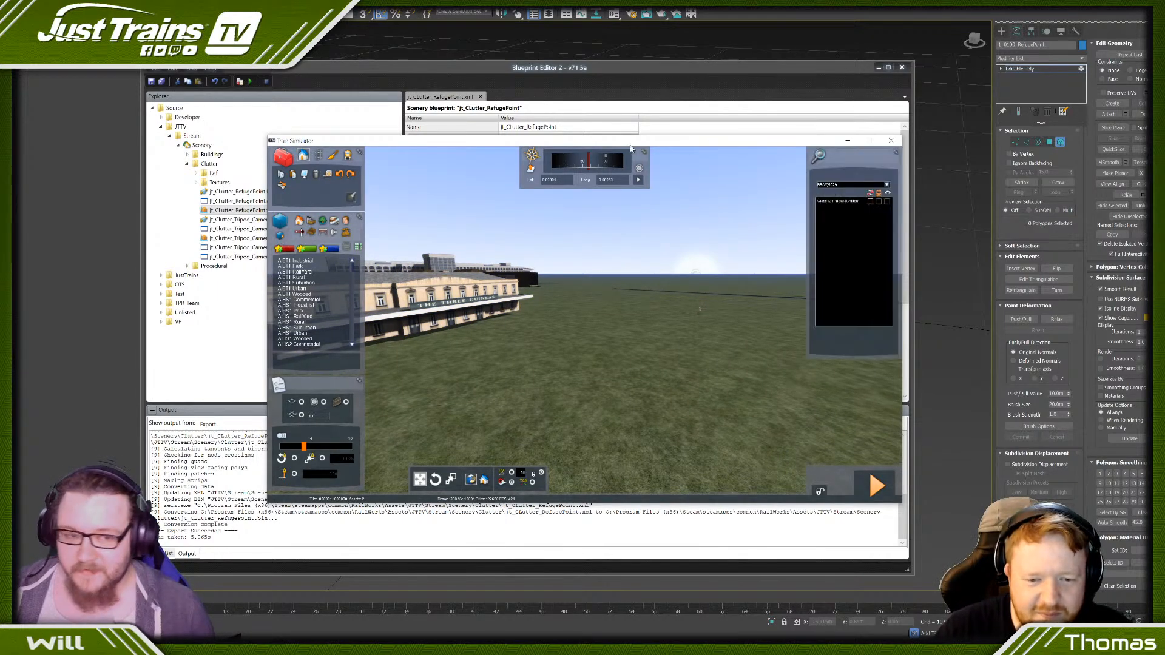
{"action": "left_click", "coordinate": [887, 184]}
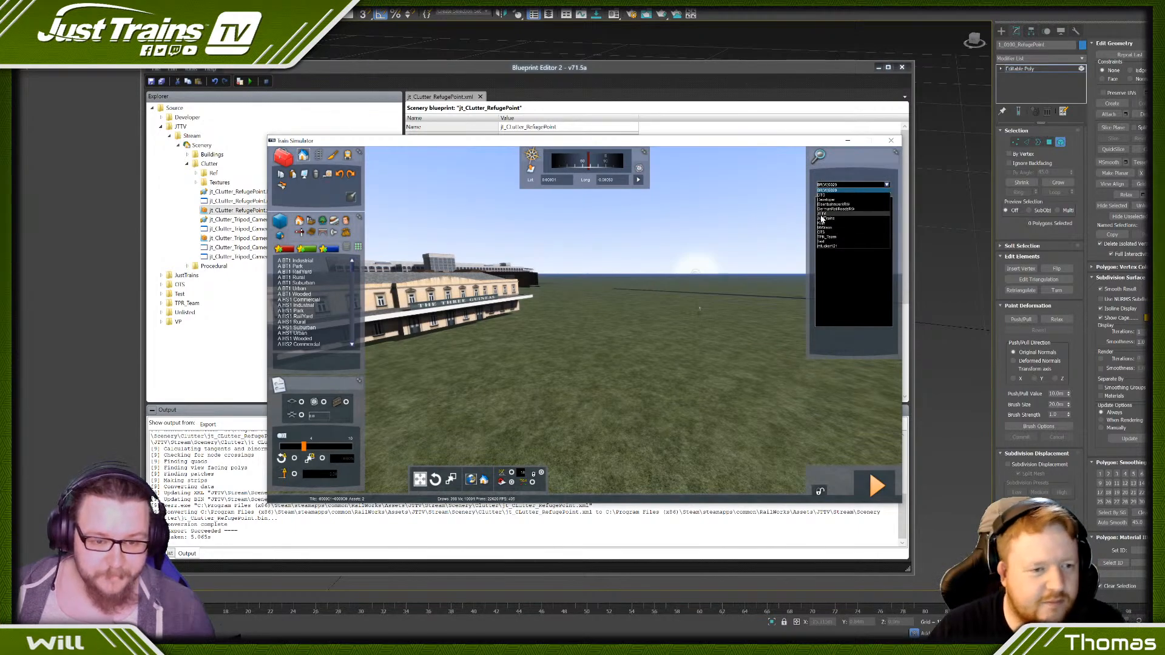
{"action": "left_click", "coordinate": [890, 219]}
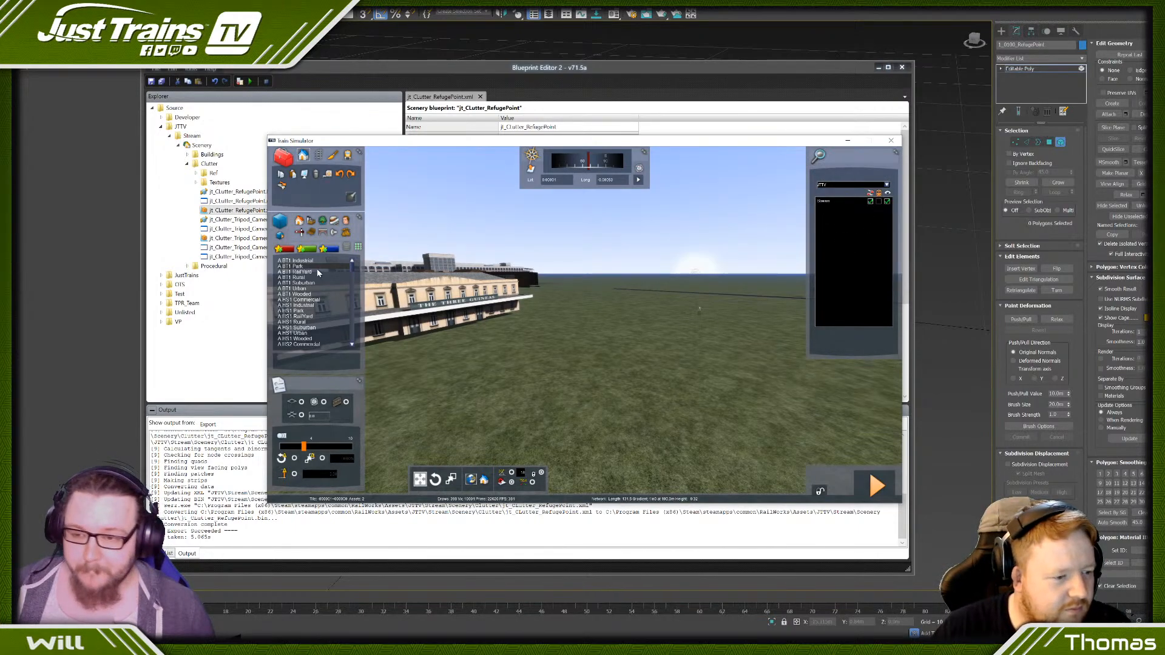
- List the clutter objects and choose JT - (CL) Refuge Point for placement
{"action": "left_click", "coordinate": [315, 233]}
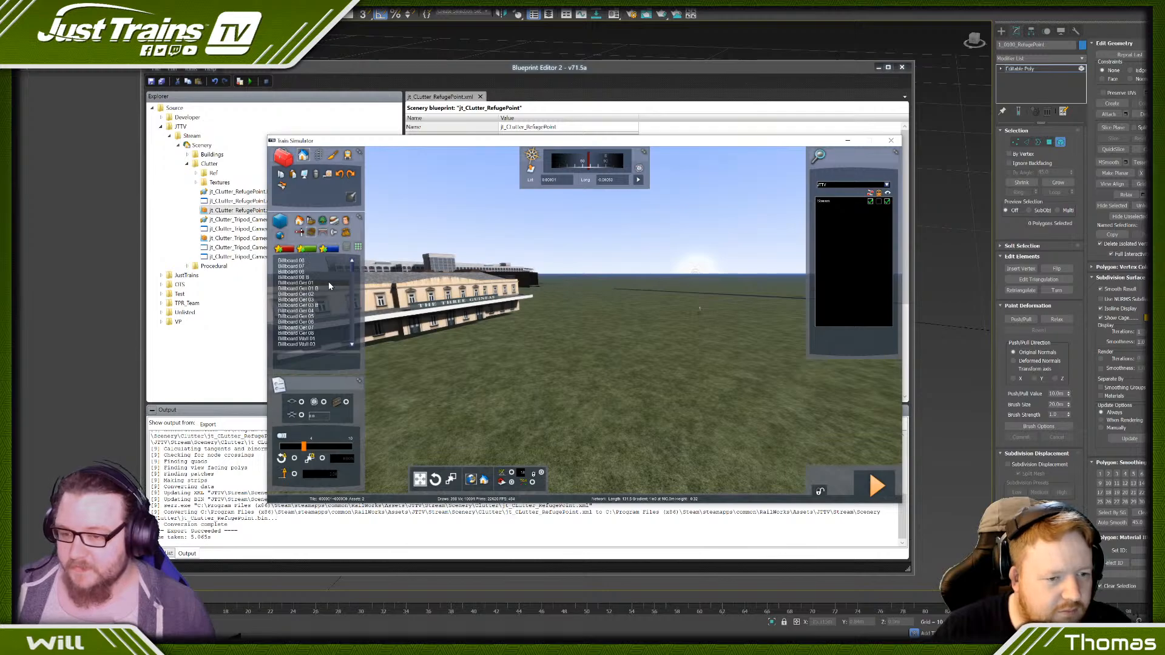
{"action": "scroll", "coordinate": [331, 286], "scroll_direction": "down", "scroll_amount": 5}
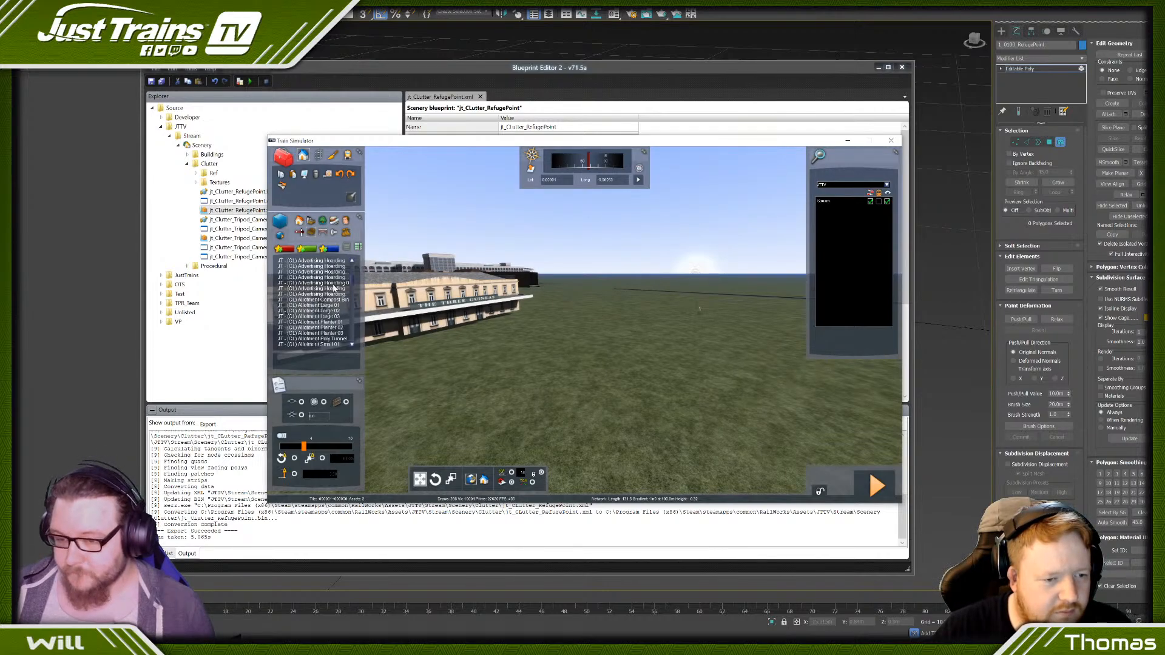
{"action": "scroll", "coordinate": [333, 289], "scroll_direction": "down", "scroll_amount": 5}
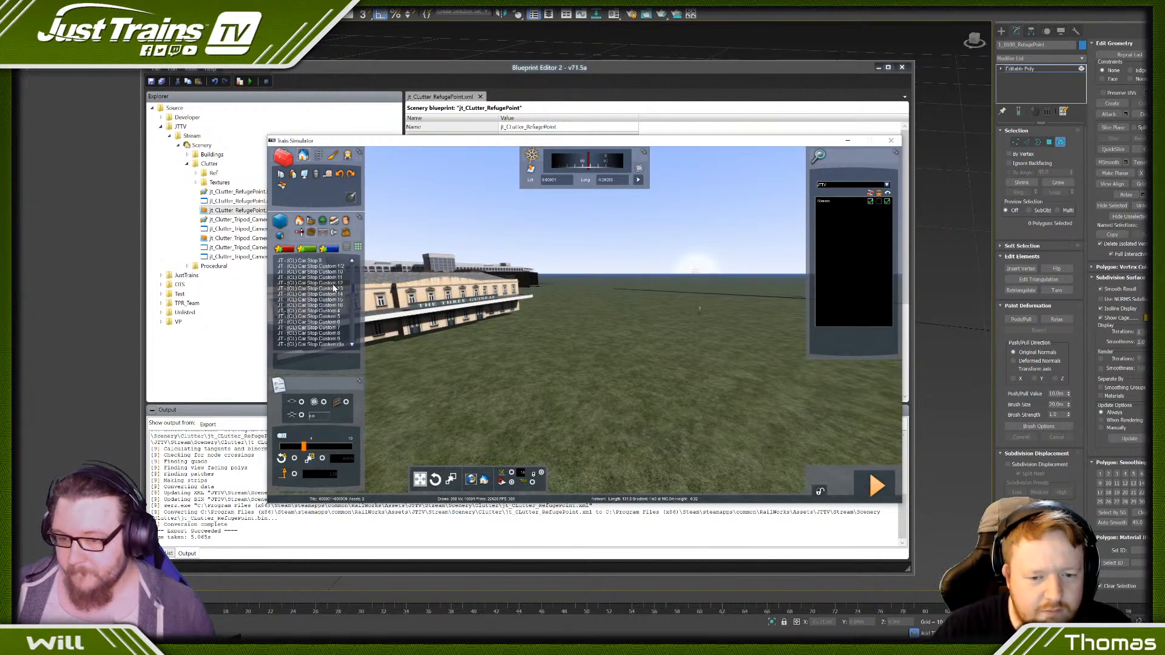
{"action": "scroll", "coordinate": [335, 287], "scroll_direction": "down", "scroll_amount": 3}
{"action": "scroll", "coordinate": [350, 285], "scroll_direction": "down", "scroll_amount": 10}
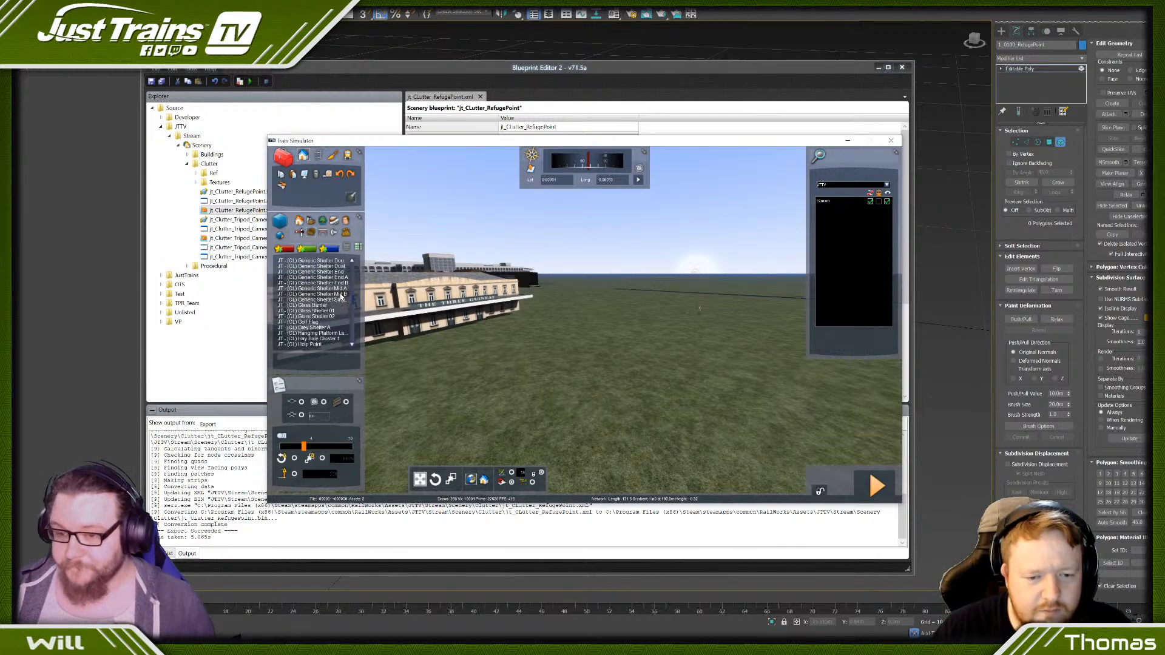
{"action": "scroll", "coordinate": [344, 310], "scroll_direction": "down", "scroll_amount": 15}
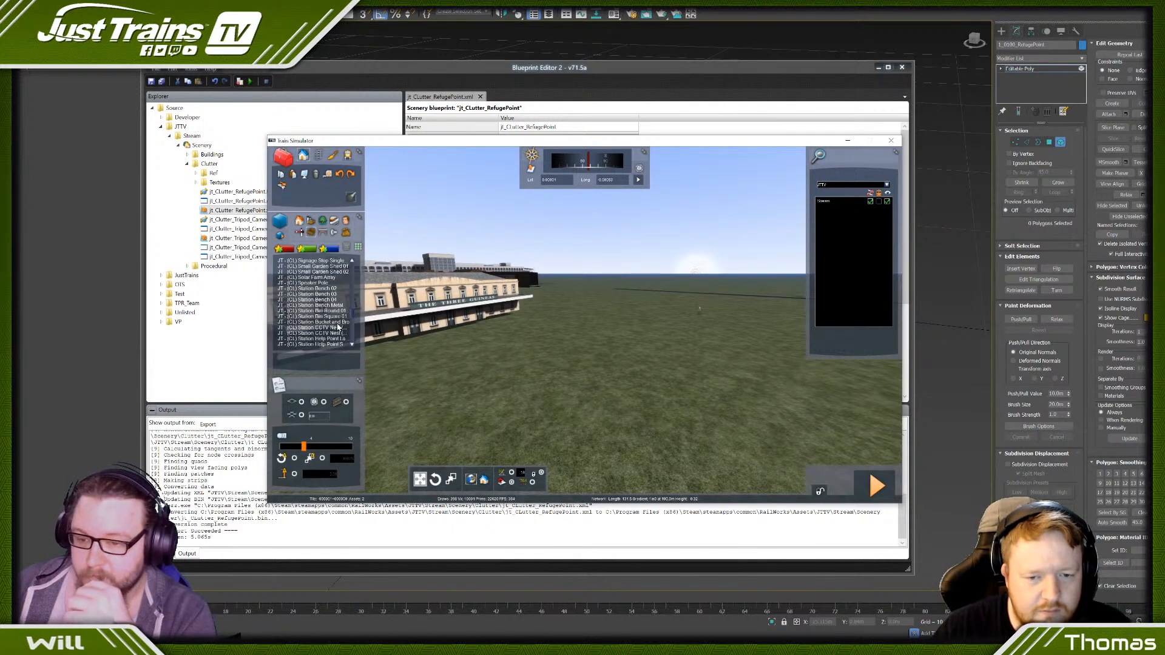
{"action": "scroll", "coordinate": [325, 322], "scroll_direction": "up", "scroll_amount": 10}
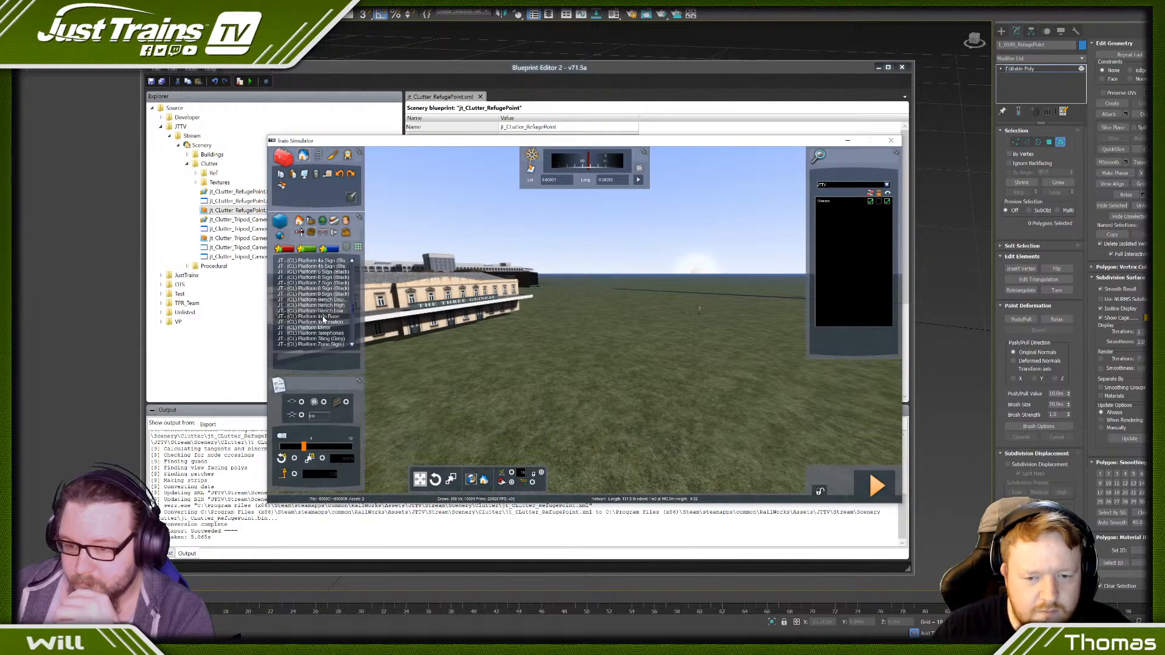
{"action": "left_click", "coordinate": [320, 312]}
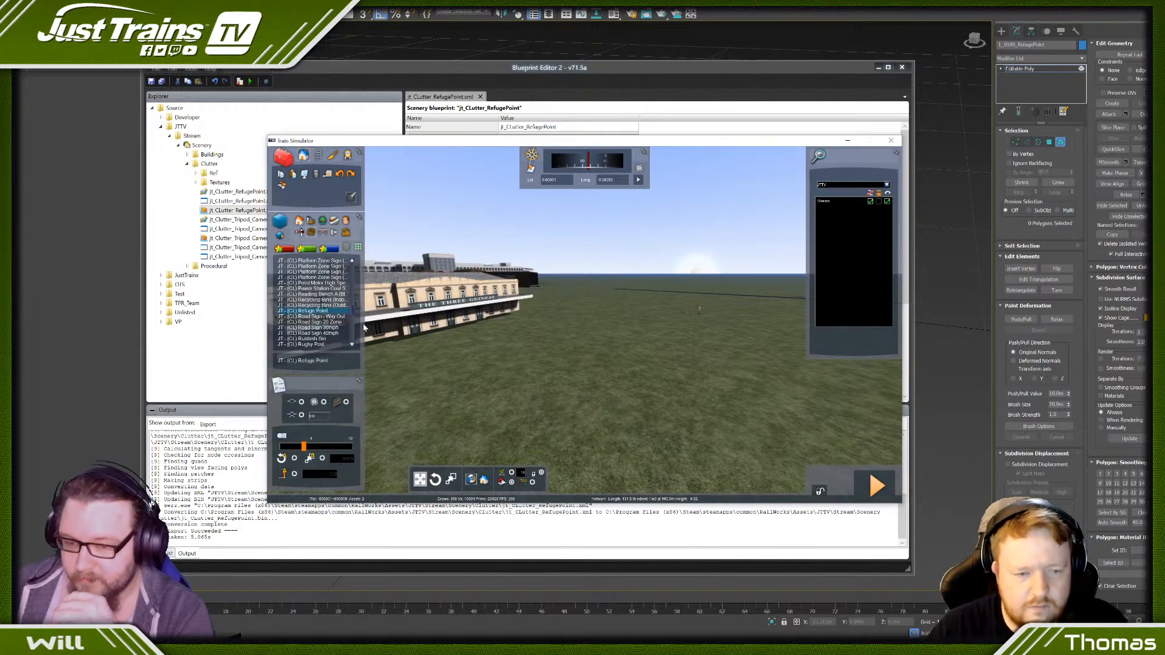
- Place the refuge point on the open grass near the station building and raise it slightly
{"action": "left_click", "coordinate": [633, 366]}
{"action": "right_click", "coordinate": [566, 344]}
{"action": "key", "text": "Up"}
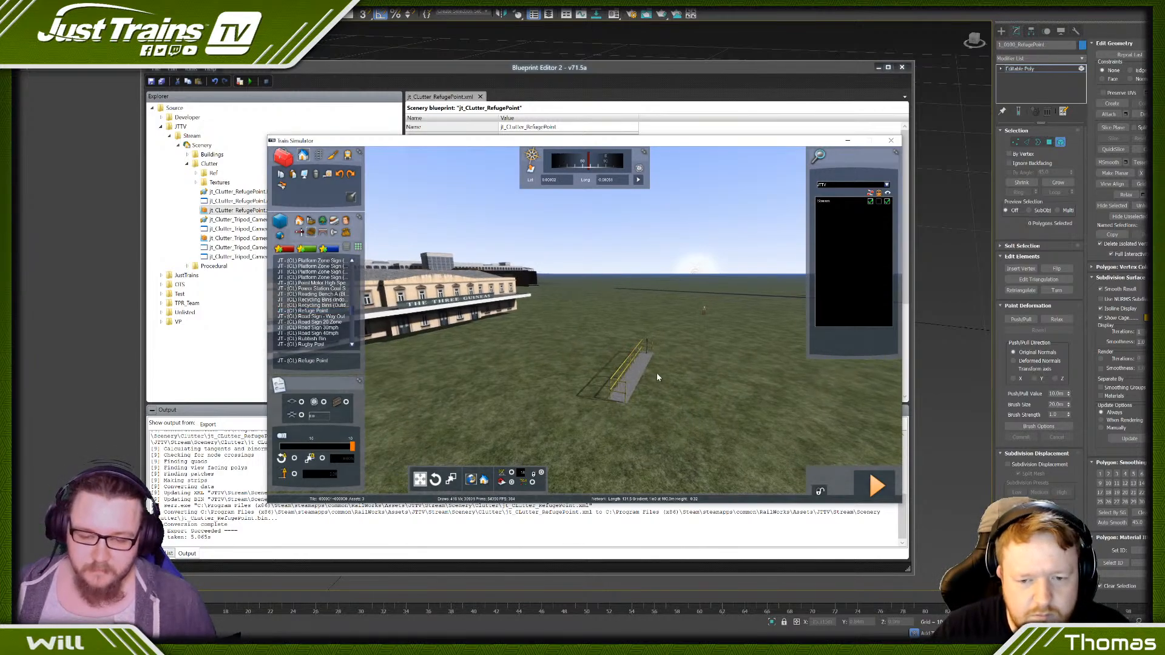
{"action": "left_click", "coordinate": [581, 415]}
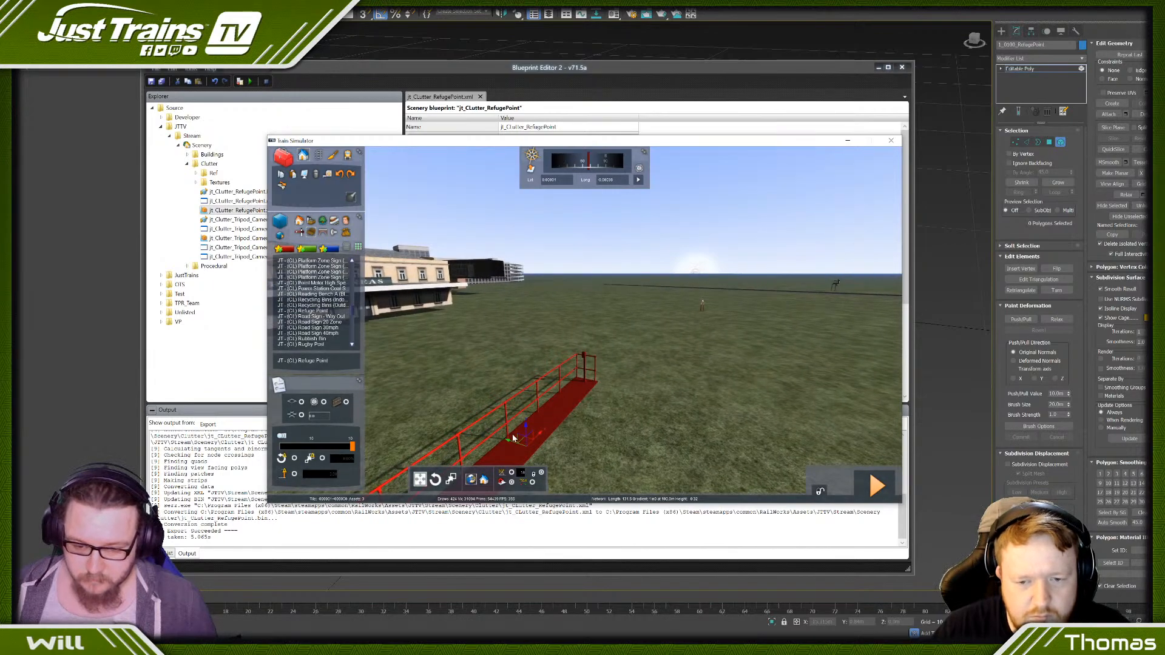
{"action": "left_click_drag", "start_coordinate": [526, 431], "coordinate": [526, 425]}
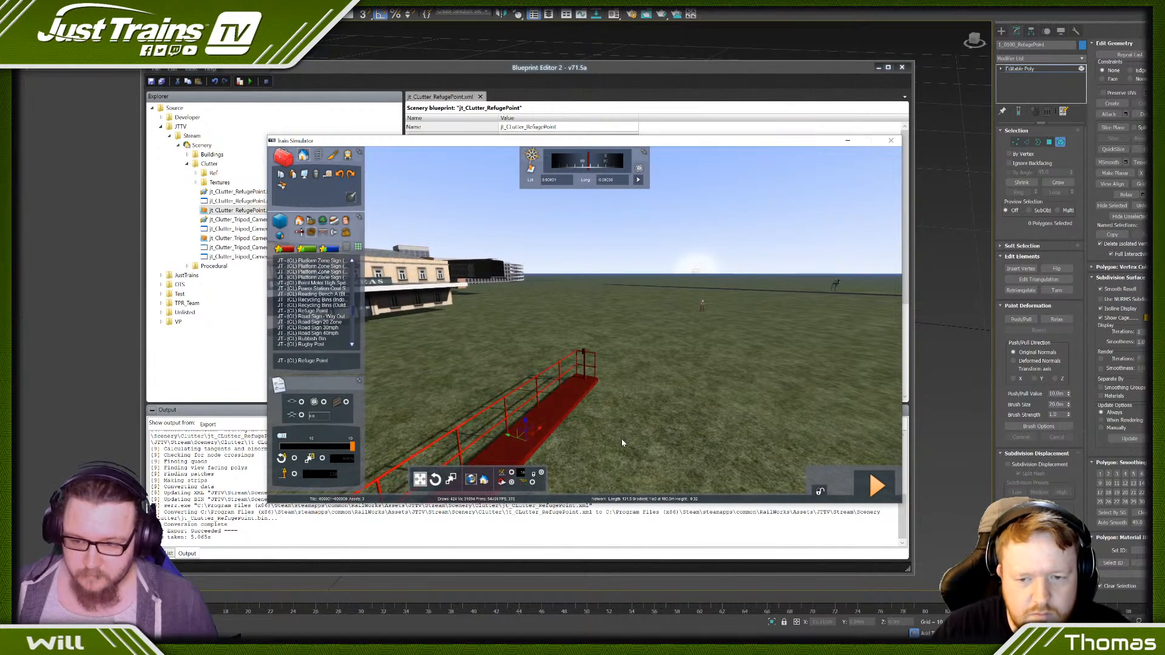
{"action": "left_click", "coordinate": [621, 443]}
- Find Male Stand 10 among the clutter objects and place one at the far end of the refuge point platform
{"action": "scroll", "coordinate": [328, 270], "scroll_direction": "up", "scroll_amount": 10}
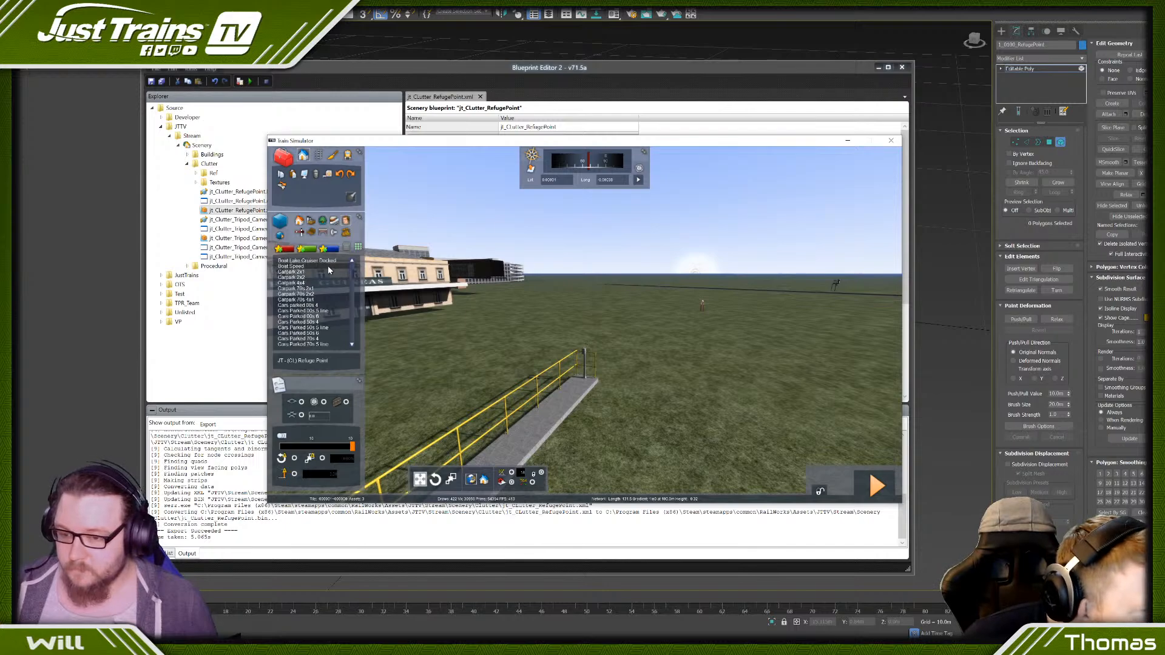
{"action": "scroll", "coordinate": [328, 270], "scroll_direction": "down", "scroll_amount": 10}
{"action": "scroll", "coordinate": [274, 277], "scroll_direction": "down", "scroll_amount": 15}
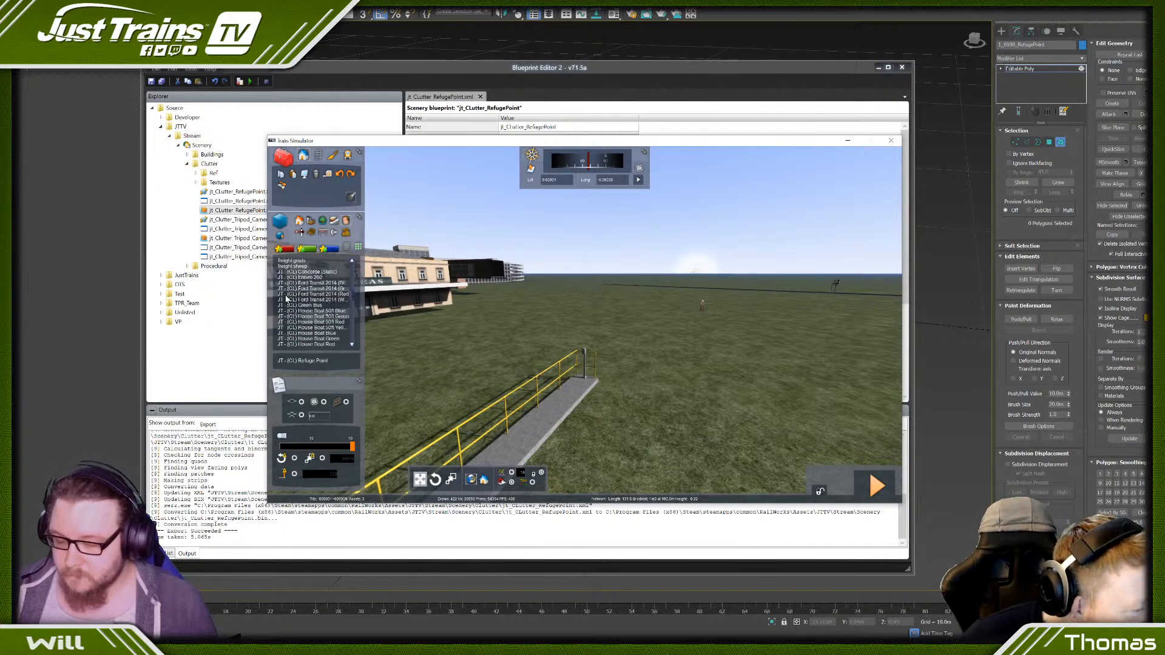
{"action": "scroll", "coordinate": [295, 295], "scroll_direction": "down", "scroll_amount": 5}
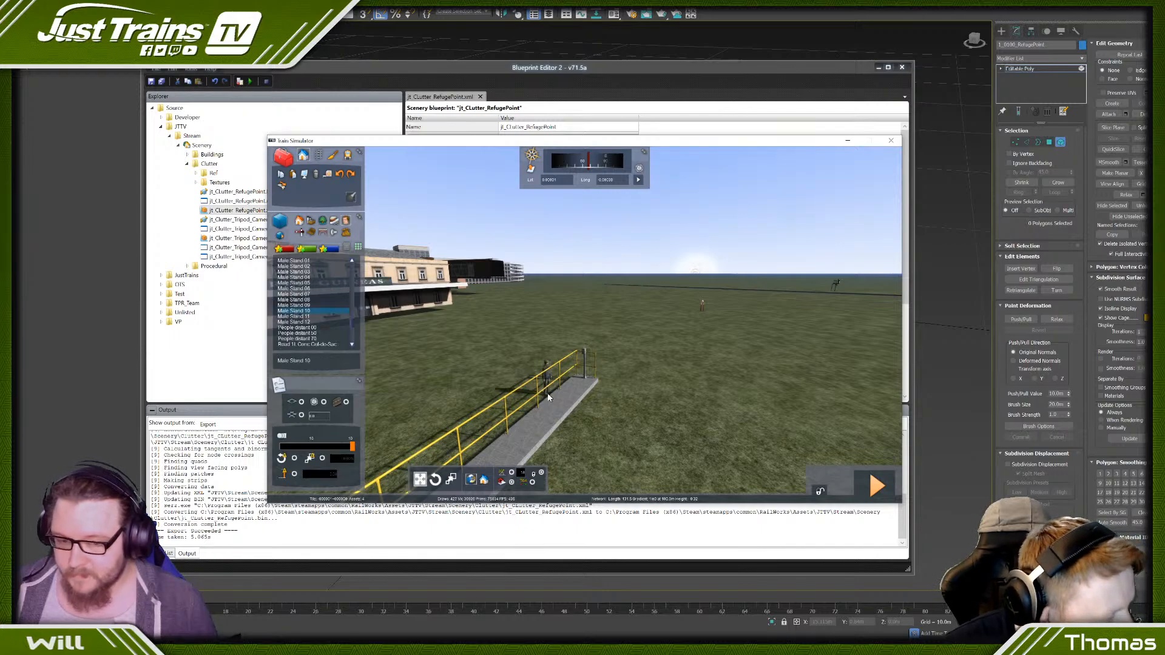
{"action": "left_click", "coordinate": [580, 389]}
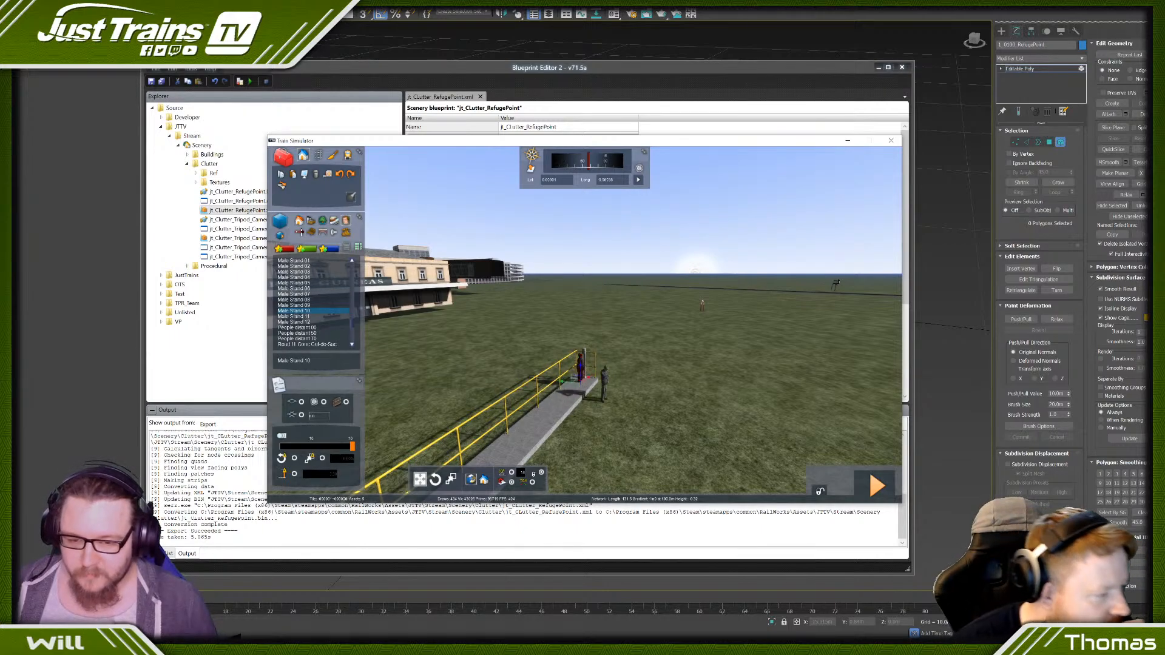
- Select the standing man beside the phone post and raise him onto the platform surface
{"action": "key", "text": "Up"}
{"action": "right_click_drag", "start_coordinate": [597, 391], "coordinate": [618, 380]}
{"action": "left_click", "coordinate": [617, 380]}
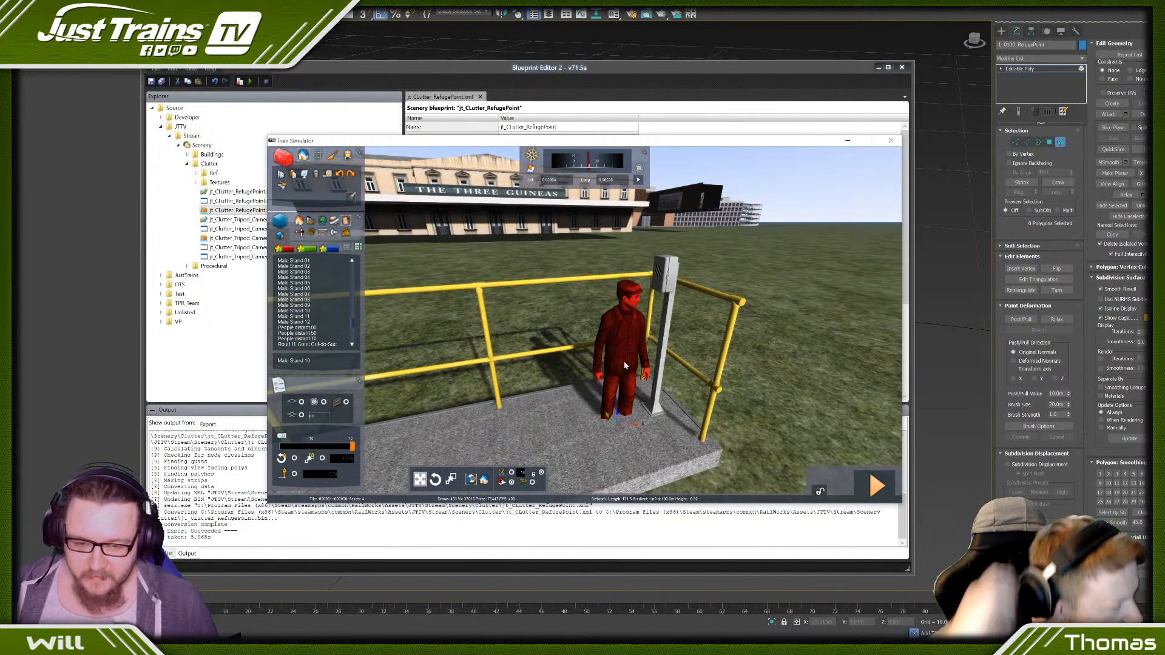
{"action": "mouse_move", "coordinate": [619, 412]}
{"action": "left_mouse_down", "text": "shift"}
{"action": "mouse_move", "coordinate": [614, 387]}
{"action": "mouse_move", "coordinate": [612, 404]}
{"action": "left_mouse_up", "text": "shift"}
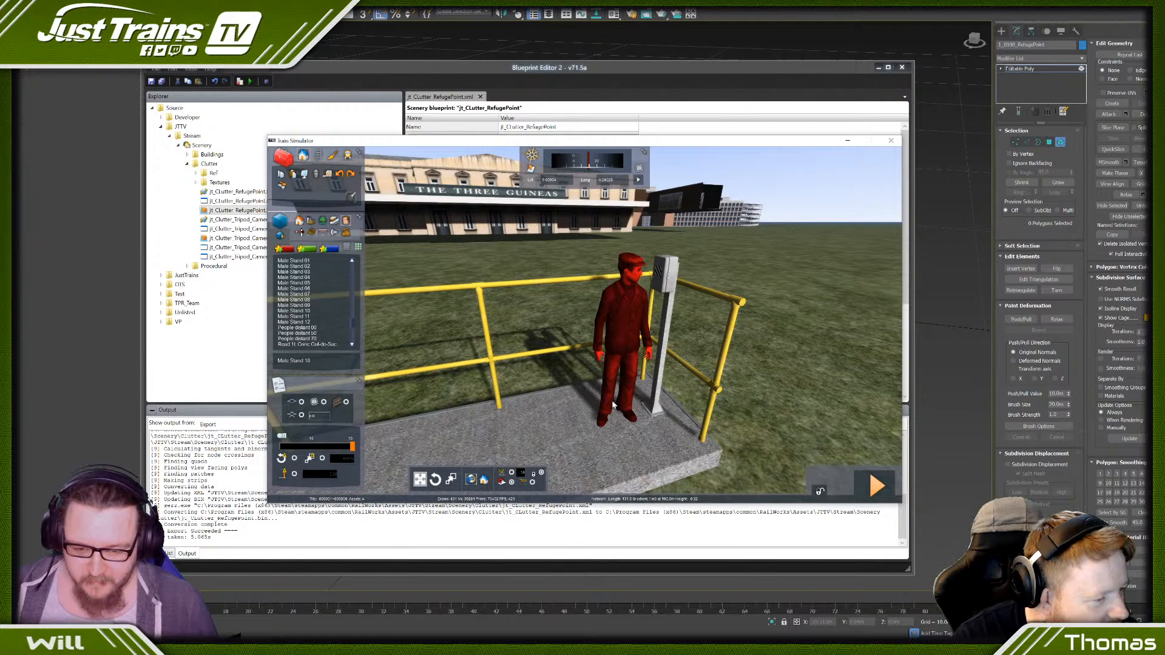
- Fine-tune the man's height so his feet rest on the platform, and compare him with the handrail and phone box
{"action": "left_click", "coordinate": [551, 243]}
{"action": "scroll", "coordinate": [551, 244], "scroll_direction": "down", "scroll_amount": 4}
{"action": "mouse_move", "coordinate": [551, 243]}
{"action": "right_mouse_down"}
{"action": "mouse_move", "coordinate": [584, 276]}
{"action": "mouse_move", "coordinate": [565, 241]}
{"action": "right_mouse_up"}
{"action": "scroll", "coordinate": [583, 276], "scroll_direction": "up", "scroll_amount": 4}
{"action": "scroll", "coordinate": [553, 250], "scroll_direction": "up", "scroll_amount": 3}
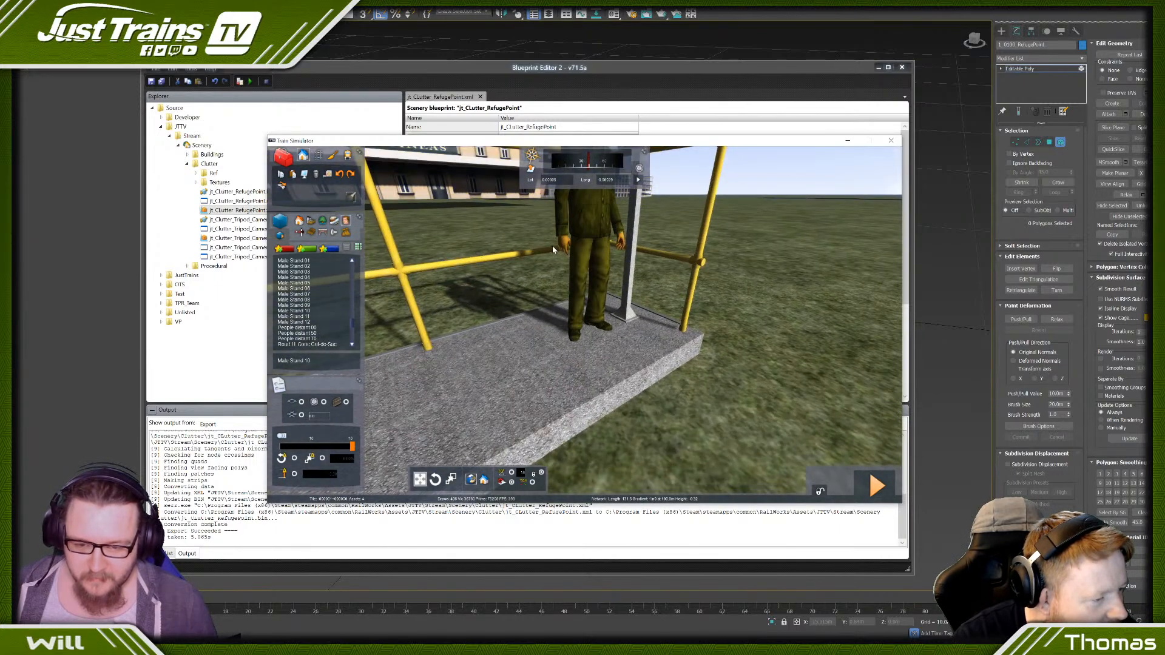
{"action": "left_click", "coordinate": [569, 262]}
{"action": "left_click_drag", "start_coordinate": [589, 317], "coordinate": [589, 315]}
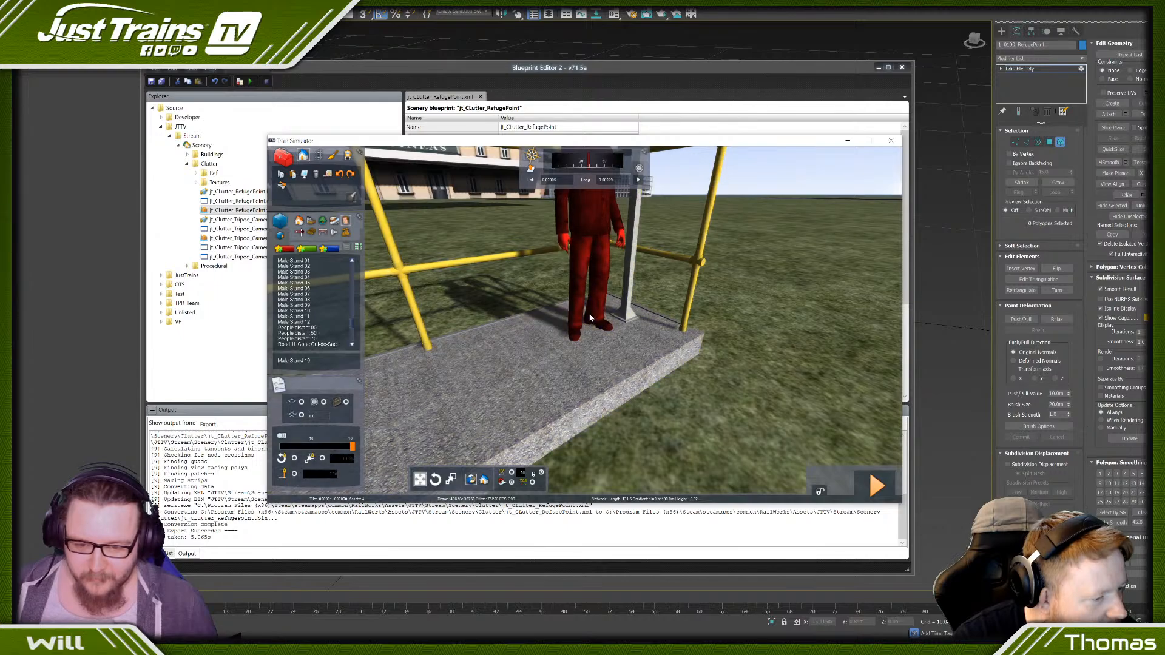
{"action": "right_click", "coordinate": [588, 314]}
{"action": "scroll", "coordinate": [588, 314], "scroll_direction": "down", "scroll_amount": 5}
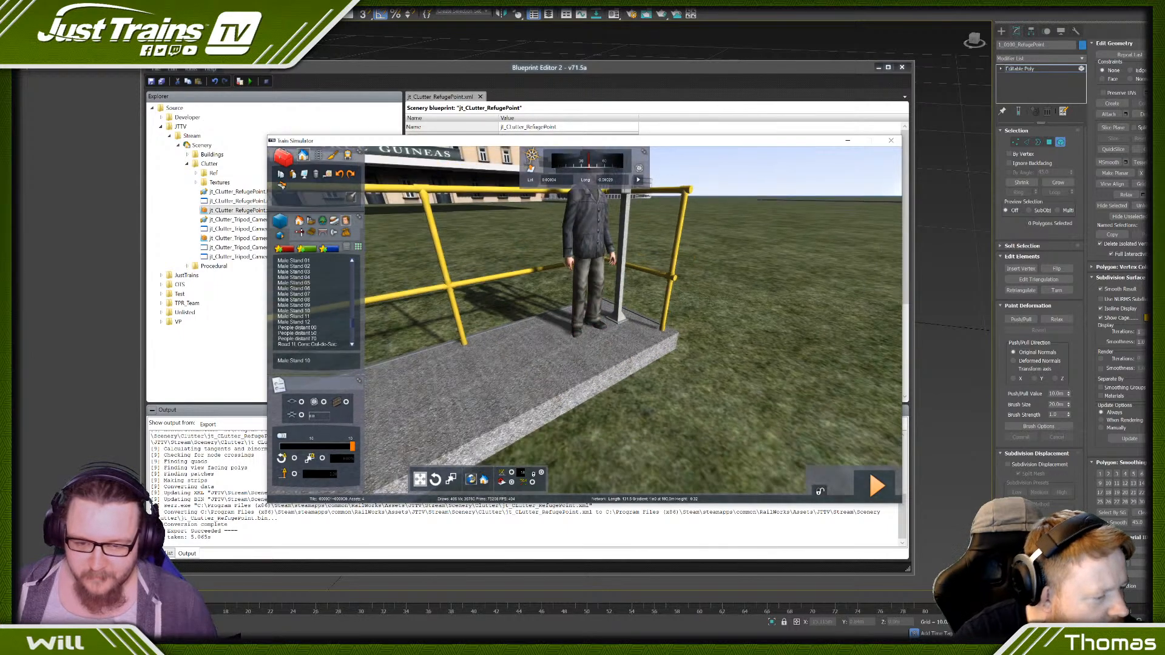
{"action": "right_click_drag", "start_coordinate": [589, 314], "coordinate": [588, 285]}
{"action": "scroll", "coordinate": [533, 282], "scroll_direction": "up", "scroll_amount": 5}
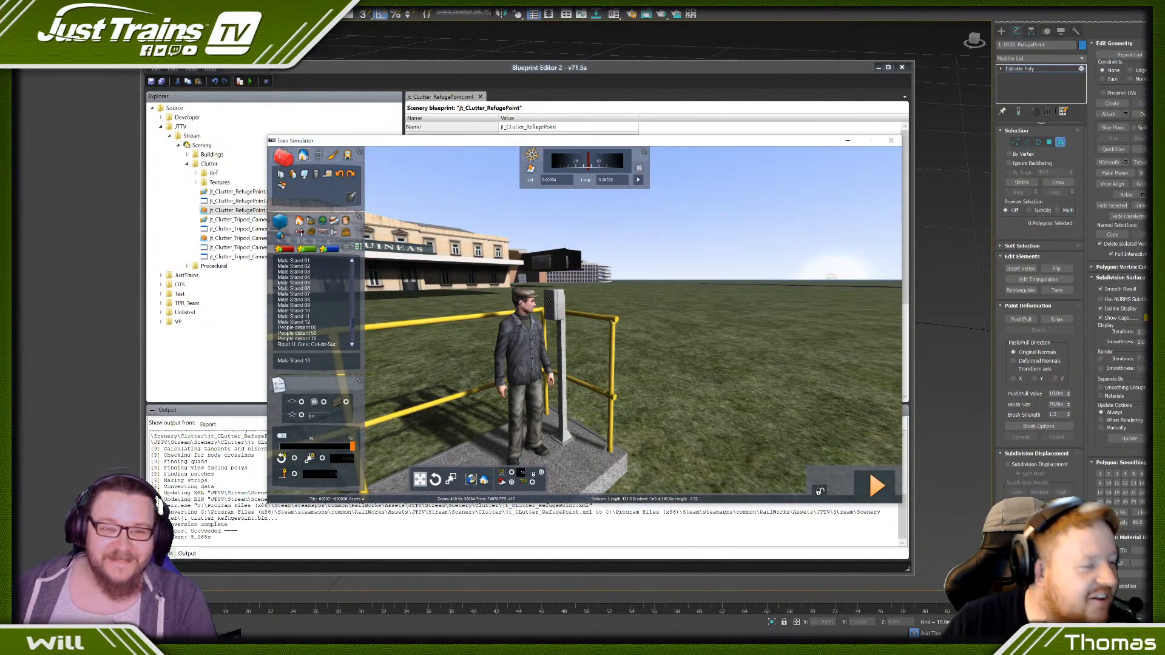
- Close Train Simulator with the route changes saved and switch back to the refuge point model in 3ds Max
{"action": "left_click", "coordinate": [891, 142]}
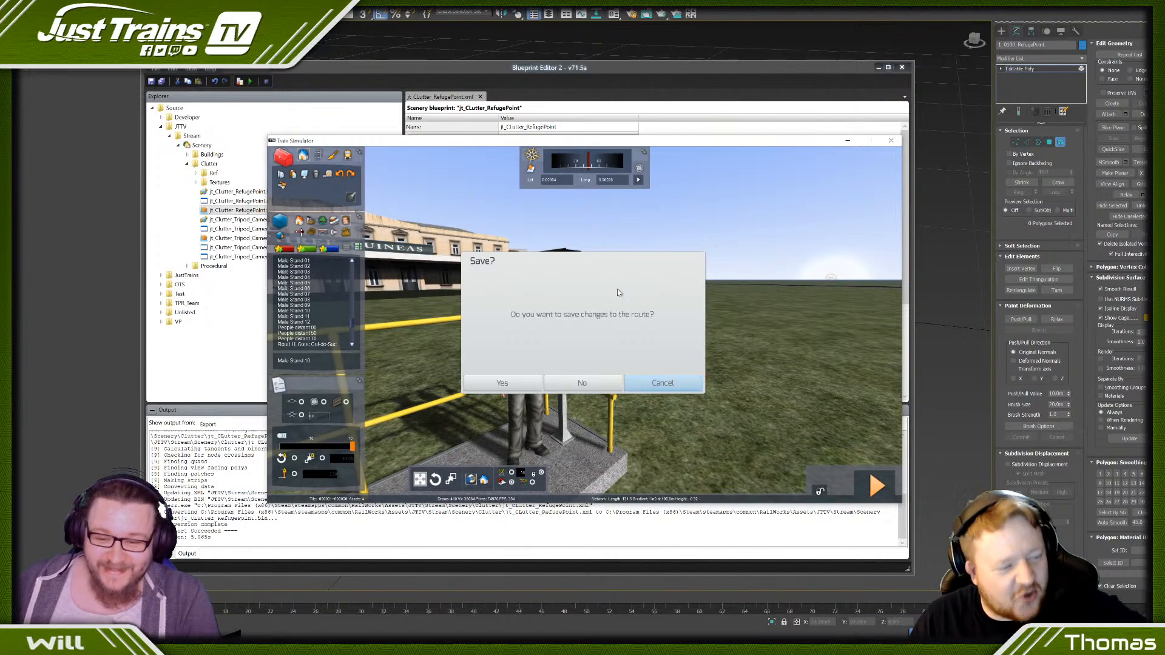
{"action": "left_click", "coordinate": [519, 389]}
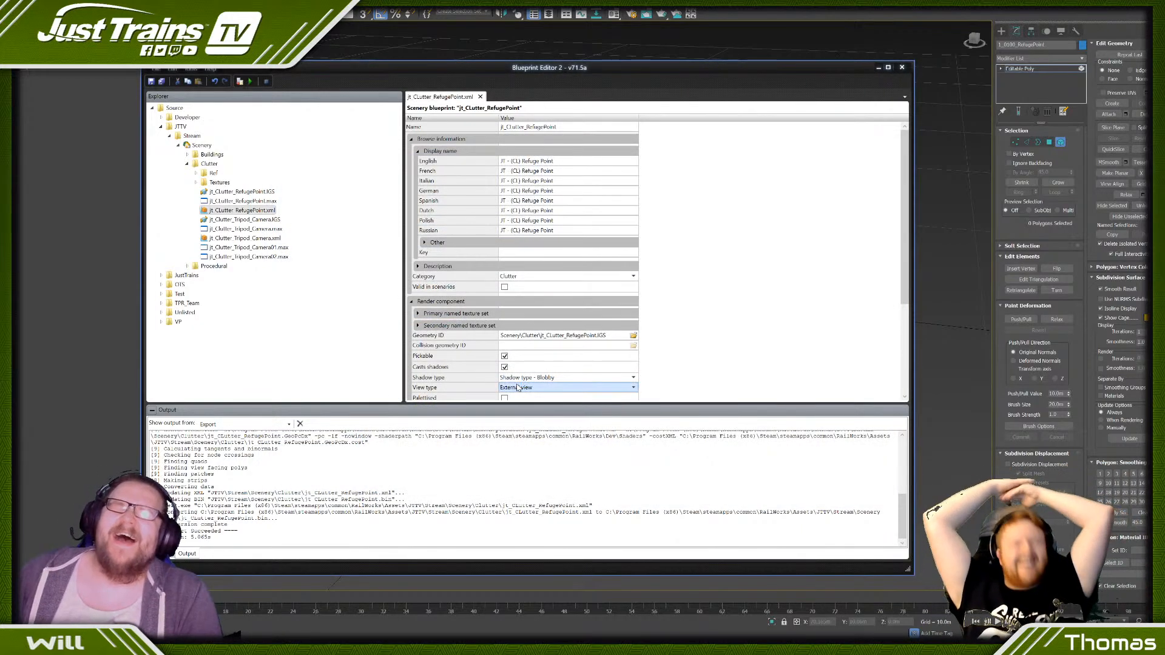
{"action": "left_click", "coordinate": [573, 5]}
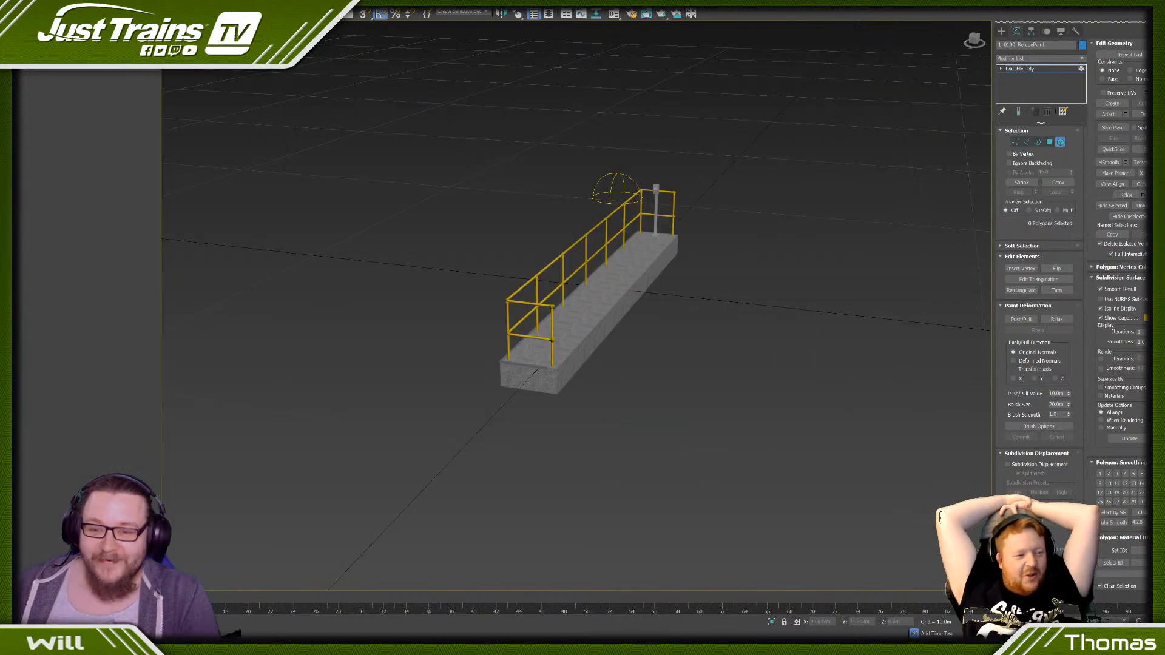
- Select the vertices of the phone box and its post top, and lower them below the top handrail in the front view
{"action": "scroll", "coordinate": [573, 257], "scroll_direction": "down", "scroll_amount": 5}
{"action": "middle_click_drag", "start_coordinate": [702, 117], "coordinate": [595, 242], "text": "alt"}
{"action": "scroll", "coordinate": [595, 242], "scroll_direction": "up", "scroll_amount": 5}
{"action": "left_click", "coordinate": [720, 262]}
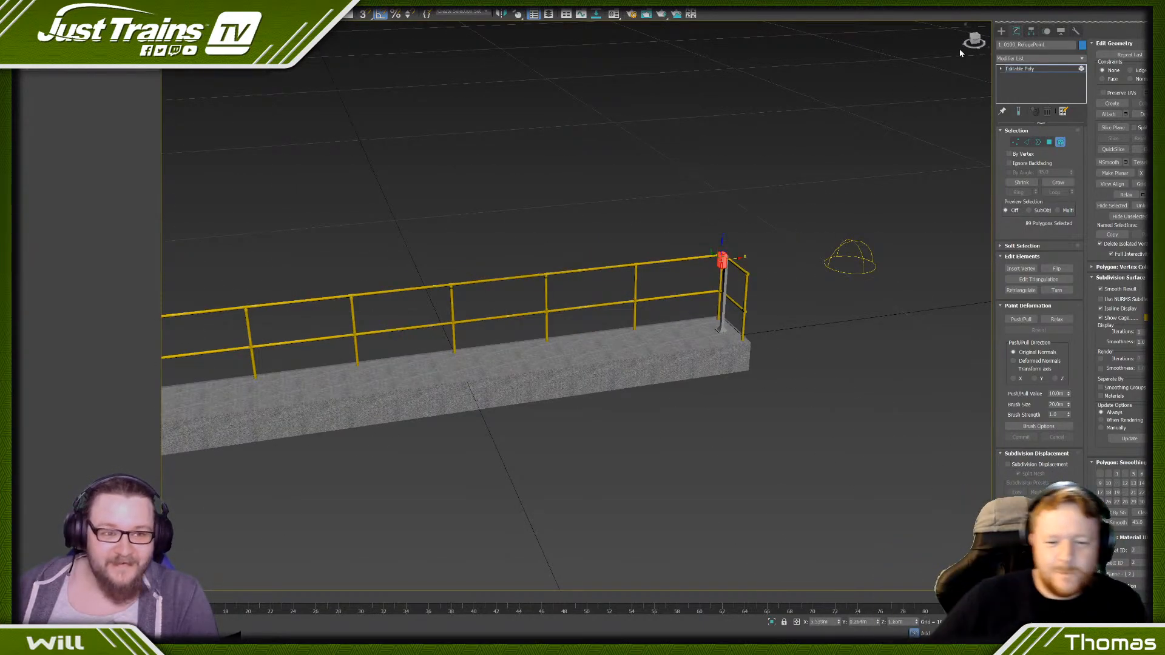
{"action": "left_click", "coordinate": [978, 41]}
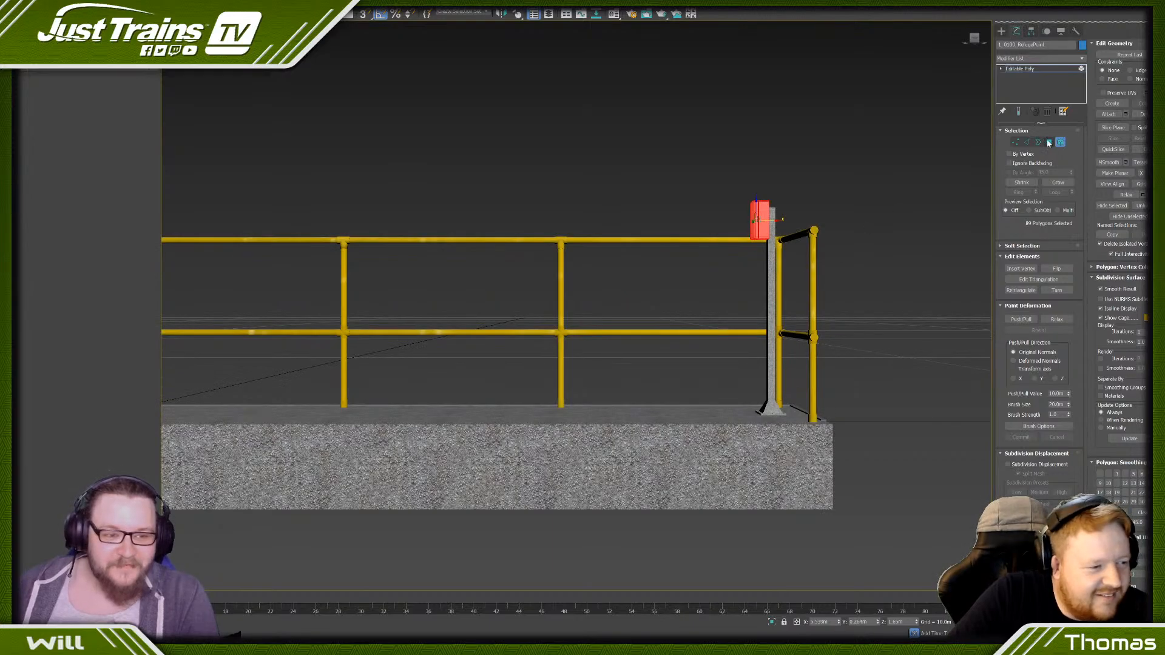
{"action": "key", "text": "z"}
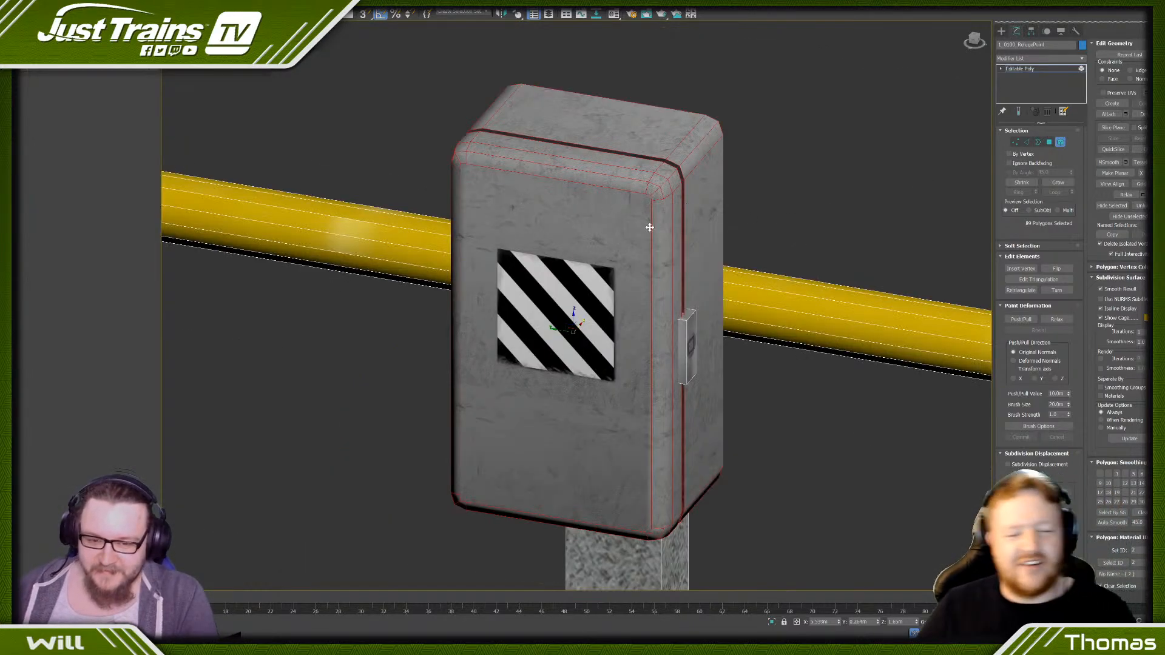
{"action": "scroll", "coordinate": [650, 227], "scroll_direction": "down", "scroll_amount": 10}
{"action": "middle_click_drag", "start_coordinate": [649, 227], "coordinate": [552, 186], "text": "alt"}
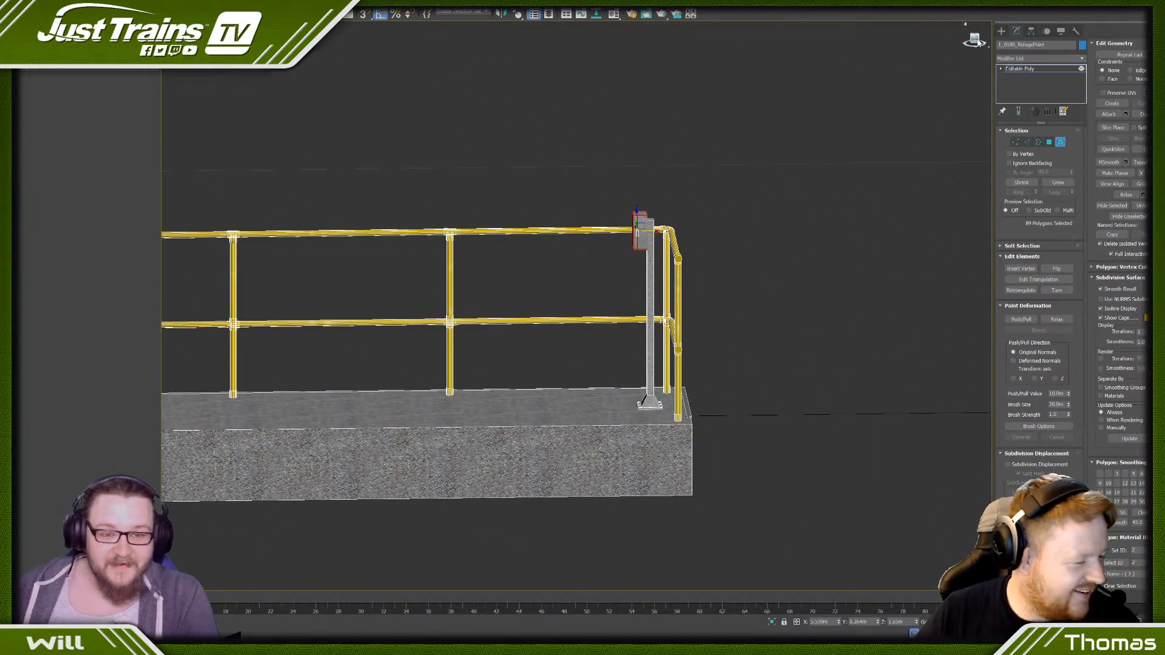
{"action": "left_click", "coordinate": [977, 40]}
{"action": "left_click", "coordinate": [1015, 142]}
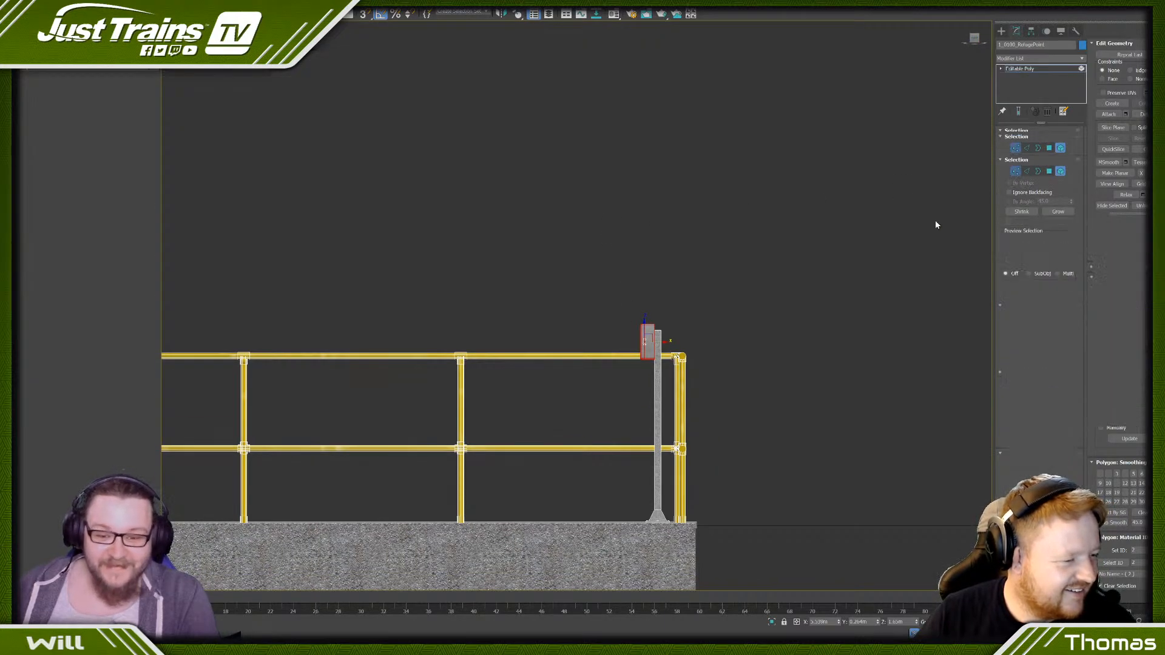
{"action": "scroll", "coordinate": [770, 333], "scroll_direction": "up", "scroll_amount": 2}
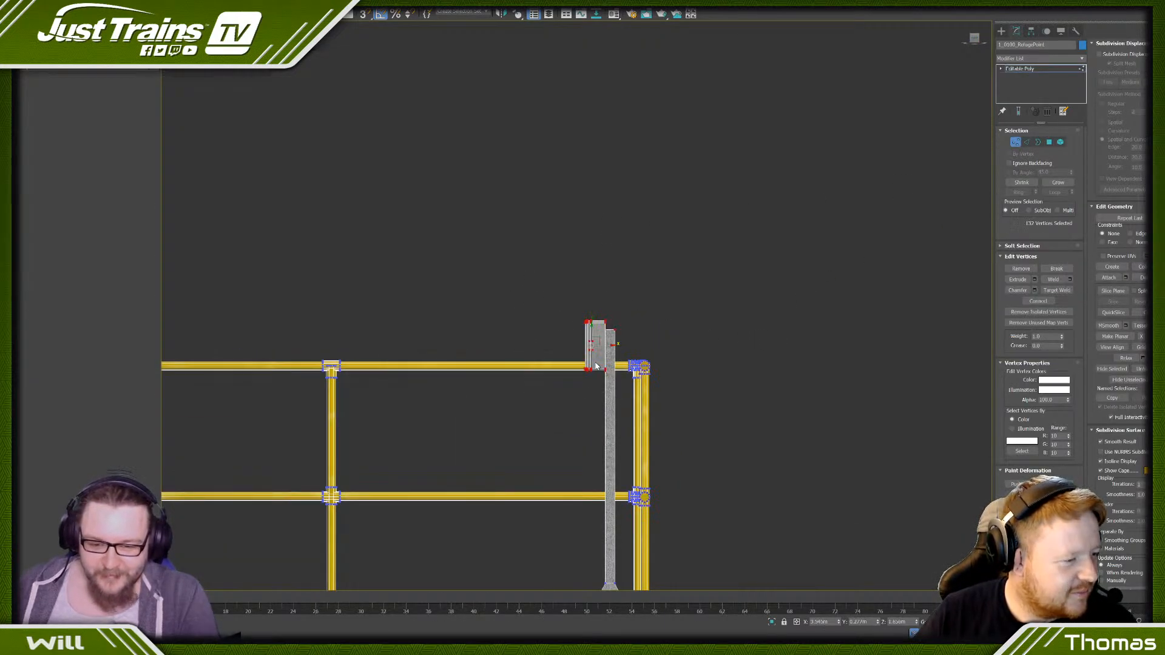
{"action": "left_click_drag", "start_coordinate": [593, 329], "coordinate": [584, 387]}
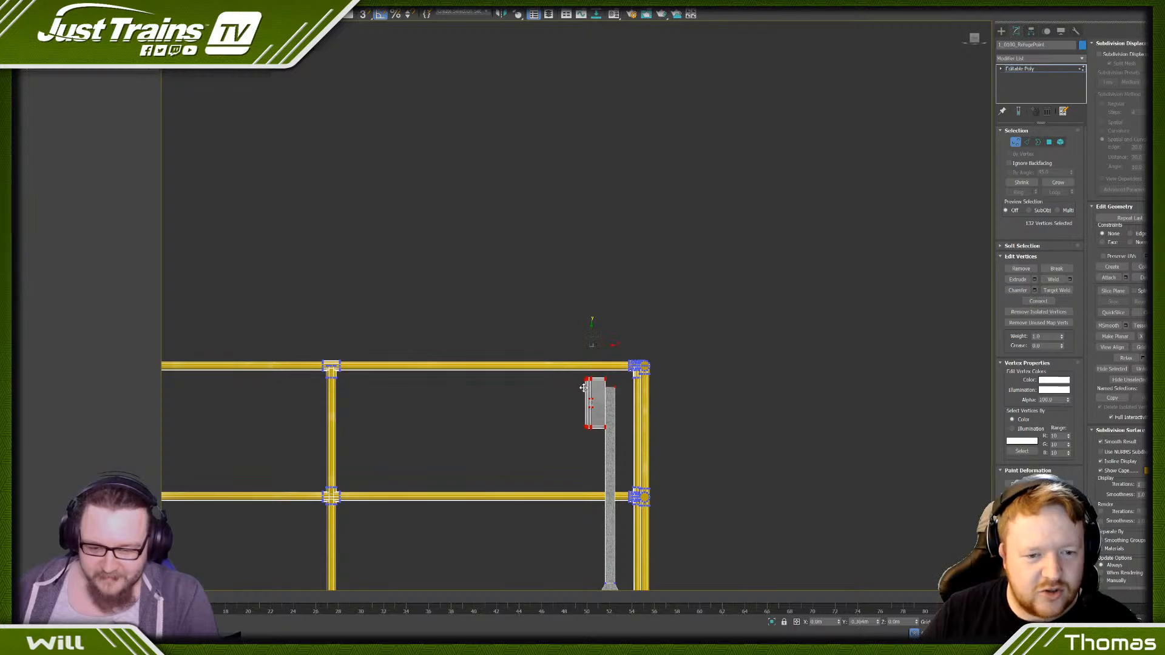
- Select the vertices of both handrails along the full length of the platform and lower them together
{"action": "scroll", "coordinate": [582, 394], "scroll_direction": "down", "scroll_amount": 3}
{"action": "middle_click_drag", "start_coordinate": [499, 404], "coordinate": [642, 345]}
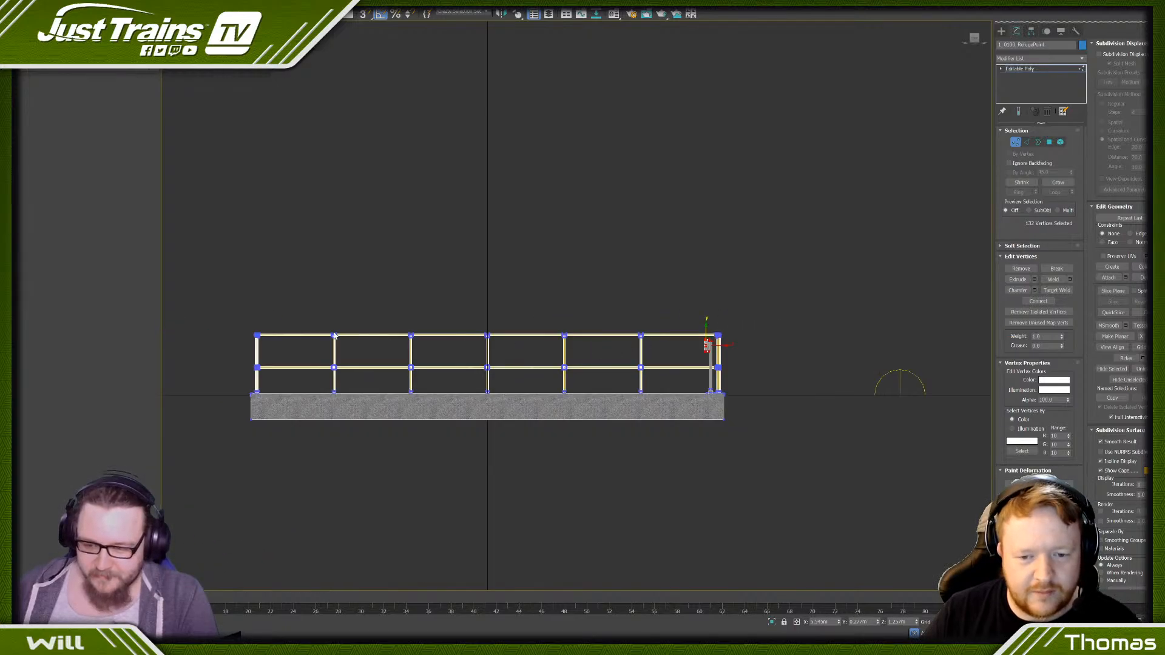
{"action": "left_click_drag", "start_coordinate": [728, 381], "coordinate": [671, 377]}
{"action": "scroll", "coordinate": [716, 358], "scroll_direction": "up", "scroll_amount": 5}
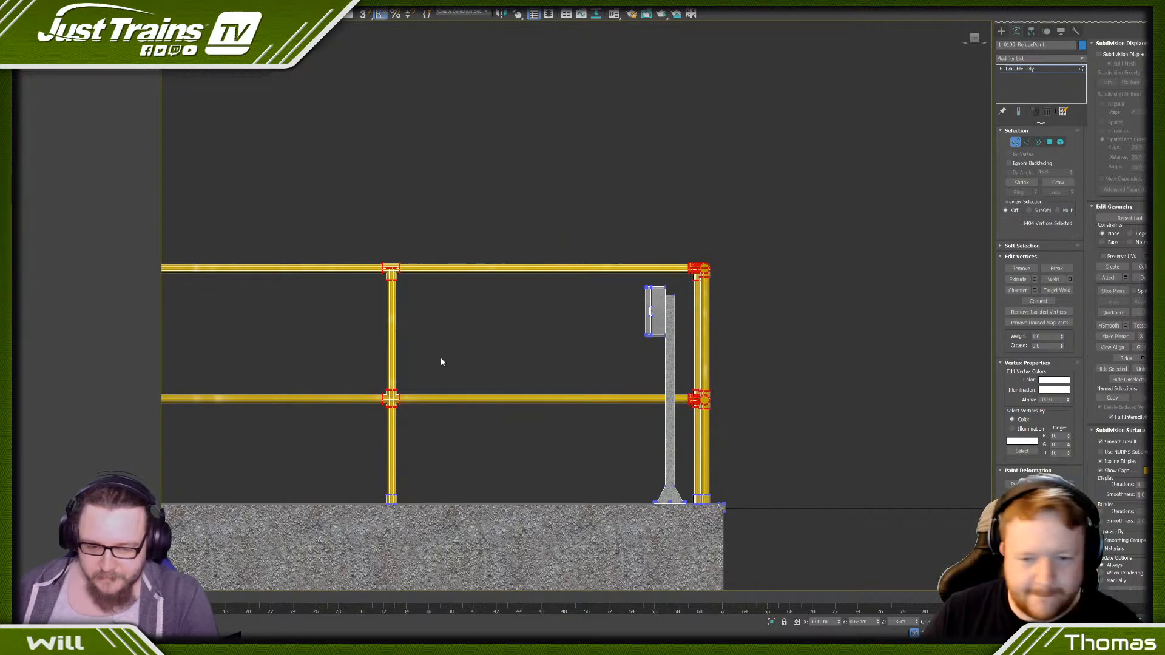
{"action": "scroll", "coordinate": [589, 352], "scroll_direction": "down", "scroll_amount": 5}
{"action": "middle_click_drag", "start_coordinate": [467, 368], "coordinate": [689, 337]}
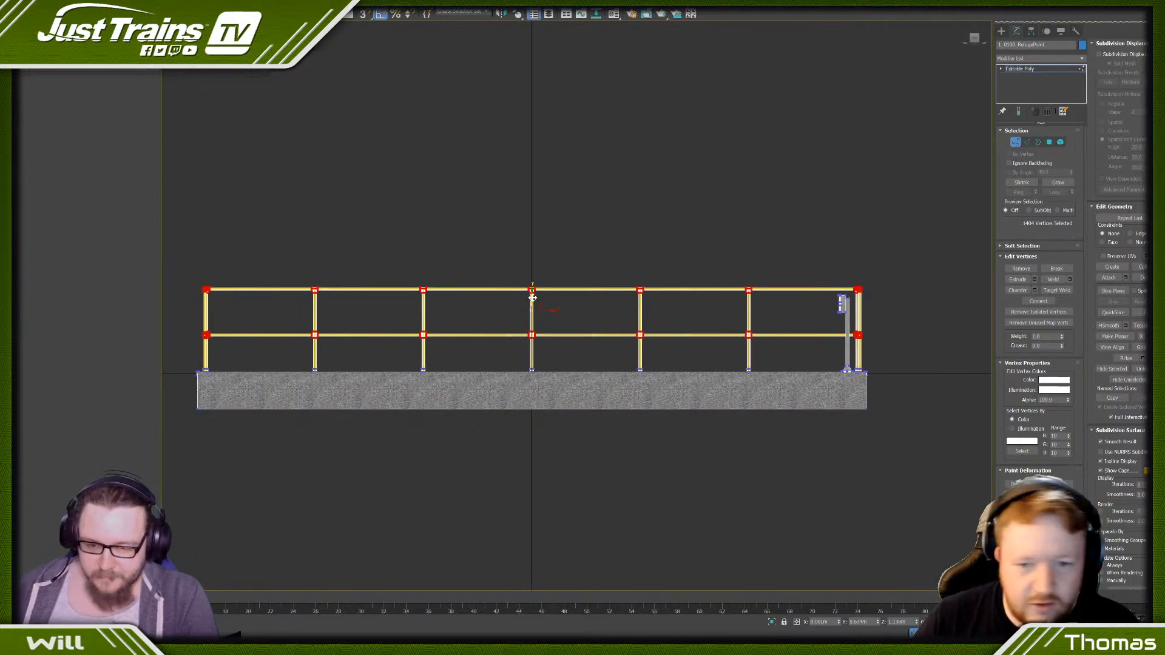
{"action": "left_click_drag", "start_coordinate": [532, 298], "coordinate": [532, 310]}
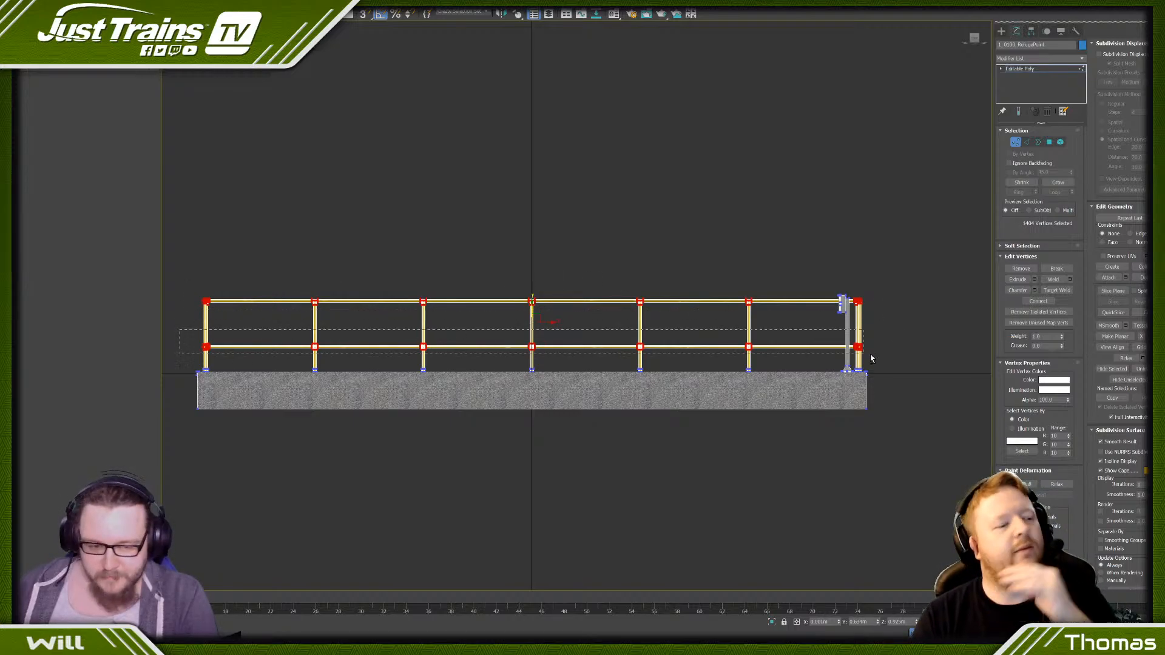
- Limit the selection to the top handrail's vertices and lower that rail below the phone box
{"action": "left_click_drag", "start_coordinate": [872, 359], "coordinate": [867, 356], "text": "alt"}
{"action": "left_click_drag", "start_coordinate": [530, 291], "coordinate": [533, 297]}
{"action": "left_click", "coordinate": [633, 272]}
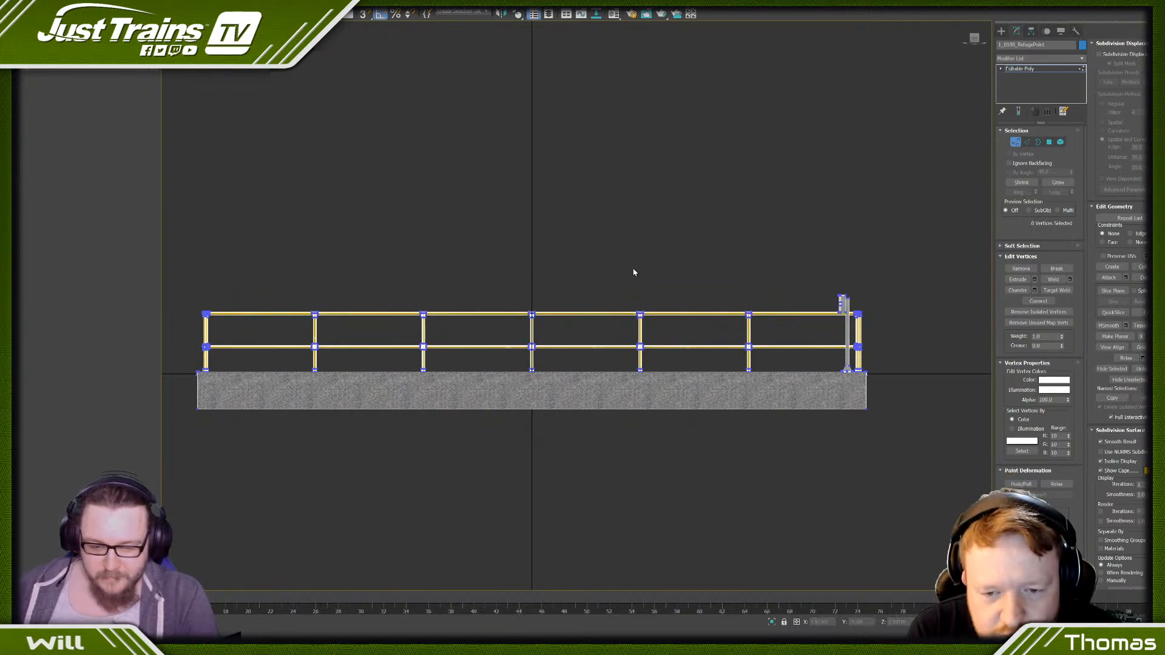
{"action": "key", "text": "ctrl+z"}
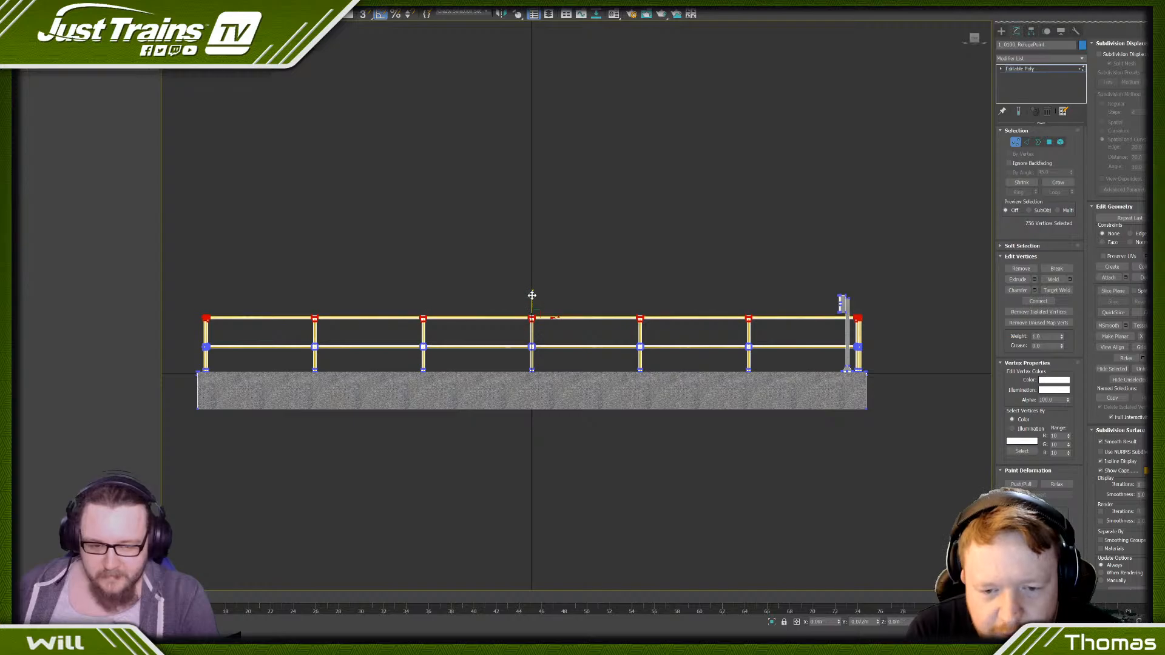
{"action": "left_click", "coordinate": [743, 259]}
- Reselect the top handrail's vertices and fine-tune the rail's height against the phone box
{"action": "scroll", "coordinate": [743, 259], "scroll_direction": "up", "scroll_amount": 5}
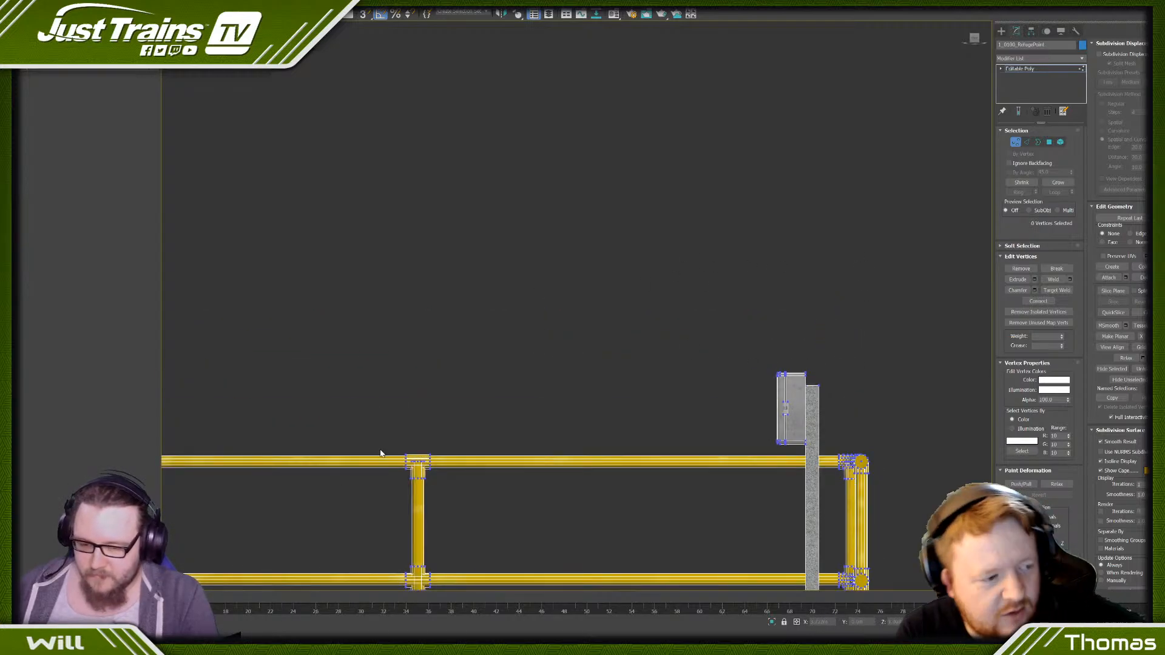
{"action": "scroll", "coordinate": [381, 454], "scroll_direction": "down", "scroll_amount": 5}
{"action": "scroll", "coordinate": [520, 398], "scroll_direction": "up", "scroll_amount": 1}
{"action": "scroll", "coordinate": [455, 401], "scroll_direction": "down", "scroll_amount": 2}
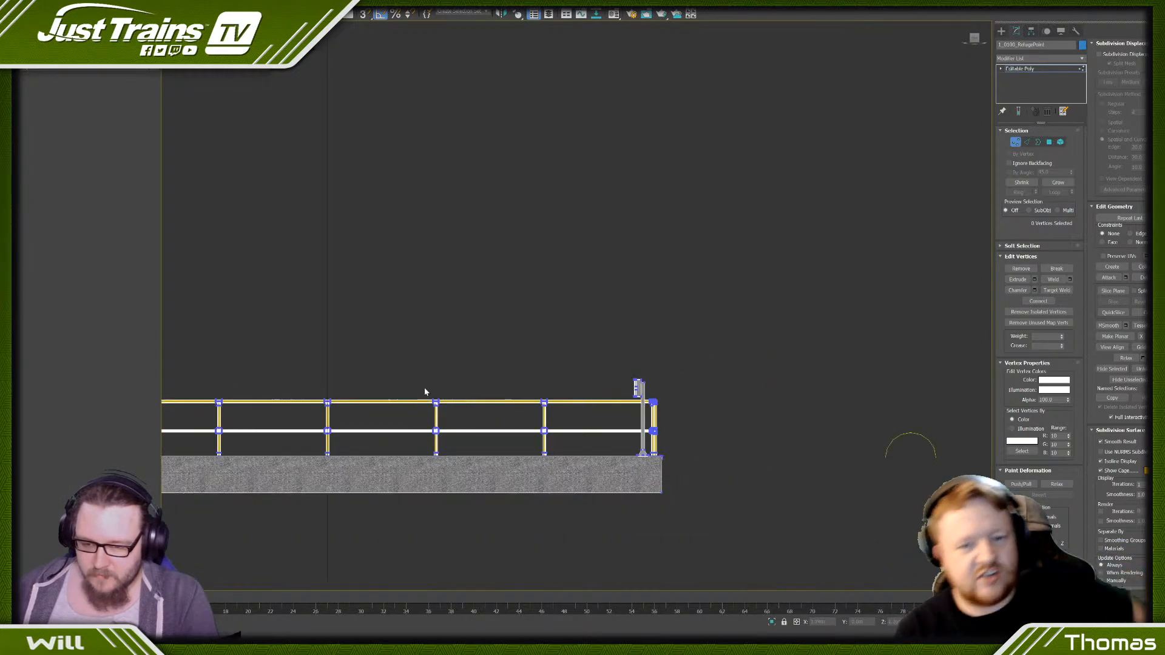
{"action": "key", "text": "ctrl+z"}
{"action": "scroll", "coordinate": [425, 364], "scroll_direction": "up", "scroll_amount": 1}
{"action": "left_click_drag", "start_coordinate": [426, 358], "coordinate": [426, 363]}
{"action": "left_click", "coordinate": [483, 346]}
- Select the middle handrail's vertices along the whole platform and lower that rail slightly
{"action": "scroll", "coordinate": [479, 354], "scroll_direction": "down", "scroll_amount": 2}
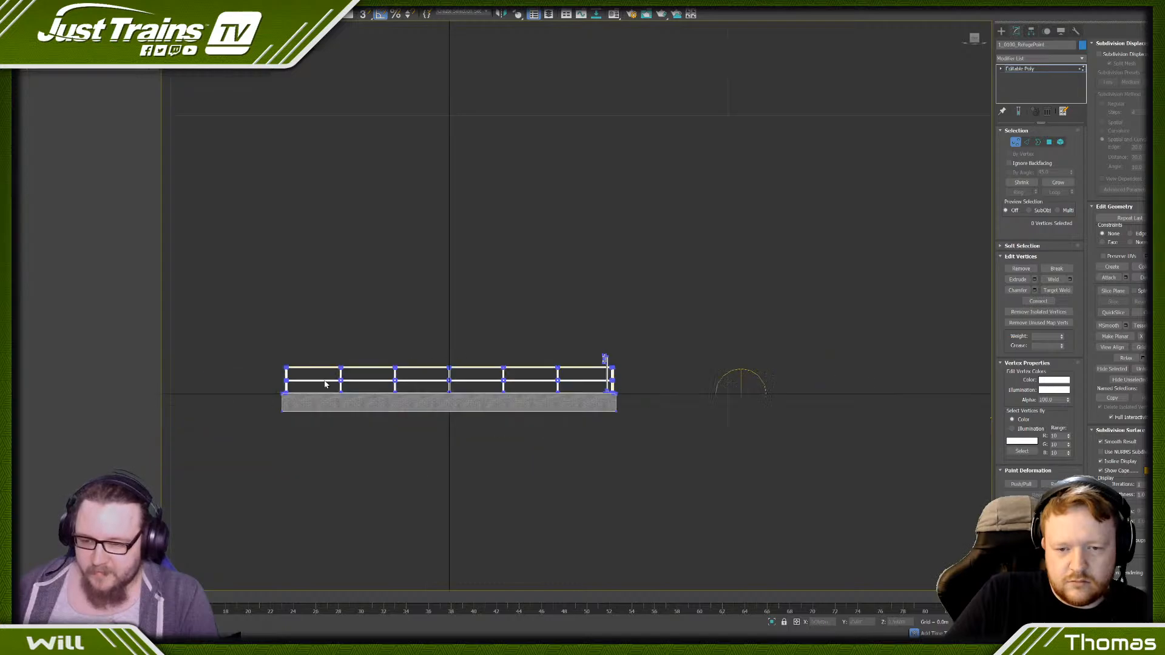
{"action": "left_click_drag", "start_coordinate": [277, 378], "coordinate": [612, 397]}
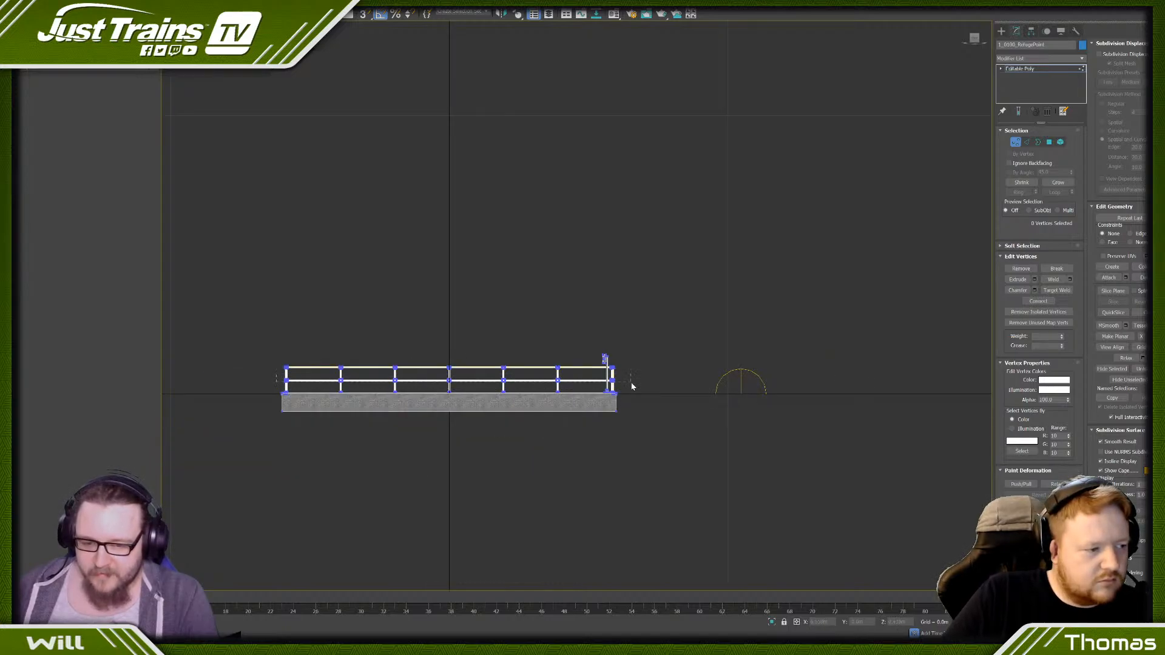
{"action": "scroll", "coordinate": [494, 374], "scroll_direction": "up", "scroll_amount": 5}
{"action": "left_click_drag", "start_coordinate": [367, 375], "coordinate": [363, 382]}
{"action": "scroll", "coordinate": [362, 384], "scroll_direction": "up", "scroll_amount": 1}
{"action": "left_click", "coordinate": [333, 313]}
- Check the lowered railings in perspective, leave vertex editing and deselect the refuge point
{"action": "scroll", "coordinate": [353, 311], "scroll_direction": "down", "scroll_amount": 3}
{"action": "middle_click_drag", "start_coordinate": [353, 312], "coordinate": [423, 326], "text": "alt"}
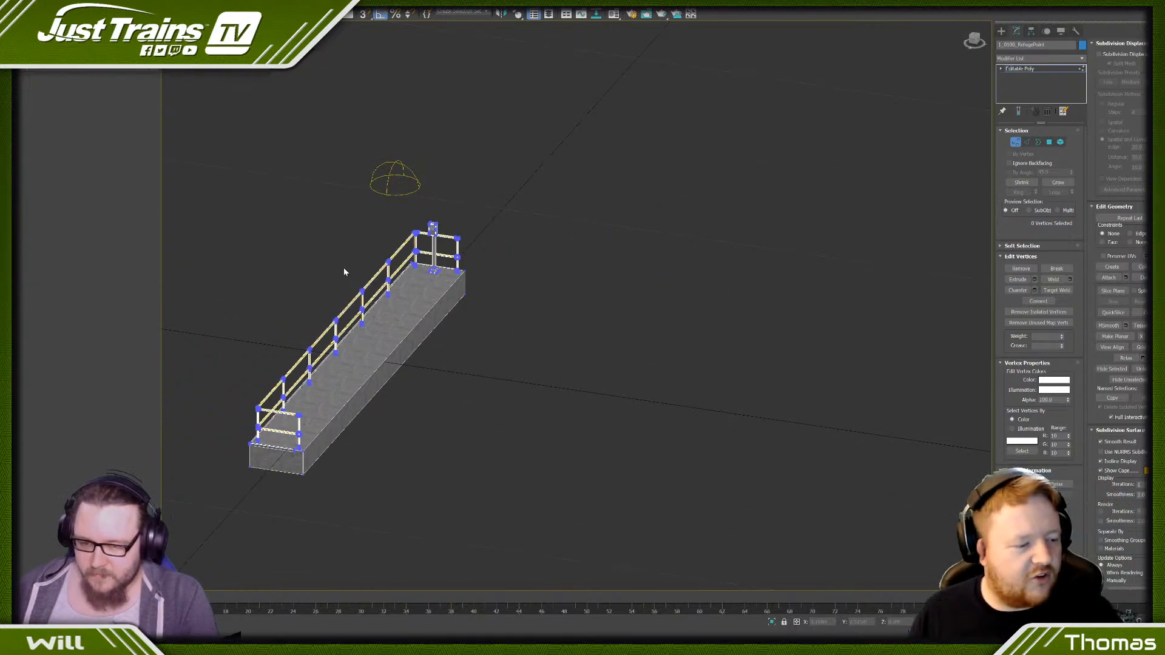
{"action": "middle_click_drag", "start_coordinate": [344, 272], "coordinate": [435, 279]}
{"action": "scroll", "coordinate": [434, 279], "scroll_direction": "up", "scroll_amount": 2}
{"action": "right_click", "coordinate": [479, 380]}
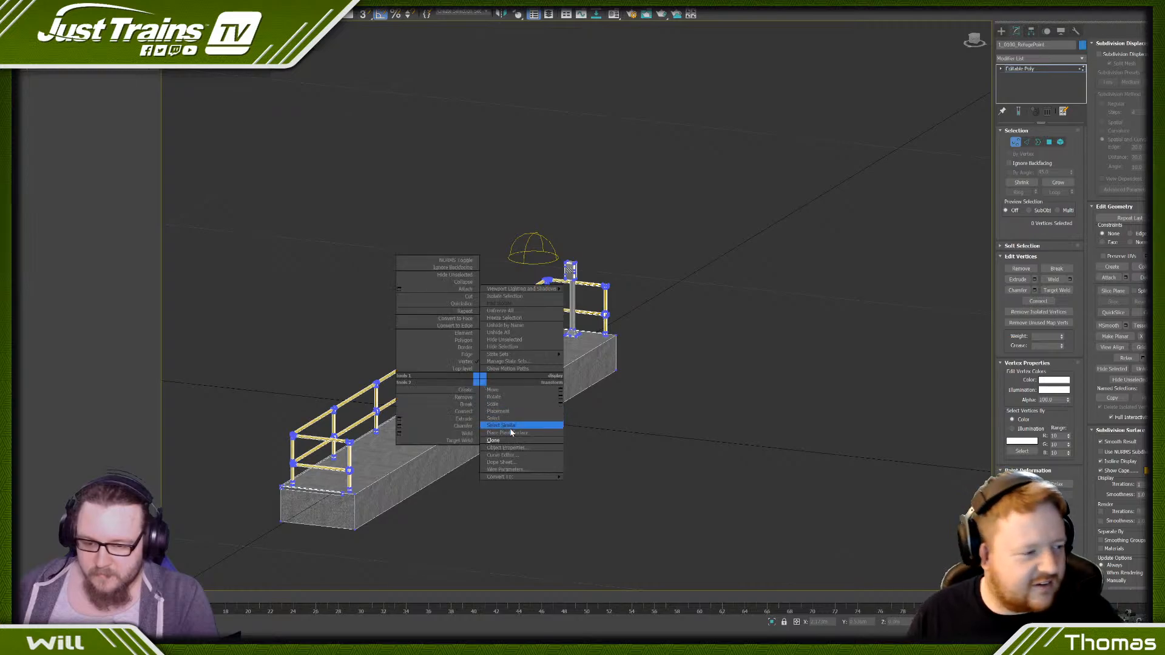
{"action": "left_click", "coordinate": [583, 484]}
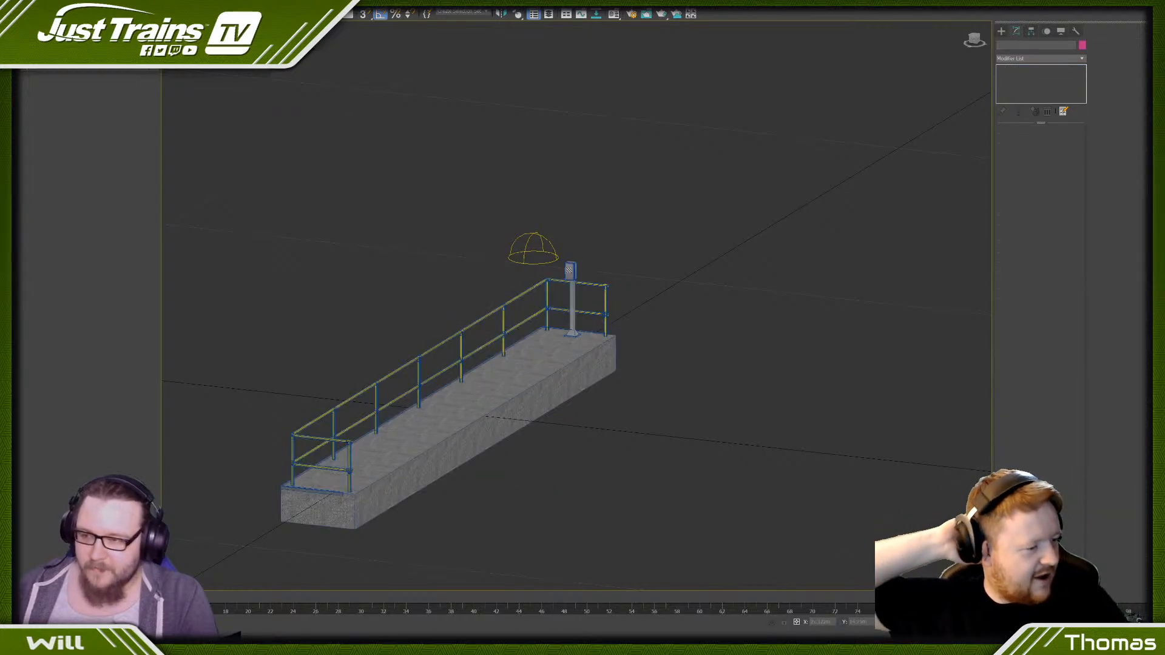
- Export the refuge point as an IGS file, replacing the existing jt_CLutter_RefugePoint.IGS, and dismiss the export log
{"action": "left_click", "coordinate": [6, 6]}
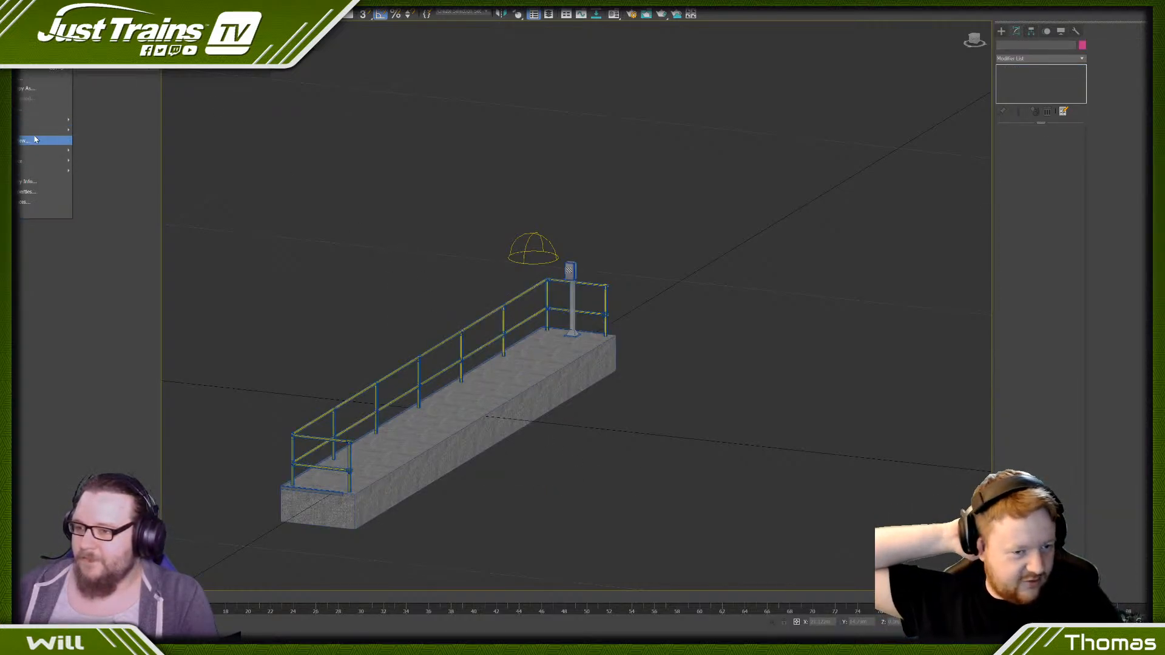
{"action": "mouse_move", "coordinate": [36, 130]}
{"action": "left_click", "coordinate": [115, 130]}
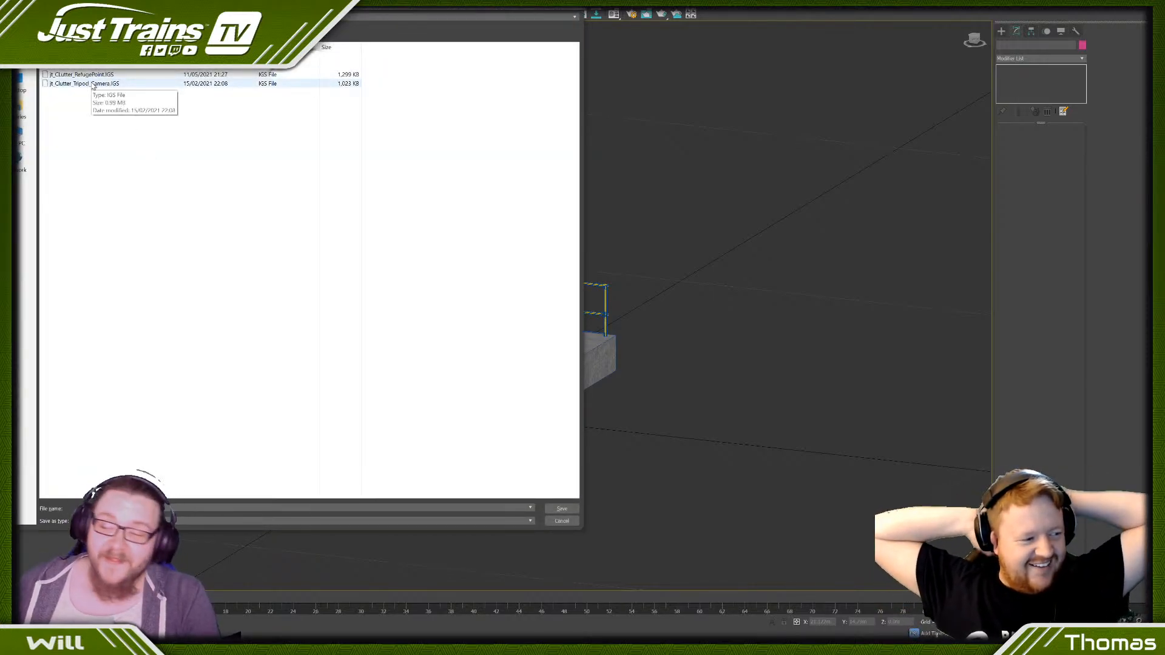
{"action": "left_click", "coordinate": [93, 75]}
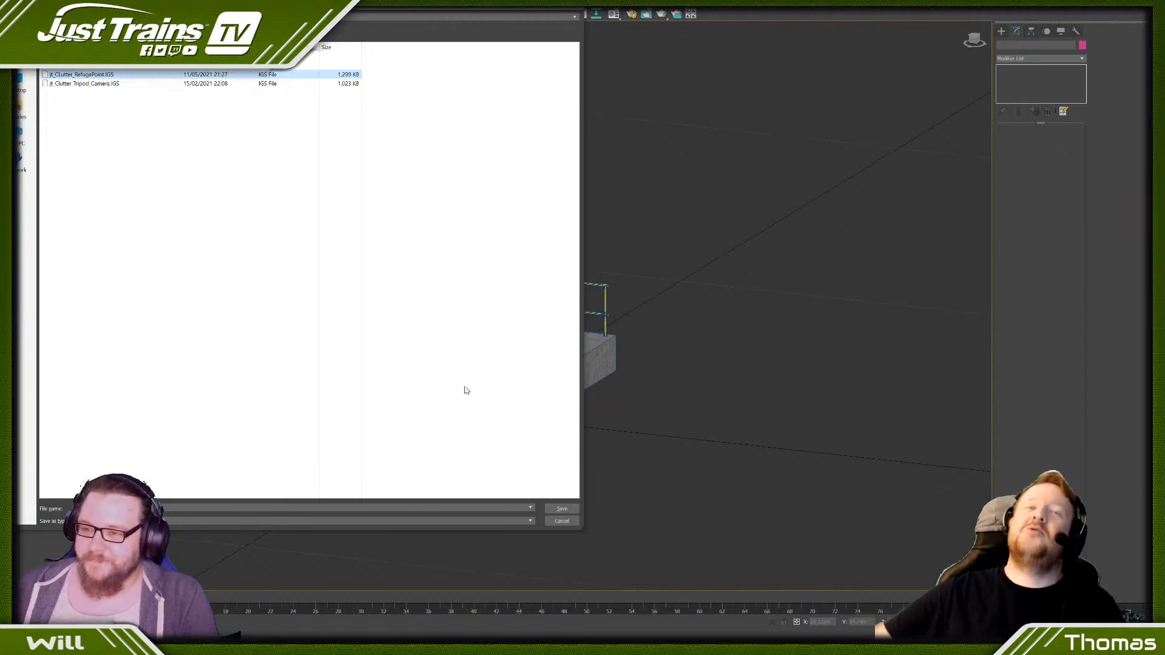
{"action": "left_click", "coordinate": [554, 506]}
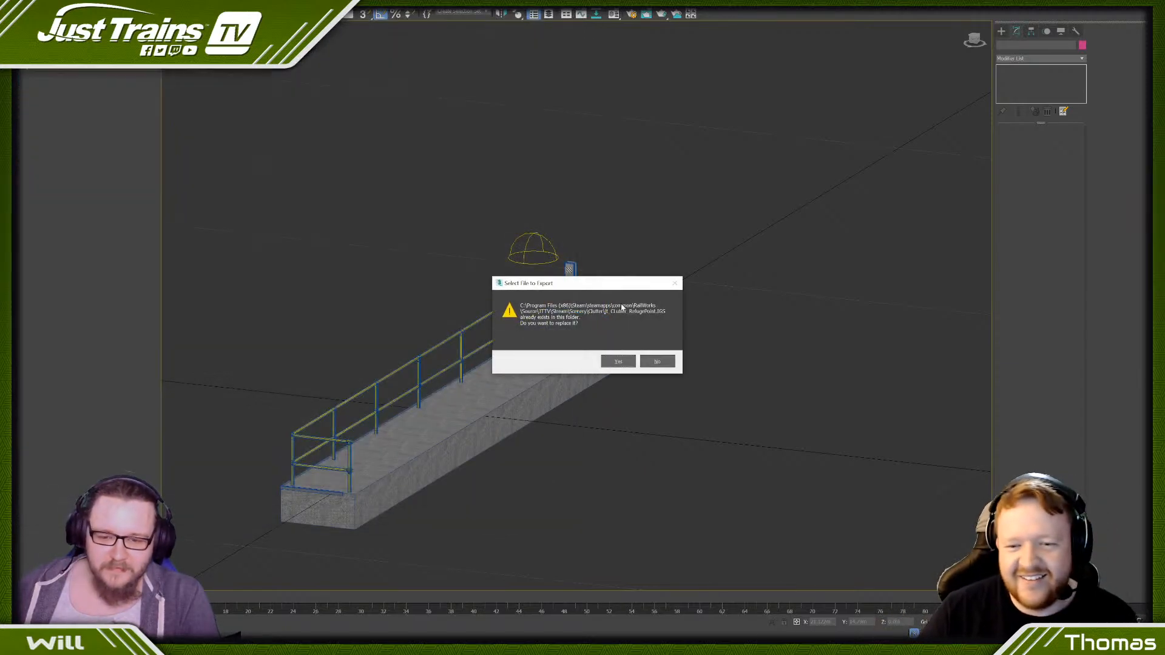
{"action": "left_click", "coordinate": [617, 360]}
{"action": "left_click", "coordinate": [585, 348]}
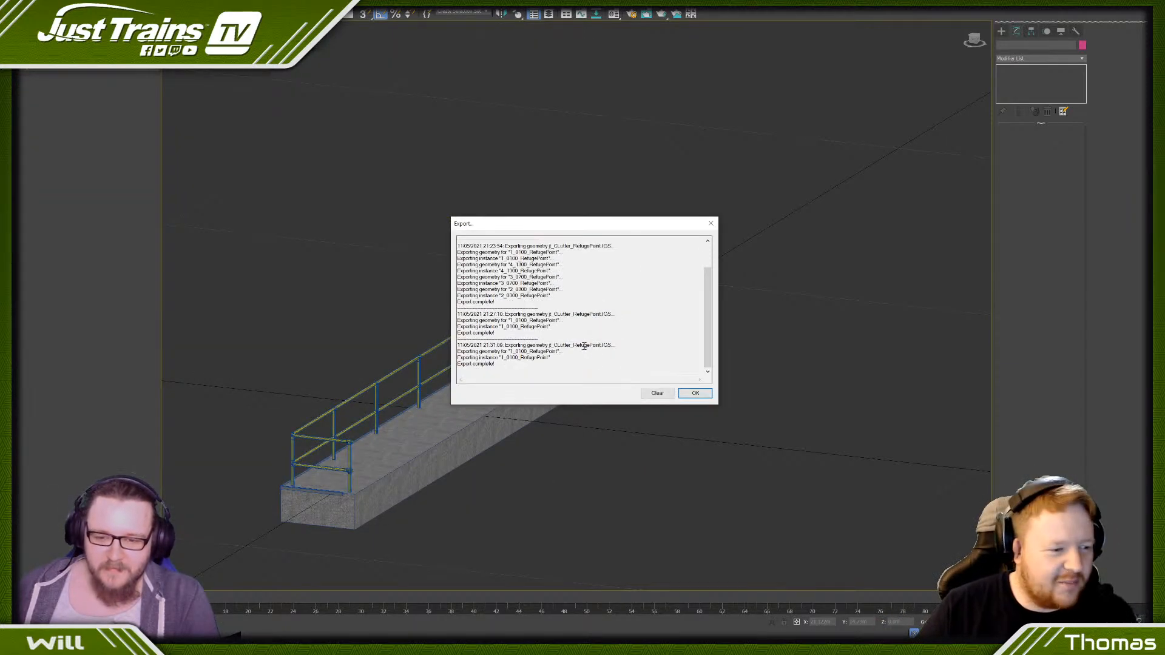
{"action": "left_click", "coordinate": [696, 393]}
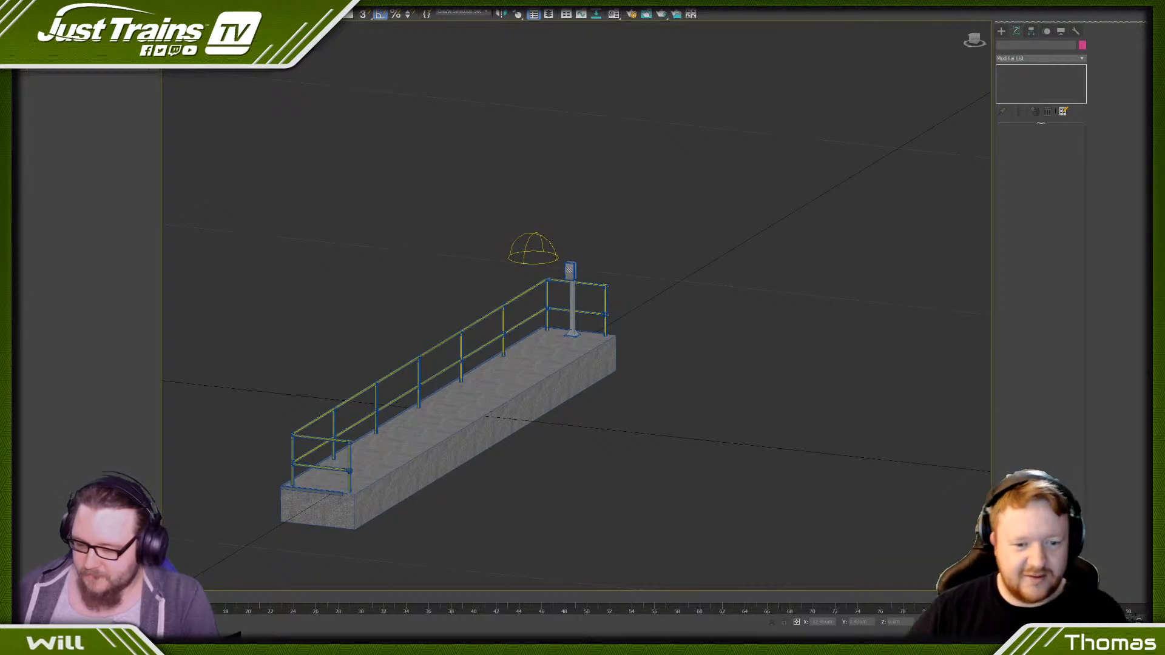
- Switch to Blueprint Editor, export the refuge point blueprint, and open the SWEX TEST route for editing in Train Simulator
{"action": "key", "text": "alt+Tab"}
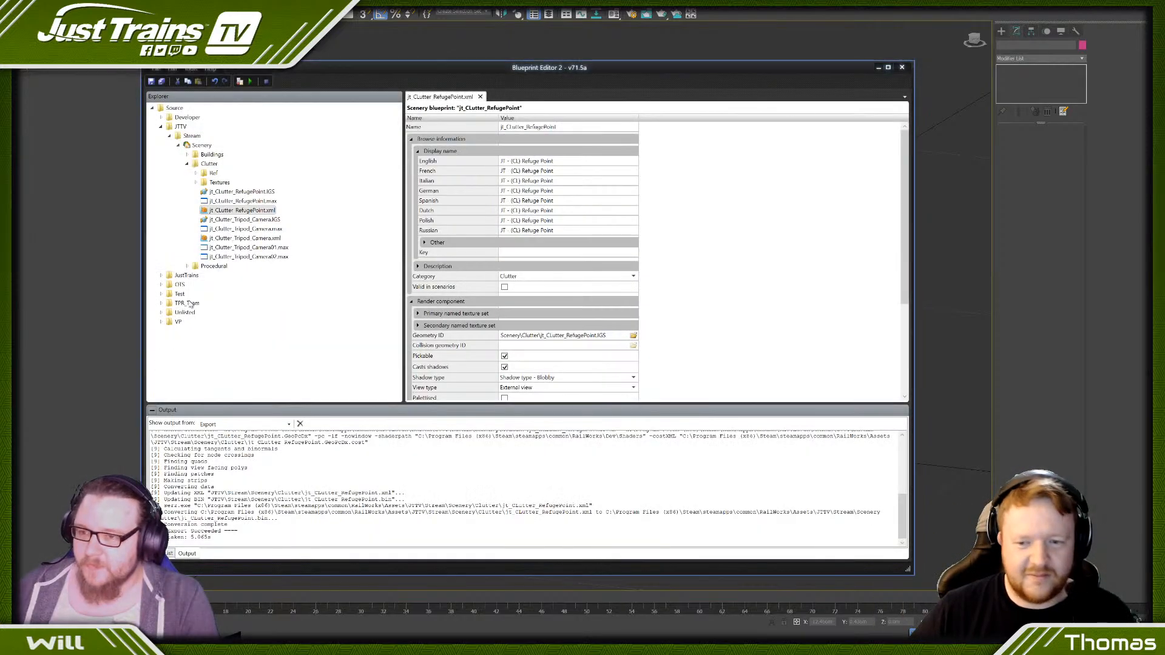
{"action": "left_click", "coordinate": [239, 81]}
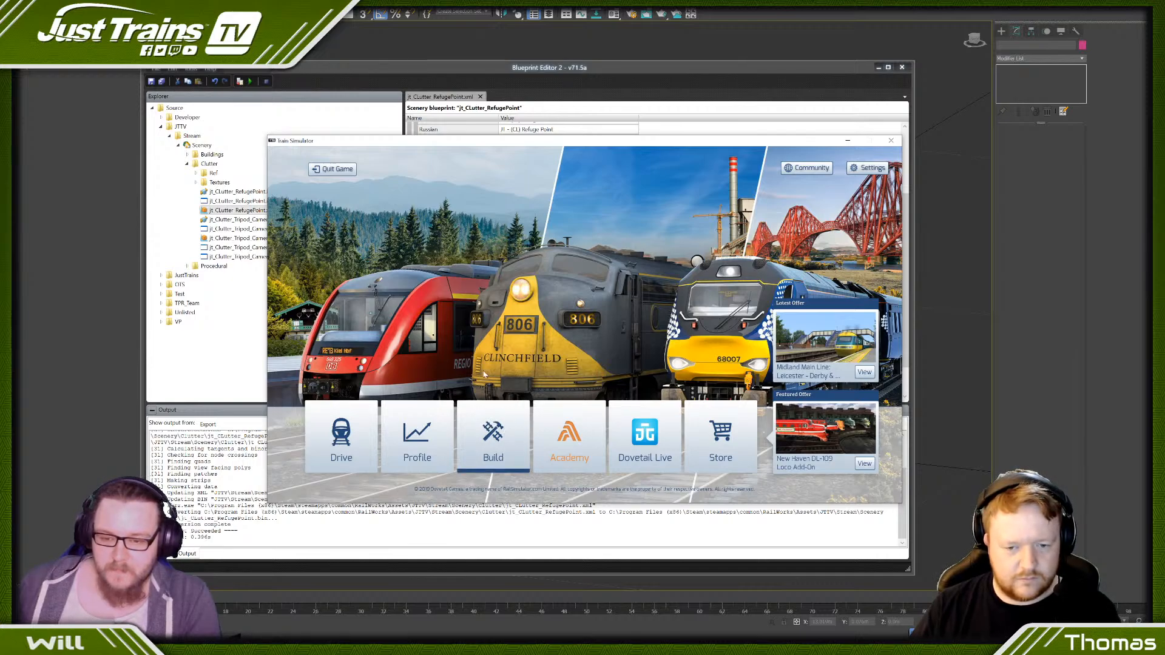
{"action": "left_click", "coordinate": [490, 427]}
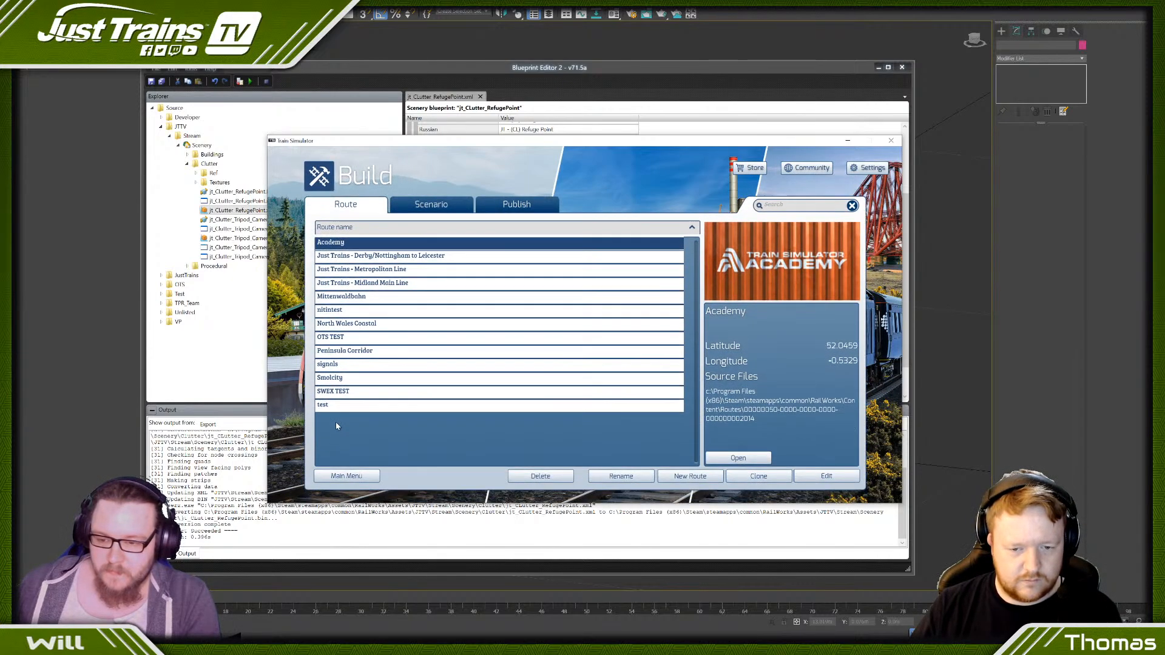
{"action": "left_click", "coordinate": [332, 391]}
{"action": "left_click", "coordinate": [827, 476]}
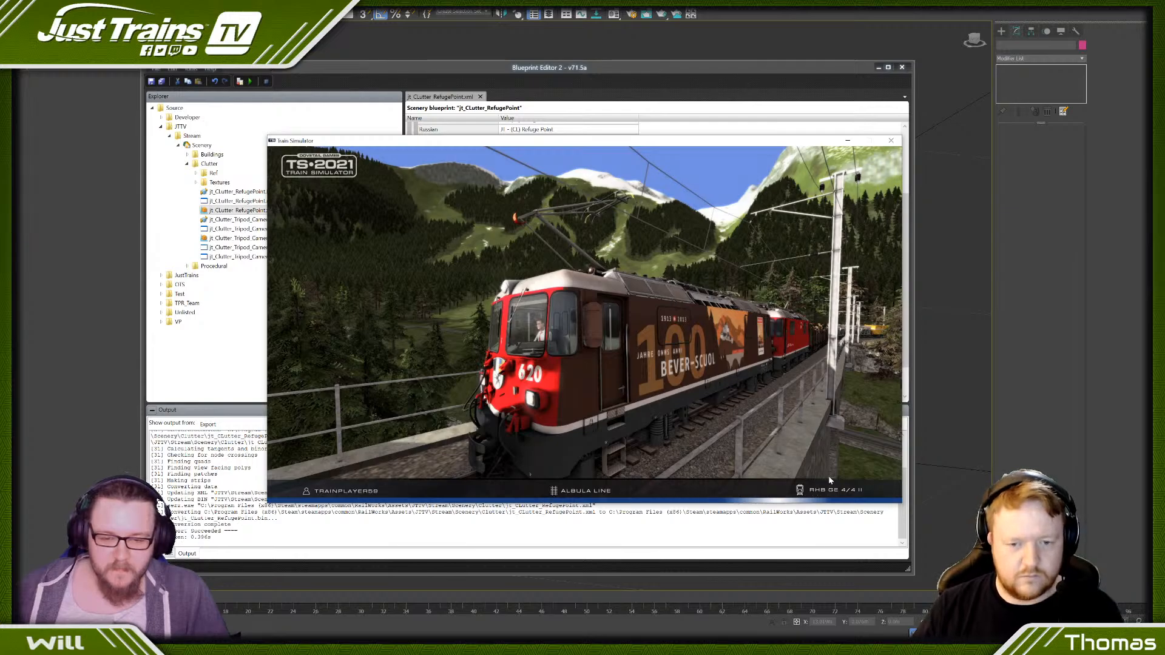
- Examine the height of the lowered handrails and phone box against the standing person from near and far
{"action": "key", "text": "Up"}
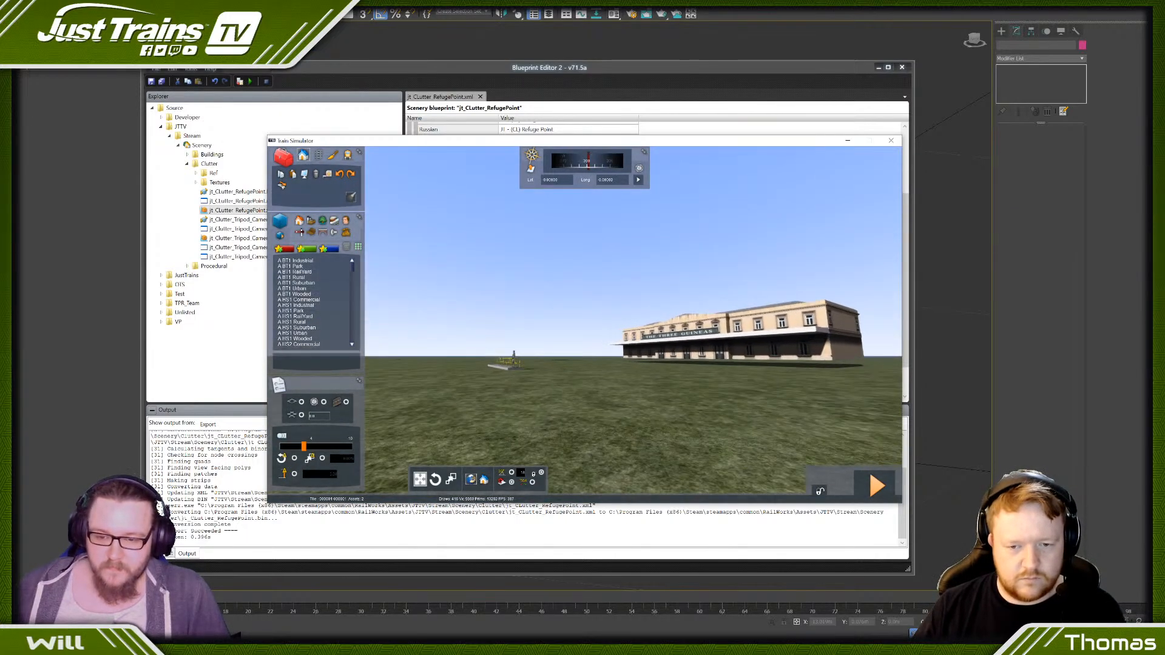
{"action": "key", "text": "Up"}
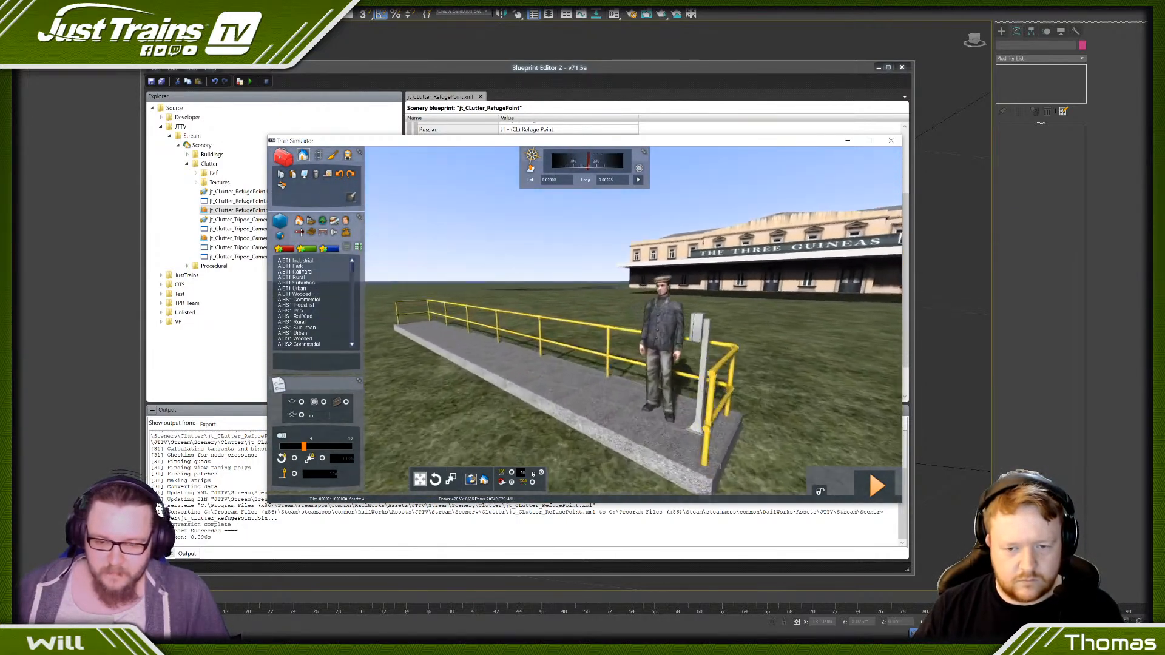
{"action": "key", "text": "Down"}
{"action": "key", "text": "Up"}
{"action": "right_click_drag", "start_coordinate": [643, 425], "coordinate": [703, 425]}
{"action": "key", "text": "Up"}
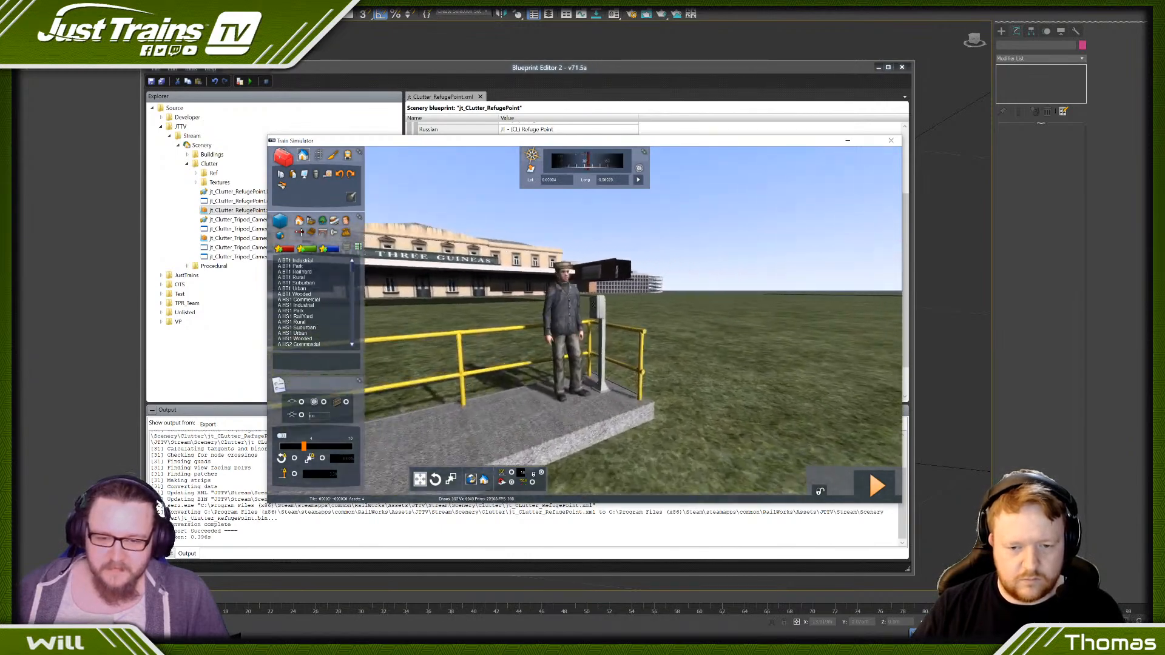
{"action": "key", "text": "Down"}
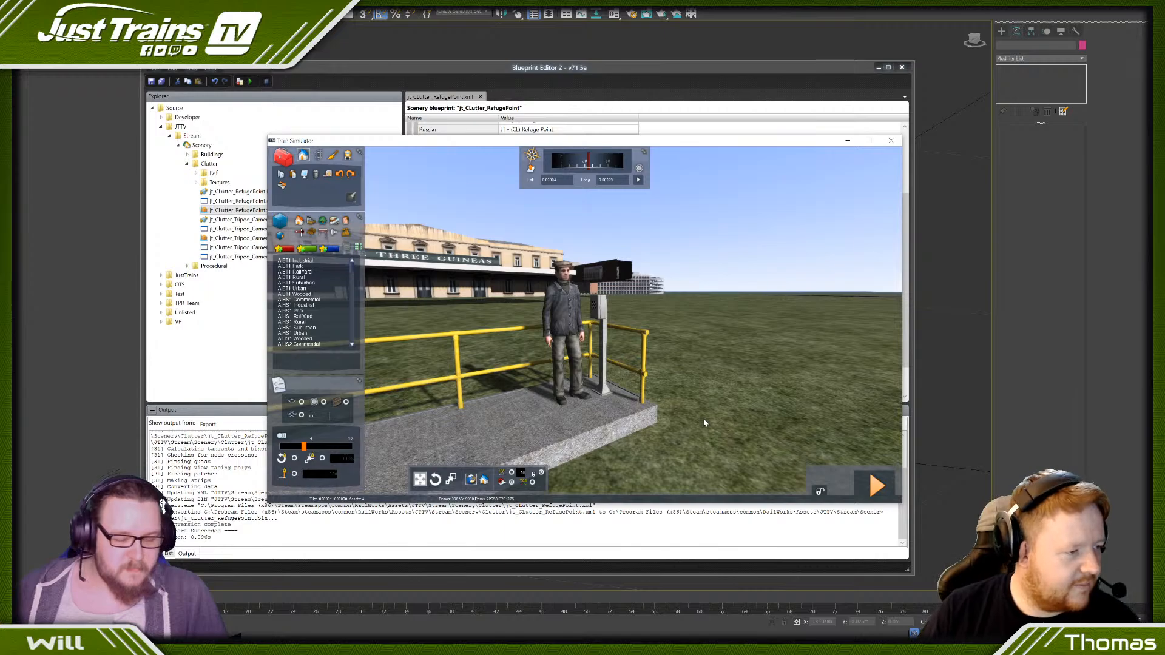
{"action": "key", "text": "Down"}
{"action": "key", "text": "Up"}
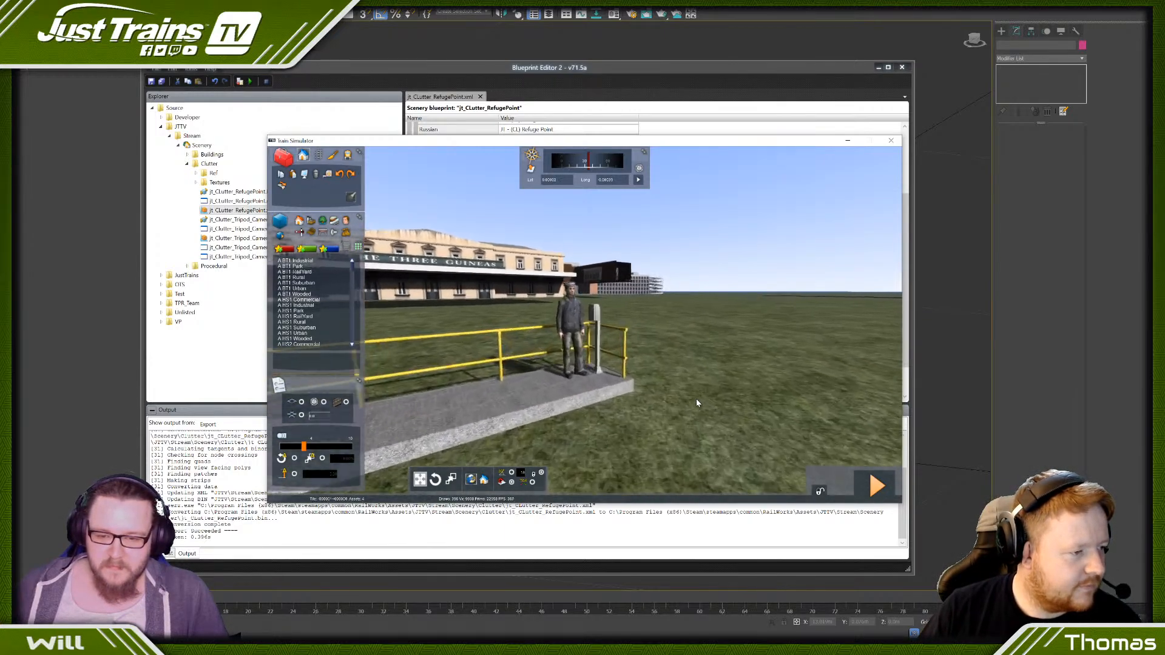
{"action": "key", "text": "Down"}
{"action": "key", "text": "Down"}
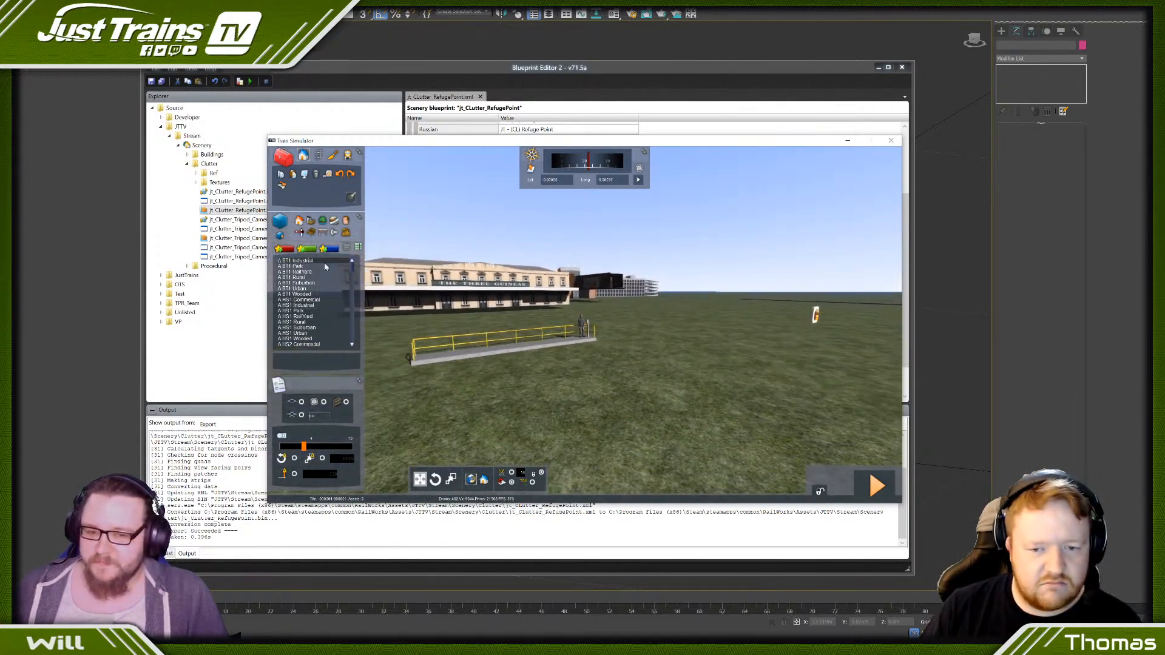
{"action": "right_click_drag", "start_coordinate": [507, 345], "coordinate": [577, 360]}
{"action": "key", "text": "Left"}
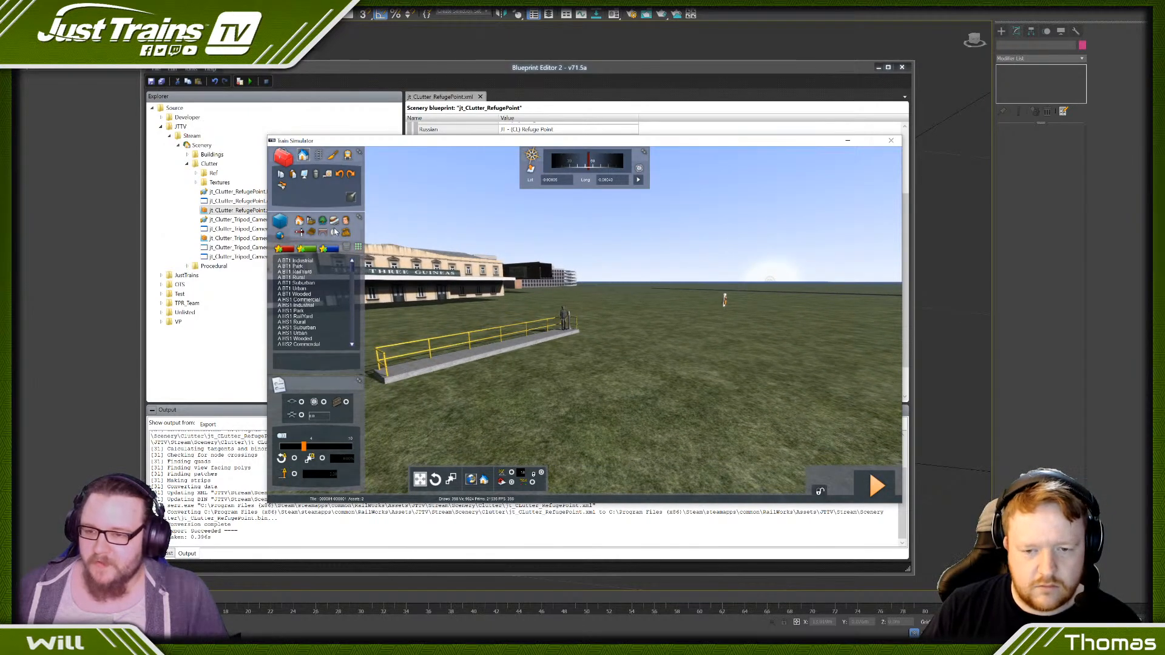
- Open the asset filter for the JustTrains provider and look through the available scenery objects around the refuge point
{"action": "left_click", "coordinate": [280, 236]}
{"action": "left_click", "coordinate": [887, 185]}
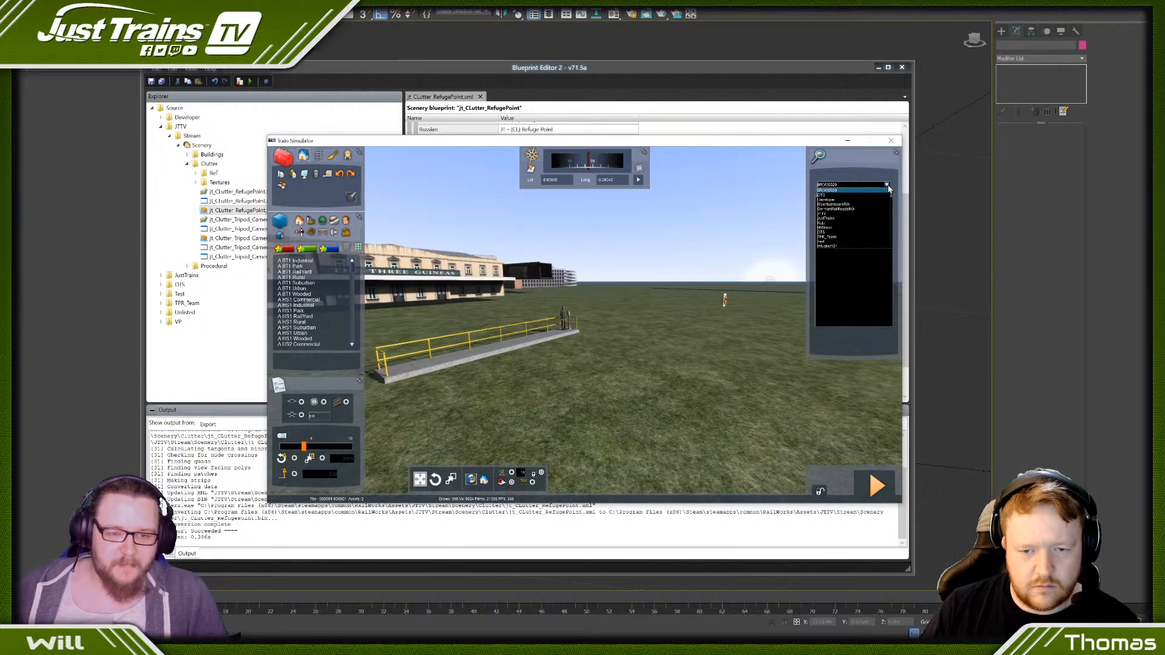
{"action": "left_click", "coordinate": [834, 219]}
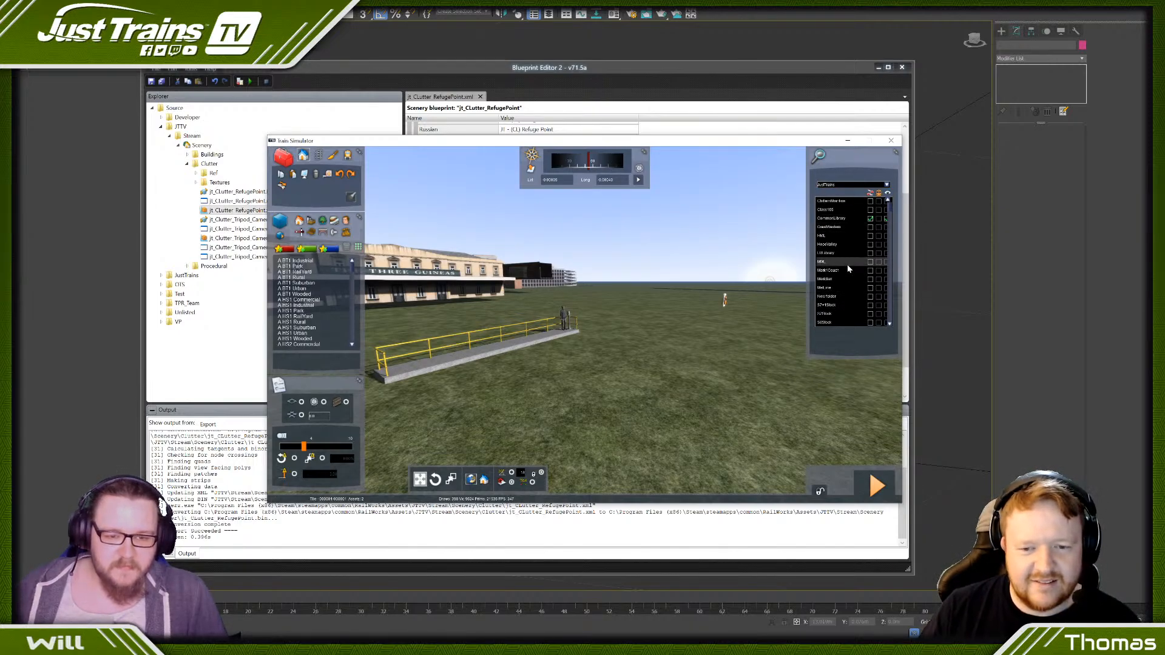
{"action": "scroll", "coordinate": [845, 263], "scroll_direction": "down", "scroll_amount": 7}
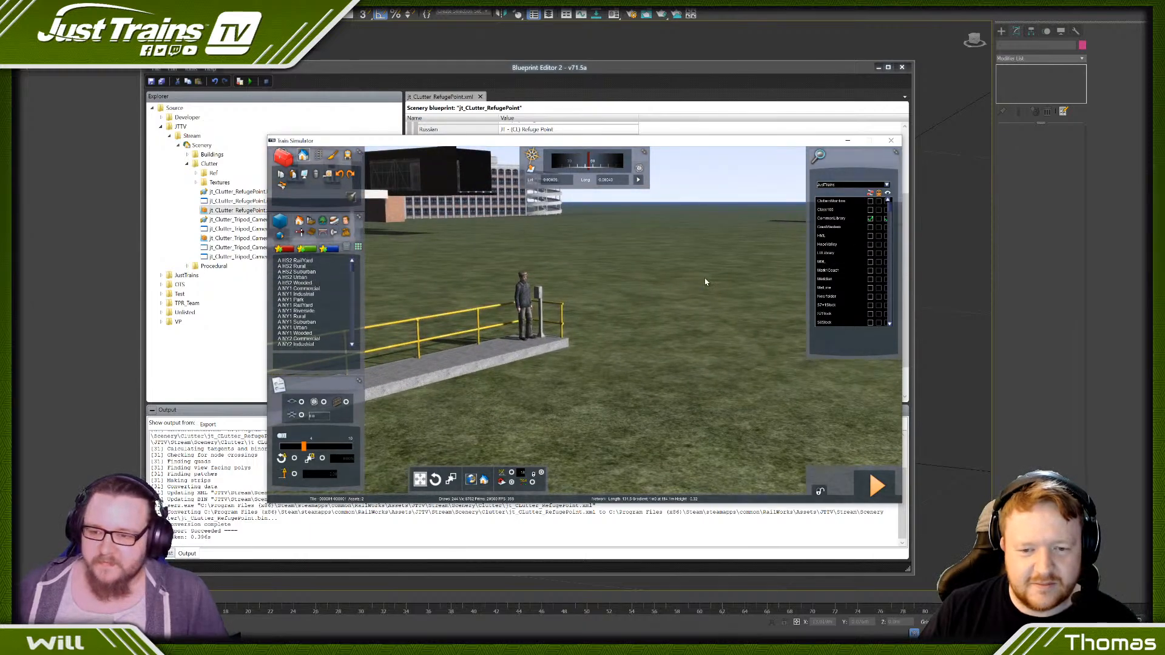
{"action": "scroll", "coordinate": [688, 323], "scroll_direction": "down", "scroll_amount": 10}
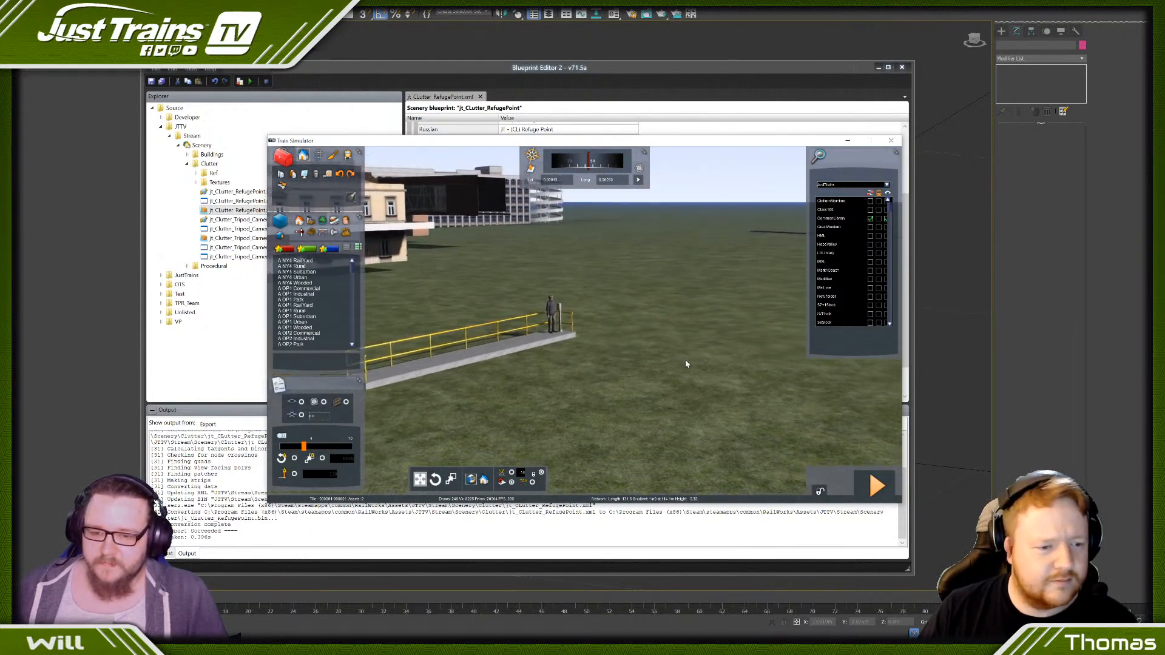
{"action": "scroll", "coordinate": [682, 356], "scroll_direction": "down", "scroll_amount": 3}
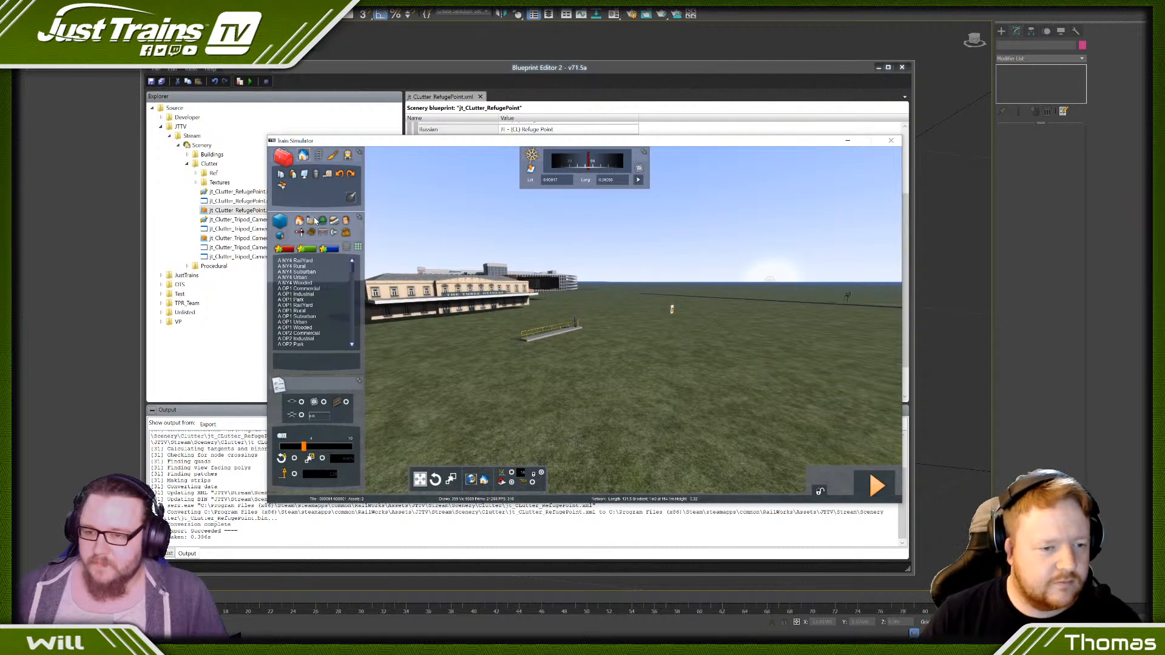
- Switch to the linear object tools and browse the fence, loft, bridge and platform asset lists
{"action": "left_click", "coordinate": [319, 155]}
{"action": "left_click", "coordinate": [335, 221]}
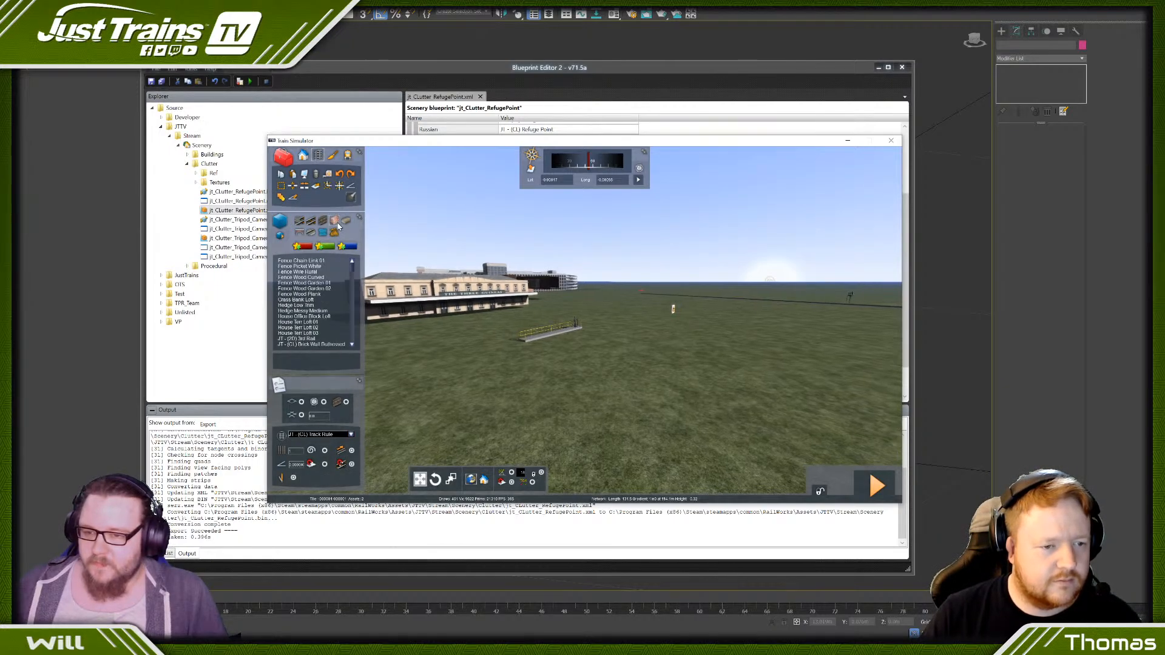
{"action": "scroll", "coordinate": [318, 289], "scroll_direction": "down", "scroll_amount": 10}
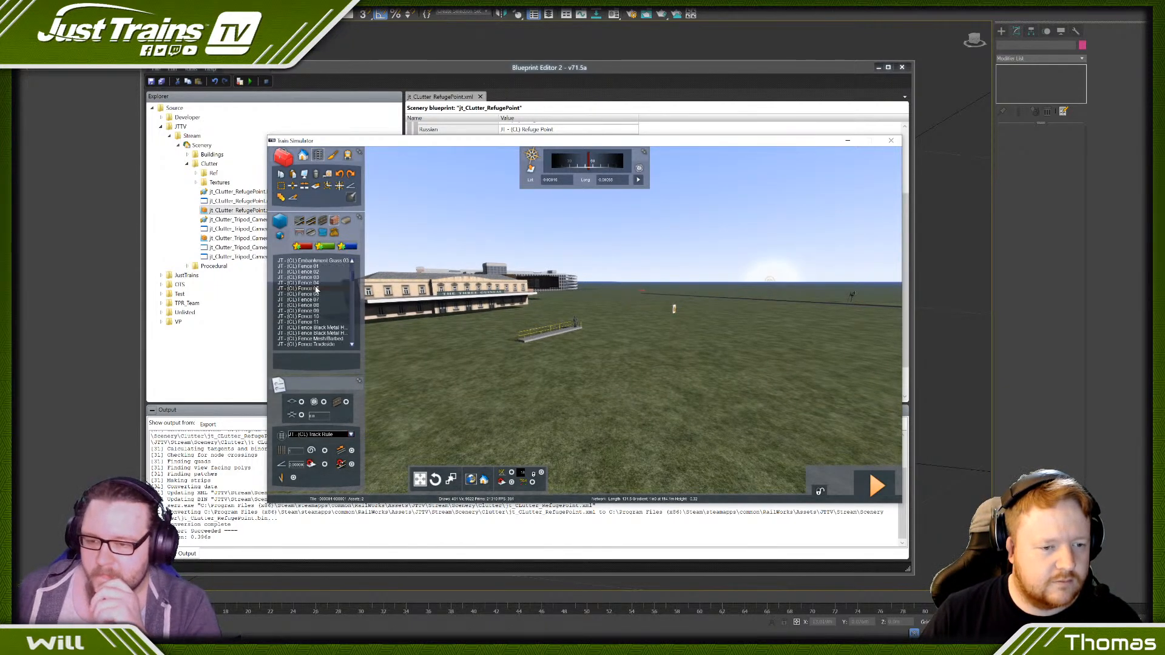
{"action": "scroll", "coordinate": [318, 289], "scroll_direction": "down", "scroll_amount": 15}
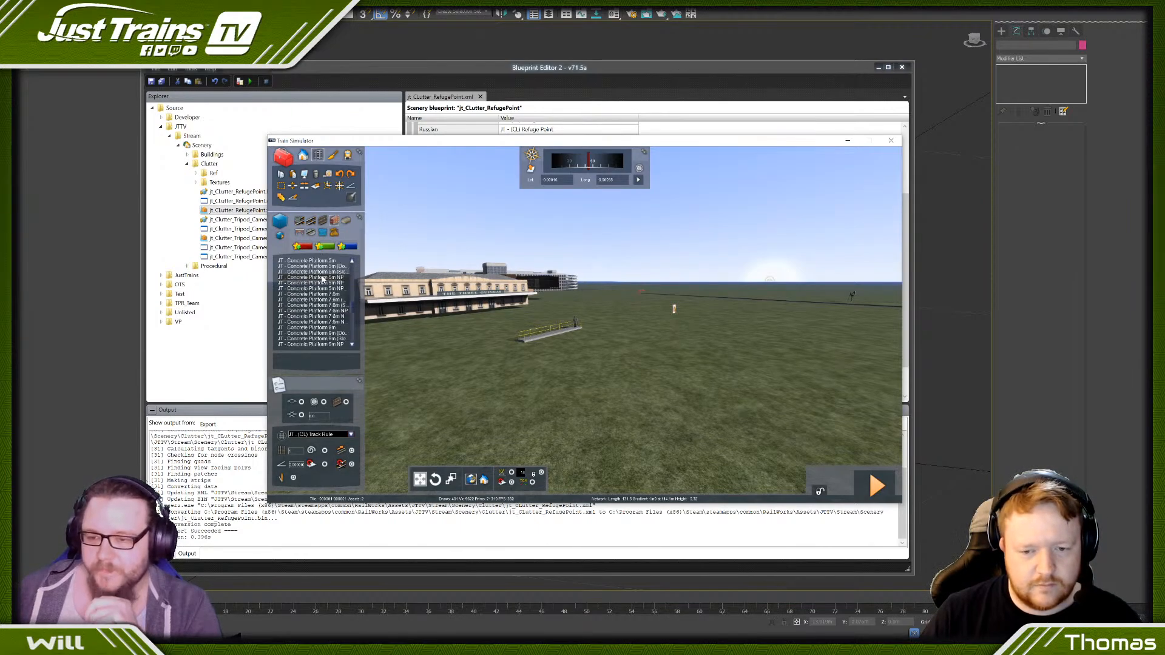
{"action": "scroll", "coordinate": [322, 278], "scroll_direction": "down", "scroll_amount": 8}
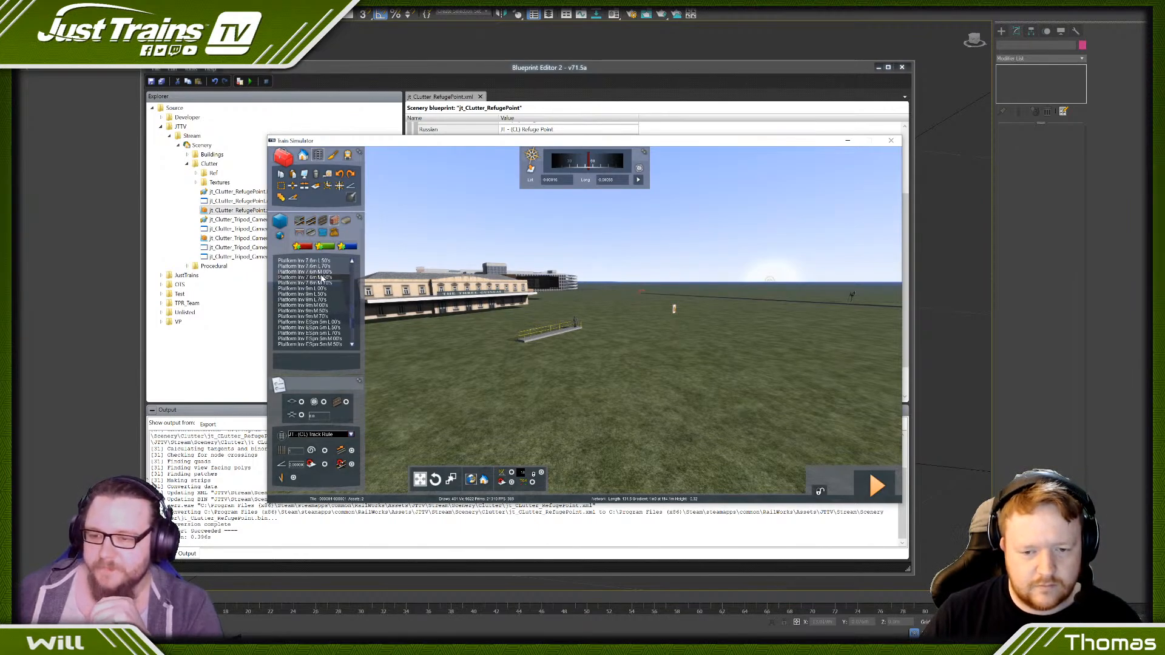
{"action": "left_click", "coordinate": [334, 234]}
{"action": "scroll", "coordinate": [313, 289], "scroll_direction": "down", "scroll_amount": 15}
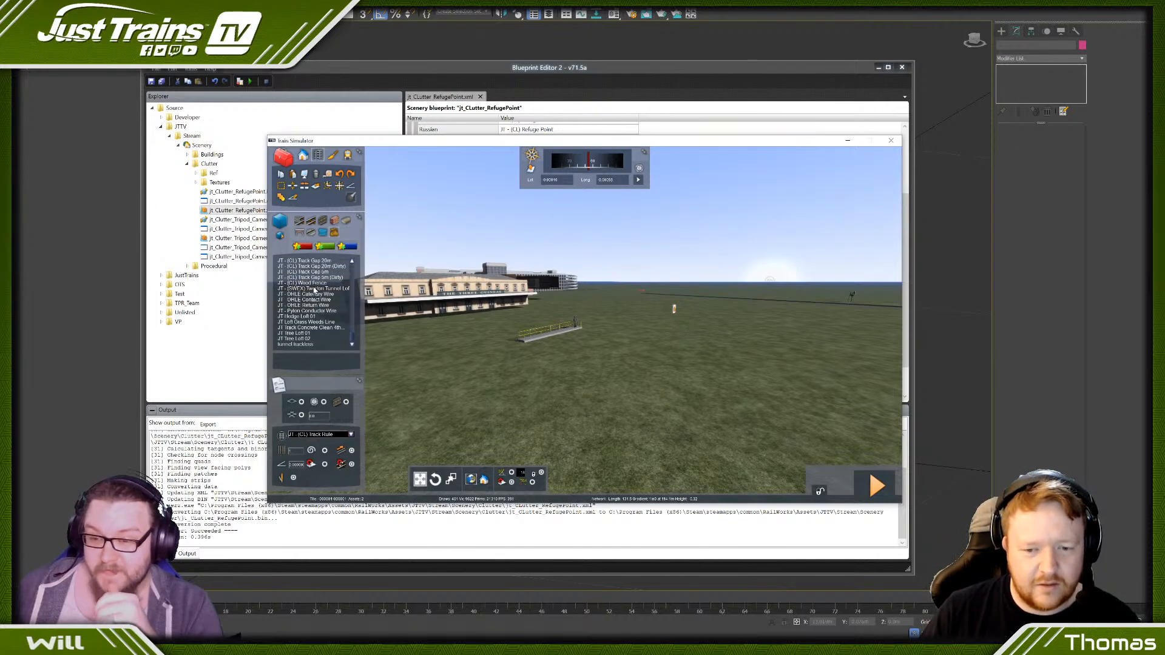
{"action": "left_click", "coordinate": [300, 233]}
{"action": "scroll", "coordinate": [328, 290], "scroll_direction": "down", "scroll_amount": 5}
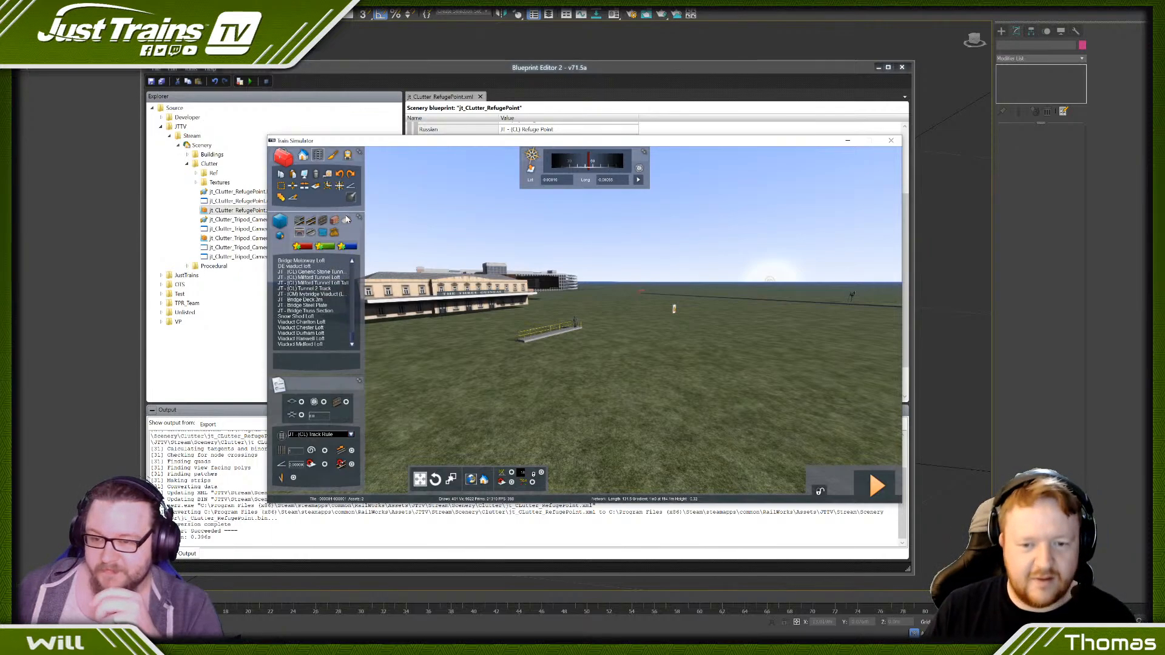
{"action": "left_click", "coordinate": [346, 219]}
{"action": "scroll", "coordinate": [331, 280], "scroll_direction": "down", "scroll_amount": 5}
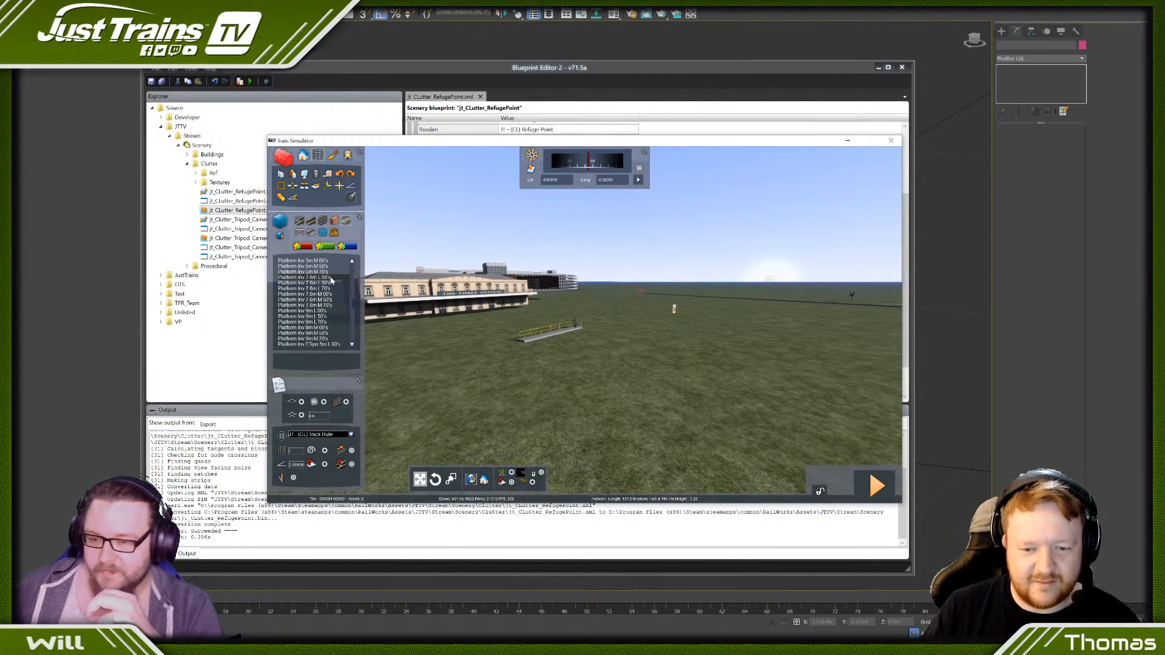
{"action": "scroll", "coordinate": [331, 280], "scroll_direction": "down", "scroll_amount": 5}
- Open the asset filter, choose the JustTrains provider and look through its list of asset packs
{"action": "left_click", "coordinate": [282, 236]}
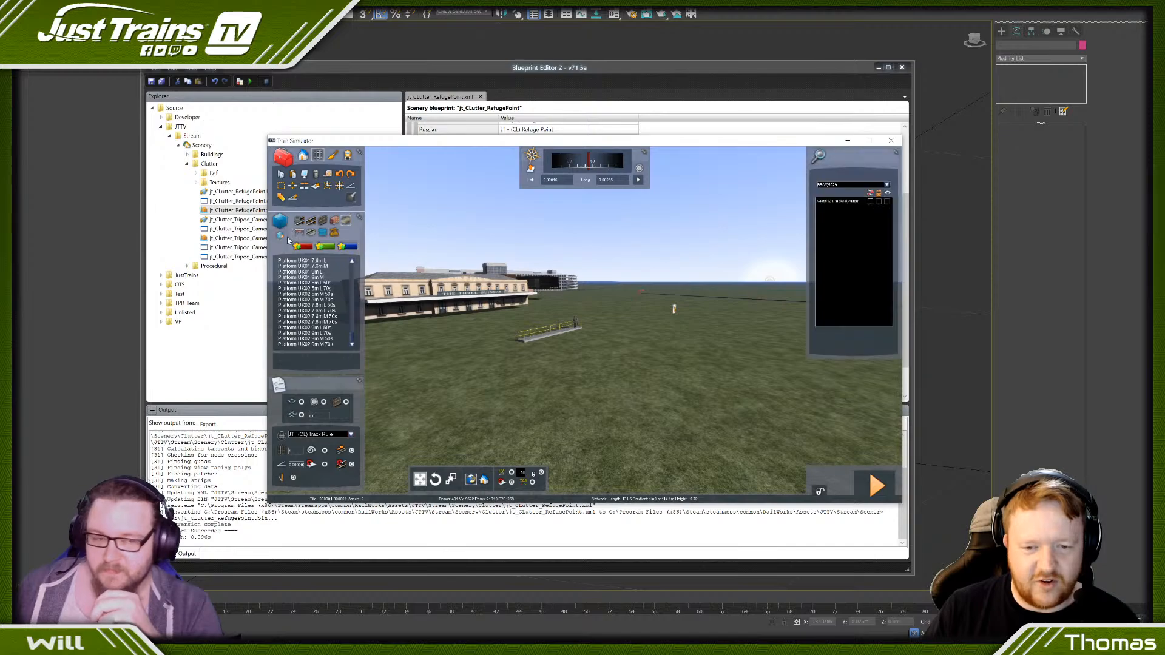
{"action": "left_click", "coordinate": [886, 185]}
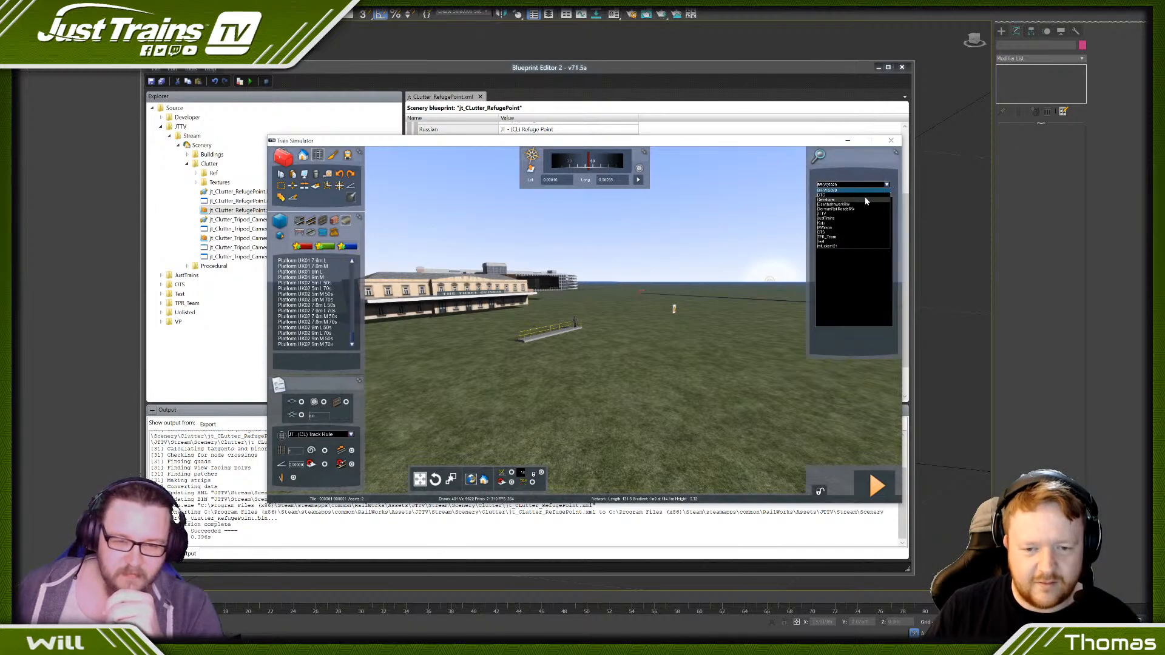
{"action": "left_click", "coordinate": [827, 218]}
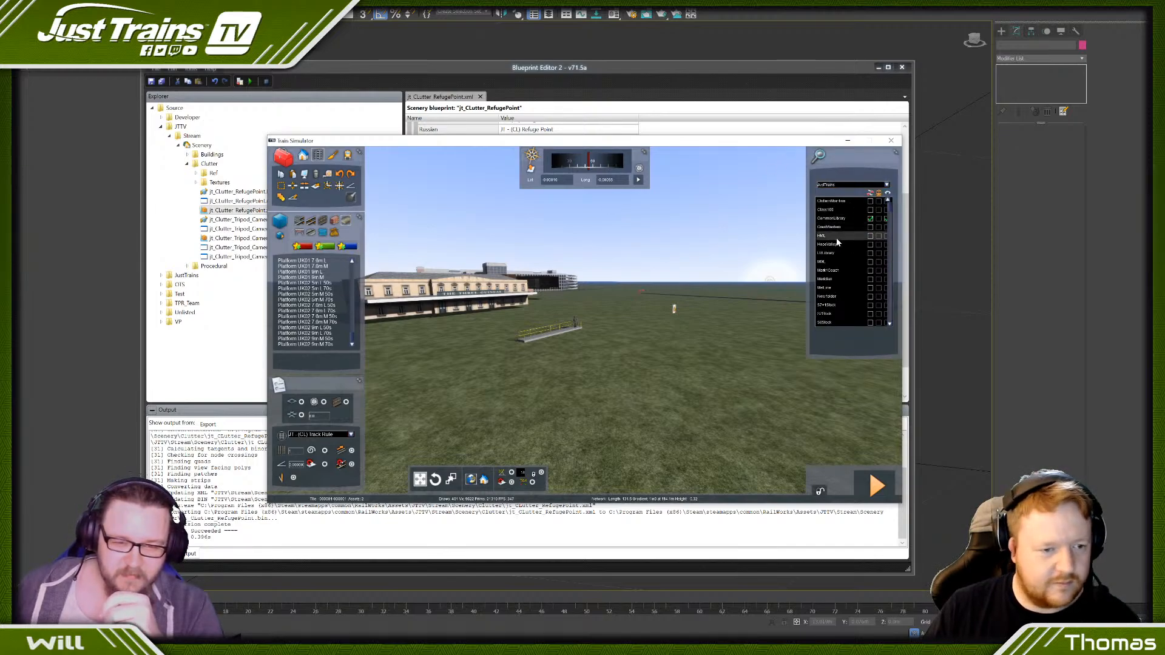
{"action": "scroll", "coordinate": [889, 262], "scroll_direction": "down", "scroll_amount": 1}
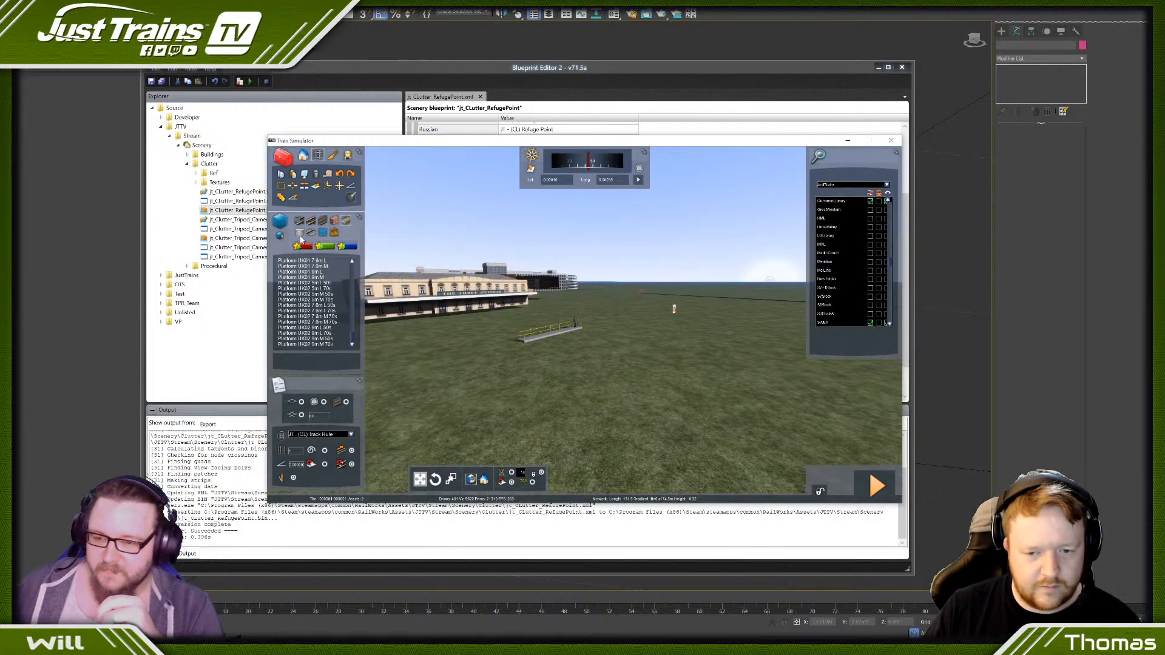
- Look through the filtered JustTrains linear assets for a retaining wall loft, covering the track, wall, fence and platform entries
{"action": "left_click", "coordinate": [334, 233]}
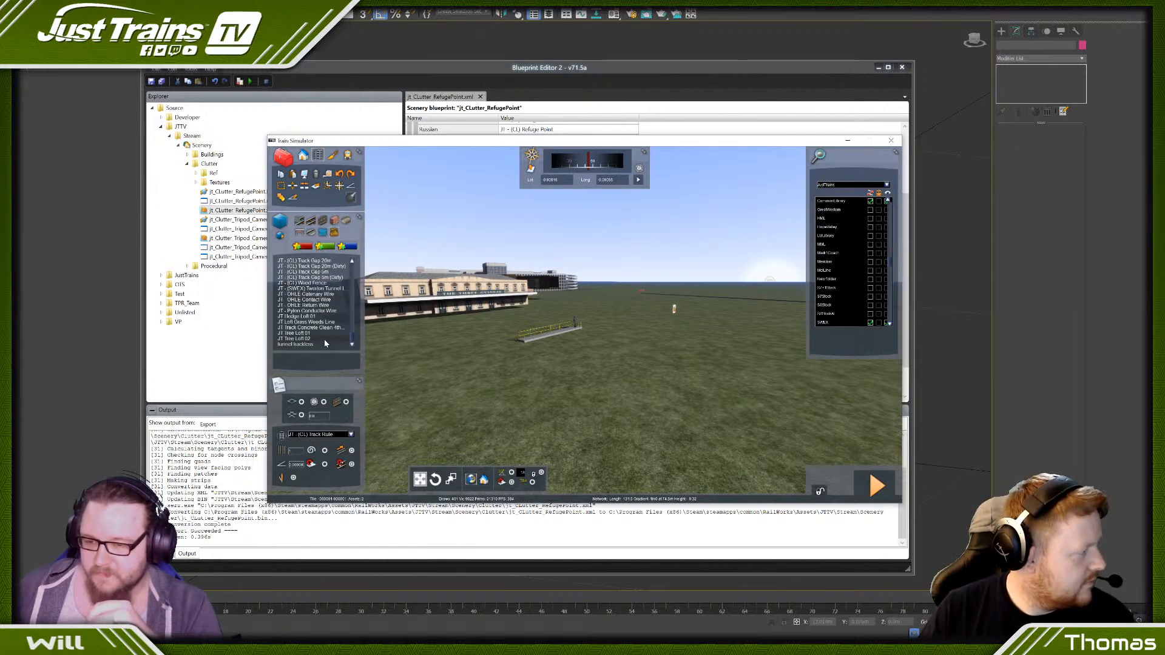
{"action": "scroll", "coordinate": [324, 340], "scroll_direction": "up", "scroll_amount": 10}
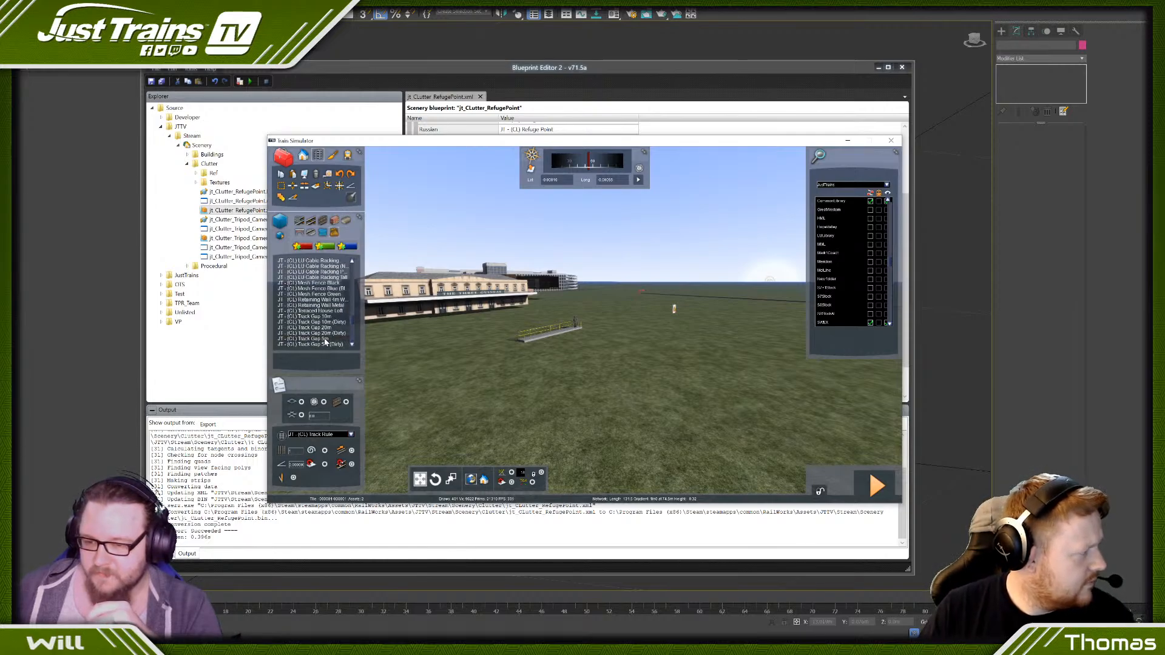
{"action": "left_click", "coordinate": [335, 221]}
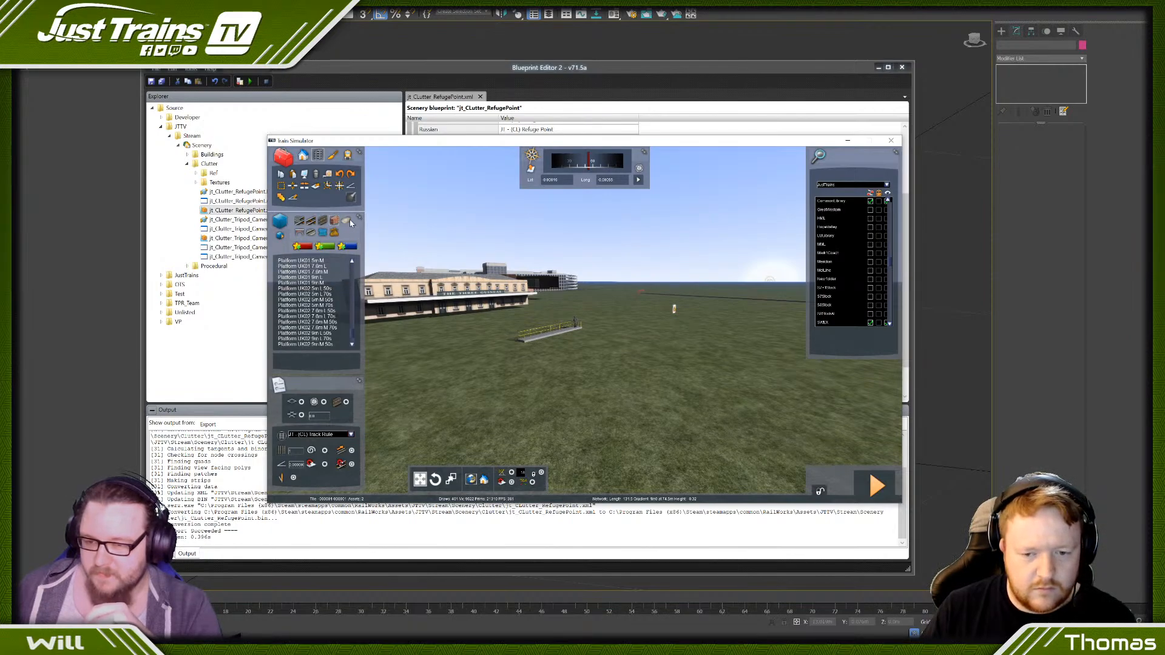
{"action": "scroll", "coordinate": [324, 291], "scroll_direction": "up", "scroll_amount": 5}
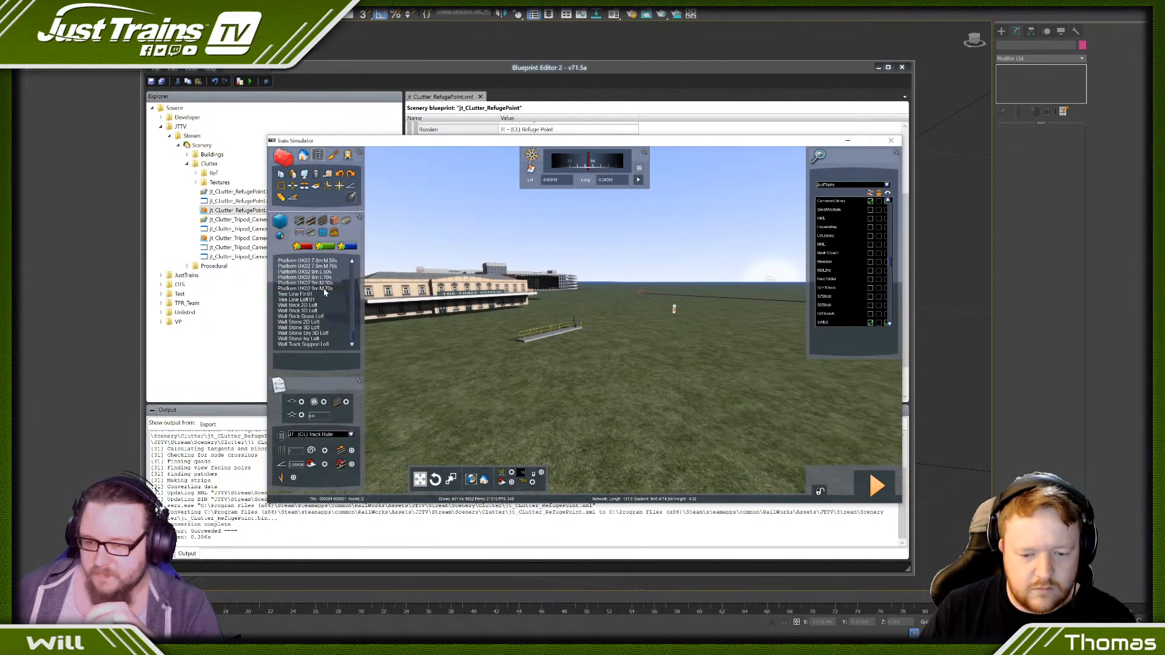
{"action": "scroll", "coordinate": [324, 291], "scroll_direction": "up", "scroll_amount": 10}
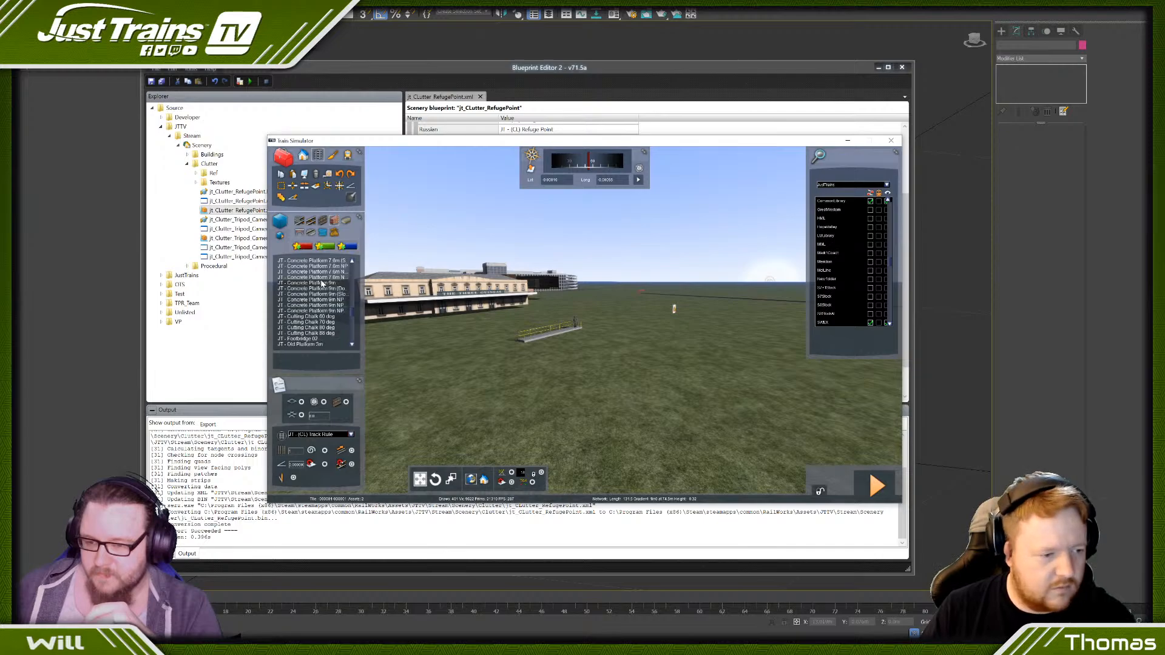
{"action": "scroll", "coordinate": [325, 292], "scroll_direction": "up", "scroll_amount": 6}
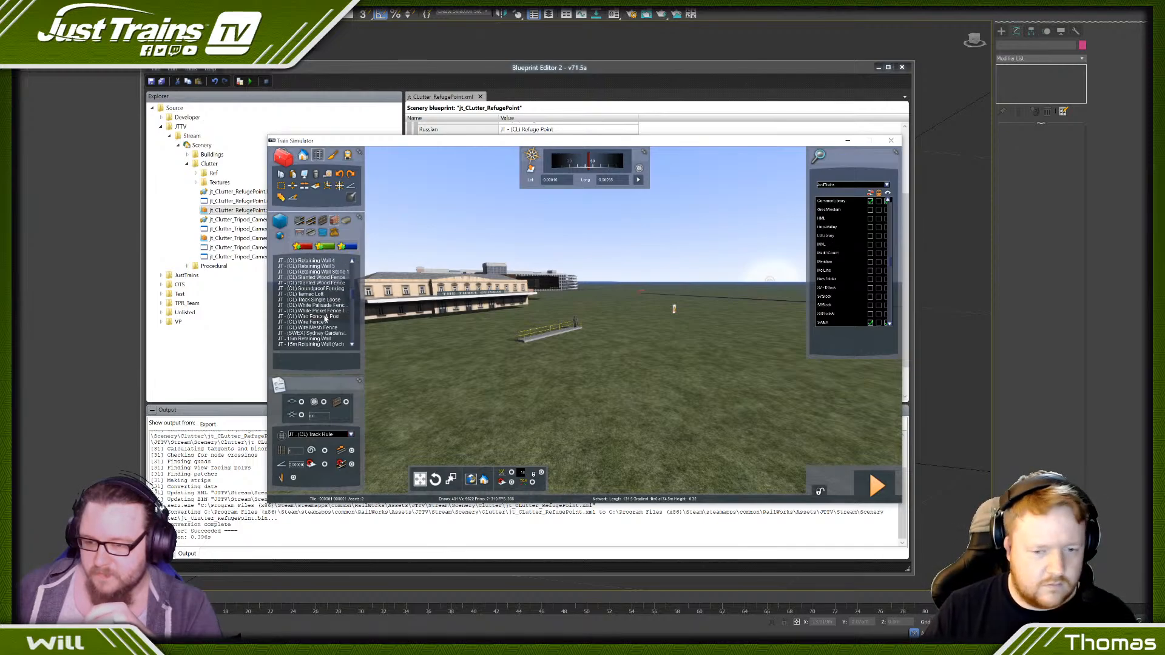
- Place the JT - (SWEX) Sydney Gardens Loft as a long wall on the open grass away from the refuge point
{"action": "left_click", "coordinate": [325, 333]}
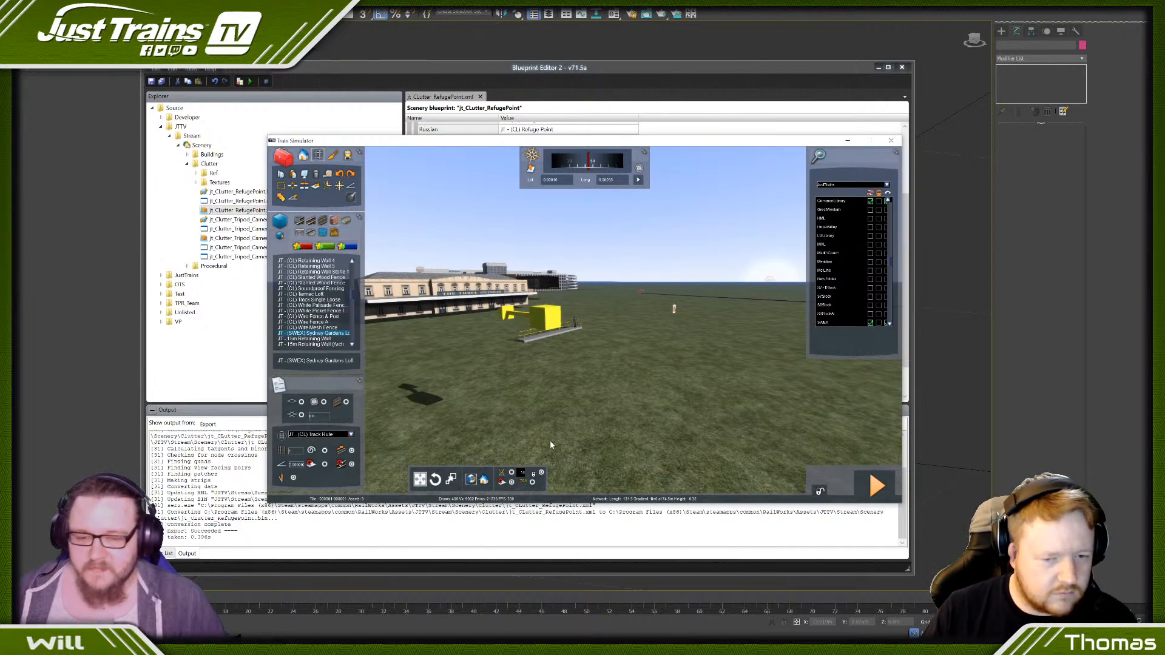
{"action": "key", "text": "Down"}
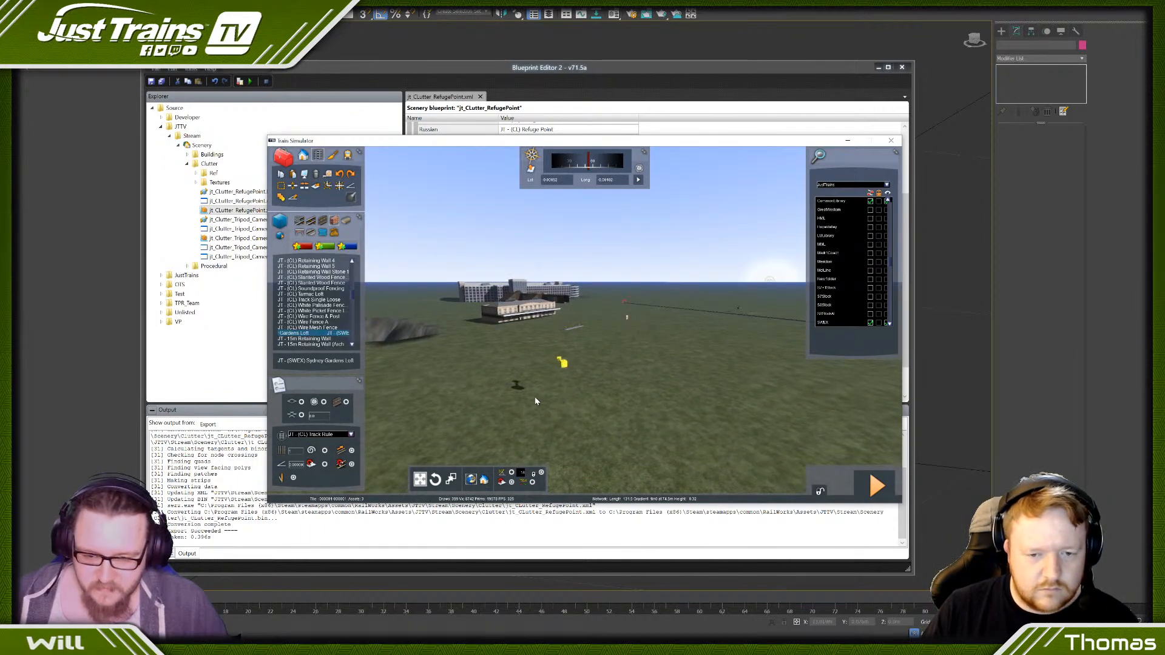
{"action": "mouse_move", "coordinate": [561, 361]}
{"action": "left_mouse_down"}
{"action": "mouse_move", "coordinate": [671, 339]}
{"action": "mouse_move", "coordinate": [785, 339]}
{"action": "mouse_move", "coordinate": [755, 328]}
{"action": "mouse_move", "coordinate": [666, 342]}
{"action": "mouse_move", "coordinate": [644, 312]}
{"action": "mouse_move", "coordinate": [655, 332]}
{"action": "mouse_move", "coordinate": [672, 327]}
{"action": "mouse_move", "coordinate": [596, 359]}
{"action": "left_mouse_up"}
{"action": "key", "text": "Right"}
{"action": "key", "text": "Right"}
{"action": "key", "text": "Left"}
{"action": "right_click_drag", "start_coordinate": [594, 340], "coordinate": [658, 345]}
{"action": "key", "text": "Left"}
{"action": "key", "text": "Left"}
{"action": "key", "text": "Right"}
{"action": "right_click_drag", "start_coordinate": [595, 366], "coordinate": [570, 373]}
- Examine the Sydney Gardens wall's texture and buttresses from close up and farther back
{"action": "key", "text": "Up"}
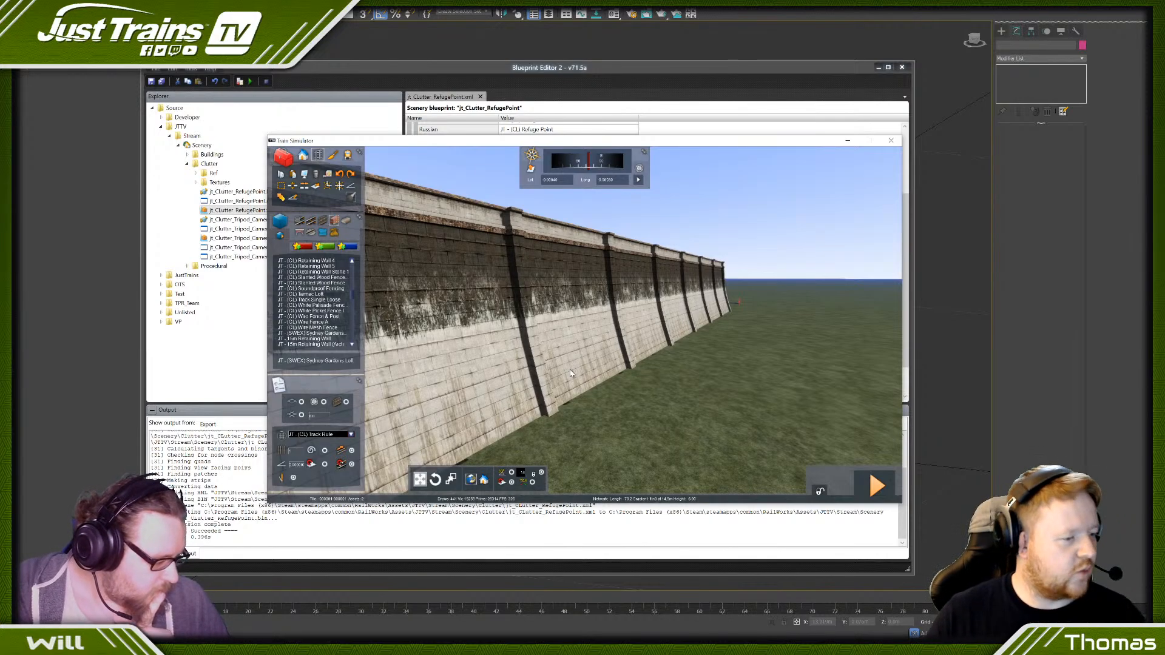
{"action": "key", "text": "Down"}
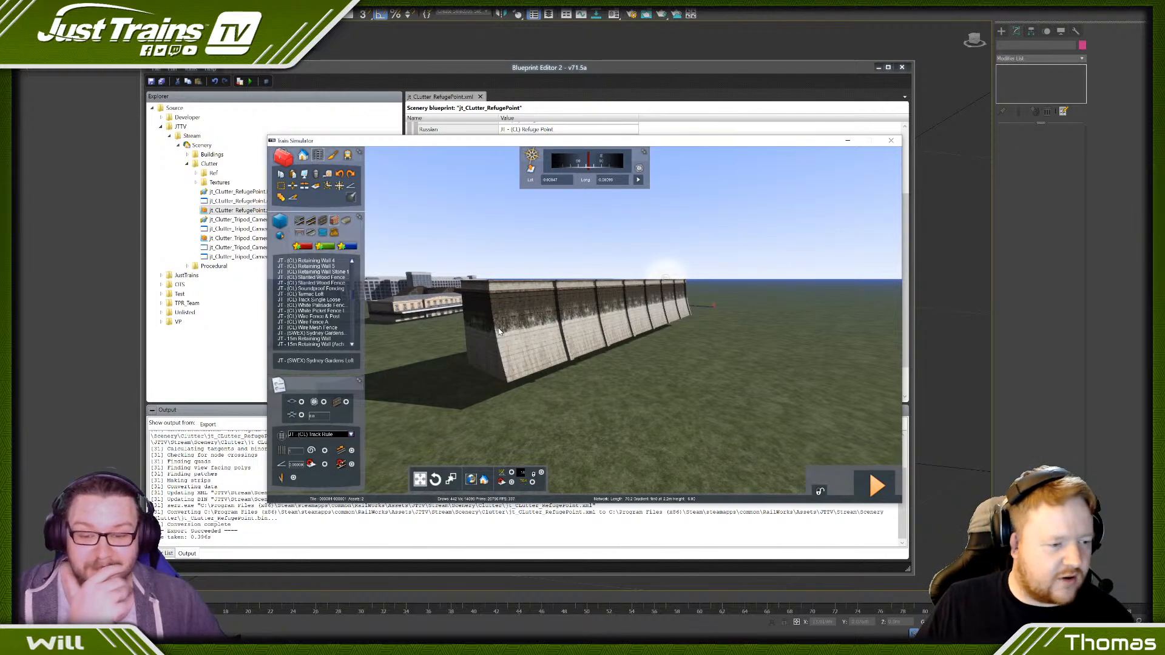
{"action": "key", "text": "Up"}
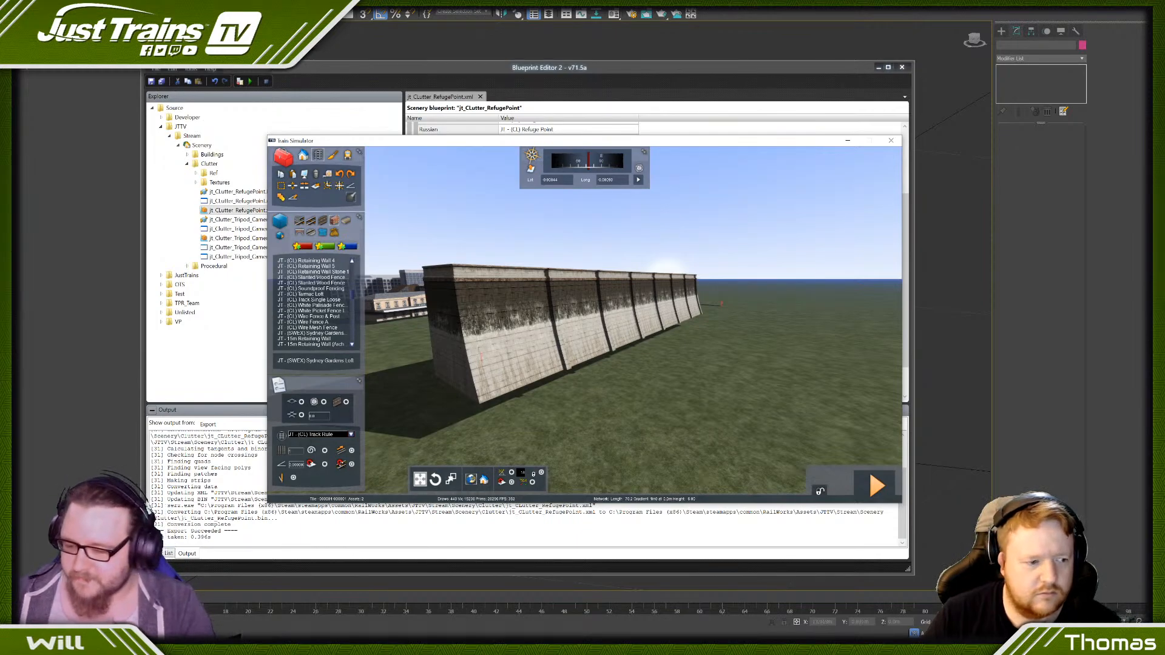
- Switch to the web browser and search for "3d warehouse"
{"action": "left_click", "coordinate": [230, 606]}
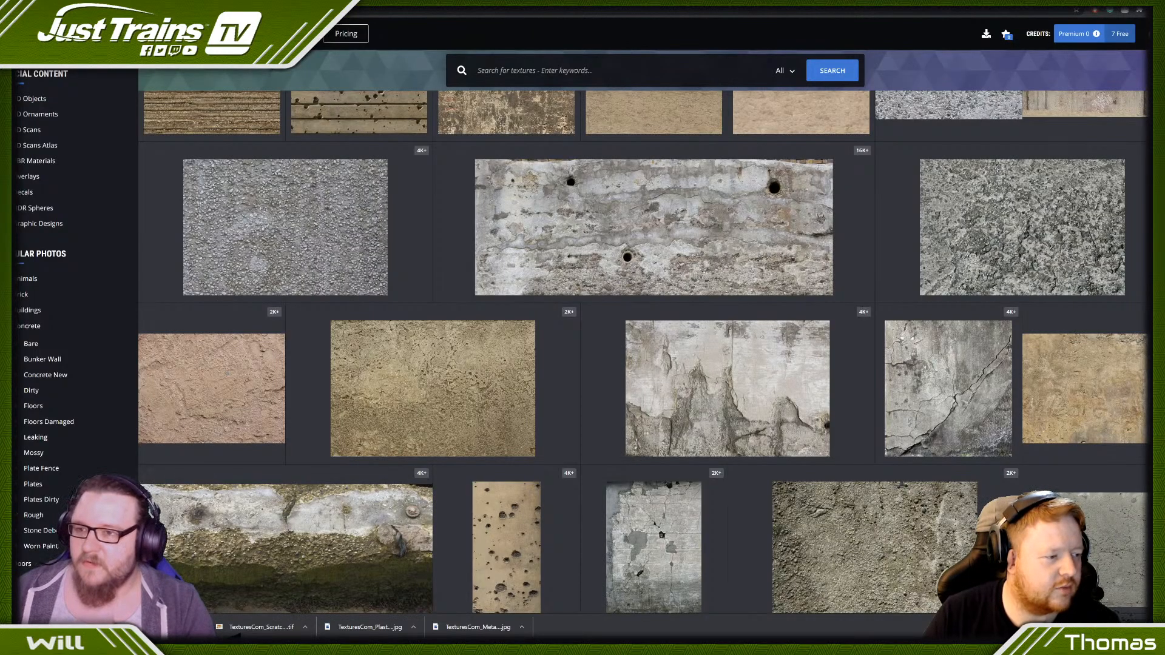
{"action": "key", "text": "ctrl+Tab"}
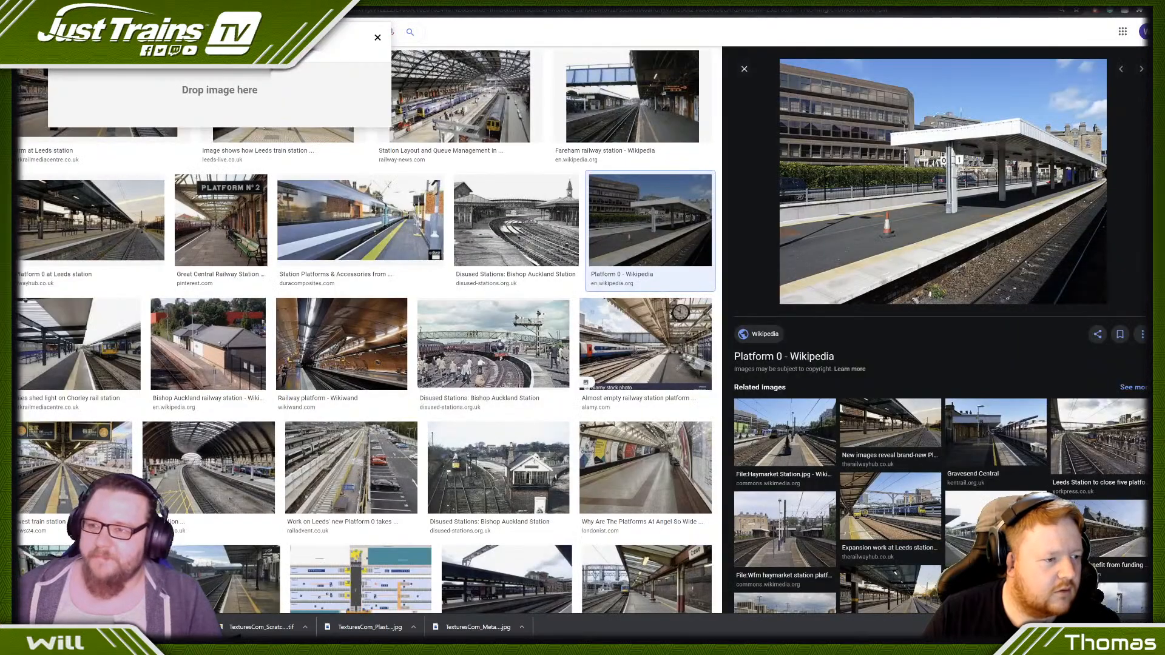
{"action": "left_click", "coordinate": [606, 11]}
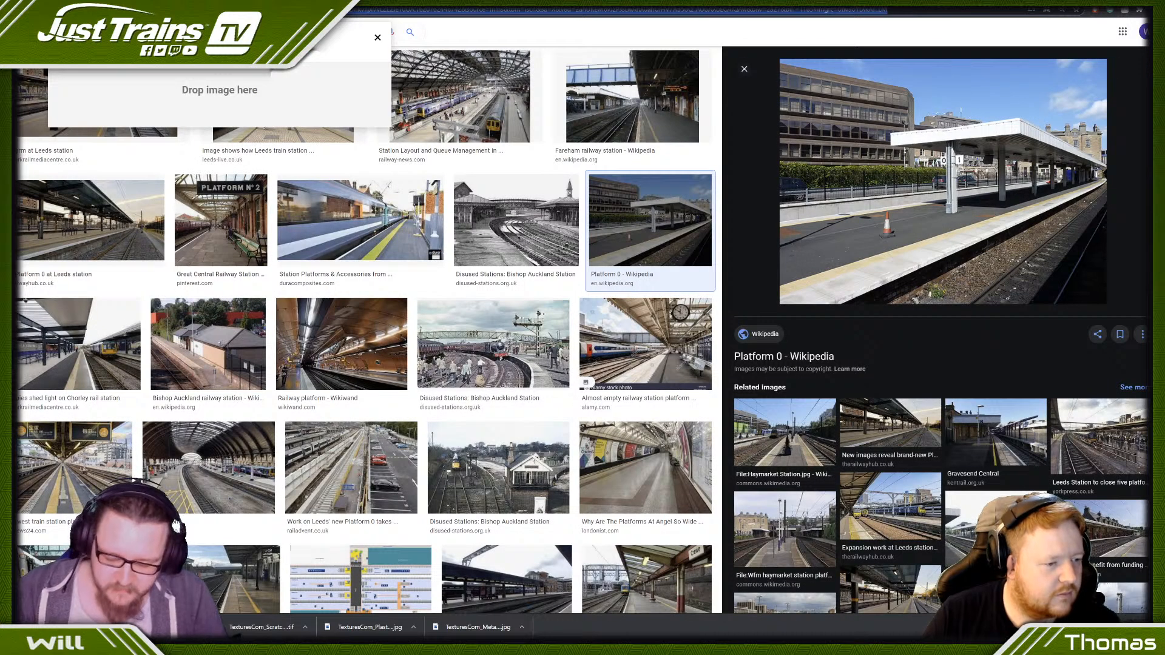
{"action": "type", "text": "3d w"}
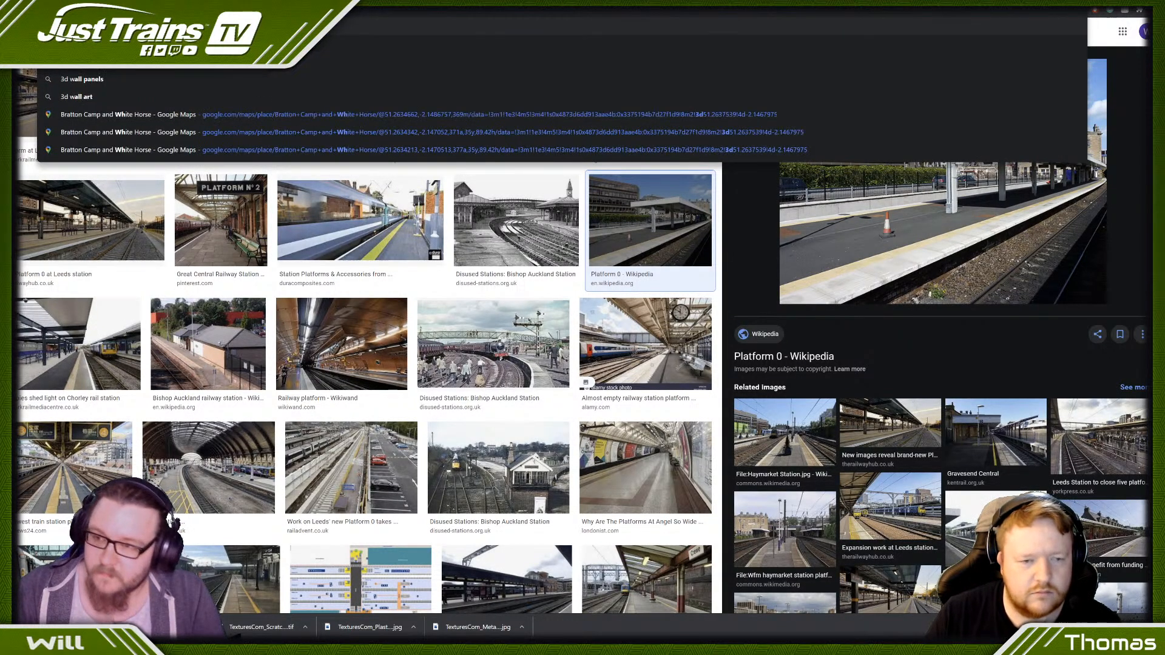
{"action": "type", "text": "arehouse"}
{"action": "key", "text": "Return"}
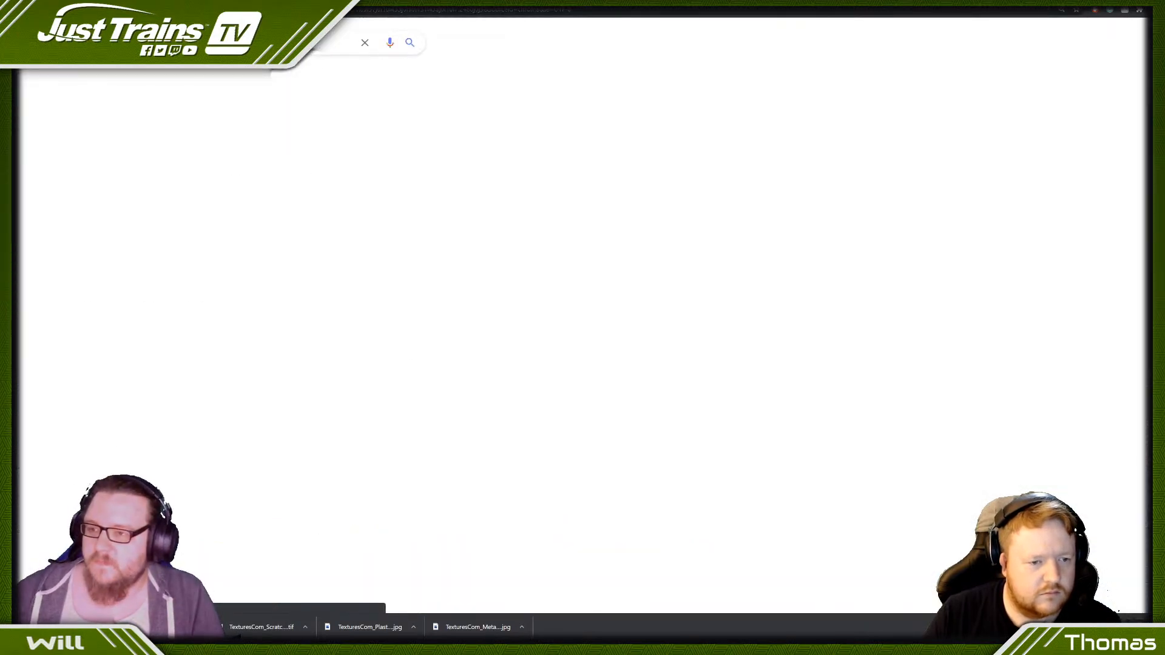
- Open the SketchUp 3D Warehouse site and look through its featured models and brands, then return to the concrete textures page
{"action": "left_click", "coordinate": [124, 130]}
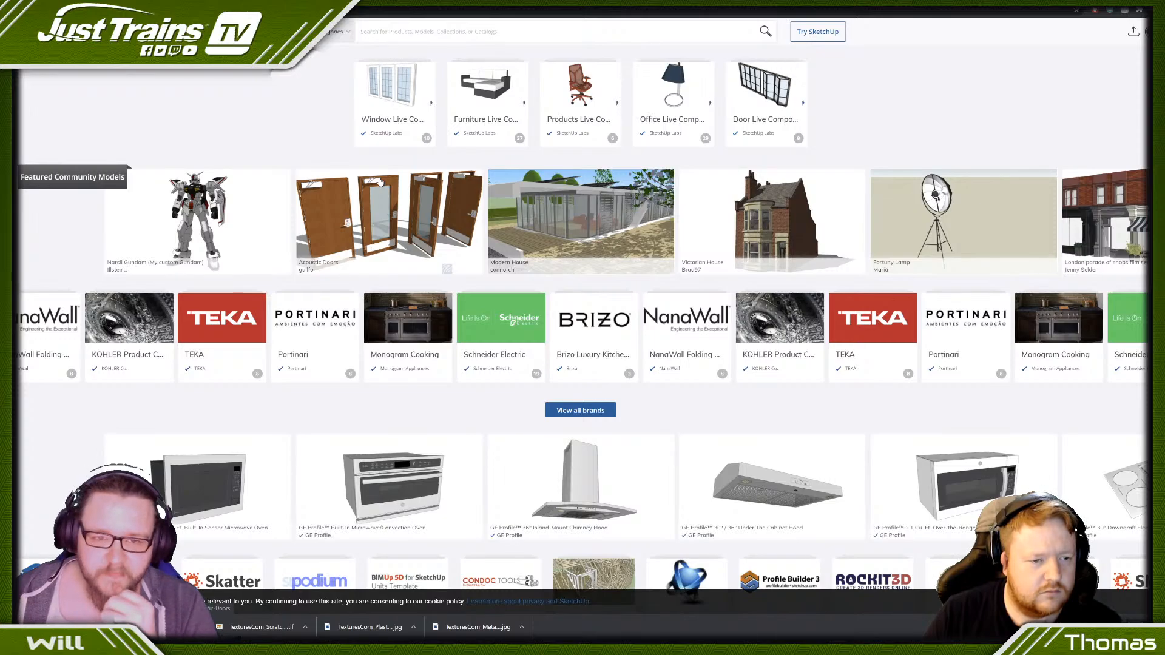
{"action": "scroll", "coordinate": [382, 183], "scroll_direction": "down", "scroll_amount": 5}
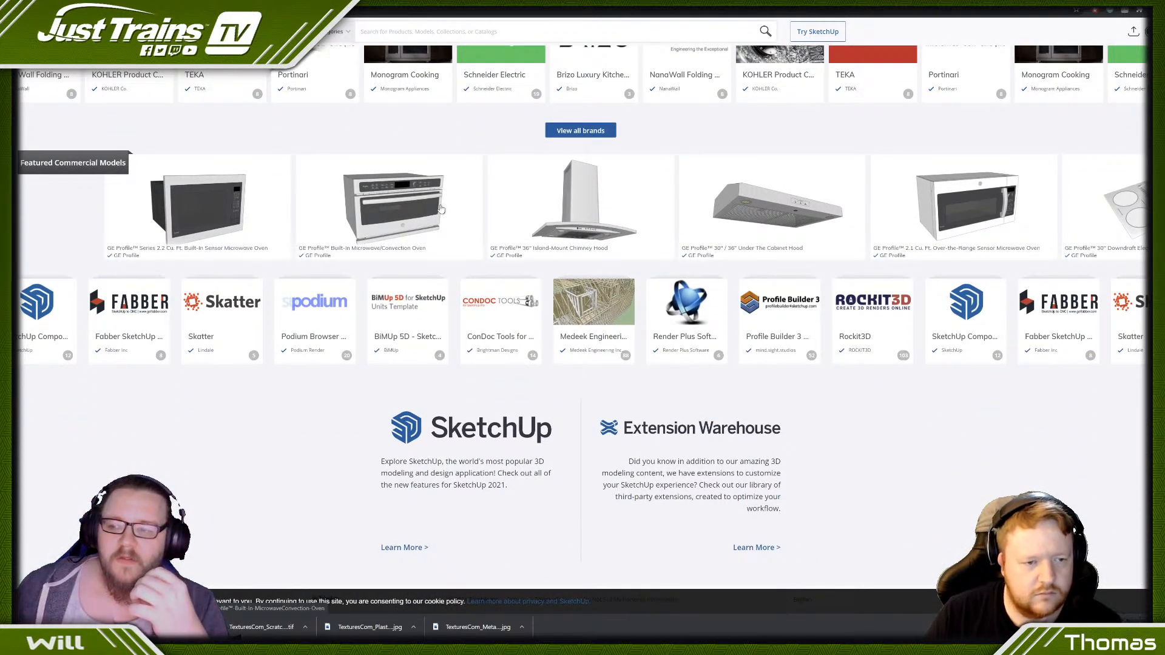
{"action": "scroll", "coordinate": [441, 209], "scroll_direction": "up", "scroll_amount": 5}
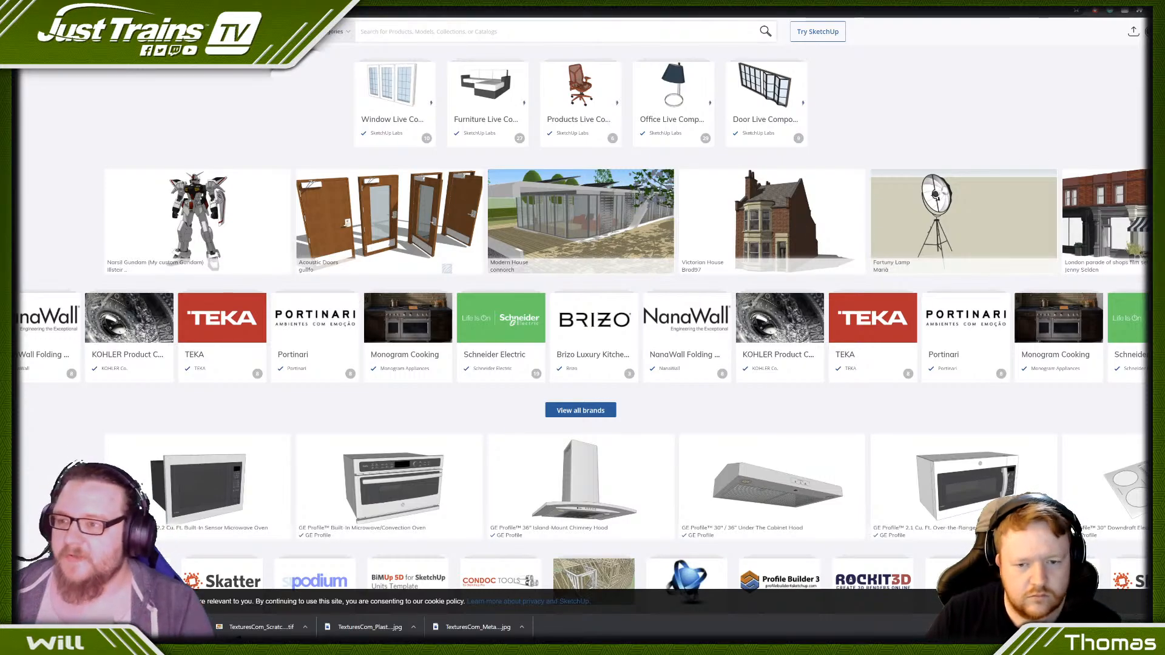
{"action": "key", "text": "ctrl+Tab"}
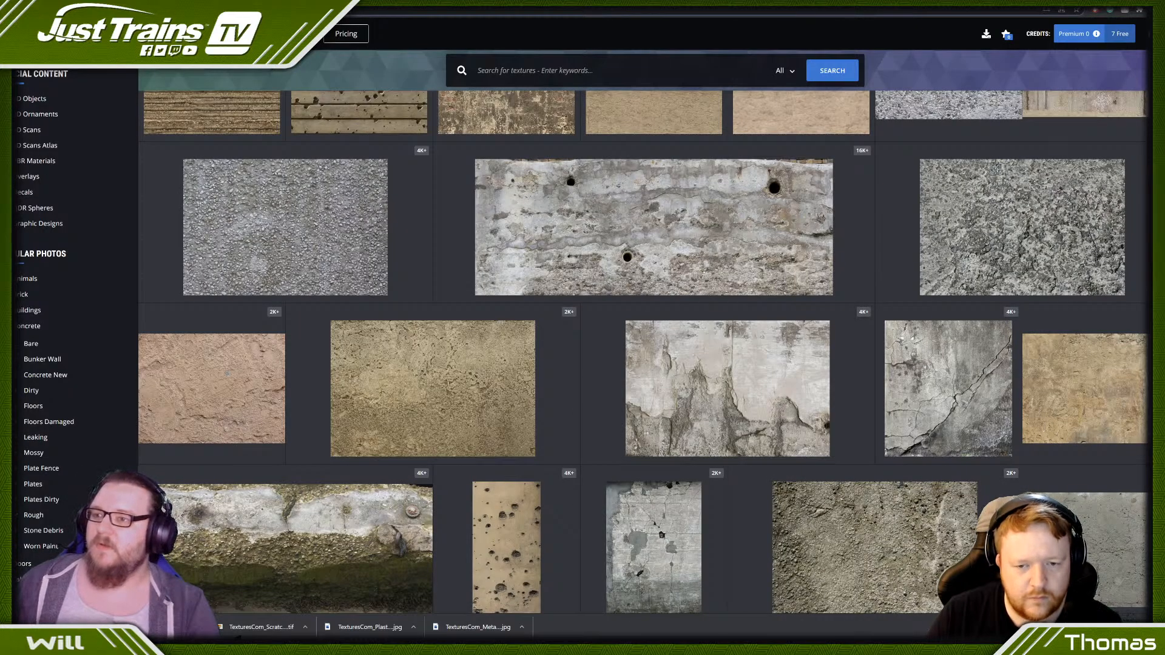
- Switch back to Train Simulator and examine the refuge point's handrails and phone box beside the standing person
{"action": "key", "text": "alt+Tab"}
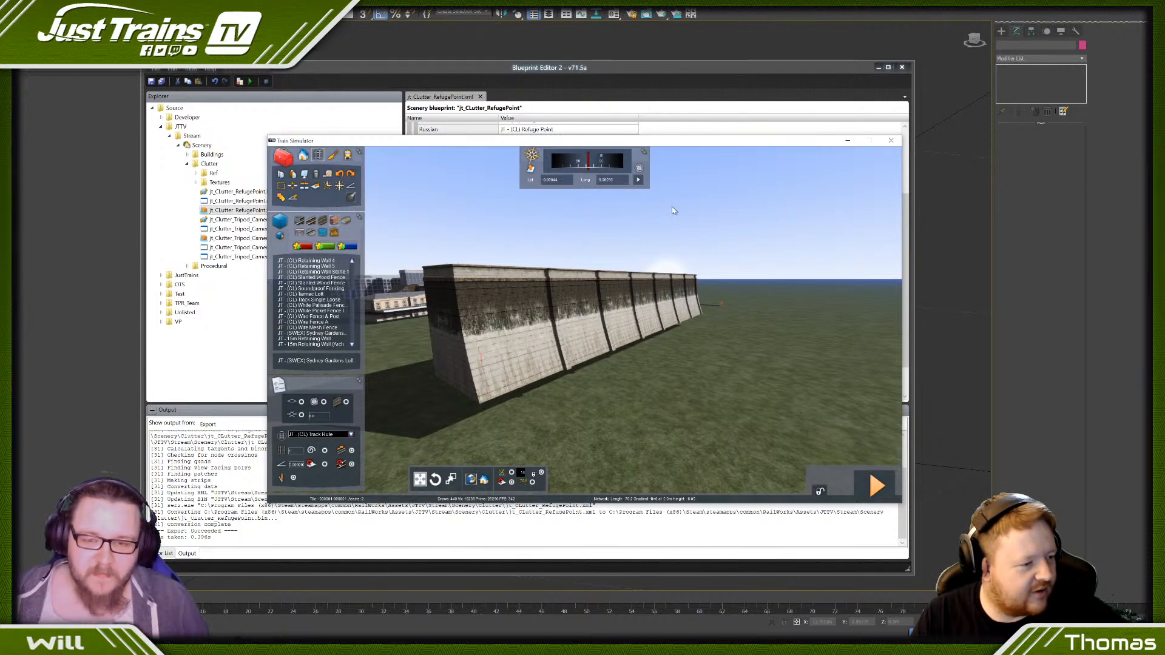
{"action": "mouse_move", "coordinate": [764, 278]}
{"action": "right_mouse_down"}
{"action": "mouse_move", "coordinate": [619, 278]}
{"action": "mouse_move", "coordinate": [710, 255]}
{"action": "mouse_move", "coordinate": [713, 285]}
{"action": "mouse_move", "coordinate": [776, 287]}
{"action": "right_mouse_up"}
{"action": "key", "text": "Up"}
{"action": "key", "text": "Up"}
{"action": "key", "text": "Up"}
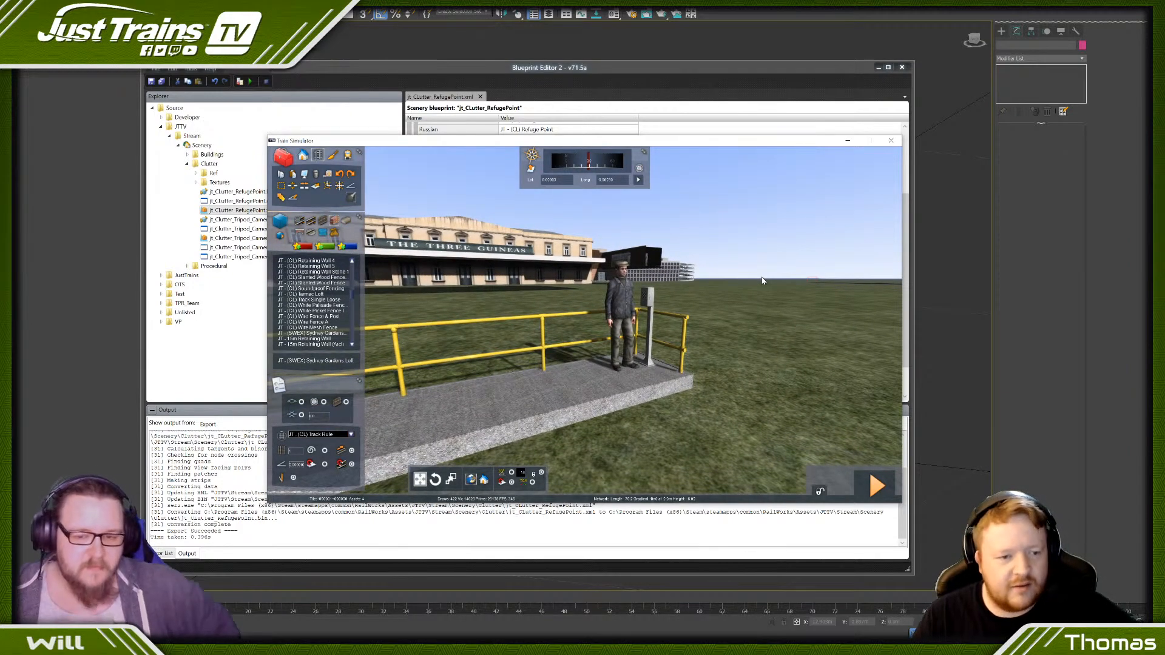